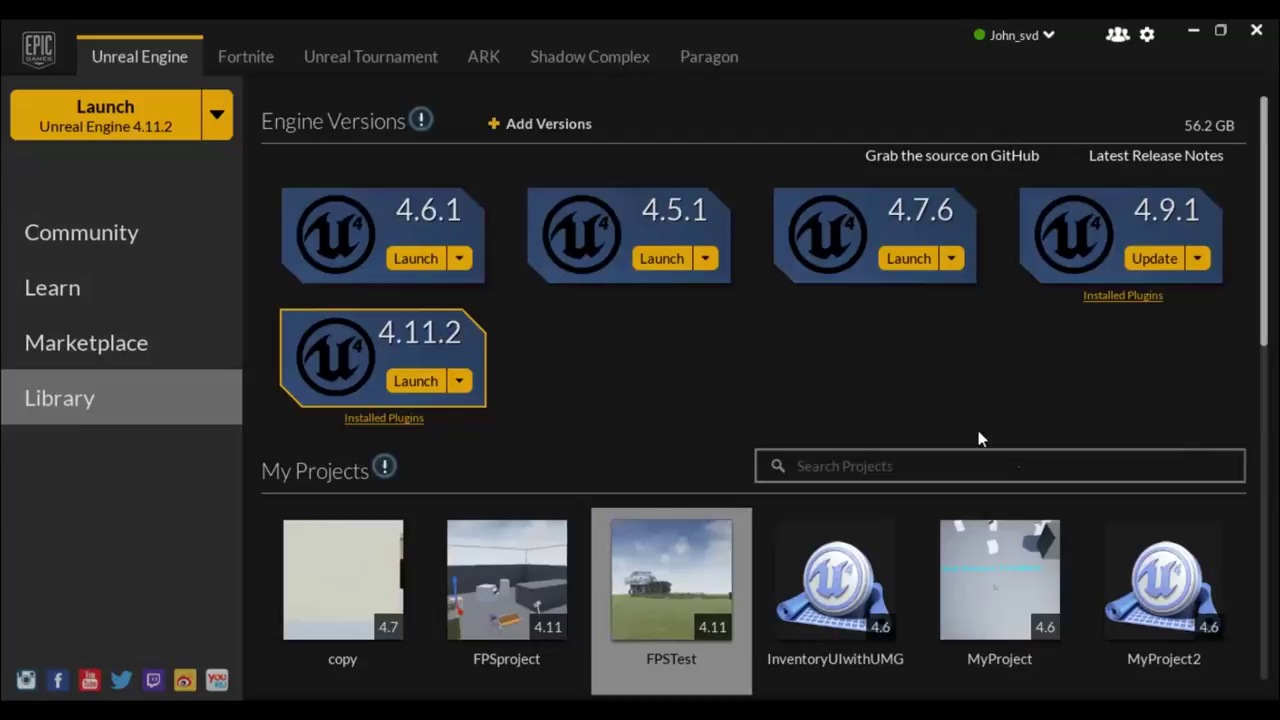
Launch Unreal Engine 4.11.2 from the Epic Games Launcher library.
mouse_move(410, 345)
left_click(416, 382)
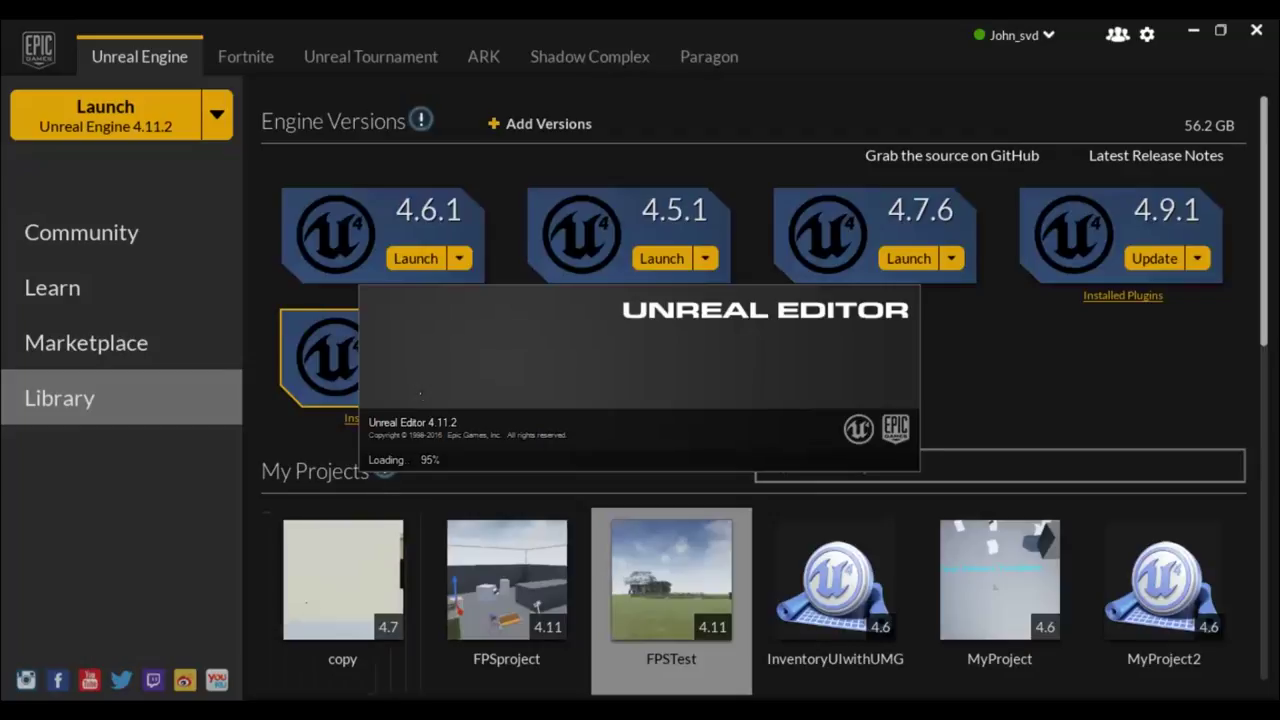
Close the Unreal Project Browser and show the Marketplace home page of featured content.
mouse_move(296, 712)
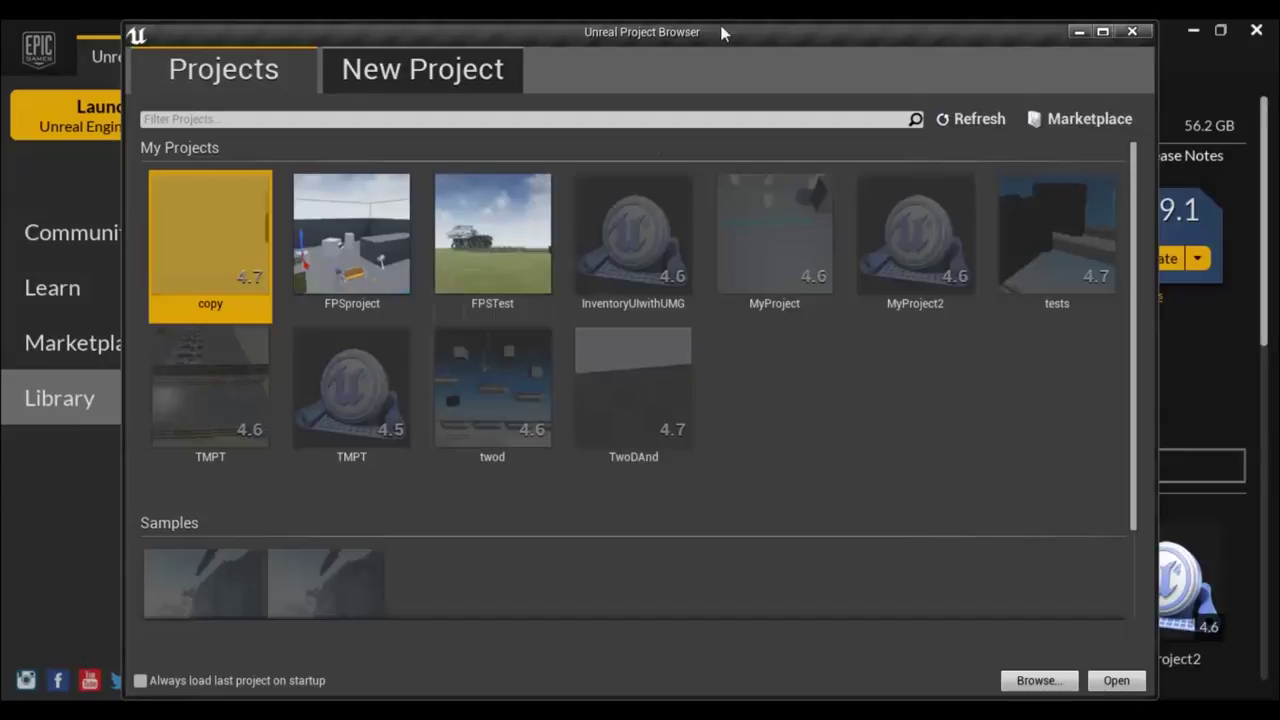
left_click(1079, 31)
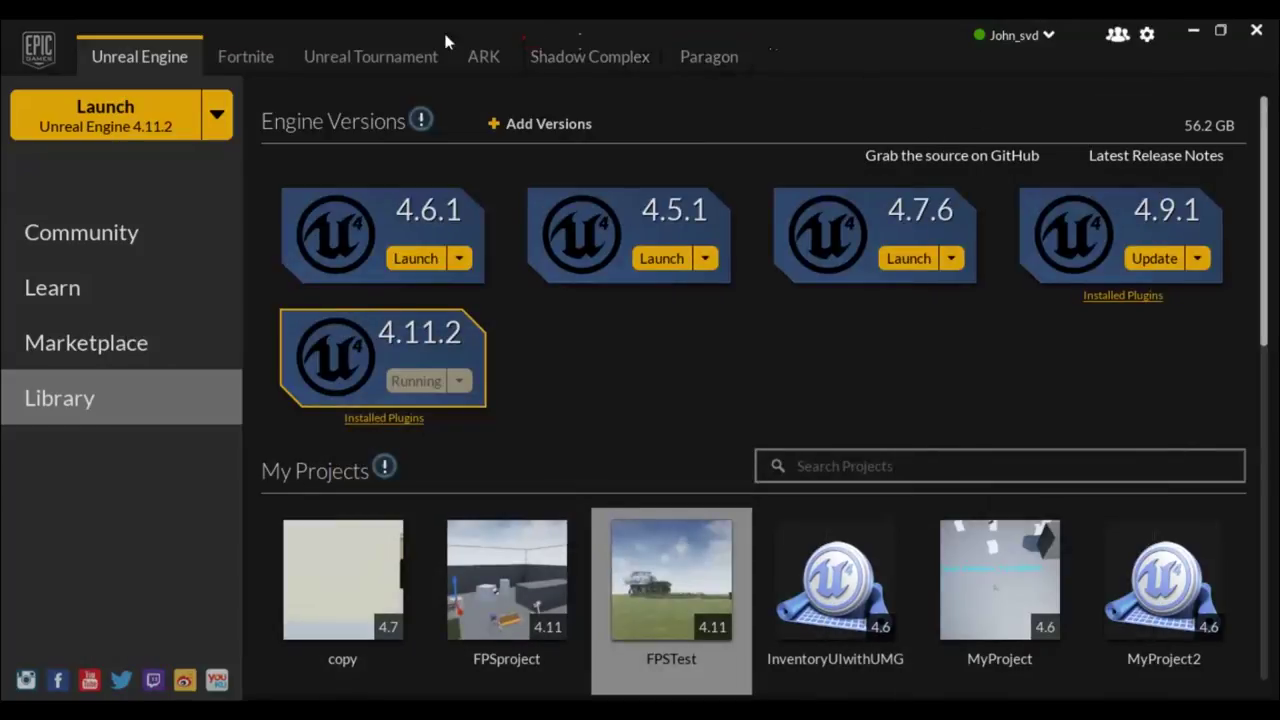
left_click(131, 358)
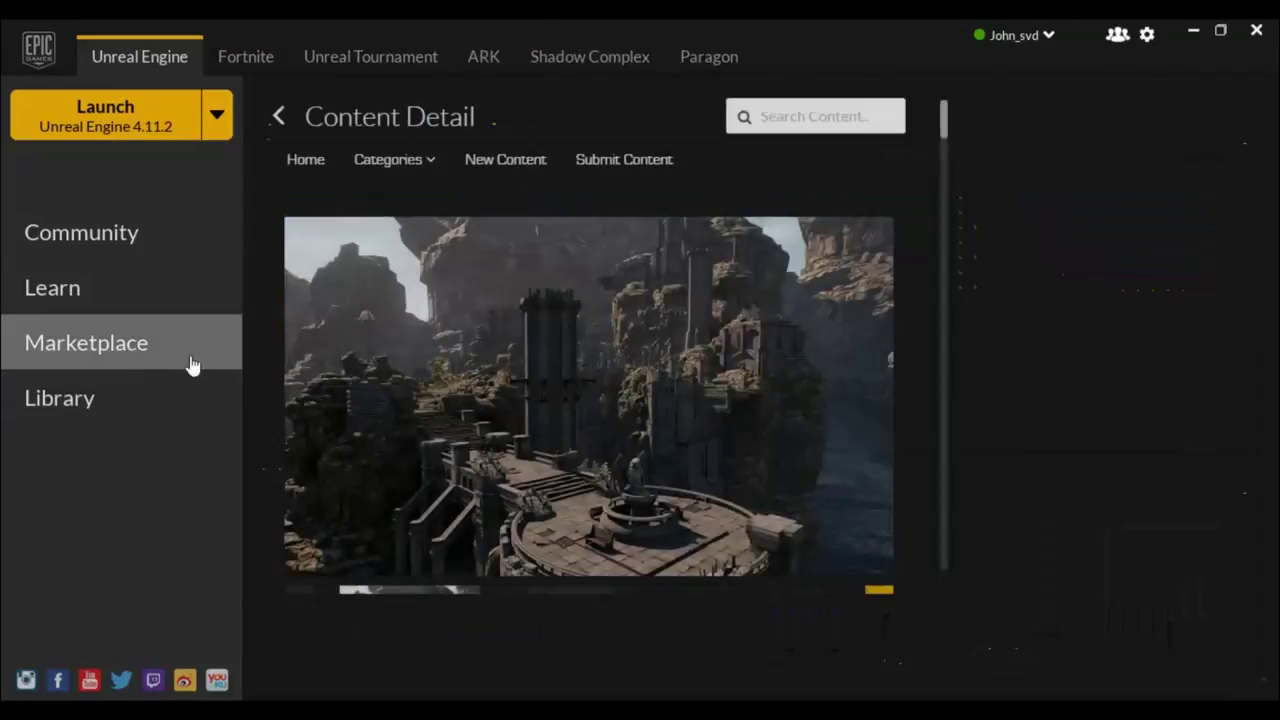
left_click(310, 117)
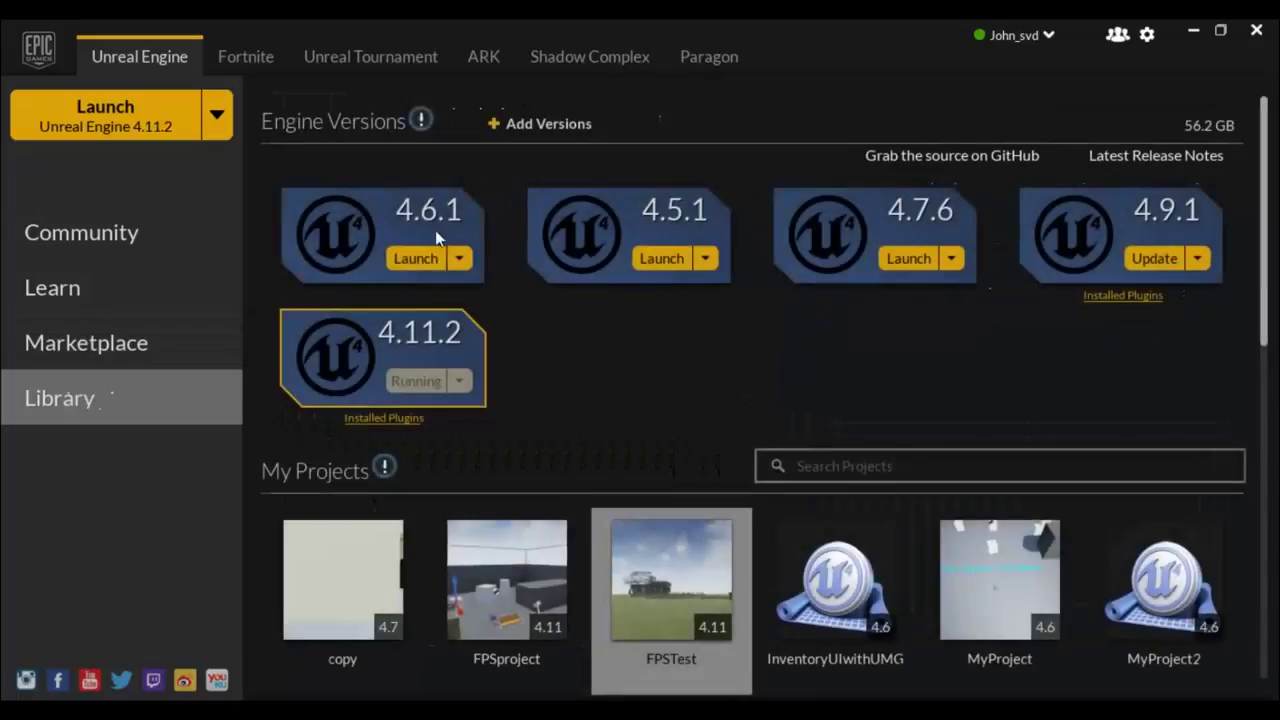
left_click(17, 362)
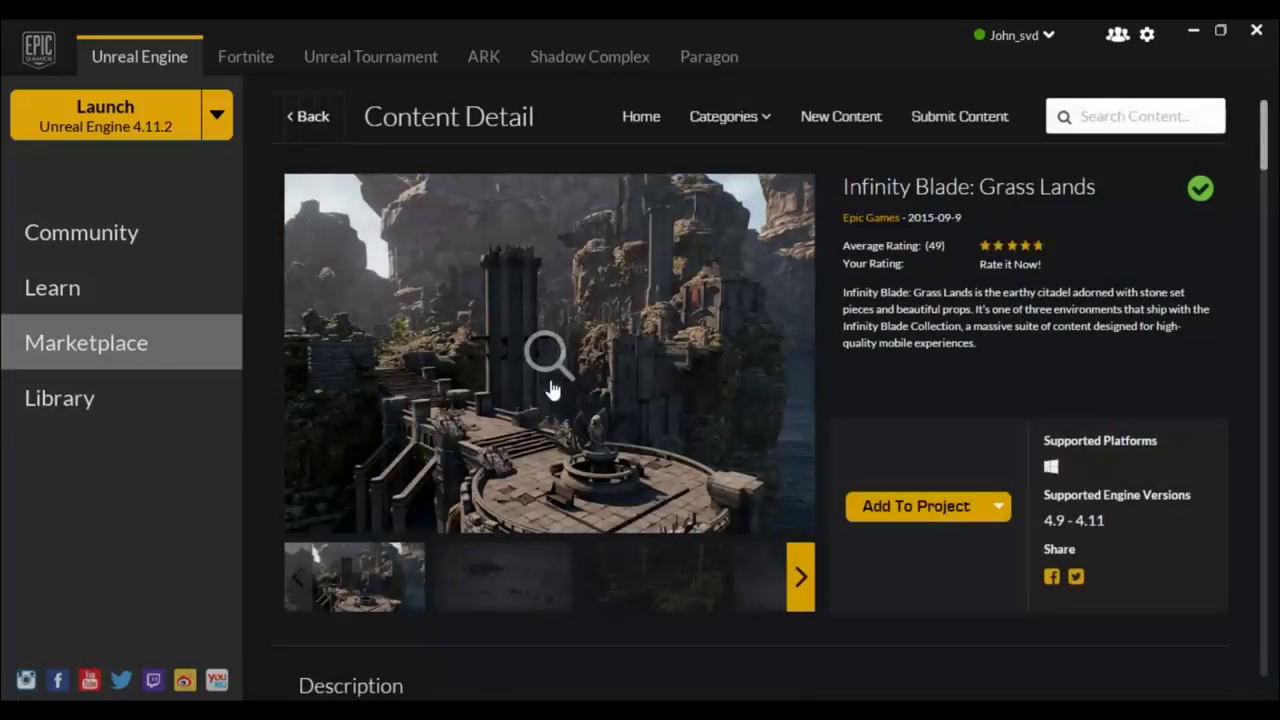
scroll(580, 380, "down", 2)
scroll(580, 380, "up", 2)
left_click(661, 123)
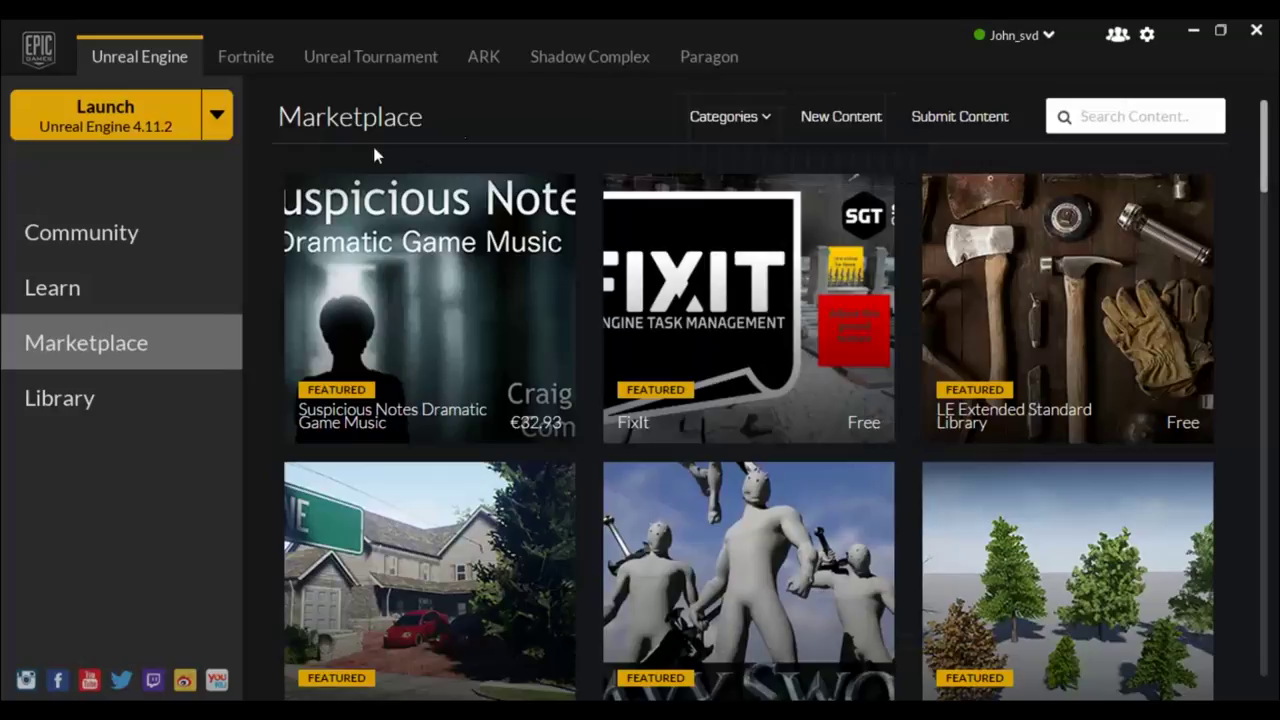
Scroll the Marketplace Environments listing down to the Infinity Blade: Grass Lands tile.
mouse_move(754, 114)
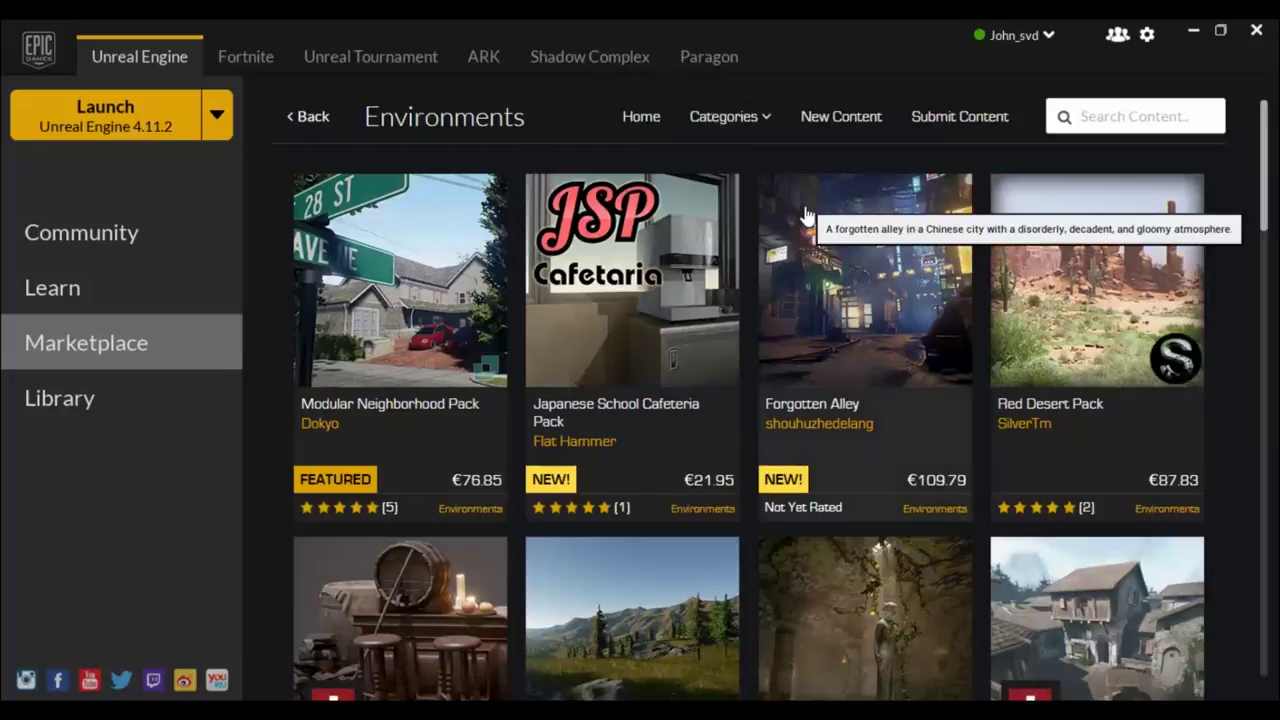
scroll(993, 340, "down", 5)
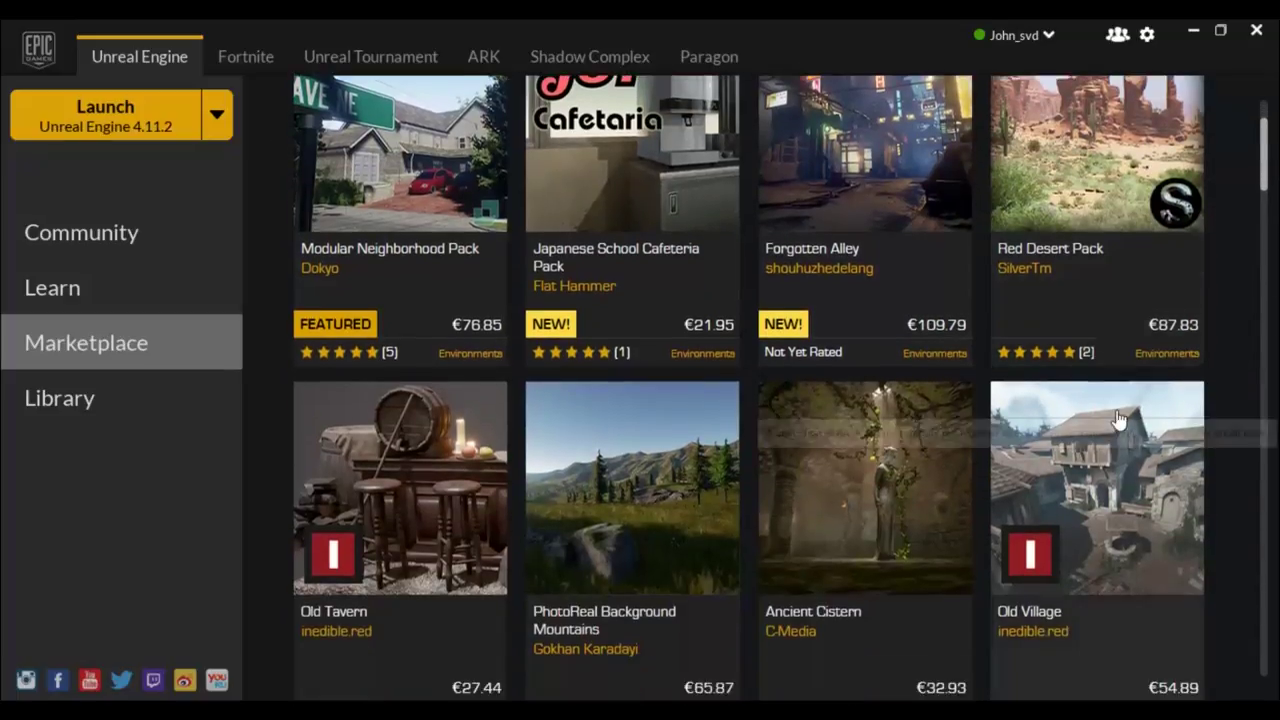
scroll(1133, 424, "down", 2)
scroll(1141, 423, "down", 2)
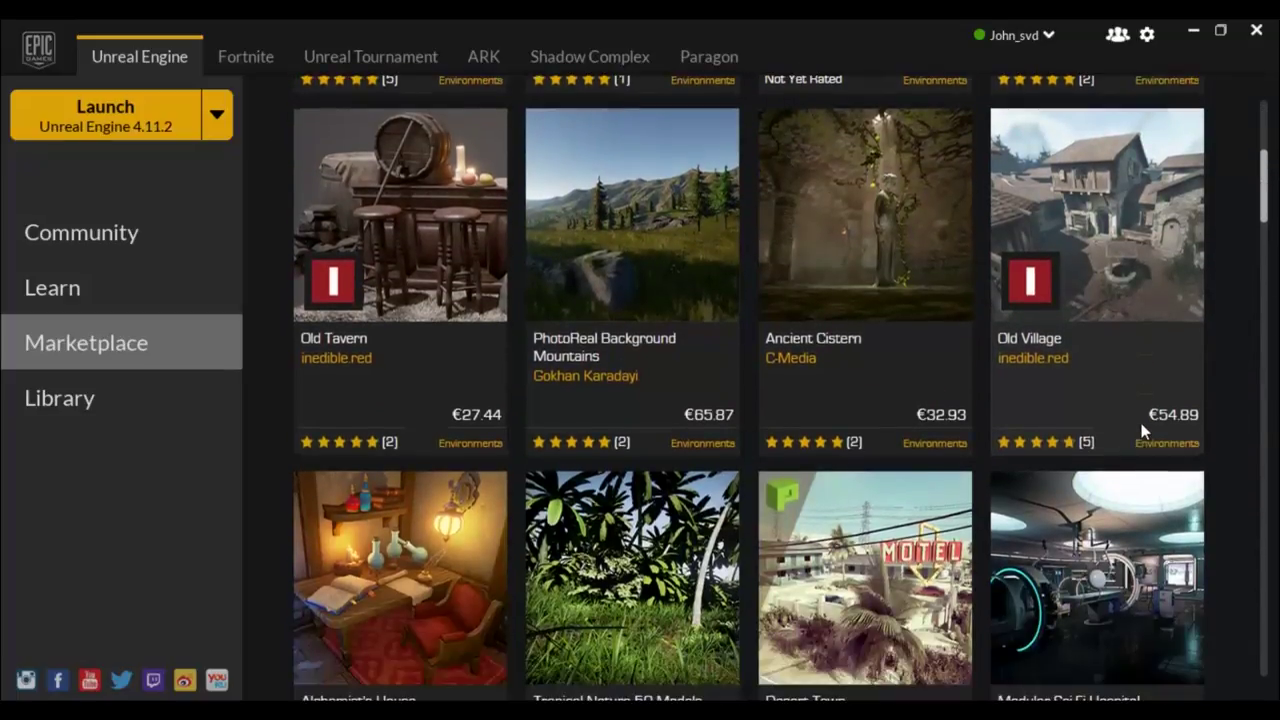
scroll(1141, 432, "down", 3)
scroll(1150, 440, "down", 1)
scroll(1170, 445, "down", 4)
scroll(1192, 450, "down", 2)
scroll(1180, 445, "down", 4)
scroll(1170, 440, "down", 3)
scroll(1172, 448, "down", 4)
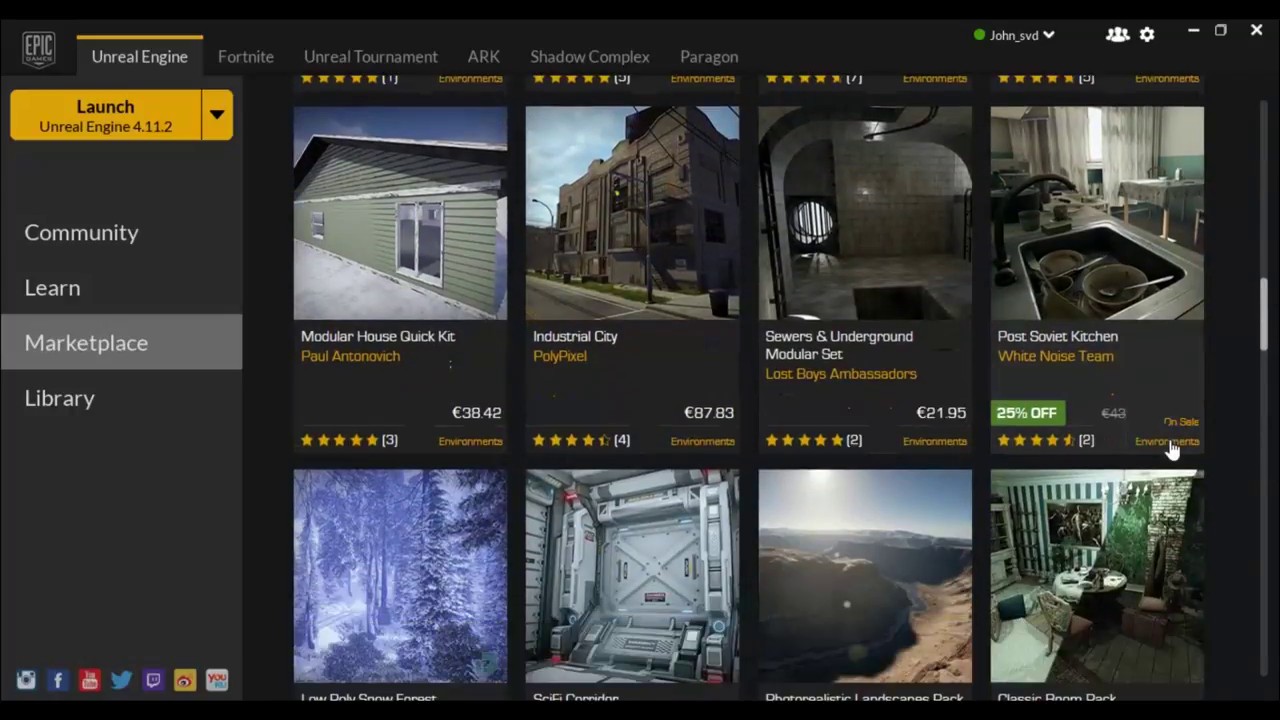
scroll(1170, 440, "down", 2)
scroll(1171, 434, "down", 6)
scroll(1172, 430, "down", 1)
scroll(1174, 427, "down", 2)
scroll(1174, 427, "down", 3)
scroll(1172, 419, "down", 1)
scroll(1172, 420, "down", 4)
scroll(1172, 425, "down", 3)
scroll(1170, 424, "down", 2)
scroll(1150, 422, "down", 2)
scroll(1130, 420, "down", 3)
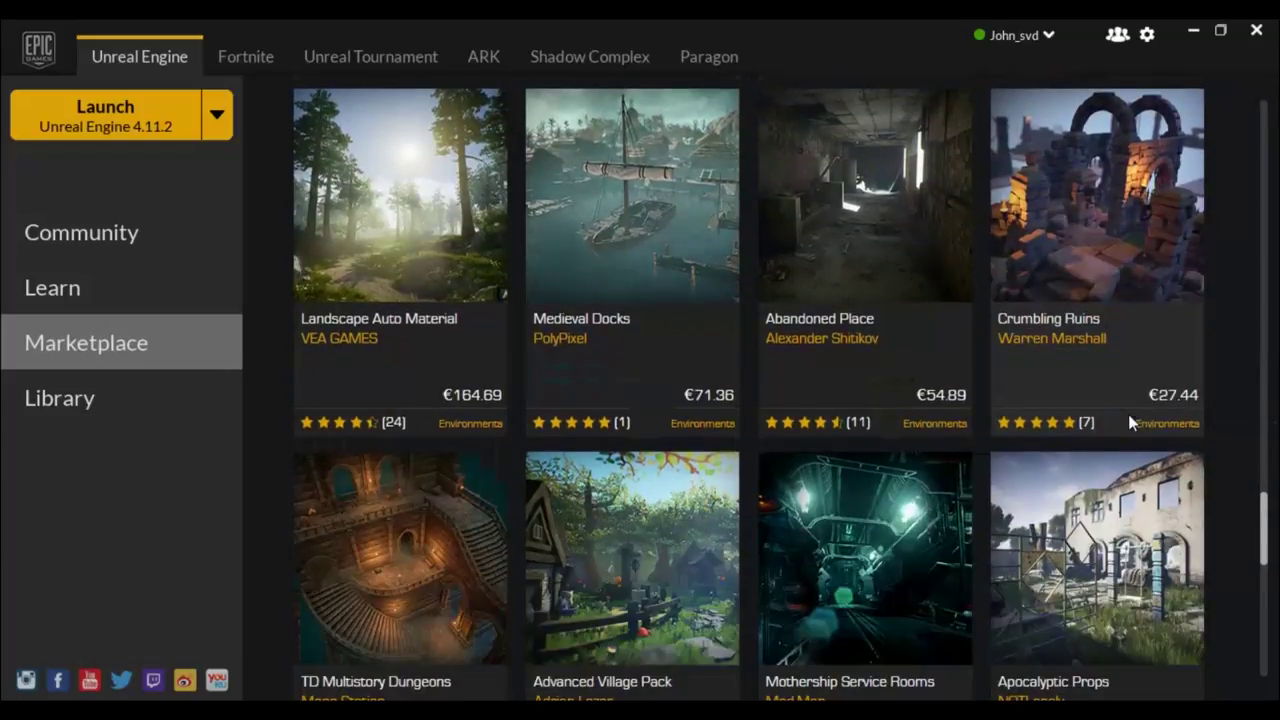
scroll(1130, 424, "down", 2)
scroll(1128, 418, "down", 2)
scroll(1120, 416, "down", 5)
scroll(1110, 414, "down", 1)
scroll(1109, 418, "down", 4)
scroll(1109, 418, "down", 1)
scroll(1109, 418, "down", 2)
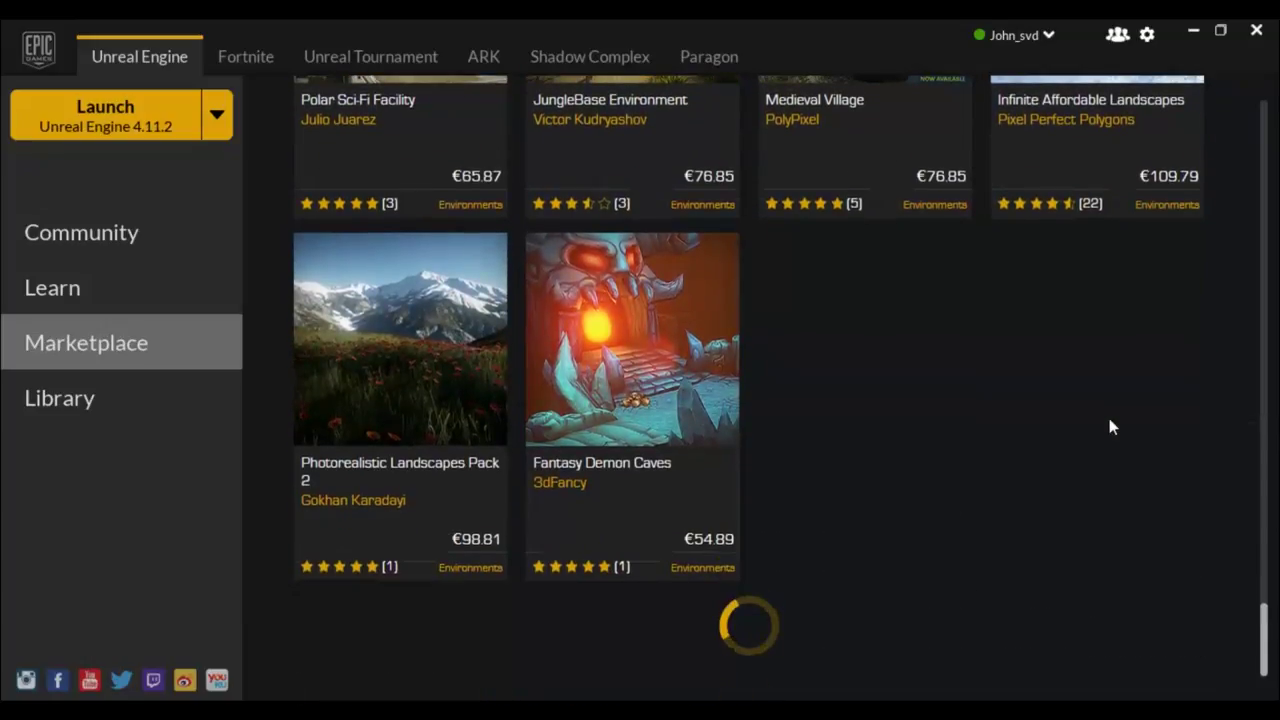
scroll(1109, 428, "down", 1)
scroll(1109, 428, "down", 1)
scroll(1109, 428, "down", 5)
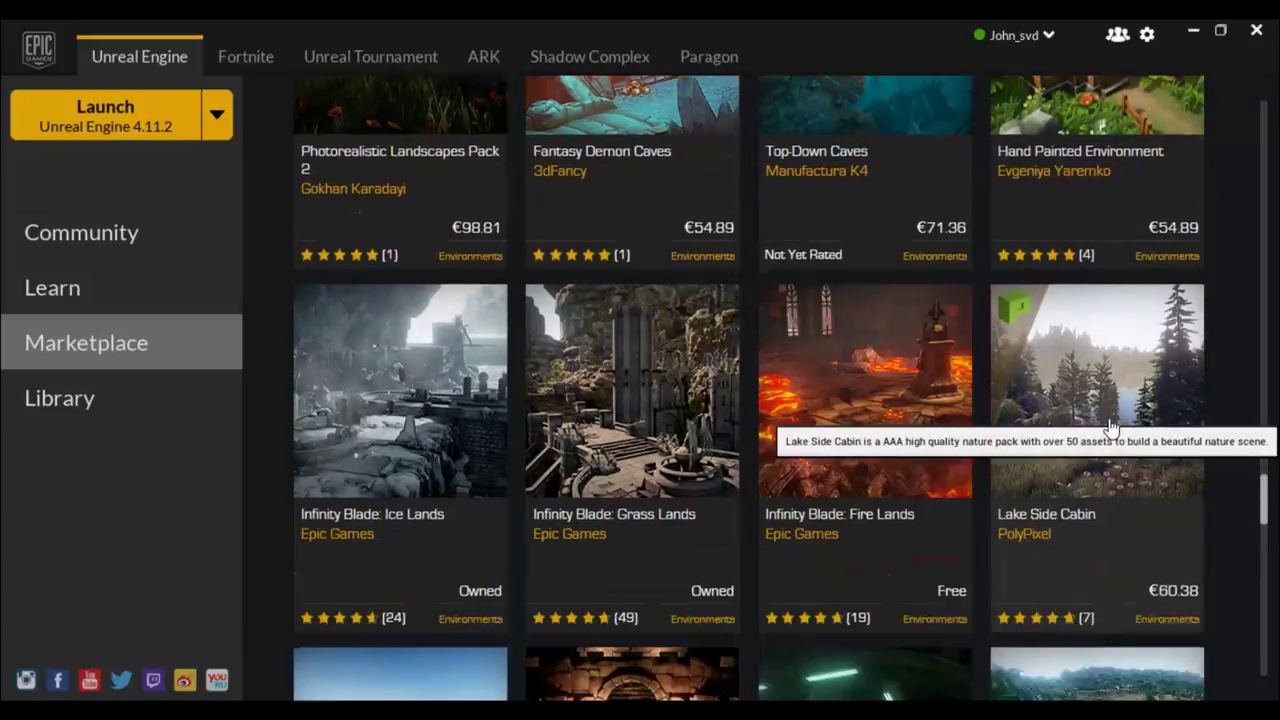
scroll(1110, 428, "down", 3)
scroll(1110, 428, "down", 2)
scroll(1110, 428, "down", 1)
scroll(1100, 426, "up", 1)
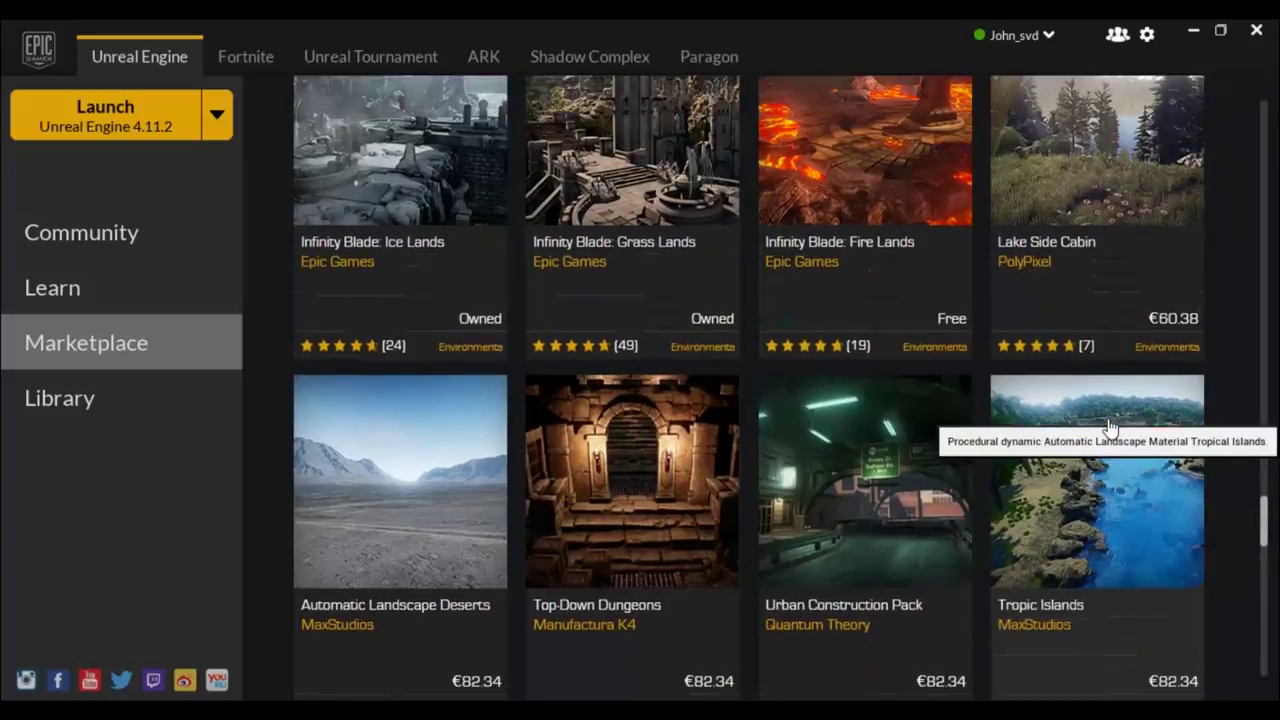
scroll(1083, 423, "up", 2)
scroll(1083, 423, "up", 2)
scroll(1117, 443, "up", 2)
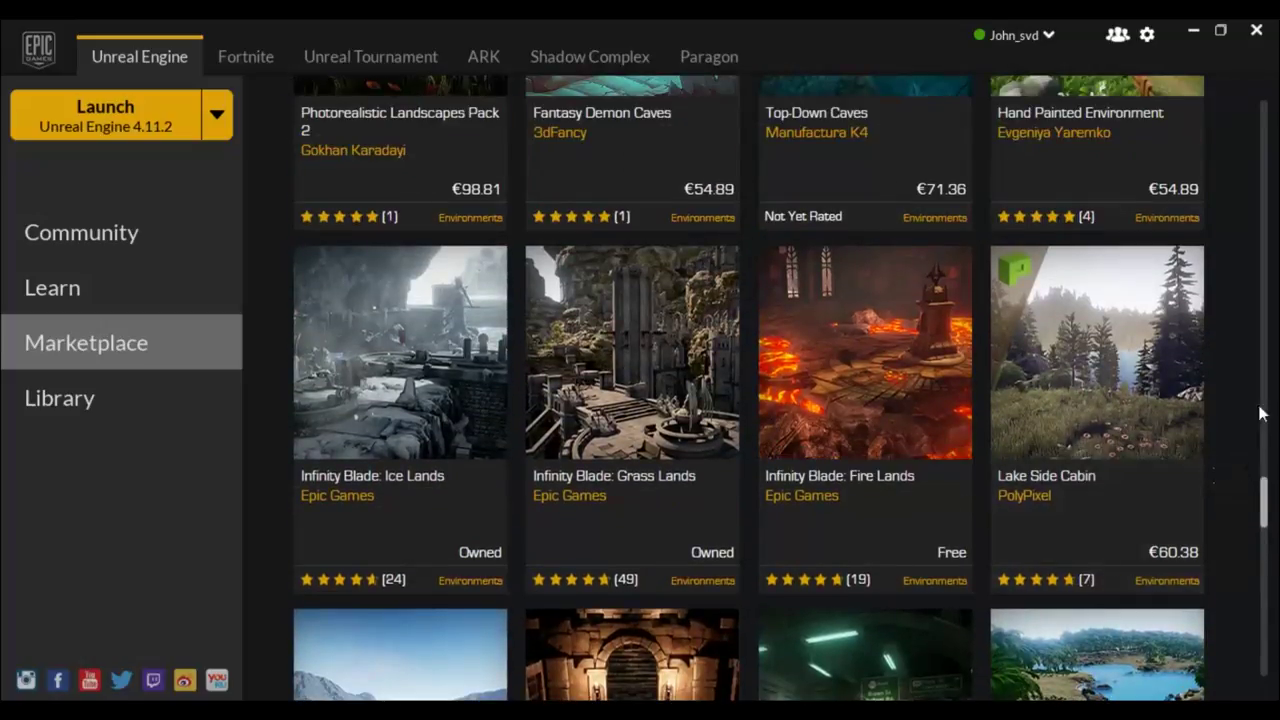
scroll(1274, 399, "up", 1)
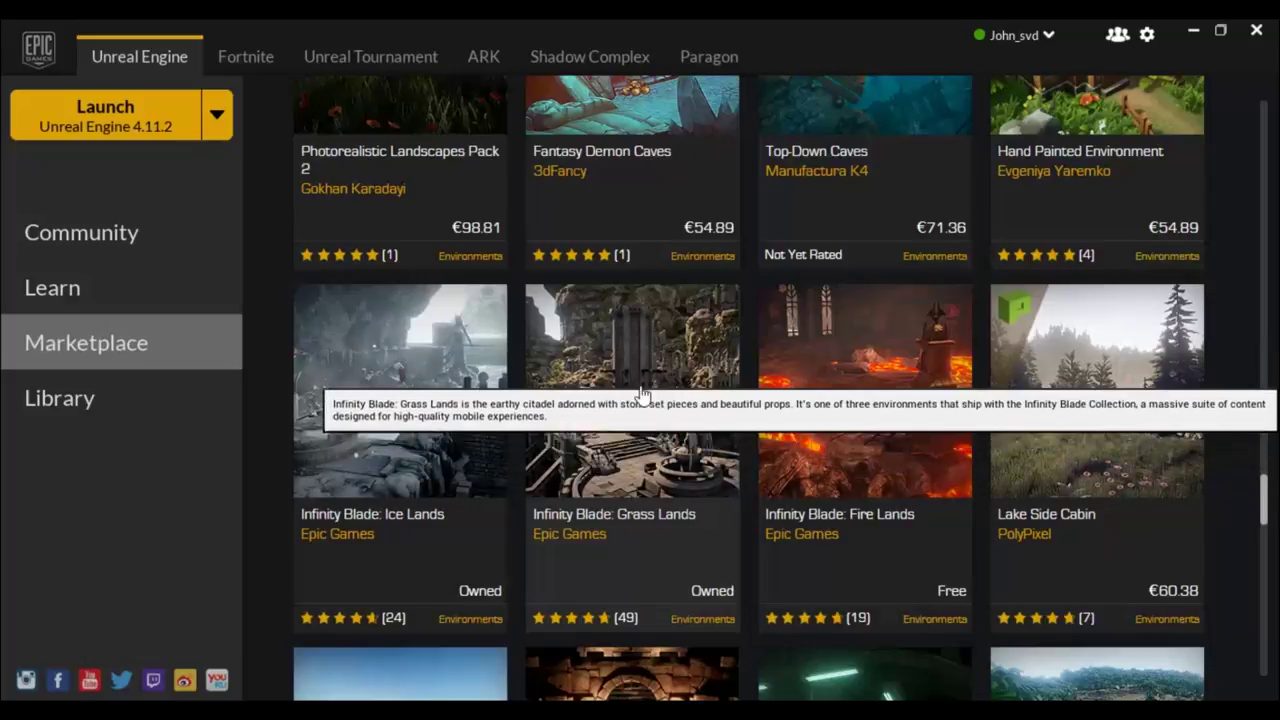
Open the Infinity Blade: Grass Lands page and read its description.
left_click(652, 408)
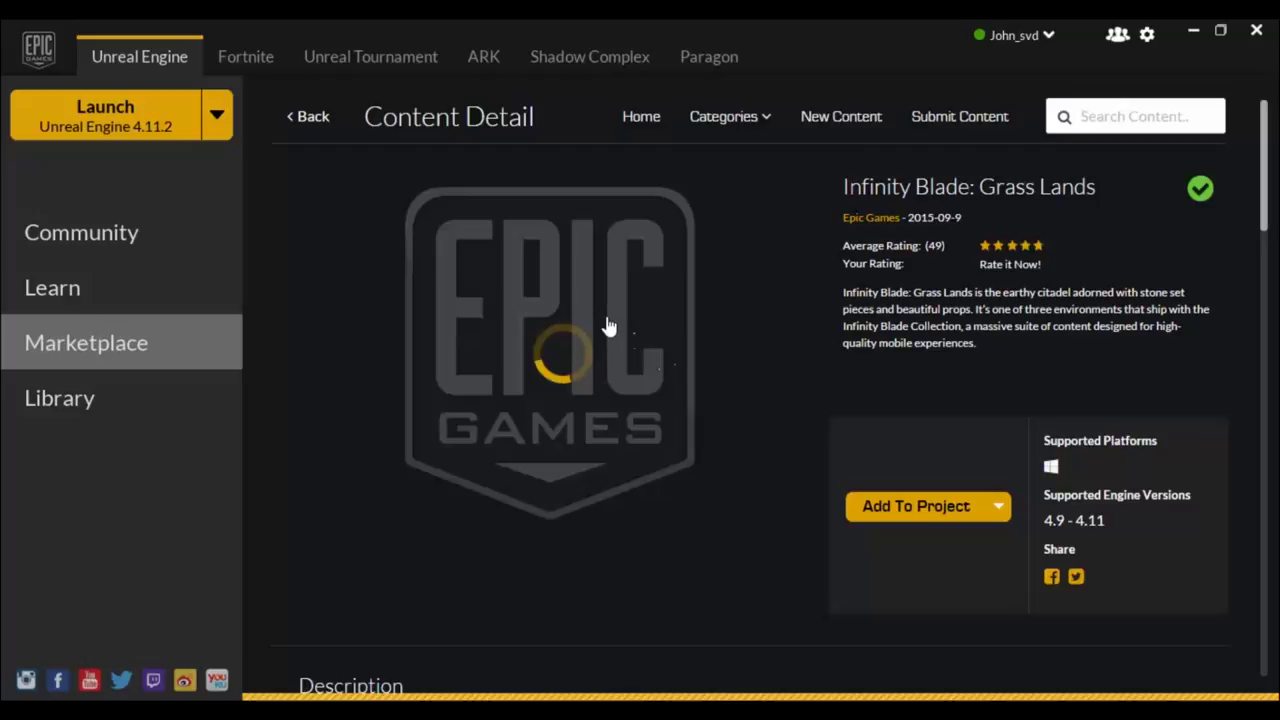
scroll(600, 306, "down", 1)
scroll(600, 308, "down", 2)
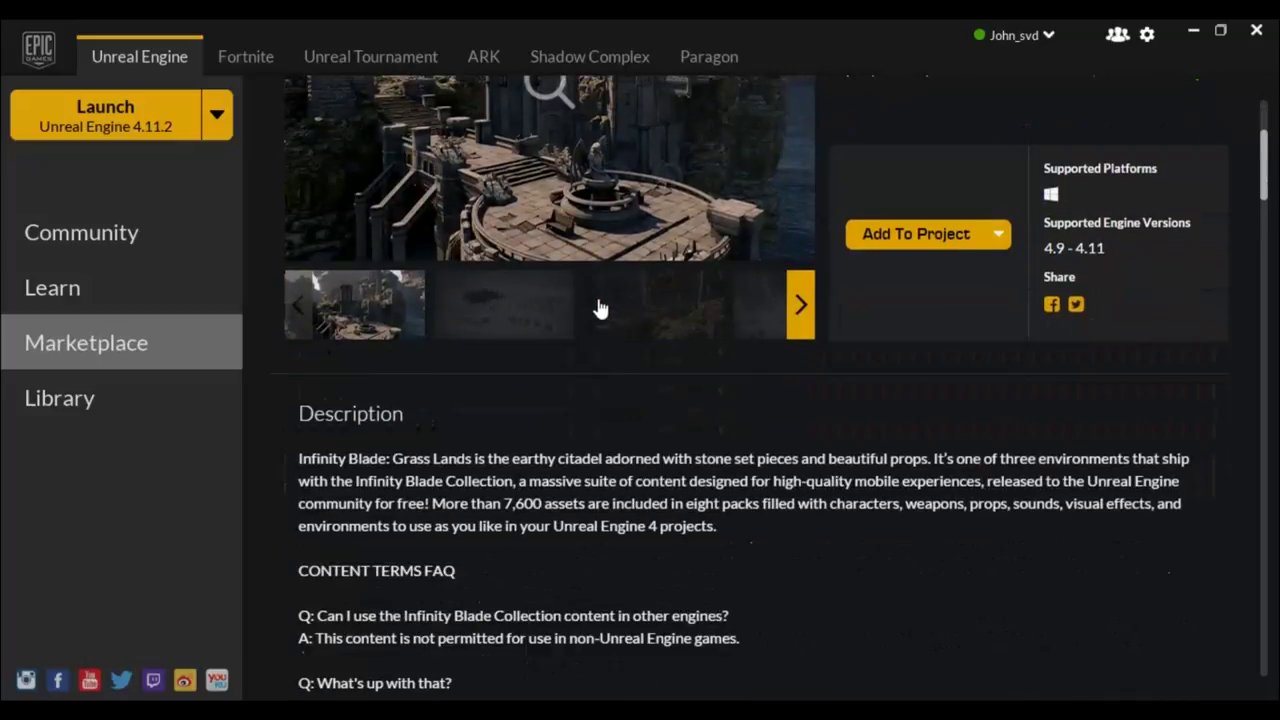
scroll(910, 448, "up", 1)
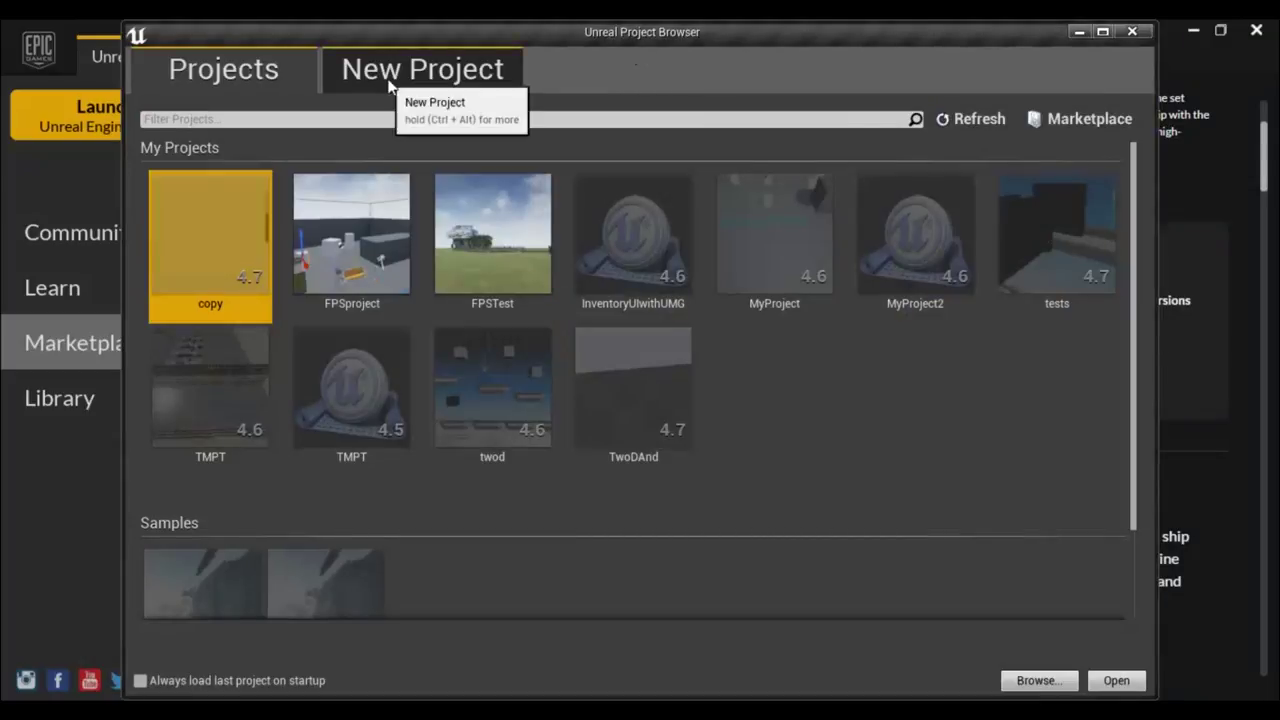
Set up a new Blueprint First Person project with starter content, named FPSgameTest.
left_click(388, 78)
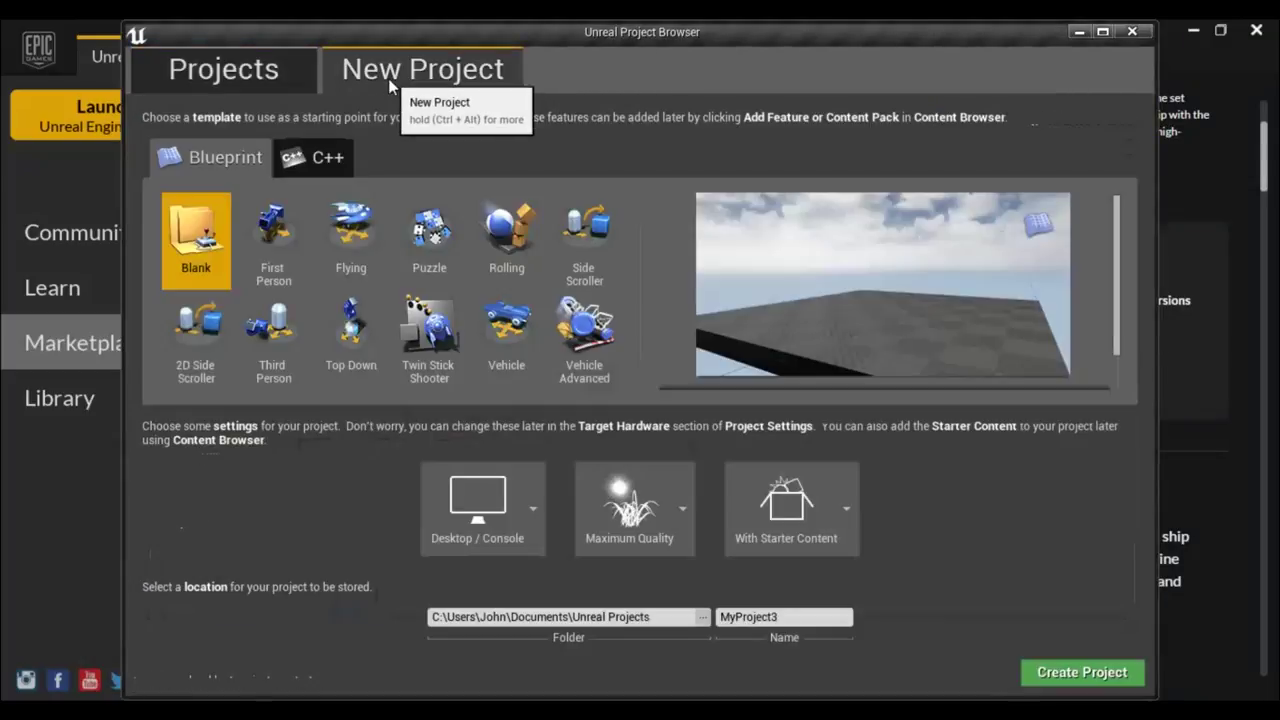
left_click(285, 241)
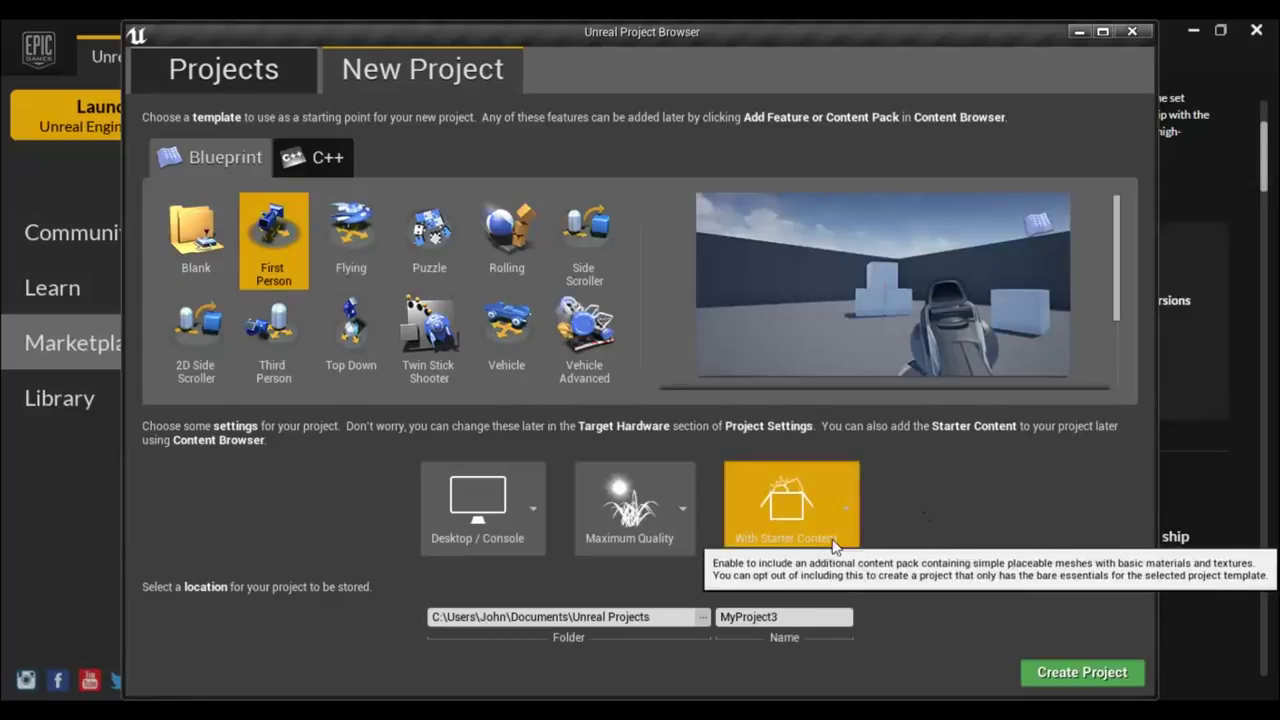
left_click(800, 616)
type("3")
double_click(800, 616)
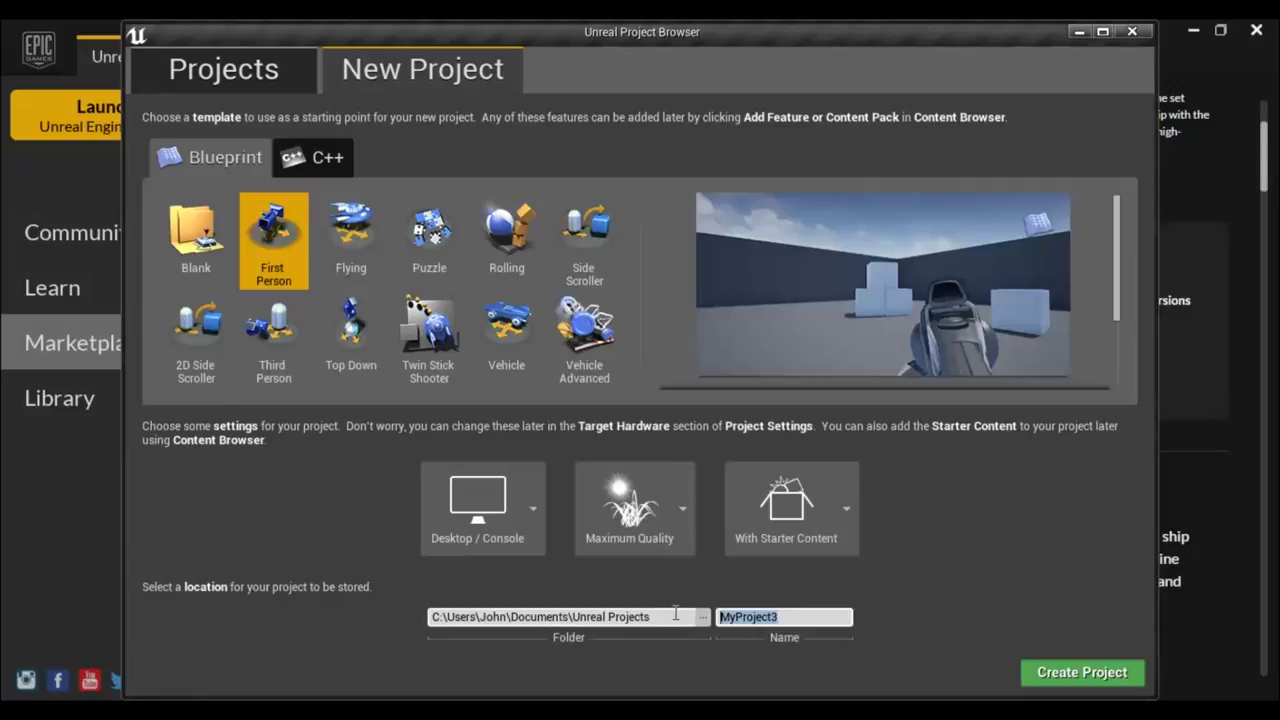
type("d")
key("BackSpace")
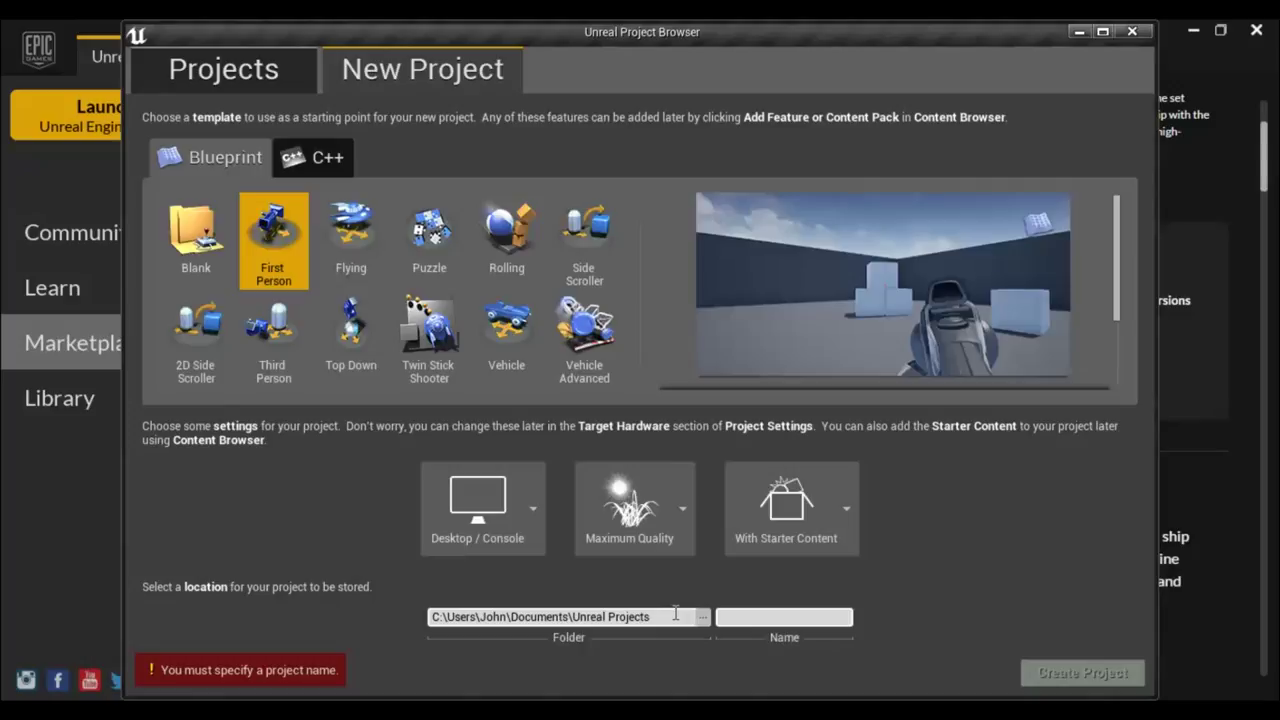
type("FPS")
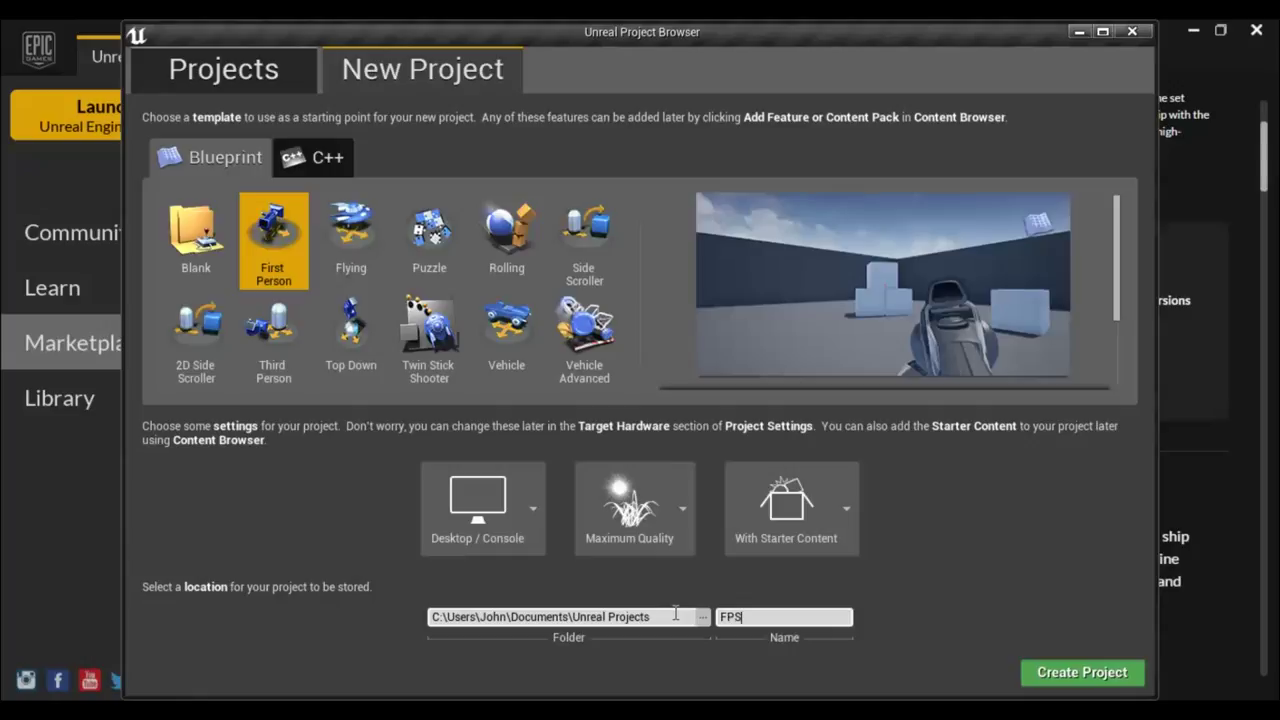
type("ga")
type("me TEST")
key("BackSpace")
key("BackSpace")
key("BackSpace")
type("est")
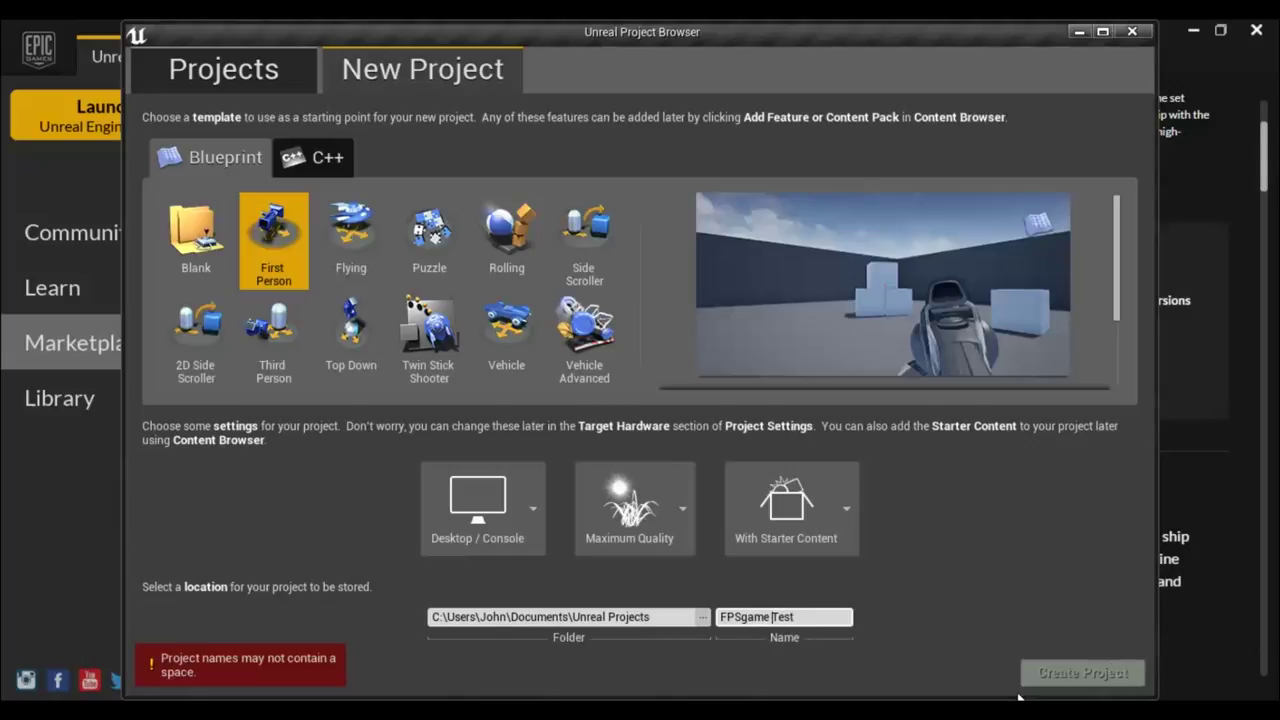
key("BackSpace")
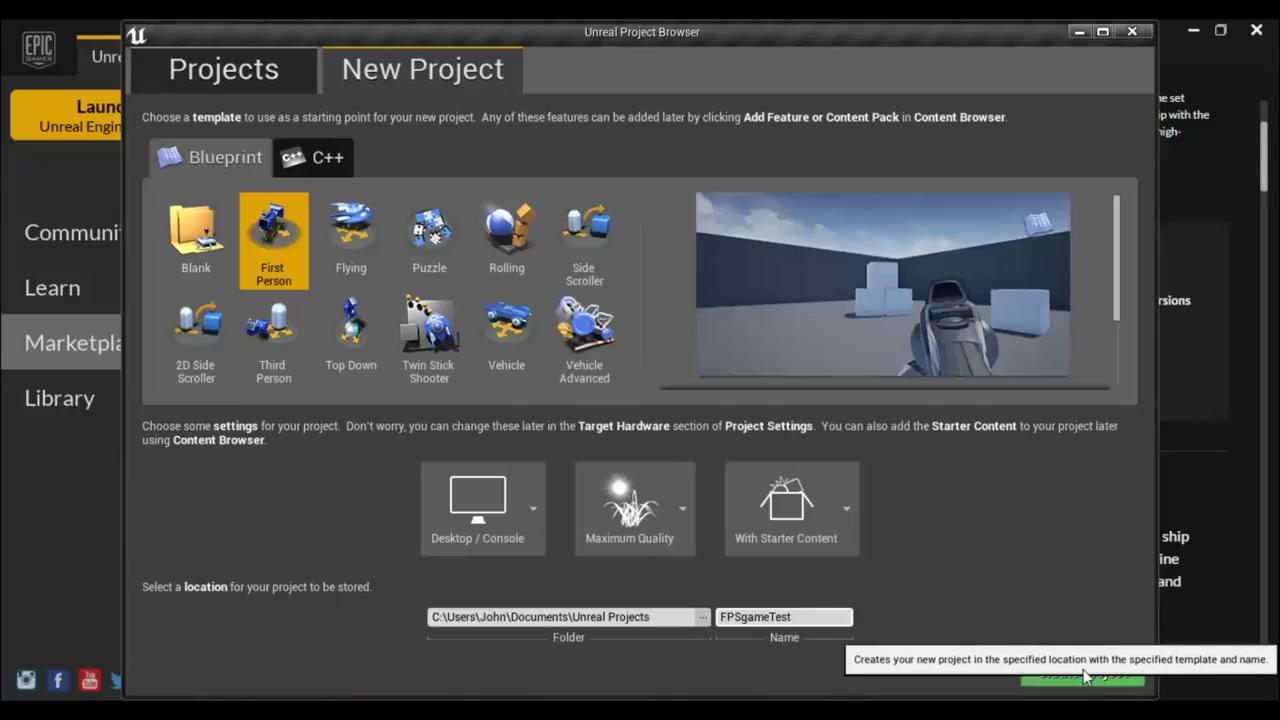
Create the FPSgameTest project and wait for the editor to load.
left_click(1086, 678)
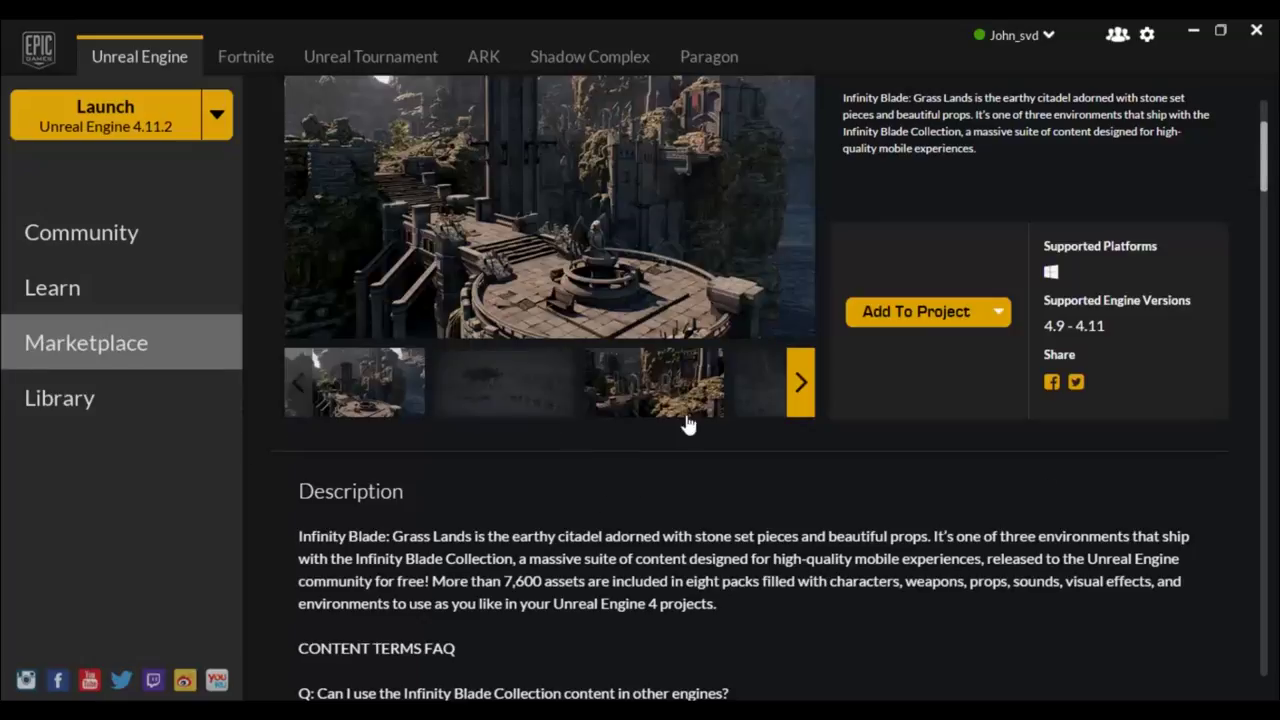
Browse the Grass Lands pack's screenshots, ending on the second level screenshot.
scroll(688, 425, "up", 3)
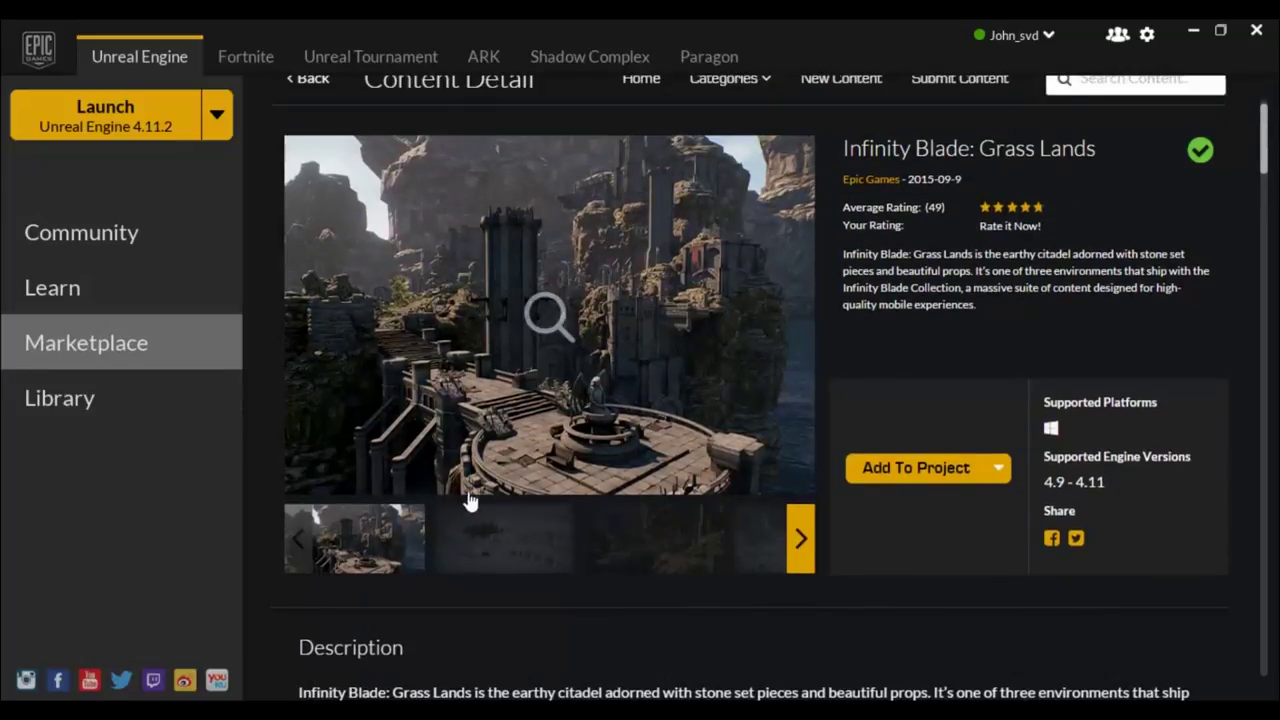
left_click(484, 535)
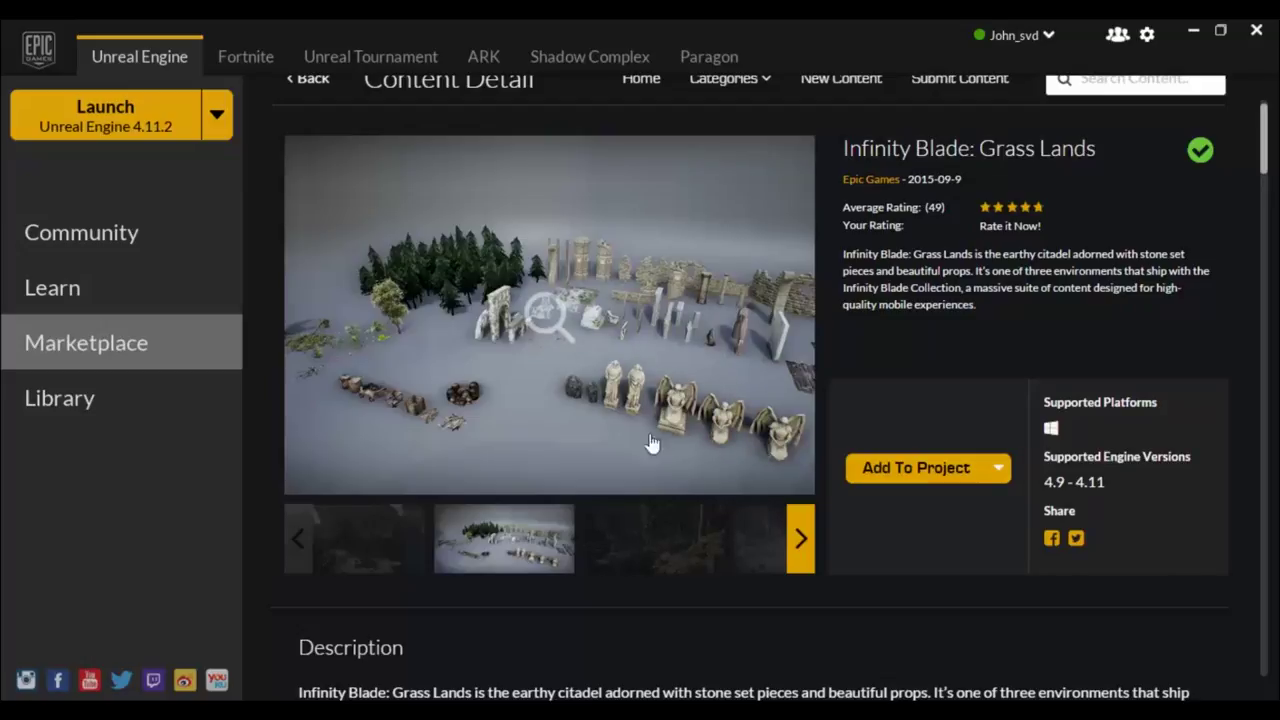
left_click(625, 548)
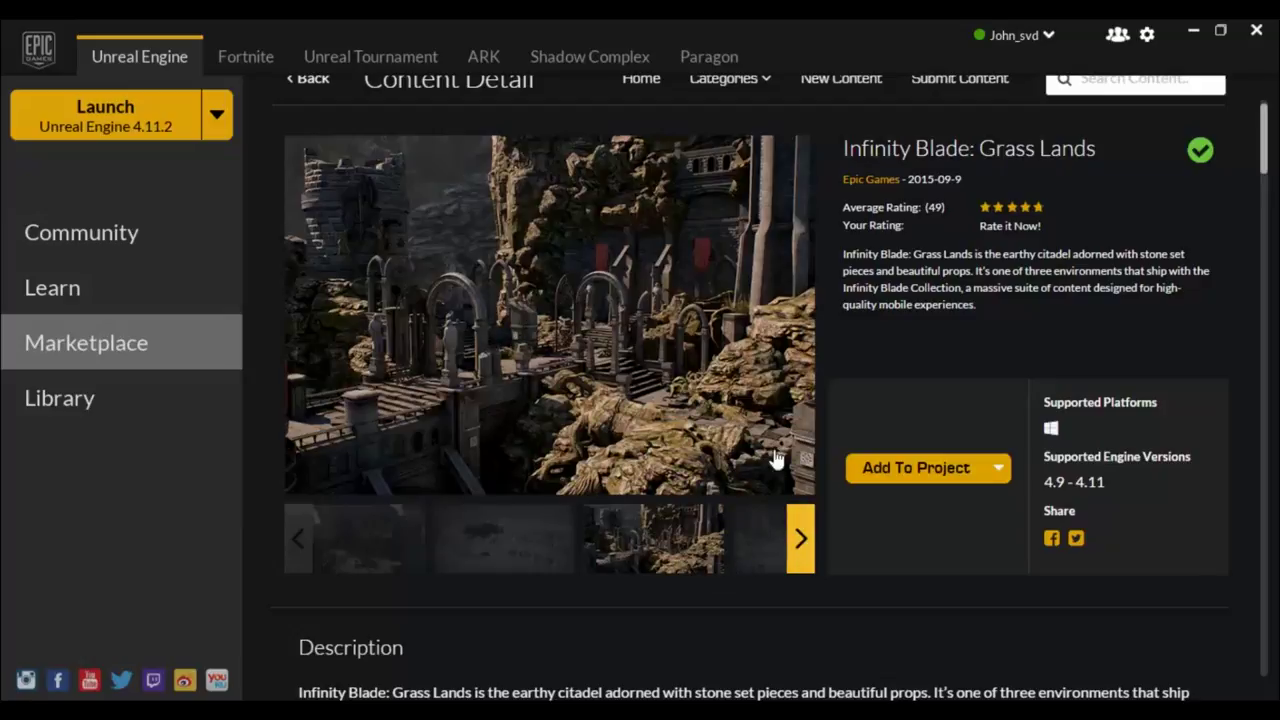
left_click(800, 538)
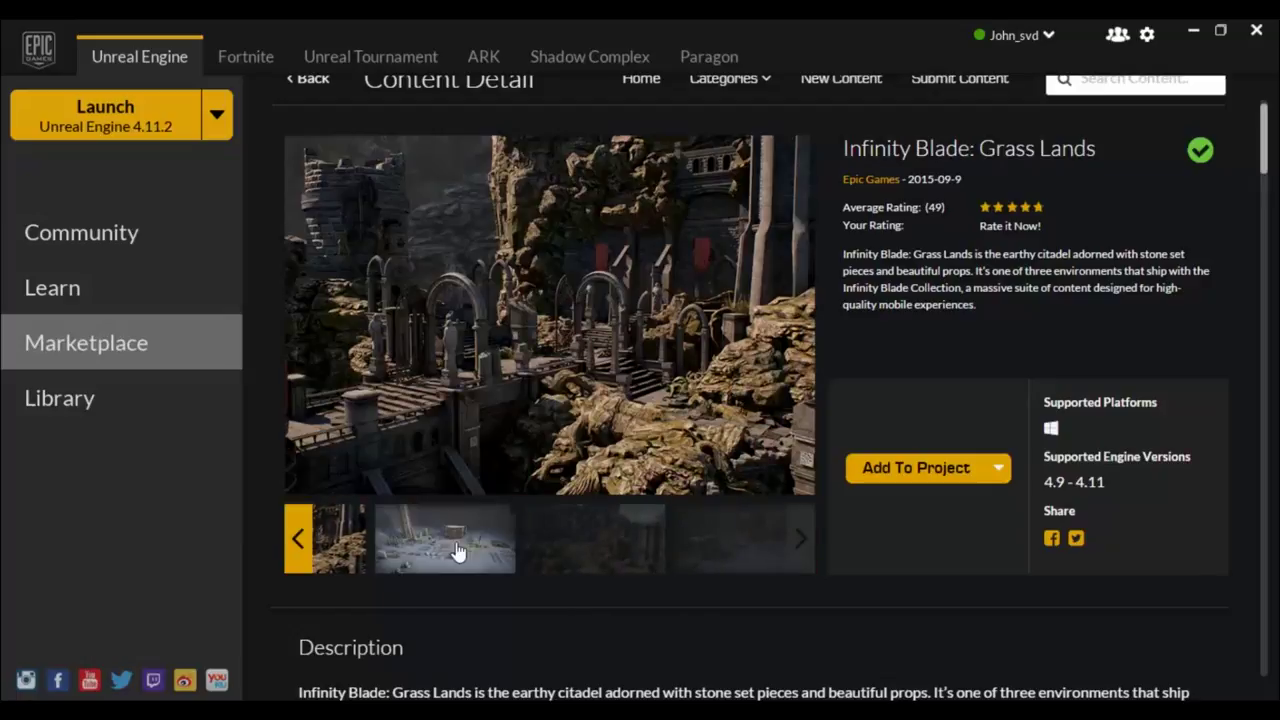
left_click(460, 550)
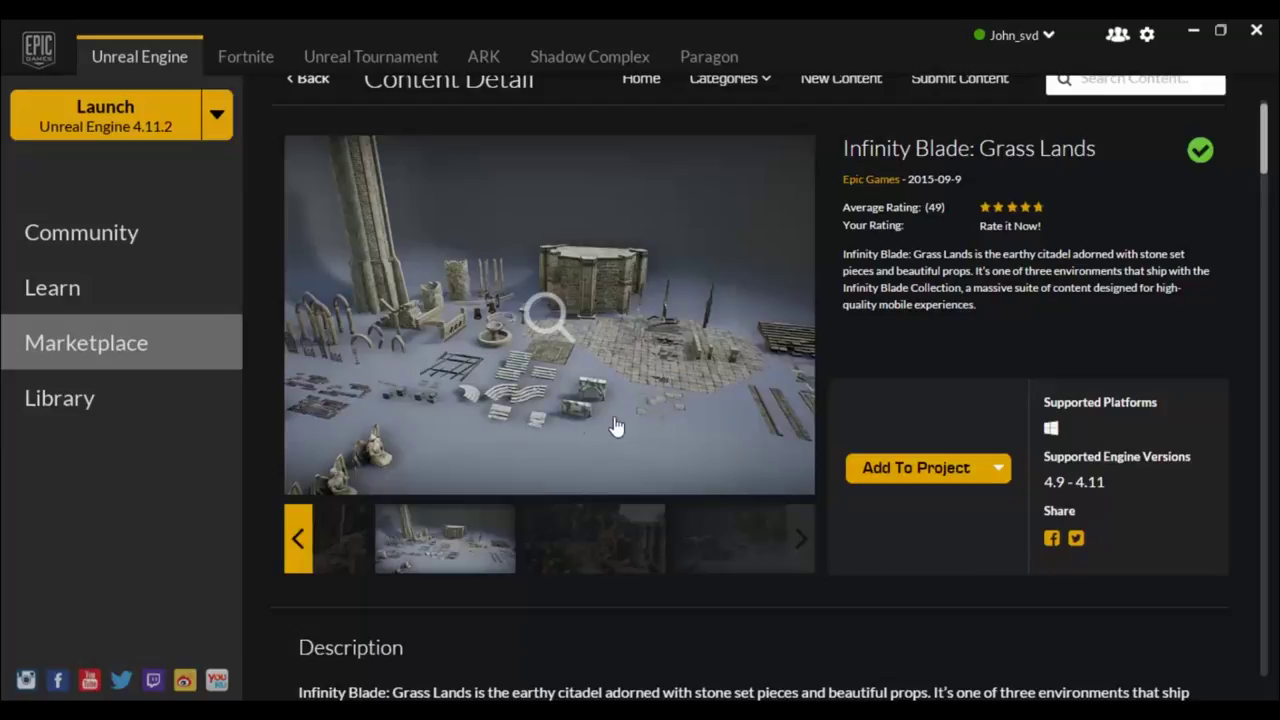
Scroll through the pack's Description, FAQ and Technical Details.
scroll(818, 589, "down", 1)
scroll(818, 589, "down", 1)
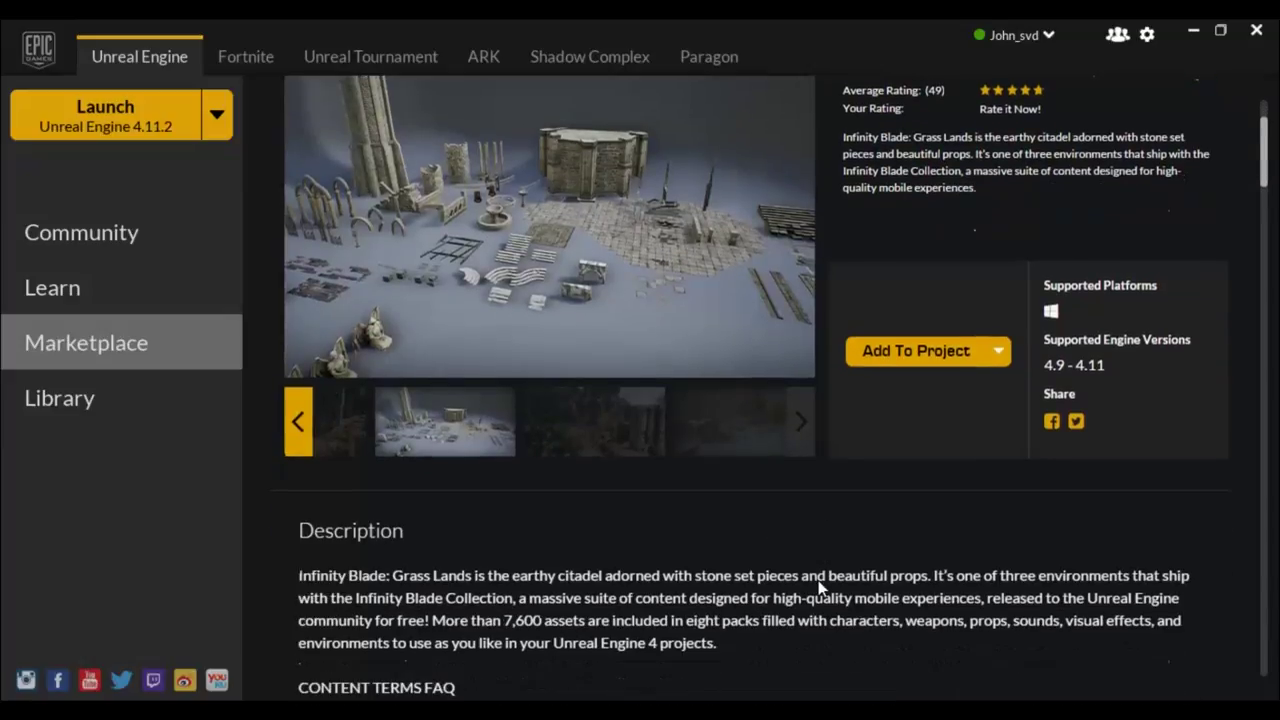
scroll(818, 589, "down", 1)
scroll(818, 589, "down", 1)
scroll(818, 589, "down", 1)
scroll(818, 589, "down", 1)
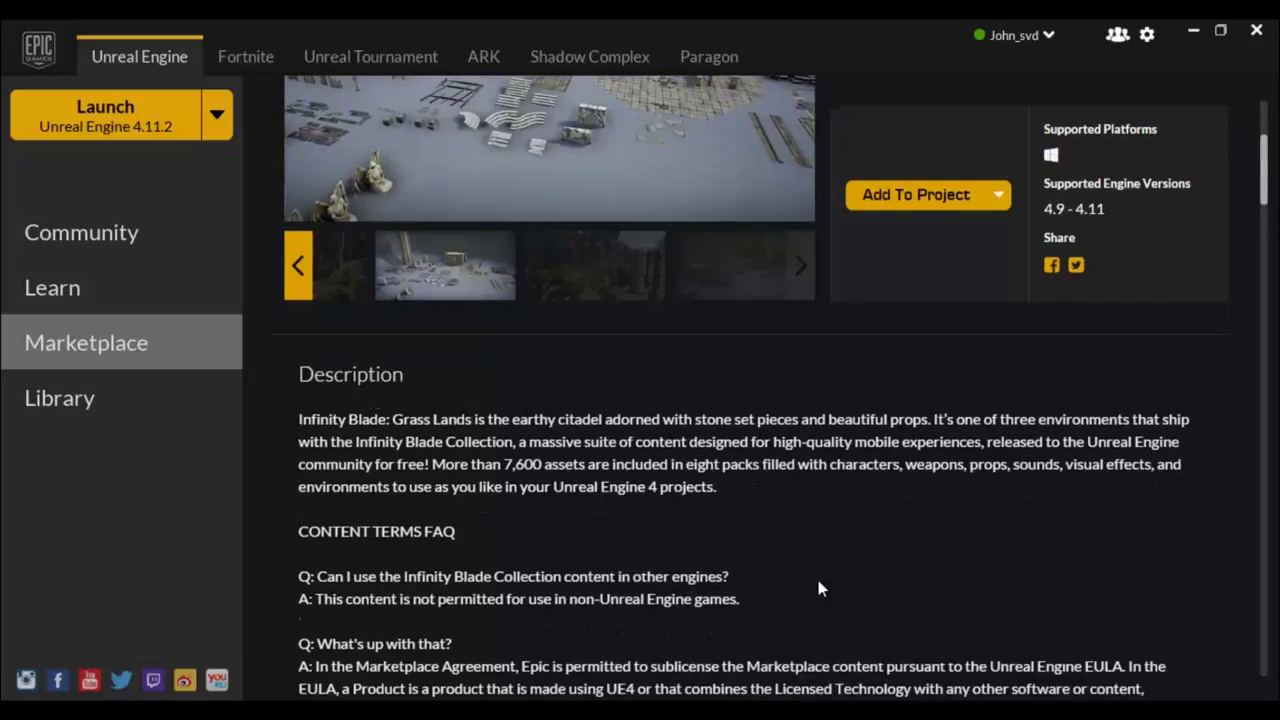
scroll(818, 589, "down", 1)
scroll(810, 578, "down", 1)
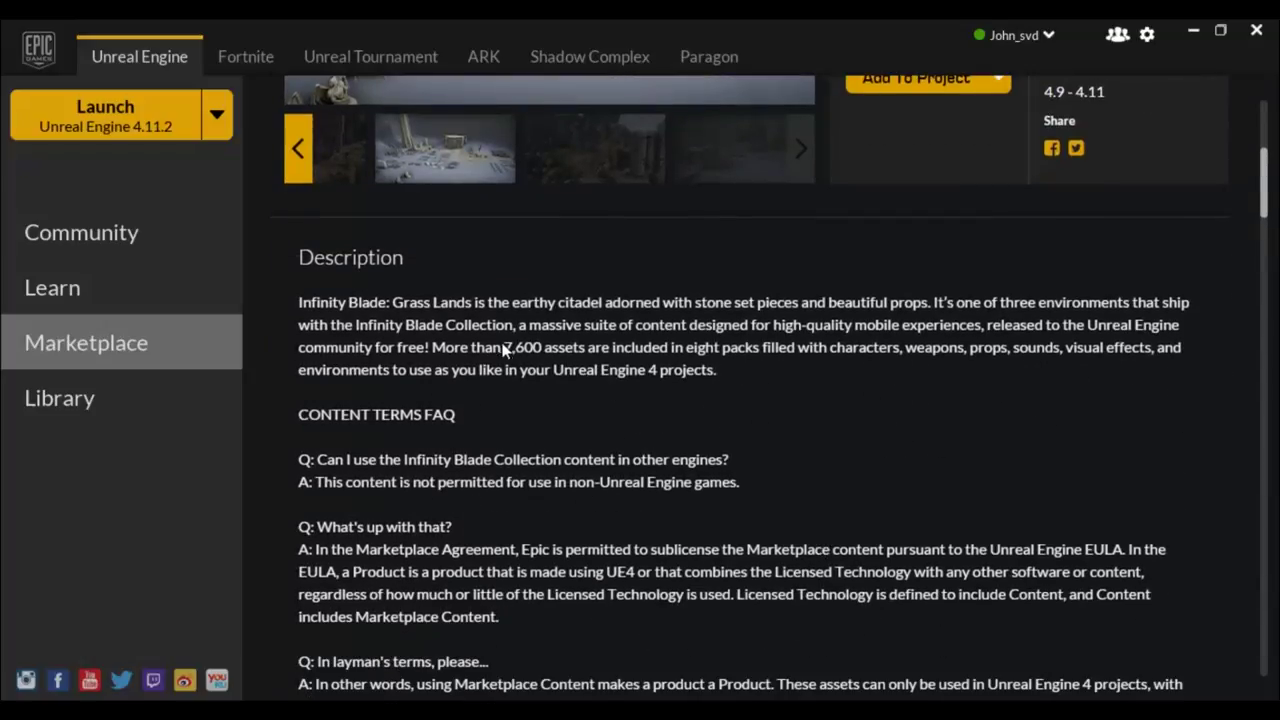
scroll(567, 362, "down", 3)
scroll(567, 362, "down", 3)
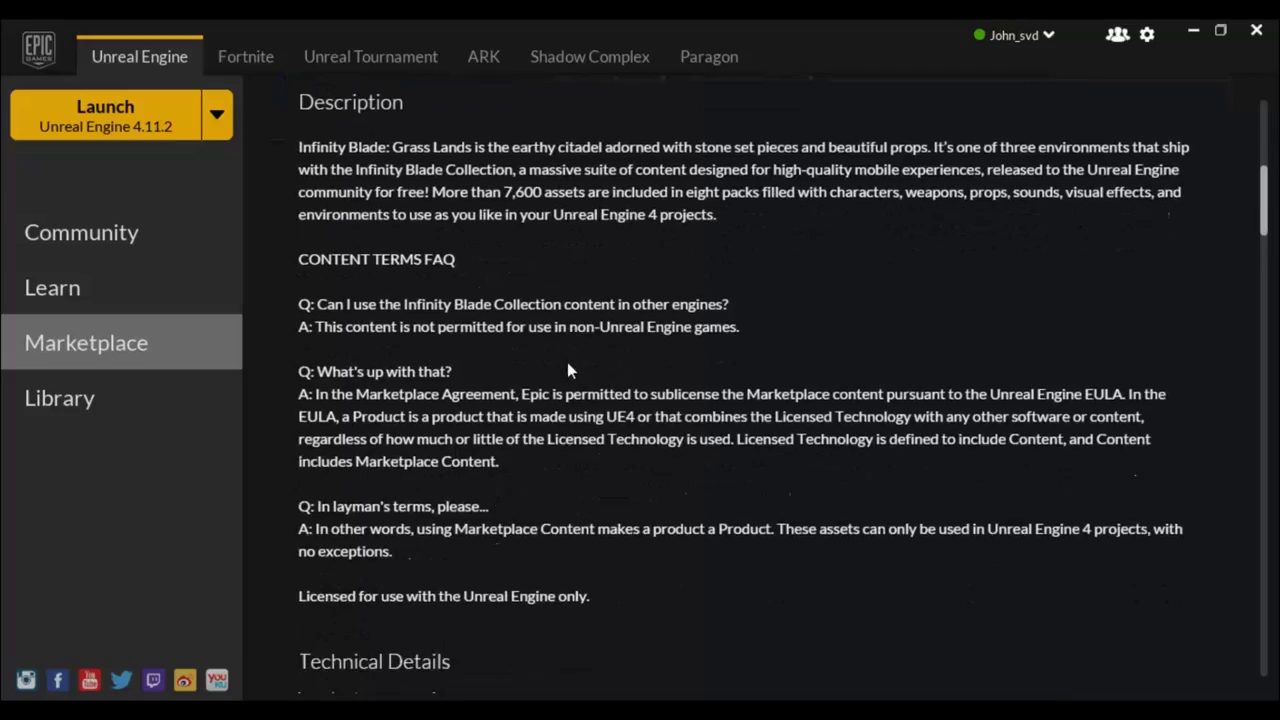
scroll(567, 363, "down", 3)
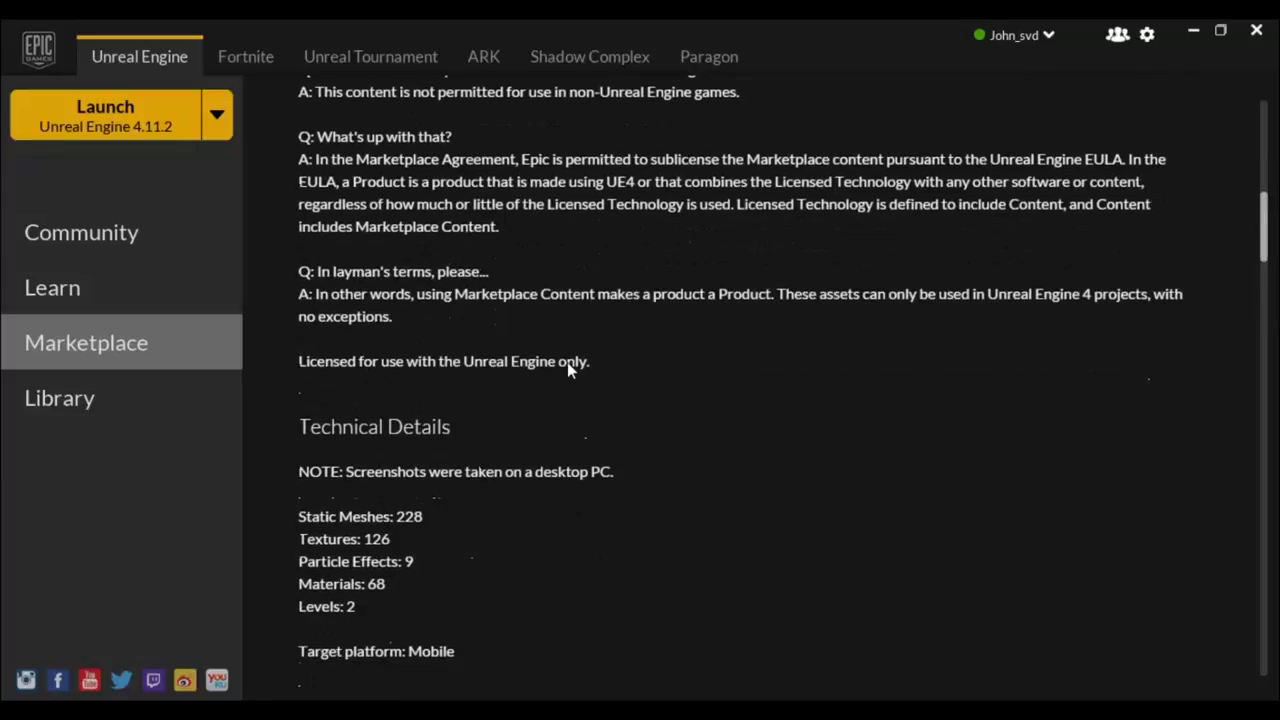
scroll(567, 372, "up", 5)
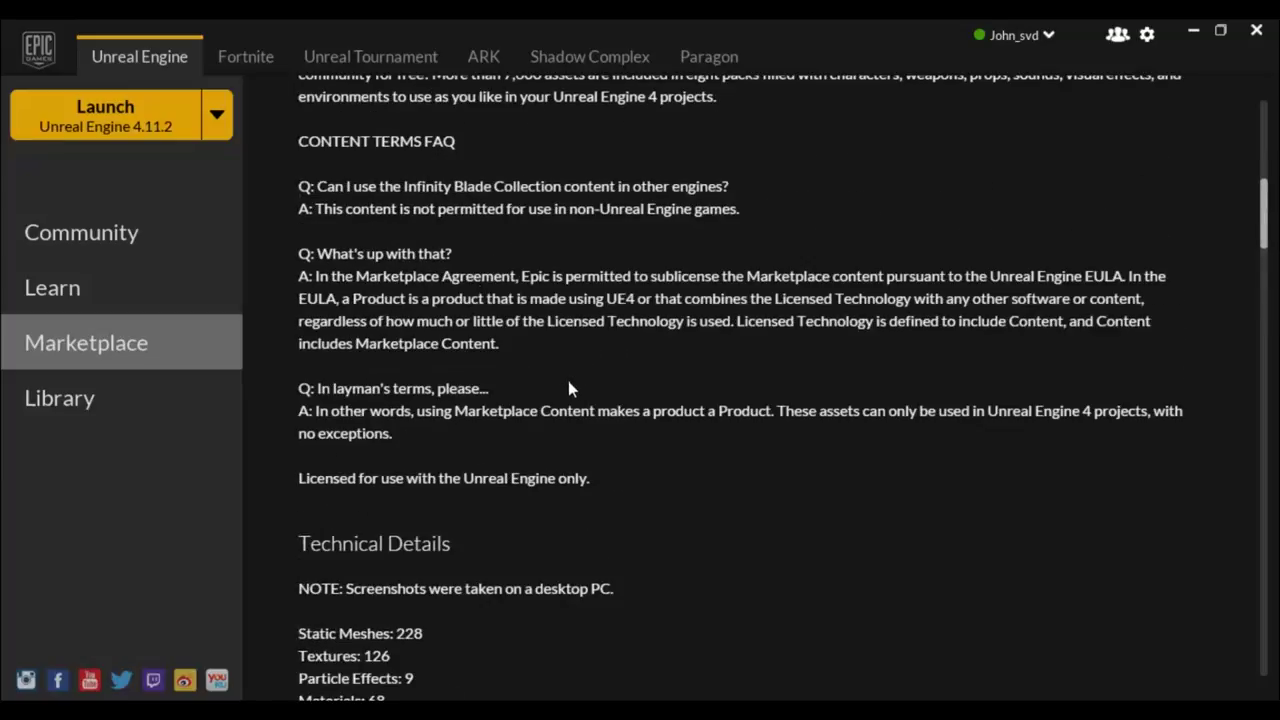
scroll(568, 381, "up", 1)
scroll(568, 381, "up", 5)
scroll(579, 380, "up", 3)
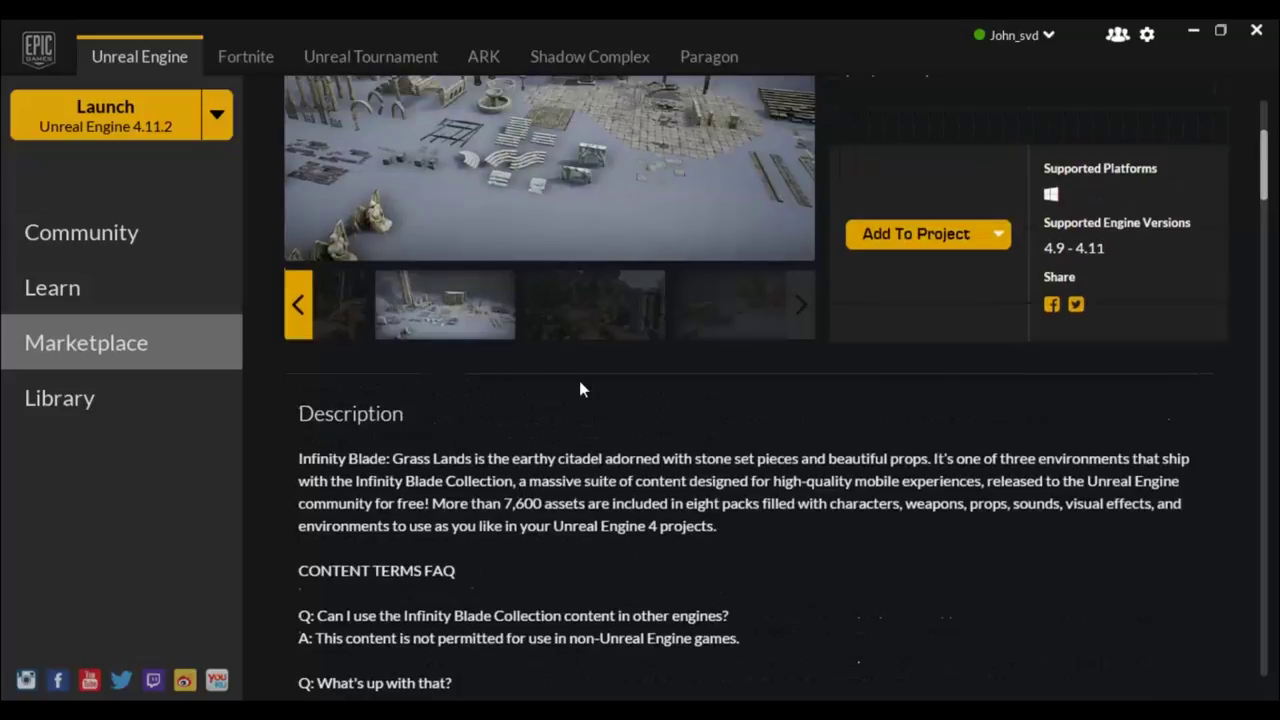
scroll(594, 449, "down", 4)
scroll(594, 449, "down", 6)
scroll(594, 449, "down", 1)
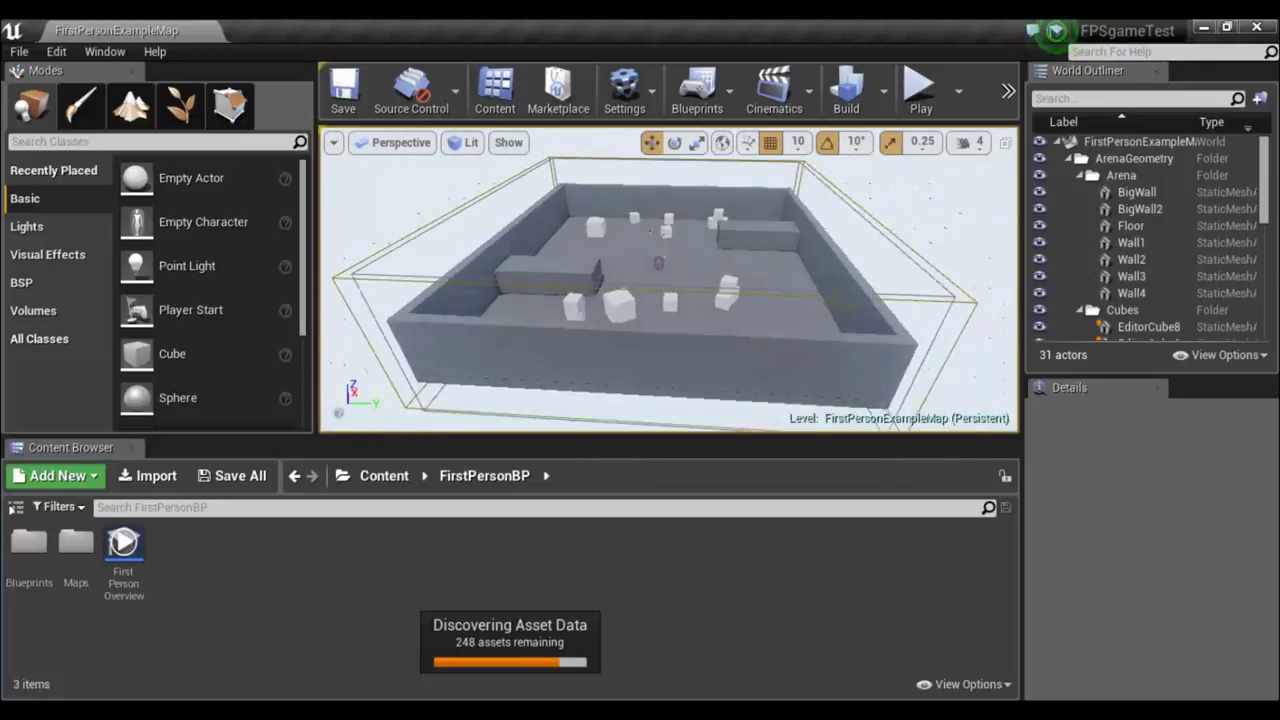
Inspect ArenaGeometry, BigWall and EditorCube21 in the World Outliner.
left_click(1144, 159)
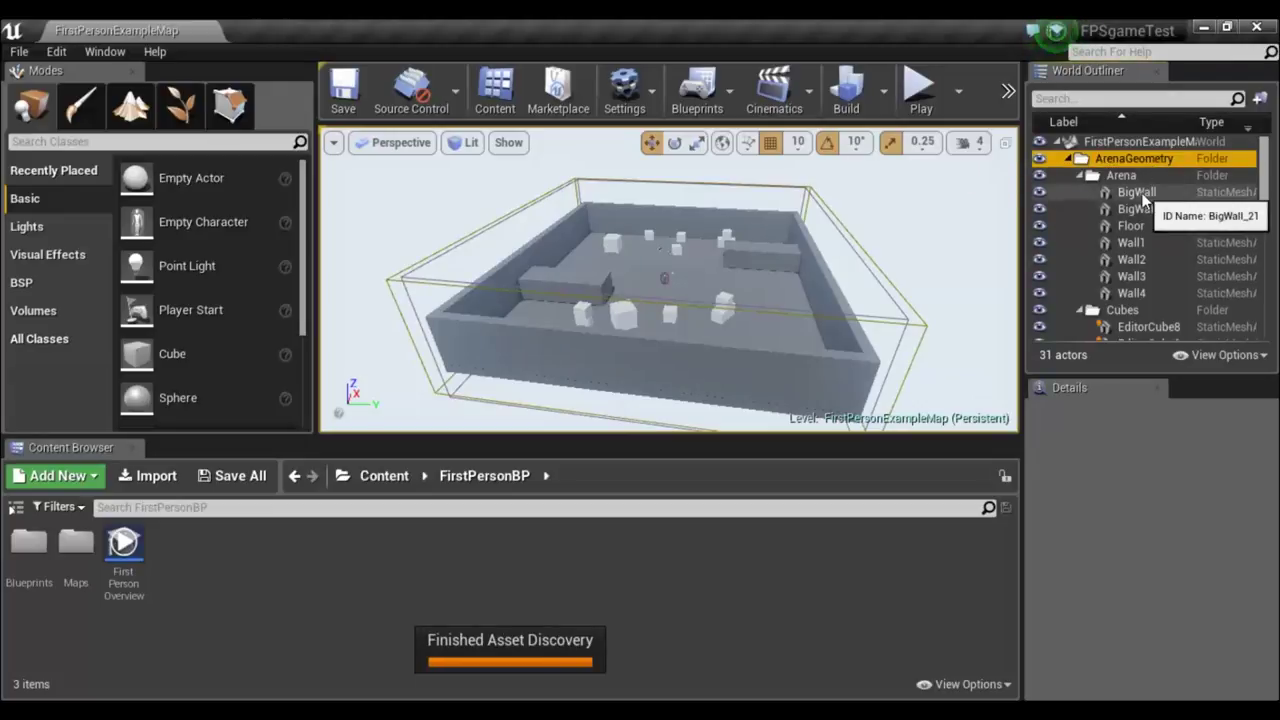
left_click(1150, 192)
scroll(1148, 247, "down", 3)
scroll(1150, 255, "down", 5)
scroll(1152, 252, "down", 3)
scroll(1160, 246, "up", 2)
left_click(1170, 218)
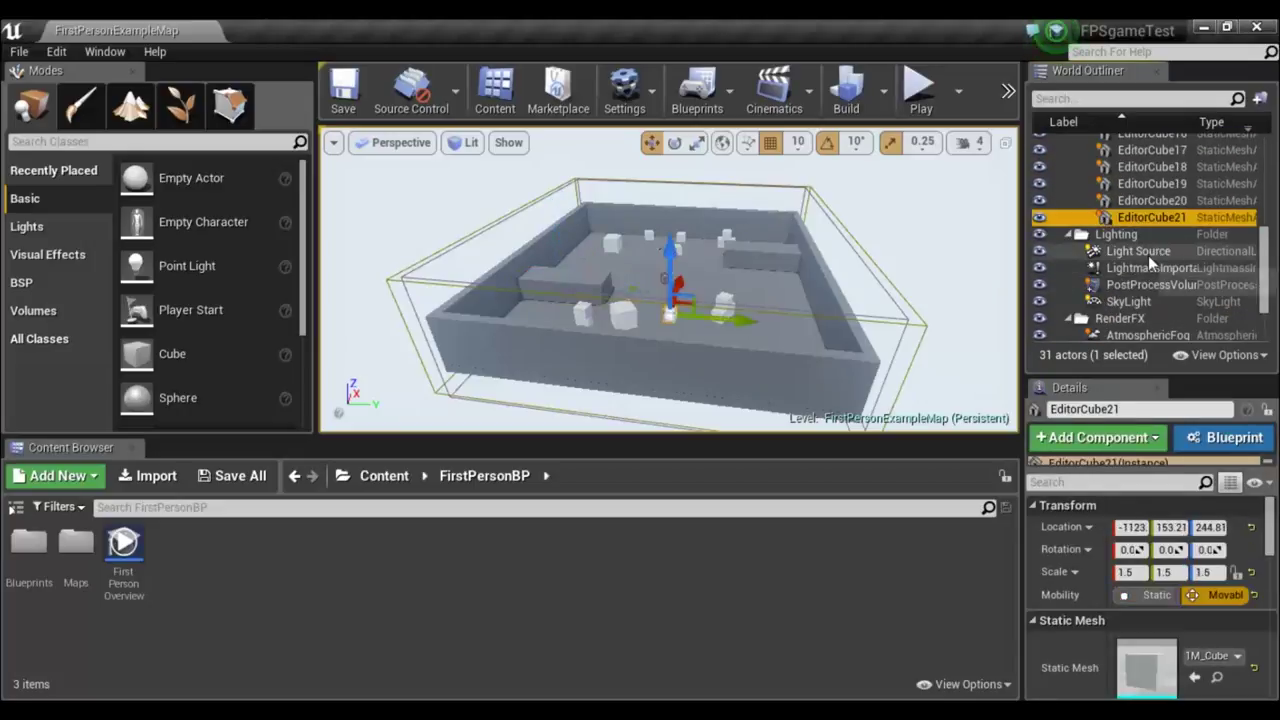
scroll(1148, 255, "up", 3)
scroll(1148, 255, "up", 5)
Select the arena actors from BigWall through Wall4.
left_click(1140, 142)
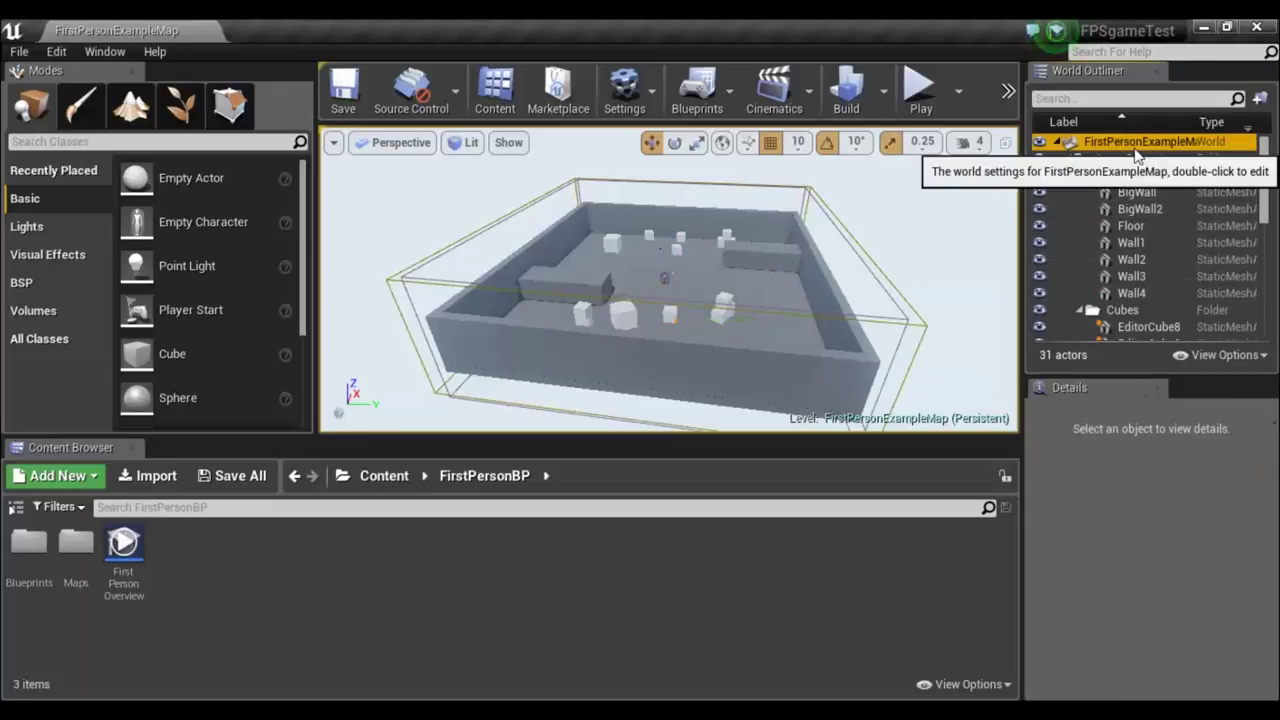
left_click(1130, 158)
left_click(1135, 192)
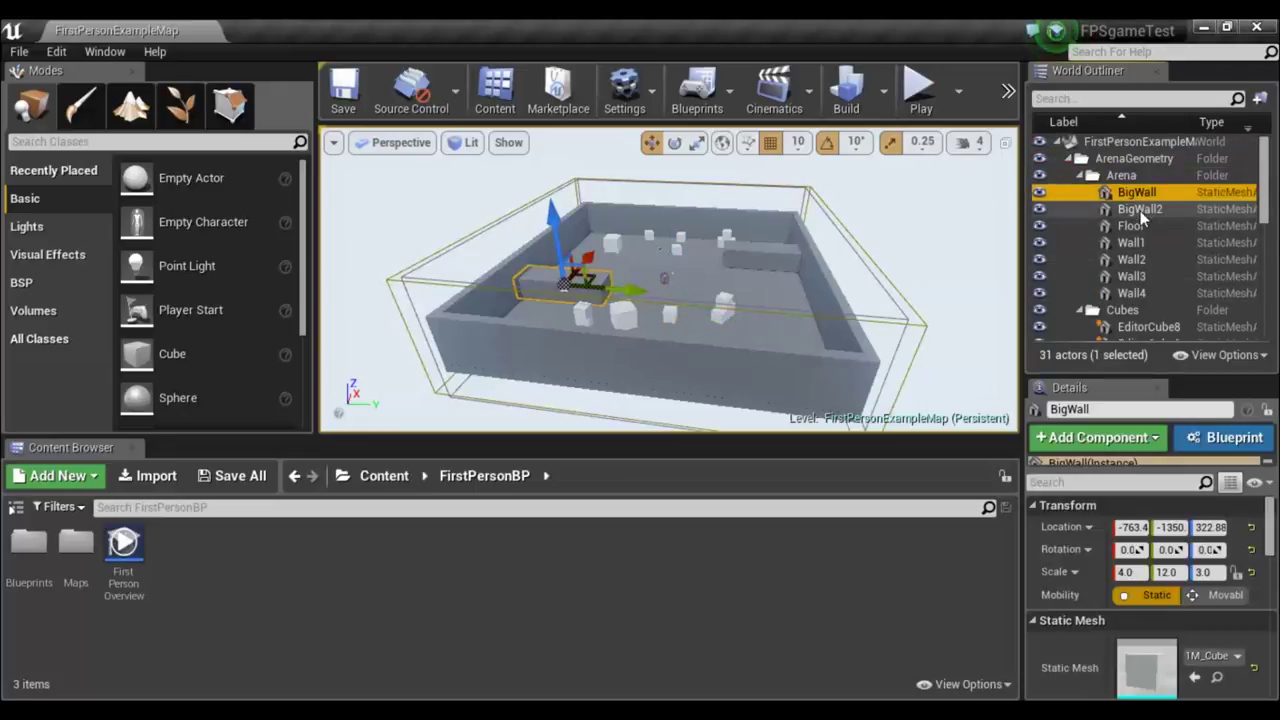
left_click(1127, 295)
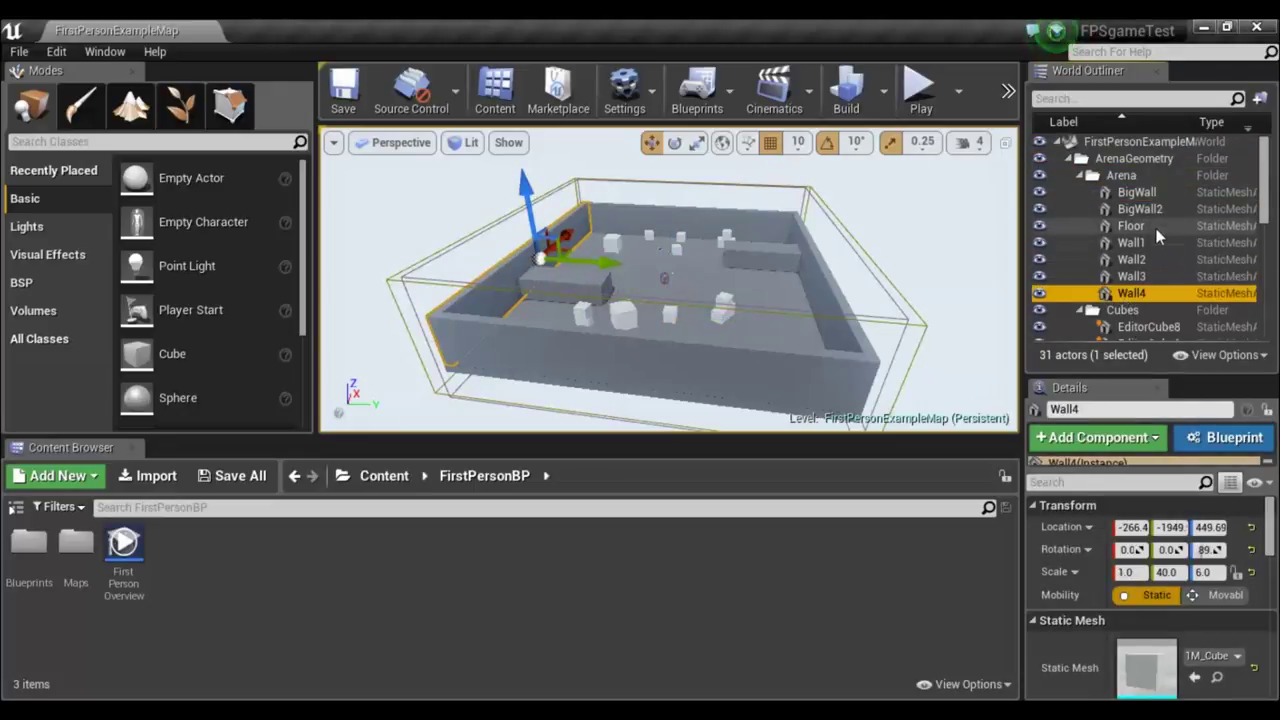
left_click(1140, 194, "shift")
Delete the walls and floor along with the emptied Arena folder.
key("Delete")
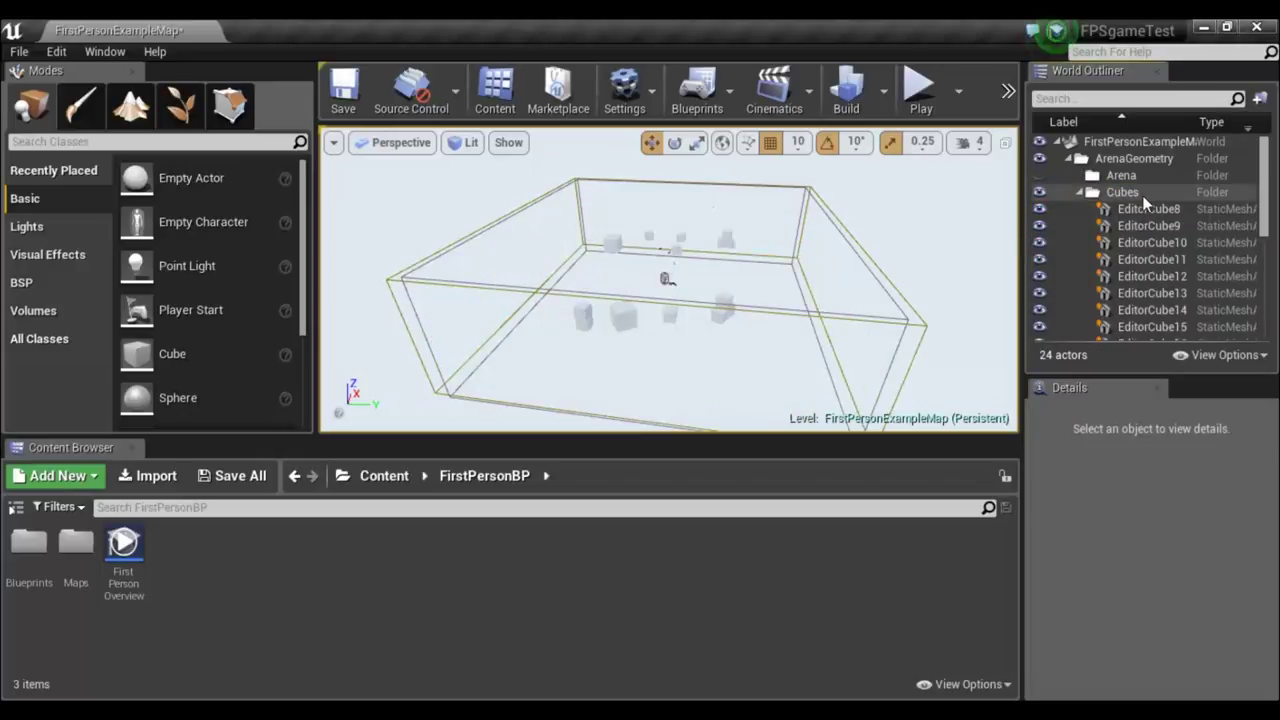
left_click(1134, 180)
key("Delete")
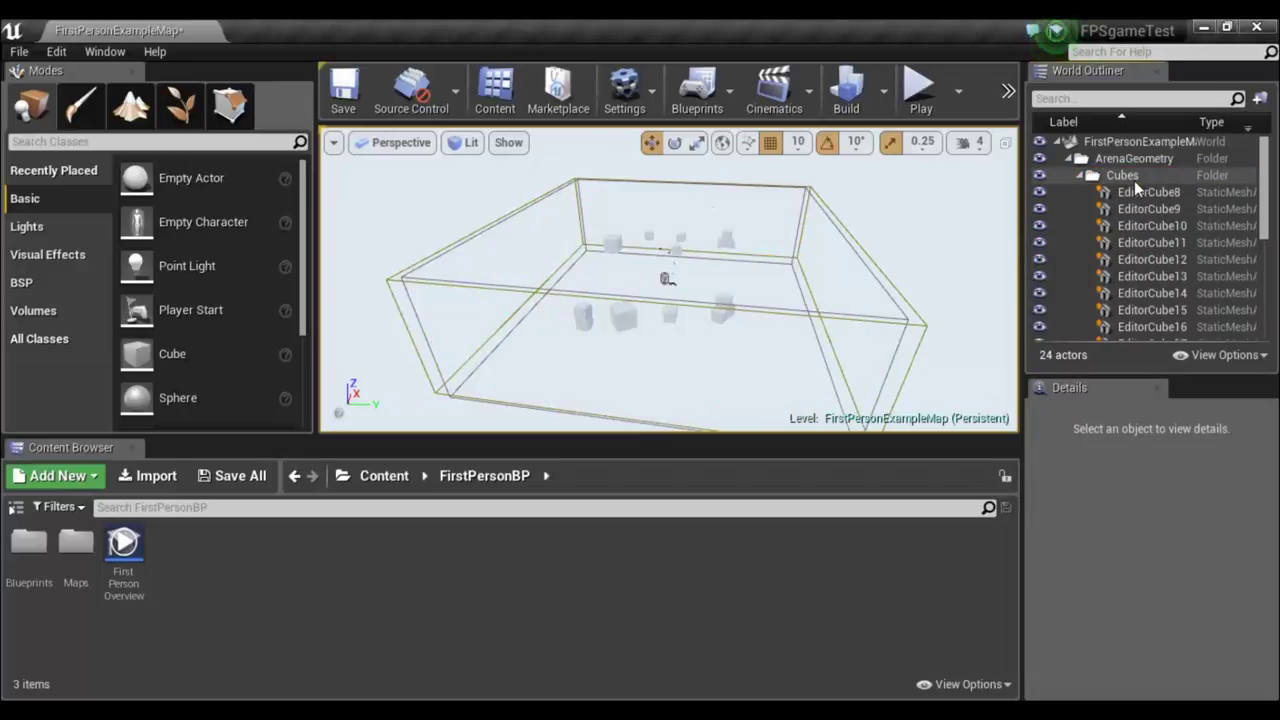
Delete cubes EditorCube8 through EditorCube21 and the ArenaGeometry and Cubes folders.
left_click(1145, 192)
scroll(1185, 260, "down", 3)
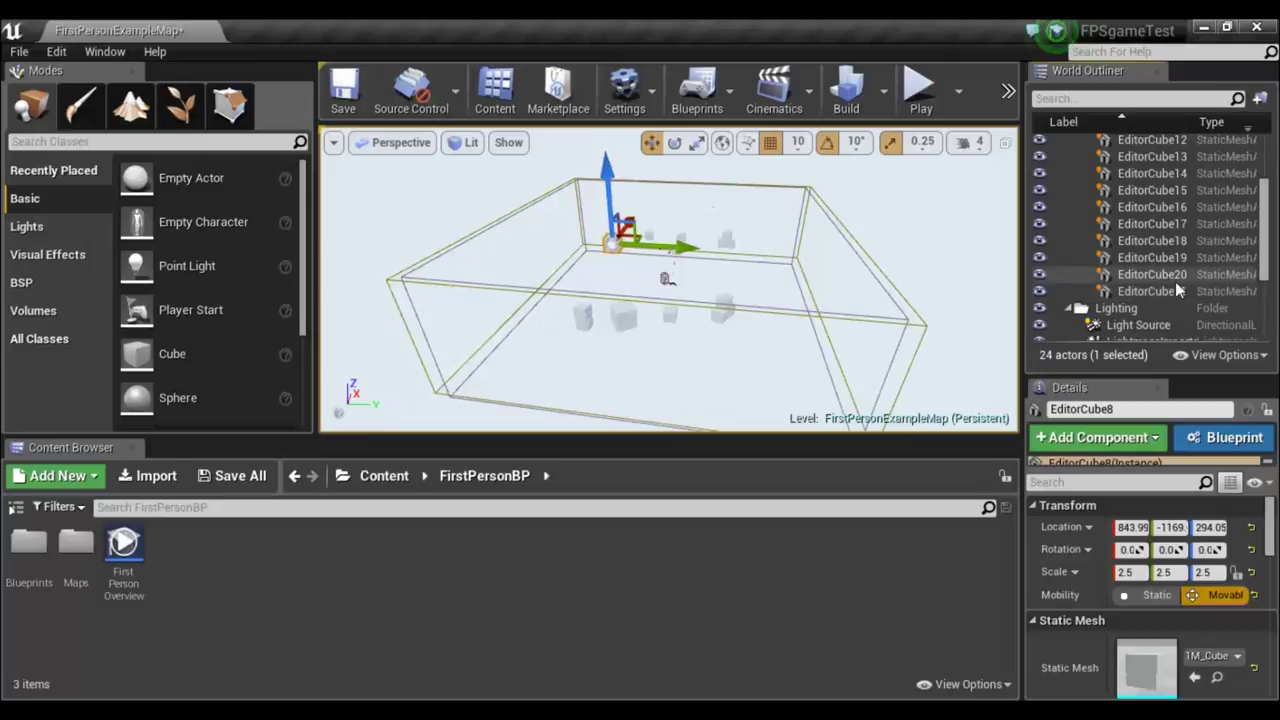
left_click(1175, 284, "shift")
key("Delete")
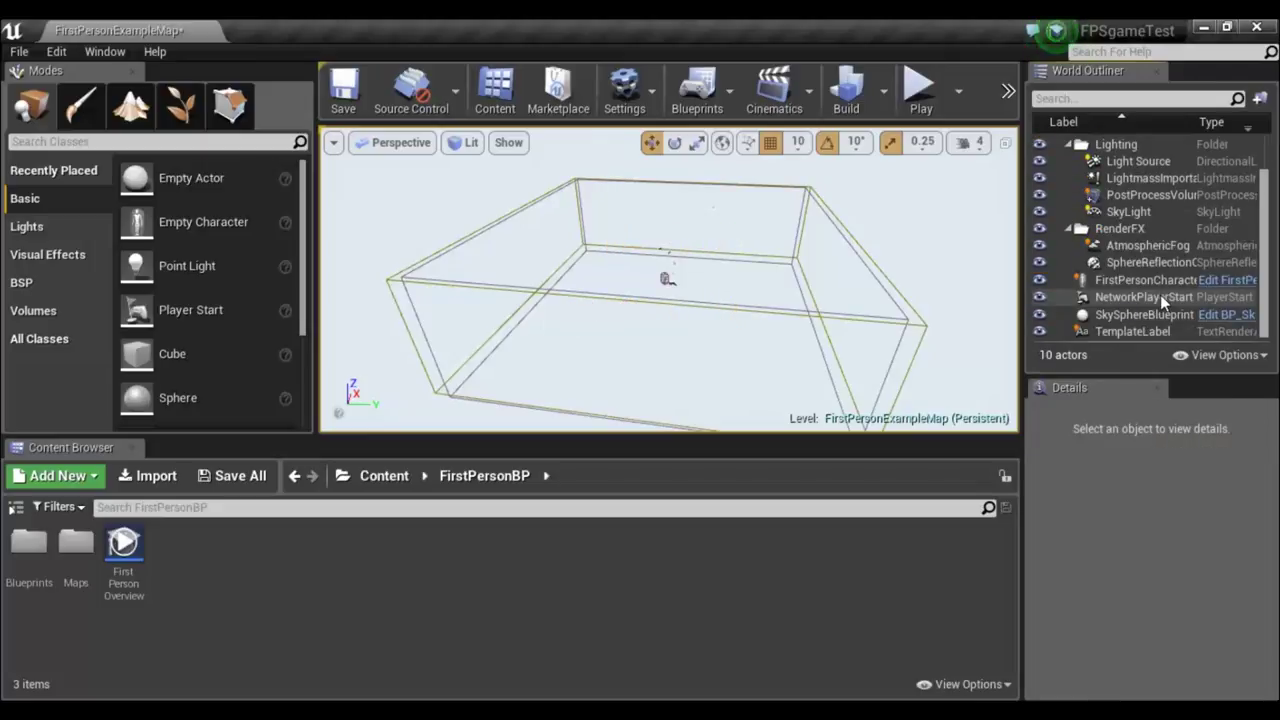
scroll(1155, 217, "up", 2)
left_click(1136, 160)
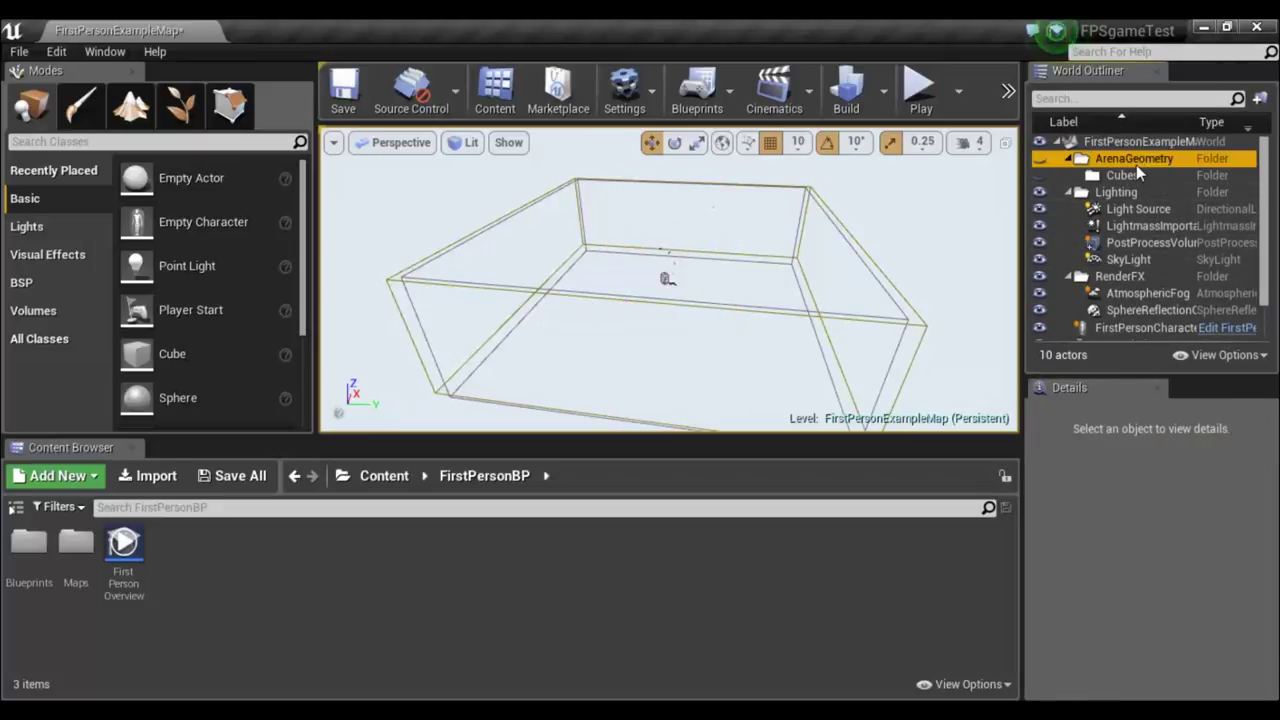
key("Delete")
left_click(1136, 163)
key("Delete")
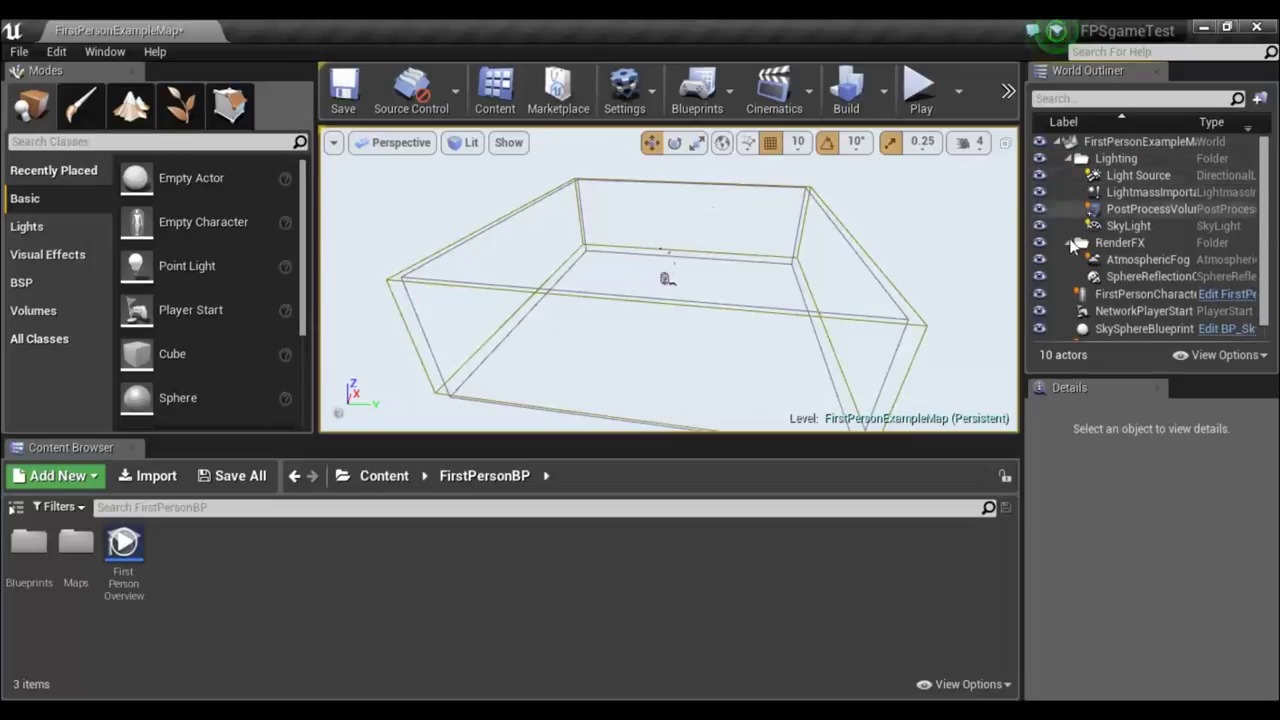
Delete the LightmassImportanceVolume and the PostProcessVolume.
mouse_move(834, 269)
right_mouse_down()
mouse_move(830, 300)
mouse_move(763, 234)
right_mouse_up()
left_click(763, 234)
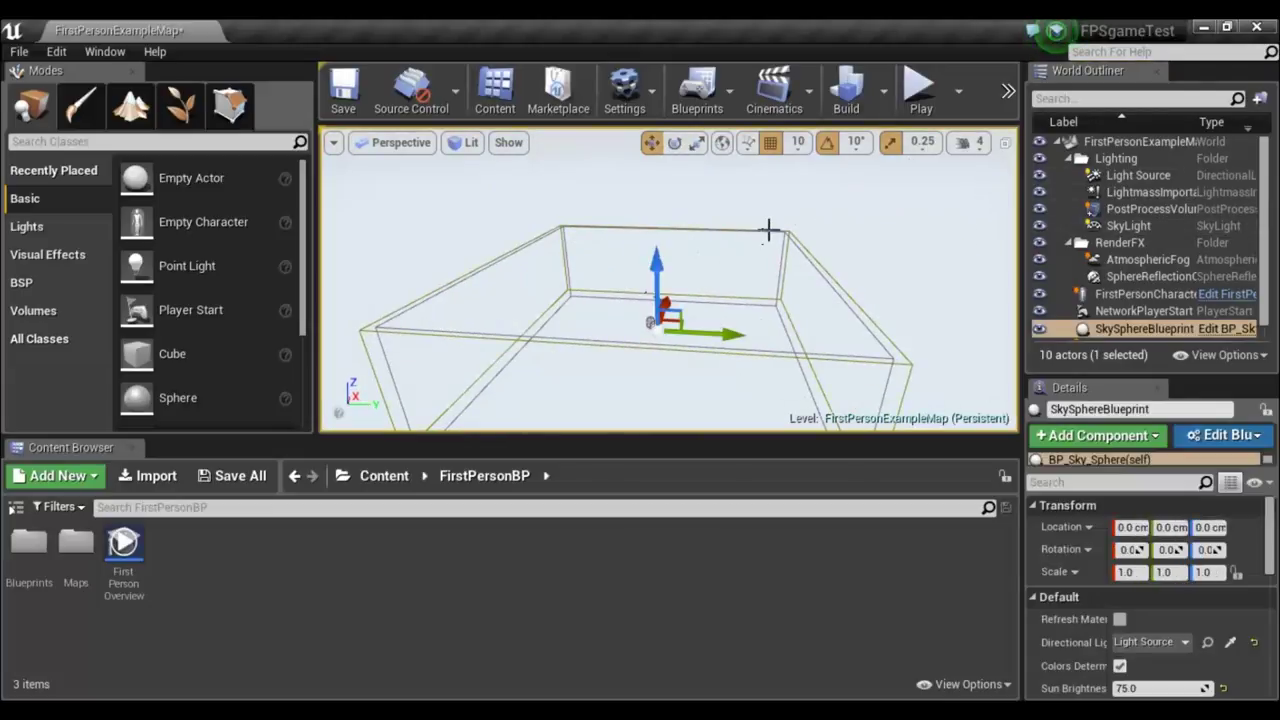
key("Delete")
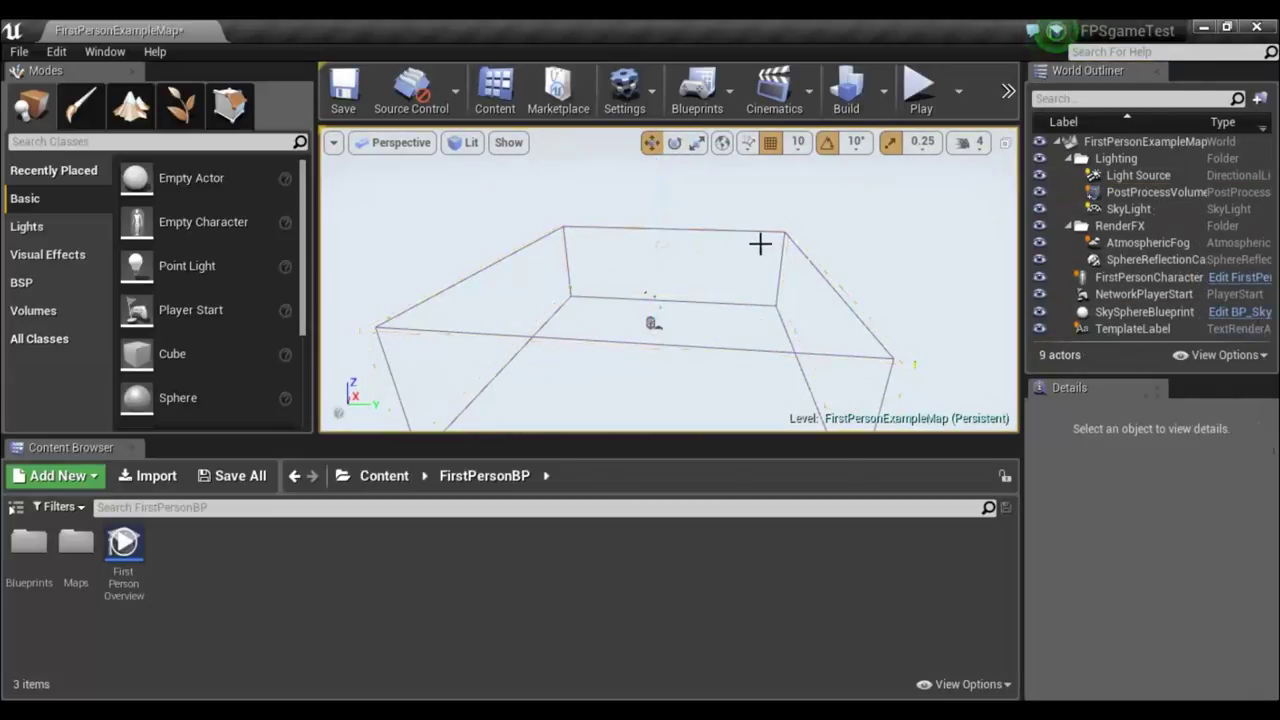
left_click(763, 234)
key("Delete")
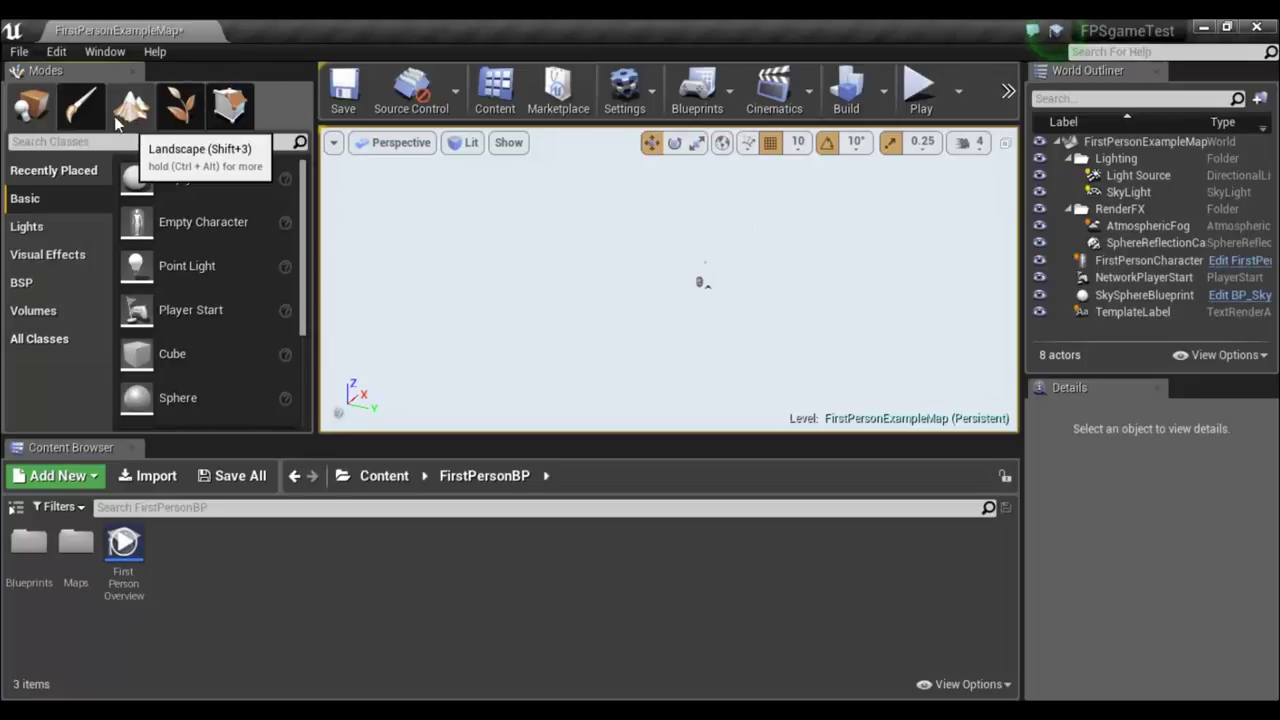
In Landscape new-landscape mode, assign M_Ground_Grass as the landscape material.
left_click(130, 110)
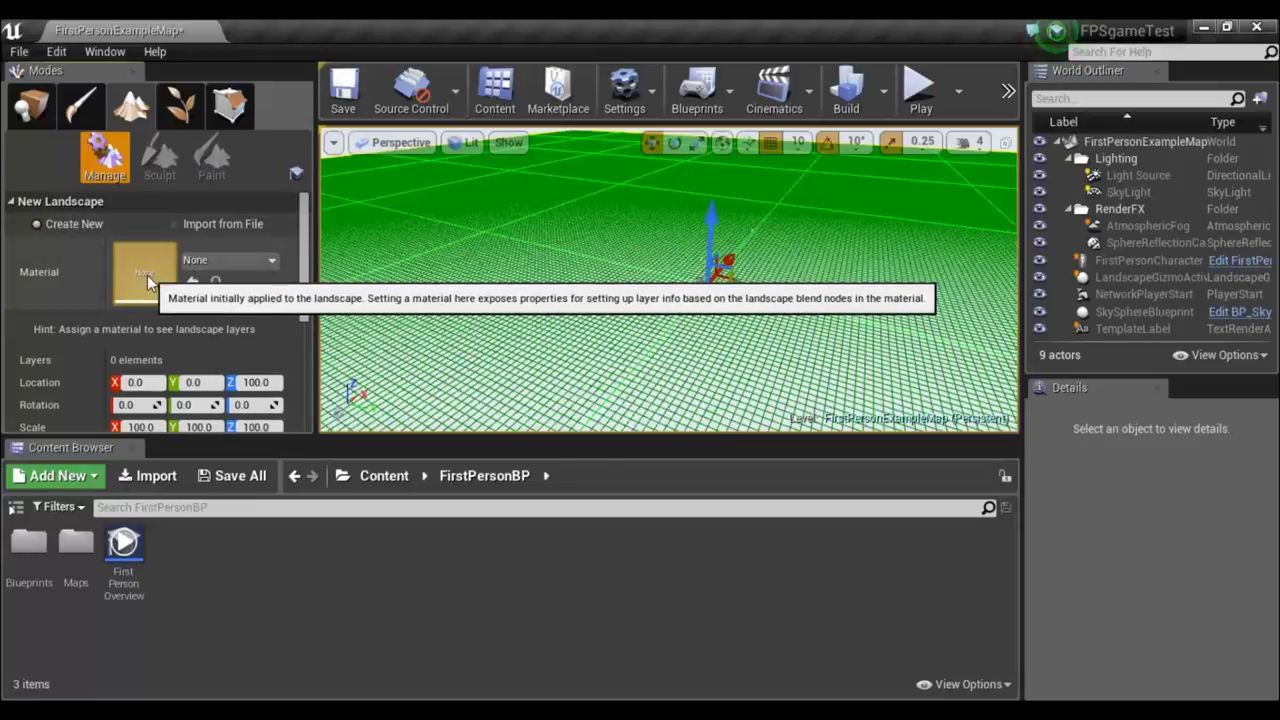
left_click(254, 256)
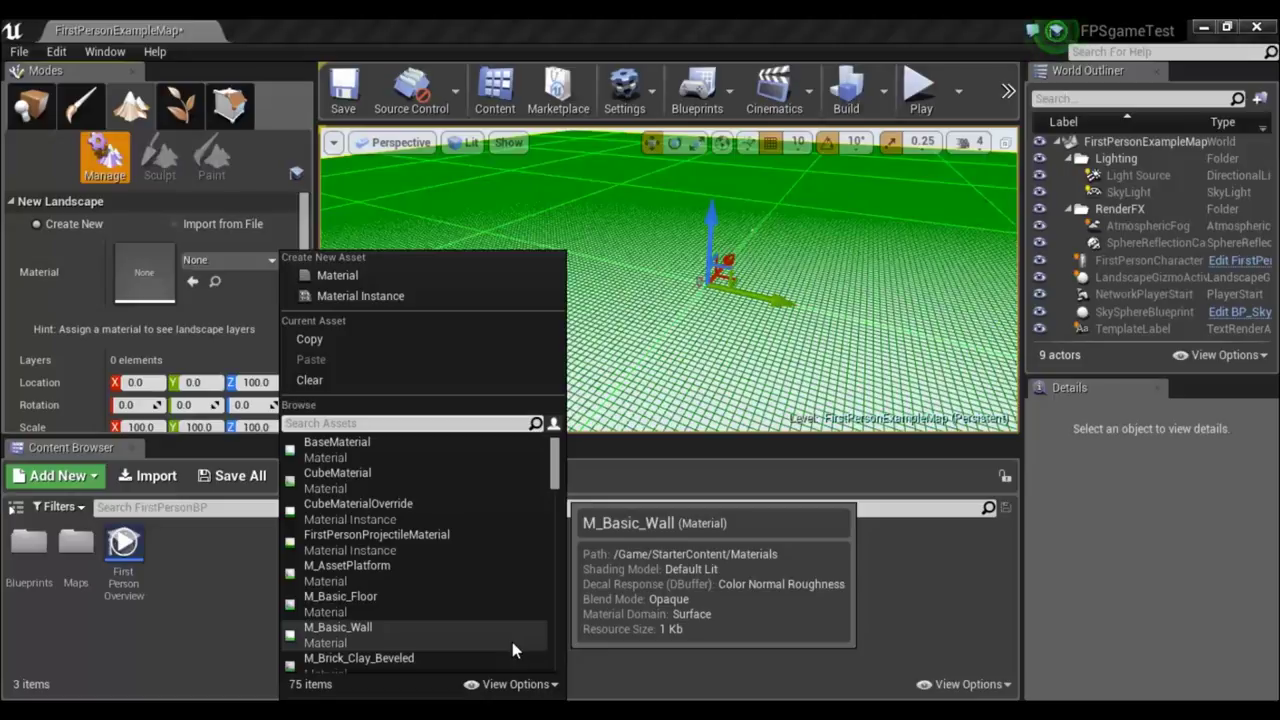
left_click(548, 682)
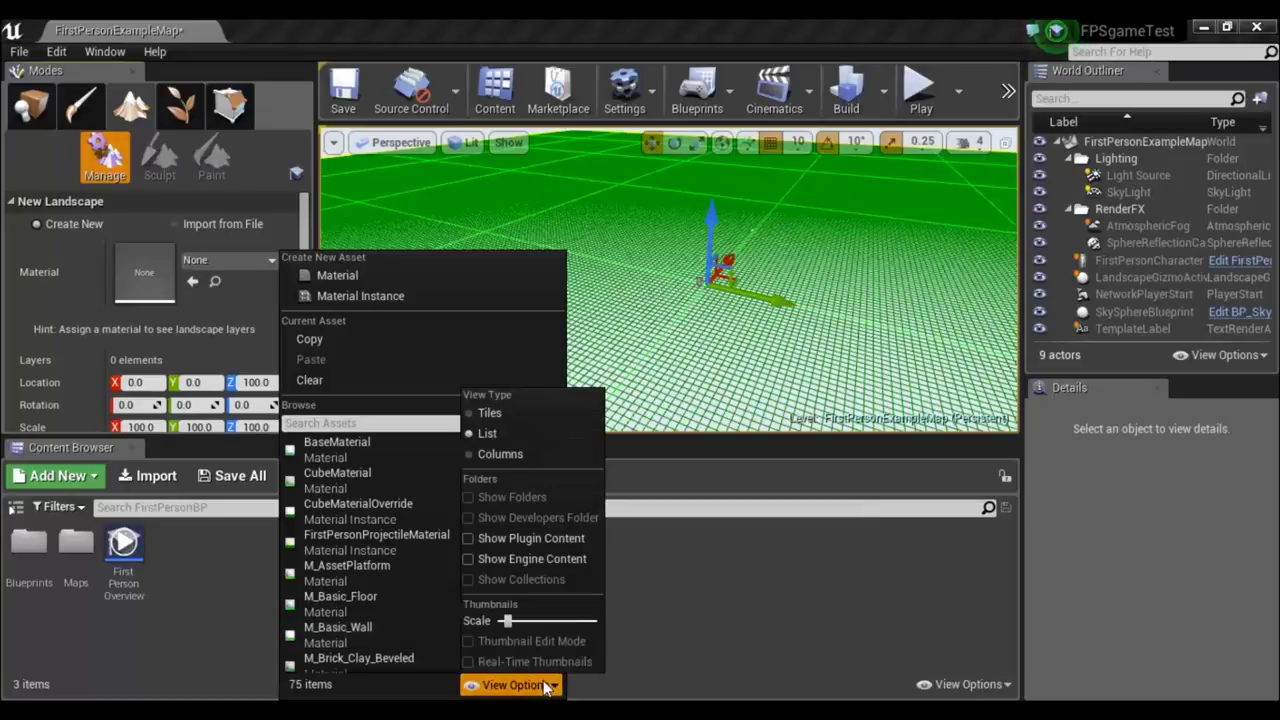
left_click_drag(507, 620, 596, 620)
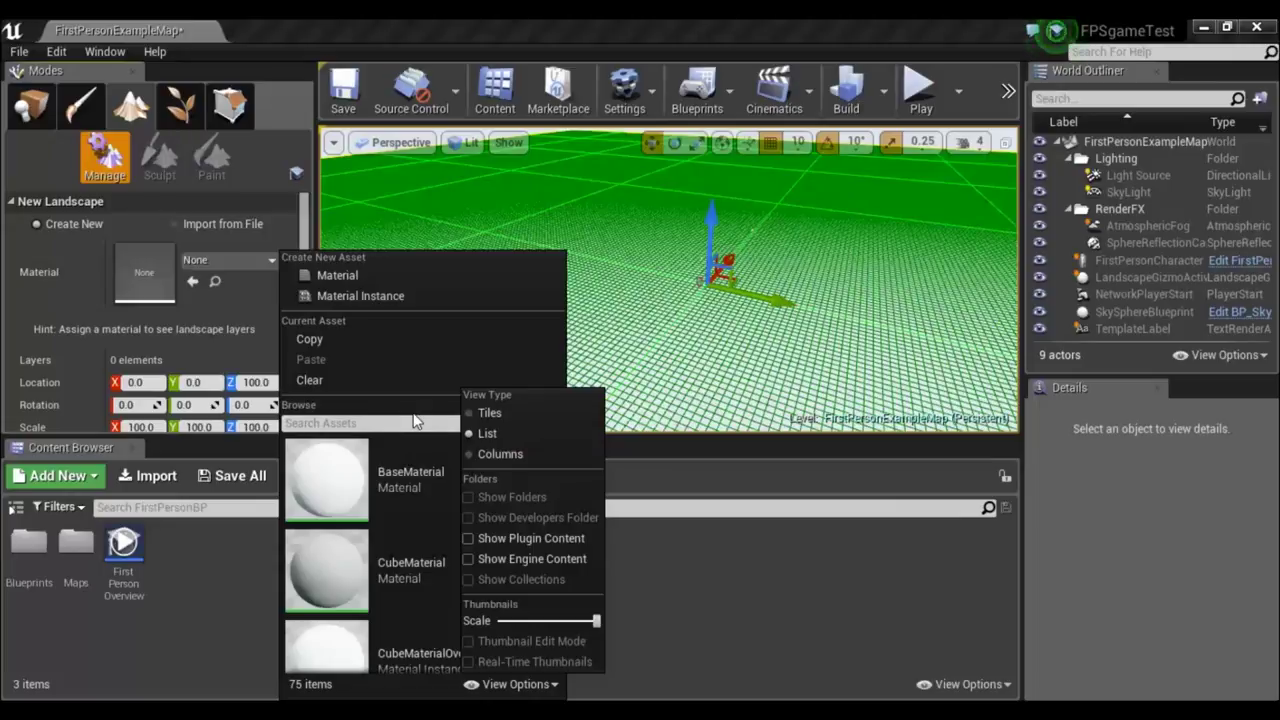
type("g")
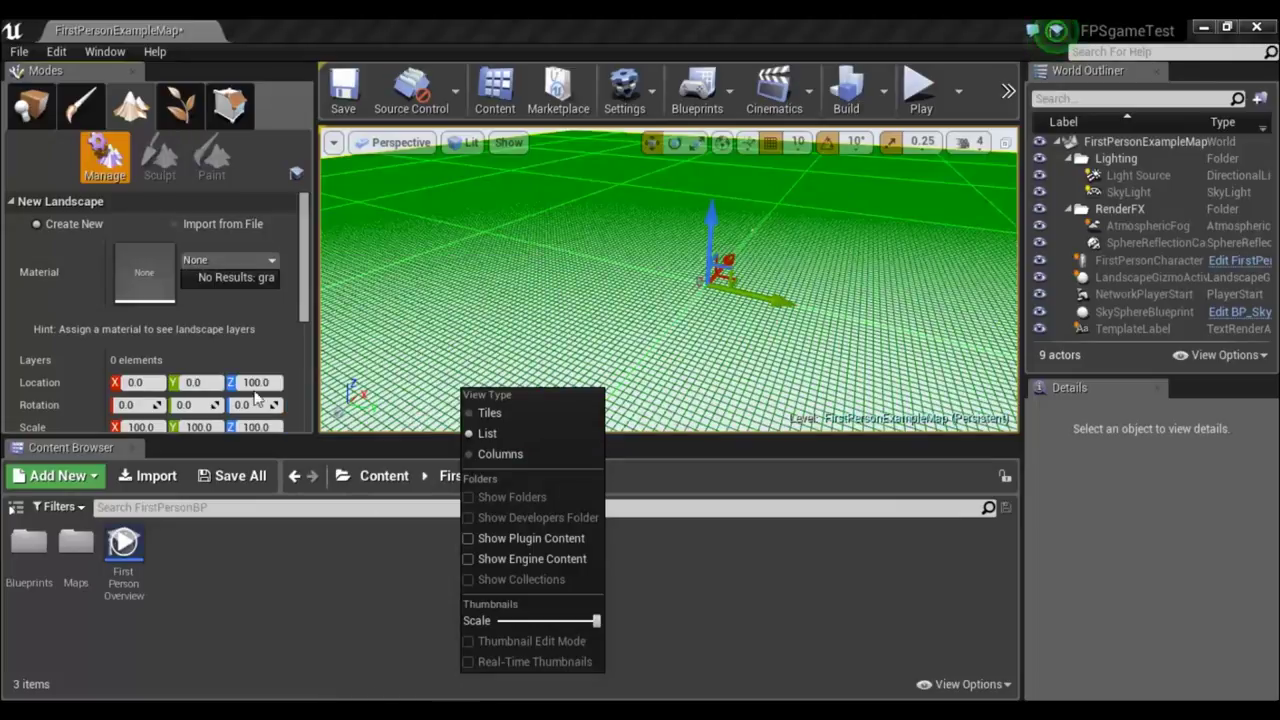
left_click(250, 260)
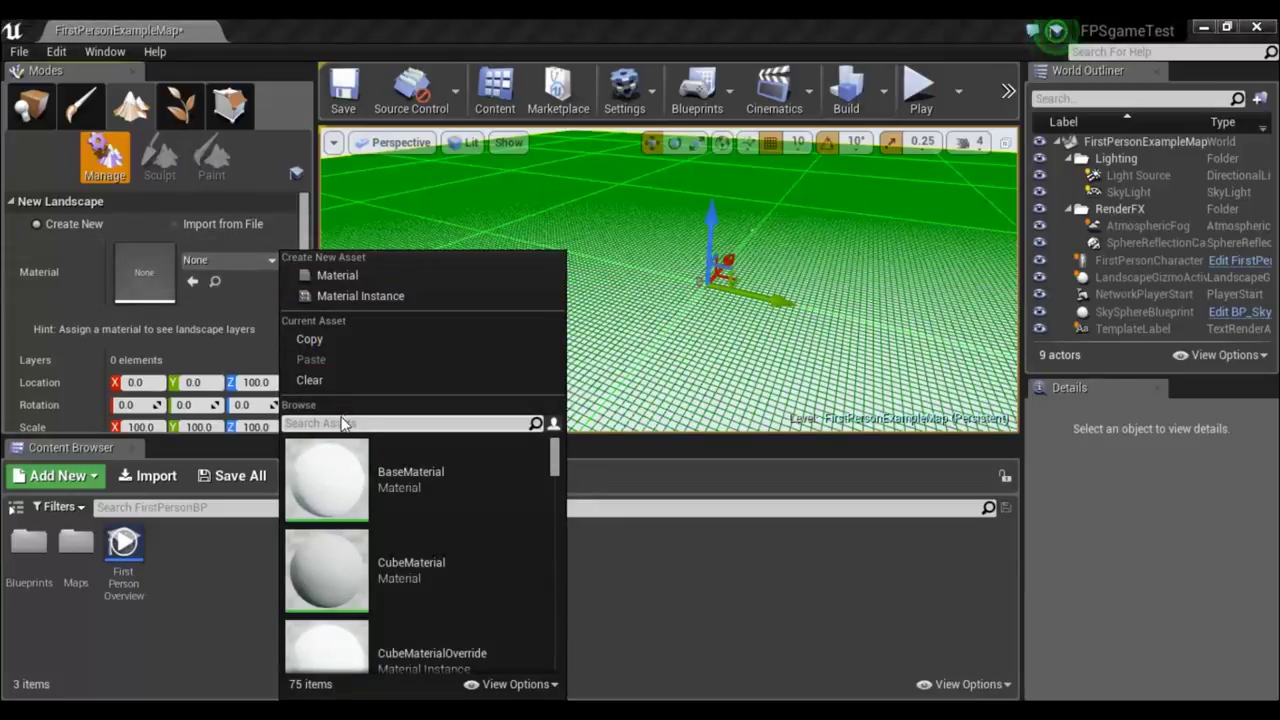
type("gr")
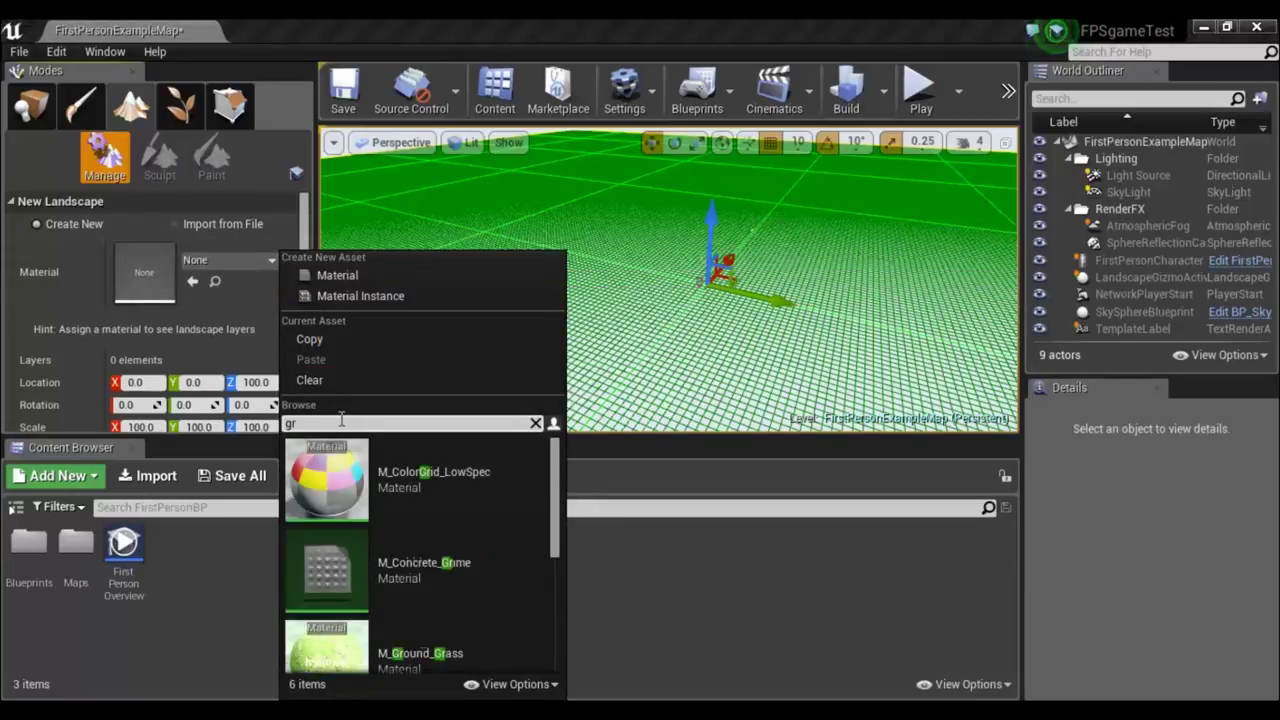
type("ass")
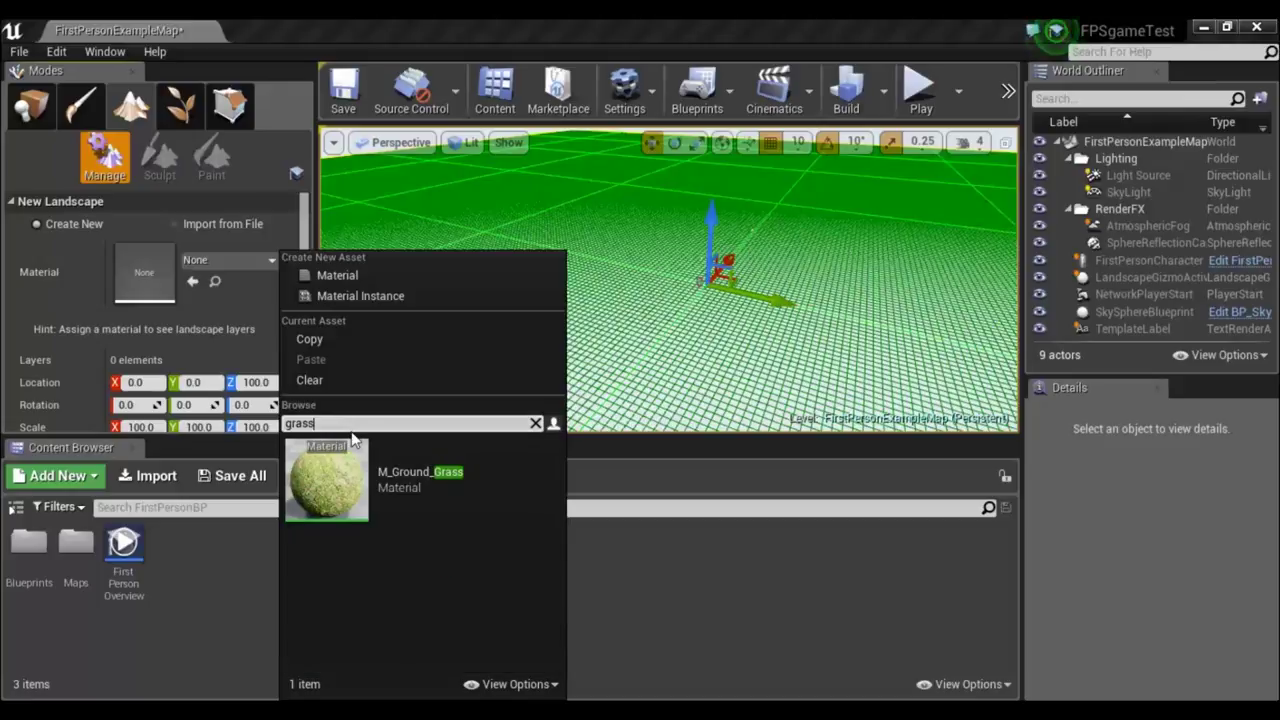
left_click(414, 478)
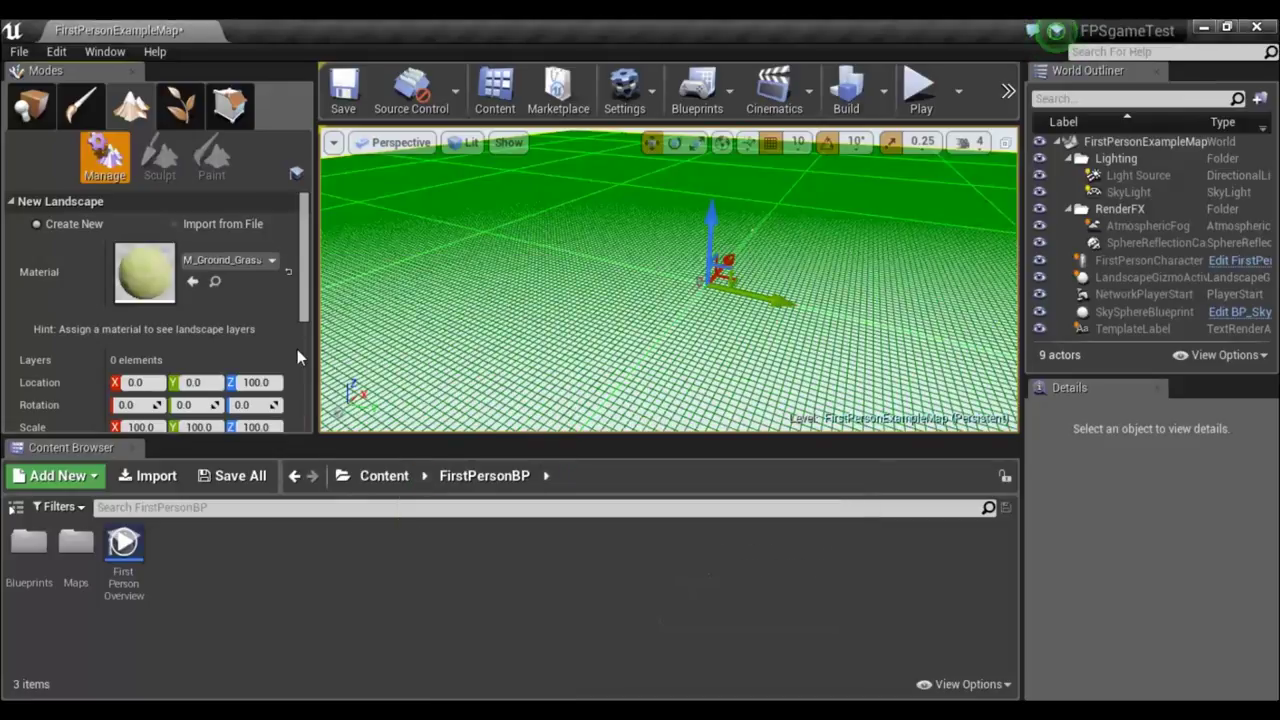
Create a world-filling landscape with 31×31-quad sections: 32×32 components at 993×993 resolution.
left_click_drag(303, 290, 289, 342)
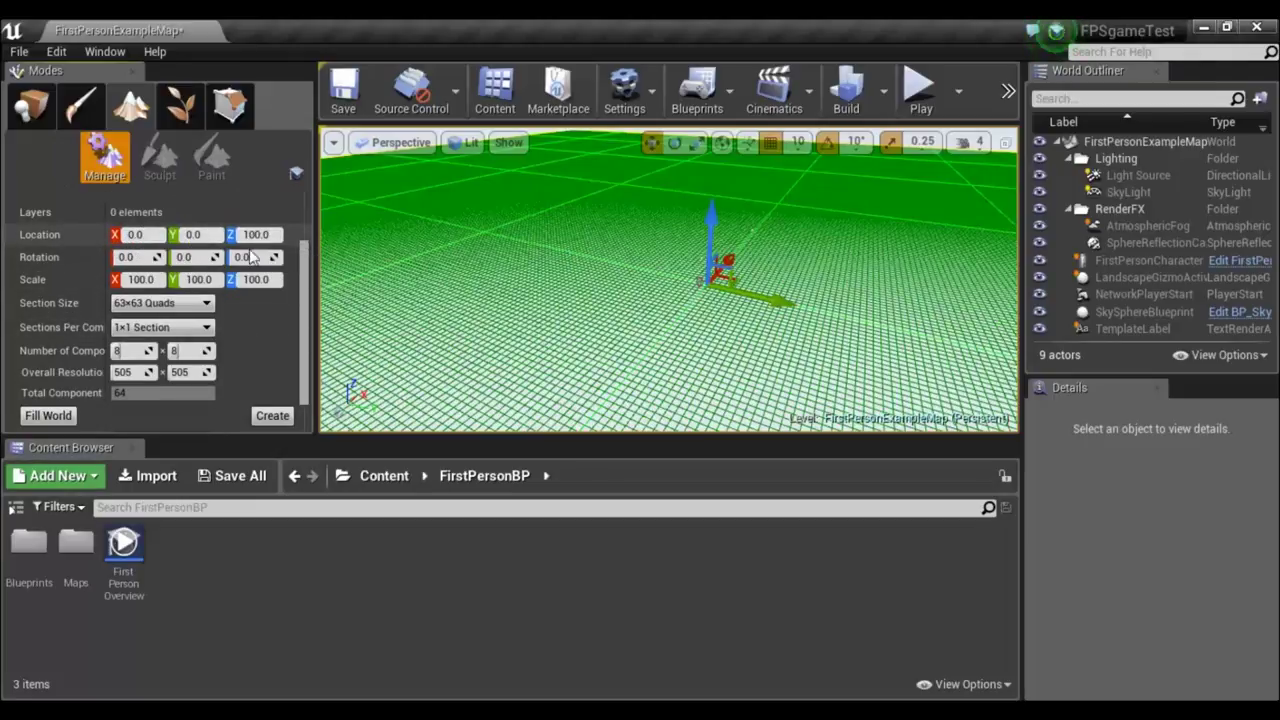
left_click(207, 304)
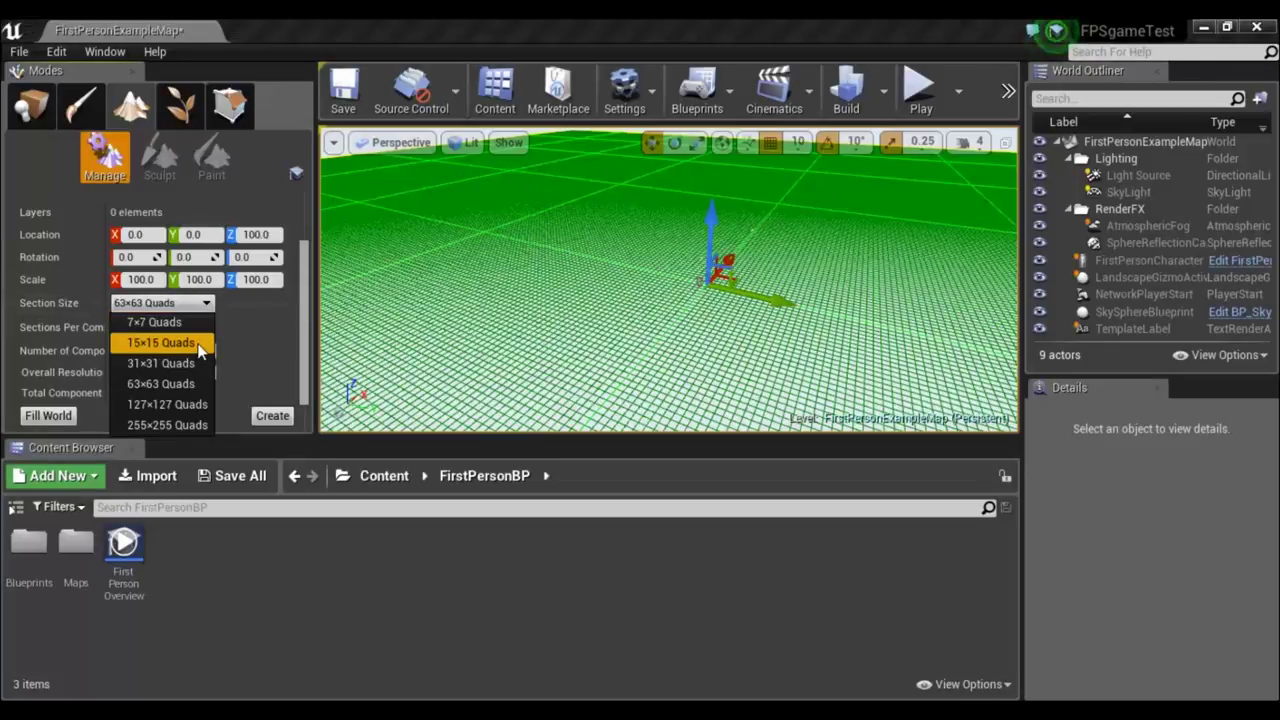
left_click(200, 343)
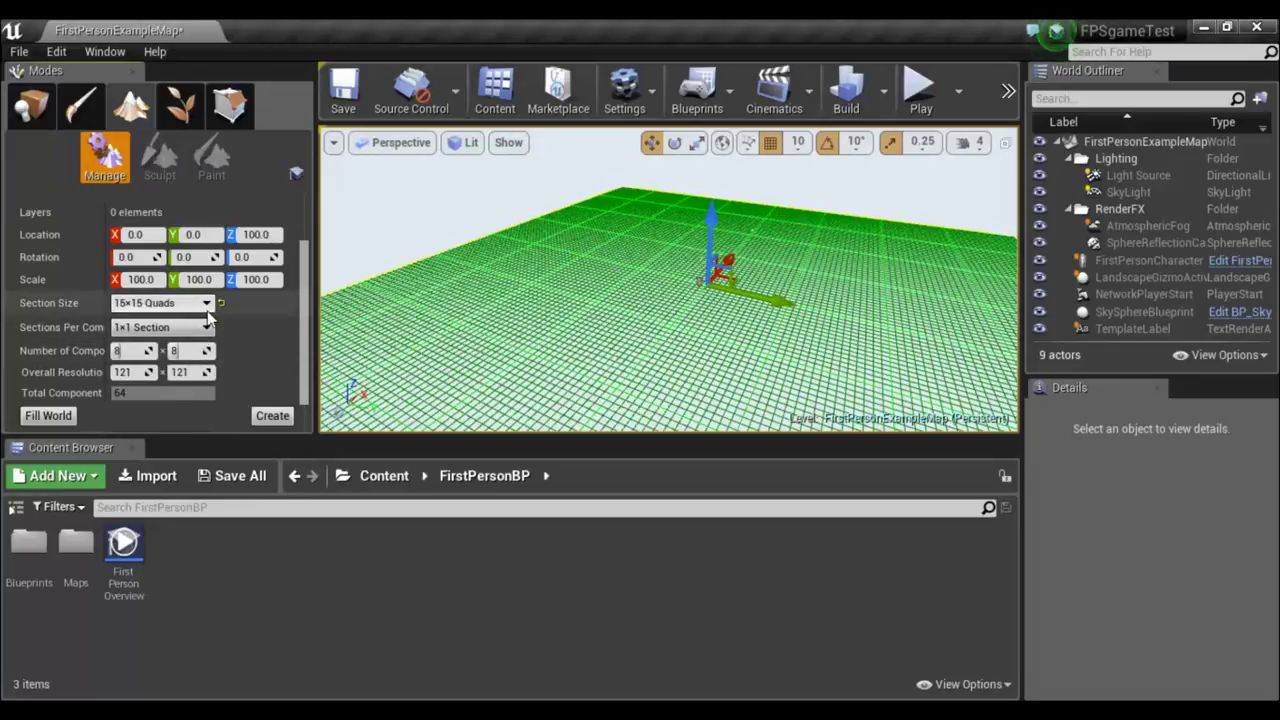
left_click(200, 306)
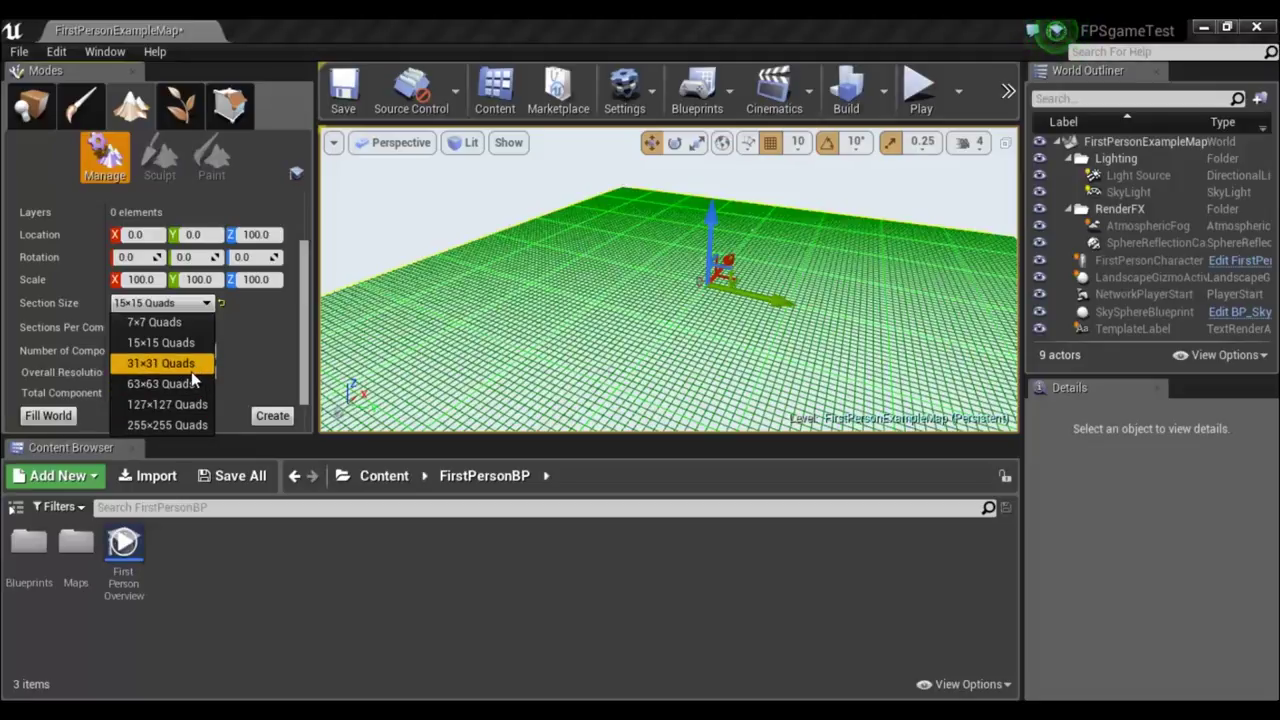
left_click(191, 366)
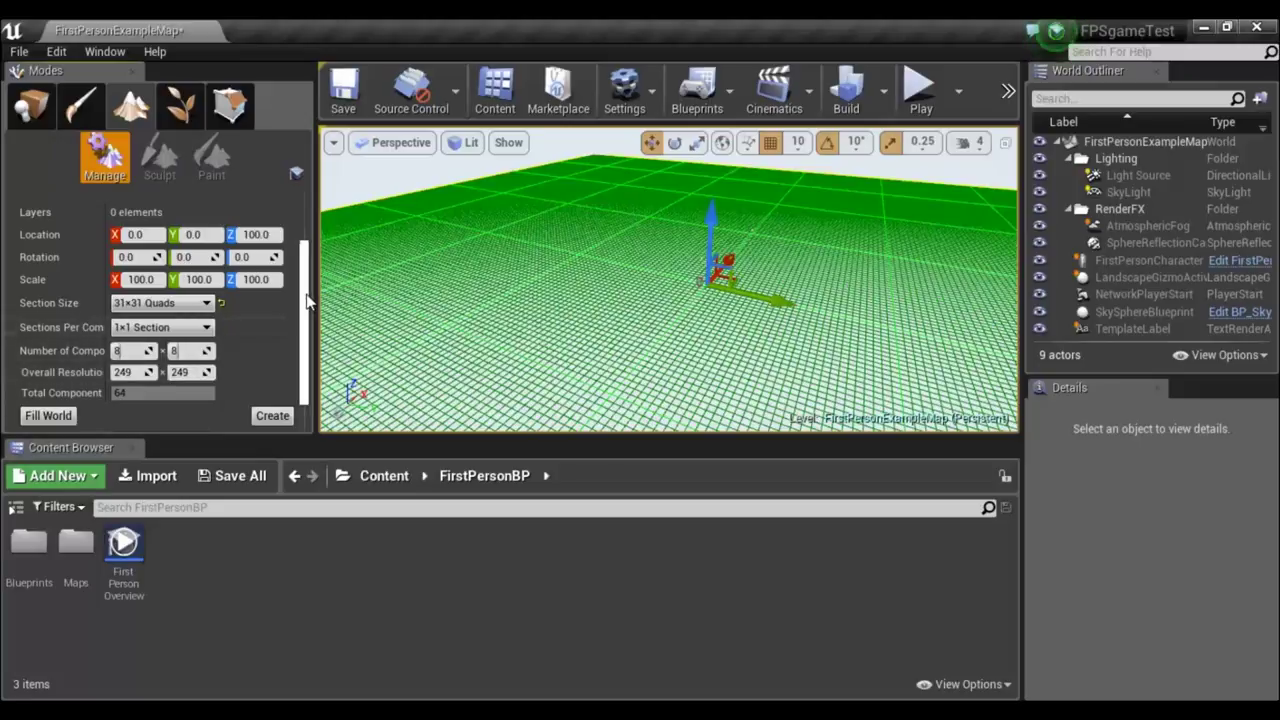
scroll(298, 320, "down", 1)
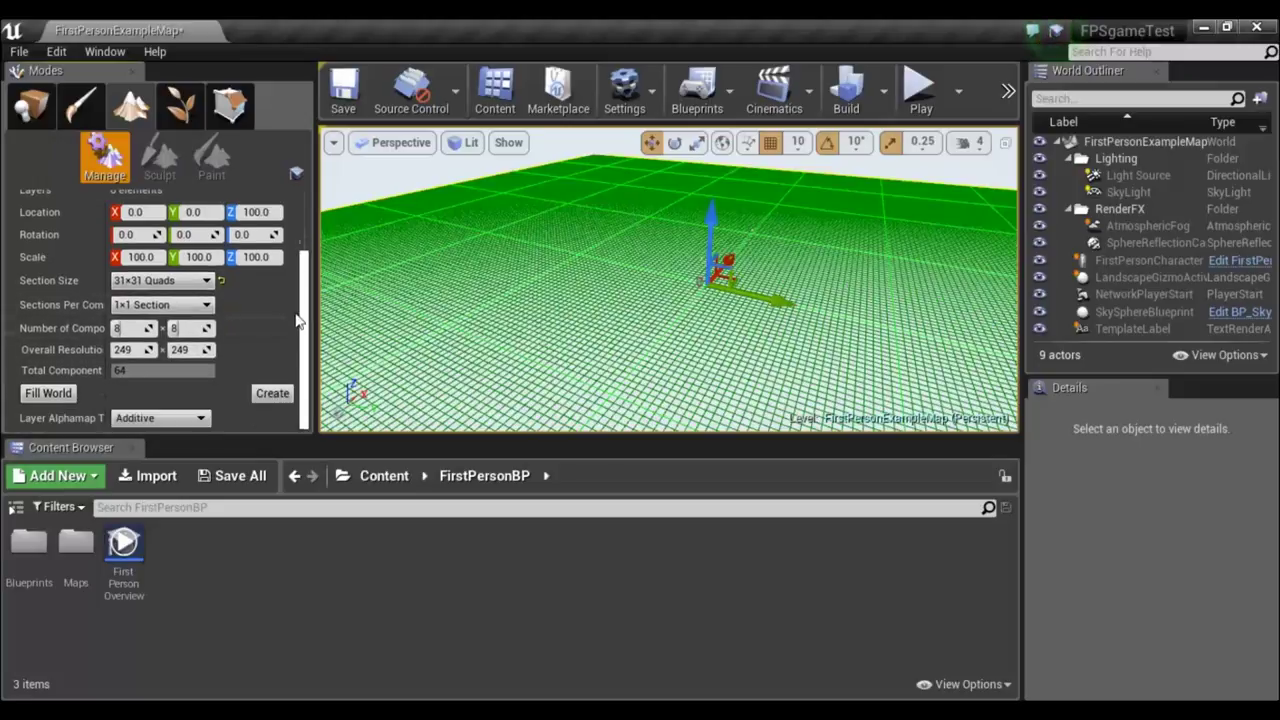
left_click(60, 393)
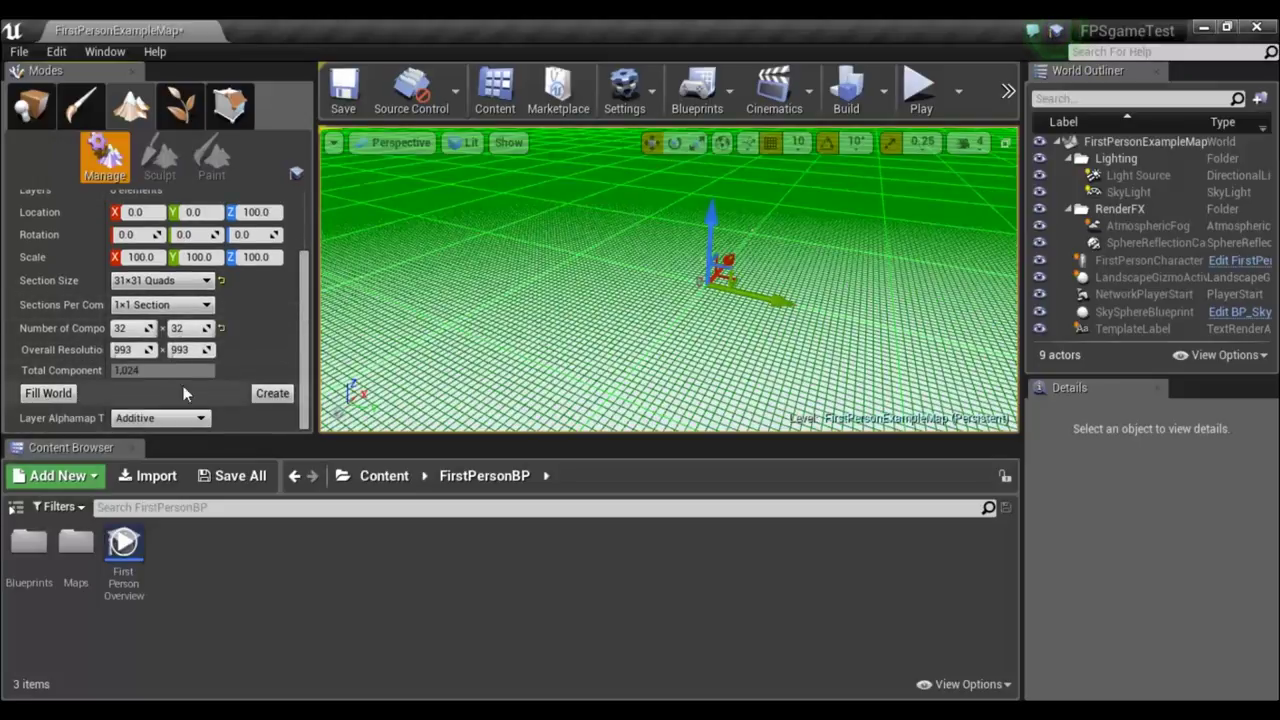
left_click(271, 394)
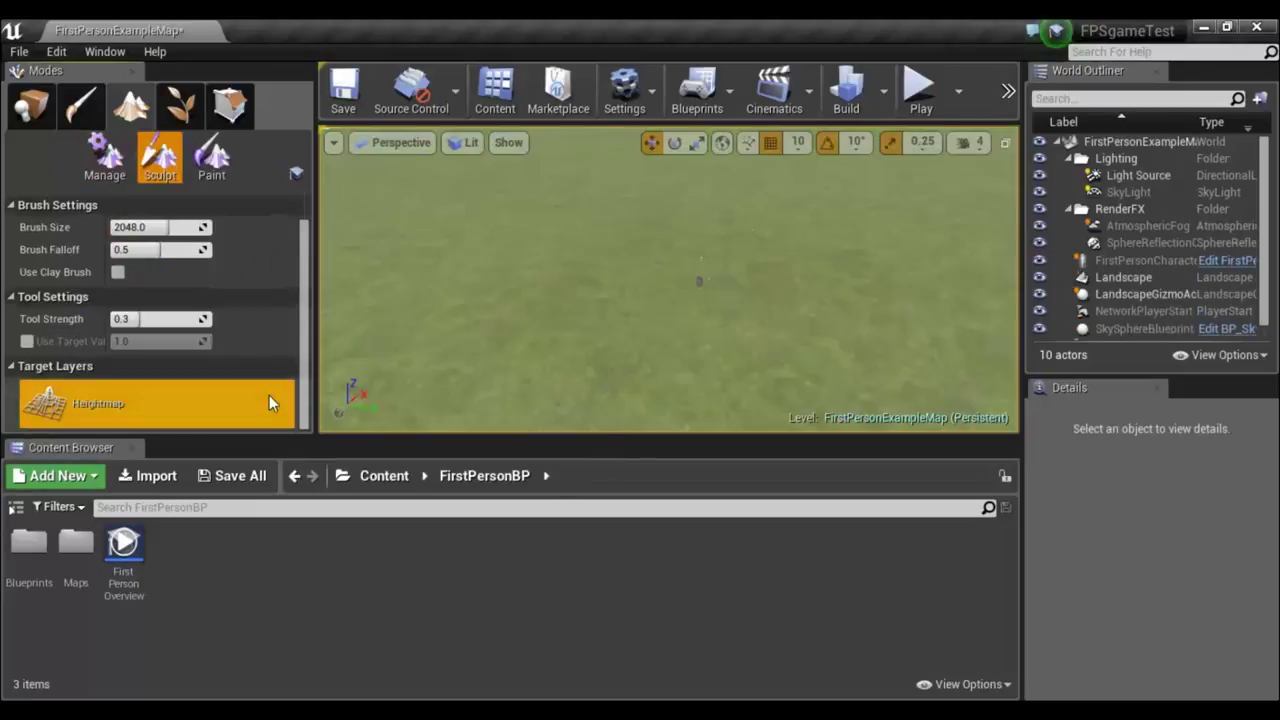
Play the level from a spot on the new landscape to test-walk it, then stop.
right_click_drag(602, 277, 592, 401)
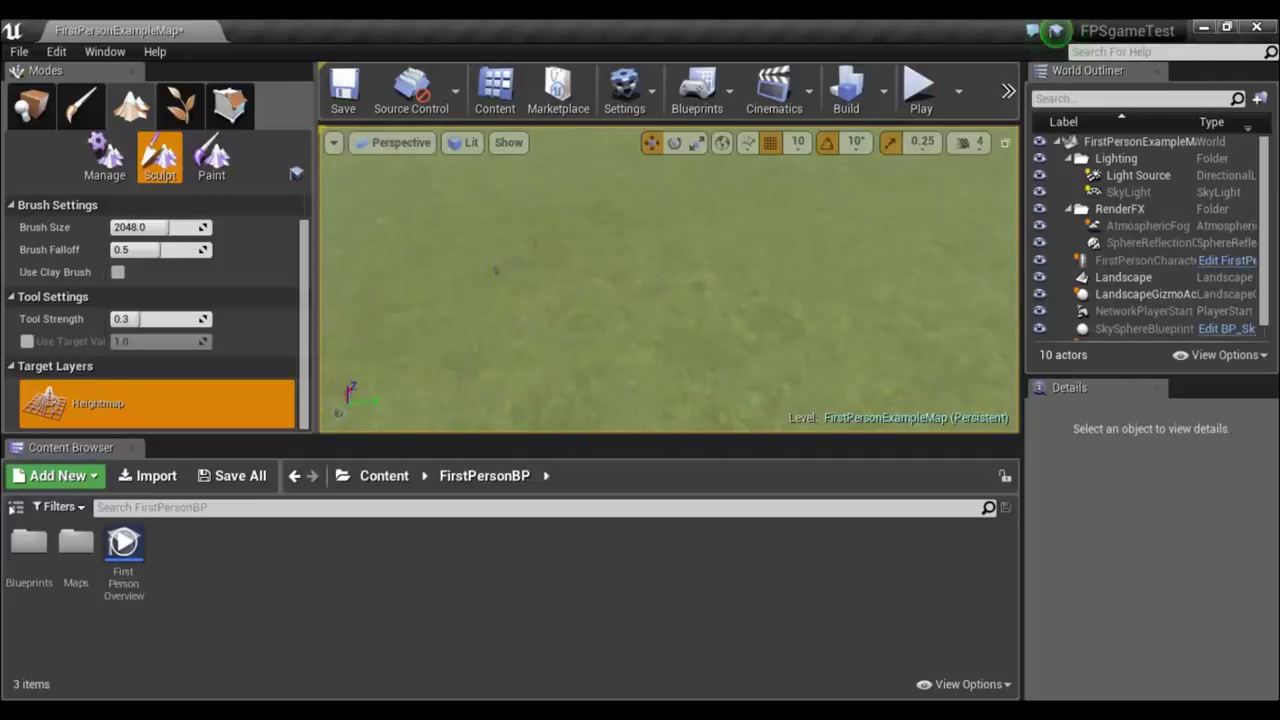
mouse_move(592, 401)
right_mouse_down()
mouse_move(725, 287)
mouse_move(678, 279)
right_mouse_up()
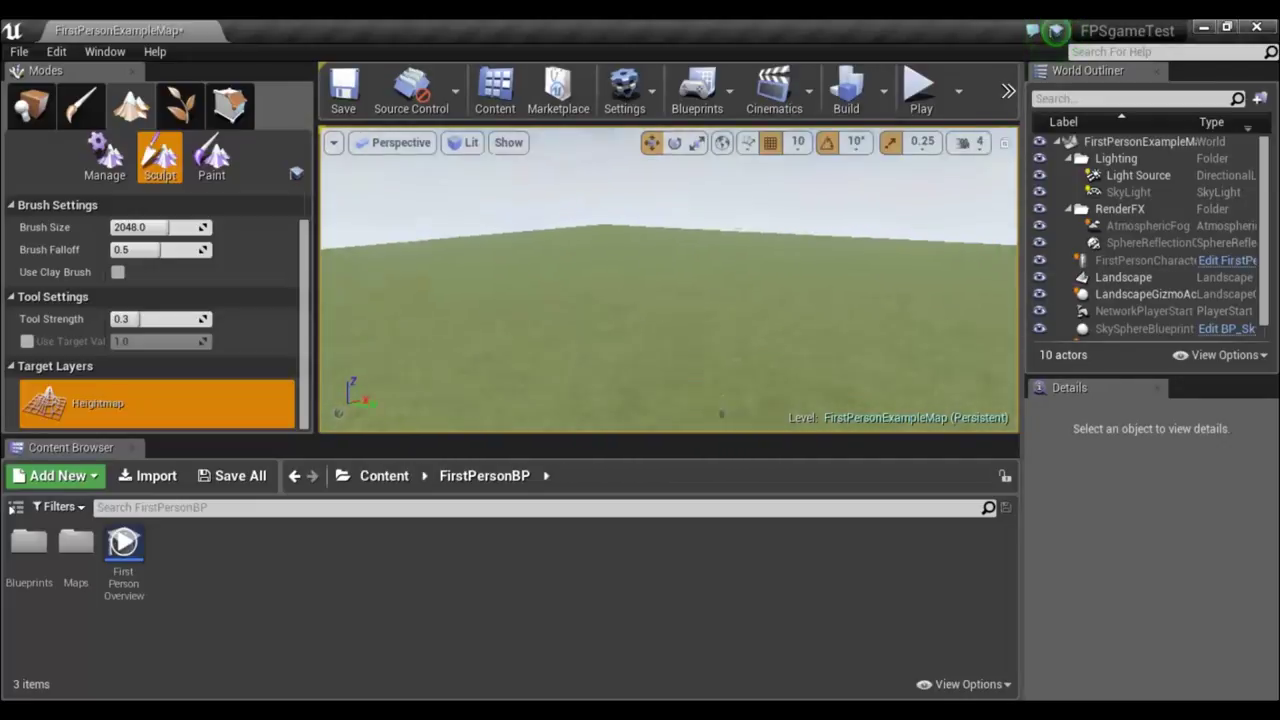
right_click(636, 271)
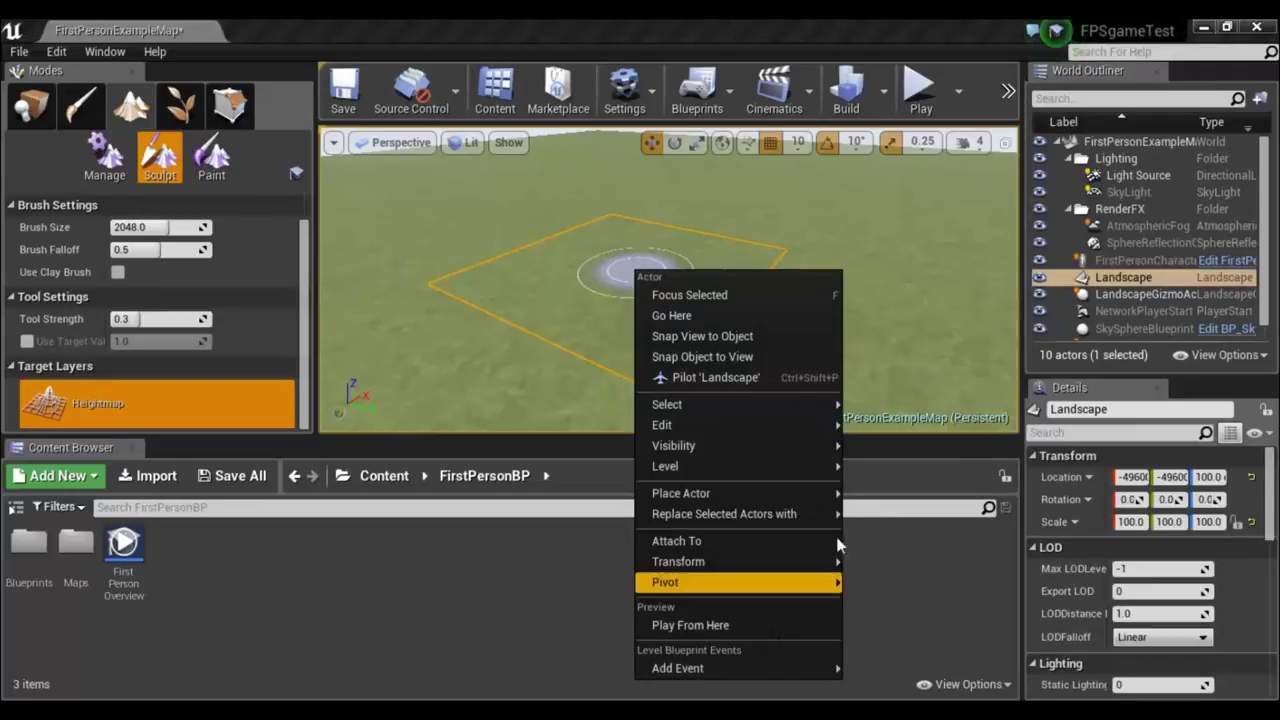
left_click(726, 628)
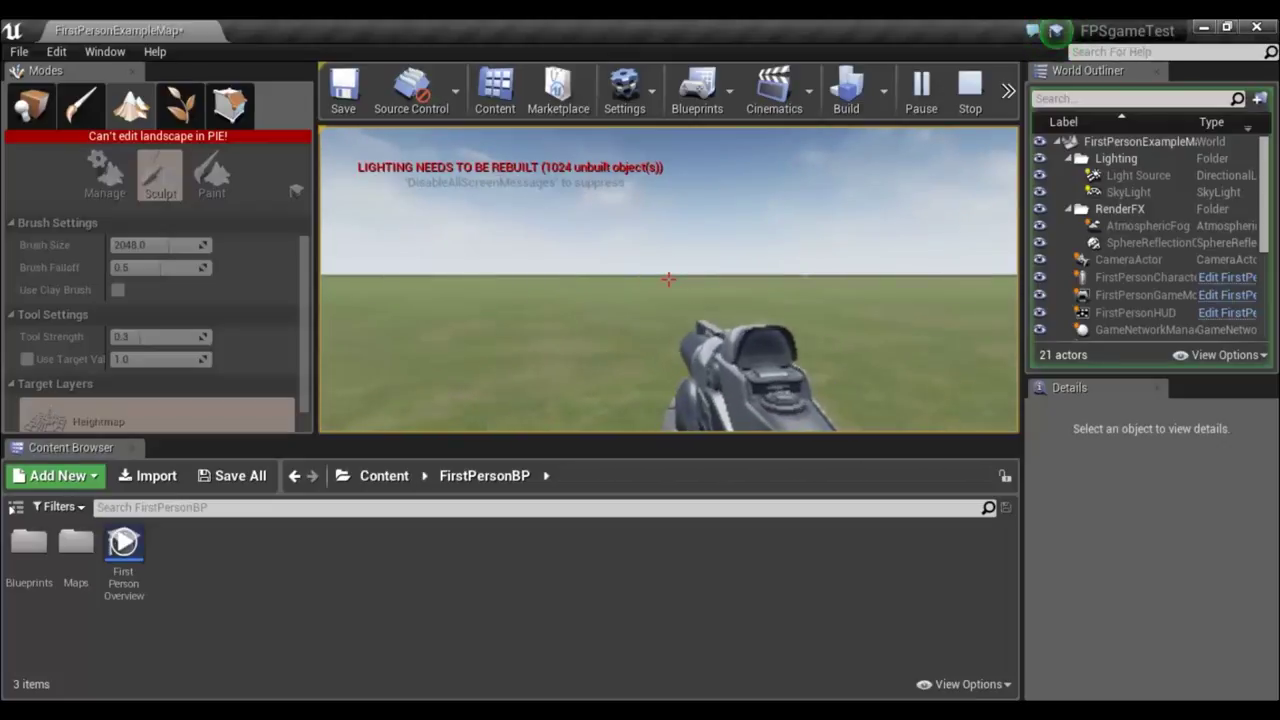
key("Escape")
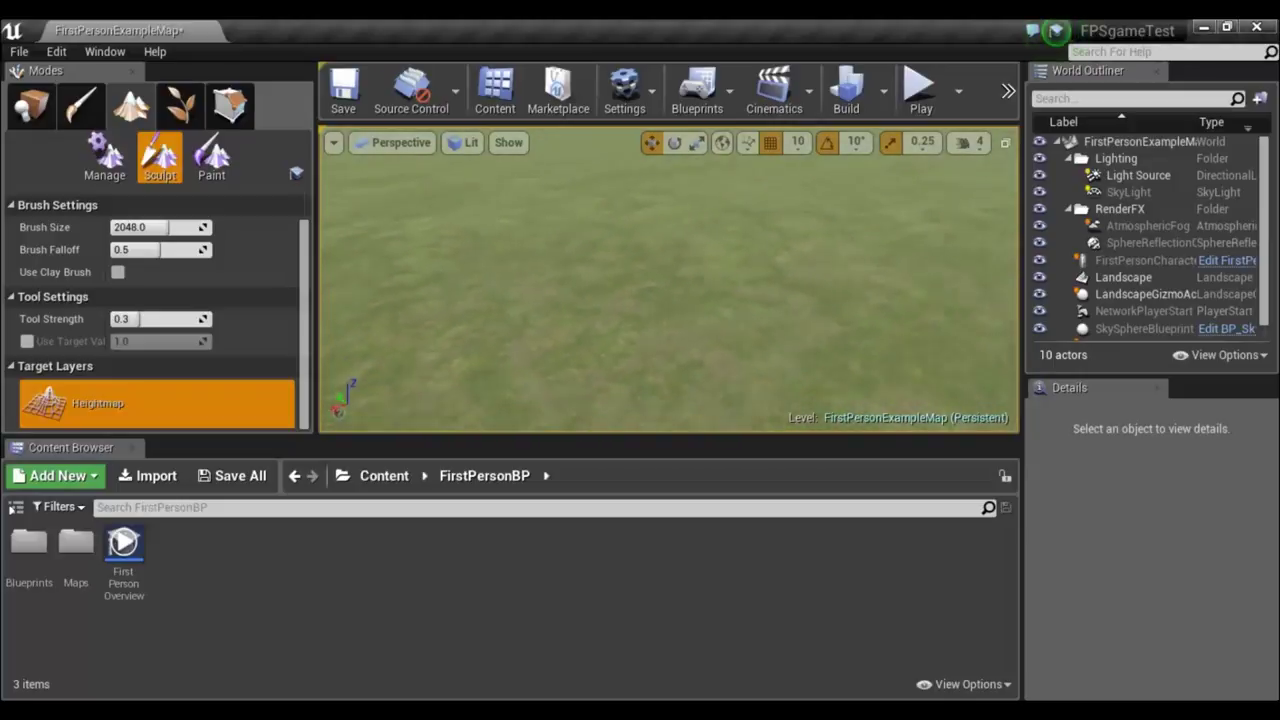
Switch to Sculpt mode and bring up the list of sculpting tools.
right_click_drag(480, 370, 480, 330)
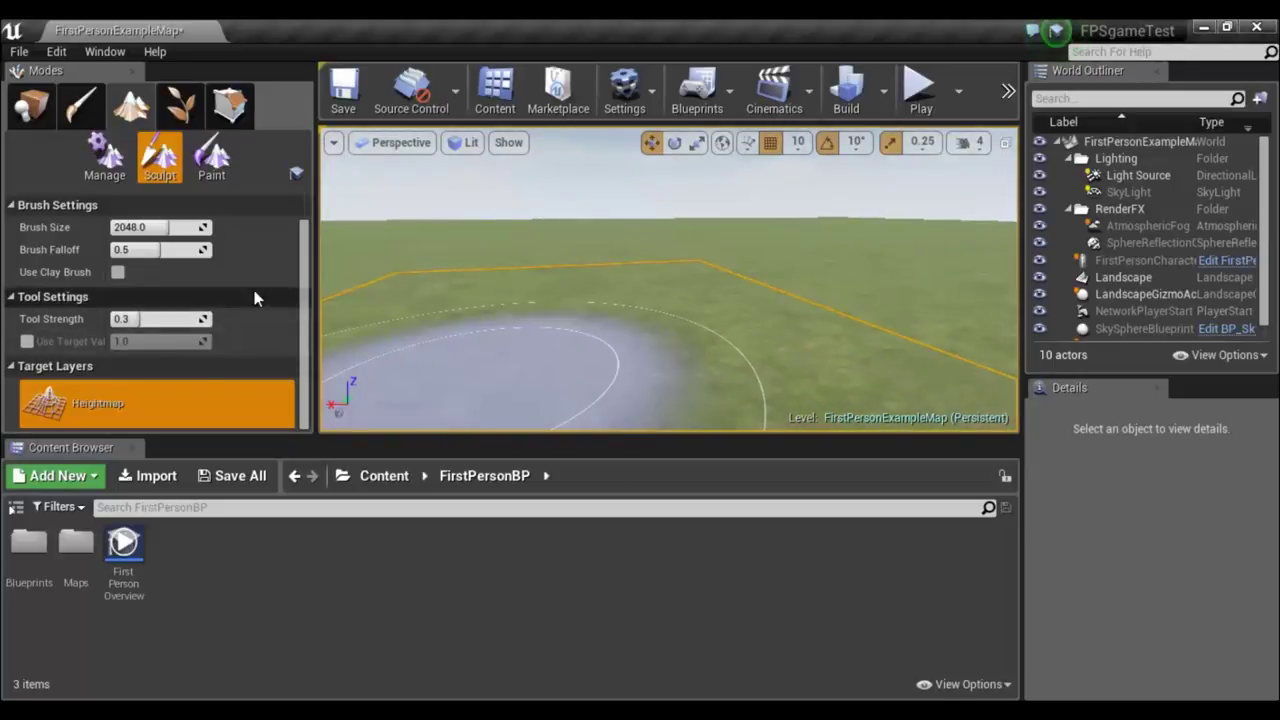
left_click_drag(308, 262, 334, 205)
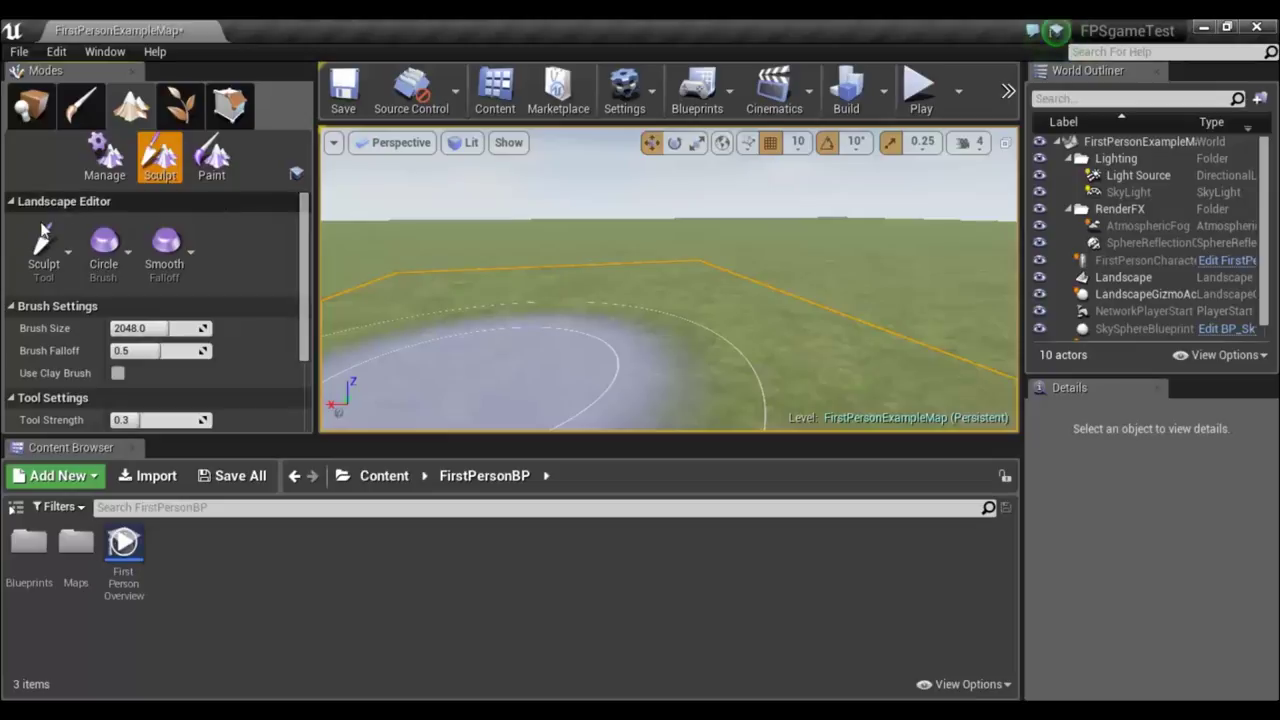
left_click(65, 262)
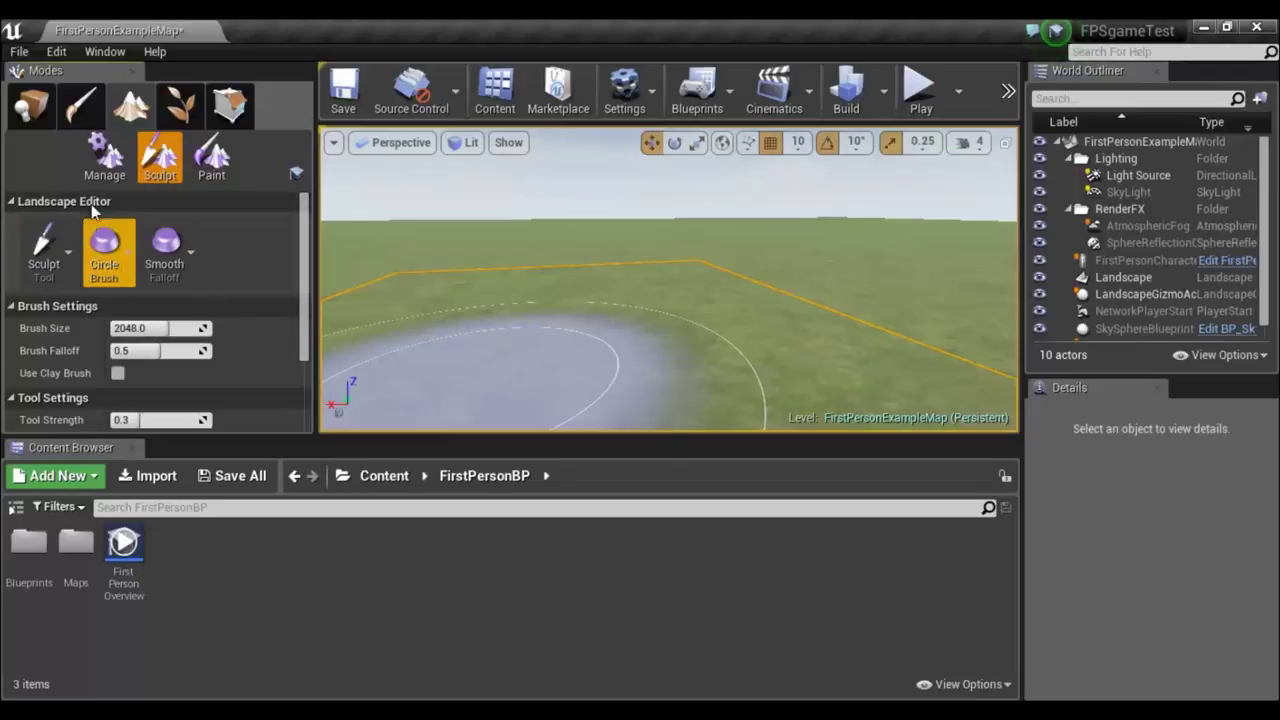
left_click(64, 258)
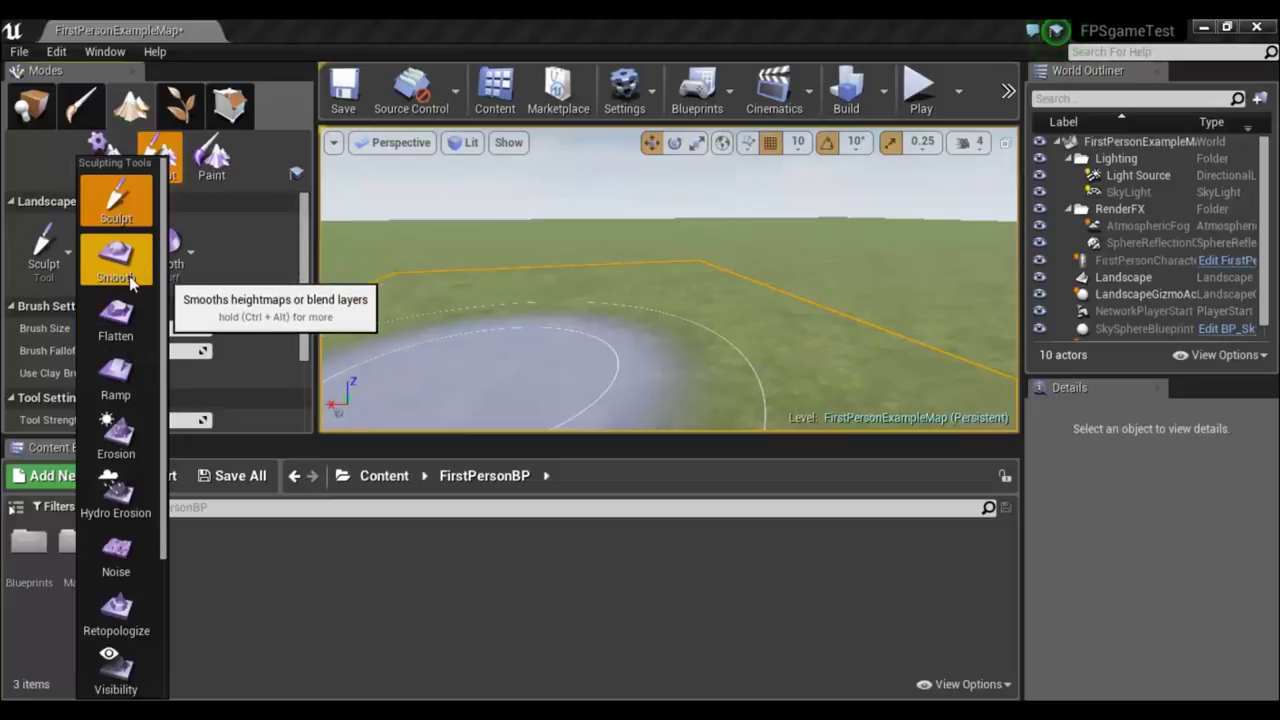
Keep the basic Sculpt tool and set the camera speed to 6.
left_click(130, 207)
right_click_drag(640, 300, 703, 265)
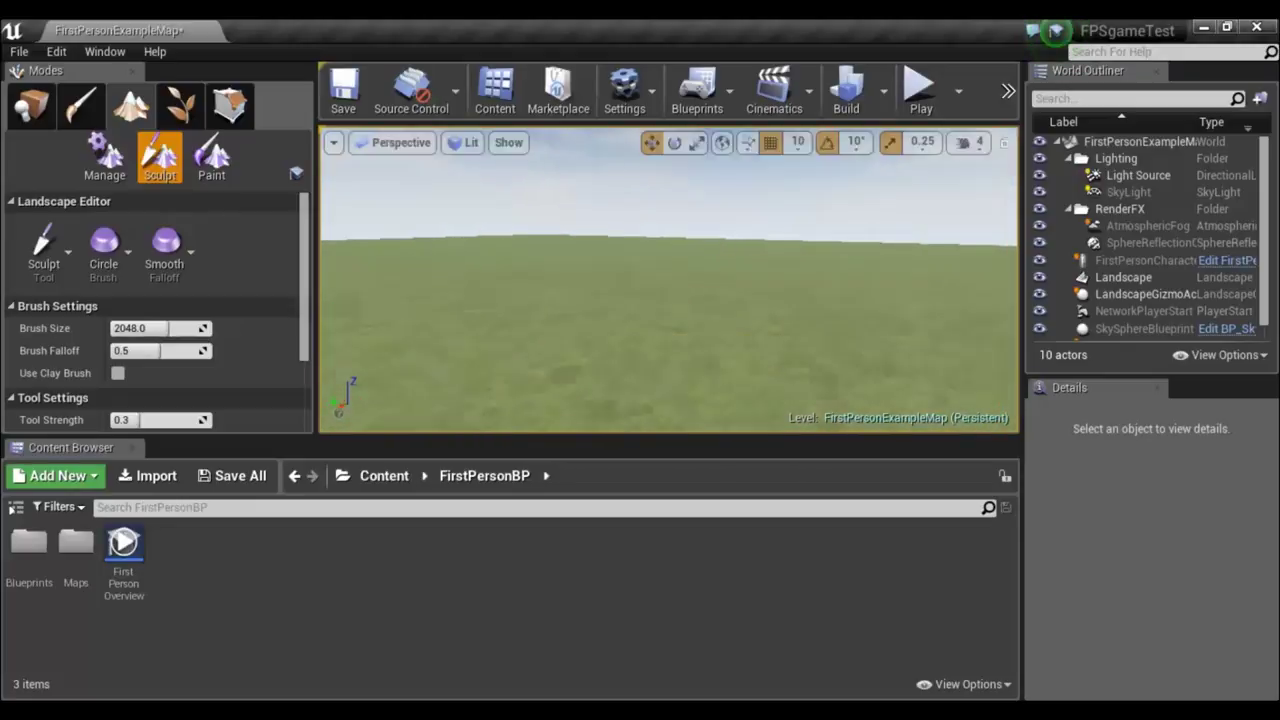
left_click(977, 145)
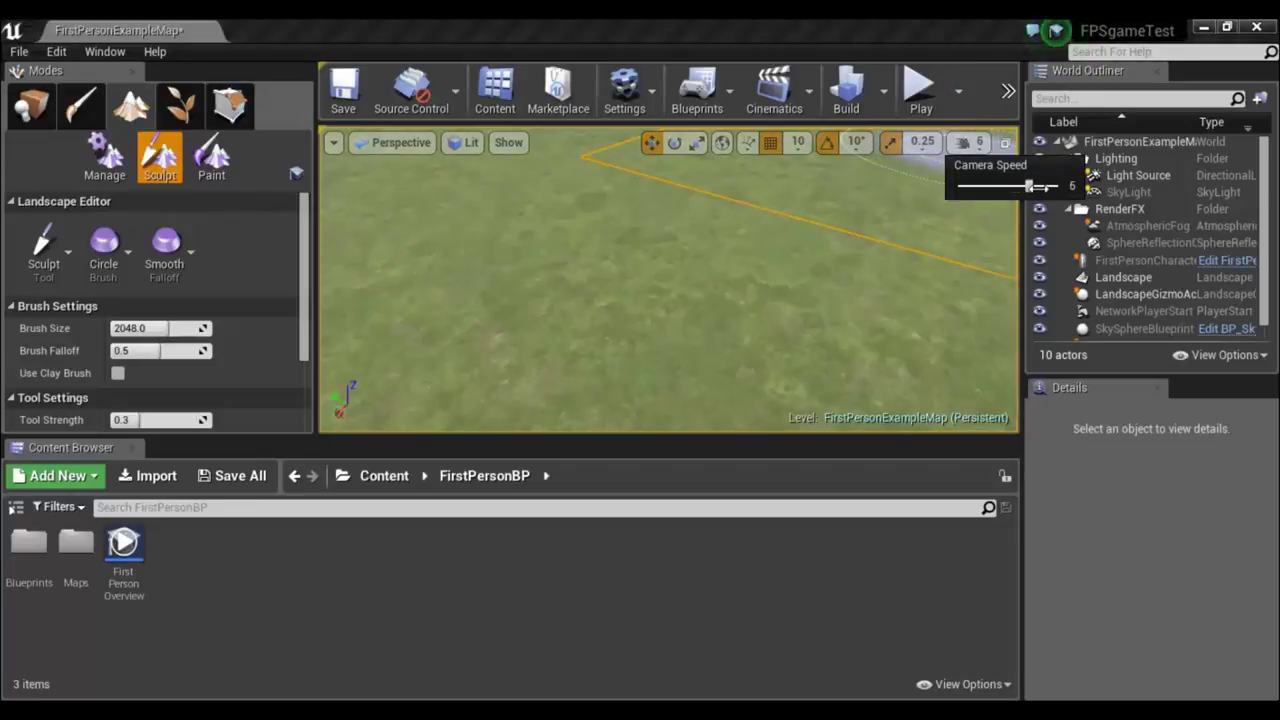
right_click_drag(828, 220, 828, 220)
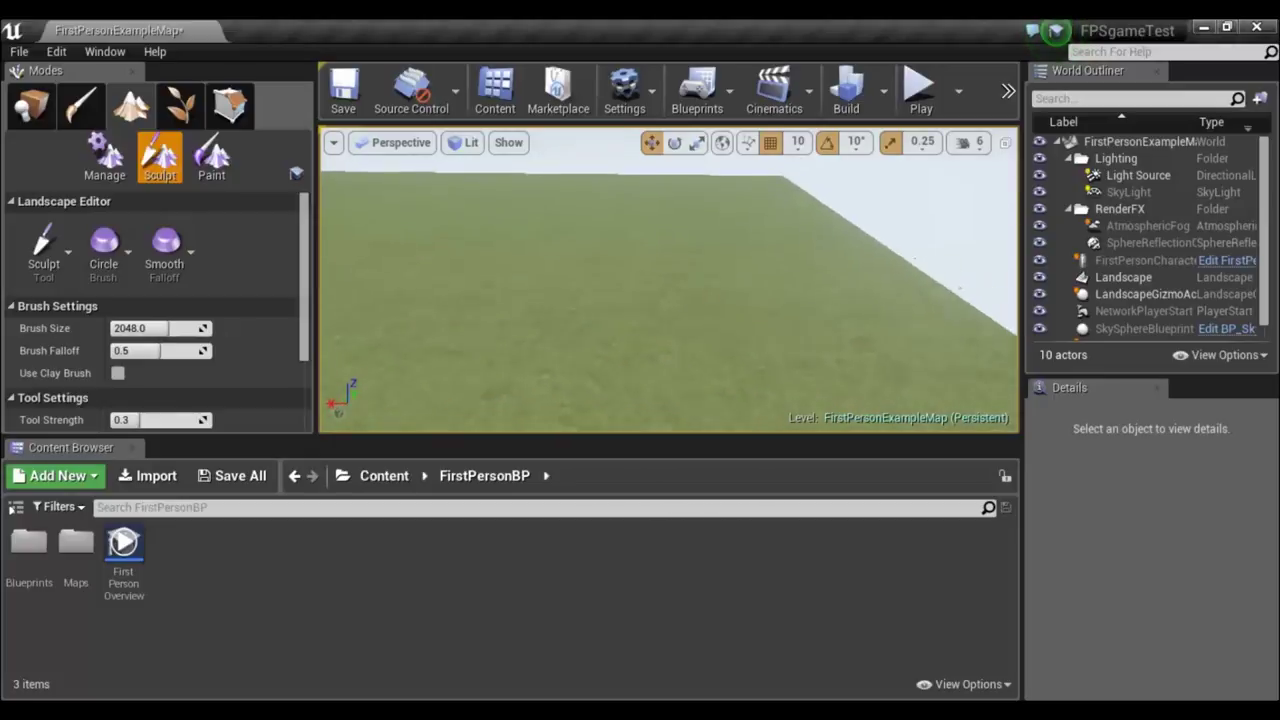
Raise several low rounded mounds across the flat grass terrain.
right_click_drag(588, 340, 588, 340)
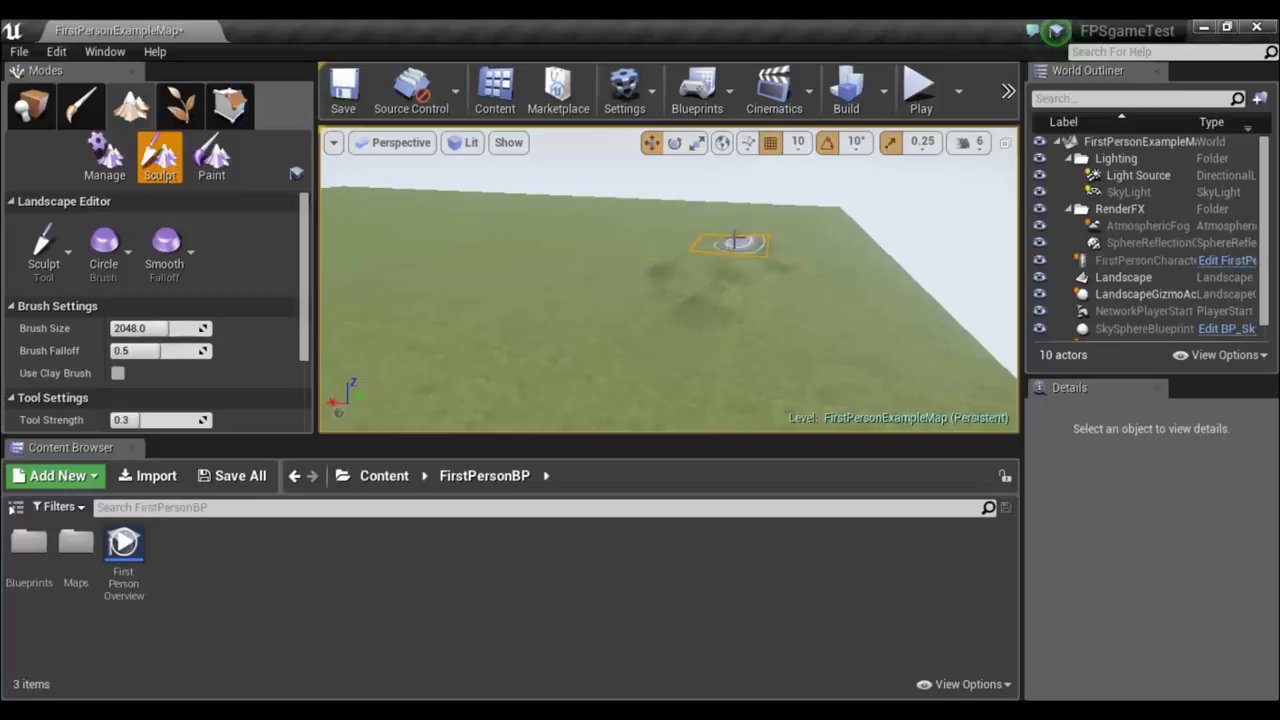
right_click_drag(861, 277, 861, 200)
mouse_move(700, 260)
left_mouse_down()
mouse_move(790, 240)
mouse_move(860, 280)
mouse_move(950, 300)
left_mouse_up()
mouse_move(861, 200)
right_mouse_down()
mouse_move(861, 150)
mouse_move(861, 175)
right_mouse_up()
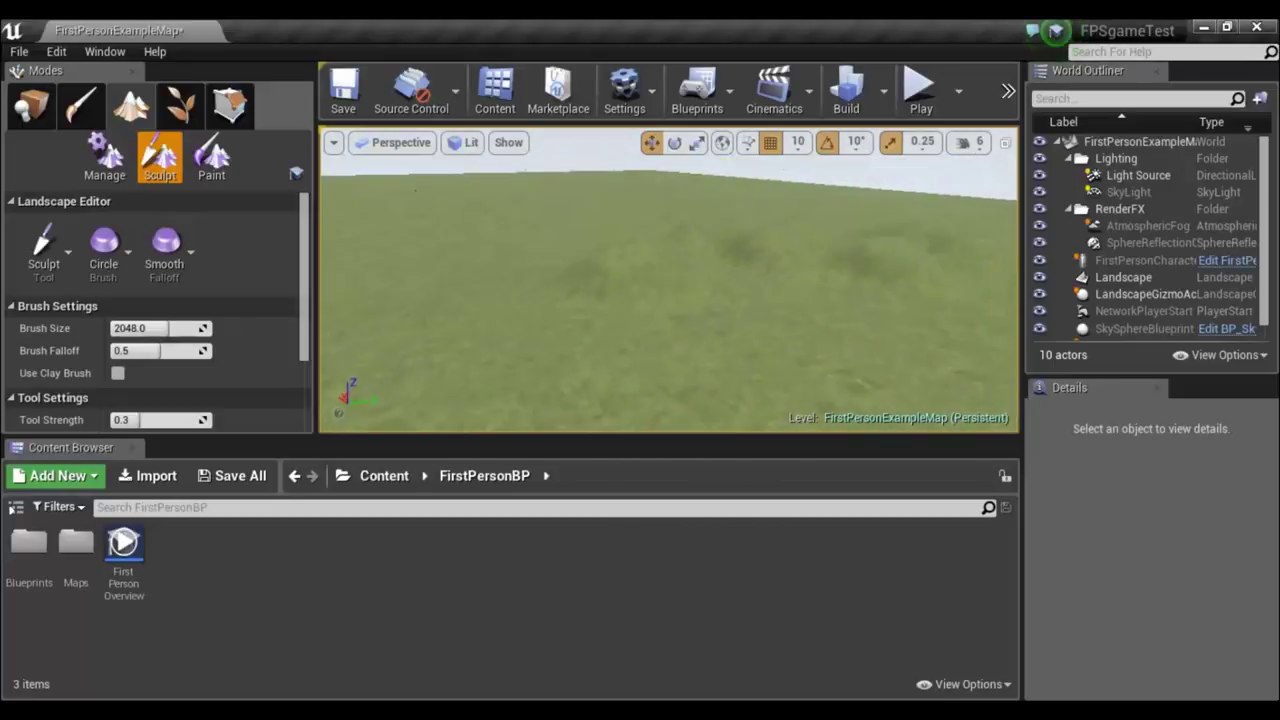
right_click_drag(798, 310, 798, 288)
left_click(44, 248)
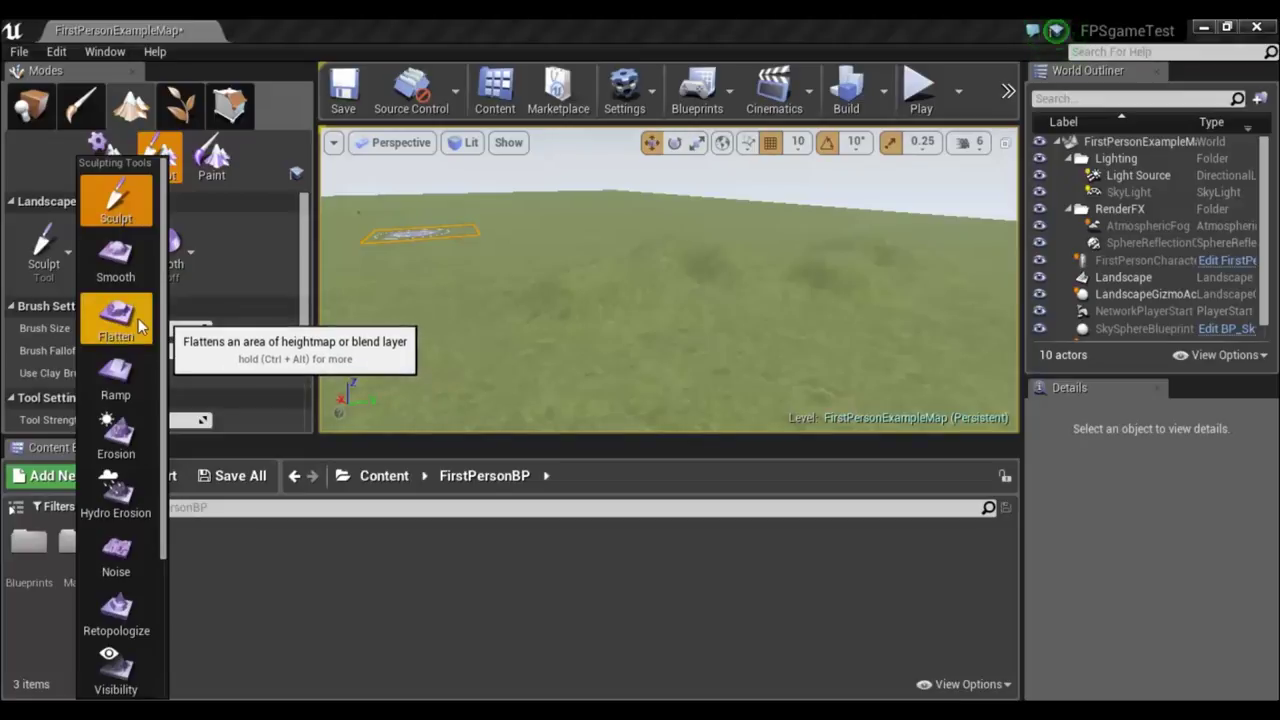
Flatten the top of the hill with the Flatten tool.
left_click(130, 318)
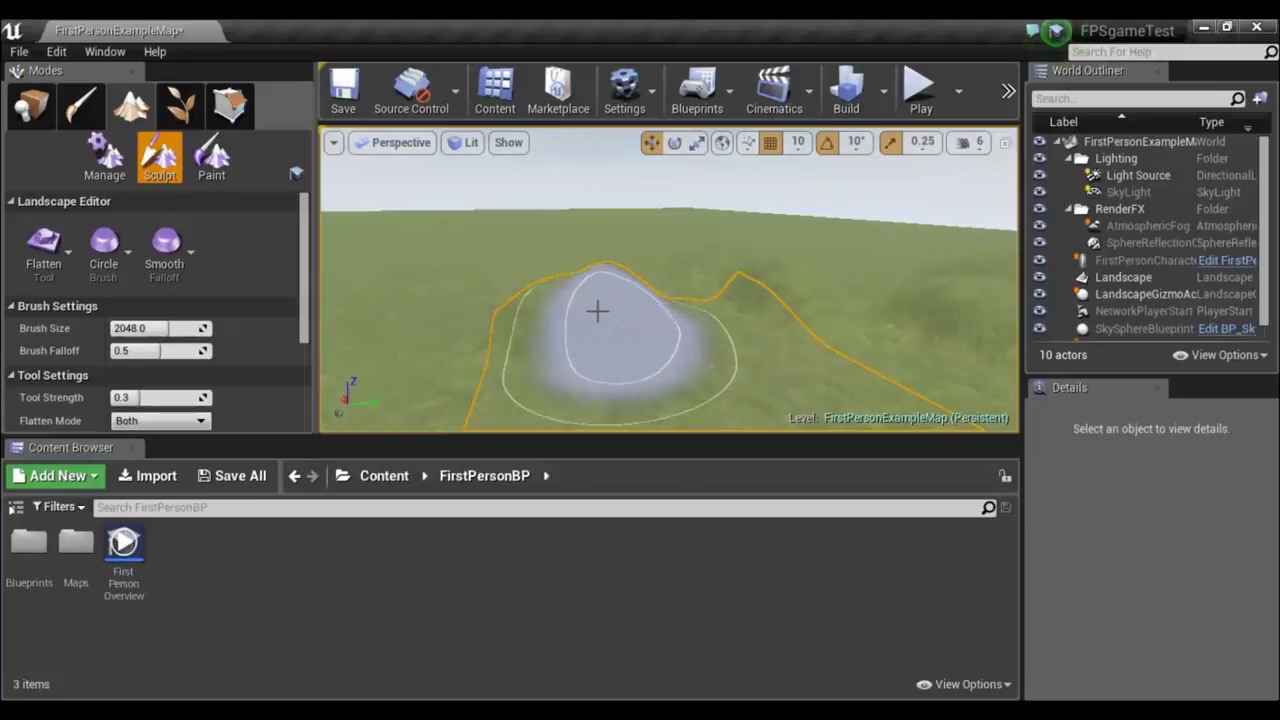
left_click_drag(597, 311, 586, 349)
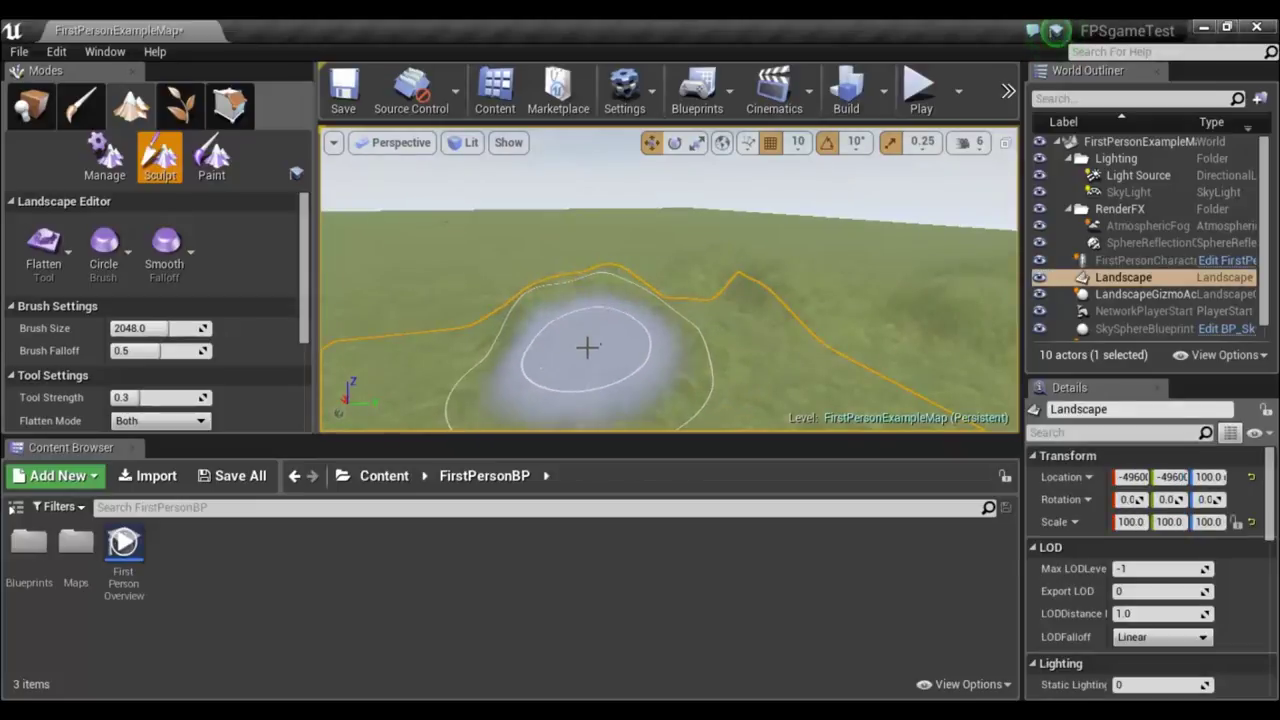
mouse_move(586, 349)
right_mouse_down()
mouse_move(600, 320)
mouse_move(600, 370)
mouse_move(600, 340)
right_mouse_up()
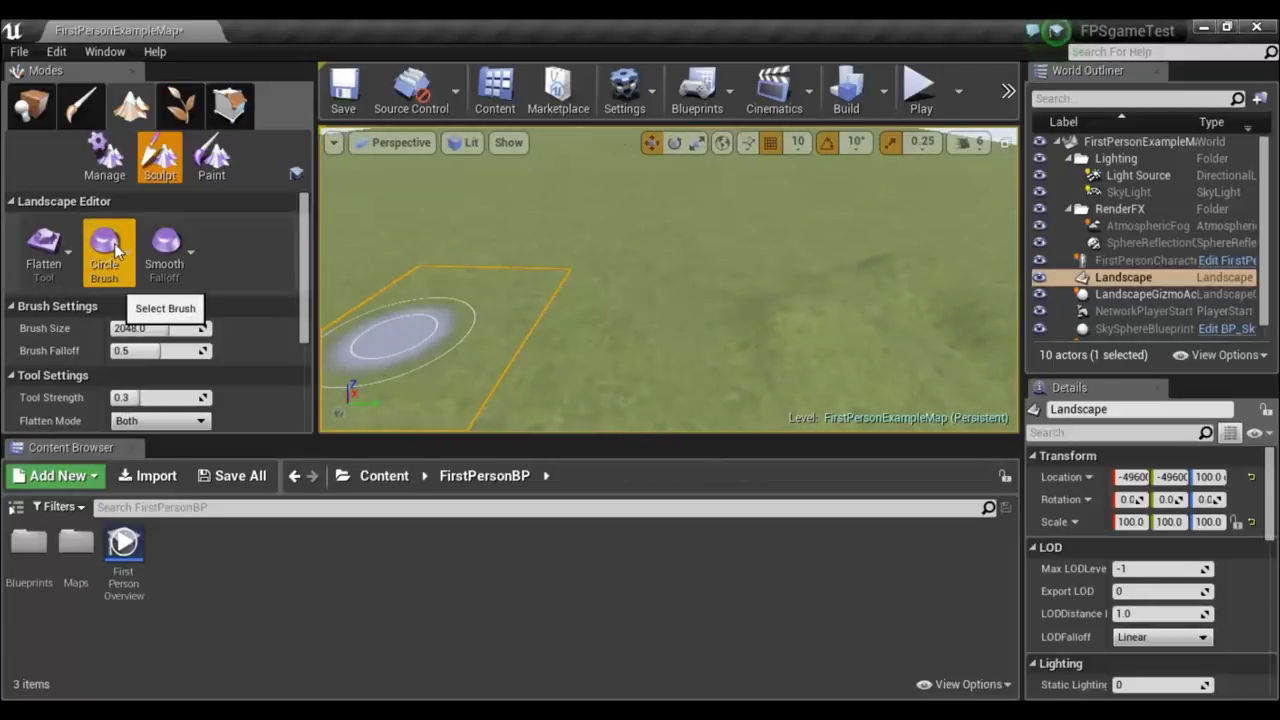
Switch sculpting to the Ramp tool, with ramp width 2000.0 and side falloff 0.4.
left_click(45, 245)
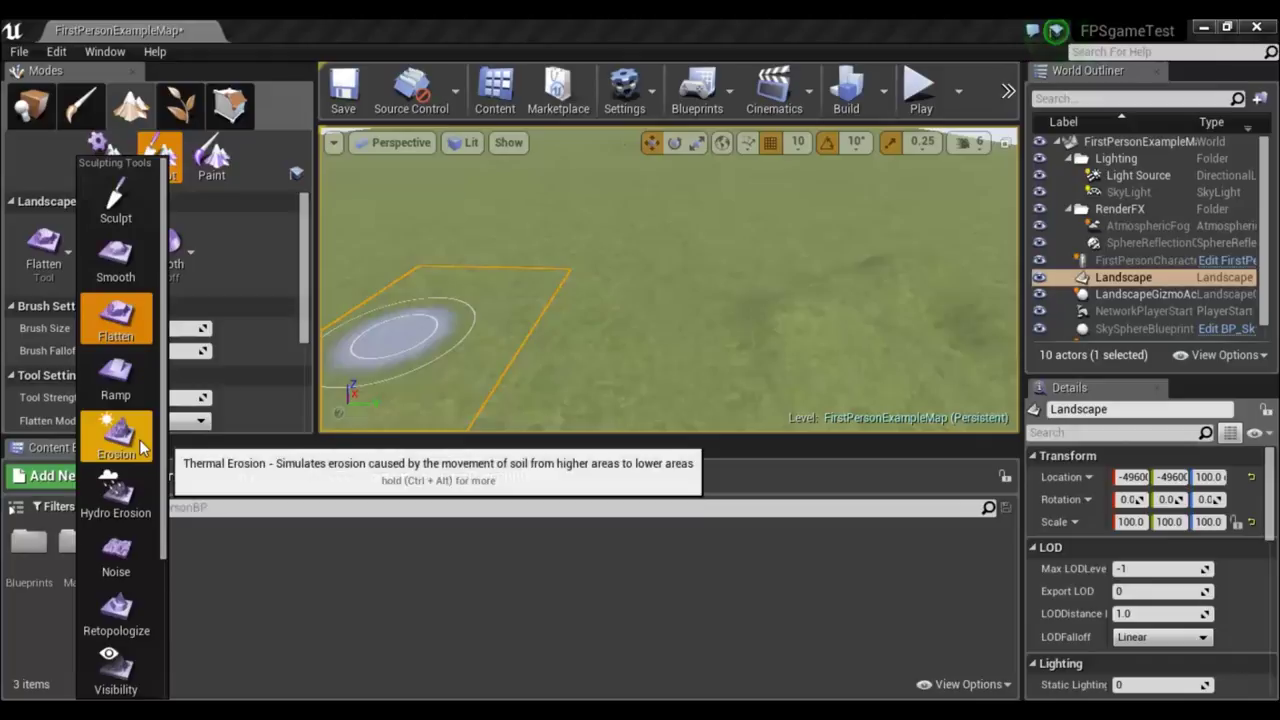
scroll(130, 420, "down", 1)
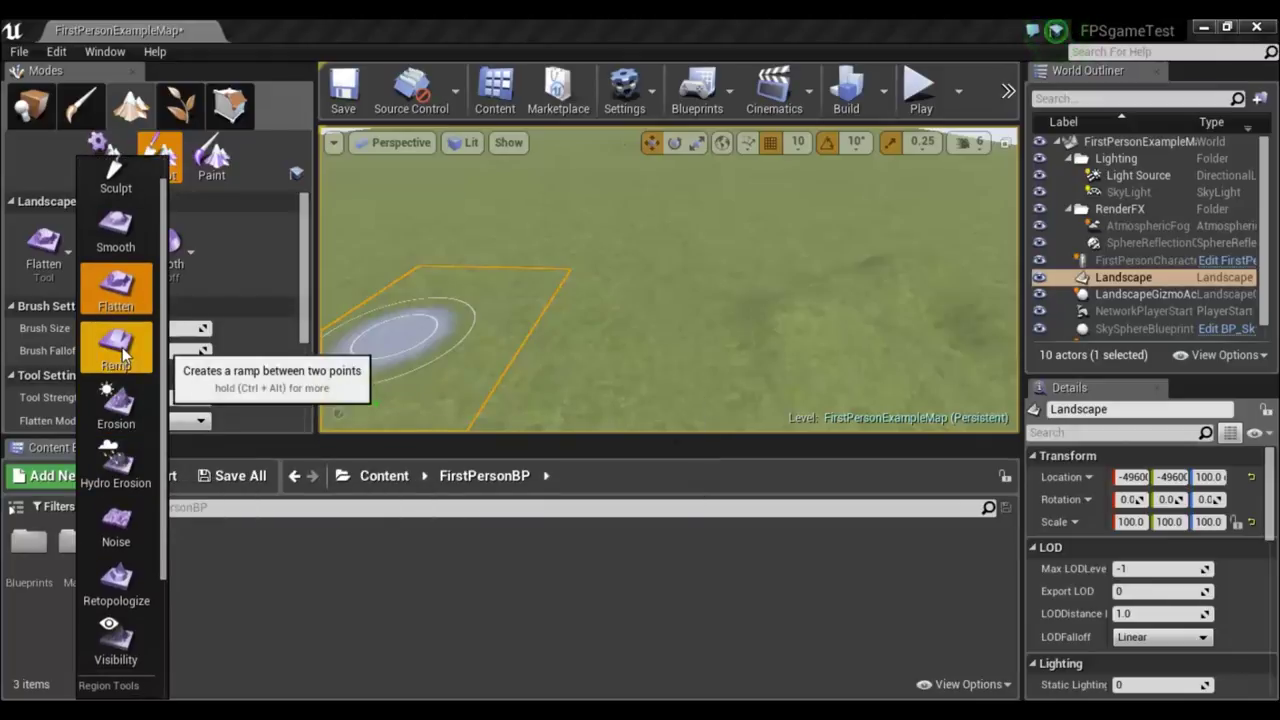
left_click(120, 350)
mouse_move(613, 290)
right_mouse_down()
mouse_move(613, 230)
mouse_move(613, 280)
mouse_move(680, 262)
right_mouse_up()
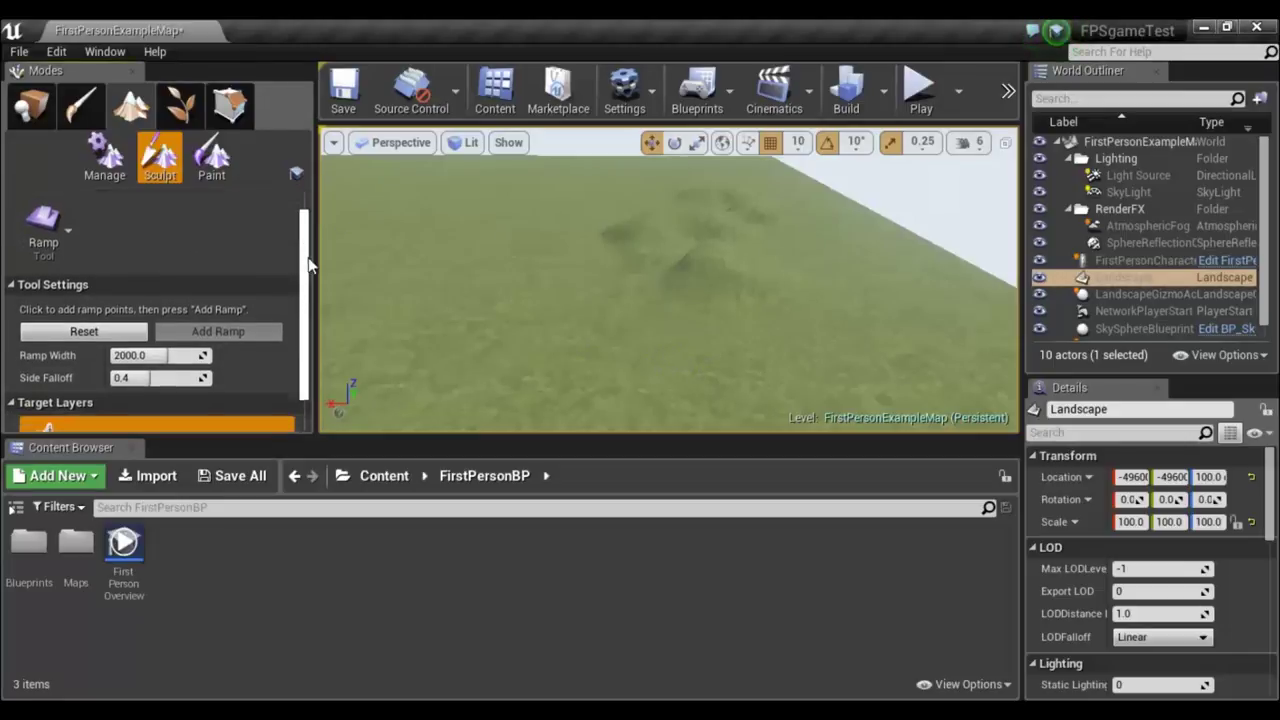
Place the ramp's start and end points across the flat grass.
left_click_drag(305, 237, 309, 281)
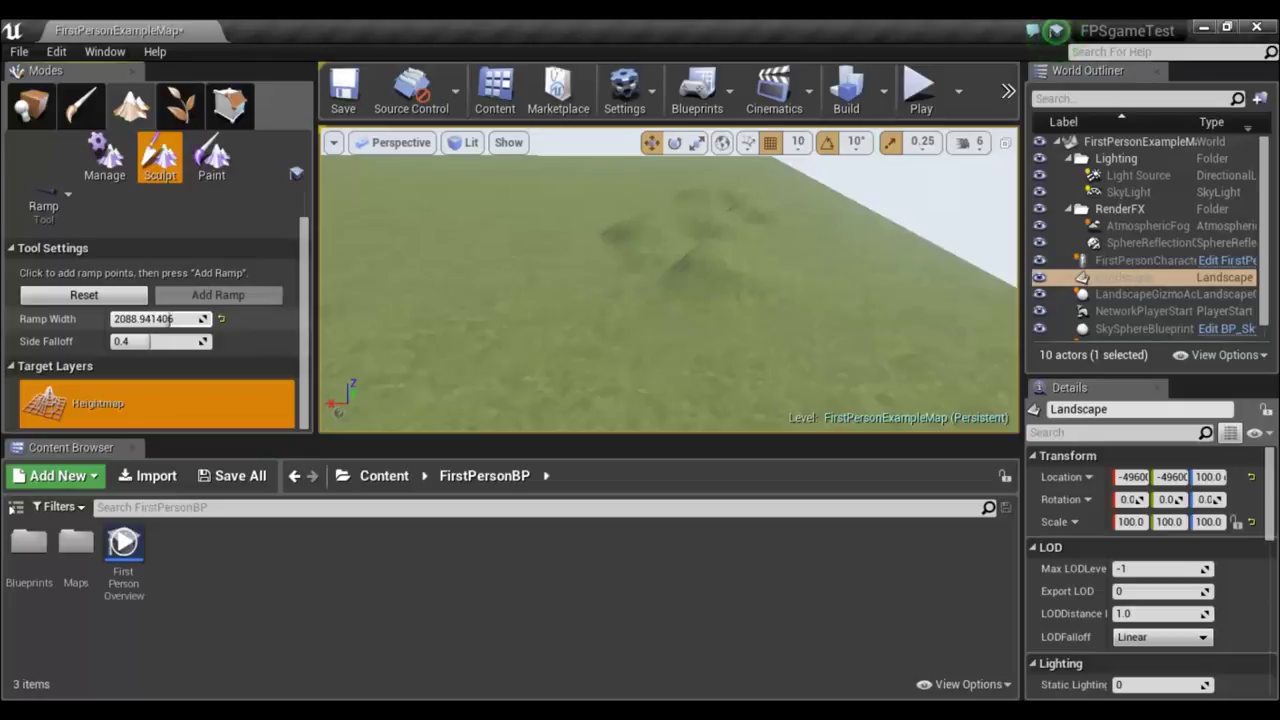
scroll(304, 197, "up", 2)
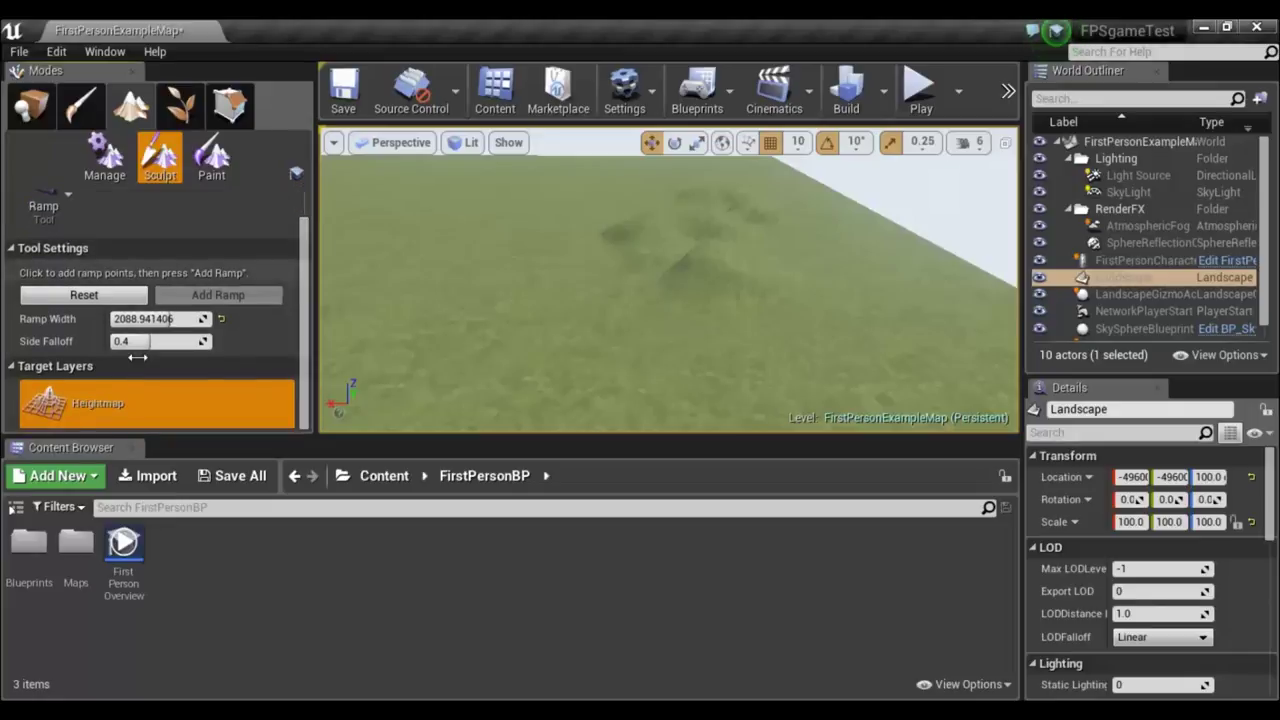
left_click(525, 300)
left_click_drag(445, 298, 432, 295)
mouse_move(432, 295)
right_mouse_down()
mouse_move(380, 300)
mouse_move(360, 285)
mouse_move(635, 326)
right_mouse_up()
left_click_drag(626, 315, 678, 313)
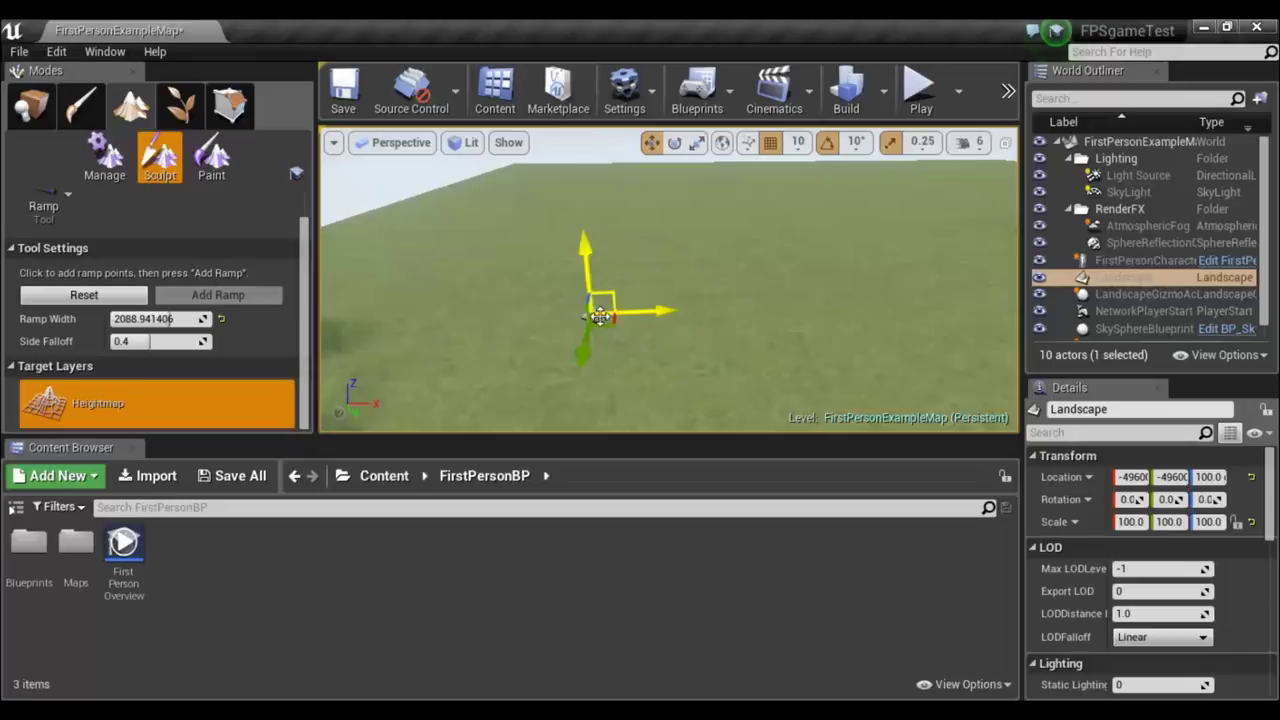
left_click_drag(602, 312, 620, 308)
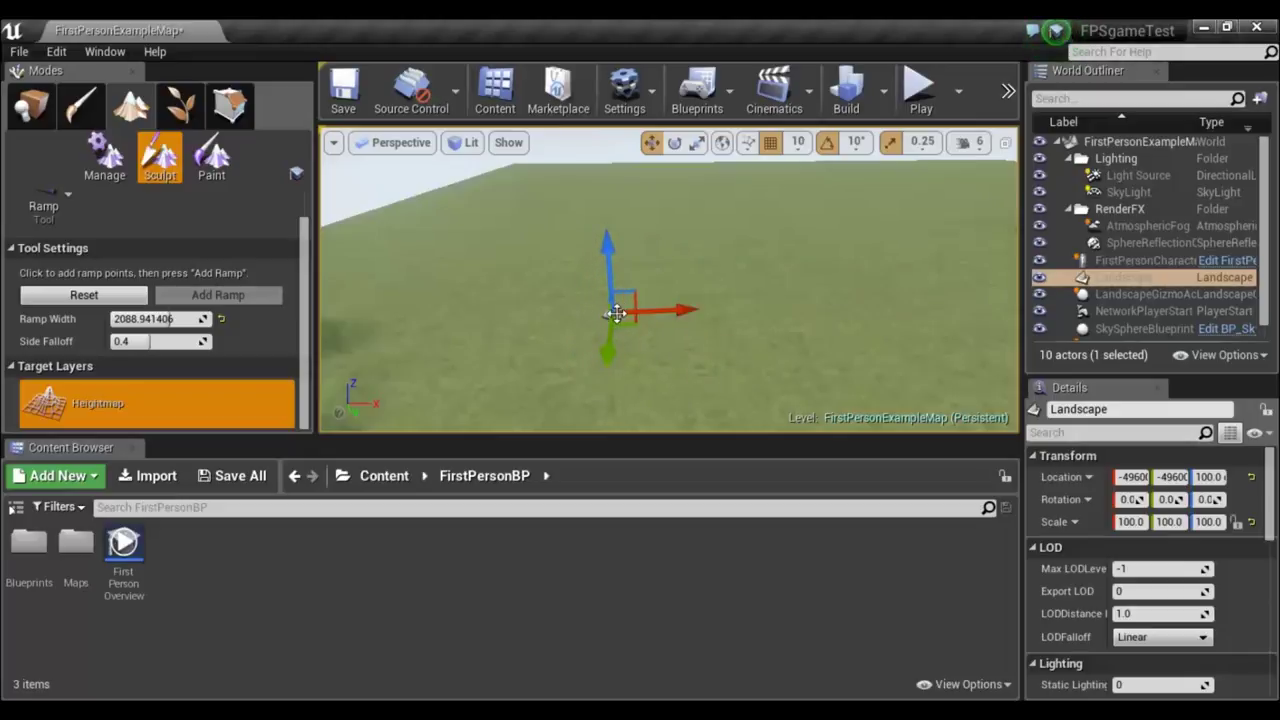
mouse_move(660, 311)
left_mouse_down()
mouse_move(713, 200)
mouse_move(840, 290)
mouse_move(770, 259)
mouse_move(757, 318)
mouse_move(817, 316)
left_mouse_up()
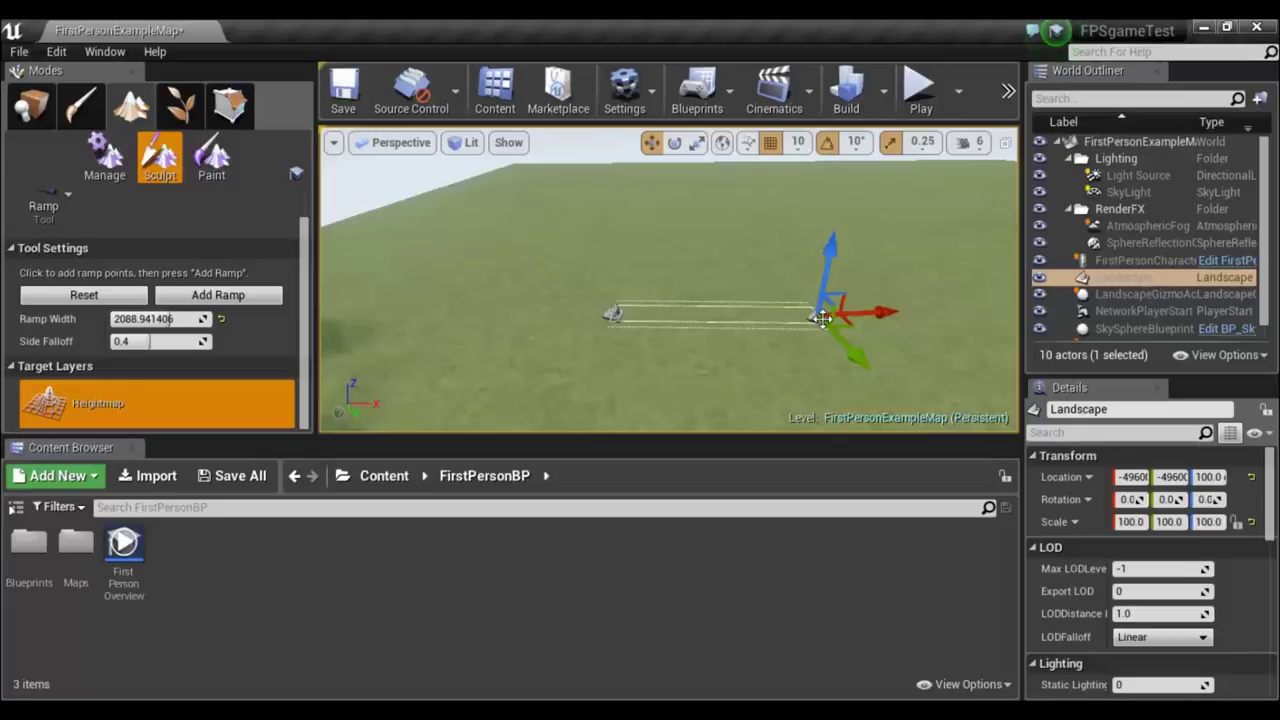
left_click(829, 246)
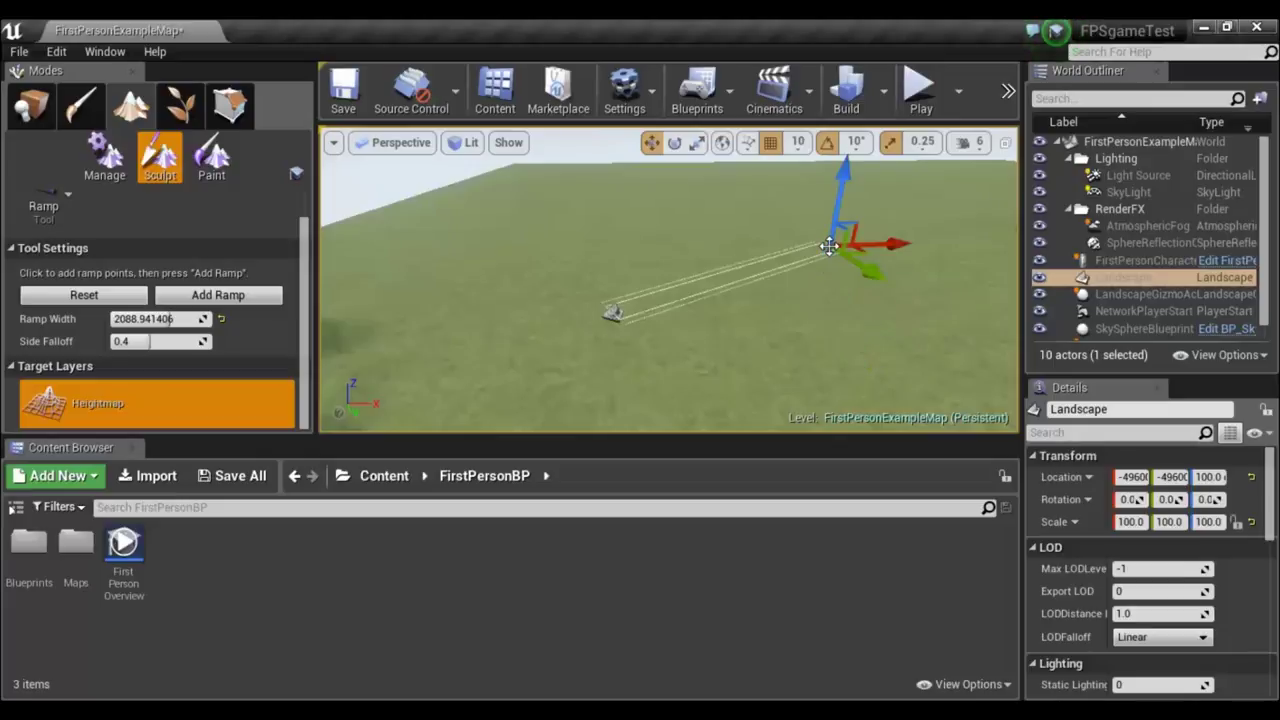
left_click_drag(829, 246, 822, 316)
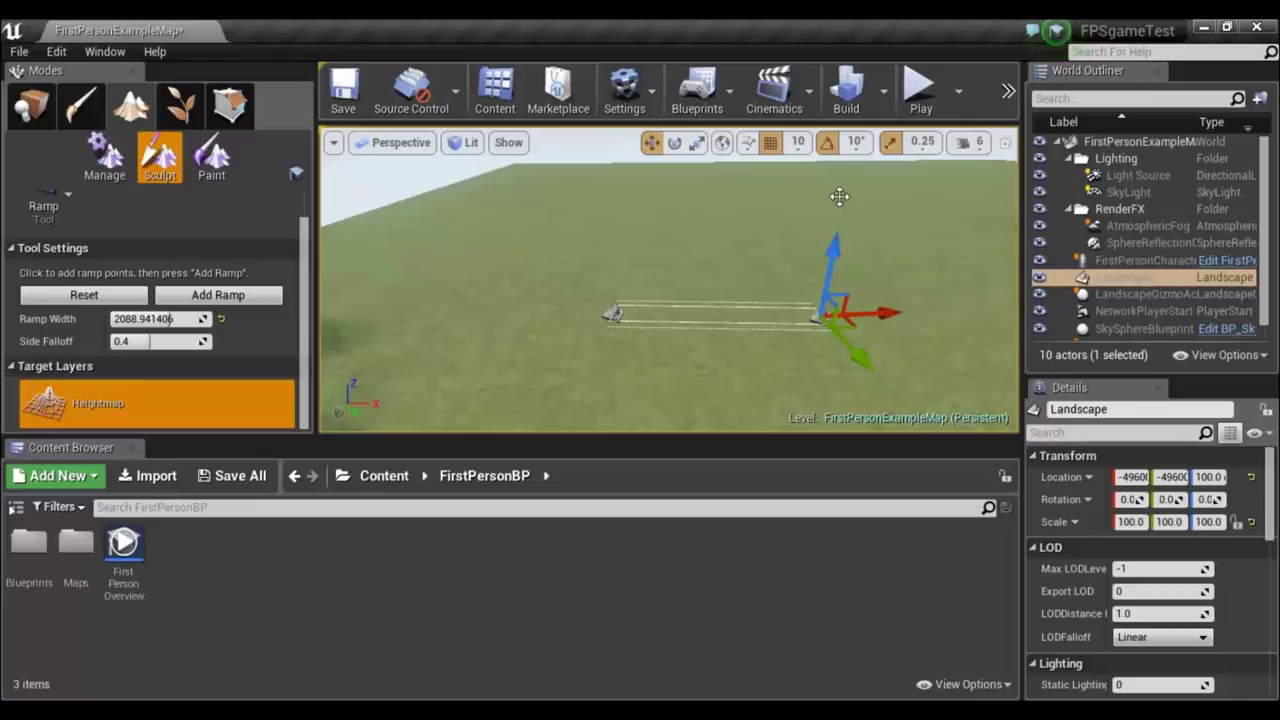
Raise the end point above the ground and add the ramp, then inspect its slope.
mouse_move(670, 280)
right_mouse_down()
mouse_move(700, 300)
mouse_move(773, 253)
right_mouse_up()
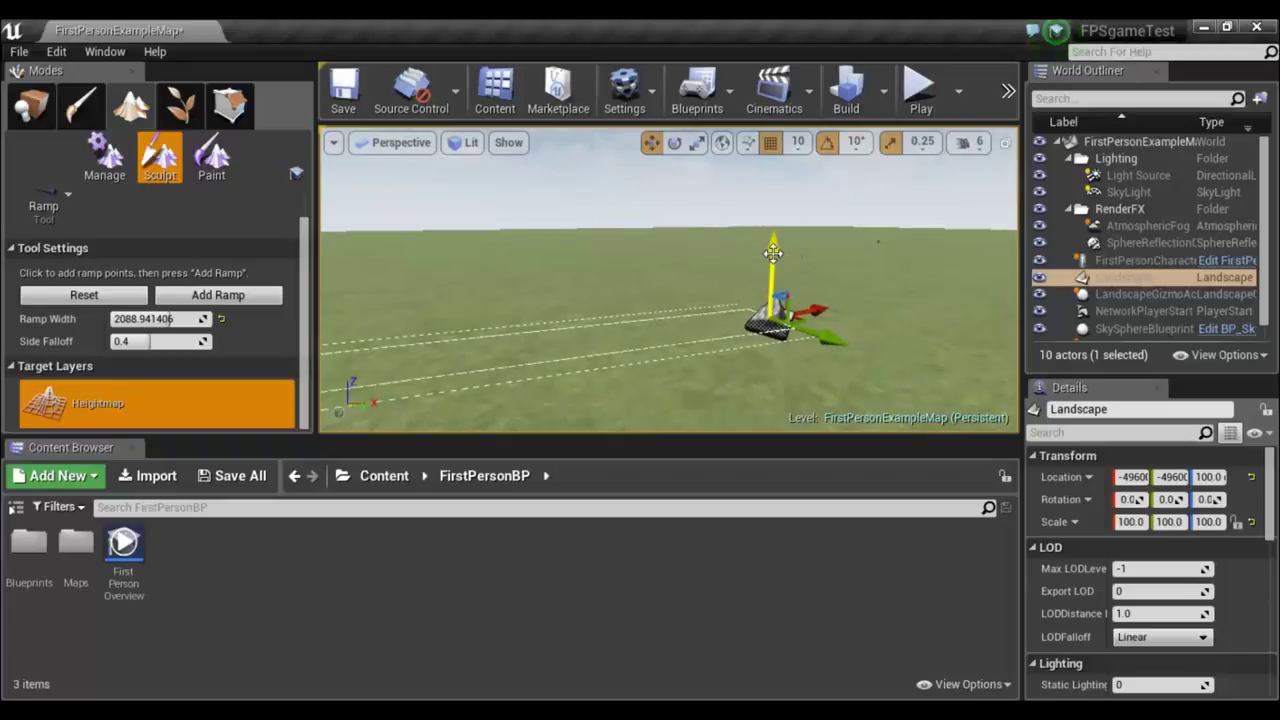
left_click_drag(773, 245, 783, 158)
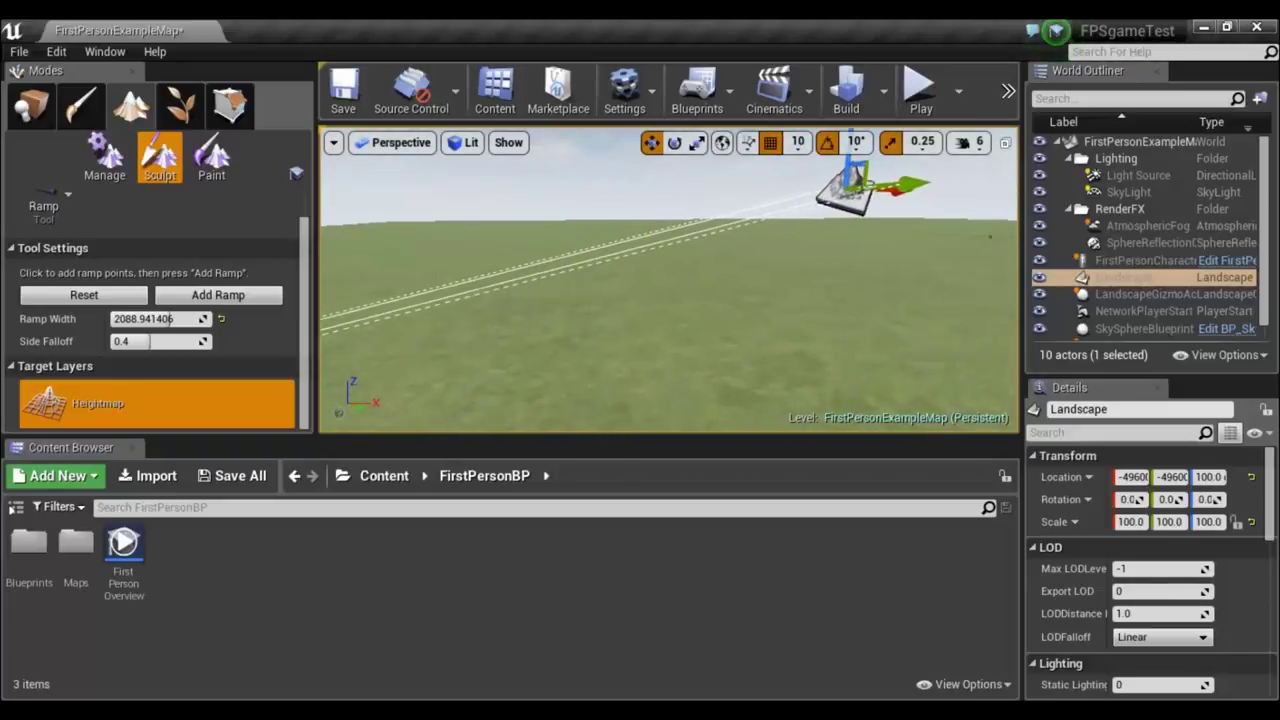
right_click_drag(600, 300, 680, 295)
left_click(235, 297)
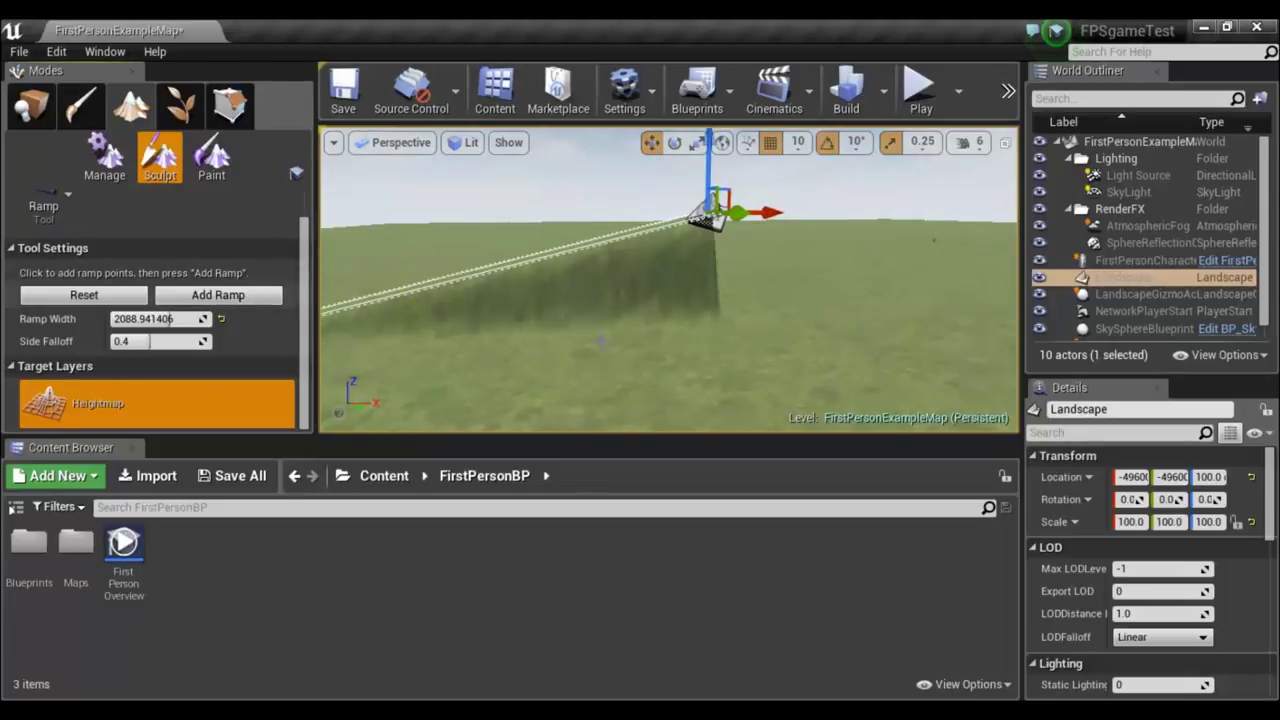
right_click_drag(717, 283, 800, 283)
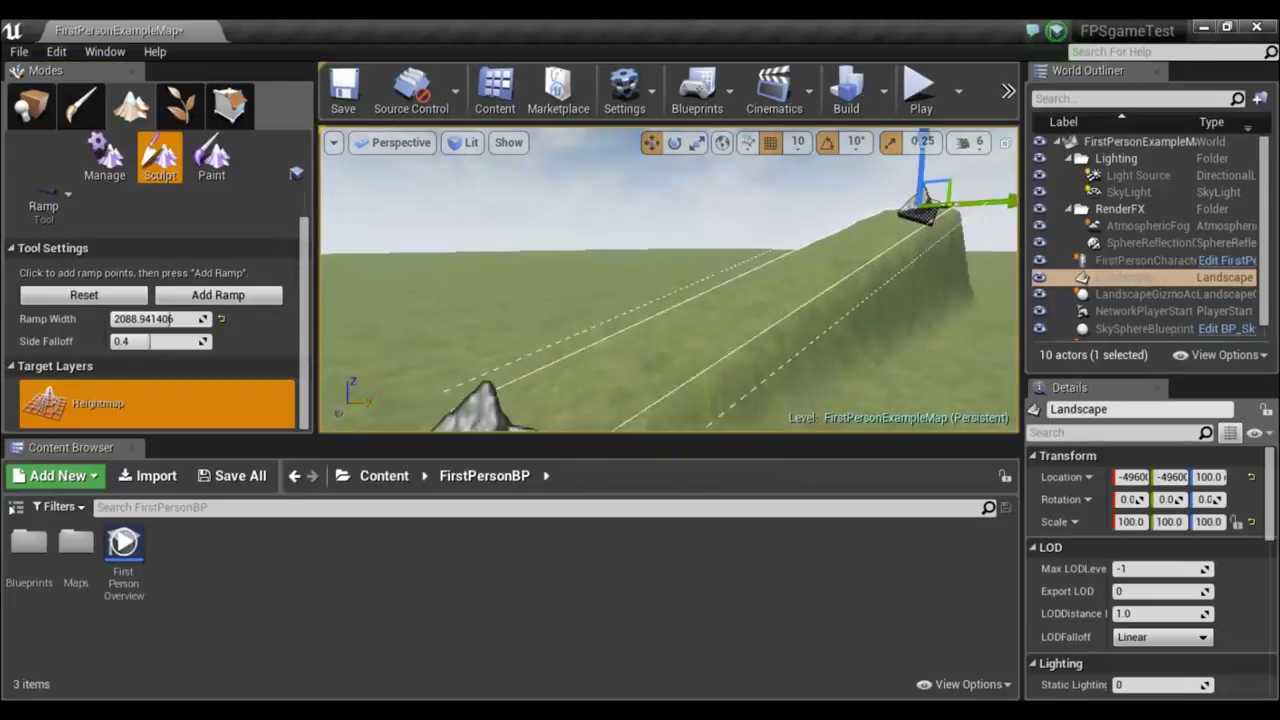
mouse_move(668, 280)
right_mouse_down()
mouse_move(720, 300)
mouse_move(620, 300)
right_mouse_up()
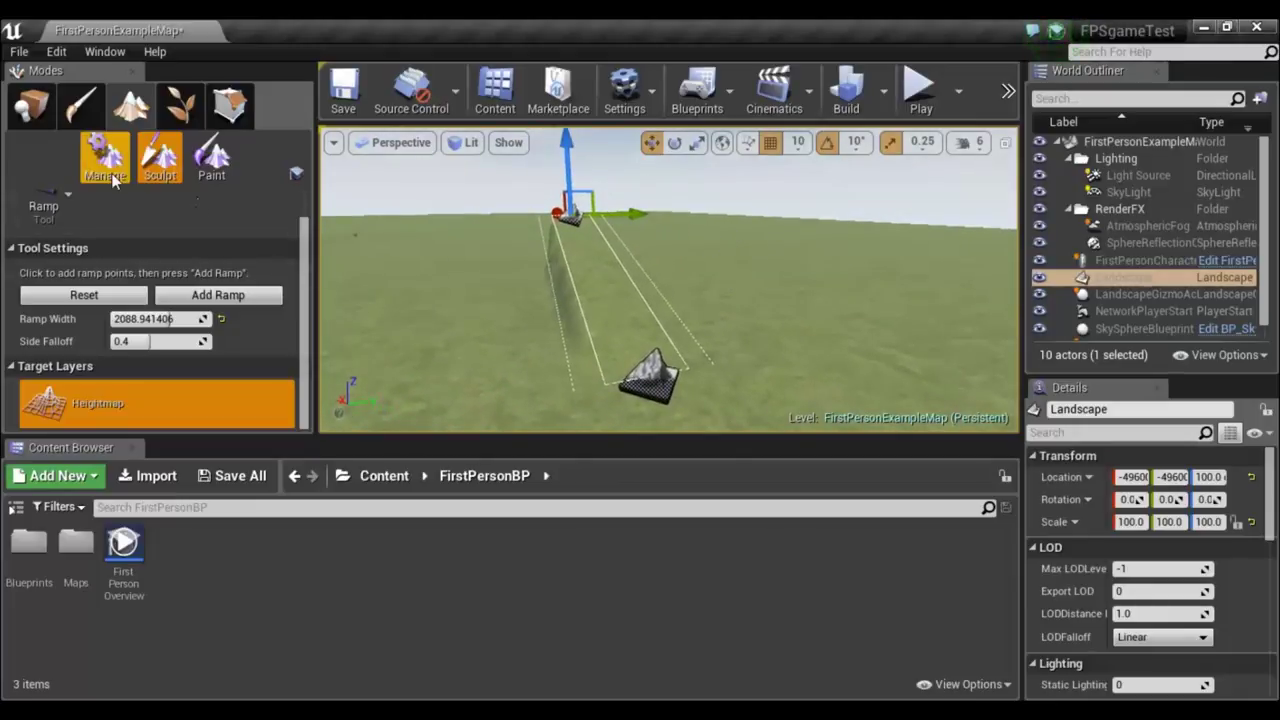
Make Noise the active landscape sculpting tool.
scroll(112, 215, "up", 3)
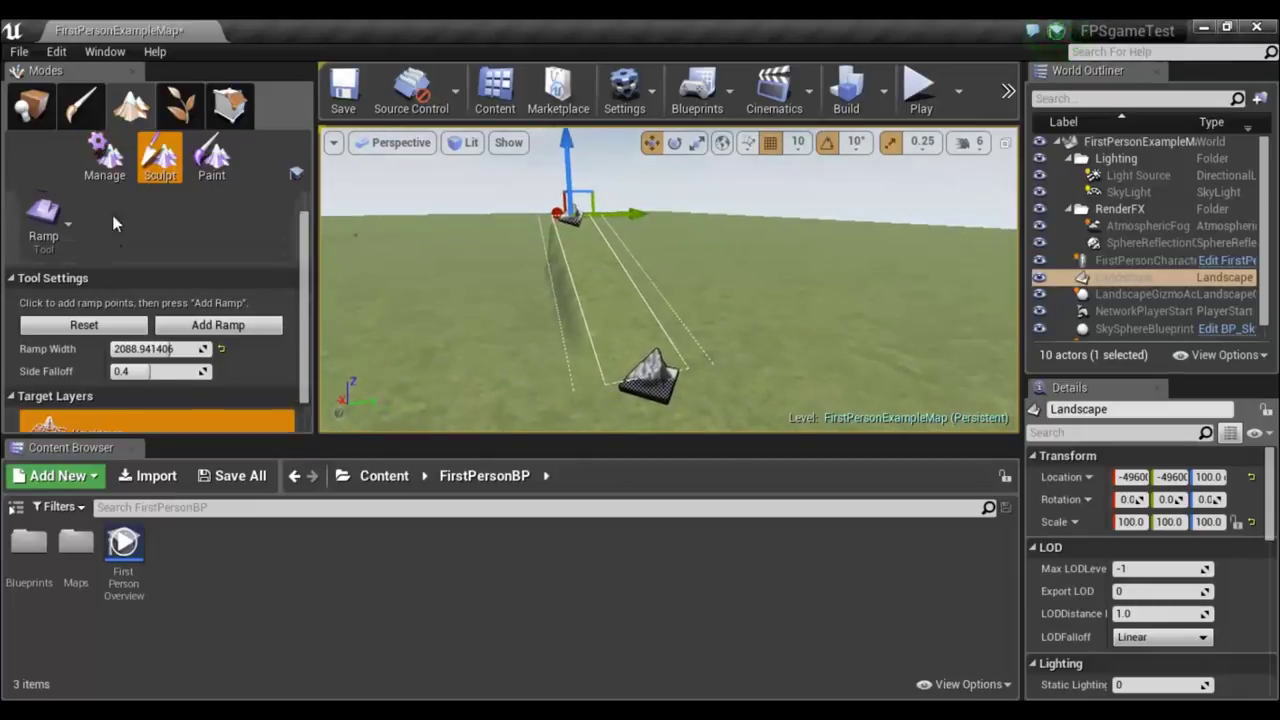
left_click(66, 249)
scroll(155, 432, "down", 2)
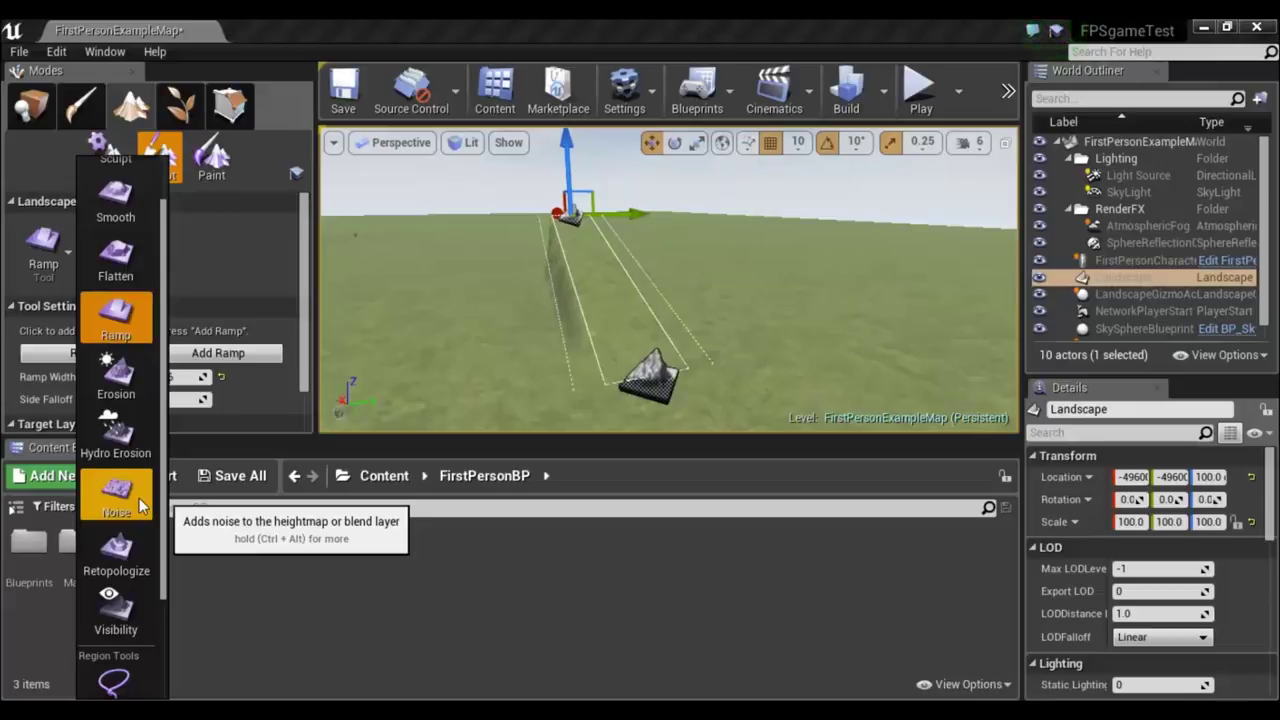
left_click(139, 498)
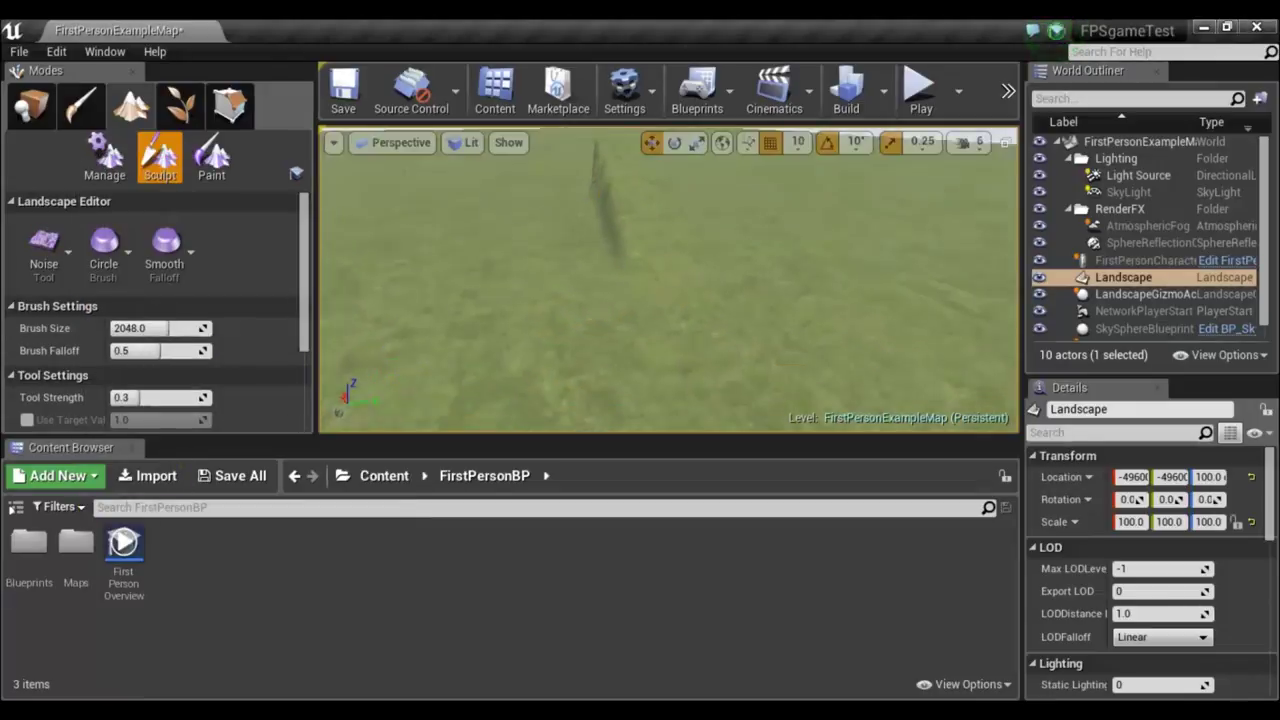
right_click_drag(534, 329, 534, 329)
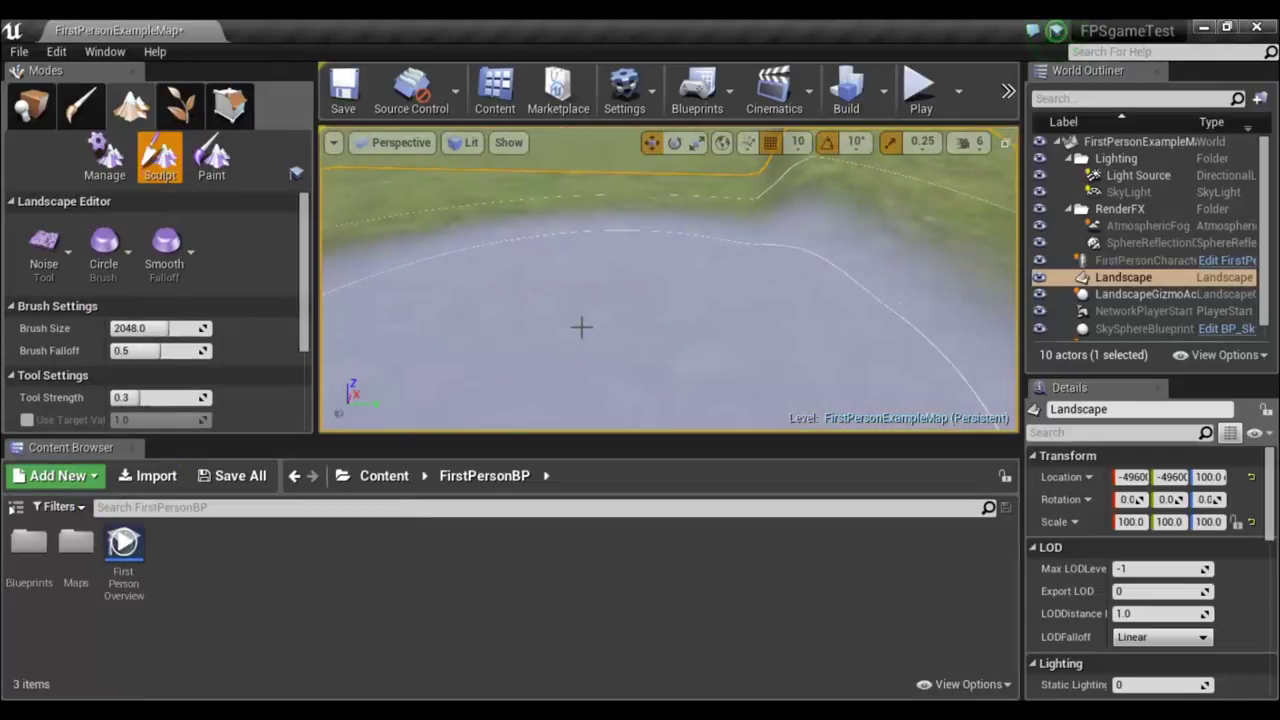
right_click_drag(817, 300, 817, 300)
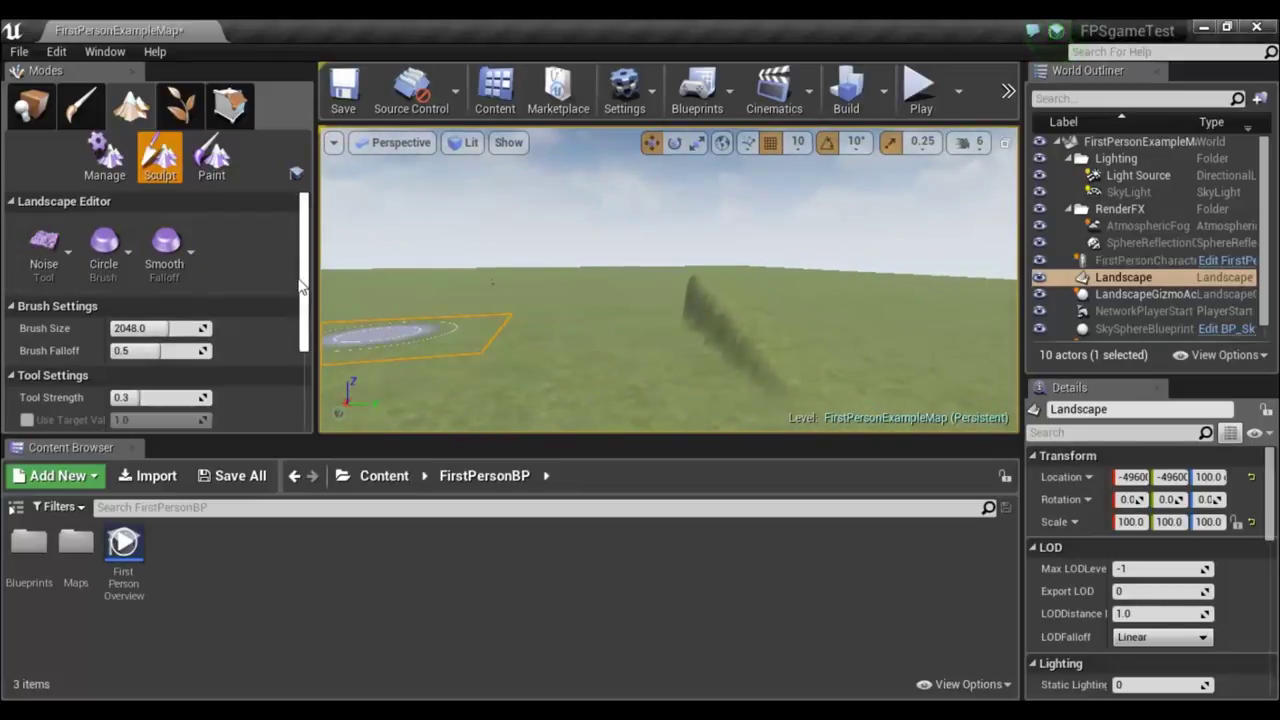
Show the Content Browser's folder tree, try a noise stroke and undo it.
left_click(15, 509)
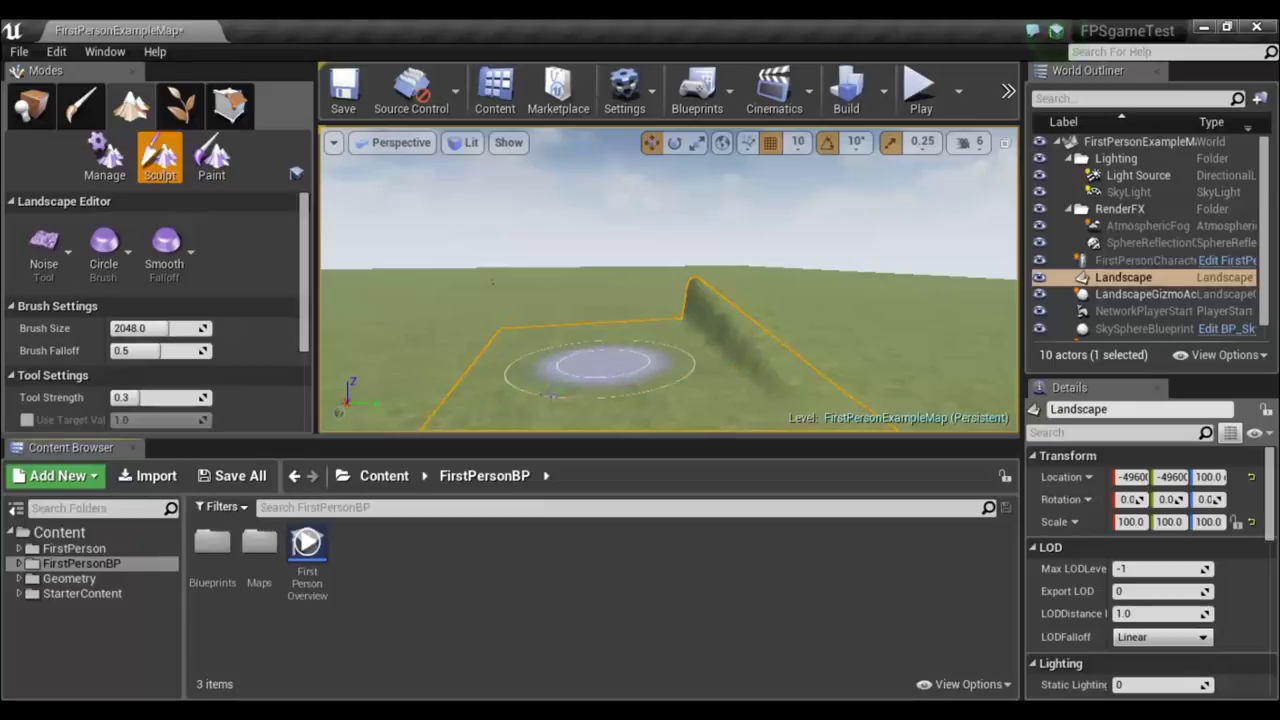
left_click_drag(540, 340, 690, 330)
key("ctrl+z")
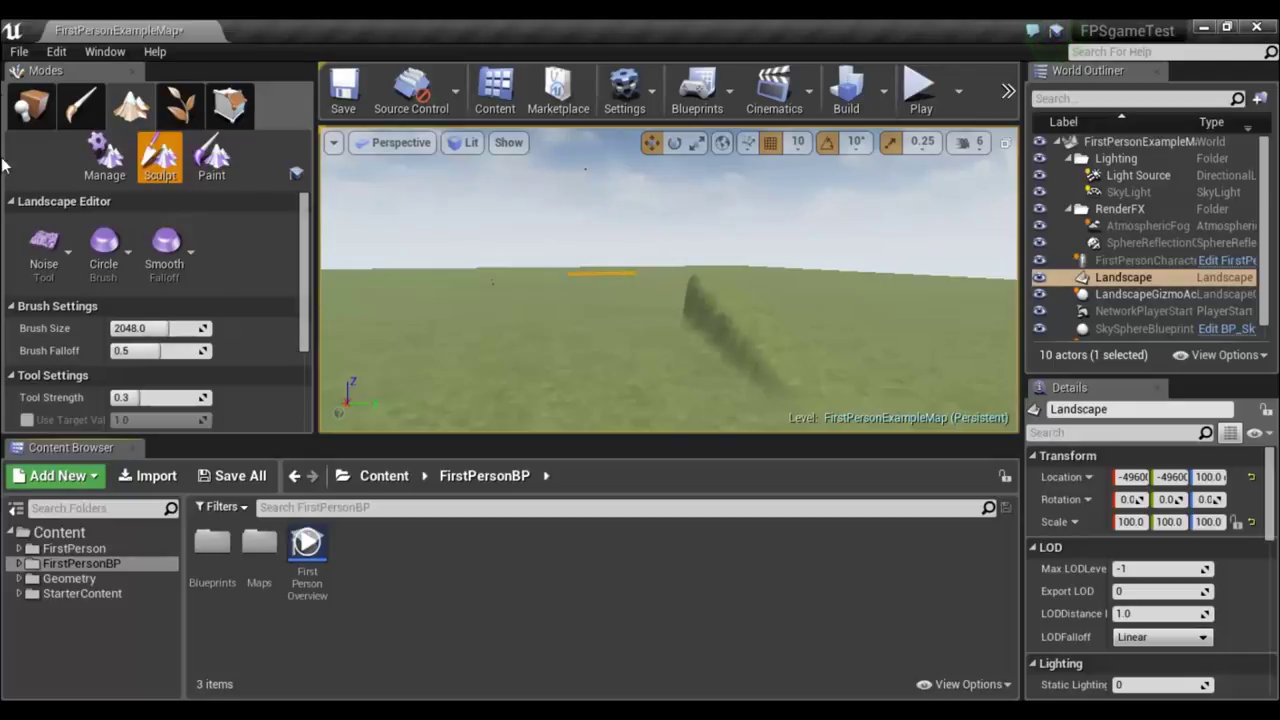
Save all changes to FirstPersonExampleMap and show the Epic Games Launcher's Library page.
left_click(19, 51)
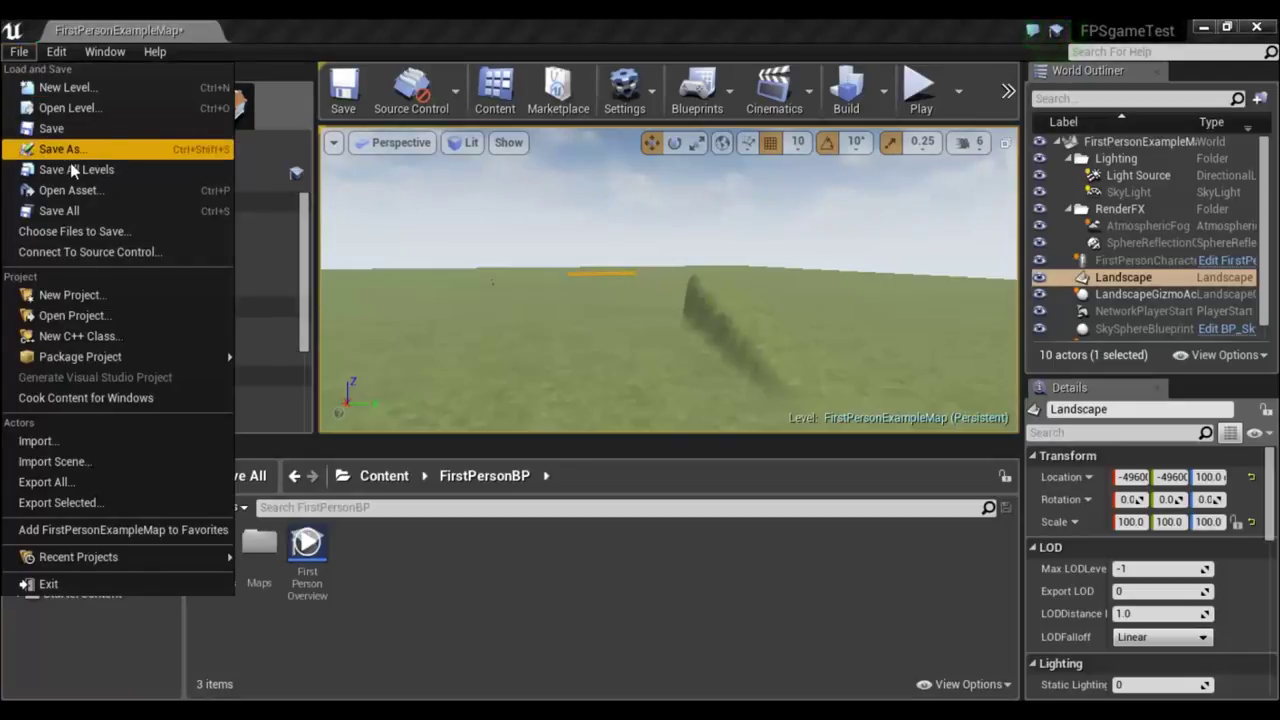
left_click(84, 212)
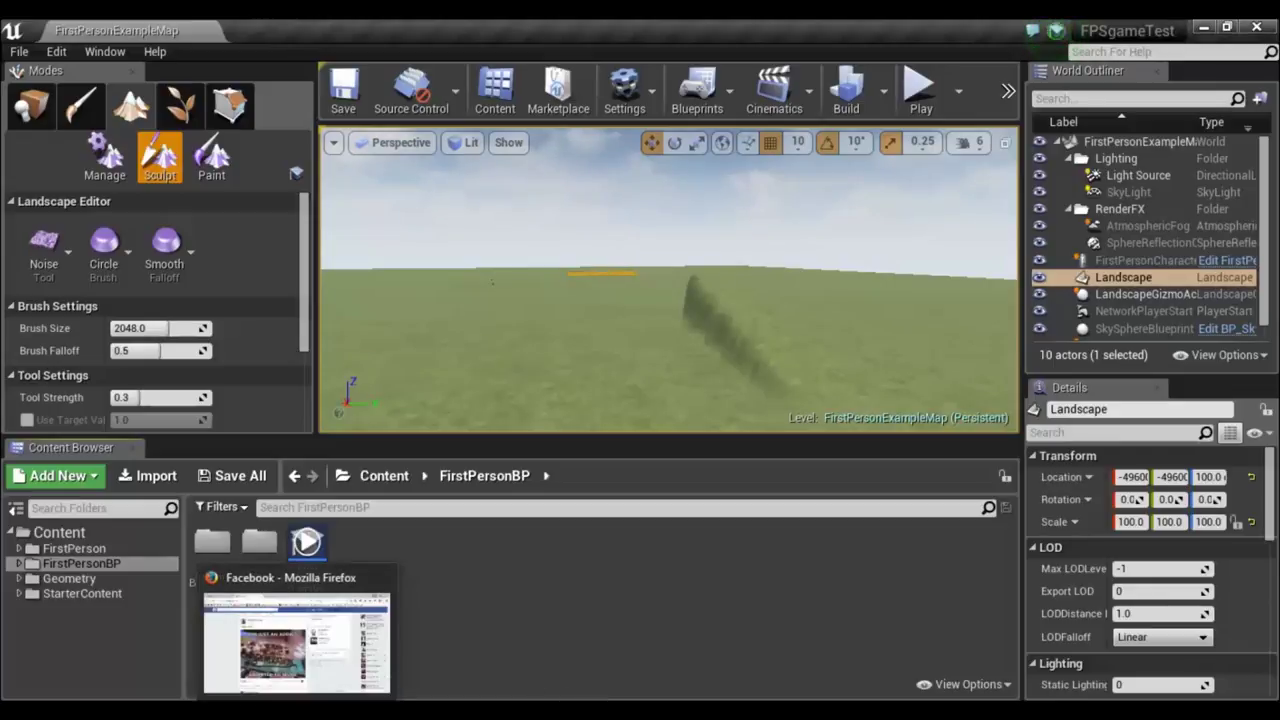
mouse_move(530, 700)
left_click(540, 645)
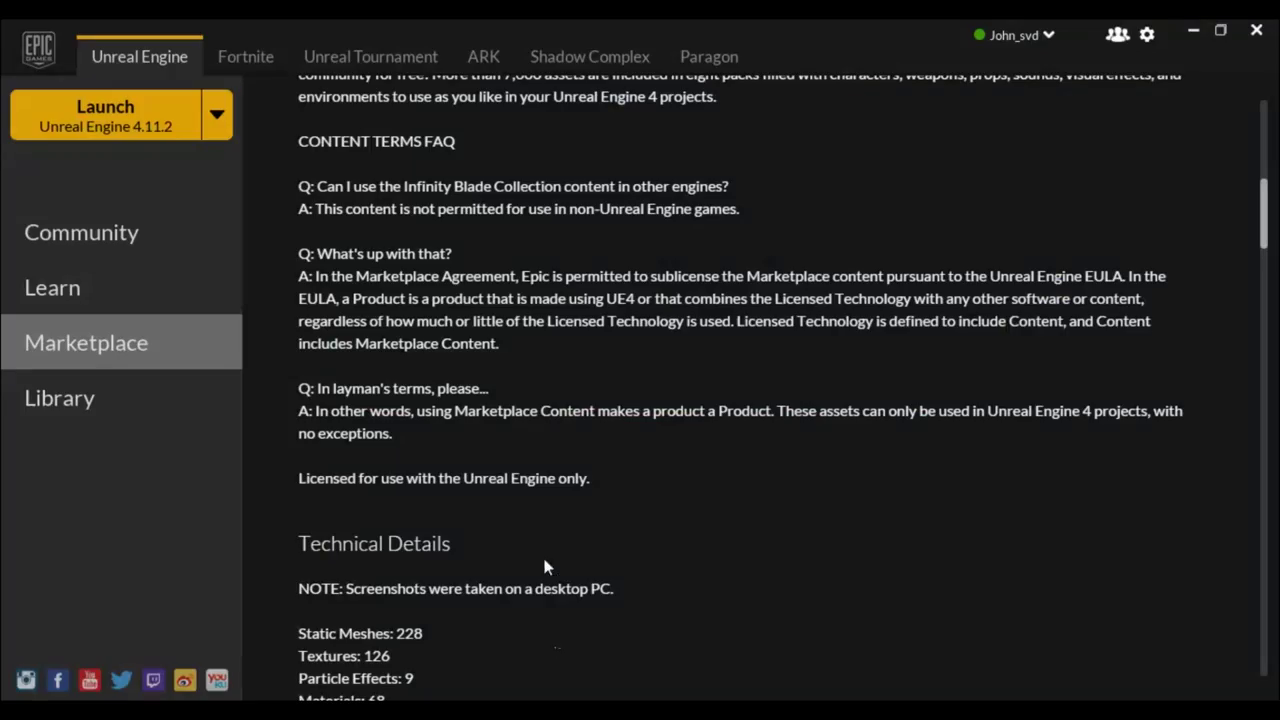
scroll(544, 567, "up", 1)
scroll(600, 520, "up", 2)
scroll(620, 495, "up", 1)
scroll(700, 510, "up", 2)
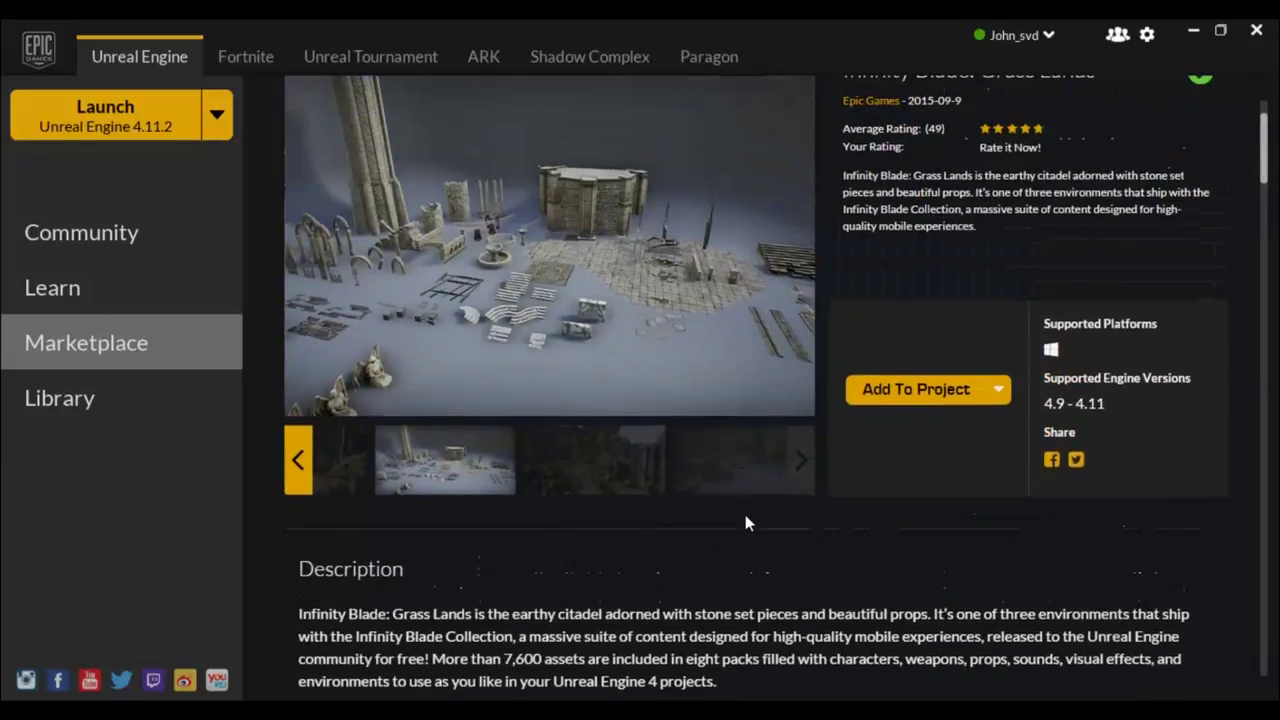
scroll(322, 427, "up", 1)
left_click(111, 406)
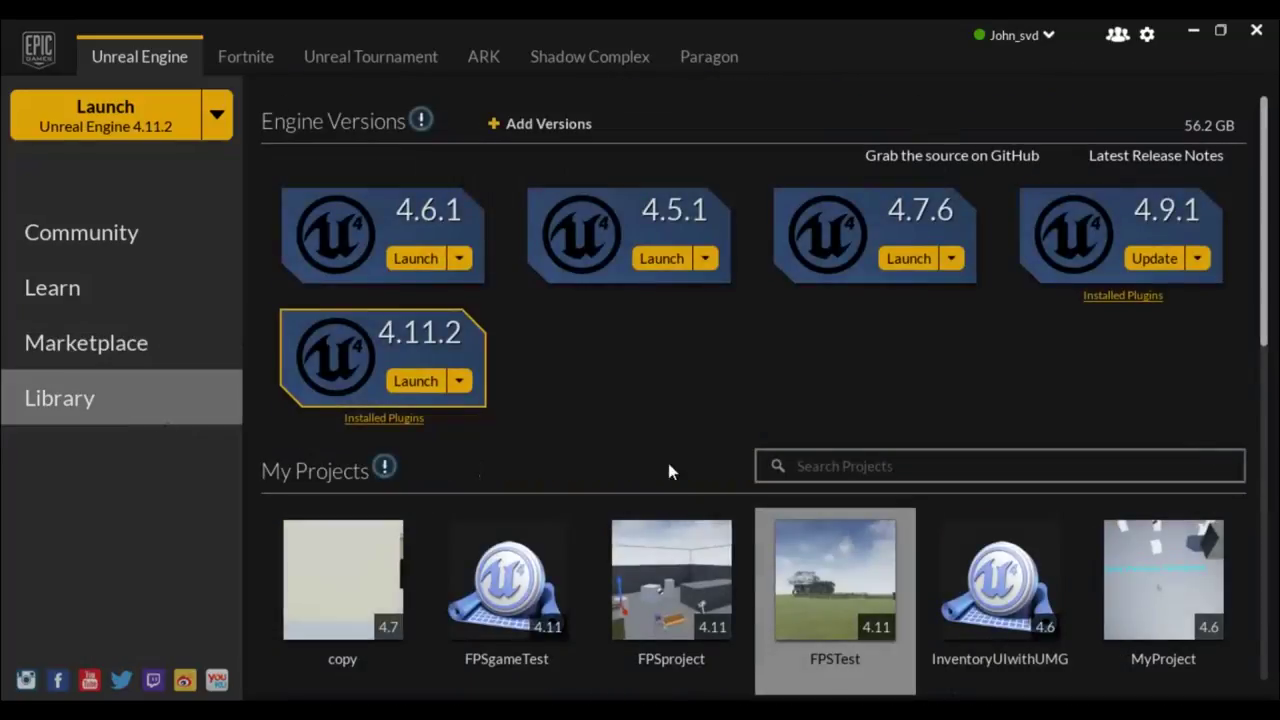
Add the Infinity Blade: Grass Lands pack from the Vault to the FPSgameTest project.
scroll(745, 444, "down", 2)
scroll(745, 444, "down", 2)
scroll(743, 444, "down", 3)
scroll(741, 444, "down", 3)
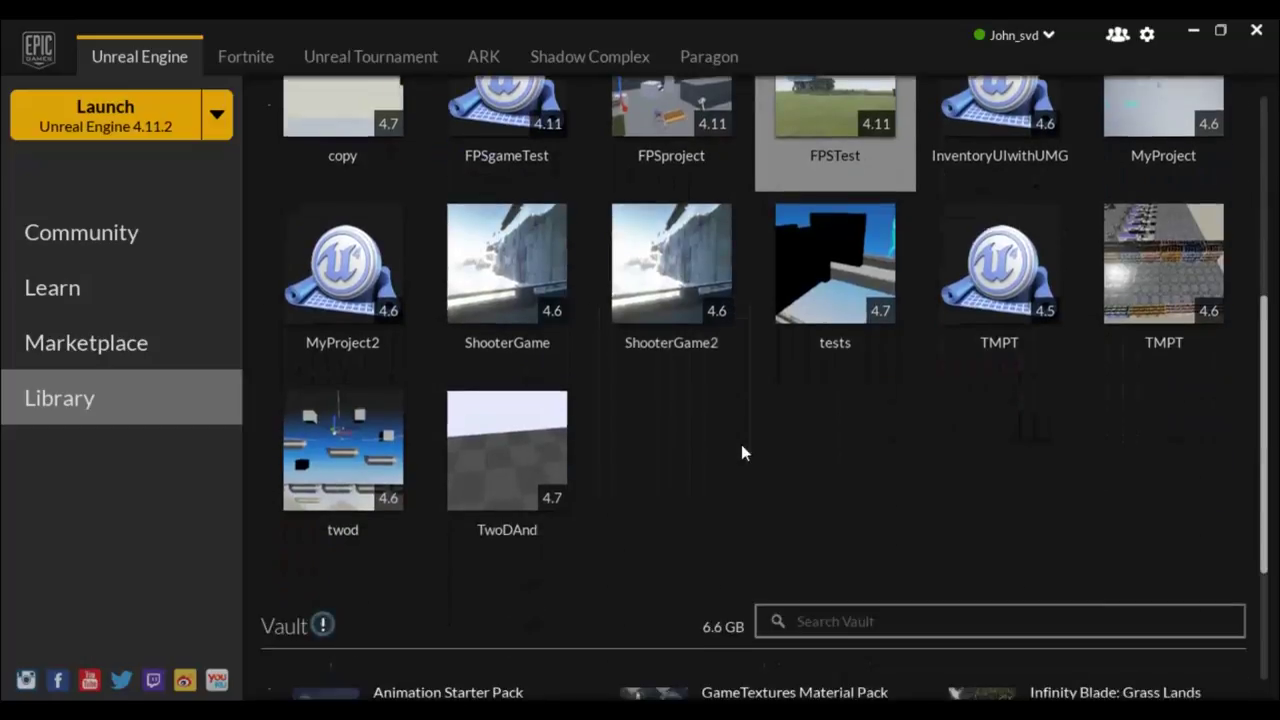
scroll(741, 444, "down", 3)
scroll(741, 446, "down", 3)
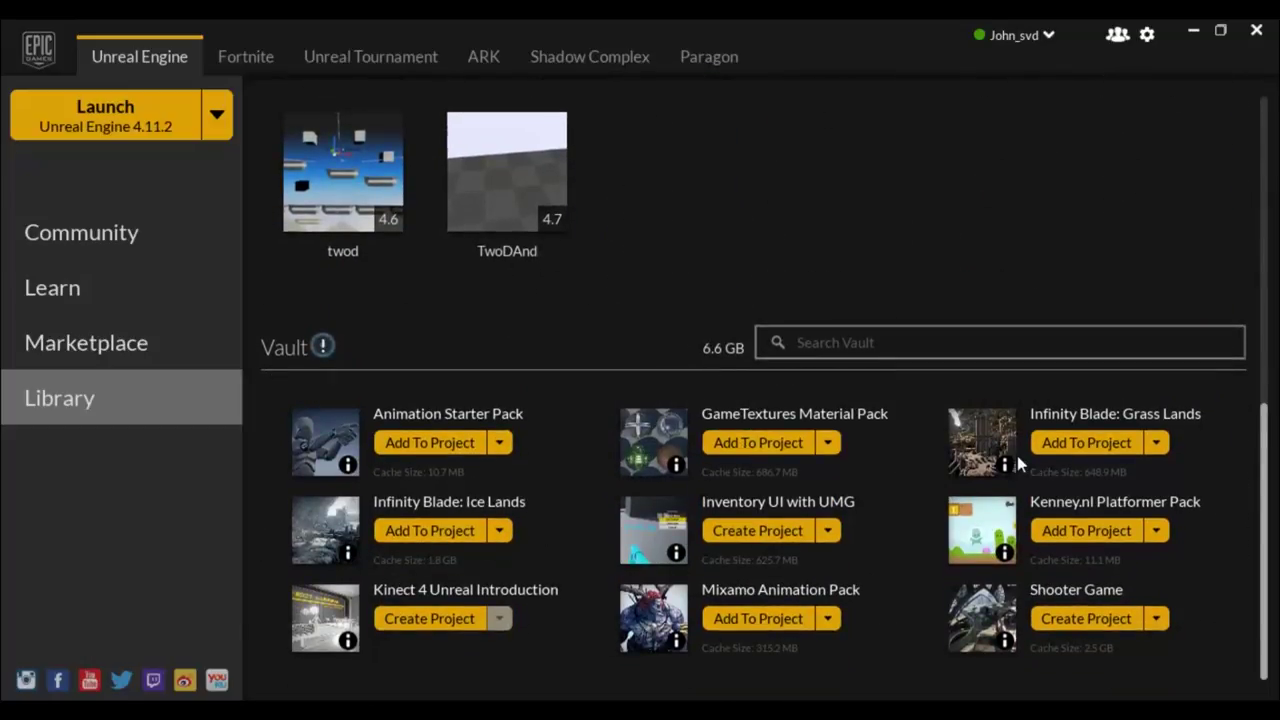
left_click(1104, 457)
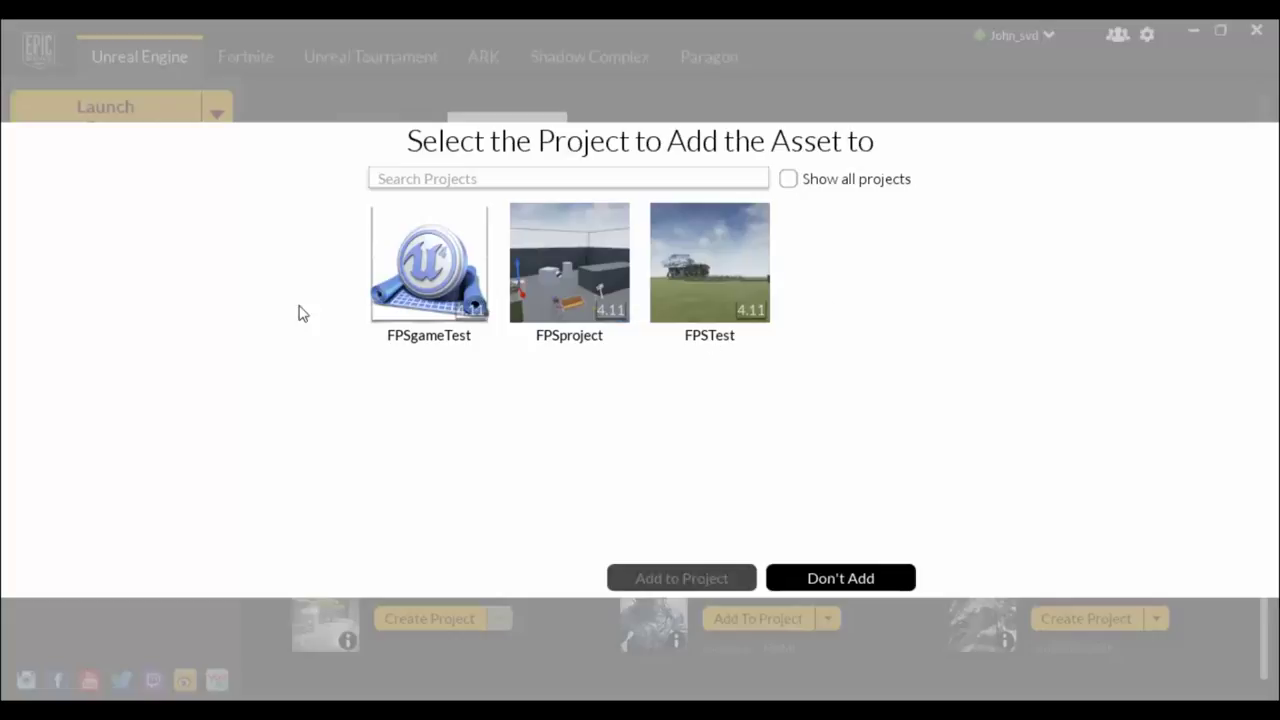
left_click(378, 252)
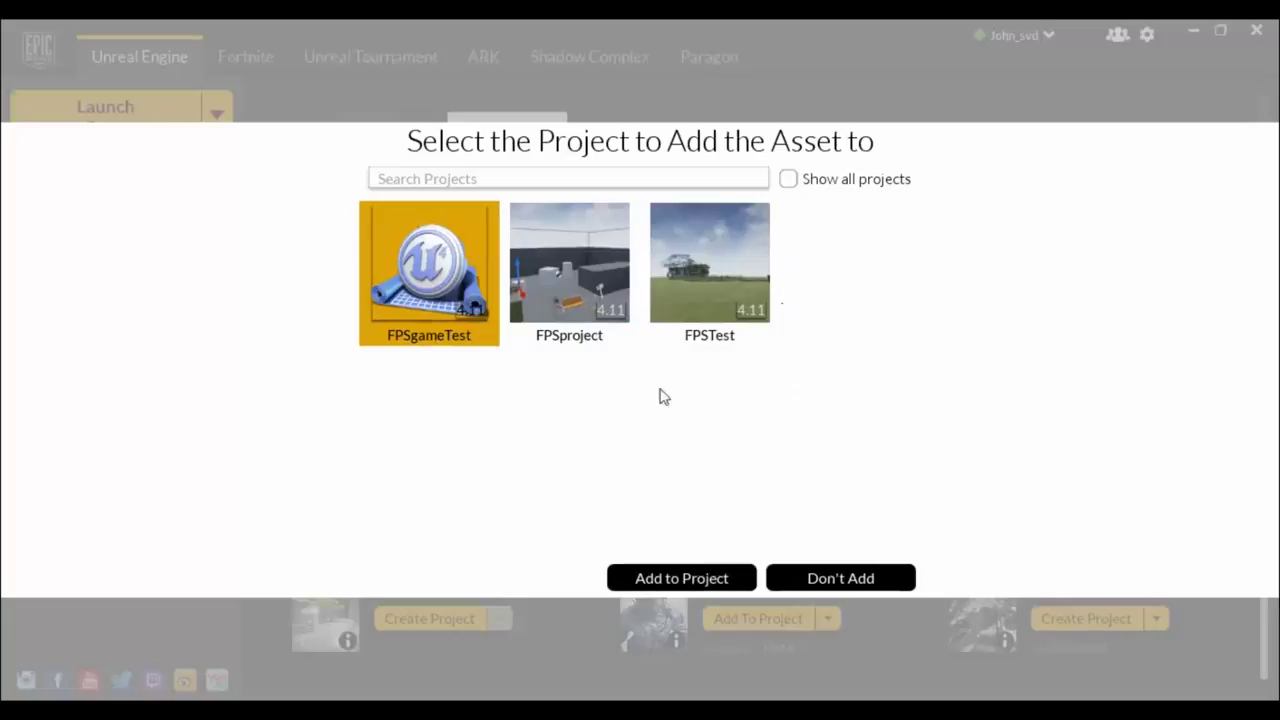
left_click(724, 592)
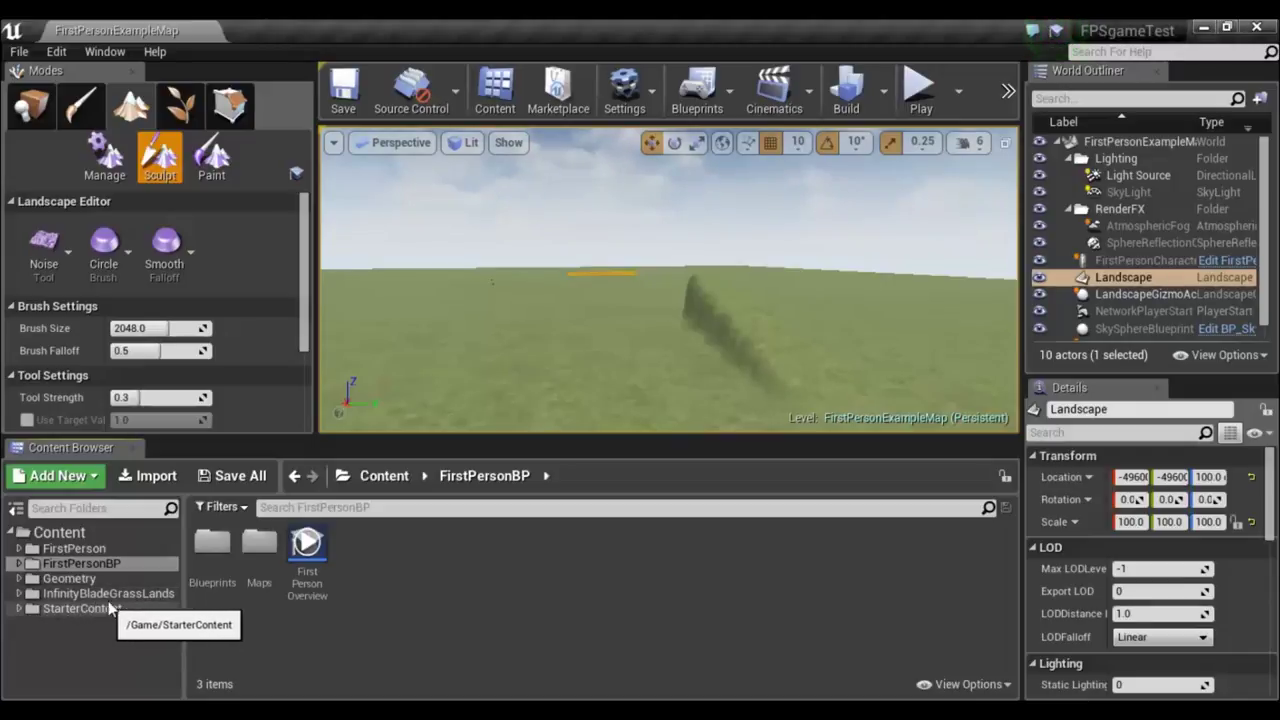
Expand InfinityBladeGrassLands > Environments > Plains and open Env_Plains_Floors' StaticMesh folder.
left_click(19, 593)
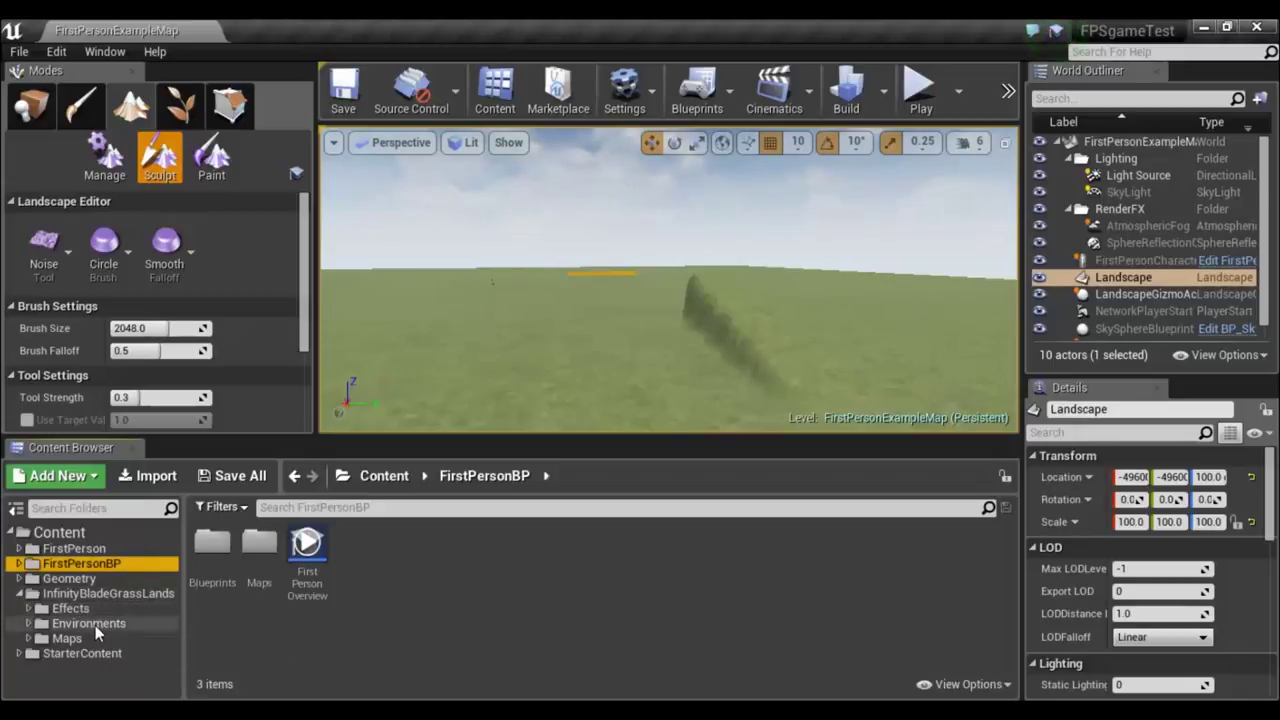
left_click(29, 623)
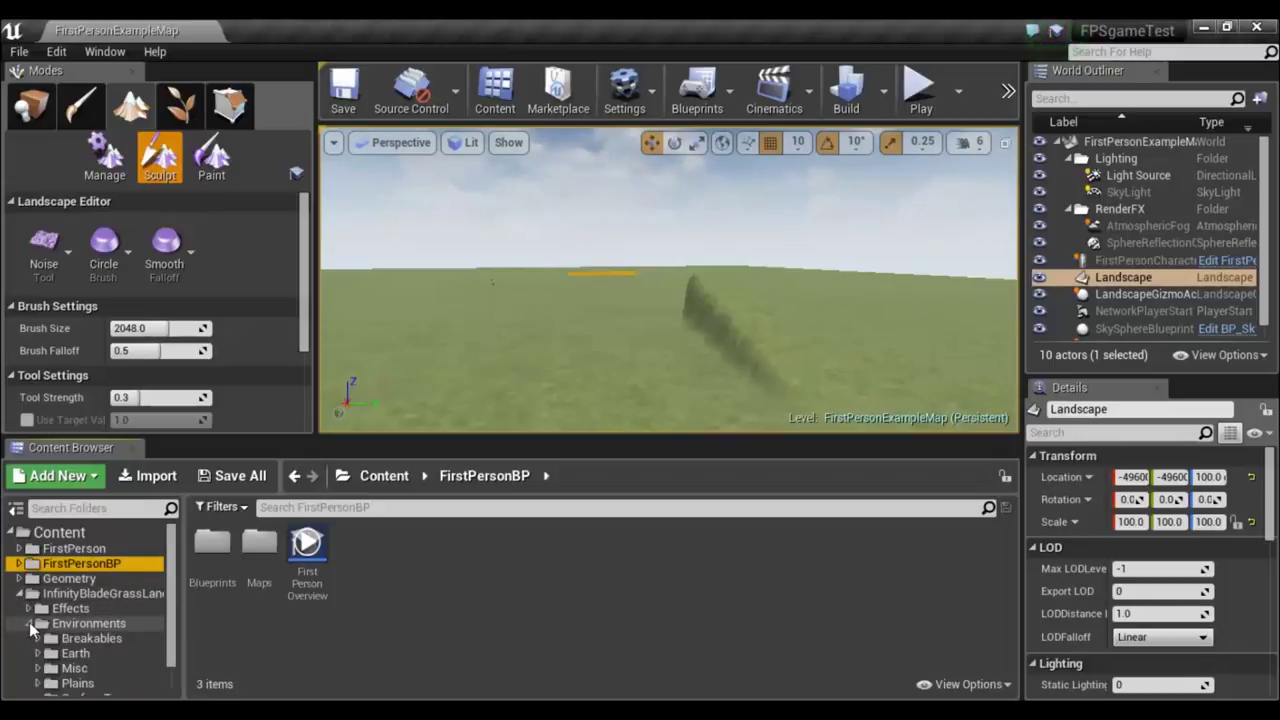
left_click_drag(170, 585, 172, 628)
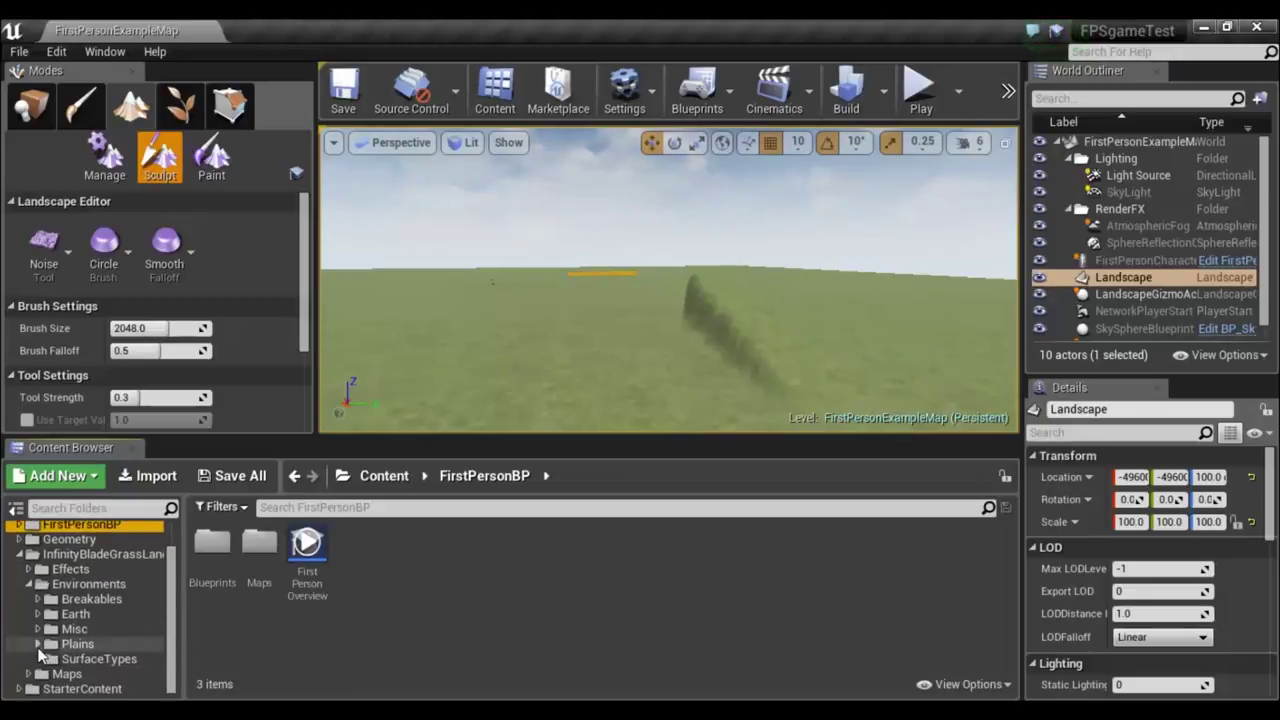
left_click(38, 645)
scroll(180, 617, "down", 2)
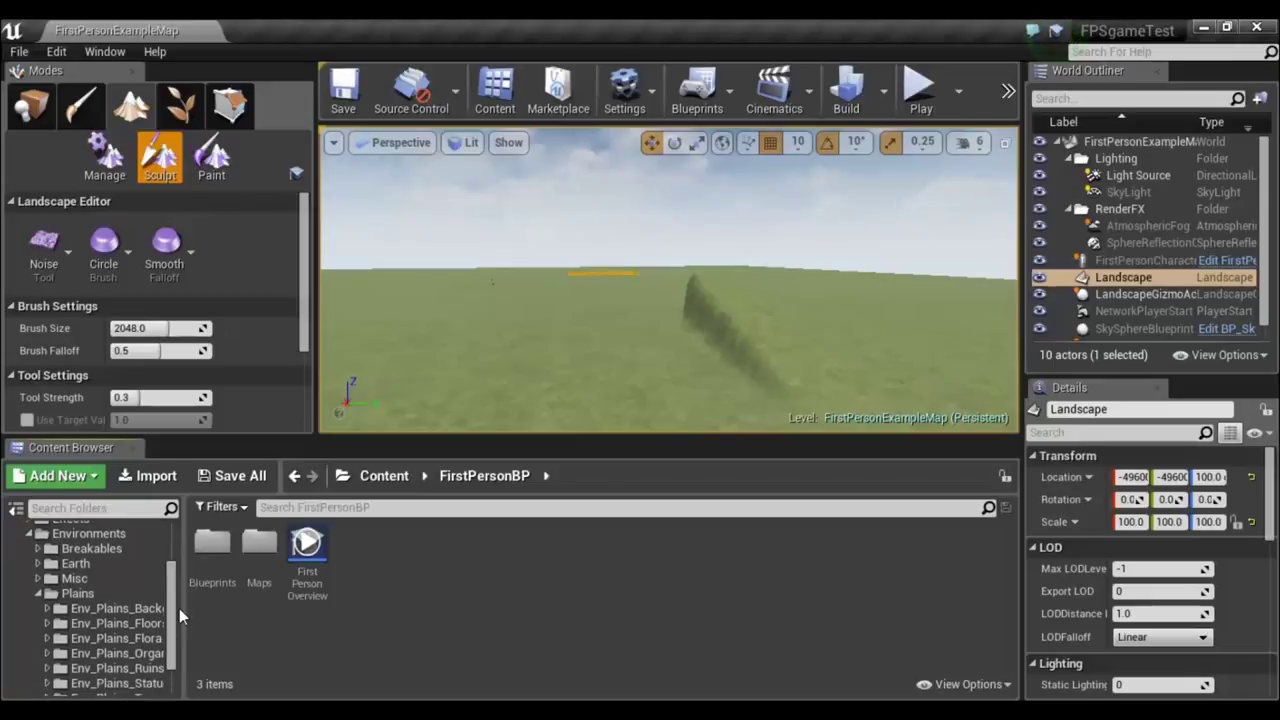
left_click_drag(179, 617, 239, 605)
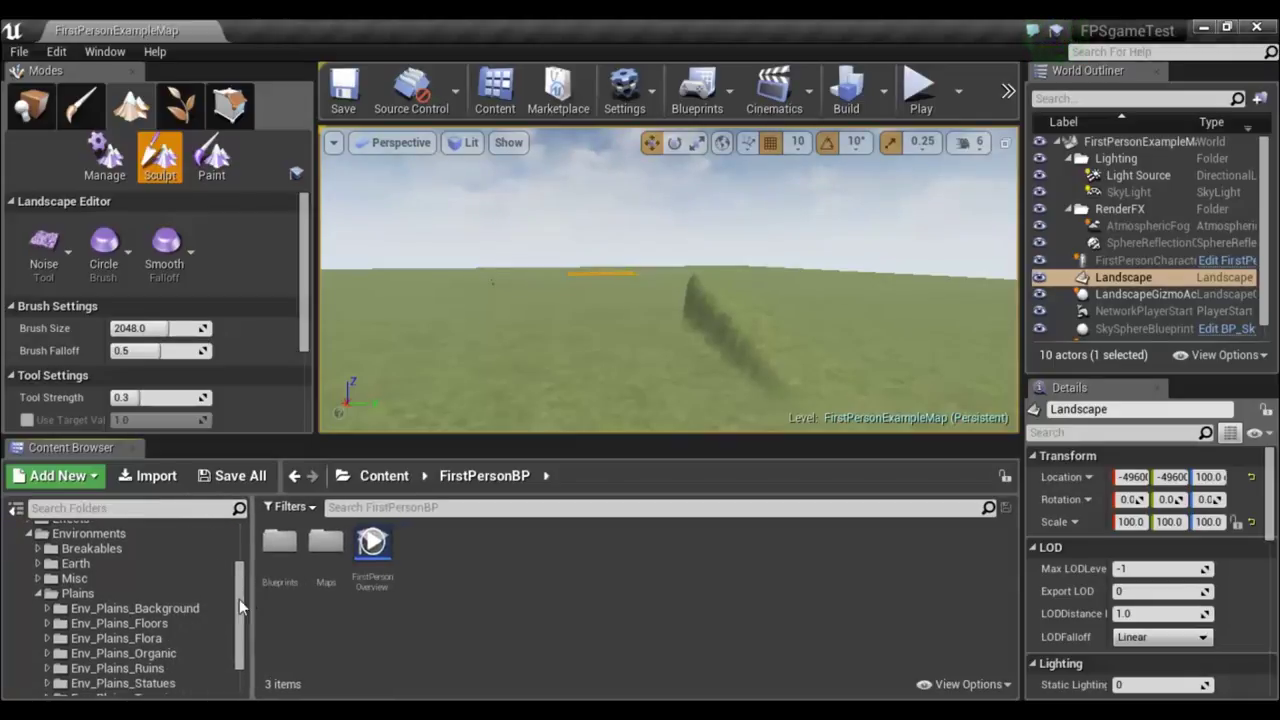
scroll(240, 605, "down", 3)
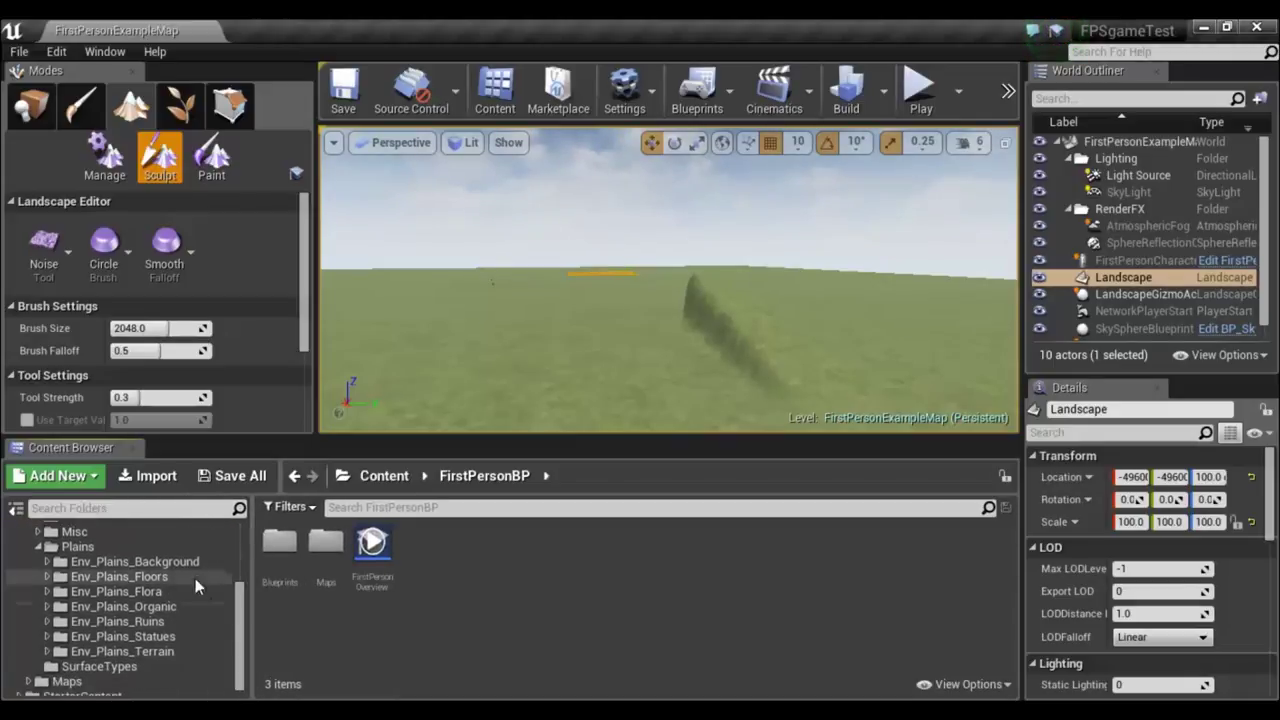
left_click(180, 572)
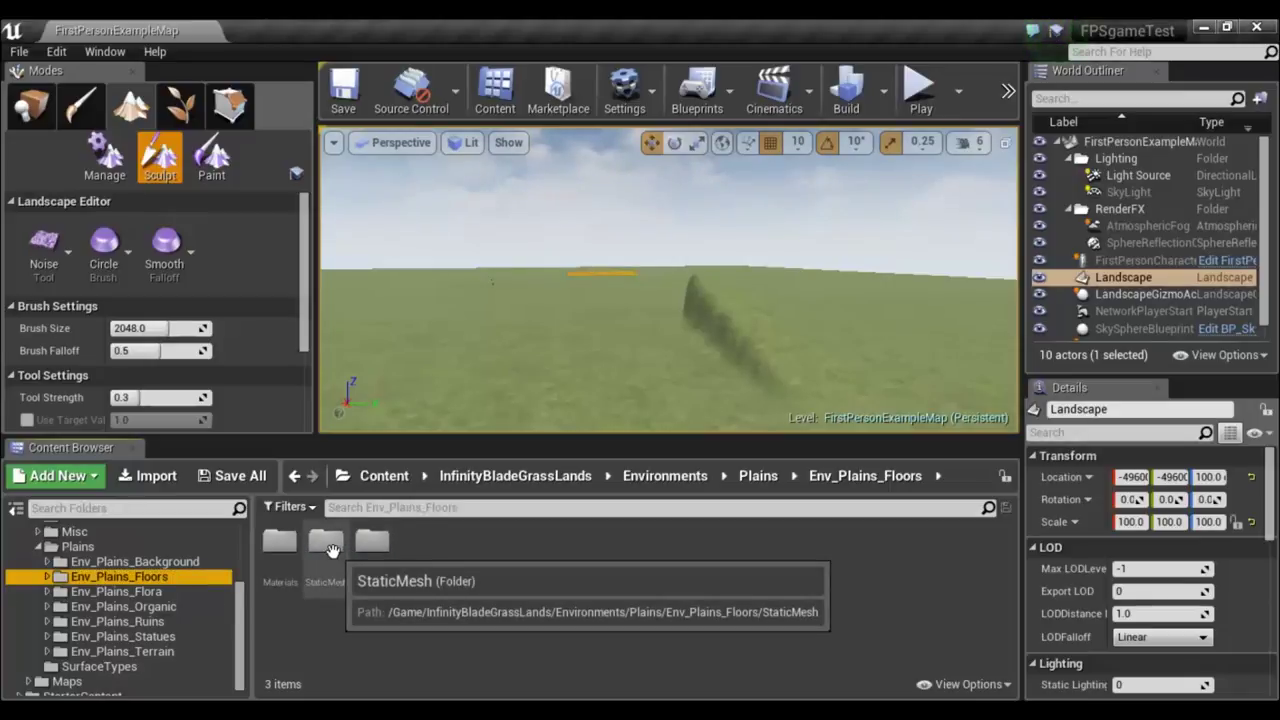
double_click(328, 543)
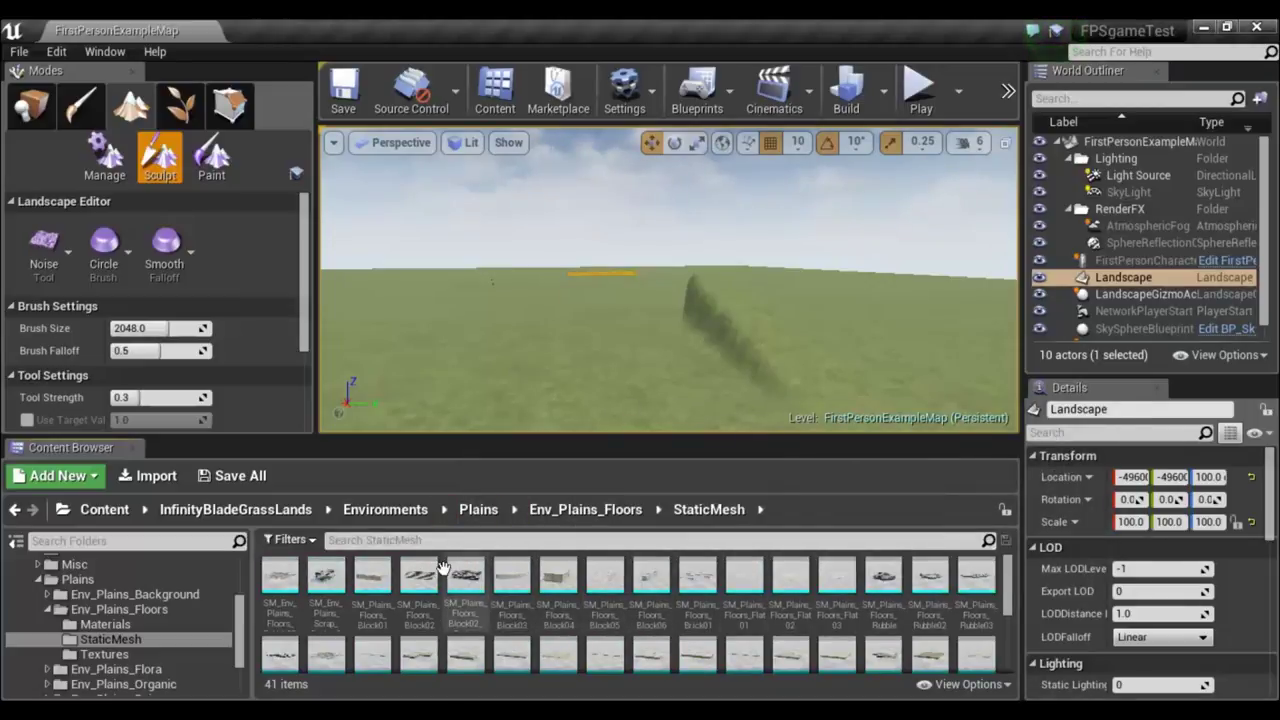
Place SM_Plains_Floors_Block02 and Block01 side by side on the grass landscape.
left_click_drag(470, 580, 556, 388)
mouse_move(622, 380)
right_mouse_down()
mouse_move(590, 400)
mouse_move(604, 292)
mouse_move(660, 280)
mouse_move(625, 272)
right_mouse_up()
mouse_move(371, 580)
left_mouse_down()
mouse_move(426, 313)
mouse_move(757, 309)
left_mouse_up()
mouse_move(757, 309)
right_mouse_down()
mouse_move(760, 330)
mouse_move(640, 328)
right_mouse_up()
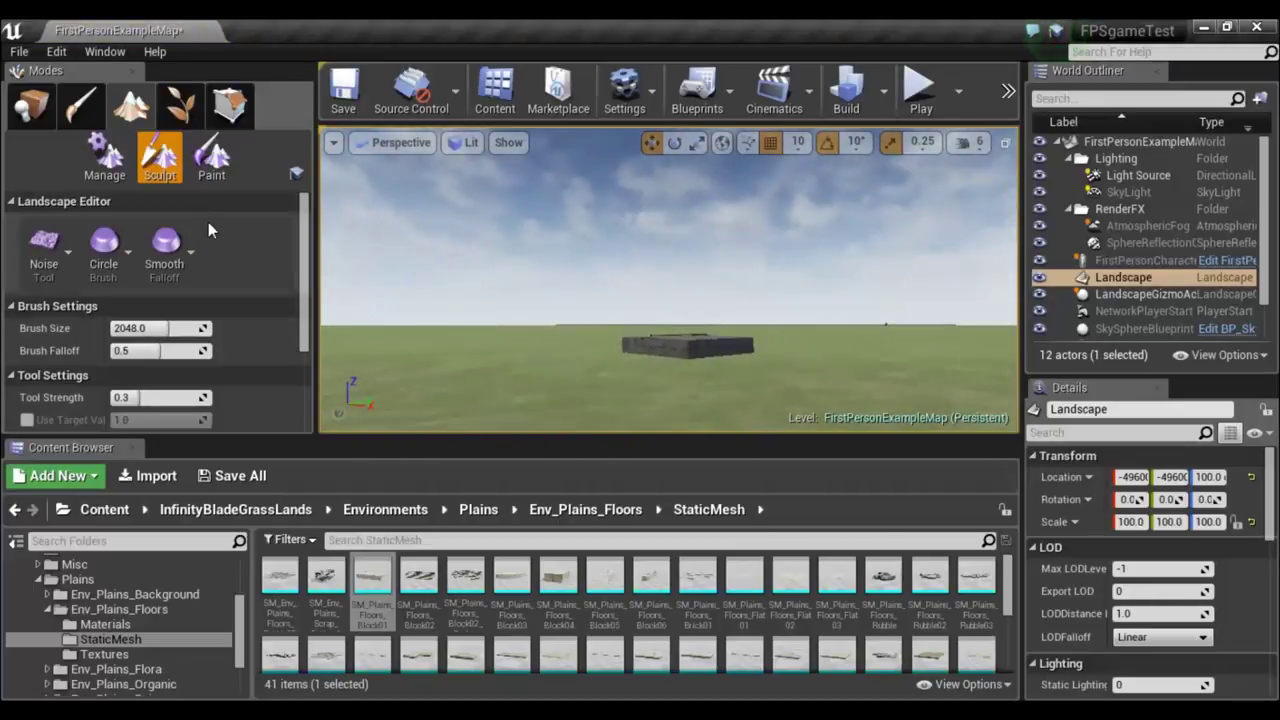
Switch Modes to Place and pull the camera back to view both blocks.
left_click(32, 105)
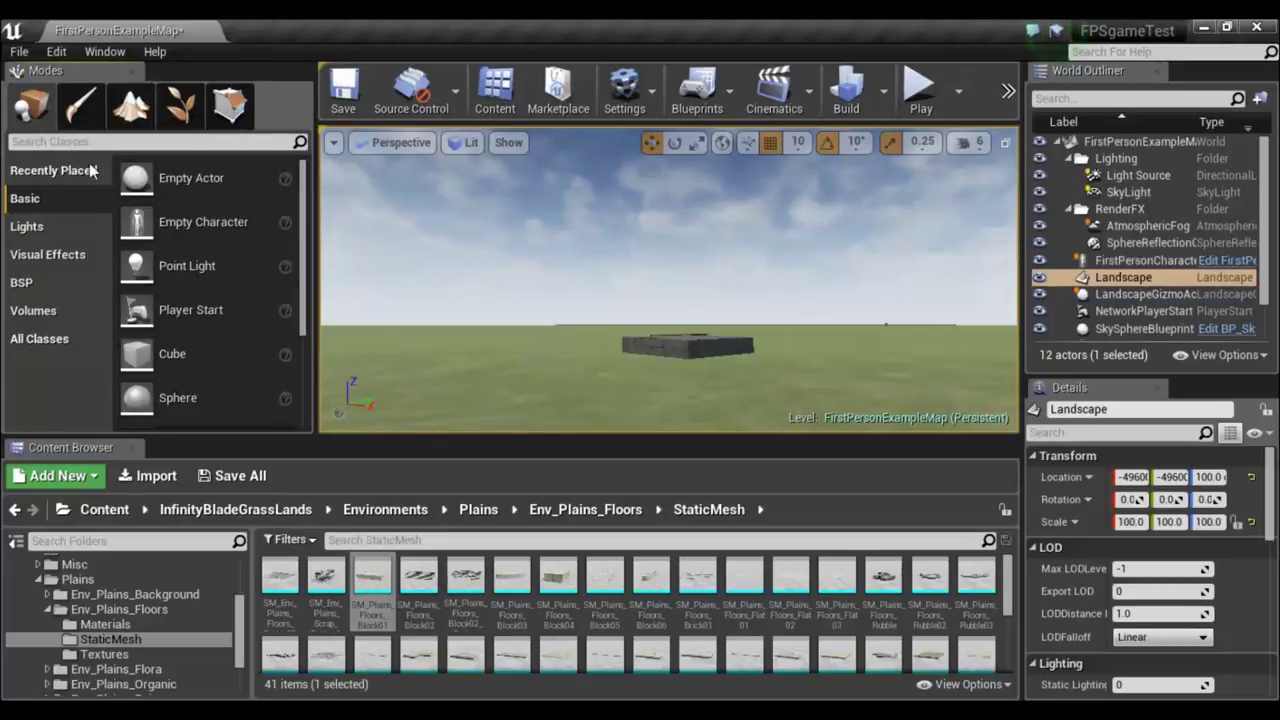
scroll(200, 280, "down", 2)
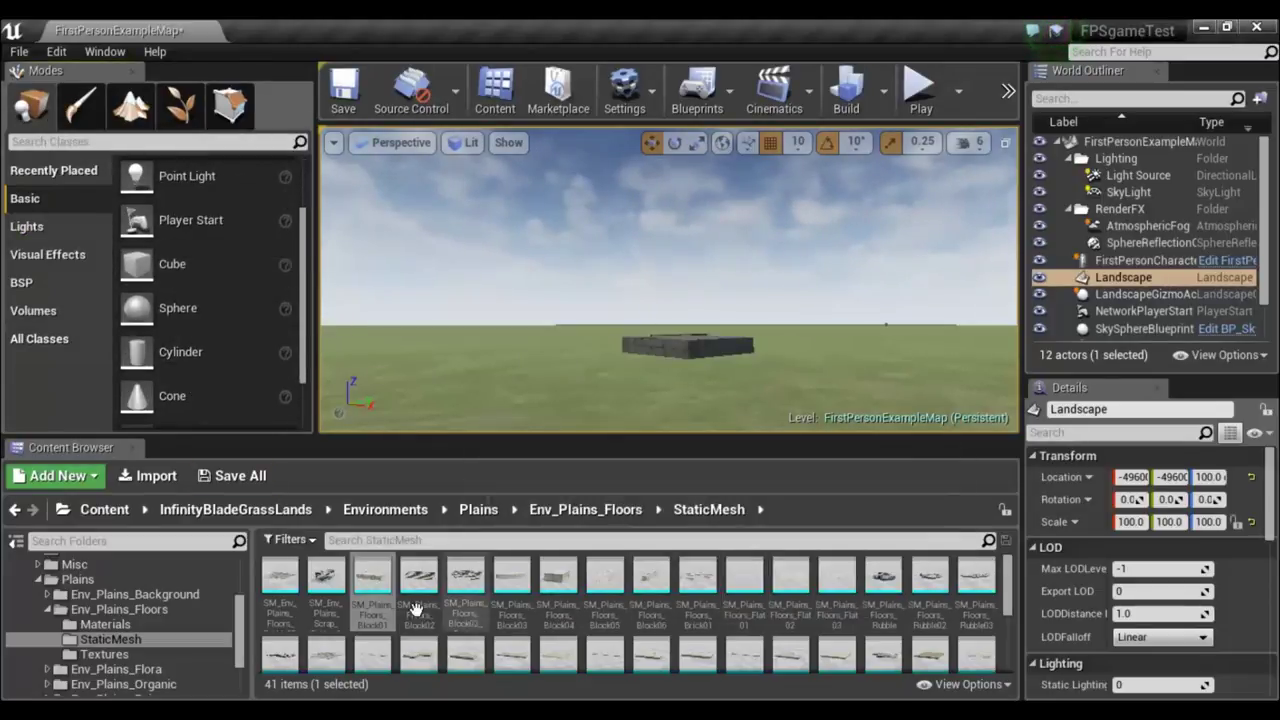
mouse_move(514, 406)
right_mouse_down()
mouse_move(530, 340)
mouse_move(530, 420)
right_mouse_up()
left_click_drag(530, 420, 560, 440)
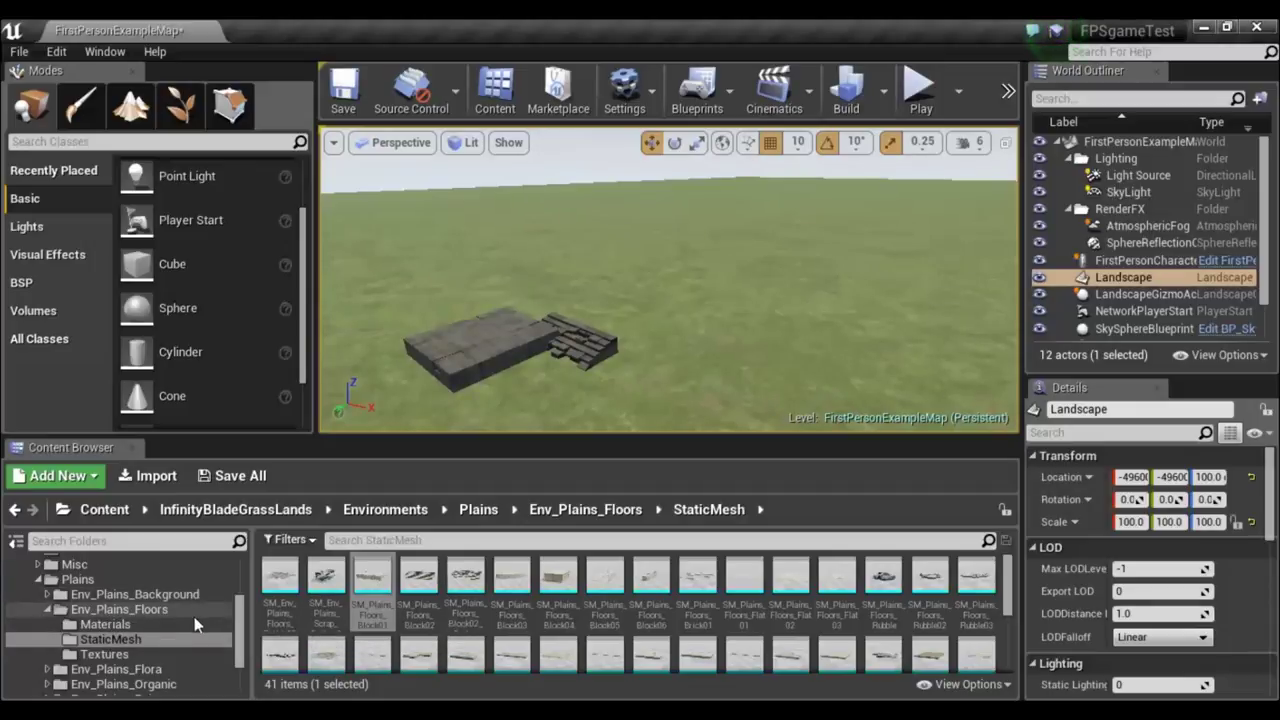
left_click_drag(238, 636, 238, 650)
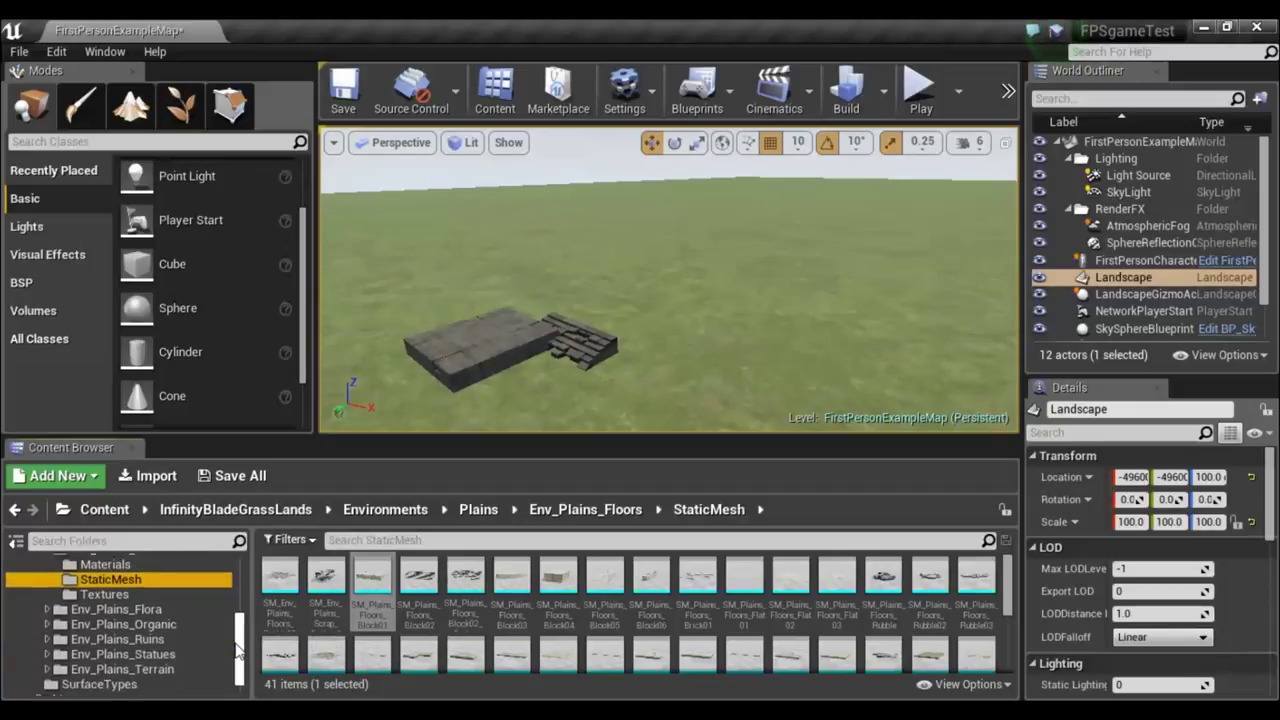
Place SM_Plains_Angel_Statue_01 from Env_Plains_Statues/StaticMesh on the grass near the floor blocks.
left_click(170, 650)
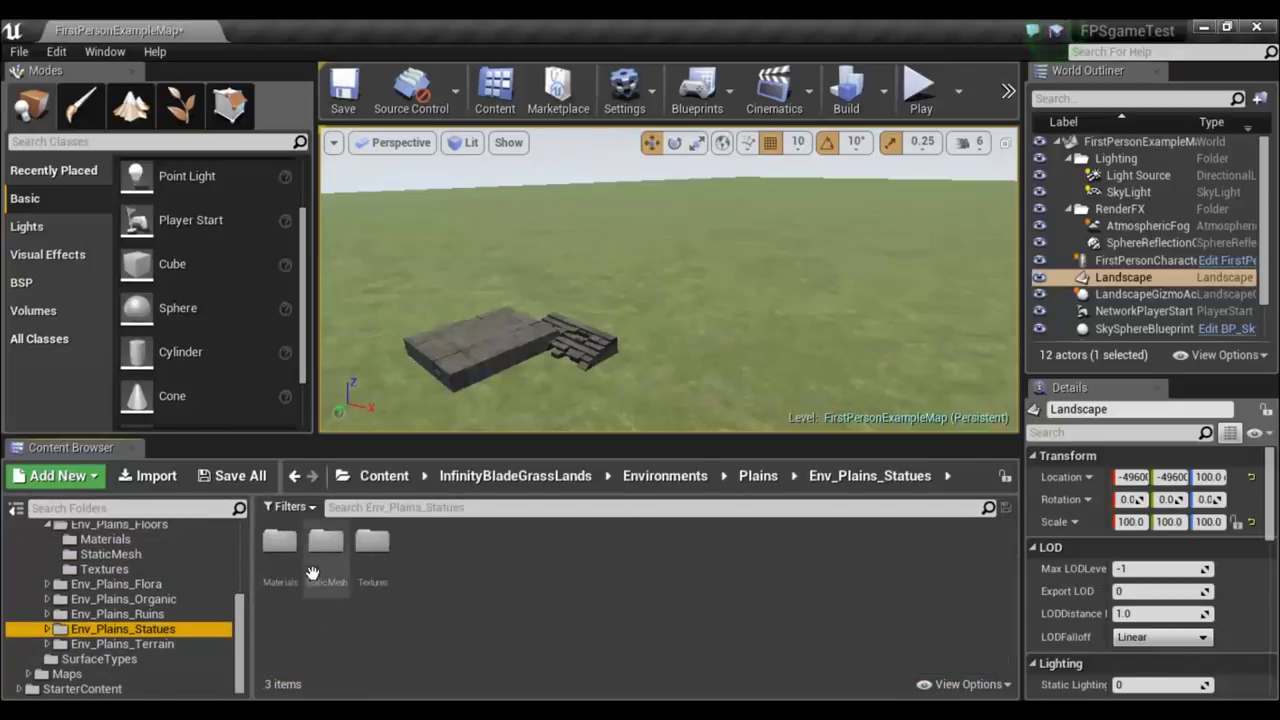
double_click(314, 570)
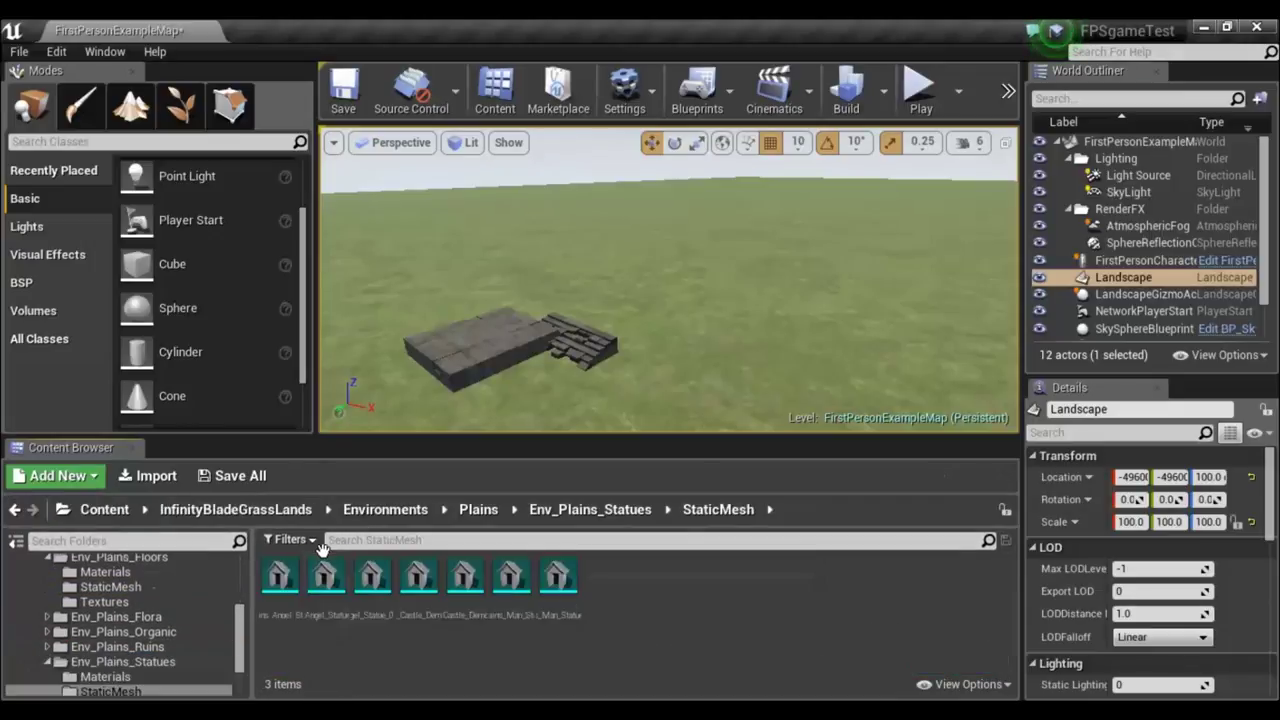
left_click(372, 580)
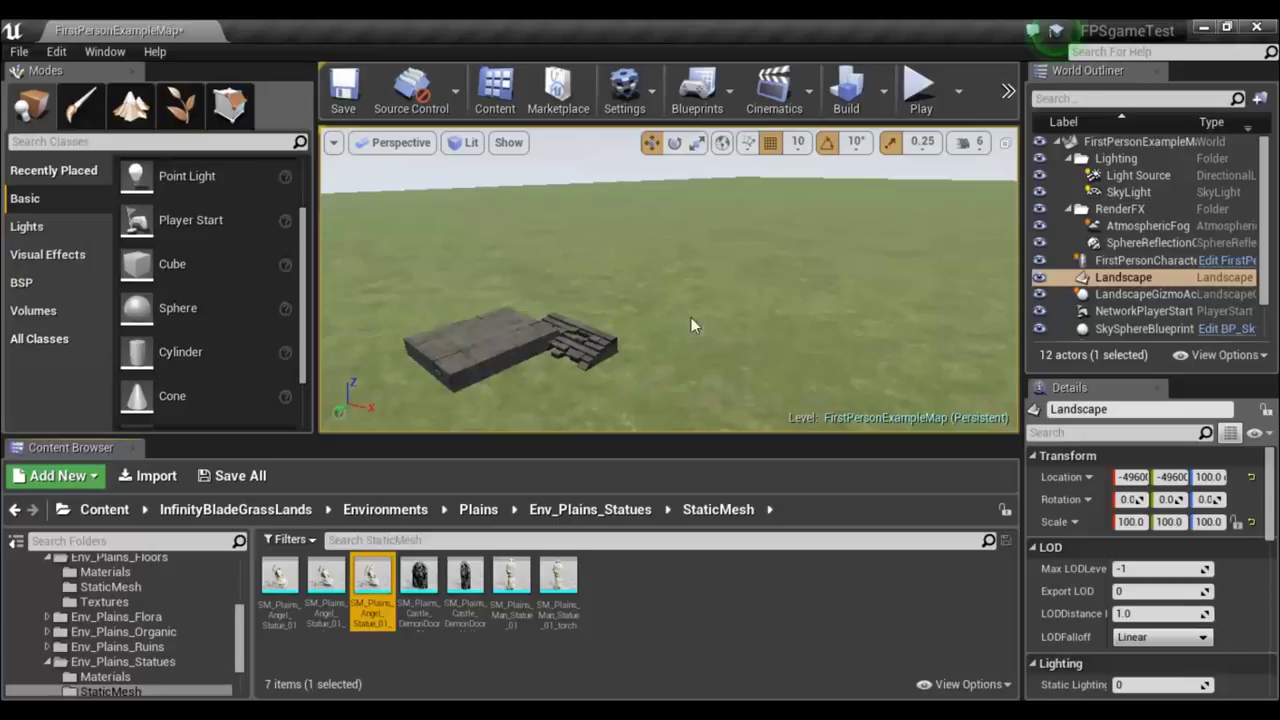
left_click_drag(691, 317, 688, 312)
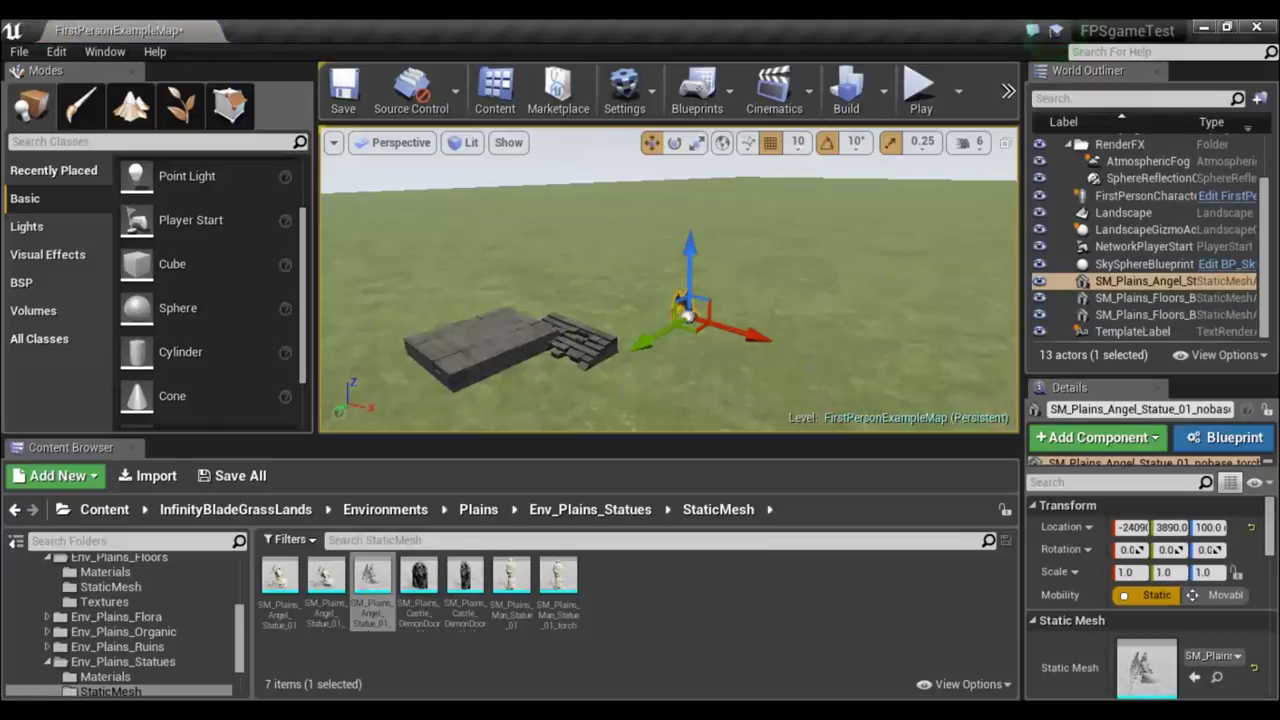
right_click_drag(688, 312, 620, 350)
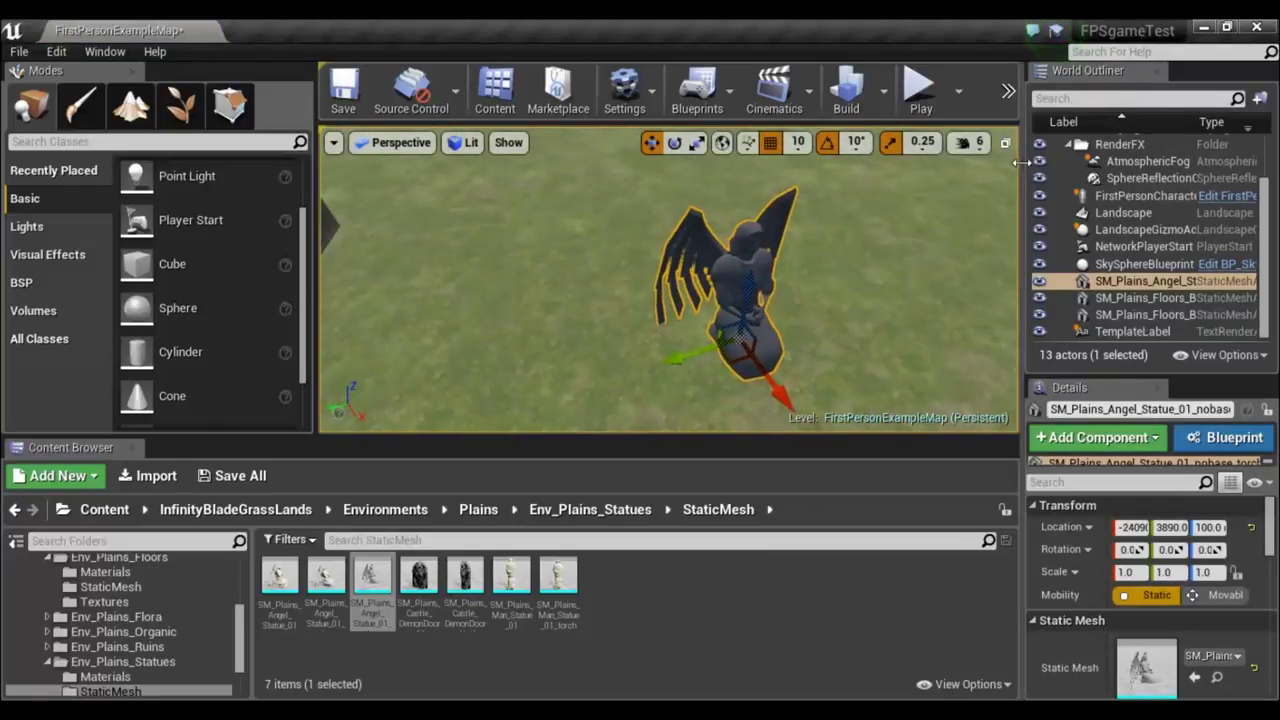
Lower the viewport camera speed from 6 to 3 and circle the view around the statue.
left_click(970, 142)
left_click_drag(1028, 187, 995, 187)
right_click_drag(660, 300, 660, 270)
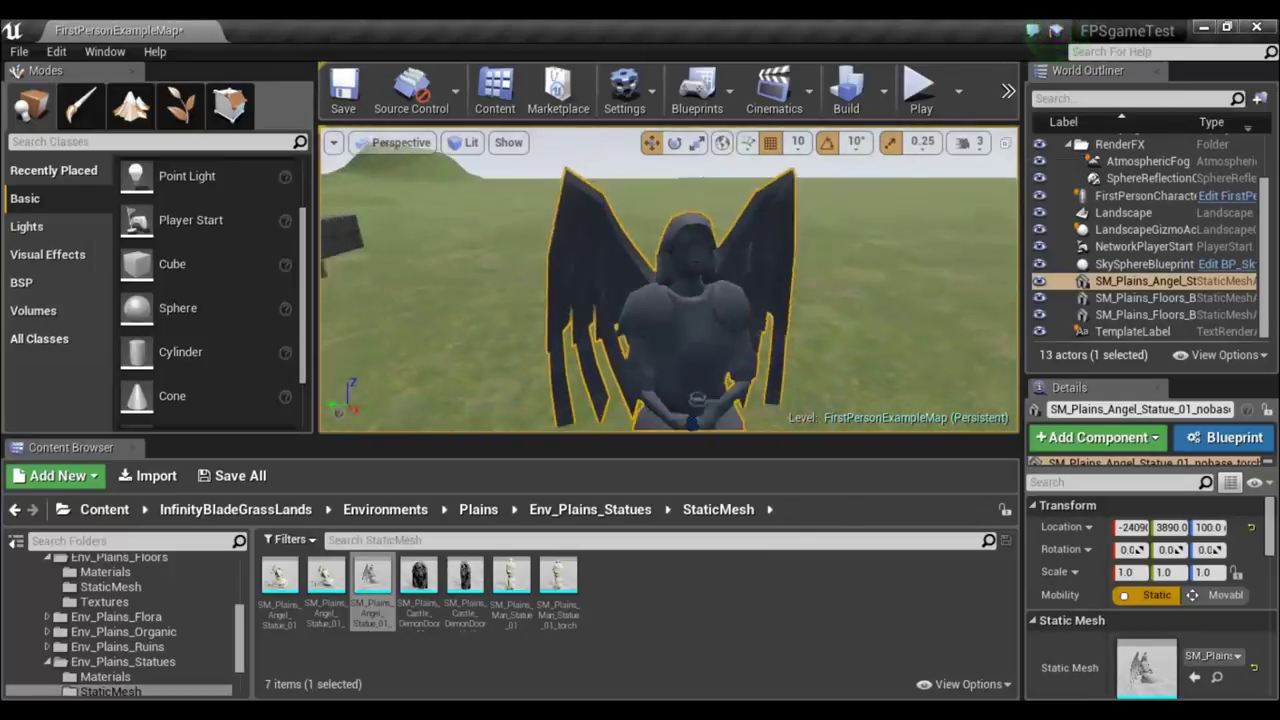
mouse_move(660, 270)
right_mouse_down()
mouse_move(560, 275)
mouse_move(660, 275)
mouse_move(640, 320)
mouse_move(600, 300)
mouse_move(660, 290)
mouse_move(530, 285)
right_mouse_up()
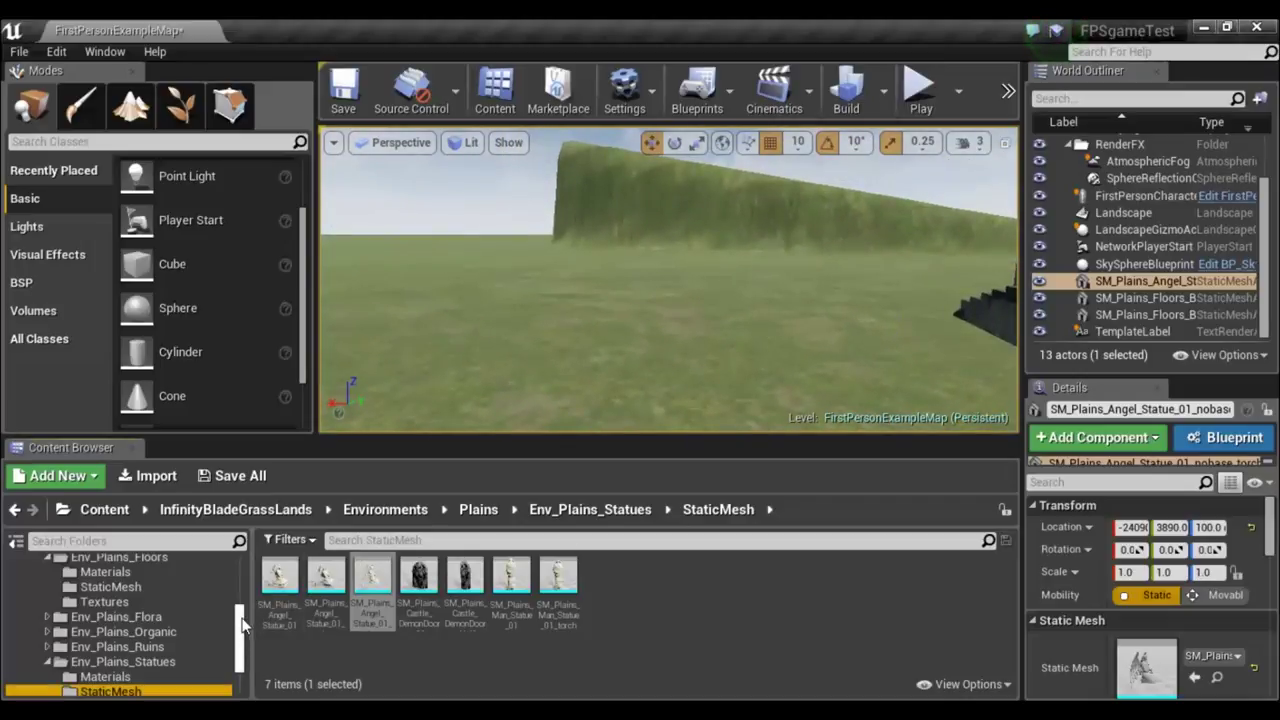
Collapse the Floors and Statues folders and open Env_Plains_Flora's StaticMesh folder.
scroll(230, 622, "up", 3)
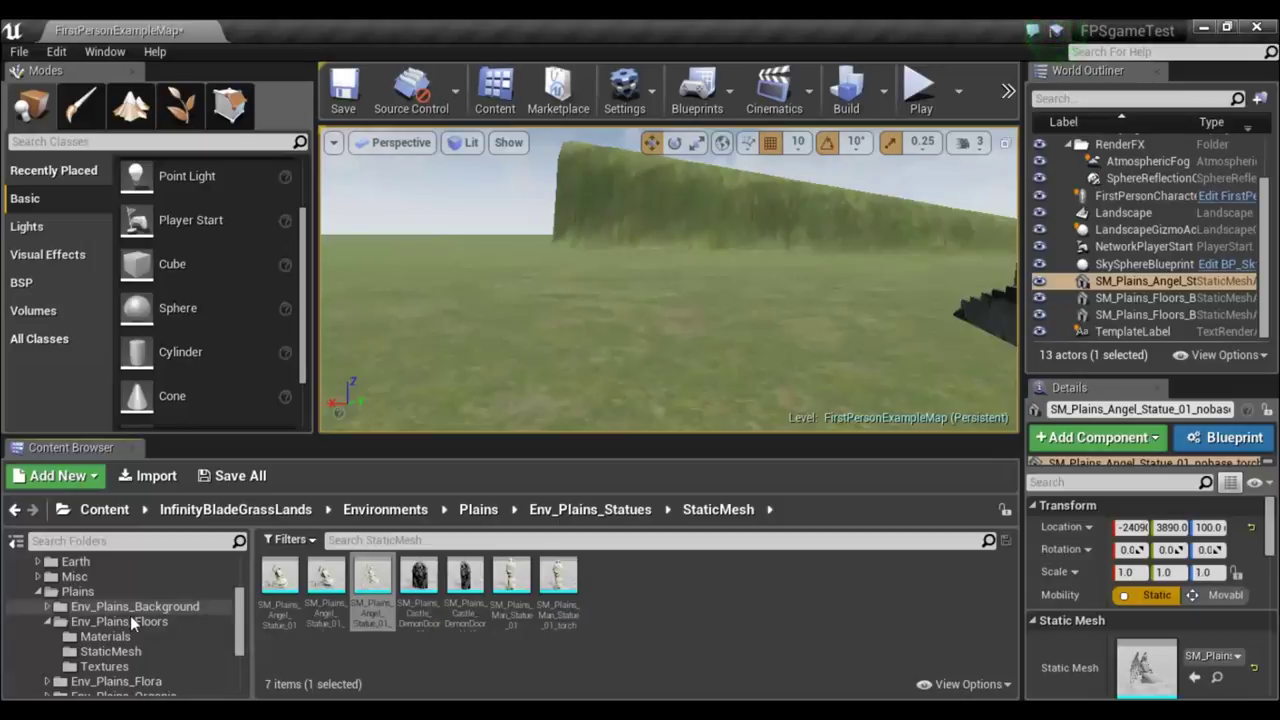
left_click(48, 623)
scroll(238, 643, "down", 3)
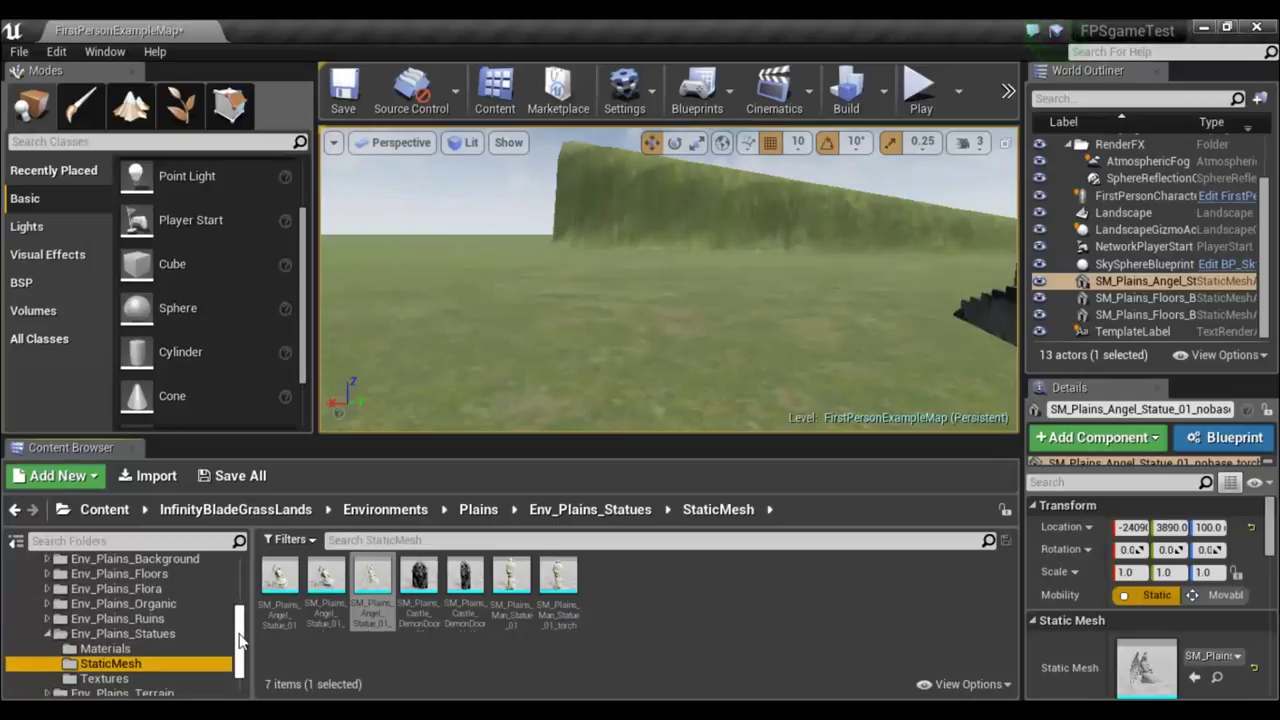
scroll(240, 645, "down", 1)
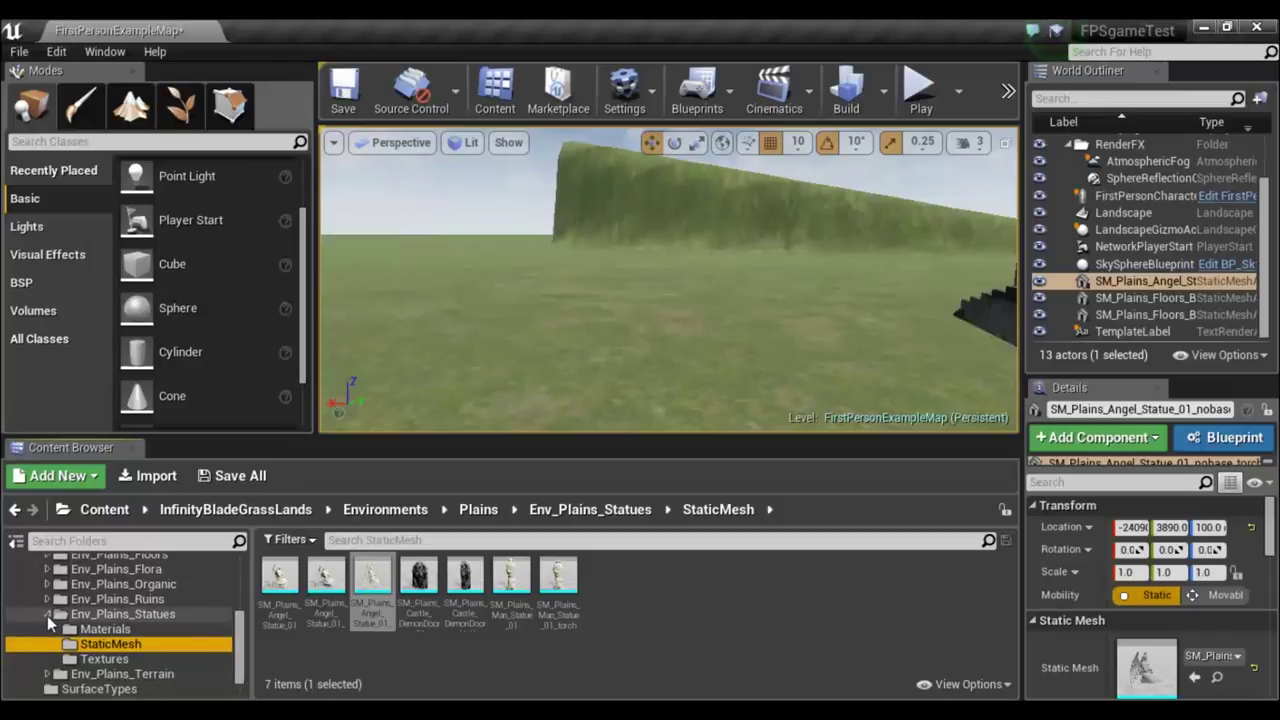
left_click(47, 615)
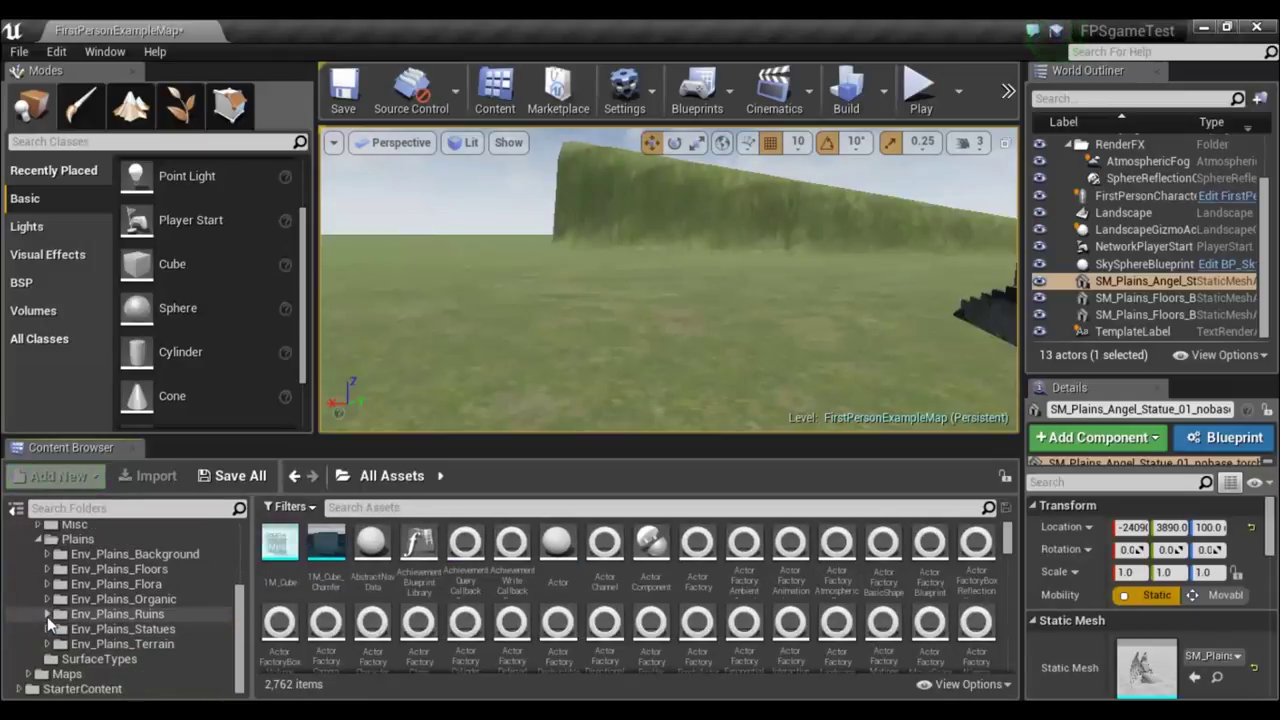
left_click(130, 584)
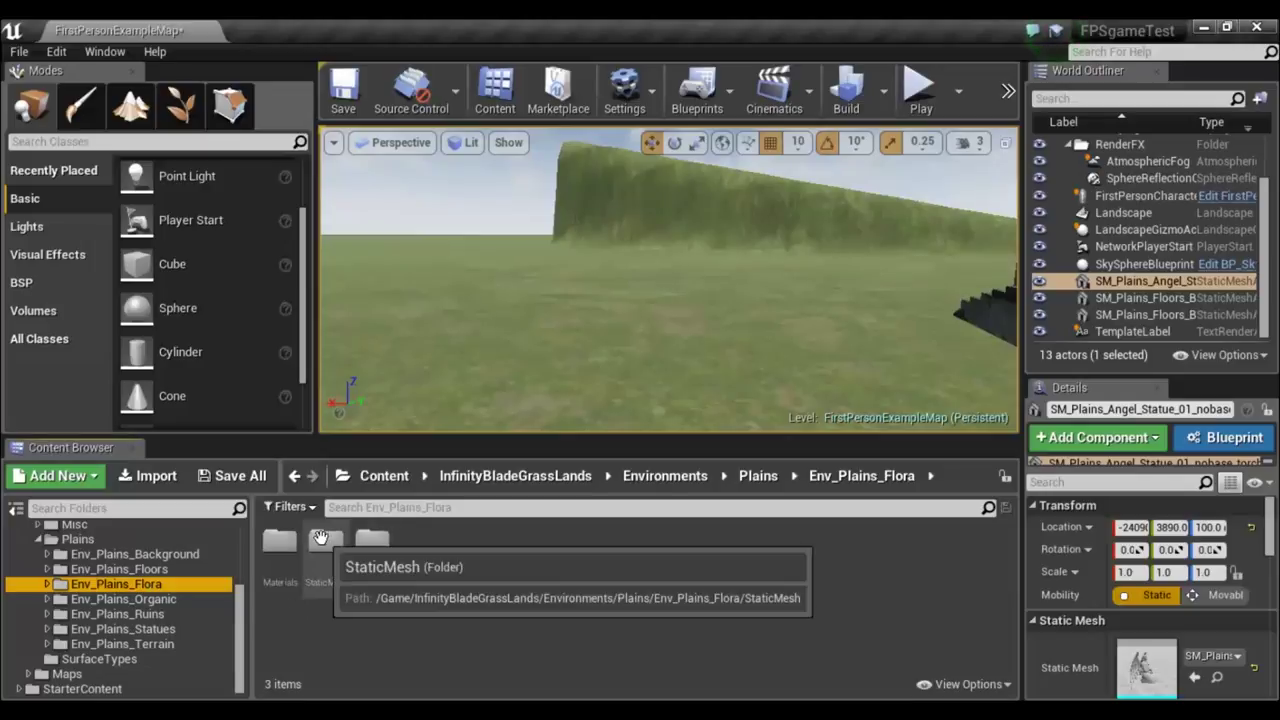
double_click(320, 538)
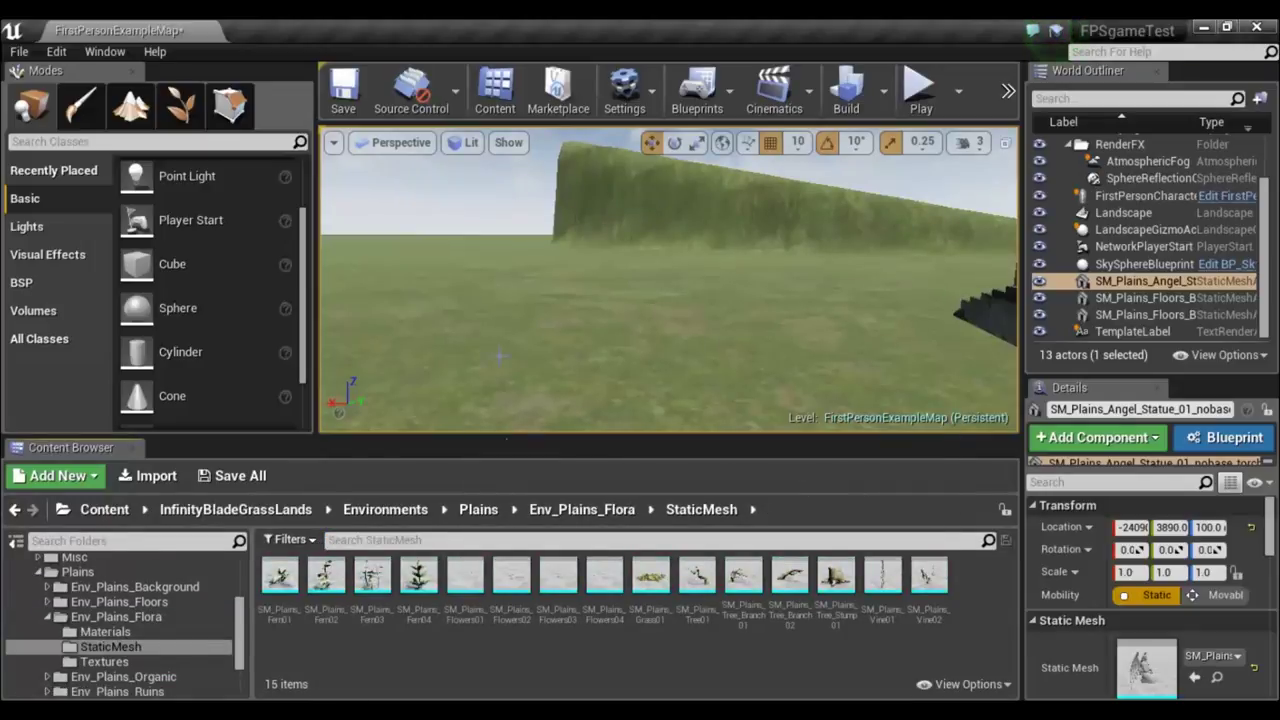
In Foliage mode, add SM_Plains_Grass01, SM_Plains_Tree_Stump01 and SM_Plains_Fern04 as foliage types.
left_click(179, 102)
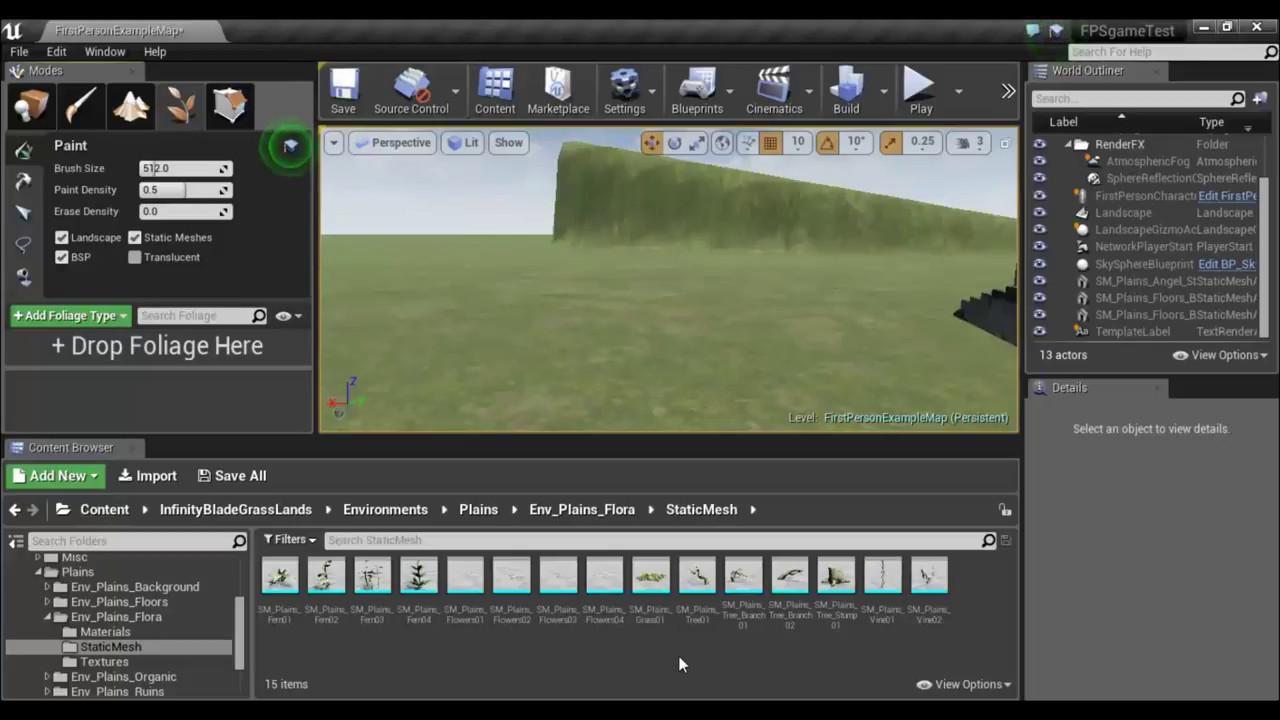
mouse_move(651, 582)
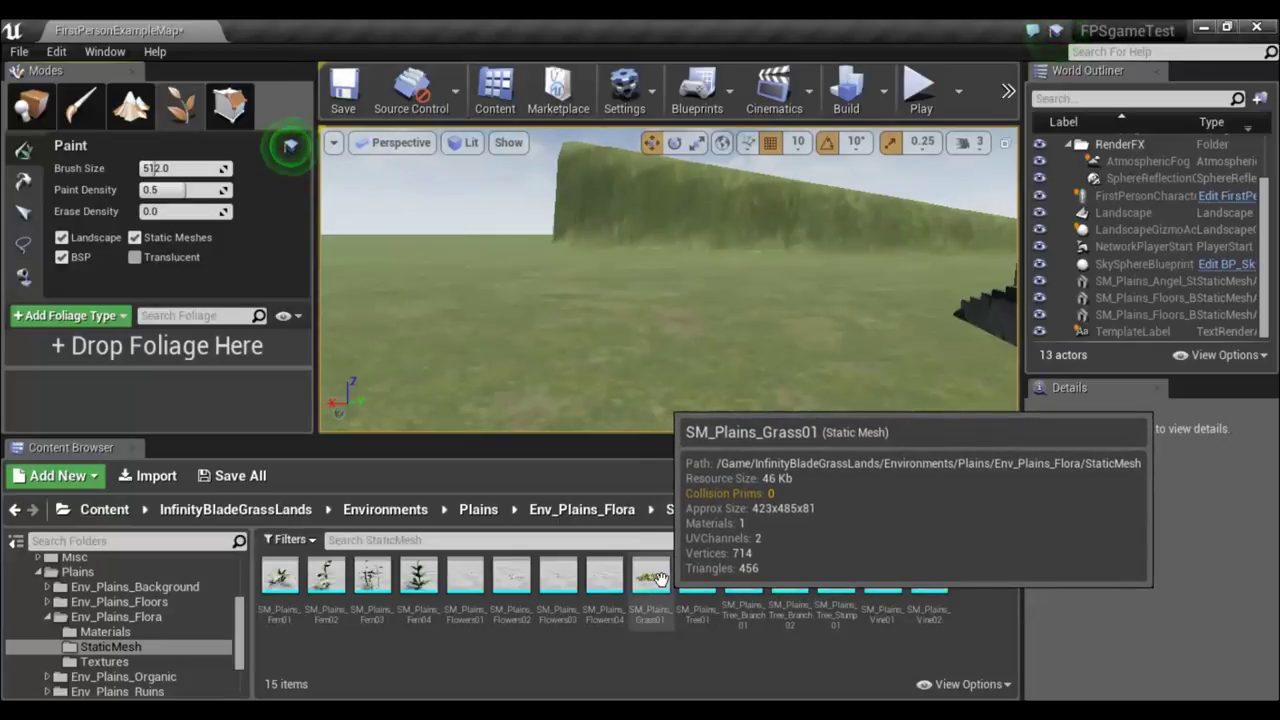
left_click_drag(590, 541, 201, 352)
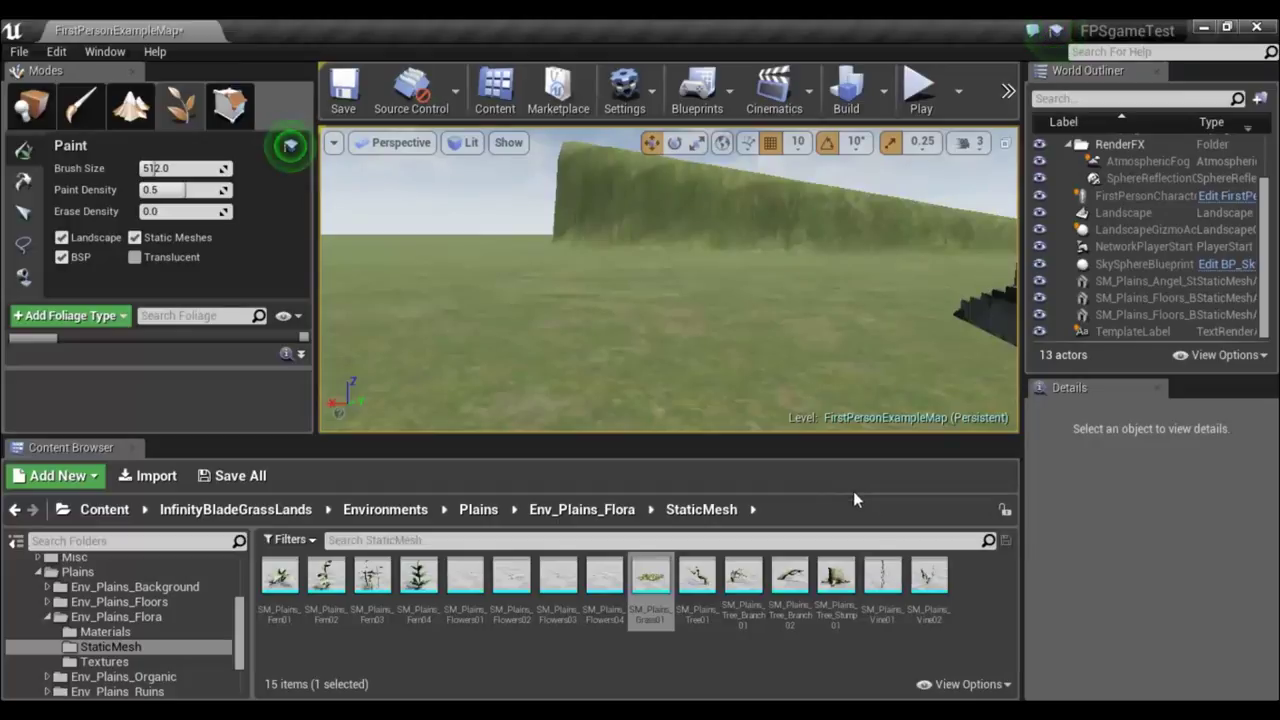
mouse_move(845, 580)
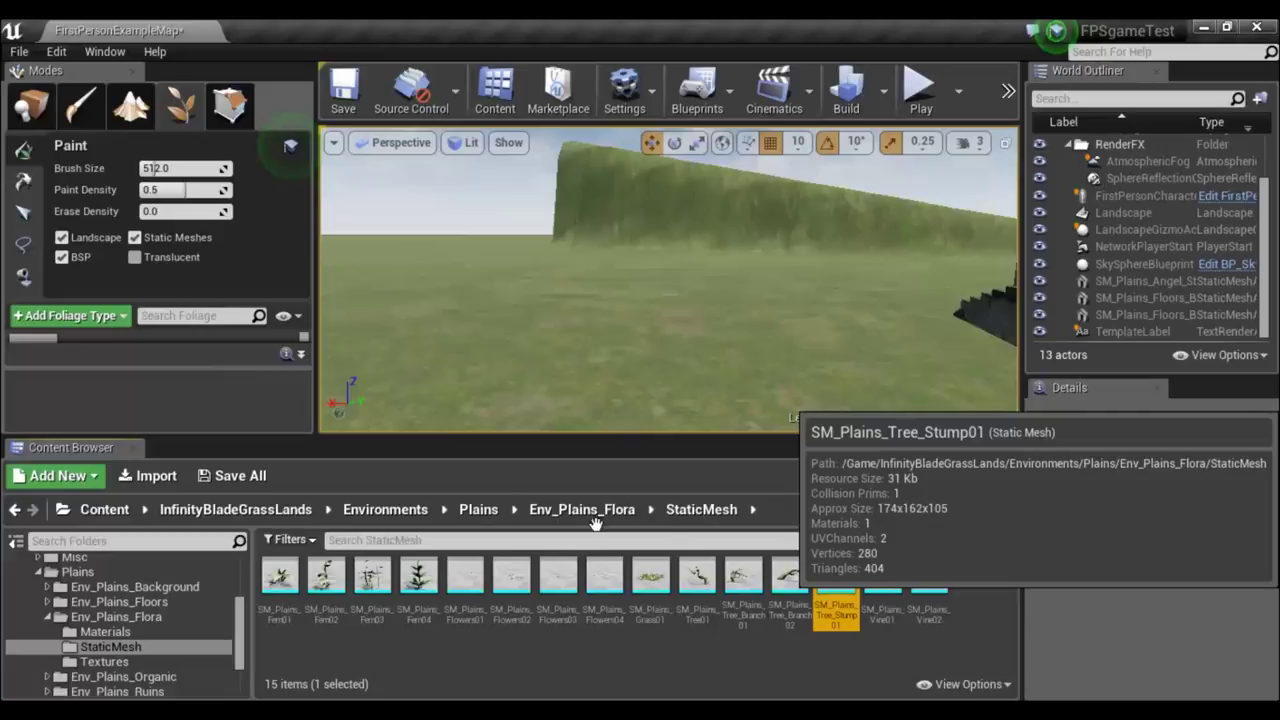
left_click_drag(143, 360, 144, 361)
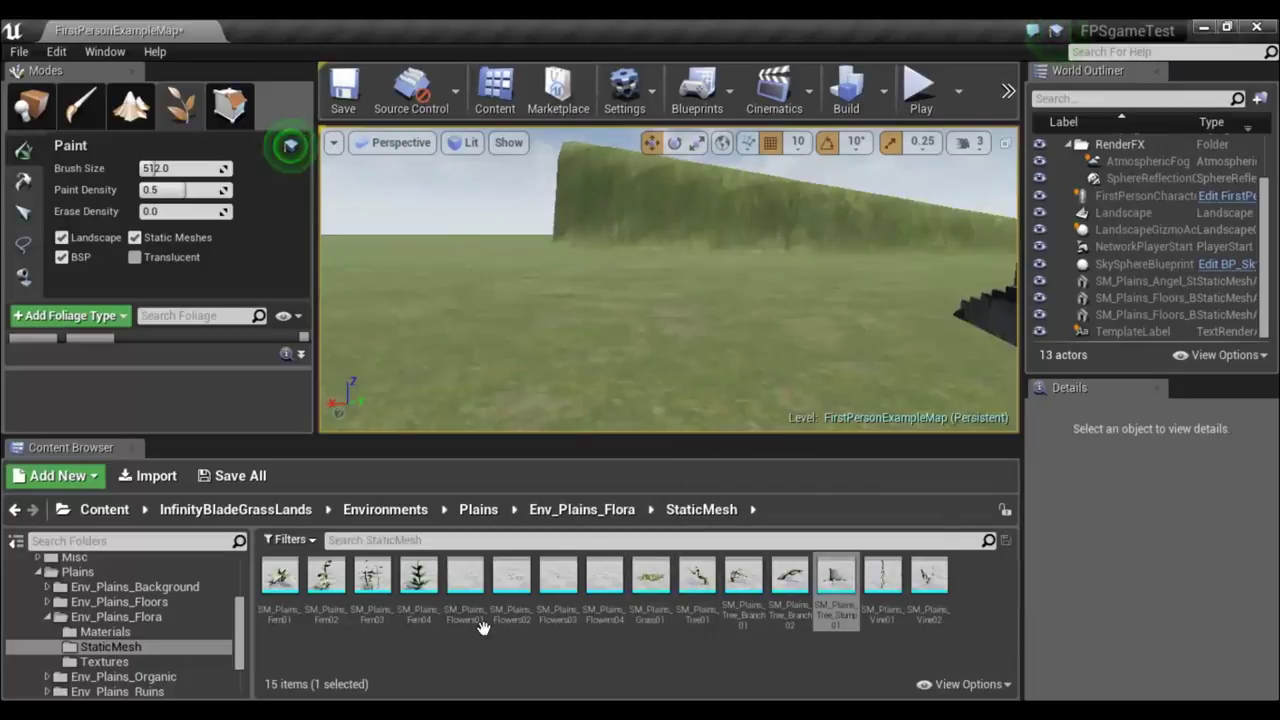
left_click_drag(419, 580, 325, 522)
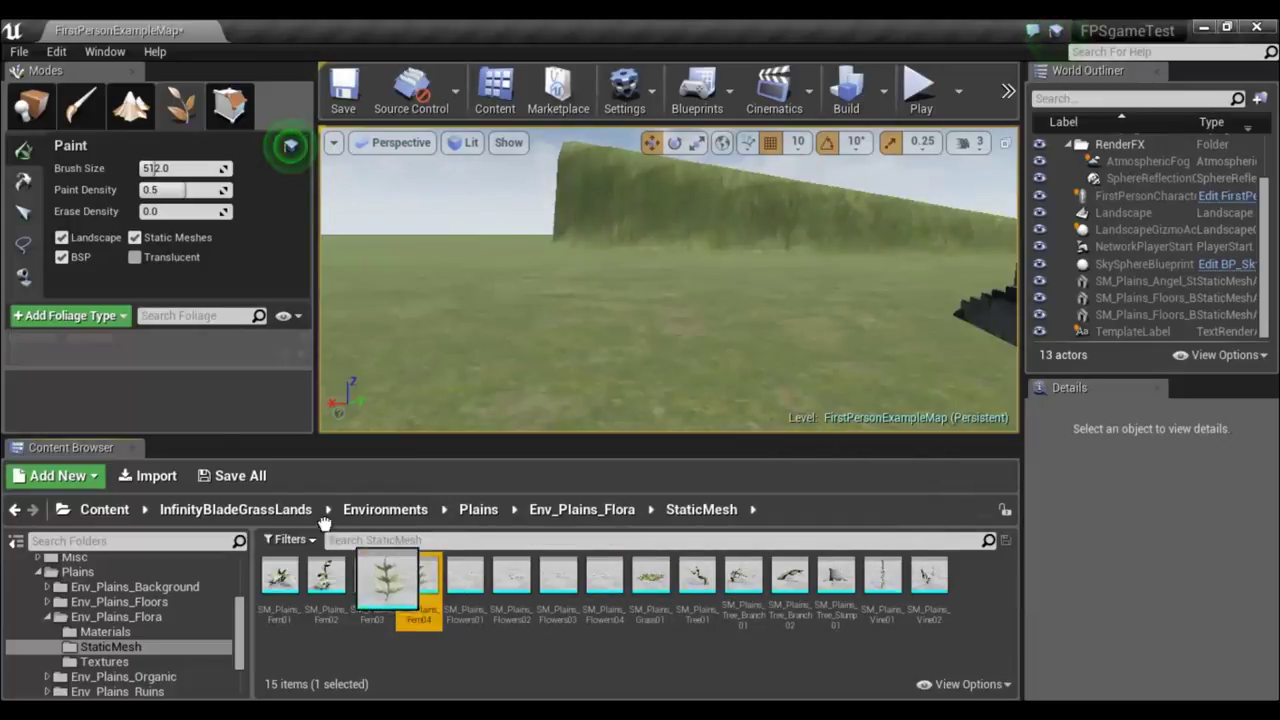
left_click_drag(173, 374, 142, 355)
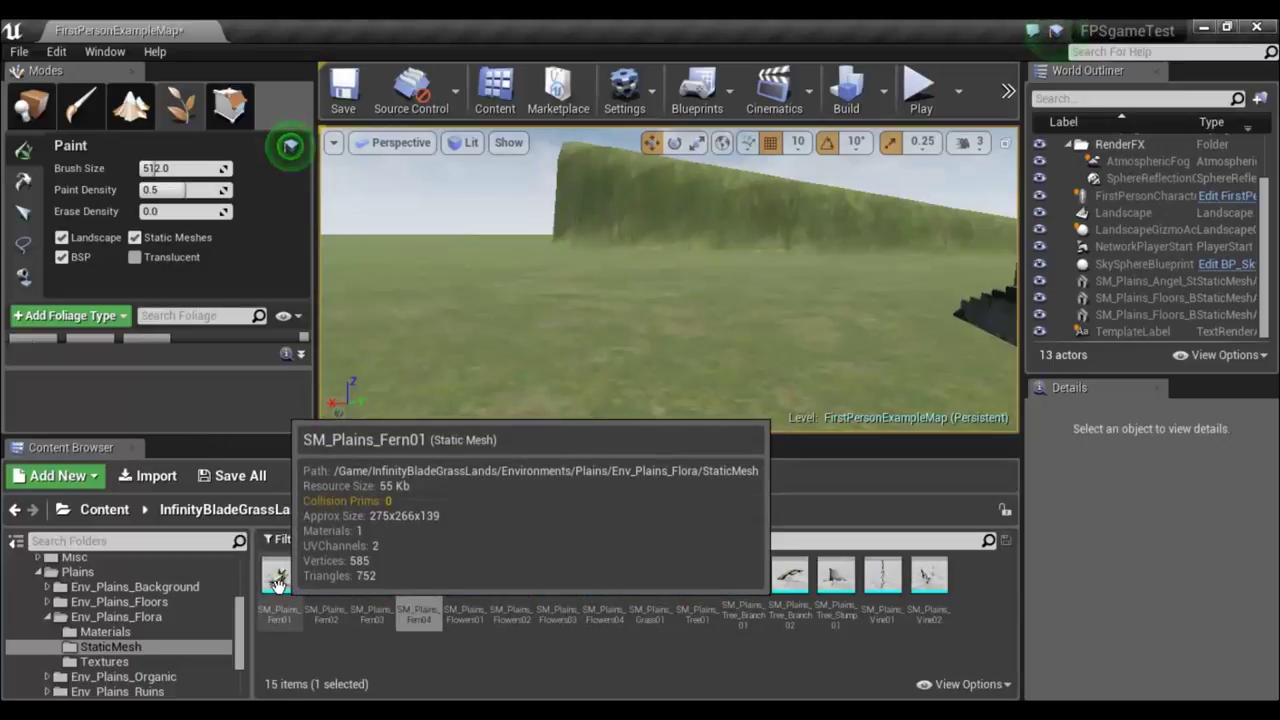
left_click(678, 296)
mouse_move(772, 310)
right_mouse_down()
mouse_move(772, 390)
mouse_move(772, 320)
right_mouse_up()
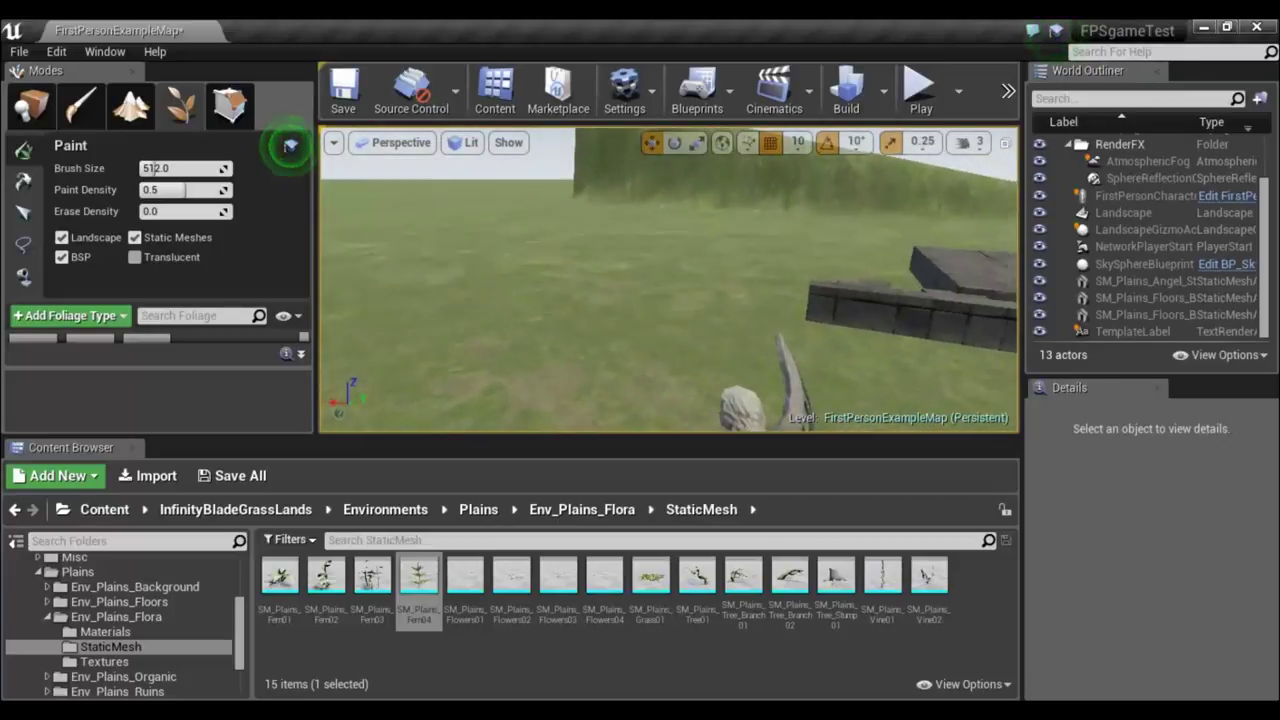
Paint foliage strokes onto the grass near the statue and resize the brush to about 1009.
right_click_drag(772, 320, 661, 284)
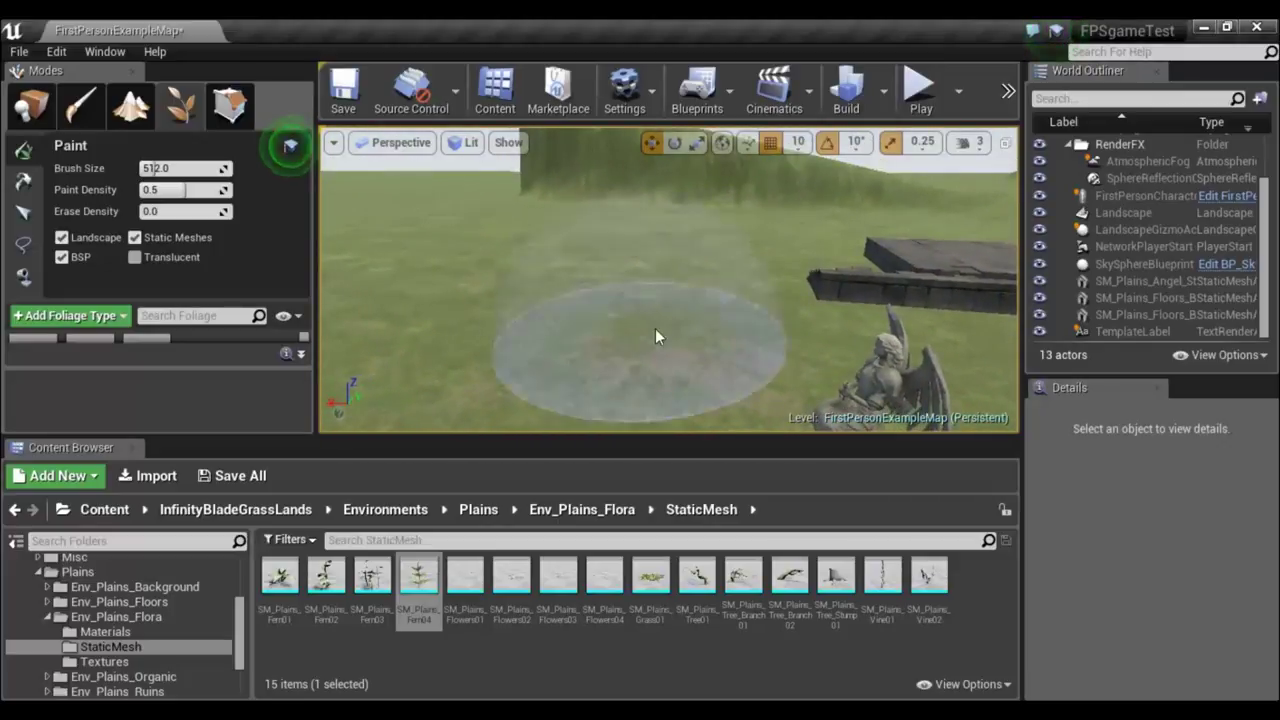
left_click(655, 320)
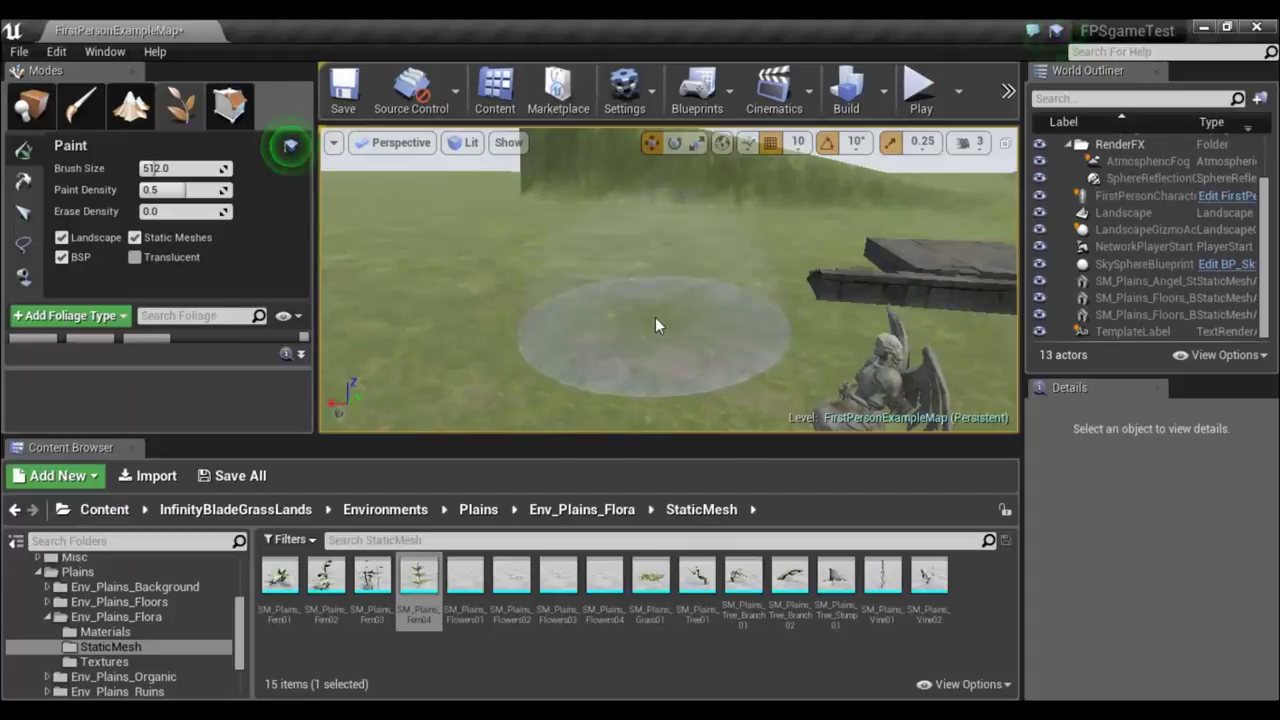
left_click(655, 320)
left_click_drag(654, 317, 589, 307)
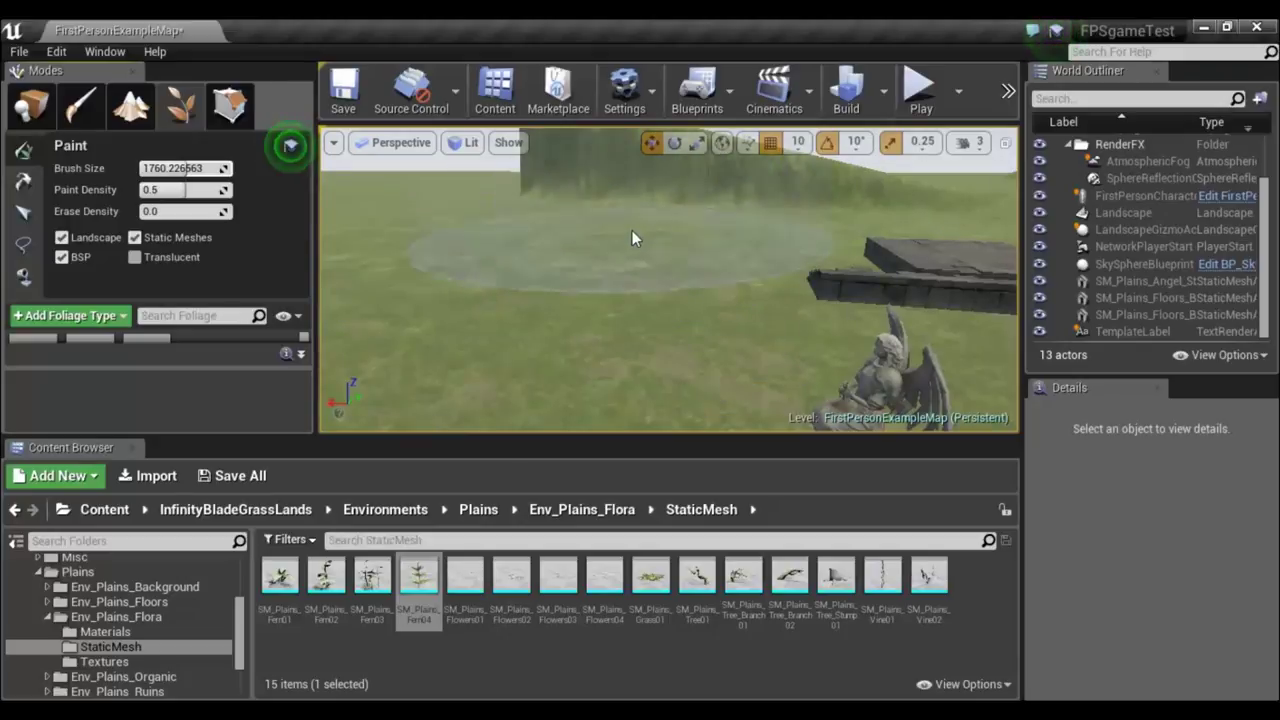
left_click(632, 236)
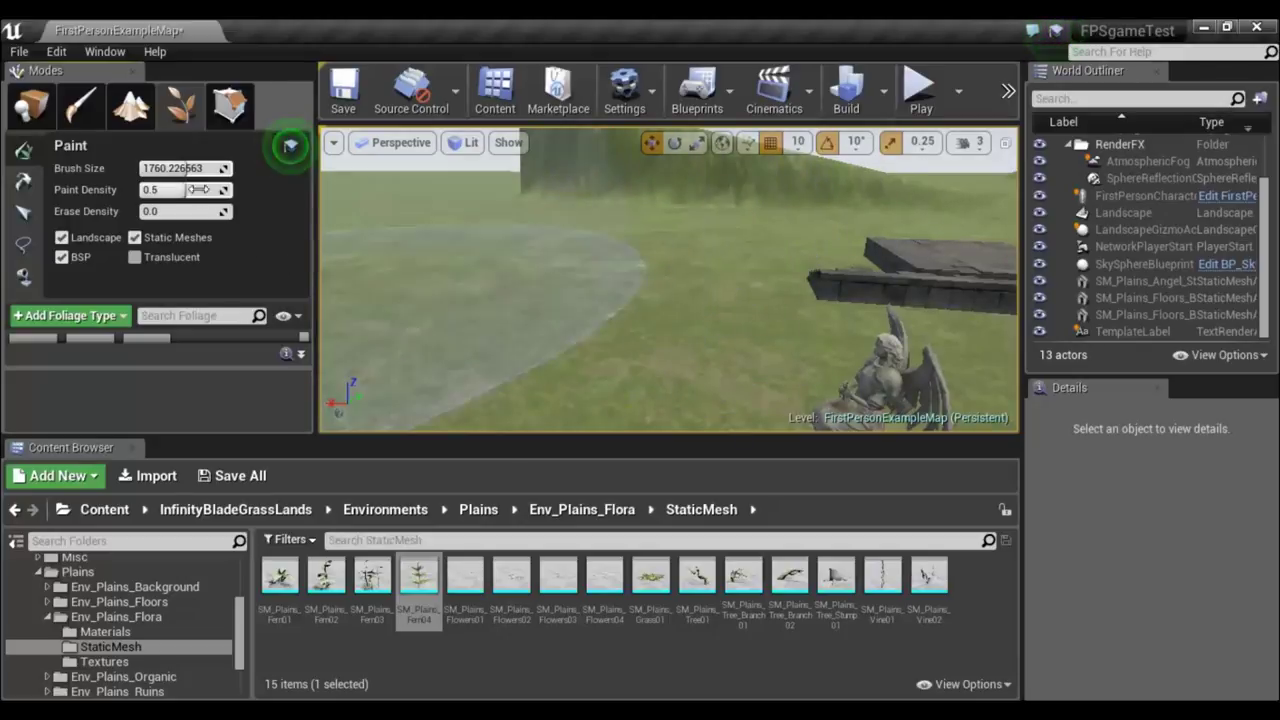
left_click_drag(190, 170, 164, 168)
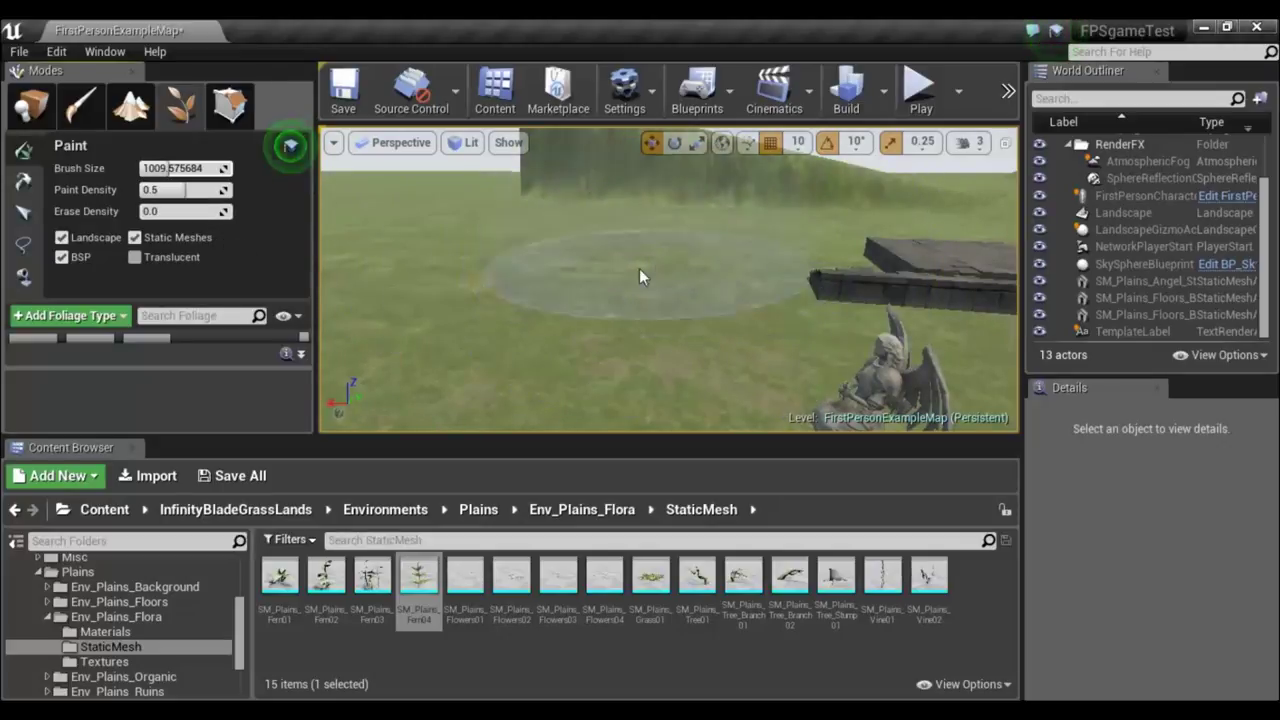
mouse_move(639, 268)
right_mouse_down()
mouse_move(640, 230)
mouse_move(700, 300)
mouse_move(760, 260)
mouse_move(737, 303)
right_mouse_up()
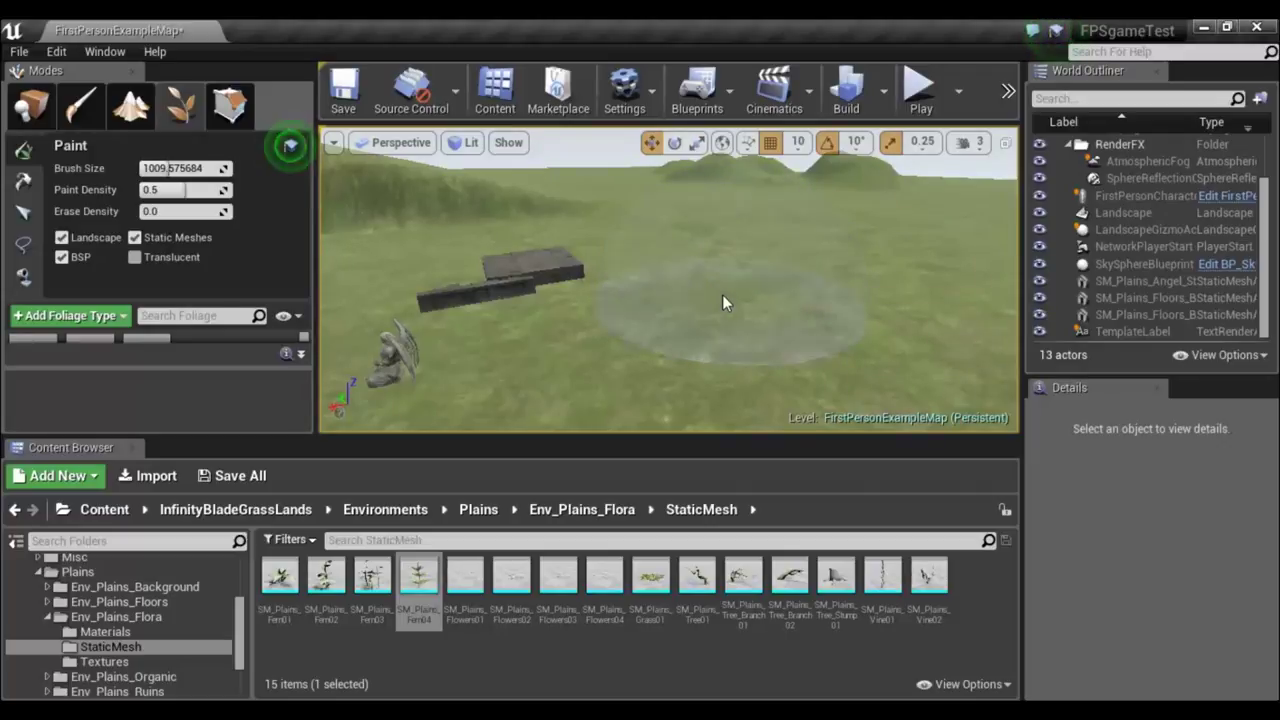
left_click_drag(722, 294, 866, 356)
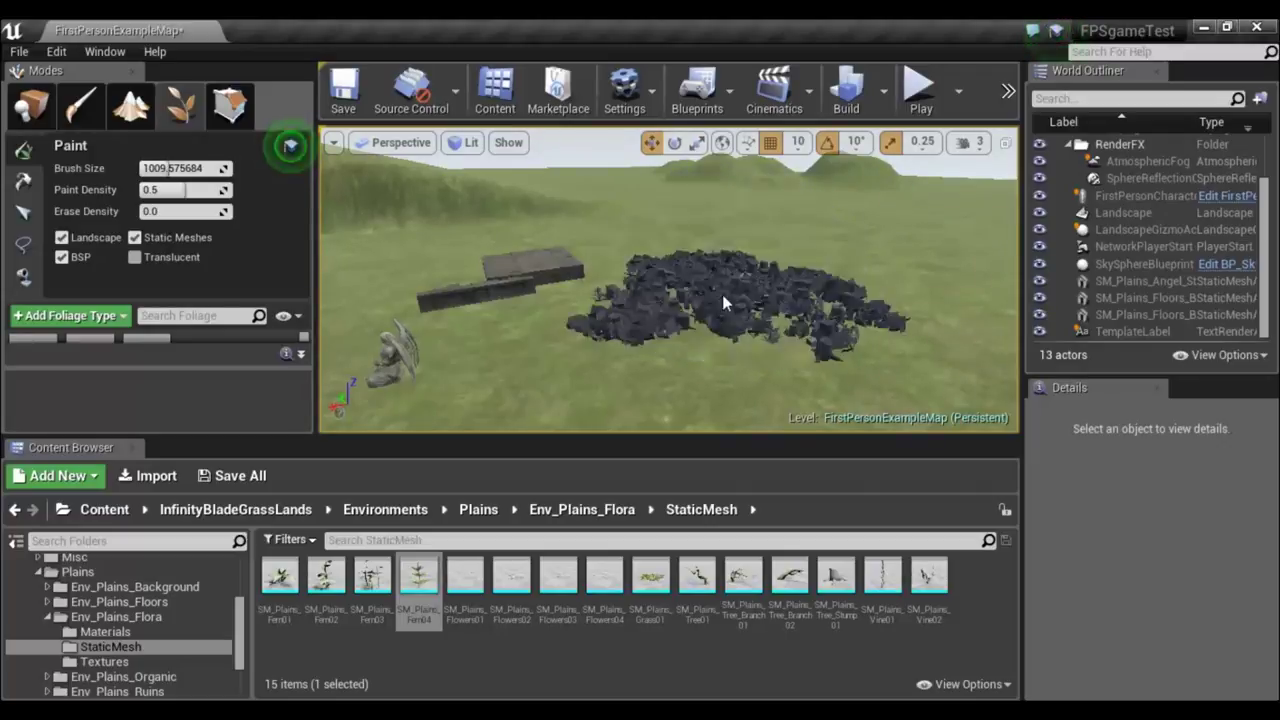
mouse_move(866, 356)
right_mouse_down()
mouse_move(790, 340)
mouse_move(740, 290)
right_mouse_up()
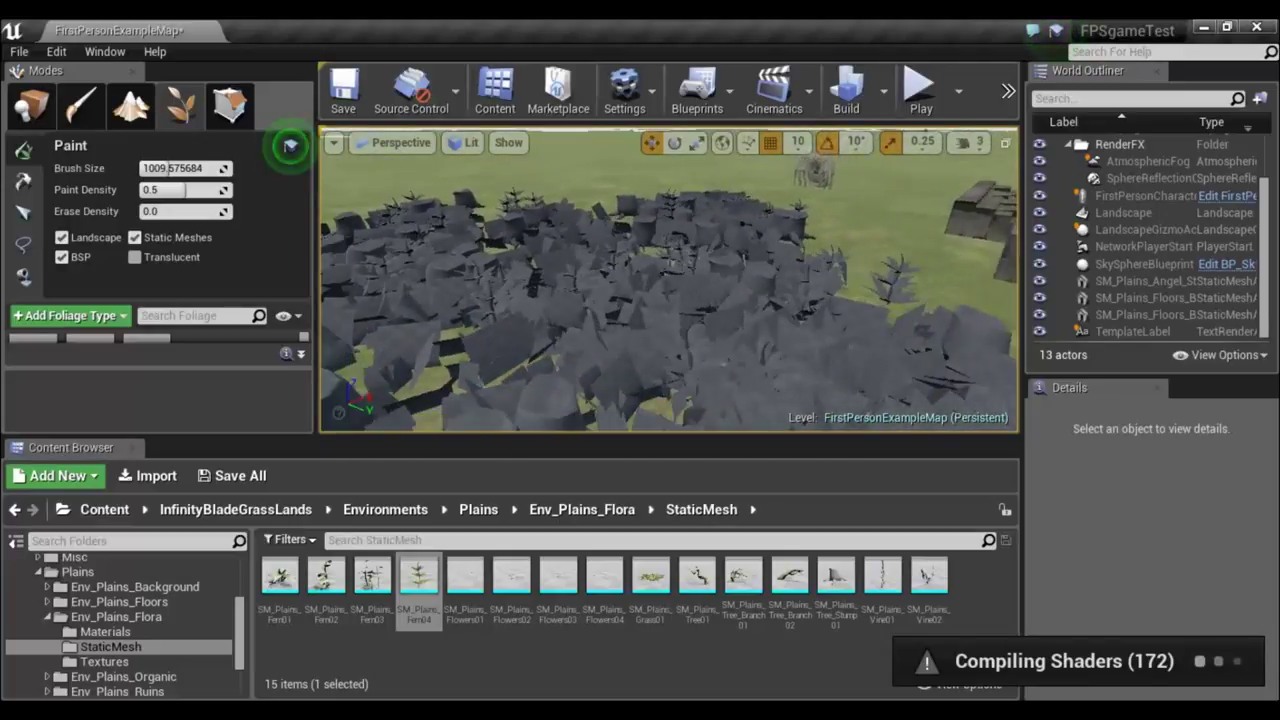
right_click_drag(740, 290, 707, 268)
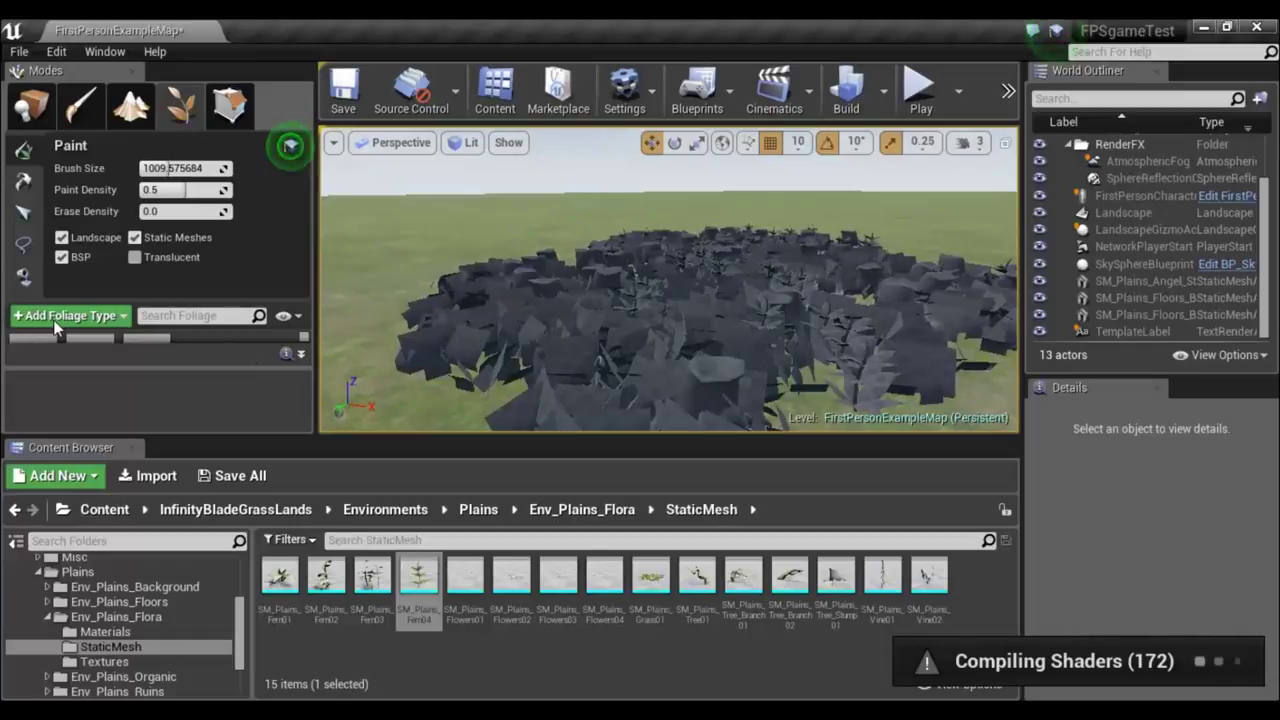
Try the Paint Bucket, return to the Paint tool and set paint density to 0.35.
left_click(24, 277)
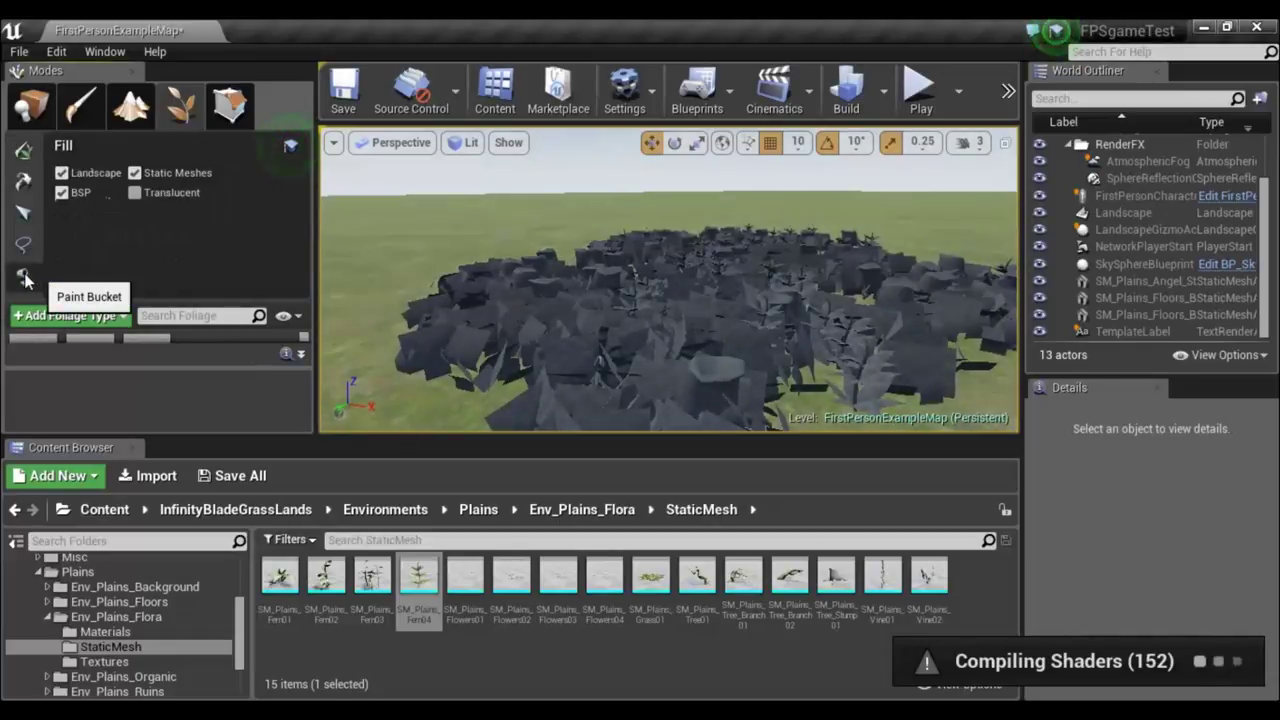
left_click(31, 149)
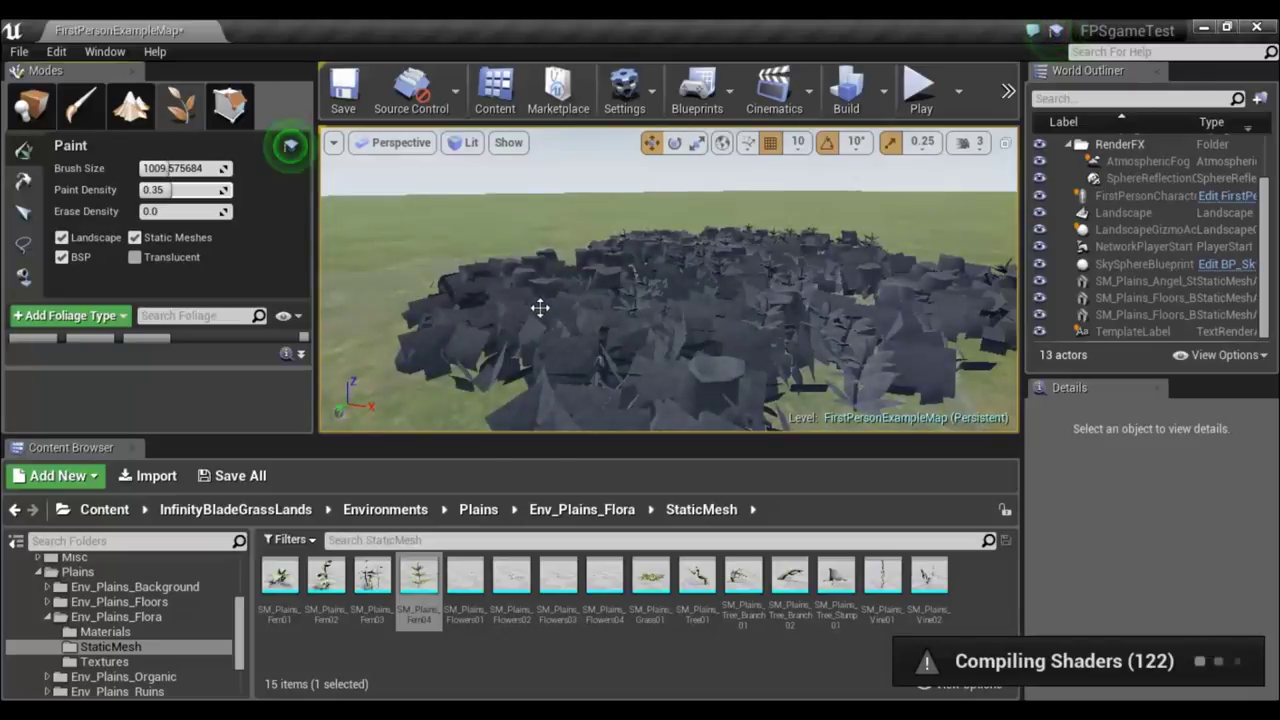
scroll(540, 307, "down", 5)
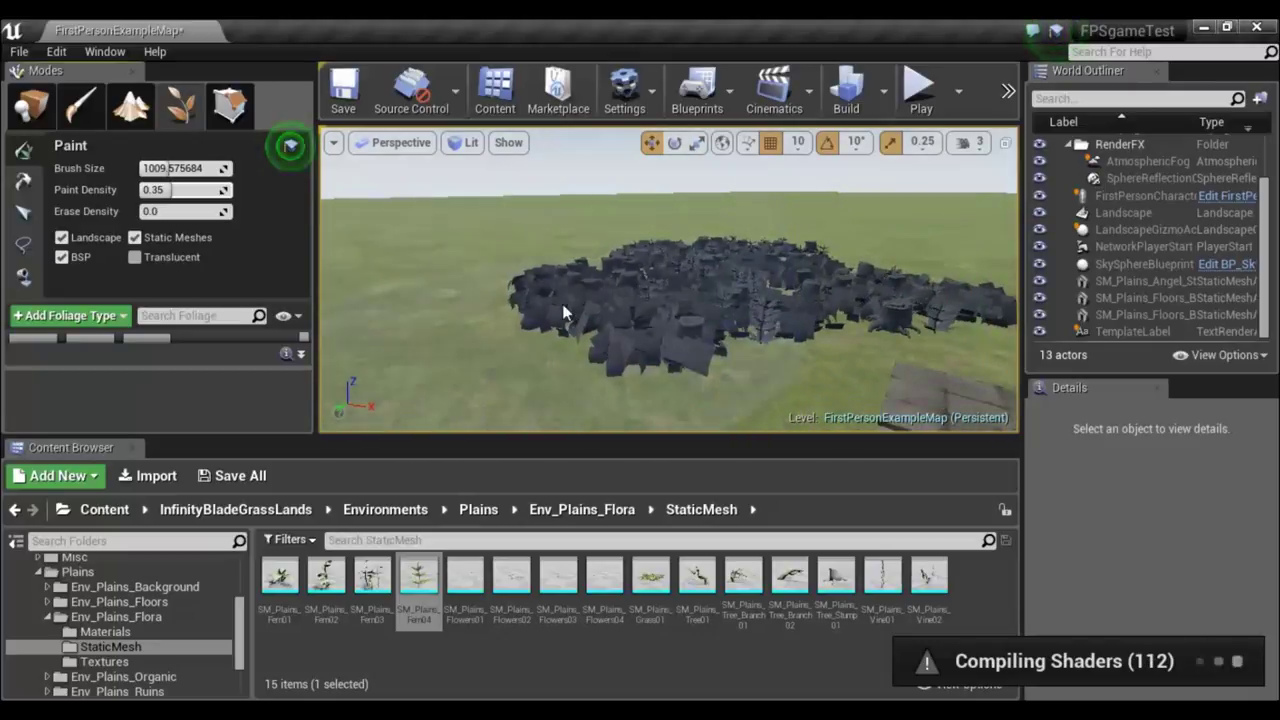
scroll(590, 273, "down", 2)
mouse_move(718, 306)
right_mouse_down()
mouse_move(780, 306)
mouse_move(640, 300)
right_mouse_up()
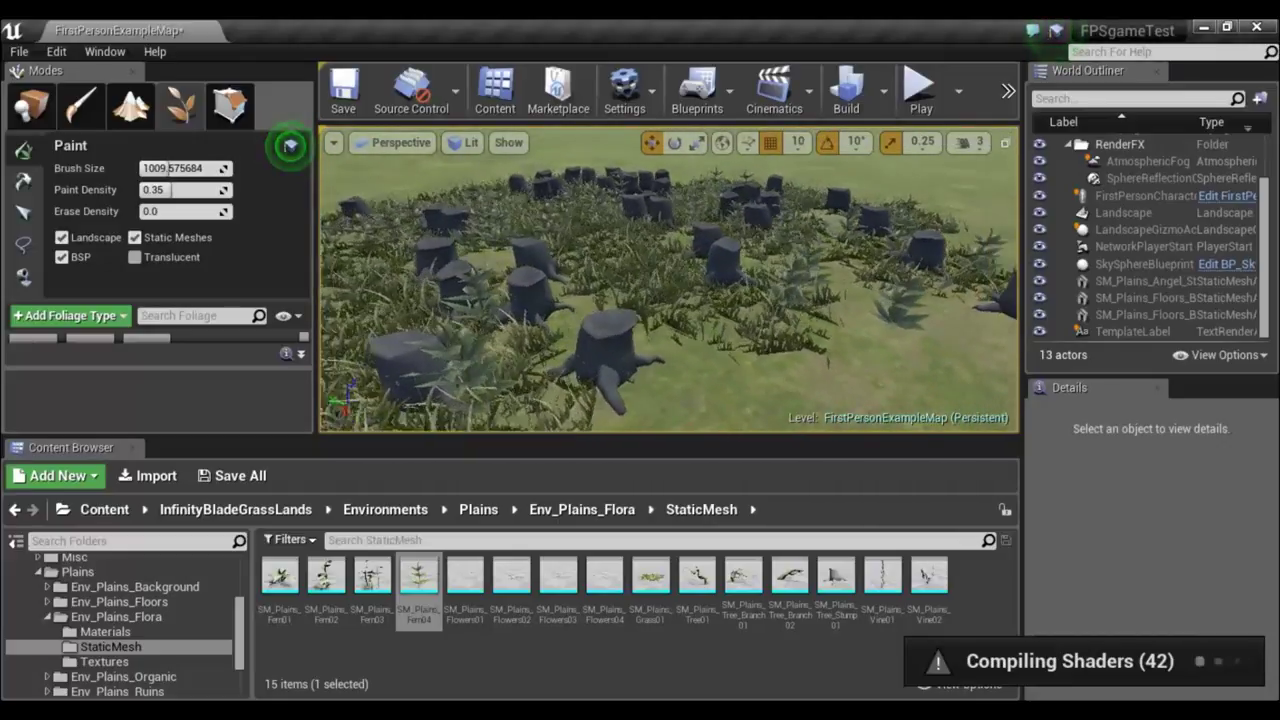
Paint more ferns, grass and stumps over the left side of the landscape.
right_click_drag(670, 280, 717, 296)
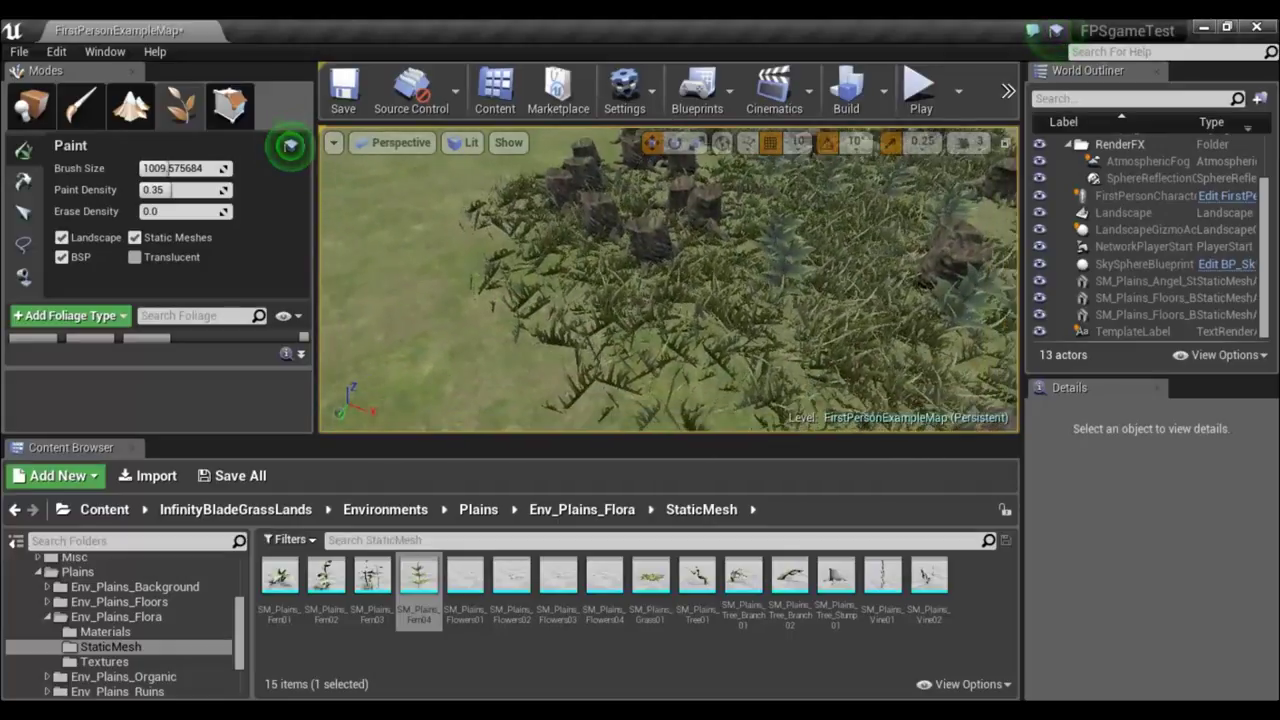
mouse_move(432, 298)
right_mouse_down()
mouse_move(469, 275)
mouse_move(436, 249)
right_mouse_up()
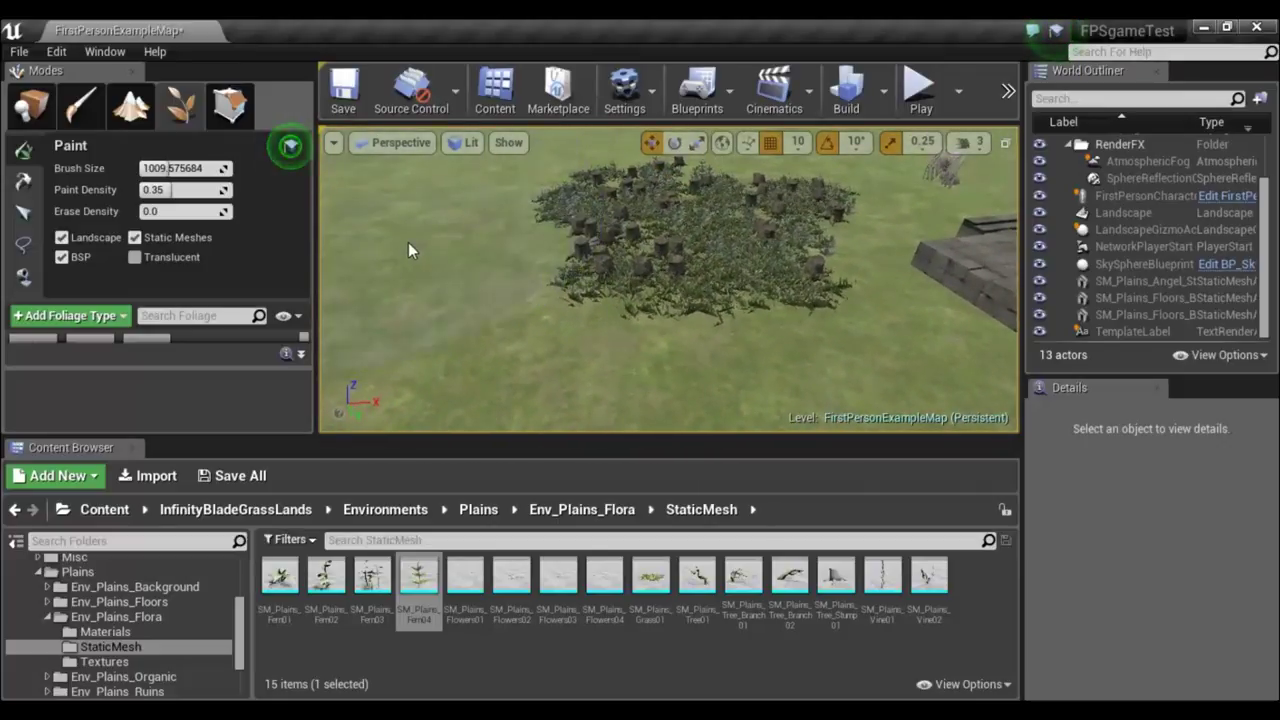
left_click_drag(408, 250, 533, 308)
right_click_drag(533, 308, 533, 308)
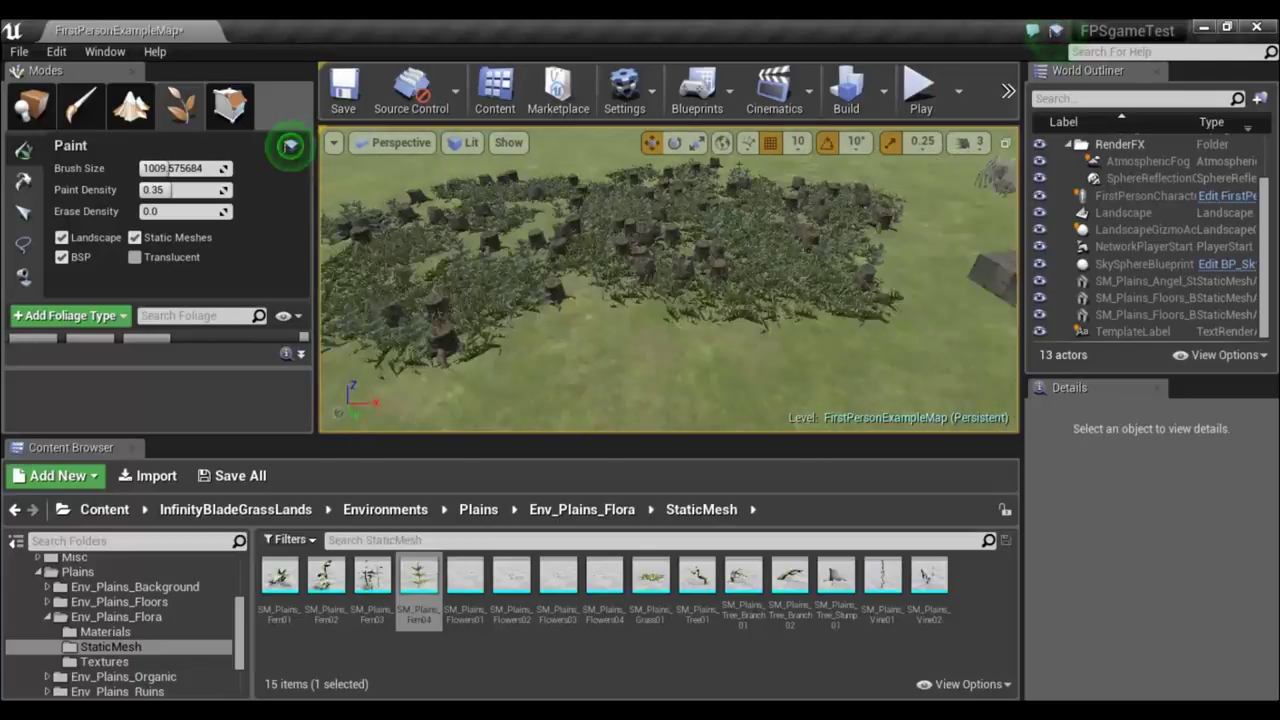
right_click_drag(593, 350, 593, 350)
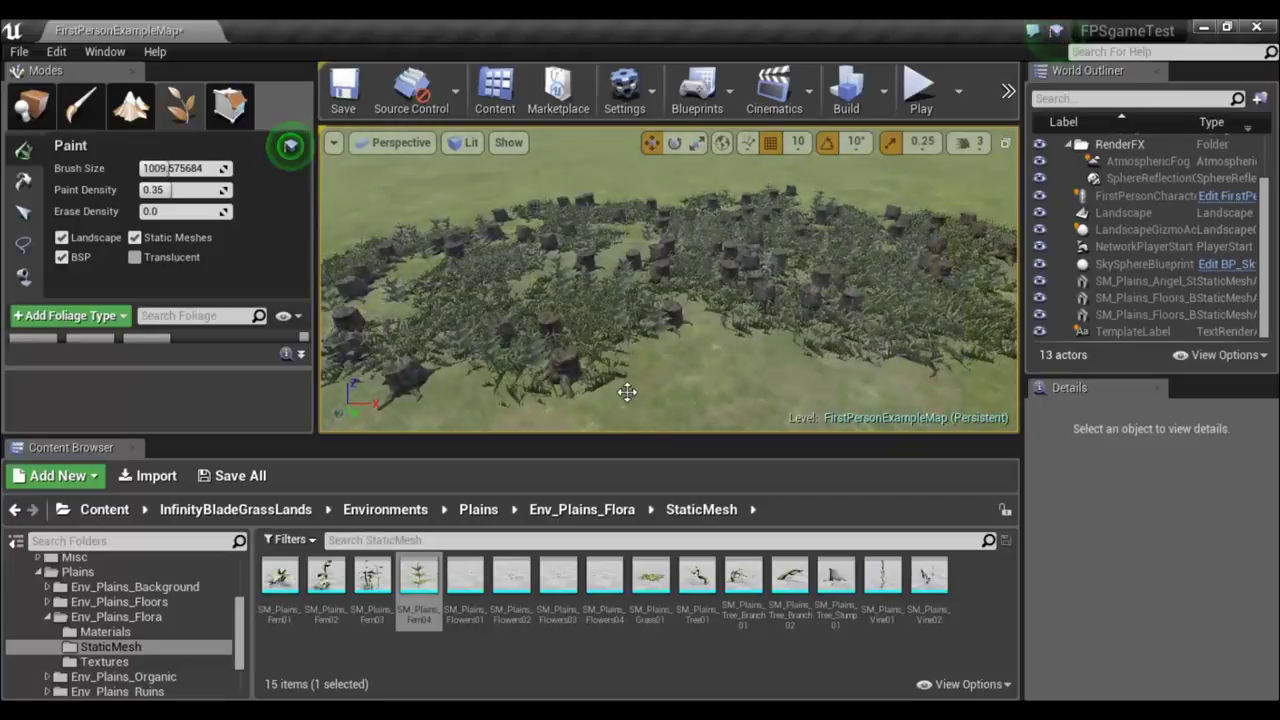
right_click_drag(732, 289, 732, 289)
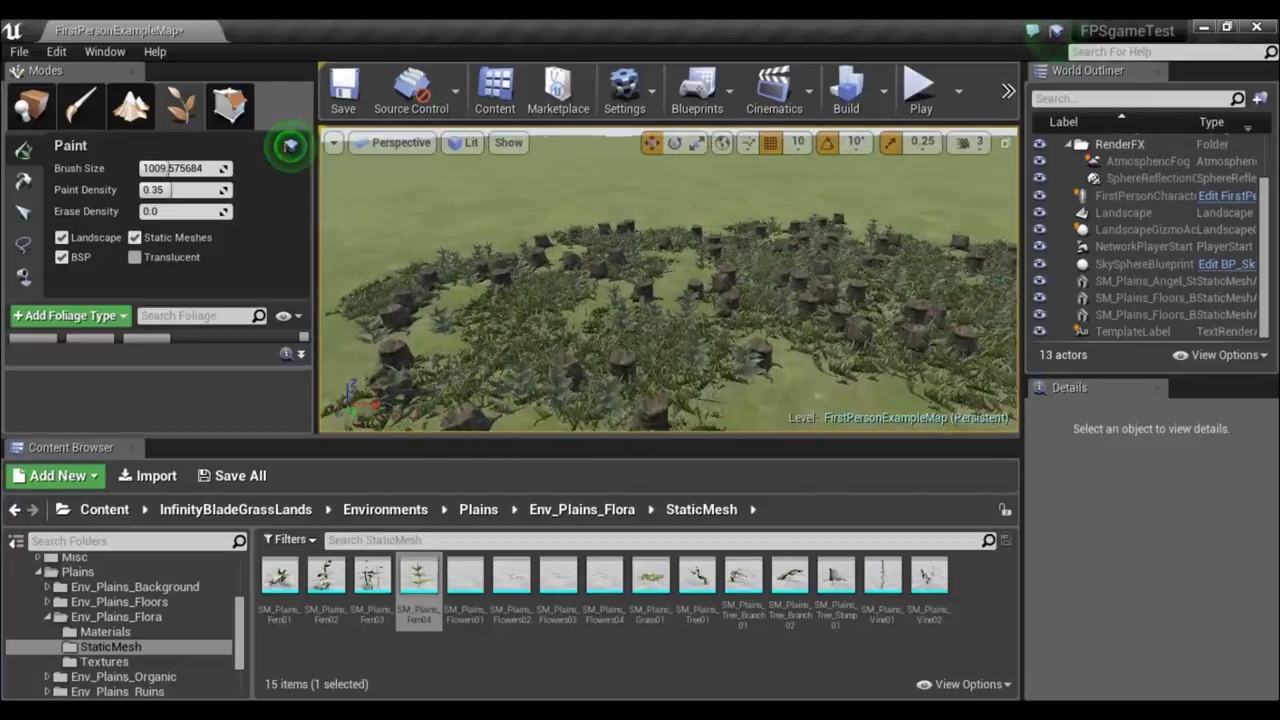
right_click_drag(732, 289, 732, 289)
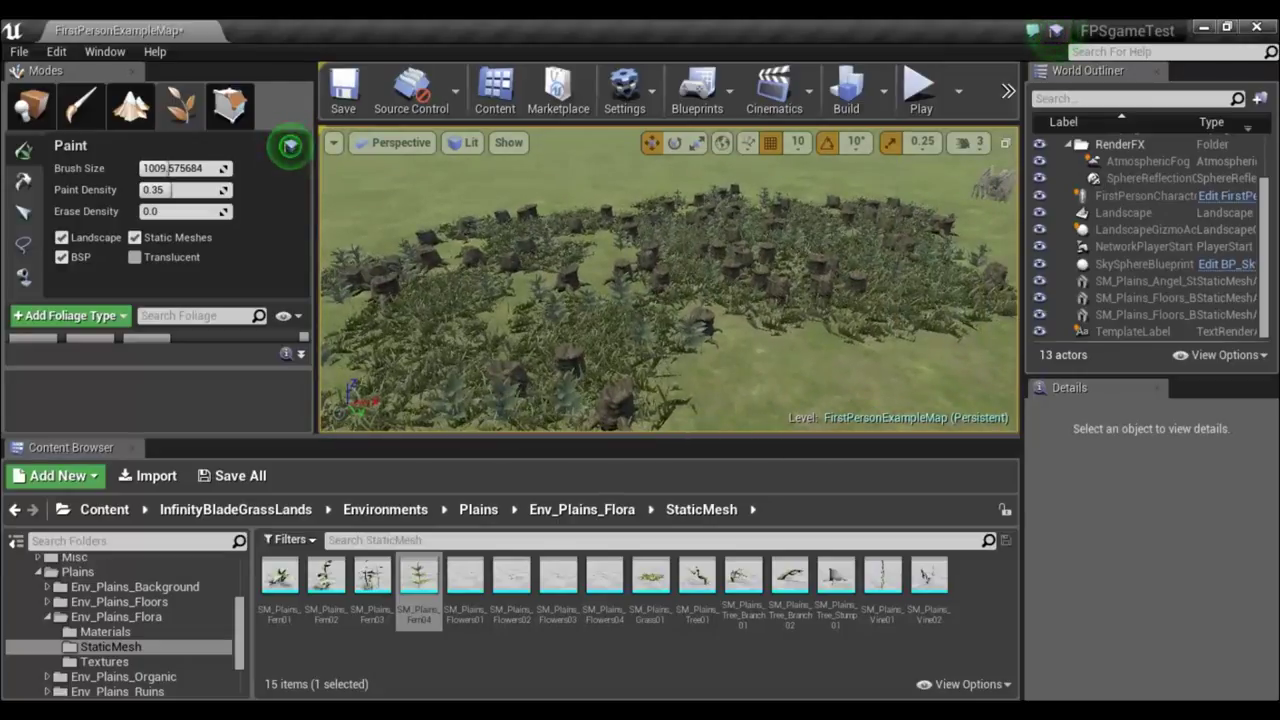
Move across the field and paint denser foliage along the patch edge.
left_click_drag(737, 291, 737, 260)
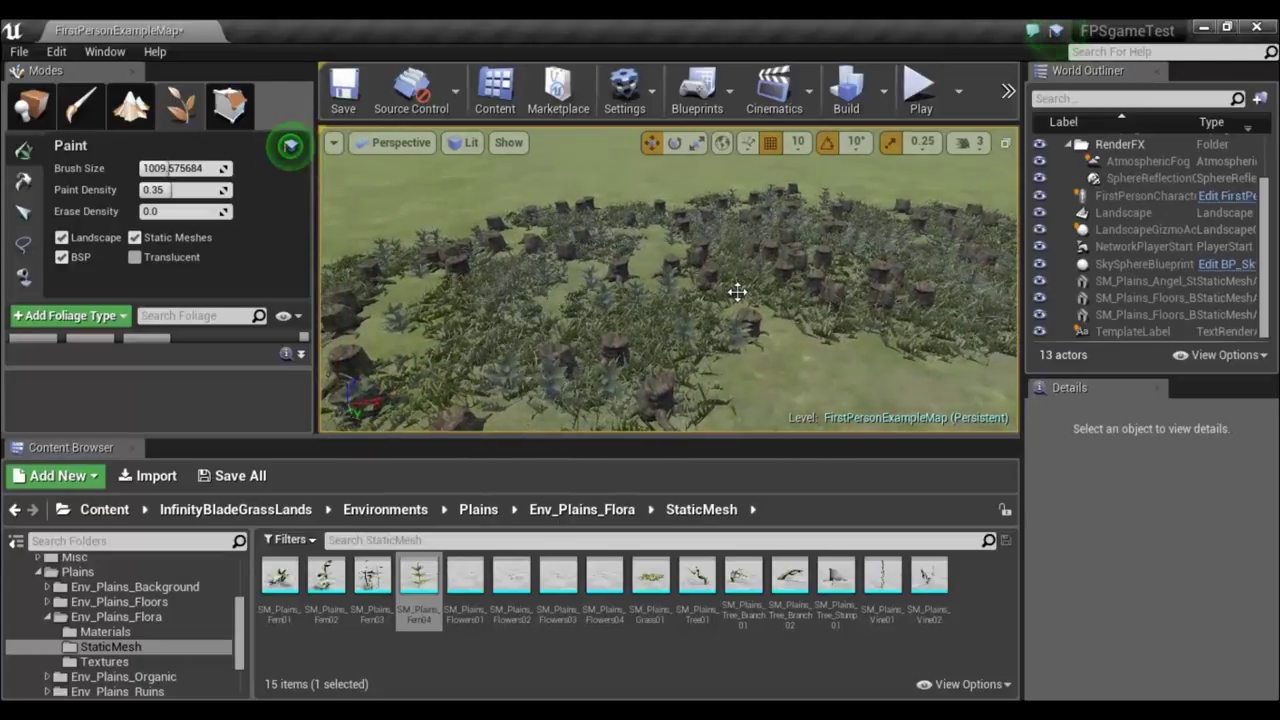
left_click_drag(737, 291, 737, 310)
right_click_drag(737, 310, 737, 360)
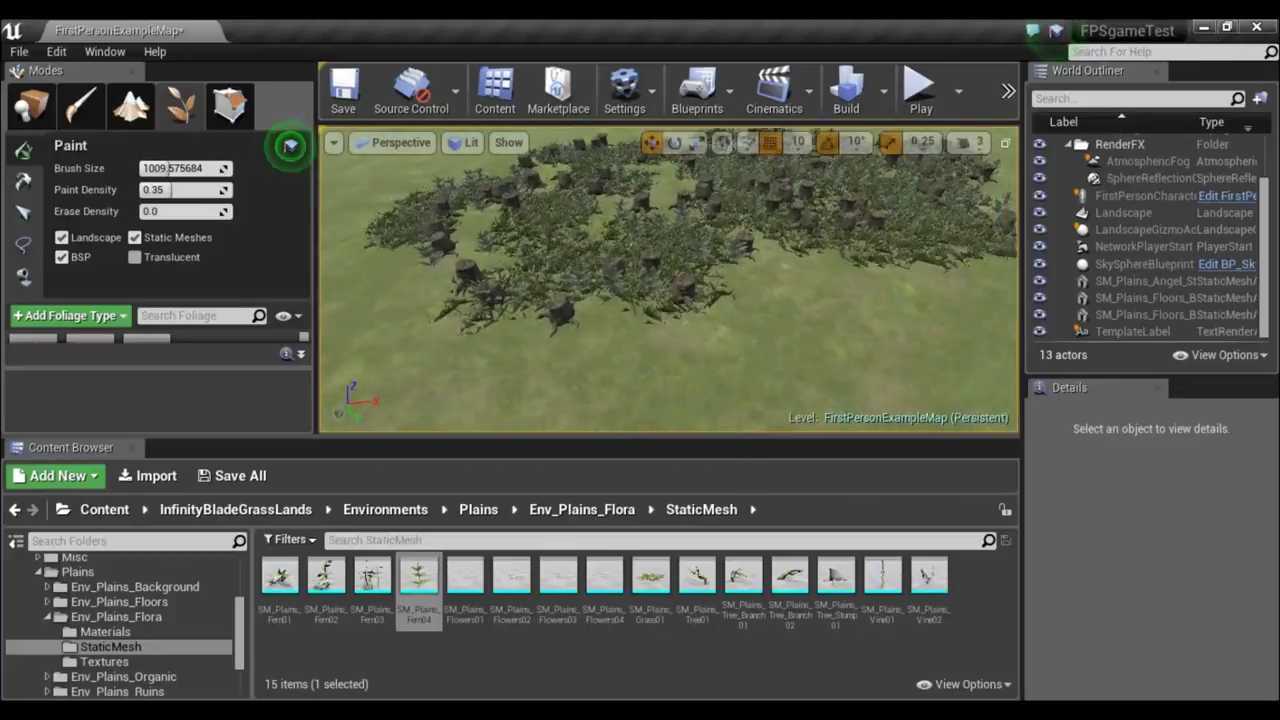
left_click_drag(576, 289, 576, 340)
mouse_move(576, 289)
left_mouse_down()
mouse_move(660, 170)
mouse_move(700, 150)
left_mouse_up()
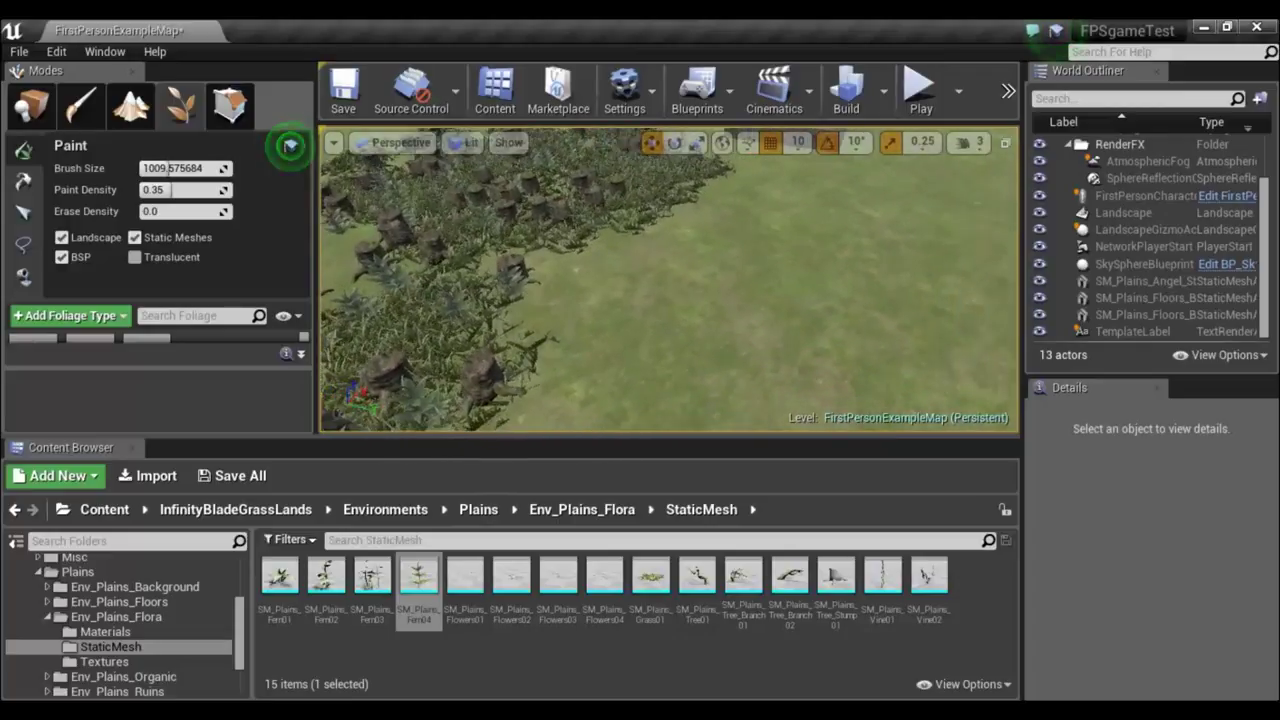
right_click_drag(700, 150, 700, 150)
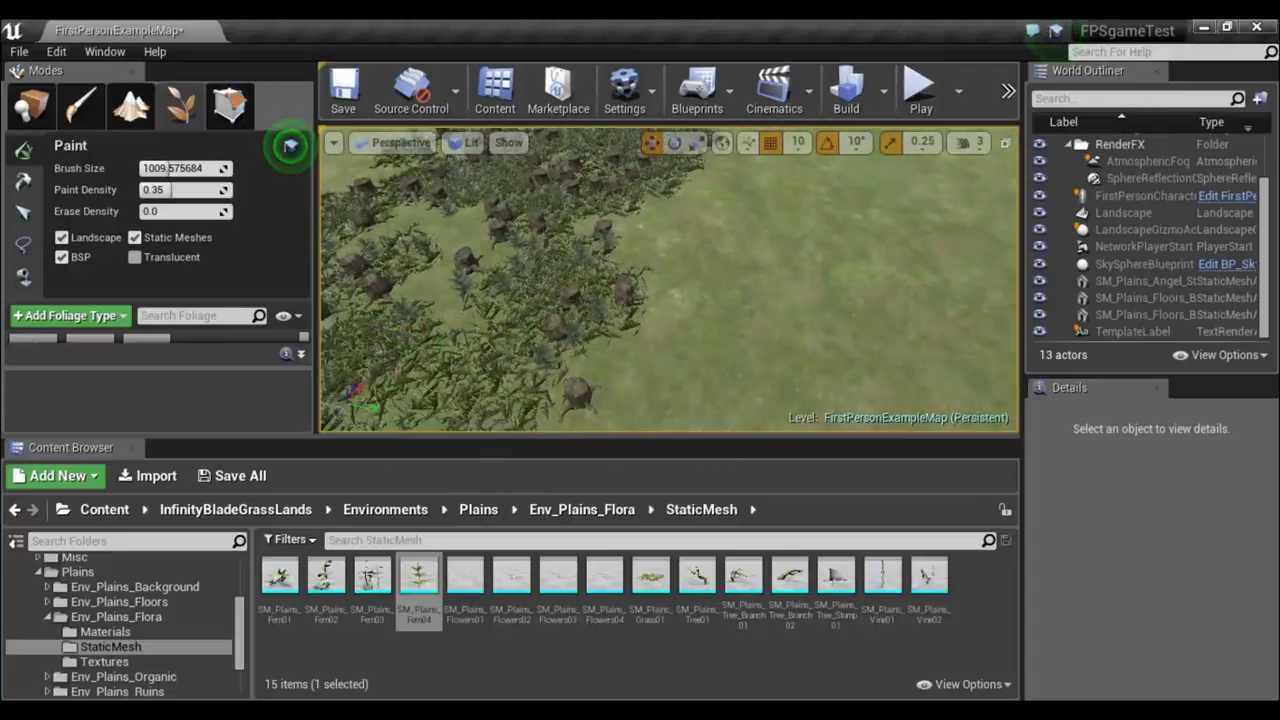
right_click_drag(700, 150, 700, 150)
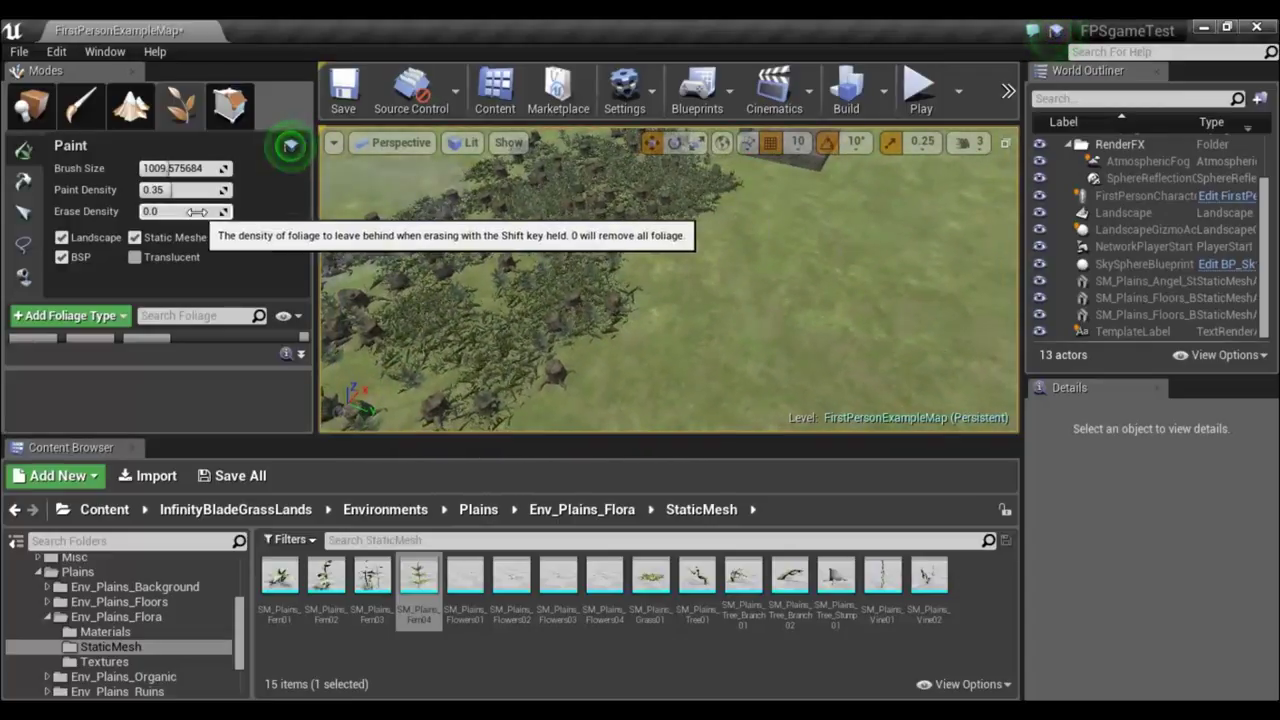
Erase foliage at density 0.63 to leave bare gaps, then enlarge the foliage type list.
left_click_drag(409, 306, 565, 285)
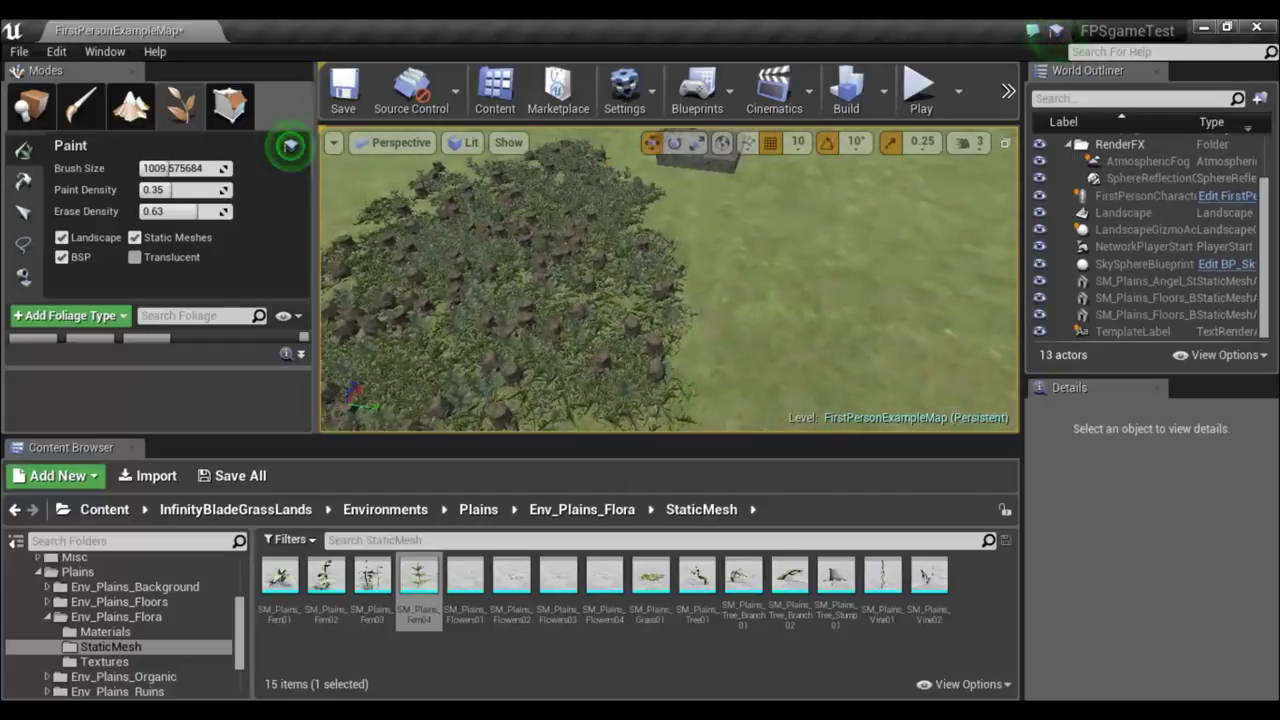
right_click_drag(565, 285, 801, 283)
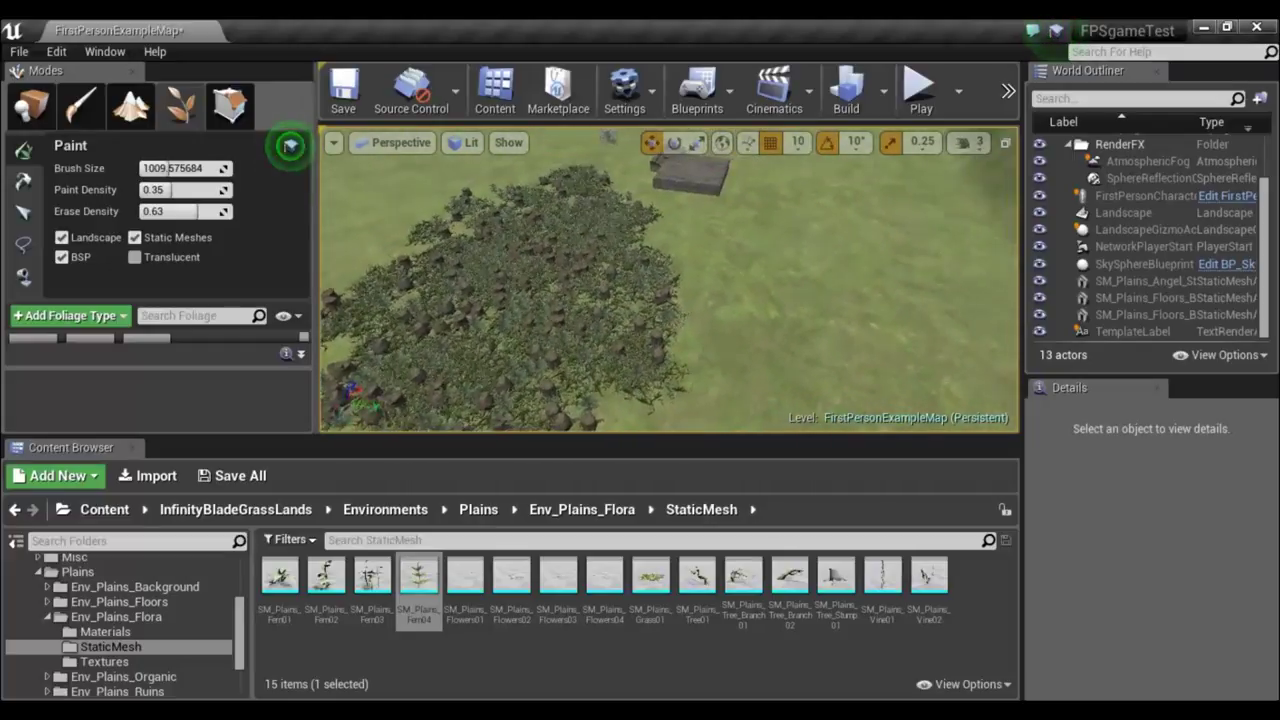
mouse_move(801, 283)
left_mouse_down()
mouse_move(808, 262)
mouse_move(740, 254)
left_mouse_up()
left_click_drag(543, 220, 543, 220)
right_click_drag(543, 220, 650, 222)
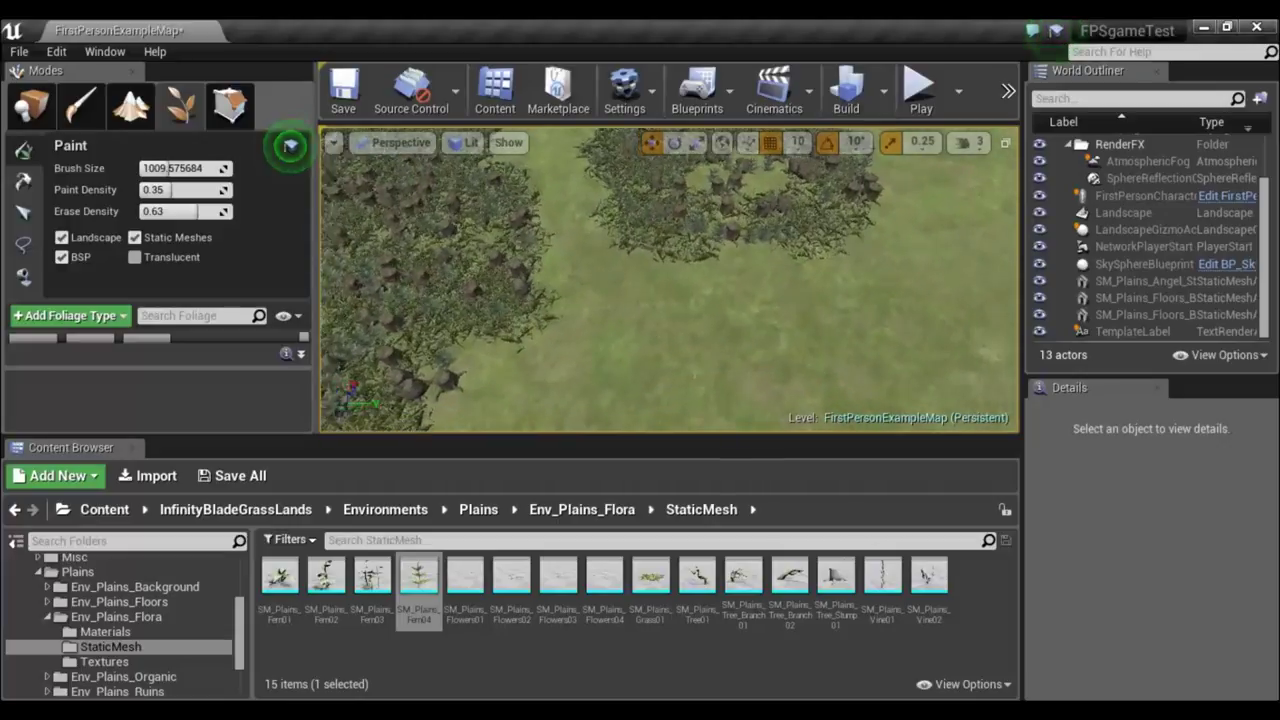
right_click_drag(650, 222, 740, 240)
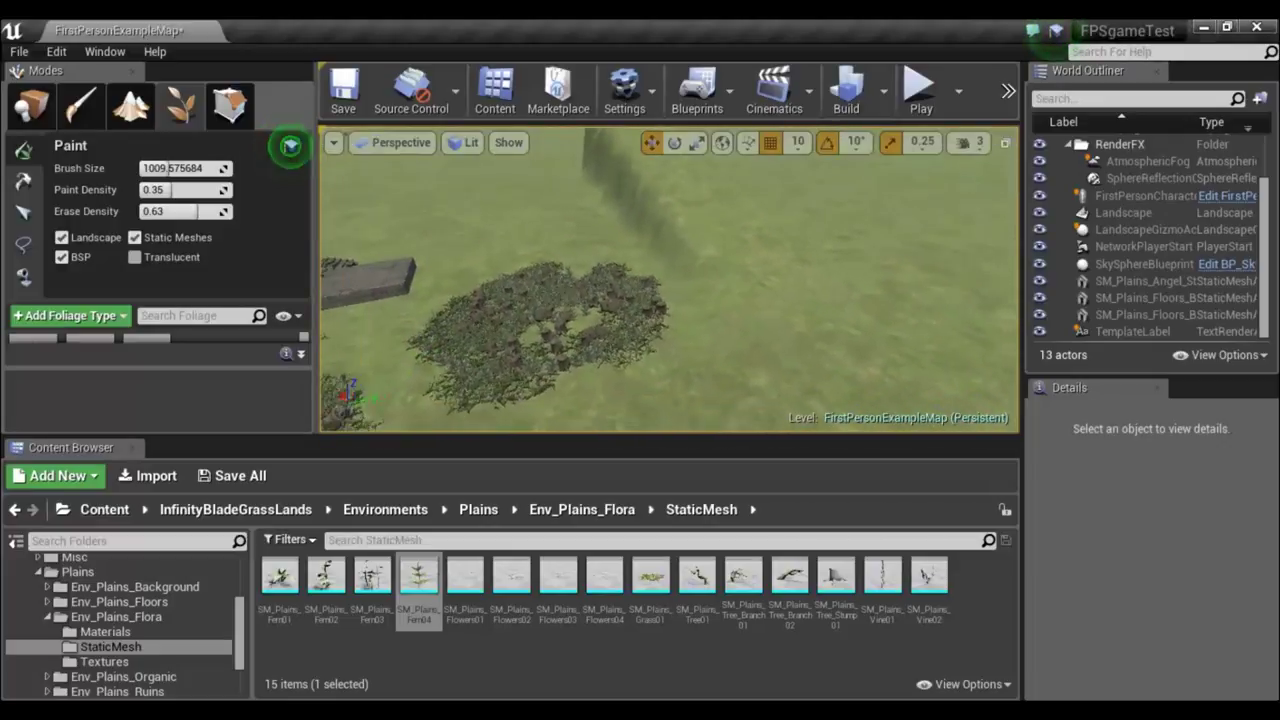
right_click_drag(740, 240, 700, 250)
left_click_drag(172, 369, 168, 414)
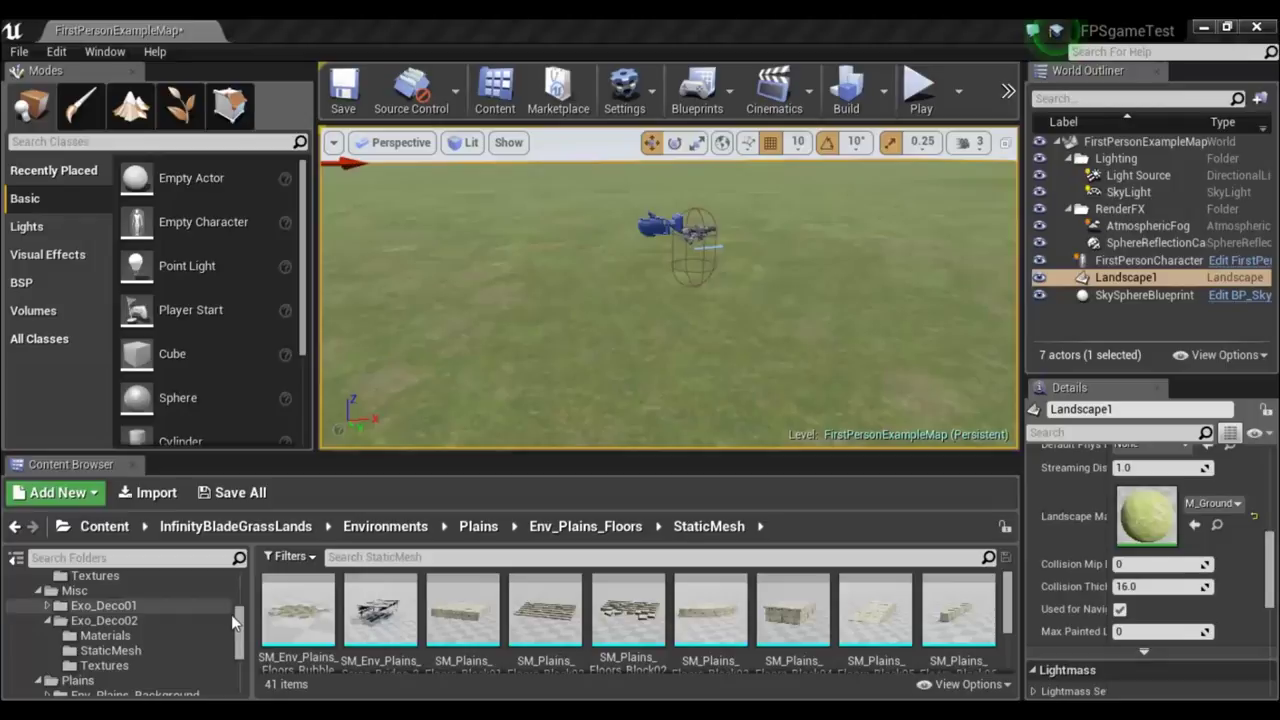
left_click_drag(240, 628, 240, 600)
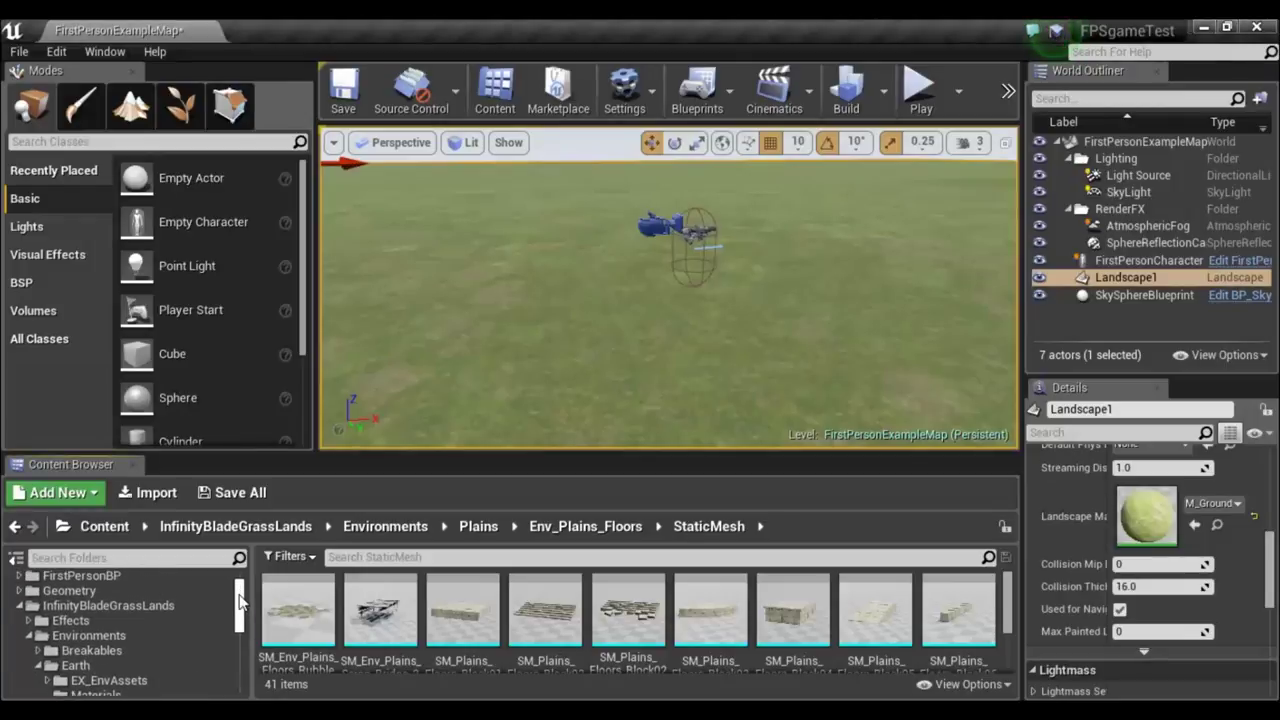
left_click_drag(240, 603, 243, 622)
scroll(155, 597, "down", 2)
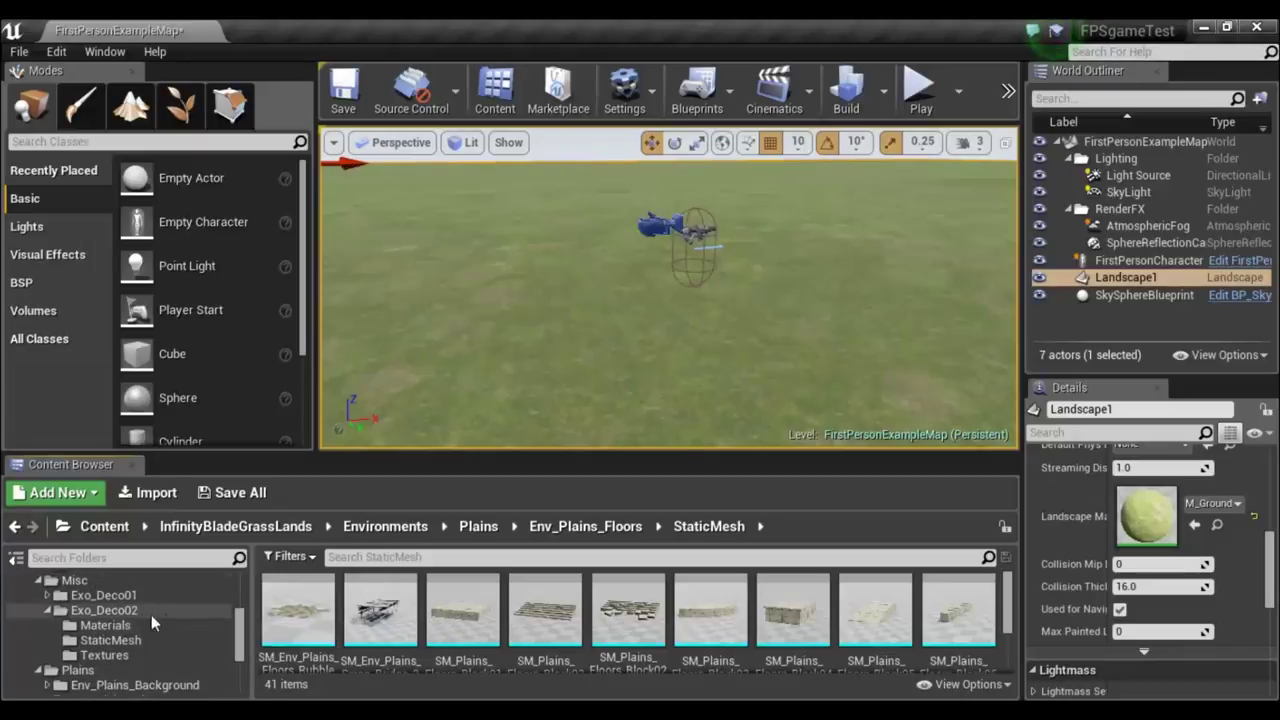
left_click_drag(238, 630, 238, 648)
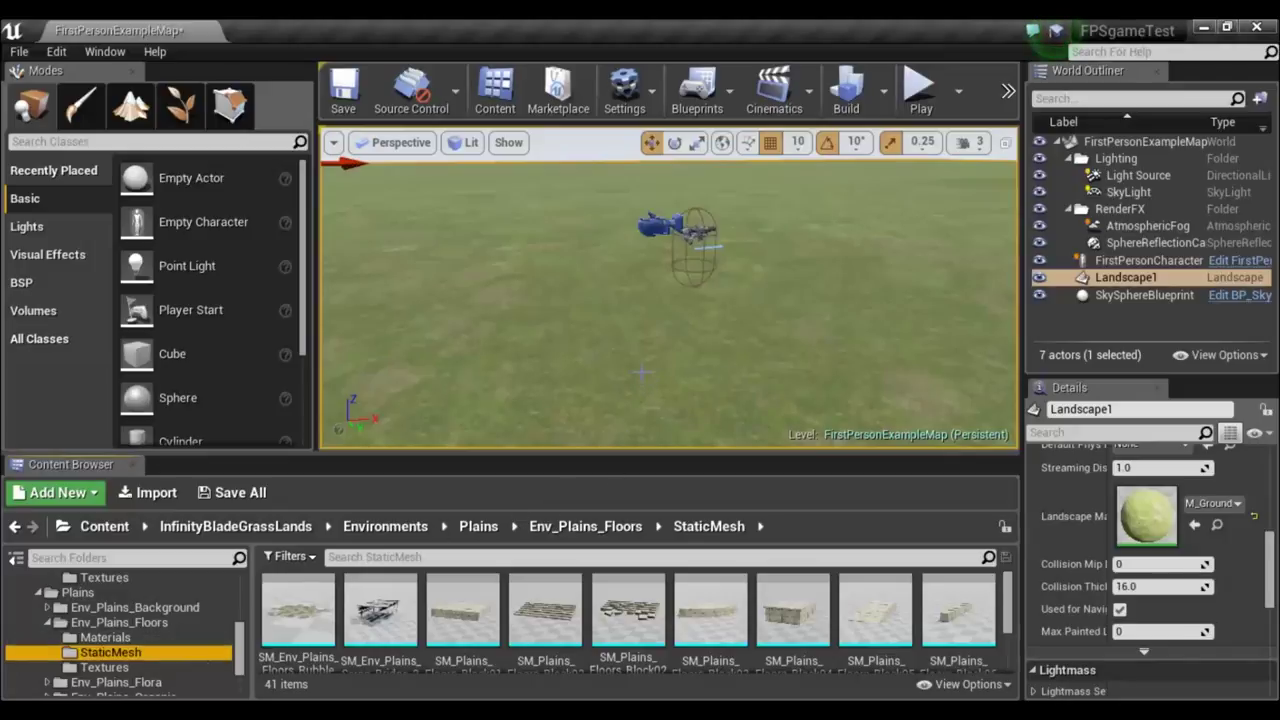
left_click_drag(641, 372, 655, 390)
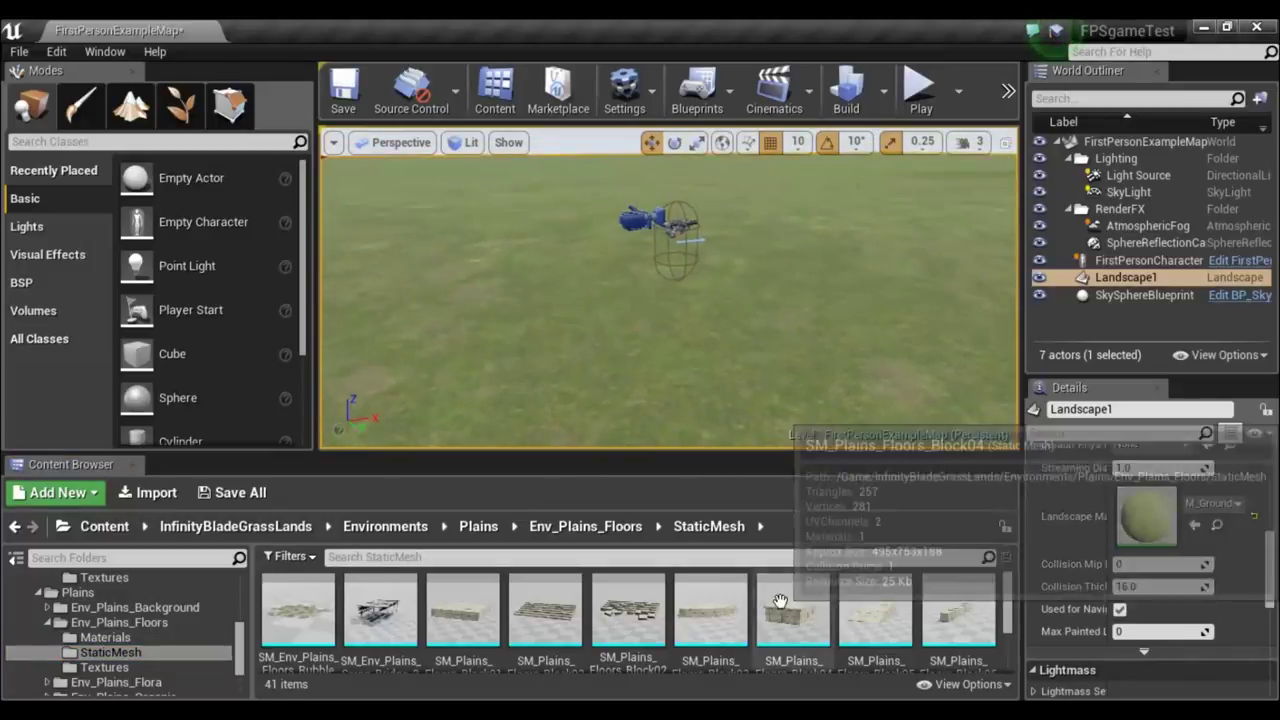
scroll(775, 600, "down", 2)
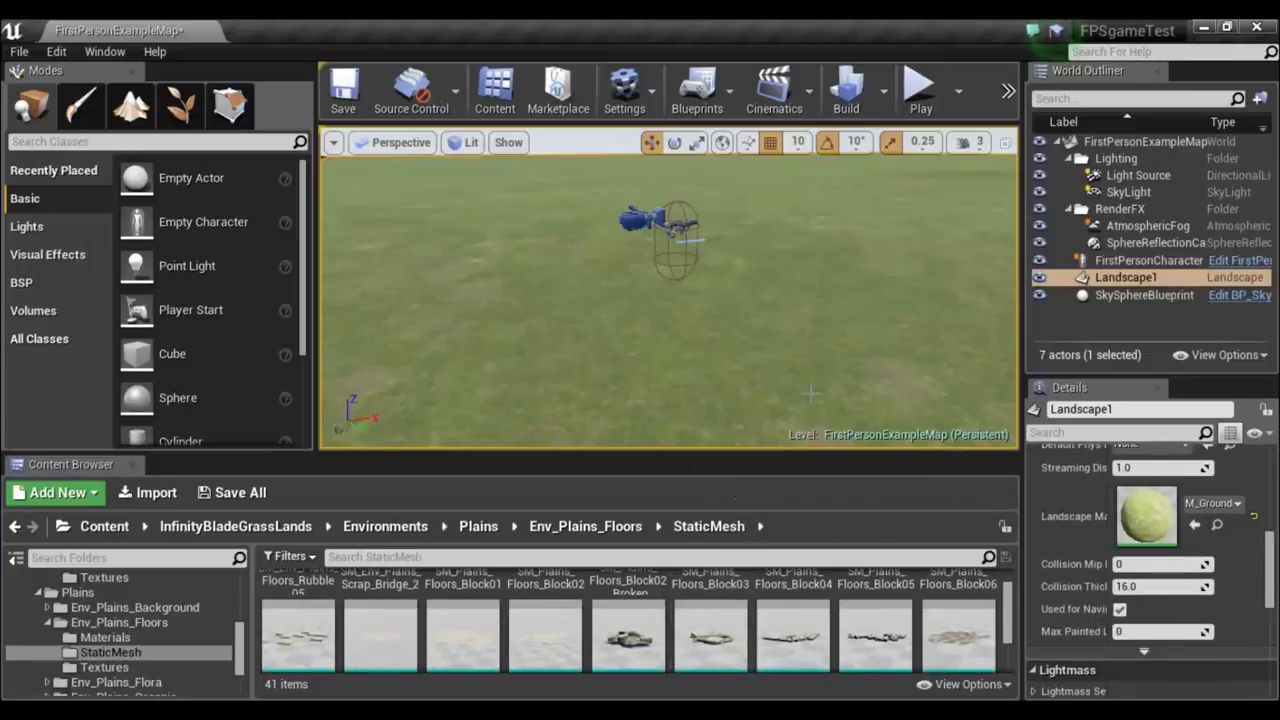
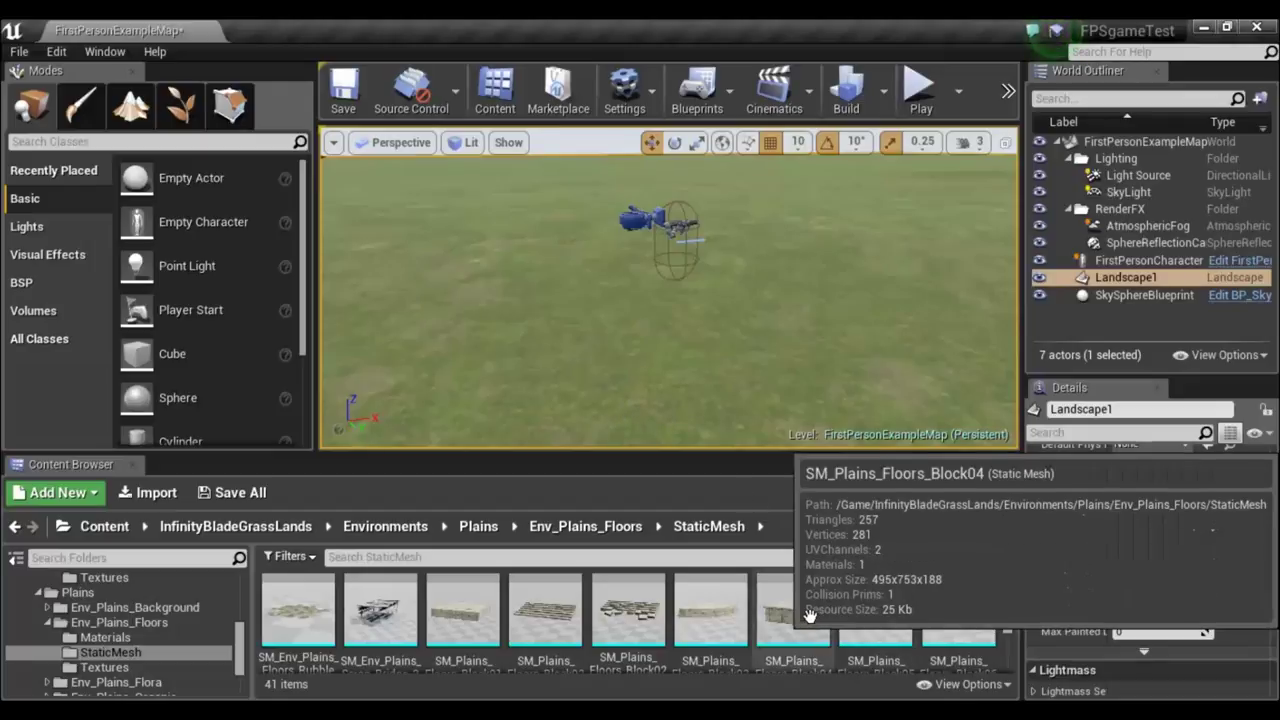
Place the SM_Plains_Floors_Block04 stone floor block on the grass landscape.
mouse_move(815, 620)
left_mouse_down()
mouse_move(801, 430)
mouse_move(703, 273)
left_mouse_up()
right_click_drag(703, 273, 703, 273)
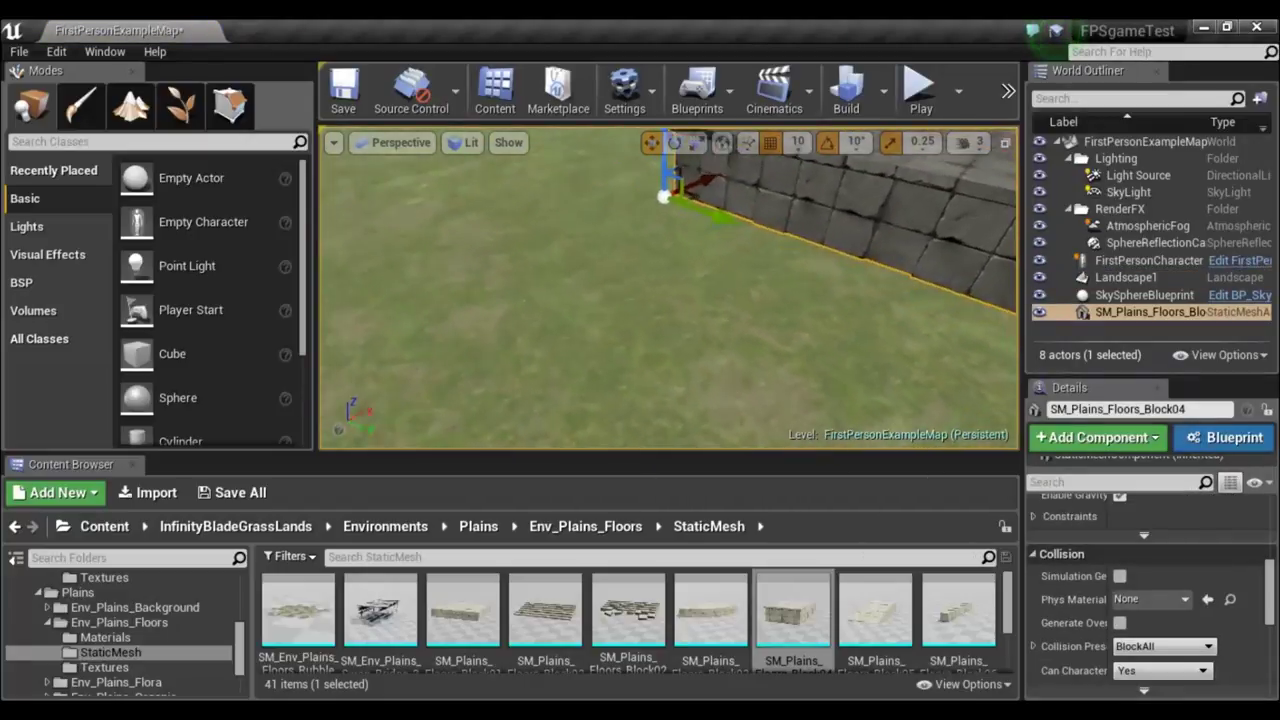
right_click_drag(632, 330, 632, 330)
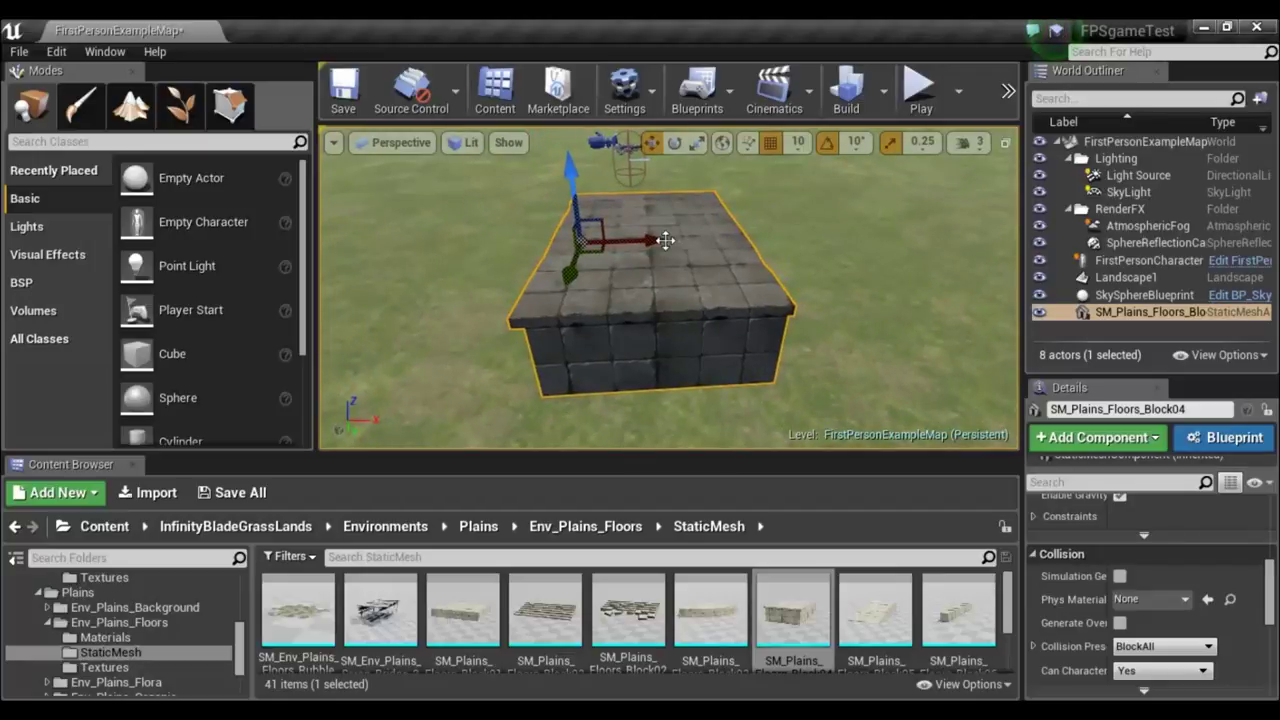
Duplicate the block along X and slide the copy flush against the original.
mouse_move(662, 241)
left_mouse_down("alt")
mouse_move(797, 237)
mouse_move(700, 238)
mouse_move(934, 258)
mouse_move(944, 237)
left_mouse_up("alt")
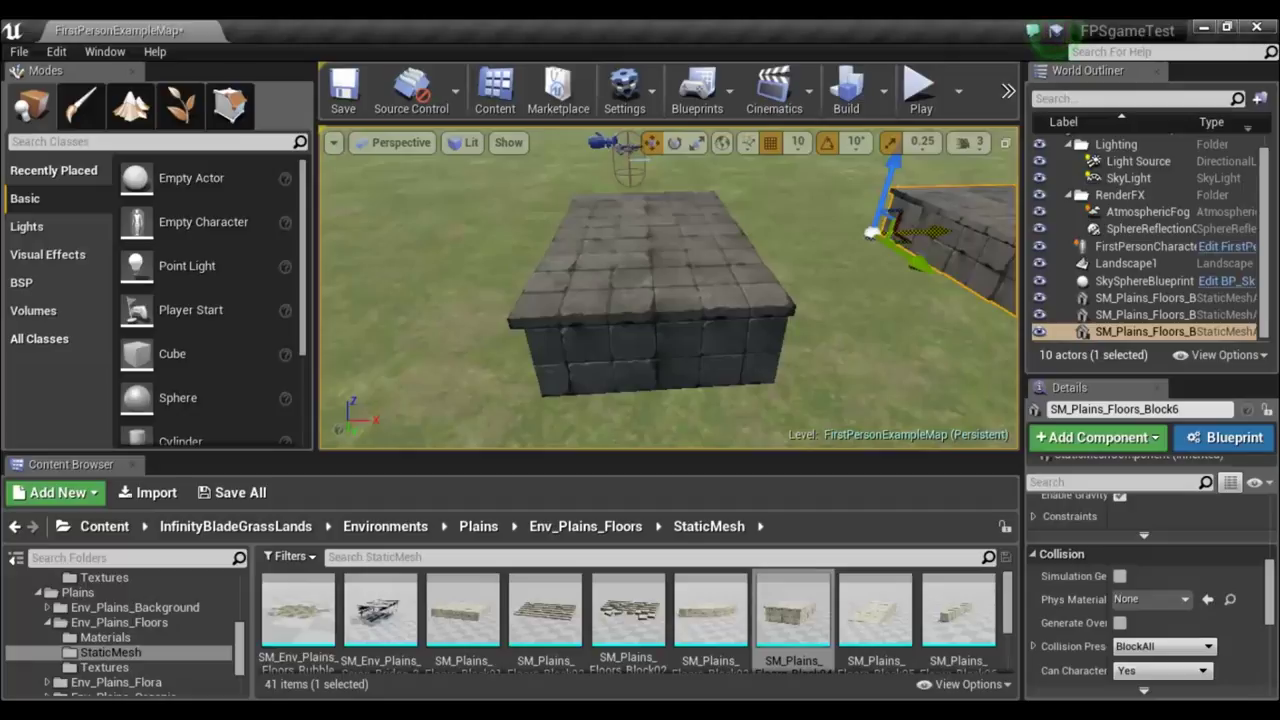
left_click_drag(693, 274, 520, 285)
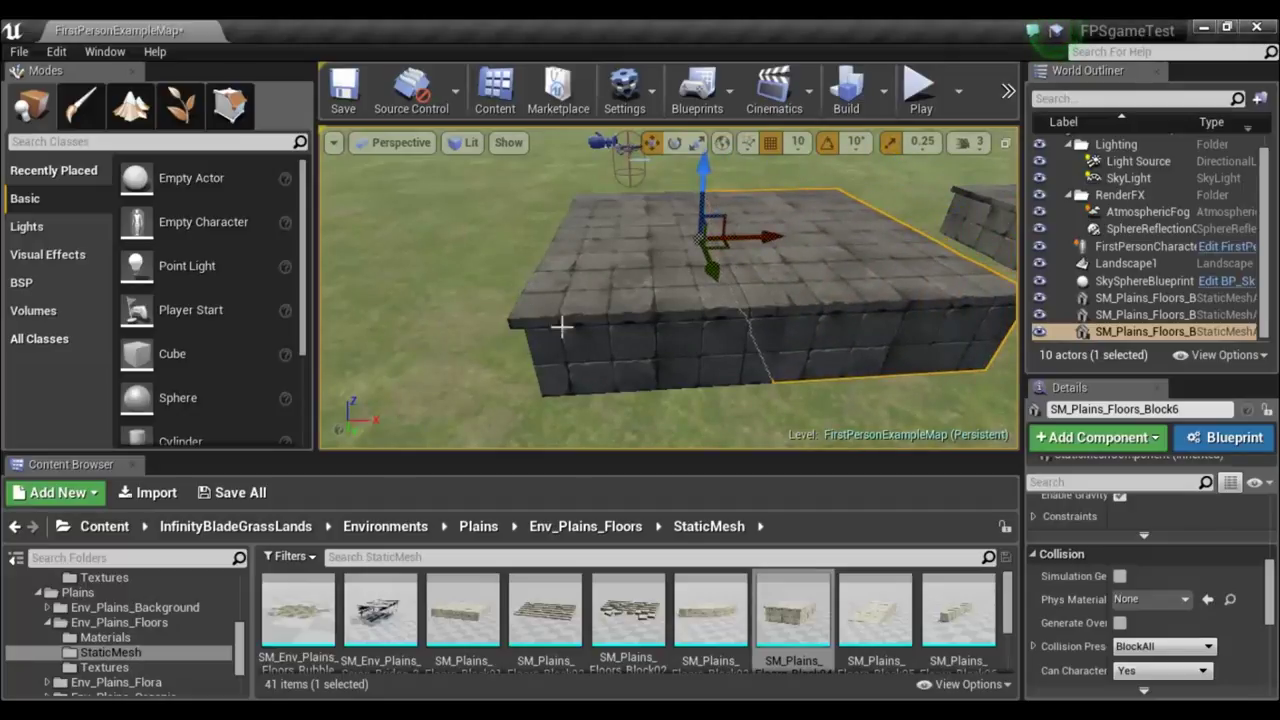
right_click_drag(510, 352, 557, 334)
Delete the stray floor block and drop SM_Plains_Floors_Block02 stairs near the platform.
left_click(824, 252)
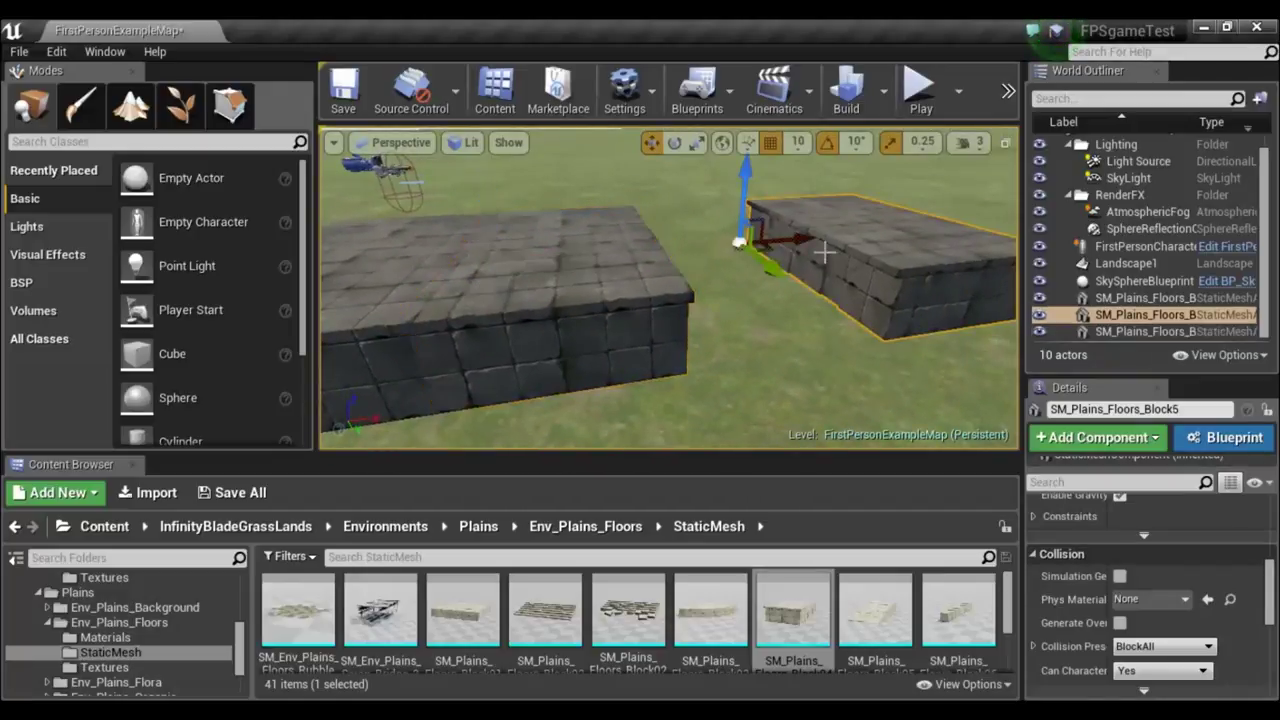
key("Delete")
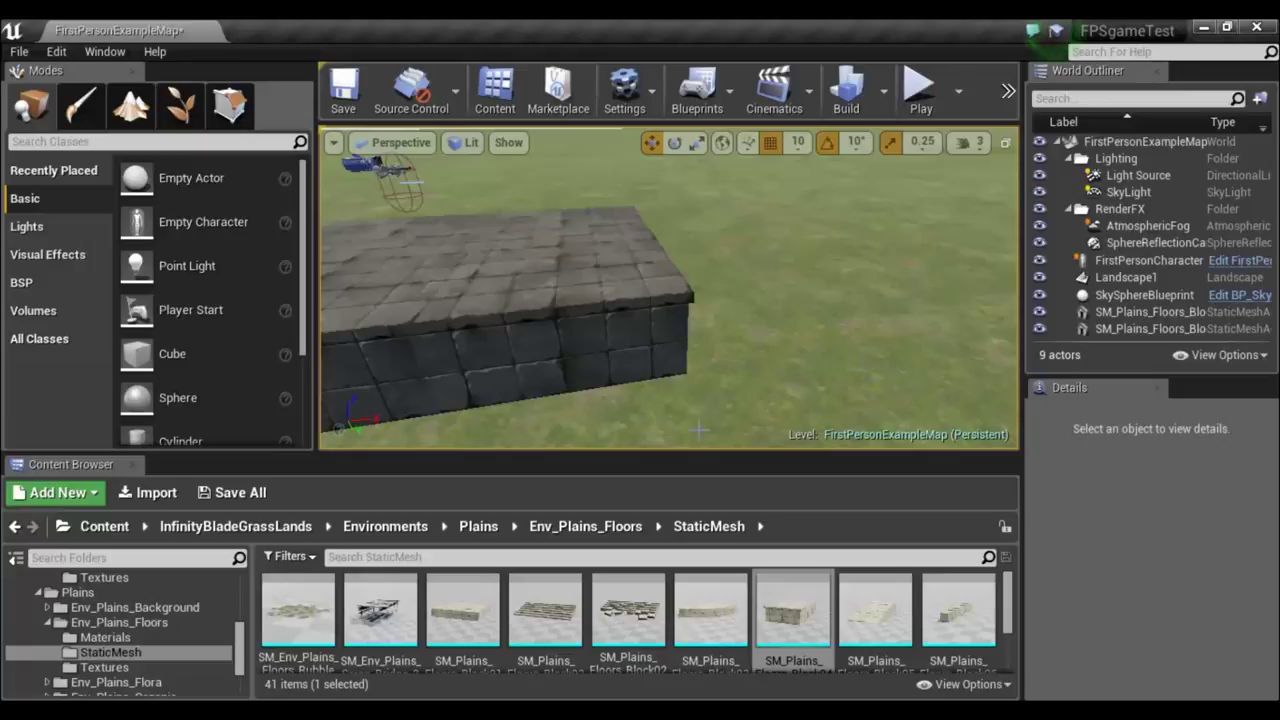
left_click_drag(566, 597, 763, 334)
mouse_move(763, 334)
right_mouse_down()
mouse_move(757, 355)
mouse_move(833, 323)
right_mouse_up()
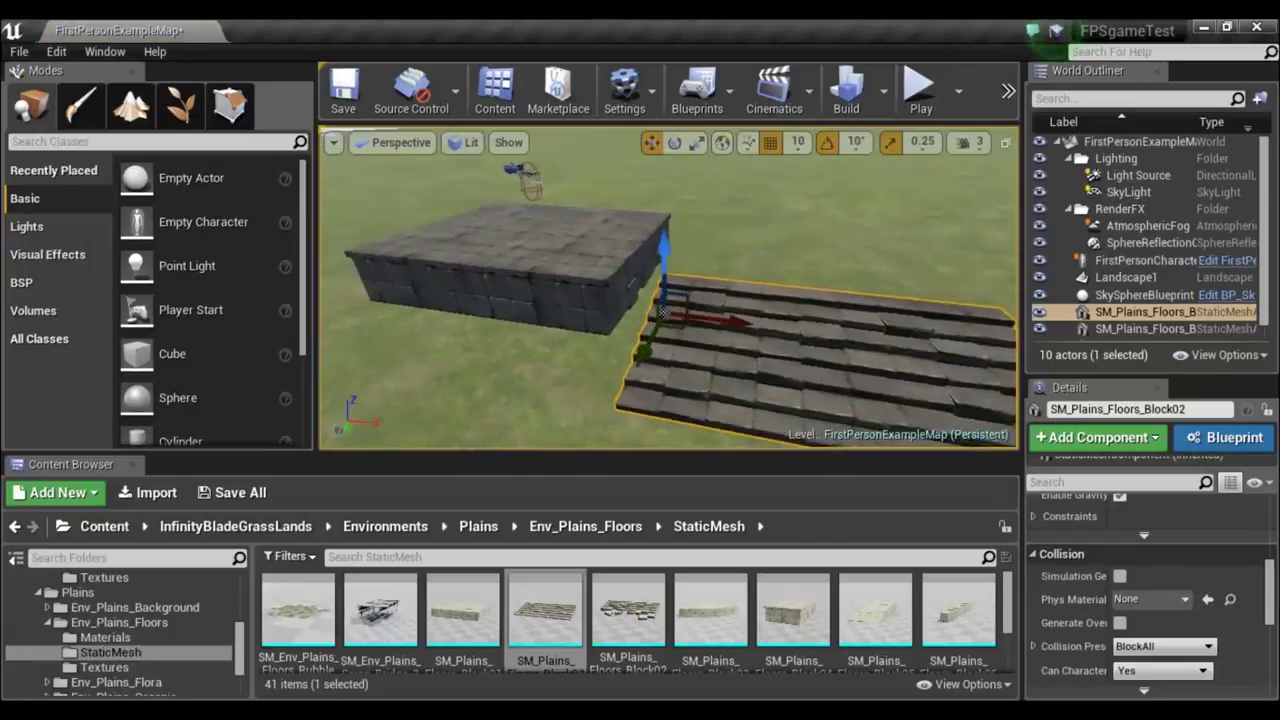
left_click_drag(744, 343, 750, 218)
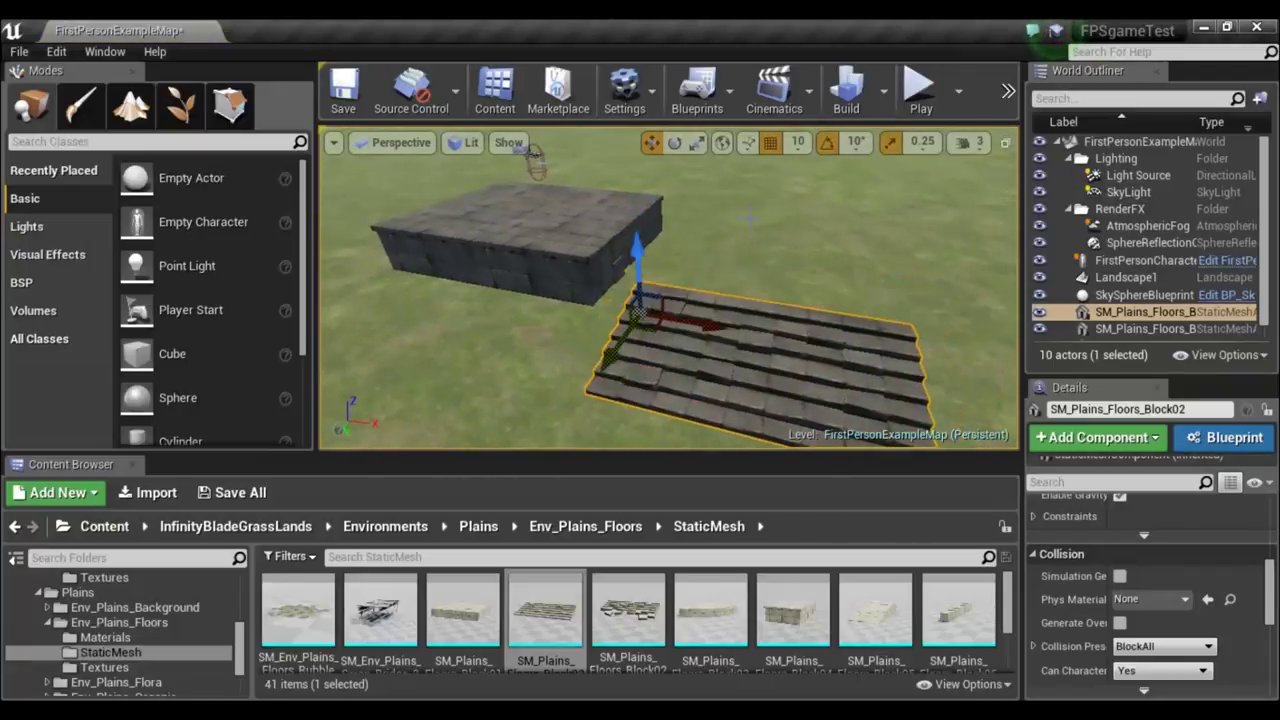
Rotate the stairs -90 degrees and push them flush against the platform side.
key("e")
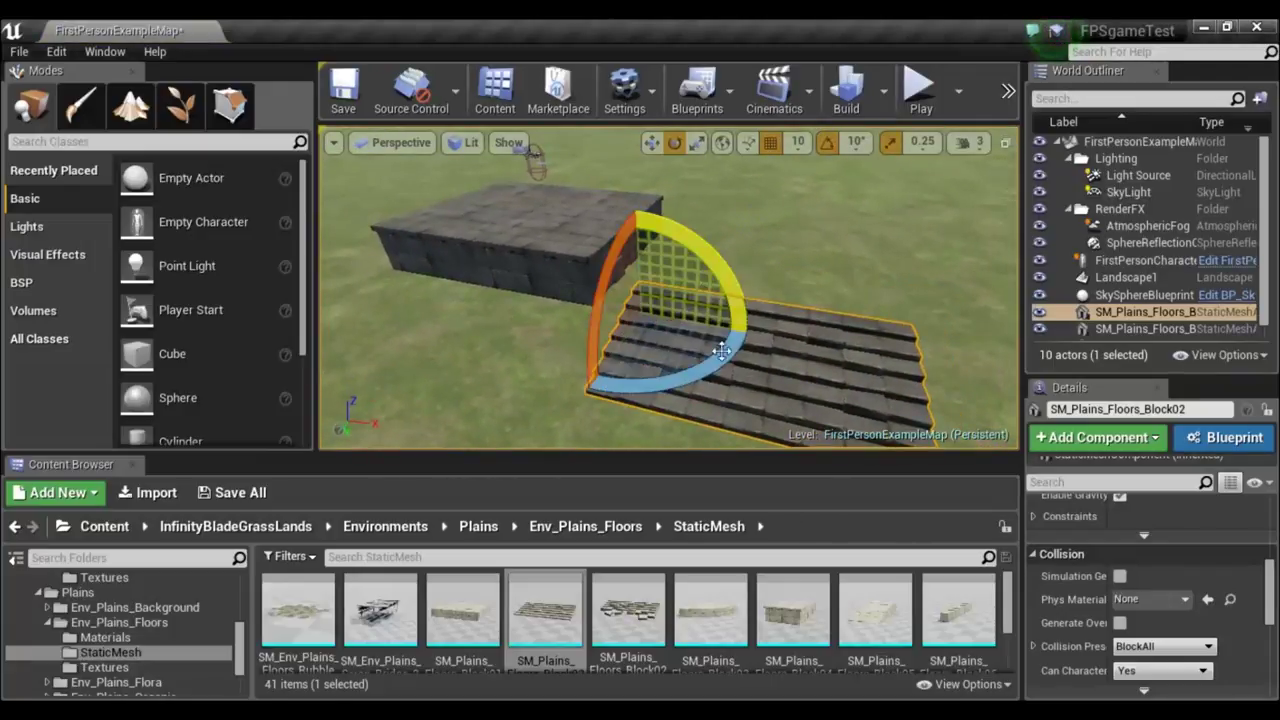
mouse_move(712, 372)
left_mouse_down()
mouse_move(730, 300)
mouse_move(736, 322)
left_mouse_up()
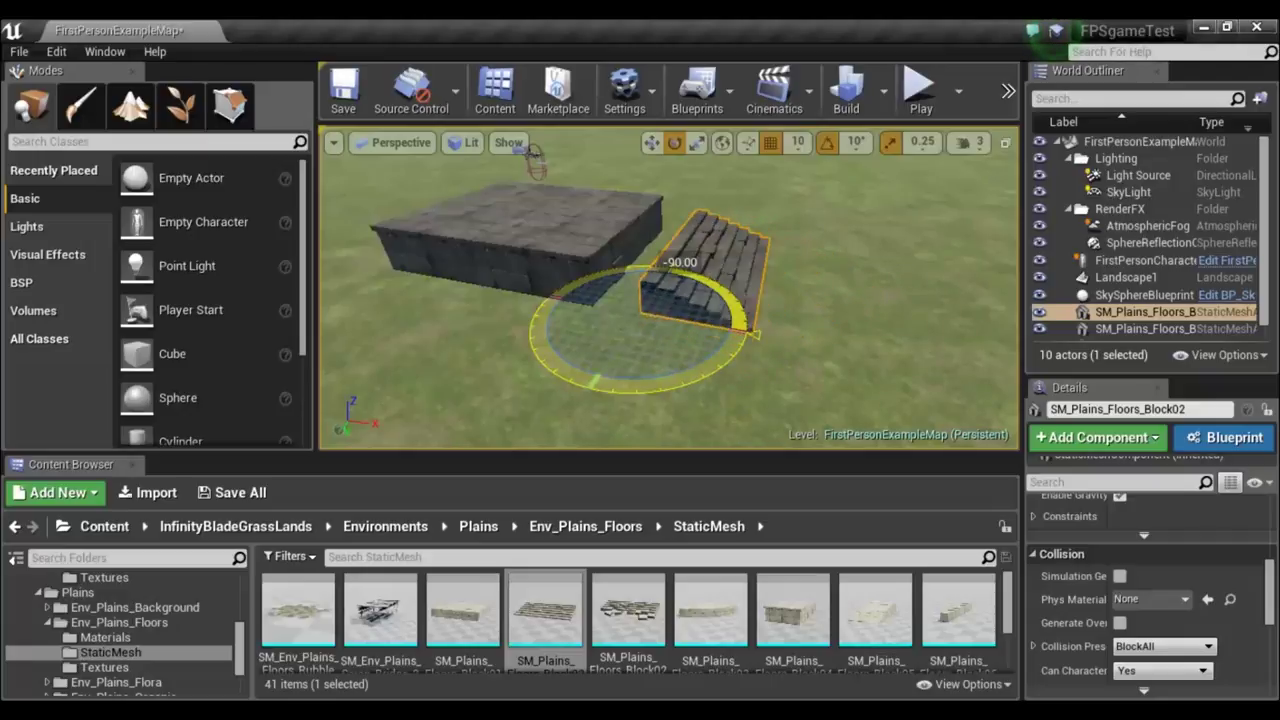
left_click_drag(755, 333, 718, 358)
mouse_move(848, 369)
right_mouse_down()
mouse_move(740, 362)
mouse_move(857, 357)
right_mouse_up()
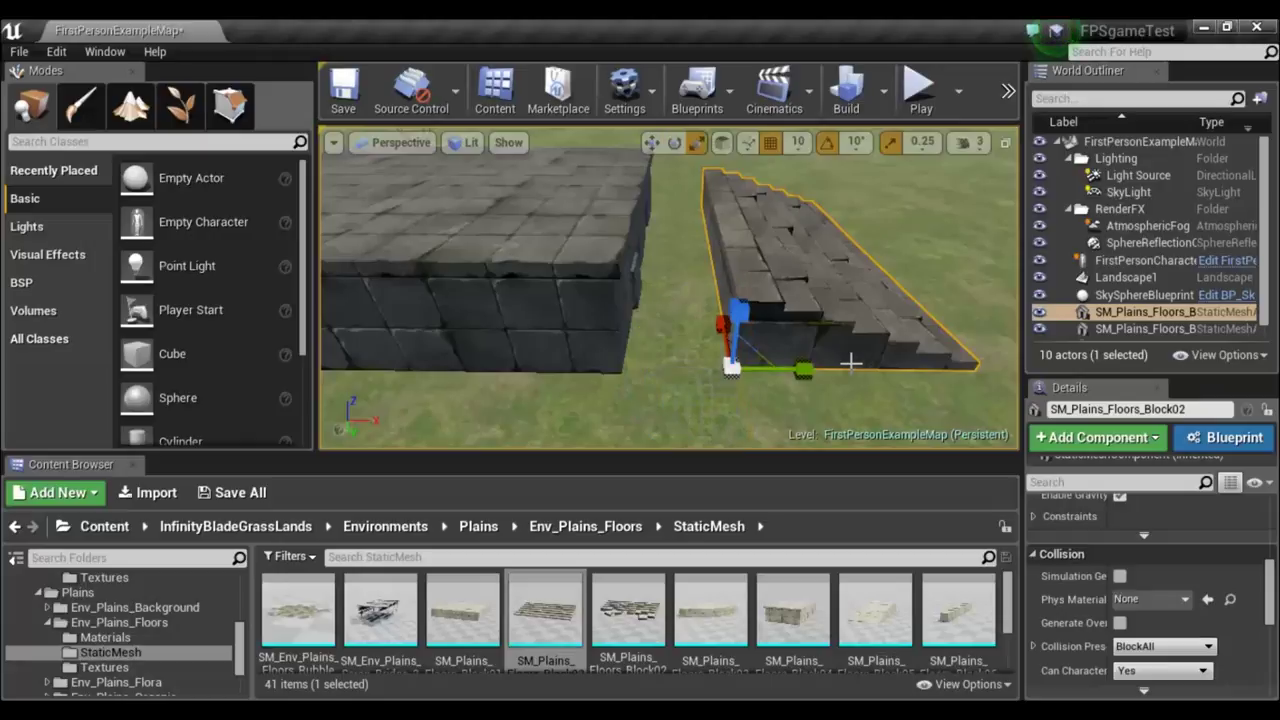
left_click_drag(805, 371, 706, 362)
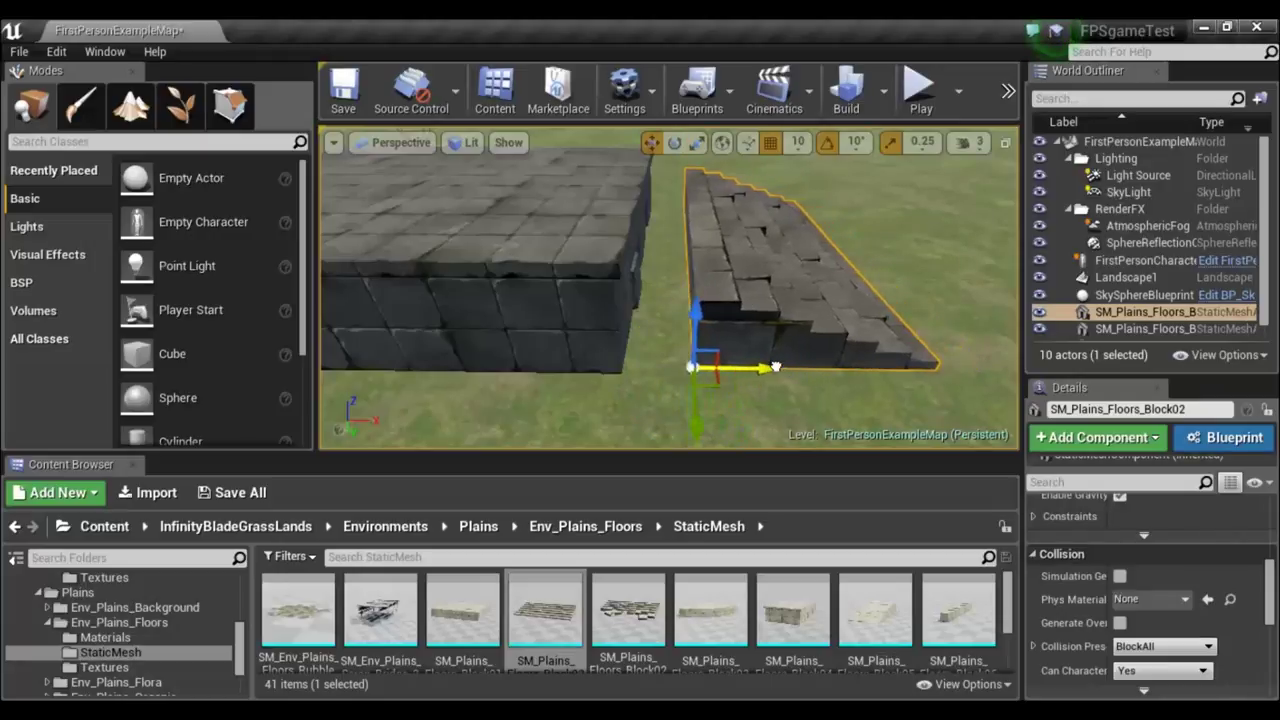
mouse_move(740, 320)
right_mouse_down()
mouse_move(760, 322)
mouse_move(765, 400)
right_mouse_up()
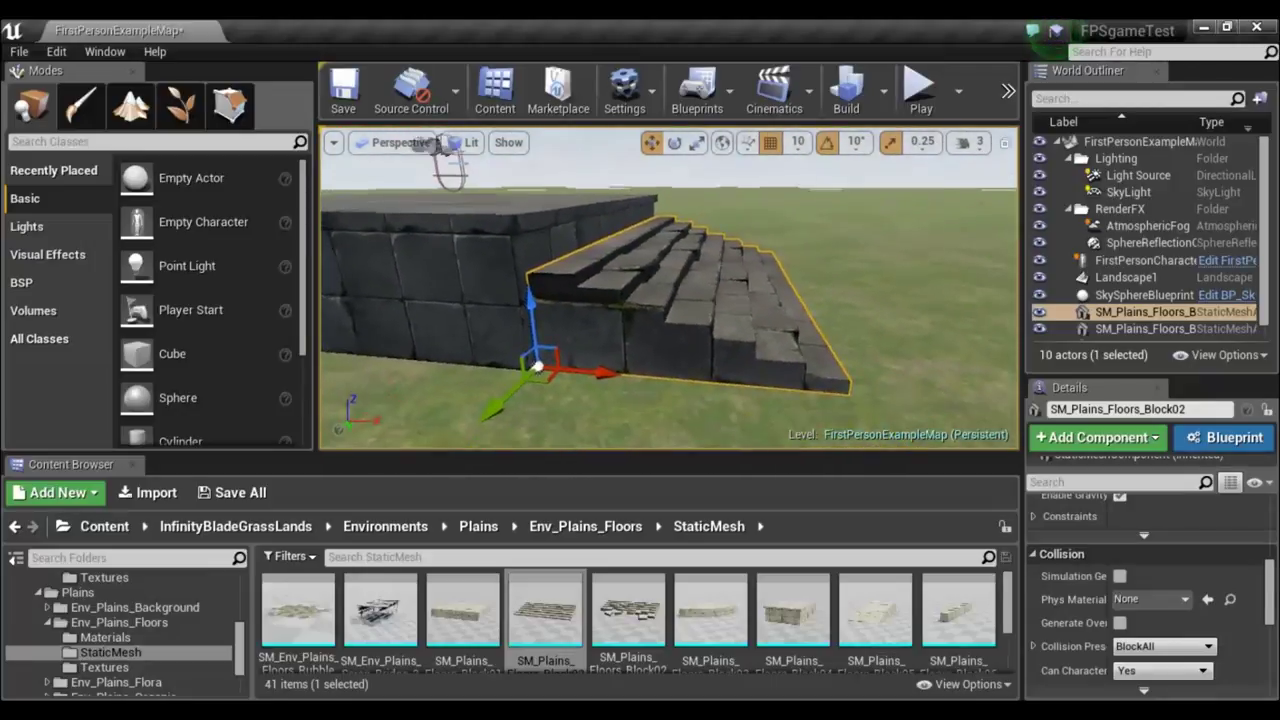
right_click_drag(777, 291, 777, 291)
Scale the Block02 stairs to Z 1.25 to make them taller.
key("e")
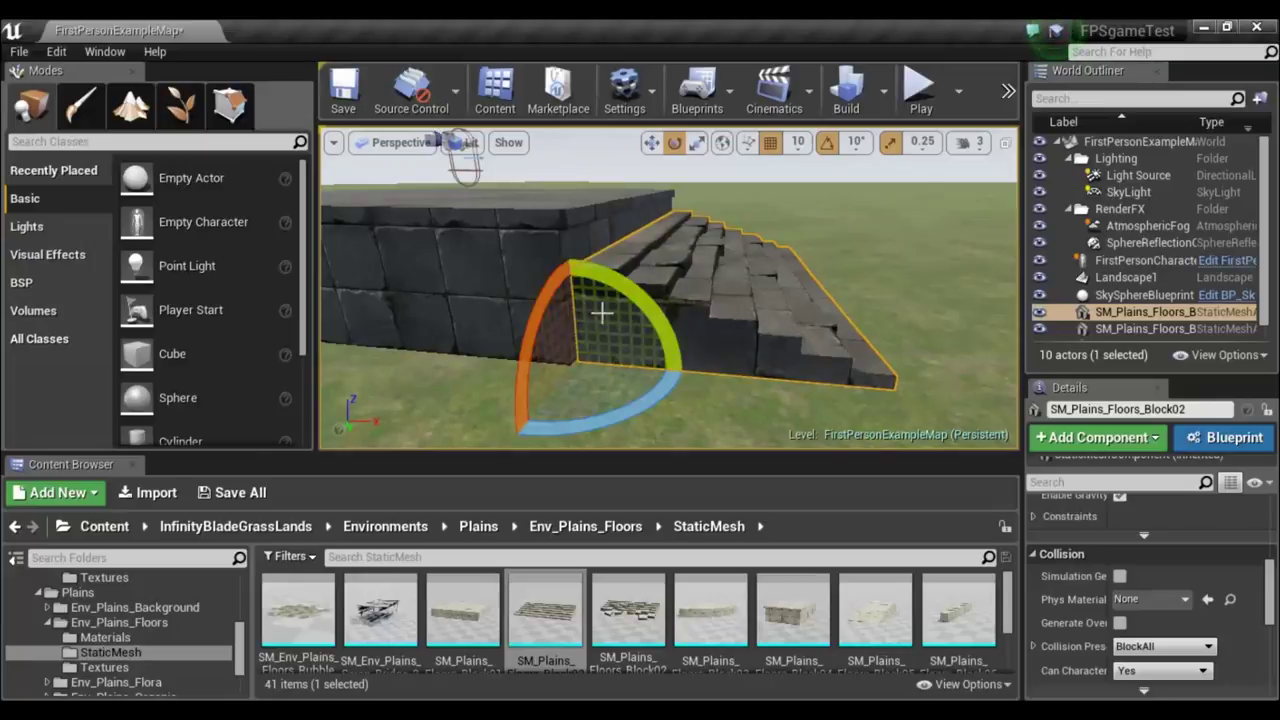
key("r")
scroll(1173, 550, "up", 3)
scroll(1172, 558, "up", 3)
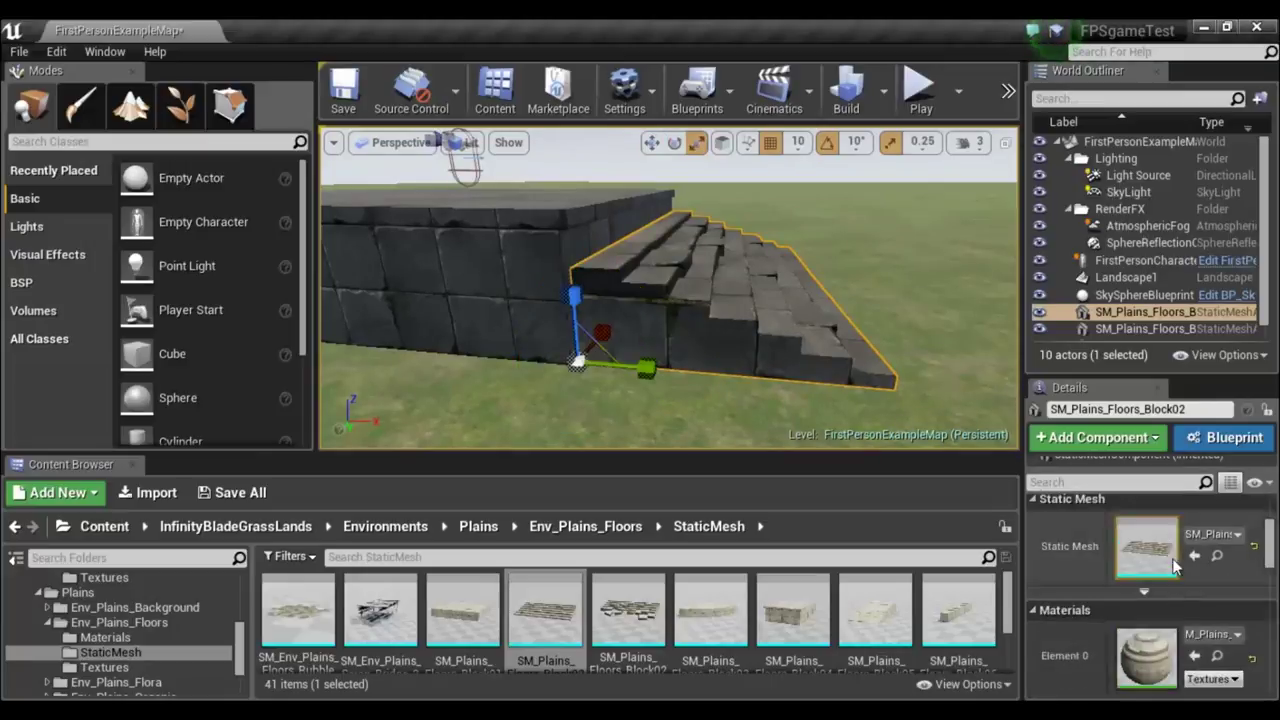
scroll(1150, 550, "up", 3)
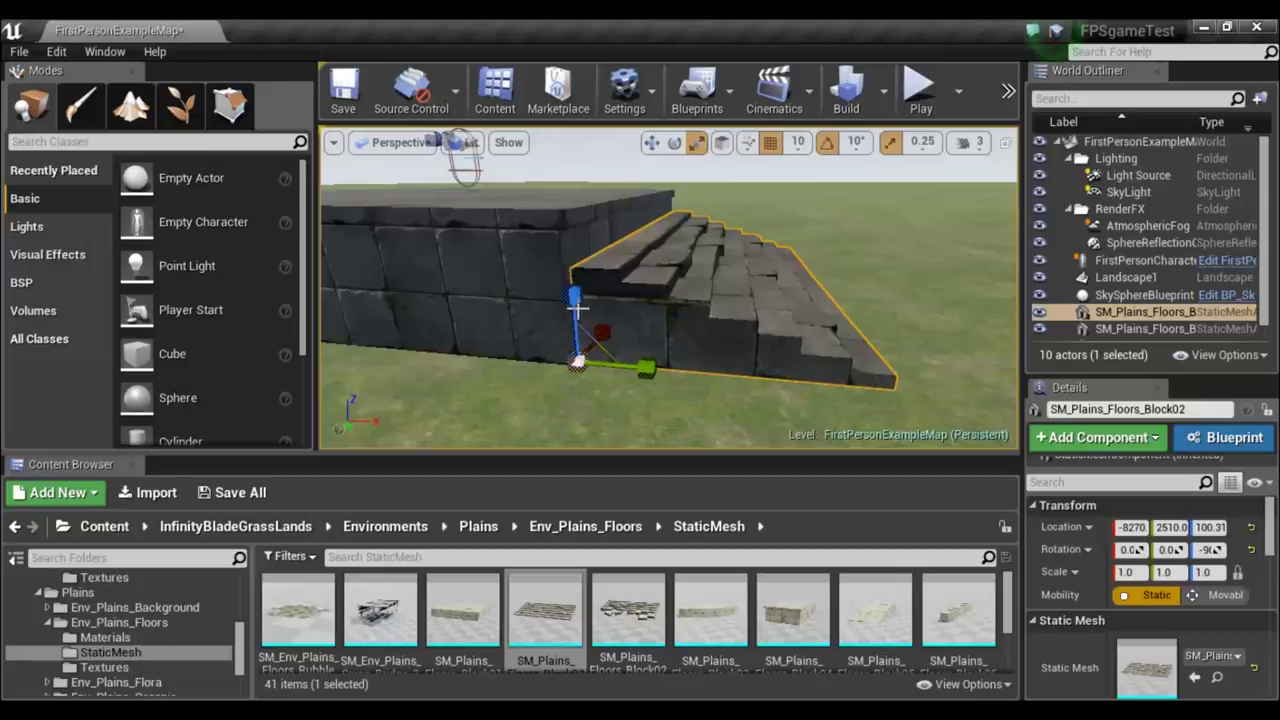
left_click_drag(572, 296, 572, 280)
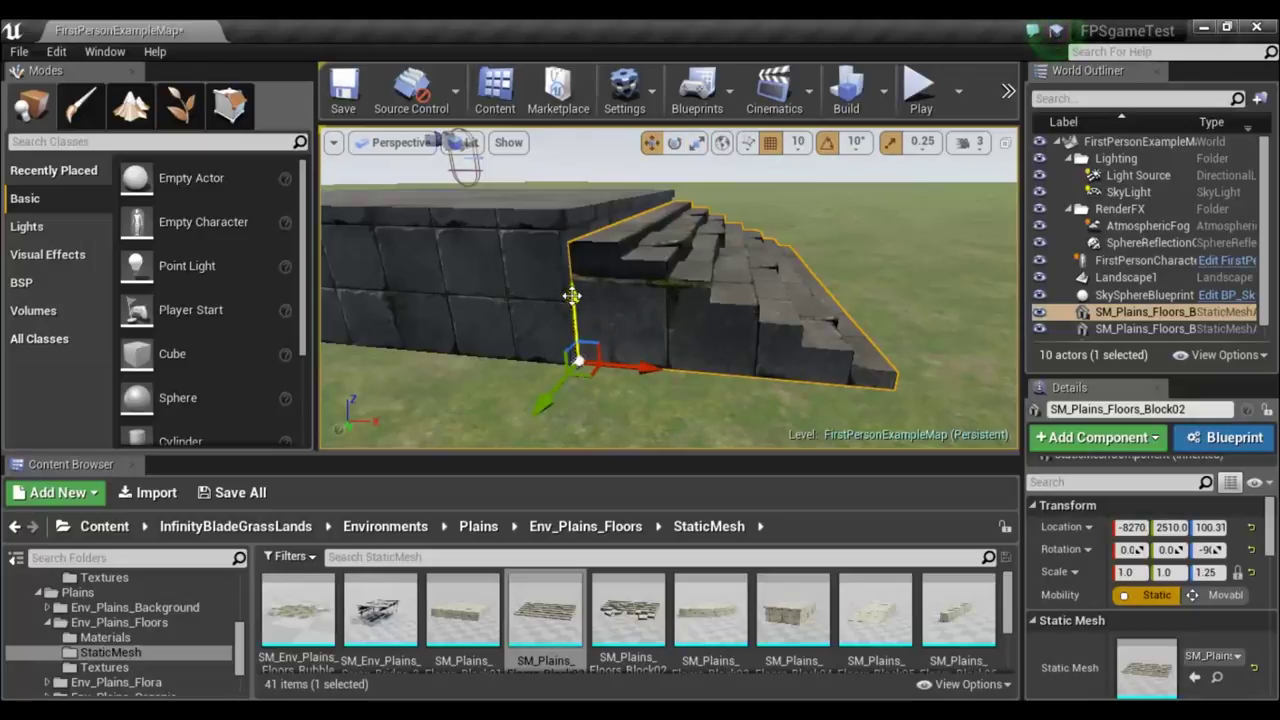
Raise the stairs, nudge them along X and drop them to meet the platform top.
left_click_drag(572, 296, 567, 270)
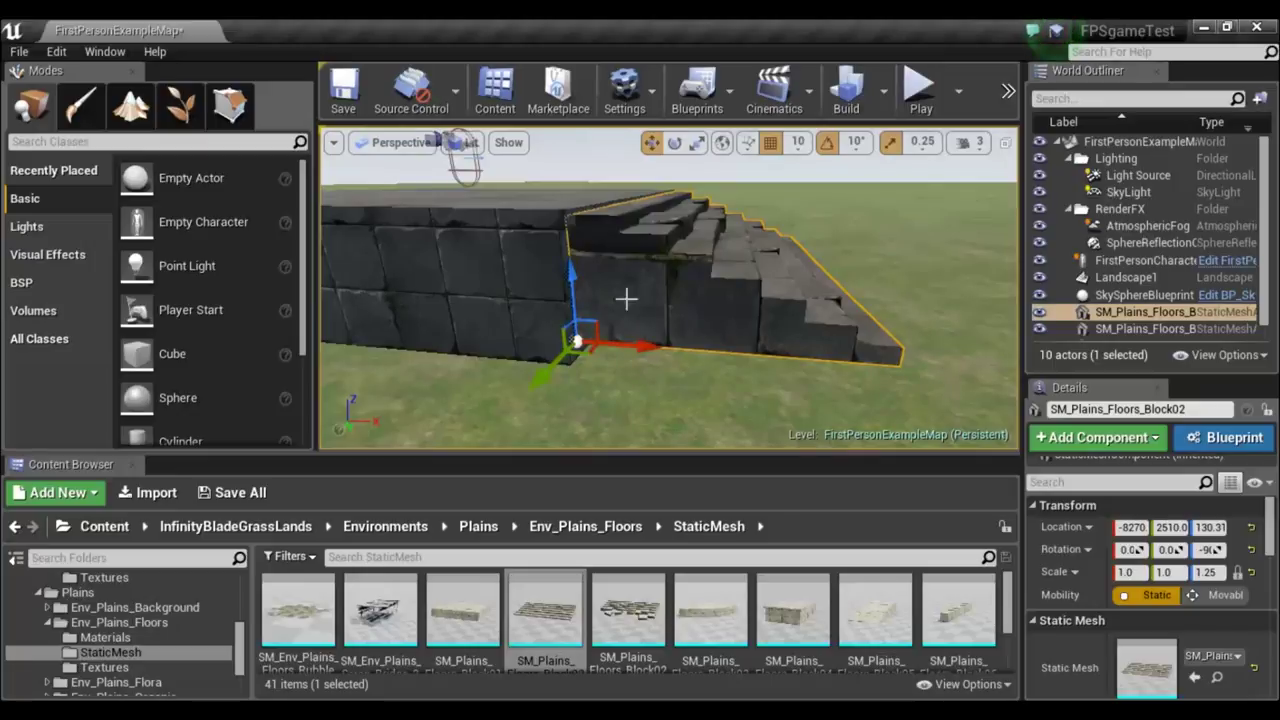
left_click_drag(648, 346, 673, 346)
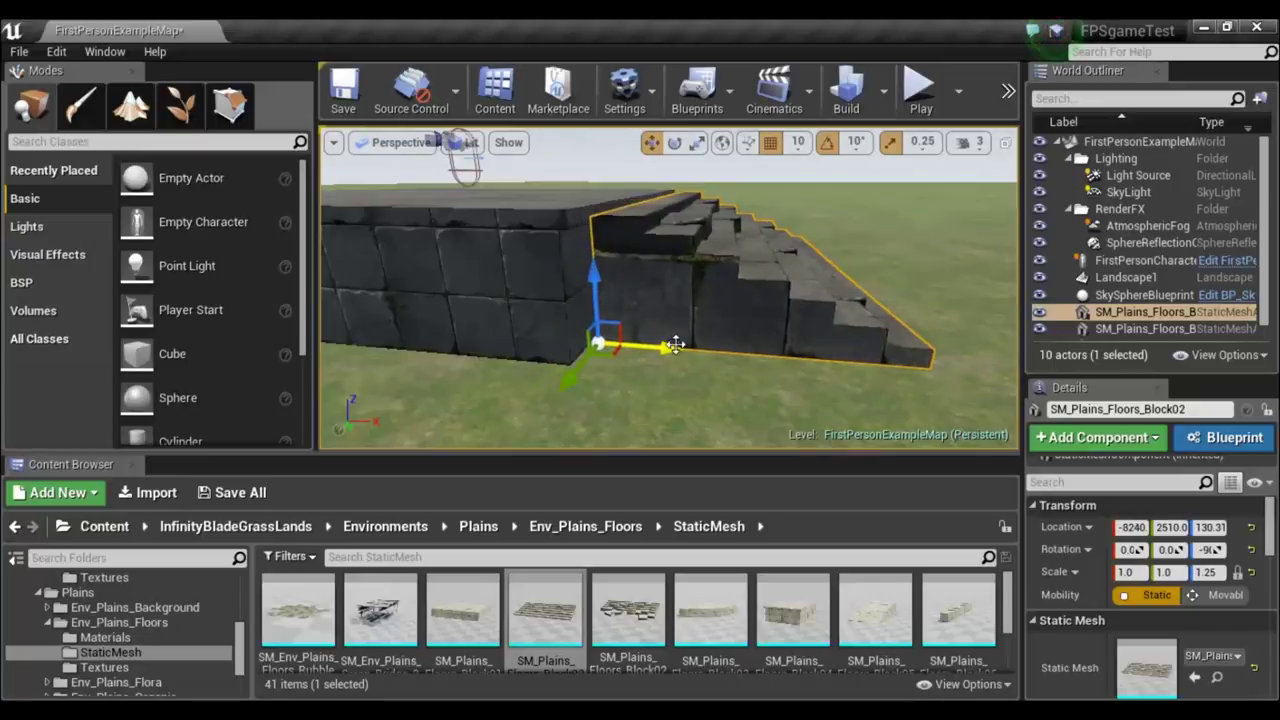
key("End")
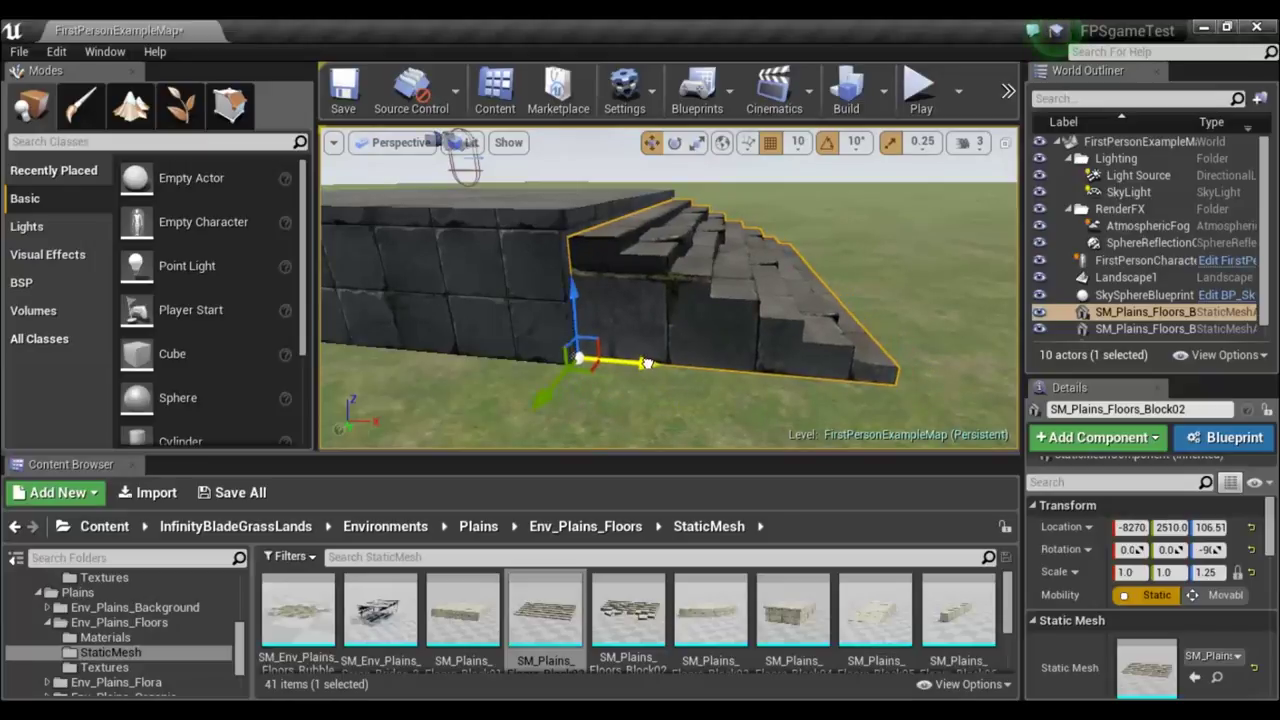
mouse_move(706, 385)
right_mouse_down()
mouse_move(650, 390)
mouse_move(684, 375)
right_mouse_up()
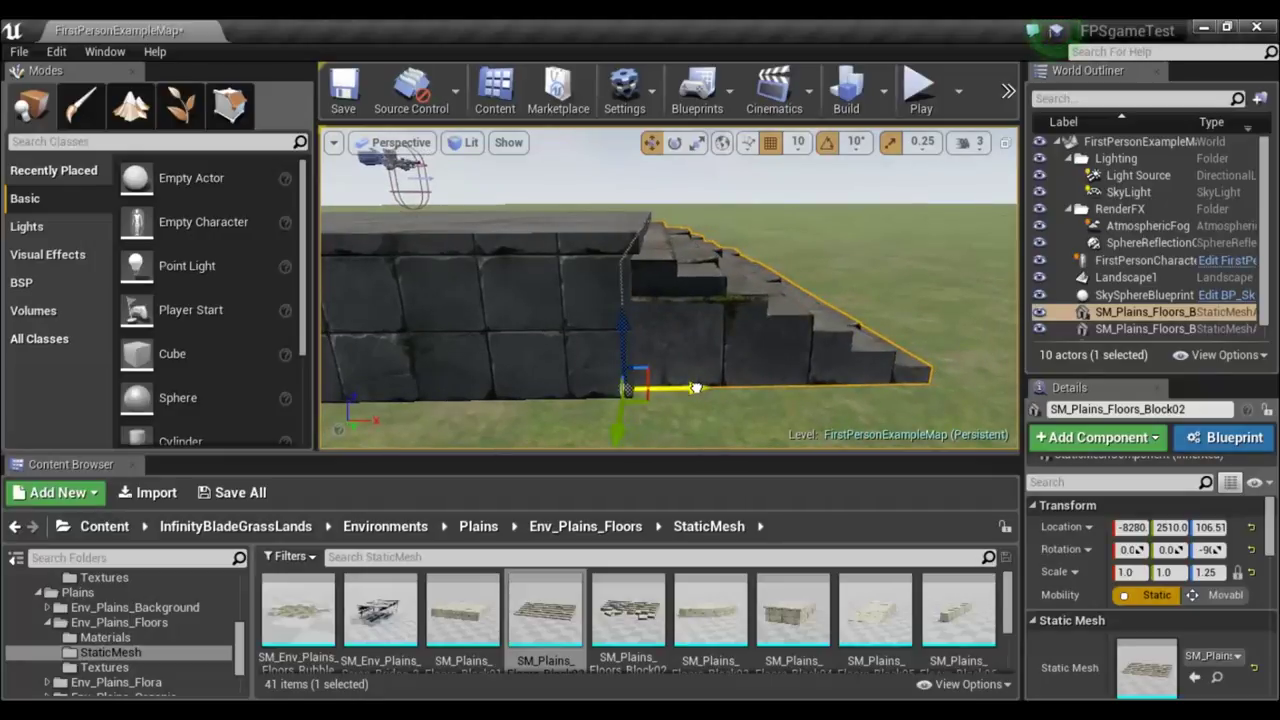
mouse_move(800, 346)
right_mouse_down()
mouse_move(540, 343)
mouse_move(686, 295)
right_mouse_up()
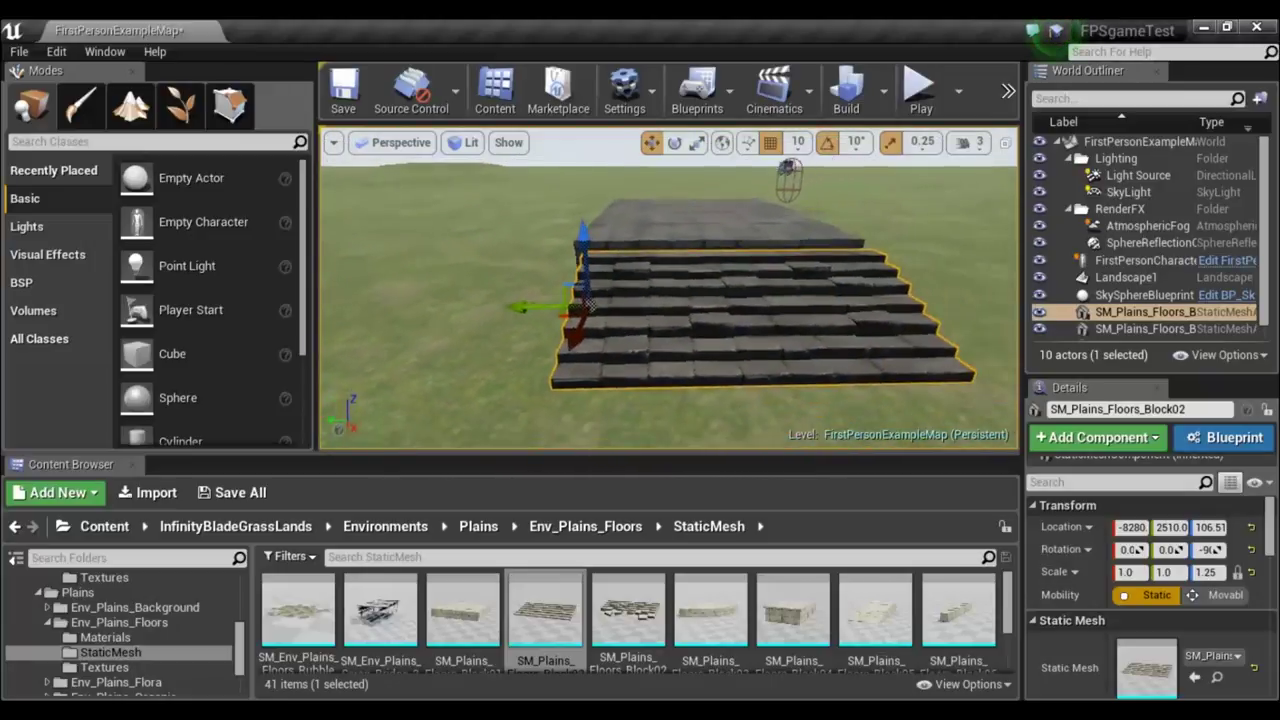
Drop the SM_Plains_Floors_Rubble mesh onto the grass beside the staircase base.
right_click_drag(686, 295, 760, 300)
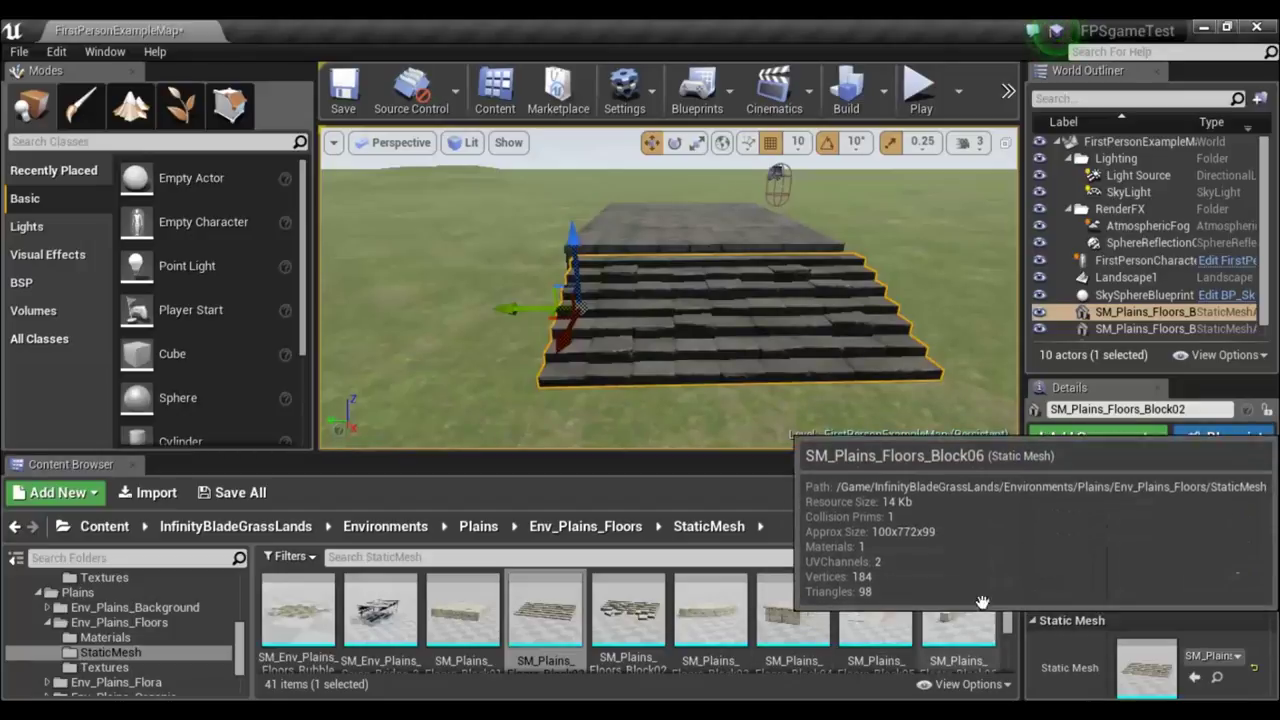
scroll(831, 625, "down", 1)
scroll(760, 622, "down", 1)
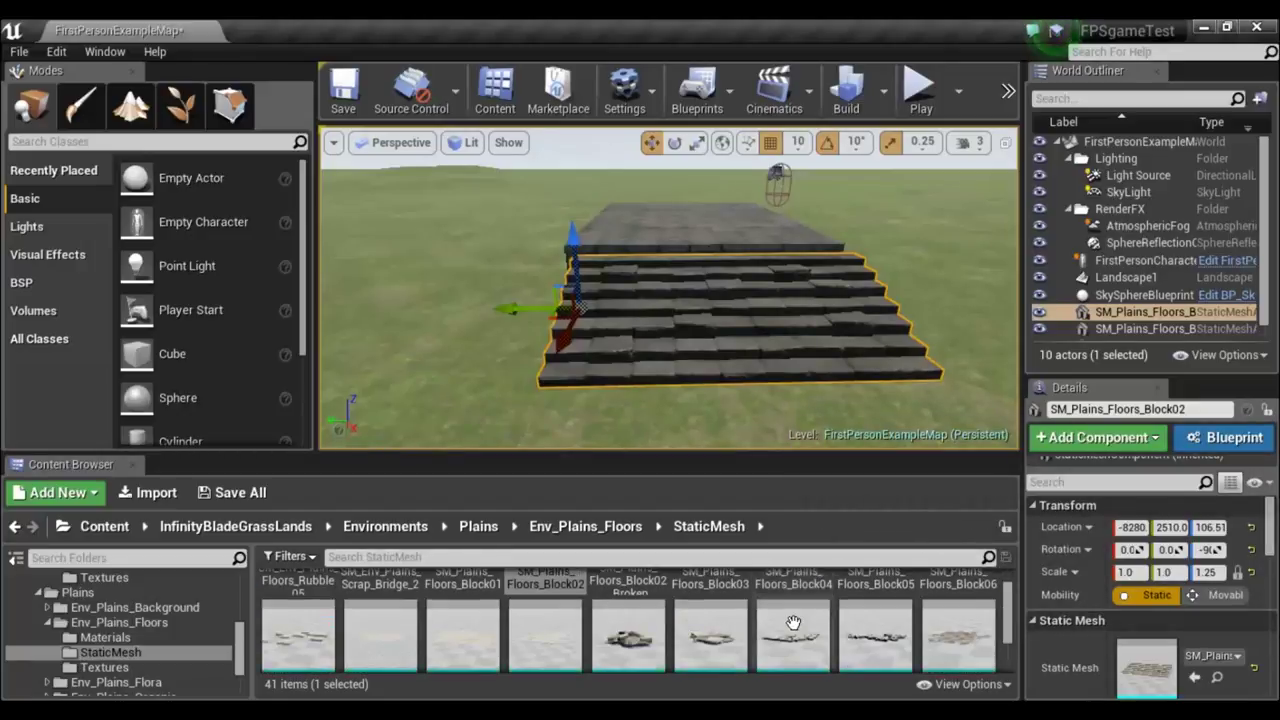
scroll(700, 620, "down", 1)
mouse_move(633, 619)
left_mouse_down()
mouse_move(509, 381)
mouse_move(513, 278)
mouse_move(450, 320)
left_mouse_up()
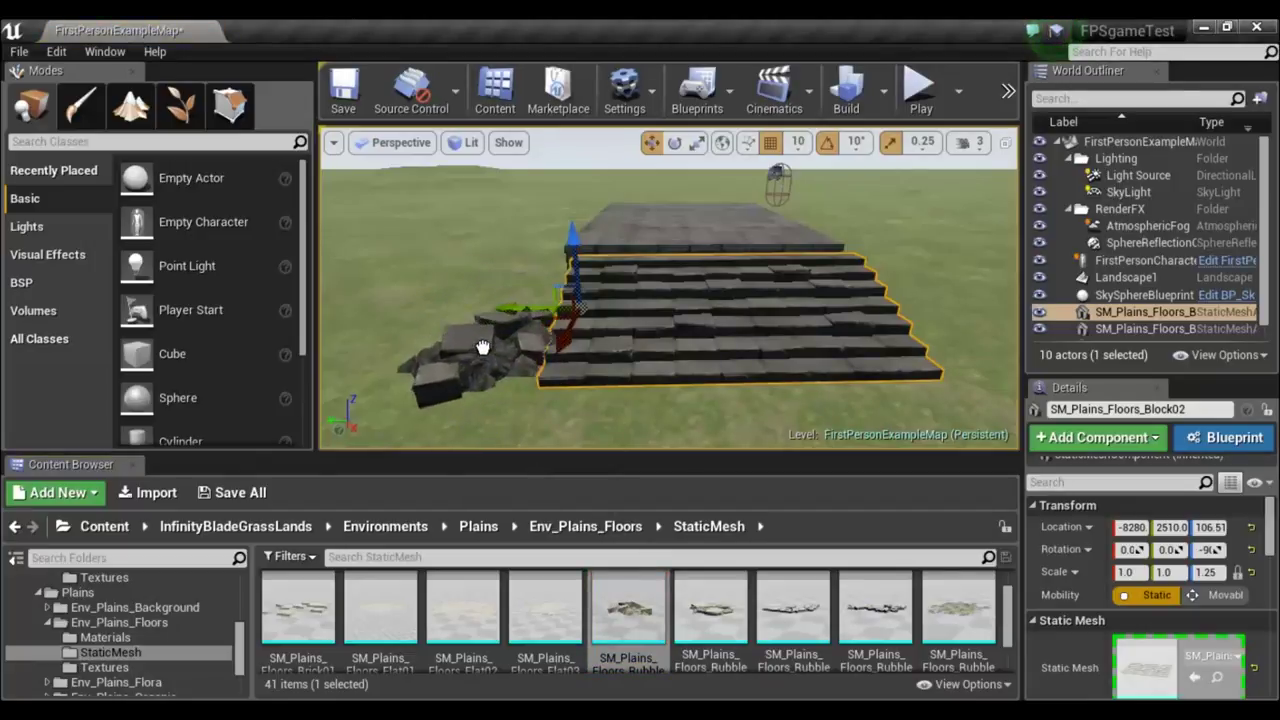
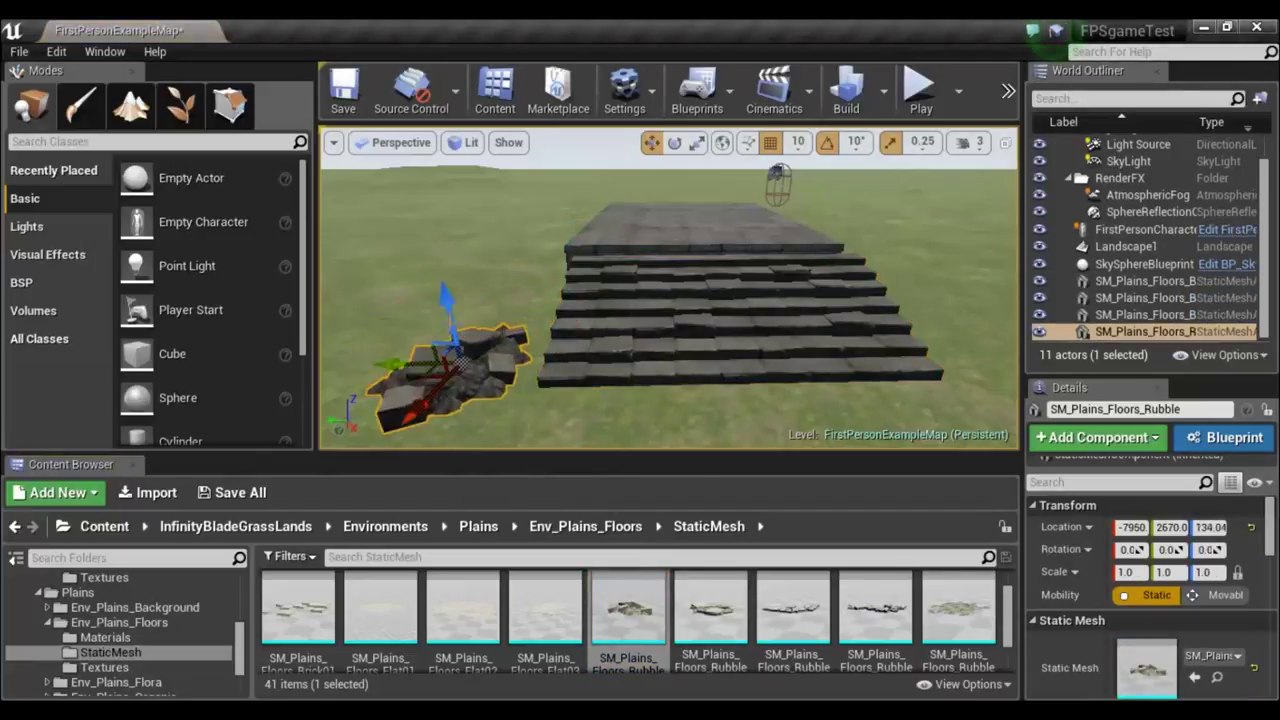
Shift the first rubble pile, Rubble01, along its X axis.
right_click_drag(580, 344, 641, 376)
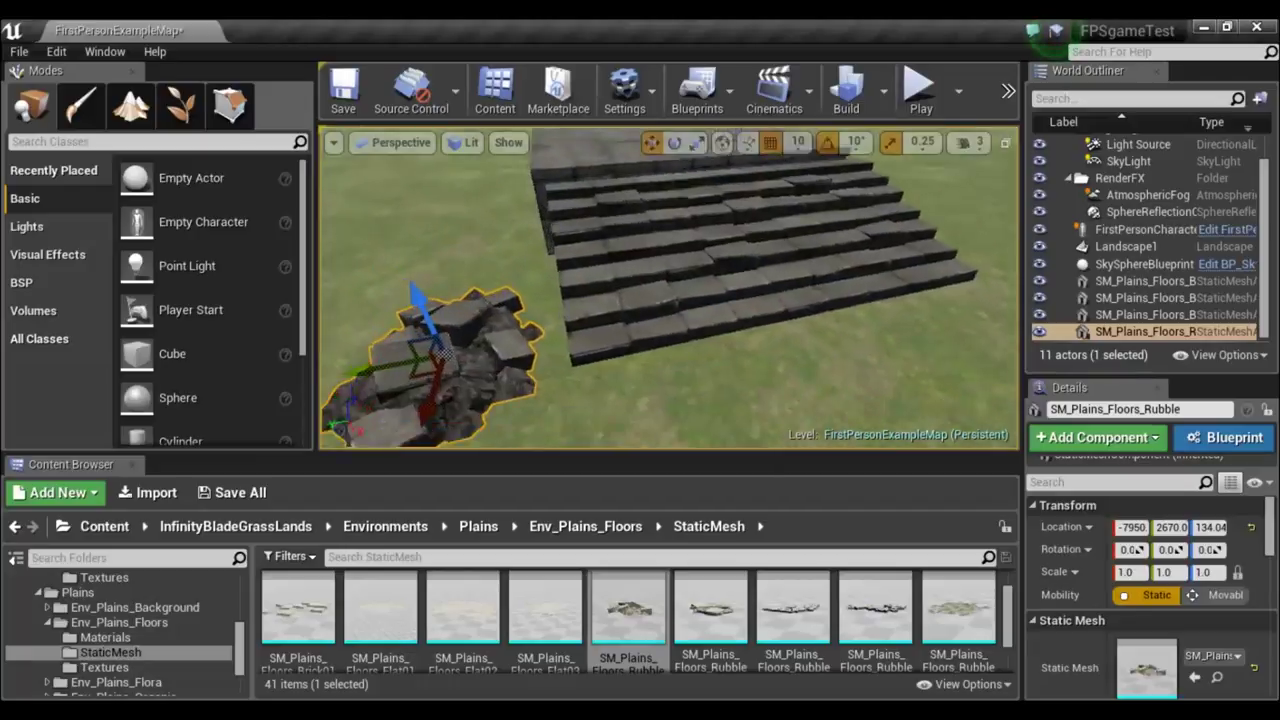
left_click_drag(620, 360, 593, 261)
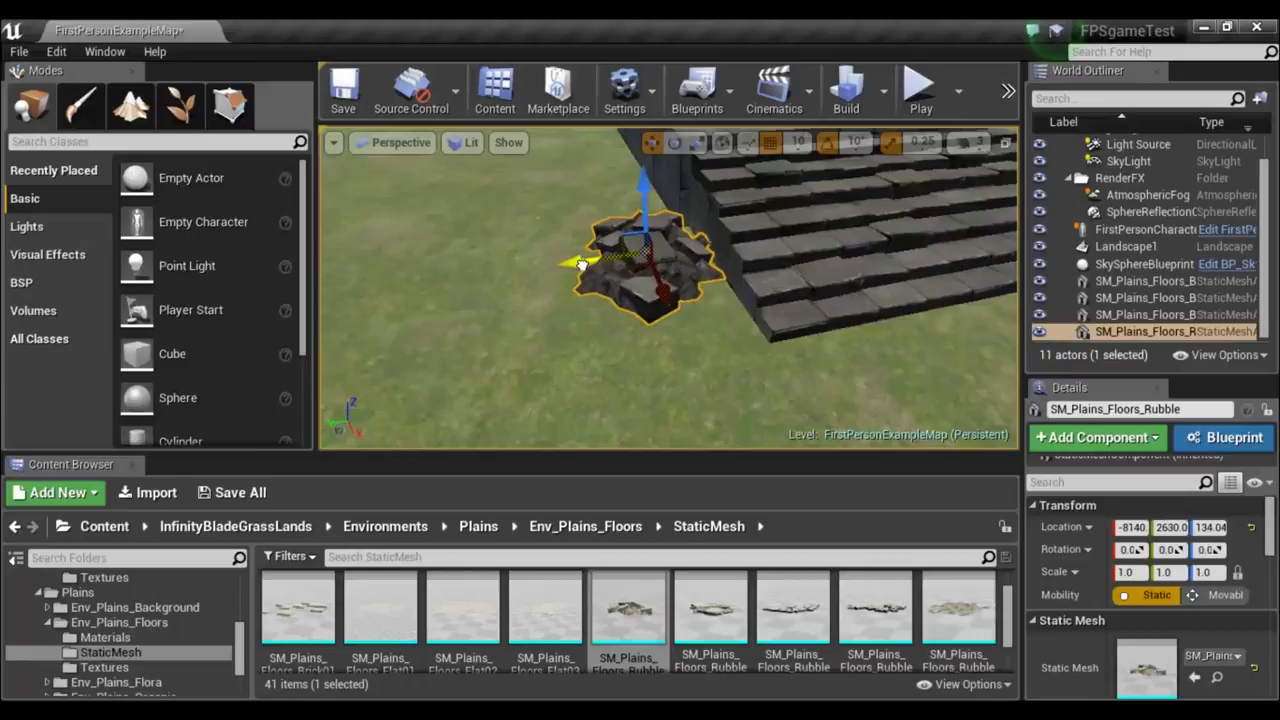
left_click_drag(789, 275, 777, 390)
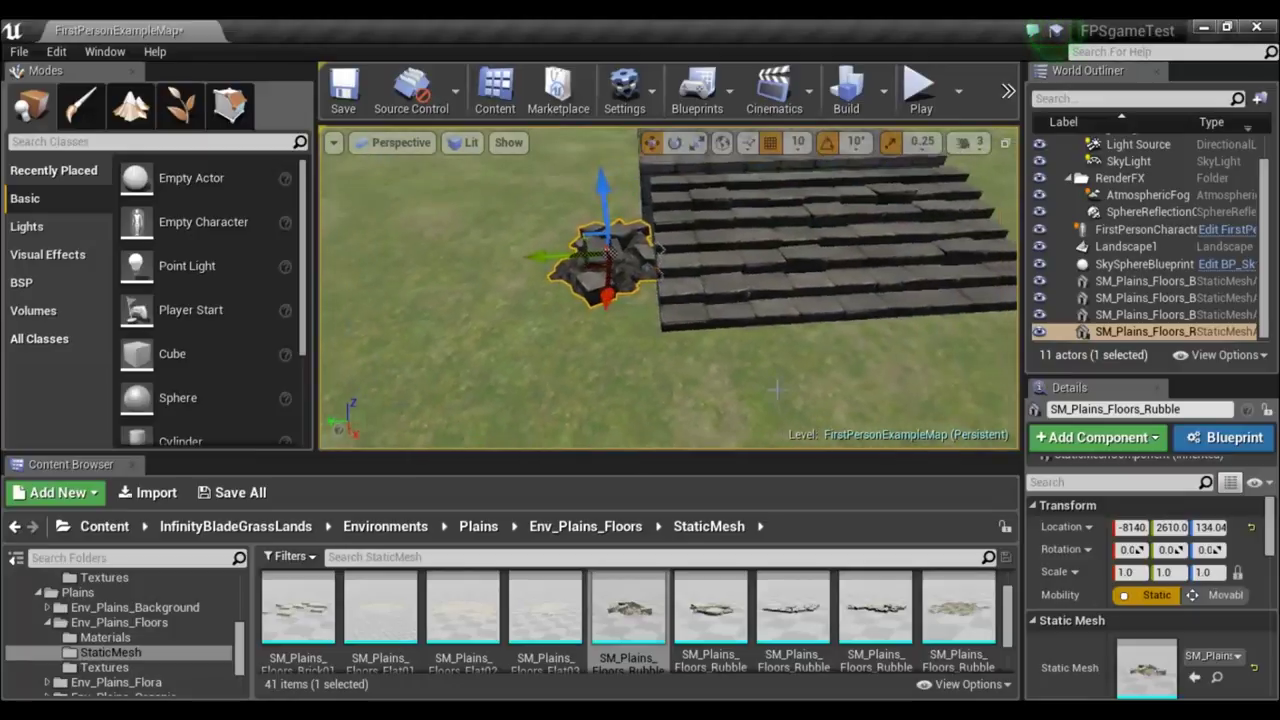
Add SM_Plains_Floors_Rubble02 and tuck it beside the stairs at -8340, 1650, 131.13.
left_click_drag(710, 583, 633, 350)
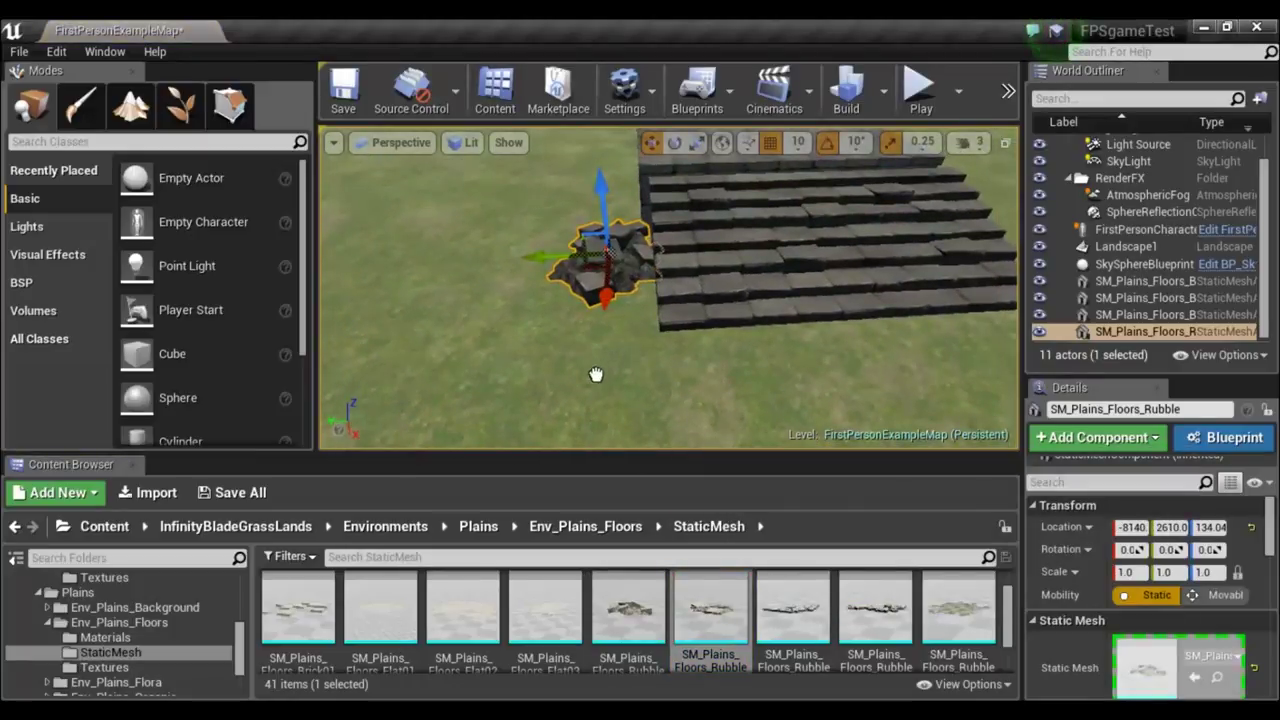
left_click_drag(866, 377, 648, 312)
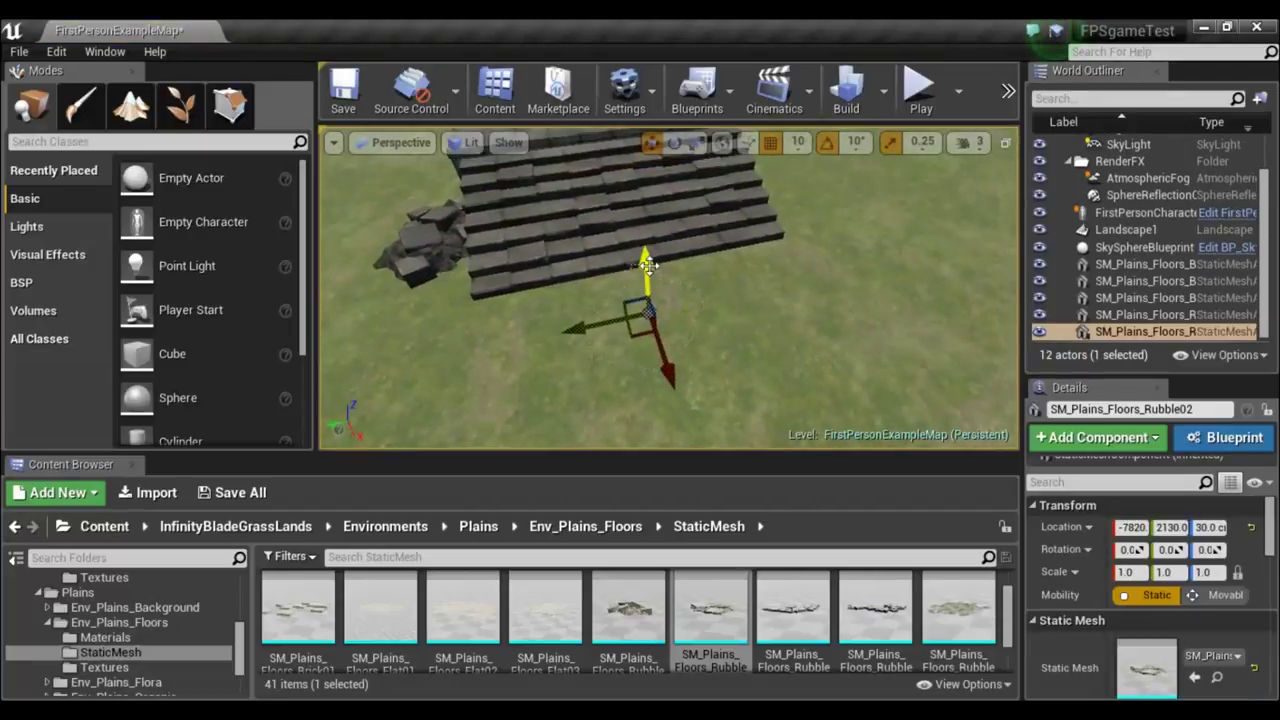
left_click_drag(648, 264, 645, 213)
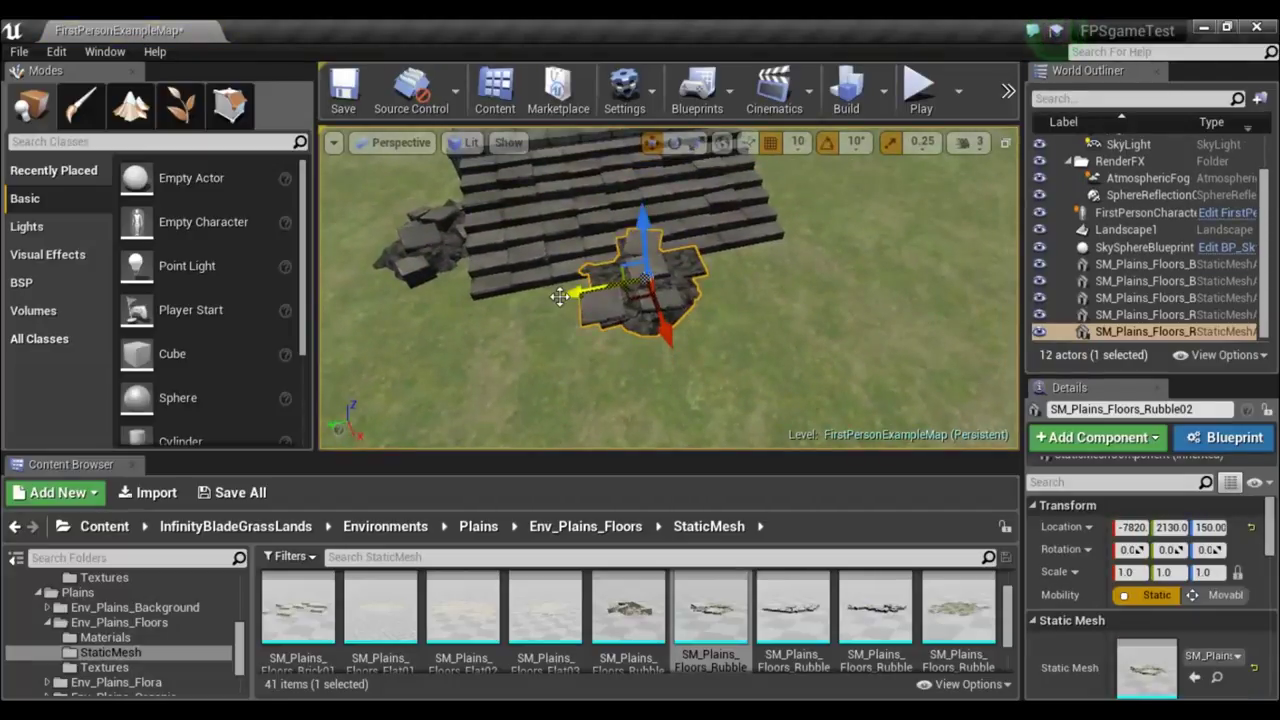
left_click_drag(580, 292, 830, 243)
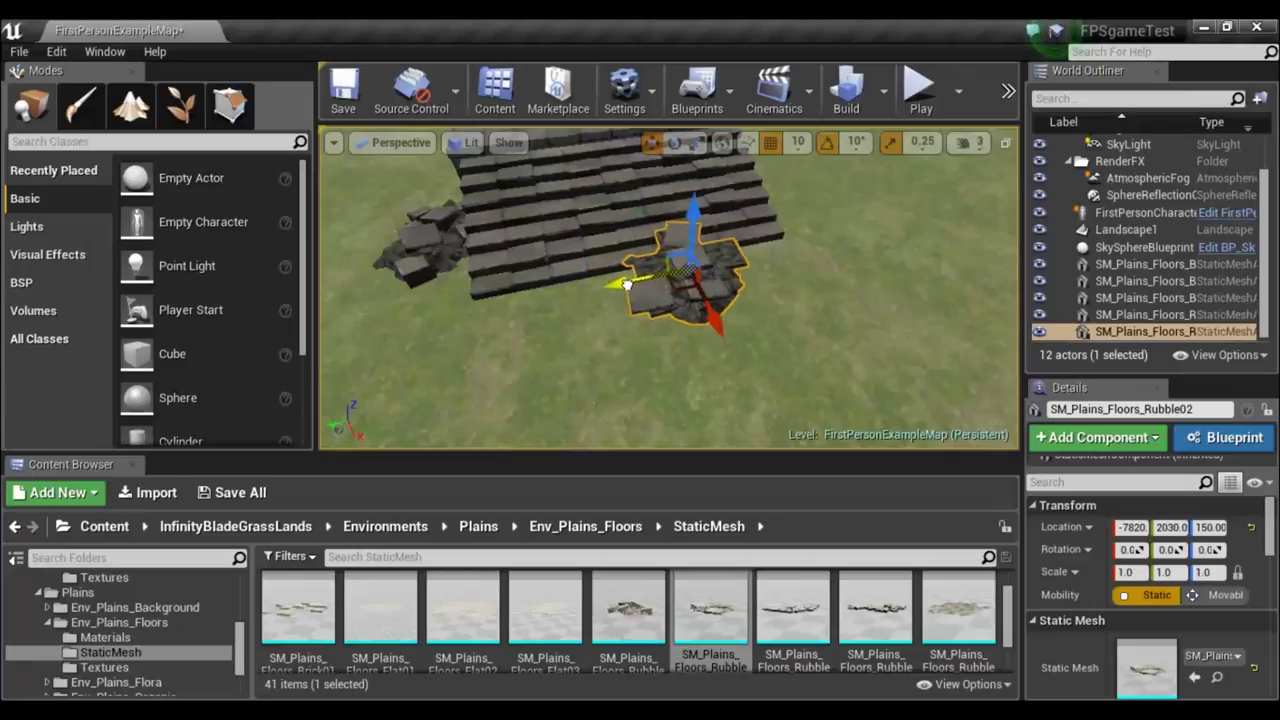
left_click_drag(910, 188, 917, 168)
left_click_drag(868, 268, 800, 290, "alt")
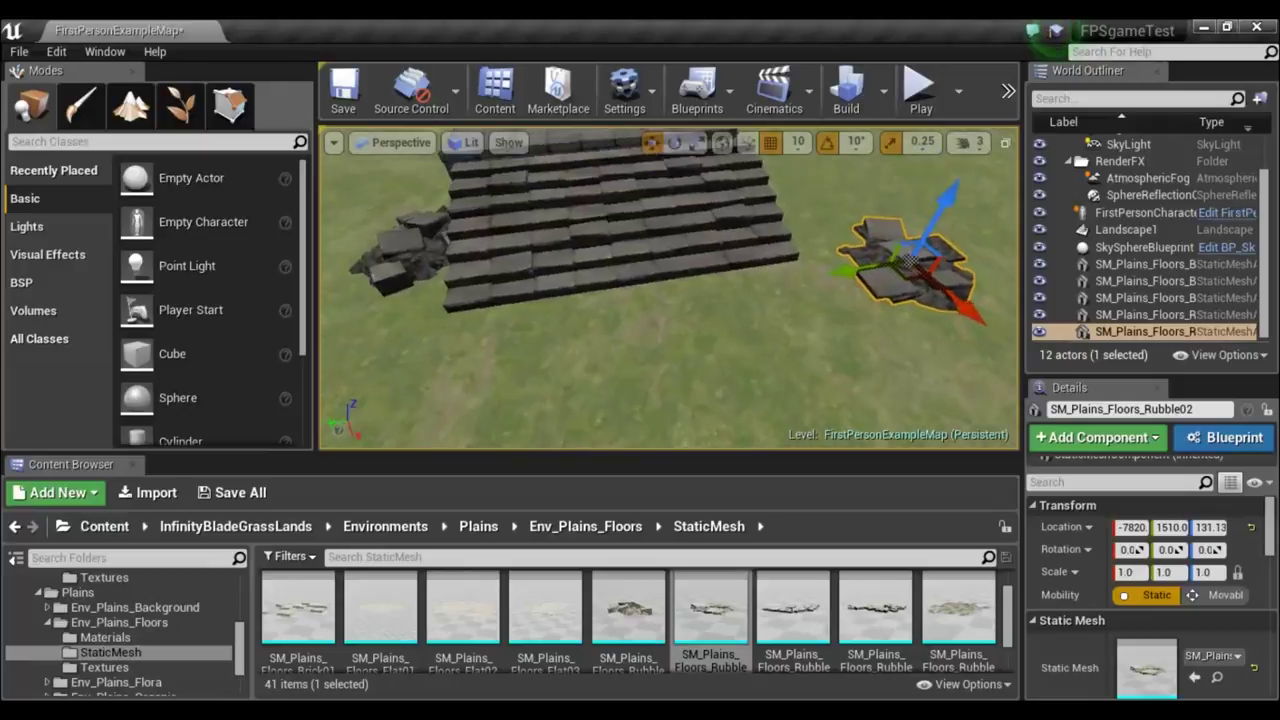
left_click_drag(850, 348, 801, 258)
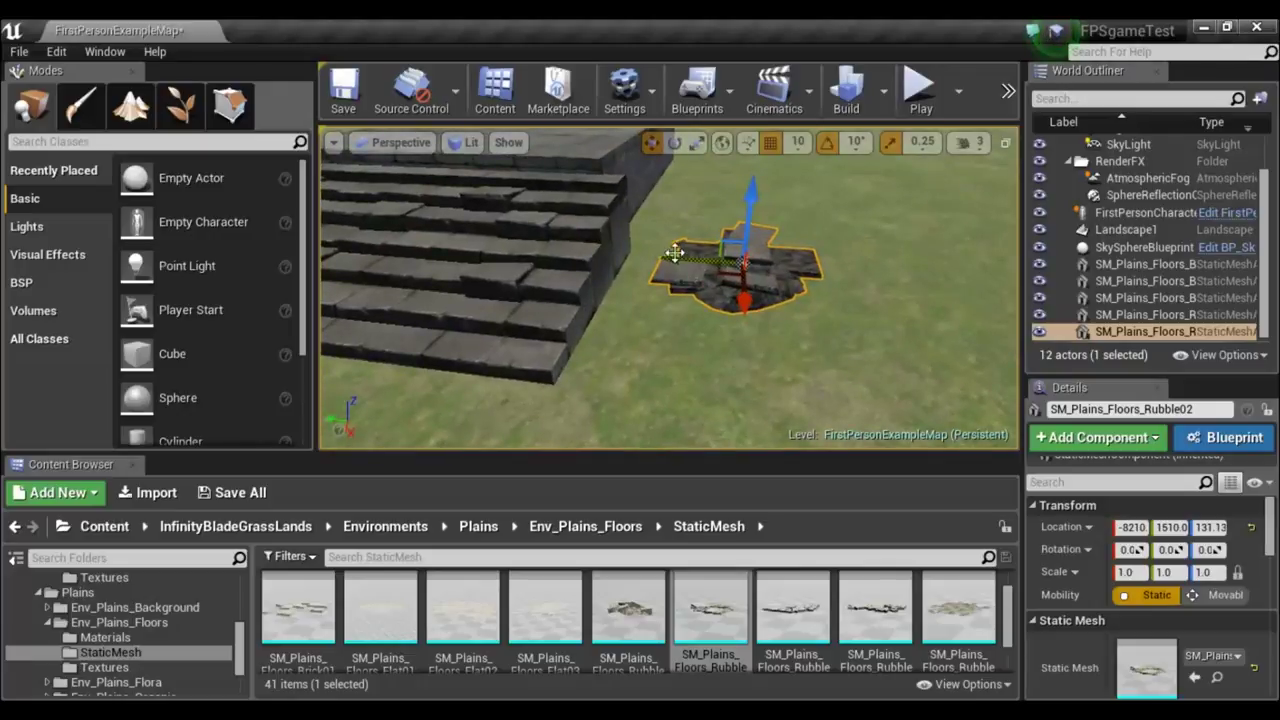
left_click_drag(676, 253, 655, 249)
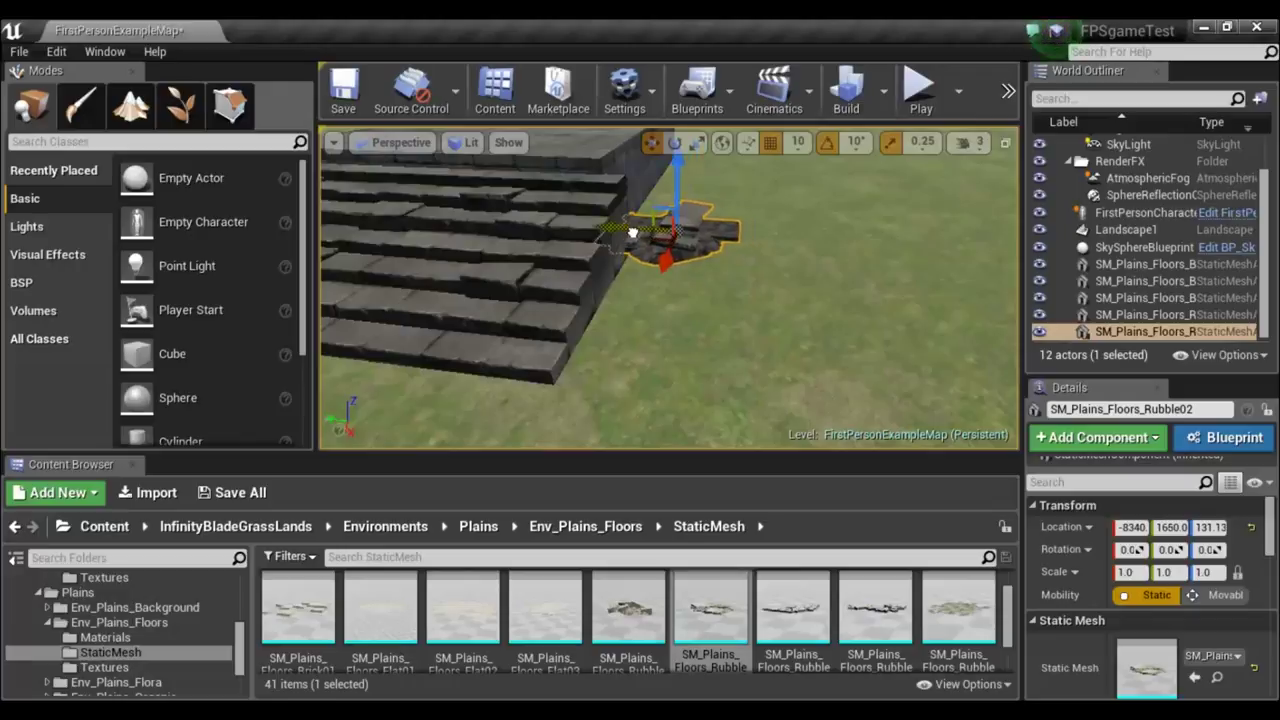
mouse_move(753, 265)
left_mouse_down("alt")
mouse_move(560, 270)
mouse_move(900, 293)
left_mouse_up("alt")
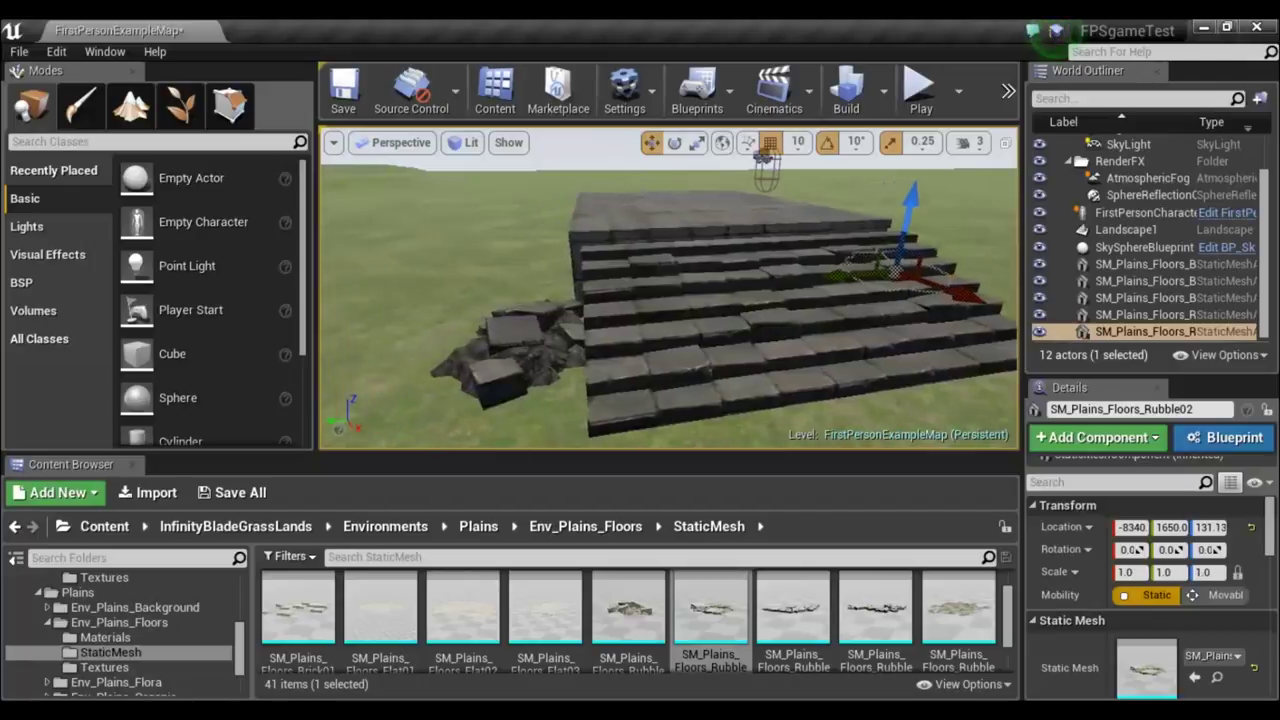
Nudge the Block02 staircase slightly toward the rubble.
left_click(816, 327)
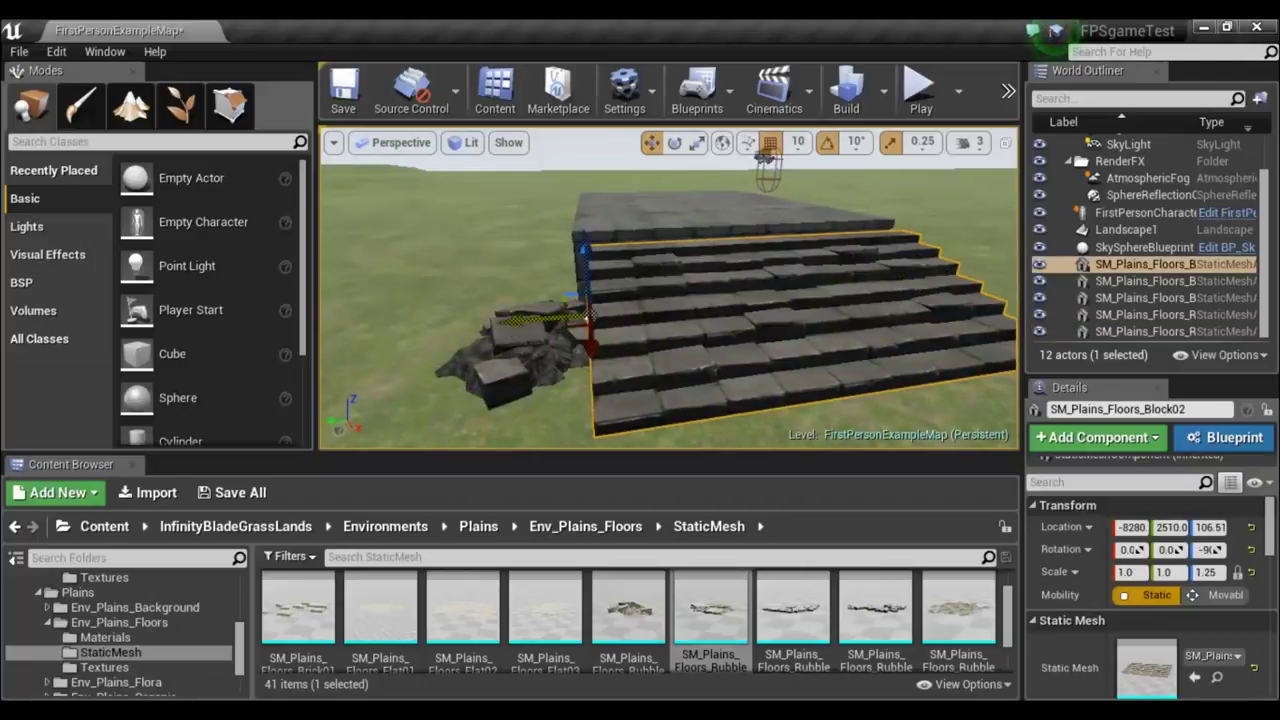
left_click_drag(512, 327, 500, 330)
mouse_move(700, 290)
left_mouse_down("alt")
mouse_move(300, 300)
mouse_move(965, 277)
left_mouse_up("alt")
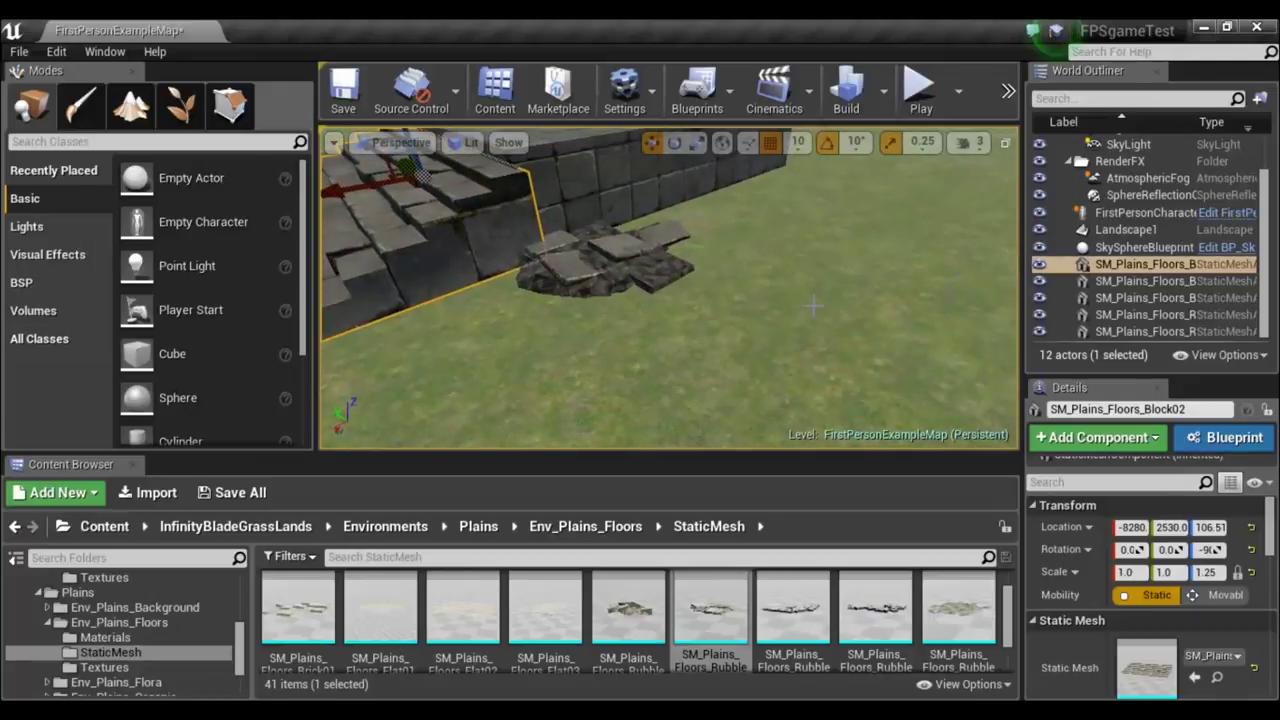
left_click(812, 306)
Place SM_Plains_Floors_Rubble03 at the stairs' foot, at -8060, 1660, 119.70.
left_click(611, 250)
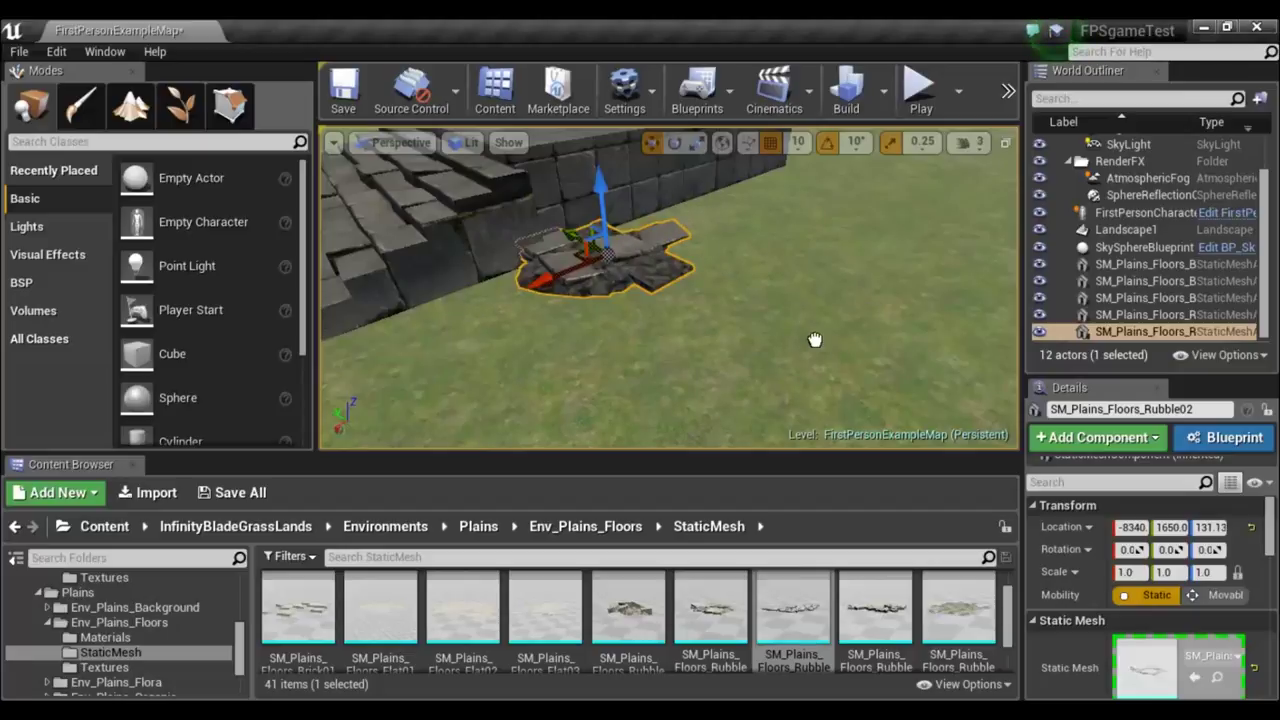
left_click_drag(807, 324, 805, 322)
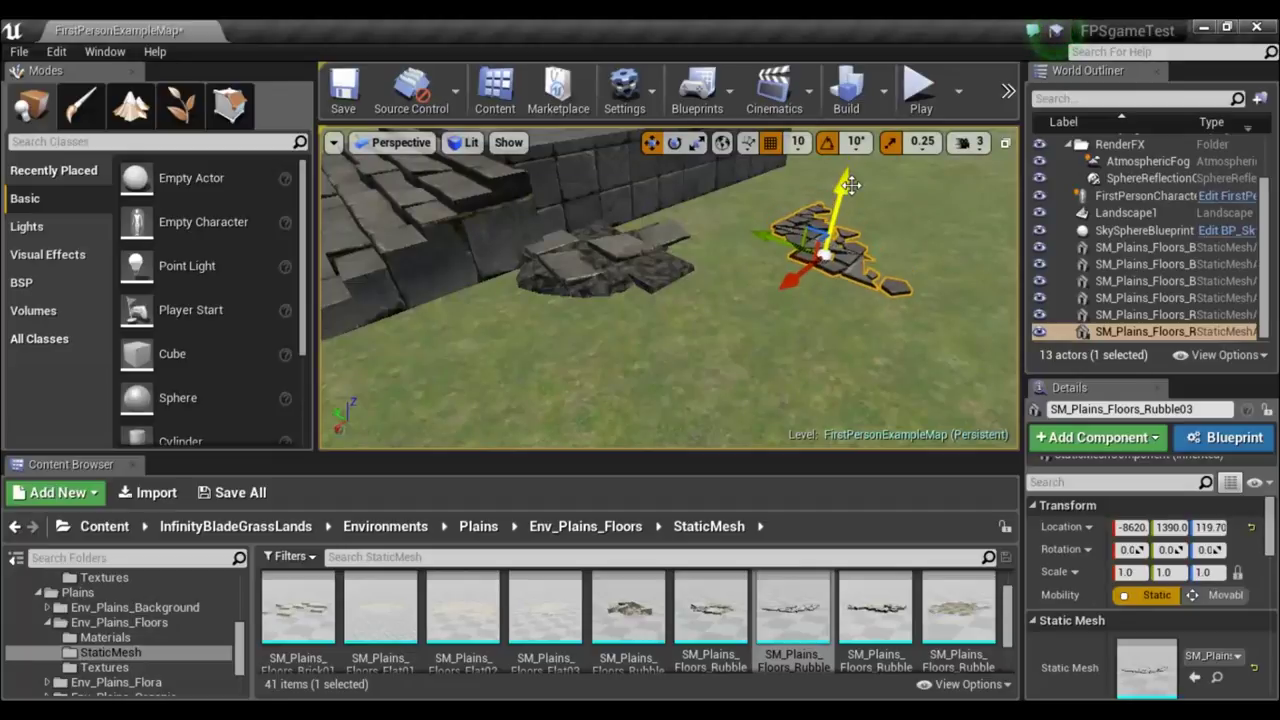
left_click_drag(791, 282, 504, 371)
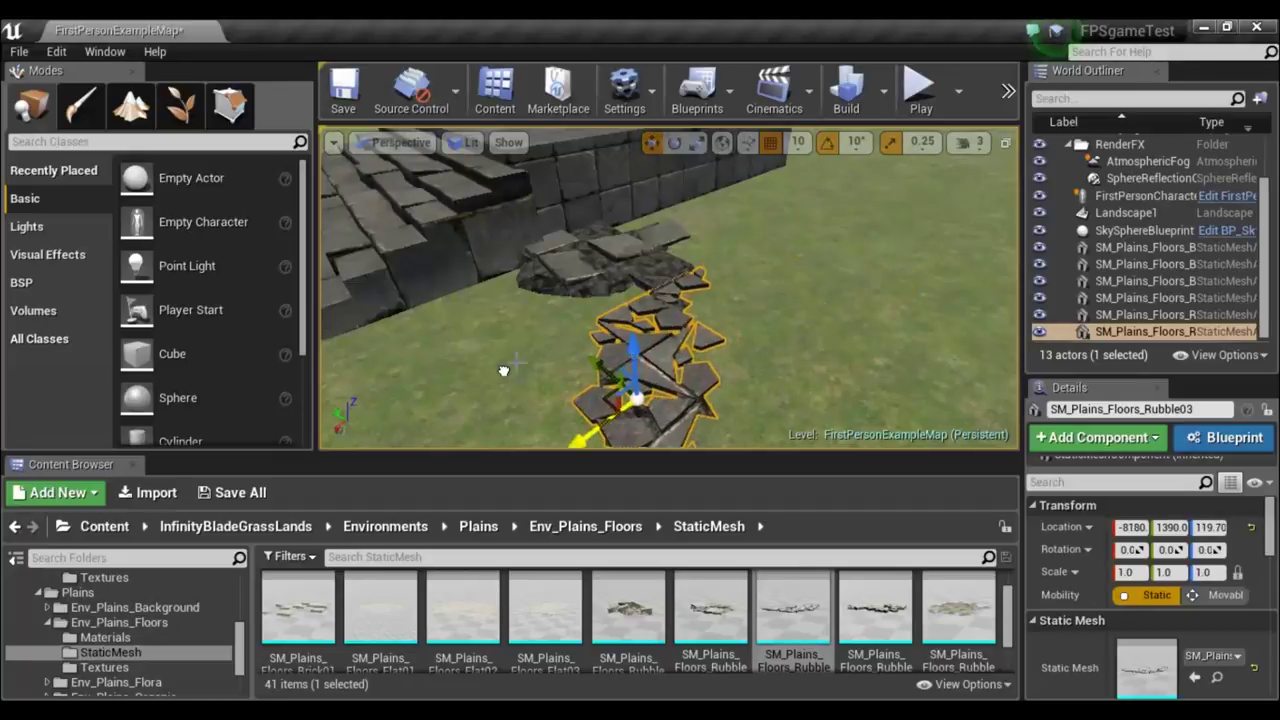
mouse_move(772, 374)
left_mouse_down()
mouse_move(686, 302)
mouse_move(613, 281)
mouse_move(545, 289)
left_mouse_up()
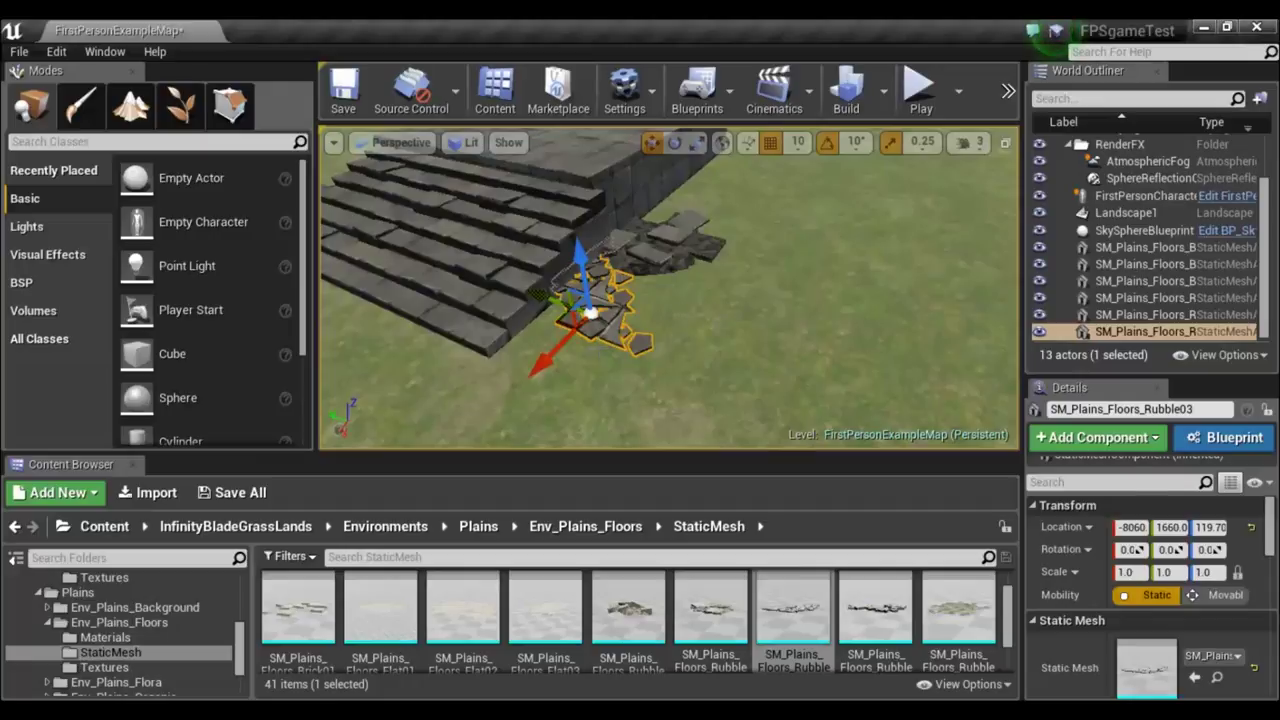
left_click(800, 380)
left_click_drag(800, 380, 760, 360)
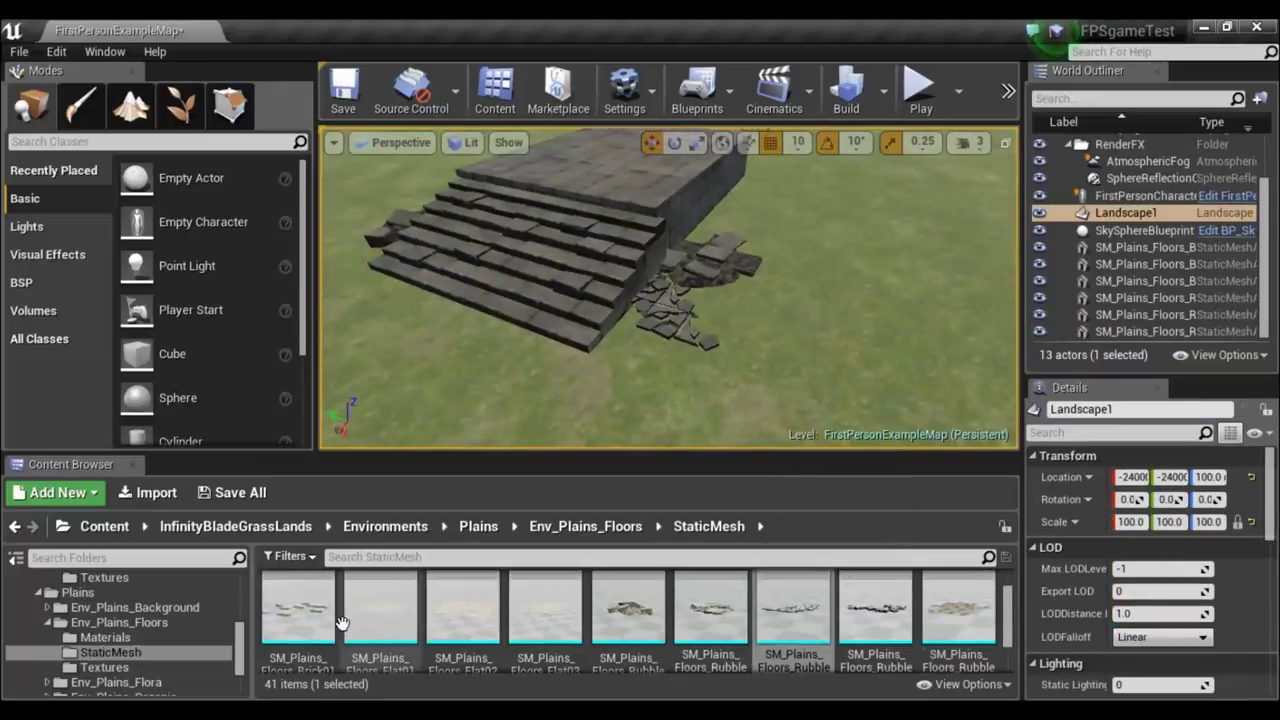
Add Brick01 tiles in front of the stairs, trying and then removing a Flat01 floor.
mouse_move(308, 621)
left_mouse_down()
mouse_move(438, 421)
mouse_move(560, 375)
left_mouse_up()
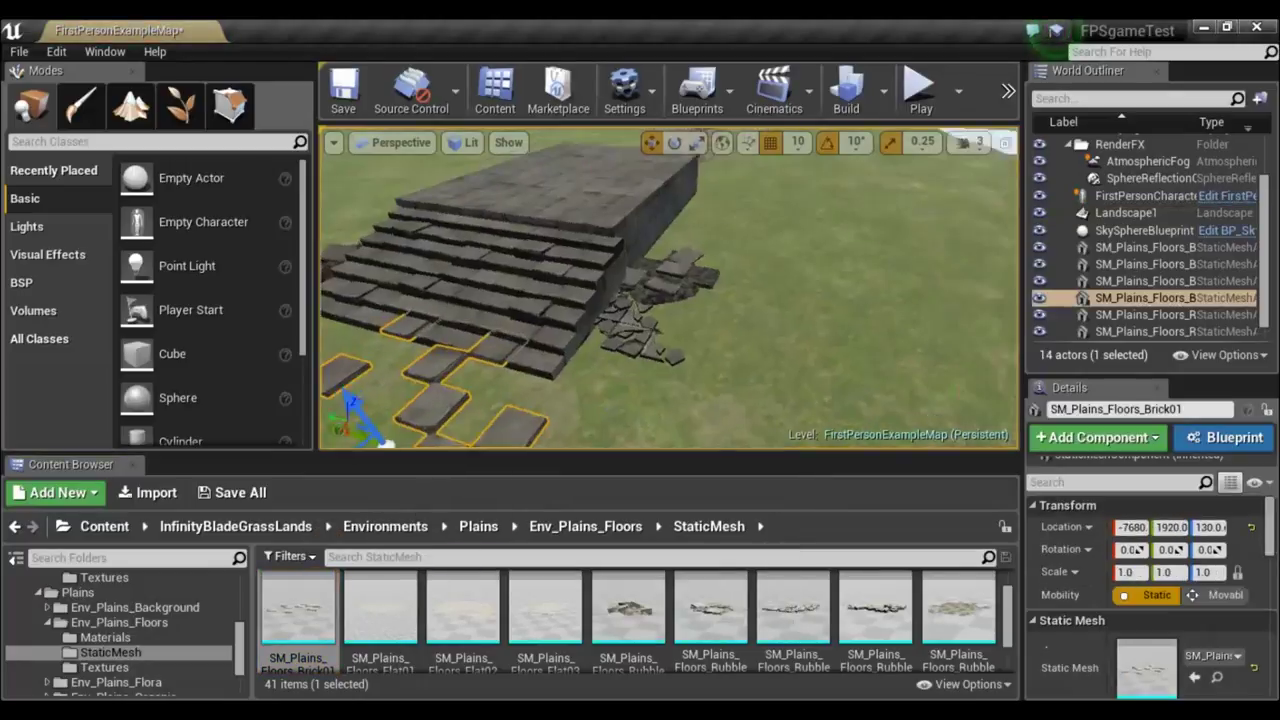
key("f")
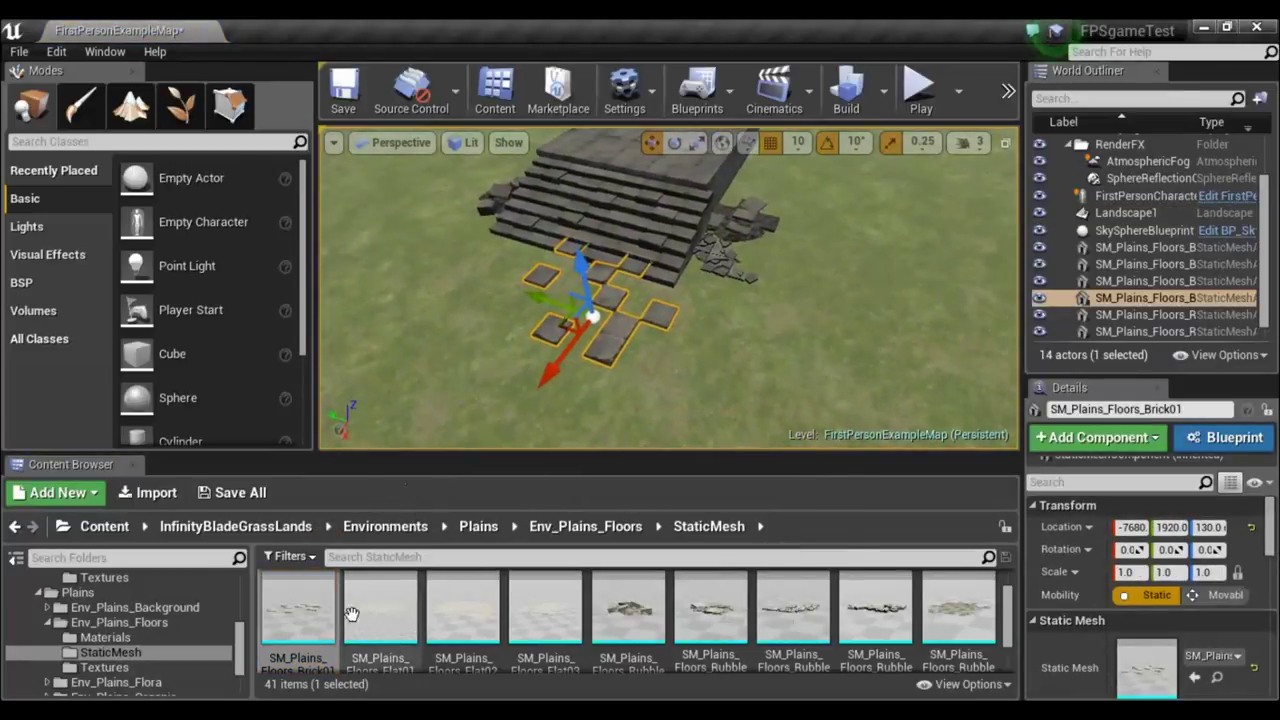
left_click_drag(351, 613, 508, 355)
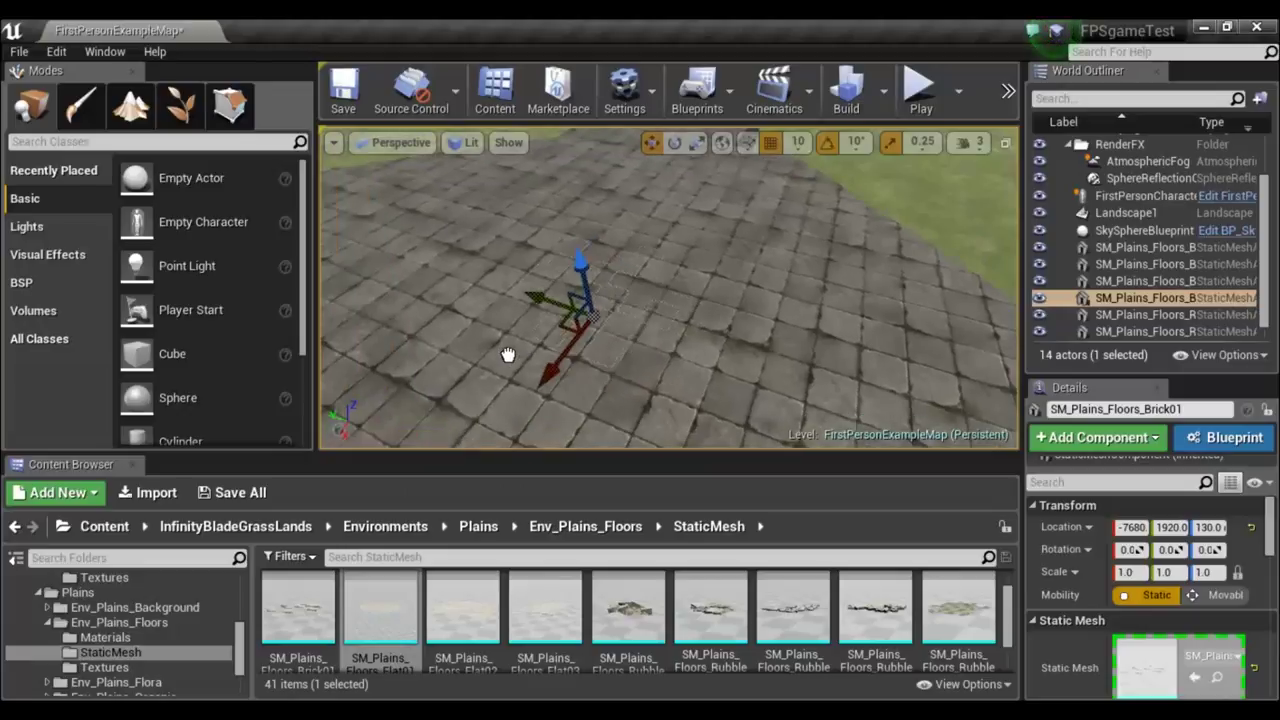
key("f")
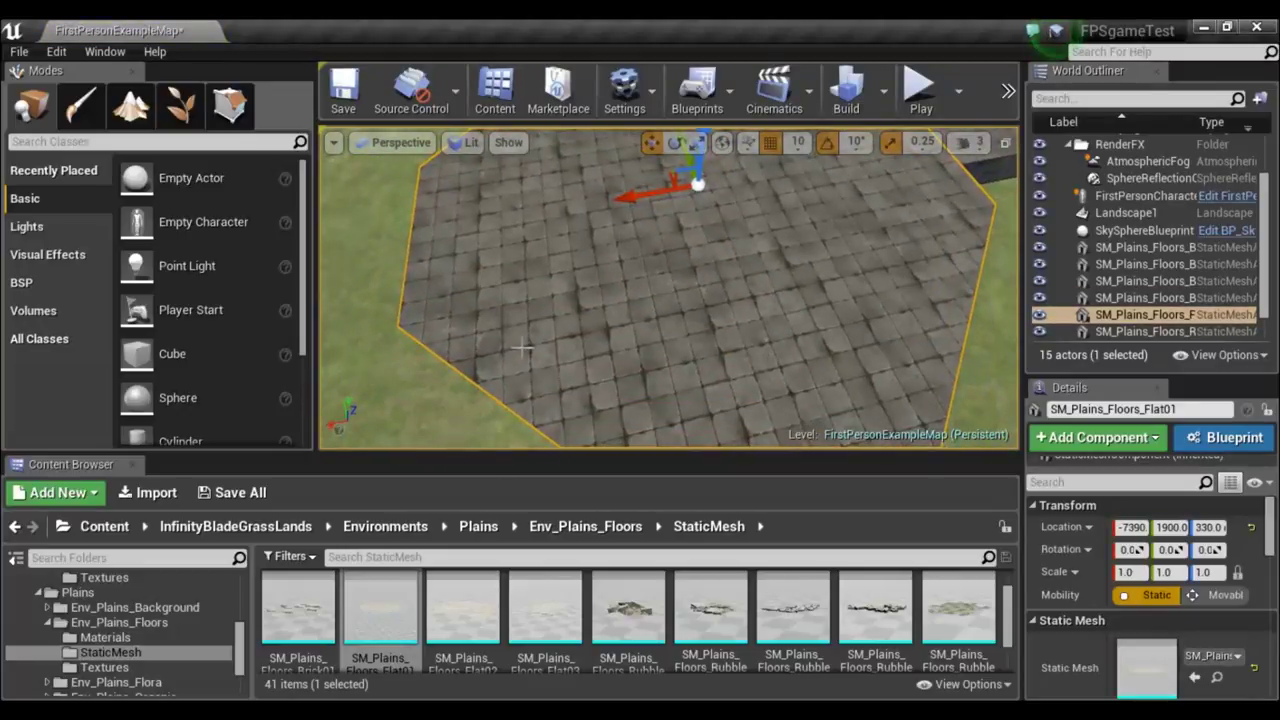
key("Delete")
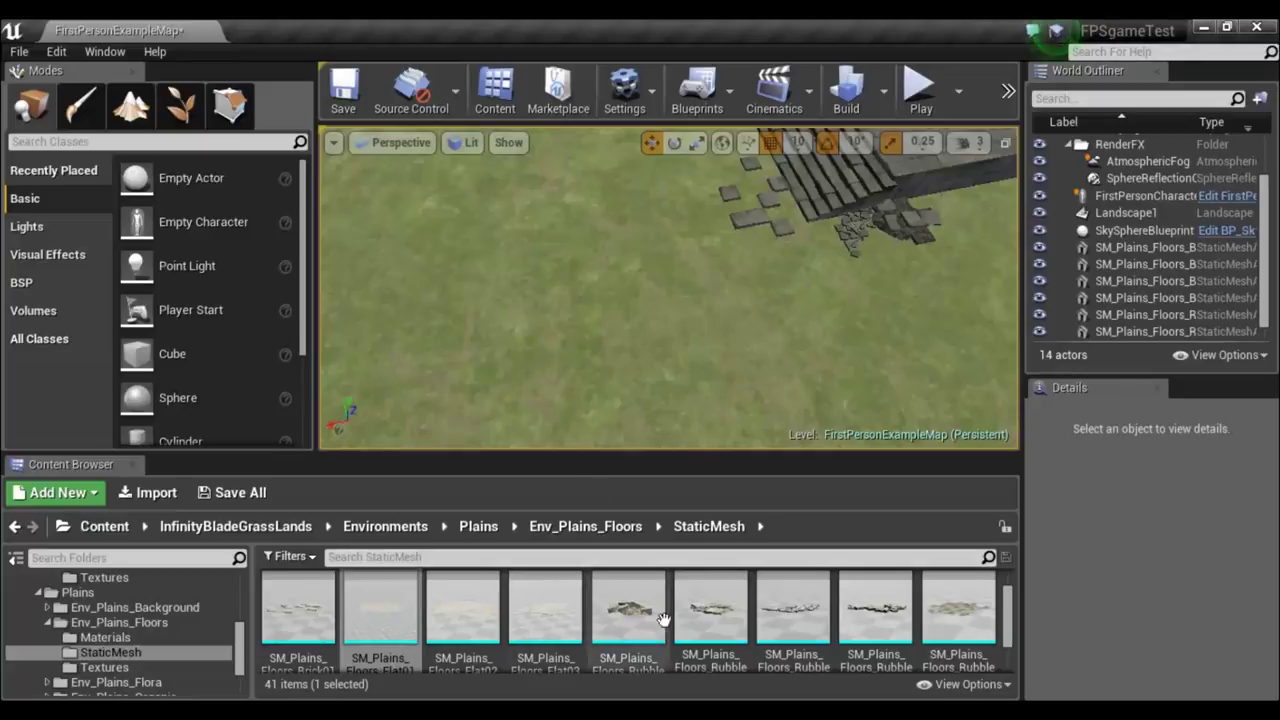
Drop a square SM_Plains_Floors_TrimFlat01 slab onto the grass.
scroll(600, 630, "down", 2)
scroll(588, 636, "down", 2)
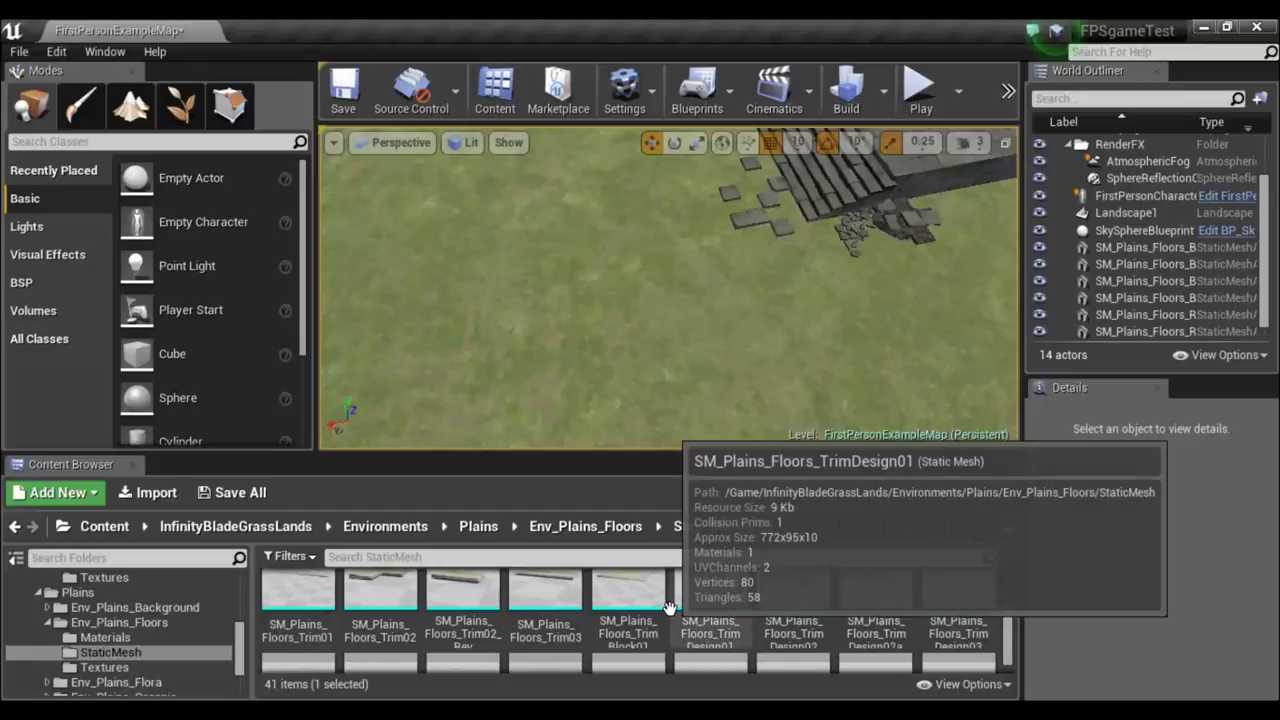
scroll(669, 607, "down", 1)
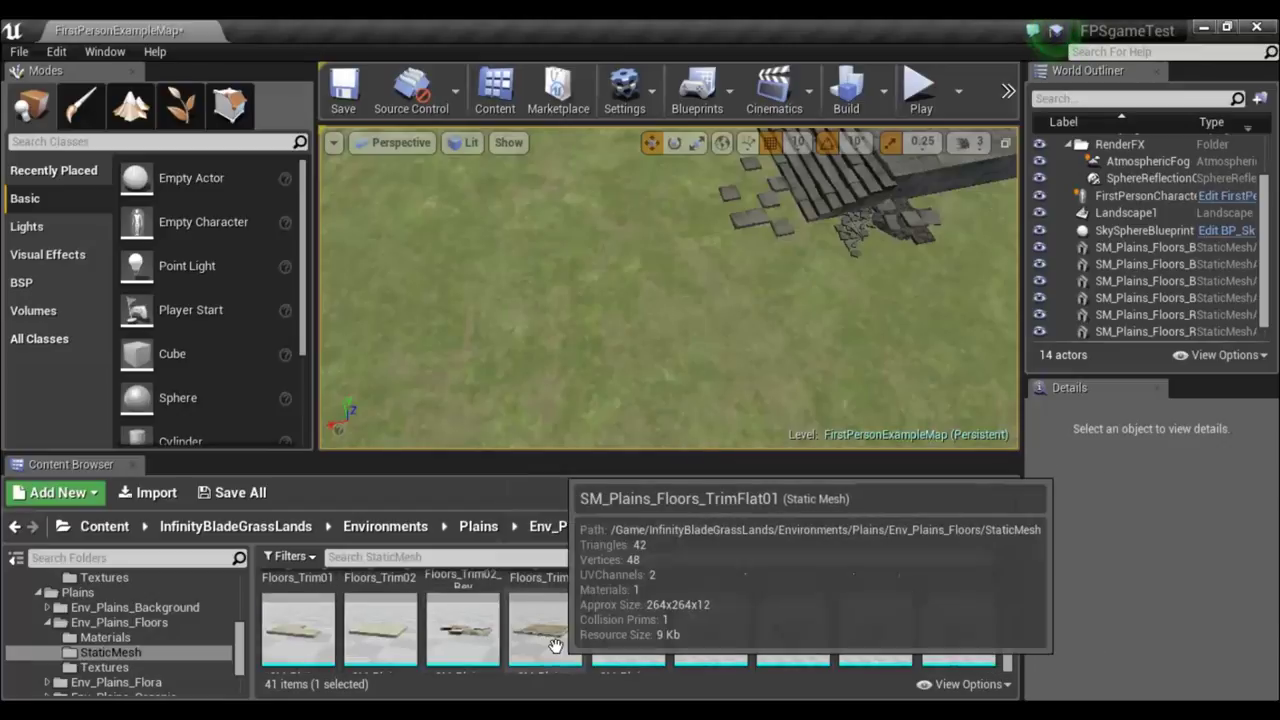
mouse_move(540, 632)
left_mouse_down()
mouse_move(700, 394)
mouse_move(729, 306)
left_mouse_up()
mouse_move(729, 306)
right_mouse_down()
mouse_move(729, 340)
mouse_move(780, 330)
mouse_move(686, 326)
right_mouse_up()
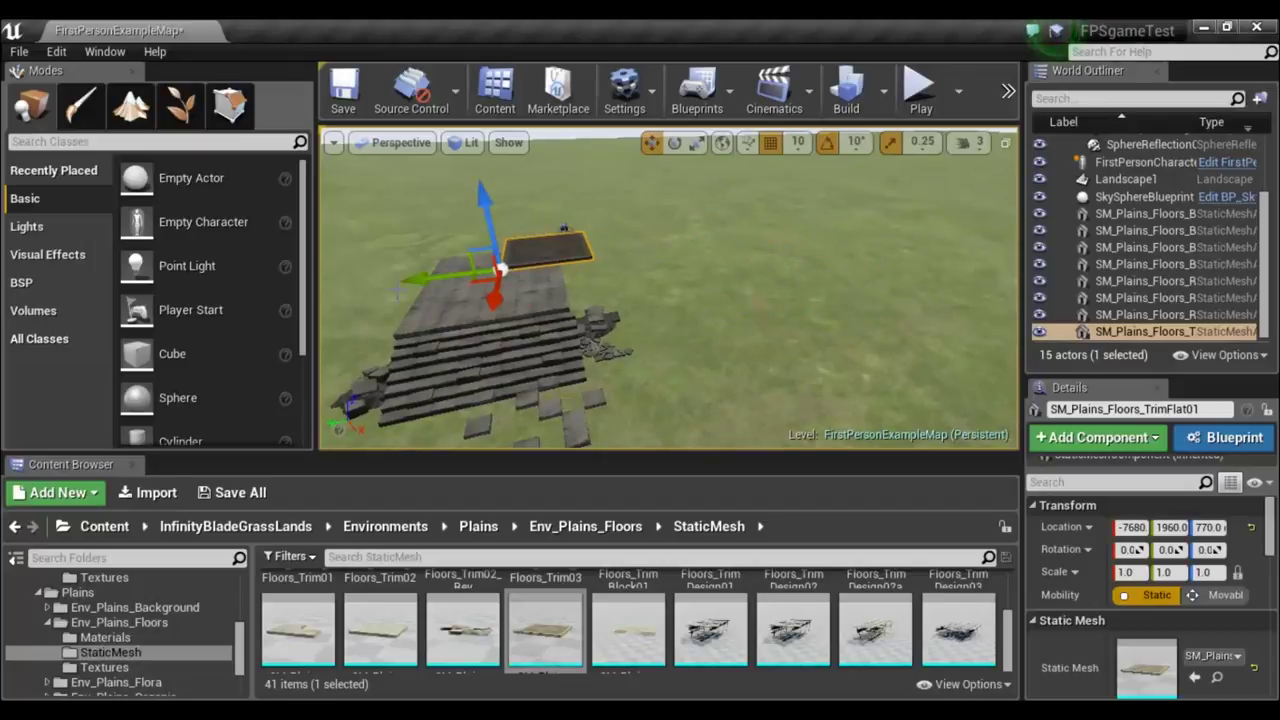
Snap the TrimFlat01 slab down onto the staircase top and select the FirstPersonCharacter.
key("End")
right_click_drag(623, 390, 540, 392)
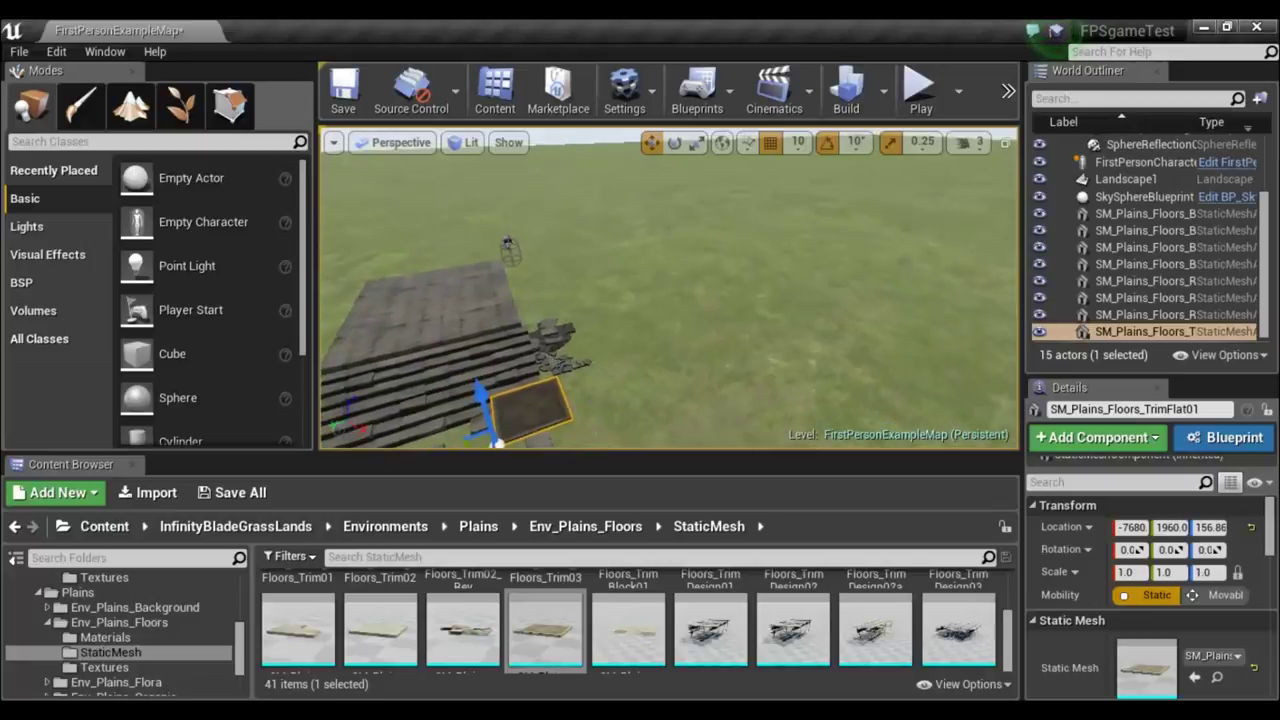
right_click_drag(788, 393, 766, 381)
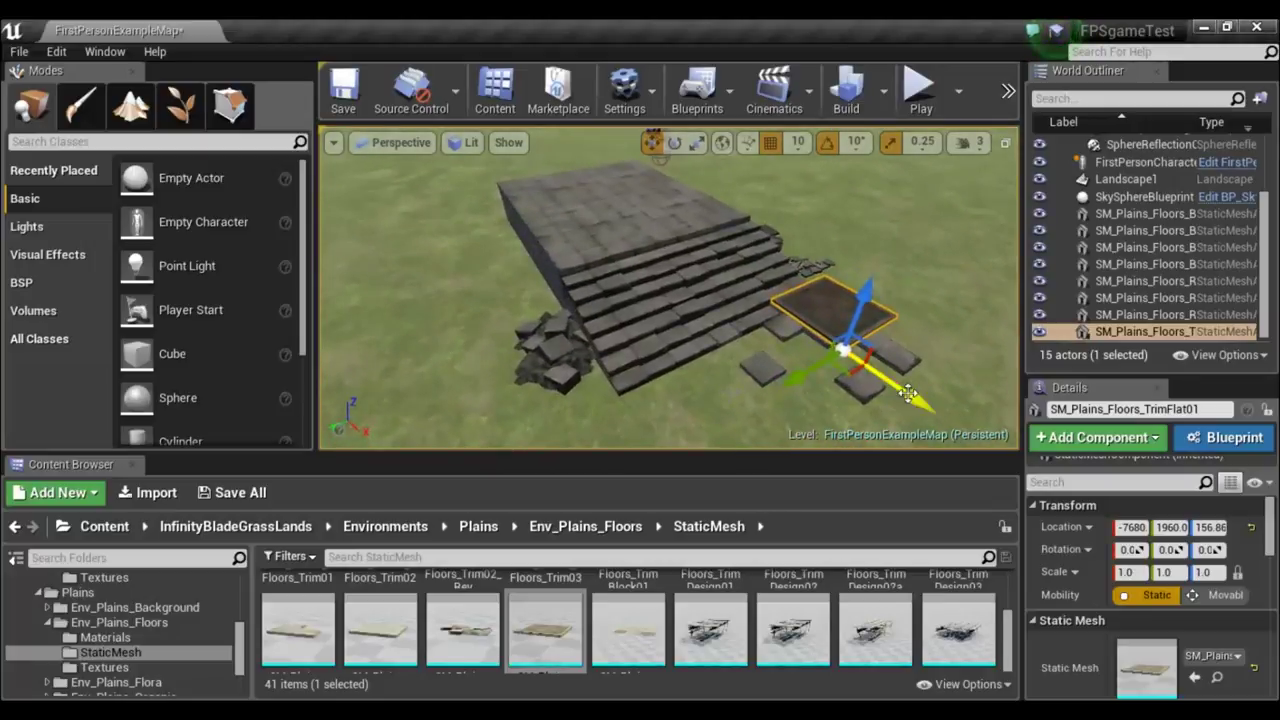
left_click_drag(907, 393, 812, 331)
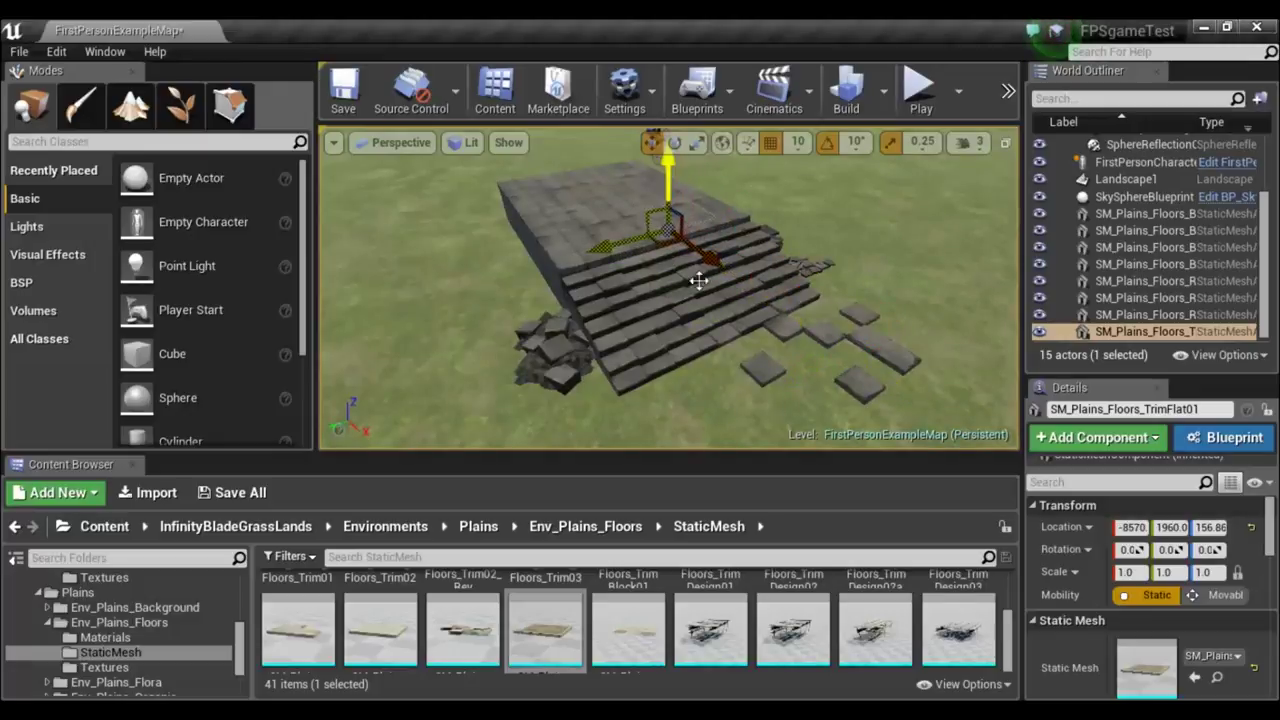
right_click_drag(698, 281, 698, 240)
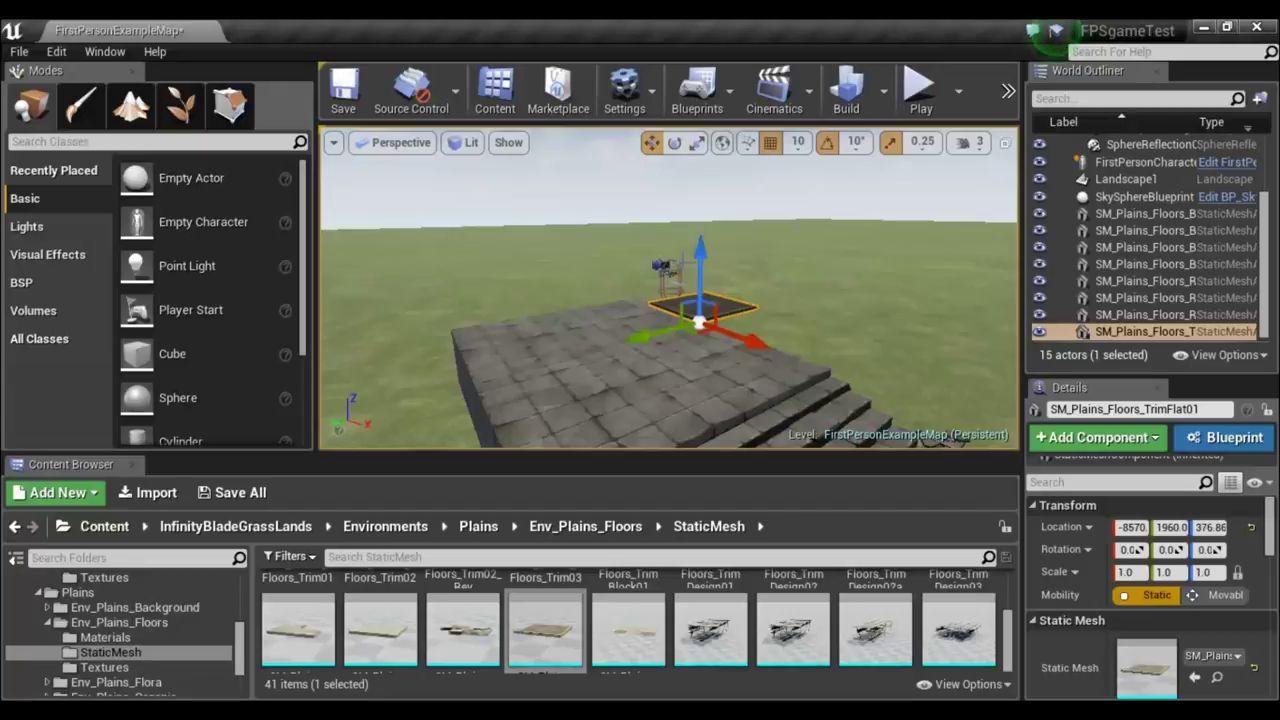
right_click_drag(731, 397, 701, 387)
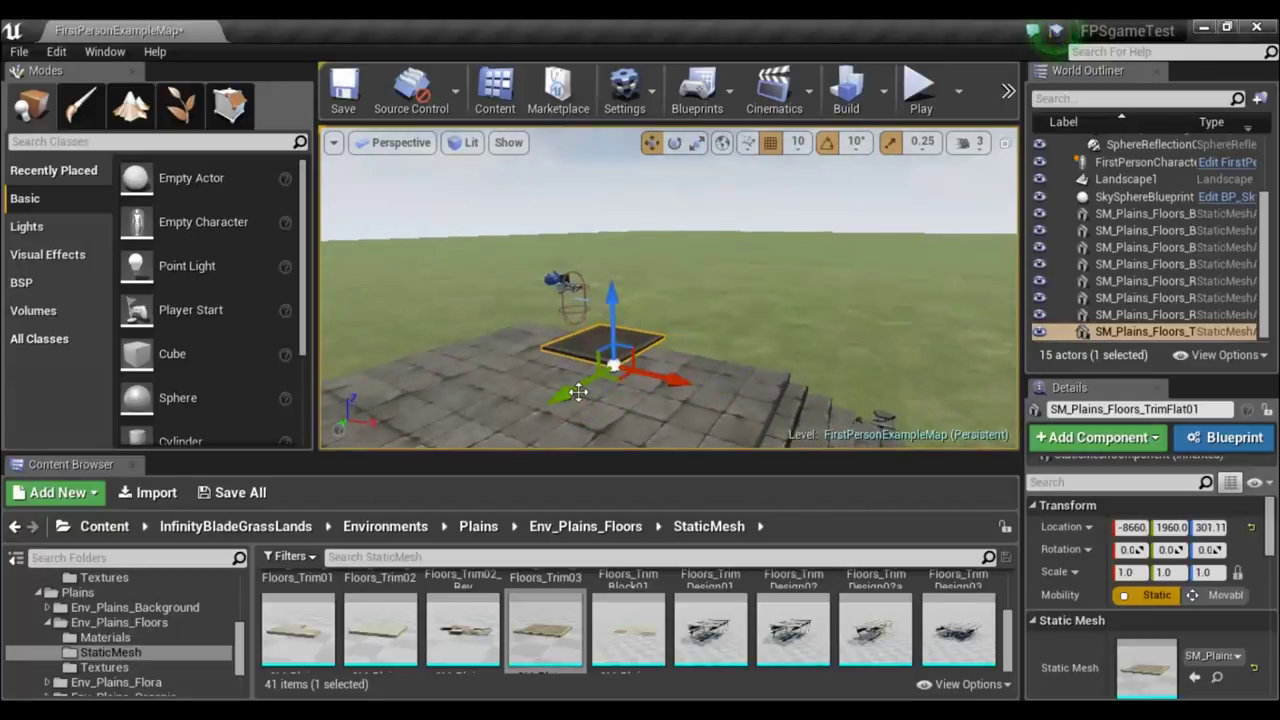
mouse_move(603, 375)
right_mouse_down()
mouse_move(560, 430)
mouse_move(567, 384)
right_mouse_up()
left_click(745, 289)
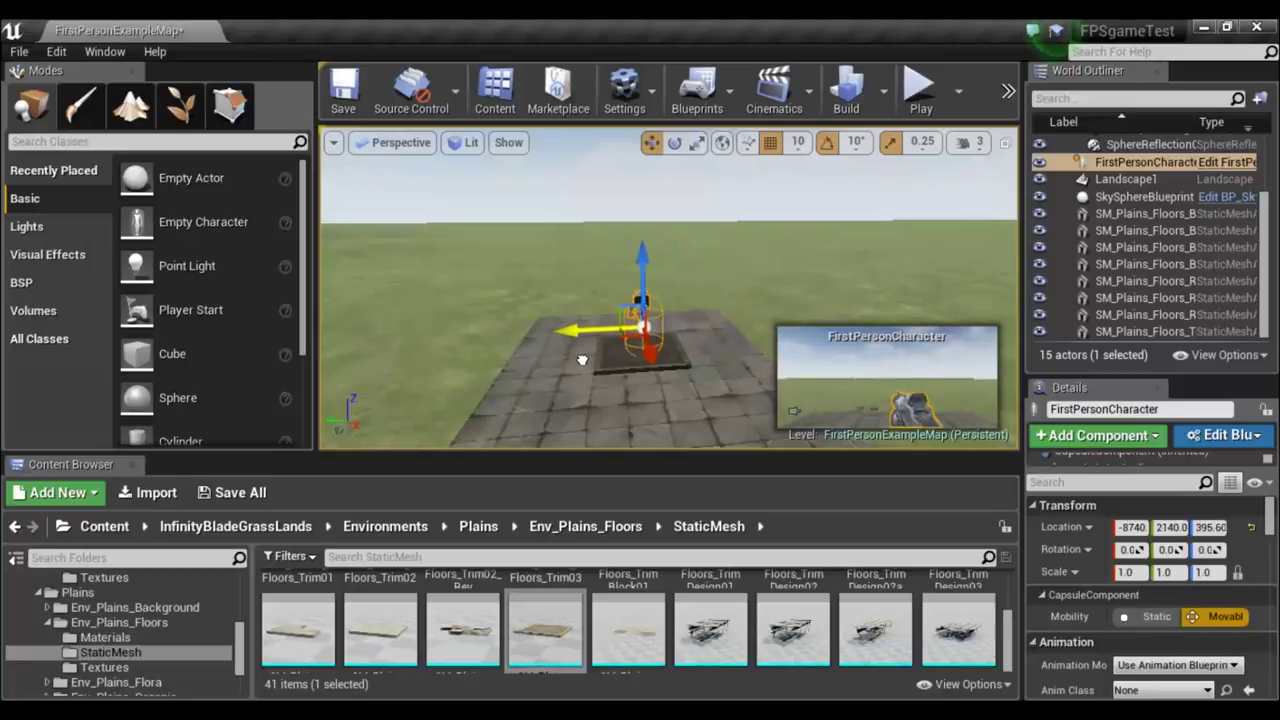
left_click(927, 86)
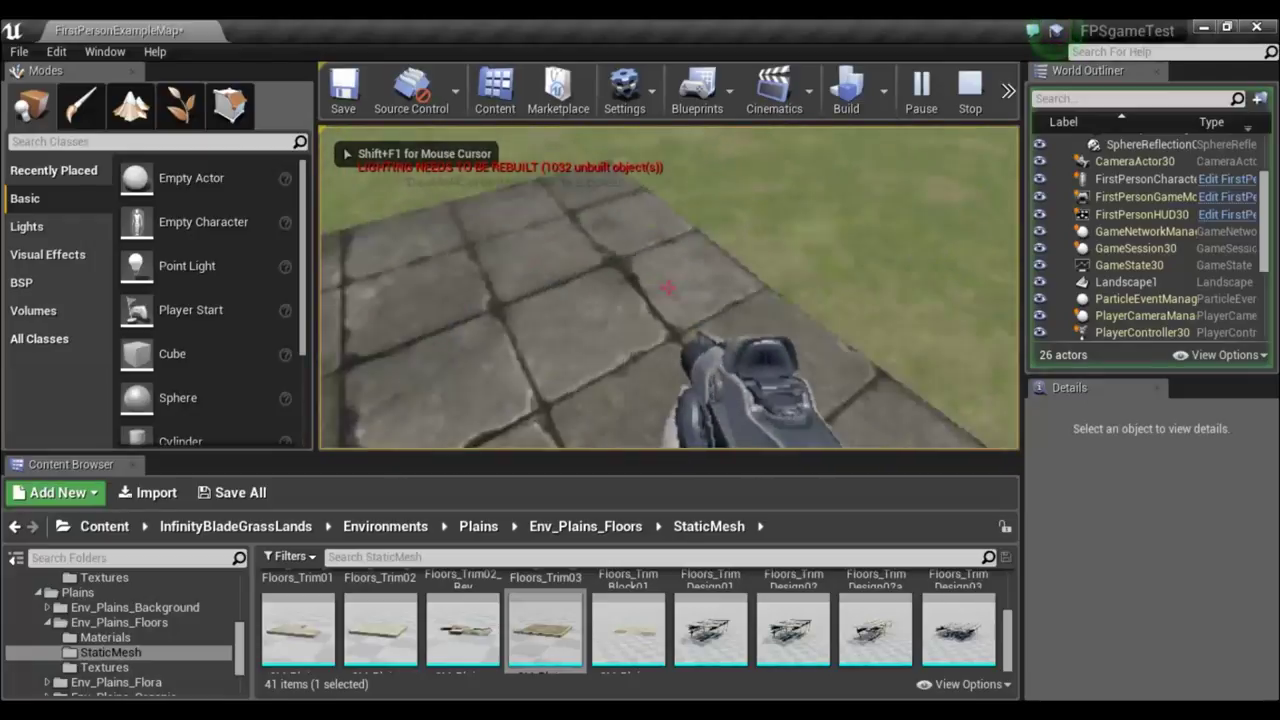
left_click(668, 288)
key("w")
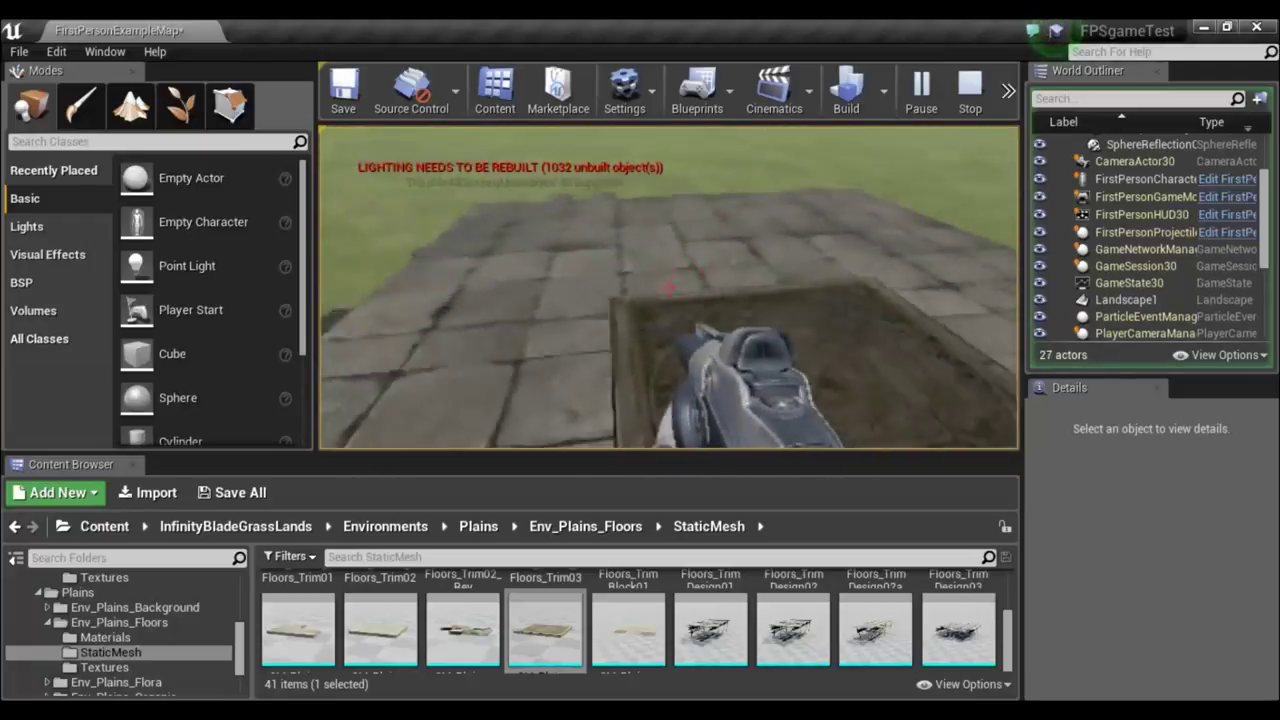
key("s")
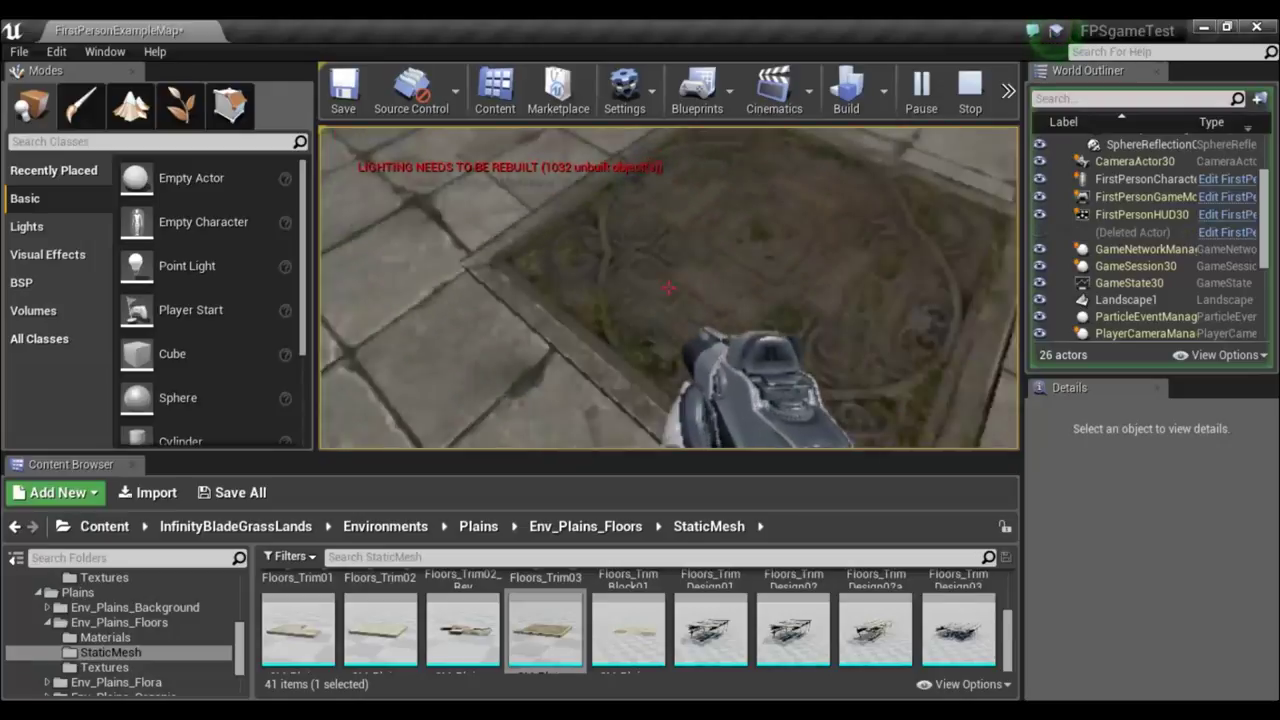
key("d")
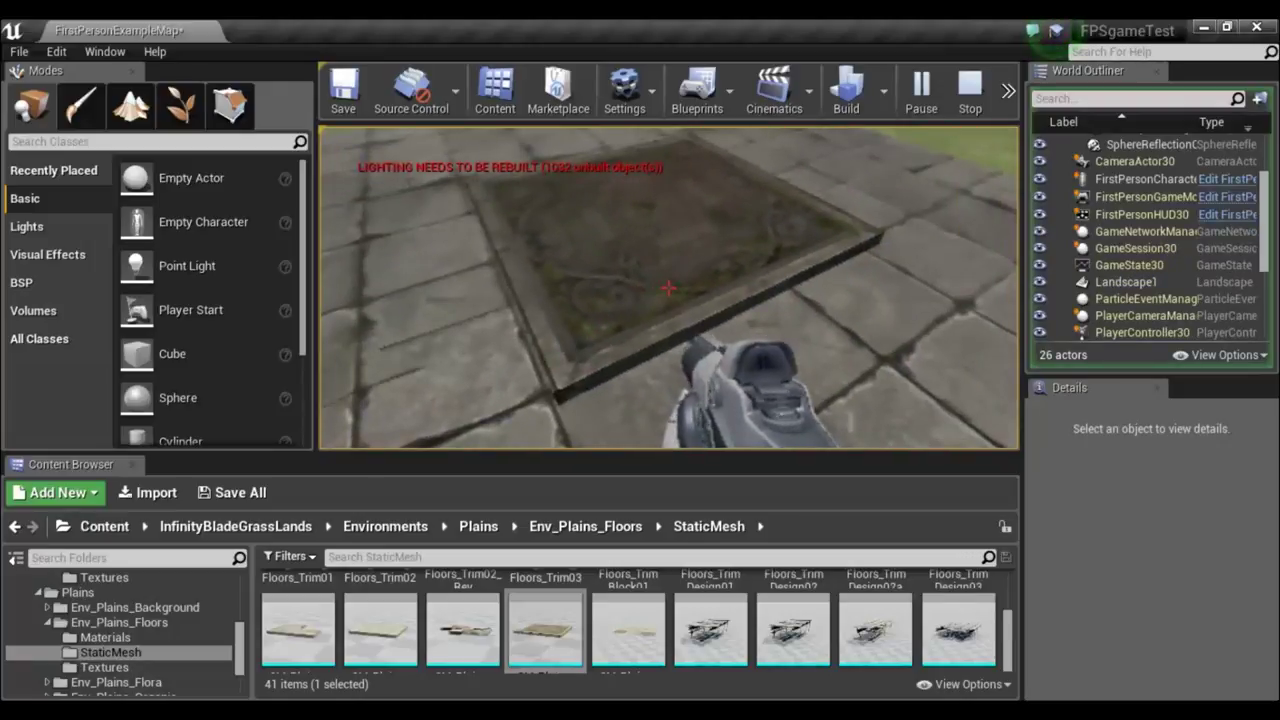
key("Escape")
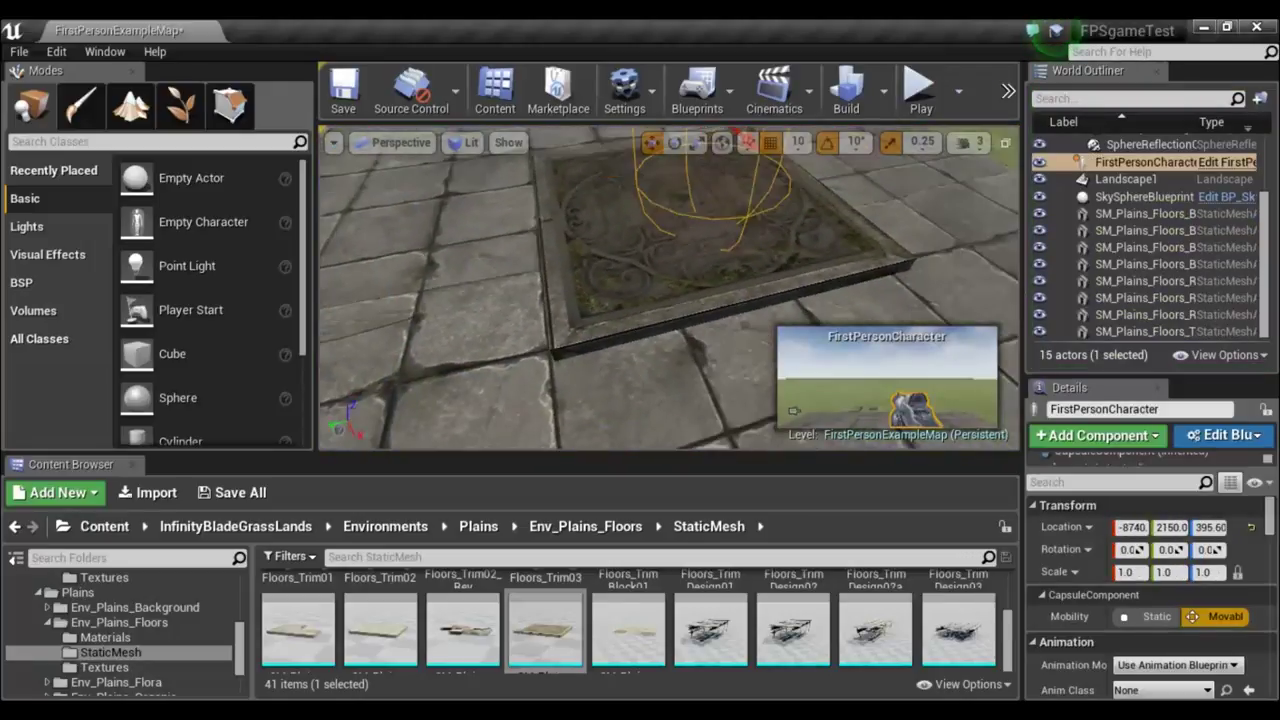
right_click_drag(670, 300, 670, 220)
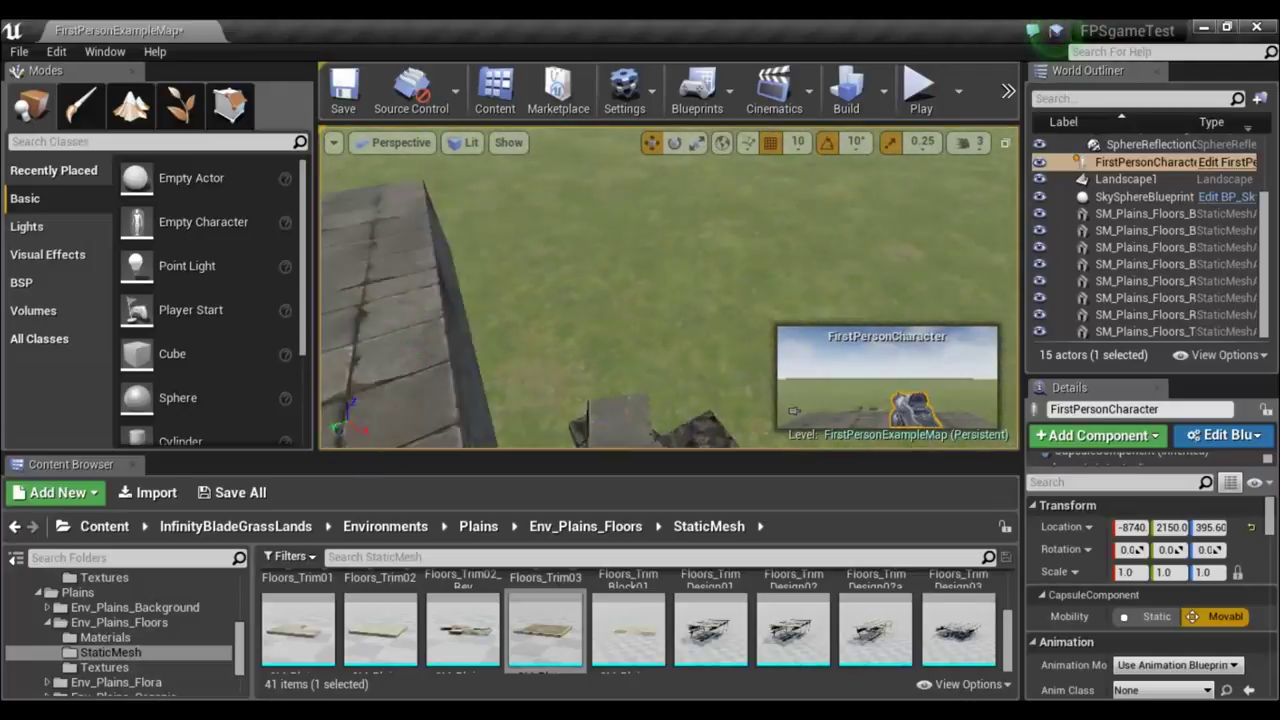
mouse_move(670, 220)
right_mouse_down()
mouse_move(580, 240)
mouse_move(738, 403)
right_mouse_up()
scroll(760, 597, "down", 5)
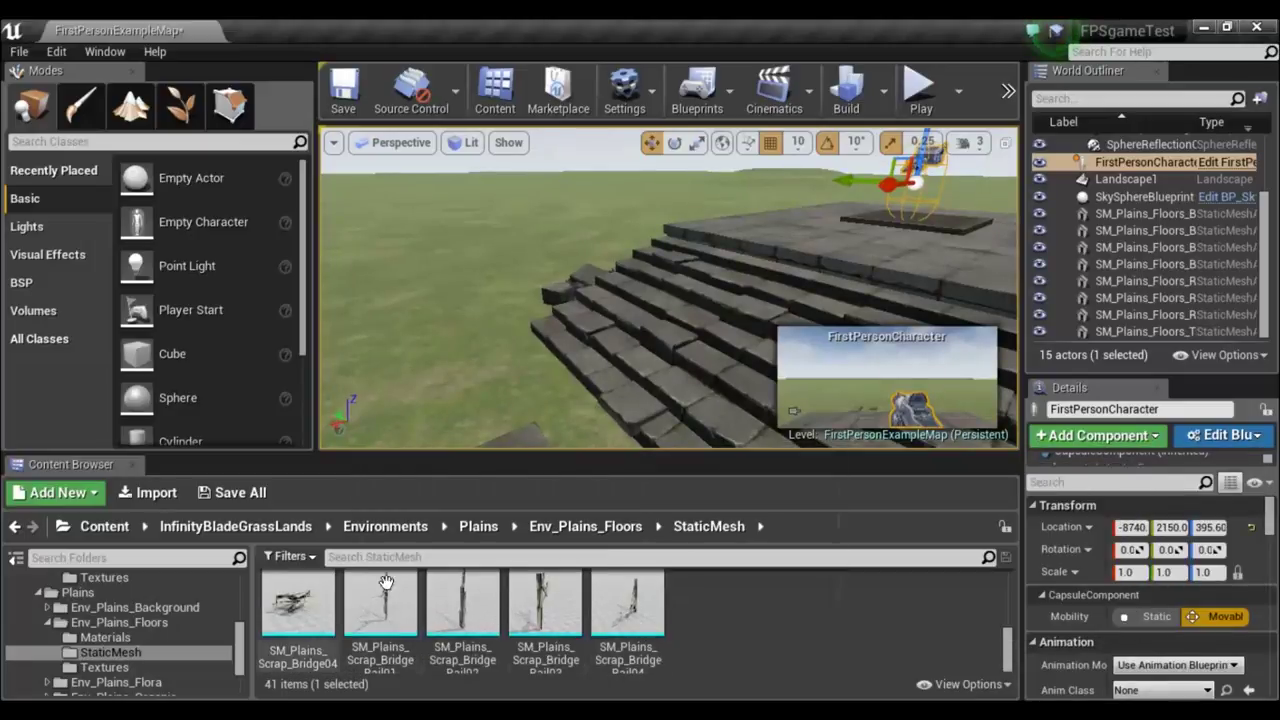
left_click(298, 608)
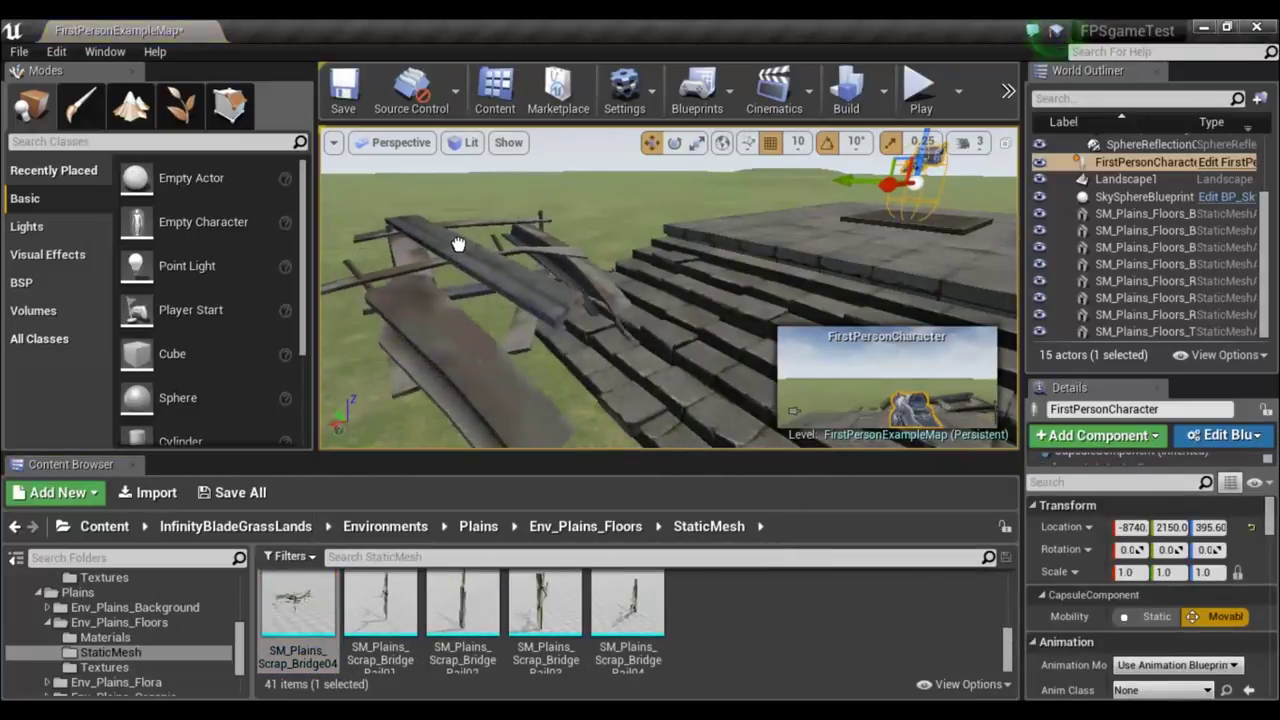
left_click_drag(456, 291, 454, 286)
right_click_drag(668, 290, 620, 300)
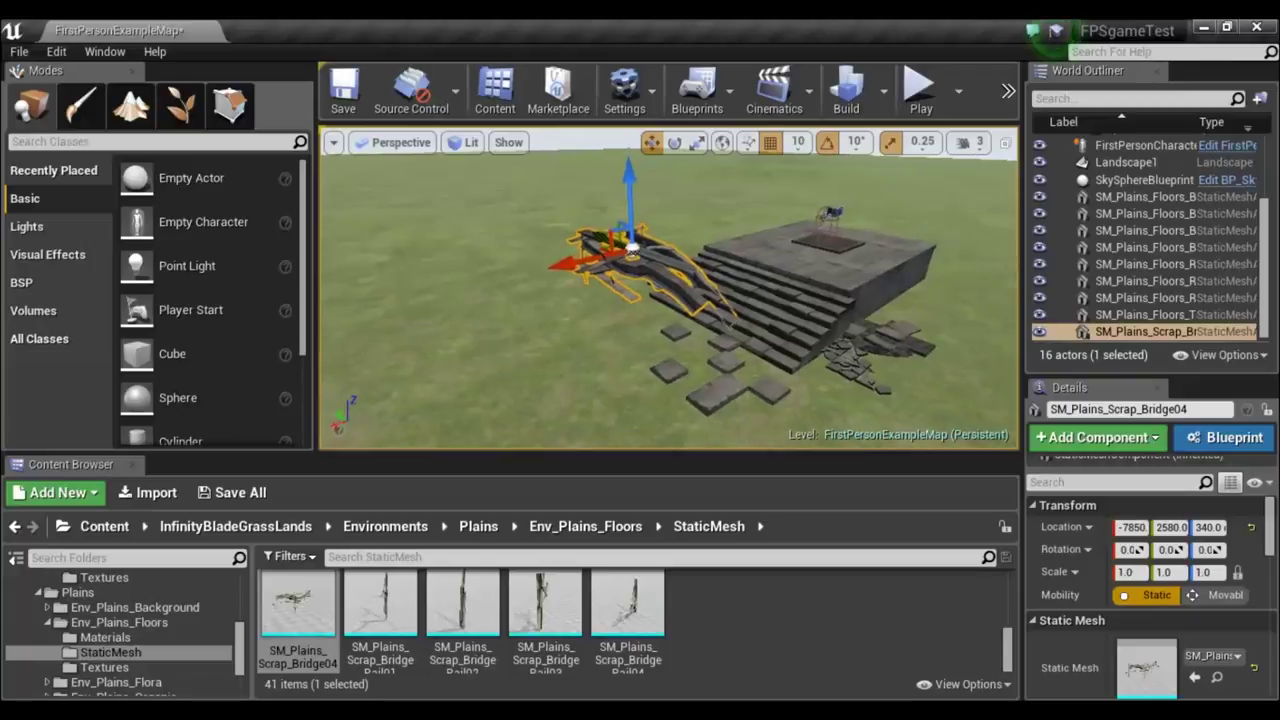
right_click_drag(620, 300, 600, 300)
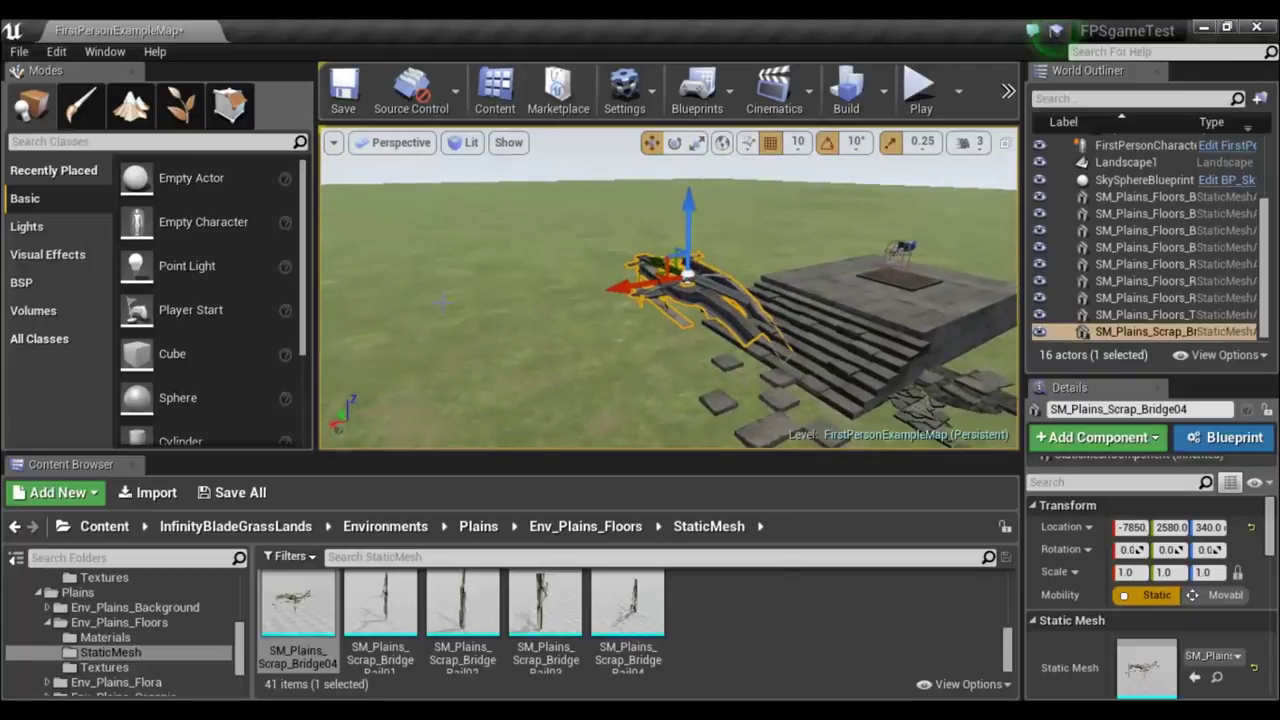
key("Delete")
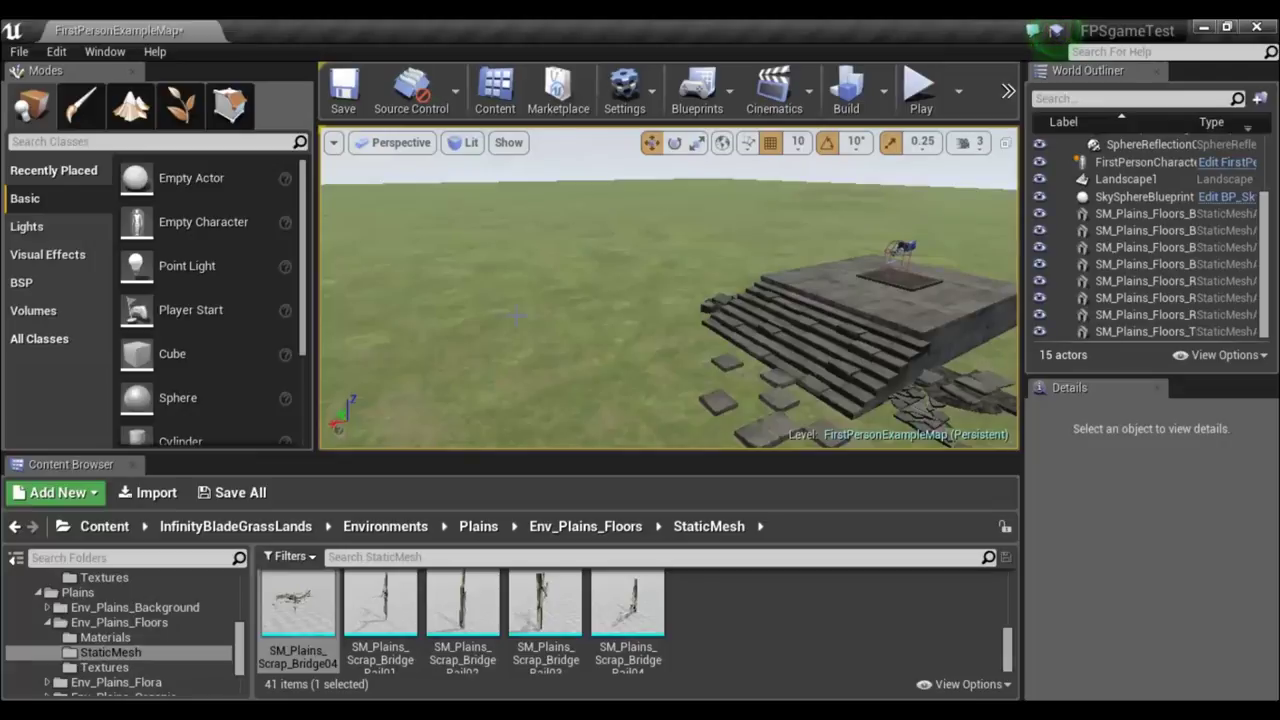
mouse_move(670, 300)
right_mouse_down()
mouse_move(640, 280)
mouse_move(640, 300)
mouse_move(799, 376)
right_mouse_up()
Duplicate the two rubble pieces at the stairs' base, shifting the copies along the wall.
left_click(700, 370)
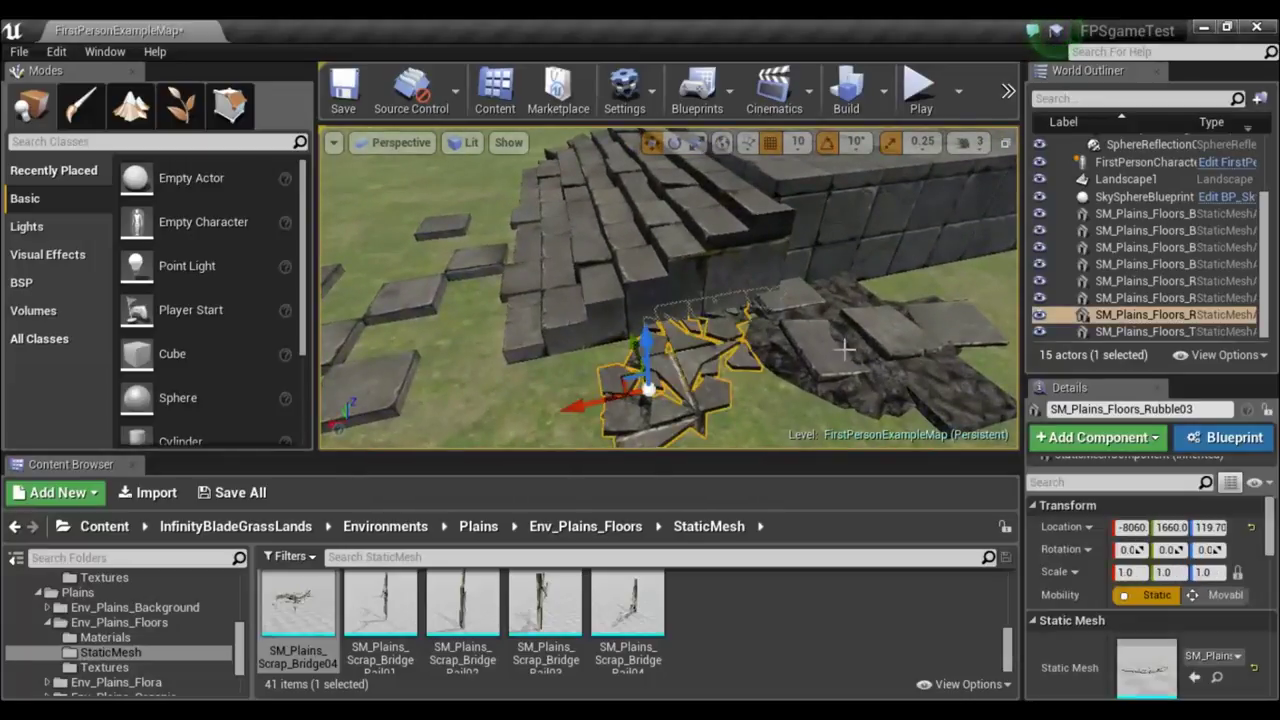
left_click(866, 349, "ctrl")
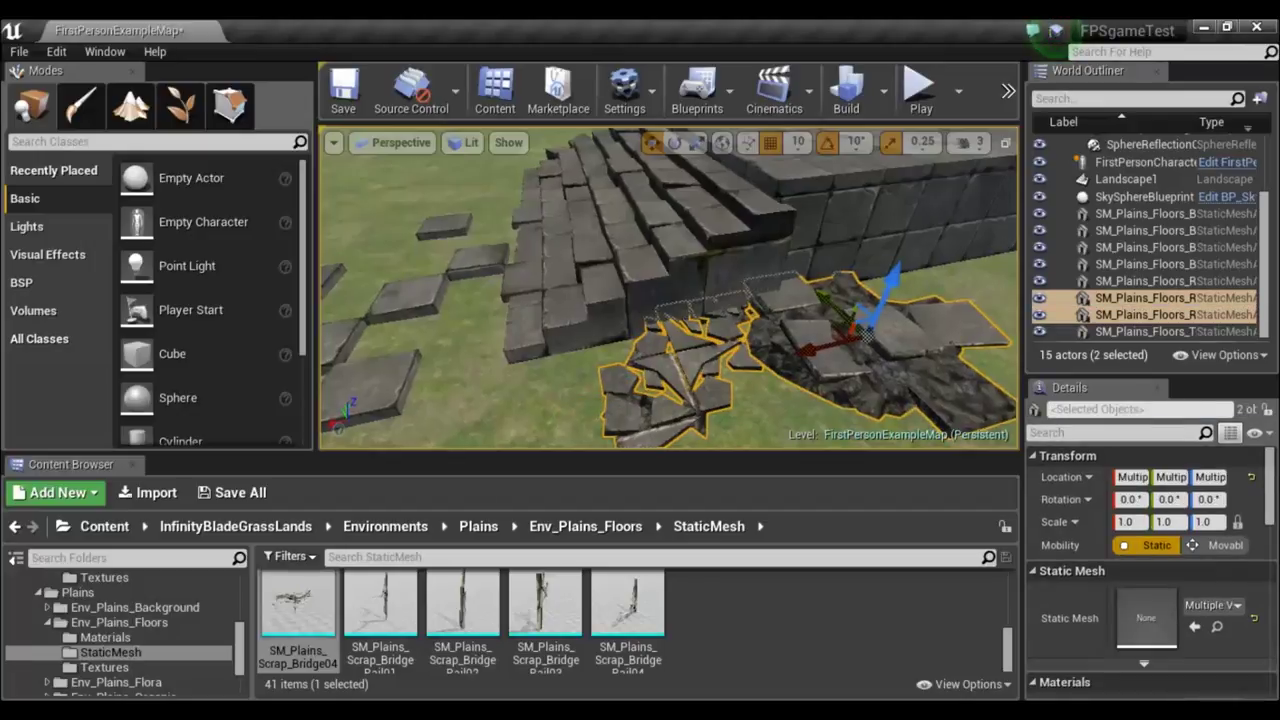
right_click_drag(866, 349, 850, 345)
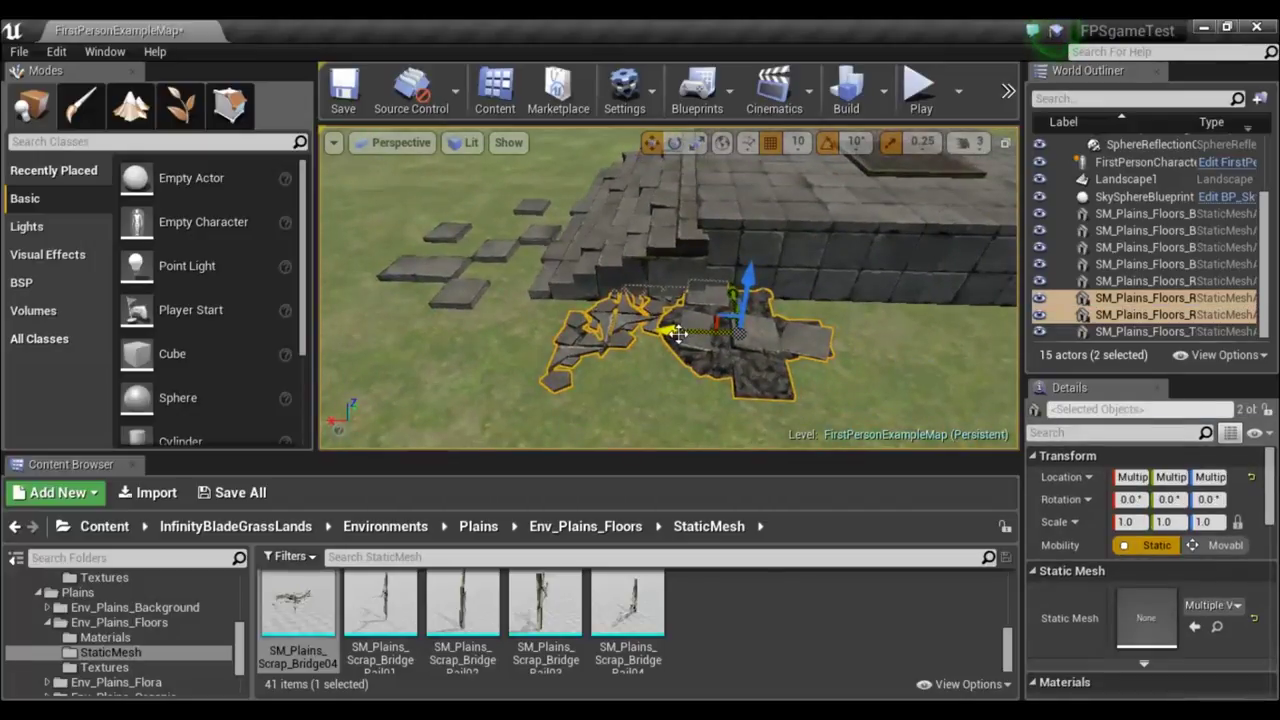
left_click_drag(678, 334, 585, 328, "alt")
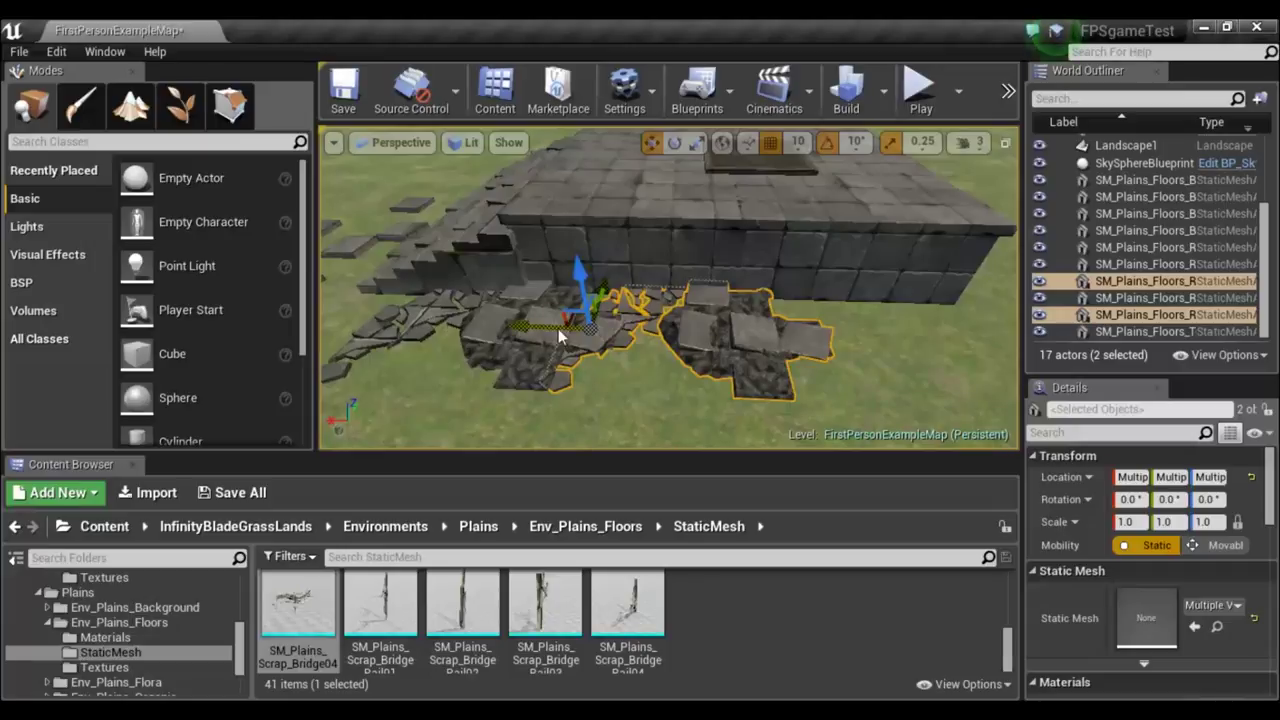
left_click_drag(560, 337, 760, 335, "alt+shift")
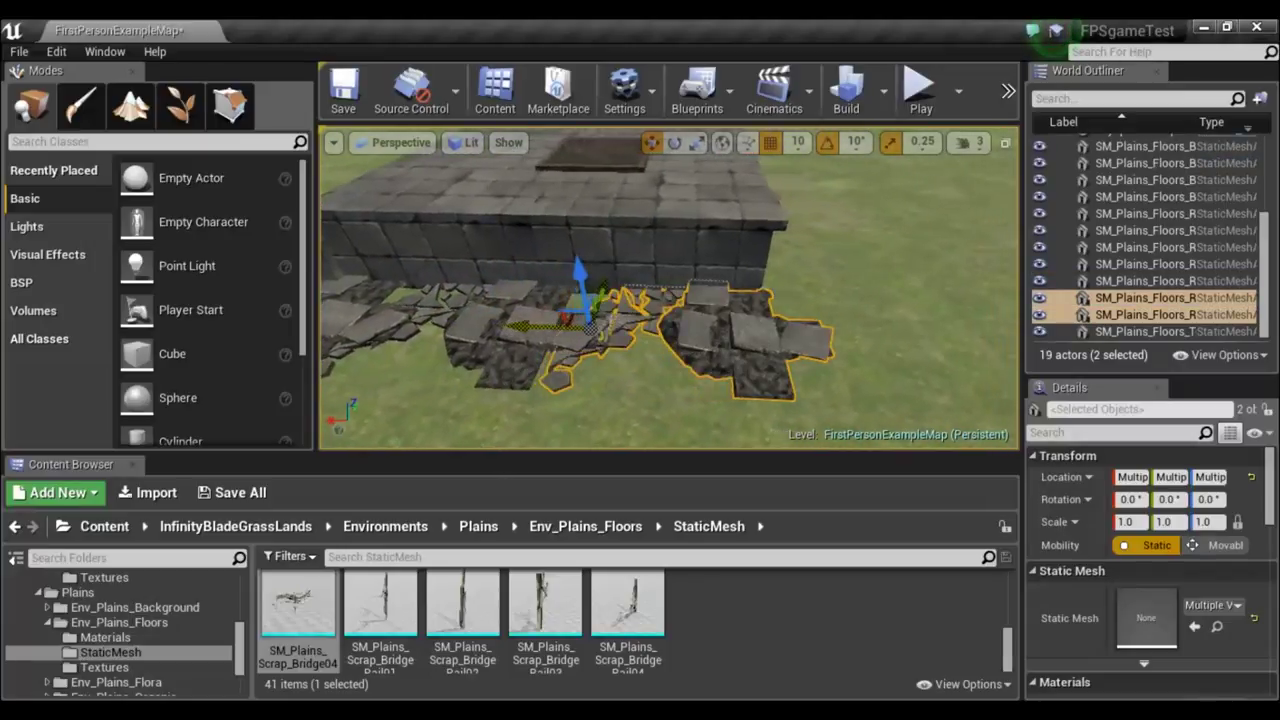
left_click_drag(585, 328, 575, 328, "shift")
Turn the rubble copies 180° on Z and slide them along the wall base.
key("e")
key("r")
key("e")
left_click_drag(651, 384, 700, 384)
left_click_drag(698, 310, 704, 338)
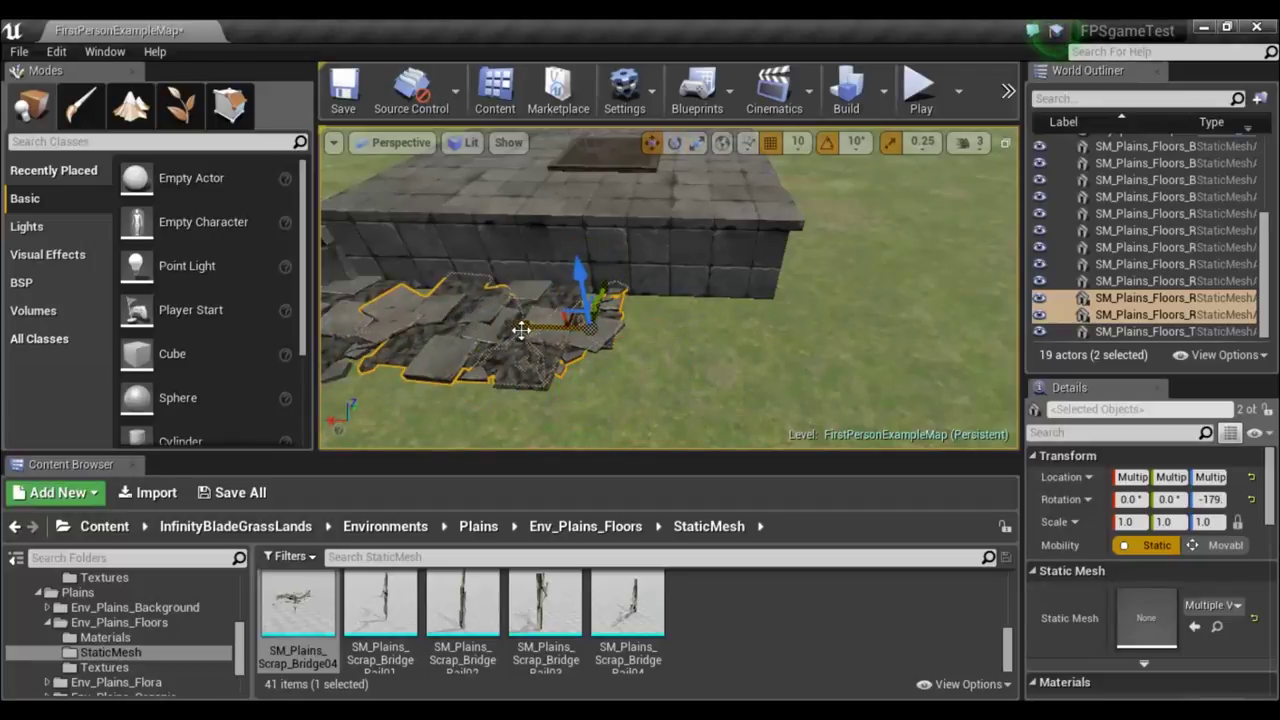
left_click_drag(530, 328, 722, 343)
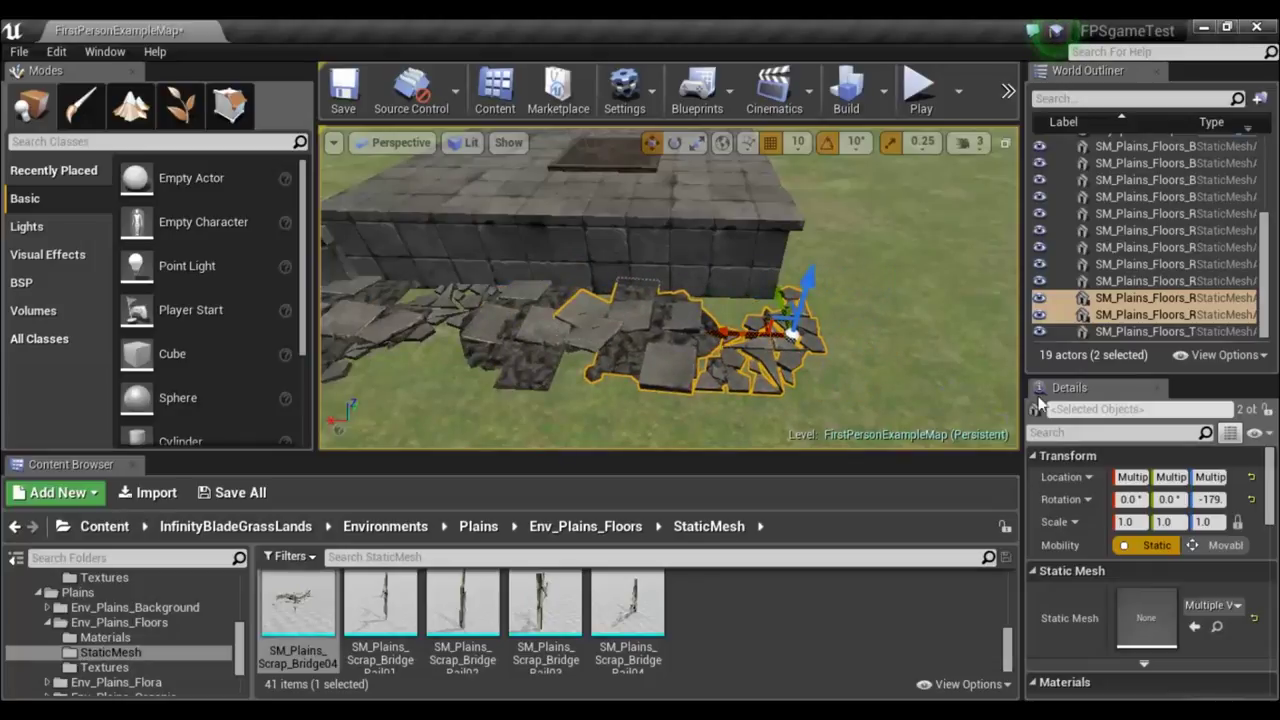
right_click_drag(793, 334, 793, 334)
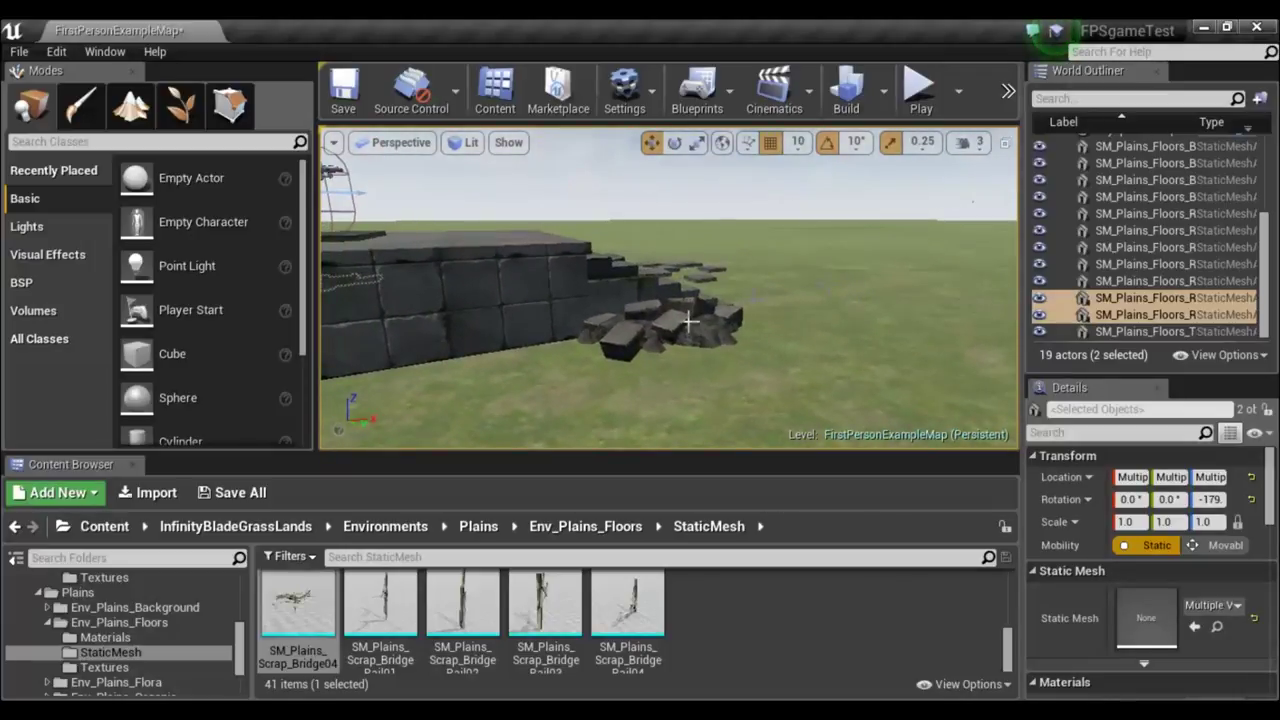
Copy the wall-end rubble pile further along the wall, to -9050, 2610, 134.04.
left_click(689, 320)
right_click_drag(689, 320, 689, 320)
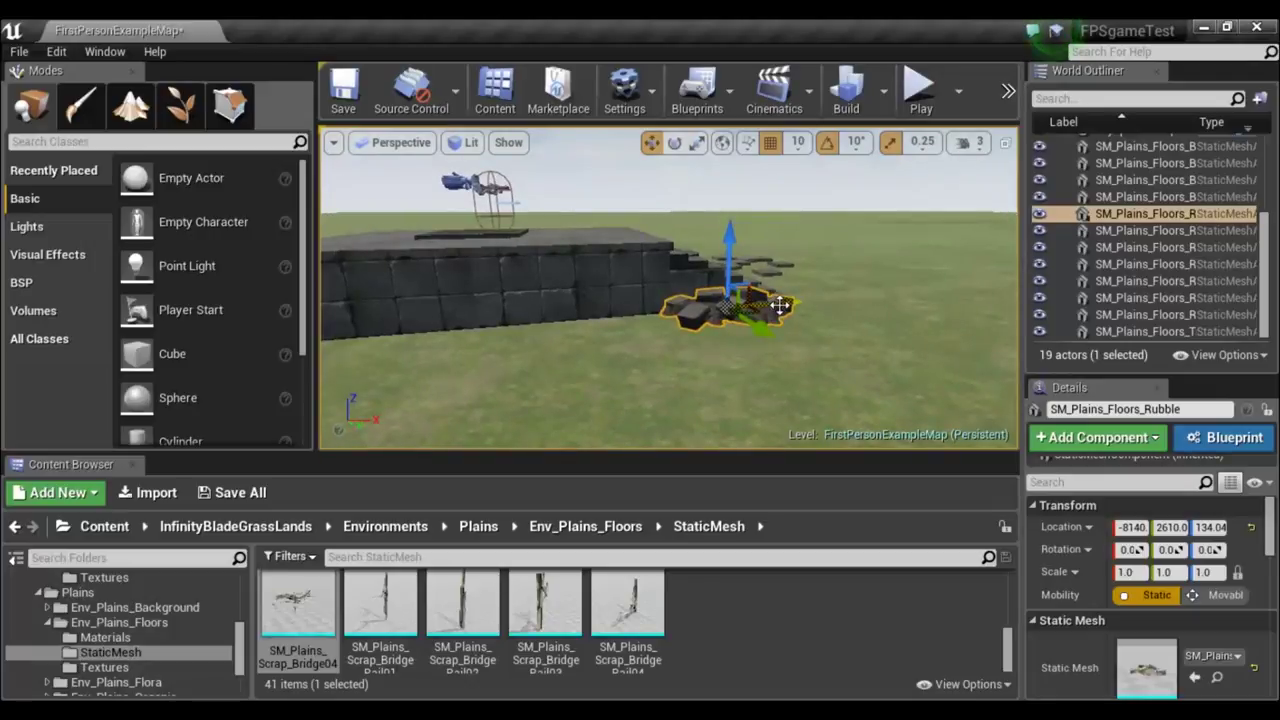
left_click_drag(783, 314, 650, 318, "alt+shift")
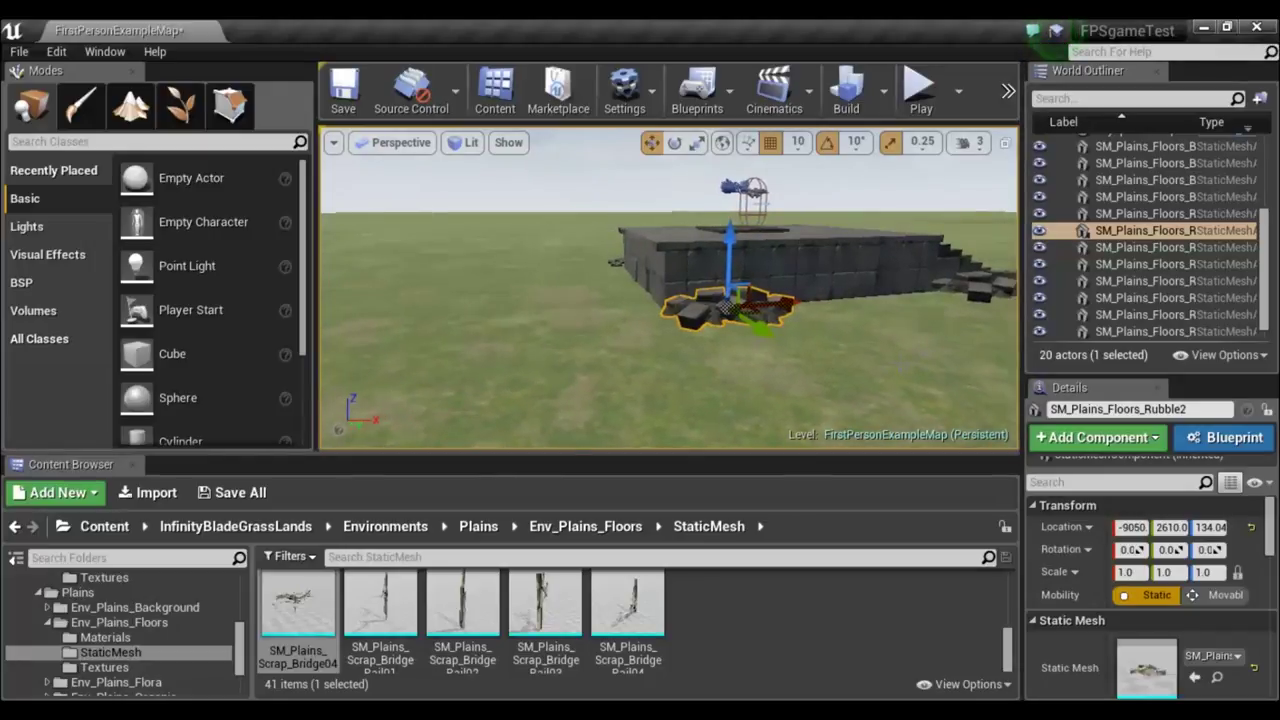
right_click_drag(689, 320, 689, 320)
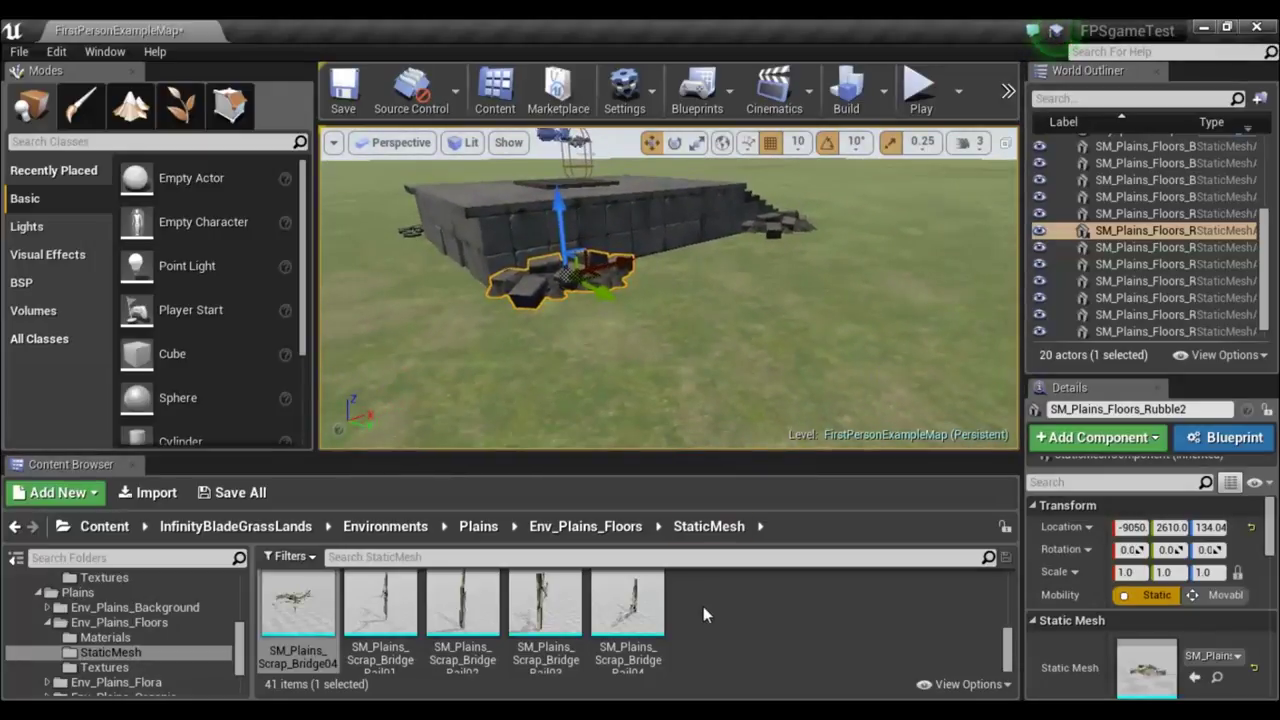
Add the Block06 row of floor blocks beside the platform wall, raised to height 240.
scroll(703, 606, "up", 2)
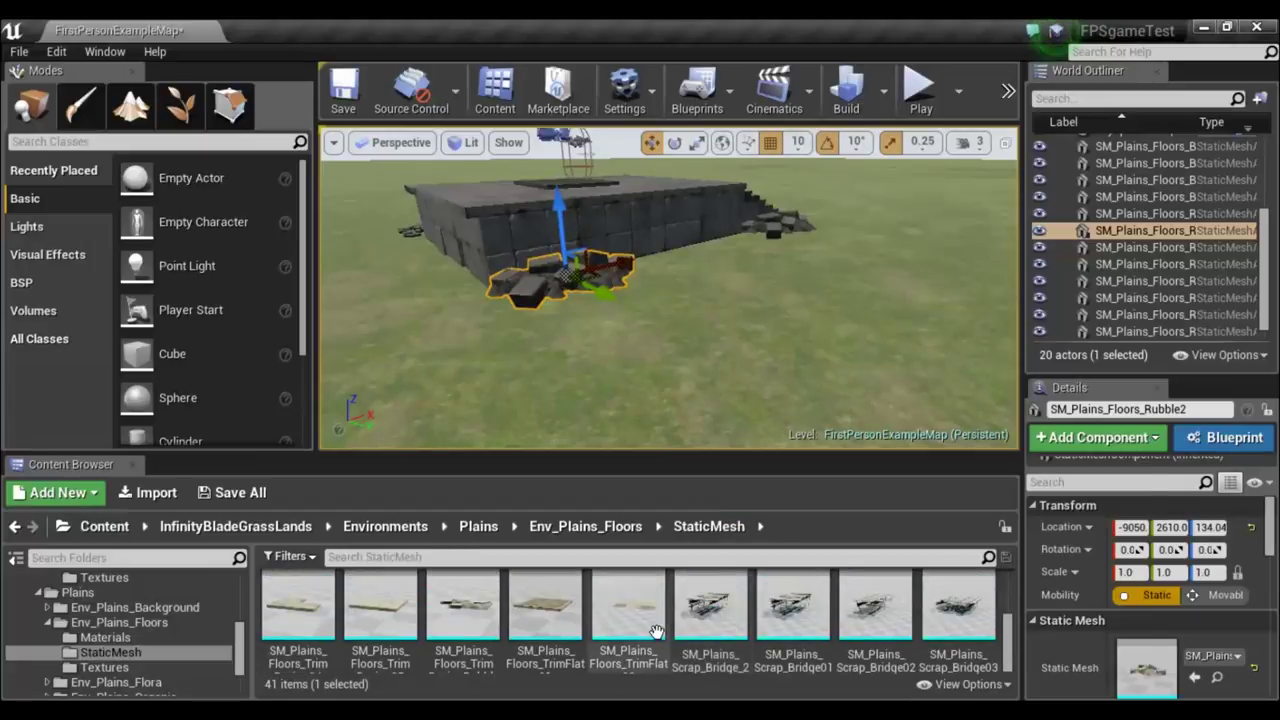
scroll(650, 632, "up", 2)
scroll(600, 632, "up", 2)
scroll(530, 632, "up", 1)
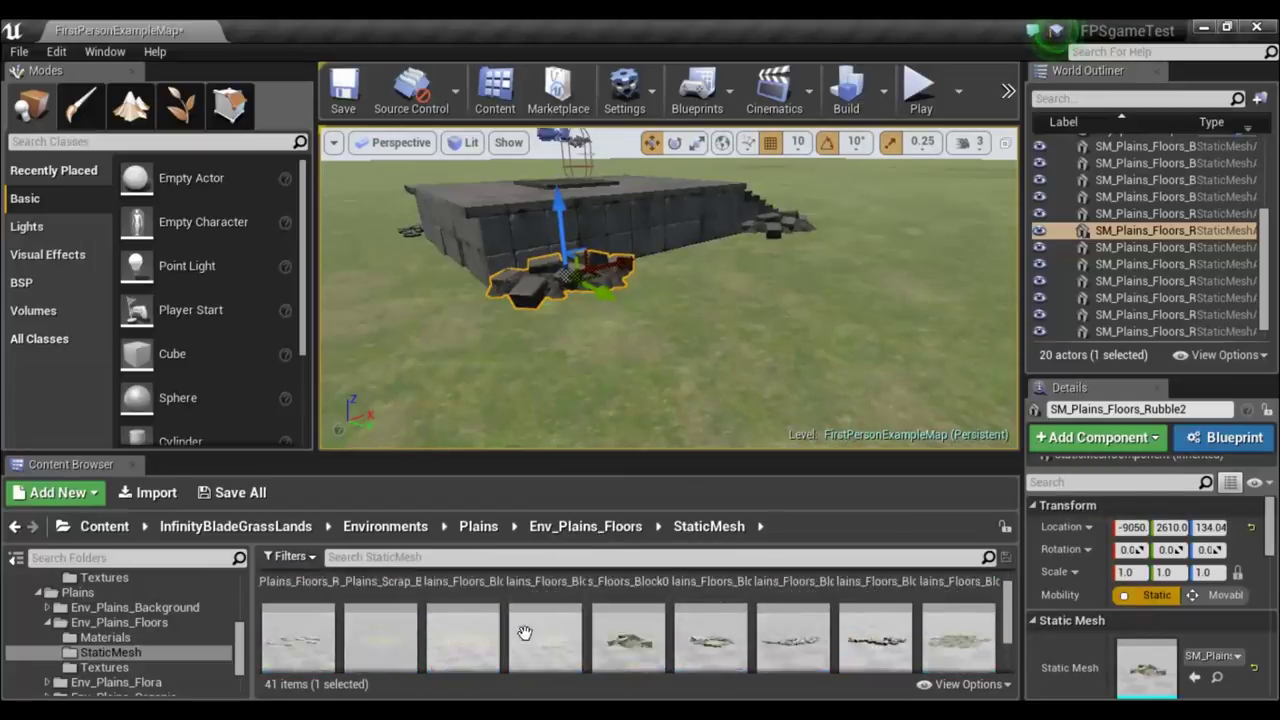
scroll(524, 632, "up", 1)
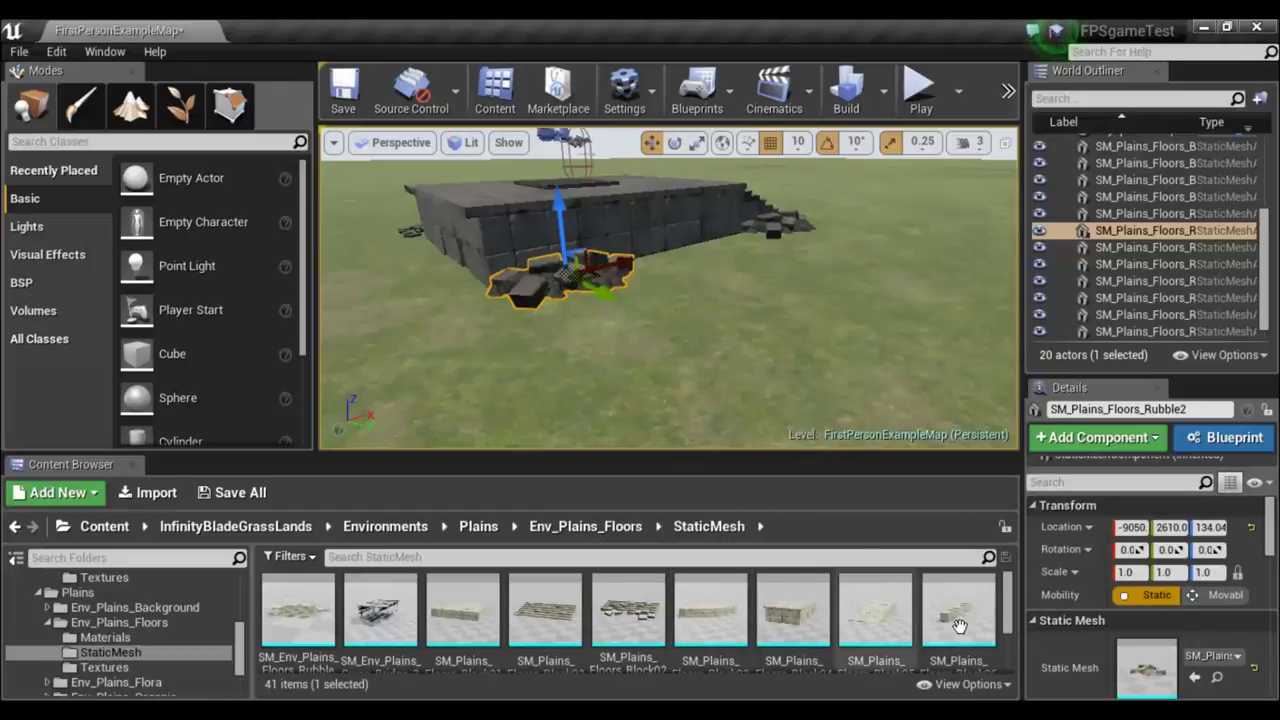
mouse_move(963, 627)
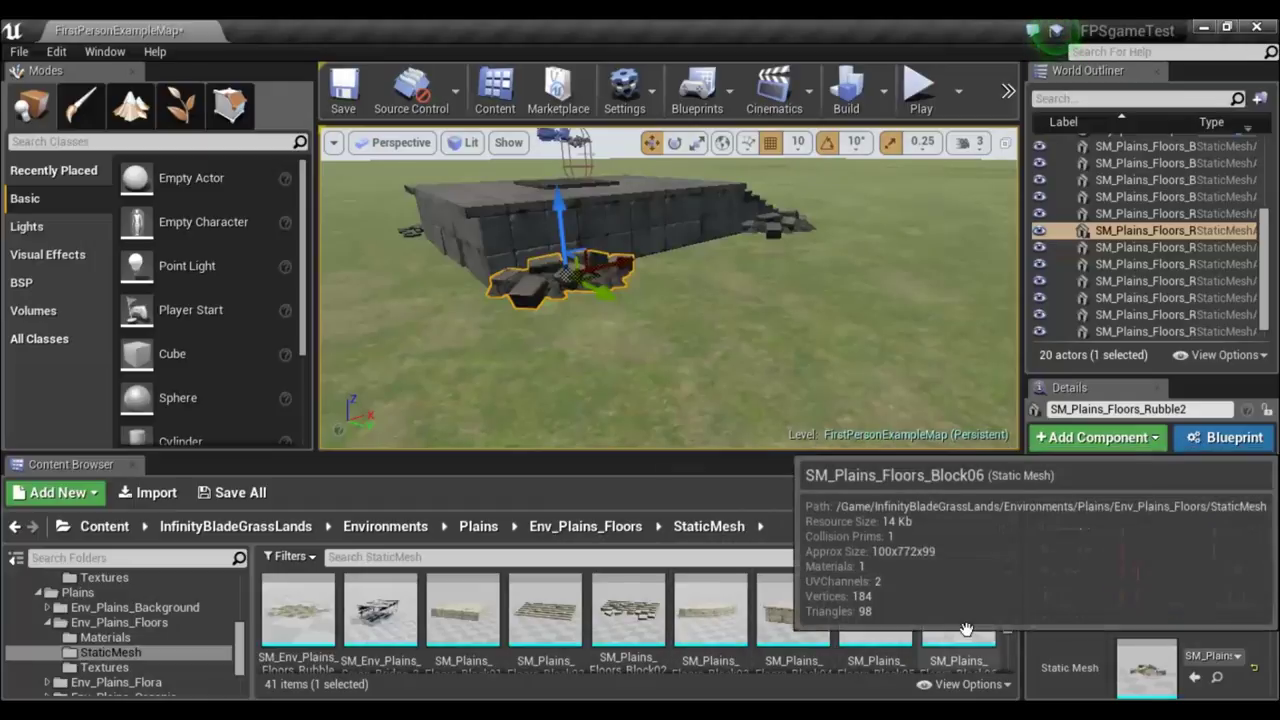
mouse_move(966, 628)
left_mouse_down()
mouse_move(737, 236)
mouse_move(778, 268)
left_mouse_up()
right_click_drag(778, 268, 700, 280)
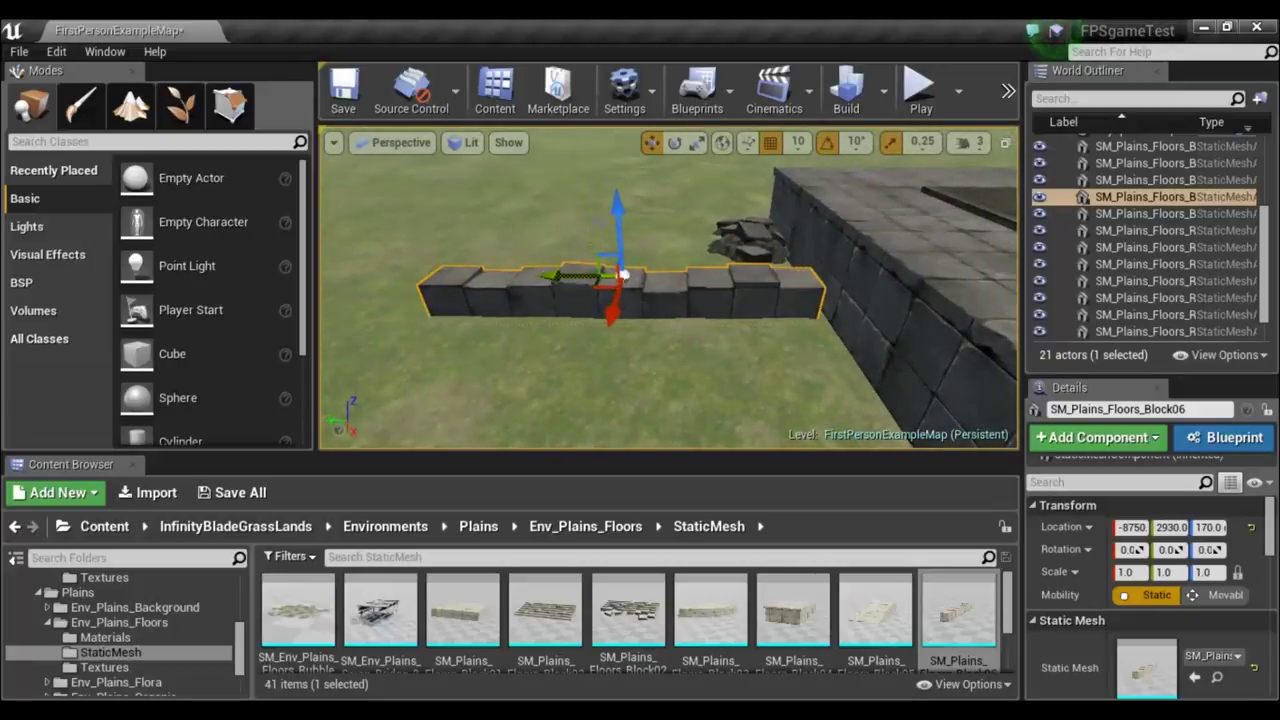
mouse_move(615, 212)
left_mouse_down()
mouse_move(613, 182)
mouse_move(603, 257)
left_mouse_up()
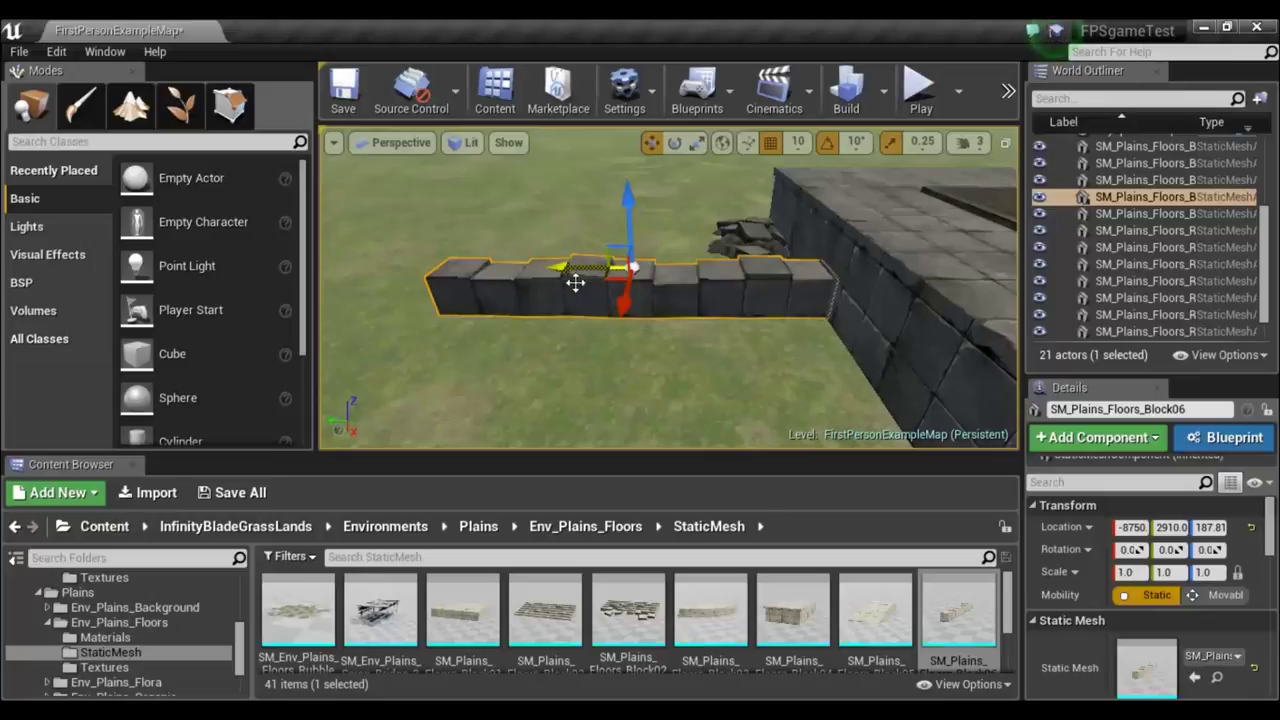
right_click_drag(628, 363, 760, 363)
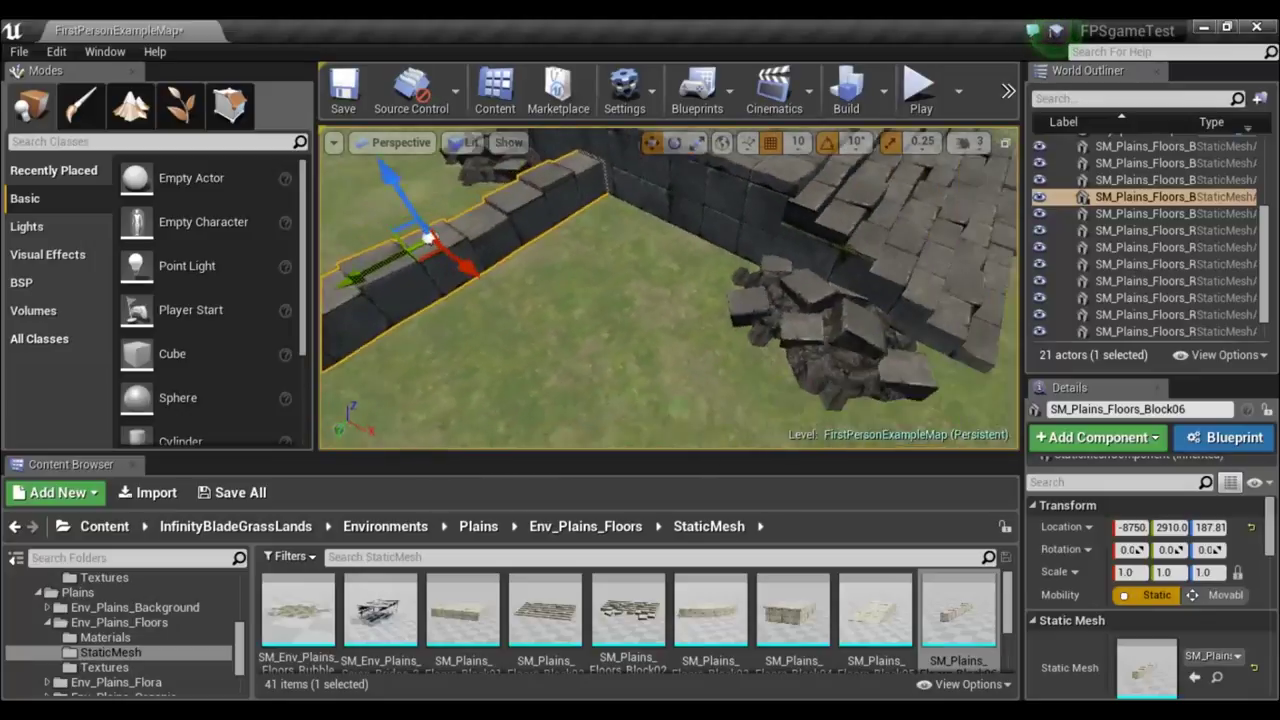
mouse_move(760, 363)
right_mouse_down()
mouse_move(700, 330)
mouse_move(706, 315)
right_mouse_up()
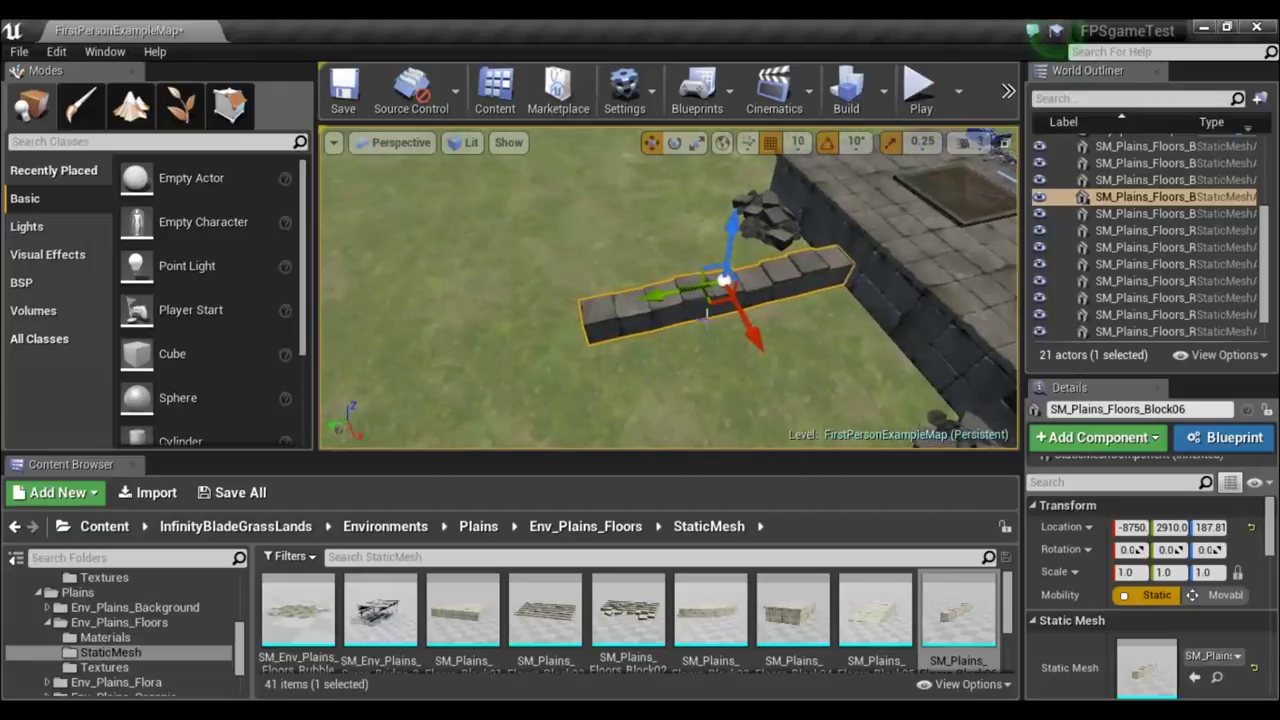
Duplicate the block row, turn the copy -90° on Z and slide it across the original row.
left_click_drag(655, 294, 360, 357, "alt")
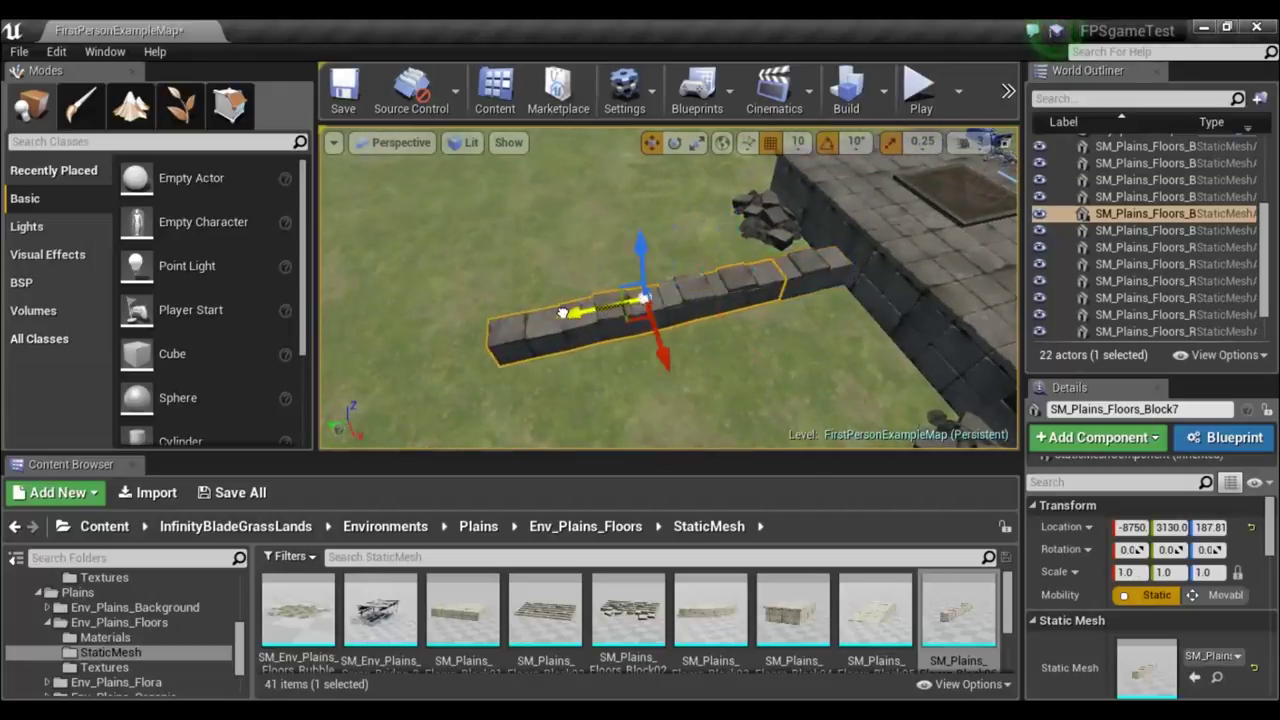
key("e")
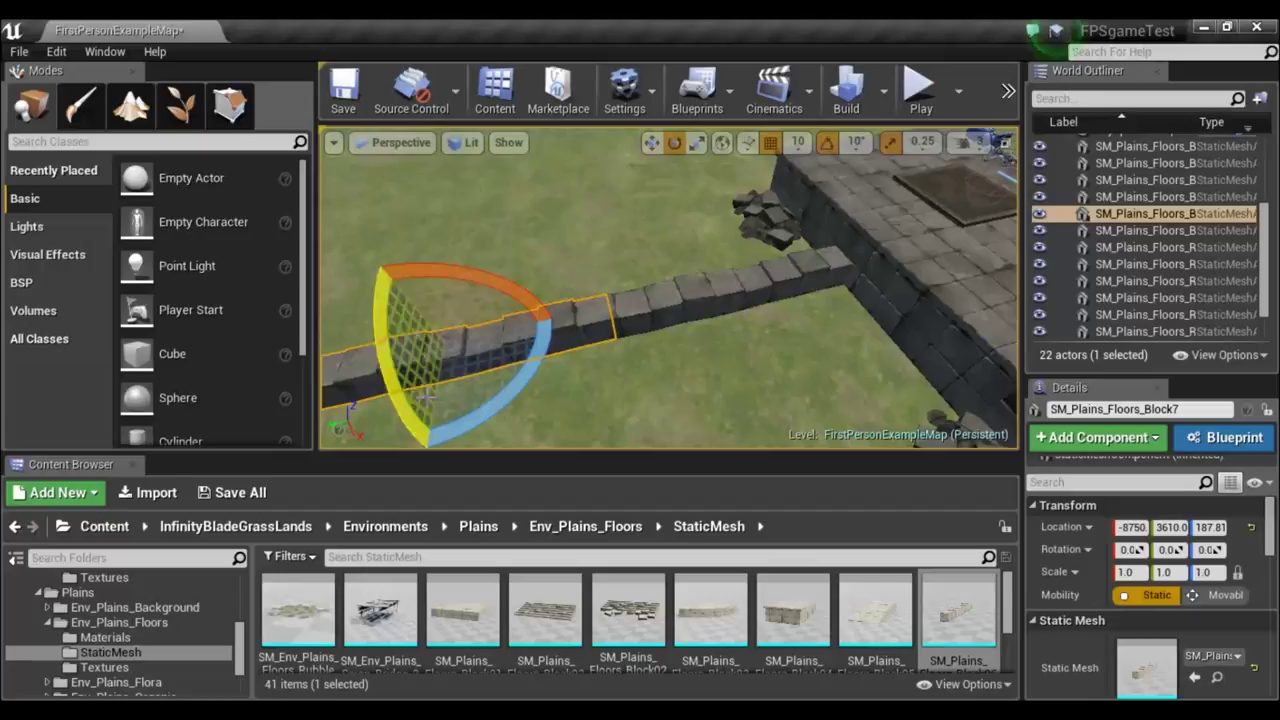
mouse_move(535, 348)
left_mouse_down()
mouse_move(552, 350)
mouse_move(555, 318)
left_mouse_up()
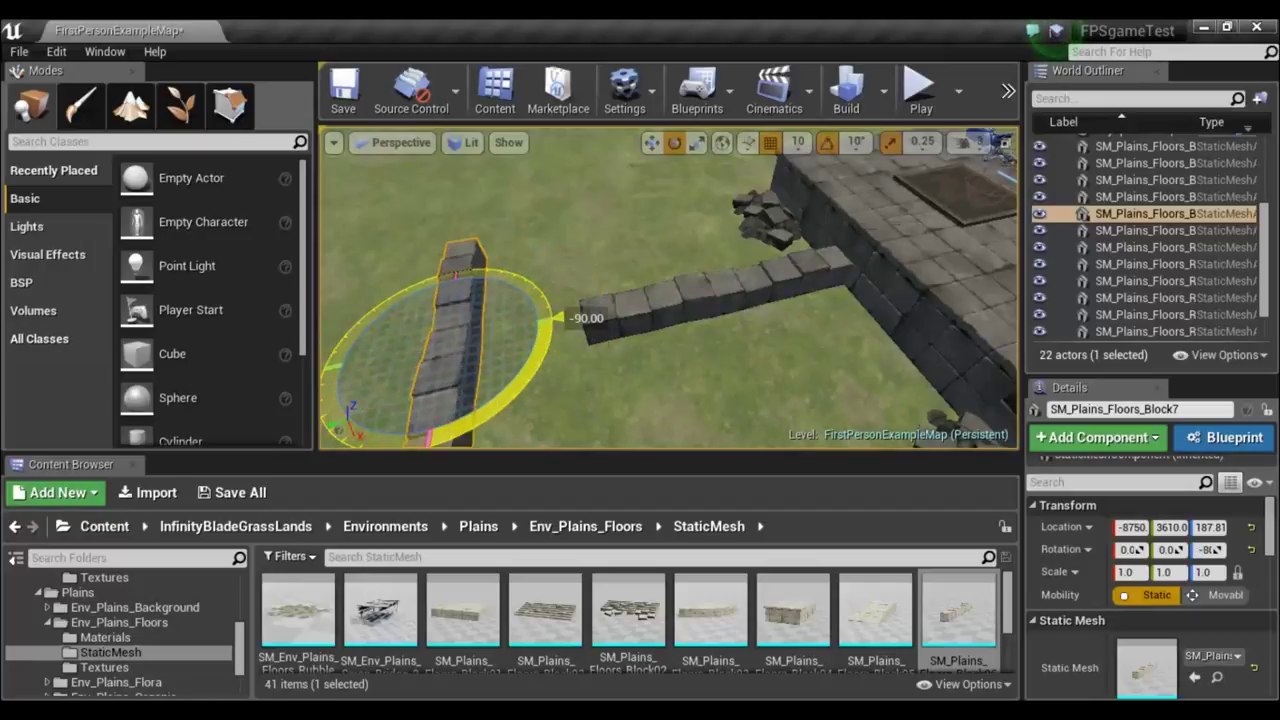
key("r")
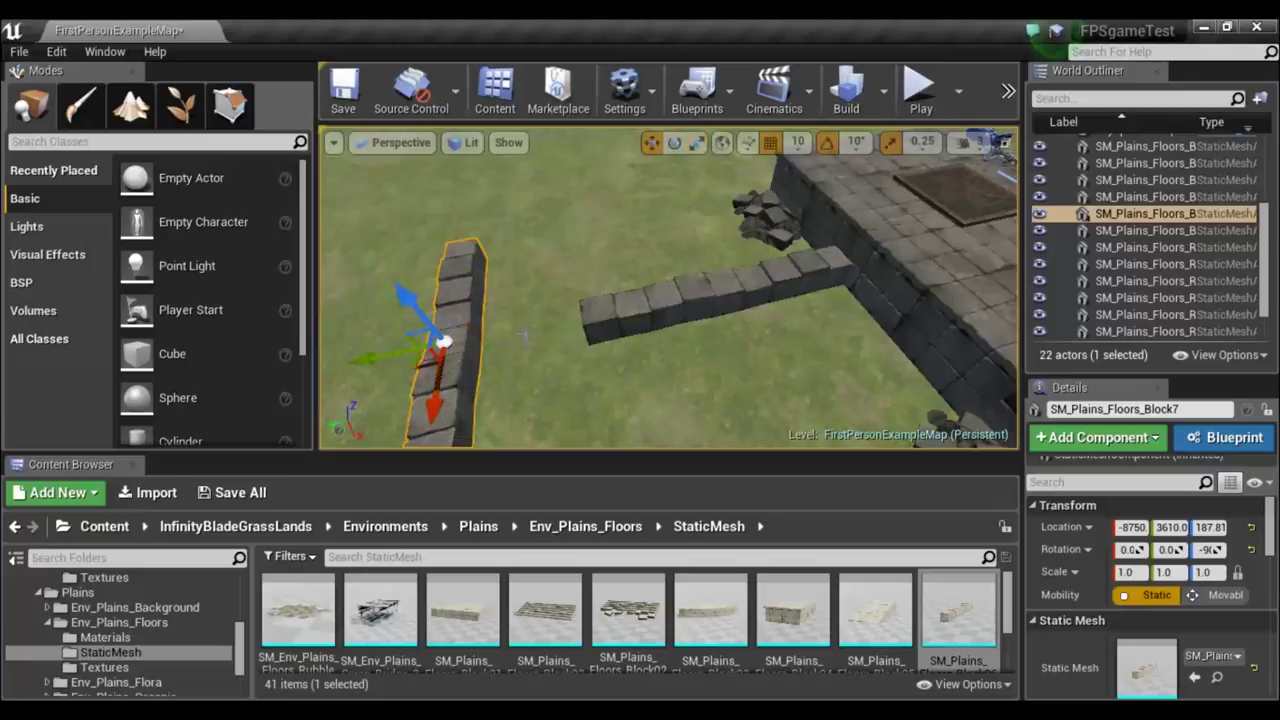
left_click_drag(389, 357, 654, 346)
key("e")
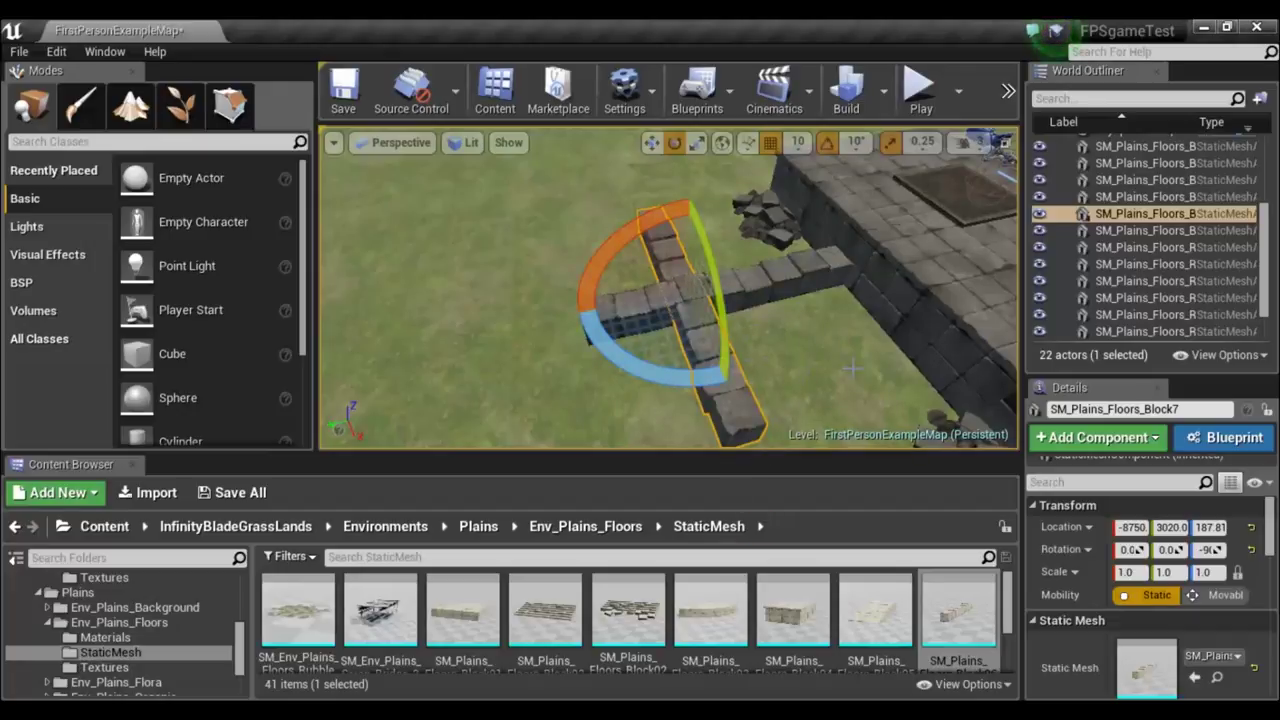
left_click(784, 226)
key("w")
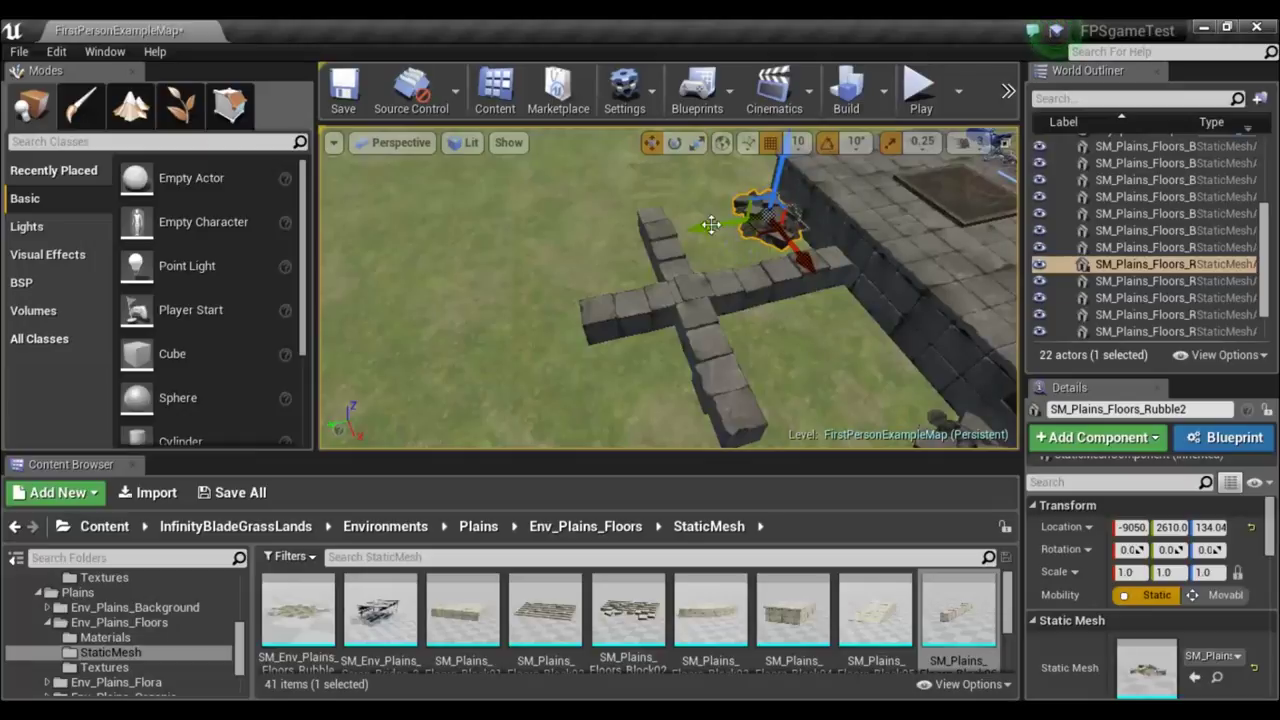
Duplicate the rubble piece and move the copy next to the crossing blocks.
left_click_drag(704, 228, 580, 236, "alt")
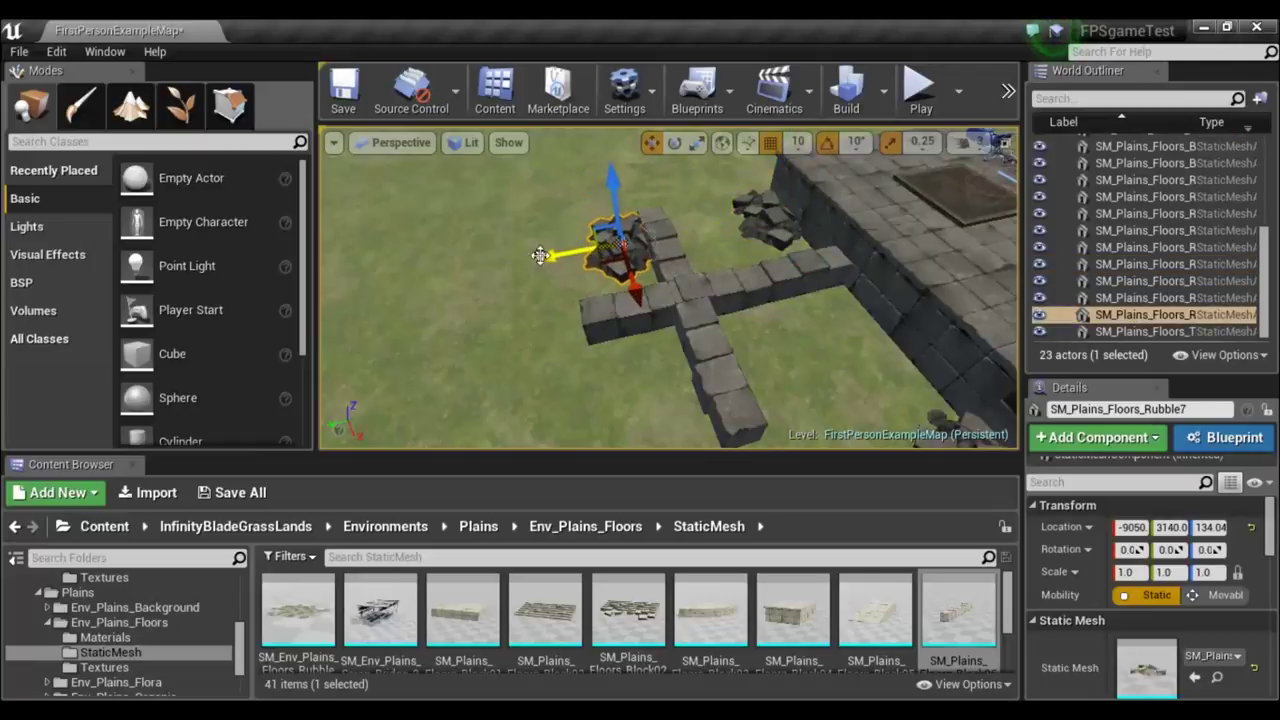
left_click_drag(638, 294, 700, 441)
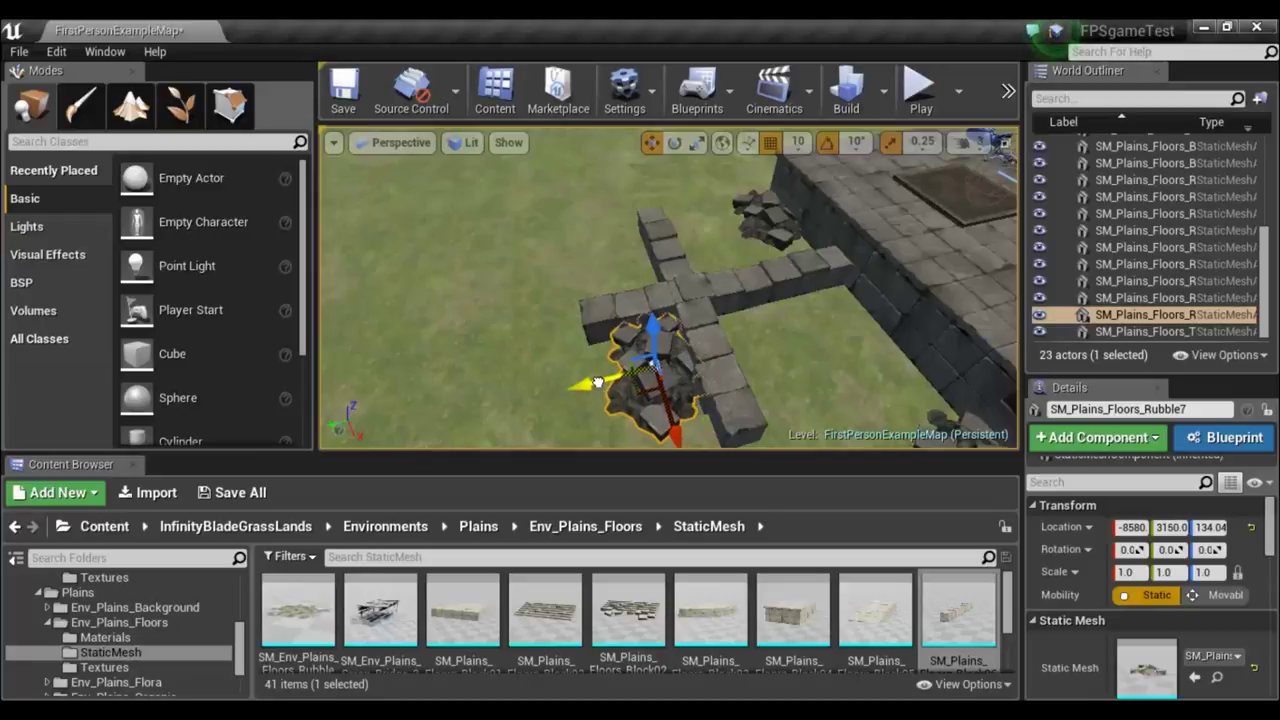
mouse_move(748, 400)
right_mouse_down()
mouse_move(598, 323)
mouse_move(560, 320)
right_mouse_up()
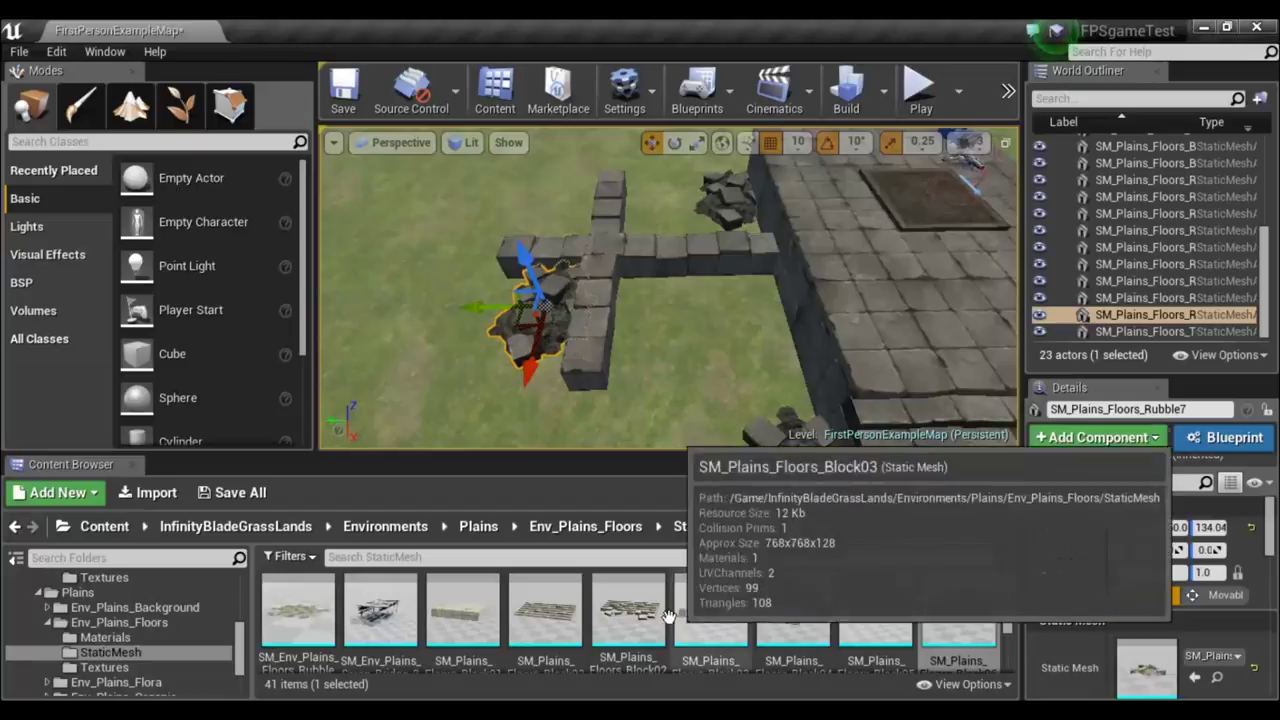
Add SM_Env_Plains_Floors_Rubble05 among the crossed block rows at -8540, 2880, 143.14.
scroll(520, 603, "down", 1)
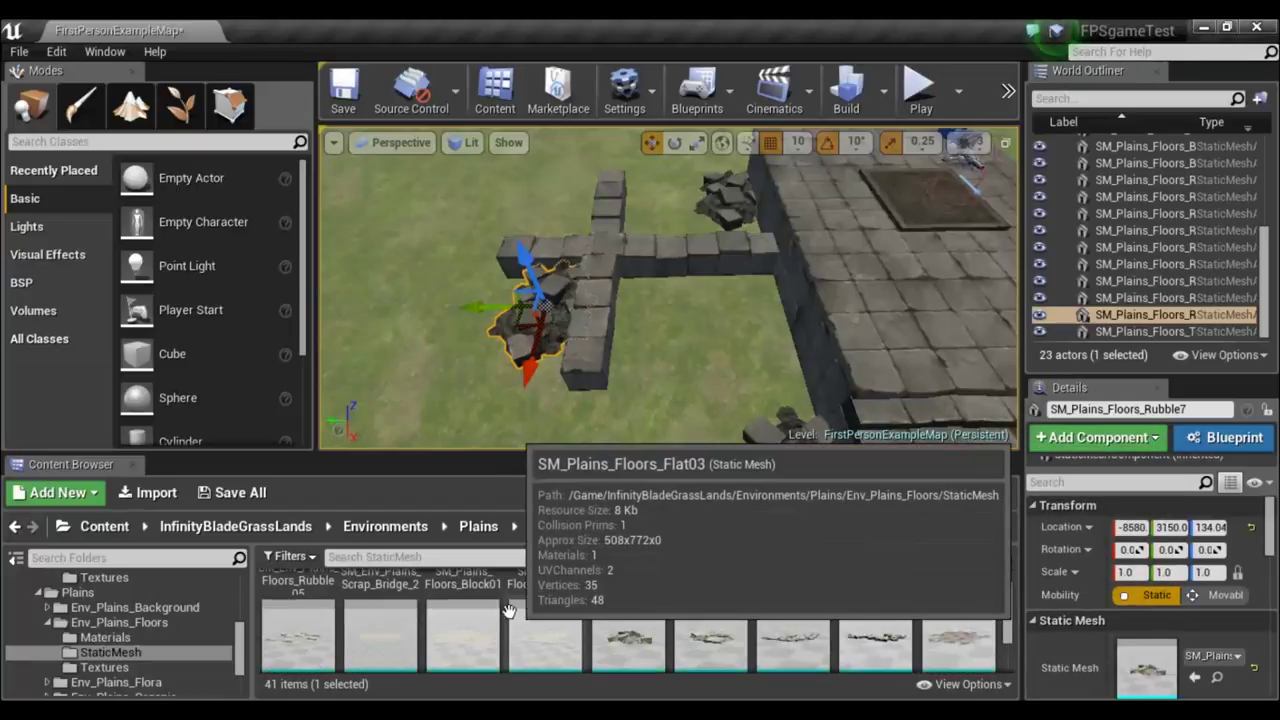
mouse_move(298, 600)
left_mouse_down()
mouse_move(655, 310)
mouse_move(700, 336)
left_mouse_up()
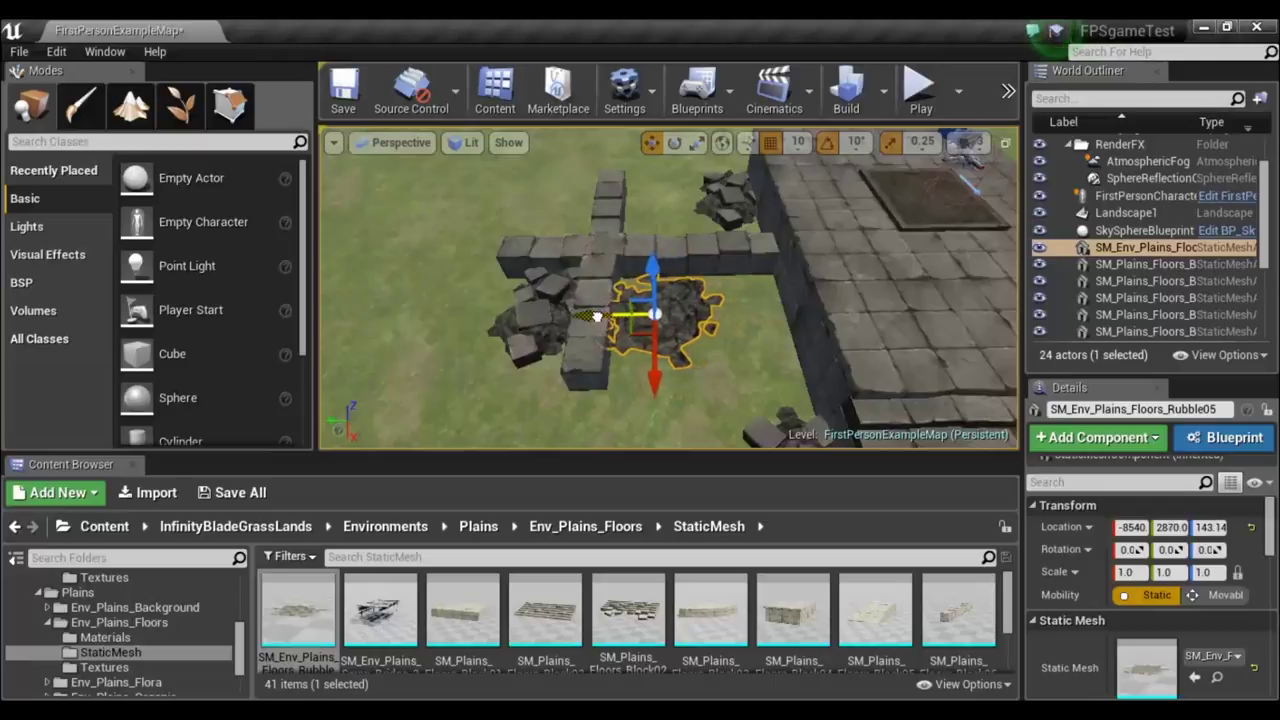
mouse_move(717, 412)
right_mouse_down()
mouse_move(640, 300)
mouse_move(660, 300)
right_mouse_up()
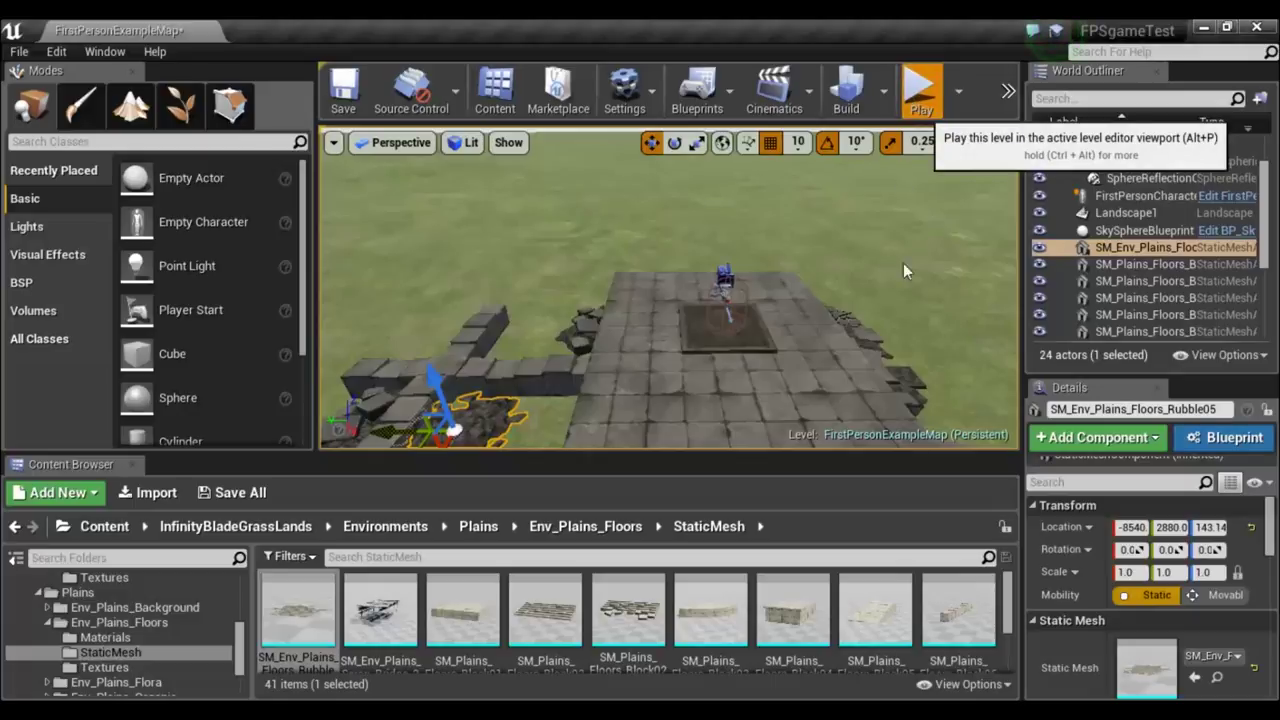
left_click(921, 90)
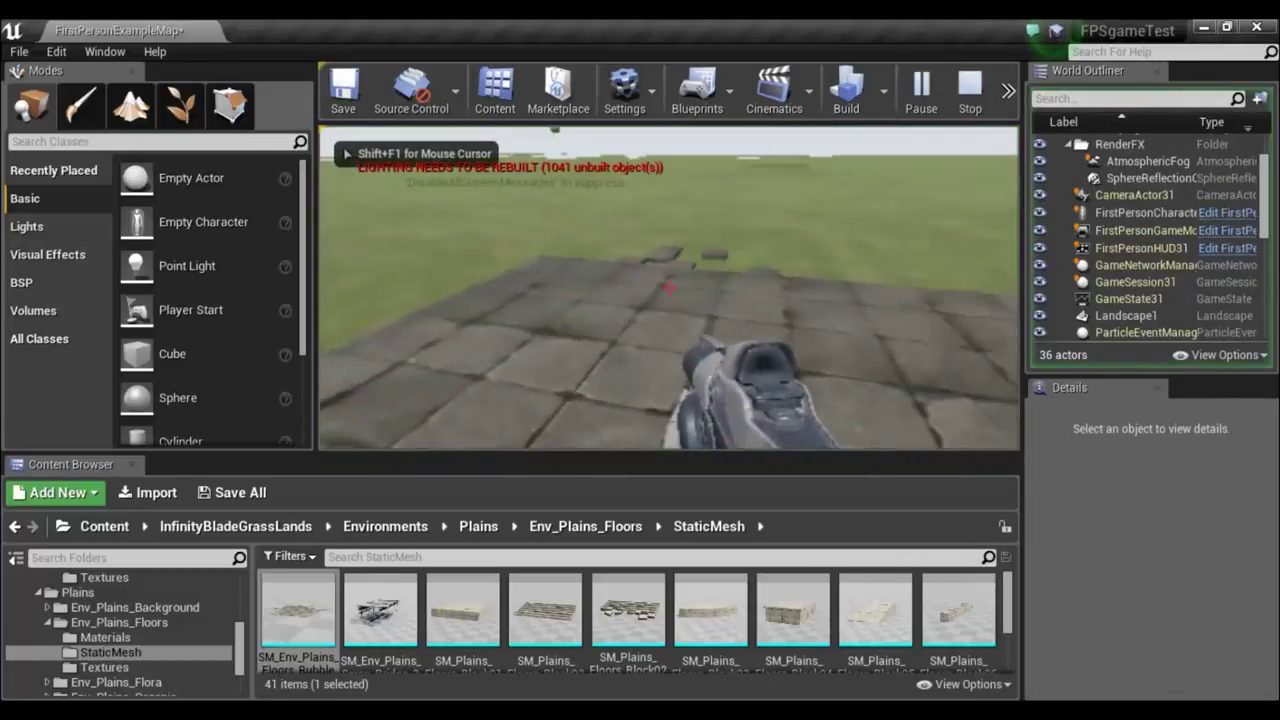
left_click(669, 290)
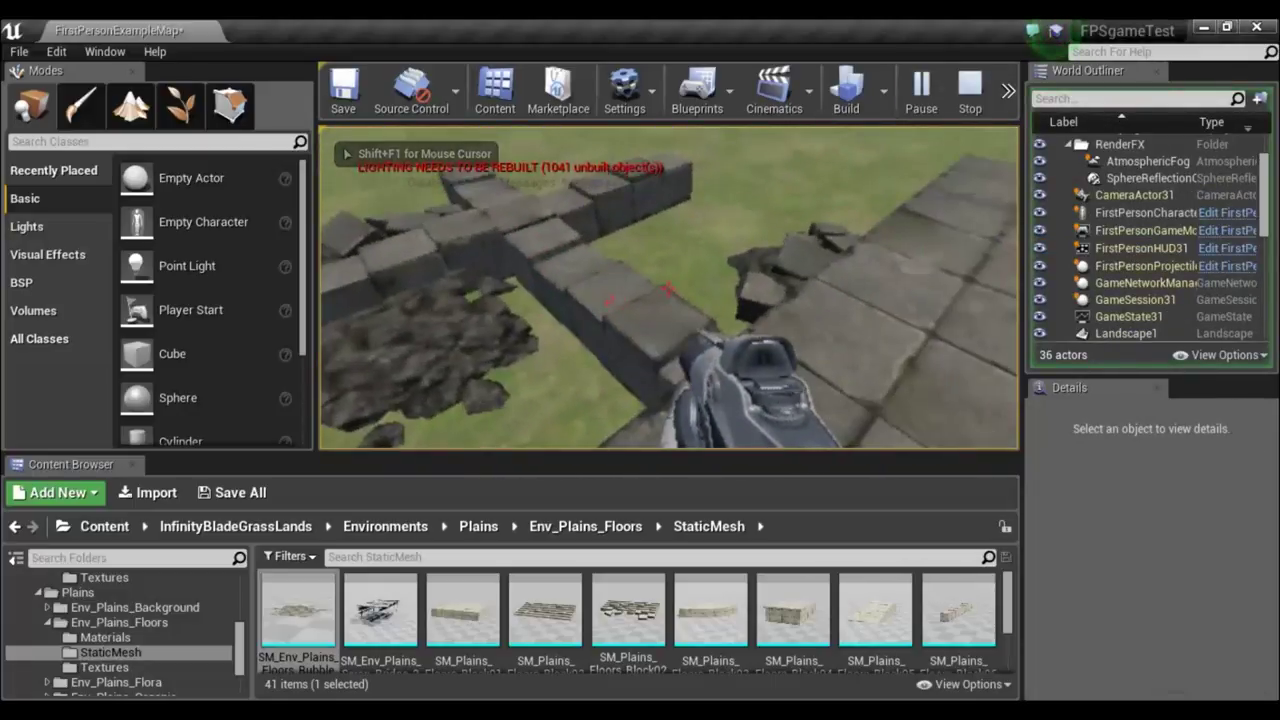
key("s")
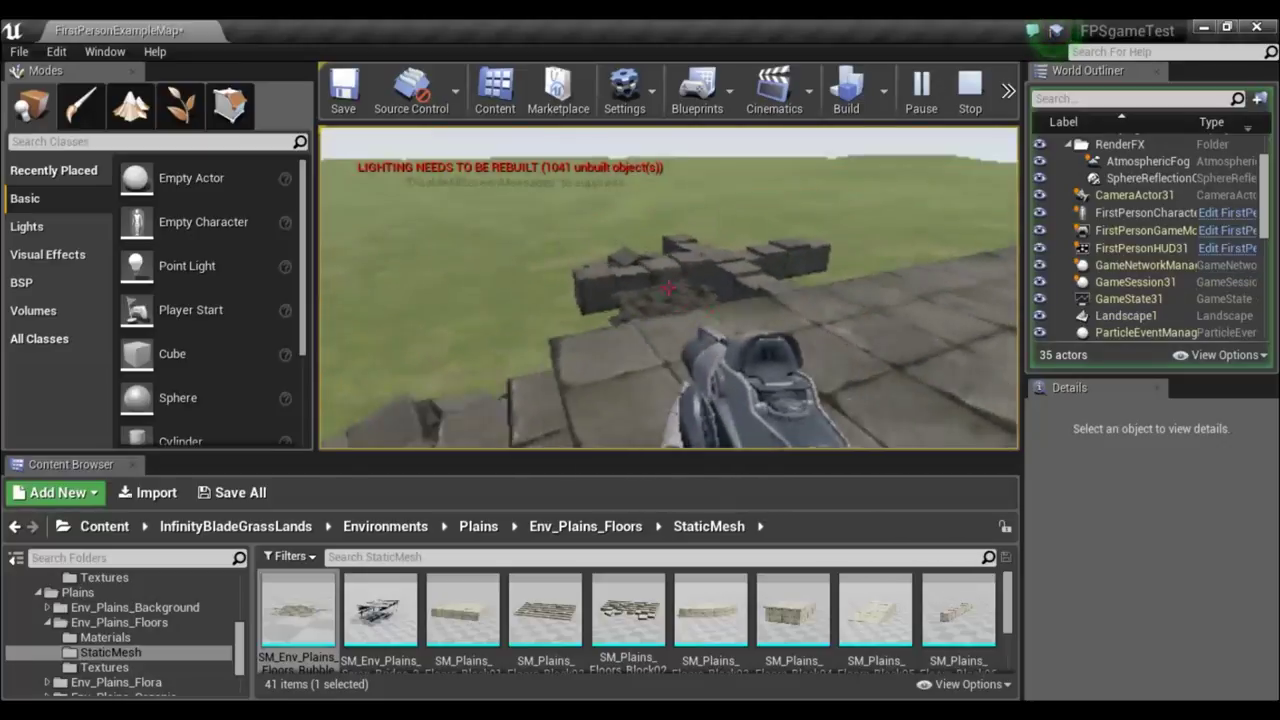
left_click(669, 290)
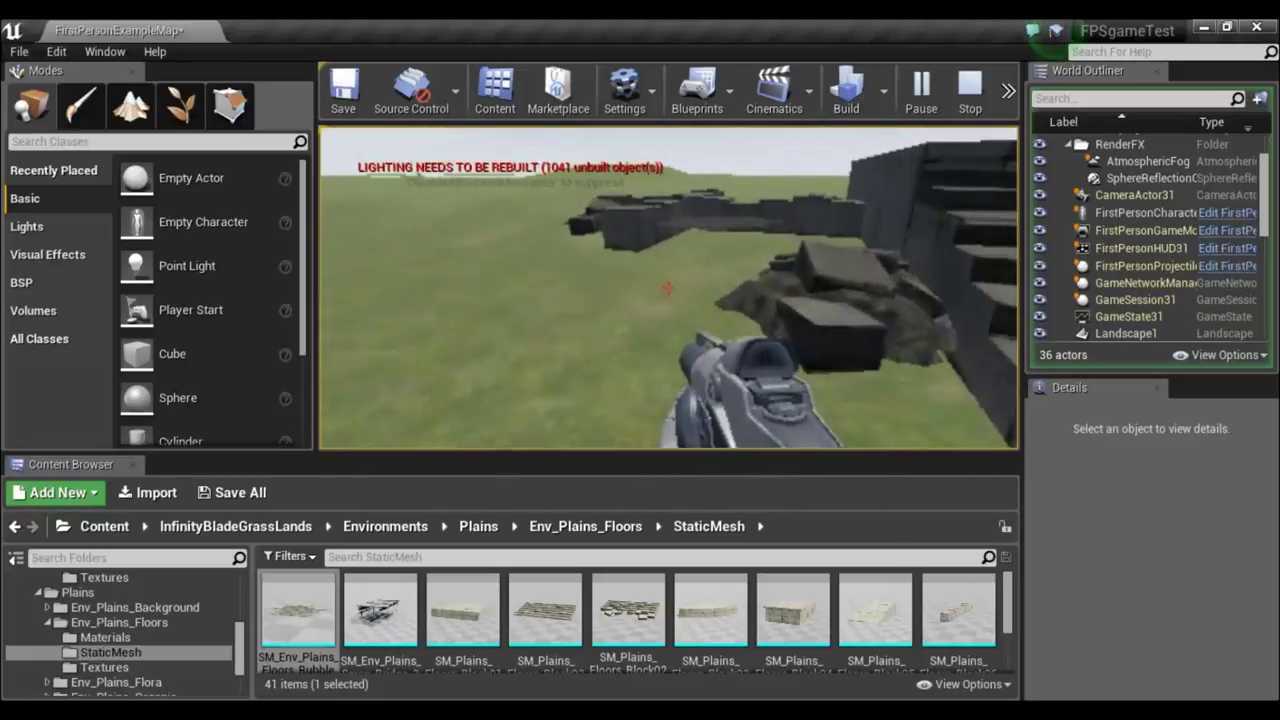
key("w")
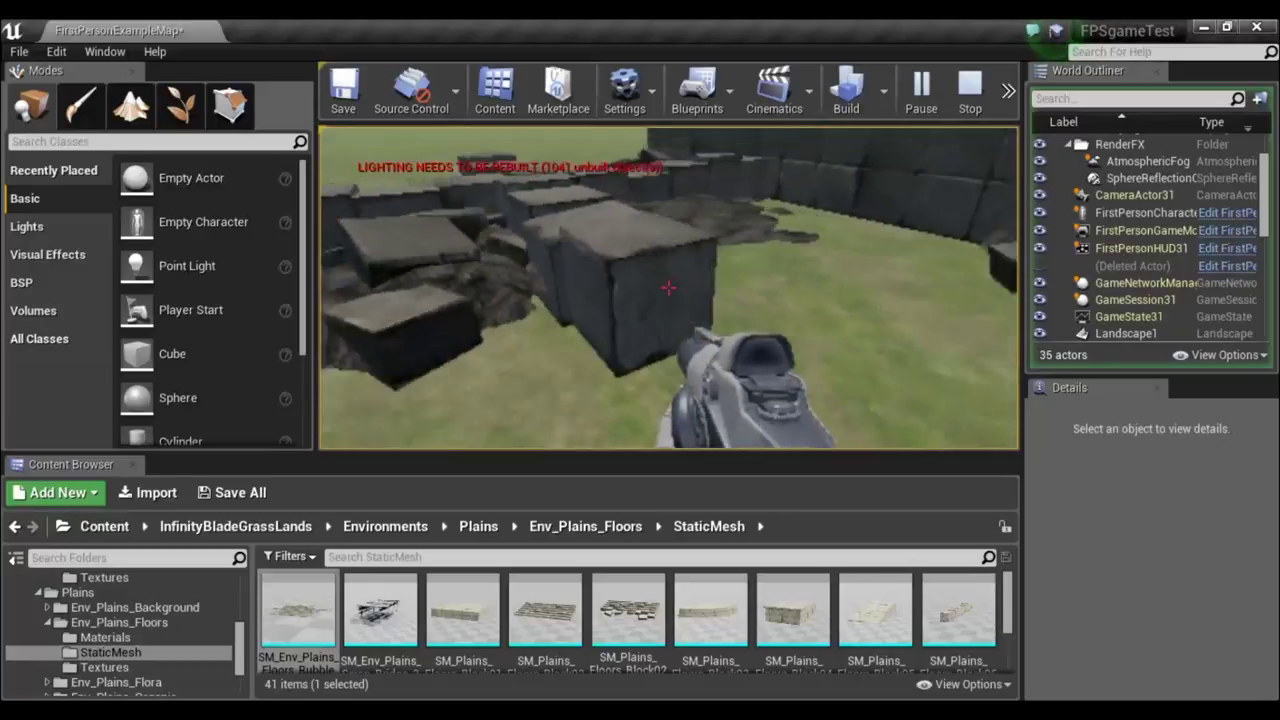
key("s")
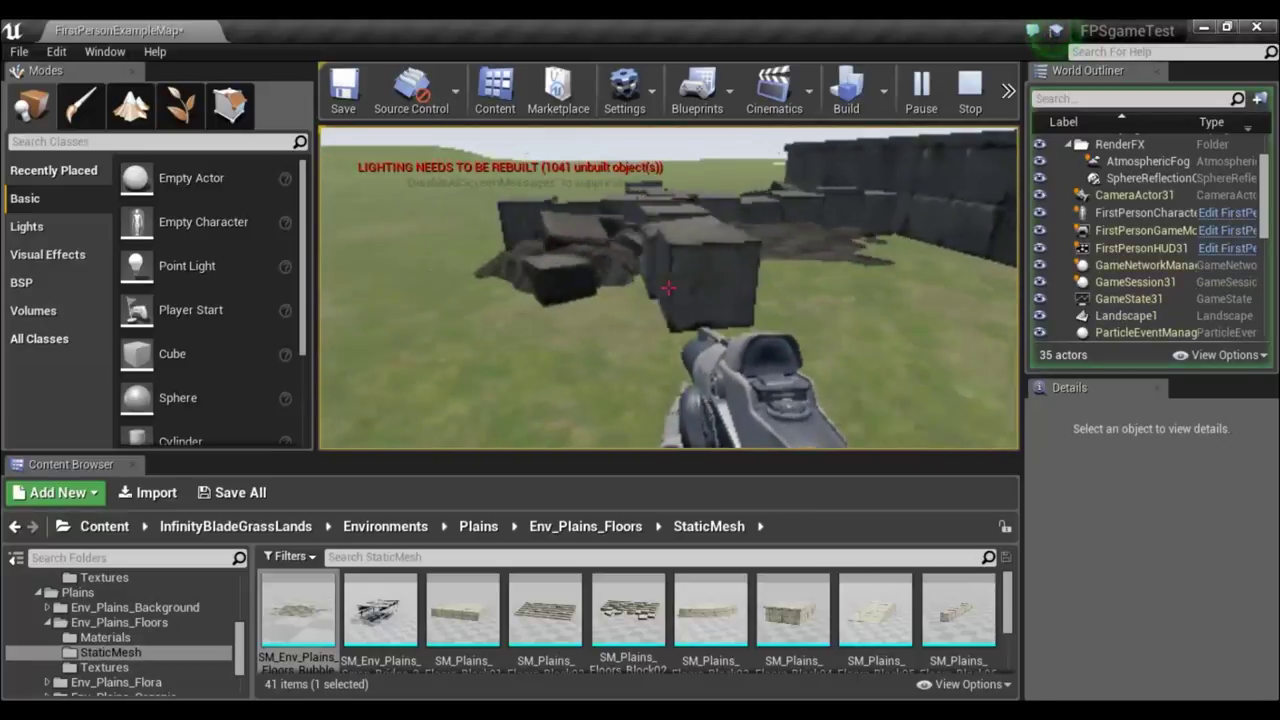
left_click(669, 290)
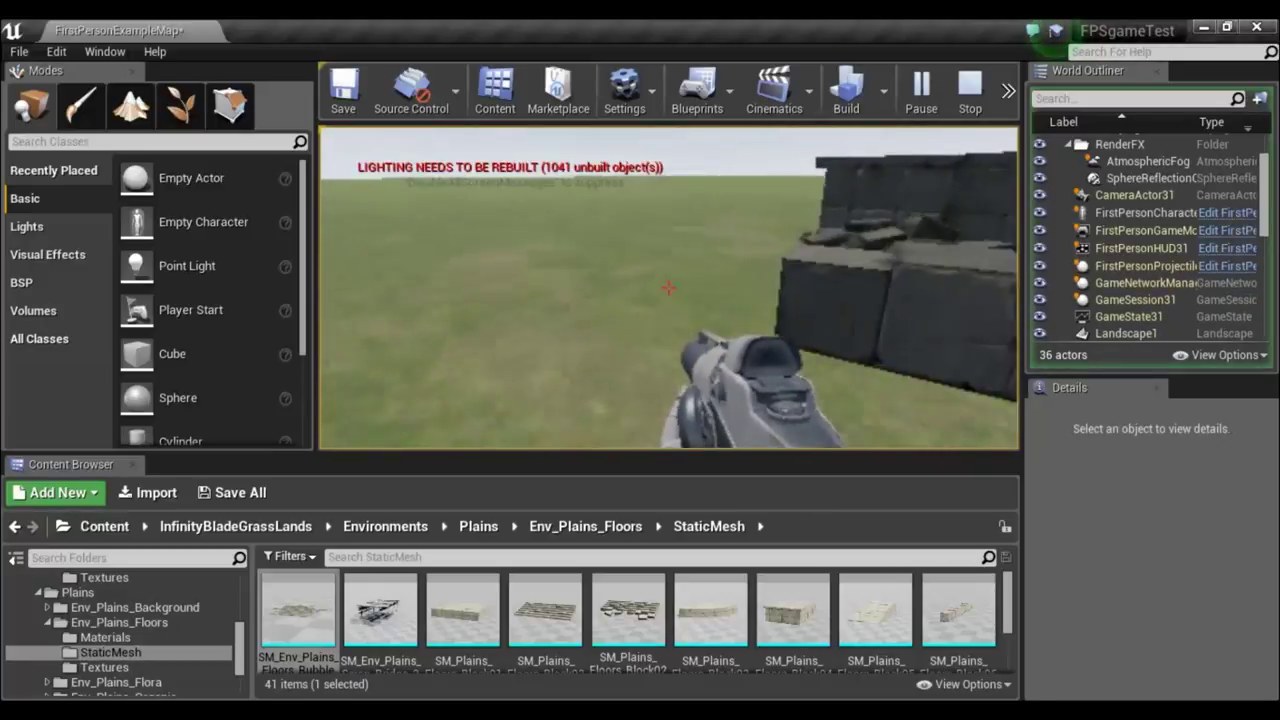
key("s")
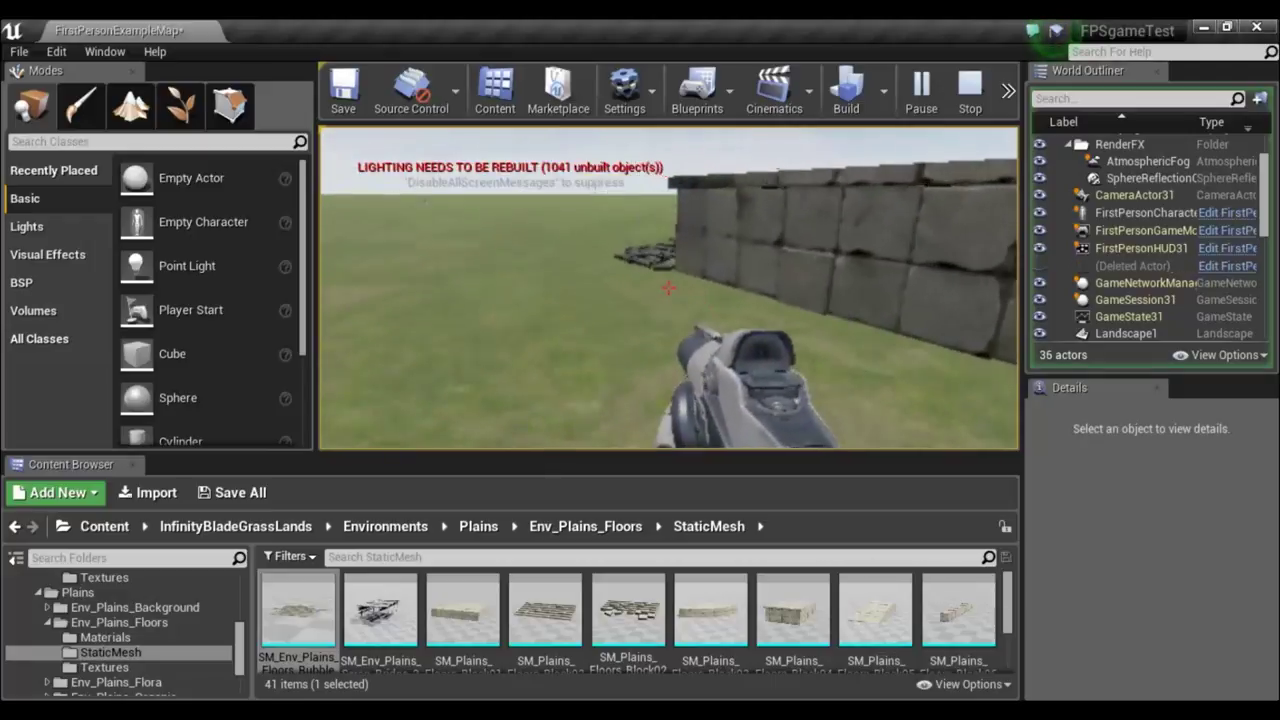
key("w")
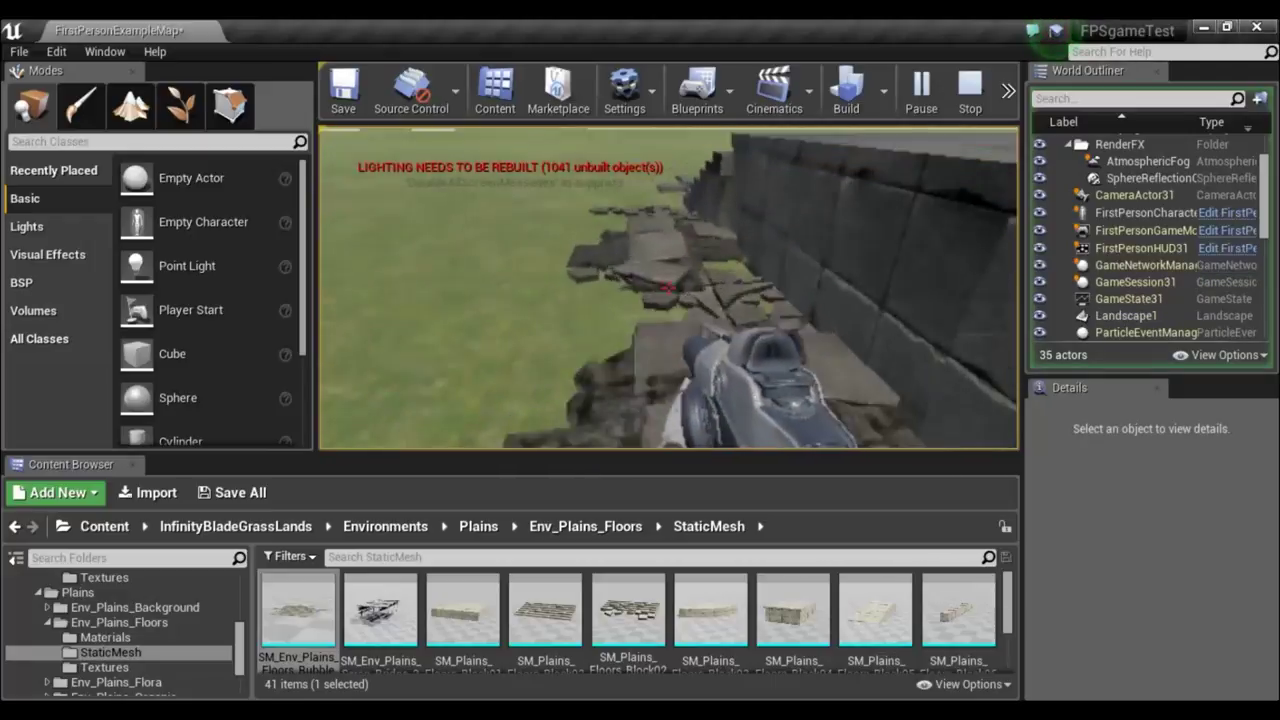
key("s")
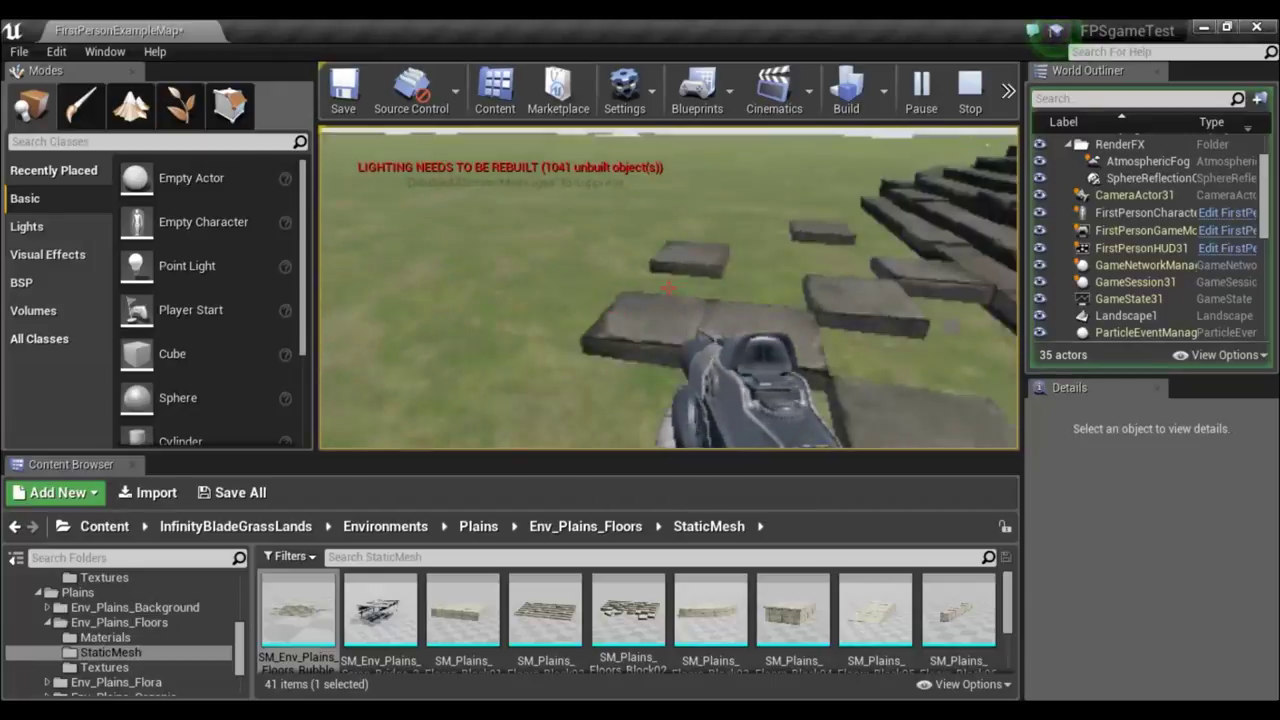
key("a")
key("w")
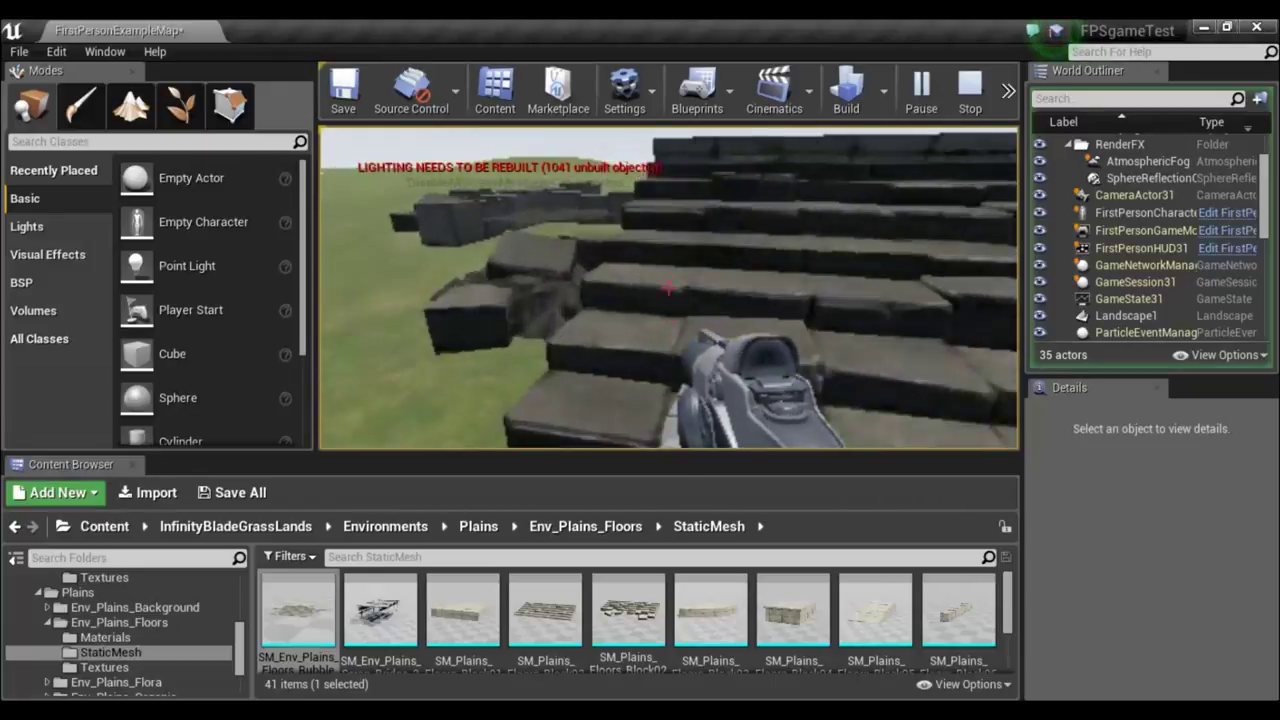
key("s")
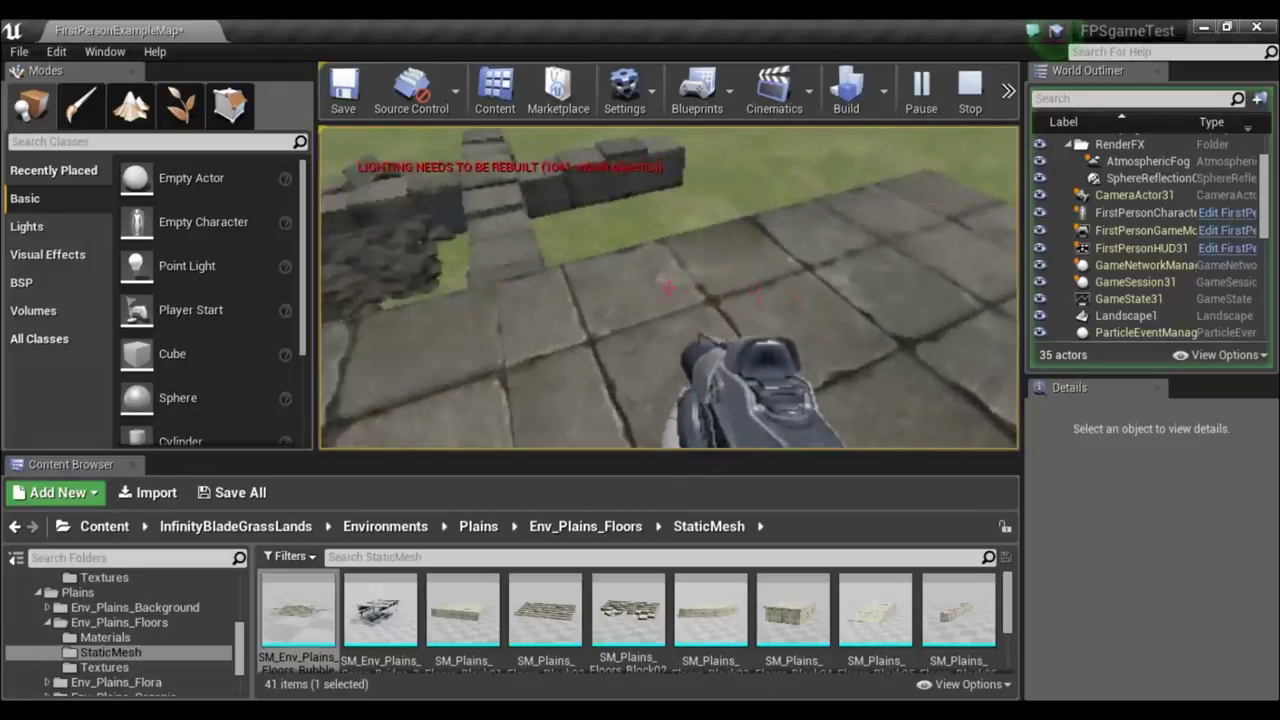
key("w")
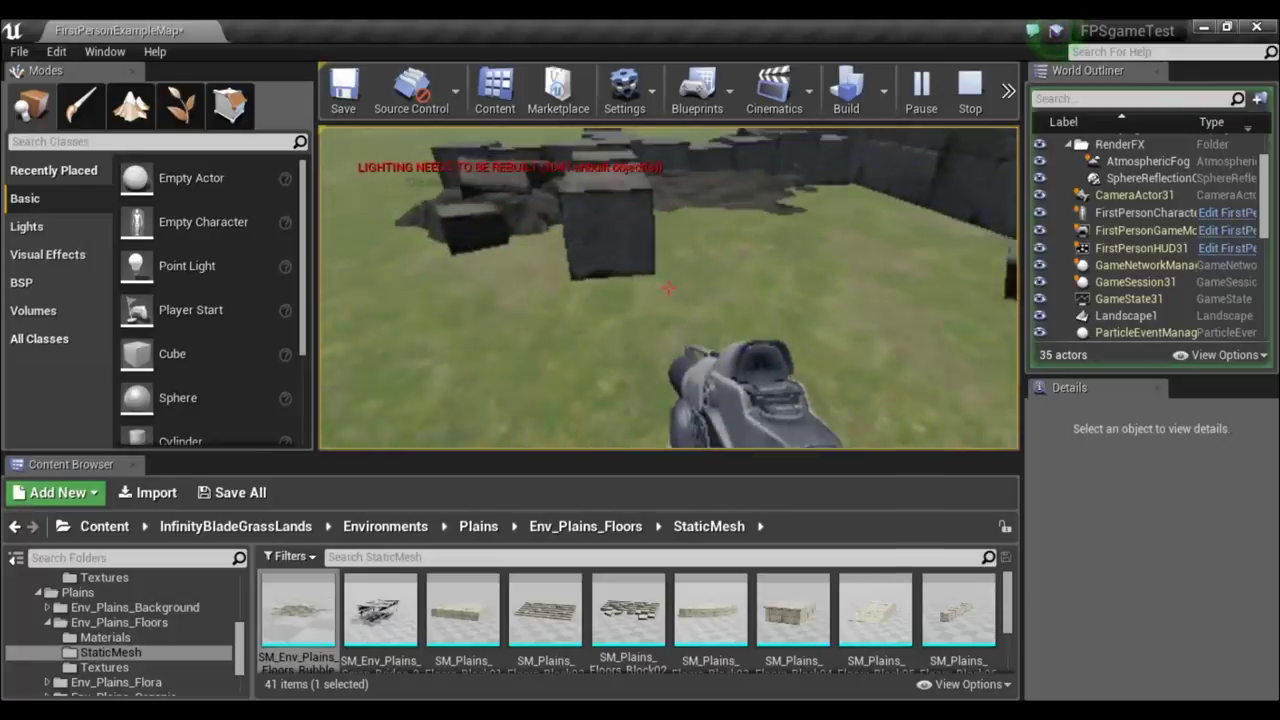
key("s")
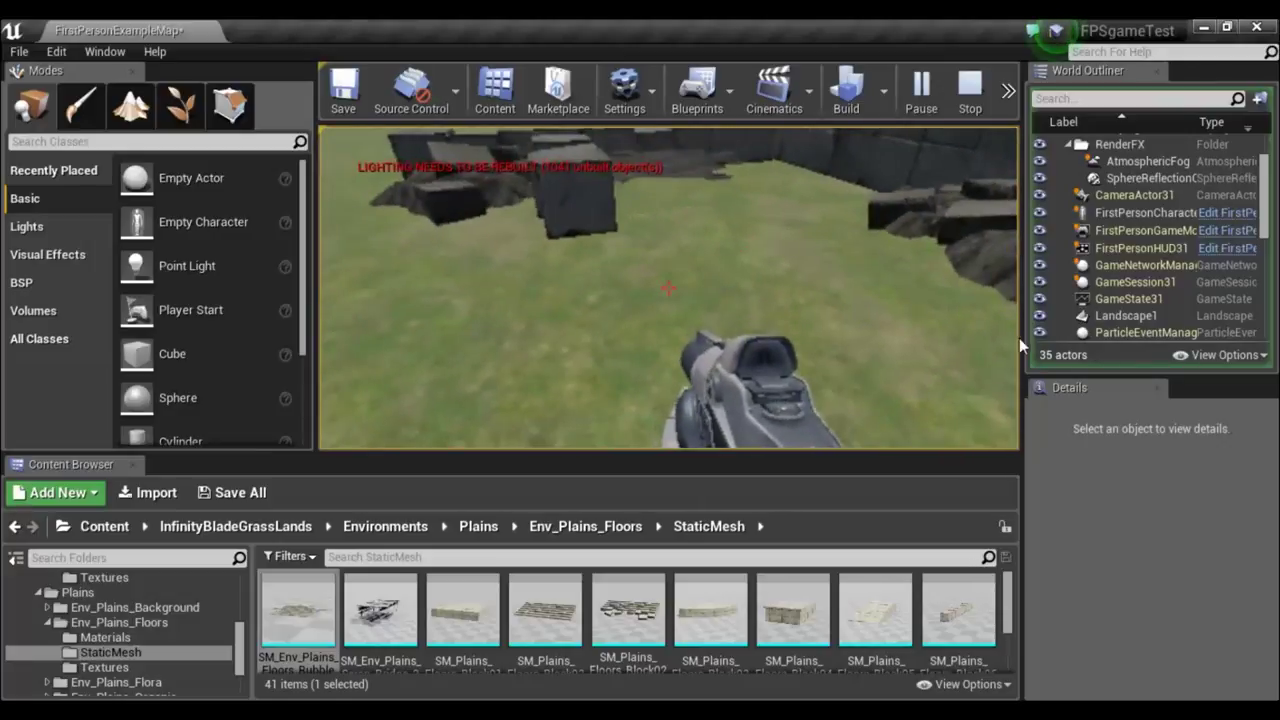
key("Escape")
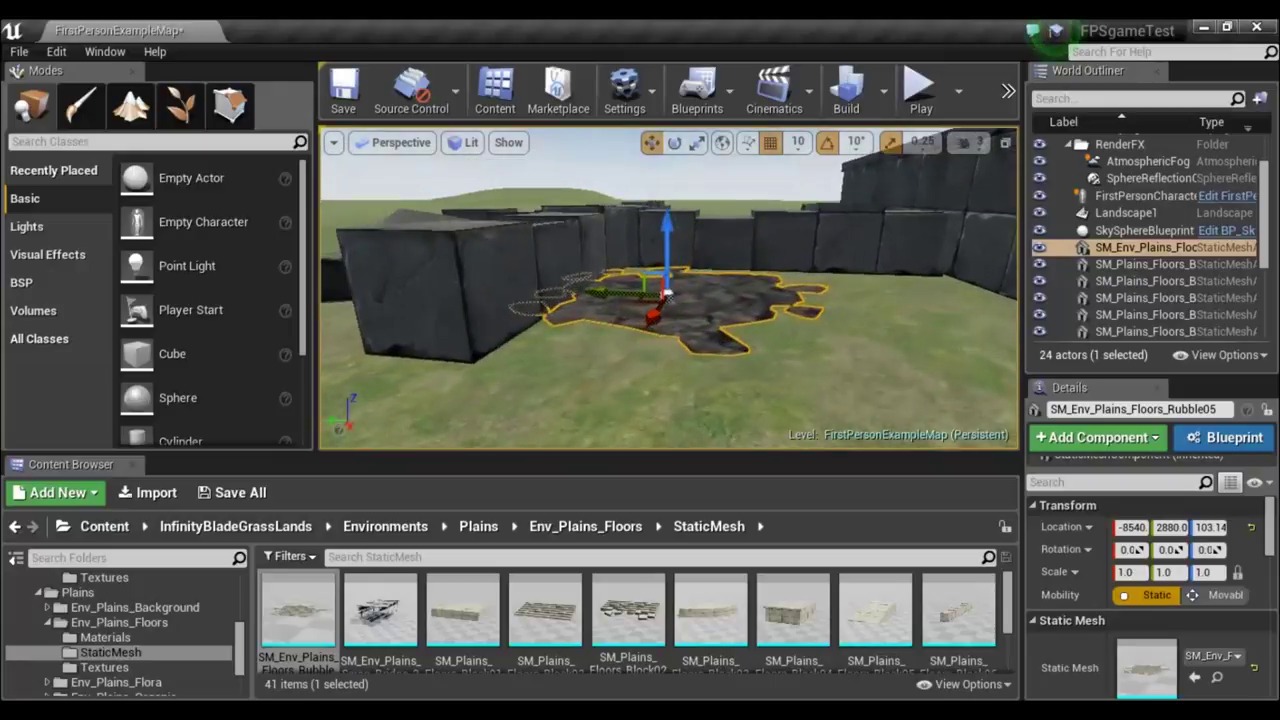
Place SM_Plains_Floors_Block02_Broken against the platform's front wall at -9350, 1900, 160.0.
right_click_drag(683, 147, 683, 147)
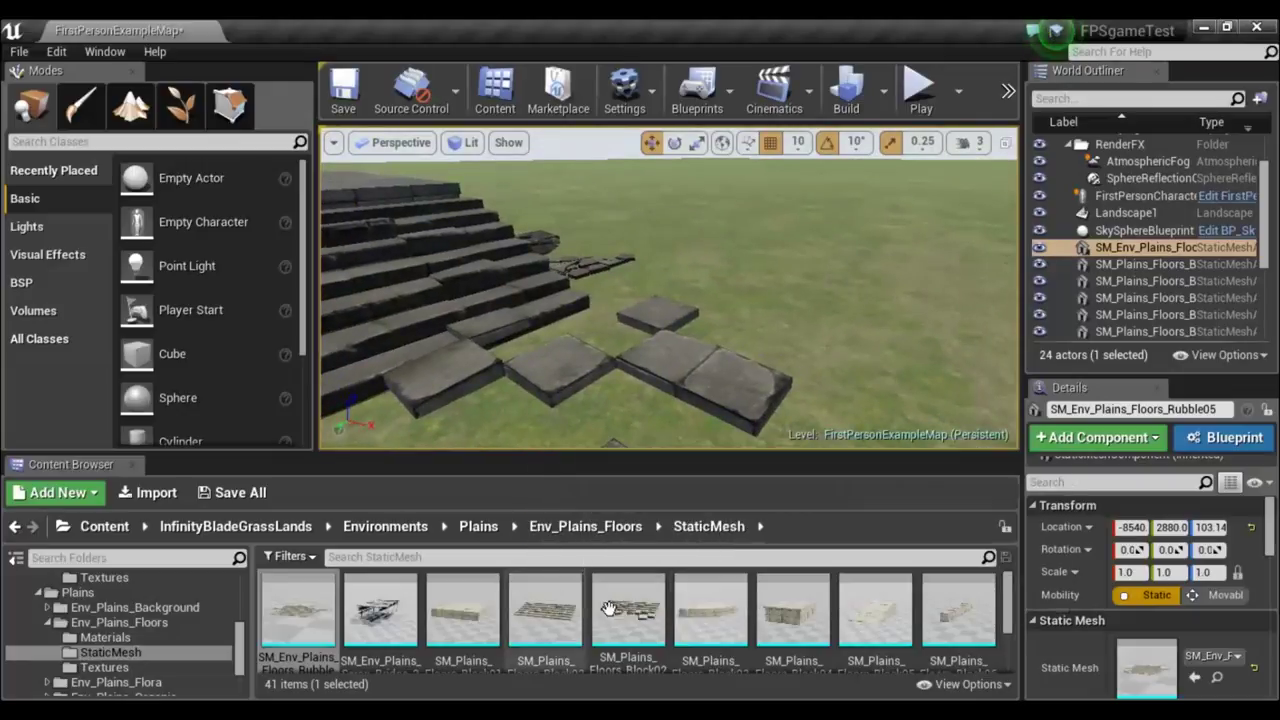
right_click_drag(823, 445, 823, 445)
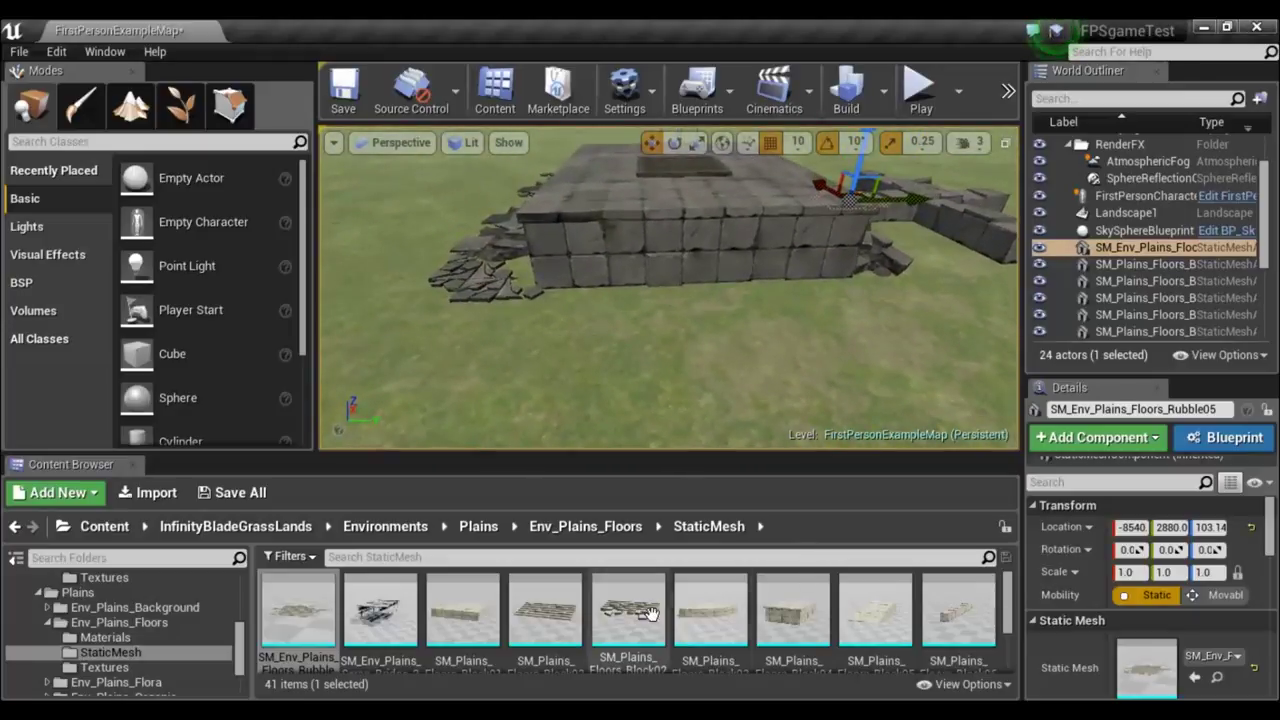
left_click_drag(648, 613, 751, 348)
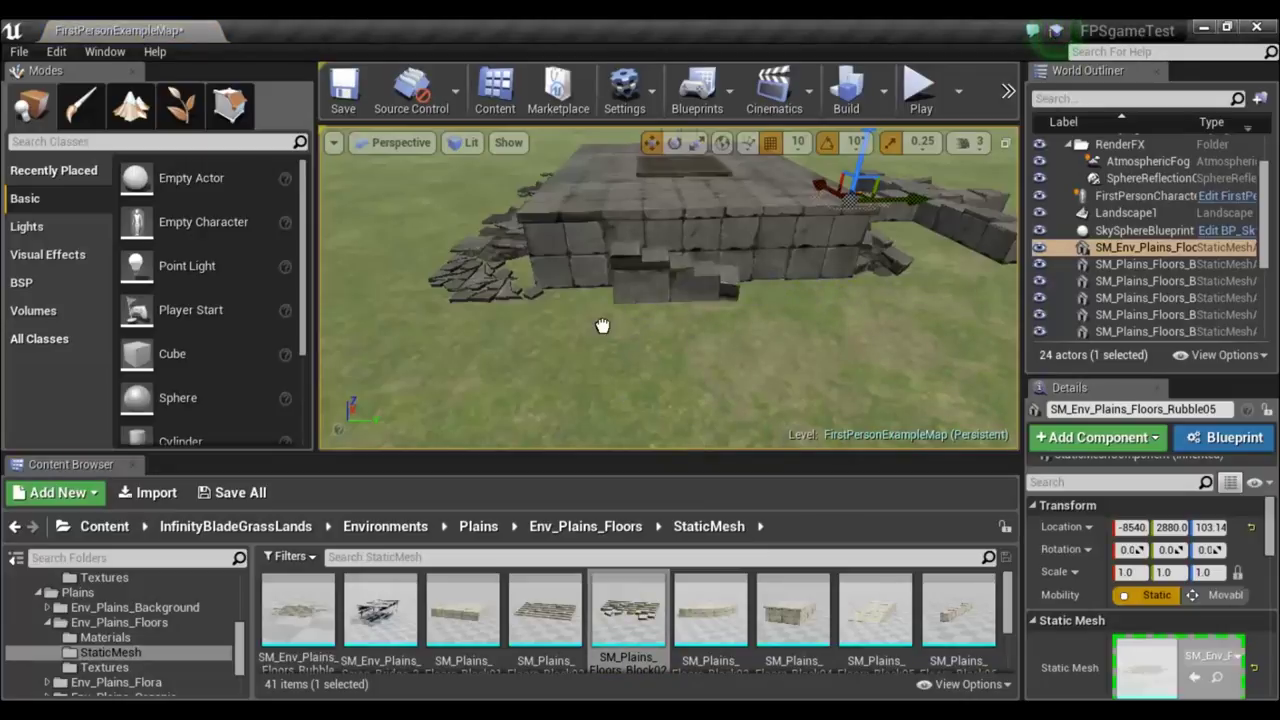
left_click_drag(590, 367, 587, 369)
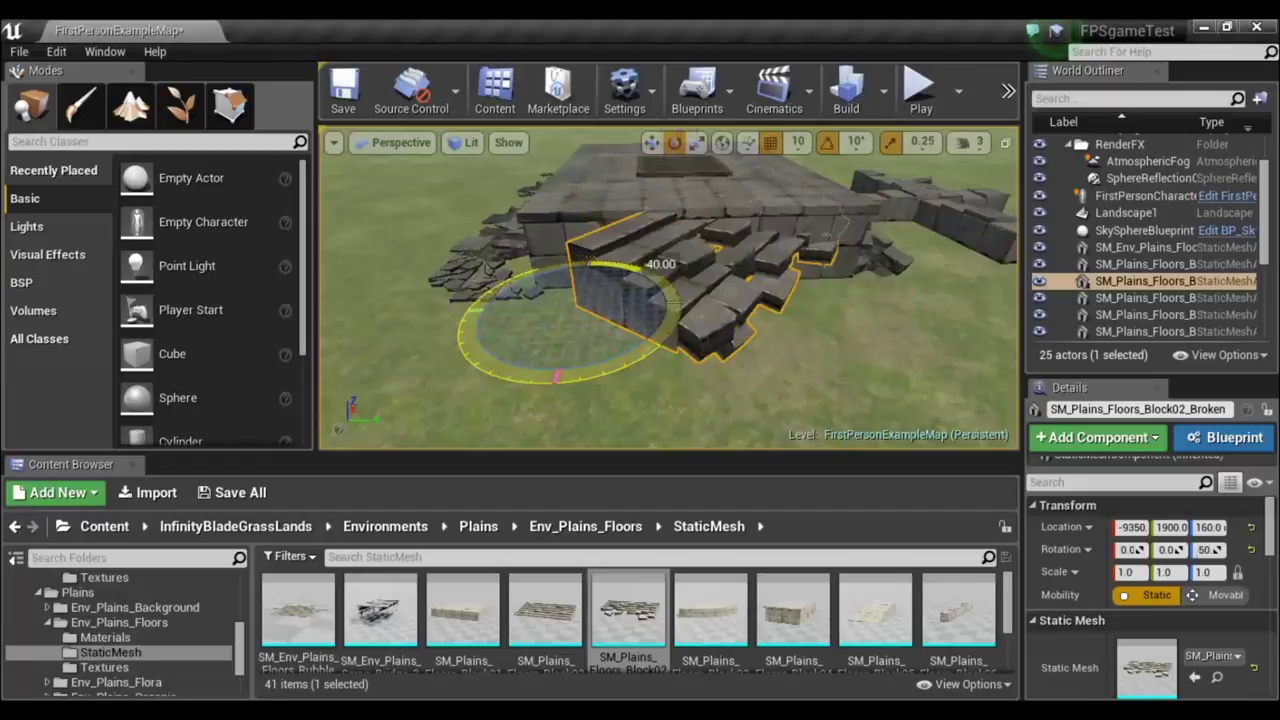
Move the Block02_Broken piece to X -9180, Z 90 against the platform and scale Z to 1.25.
left_click_drag(660, 264, 714, 306)
right_click_drag(778, 336, 811, 347)
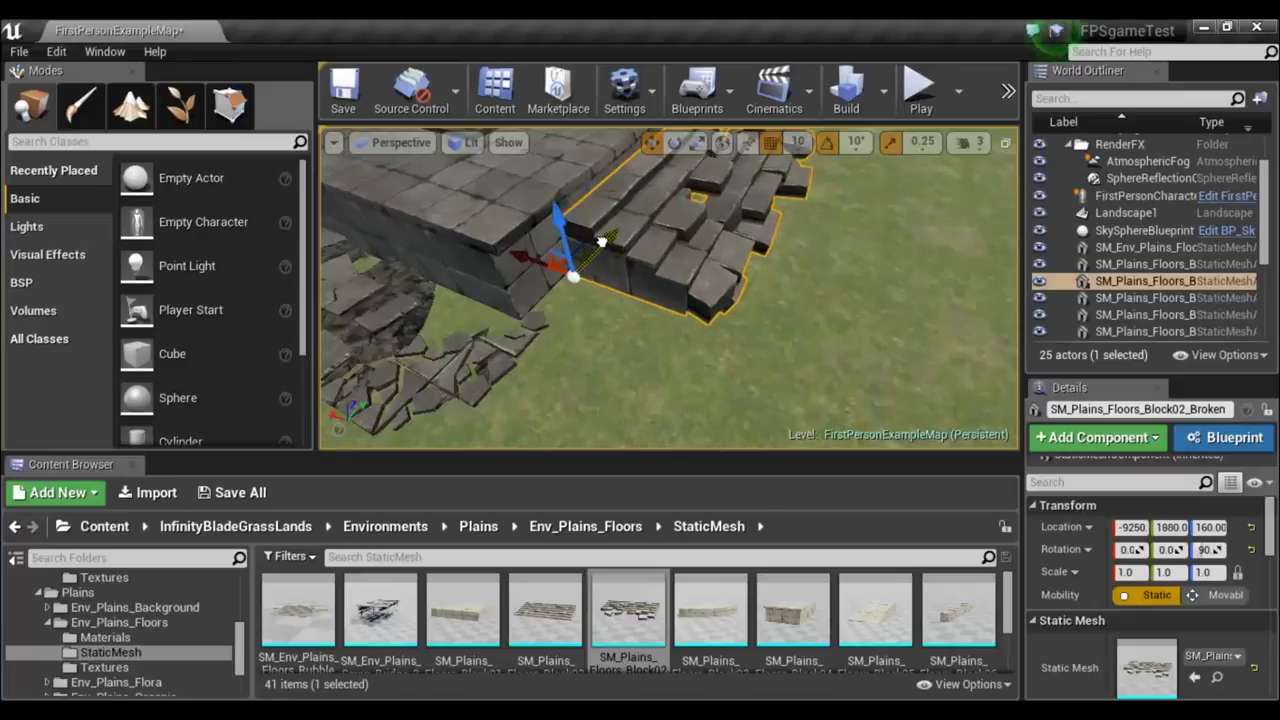
left_click_drag(601, 241, 556, 279)
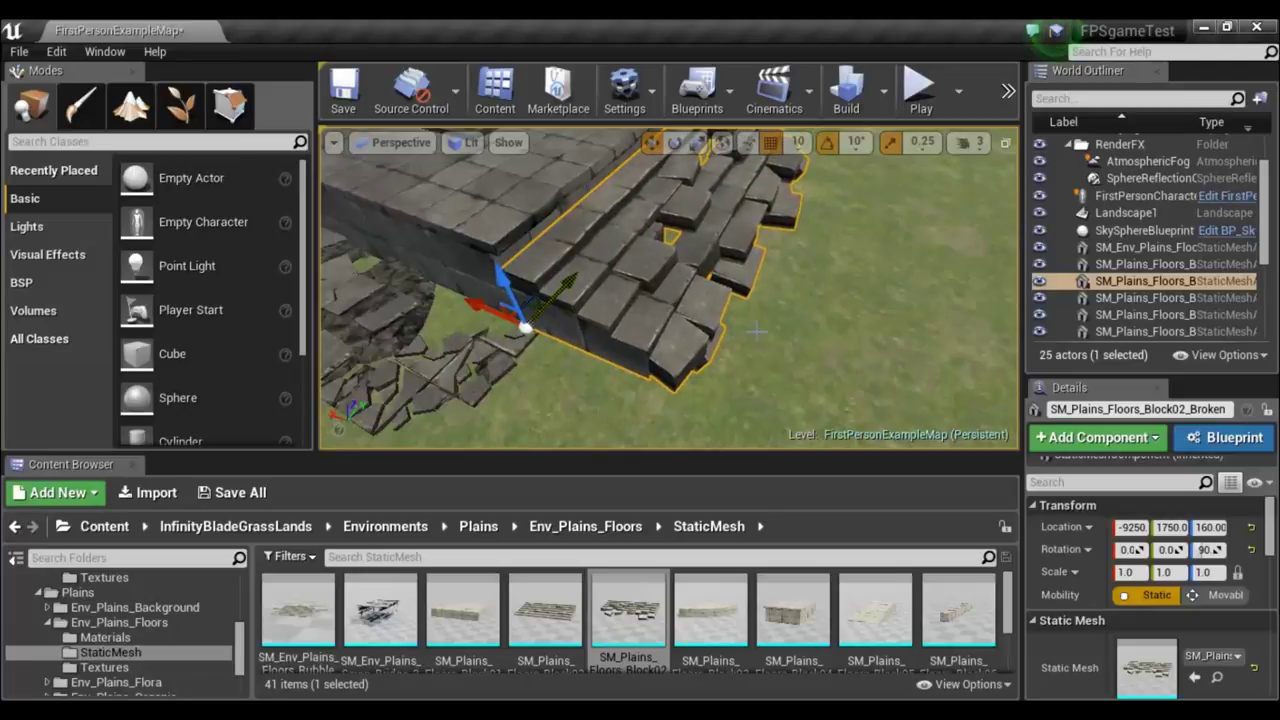
mouse_move(768, 336)
right_mouse_down()
mouse_move(740, 310)
mouse_move(700, 320)
right_mouse_up()
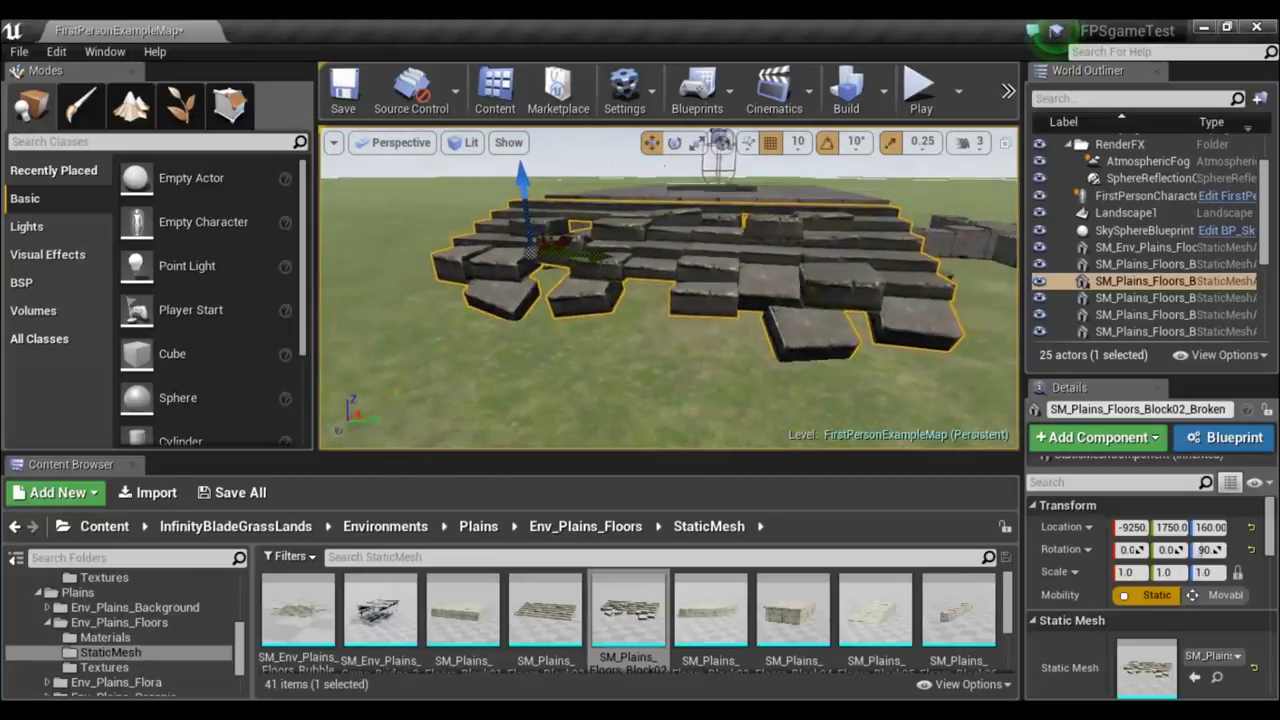
left_click_drag(567, 230, 536, 265)
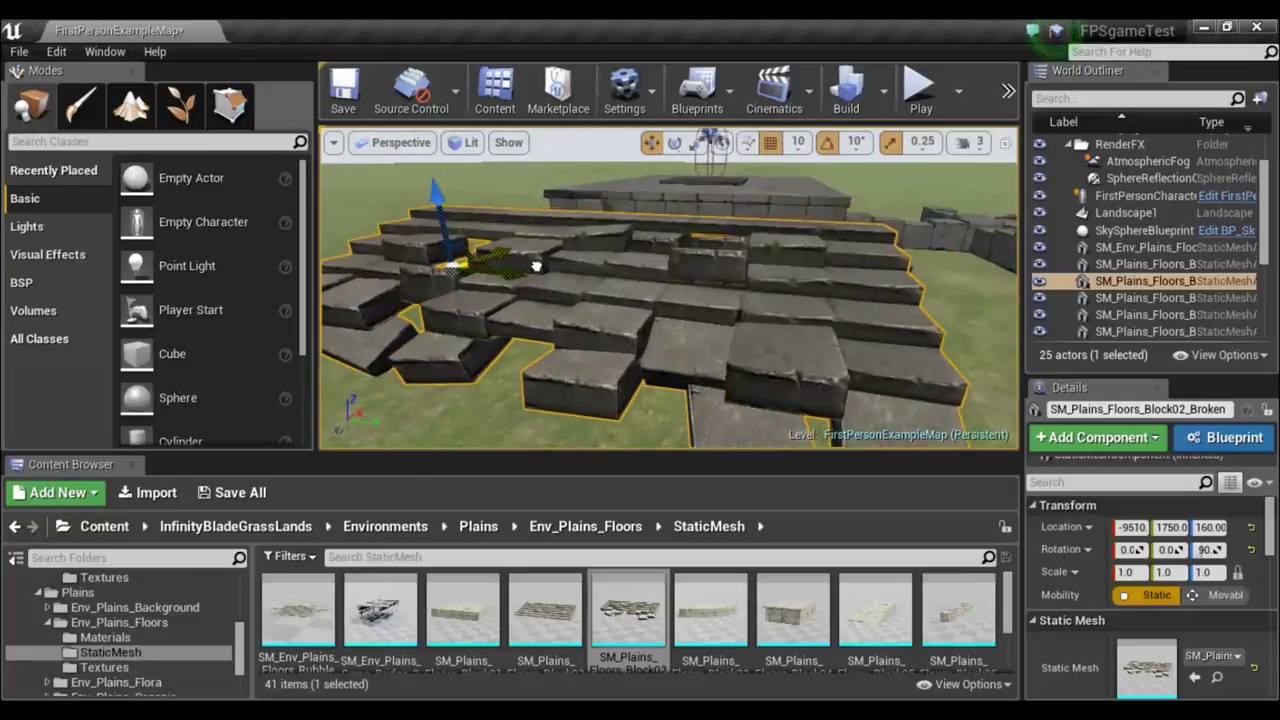
mouse_move(634, 271)
right_mouse_down()
mouse_move(600, 260)
mouse_move(669, 257)
right_mouse_up()
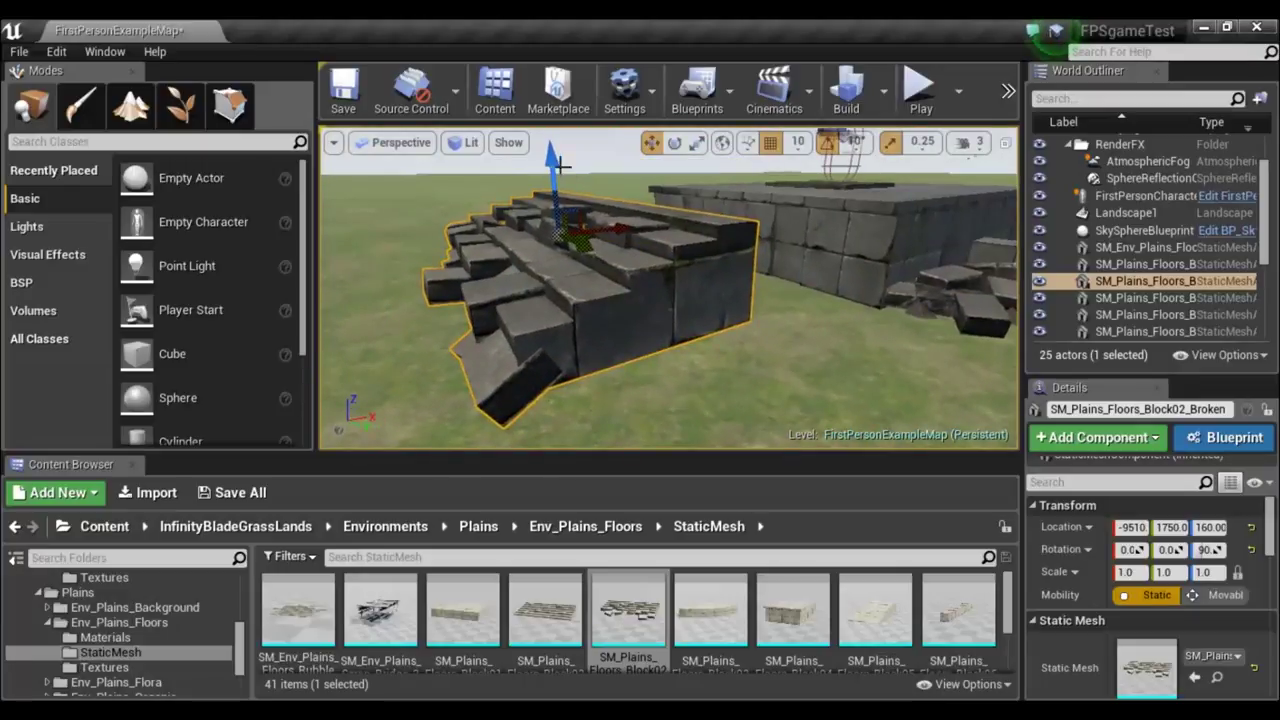
left_click_drag(549, 162, 566, 188)
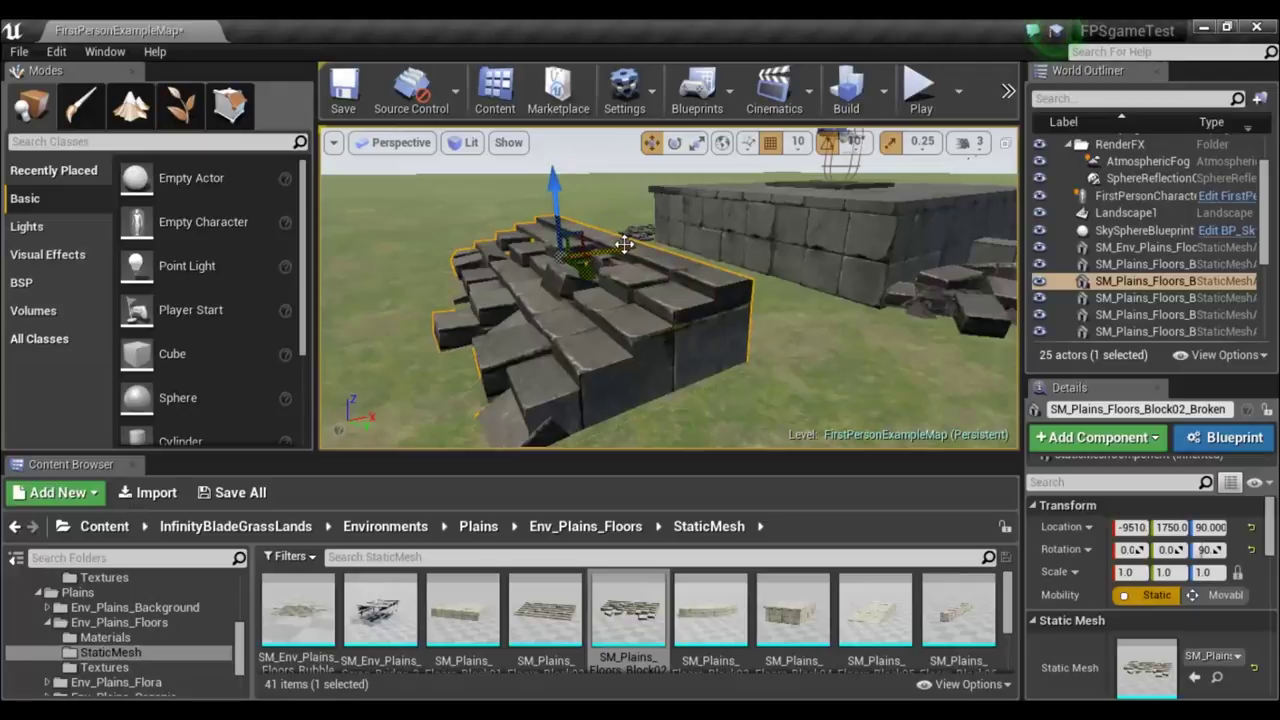
left_click_drag(624, 244, 701, 233)
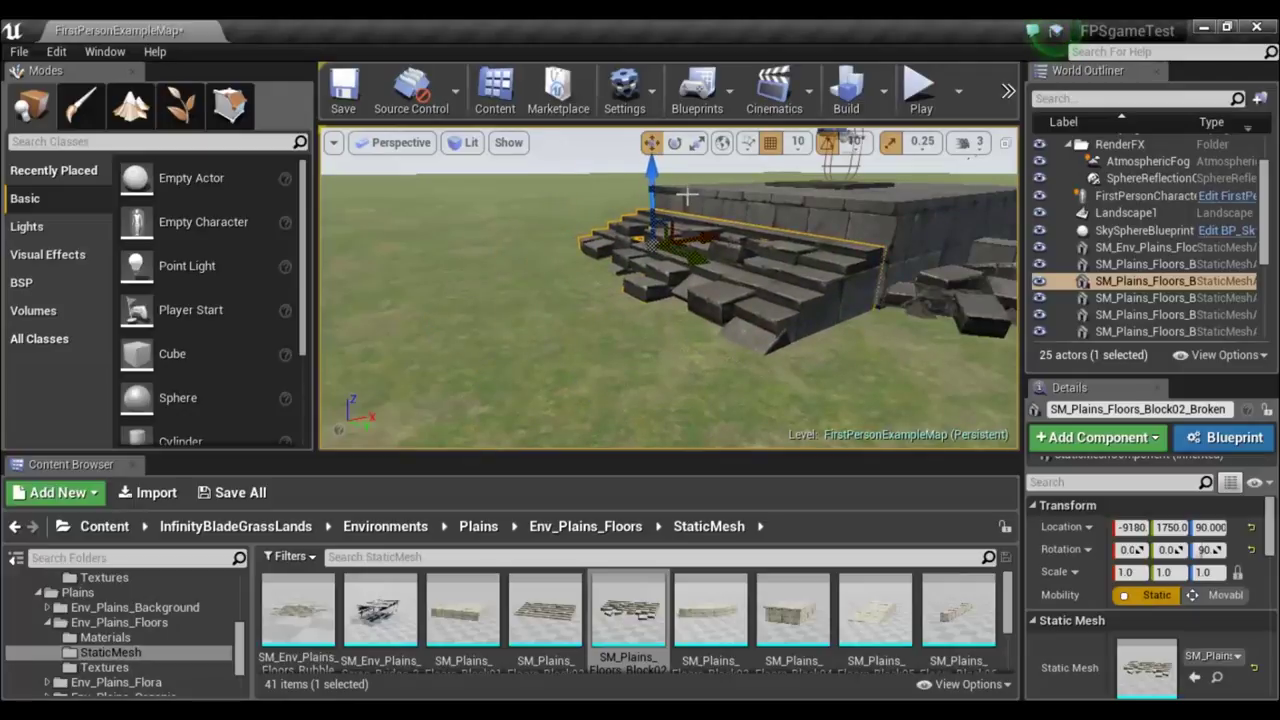
left_click_drag(655, 178, 655, 165)
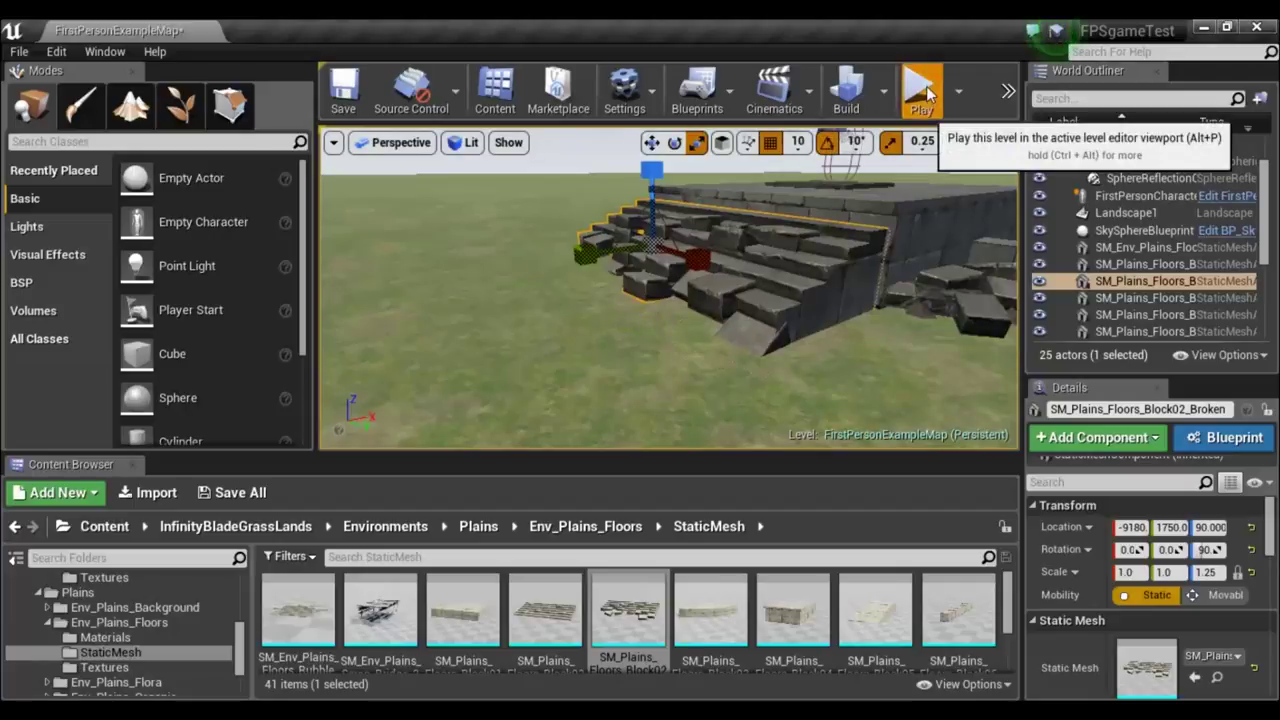
key("alt+p")
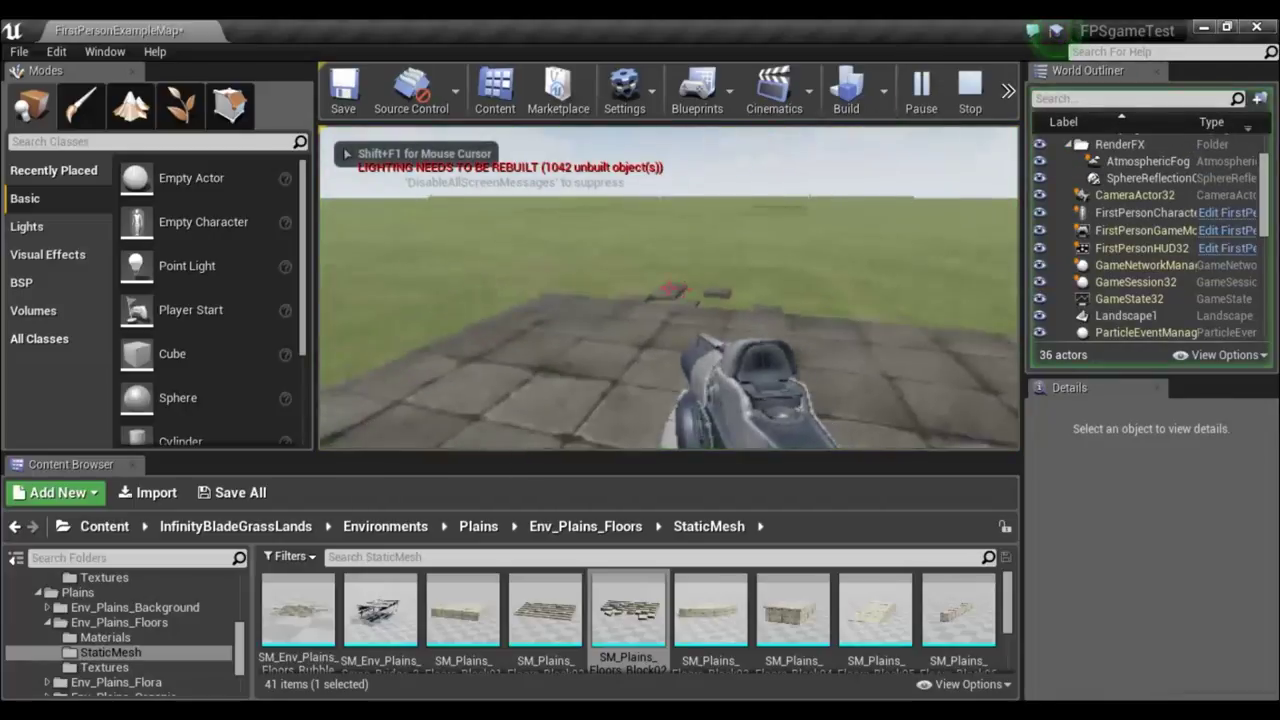
key("w")
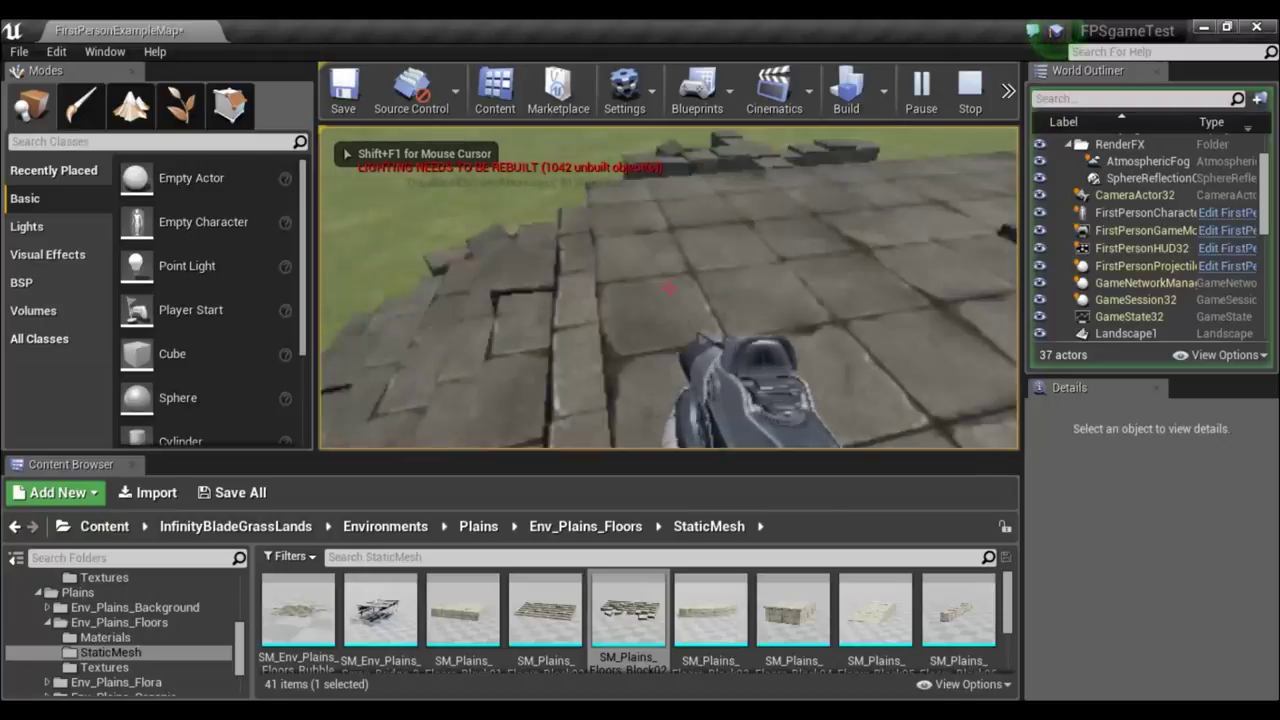
key("w")
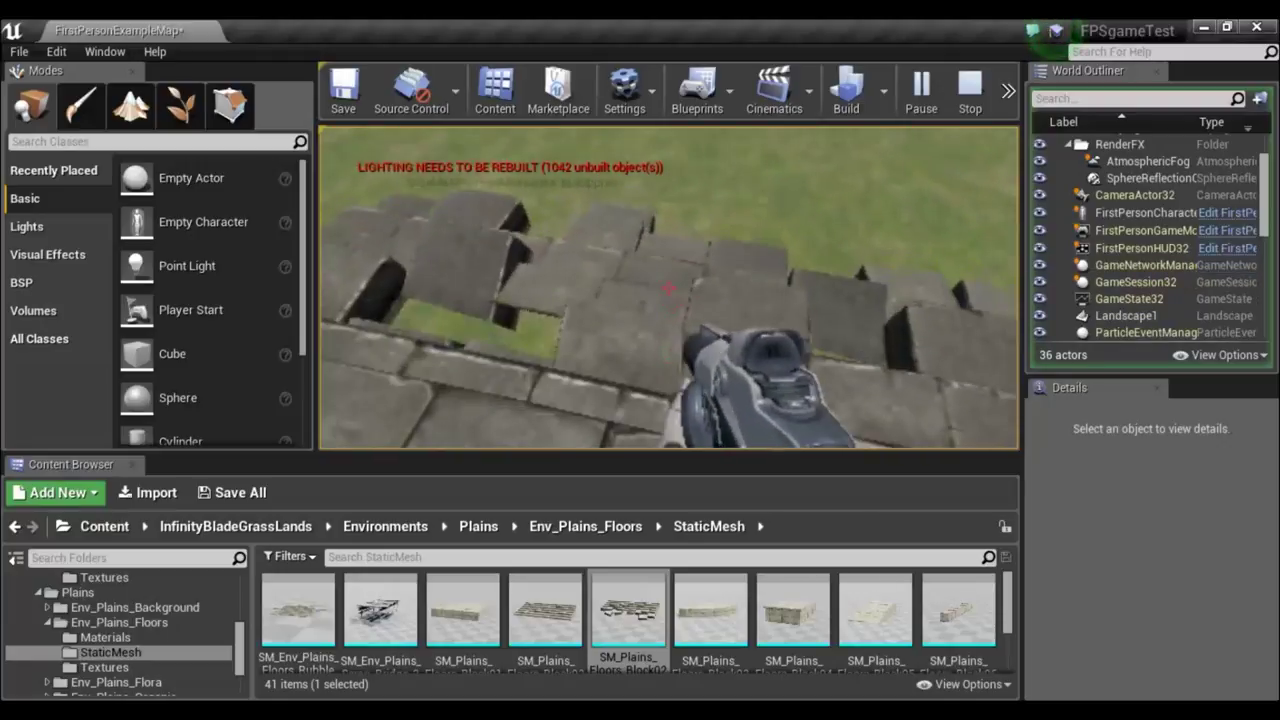
key("w")
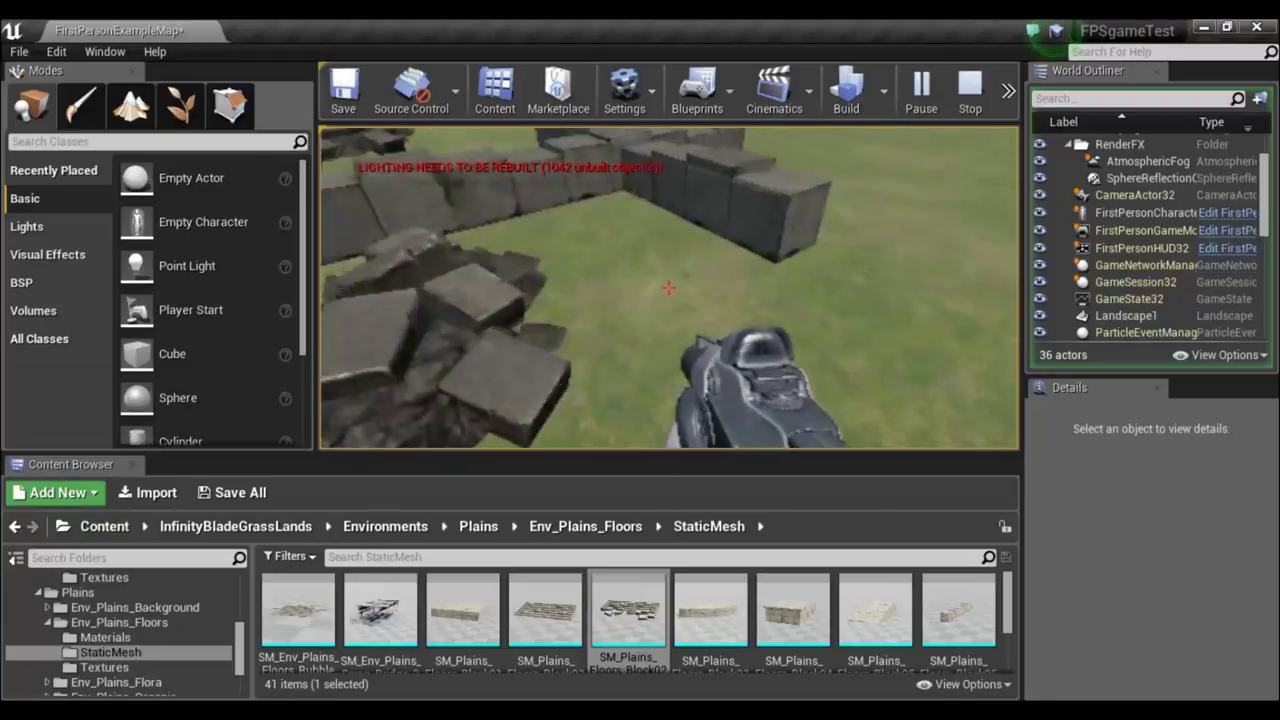
left_click(668, 288)
left_click(668, 288)
left_click(668, 288)
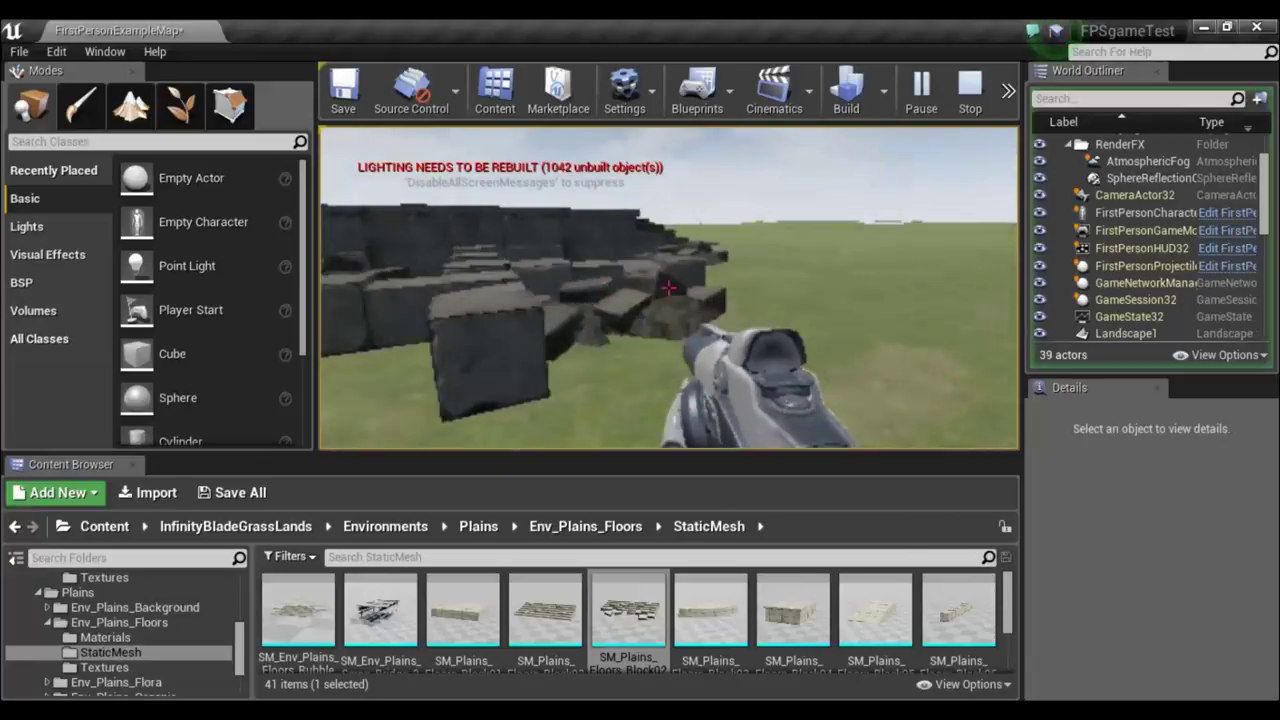
key("w")
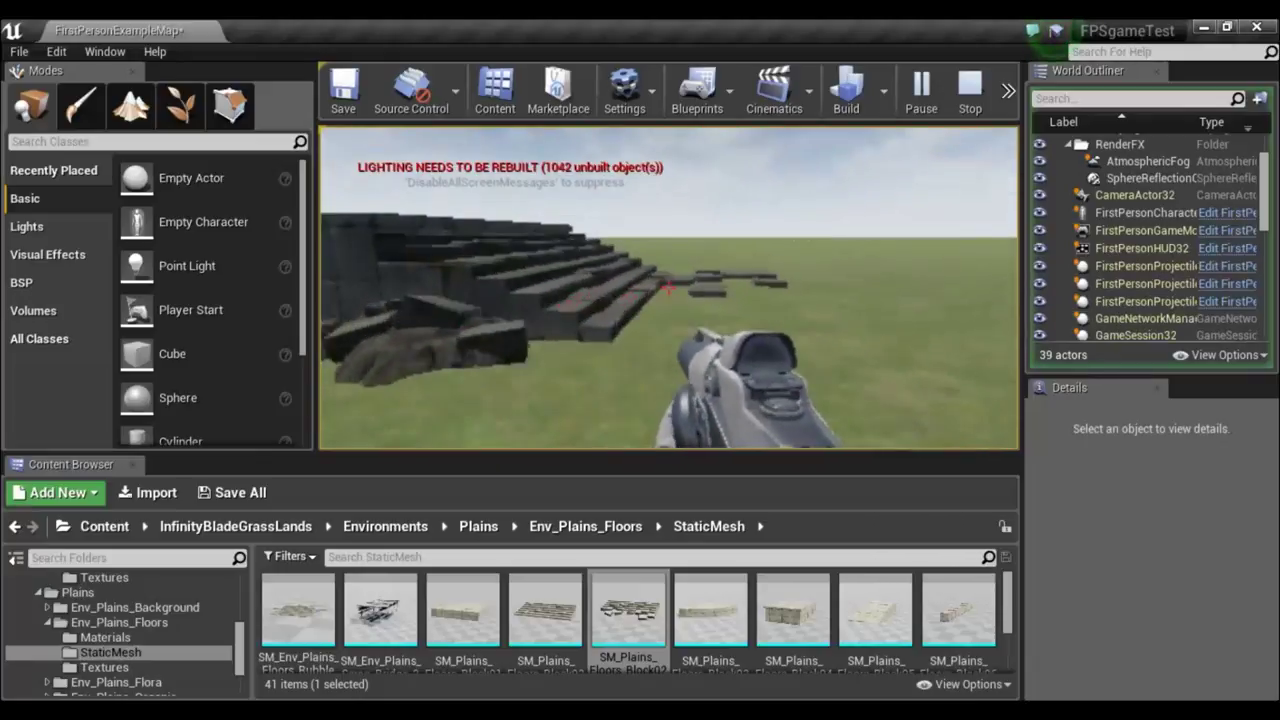
key("w")
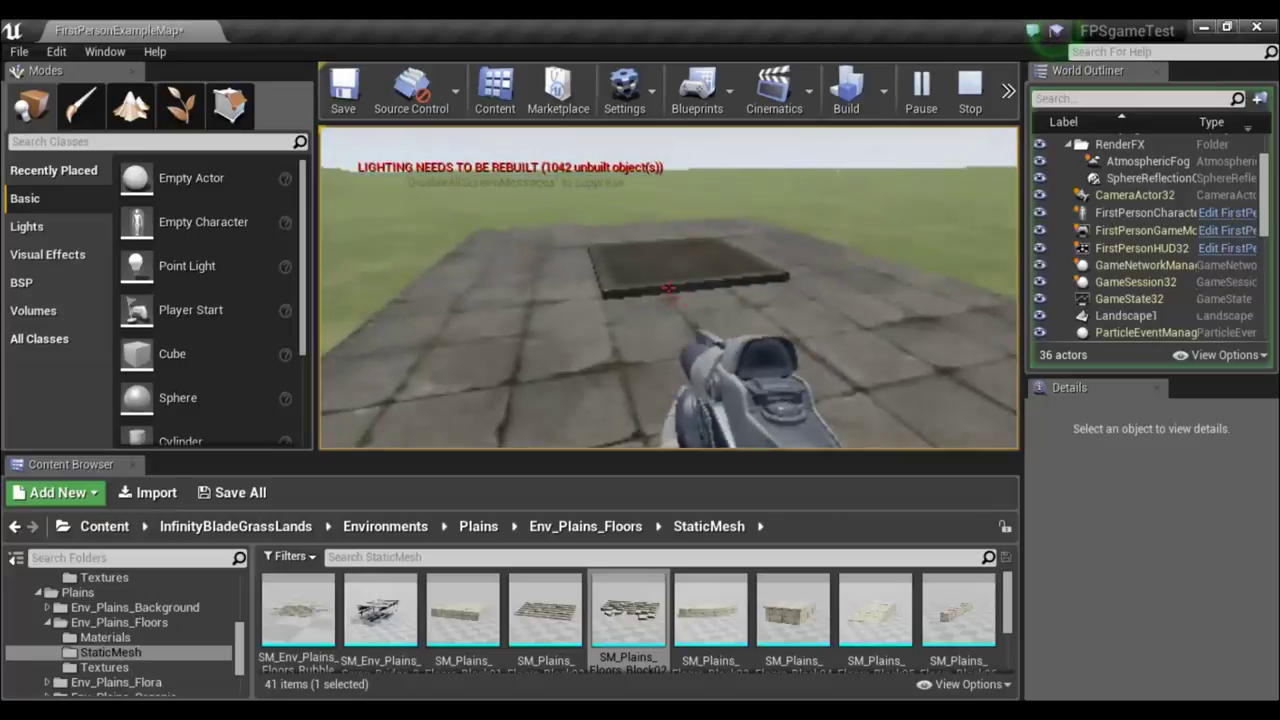
key("w")
key("Escape")
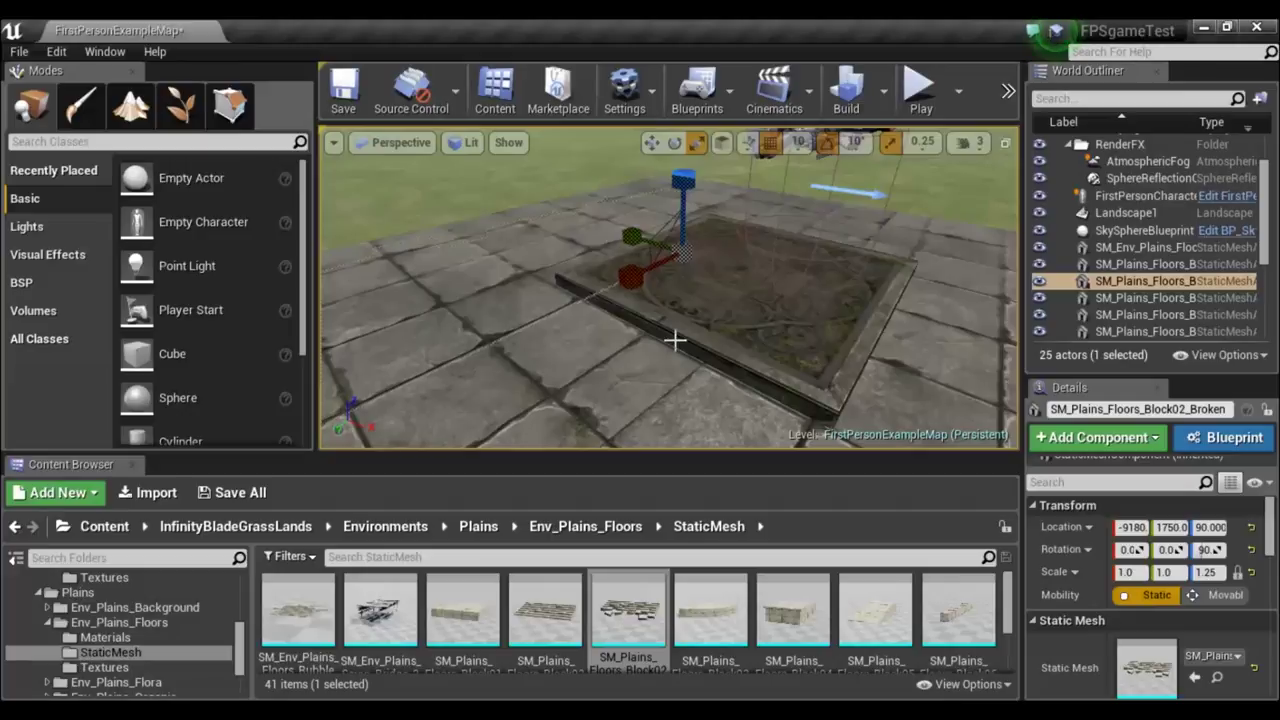
mouse_move(558, 325)
left_mouse_down()
mouse_move(560, 380)
mouse_move(453, 444)
mouse_move(470, 330)
mouse_move(560, 330)
left_mouse_up()
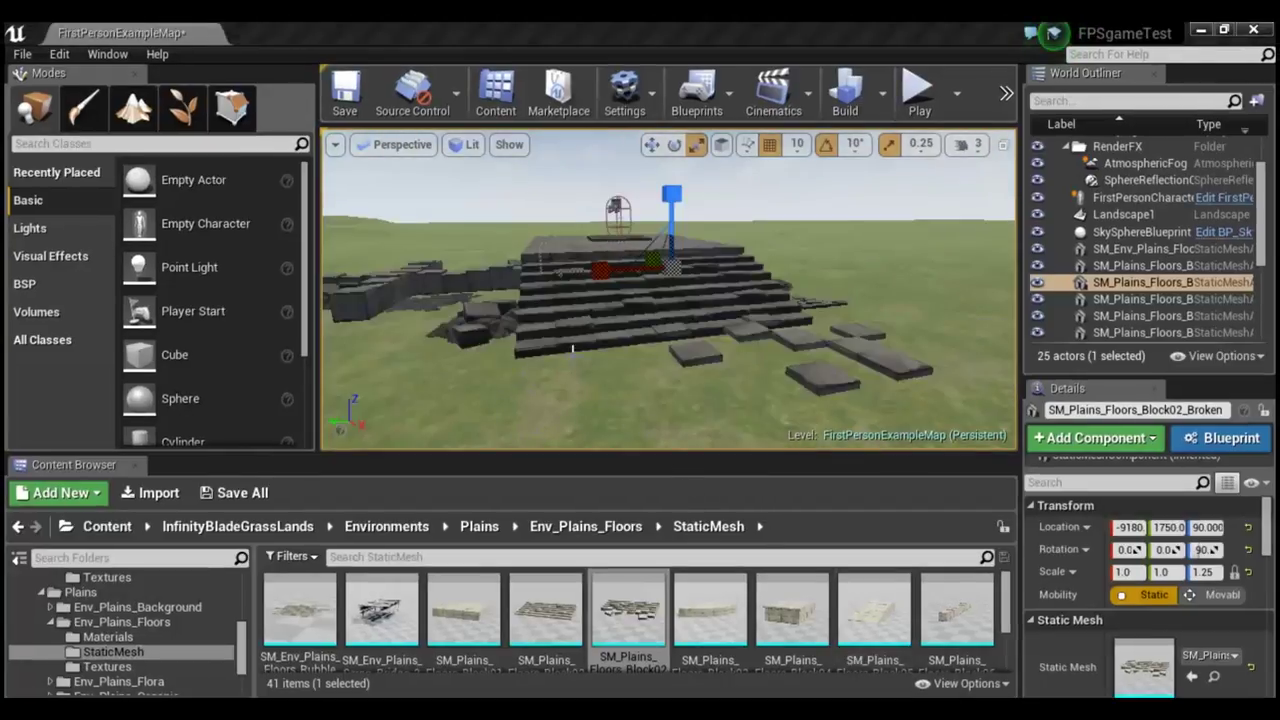
left_click_drag(560, 330, 580, 335)
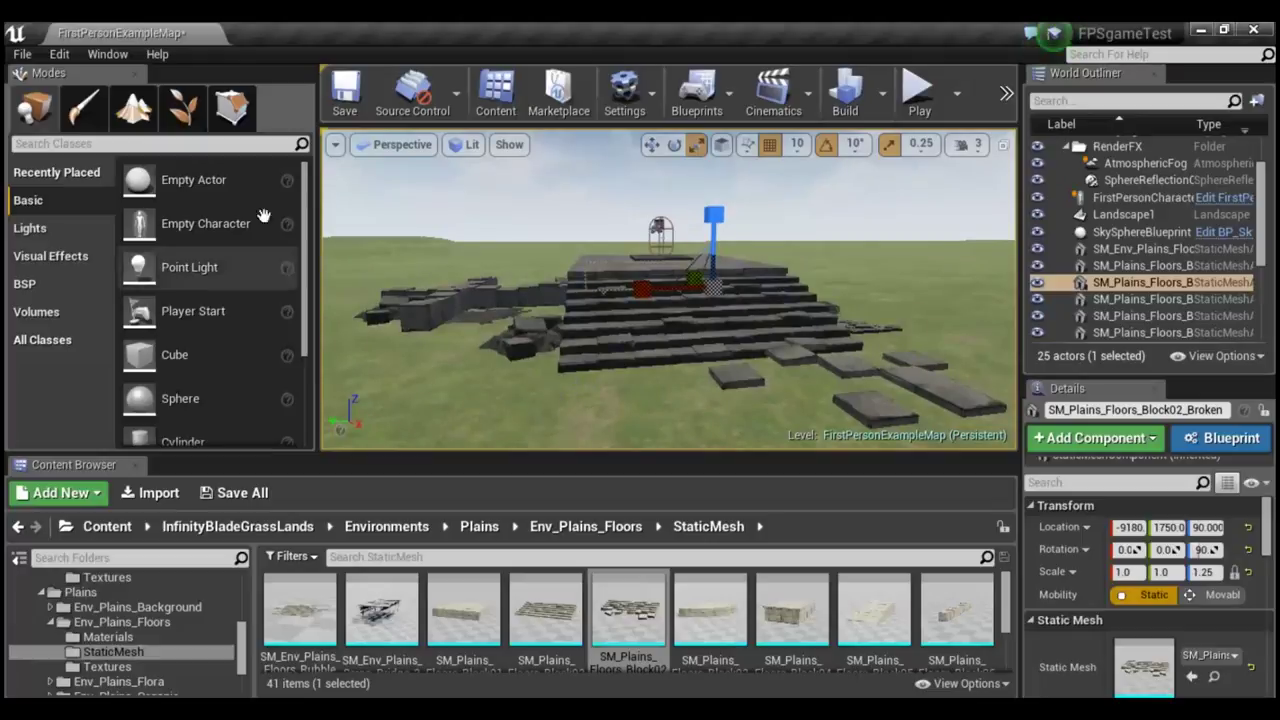
Switch to Foliage mode and browse to the Env_Plains_Flora static meshes.
left_click(183, 110)
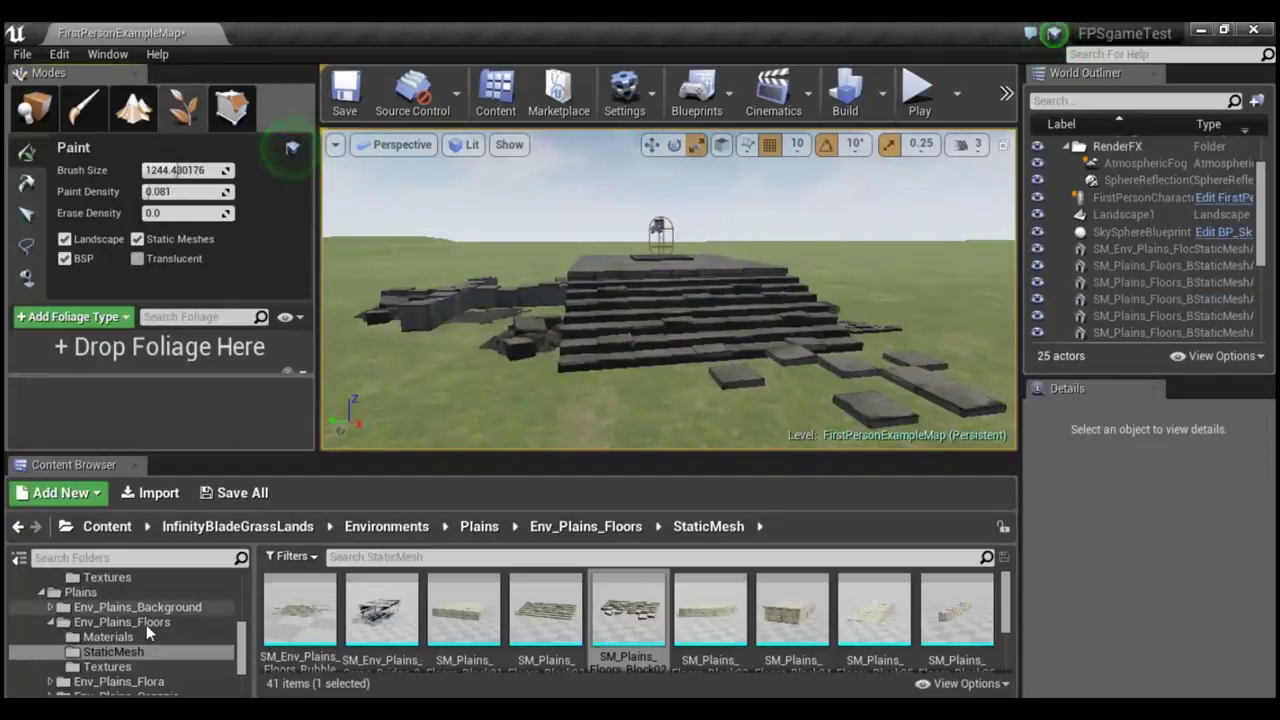
scroll(160, 649, "down", 2)
scroll(154, 635, "down", 2)
left_click(158, 584)
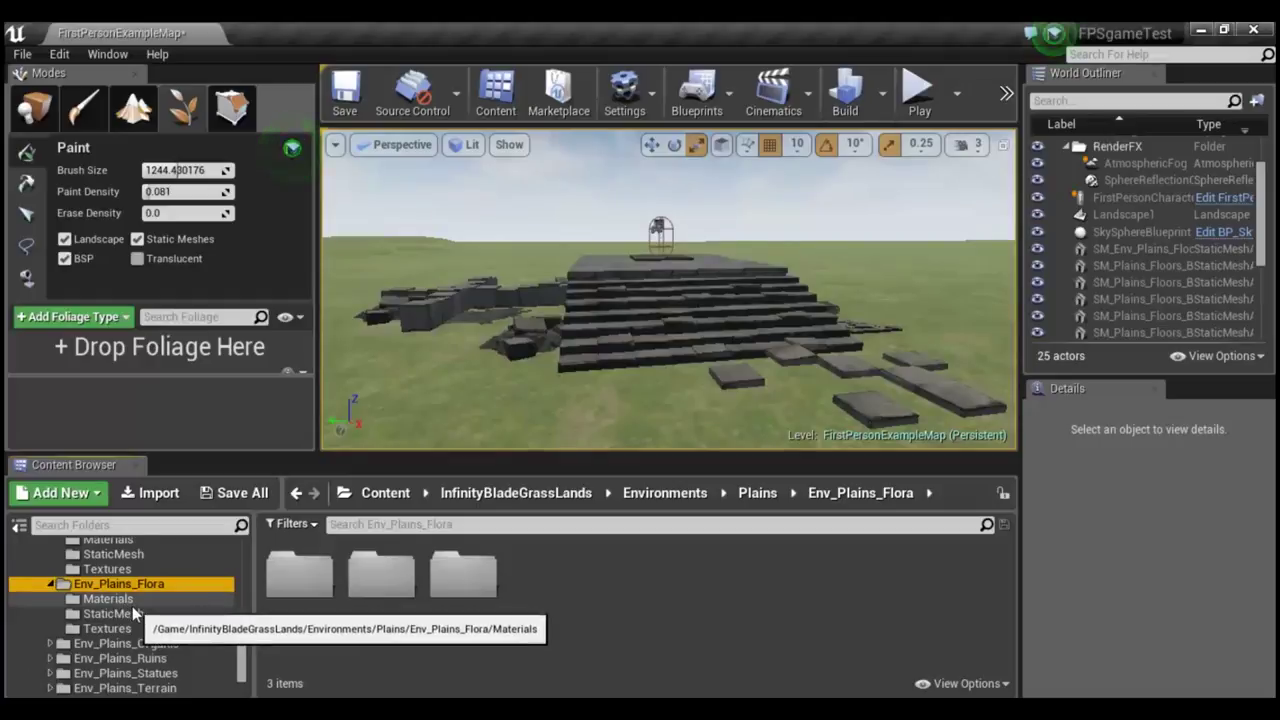
scroll(132, 606, "down", 1)
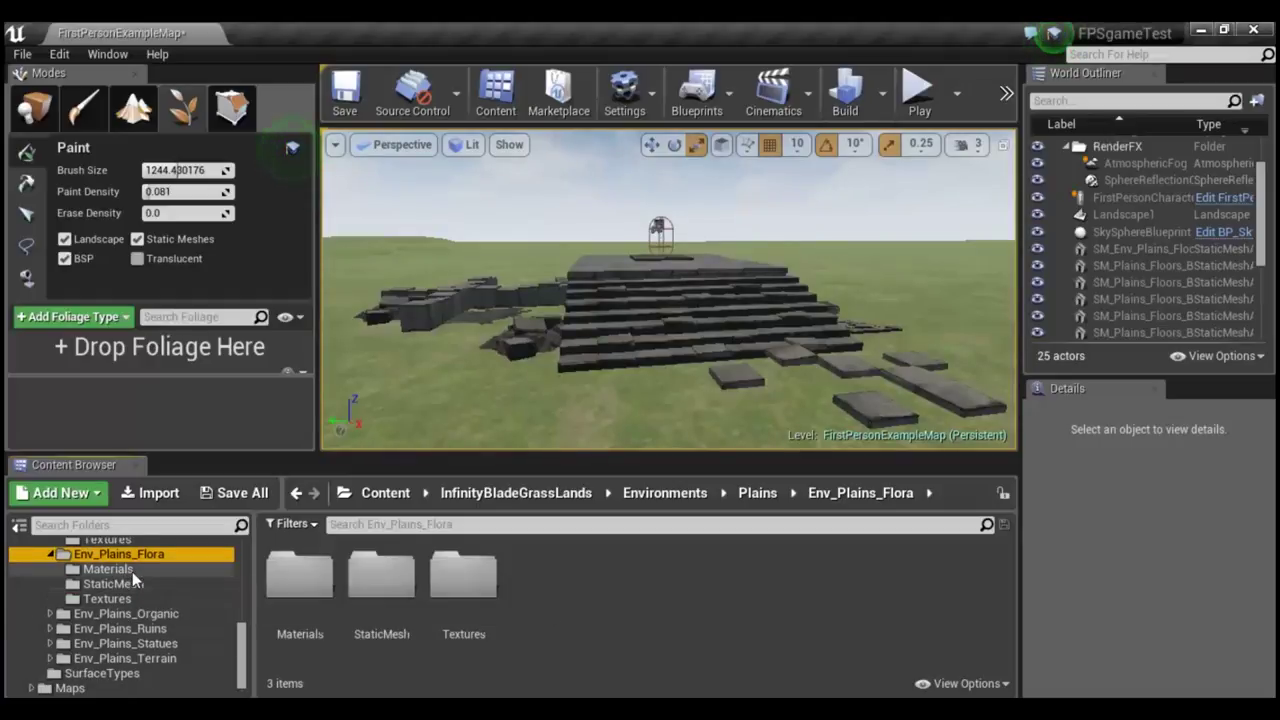
left_click(132, 582)
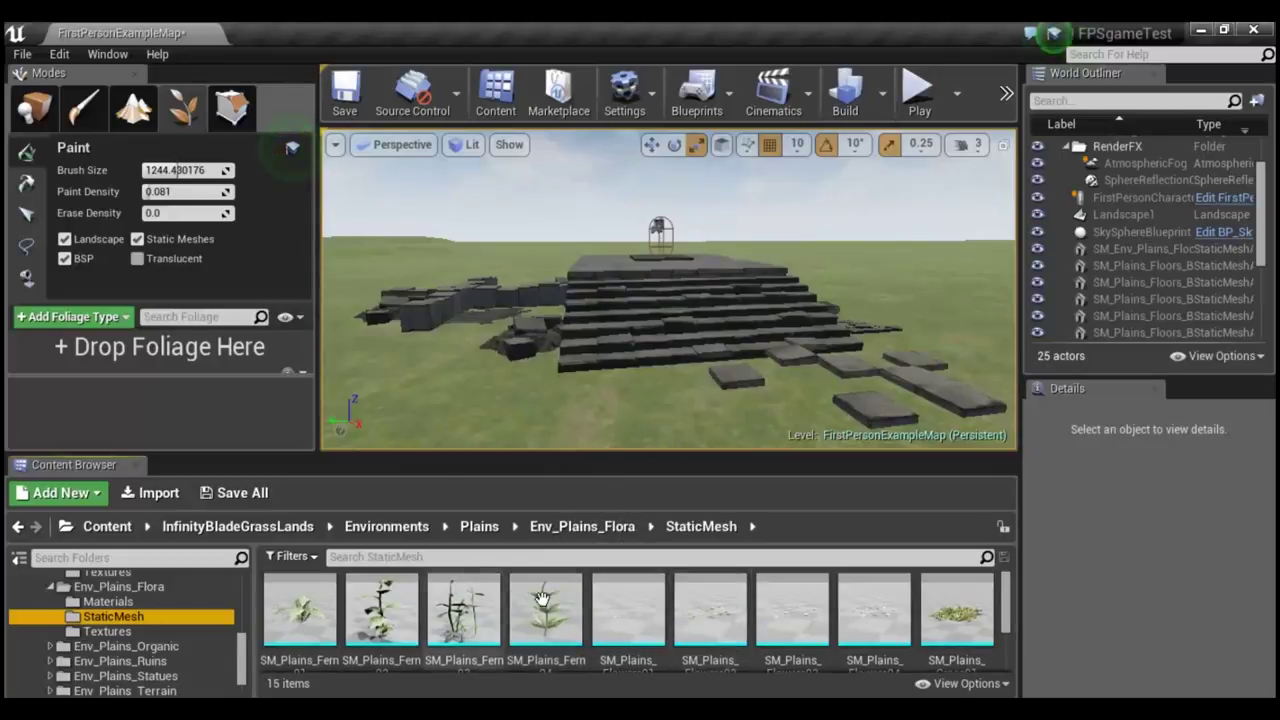
Add SM_Plains_Grass01 and SM_Plains_Fern01 as foliage types.
mouse_move(962, 636)
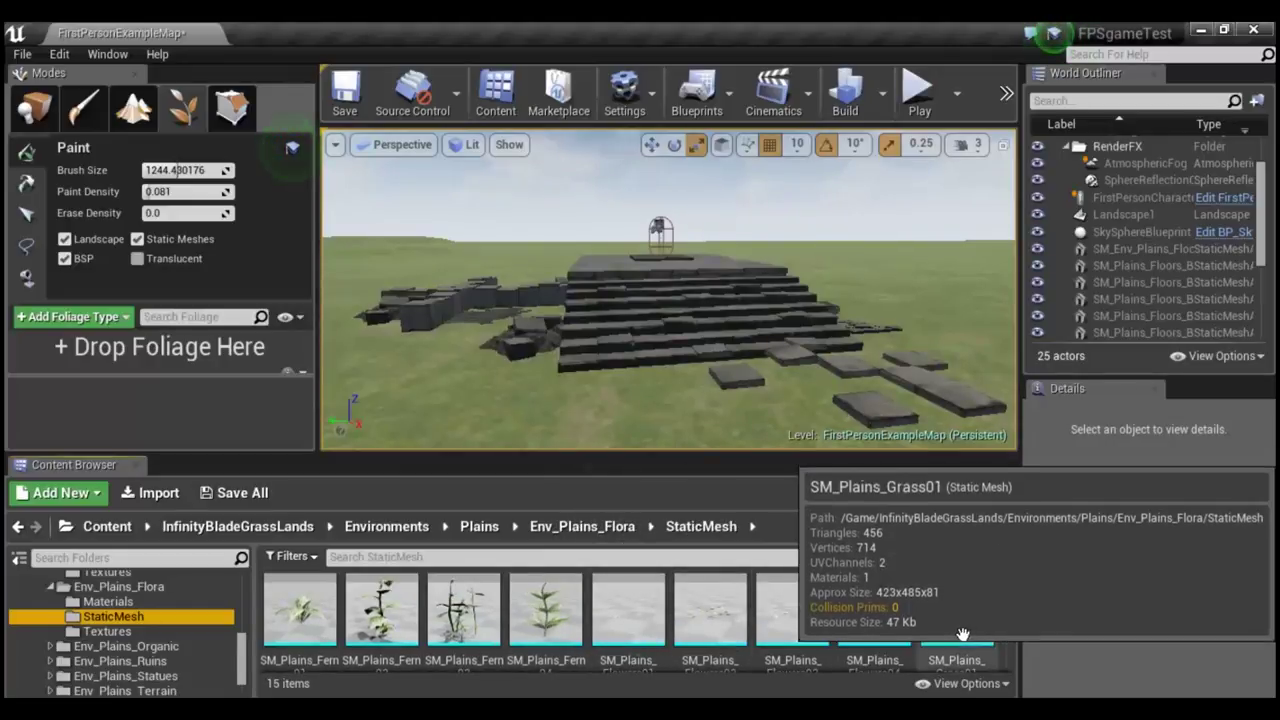
left_click_drag(959, 638, 208, 354)
scroll(481, 607, "down", 1)
left_click_drag(300, 600, 160, 385)
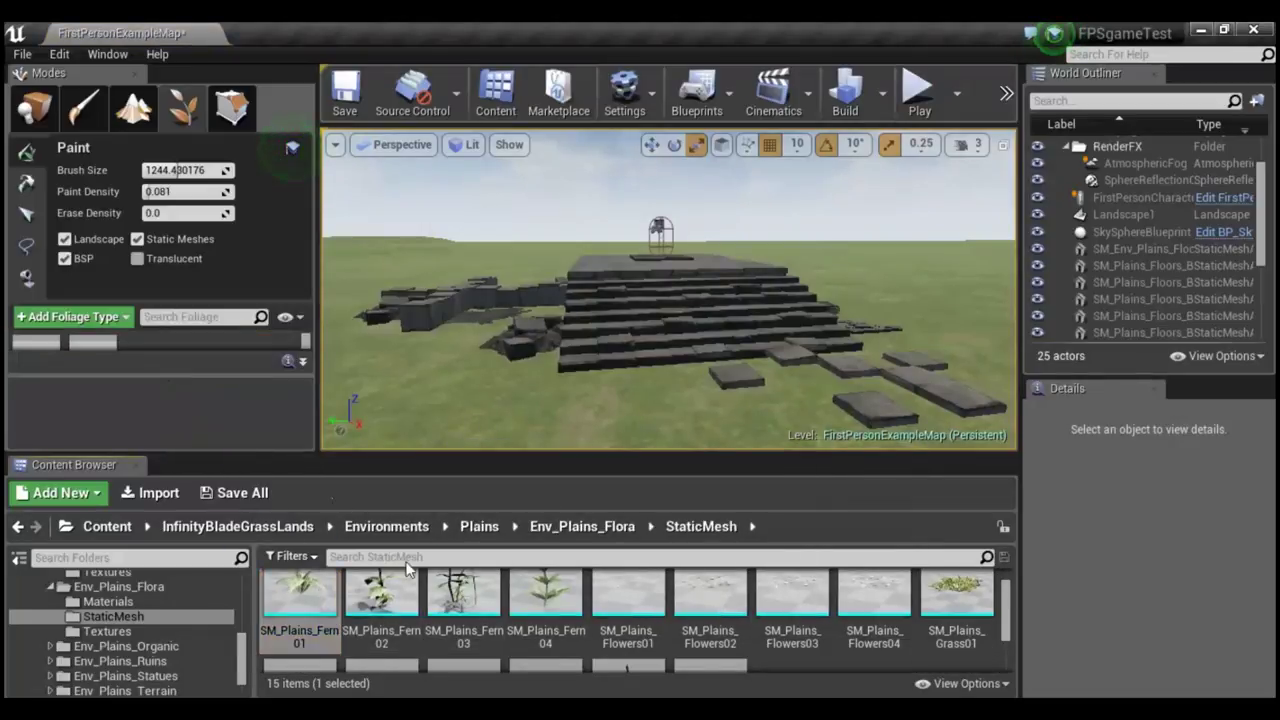
scroll(533, 628, "down", 3)
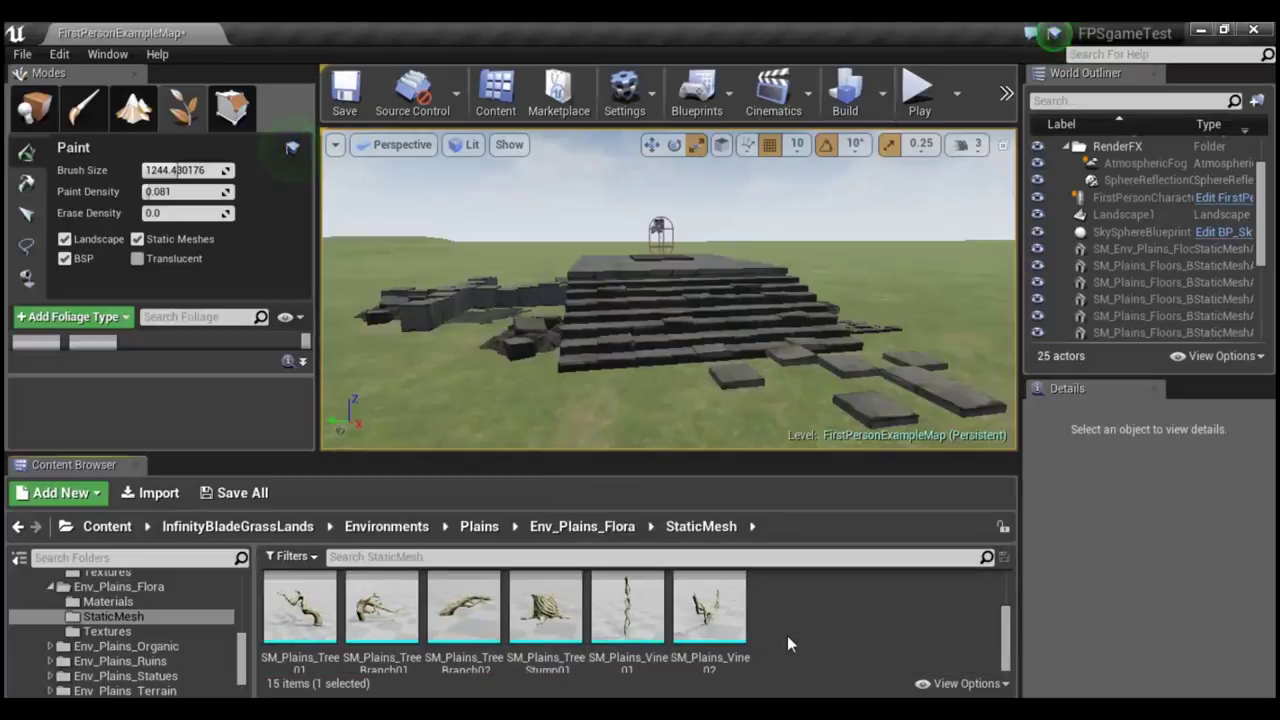
scroll(787, 635, "up", 1)
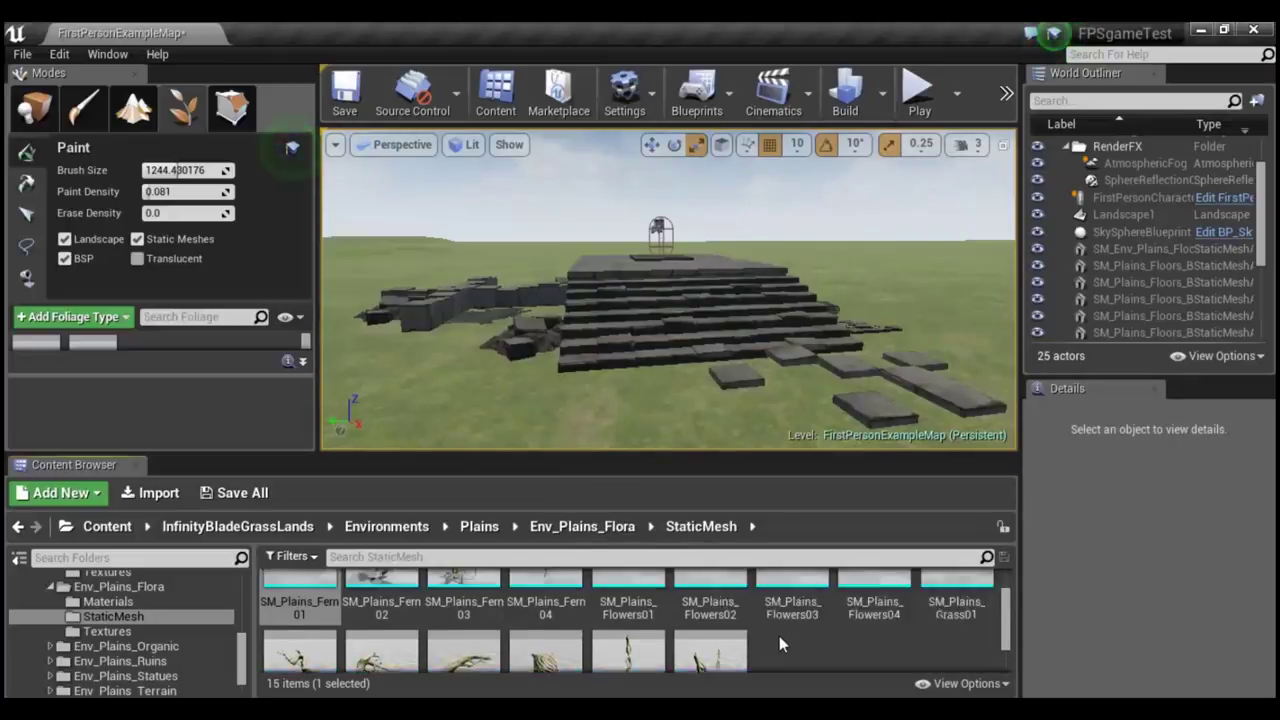
scroll(779, 636, "up", 1)
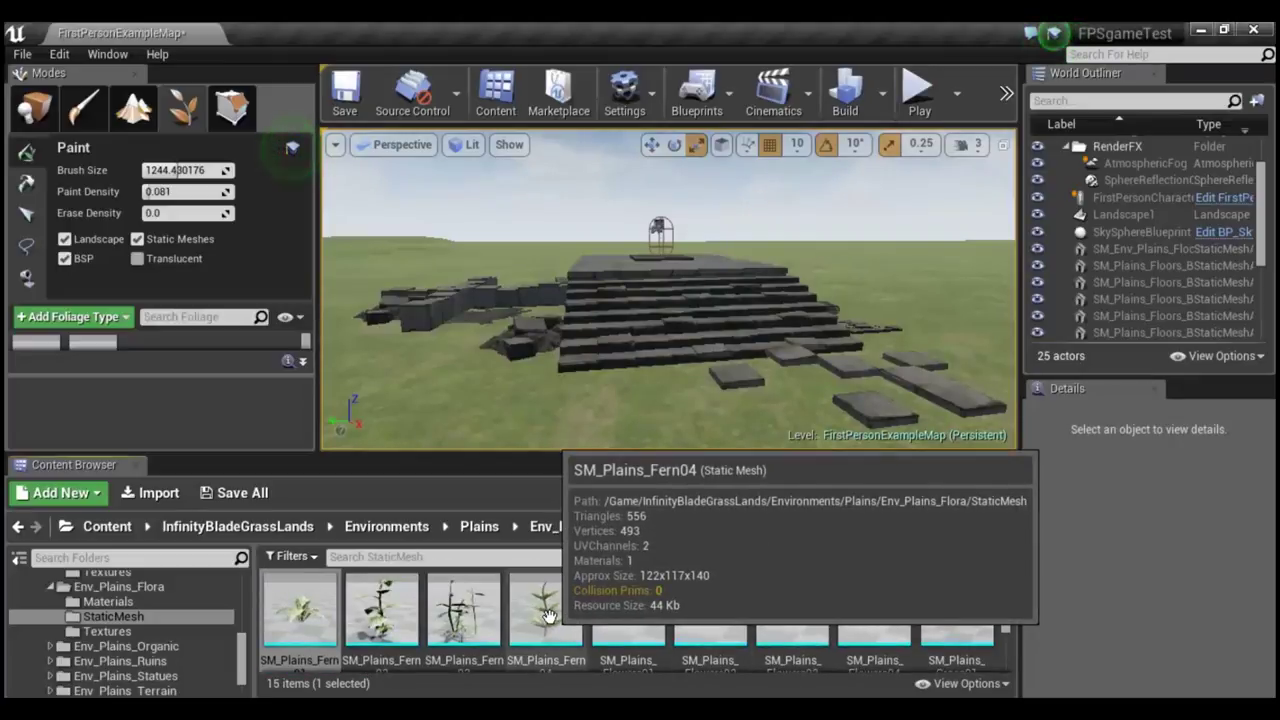
Add SM_Plains_Fern03 as a foliage type and angle the view onto the grass near the stone structure.
left_click_drag(460, 605, 191, 371)
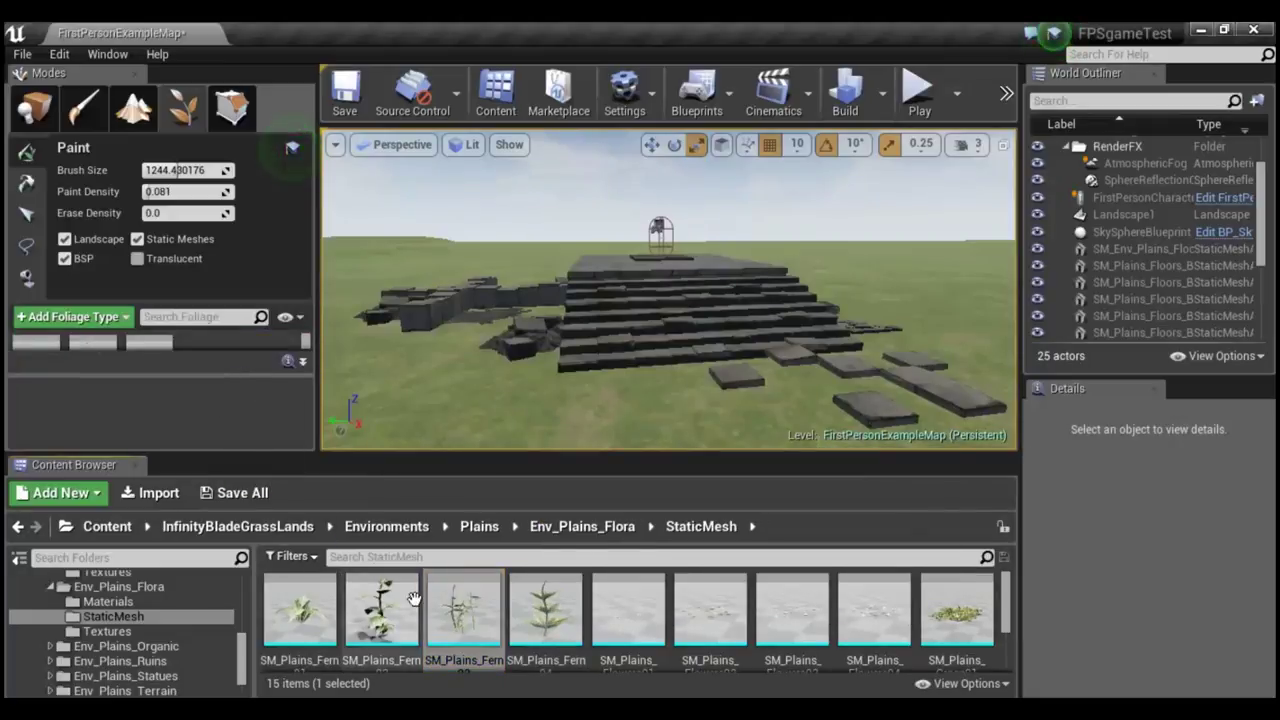
right_click_drag(553, 407, 553, 407)
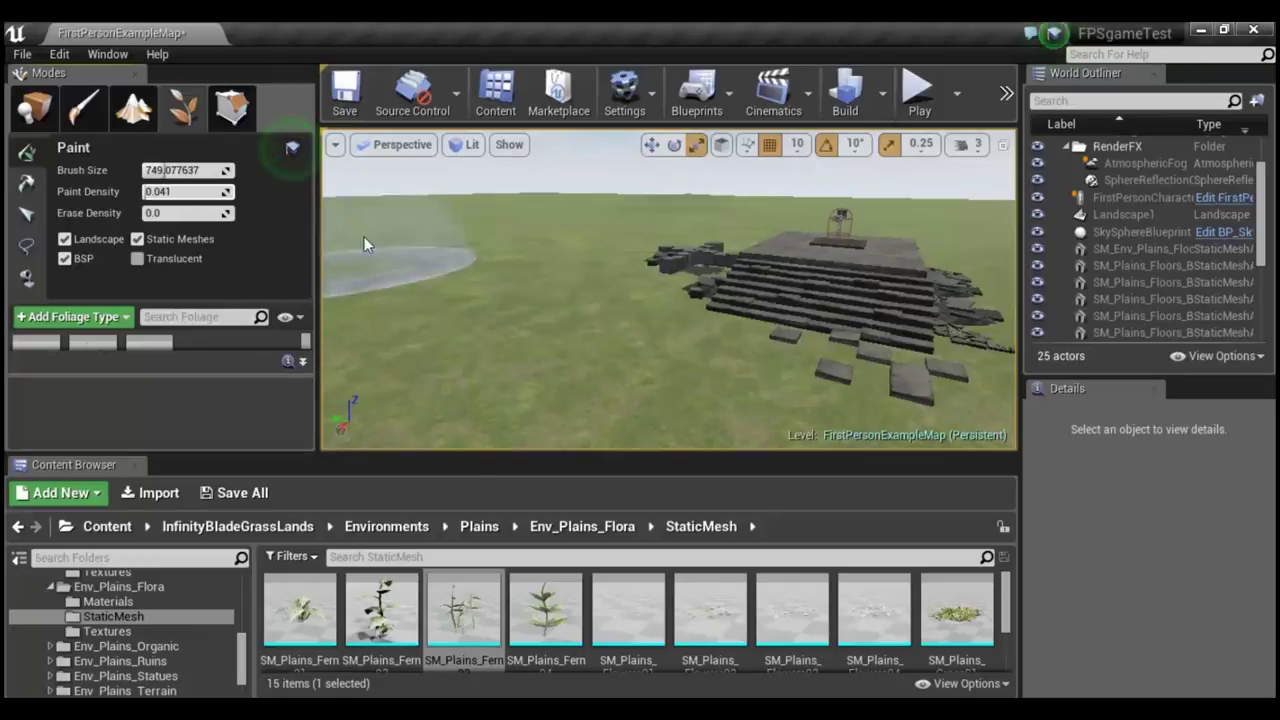
right_click_drag(503, 308, 530, 345)
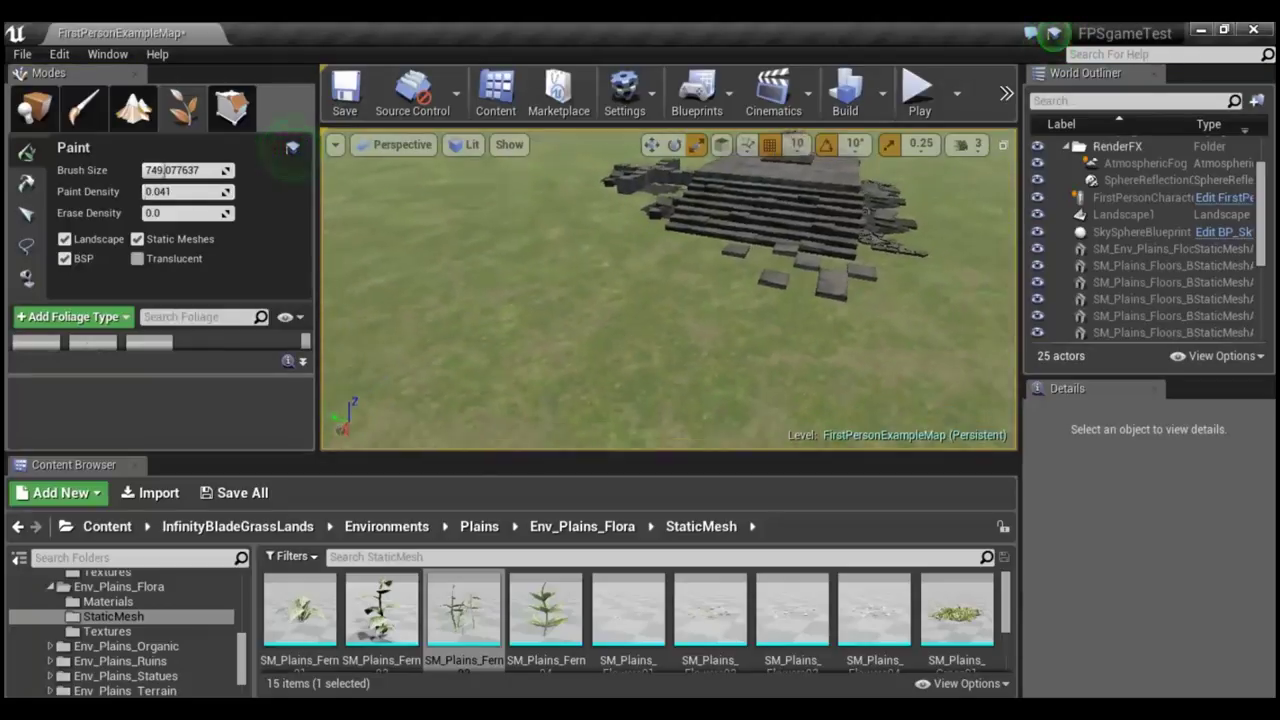
right_click_drag(491, 259, 501, 258)
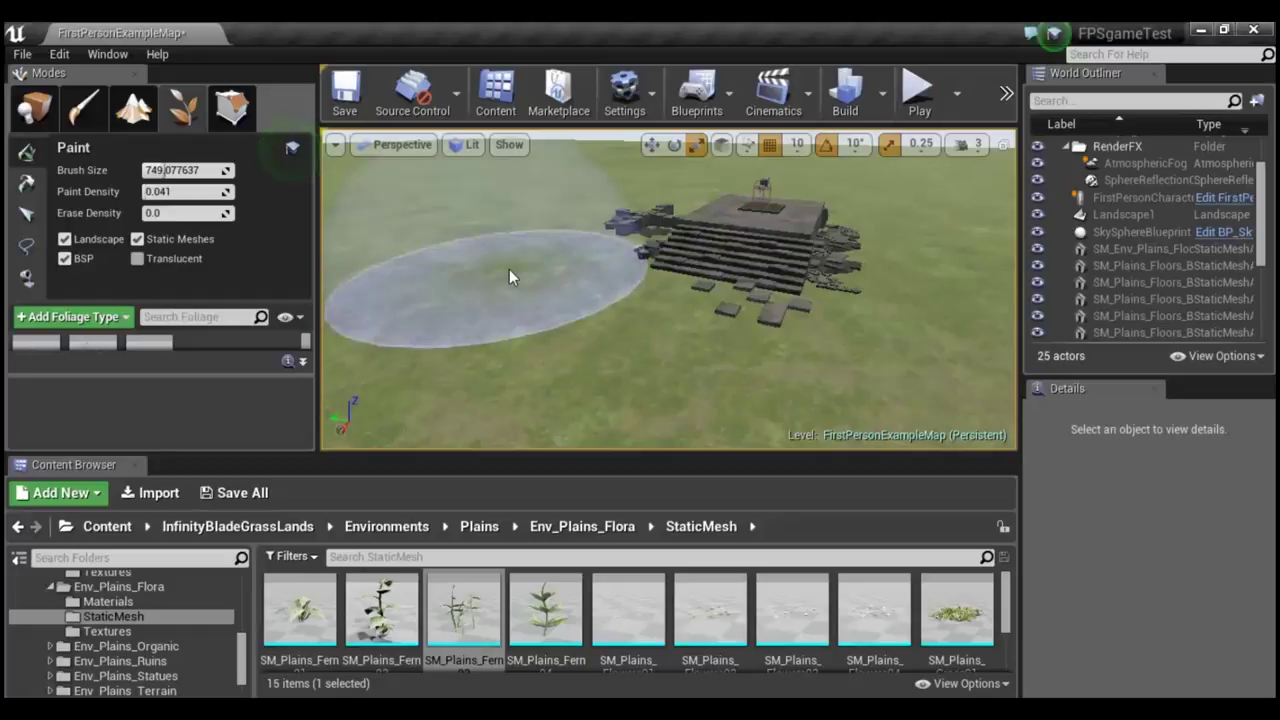
Paint fern patches on the grass left of, in the middle of, and toward the platform.
left_click(501, 269)
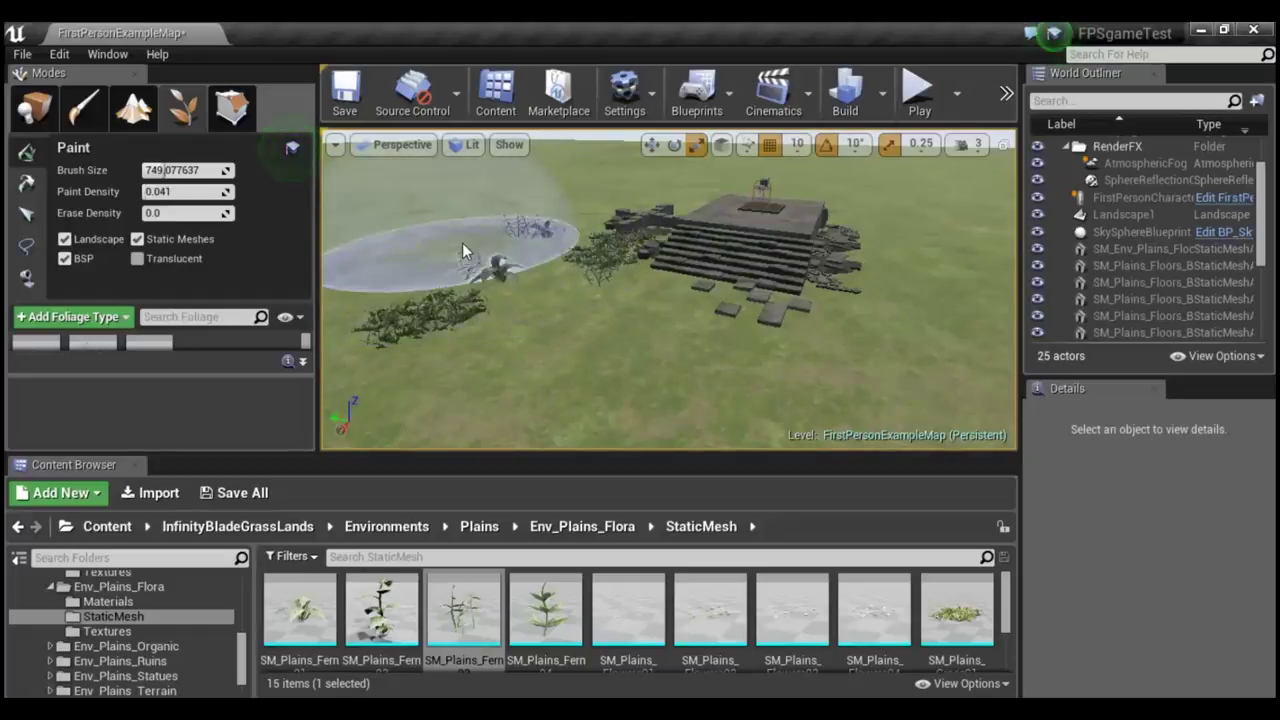
left_click_drag(448, 244, 452, 271)
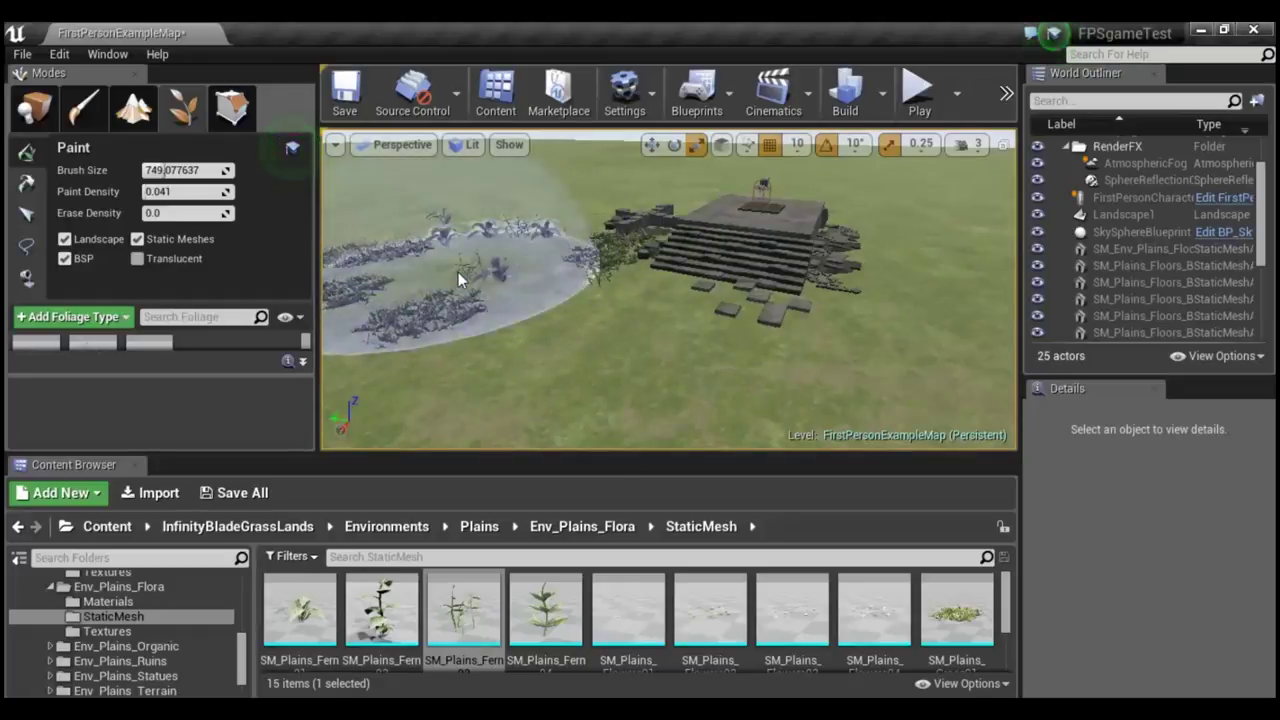
right_click_drag(475, 271, 477, 290)
right_click_drag(759, 287, 759, 287)
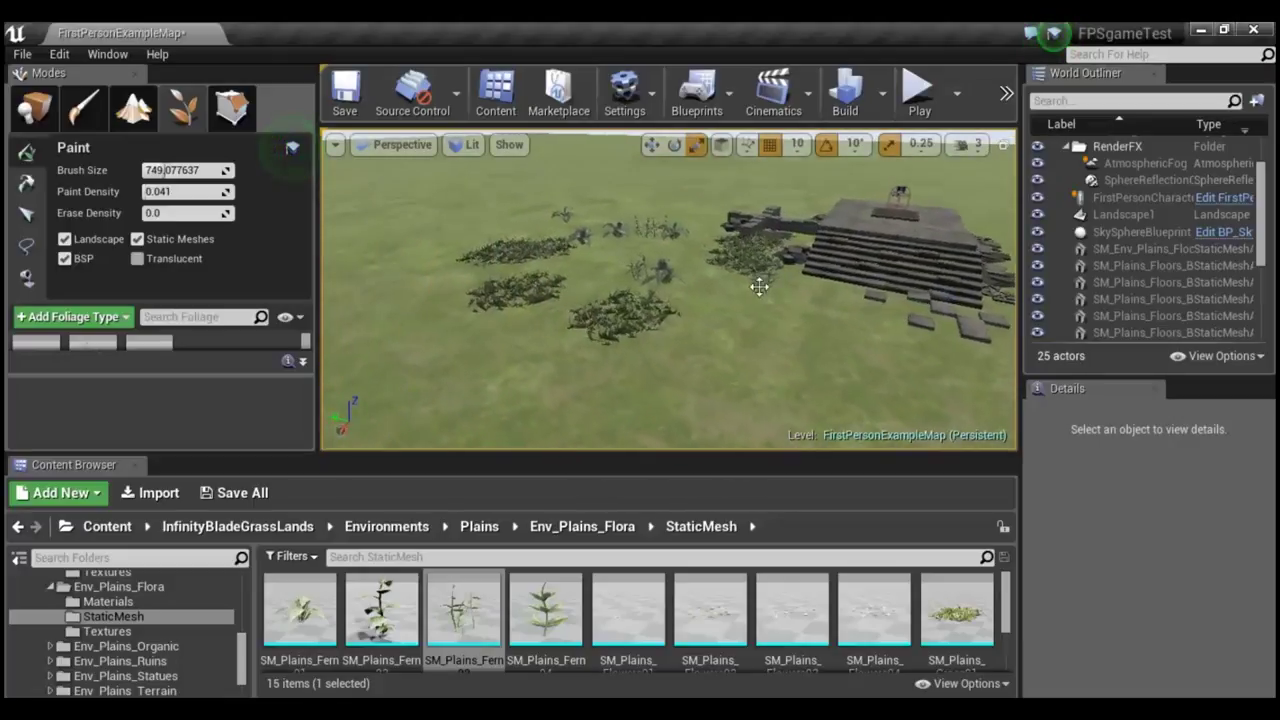
left_click_drag(639, 272, 624, 269)
mouse_move(676, 209)
left_mouse_down()
mouse_move(583, 201)
mouse_move(736, 200)
left_mouse_up()
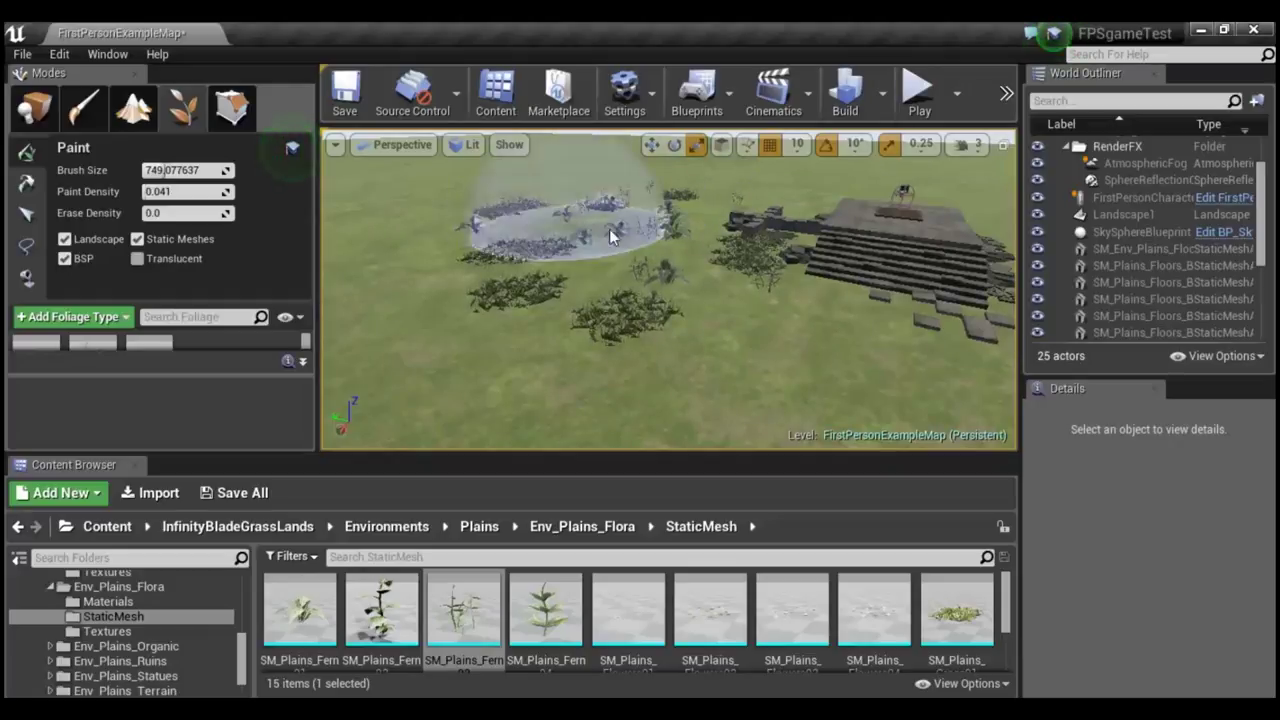
mouse_move(660, 200)
right_mouse_down()
mouse_move(560, 200)
mouse_move(560, 150)
right_mouse_up()
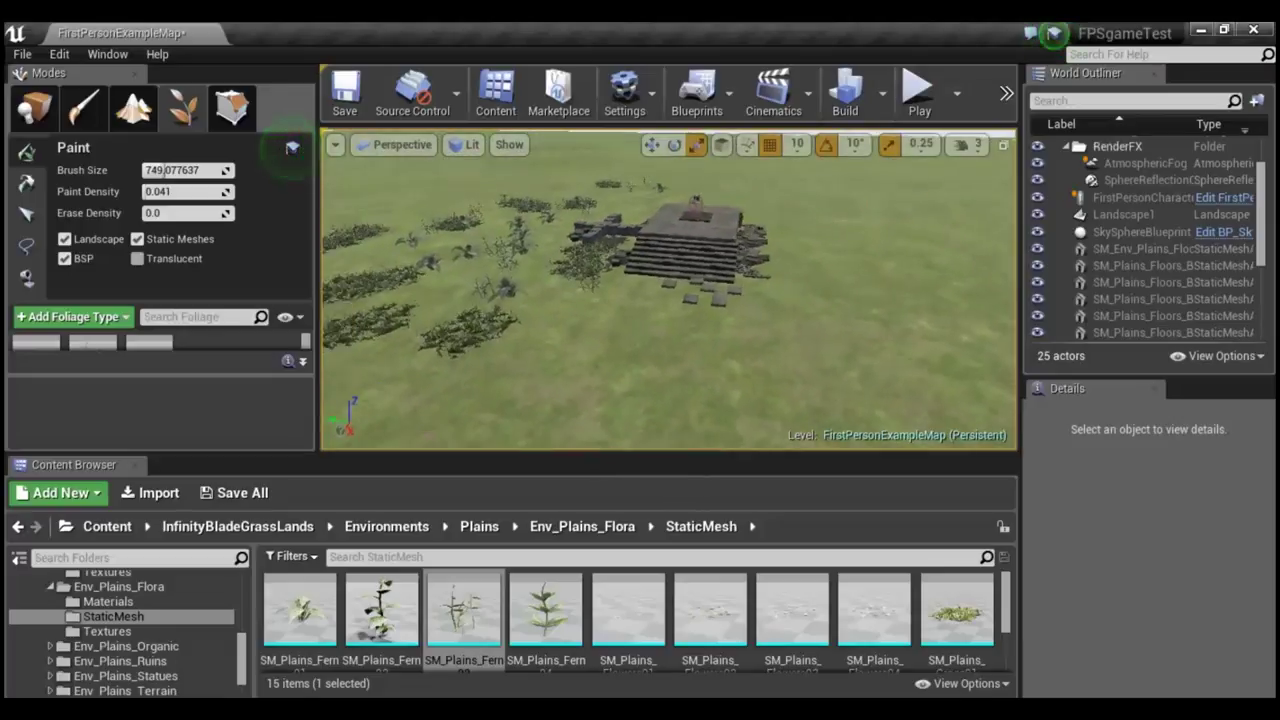
Set Paint Density to 0.121 and bring the stone steps back into view.
left_click(155, 192)
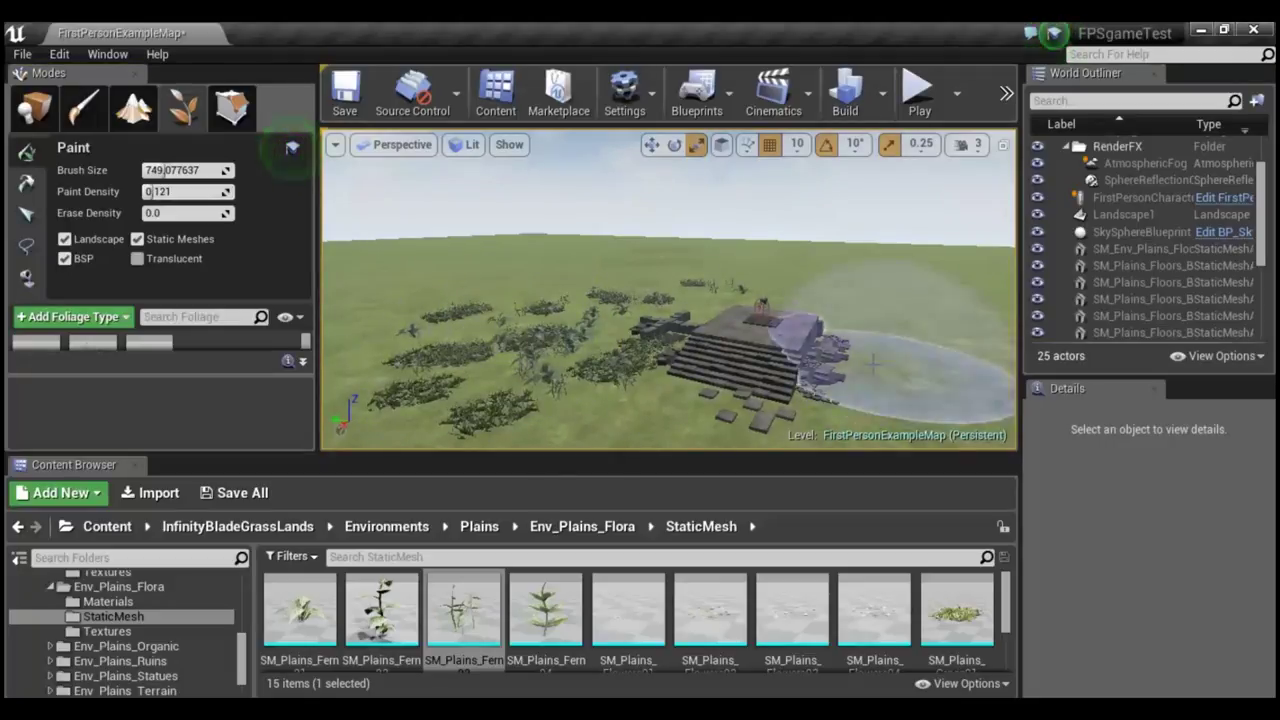
mouse_move(668, 290)
right_mouse_down()
mouse_move(668, 250)
mouse_move(700, 290)
mouse_move(668, 290)
mouse_move(700, 290)
right_mouse_up()
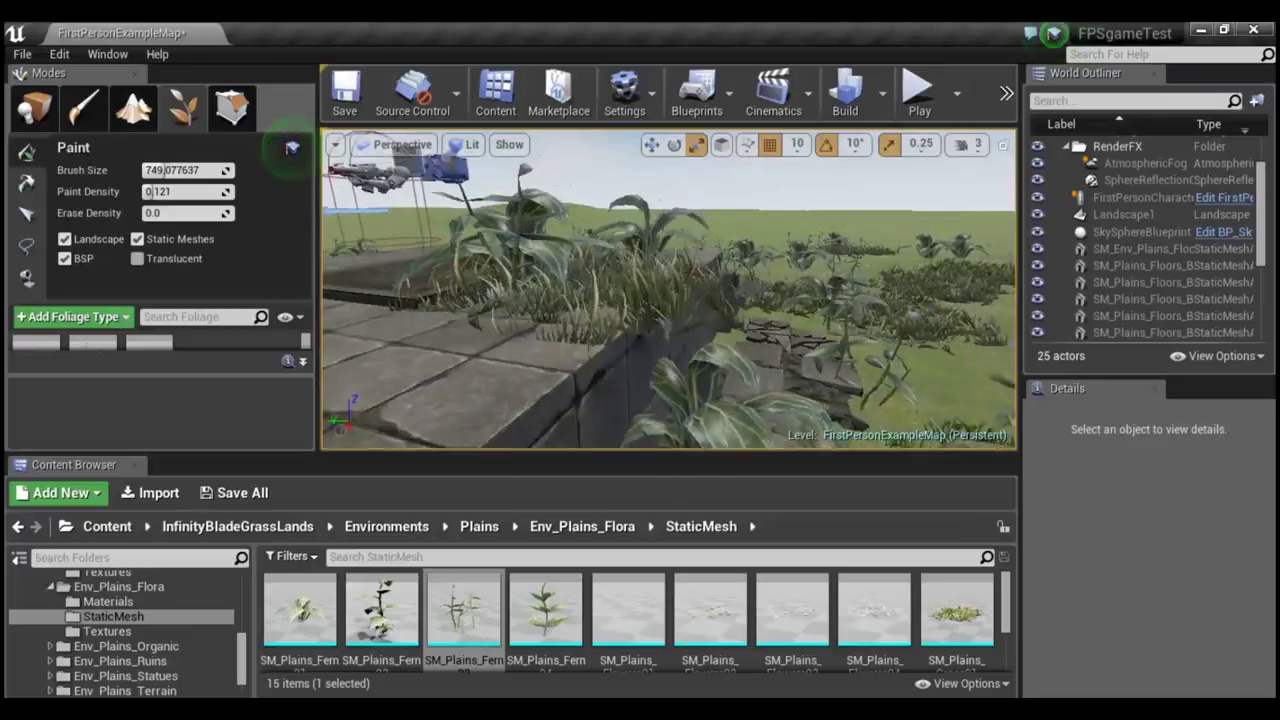
right_click_drag(850, 341, 850, 341)
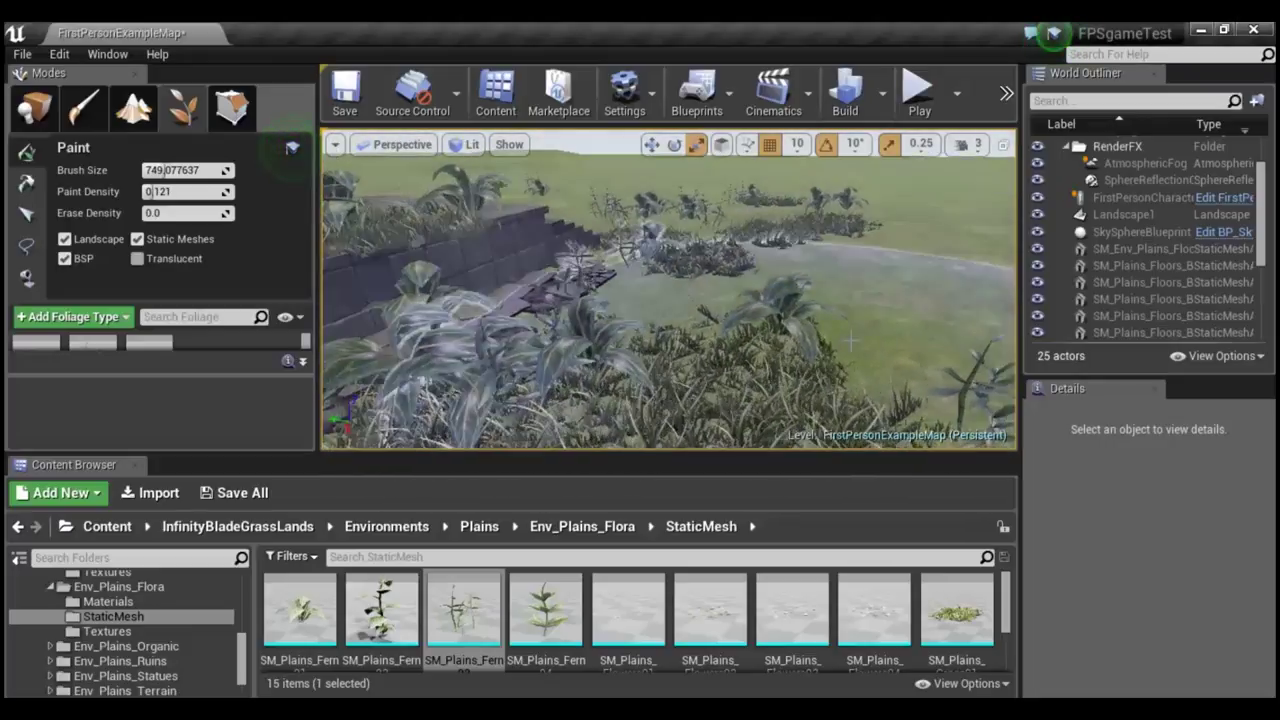
right_click_drag(890, 290, 890, 290)
right_click_drag(668, 290, 668, 290)
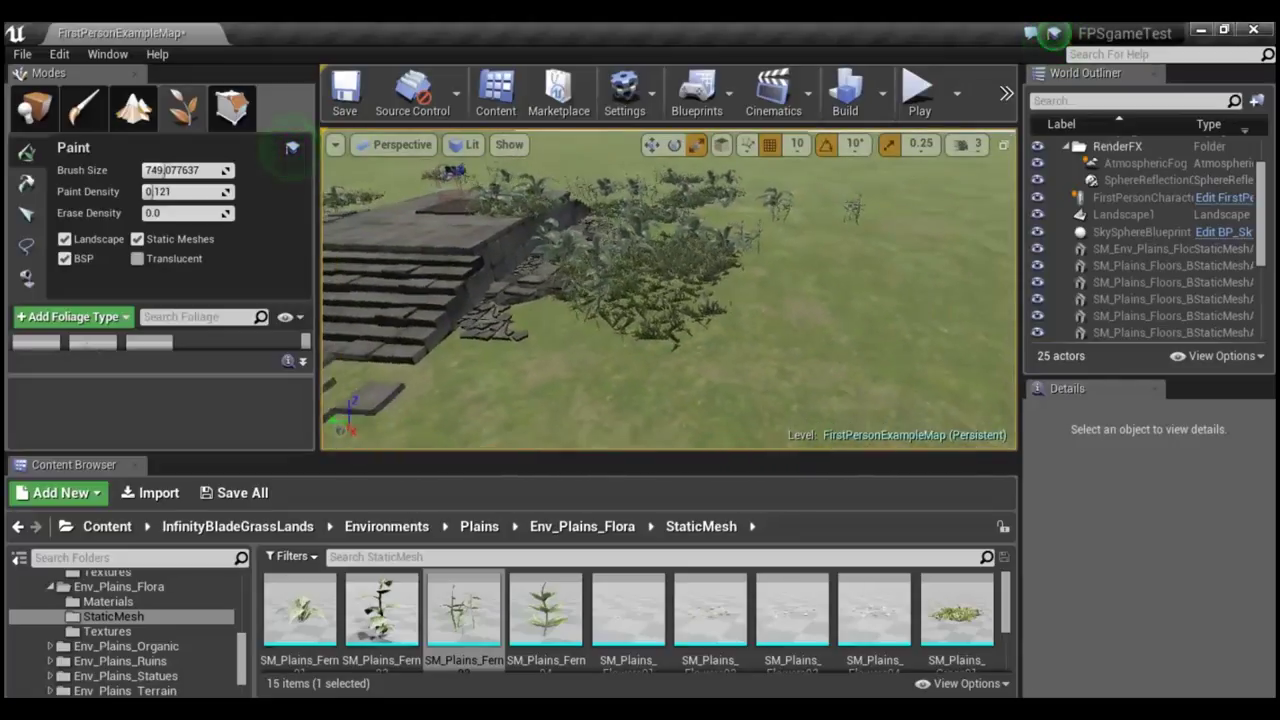
mouse_move(668, 290)
right_mouse_down()
mouse_move(673, 302)
mouse_move(525, 329)
right_mouse_up()
Paint dense ferns on the grass right of, in front of, and lower left of the steps.
mouse_move(722, 353)
left_mouse_down()
mouse_move(778, 349)
mouse_move(705, 392)
mouse_move(842, 336)
left_mouse_up()
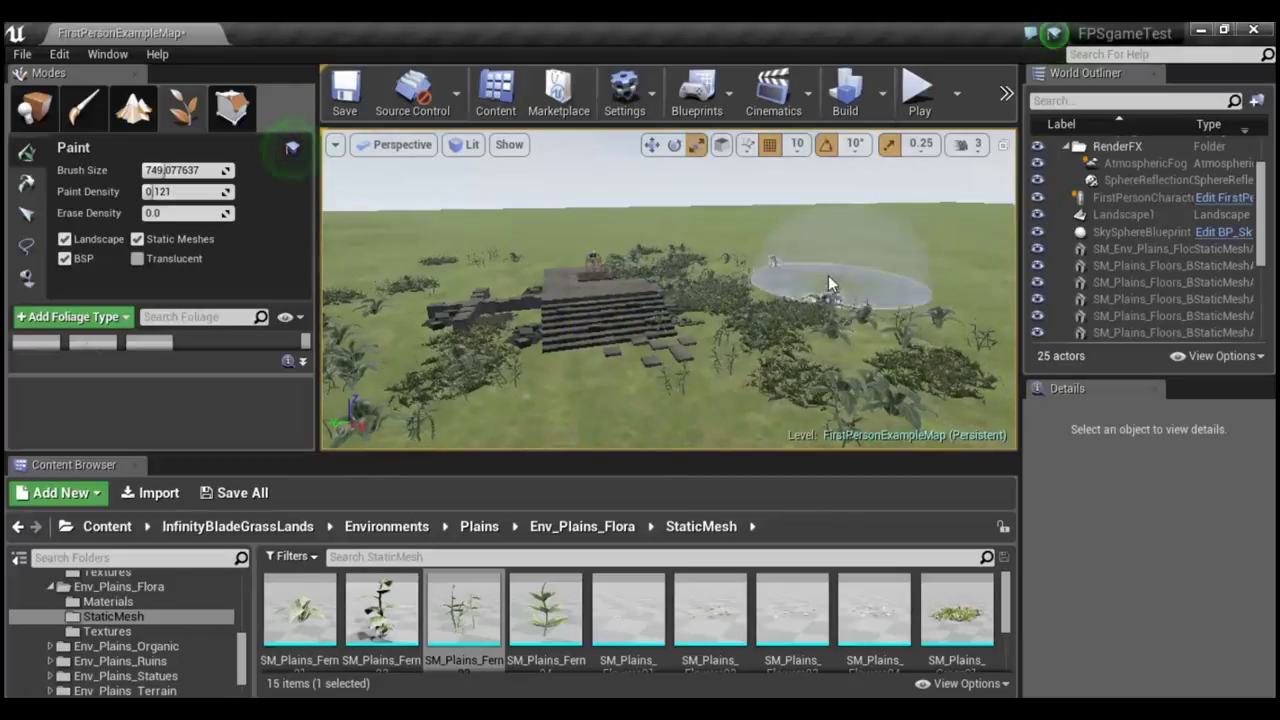
mouse_move(828, 285)
left_mouse_down()
mouse_move(652, 410)
mouse_move(530, 390)
left_mouse_up()
mouse_move(530, 390)
right_mouse_down()
mouse_move(560, 380)
mouse_move(462, 331)
right_mouse_up()
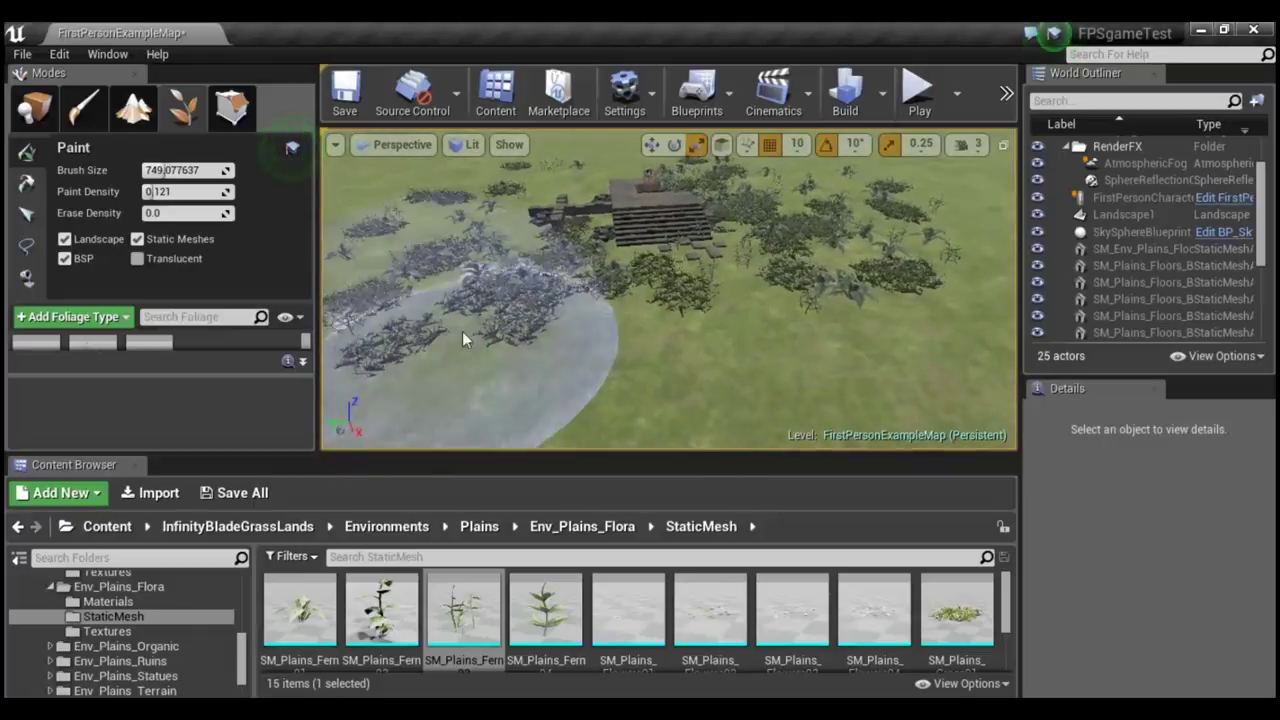
left_click_drag(462, 331, 459, 255)
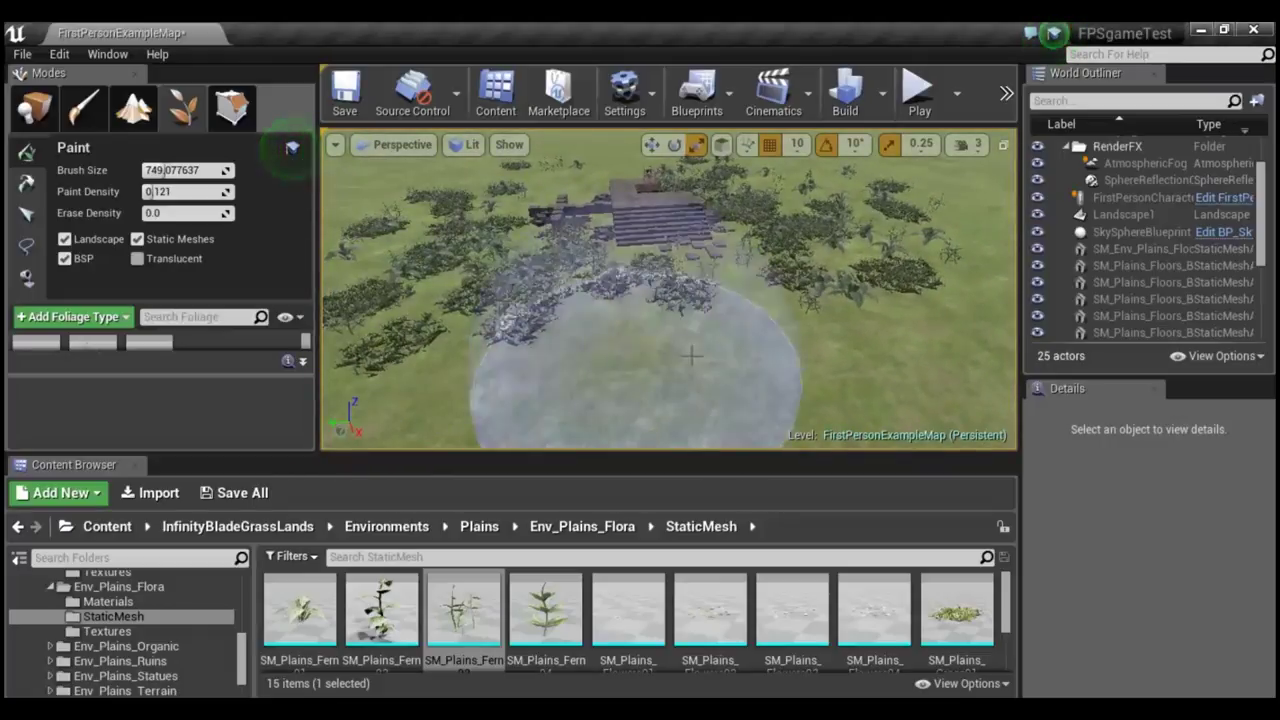
right_click_drag(643, 386, 633, 380)
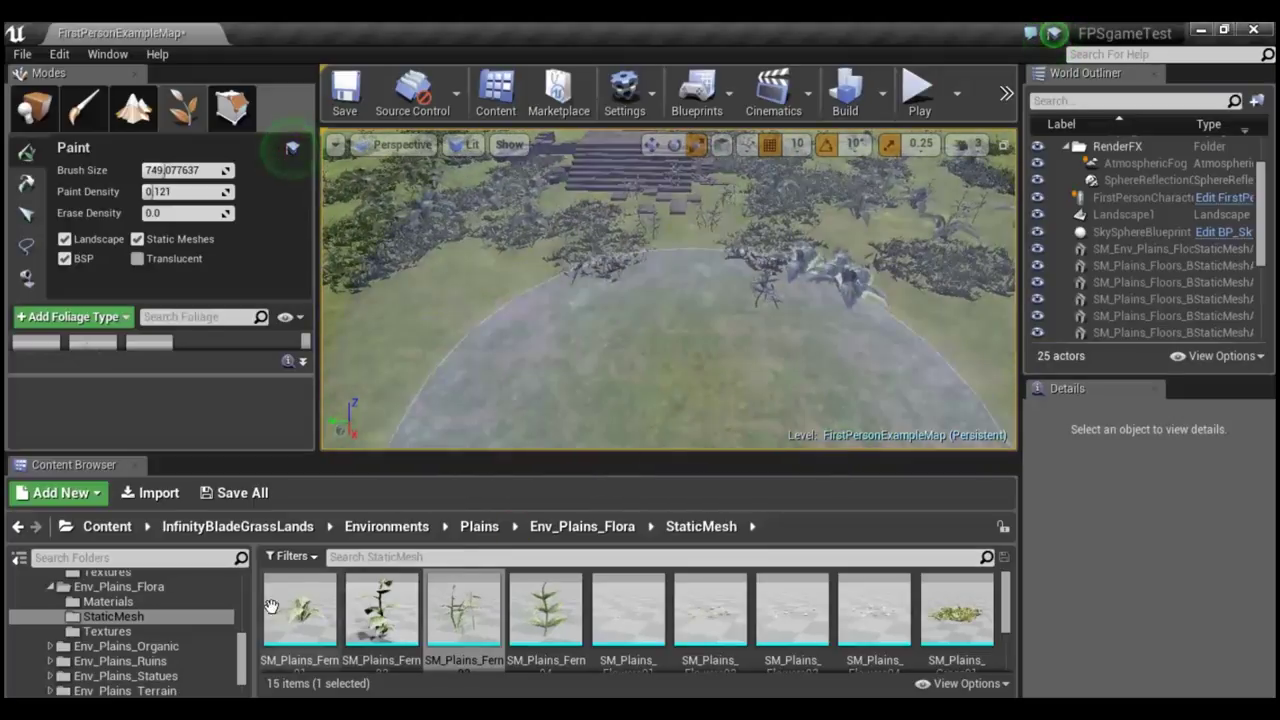
Browse the Env_Plains_Organic and Env_Plains_Flora static mesh folders in the Content Browser.
scroll(300, 615, "down", 2)
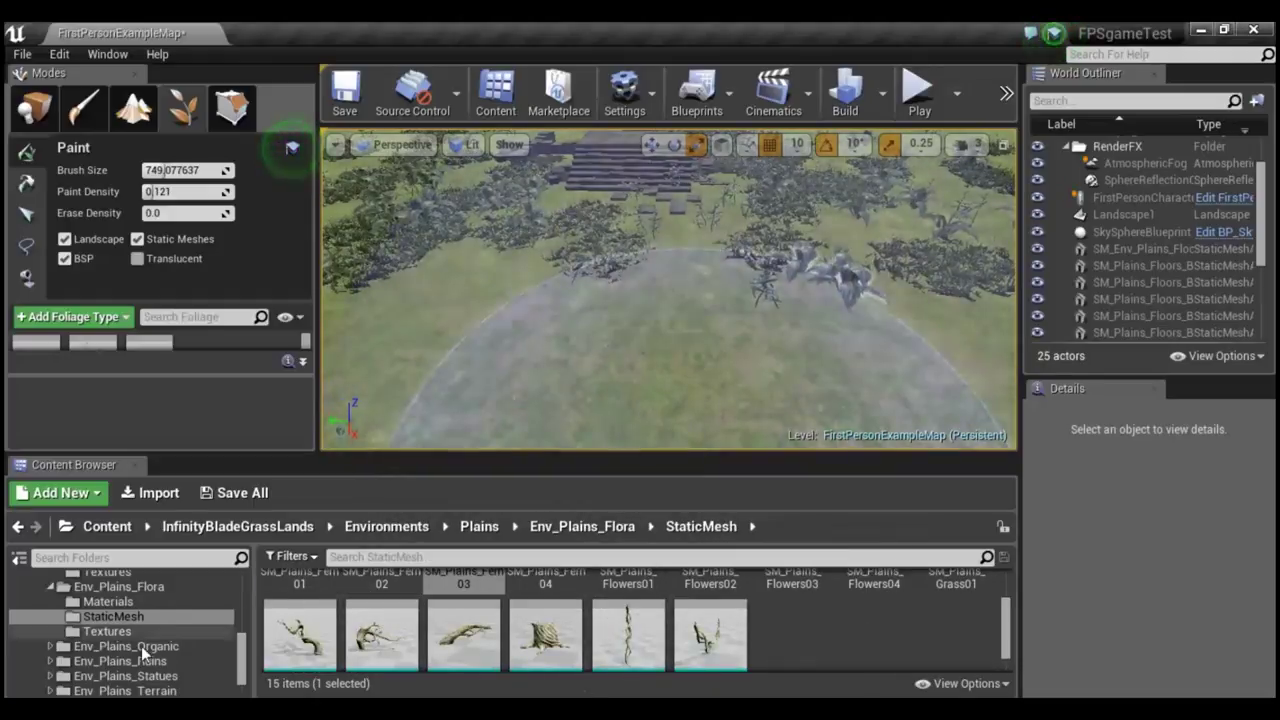
scroll(141, 646, "down", 1)
left_click(161, 617)
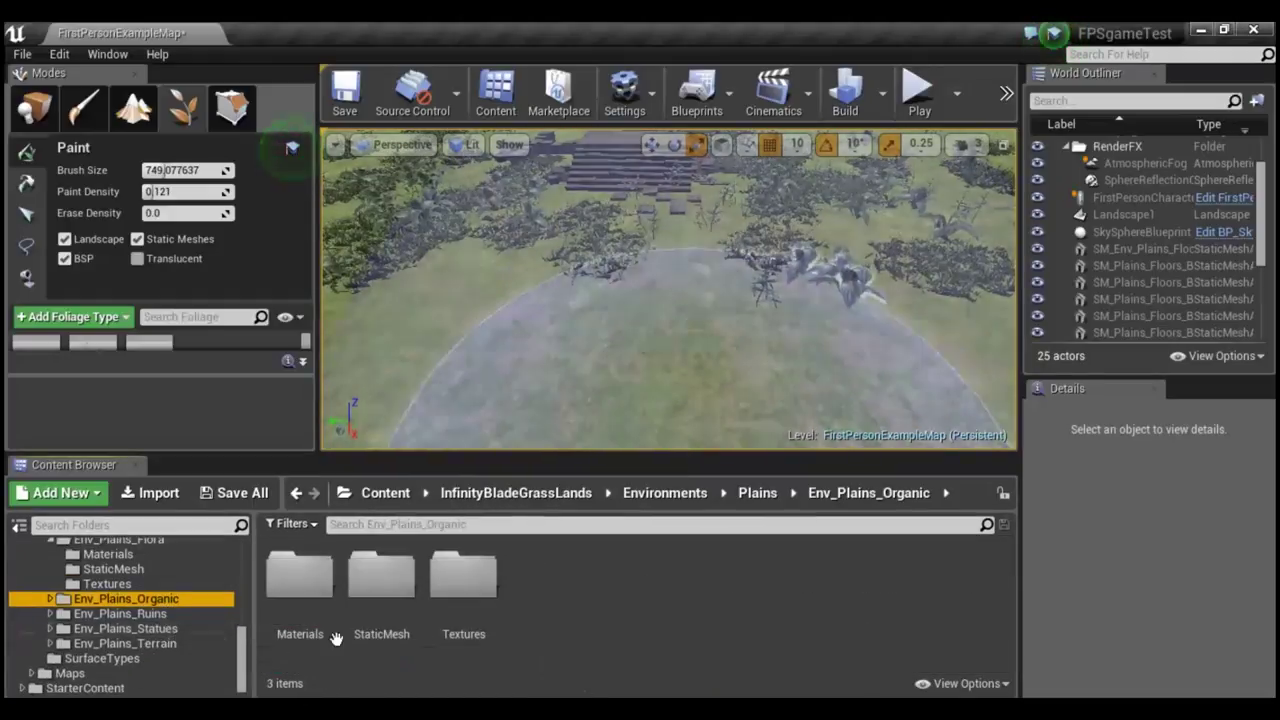
double_click(385, 592)
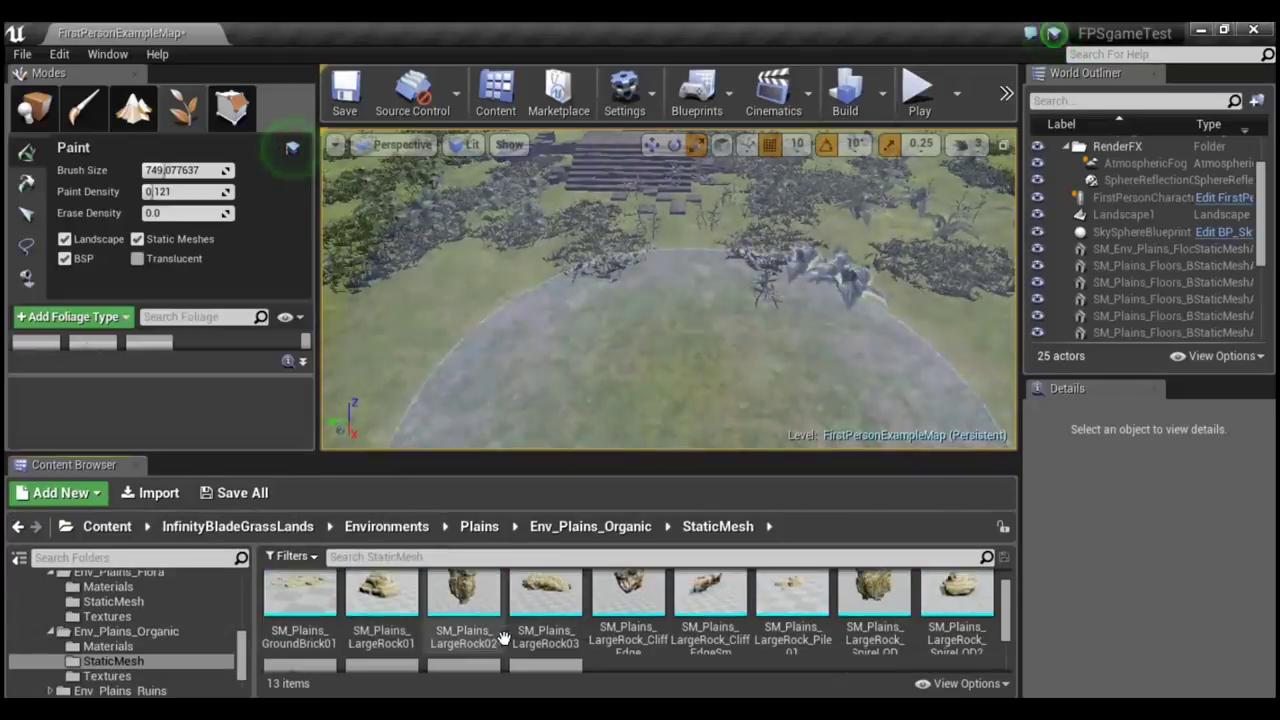
scroll(545, 610, "down", 2)
scroll(169, 635, "down", 2)
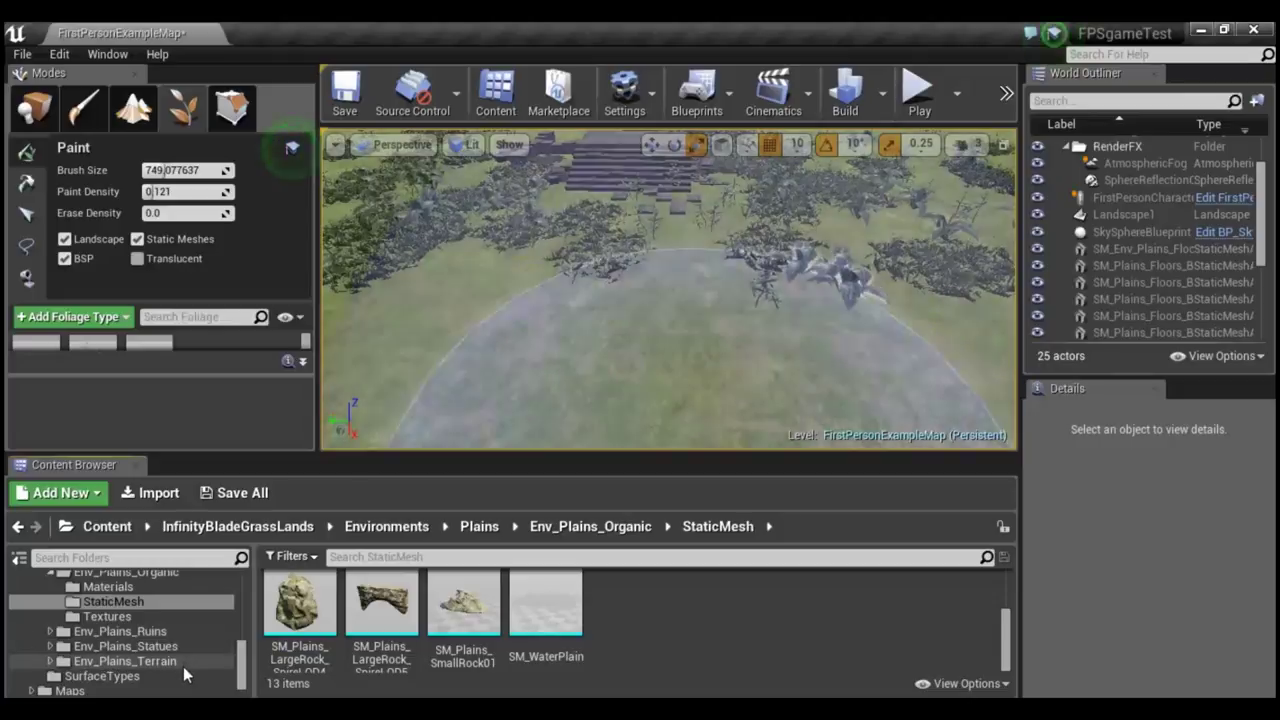
scroll(166, 642, "up", 1)
scroll(166, 640, "up", 2)
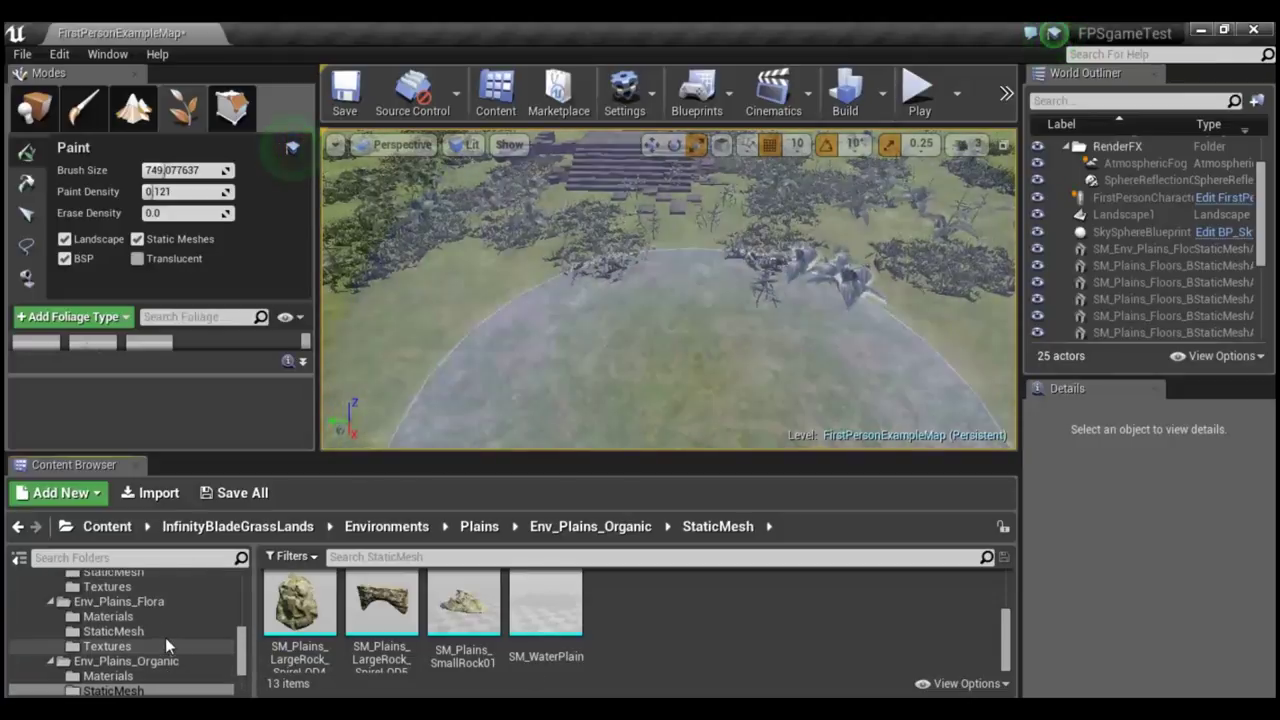
left_click(138, 629)
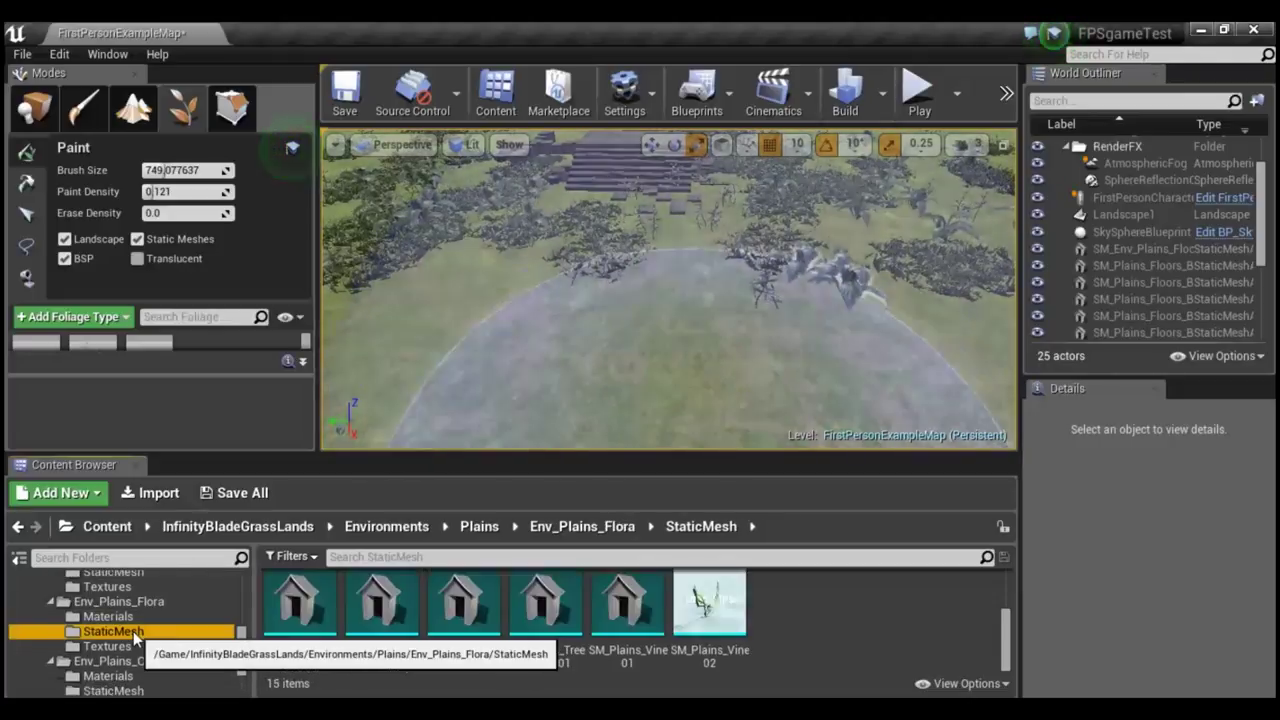
scroll(139, 630, "up", 1)
scroll(140, 629, "up", 1)
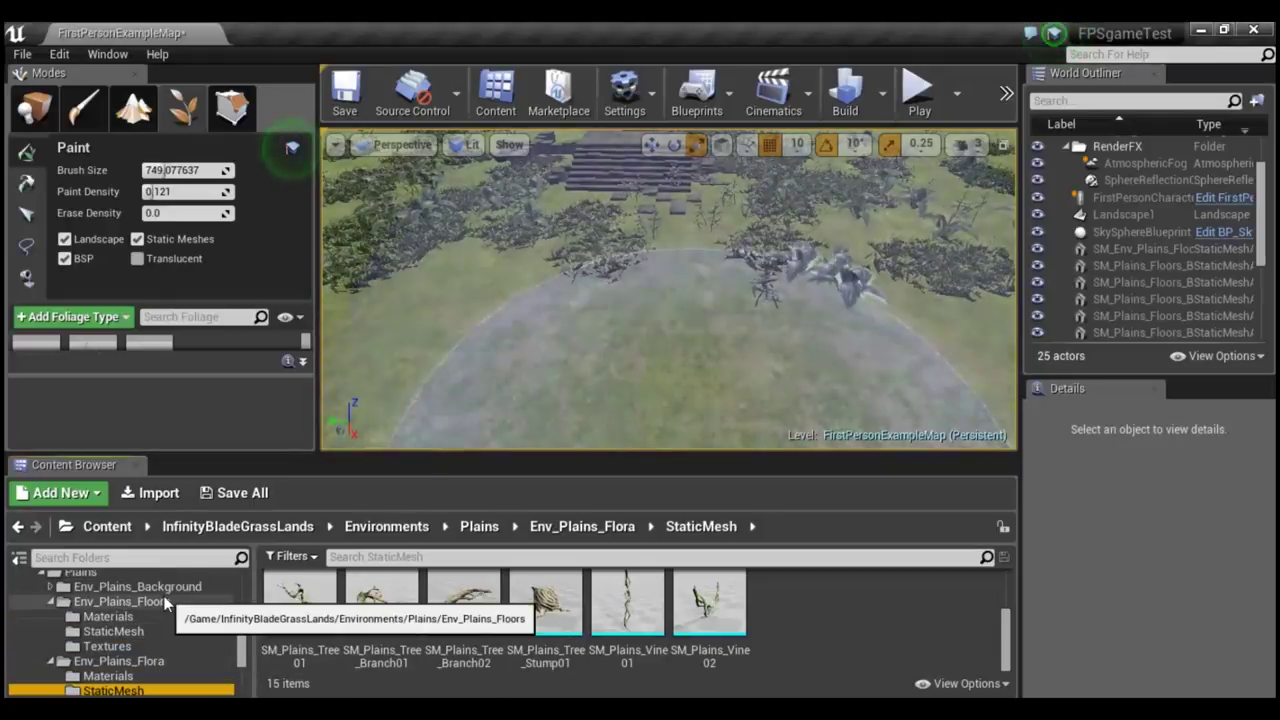
Check Env_Plains_Background, then open Earth > StaticMesh and select SM_Cherry_Tree.
left_click(150, 587)
scroll(165, 598, "down", 1)
scroll(142, 613, "up", 2)
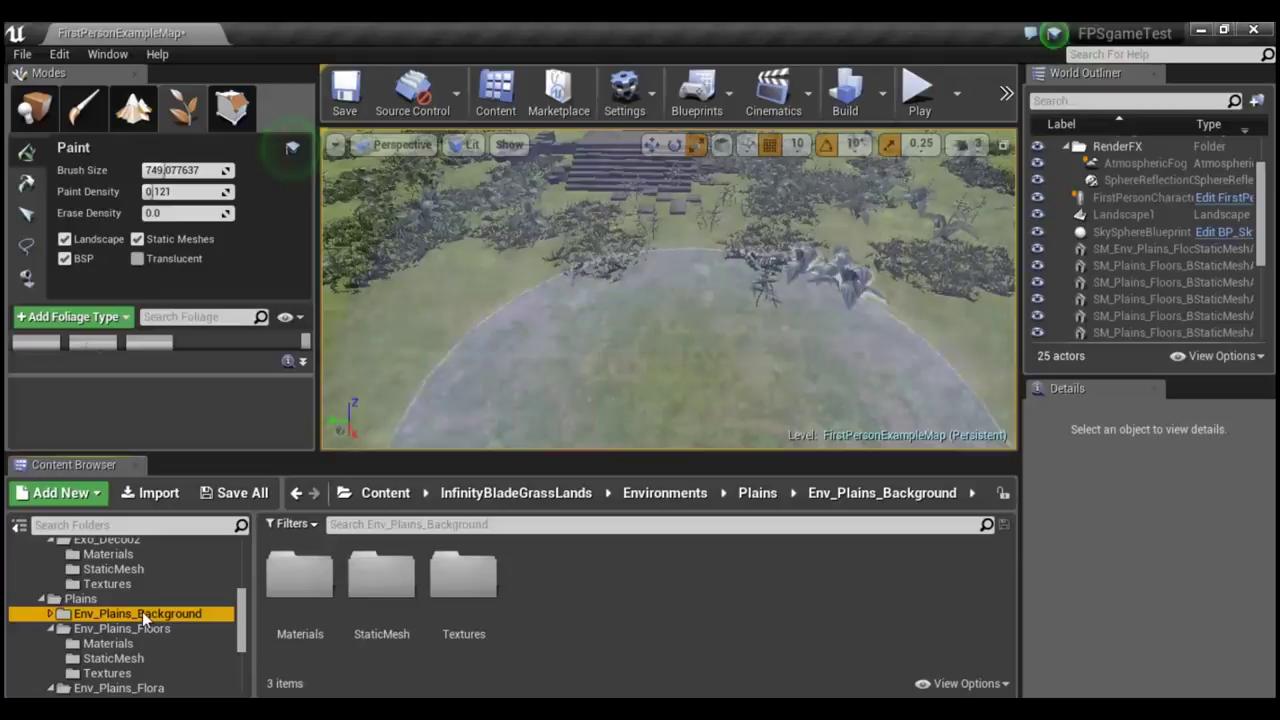
scroll(128, 601, "up", 1)
scroll(128, 601, "up", 1)
scroll(128, 601, "up", 1)
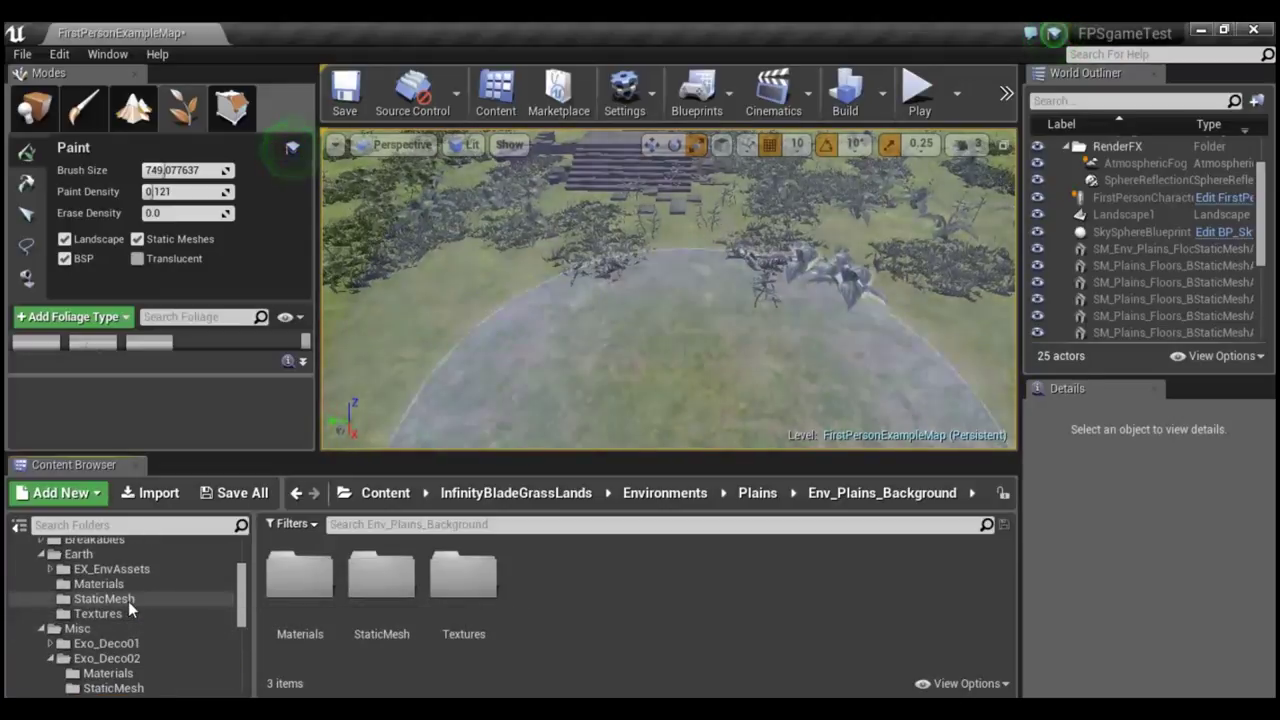
left_click(128, 601)
left_click(292, 582)
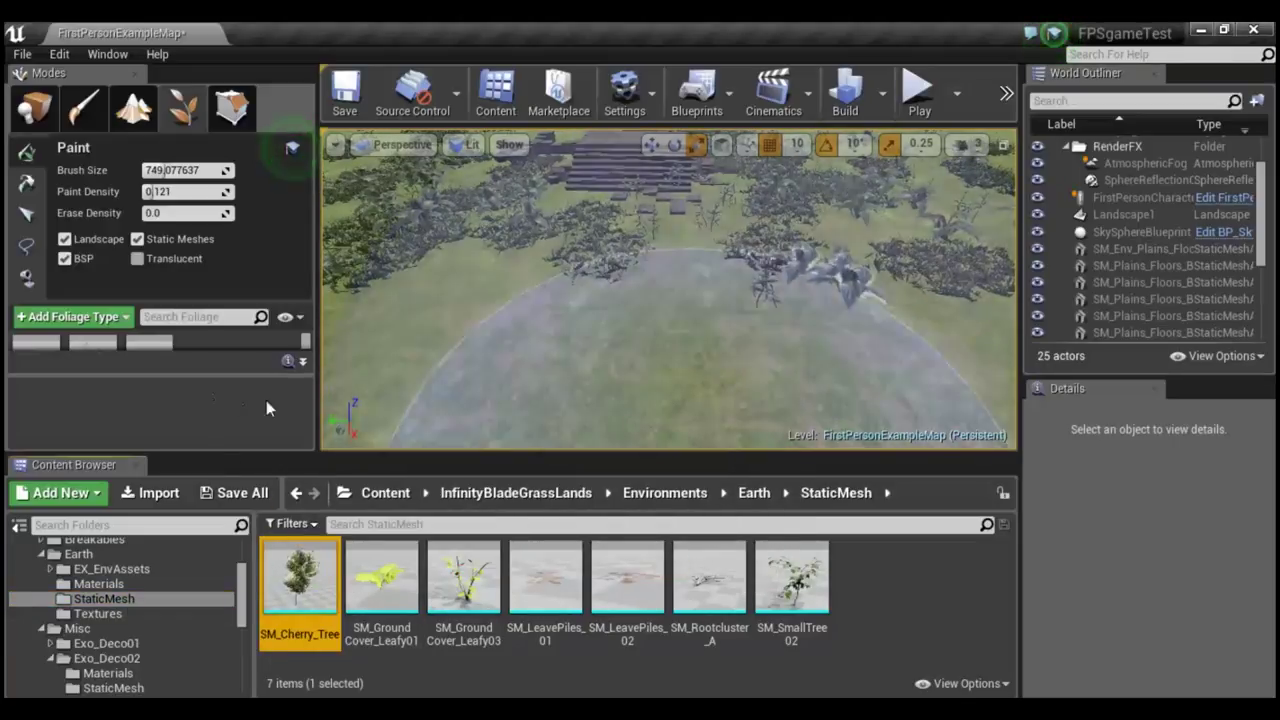
Select SM_Plains_Grass01 and try deleting it, cancelling the removal prompt.
left_click(150, 342)
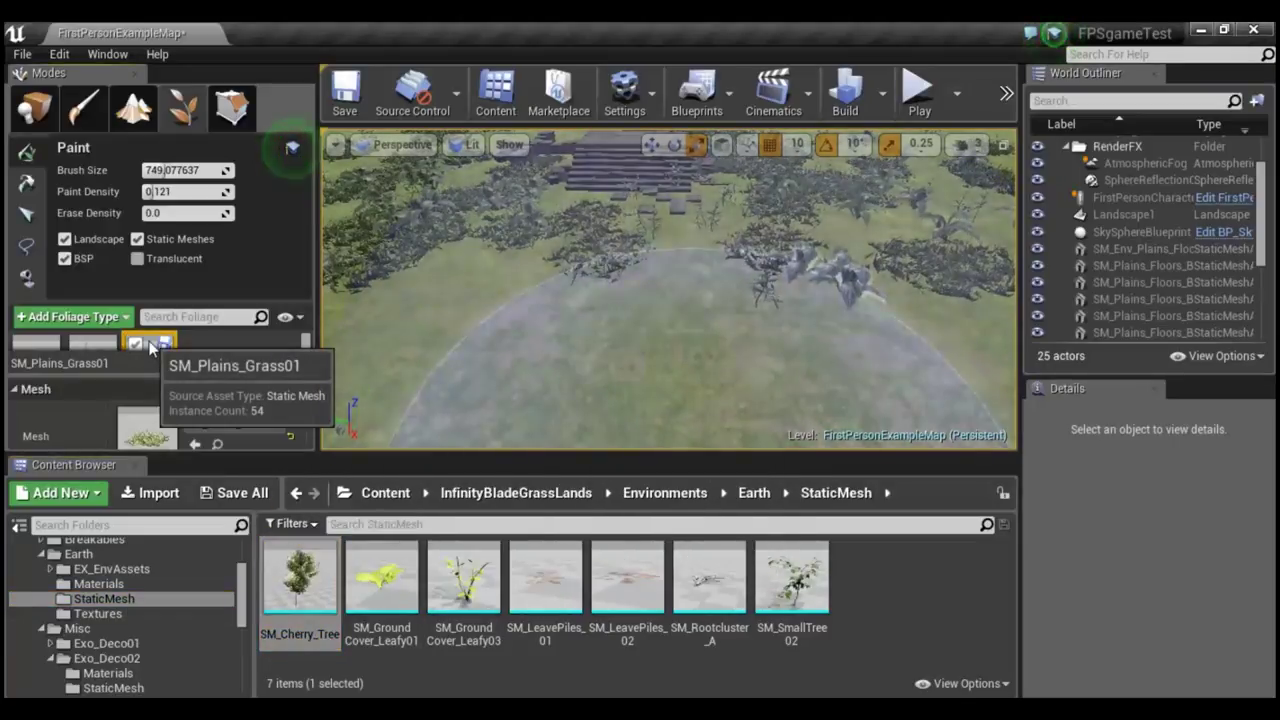
scroll(221, 433, "down", 2)
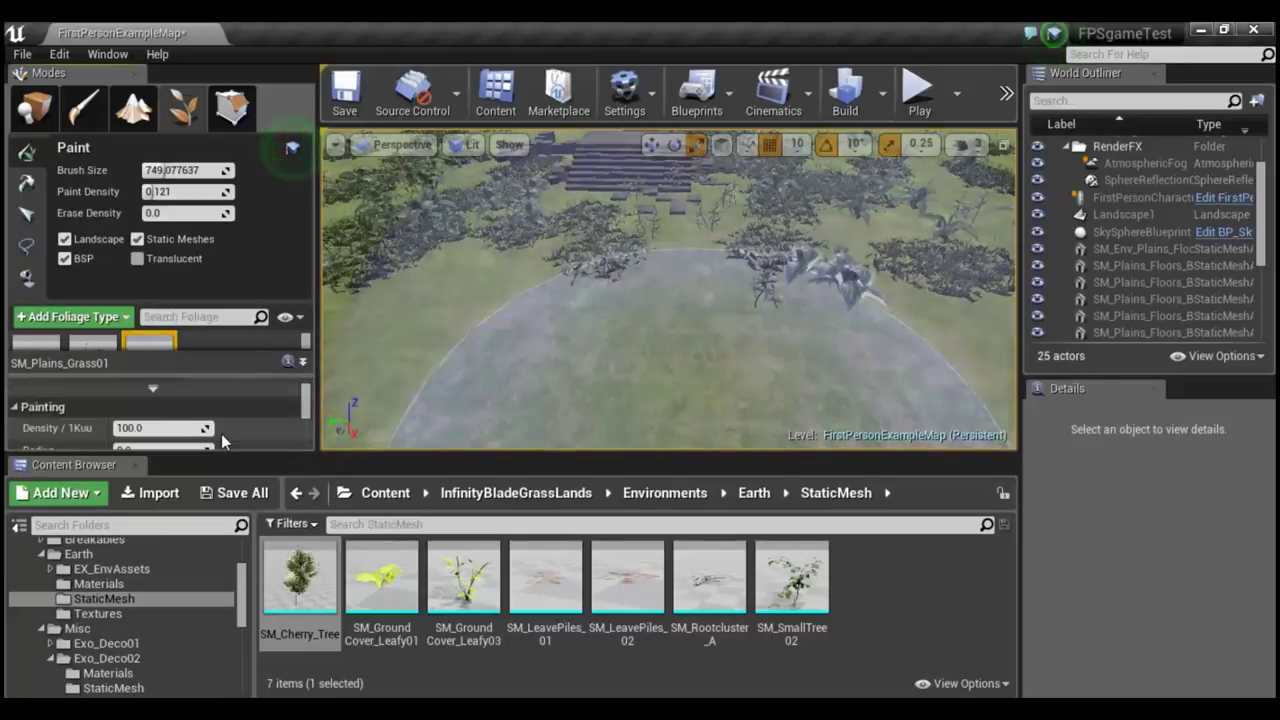
key("Delete")
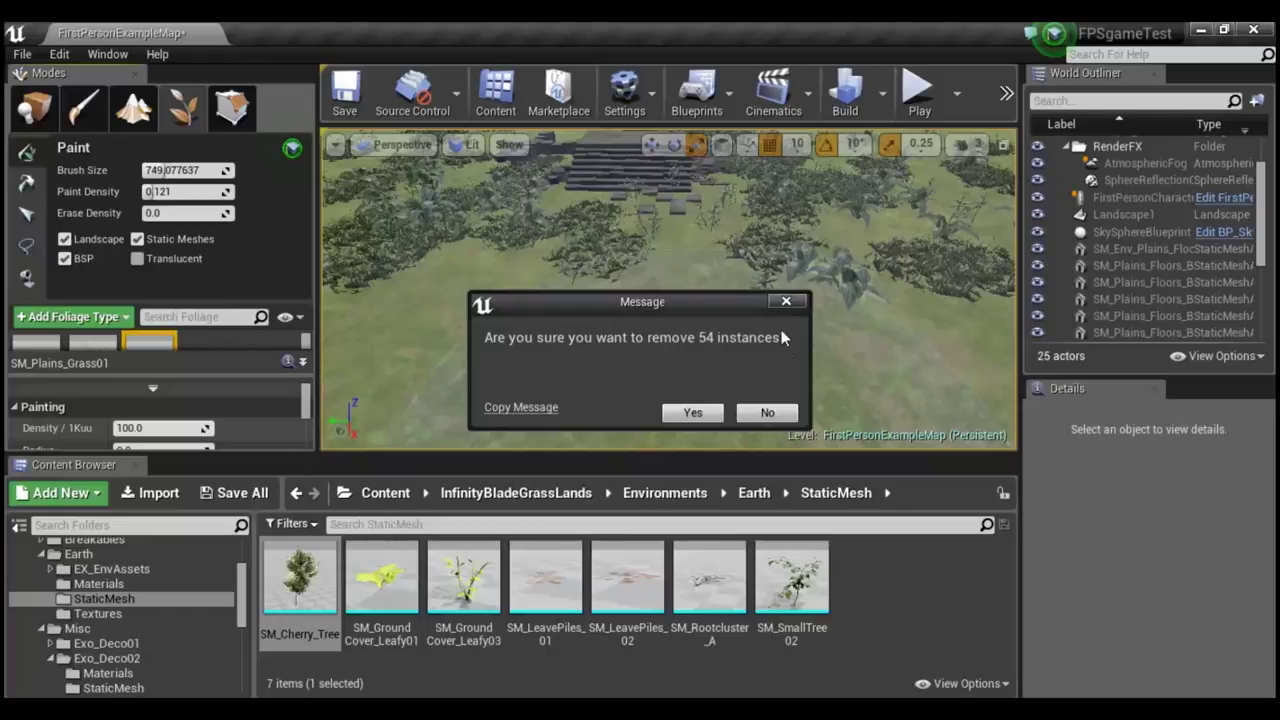
left_click(765, 413)
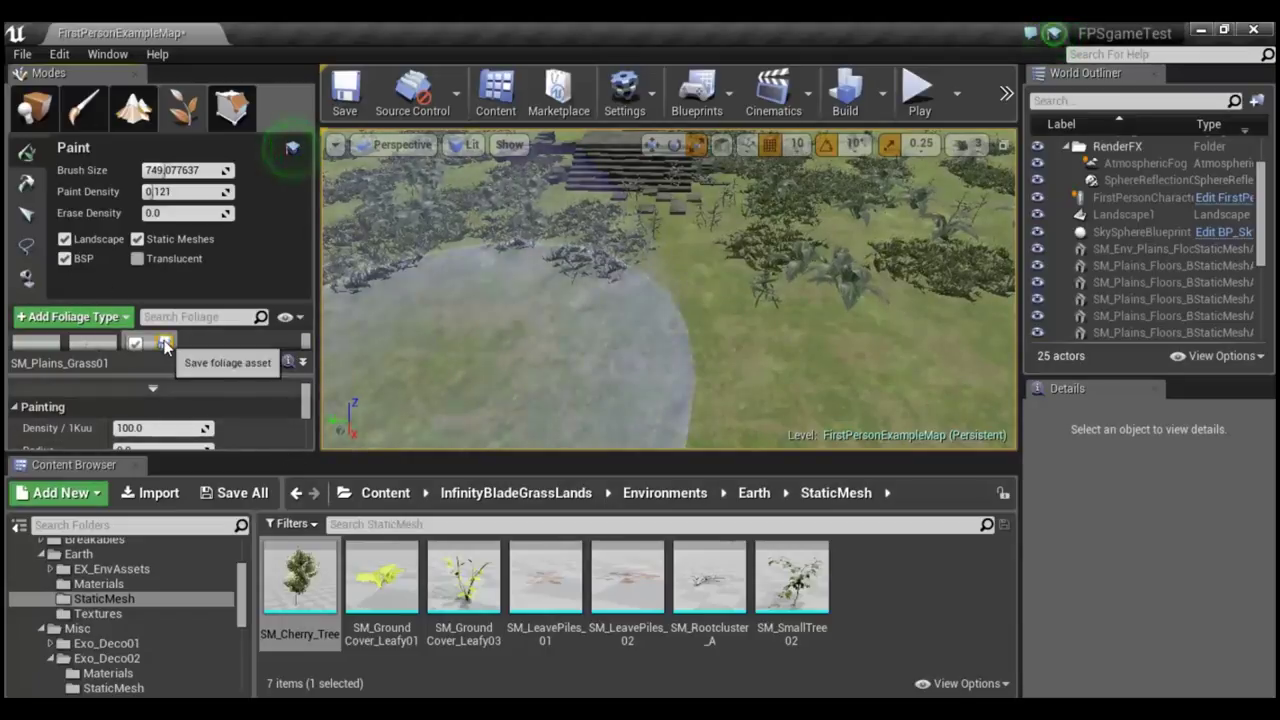
Remove SM_Plains_Grass01 with its 54 instances via the context menu, then undo with Ctrl+Z.
right_click(166, 346)
right_click(139, 334)
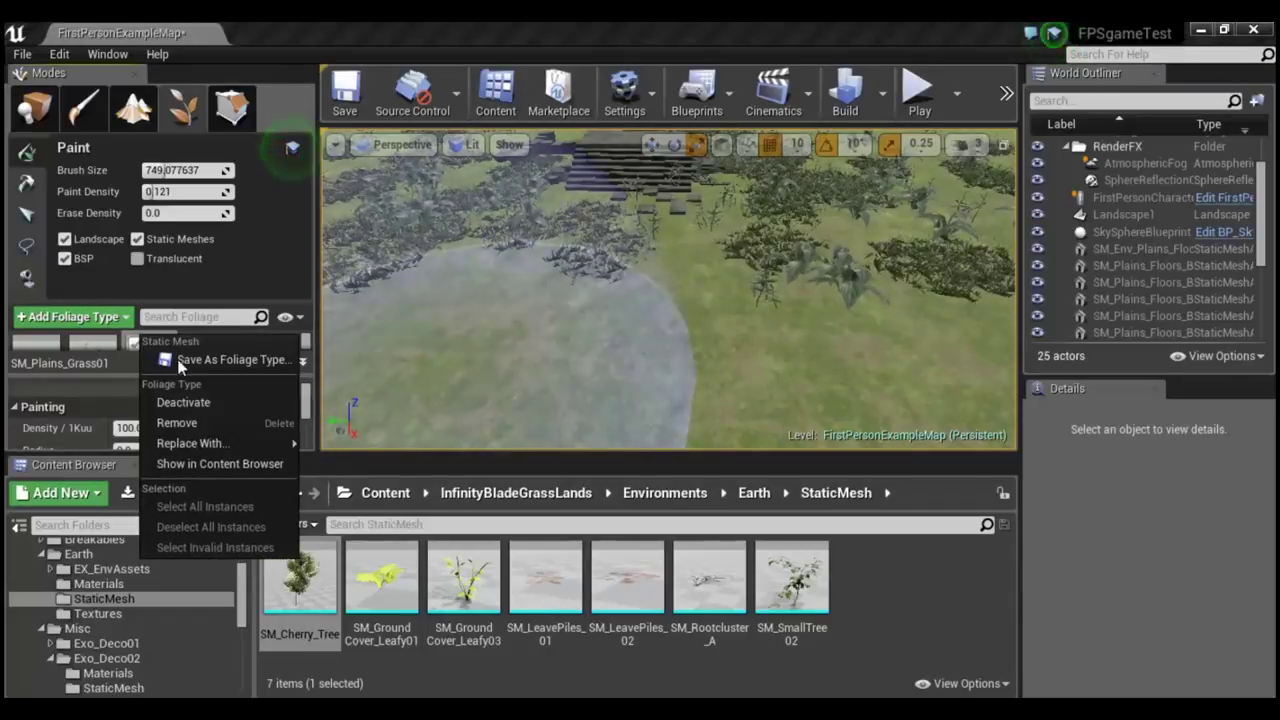
left_click(198, 422)
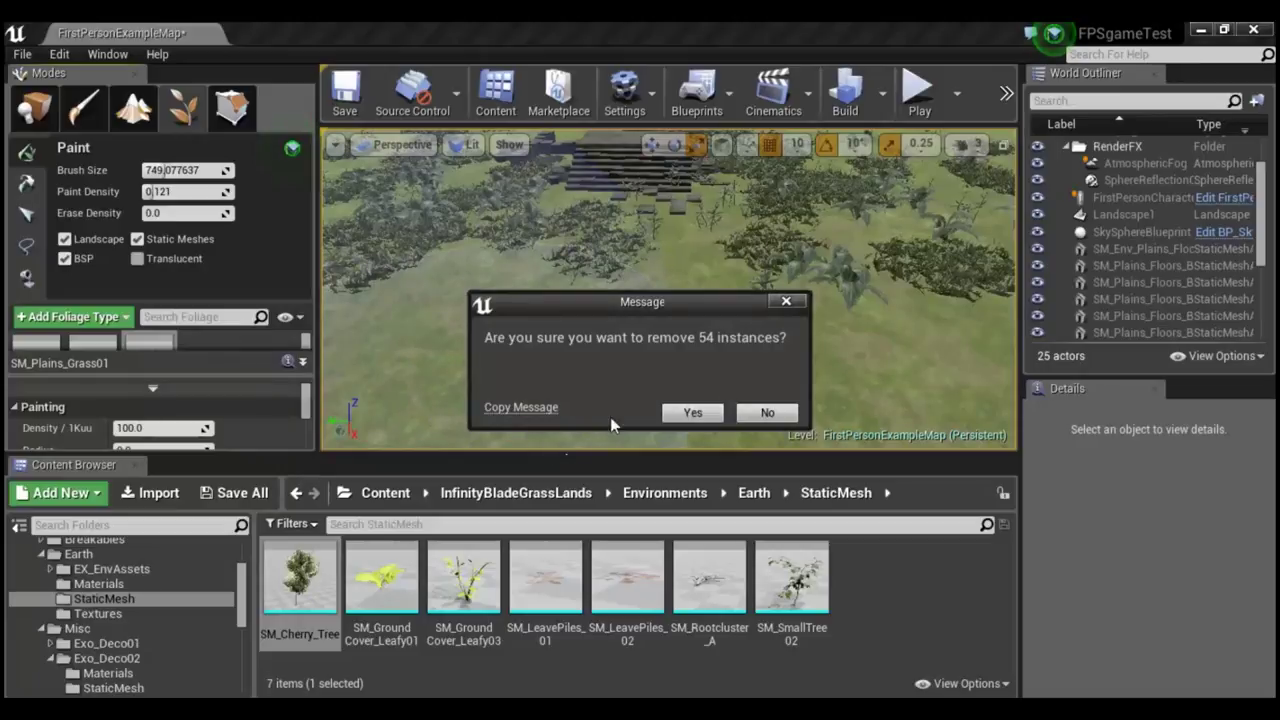
left_click(690, 413)
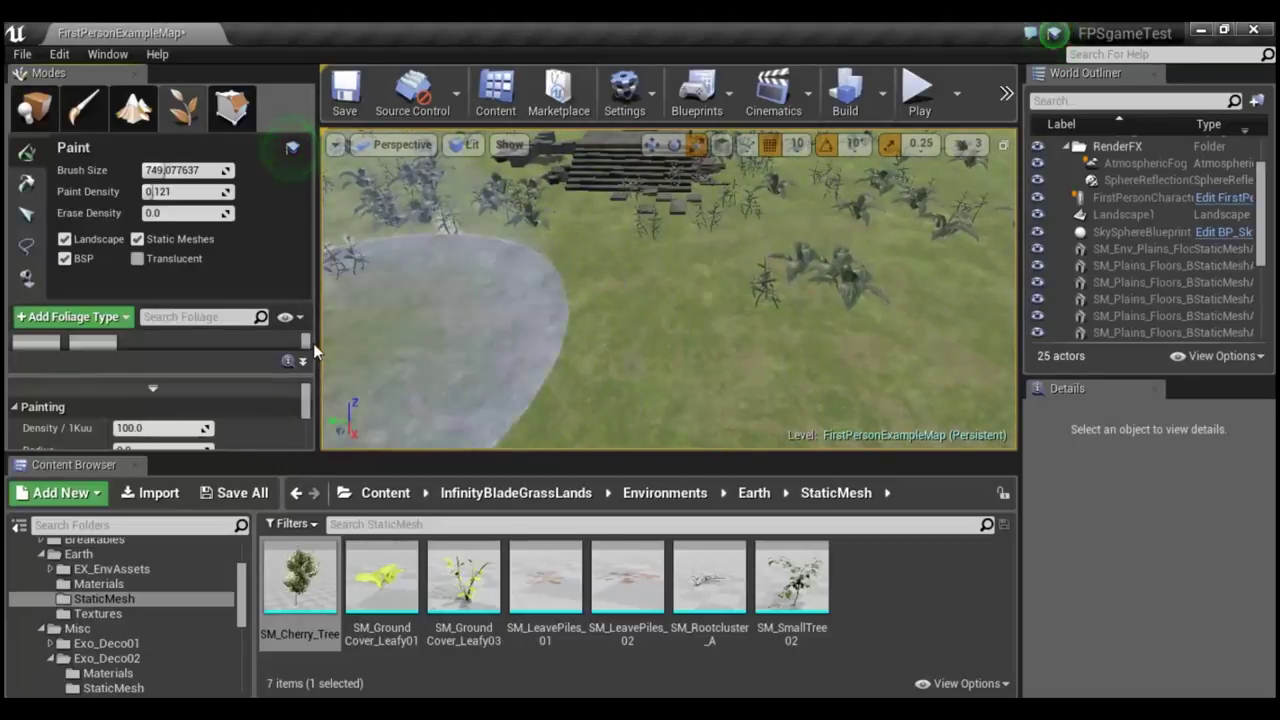
key("ctrl+z")
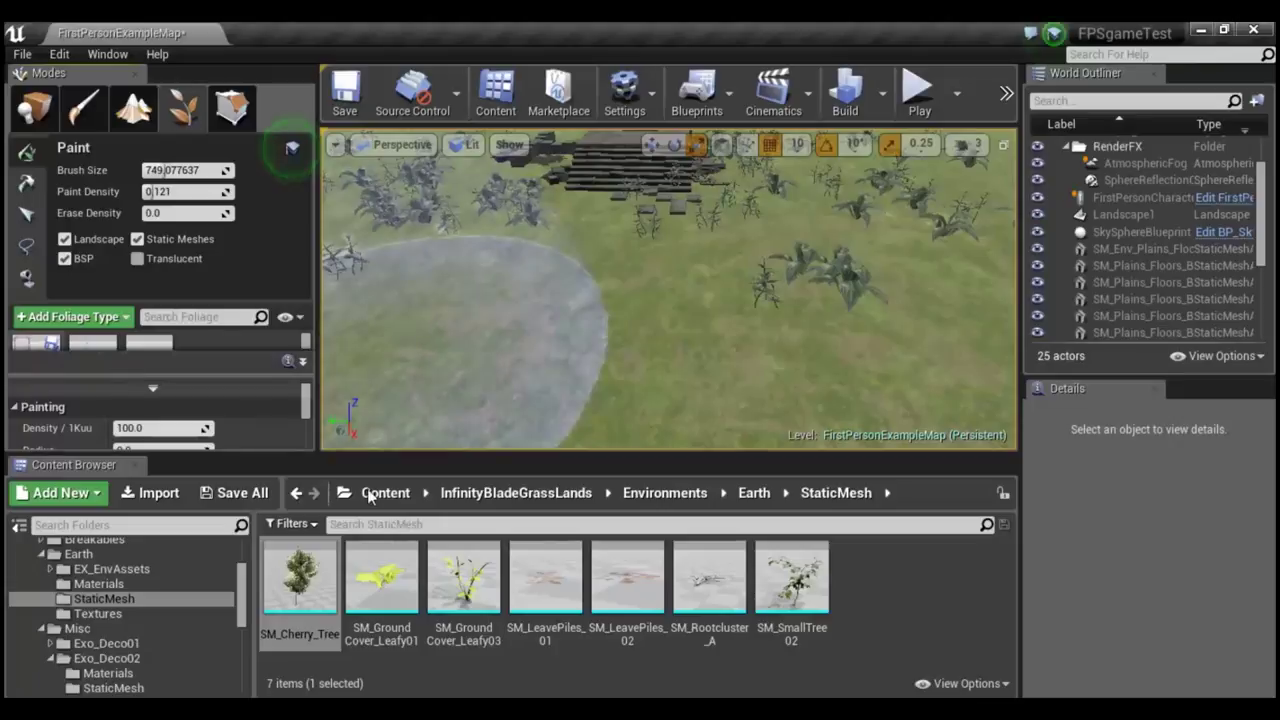
Add SM_Cherry_Tree to the Foliage panel and paint the first cherry trees near the steps.
left_click_drag(309, 570, 203, 347)
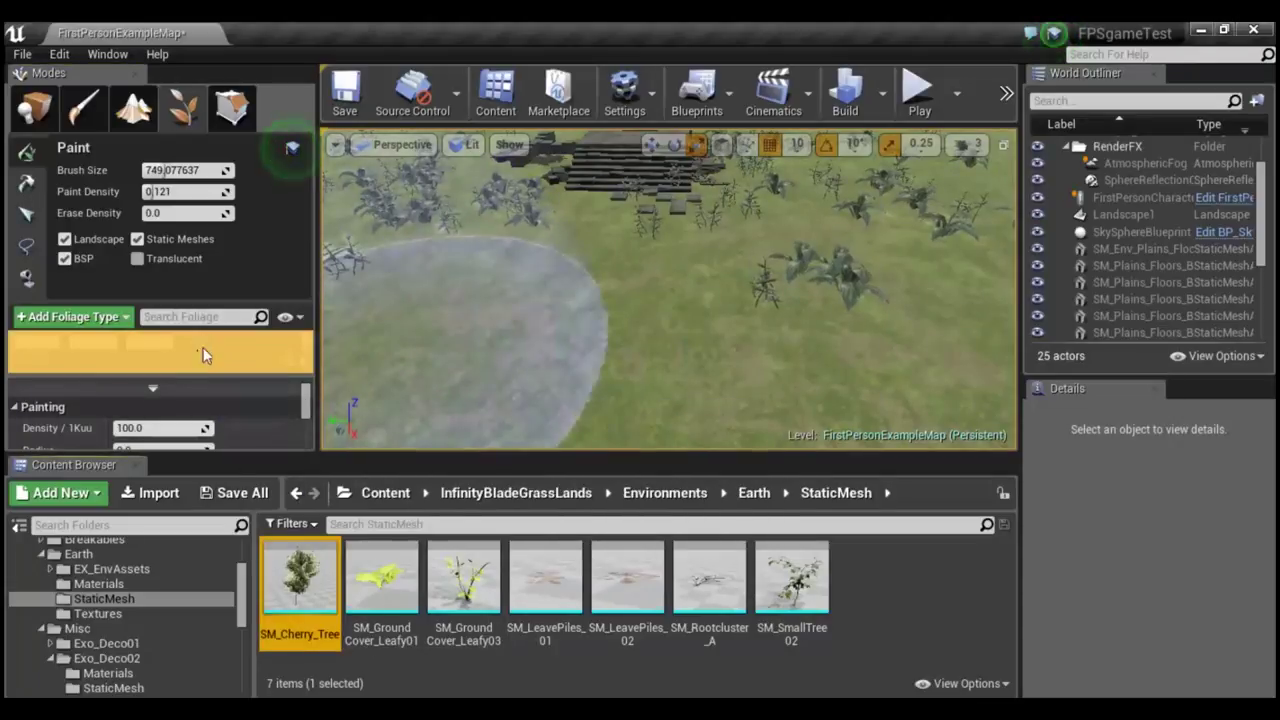
right_click_drag(763, 288, 858, 340)
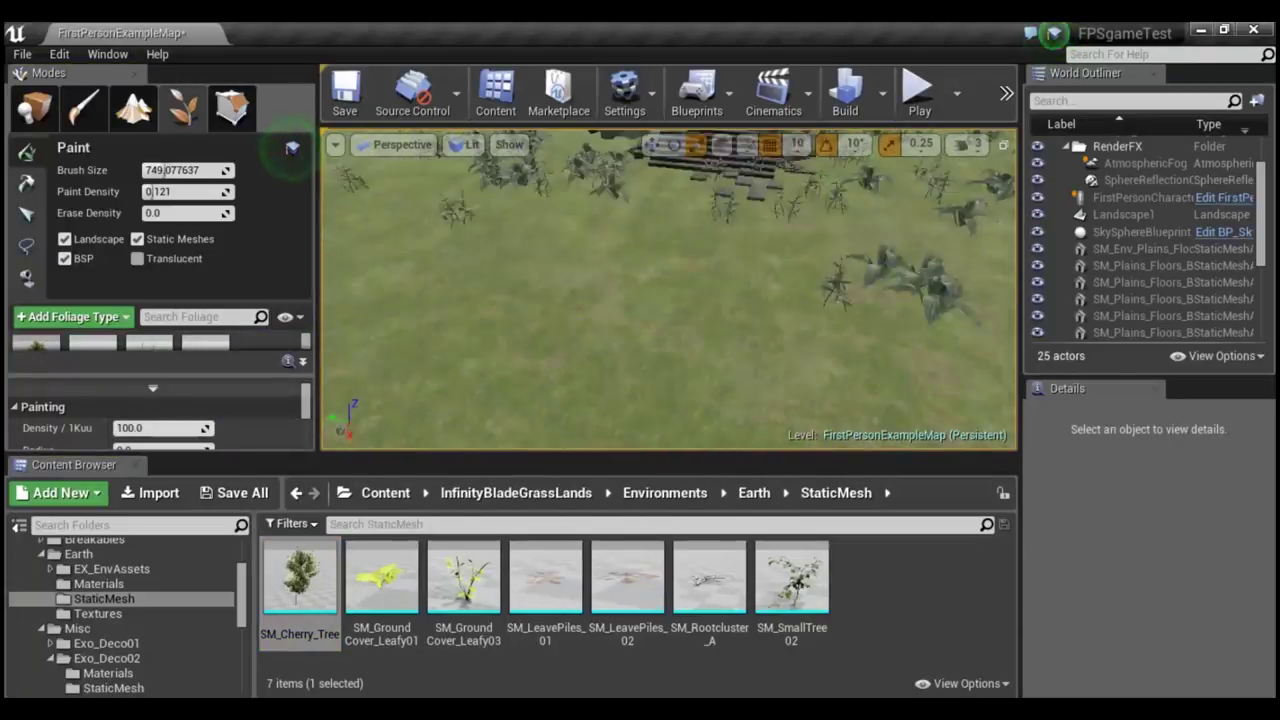
mouse_move(578, 278)
right_mouse_down()
mouse_move(561, 248)
mouse_move(580, 220)
mouse_move(692, 303)
mouse_move(600, 330)
mouse_move(720, 330)
right_mouse_up()
left_click(521, 261)
Paint more cherry trees beside and right of the steps, reaching 43 instances.
left_click(715, 315)
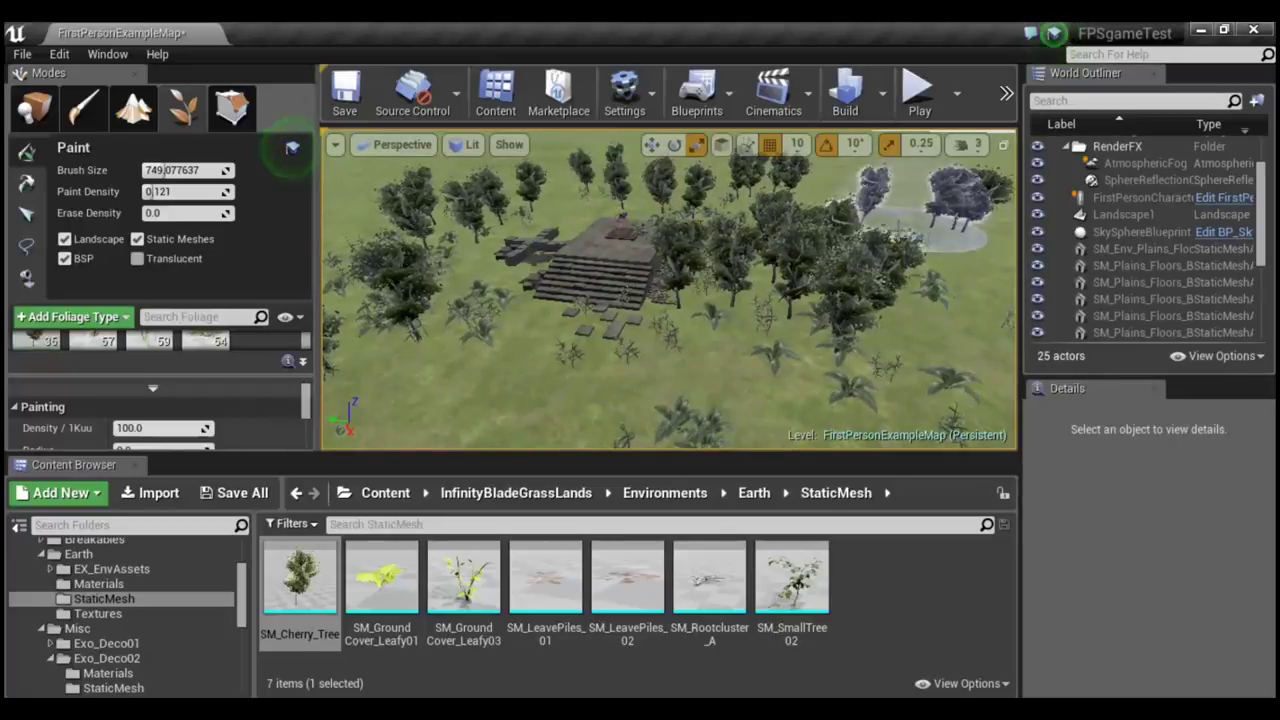
left_click(924, 323)
mouse_move(924, 323)
right_mouse_down()
mouse_move(640, 300)
mouse_move(819, 354)
right_mouse_up()
left_click_drag(810, 334, 758, 340)
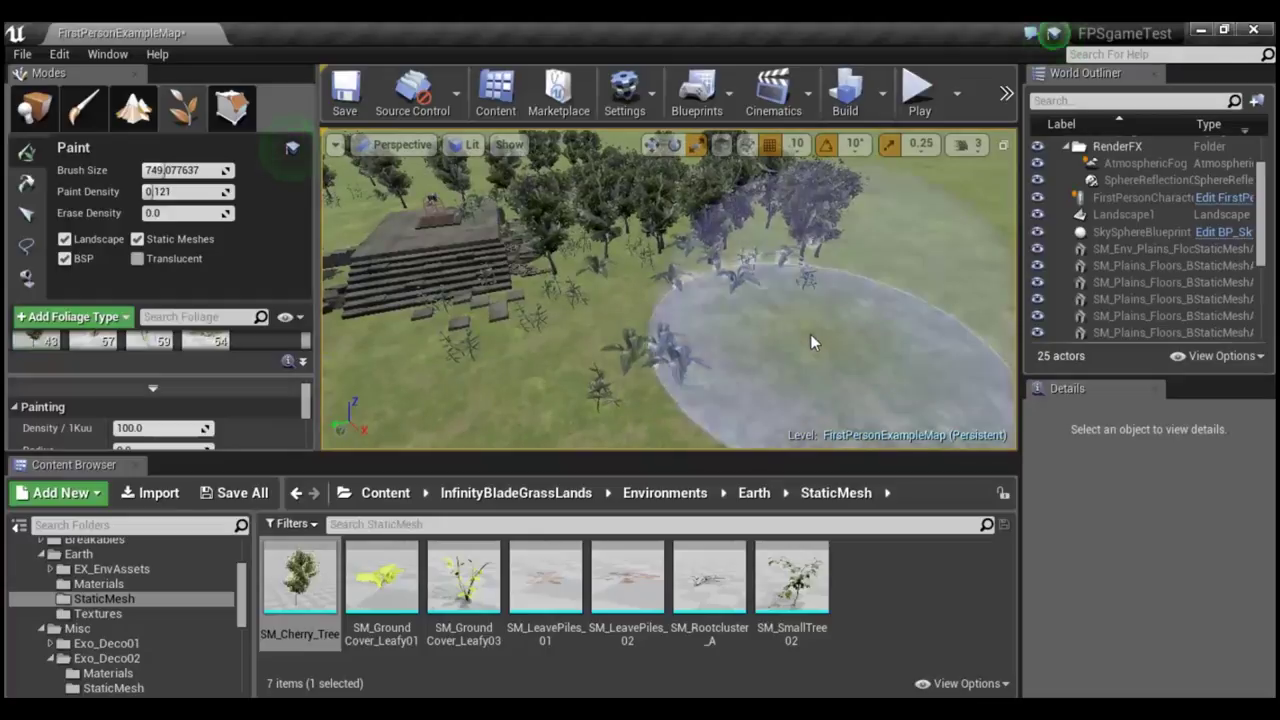
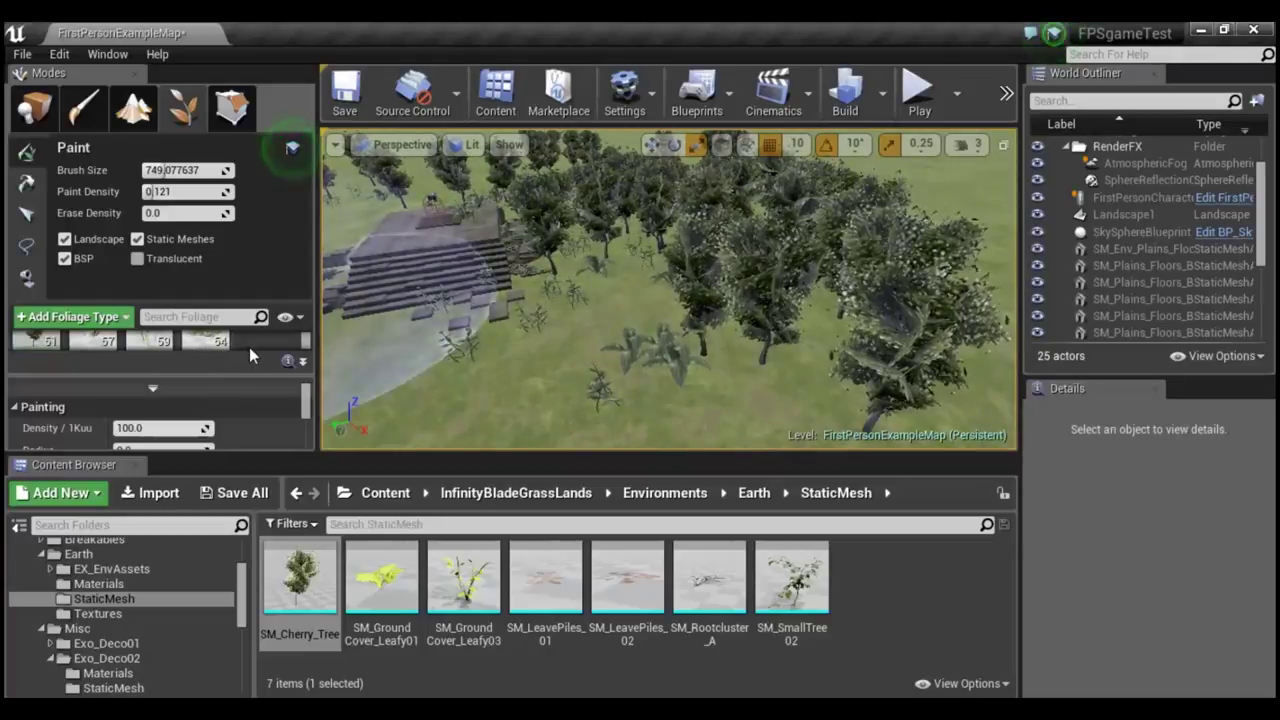
Change the foliage type's Collision Presets from NoCollision to BlockAll.
scroll(230, 400, "down", 2)
scroll(222, 425, "down", 4)
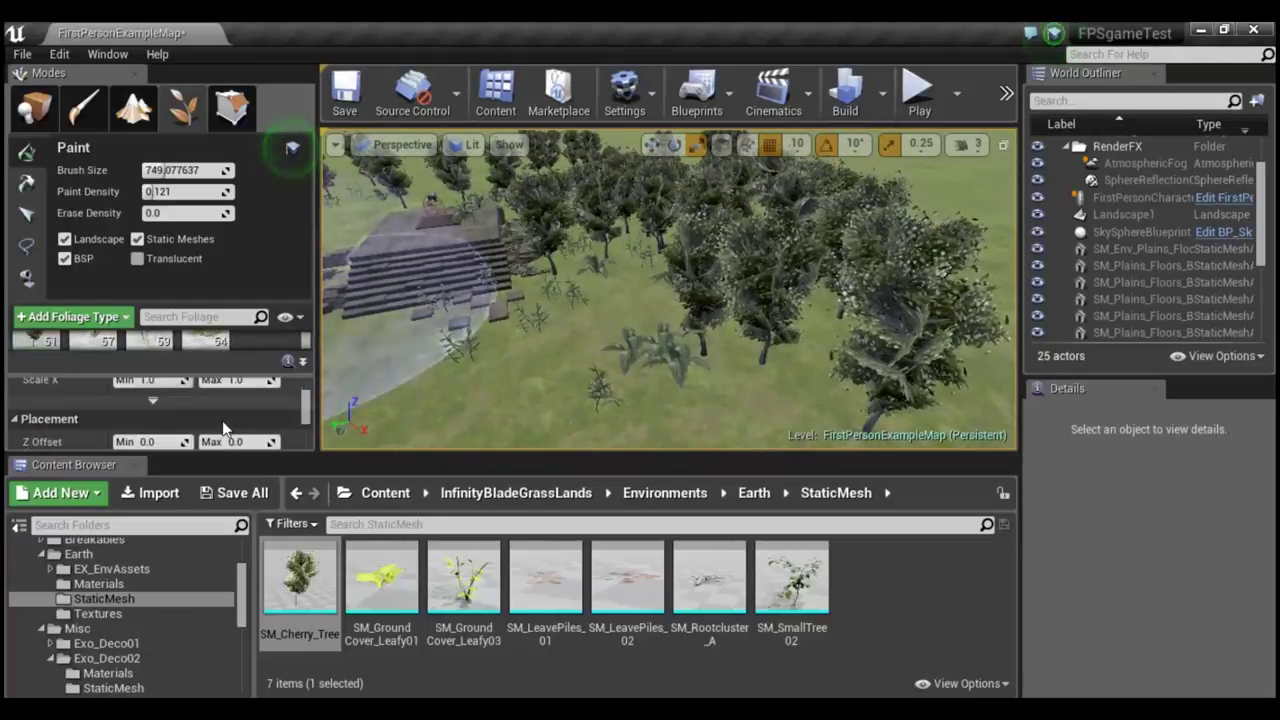
scroll(212, 417, "up", 2)
scroll(205, 415, "up", 2)
scroll(195, 414, "down", 3)
scroll(198, 425, "down", 3)
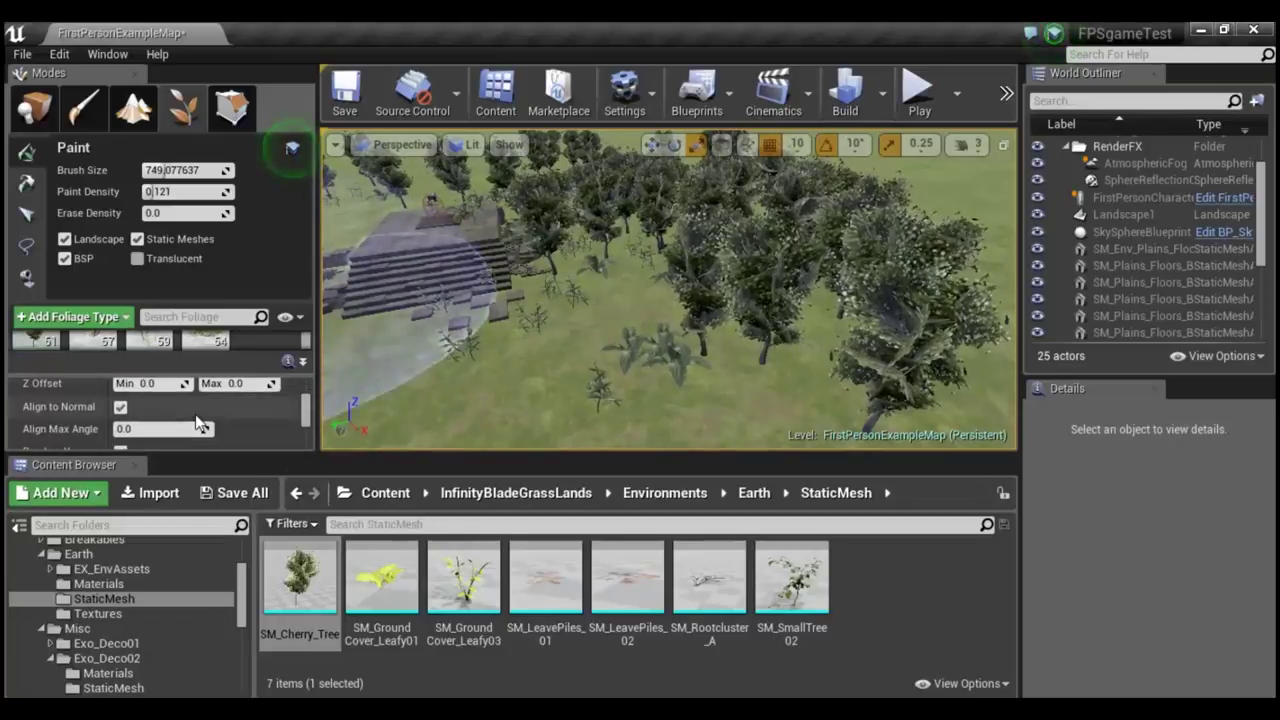
scroll(197, 424, "down", 2)
scroll(190, 420, "down", 2)
scroll(190, 418, "down", 2)
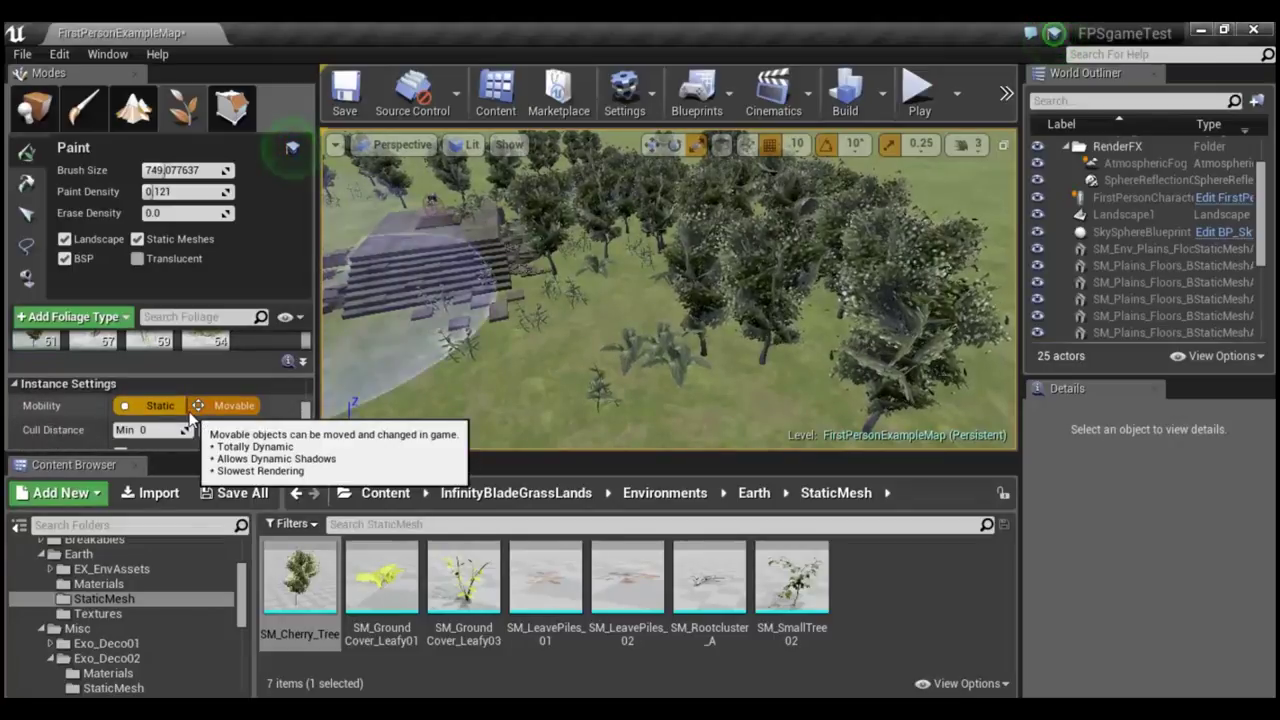
scroll(190, 418, "down", 2)
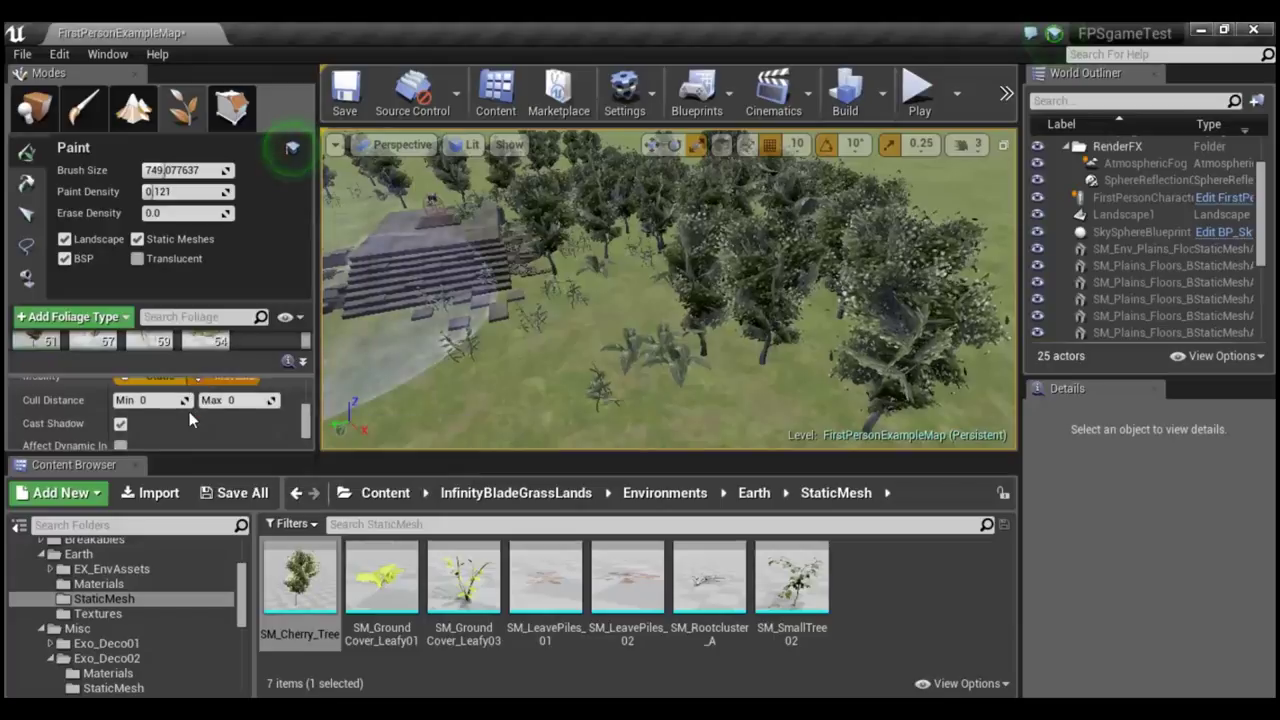
scroll(190, 419, "down", 2)
scroll(190, 420, "down", 2)
scroll(190, 420, "down", 1)
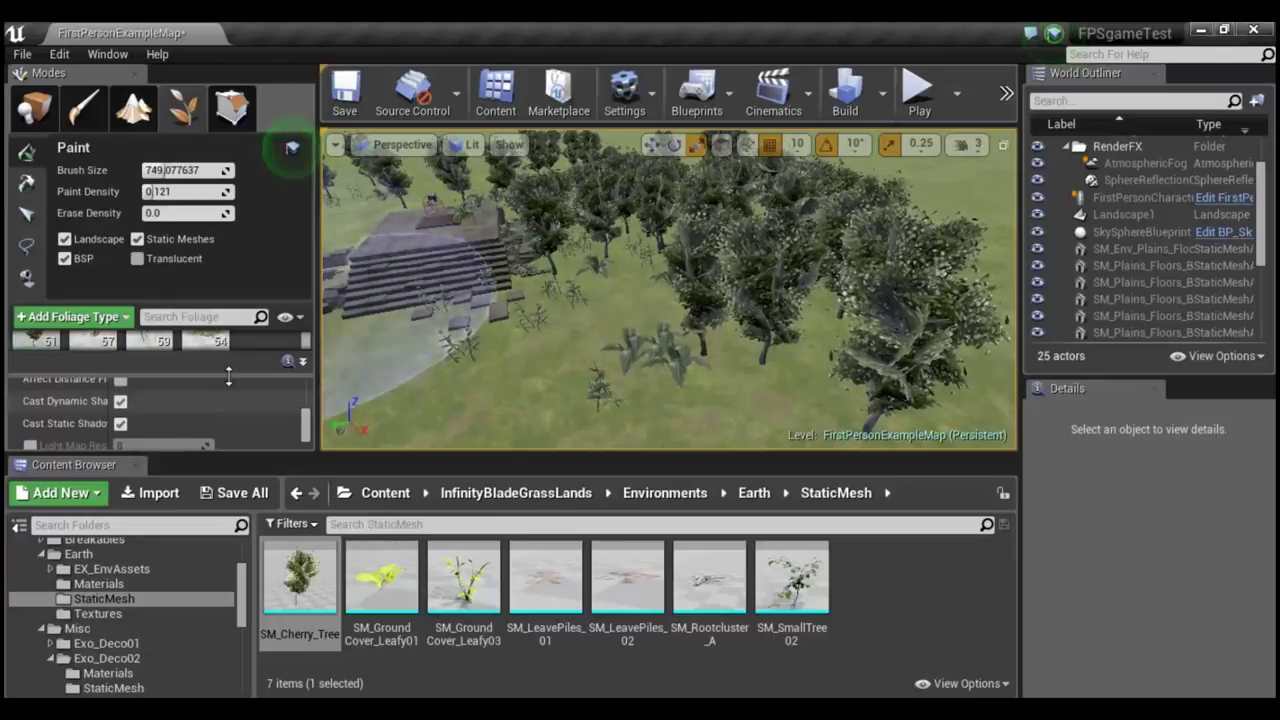
scroll(215, 418, "down", 2)
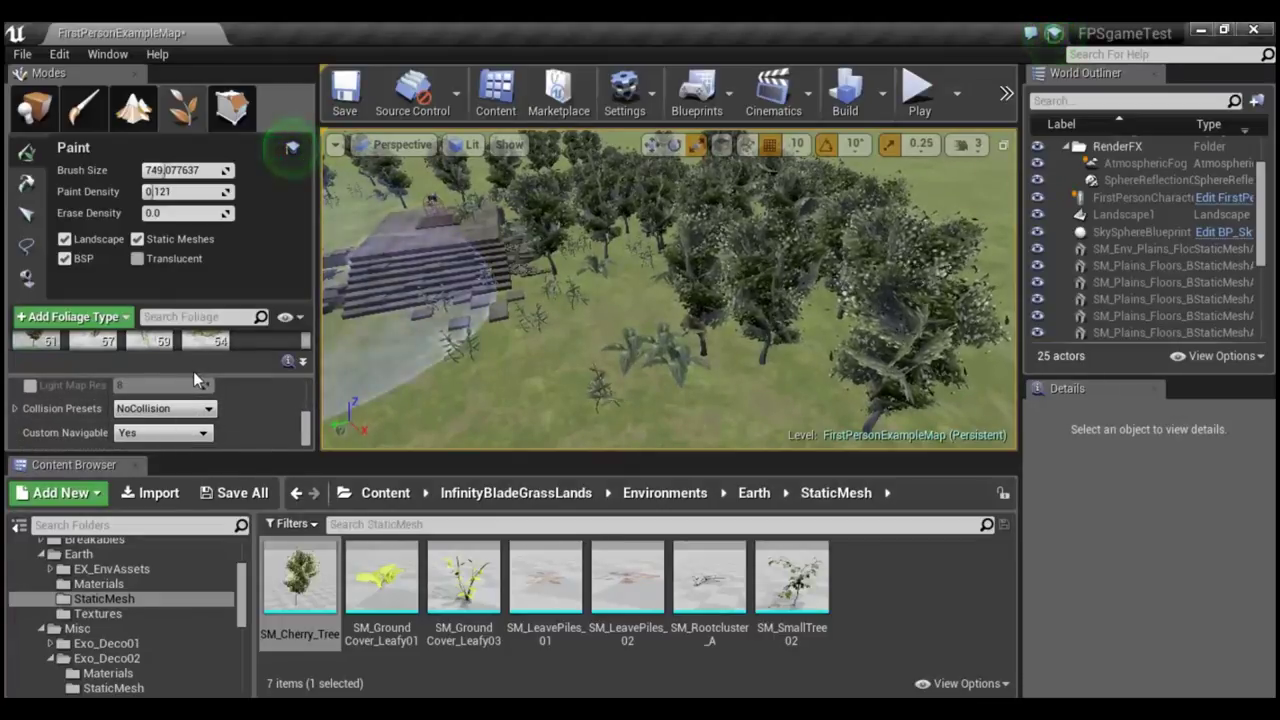
scroll(185, 421, "down", 1)
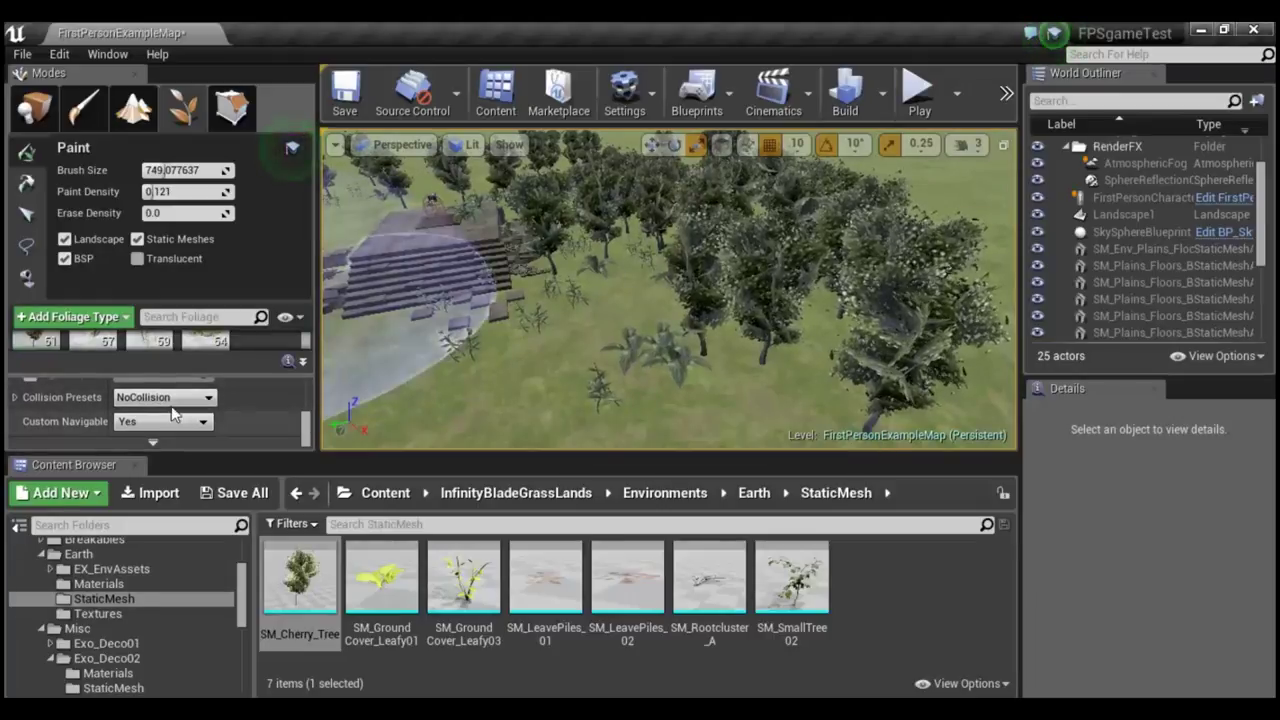
left_click(170, 400)
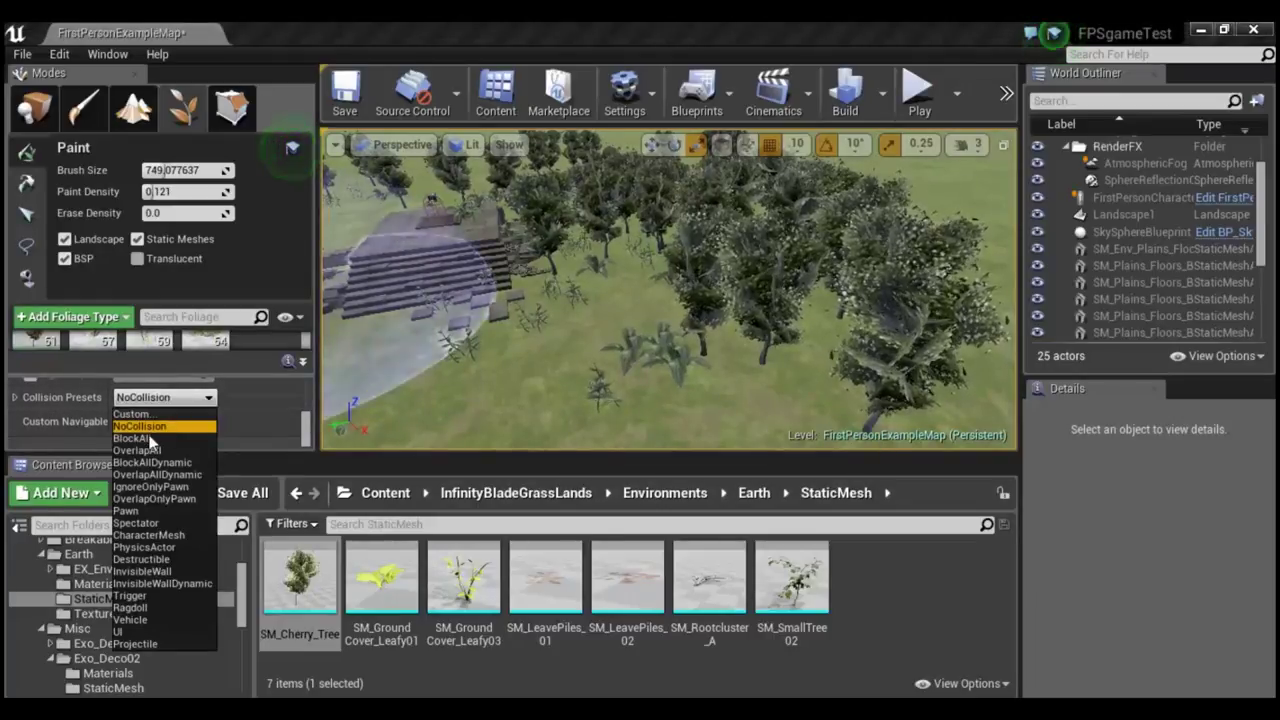
left_click(143, 439)
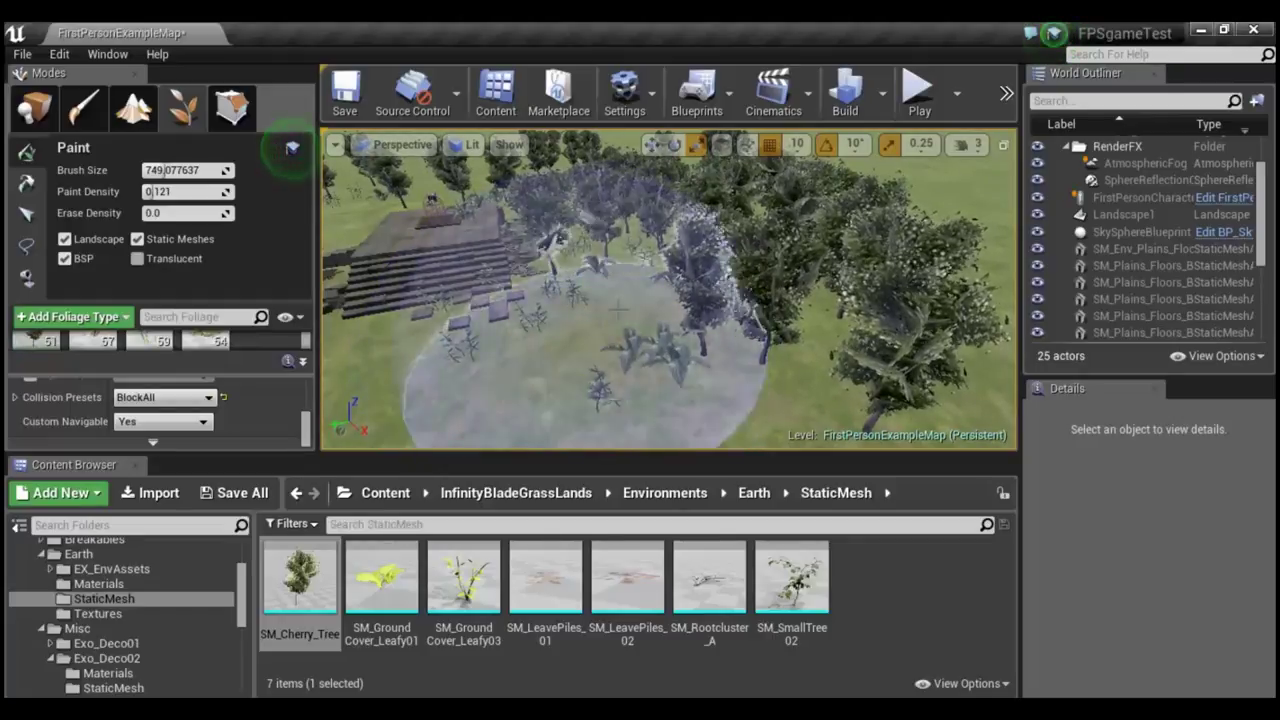
Frame the temple, enlarge the foliage palette and activate the SM_Plains_Grass01 type.
right_click_drag(668, 290, 700, 300)
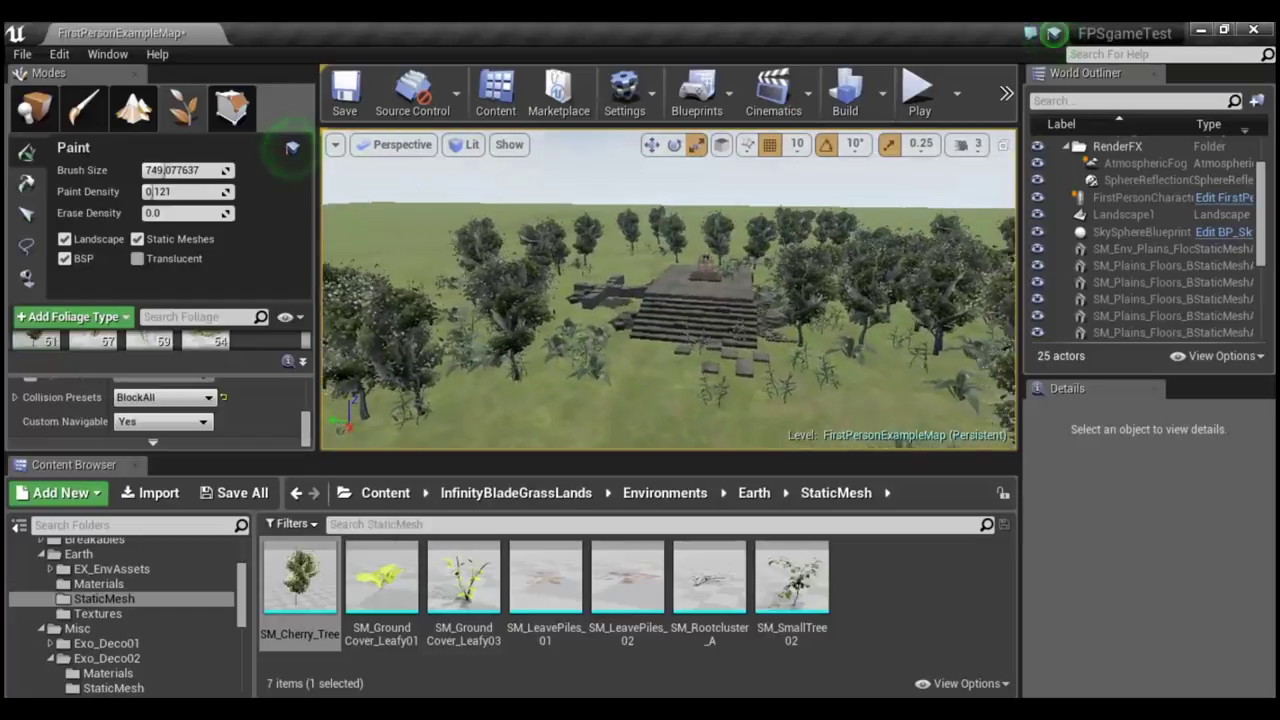
key("Up")
key("Left")
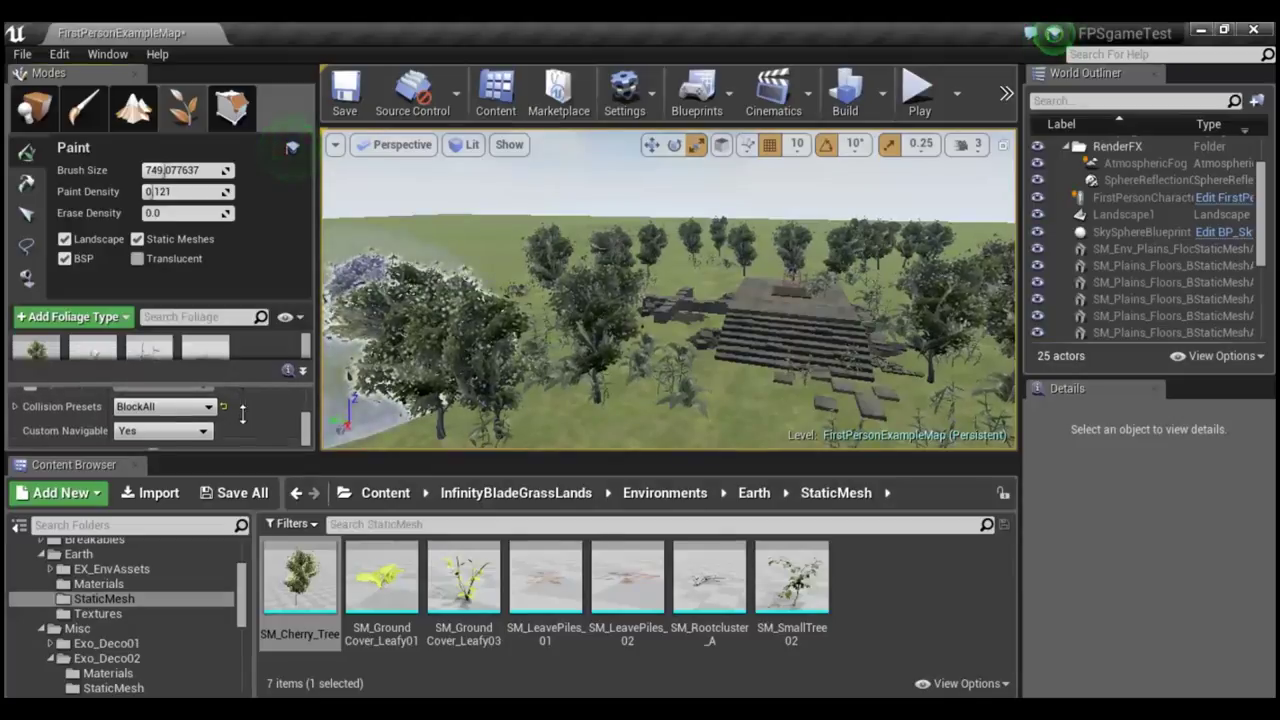
left_click_drag(243, 376, 236, 427)
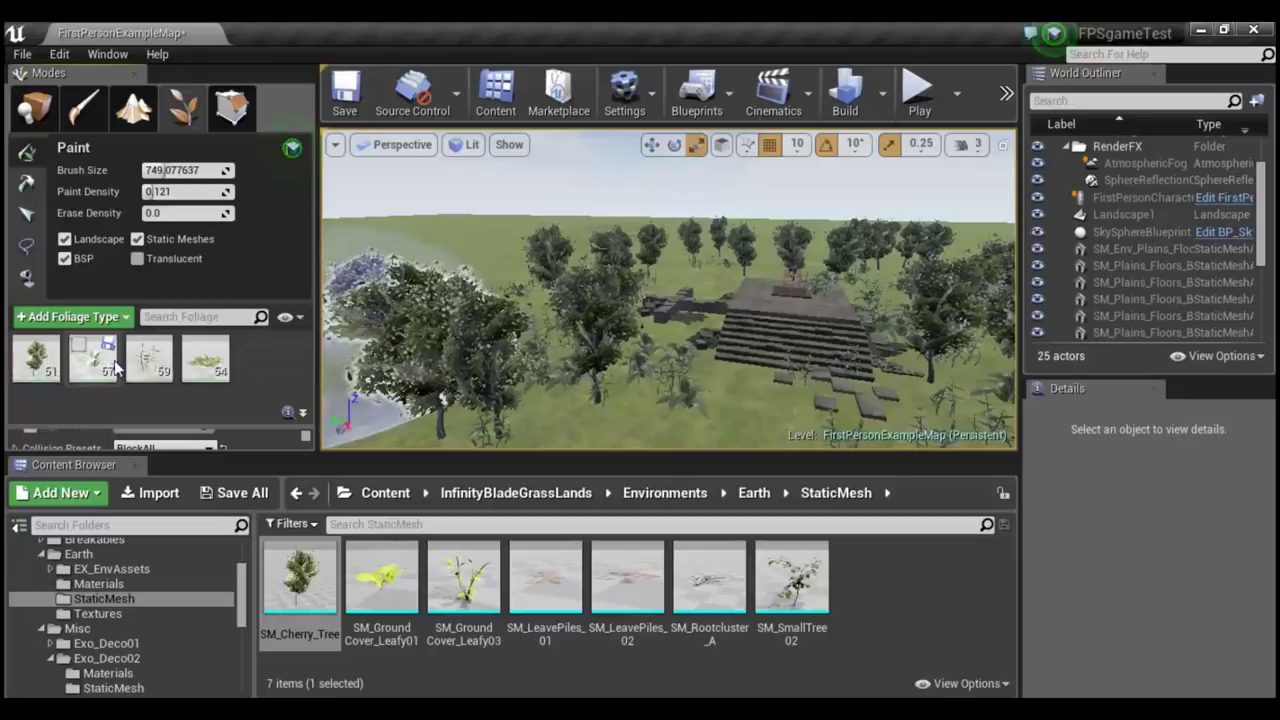
left_click(190, 344)
Paint grass and small plants on the open ground beside the trees, then deactivate SM_Plains_Grass01.
left_click_drag(450, 370, 598, 390)
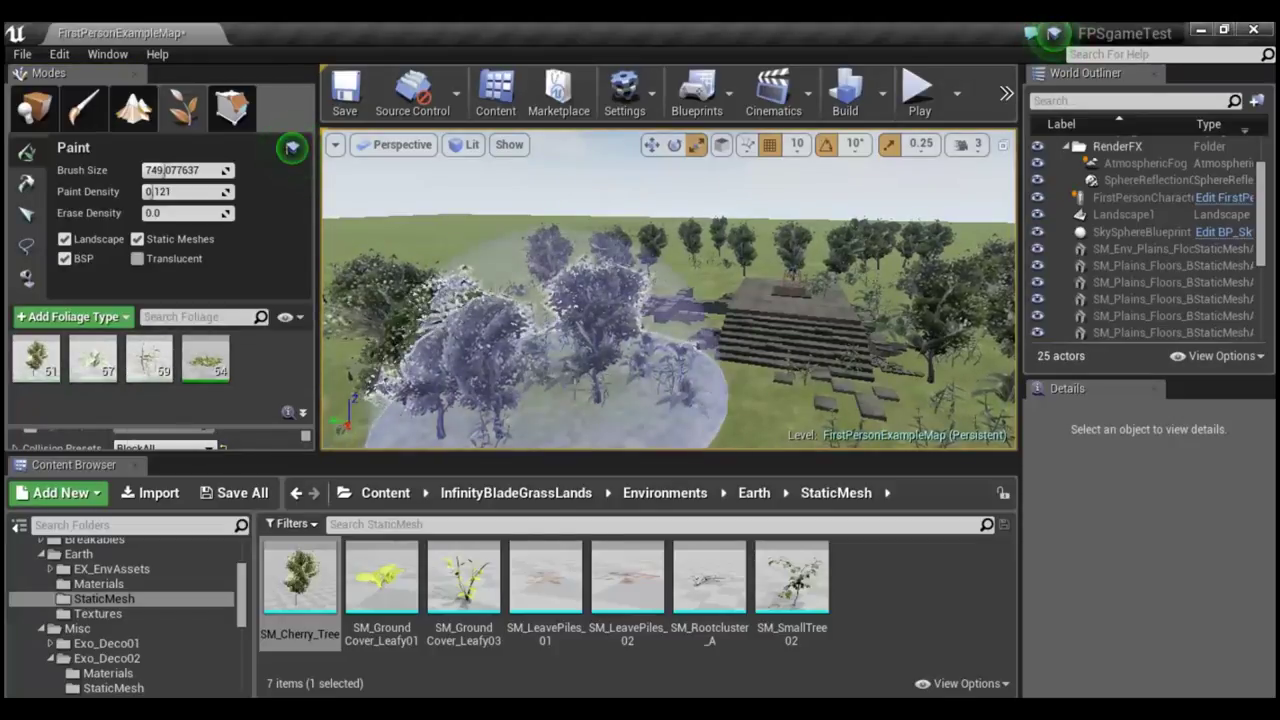
right_click_drag(598, 390, 591, 392)
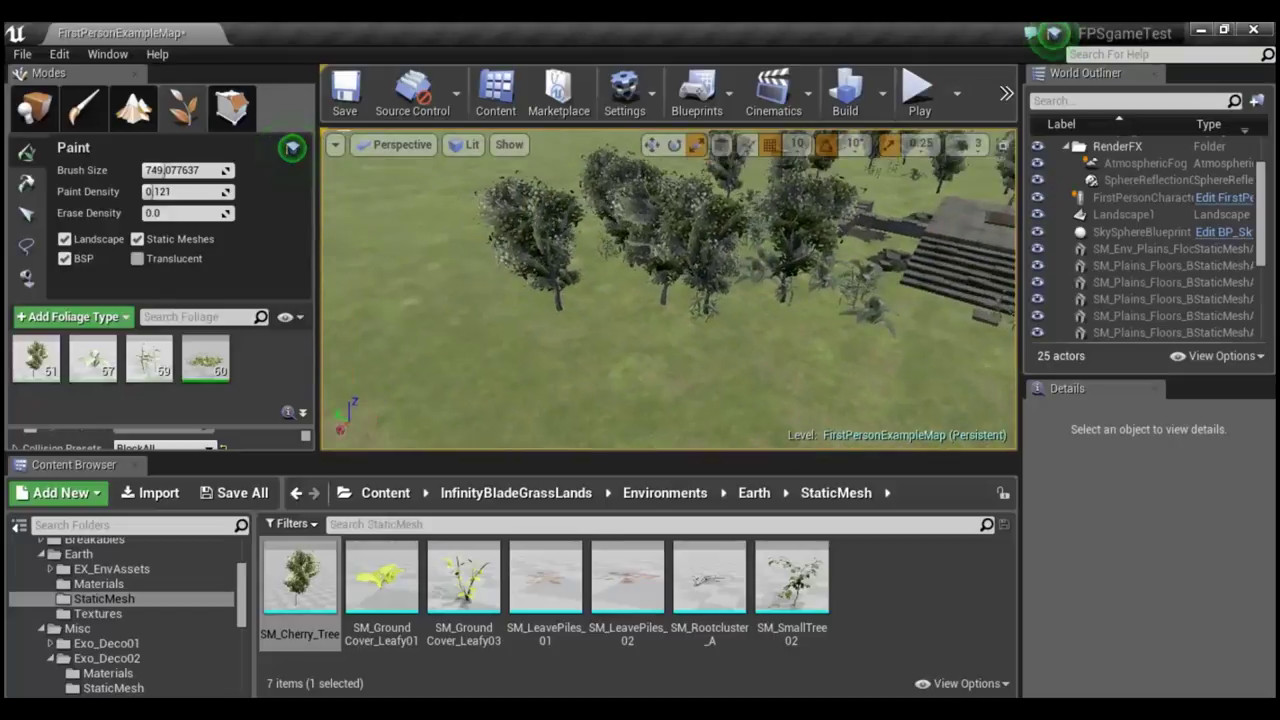
left_click_drag(501, 365, 475, 276)
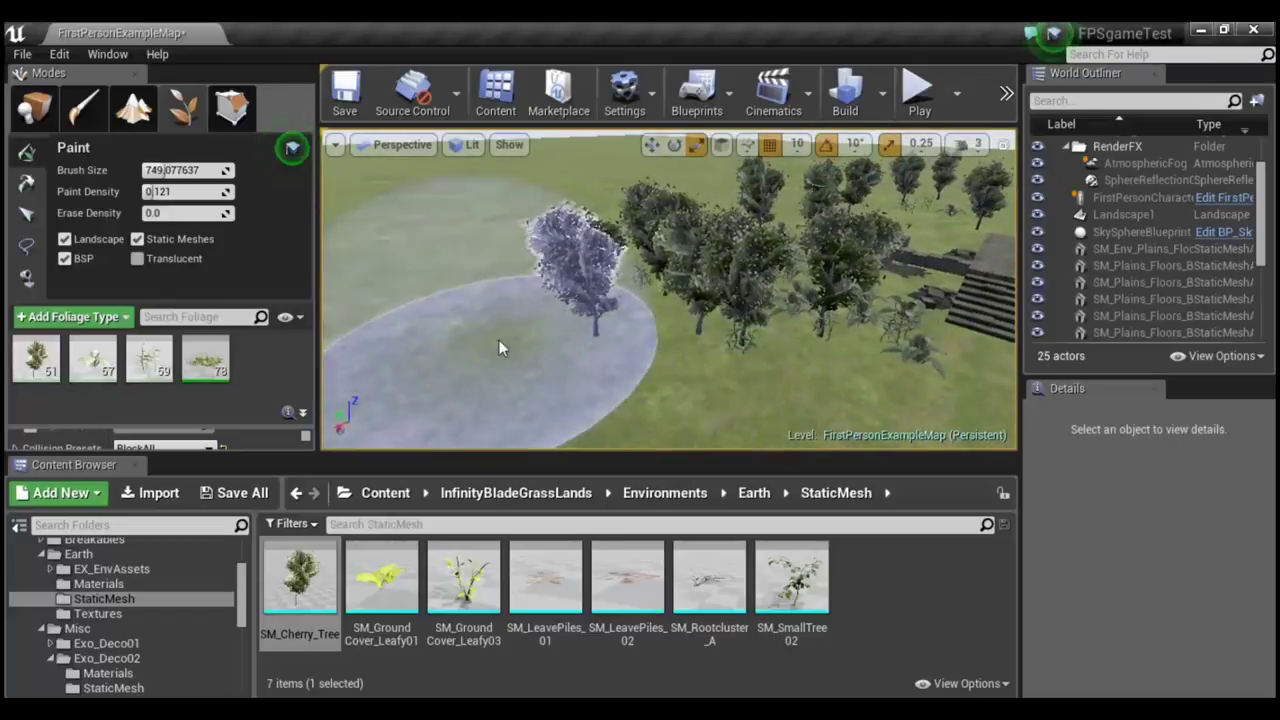
mouse_move(195, 352)
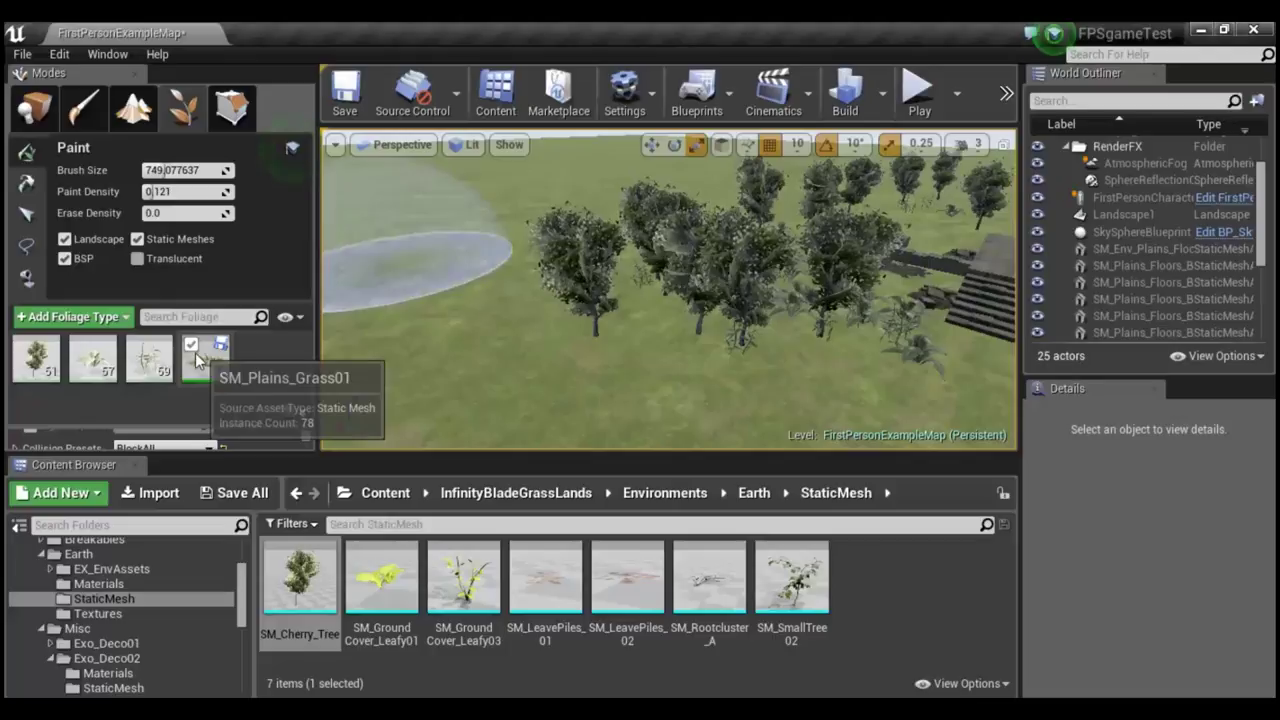
right_click_drag(430, 280, 426, 276)
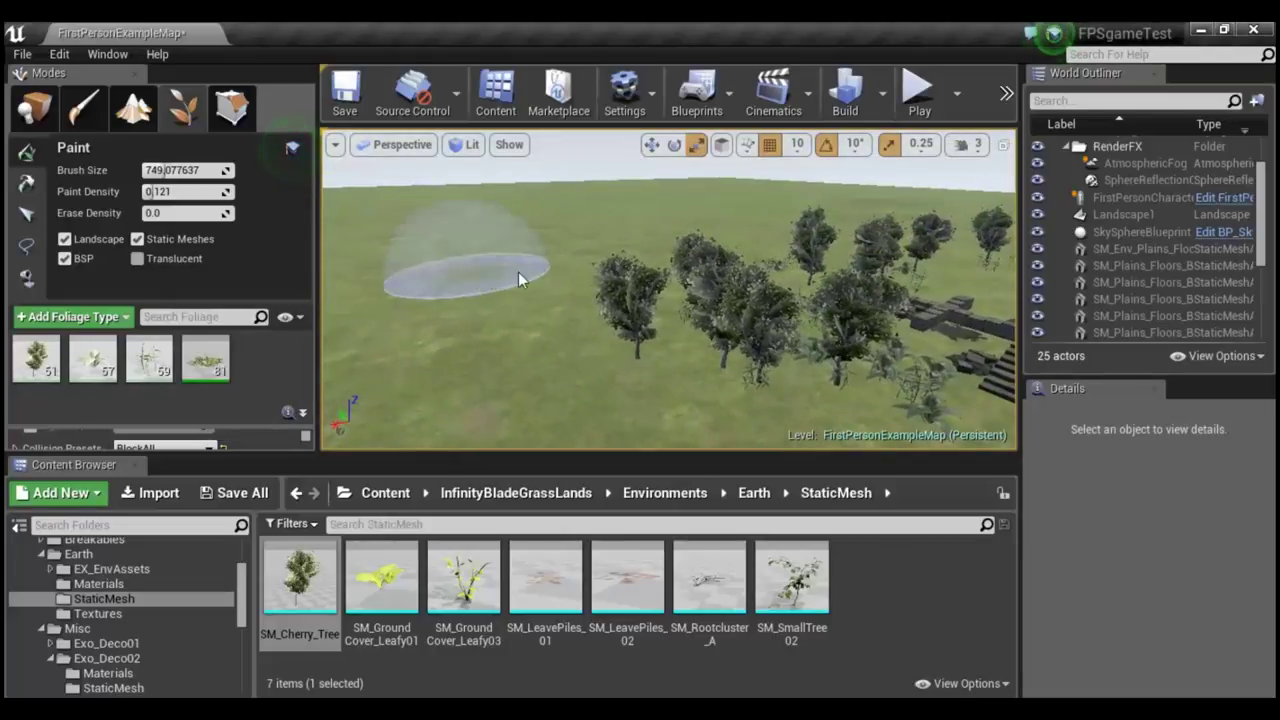
left_click(518, 278)
mouse_move(199, 375)
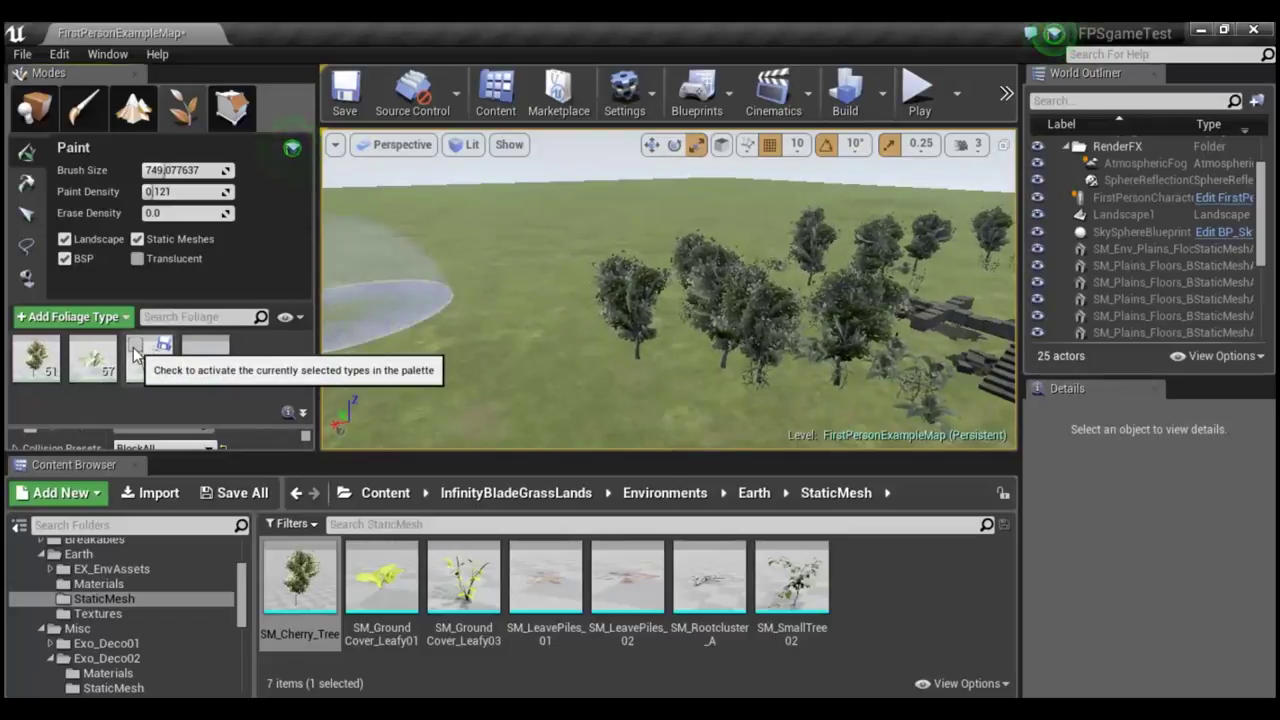
left_click_drag(495, 305, 547, 322)
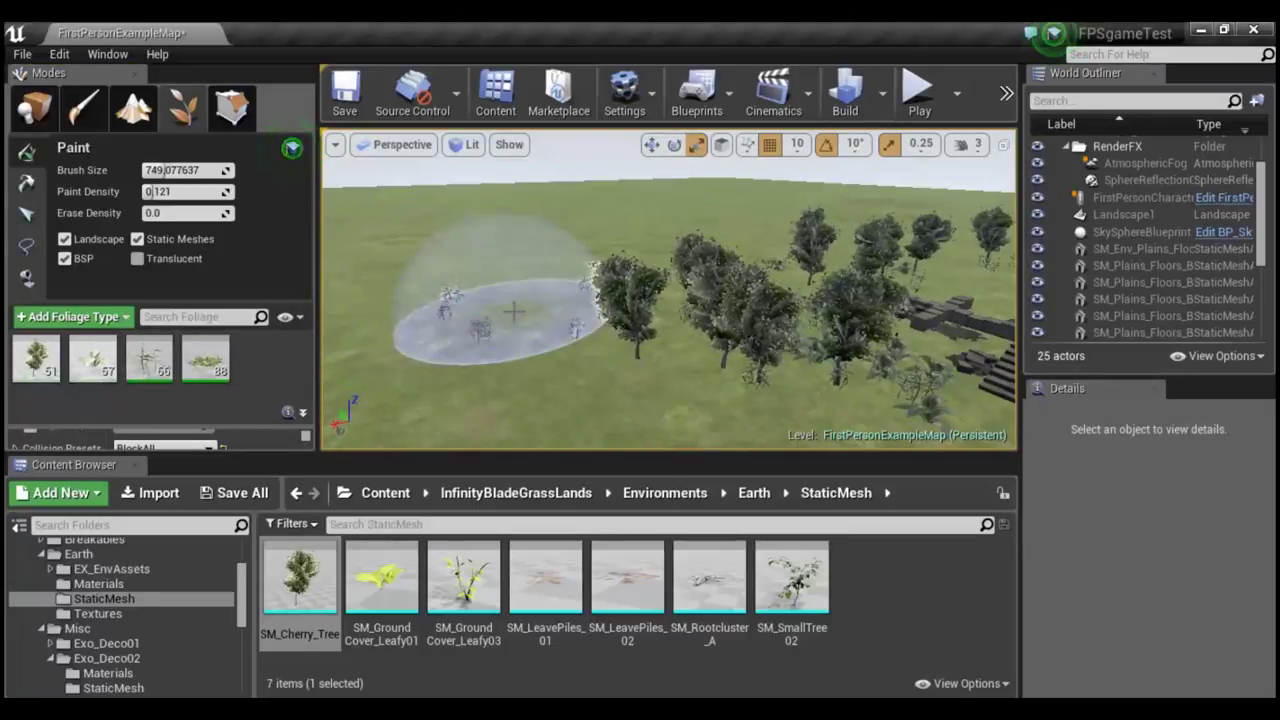
mouse_move(210, 372)
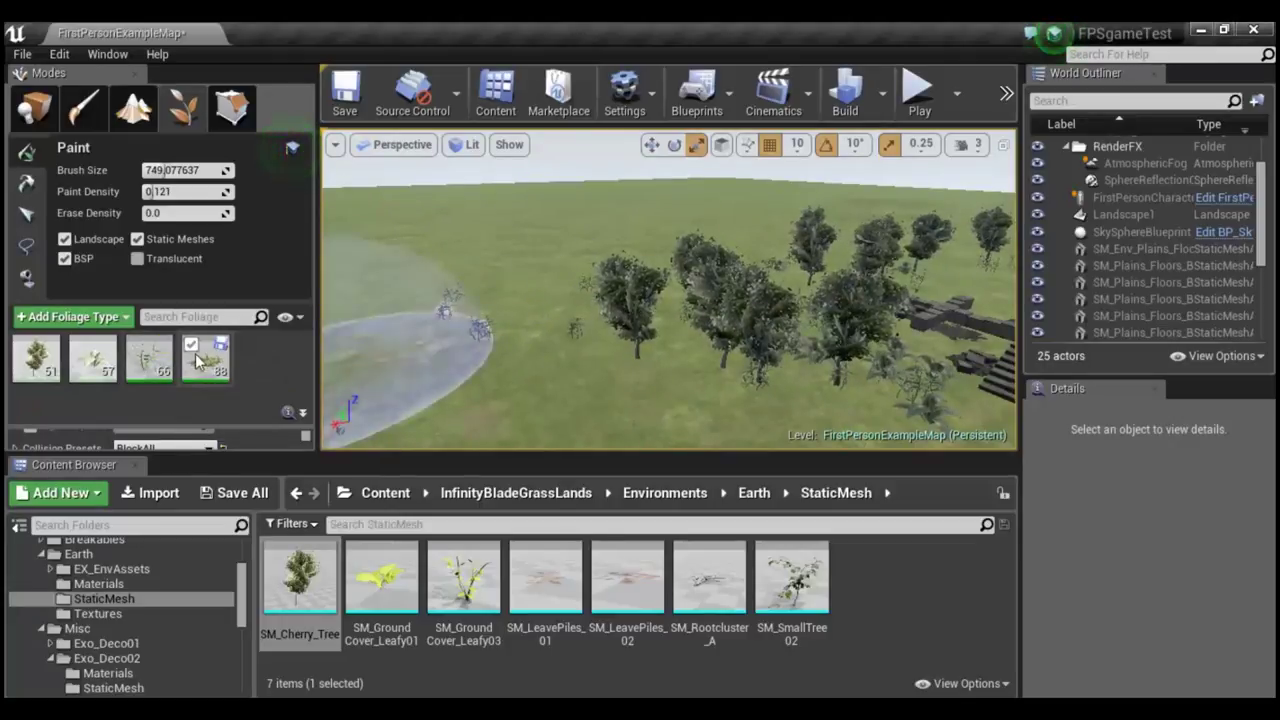
left_click(192, 347)
left_click(210, 370)
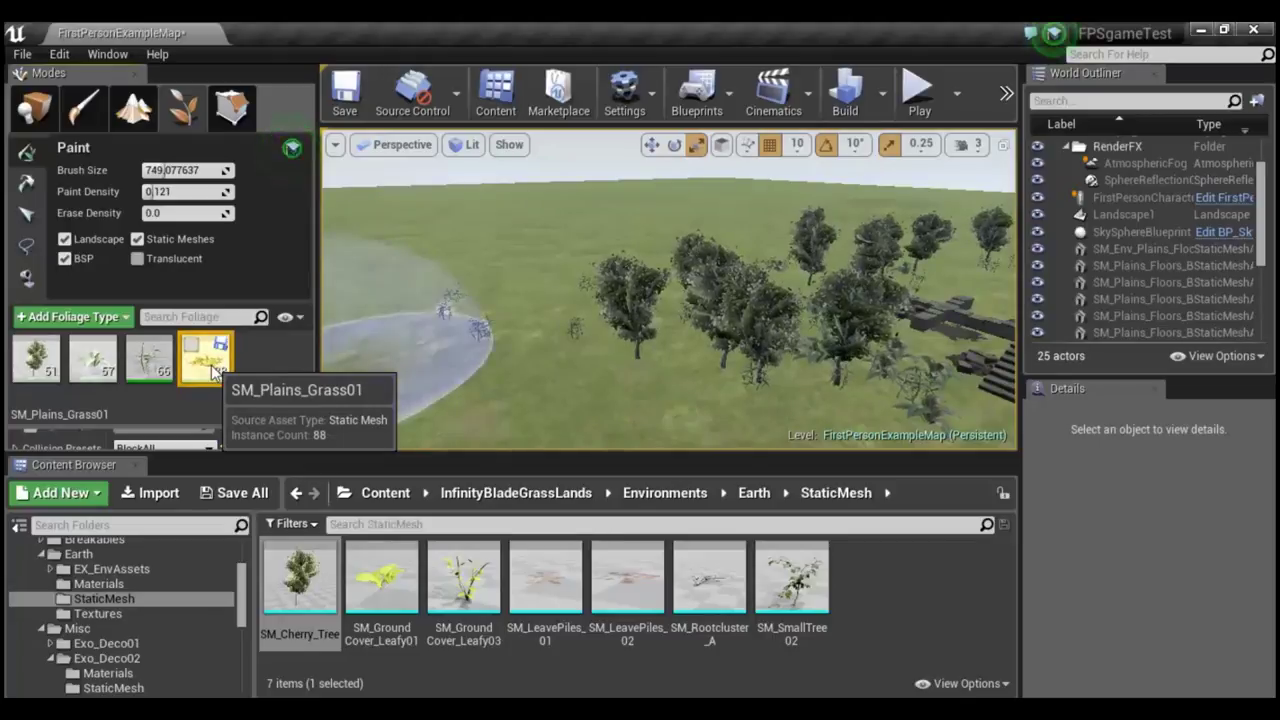
Remove the SM_Plains_Grass01 foliage type and confirm deleting its 88 instances.
right_click(213, 372)
mouse_move(290, 474)
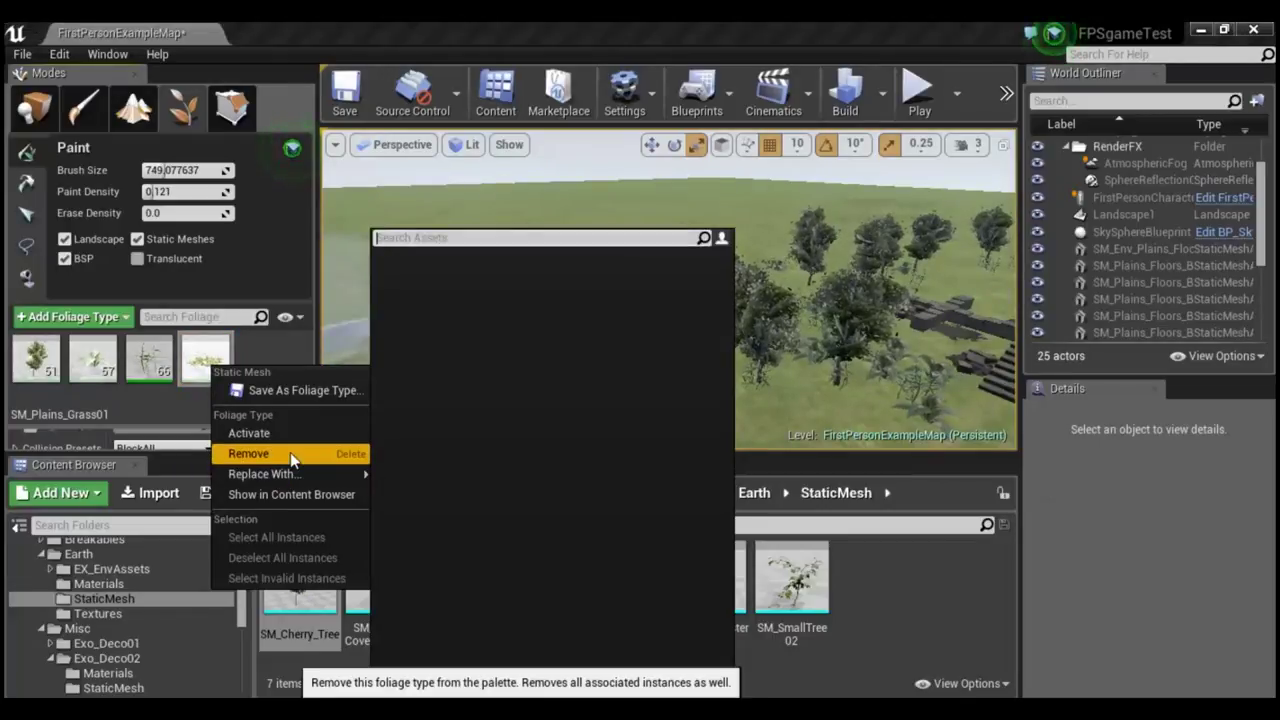
left_click(290, 452)
left_click(686, 421)
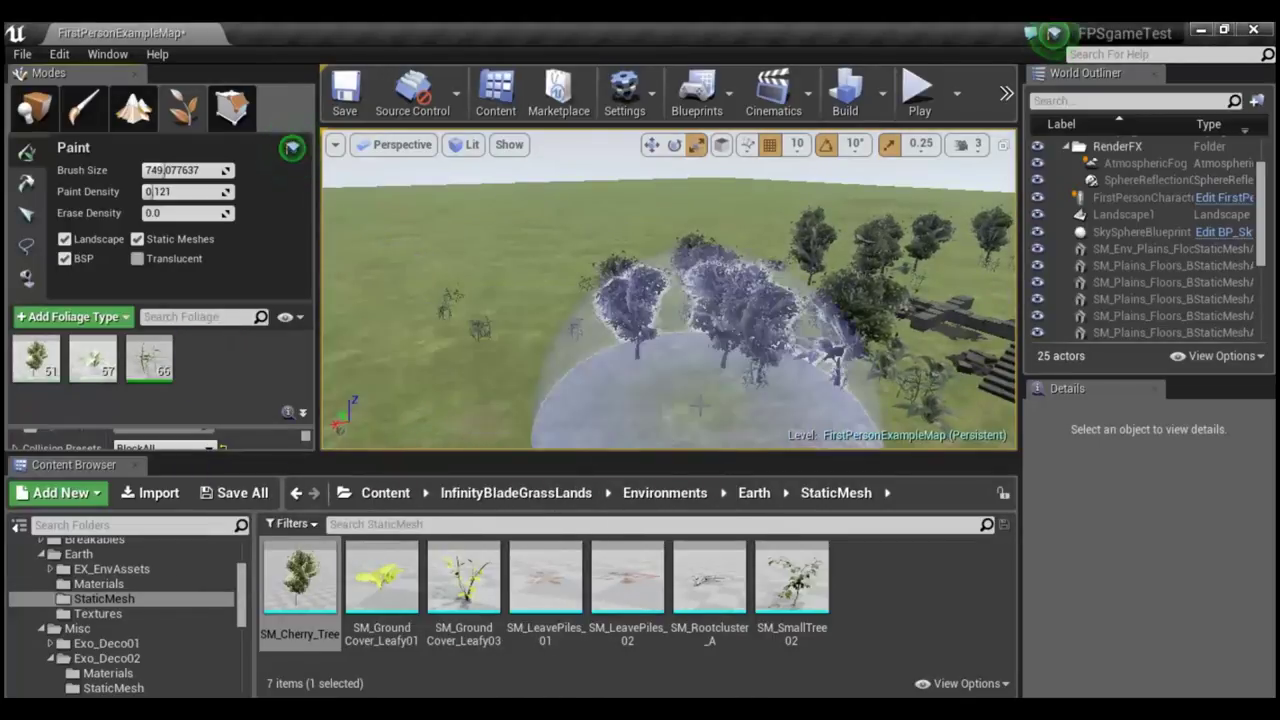
Add SM_Plains_Grass01 back from Env_Plains_Flora/StaticMesh as a new foliage type.
scroll(131, 642, "down", 2)
scroll(167, 642, "down", 1)
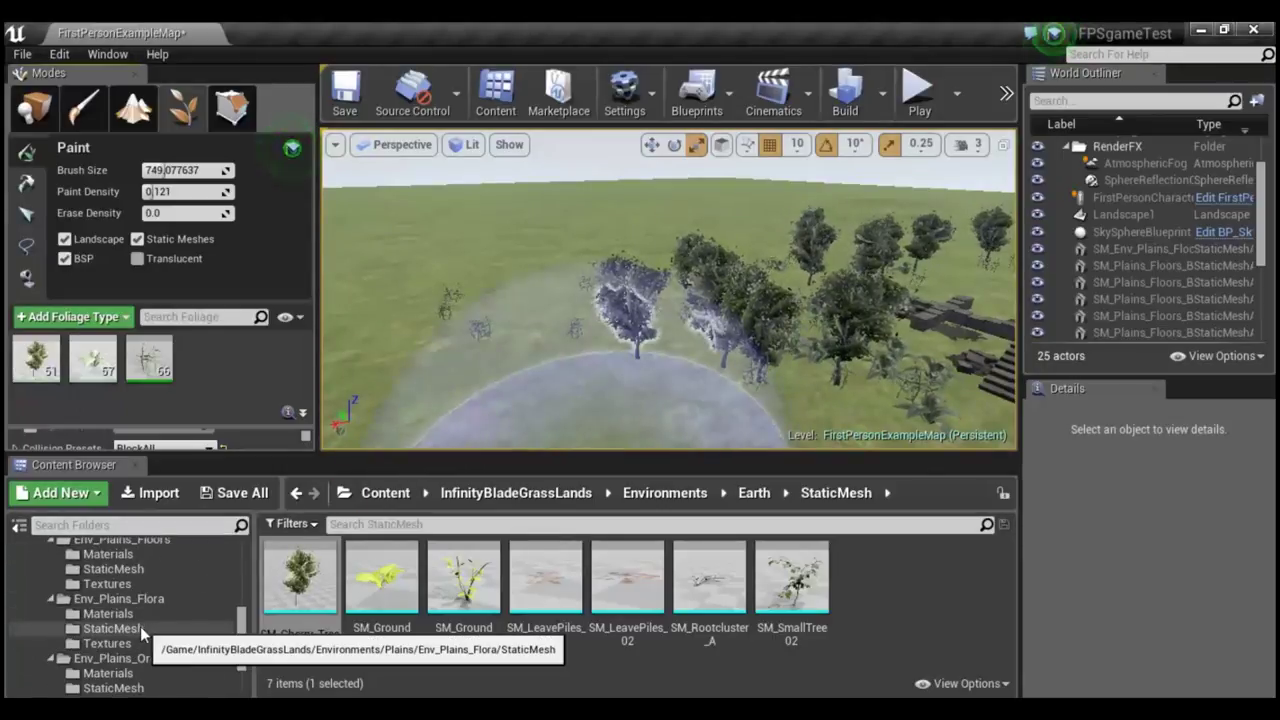
left_click(140, 628)
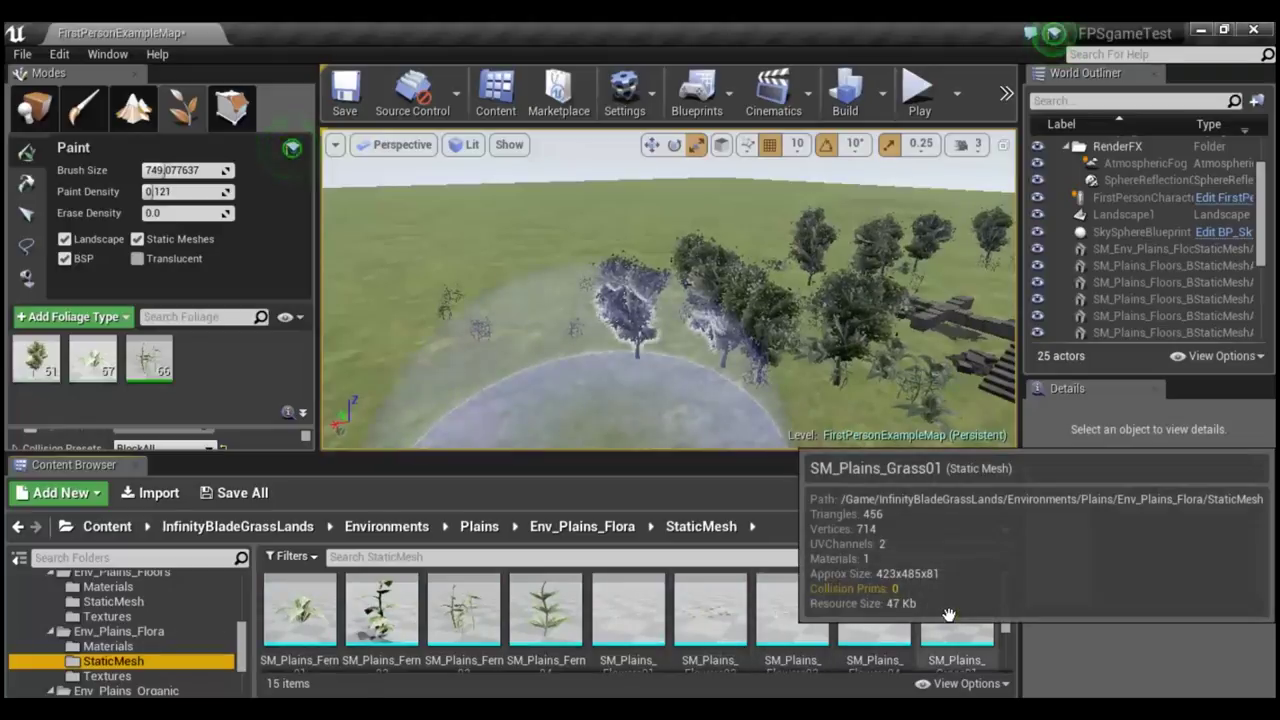
left_click_drag(955, 610, 277, 398)
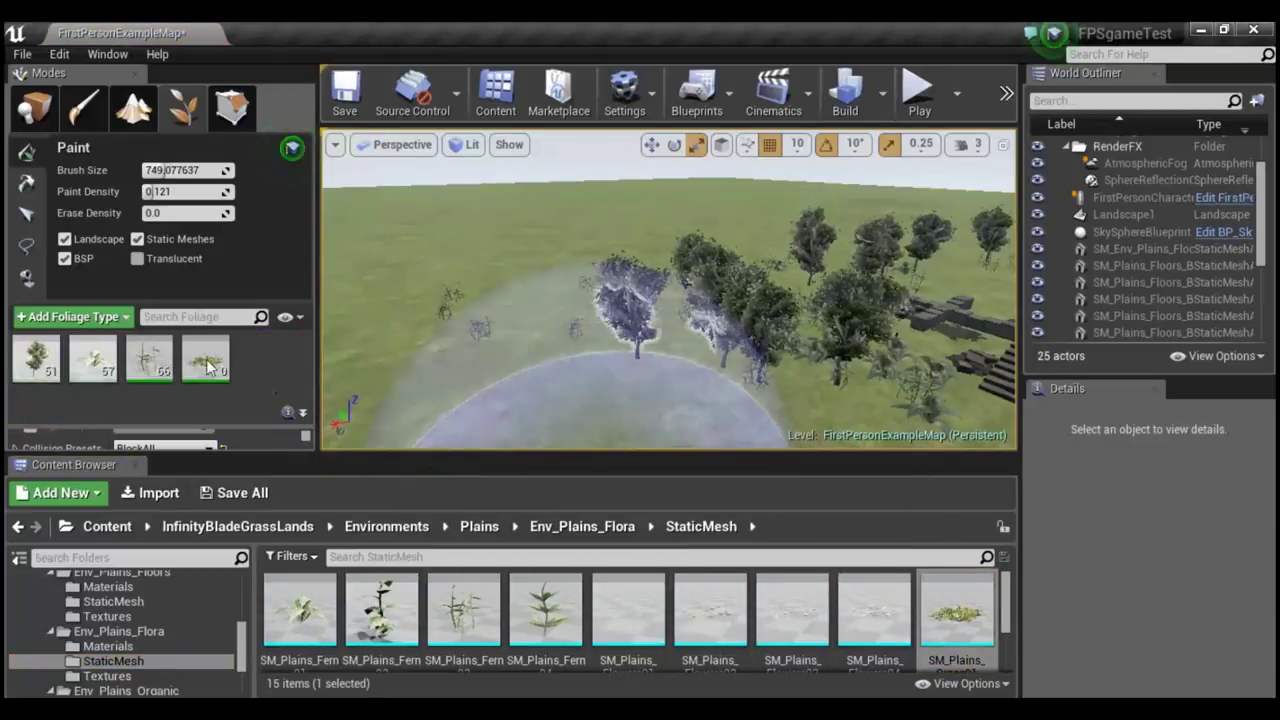
Select the re-added grass type and paint a patch near the trees, then view the ruin.
left_click(92, 358)
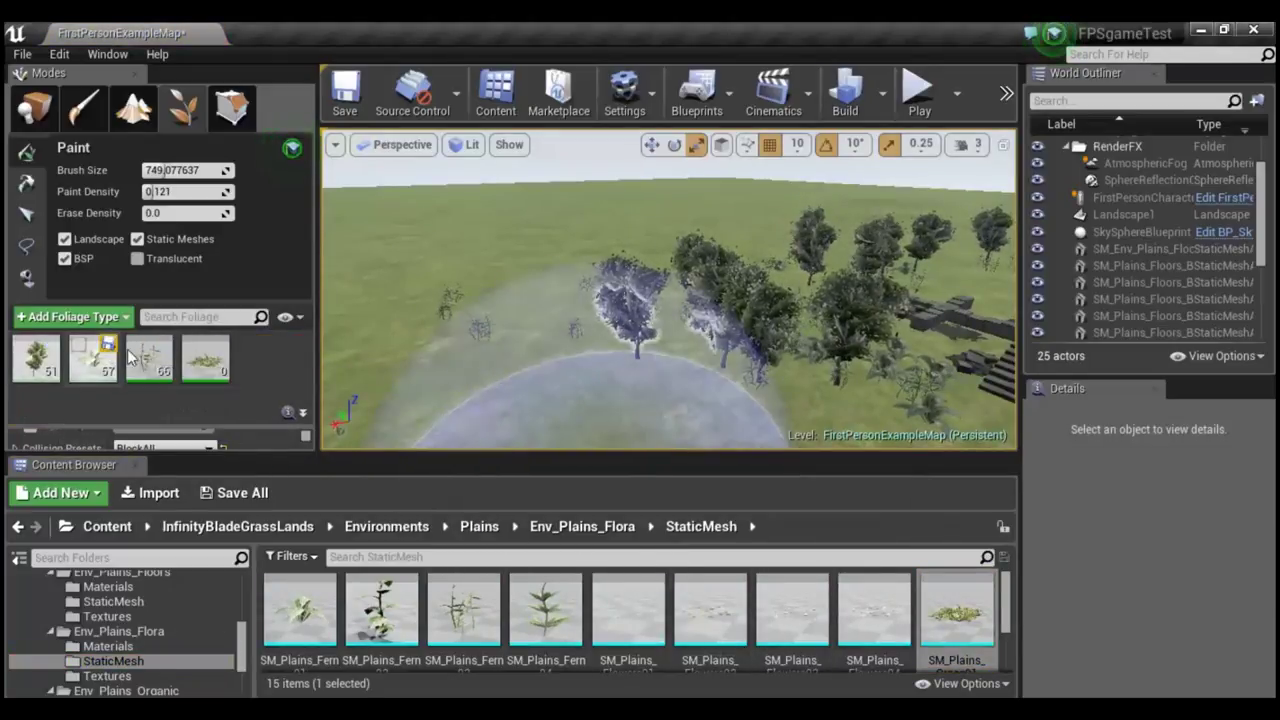
left_click_drag(633, 318, 715, 347)
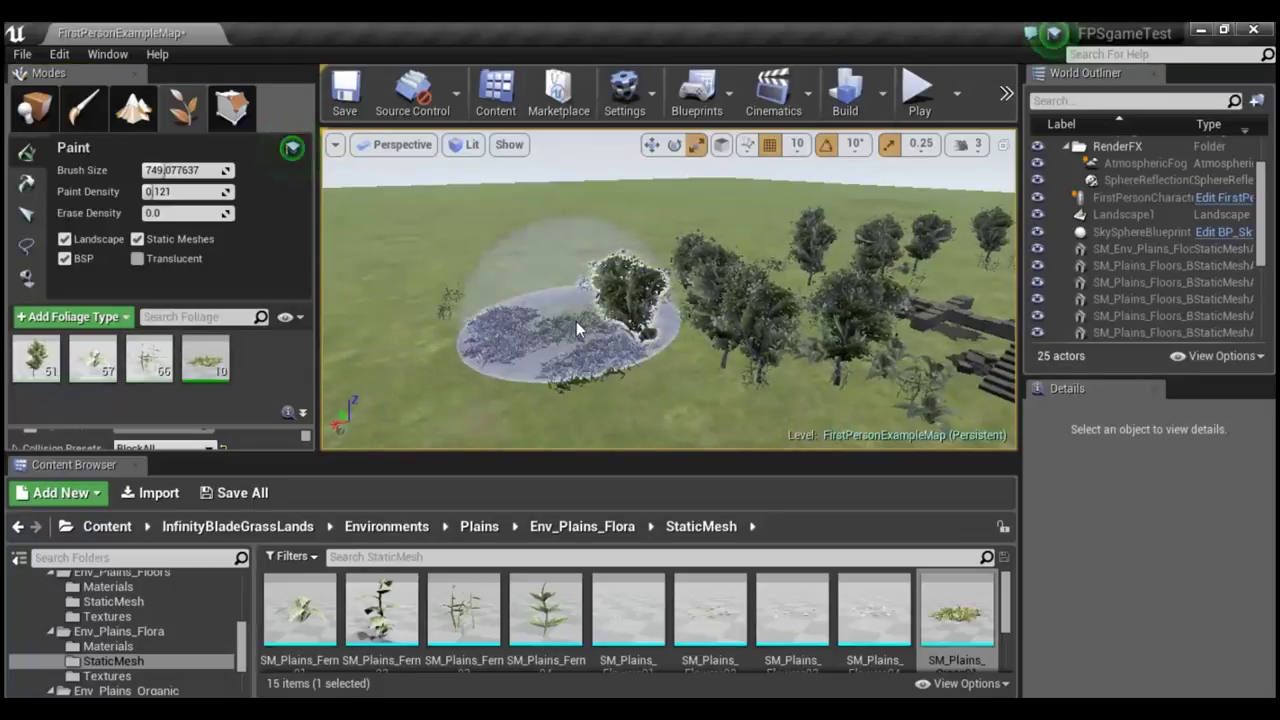
right_click_drag(800, 245, 802, 270)
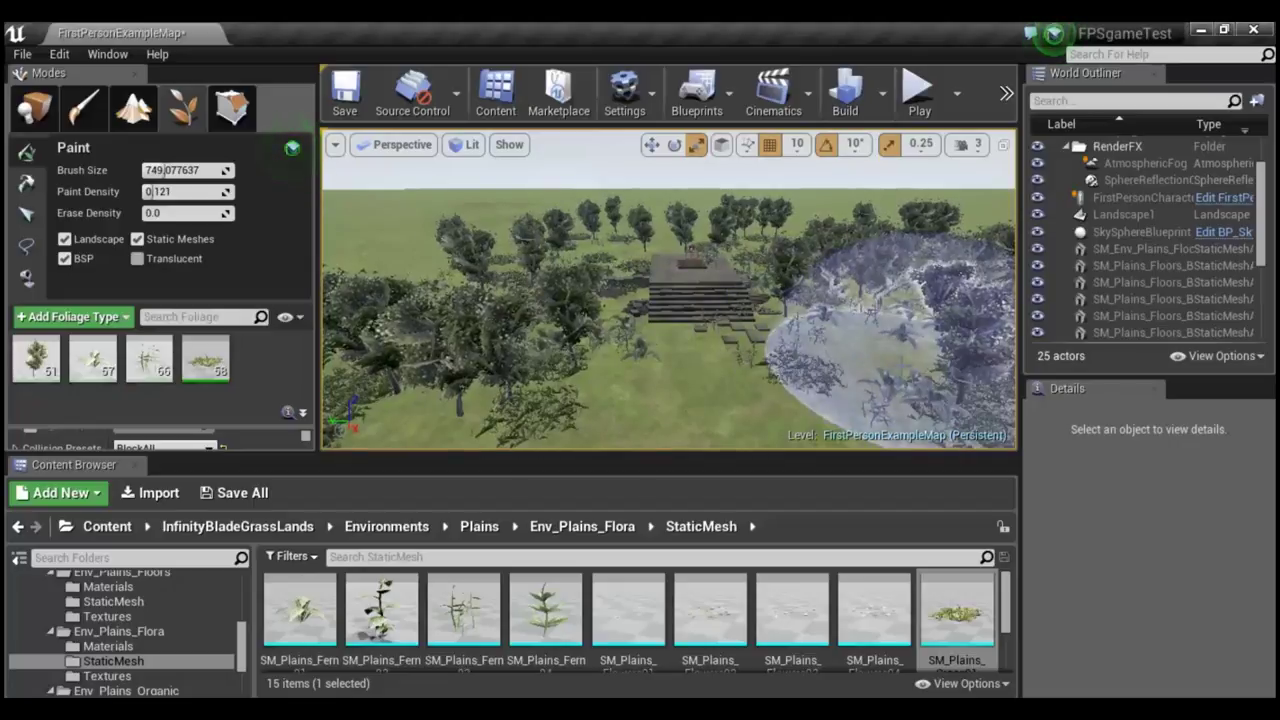
right_click_drag(900, 330, 900, 330)
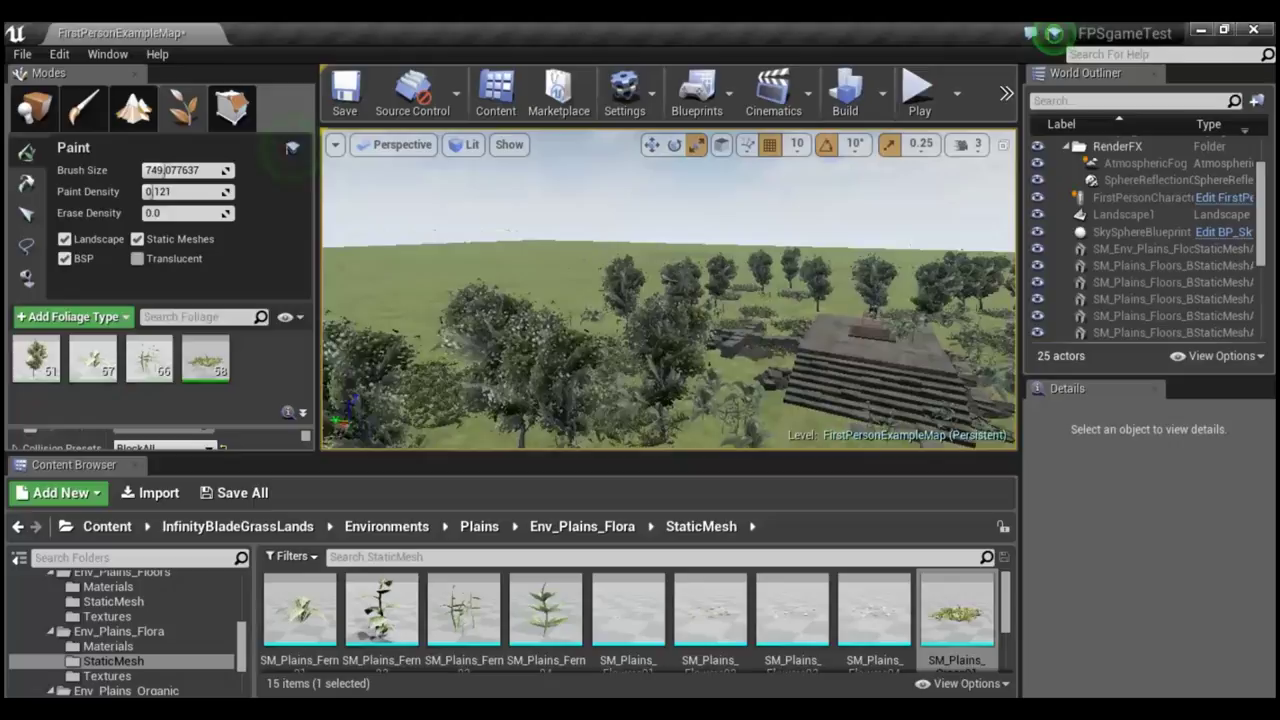
right_click_drag(728, 406, 728, 406)
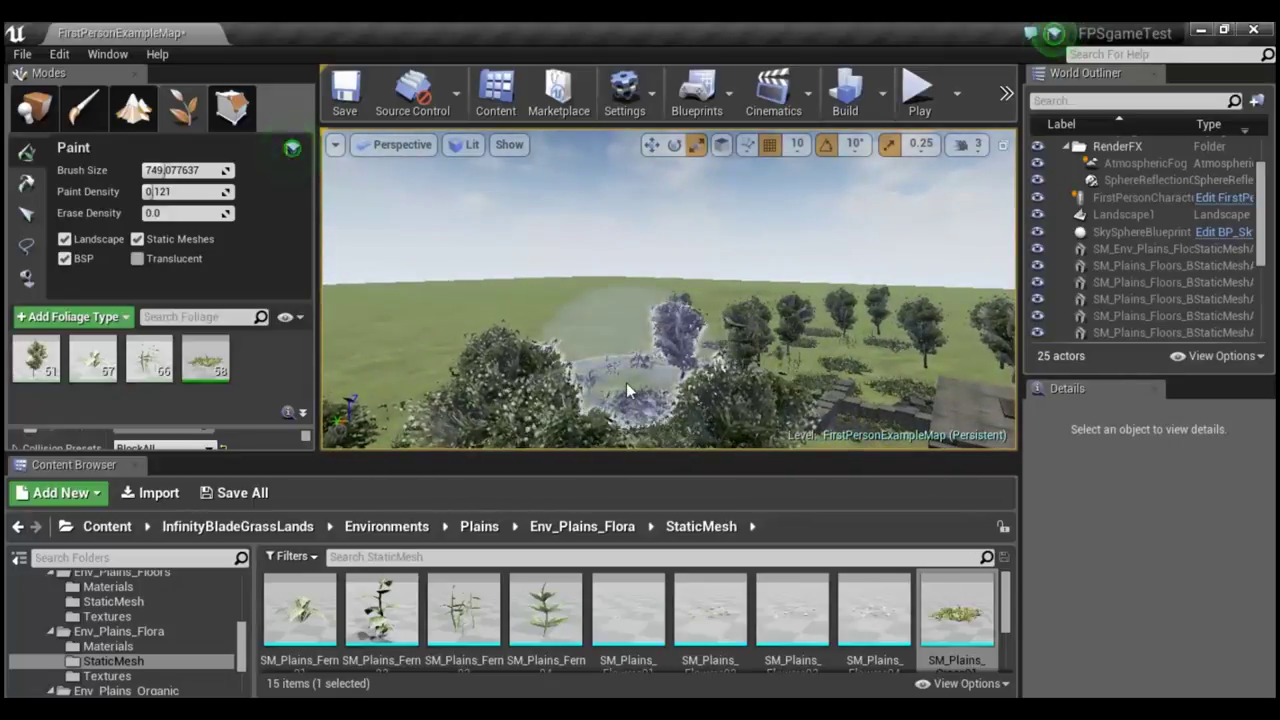
right_click_drag(626, 382, 652, 378)
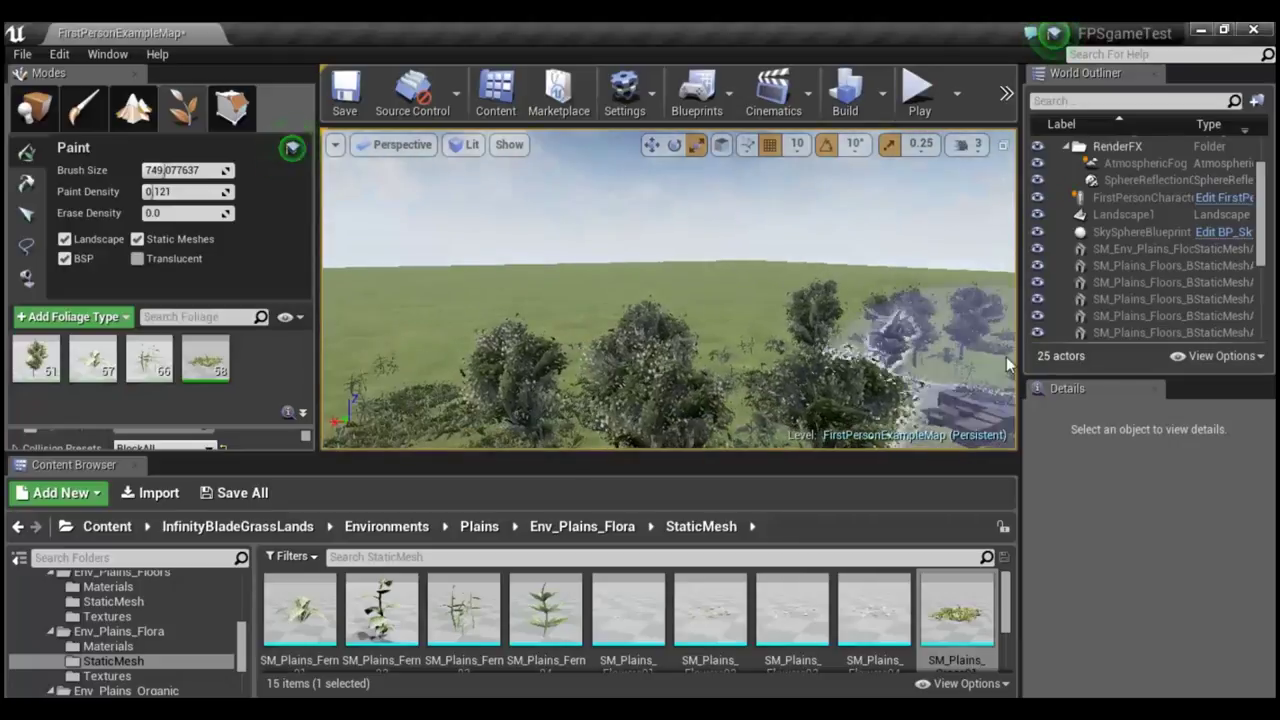
Raise the viewport camera speed and paint grass foliage around the house area.
left_click(970, 145)
left_click_drag(987, 190, 1001, 190)
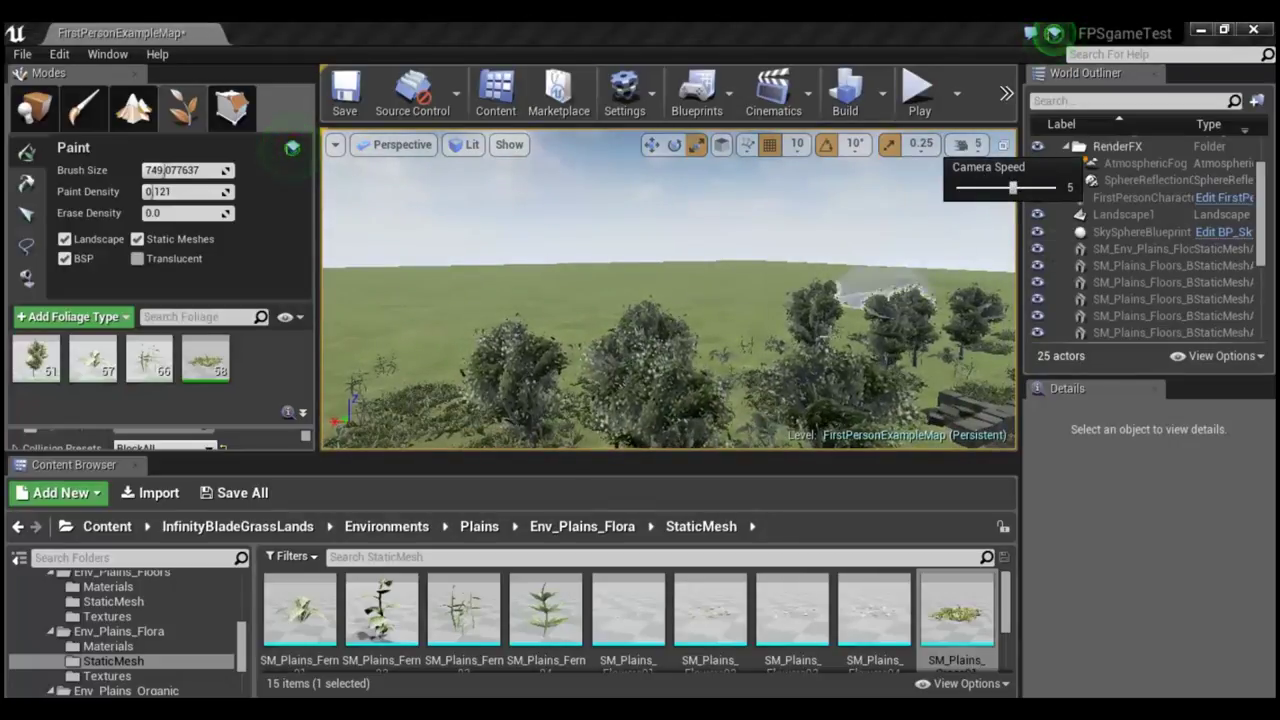
right_click_drag(660, 380, 660, 360)
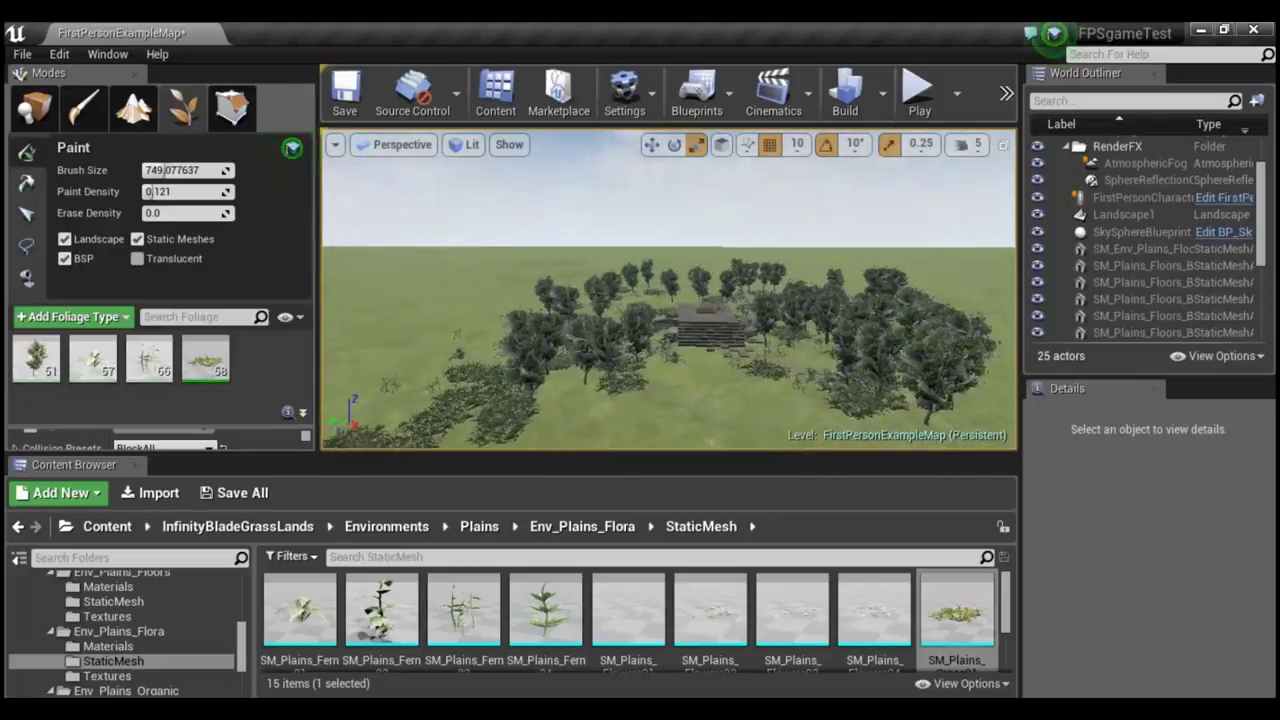
mouse_move(660, 360)
right_mouse_down()
mouse_move(660, 300)
mouse_move(608, 406)
right_mouse_up()
left_click_drag(605, 374, 757, 330)
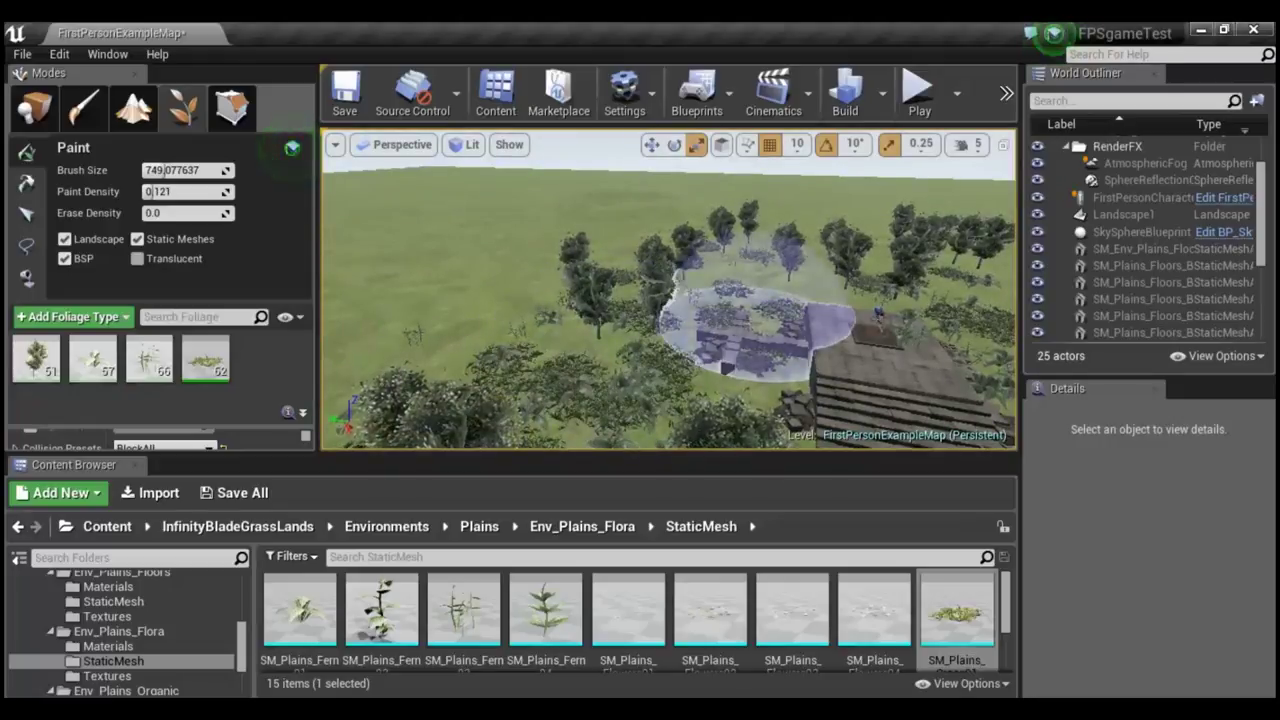
right_click_drag(603, 394, 740, 380)
Paint white-flowering bushes beside and across the area around the pyramid ruin.
left_click_drag(601, 395, 700, 380)
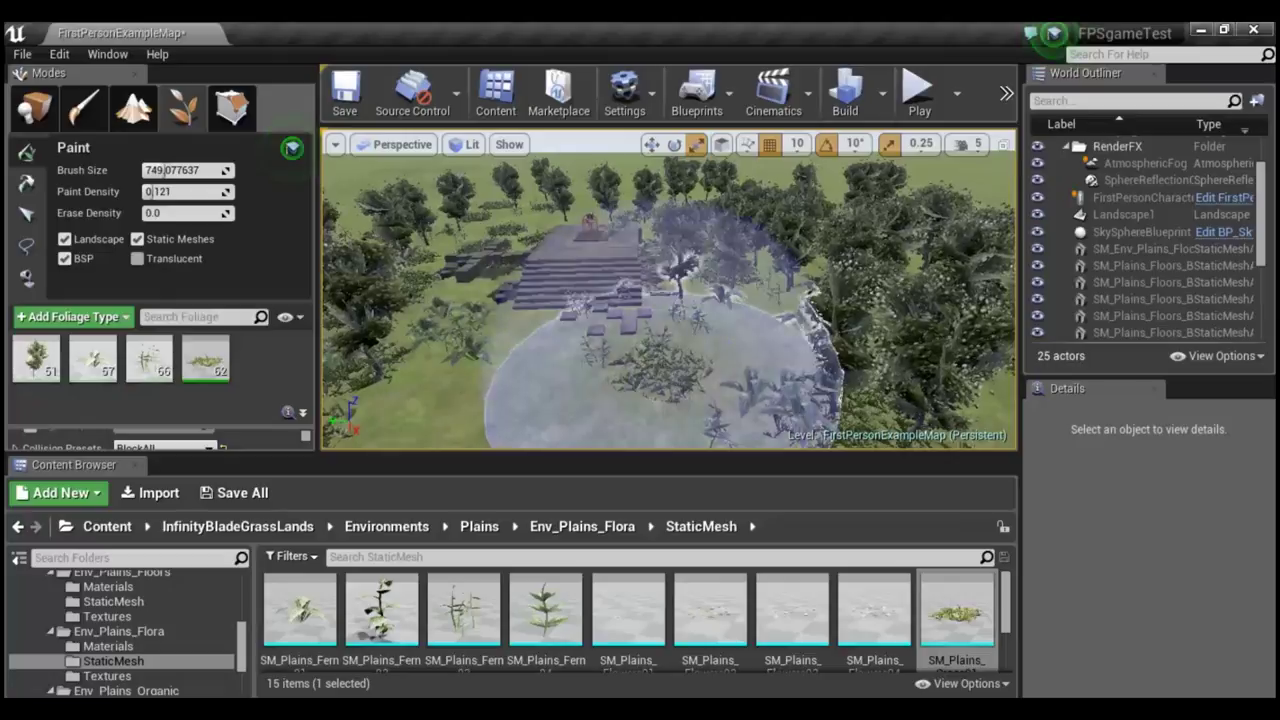
mouse_move(700, 380)
right_mouse_down()
mouse_move(740, 380)
mouse_move(650, 365)
mouse_move(700, 360)
mouse_move(600, 352)
mouse_move(635, 352)
right_mouse_up()
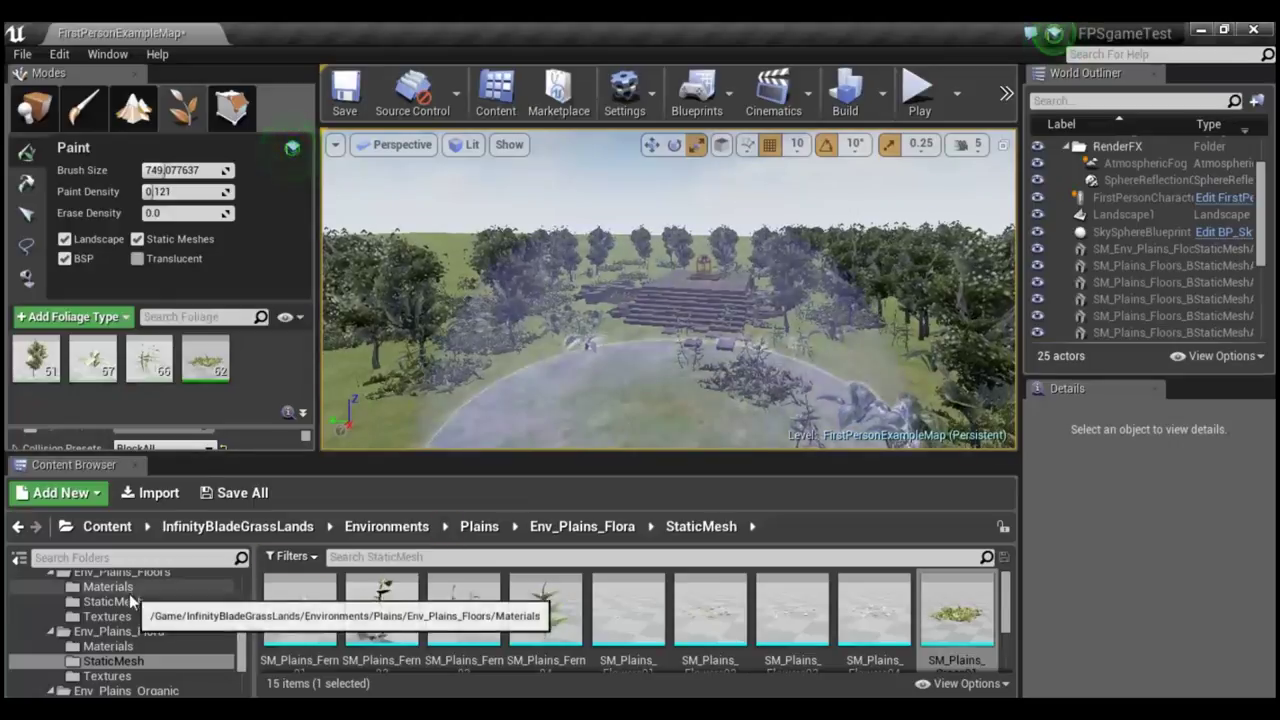
scroll(135, 617, "down", 2)
scroll(135, 632, "down", 2)
scroll(149, 635, "up", 2)
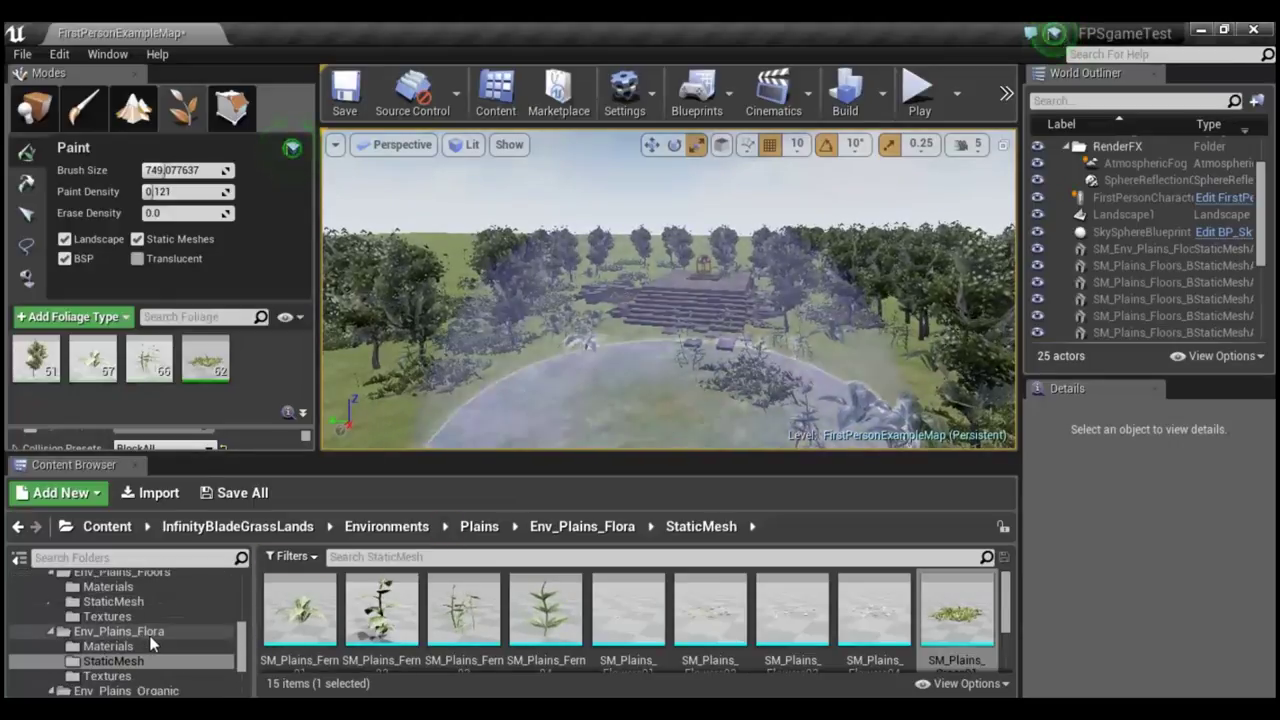
scroll(148, 635, "up", 2)
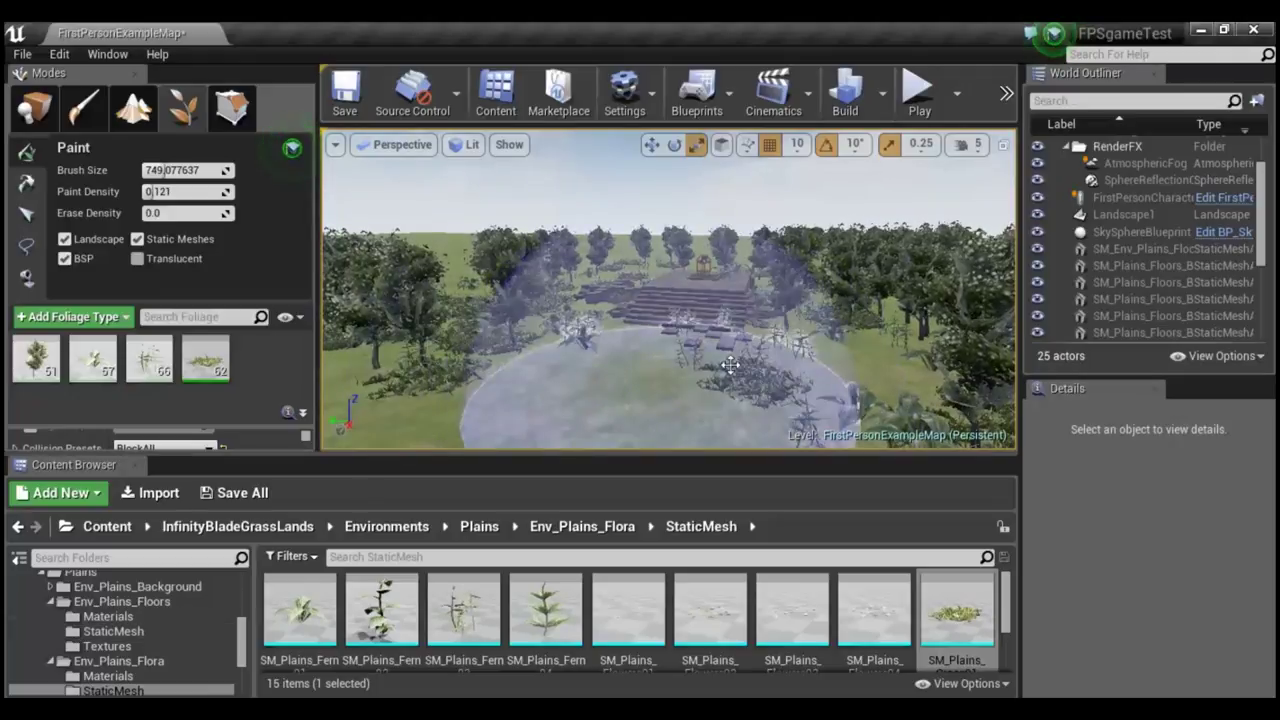
mouse_move(850, 300)
right_mouse_down()
mouse_move(880, 300)
mouse_move(860, 300)
right_mouse_up()
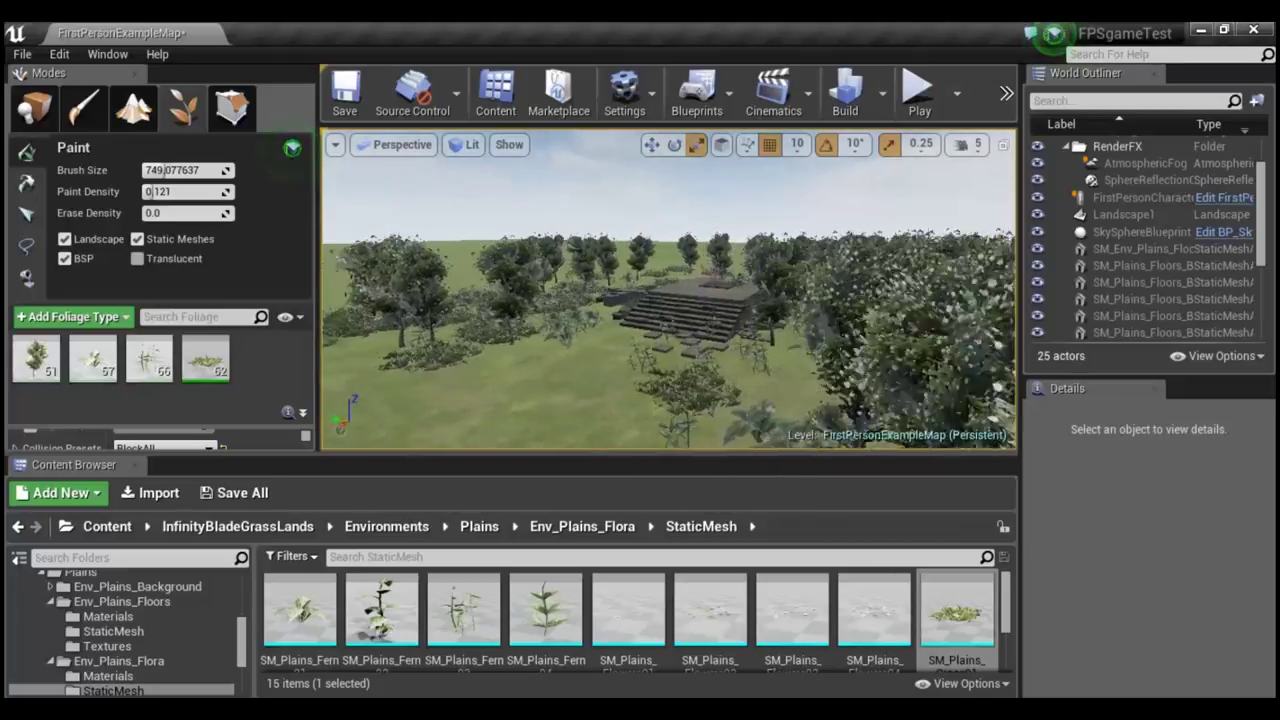
Switch to Landscape mode and bring up the Manage tools dropdown.
key("Down")
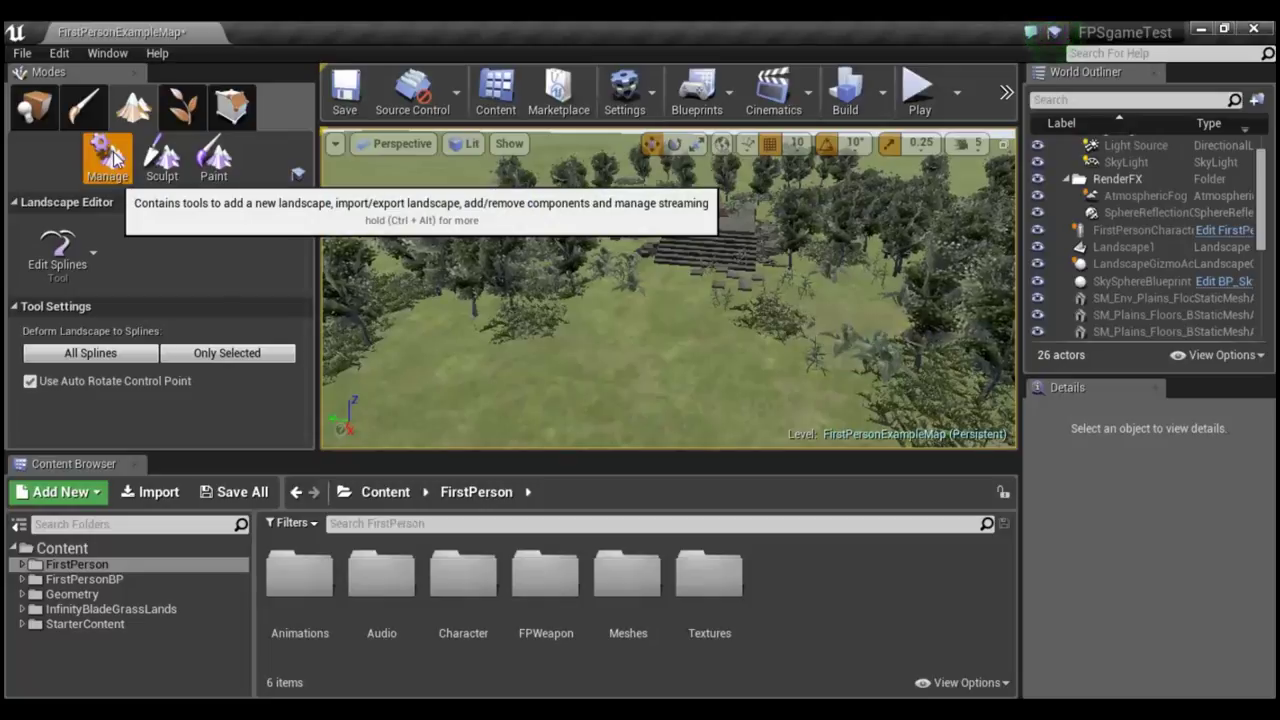
left_click(91, 240)
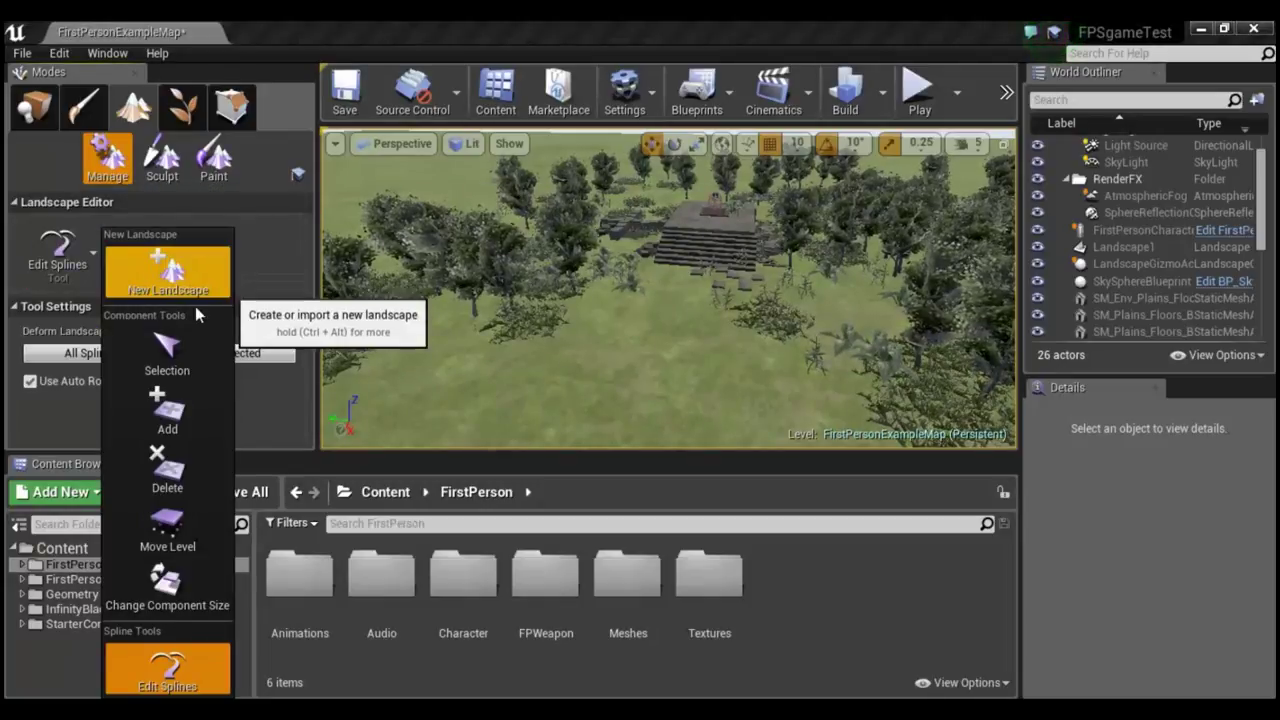
Choose Edit Splines, select the start point at the ruin and add the first path points.
left_click(195, 684)
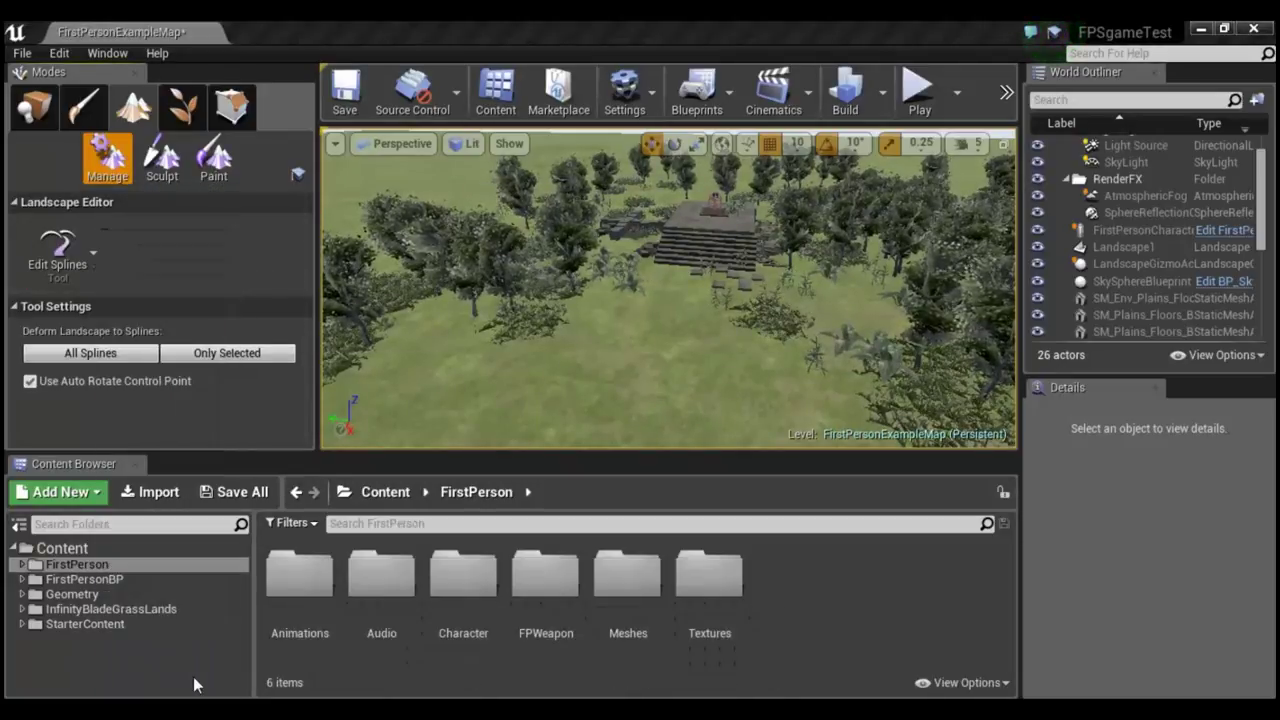
right_click_drag(668, 290, 700, 290)
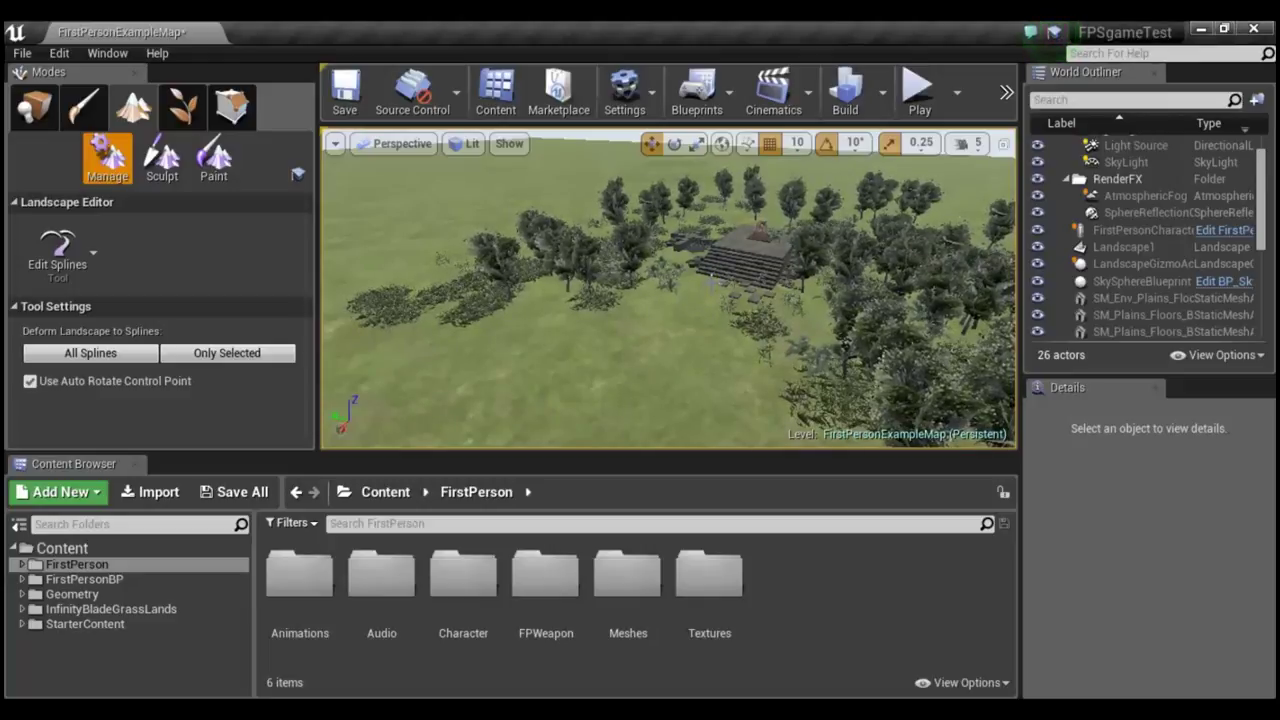
left_click(717, 280)
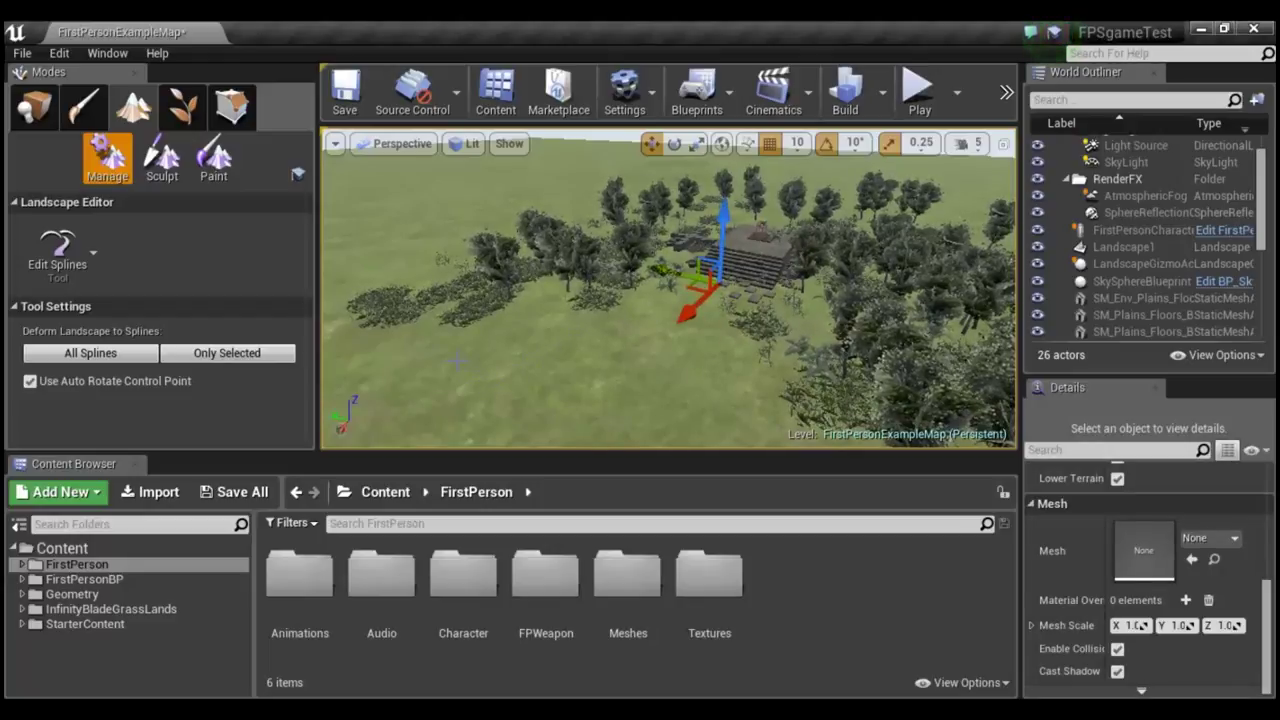
left_click(433, 345, "ctrl")
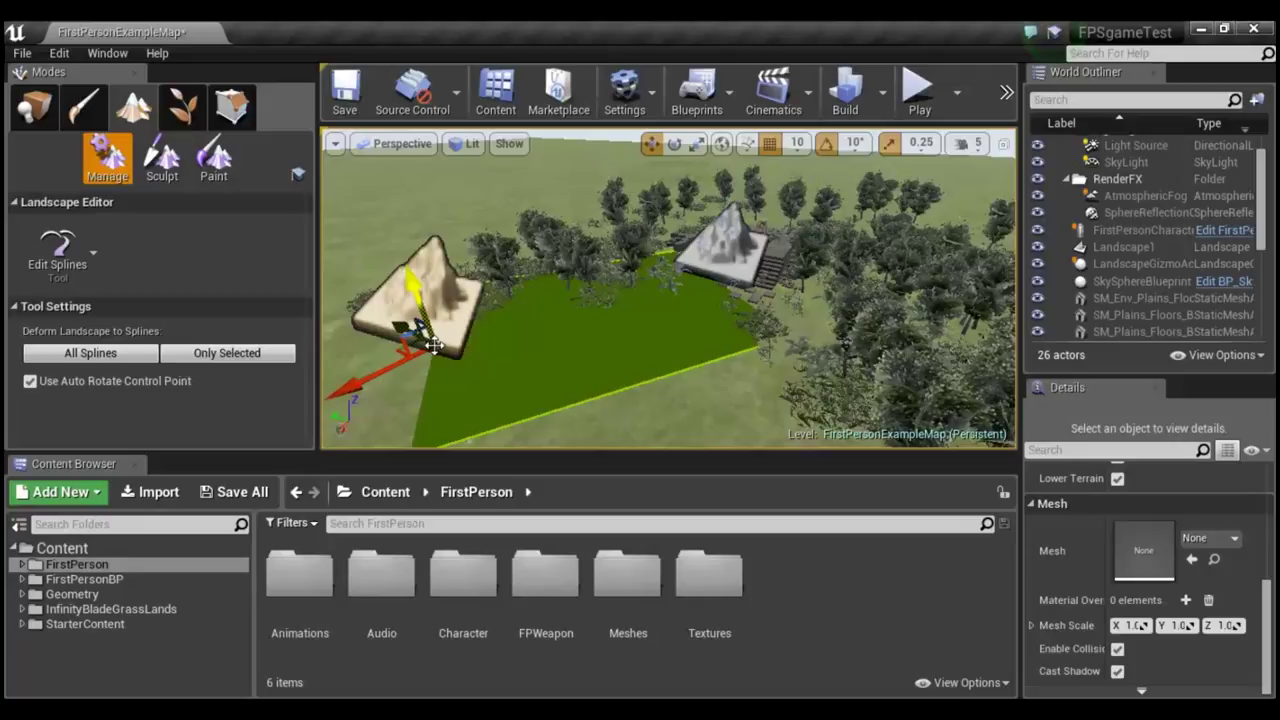
mouse_move(590, 362)
left_mouse_down()
mouse_move(600, 500)
mouse_move(521, 366)
left_mouse_up()
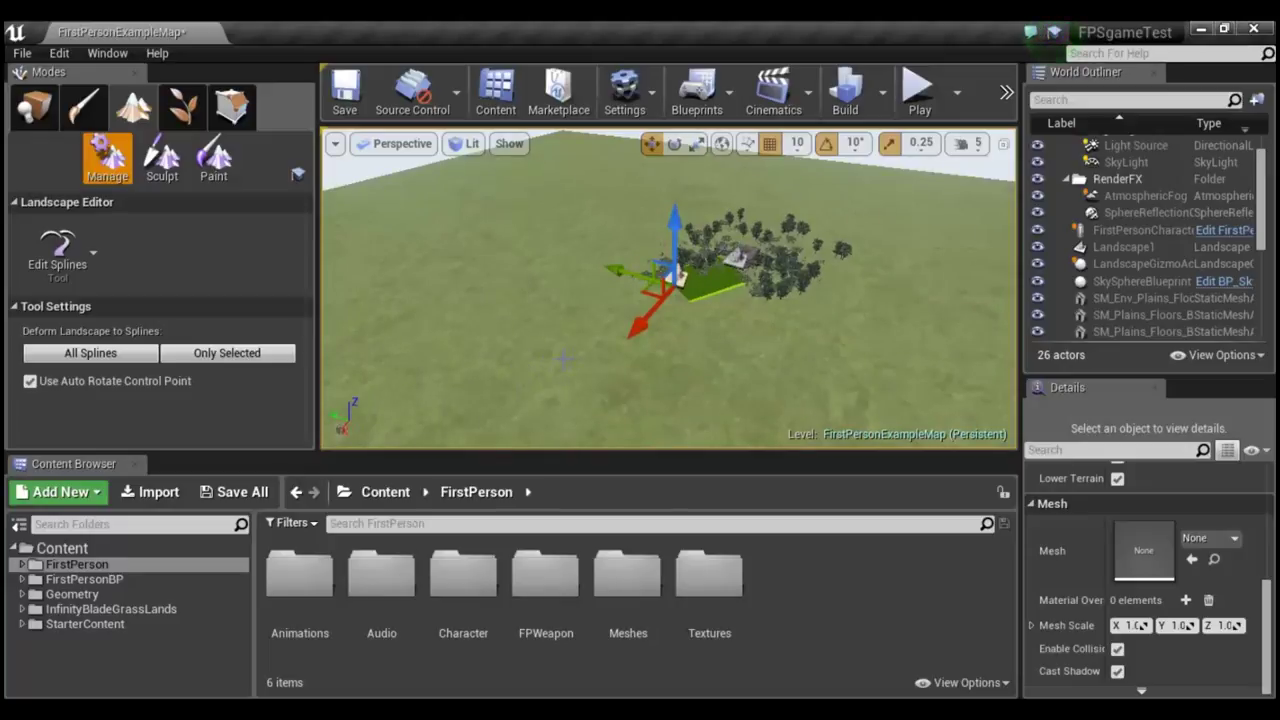
left_click(563, 358, "ctrl")
right_click_drag(563, 358, 540, 420)
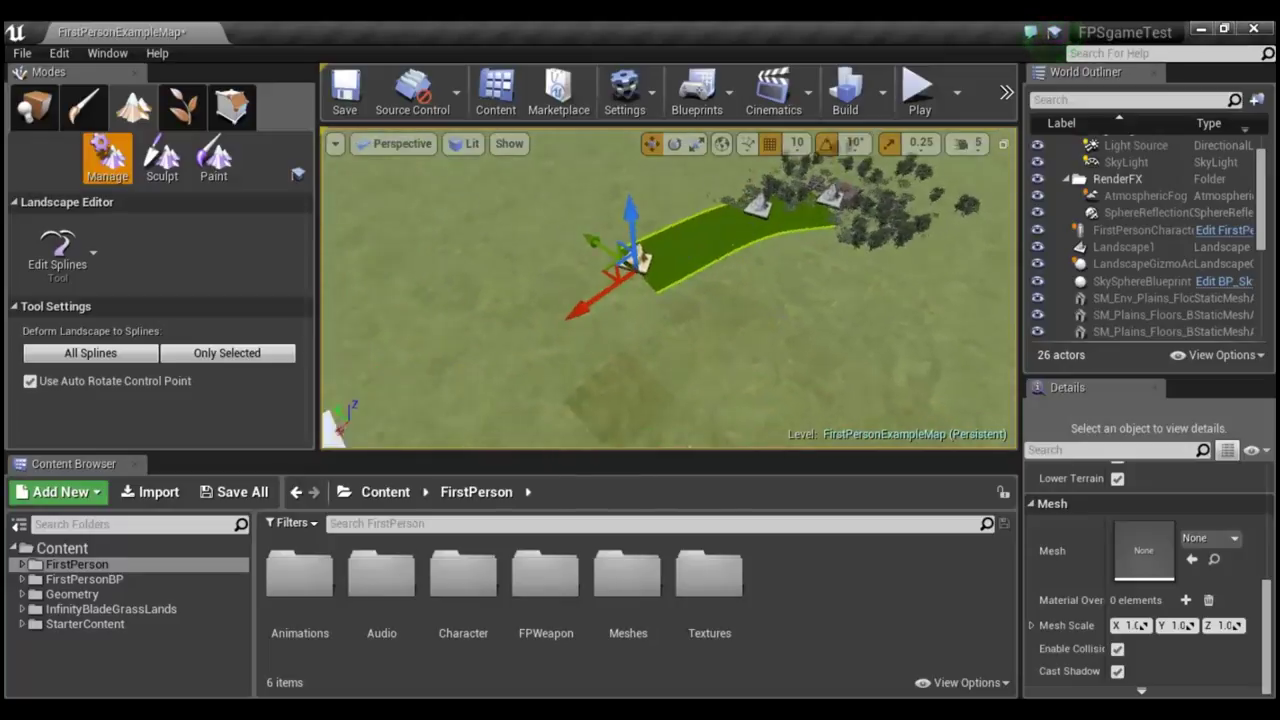
left_click_drag(713, 410, 724, 356)
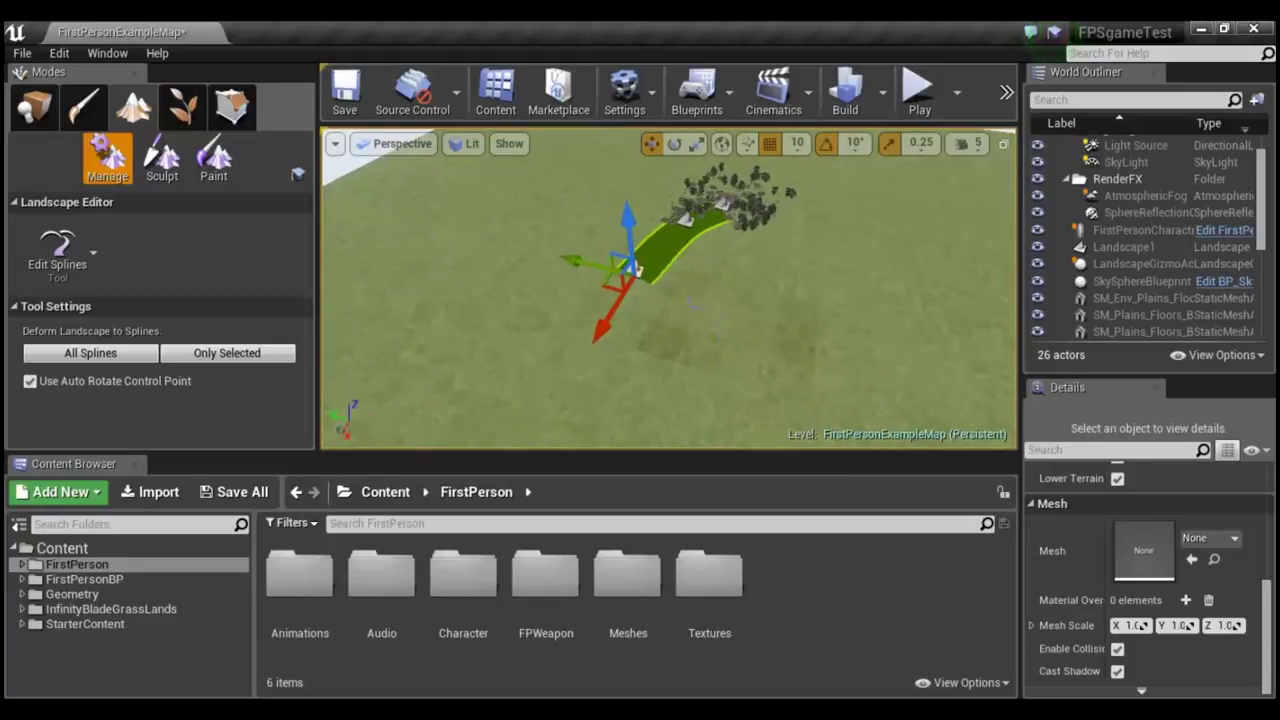
Add five more points hooking the path right, raise the last point, then deselect.
left_click(643, 330, "ctrl")
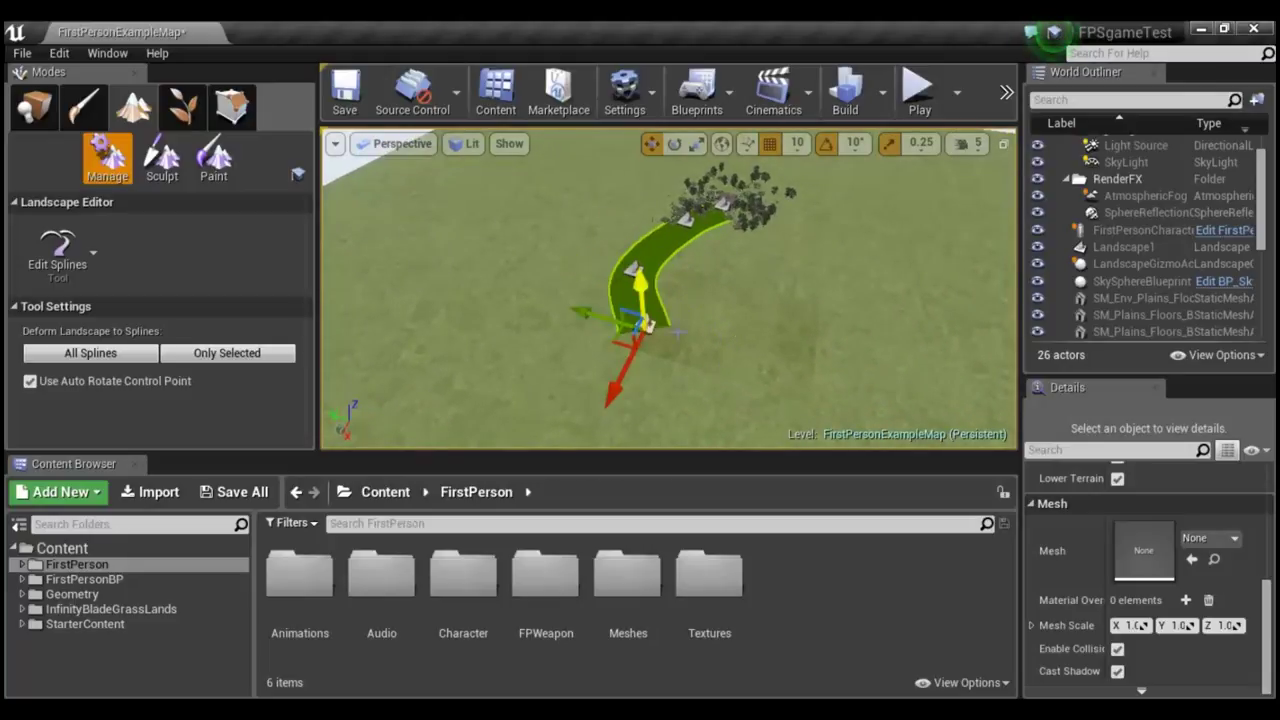
left_click(748, 320, "ctrl")
left_click(830, 290, "ctrl")
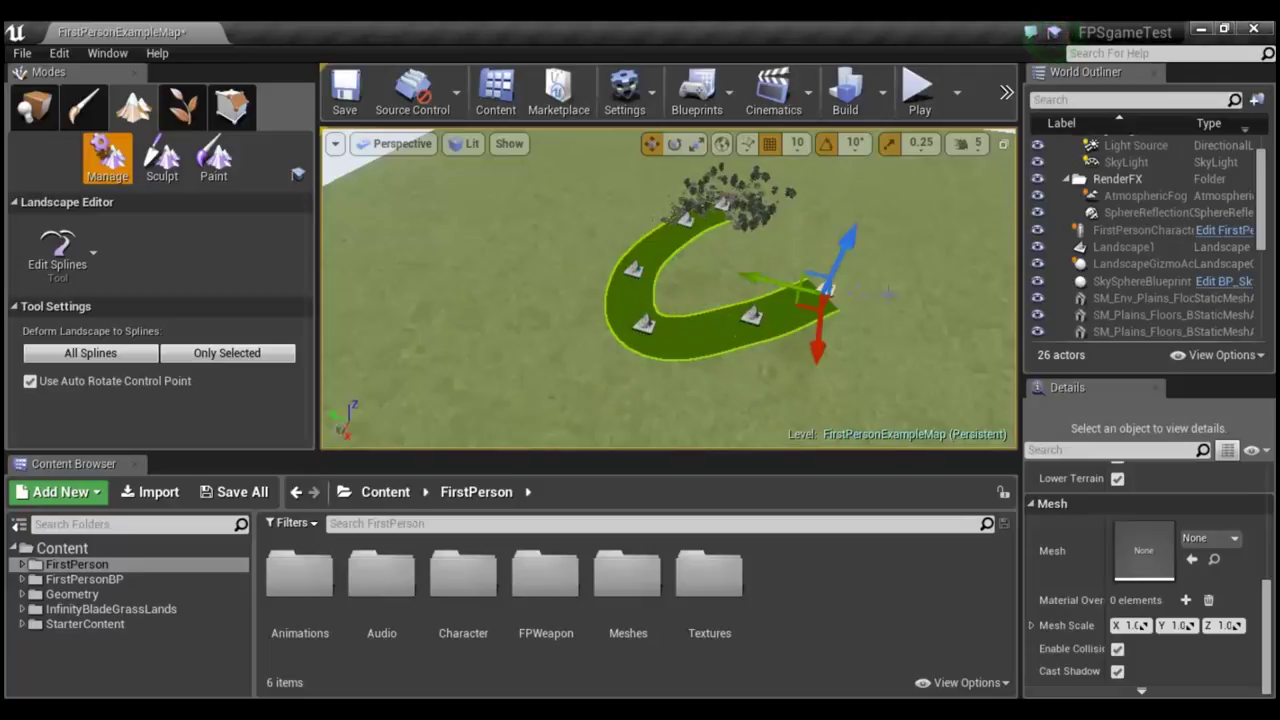
left_click(907, 286, "ctrl")
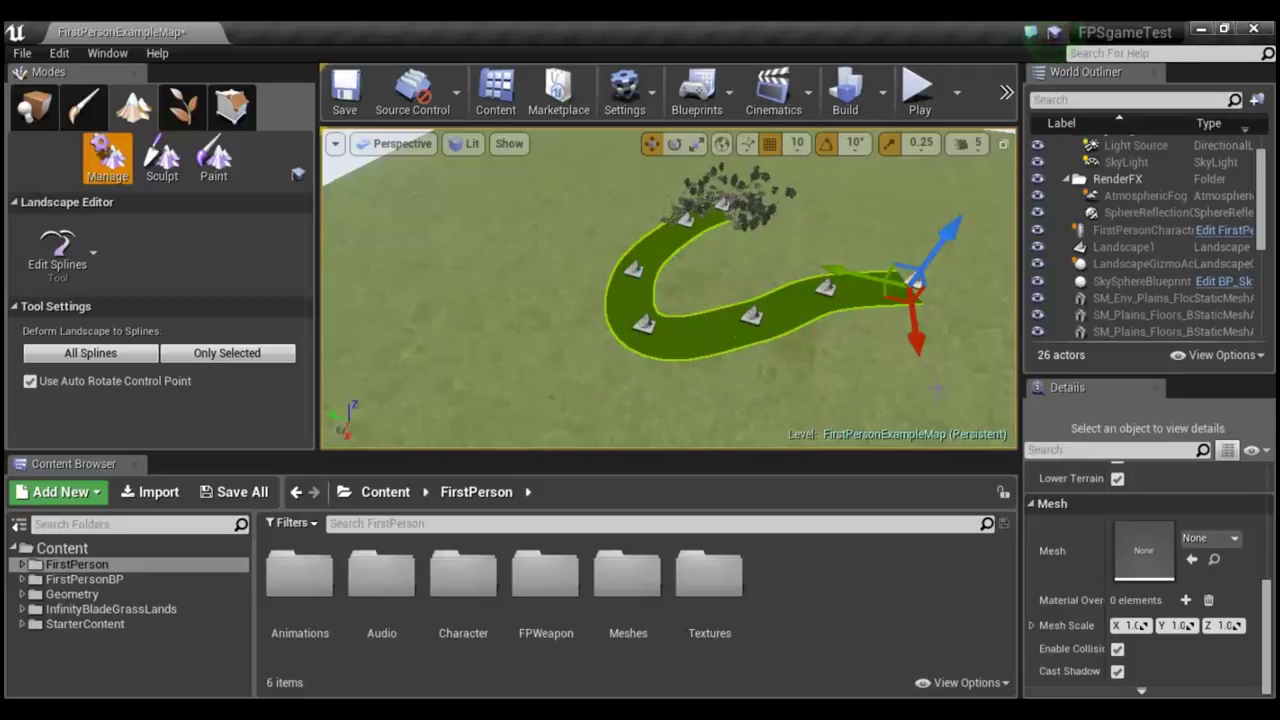
left_click(971, 369, "ctrl")
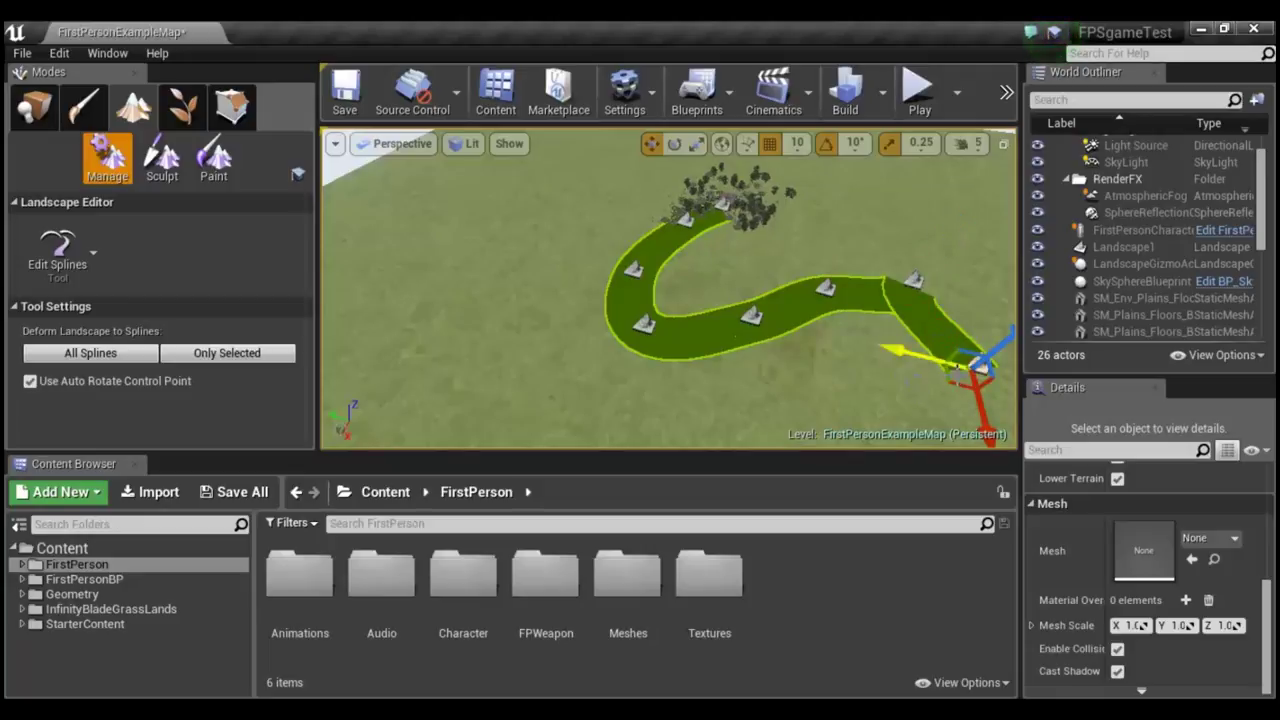
left_click_drag(978, 408, 972, 207)
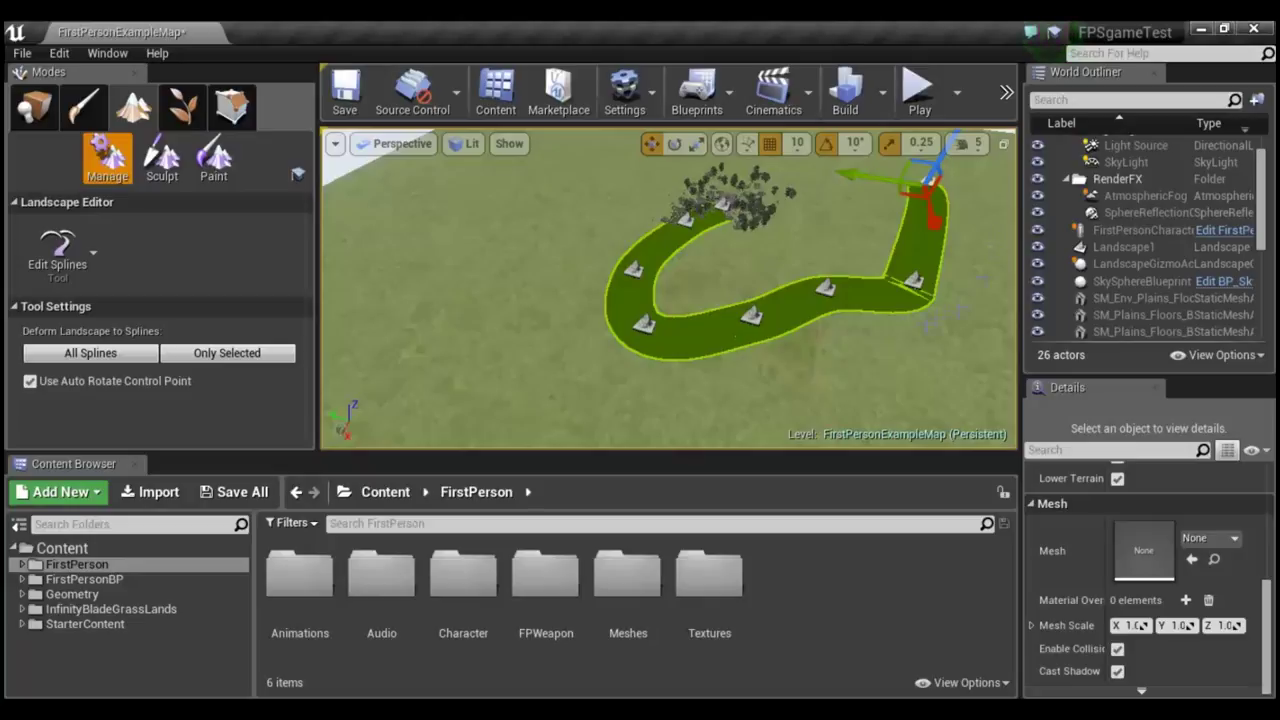
right_click_drag(867, 292, 699, 241)
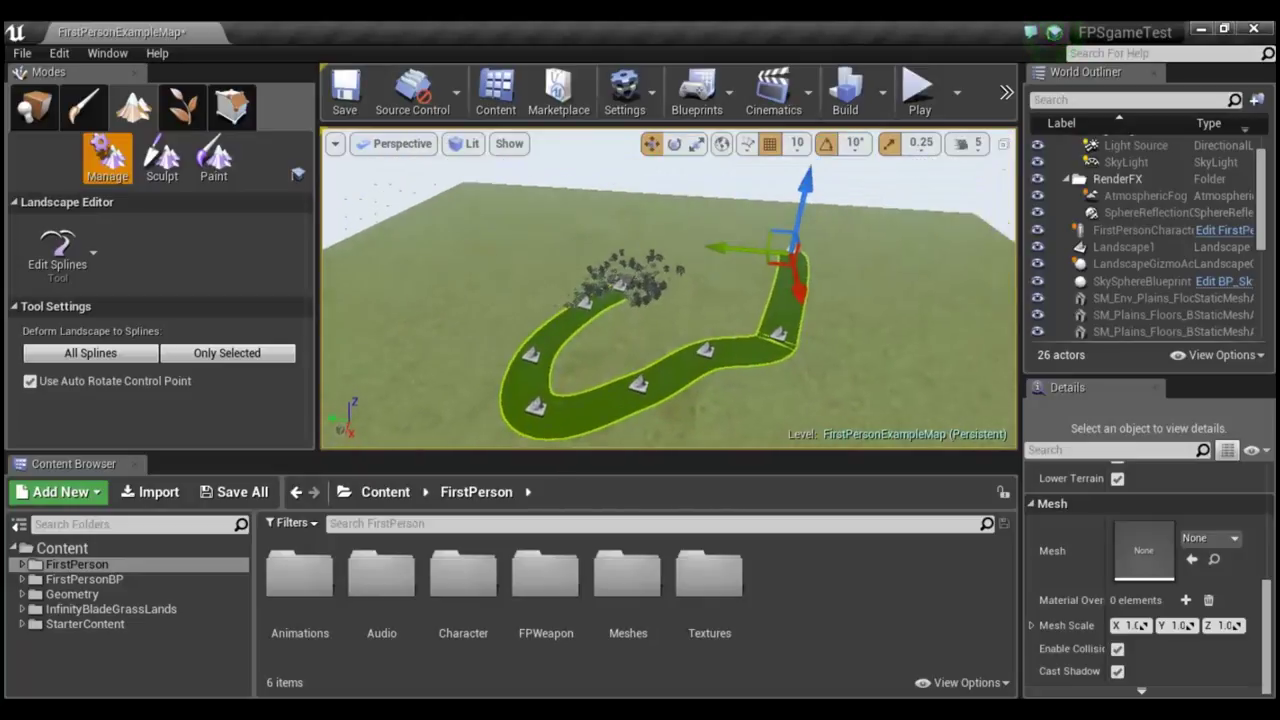
key("Escape")
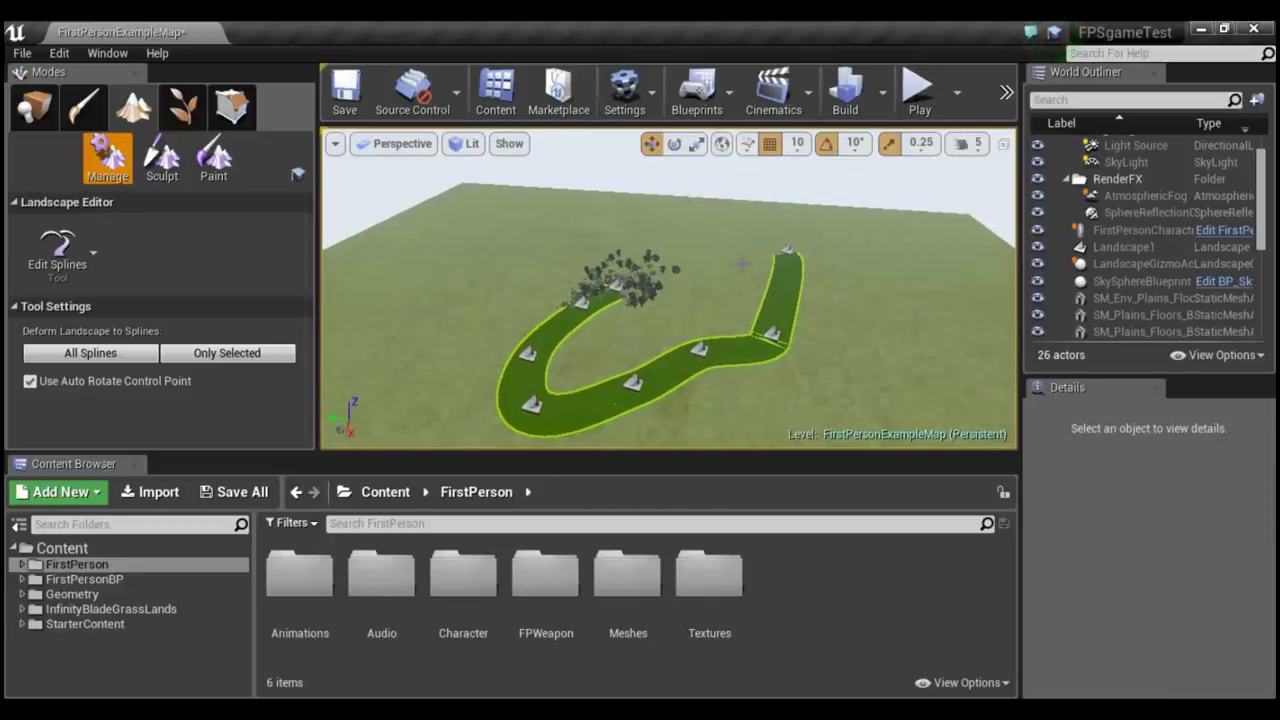
Inspect the spline's bend control point and segments, and switch the gizmo to move mode.
left_click(786, 276)
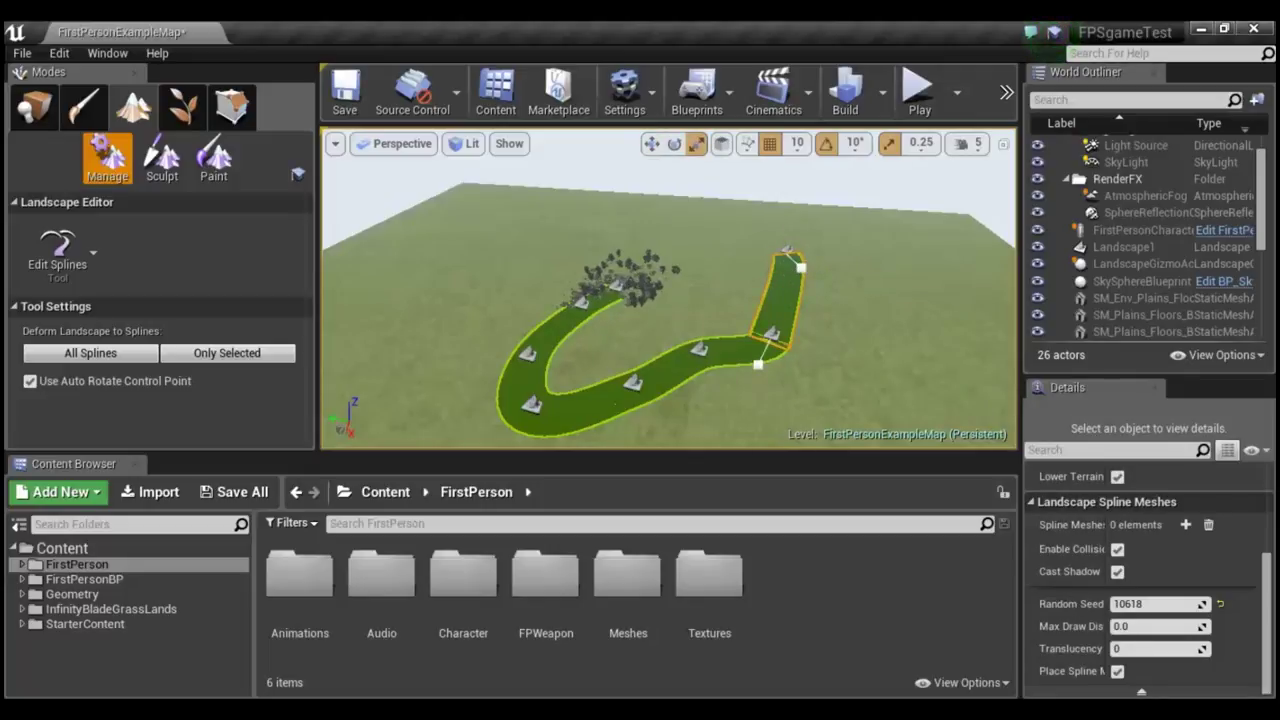
right_click_drag(790, 311, 770, 326)
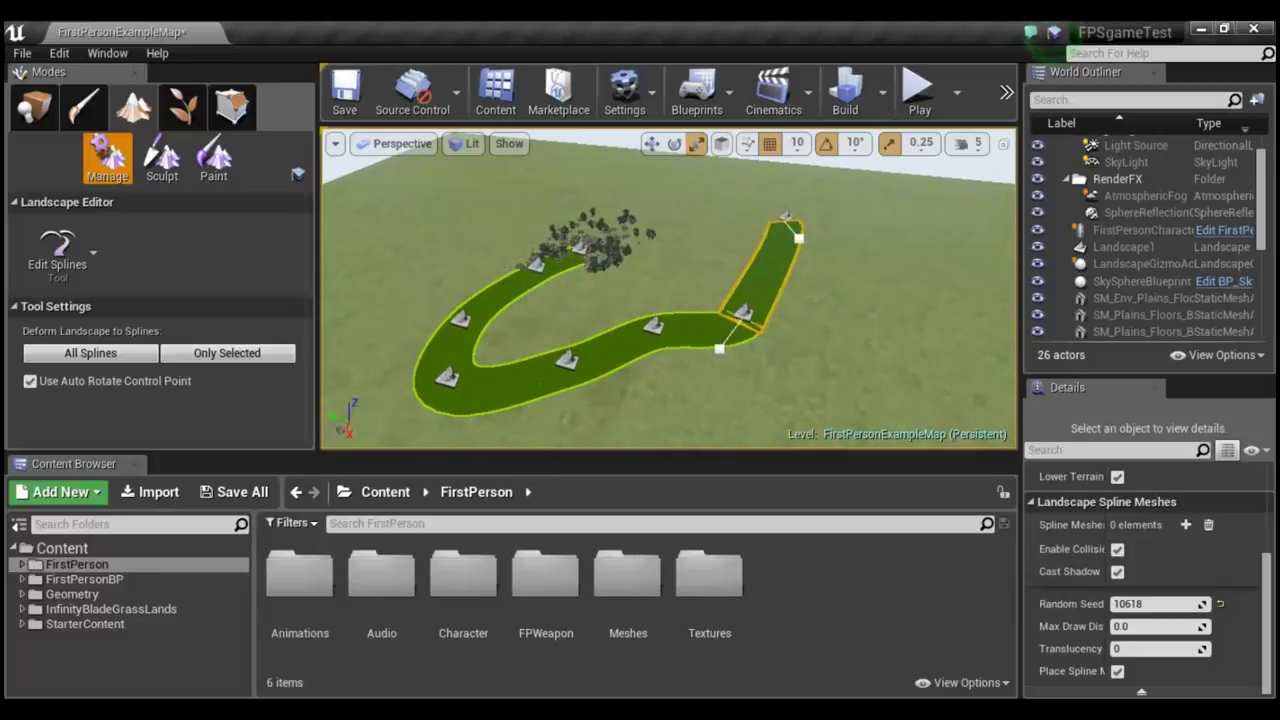
left_click(743, 313)
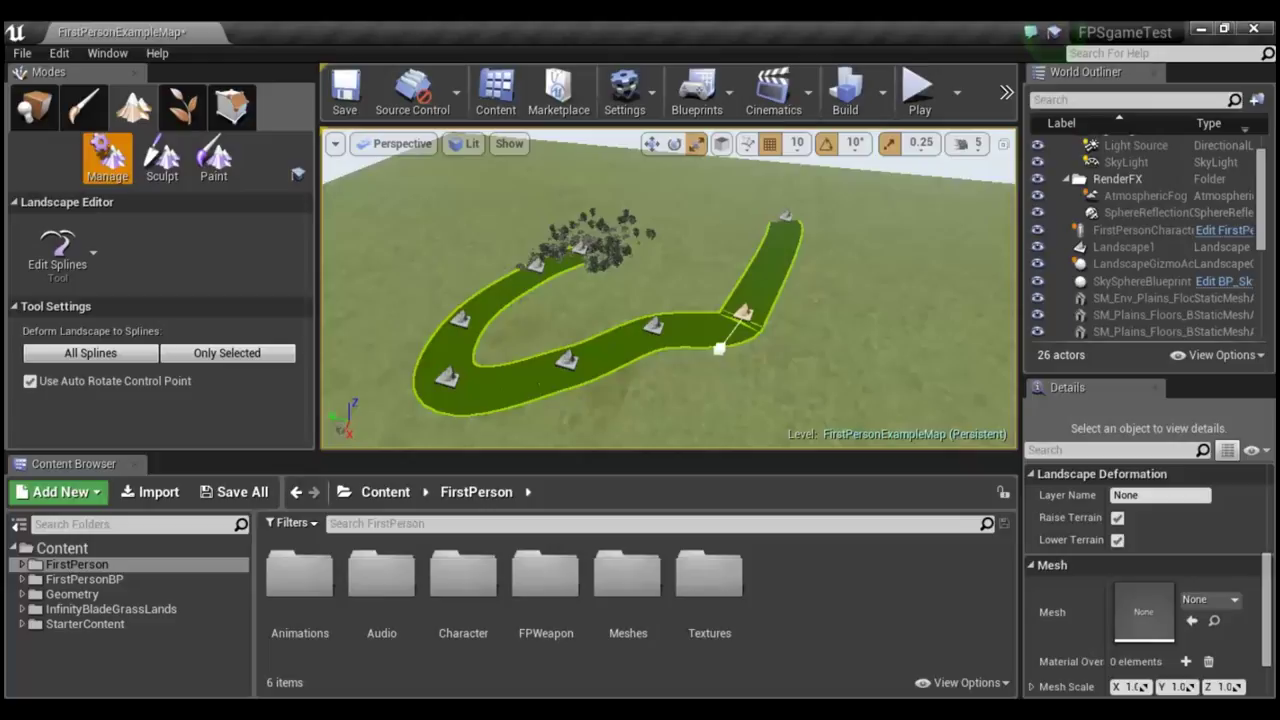
left_click(771, 262)
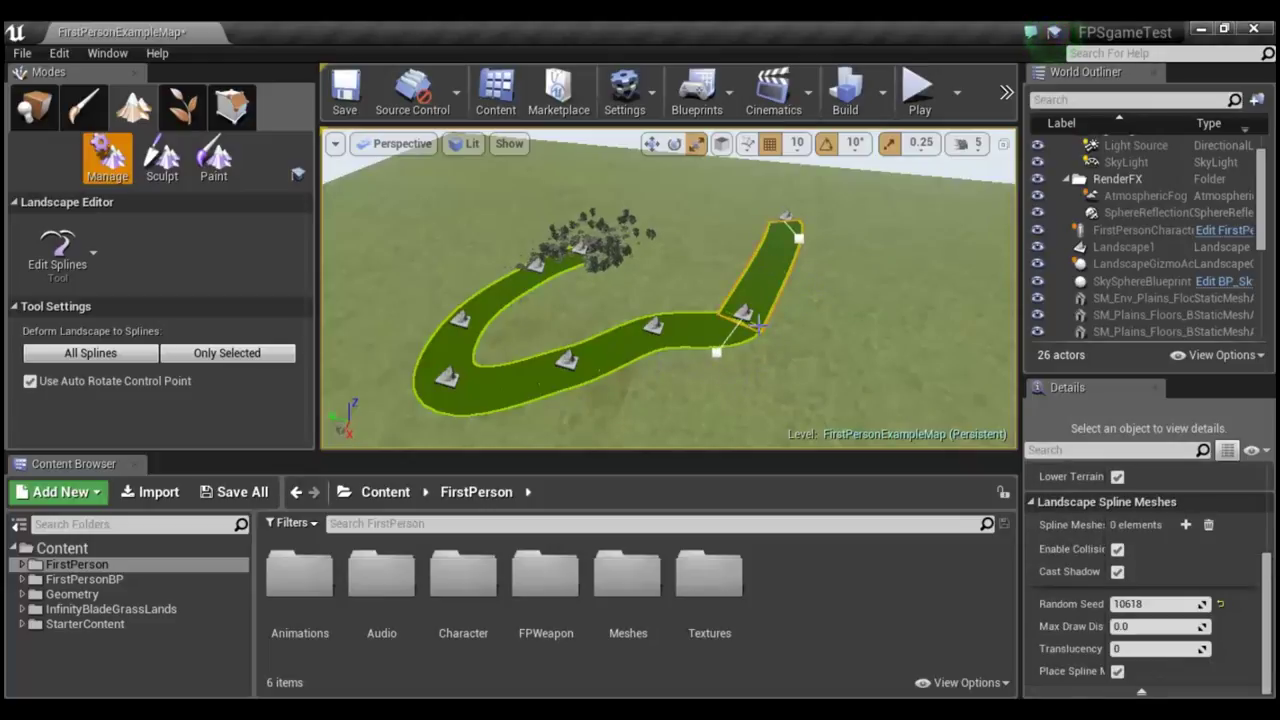
left_click(743, 313)
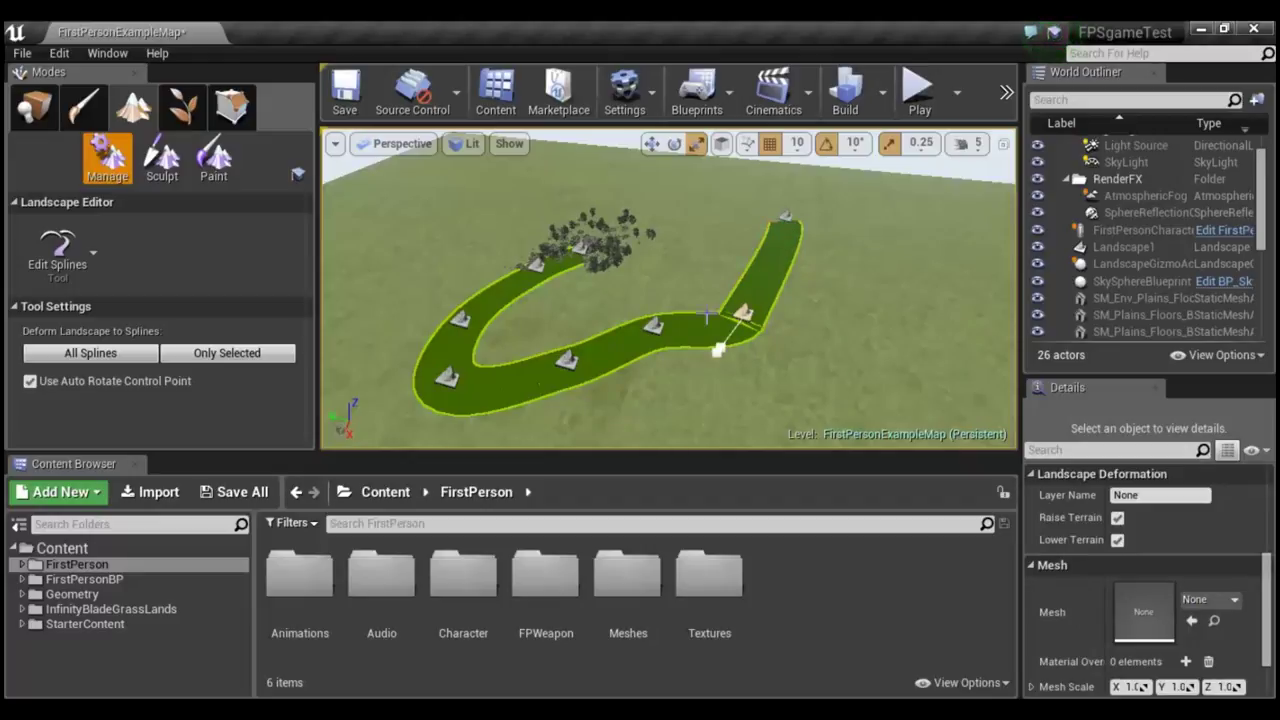
left_click(676, 330)
scroll(676, 330, "up", 2)
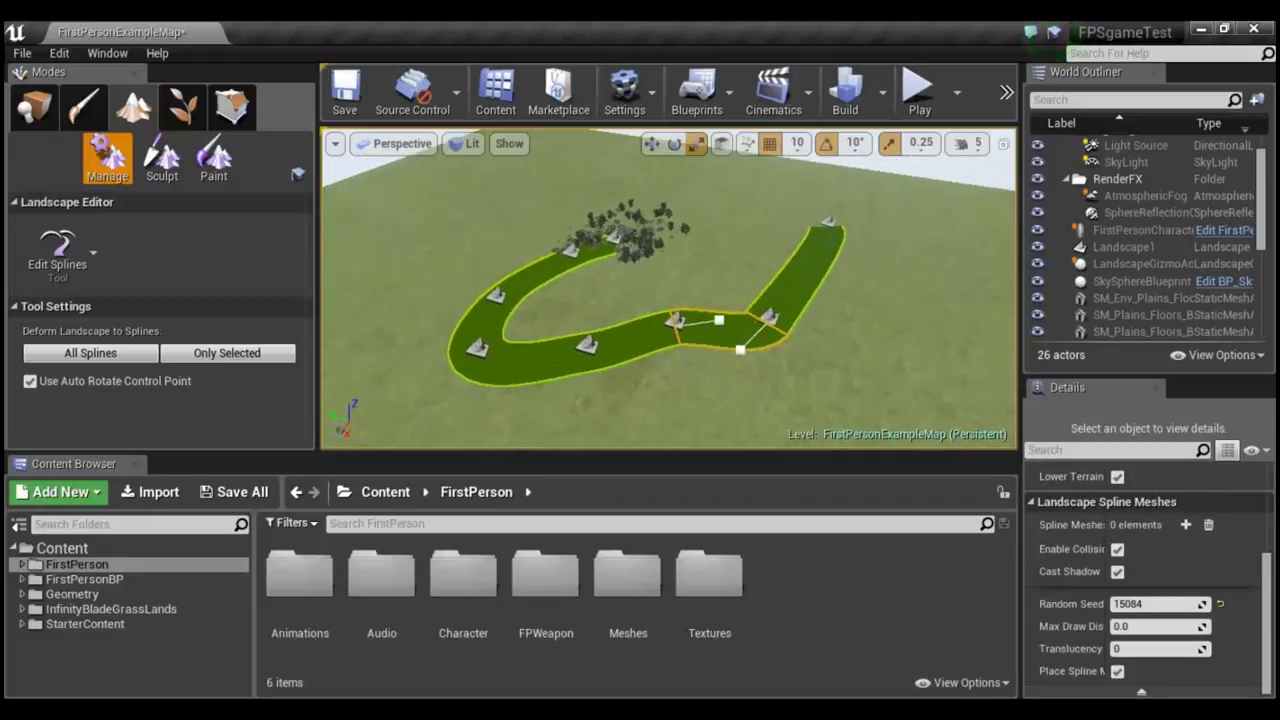
scroll(806, 323, "up", 3)
key("w")
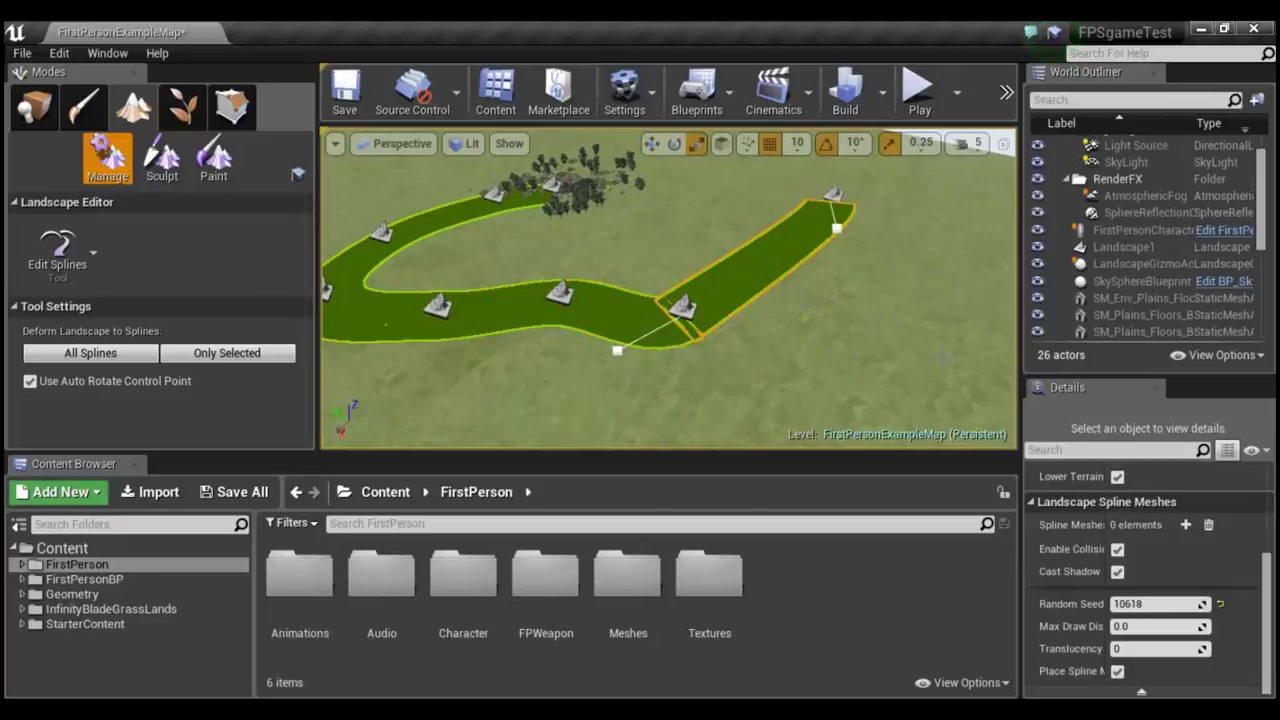
Select the spline's end control point and fly the camera in to frame it.
right_click_drag(874, 296, 851, 293)
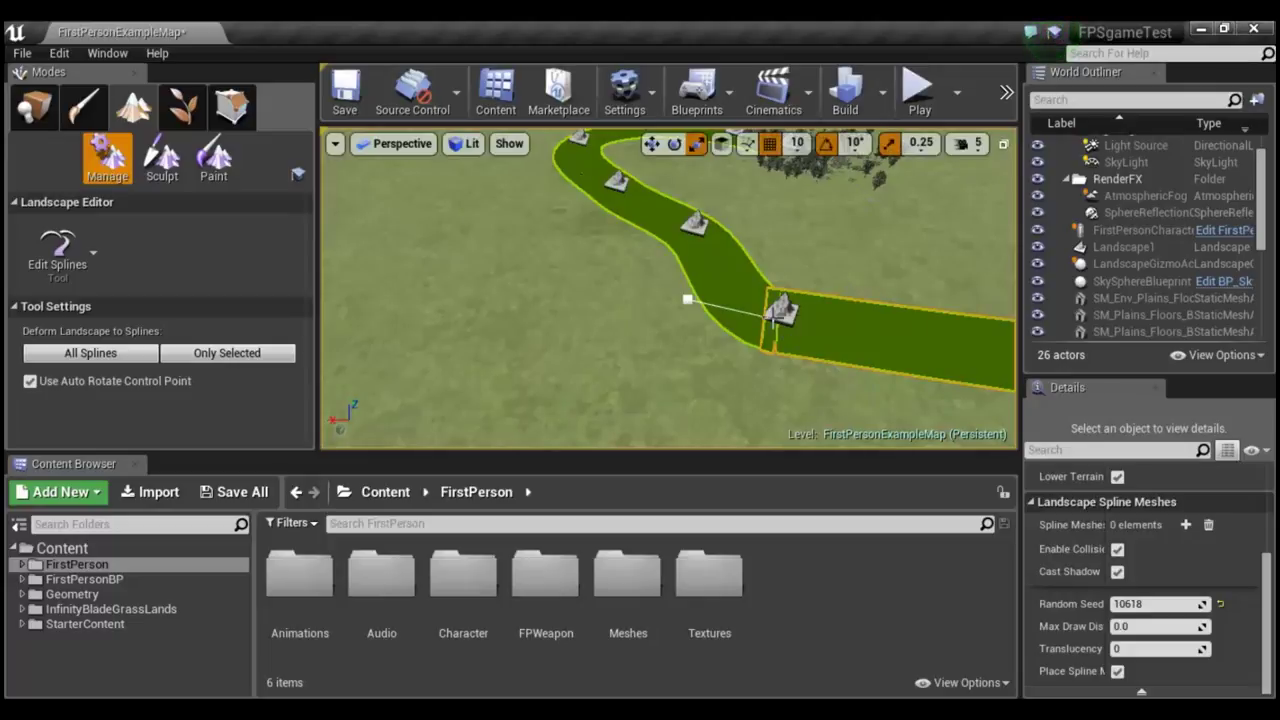
left_click(780, 309)
right_click_drag(780, 309, 780, 309)
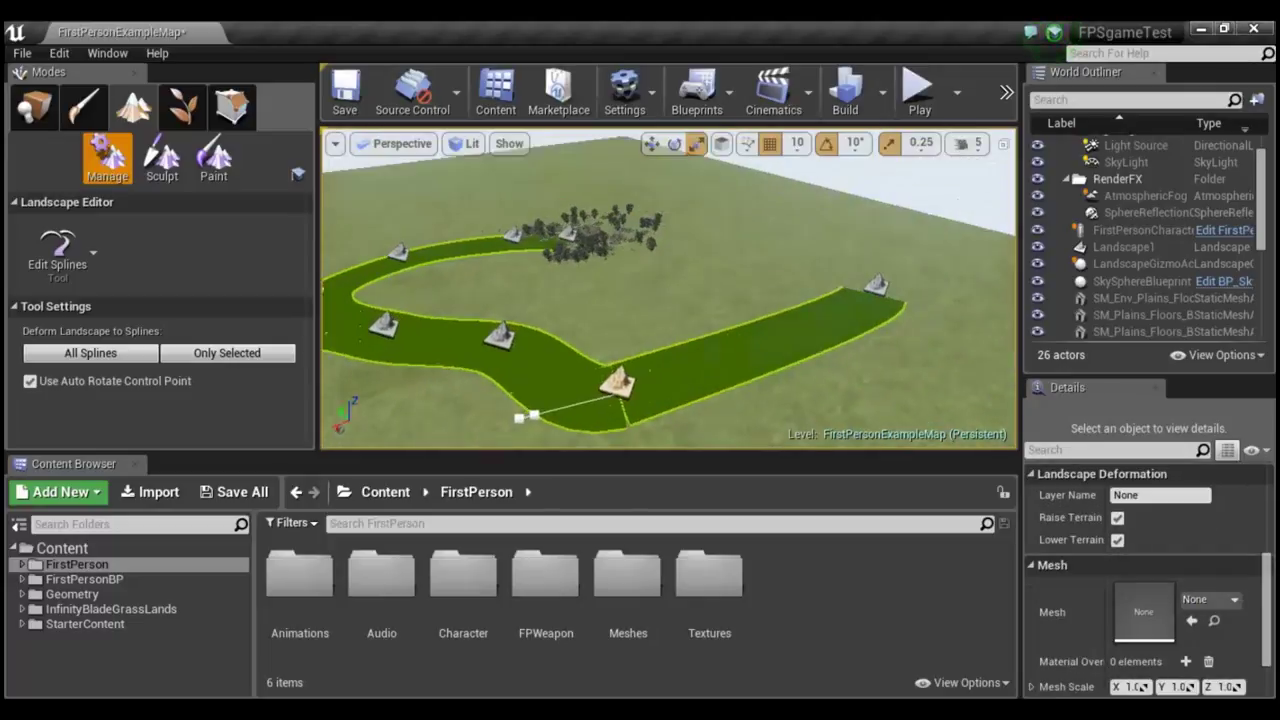
right_click_drag(683, 300, 683, 300)
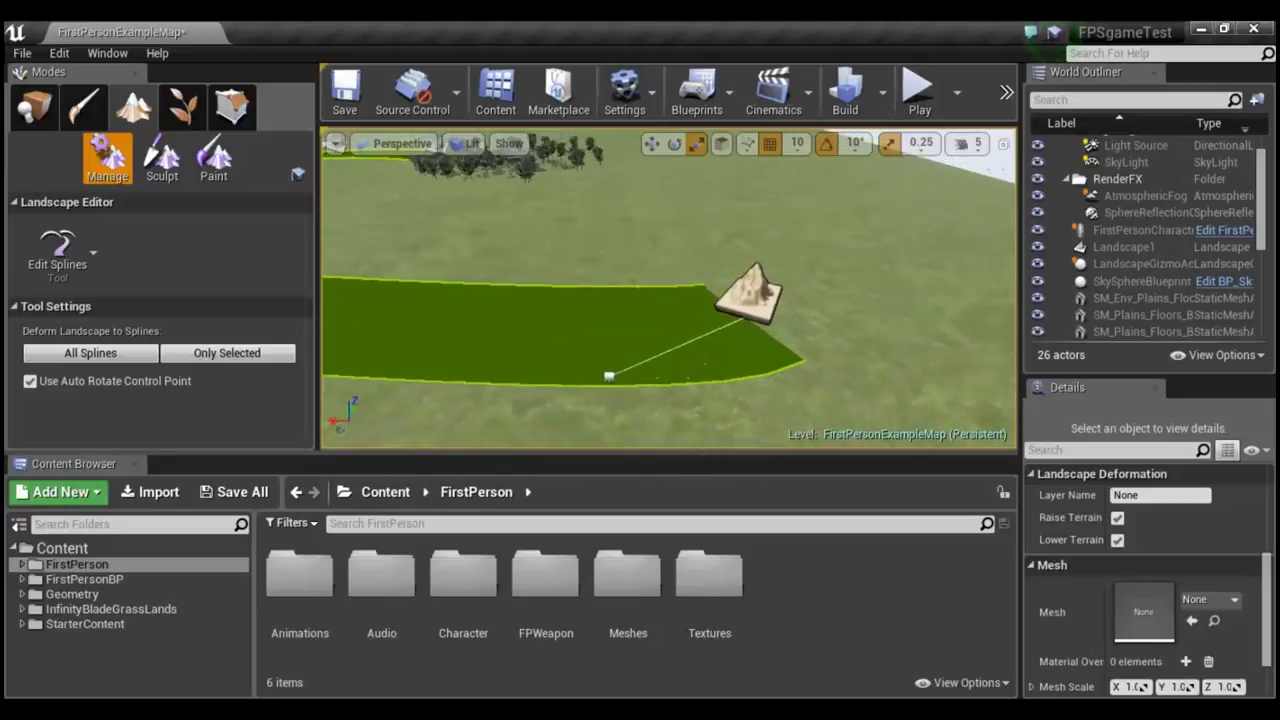
right_click_drag(740, 288, 740, 288)
Select the road's end control point and shift it slightly down and to the right.
left_click(86, 250)
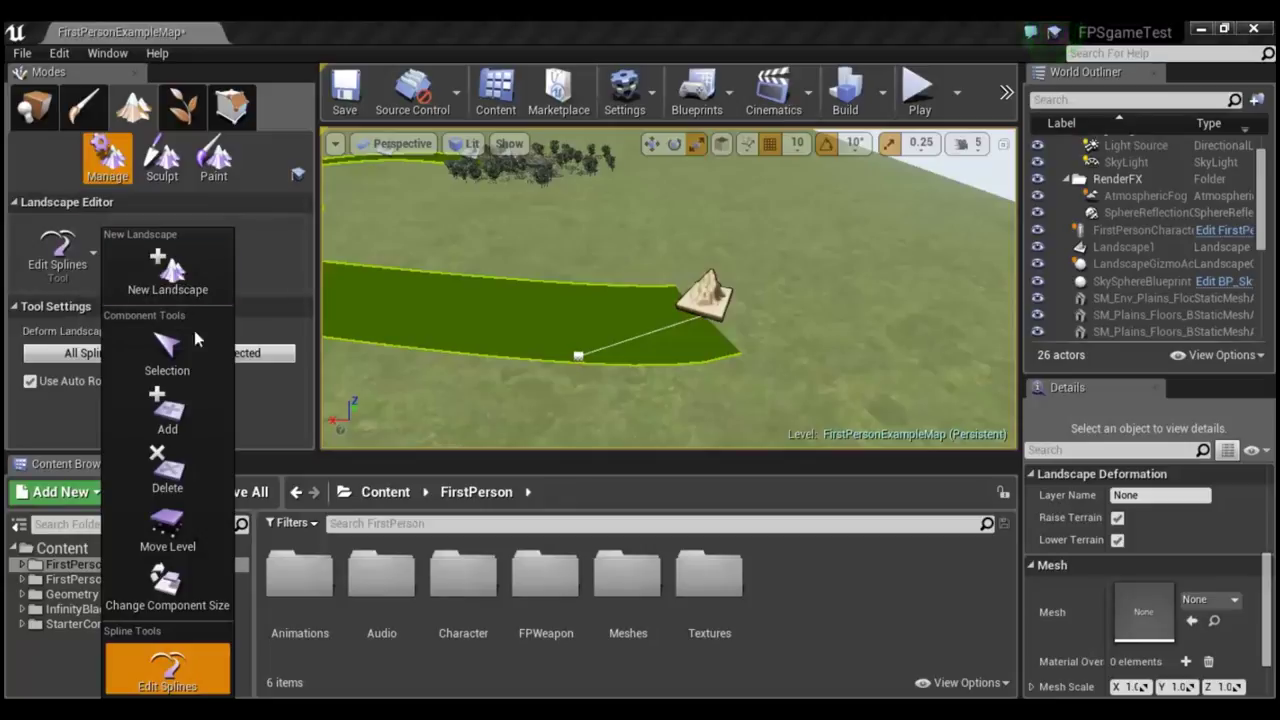
left_click(253, 575)
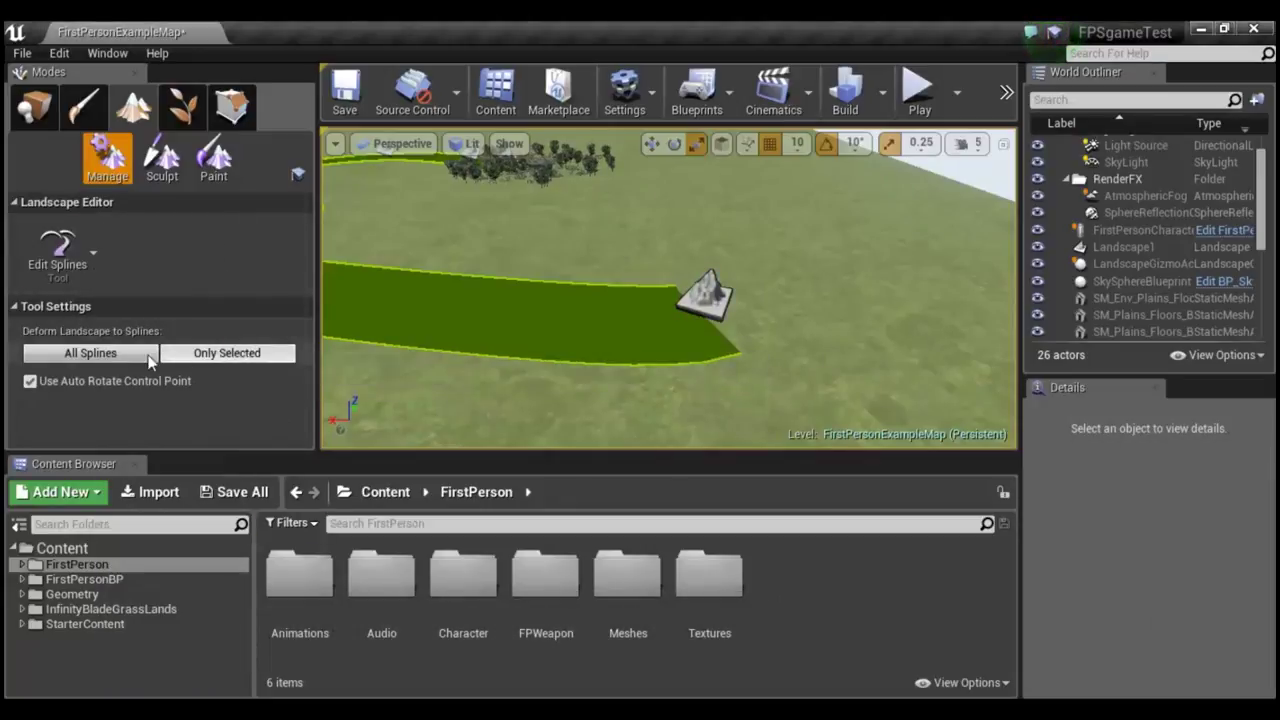
left_click(665, 305)
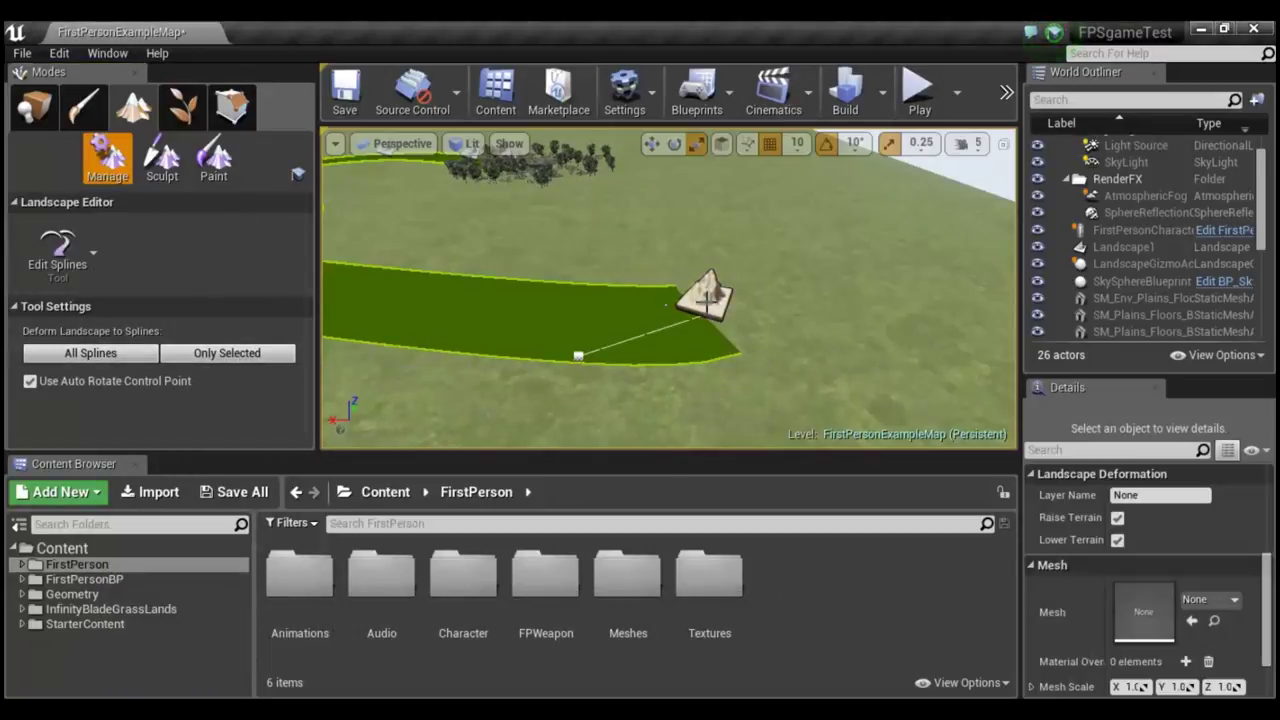
left_click(720, 300)
mouse_move(720, 300)
left_mouse_down("alt")
mouse_move(682, 328)
mouse_move(737, 345)
left_mouse_up("alt")
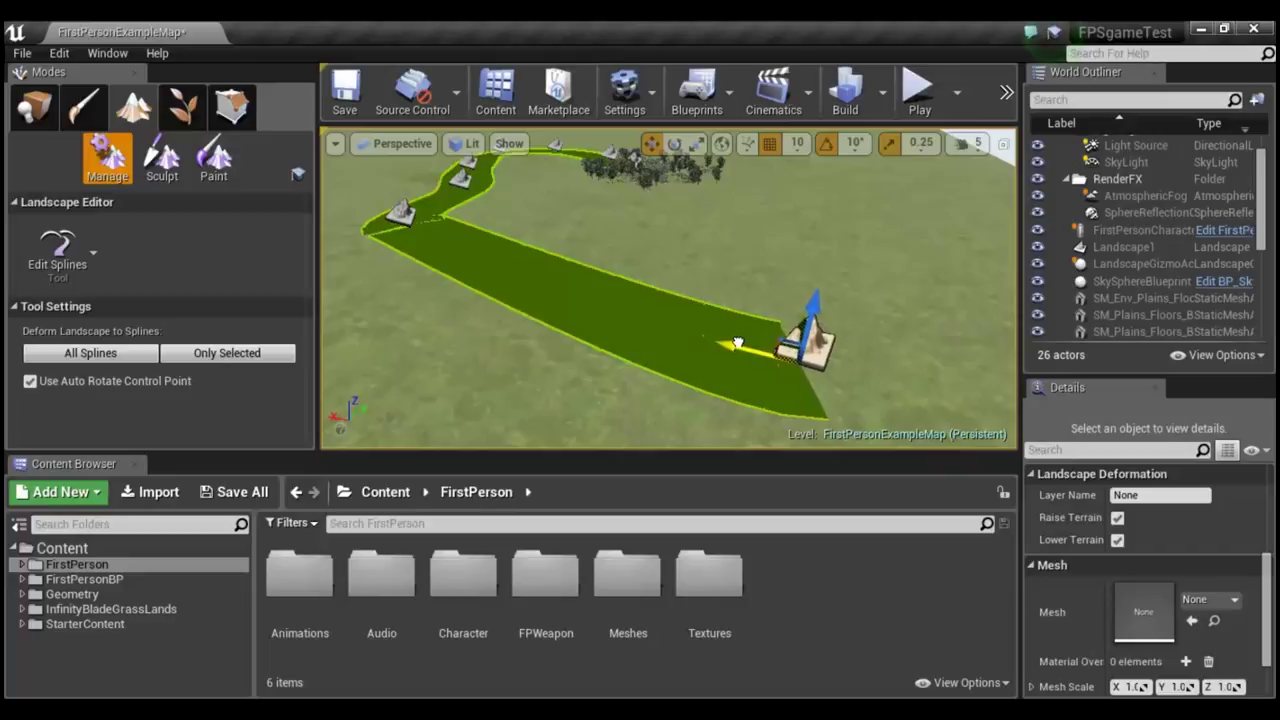
left_click_drag(625, 405, 810, 372, "alt")
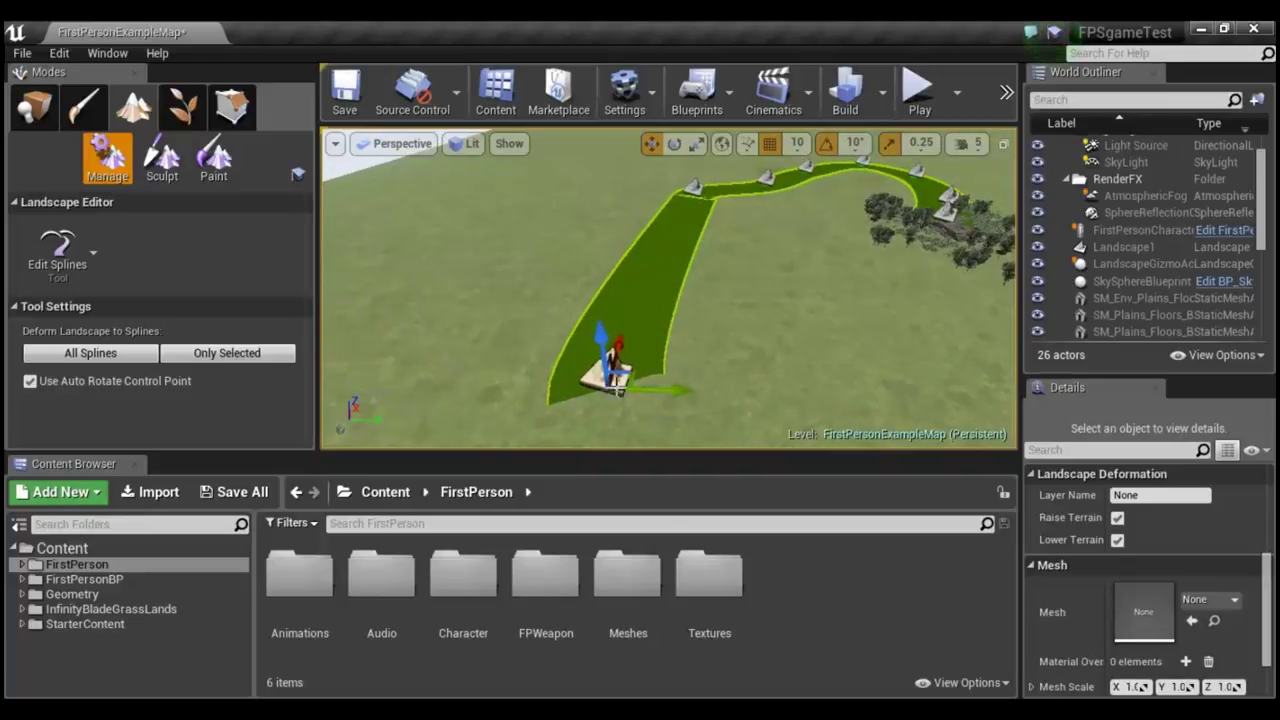
mouse_move(663, 394)
left_mouse_down()
mouse_move(619, 340)
mouse_move(603, 256)
mouse_move(632, 368)
mouse_move(629, 332)
left_mouse_up()
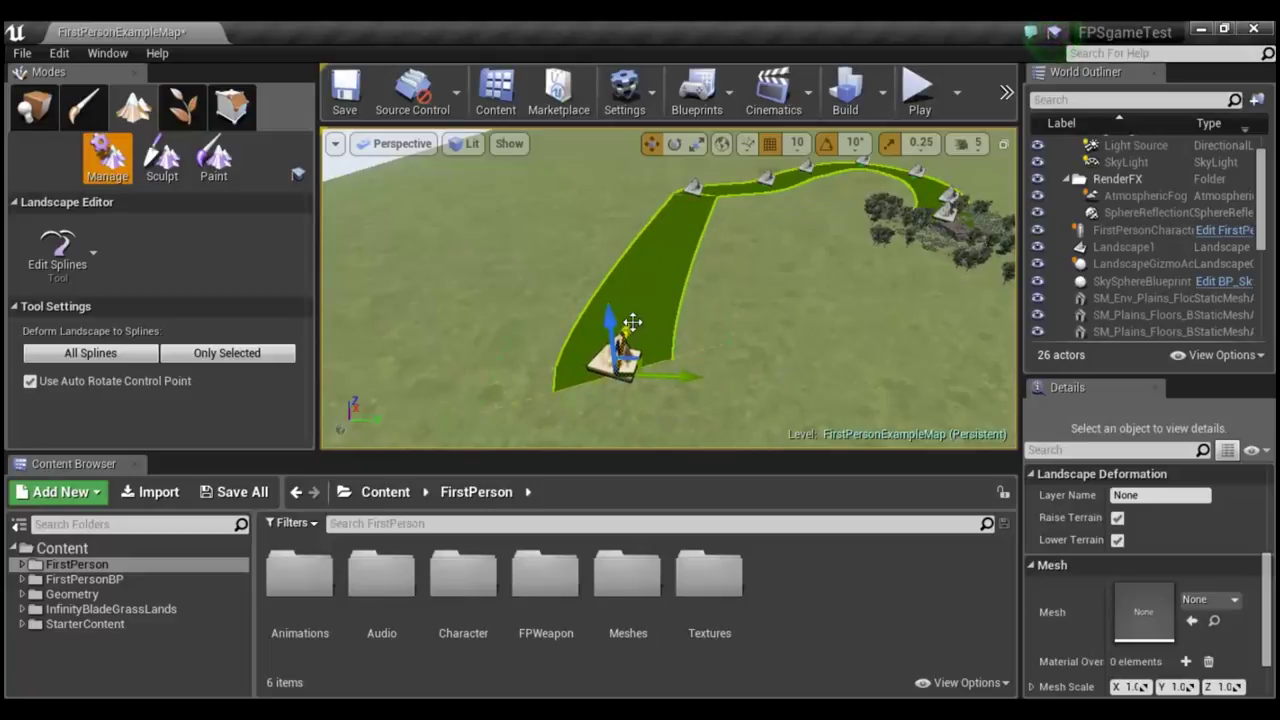
left_click_drag(632, 322, 638, 338)
right_click_drag(638, 338, 720, 295)
Rotate the end control point with the rotate gizmo to straighten the road.
key("e")
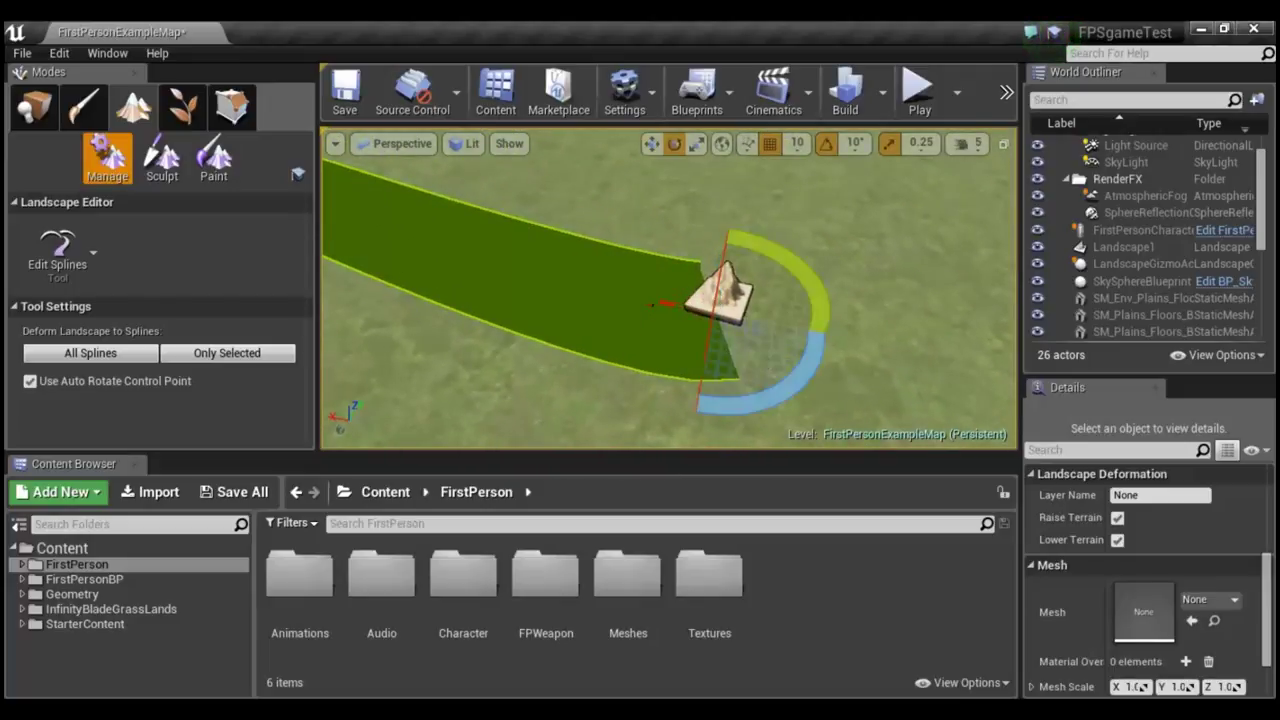
mouse_move(800, 280)
left_mouse_down()
mouse_move(625, 262)
mouse_move(732, 242)
left_mouse_up()
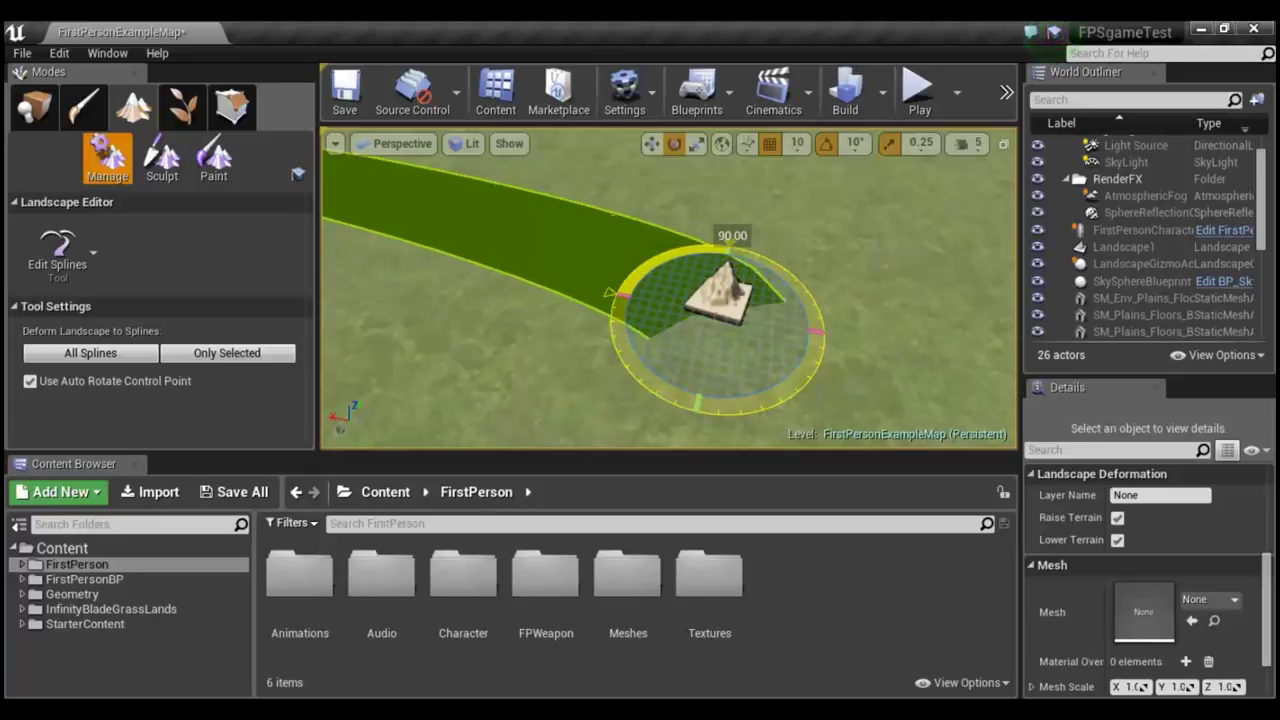
mouse_move(732, 242)
left_mouse_down()
mouse_move(775, 359)
mouse_move(700, 330)
mouse_move(640, 330)
mouse_move(830, 326)
left_mouse_up()
key("r")
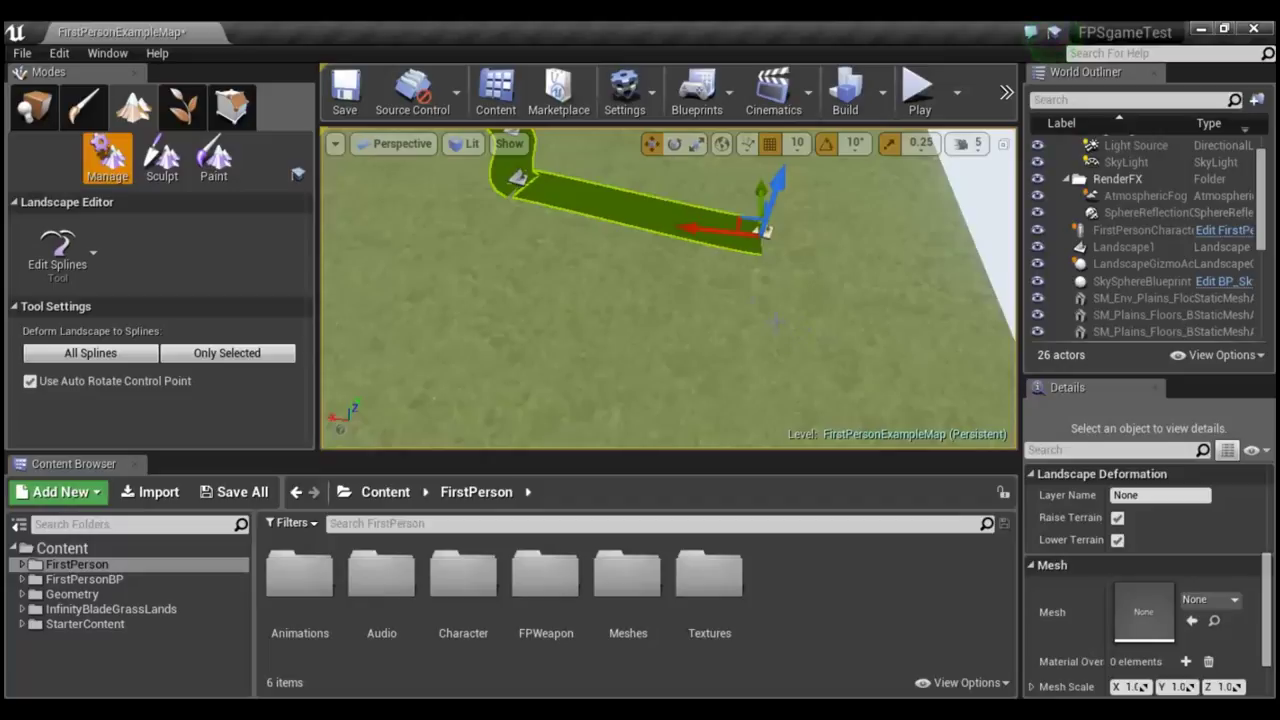
Alt-drag the end point to add new road segments downward and then further left.
left_click_drag(764, 230, 760, 400, "alt")
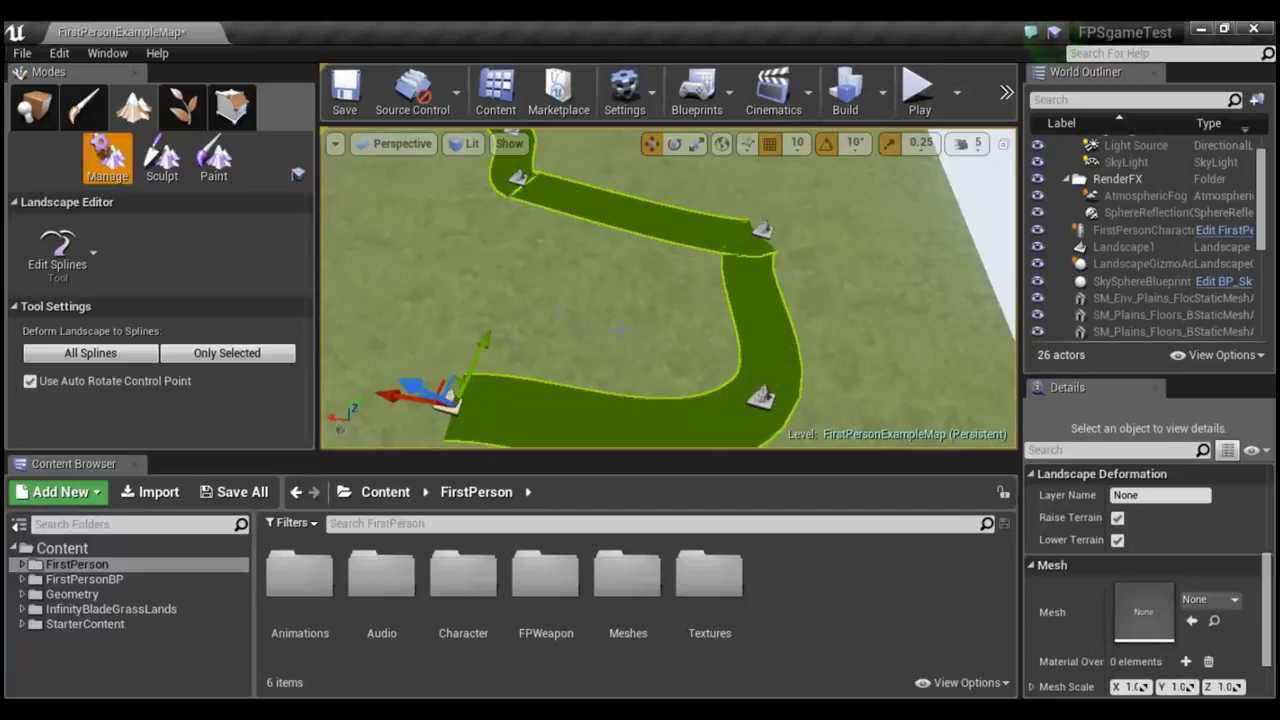
mouse_move(621, 328)
right_mouse_down()
mouse_move(560, 330)
mouse_move(670, 330)
right_mouse_up()
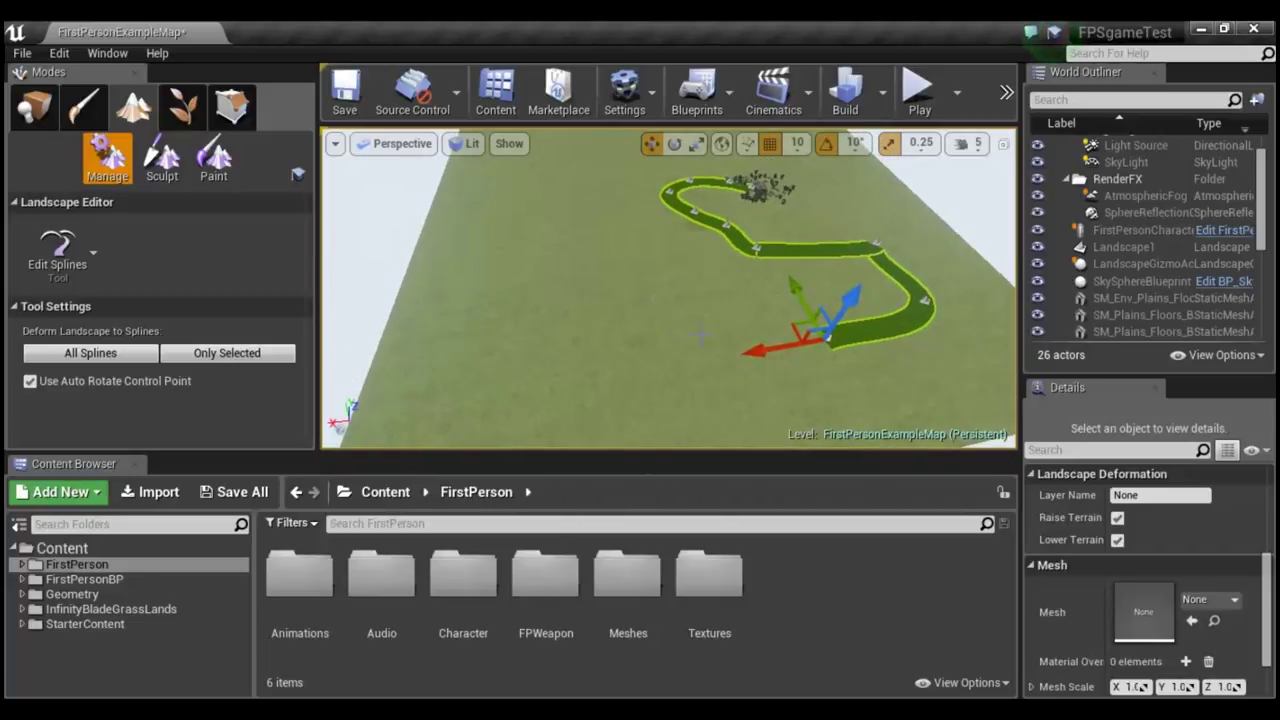
mouse_move(782, 350)
left_mouse_down("alt")
mouse_move(639, 365)
mouse_move(522, 345)
mouse_move(493, 150)
left_mouse_up("alt")
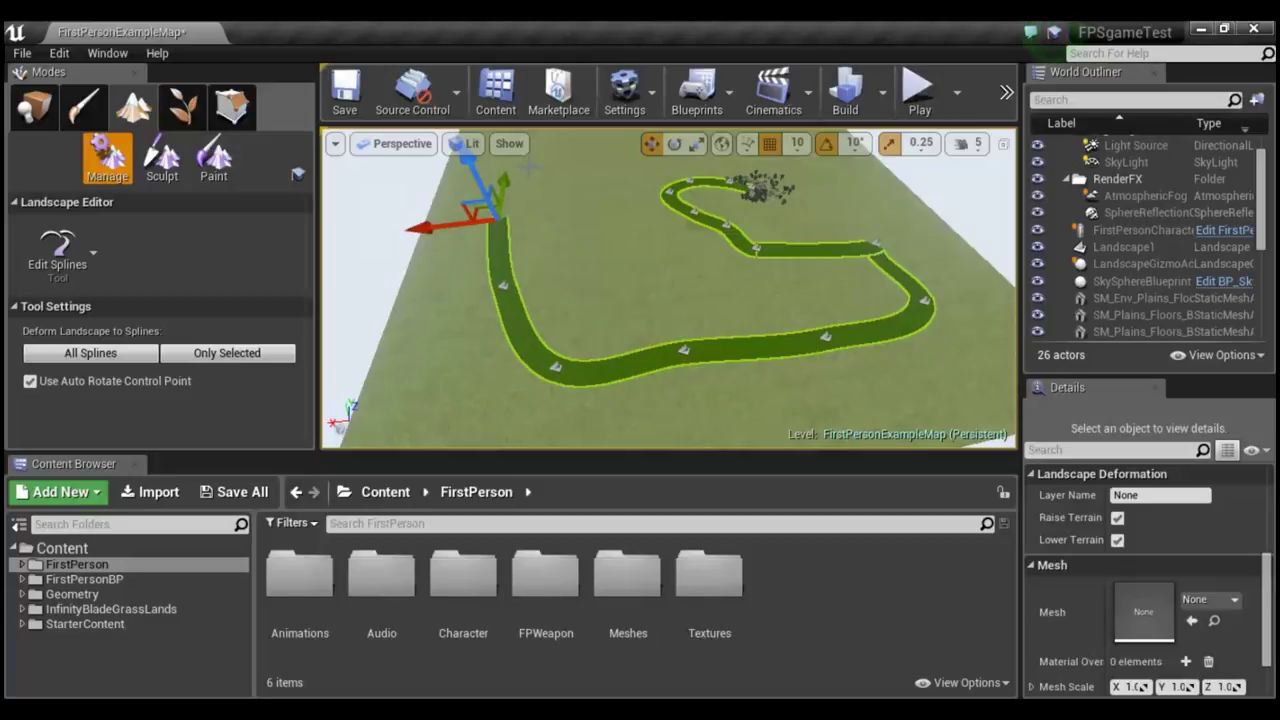
right_click_drag(668, 290, 668, 290)
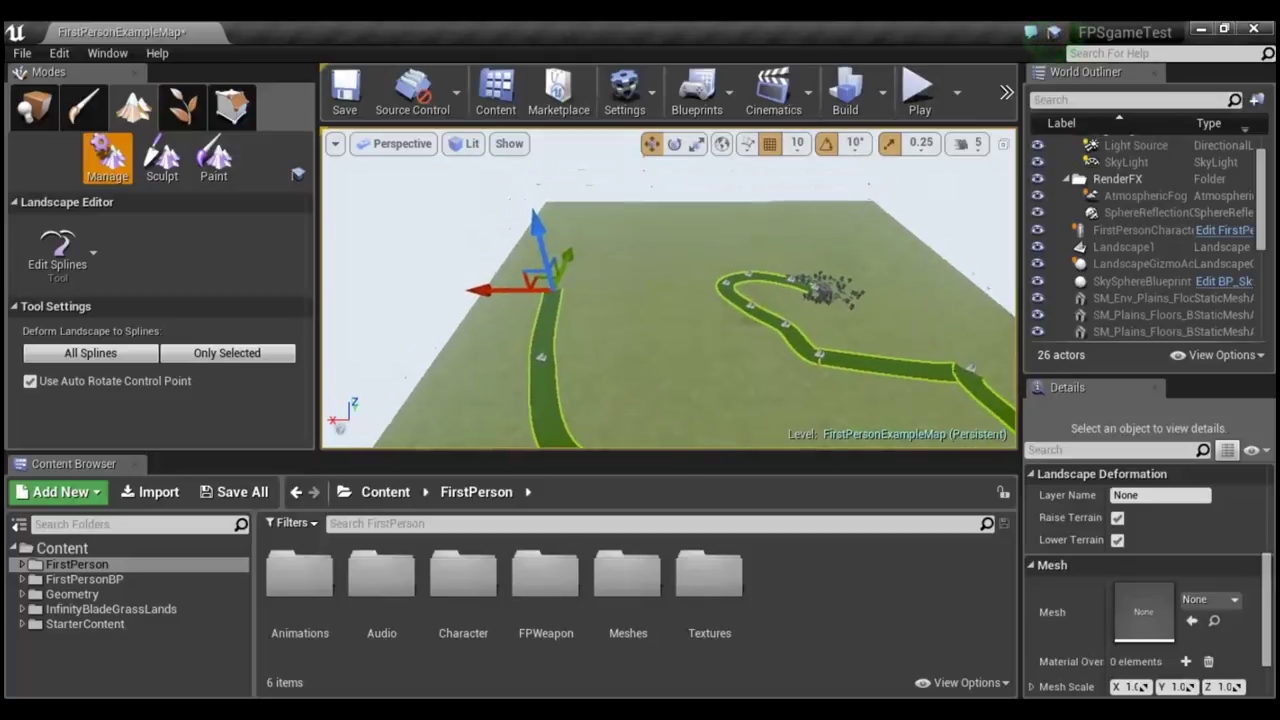
Ctrl+click eight new control points extending the road rightward toward the tree cluster.
left_click(594, 260, "ctrl")
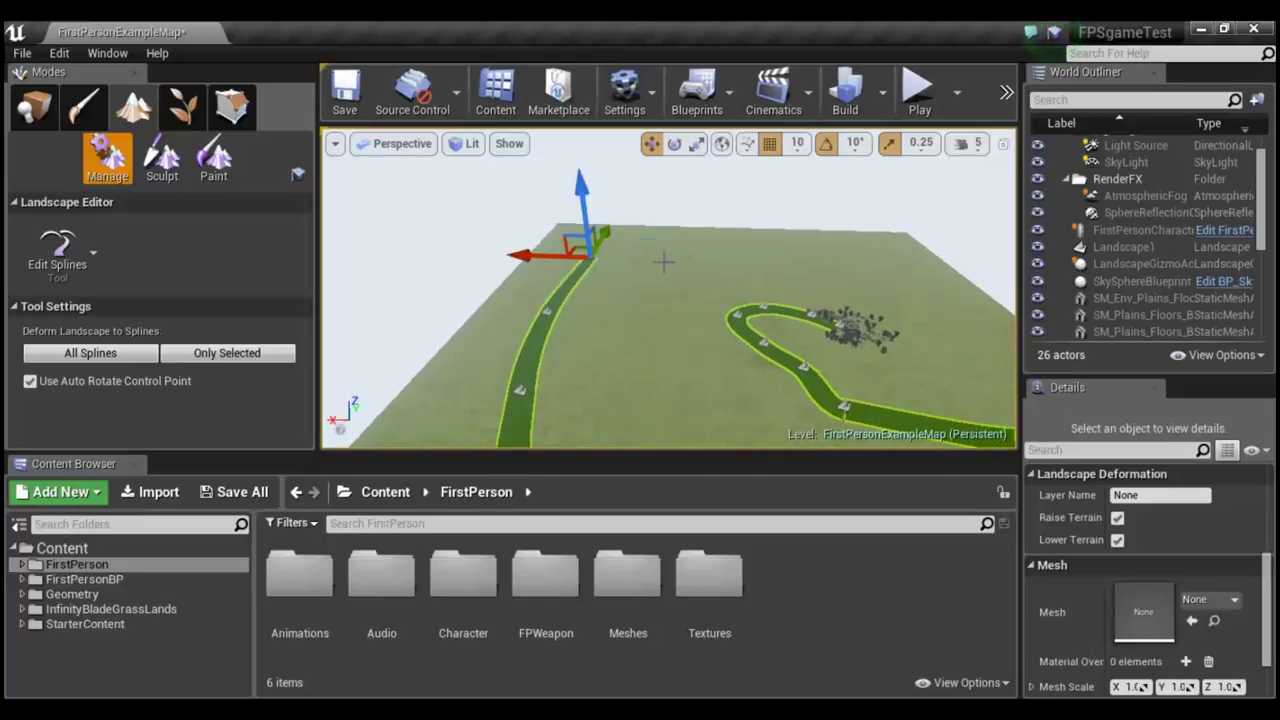
left_click(664, 262, "ctrl")
left_click(728, 257, "ctrl")
left_click(775, 253, "ctrl")
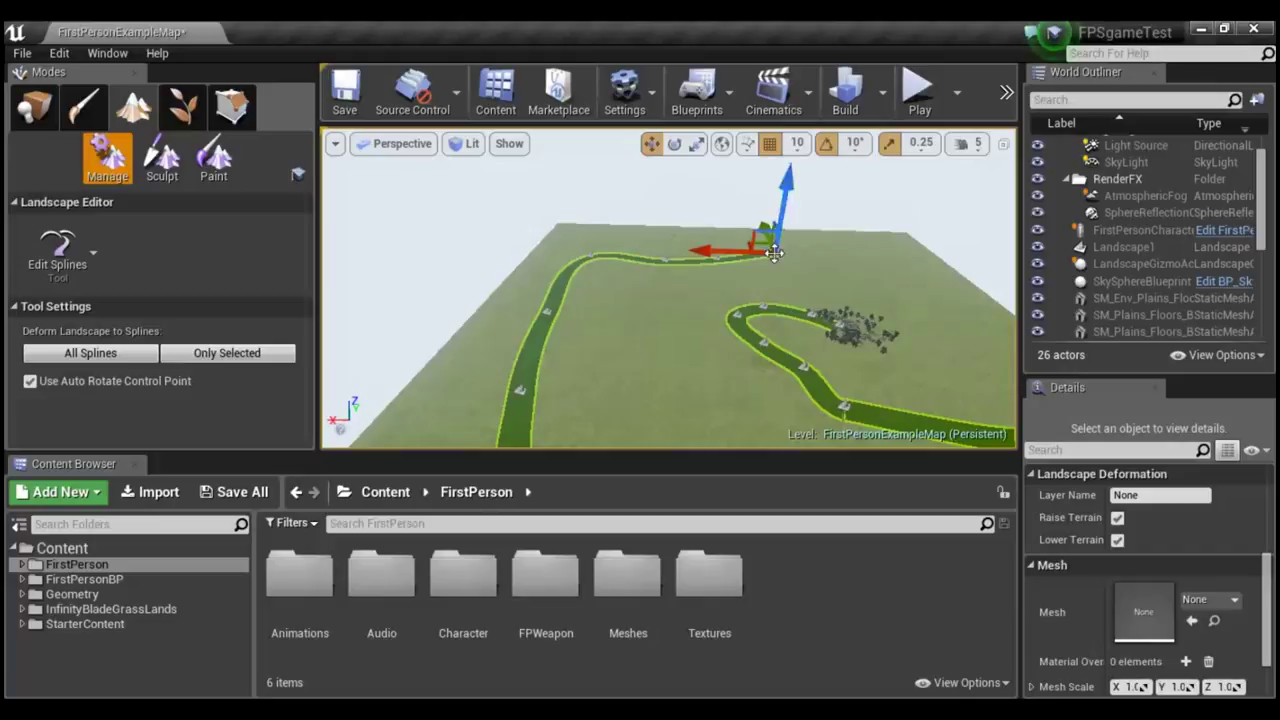
left_click(847, 260, "ctrl")
left_click(892, 271, "ctrl")
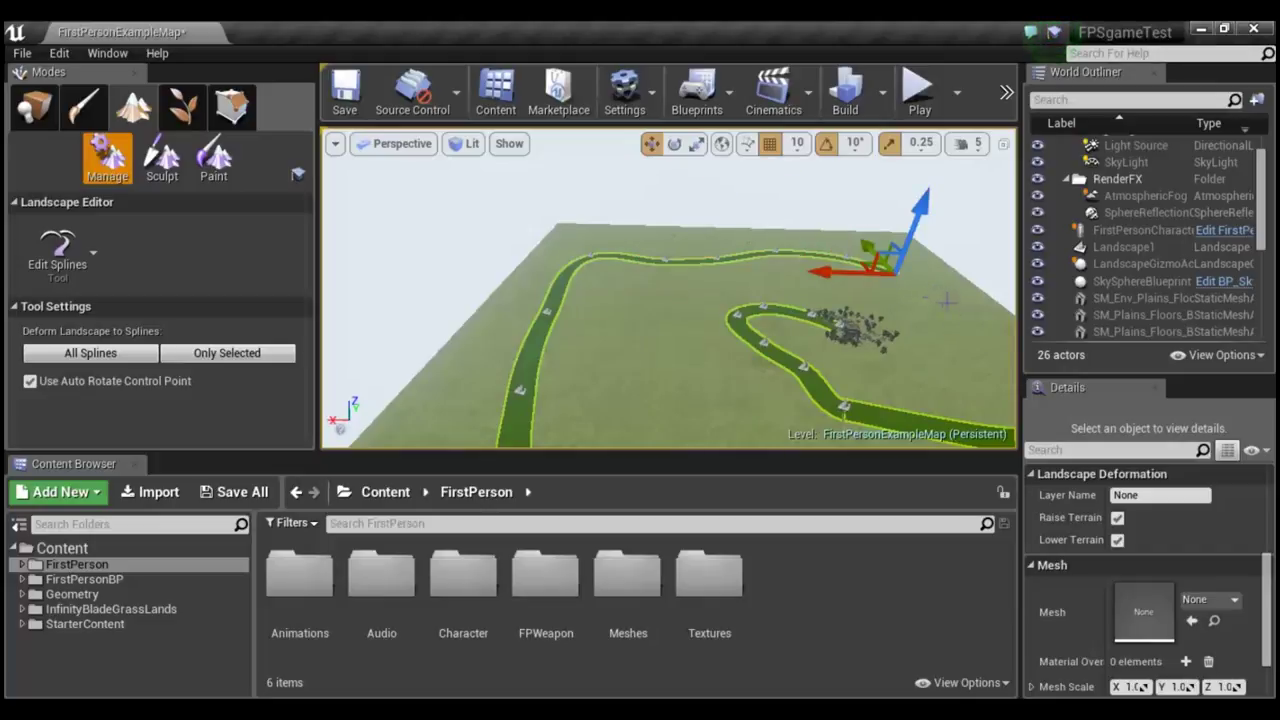
left_click(967, 316, "ctrl")
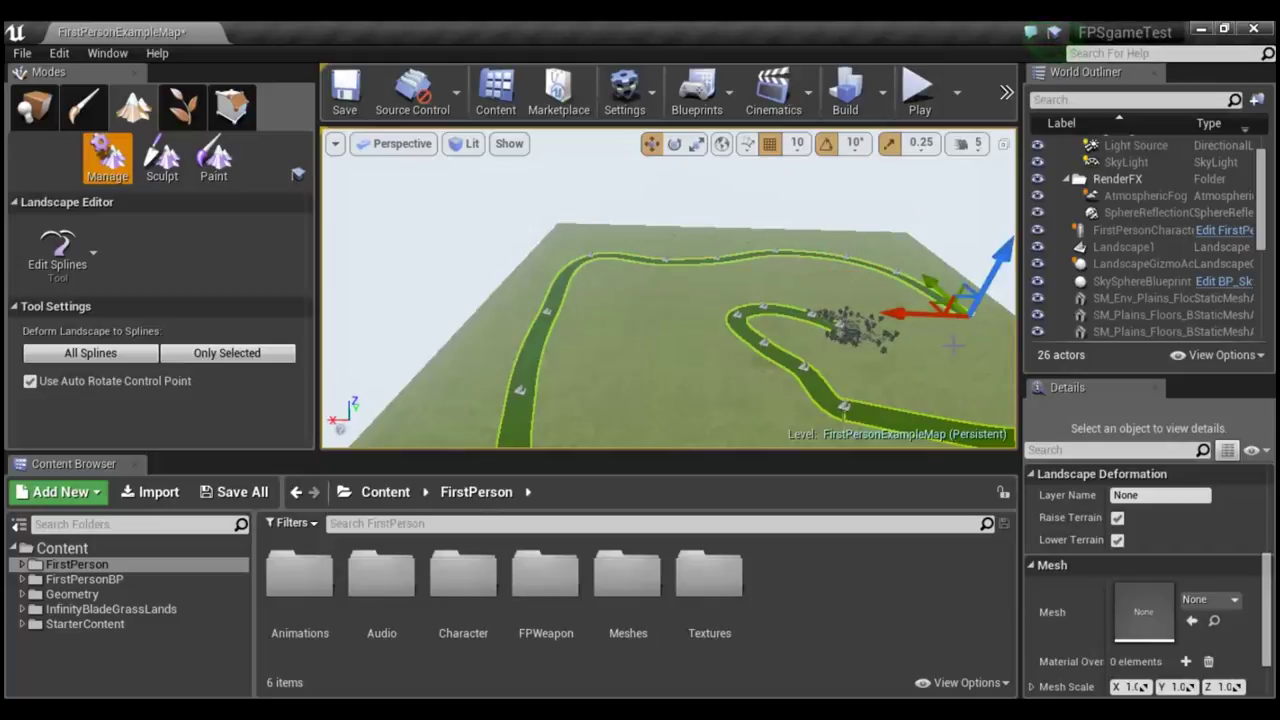
left_click(944, 346, "ctrl")
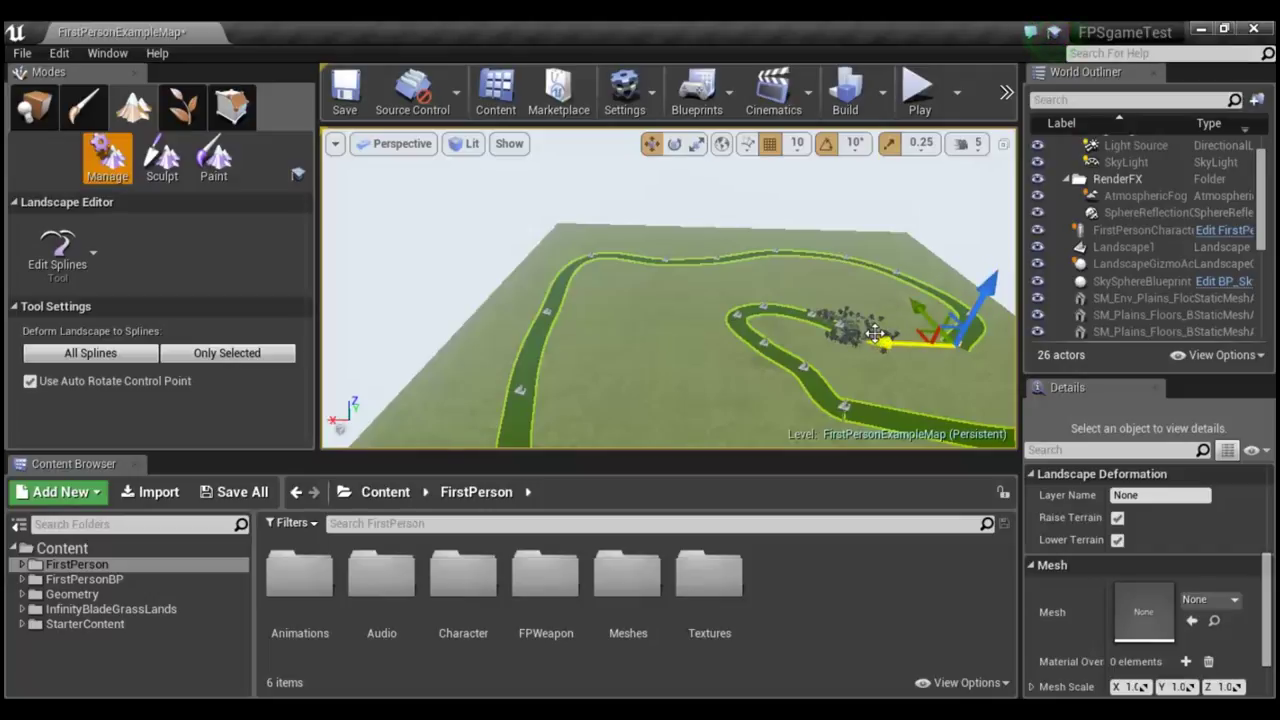
left_click(892, 346)
right_click_drag(918, 355, 1010, 345)
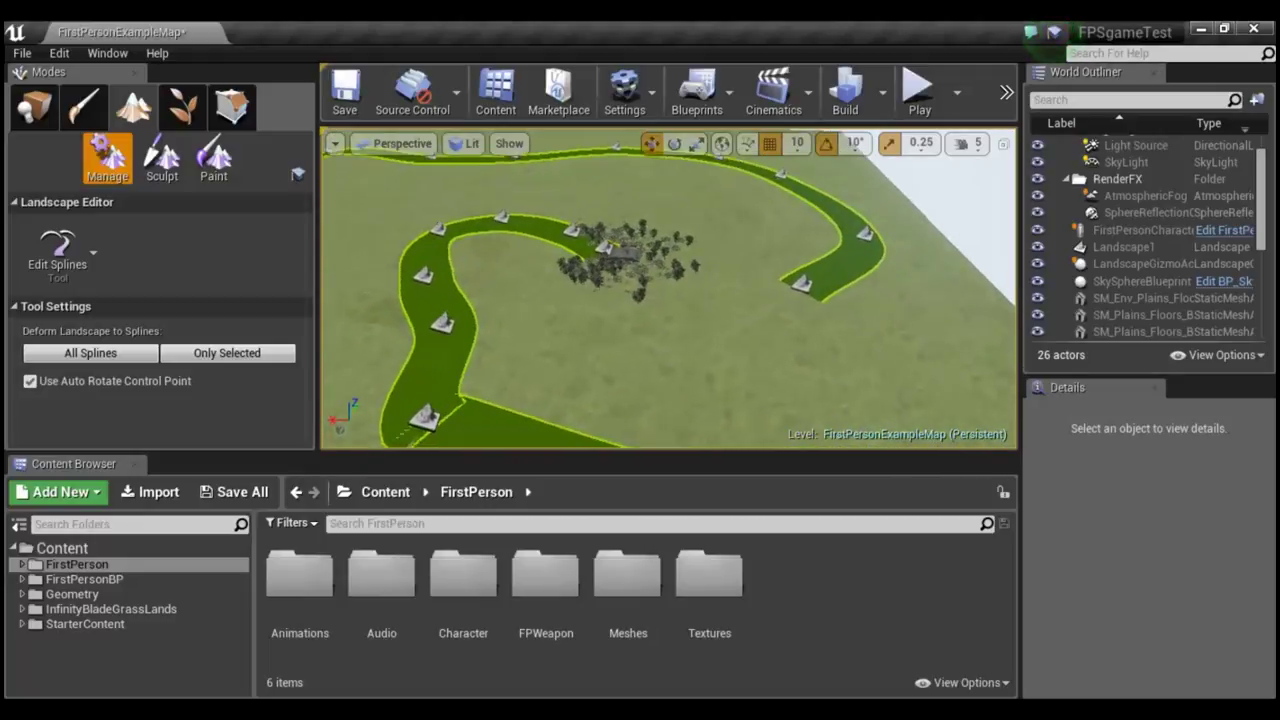
Select the road's other end point and add a joined control point, closing the loop.
right_click_drag(778, 297, 778, 297)
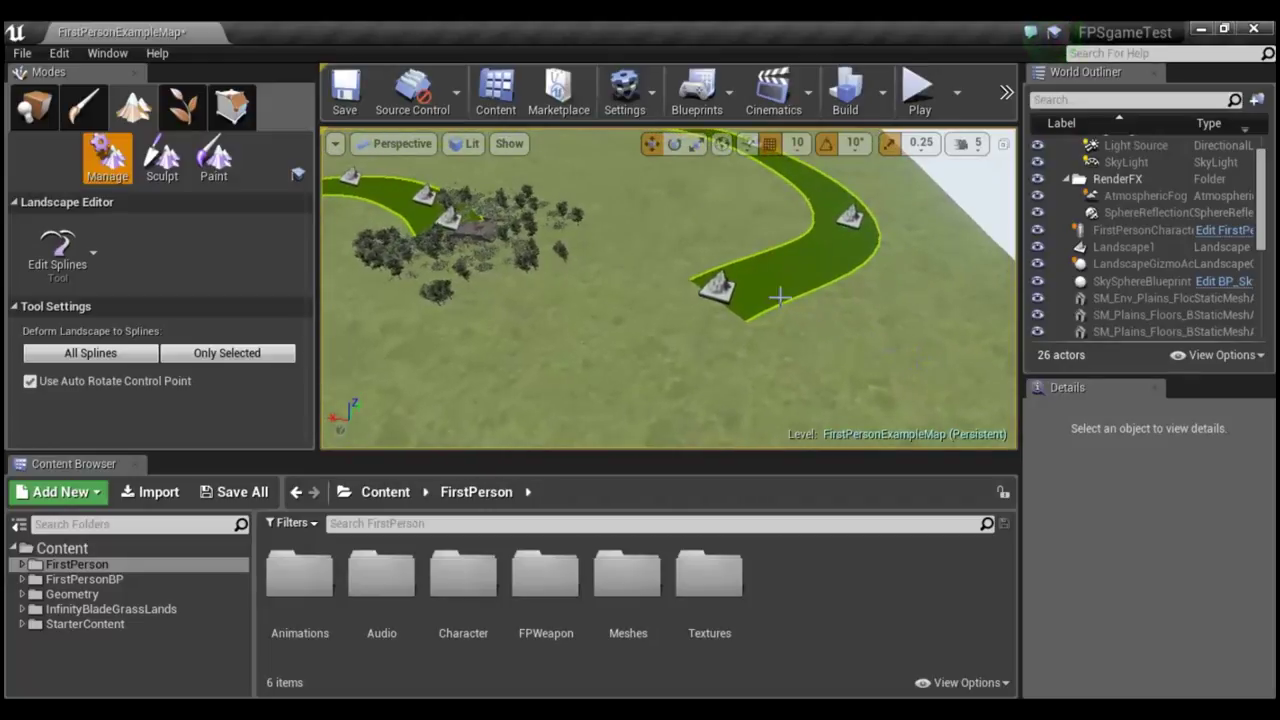
left_click(718, 288)
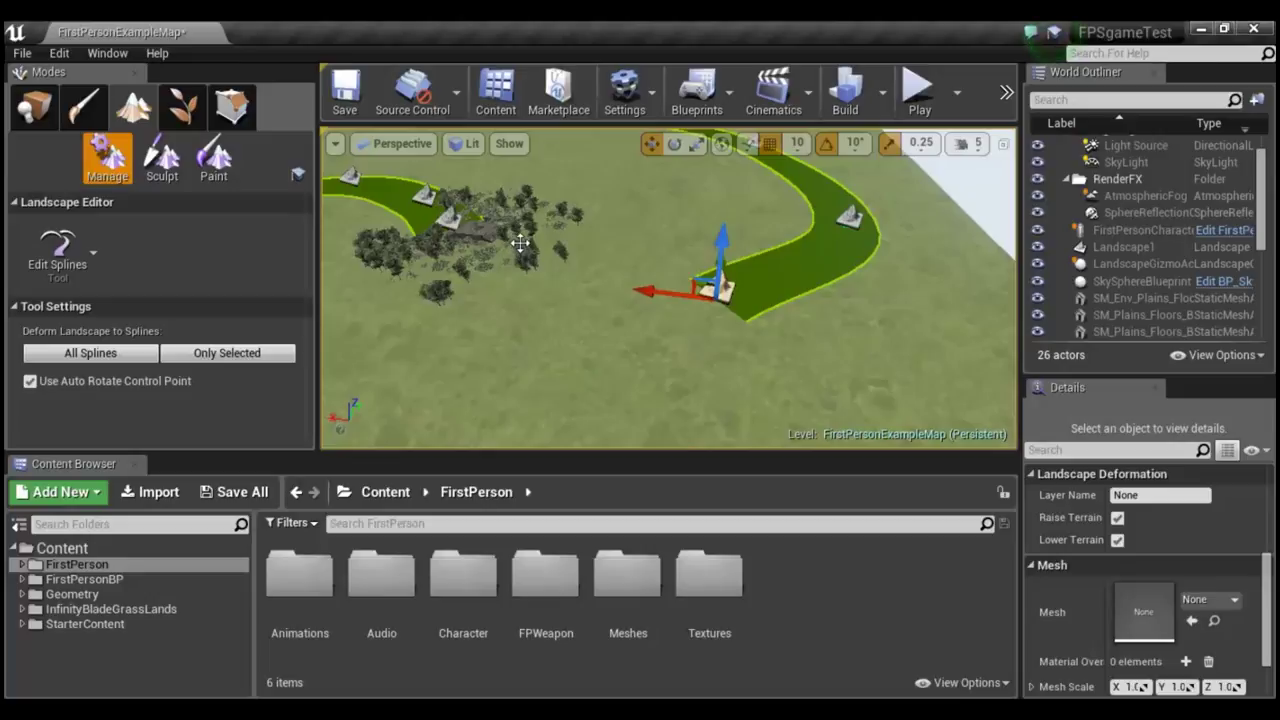
left_click(520, 243, "ctrl")
right_click_drag(622, 390, 622, 390)
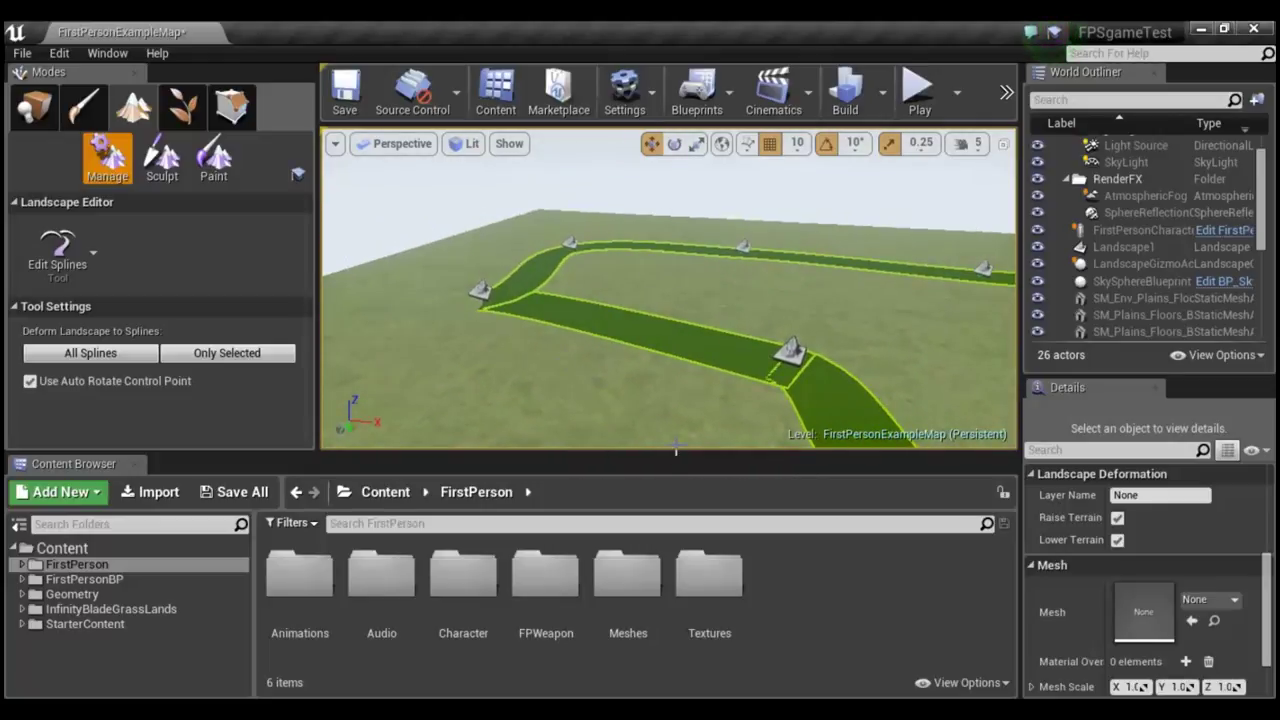
right_click_drag(480, 288, 480, 288)
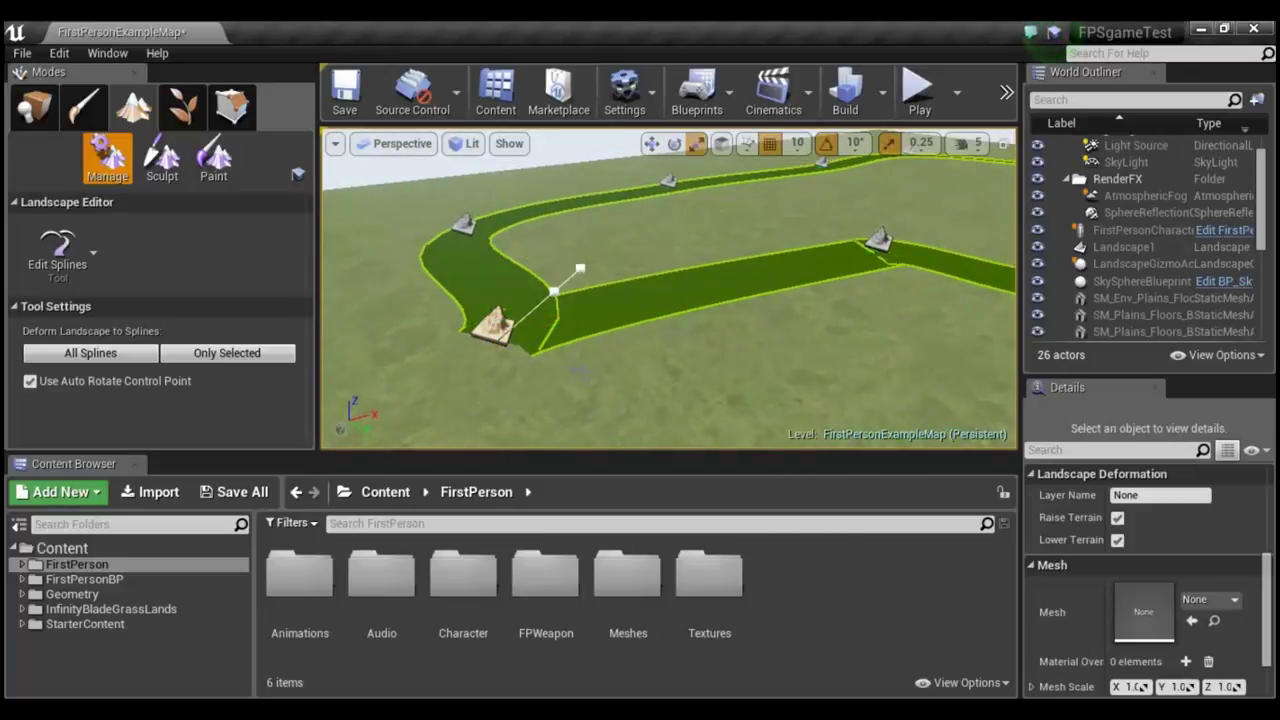
Rotate the corner control point to round the sharp bend into an S-curve, then inspect the road.
left_click_drag(573, 373, 573, 373)
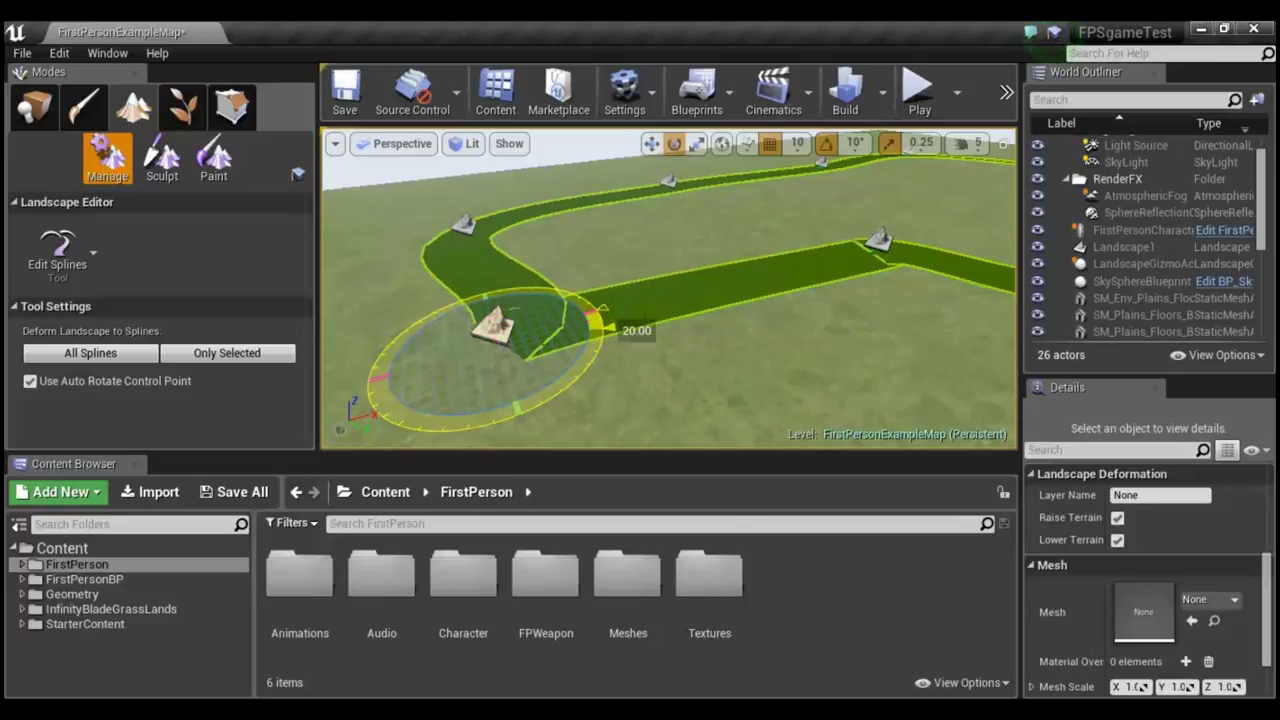
left_click_drag(600, 328, 583, 381)
right_click_drag(583, 381, 583, 340)
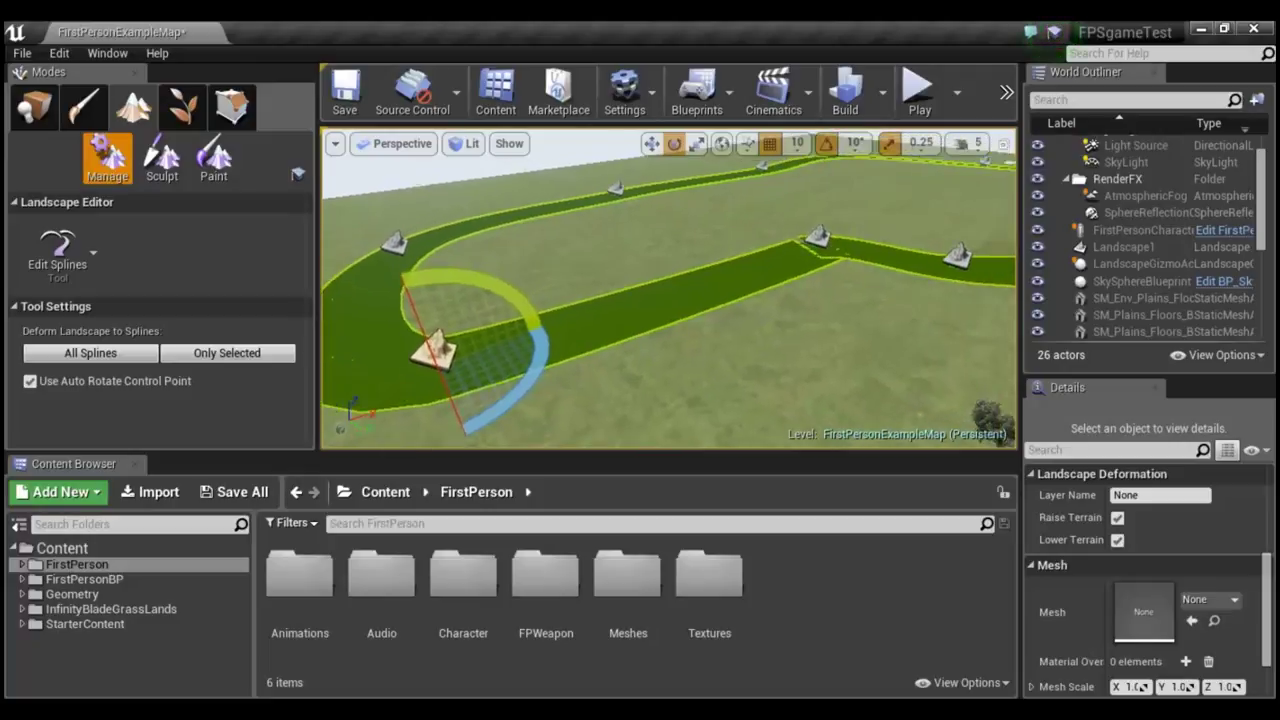
left_click(772, 270)
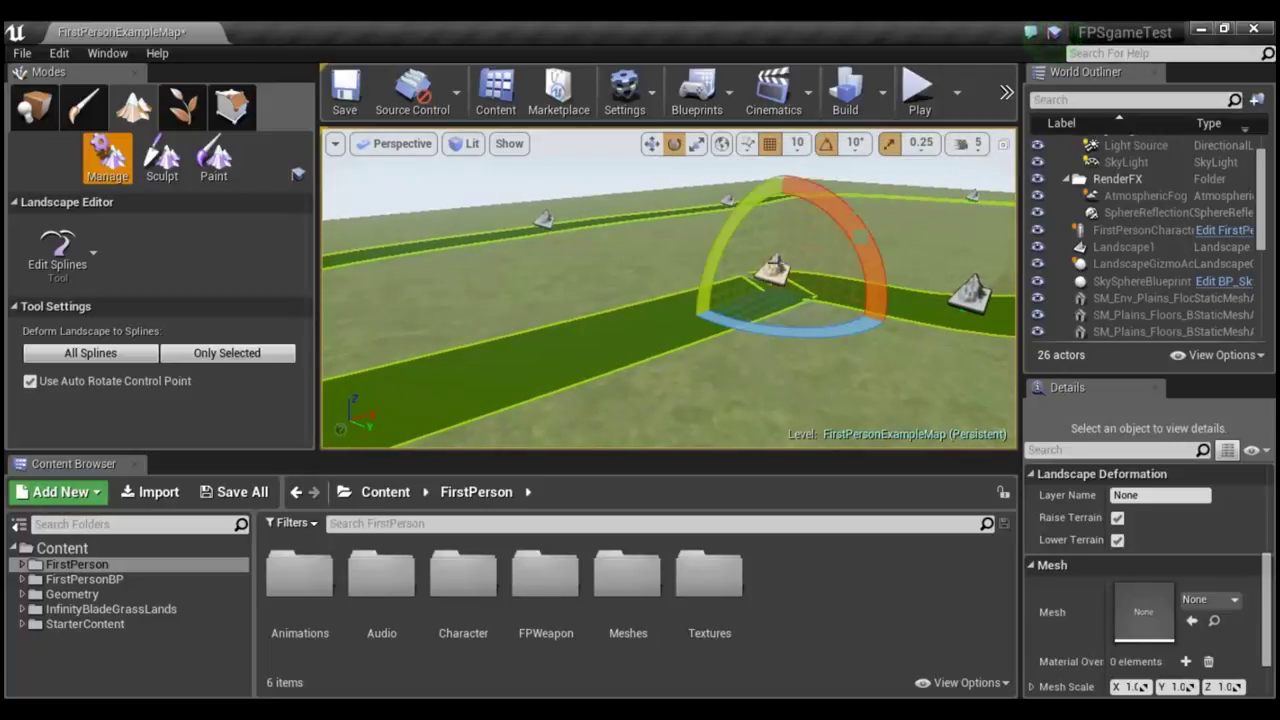
left_click_drag(779, 336, 777, 346)
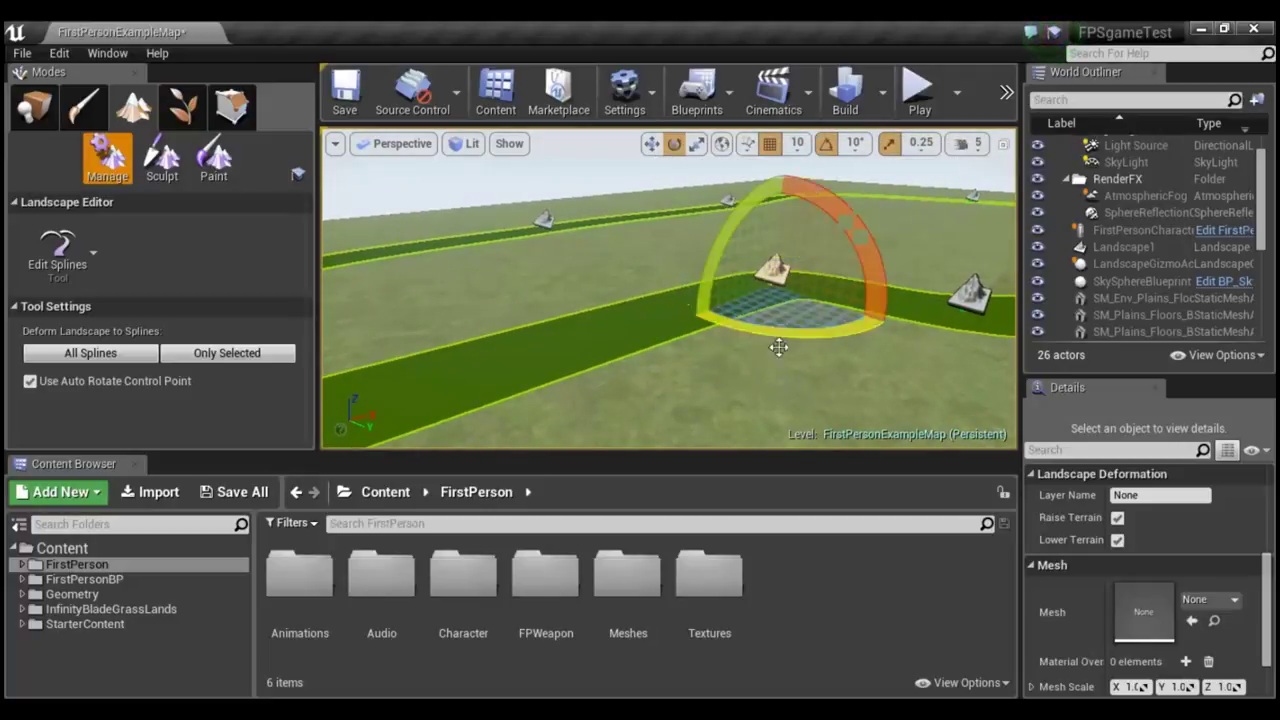
mouse_move(777, 346)
right_mouse_down()
mouse_move(700, 330)
mouse_move(740, 350)
mouse_move(680, 310)
right_mouse_up()
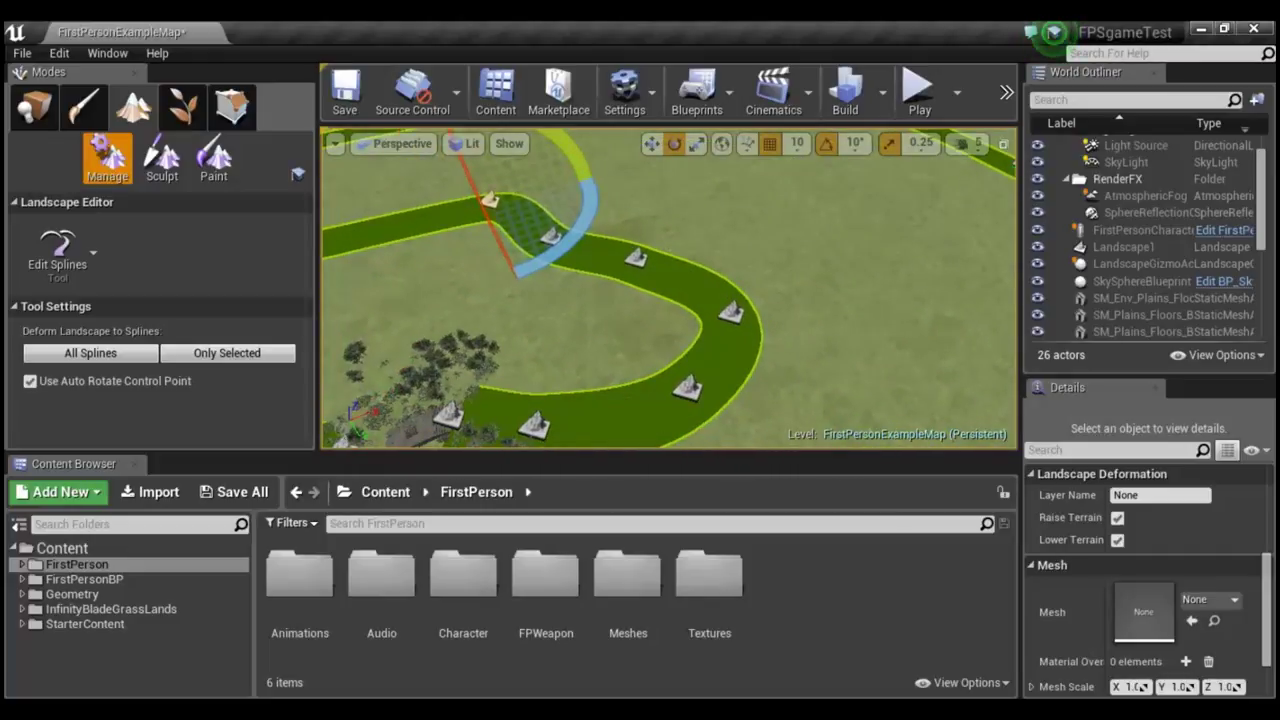
left_click(632, 393)
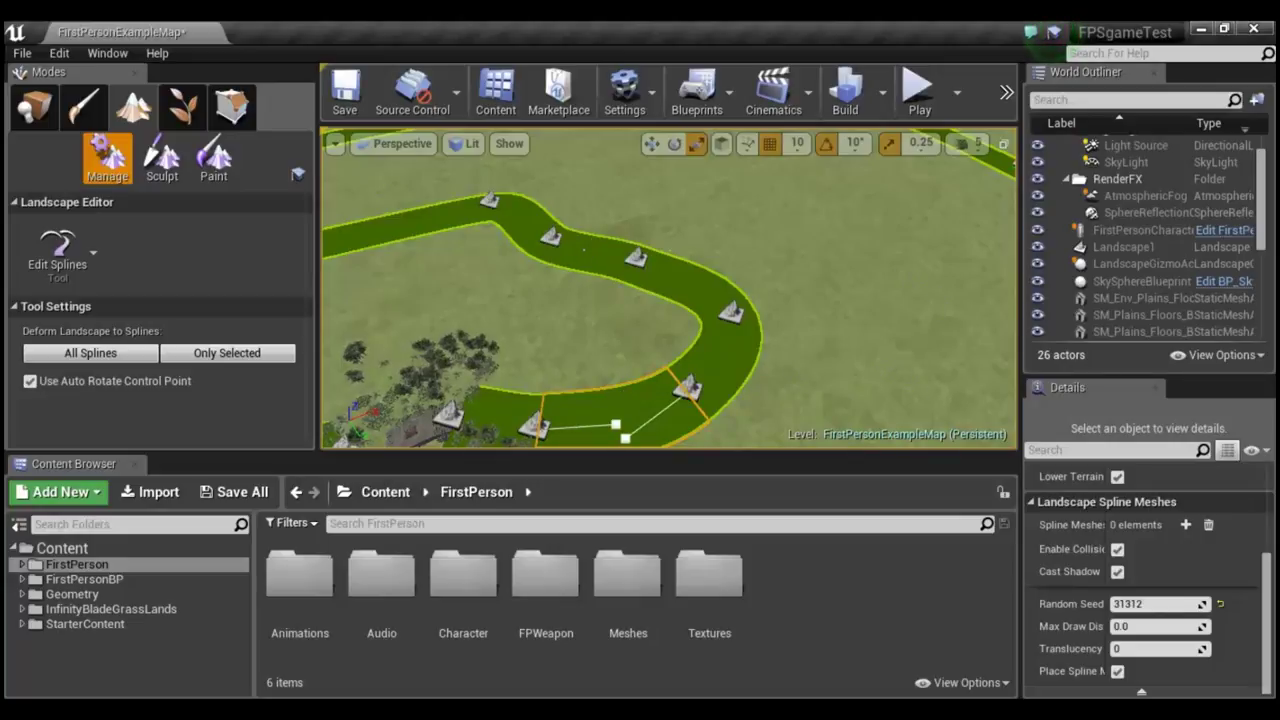
right_click_drag(765, 269, 750, 270)
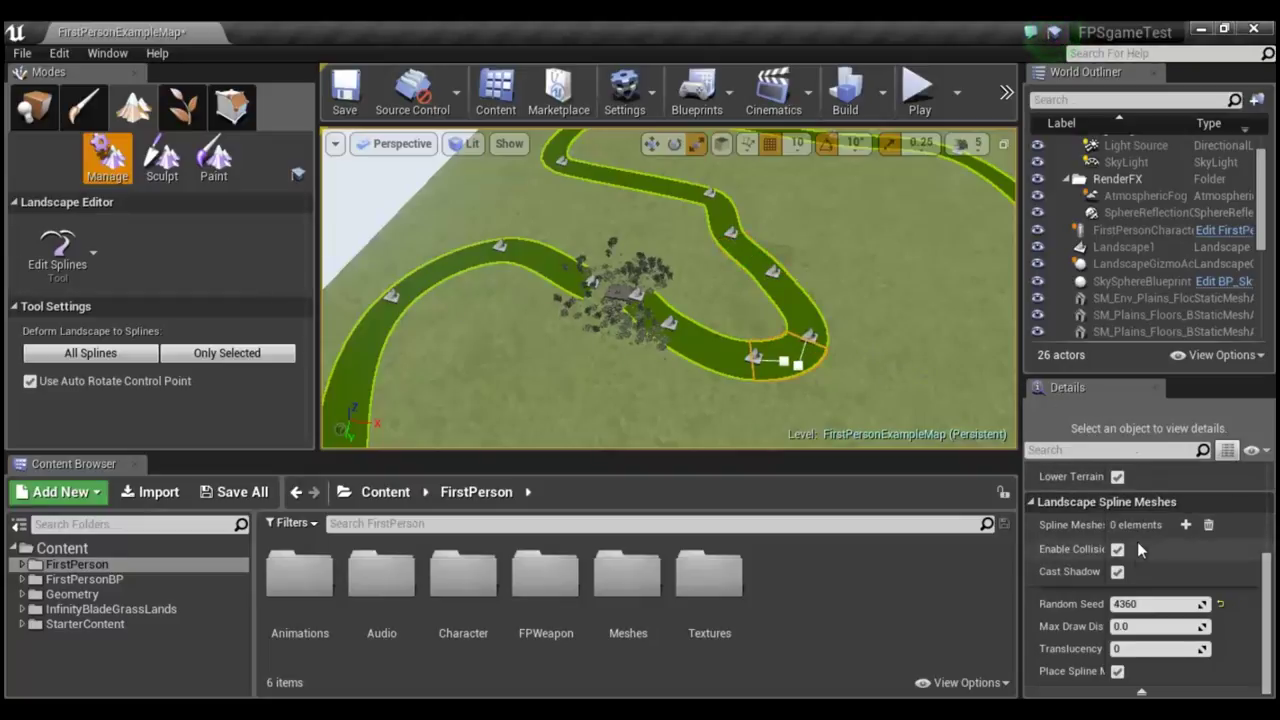
Select all connected control points, then all connected segments of the path spline.
scroll(1137, 541, "up", 5)
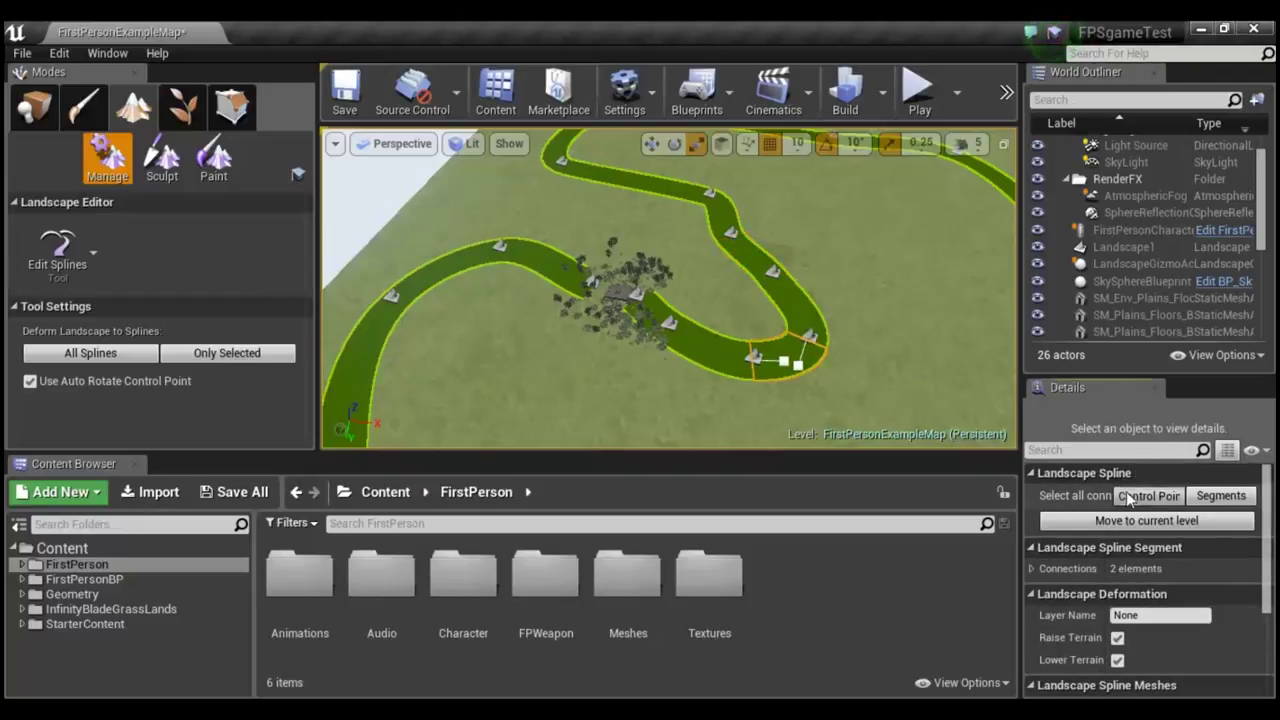
left_click(1130, 495)
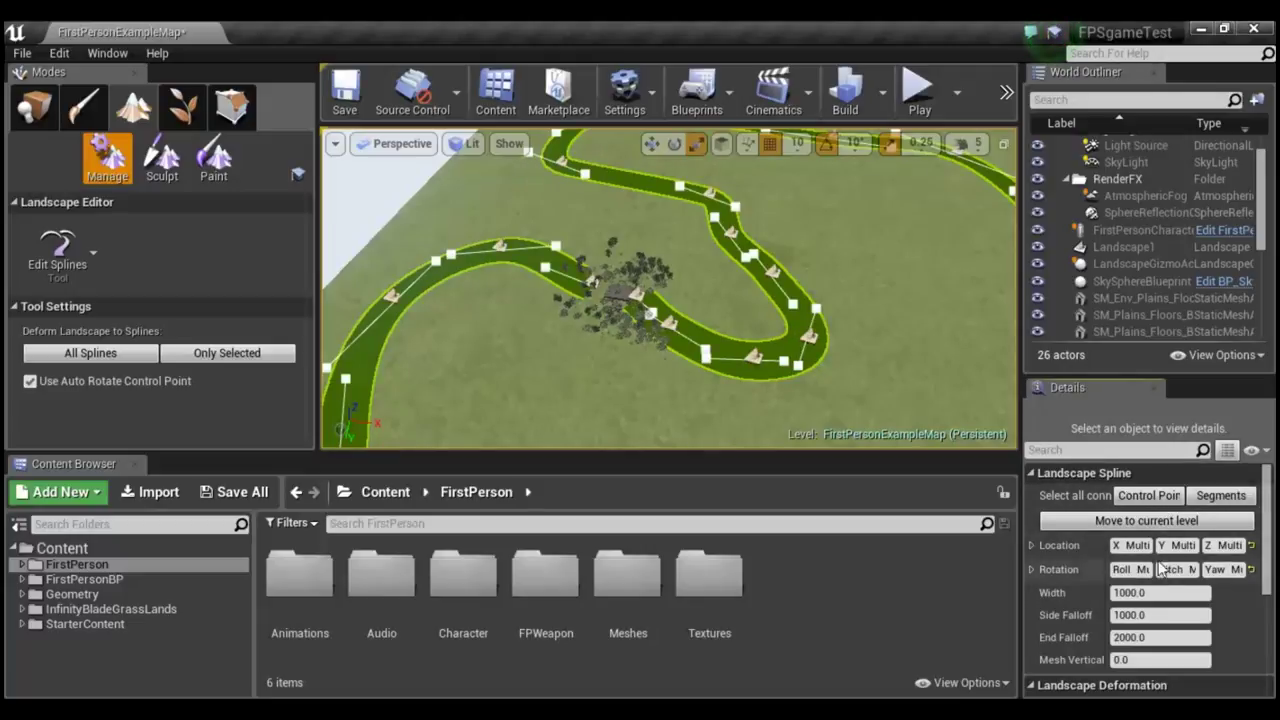
scroll(1165, 560, "down", 5)
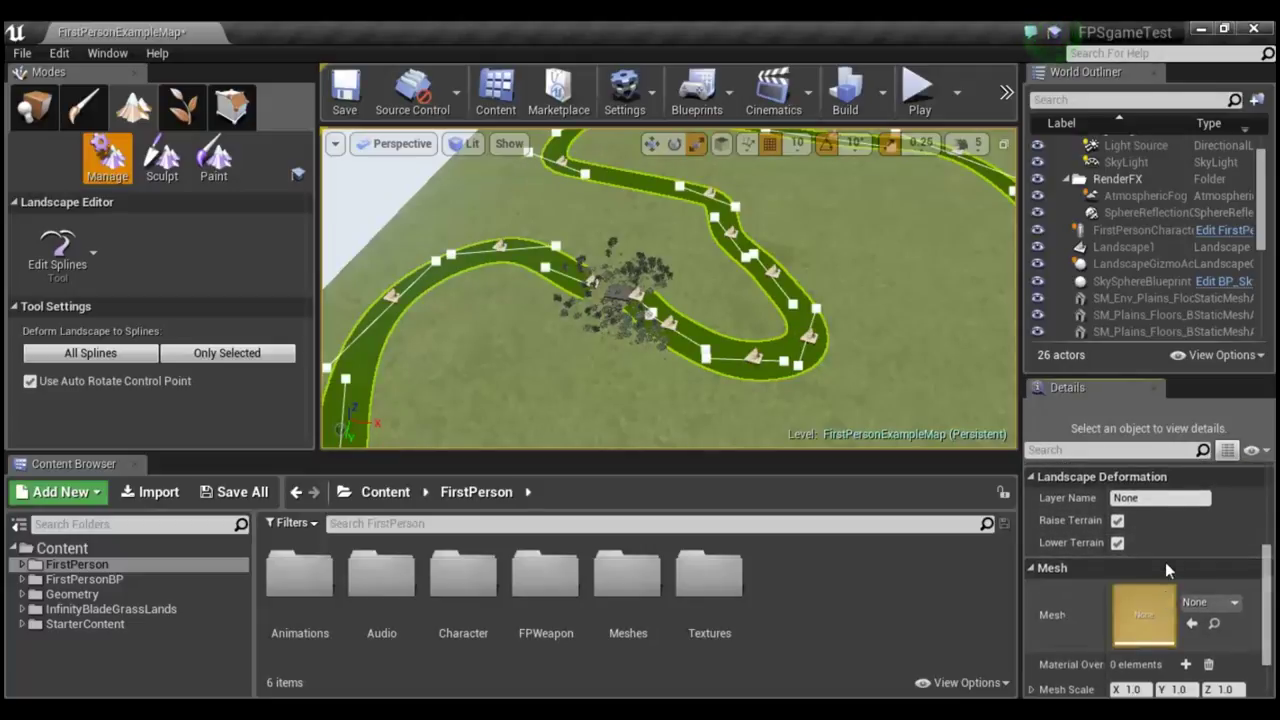
scroll(1165, 562, "up", 5)
left_click(1213, 497)
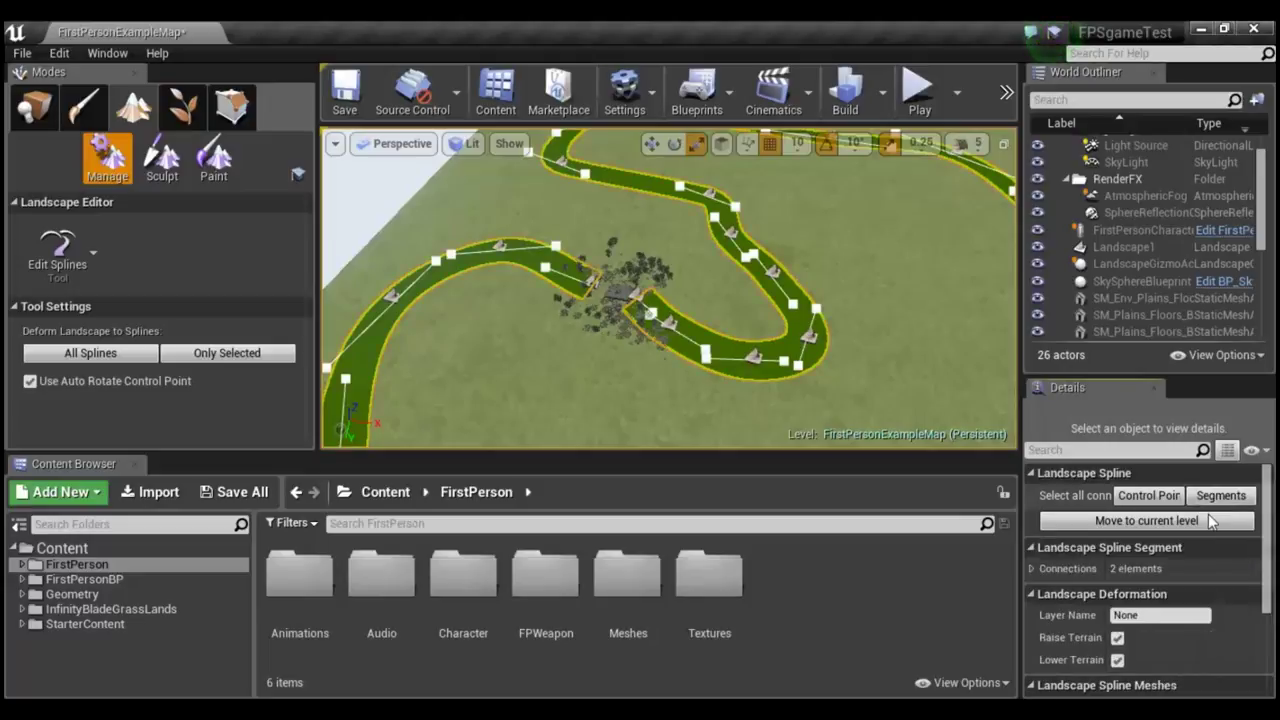
Expand Connections and add Spline Meshes element 0, leaving its mesh as None.
scroll(1200, 545, "down", 3)
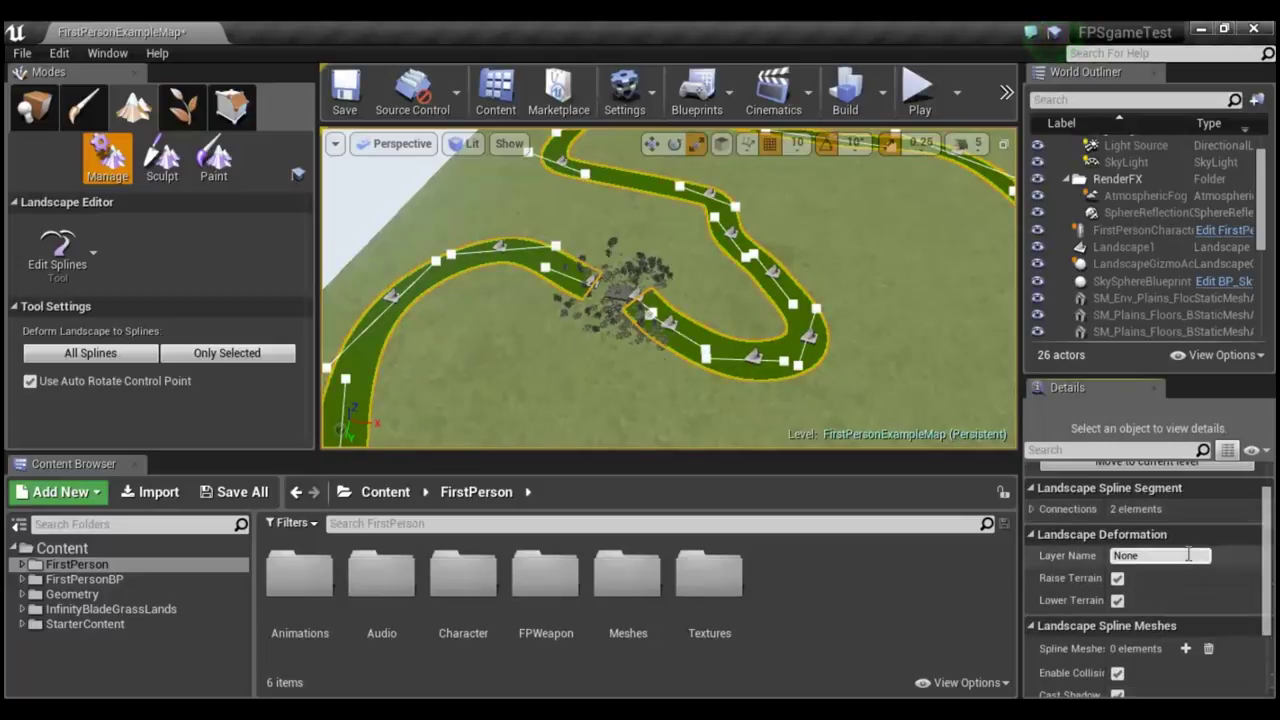
scroll(1188, 562, "up", 2)
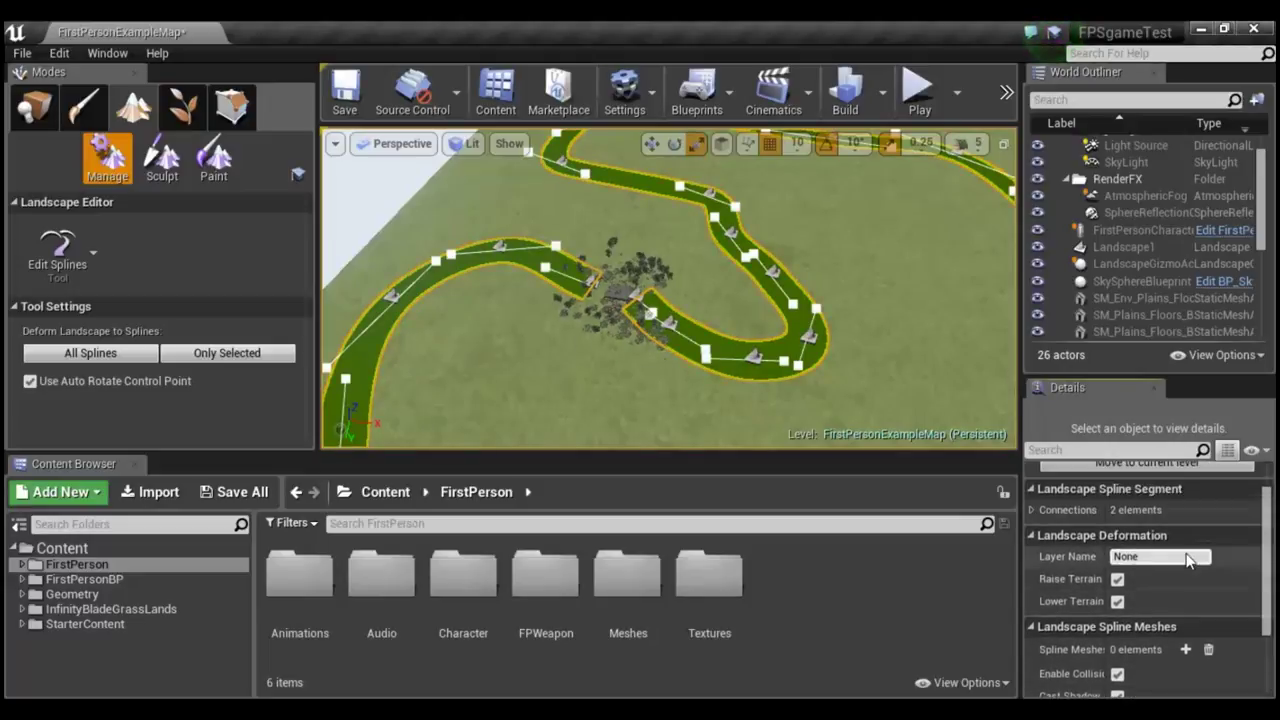
left_click(1035, 509)
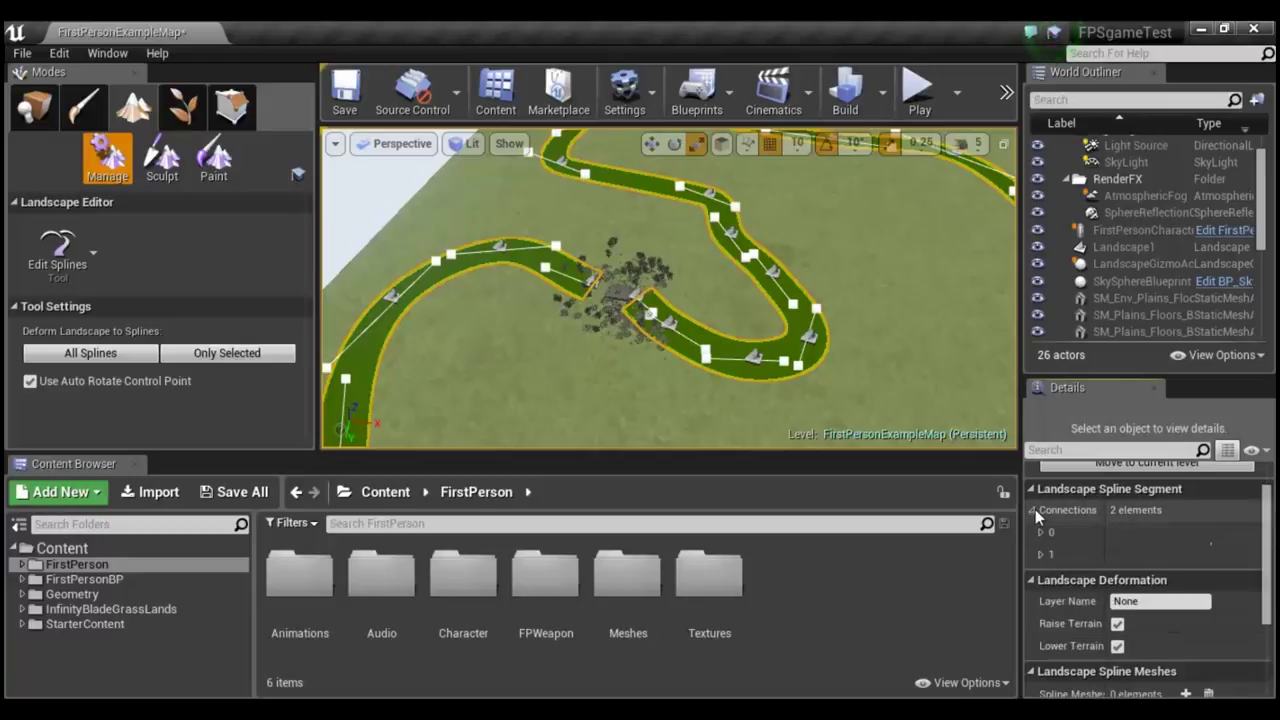
scroll(1155, 563, "down", 3)
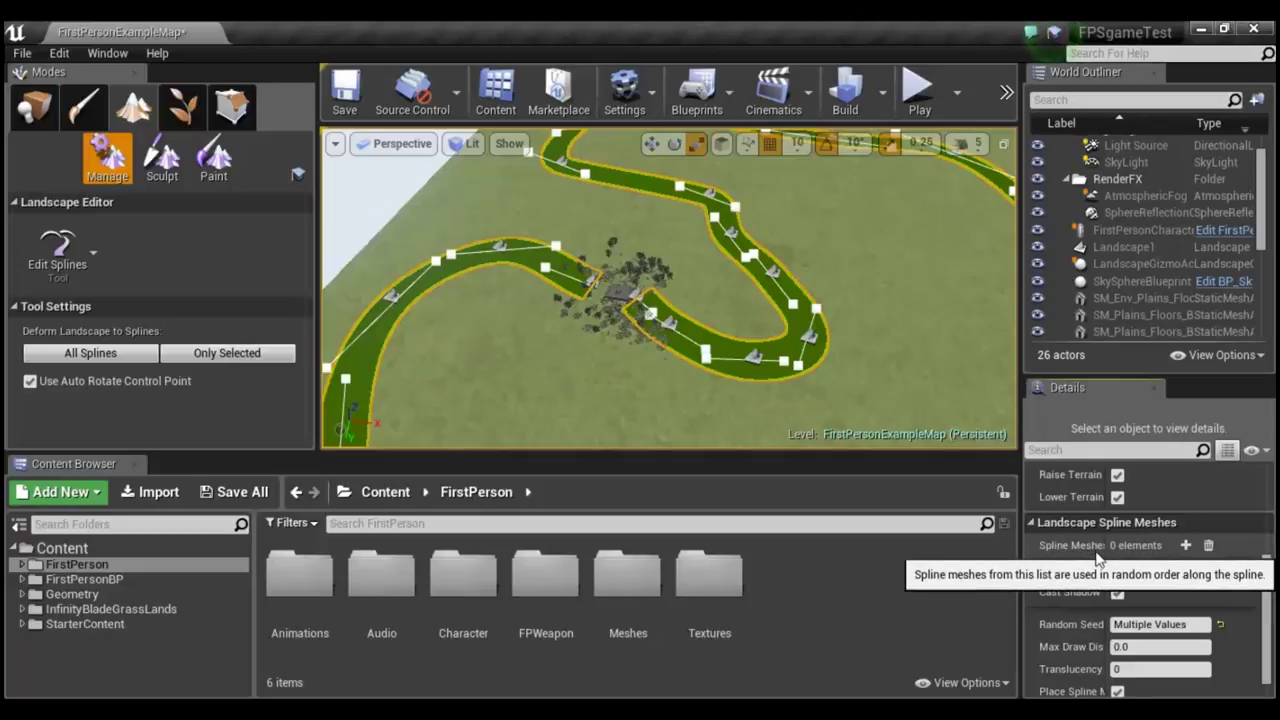
left_click(1185, 546)
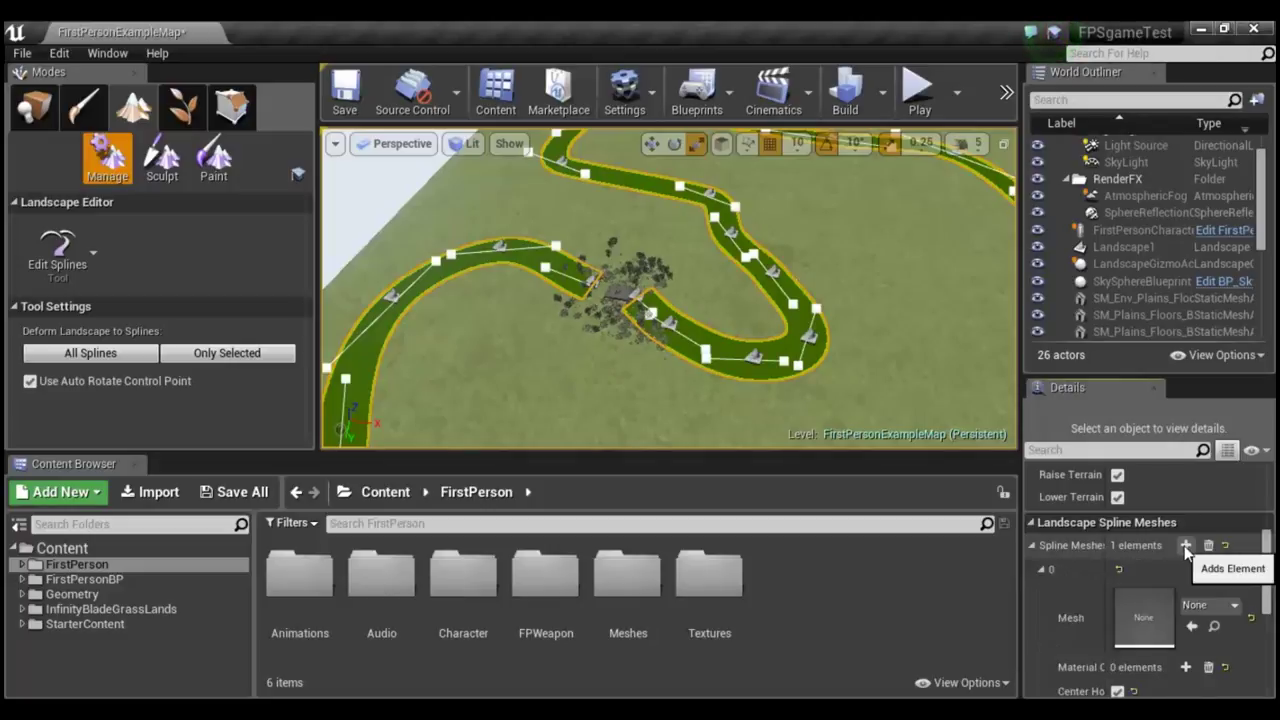
Set spline mesh element 0's Mesh to Shape_Plane, laying a flat grey surface along the road.
left_click(1205, 607)
scroll(1164, 472, "down", 2)
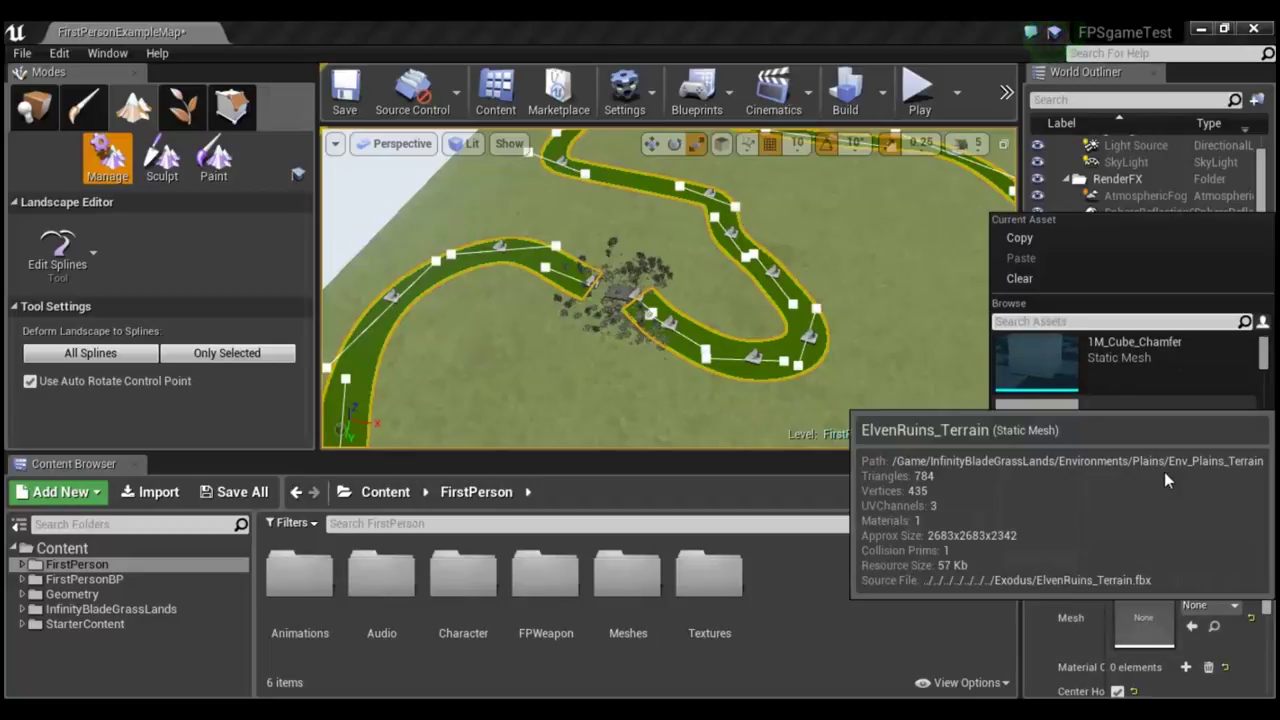
left_click_drag(1263, 355, 1260, 380)
scroll(1212, 420, "down", 1)
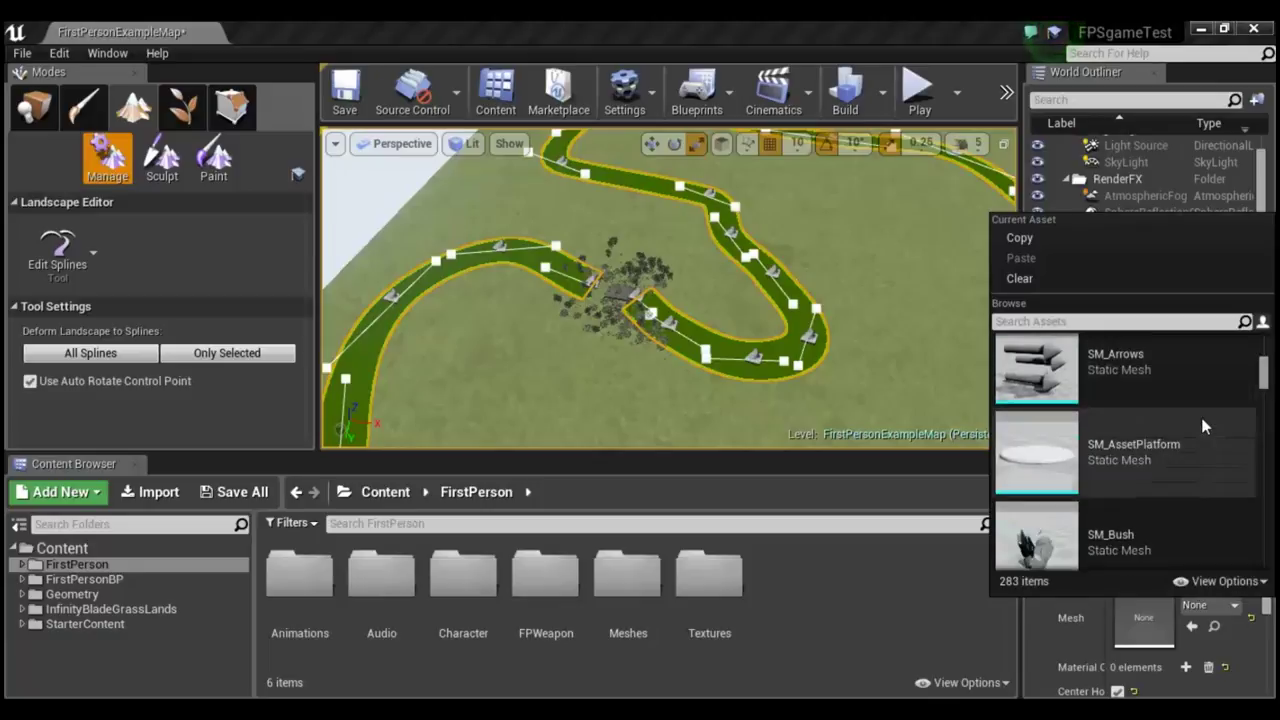
scroll(1210, 432, "down", 1)
scroll(1210, 432, "up", 3)
scroll(1210, 432, "up", 1)
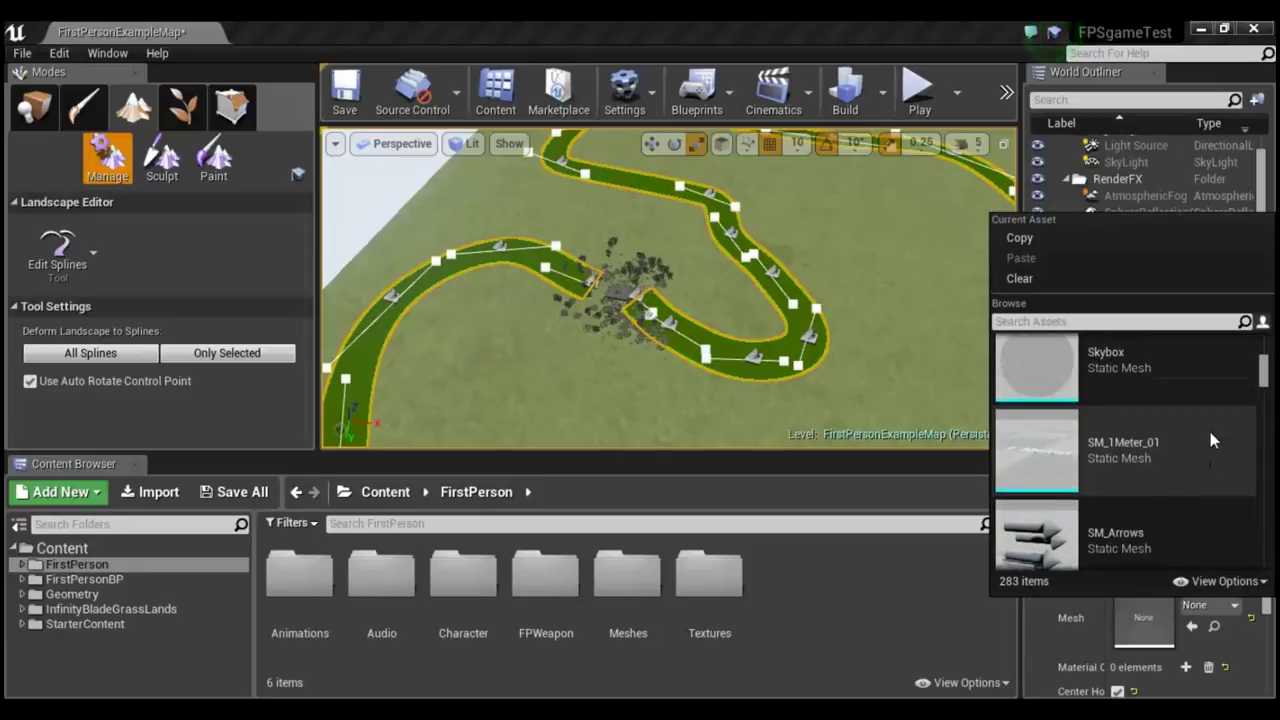
scroll(1210, 432, "up", 1)
scroll(1210, 432, "up", 1)
scroll(1210, 432, "up", 1)
scroll(1210, 432, "up", 1)
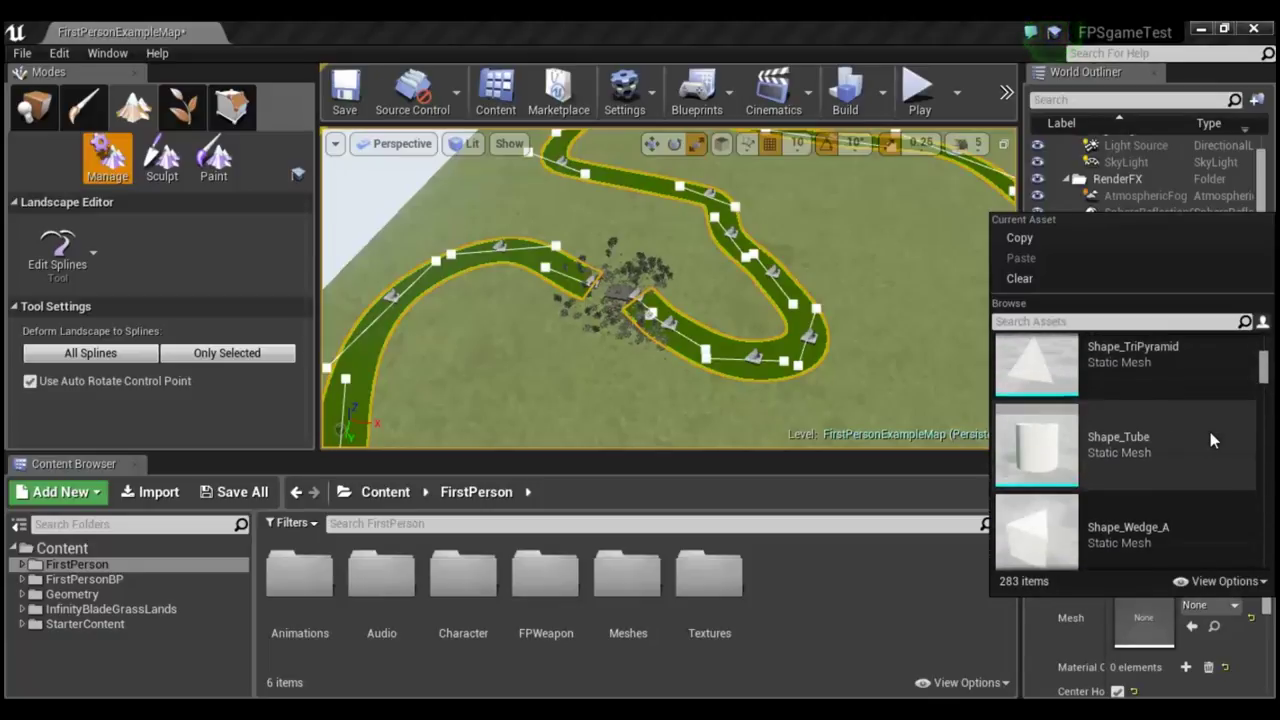
scroll(1210, 432, "up", 1)
scroll(1212, 432, "up", 2)
scroll(1212, 432, "up", 1)
scroll(1212, 432, "up", 1)
scroll(1212, 432, "up", 2)
scroll(1212, 432, "up", 1)
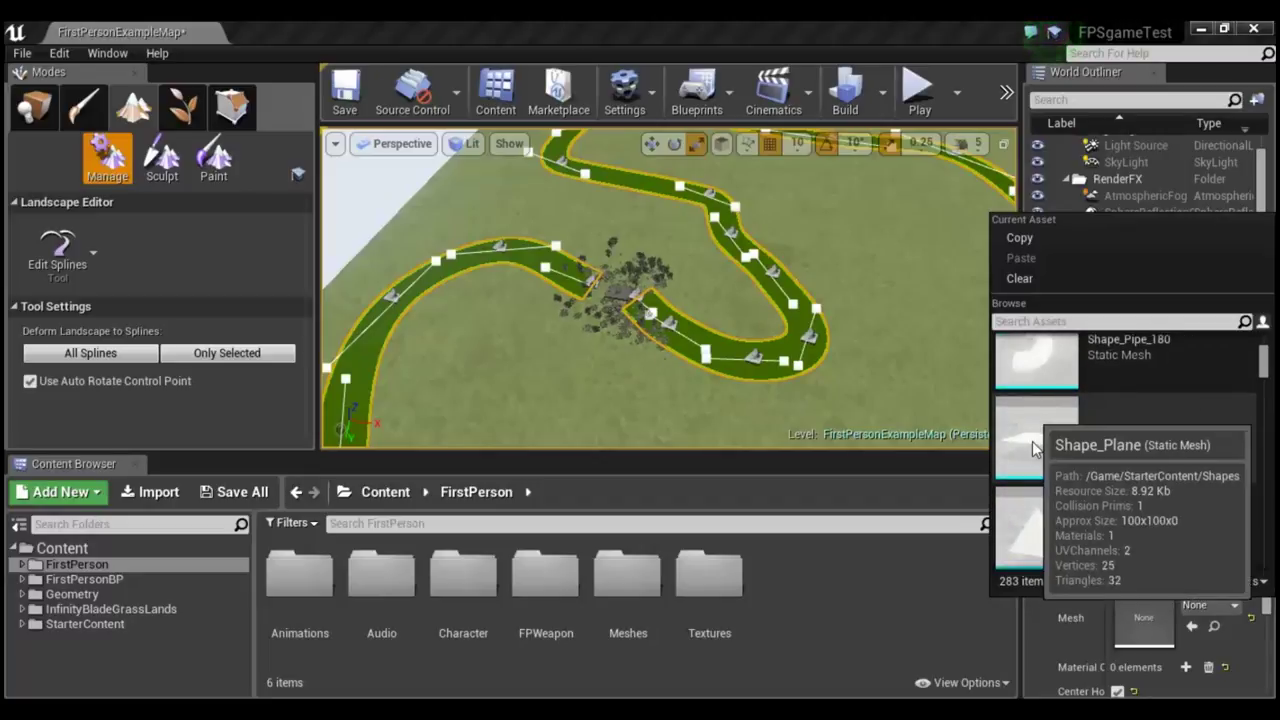
left_click(1212, 432)
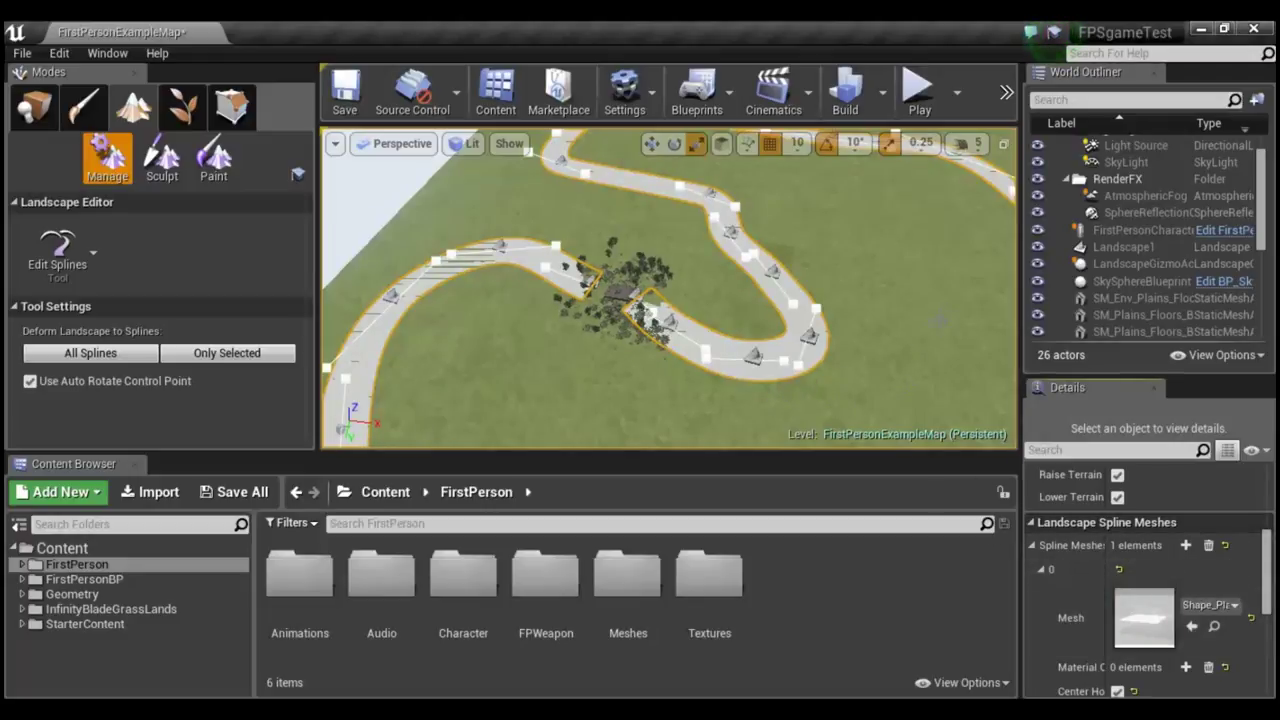
Select all connected control points of the path spline.
scroll(1118, 523, "up", 3)
scroll(1125, 522, "up", 2)
left_click(1148, 496)
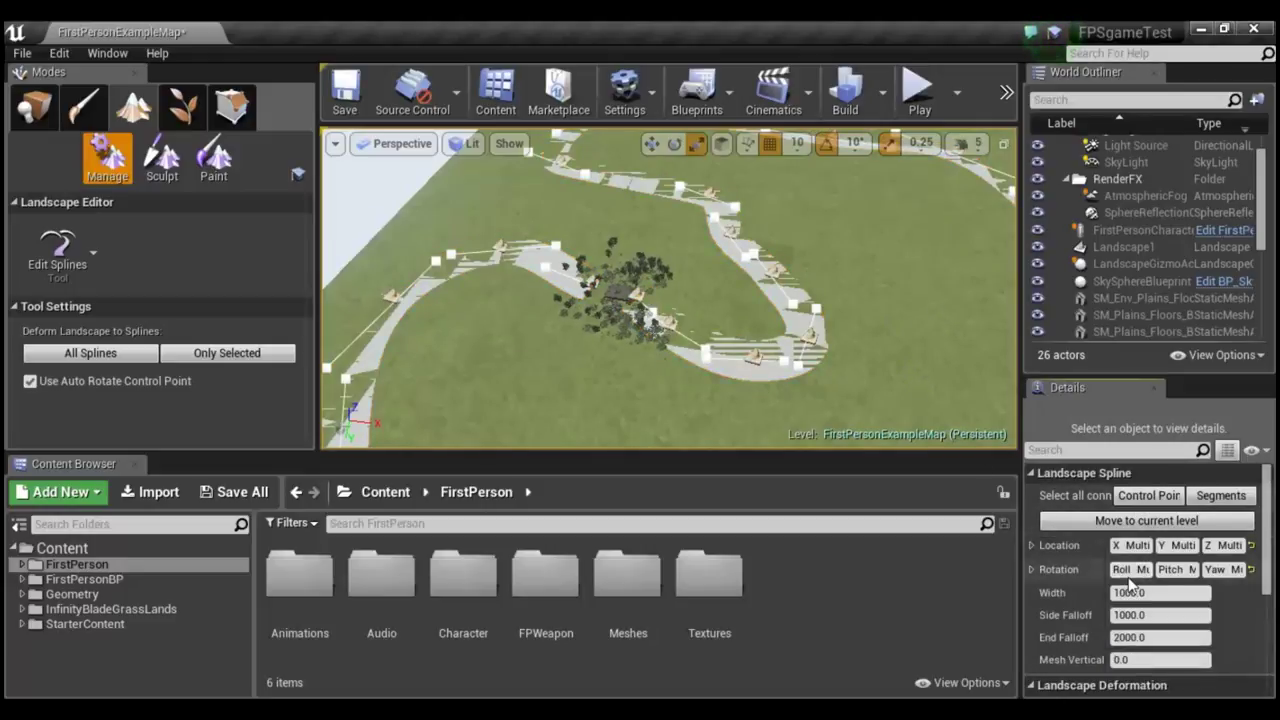
scroll(1127, 590, "down", 1)
scroll(1127, 590, "down", 1)
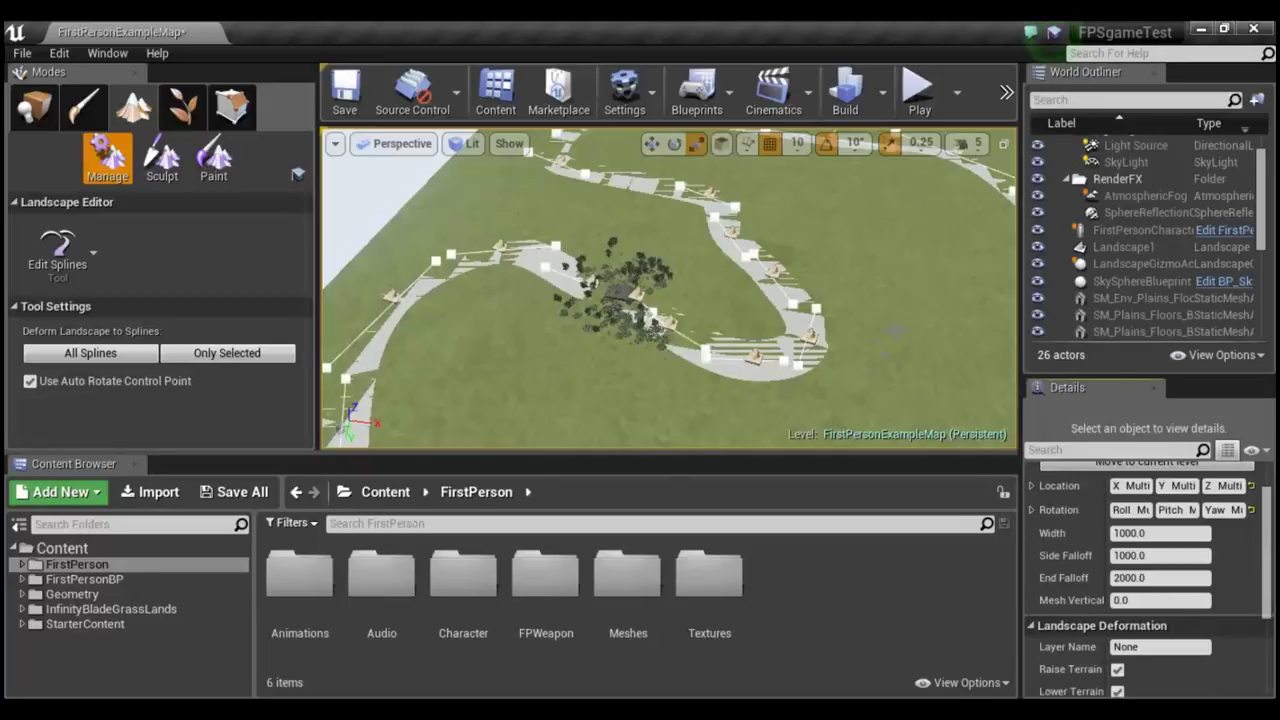
Zoom and orbit toward the Shape_Plane road pieces, then scroll Details to the Mesh section.
scroll(668, 288, "up", 2)
scroll(668, 288, "up", 2)
scroll(668, 288, "up", 2)
scroll(668, 288, "up", 2)
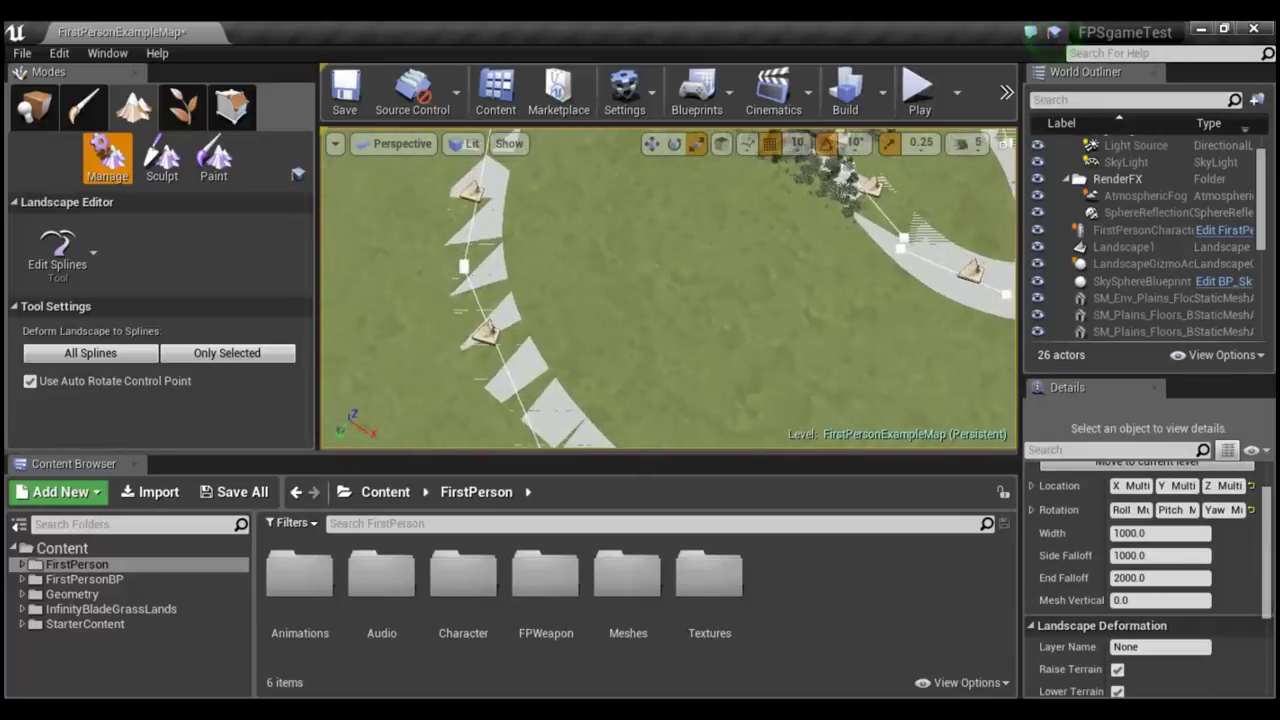
mouse_move(668, 288)
right_mouse_down()
mouse_move(620, 260)
mouse_move(668, 300)
right_mouse_up()
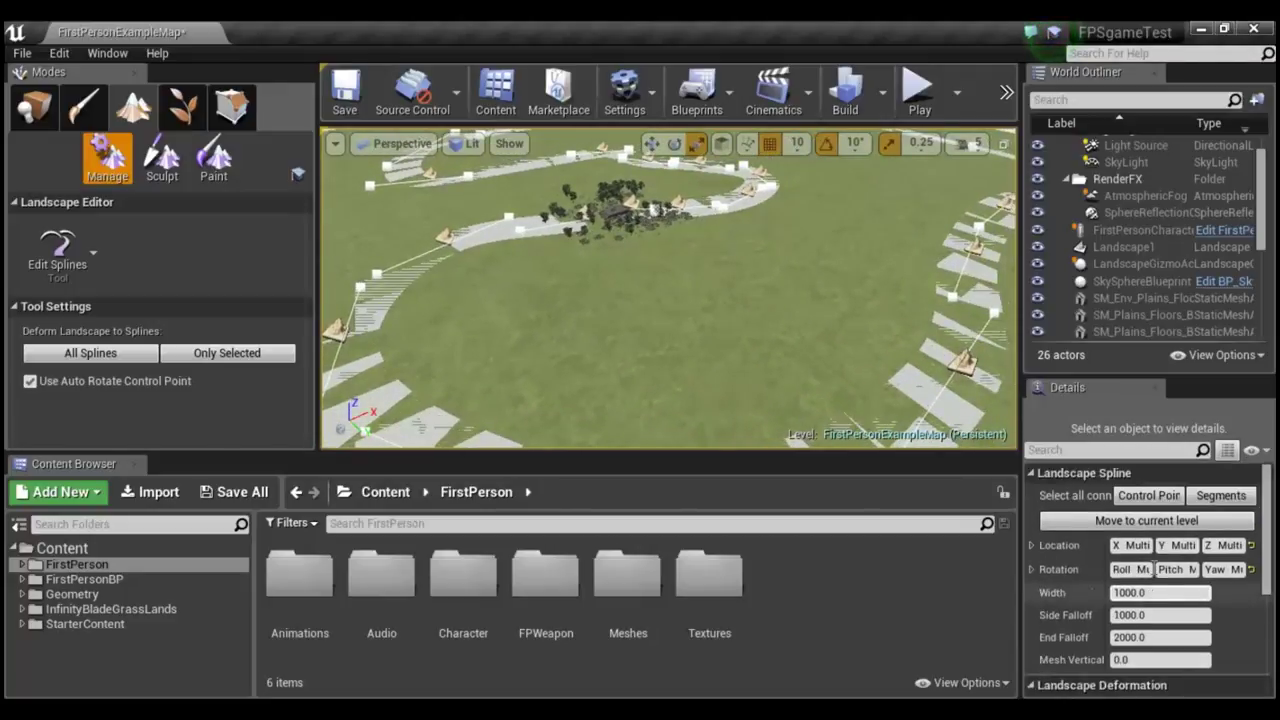
scroll(1176, 568, "down", 2)
scroll(1176, 575, "down", 1)
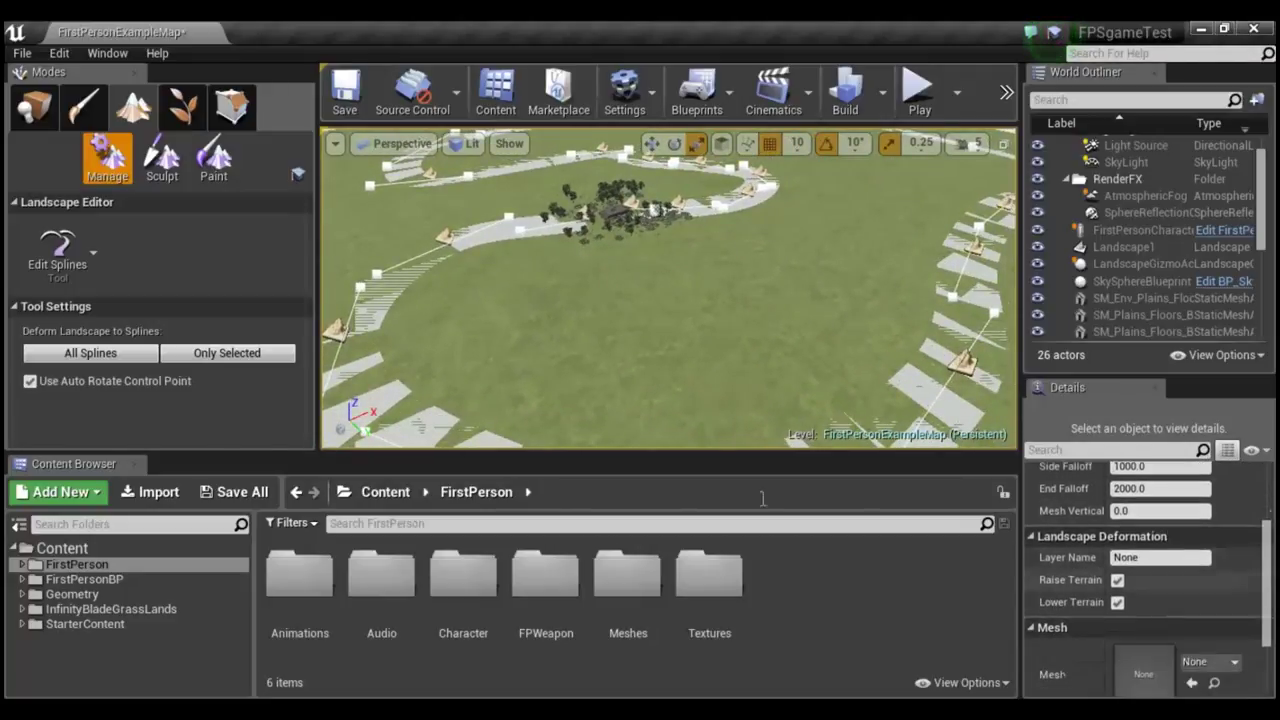
scroll(1133, 607, "down", 3)
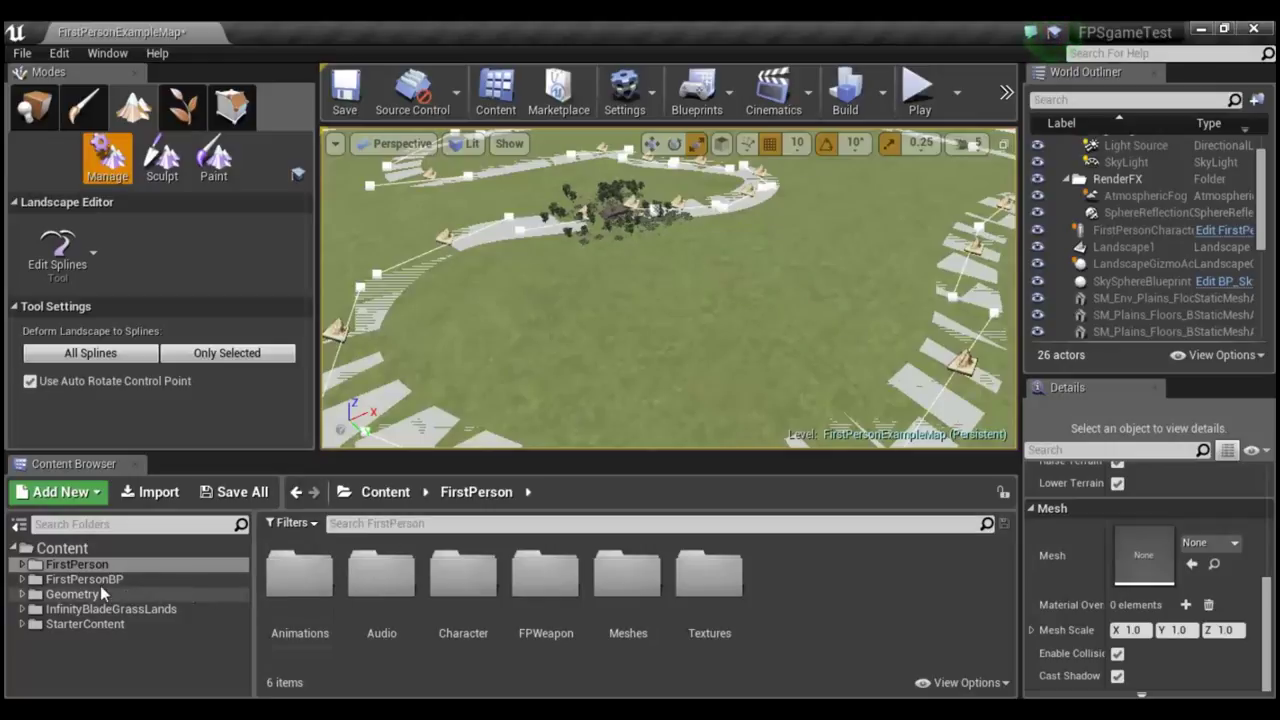
Expand StarterContent and open its Materials folder in the Content Browser.
left_click(22, 624)
scroll(104, 636, "down", 2)
scroll(108, 633, "down", 1)
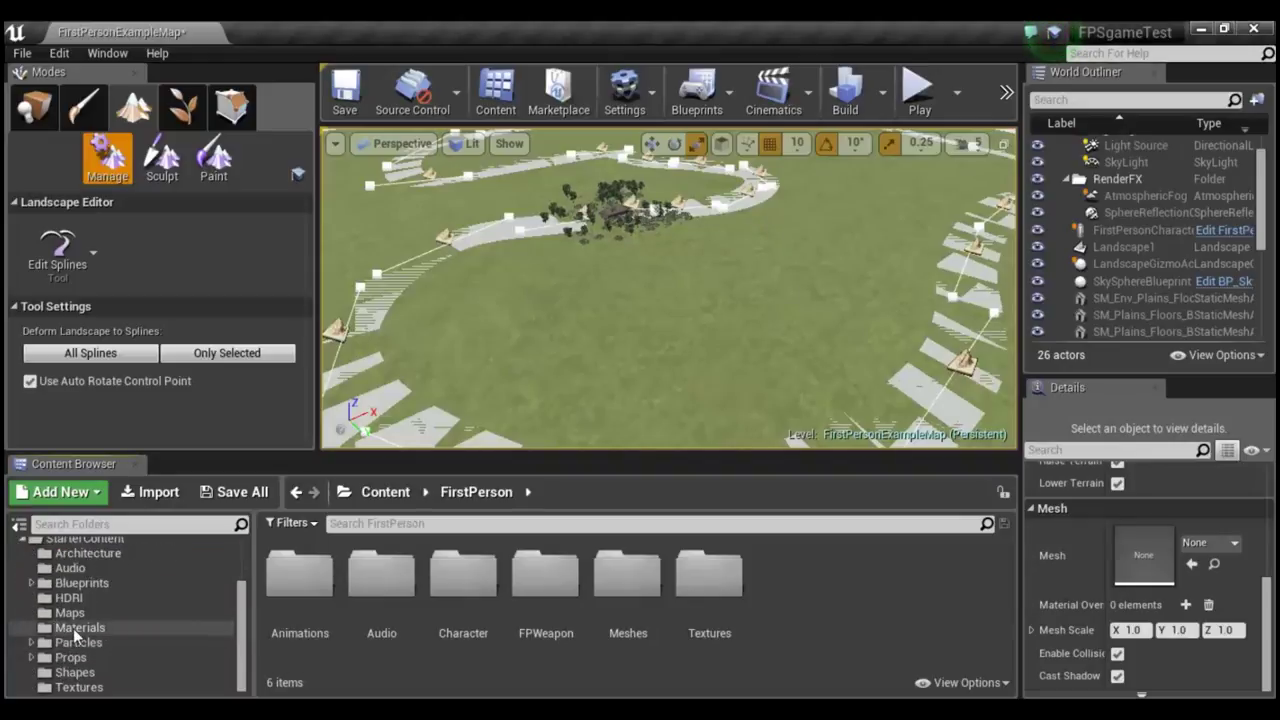
left_click(73, 628)
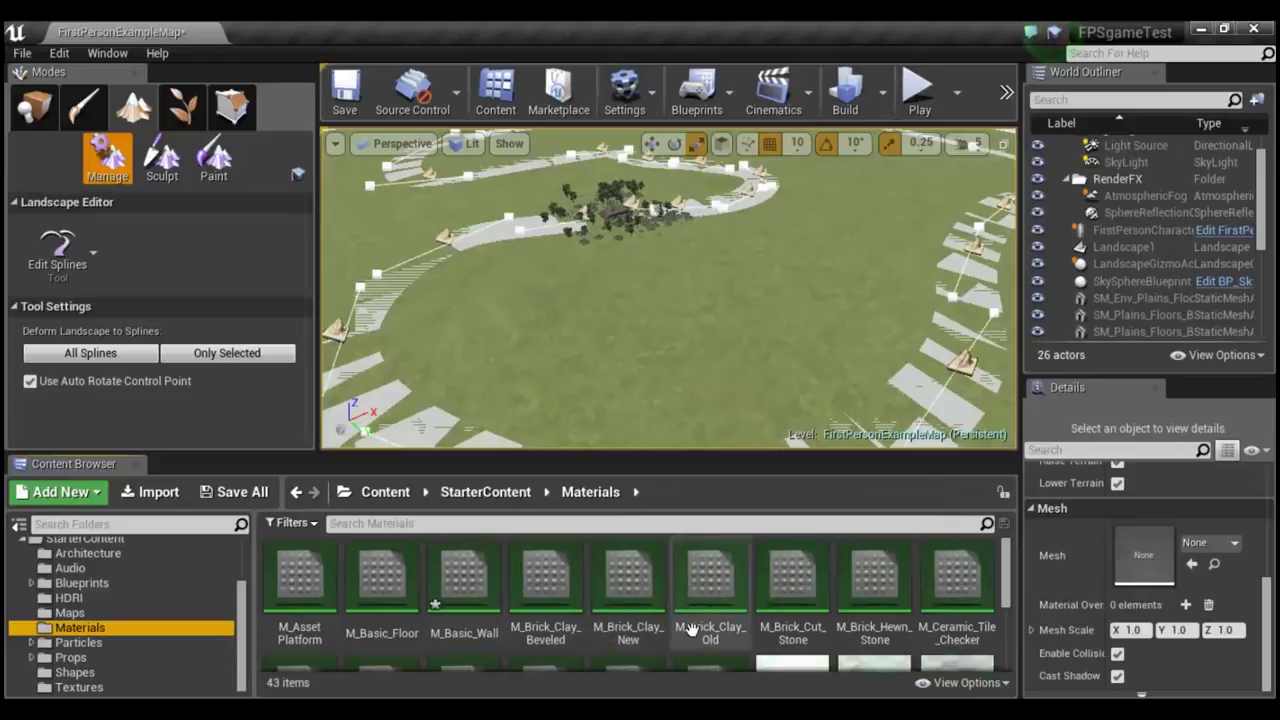
Select M_Ground_Gravel and try dropping it into the control points' Mesh slot.
scroll(830, 630, "down", 2)
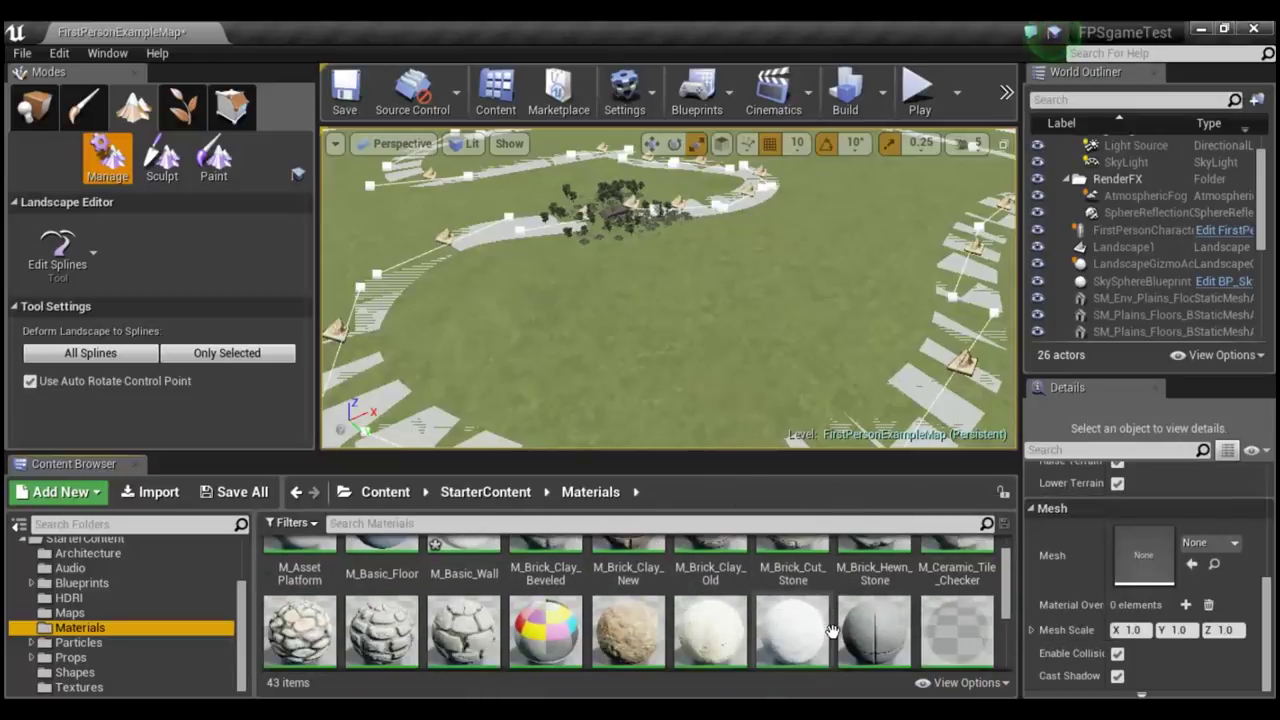
scroll(830, 630, "down", 1)
scroll(830, 630, "down", 2)
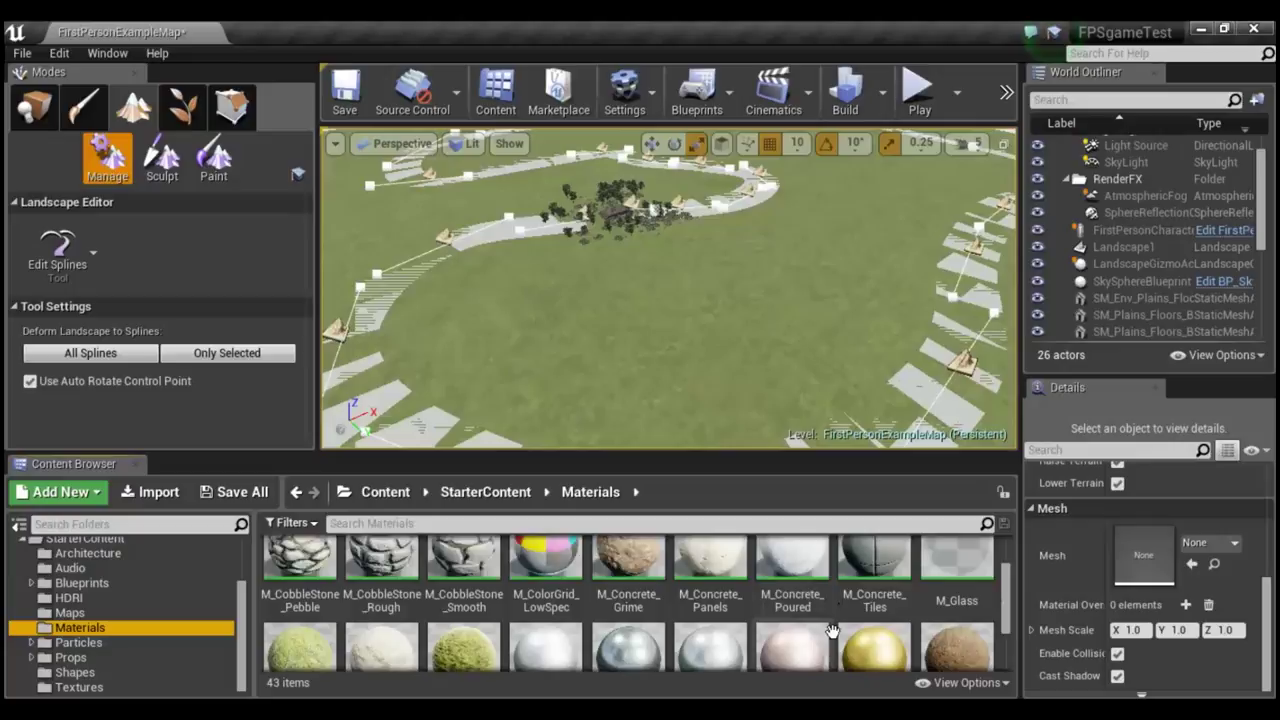
scroll(830, 630, "down", 1)
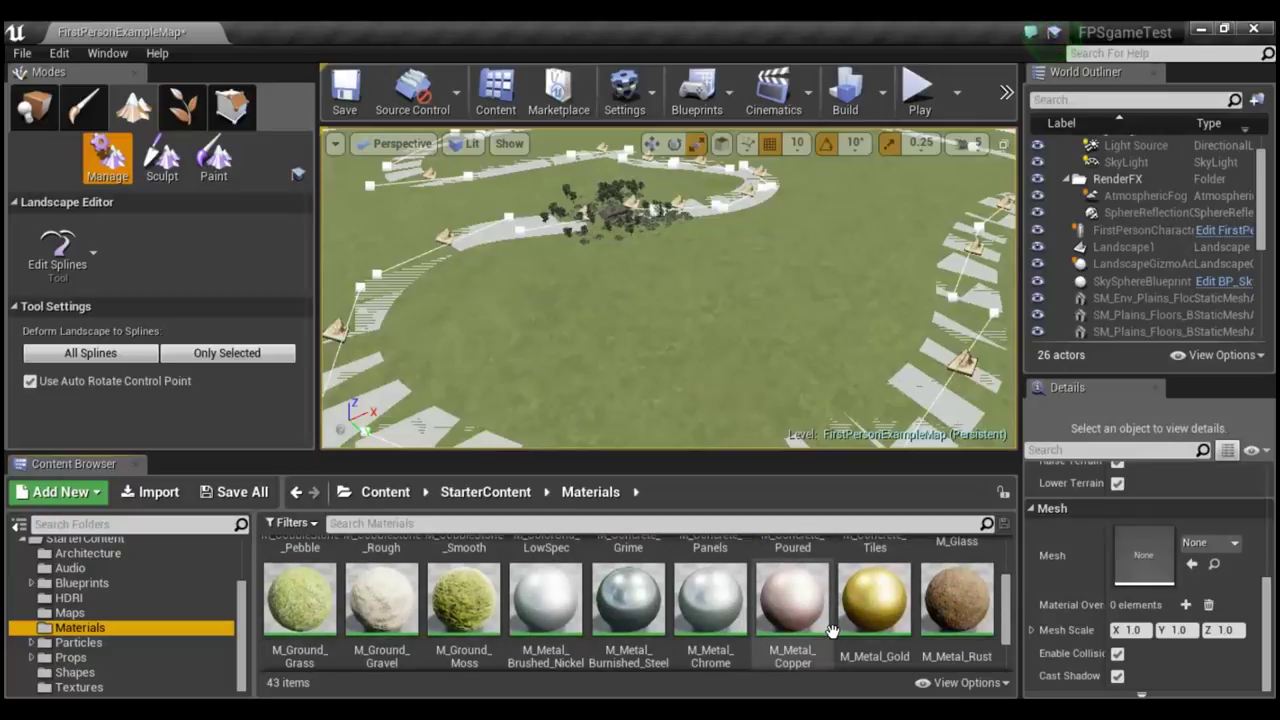
scroll(830, 630, "down", 1)
scroll(830, 630, "down", 1)
scroll(820, 631, "down", 2)
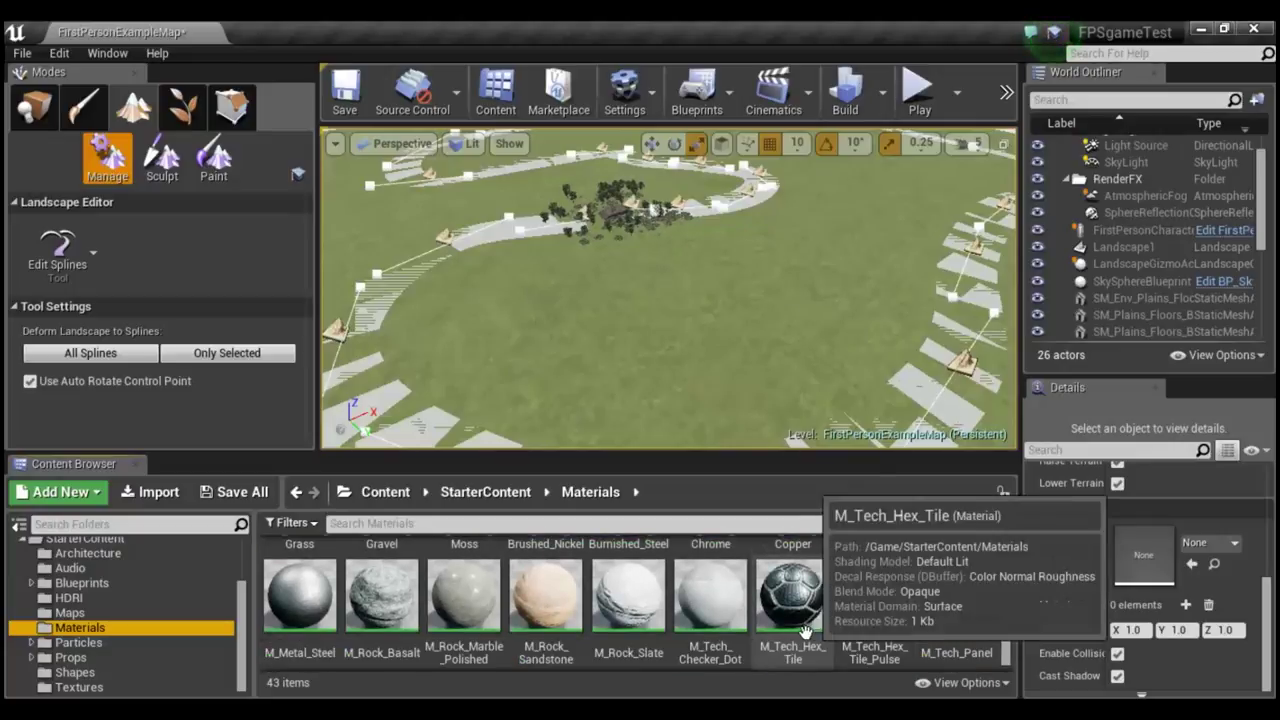
scroll(806, 632, "up", 3)
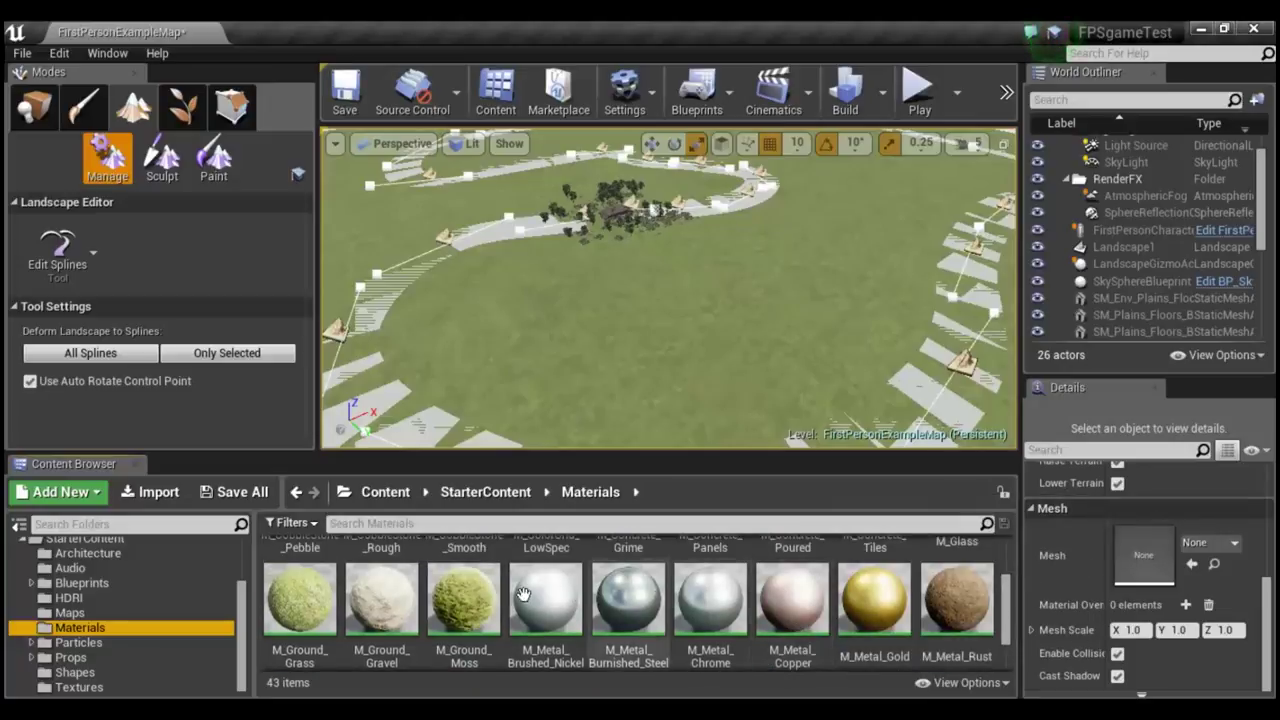
left_click(376, 585)
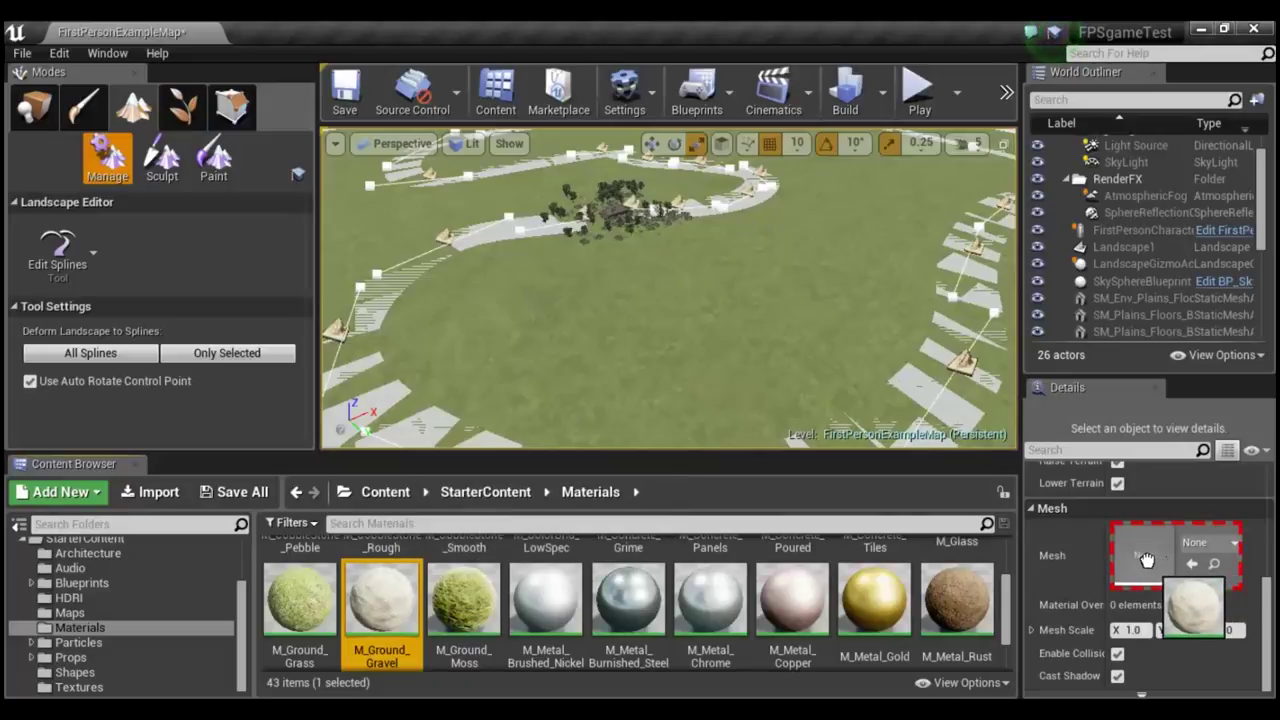
left_click_drag(1165, 548, 1147, 561)
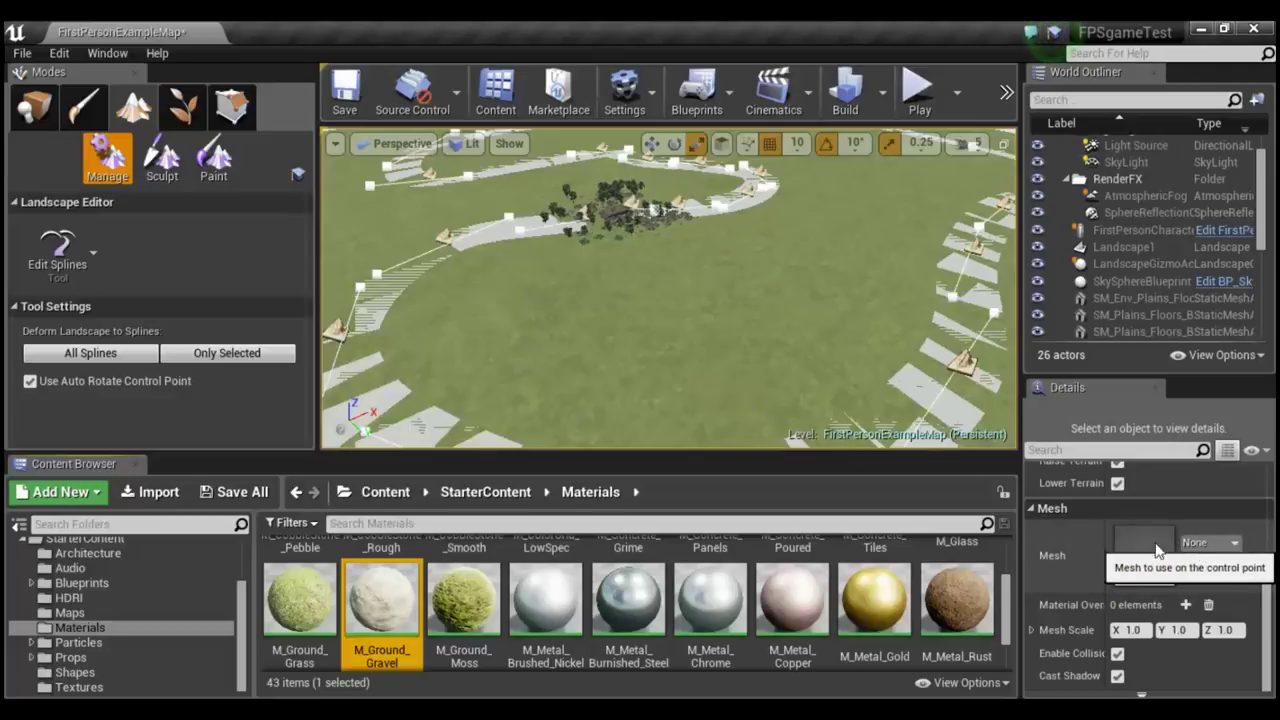
left_click_drag(1125, 556, 1125, 556)
Clear the mesh picker search, deselect the spline, and drop M_Ground_Gravel onto the road.
left_click(1221, 542)
type("gro")
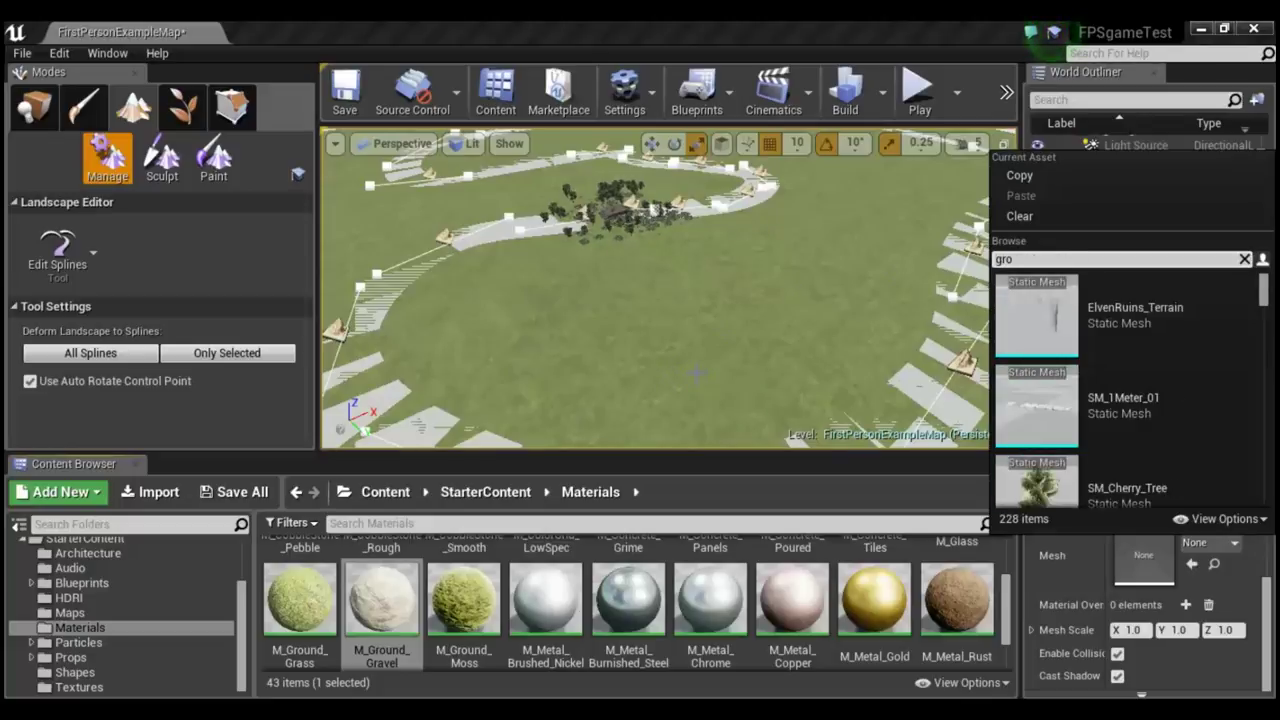
key("BackSpace")
key("BackSpace")
key("BackSpace")
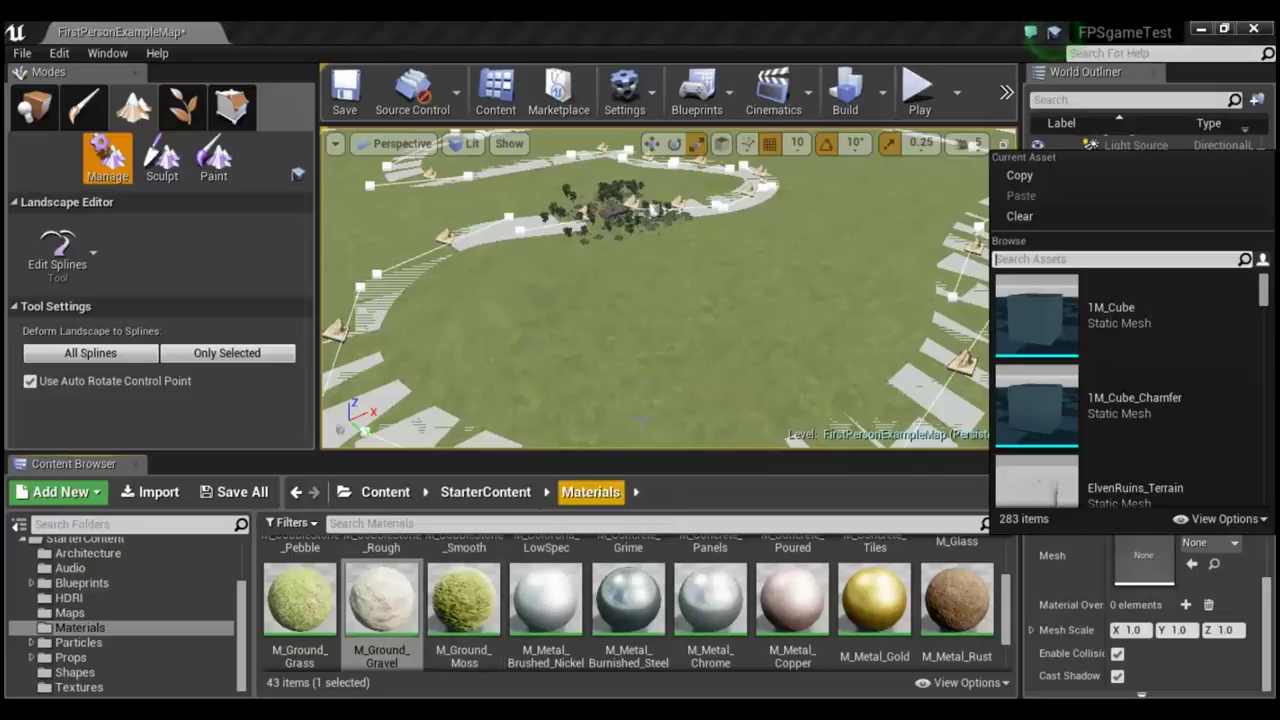
left_click(660, 372)
left_click_drag(381, 598, 511, 230)
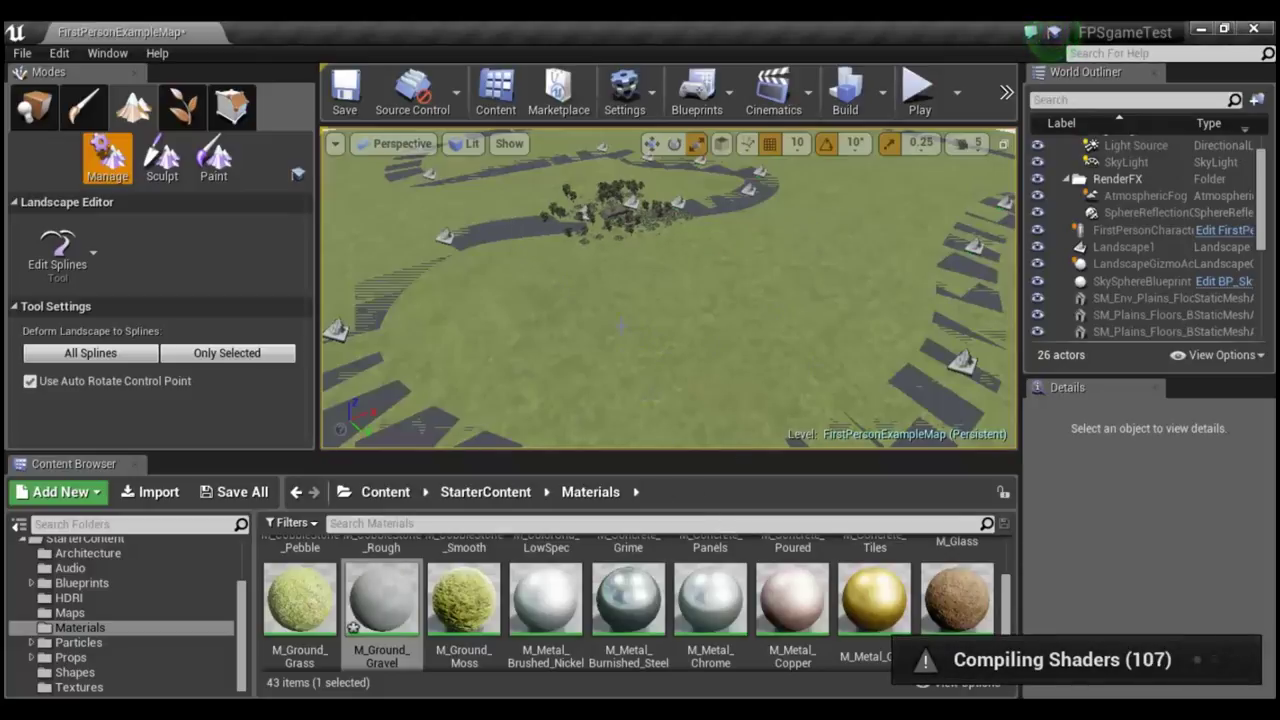
right_click_drag(670, 290, 670, 290)
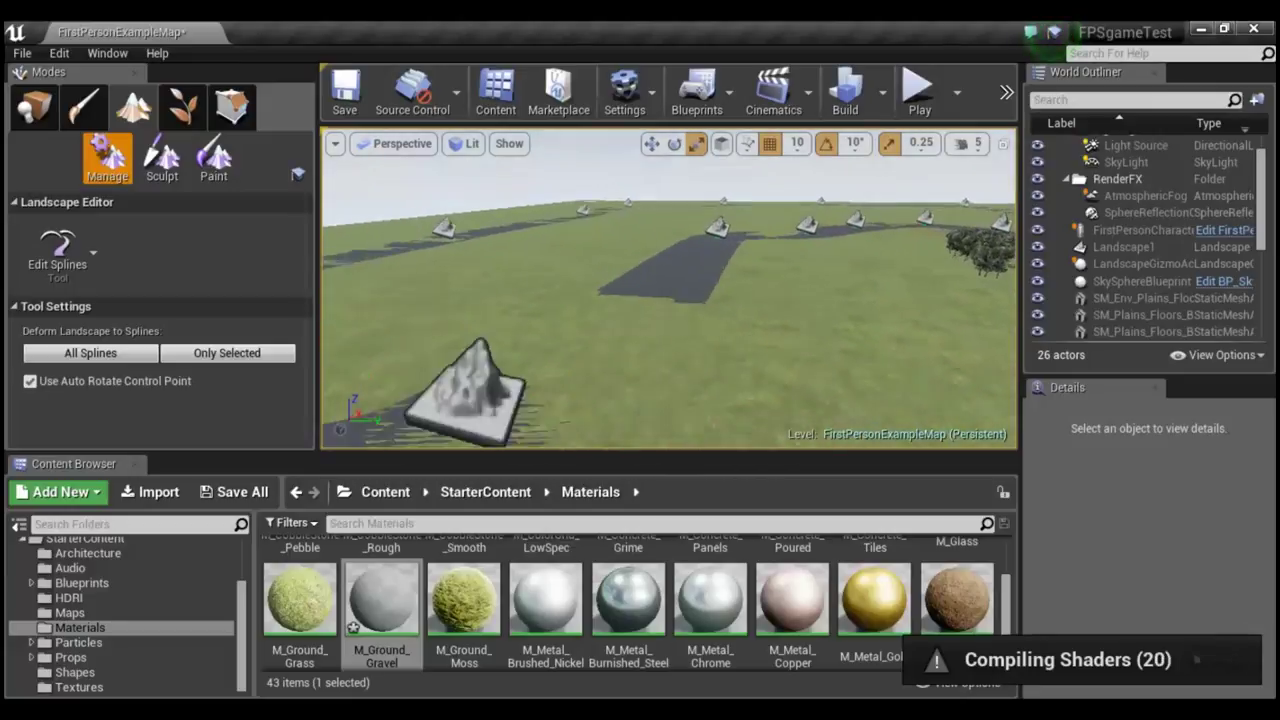
right_click_drag(670, 290, 670, 290)
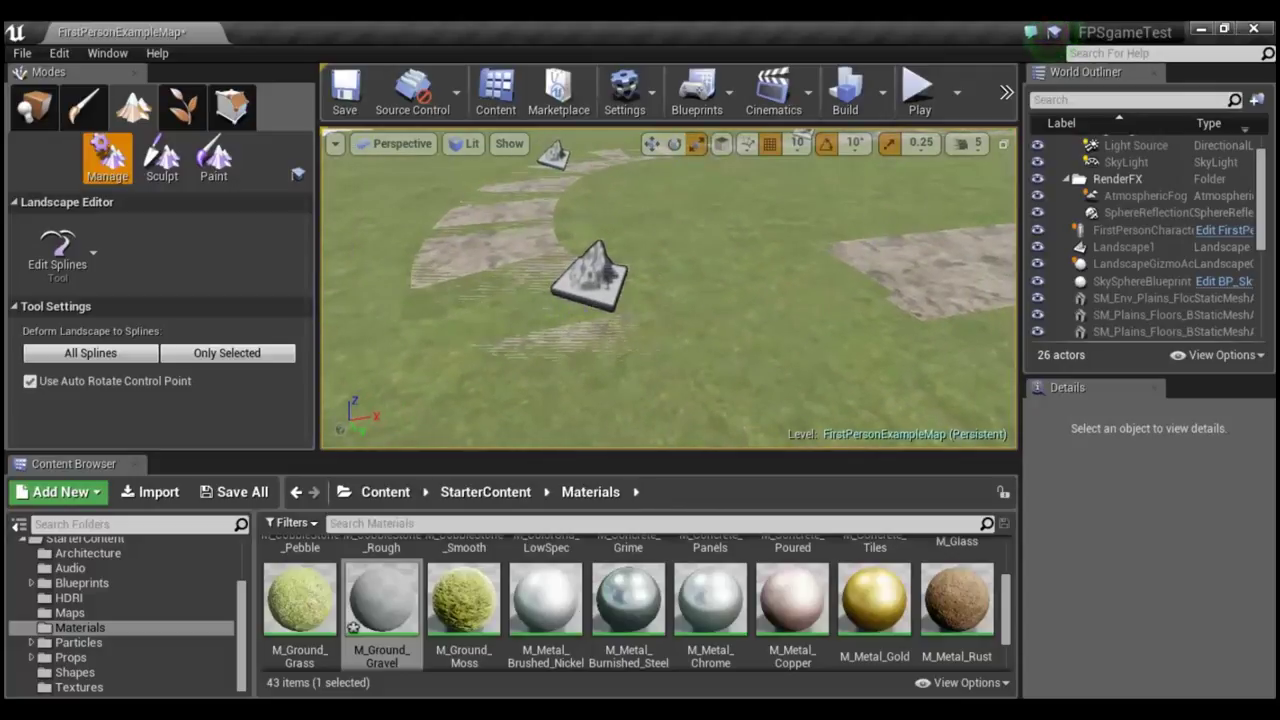
Raise the road control point slightly, reapply M_Ground_Gravel to the road, and start Play.
left_click(595, 283)
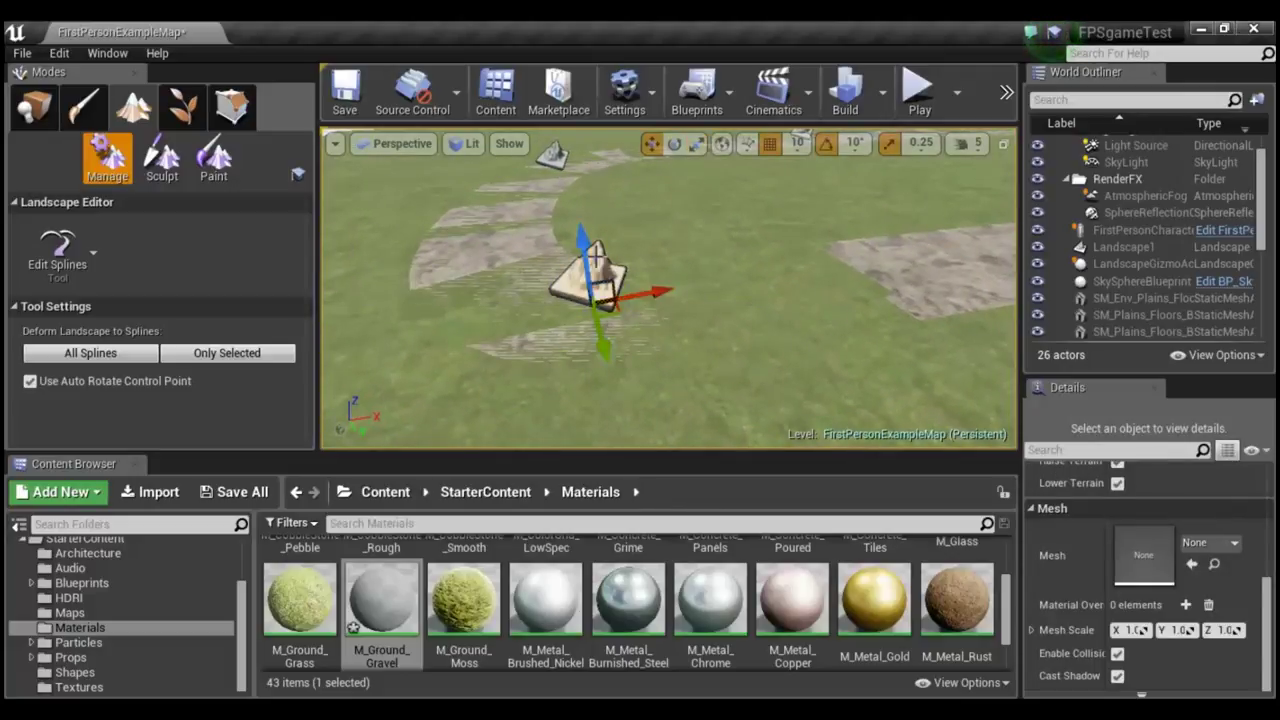
mouse_move(584, 248)
left_mouse_down()
mouse_move(583, 237)
mouse_move(590, 256)
left_mouse_up()
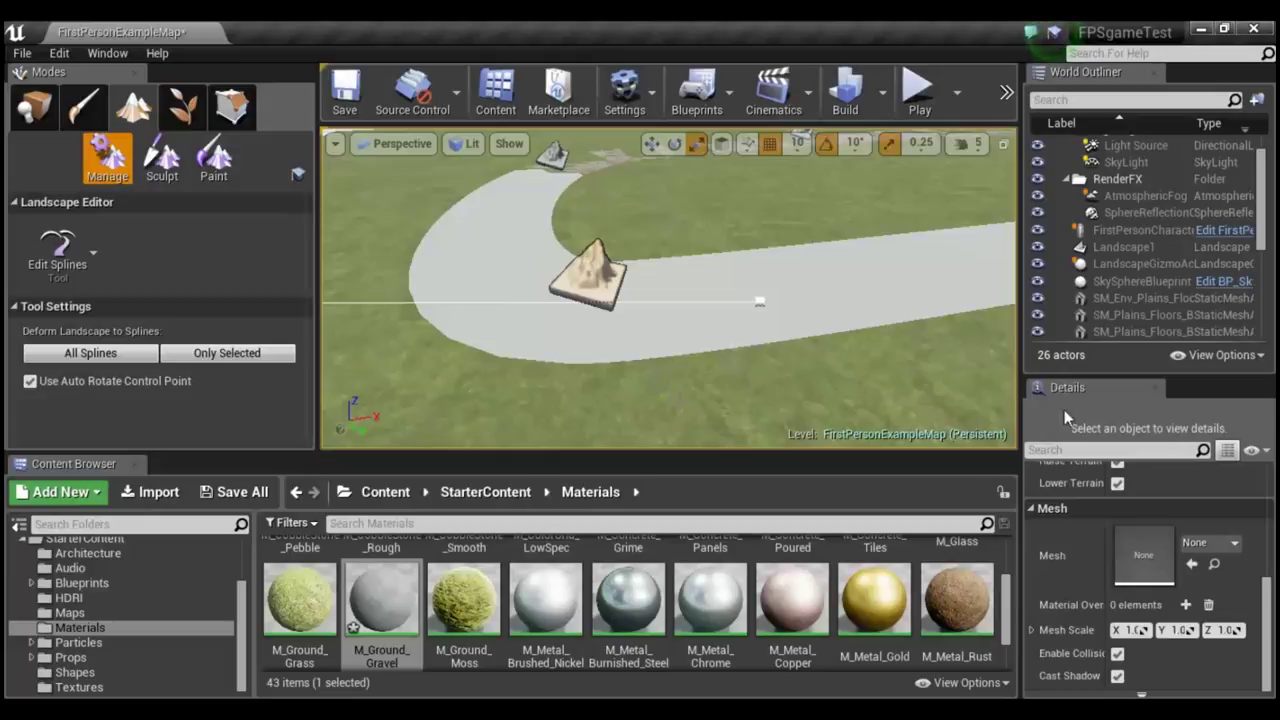
left_click_drag(381, 597, 824, 278)
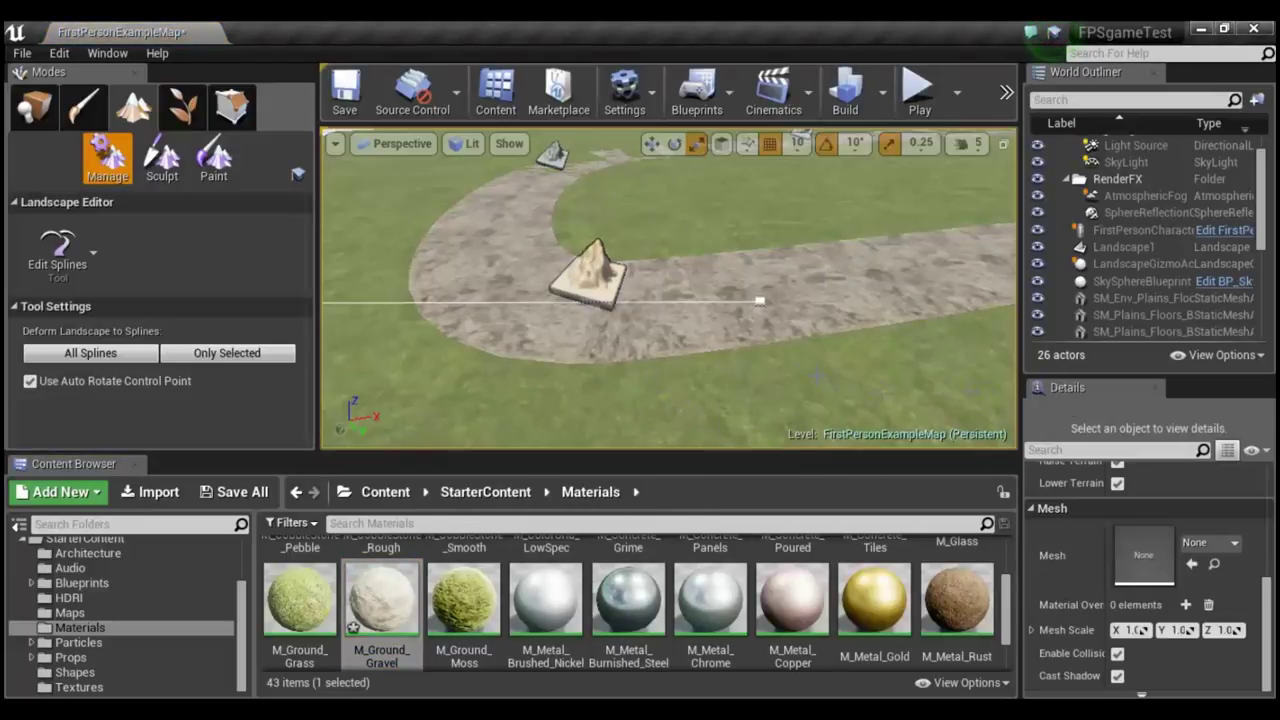
left_click(913, 95)
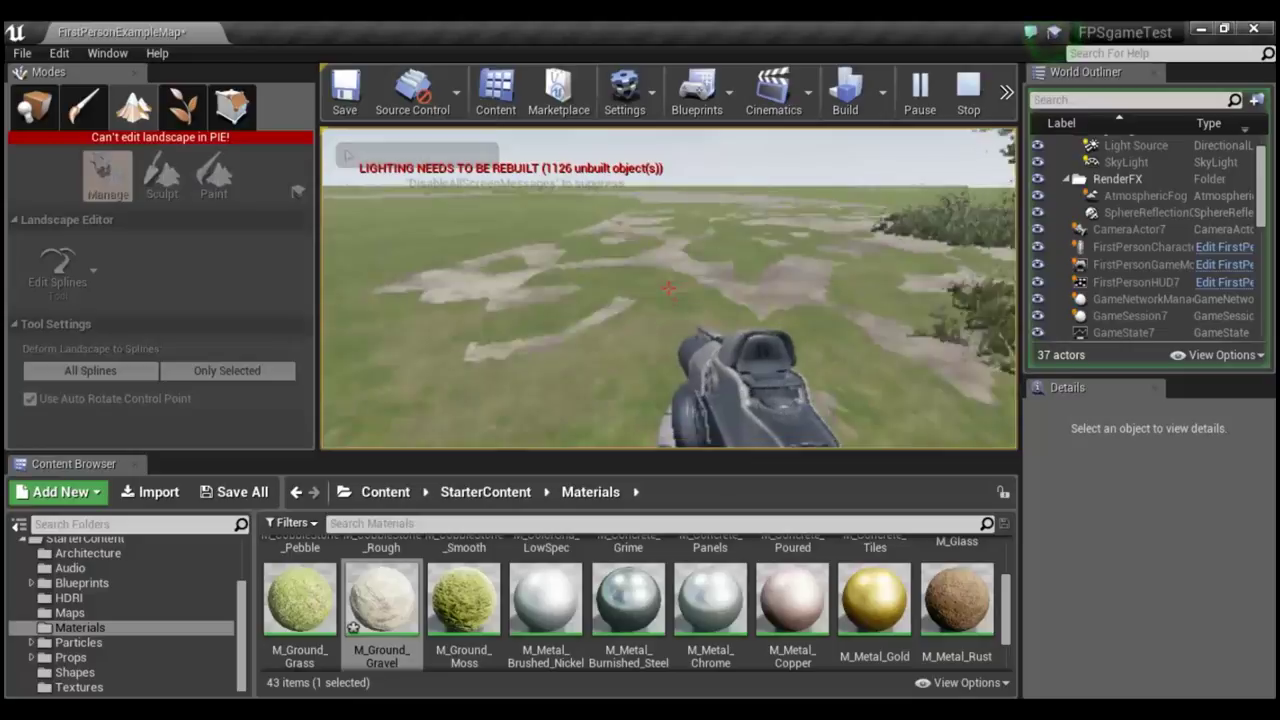
Fire two projectiles across the field, then stop the playtest with Esc.
left_click(668, 288)
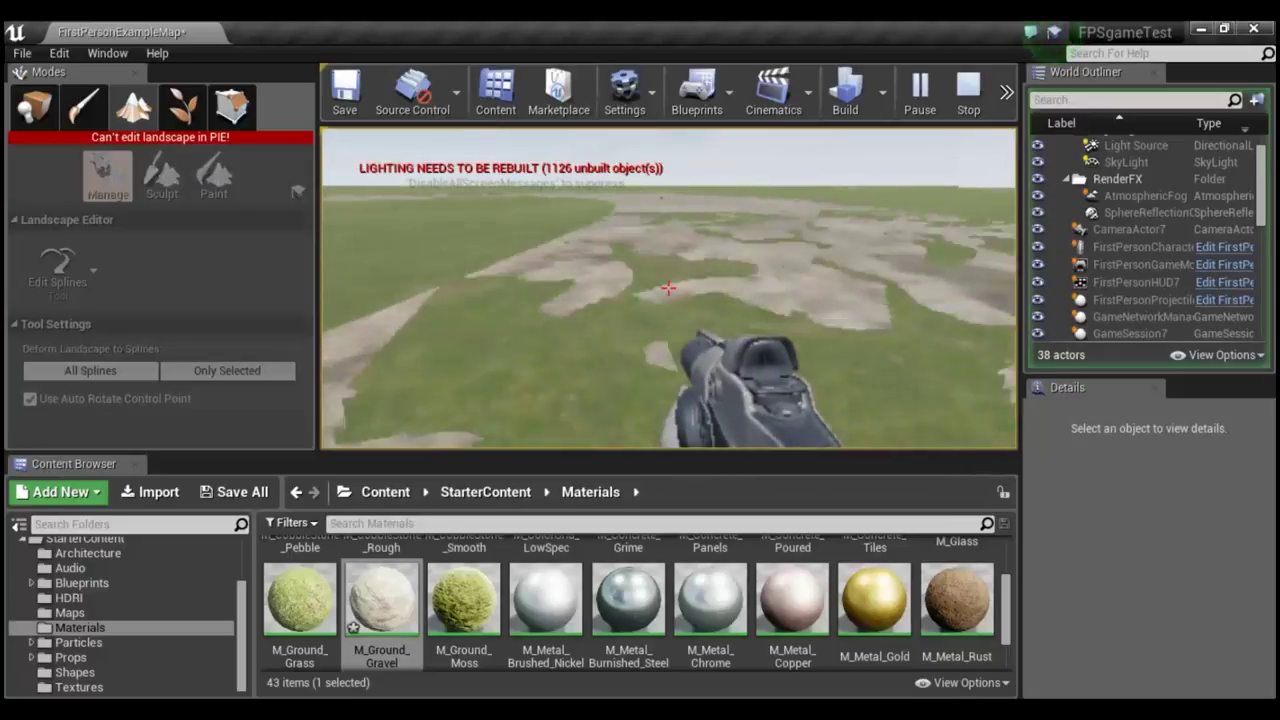
left_click(668, 288)
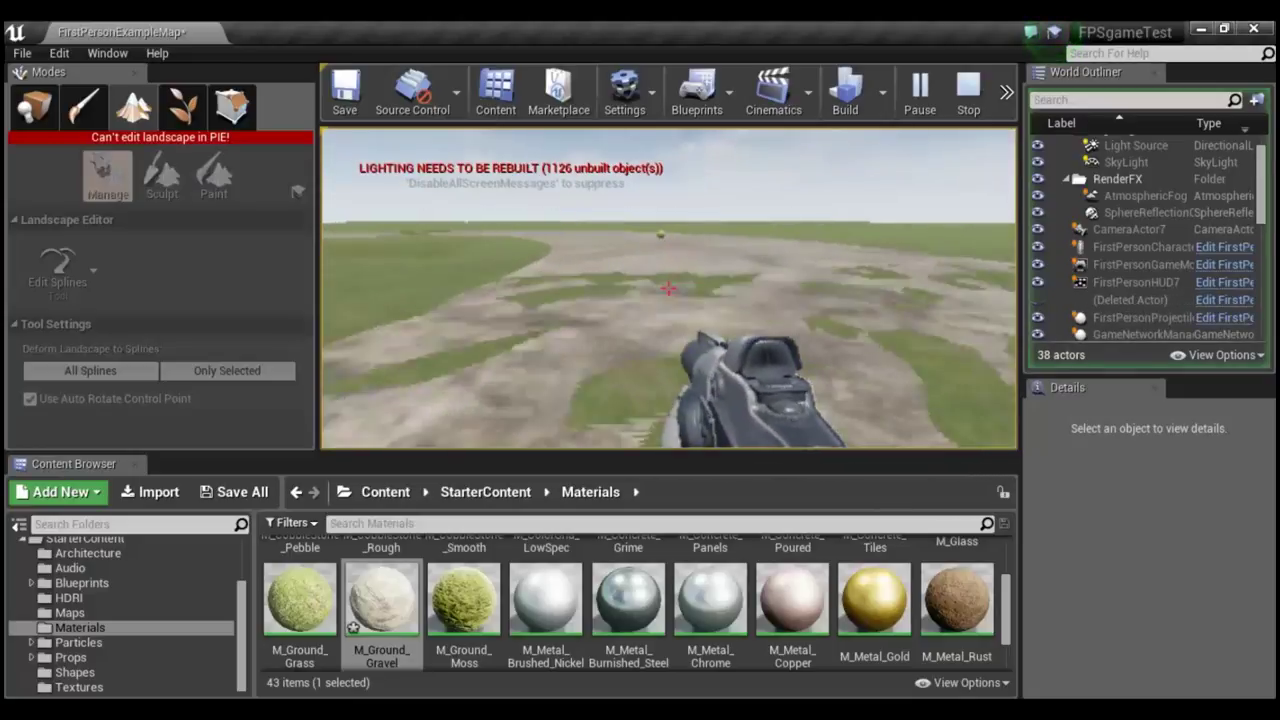
key("Escape")
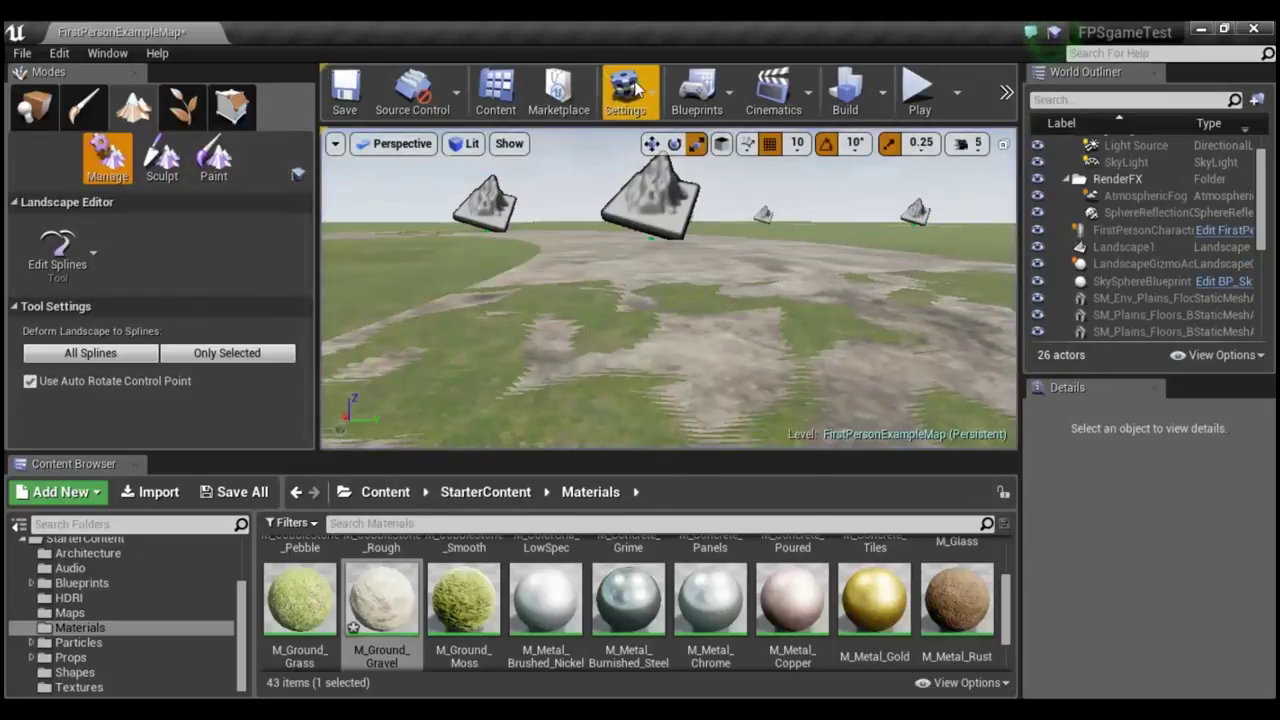
Open Settings to view Engine Scalability Settings, then dismiss the menu.
left_click(624, 92)
mouse_move(760, 378)
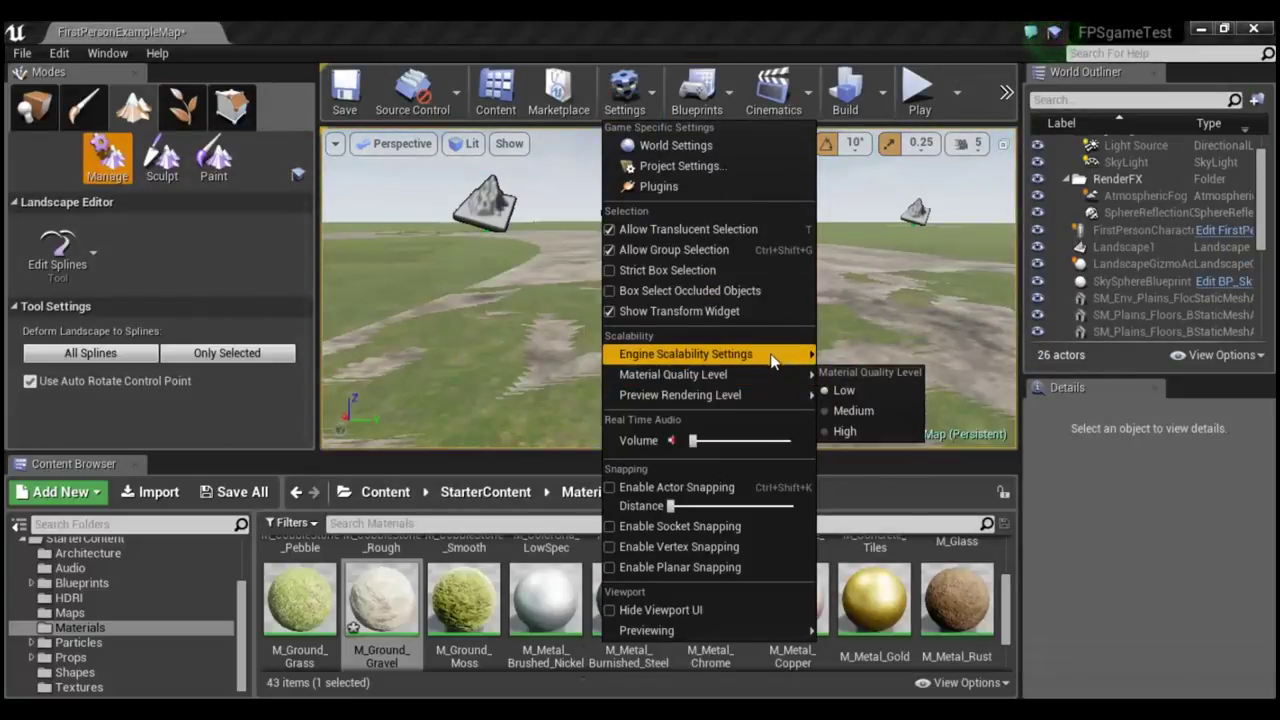
mouse_move(790, 355)
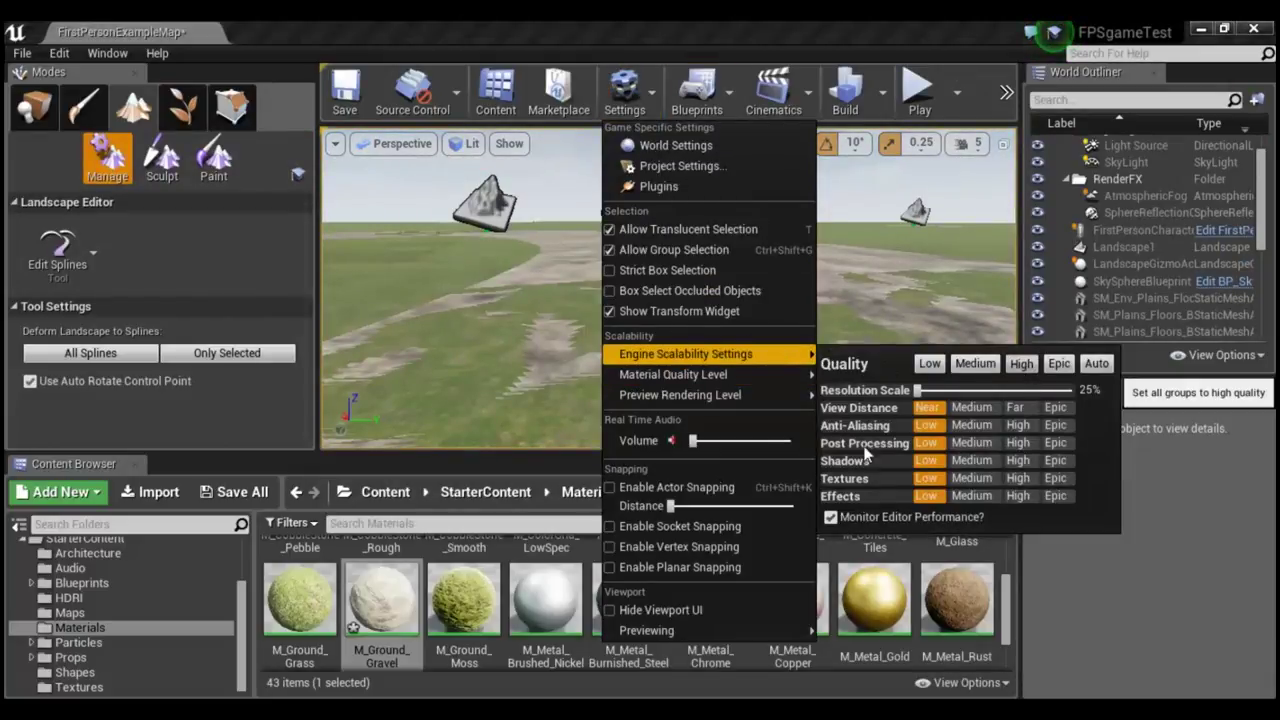
left_click(808, 288)
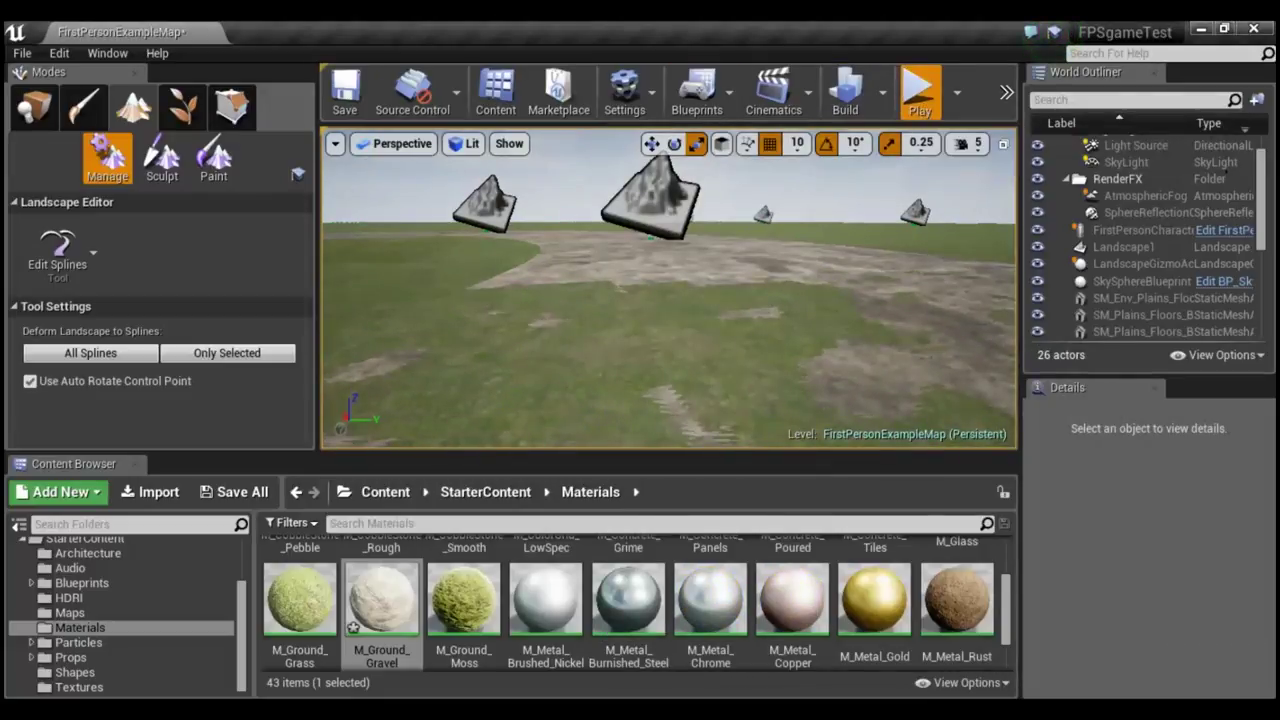
left_click(919, 92)
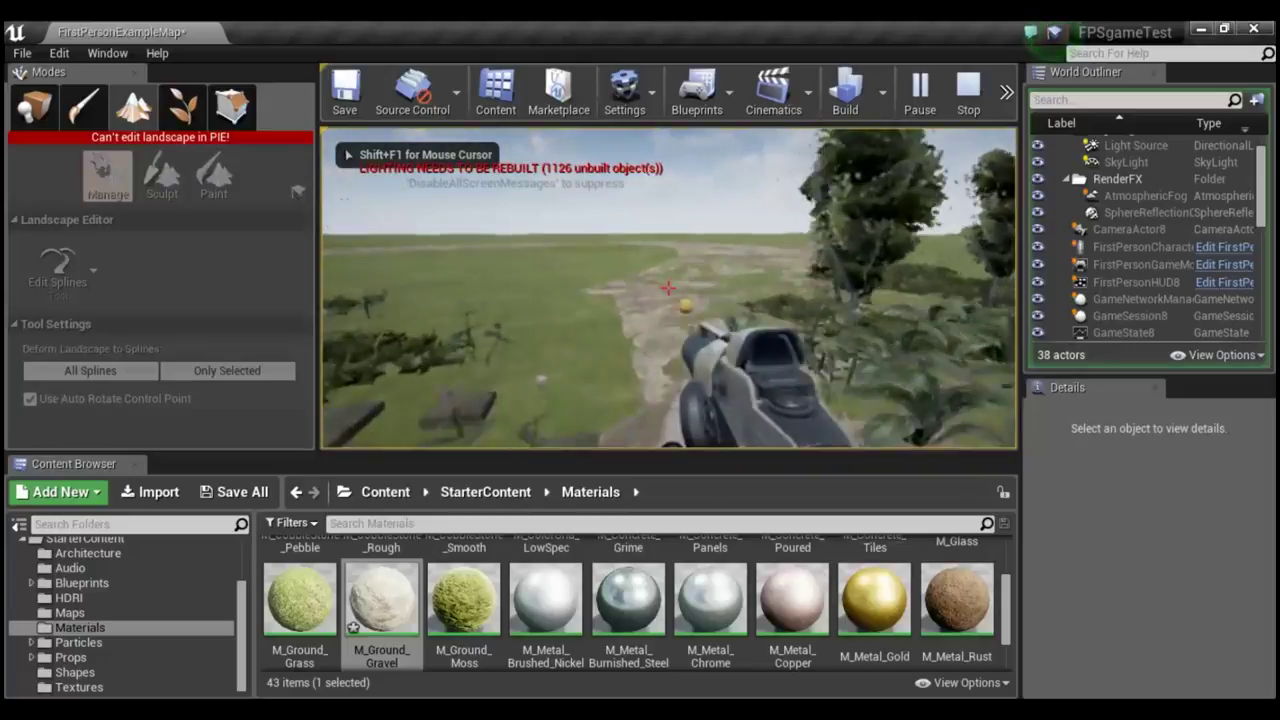
left_click(668, 288)
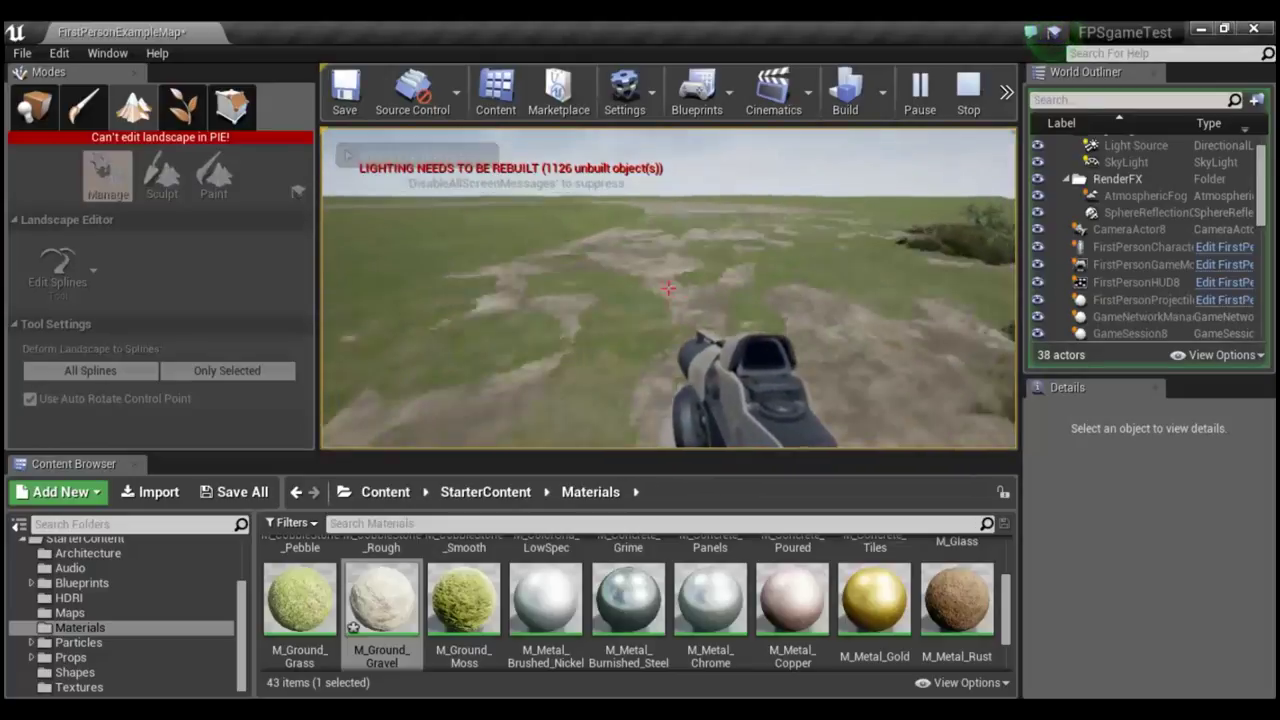
left_click(668, 288)
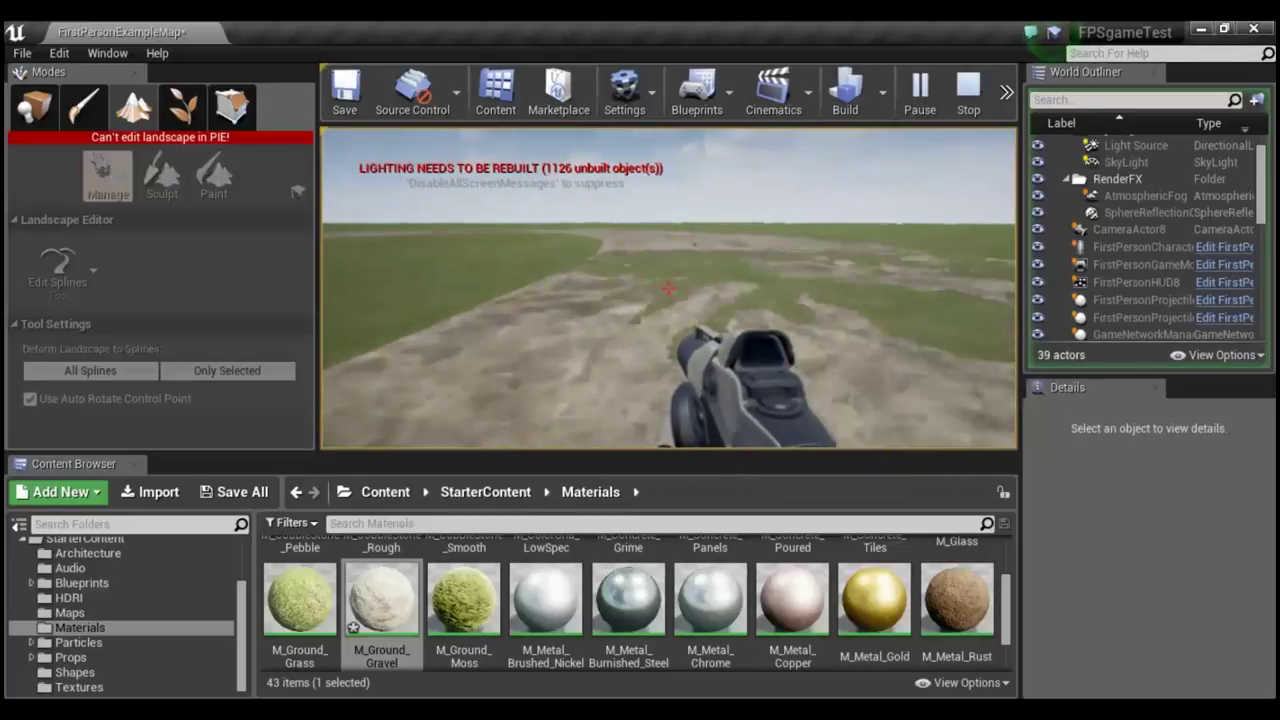
left_click(668, 288)
left_click(668, 288)
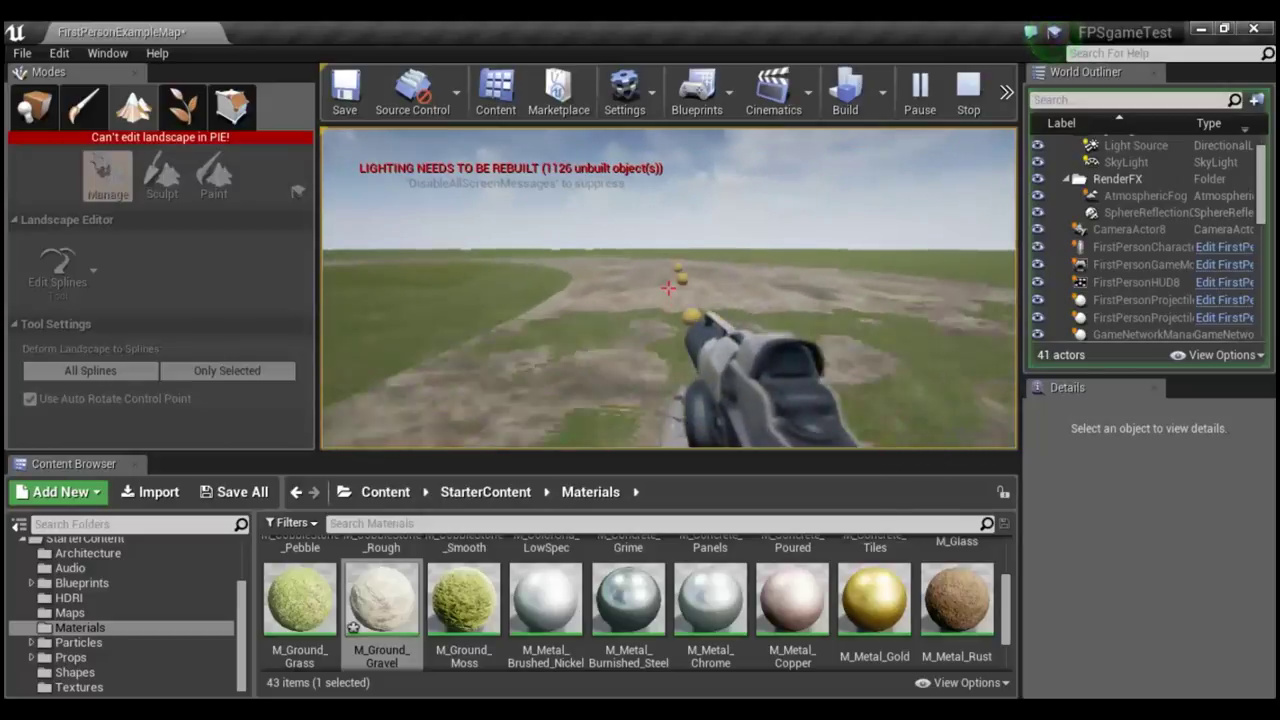
left_click(668, 288)
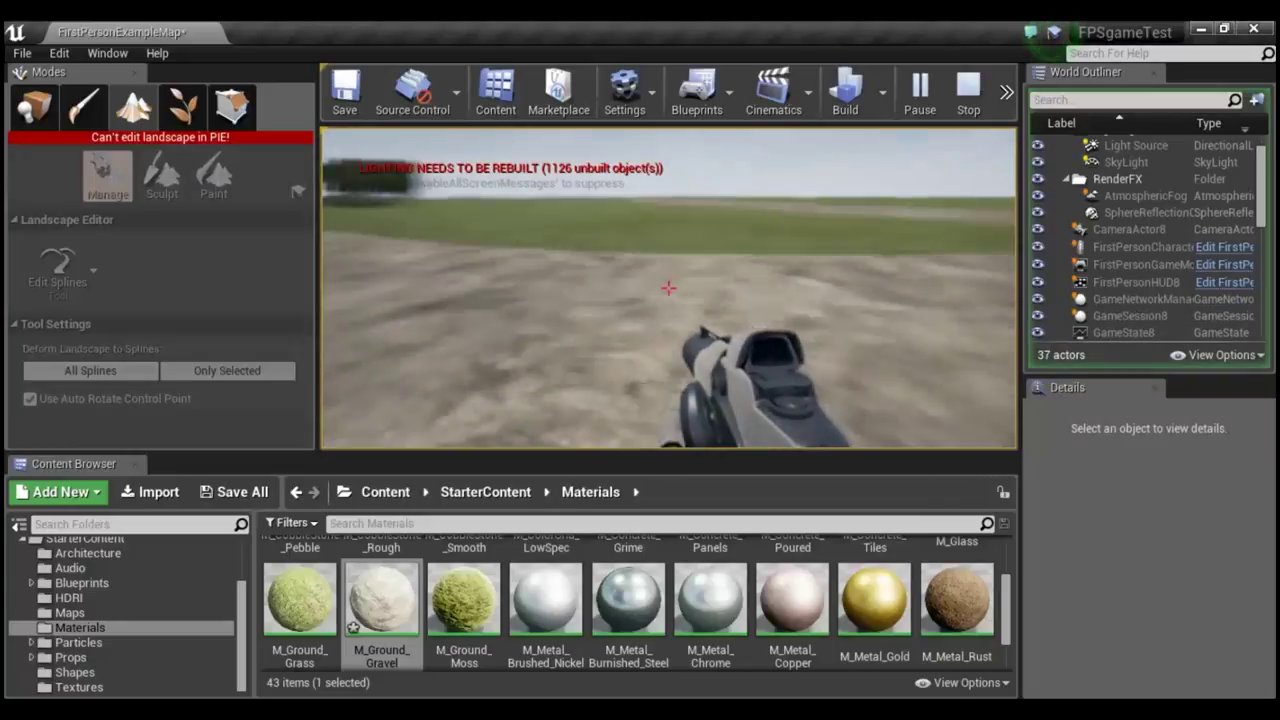
key("Escape")
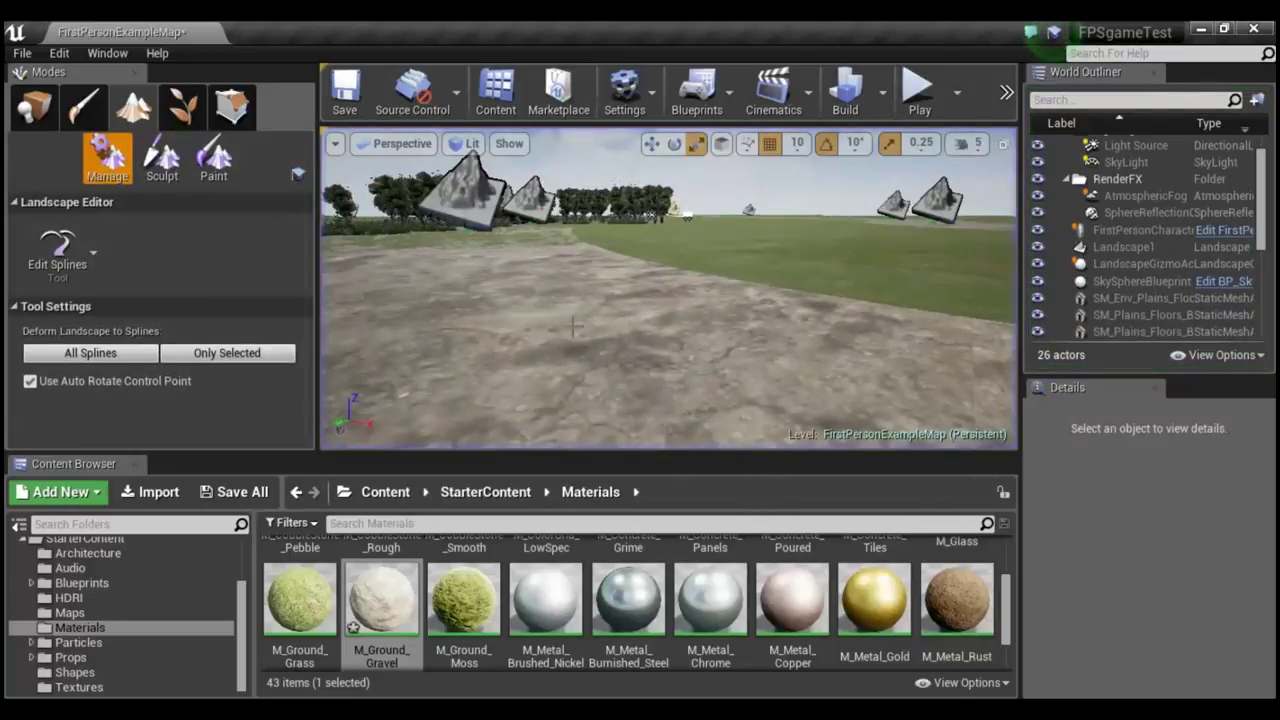
Fly to the ruin, select its road control point, and drop M_Ground_Gravel on the white road.
mouse_move(668, 290)
right_mouse_down()
mouse_move(668, 330)
mouse_move(668, 300)
right_mouse_up()
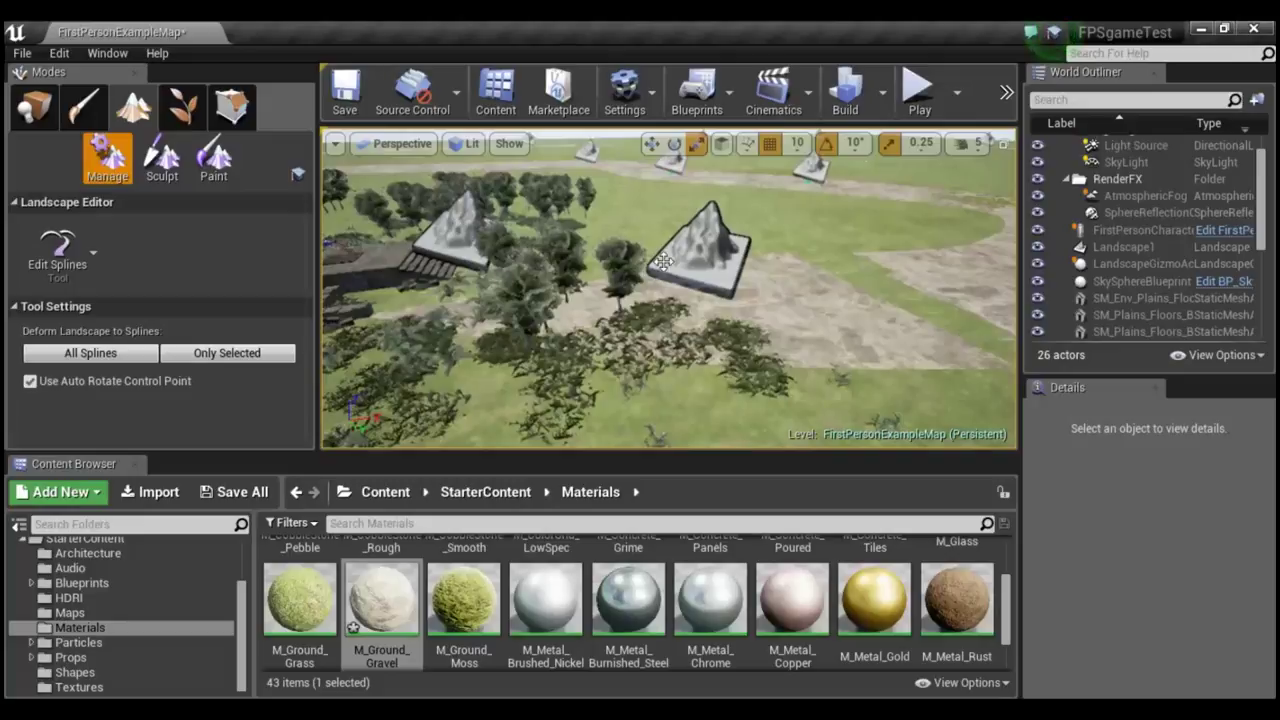
left_click(690, 270, "ctrl")
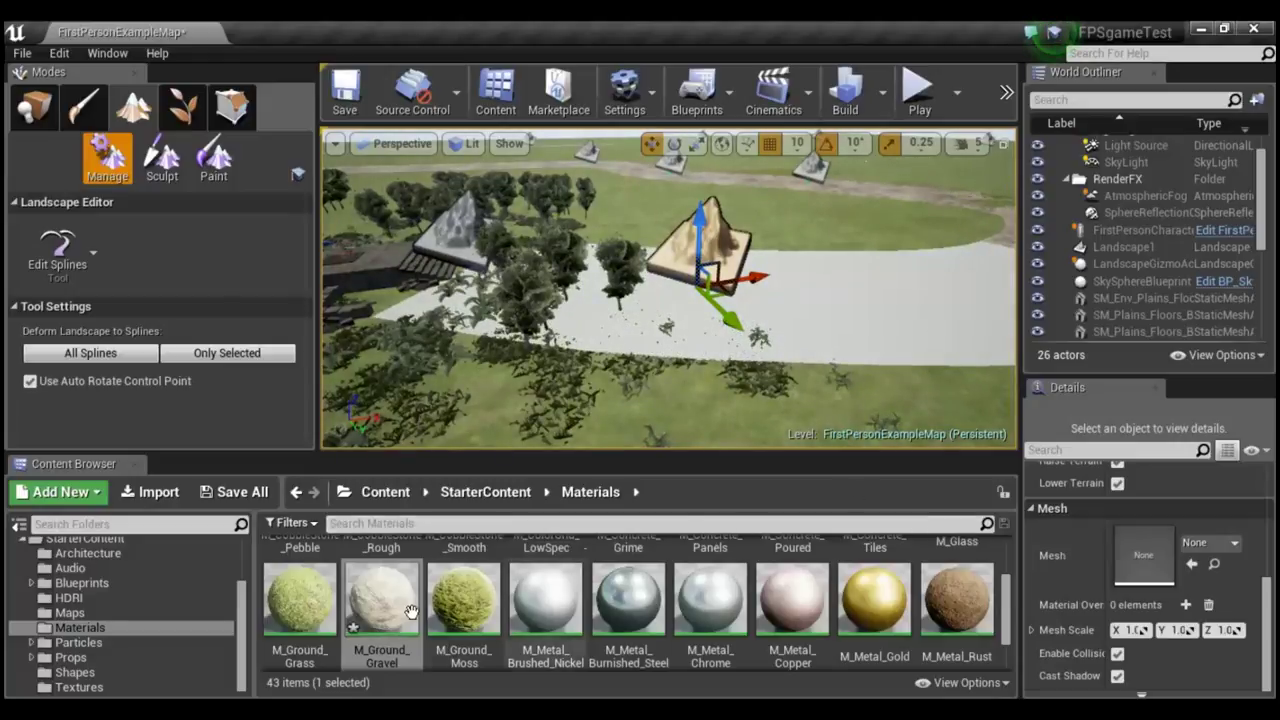
left_click_drag(411, 612, 910, 309)
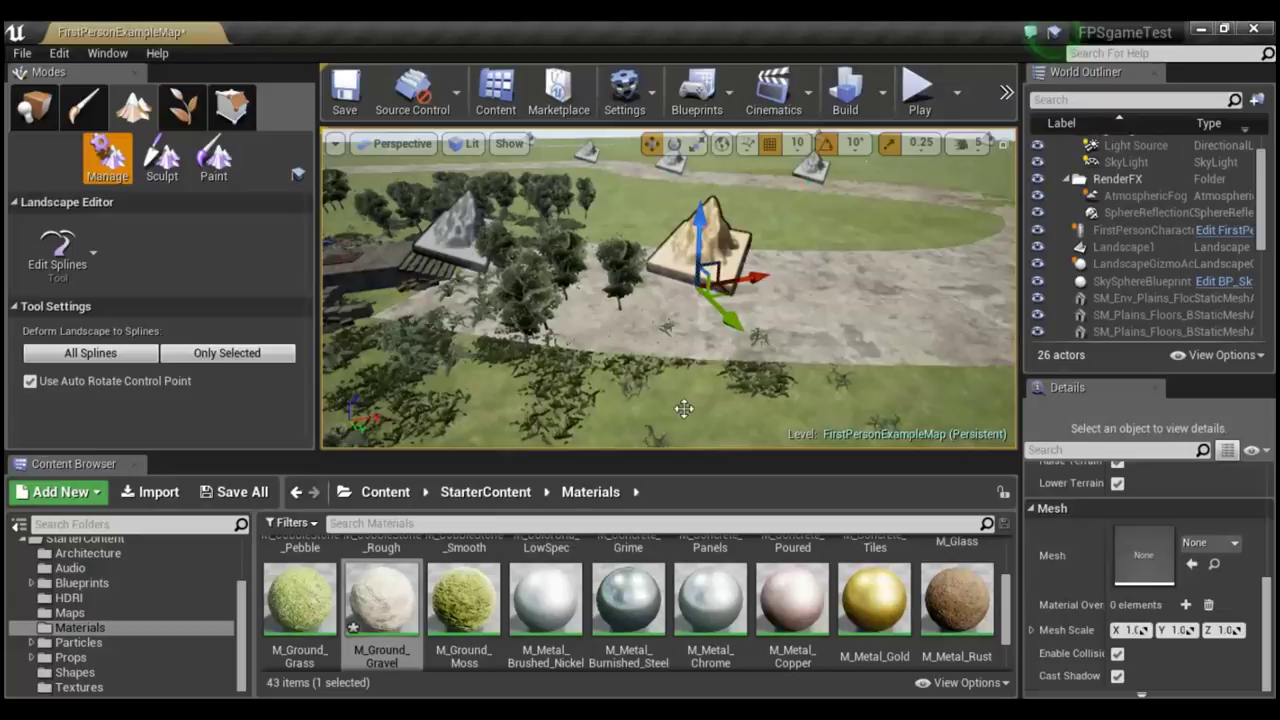
mouse_move(906, 309)
right_mouse_down()
mouse_move(760, 290)
mouse_move(730, 320)
mouse_move(700, 300)
right_mouse_up()
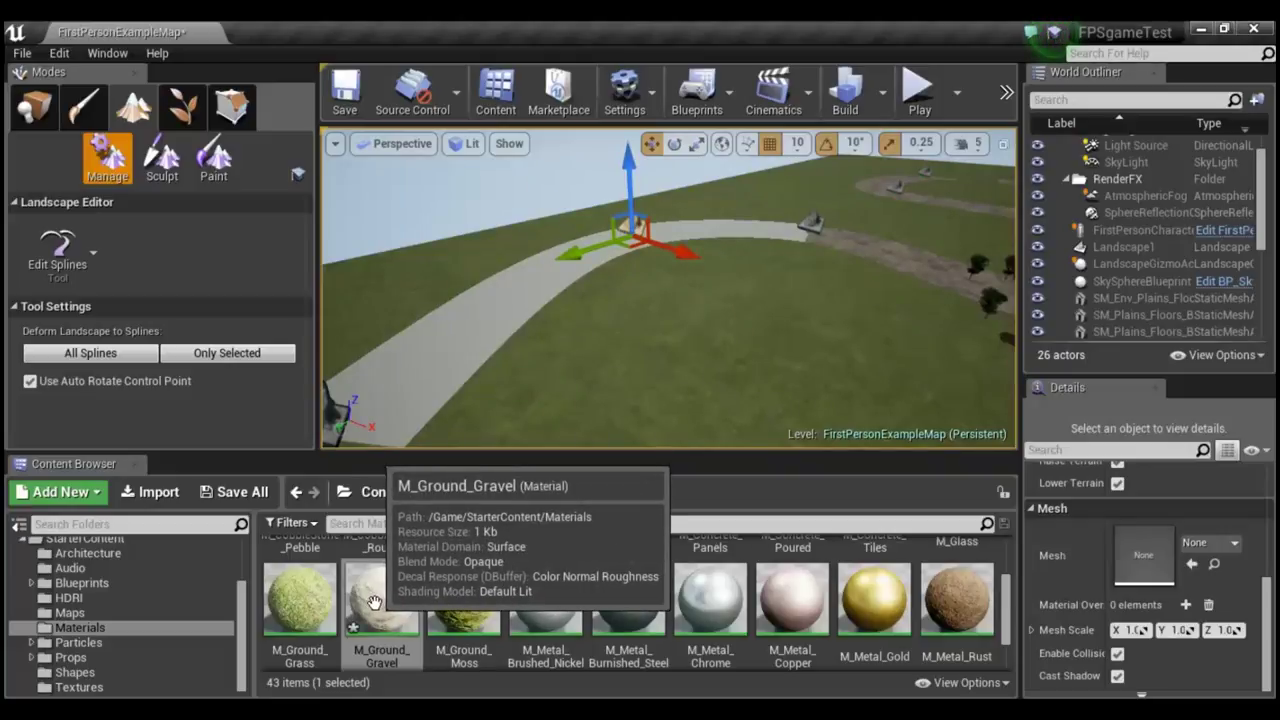
Drop M_Ground_Gravel on the road while nudging two control points up to smooth the curve.
mouse_move(397, 594)
left_mouse_down()
mouse_move(440, 450)
mouse_move(484, 362)
left_mouse_up()
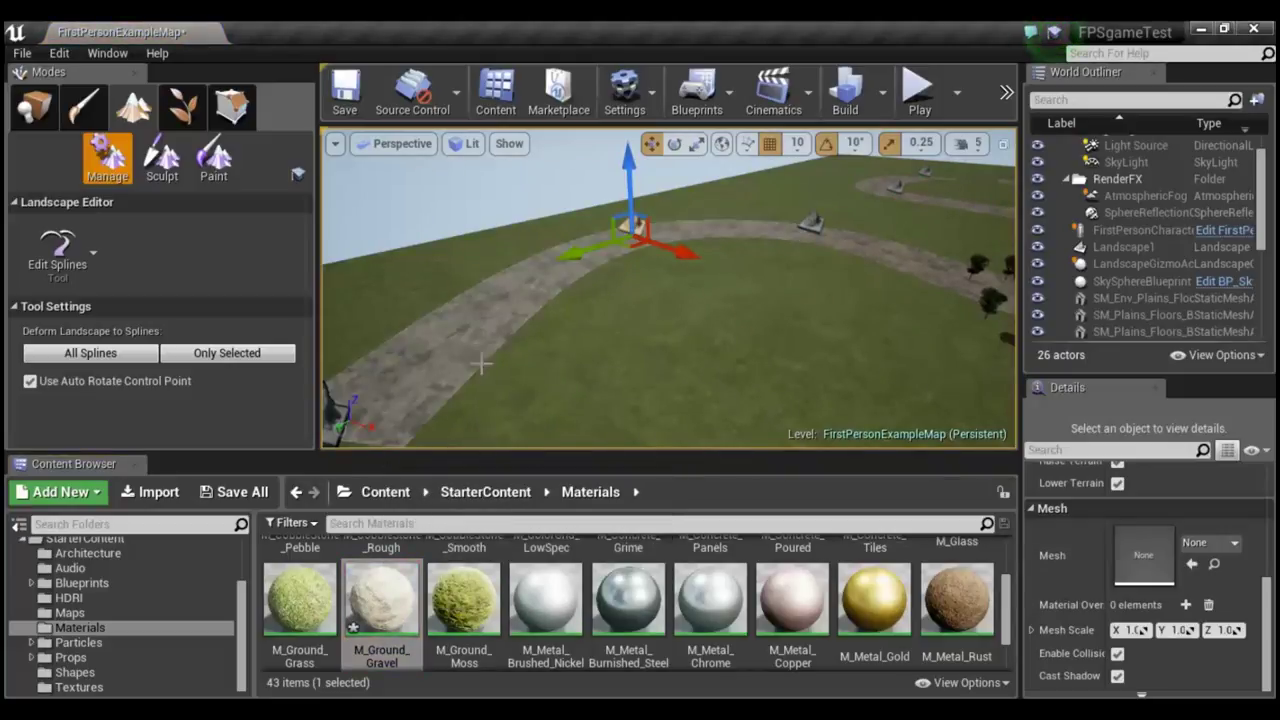
right_click_drag(486, 363, 520, 330)
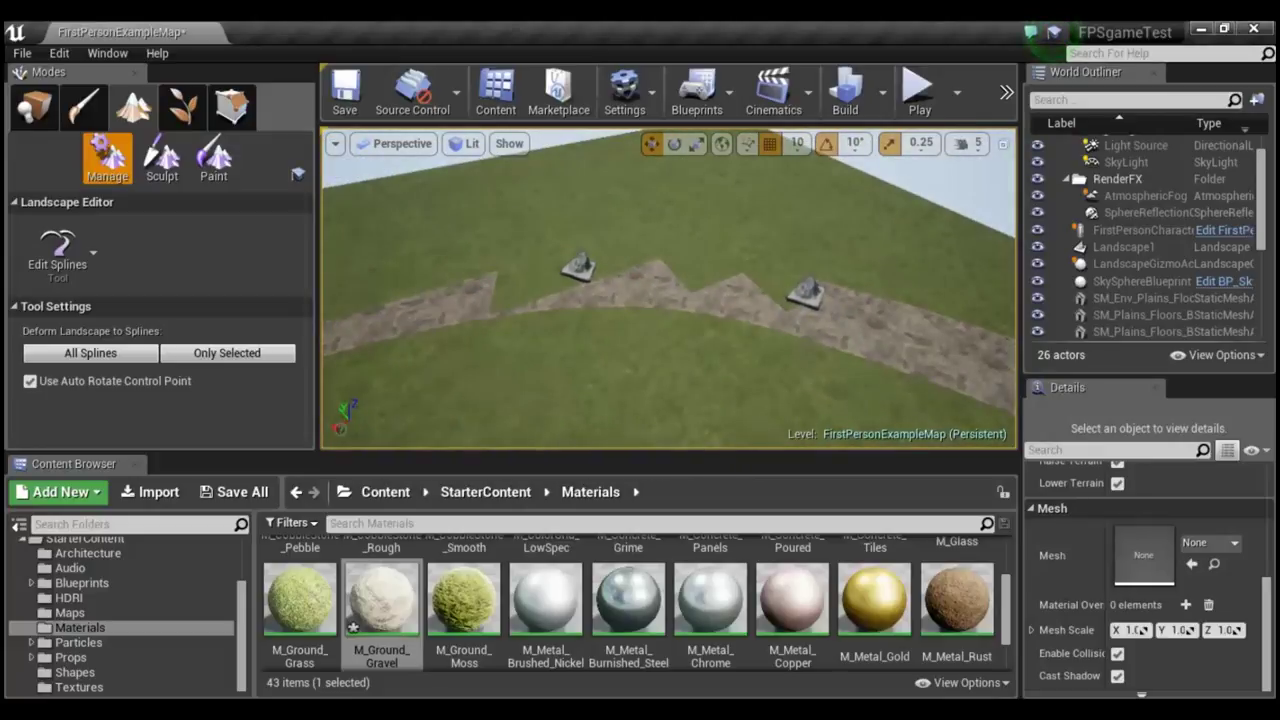
left_click_drag(818, 255, 819, 248)
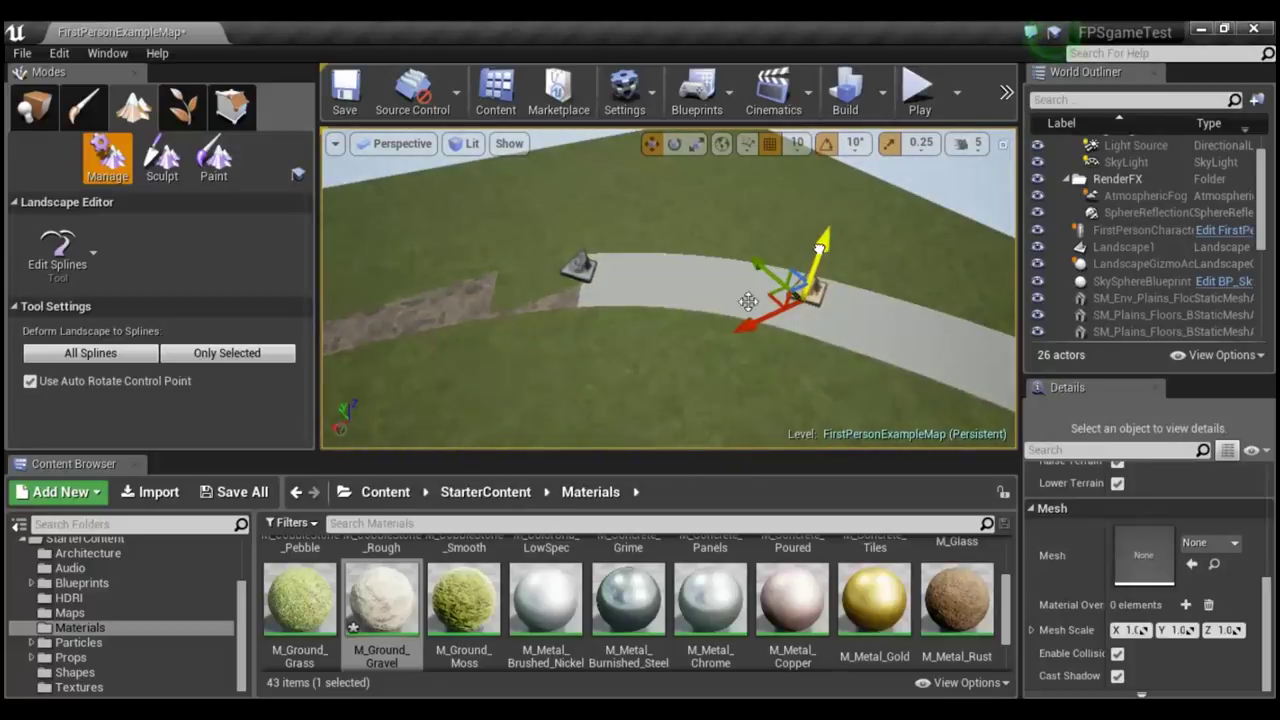
left_click_drag(378, 594, 686, 286)
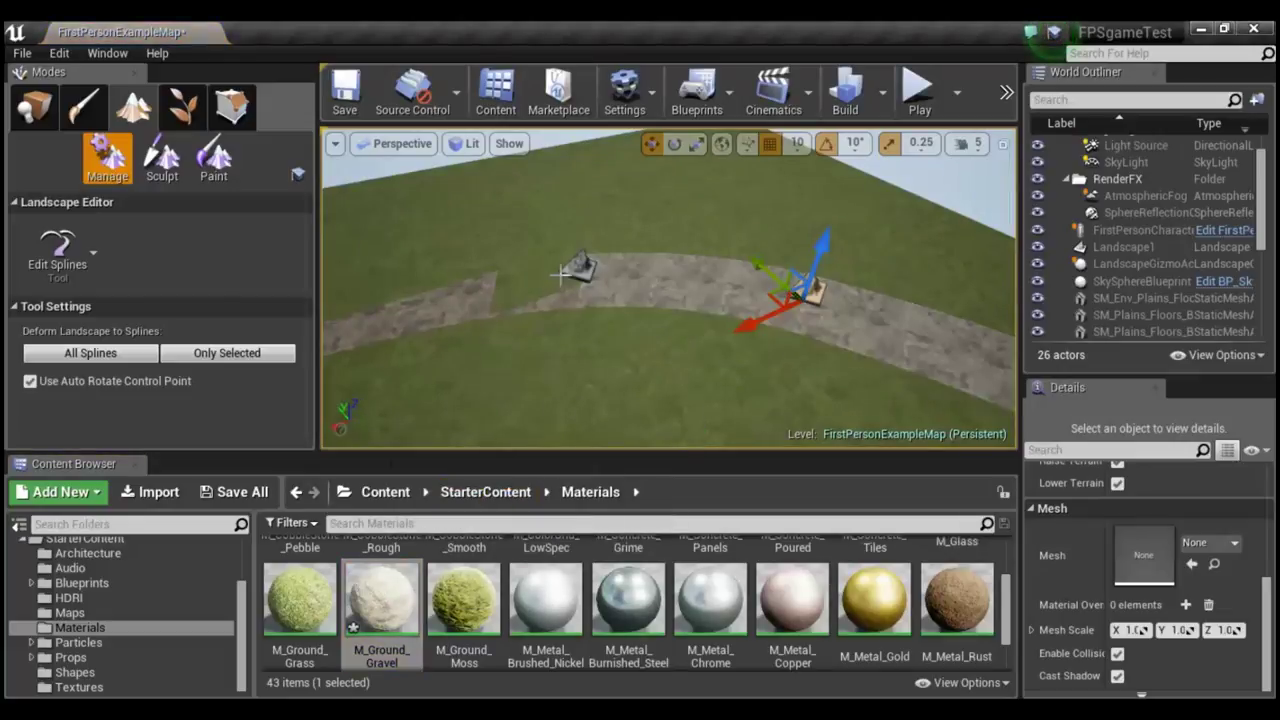
left_click_drag(569, 232, 570, 225)
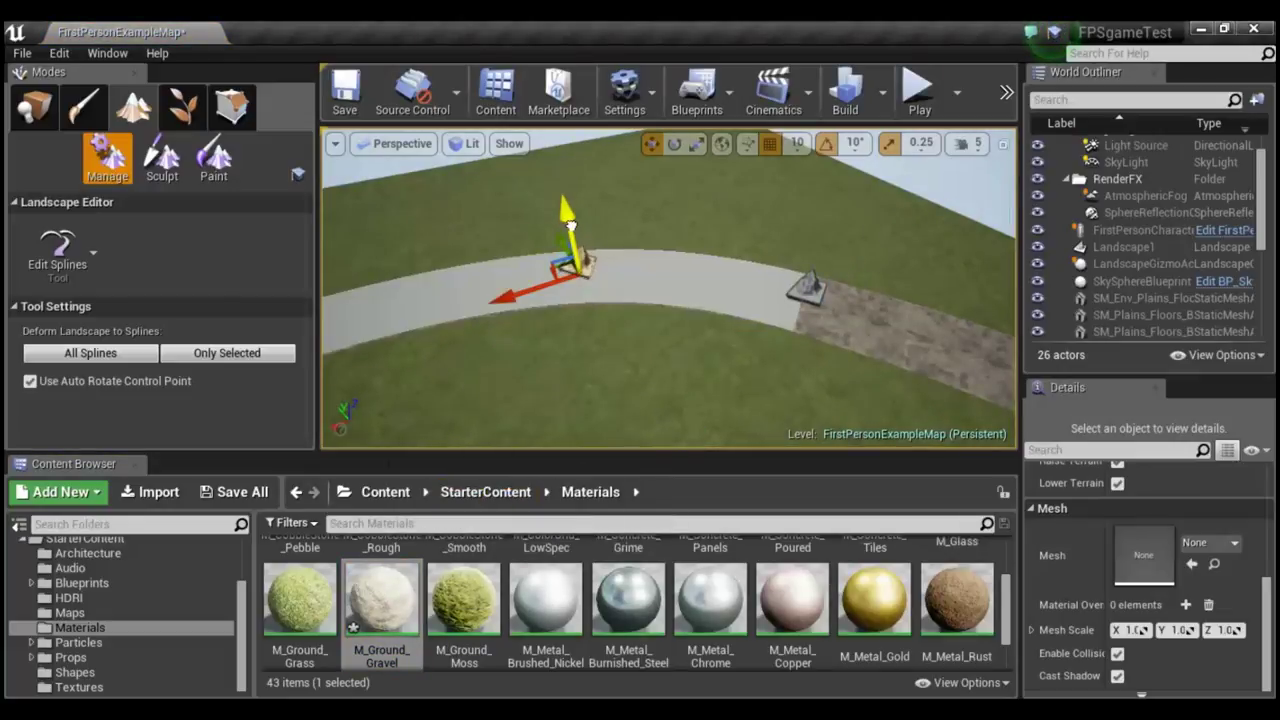
left_click_drag(369, 587, 506, 343)
mouse_move(506, 343)
right_mouse_down()
mouse_move(560, 343)
mouse_move(606, 394)
mouse_move(673, 426)
right_mouse_up()
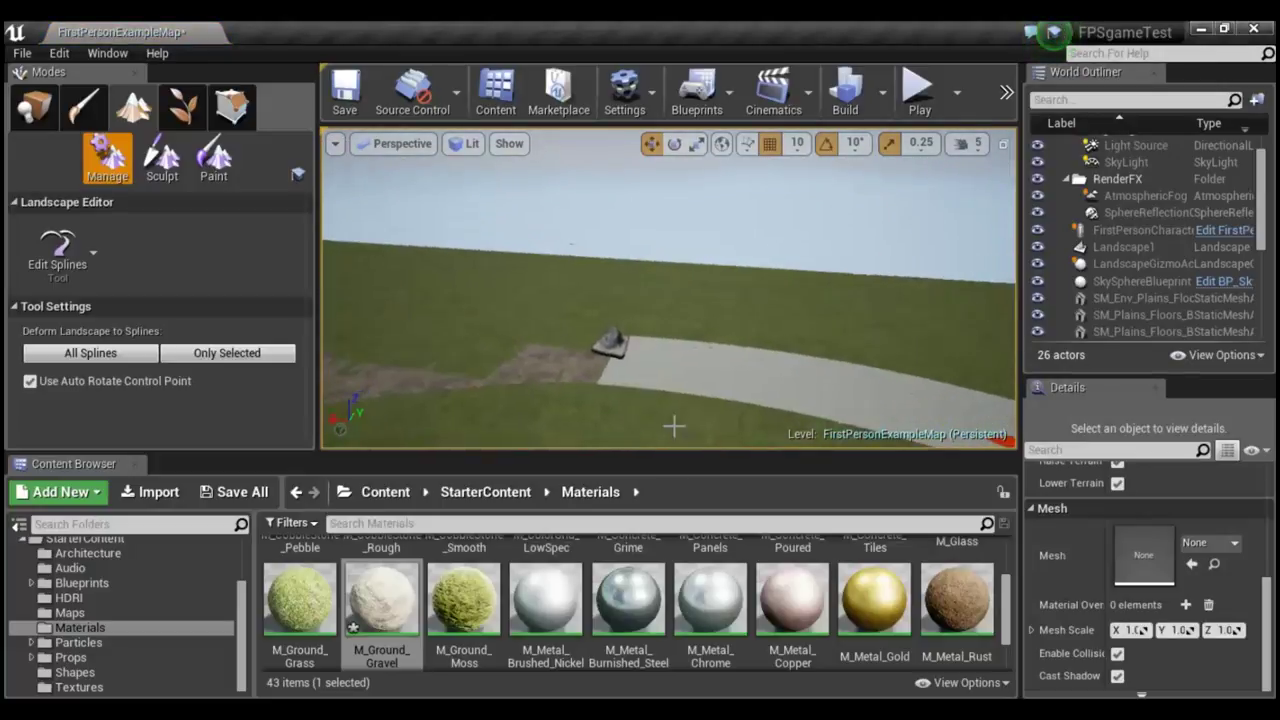
Reapply M_Ground_Gravel, raise the next control point, and look down over the road and rocks.
left_click(409, 570)
left_click_drag(668, 375, 586, 432)
right_click_drag(586, 432, 600, 400)
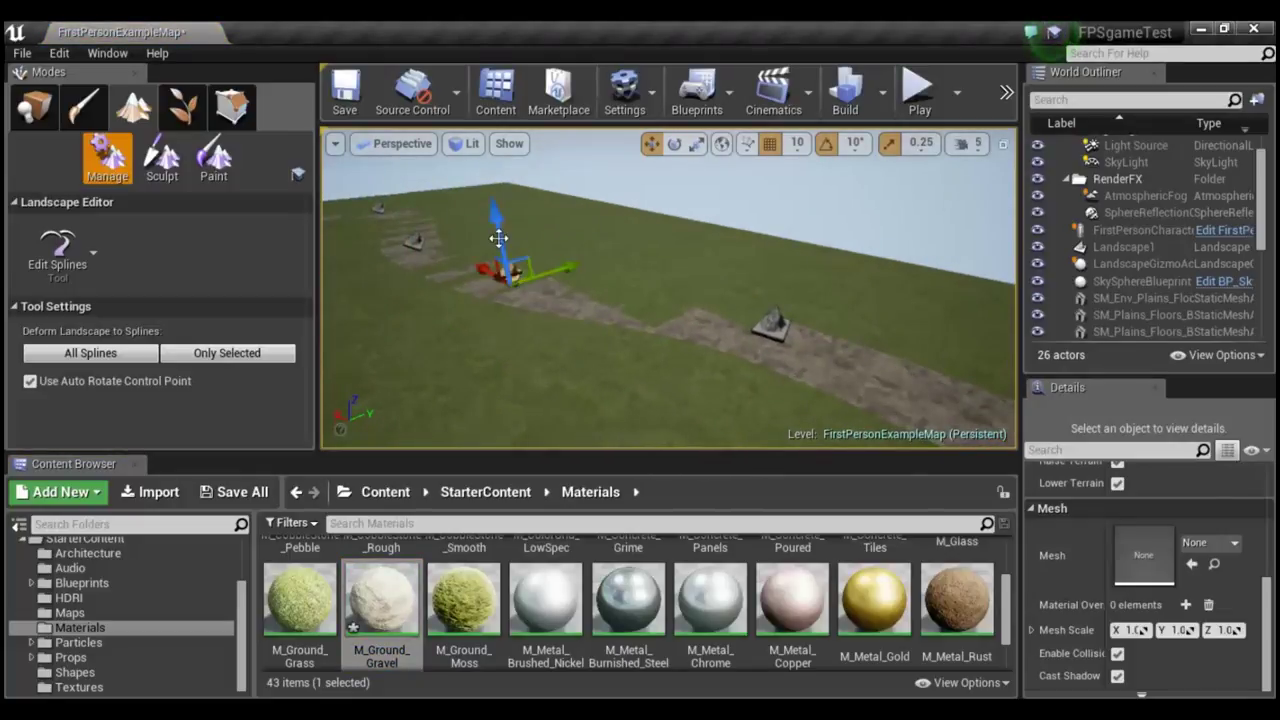
left_click_drag(497, 236, 497, 229)
right_click_drag(486, 340, 474, 228)
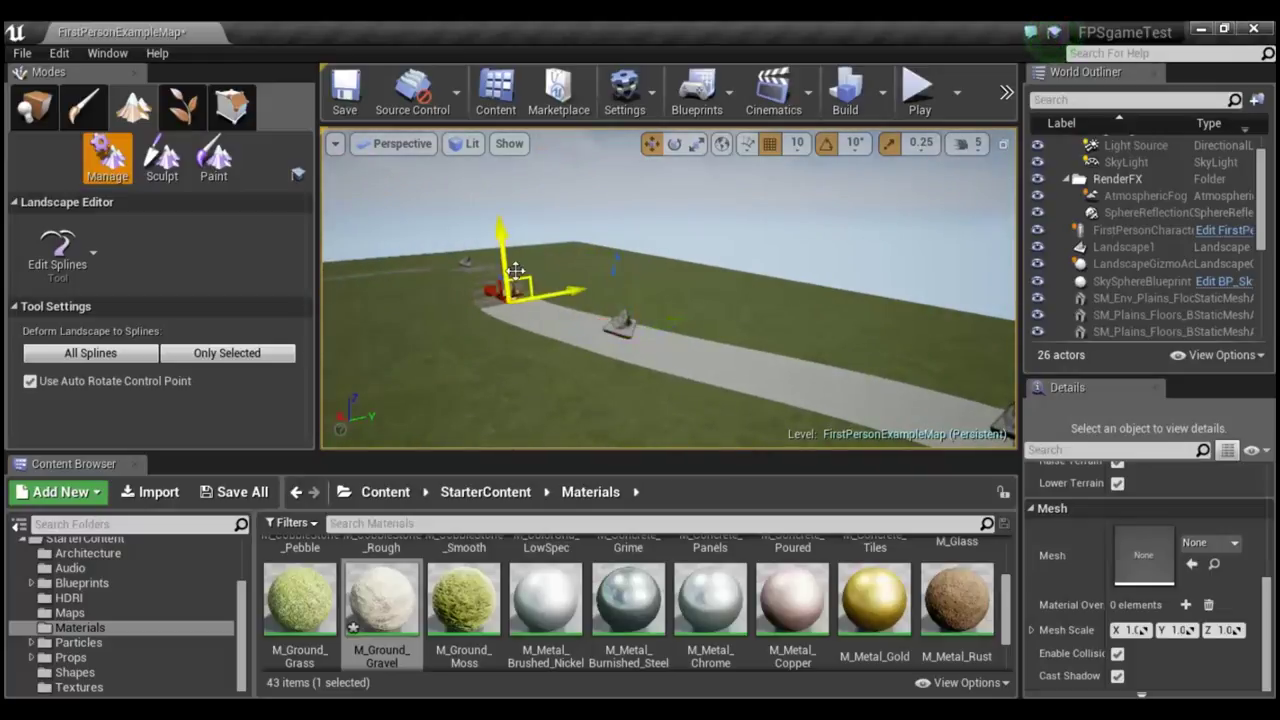
right_click_drag(600, 300, 470, 332)
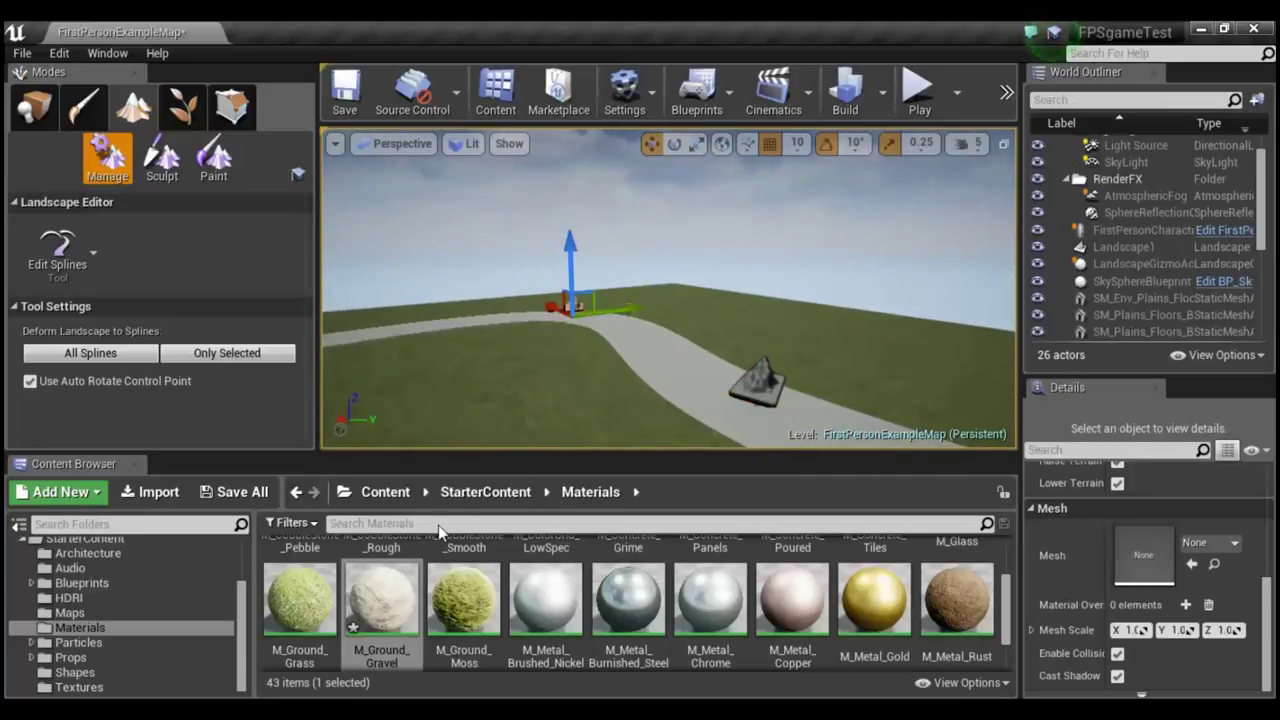
left_click_drag(381, 598, 700, 390)
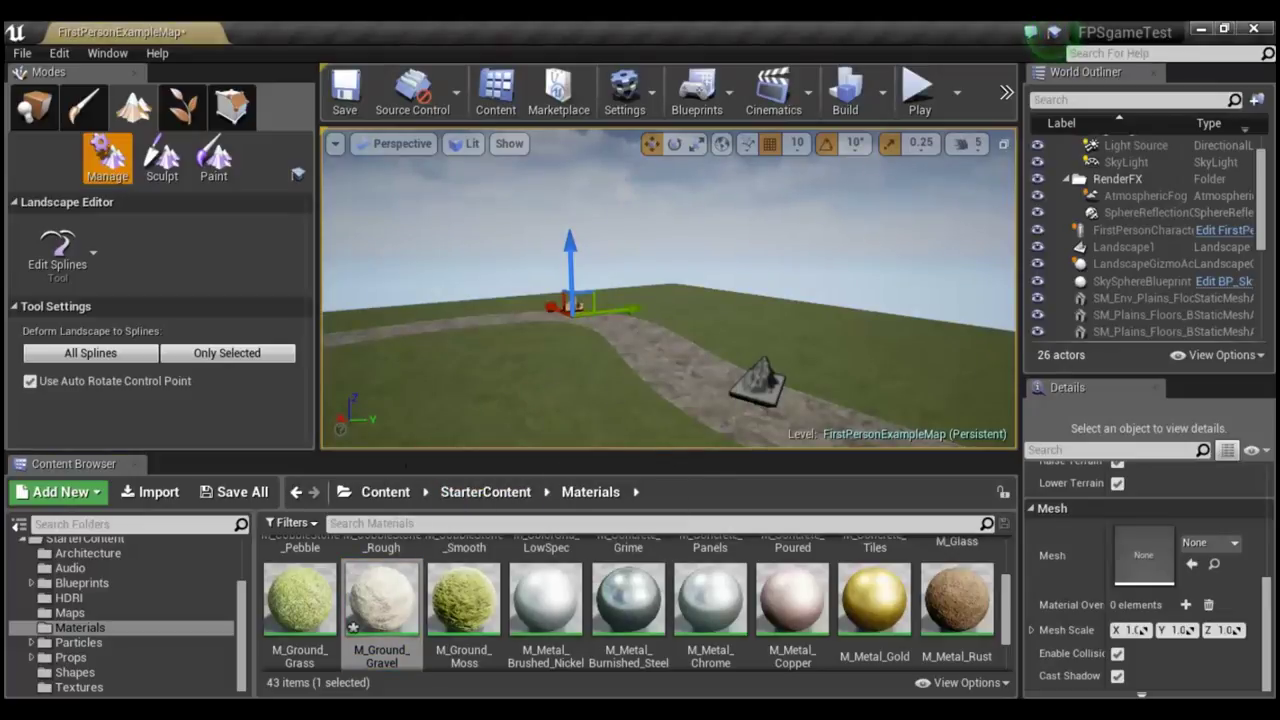
right_click_drag(670, 290, 560, 270)
mouse_move(670, 290)
right_mouse_down()
mouse_move(670, 340)
mouse_move(670, 320)
mouse_move(640, 300)
right_mouse_up()
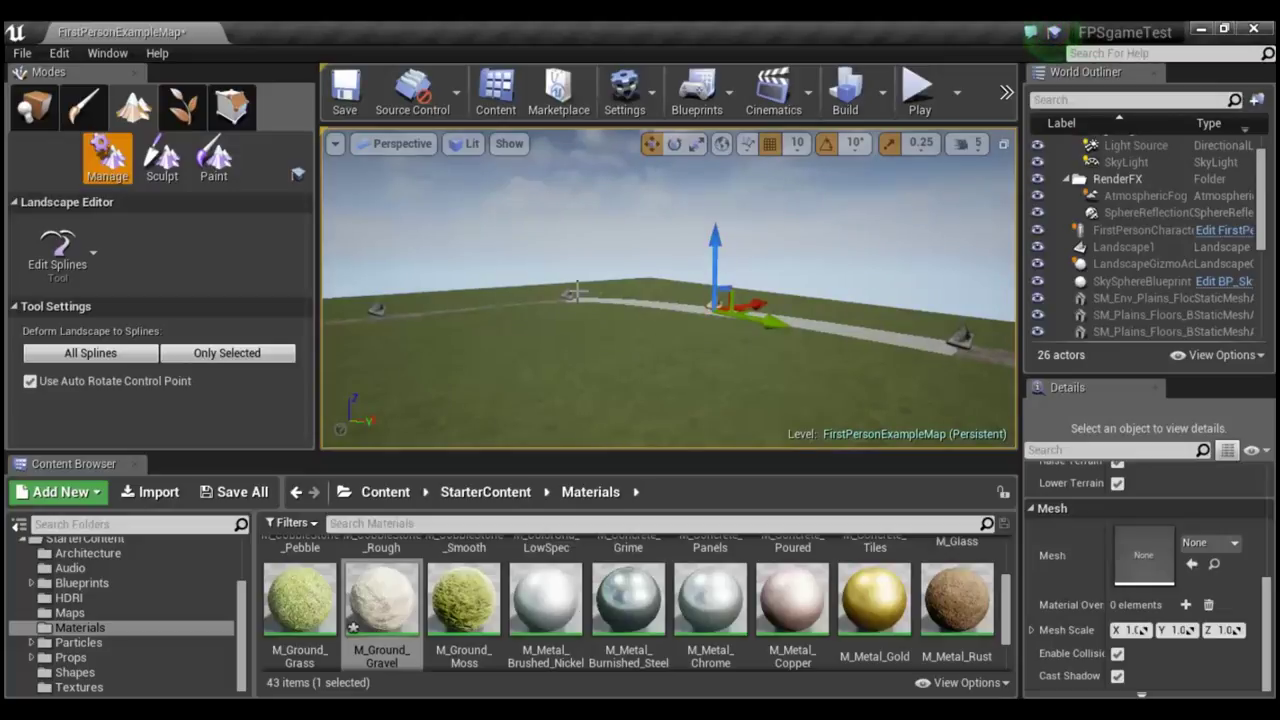
Turn the view along the road toward the next grey stretch near the rocks.
mouse_move(640, 300)
right_mouse_down()
mouse_move(610, 290)
mouse_move(650, 310)
right_mouse_up()
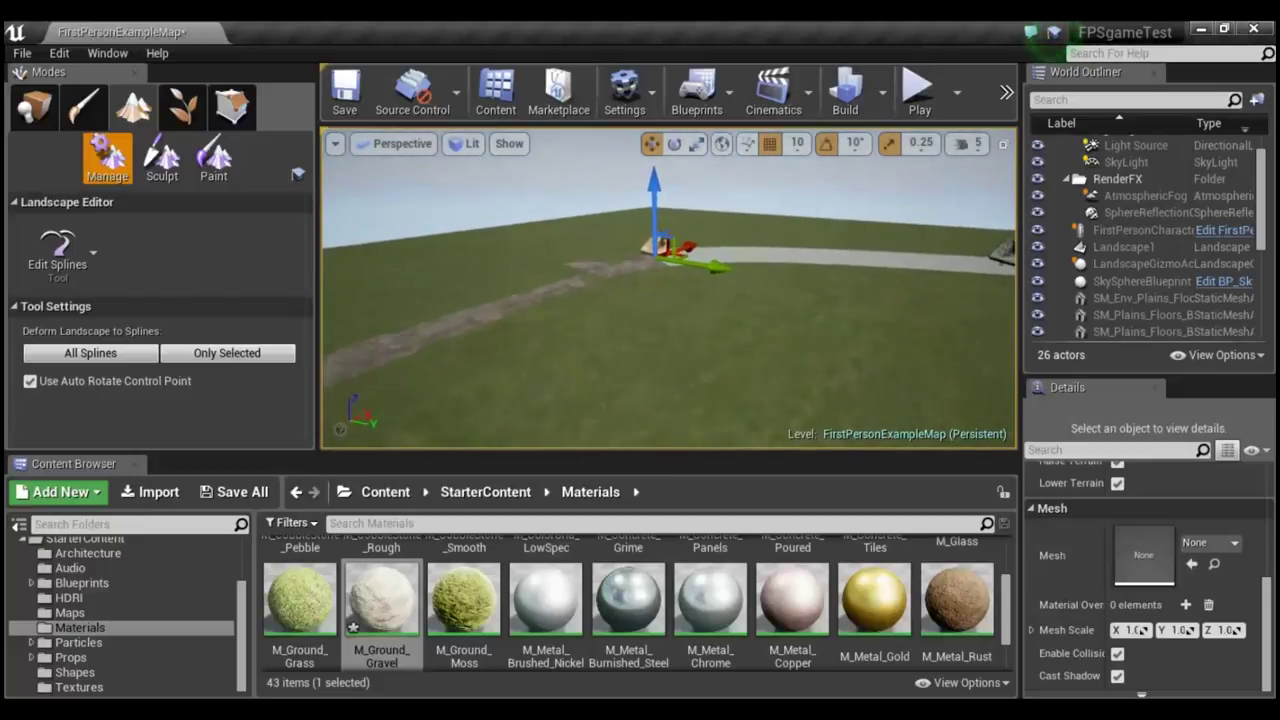
right_click_drag(650, 310, 530, 352)
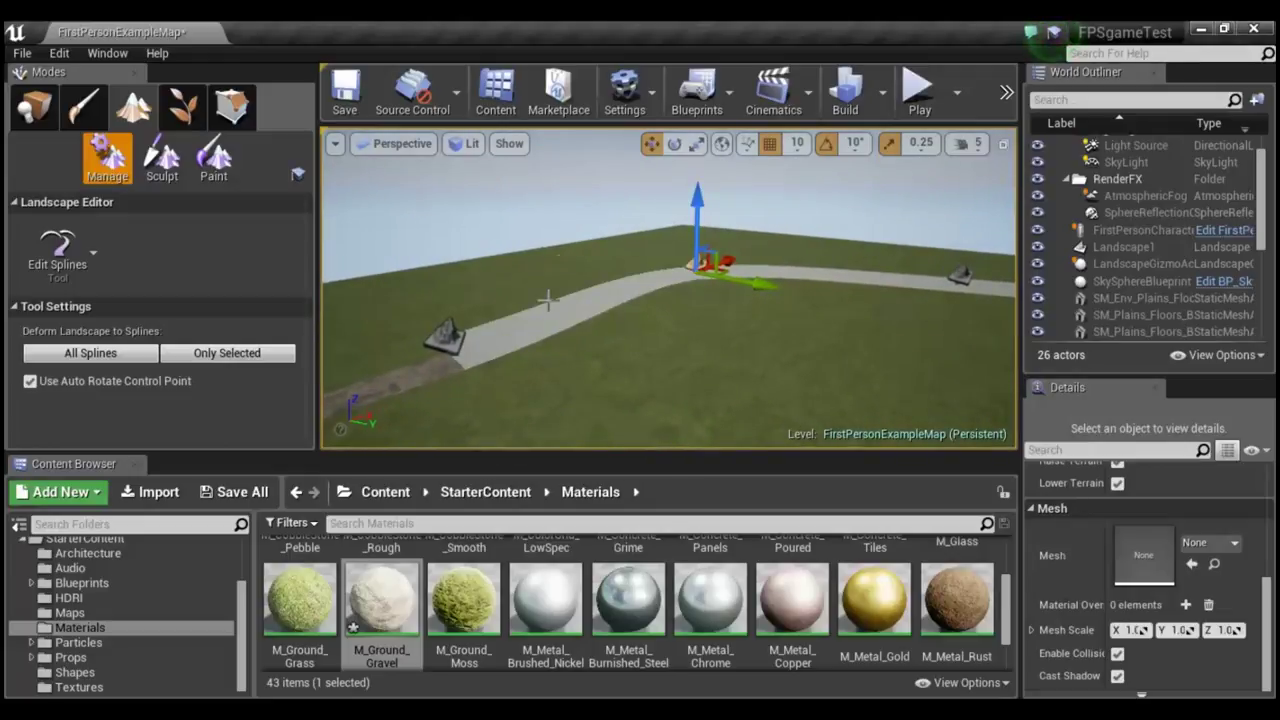
right_click_drag(620, 400, 540, 400)
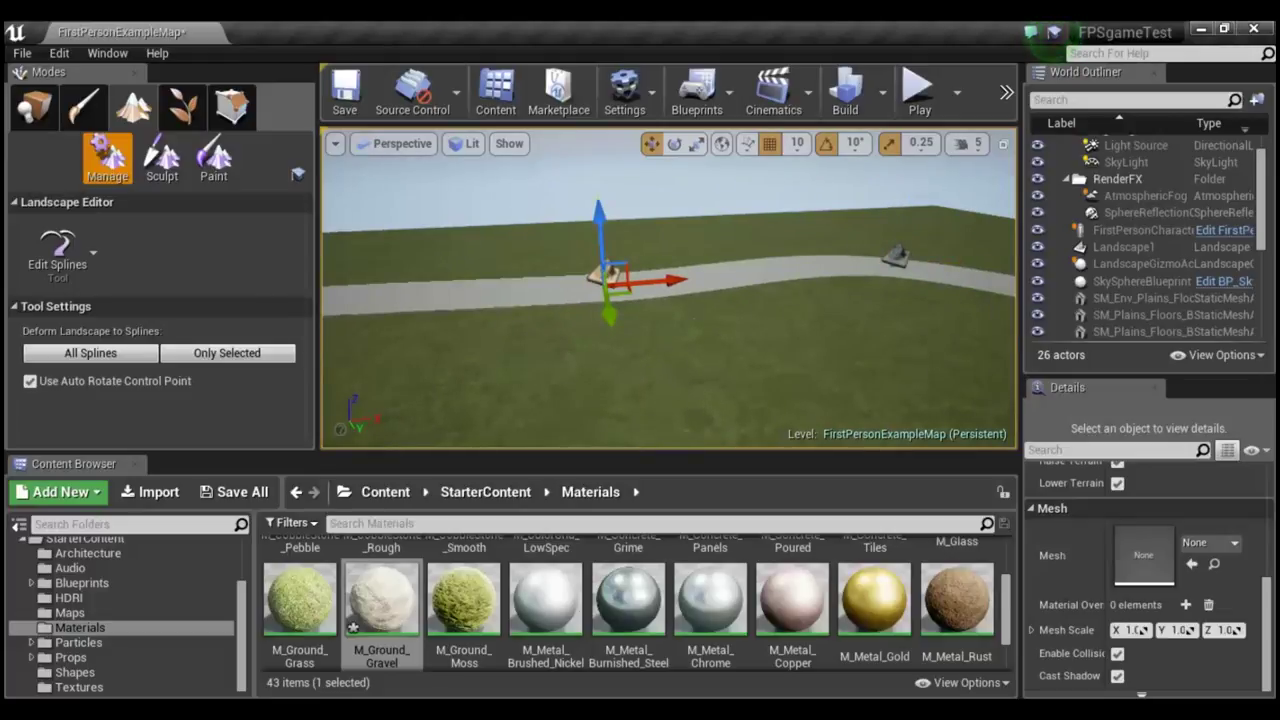
right_click_drag(704, 355, 620, 400)
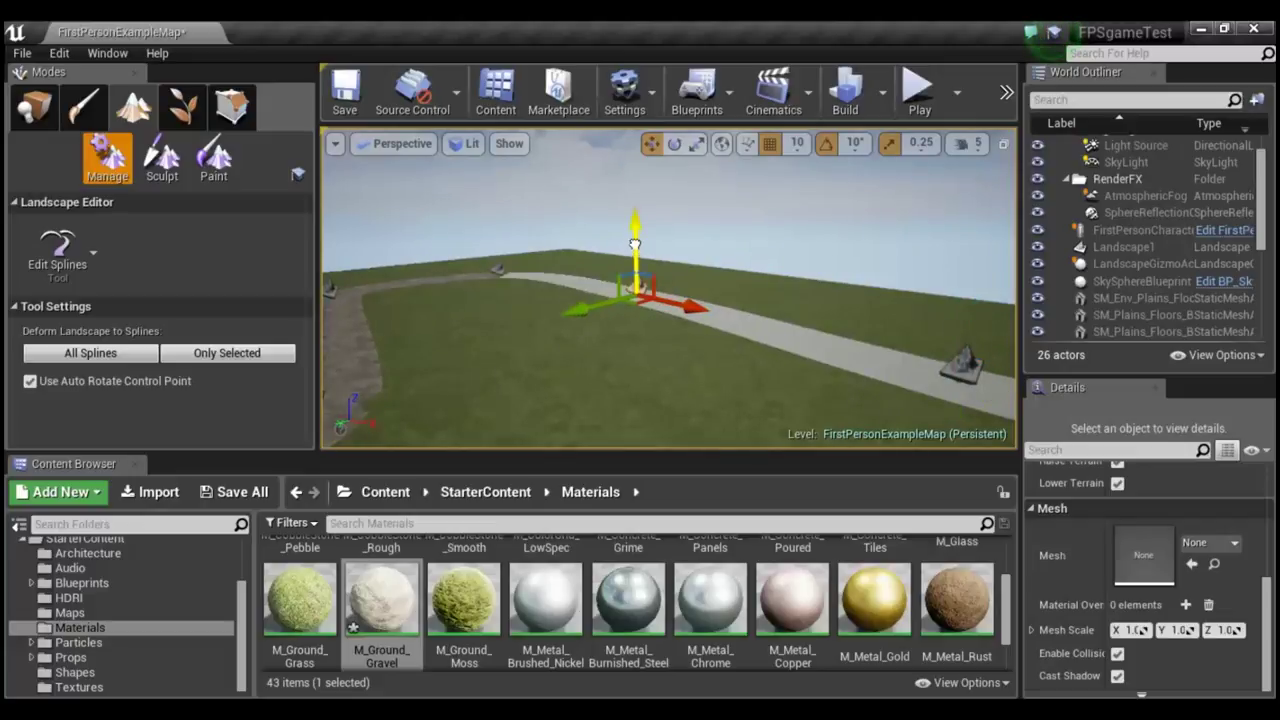
Apply gravel to the road stretch, then delete and restore the road through the control point.
left_click_drag(407, 597, 774, 331)
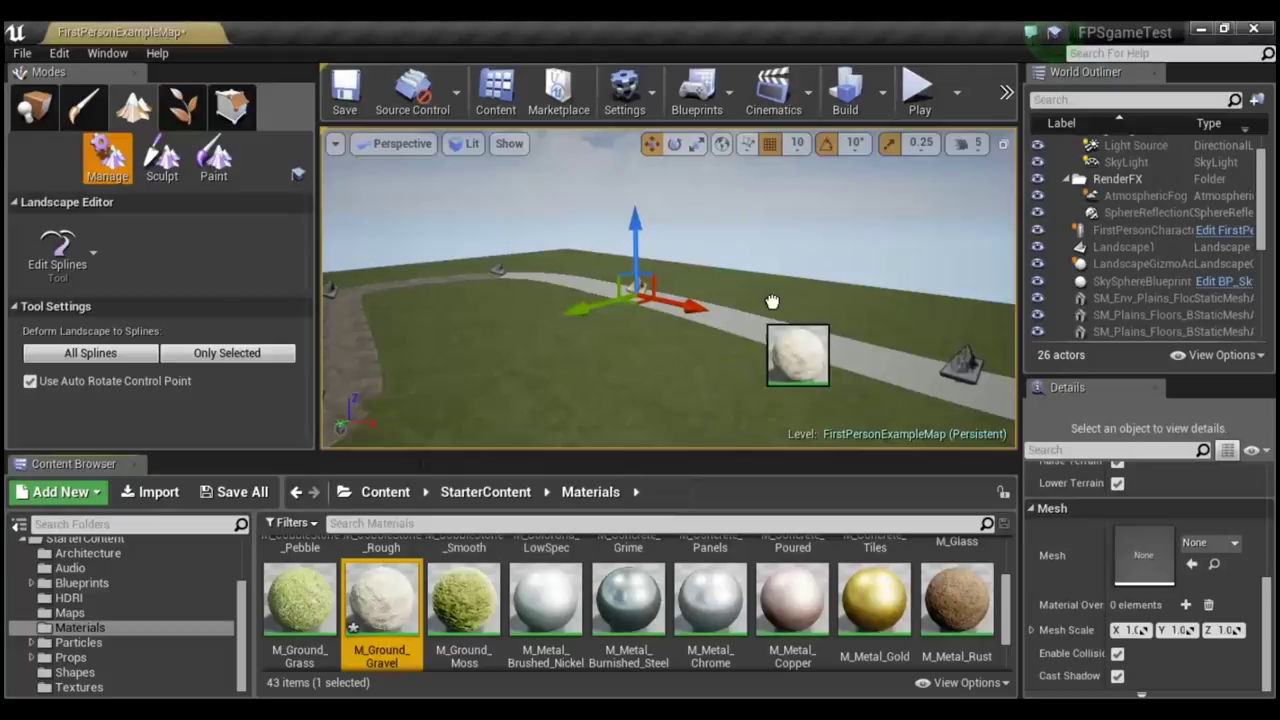
right_click_drag(742, 403, 690, 385)
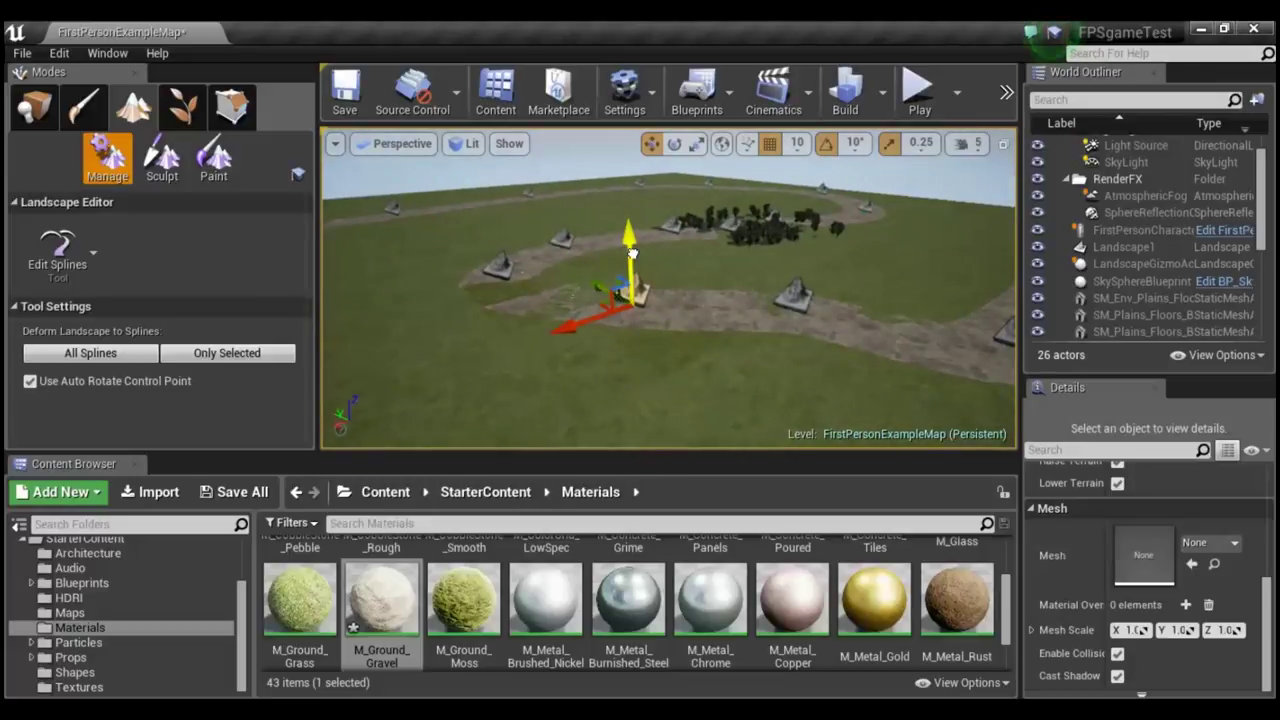
key("Delete")
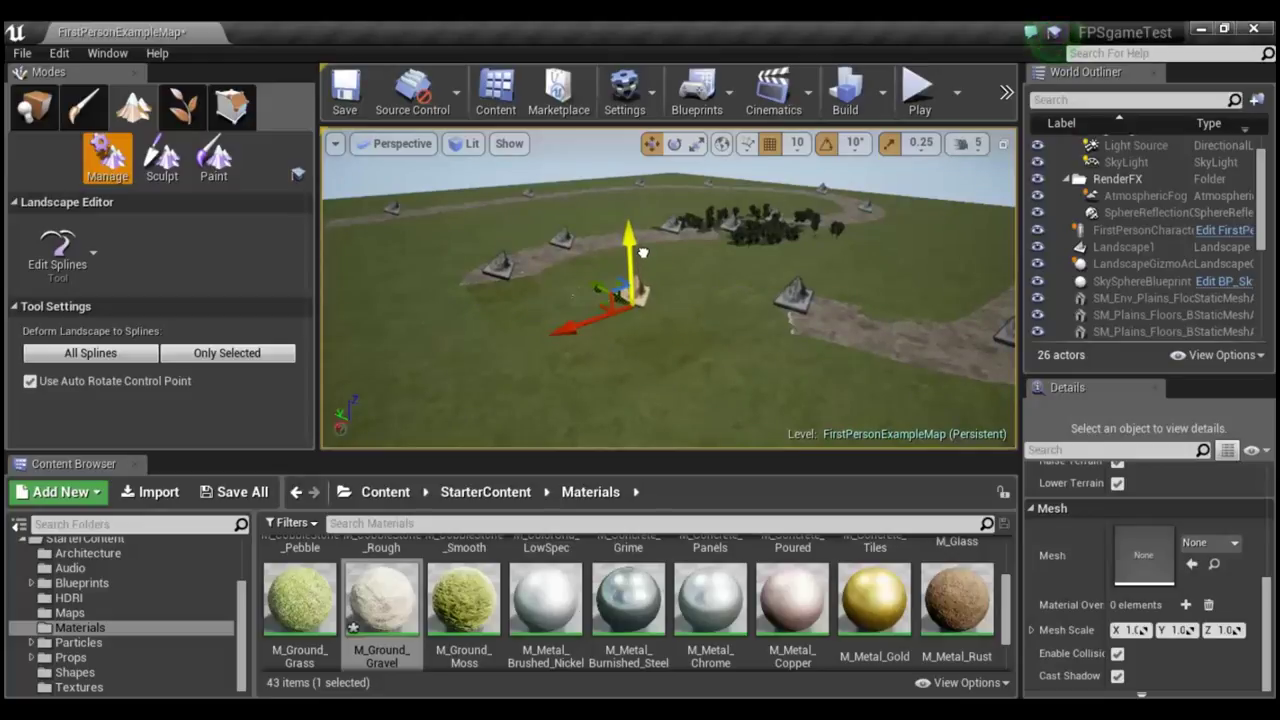
key("ctrl+z")
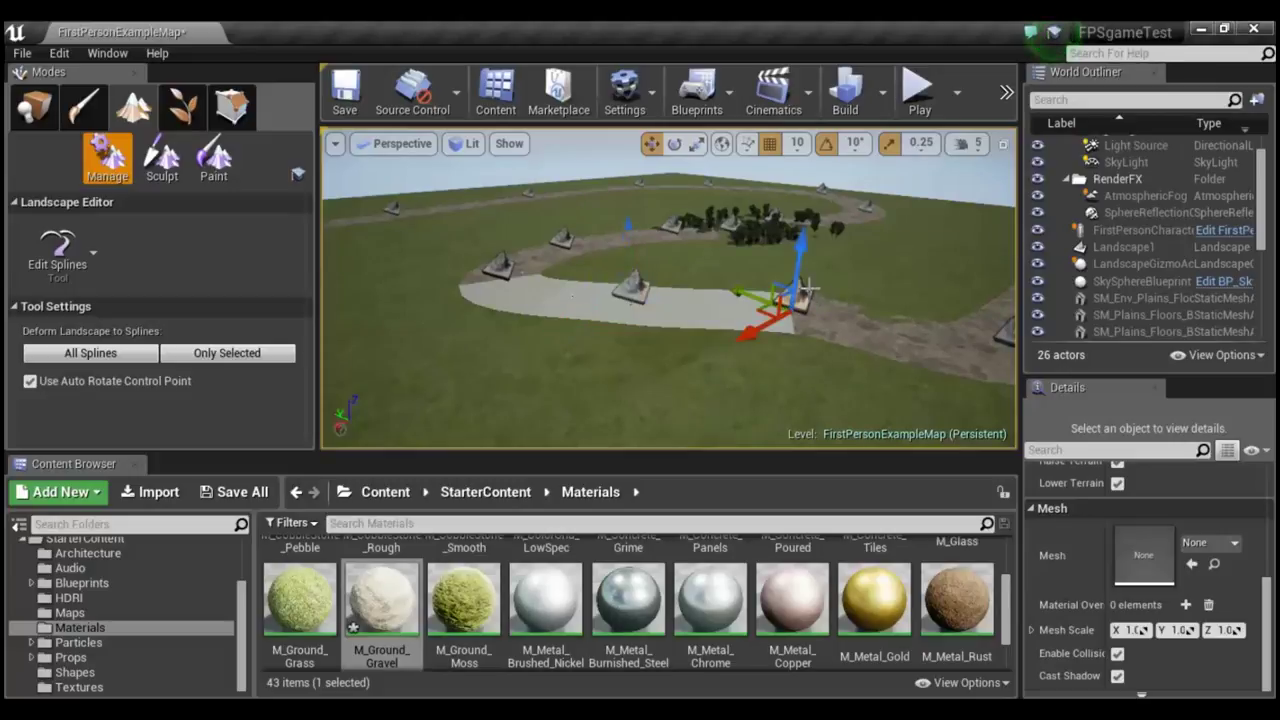
Delete and restore that road segment again, then drop M_Ground_Gravel onto the restored road.
key("Delete")
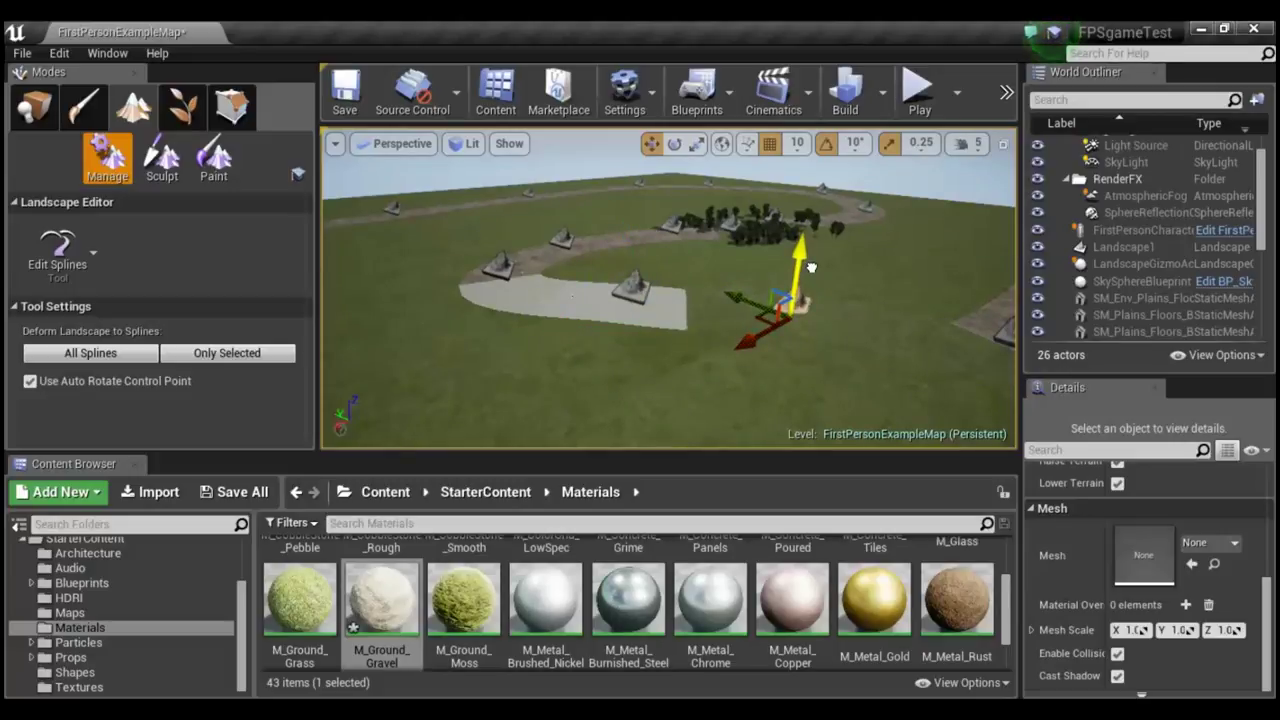
key("ctrl+z")
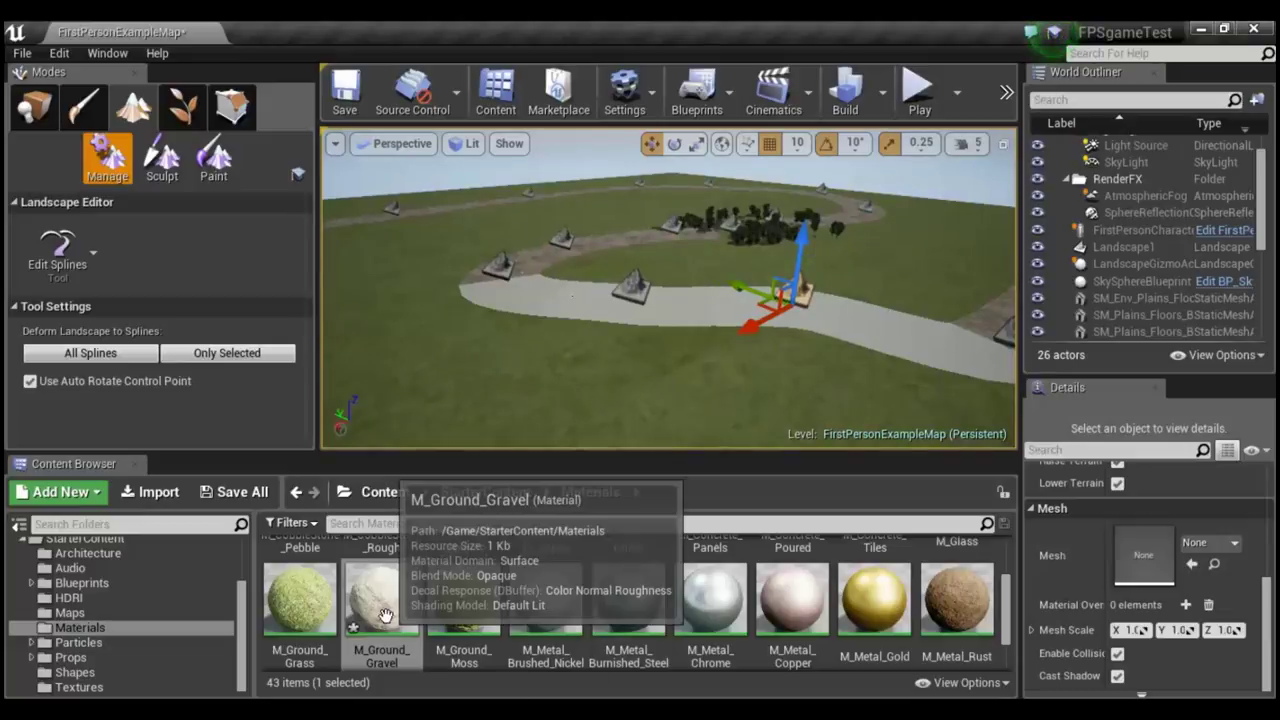
left_click_drag(381, 600, 684, 365)
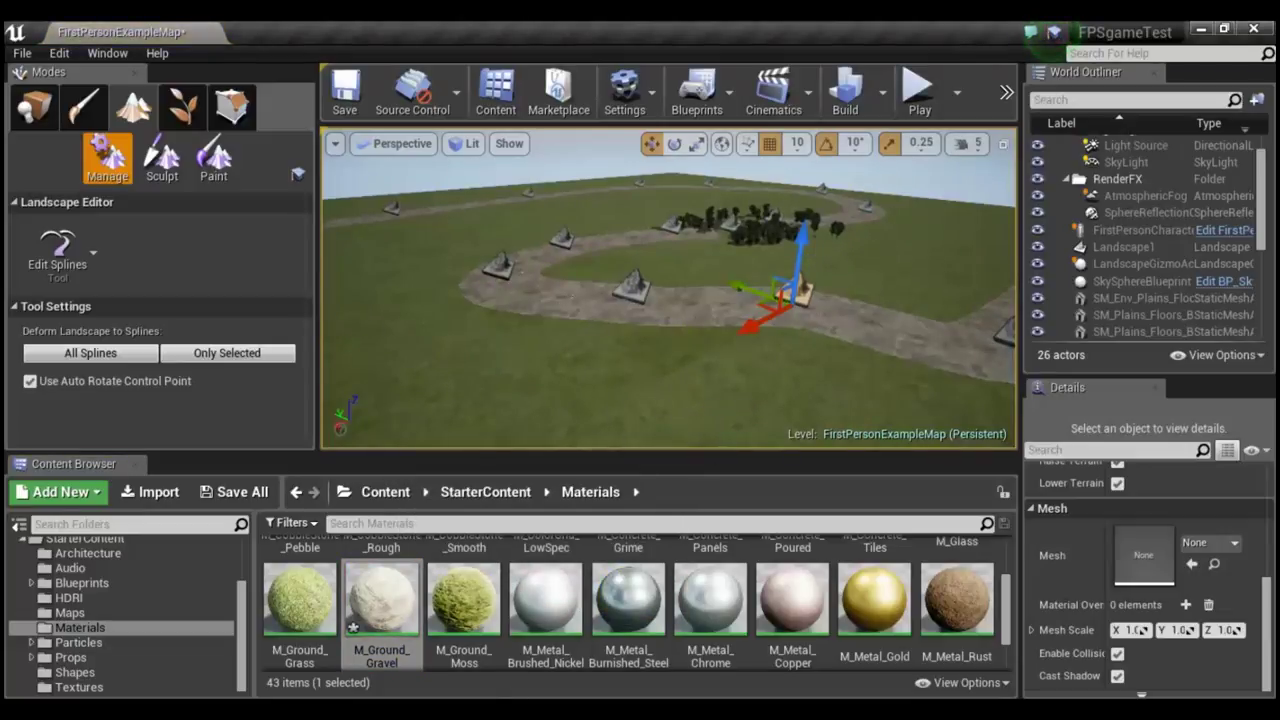
right_click_drag(670, 350, 694, 414)
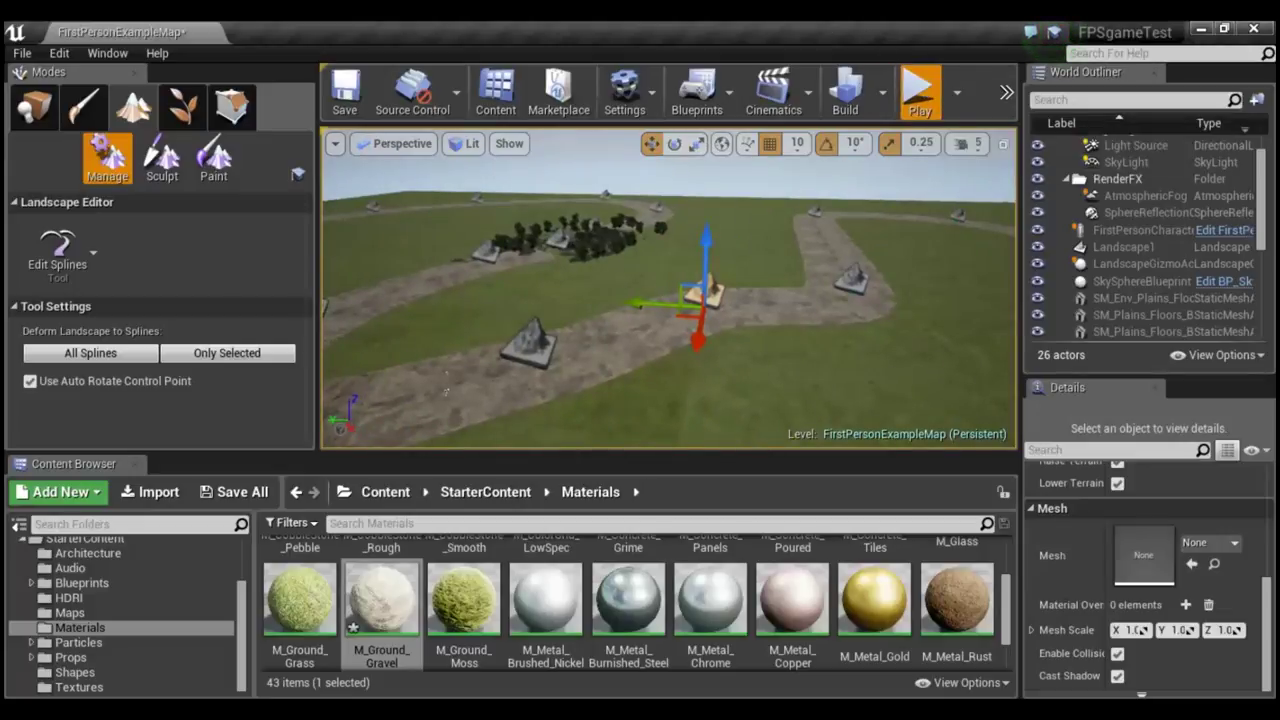
left_click(920, 95)
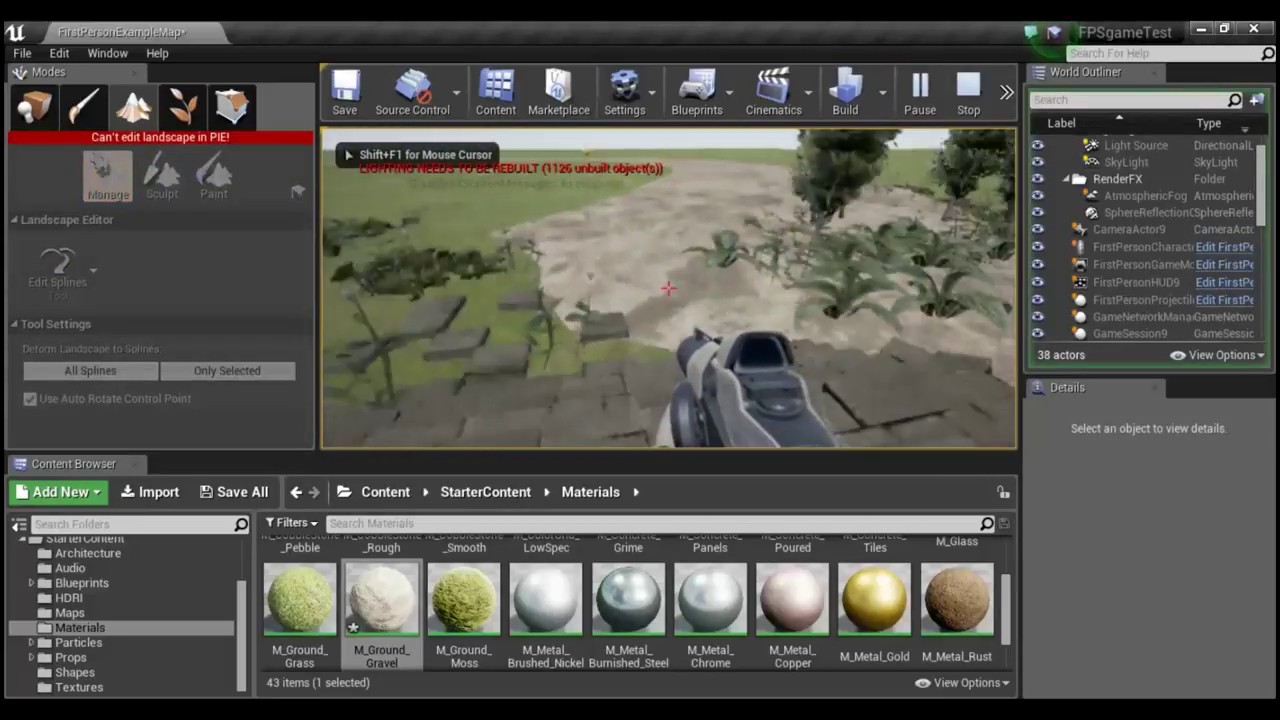
key("w")
key("w")
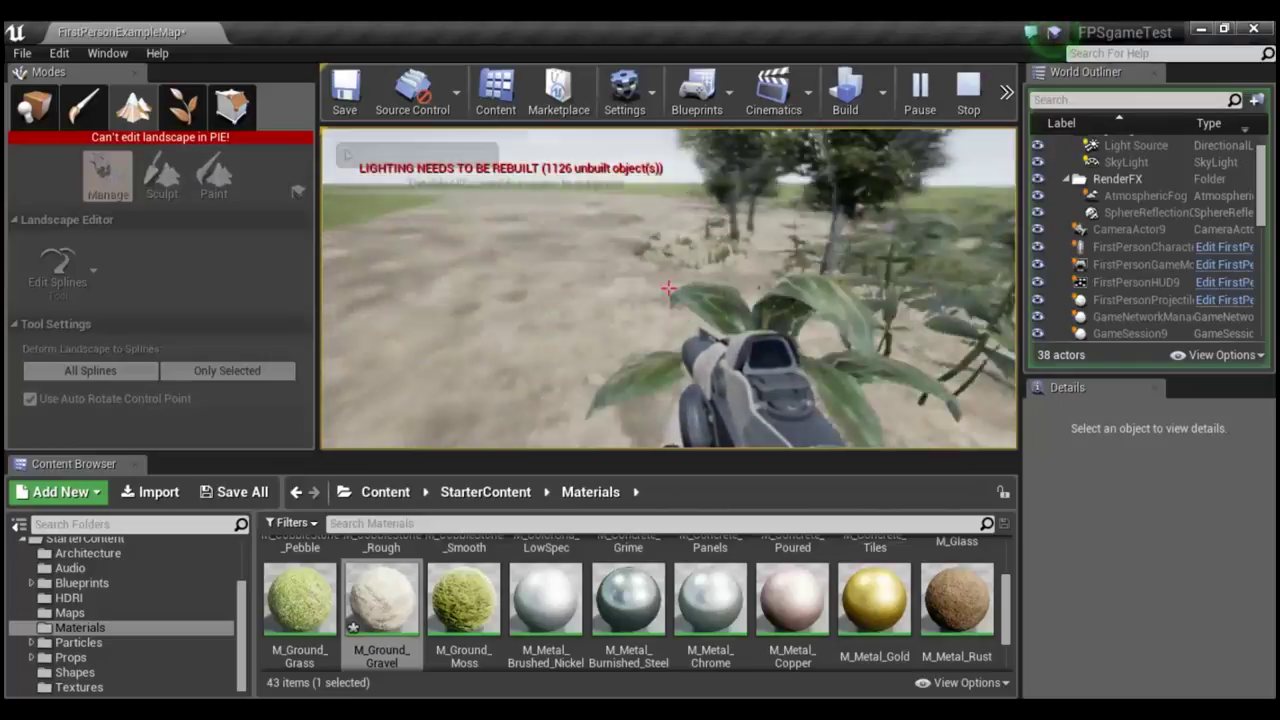
key("w")
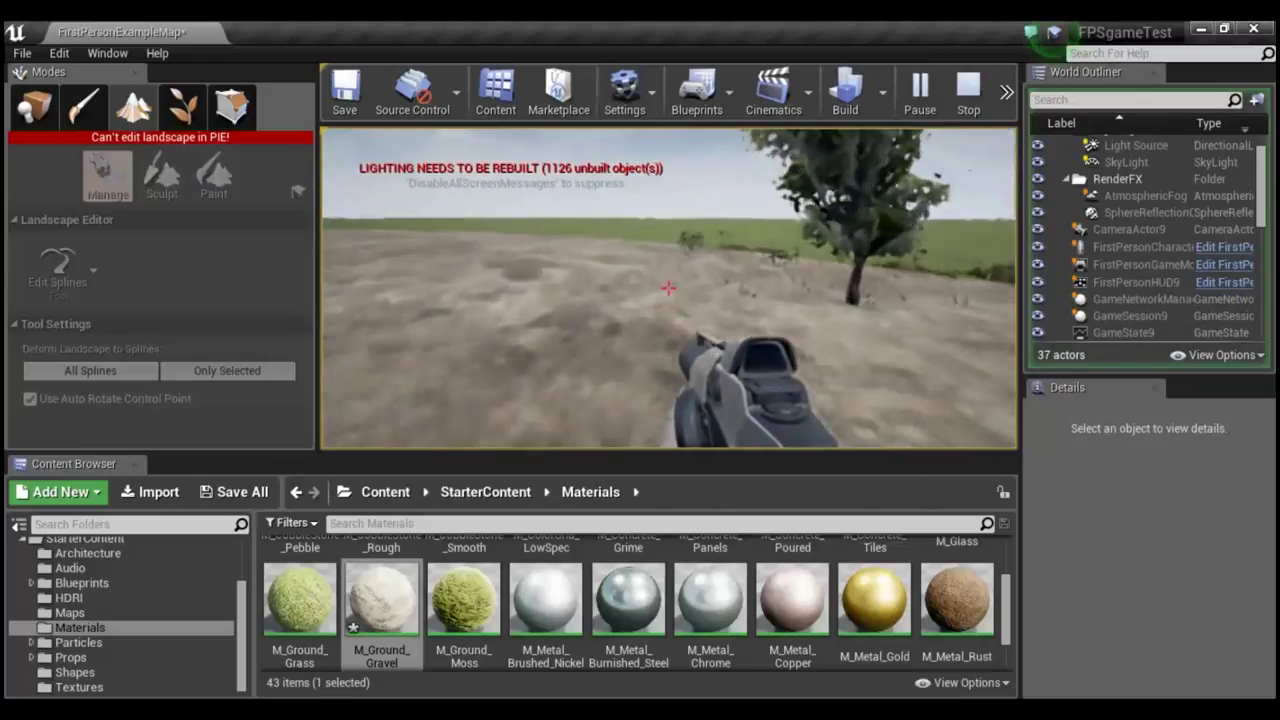
key("w")
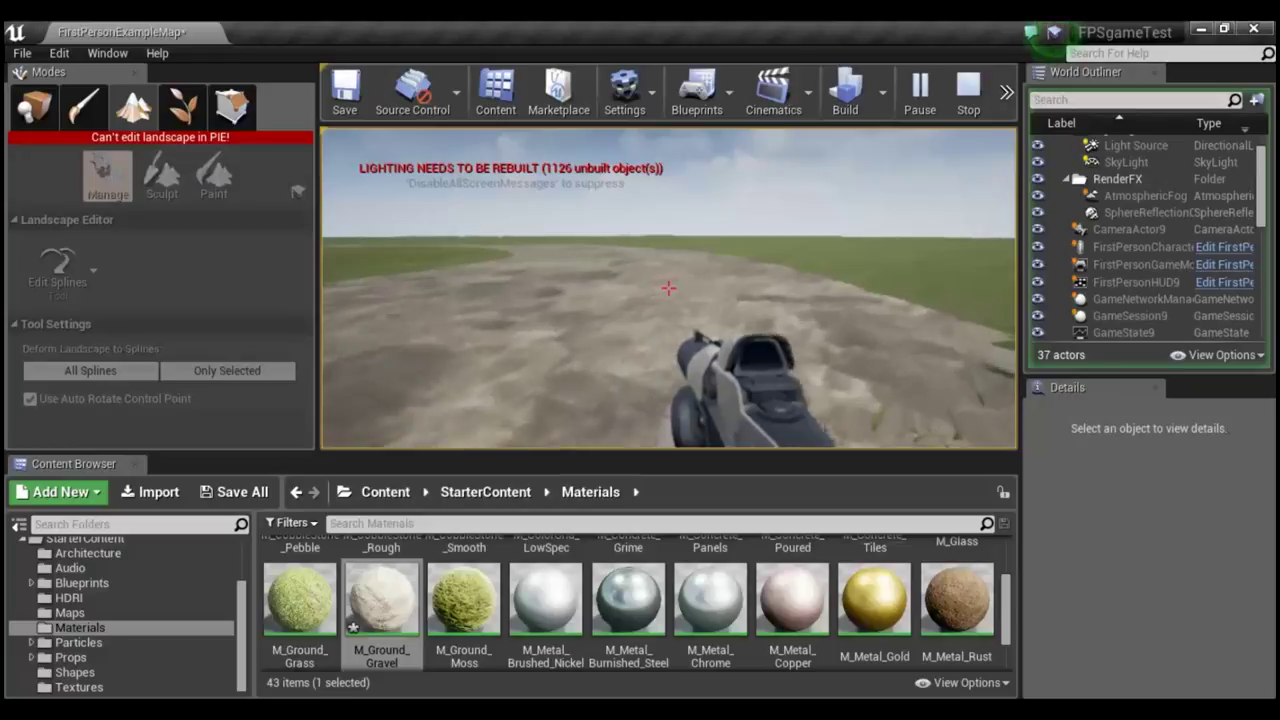
key("w")
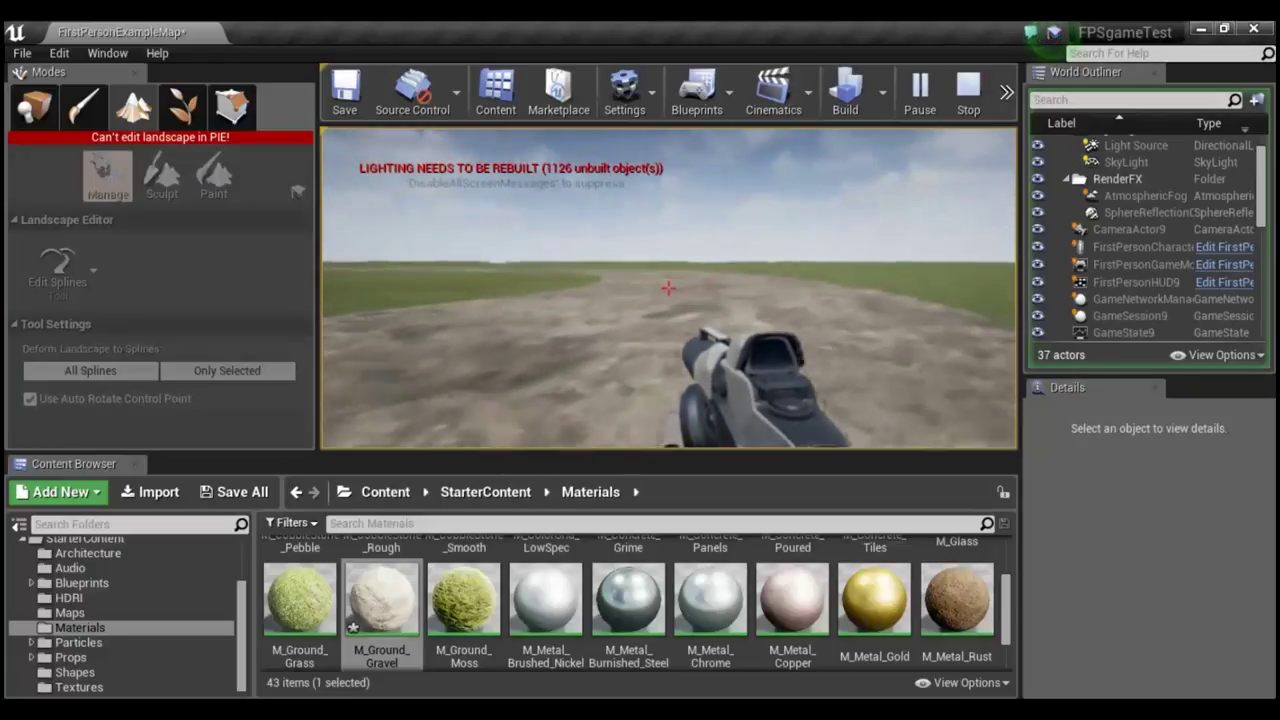
key("w")
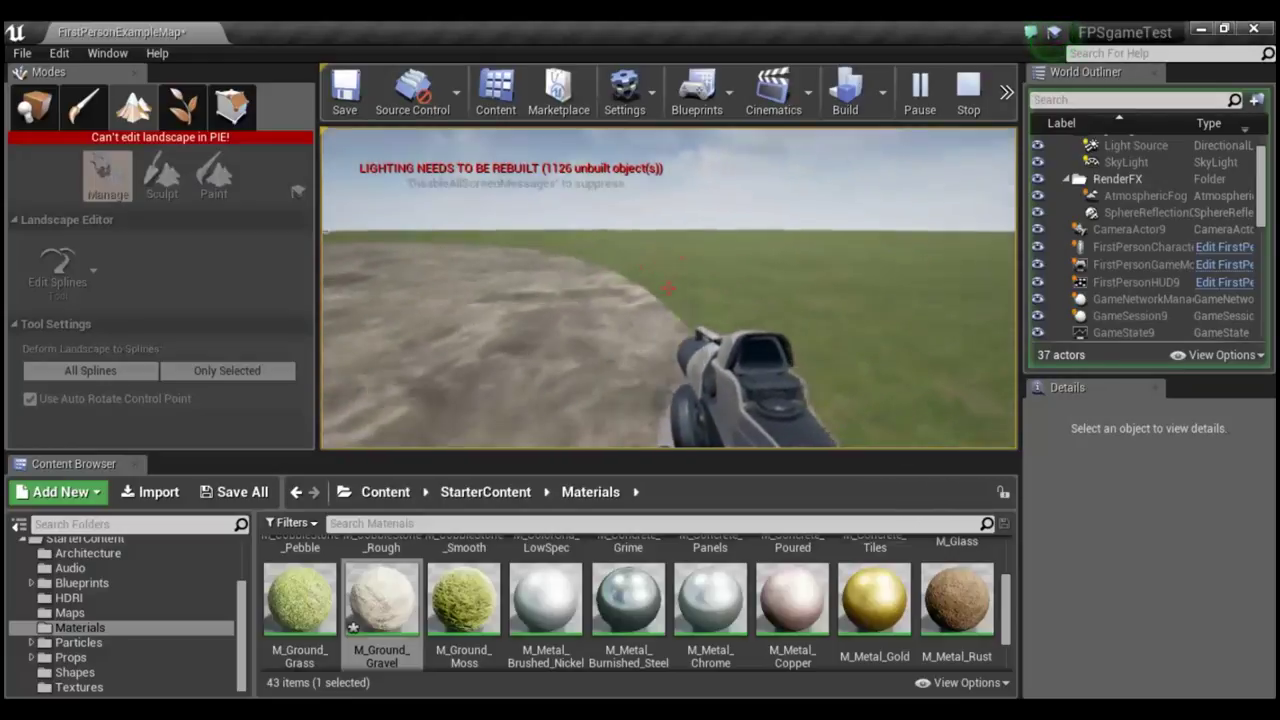
left_click(668, 288)
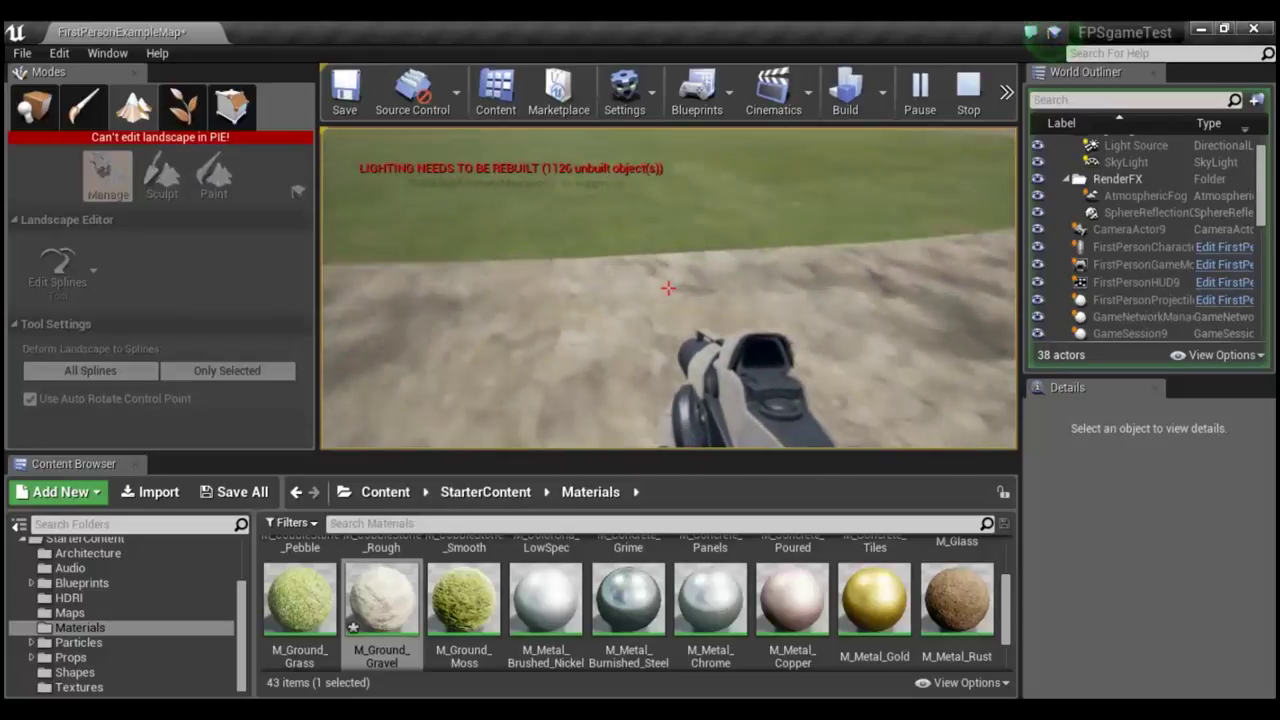
left_click(668, 288)
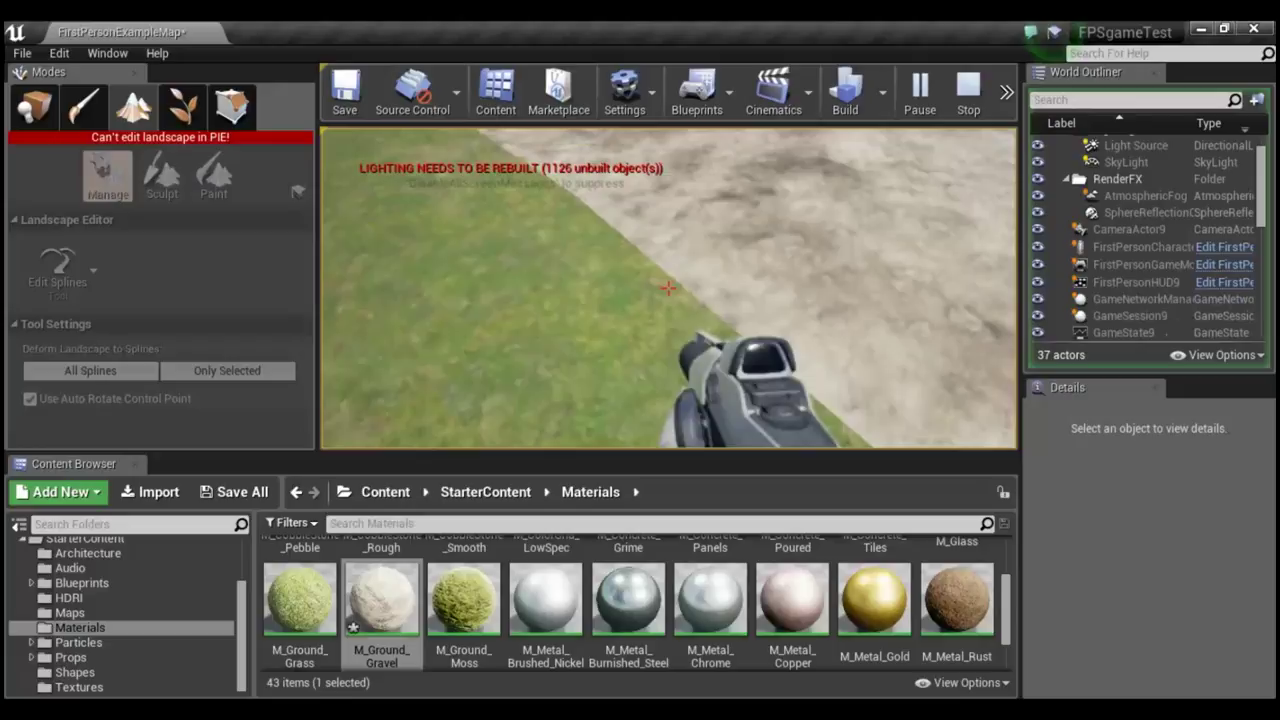
left_click(668, 288)
left_click(668, 288)
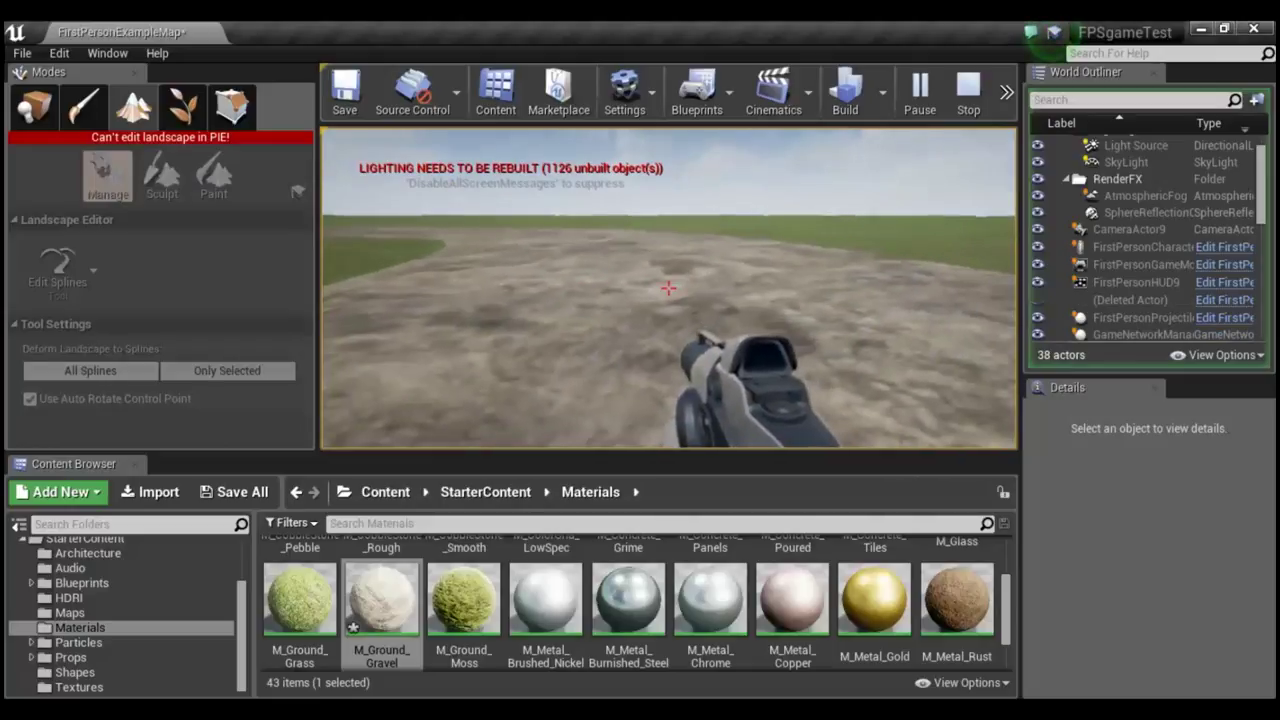
key("Escape")
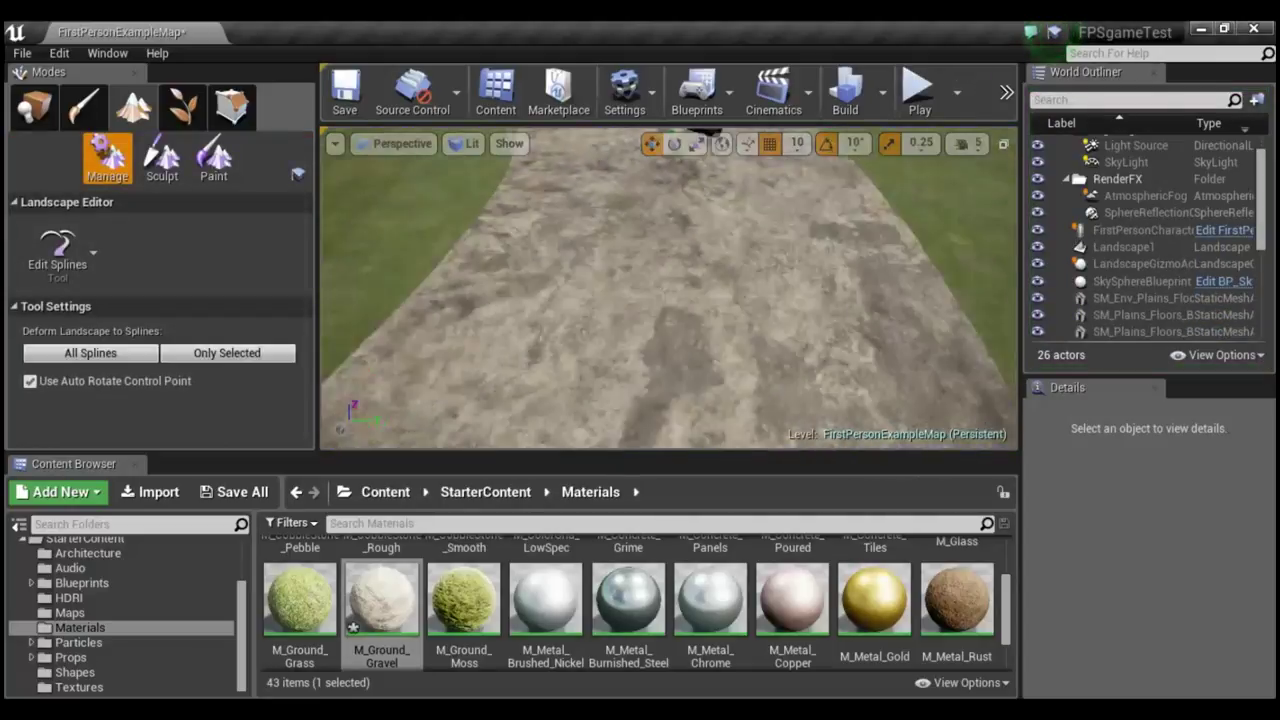
Select the road spline and a control point, switching through rotate and scale modes.
right_click_drag(668, 288, 668, 320)
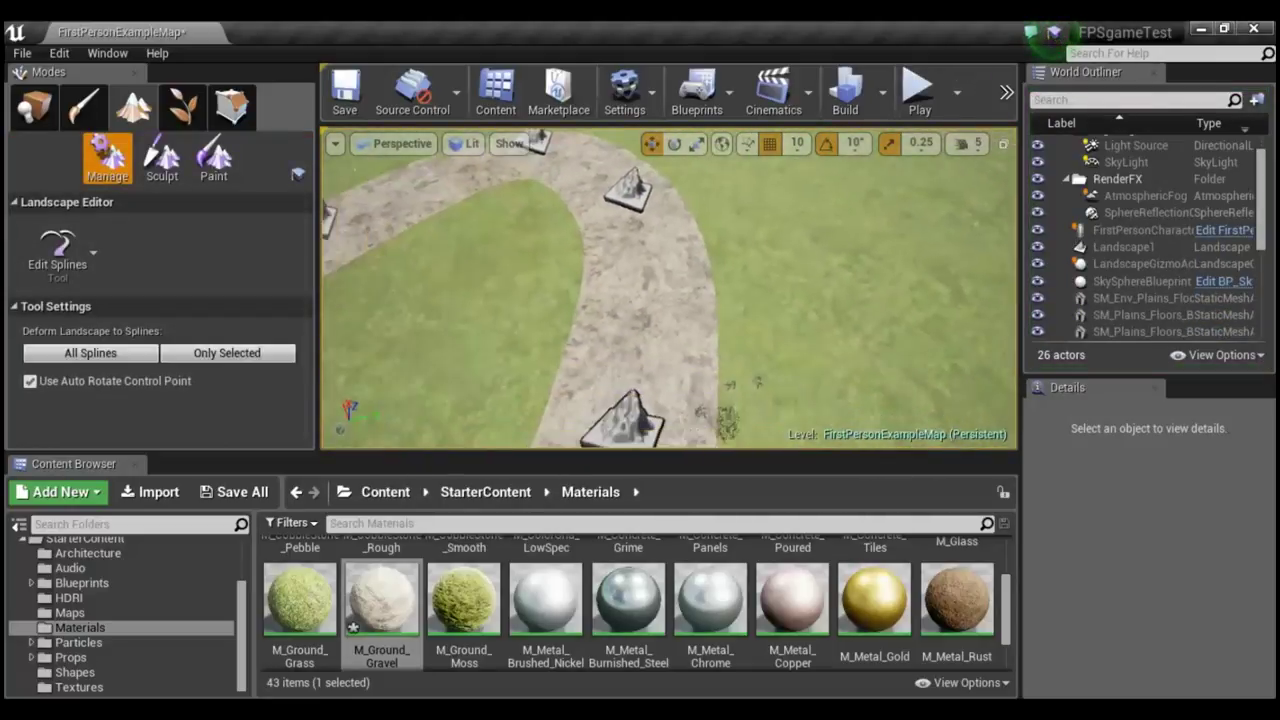
right_click_drag(615, 260, 615, 272)
left_click(662, 314)
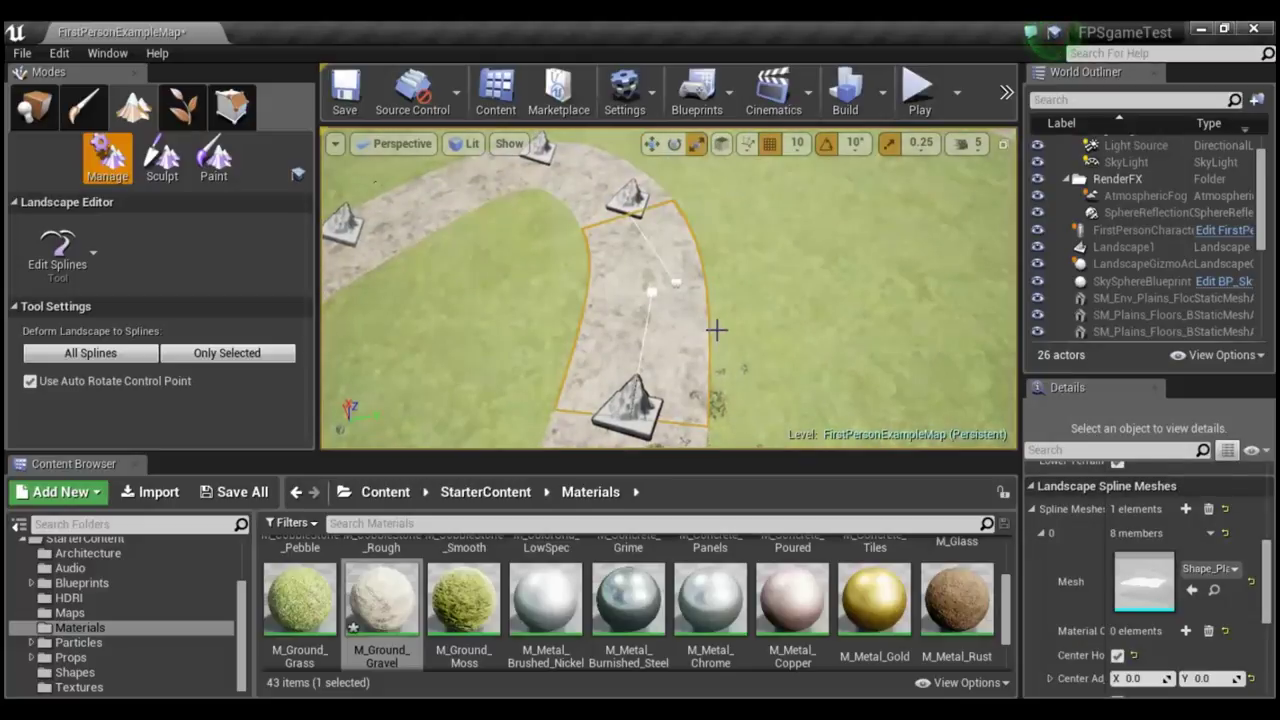
left_click(632, 205)
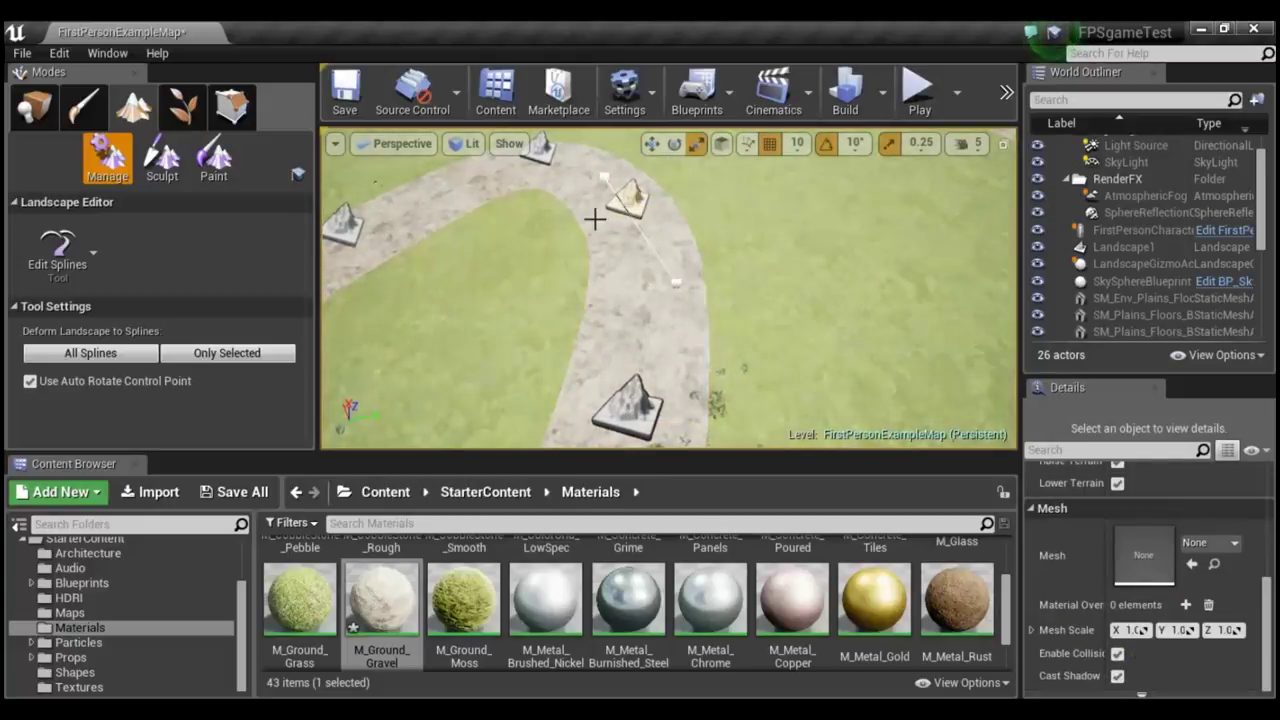
key("e")
key("r")
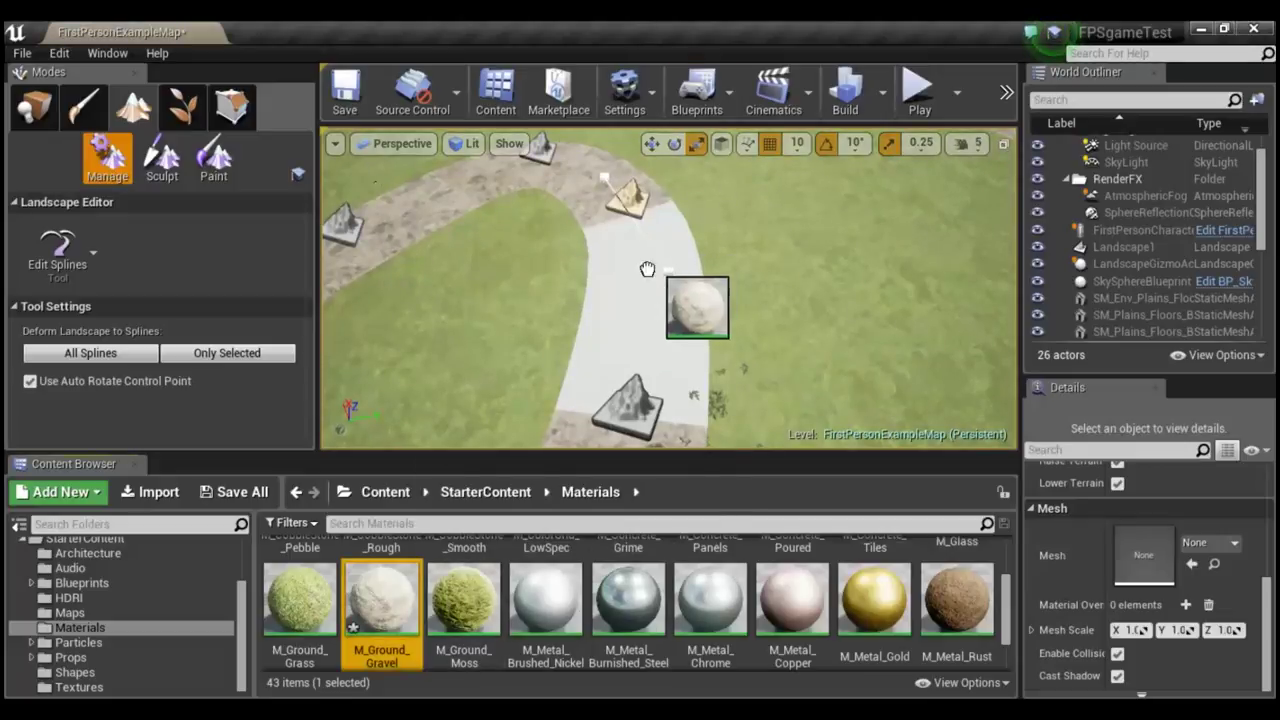
Apply M_Ground_Gravel to the road stretch and the curved section near the trees.
left_click_drag(381, 600, 695, 320)
mouse_move(682, 275)
right_mouse_down()
mouse_move(660, 300)
mouse_move(640, 260)
mouse_move(640, 310)
right_mouse_up()
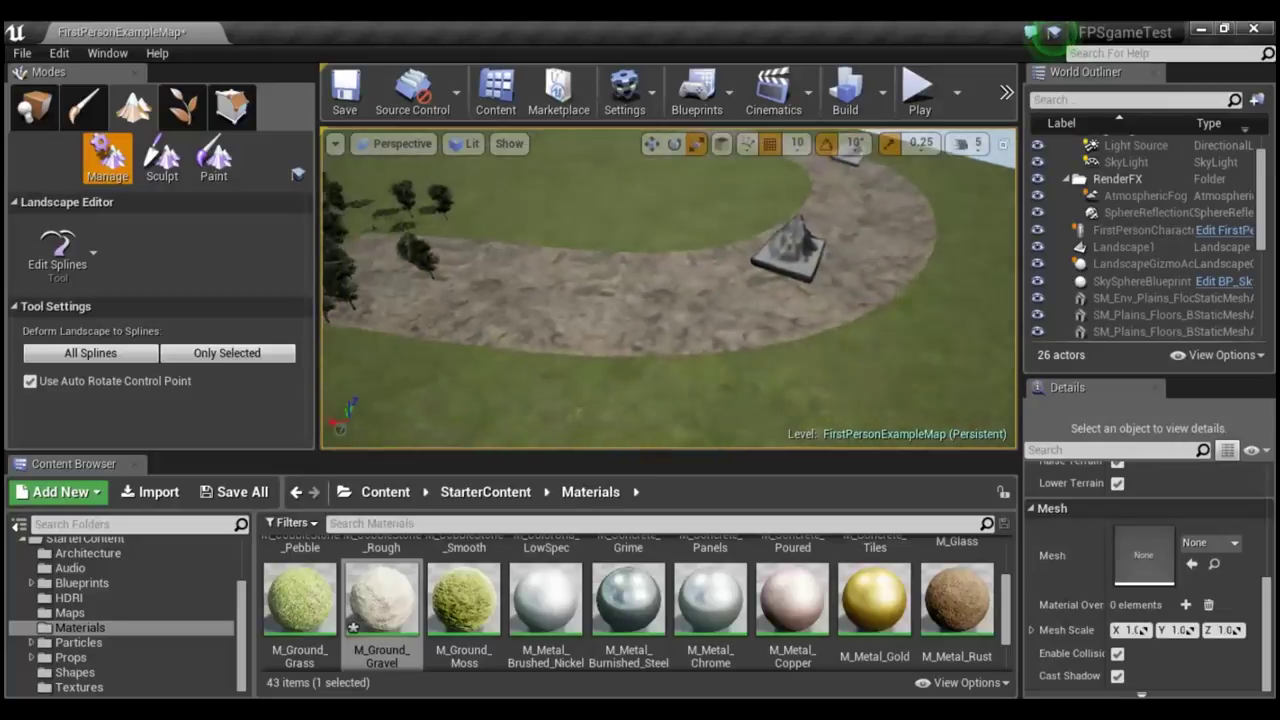
right_click_drag(640, 310, 860, 145)
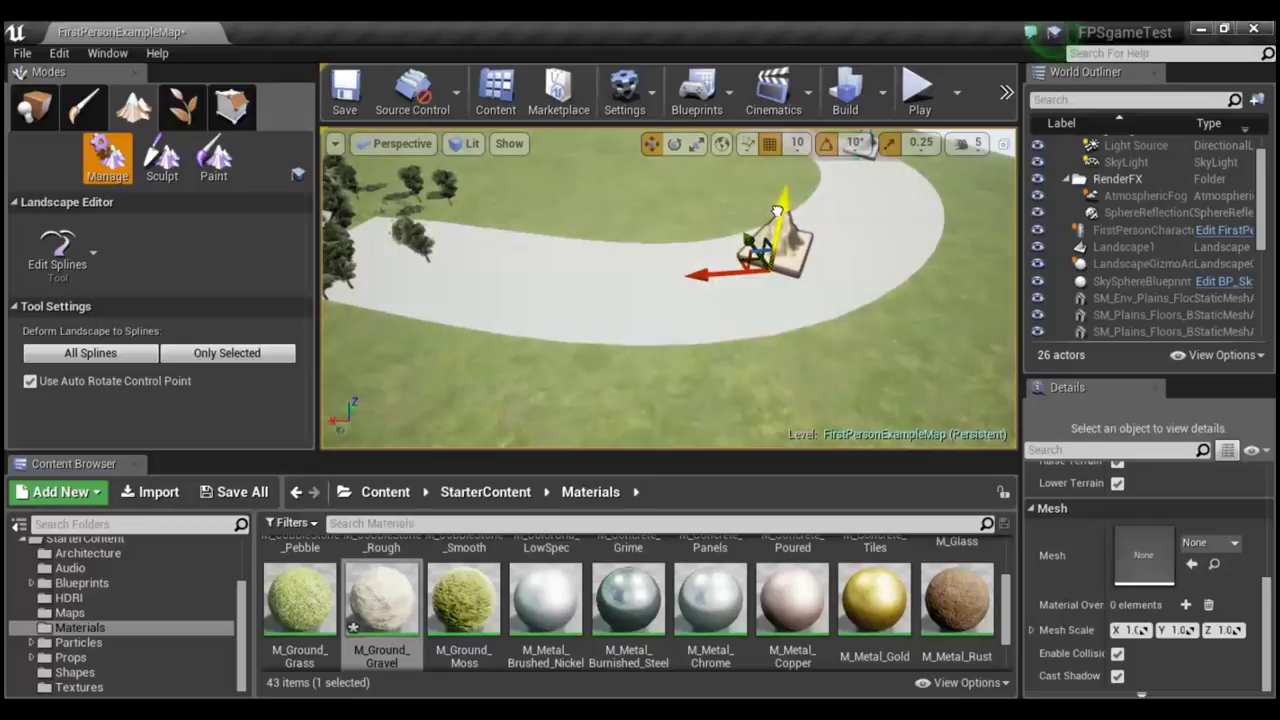
left_click_drag(368, 592, 566, 303)
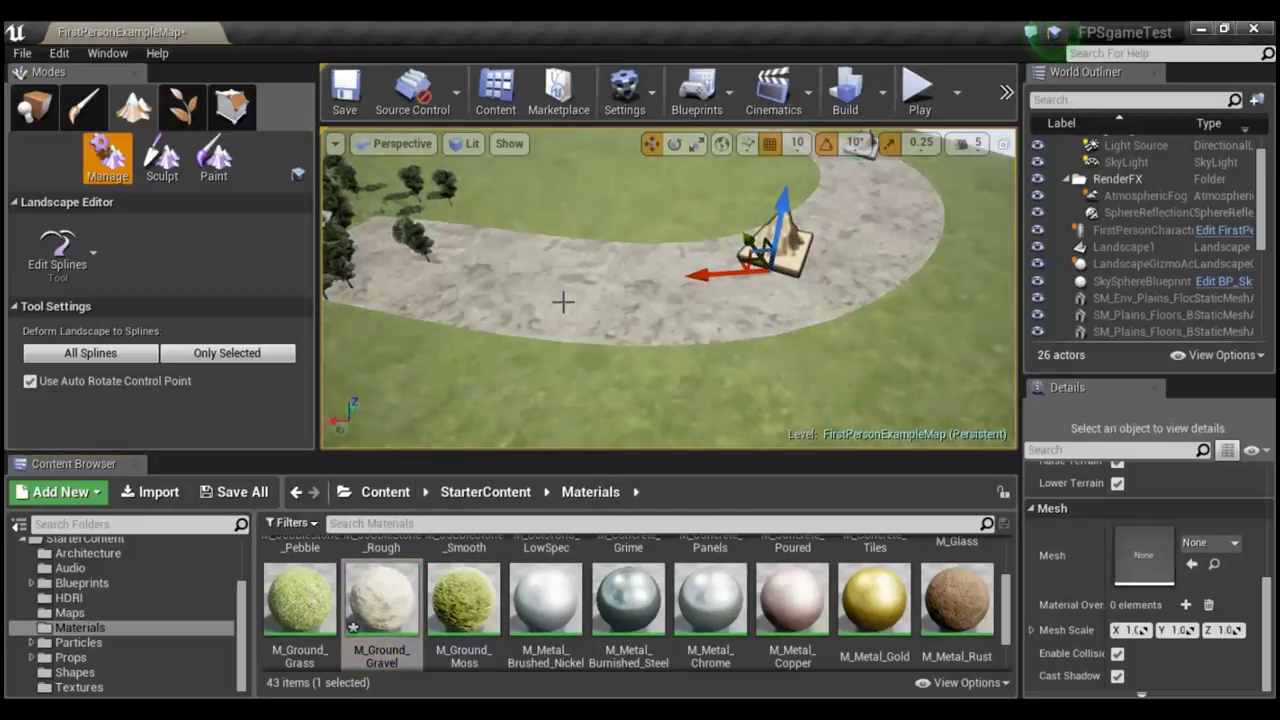
mouse_move(766, 363)
right_mouse_down()
mouse_move(800, 330)
mouse_move(780, 345)
mouse_move(800, 345)
right_mouse_up()
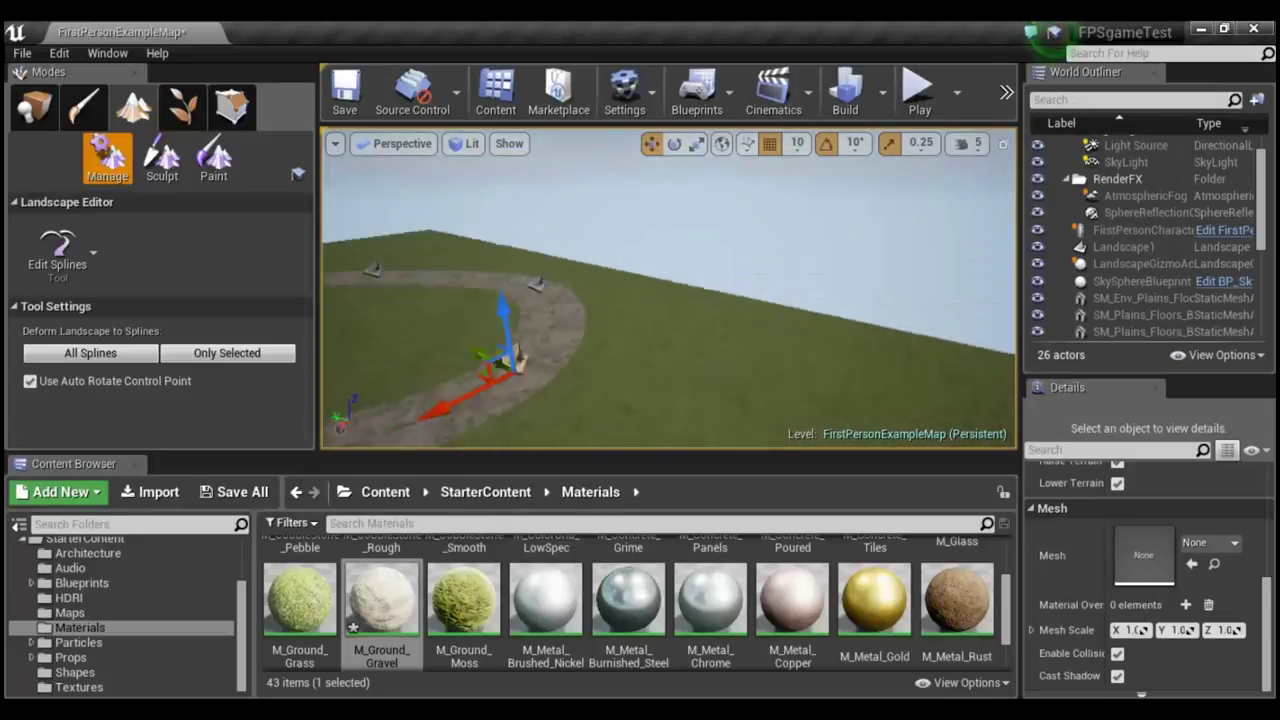
right_click_drag(800, 345, 444, 526)
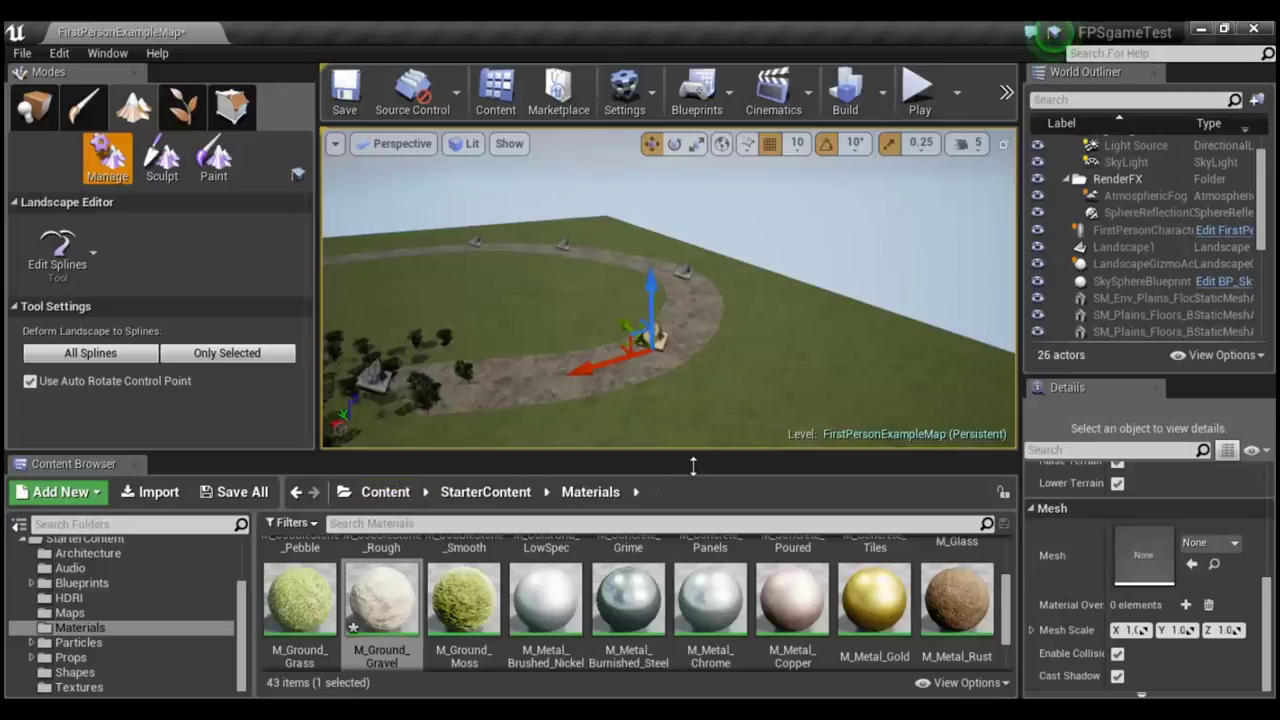
Drop M_Ground_Gravel onto the remaining road spline and review the looping gravel road.
mouse_move(668, 290)
right_mouse_down()
mouse_move(560, 300)
mouse_move(560, 340)
right_mouse_up()
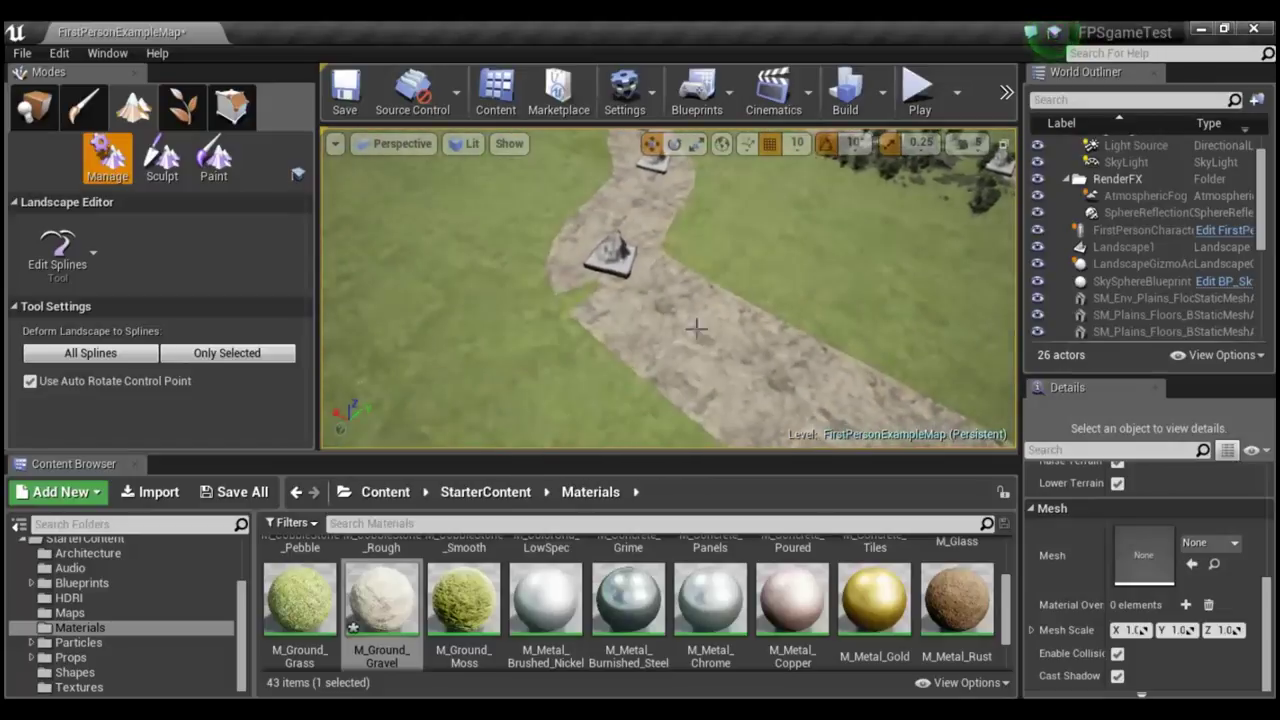
right_click_drag(600, 300, 613, 262)
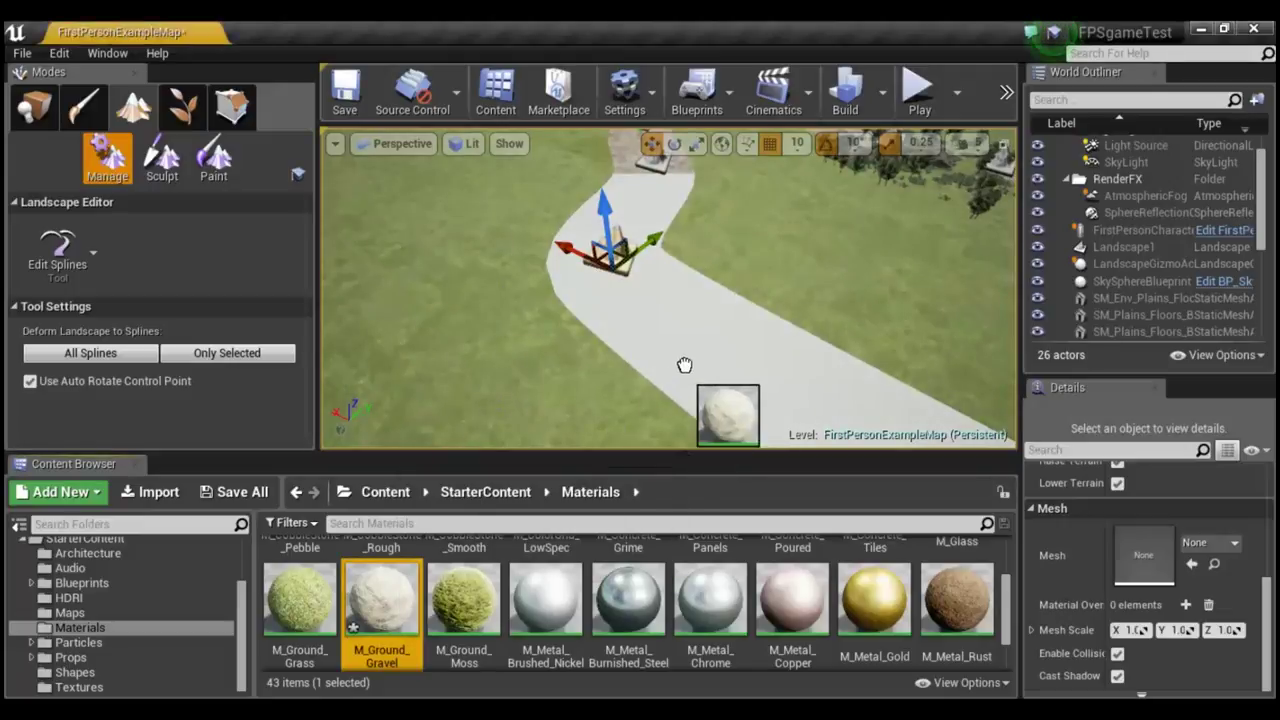
left_click_drag(415, 597, 688, 366)
right_click_drag(668, 290, 600, 300)
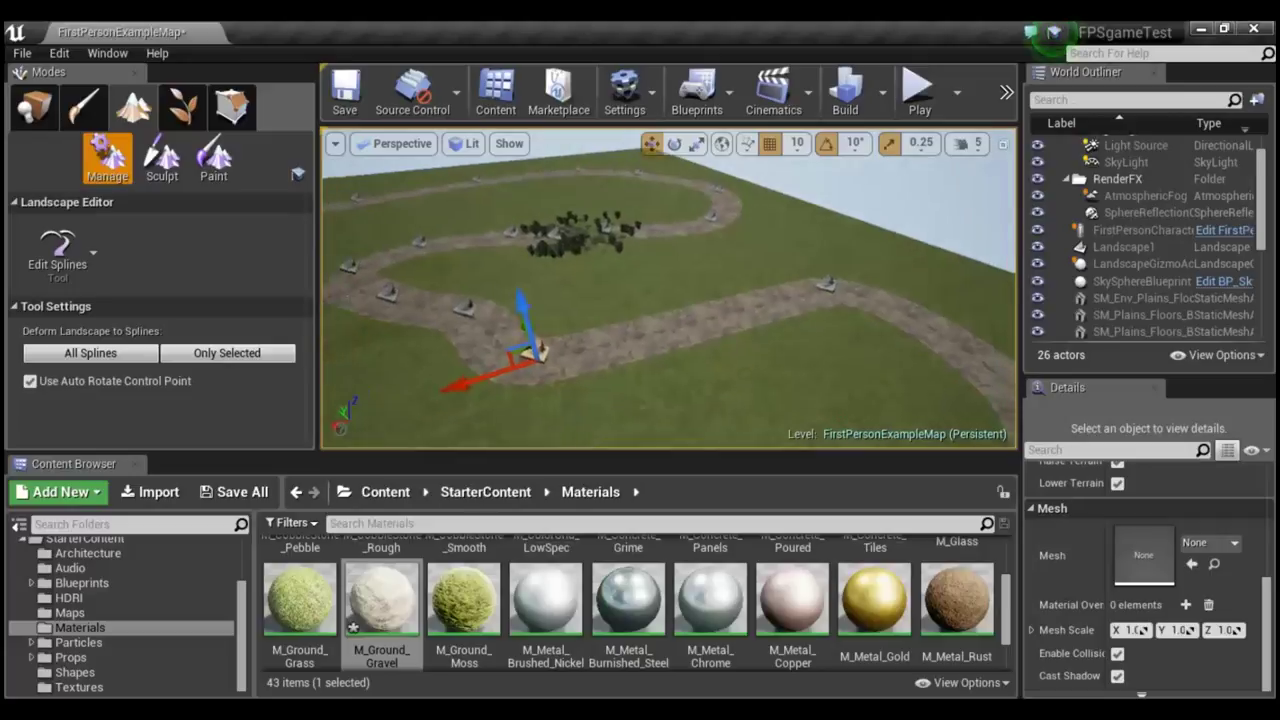
right_click_drag(600, 300, 357, 300)
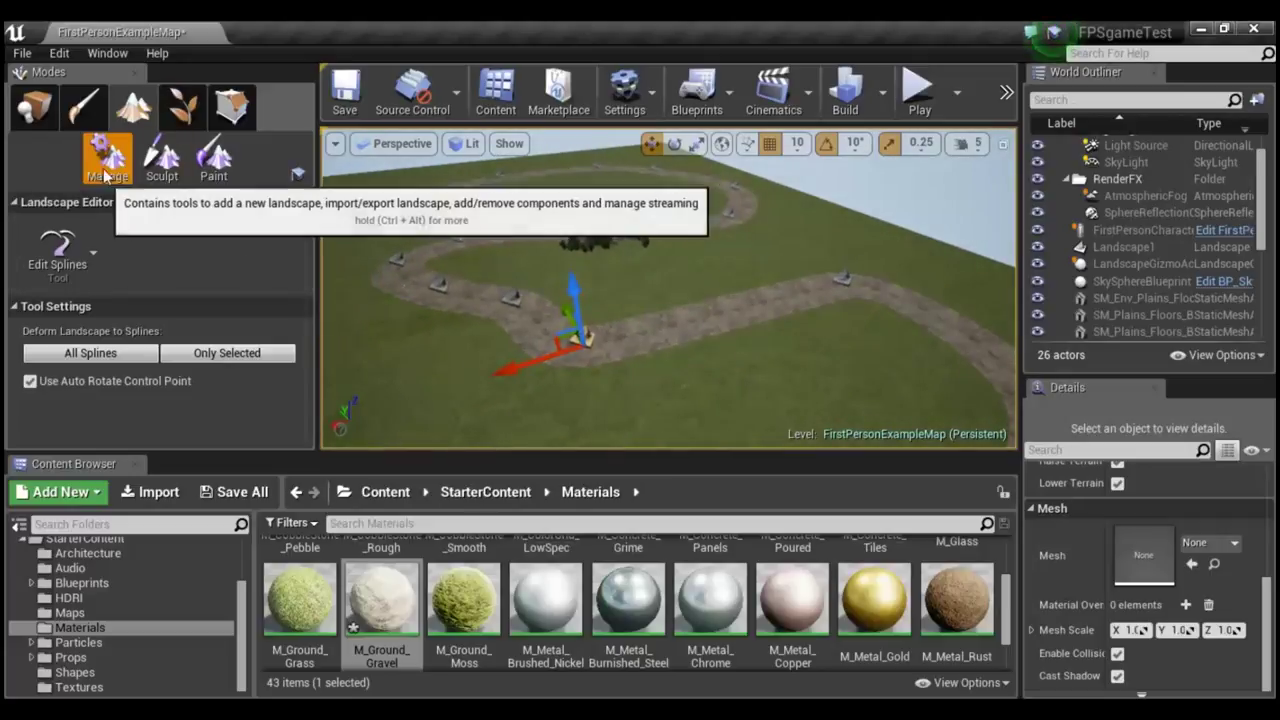
Switch Landscape mode to Sculpt, keep the Sculpt tool, and enlarge Brush Size to about 652.
left_click(162, 158)
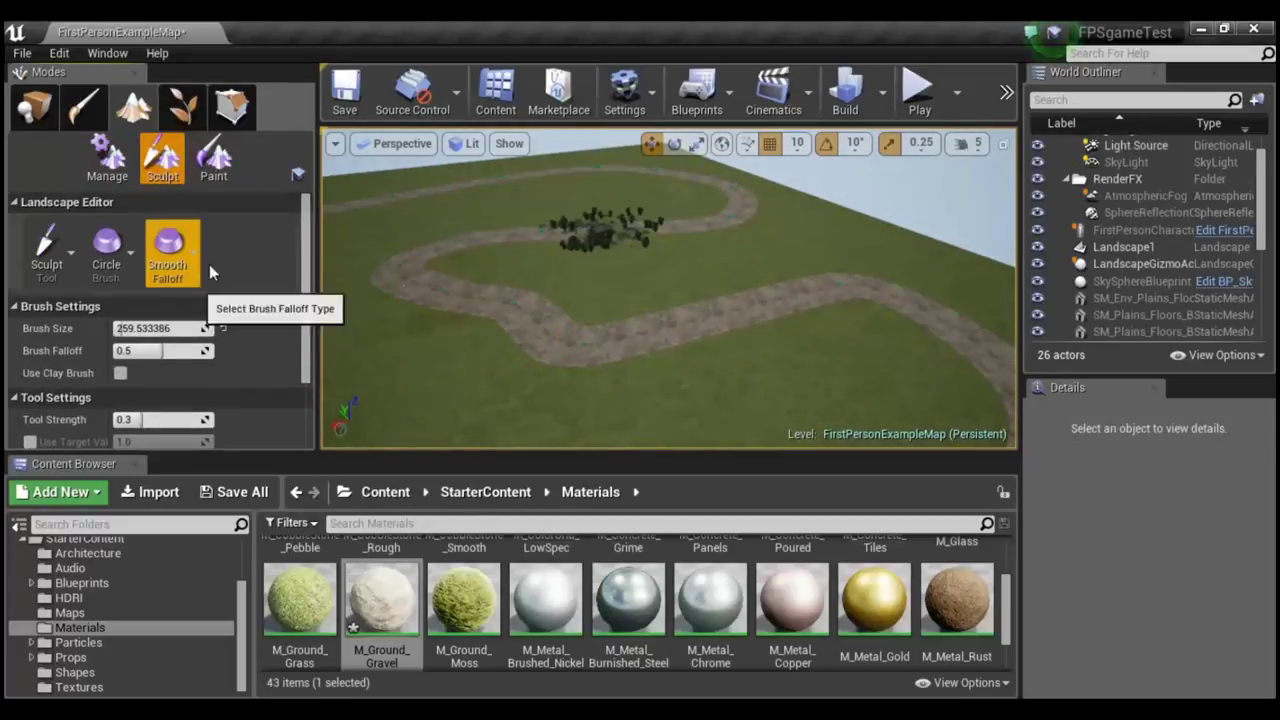
left_click(48, 241)
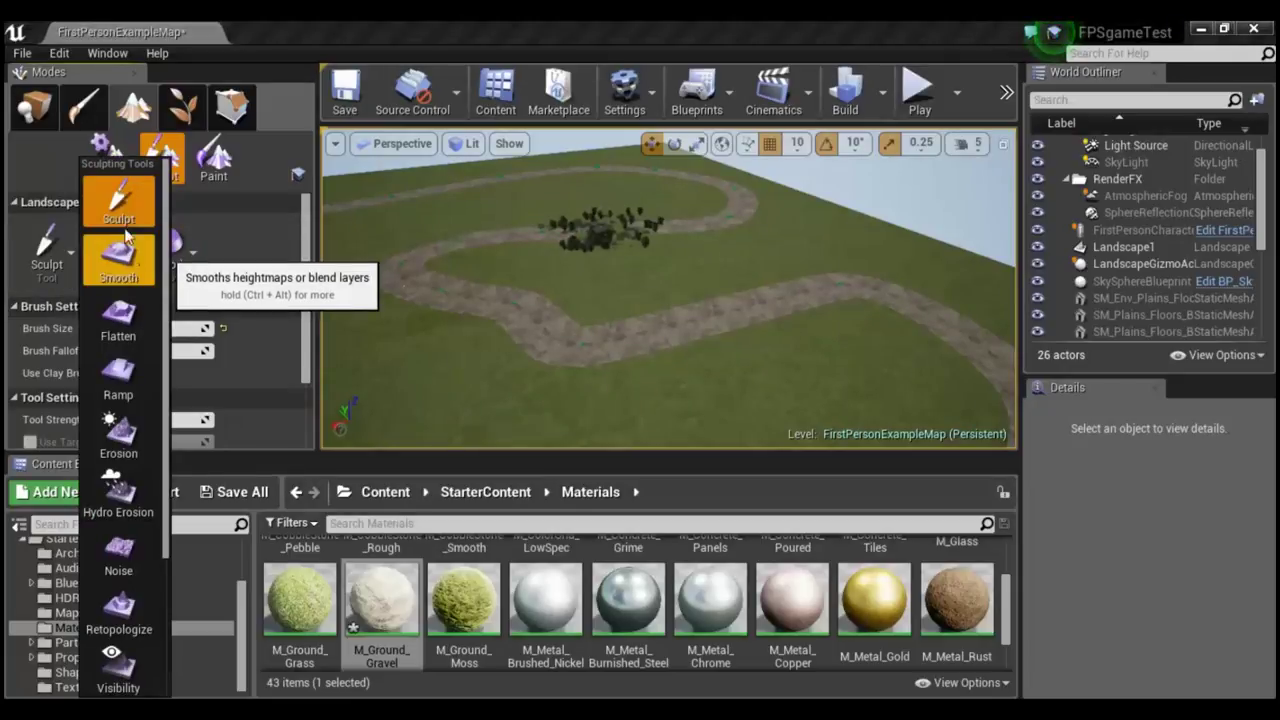
left_click(218, 297)
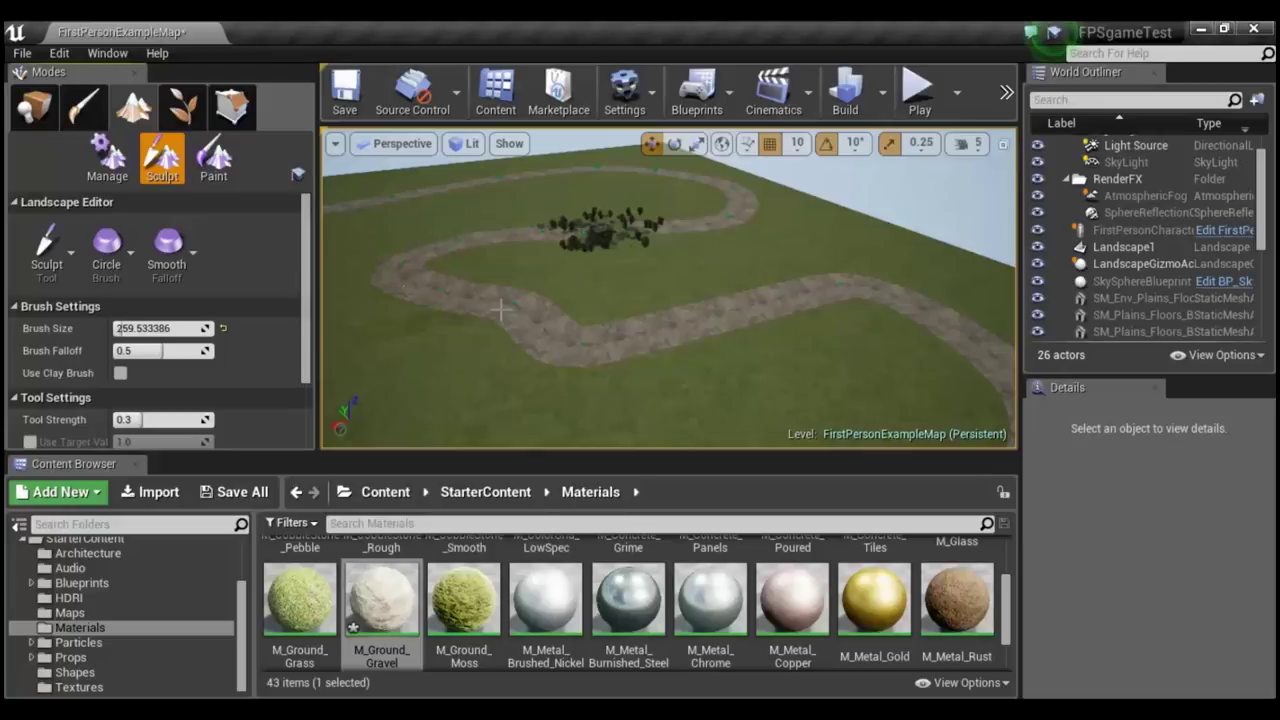
left_click_drag(120, 328, 150, 328)
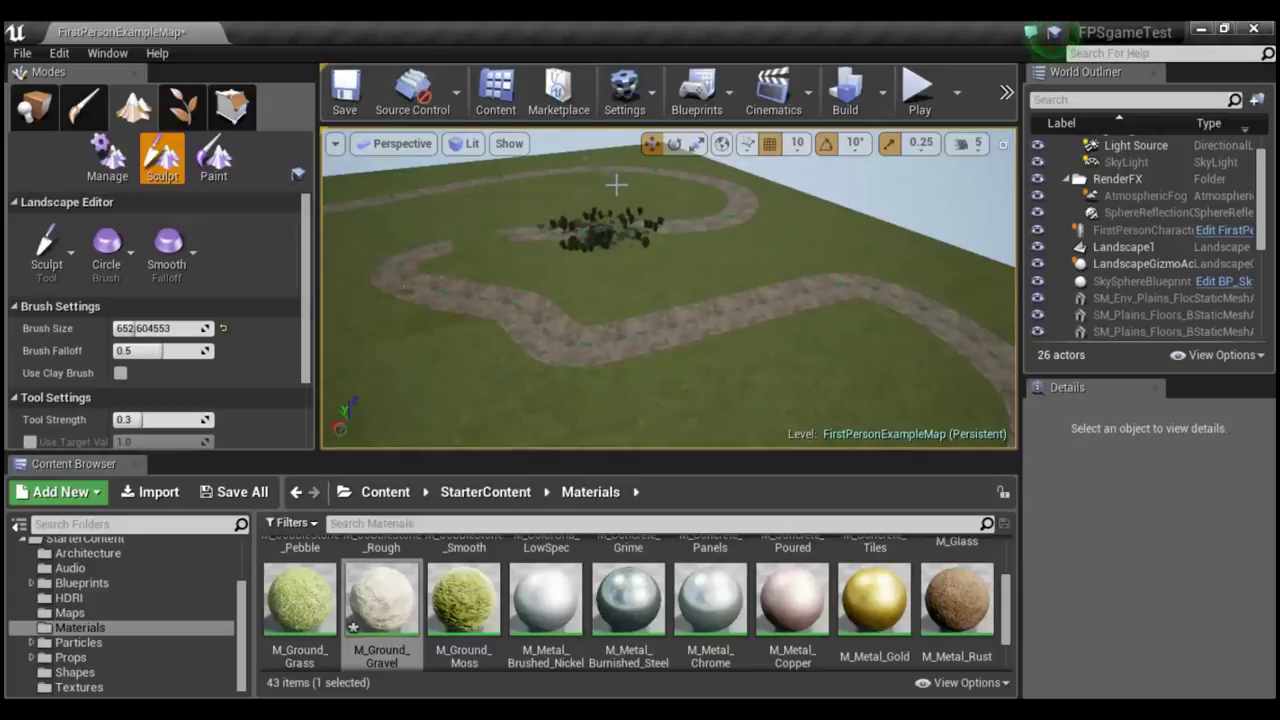
Fly over the landscape to view the gravel paths from new angles.
right_click_drag(668, 290, 690, 290)
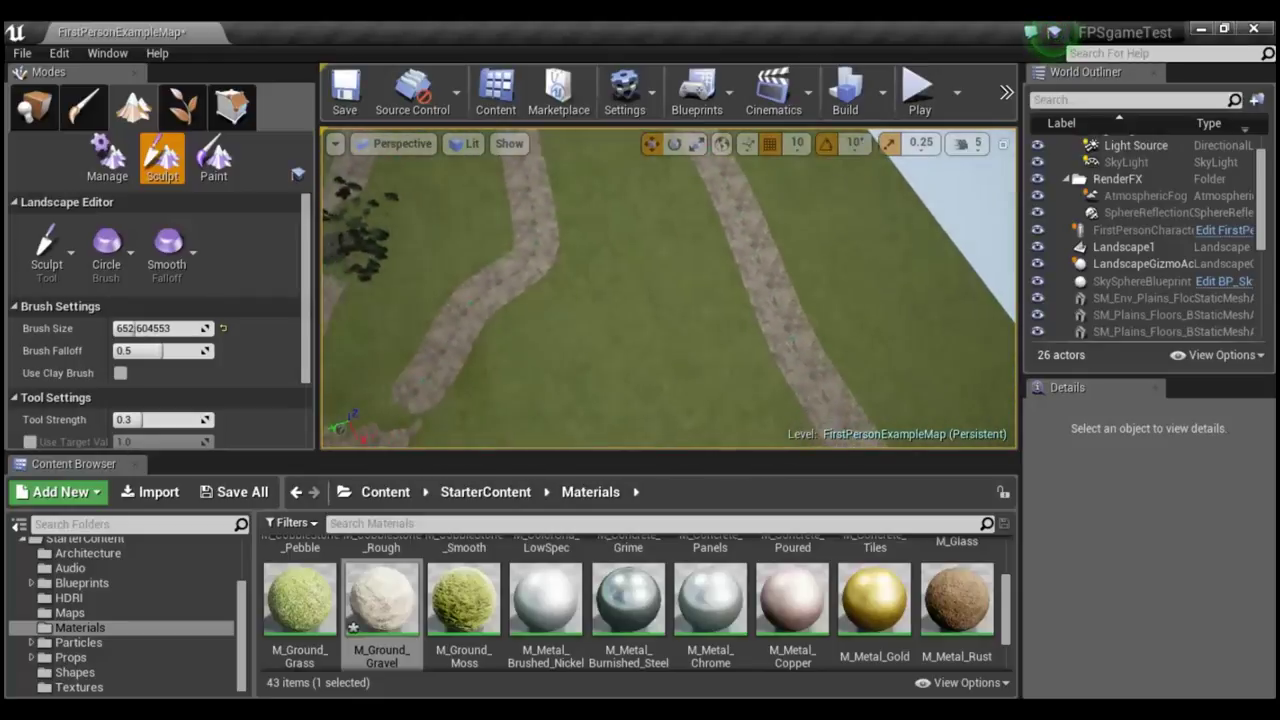
right_click_drag(600, 280, 570, 280)
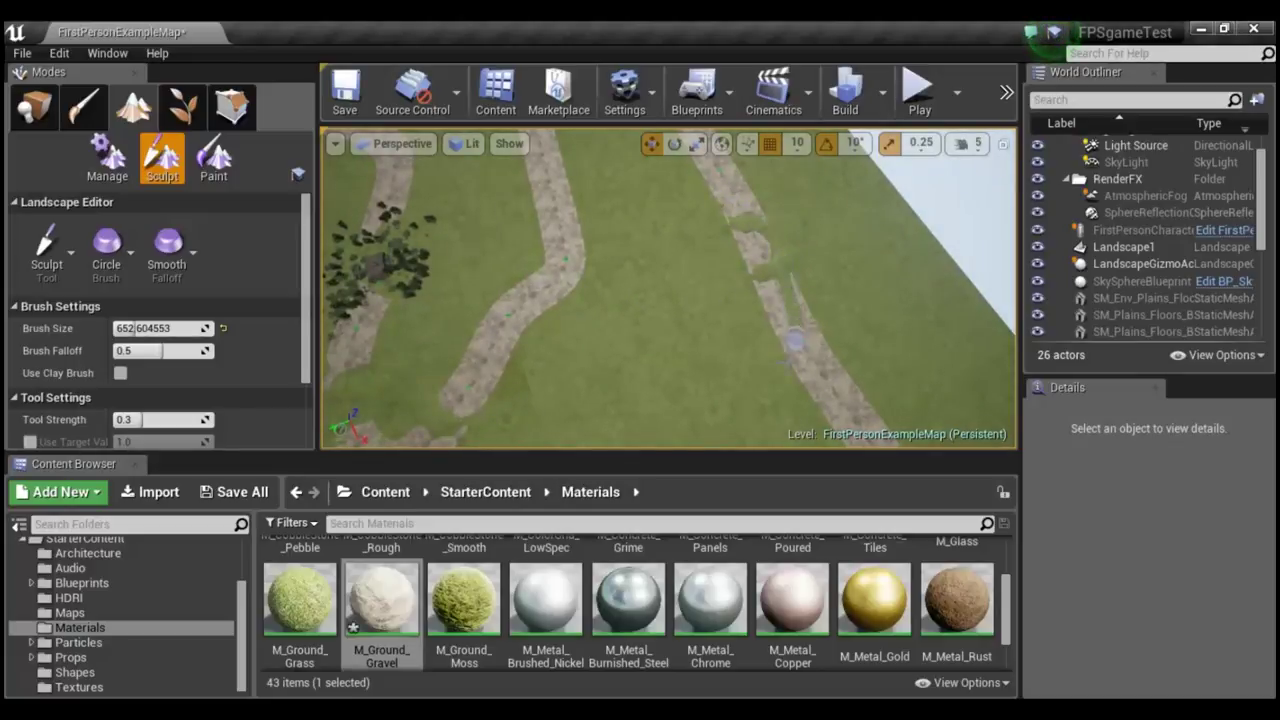
right_click_drag(703, 374, 600, 360)
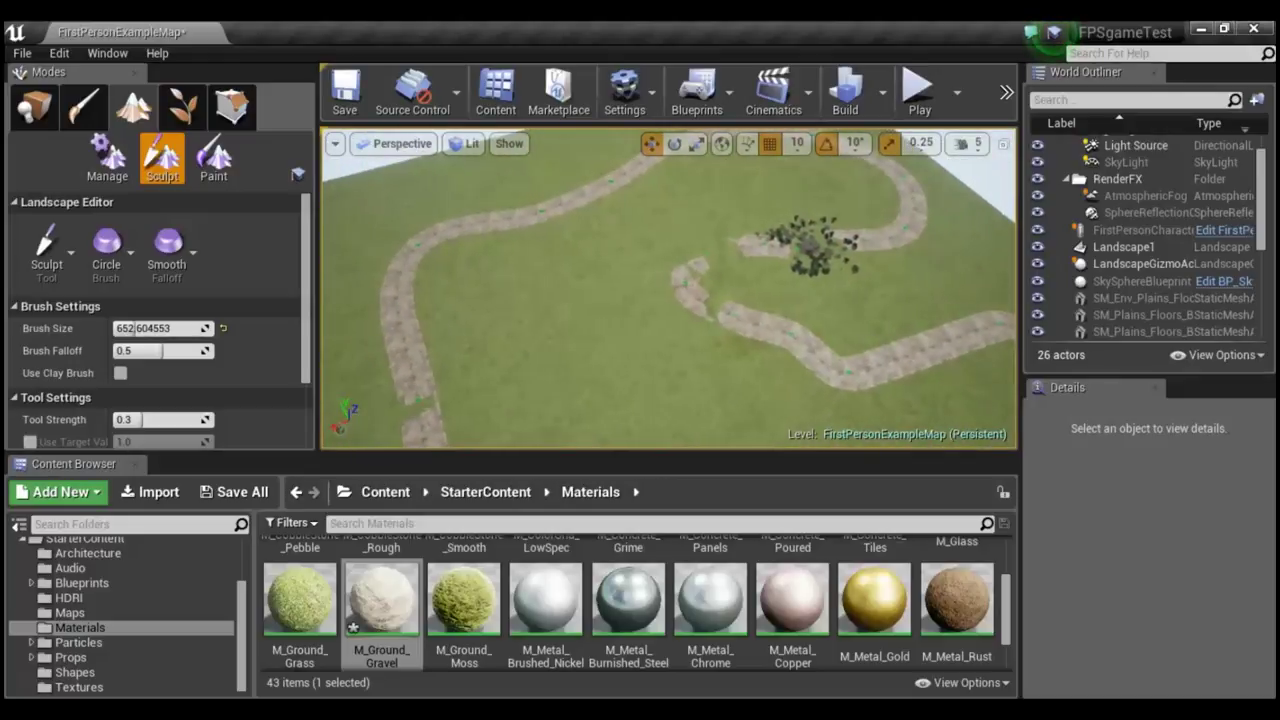
right_click_drag(597, 284, 597, 284)
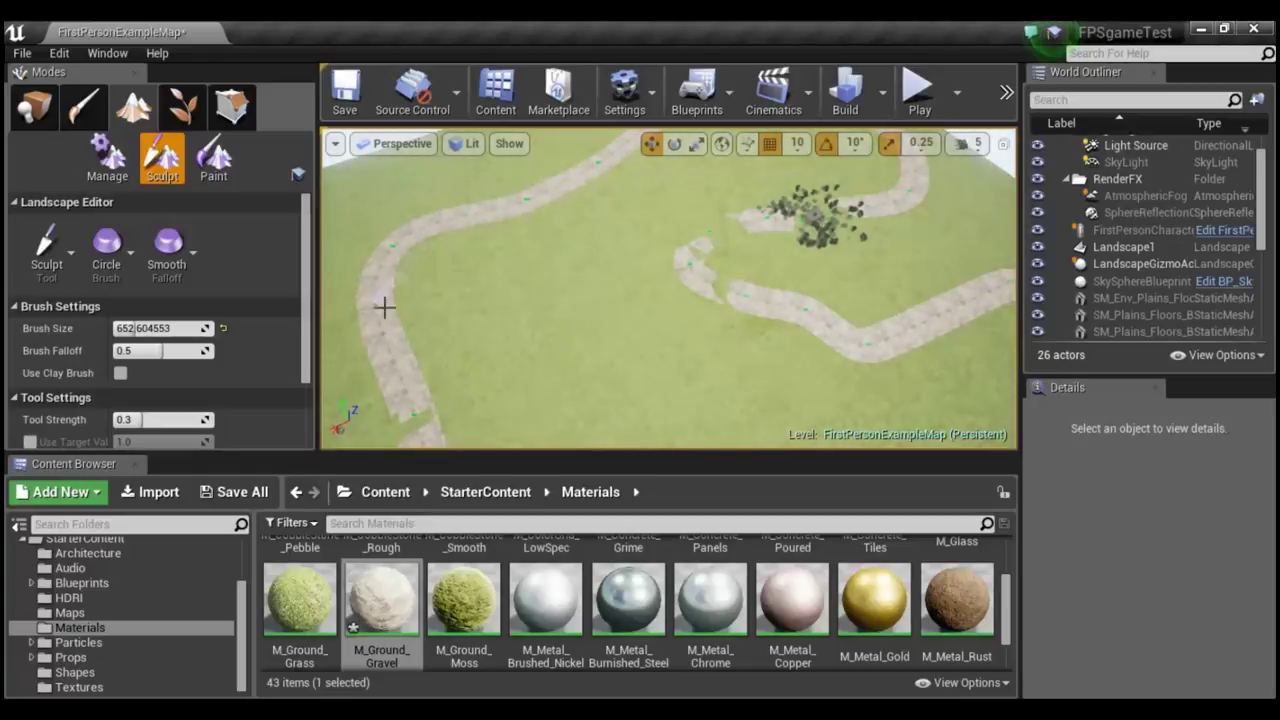
mouse_move(553, 390)
right_mouse_down()
mouse_move(496, 377)
mouse_move(450, 291)
right_mouse_up()
left_click(505, 643)
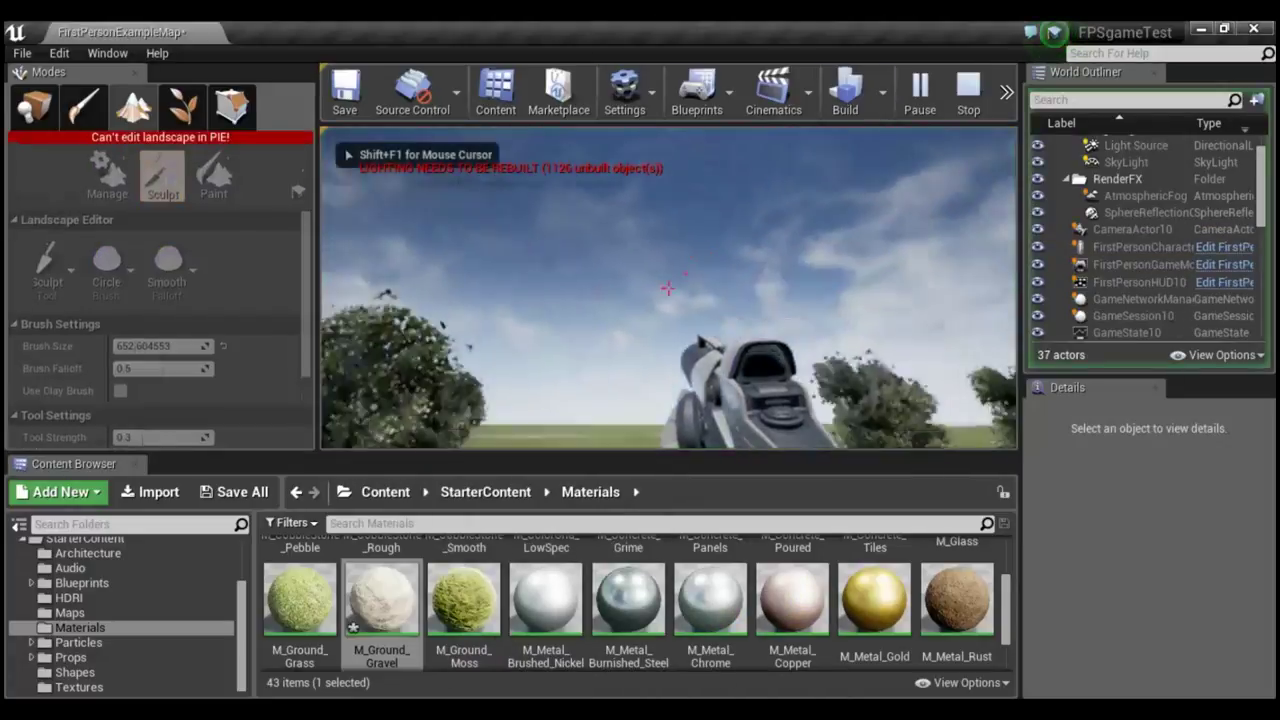
mouse_move(667, 288)
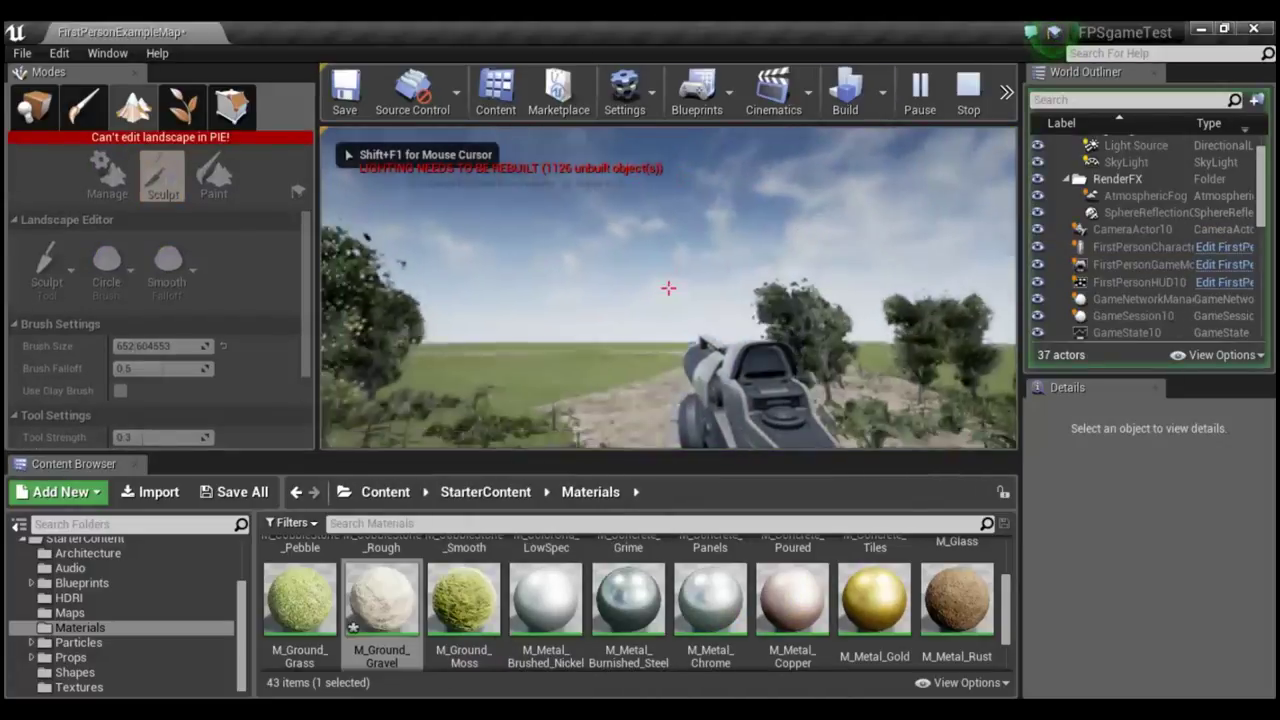
key("w")
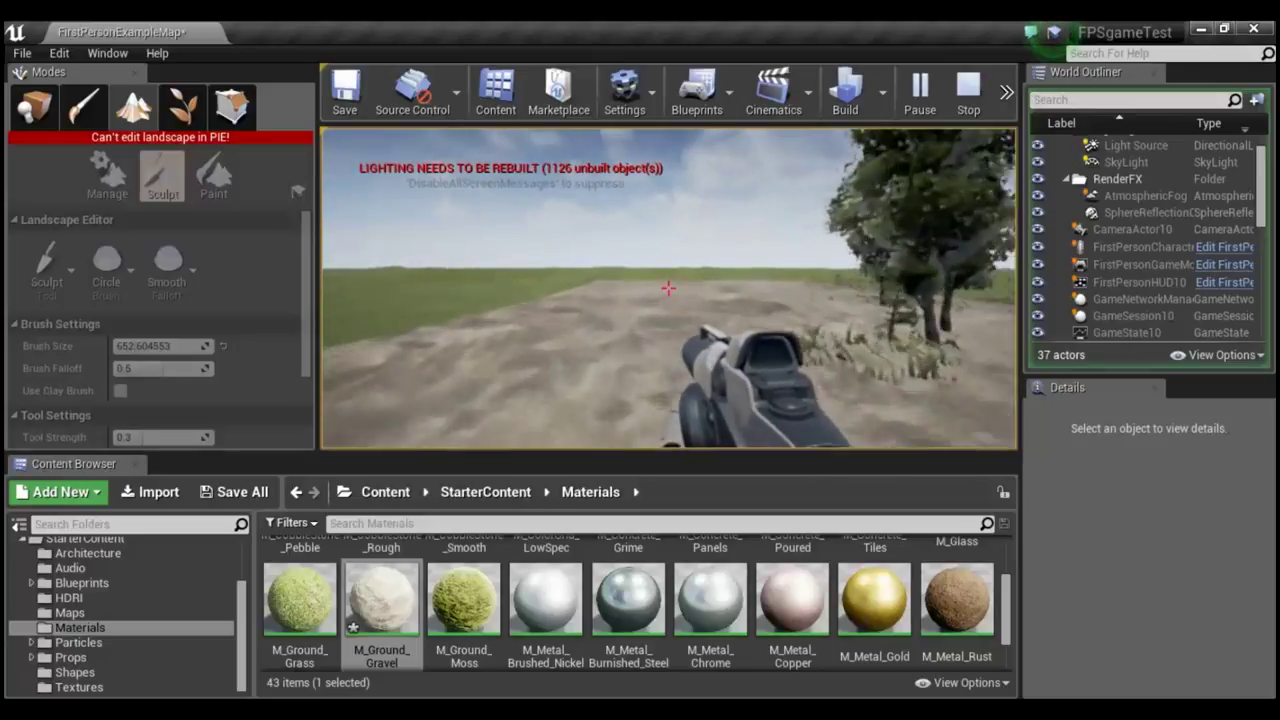
key("w")
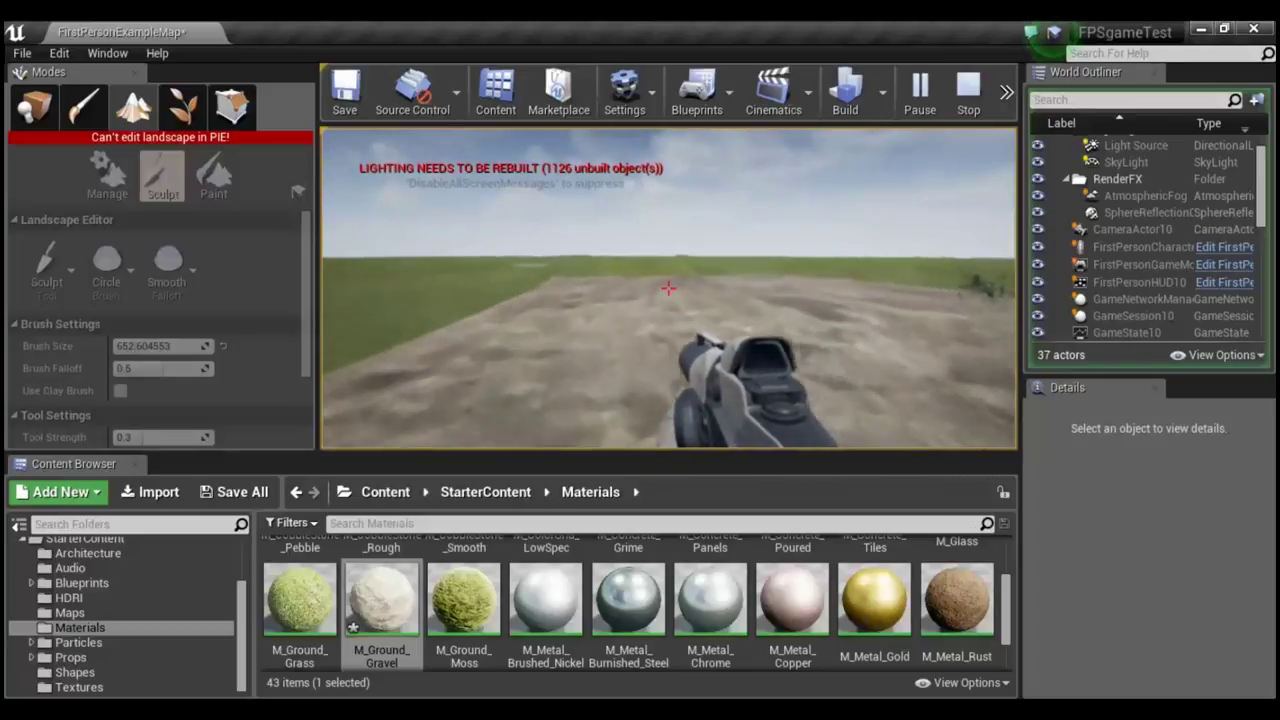
key("w")
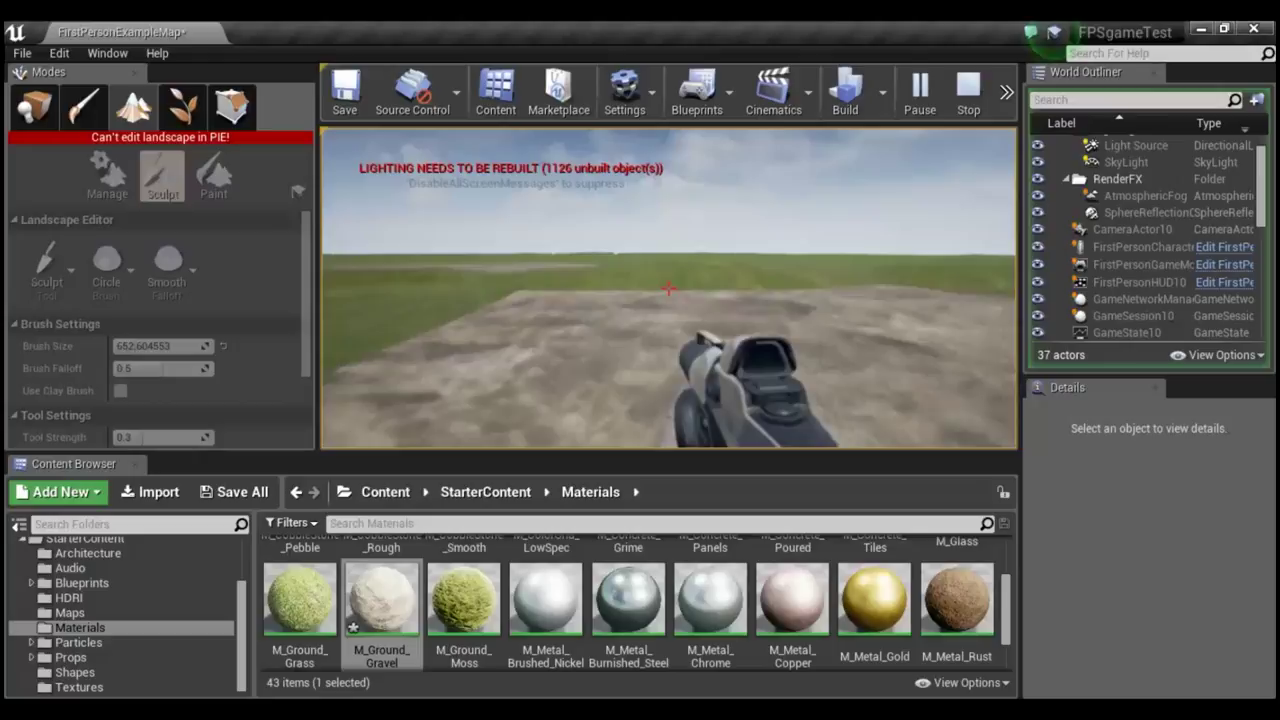
key("w")
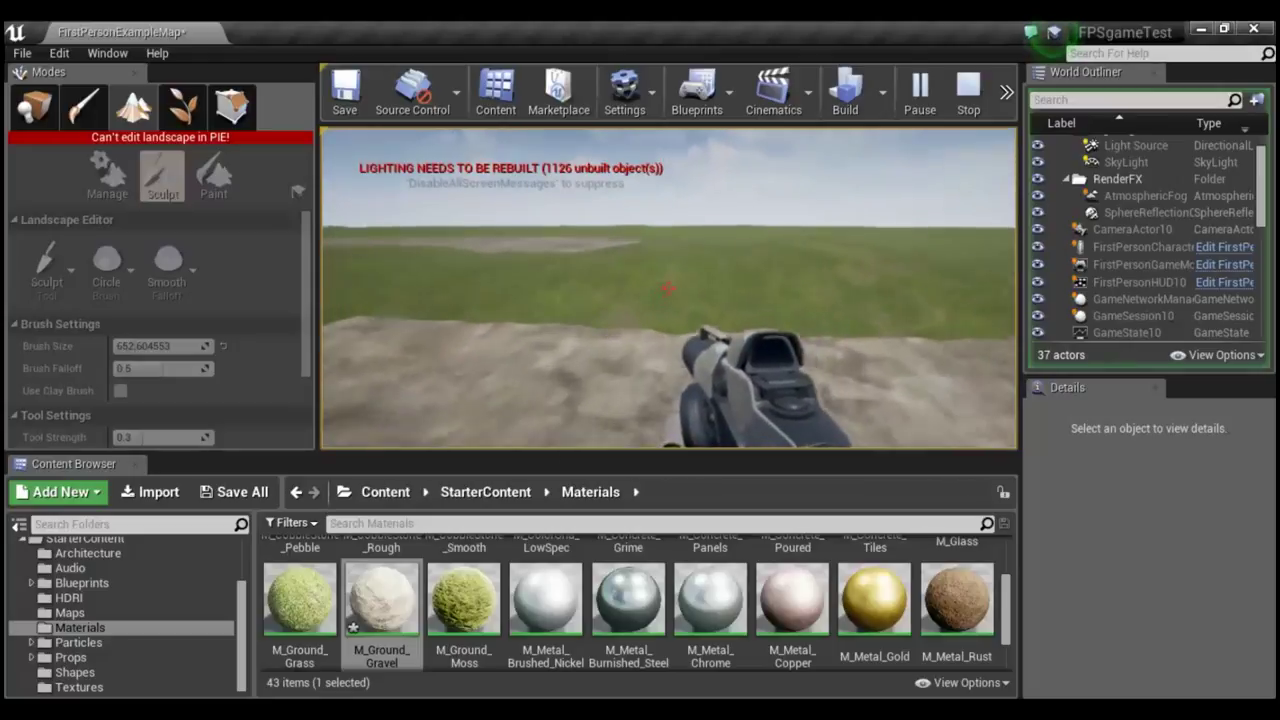
key("w")
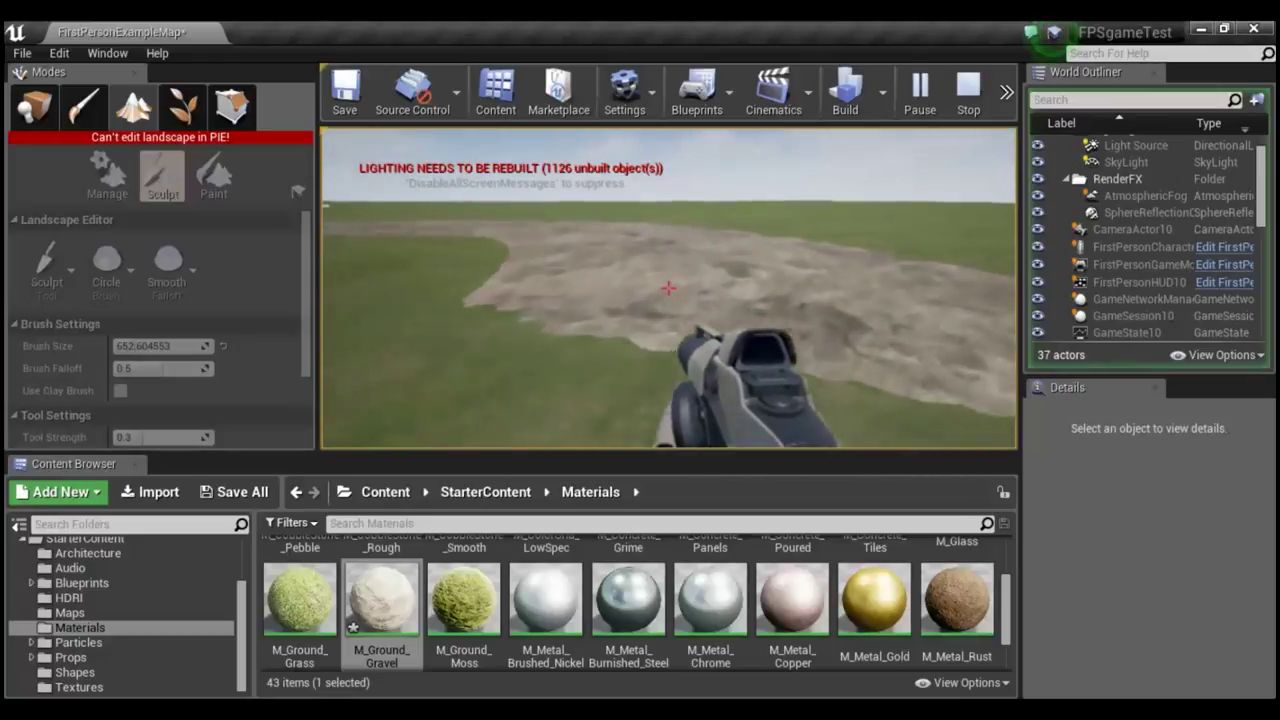
key("w")
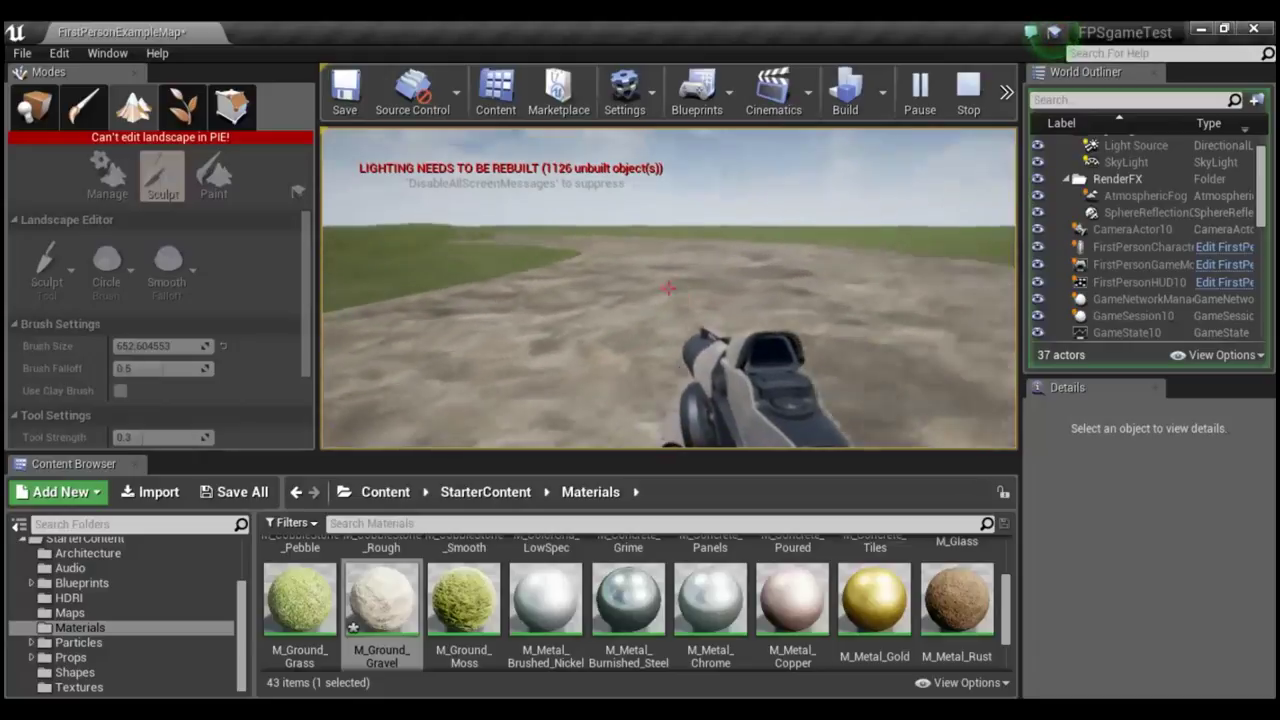
key("w")
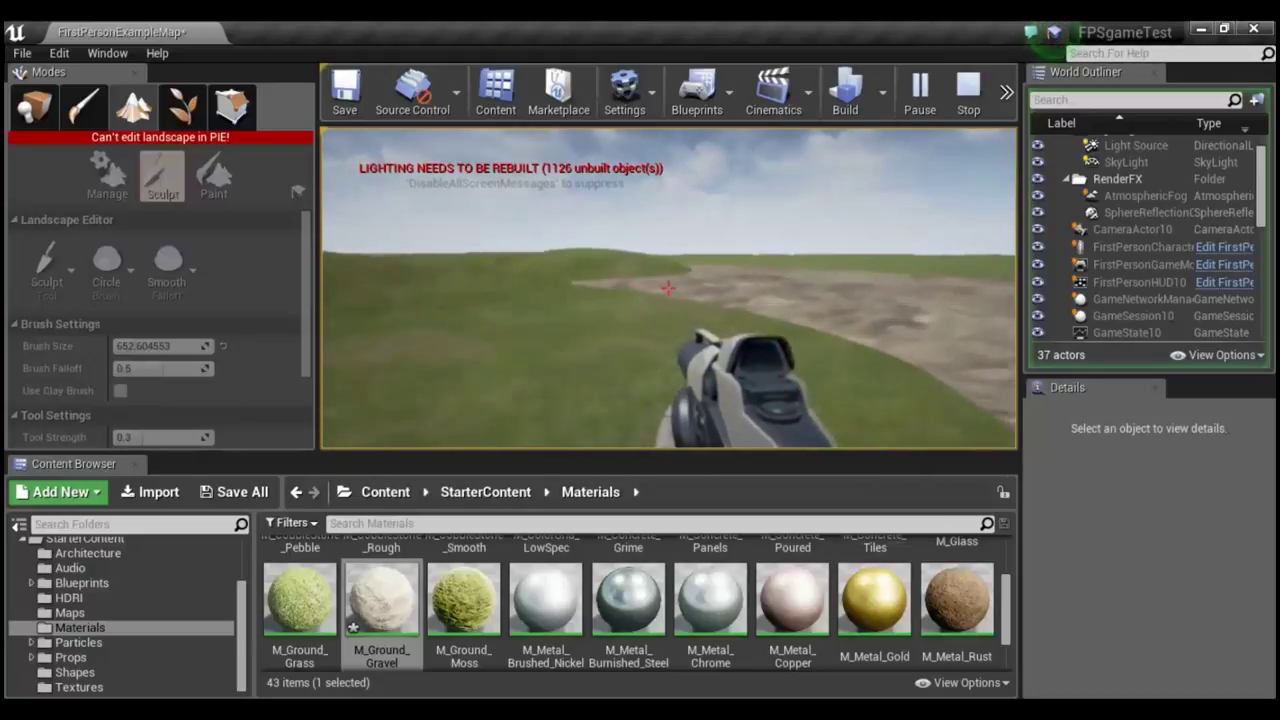
key("w")
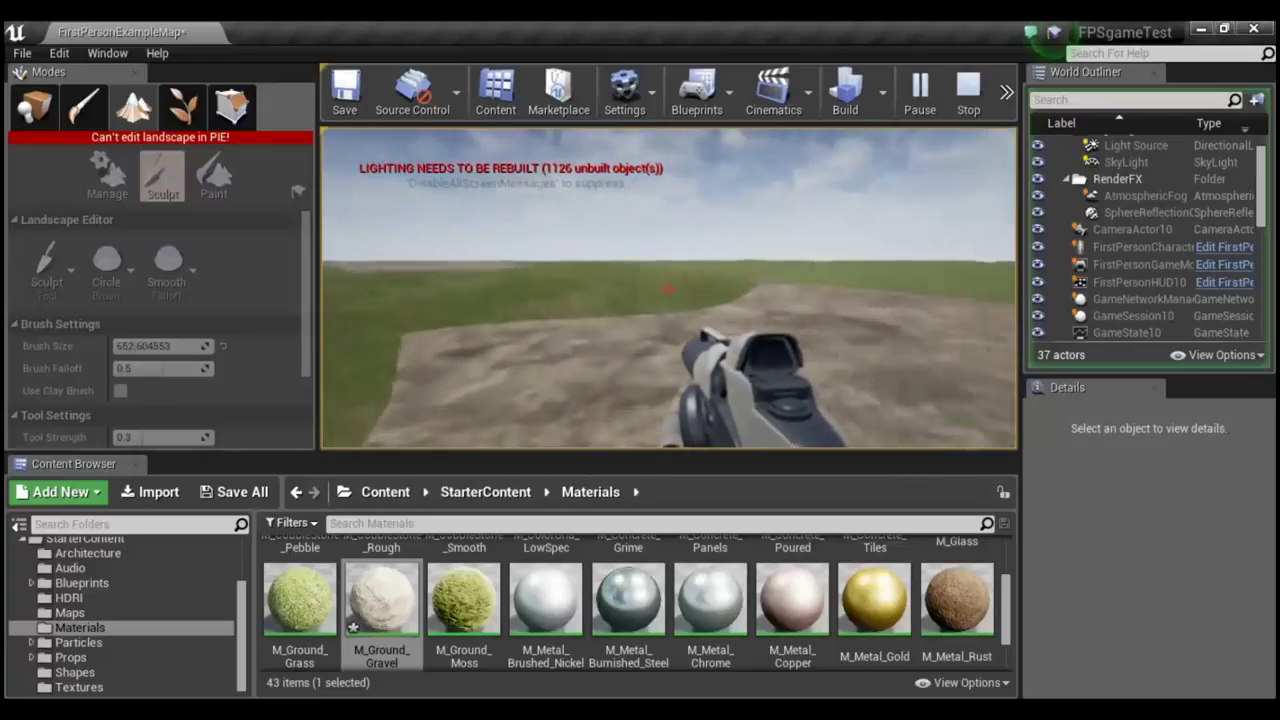
key("Escape")
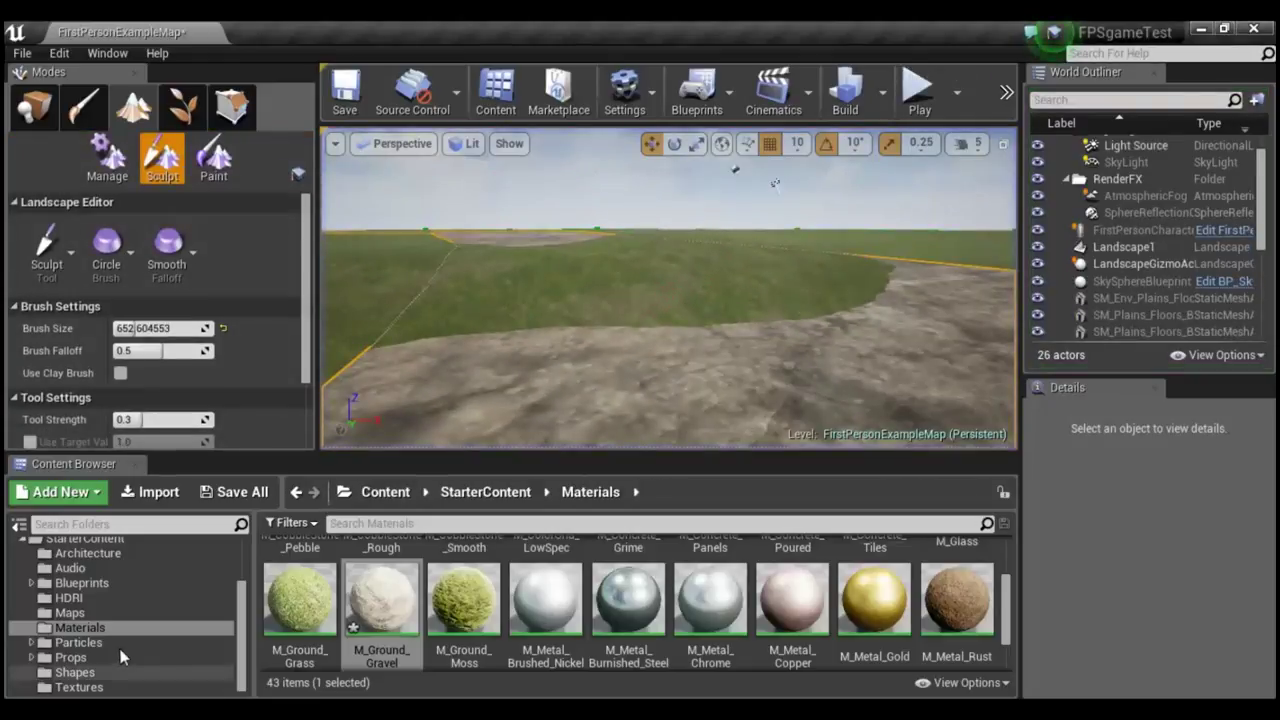
Frame the winding road and raise sculpt strength from 0.3 to about 0.465.
right_click_drag(499, 410, 499, 400)
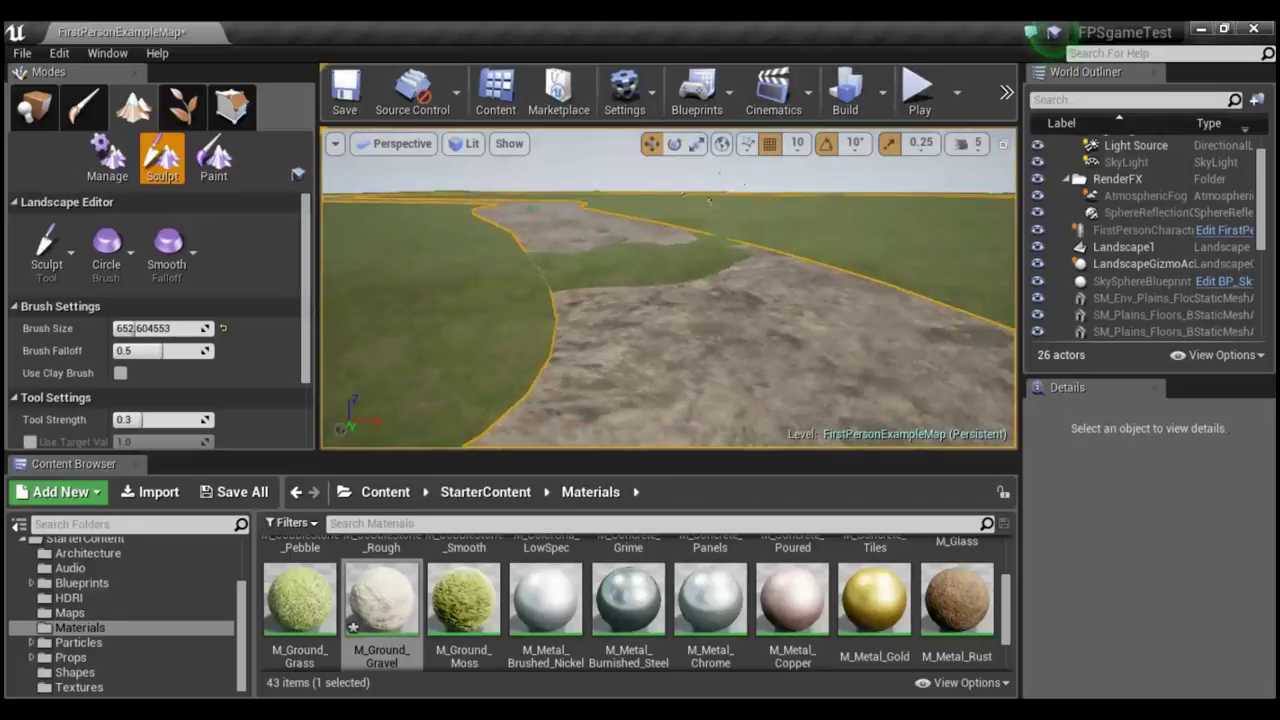
mouse_move(499, 400)
right_mouse_down()
mouse_move(600, 400)
mouse_move(500, 400)
right_mouse_up()
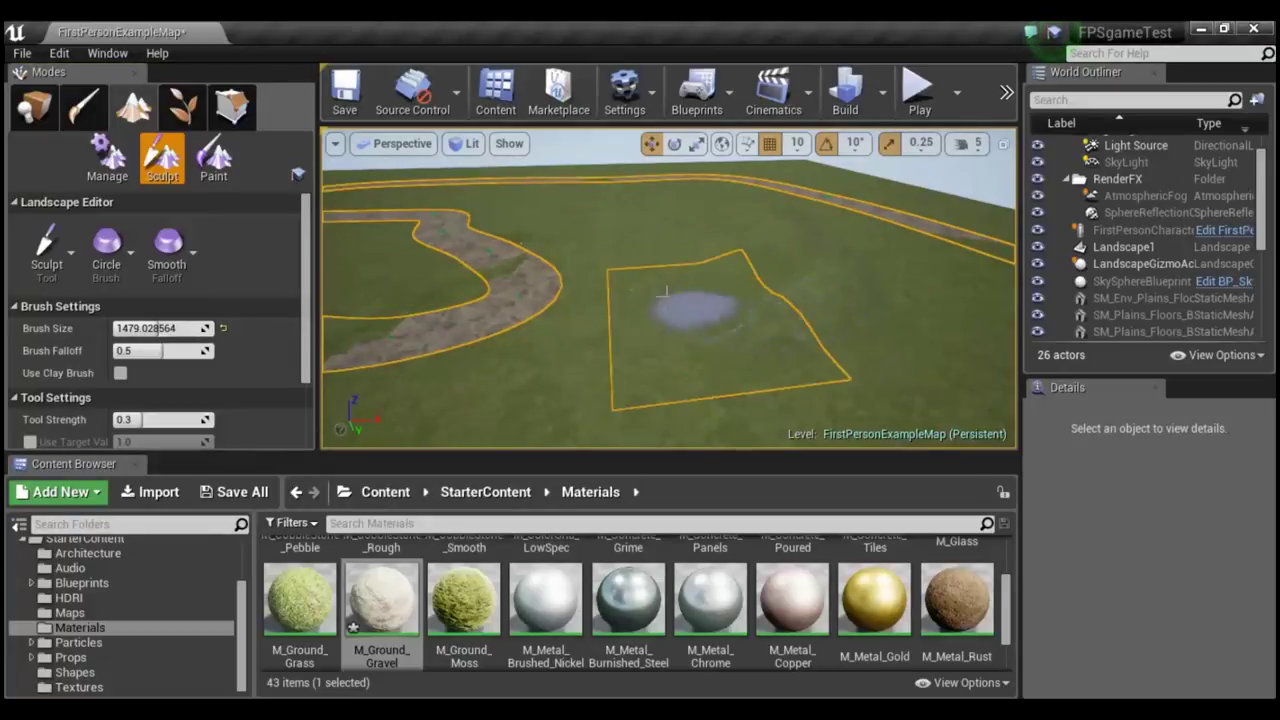
right_click_drag(720, 370, 722, 372)
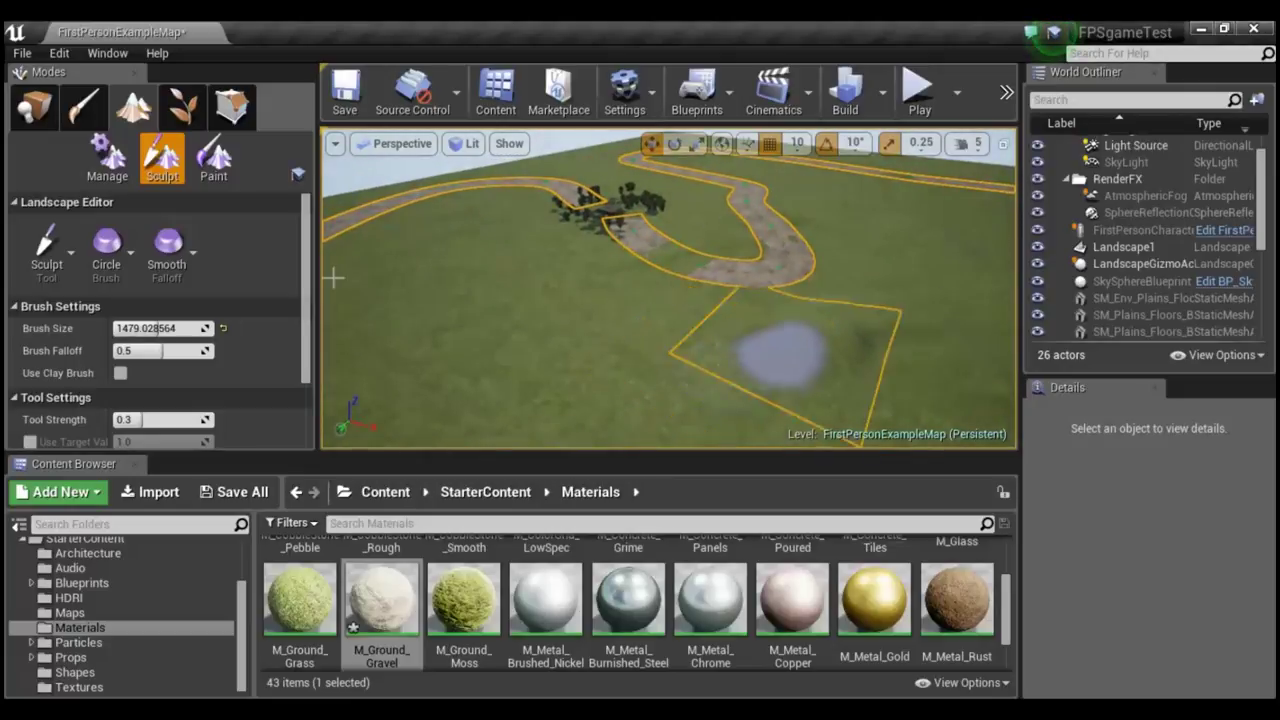
scroll(708, 338, "up", 5)
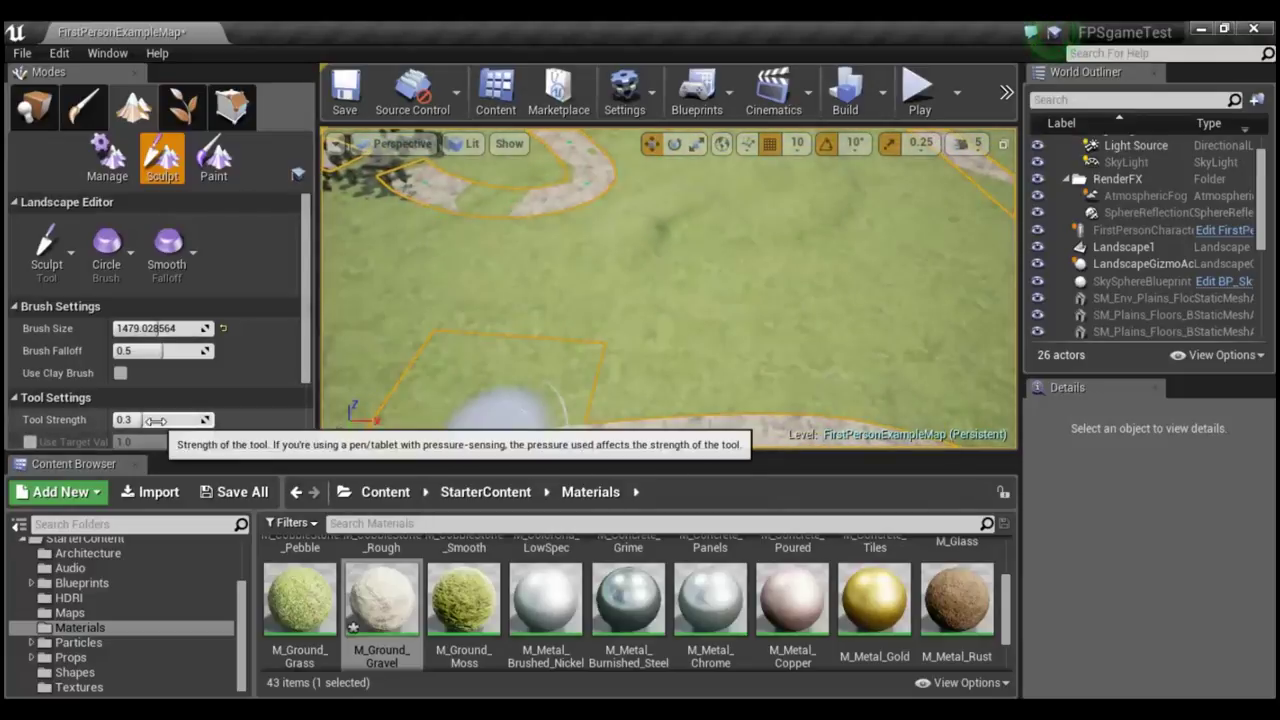
left_click_drag(143, 420, 147, 420)
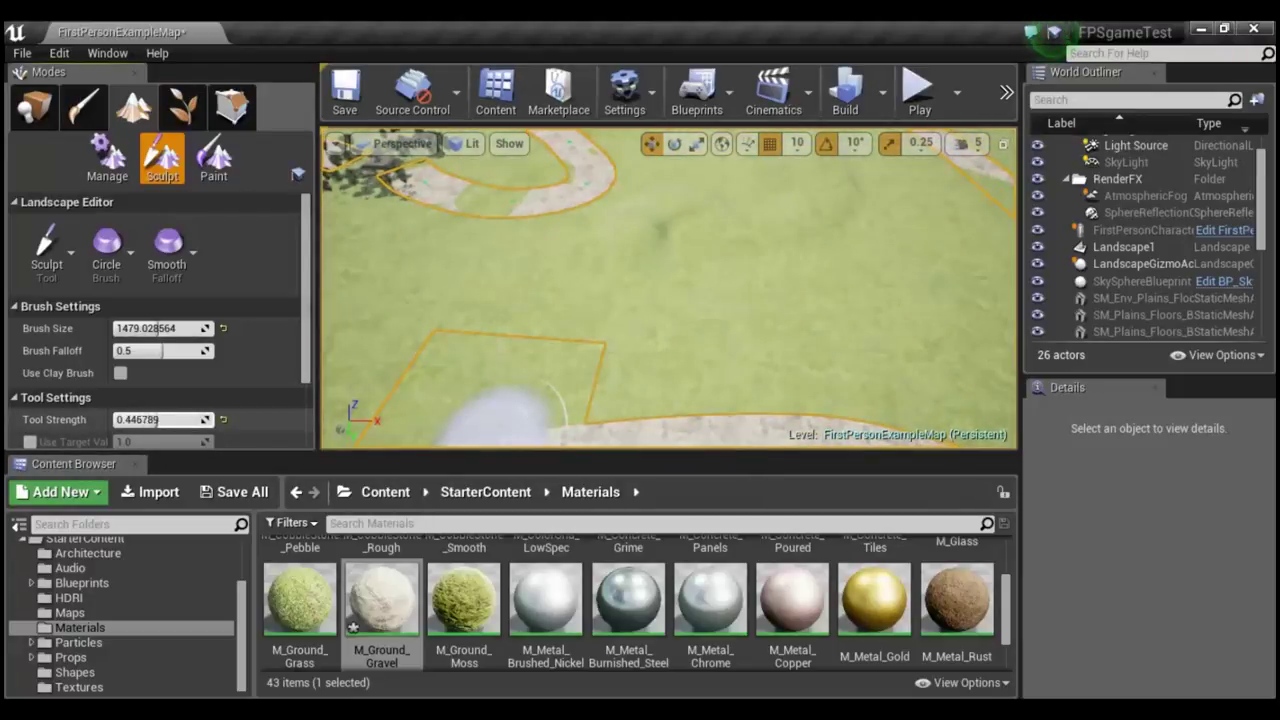
Raise a gentle mound and ridges in the terrain beside the path.
mouse_move(743, 280)
right_mouse_down()
mouse_move(700, 290)
mouse_move(782, 262)
right_mouse_up()
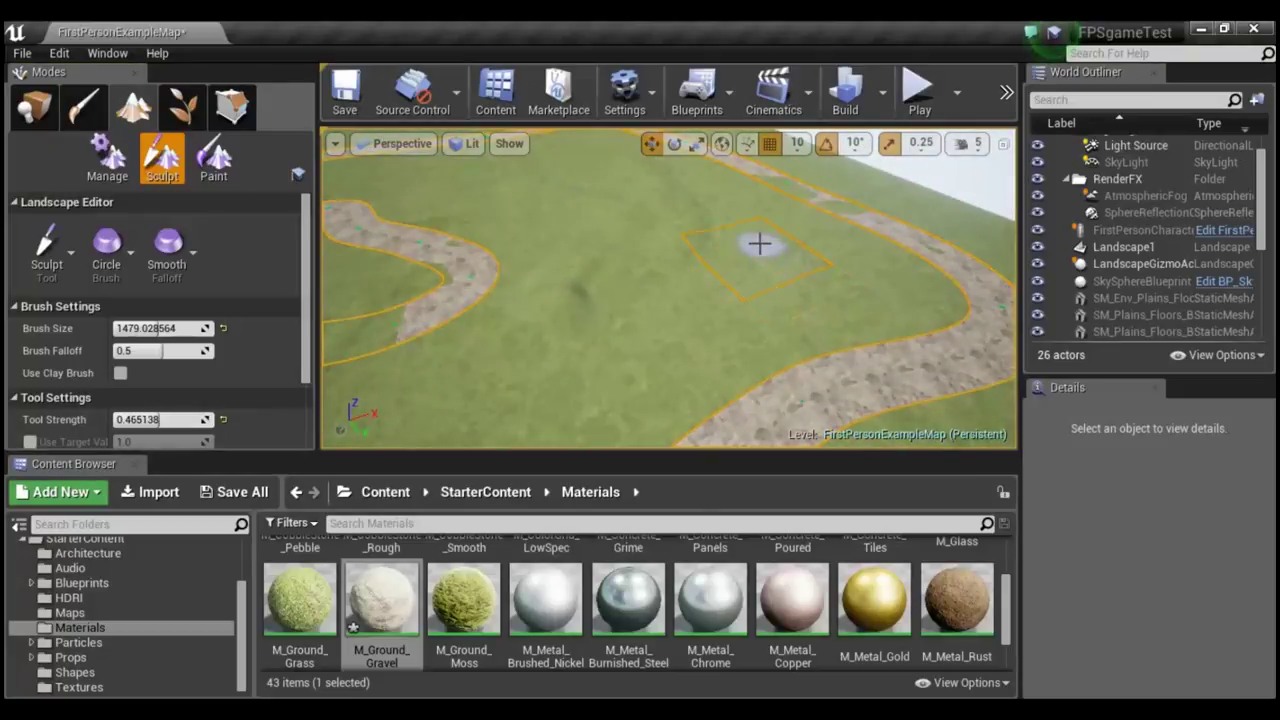
left_click_drag(741, 259, 843, 287)
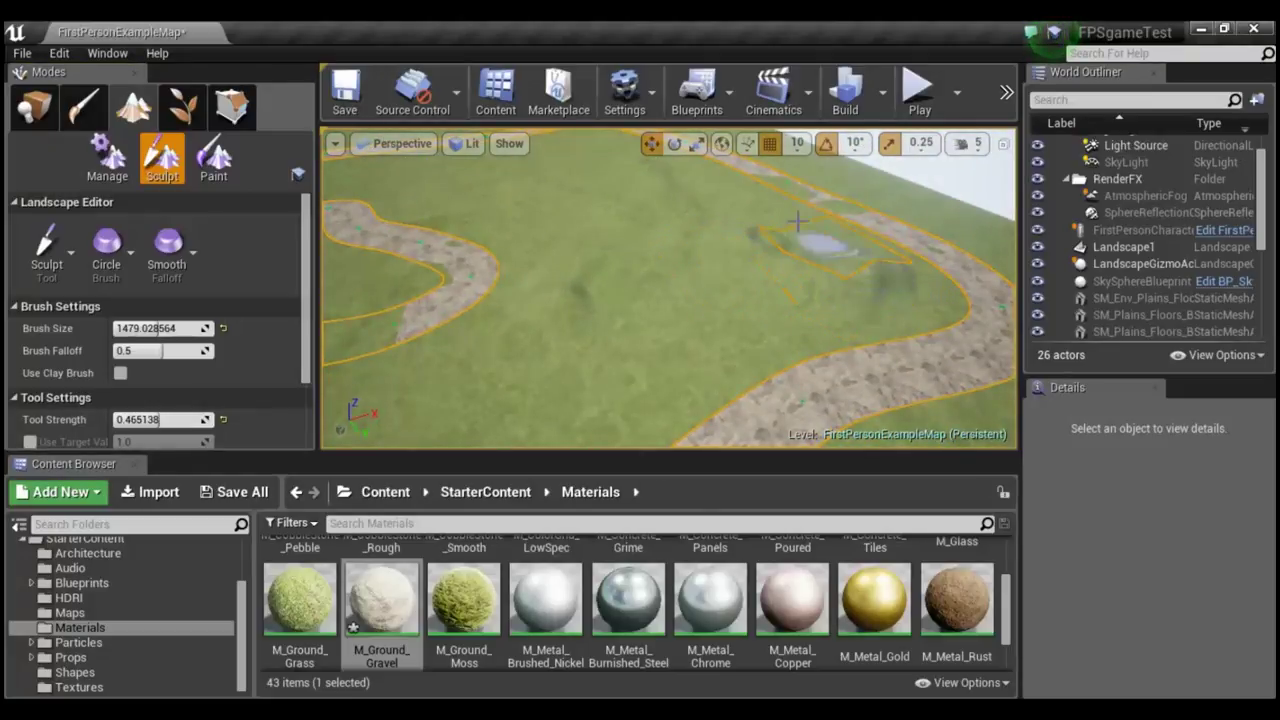
left_click_drag(730, 268, 588, 405)
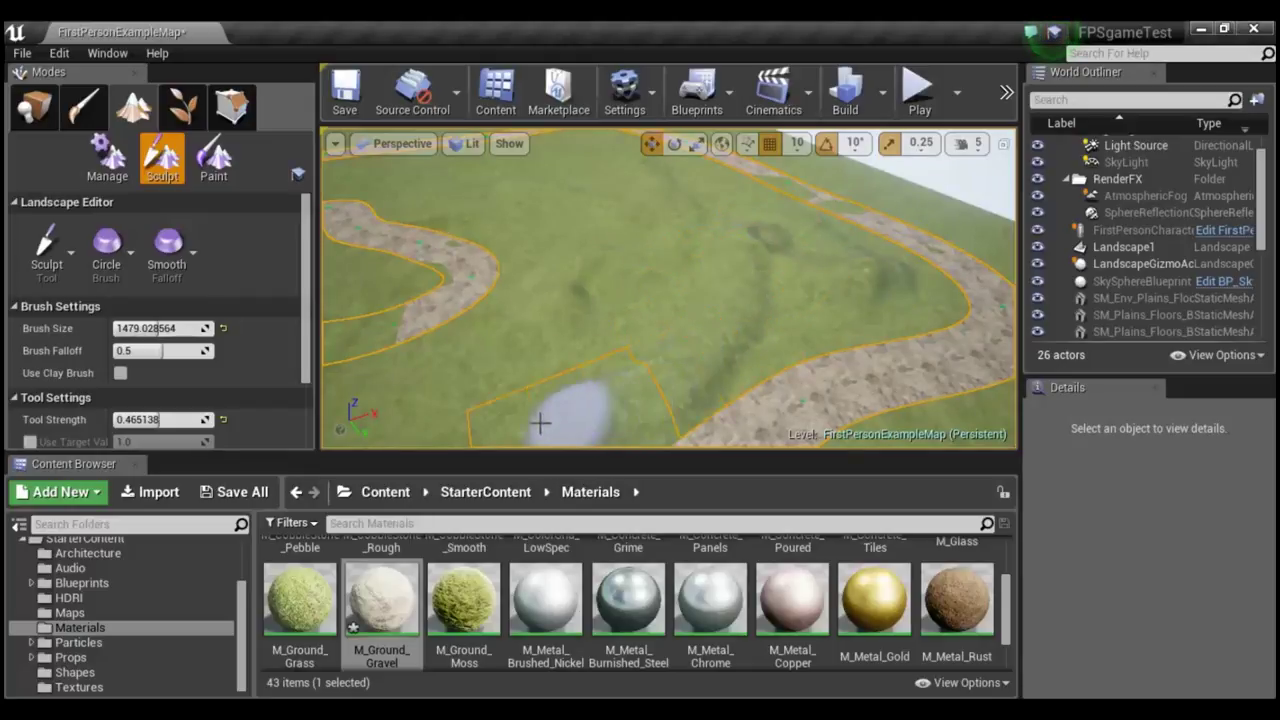
right_click_drag(588, 405, 587, 377)
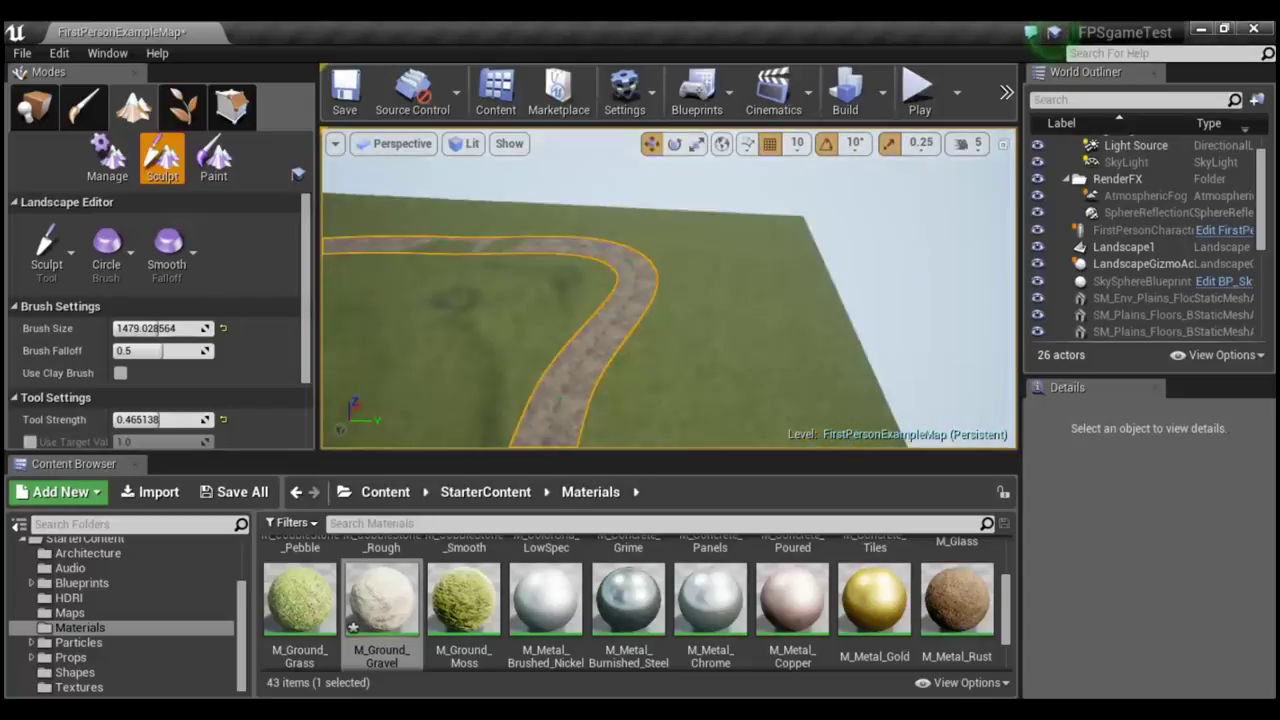
Sculpt mounds and reshape the ground around the path bend.
left_click_drag(587, 377, 605, 268)
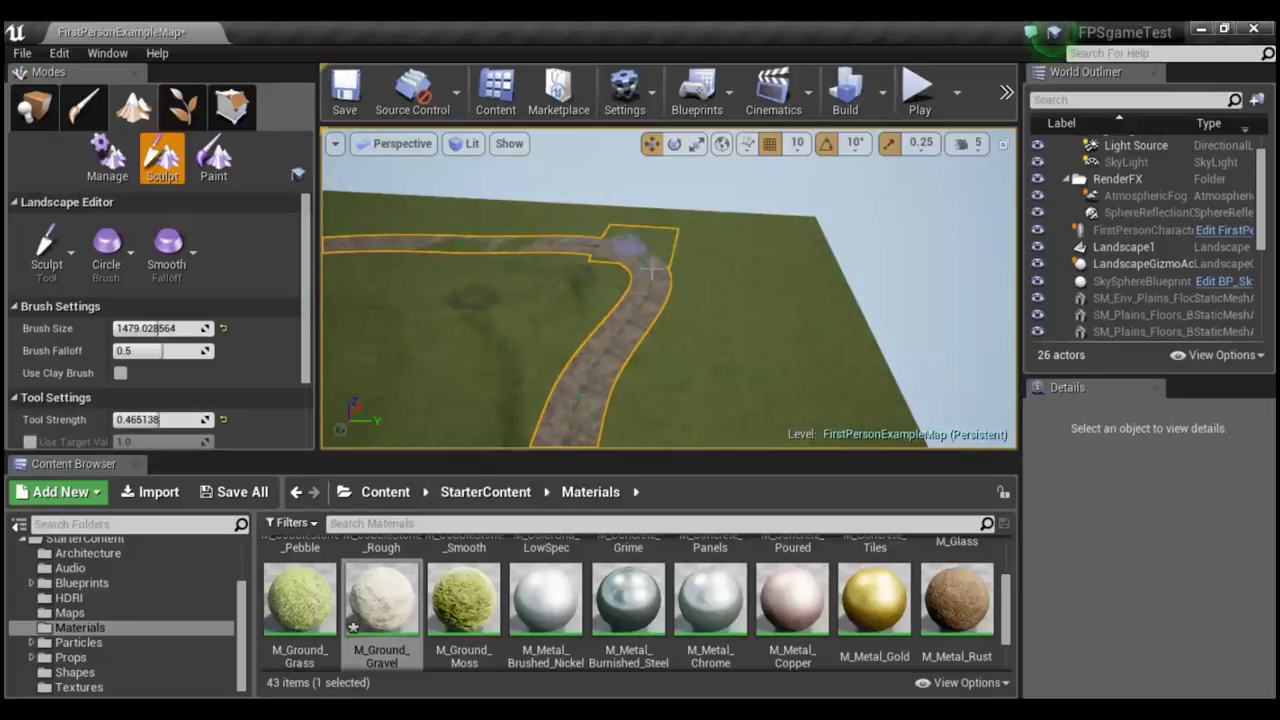
mouse_move(679, 323)
left_mouse_down()
mouse_move(721, 279)
mouse_move(665, 243)
left_mouse_up()
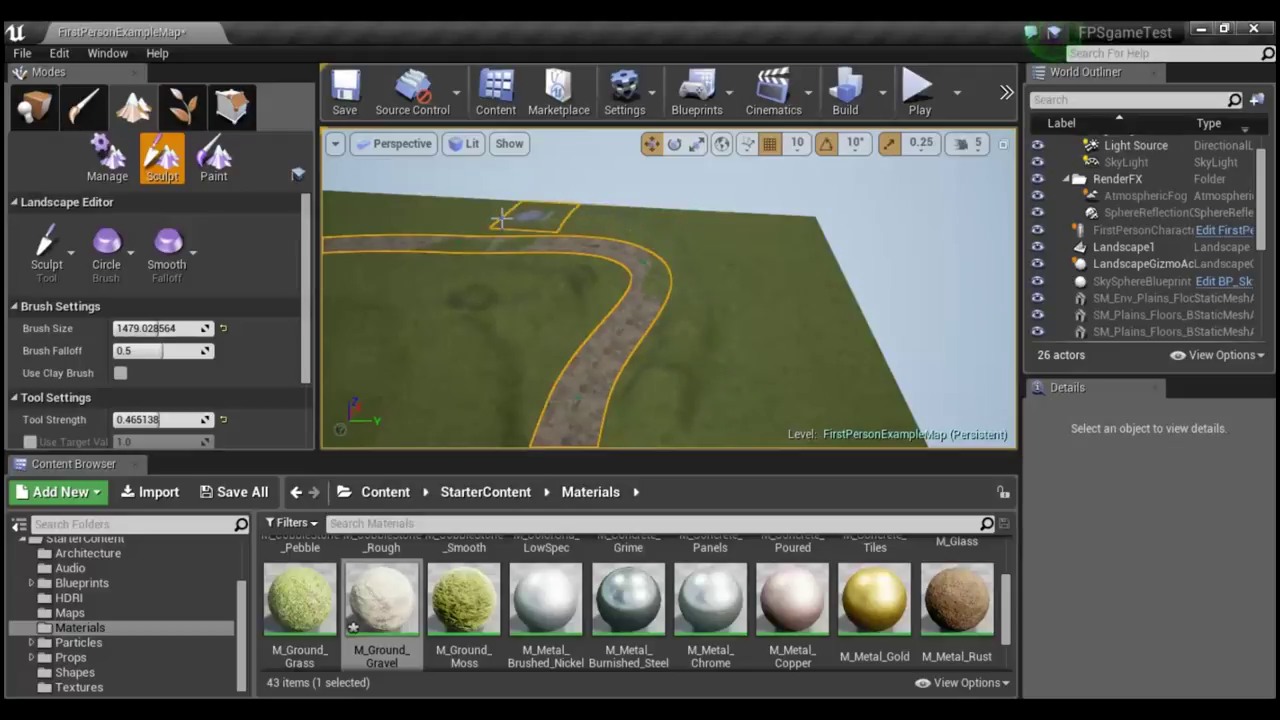
left_click_drag(724, 308, 700, 229)
mouse_move(719, 304)
left_mouse_down()
mouse_move(666, 420)
mouse_move(418, 343)
mouse_move(383, 260)
left_mouse_up()
mouse_move(486, 329)
right_mouse_down()
mouse_move(520, 330)
mouse_move(505, 265)
mouse_move(480, 270)
mouse_move(500, 275)
mouse_move(505, 339)
right_mouse_up()
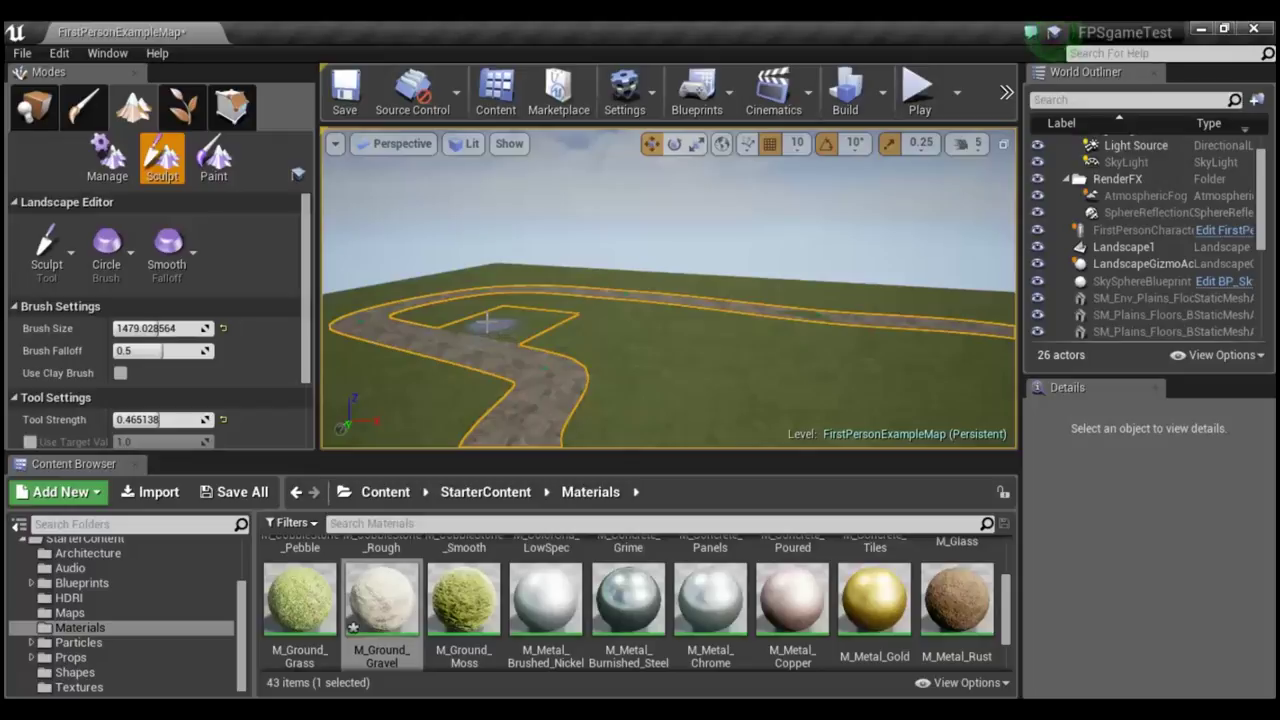
Raise hills inside the path loop and mid-landscape, plus a sharp peak in the distance.
left_click_drag(612, 348, 594, 305)
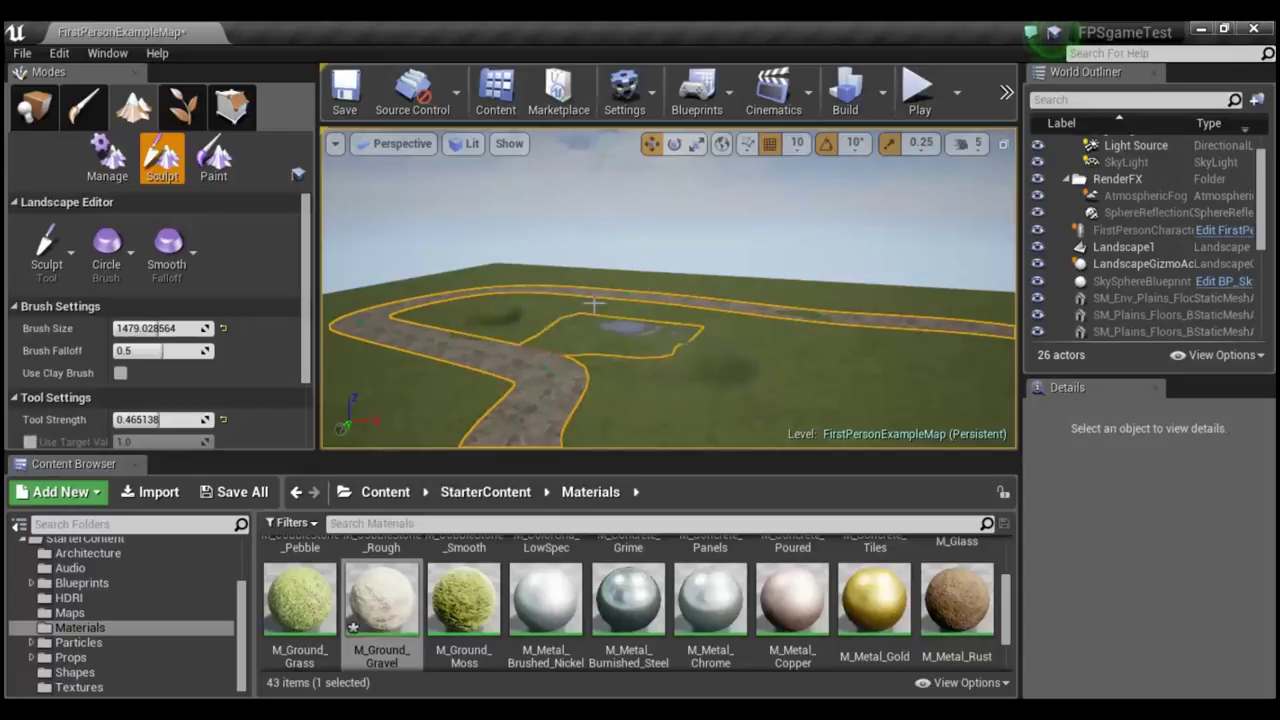
mouse_move(748, 325)
left_mouse_down()
mouse_move(845, 344)
mouse_move(657, 323)
left_mouse_up()
right_click_drag(657, 323, 600, 330)
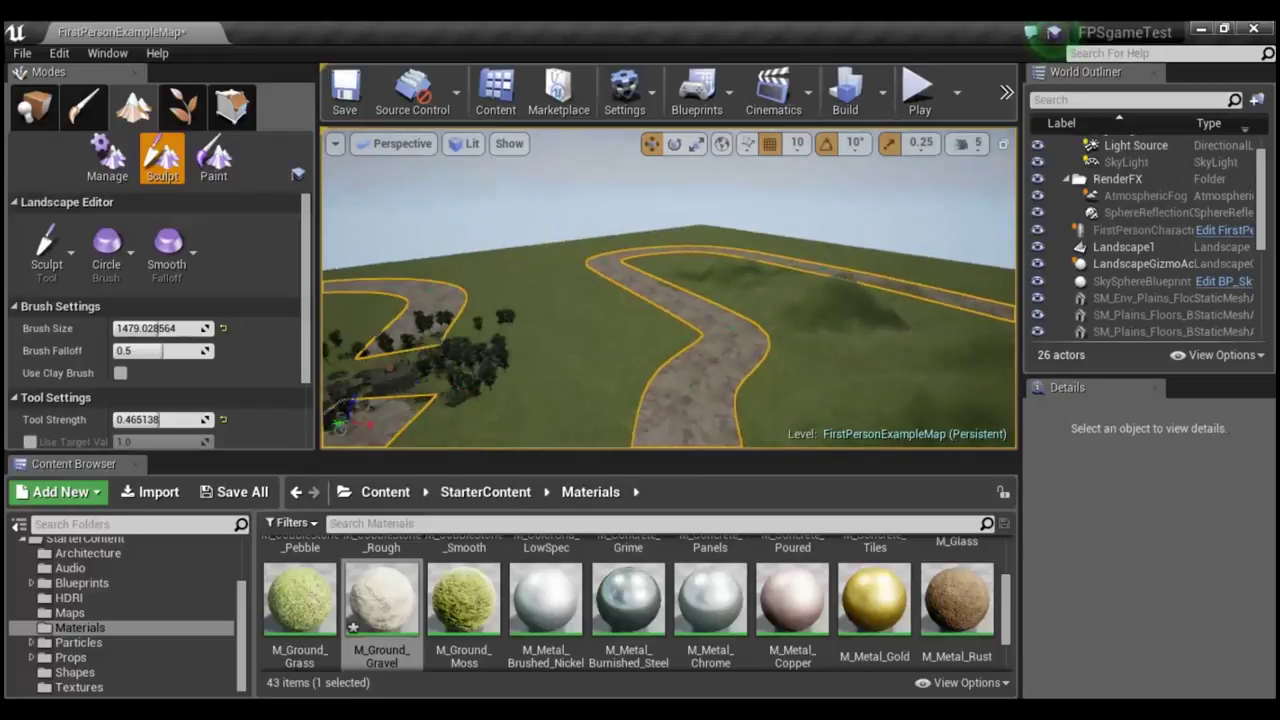
right_click_drag(710, 338, 690, 345)
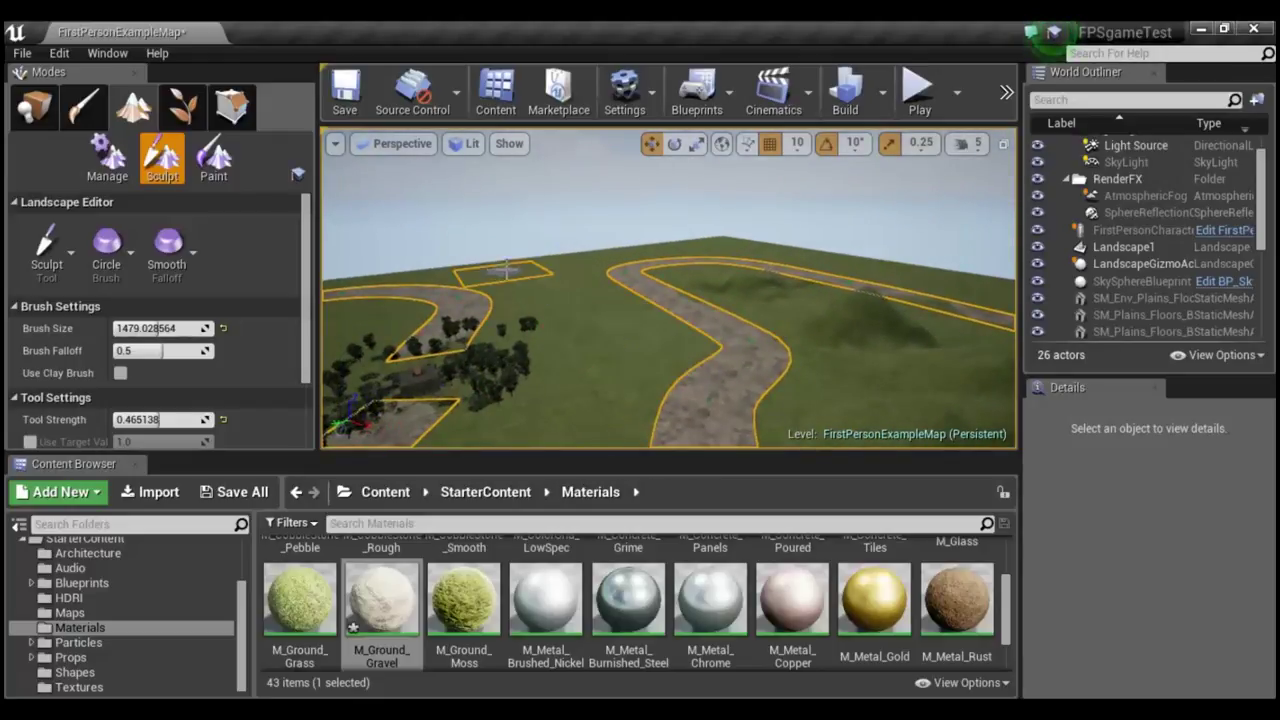
left_click_drag(596, 343, 572, 290)
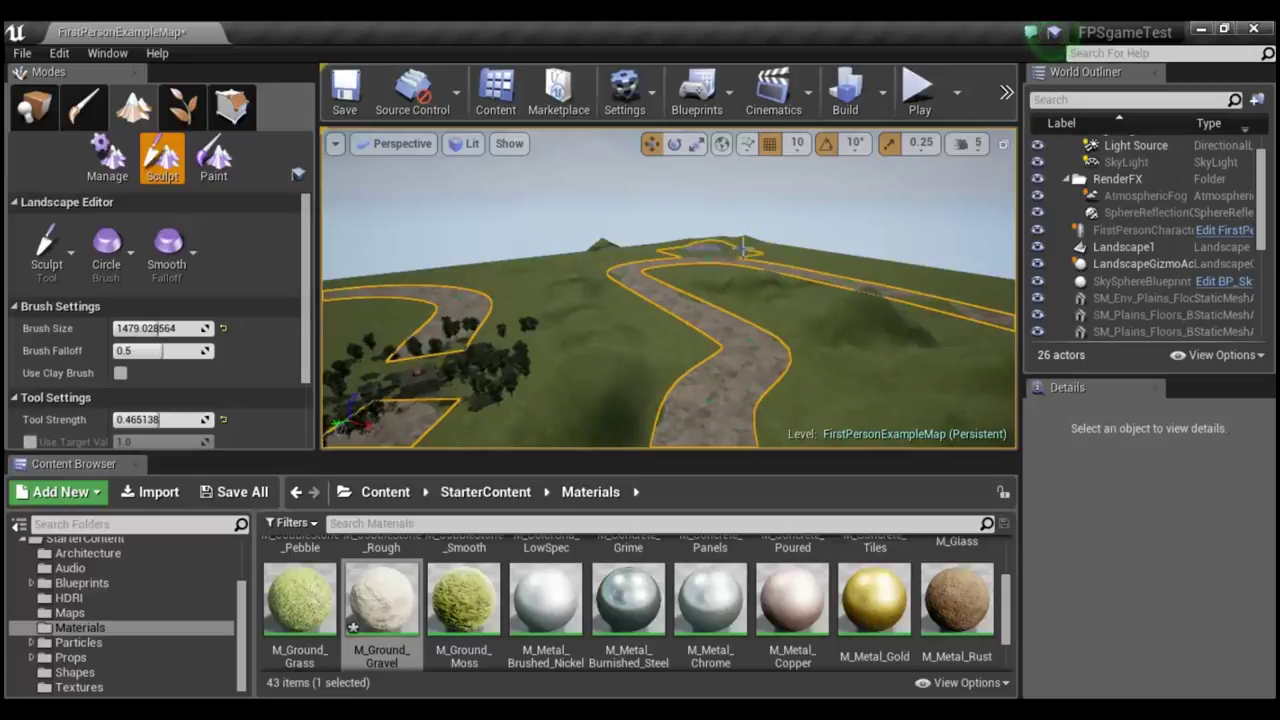
left_click_drag(806, 281, 966, 394)
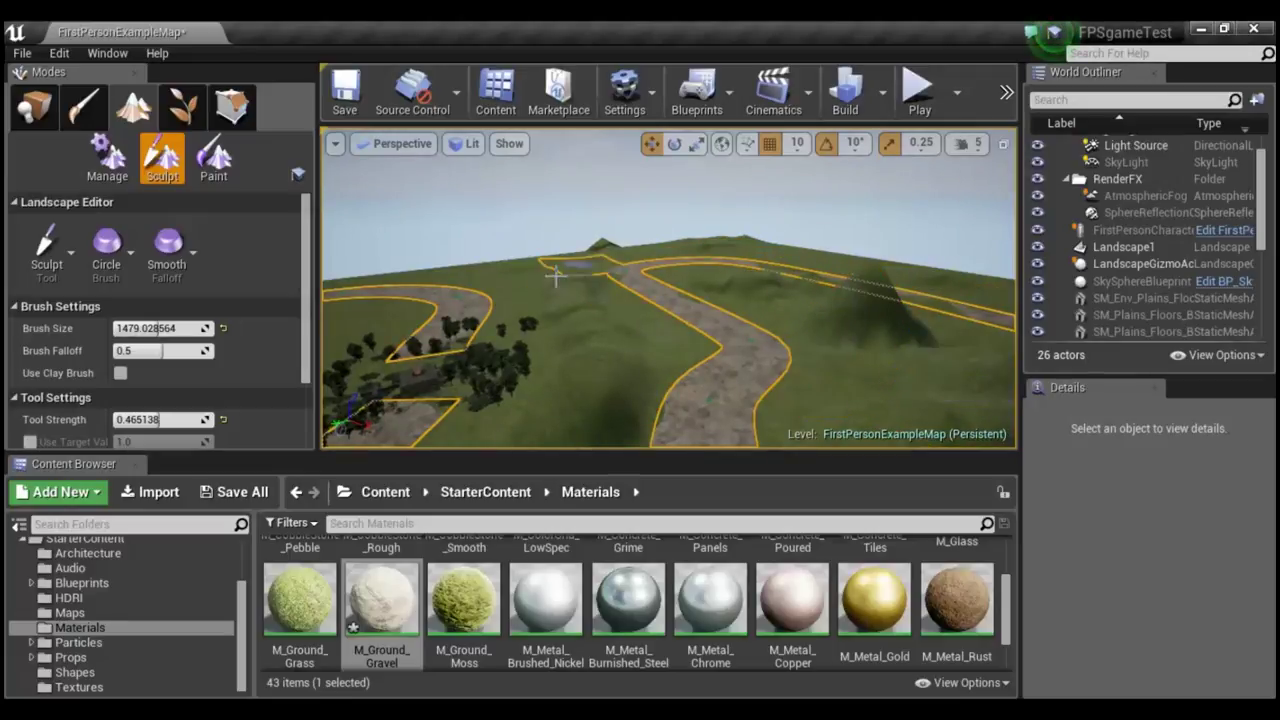
mouse_move(723, 328)
right_mouse_down()
mouse_move(563, 408)
mouse_move(668, 290)
mouse_move(668, 330)
mouse_move(640, 300)
mouse_move(443, 391)
right_mouse_up()
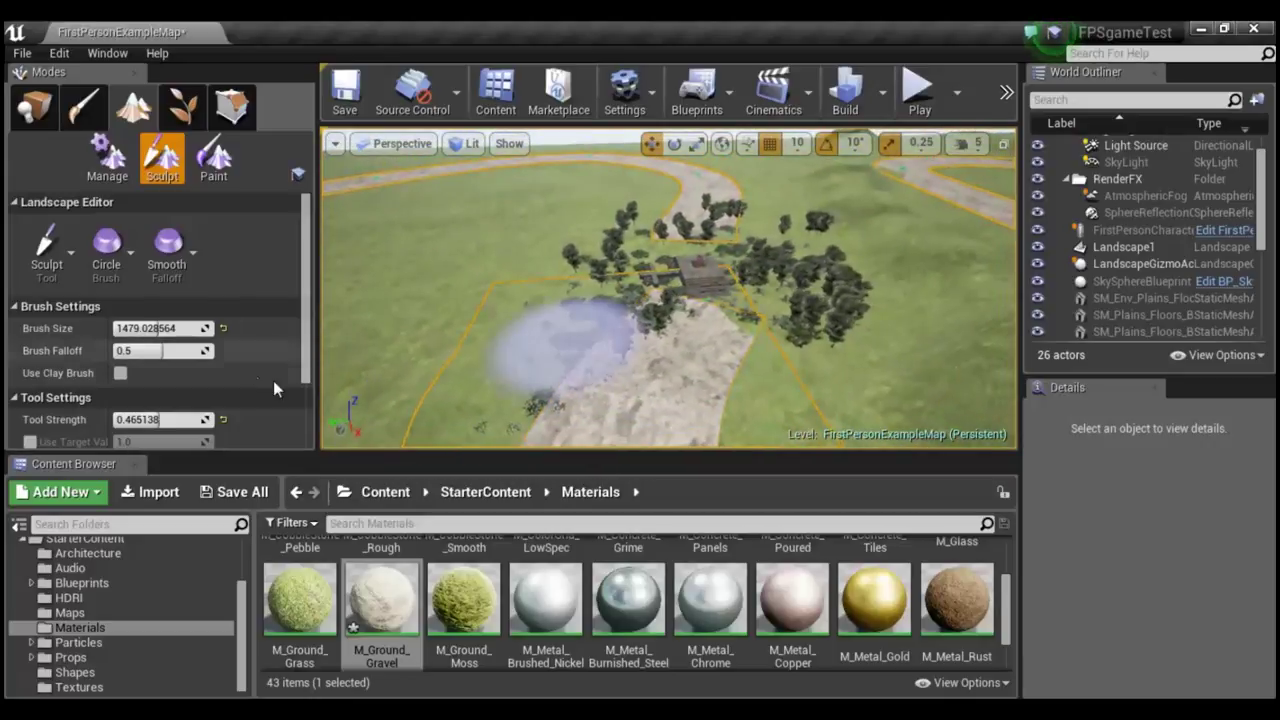
Switch to Place mode and open InfinityBladeGrassLands > Environments in the Content Browser.
left_click(107, 158)
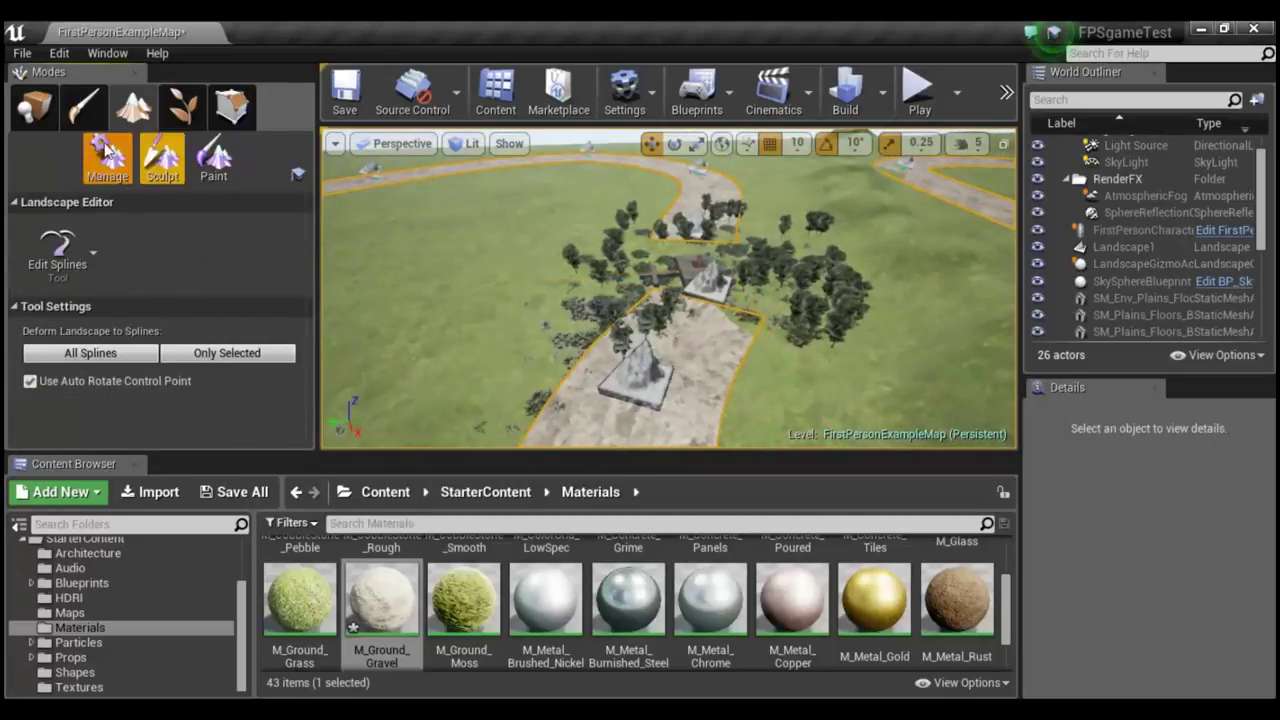
left_click(36, 106)
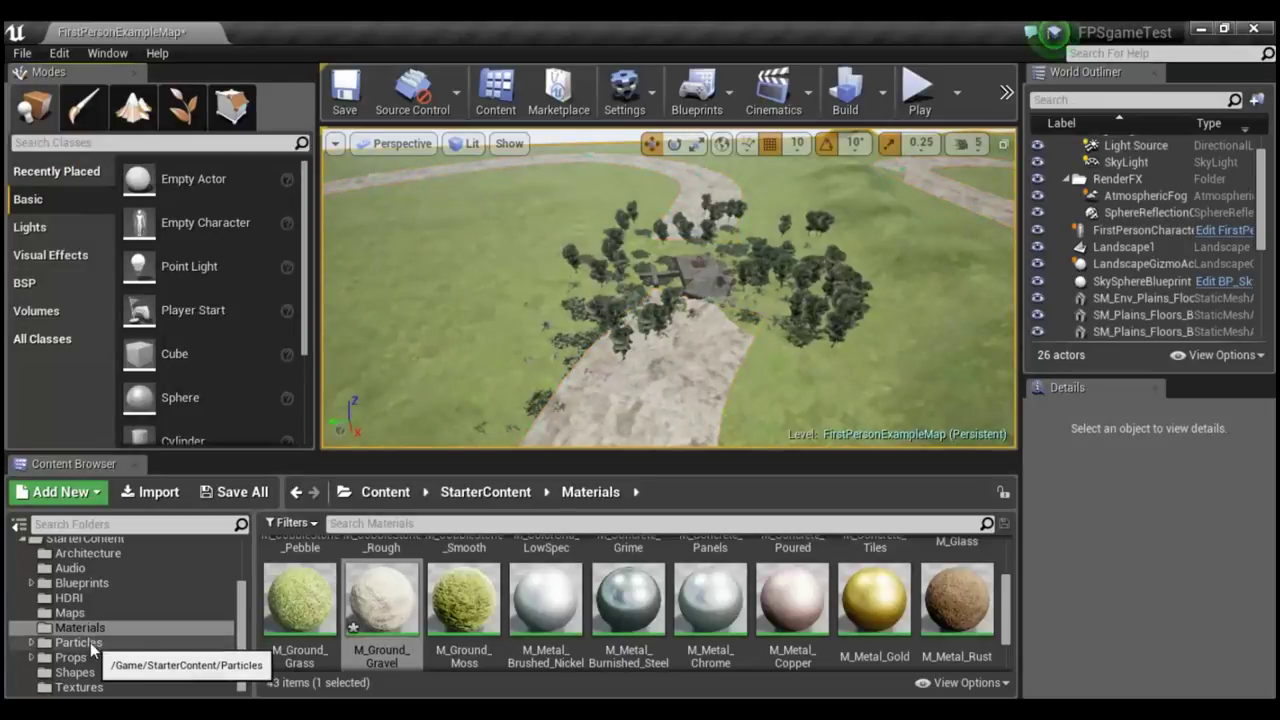
scroll(85, 623, "up", 3)
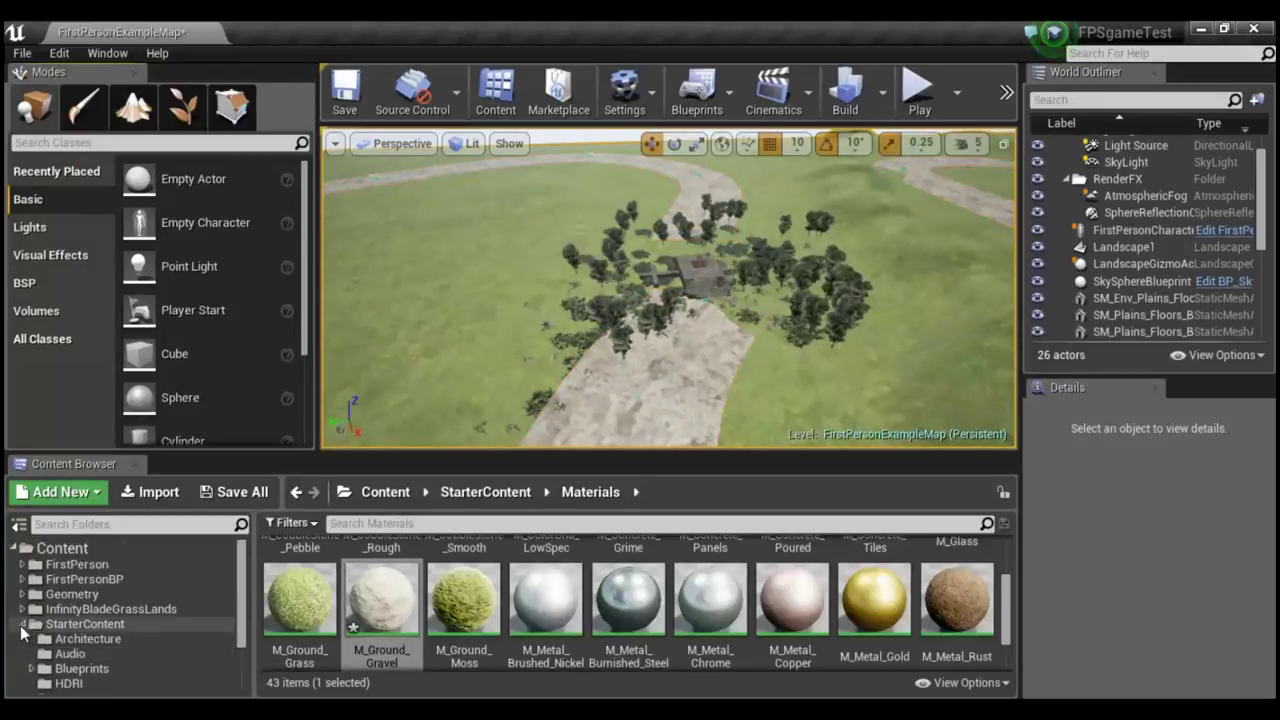
left_click(22, 624)
left_click(75, 609)
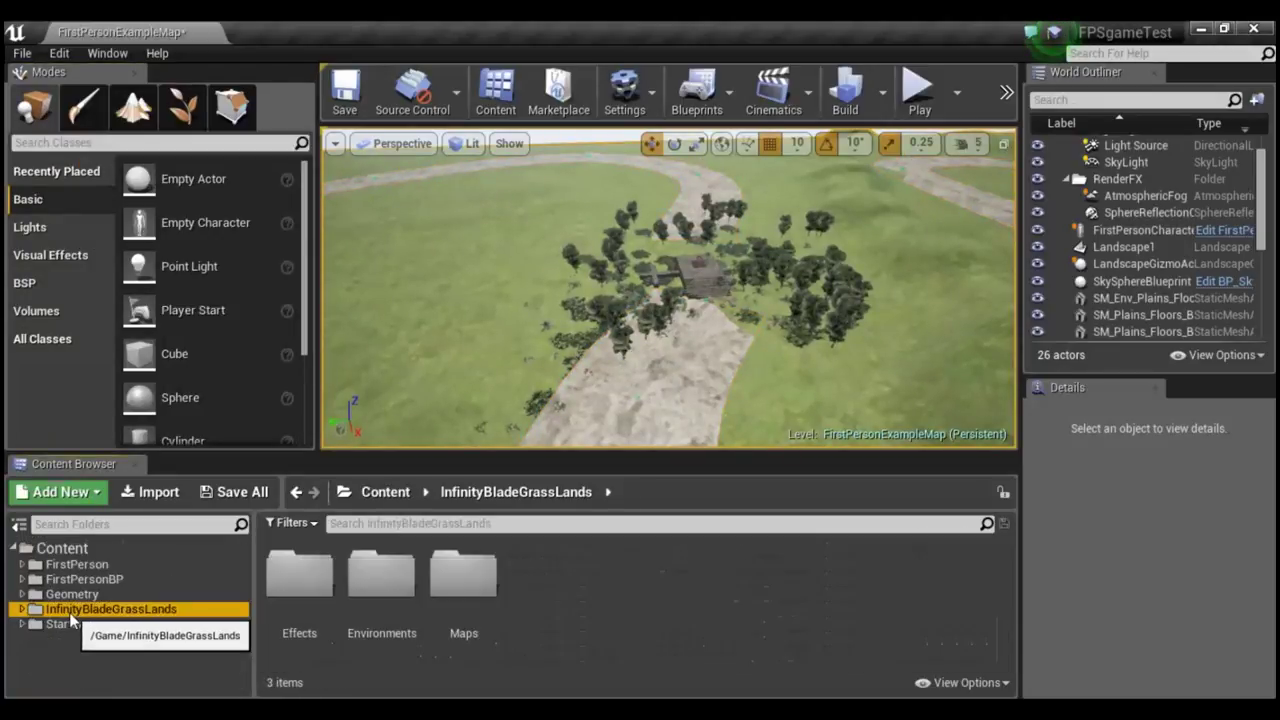
double_click(386, 571)
double_click(383, 578)
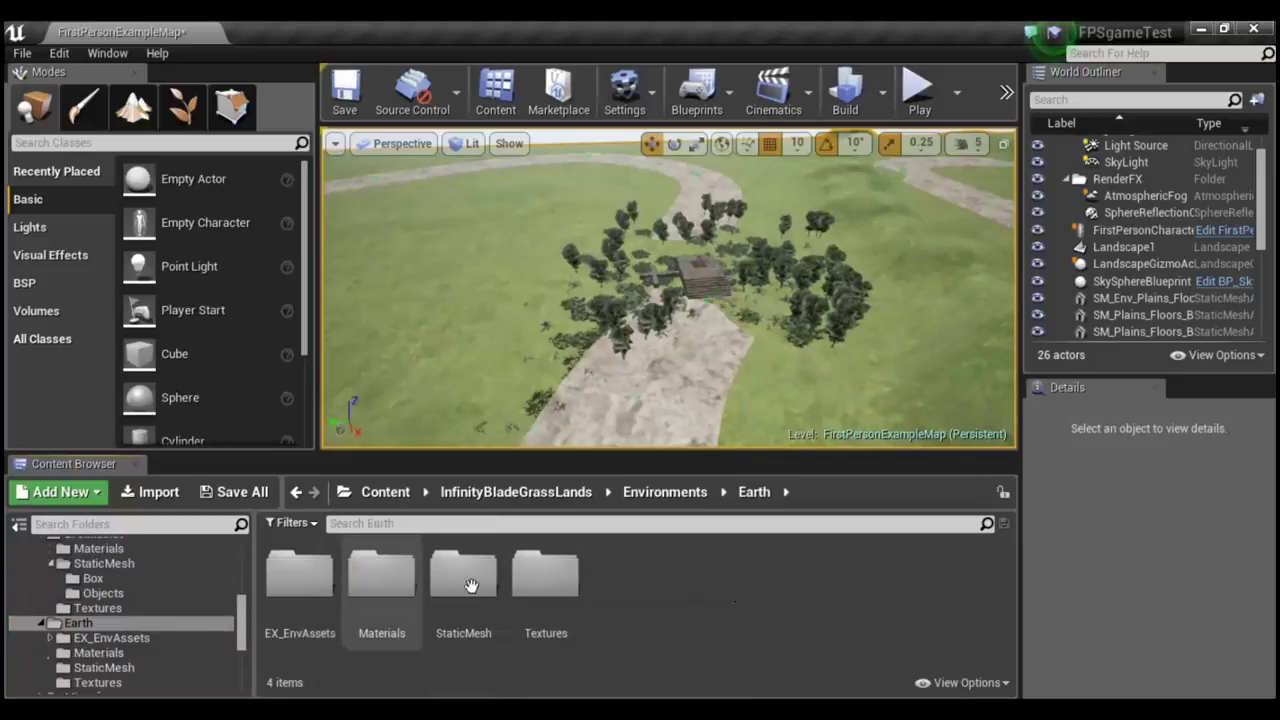
double_click(386, 580)
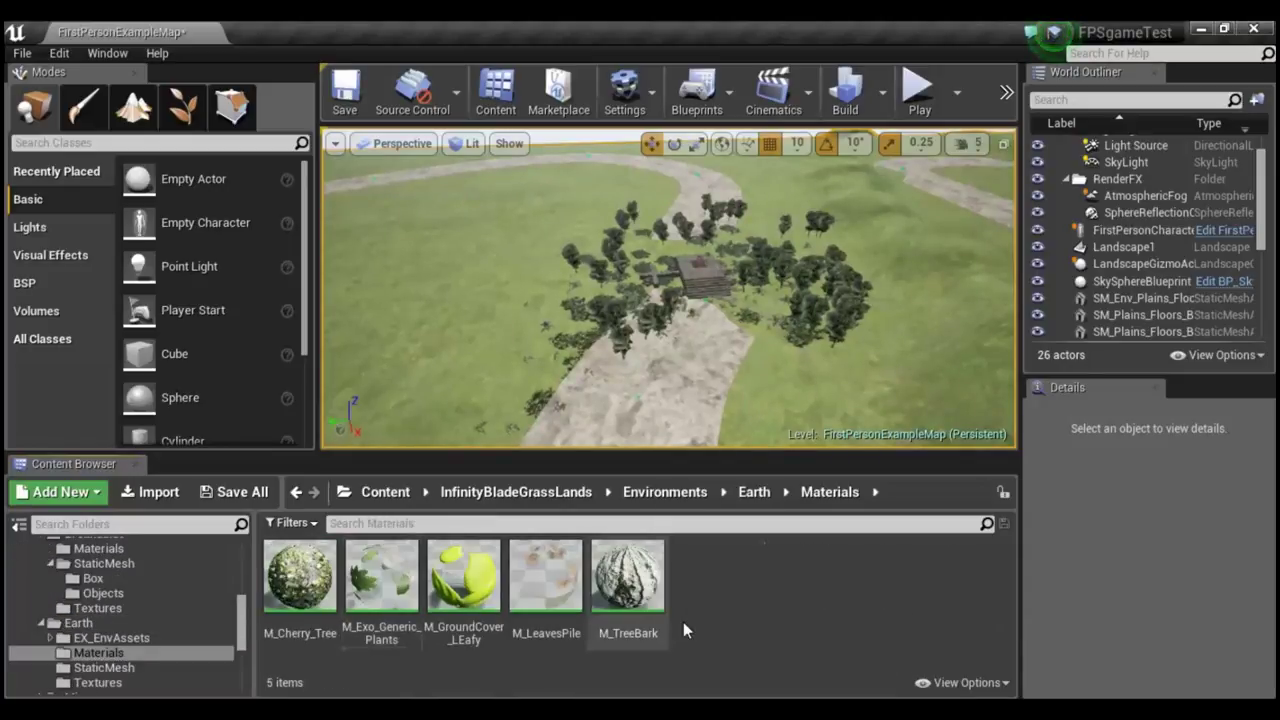
Browse past the Earth and Plains background folders into Env_Plains_Organic > StaticMesh.
left_click(110, 667)
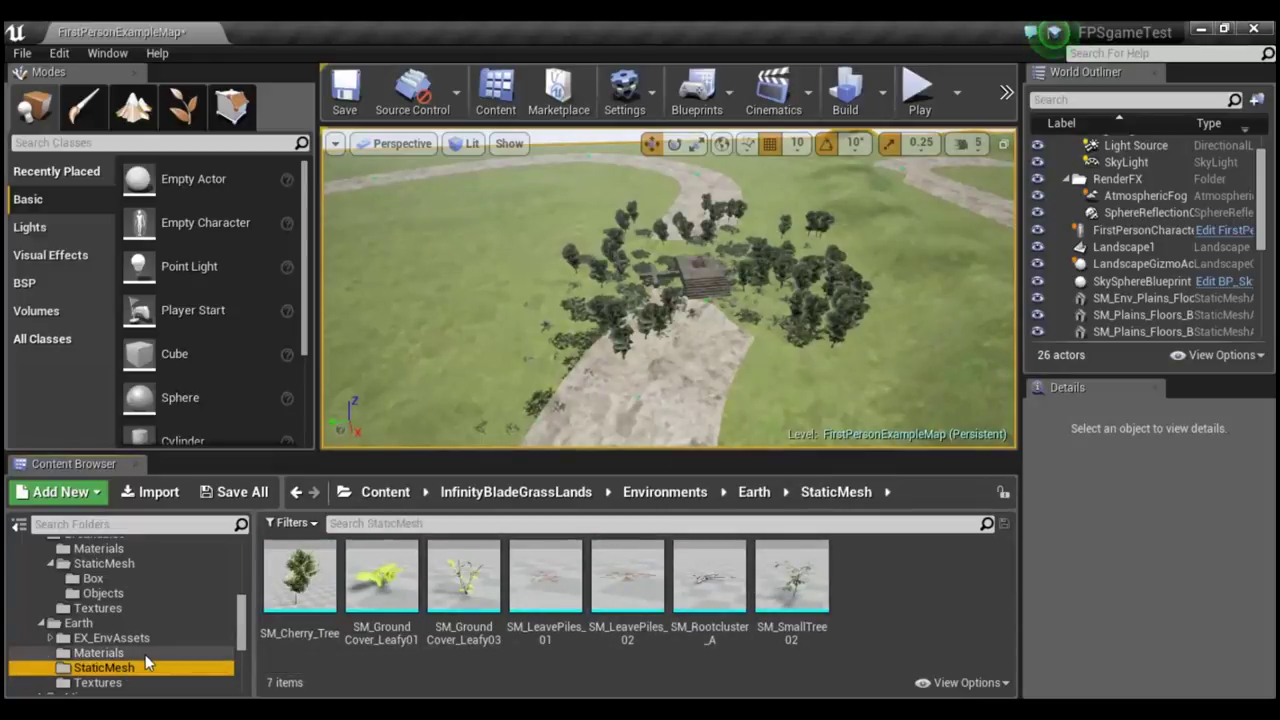
scroll(145, 654, "down", 3)
scroll(131, 647, "down", 1)
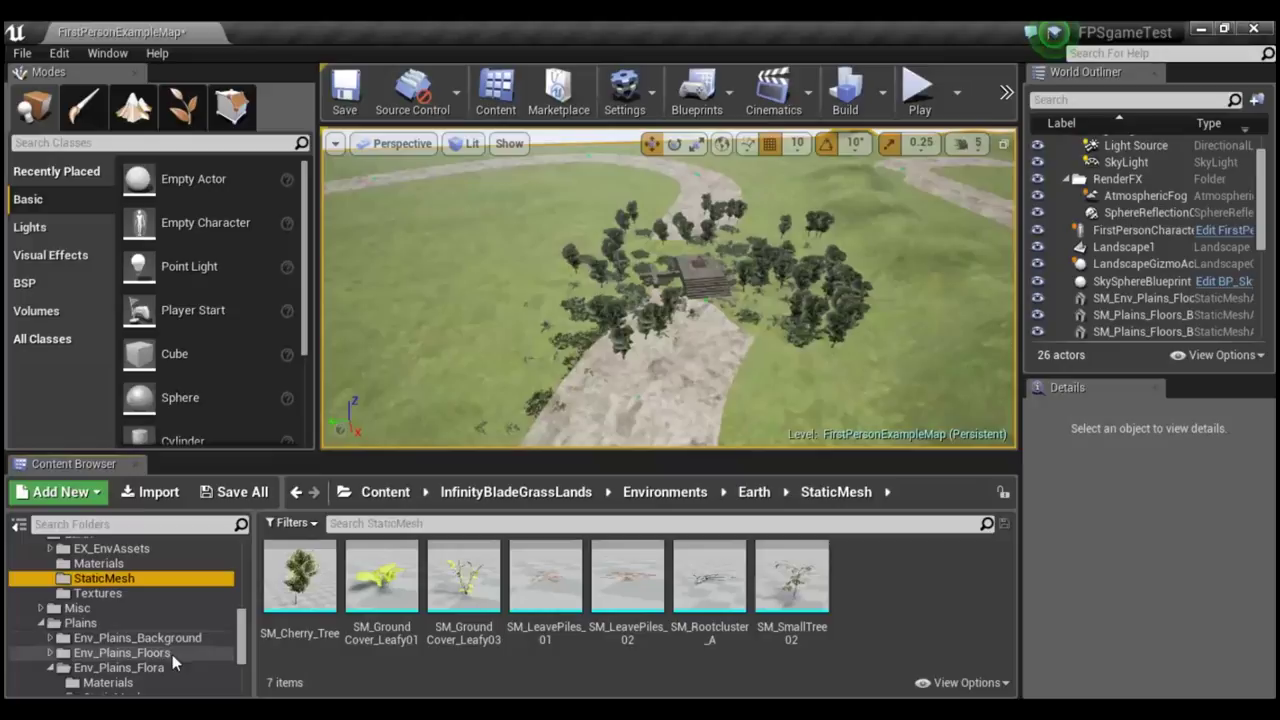
left_click(175, 642)
left_click(385, 563)
double_click(384, 563)
scroll(126, 628, "down", 1)
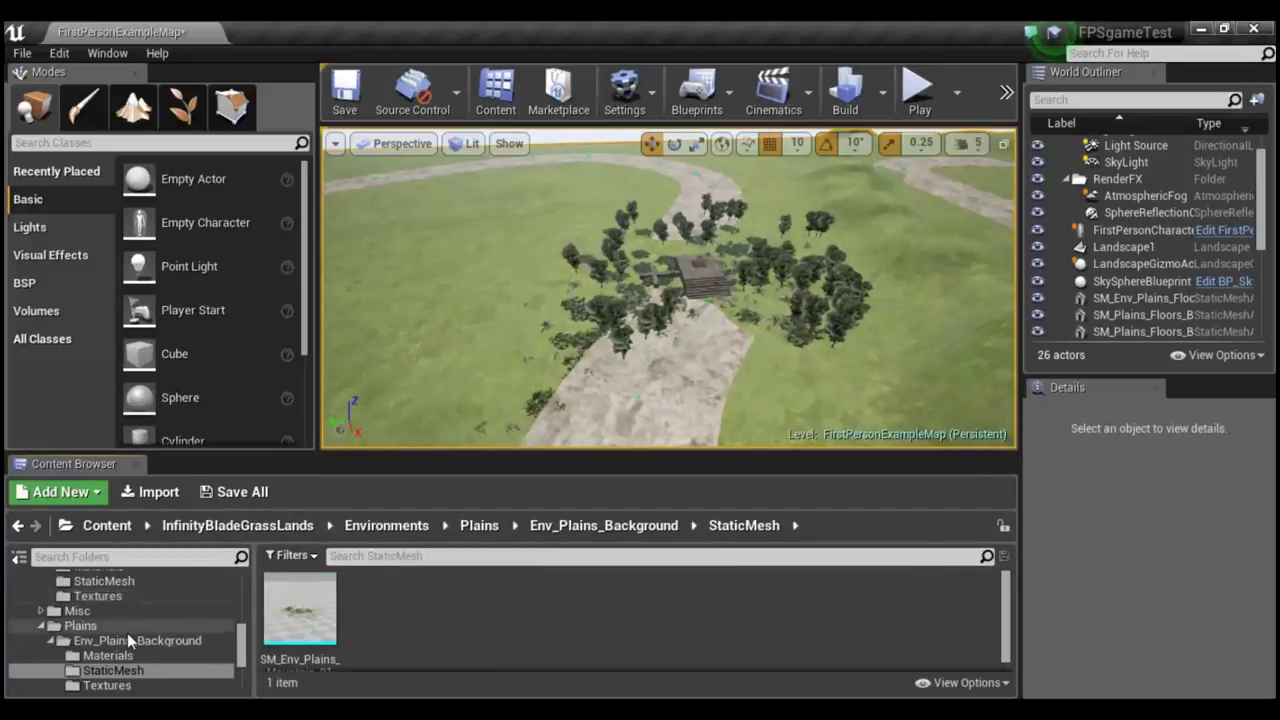
scroll(127, 633, "down", 1)
scroll(132, 660, "down", 1)
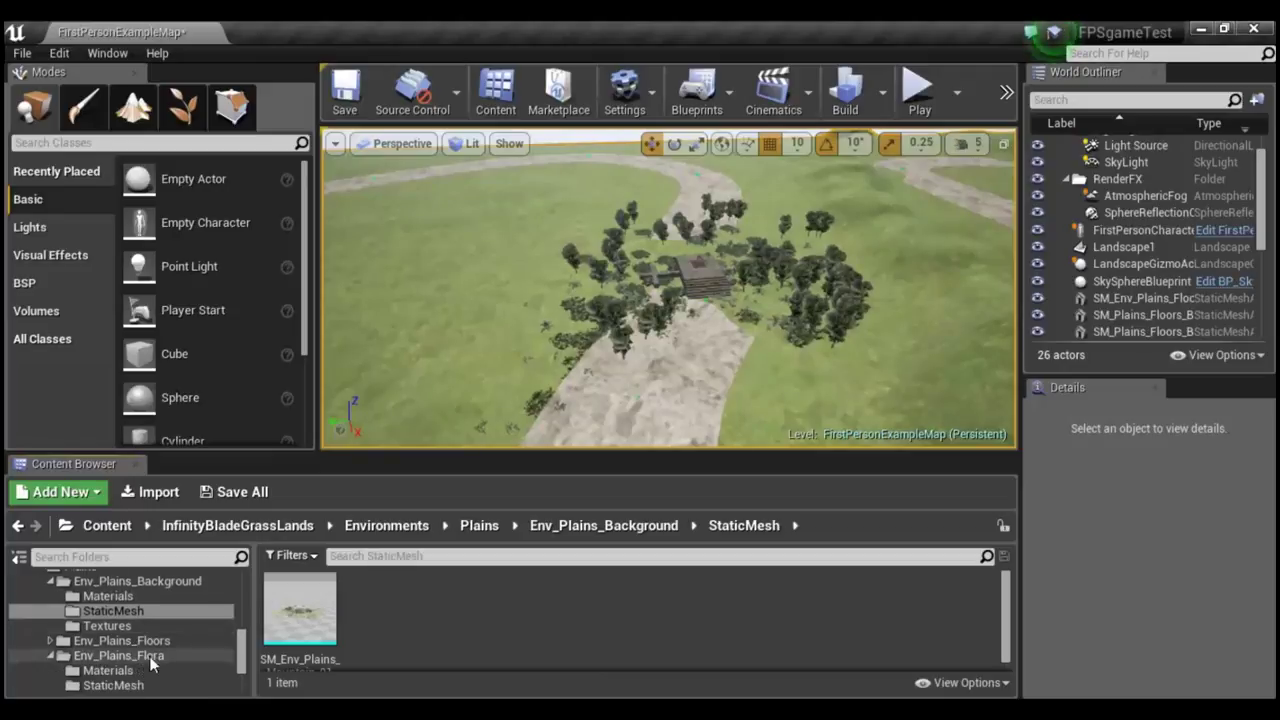
scroll(152, 645, "down", 1)
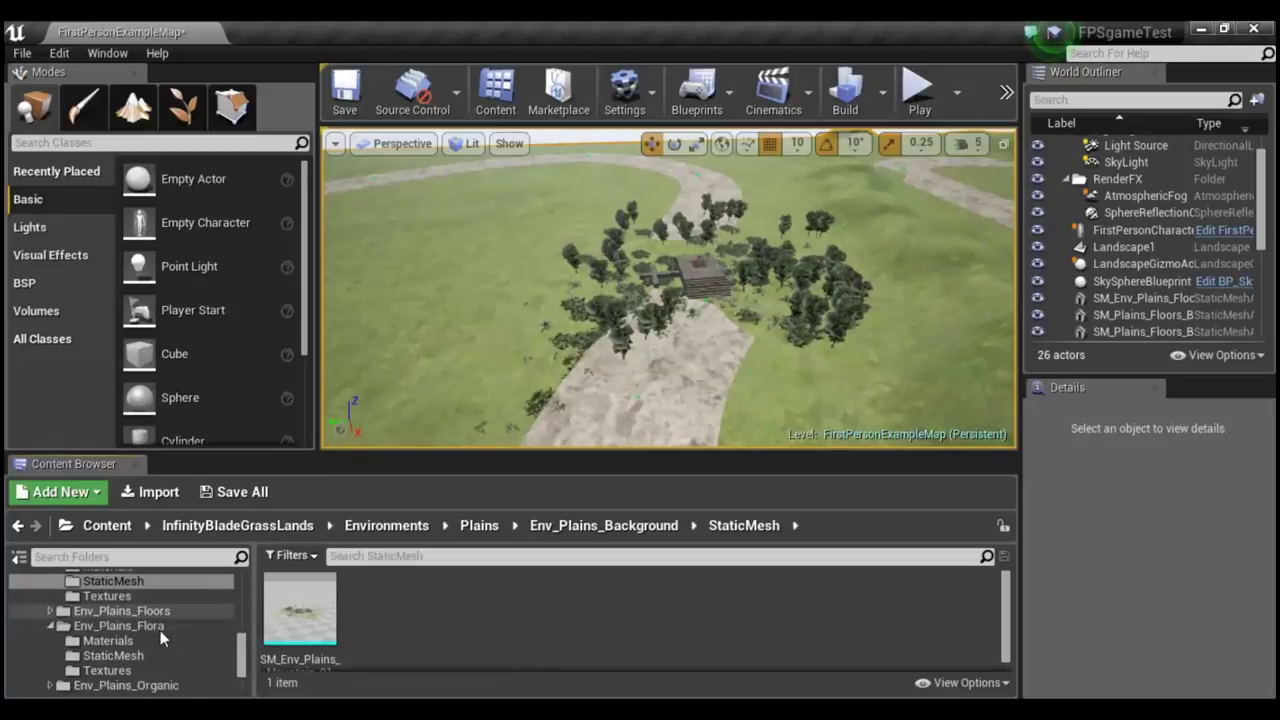
scroll(165, 638, "down", 1)
left_click(172, 660)
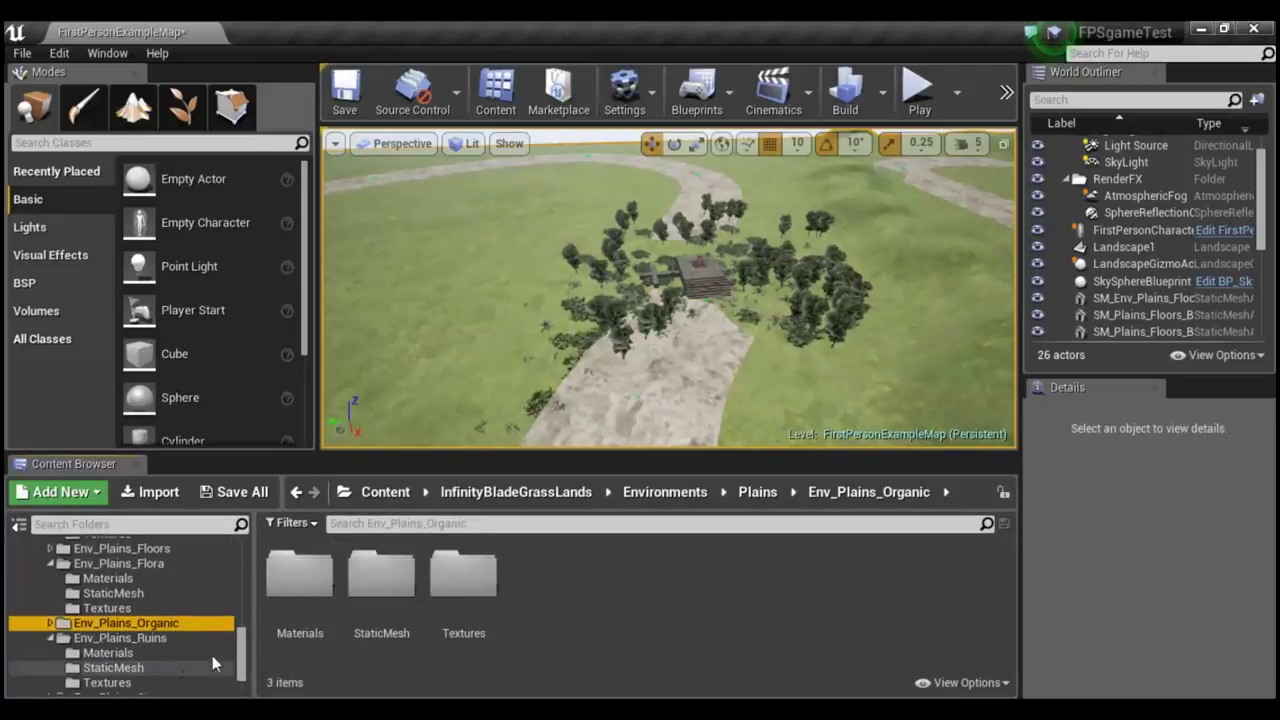
double_click(384, 598)
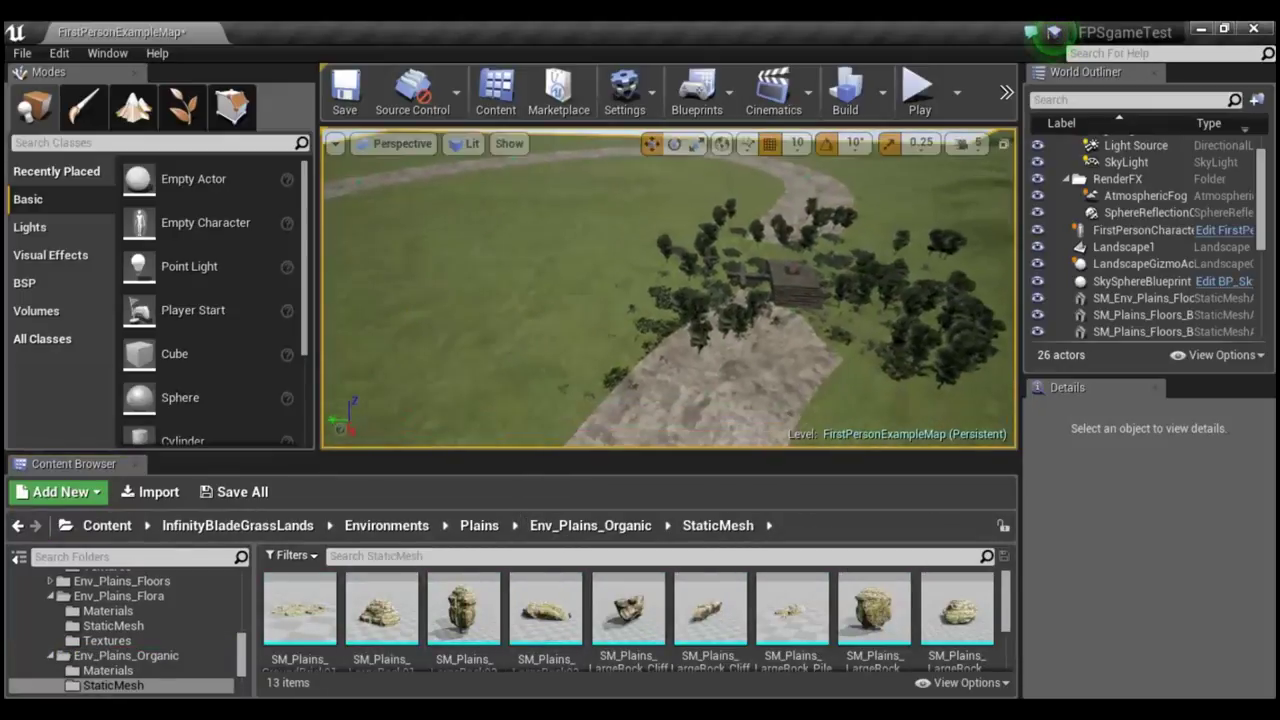
Place SM_Plains_LargeRock02 into the level and snap it to the ground with End.
left_click_drag(668, 300, 668, 260)
scroll(177, 649, "down", 1)
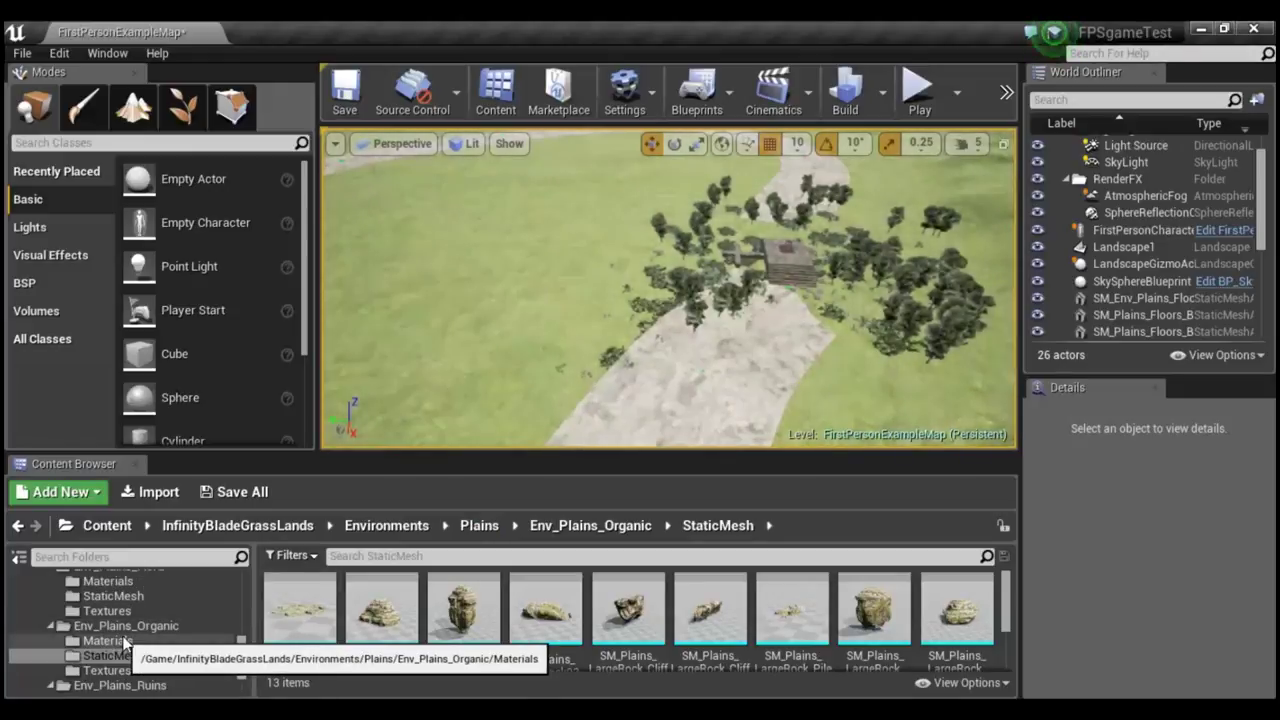
mouse_move(420, 442)
right_mouse_down()
mouse_move(420, 330)
mouse_move(458, 410)
right_mouse_up()
mouse_move(463, 607)
left_mouse_down()
mouse_move(572, 288)
mouse_move(613, 240)
left_mouse_up()
scroll(783, 355, "down", 6)
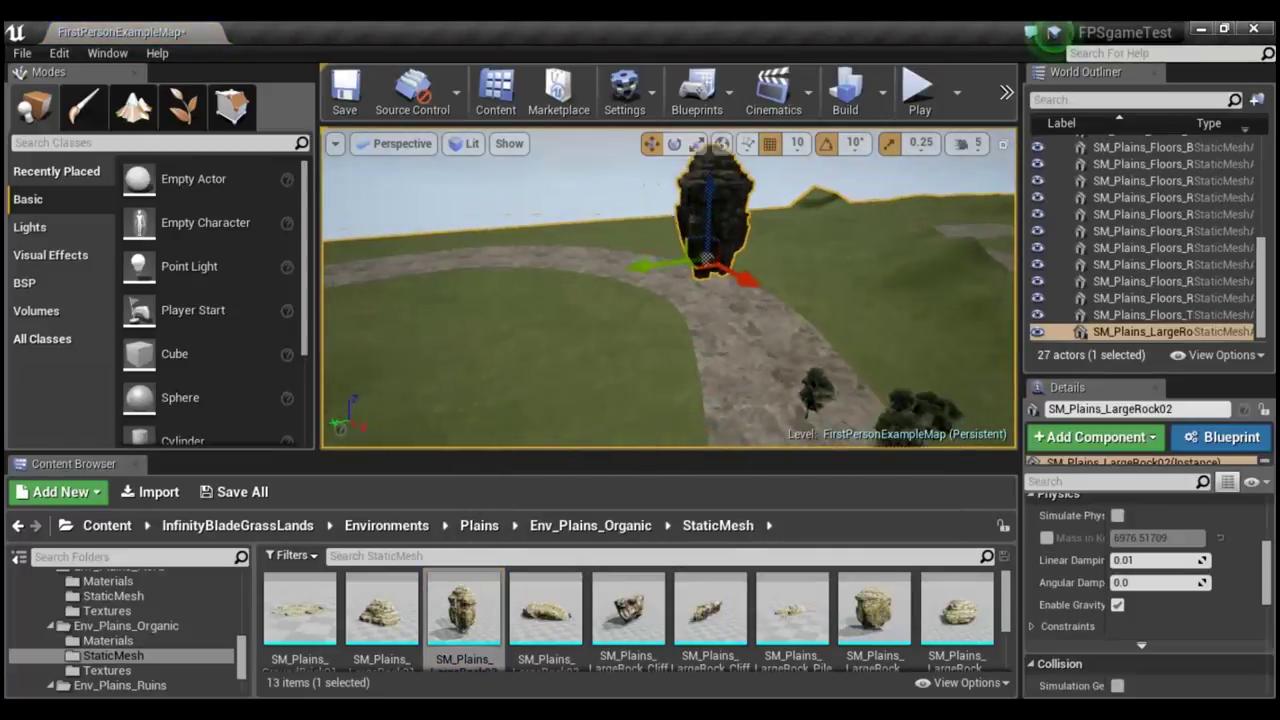
key("End")
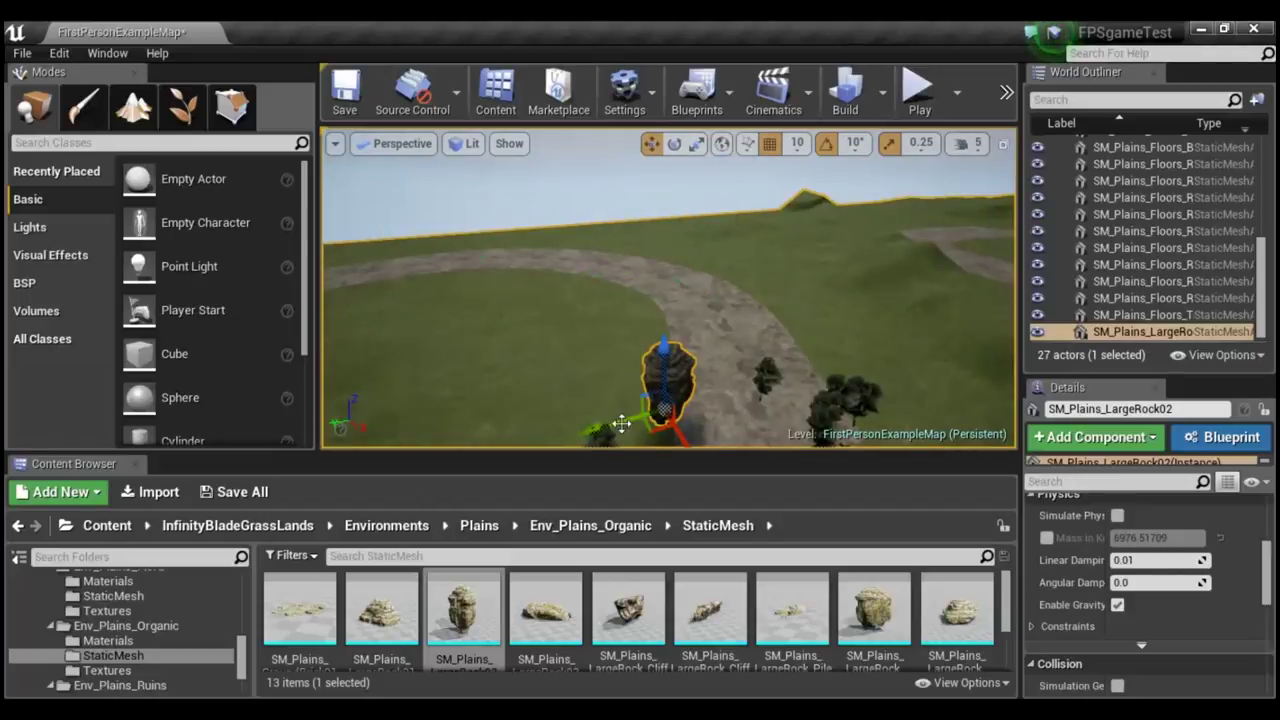
Move the rock across the path onto the grassy hillside and lower it slightly.
left_click_drag(615, 424, 745, 410)
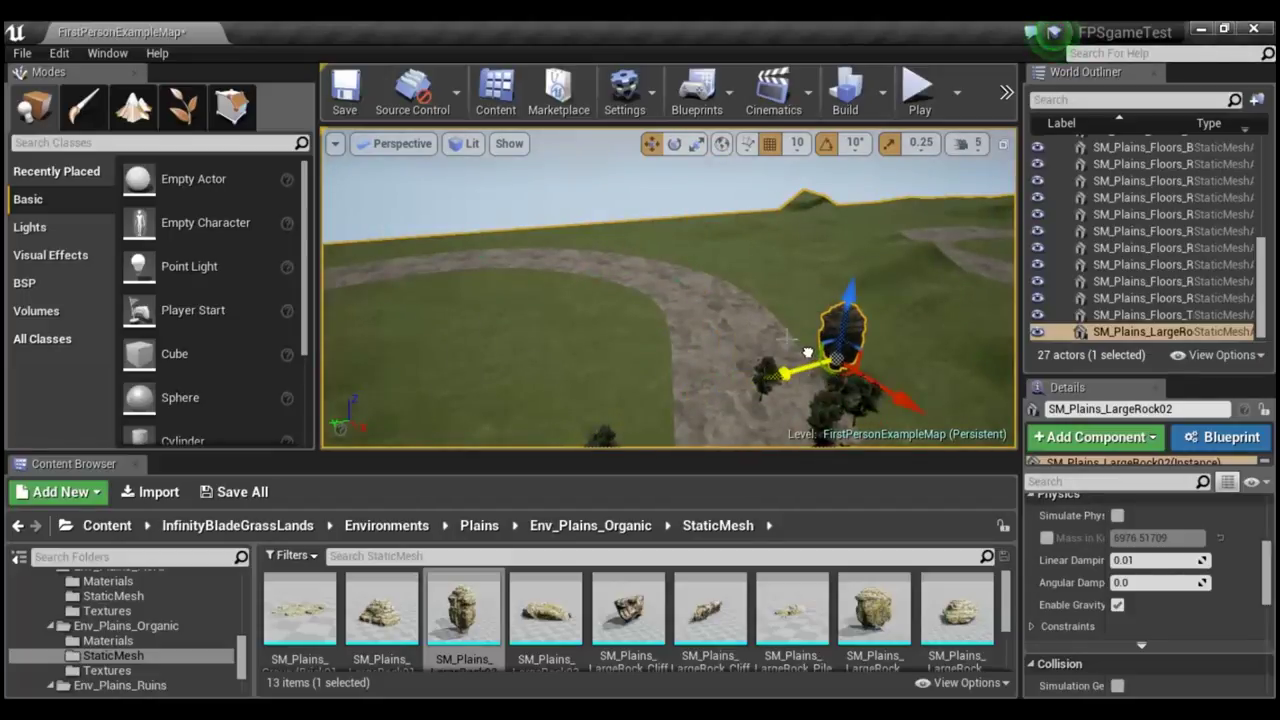
mouse_move(745, 410)
right_mouse_down()
mouse_move(696, 267)
mouse_move(652, 360)
right_mouse_up()
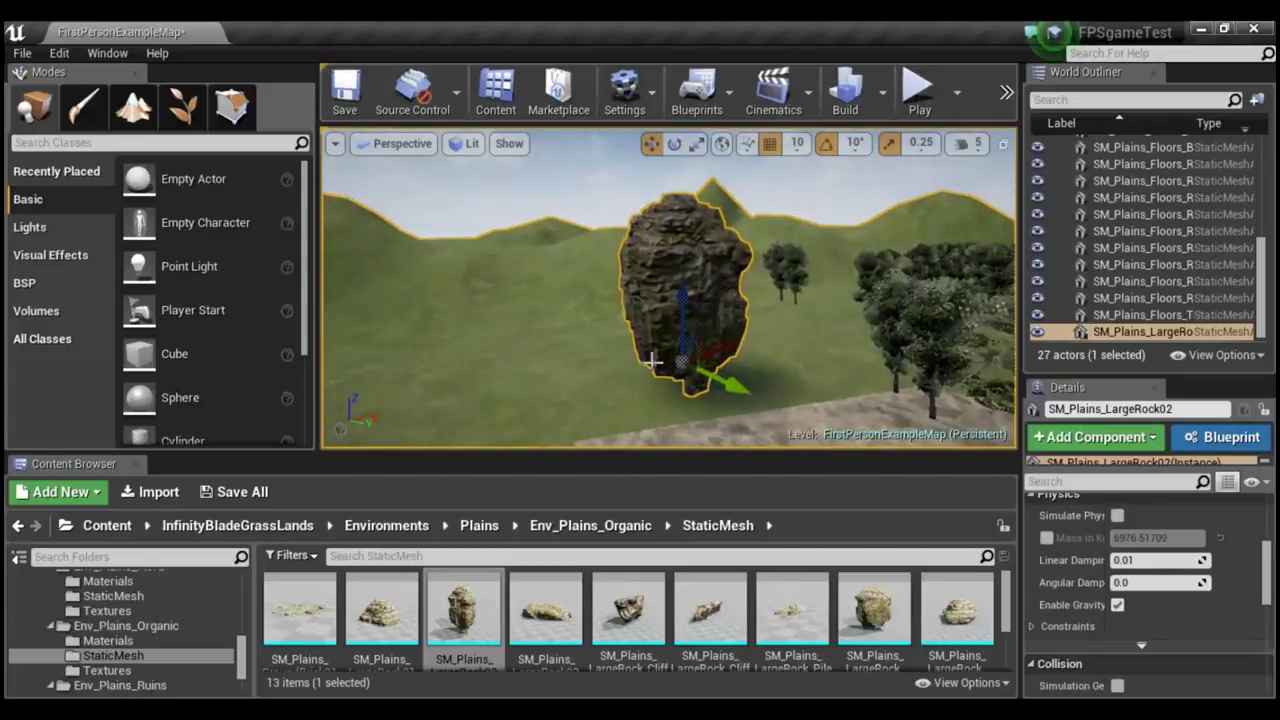
left_click_drag(686, 306, 686, 316)
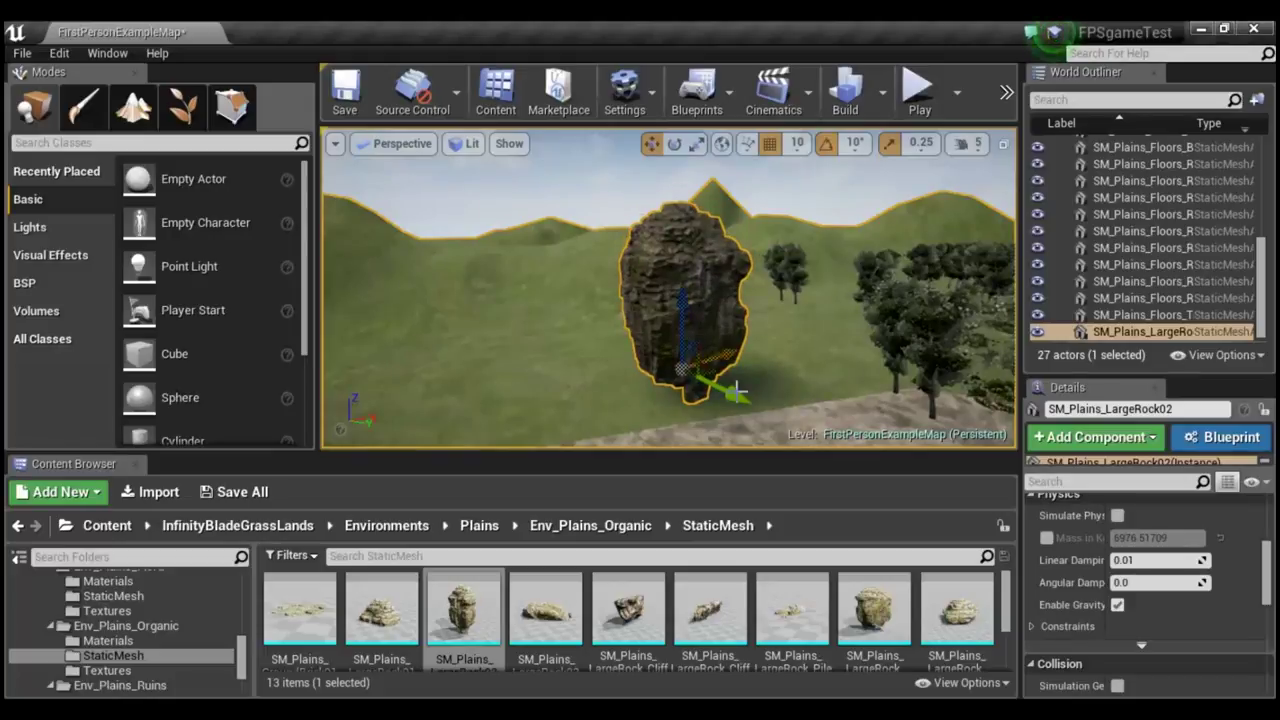
left_click_drag(737, 396, 547, 244)
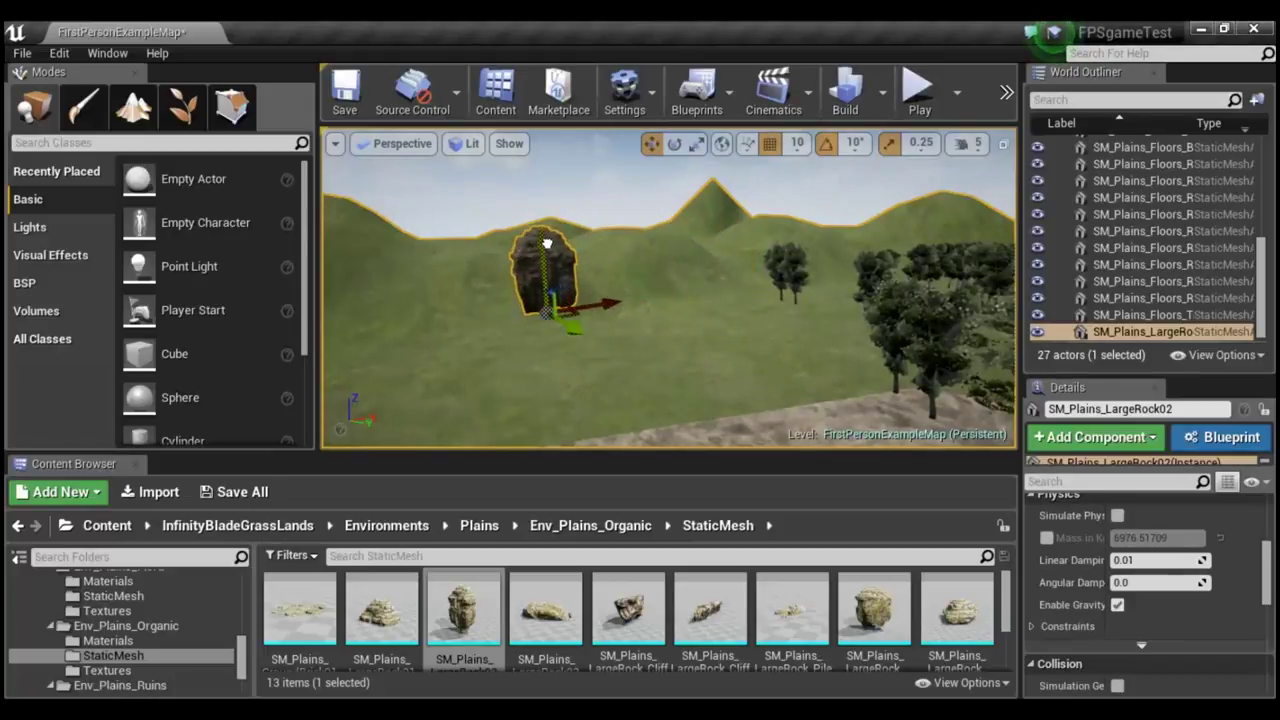
scroll(1112, 536, "up", 2)
scroll(1112, 536, "up", 2)
scroll(1110, 545, "up", 2)
scroll(1112, 550, "up", 2)
scroll(1122, 566, "up", 2)
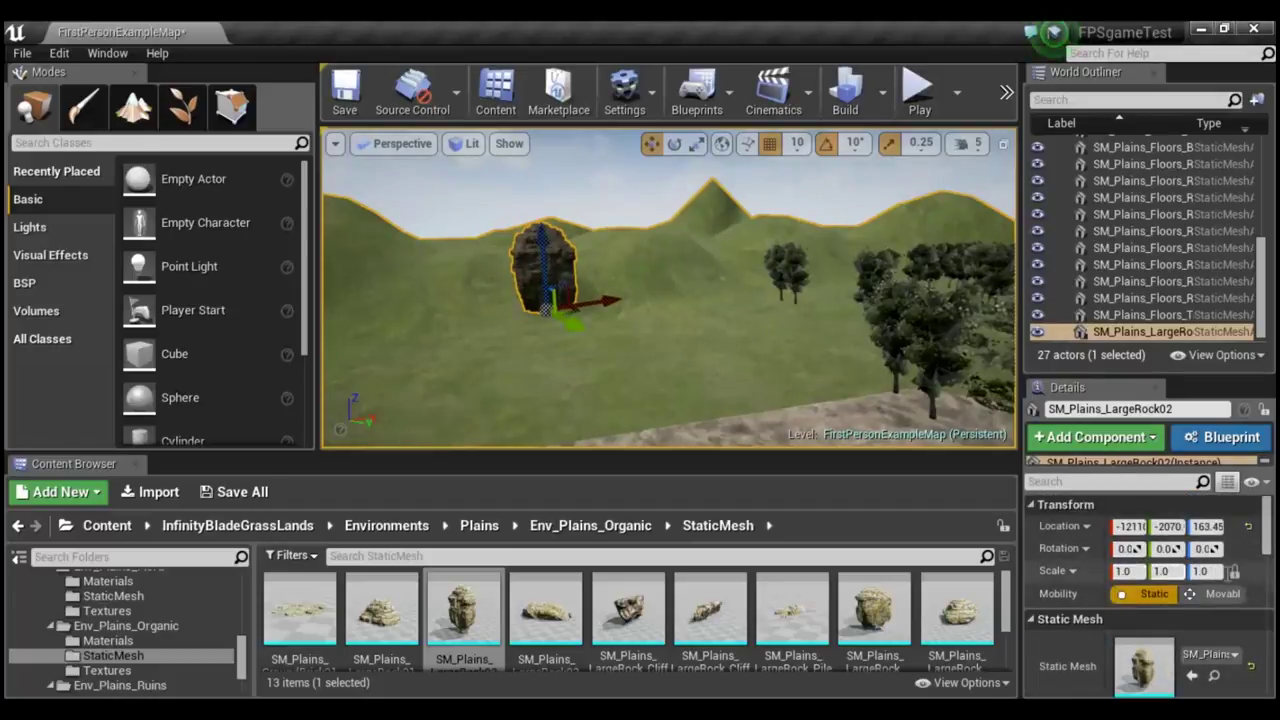
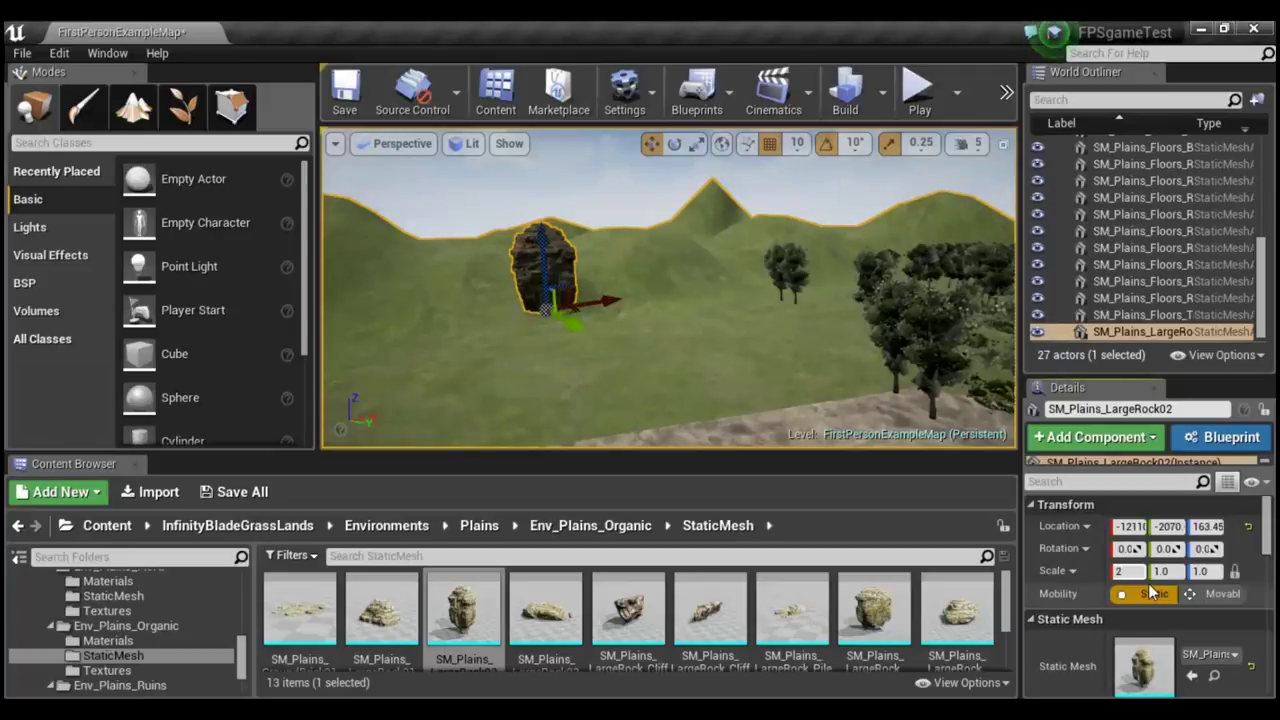
Scale SM_Plains_LargeRock02 to 2.0 and lower it to Z 53.455 so it rests on the grass.
key("Return")
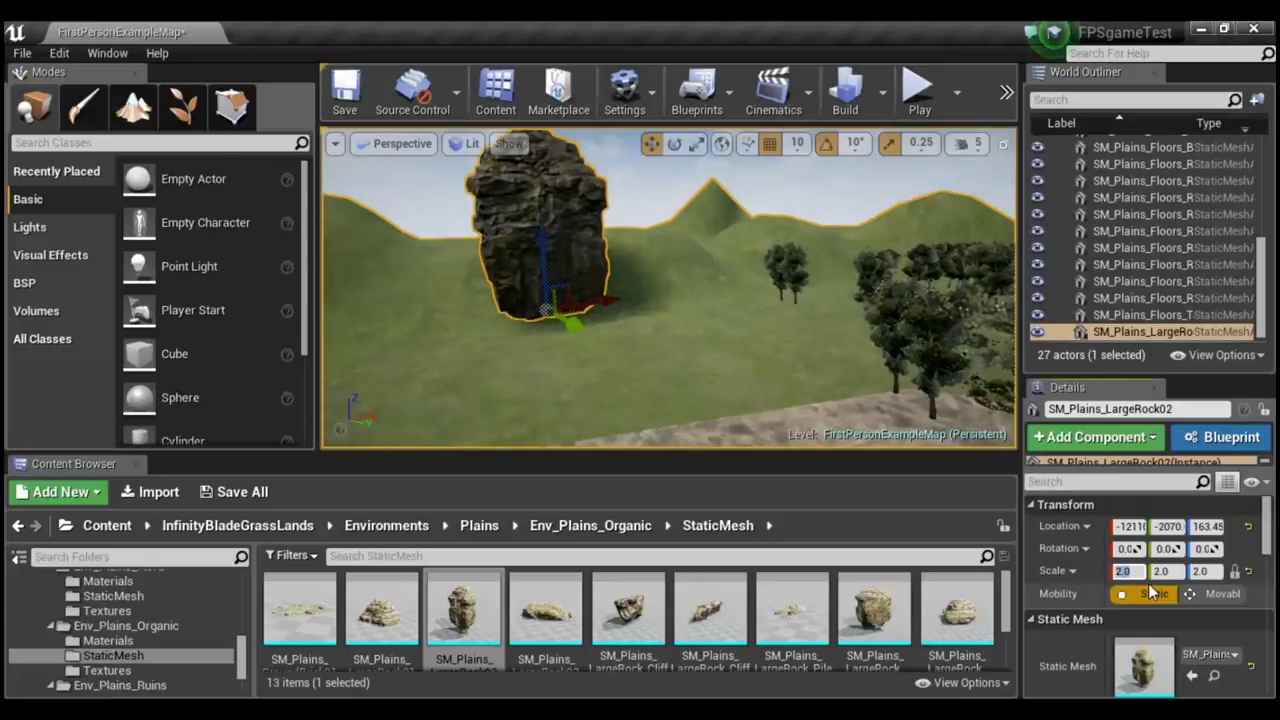
left_click_drag(705, 320, 670, 280)
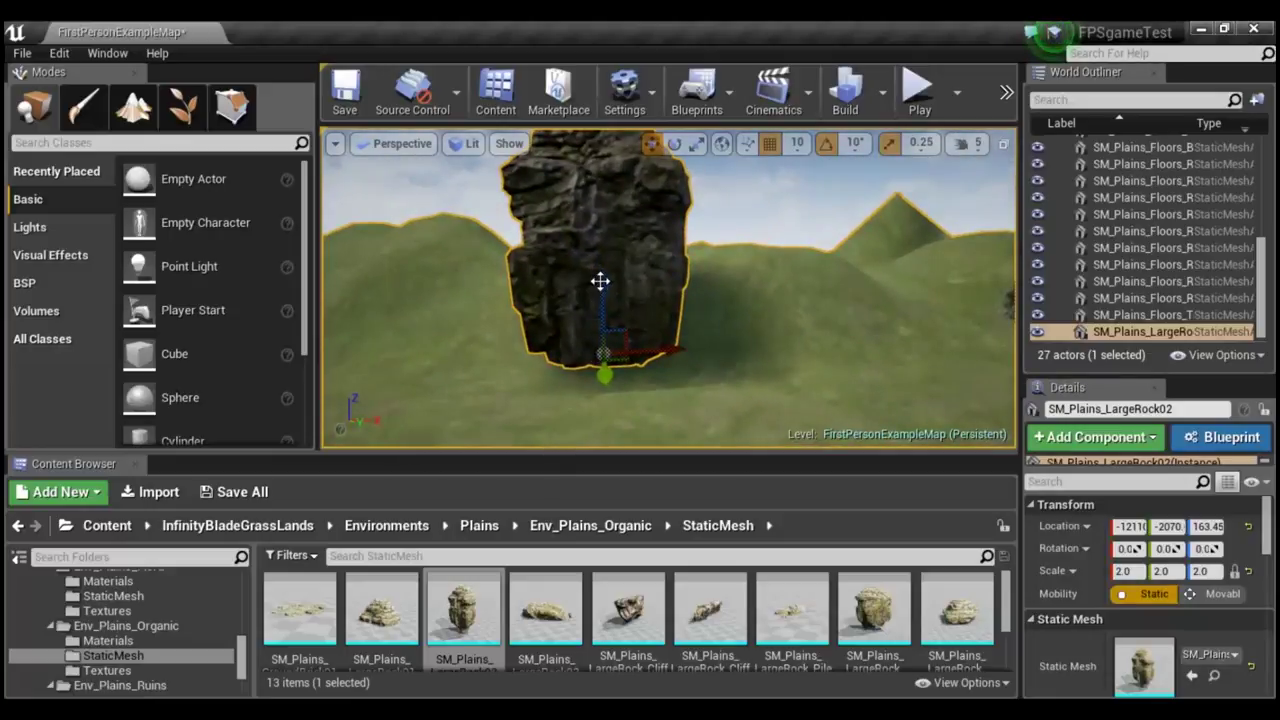
left_click_drag(601, 282, 604, 298)
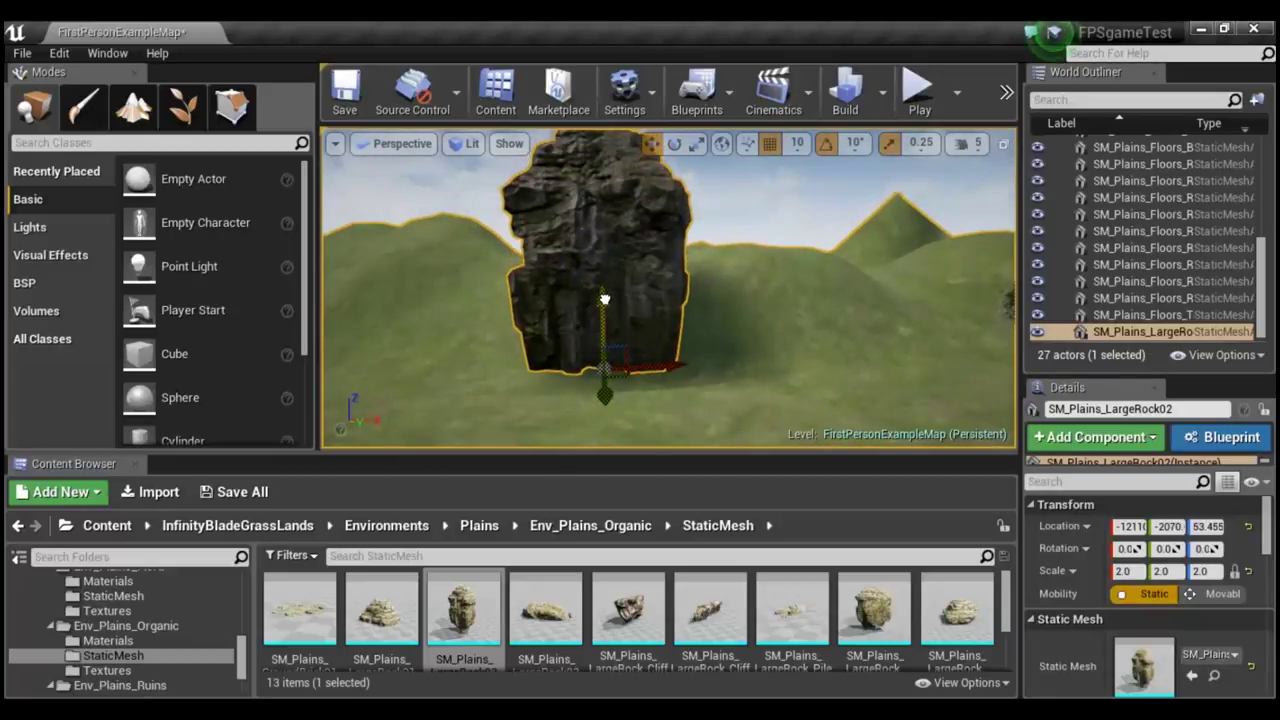
left_click_drag(670, 300, 640, 340)
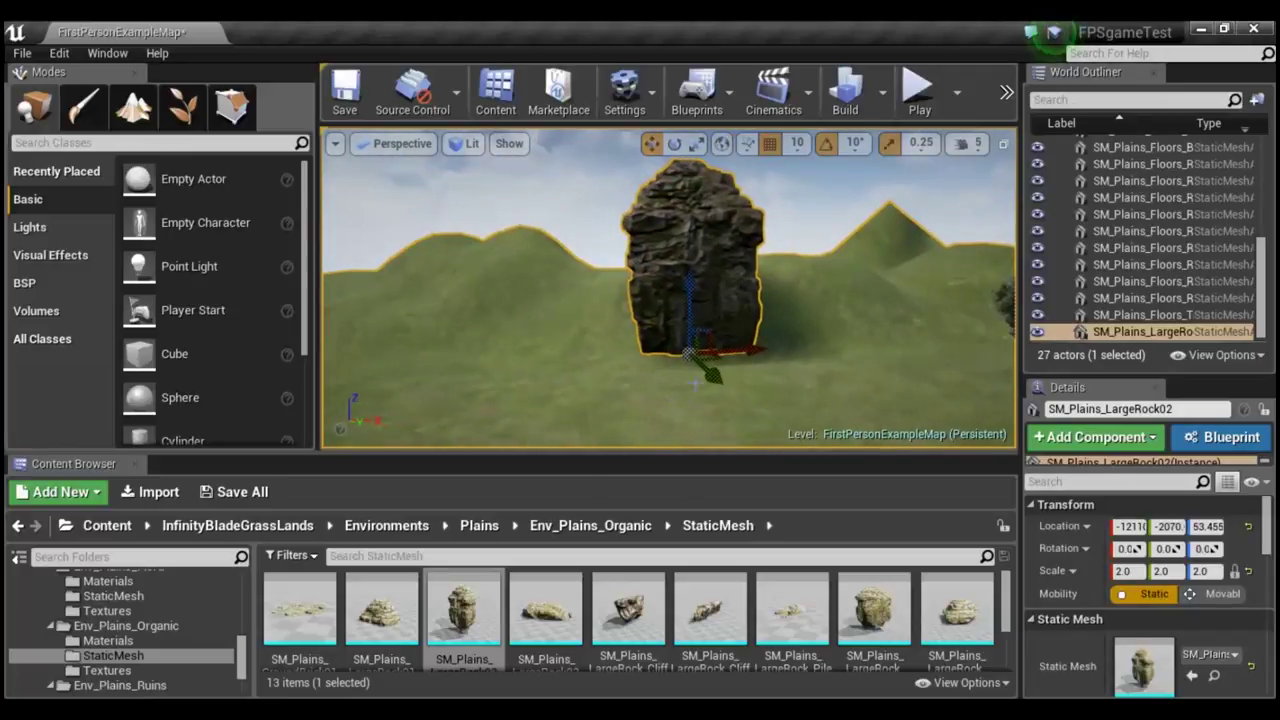
Duplicate the rock twice leftward into LargeRock3 and LargeRock4, lining each copy up along the path.
left_click_drag(751, 349, 654, 344, "alt")
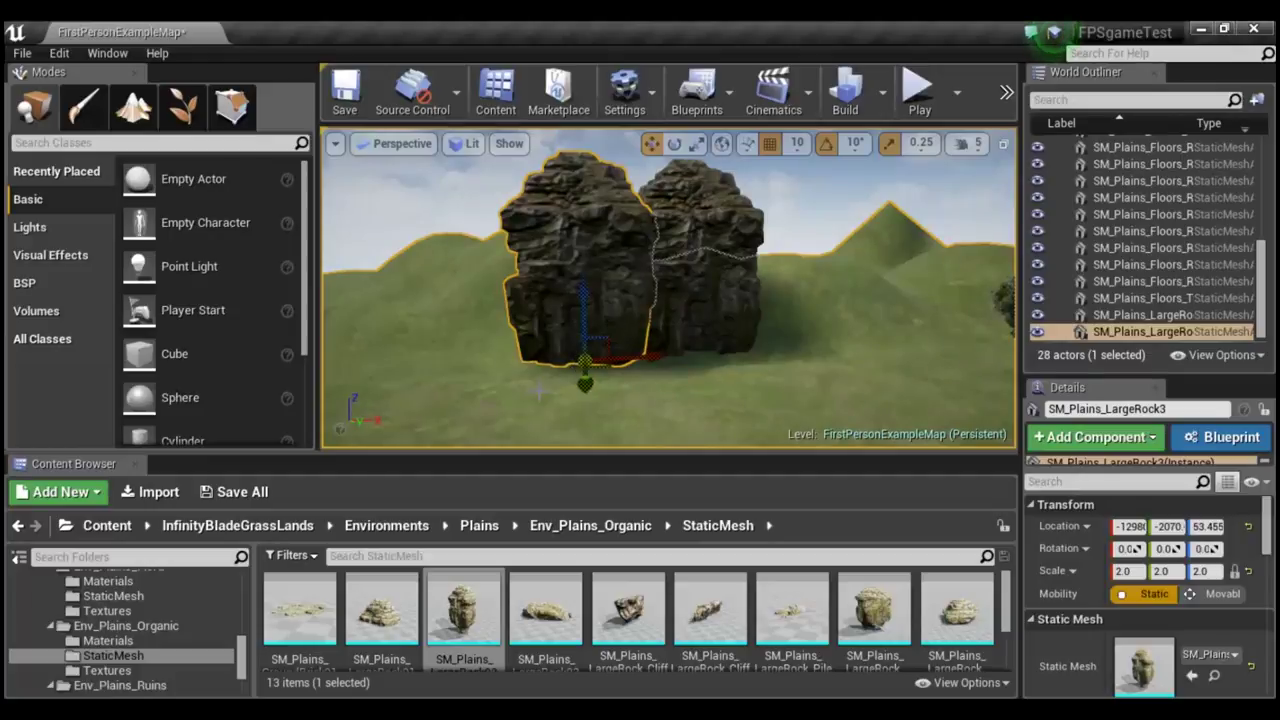
left_click_drag(539, 392, 585, 410, "alt")
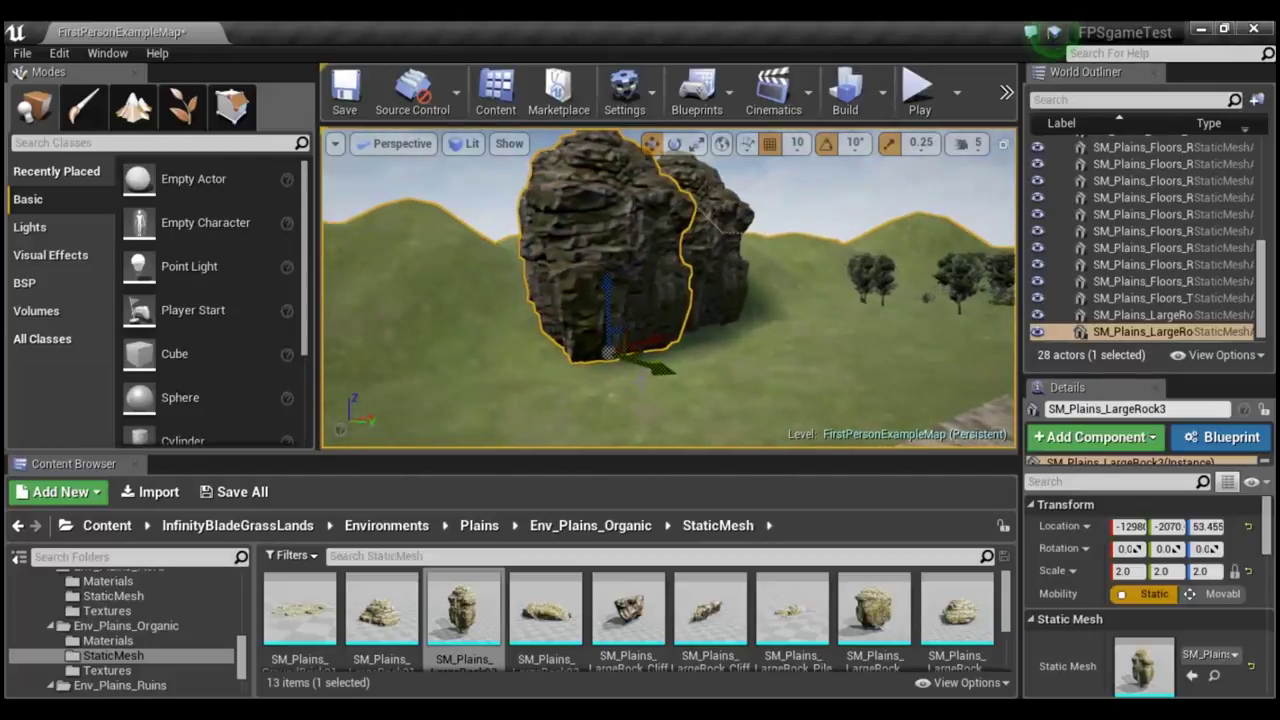
left_click_drag(659, 367, 626, 343)
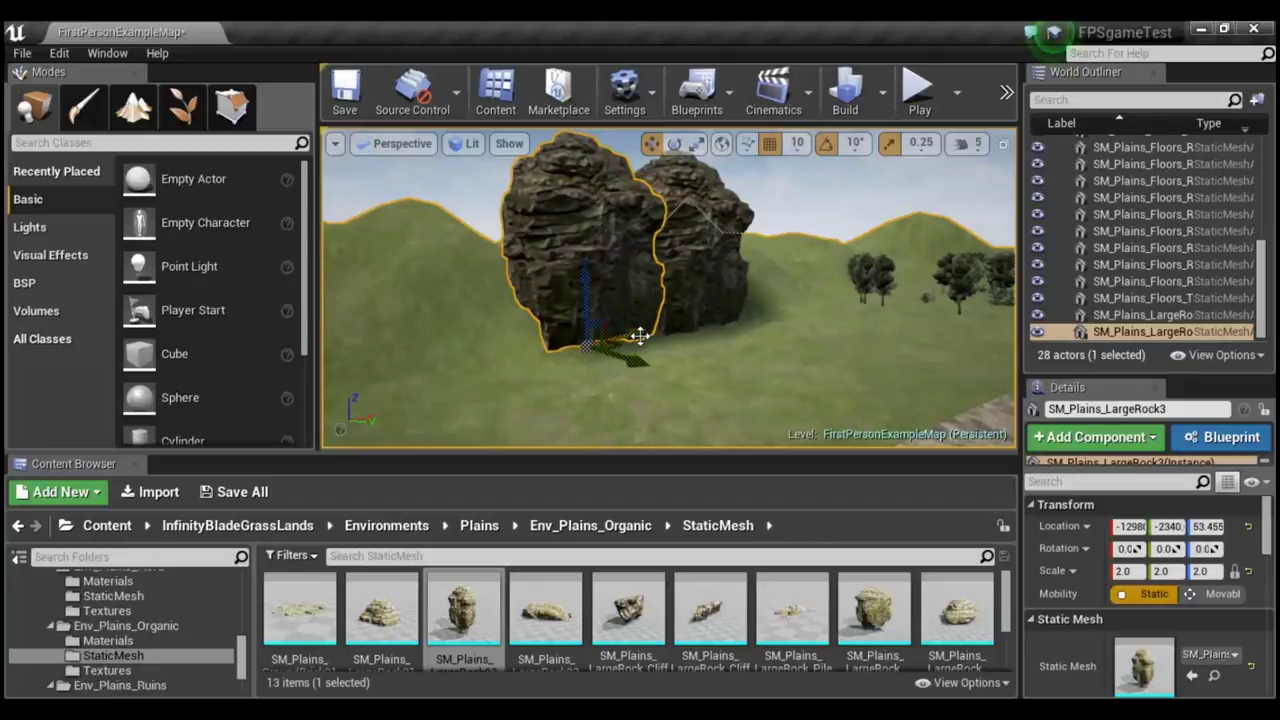
left_click_drag(626, 338, 553, 344, "alt")
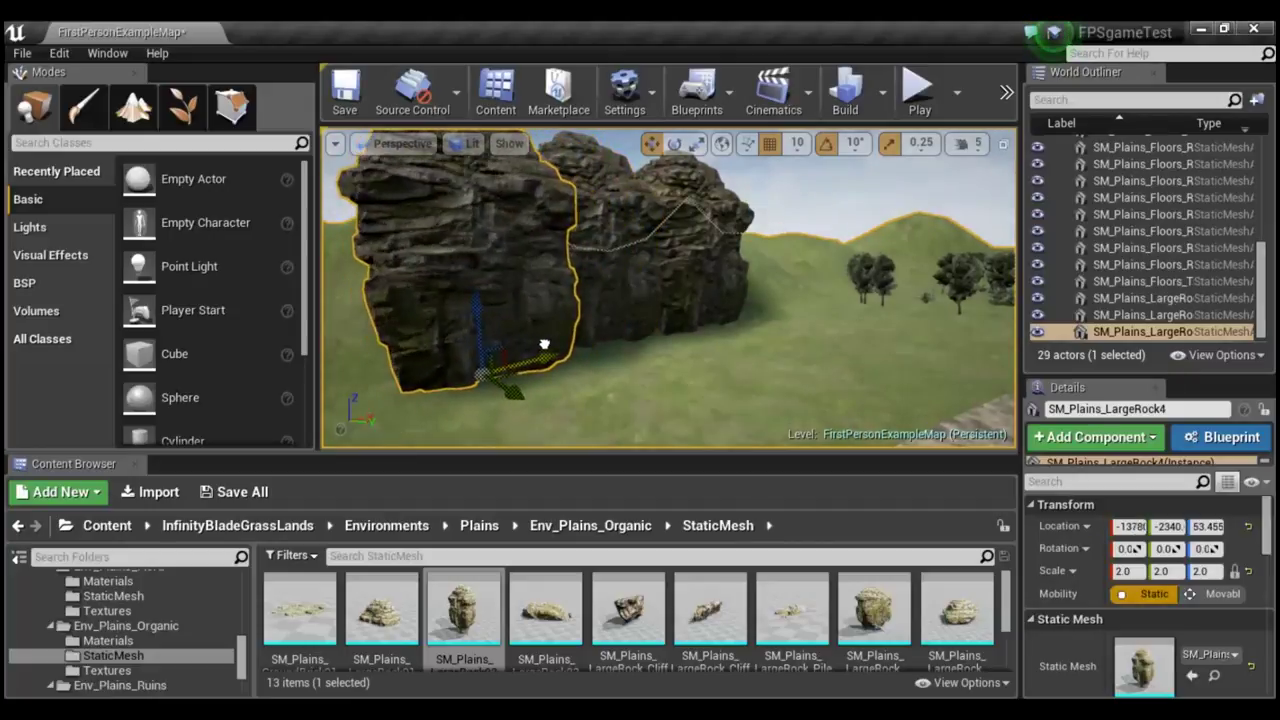
mouse_move(527, 393)
left_mouse_down()
mouse_move(512, 383)
mouse_move(596, 403)
mouse_move(577, 362)
left_mouse_up()
key("e")
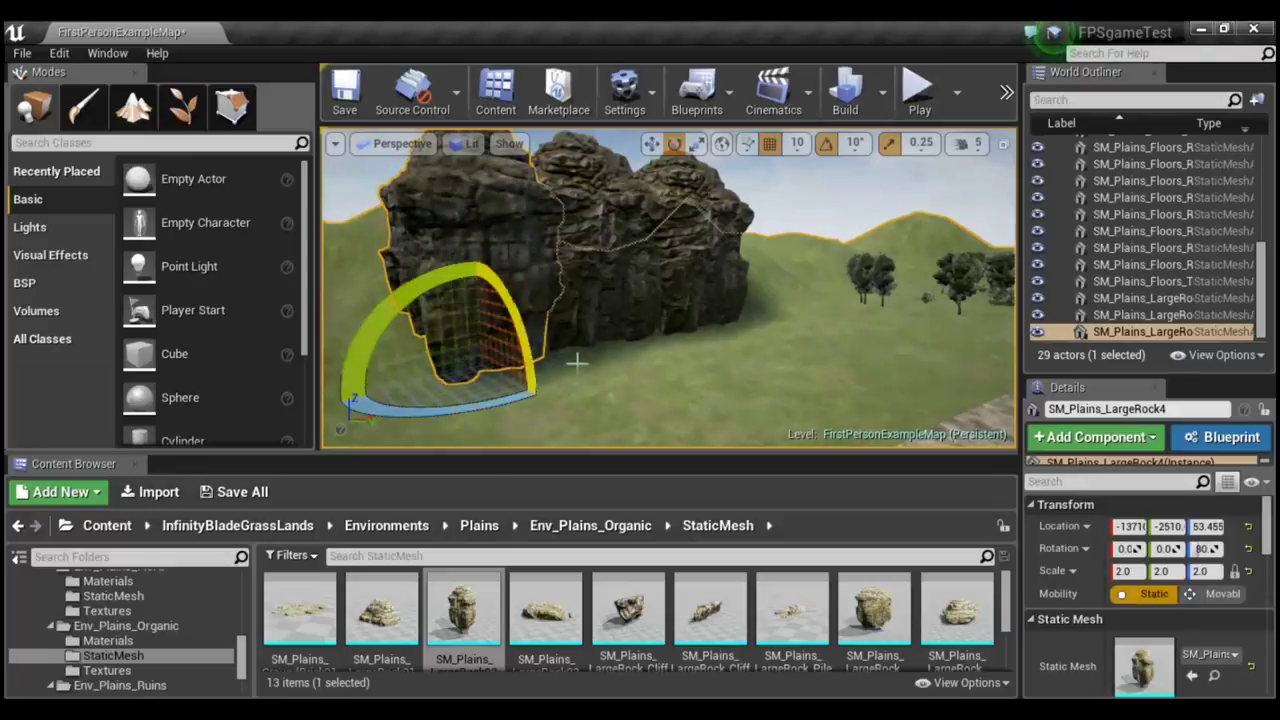
Tilt SM_Plains_LargeRock02 by 20 degrees on the X axis.
left_click(697, 294)
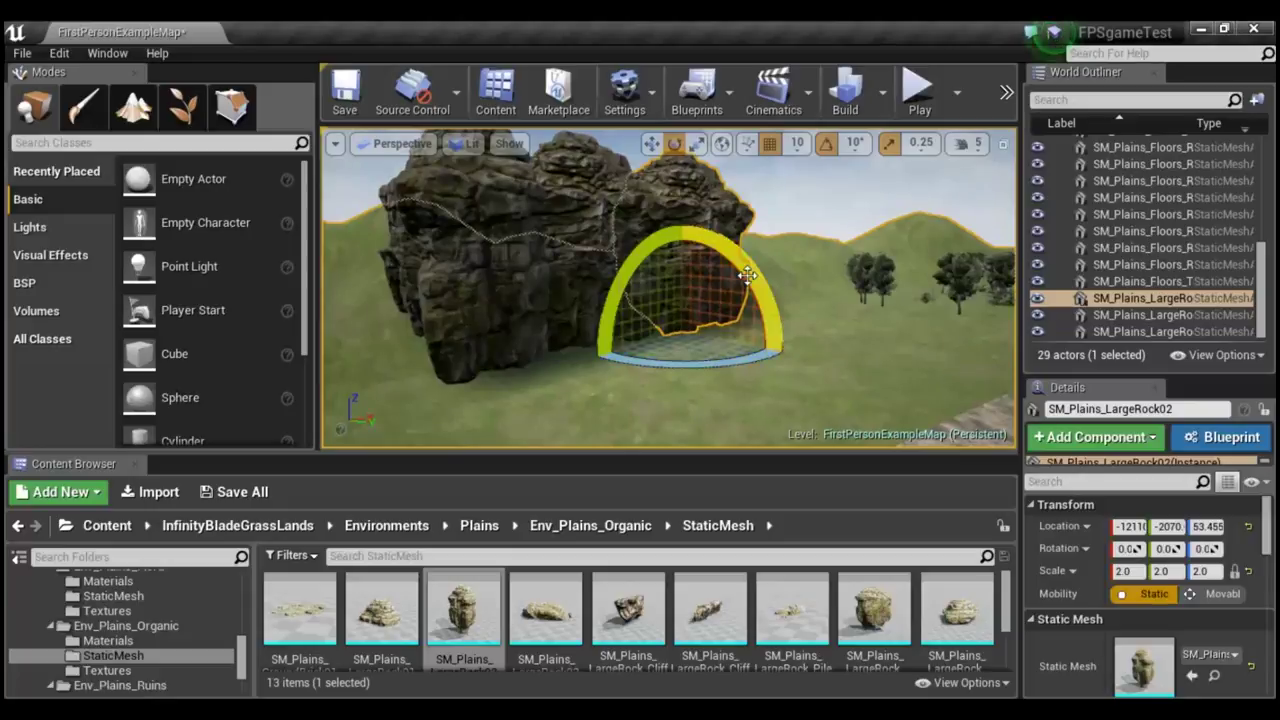
left_click_drag(748, 272, 752, 300)
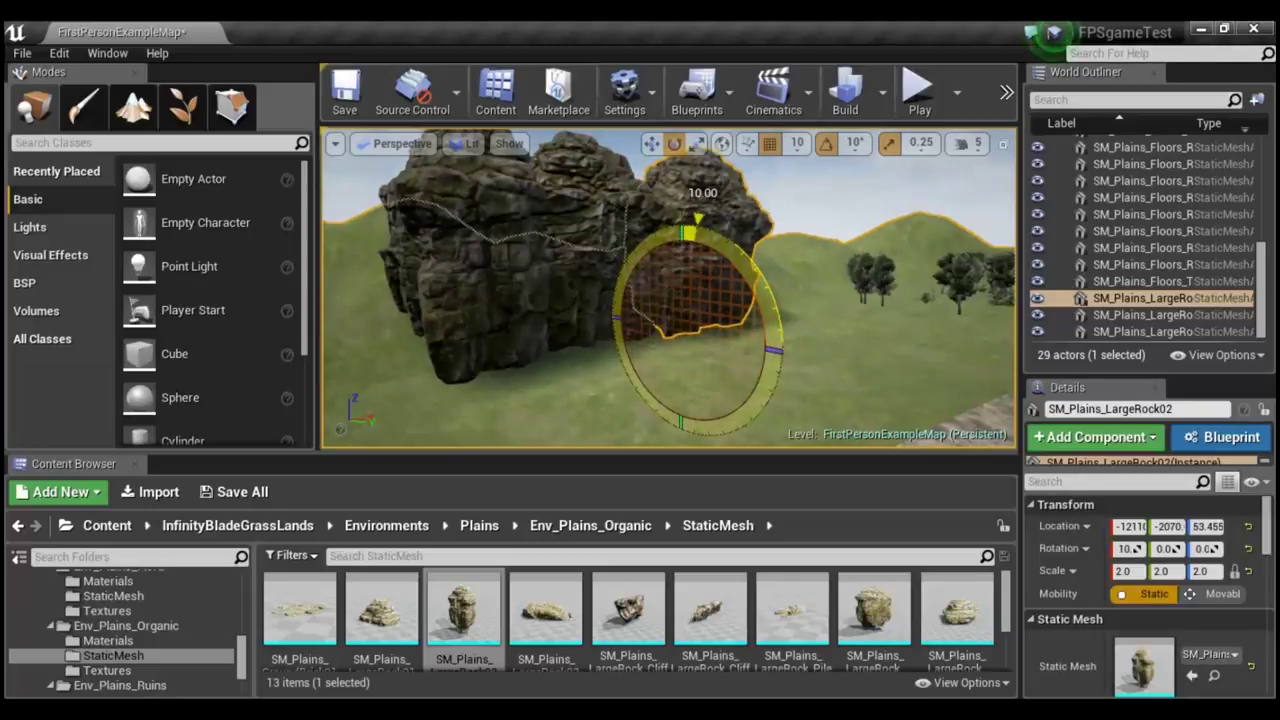
left_click_drag(752, 300, 754, 328)
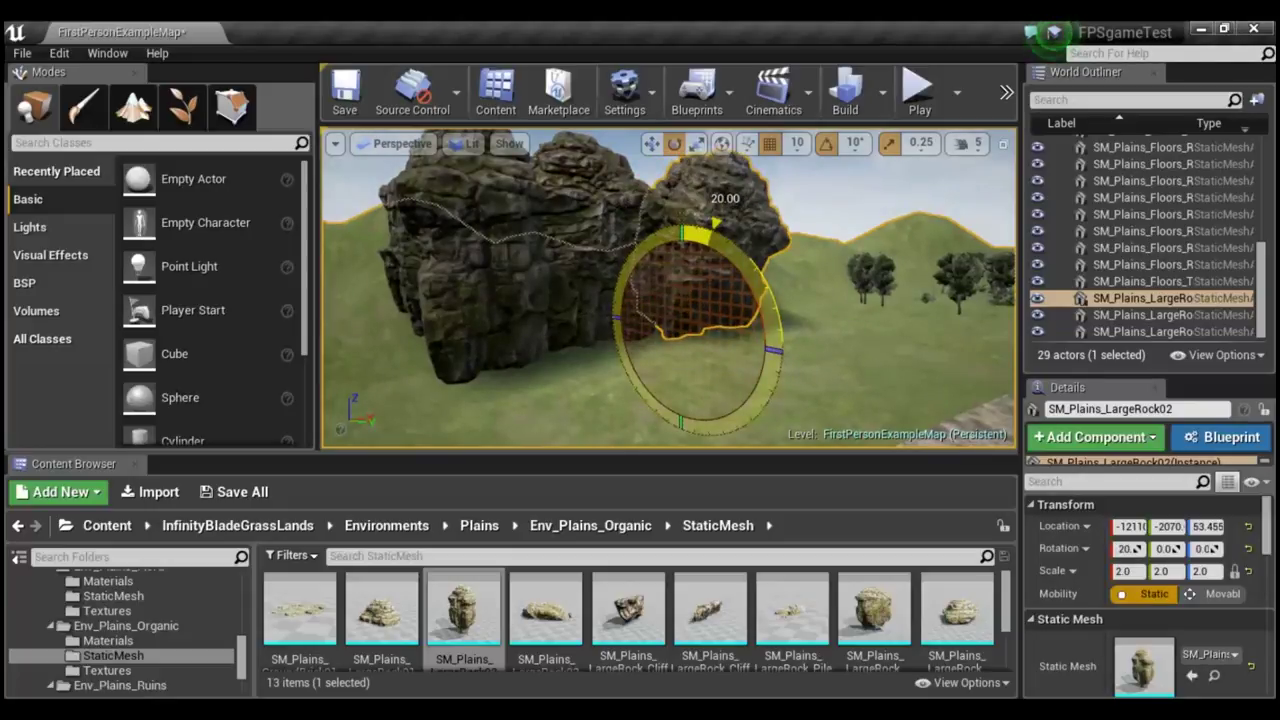
mouse_move(762, 276)
right_mouse_down()
mouse_move(720, 290)
mouse_move(724, 305)
right_mouse_up()
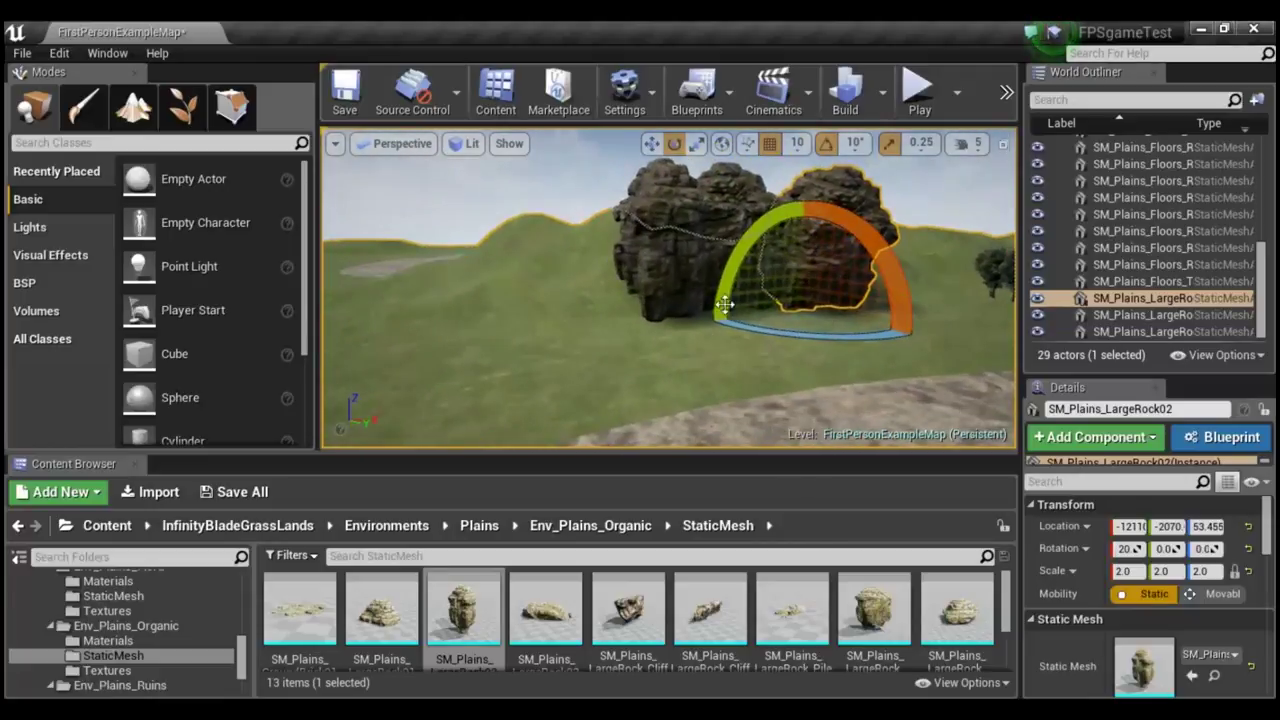
Duplicate LargeRock4 further left as LargeRock5 to follow the path's curve, turned to 90°.
left_click(678, 288)
key("r")
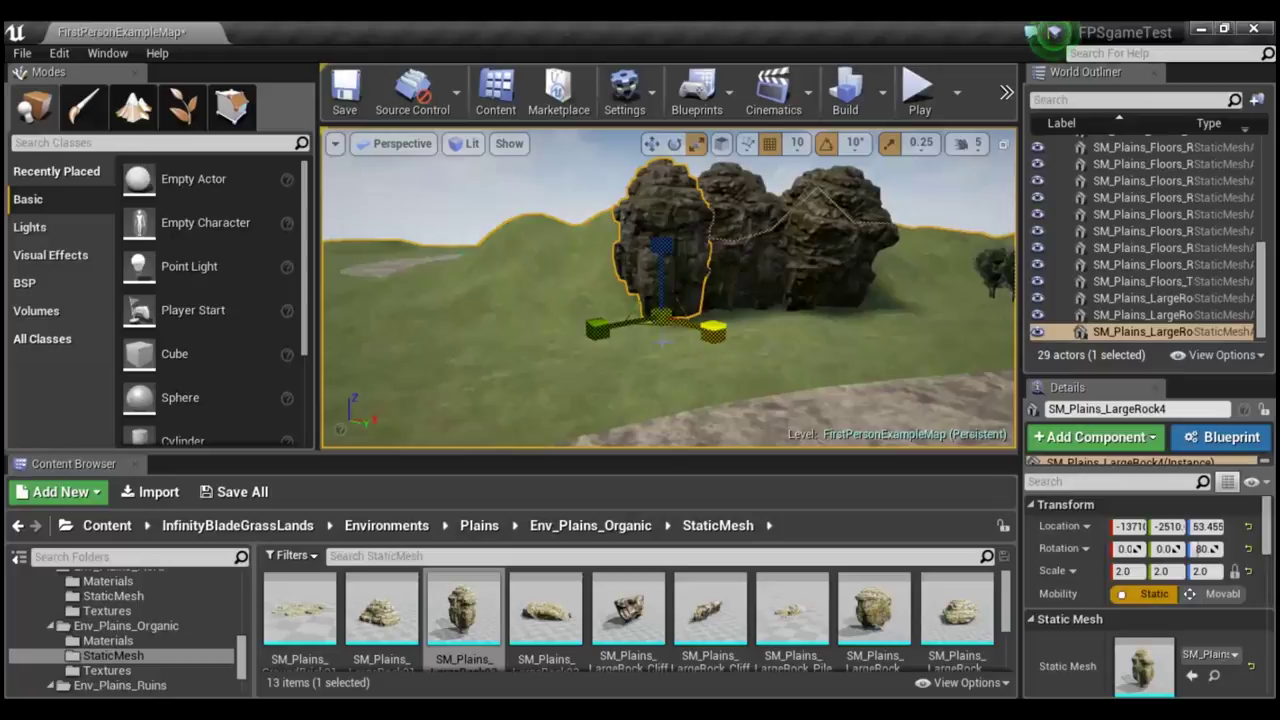
key("w")
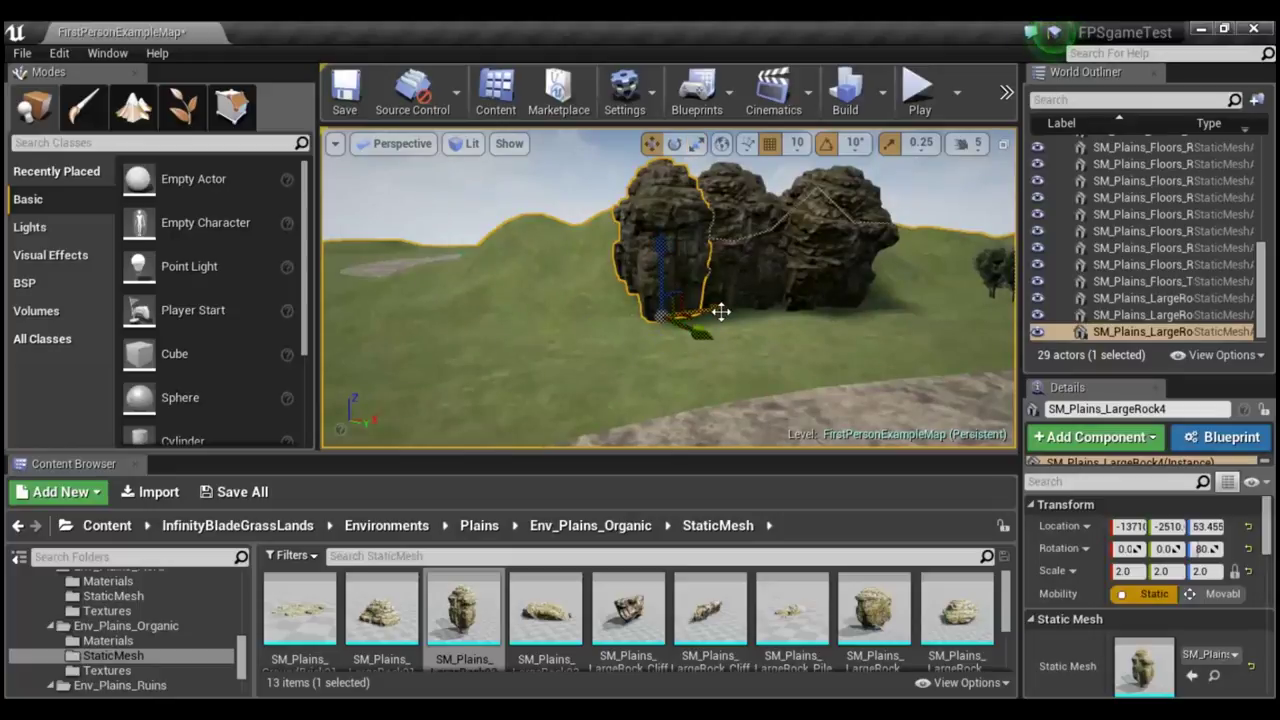
mouse_move(721, 312)
left_mouse_down("alt")
mouse_move(608, 330)
mouse_move(660, 355)
left_mouse_up("alt")
key("e")
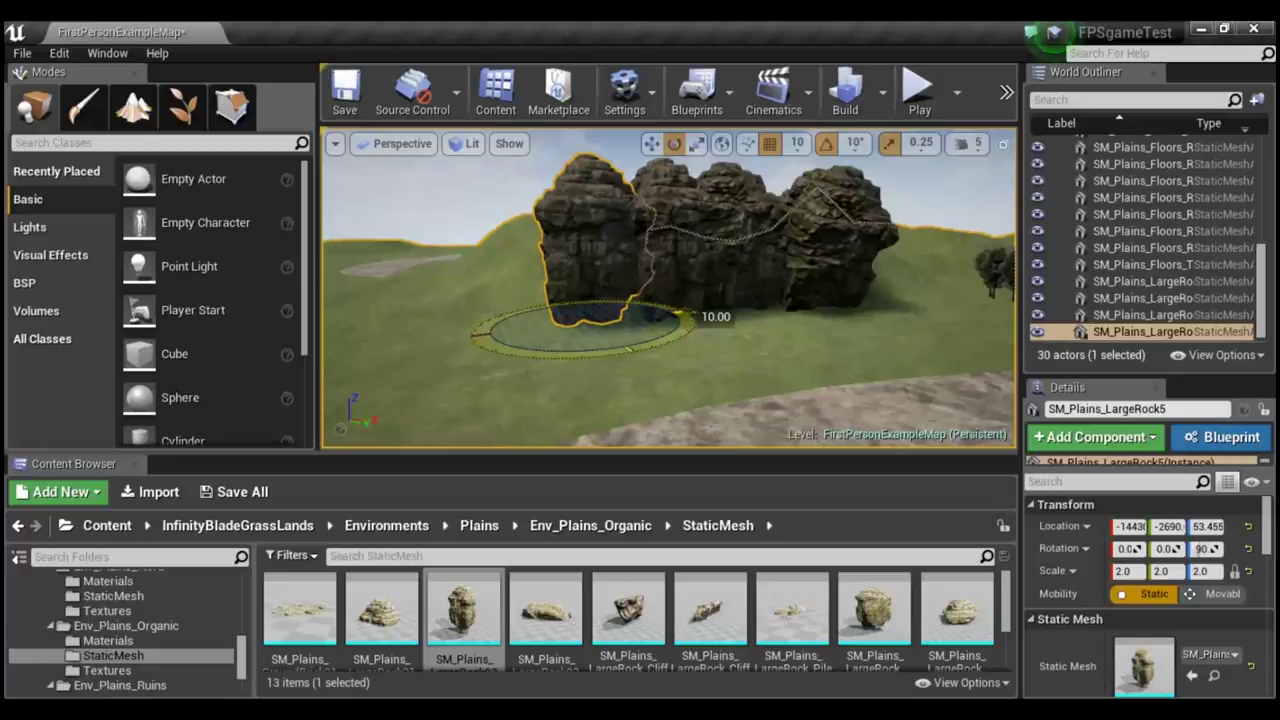
Select three adjacent rocks and duplicate them leftward to lengthen the wall.
key("r")
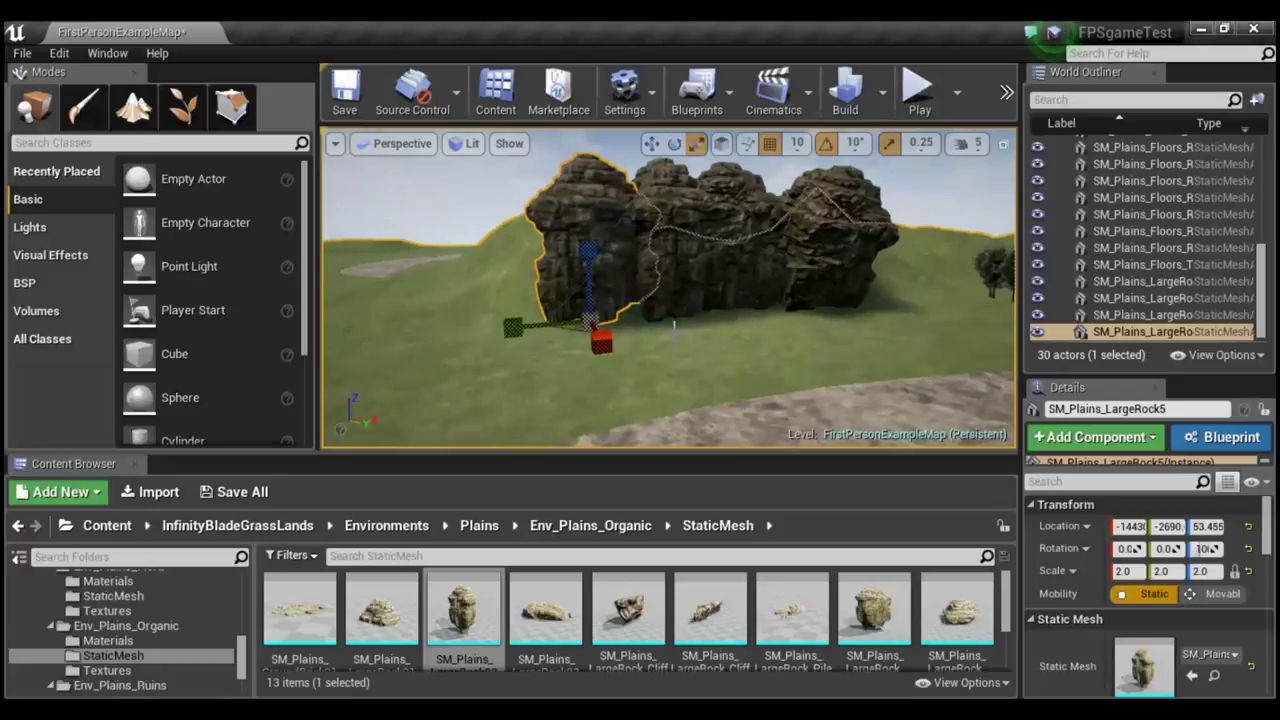
key("w")
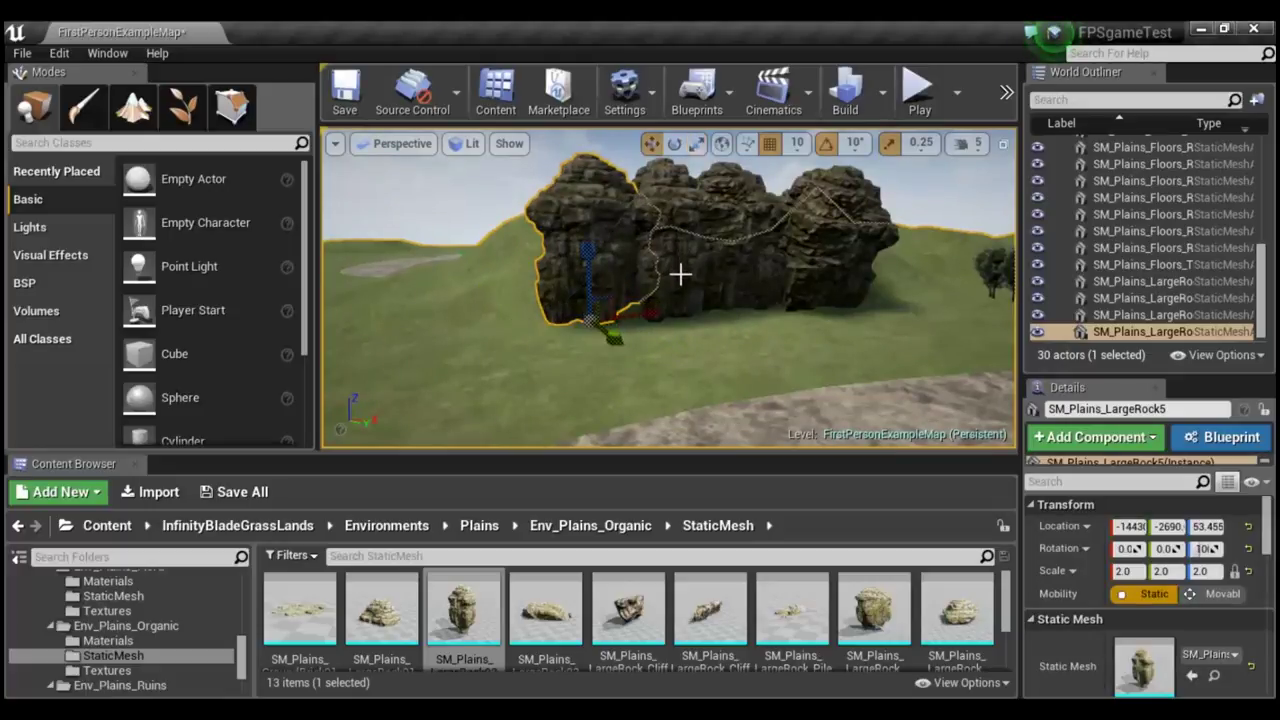
left_click(678, 263, "ctrl")
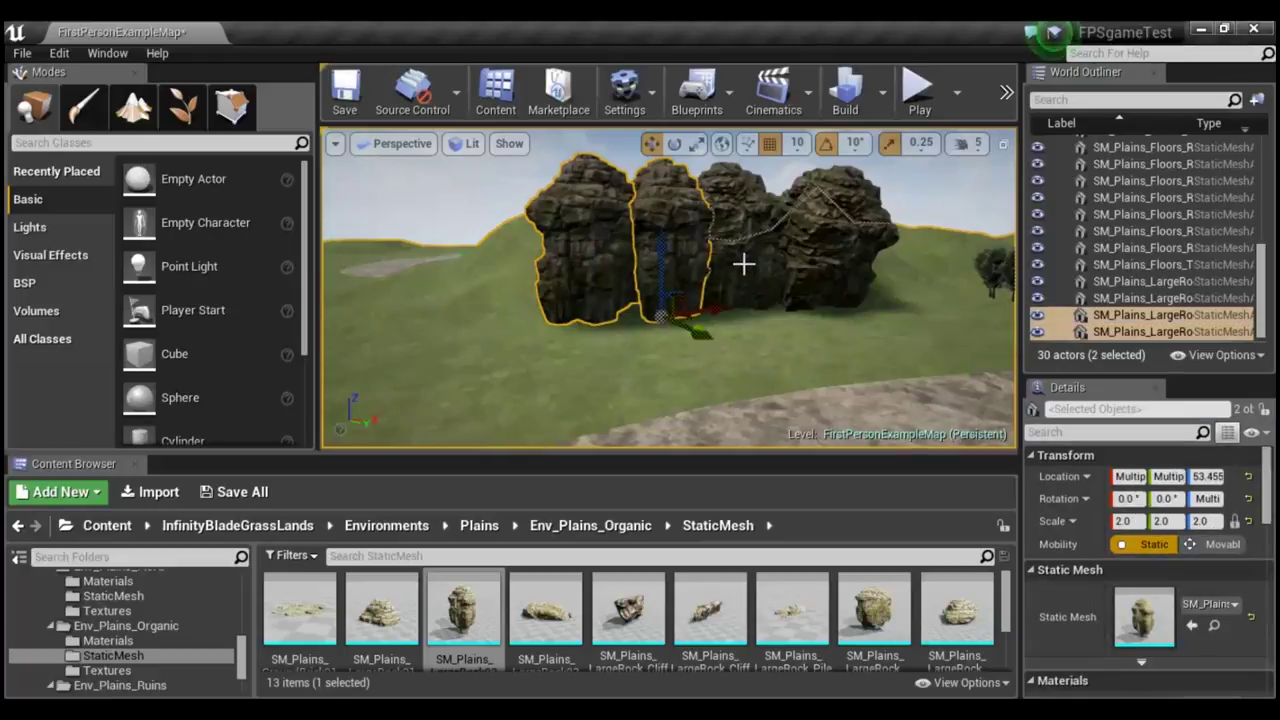
left_click(743, 263, "ctrl")
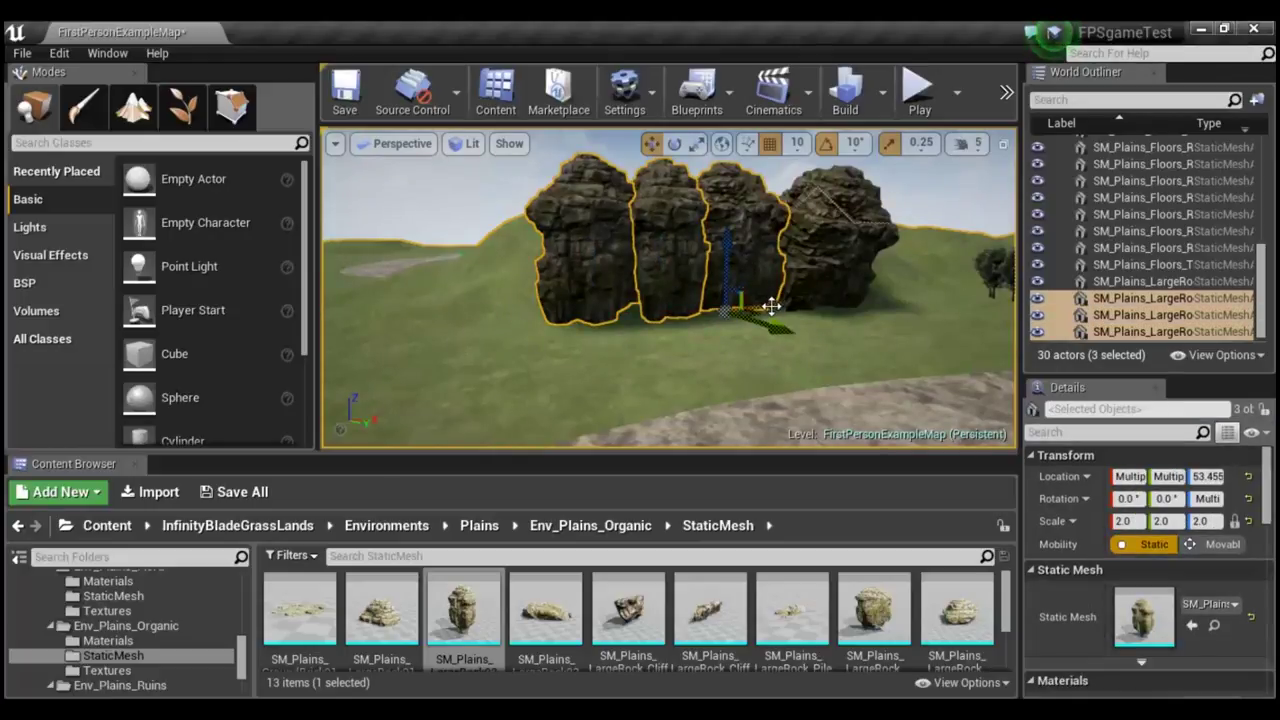
mouse_move(770, 305)
left_mouse_down("alt")
mouse_move(448, 383)
mouse_move(416, 379)
left_mouse_up("alt")
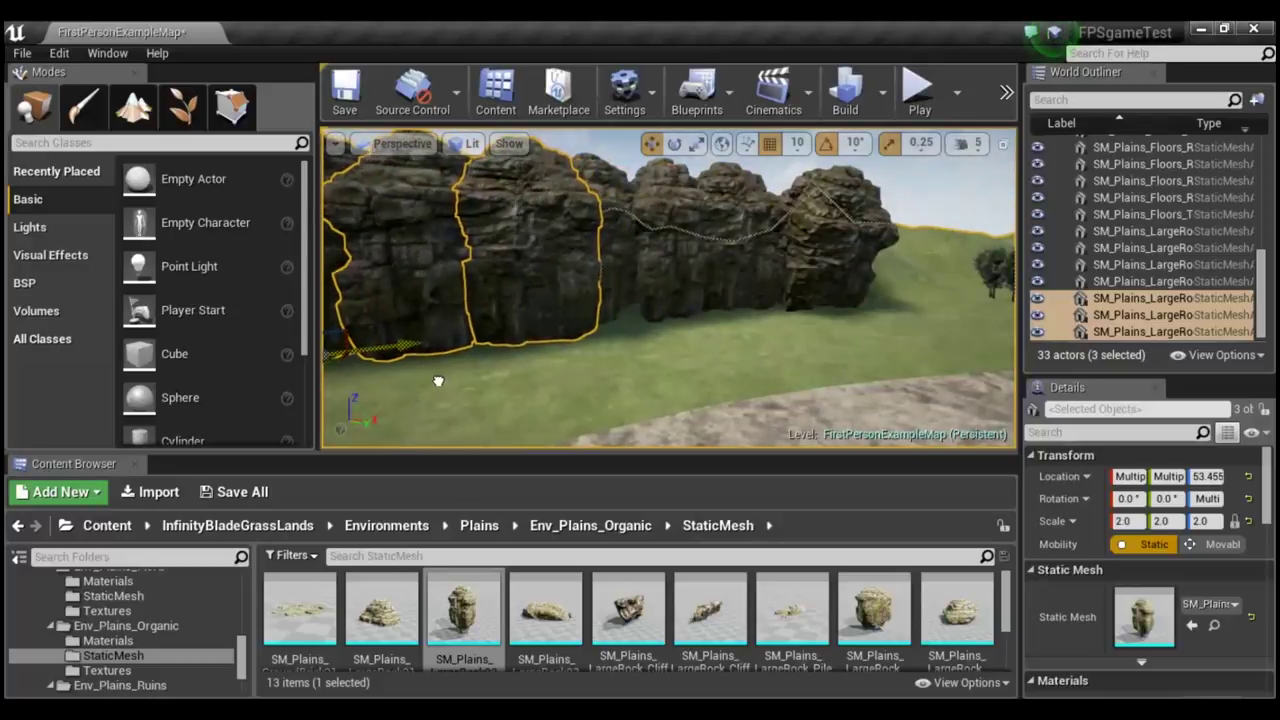
mouse_move(584, 377)
right_mouse_down()
mouse_move(640, 420)
mouse_move(600, 400)
mouse_move(658, 287)
right_mouse_up()
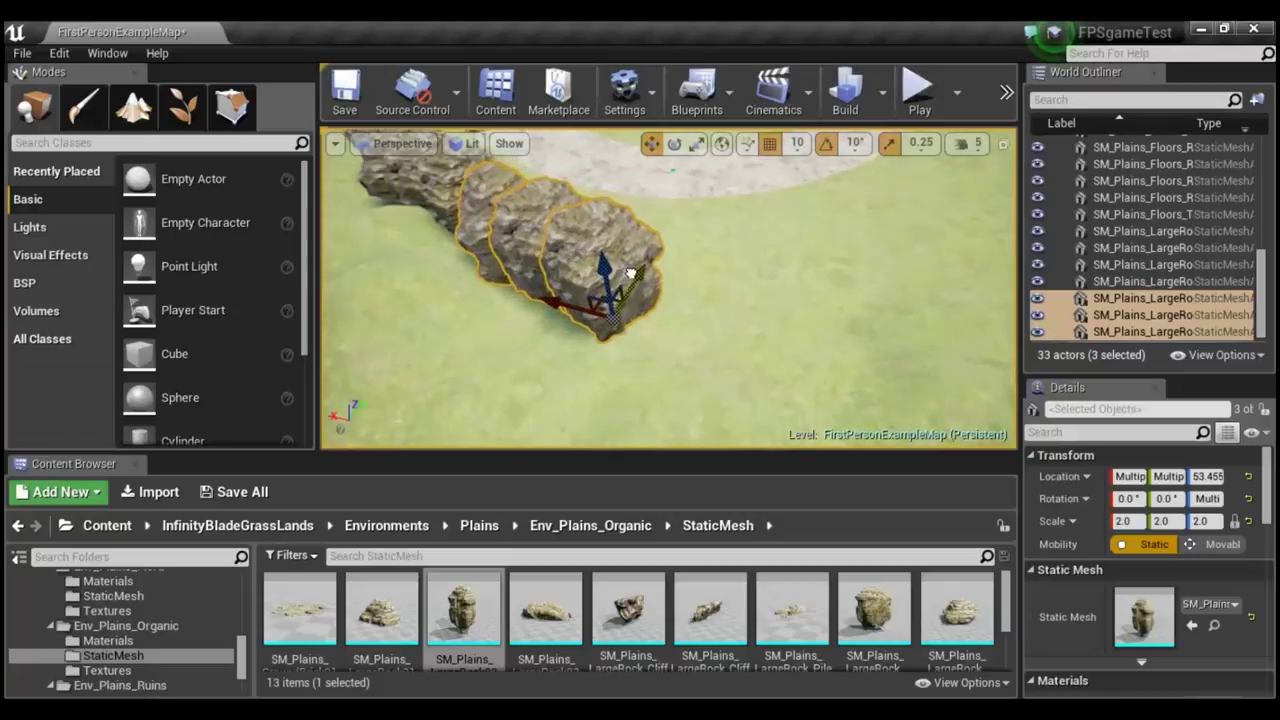
Turn the three copied rocks 10° as a group and inspect the row from above.
key("e")
mouse_move(691, 369)
left_mouse_down()
mouse_move(695, 379)
mouse_move(766, 337)
left_mouse_up()
key("r")
right_click_drag(766, 337, 783, 296)
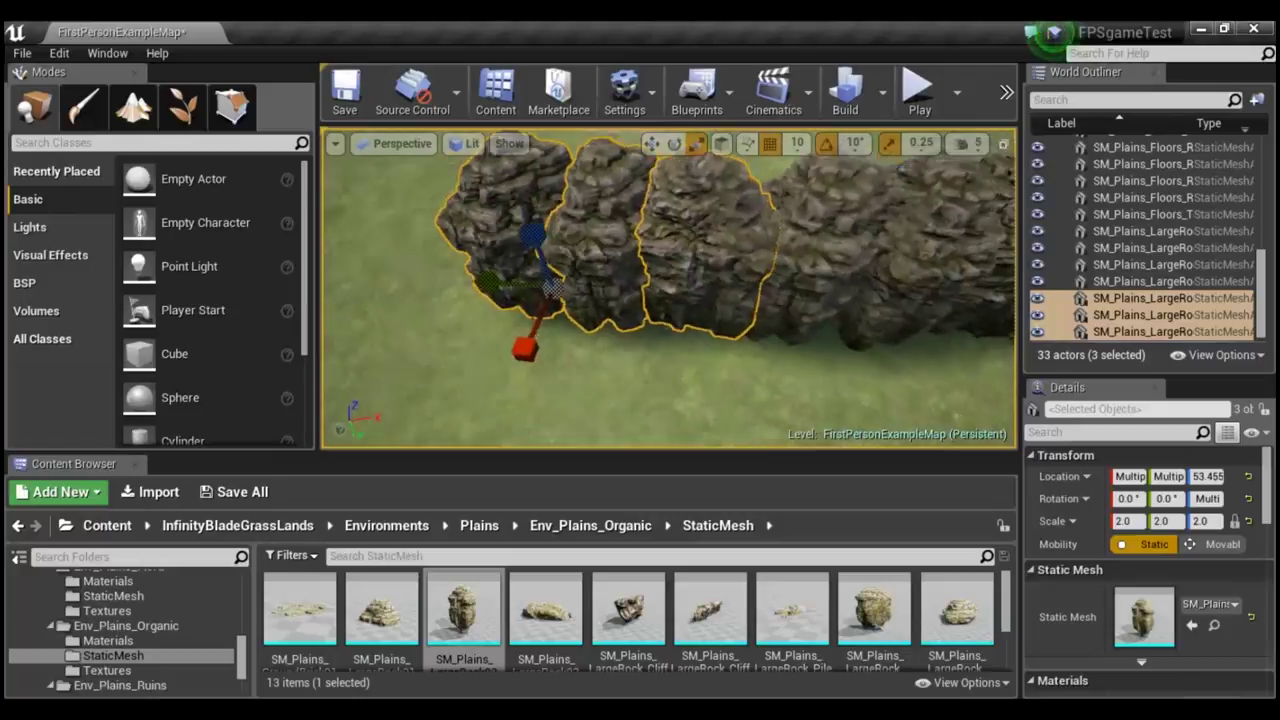
right_click_drag(703, 290, 703, 290)
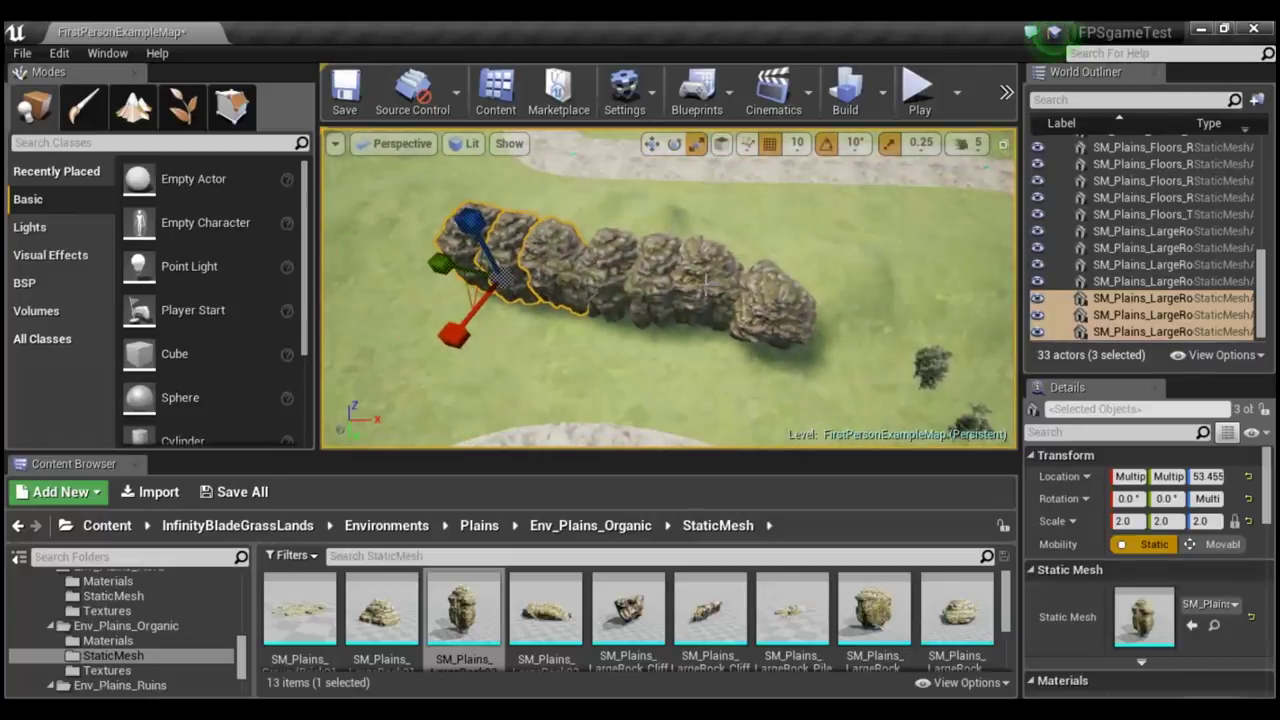
Select all seven rocks in the row and duplicate them into a second parallel row.
left_click(615, 260, "ctrl")
left_click(678, 272, "ctrl")
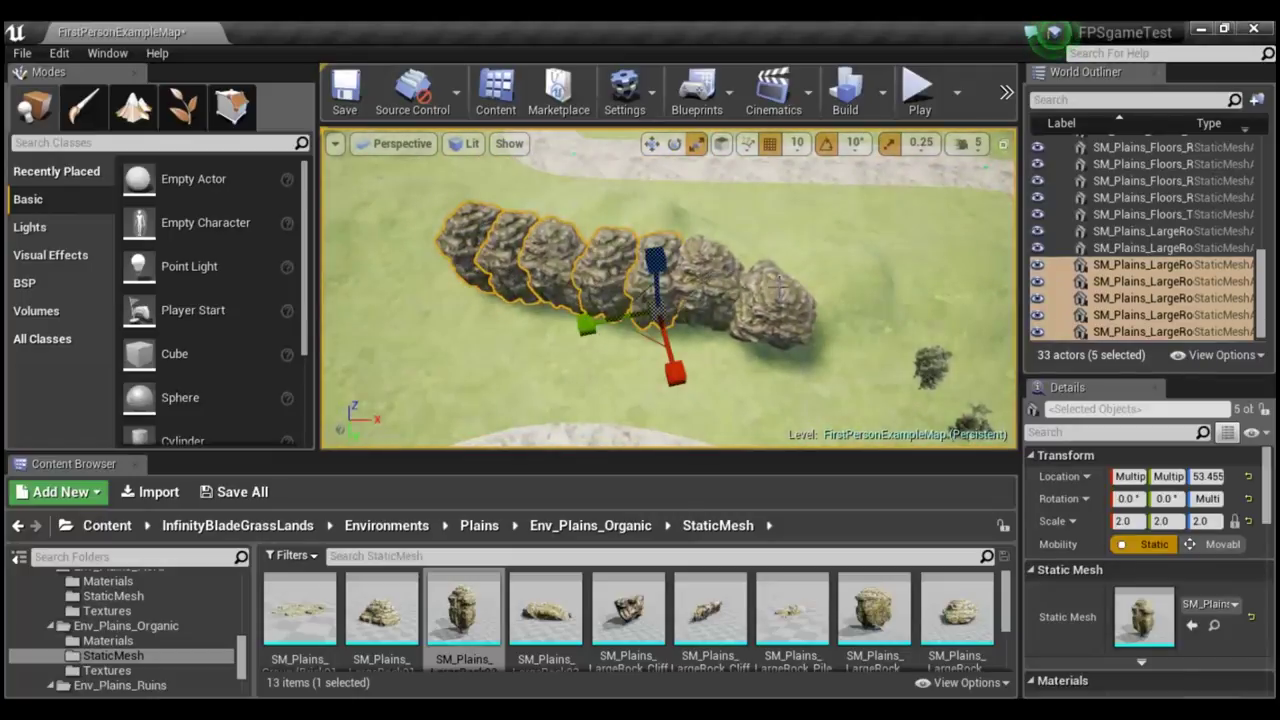
left_click(715, 278, "ctrl")
left_click(777, 292, "ctrl")
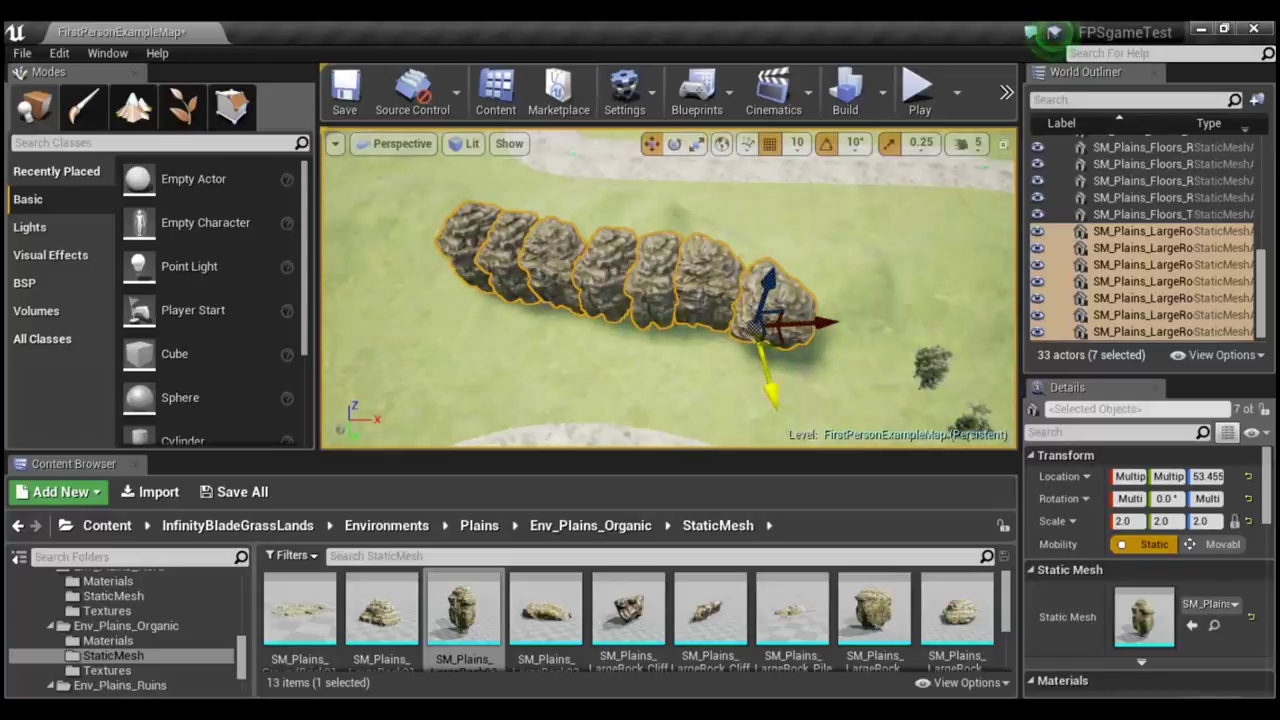
left_click_drag(760, 325, 780, 215, "alt")
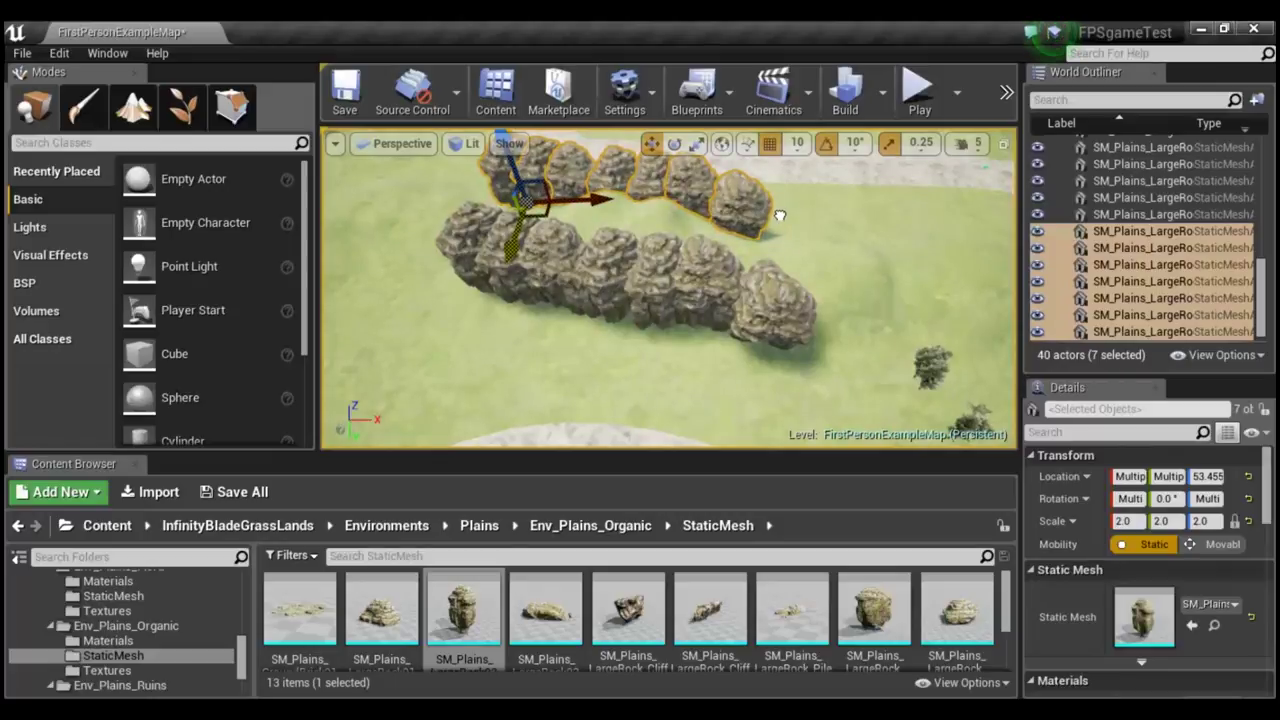
Fly around the new row and select the single rock SM_Plains_LargeRock8.
mouse_move(881, 240)
left_mouse_down()
mouse_move(840, 180)
mouse_move(740, 175)
left_mouse_up()
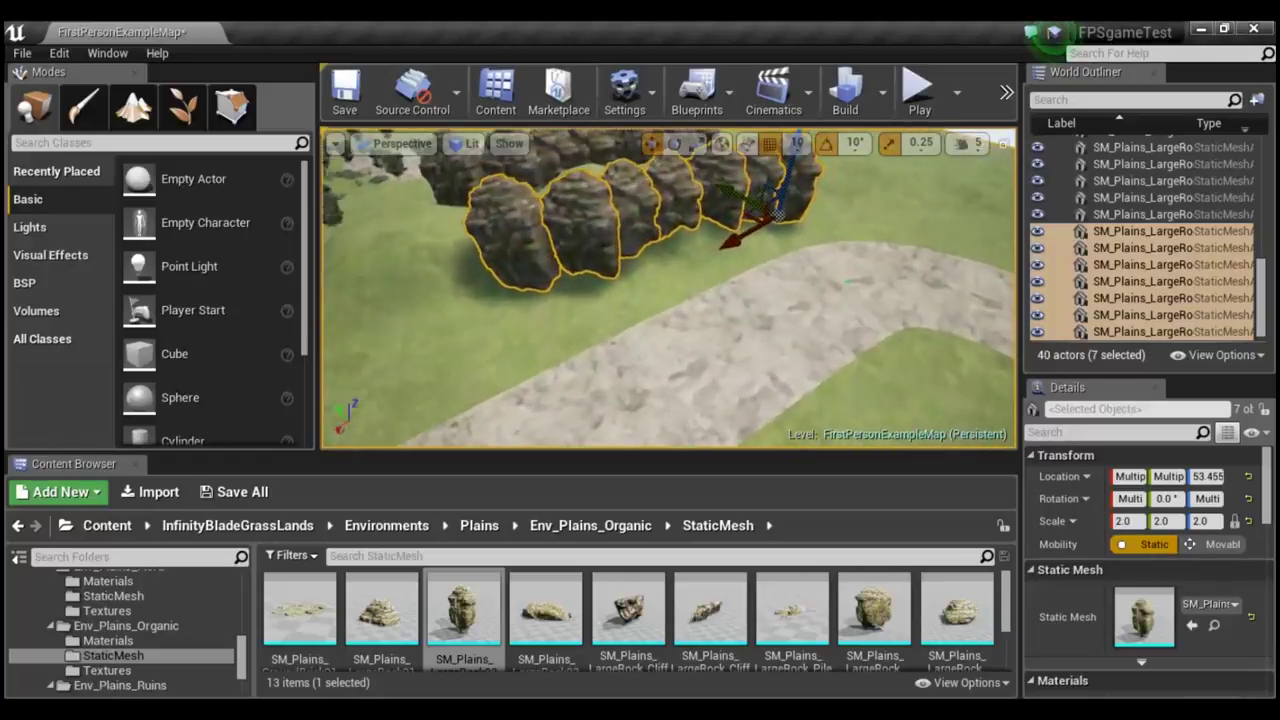
left_click_drag(740, 175, 773, 284)
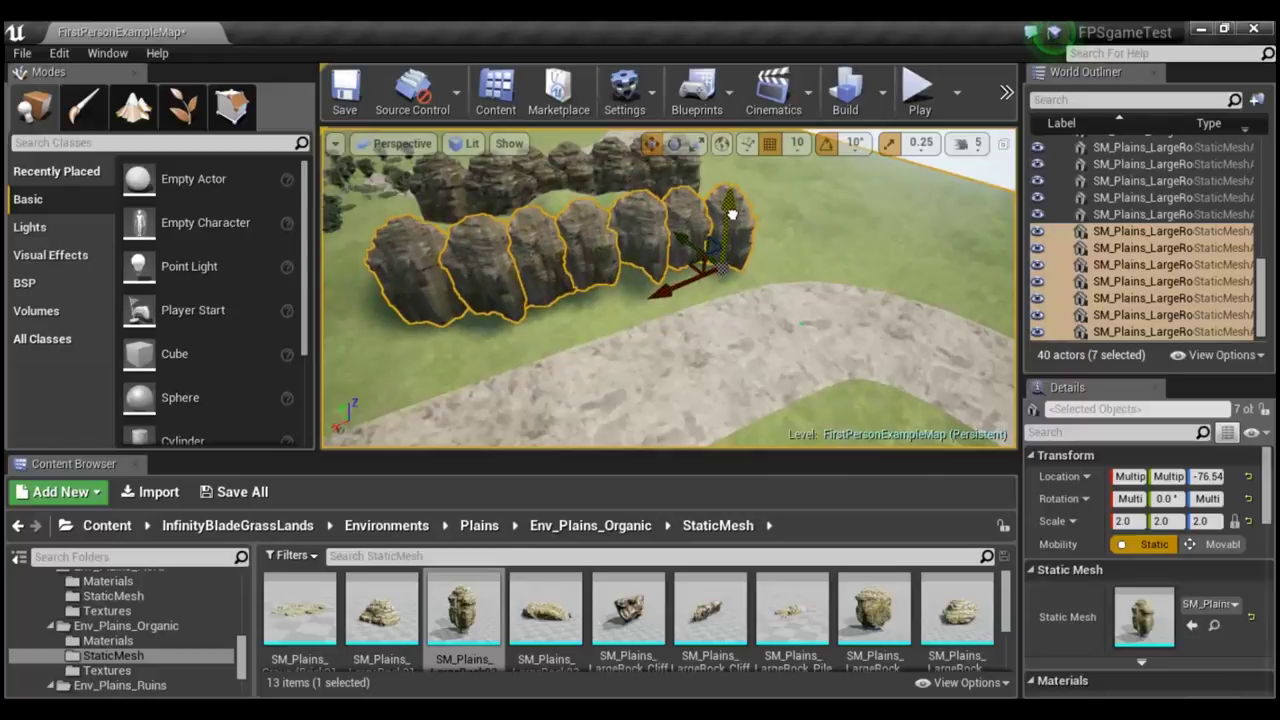
mouse_move(815, 339)
left_mouse_down()
mouse_move(760, 300)
mouse_move(700, 300)
mouse_move(700, 340)
left_mouse_up()
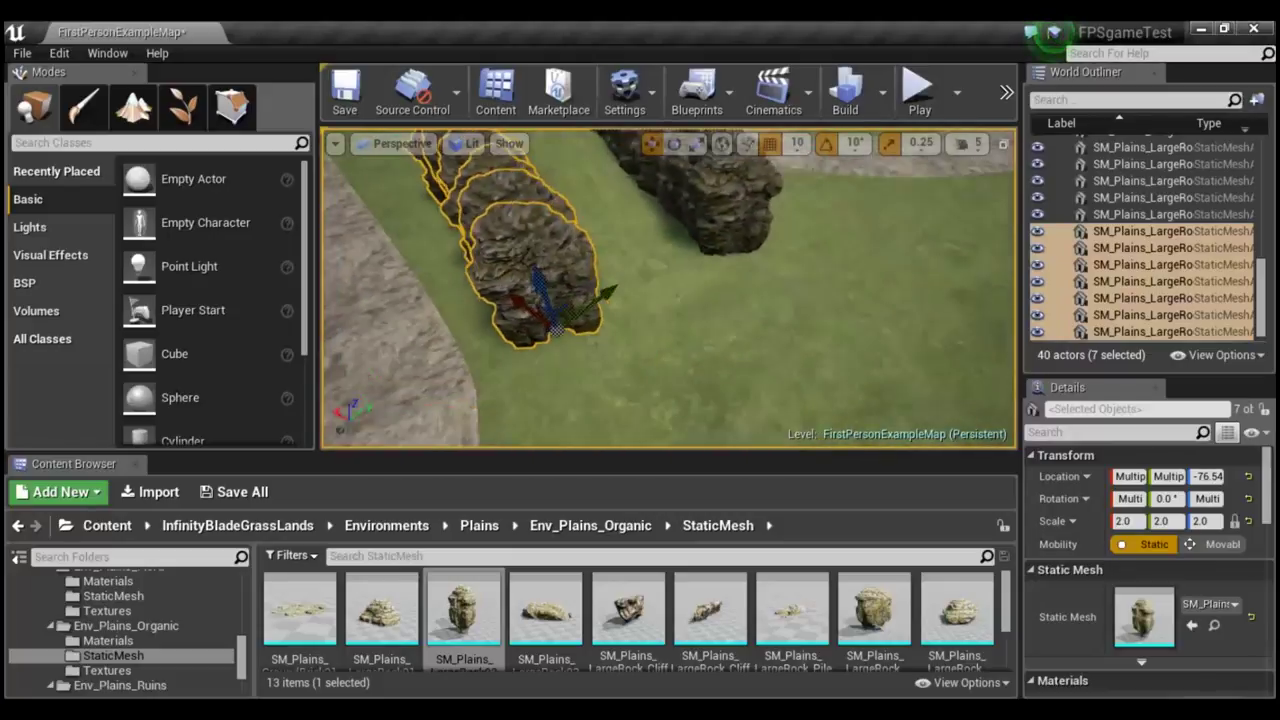
right_click_drag(700, 340, 694, 291)
left_click(765, 265)
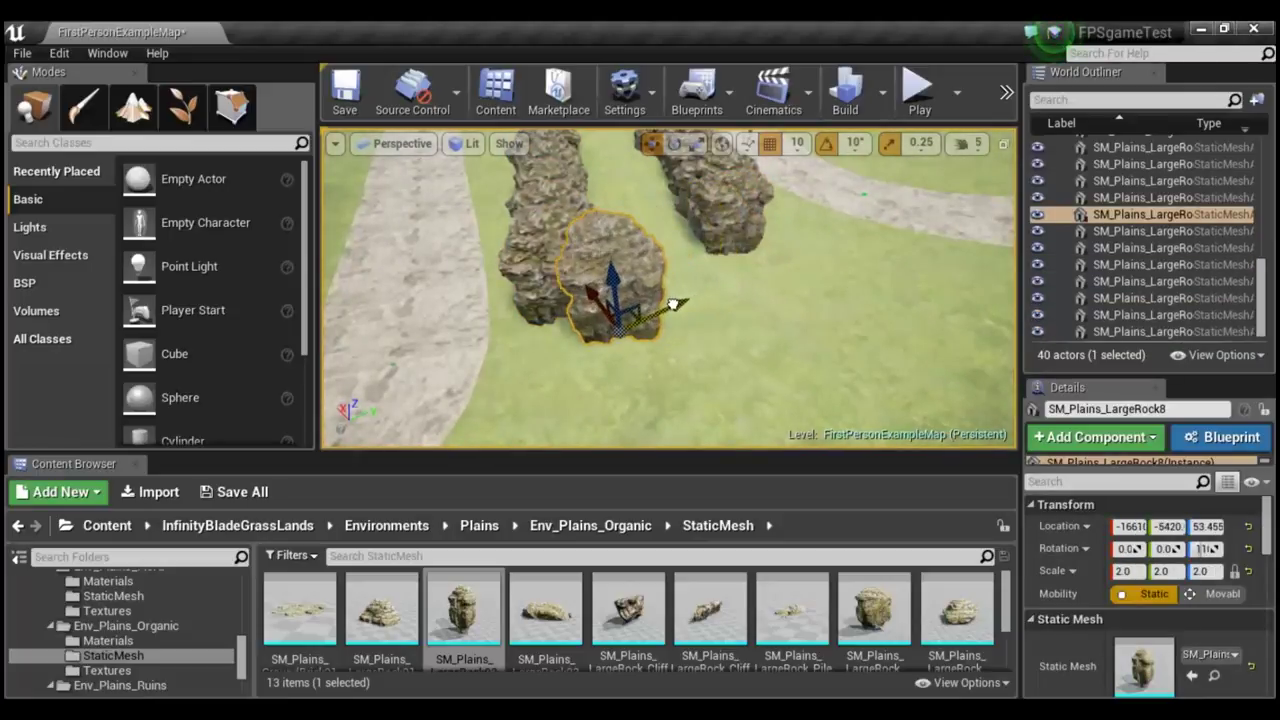
Duplicate LargeRock8 along Y into LargeRock17 at X -16610, Y -3950, bridging the rows.
left_click_drag(685, 303, 722, 274, "alt")
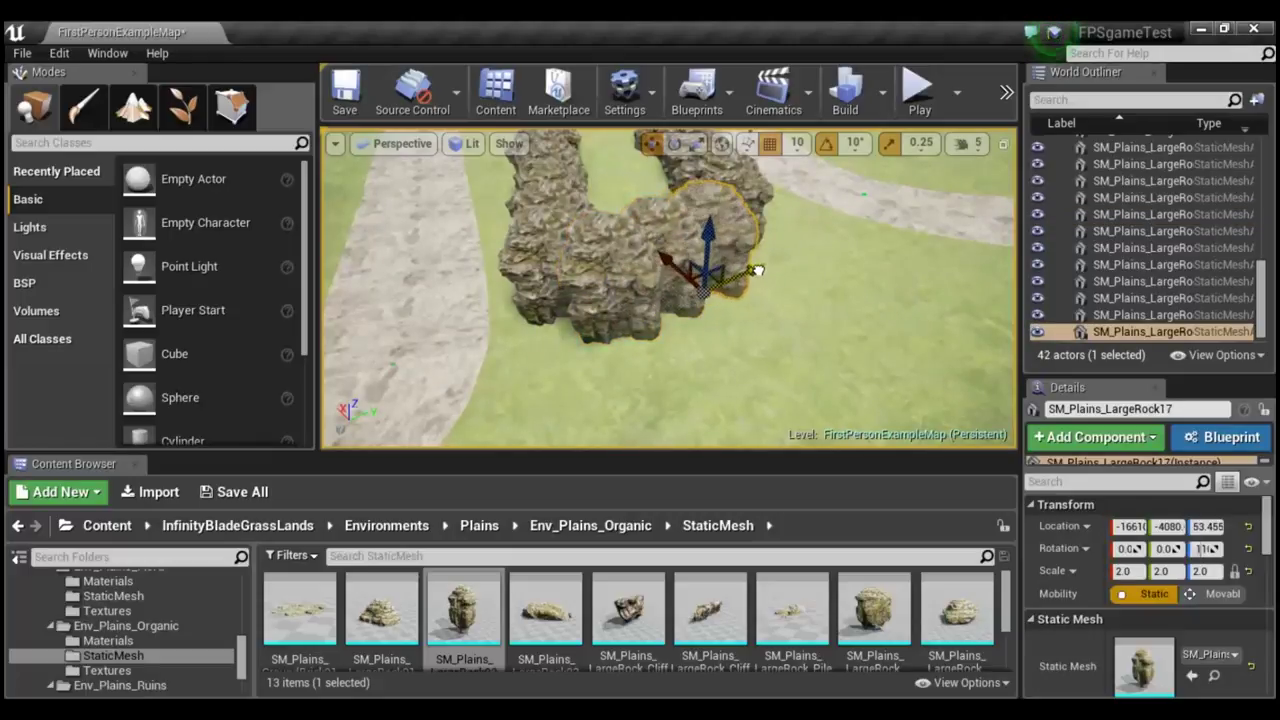
mouse_move(875, 313)
right_mouse_down()
mouse_move(875, 280)
mouse_move(960, 280)
mouse_move(880, 240)
right_mouse_up()
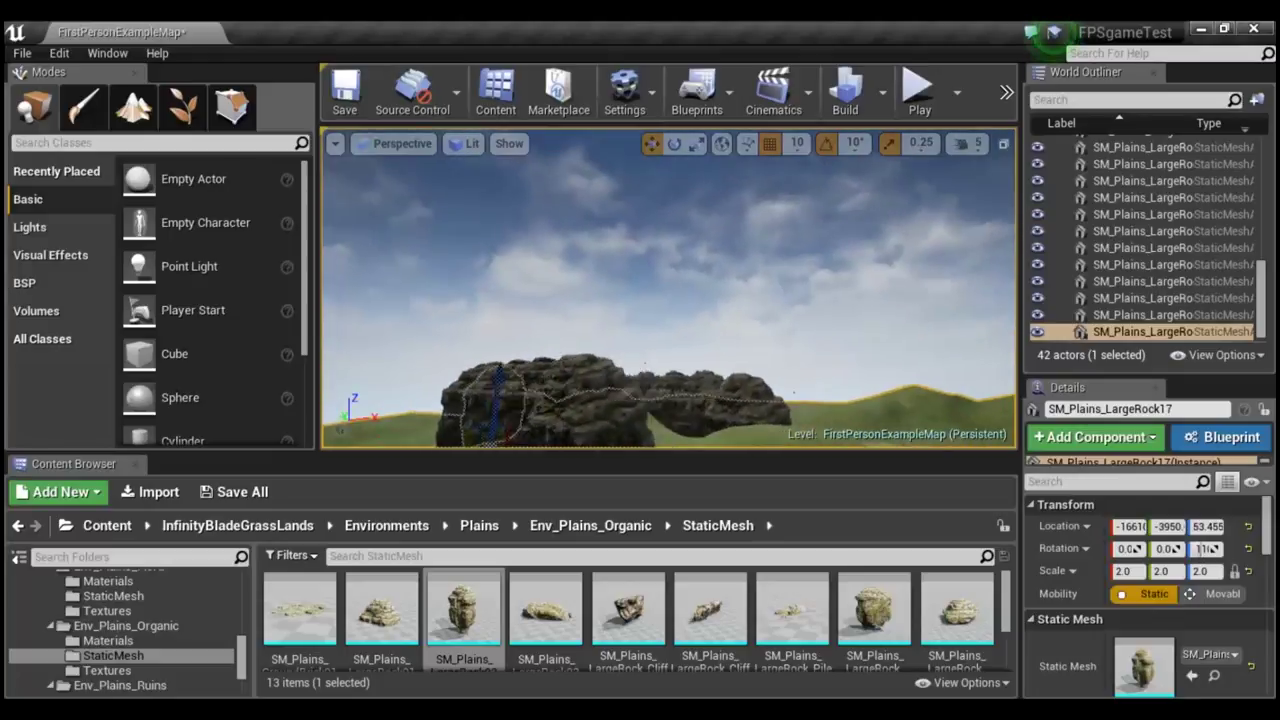
mouse_move(880, 240)
right_mouse_down()
mouse_move(880, 260)
mouse_move(900, 260)
mouse_move(820, 303)
right_mouse_up()
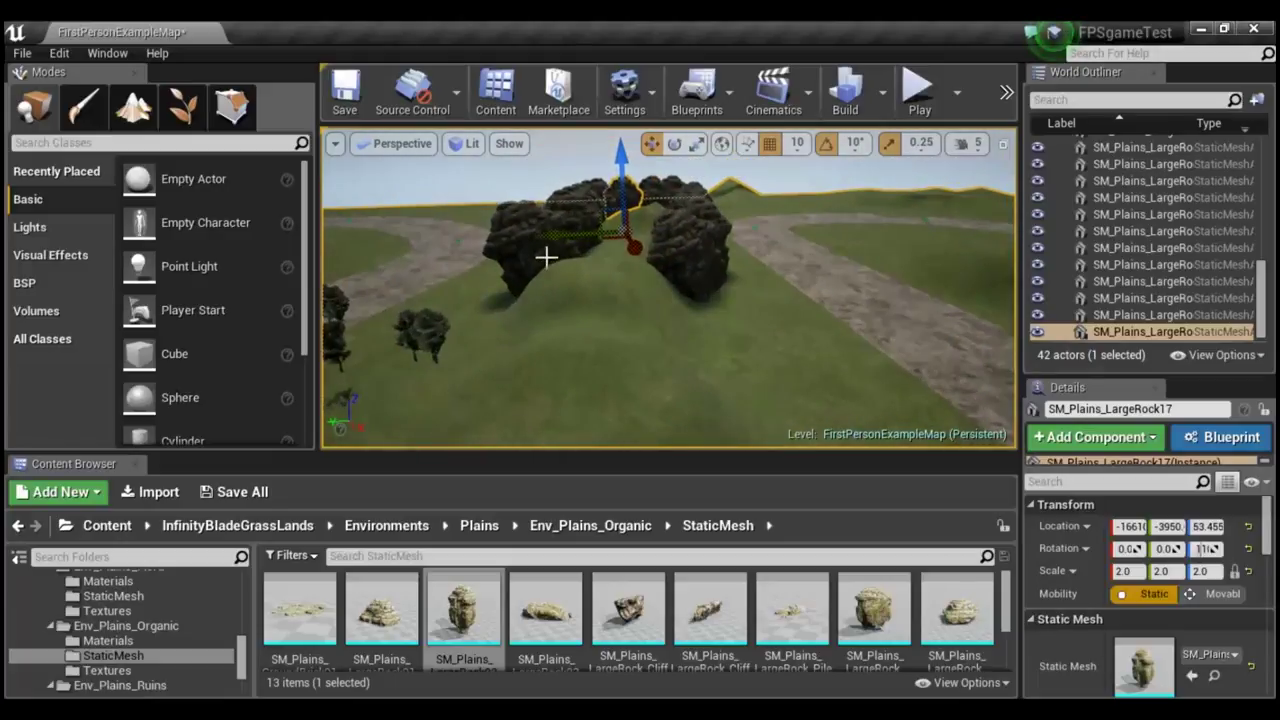
left_click(538, 254)
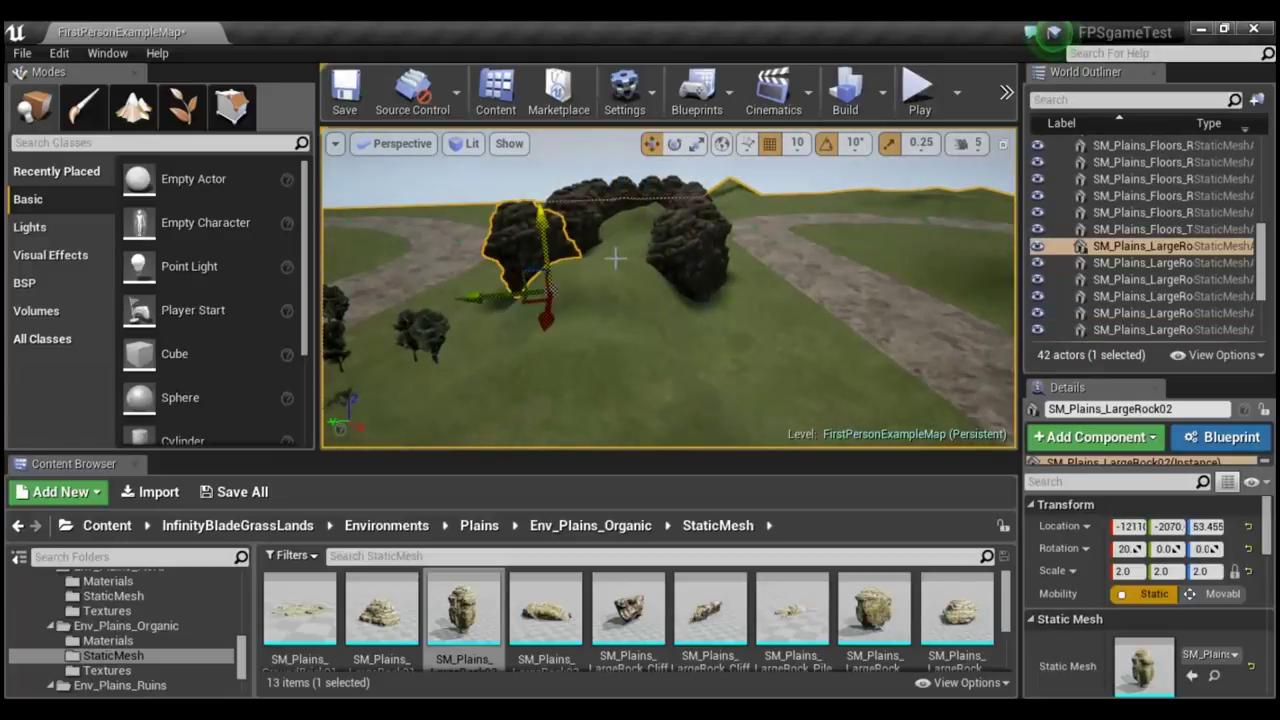
Select both arch rocks and duplicate the pair twice toward the camera, extending both walls.
left_click(703, 259, "ctrl")
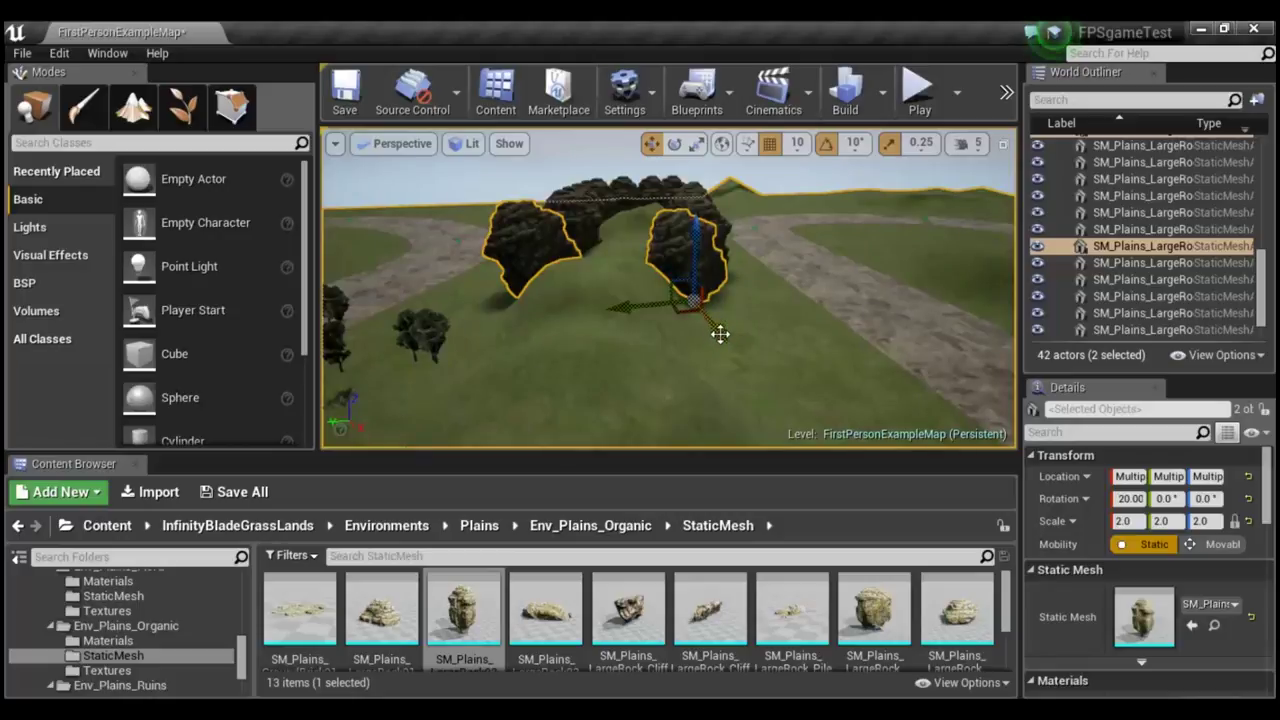
left_click_drag(720, 333, 730, 358, "alt")
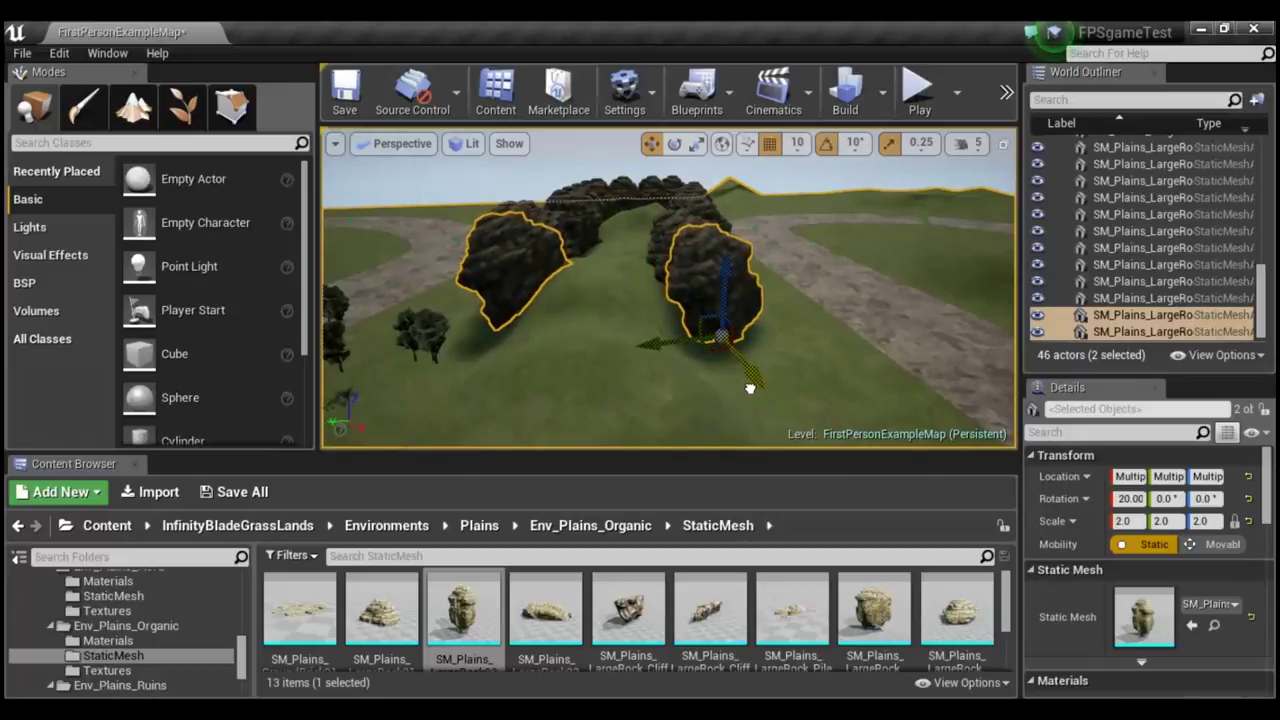
left_click_drag(757, 382, 767, 428, "alt")
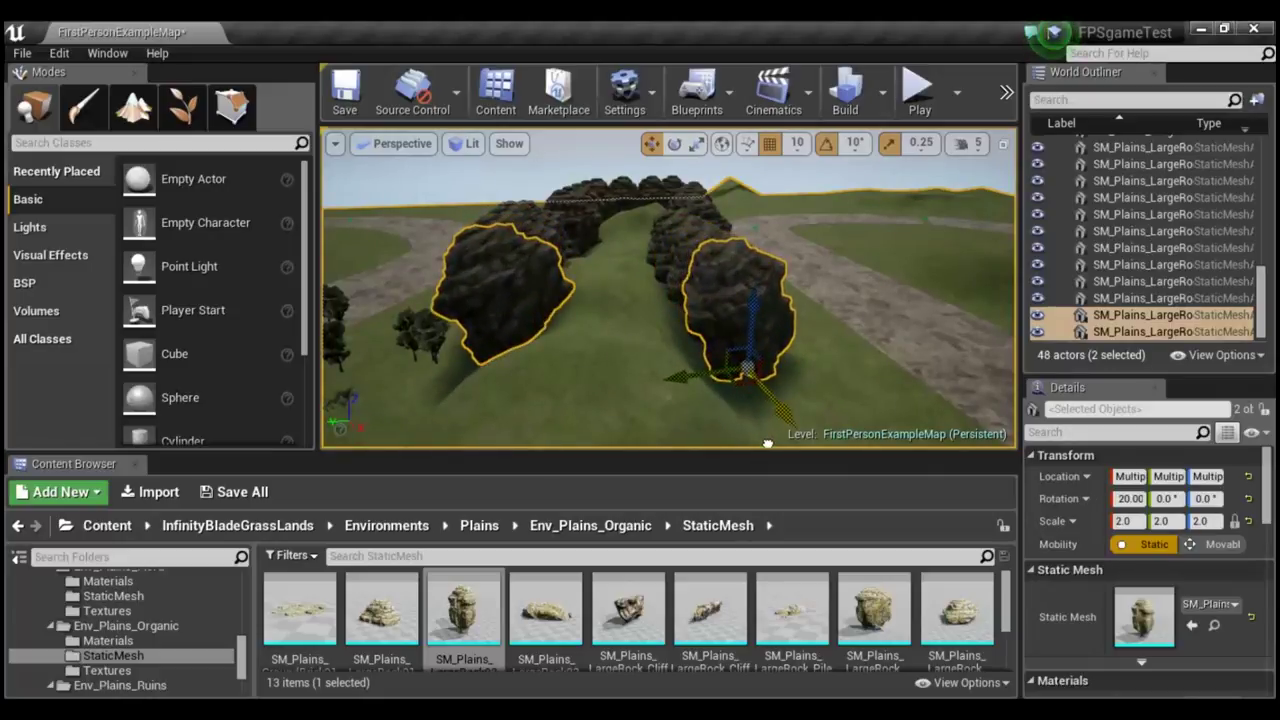
right_click_drag(746, 366, 746, 366)
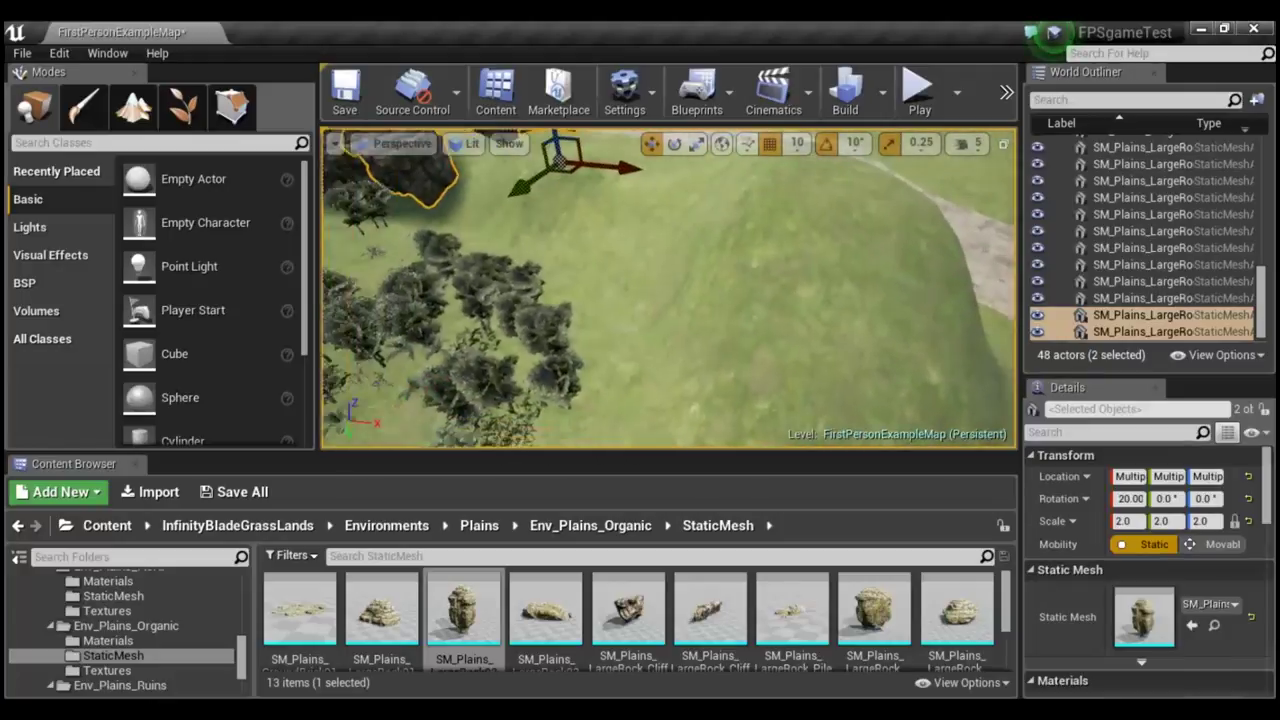
Drop SM_Plains_LargeRock_SpireLOD from the Content Browser into the level and focus on it.
left_click_drag(873, 610, 438, 215)
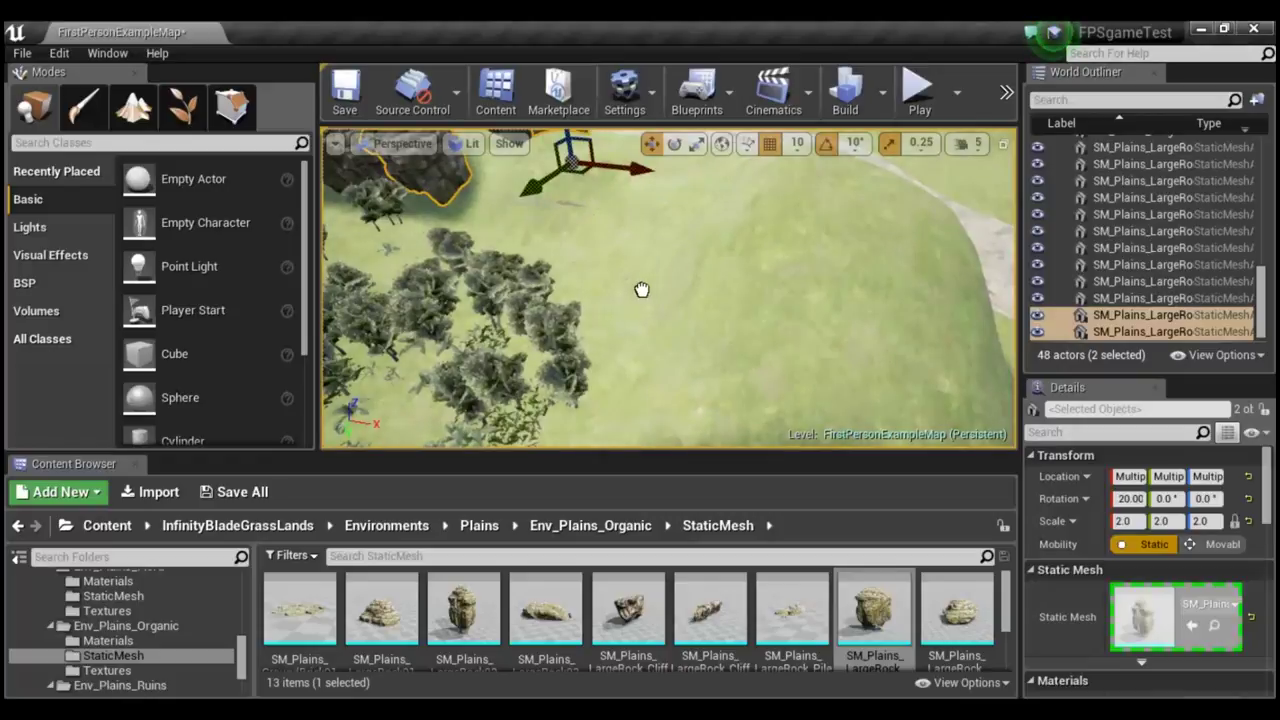
left_click_drag(652, 290, 652, 290)
key("f")
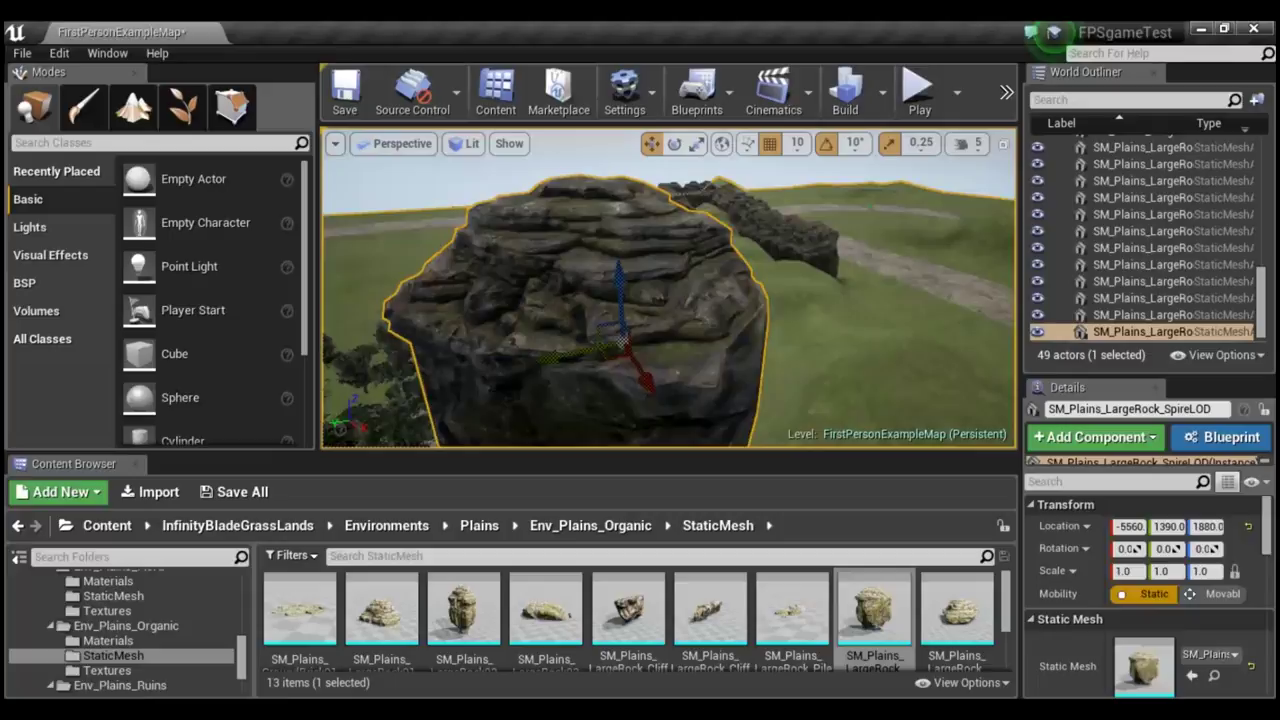
left_click_drag(609, 279, 797, 334, "alt")
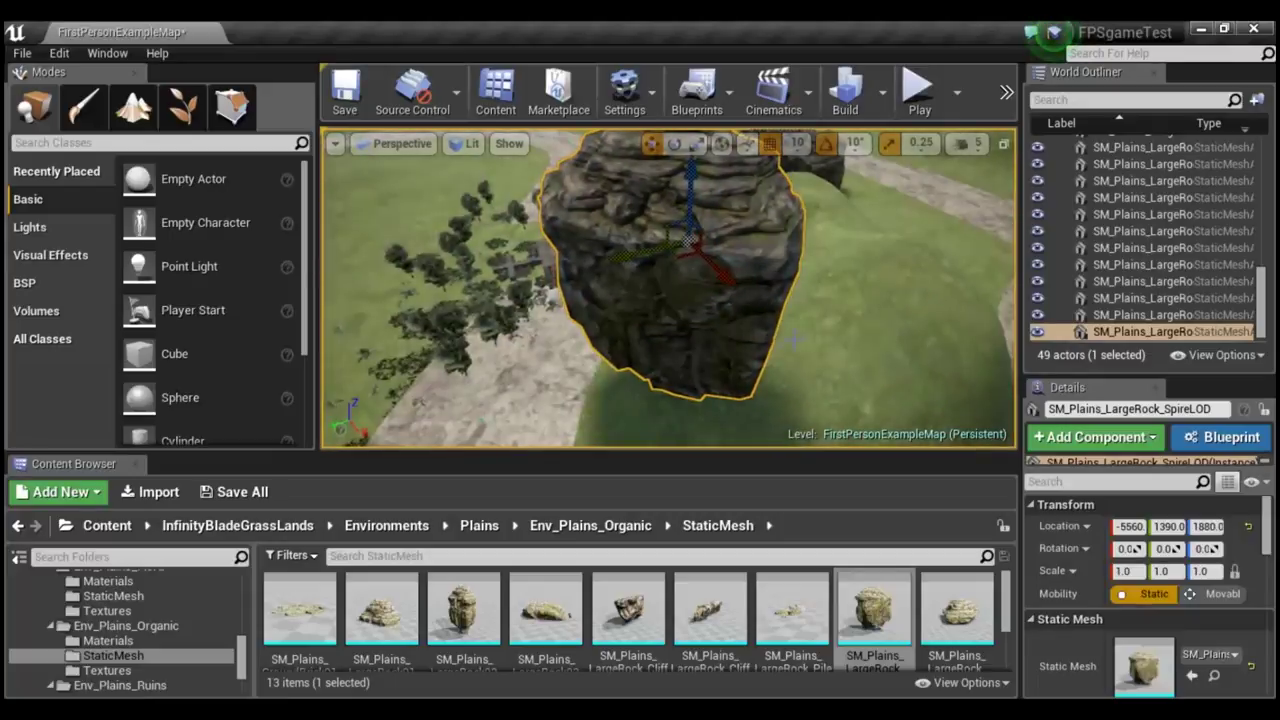
mouse_move(797, 334)
left_mouse_down("alt")
mouse_move(860, 345)
mouse_move(692, 218)
mouse_move(679, 280)
left_mouse_up("alt")
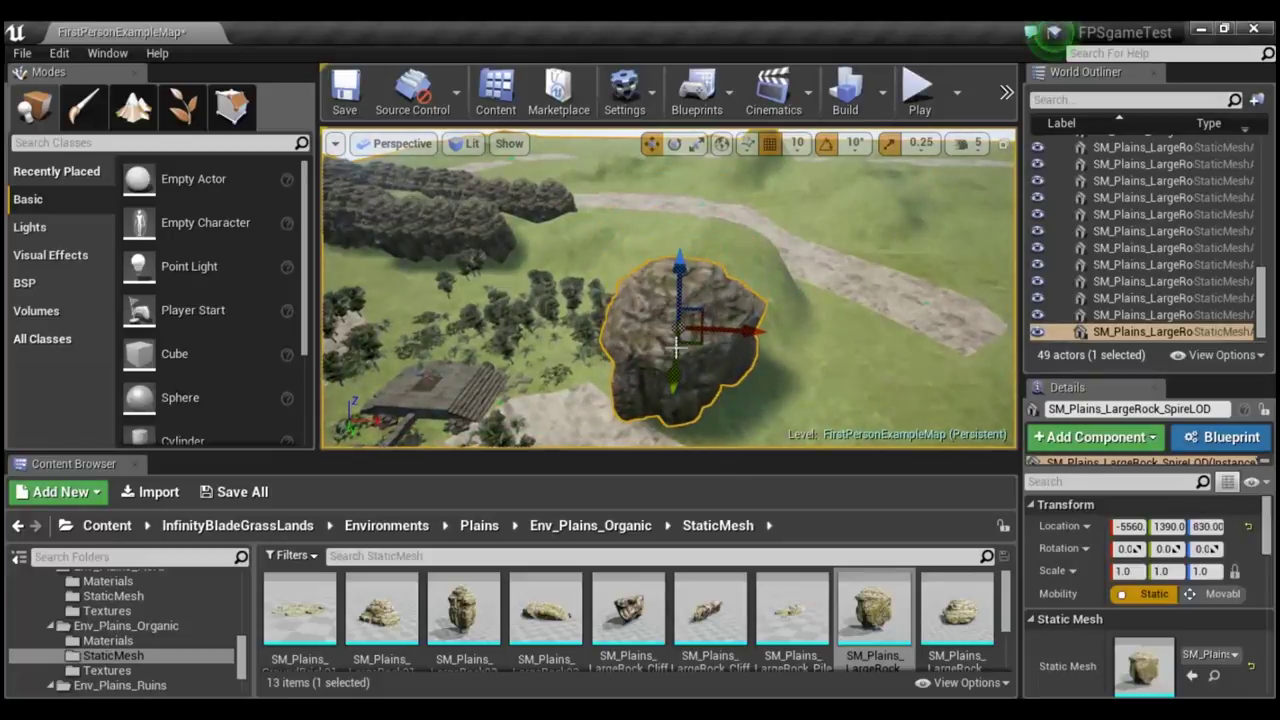
Move the spire rock along X and Y until it sits against the end of the rock wall.
left_click_drag(742, 330, 535, 273)
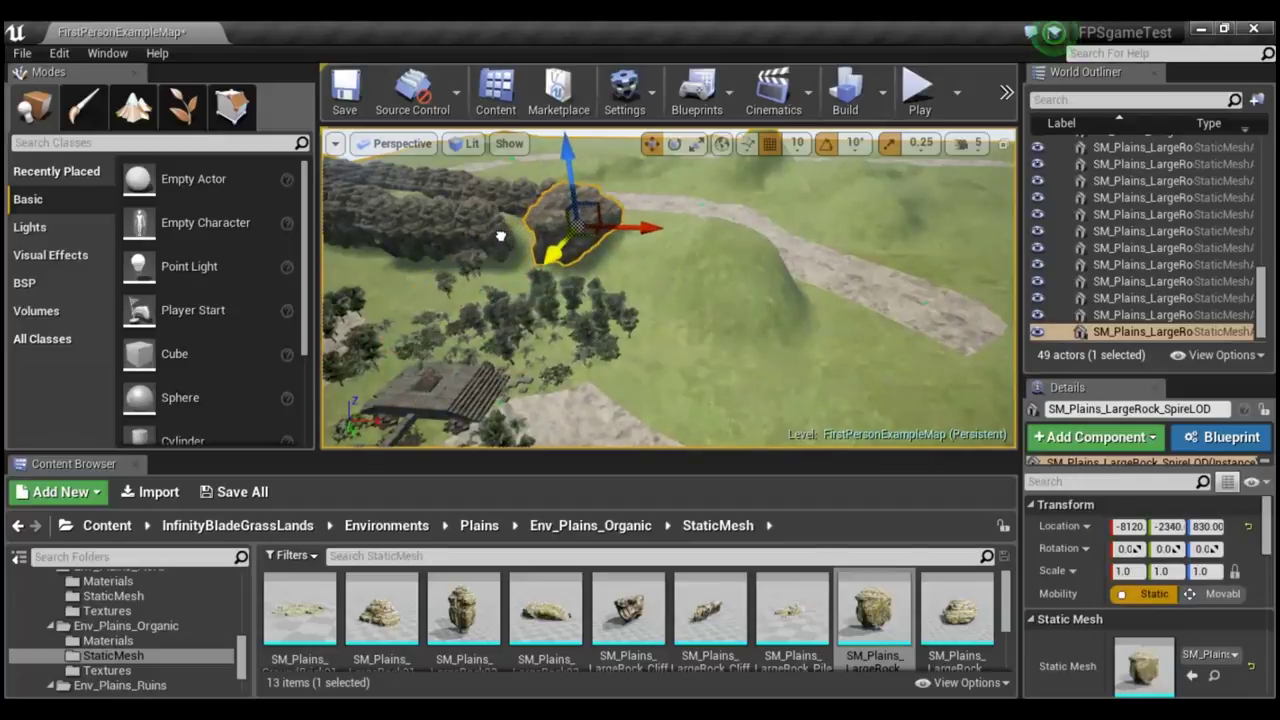
scroll(517, 250, "up", 8)
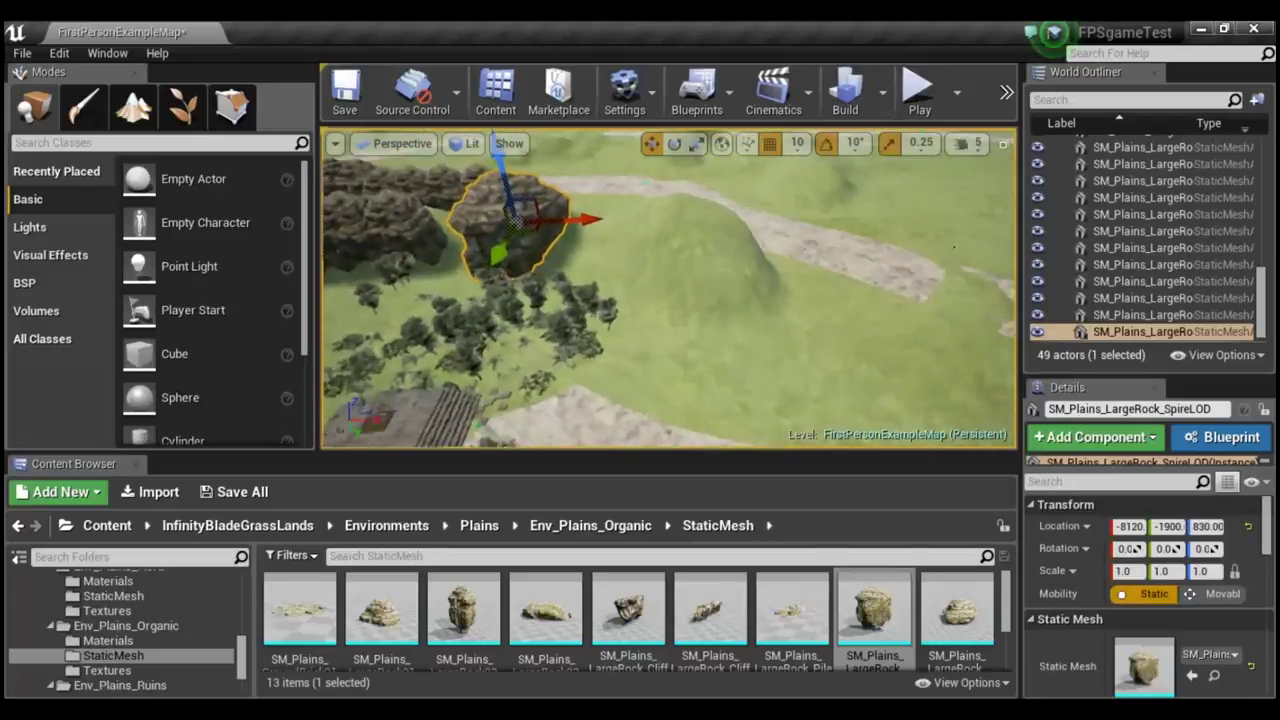
middle_click_drag(555, 258, 650, 250)
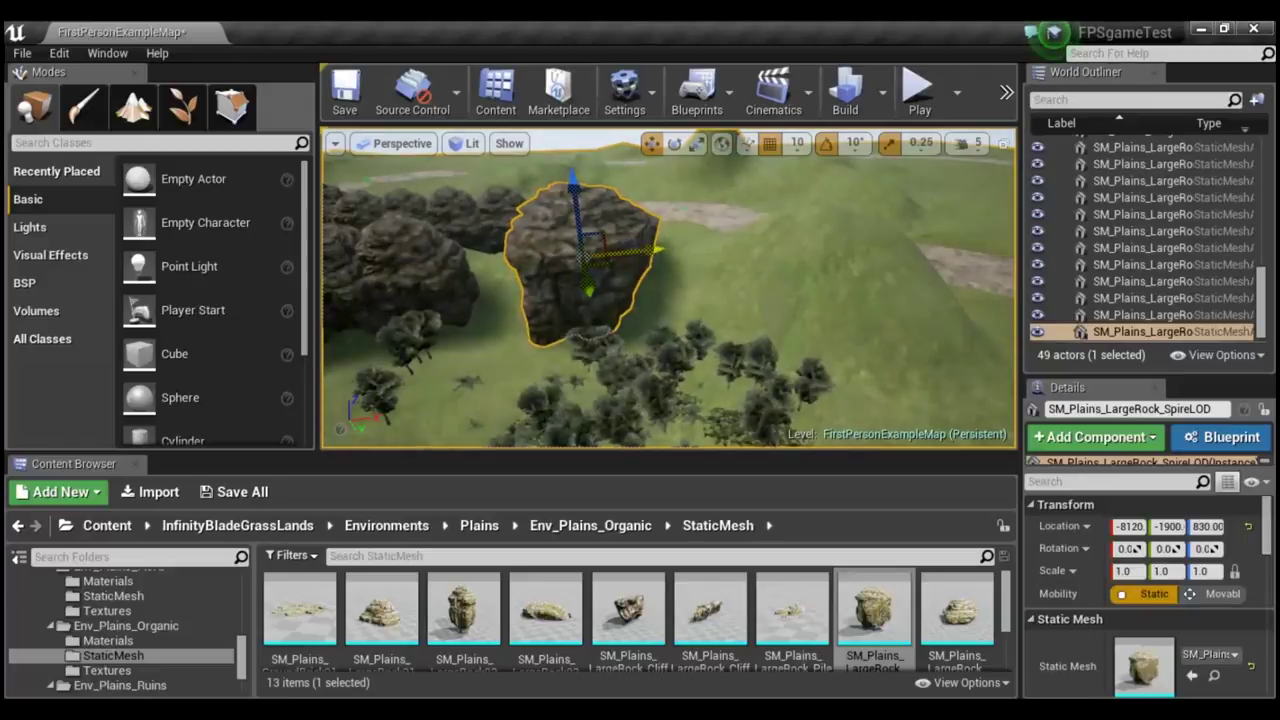
left_click_drag(595, 258, 560, 262, "shift")
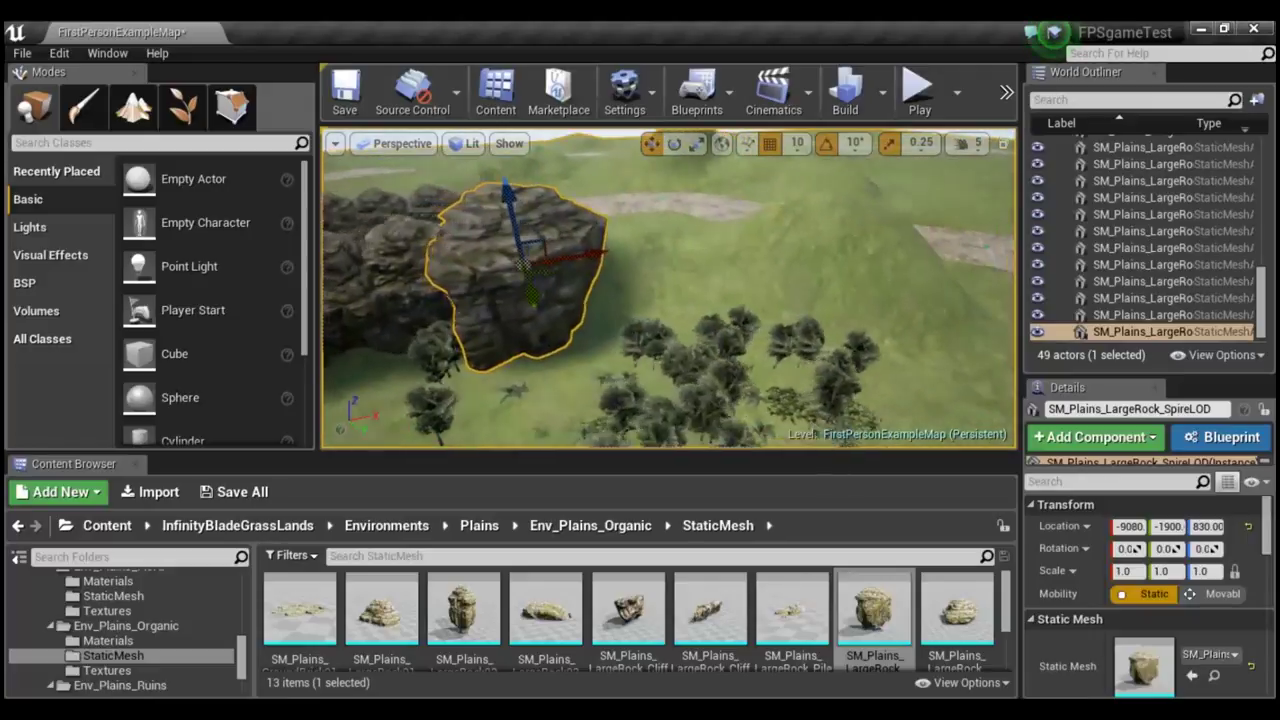
middle_click_drag(560, 262, 610, 291)
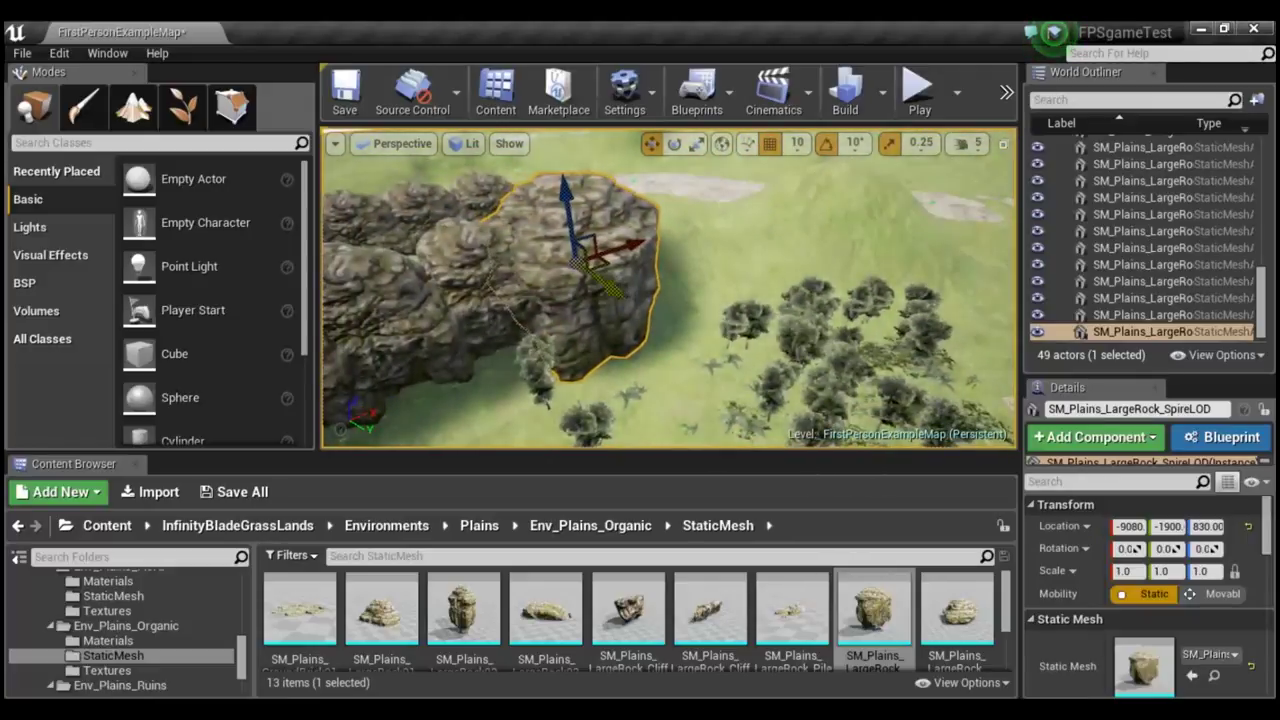
left_click_drag(600, 282, 578, 248)
mouse_move(642, 261)
right_mouse_down()
mouse_move(600, 229)
mouse_move(620, 200)
mouse_move(563, 232)
right_mouse_up()
Nudge the spire rock sideways to close the gap and select it together with the left rock.
left_click_drag(550, 232, 790, 268)
key("e")
key("r")
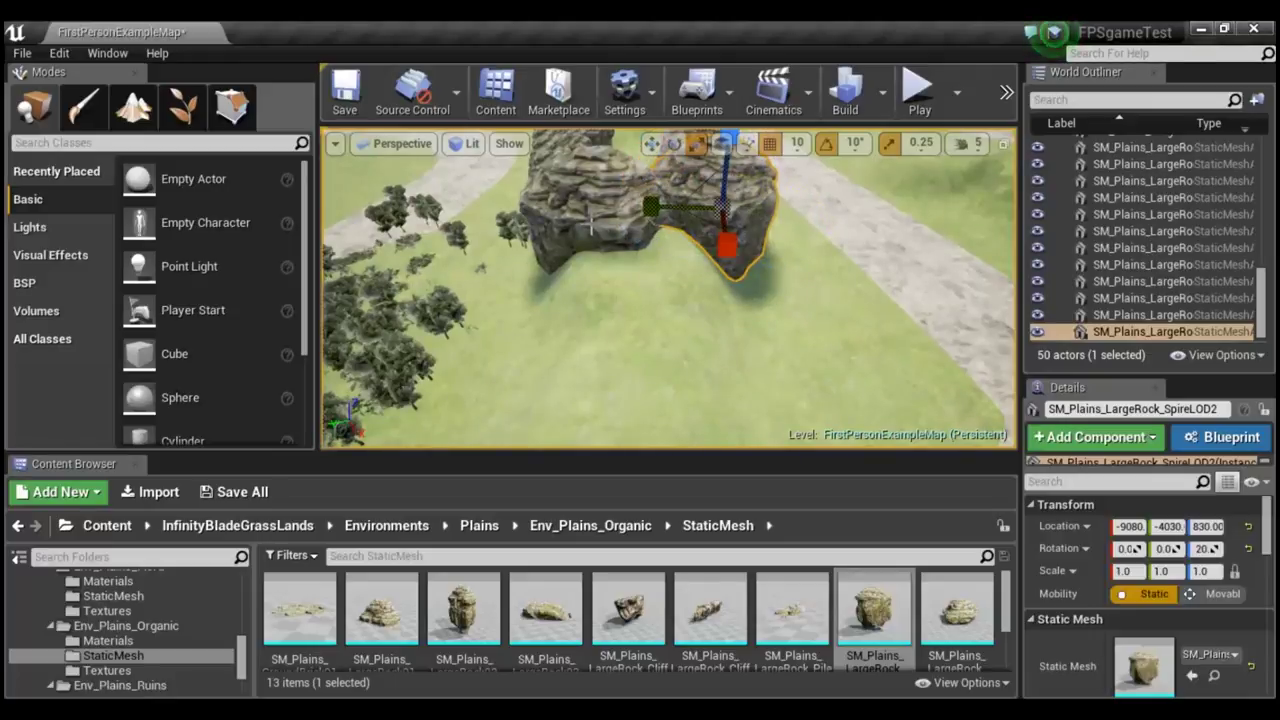
left_click(588, 228, "ctrl")
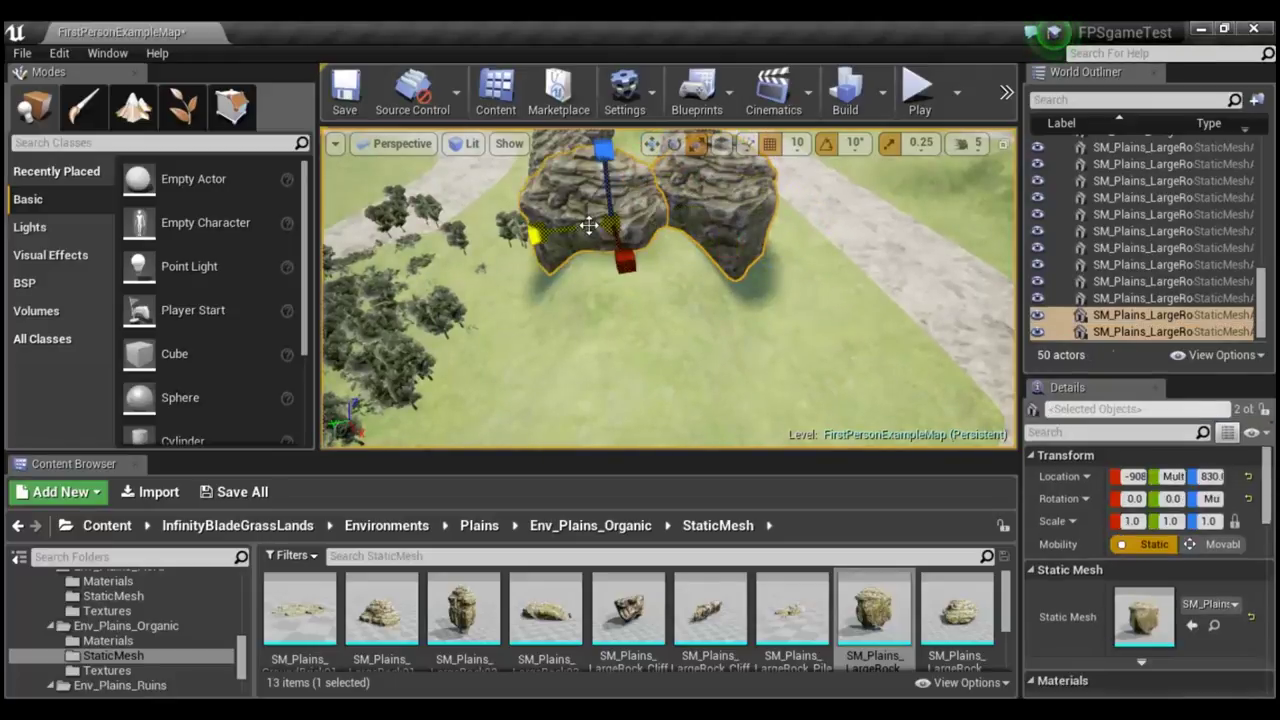
key("w")
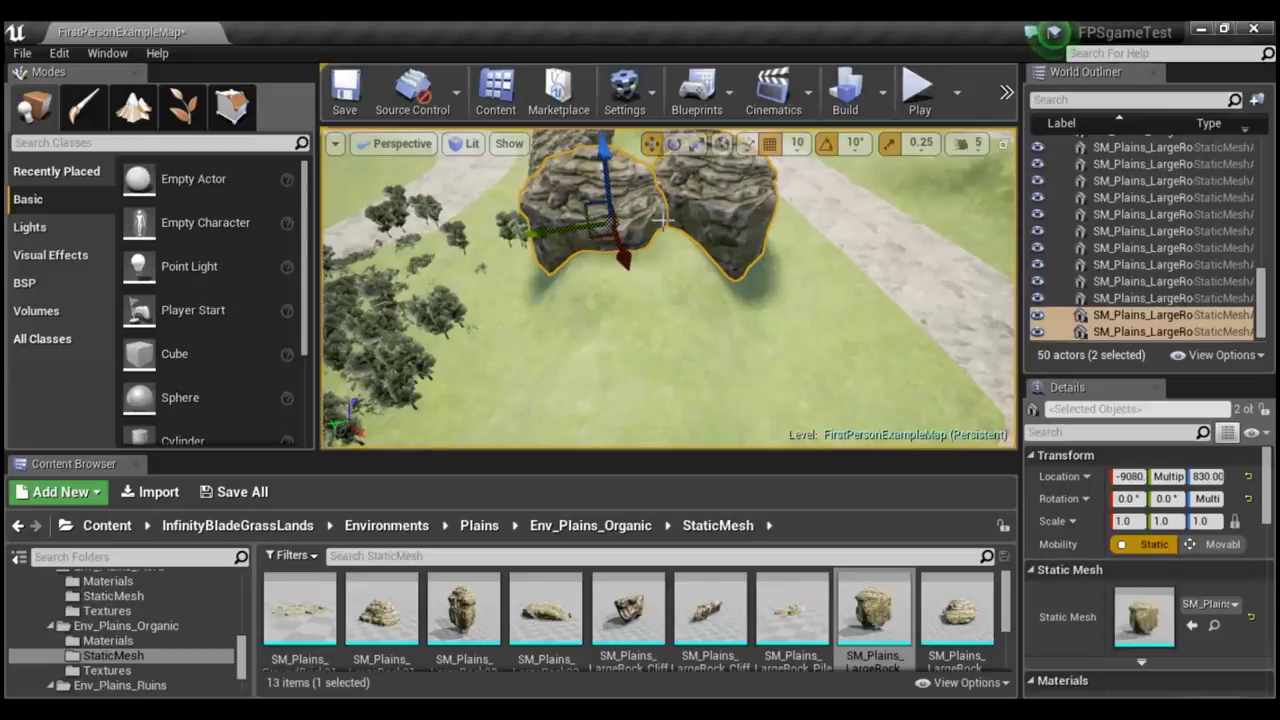
Duplicate the rock pair twice along the wall, aligning the copies at X -6260.
mouse_move(627, 259)
left_mouse_down("alt")
mouse_move(665, 322)
mouse_move(660, 313)
left_mouse_up("alt")
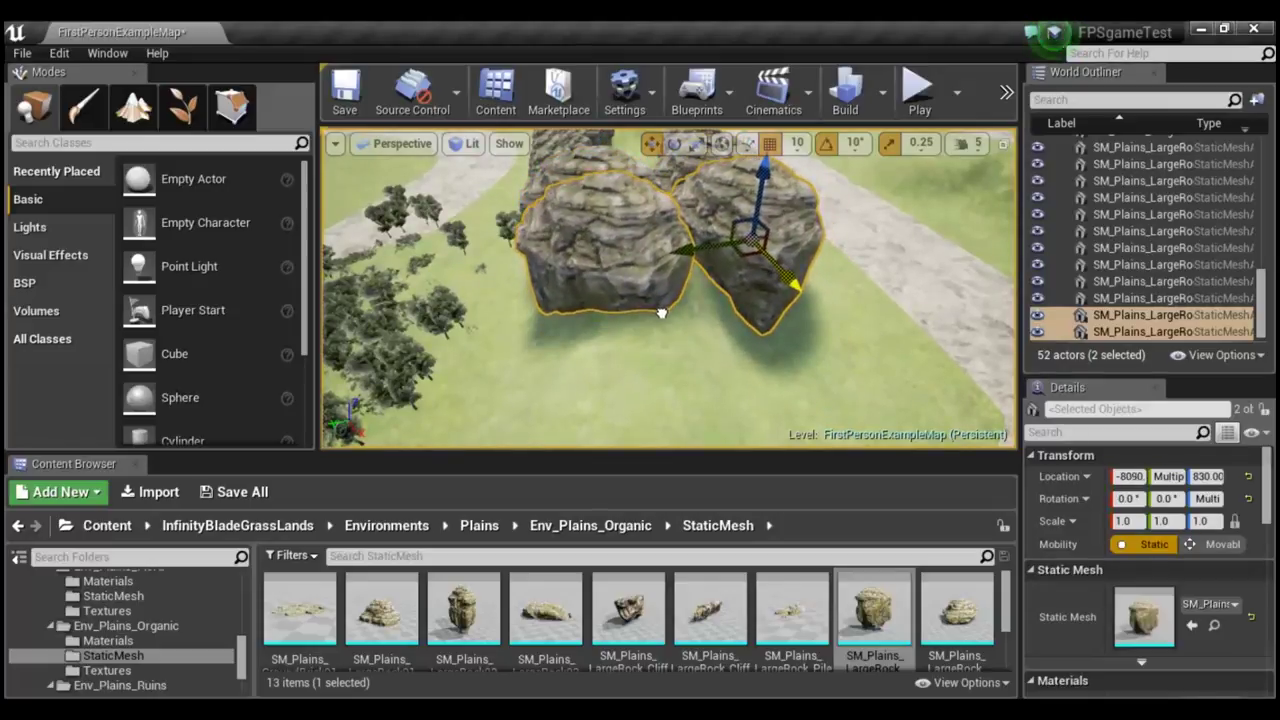
mouse_move(790, 279)
left_mouse_down()
mouse_move(826, 385)
mouse_move(815, 371)
left_mouse_up()
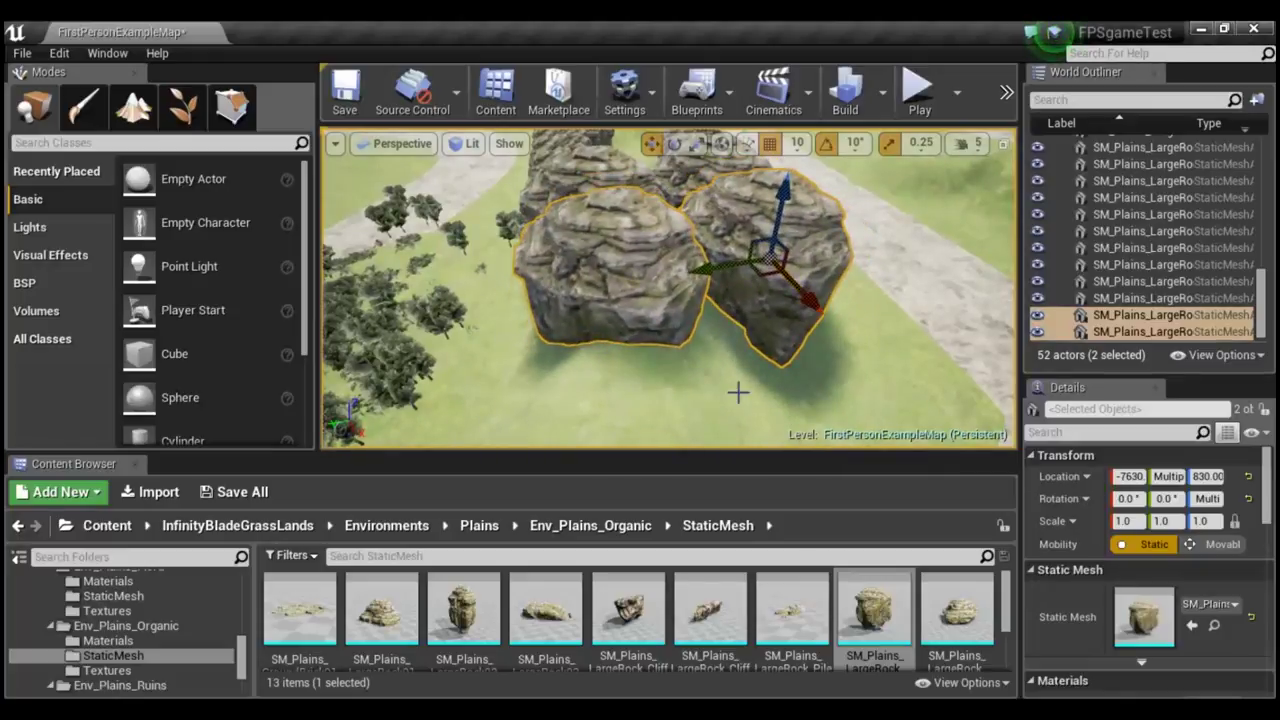
right_click_drag(737, 393, 700, 385)
key("f")
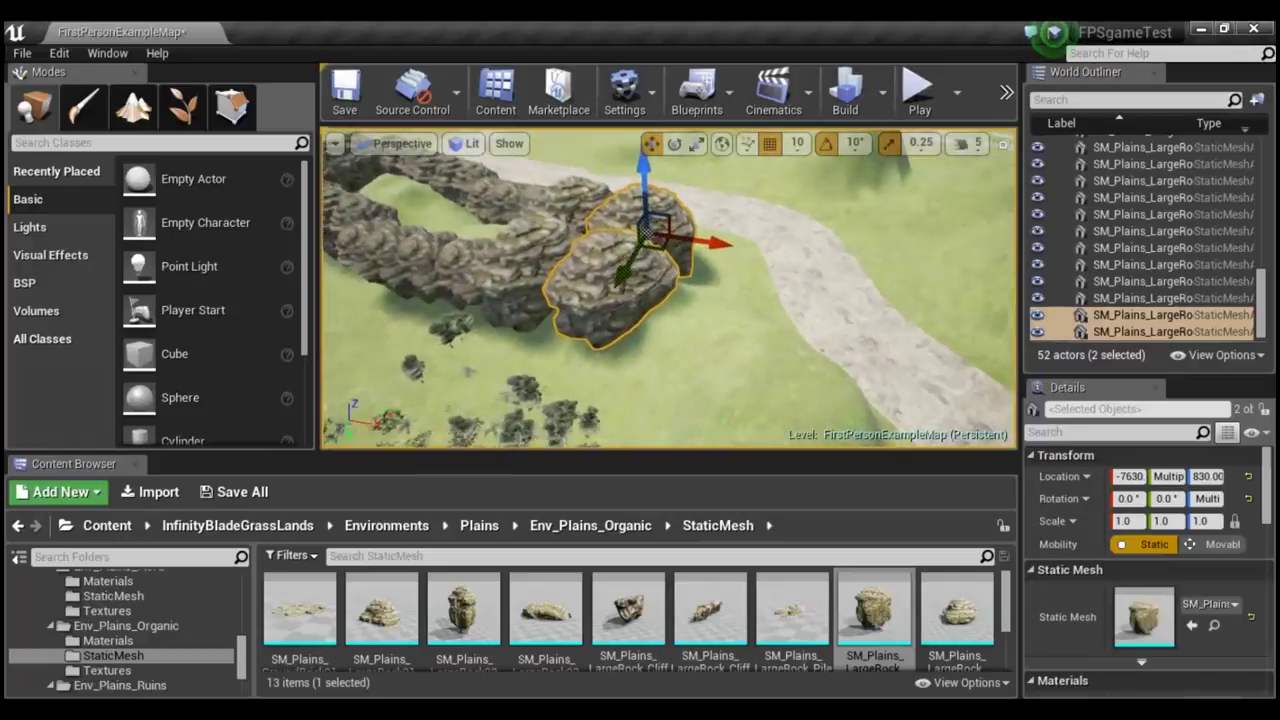
left_click_drag(758, 205, 833, 250, "alt")
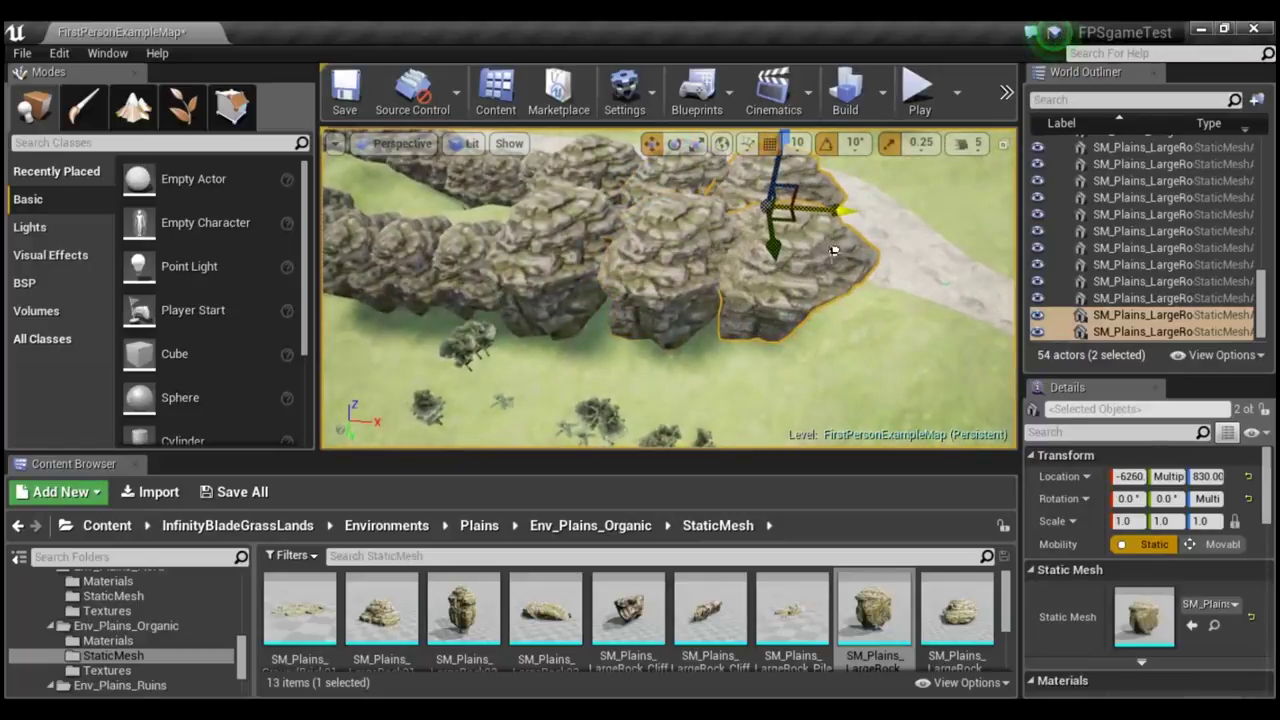
mouse_move(774, 250)
left_mouse_down()
mouse_move(771, 282)
mouse_move(800, 290)
left_mouse_up()
key("e")
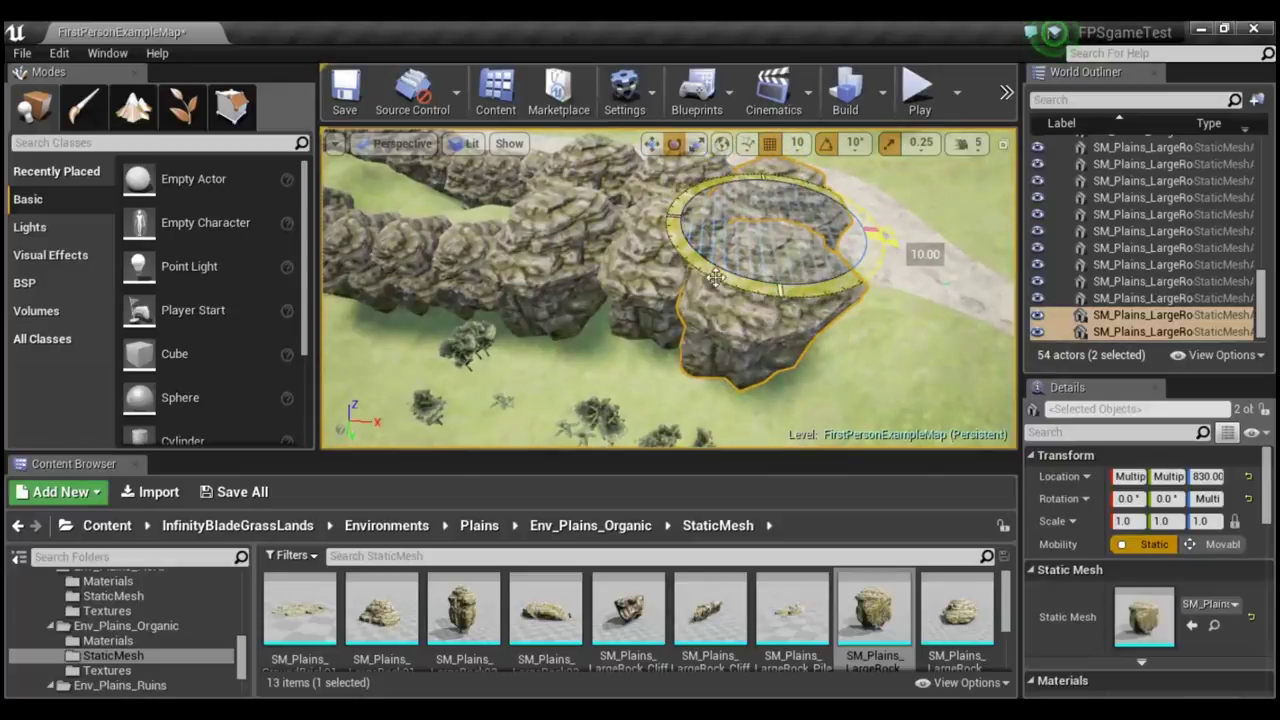
Drop a new spire rock, SM_Plains_LargeRock_SpireLOD7, into the level at Z 6000.
right_click_drag(880, 343, 880, 420)
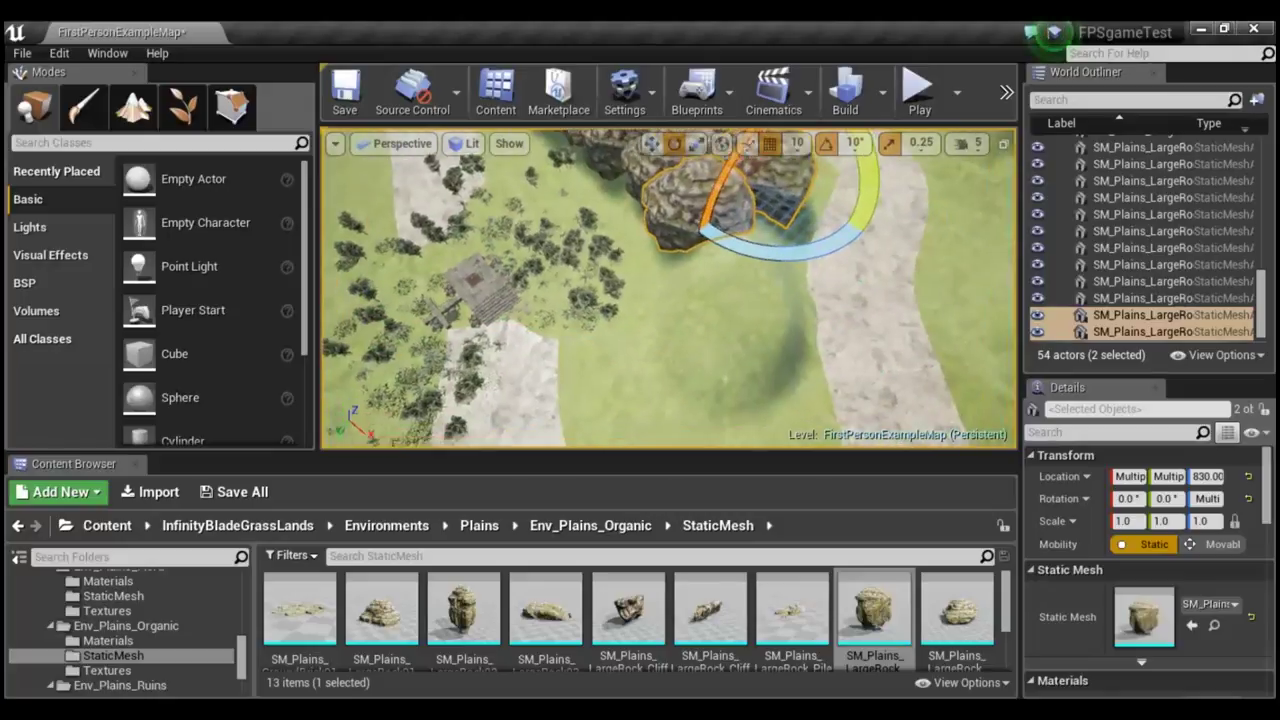
mouse_move(880, 420)
right_mouse_down()
mouse_move(860, 400)
mouse_move(859, 457)
right_mouse_up()
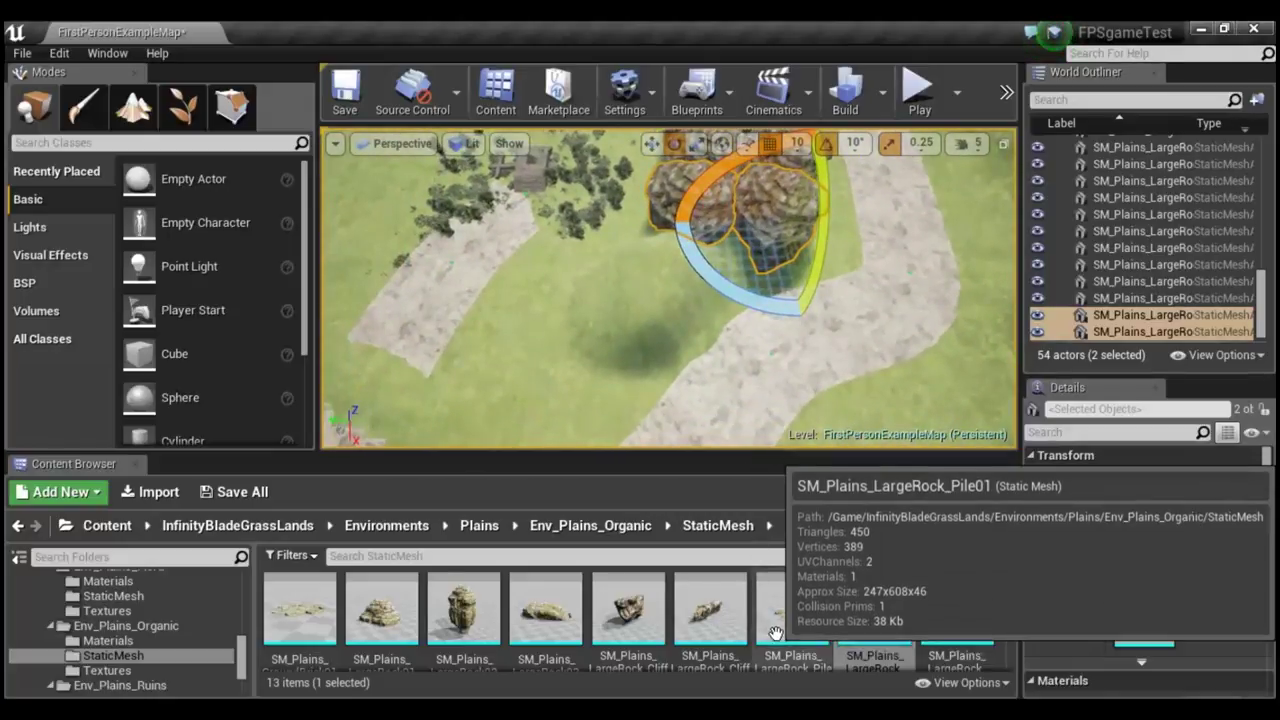
scroll(785, 627, "down", 2)
left_click_drag(298, 633, 646, 310)
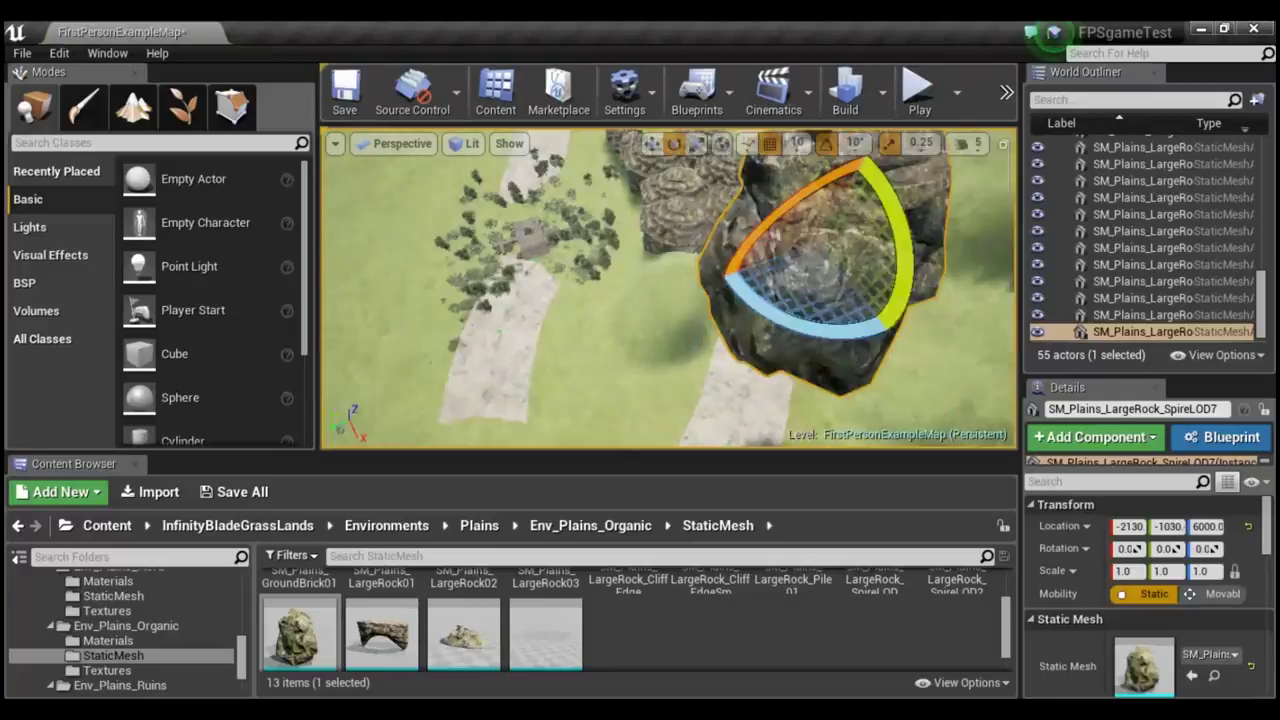
Drop the spire rock to the ground at the wall's end and sink it to about Z 1085.4.
key("End")
key("w")
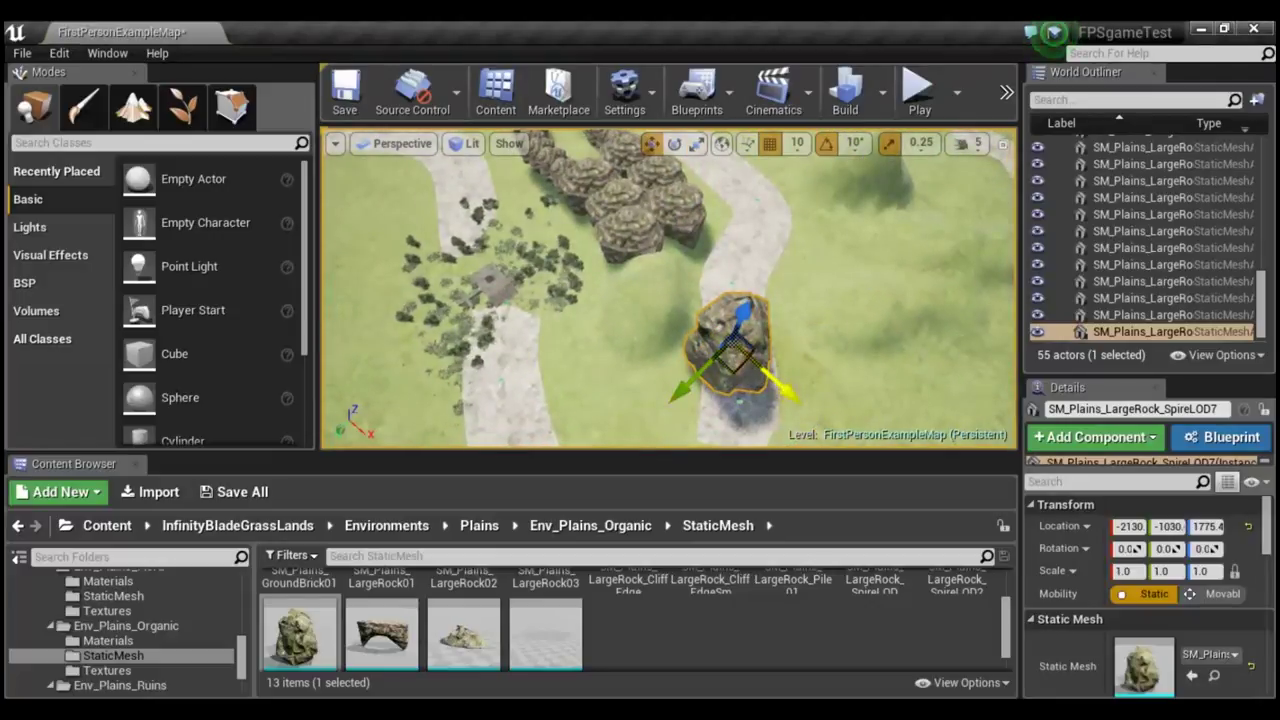
left_click_drag(780, 386, 695, 308)
key("f")
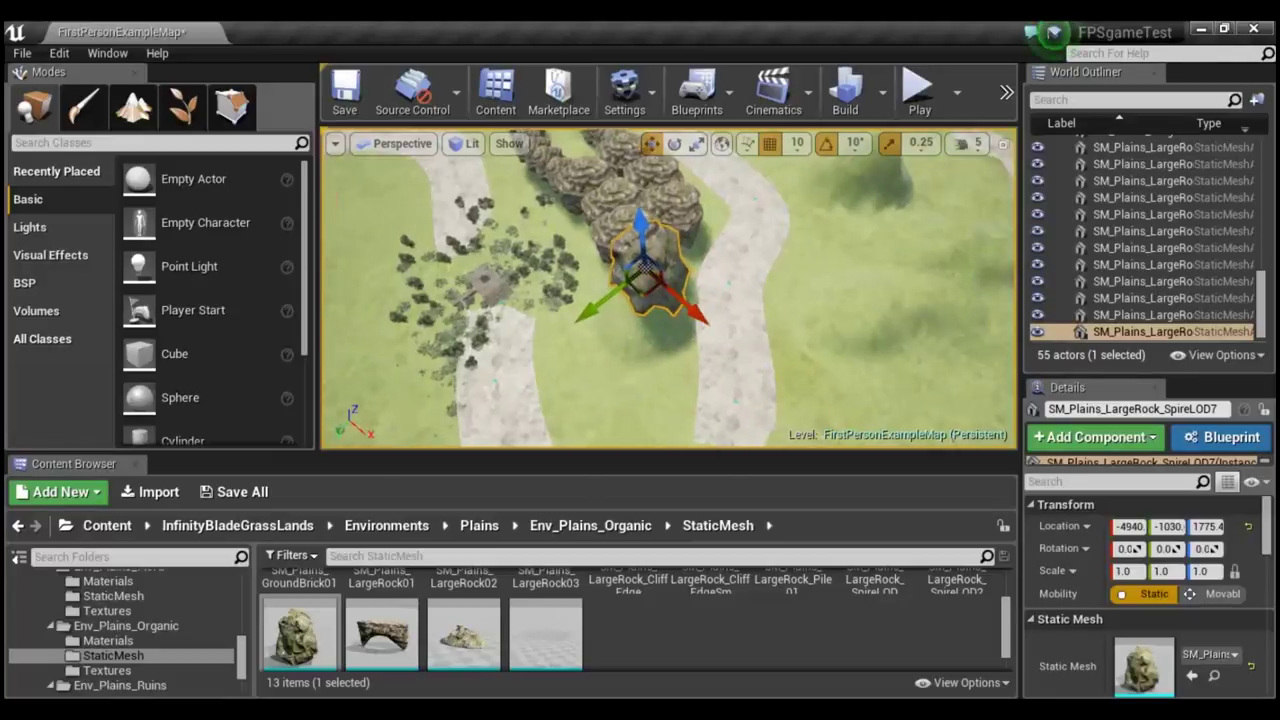
right_click_drag(668, 288, 668, 288)
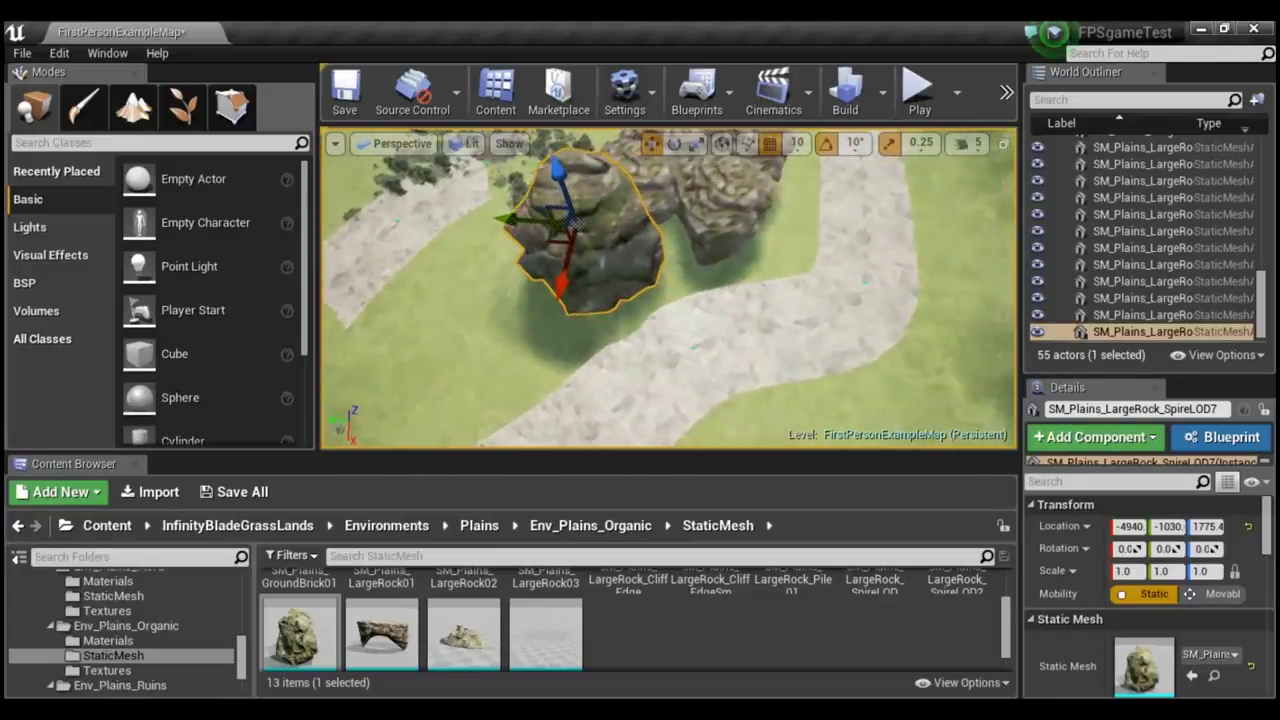
mouse_move(572, 165)
left_mouse_down()
mouse_move(600, 210)
mouse_move(596, 265)
mouse_move(652, 286)
left_mouse_up()
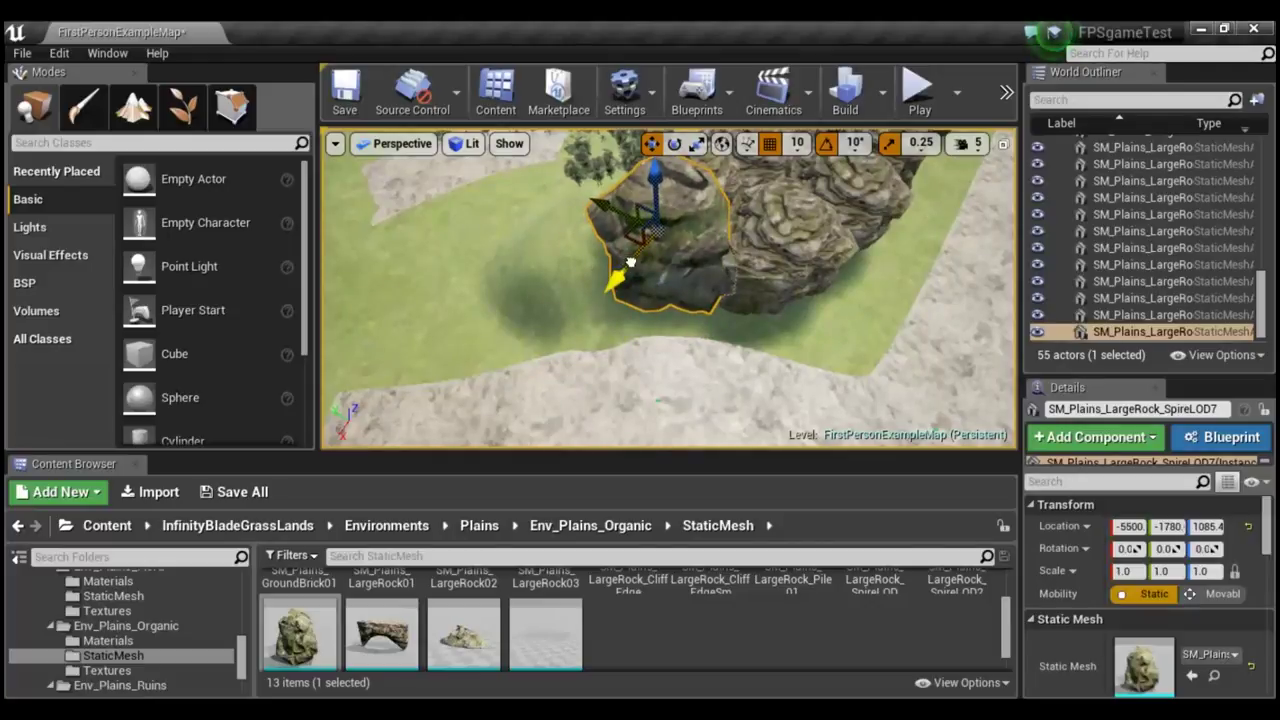
Alt-duplicate the spire rock several times, lining the copies up along the wall.
left_click_drag(630, 262, 569, 296, "alt")
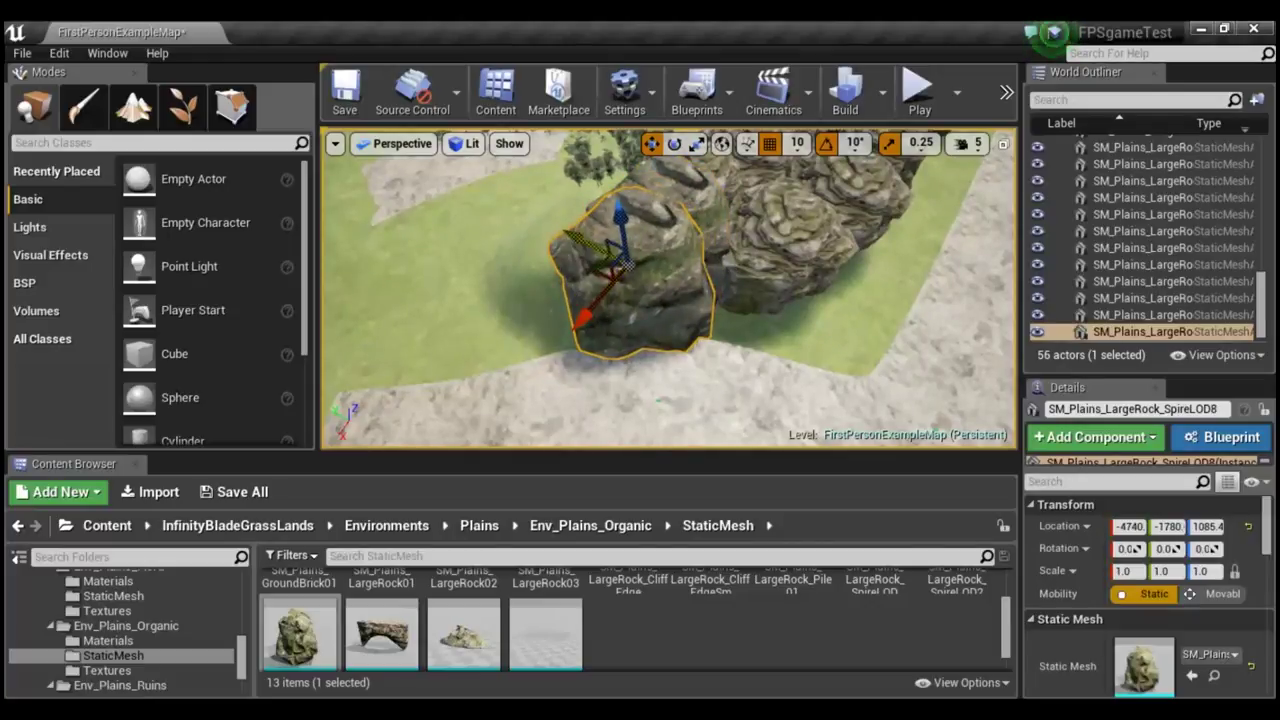
left_click_drag(622, 262, 556, 232)
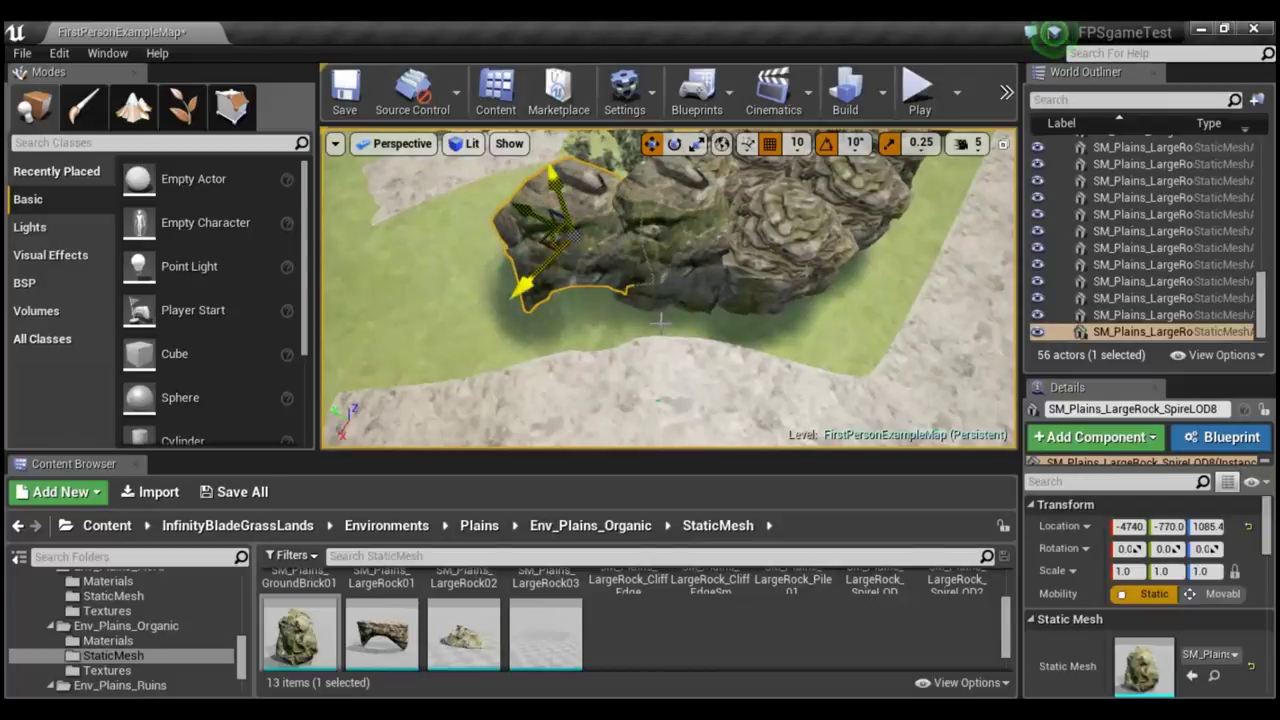
right_click_drag(660, 320, 692, 302)
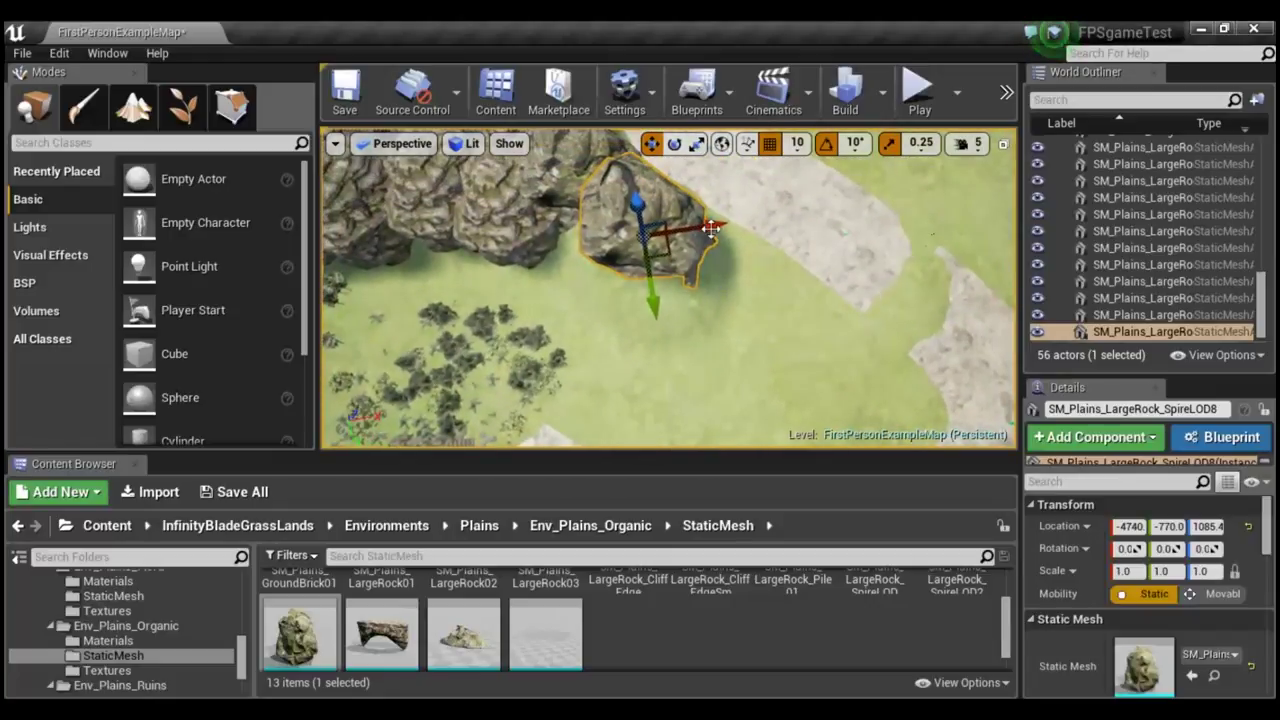
left_click_drag(708, 227, 635, 244, "alt")
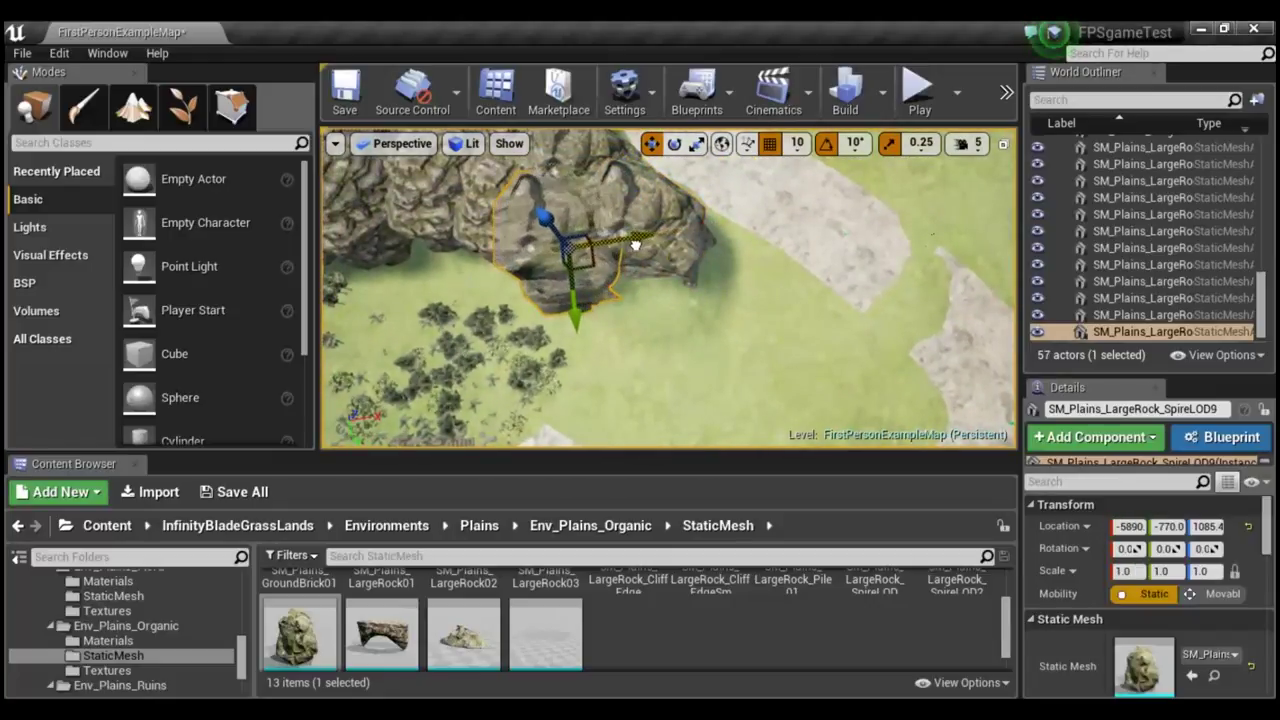
left_click_drag(574, 316, 589, 381, "alt")
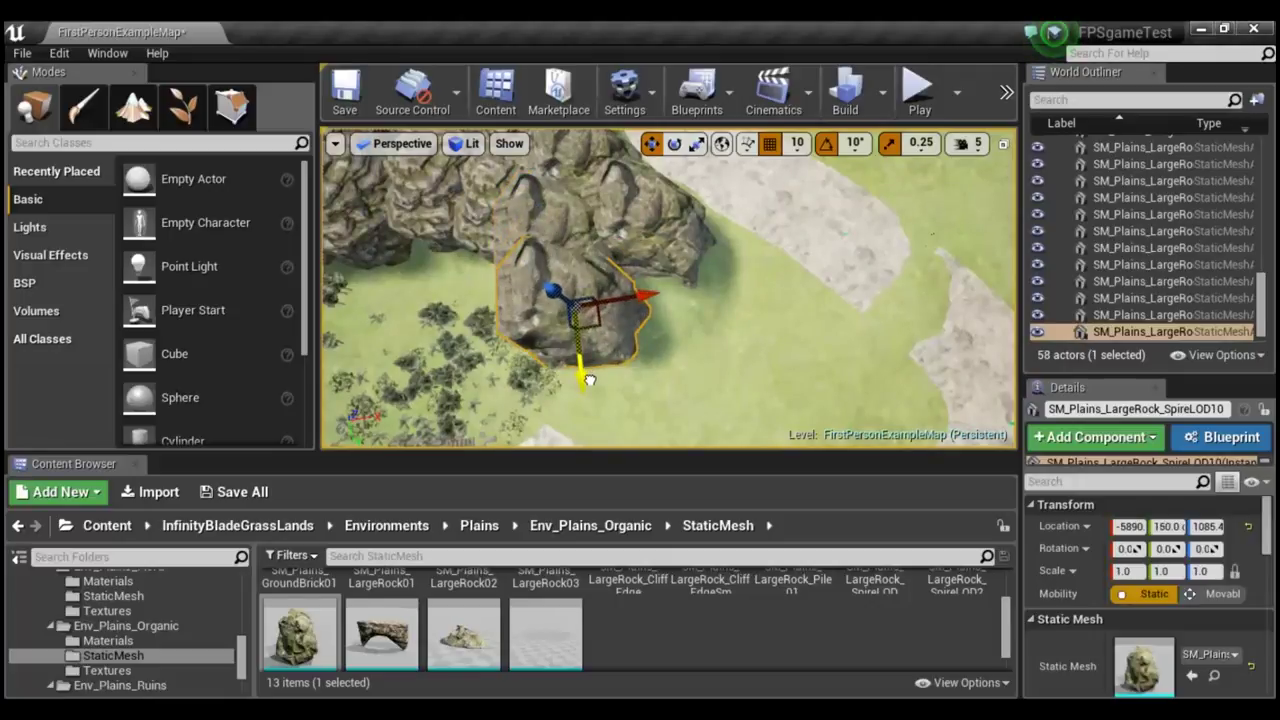
mouse_move(635, 302)
left_mouse_down()
mouse_move(679, 298)
mouse_move(608, 290)
left_mouse_up()
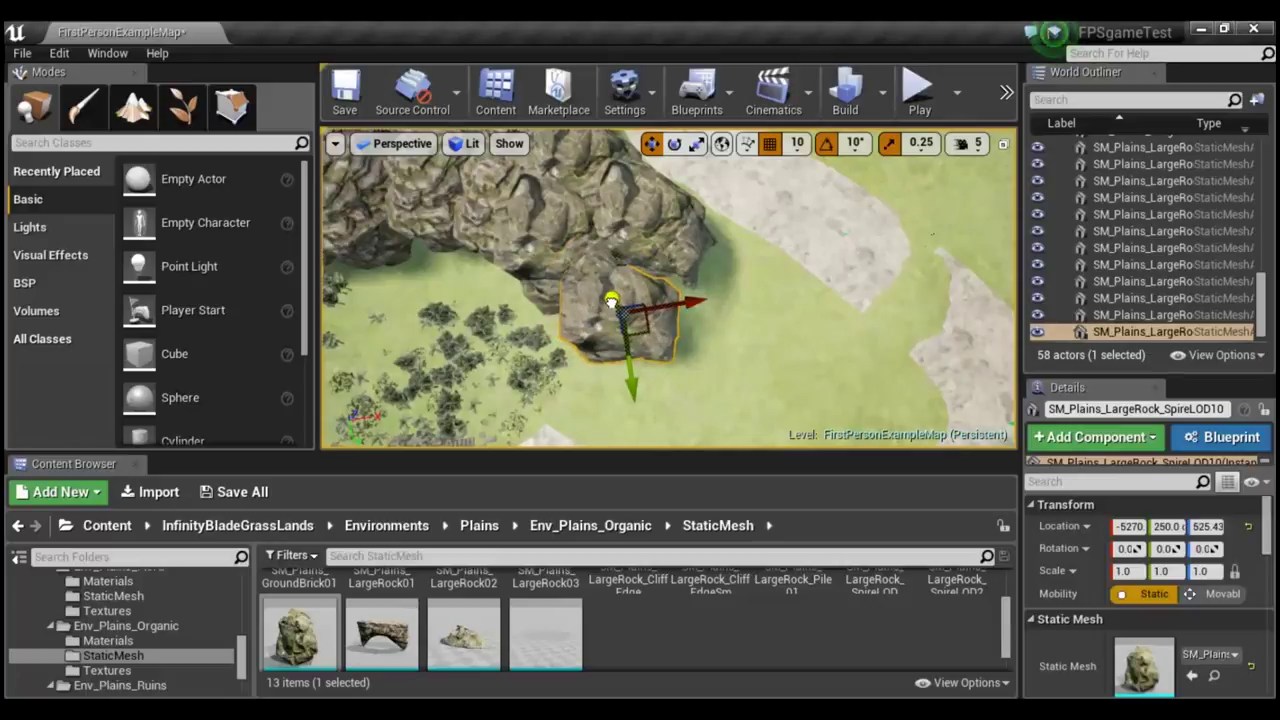
Rotate one copy to -20 degrees yaw to follow the path, then duplicate it further along X.
key("e")
mouse_move(667, 393)
left_mouse_down()
mouse_move(690, 380)
mouse_move(684, 358)
left_mouse_up()
right_click_drag(766, 380, 700, 380)
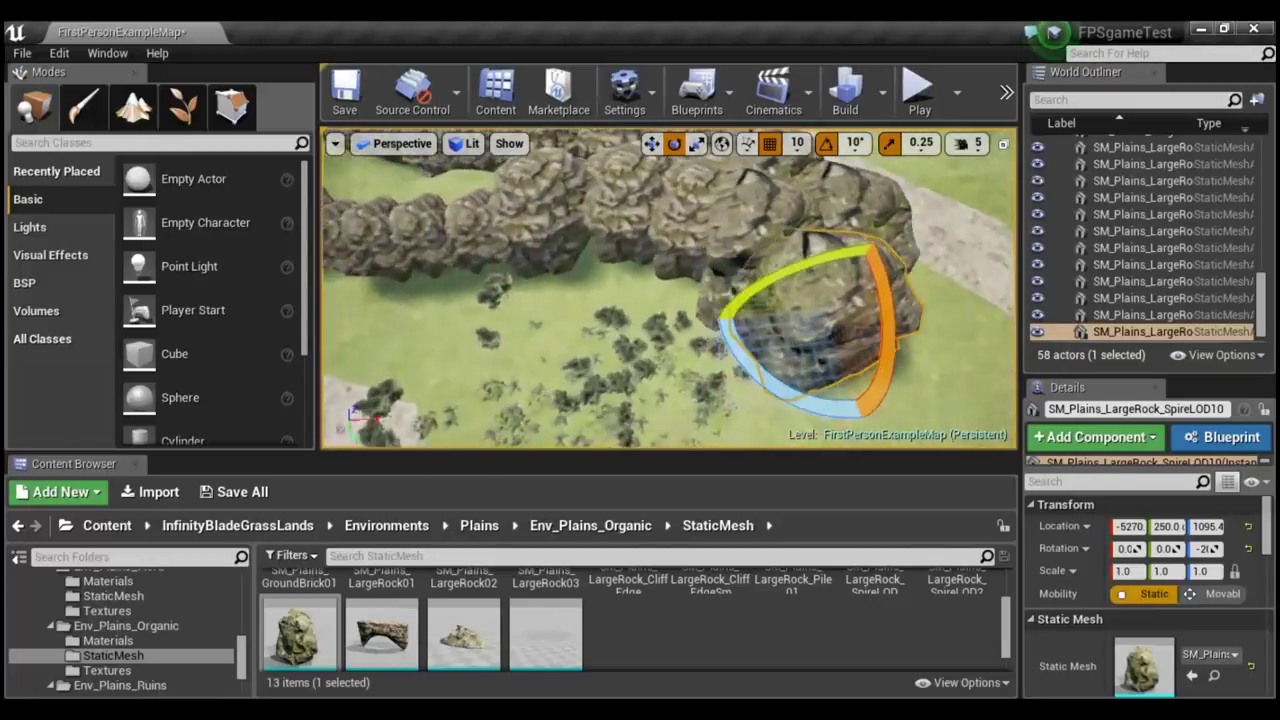
mouse_move(700, 380)
right_mouse_down()
mouse_move(660, 340)
mouse_move(720, 330)
mouse_move(686, 409)
right_mouse_up()
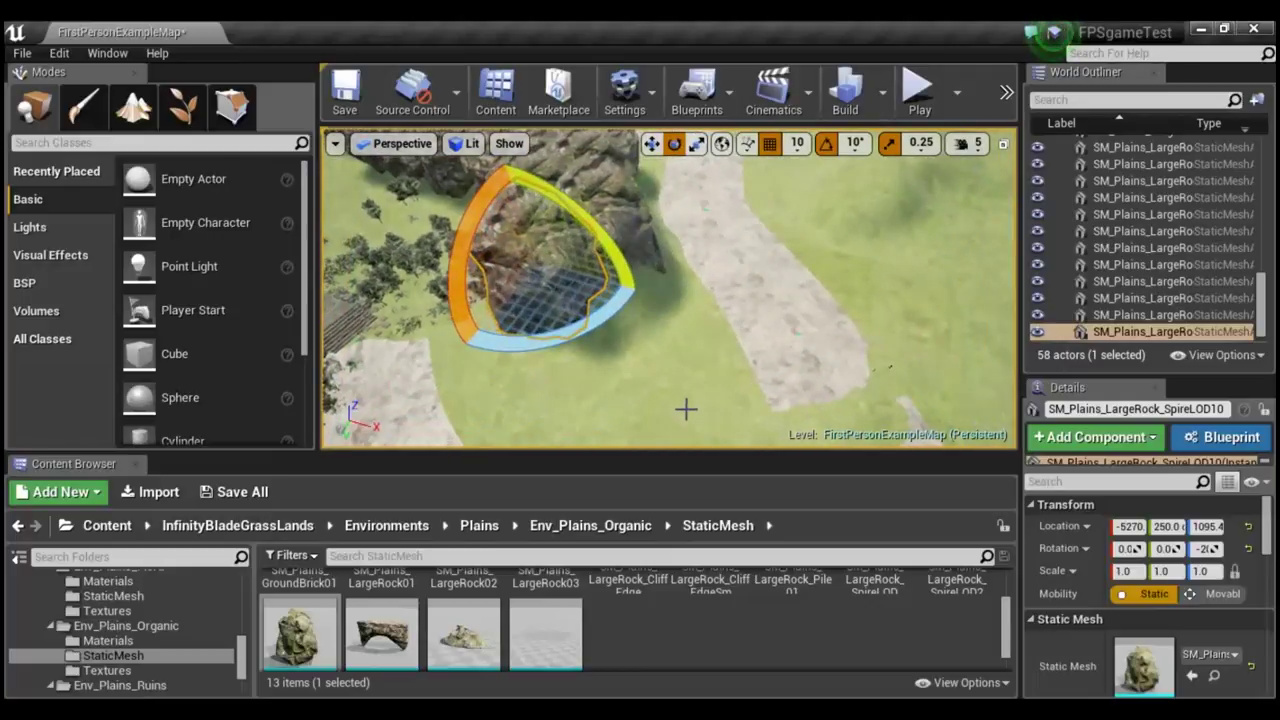
key("r")
key("w")
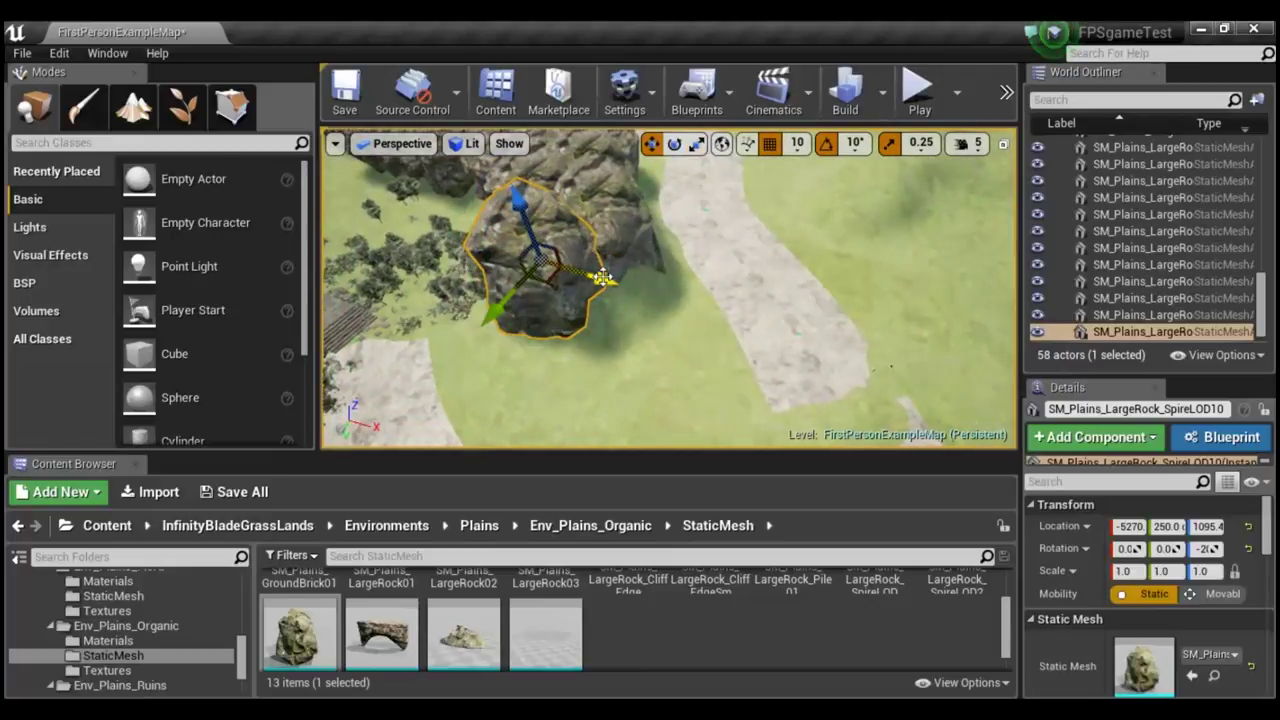
left_click_drag(600, 279, 643, 298, "alt")
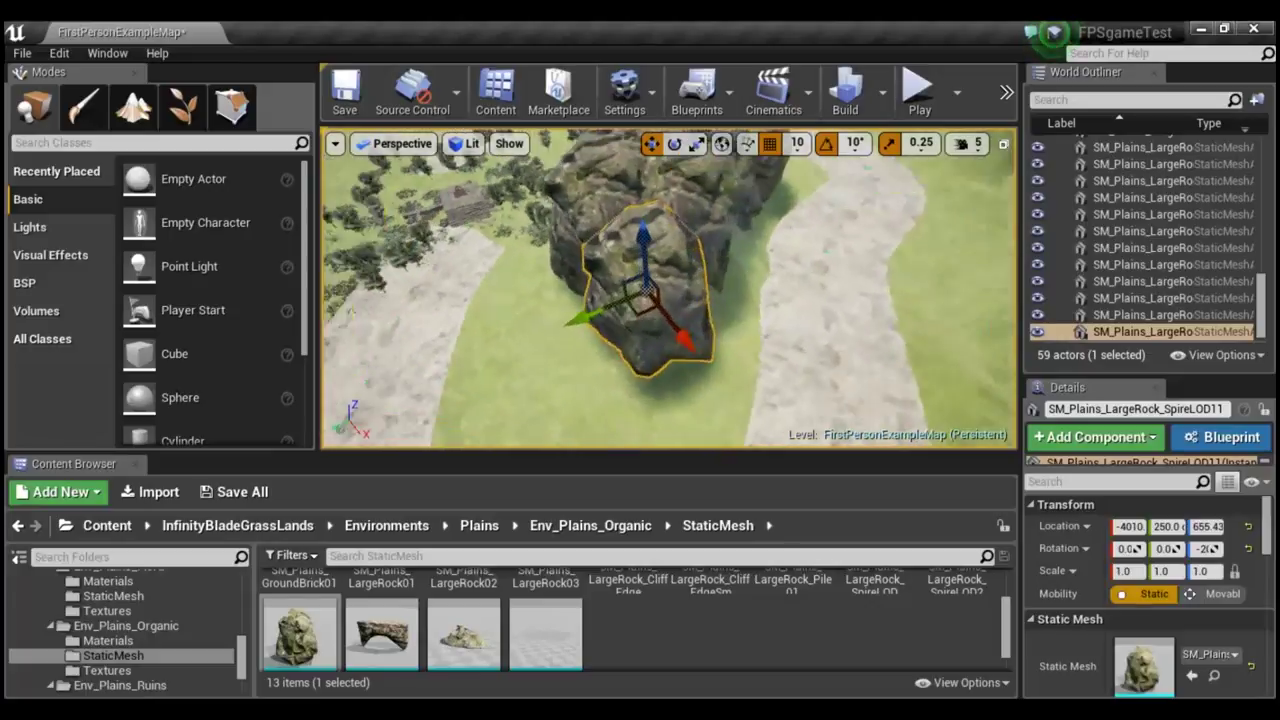
mouse_move(668, 300)
right_mouse_down()
mouse_move(668, 270)
mouse_move(668, 400)
mouse_move(668, 330)
mouse_move(590, 330)
right_mouse_up()
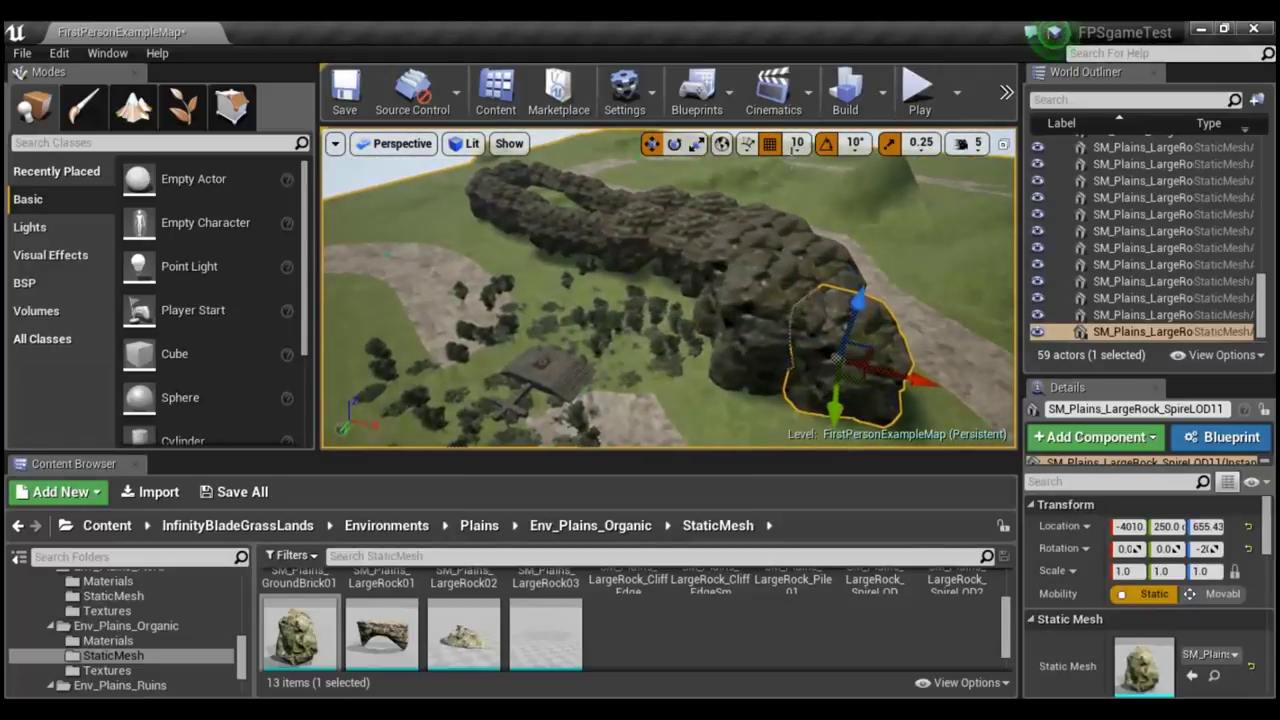
Play the level and fire a projectile at the rock wall.
left_click(918, 100)
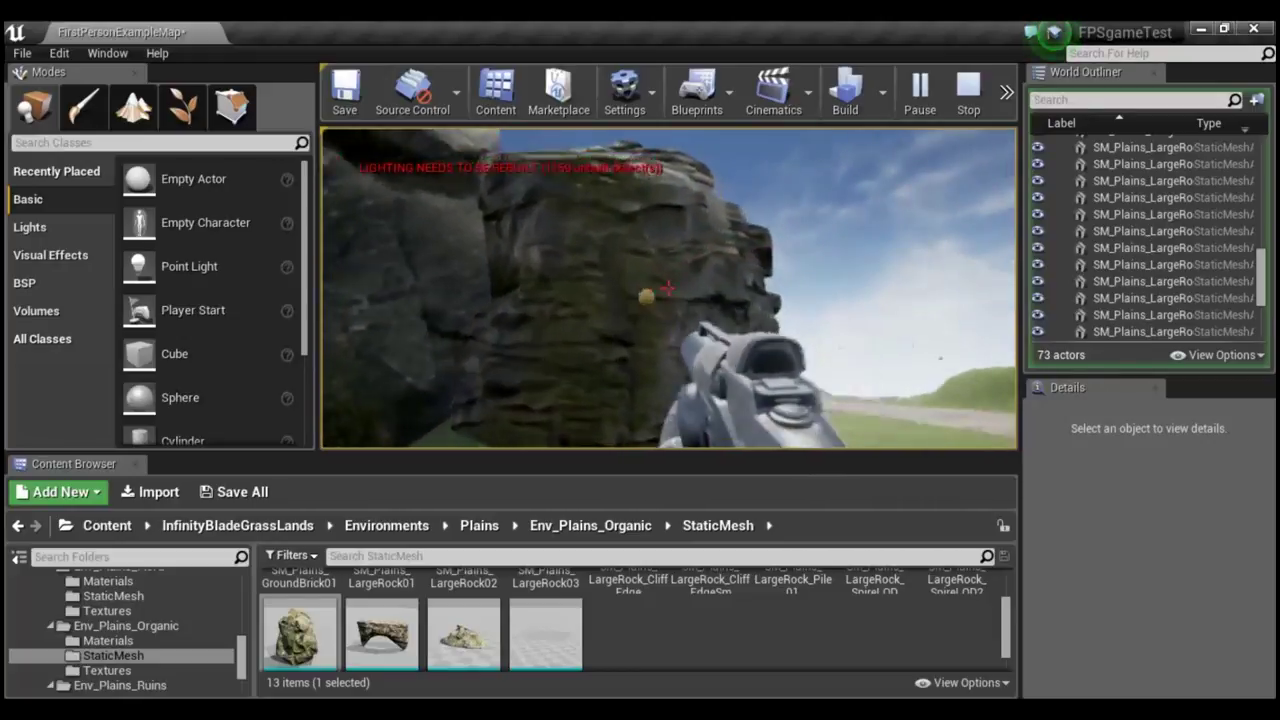
left_click(668, 288)
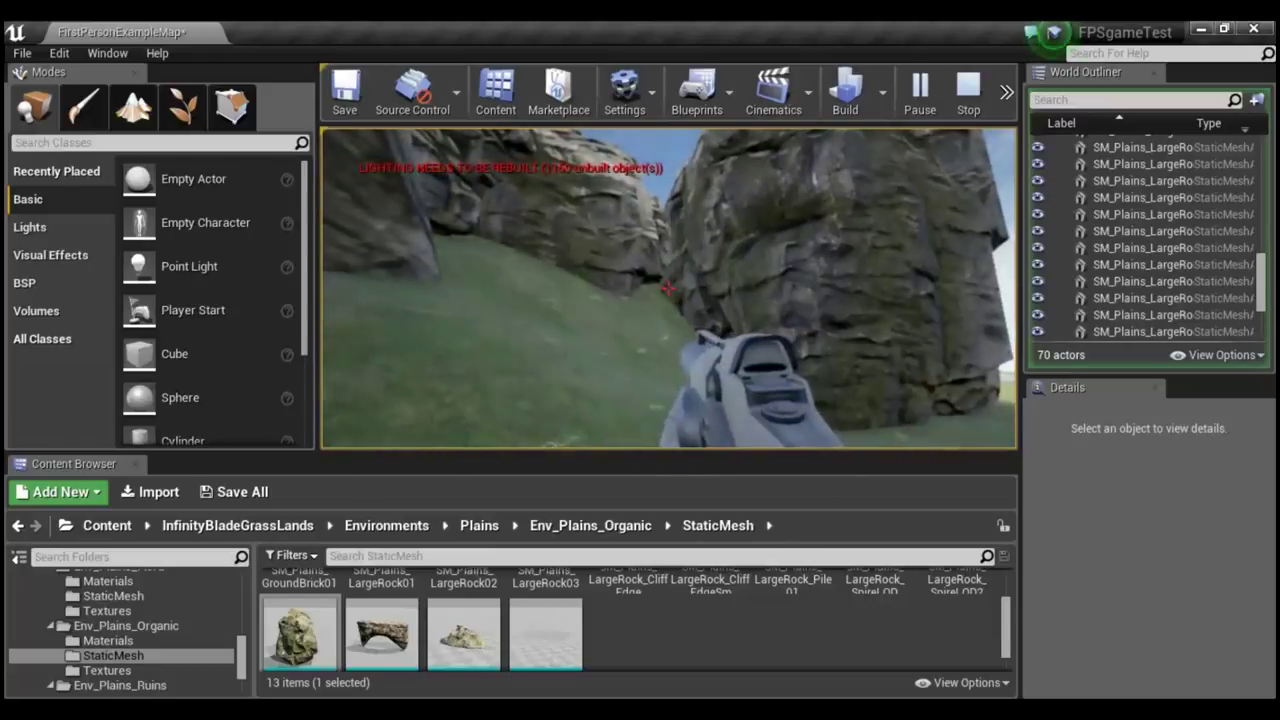
Stop the play test and inspect the rocks and floor rubble actors in the World Outliner.
key("Escape")
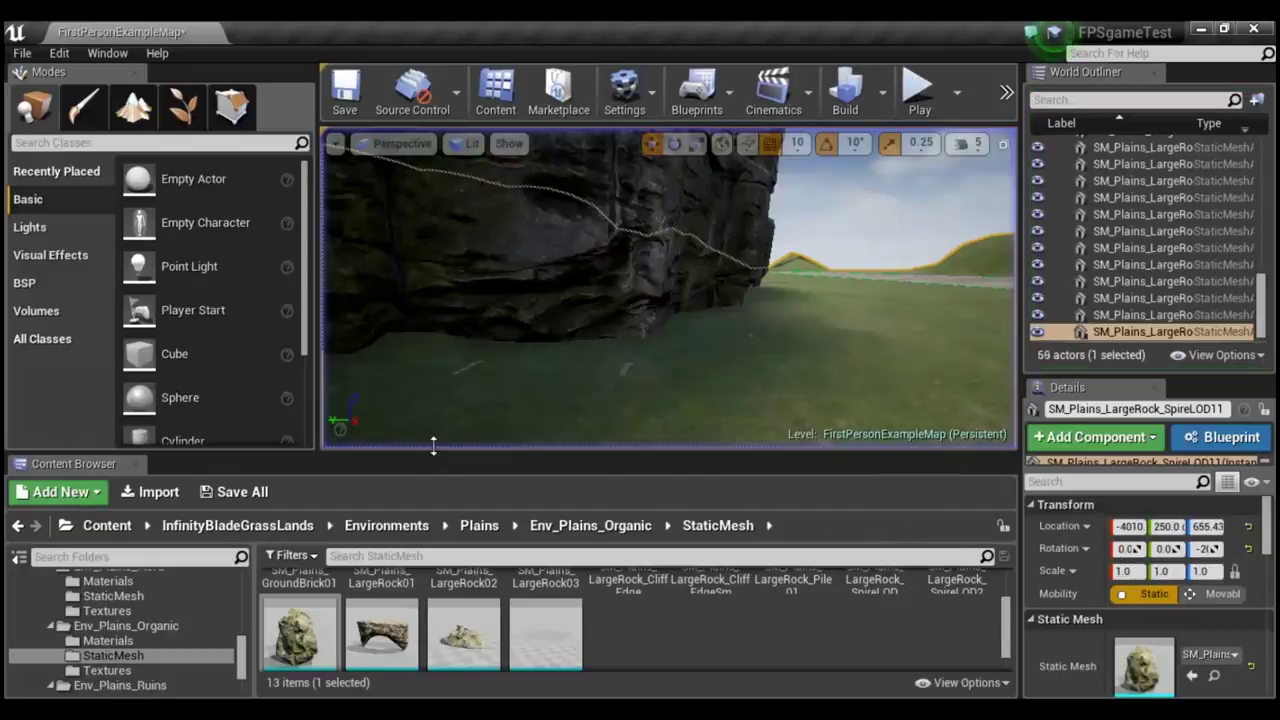
right_click_drag(617, 374, 617, 374)
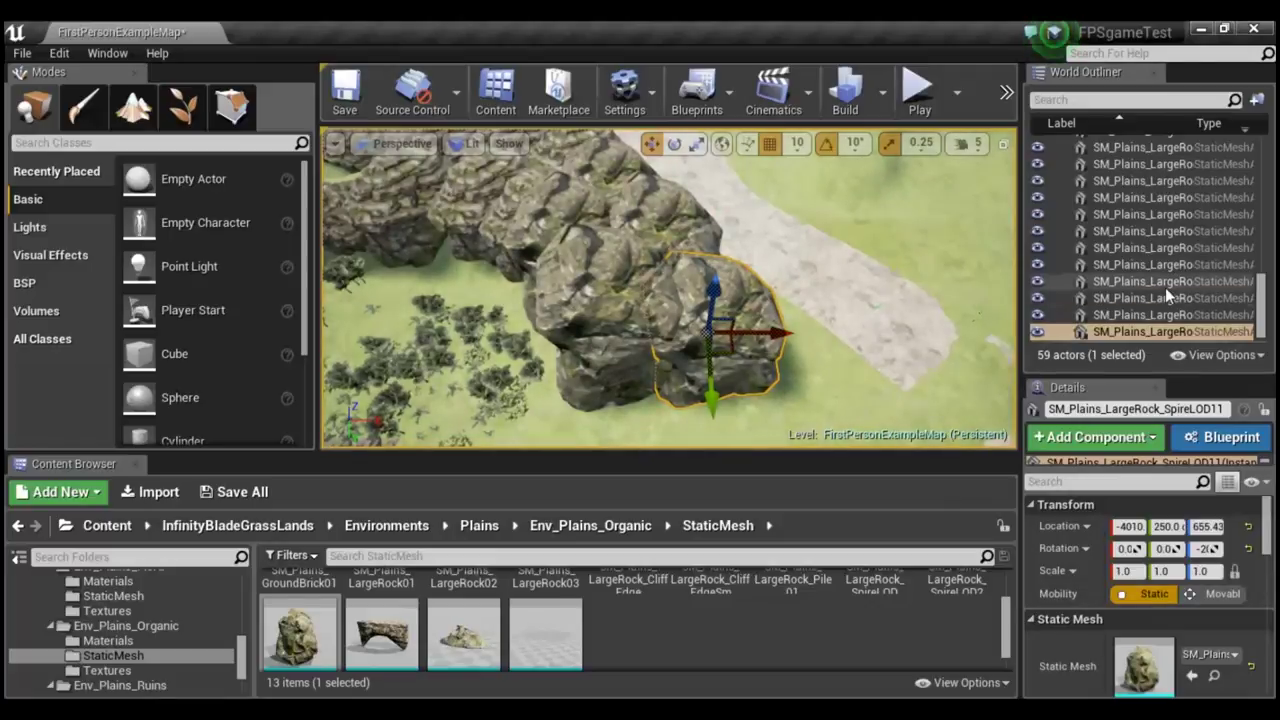
scroll(1165, 287, "up", 1)
scroll(1165, 287, "up", 2)
scroll(1165, 287, "up", 2)
scroll(1165, 287, "up", 2)
scroll(1165, 287, "up", 2)
scroll(1165, 287, "up", 2)
left_click(1172, 240, "shift")
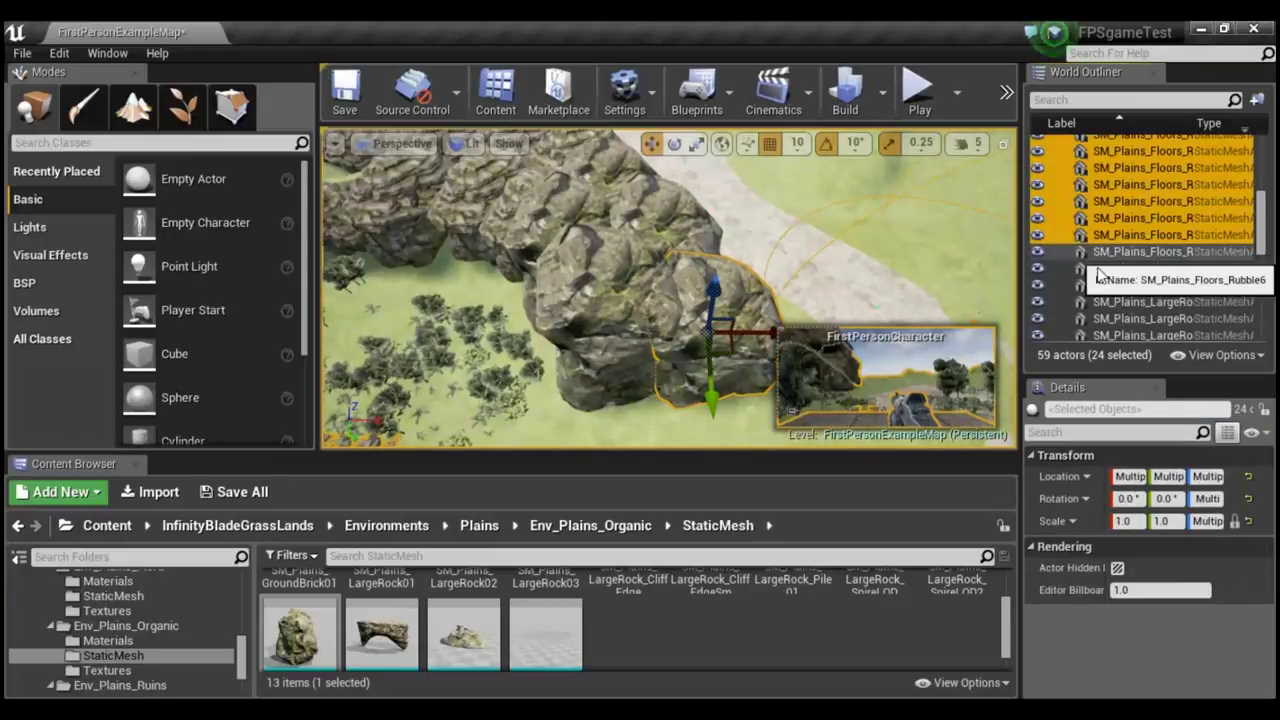
scroll(490, 380, "down", 1)
scroll(538, 368, "down", 1)
right_click_drag(538, 368, 560, 340)
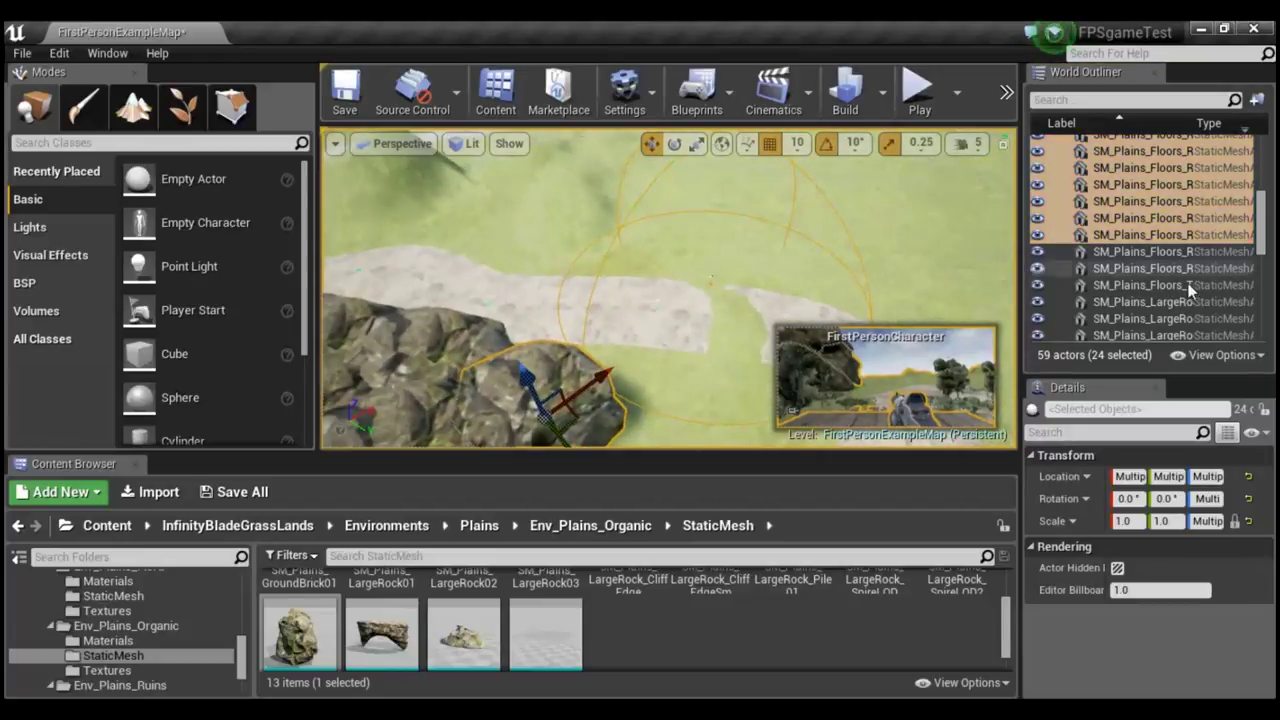
left_click(1150, 268)
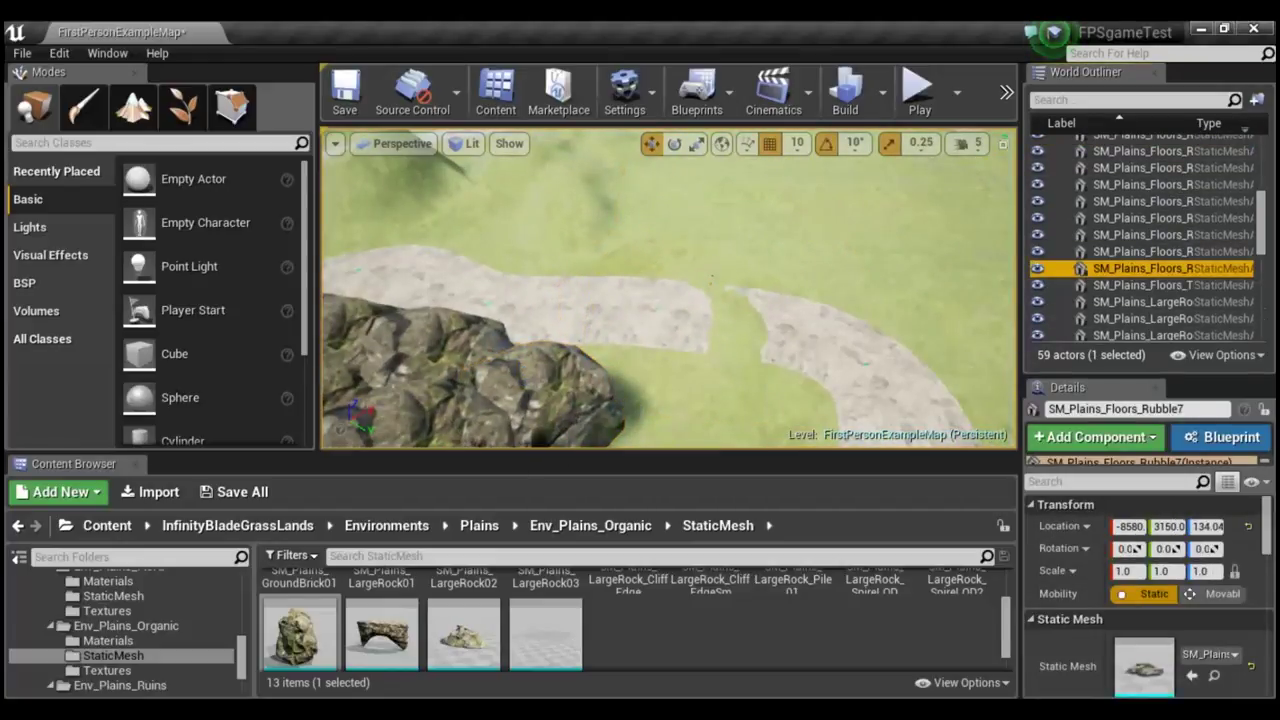
Select the spire rock at the wall's end and extend the selection to nine rocks.
left_click(595, 405)
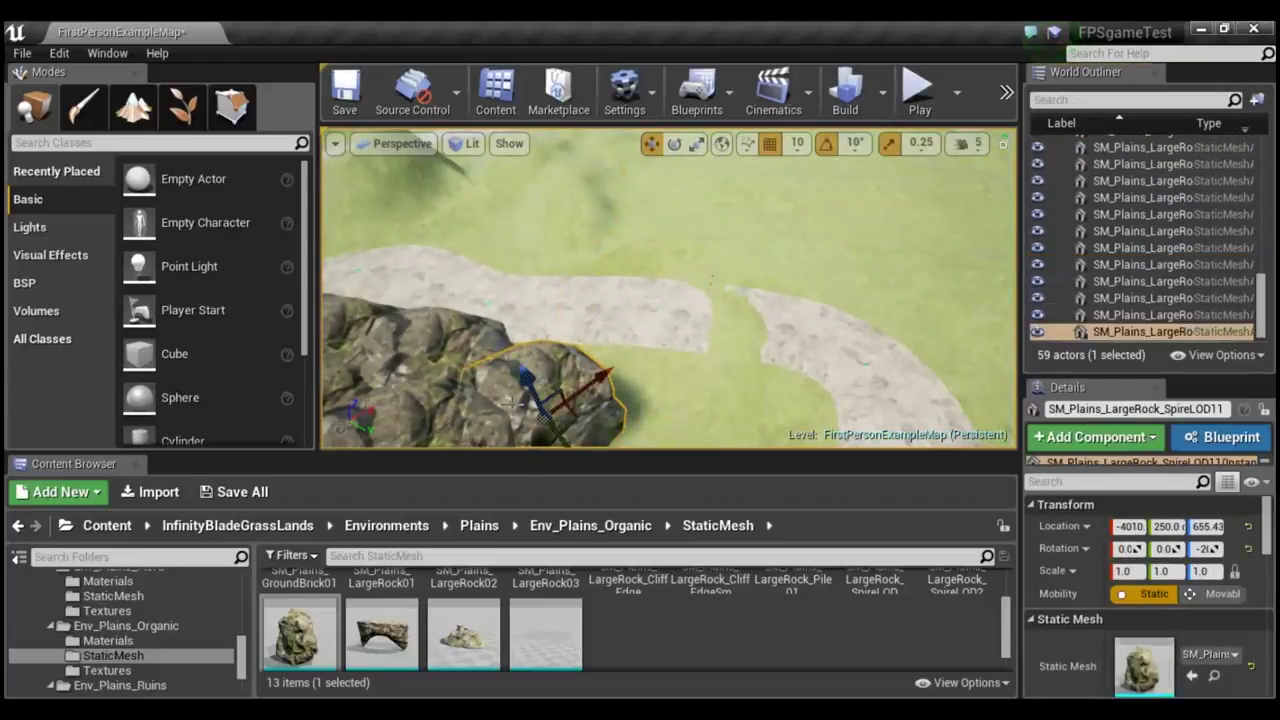
left_click(1143, 298, "shift")
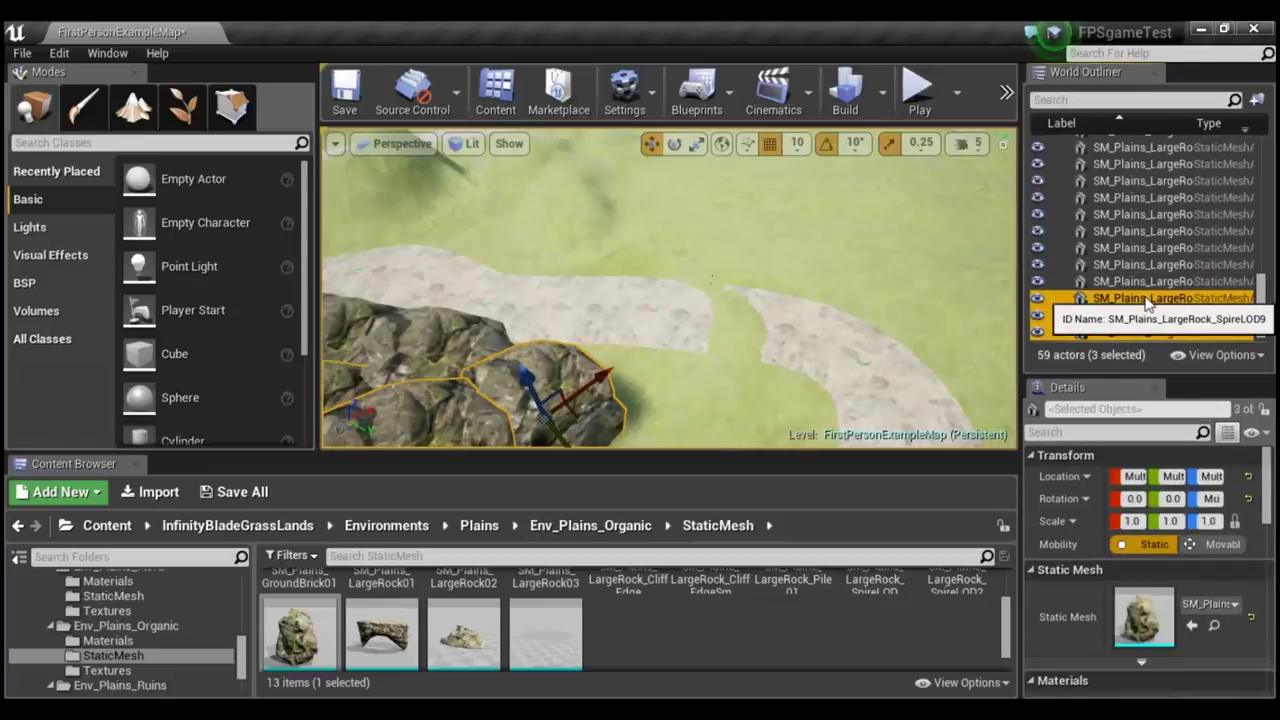
left_click(1110, 197, "shift")
Keep Shift-selecting LargeRock rows in the World Outliner until all 33 rocks are selected.
right_click_drag(848, 374, 875, 350)
scroll(1120, 228, "up", 4)
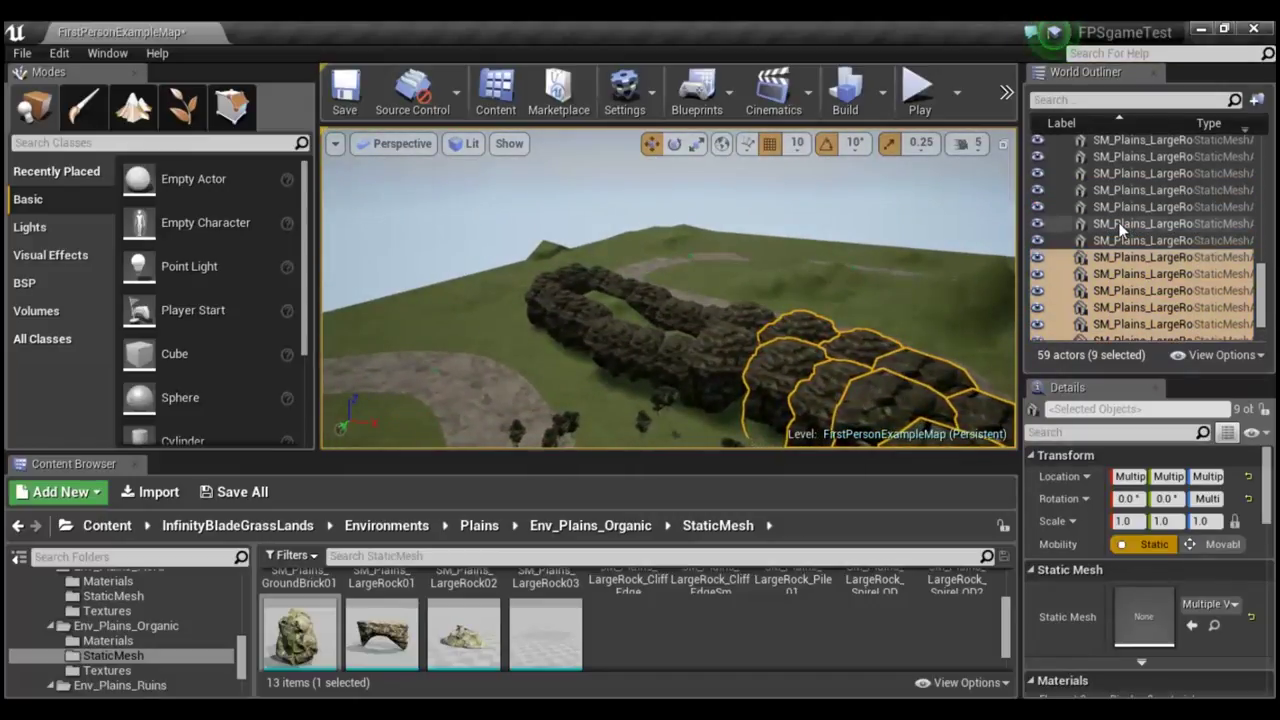
scroll(1120, 228, "up", 2)
left_click(1141, 189, "shift")
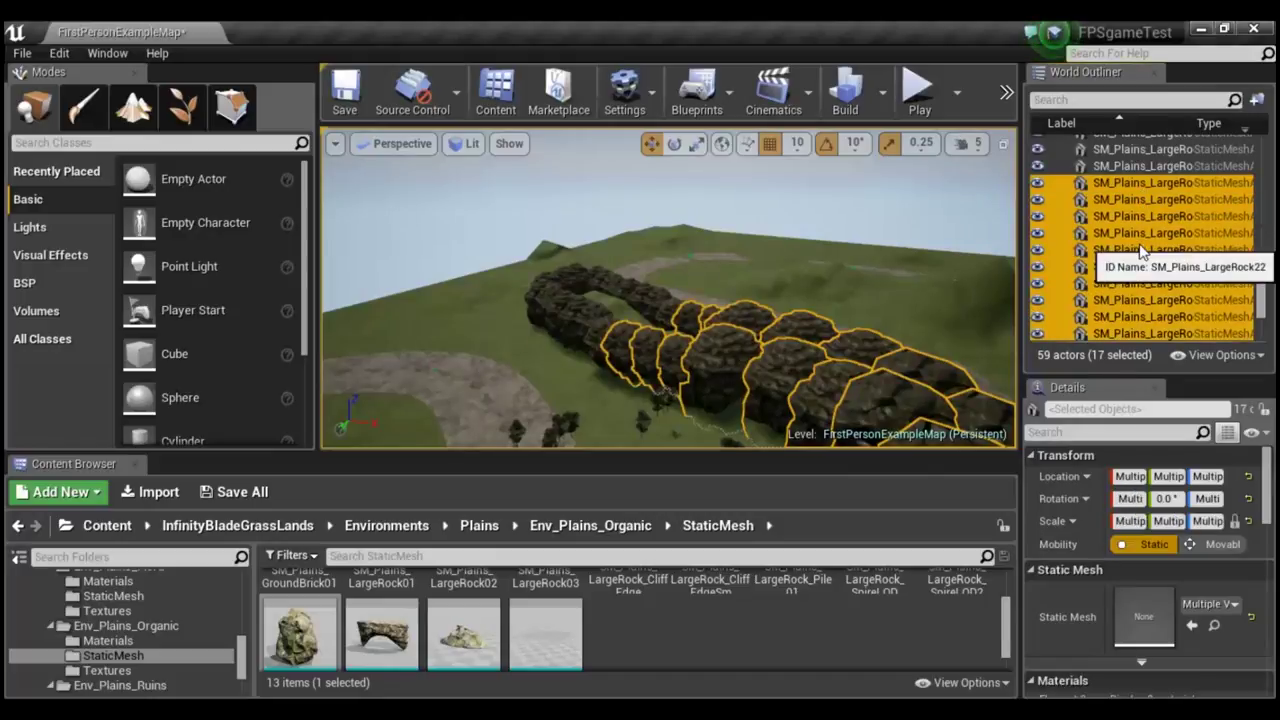
scroll(1140, 245, "up", 2)
scroll(1140, 245, "up", 2)
left_click(1145, 245, "shift")
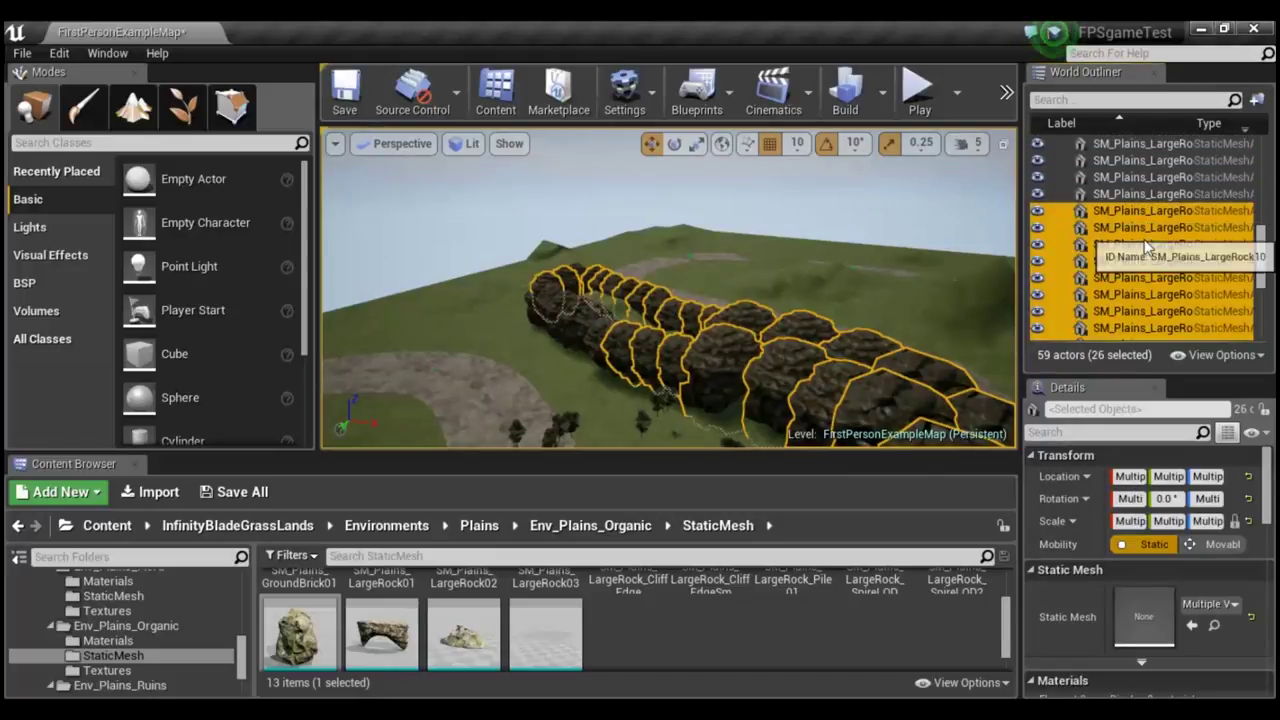
left_click(1147, 181, "shift")
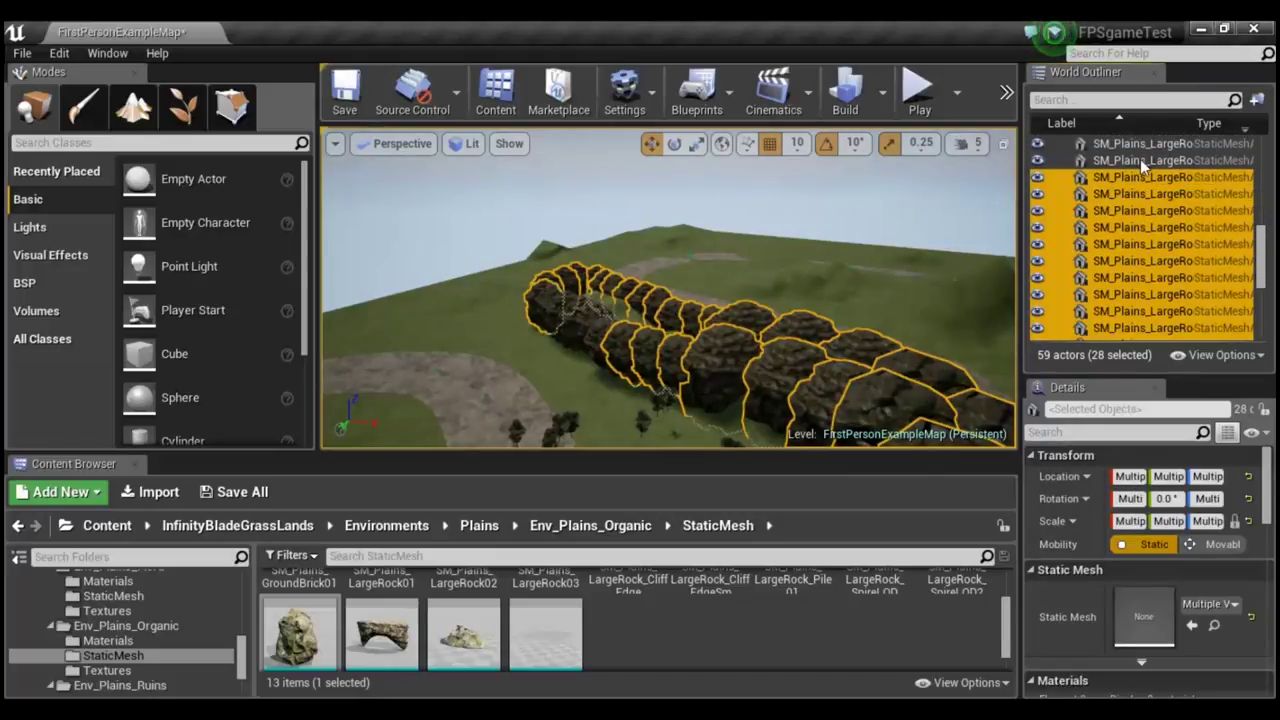
left_click(1140, 160, "shift")
scroll(1129, 220, "up", 1)
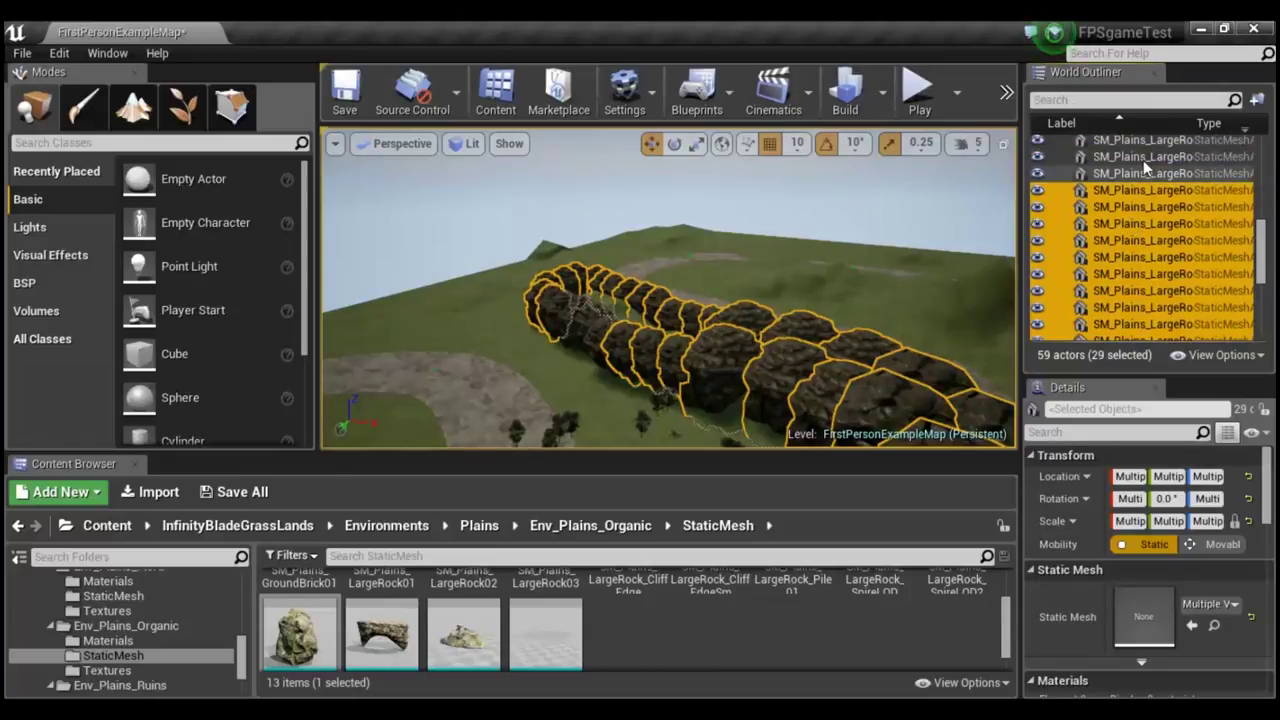
left_click(1145, 167, "shift")
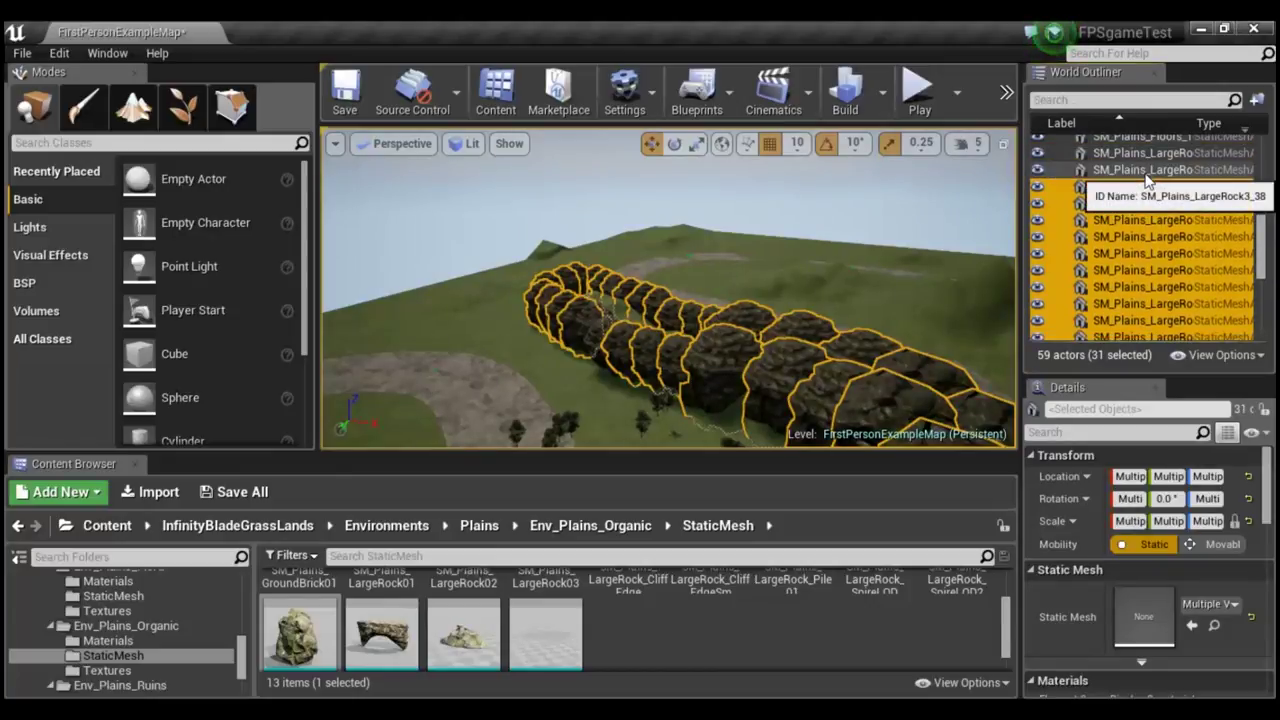
left_click(1147, 170, "shift")
left_click(1143, 156, "shift")
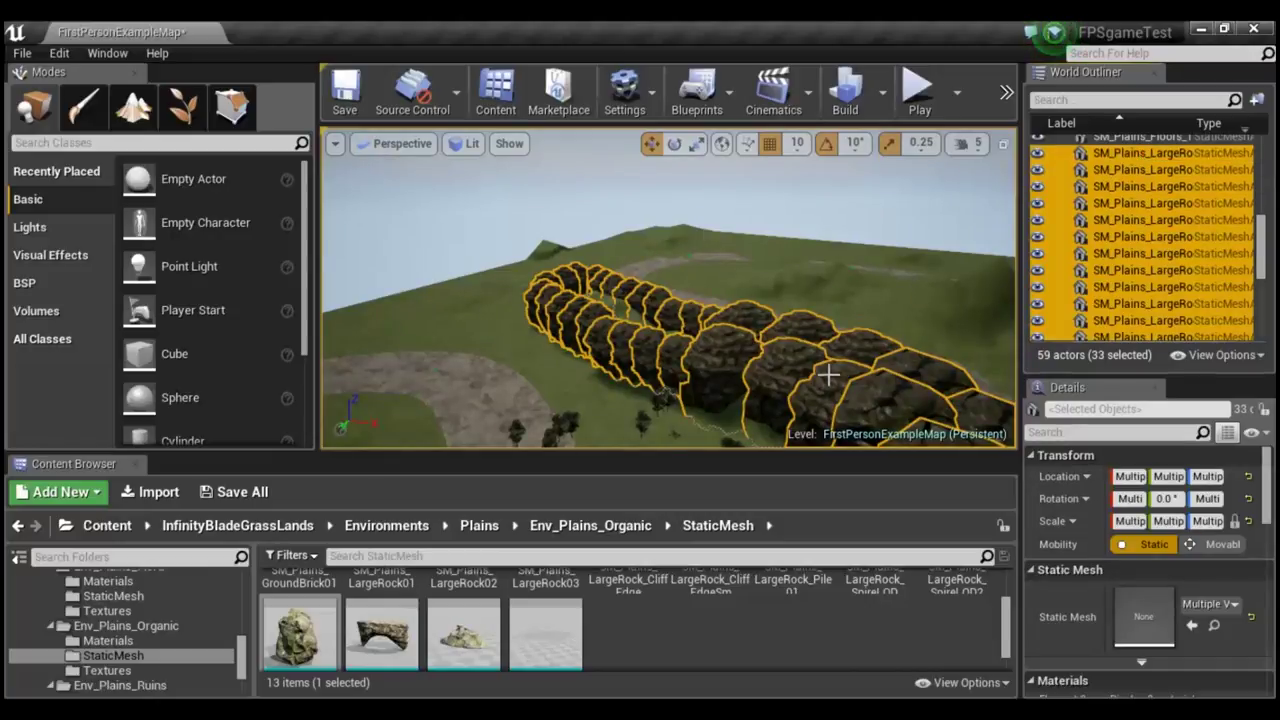
mouse_move(668, 290)
right_mouse_down()
mouse_move(668, 340)
mouse_move(783, 238)
mouse_move(895, 464)
right_mouse_up()
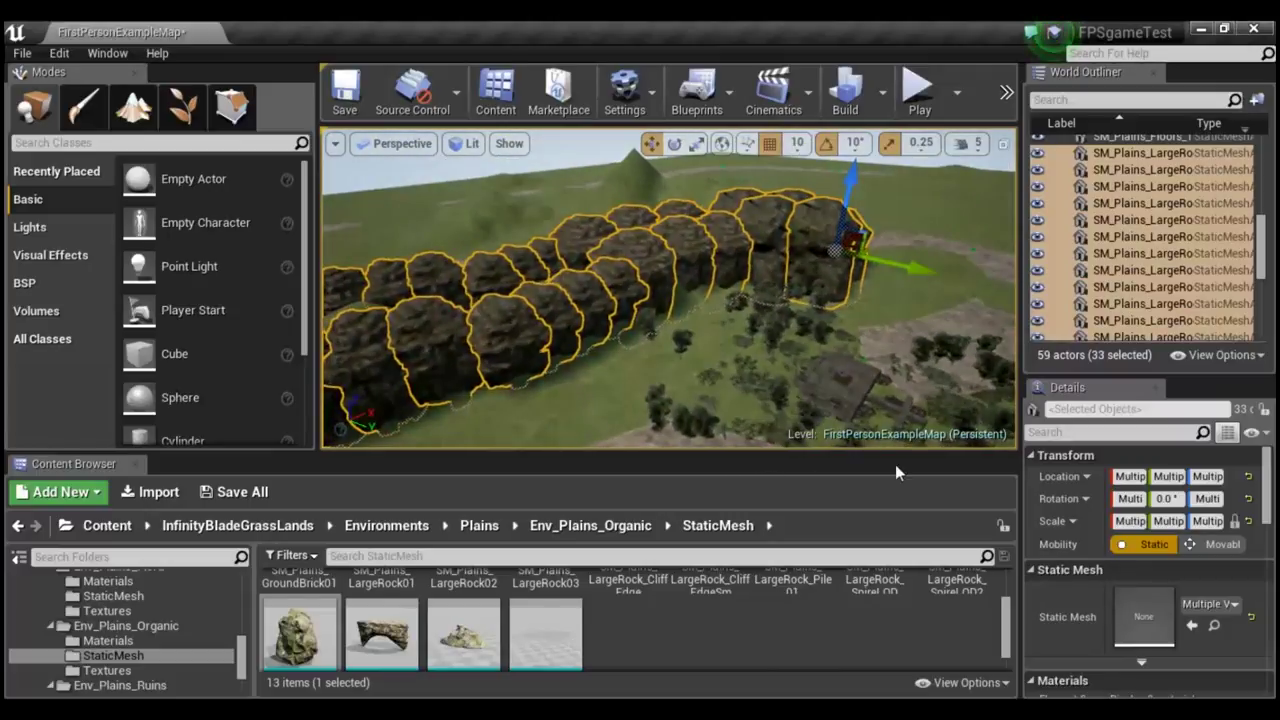
Enable Simulation Generates Hit Events on the 33 rocks and keep the BlockAll collision preset.
scroll(1100, 514, "down", 1)
scroll(1100, 514, "down", 1)
scroll(1103, 517, "down", 1)
scroll(1103, 517, "down", 2)
scroll(1103, 517, "down", 2)
scroll(1110, 530, "down", 1)
scroll(1124, 557, "down", 1)
scroll(1124, 561, "down", 1)
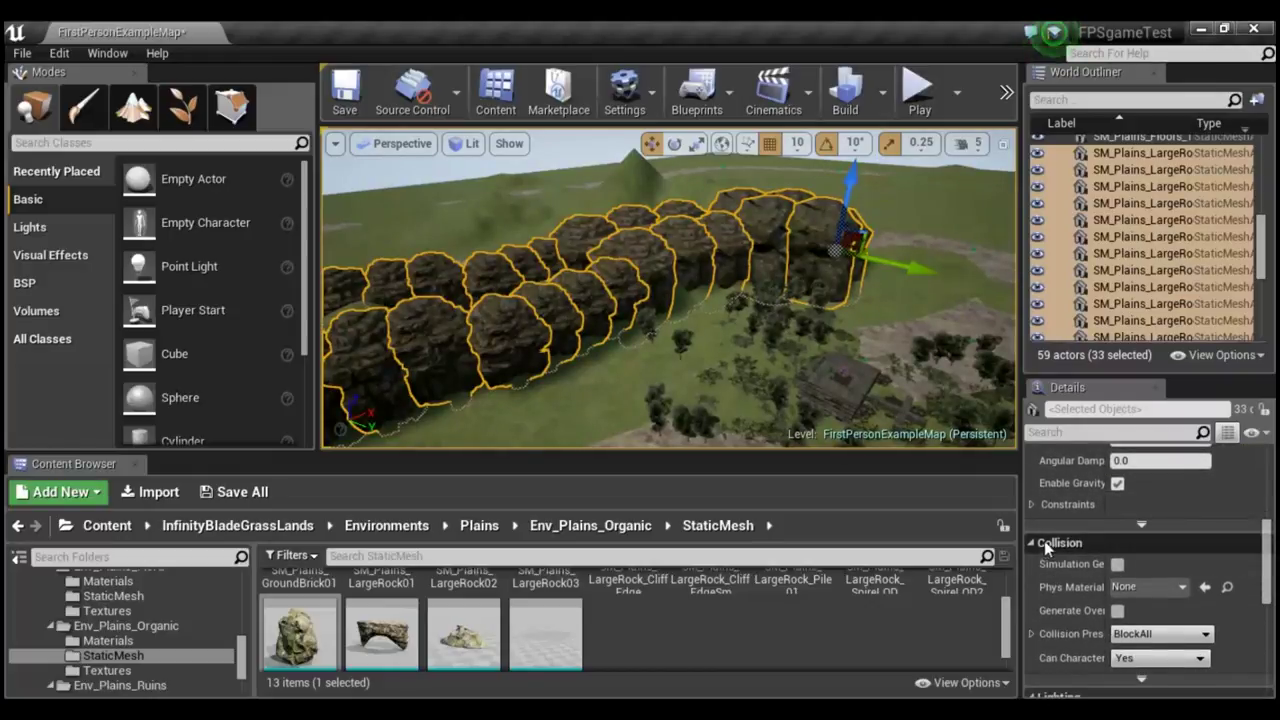
left_click(1118, 565)
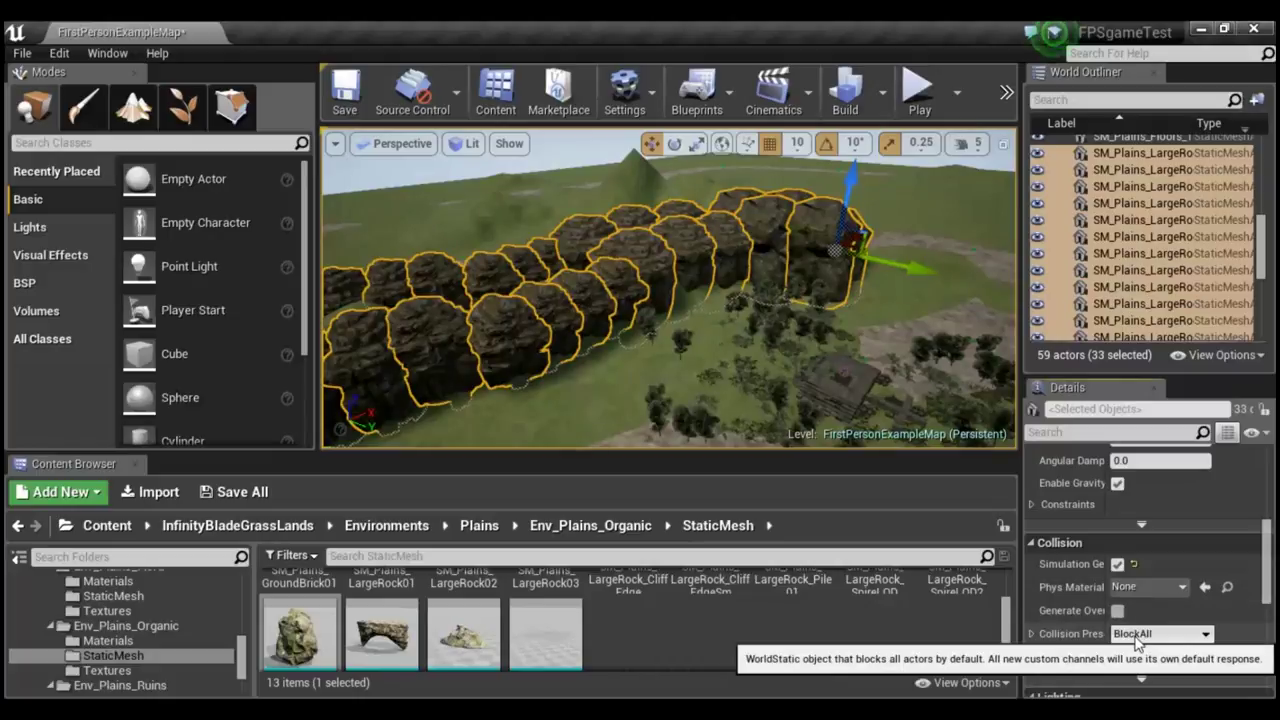
left_click(1136, 635)
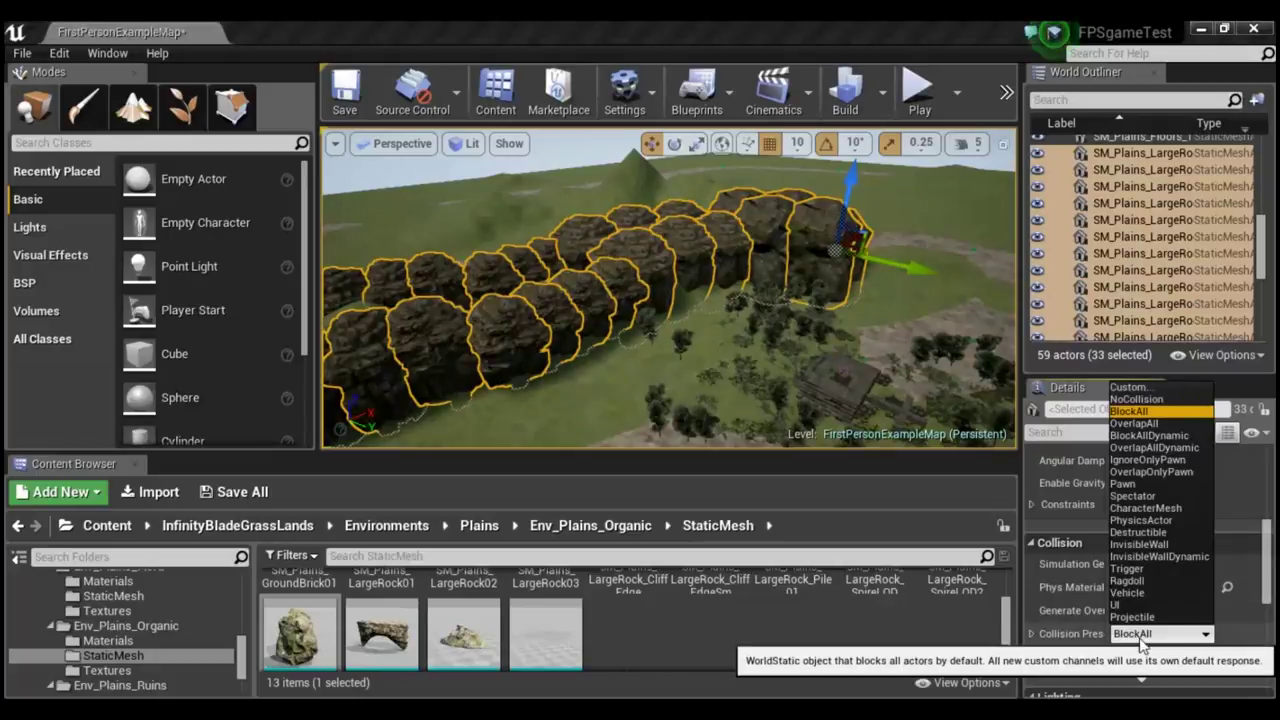
left_click(1136, 410)
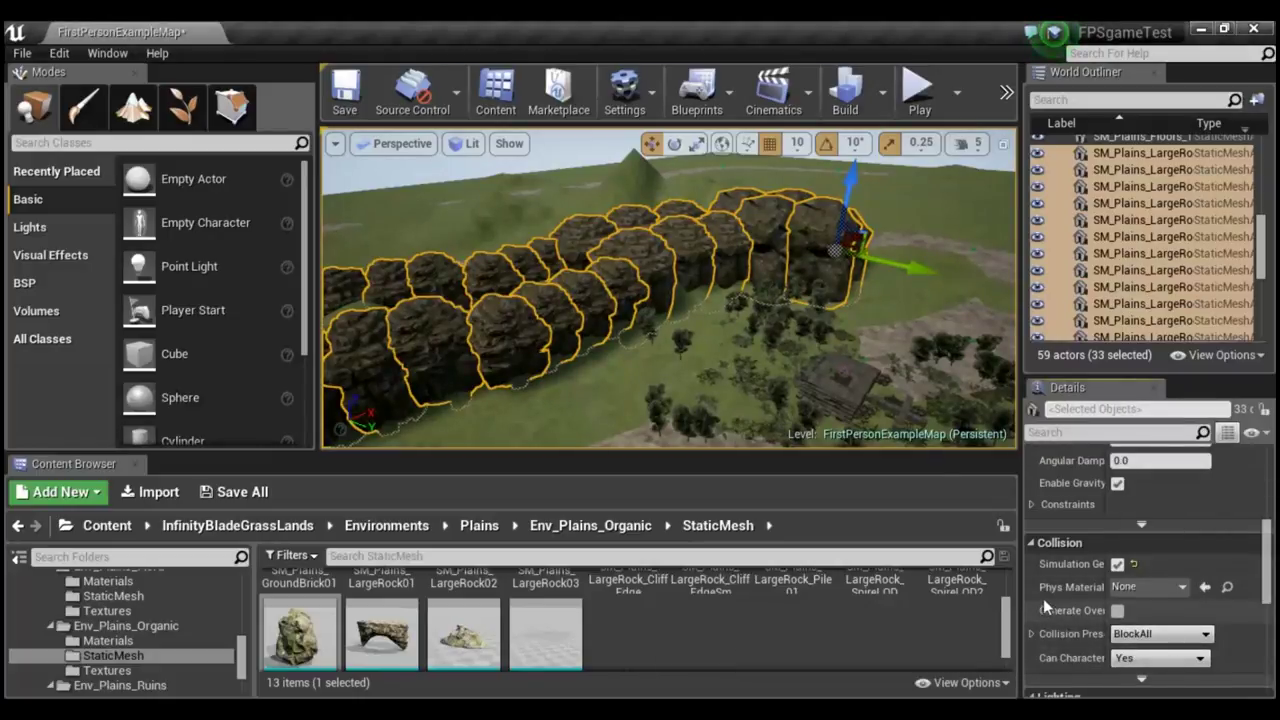
scroll(1063, 600, "down", 1)
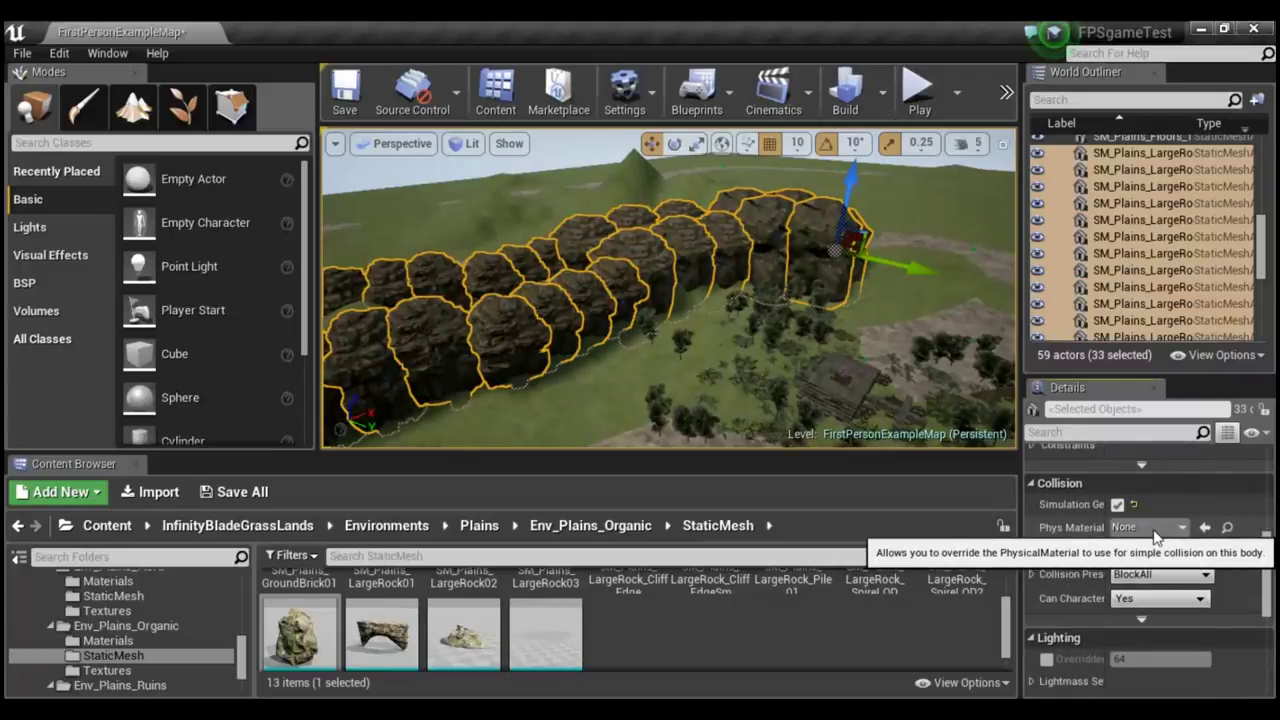
Play the level, walk into the rock wall and shoot it twice, then stop the session.
left_click(918, 92)
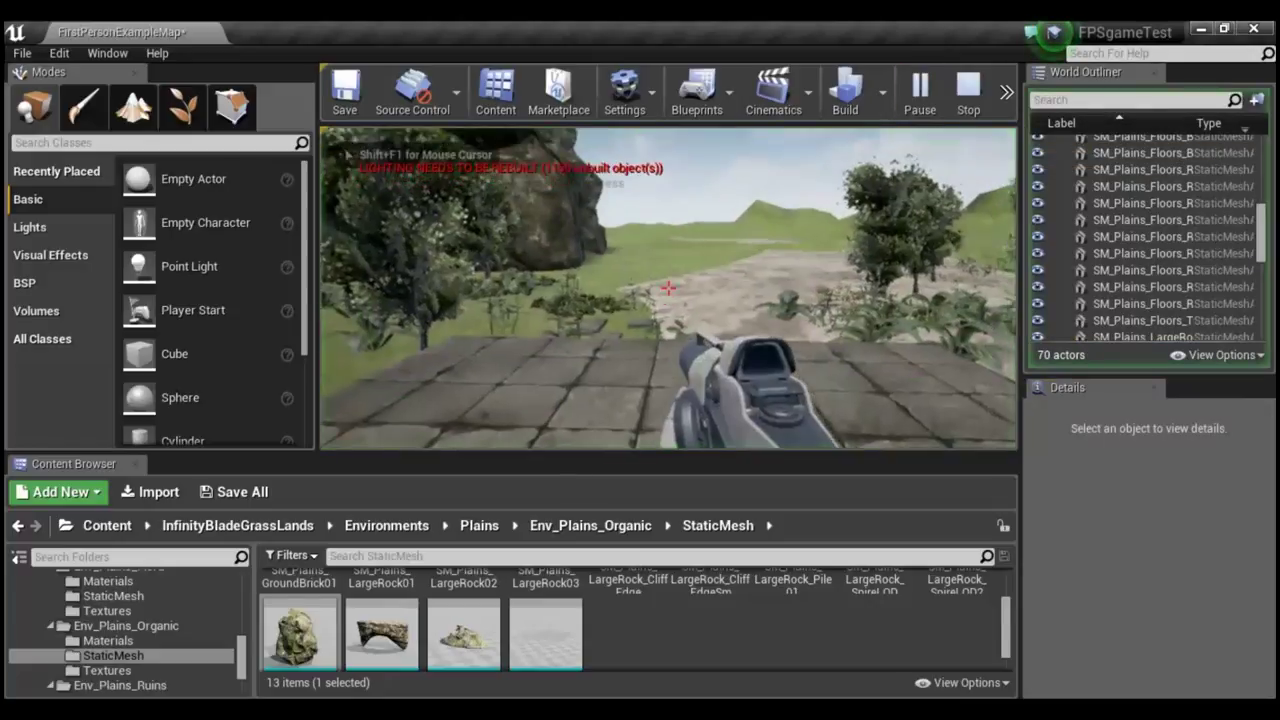
key("w")
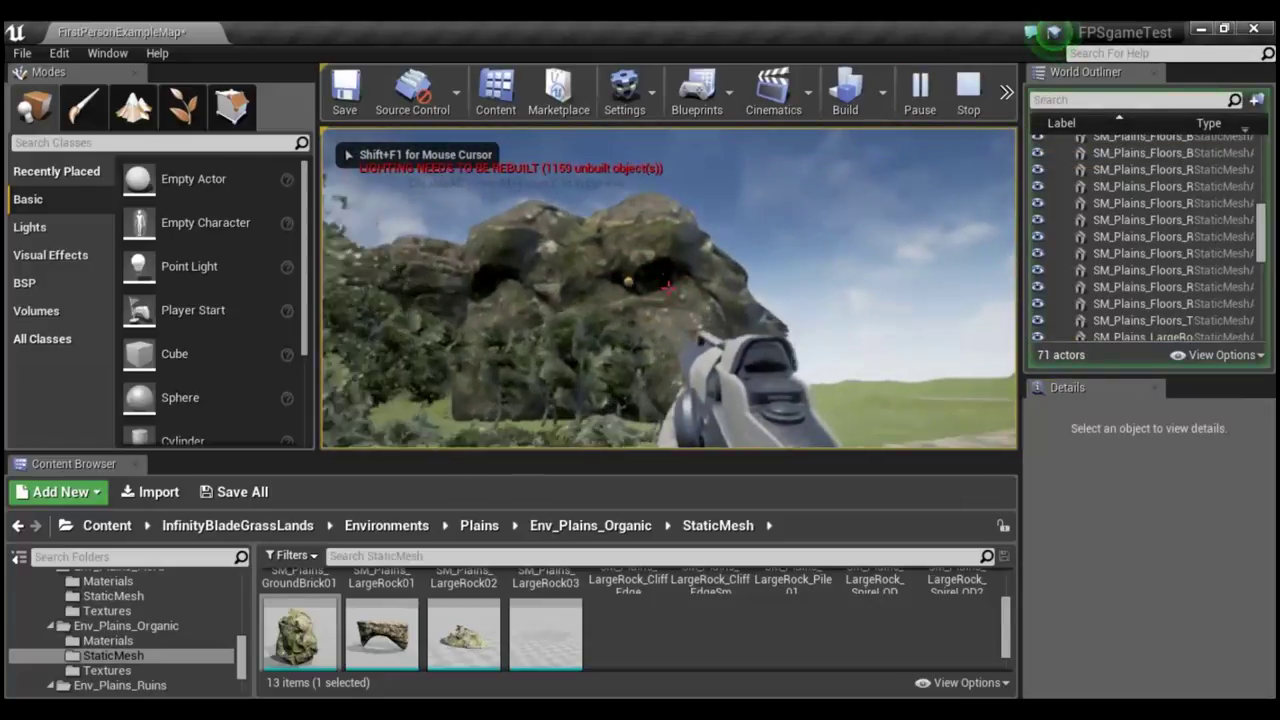
left_click(667, 288)
key("w")
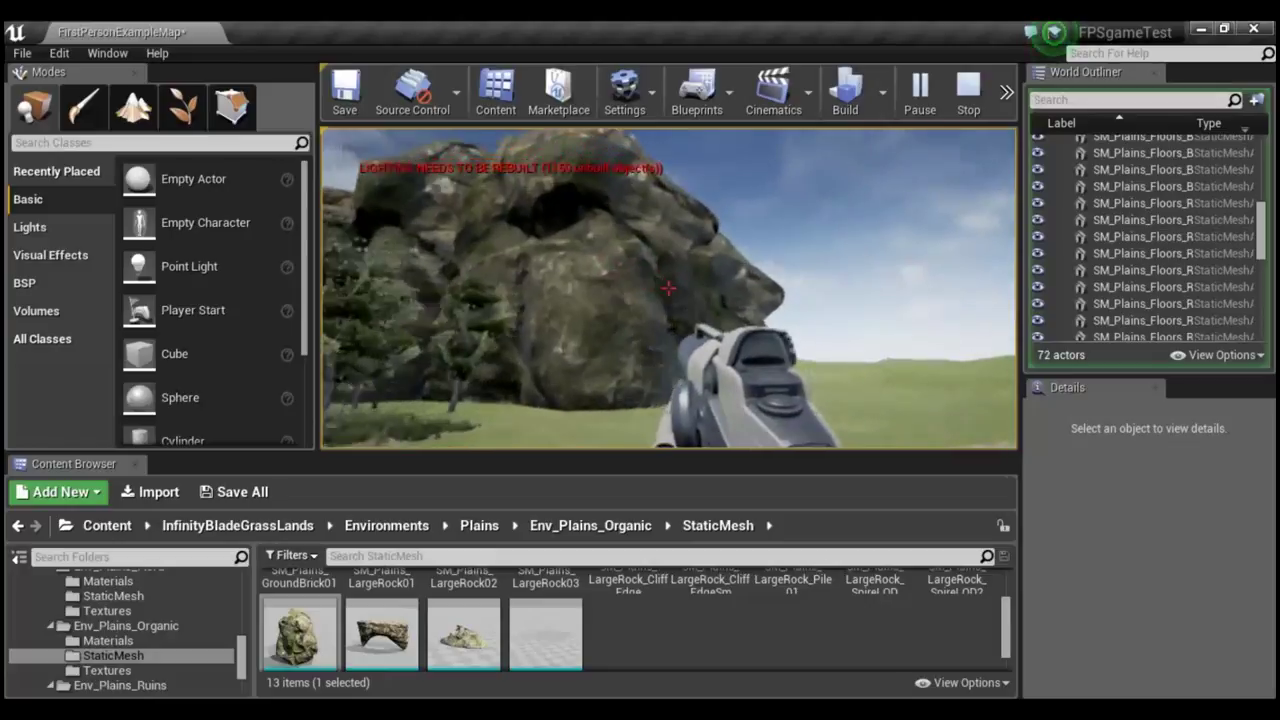
key("w")
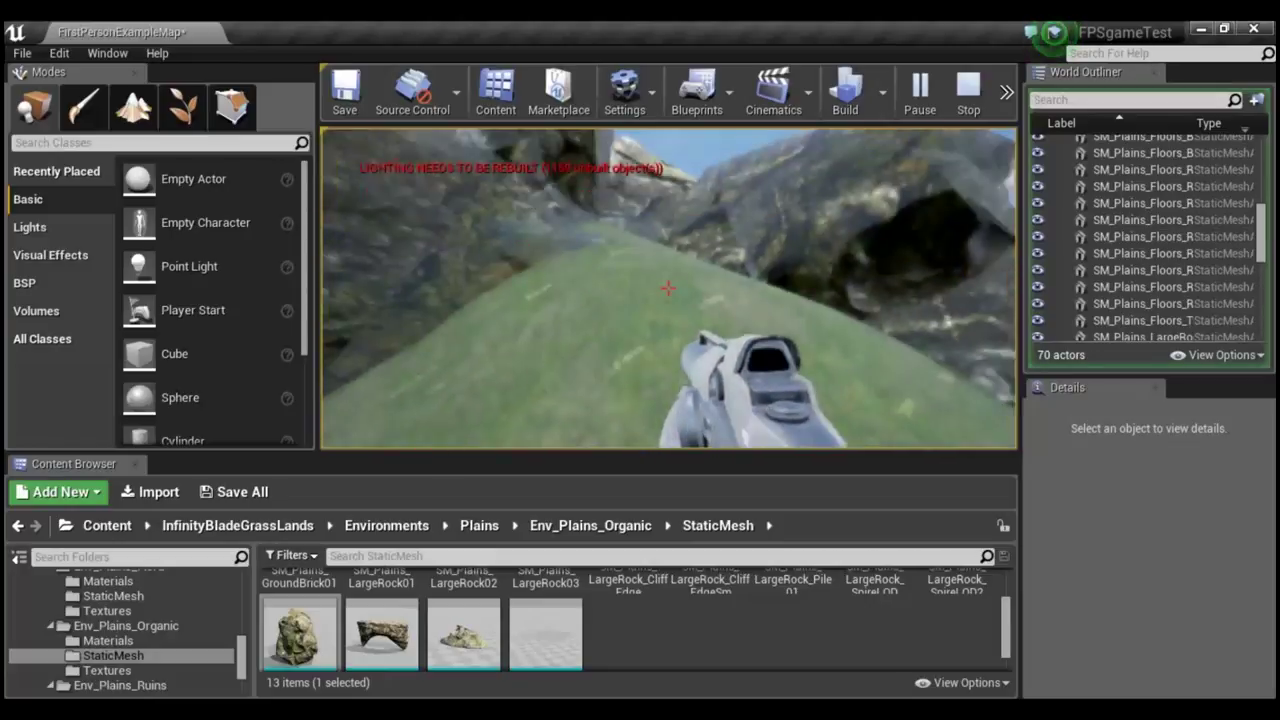
left_click(667, 288)
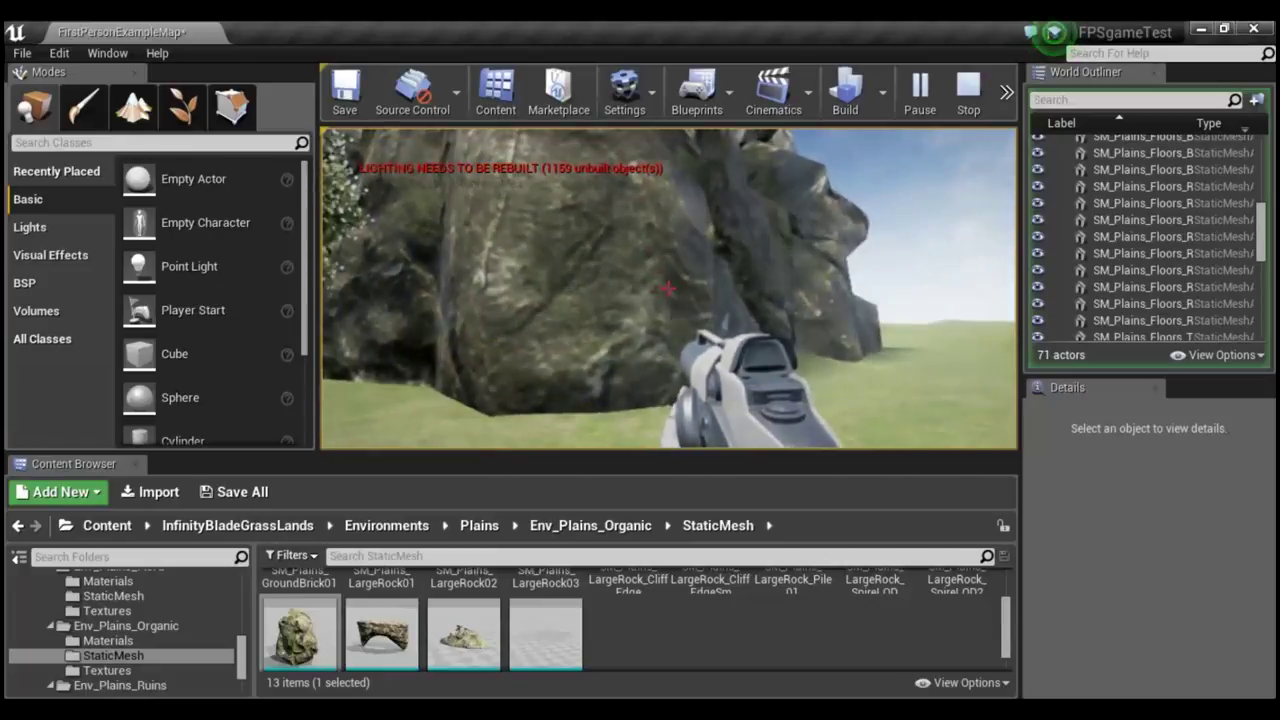
key("Escape")
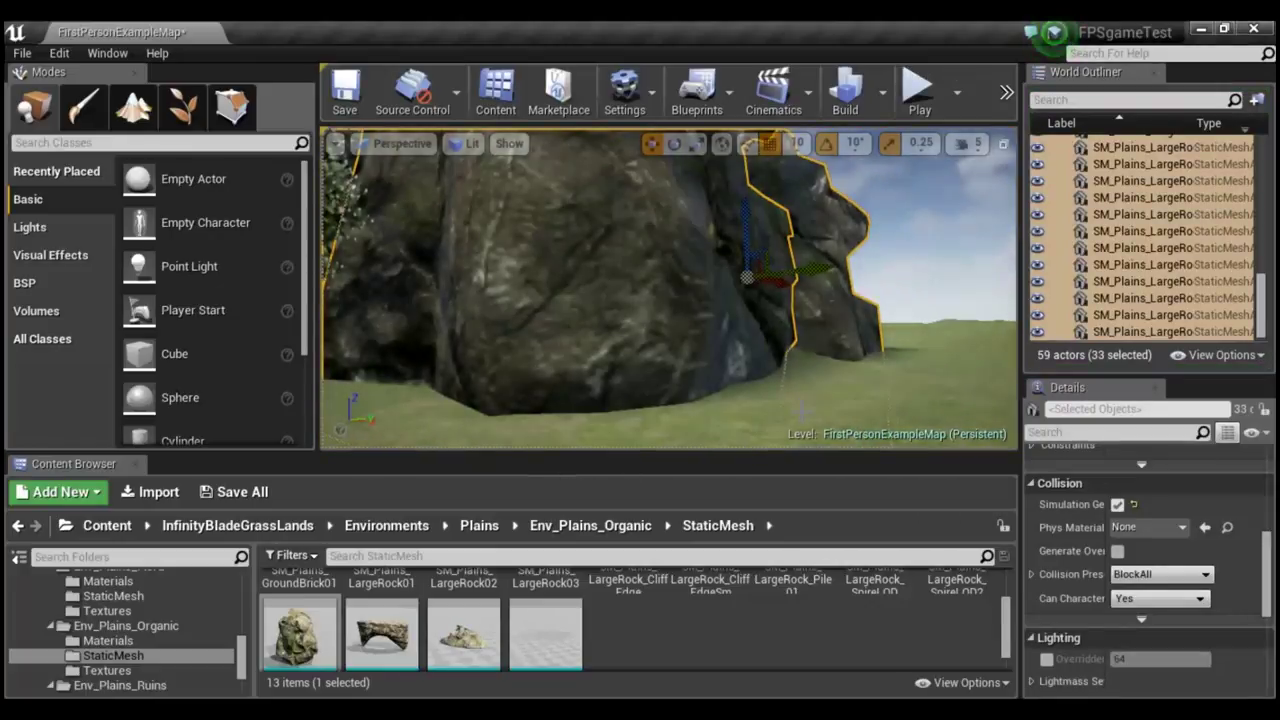
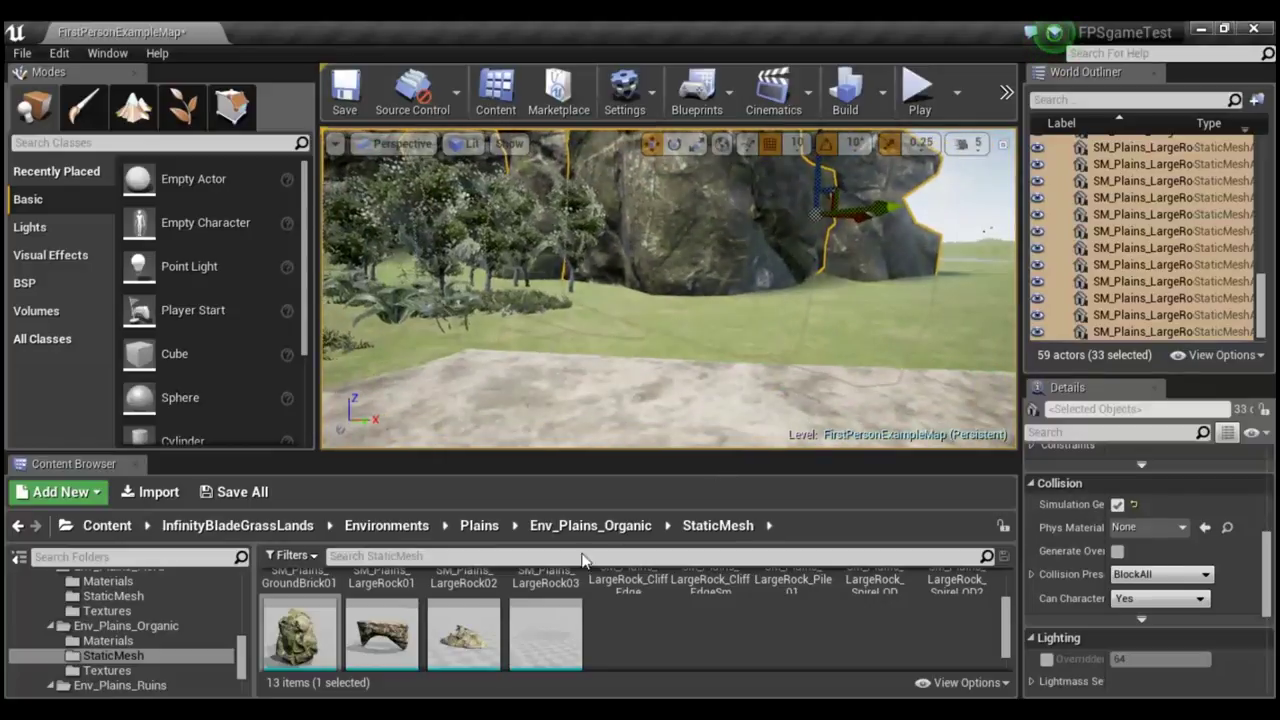
Scroll the StaticMesh folder to find the SM_Plains_LargeRock_SpireLOD4 rock mesh.
scroll(545, 630, "up", 1)
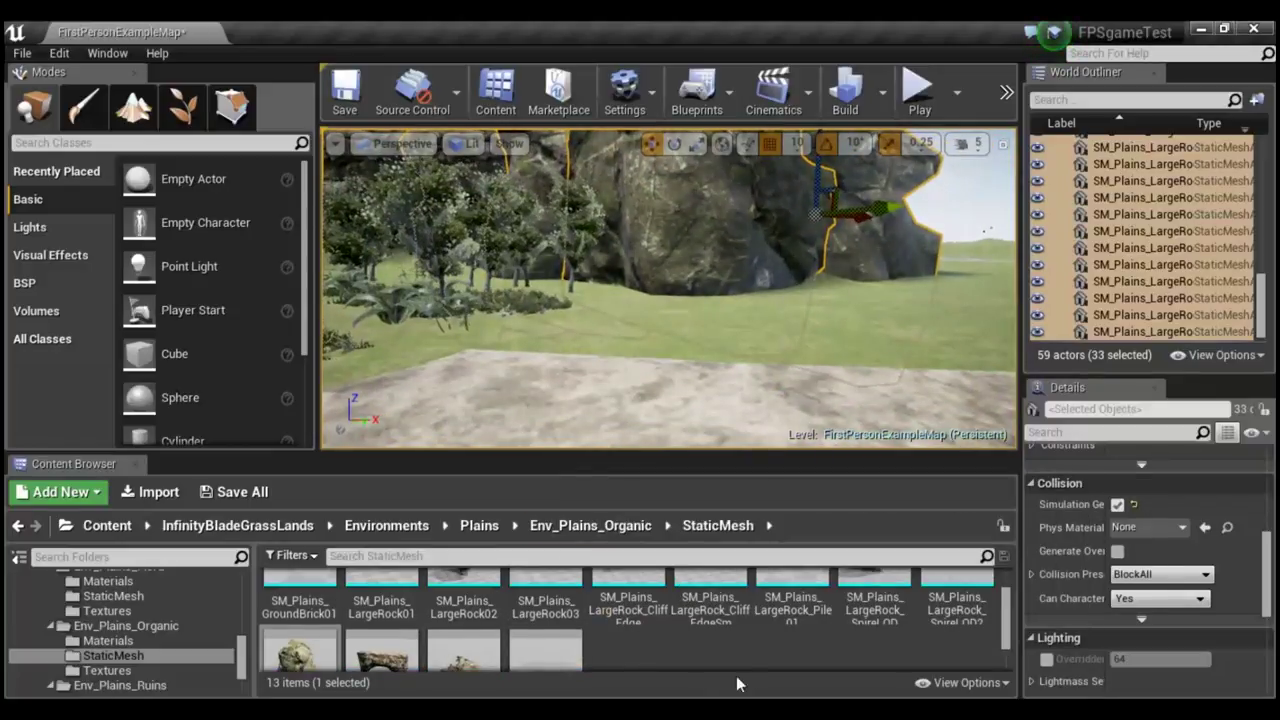
scroll(760, 660, "up", 3)
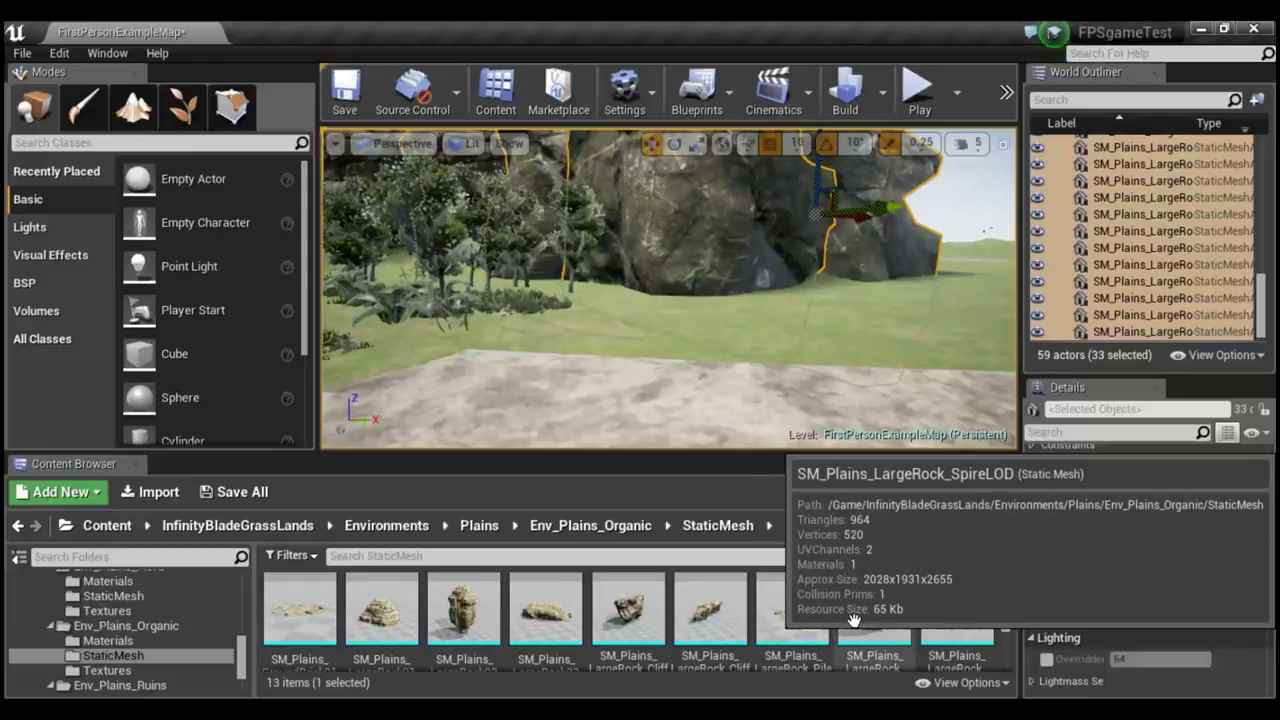
scroll(682, 630, "down", 3)
scroll(682, 630, "down", 1)
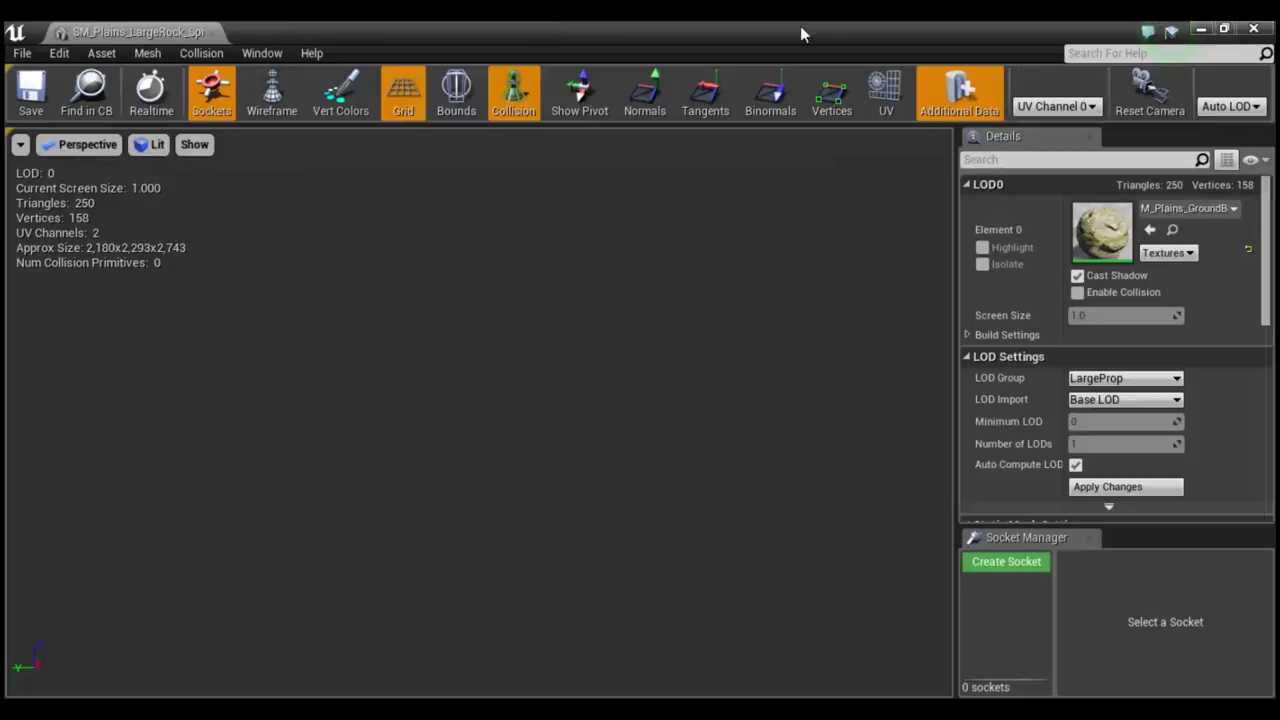
Close the LOD4 rock mesh without applying LOD changes and open SM_Plains_LargeRock_Spire.
left_click(1262, 31)
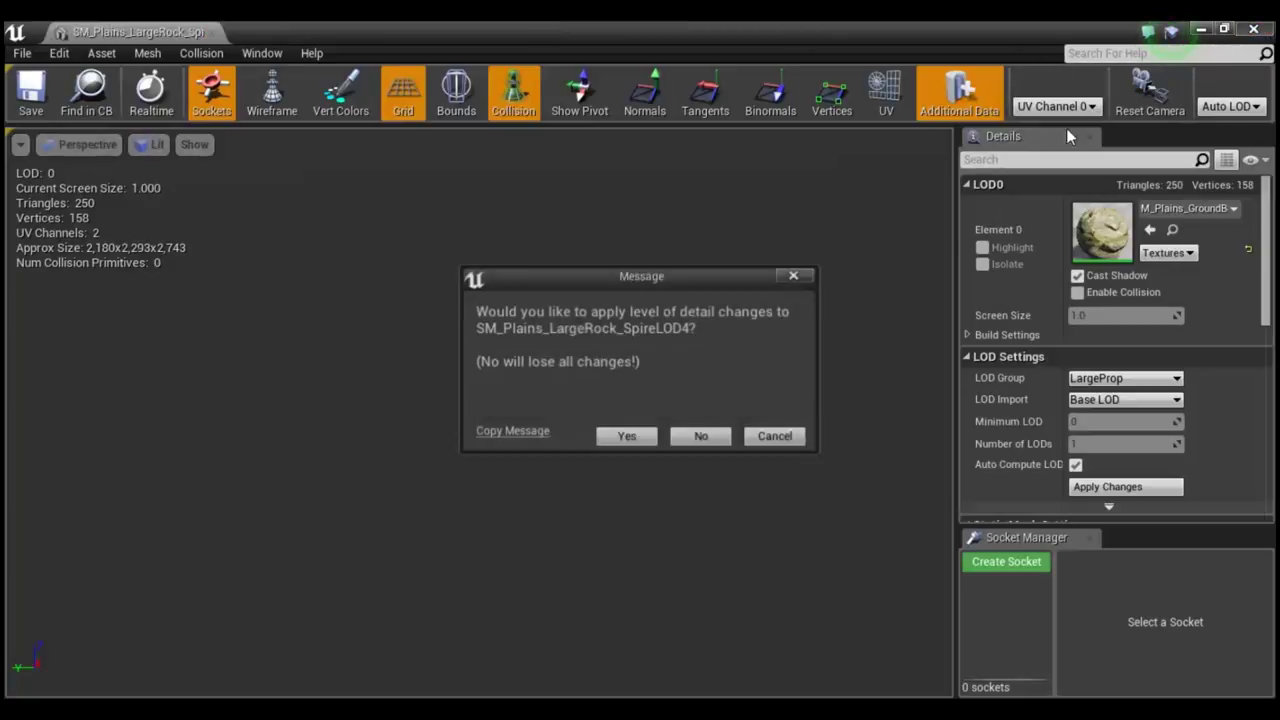
left_click(704, 437)
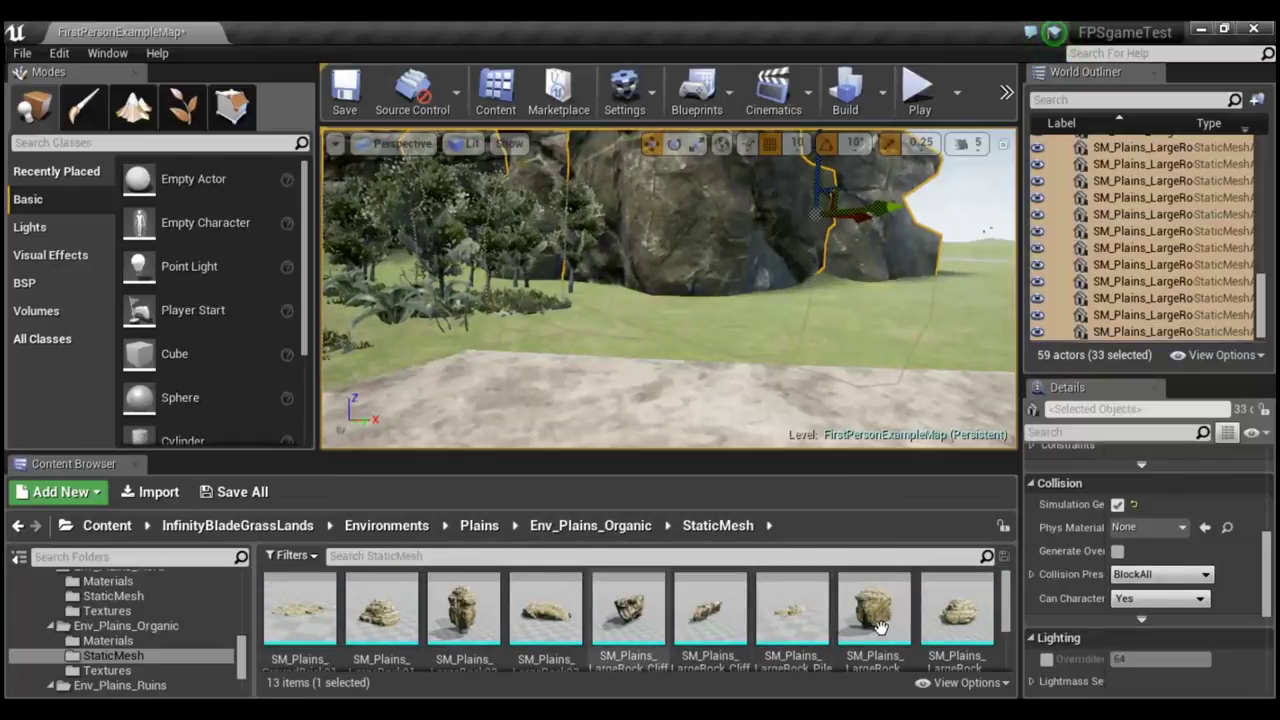
double_click(873, 610)
left_click_drag(784, 578, 760, 570)
scroll(480, 410, "down", 3)
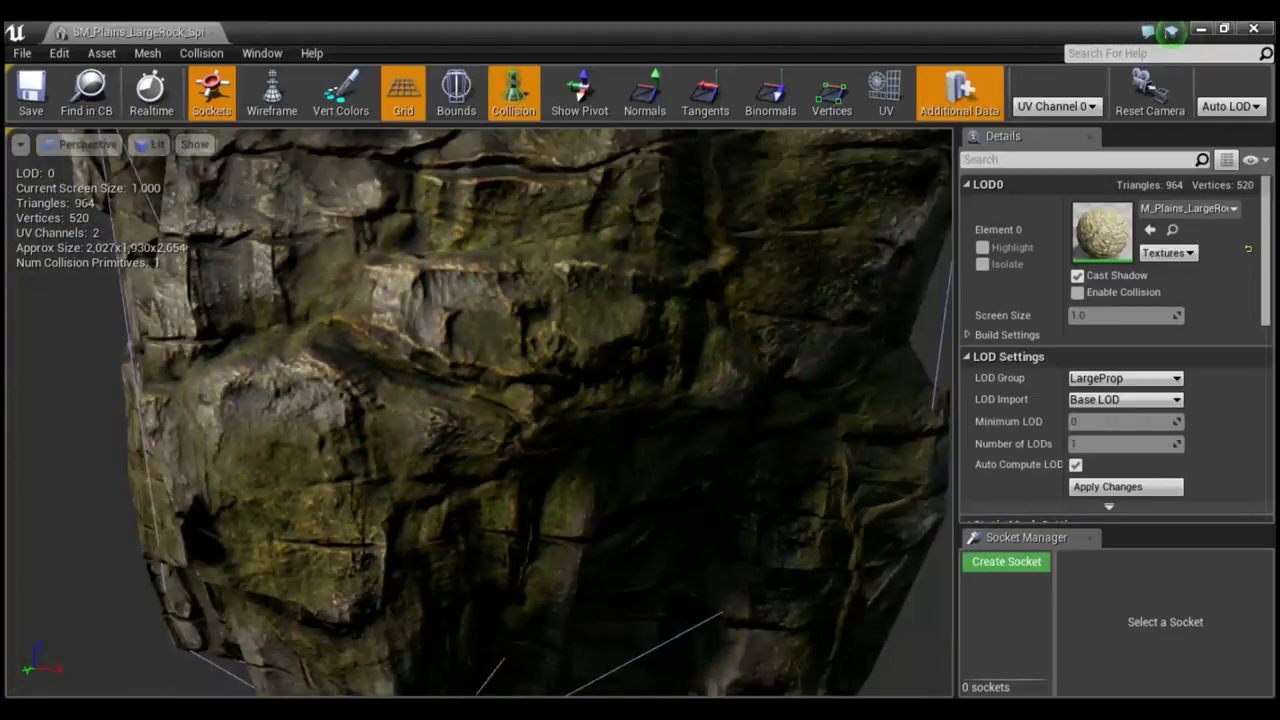
scroll(480, 410, "down", 5)
scroll(480, 410, "down", 3)
scroll(480, 410, "down", 2)
left_click_drag(640, 420, 655, 419)
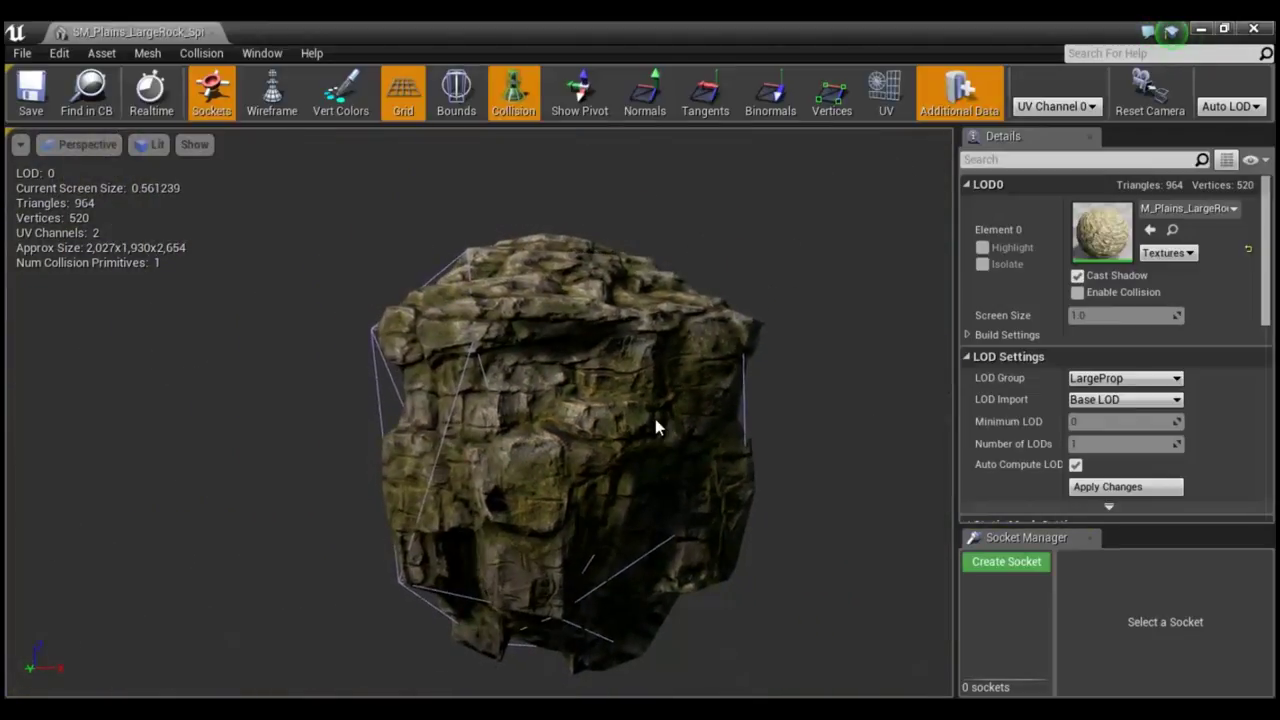
Toggle the spire's collision view off and on, then close it without applying LOD changes.
left_click(517, 94)
left_click(517, 94)
left_click(1253, 28)
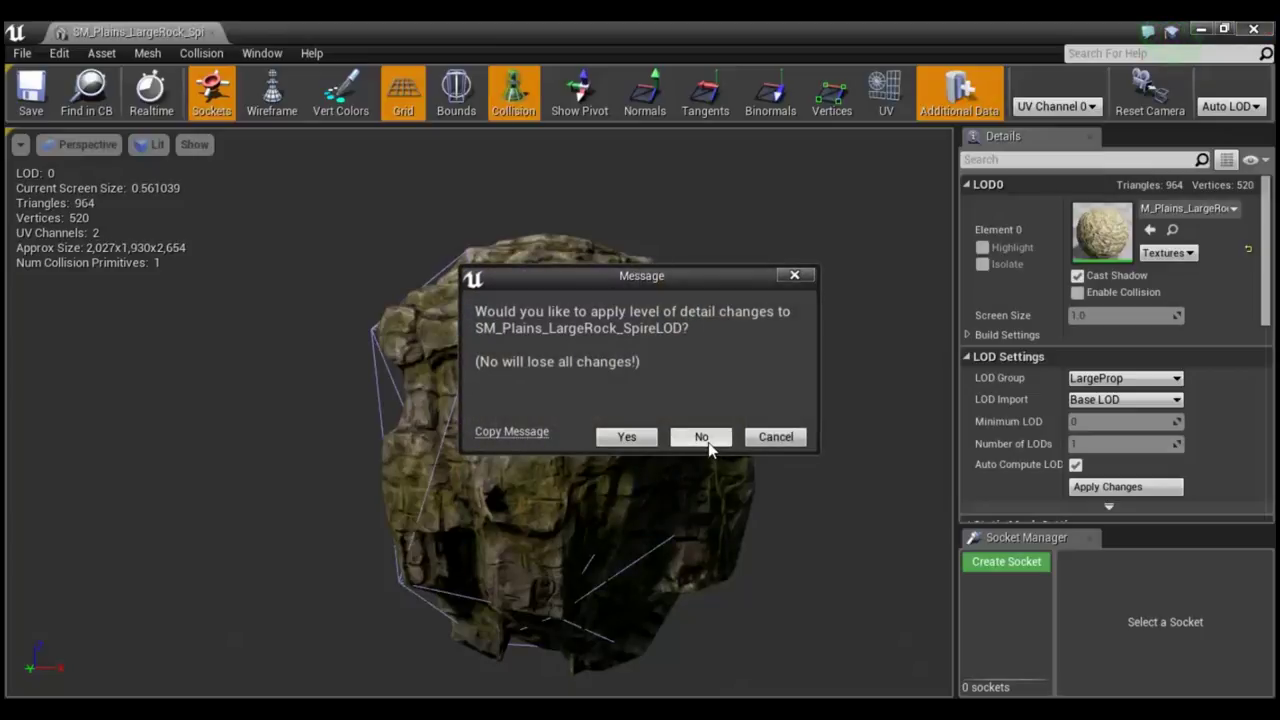
left_click(701, 437)
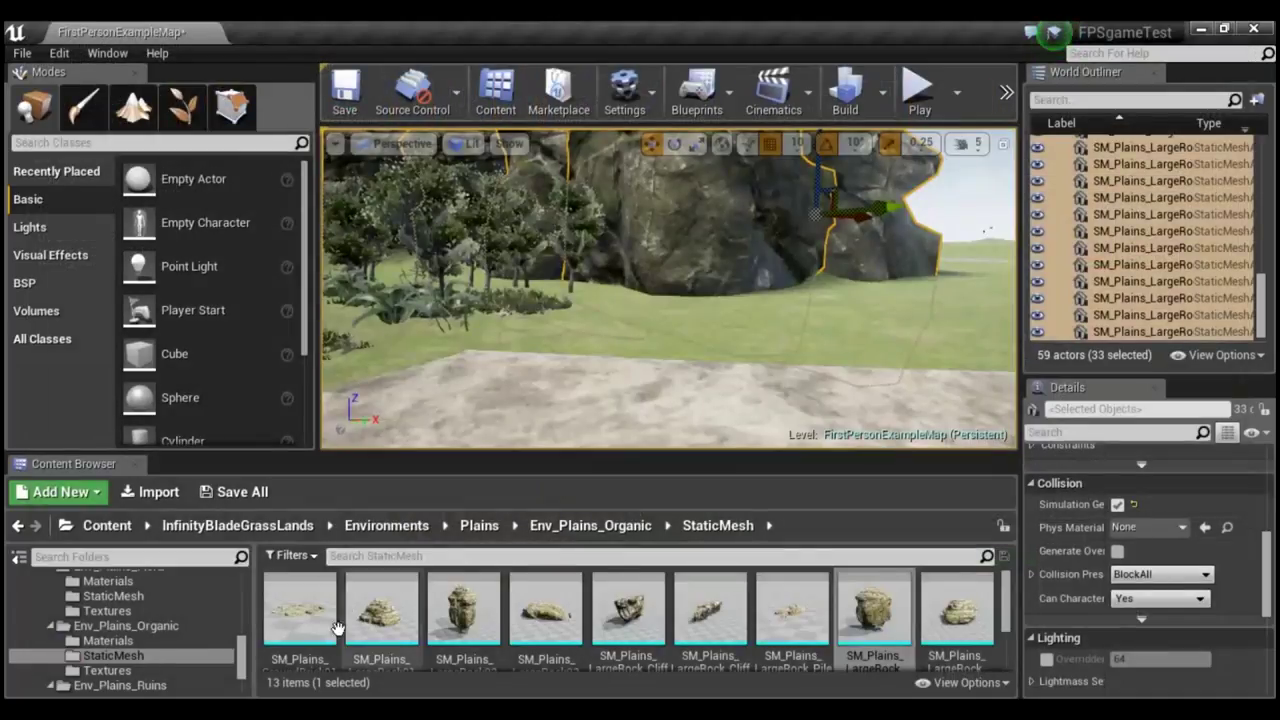
Open the 250-triangle rock mesh and add a sphere simplified collision to it.
double_click(314, 655)
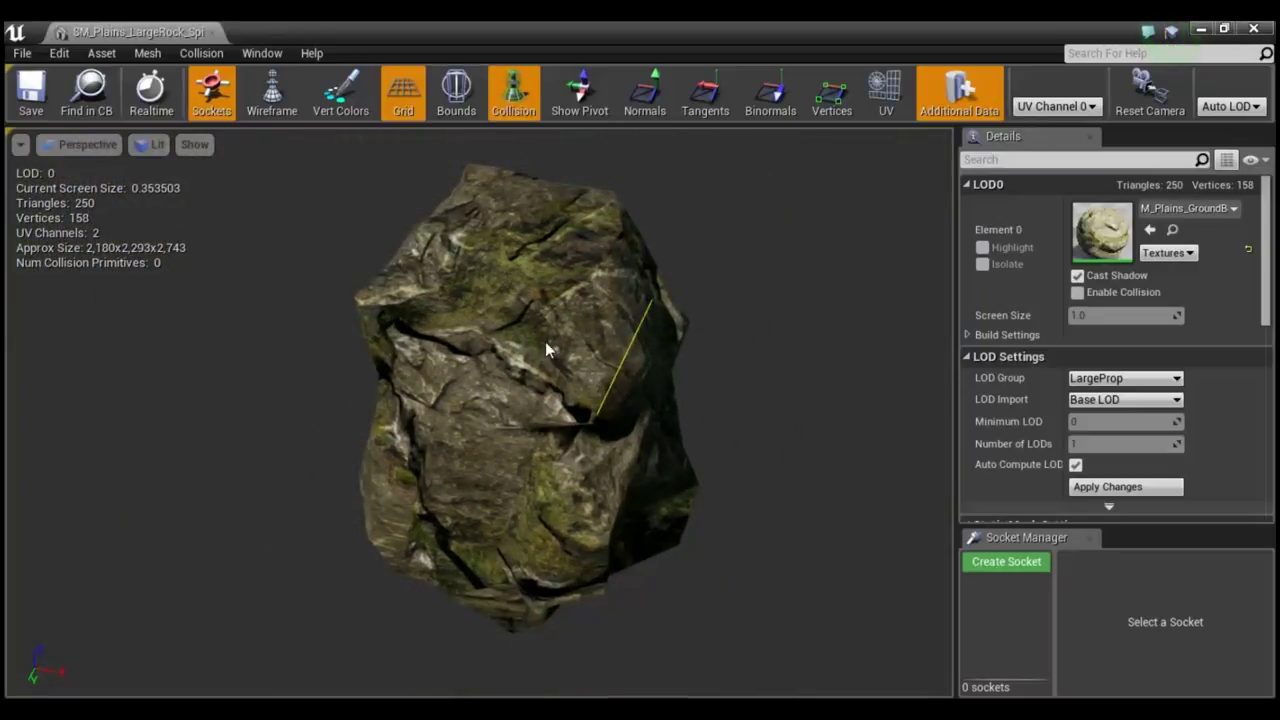
left_click_drag(679, 383, 650, 430)
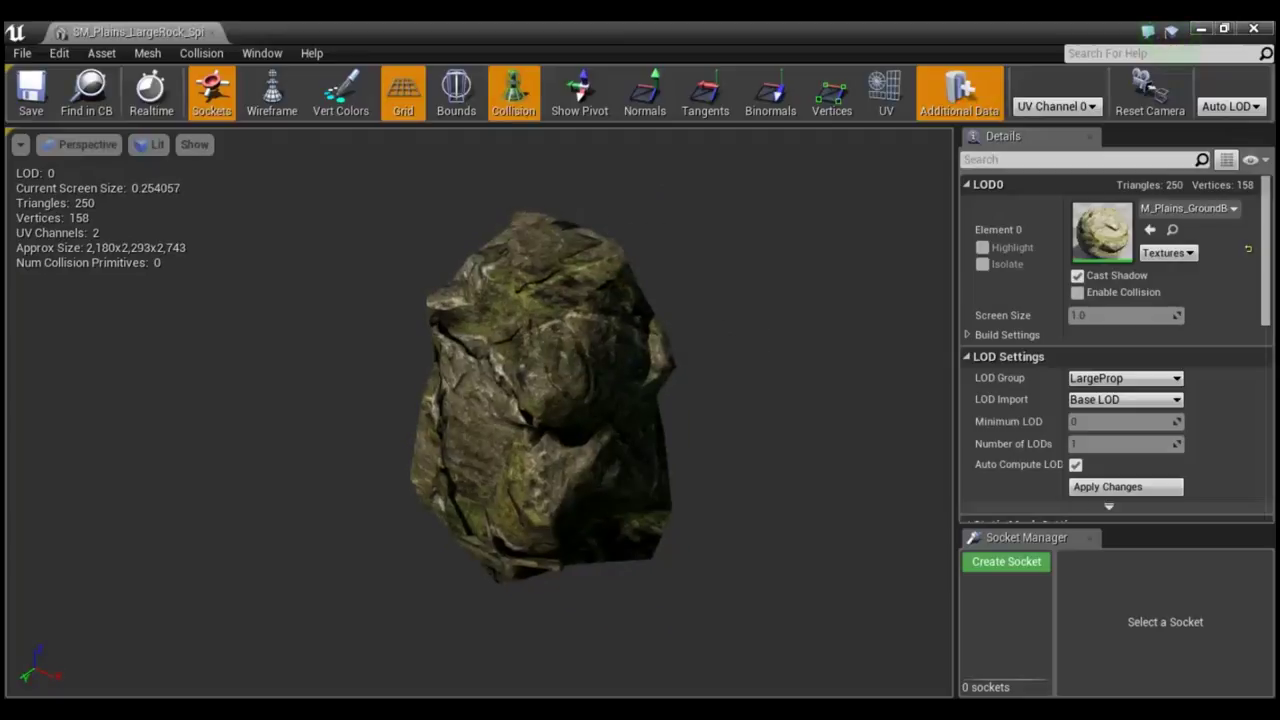
left_click(524, 96)
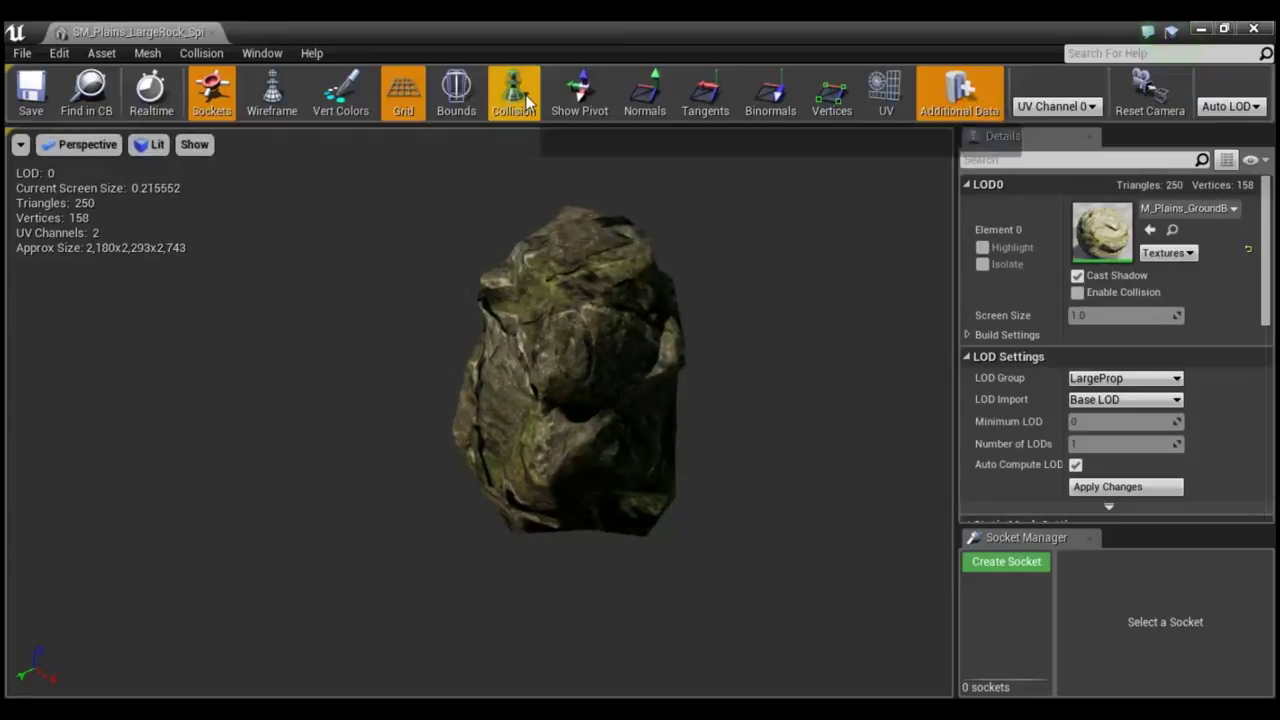
left_click(525, 95)
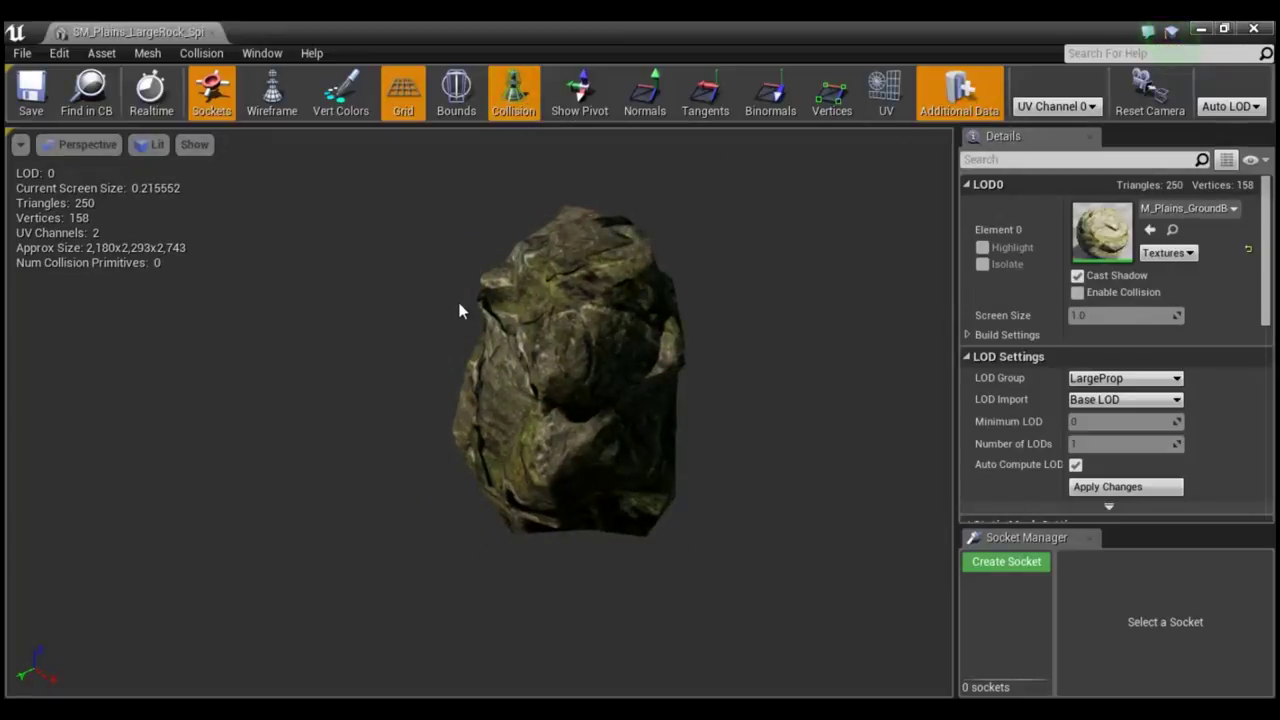
left_click(101, 53)
mouse_move(147, 56)
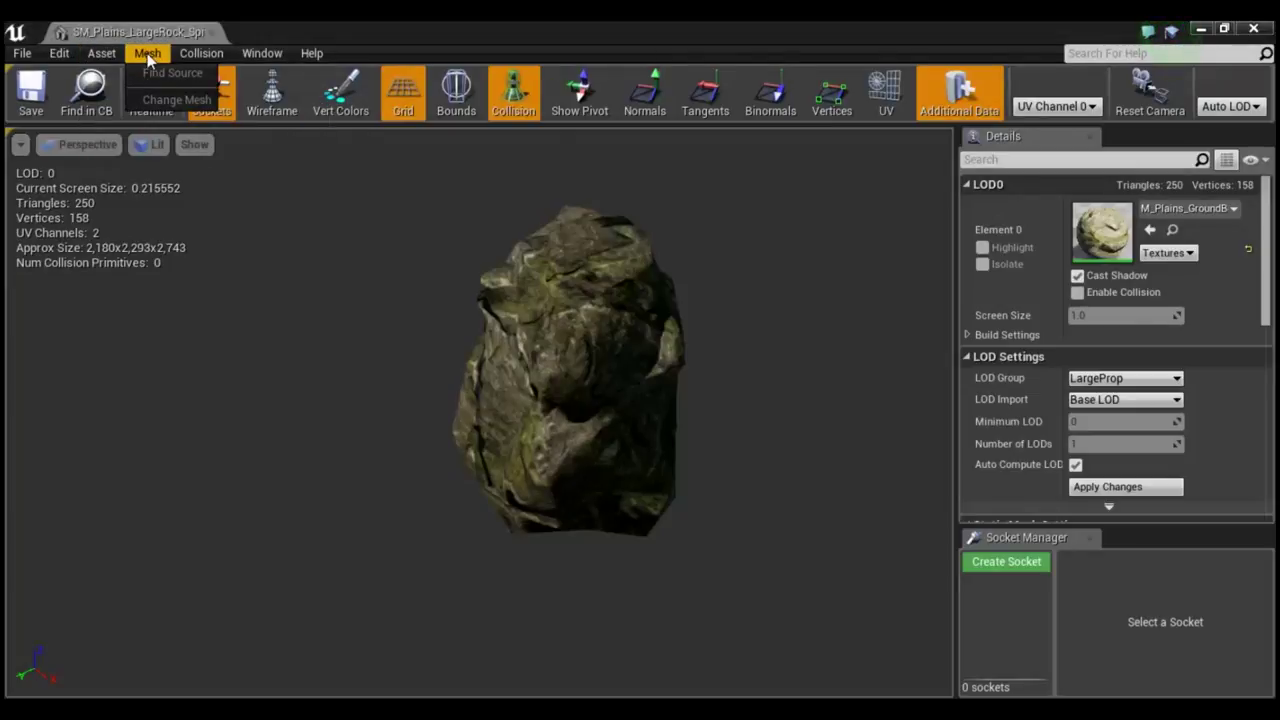
mouse_move(195, 58)
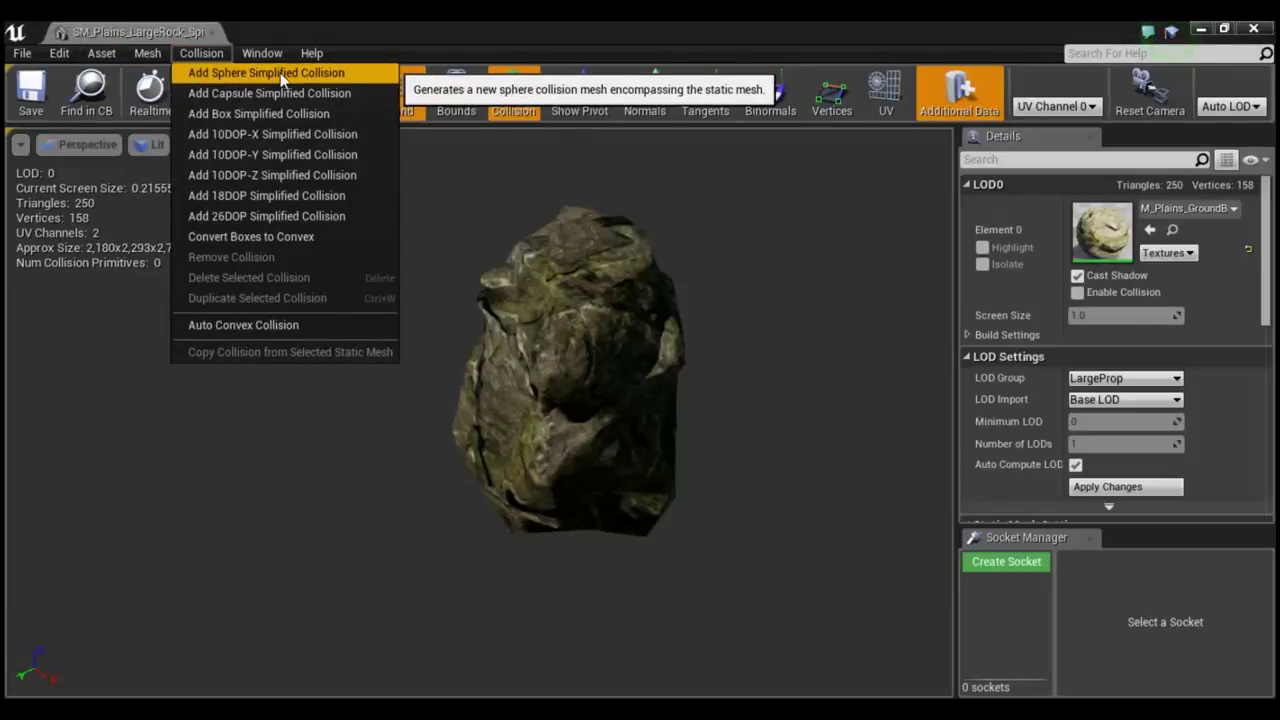
left_click(320, 73)
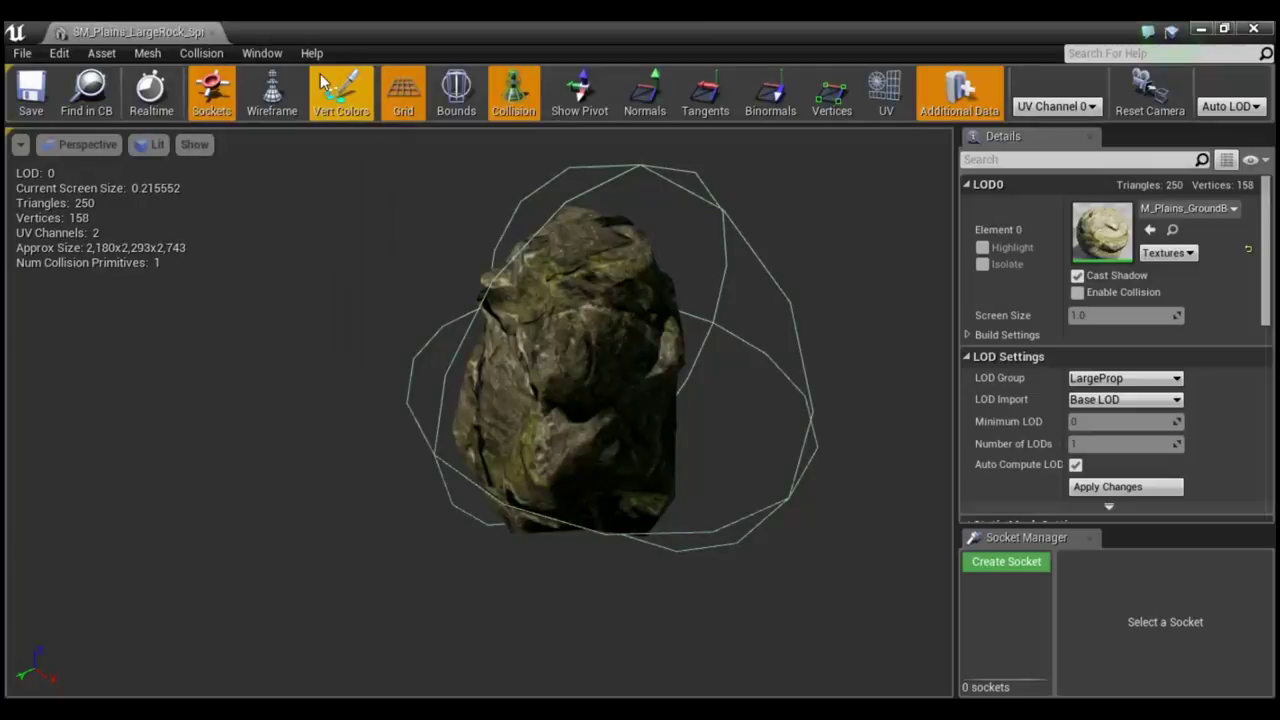
Shrink the collision sphere and move it up, left and down to fit the rock.
left_click(809, 408)
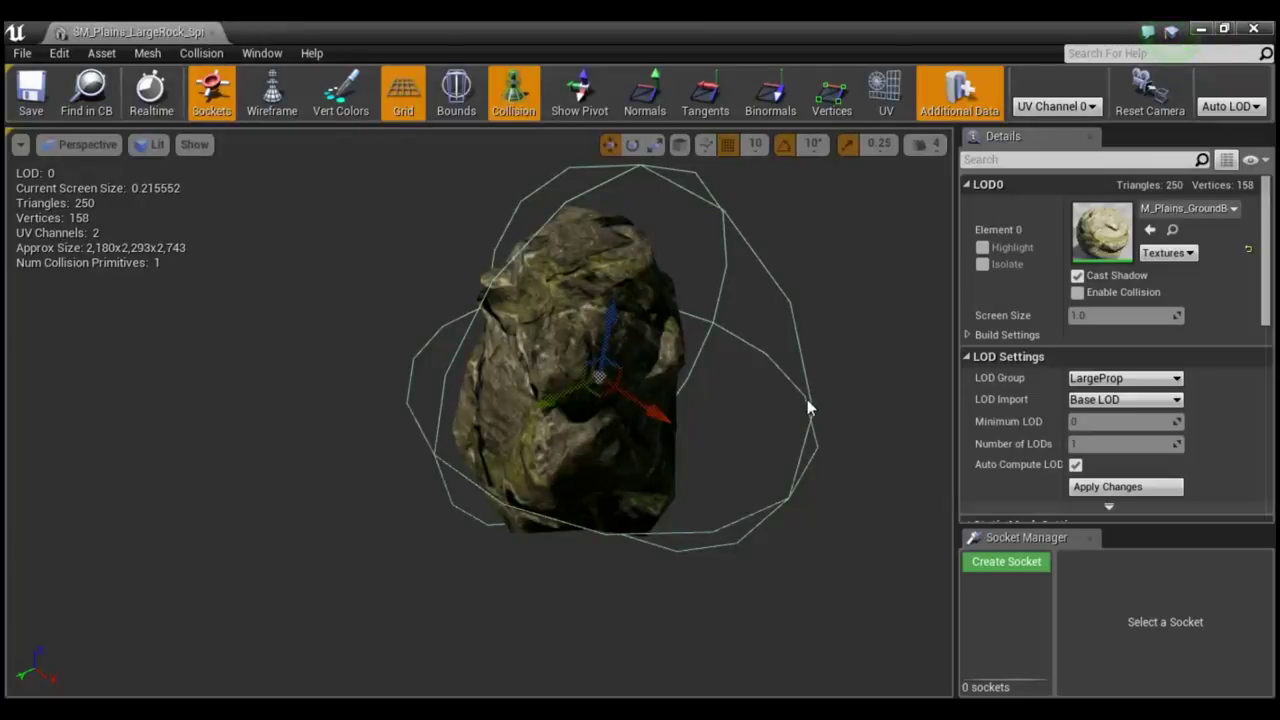
key("e")
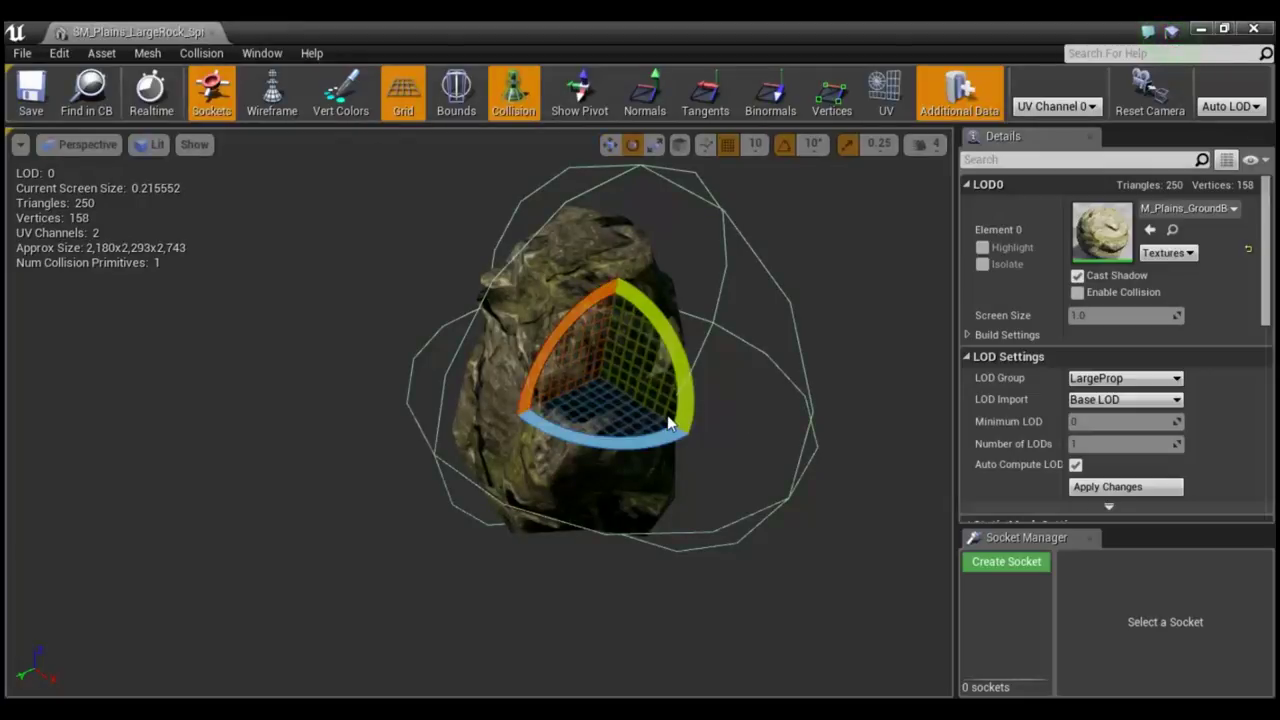
key("r")
left_click_drag(663, 416, 630, 400)
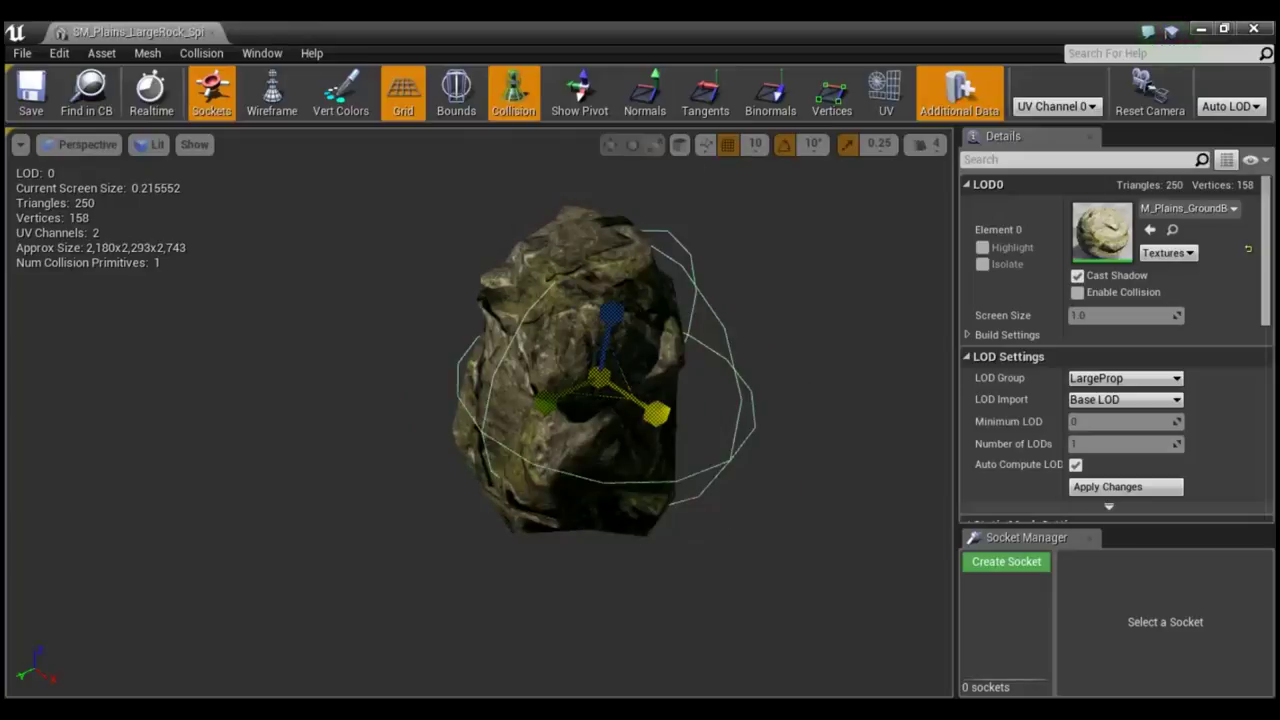
key("w")
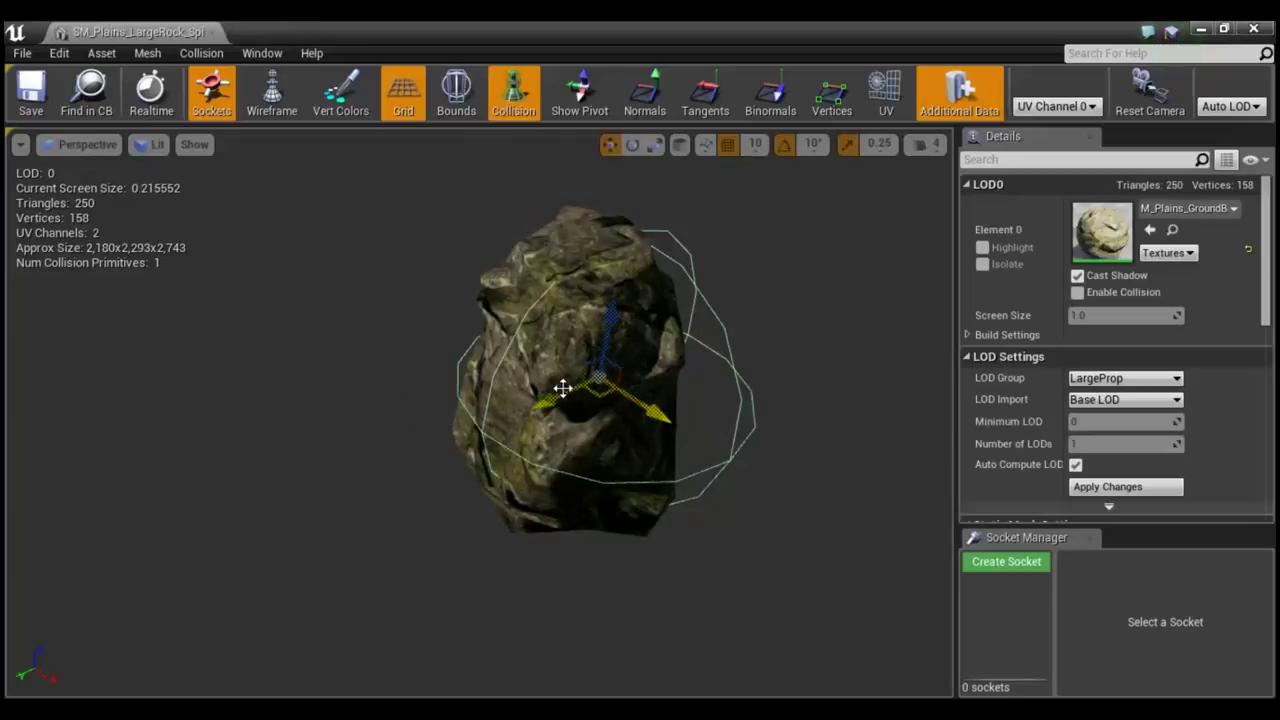
left_click_drag(650, 416, 614, 386)
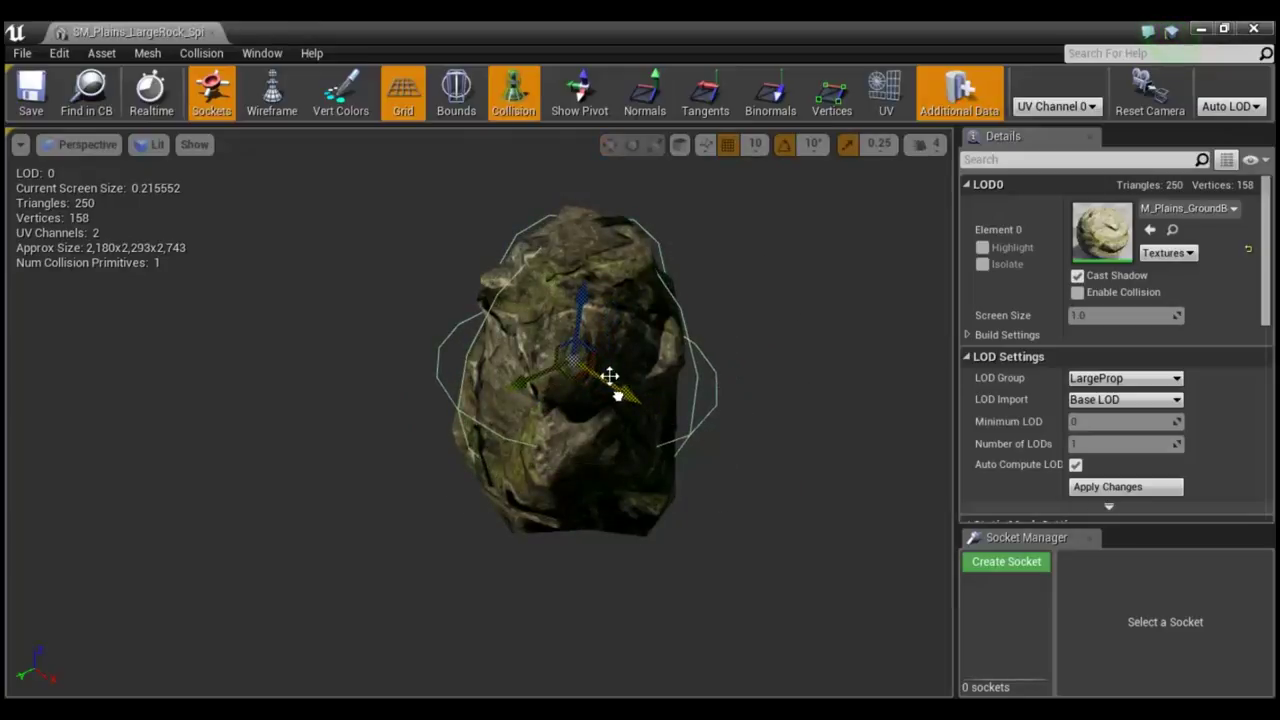
left_click_drag(573, 298, 578, 312)
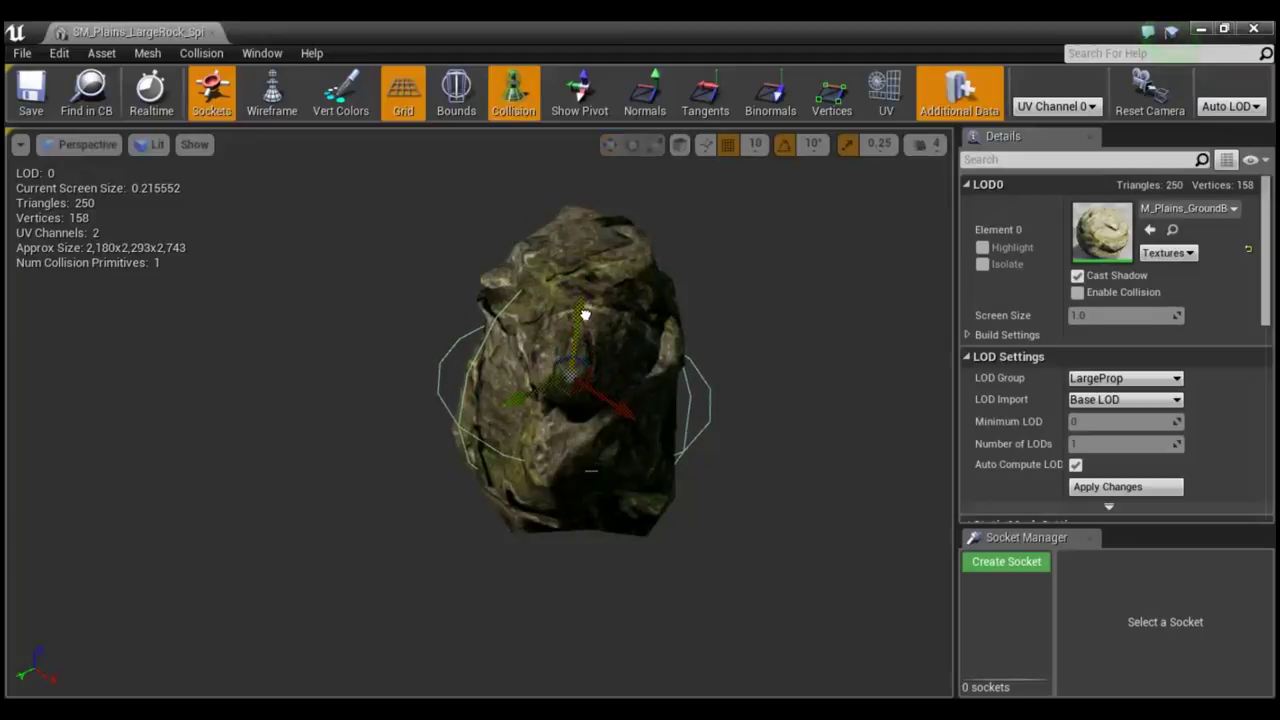
left_click_drag(742, 328, 700, 360)
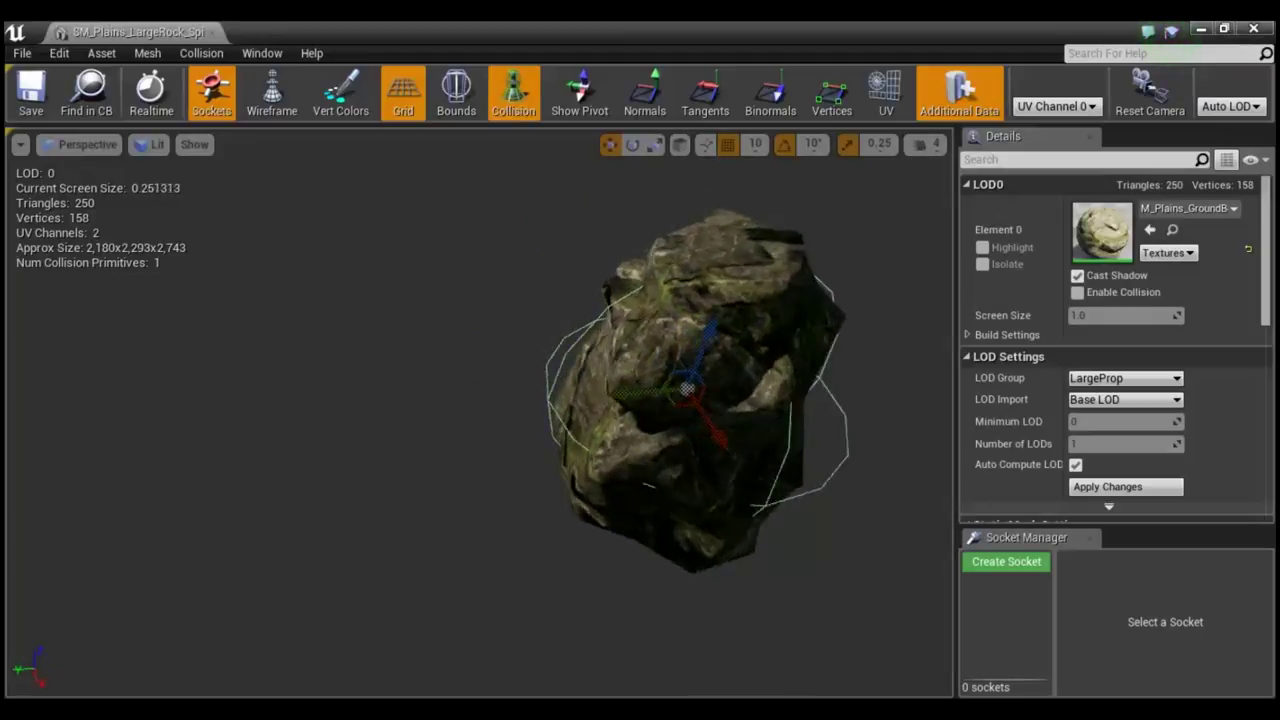
left_click_drag(740, 315, 720, 330)
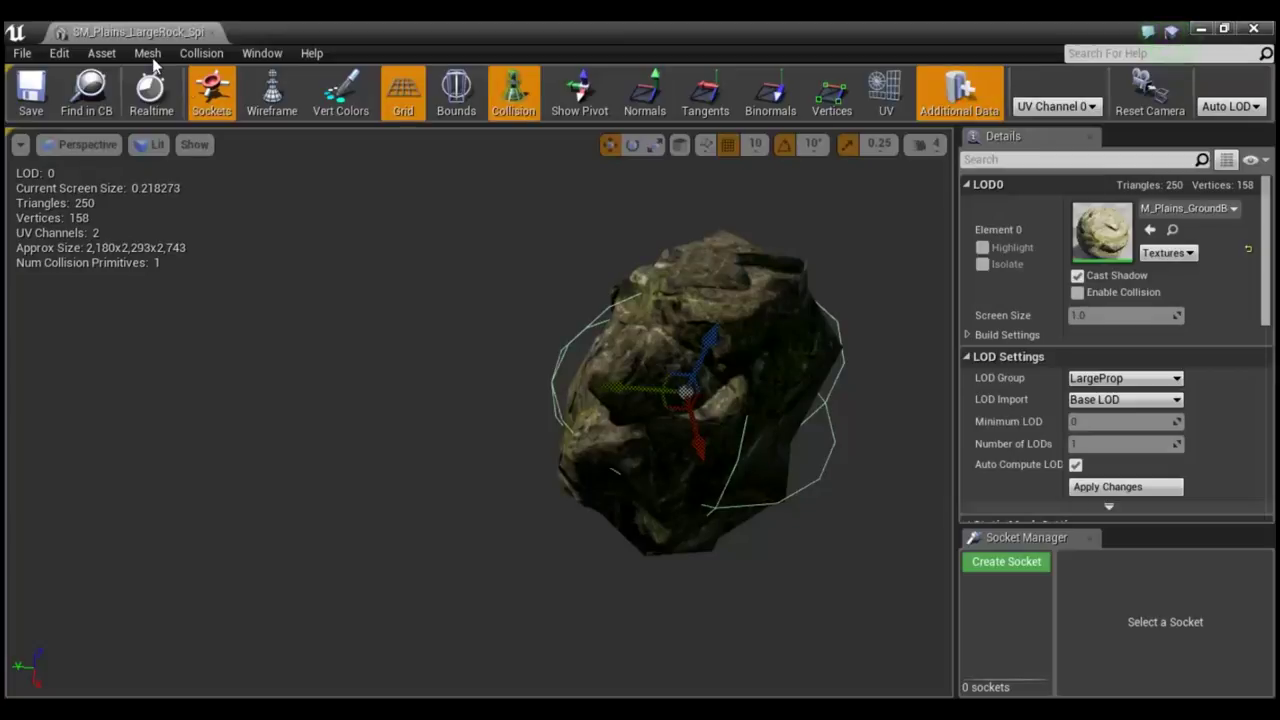
Add a box simplified collision around the rock spire.
left_click(197, 59)
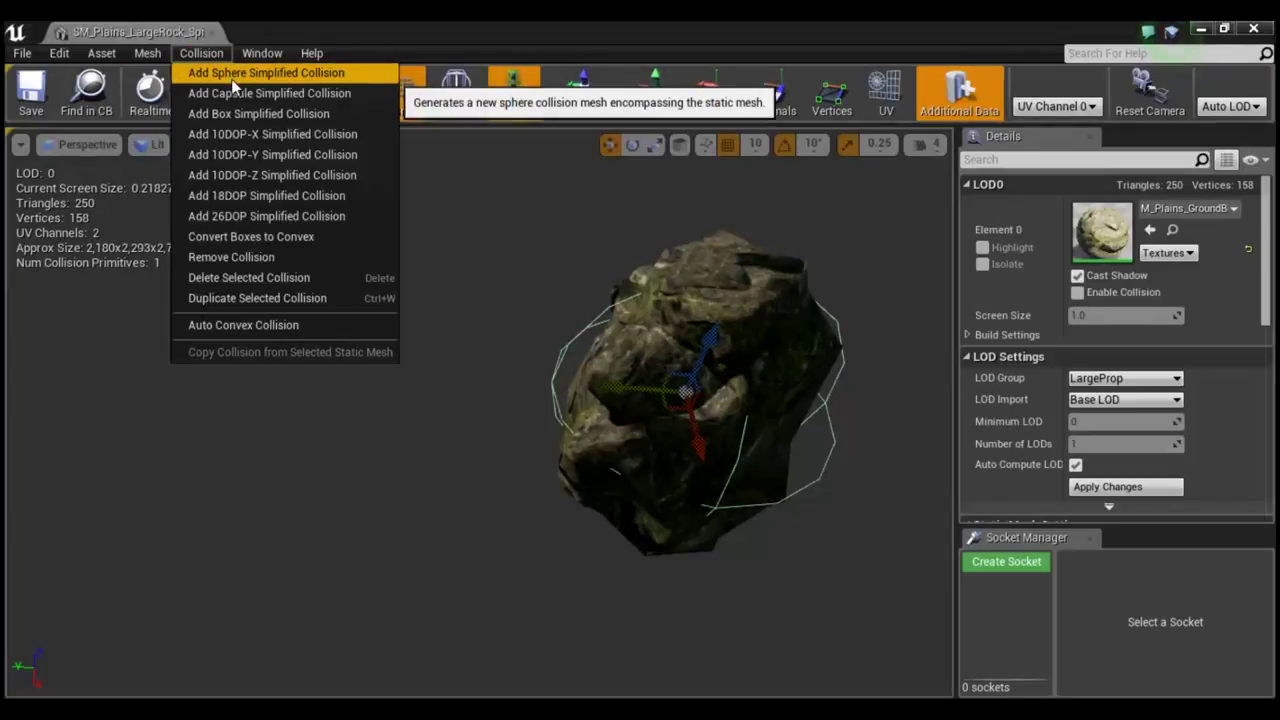
left_click(290, 116)
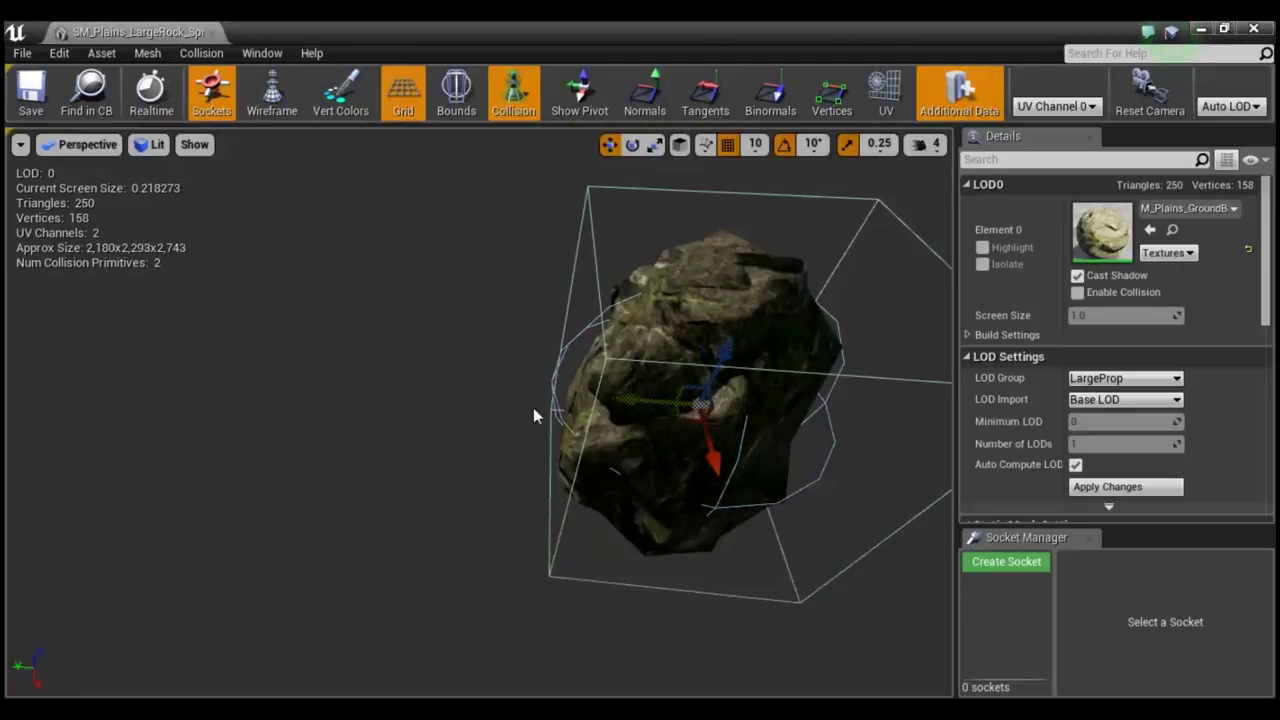
mouse_move(700, 615)
left_mouse_down()
mouse_move(760, 610)
mouse_move(683, 595)
left_mouse_up()
key("e")
key("w")
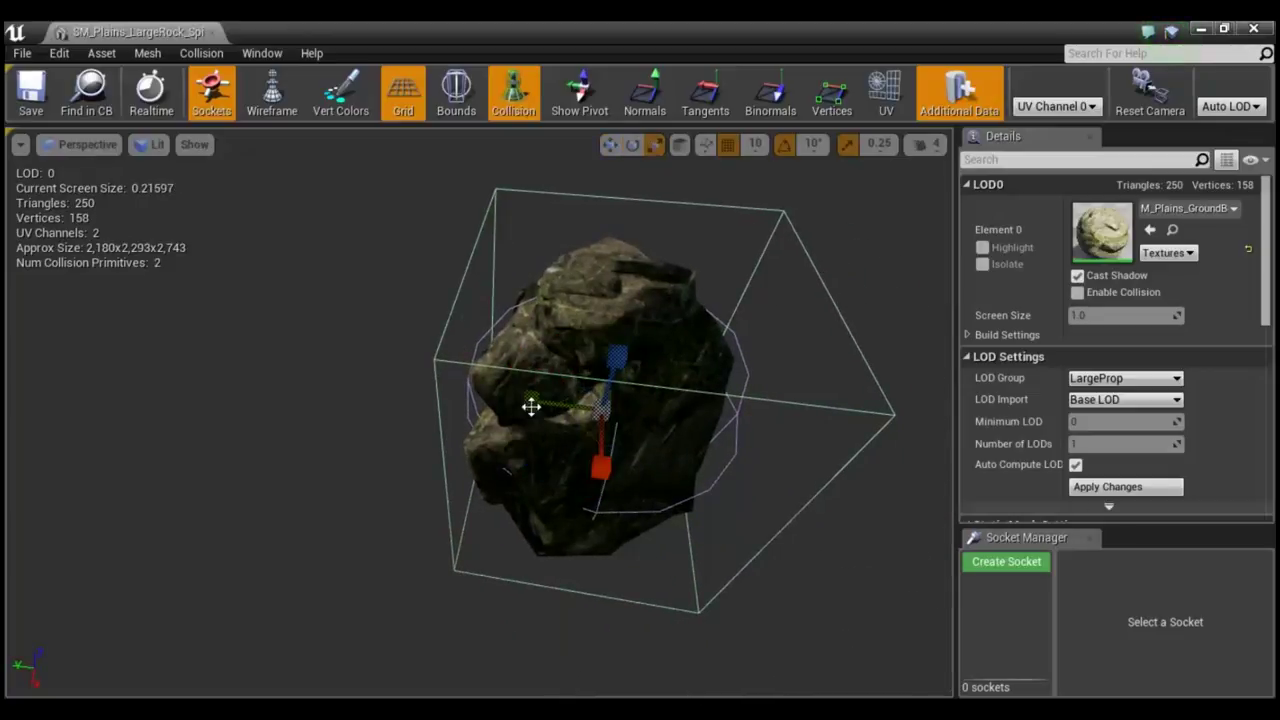
mouse_move(534, 400)
left_mouse_down()
mouse_move(500, 400)
mouse_move(601, 358)
mouse_move(480, 420)
mouse_move(420, 420)
mouse_move(583, 534)
left_mouse_up()
left_click(601, 358)
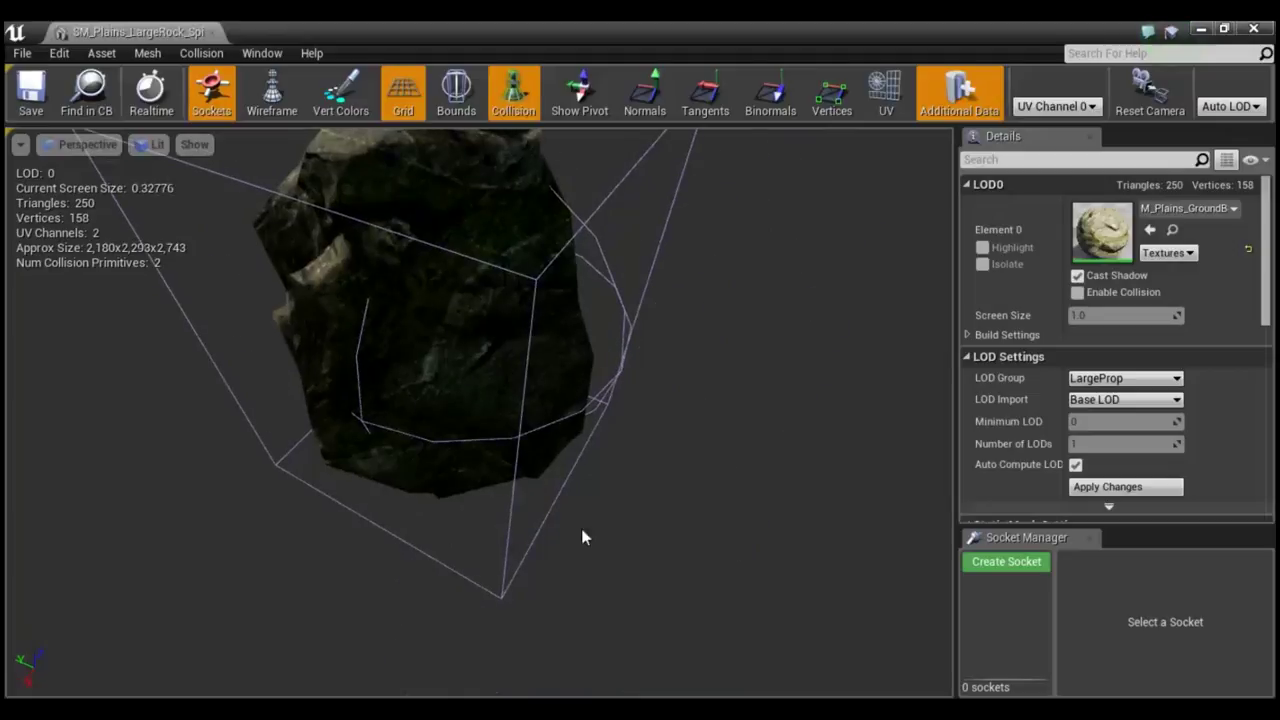
Select the collision box and scale it larger around the rock.
left_click(513, 275)
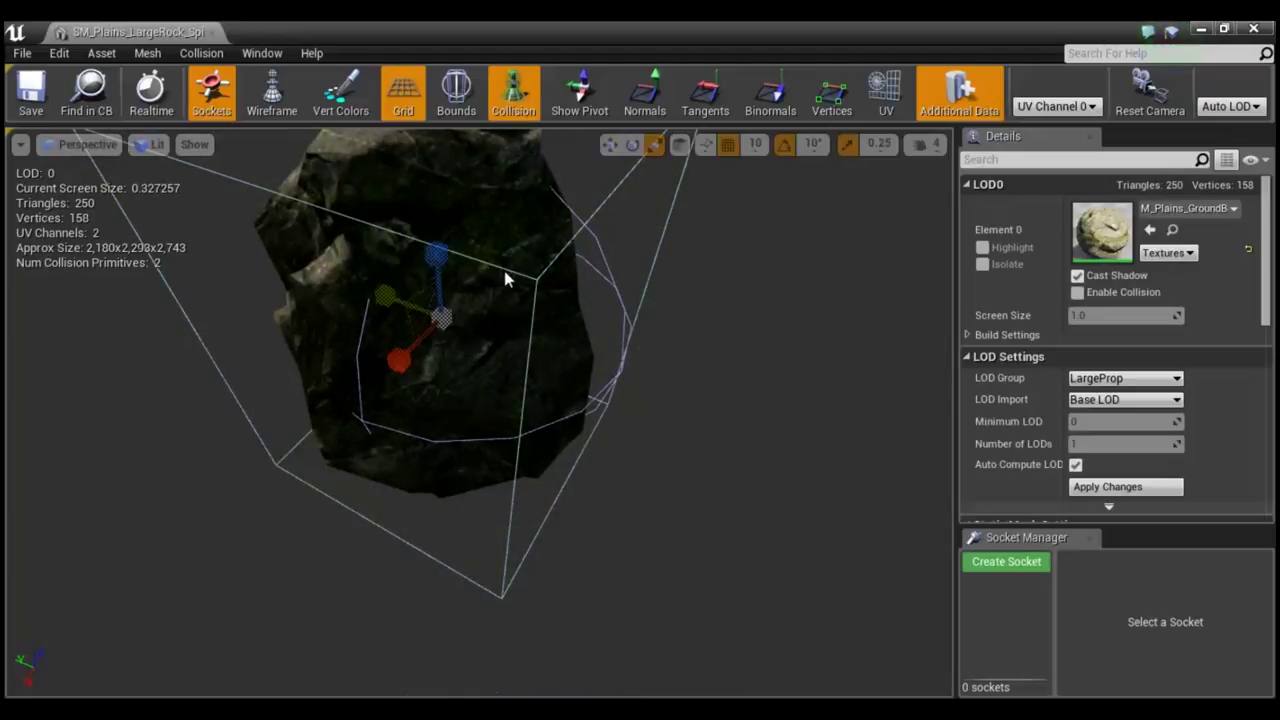
key("w")
key("e")
key("r")
mouse_move(442, 318)
left_mouse_down()
mouse_move(480, 320)
mouse_move(430, 320)
left_mouse_up()
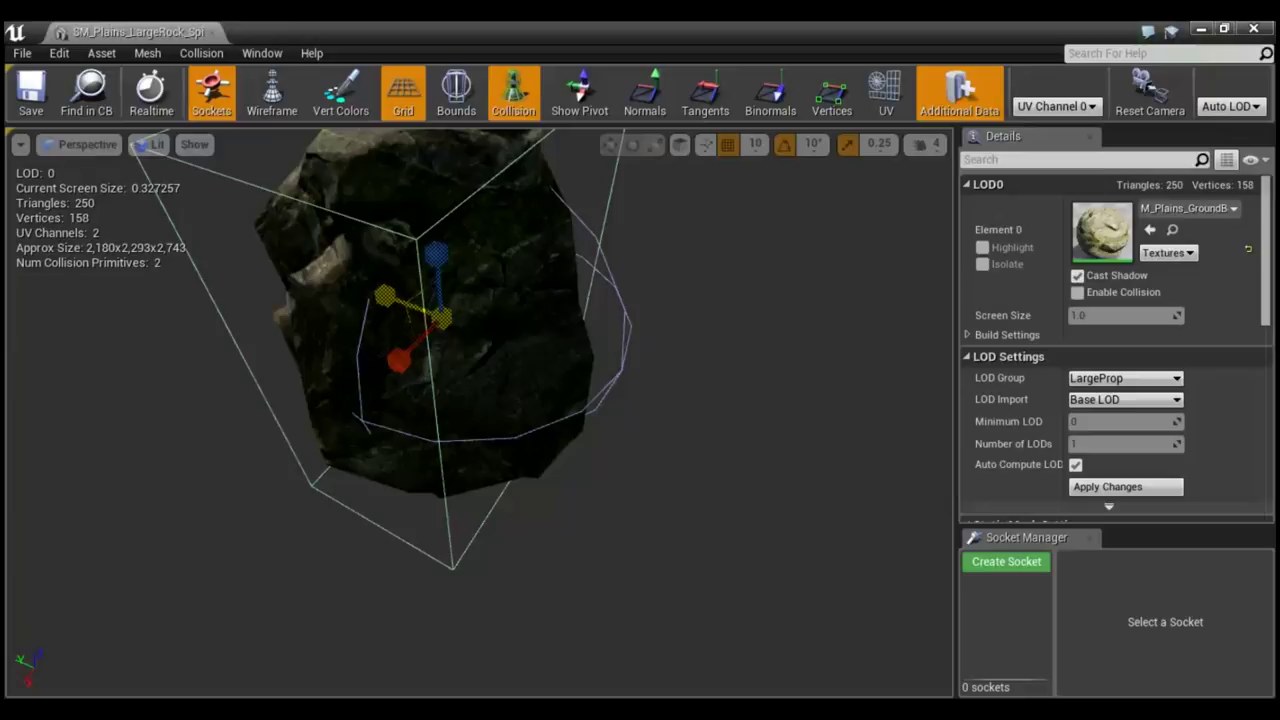
mouse_move(657, 471)
left_mouse_down()
mouse_move(740, 460)
mouse_move(681, 511)
left_mouse_up()
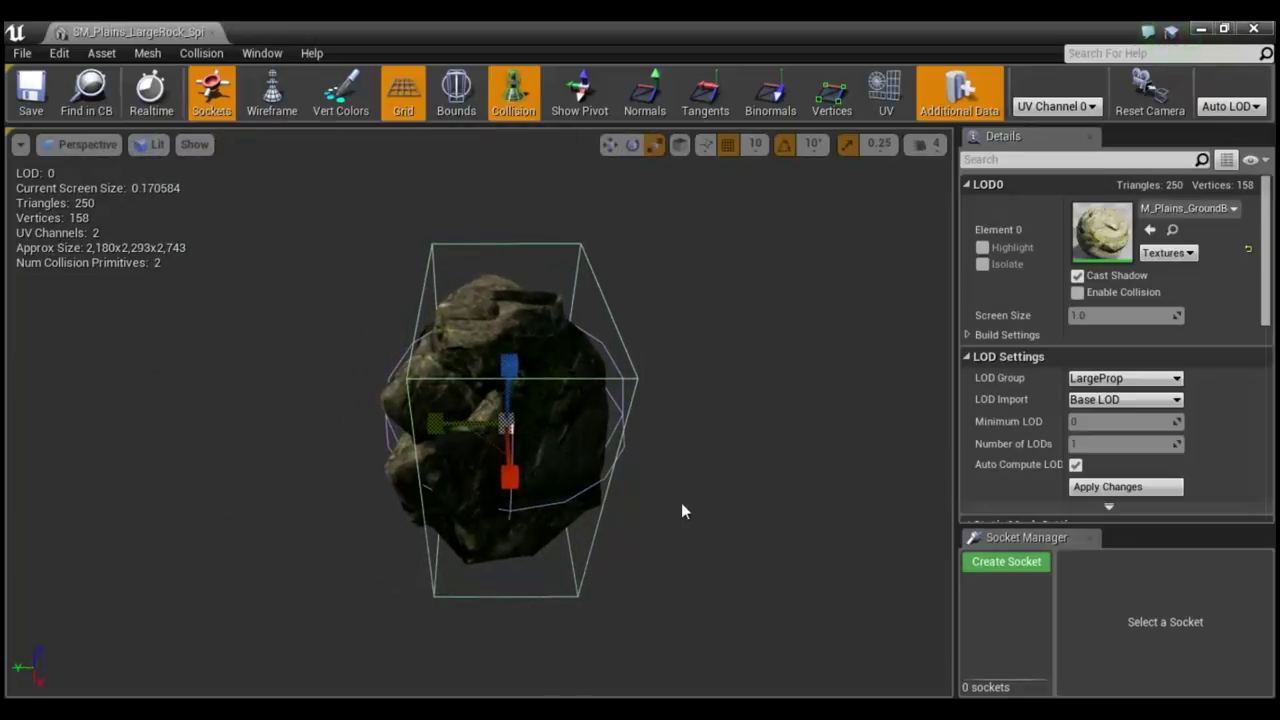
Save the rock mesh, close it and apply the LOD changes.
left_click(29, 87)
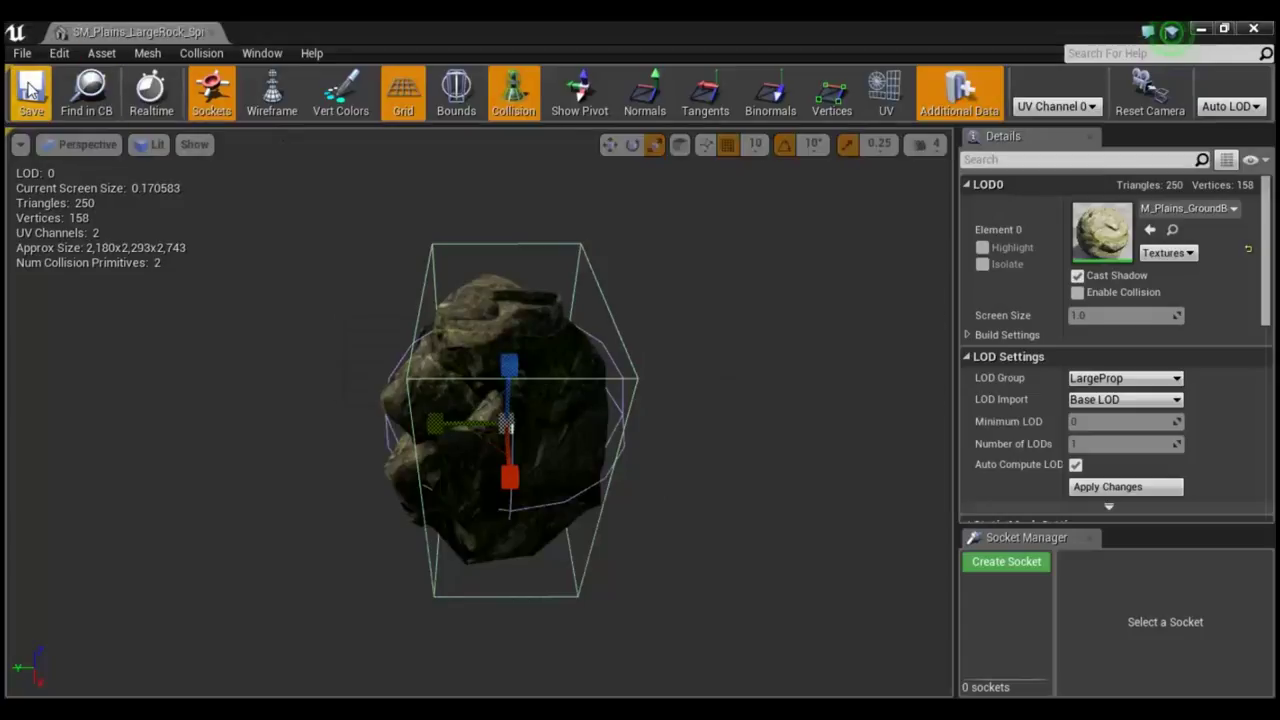
left_click(1253, 28)
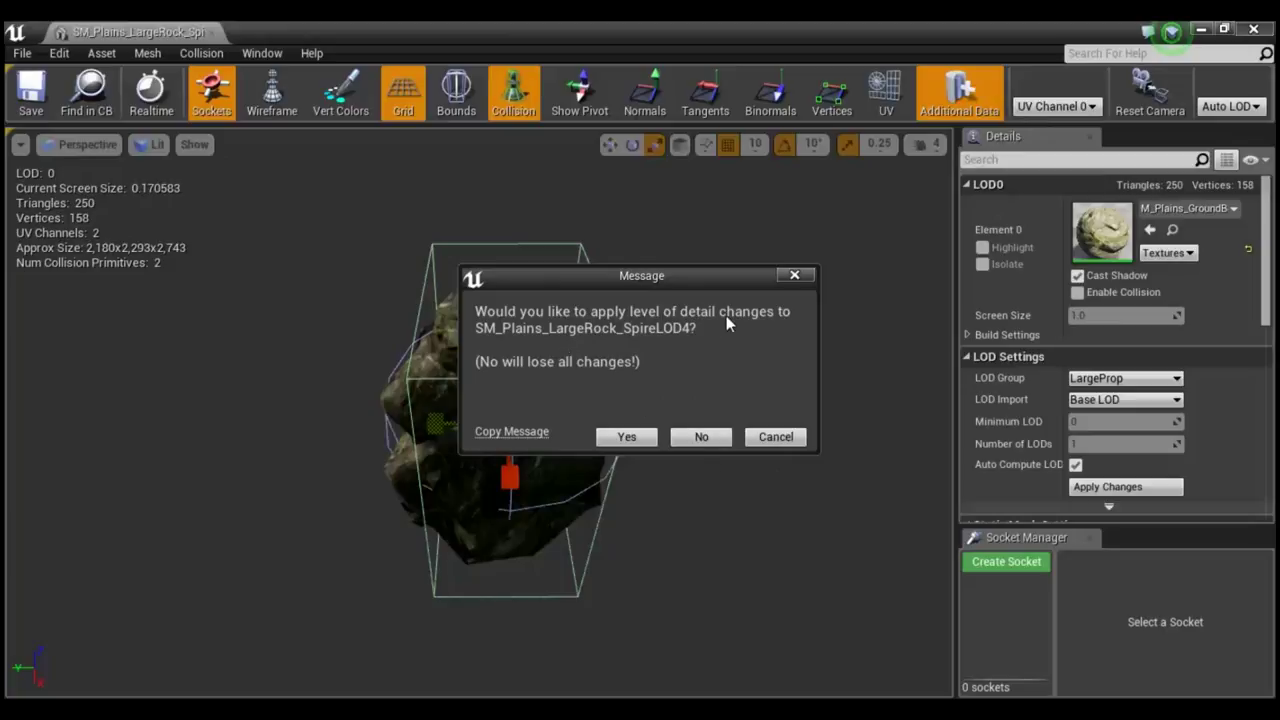
left_click(627, 437)
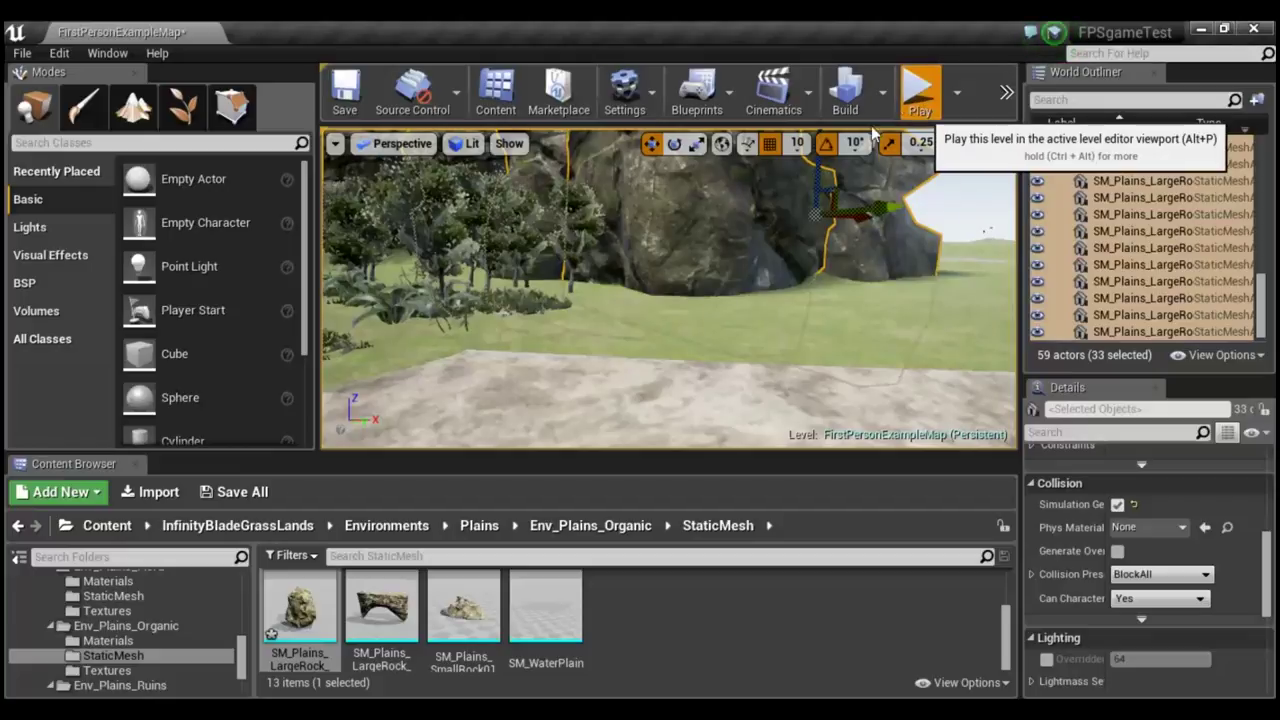
left_click(918, 95)
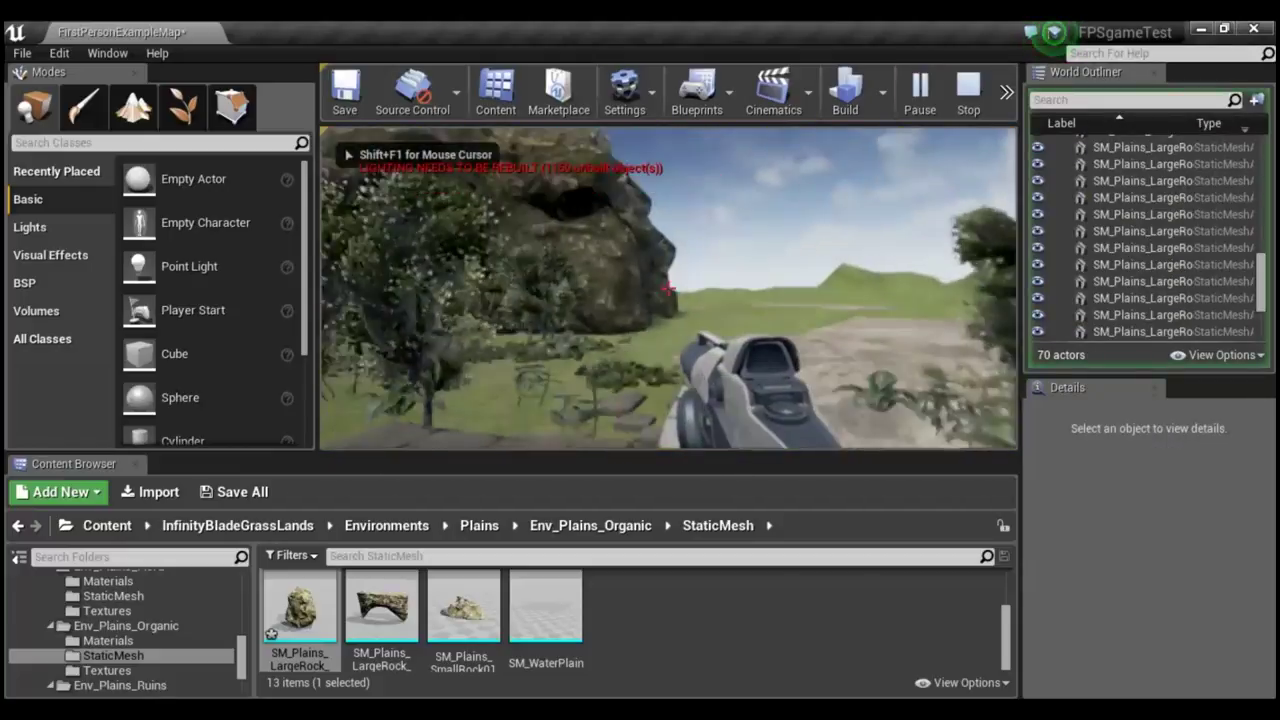
left_click(668, 290)
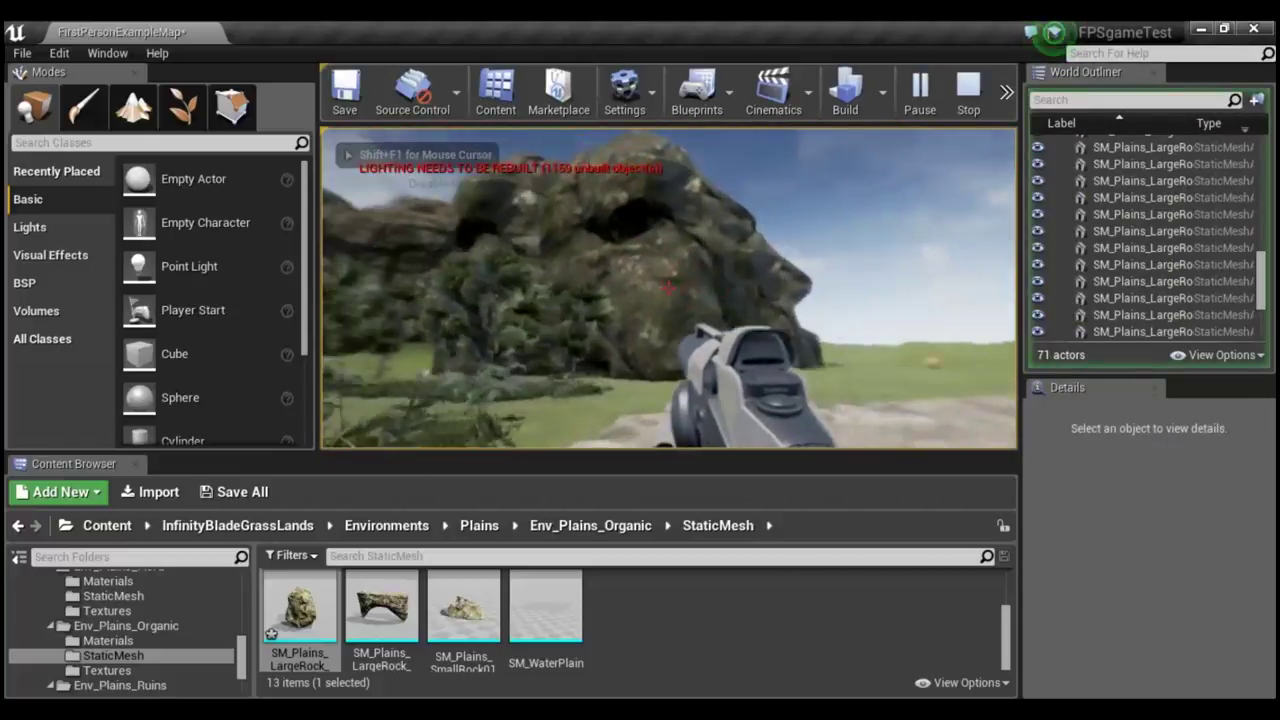
key("w")
left_click(668, 290)
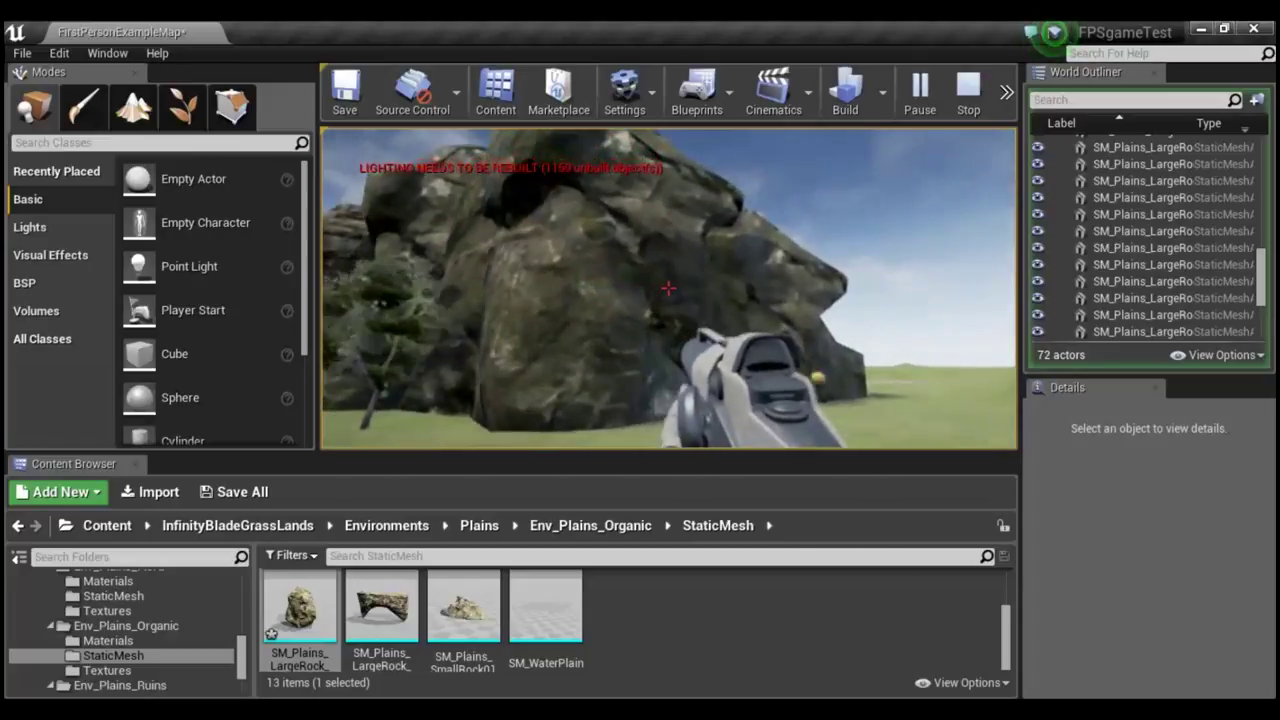
left_click(668, 290)
left_click(668, 290)
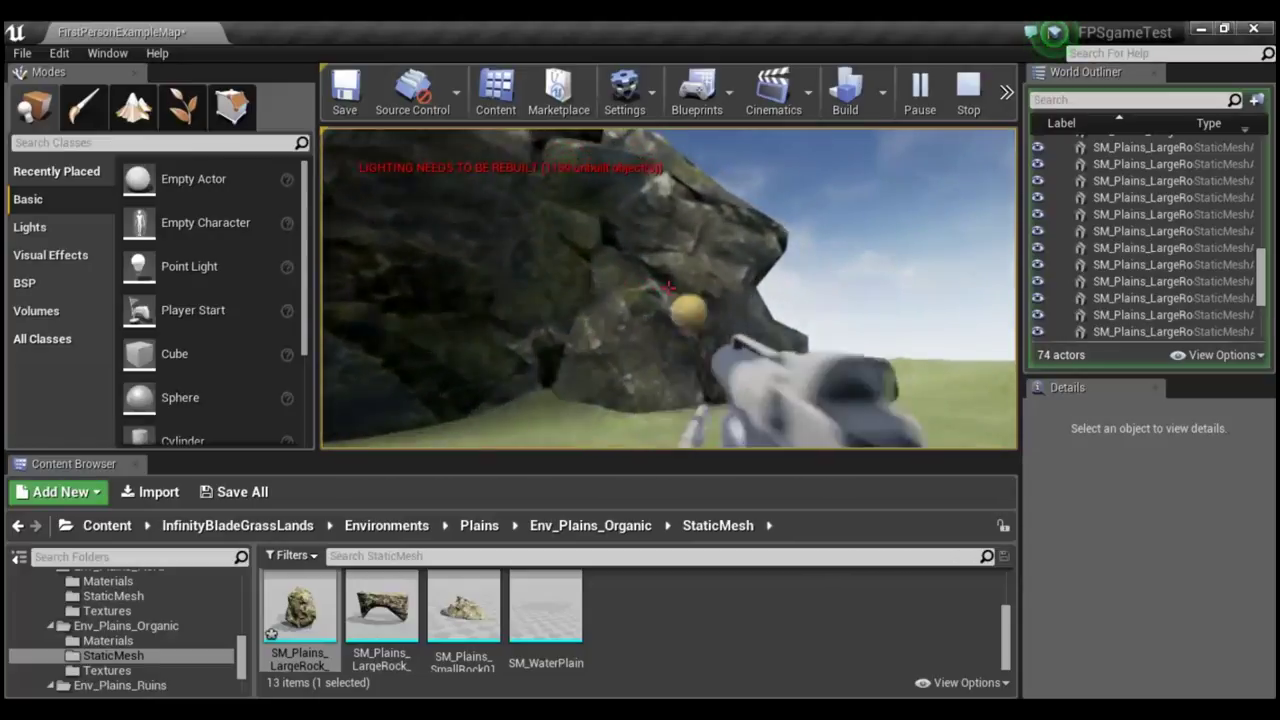
key("w")
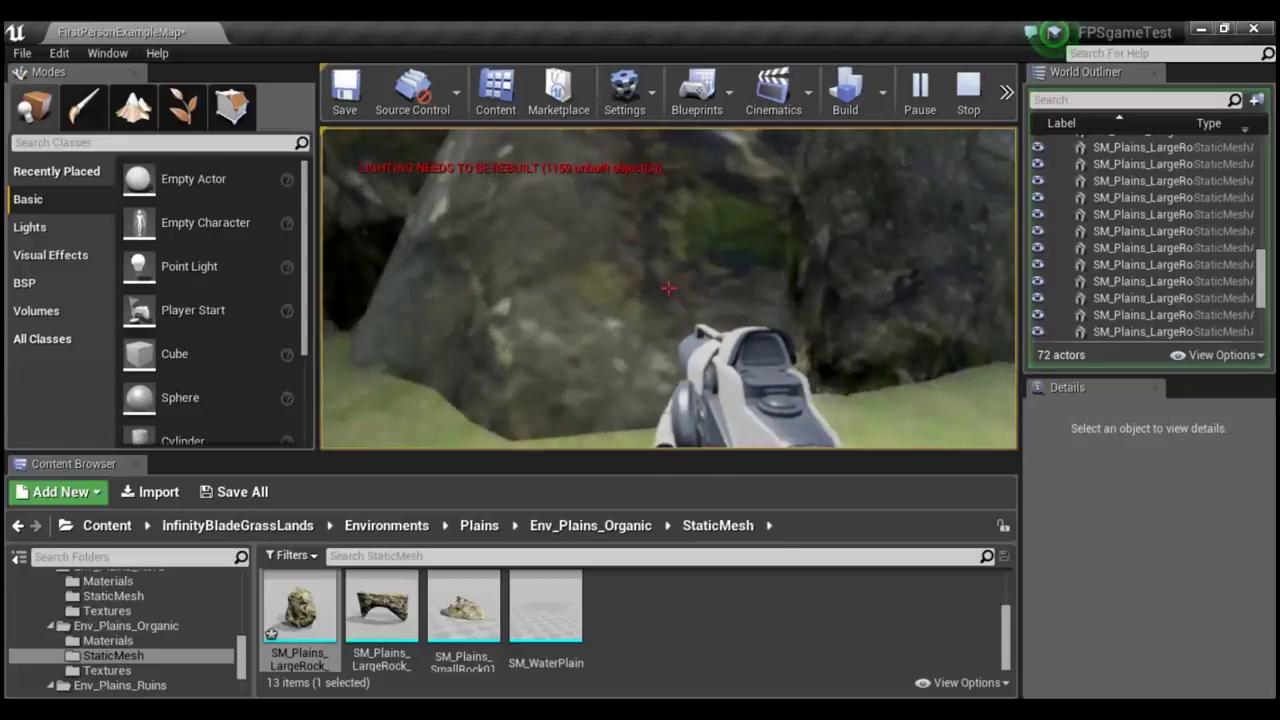
key("s")
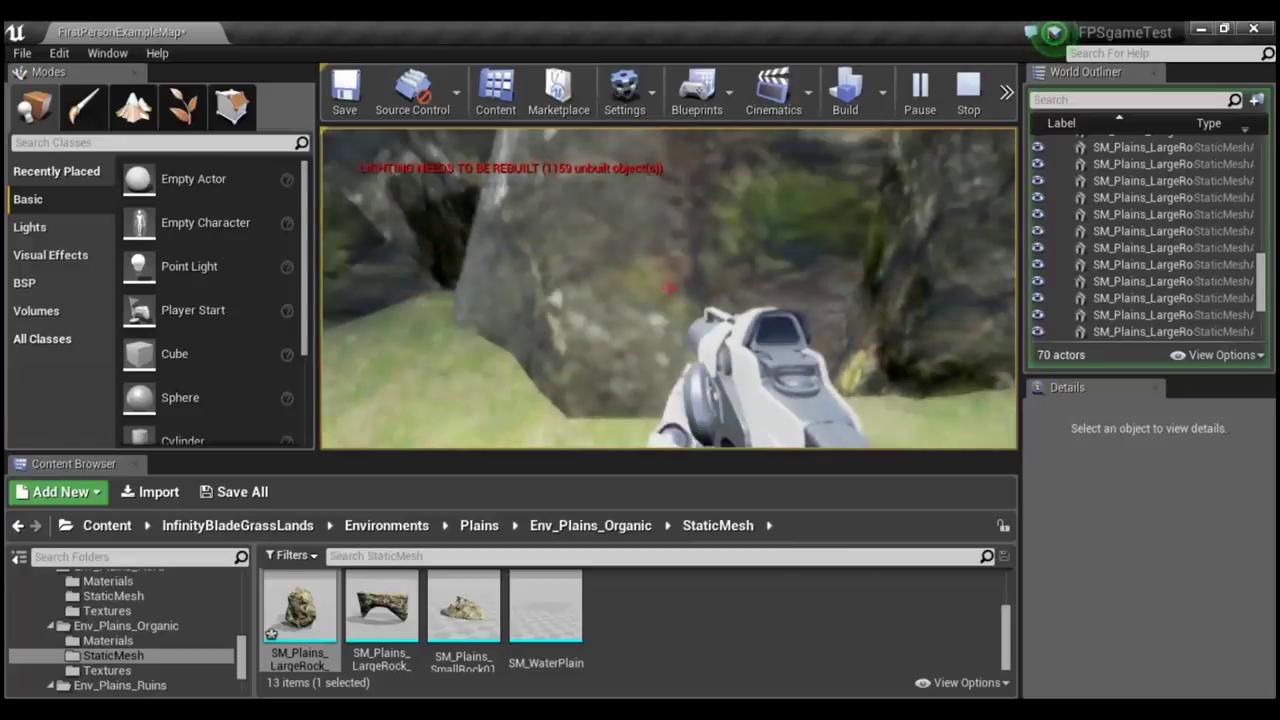
left_click(668, 290)
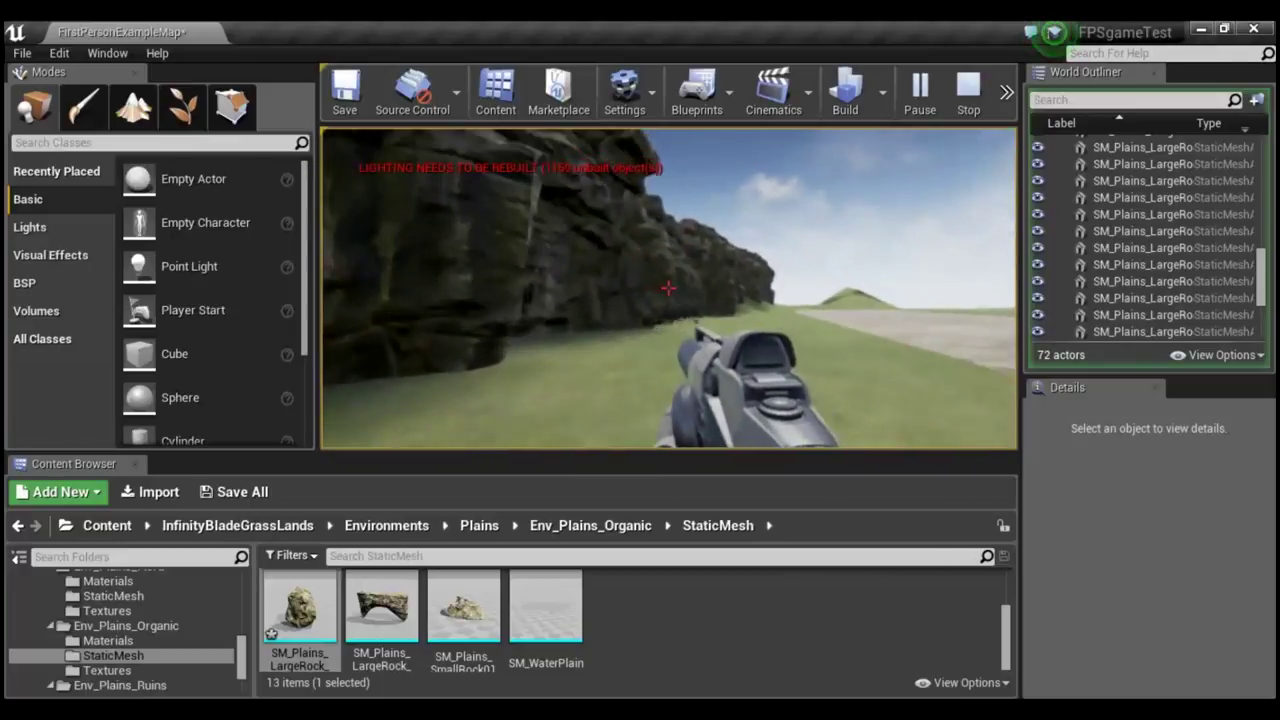
left_click(668, 288)
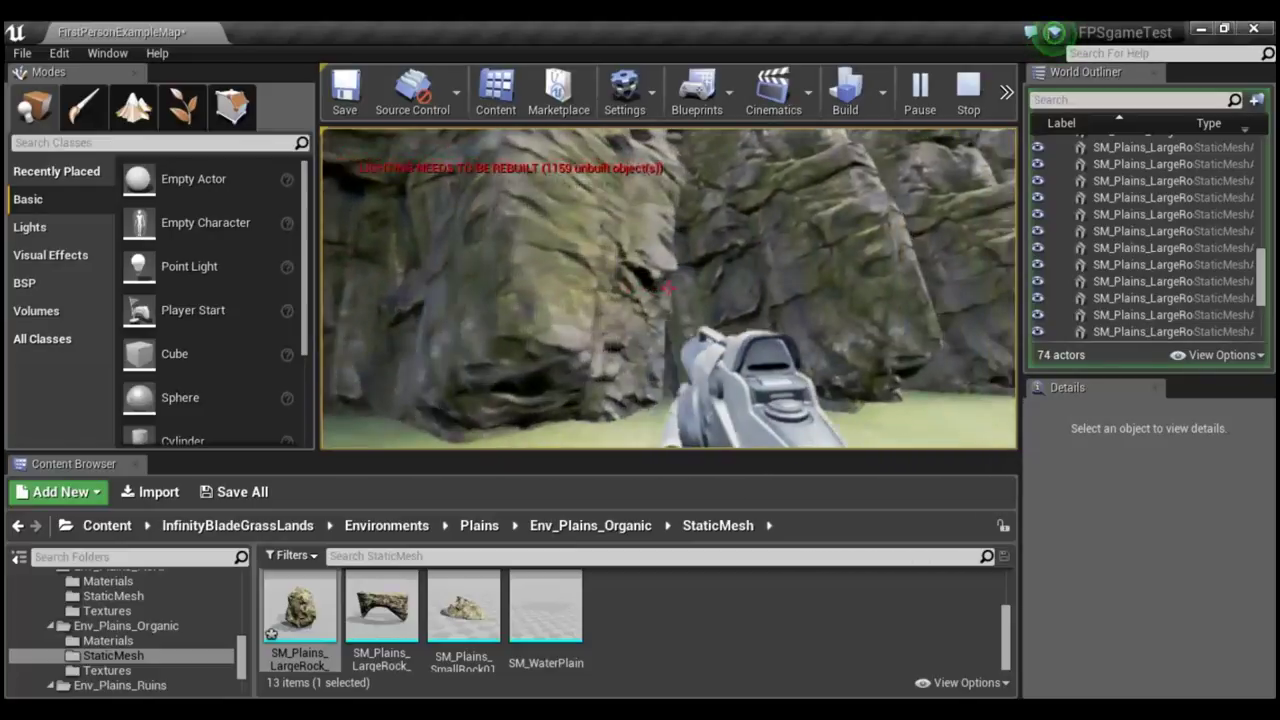
left_click(668, 288)
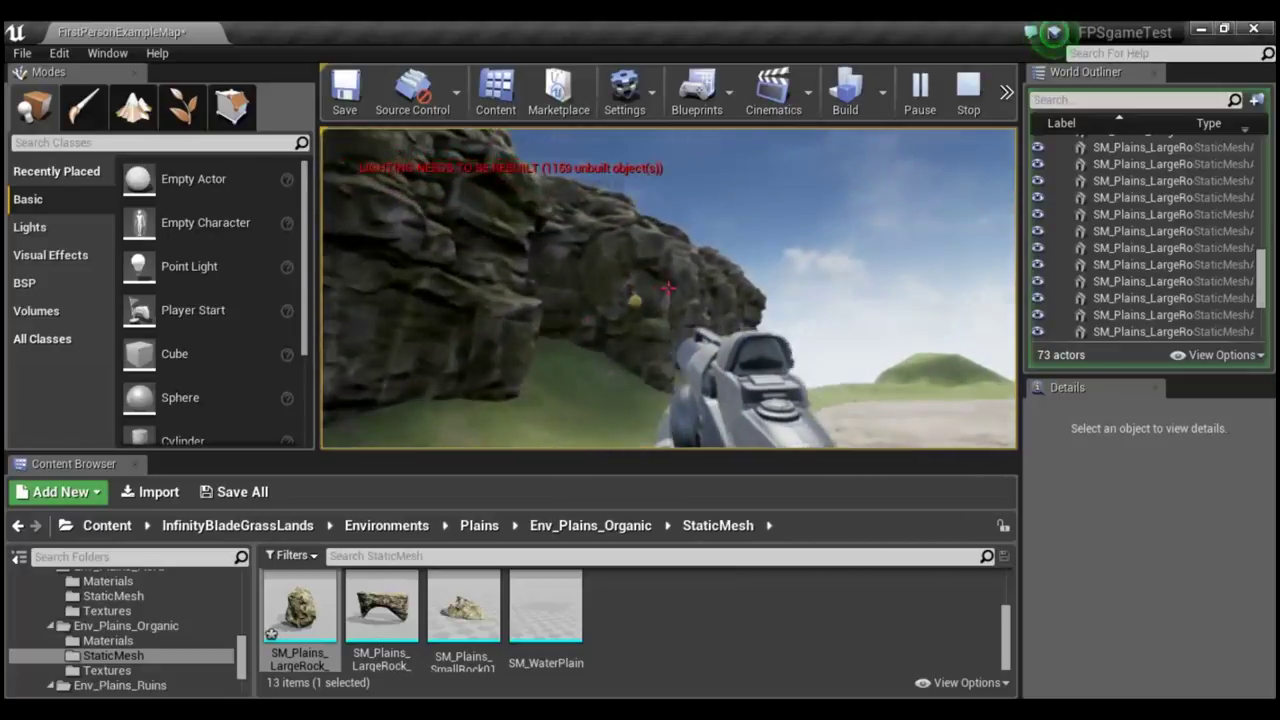
End the play-test, look over the level and switch the Modes panel to Foliage painting.
key("Escape")
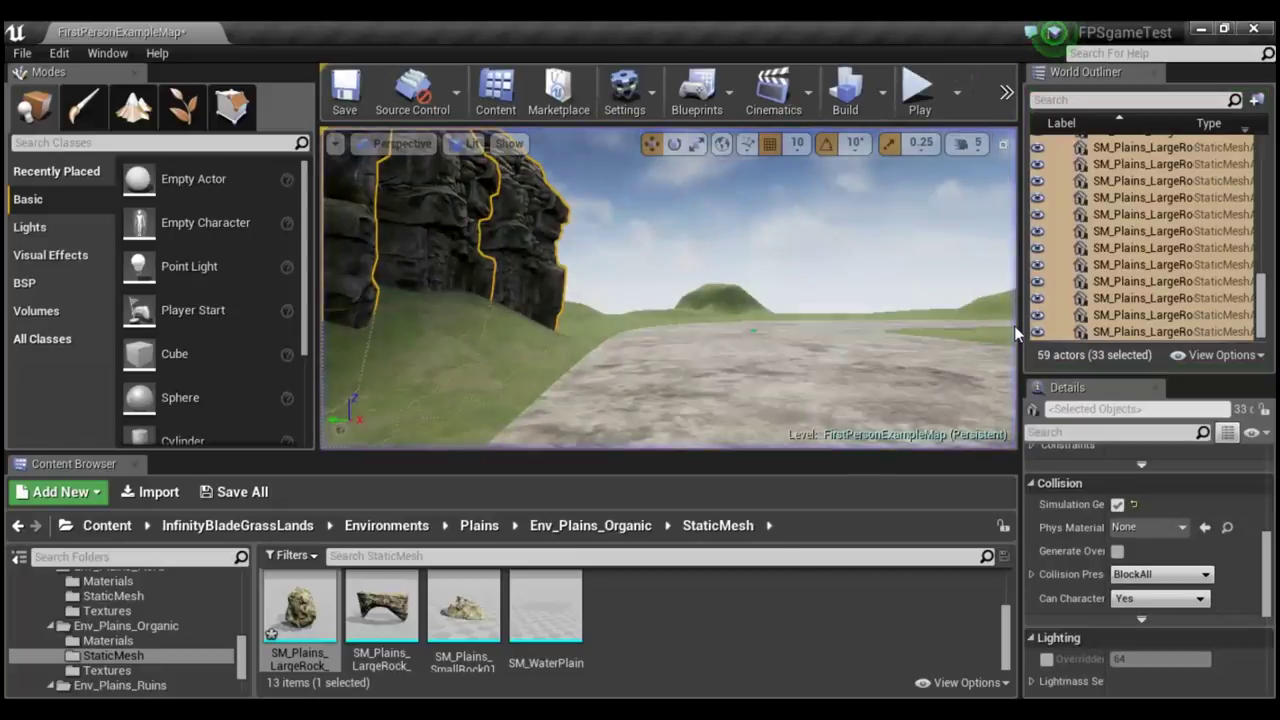
mouse_move(726, 340)
right_mouse_down()
mouse_move(700, 250)
mouse_move(660, 330)
mouse_move(600, 320)
mouse_move(600, 380)
mouse_move(764, 323)
right_mouse_up()
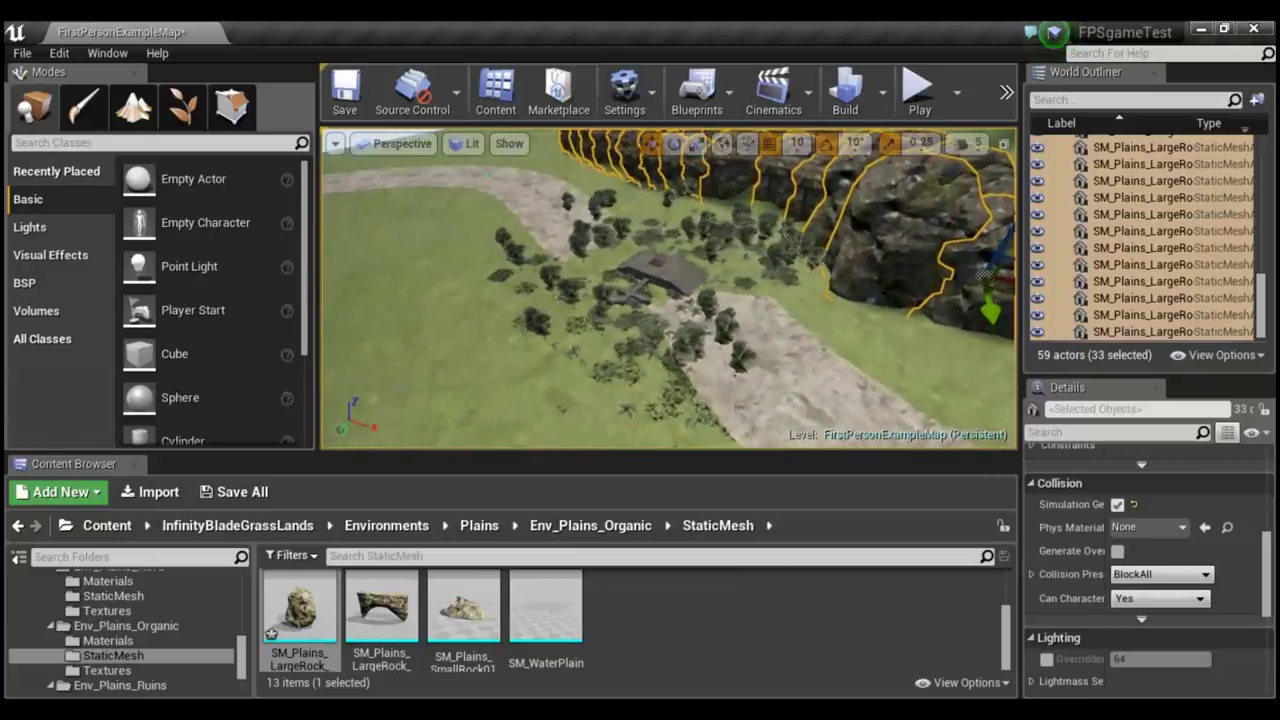
left_click(183, 103)
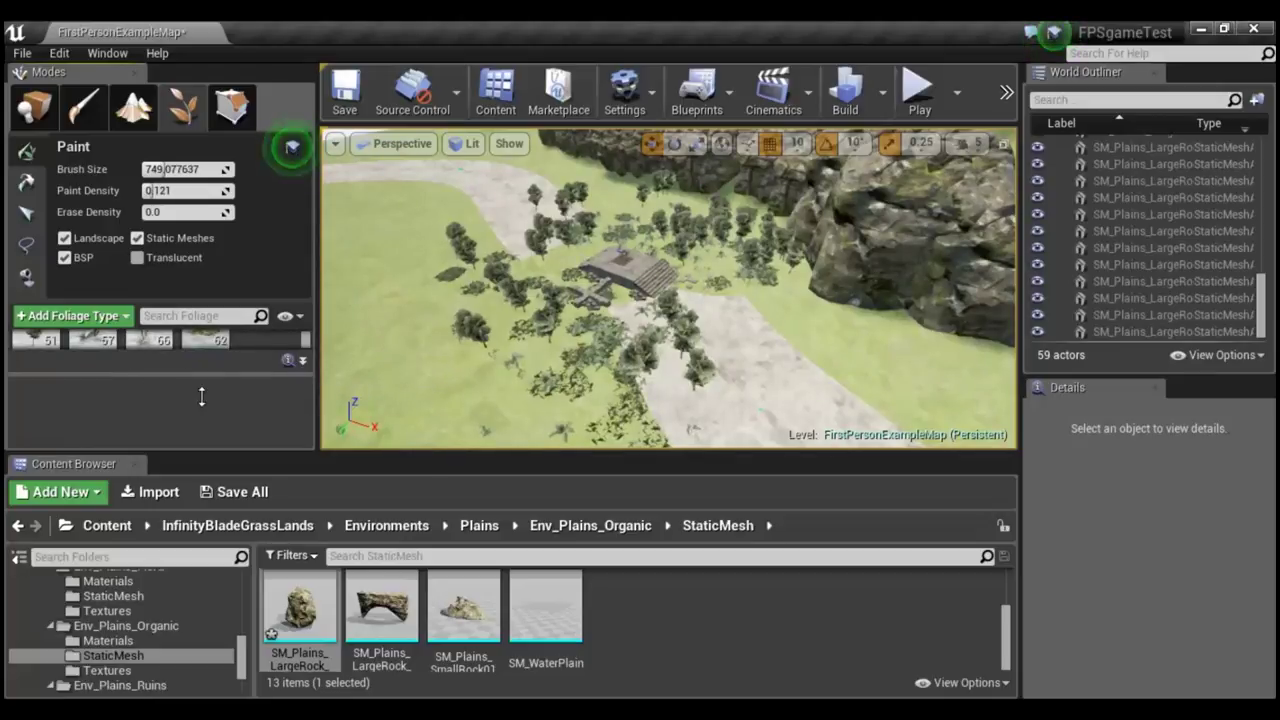
Enlarge the foliage thumbnails and select SM_Cherry_Tree as the foliage type.
left_click_drag(201, 397, 199, 436)
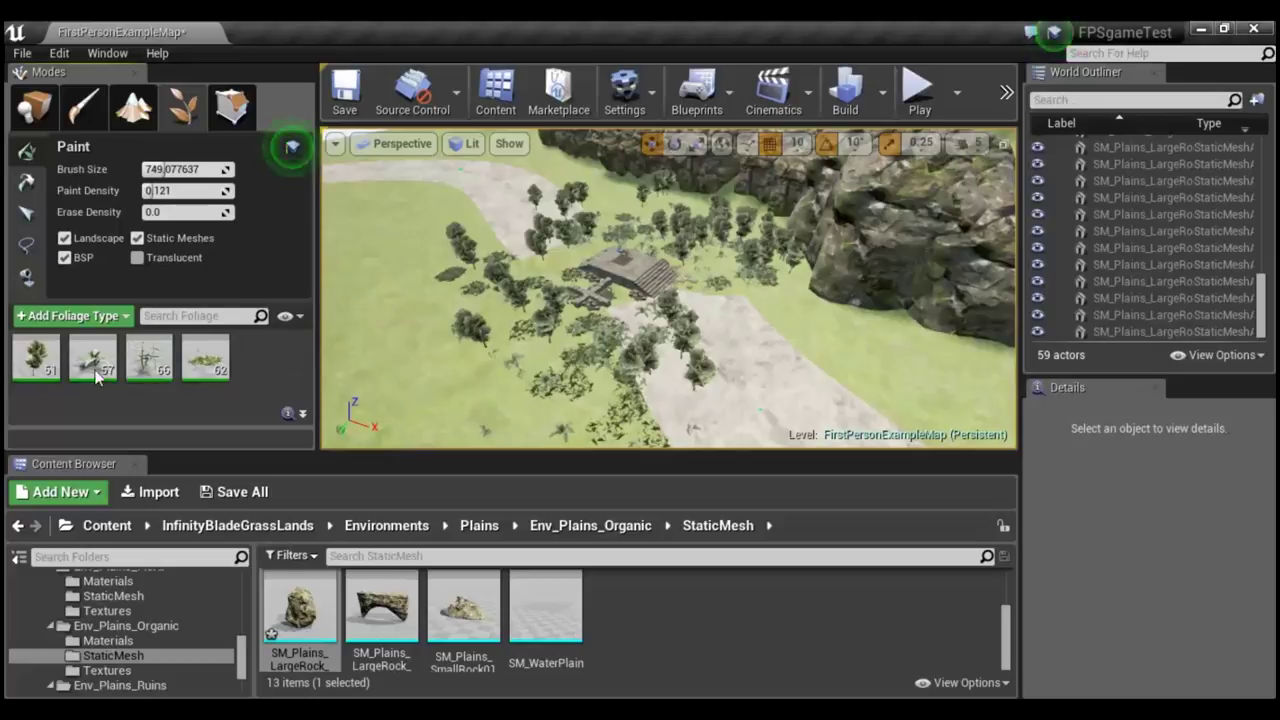
left_click(44, 372)
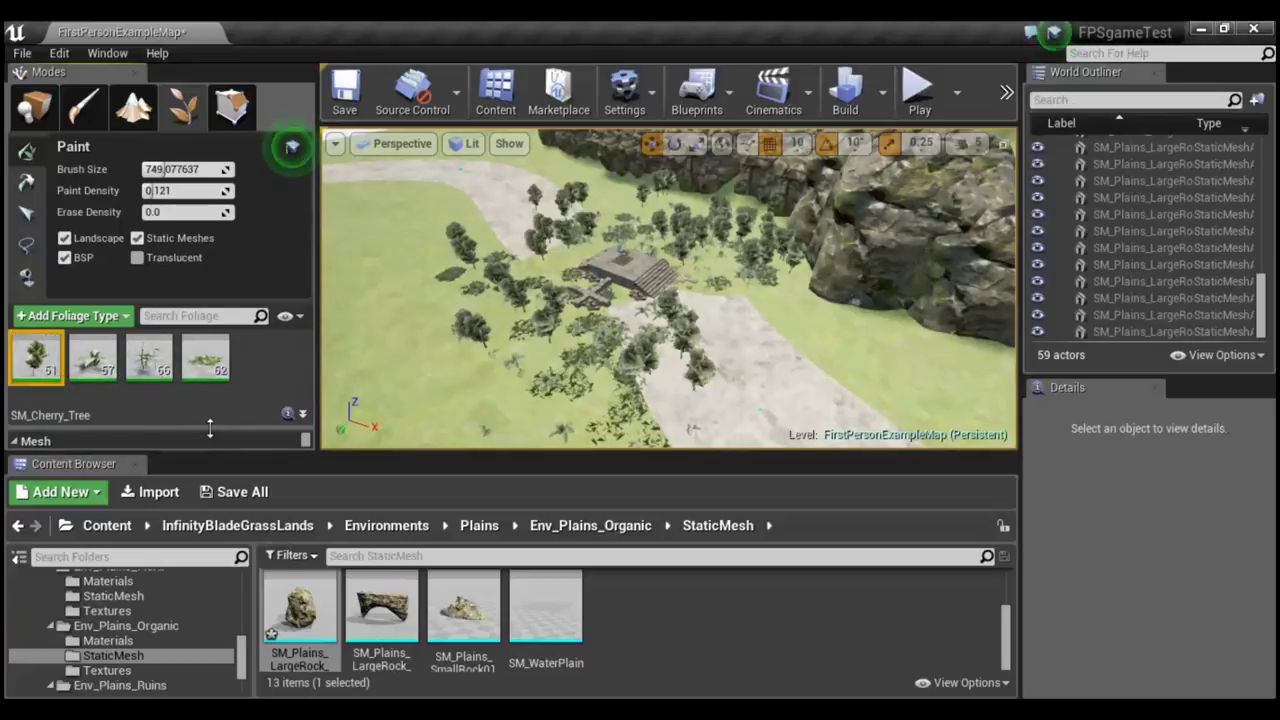
left_click_drag(210, 428, 210, 385)
Scroll the cherry tree's settings to its BlockAll collision preset, then cancel Save Foliage Type.
scroll(216, 422, "down", 2)
scroll(216, 422, "down", 2)
scroll(222, 421, "down", 2)
scroll(222, 421, "down", 1)
scroll(218, 428, "down", 2)
scroll(210, 435, "down", 2)
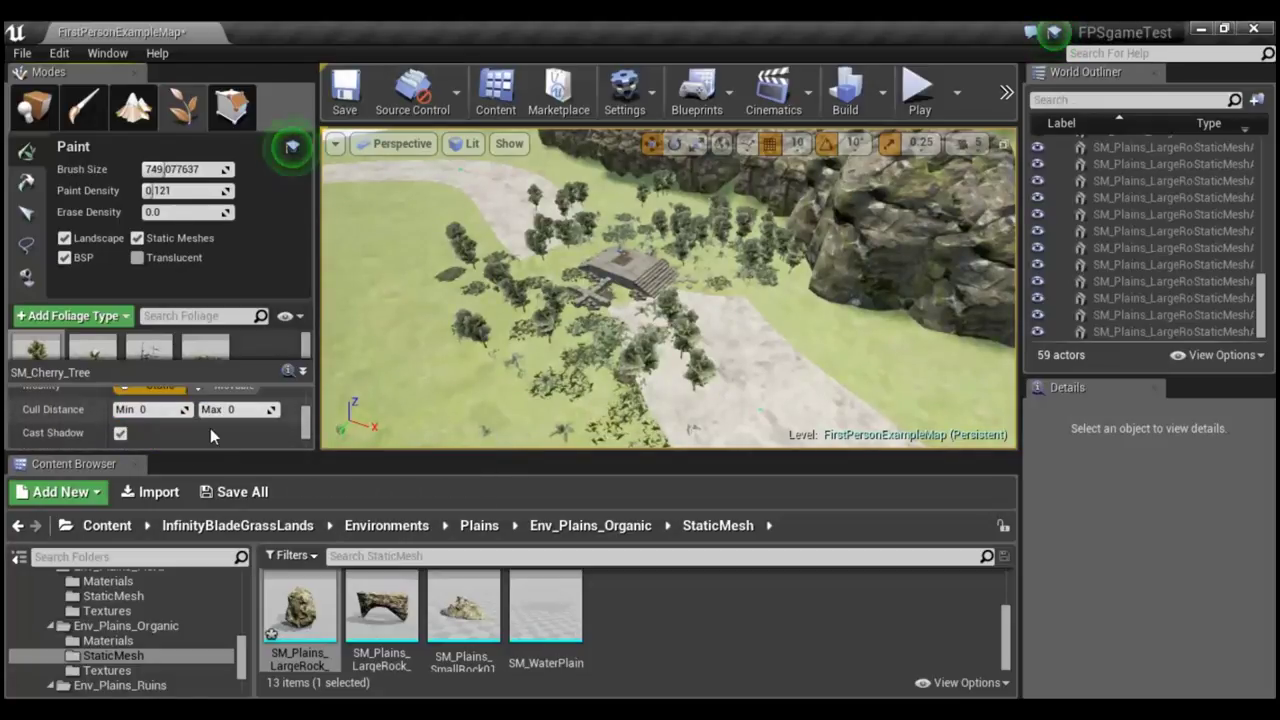
scroll(210, 435, "down", 2)
scroll(199, 438, "down", 2)
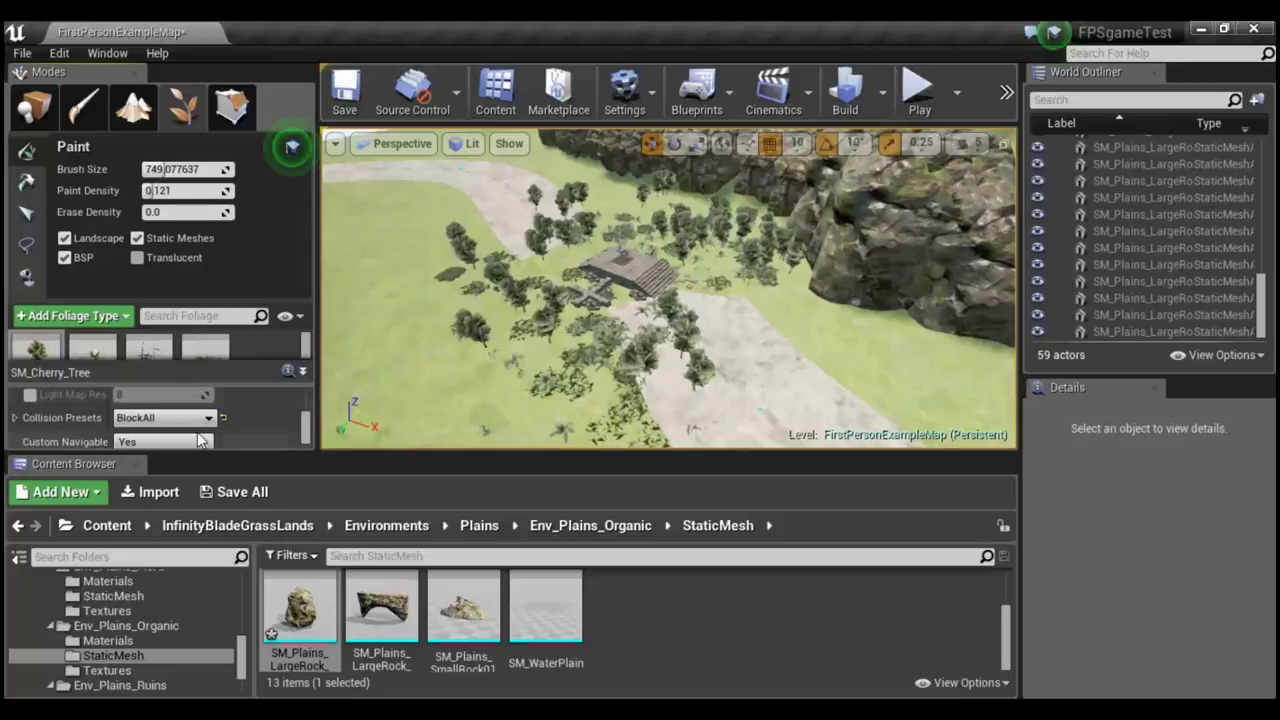
scroll(197, 432, "up", 1)
scroll(197, 440, "up", 1)
scroll(140, 425, "up", 1)
scroll(151, 418, "up", 1)
scroll(151, 418, "up", 1)
scroll(151, 417, "up", 1)
scroll(151, 417, "up", 1)
scroll(151, 418, "up", 1)
scroll(151, 418, "down", 1)
scroll(151, 418, "down", 1)
scroll(152, 419, "down", 2)
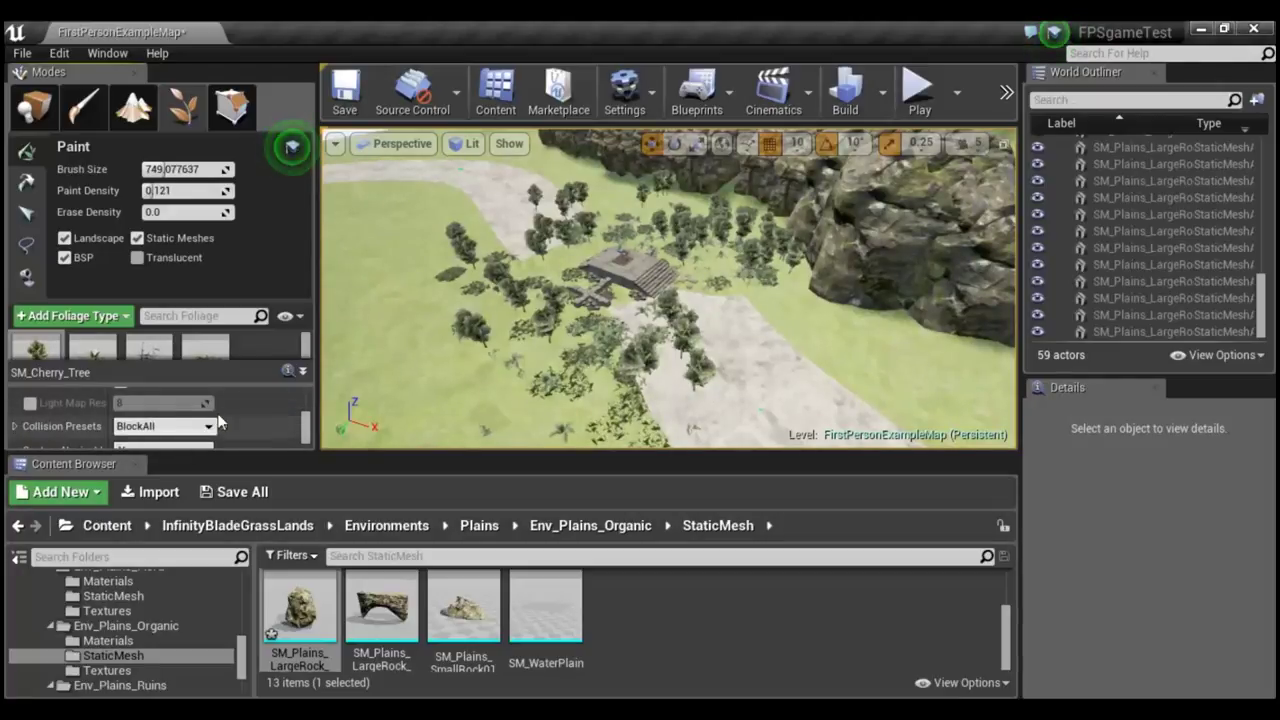
scroll(257, 410, "down", 1)
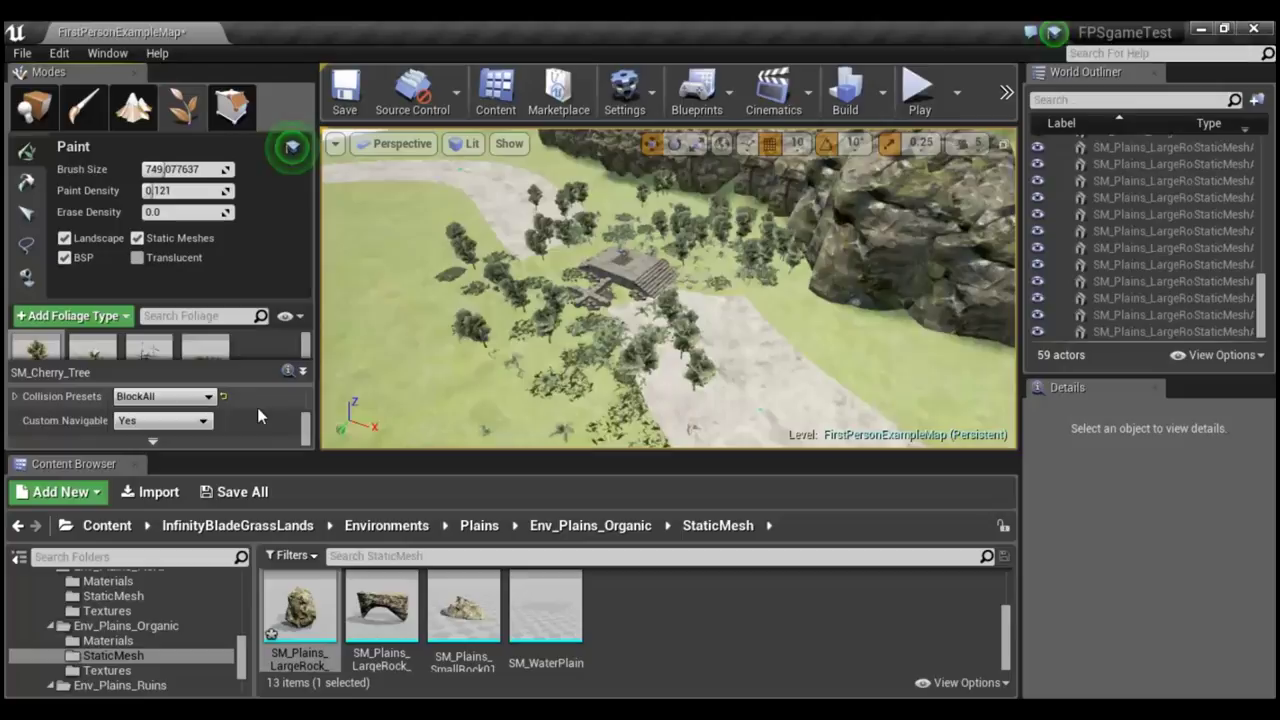
left_click(106, 348)
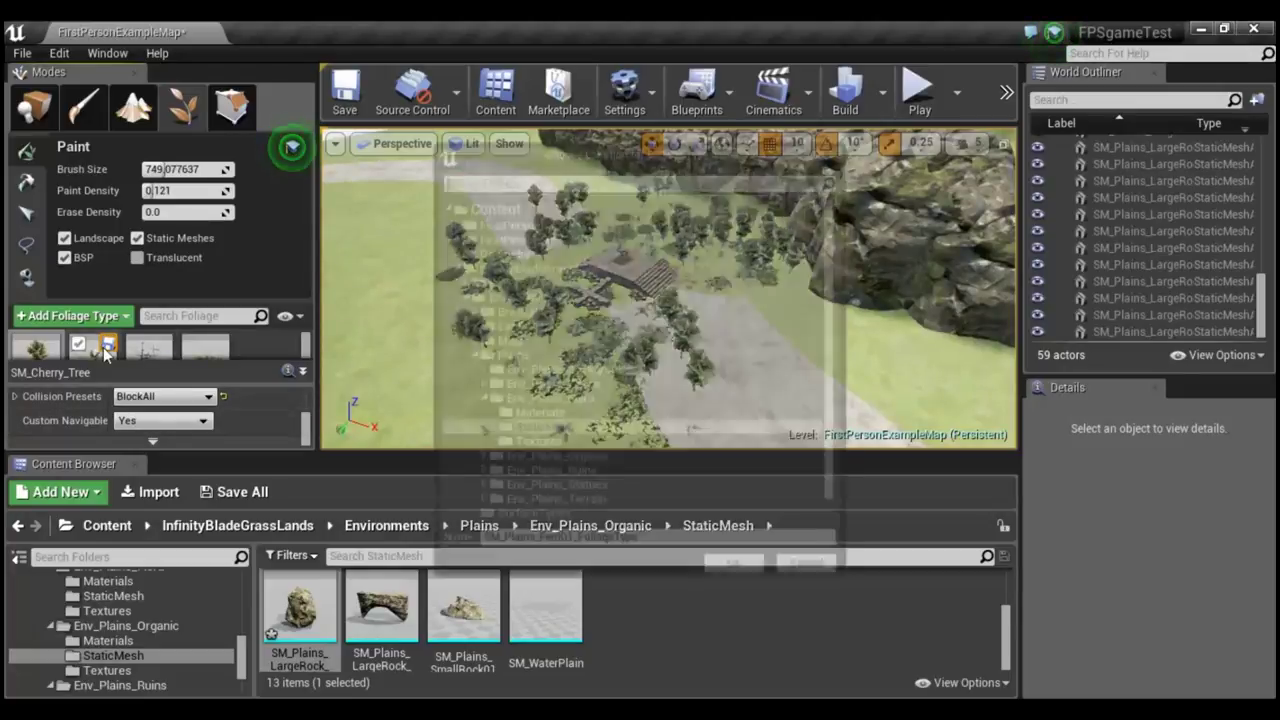
left_click(790, 572)
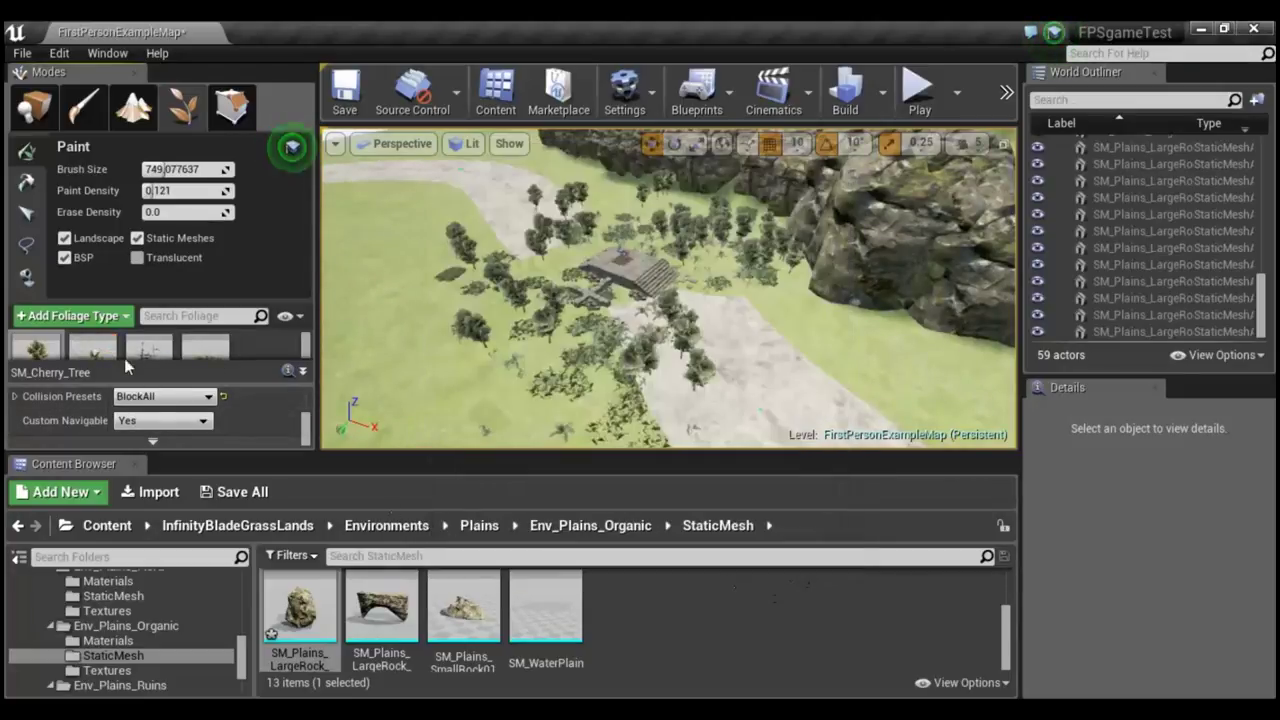
Adjust paint density and paint cherry trees over the grass left of the path and patch top.
right_click_drag(668, 338, 694, 366)
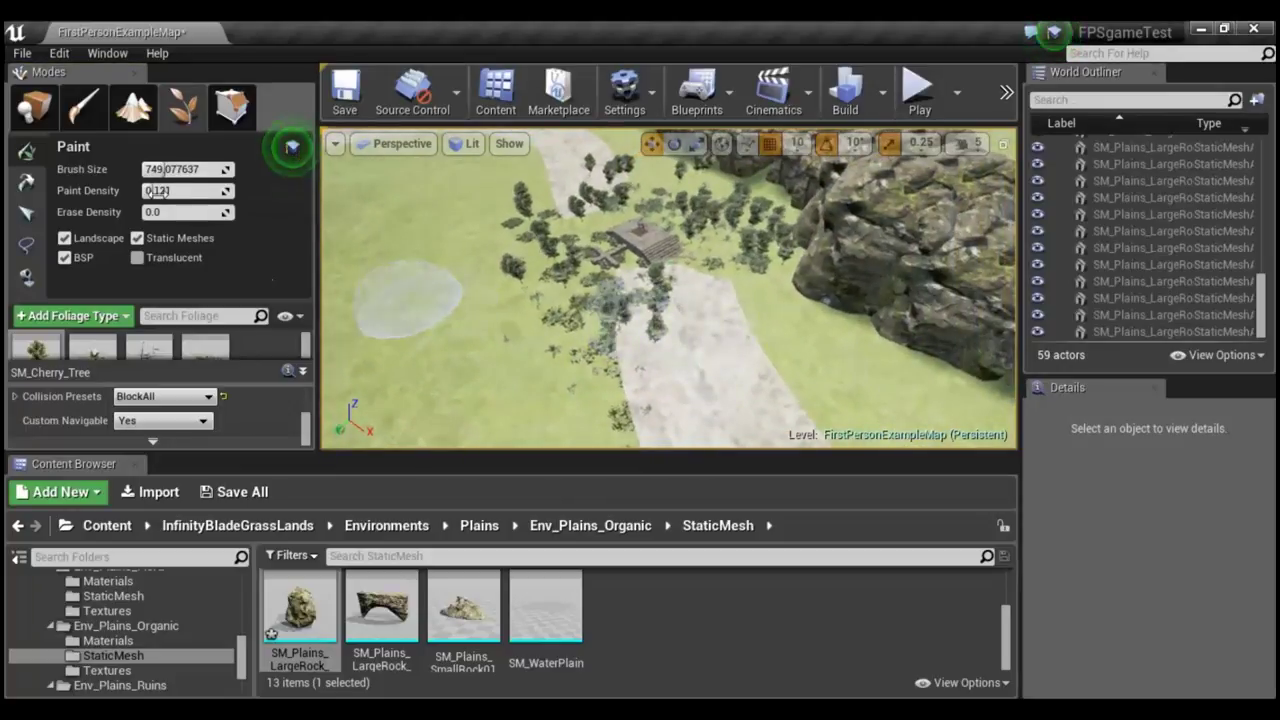
left_click_drag(150, 190, 168, 188)
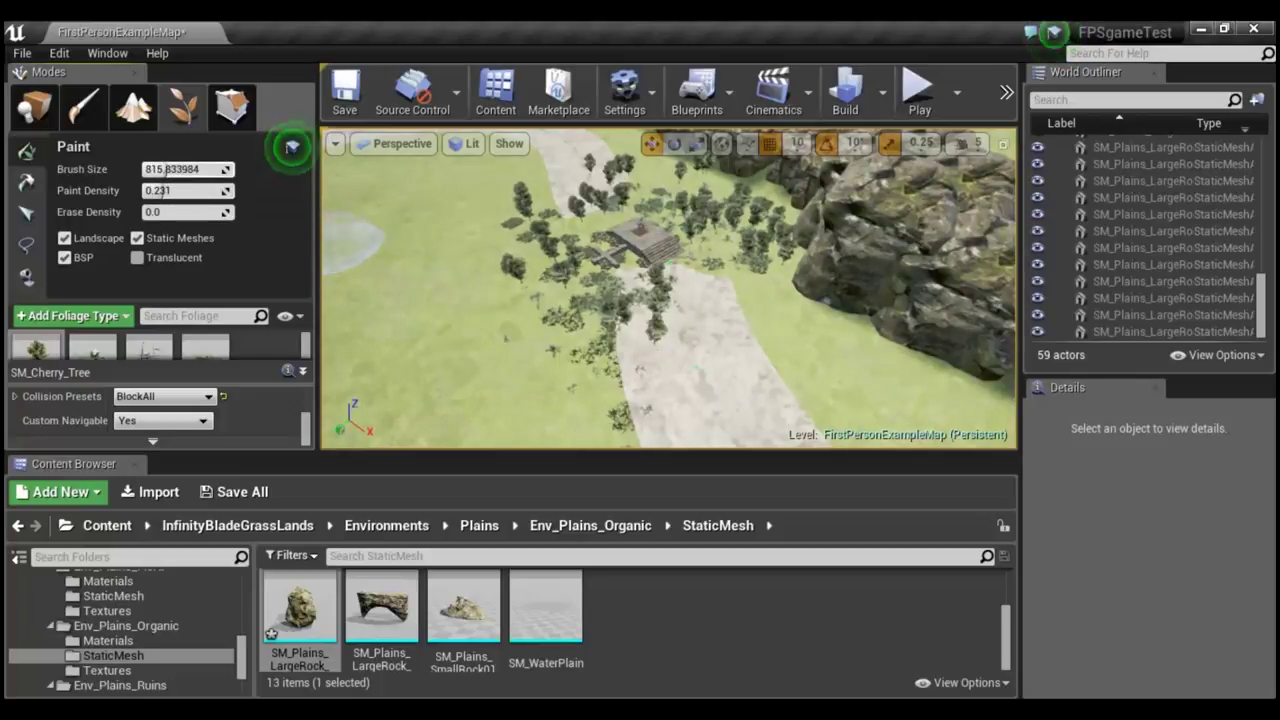
left_click_drag(460, 256, 484, 271)
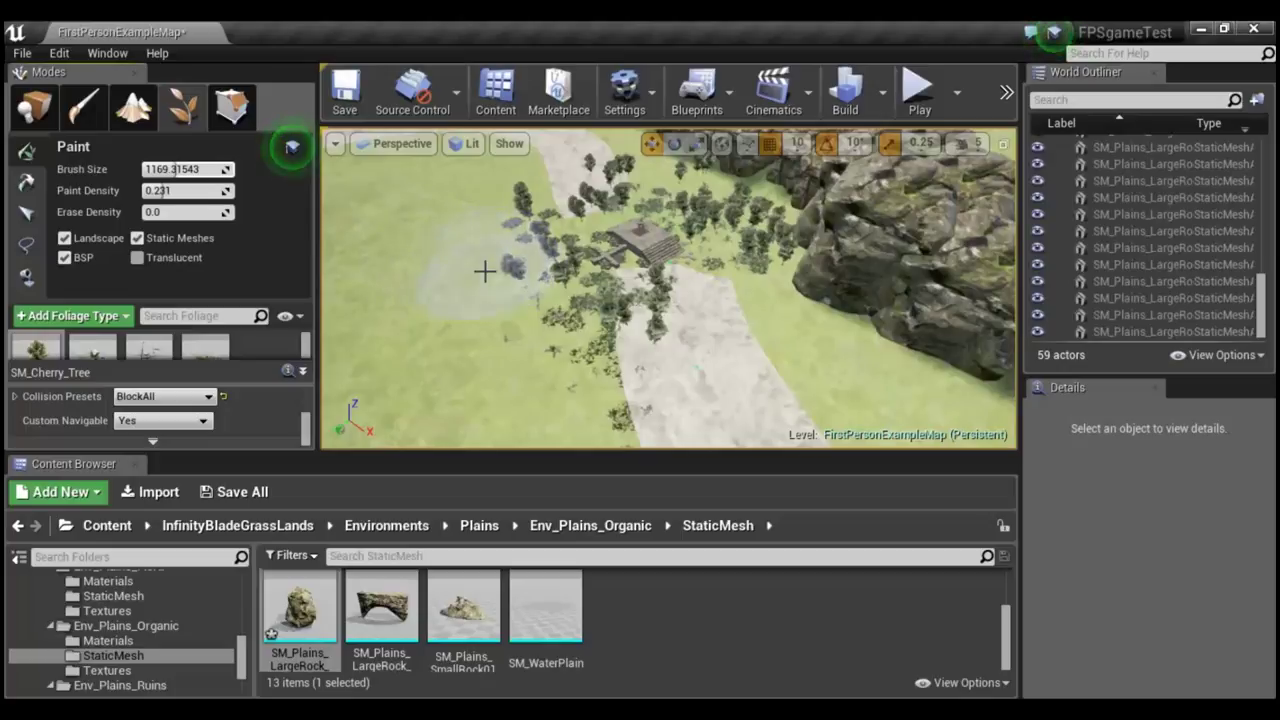
mouse_move(484, 271)
left_mouse_down()
mouse_move(510, 355)
mouse_move(366, 337)
left_mouse_up()
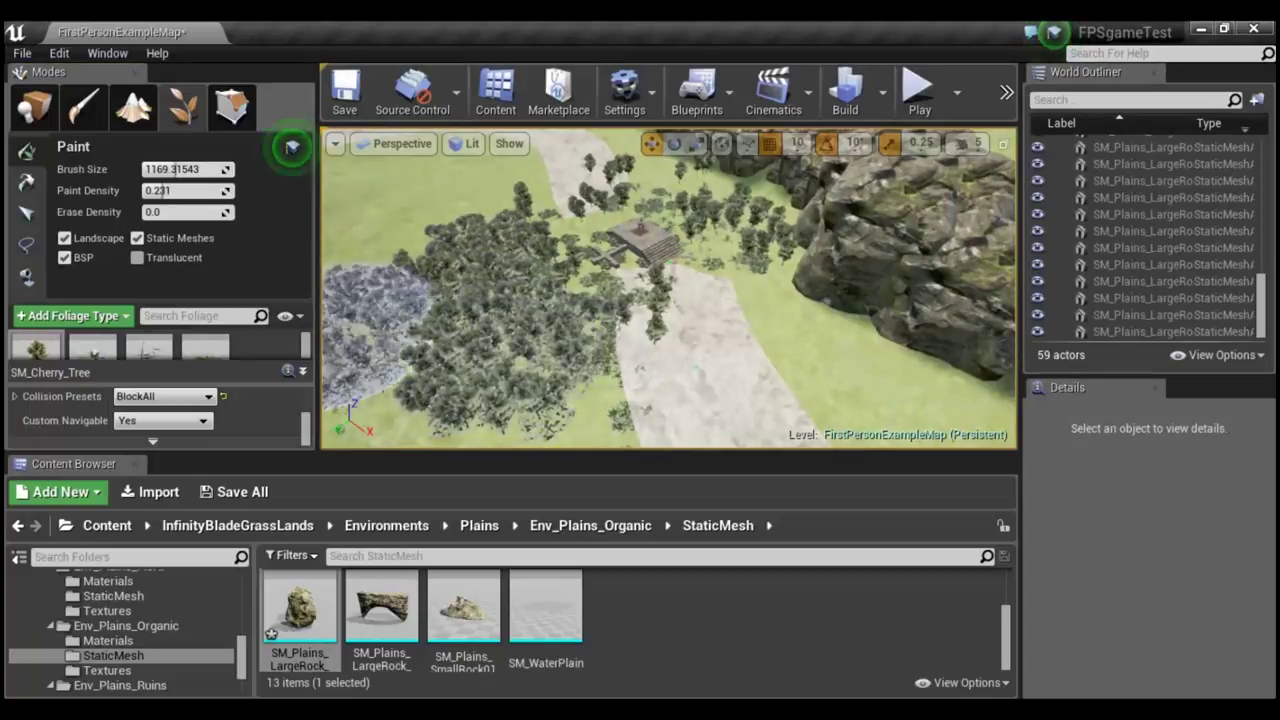
right_click_drag(495, 307, 495, 307)
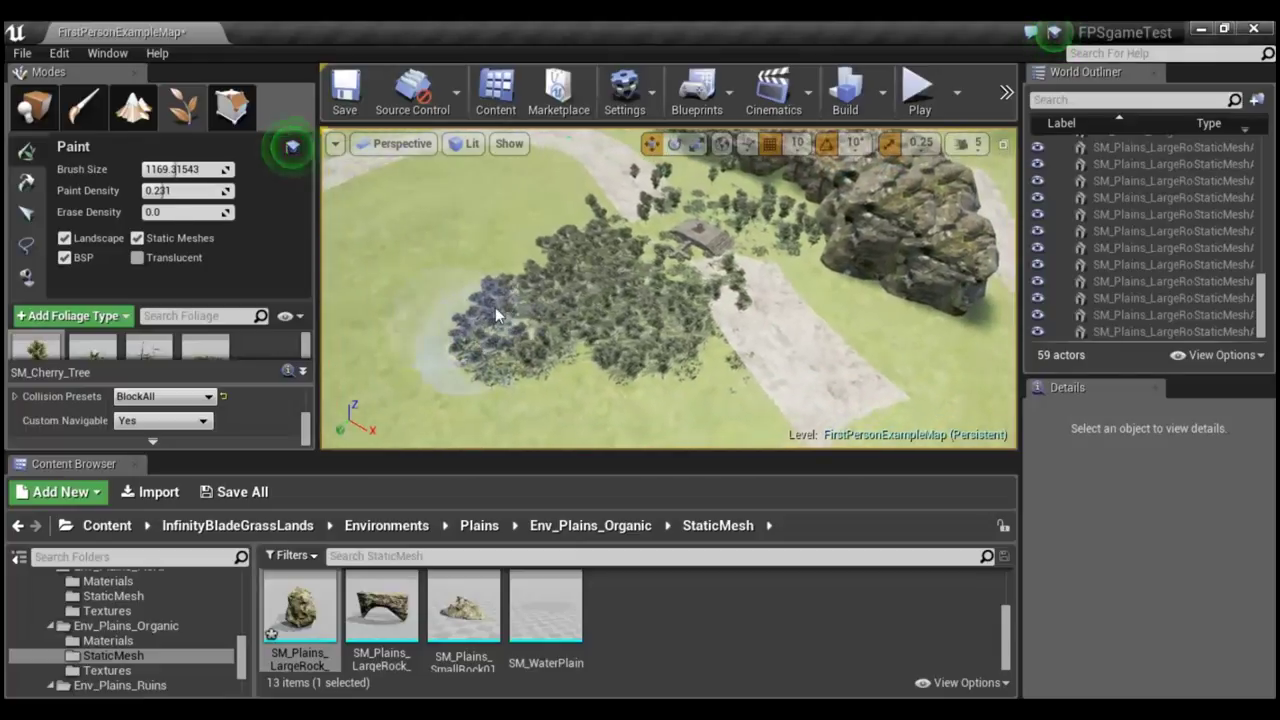
left_click_drag(502, 261, 605, 197)
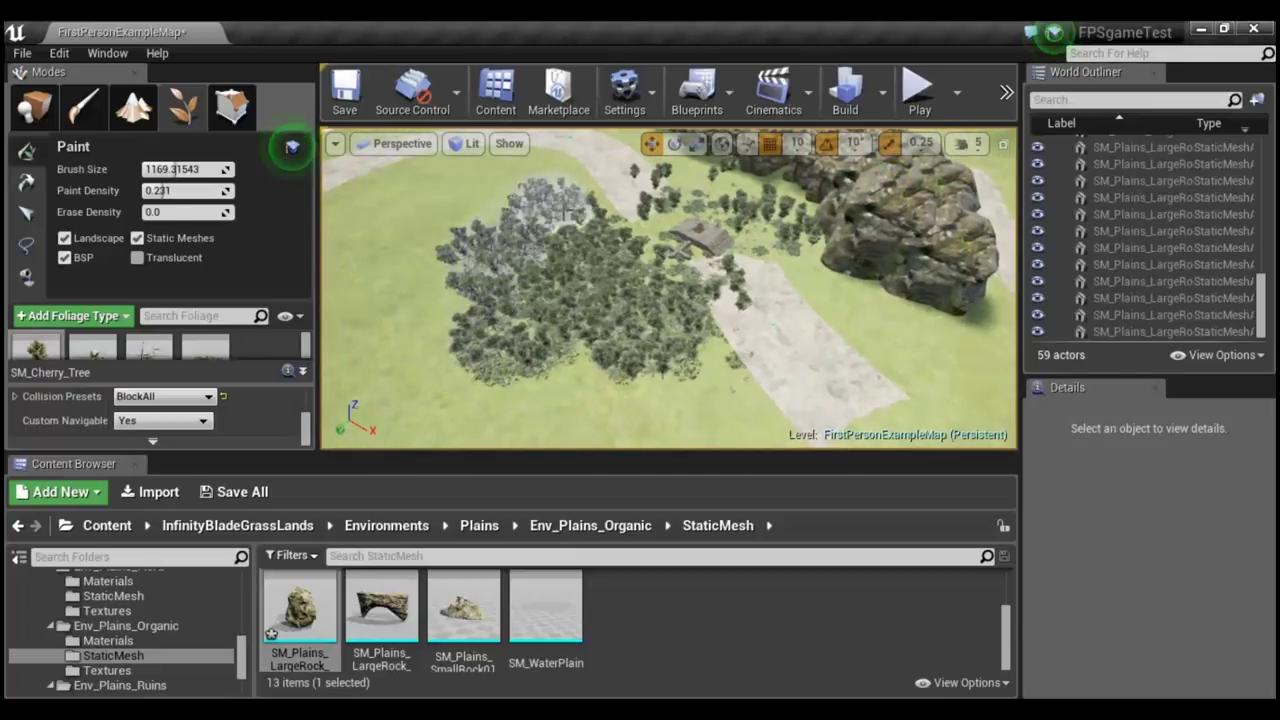
left_click_drag(676, 178, 695, 168)
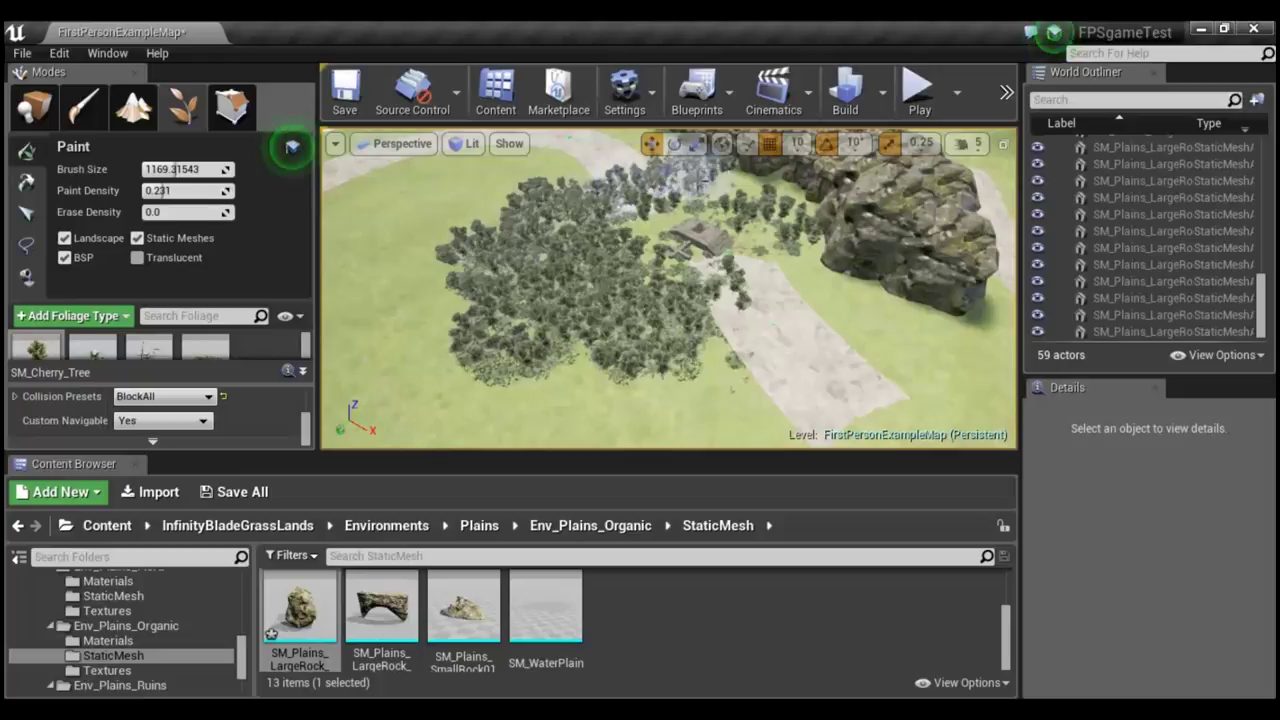
left_click_drag(760, 206, 793, 284)
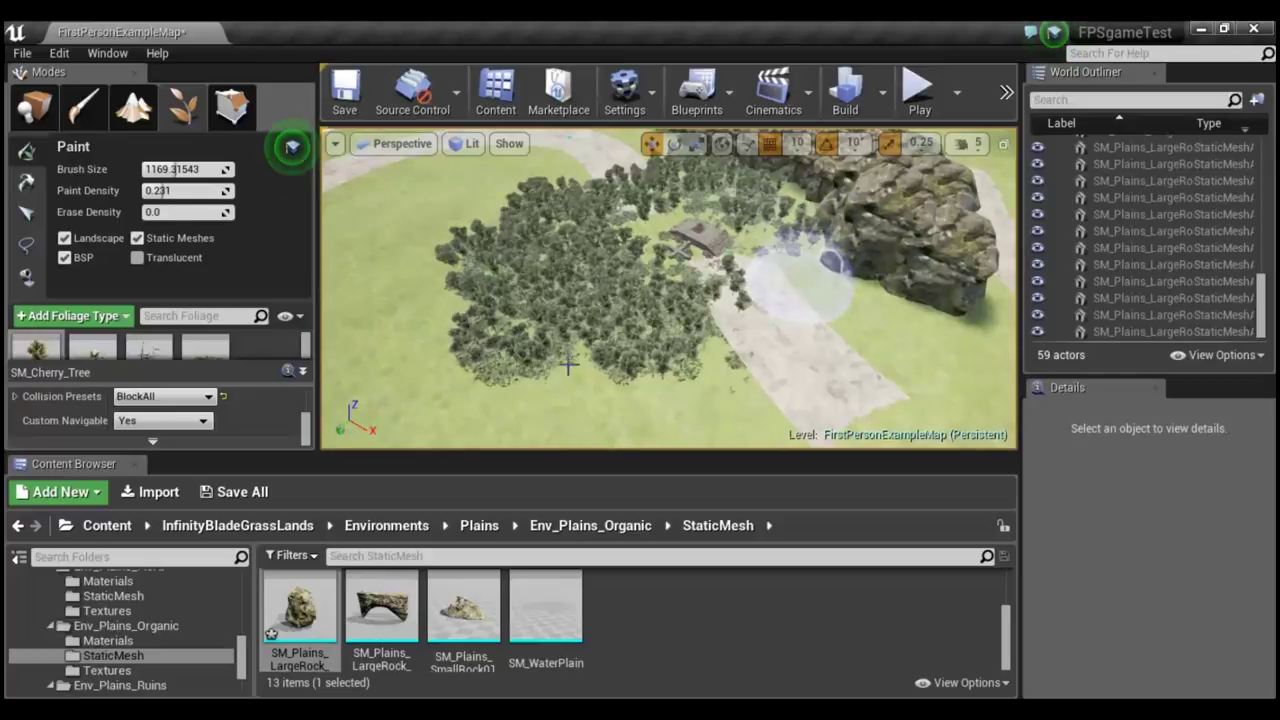
Lower density to 0.141 and paint trees beside and below the rock and over the dirt.
left_click_drag(178, 190, 160, 192)
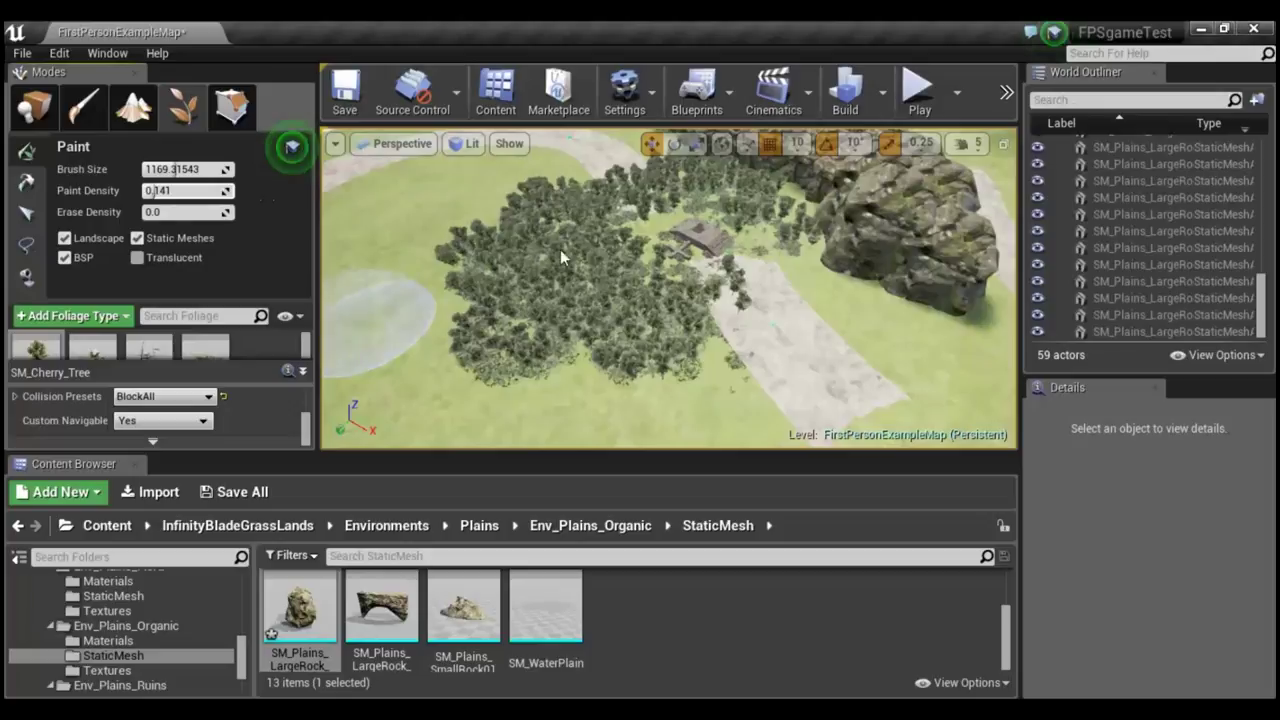
left_click_drag(818, 300, 858, 305)
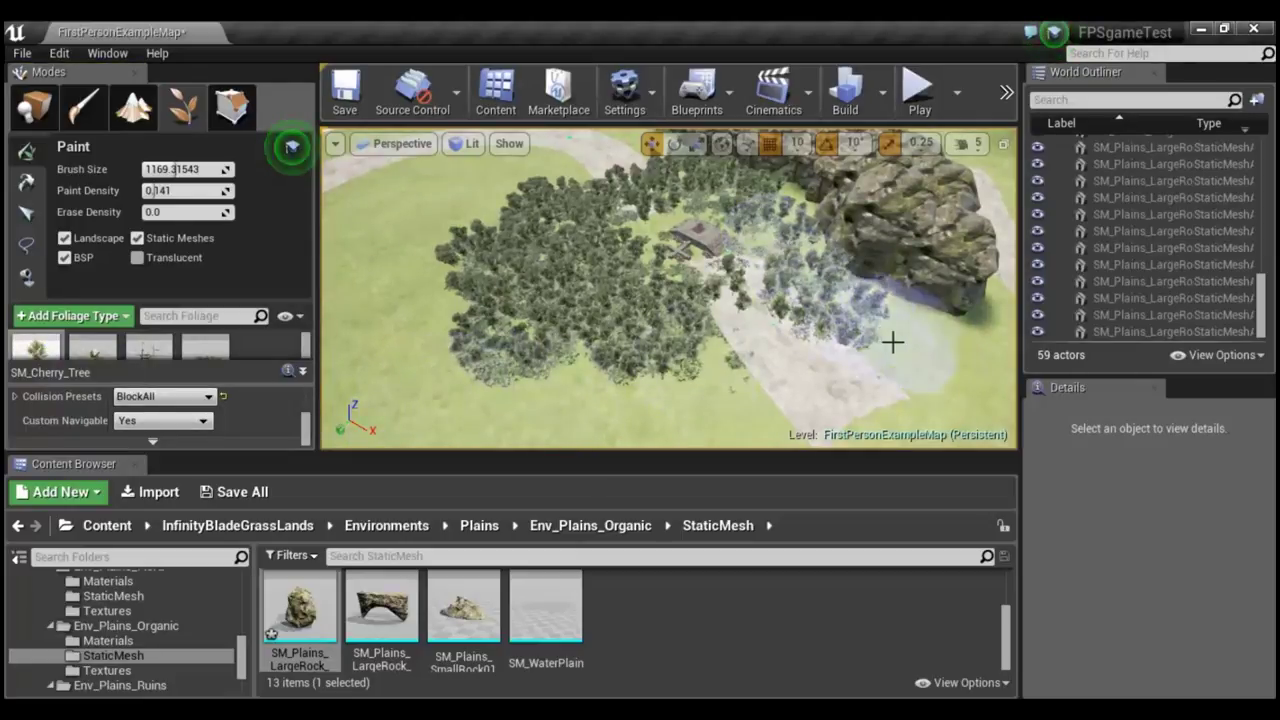
left_click_drag(909, 345, 895, 333)
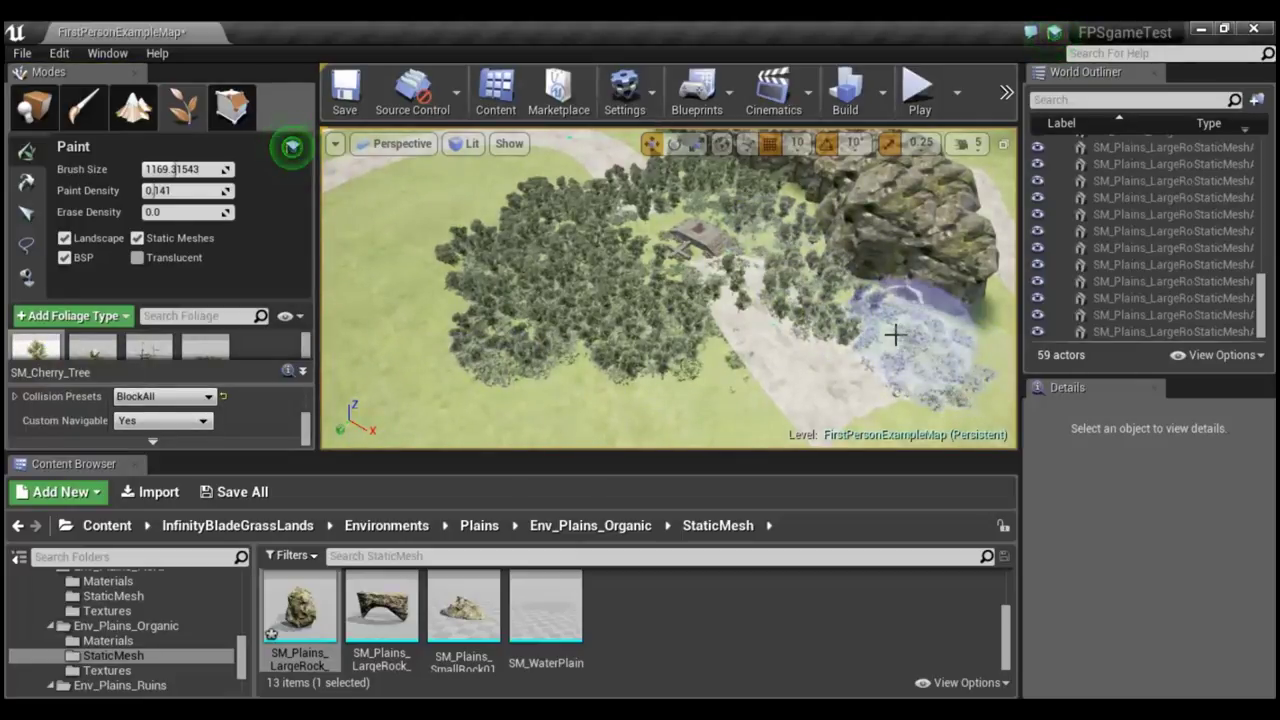
left_click_drag(730, 365, 846, 391)
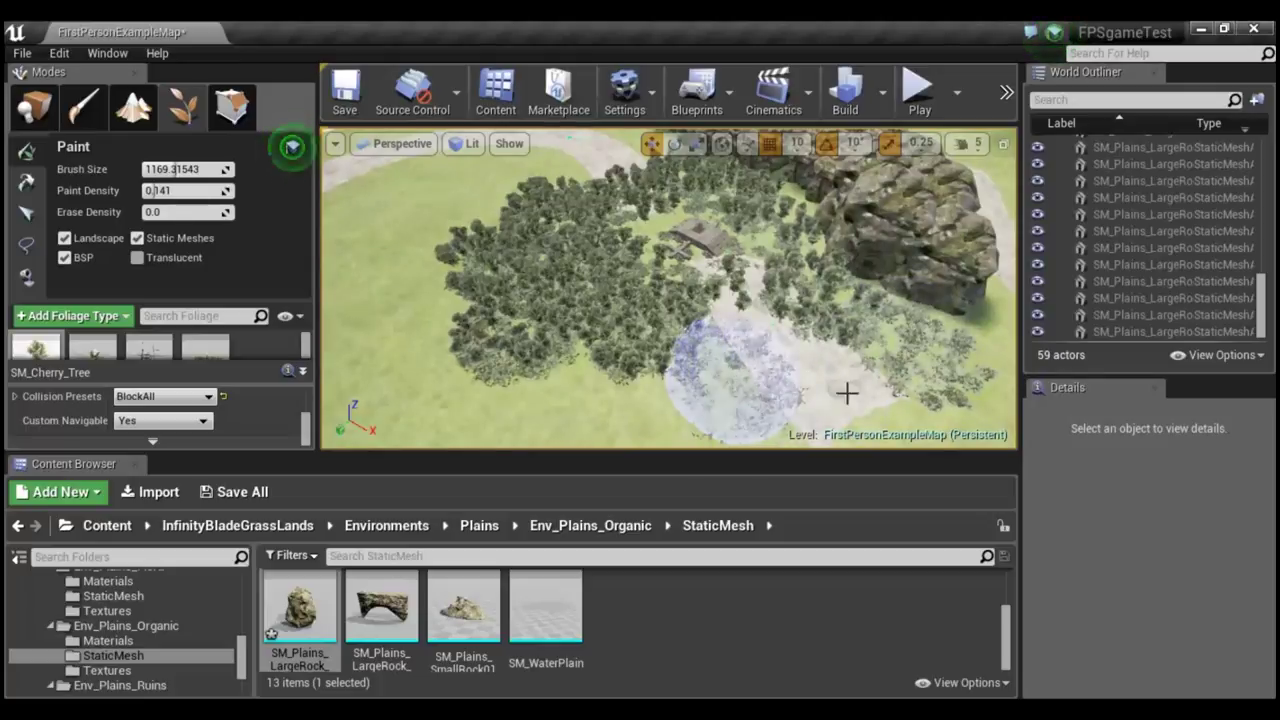
right_click_drag(719, 344, 719, 344)
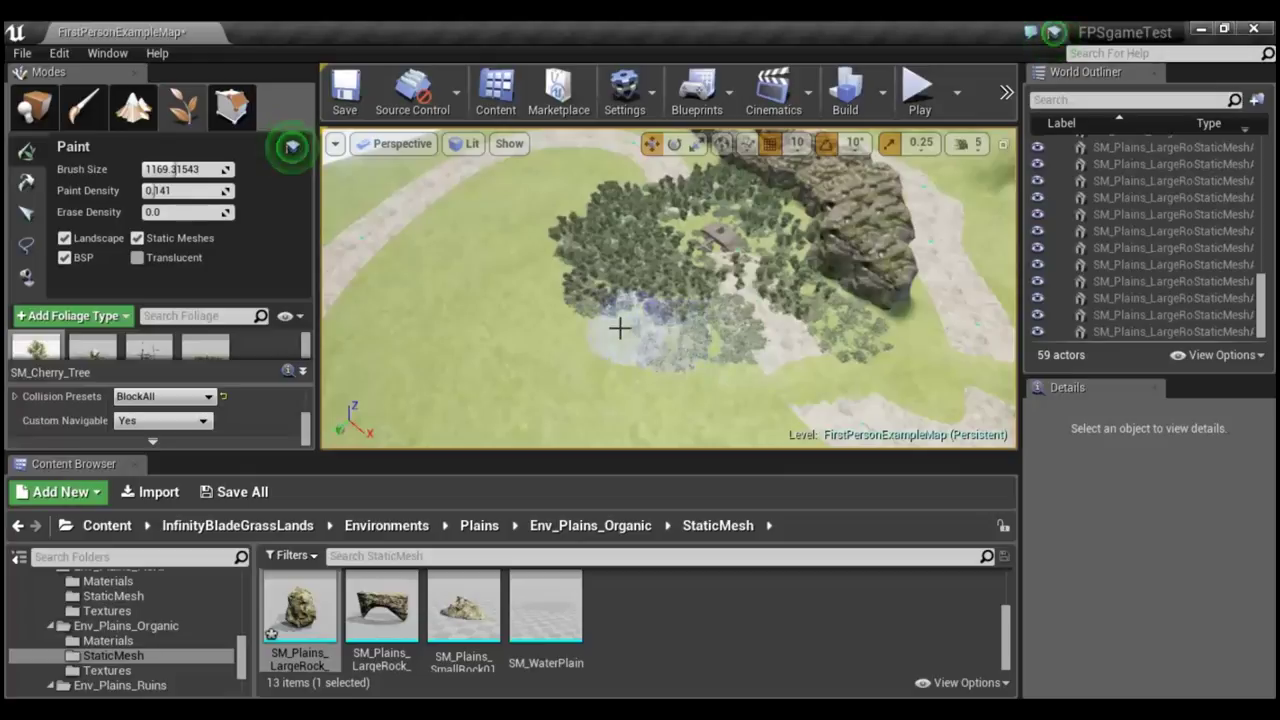
left_click_drag(620, 328, 613, 306)
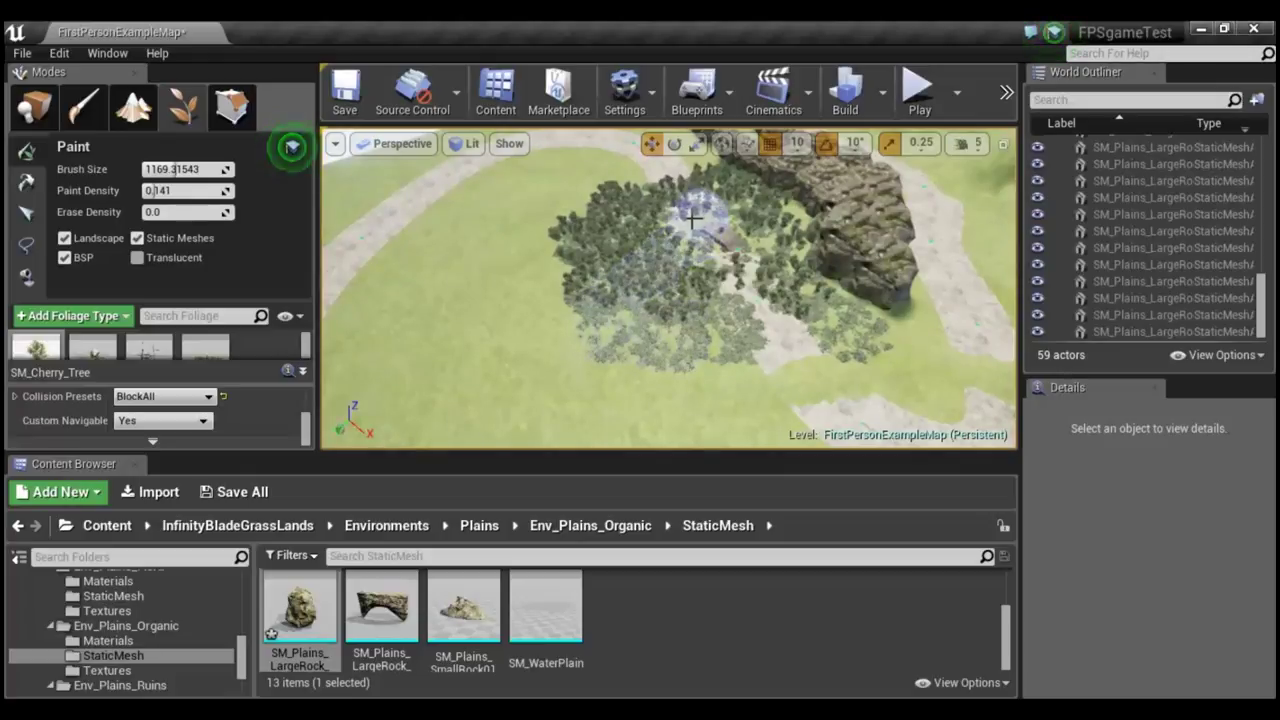
Play From Here among the trees, walk forward through the cherry forest, then stop with Esc.
right_click(805, 376)
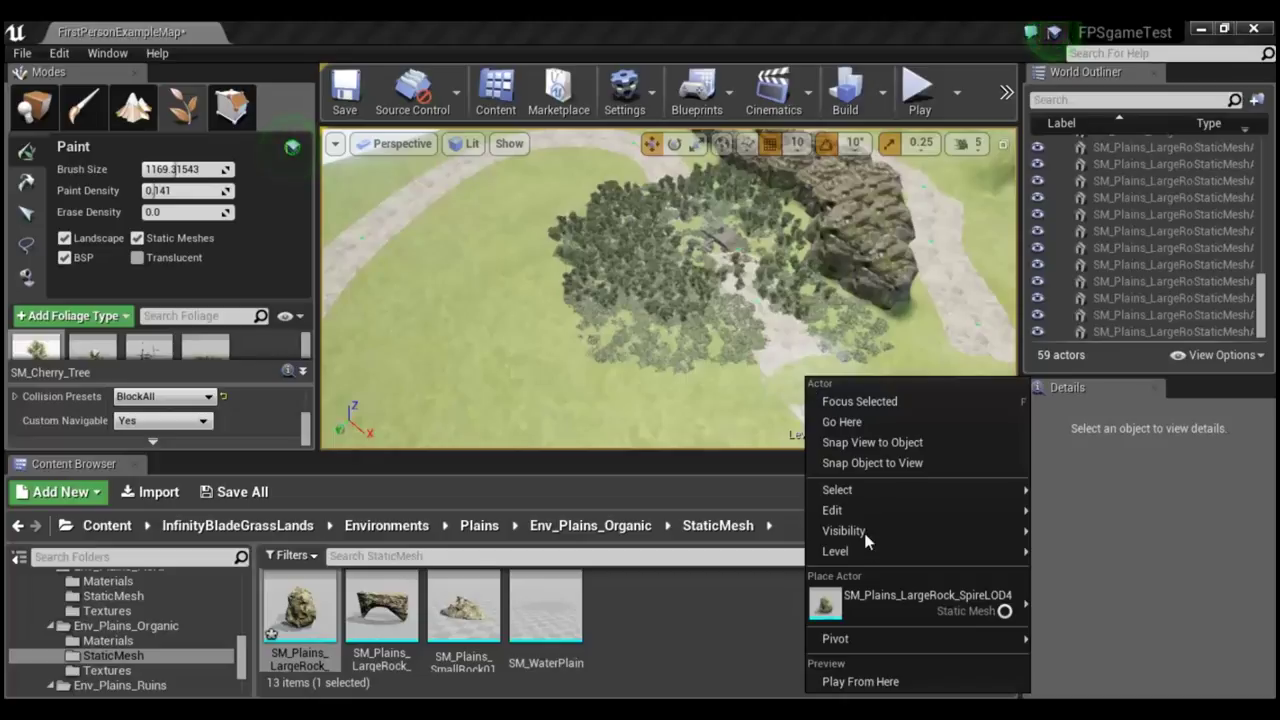
left_click(860, 681)
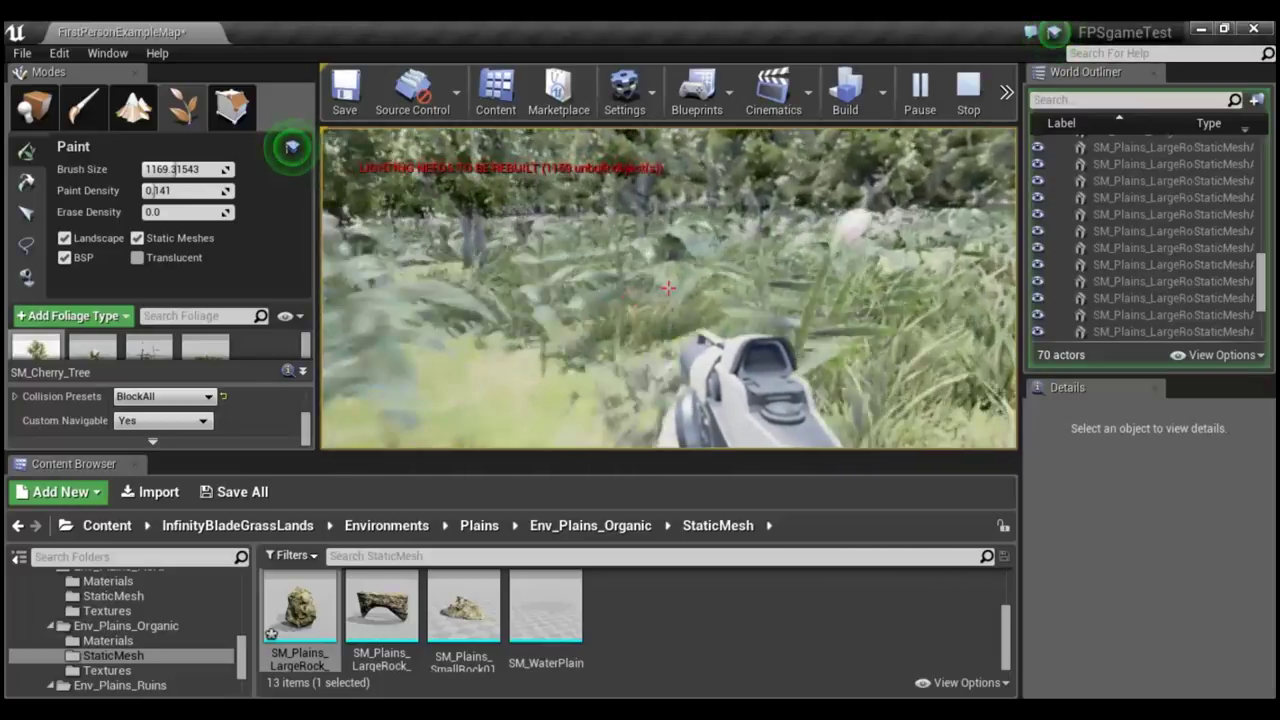
key("w")
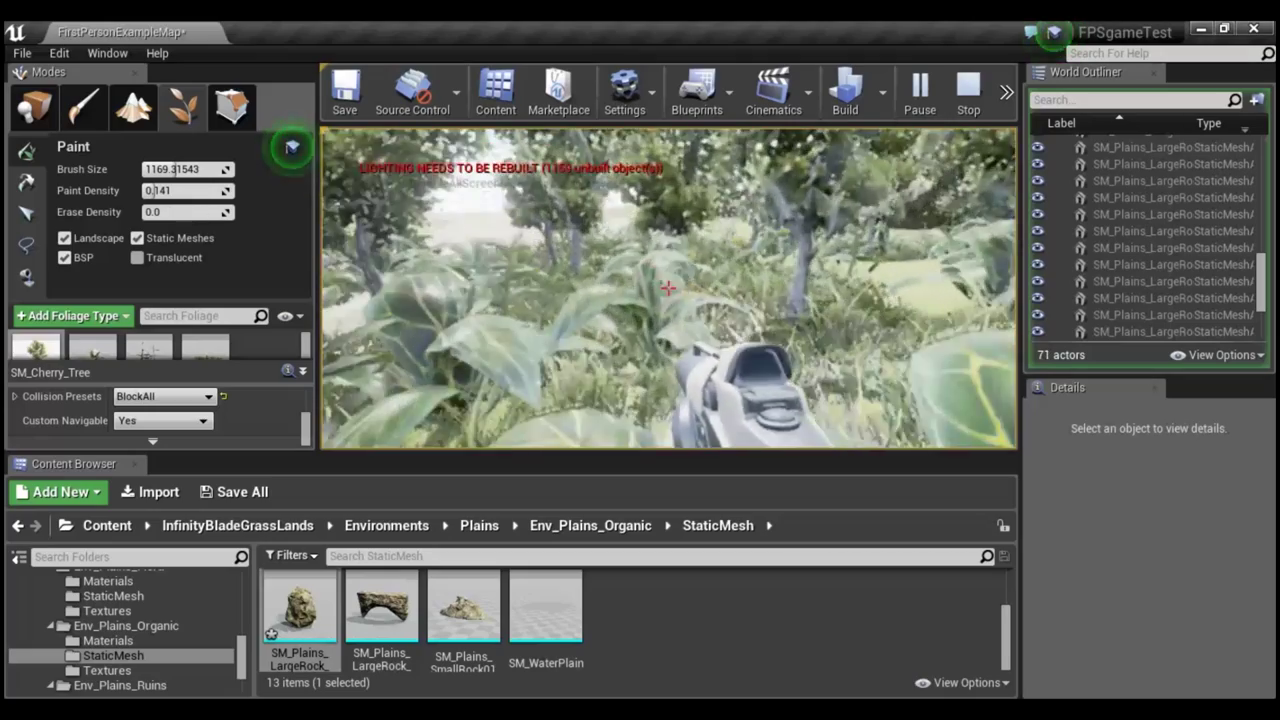
key("w")
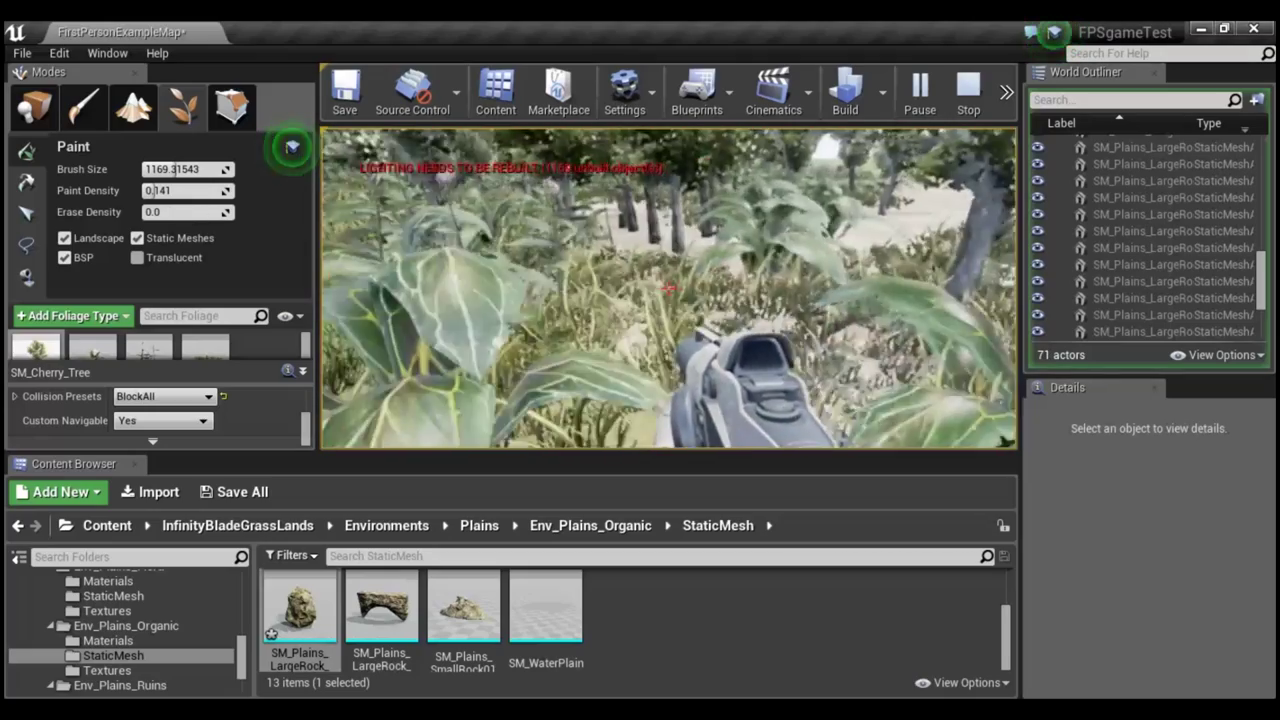
key("Escape")
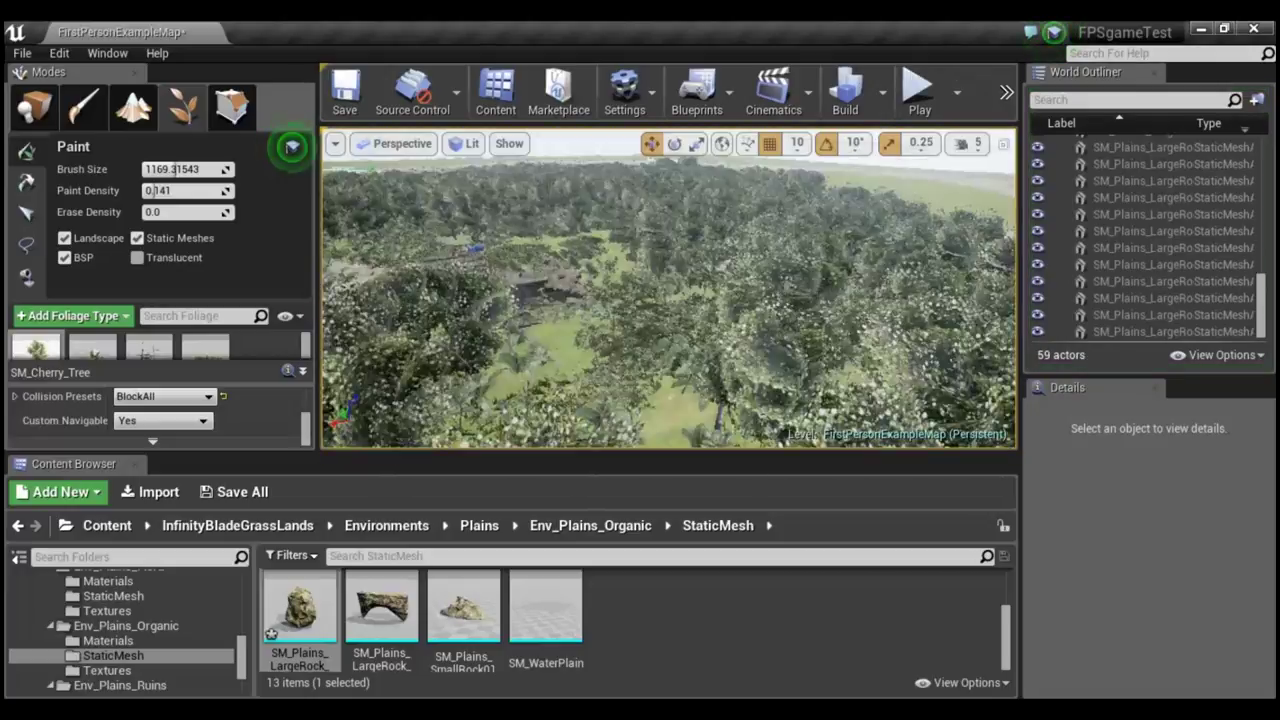
Fly the camera toward the stepped stone structure and back out over the forest.
key("w")
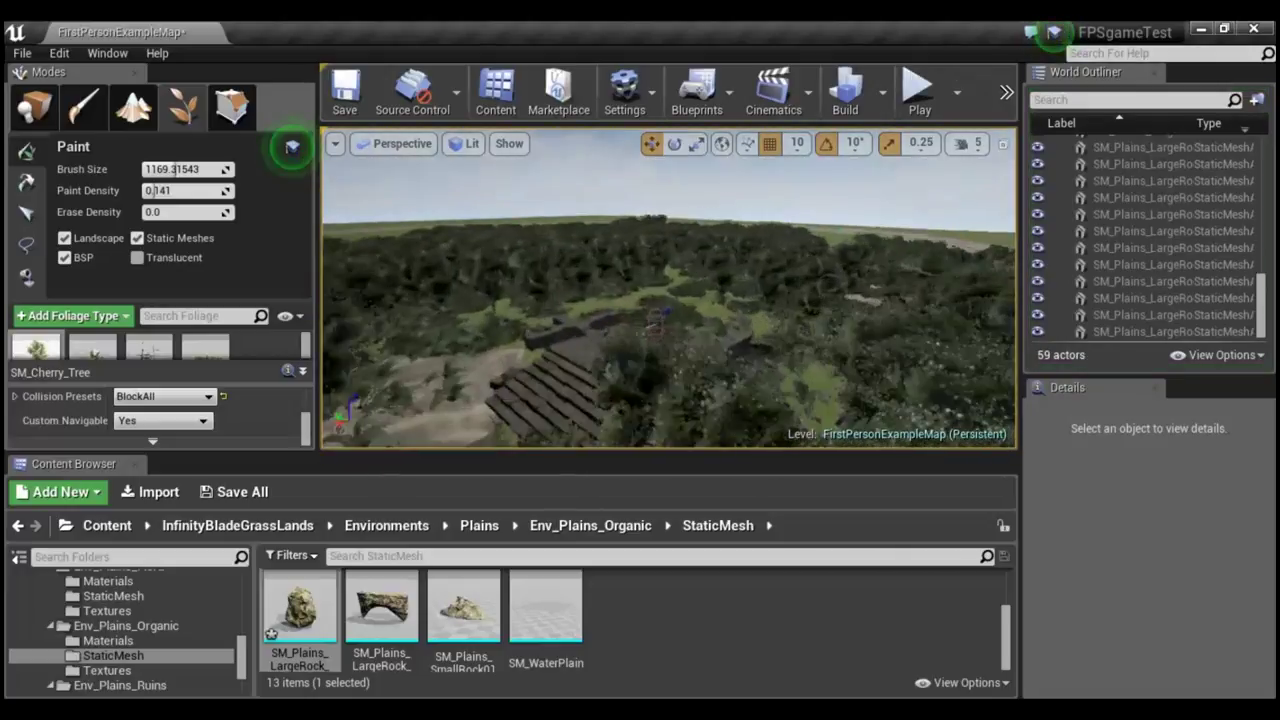
key("w")
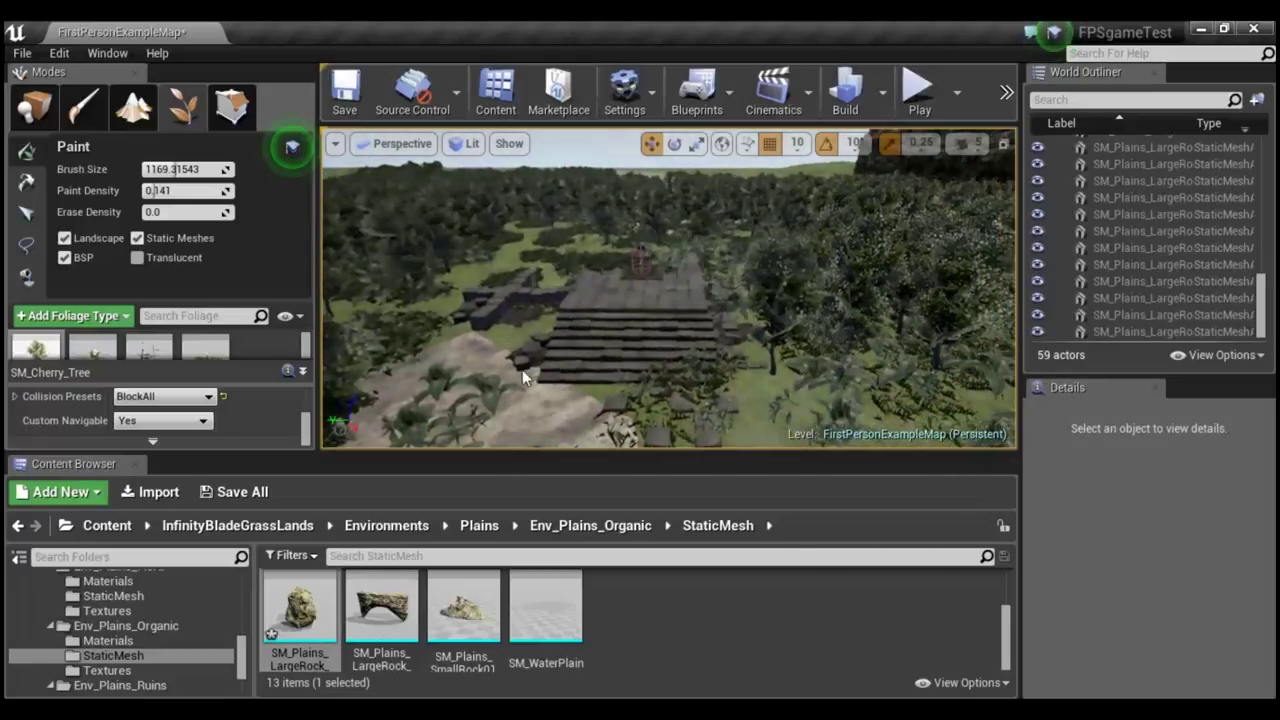
key("s")
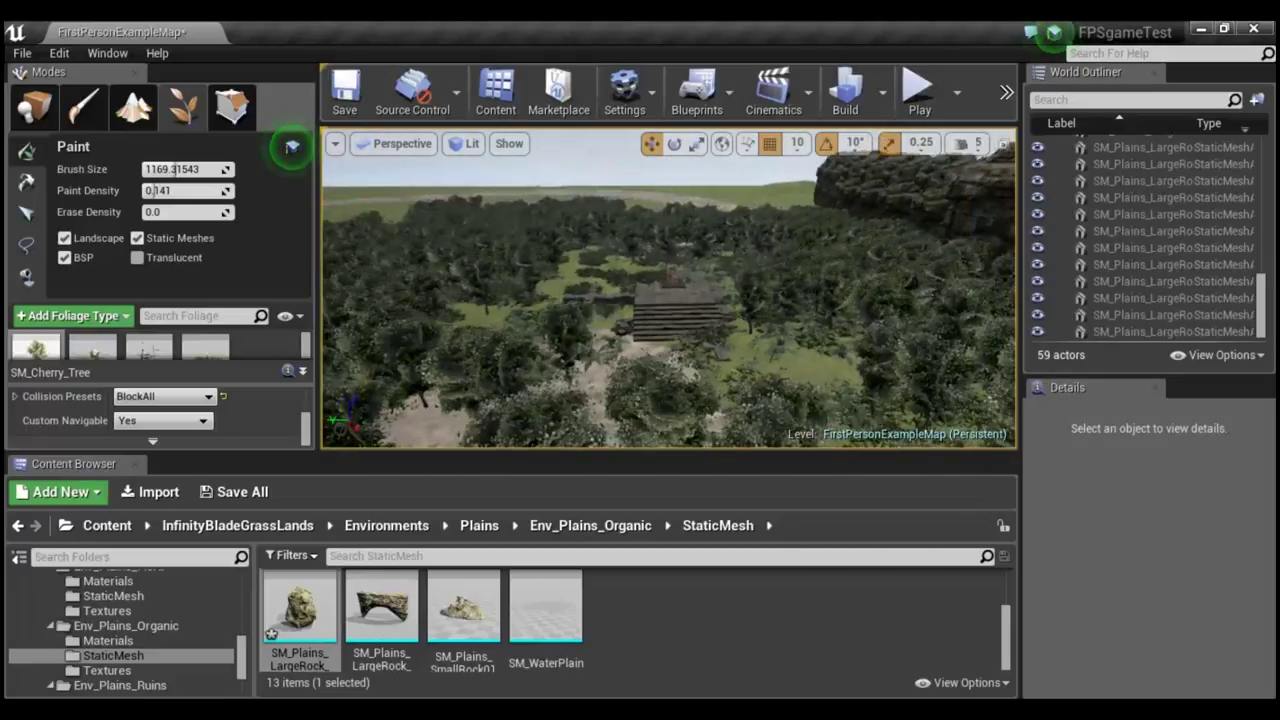
key("s")
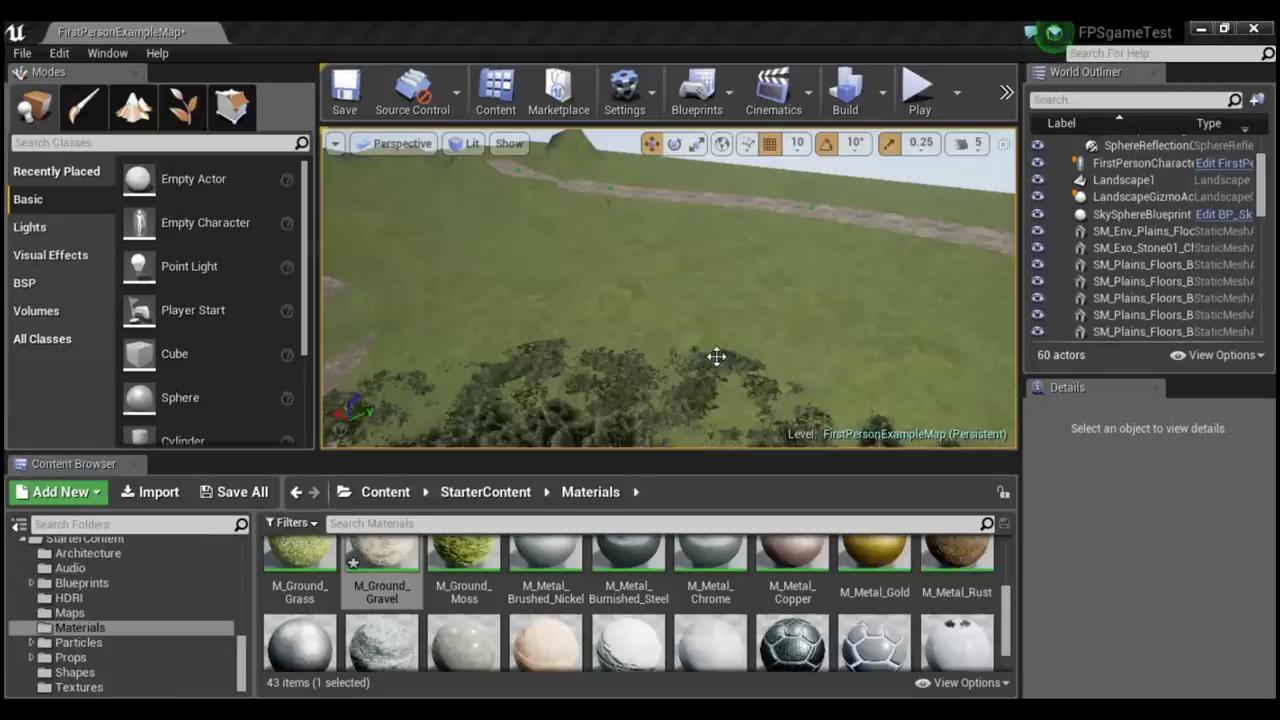
Turn the view past the rock and foliage to look down the winding stone path.
mouse_move(716, 357)
right_mouse_down()
mouse_move(660, 357)
mouse_move(660, 320)
right_mouse_up()
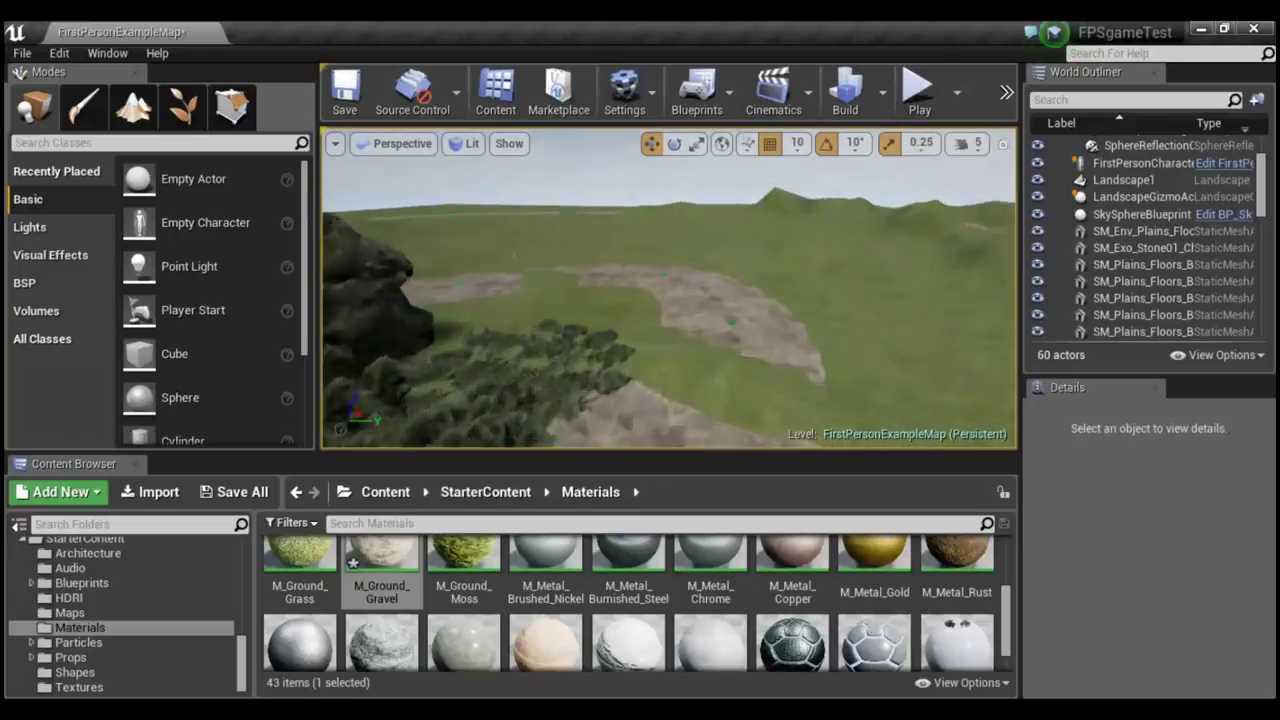
mouse_move(660, 320)
right_mouse_down()
mouse_move(660, 380)
mouse_move(660, 340)
mouse_move(720, 340)
mouse_move(770, 290)
right_mouse_up()
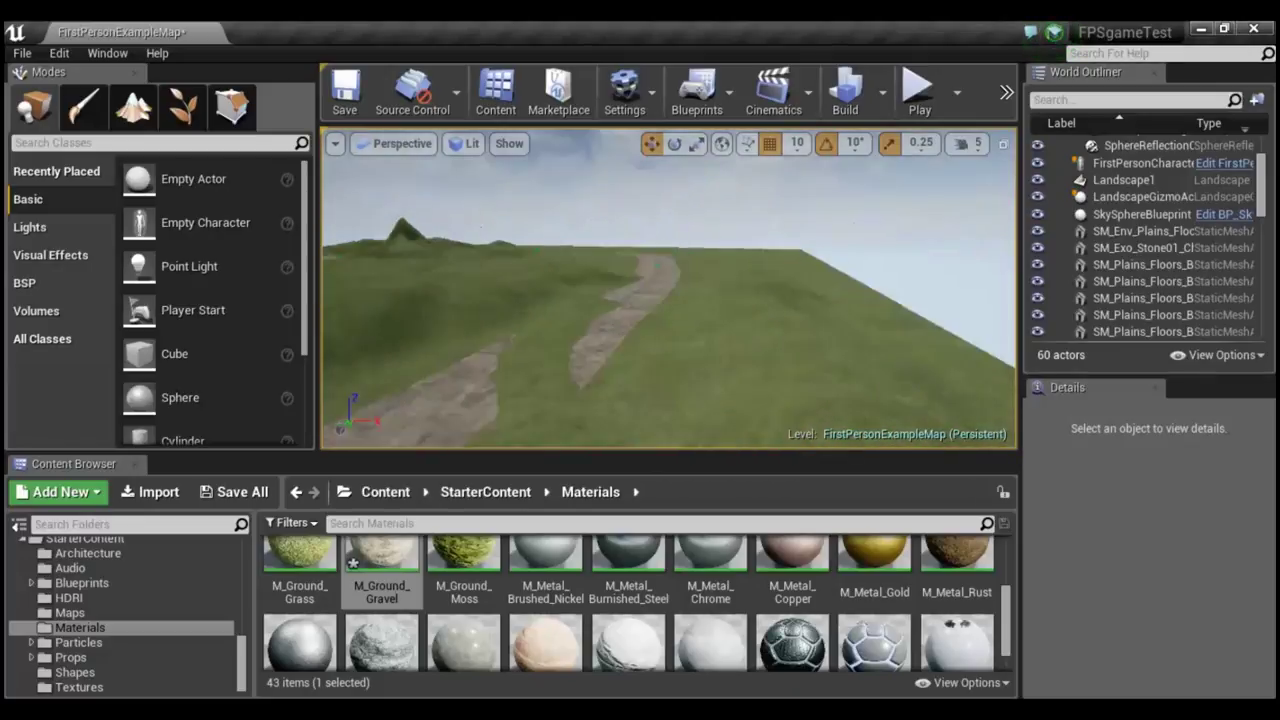
right_click_drag(680, 381, 680, 381)
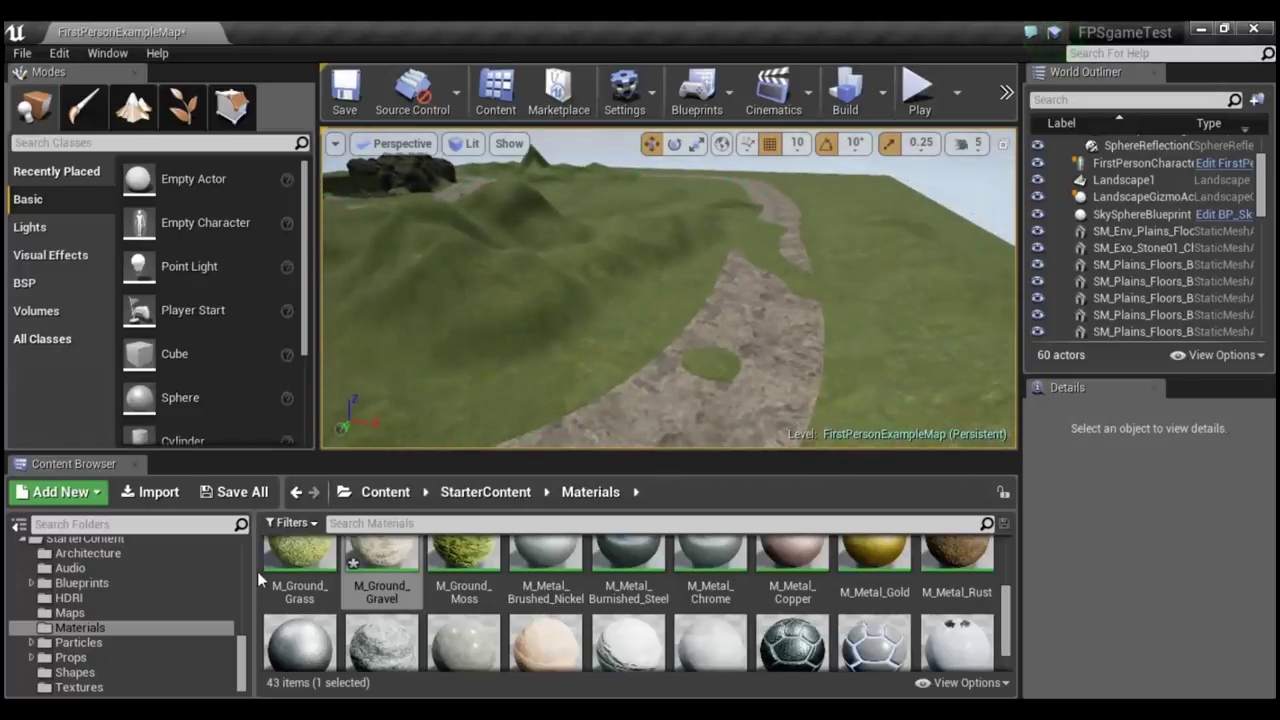
scroll(126, 584, "up", 1)
scroll(144, 602, "up", 2)
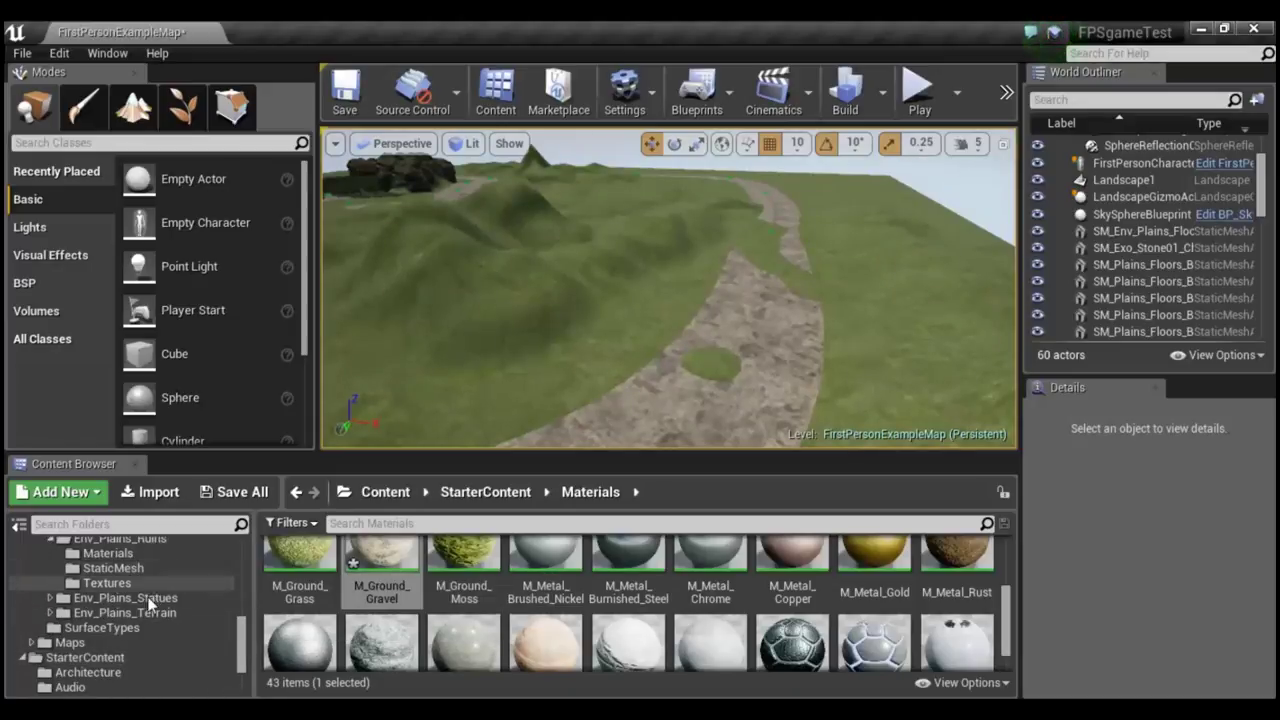
scroll(136, 608, "up", 1)
Show Env_Plains_Ruins > StaticMesh and scroll through its 59 ruin mesh thumbnails.
left_click(136, 603)
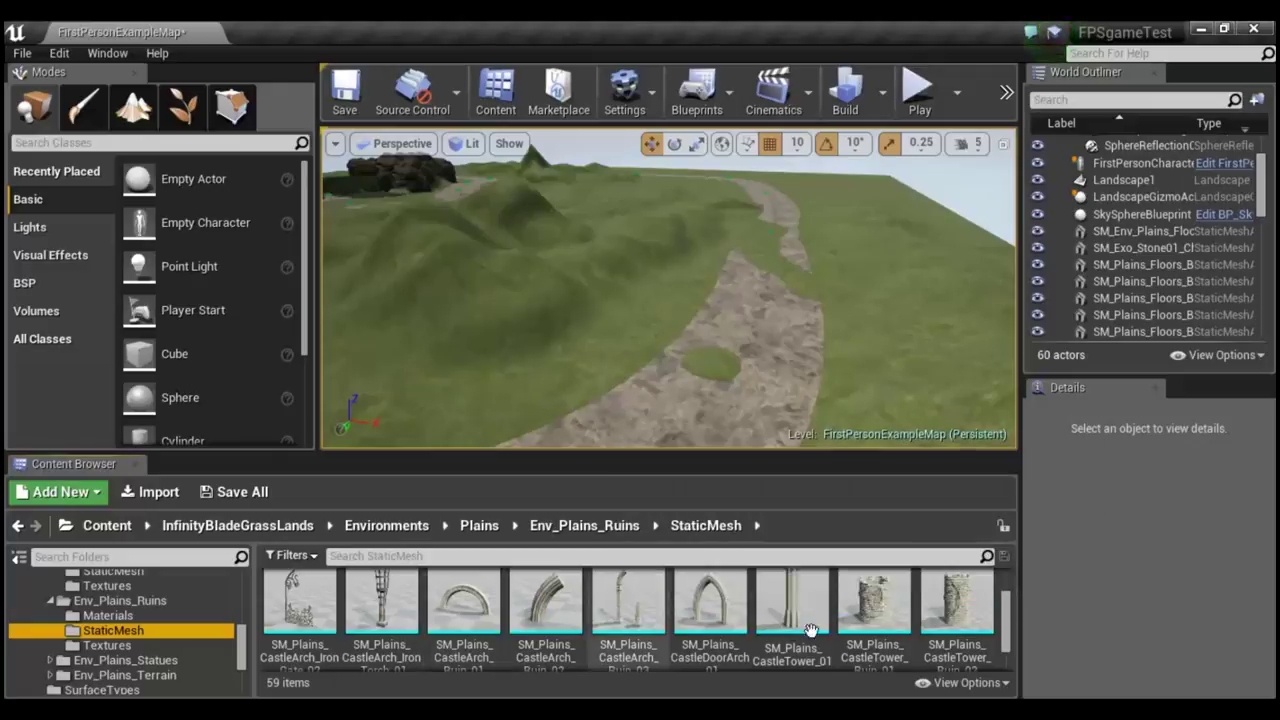
scroll(640, 620, "up", 1)
scroll(676, 643, "up", 3)
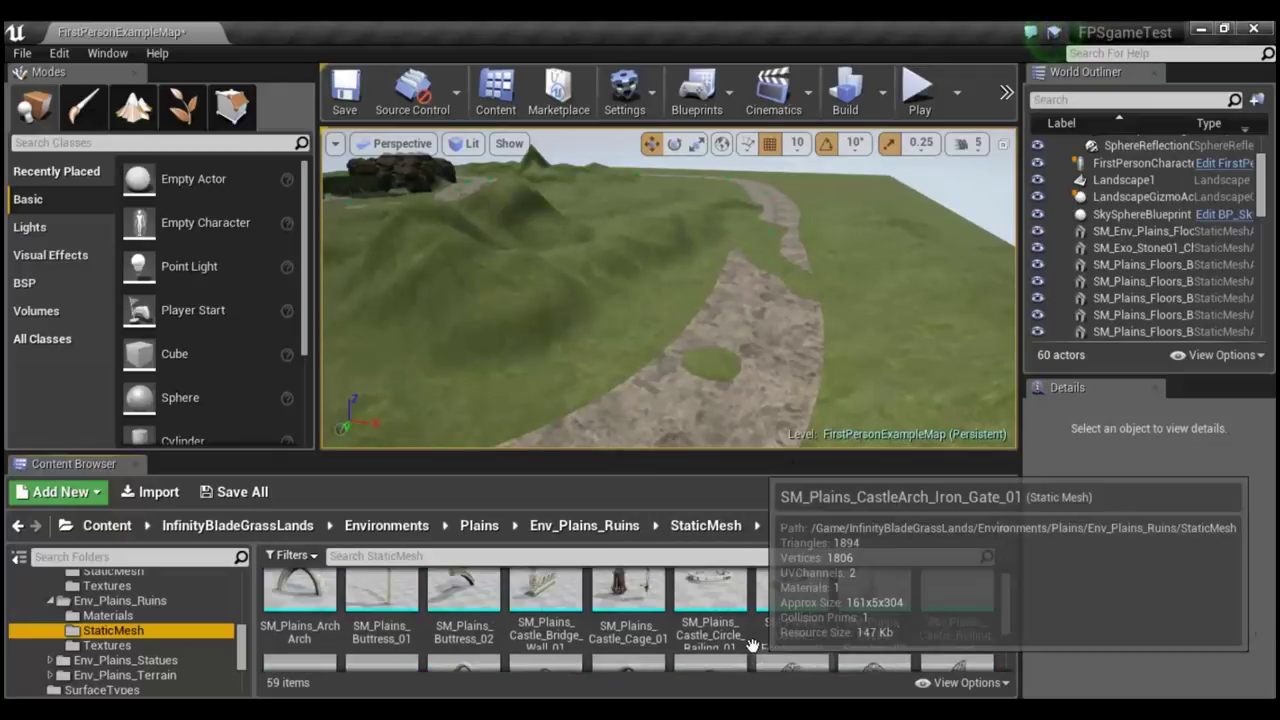
scroll(765, 635, "up", 1)
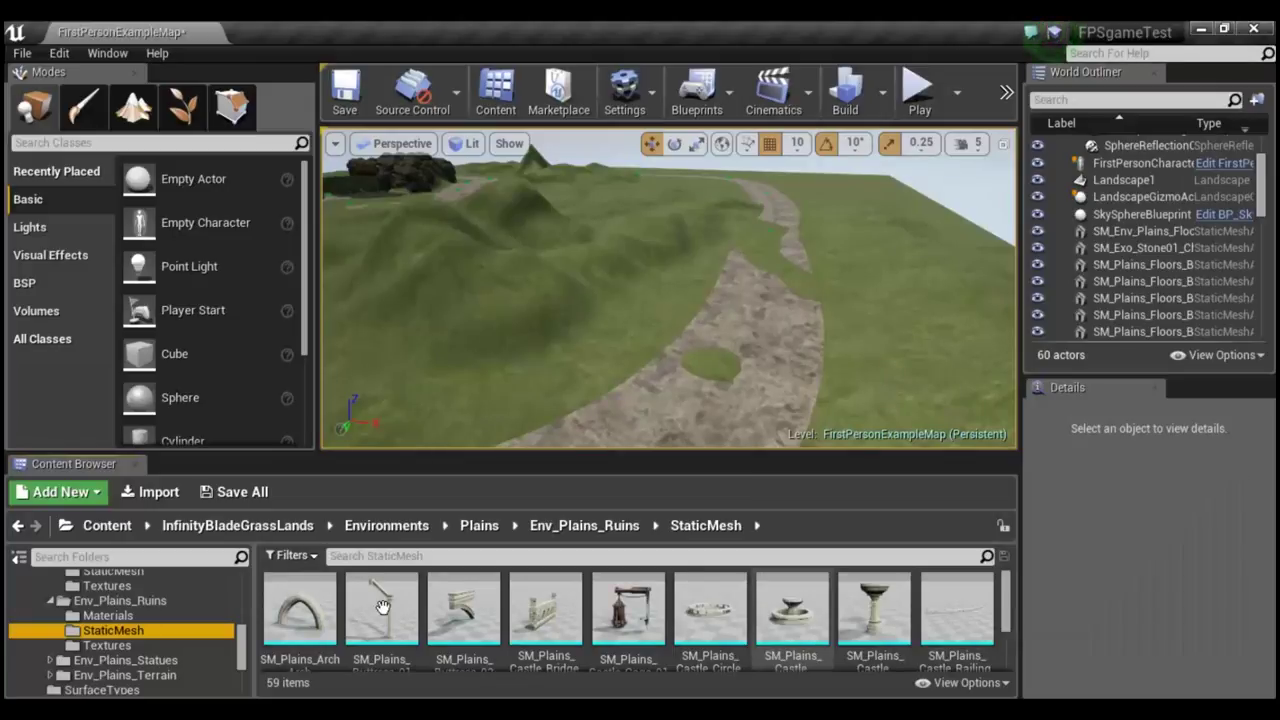
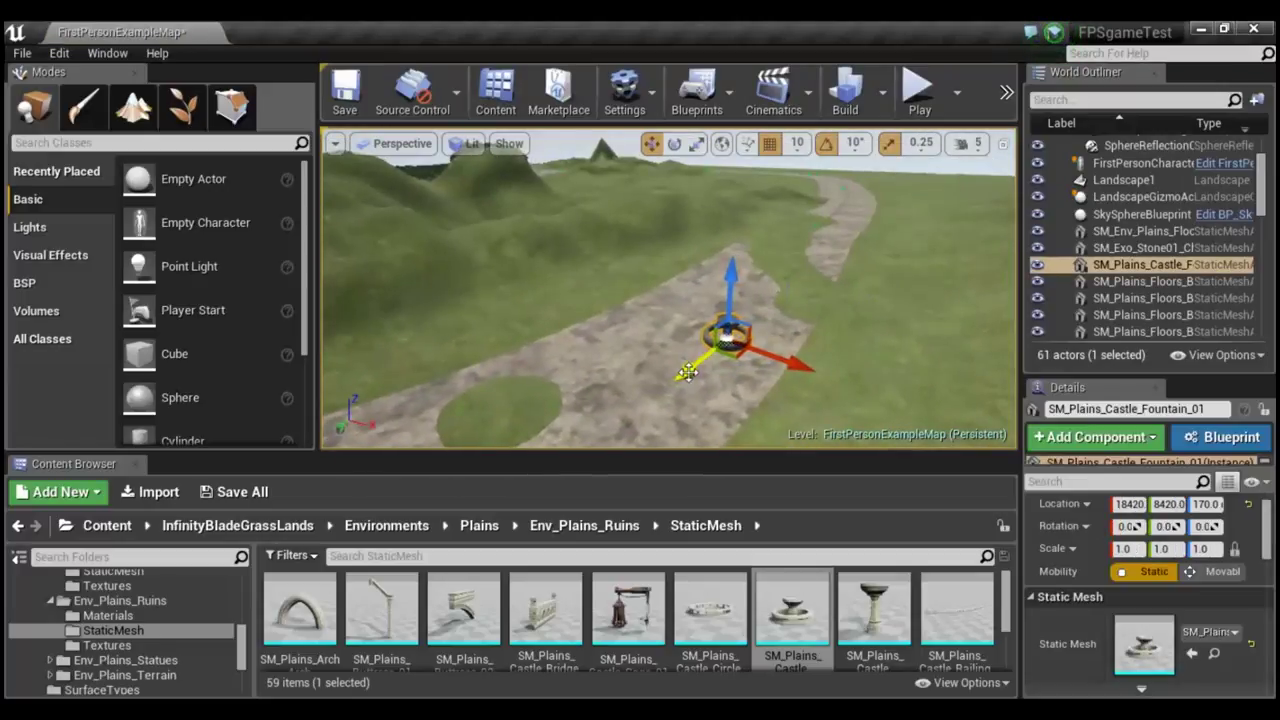
Slide the castle fountain off the stone path onto flat open grass, lowered to height 107.43.
left_click_drag(688, 372, 869, 284)
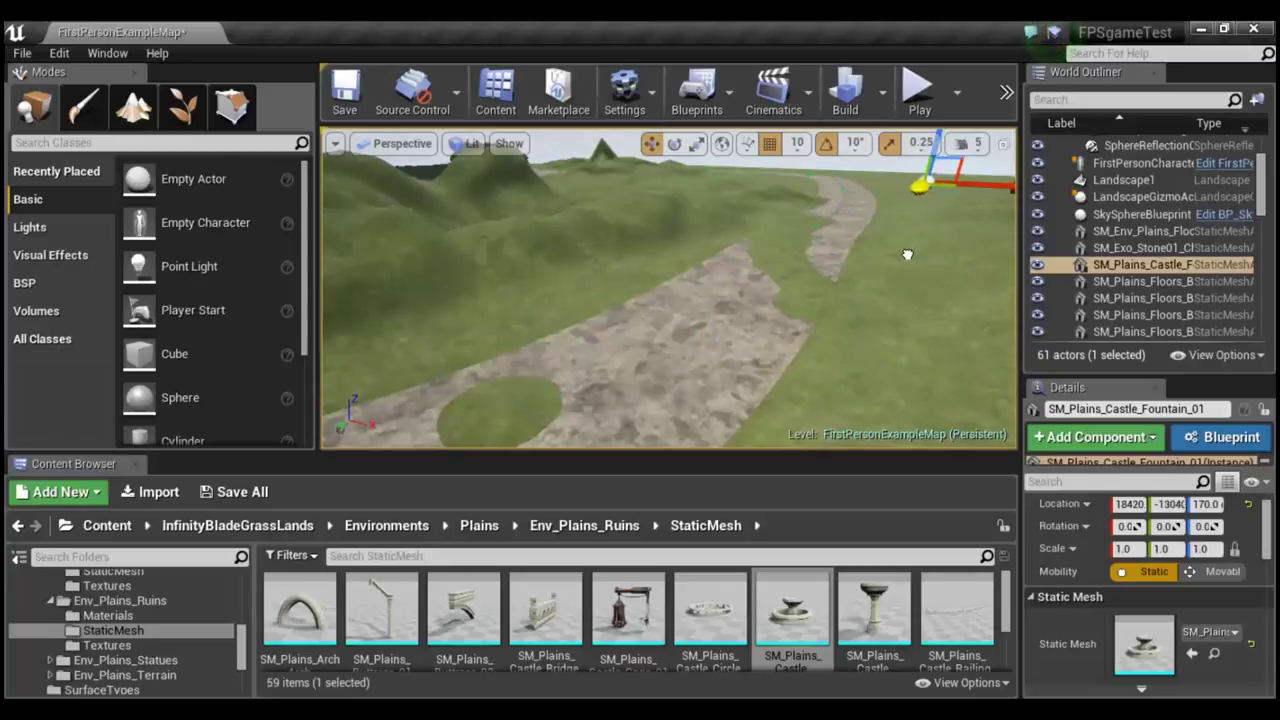
right_click_drag(669, 288, 669, 288)
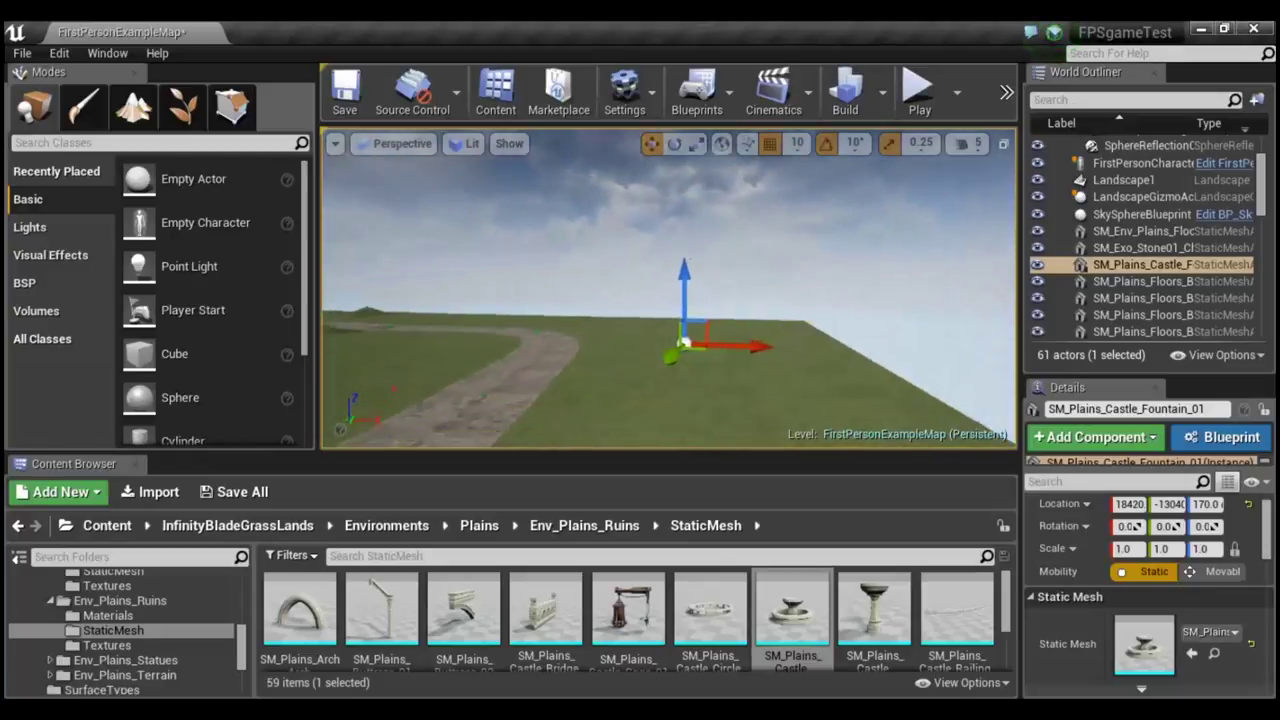
right_click_drag(890, 258, 890, 258)
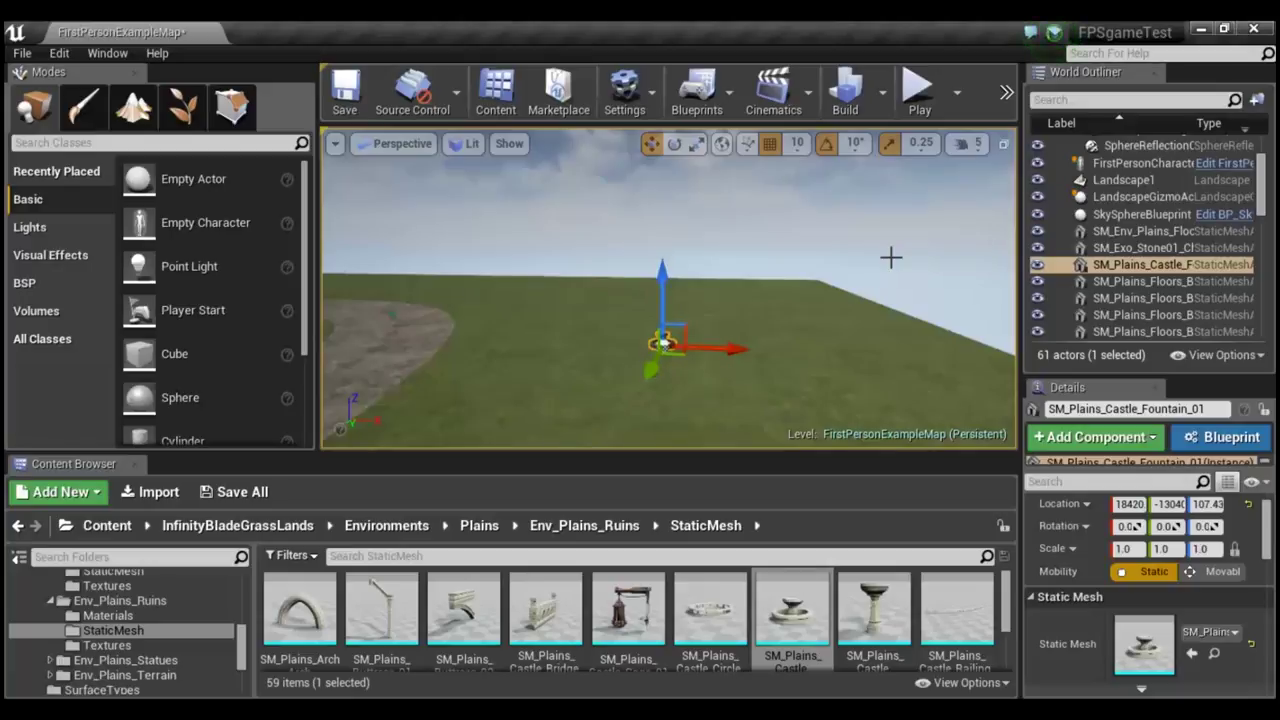
right_click_drag(669, 288, 669, 288)
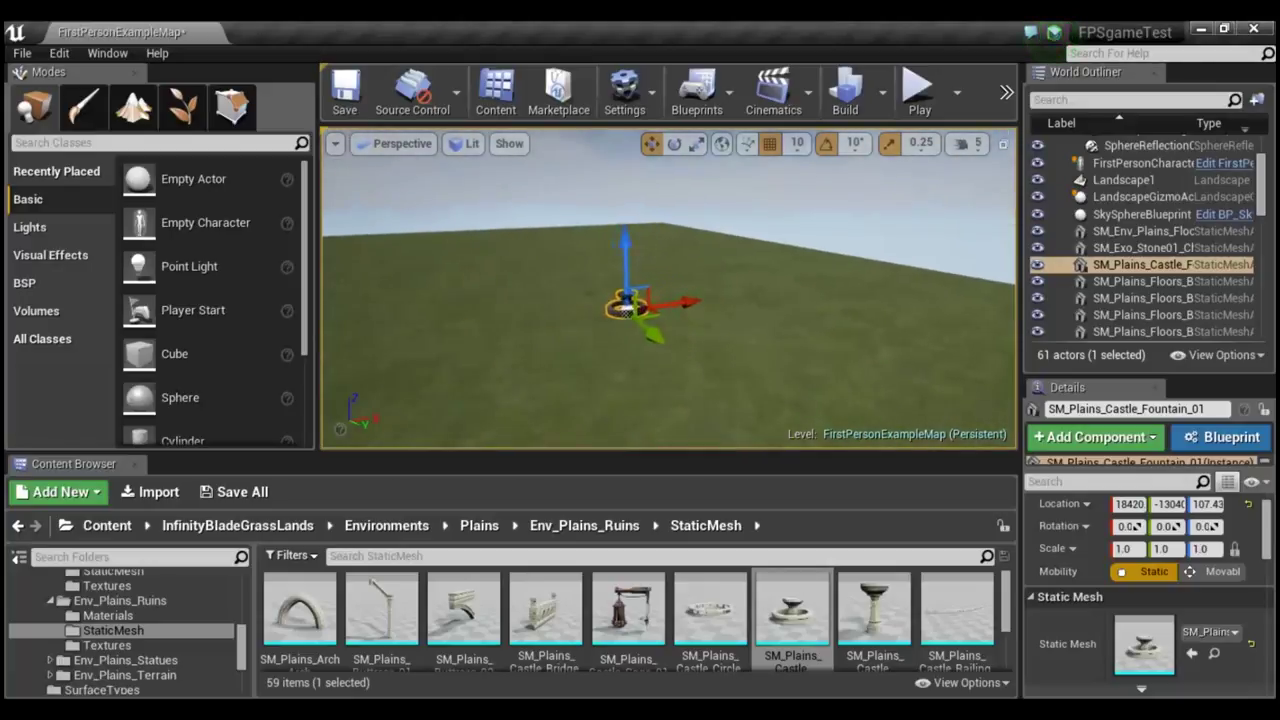
right_click_drag(720, 352, 720, 352)
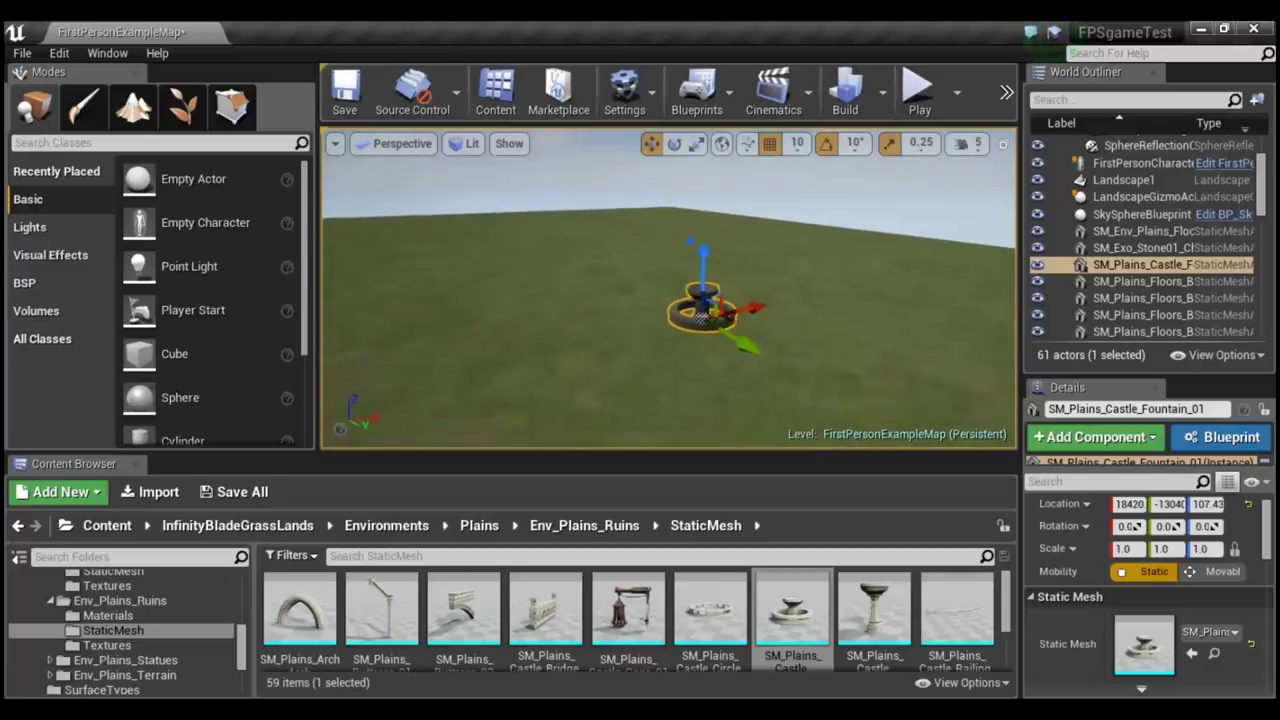
right_click(720, 352)
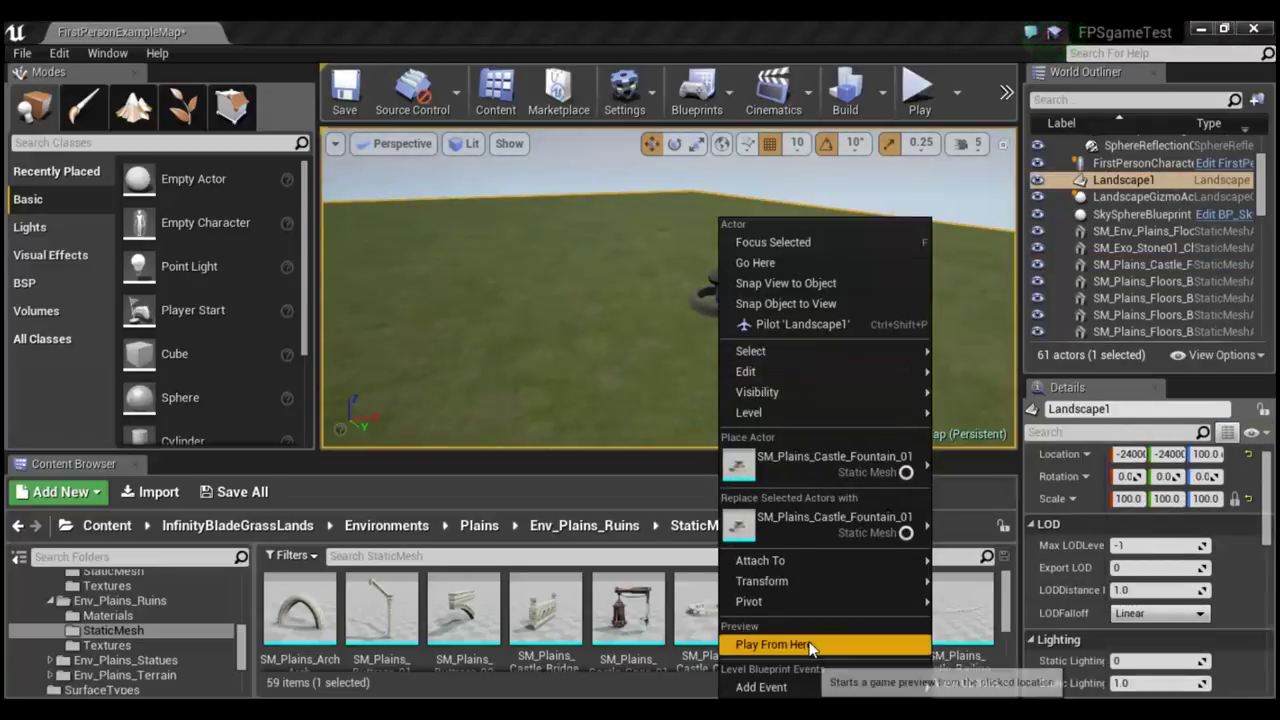
left_click(806, 645)
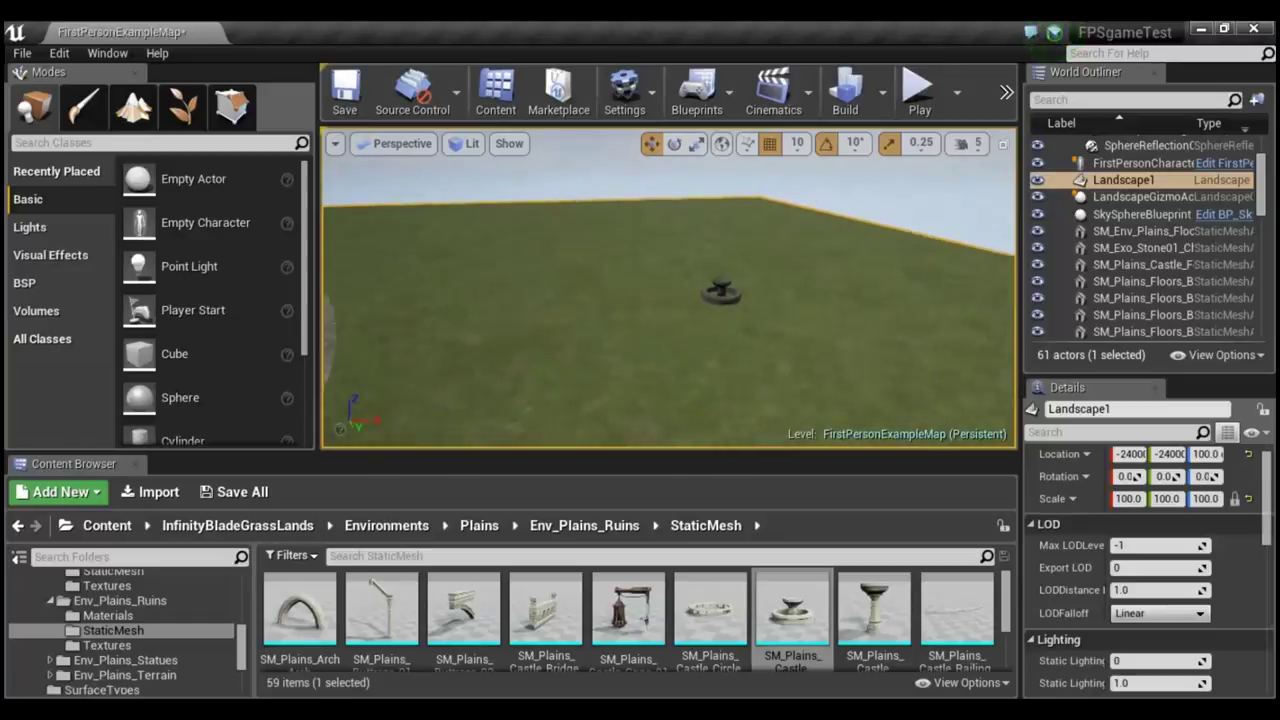
right_click_drag(605, 237, 605, 237)
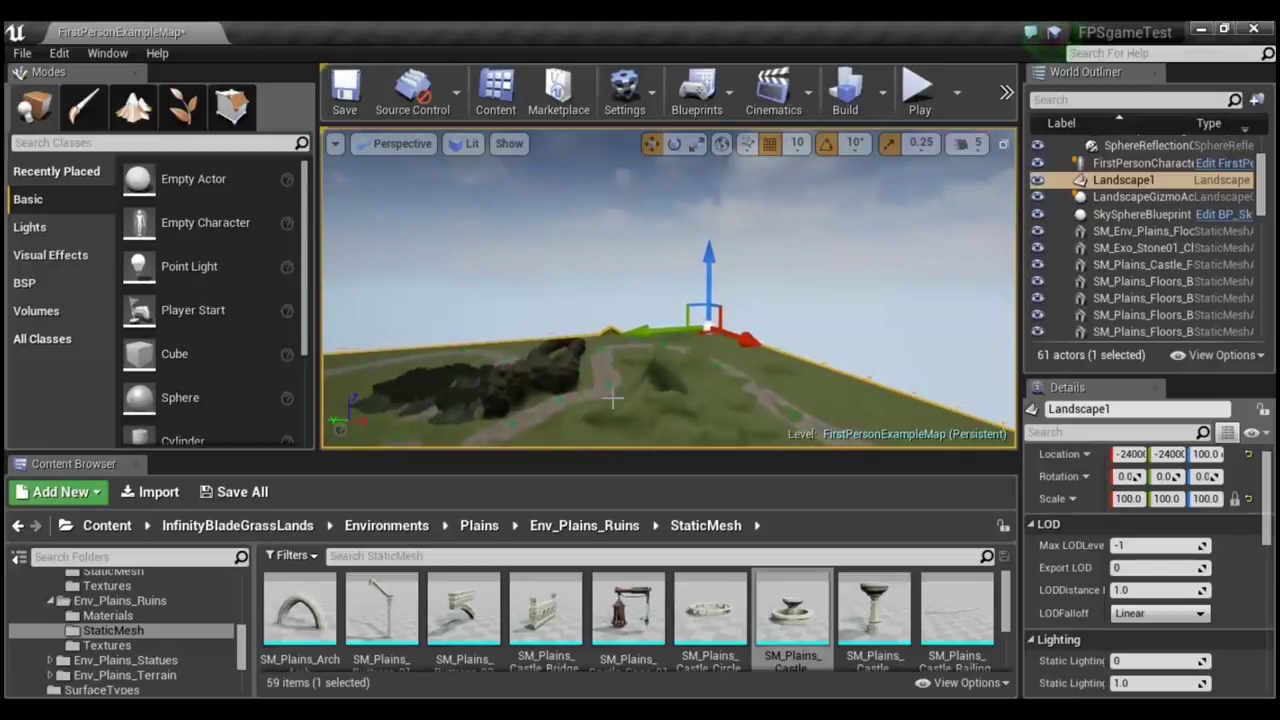
Select FirstPersonCharacter in the World Outliner and frame it with the road and hills in view.
double_click(1097, 163)
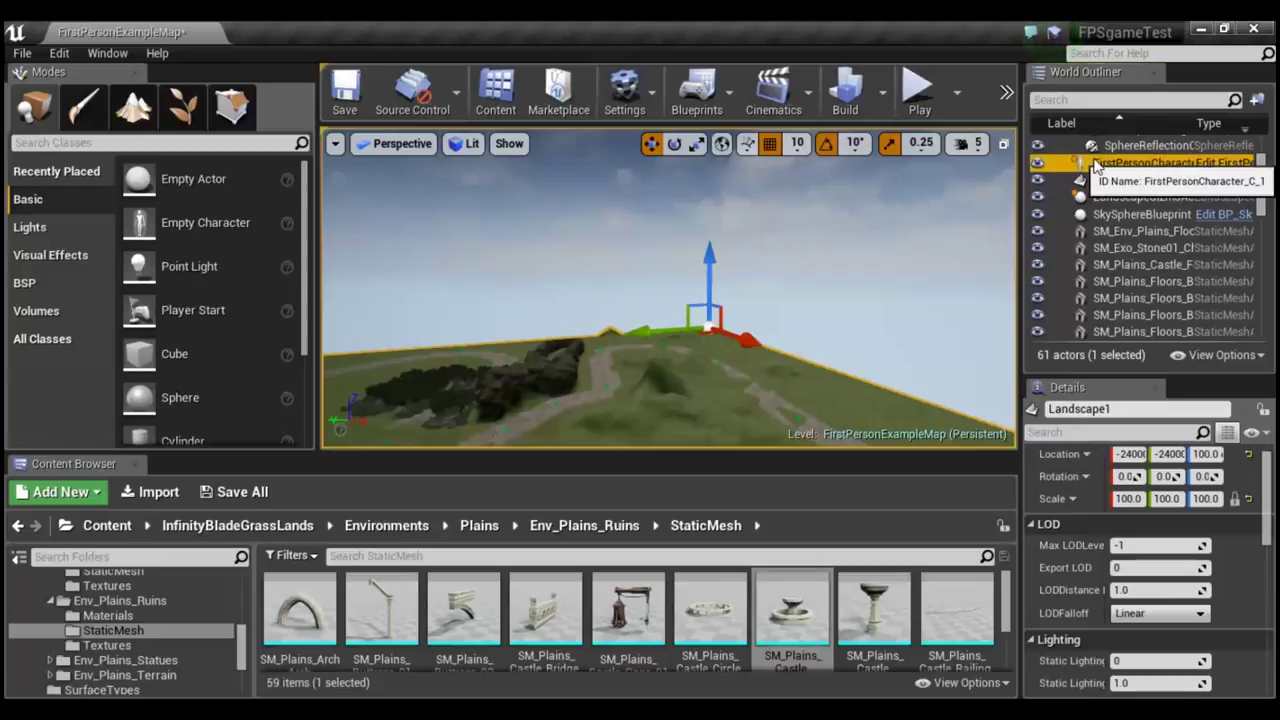
right_click_drag(792, 410, 792, 410)
right_click_drag(695, 300, 695, 300)
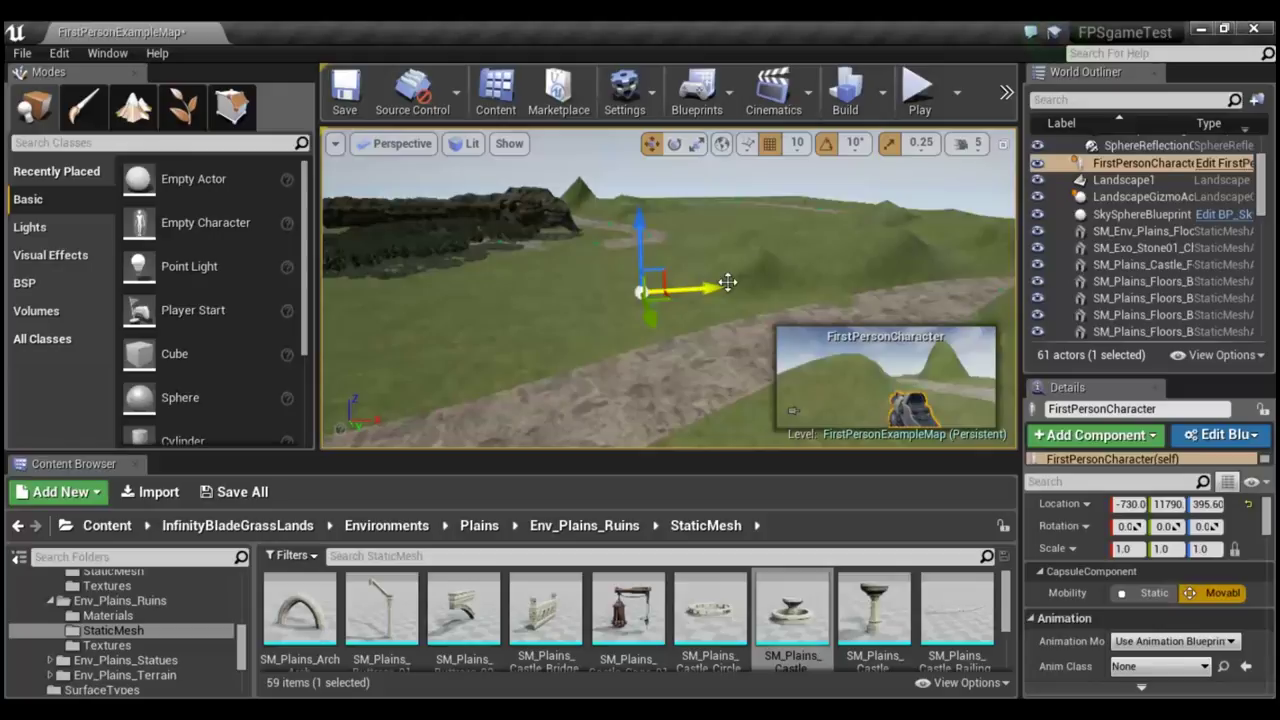
Move the character along X and Y to about X 8160, Y -16125 near the fountain.
left_click_drag(773, 263, 1010, 287)
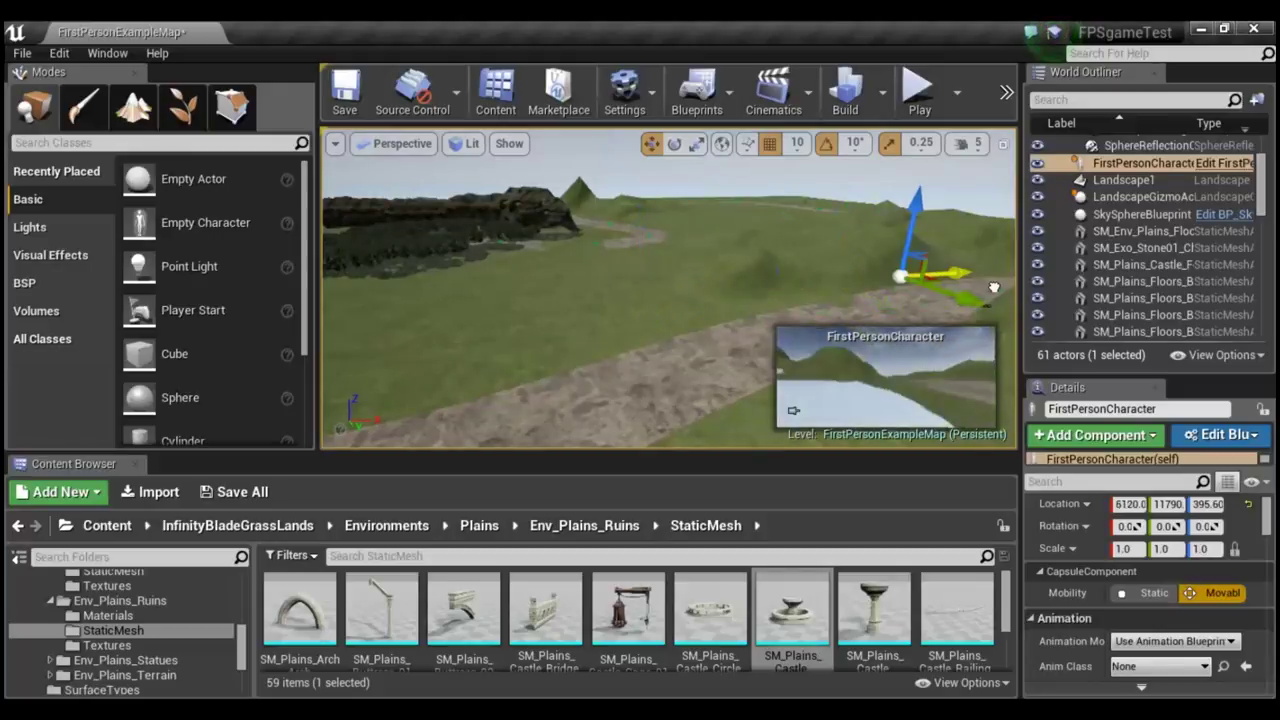
left_click_drag(1010, 287, 1010, 287)
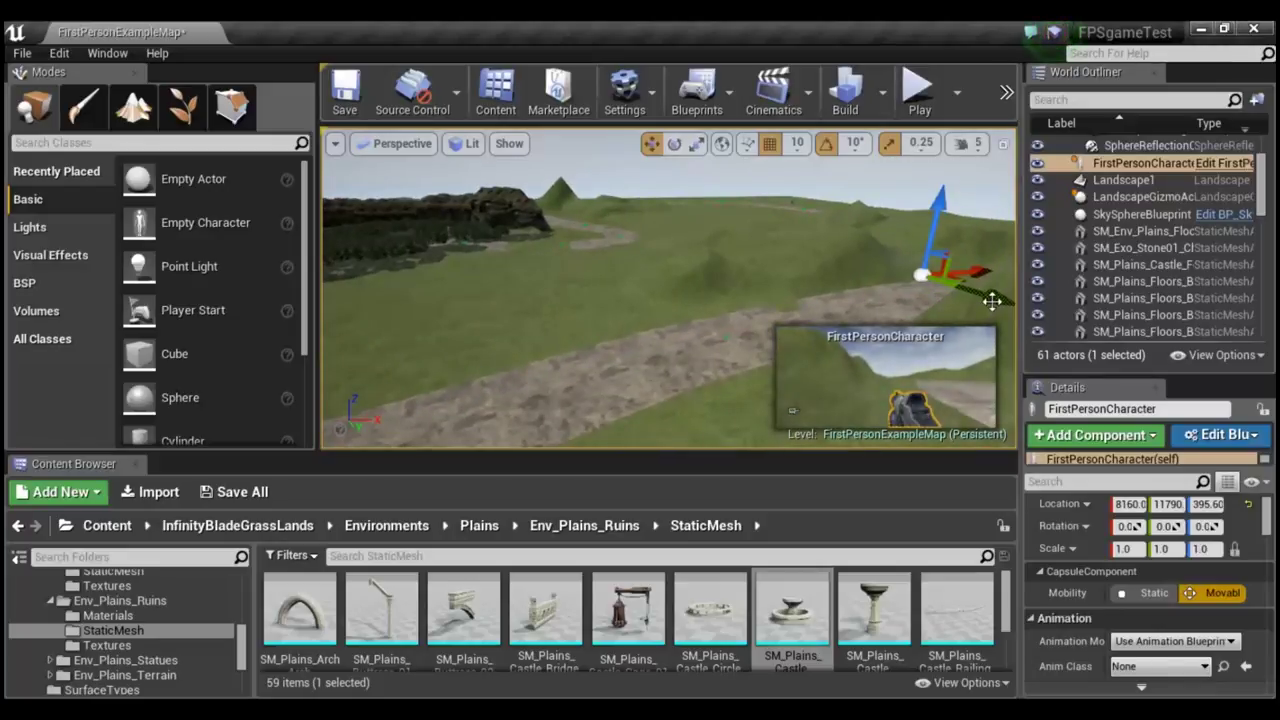
left_click_drag(928, 268, 758, 155)
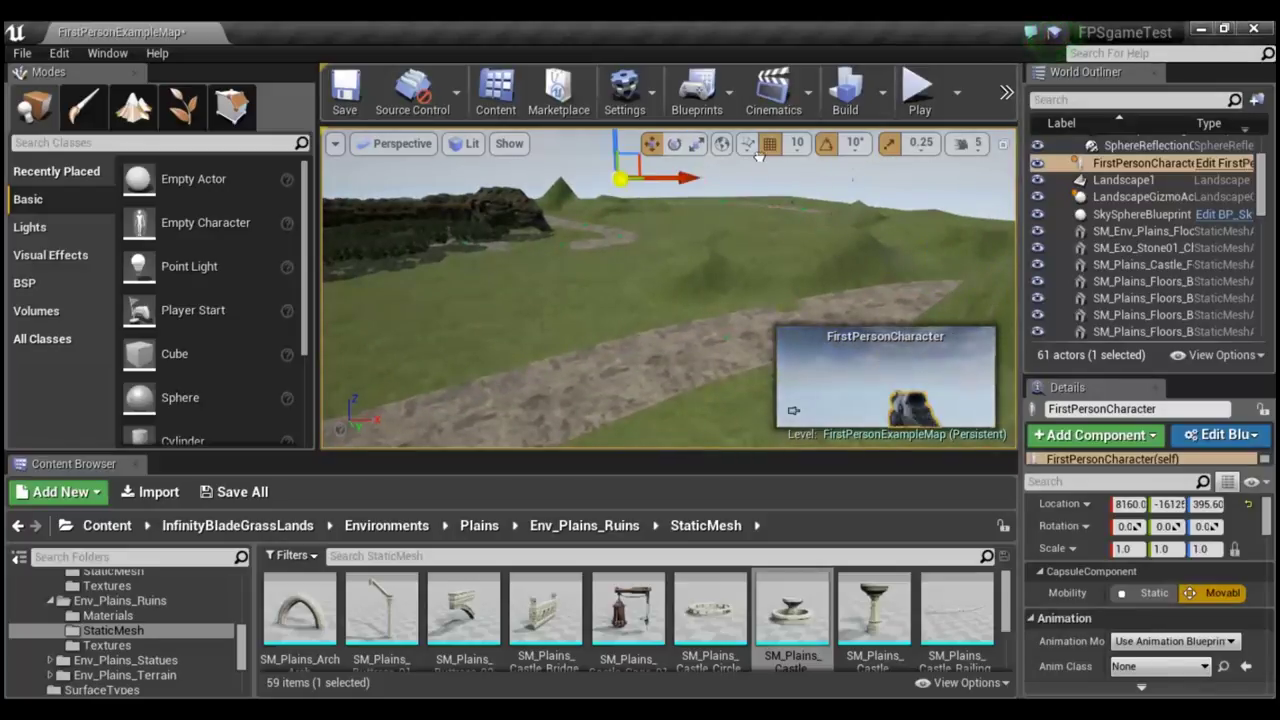
mouse_move(717, 178)
right_mouse_down()
mouse_move(700, 230)
mouse_move(640, 300)
mouse_move(618, 250)
right_mouse_up()
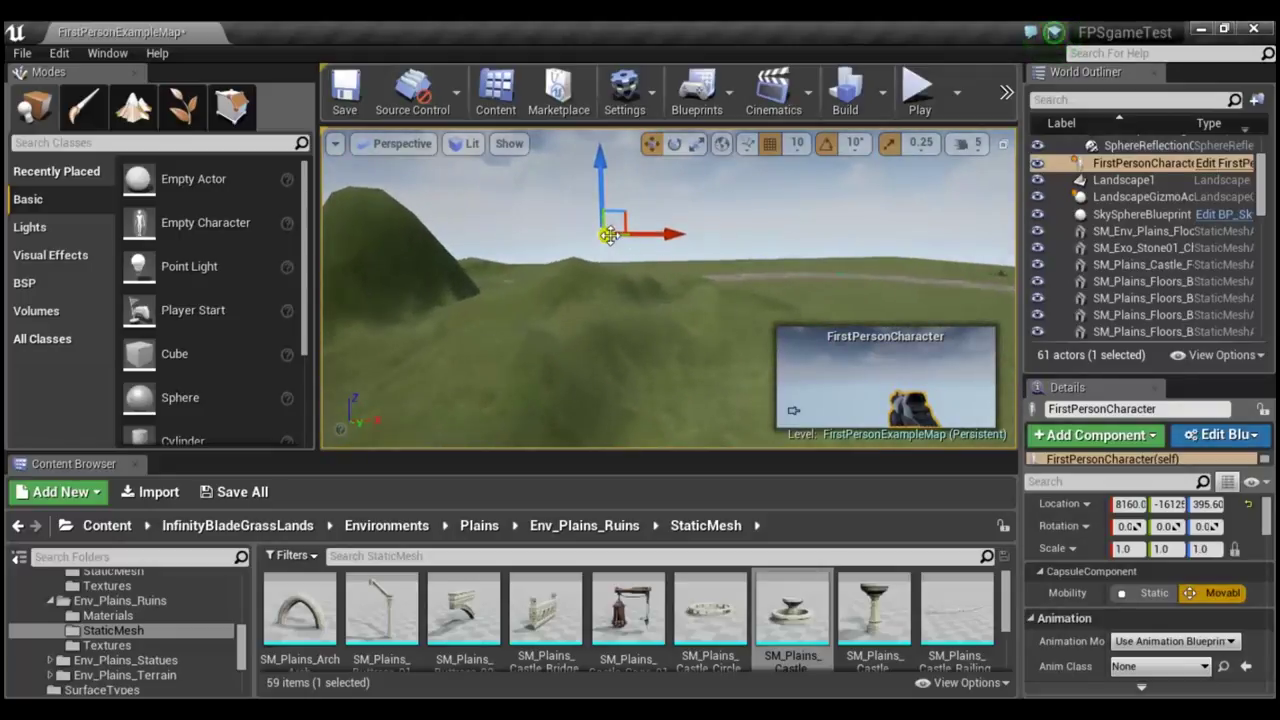
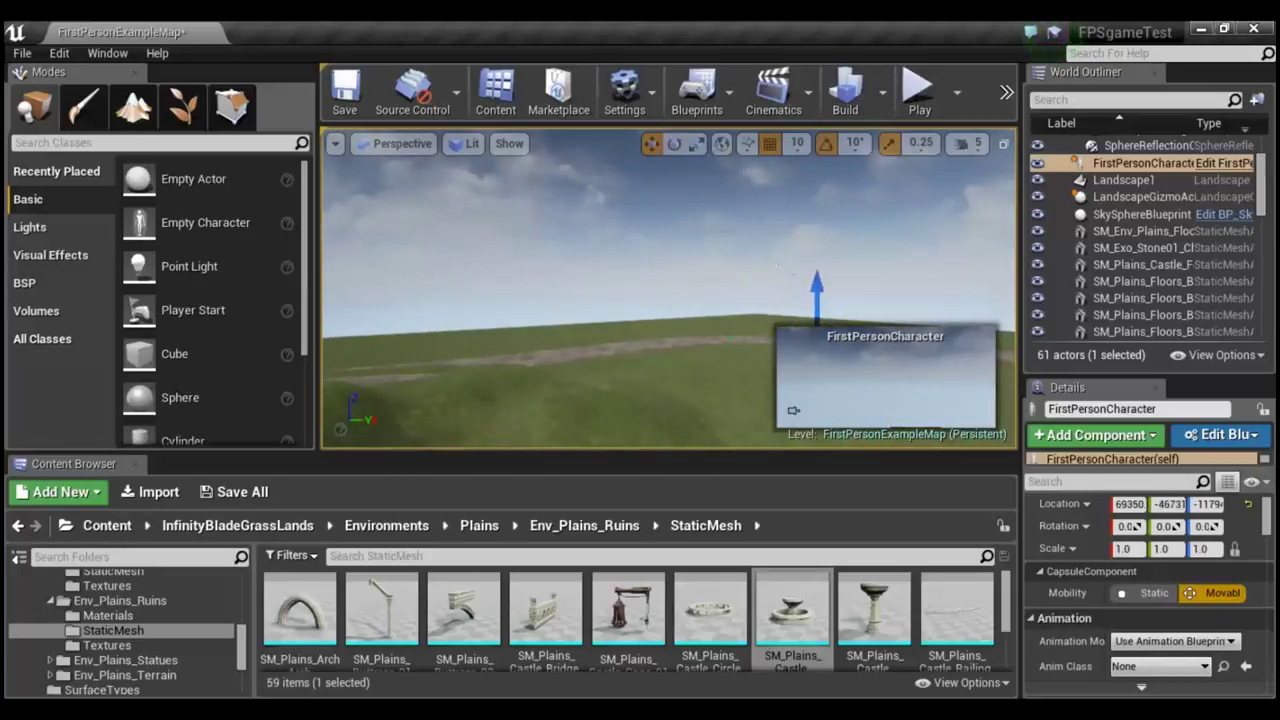
Lift the FirstPersonCharacter beside the fountain pedestal, then snap it down onto the landscape with End.
right_click_drag(691, 388, 691, 420)
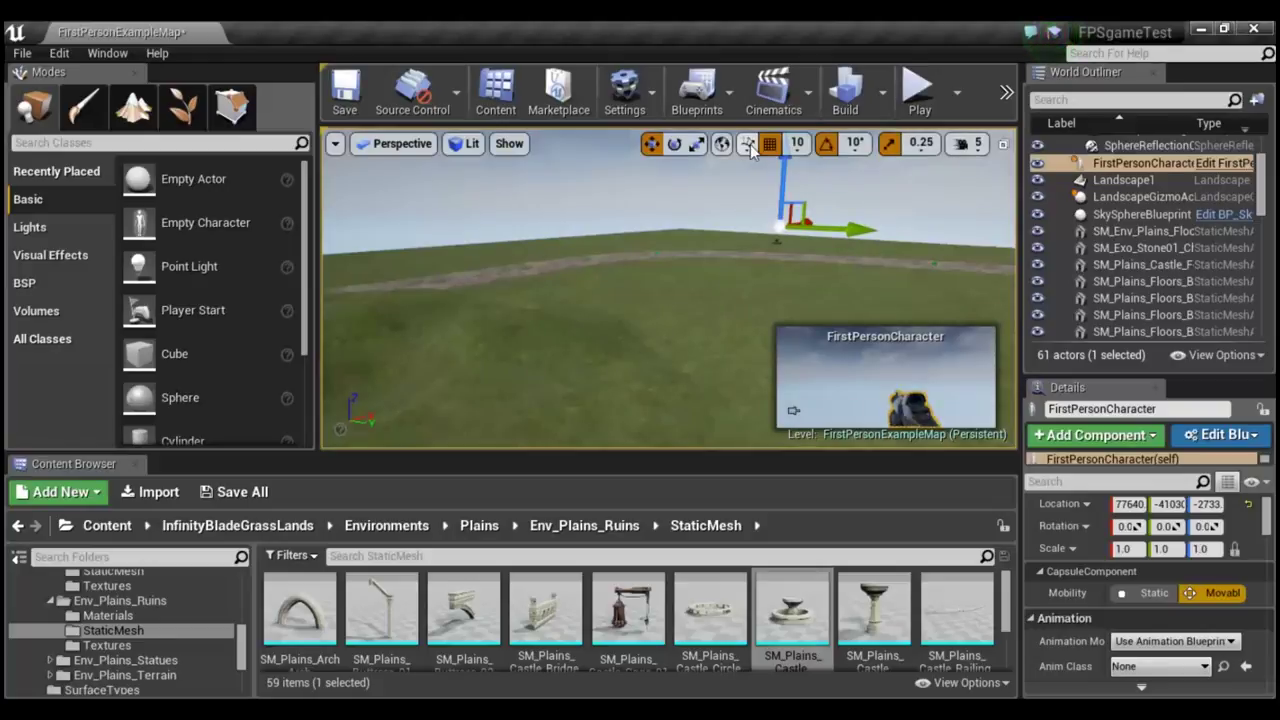
right_click_drag(668, 300, 668, 260)
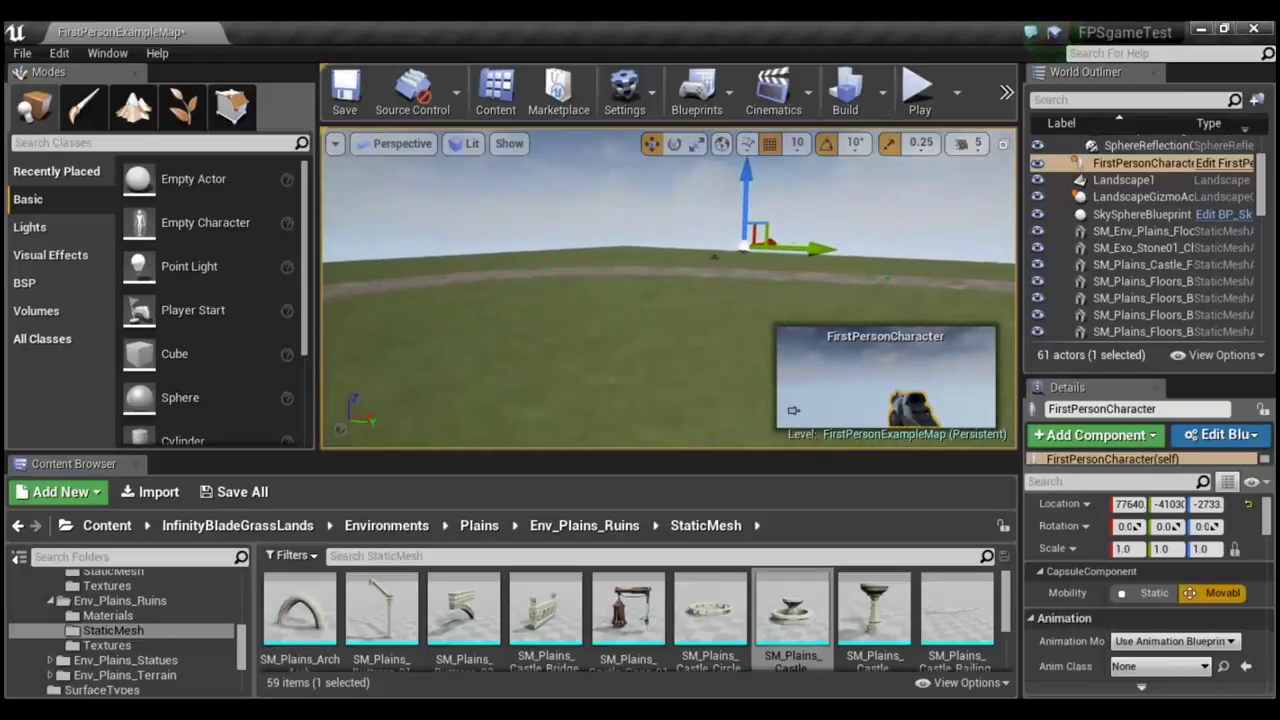
right_click_drag(782, 254, 782, 254)
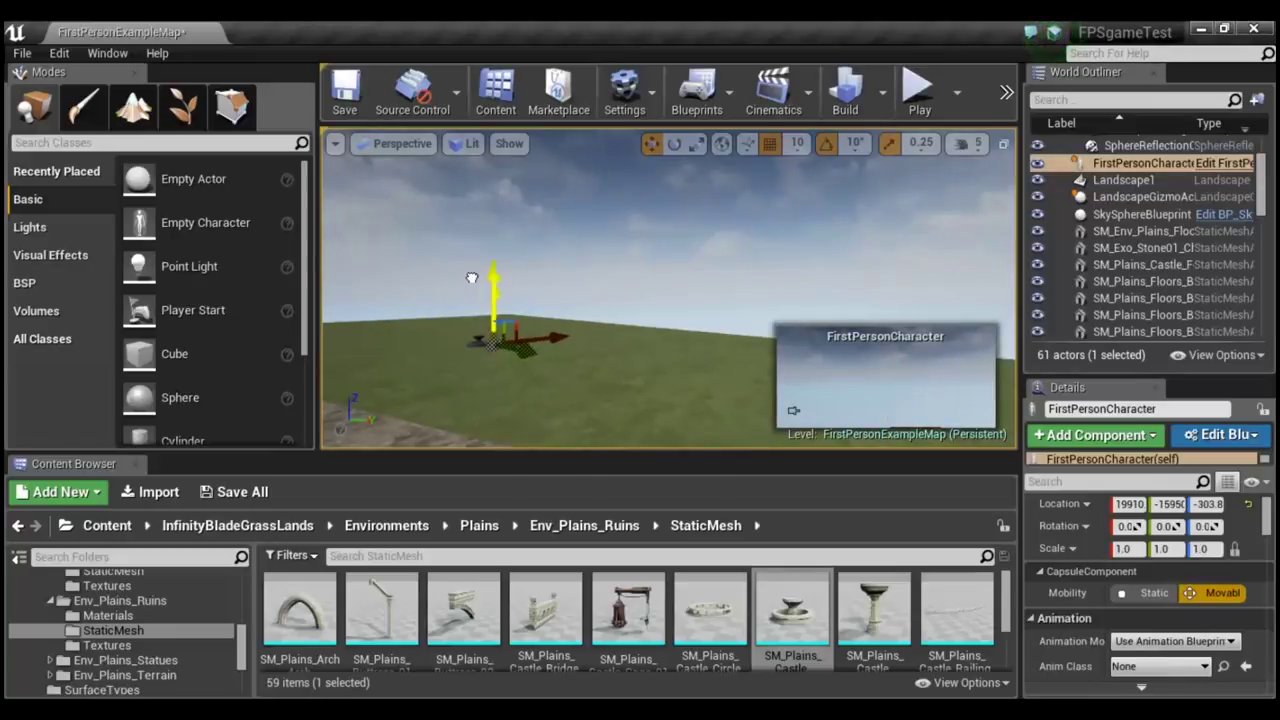
left_click_drag(471, 277, 464, 256)
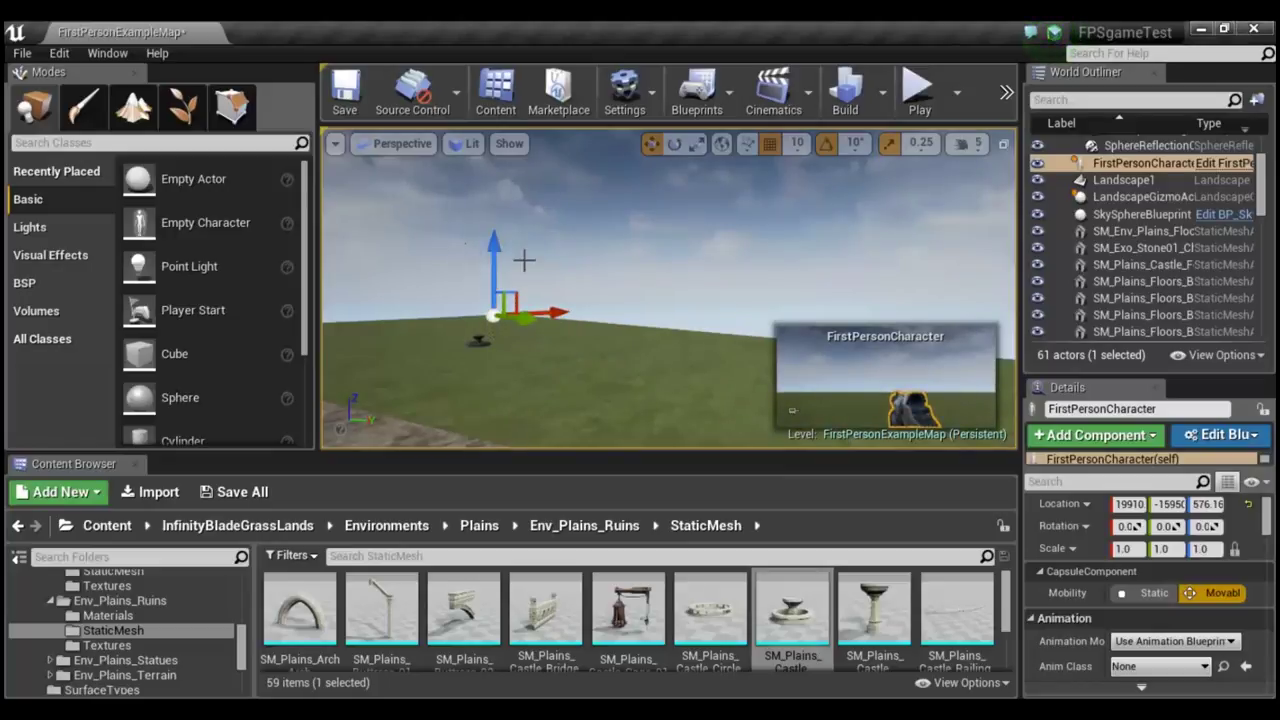
key("End")
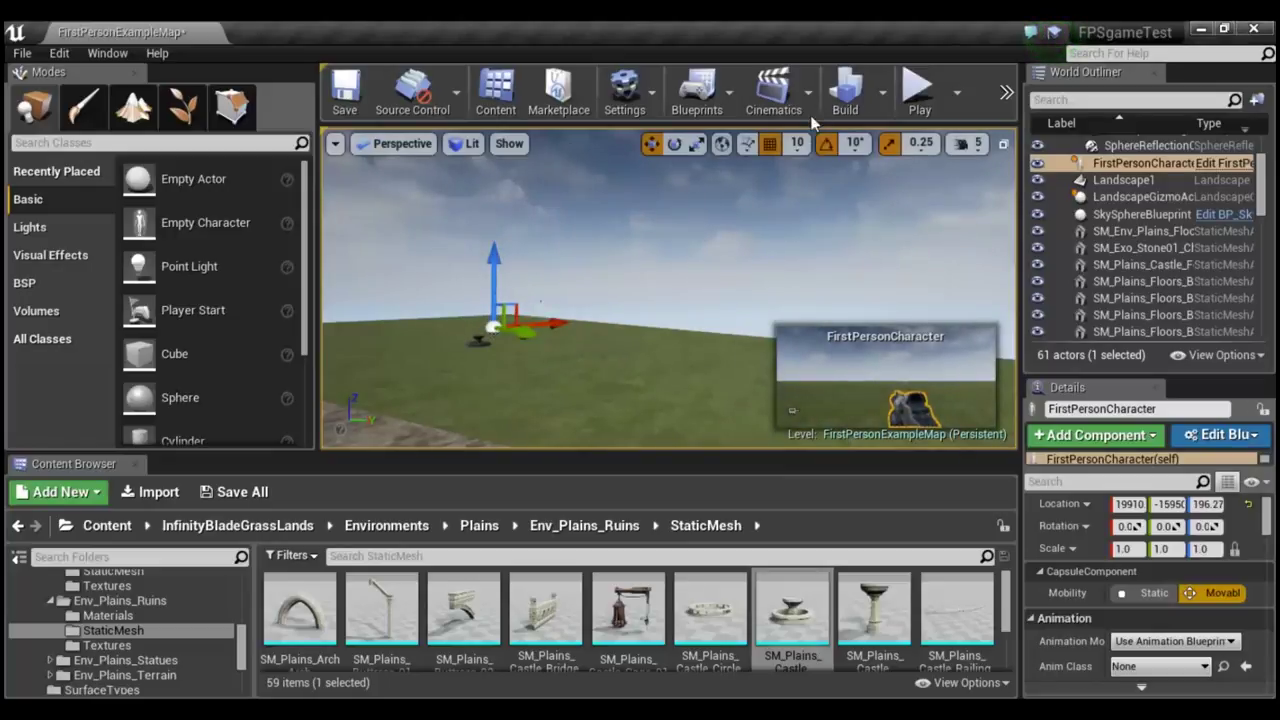
left_click(915, 92)
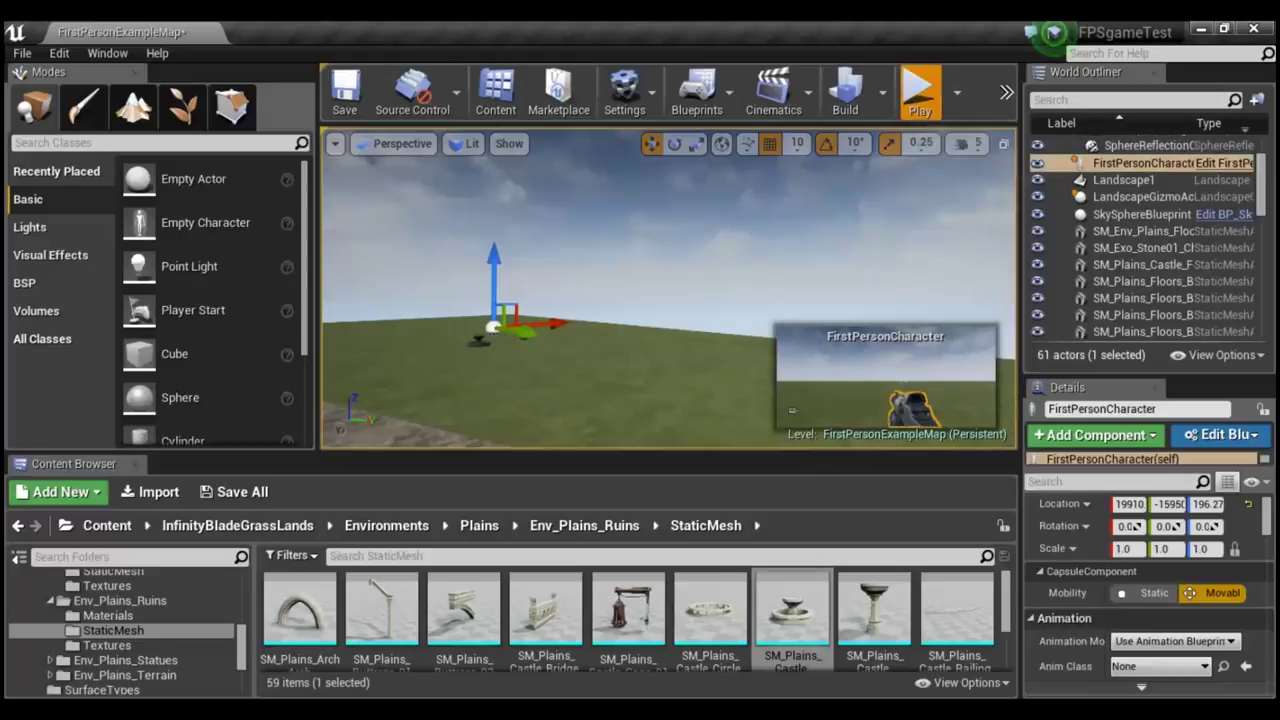
left_click(668, 288)
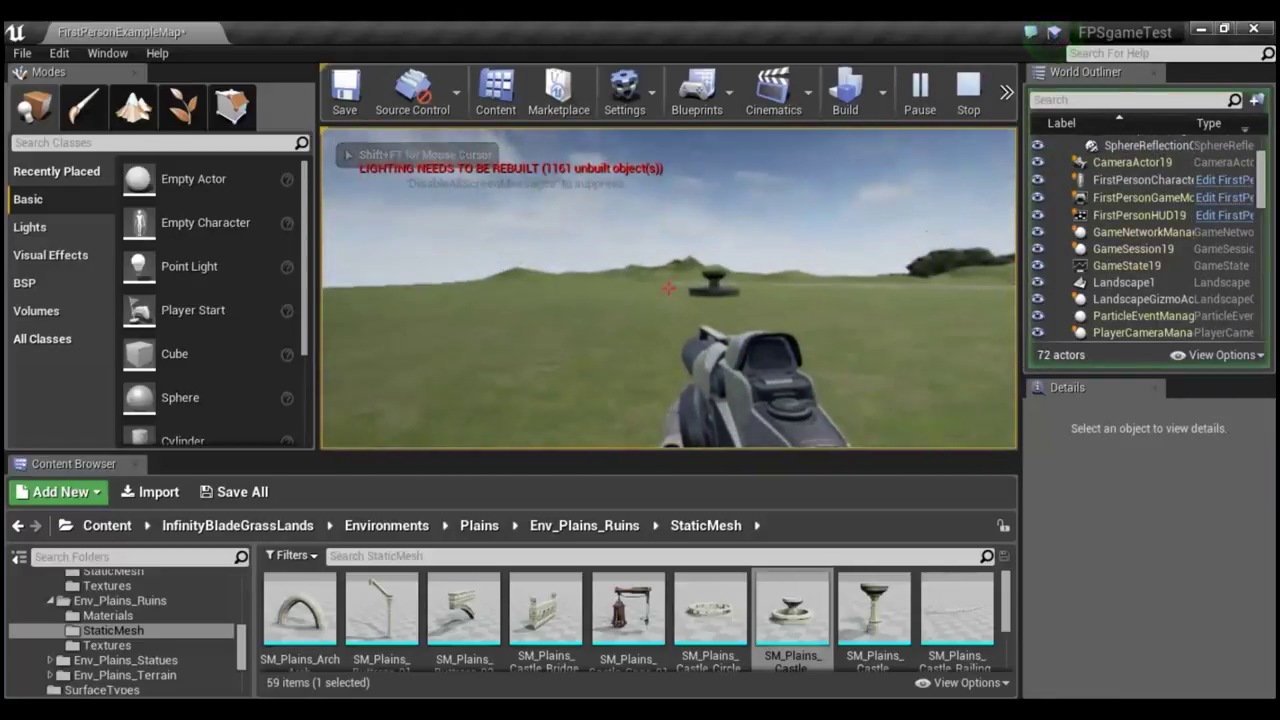
key("w")
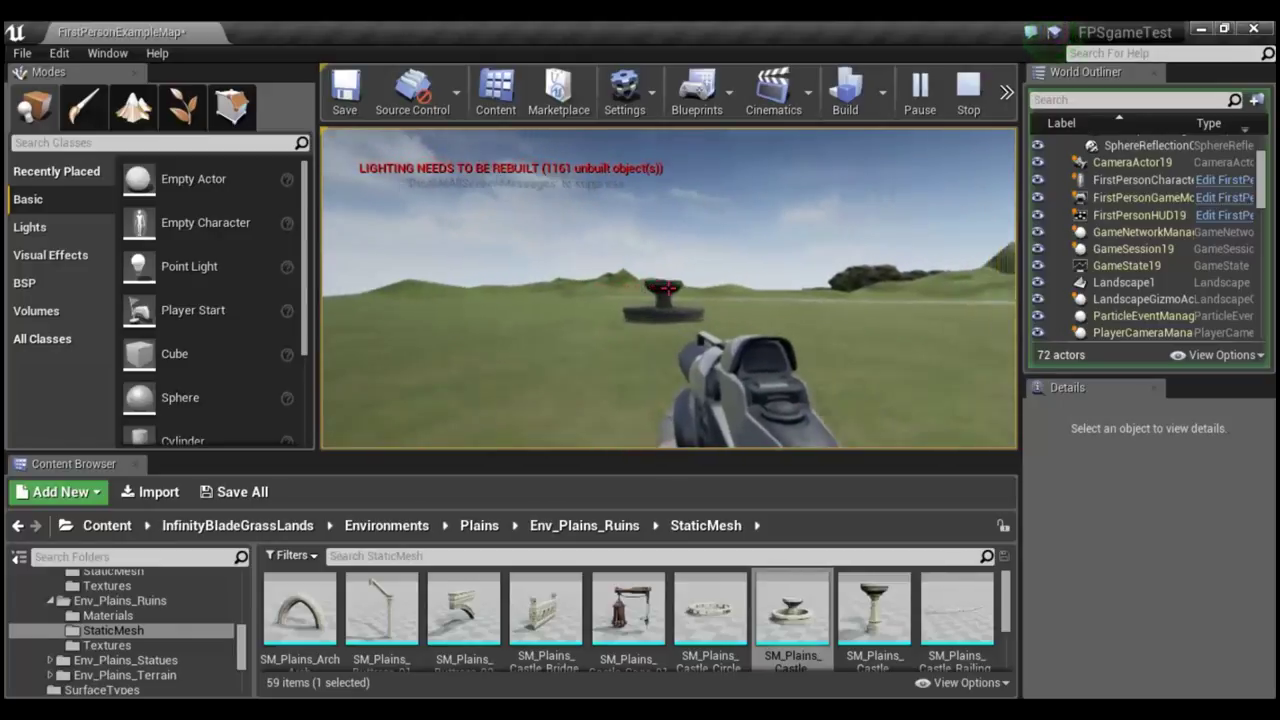
key("w")
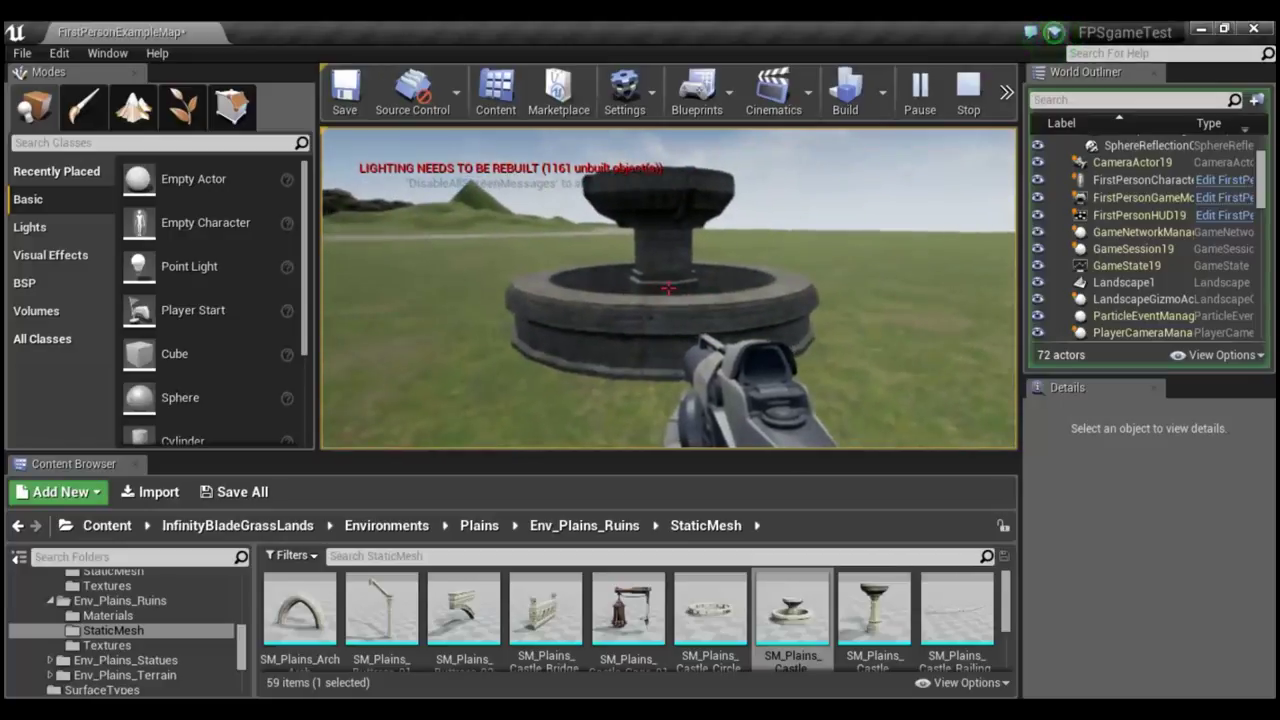
key("Escape")
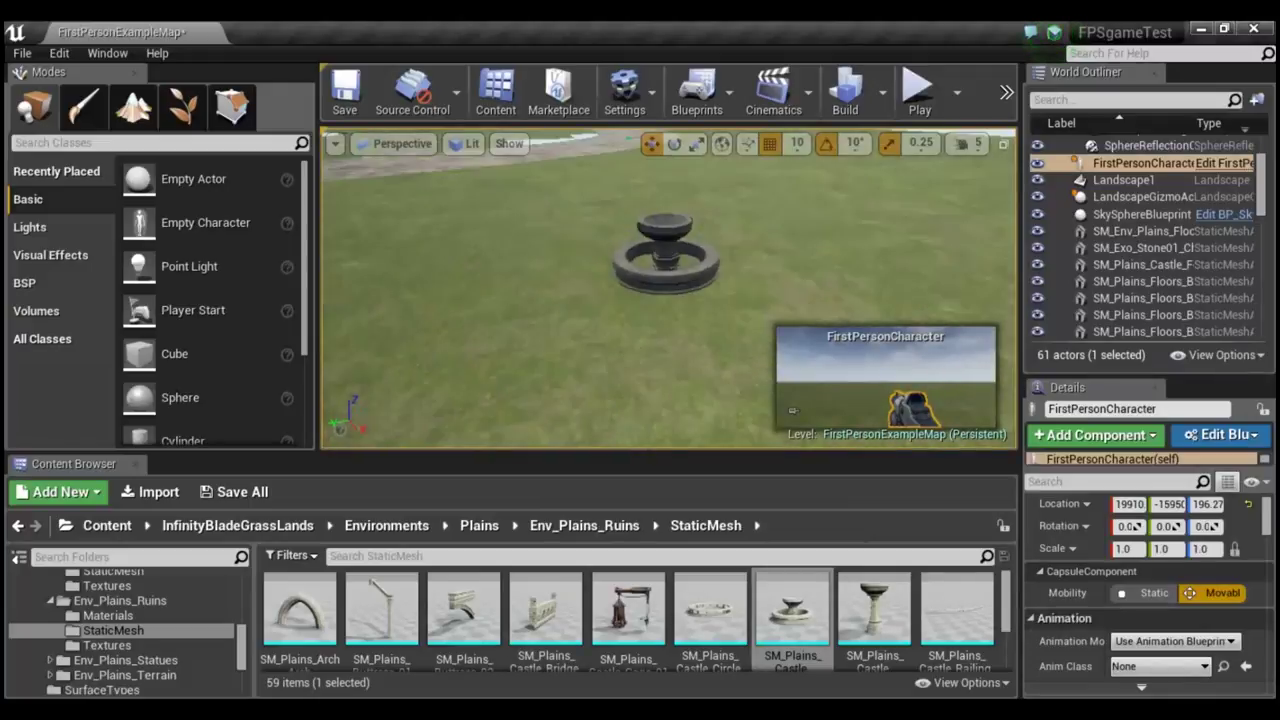
Place SM_Plains_Castle_Stairs_01 on the grass, snap it down, and slide it to Y -18850.
right_click_drag(668, 290, 600, 290)
right_click_drag(792, 410, 792, 410)
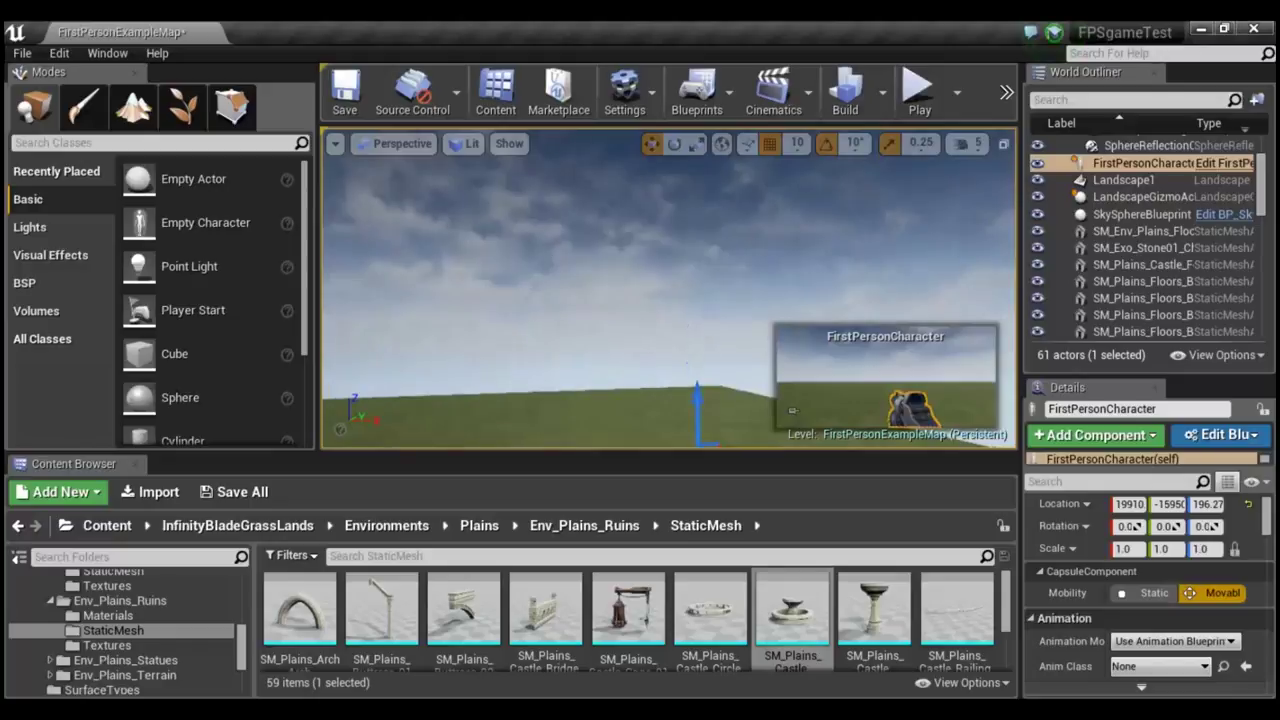
right_click_drag(694, 432, 612, 514)
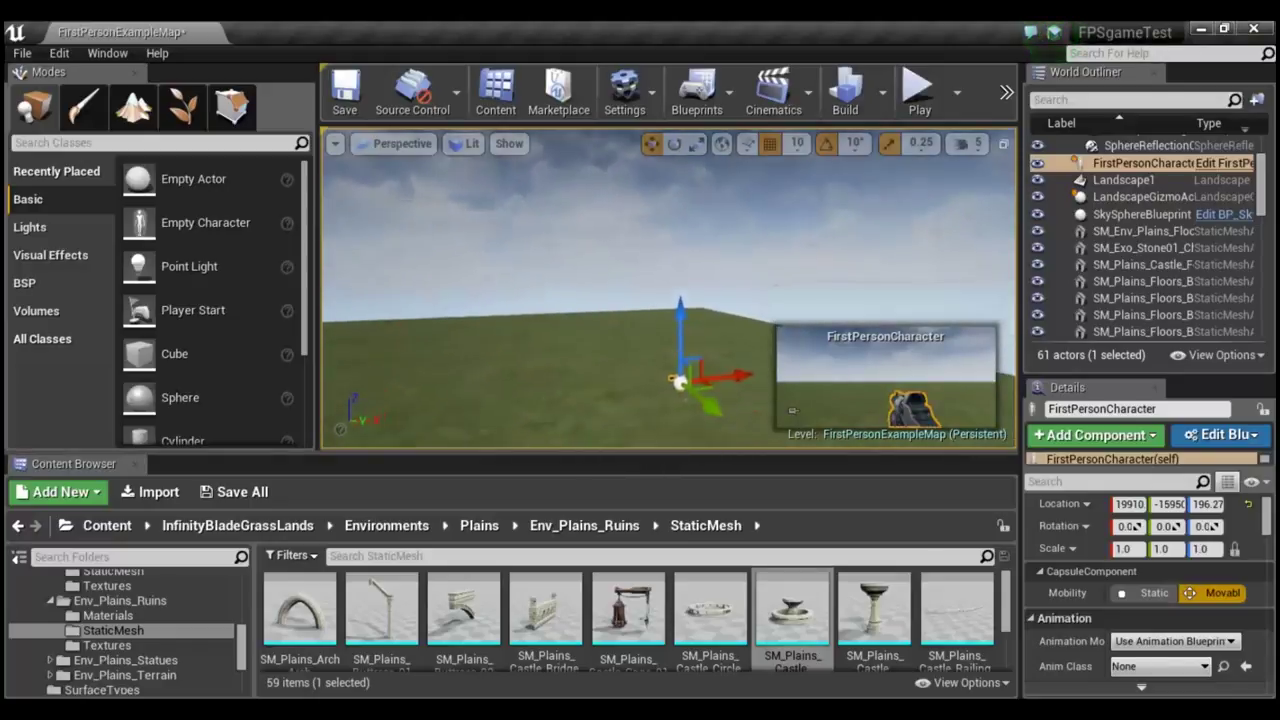
scroll(594, 614, "down", 2)
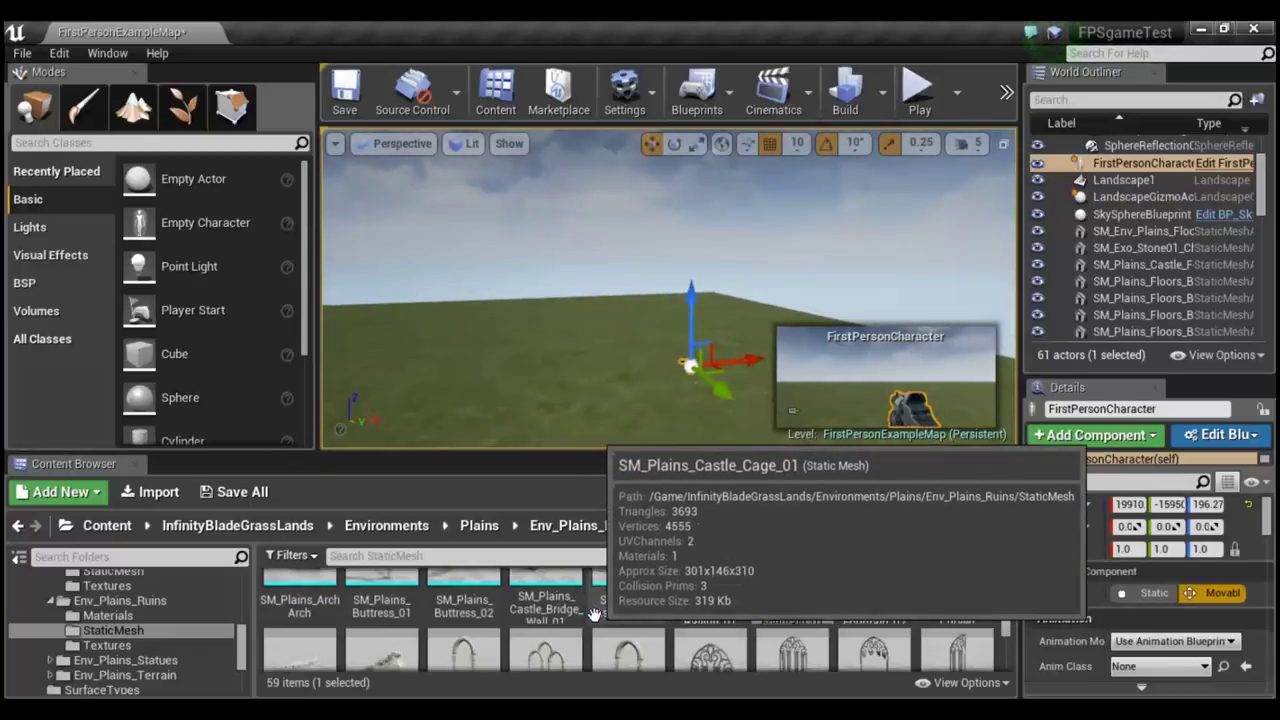
scroll(594, 614, "down", 1)
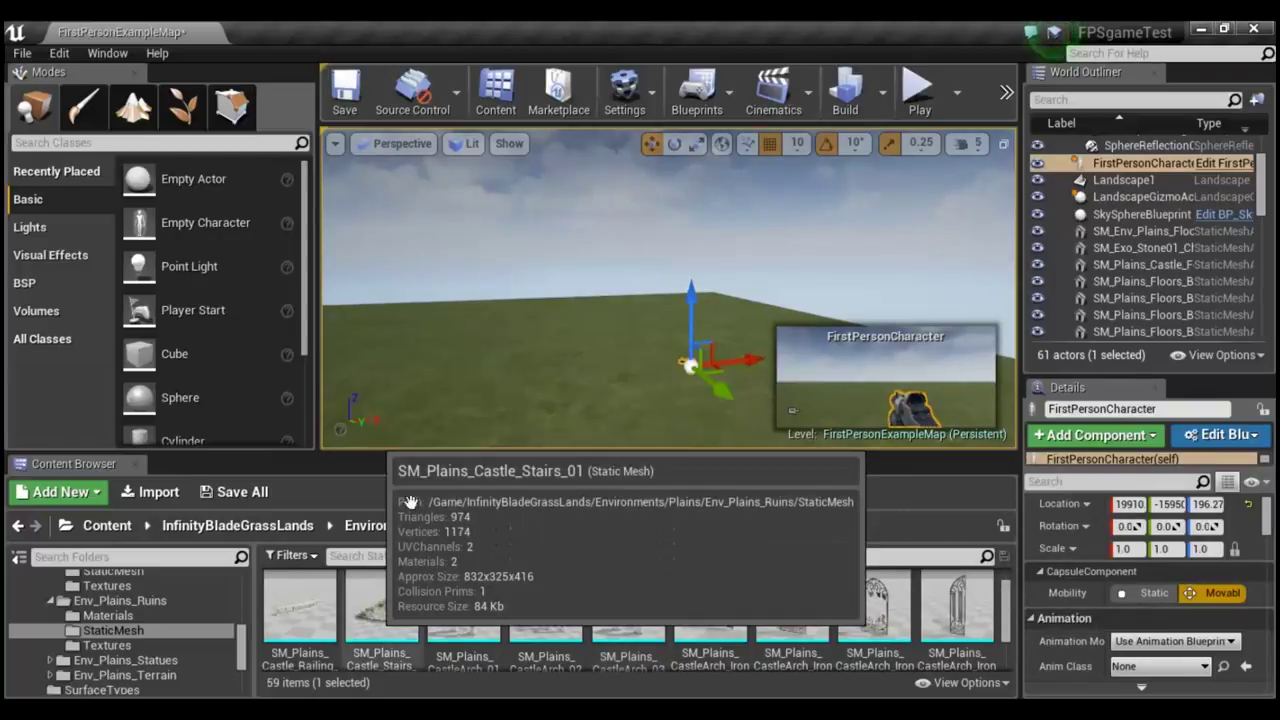
left_click_drag(372, 617, 480, 318)
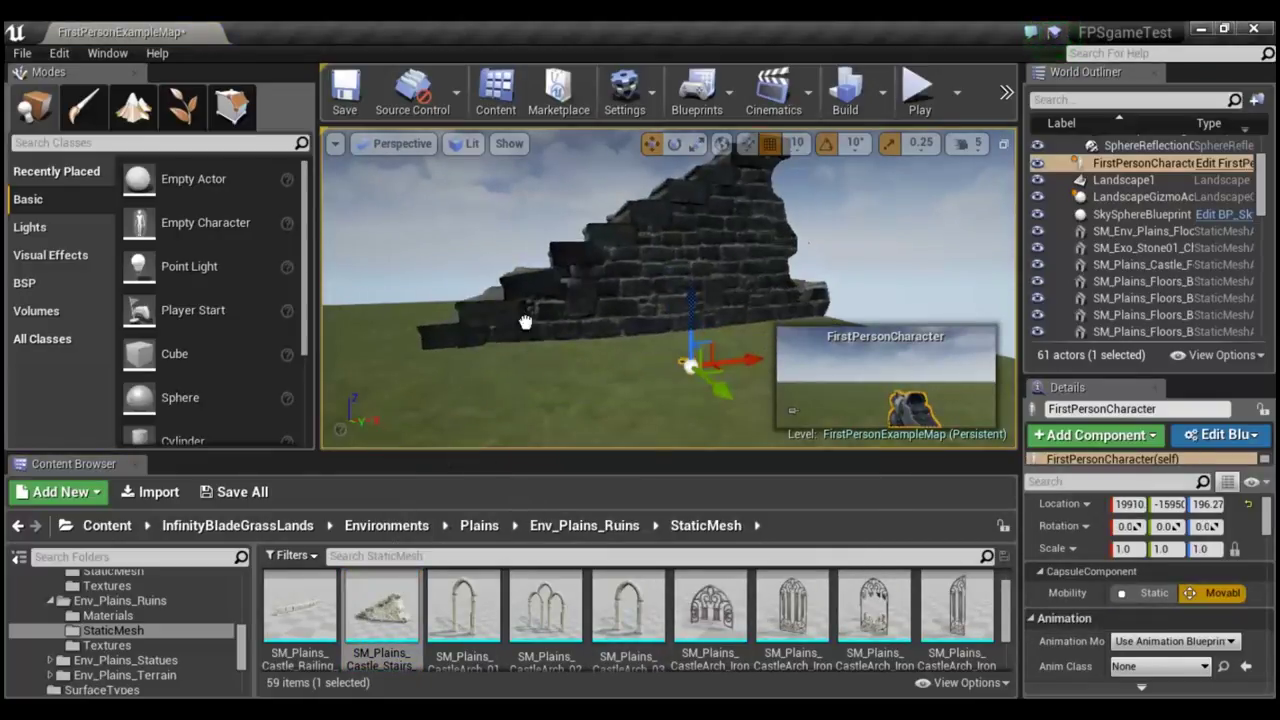
right_click_drag(577, 329, 651, 300)
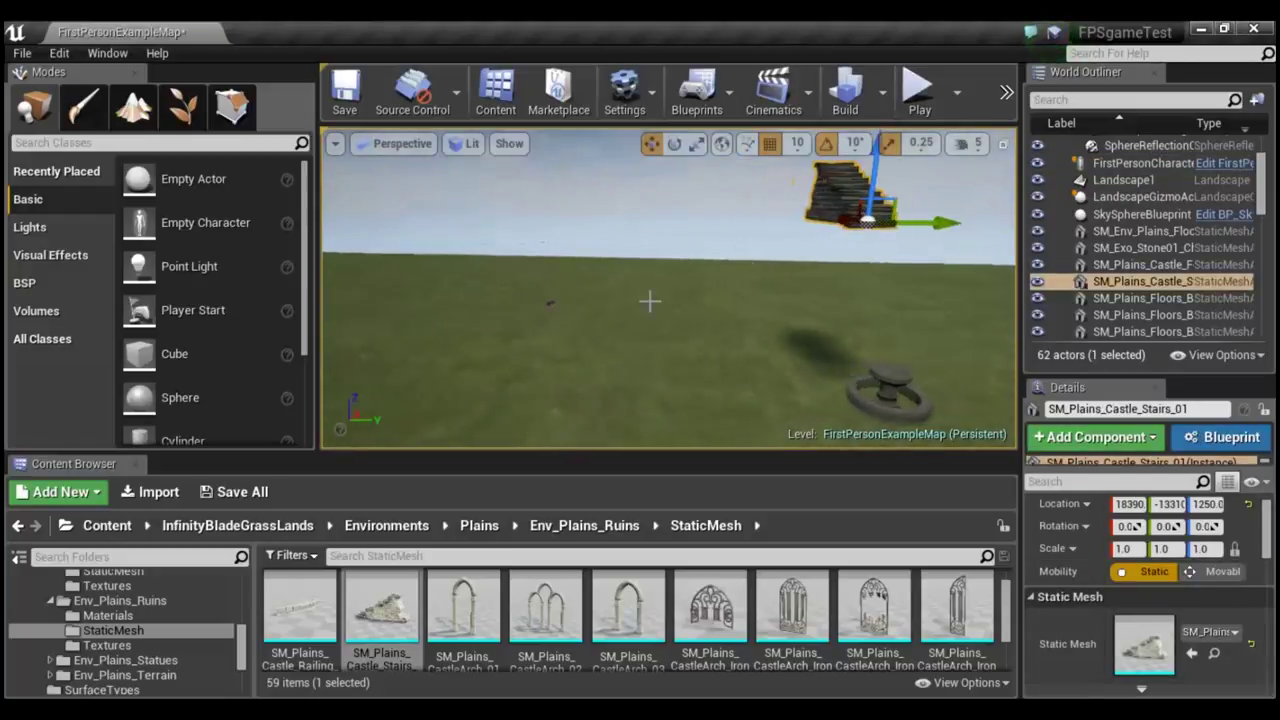
left_click_drag(958, 222, 790, 246)
key("End")
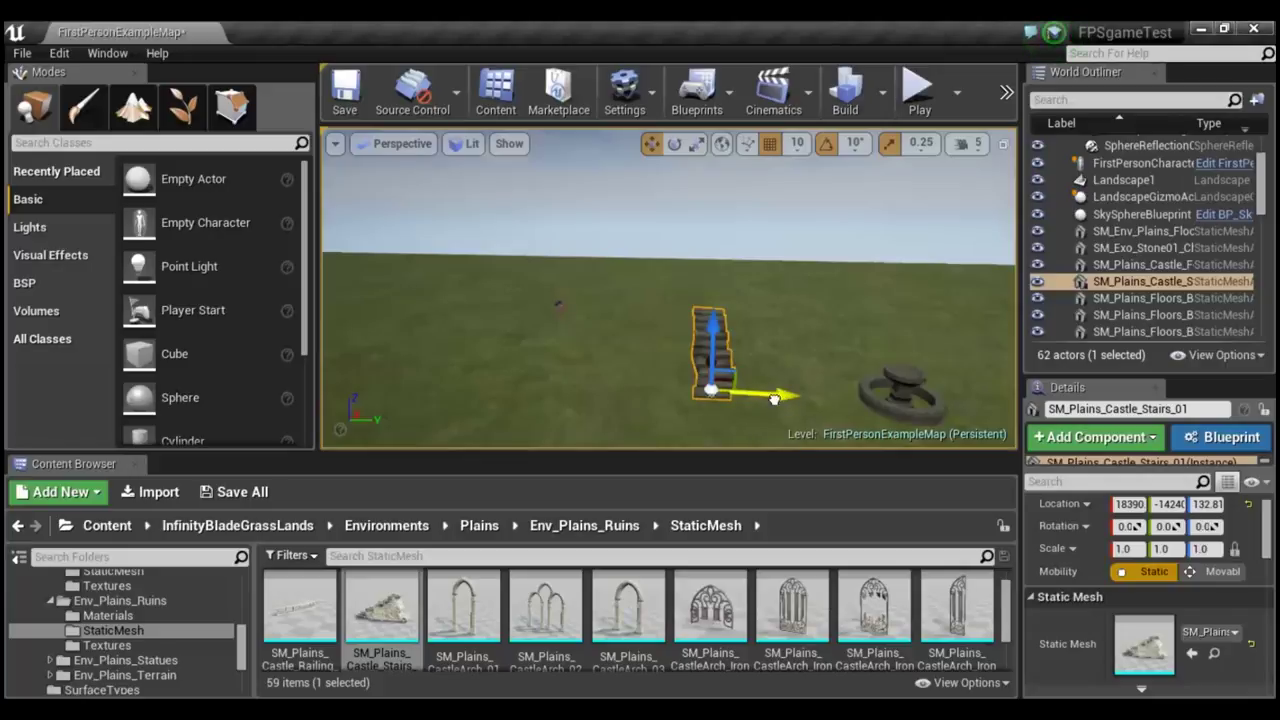
left_click_drag(773, 399, 477, 369)
right_click_drag(477, 369, 486, 343)
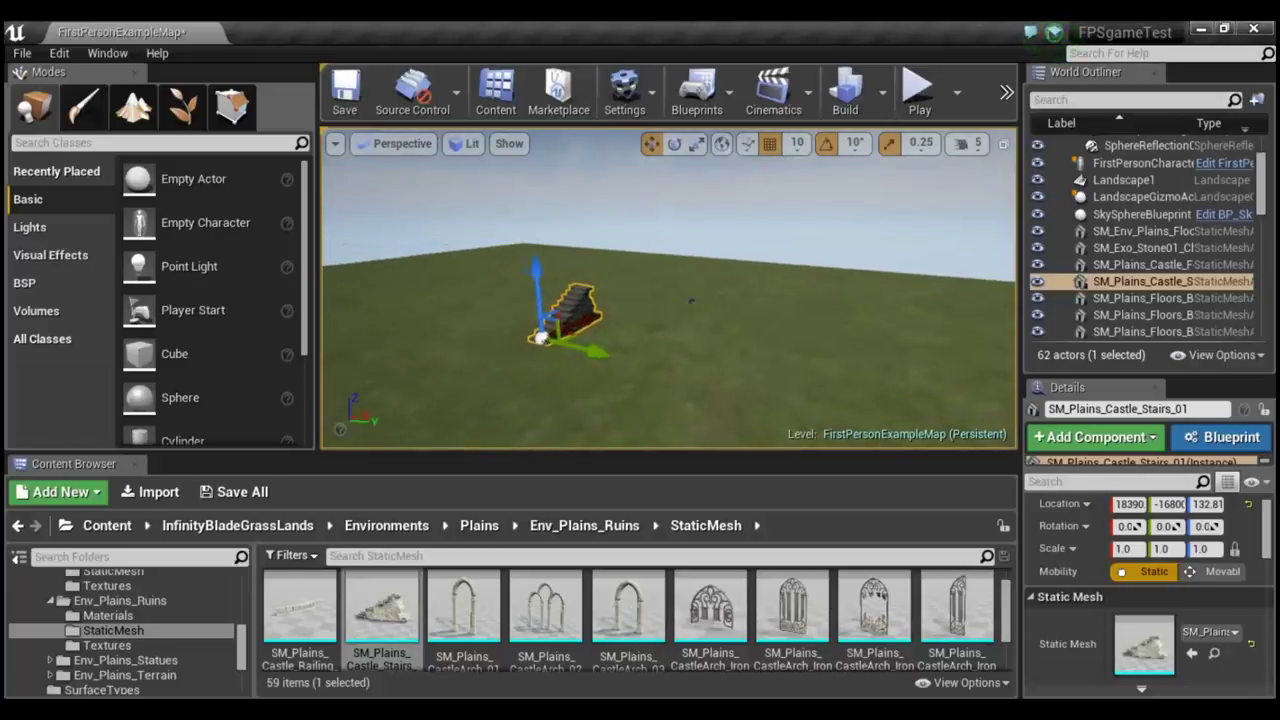
left_click_drag(570, 322, 450, 289)
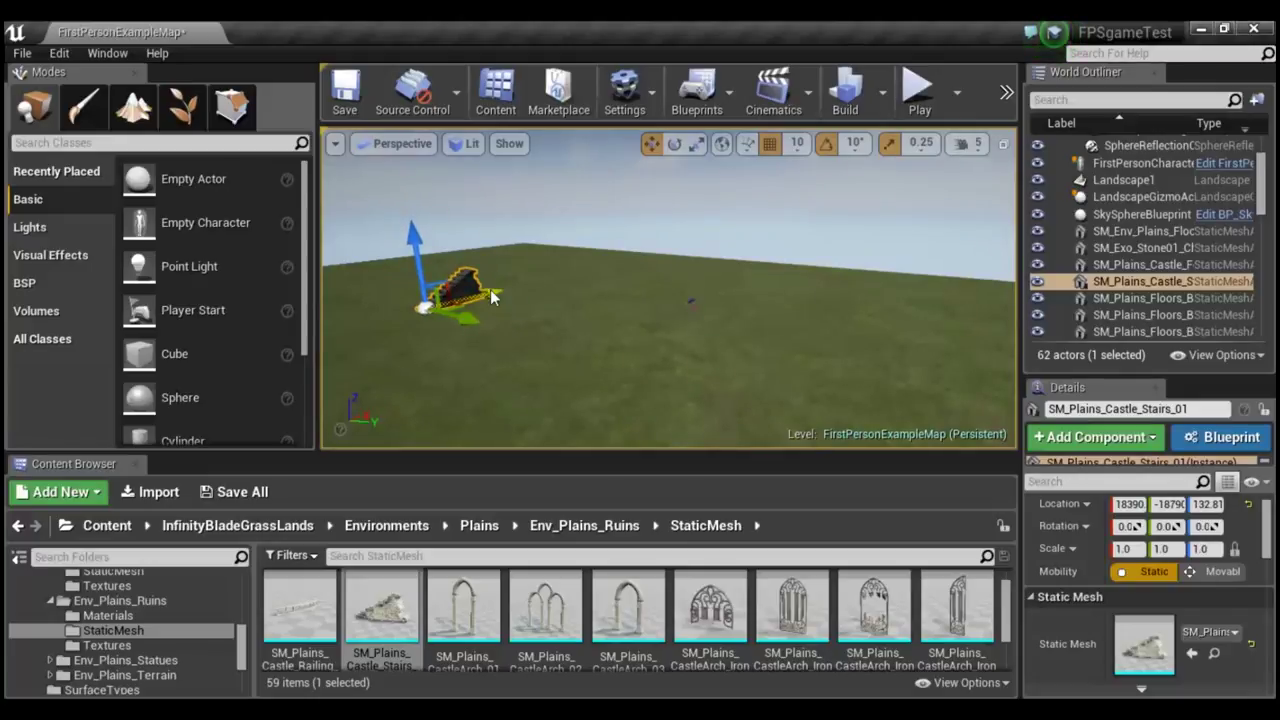
Alt-drag a second copy of the stairs beside the first.
left_click_drag(492, 297, 496, 297, "alt")
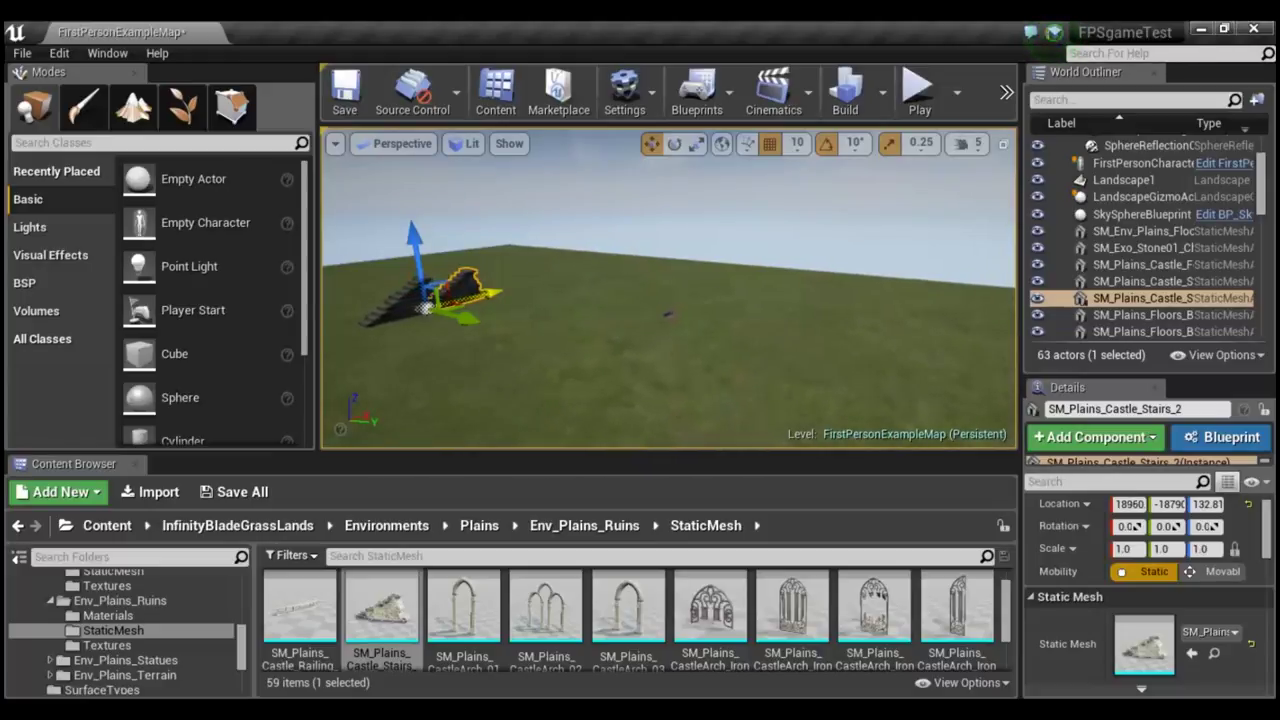
mouse_move(666, 316)
left_mouse_down()
mouse_move(640, 290)
mouse_move(495, 437)
left_mouse_up()
mouse_move(664, 374)
left_mouse_down()
mouse_move(680, 360)
mouse_move(729, 390)
mouse_move(689, 368)
mouse_move(645, 381)
left_mouse_up()
Turn the copied stairs 90 degrees and raise them to Z 472.81 above the first flight.
key("e")
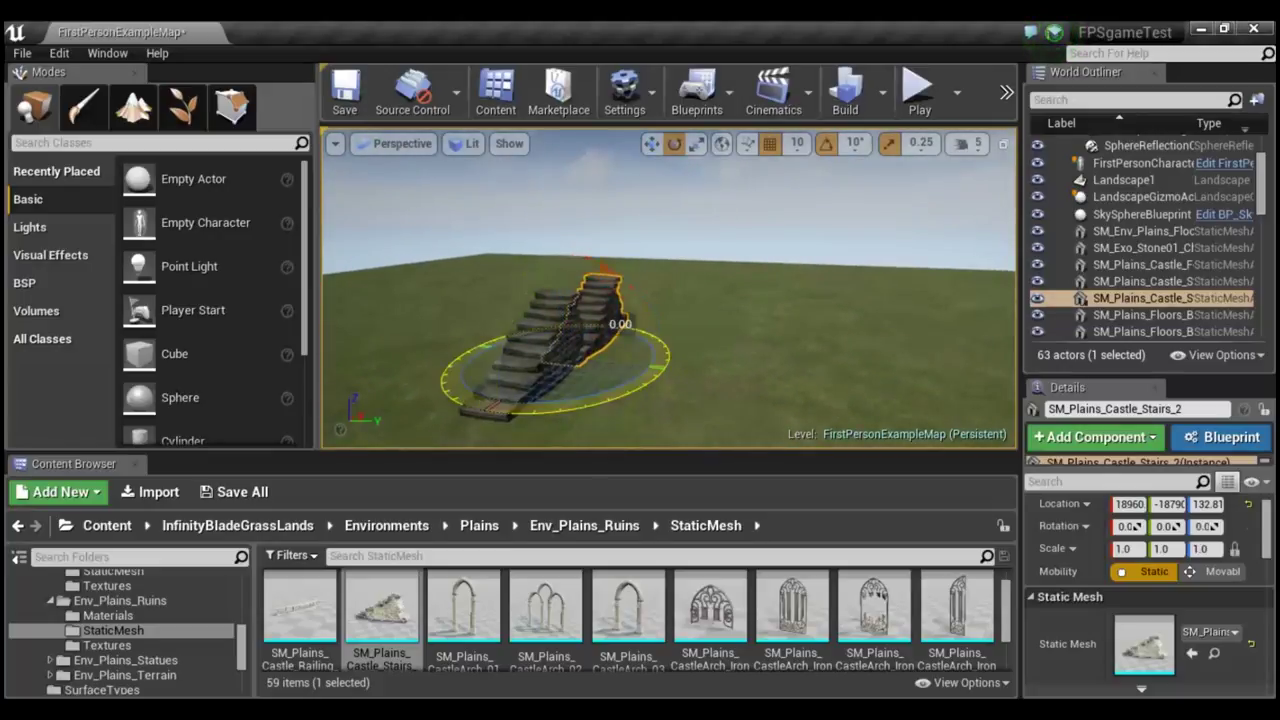
left_click_drag(637, 326, 697, 350)
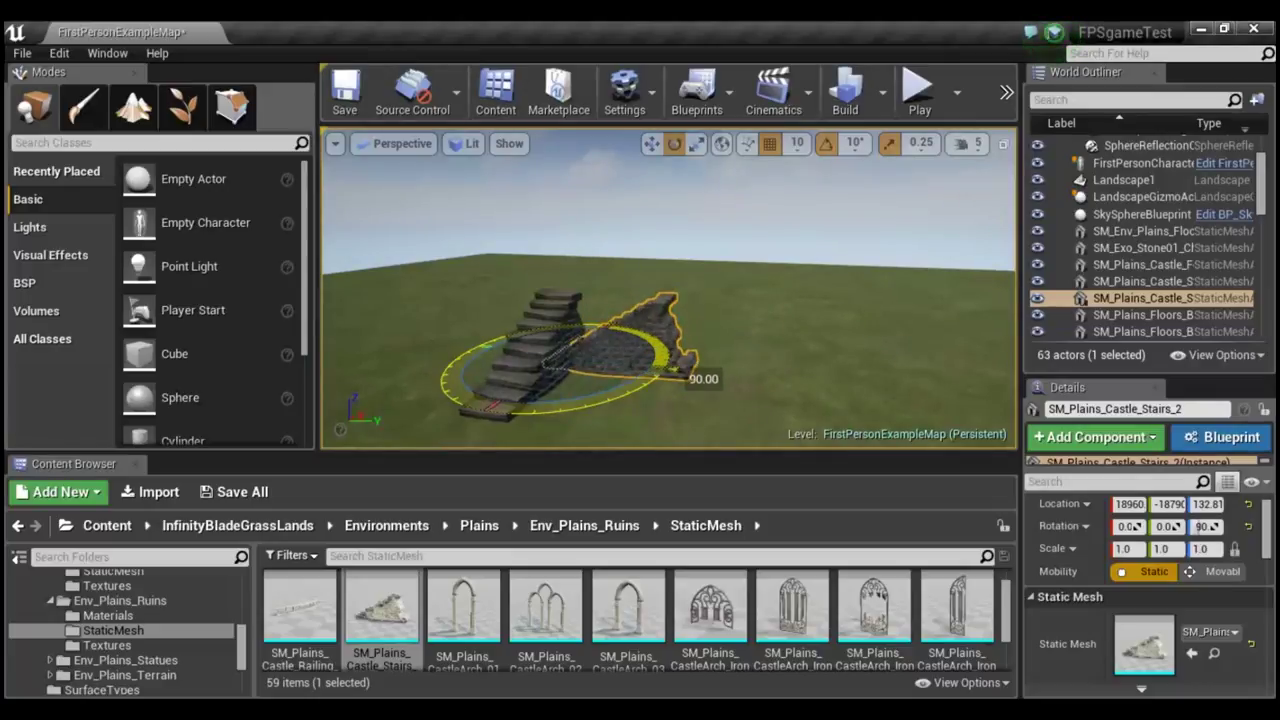
left_click_drag(690, 372, 733, 328)
key("r")
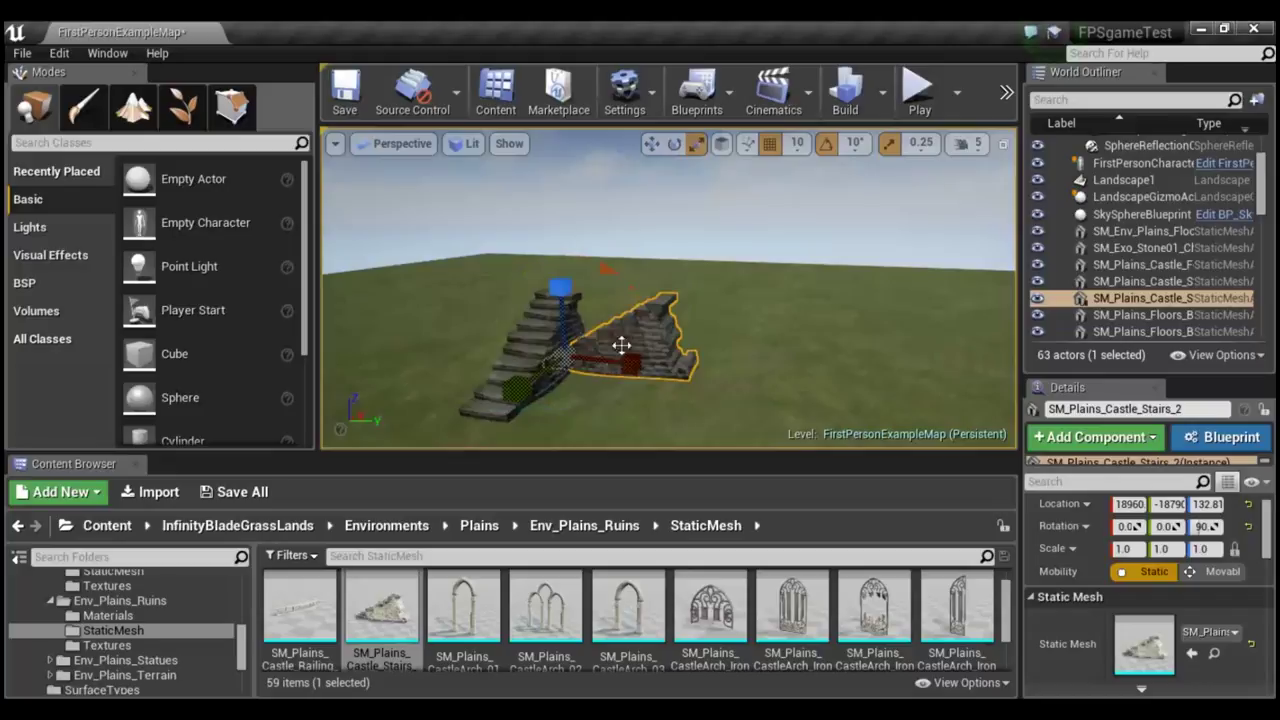
left_click_drag(557, 276, 561, 212)
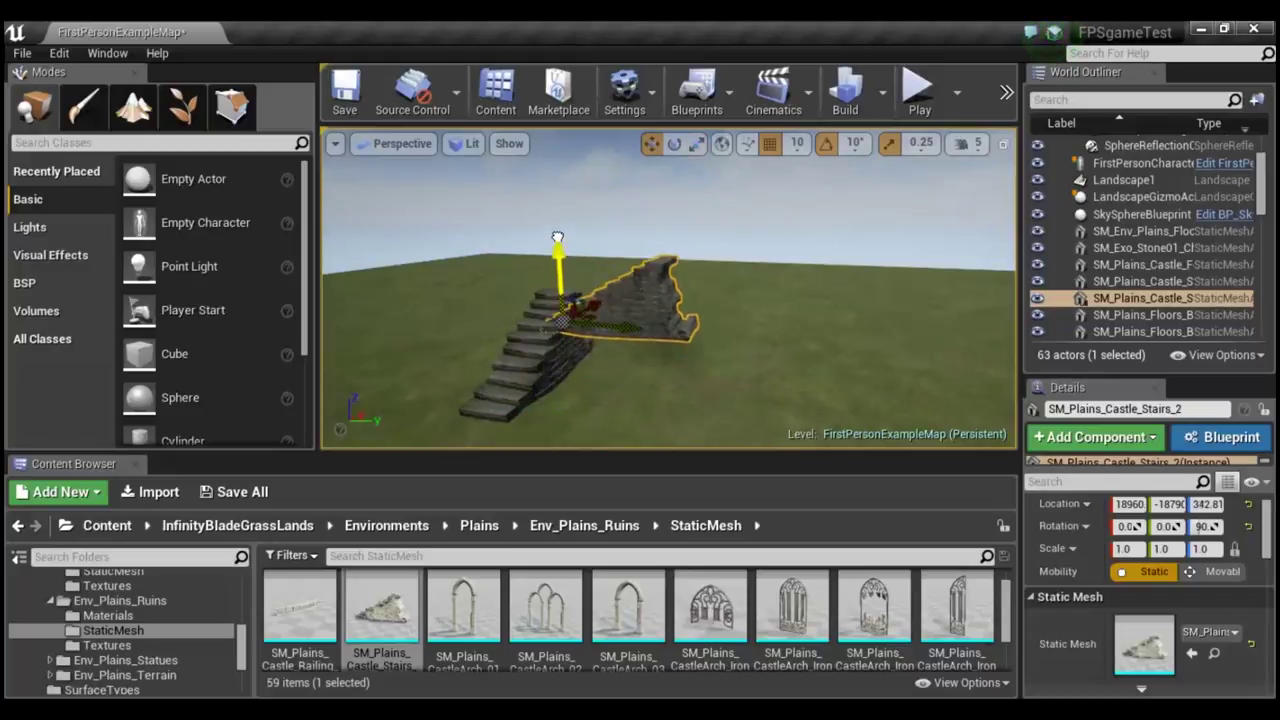
Pull the view back from the stairs and lower the camera speed to 4.
scroll(669, 288, "down", 5)
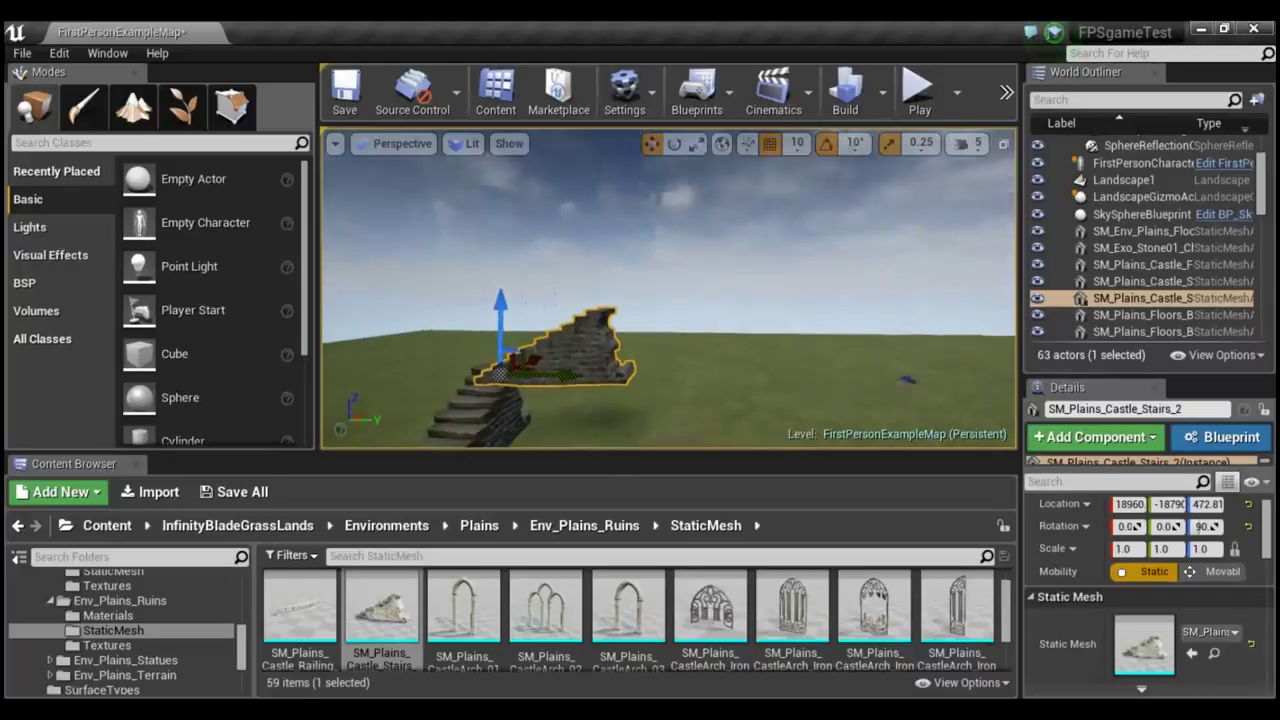
mouse_move(669, 288)
right_mouse_down()
mouse_move(600, 310)
mouse_move(620, 300)
right_mouse_up()
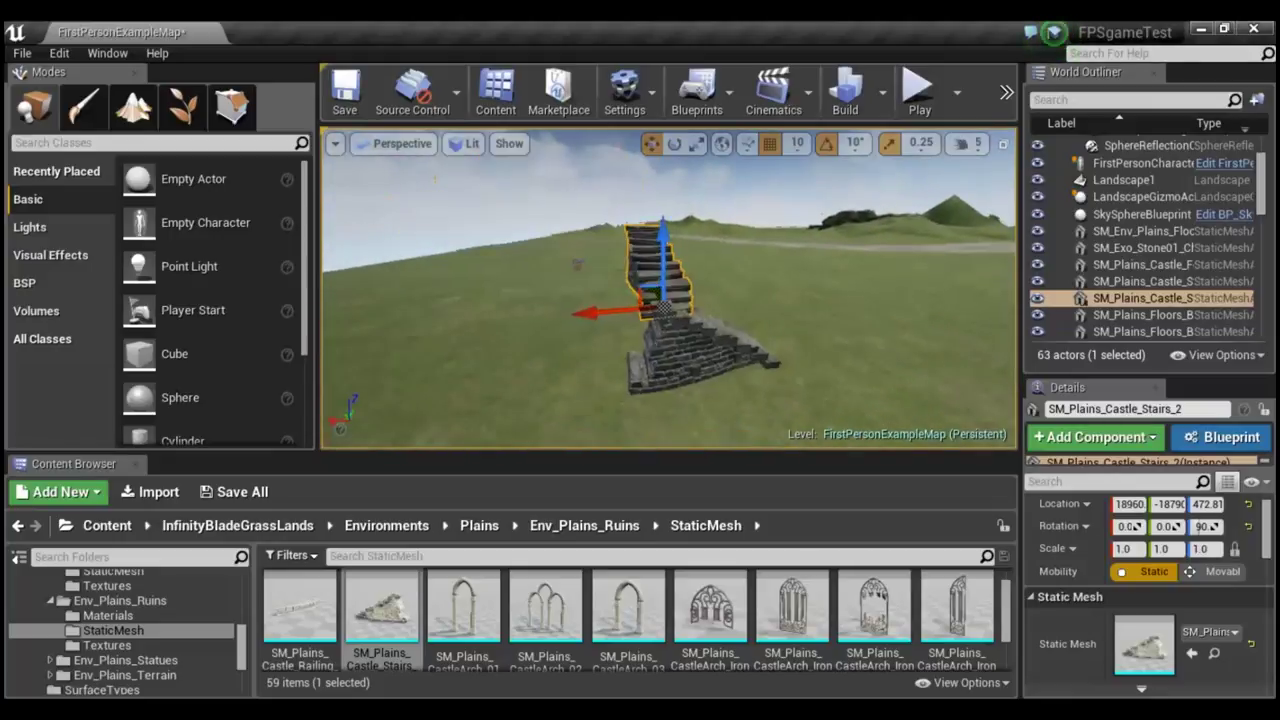
mouse_move(620, 300)
right_mouse_down()
mouse_move(620, 258)
mouse_move(590, 236)
right_mouse_up()
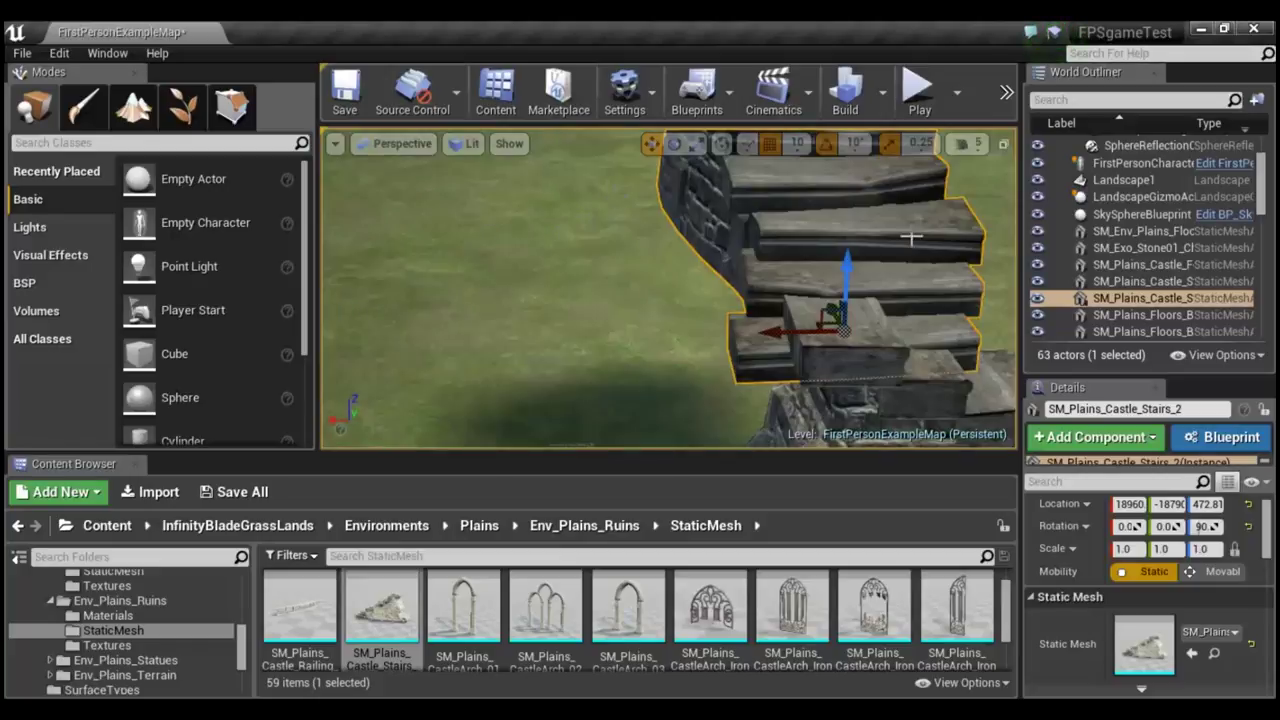
left_click(966, 146)
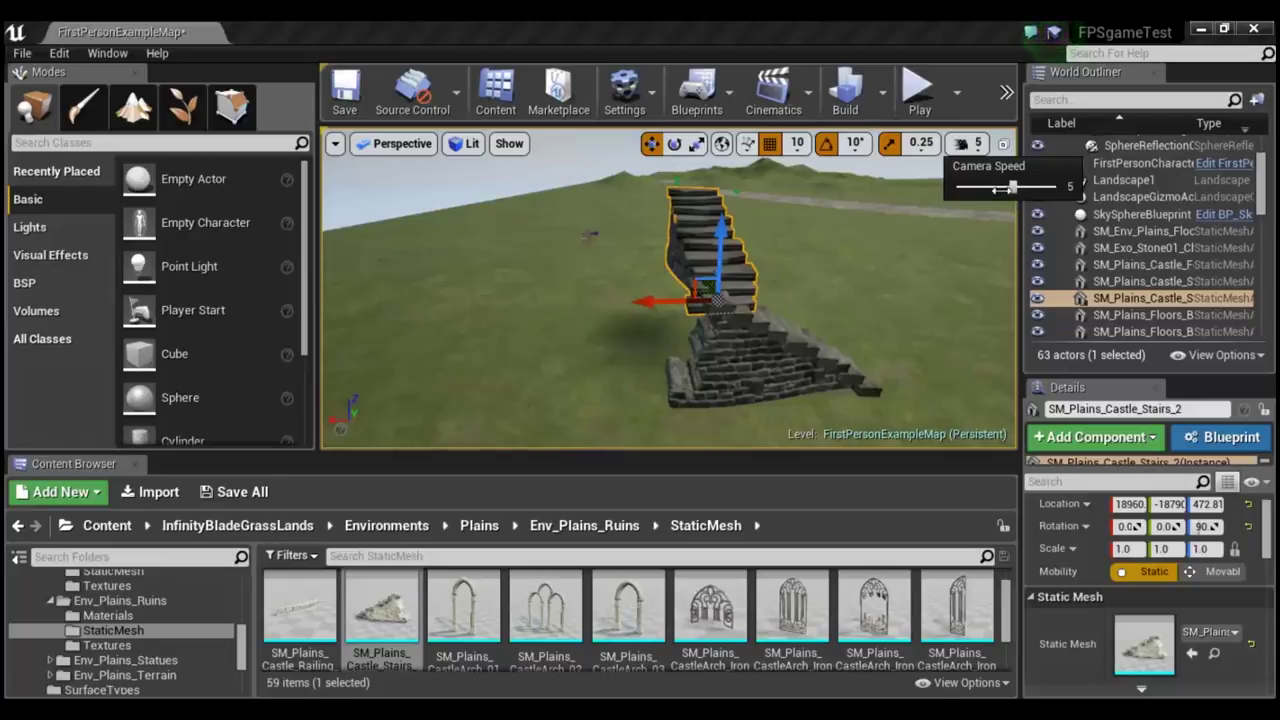
left_click(995, 188)
Nudge the upper stairs along X to X 18930 and orbit to check the staircase.
right_click_drag(823, 268, 833, 232)
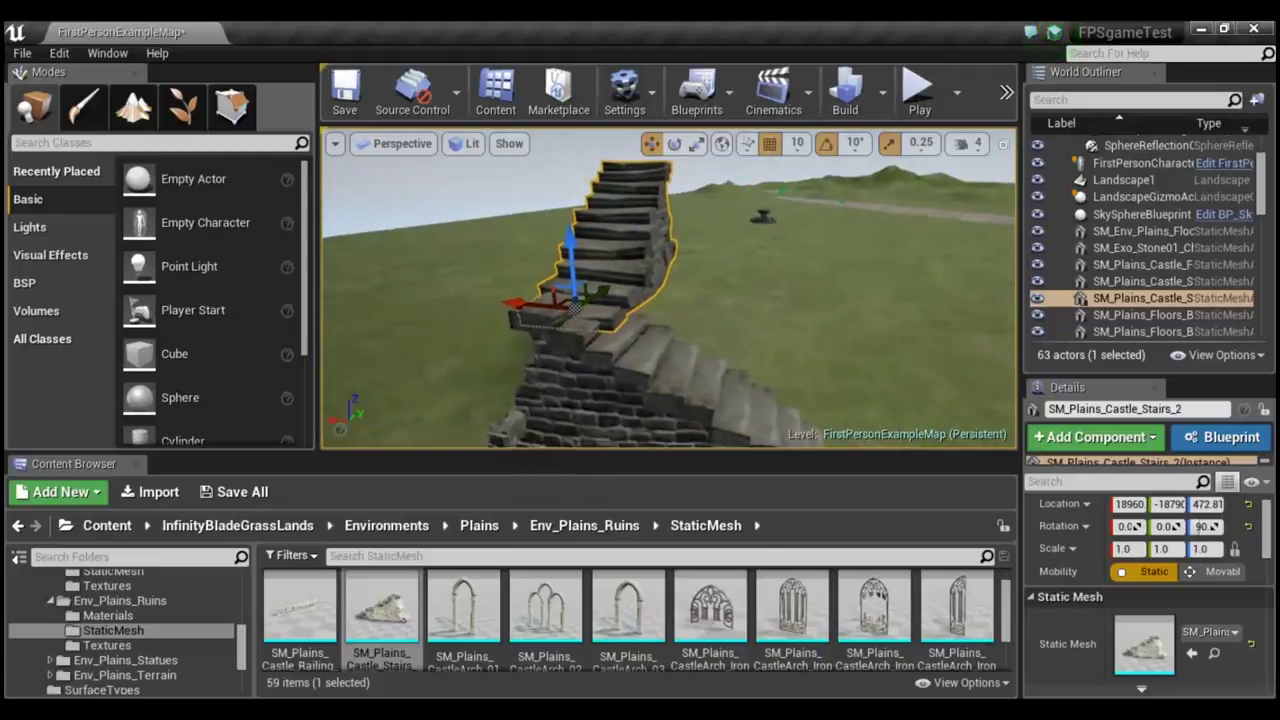
right_click_drag(735, 276, 735, 276)
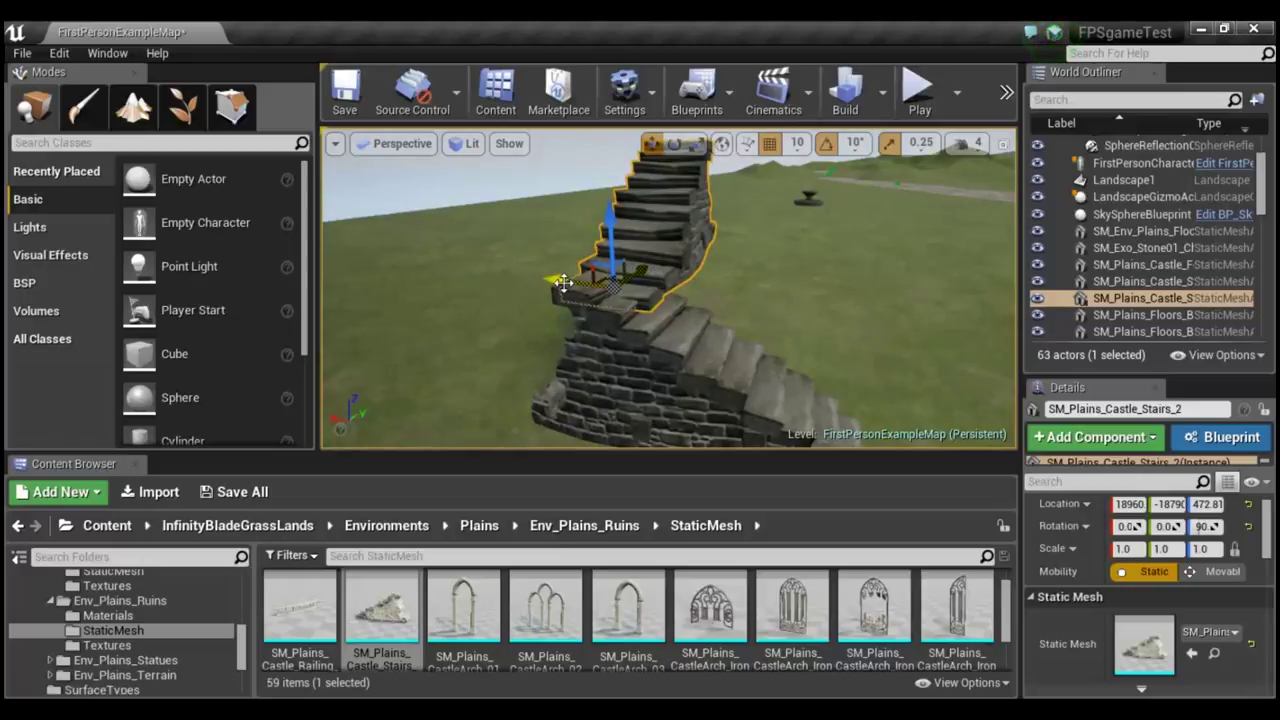
left_click_drag(563, 284, 573, 288)
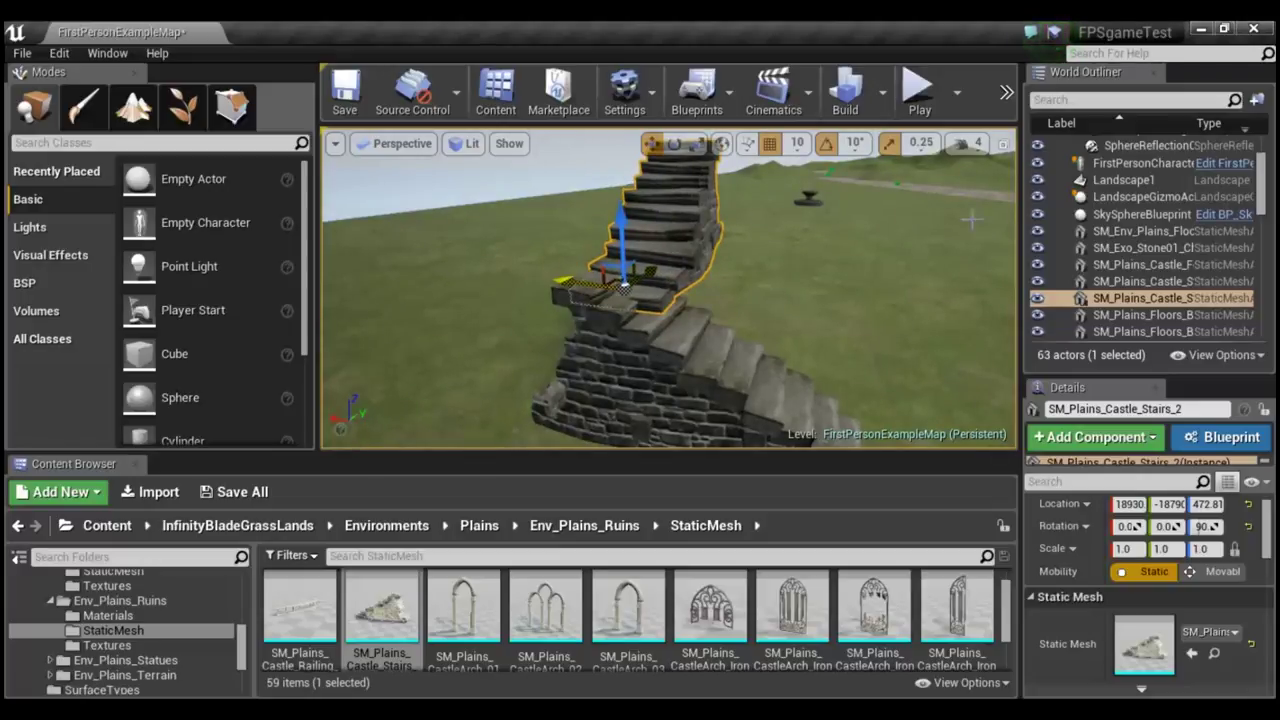
right_click_drag(857, 321, 857, 321)
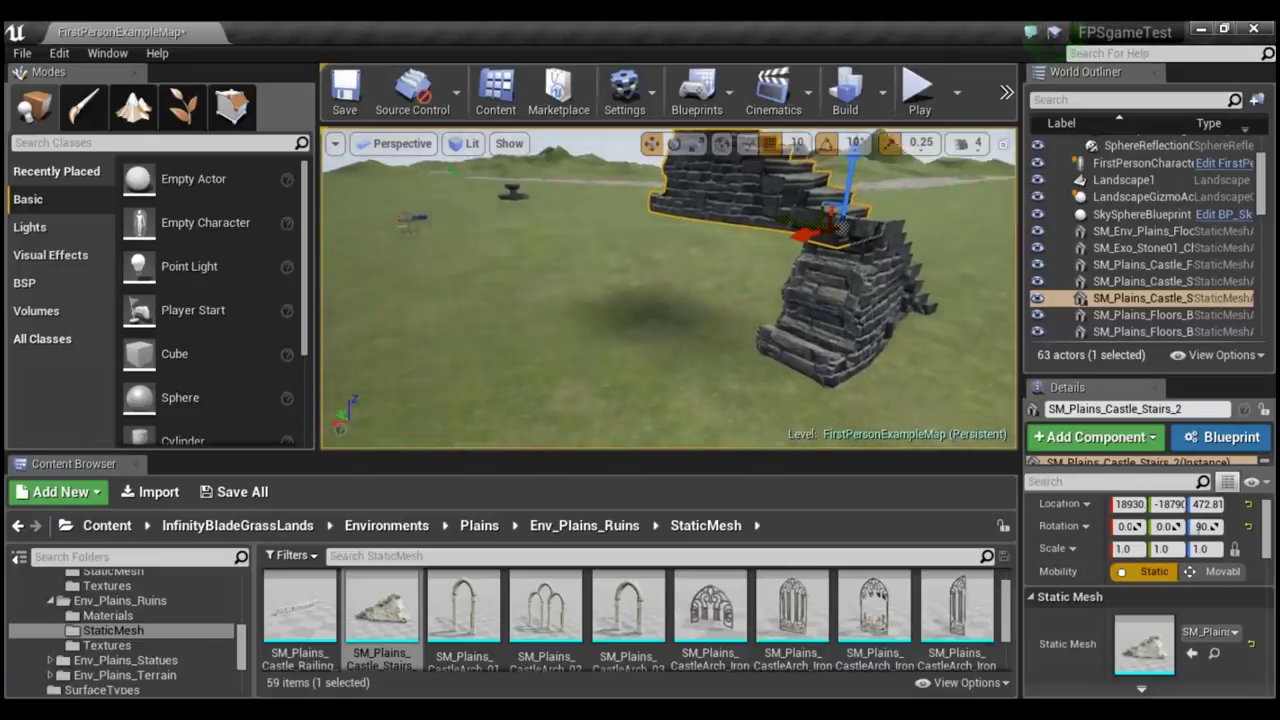
right_click_drag(857, 321, 857, 321)
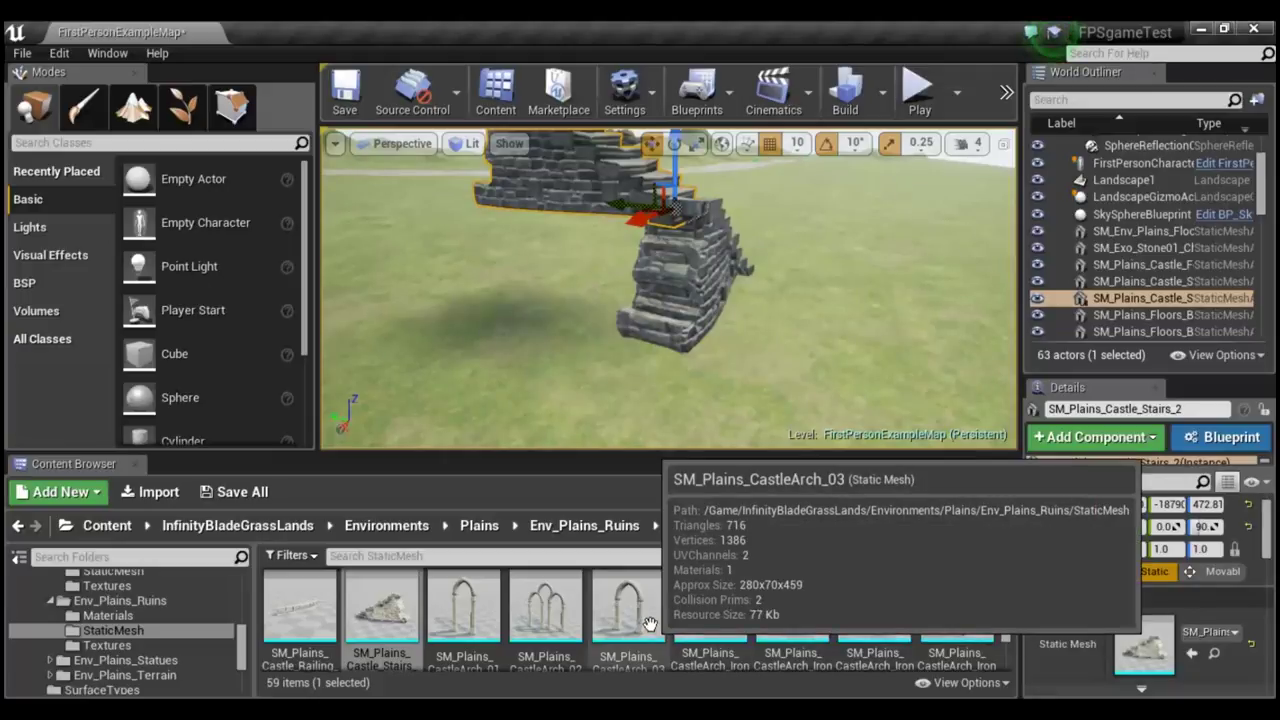
Place SM_Plains_CastleWall_Ruin_01, snap it to the ground, and slide it against the stairs base.
scroll(670, 612, "down", 2)
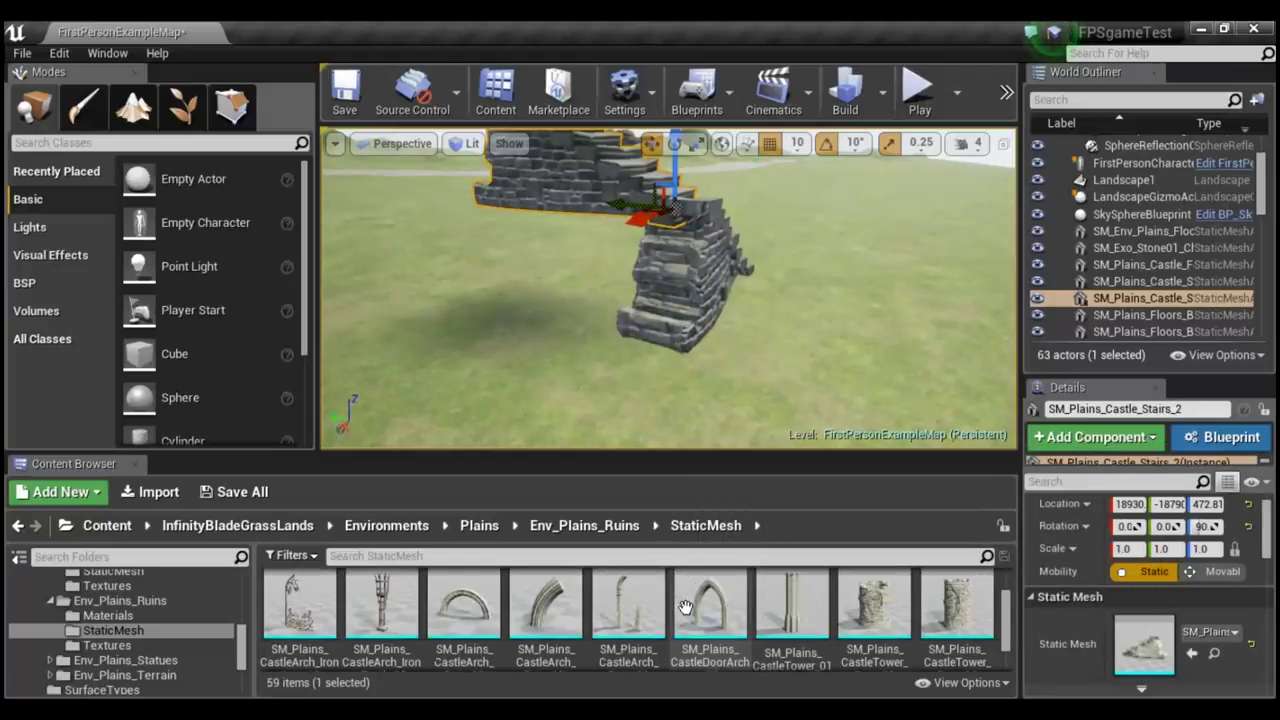
scroll(685, 608, "down", 1)
scroll(685, 608, "down", 1)
scroll(685, 608, "down", 1)
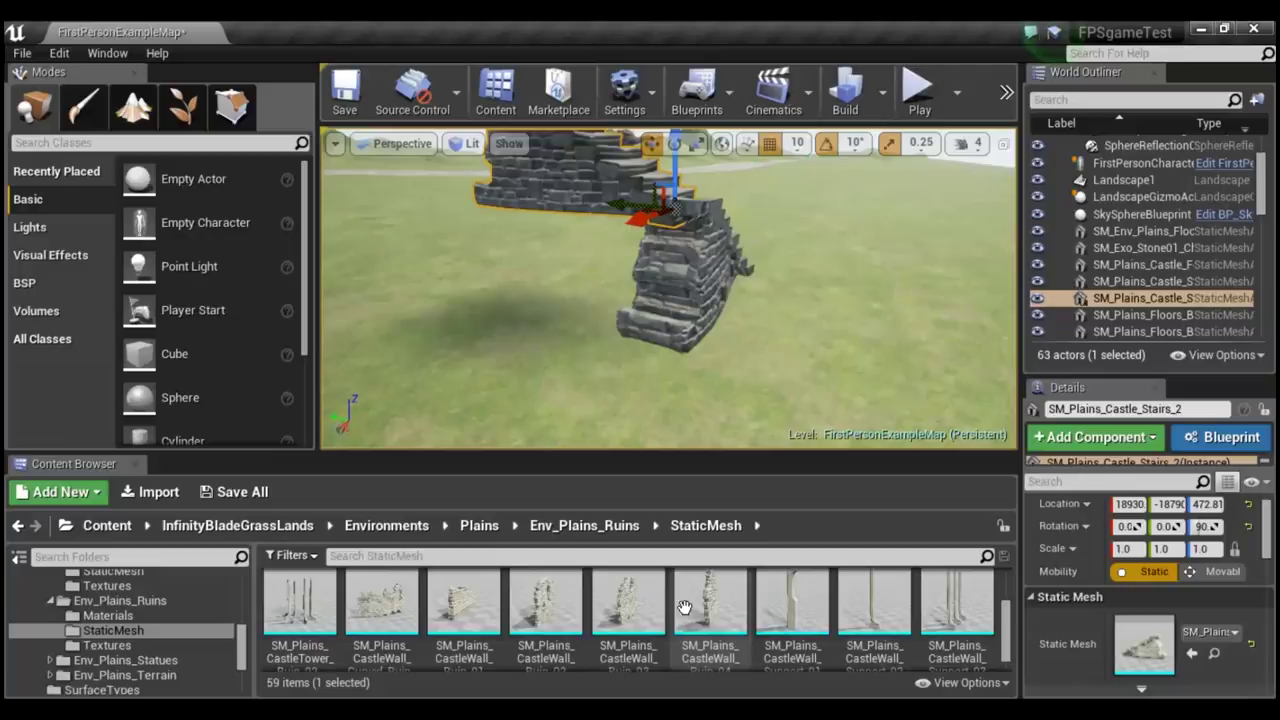
mouse_move(455, 608)
left_click_drag(480, 597, 545, 343)
key("End")
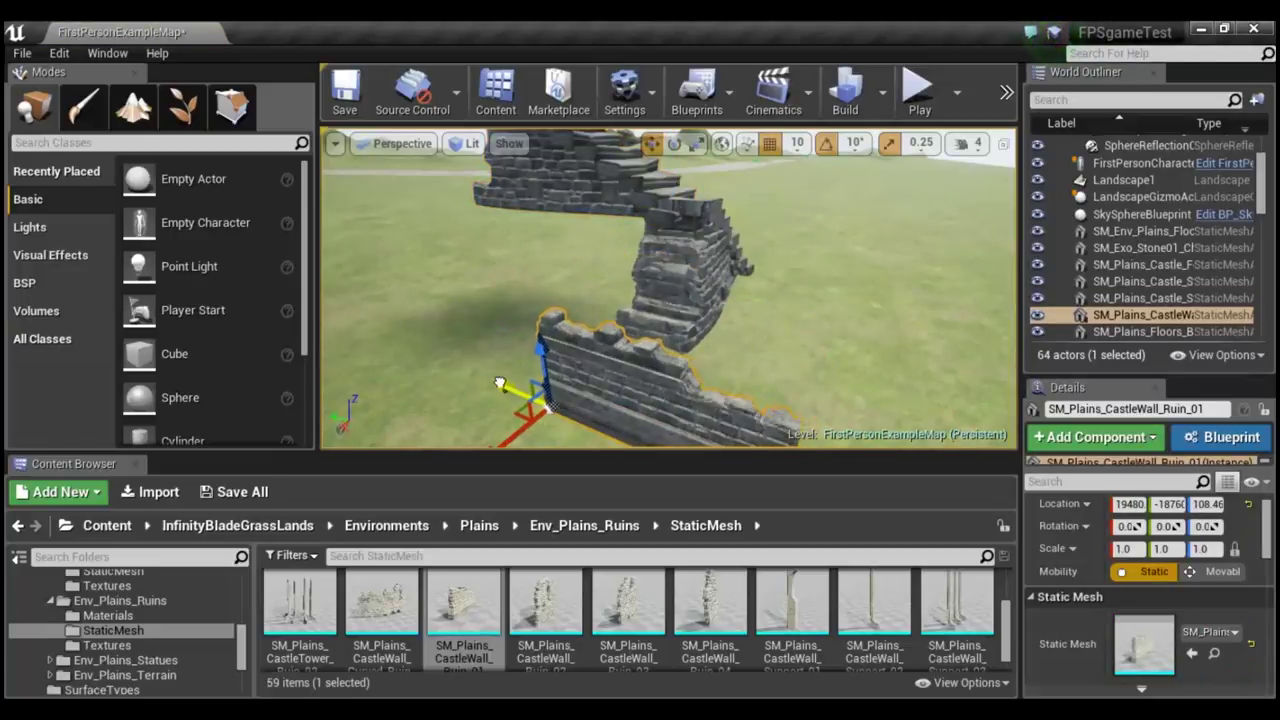
left_click_drag(505, 385, 412, 323)
right_click_drag(703, 377, 703, 377)
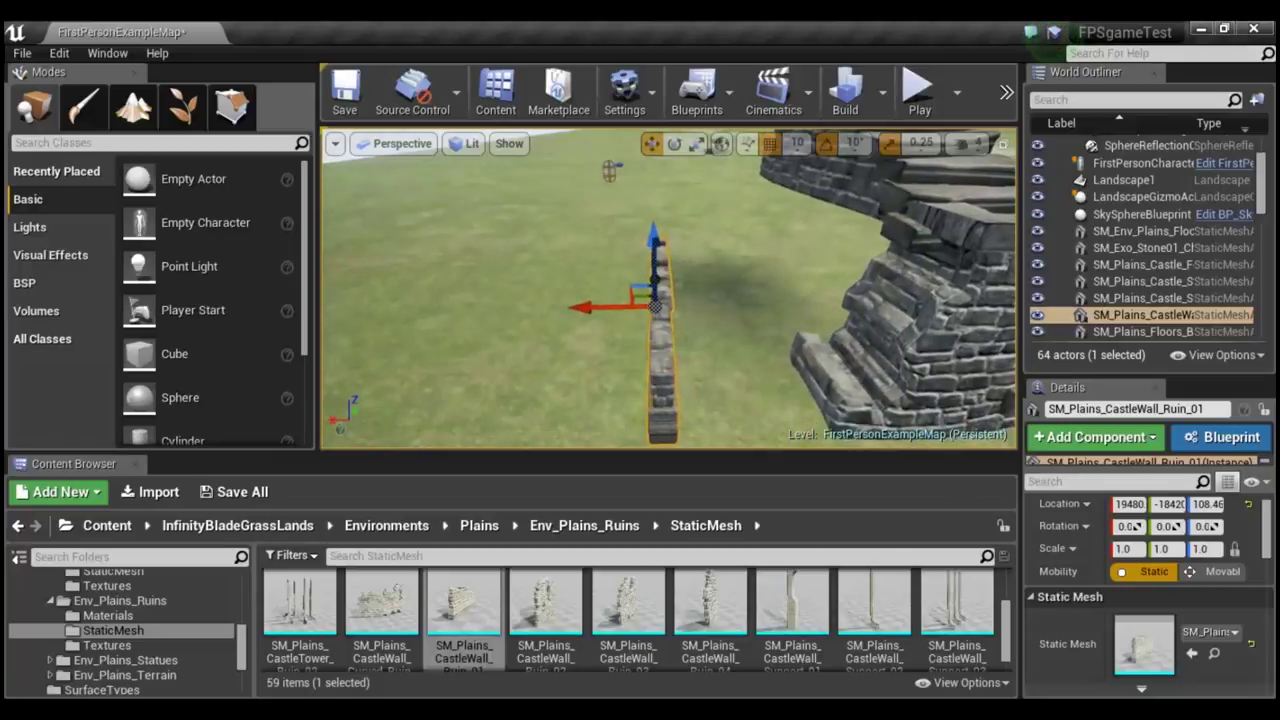
mouse_move(585, 308)
left_mouse_down()
mouse_move(738, 317)
mouse_move(719, 310)
left_mouse_up()
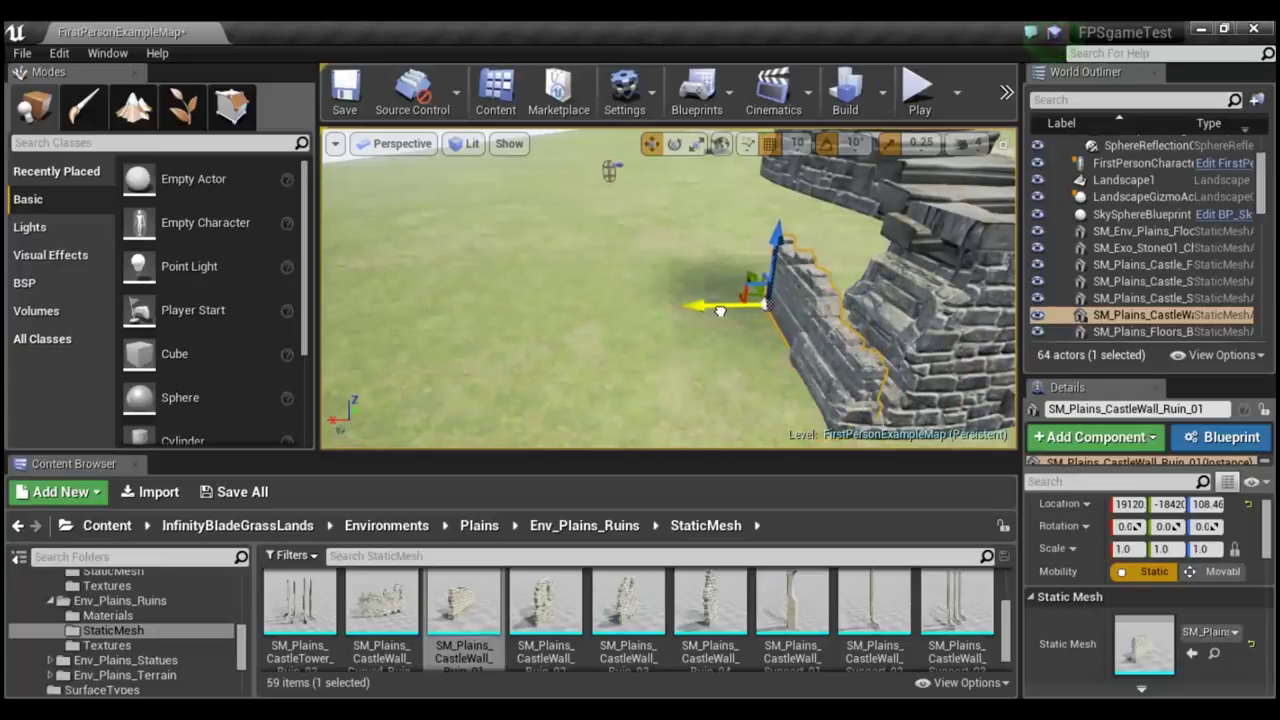
Alt-drag a copy of the wall sideways to Y -18030.
left_click_drag(678, 351, 620, 360, "alt")
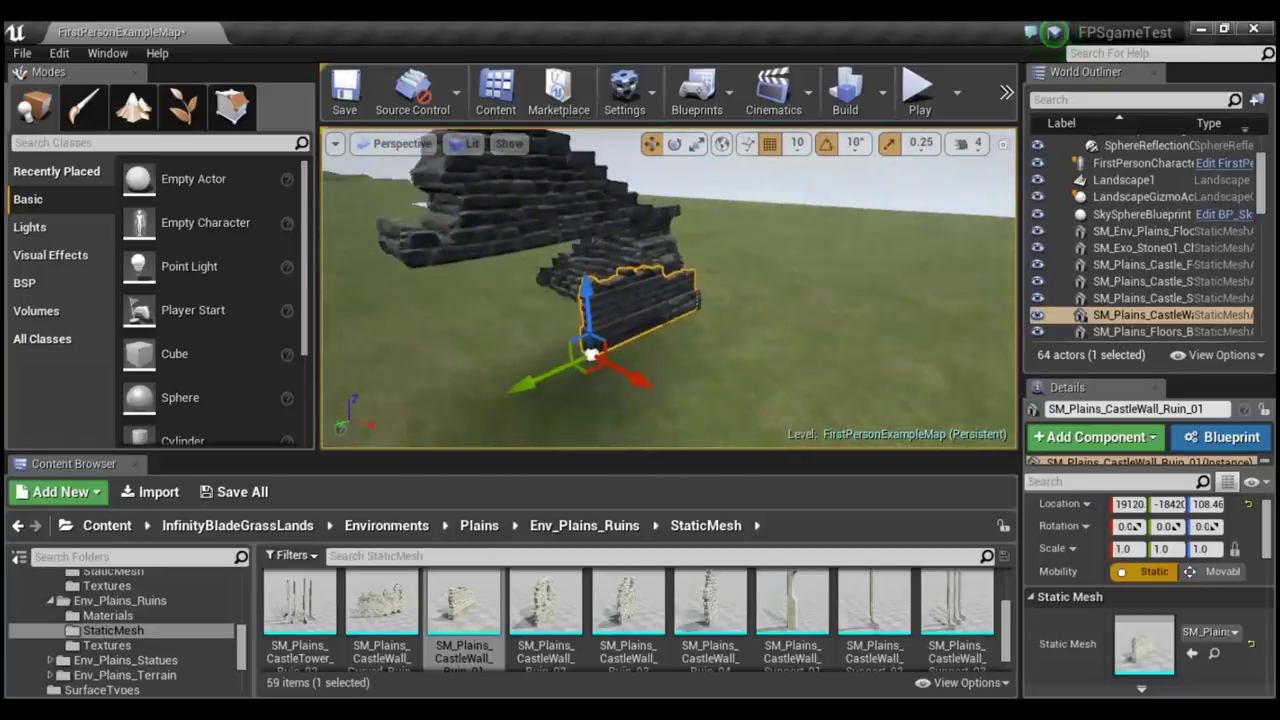
left_click_drag(620, 360, 695, 360, "alt")
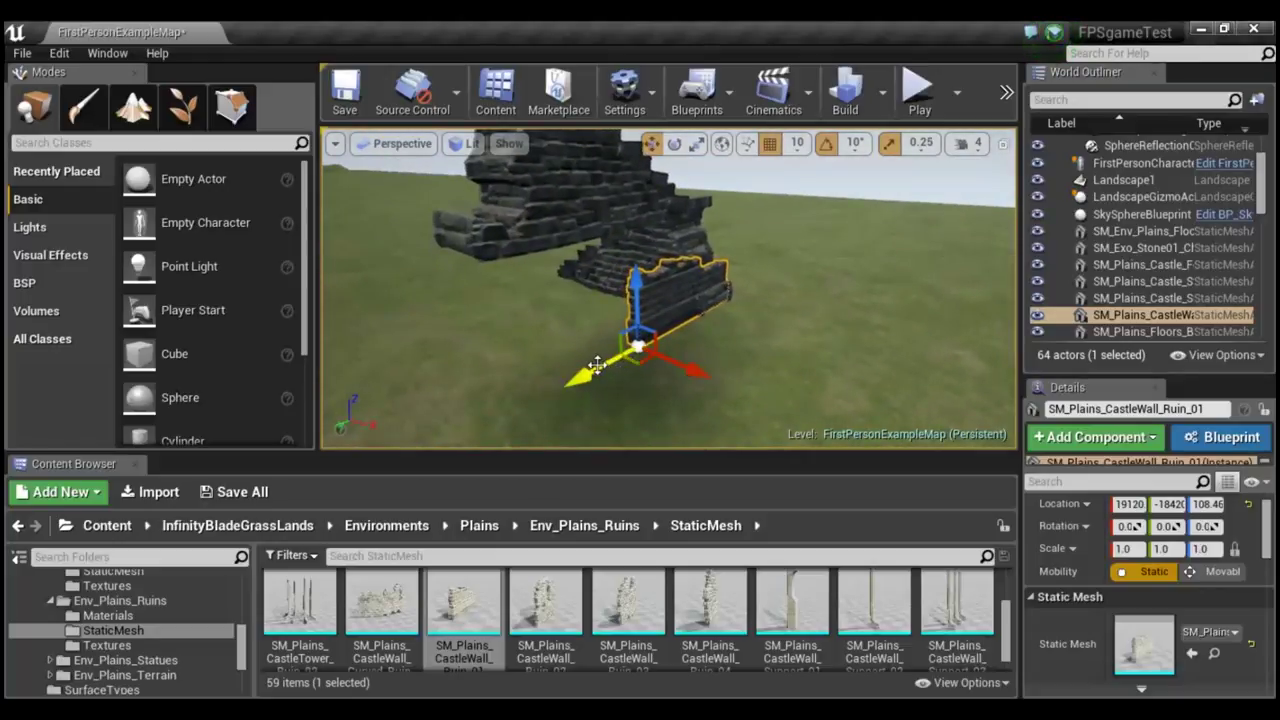
mouse_move(588, 374)
left_mouse_down("alt")
mouse_move(476, 432)
mouse_move(517, 412)
left_mouse_up("alt")
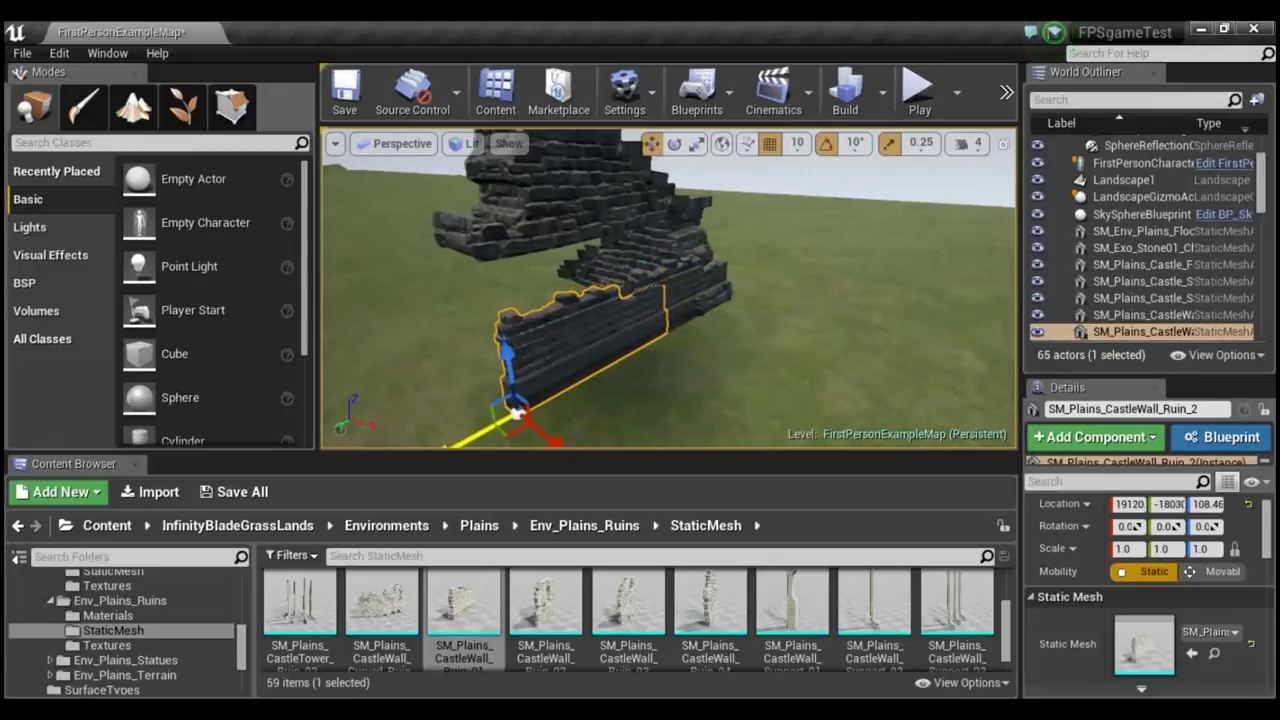
Stack duplicated wall copies on top of the ruin wall and line them up.
left_click_drag(508, 355, 496, 291, "alt")
left_click_drag(430, 395, 611, 274)
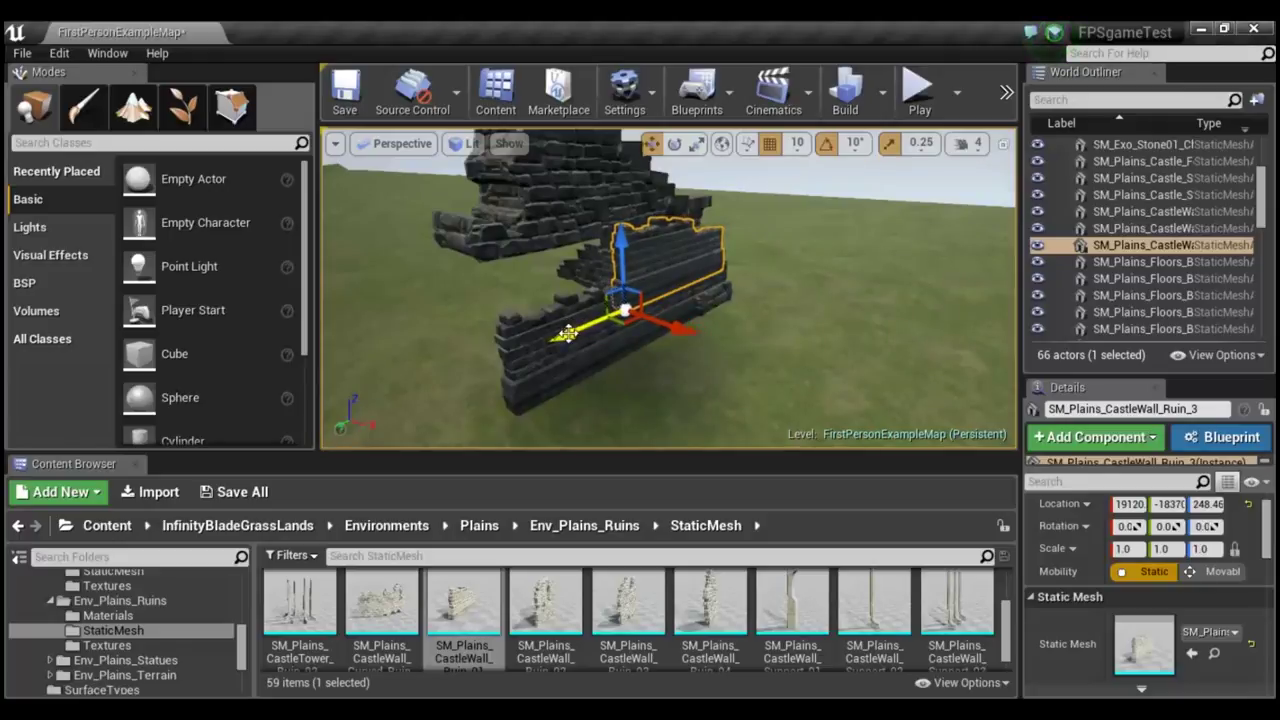
left_click_drag(566, 334, 378, 368, "alt")
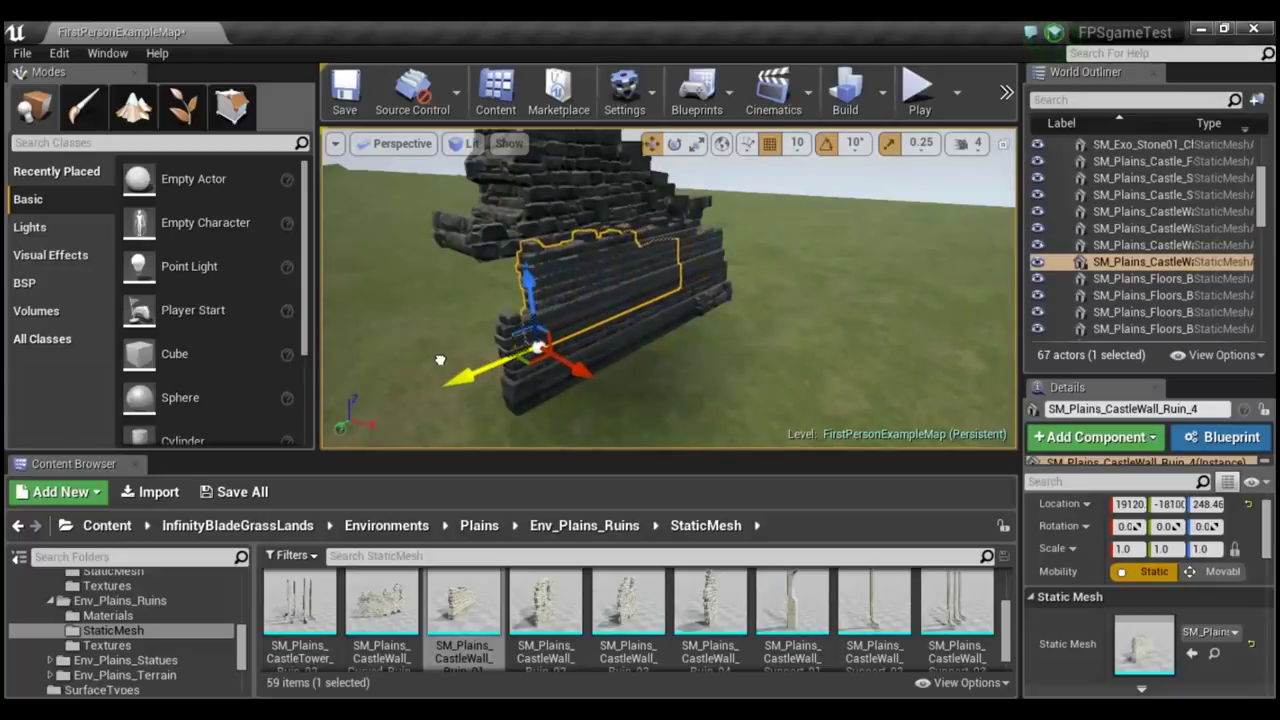
left_click_drag(648, 404, 400, 404, "alt")
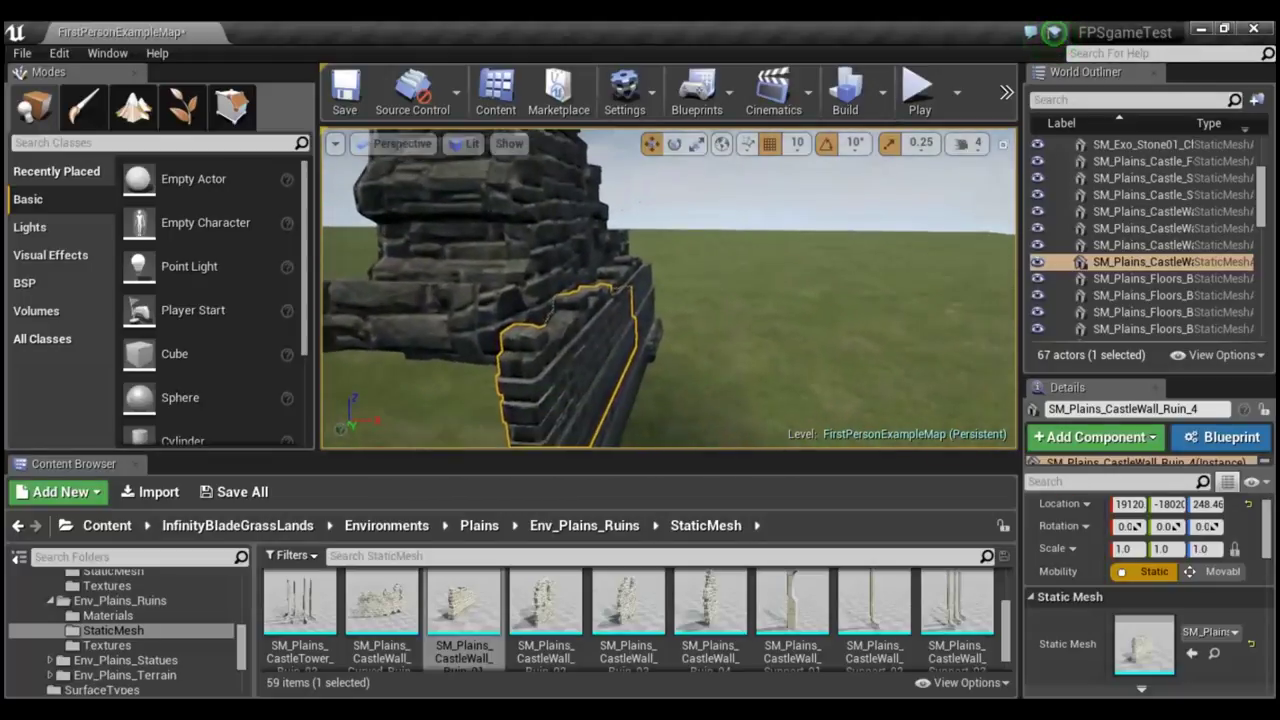
mouse_move(400, 404)
left_mouse_down("alt")
mouse_move(360, 404)
mouse_move(647, 388)
mouse_move(650, 404)
left_mouse_up("alt")
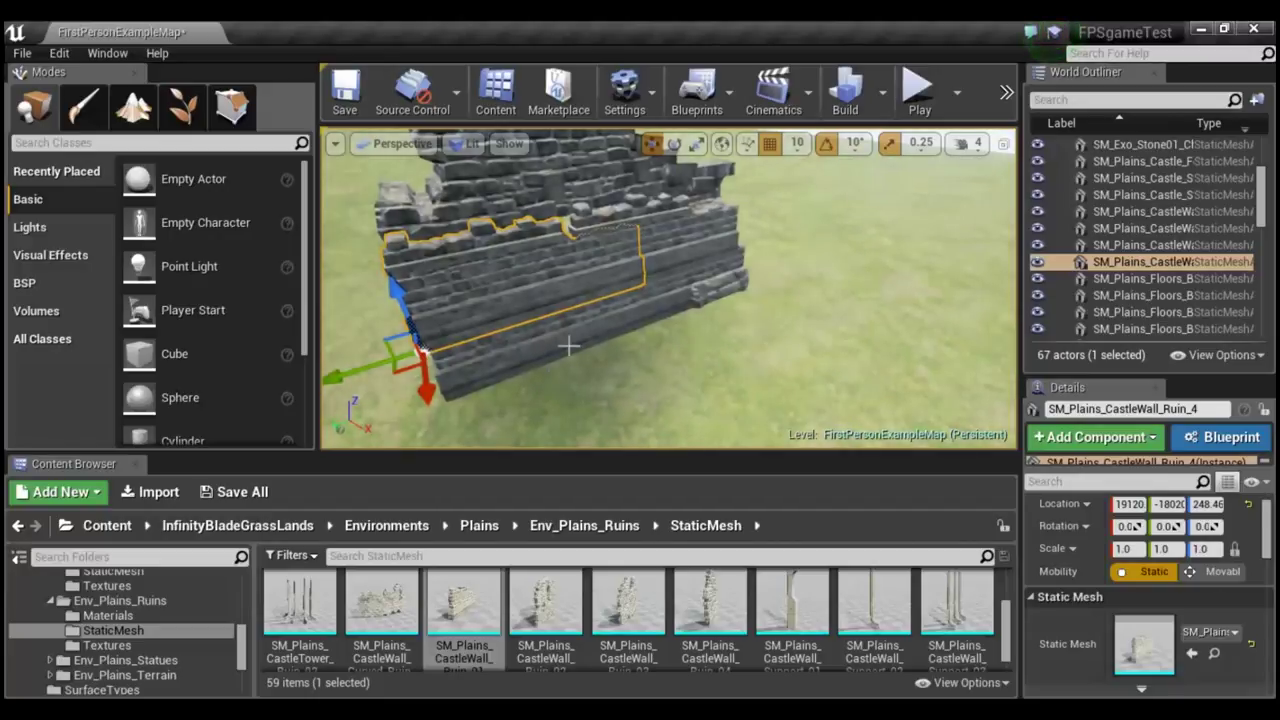
Duplicate the wall pairs along X twice into two-tier walls, then drag in CastleWall_Ruin_04.
left_click(693, 297, "ctrl")
mouse_move(660, 377)
left_mouse_down("alt")
mouse_move(860, 382)
mouse_move(830, 382)
left_mouse_up("alt")
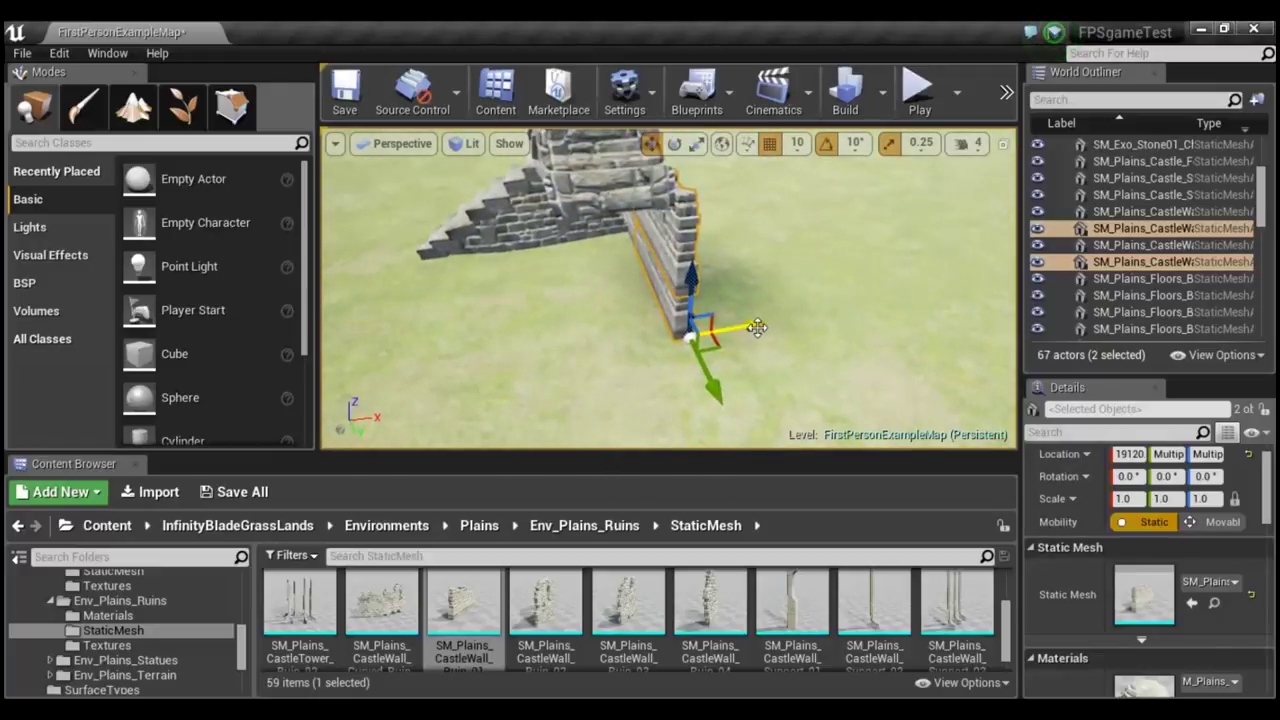
left_click_drag(752, 328, 695, 328, "alt")
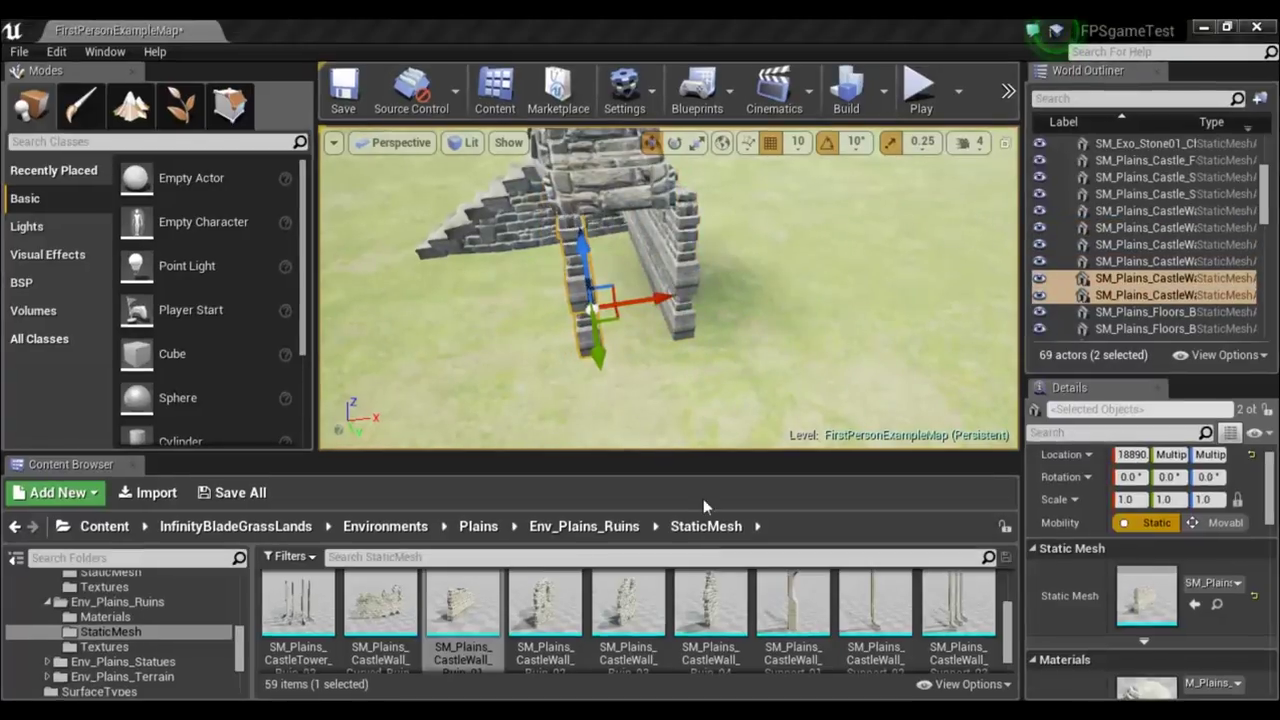
mouse_move(593, 310)
left_mouse_down("alt")
mouse_move(790, 356)
mouse_move(601, 390)
left_mouse_up("alt")
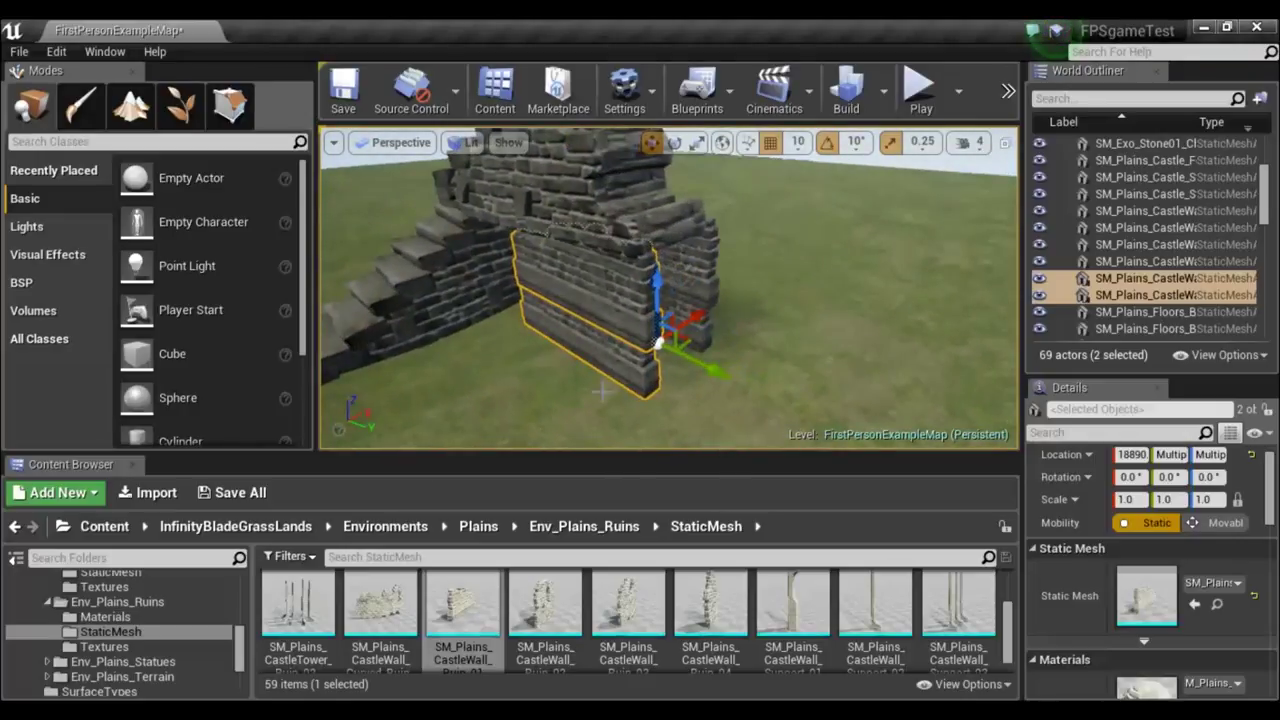
mouse_move(694, 323)
left_mouse_down()
mouse_move(684, 340)
mouse_move(776, 370)
left_mouse_up()
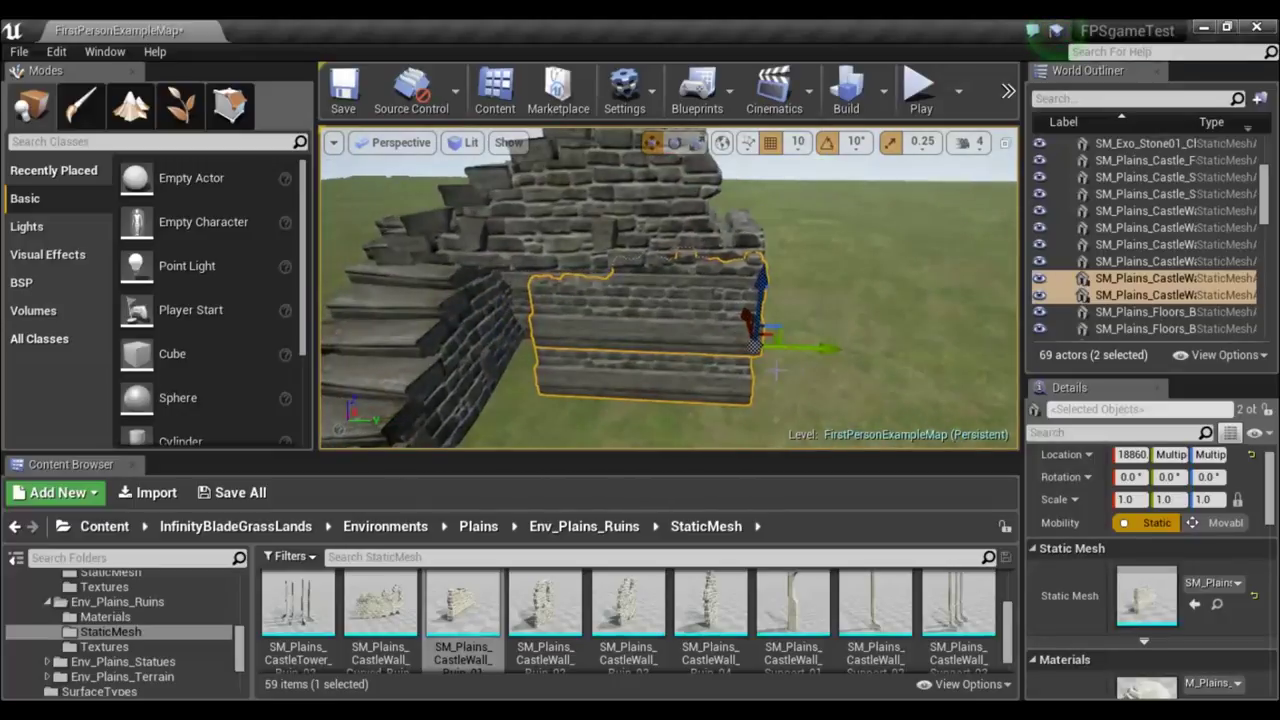
left_click_drag(817, 348, 792, 347, "alt")
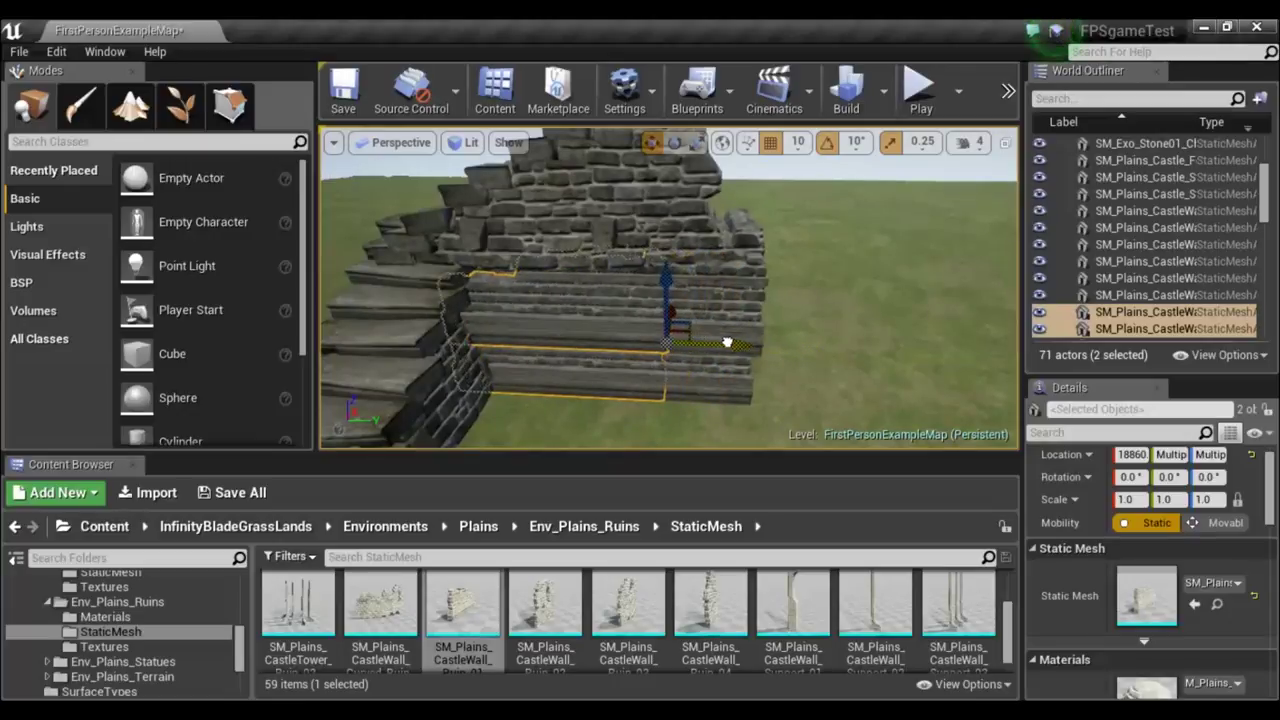
left_click_drag(858, 341, 560, 345, "alt")
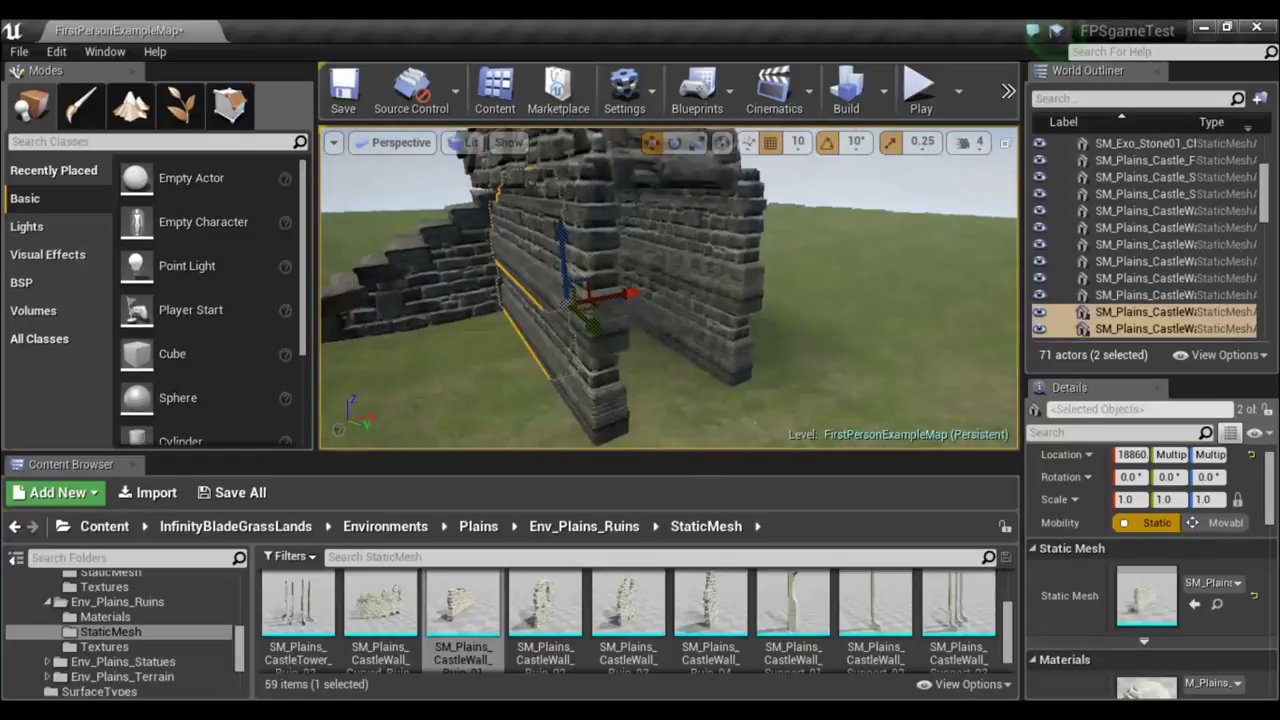
left_click_drag(705, 607, 704, 418)
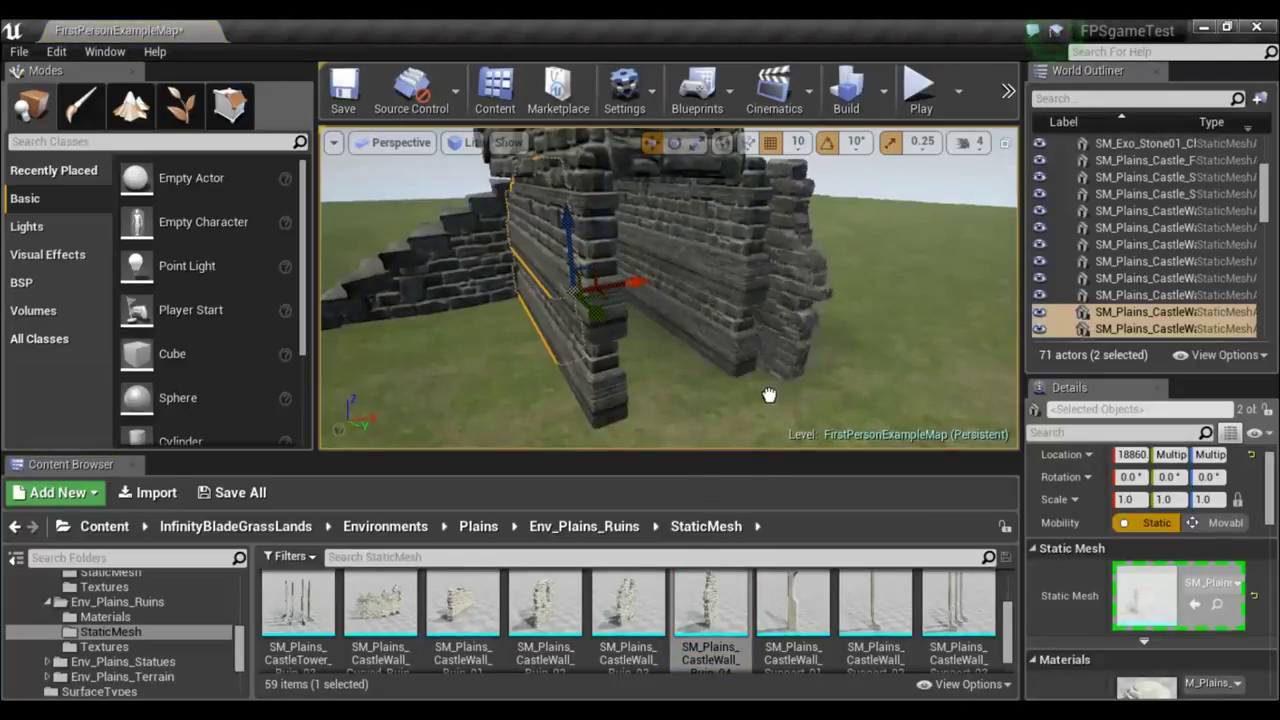
Snap CastleWall_Ruin_04 to the ground, rotate its yaw, and slide it to X 18990, Y -18060.
mouse_move(704, 418)
left_mouse_down()
mouse_move(868, 398)
mouse_move(886, 352)
mouse_move(871, 278)
left_mouse_up()
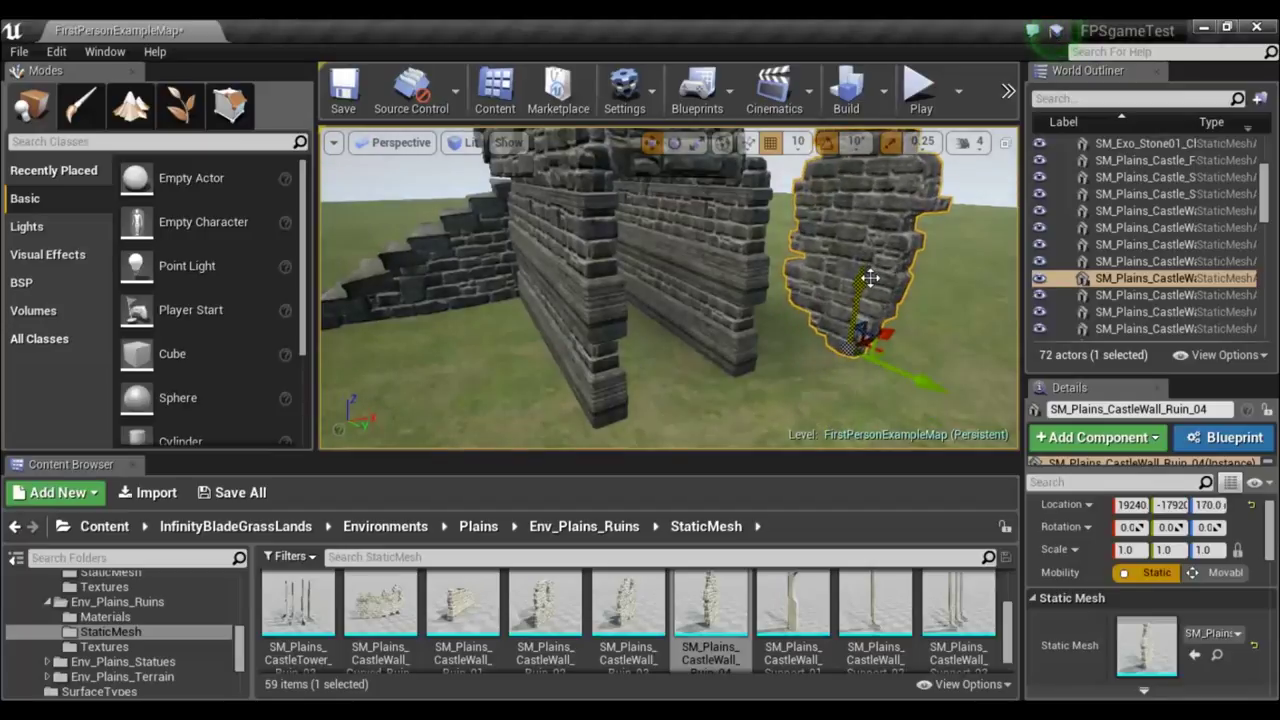
key("End")
key("e")
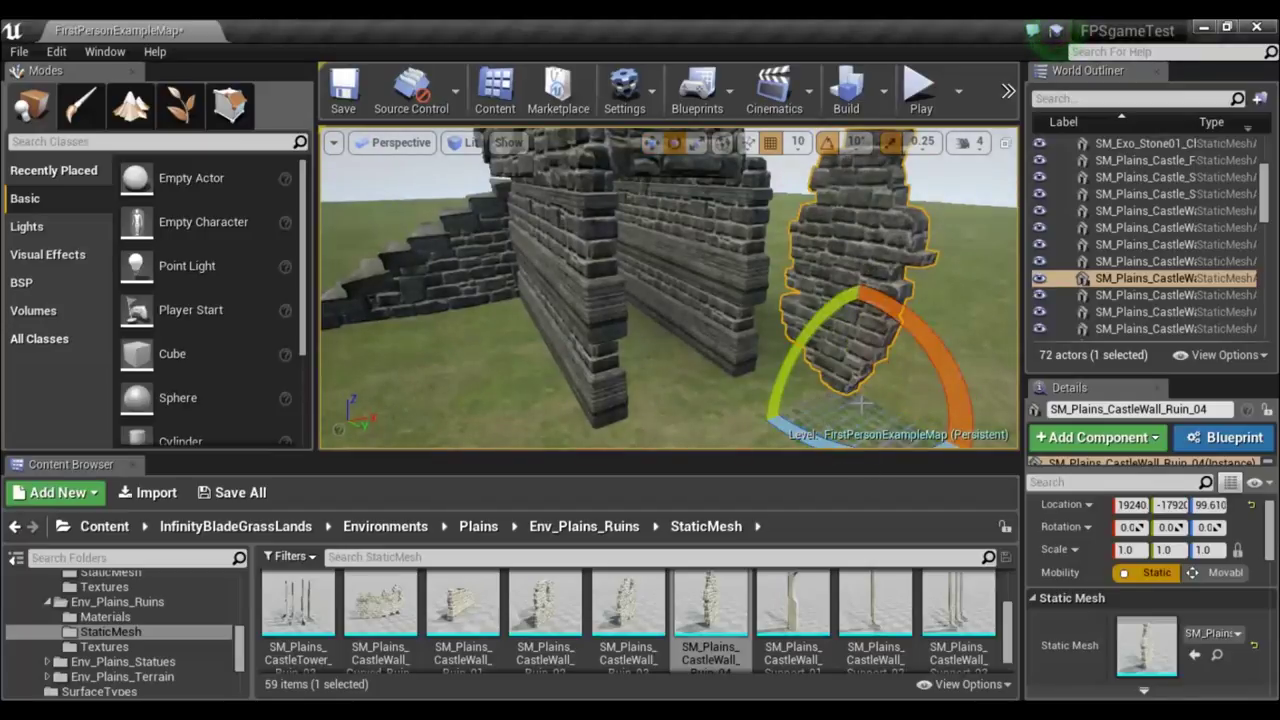
key("f")
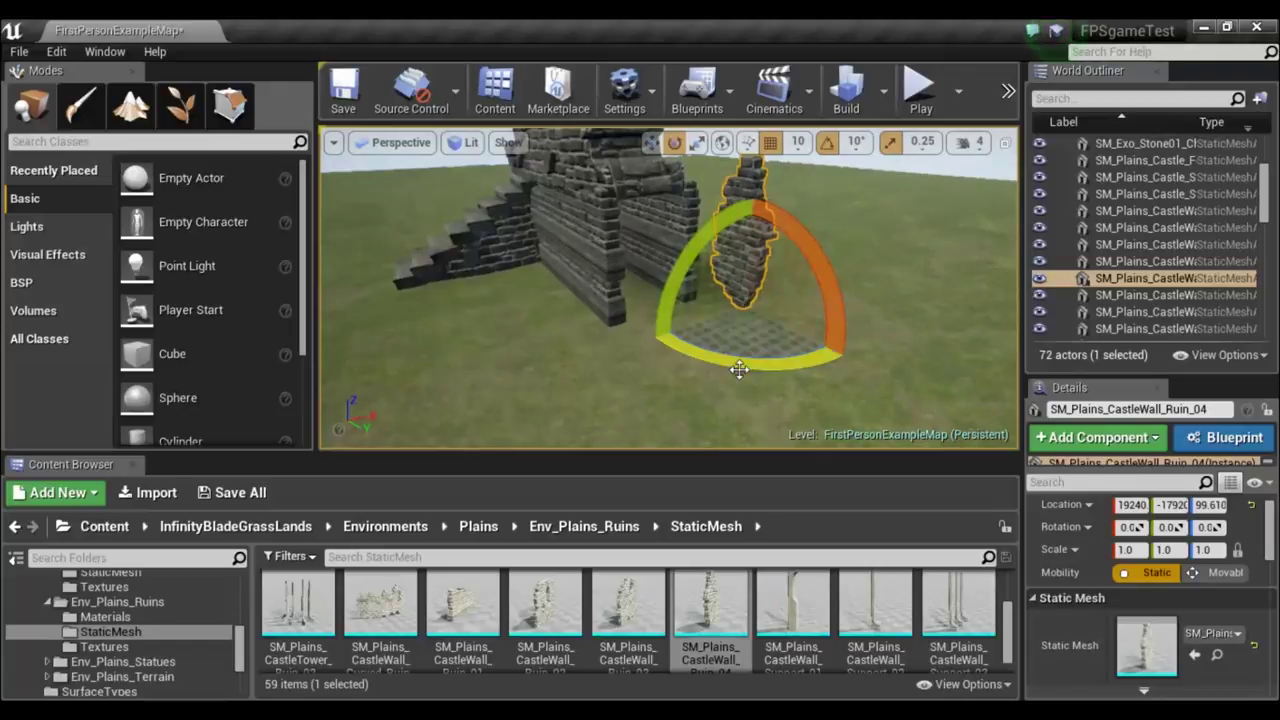
left_click_drag(735, 365, 625, 365)
key("r")
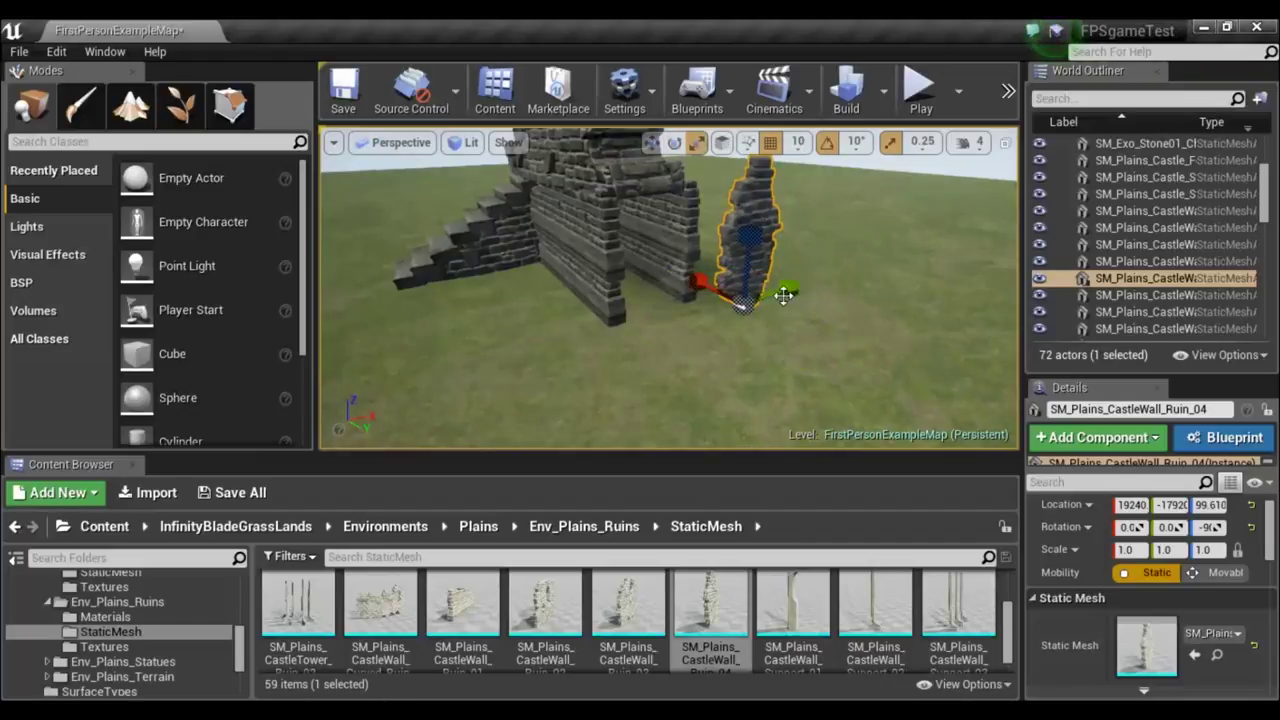
mouse_move(745, 300)
left_mouse_down()
mouse_move(729, 332)
mouse_move(688, 357)
left_mouse_up()
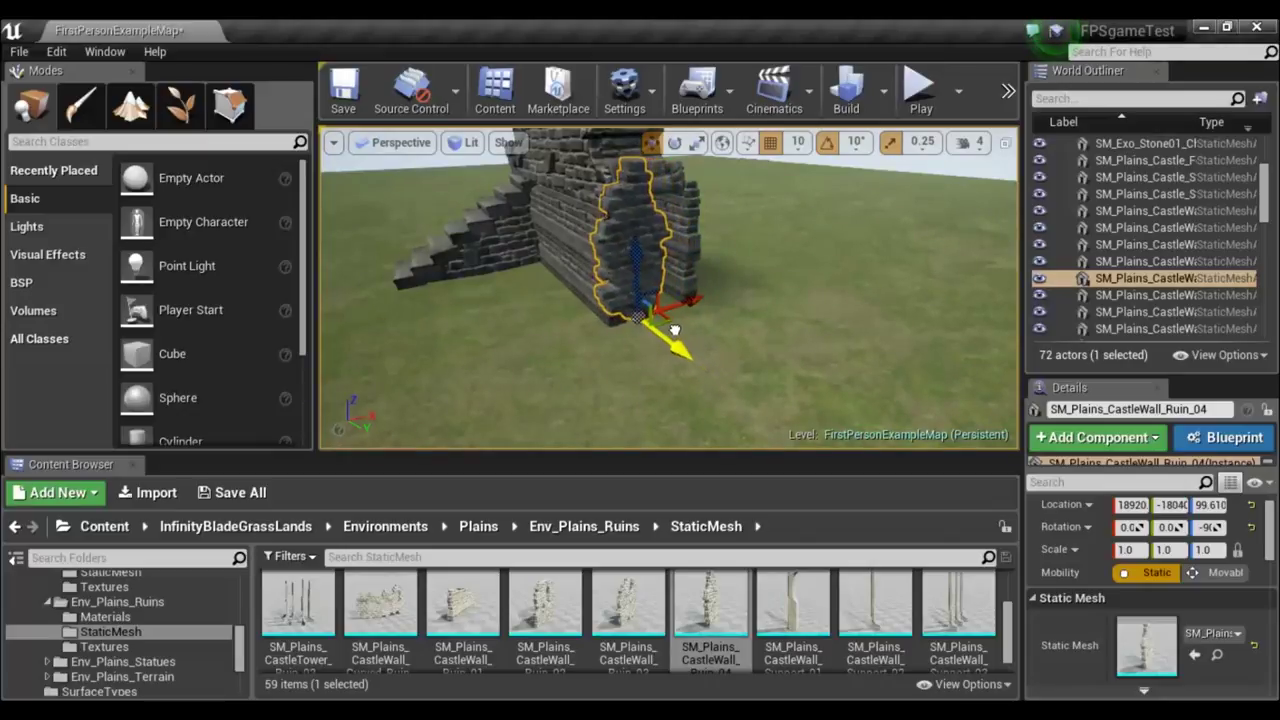
mouse_move(820, 323)
left_mouse_down("alt")
mouse_move(740, 320)
mouse_move(725, 304)
left_mouse_up("alt")
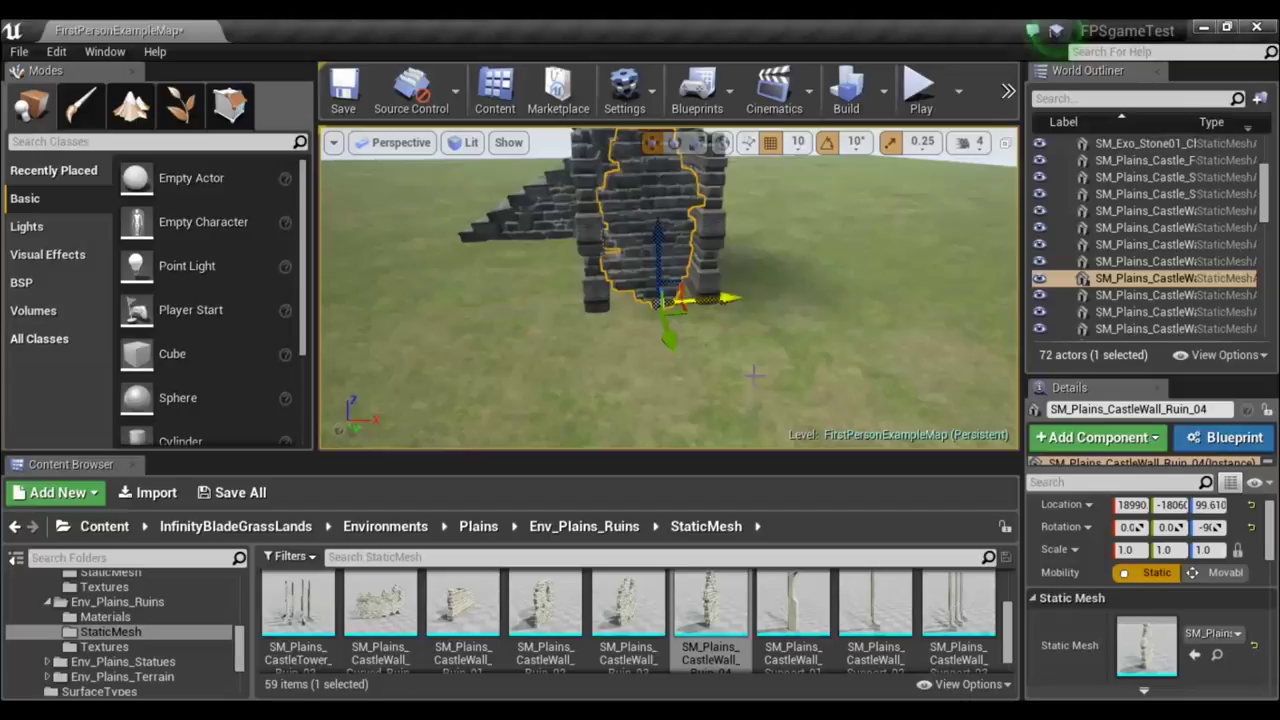
mouse_move(754, 374)
left_mouse_down("alt")
mouse_move(540, 318)
mouse_move(736, 387)
left_mouse_up("alt")
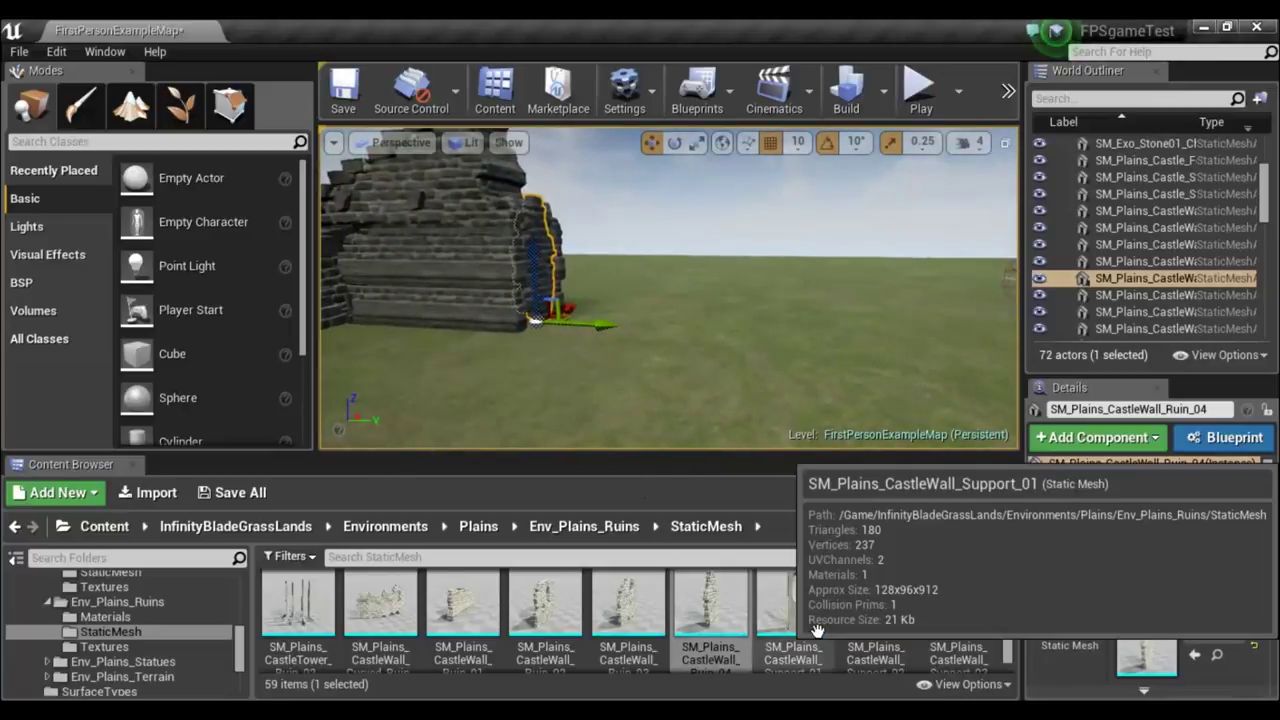
Place SM_Plains_Column_Large_Broken_02 on the grass near the ruined wall.
scroll(758, 636, "down", 1)
scroll(758, 636, "down", 1)
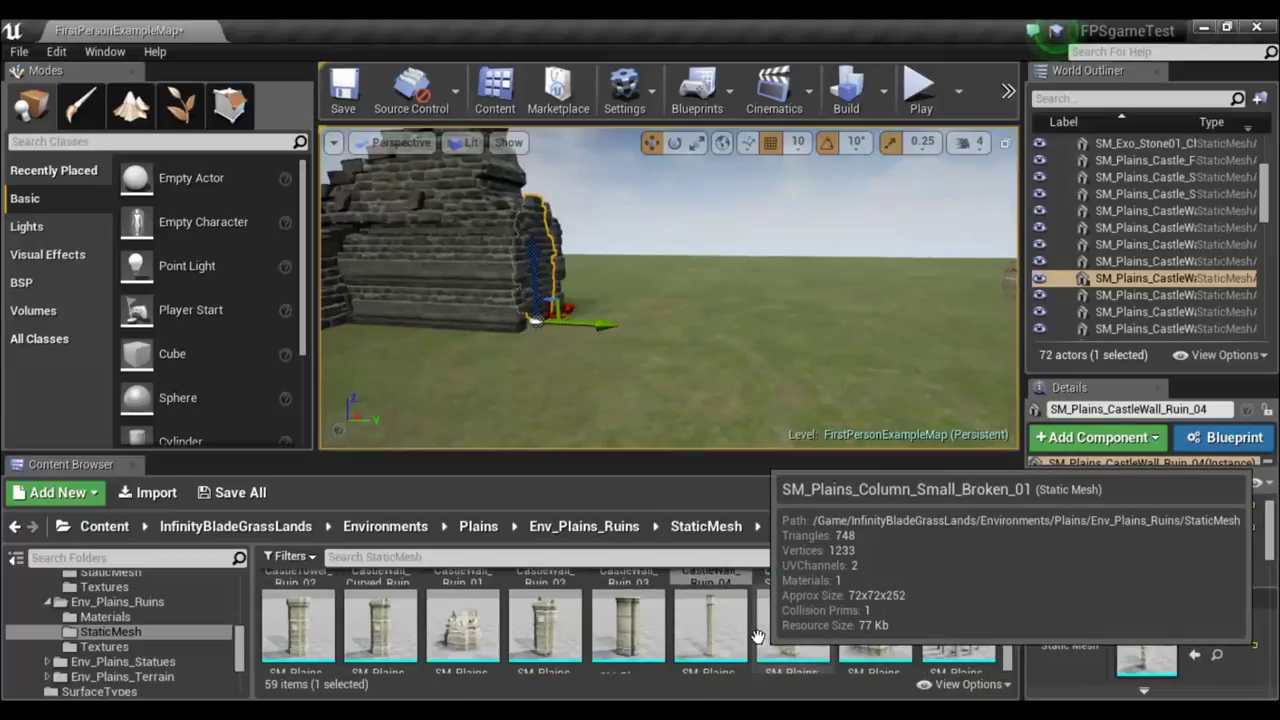
scroll(758, 636, "down", 1)
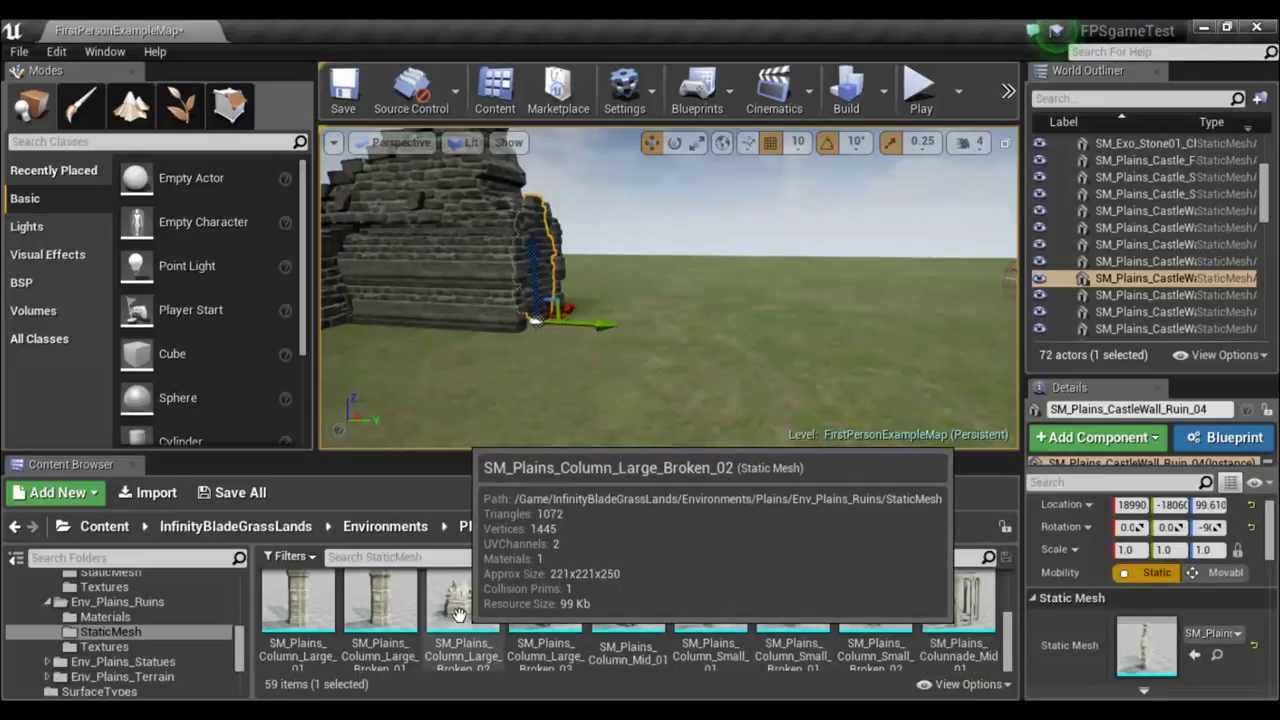
mouse_move(458, 613)
left_mouse_down()
mouse_move(706, 390)
mouse_move(705, 353)
left_mouse_up()
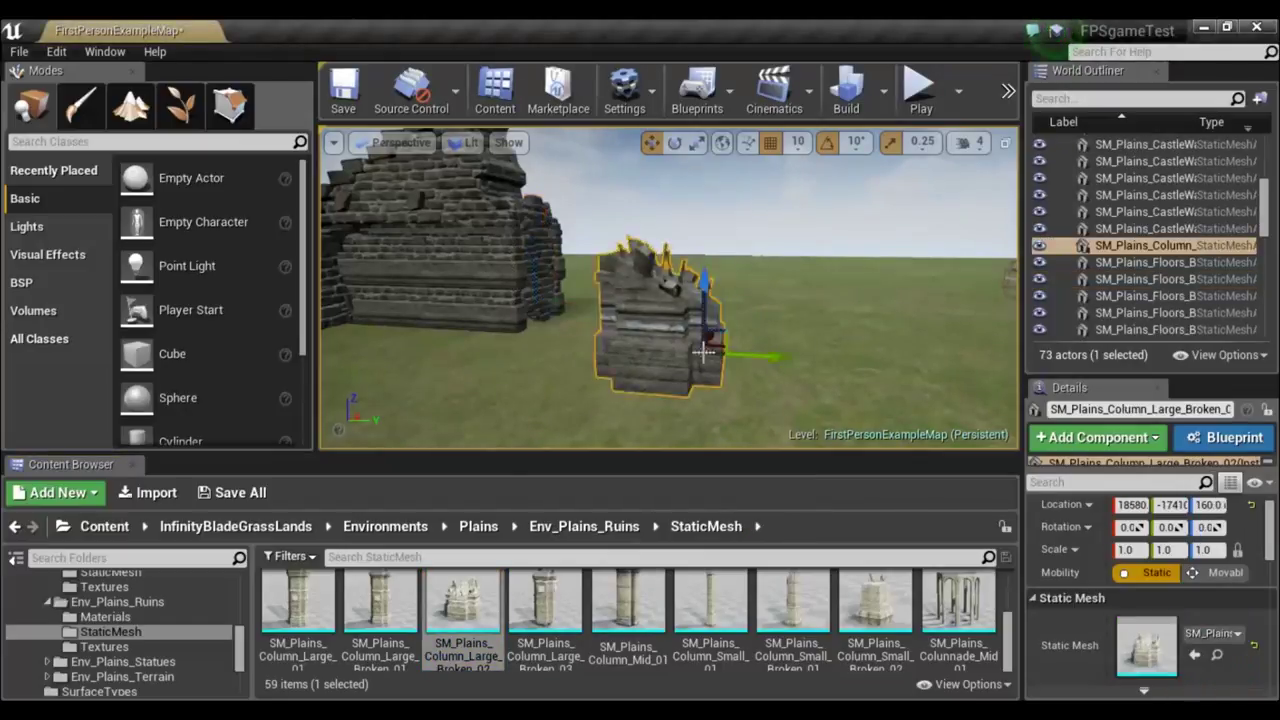
mouse_move(817, 353)
left_mouse_down("alt")
mouse_move(760, 350)
mouse_move(897, 287)
left_mouse_up("alt")
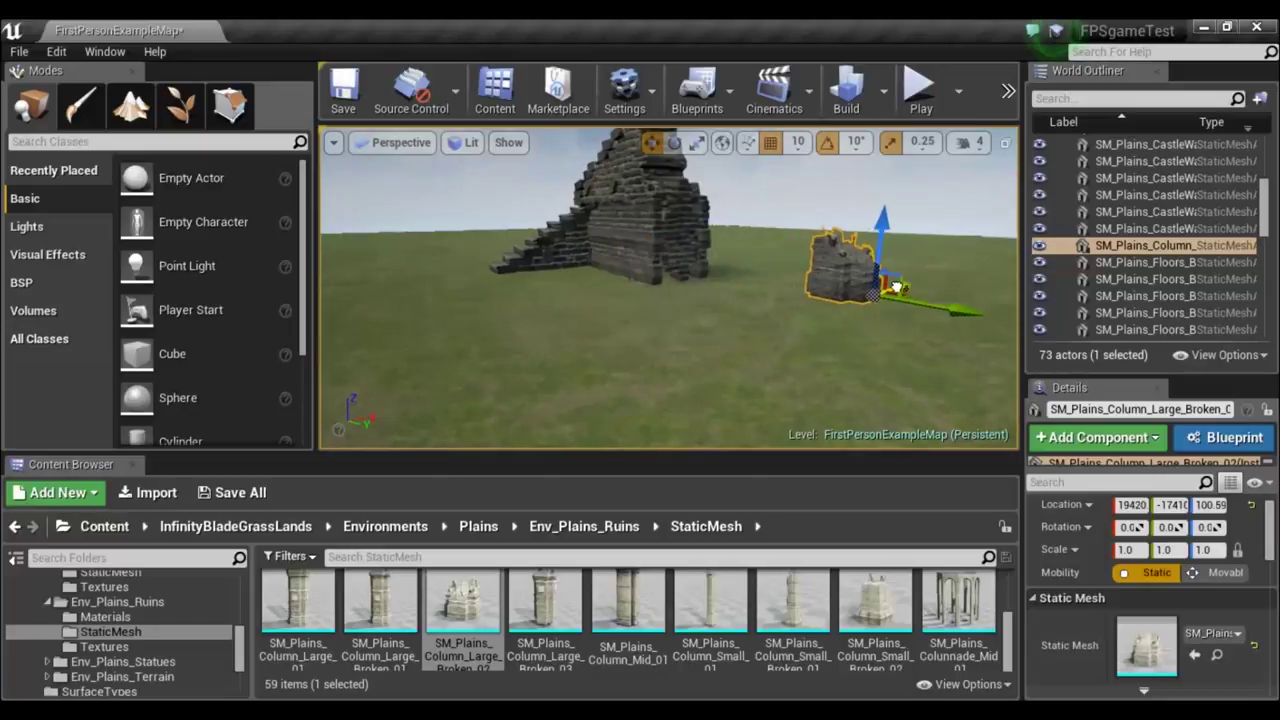
mouse_move(856, 310)
right_mouse_down()
mouse_move(850, 420)
mouse_move(860, 350)
right_mouse_up()
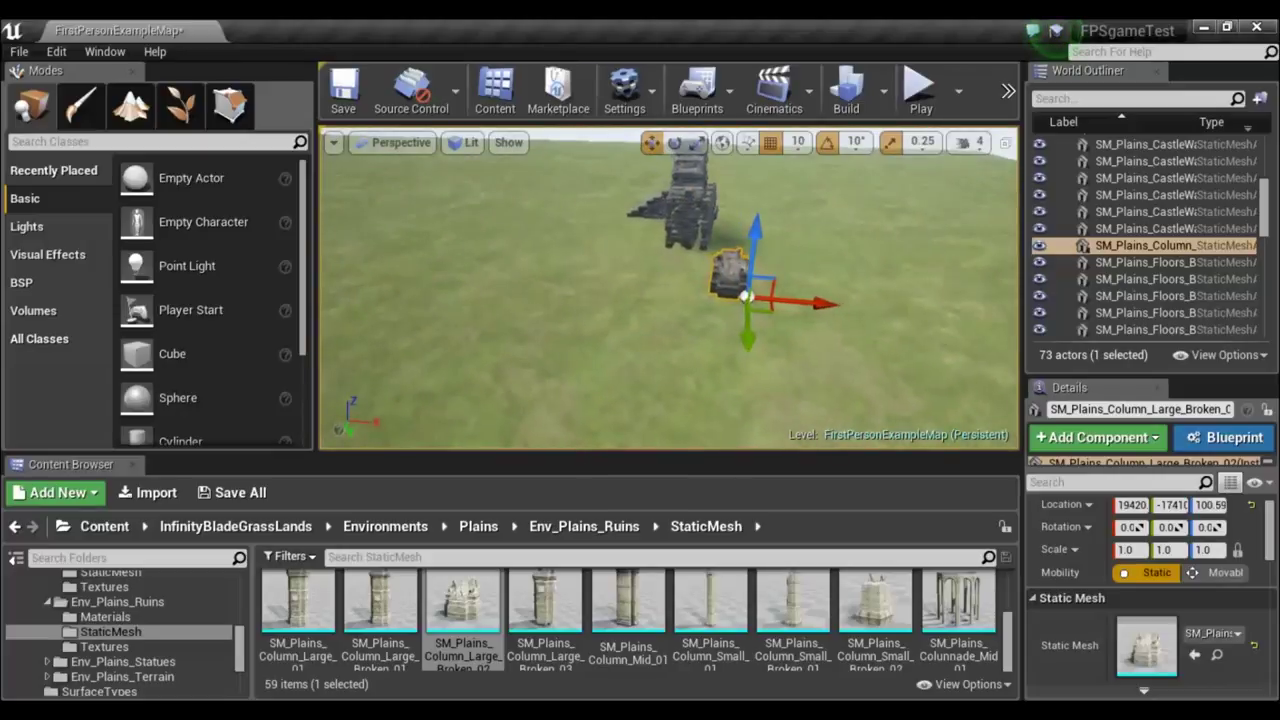
right_click_drag(918, 318, 918, 318)
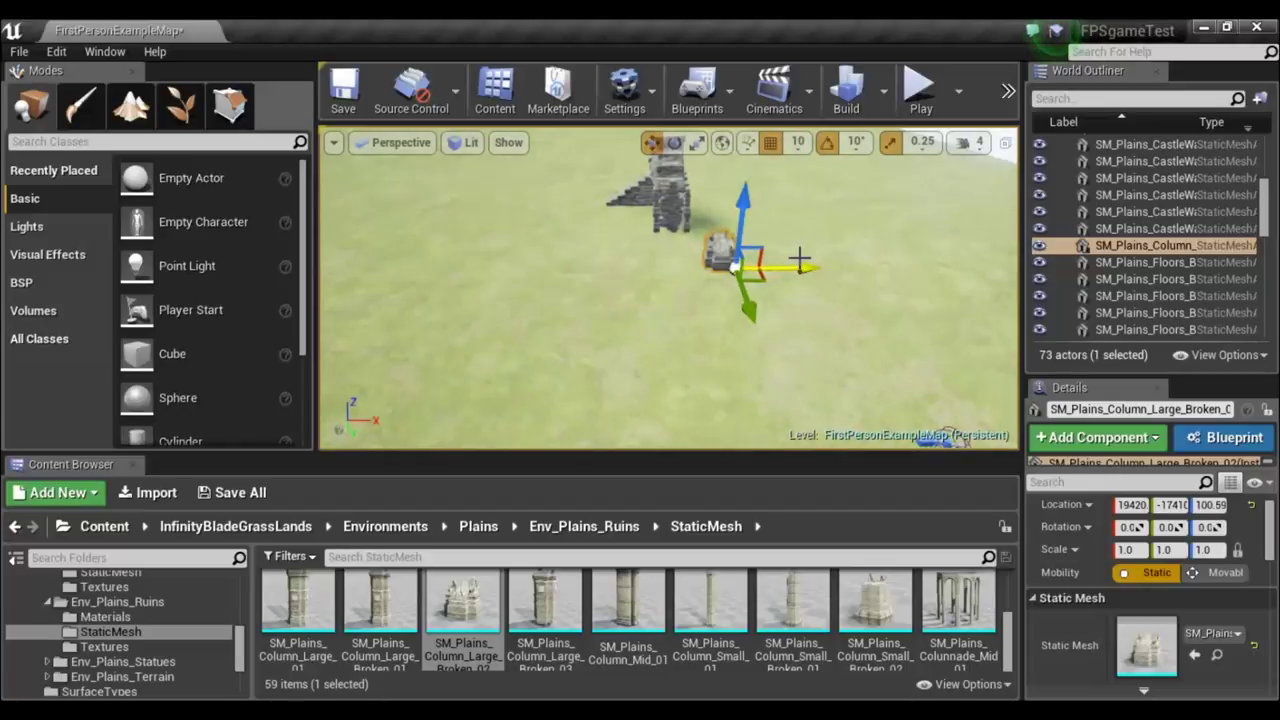
Alt-drag five column copies around the plaza, the last at X 18400, Y -18270.
left_click_drag(794, 268, 569, 280, "alt")
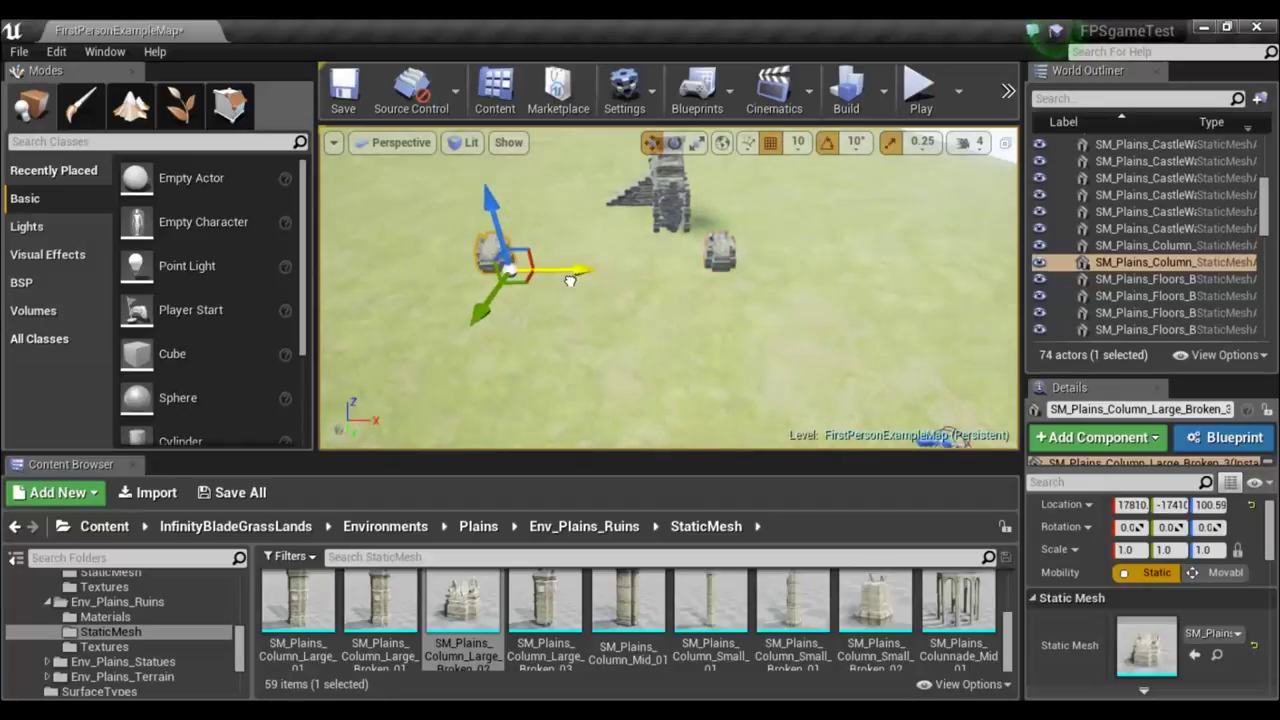
left_click_drag(487, 305, 408, 425, "alt")
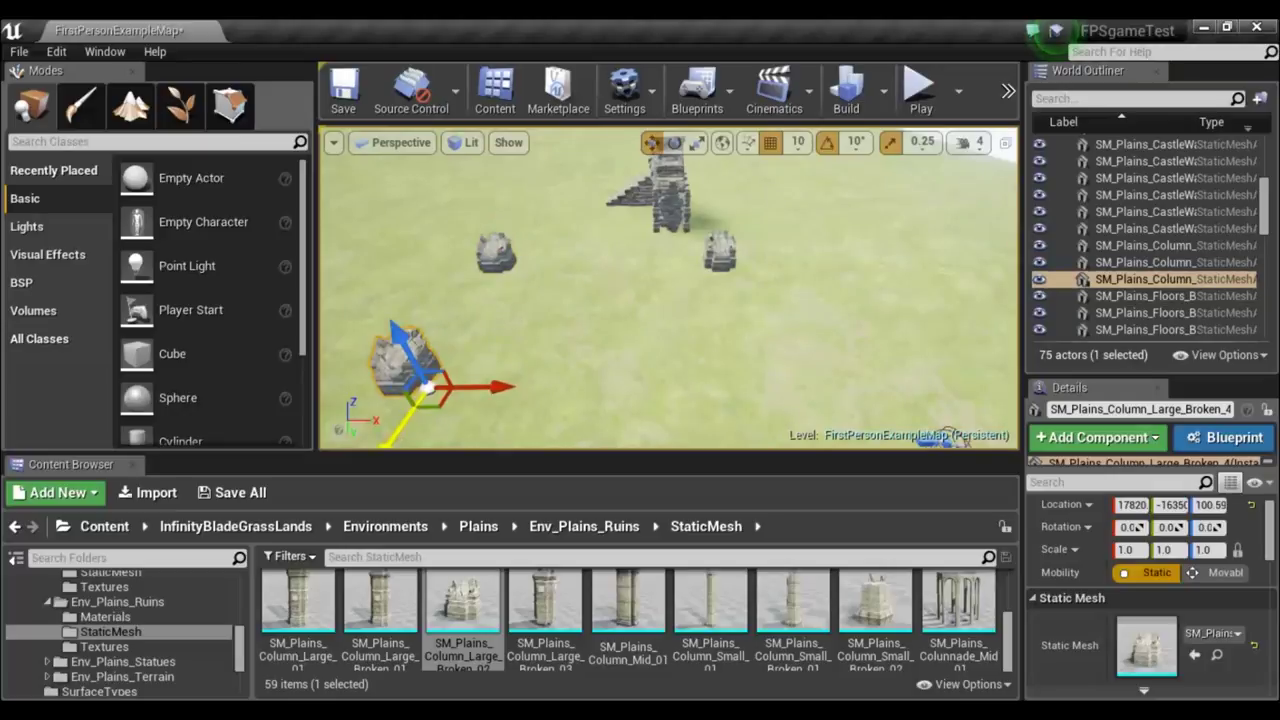
left_click_drag(505, 390, 692, 428, "alt")
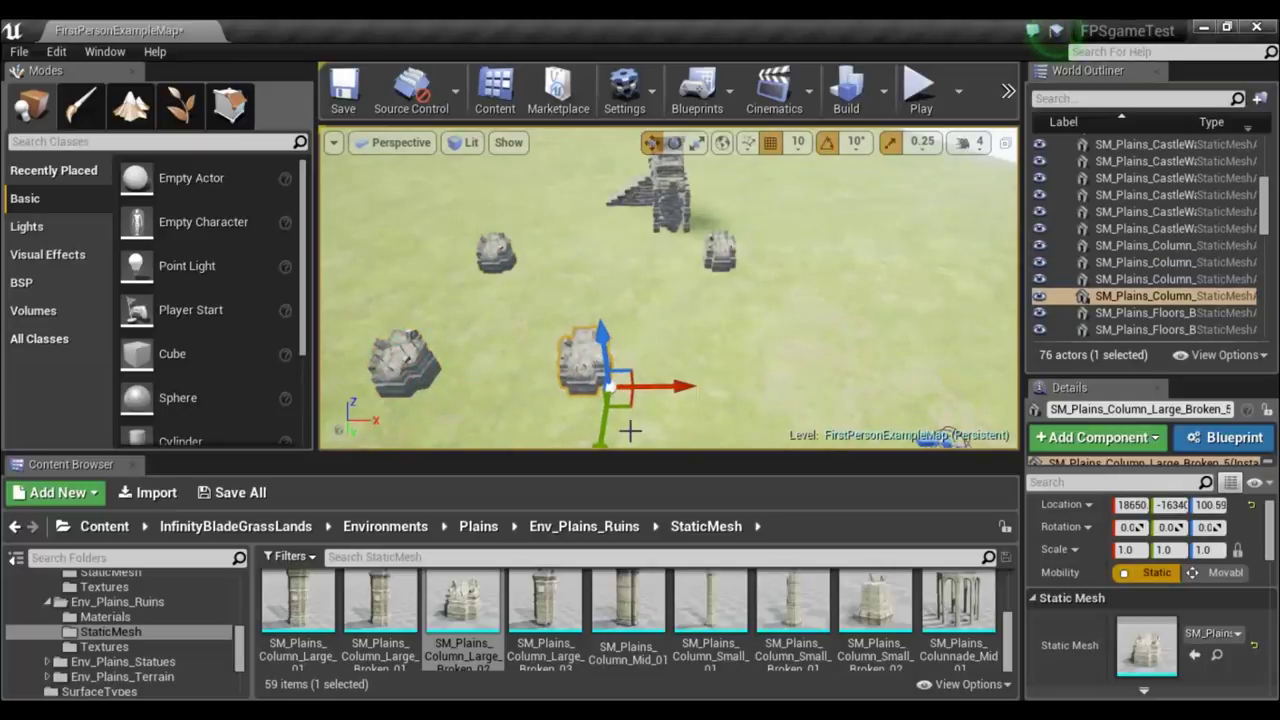
left_click_drag(601, 415, 590, 362)
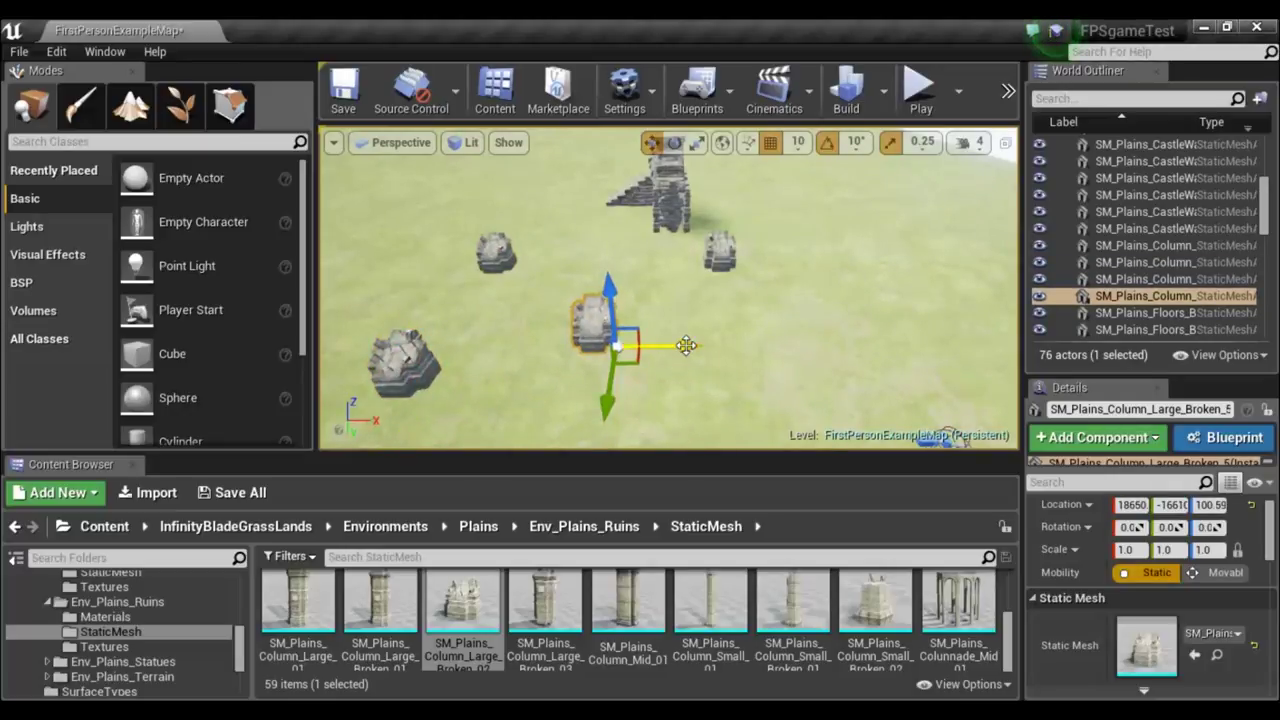
left_click_drag(686, 345, 886, 339, "alt")
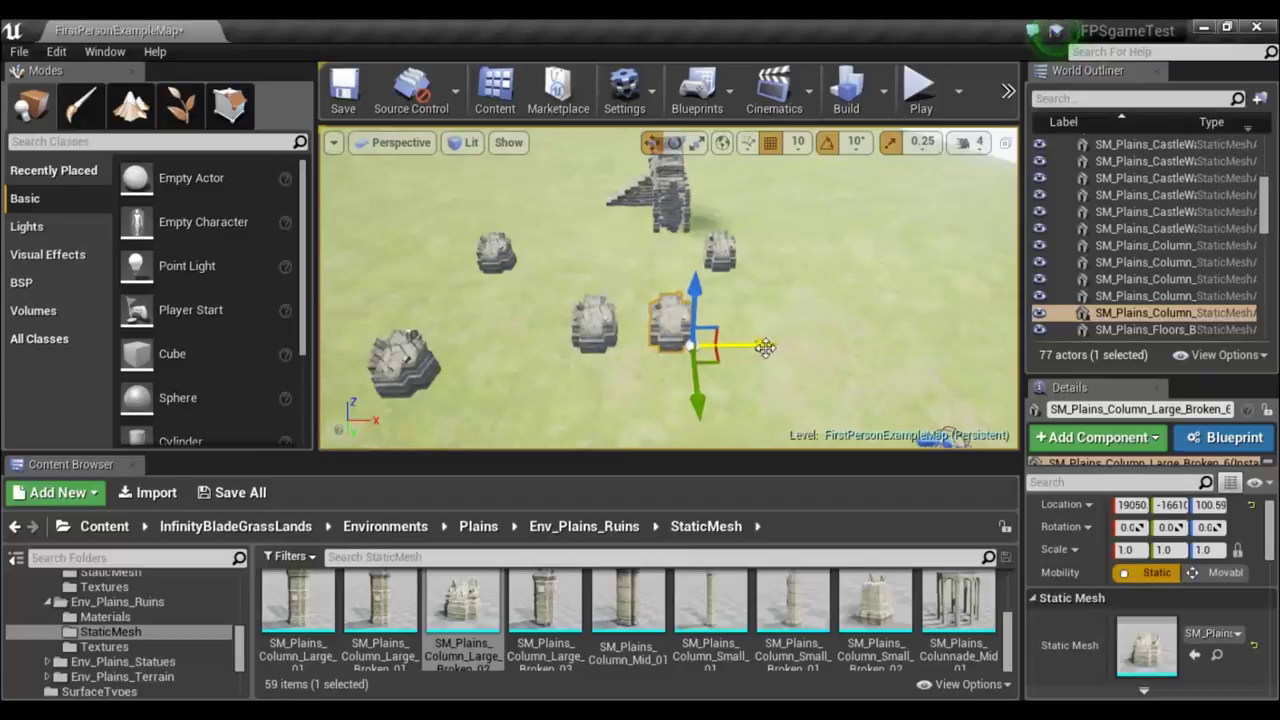
mouse_move(759, 344)
left_mouse_down("alt")
mouse_move(993, 365)
mouse_move(865, 272)
mouse_move(642, 215)
left_mouse_up("alt")
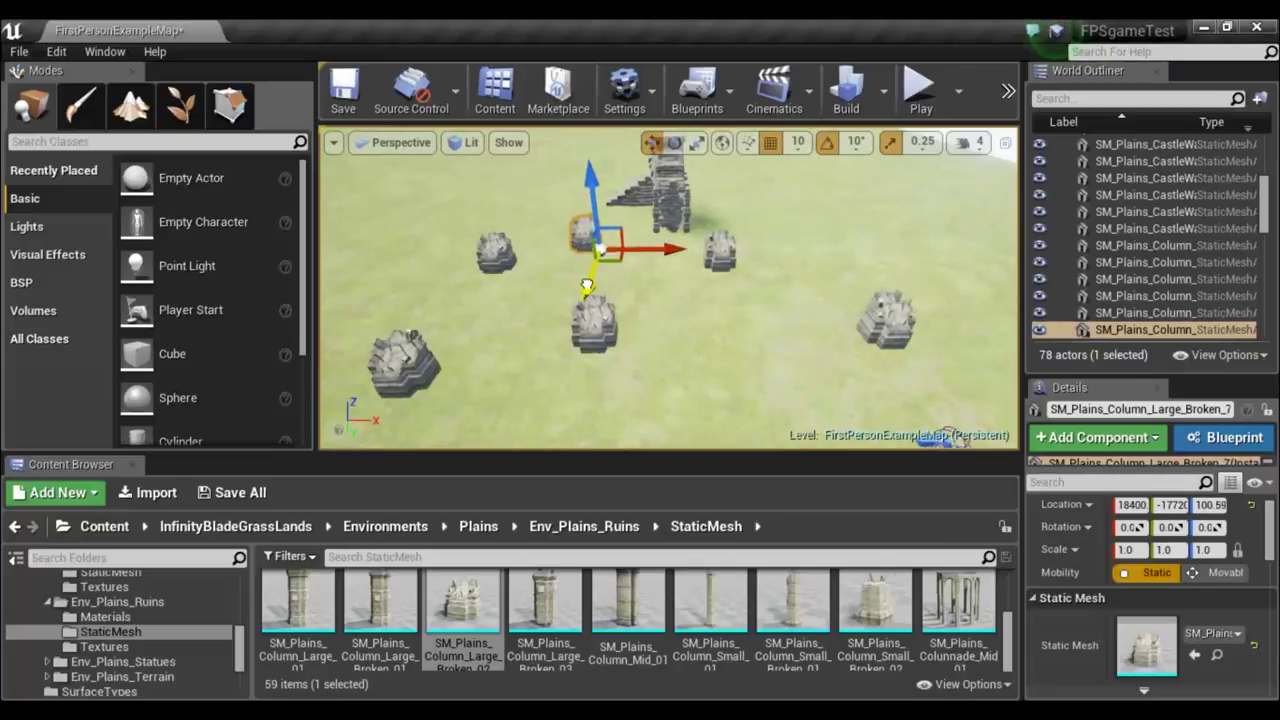
left_click_drag(587, 287, 626, 267)
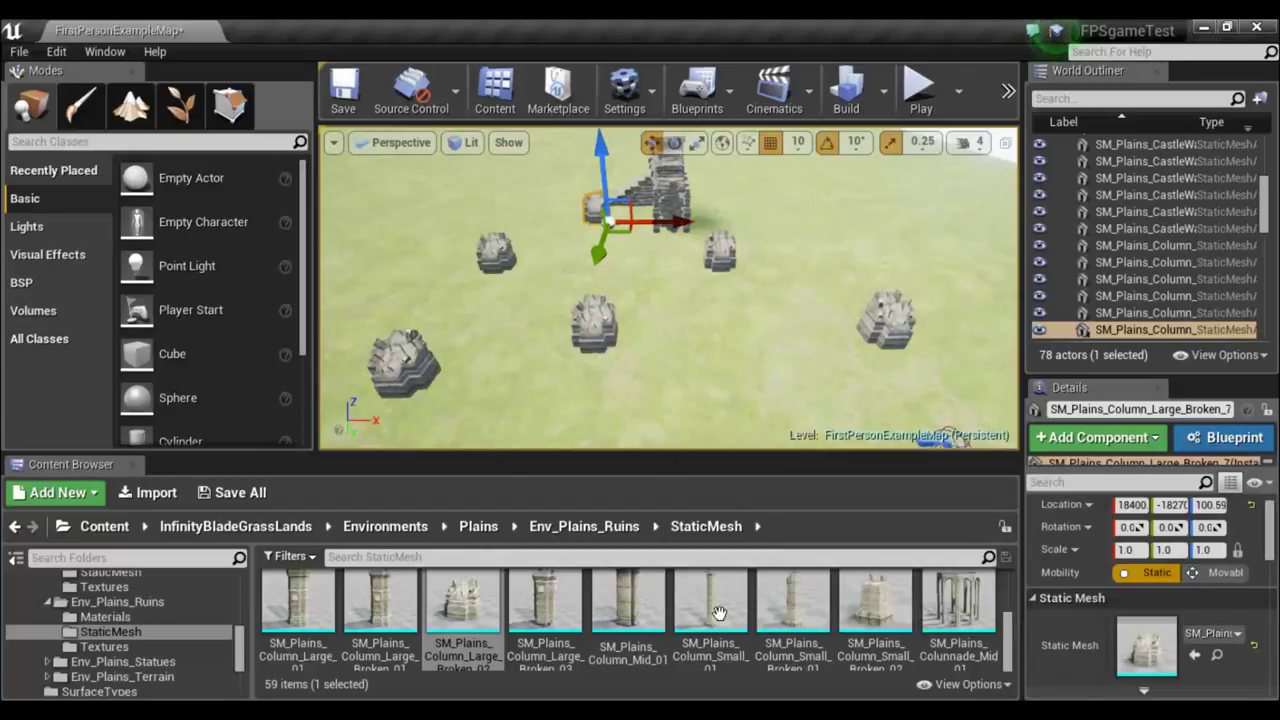
scroll(783, 637, "down", 1)
scroll(783, 637, "down", 1)
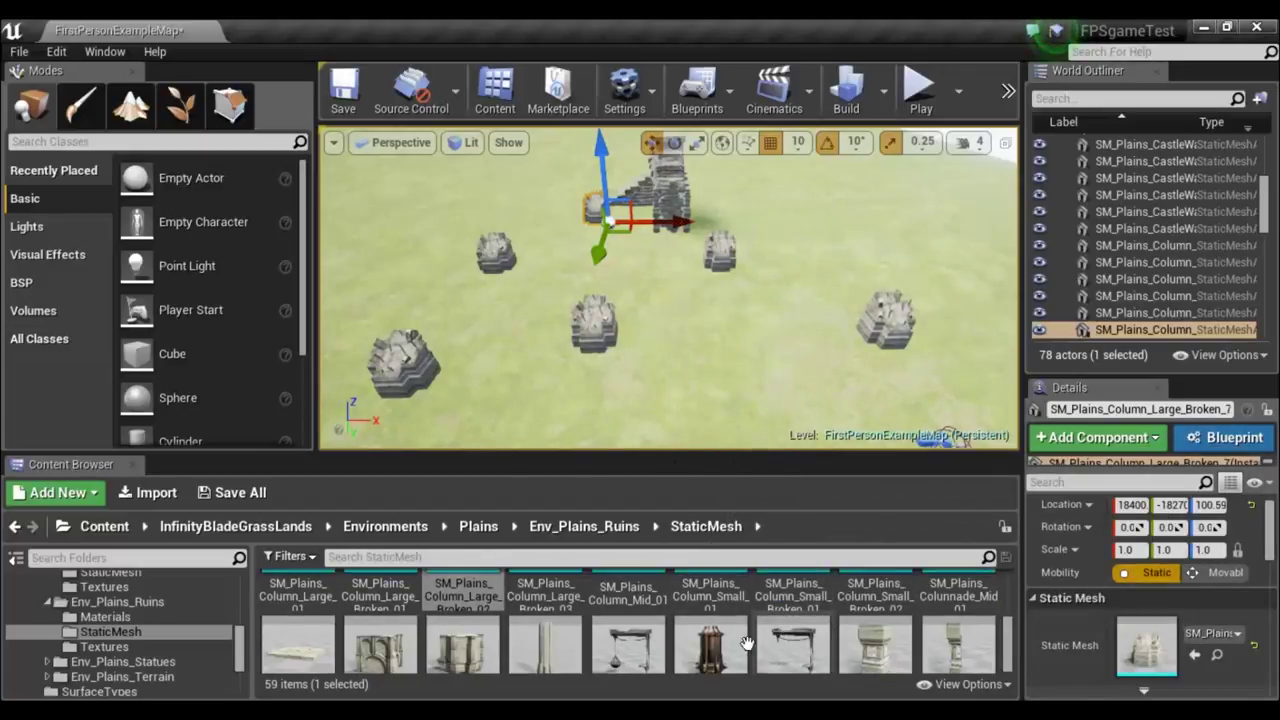
scroll(465, 625, "down", 1)
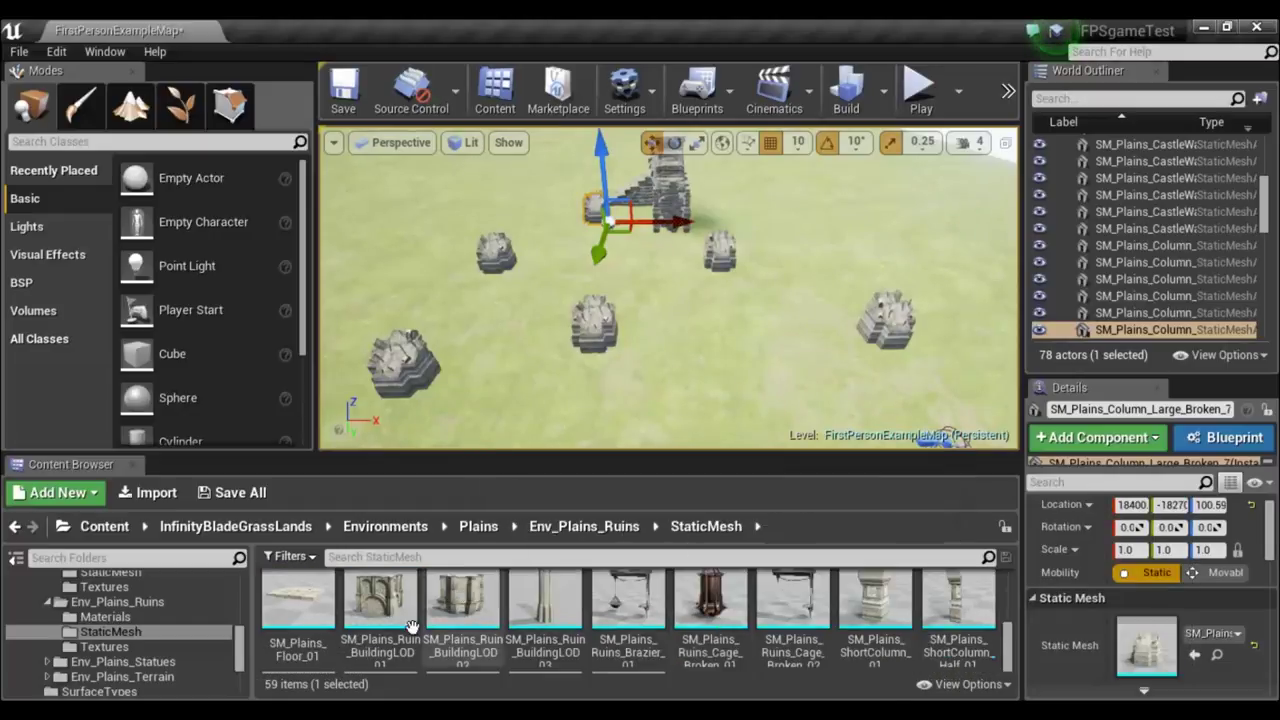
Place SM_Plains_Ruin_BuildingLOD01, shift it along X, and drop it to the ground.
left_click_drag(383, 605, 848, 306)
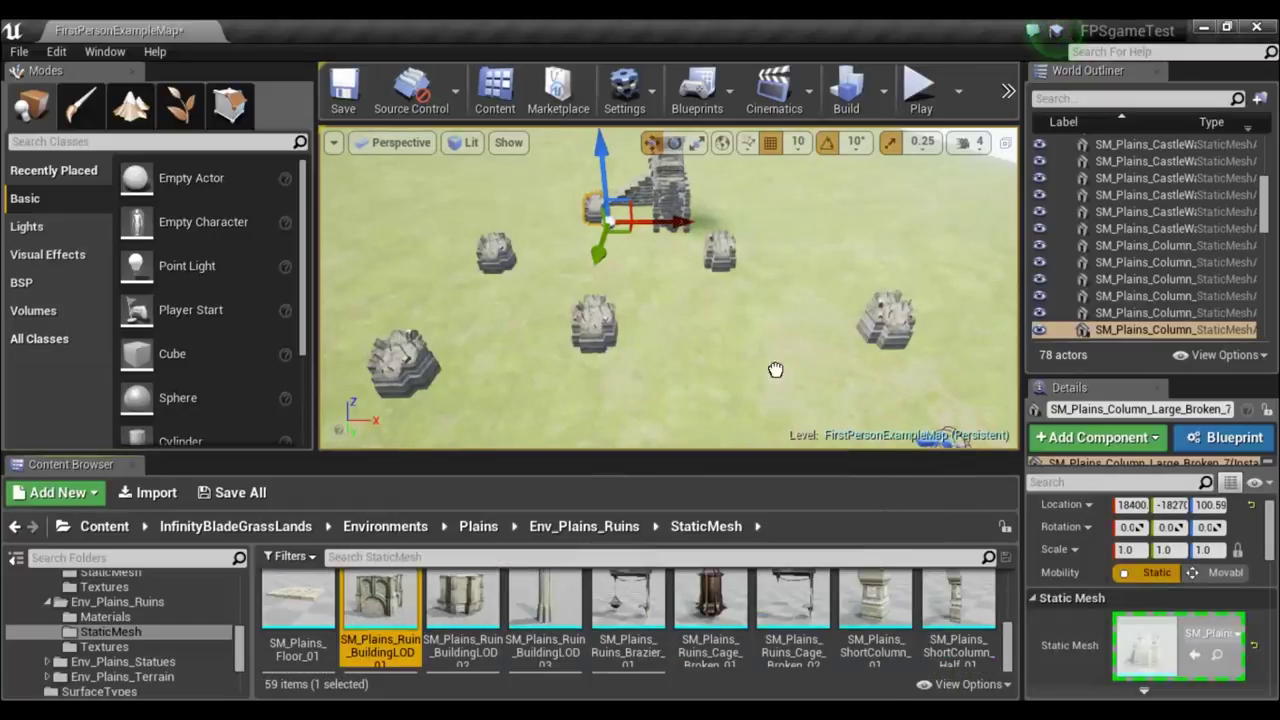
key("f")
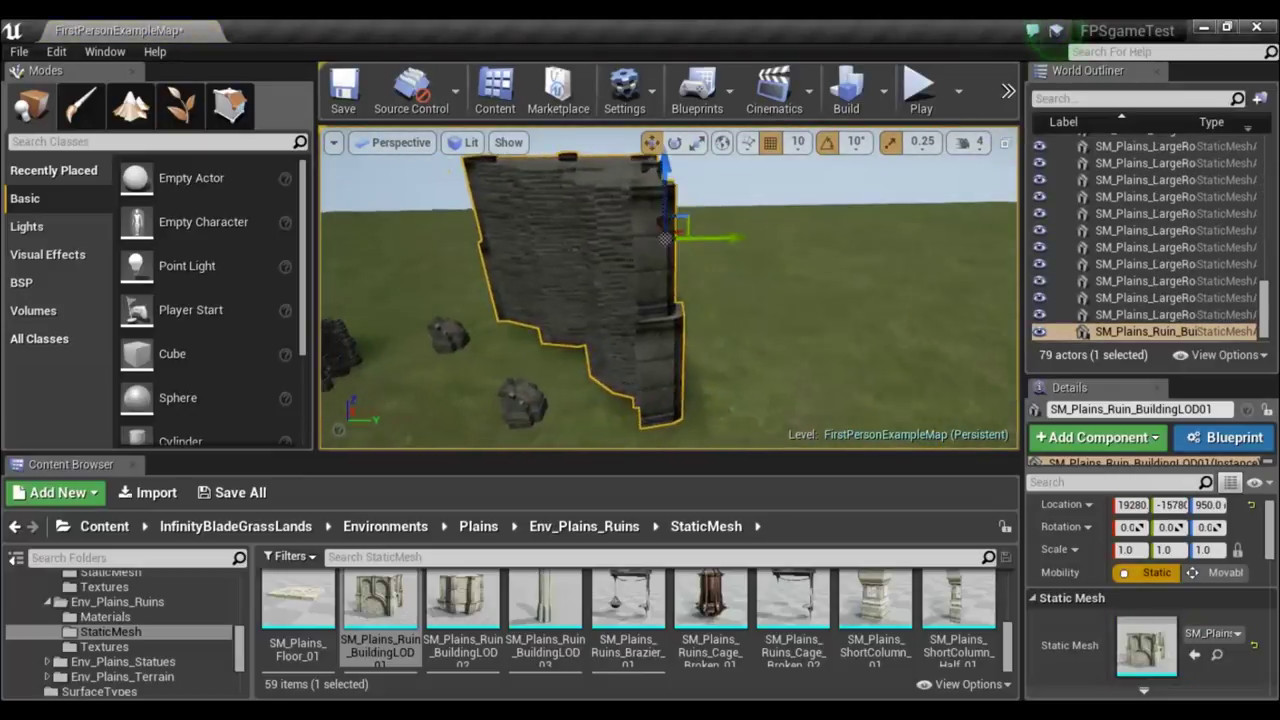
left_click_drag(670, 300, 560, 300, "alt")
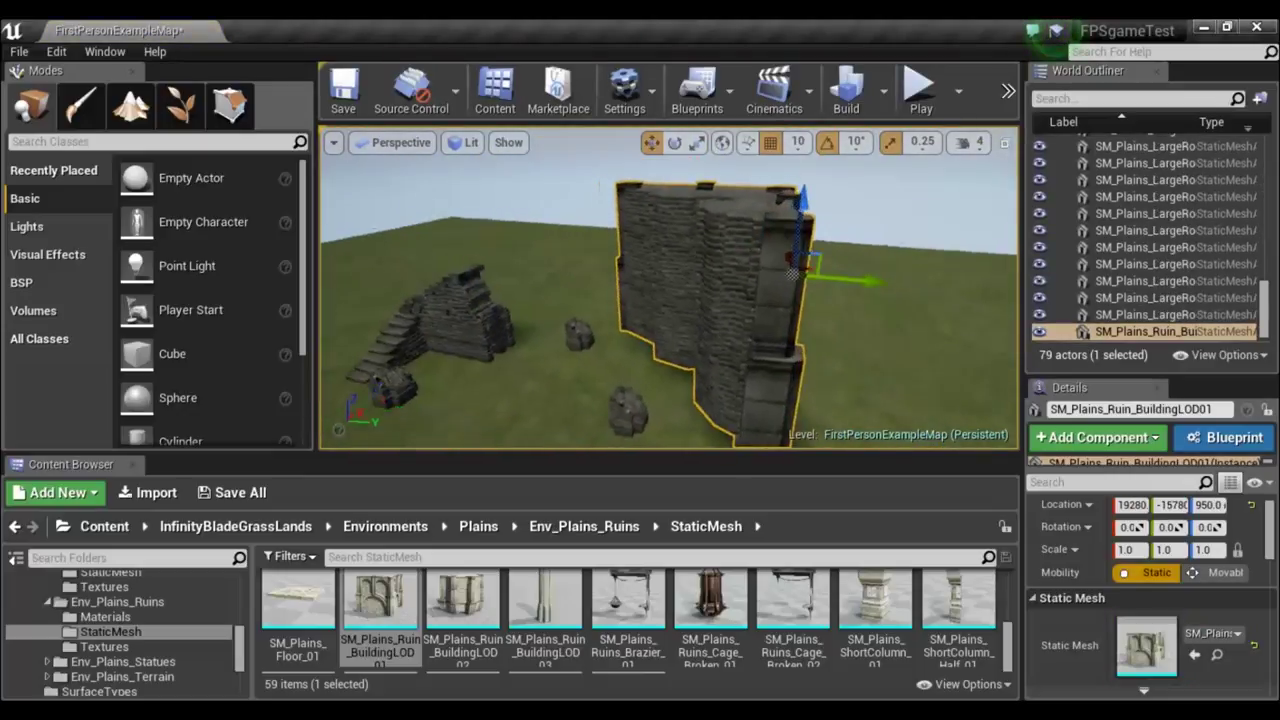
left_click_drag(670, 290, 560, 290, "alt")
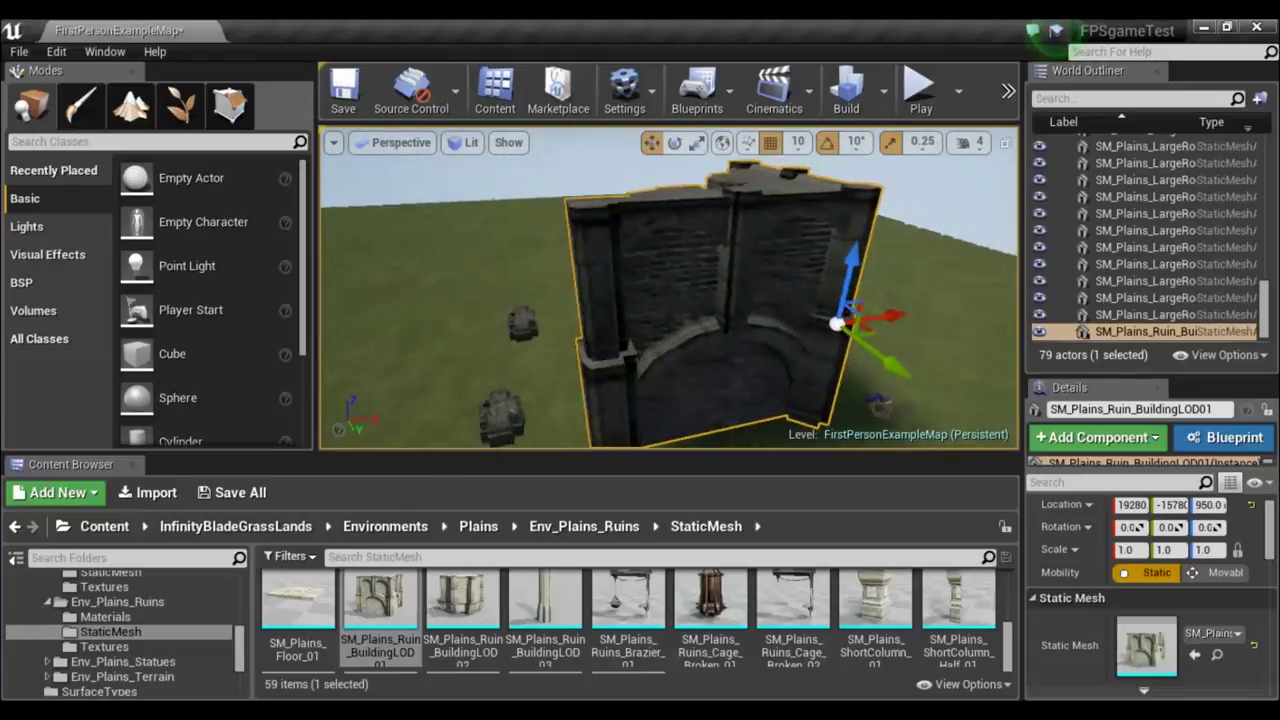
left_click_drag(729, 315, 640, 315, "alt")
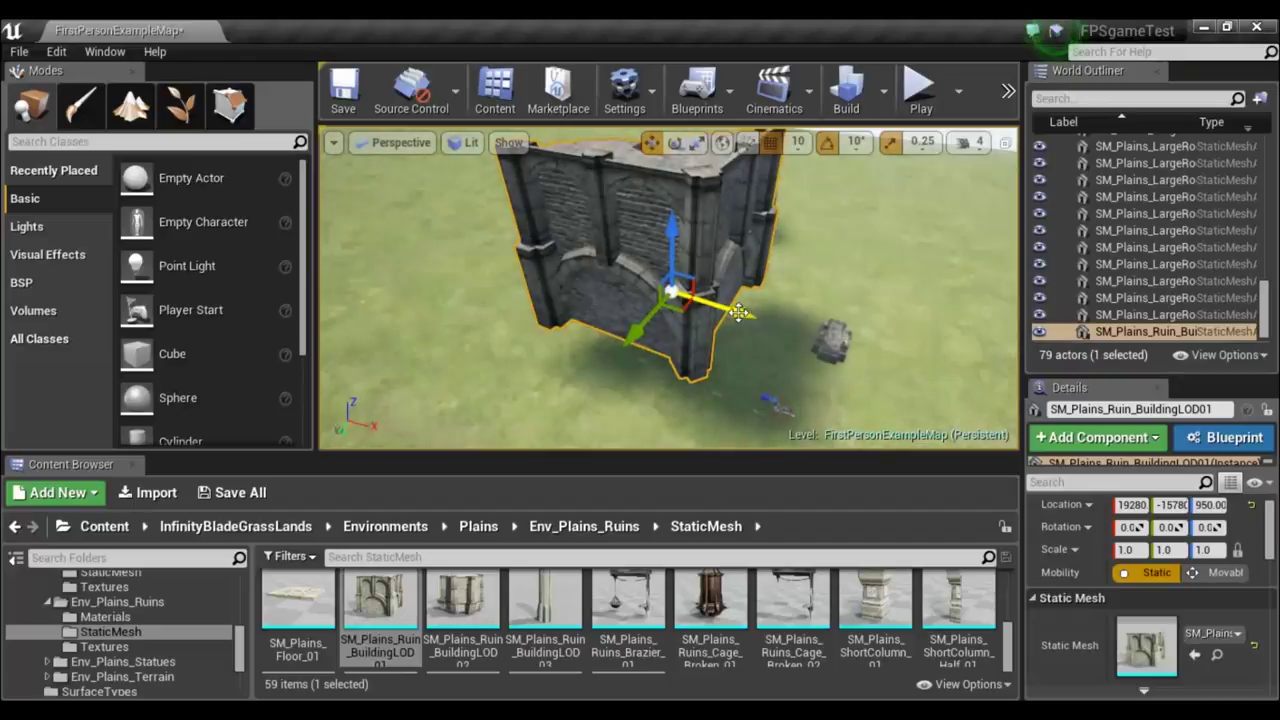
left_click_drag(738, 313, 880, 360)
mouse_move(722, 342)
left_mouse_down("alt")
mouse_move(824, 259)
mouse_move(939, 214)
left_mouse_up("alt")
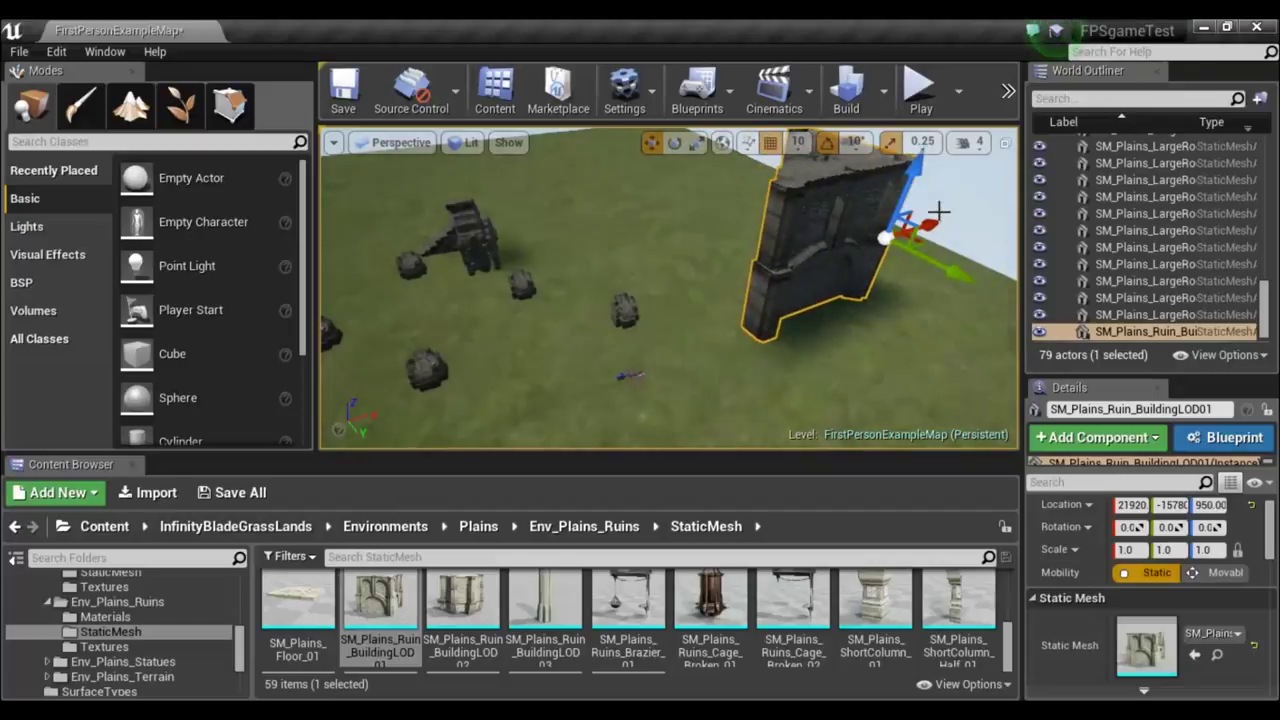
key("End")
left_click_drag(918, 364, 932, 374, "alt")
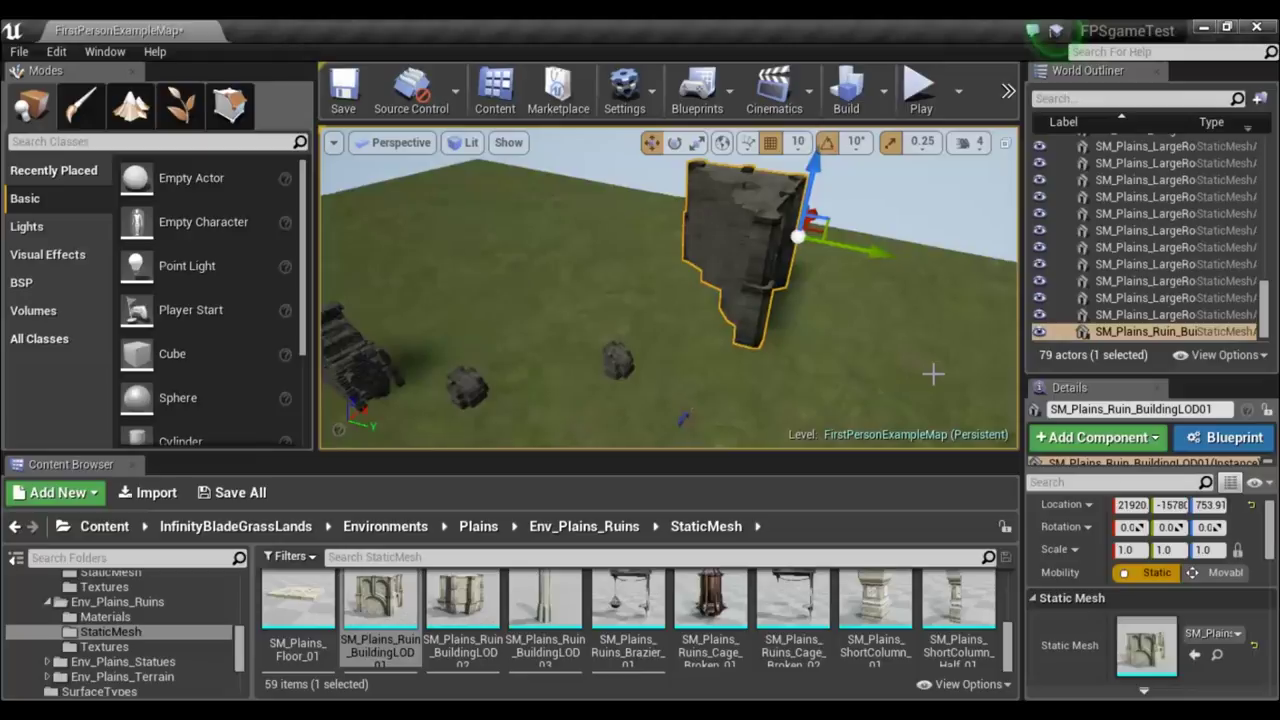
Rotate the ruin building to its final angle and slide it toward the columns.
key("e")
mouse_move(891, 287)
left_mouse_down()
mouse_move(935, 262)
mouse_move(915, 292)
left_mouse_up()
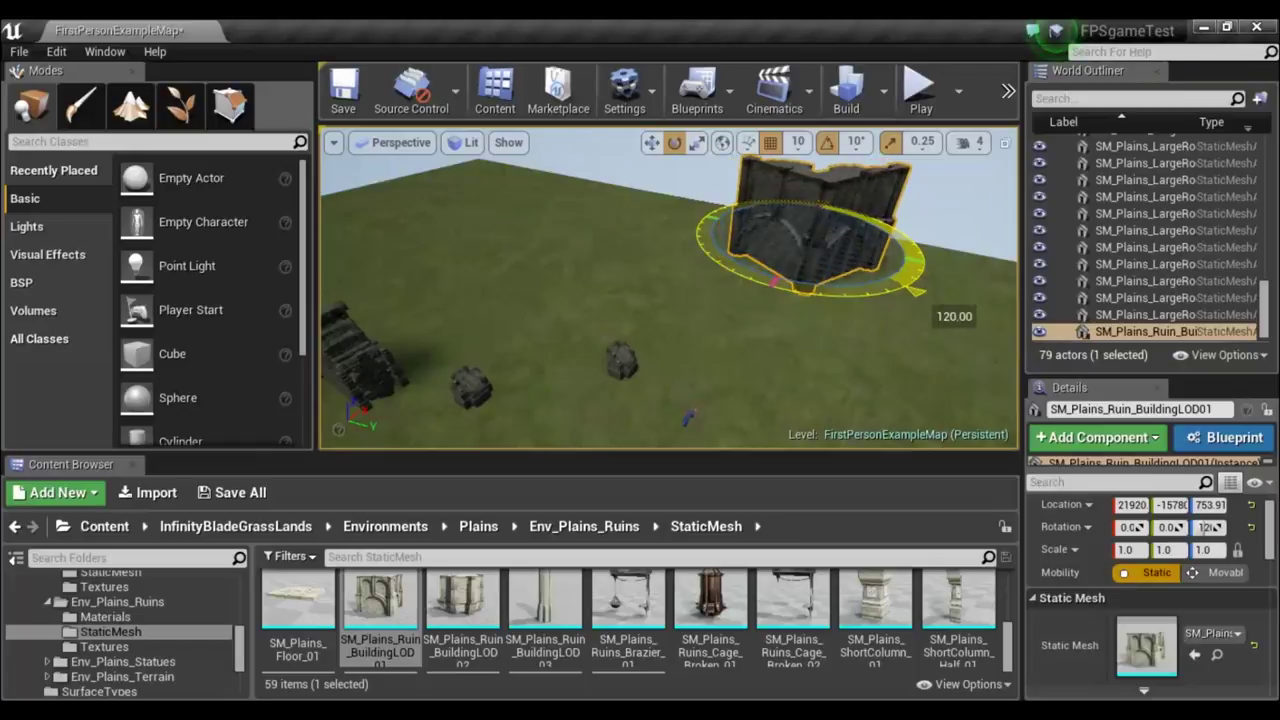
left_click_drag(915, 292, 860, 302)
key("r")
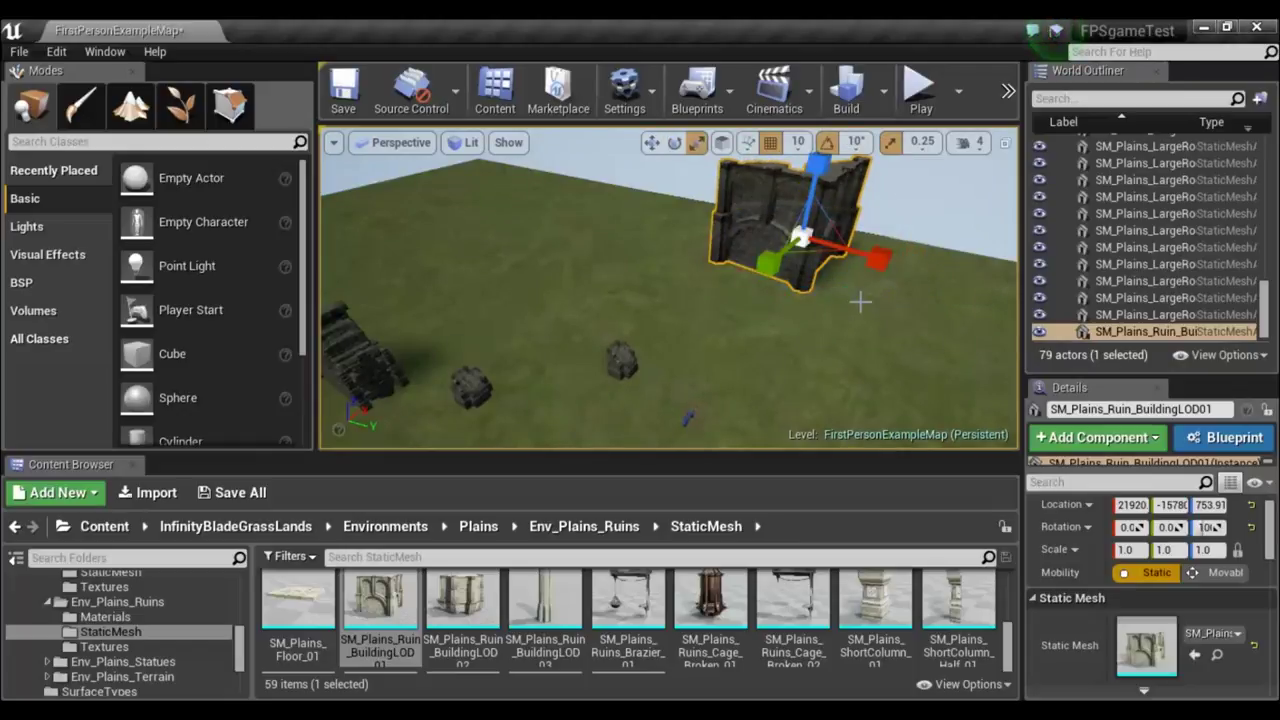
key("w")
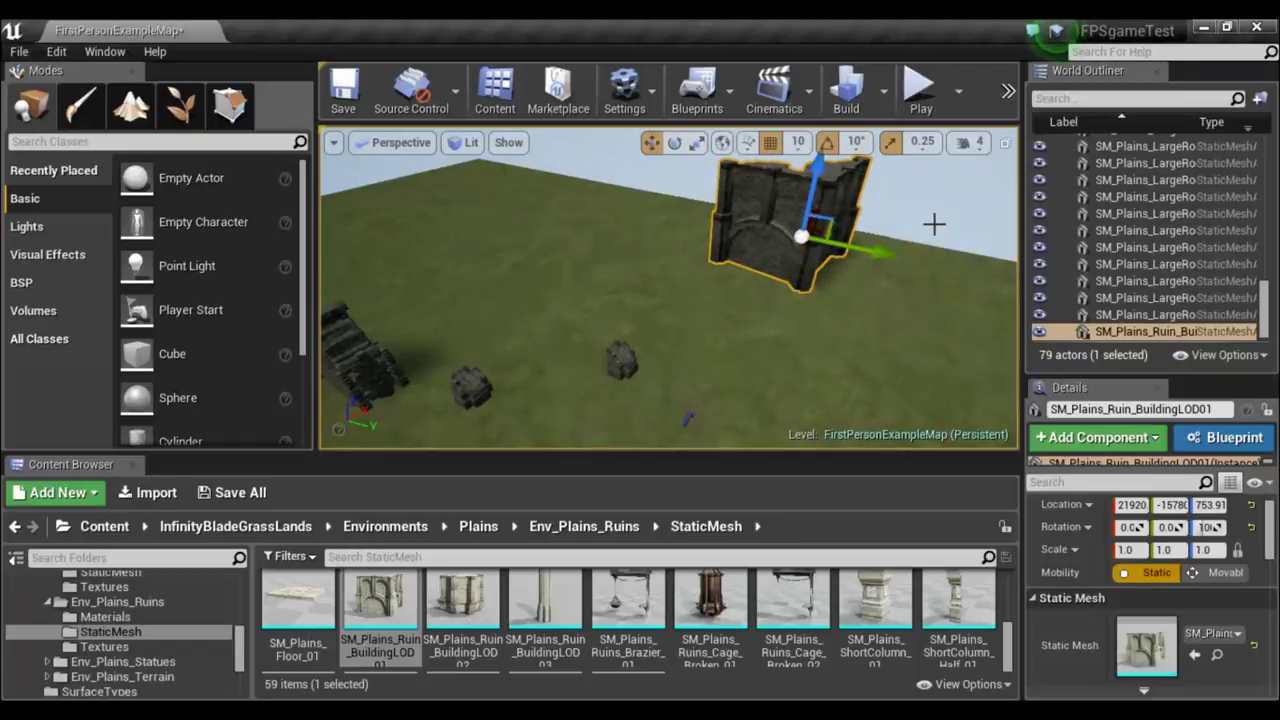
left_click_drag(934, 224, 855, 218, "alt")
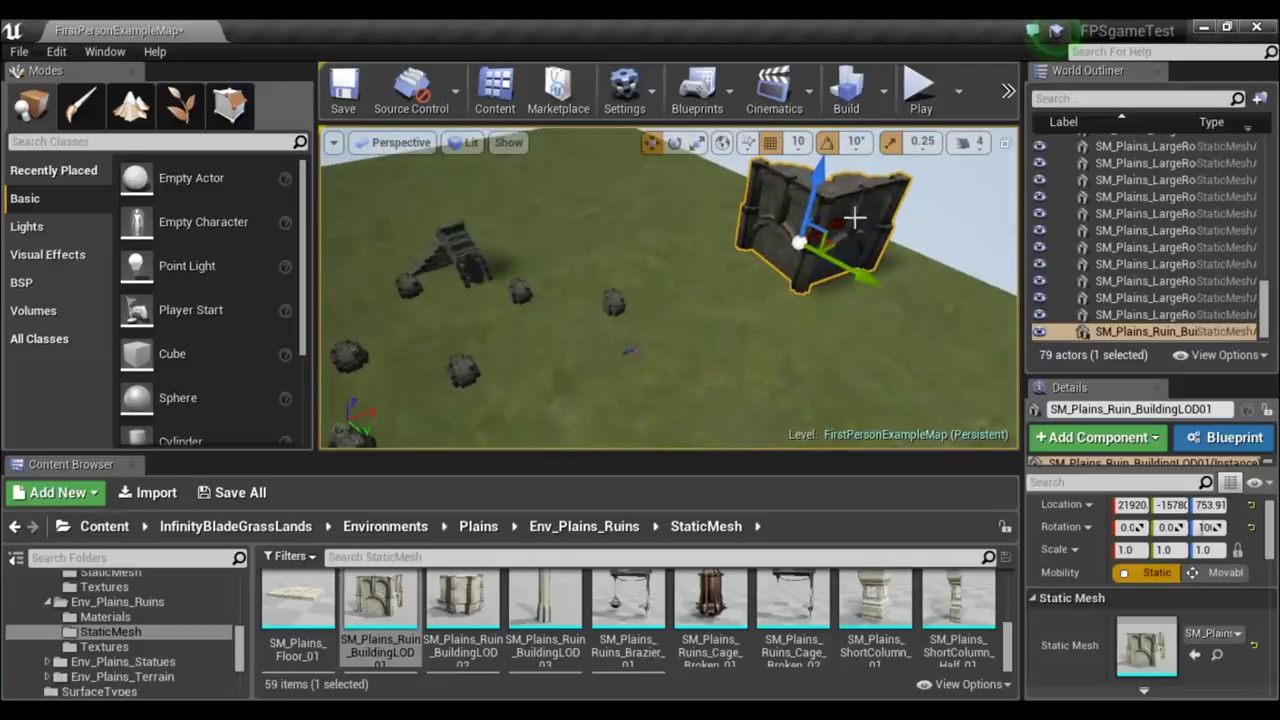
left_click_drag(843, 222, 777, 274)
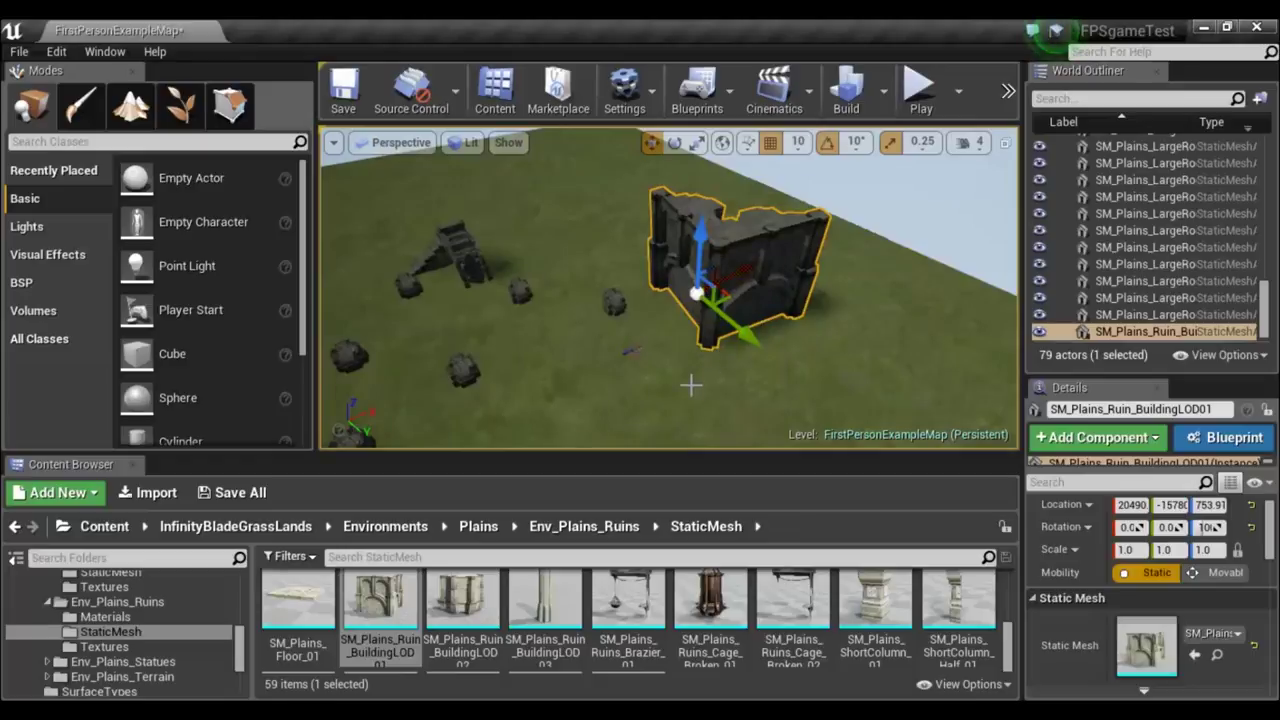
right_click_drag(691, 385, 691, 430)
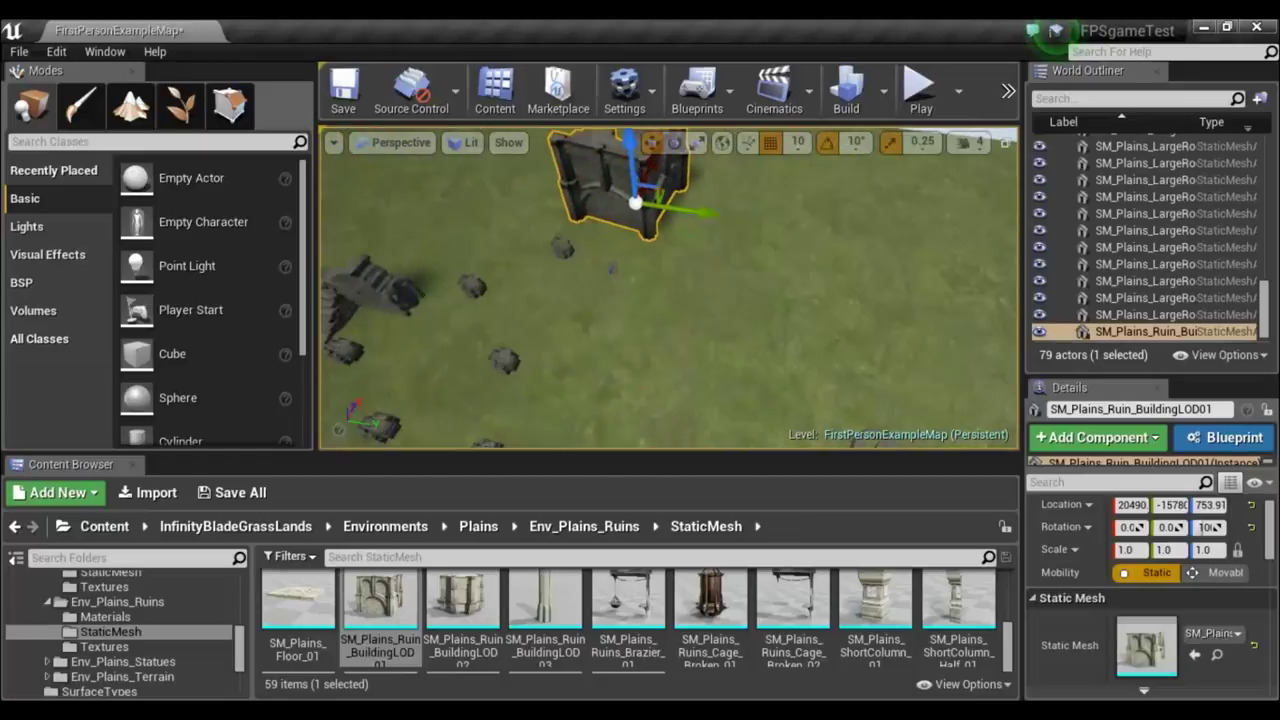
right_click_drag(845, 300, 780, 300)
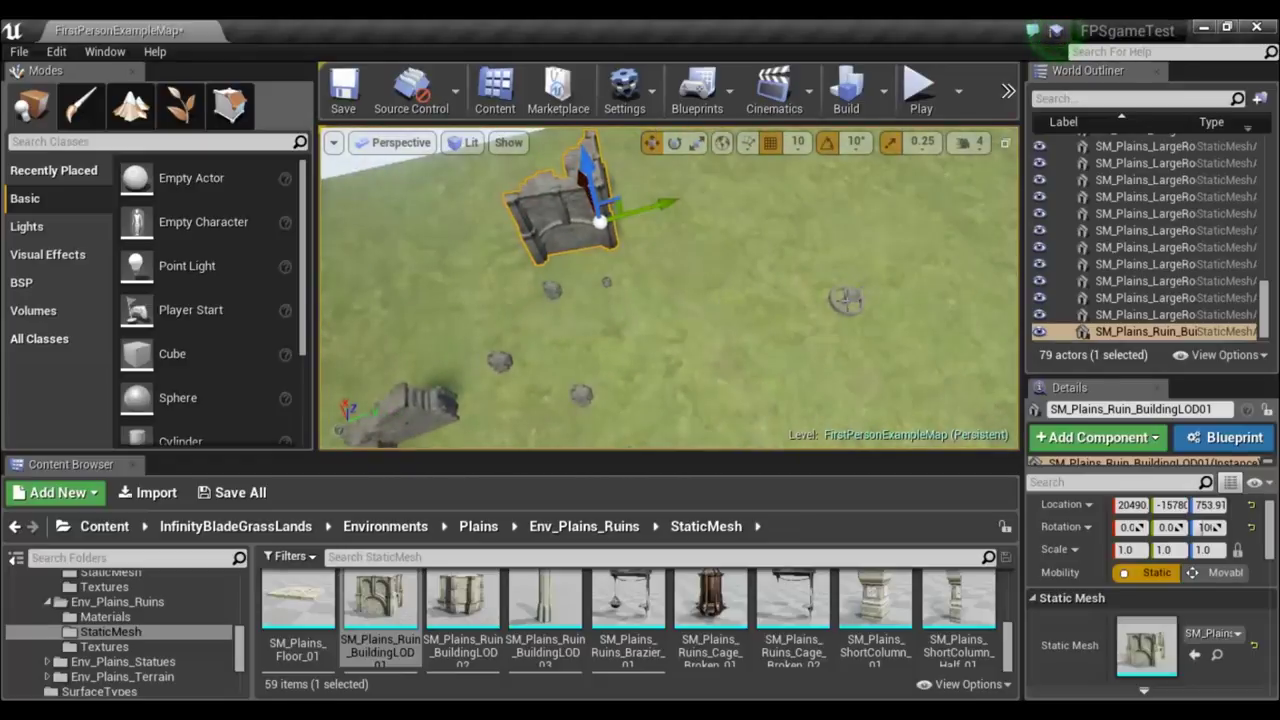
Centre the fountain among the columns and move the ruin to X 15600, Y -15780.
left_click(845, 300)
left_click_drag(892, 286, 679, 360)
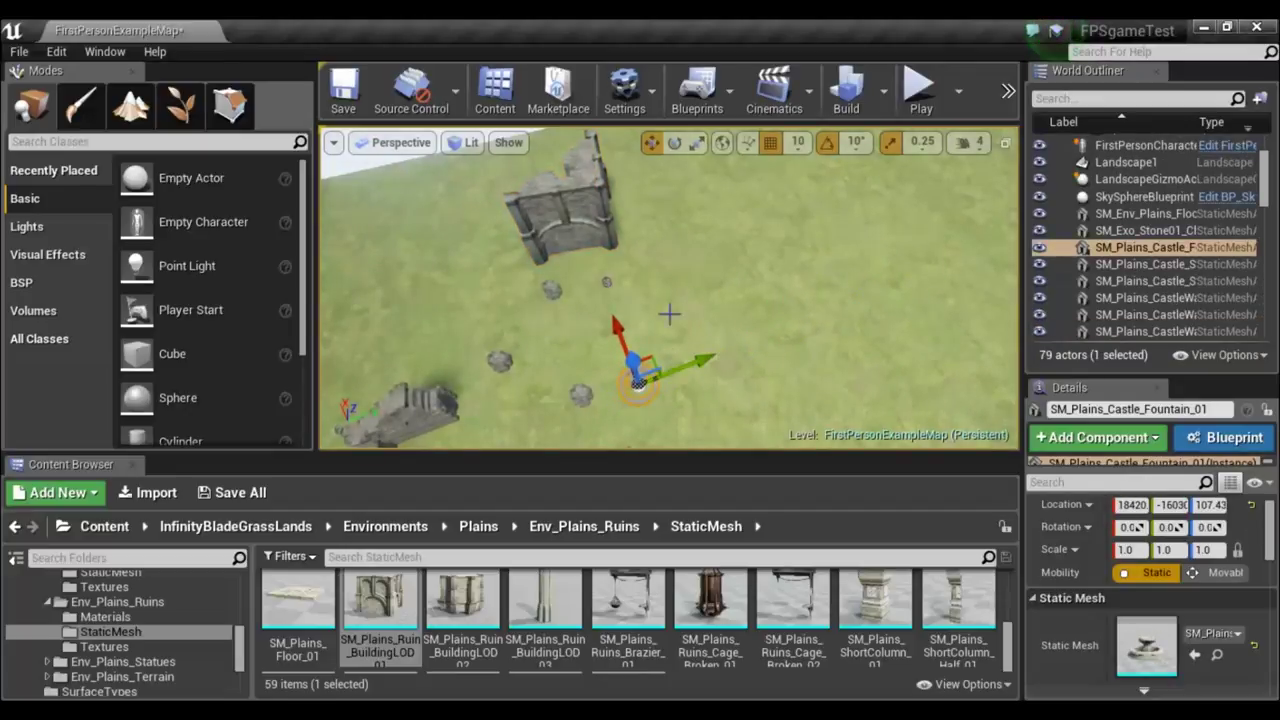
left_click(592, 218)
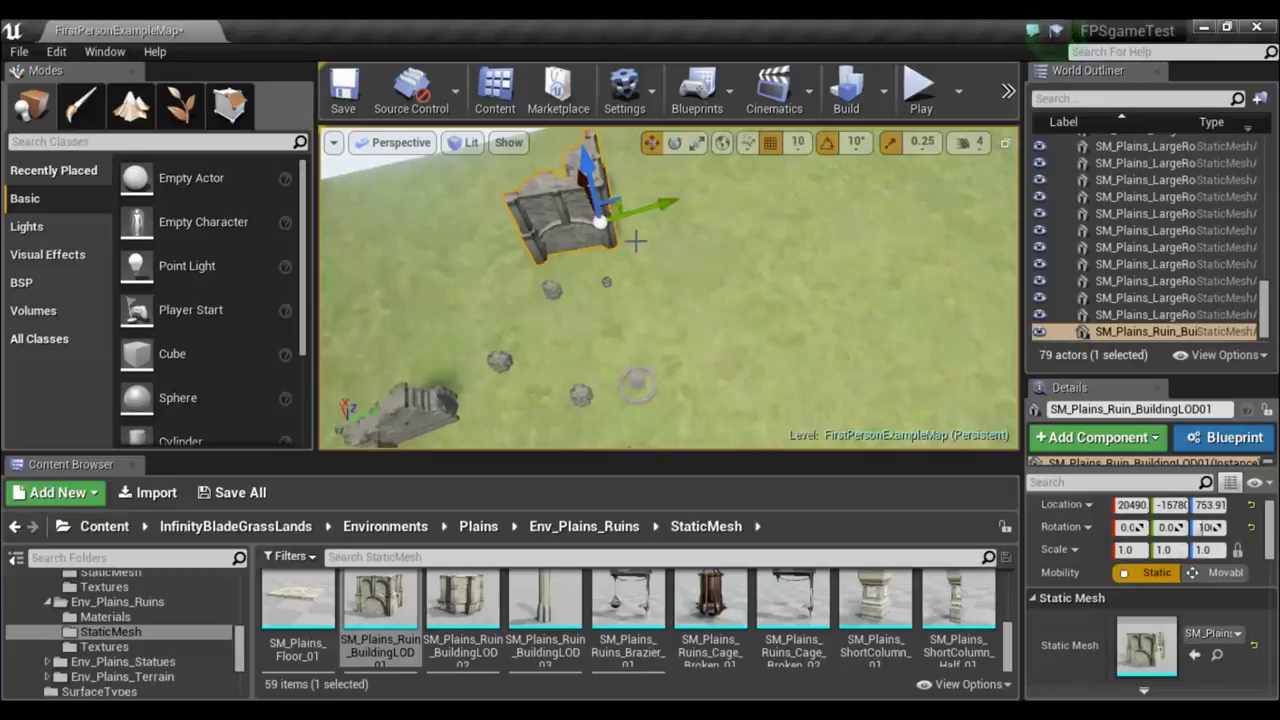
mouse_move(621, 324)
right_mouse_down()
mouse_move(560, 330)
mouse_move(470, 238)
right_mouse_up()
mouse_move(478, 248)
left_mouse_down()
mouse_move(857, 262)
mouse_move(846, 262)
left_mouse_up()
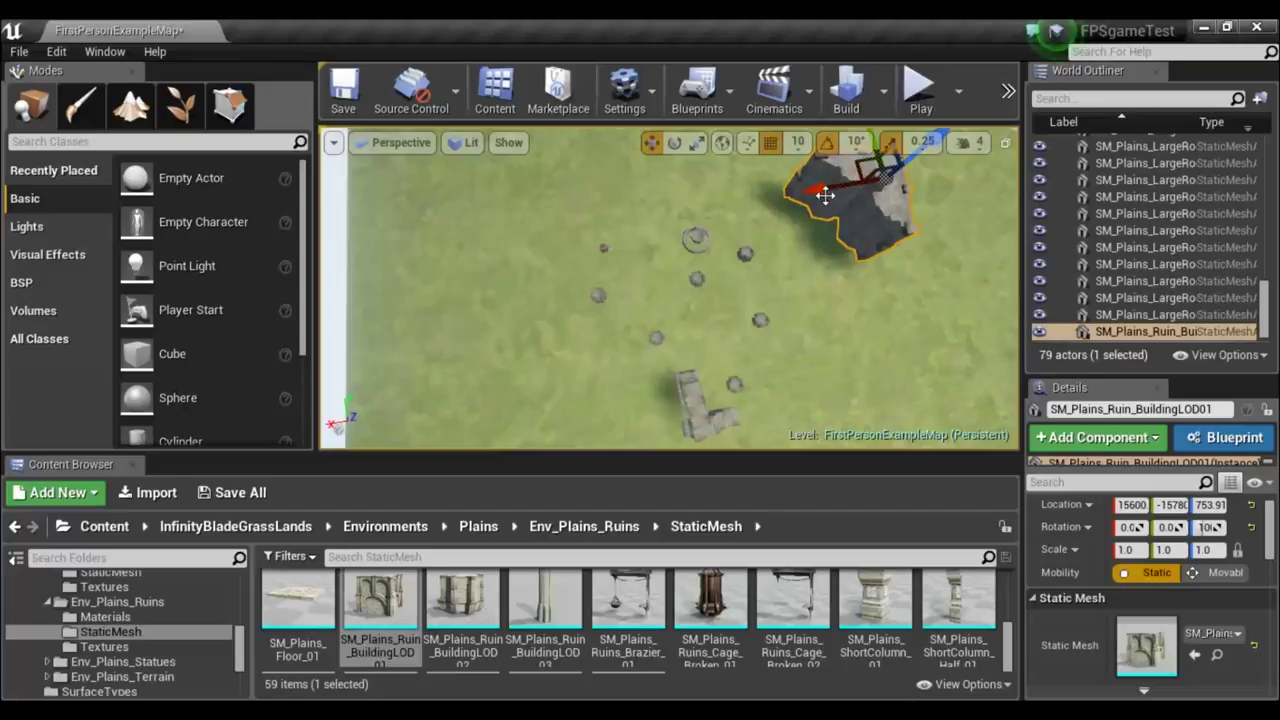
Duplicate the ruin building to the left, rotate the copy, and shift it along Y.
left_click_drag(820, 190, 418, 258, "alt")
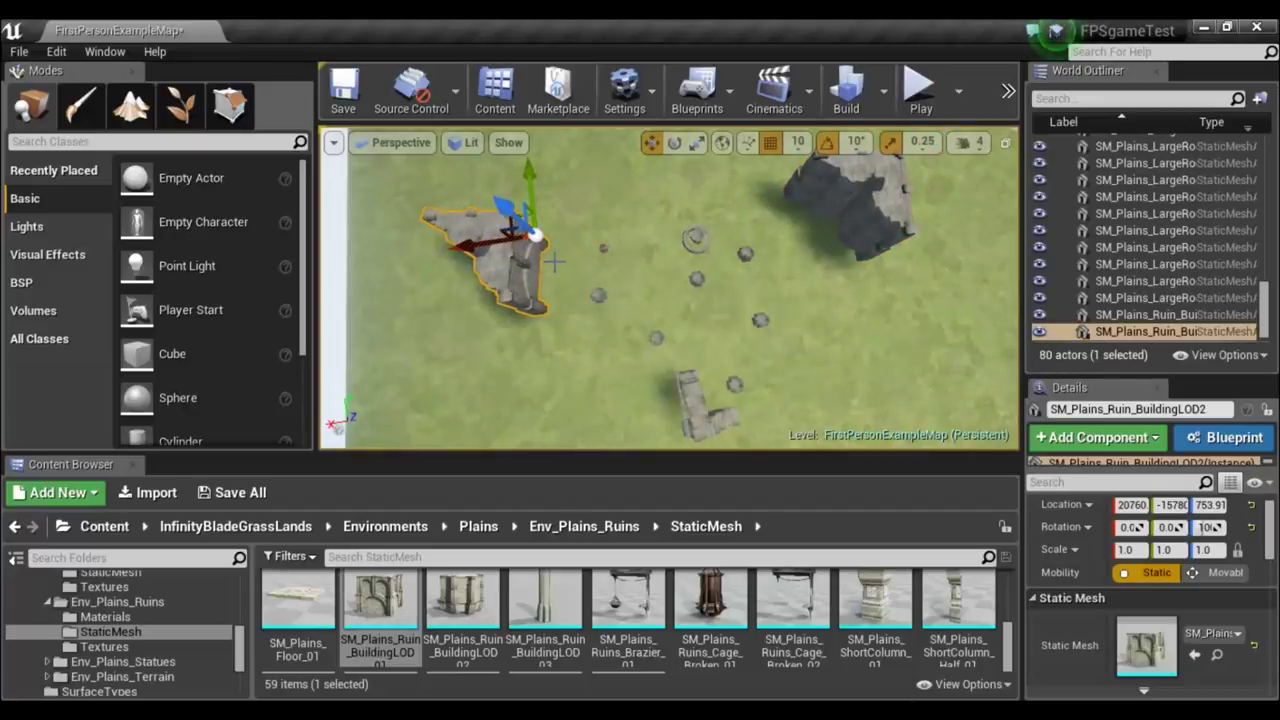
key("e")
mouse_move(600, 205)
left_mouse_down()
mouse_move(425, 253)
mouse_move(604, 320)
mouse_move(619, 307)
mouse_move(547, 346)
mouse_move(566, 341)
left_mouse_up()
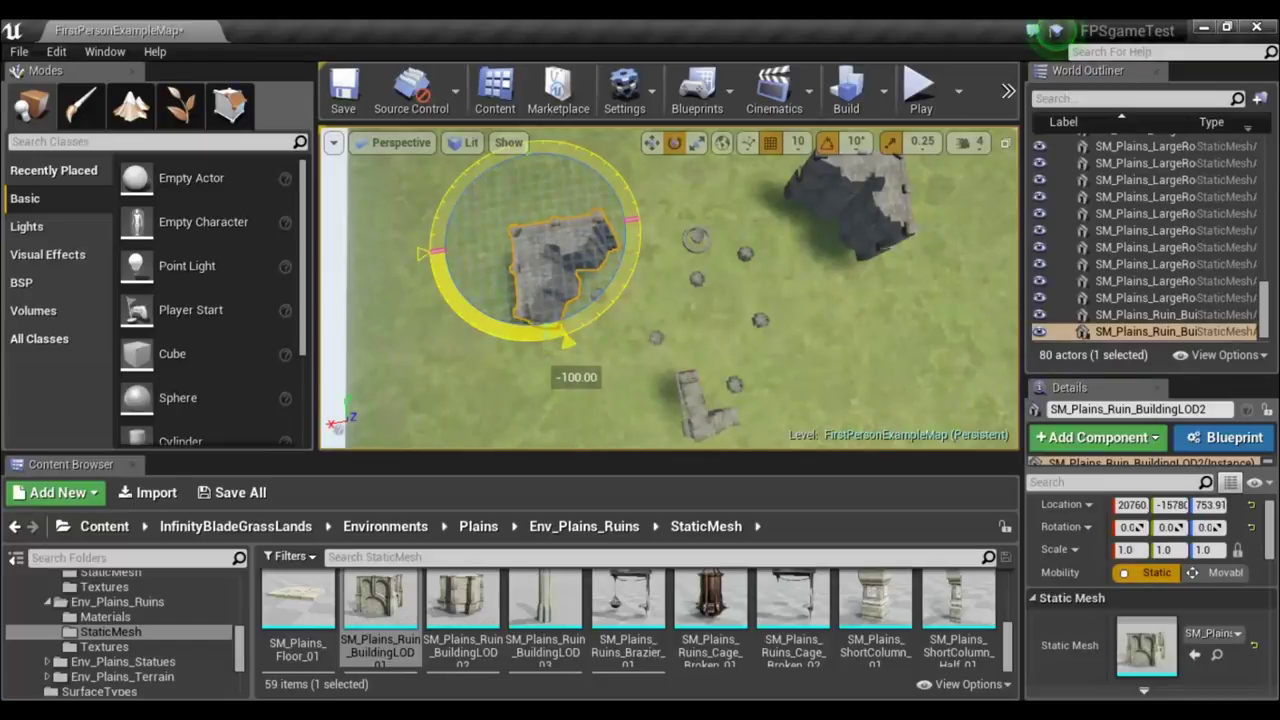
key("r")
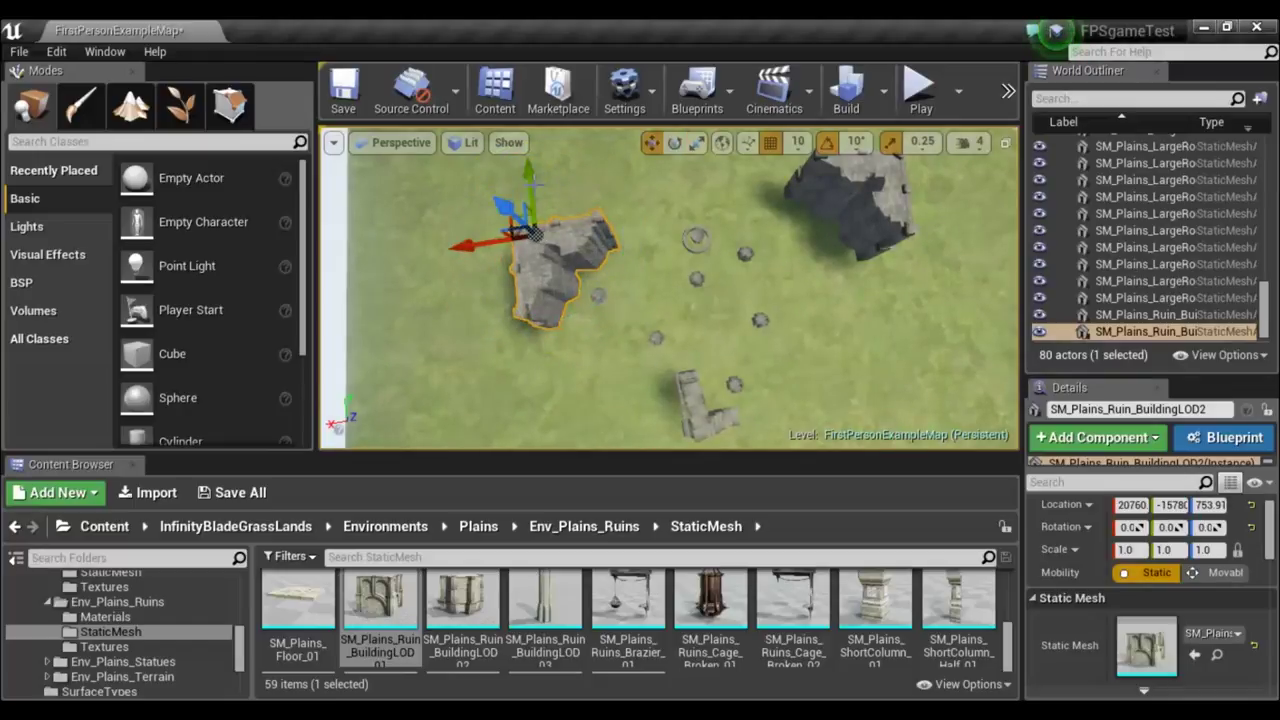
left_click_drag(527, 166, 536, 129)
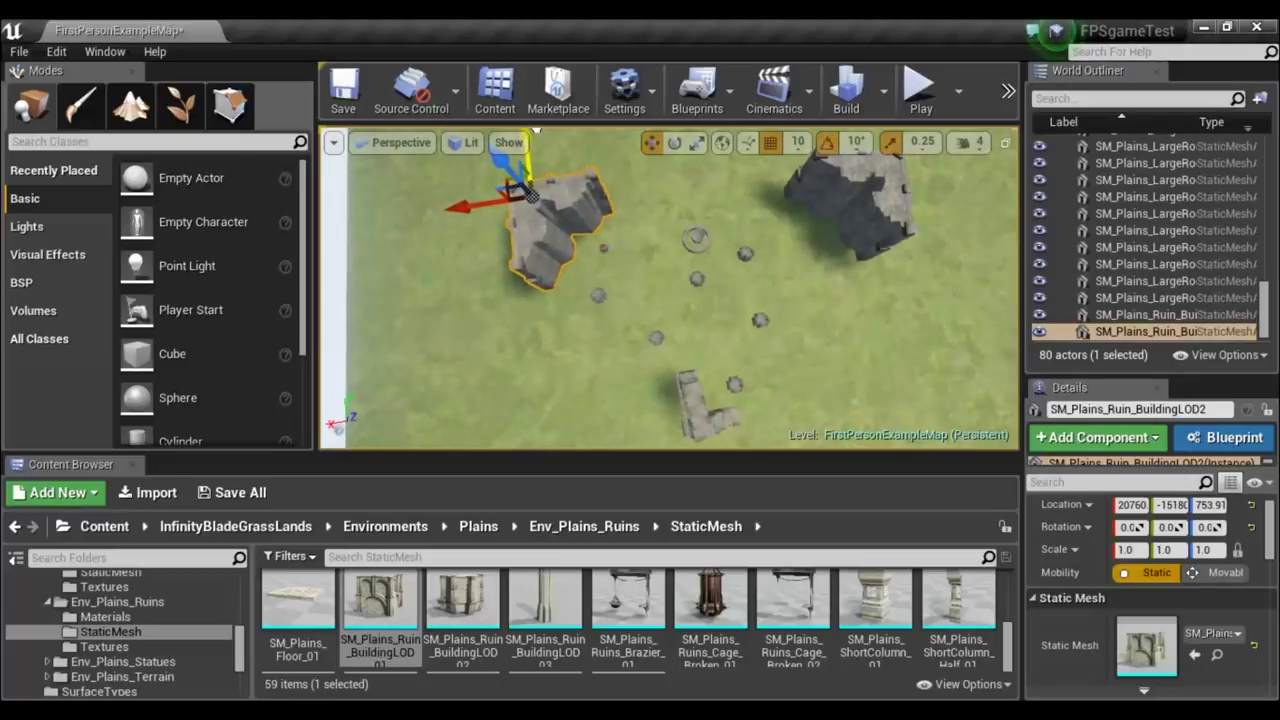
Duplicate both ruins, rotate the copies, and move them beside the originals at Z 753.91.
left_click(872, 219, "ctrl")
right_click_drag(888, 357, 888, 357)
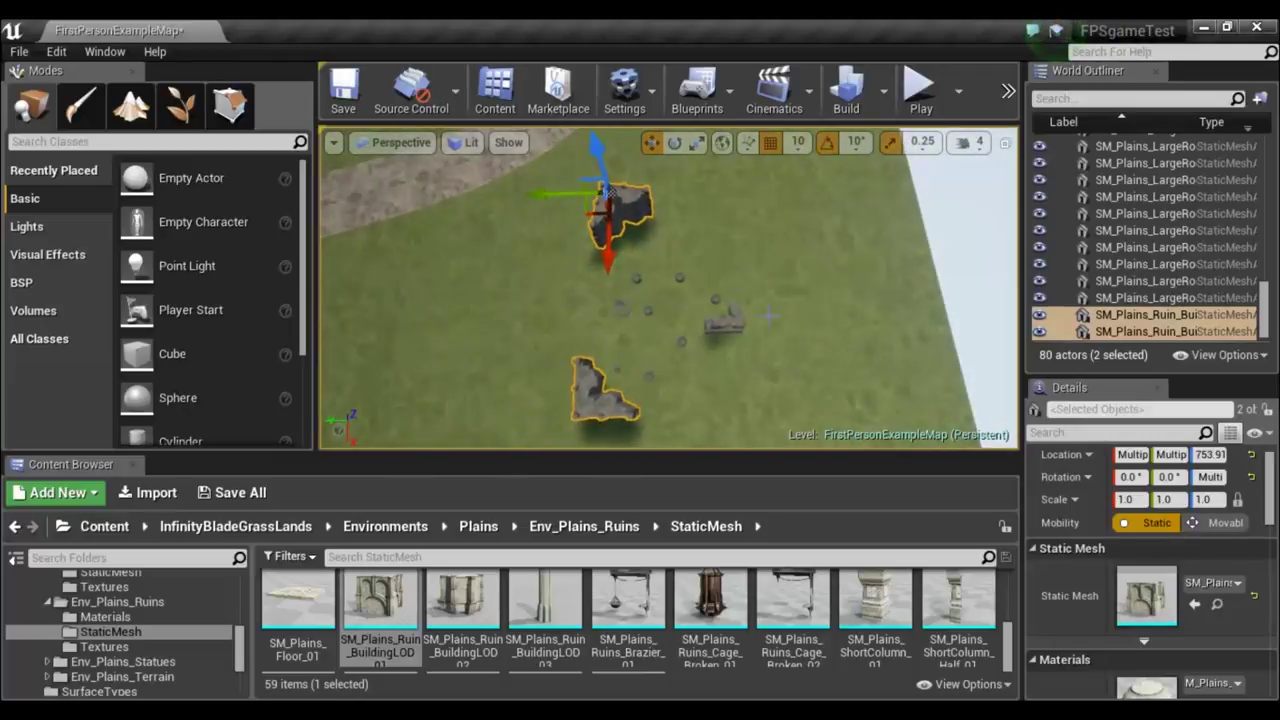
left_click_drag(607, 190, 745, 230, "alt")
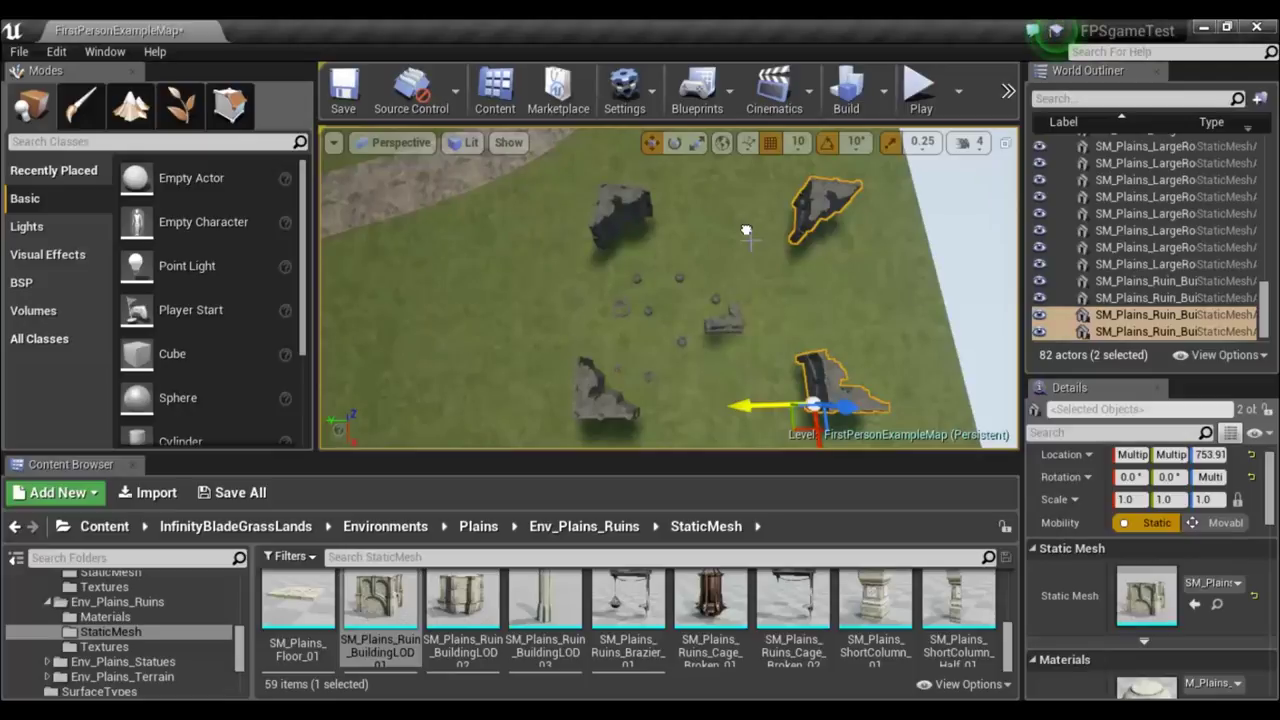
right_click_drag(858, 328, 864, 341)
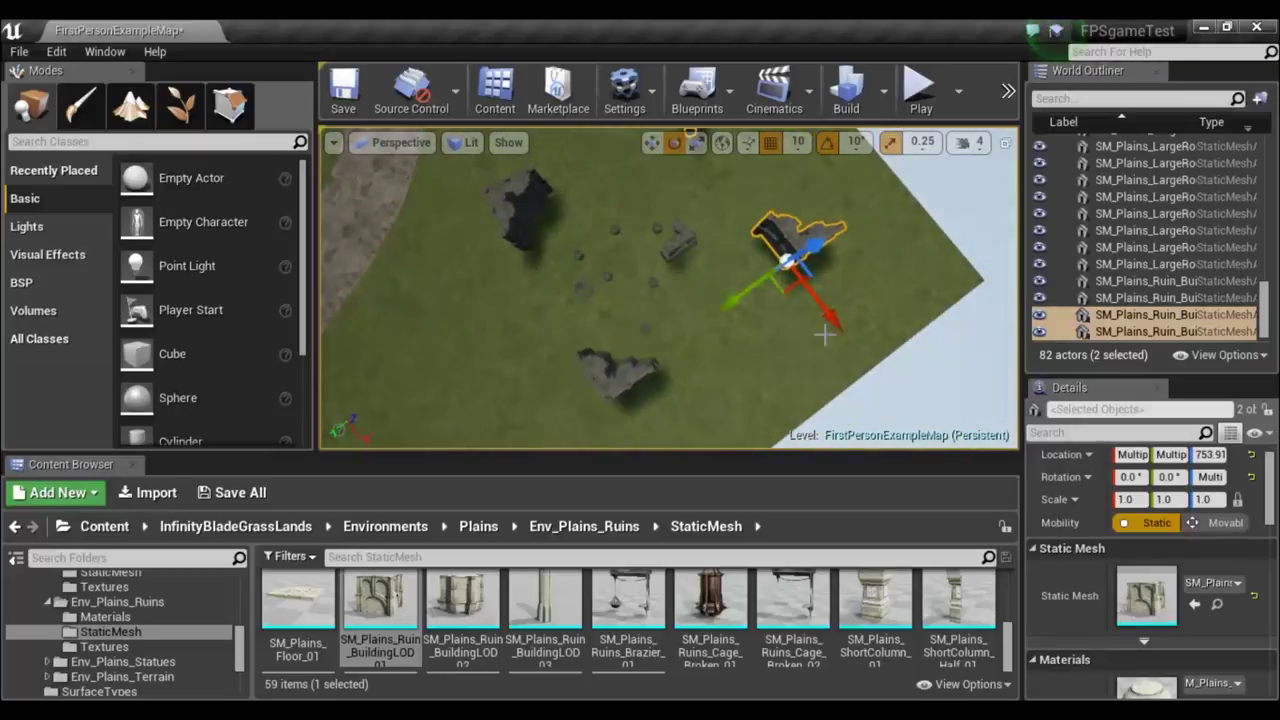
key("e")
mouse_move(815, 320)
left_mouse_down()
mouse_move(864, 342)
mouse_move(822, 370)
mouse_move(860, 352)
mouse_move(883, 210)
mouse_move(890, 308)
mouse_move(793, 160)
mouse_move(718, 175)
mouse_move(811, 370)
left_mouse_up()
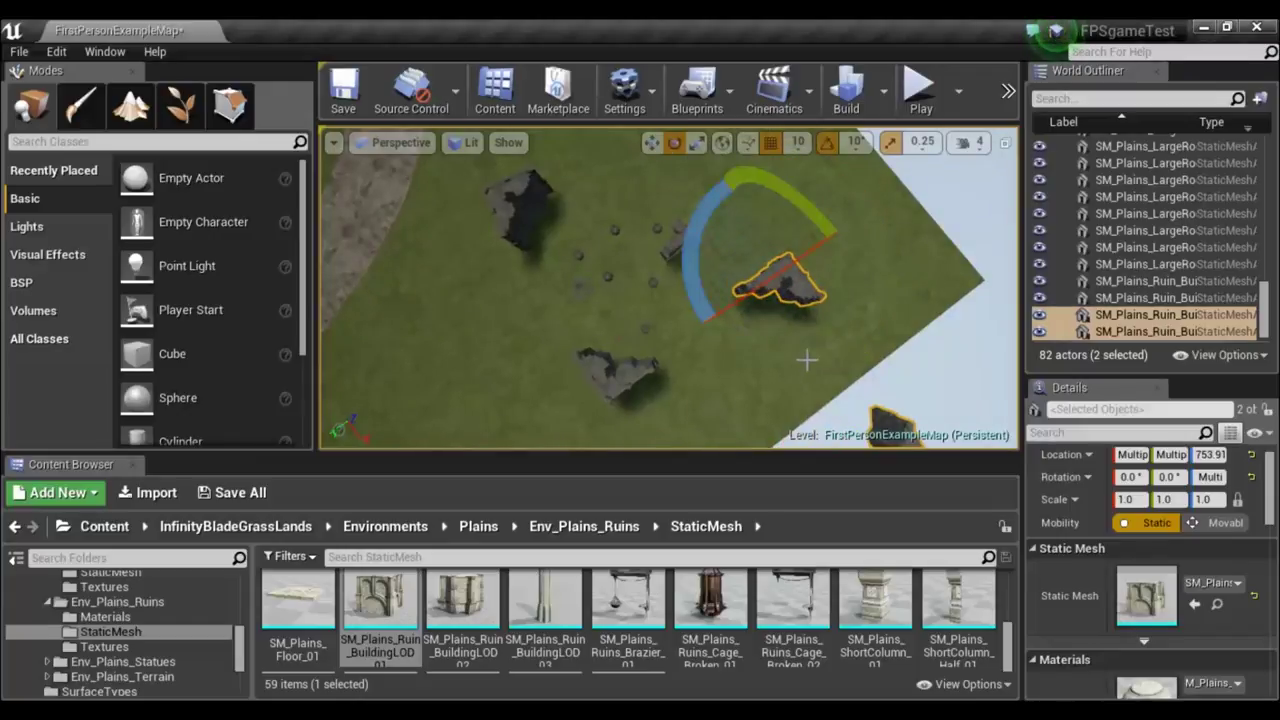
key("r")
key("w")
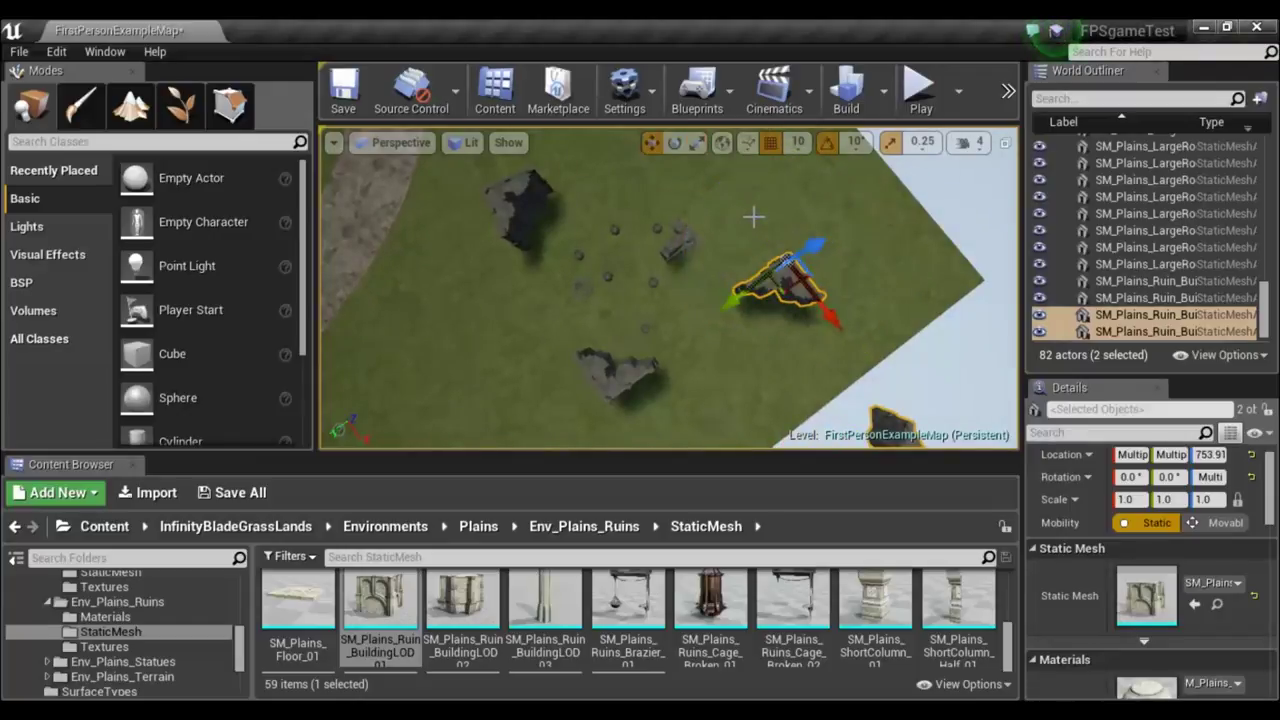
left_click_drag(803, 289, 650, 159)
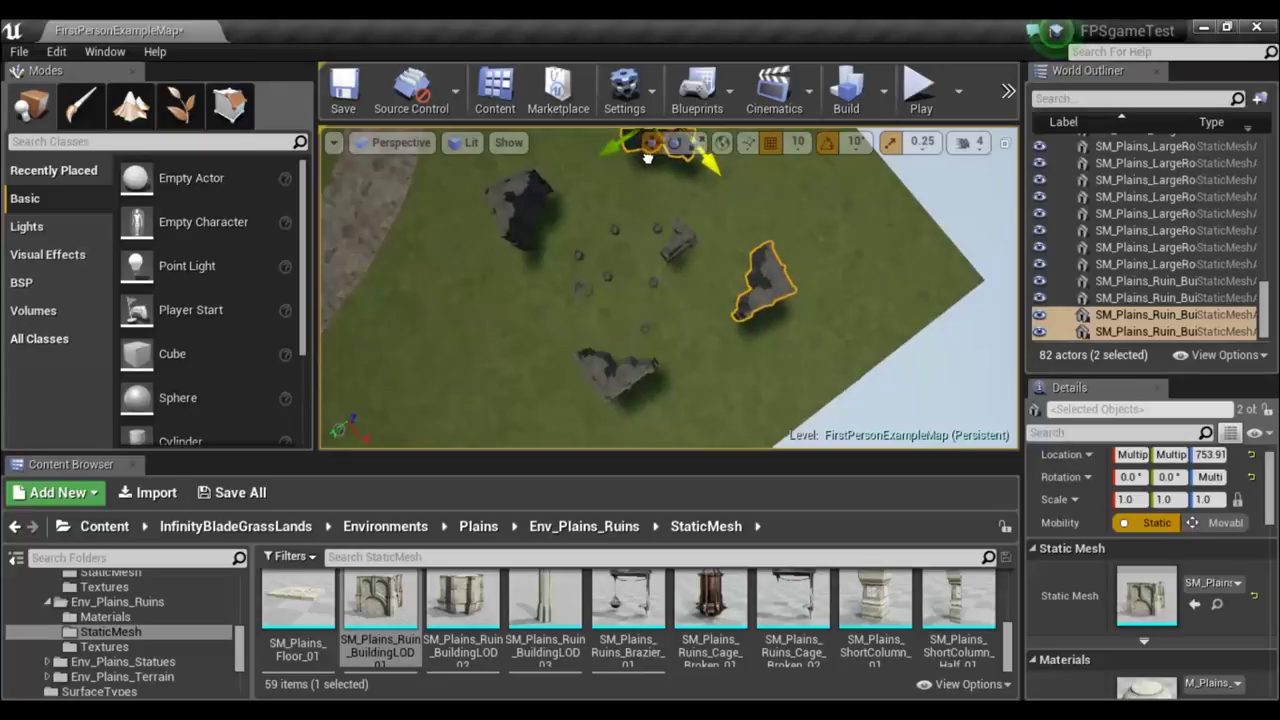
right_click_drag(729, 365, 700, 330)
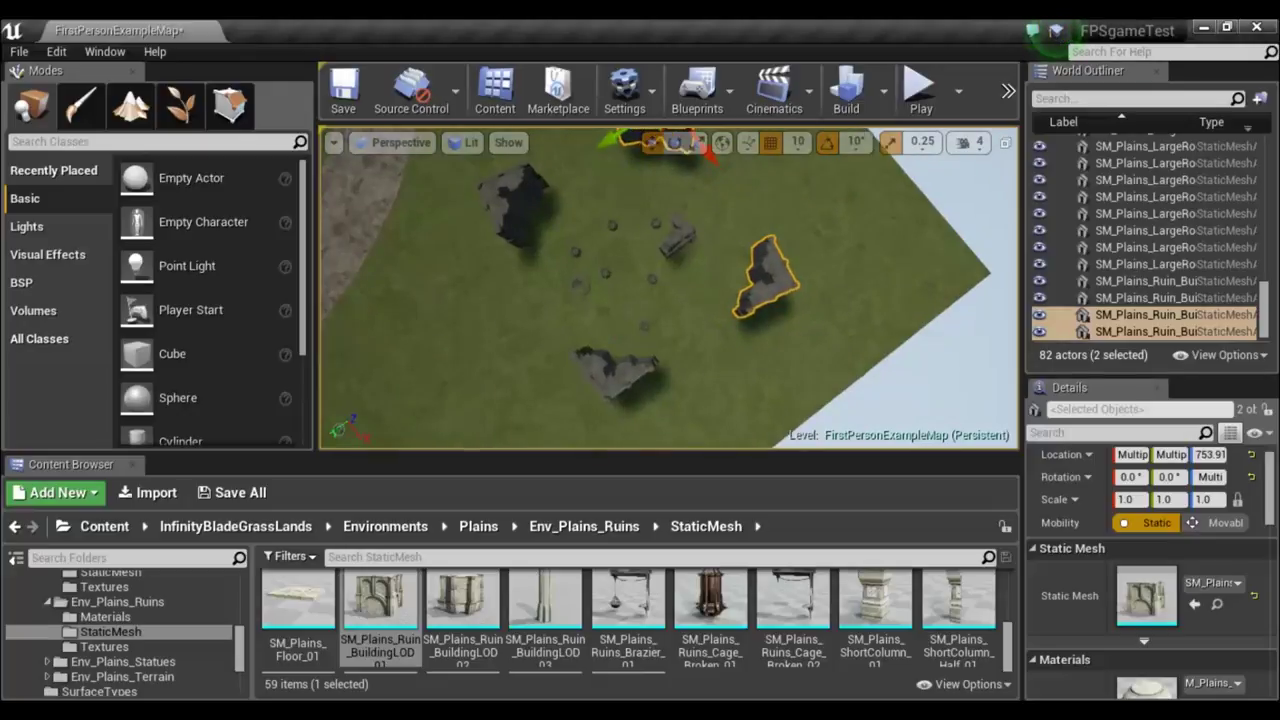
right_click_drag(783, 389, 783, 389)
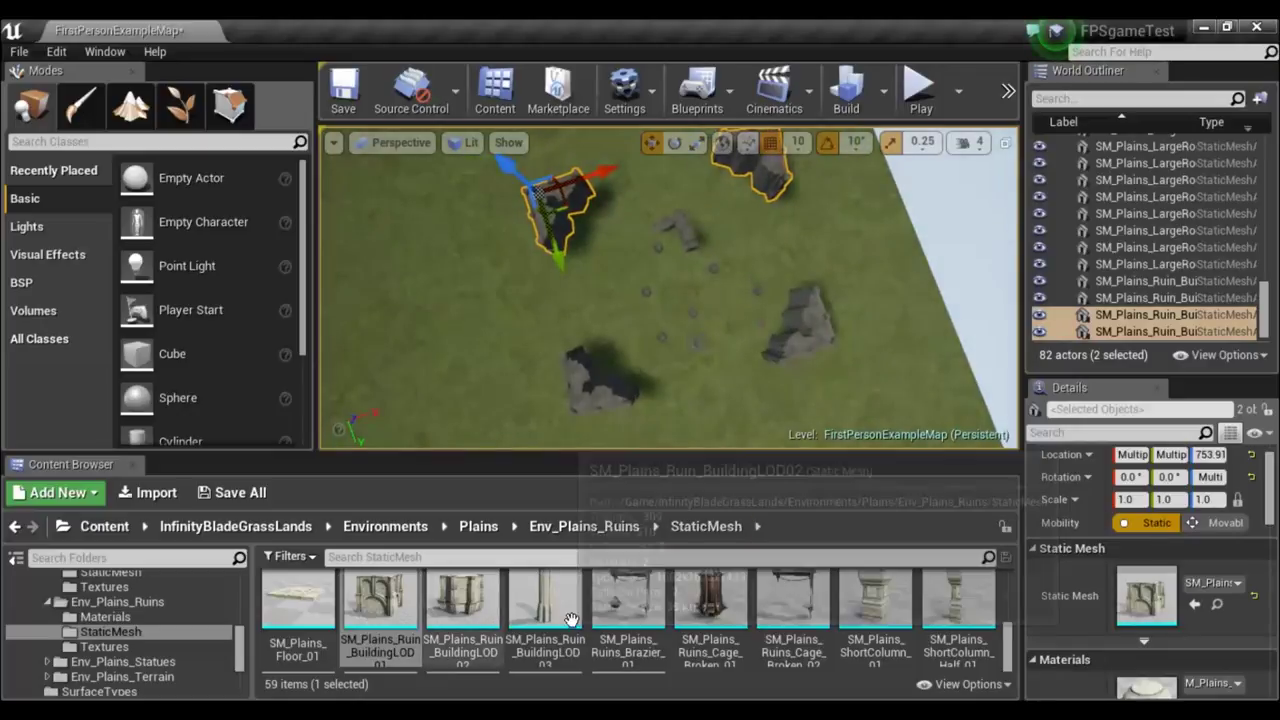
Place SM_Plains_Ruin_BuildingLOD03 in the level and drop it onto the ground with End.
scroll(607, 601, "down", 1)
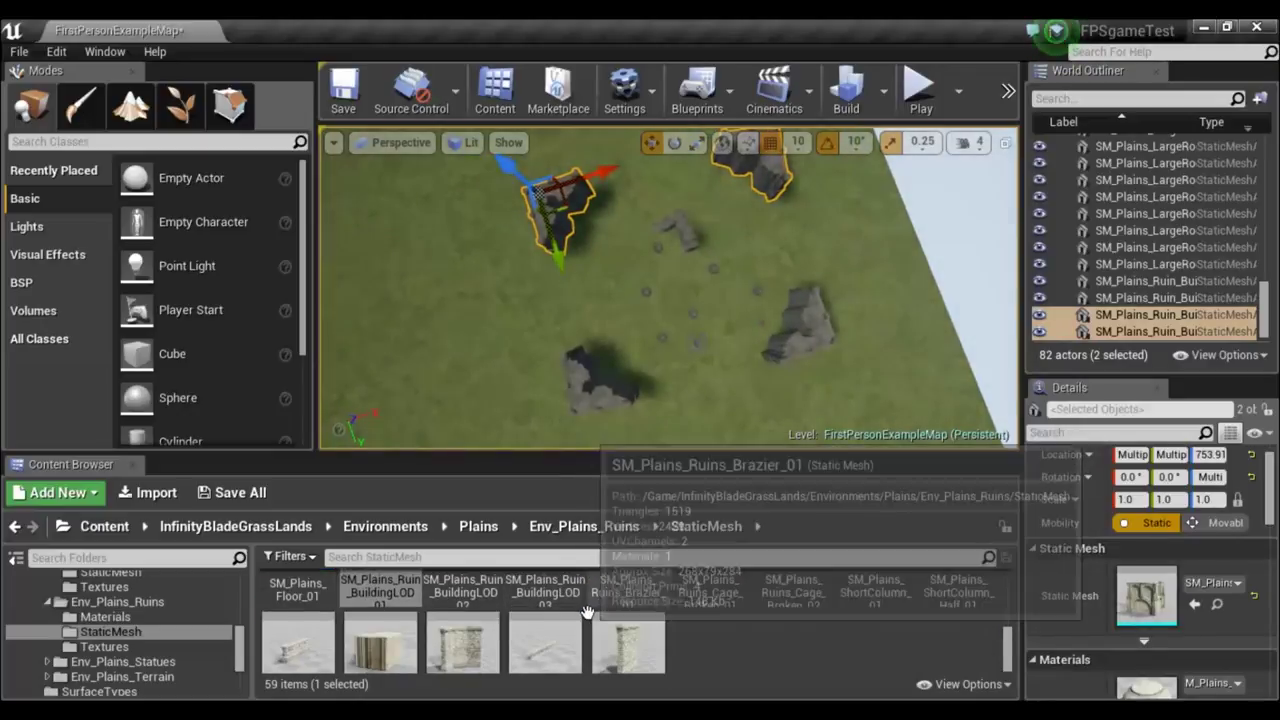
scroll(607, 601, "up", 2)
scroll(607, 612, "up", 1)
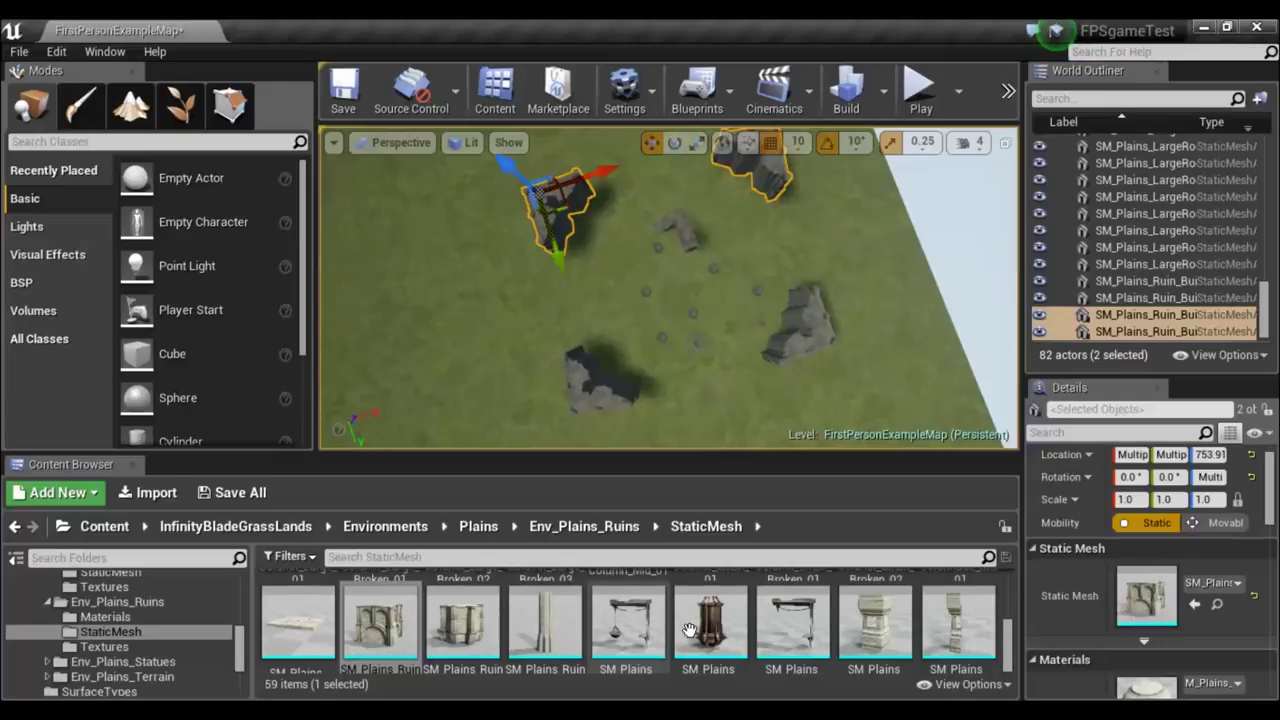
mouse_move(563, 618)
left_click_drag(563, 622, 663, 182)
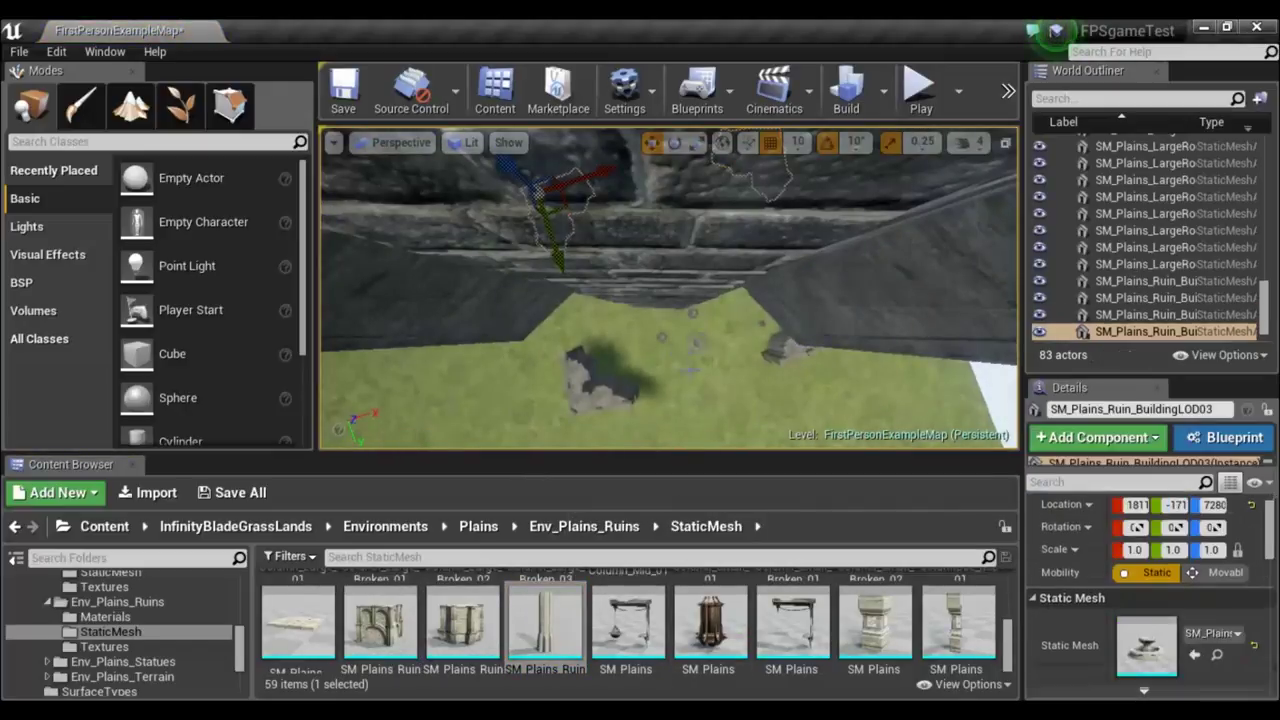
right_click_drag(663, 182, 663, 182)
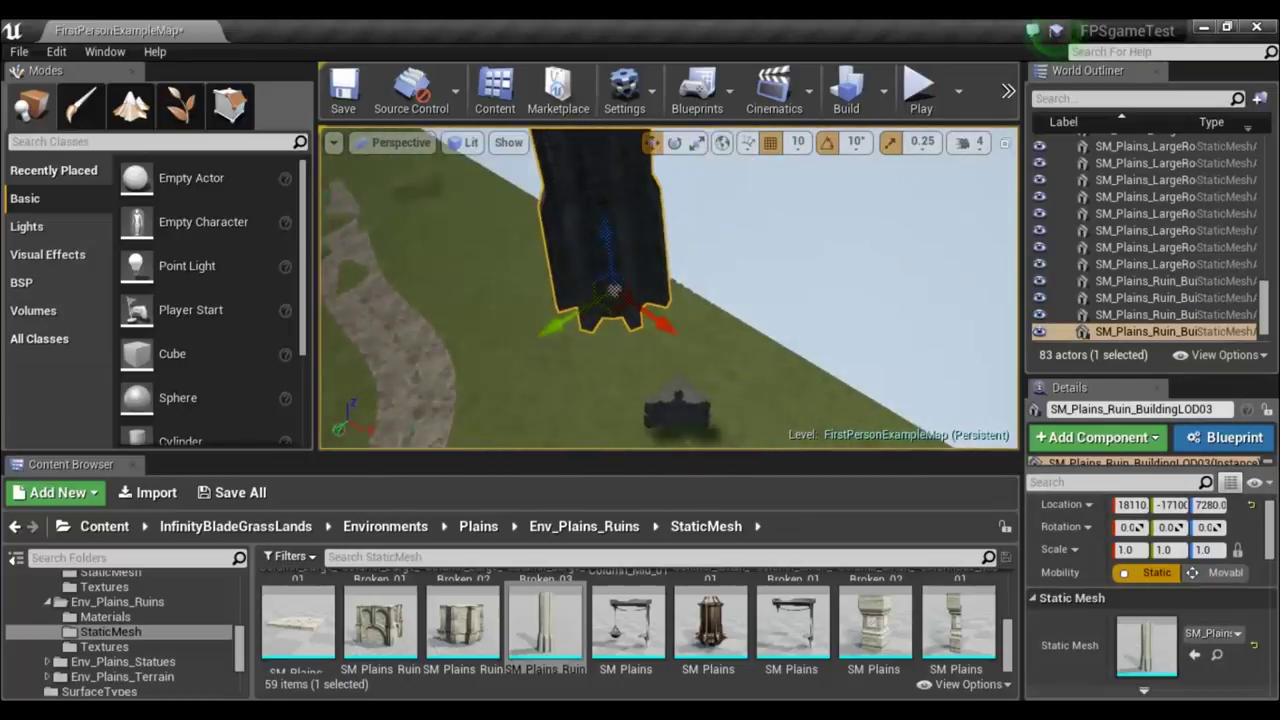
right_click_drag(663, 182, 819, 396)
key("End")
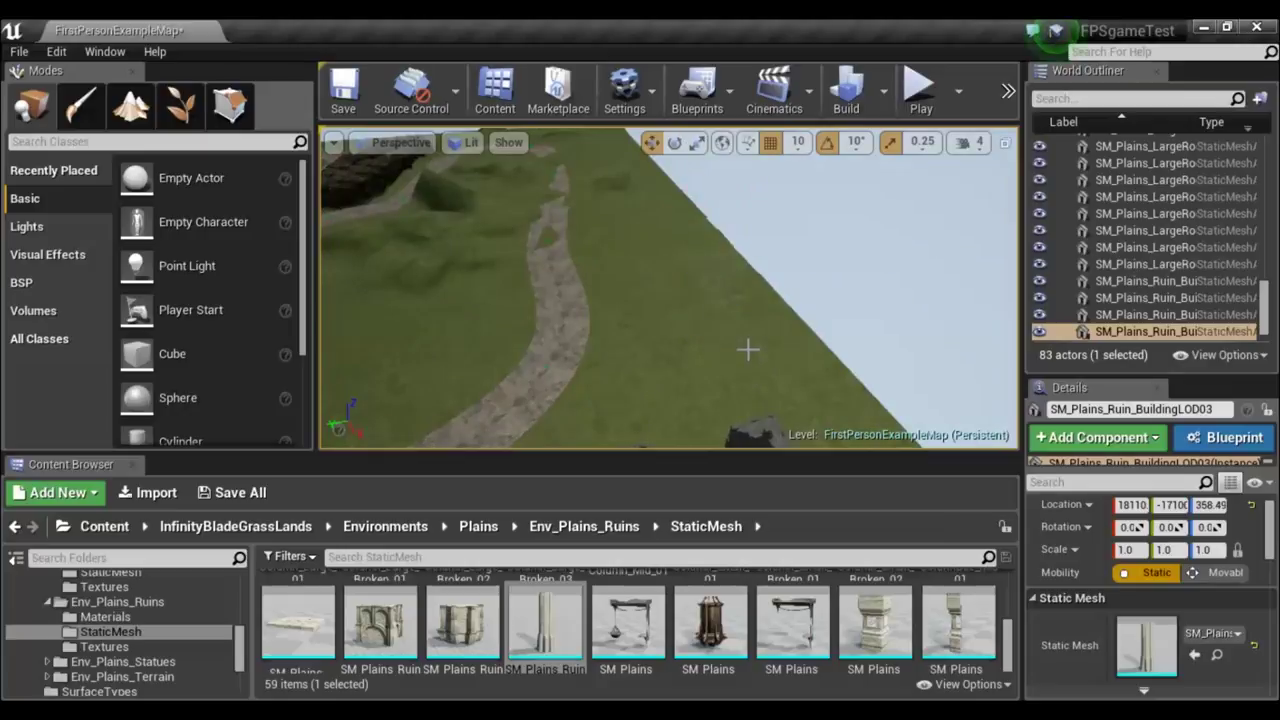
key("f")
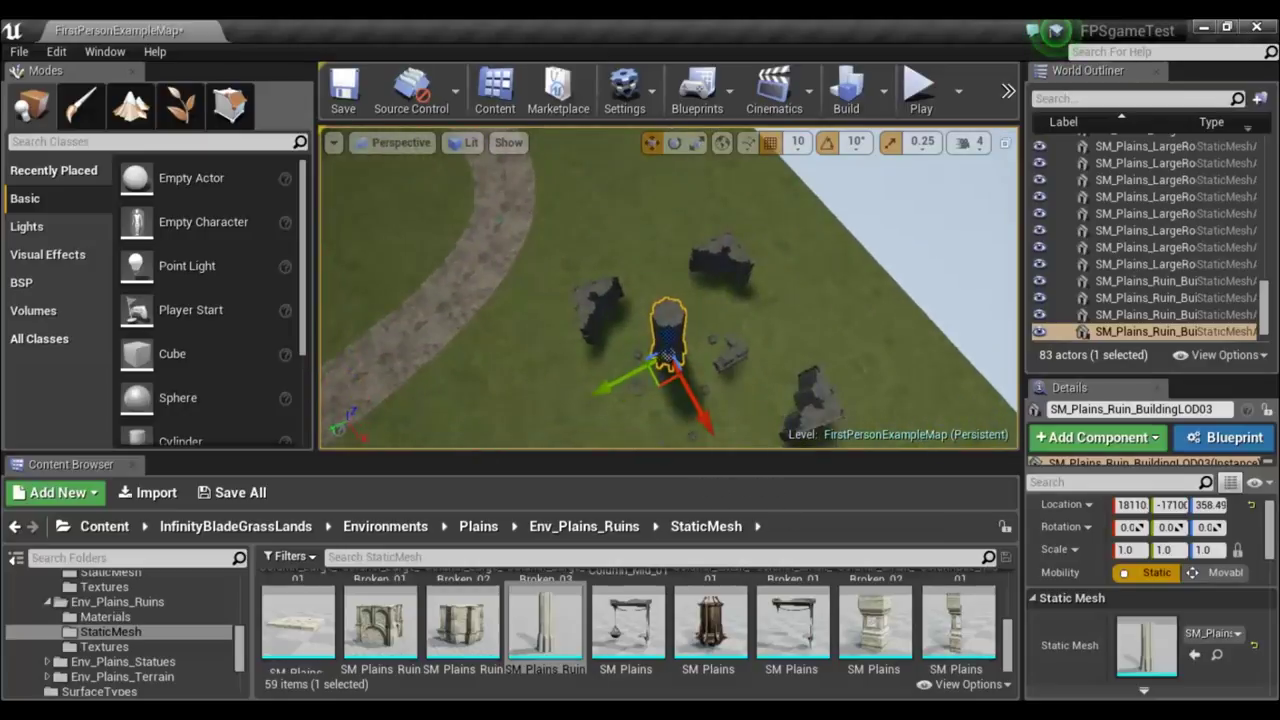
right_click_drag(809, 391, 840, 350)
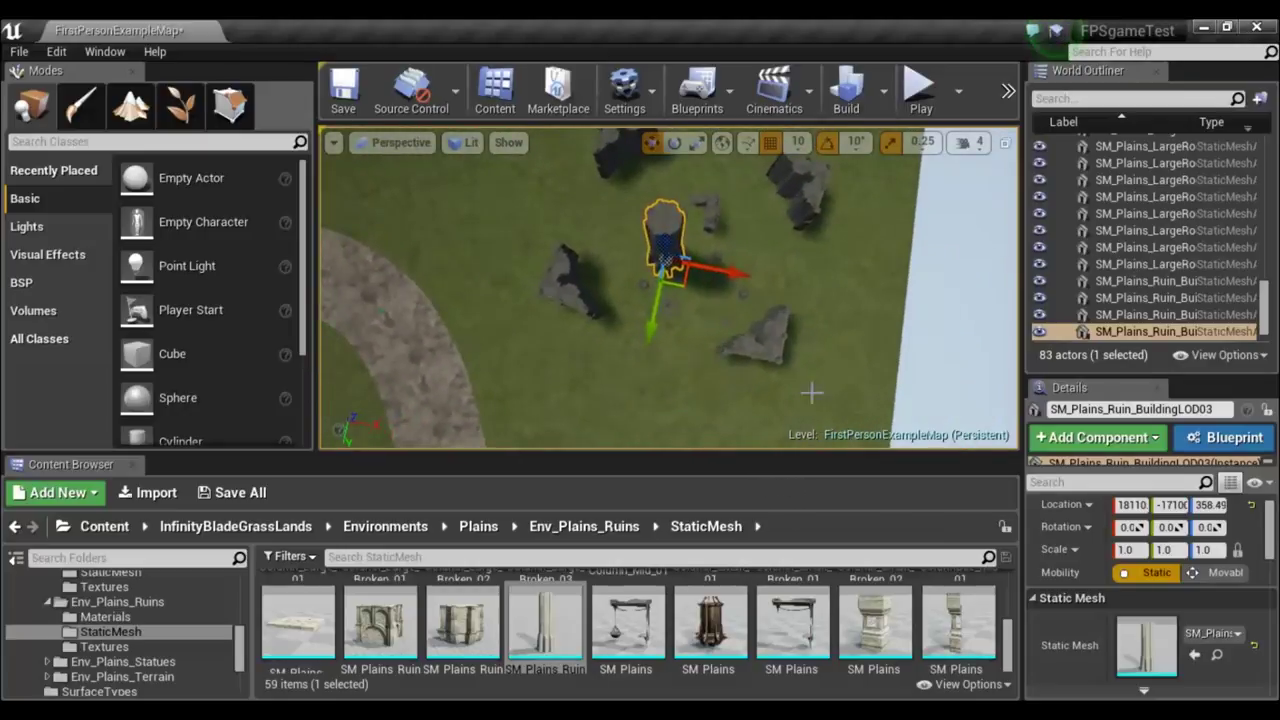
Move the ruined column left along X and up along Y near the ruins.
left_click_drag(736, 270, 651, 241)
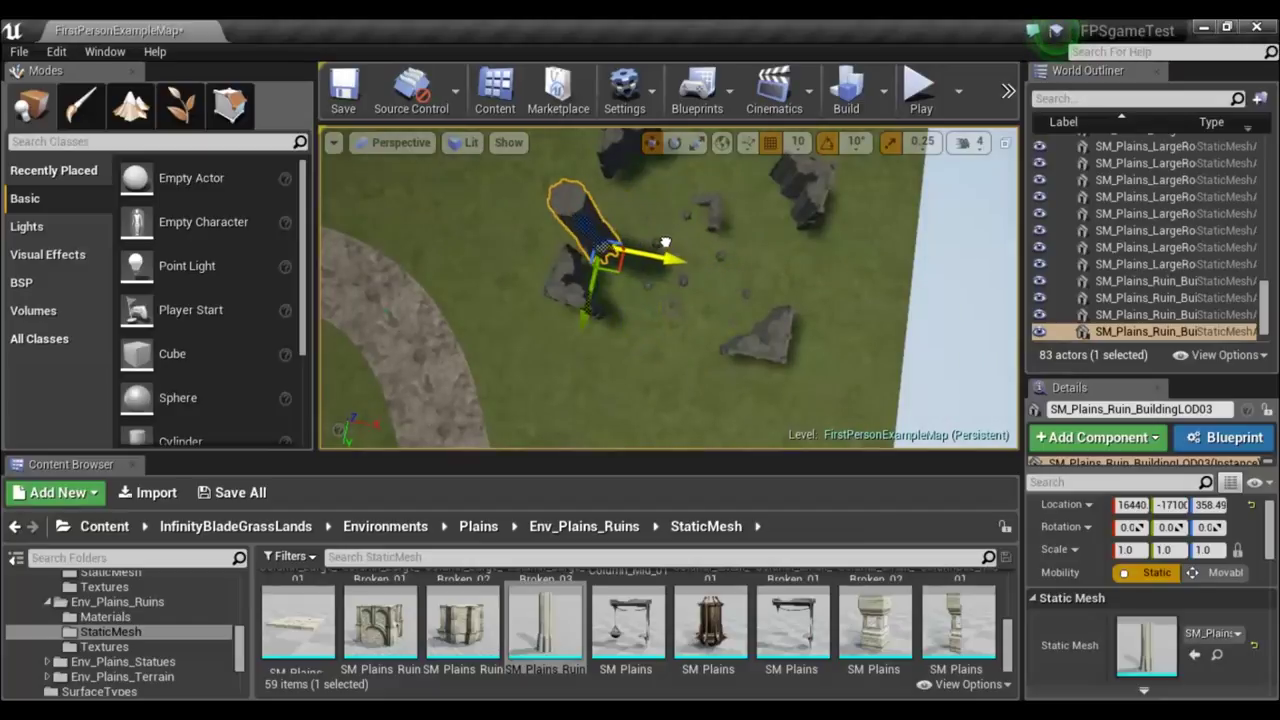
mouse_move(601, 244)
left_mouse_down()
mouse_move(514, 275)
mouse_move(520, 374)
left_mouse_up()
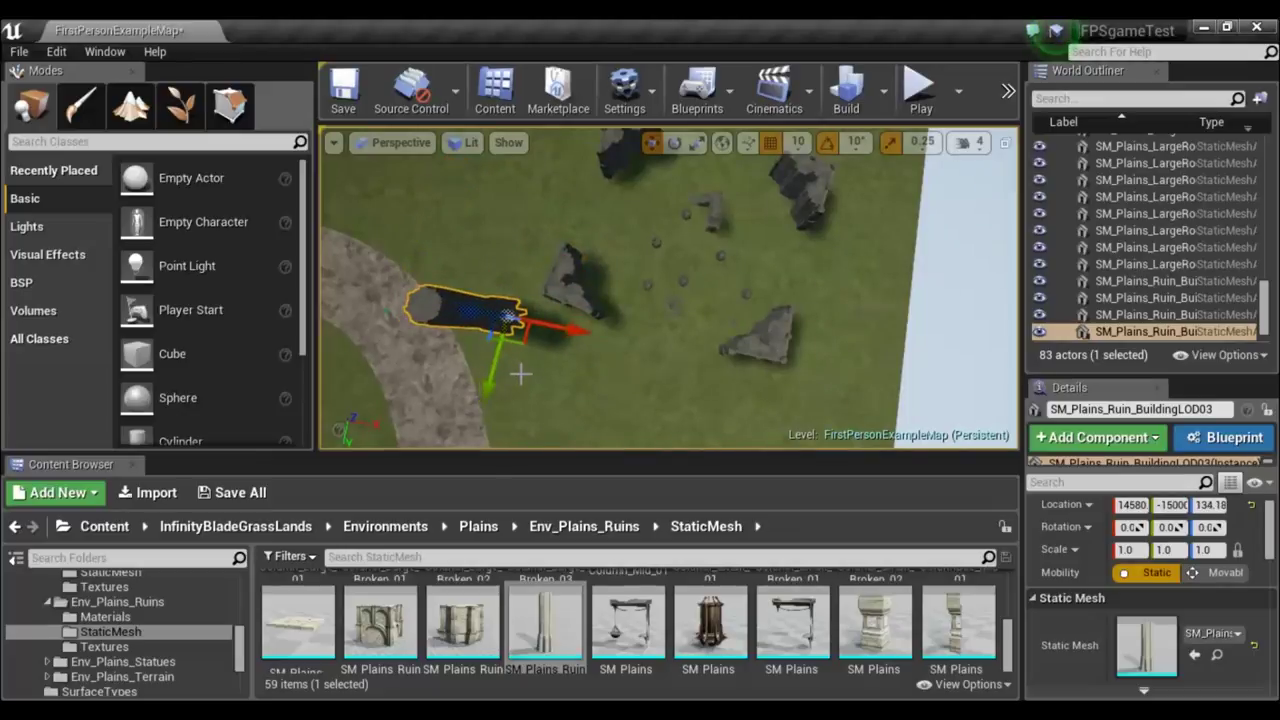
left_click_drag(572, 331, 636, 346)
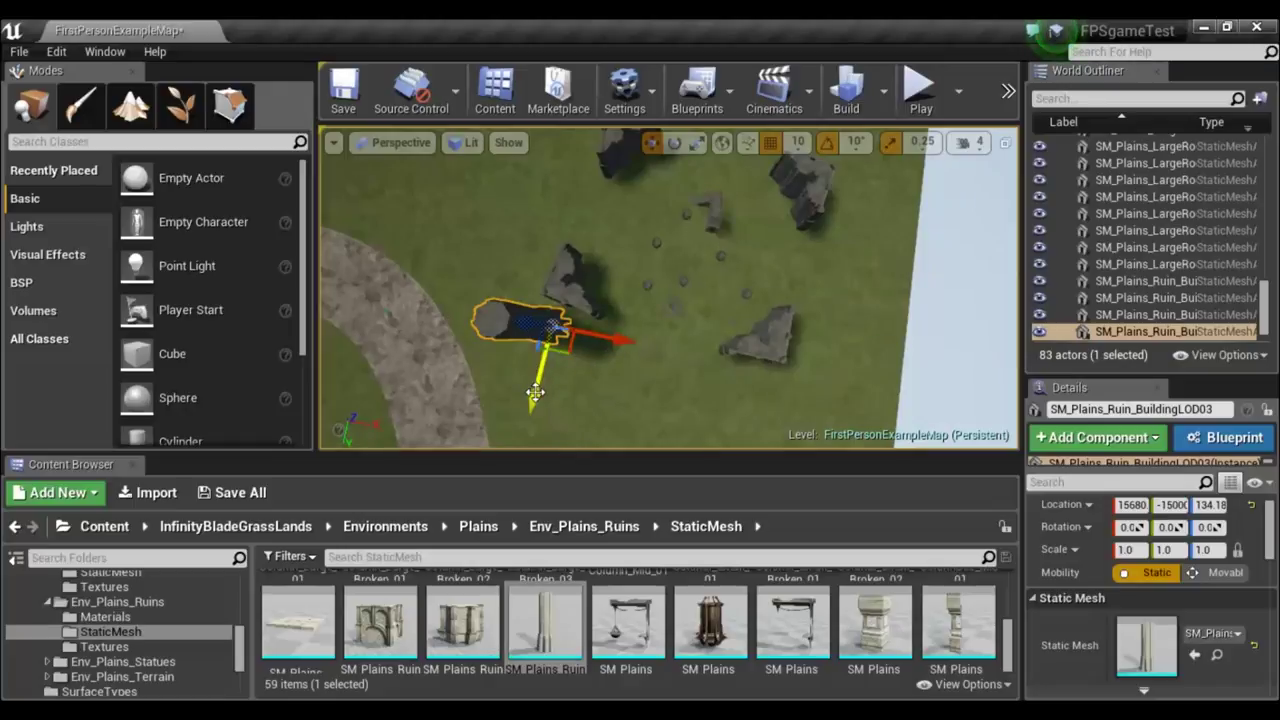
left_click_drag(532, 382, 530, 344)
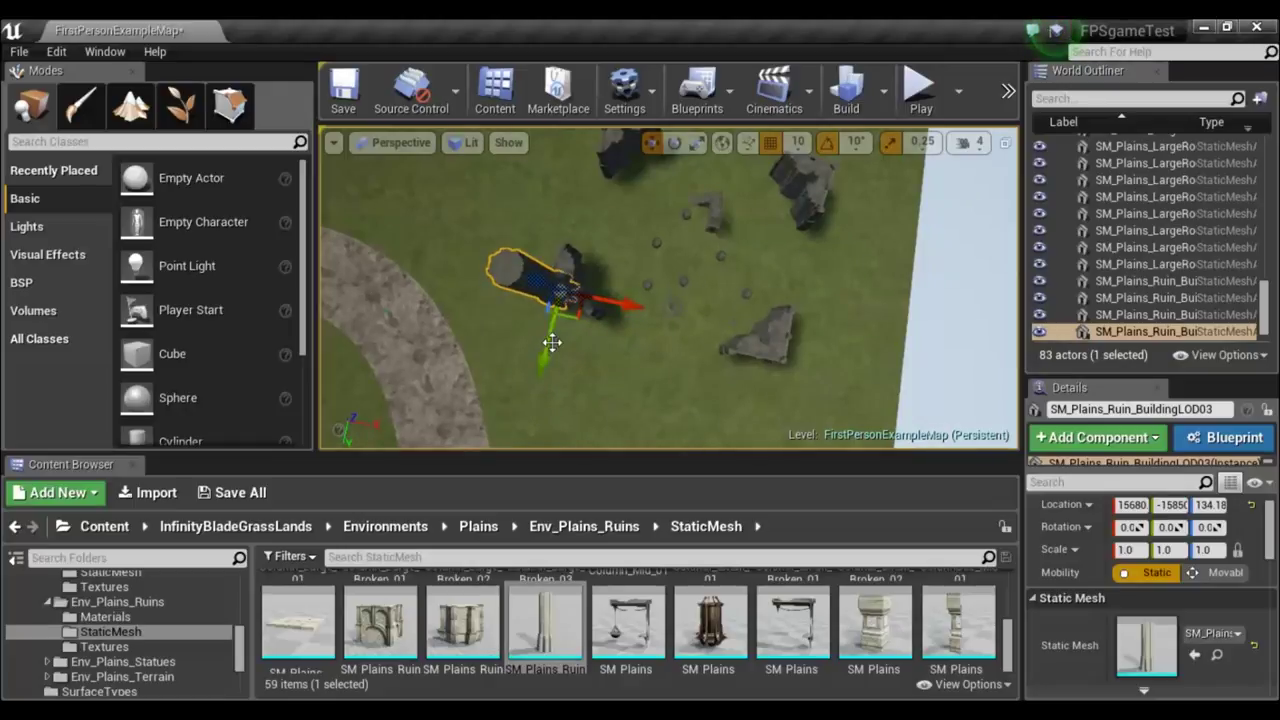
Alt-drag three copies of the ruin piece around the original column.
left_click_drag(632, 305, 886, 419, "alt")
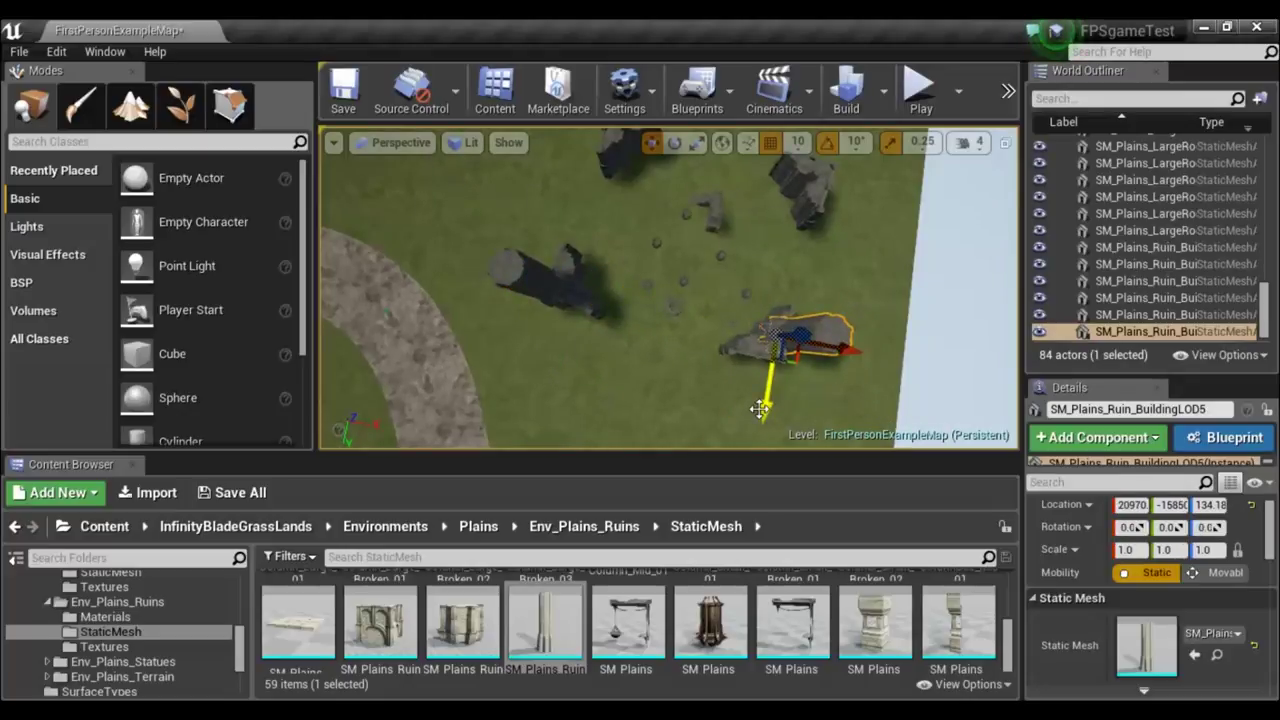
left_click_drag(767, 413, 767, 424, "alt")
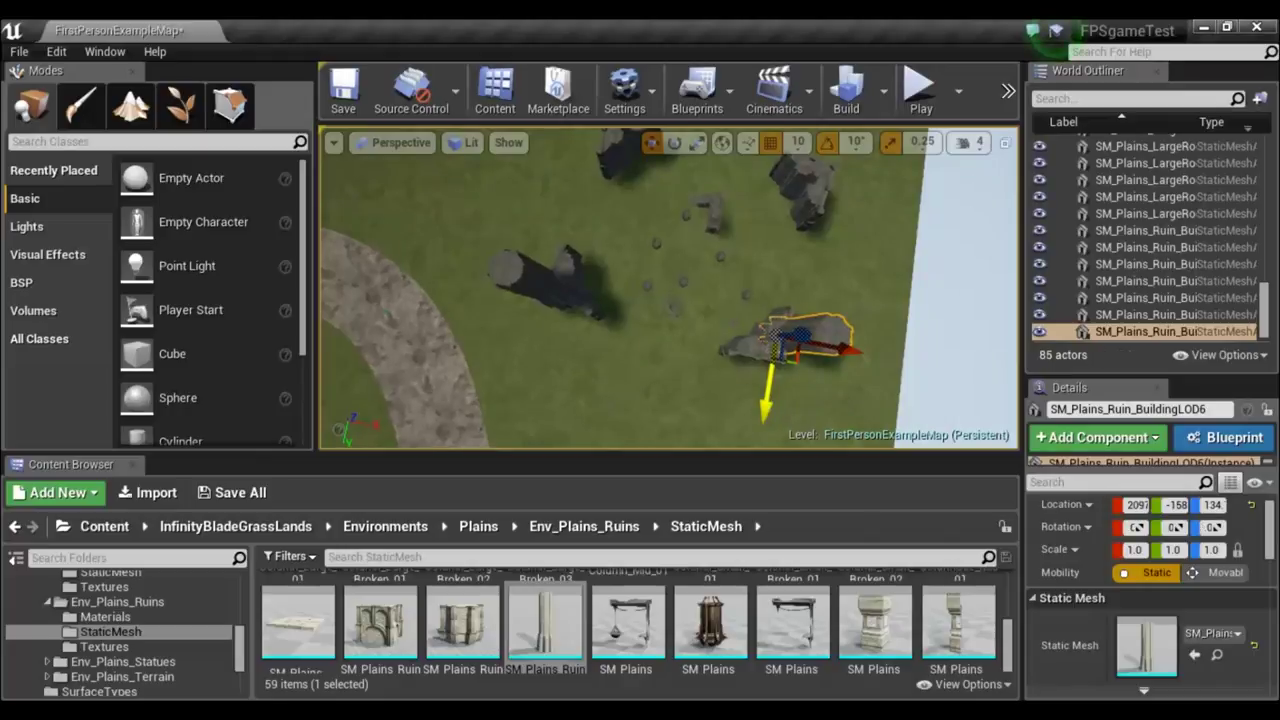
left_click_drag(766, 395, 766, 305, "shift")
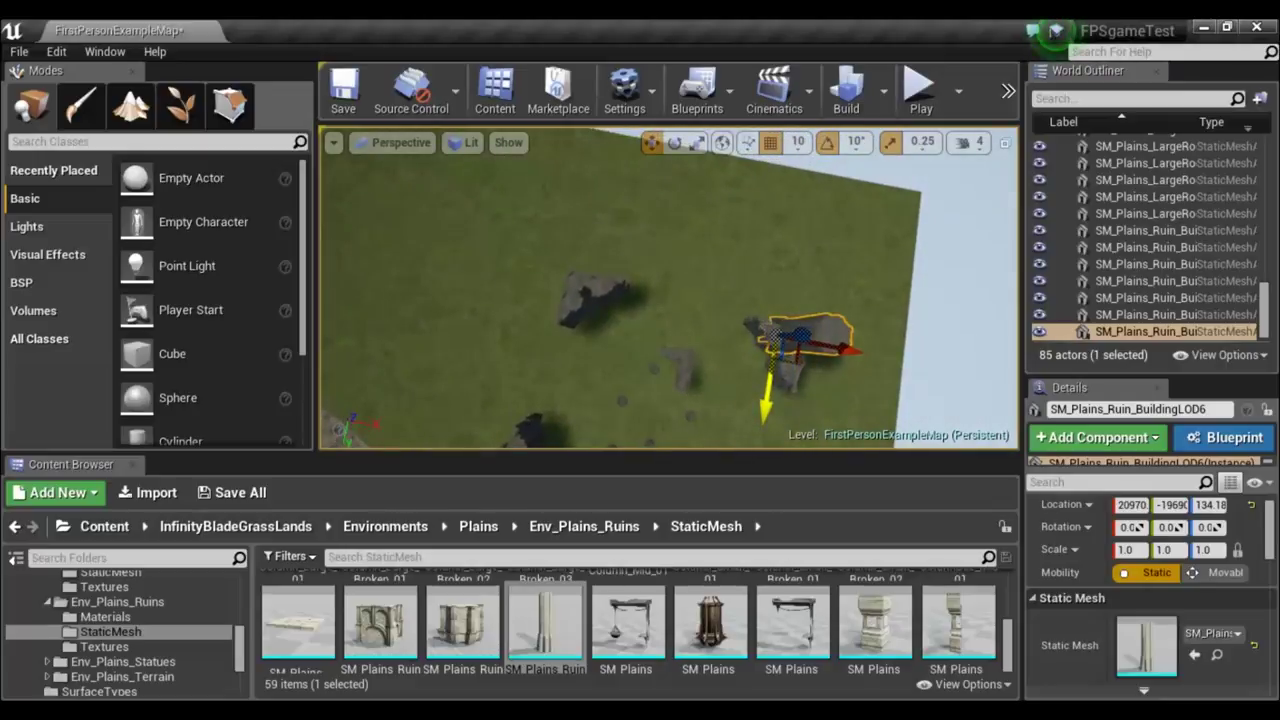
mouse_move(852, 350)
left_mouse_down("alt")
mouse_move(473, 323)
mouse_move(580, 323)
left_mouse_up("alt")
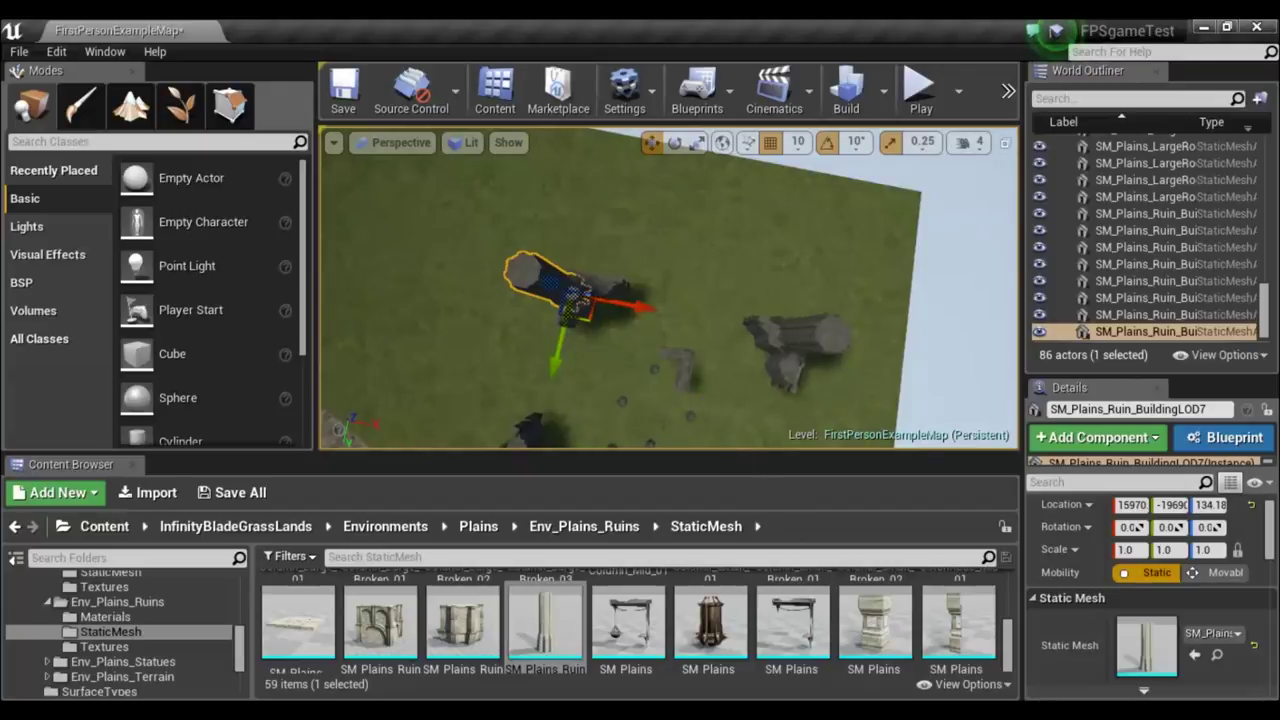
Place an SM_Plains_Floor_01 stone floor tile onto the grass.
mouse_move(580, 323)
left_mouse_down("alt")
mouse_move(400, 330)
mouse_move(400, 250)
left_mouse_up("alt")
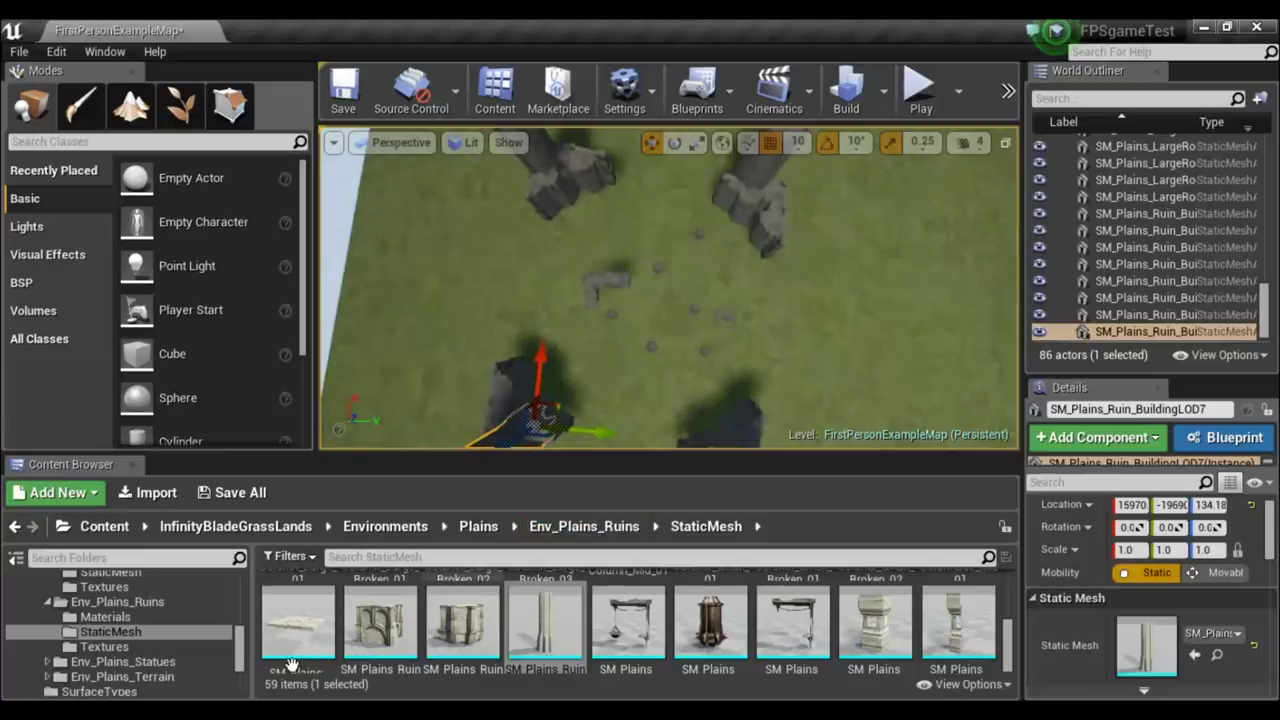
mouse_move(291, 662)
left_mouse_down()
mouse_move(834, 358)
mouse_move(942, 252)
left_mouse_up()
mouse_move(693, 363)
right_mouse_down()
mouse_move(650, 340)
mouse_move(700, 320)
mouse_move(660, 320)
right_mouse_up()
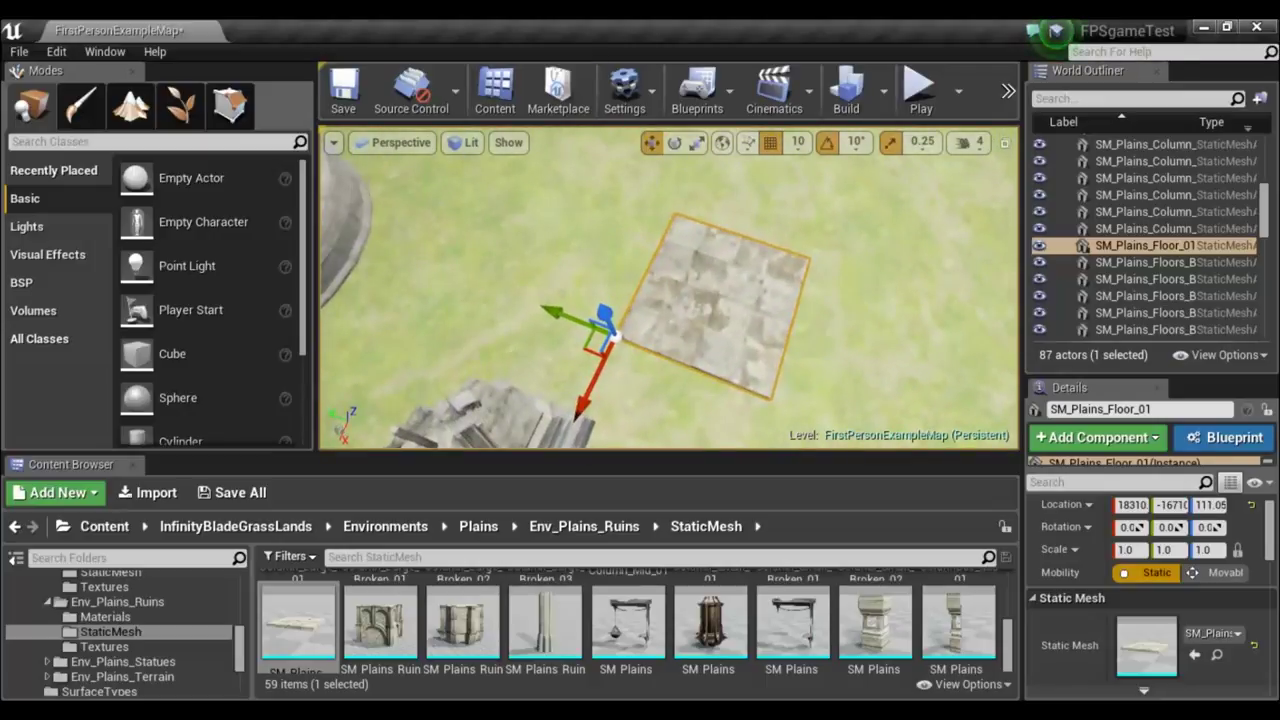
Select the SM_Plains_Floor_01 tile and Alt-drag duplicates alongside it toward the fountain.
right_click_drag(660, 320, 685, 313)
right_click(685, 313)
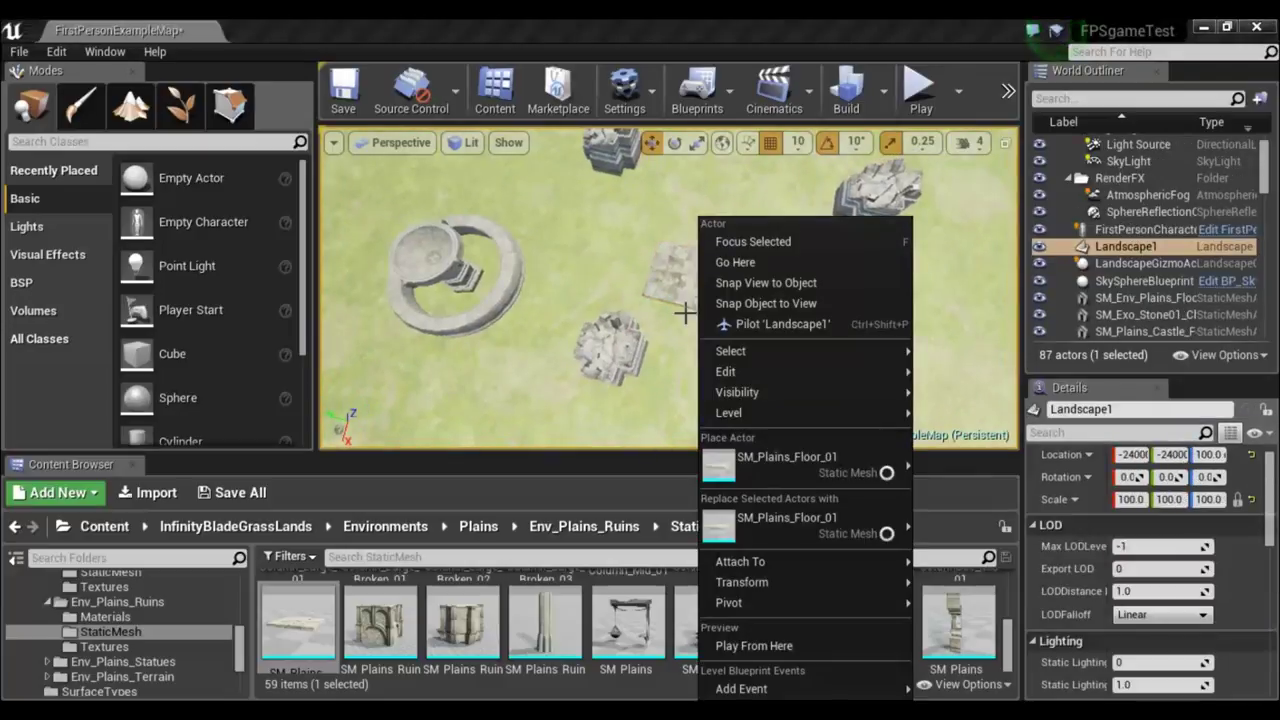
left_click(645, 305)
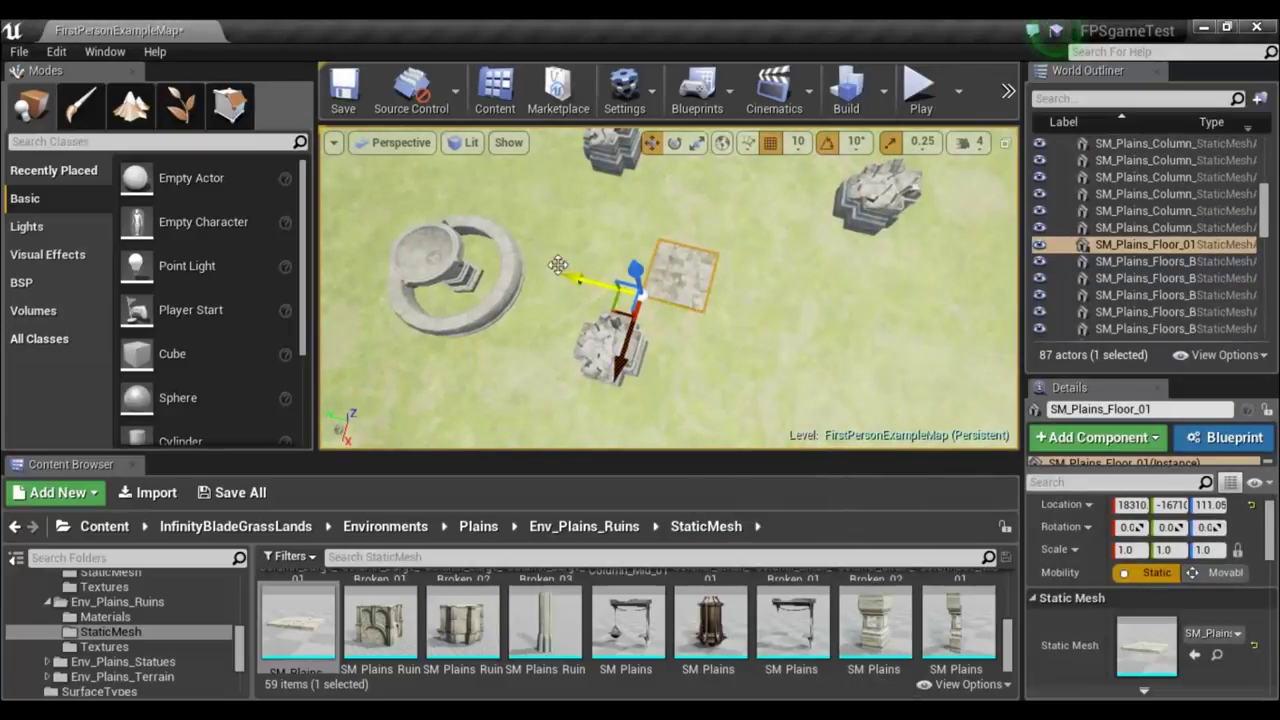
left_click_drag(567, 278, 438, 228, "alt")
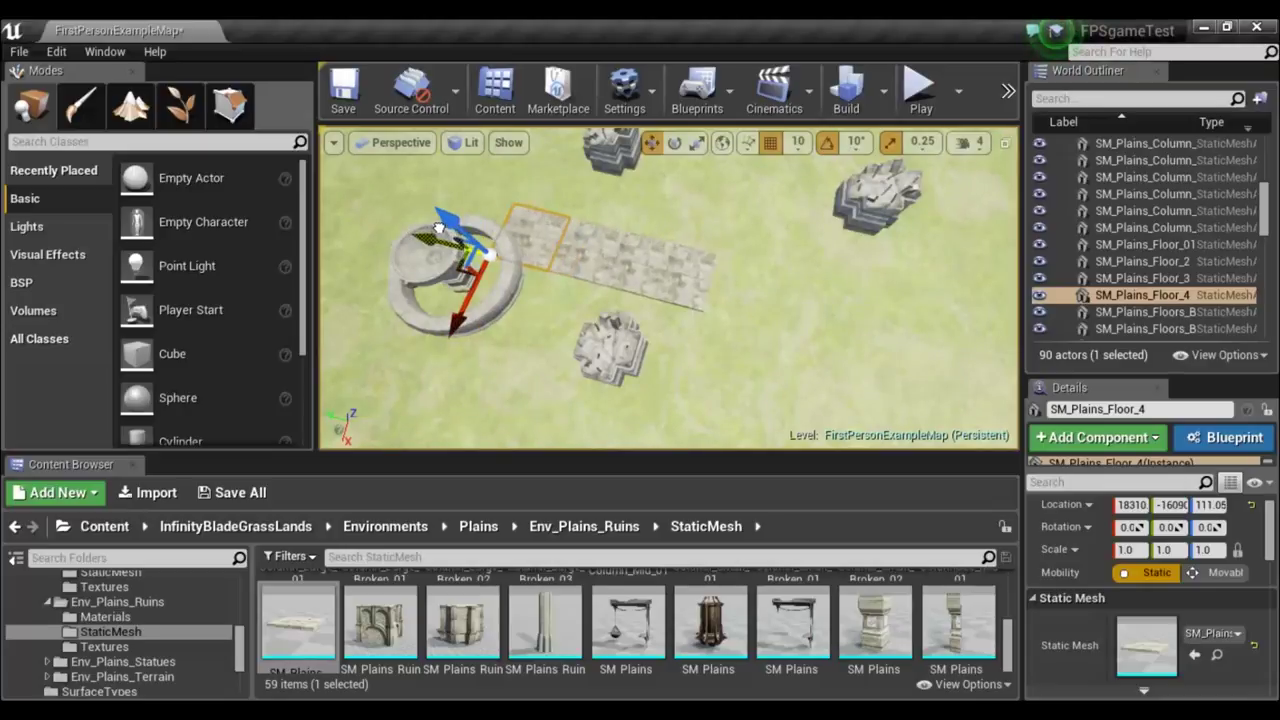
Select the four floor tiles and Alt-drag two duplicated rows to widen the plaza.
left_click(598, 258, "ctrl")
left_click(608, 248, "ctrl")
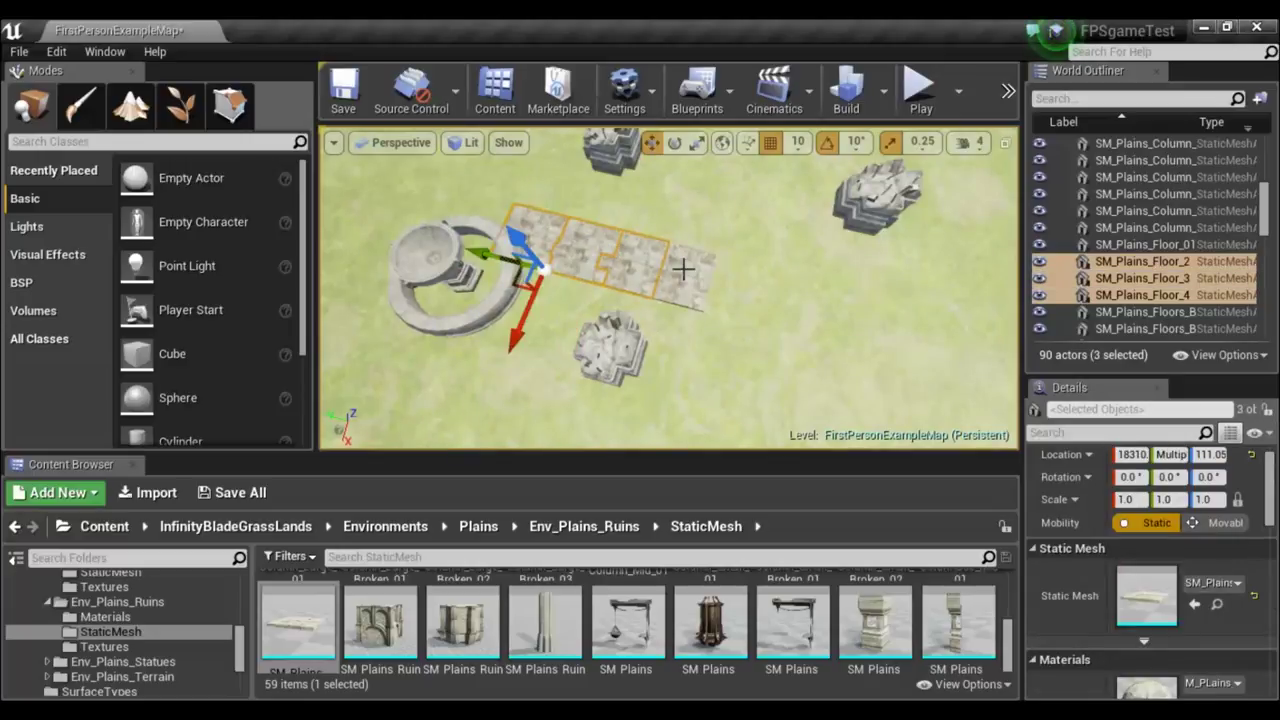
left_click(683, 268, "ctrl")
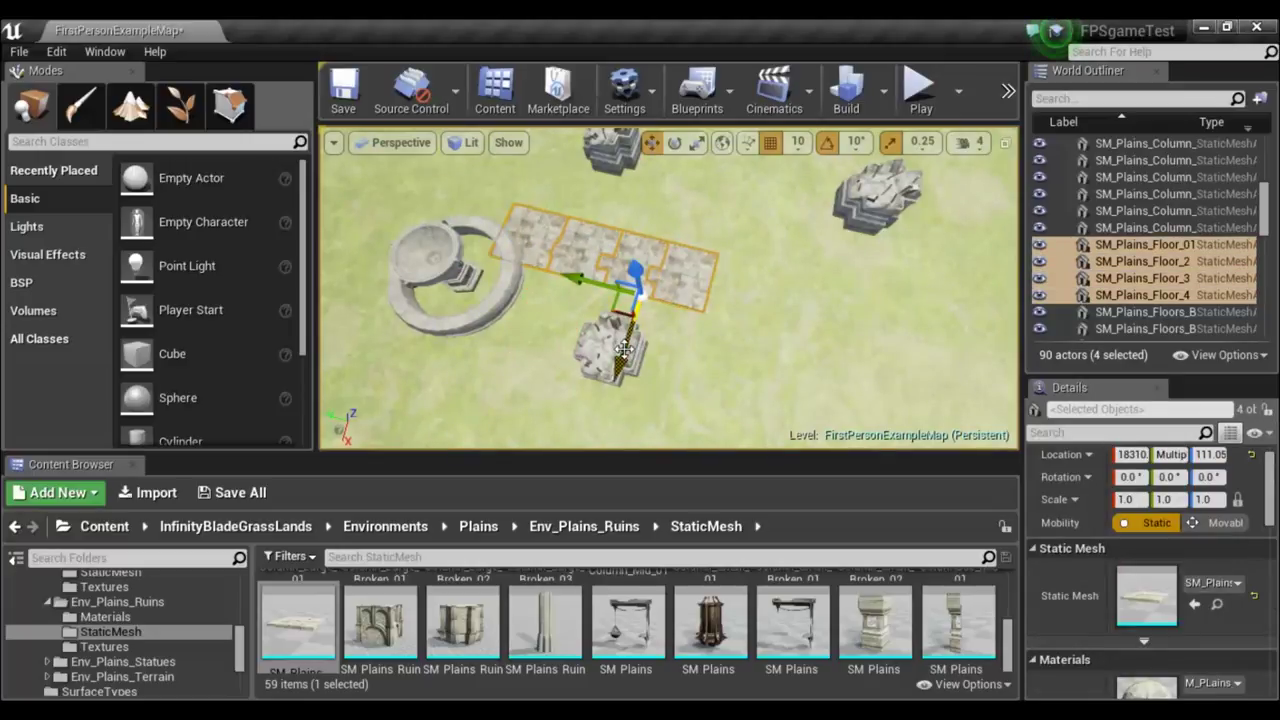
left_click_drag(624, 364, 622, 441, "alt")
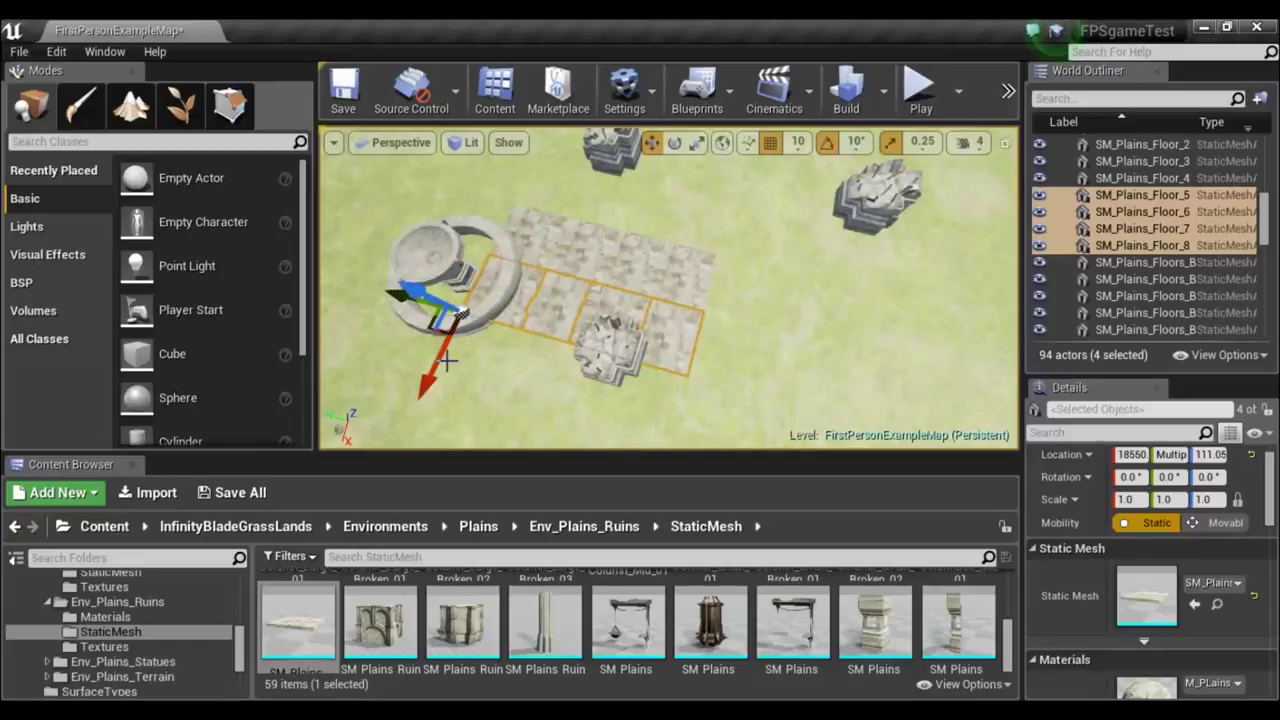
left_click_drag(622, 441, 457, 371, "alt")
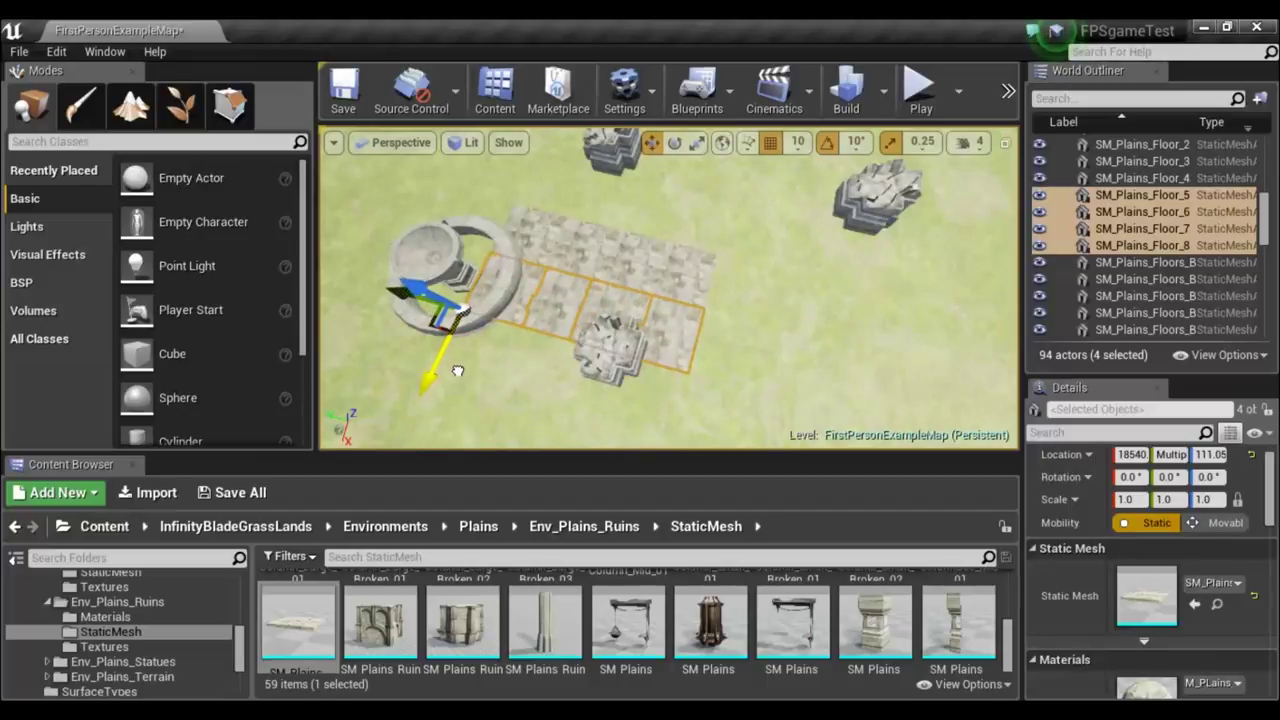
left_click_drag(432, 381, 426, 440, "alt")
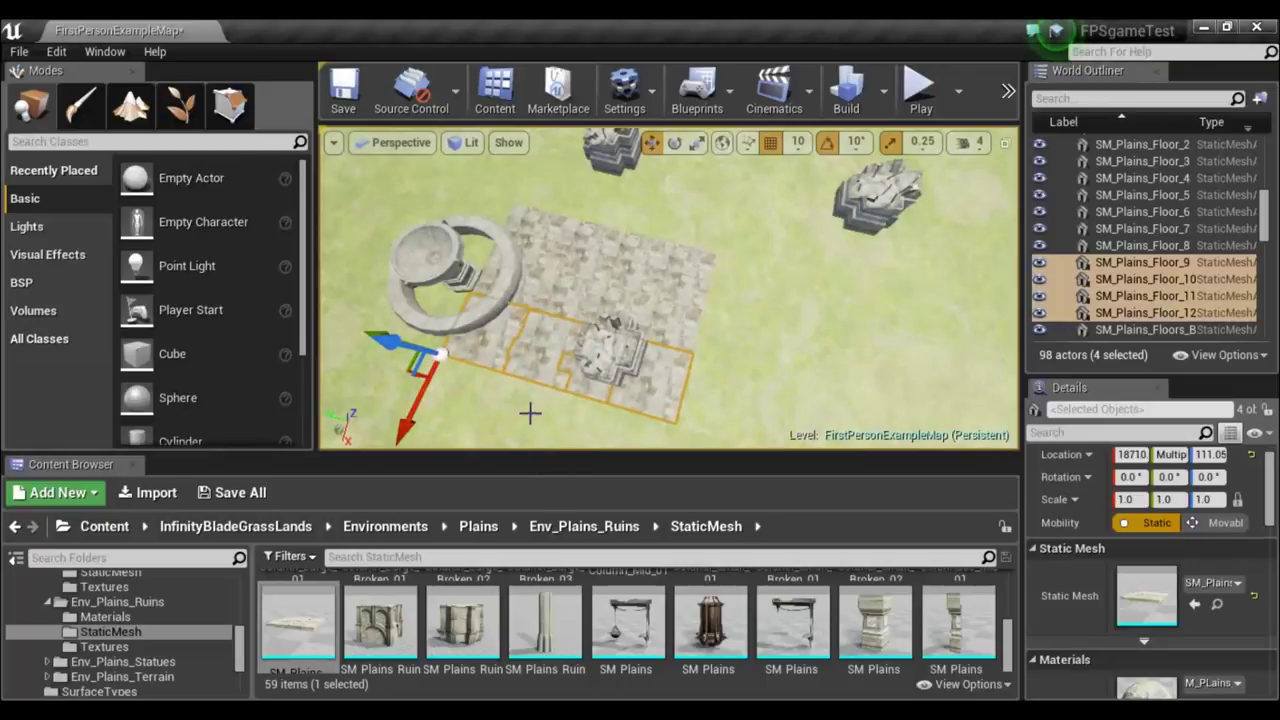
key("f")
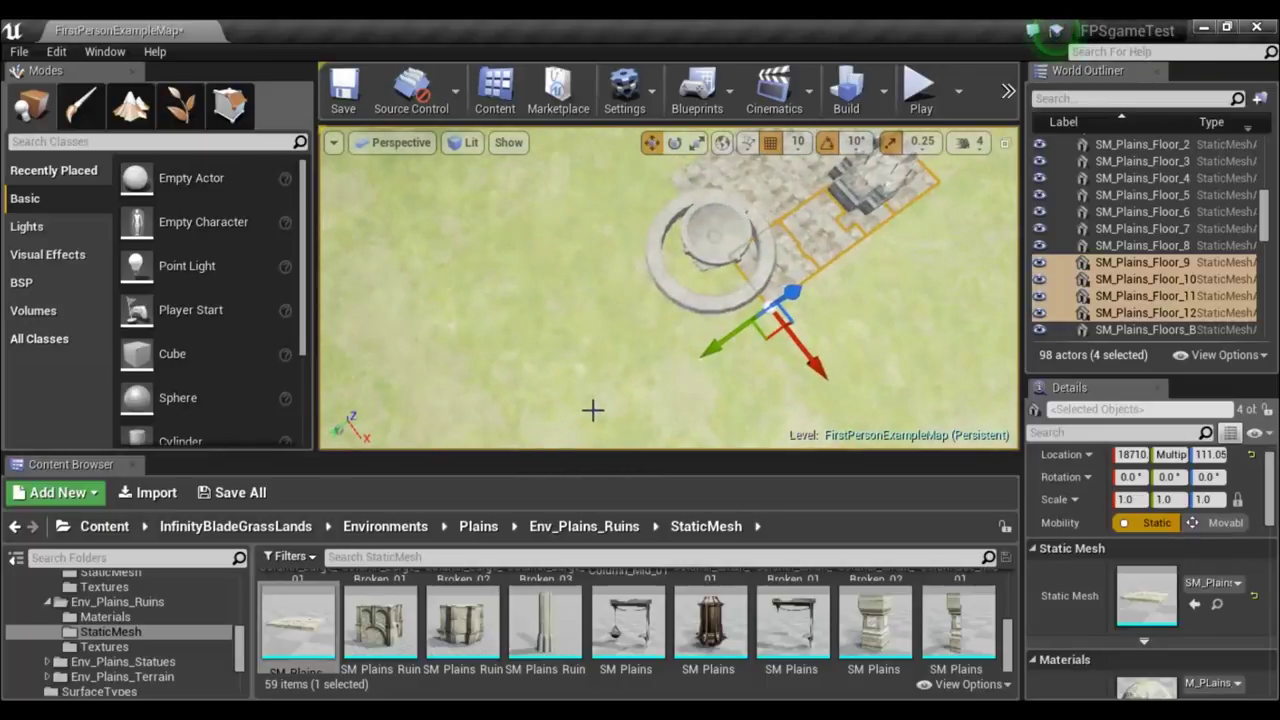
Duplicate two more sets of four tiles and align them flush with the plaza.
mouse_move(703, 352)
left_mouse_down("alt")
mouse_move(500, 440)
mouse_move(545, 405)
left_mouse_up("alt")
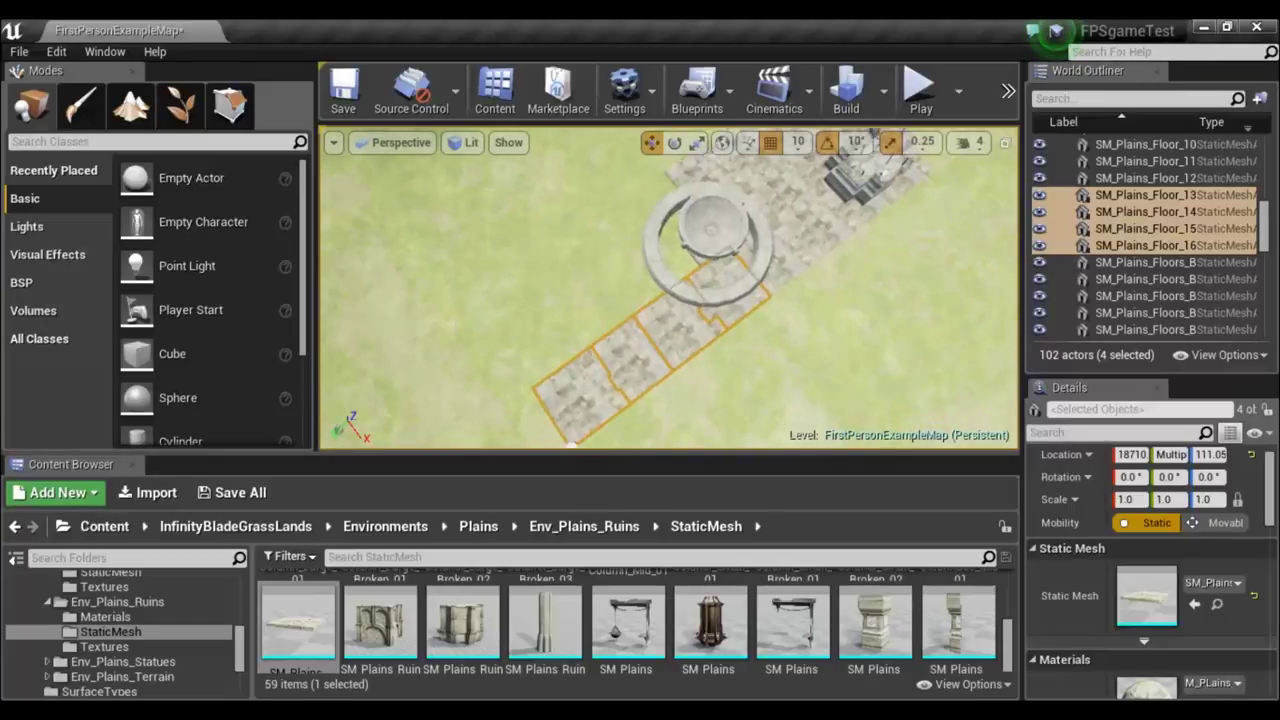
right_click_drag(782, 368, 780, 370)
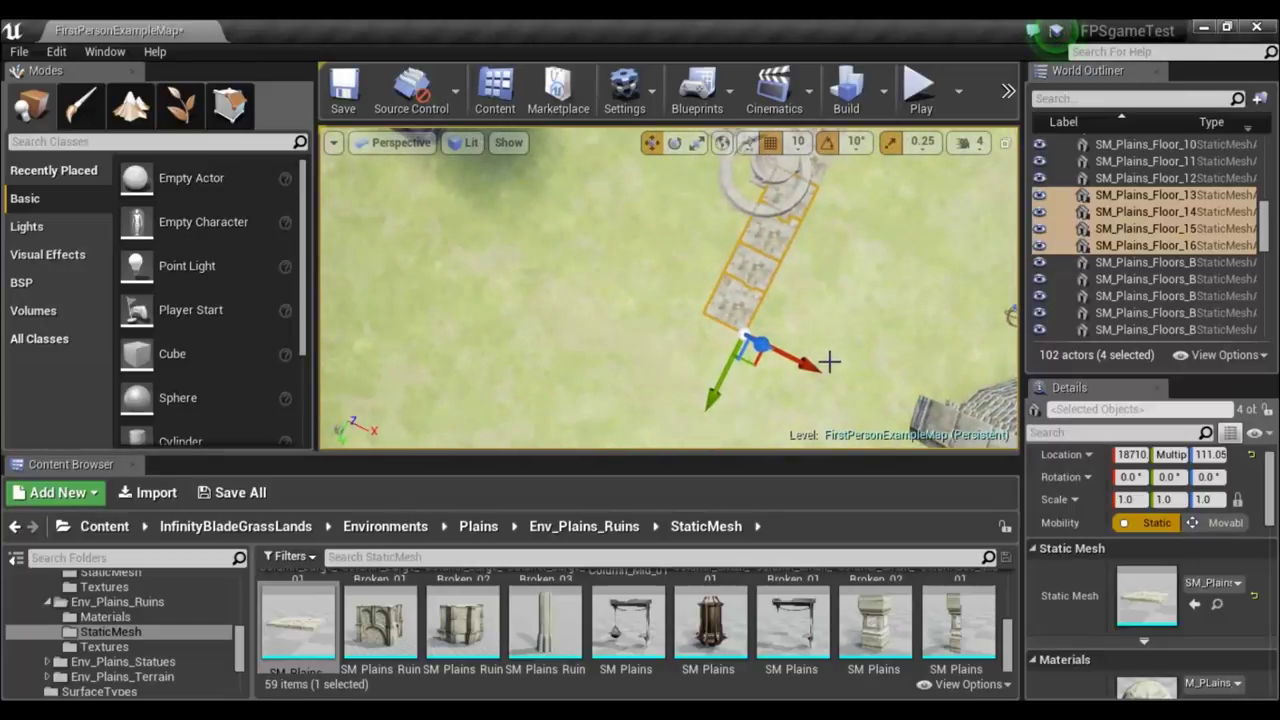
mouse_move(803, 367)
left_mouse_down("alt")
mouse_move(766, 346)
mouse_move(752, 356)
mouse_move(763, 354)
mouse_move(722, 318)
left_mouse_up("alt")
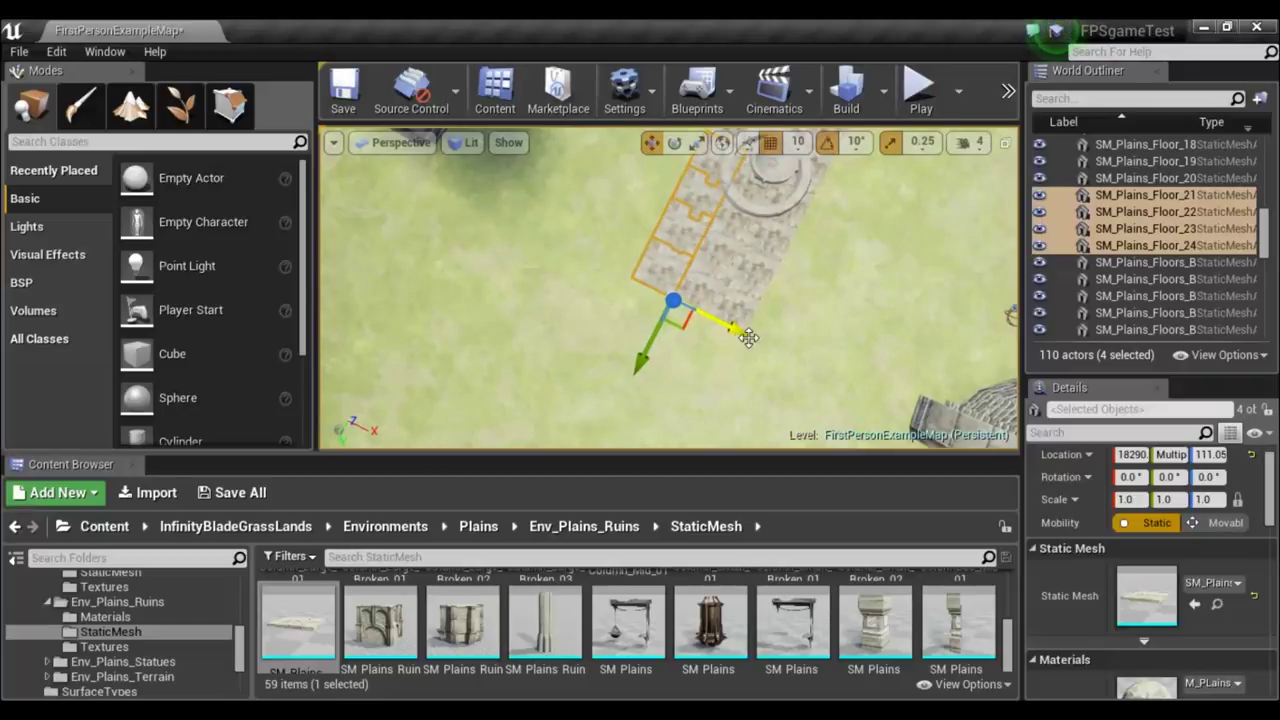
left_click_drag(701, 327, 724, 325)
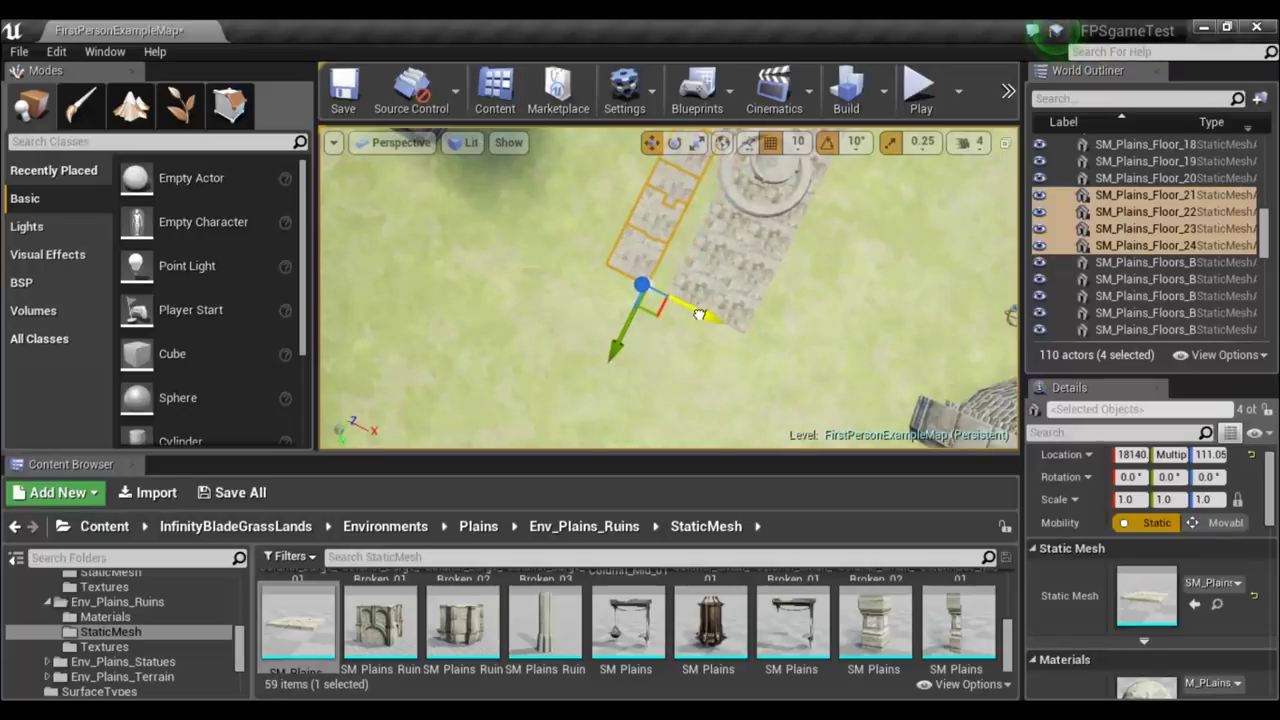
left_click_drag(720, 326, 737, 317)
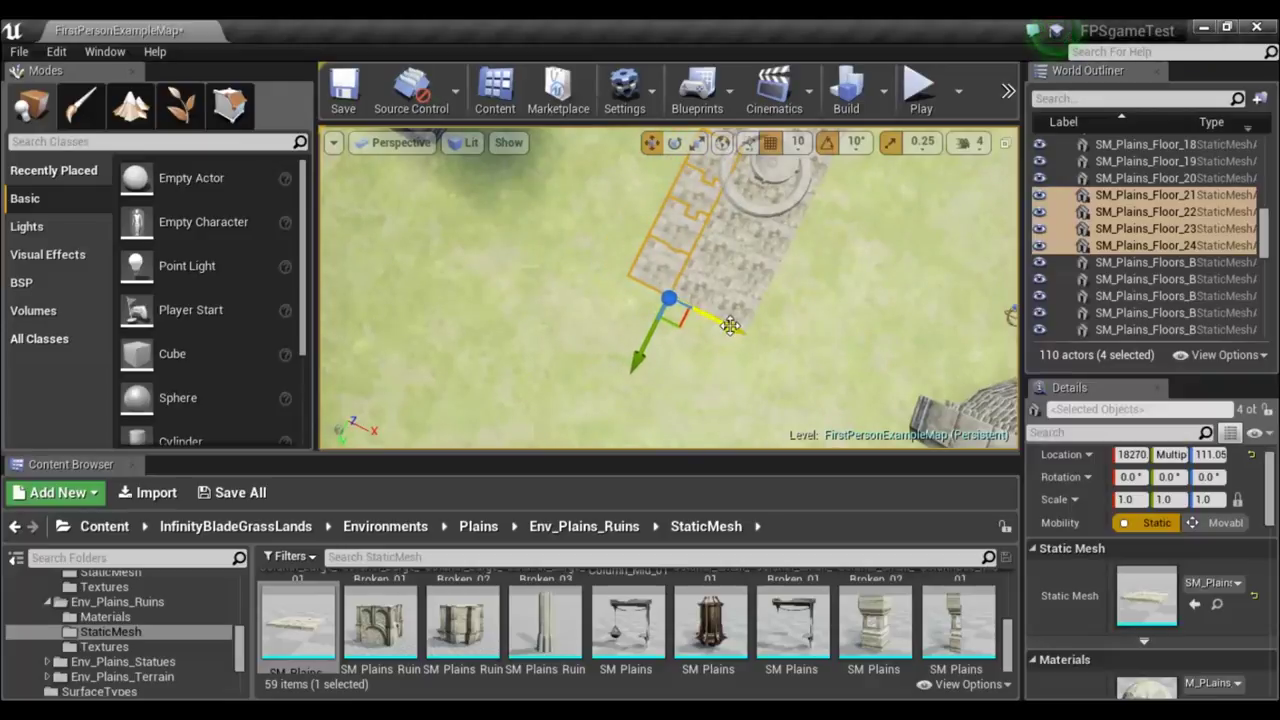
left_click_drag(706, 321, 717, 311)
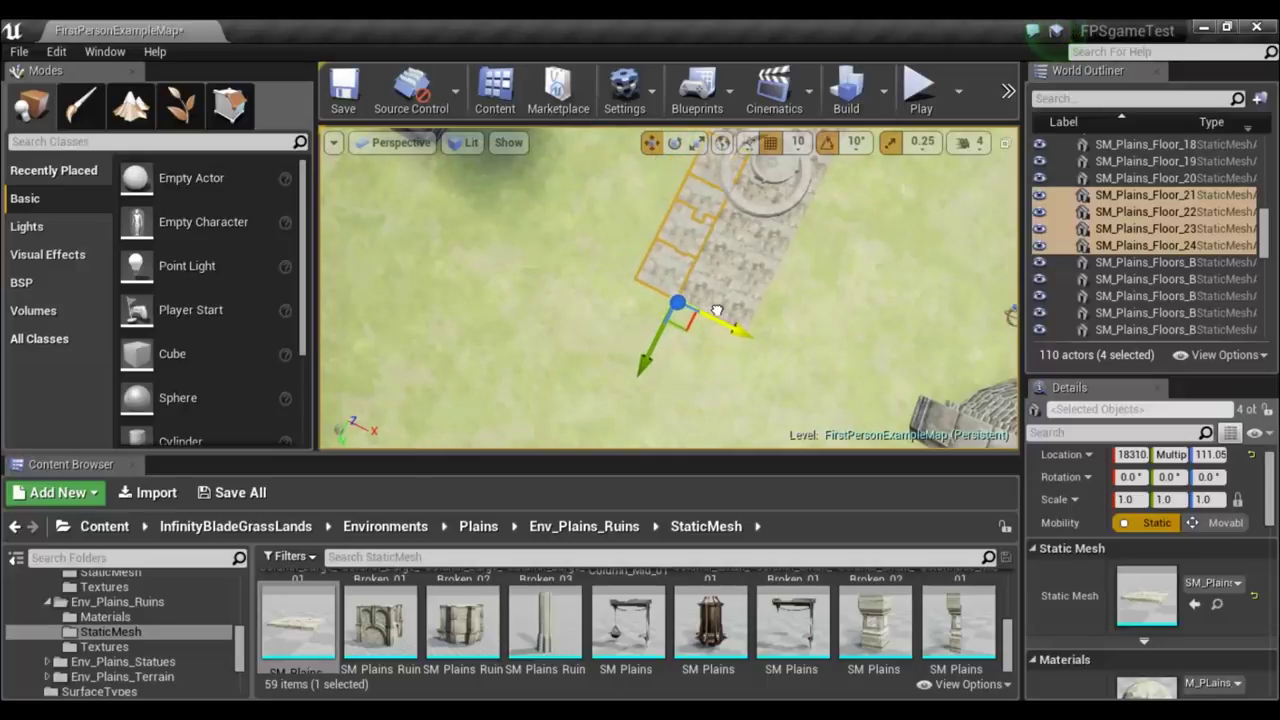
right_click_drag(757, 319, 757, 319)
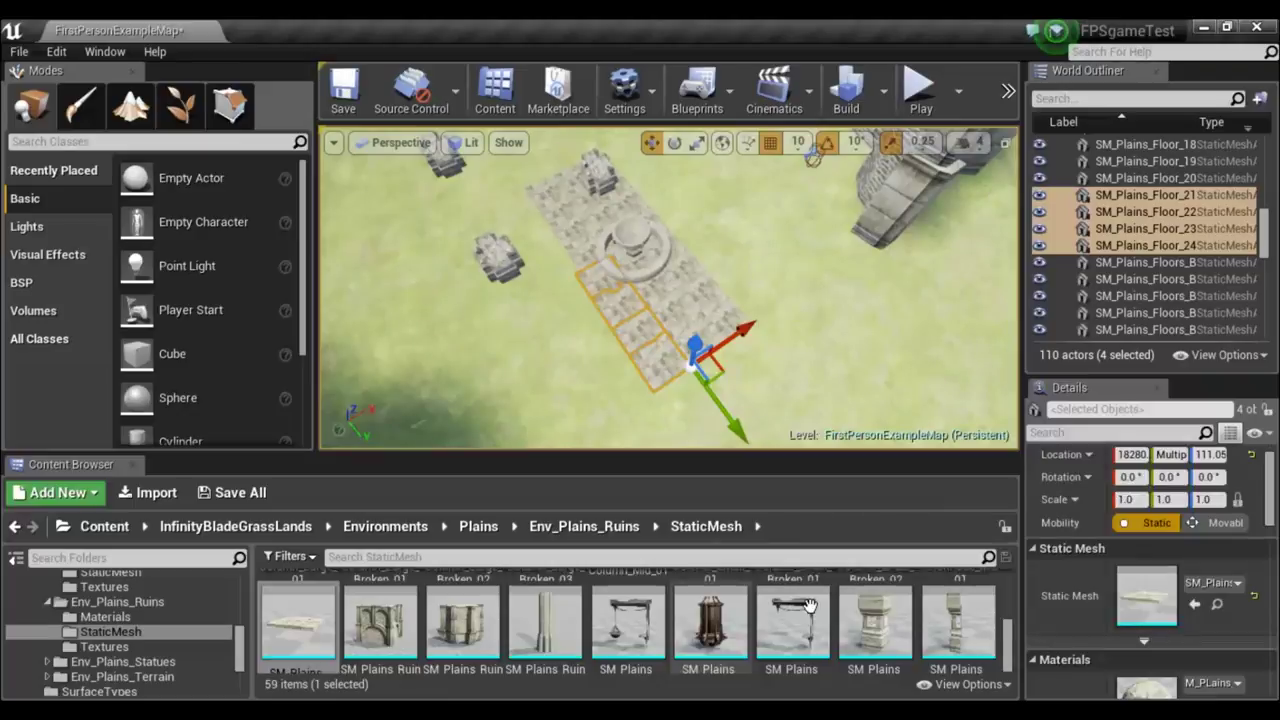
Scroll the Content Browser to the CastleArch meshes and switch to Foliage mode.
scroll(808, 607, "up", 2)
scroll(808, 607, "up", 1)
scroll(808, 607, "up", 1)
scroll(810, 606, "up", 2)
scroll(810, 606, "up", 1)
scroll(810, 606, "up", 1)
scroll(810, 606, "up", 1)
scroll(810, 606, "up", 1)
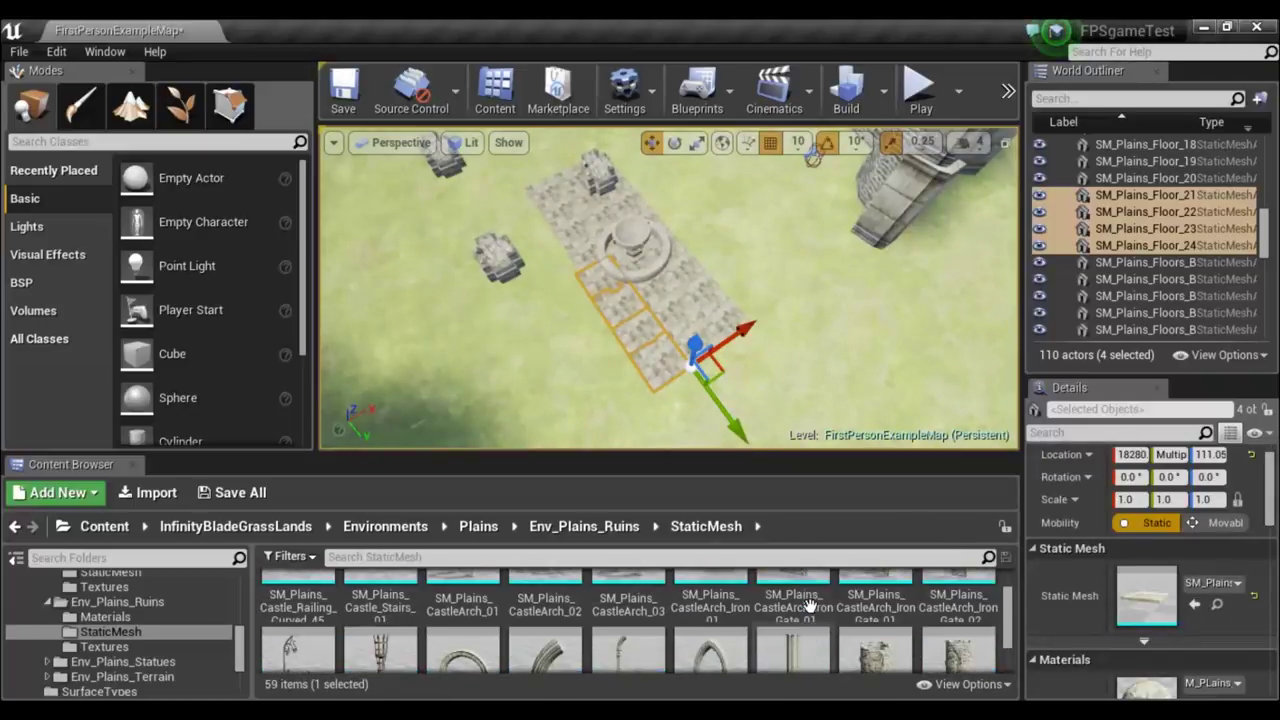
scroll(810, 606, "down", 1)
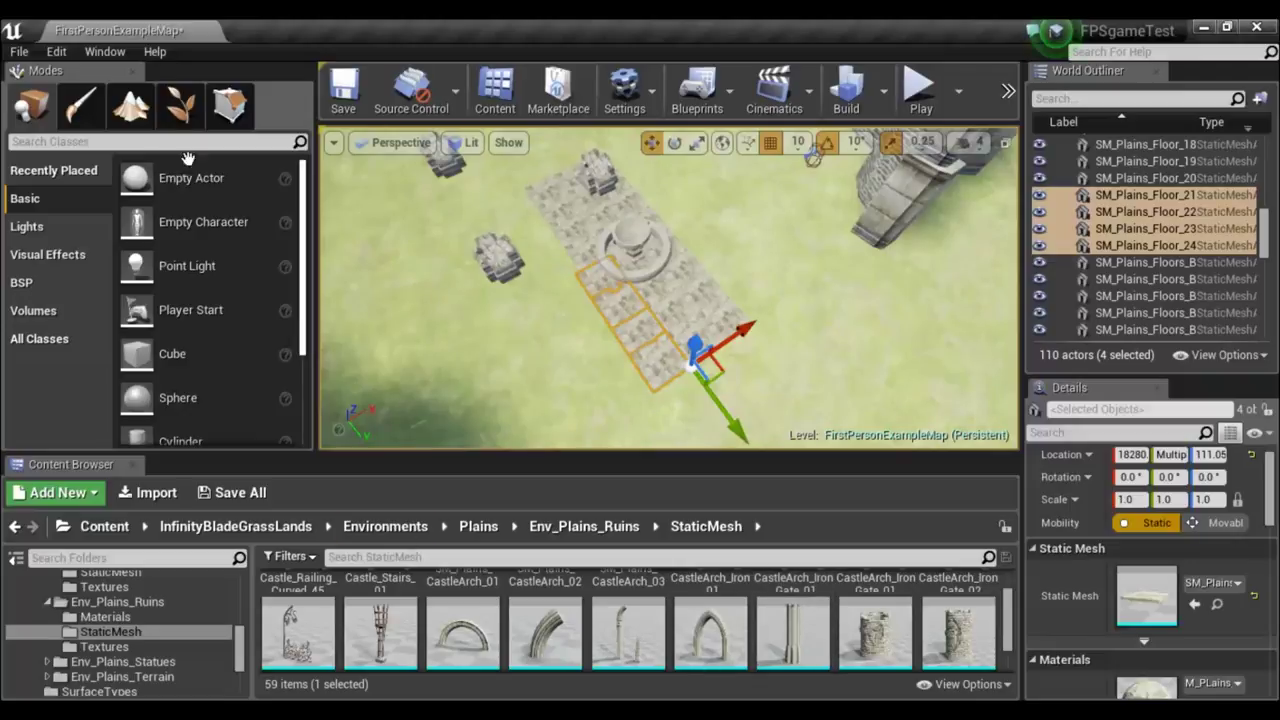
mouse_move(845, 643)
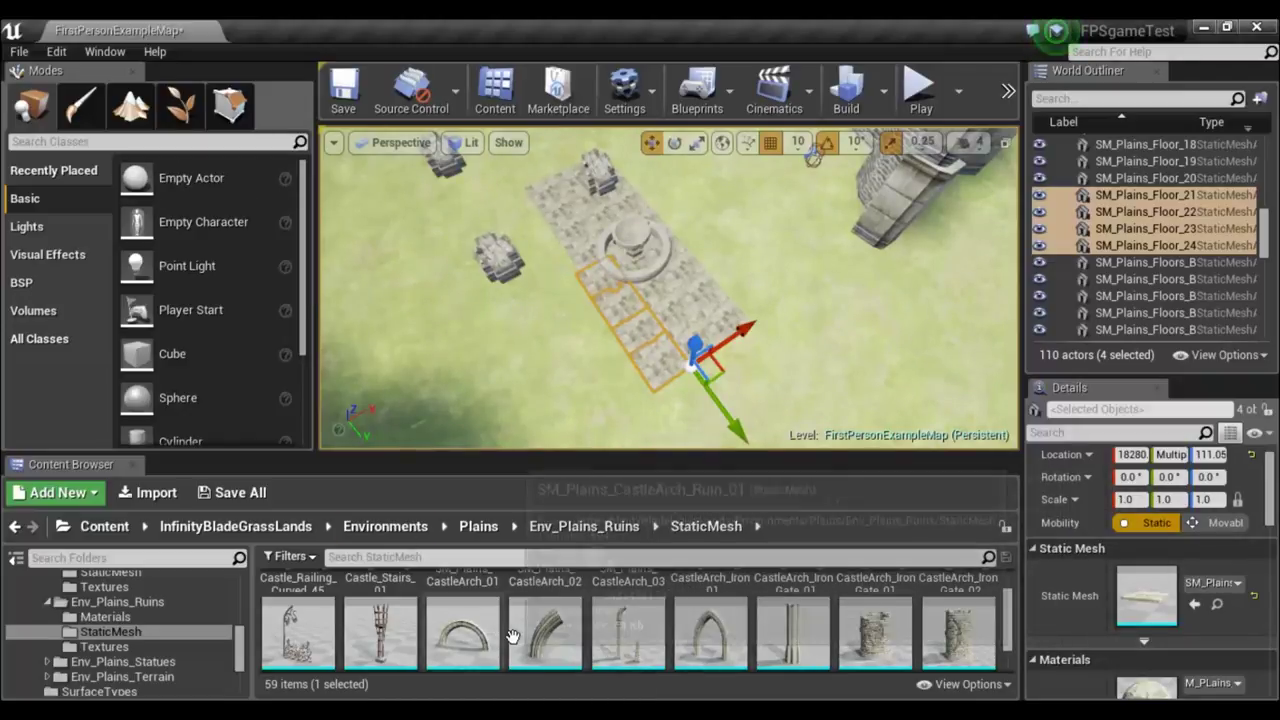
scroll(512, 637, "up", 2)
scroll(512, 637, "down", 2)
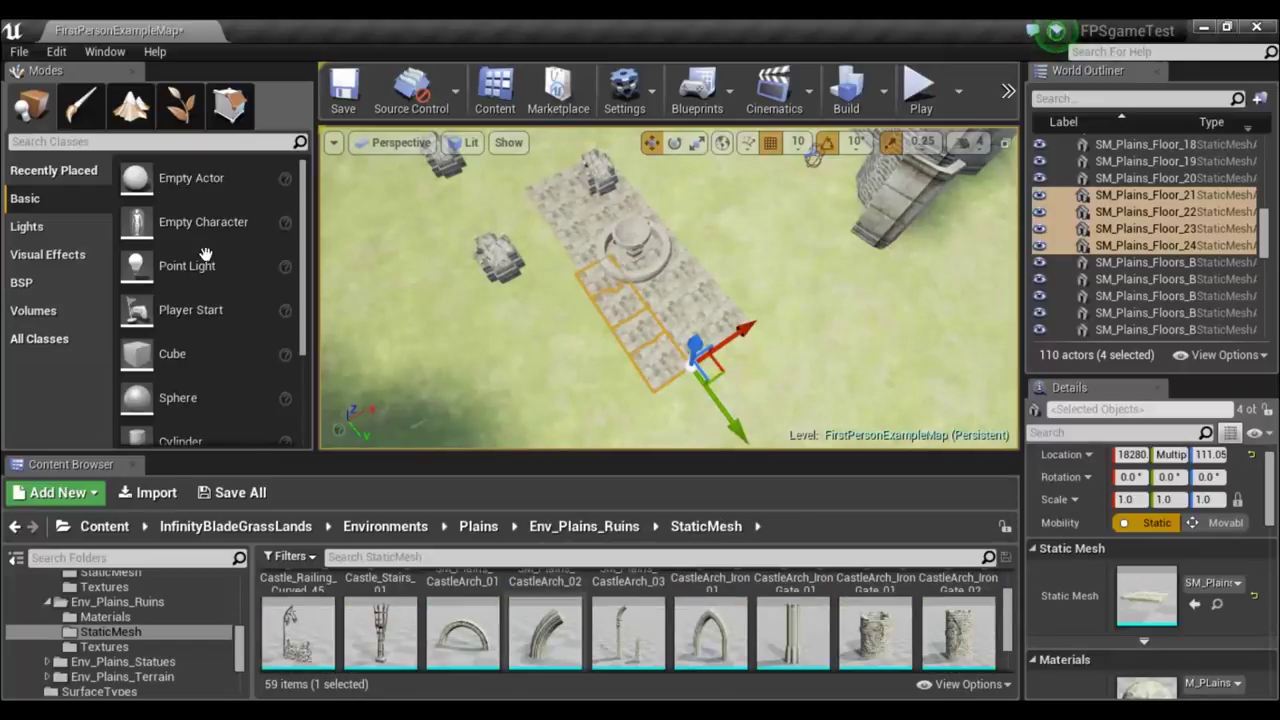
left_click(184, 110)
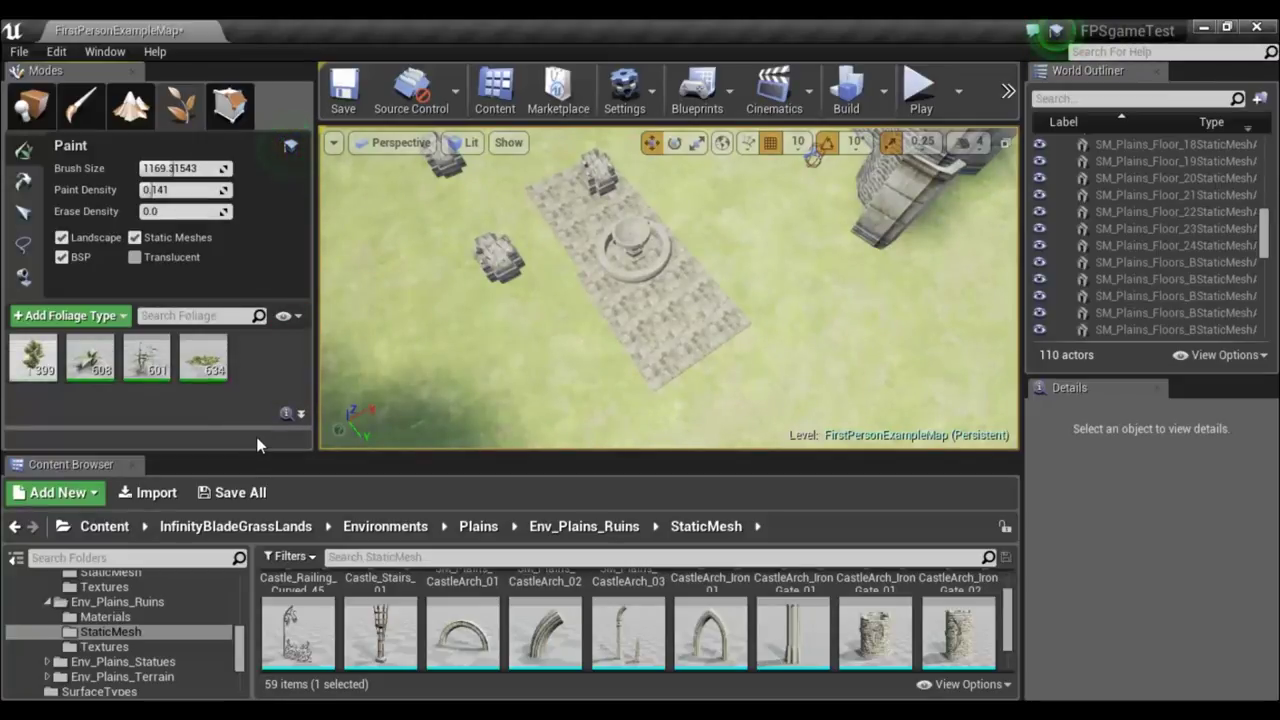
Add CastleArch_02, CastleArch_03 and the iron torch arch mesh to the foliage type list.
mouse_move(188, 350)
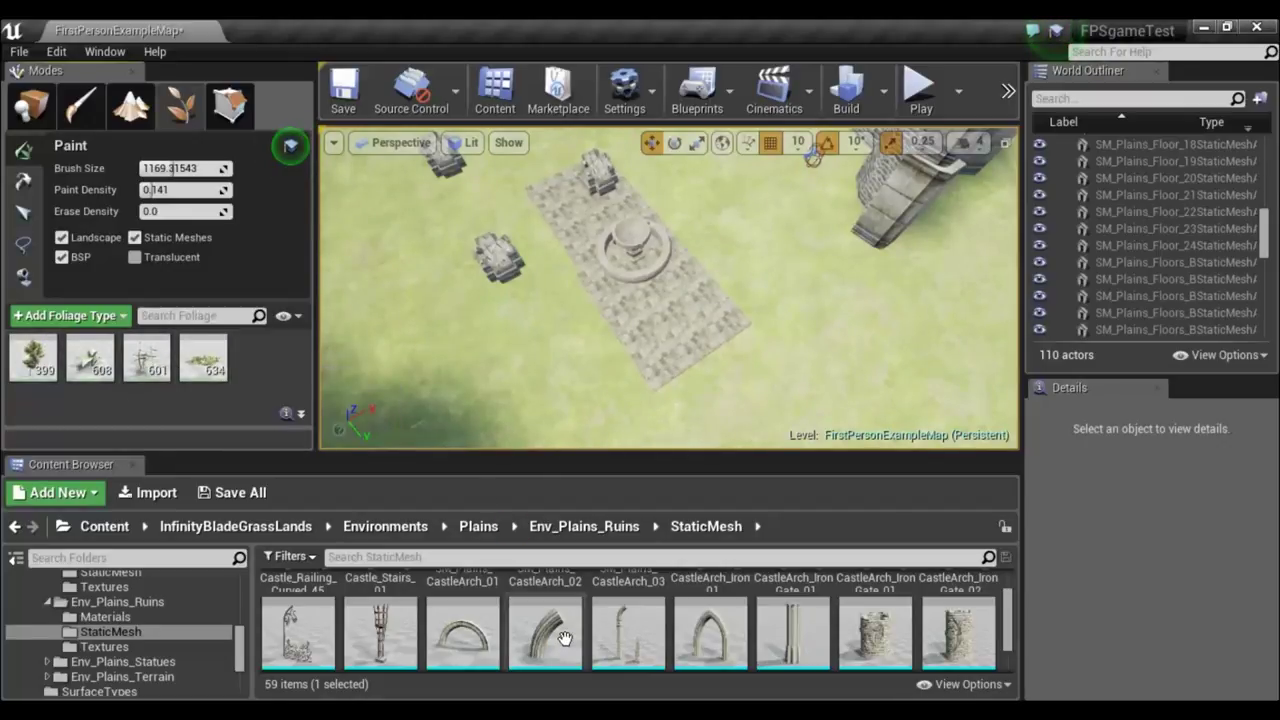
left_click_drag(565, 638, 260, 366)
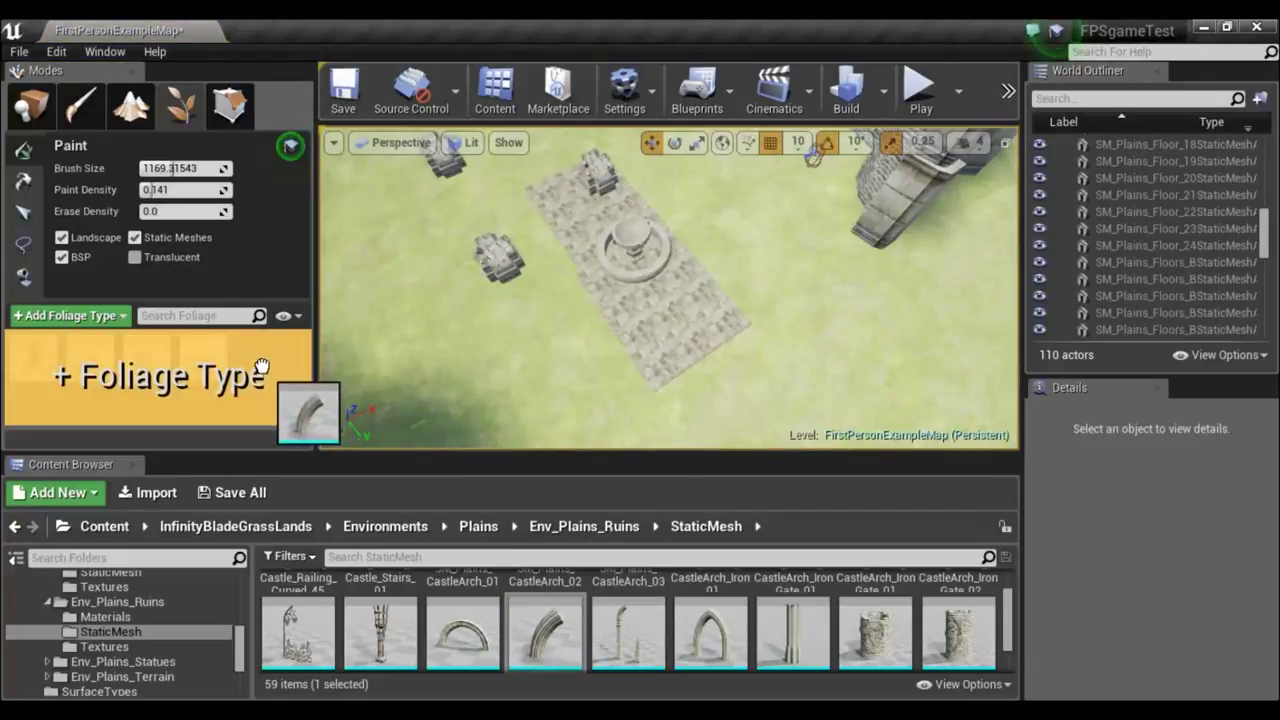
left_click_drag(628, 630, 280, 400)
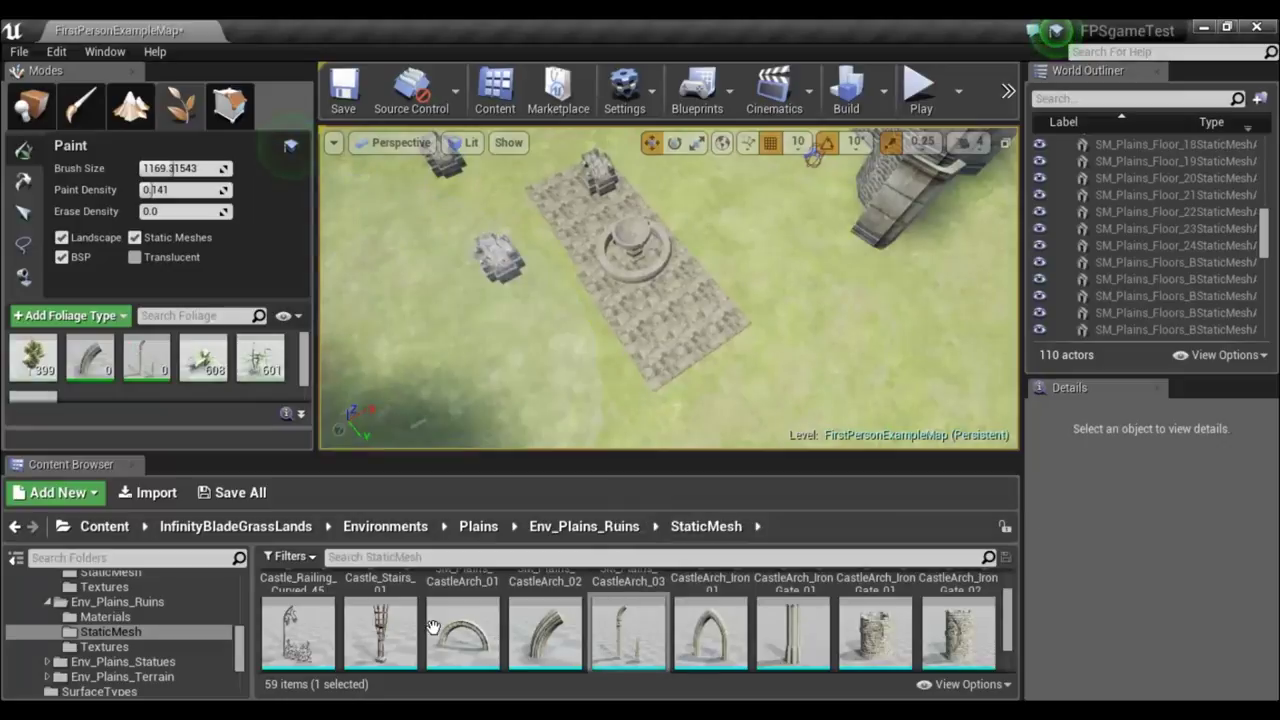
left_click_drag(380, 630, 200, 380)
scroll(852, 624, "up", 1)
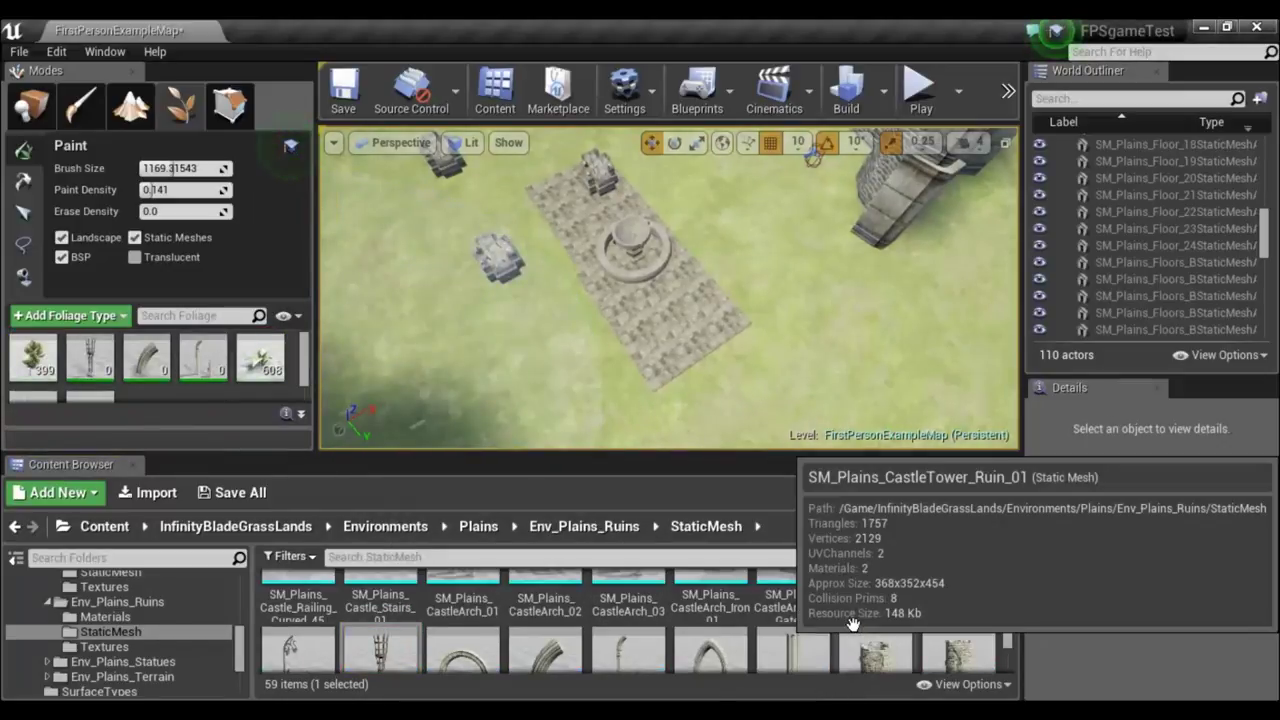
scroll(840, 610, "up", 2)
scroll(830, 600, "up", 1)
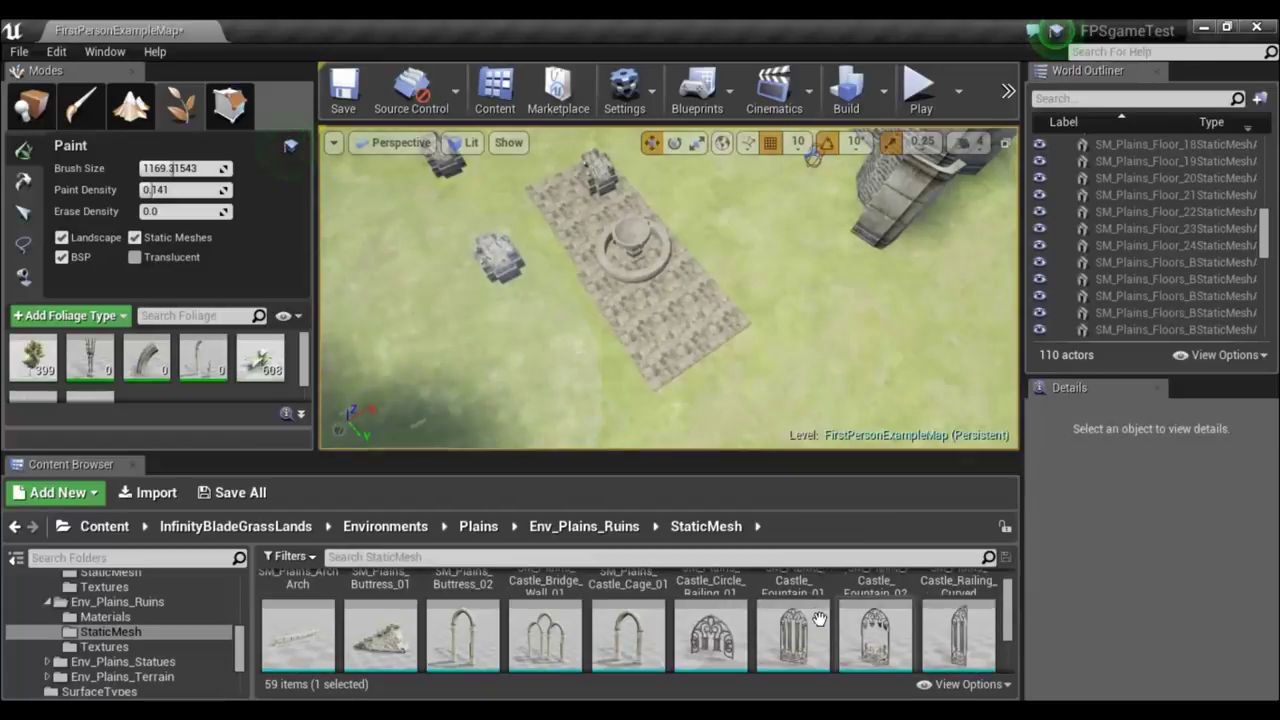
scroll(725, 620, "up", 1)
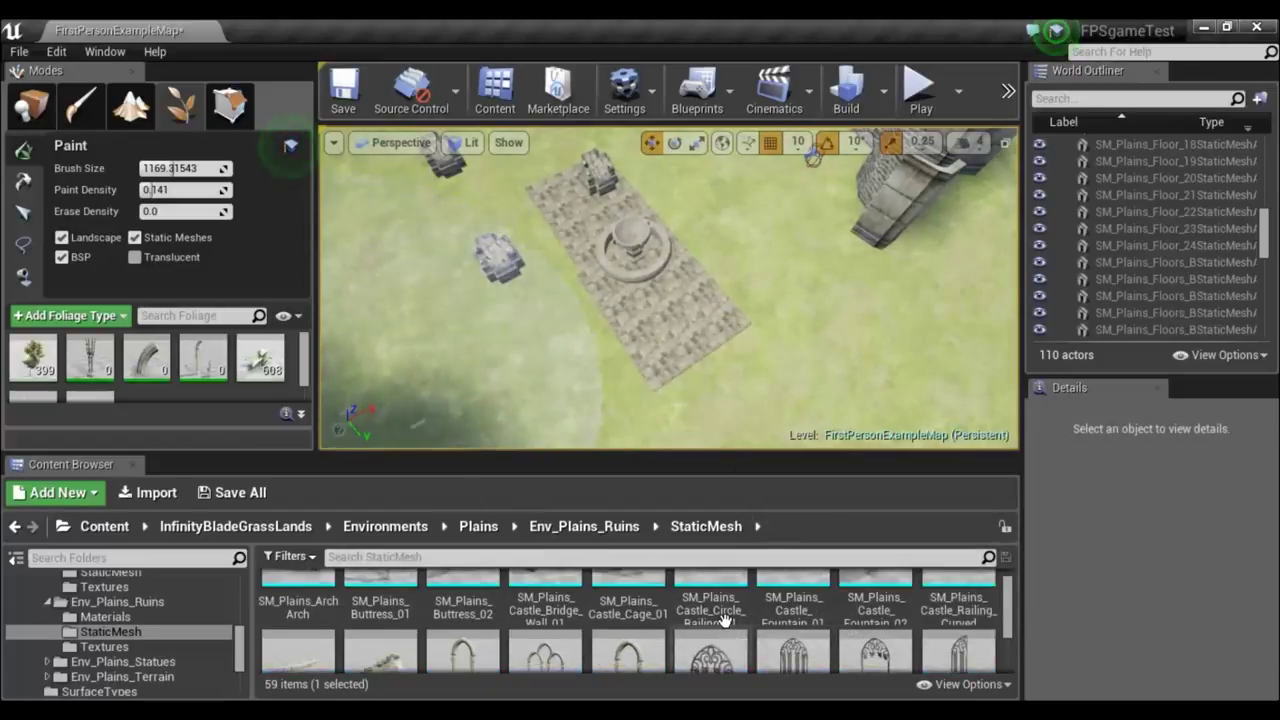
scroll(725, 620, "up", 2)
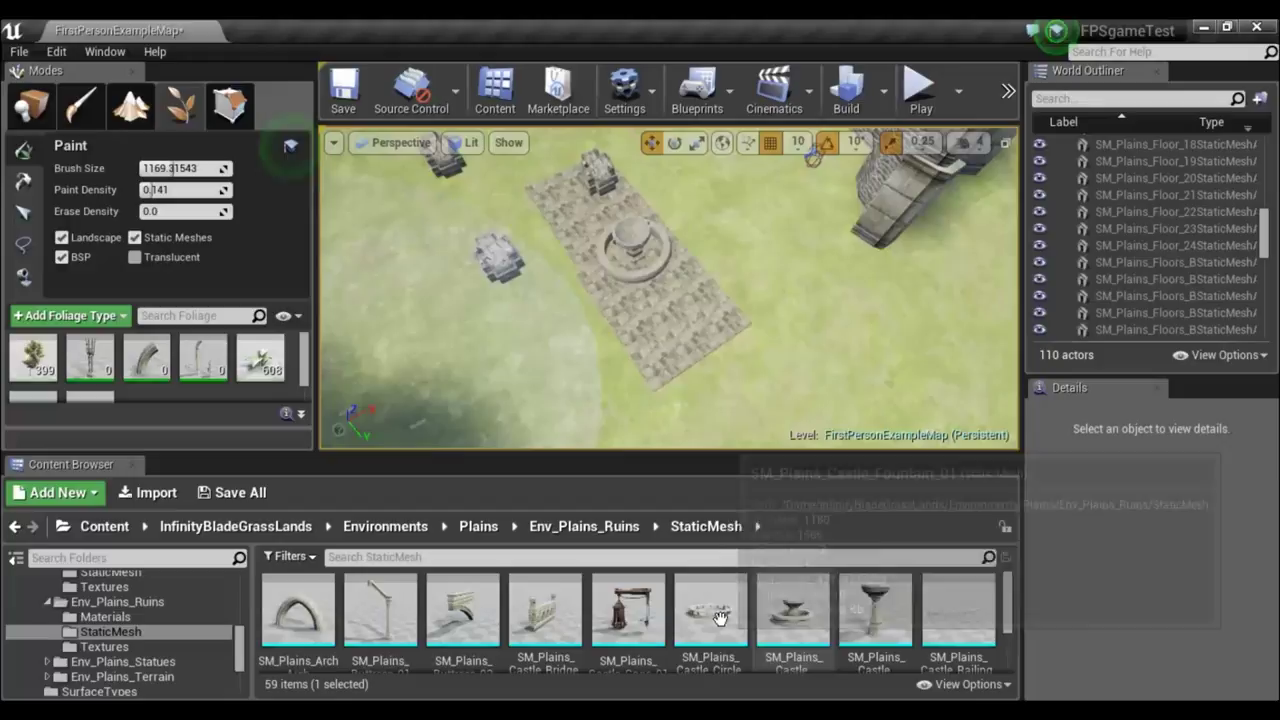
mouse_move(716, 617)
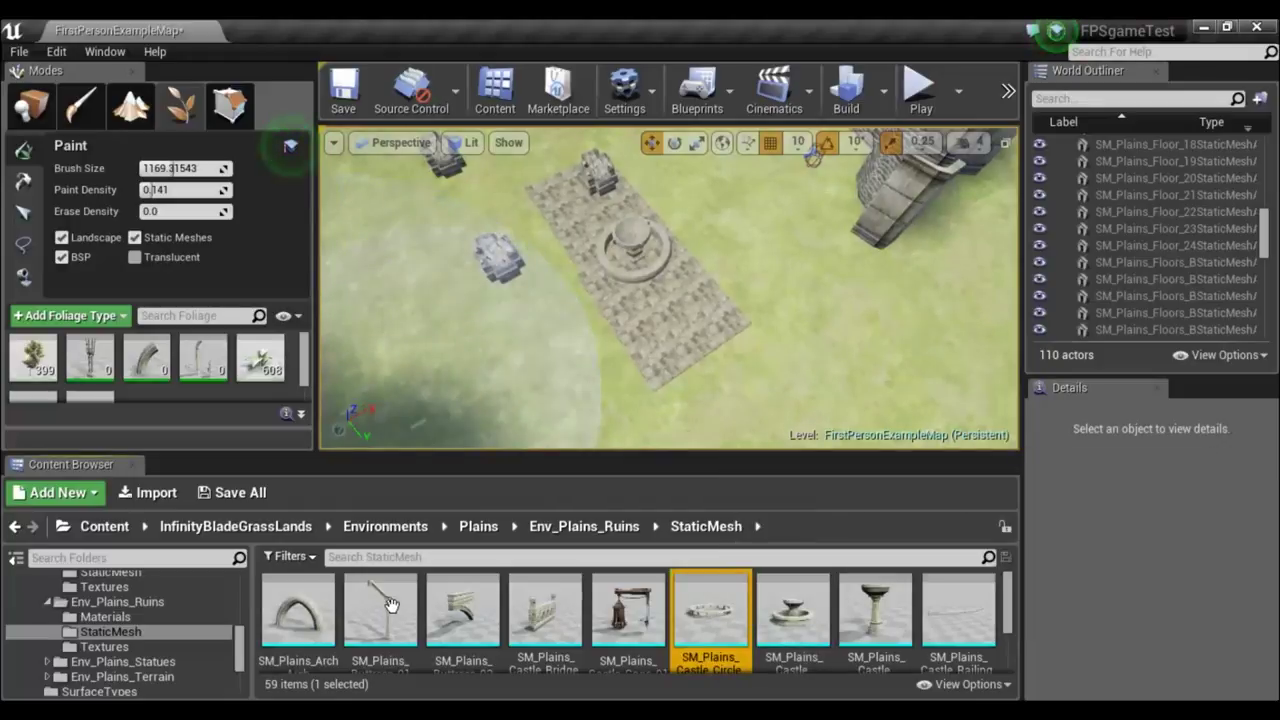
scroll(137, 364, "down", 1)
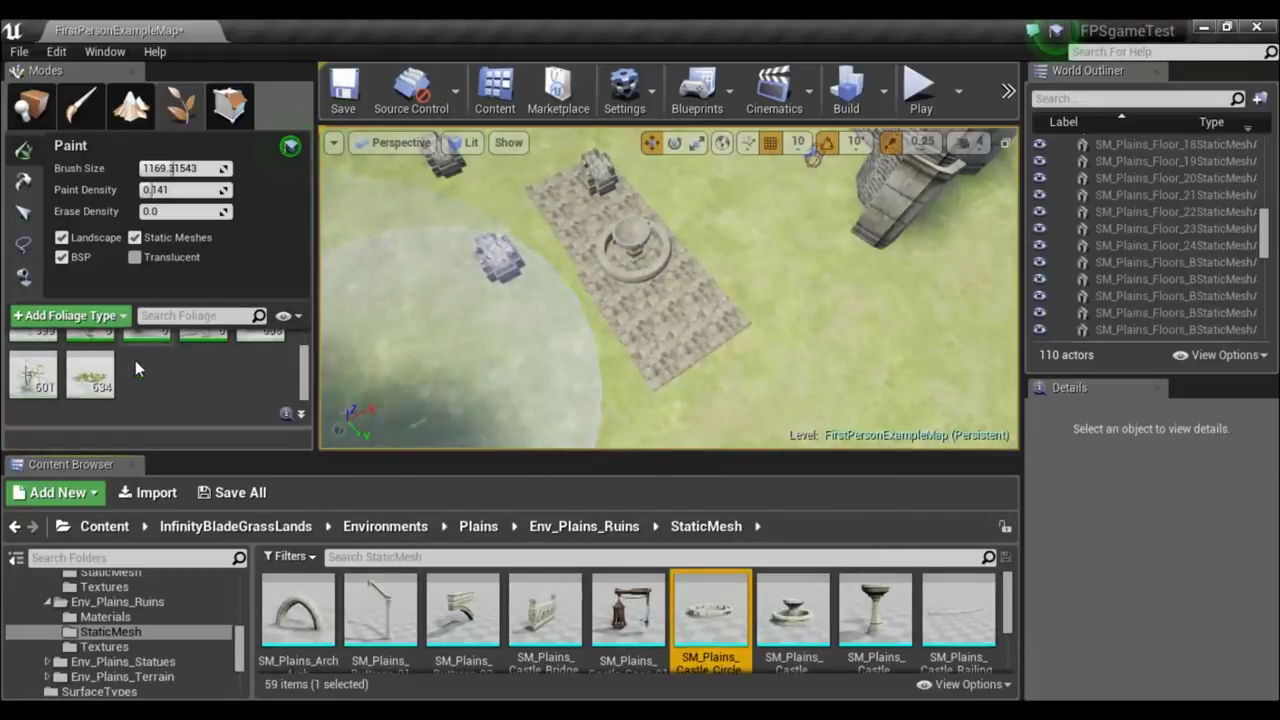
scroll(205, 395, "up", 1)
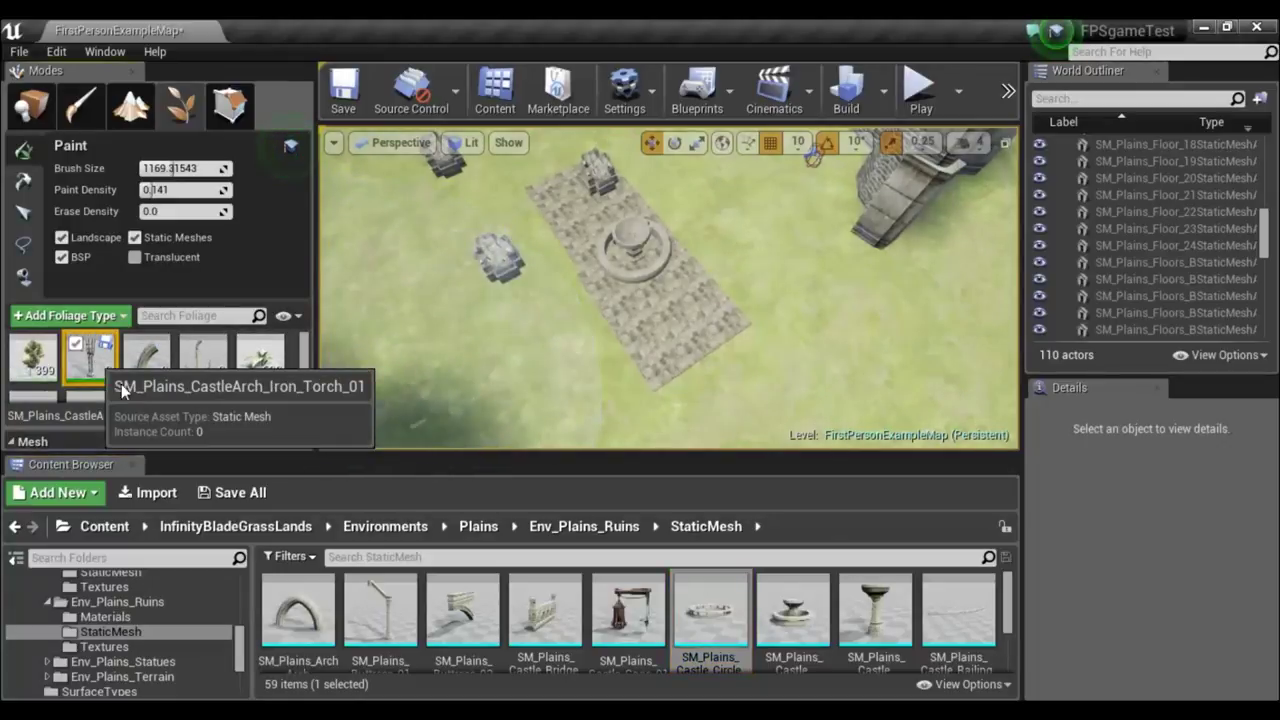
Set the iron torch arch foliage type's collision preset to BlockAll.
left_click(97, 368)
left_click_drag(197, 397, 192, 358)
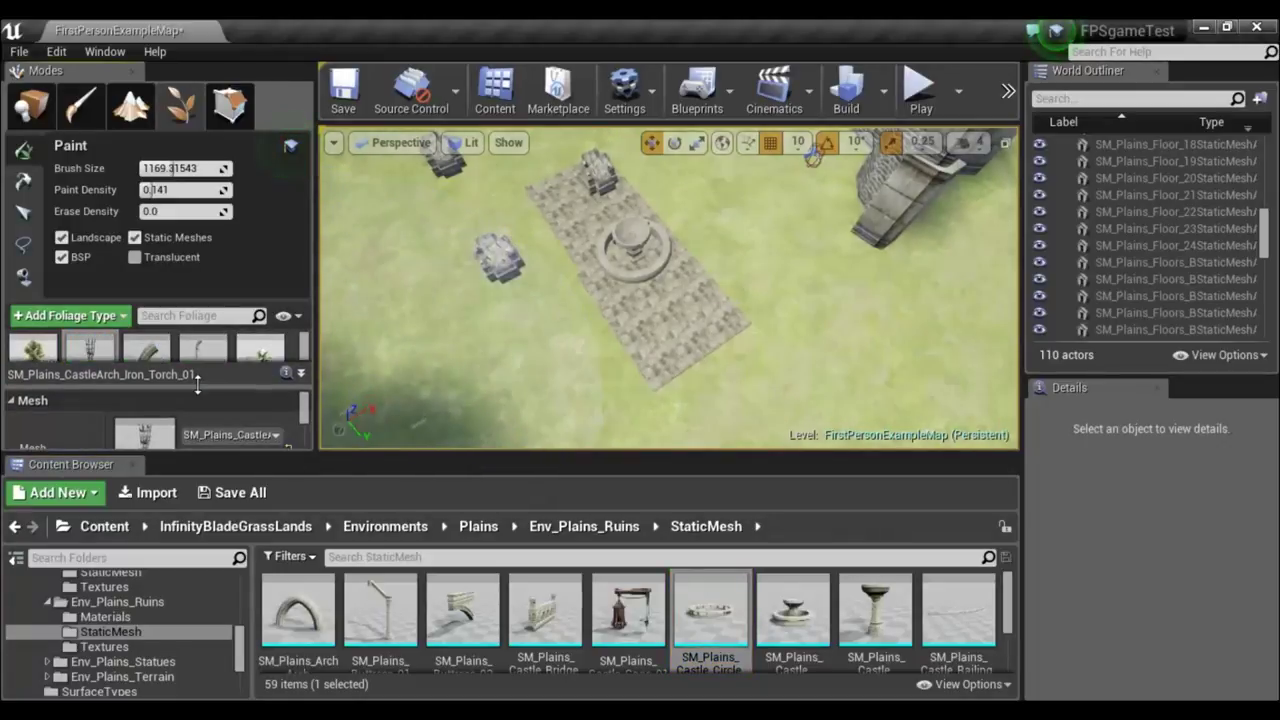
scroll(170, 408, "down", 2)
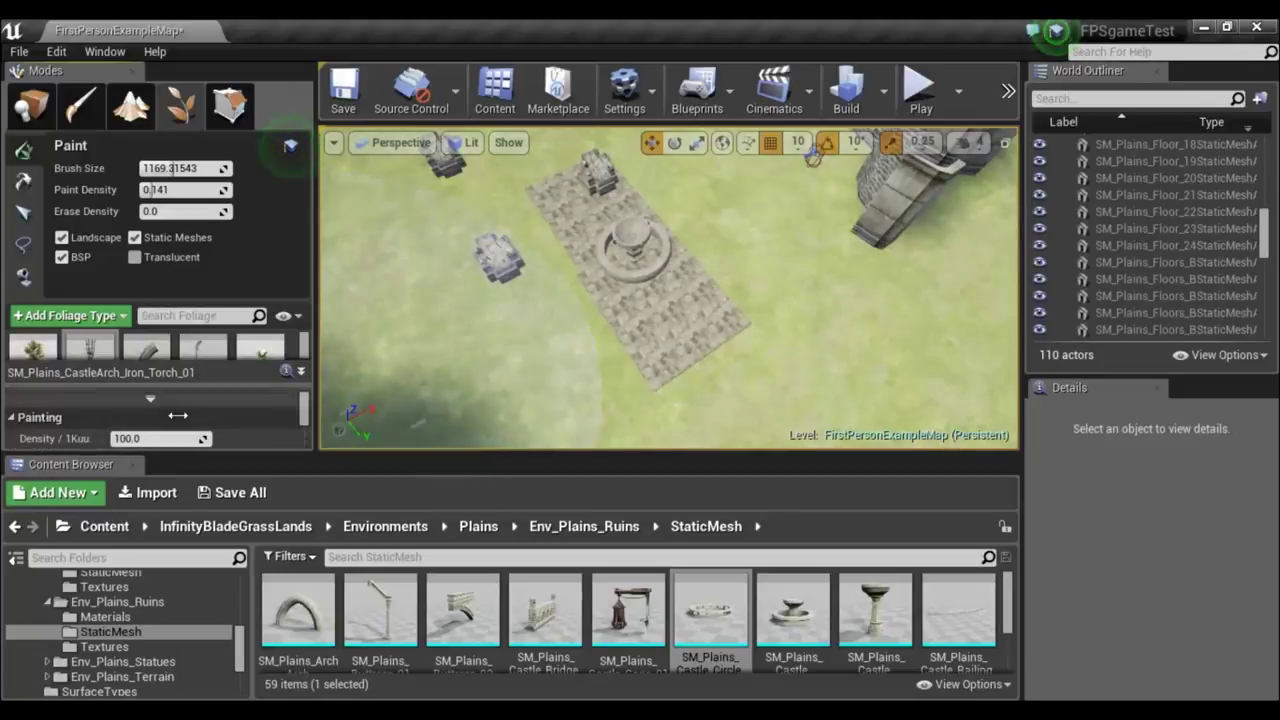
scroll(205, 425, "down", 3)
scroll(204, 425, "down", 2)
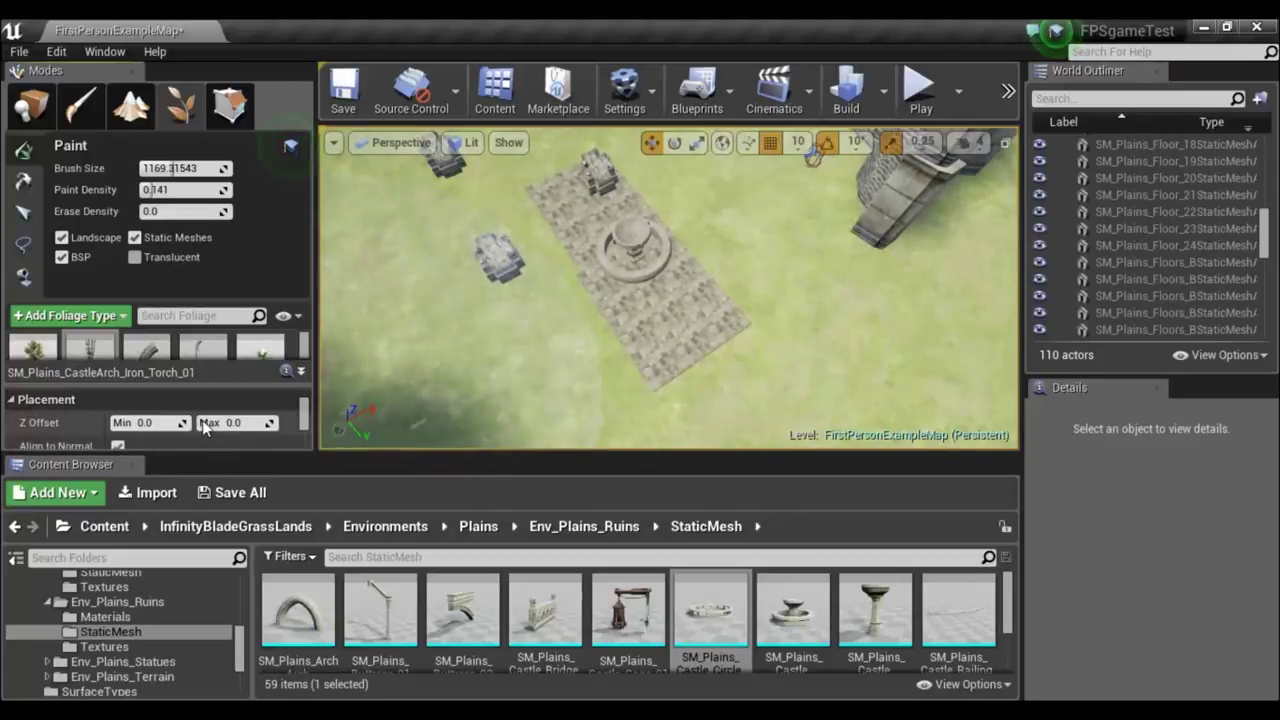
scroll(204, 425, "down", 2)
scroll(204, 425, "down", 1)
scroll(204, 425, "down", 1)
scroll(204, 425, "down", 2)
scroll(204, 425, "down", 2)
scroll(204, 425, "down", 2)
scroll(202, 420, "down", 2)
scroll(202, 420, "down", 2)
scroll(202, 420, "down", 2)
scroll(202, 420, "down", 2)
scroll(202, 420, "down", 2)
scroll(202, 420, "down", 2)
left_click(205, 420)
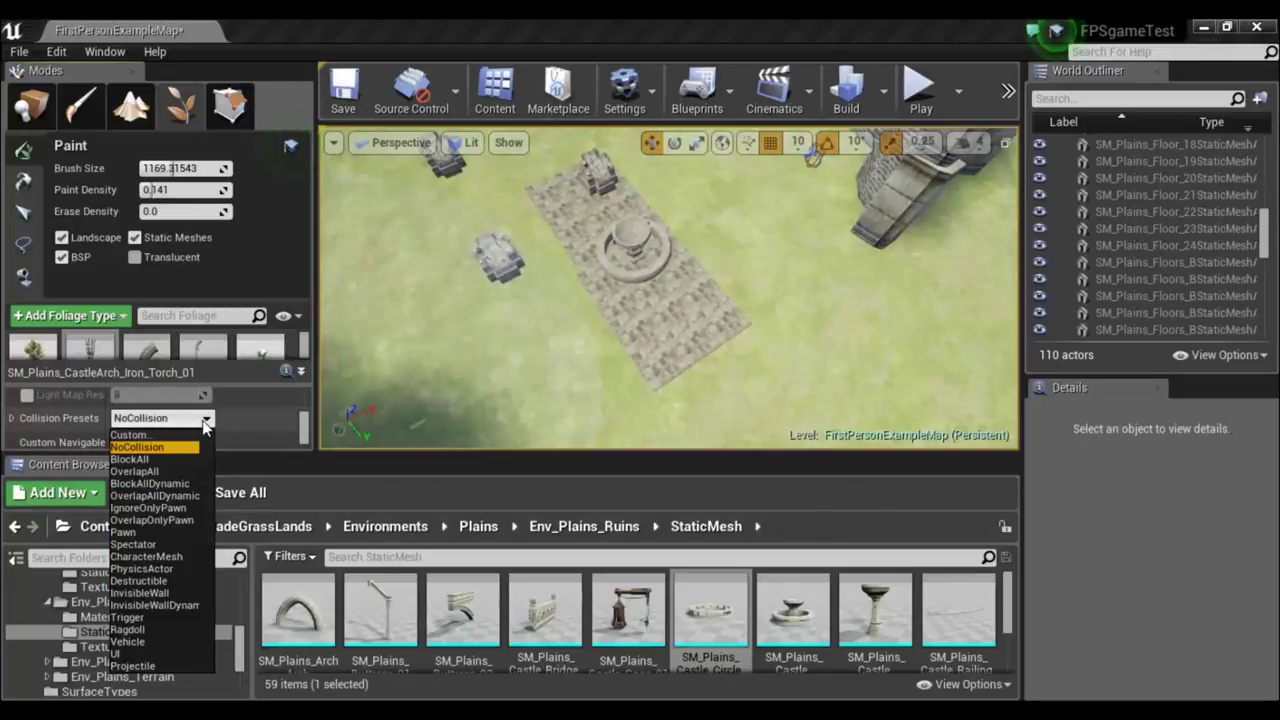
left_click(158, 460)
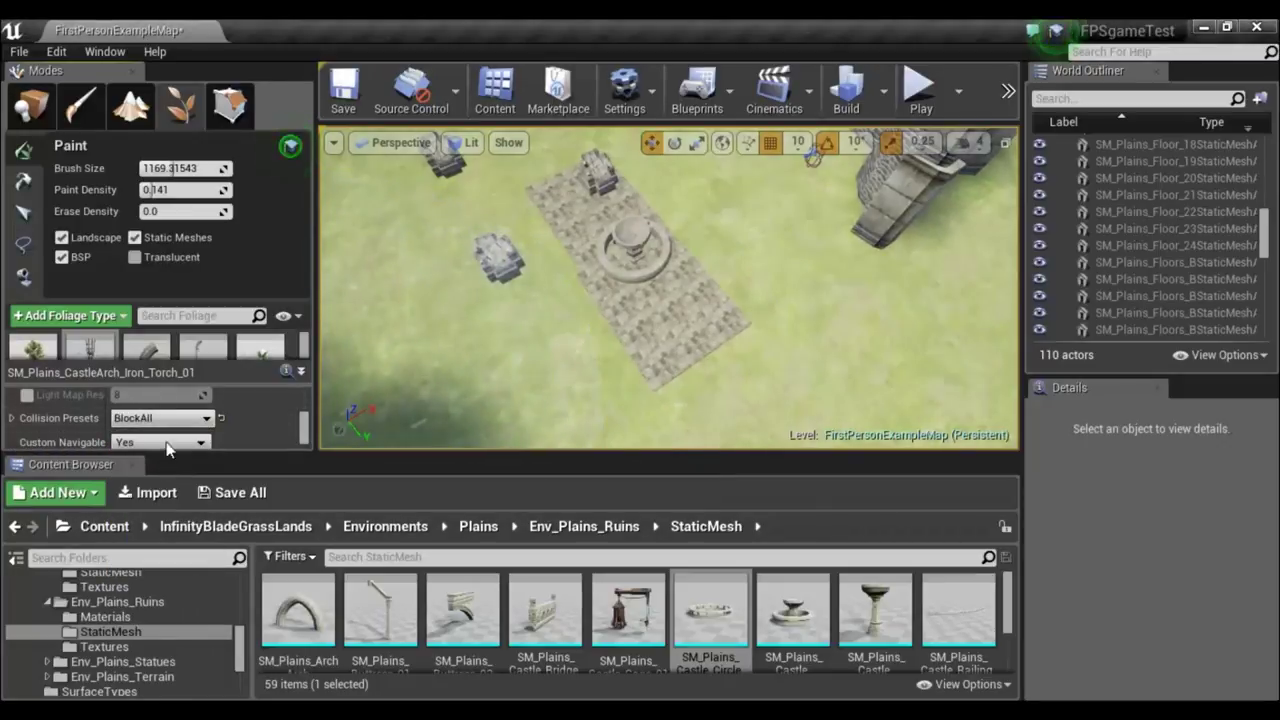
Set SM_Plains_CastleArch_Ruin_03's collision preset to BlockAll and cancel the save-location prompt.
left_click(190, 345)
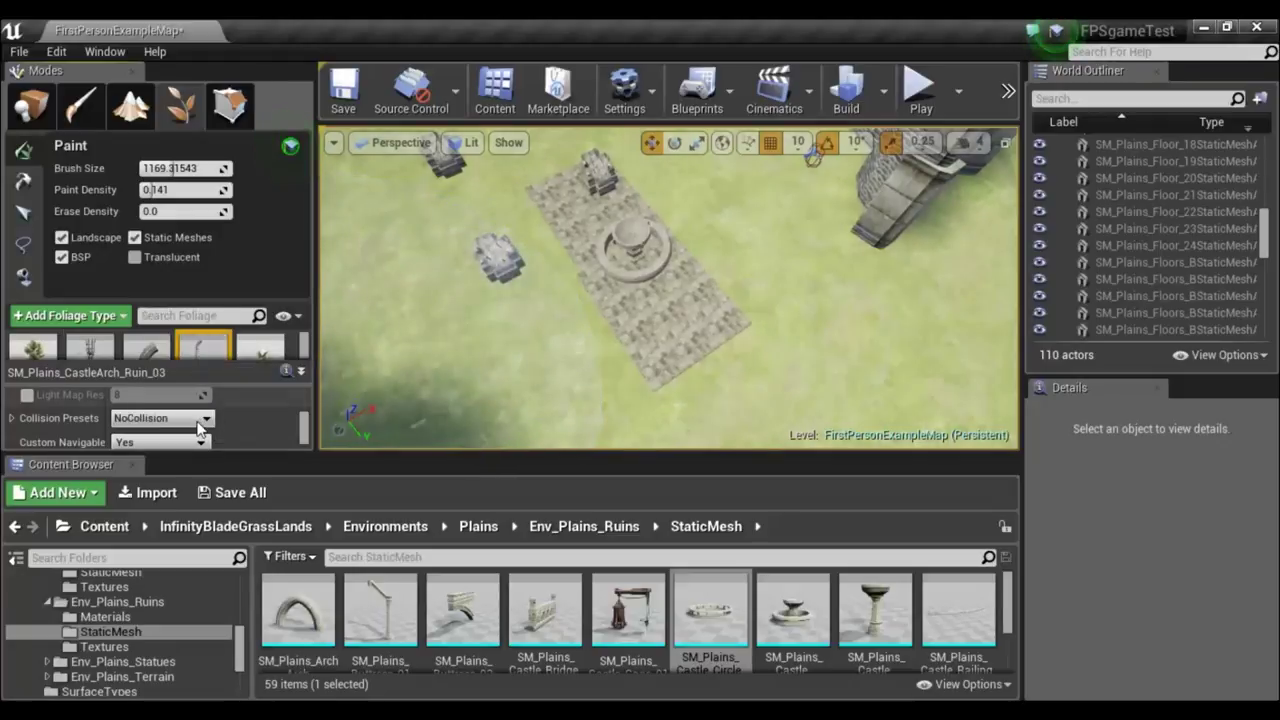
left_click(189, 420)
left_click(150, 460)
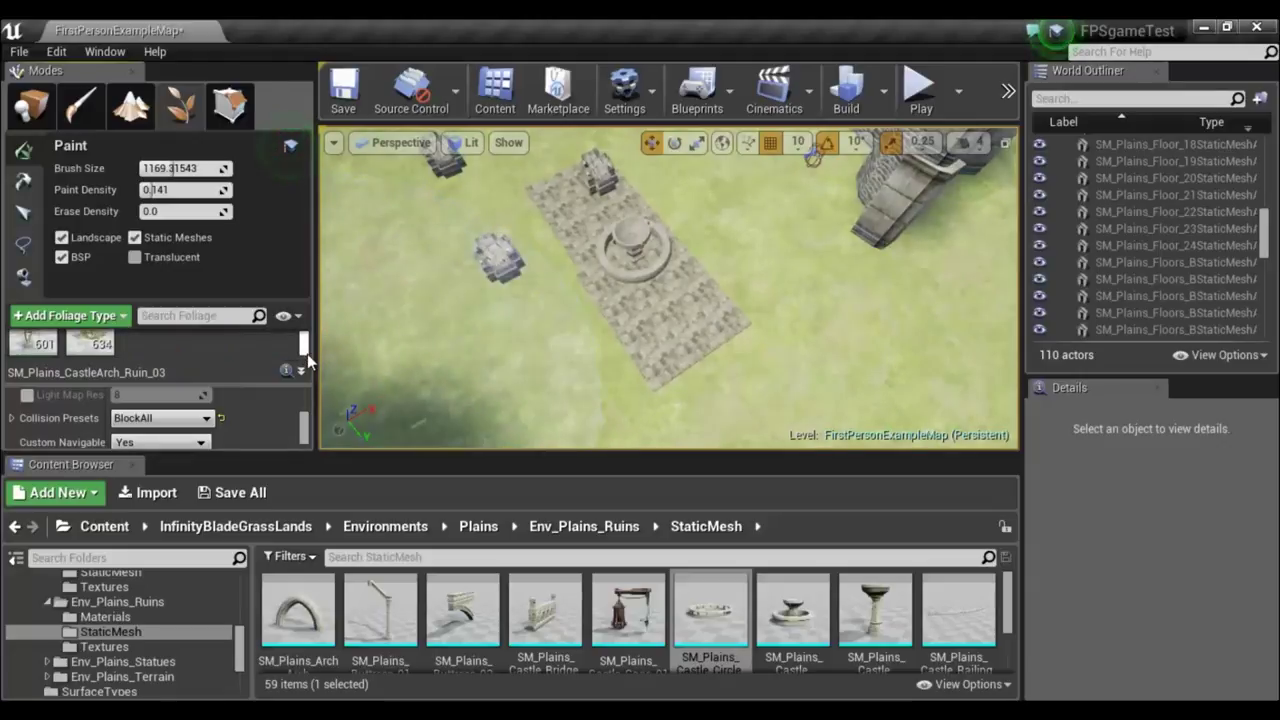
left_click_drag(130, 357, 130, 352)
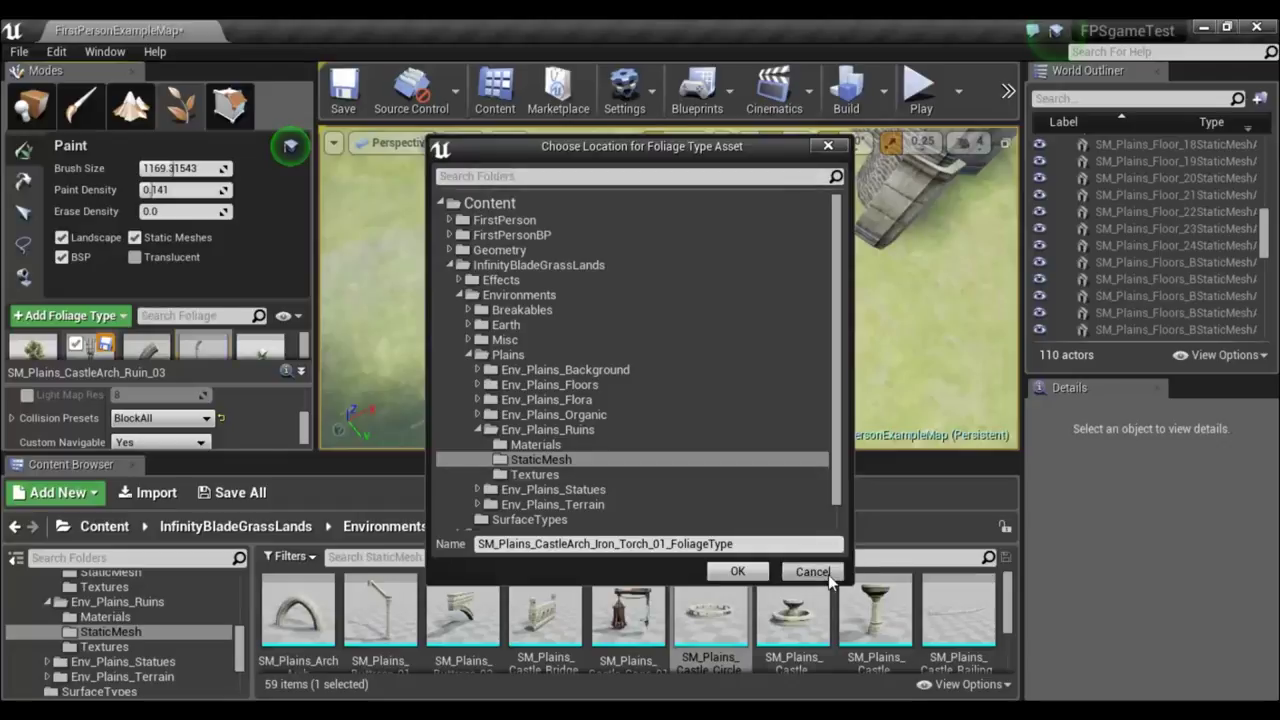
left_click(828, 576)
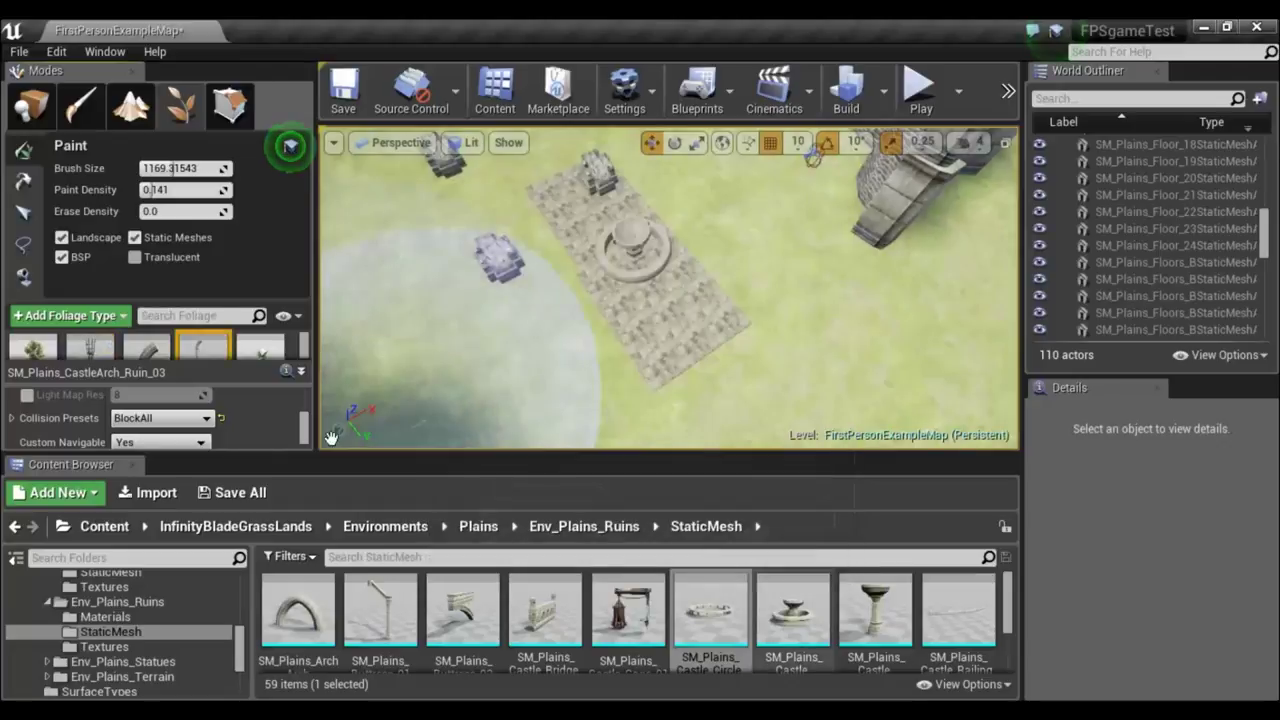
Set the SM_Plains_CastleArch_Ruin_02_Broken foliage type's collision preset to BlockAll.
left_click(88, 349)
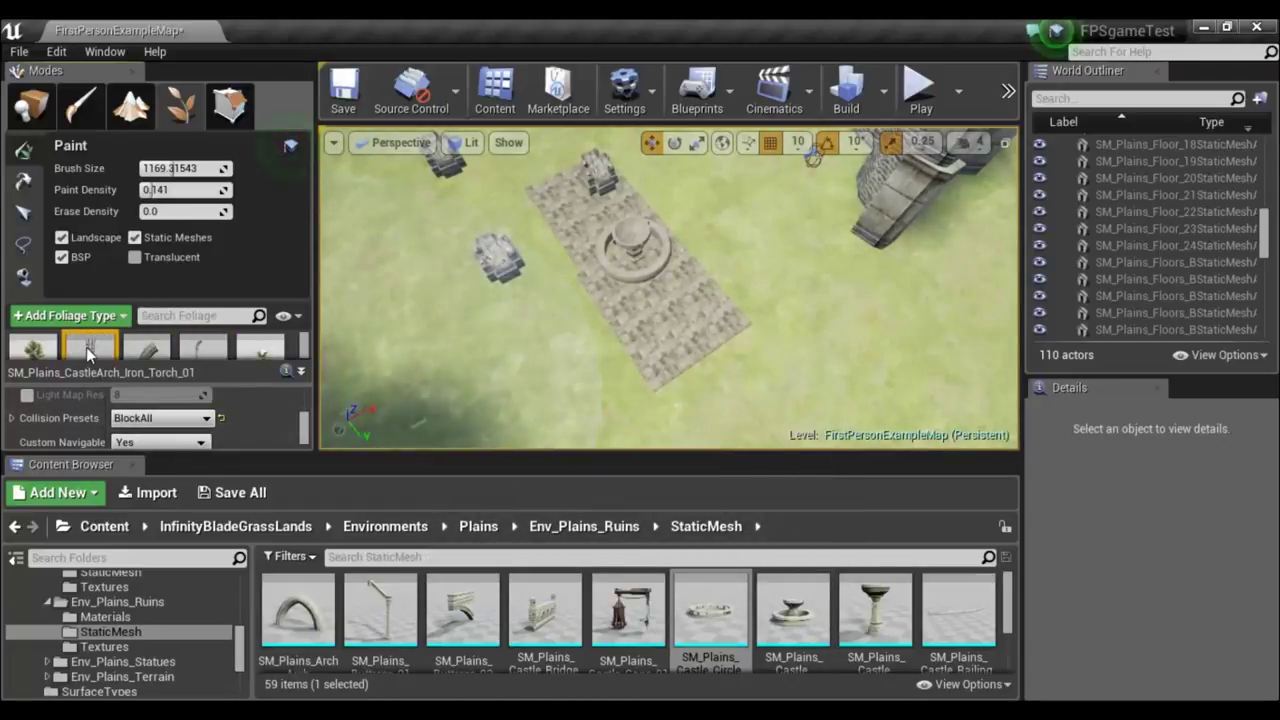
left_click(151, 354)
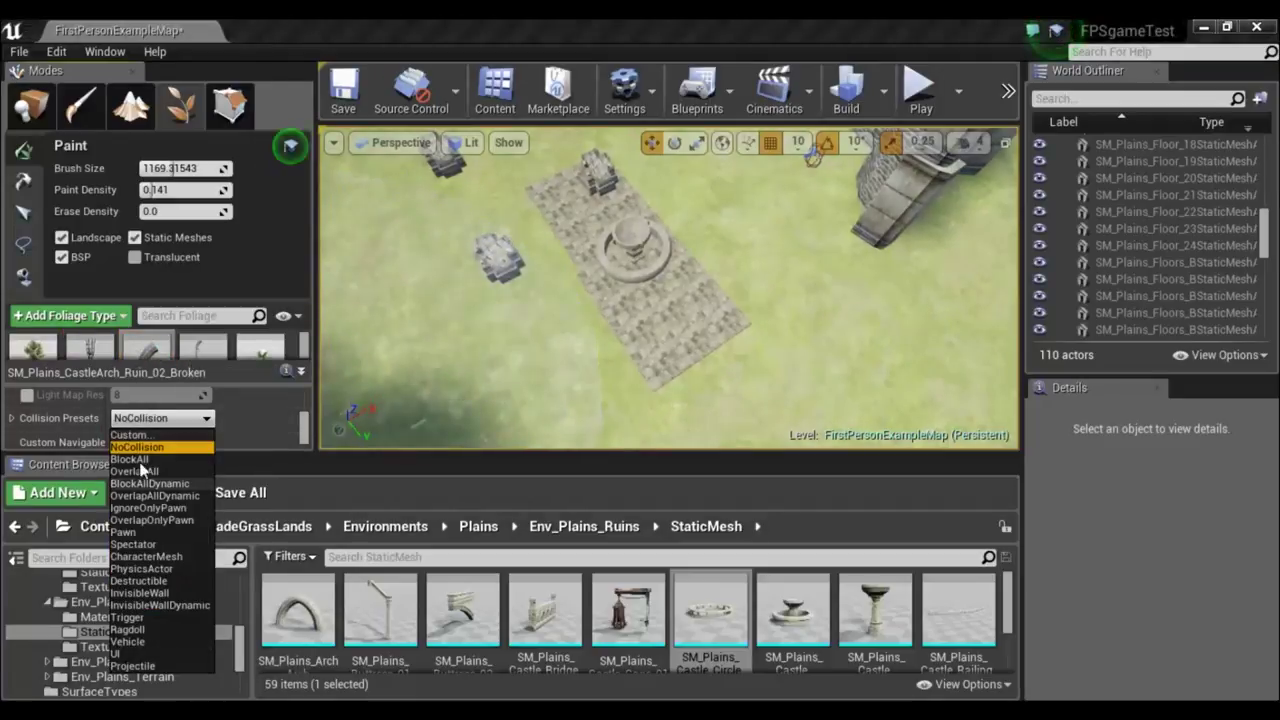
left_click(130, 459)
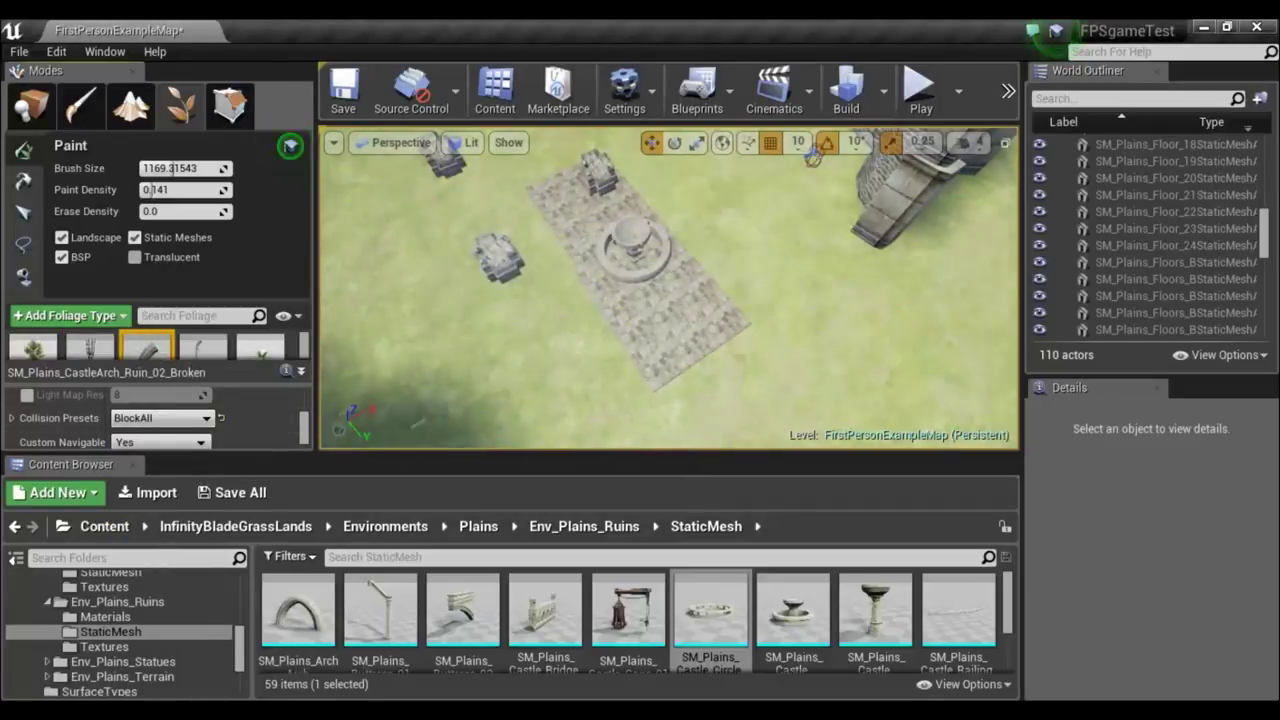
right_click_drag(812, 155, 742, 286)
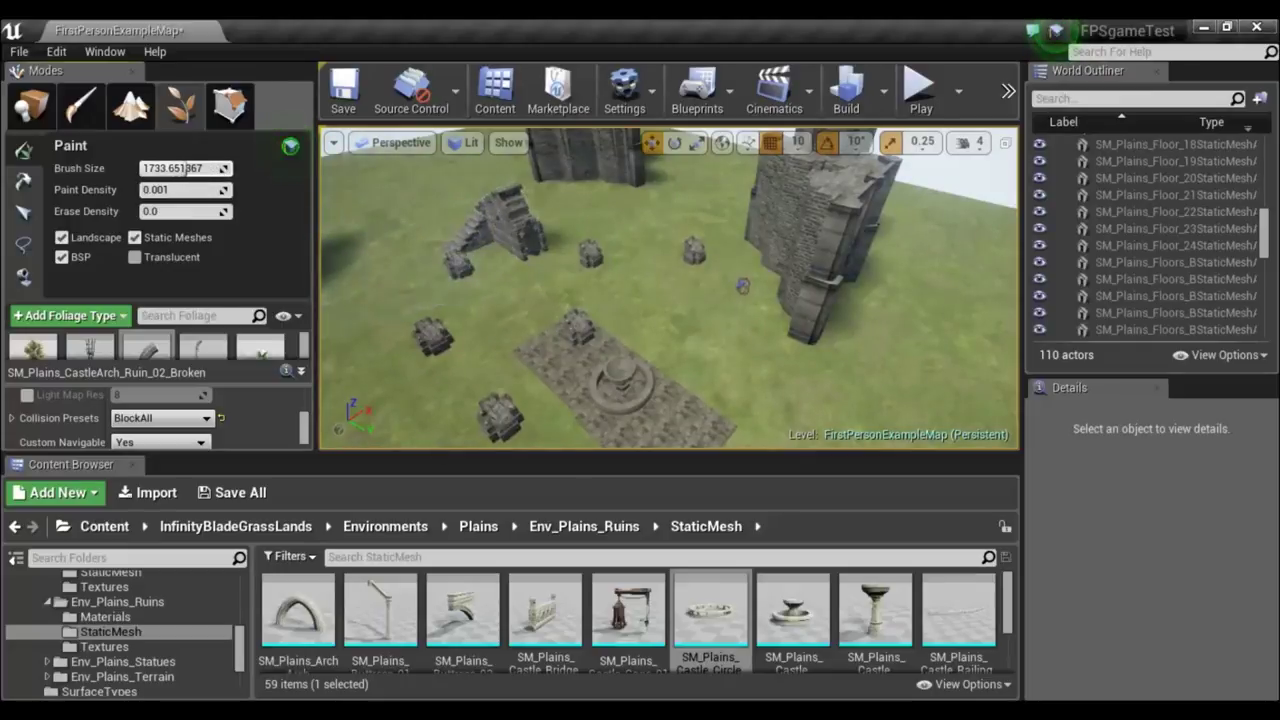
Enlarge the foliage brush and paint thin pillars and arch ruin pieces beside the plaza.
left_click_drag(185, 168, 197, 168)
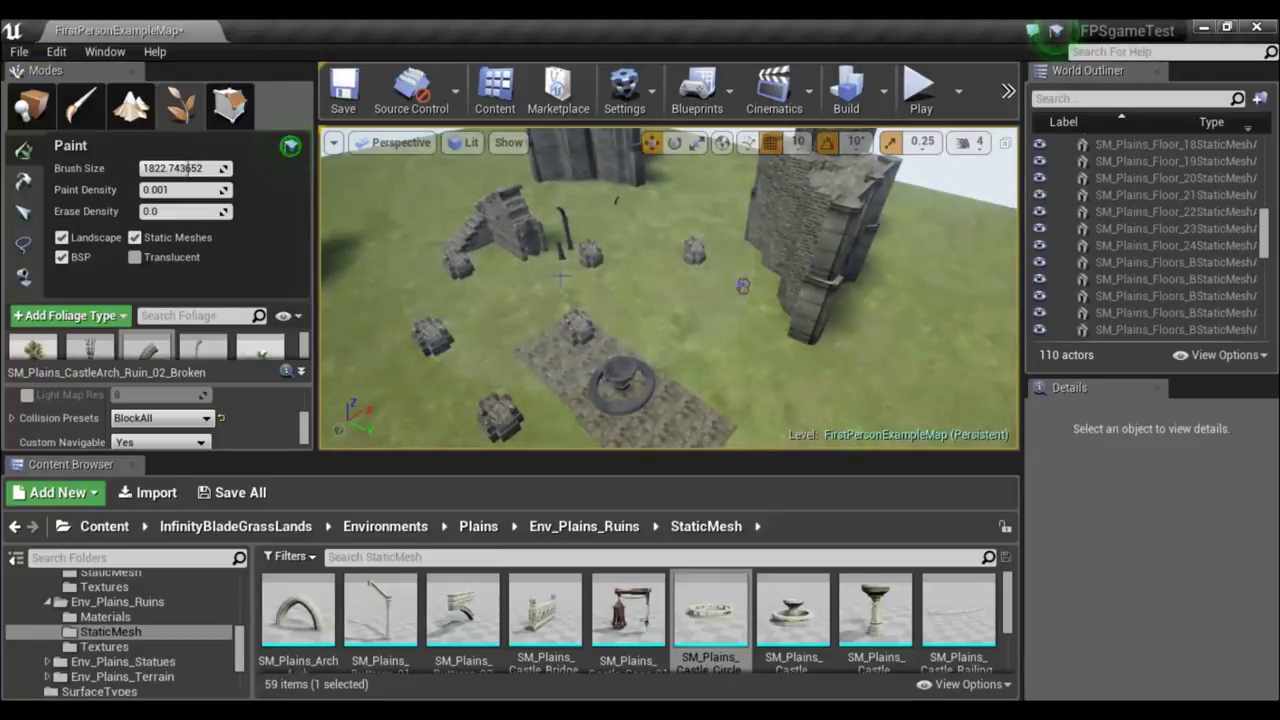
left_click(490, 328)
right_click_drag(490, 328, 560, 320)
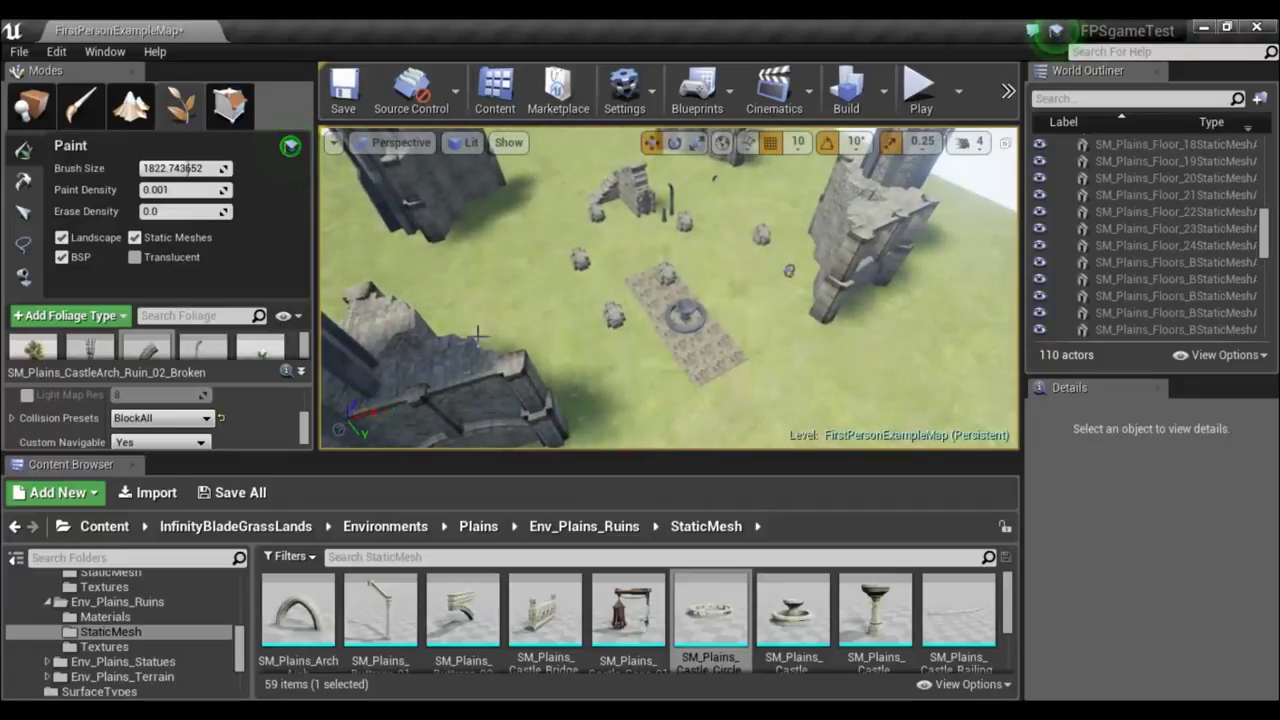
right_click_drag(560, 320, 505, 292)
left_click(512, 289)
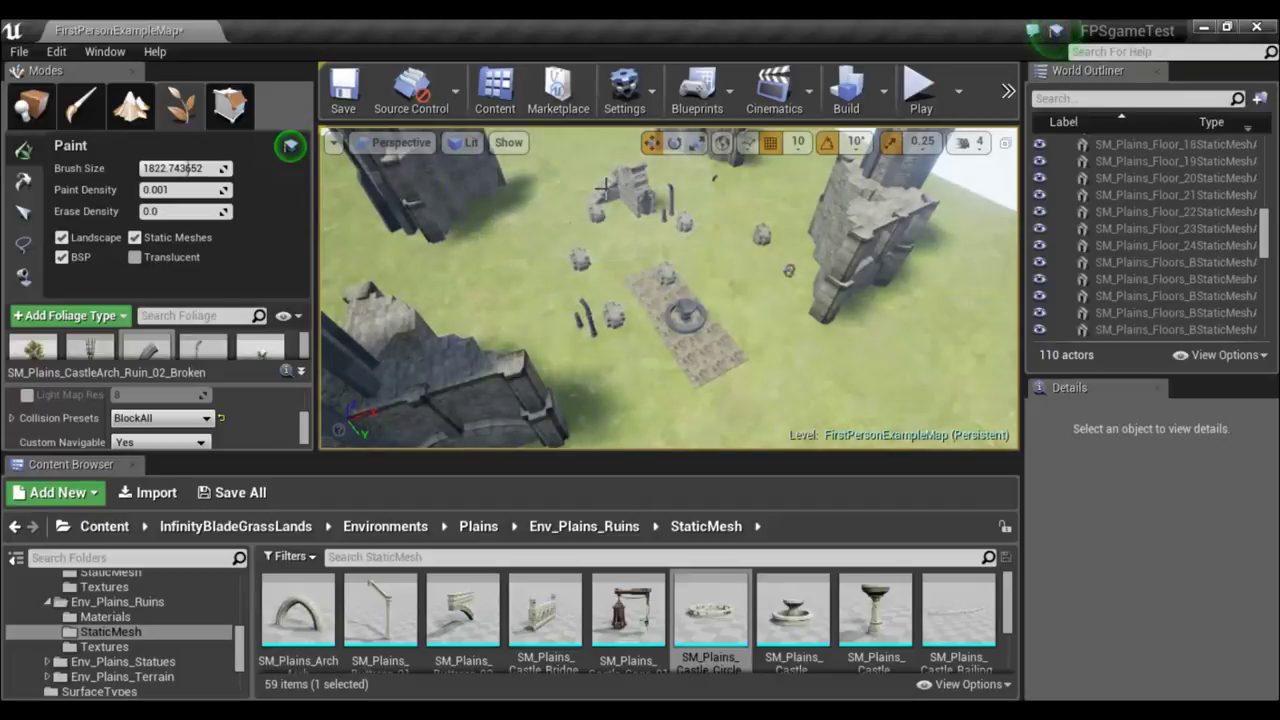
left_click(511, 252)
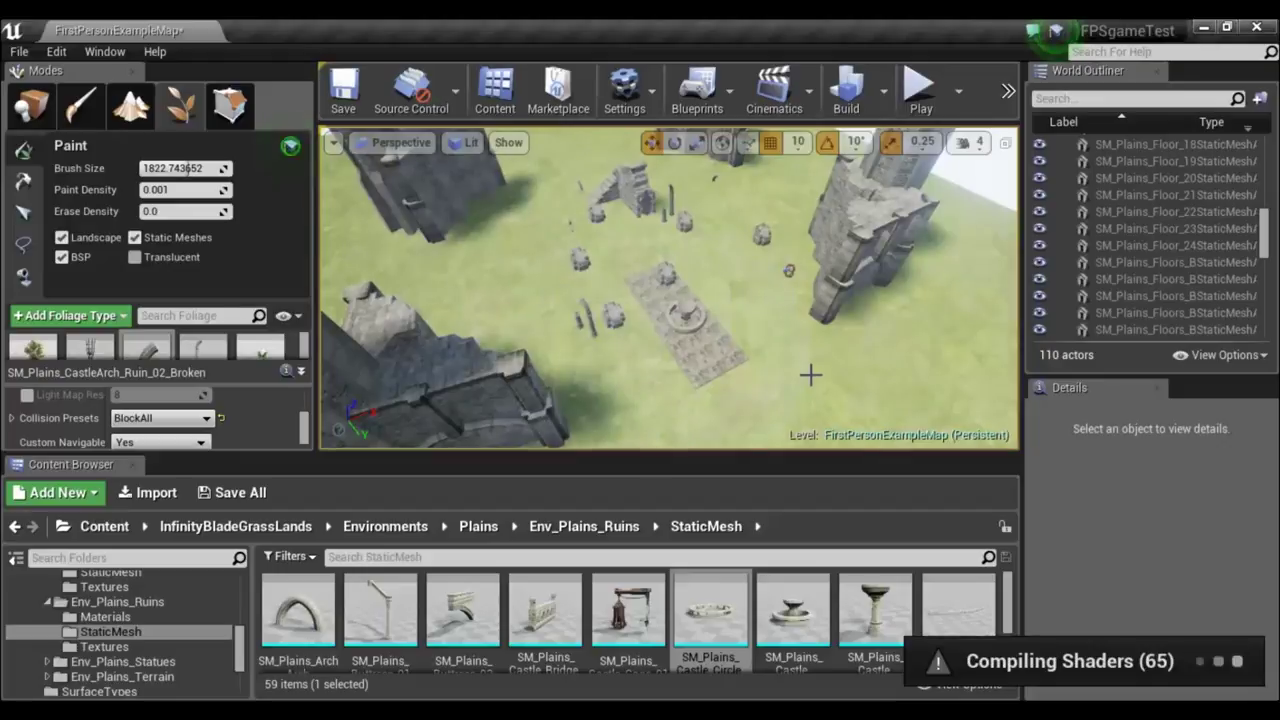
key("Down")
key("Right")
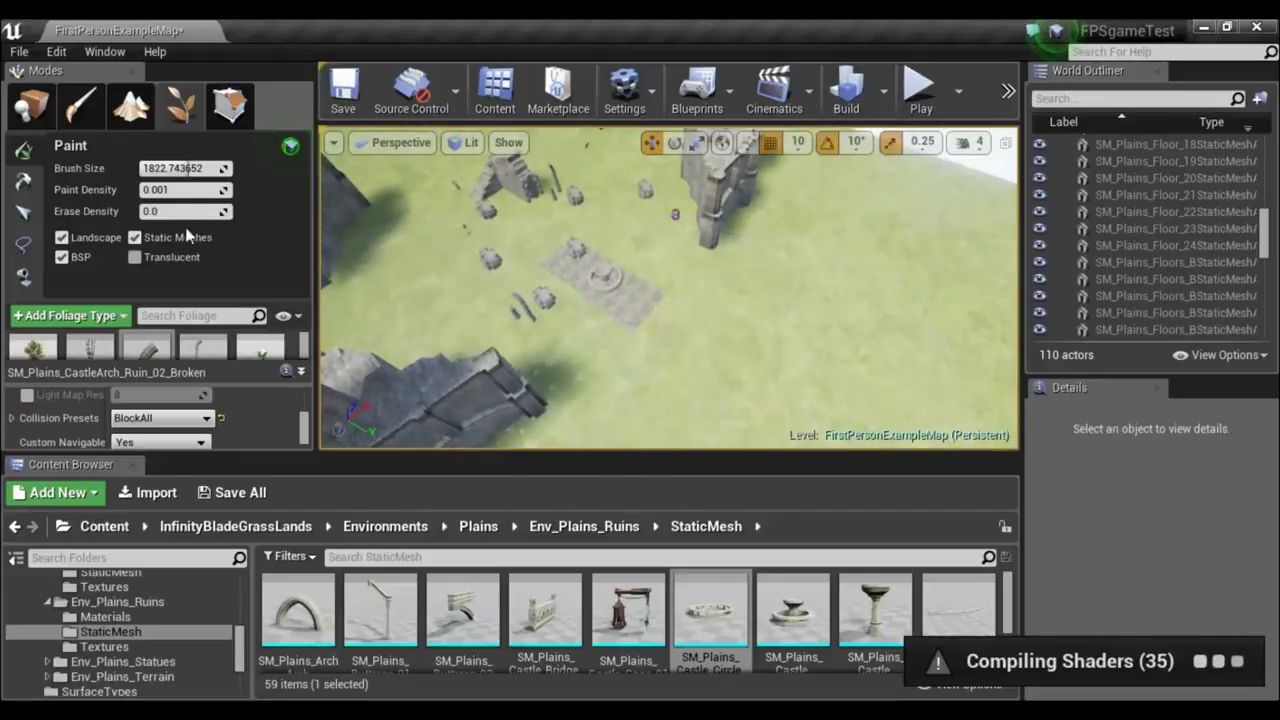
Change the foliage Paint Density from 0.001 to 0.01.
left_click(188, 190)
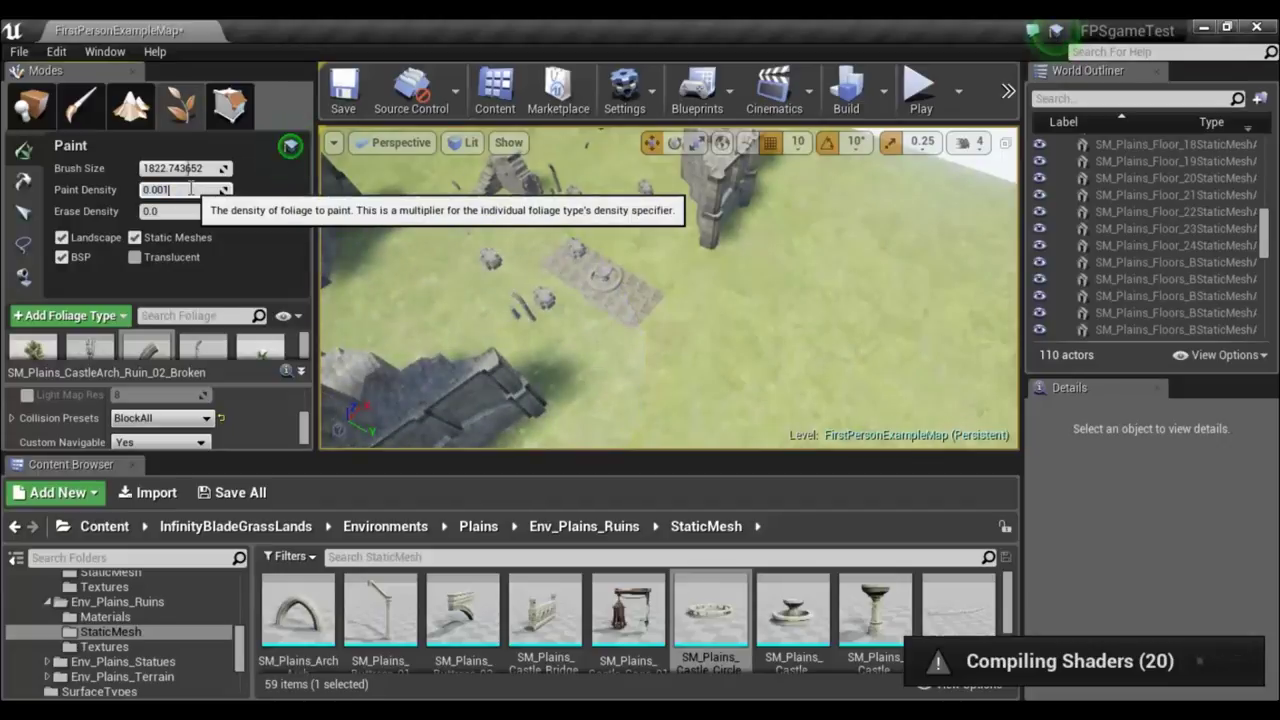
key("BackSpace")
key("BackSpace")
type("1")
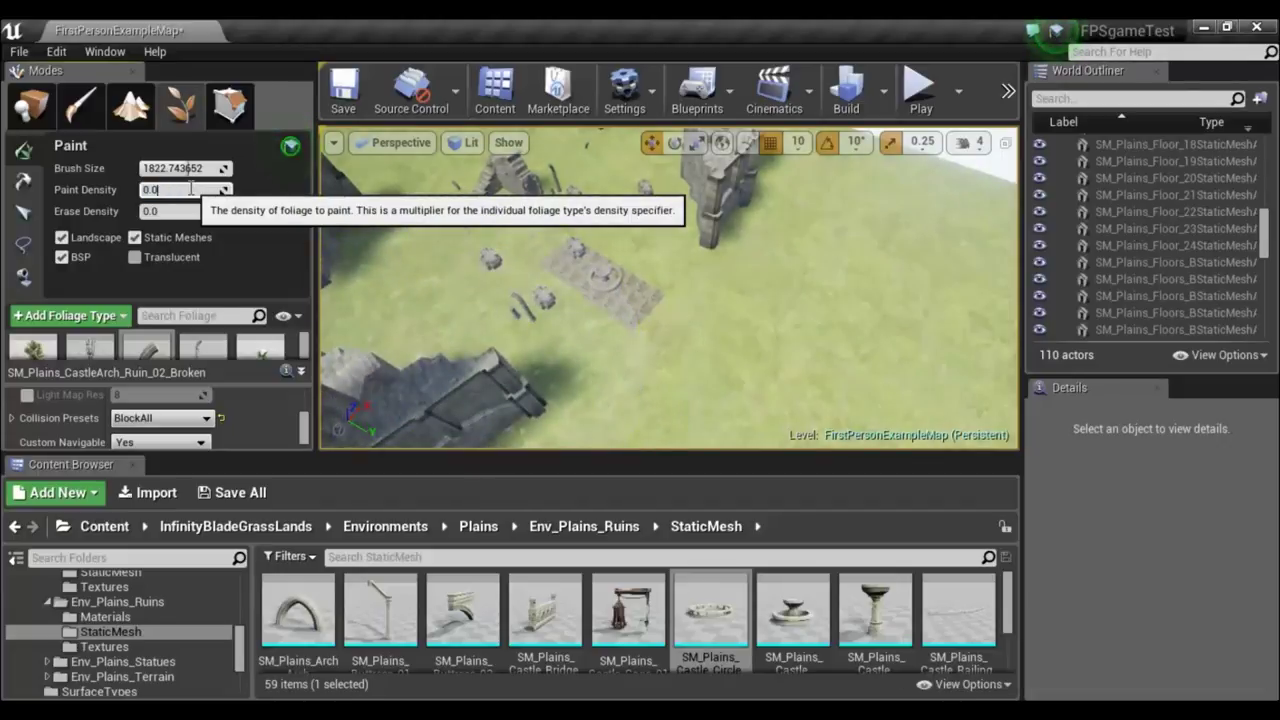
key("Return")
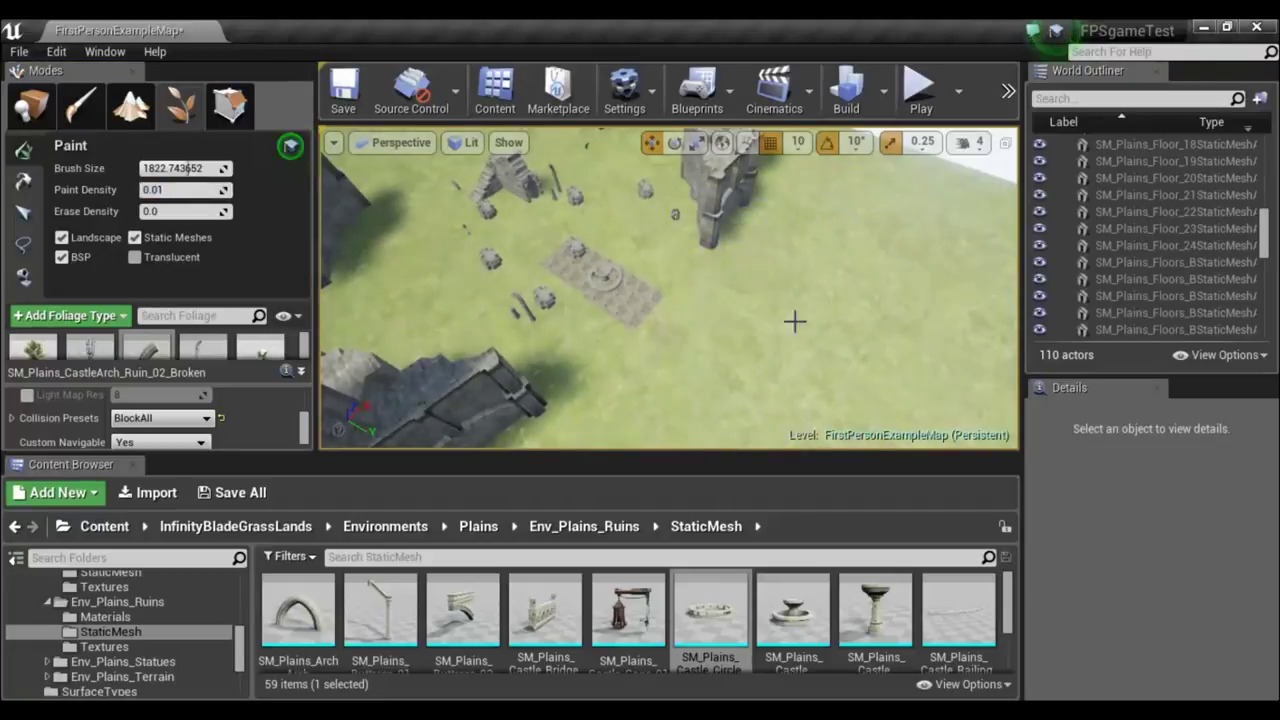
Paint ruin fragments across the open grass and around the castle walls.
right_click_drag(800, 300, 760, 300)
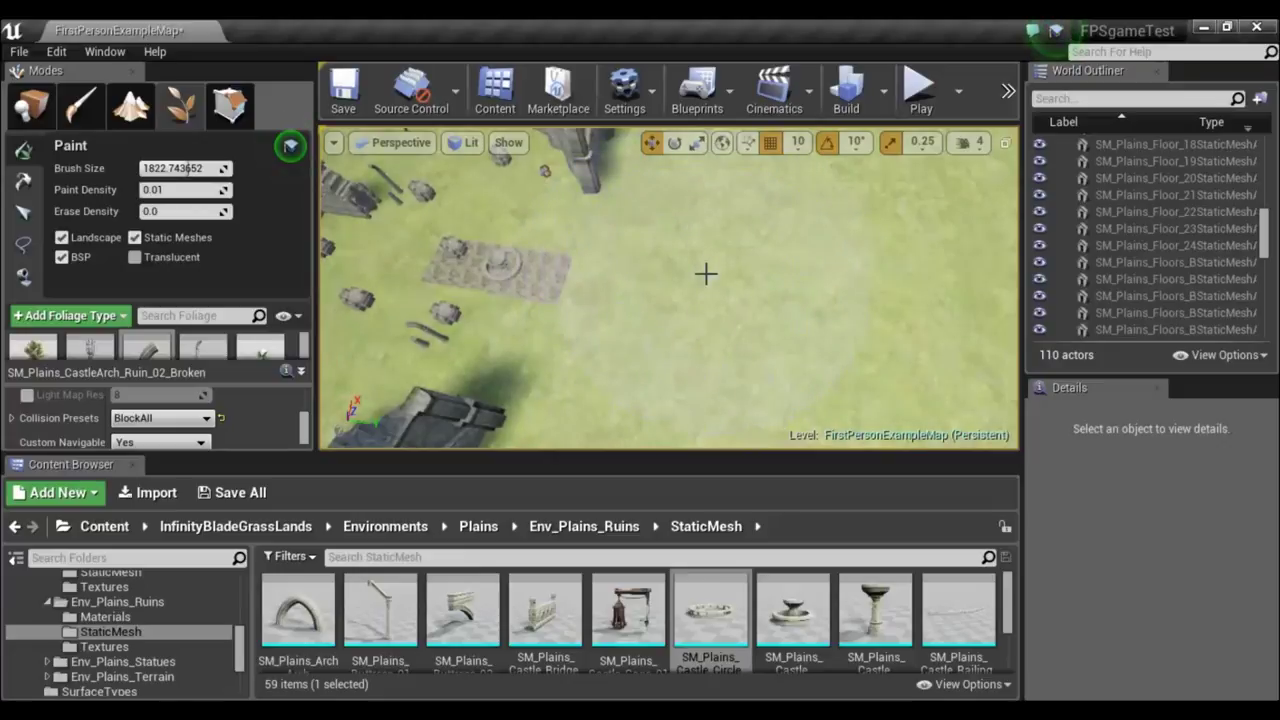
left_click_drag(706, 273, 459, 262)
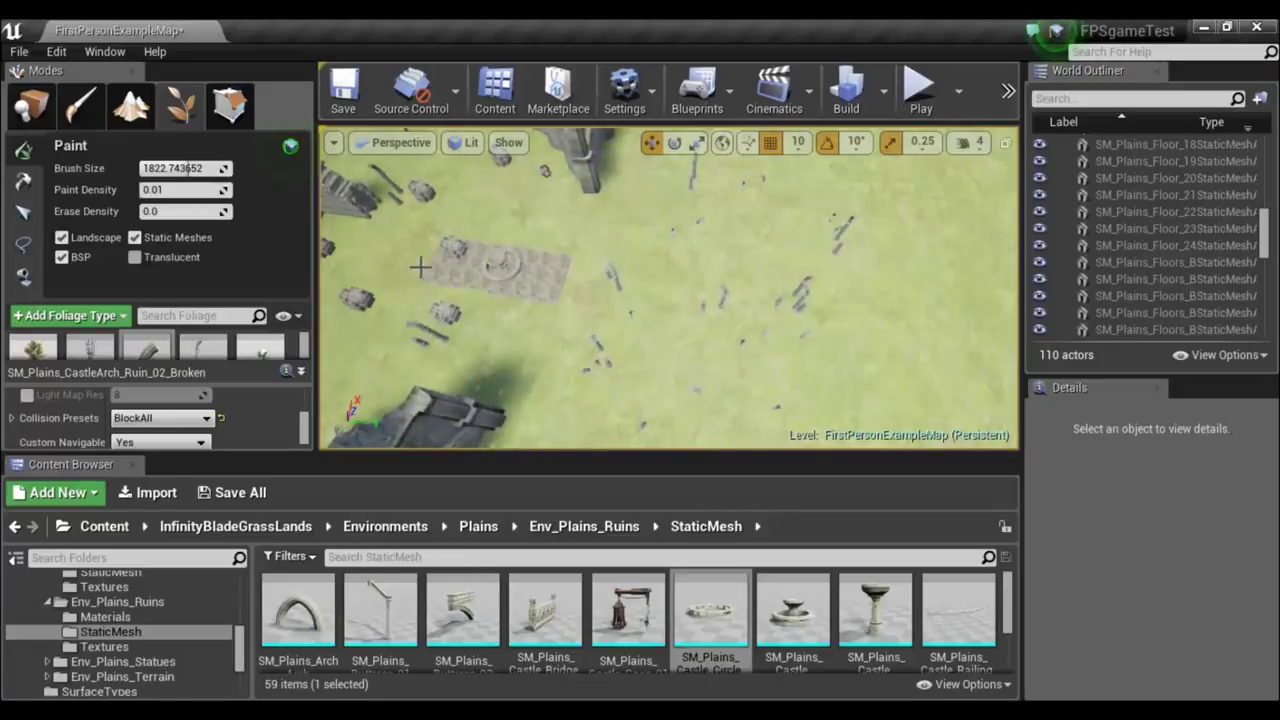
right_click_drag(509, 343, 723, 142)
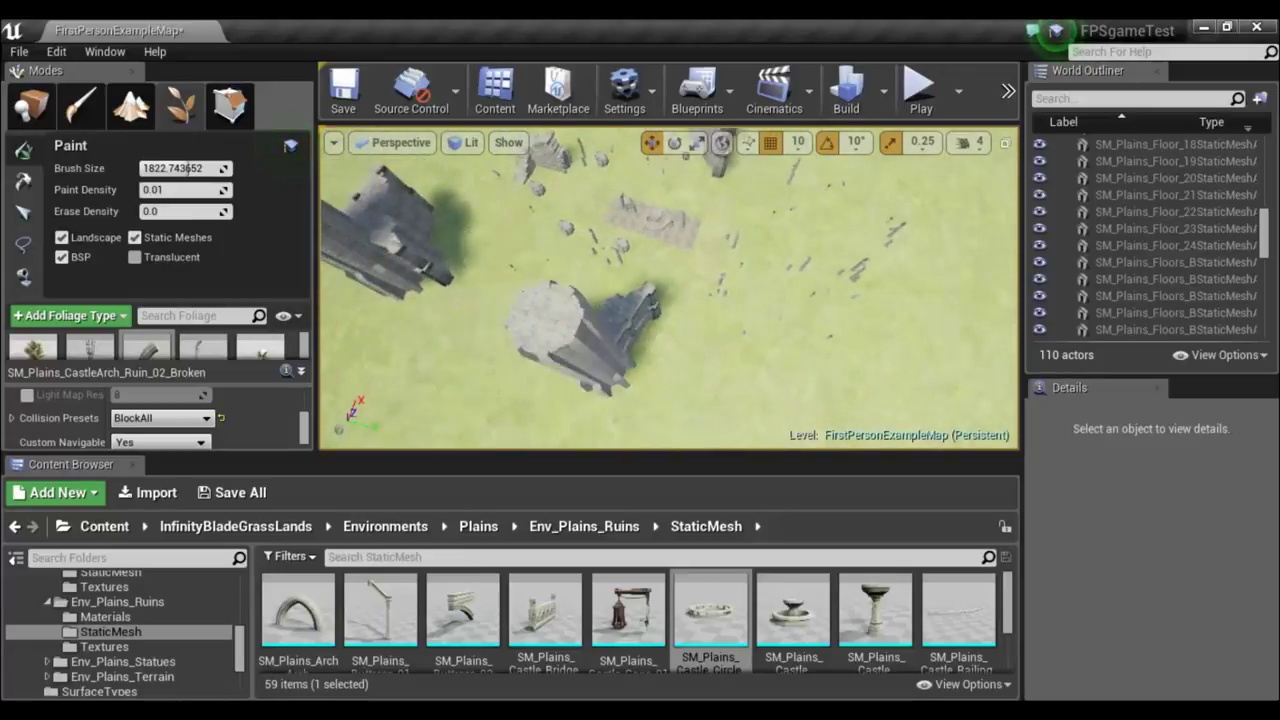
right_click_drag(515, 352, 515, 352)
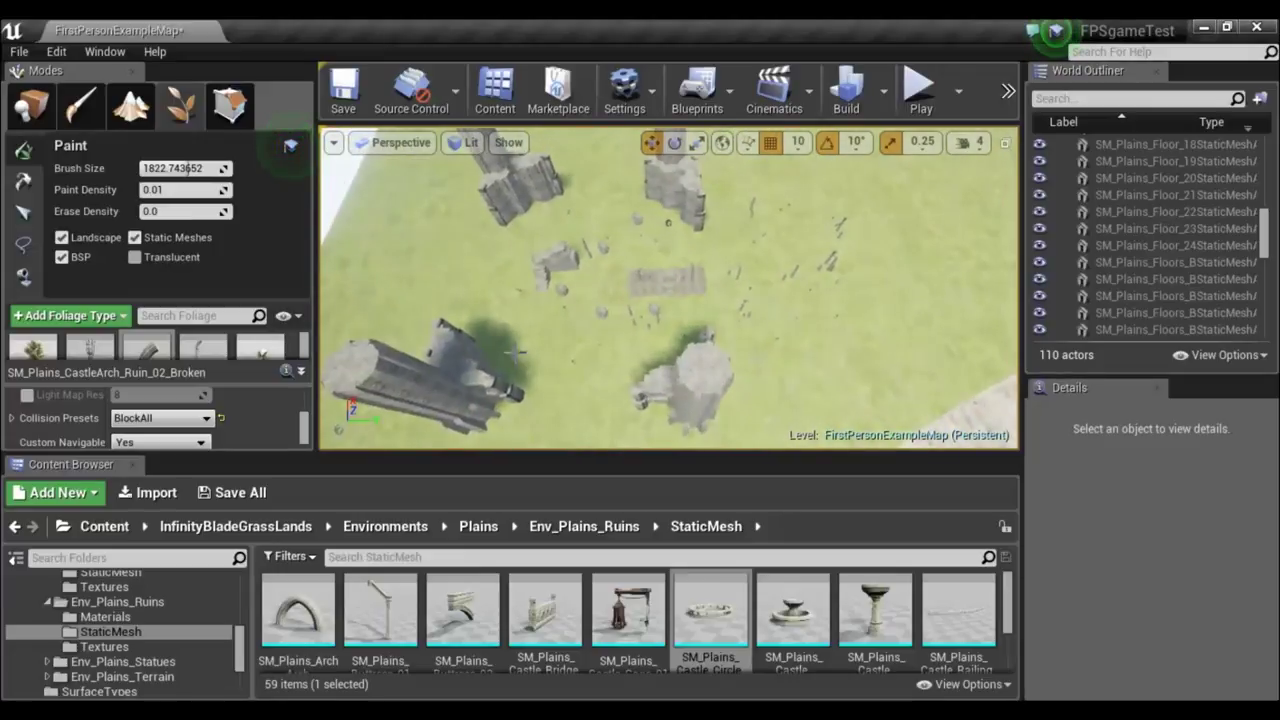
left_click(583, 402)
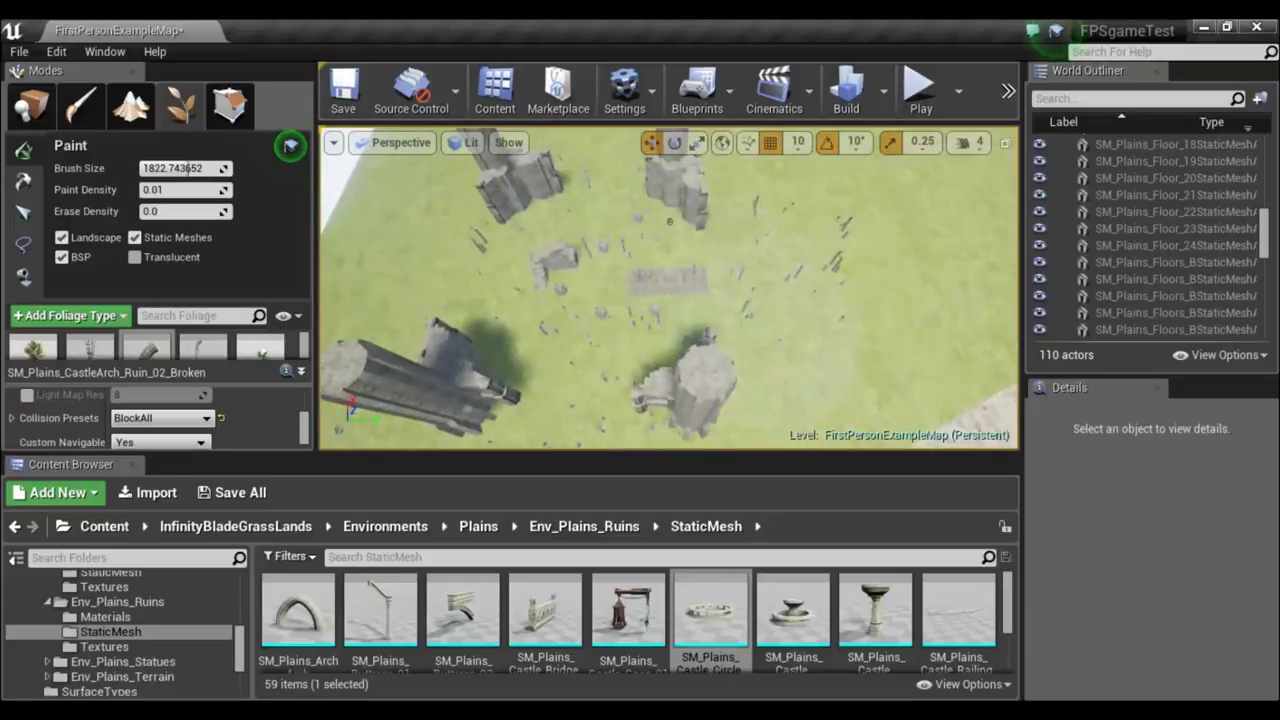
right_click_drag(669, 288, 669, 288)
right_click_drag(803, 352, 803, 352)
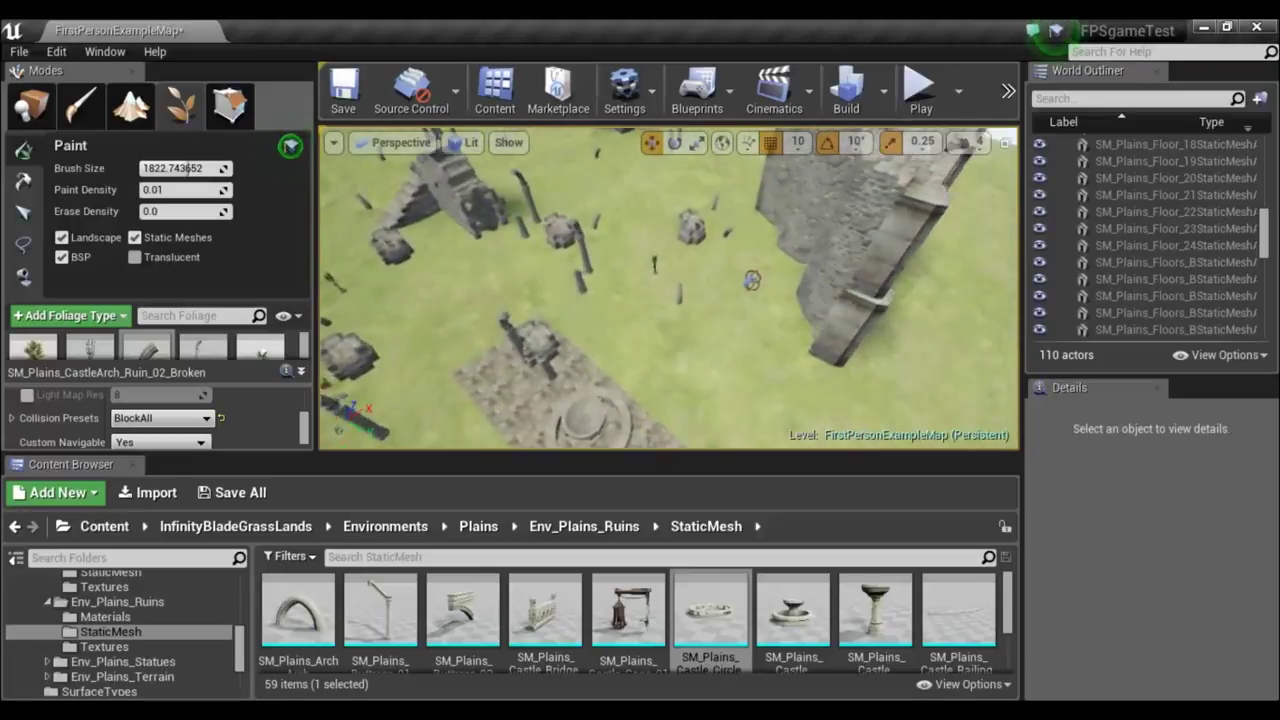
right_click_drag(798, 276, 798, 276)
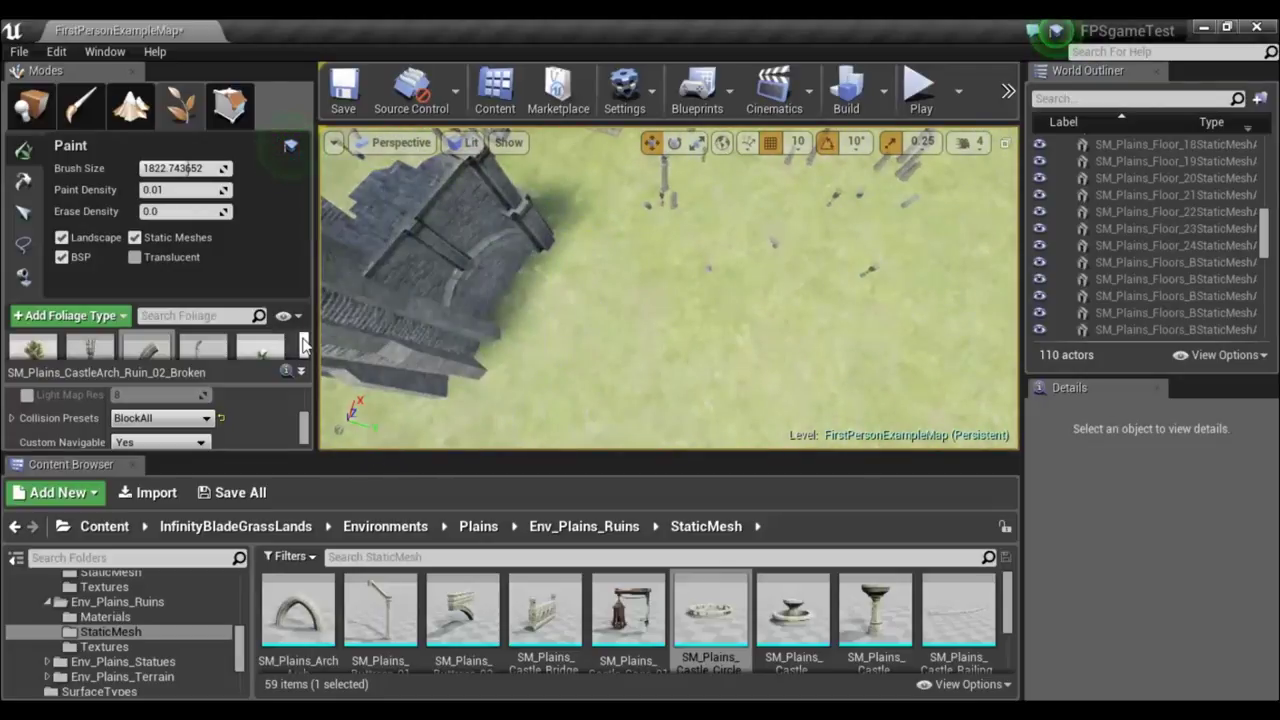
Enlarge the foliage type list and enable the foliage type holding 28 instances.
scroll(305, 344, "down", 1)
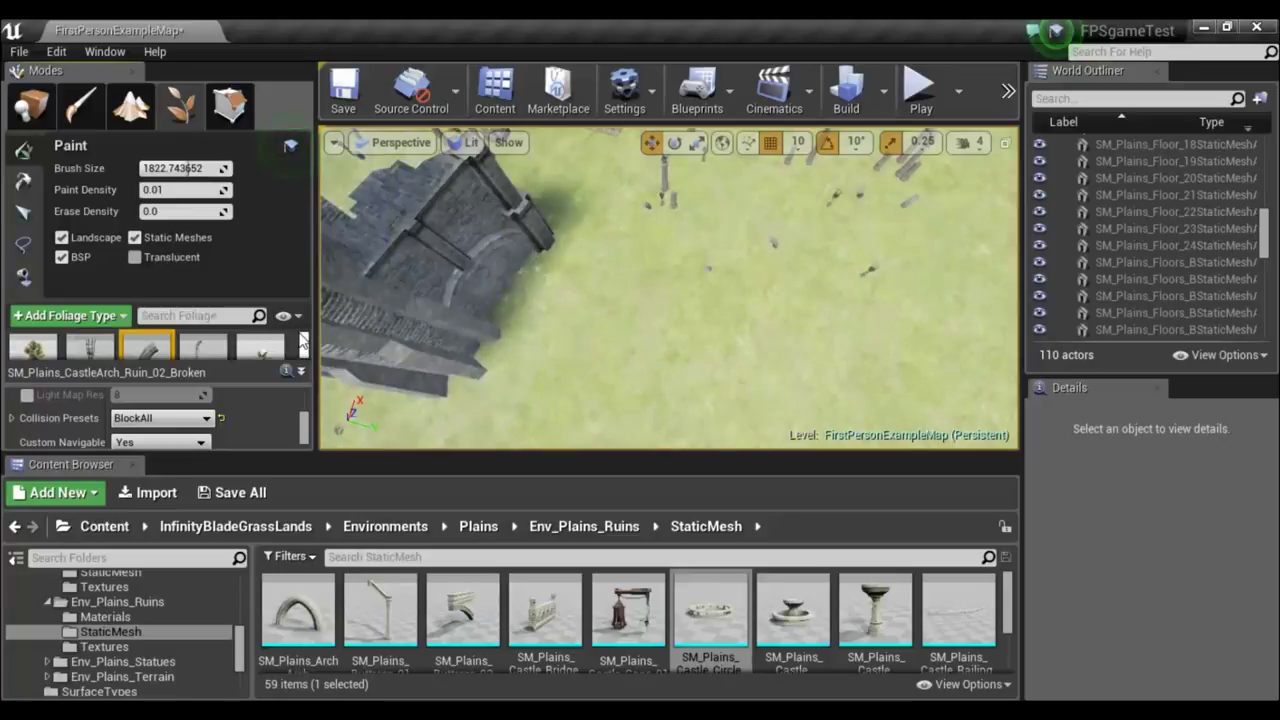
mouse_move(197, 370)
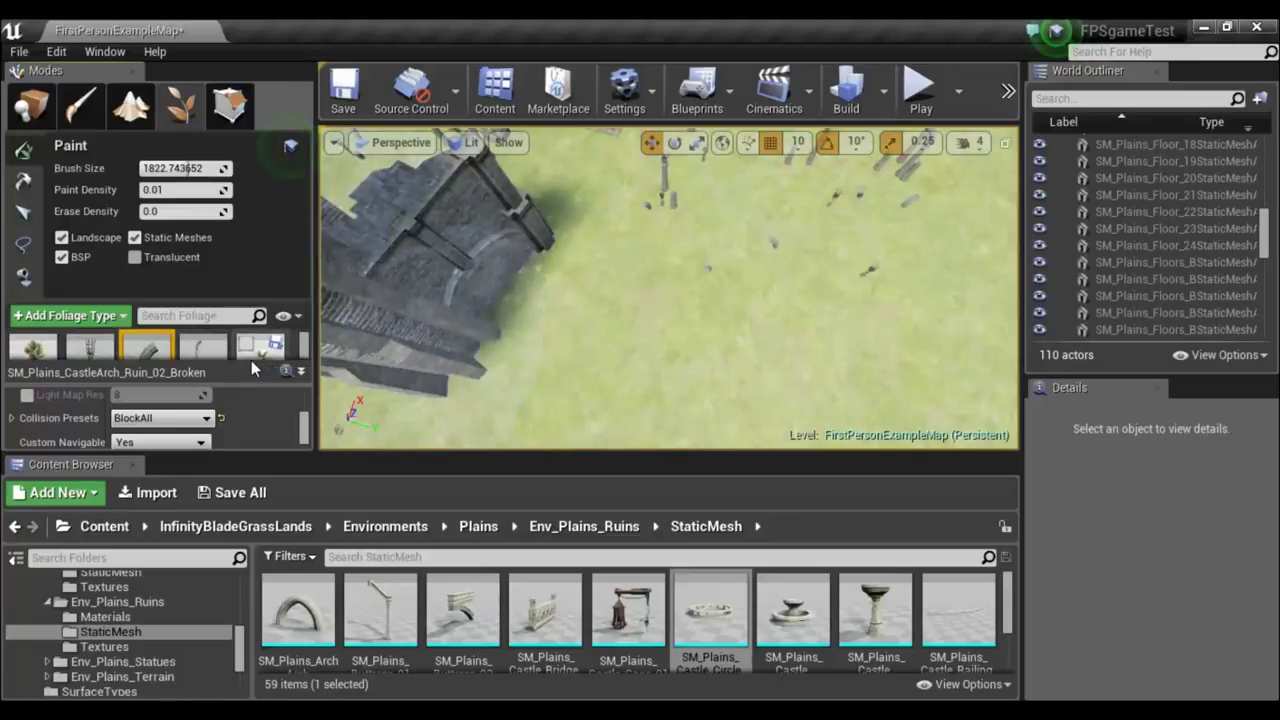
left_click_drag(245, 410, 249, 458)
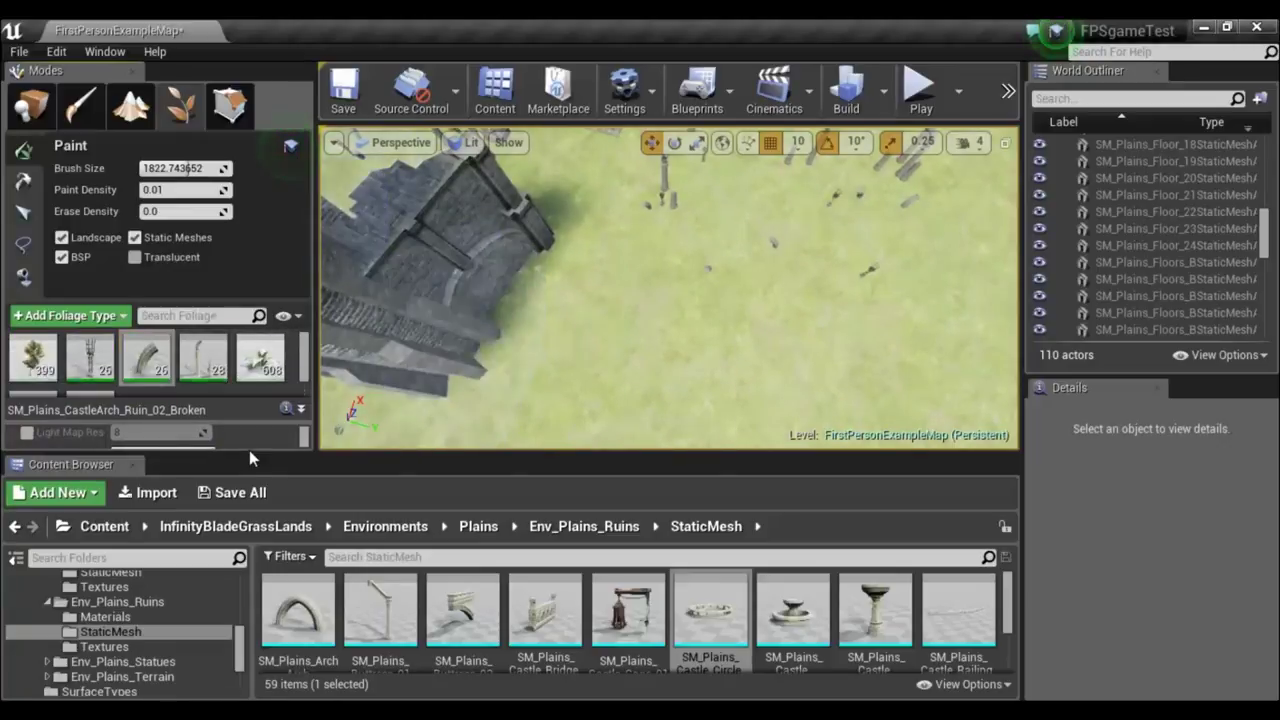
mouse_move(40, 358)
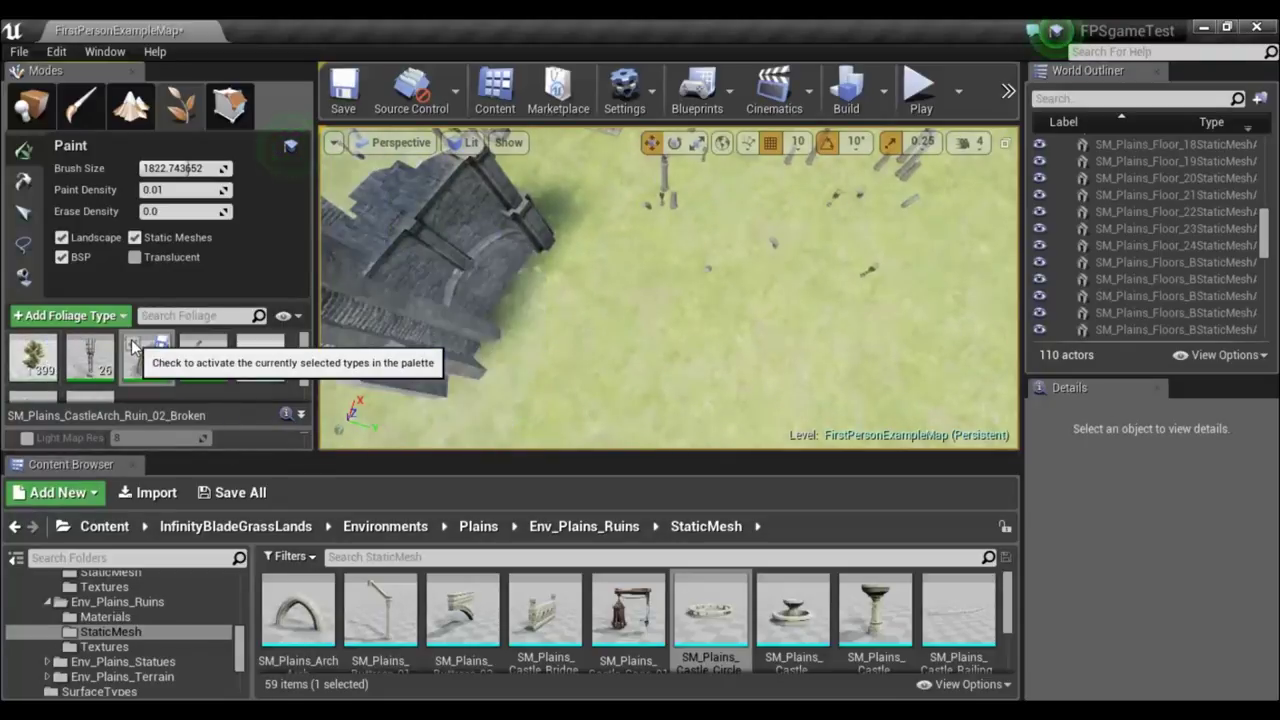
left_click(192, 343)
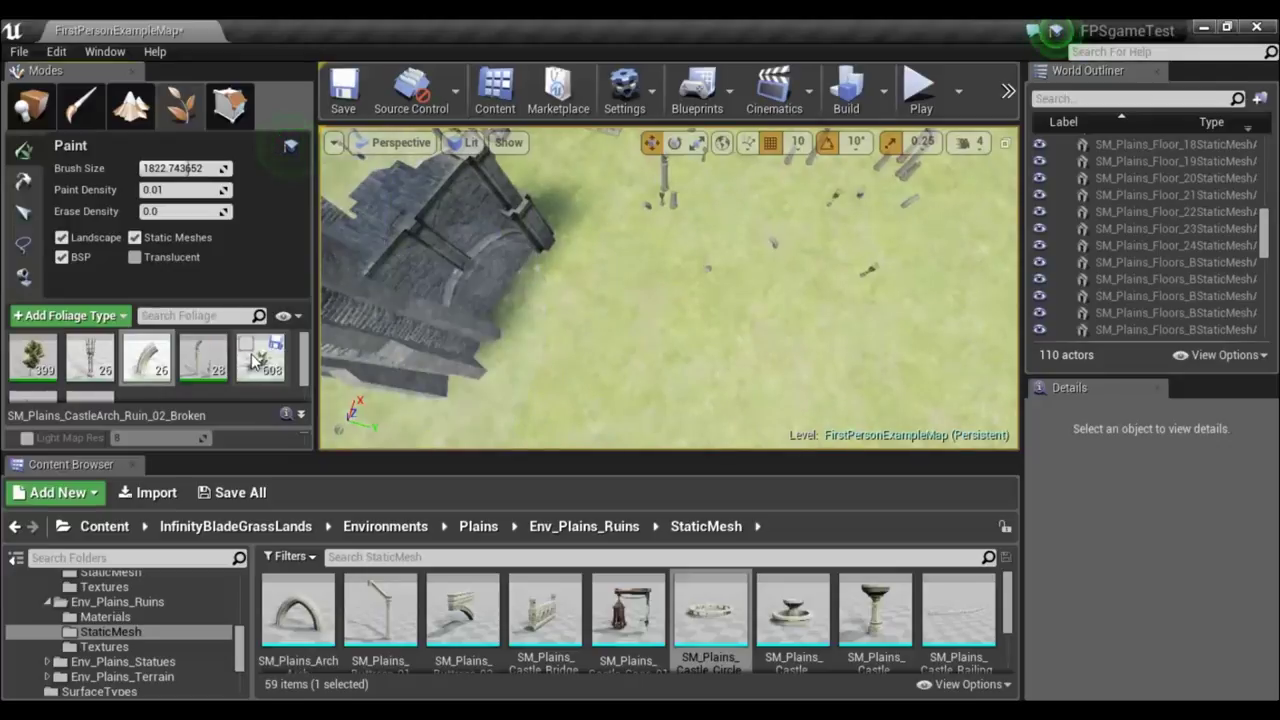
scroll(113, 376, "down", 1)
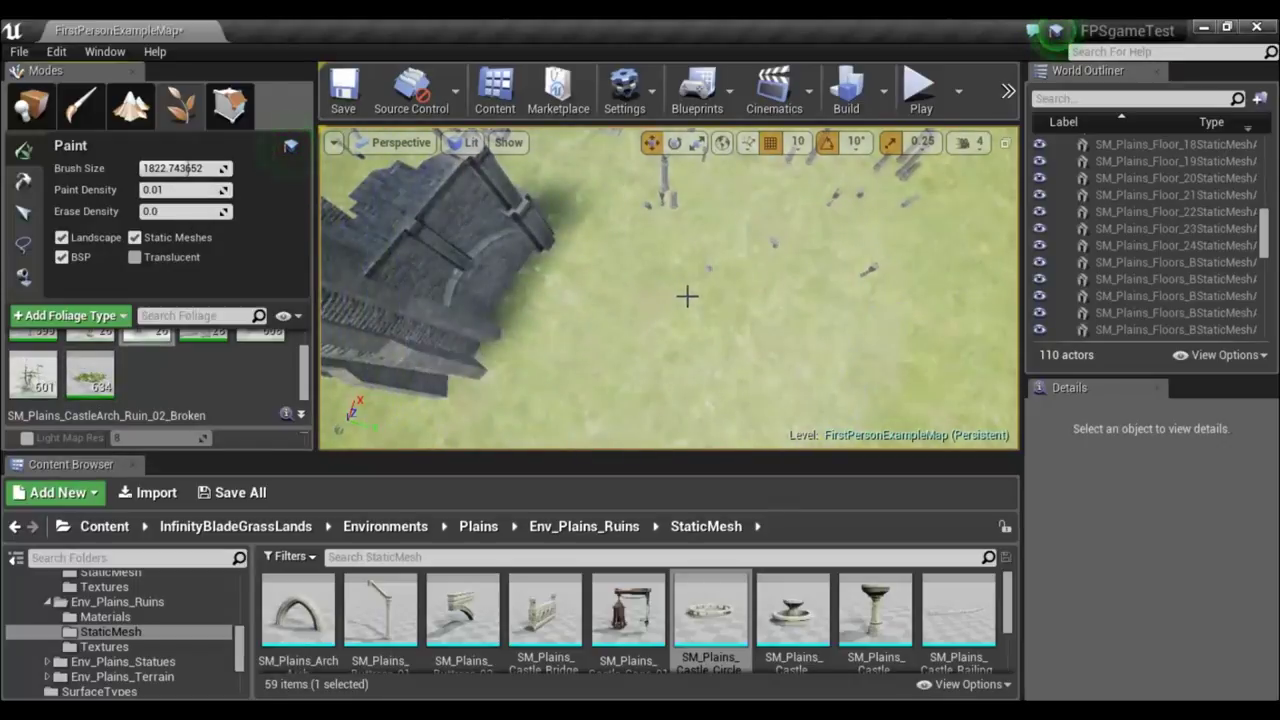
Paint broken arch ruin pieces across the open field and near the tower.
left_click(729, 294)
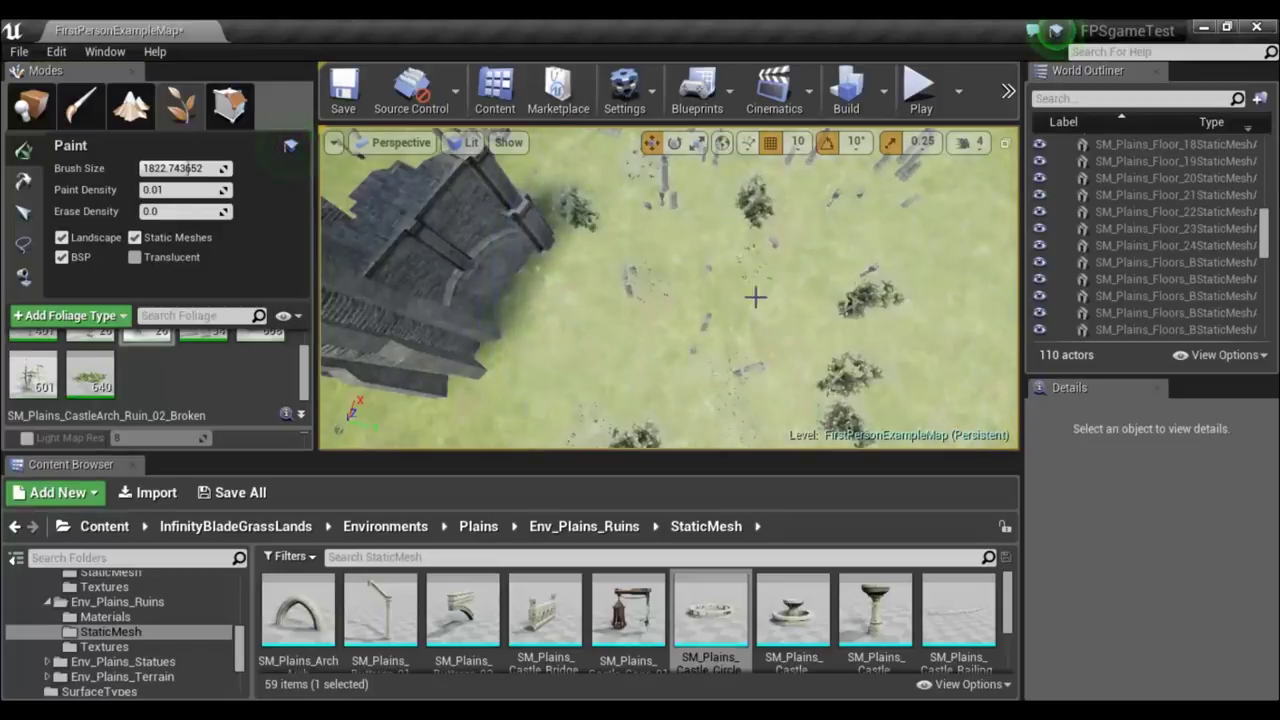
key("Down")
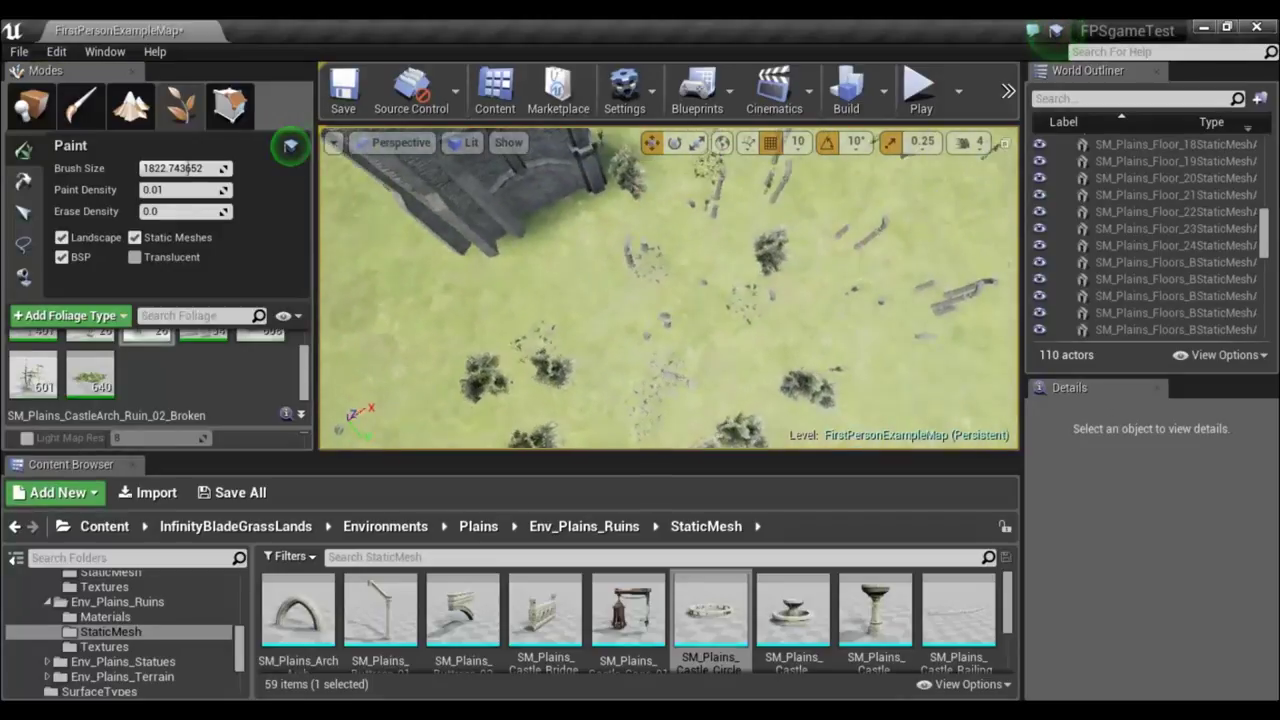
key("Down")
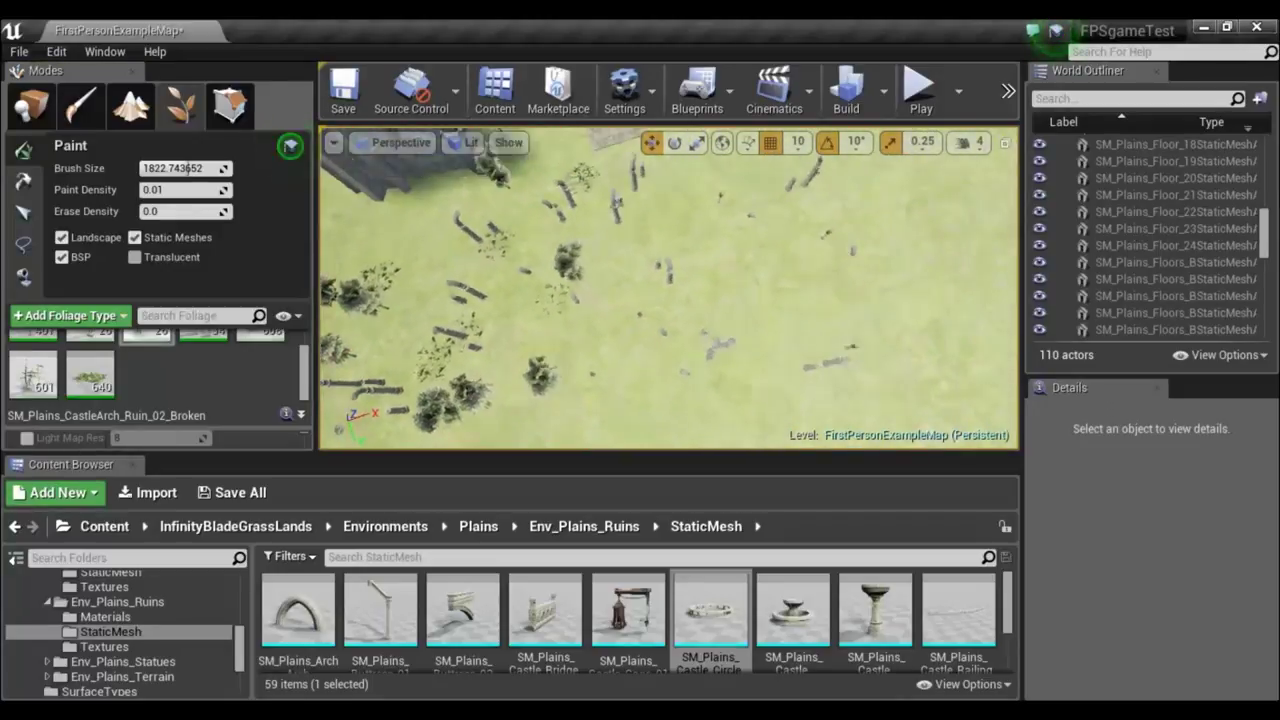
key("Down")
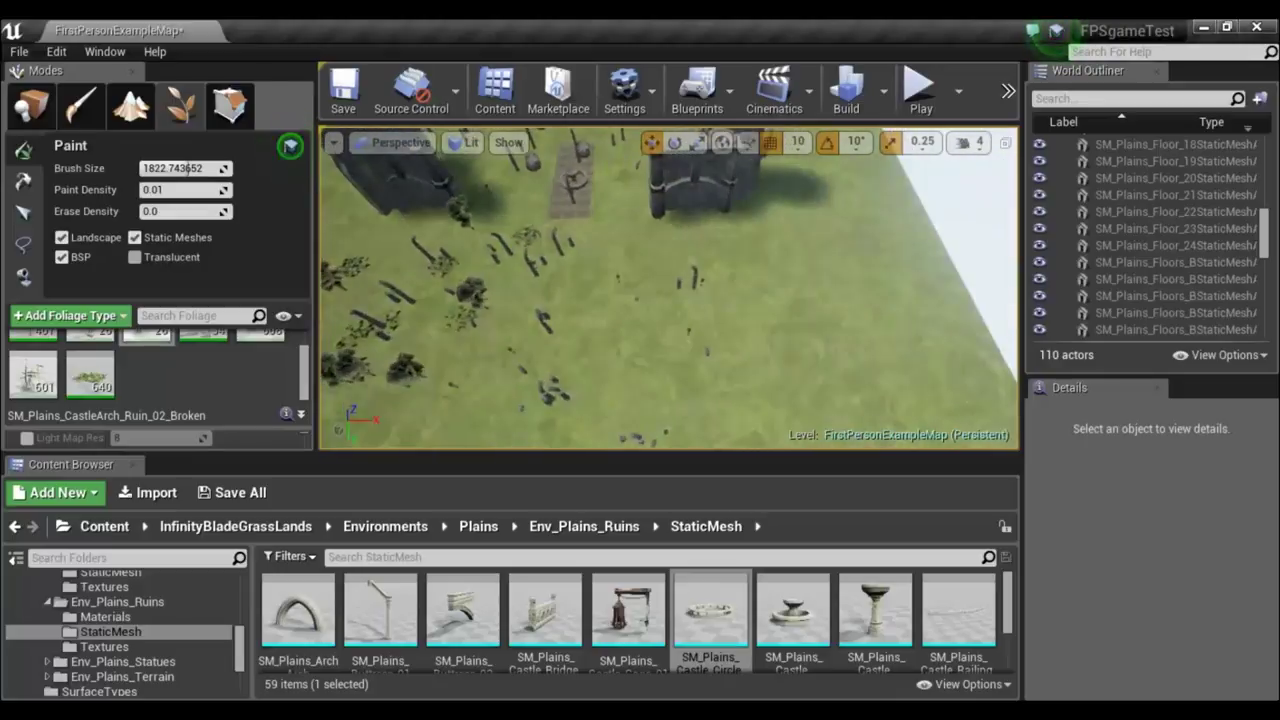
left_click_drag(745, 310, 792, 245)
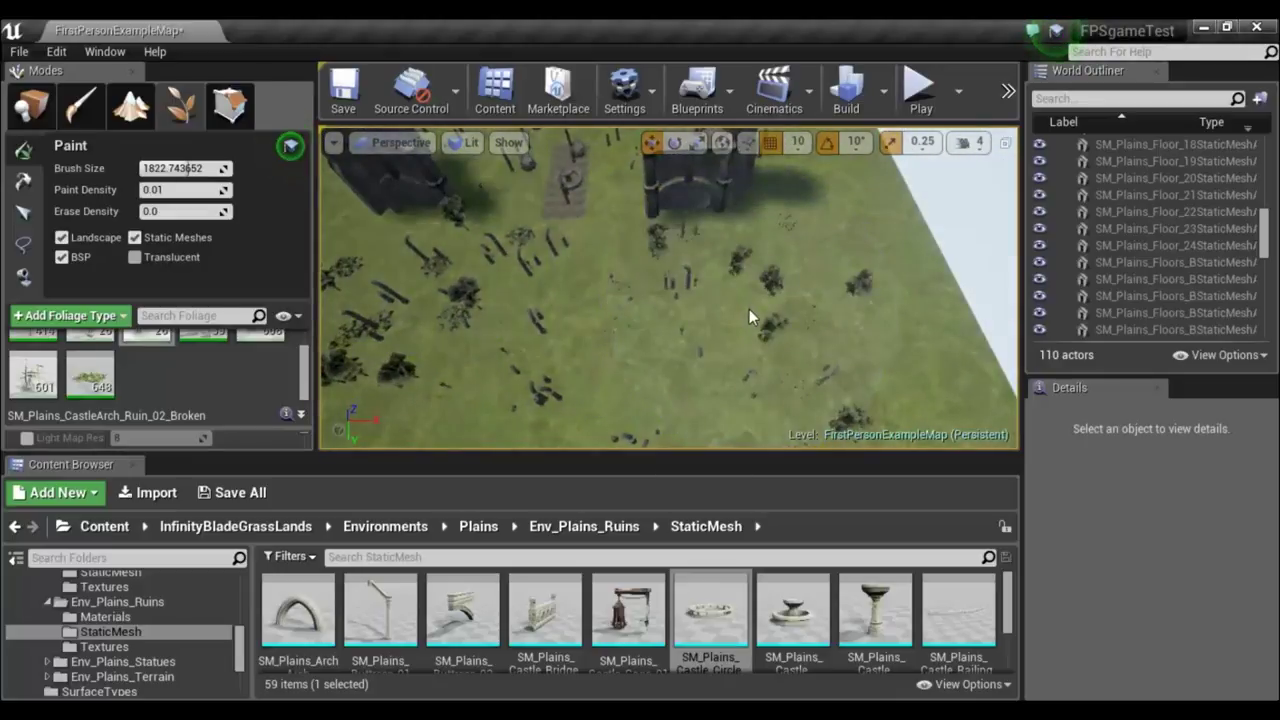
mouse_move(792, 243)
right_mouse_down()
mouse_move(792, 200)
mouse_move(792, 300)
mouse_move(674, 330)
right_mouse_up()
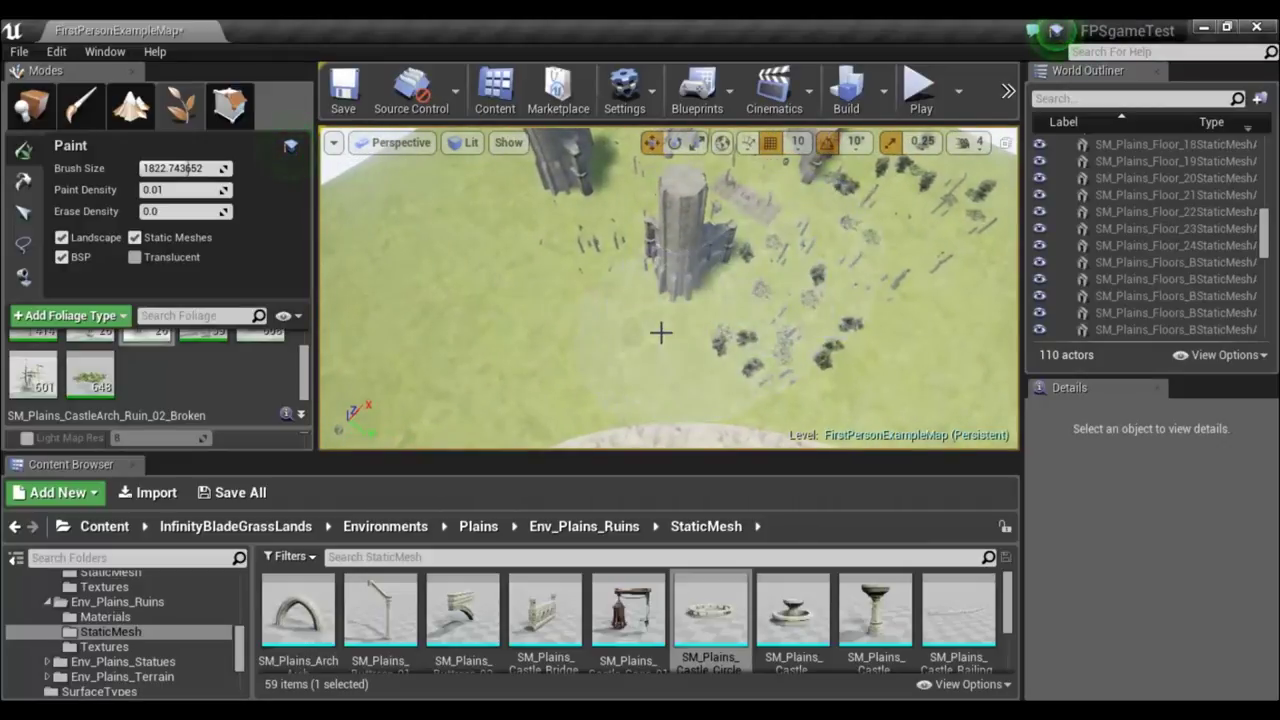
left_click_drag(580, 314, 533, 286)
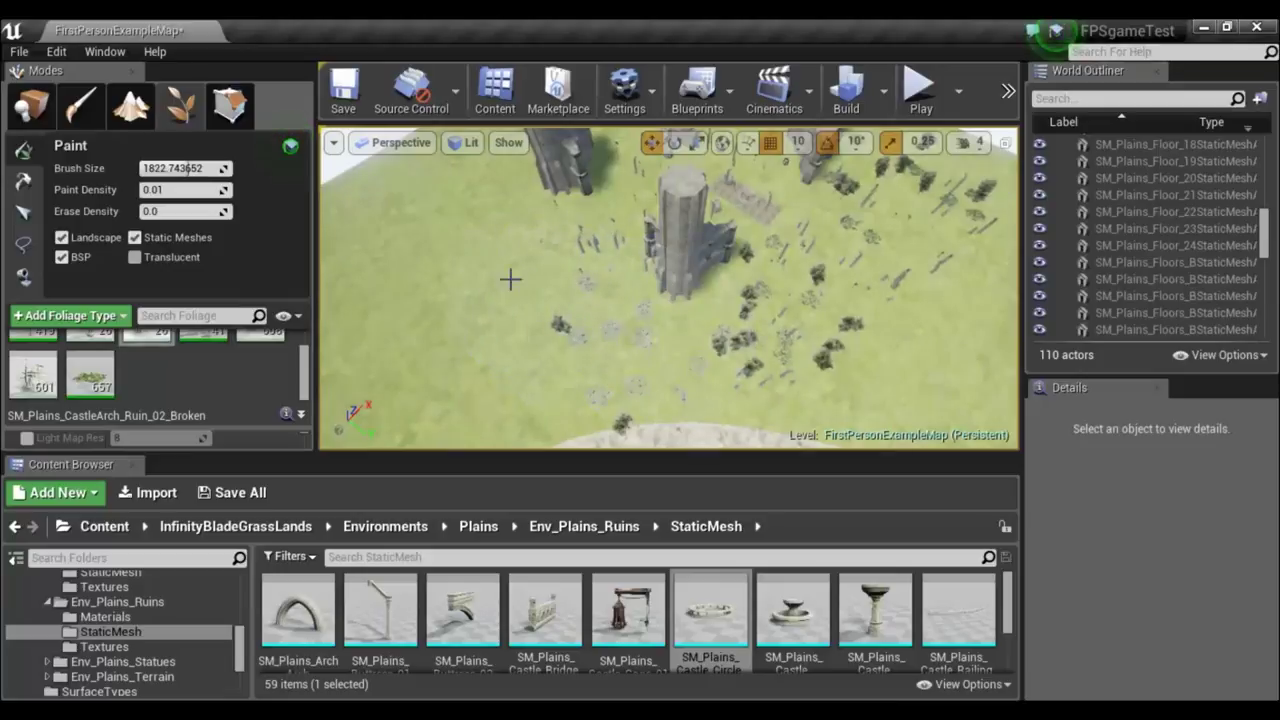
left_click_drag(478, 254, 447, 198)
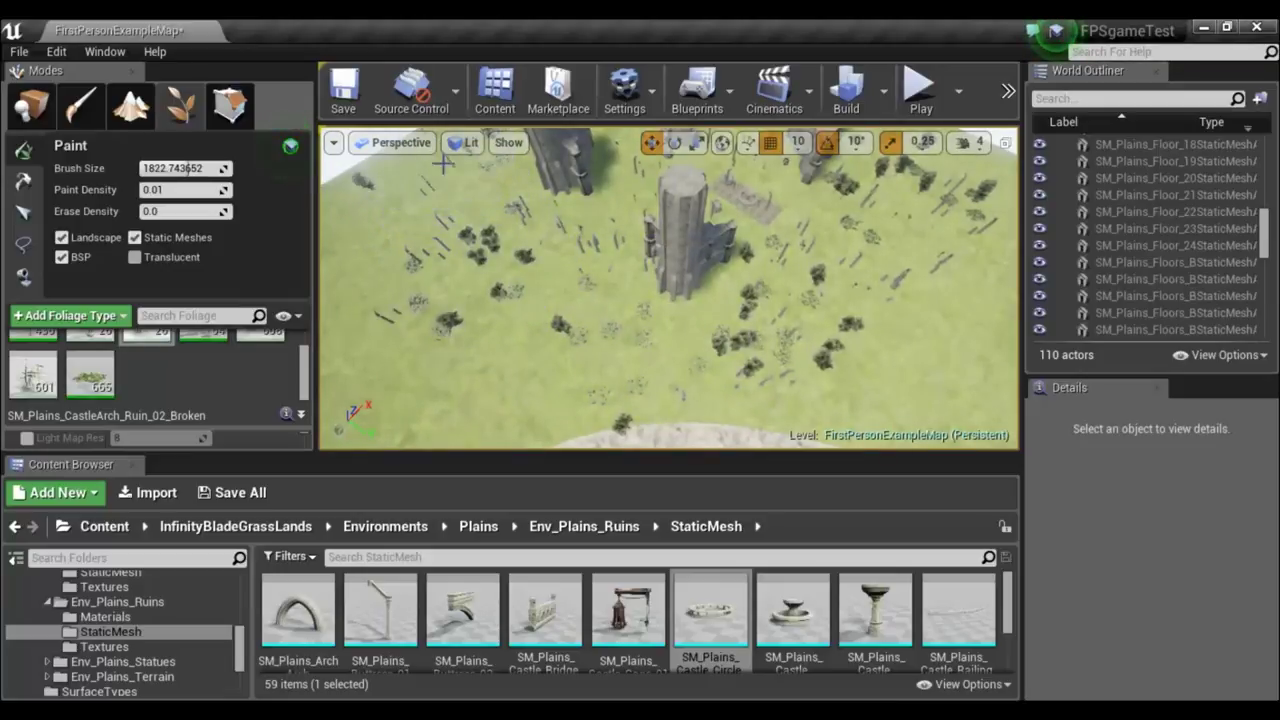
mouse_move(485, 217)
right_mouse_down()
mouse_move(440, 230)
mouse_move(470, 240)
mouse_move(470, 200)
mouse_move(480, 220)
right_mouse_up()
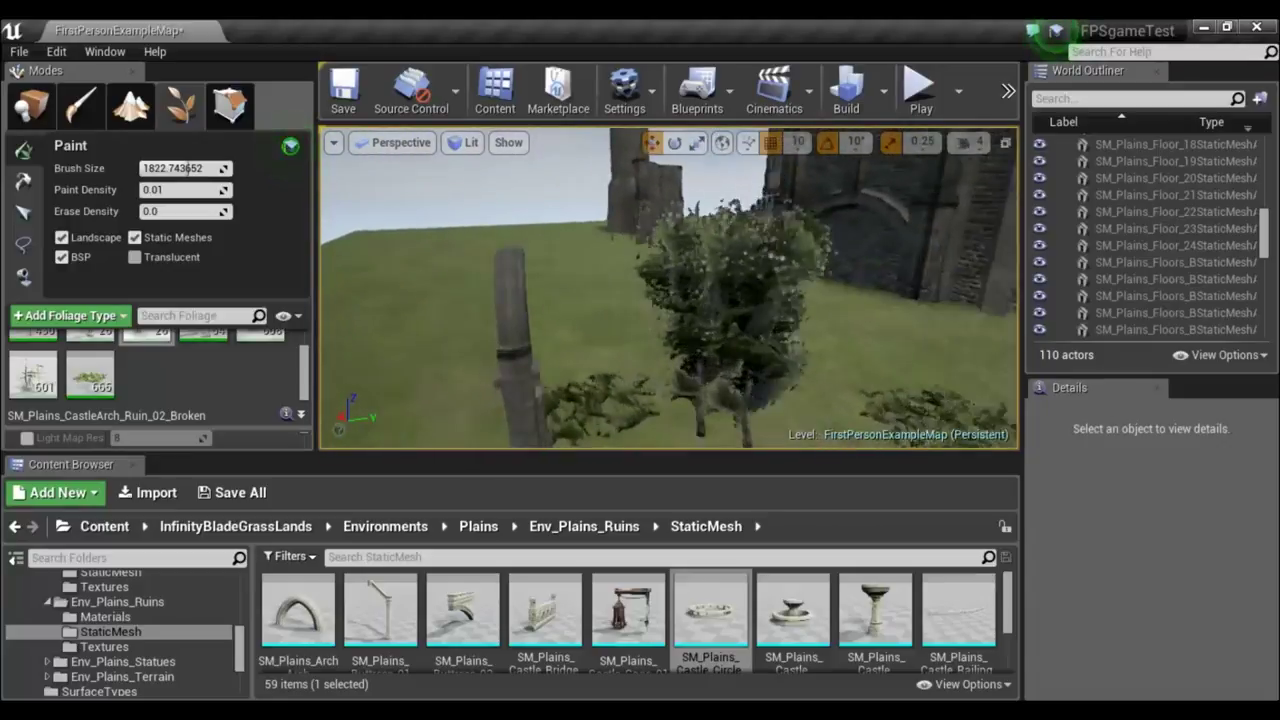
Paint trees and broken arch pieces into the grass near the tall stone pillars.
right_click_drag(480, 220, 480, 230)
scroll(220, 364, "up", 2)
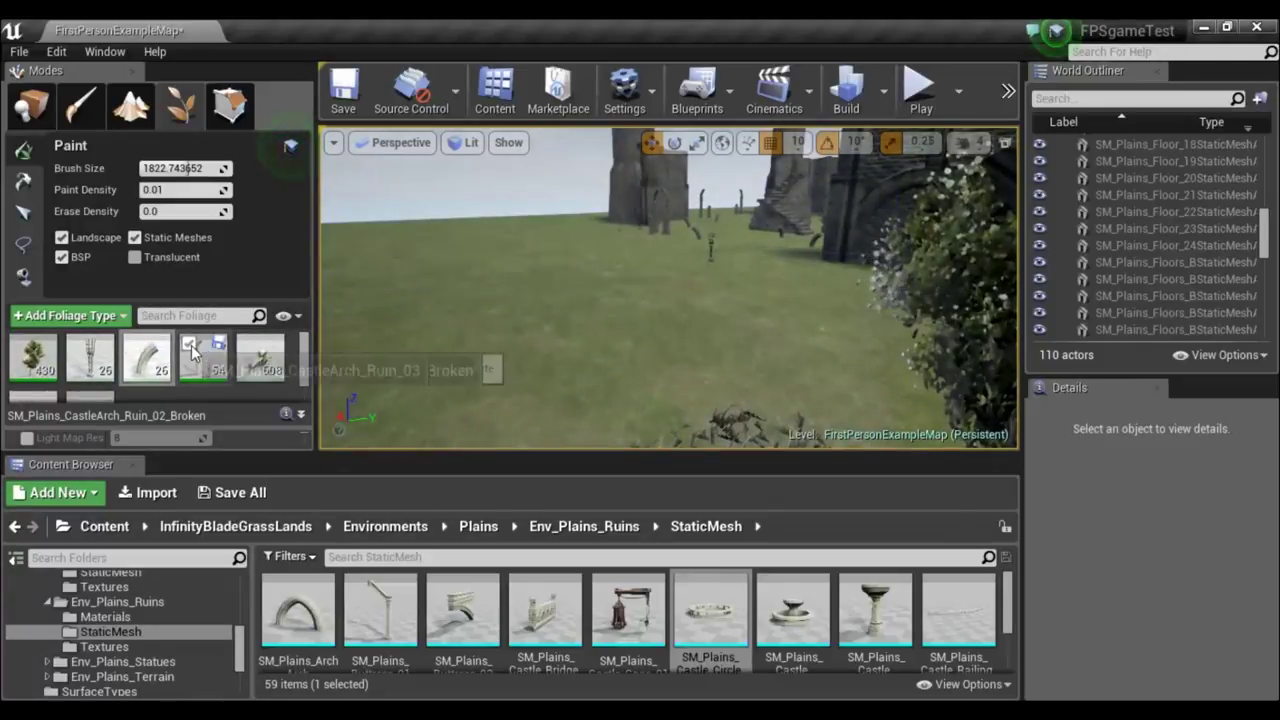
right_click_drag(429, 323, 440, 330)
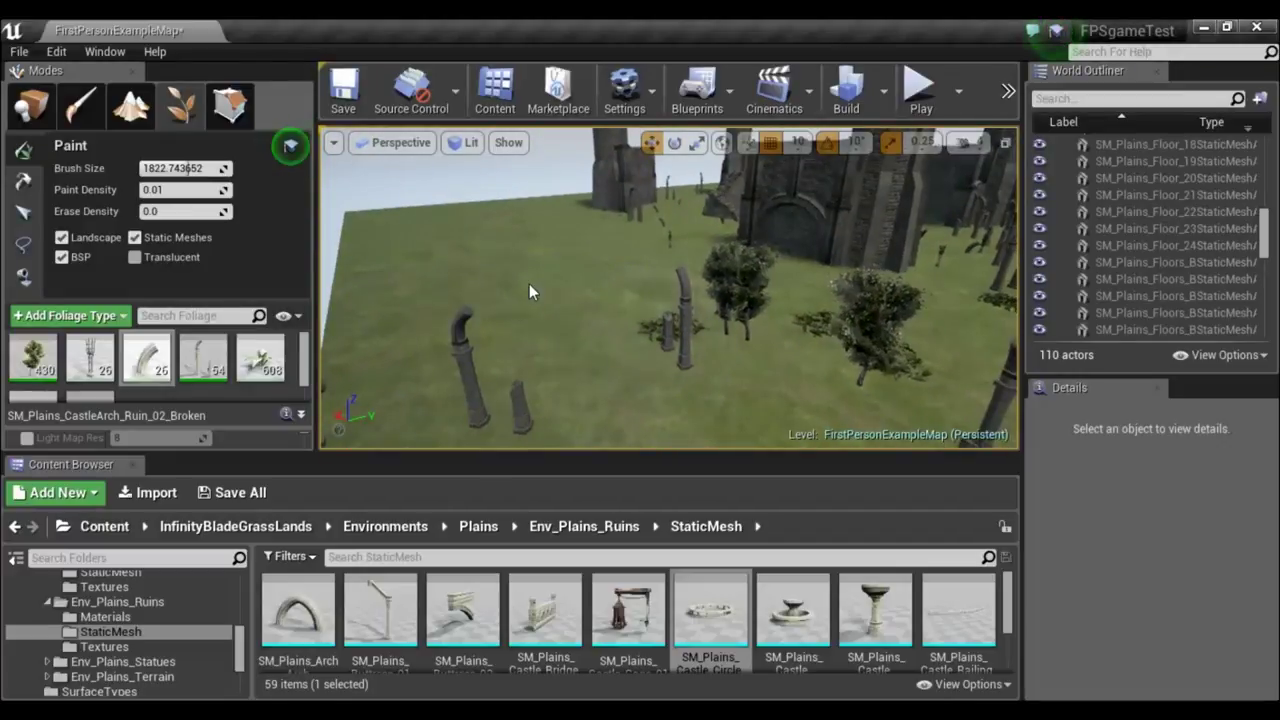
left_click(542, 270)
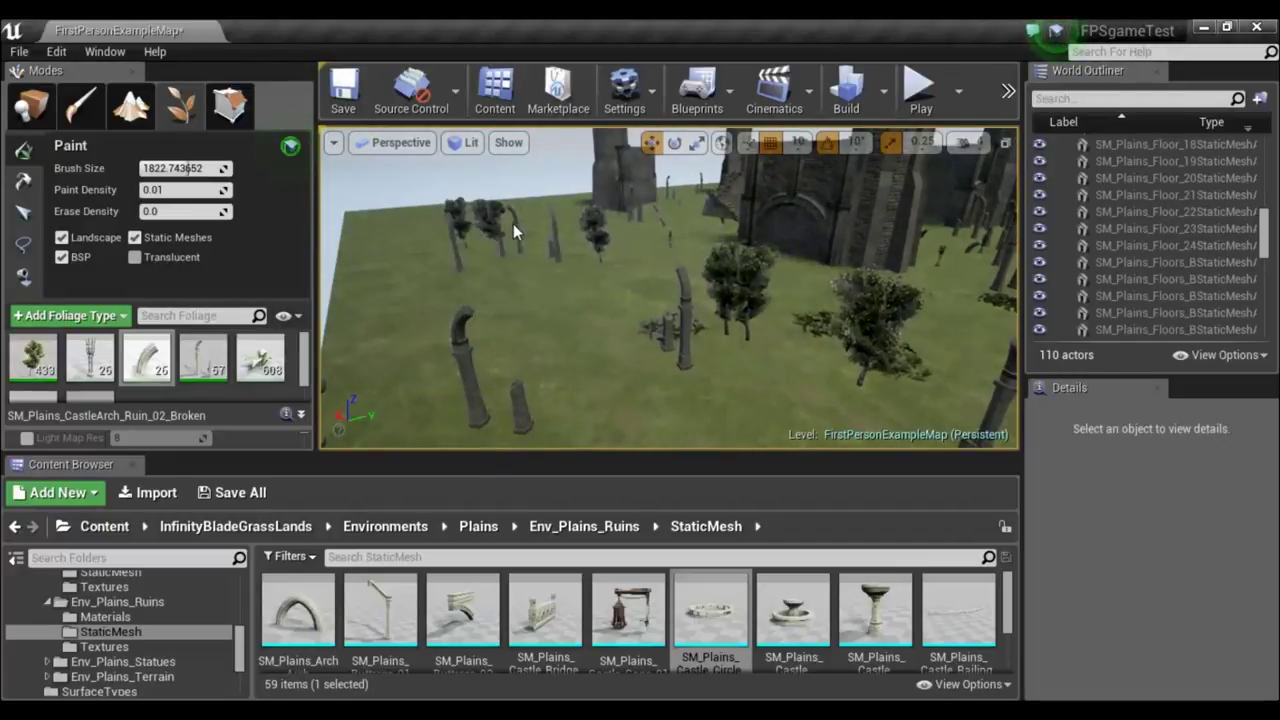
left_click_drag(513, 232, 515, 235)
right_click_drag(496, 267, 497, 264)
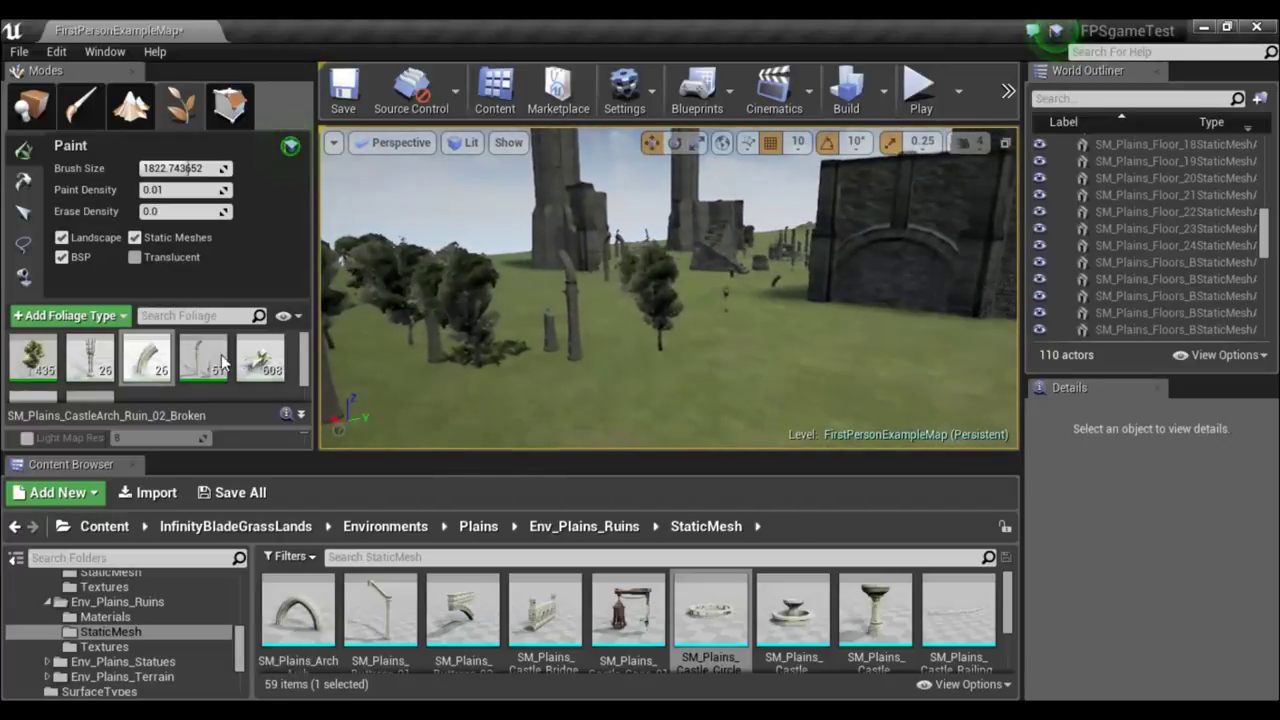
right_click_drag(440, 362, 440, 360)
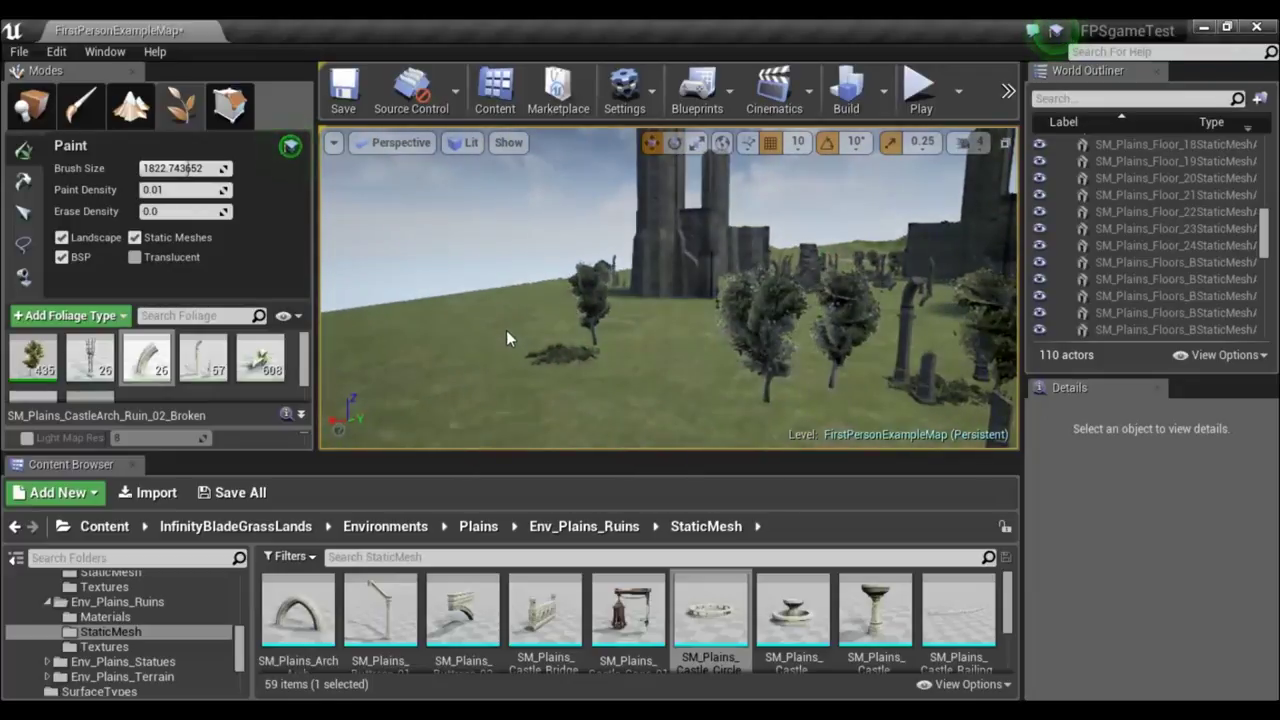
right_click_drag(505, 333, 513, 320)
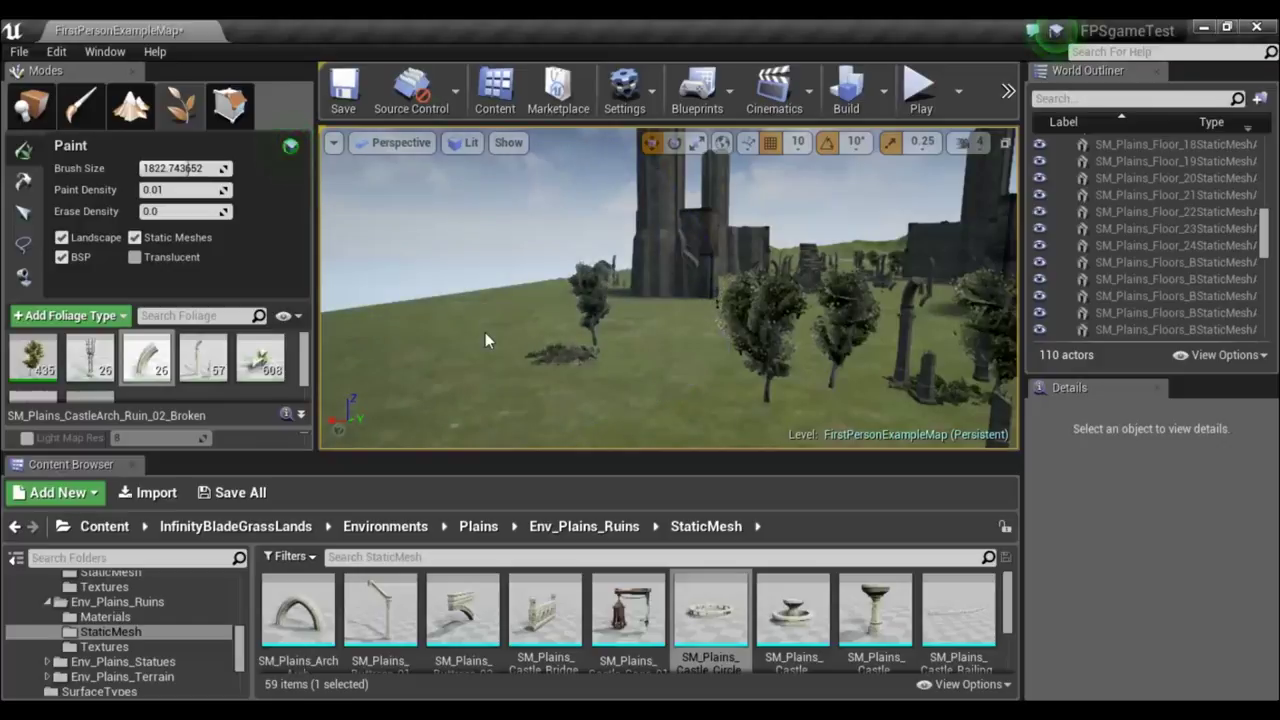
left_click(513, 318)
right_click_drag(513, 318, 520, 318)
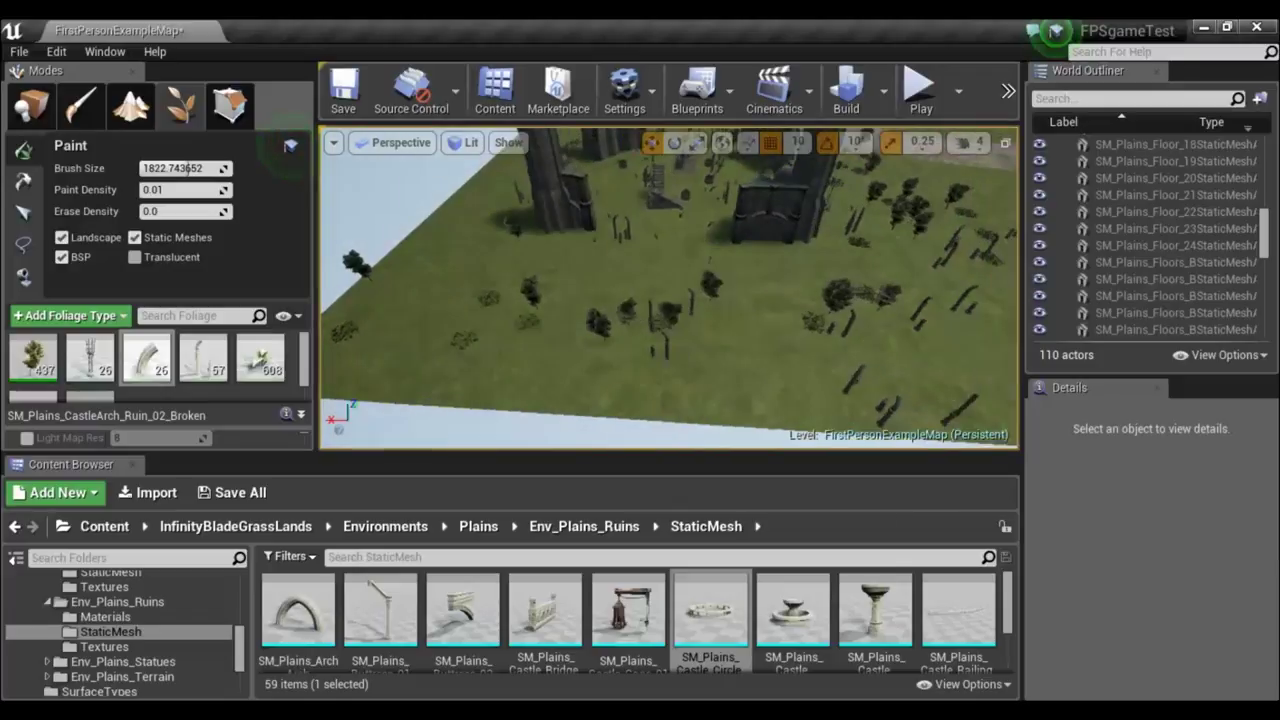
Paint trees across the field and in a line down beside the towers.
left_click(477, 278)
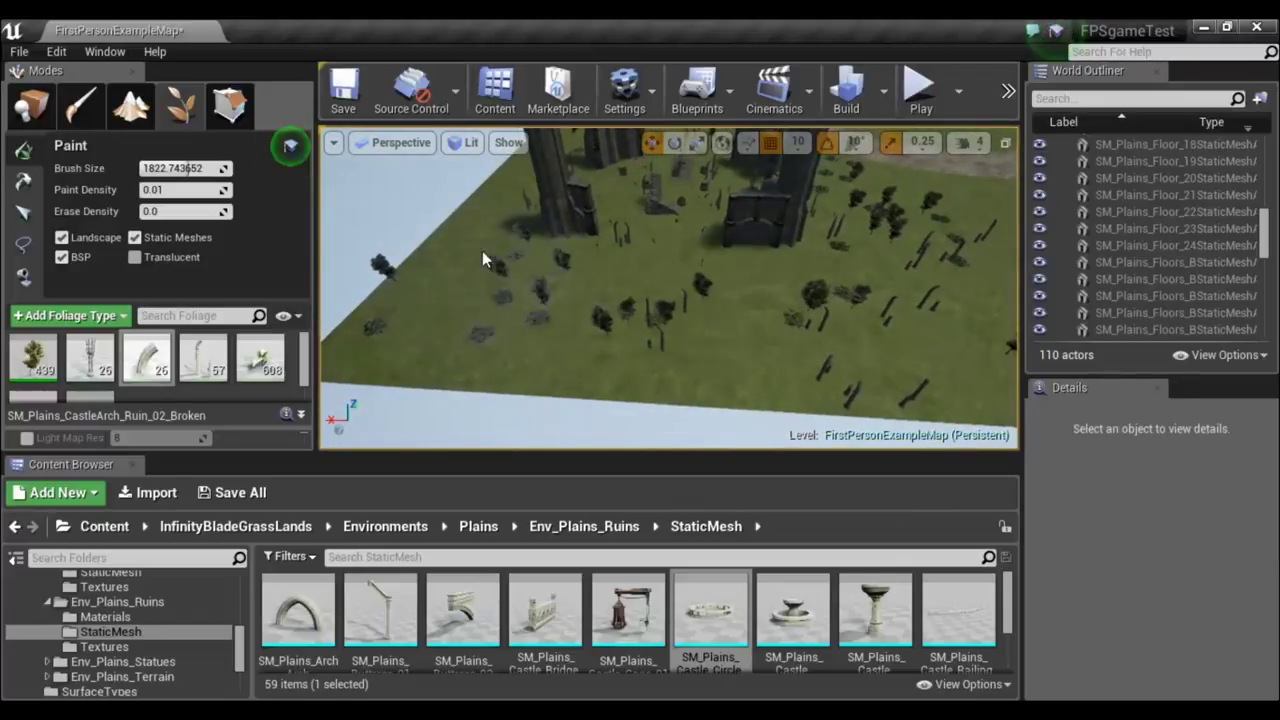
left_click(499, 202)
right_click_drag(507, 204, 507, 204)
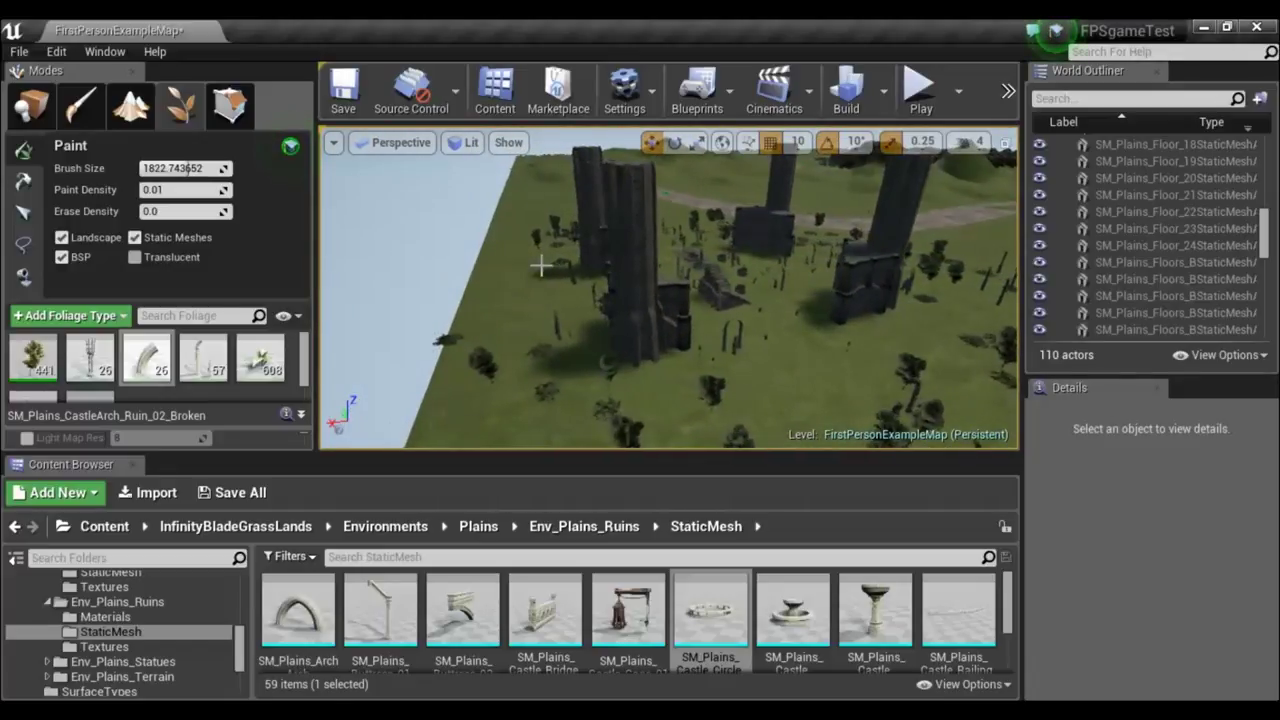
left_click(530, 292)
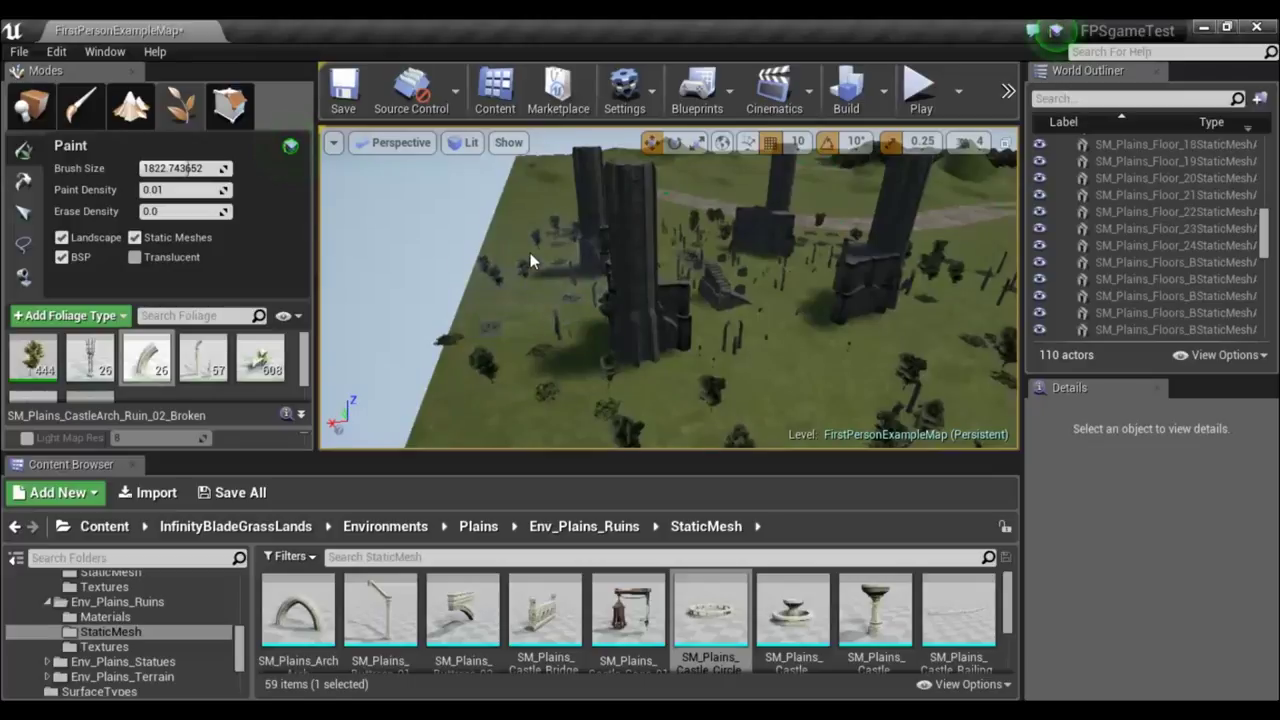
mouse_move(530, 290)
left_mouse_down()
mouse_move(529, 308)
mouse_move(668, 341)
left_mouse_up()
Paint more trees around the tower bases and between the towers, reaching 454 instances.
mouse_move(737, 343)
right_mouse_down()
mouse_move(800, 343)
mouse_move(748, 348)
mouse_move(728, 334)
right_mouse_up()
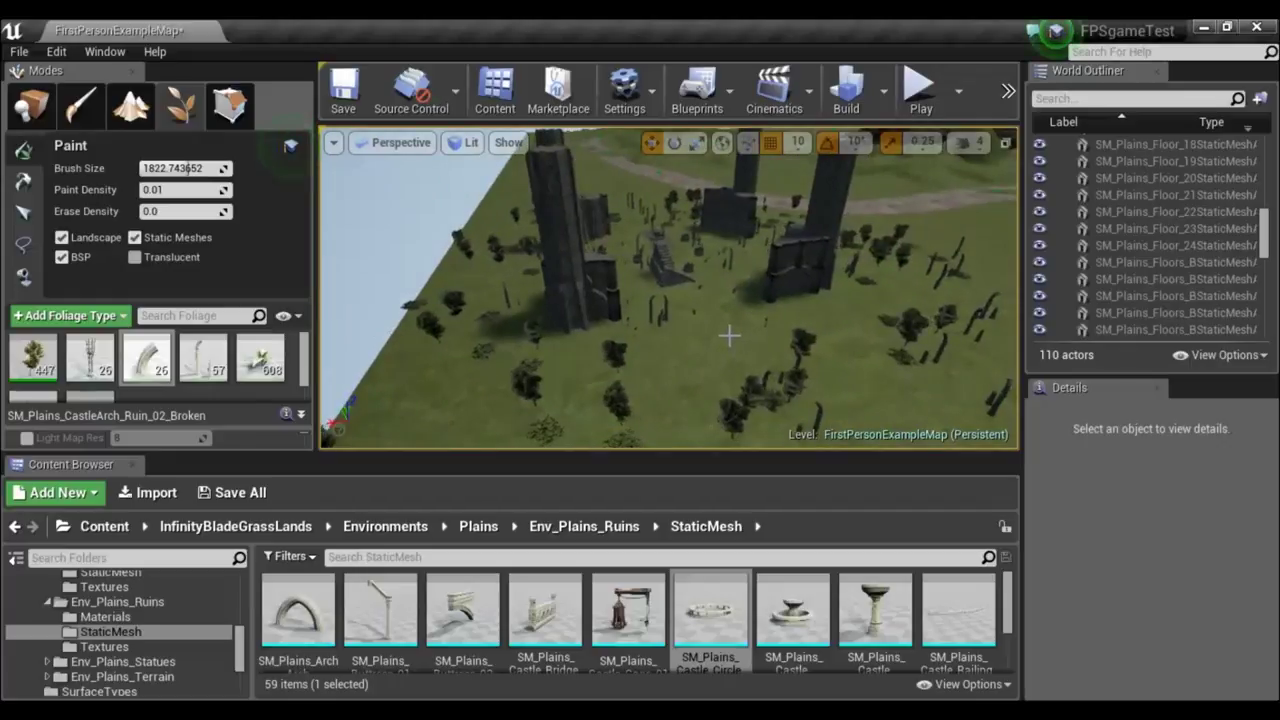
left_click(711, 325)
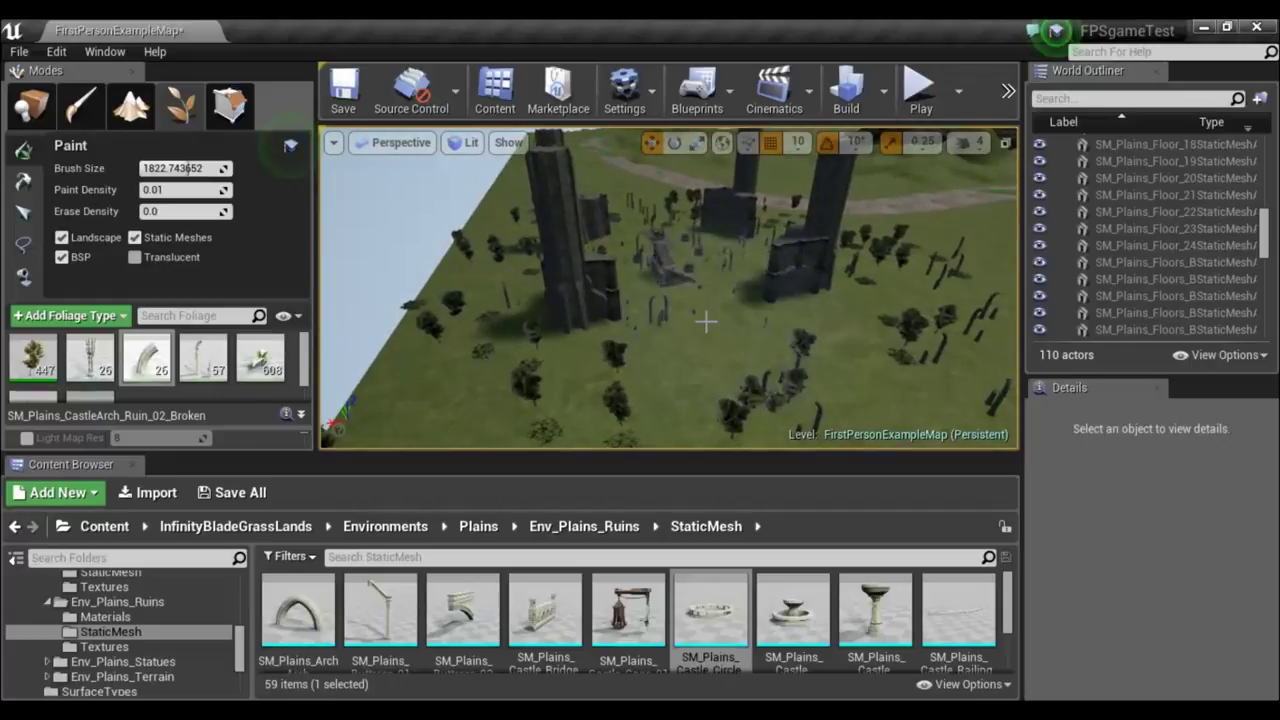
mouse_move(706, 316)
left_mouse_down()
mouse_move(682, 271)
mouse_move(693, 286)
left_mouse_up()
left_click_drag(701, 348, 704, 350)
mouse_move(796, 339)
right_mouse_down()
mouse_move(796, 260)
mouse_move(773, 351)
right_mouse_up()
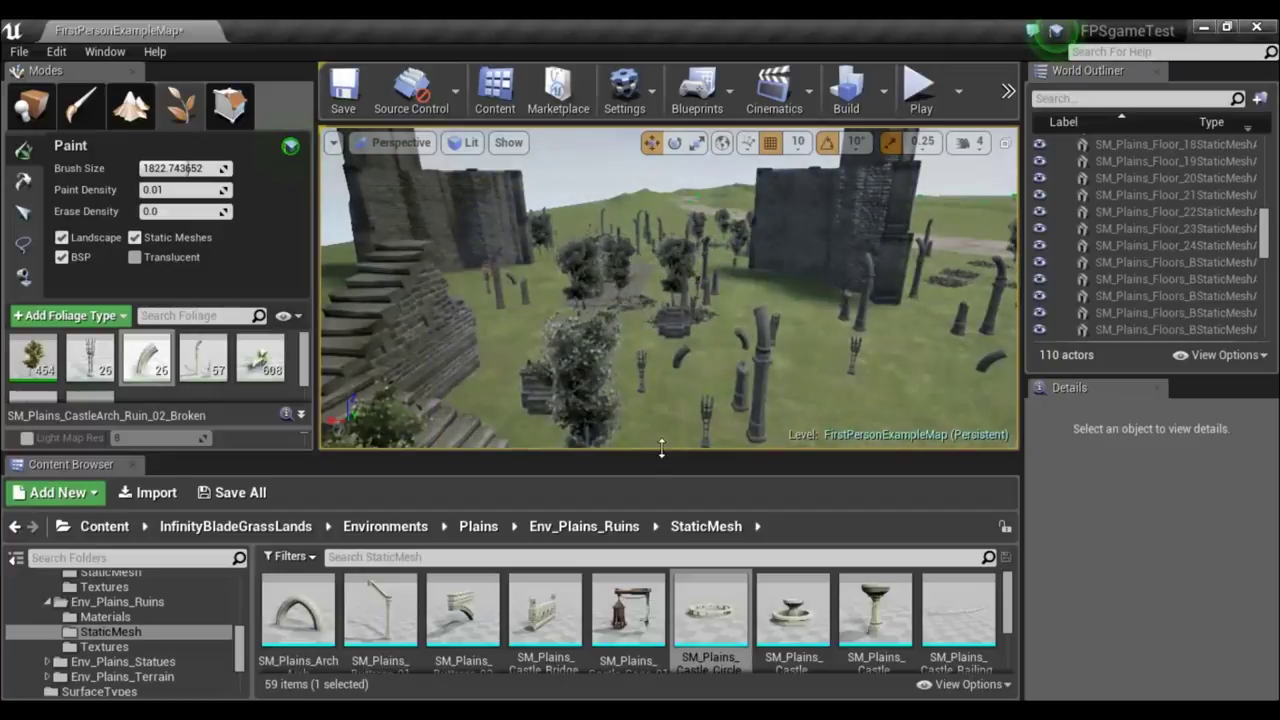
mouse_move(758, 398)
right_mouse_down()
mouse_move(740, 380)
mouse_move(770, 395)
mouse_move(635, 341)
right_mouse_up()
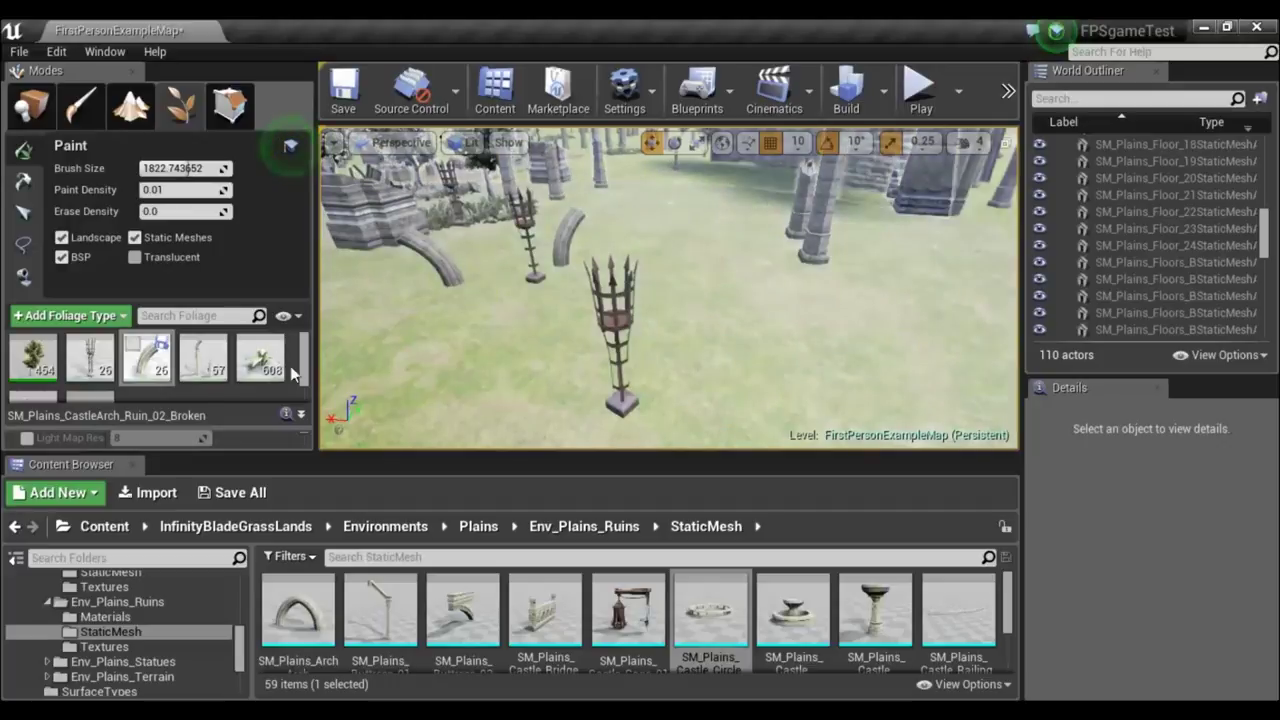
Select the SM_Plains_CastleArch_Iron_Torch_01 foliage type and enlarge its settings panel.
left_click_drag(304, 374, 302, 396)
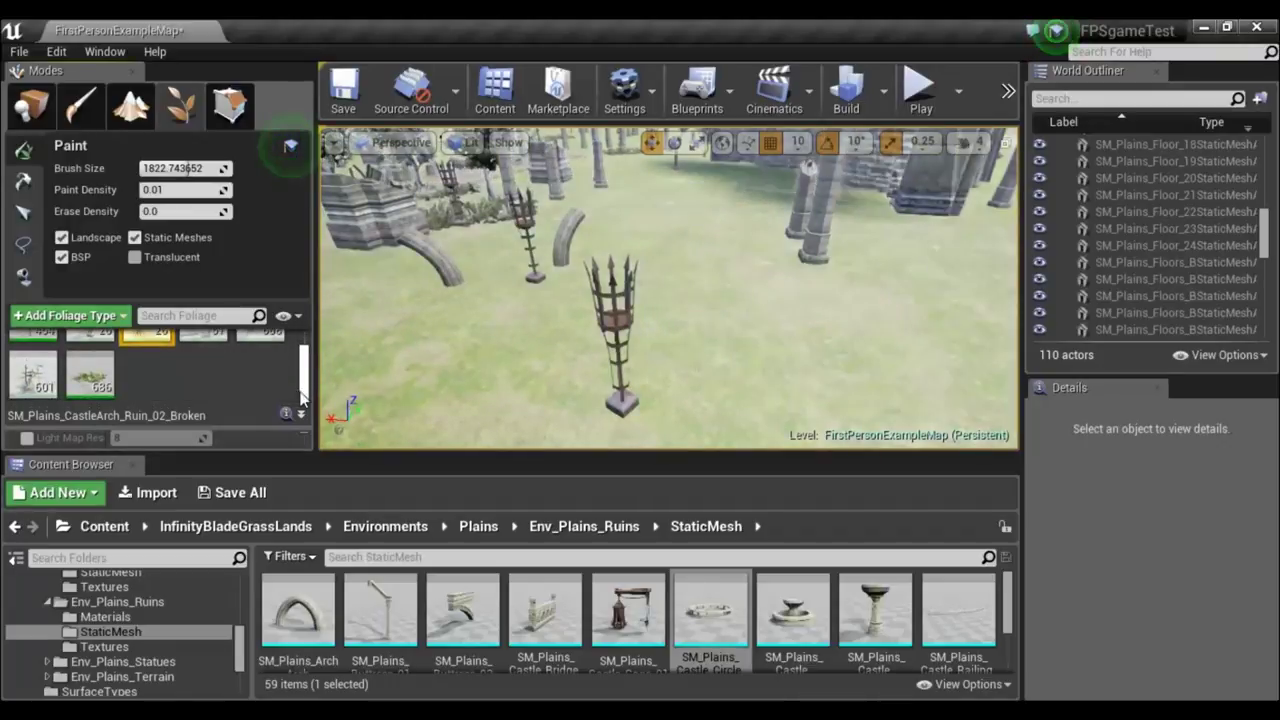
scroll(115, 374, "up", 2)
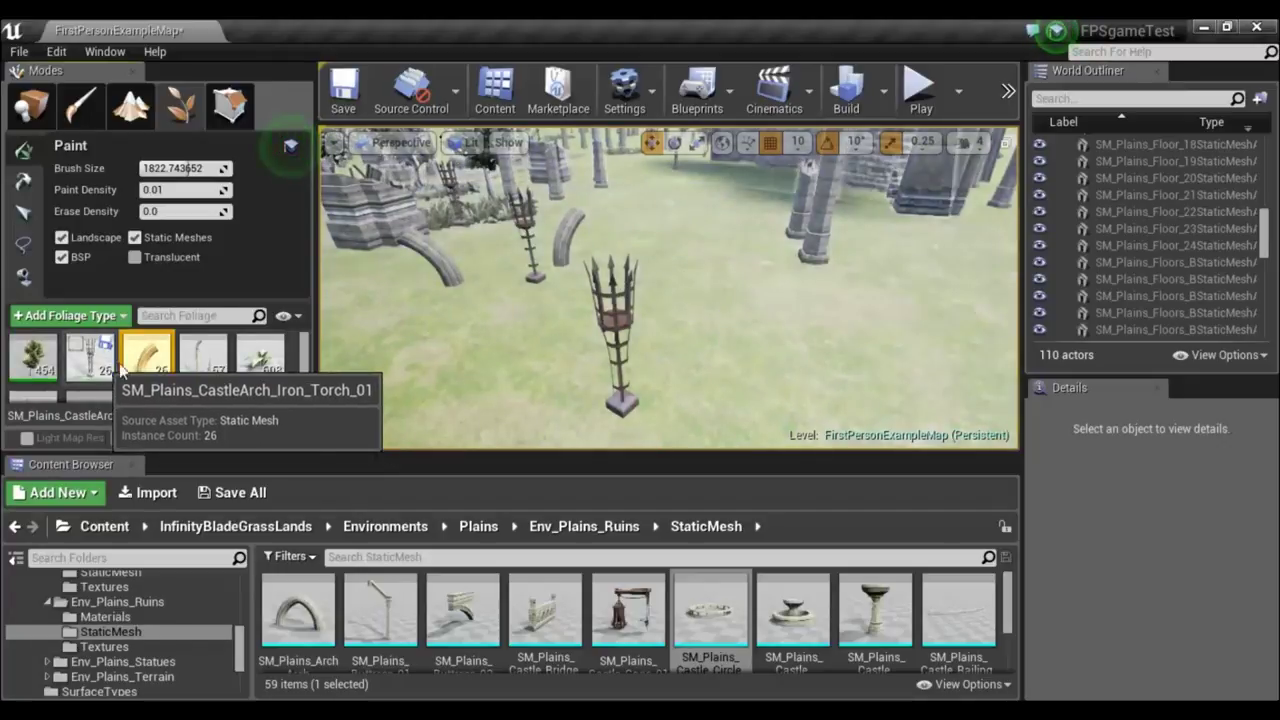
left_click(110, 366)
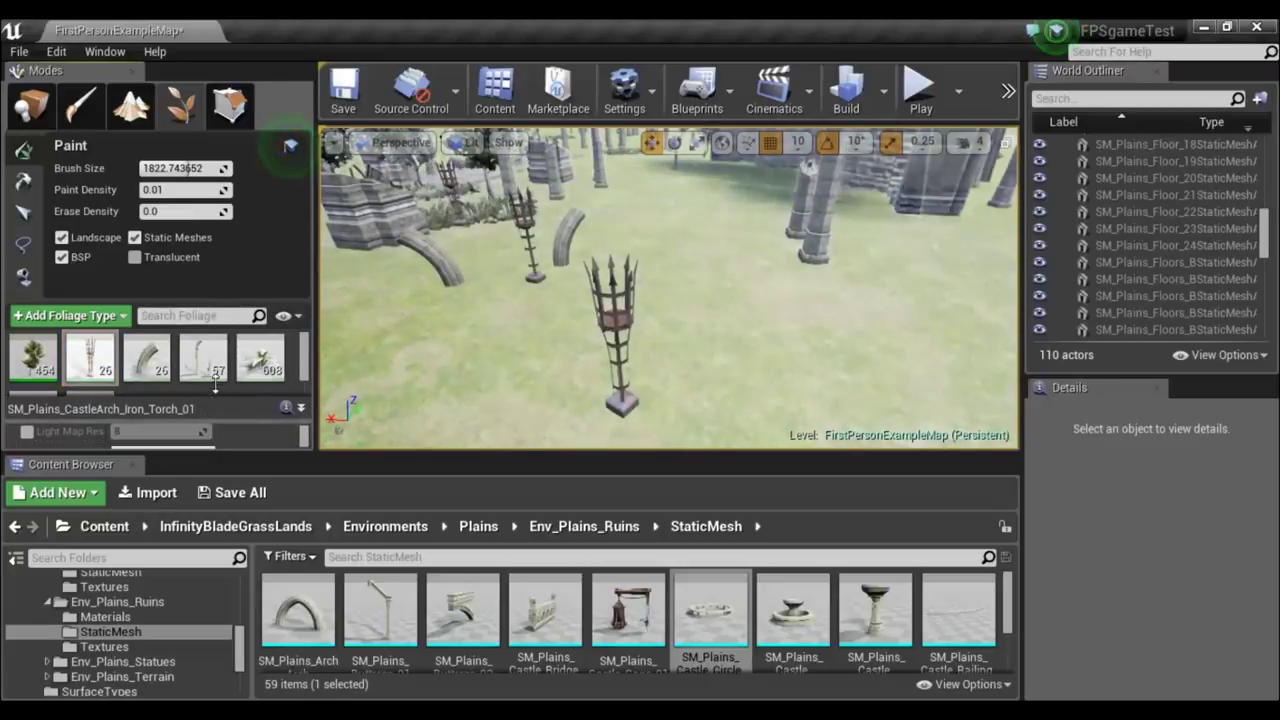
left_click_drag(211, 418, 219, 360)
Review the torch's details, confirming BlockAll collision preset and Align to Normal enabled.
scroll(190, 425, "down", 1)
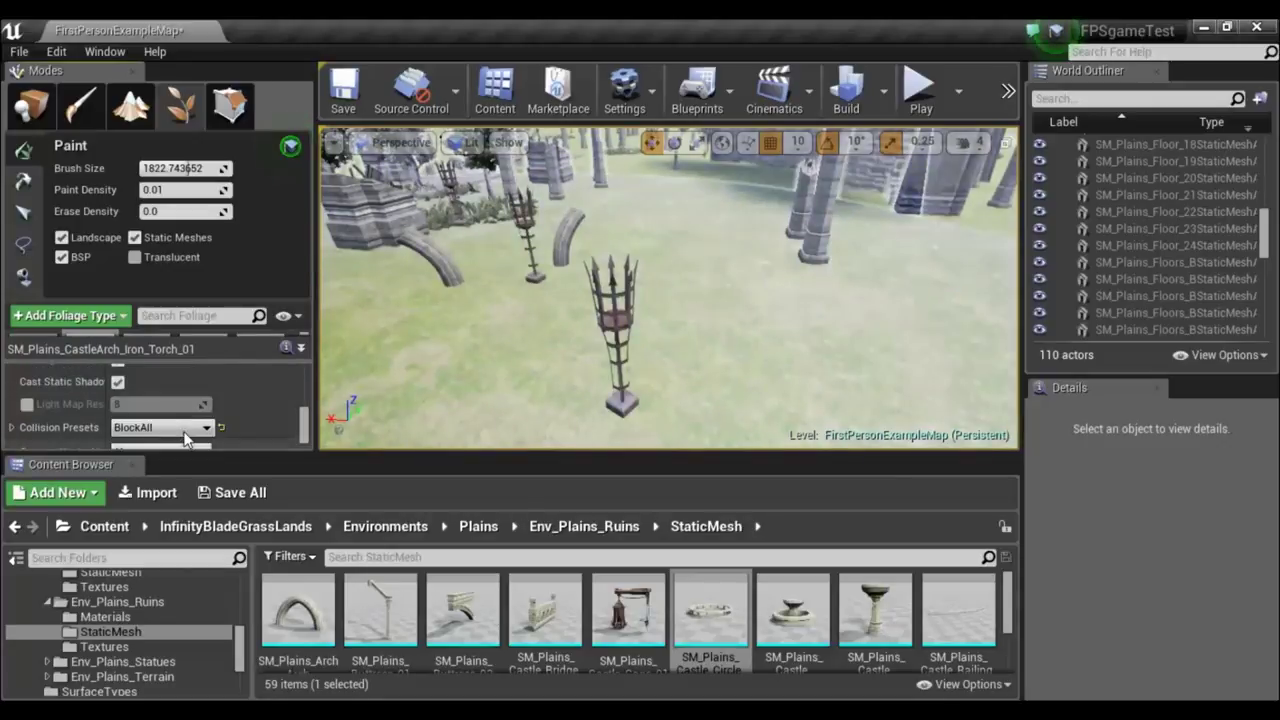
scroll(190, 425, "down", 2)
scroll(190, 425, "down", 1)
scroll(190, 424, "up", 1)
scroll(190, 424, "up", 2)
scroll(190, 424, "up", 1)
scroll(190, 424, "up", 1)
scroll(190, 422, "up", 1)
scroll(190, 420, "up", 1)
scroll(190, 420, "up", 1)
scroll(190, 420, "up", 1)
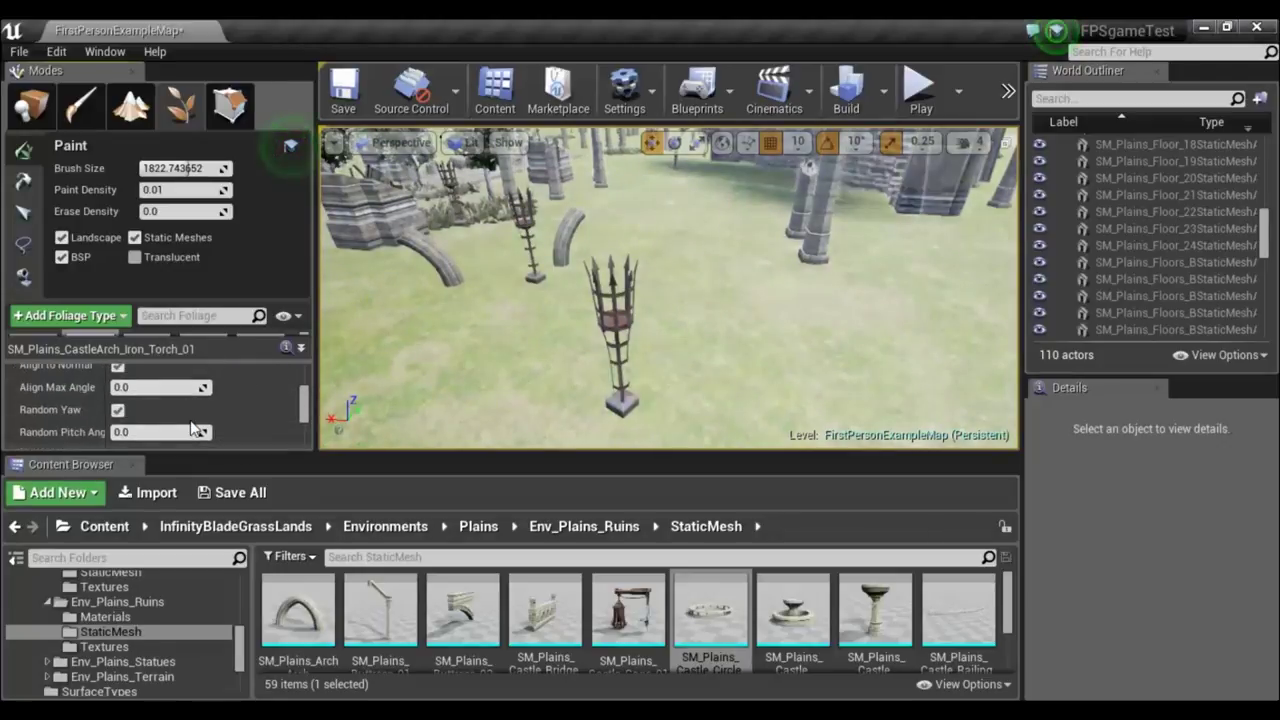
scroll(190, 420, "up", 1)
scroll(190, 420, "up", 1)
scroll(190, 420, "up", 1)
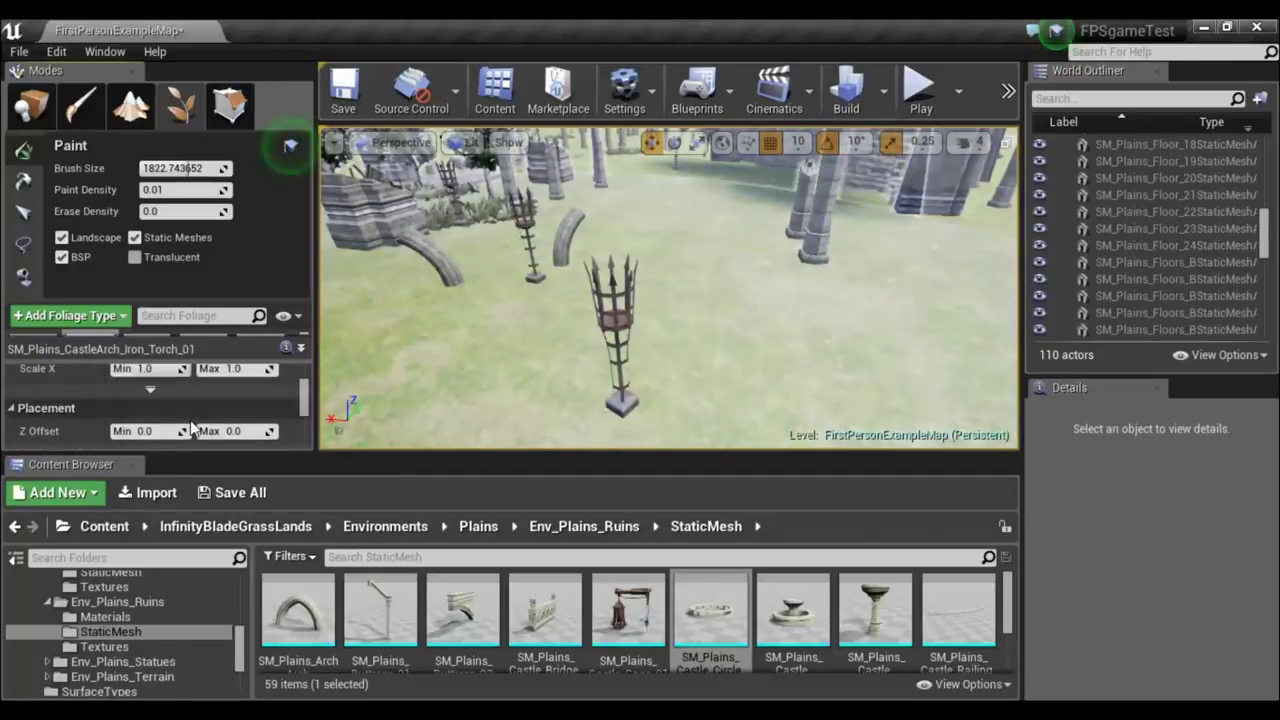
scroll(190, 420, "up", 1)
scroll(190, 420, "up", 2)
scroll(190, 420, "up", 2)
scroll(190, 420, "up", 1)
scroll(193, 426, "up", 1)
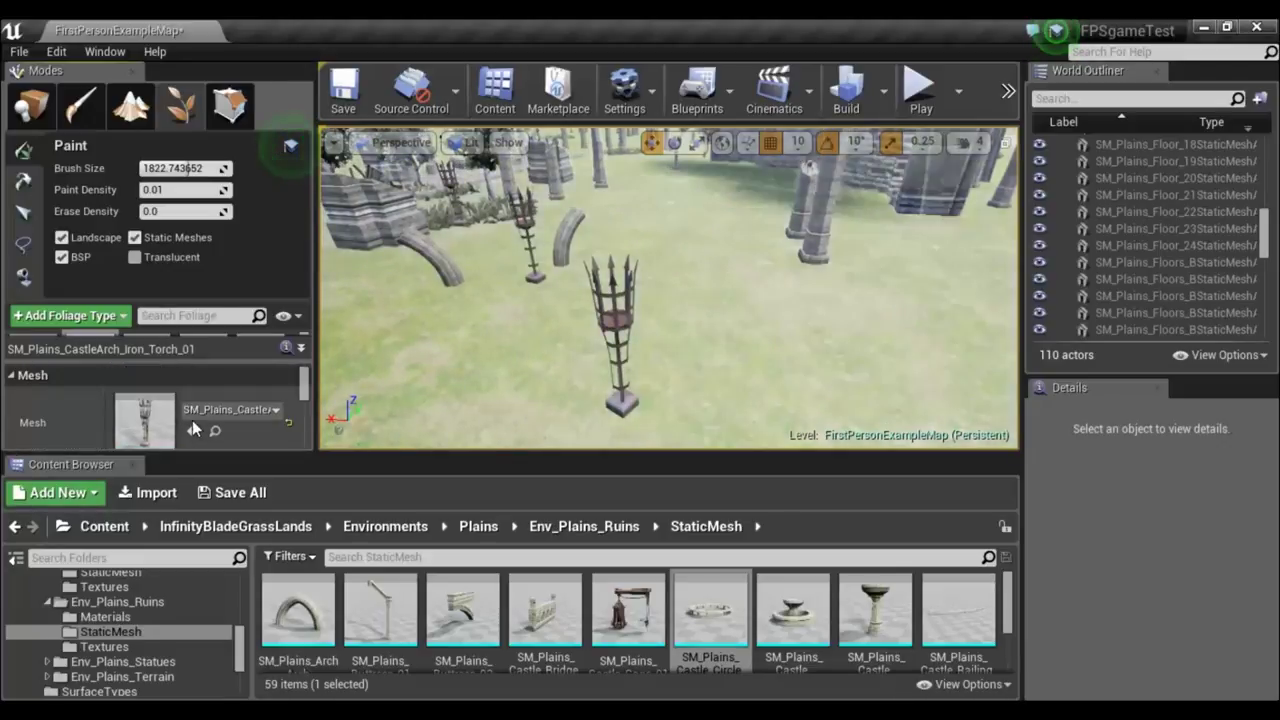
scroll(193, 428, "down", 2)
scroll(193, 428, "down", 1)
scroll(193, 428, "down", 1)
scroll(193, 428, "down", 1)
scroll(192, 420, "down", 1)
scroll(192, 420, "down", 1)
scroll(192, 420, "down", 1)
scroll(192, 420, "down", 1)
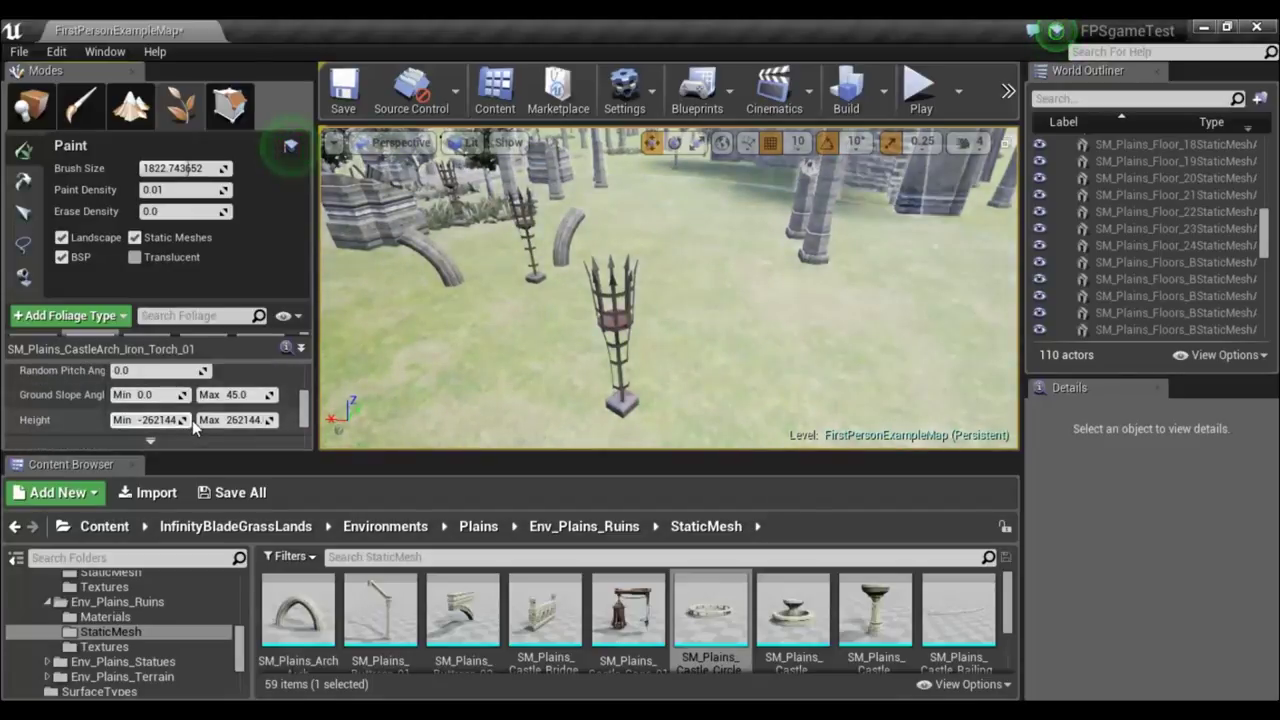
scroll(192, 420, "down", 1)
scroll(192, 420, "down", 1)
scroll(192, 420, "down", 1)
scroll(192, 420, "down", 1)
scroll(192, 420, "down", 1)
scroll(192, 420, "down", 1)
scroll(192, 420, "down", 1)
scroll(192, 420, "down", 1)
scroll(193, 425, "down", 1)
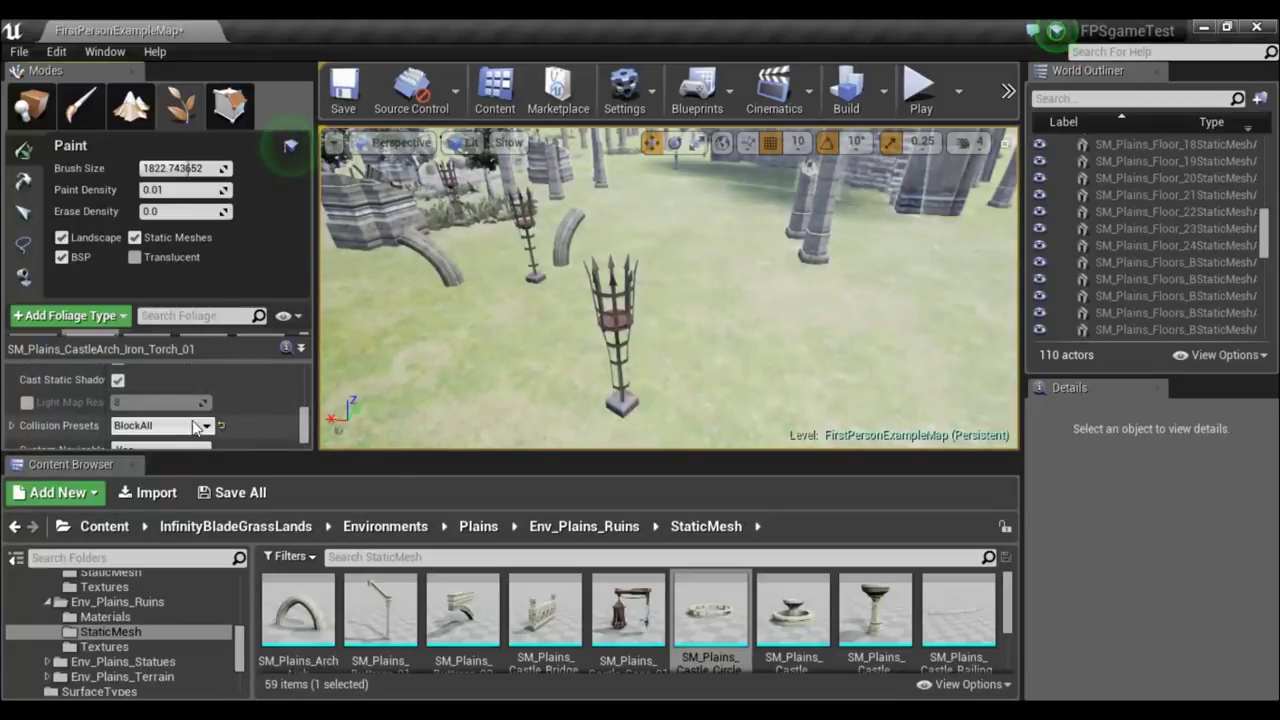
scroll(193, 425, "down", 1)
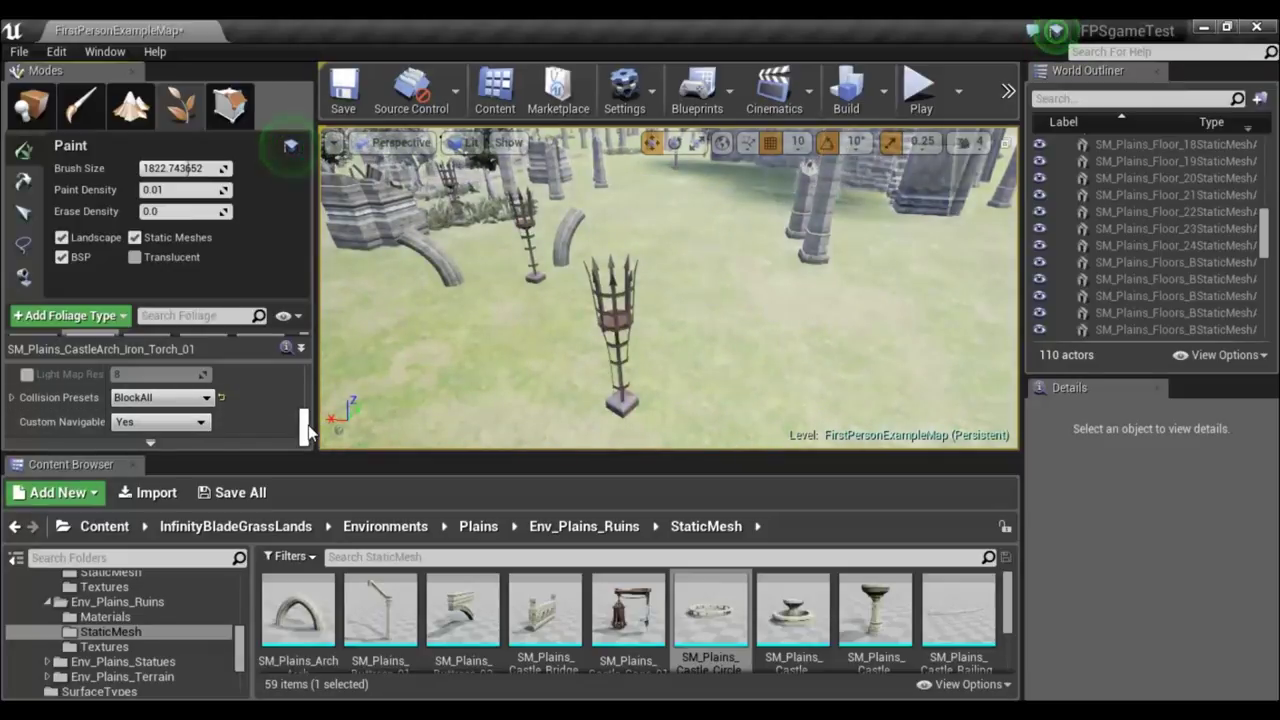
scroll(310, 411, "up", 2)
scroll(310, 410, "up", 2)
scroll(311, 407, "up", 2)
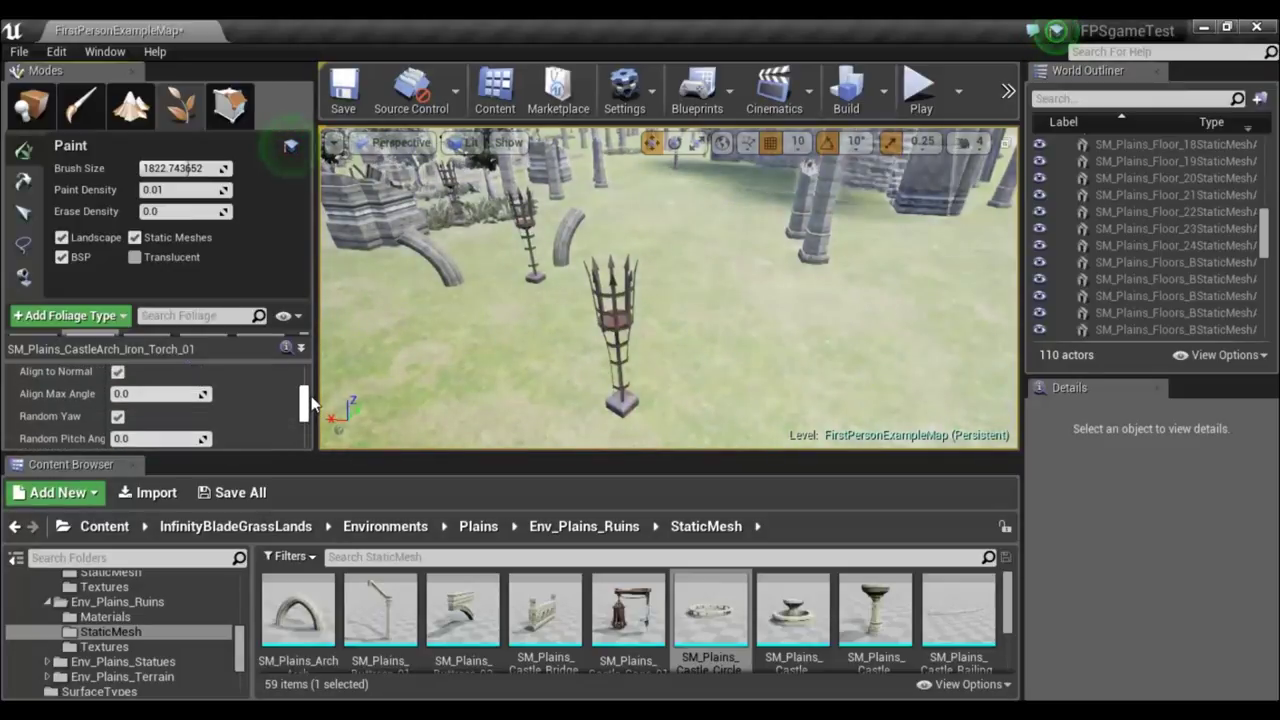
scroll(313, 403, "up", 2)
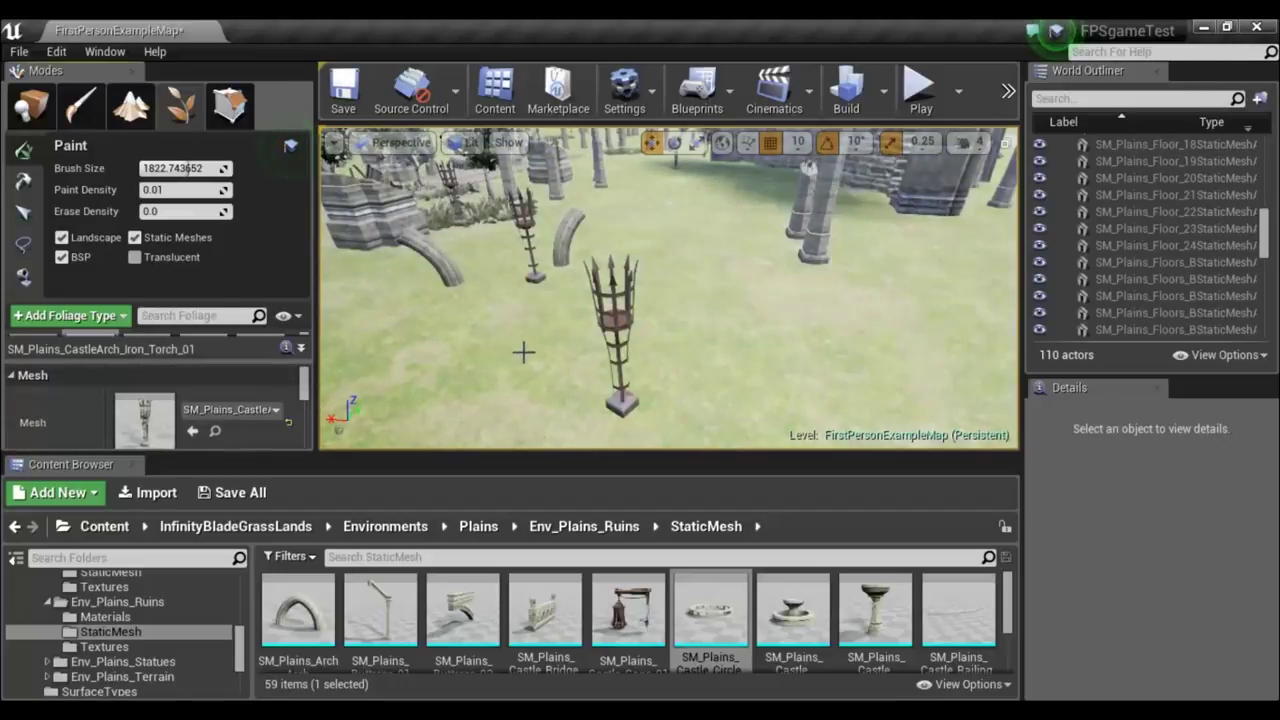
Drop another CastleArch_Iron torch onto the grass among the ruins, bringing the level to 111 actors.
mouse_move(614, 357)
right_mouse_down()
mouse_move(614, 385)
mouse_move(614, 340)
mouse_move(534, 360)
right_mouse_up()
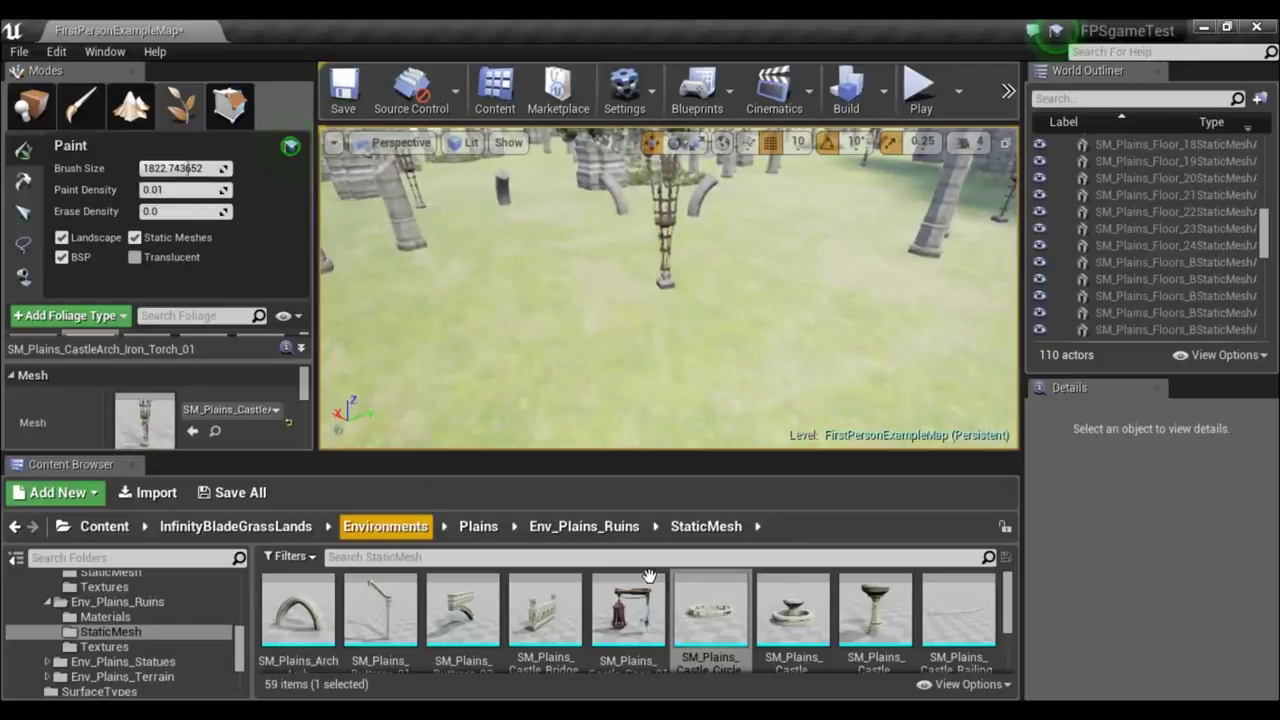
scroll(530, 648, "down", 5)
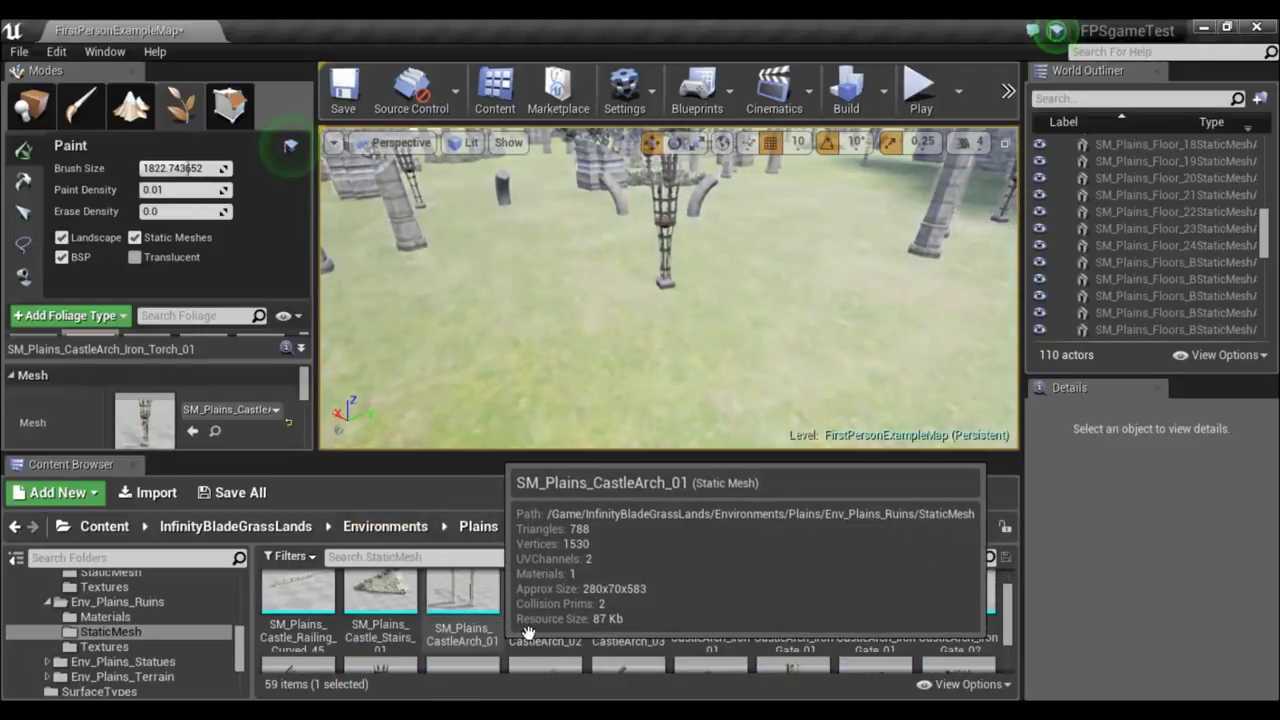
left_click_drag(380, 605, 710, 300)
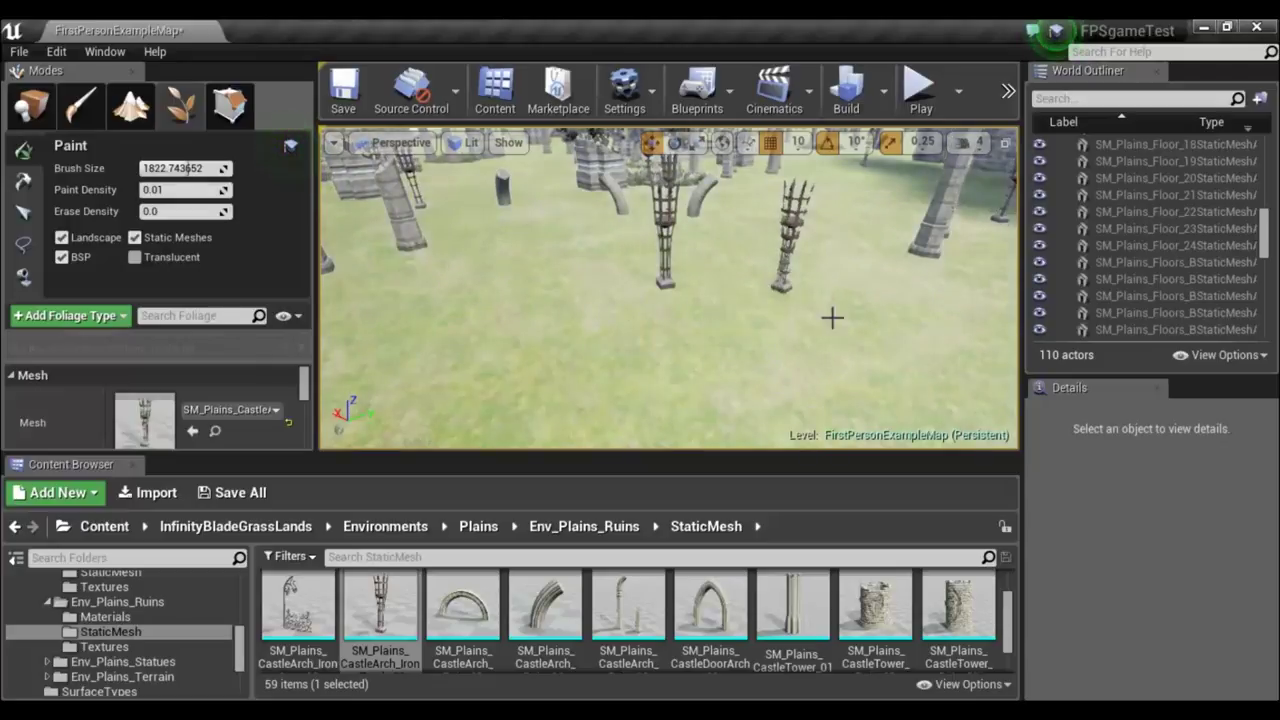
right_click_drag(829, 314, 741, 243)
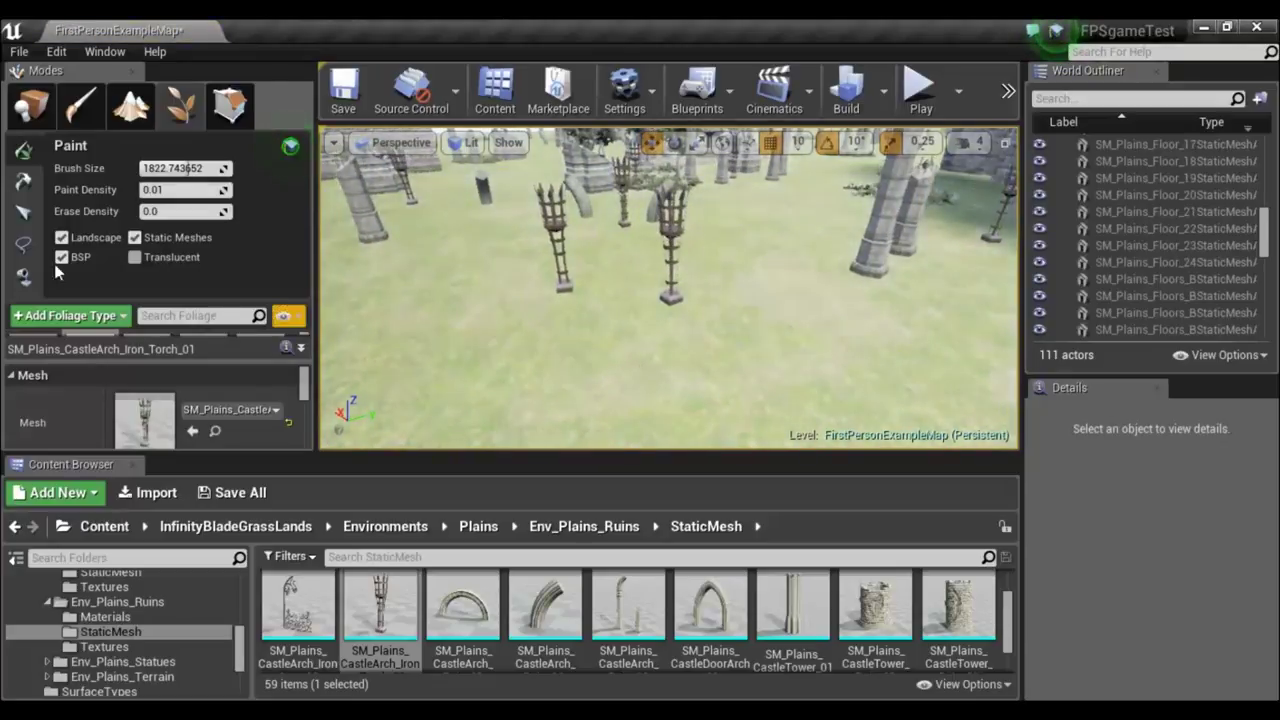
key("shift+1")
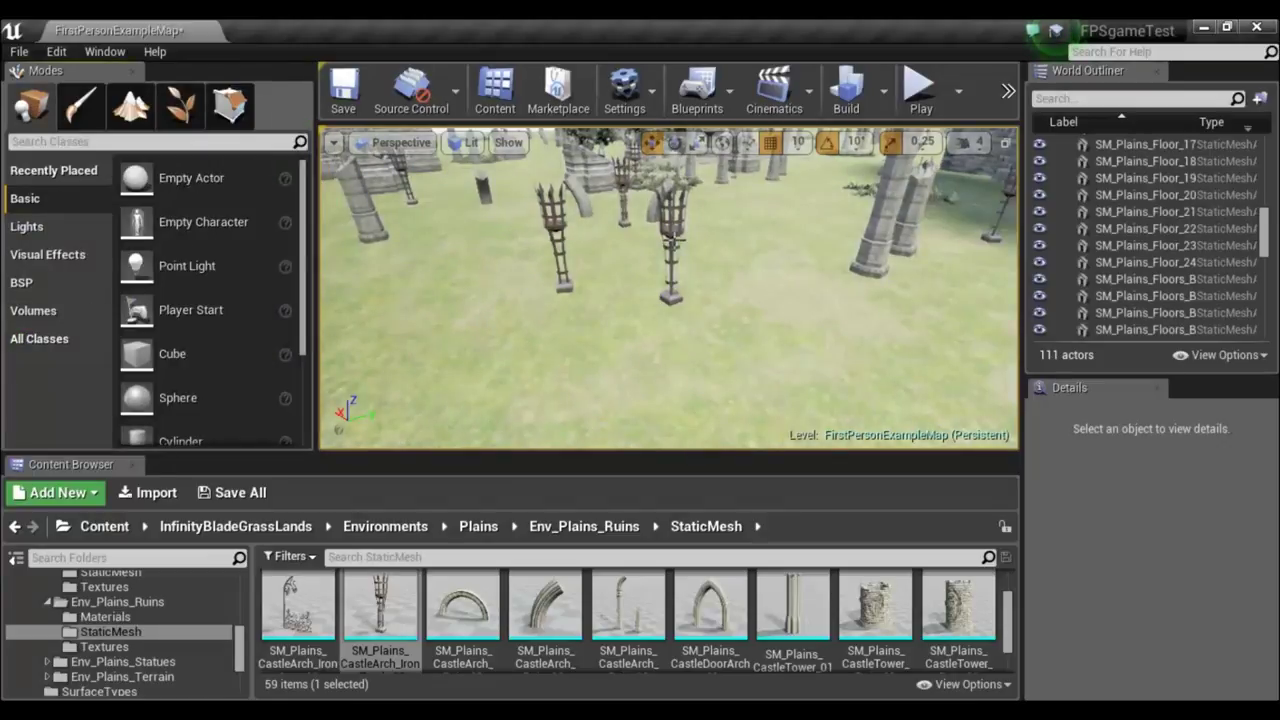
left_click(676, 241)
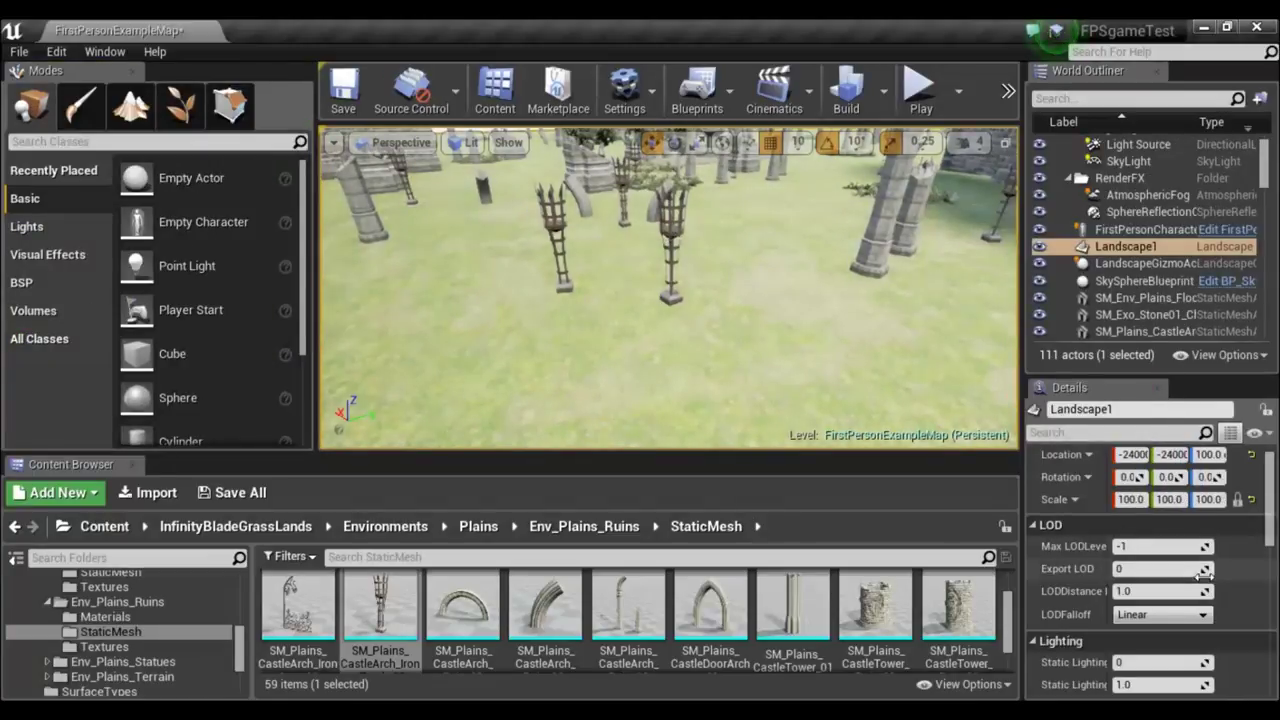
scroll(1184, 600, "down", 3)
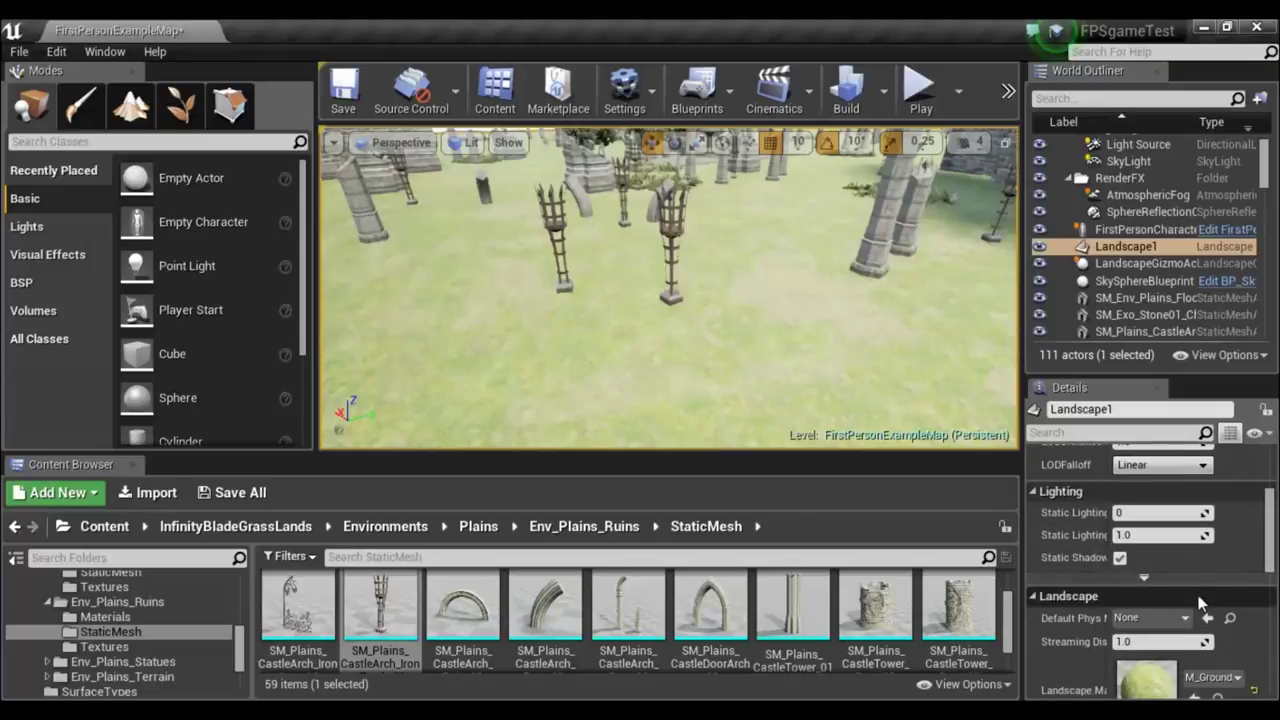
scroll(1200, 603, "down", 1)
left_click(1155, 590)
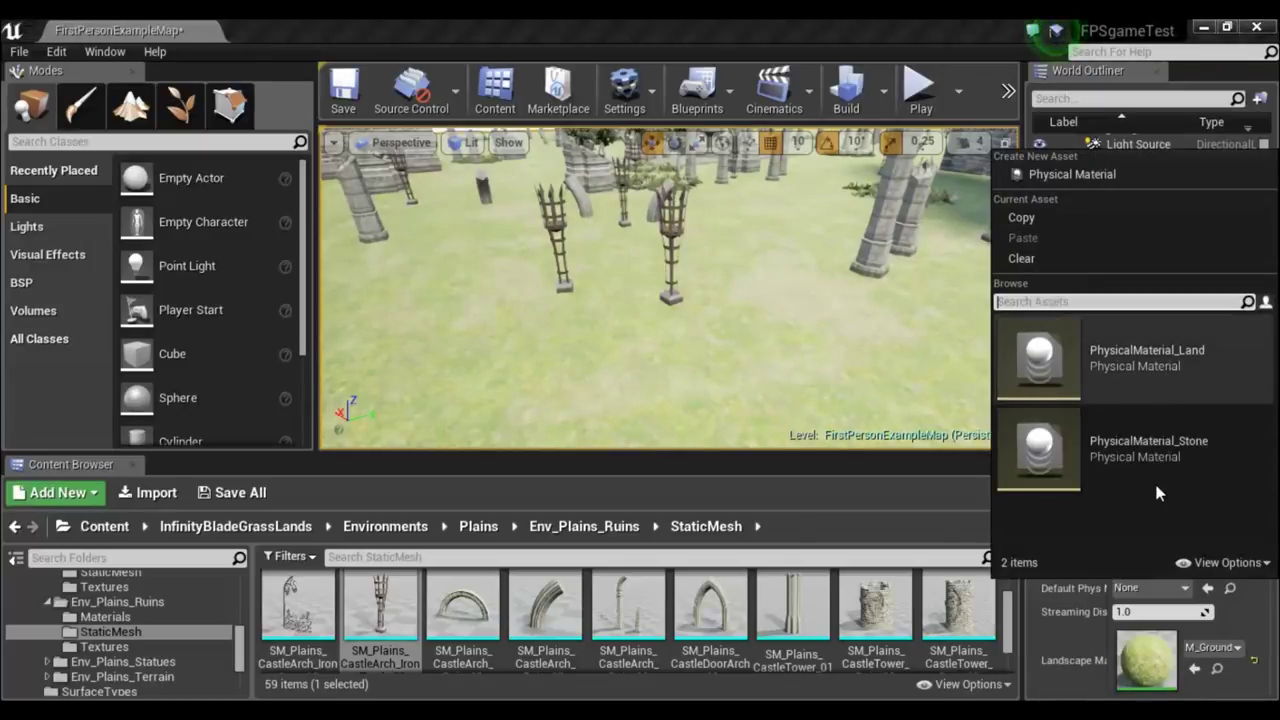
left_click(1146, 592)
scroll(1146, 595, "down", 1)
scroll(1145, 600, "down", 1)
scroll(1144, 605, "down", 1)
scroll(1144, 605, "down", 1)
scroll(1140, 606, "down", 1)
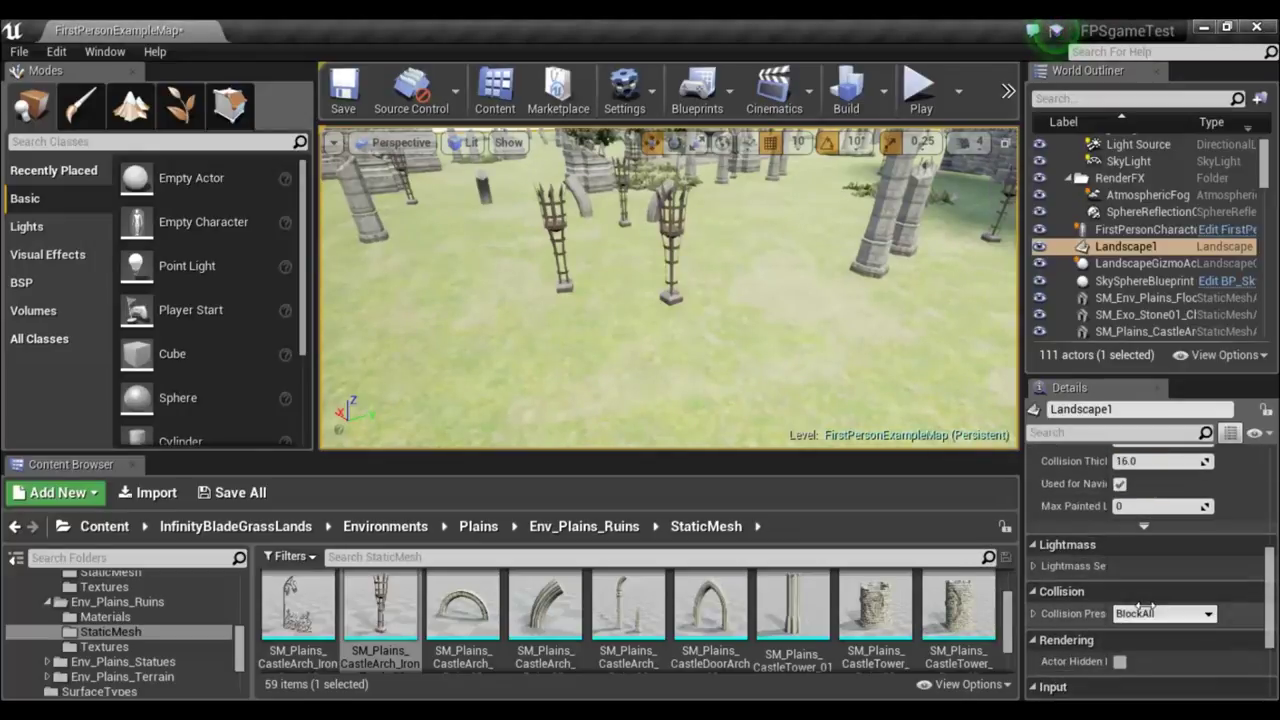
scroll(1150, 604, "down", 1)
scroll(1176, 600, "down", 1)
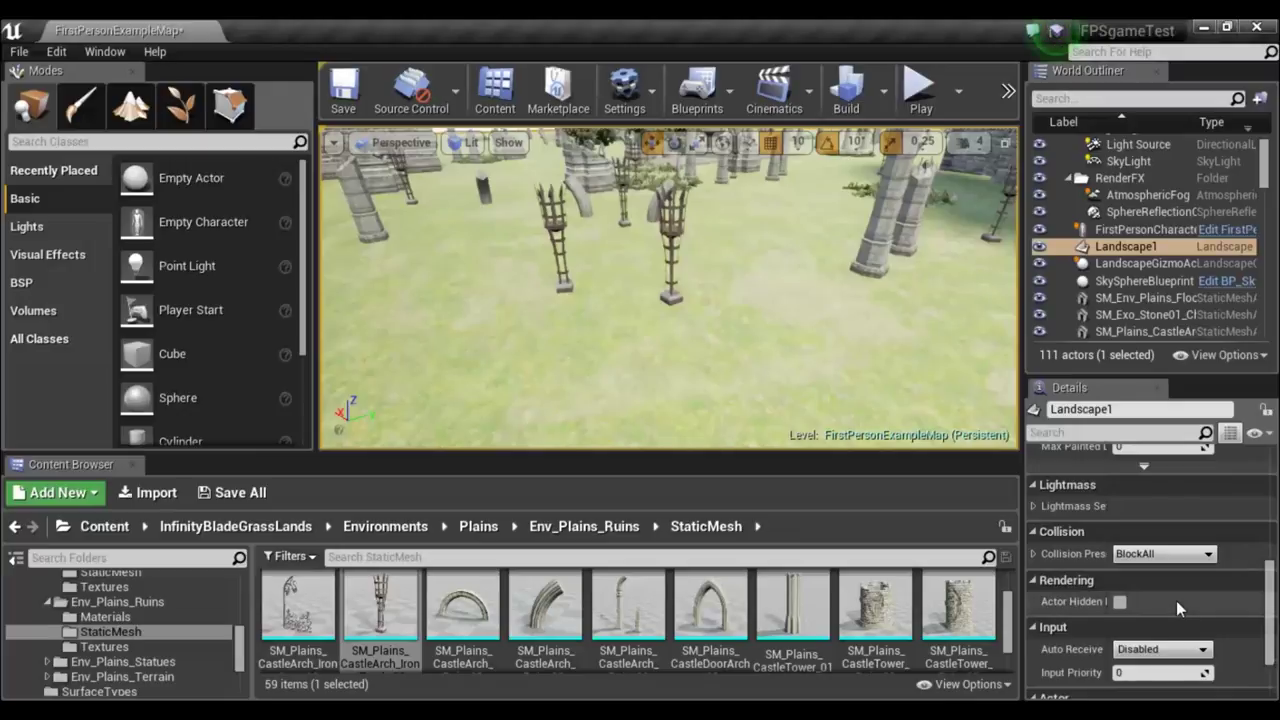
scroll(1176, 600, "down", 1)
scroll(1176, 607, "down", 1)
scroll(1176, 607, "down", 1)
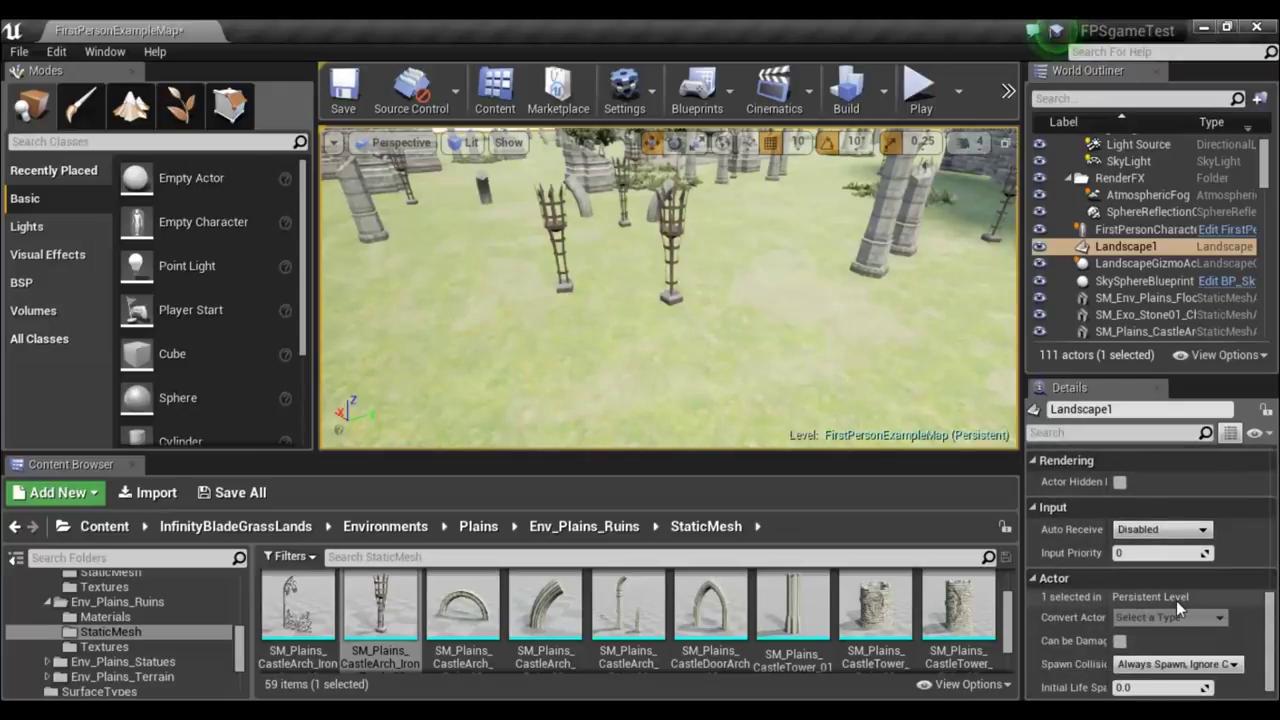
scroll(1180, 583, "down", 1)
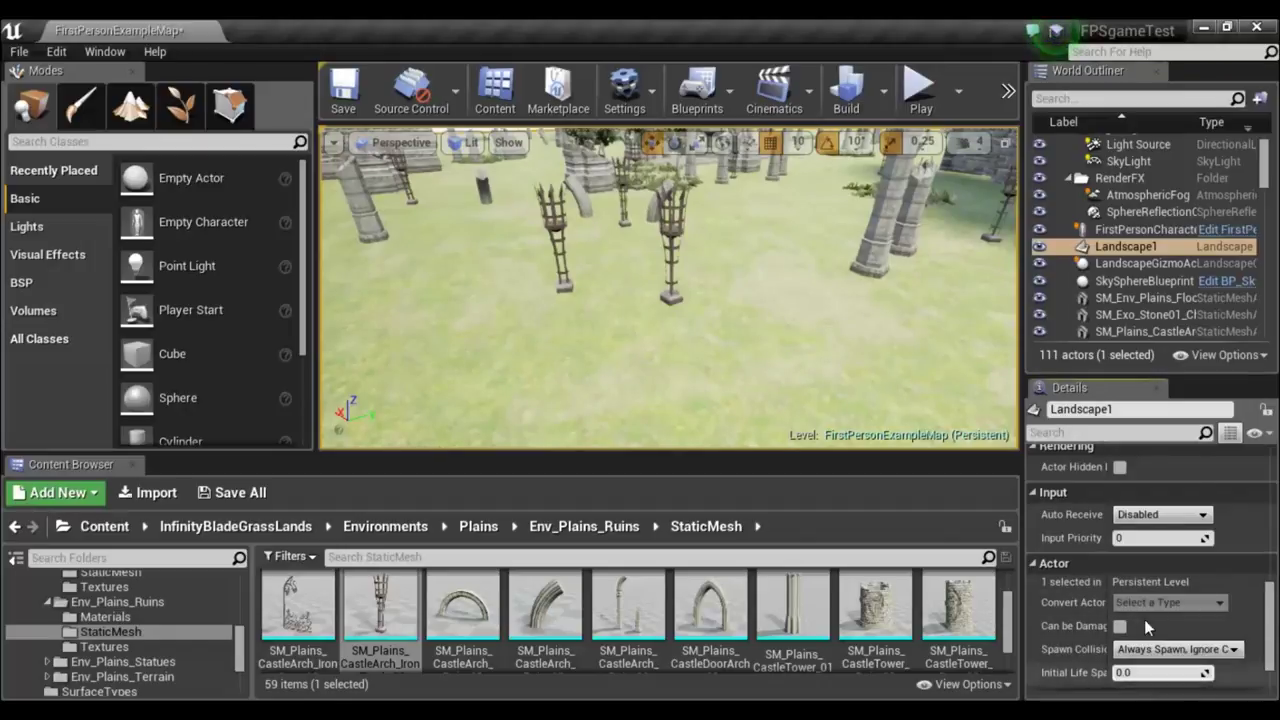
scroll(1147, 626, "down", 2)
scroll(1147, 626, "down", 1)
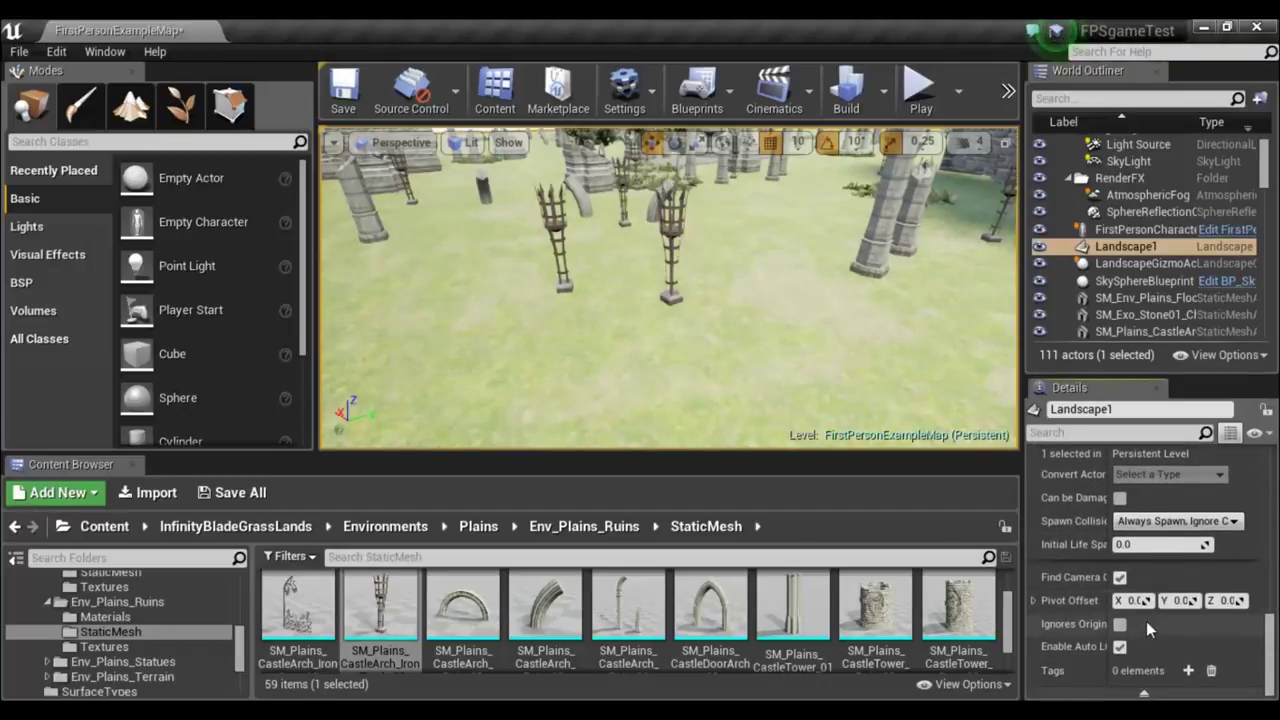
scroll(1151, 635, "up", 2)
scroll(1151, 635, "up", 3)
scroll(1151, 635, "up", 2)
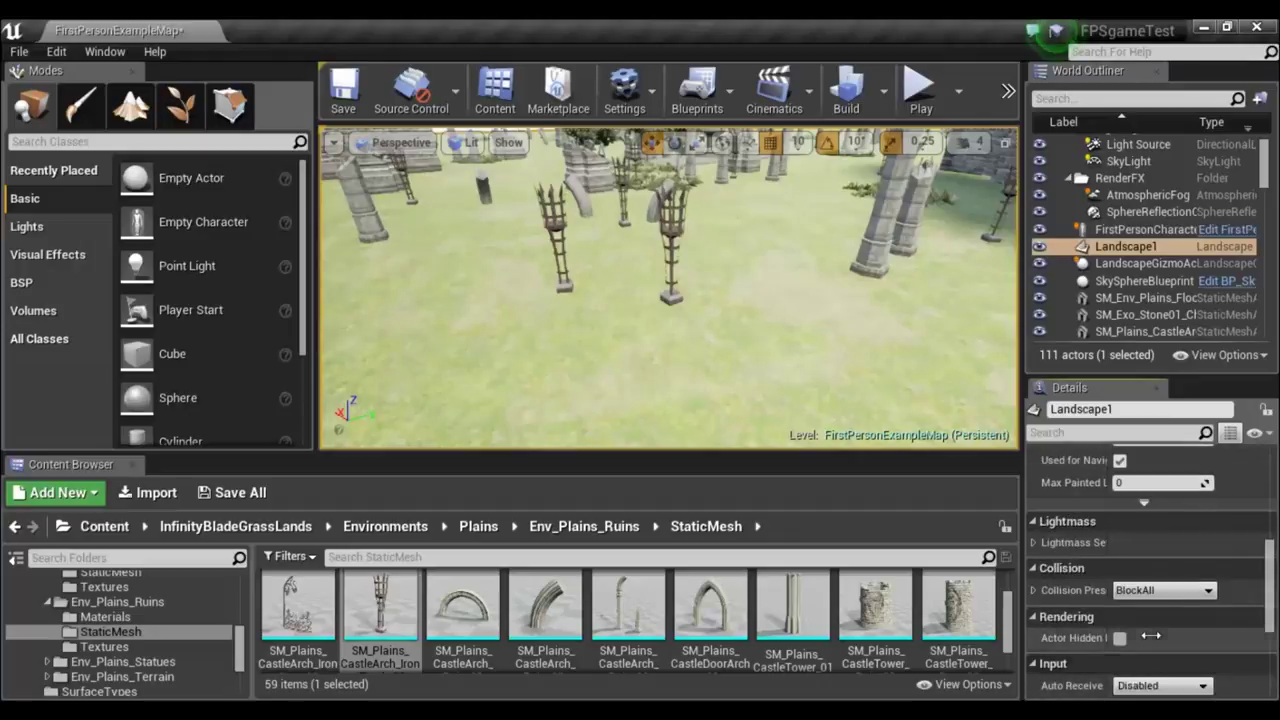
scroll(1151, 635, "up", 2)
scroll(1151, 635, "up", 2)
scroll(1151, 635, "up", 1)
scroll(1151, 635, "up", 1)
scroll(1151, 635, "up", 1)
scroll(1151, 635, "up", 1)
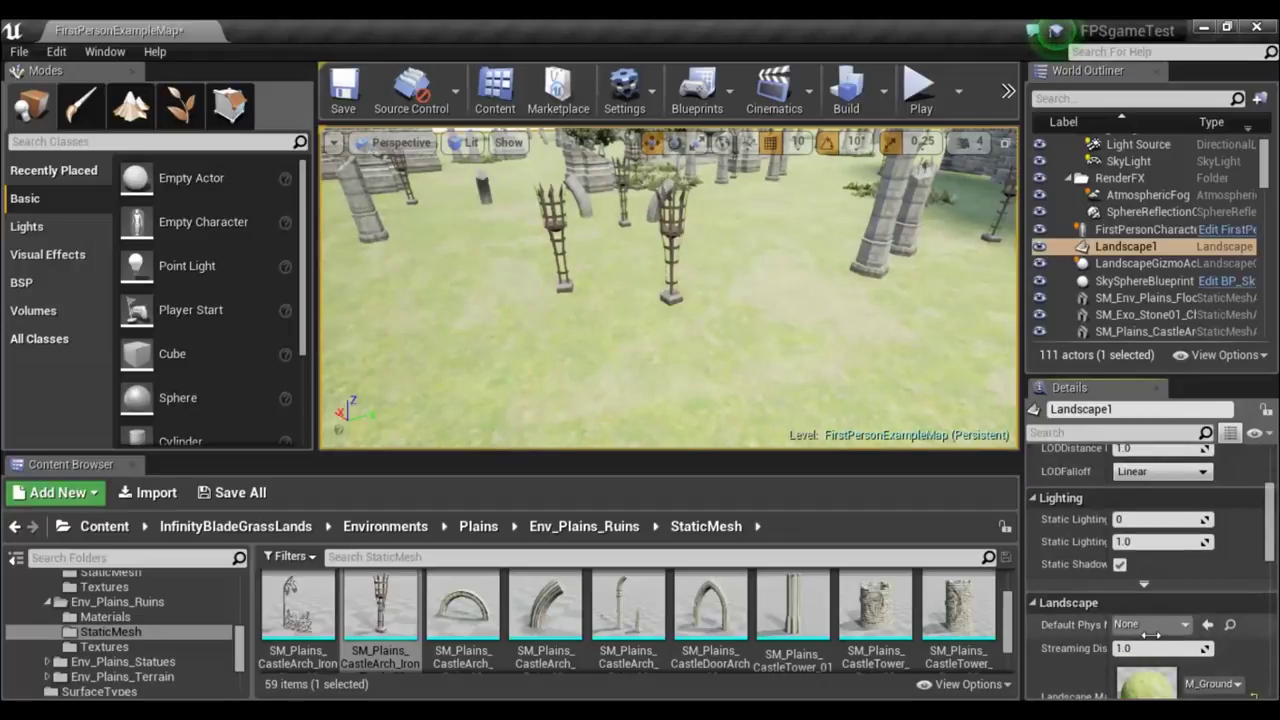
scroll(1151, 635, "up", 1)
scroll(1151, 635, "up", 1)
scroll(1151, 635, "up", 1)
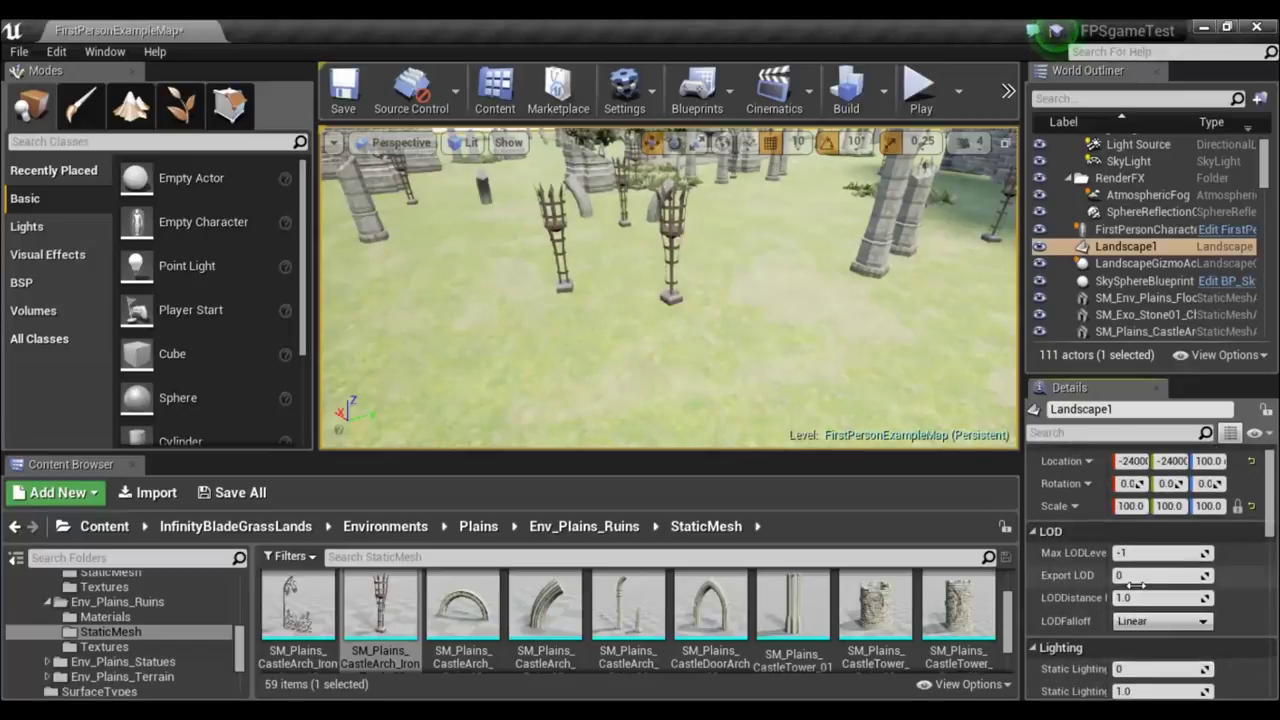
scroll(1151, 635, "up", 1)
mouse_move(784, 300)
right_mouse_down()
mouse_move(784, 370)
mouse_move(784, 280)
mouse_move(768, 553)
right_mouse_up()
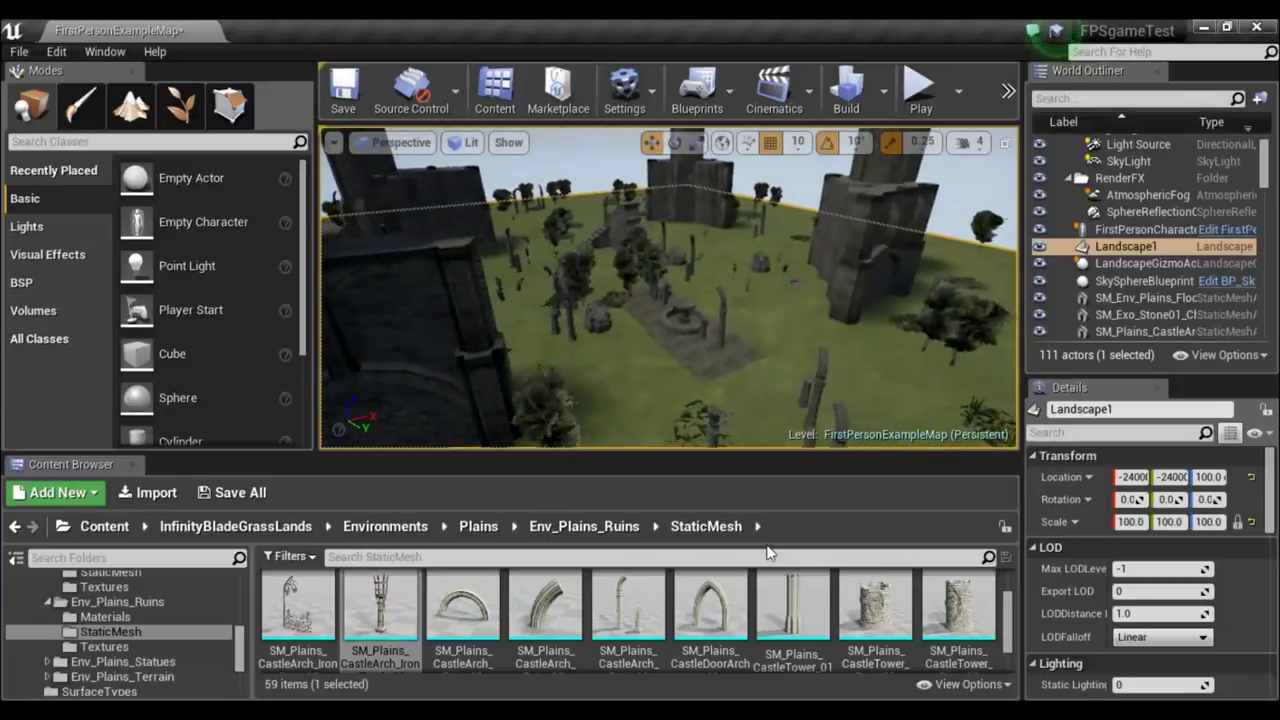
Drop SM_Plains_CastleDoorArch_01 into the level and focus the view on it.
left_click_drag(706, 611, 712, 391)
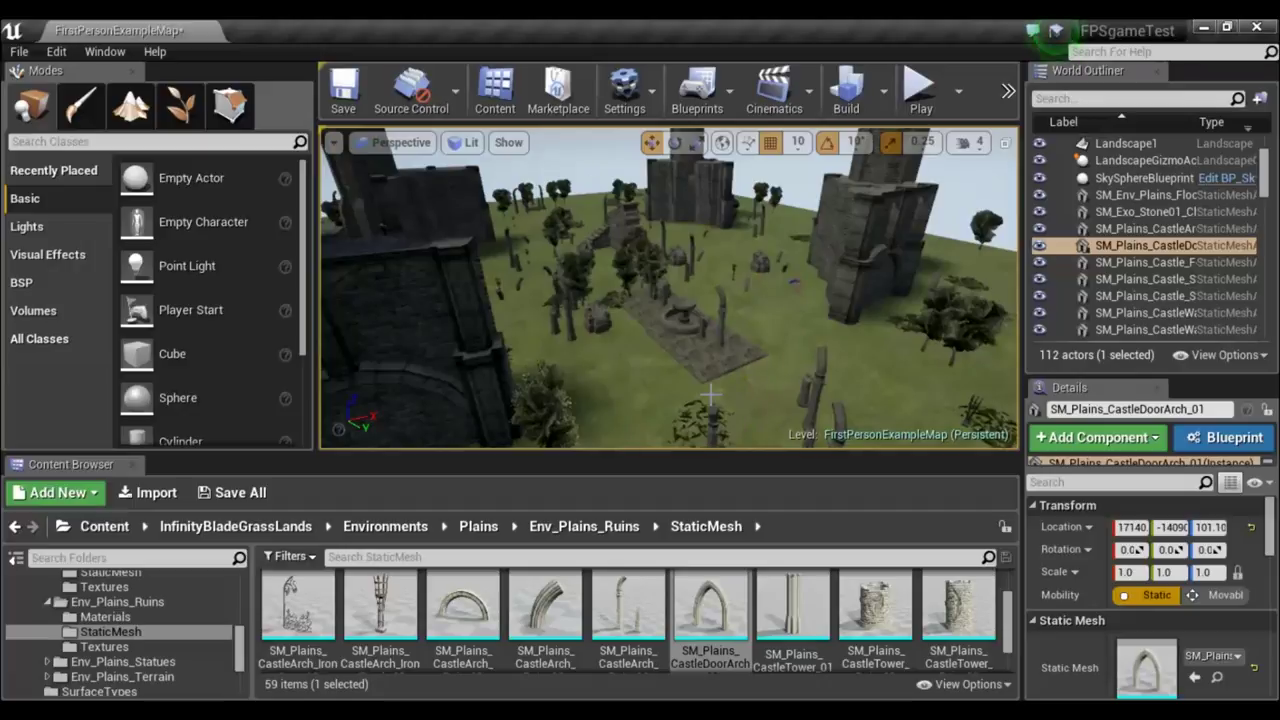
key("f")
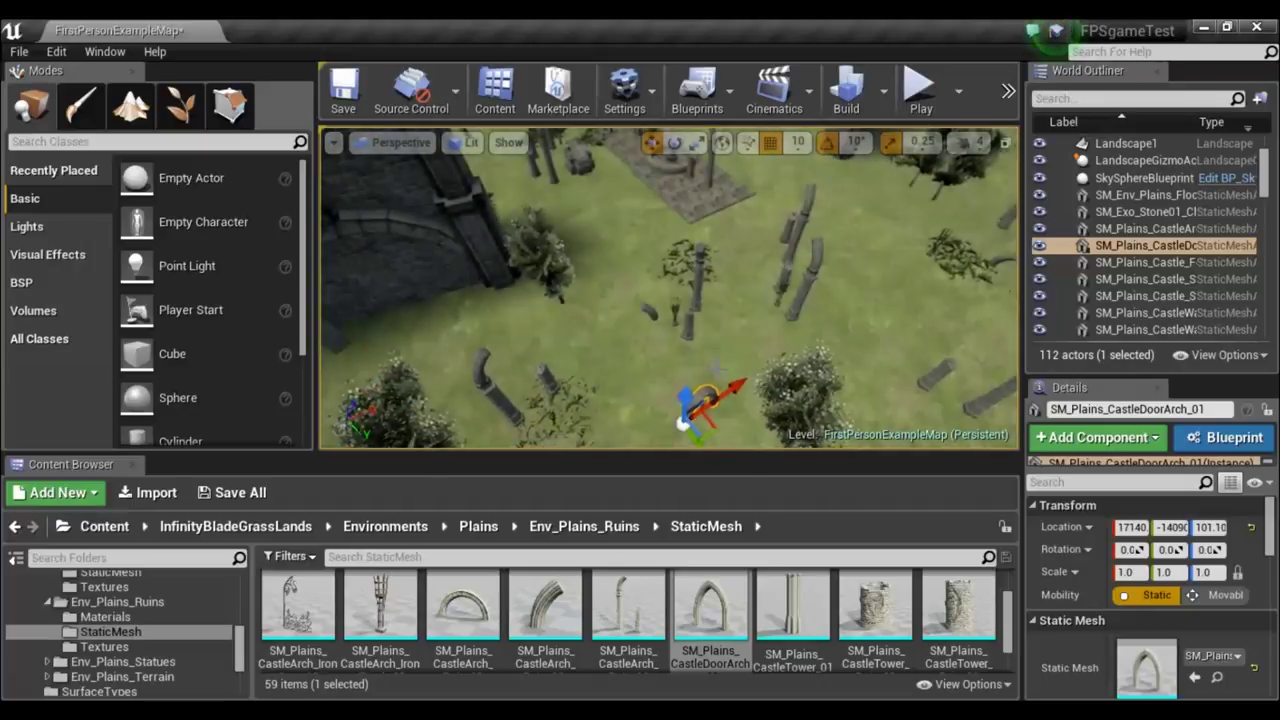
left_click_drag(789, 369, 789, 330)
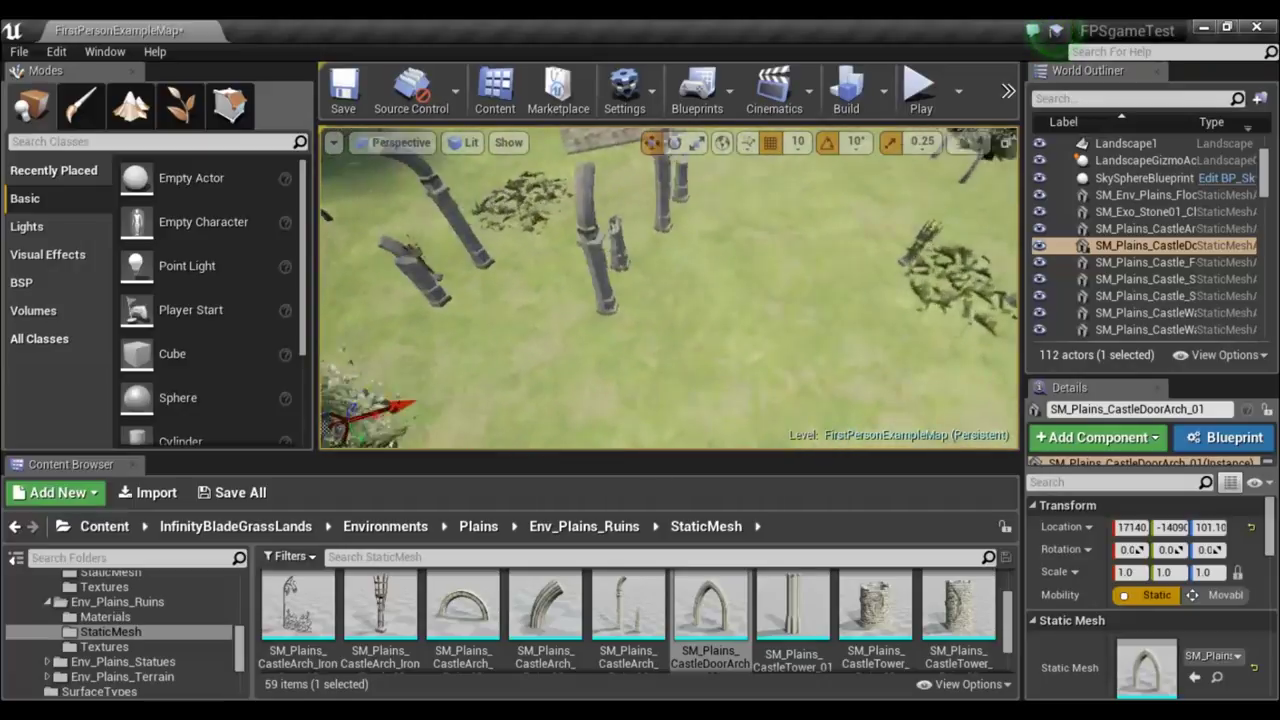
left_click_drag(744, 371, 744, 420)
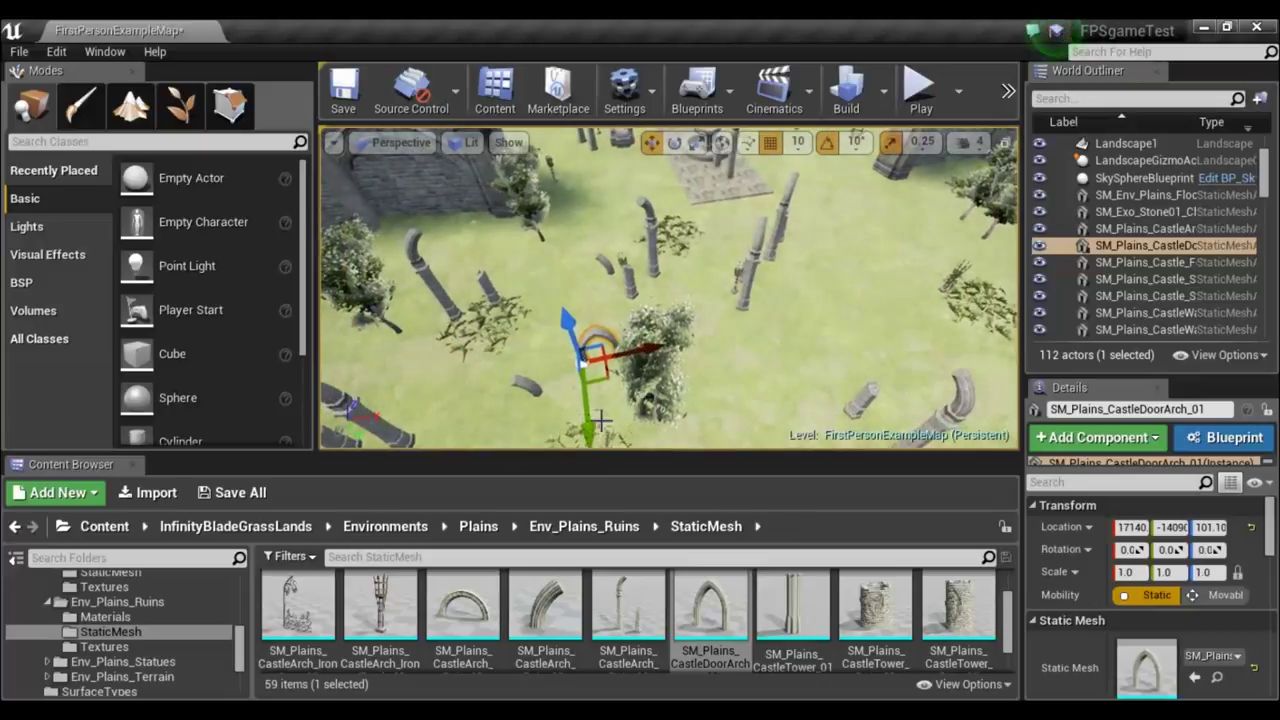
Slide the door arch along Y and X to X 18040 among the broken pillars.
left_click_drag(590, 422, 568, 297)
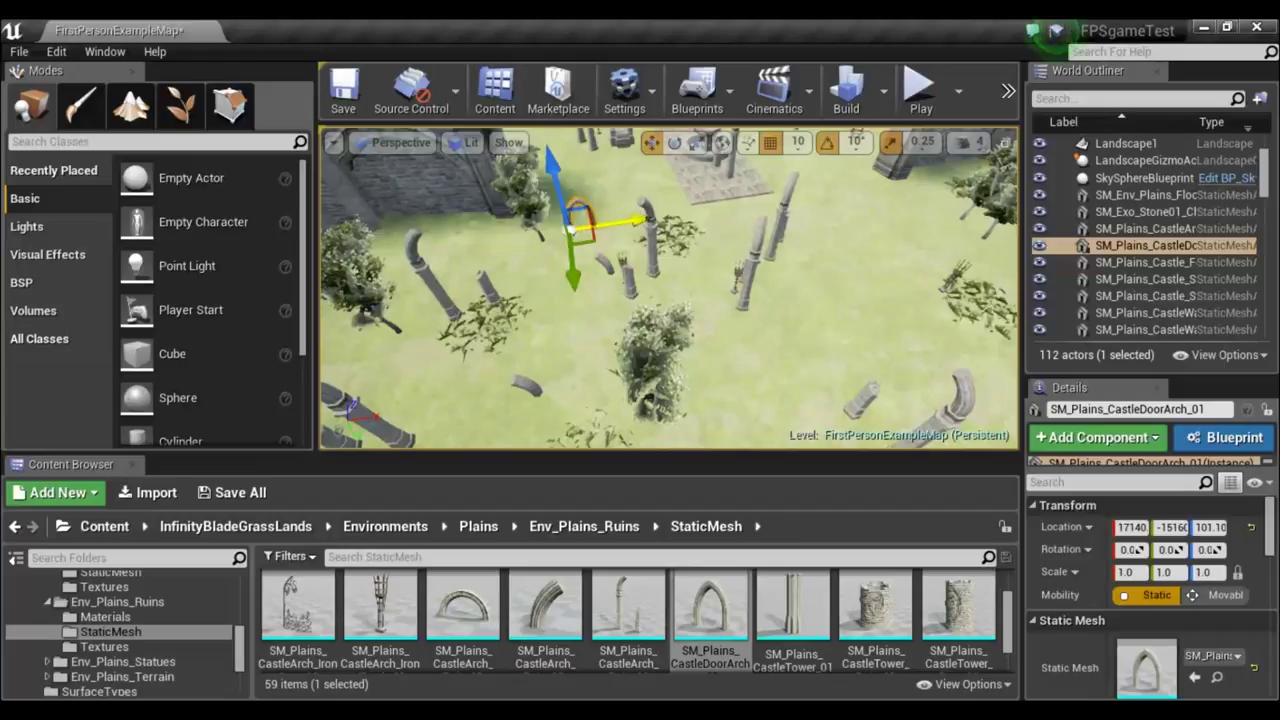
left_click_drag(642, 216, 773, 197)
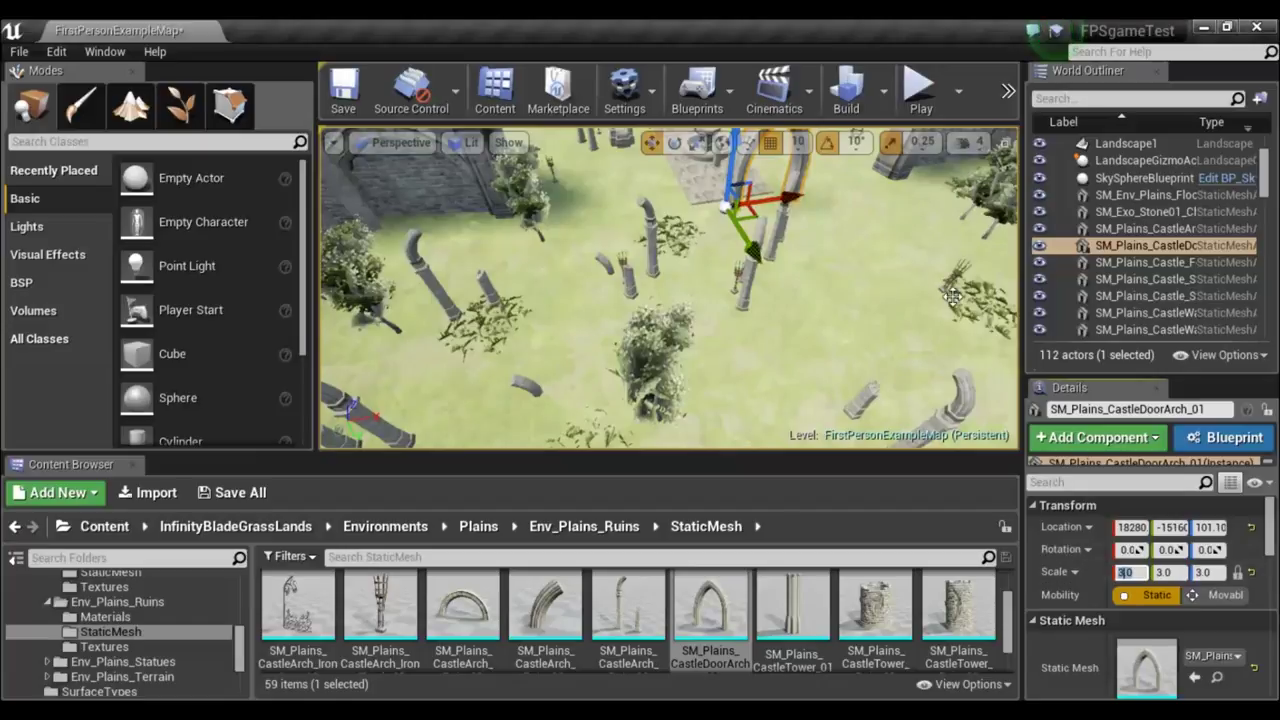
mouse_move(670, 290)
right_mouse_down()
mouse_move(700, 260)
mouse_move(730, 262)
right_mouse_up()
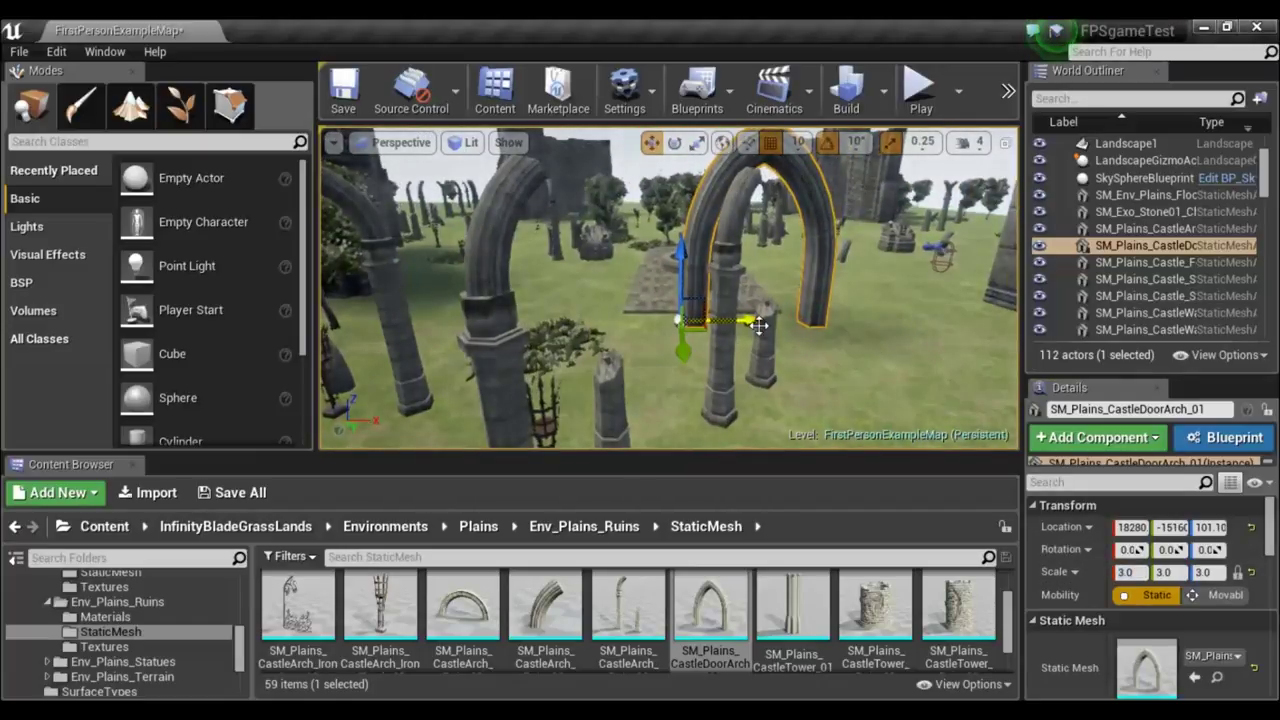
left_click_drag(759, 325, 701, 312)
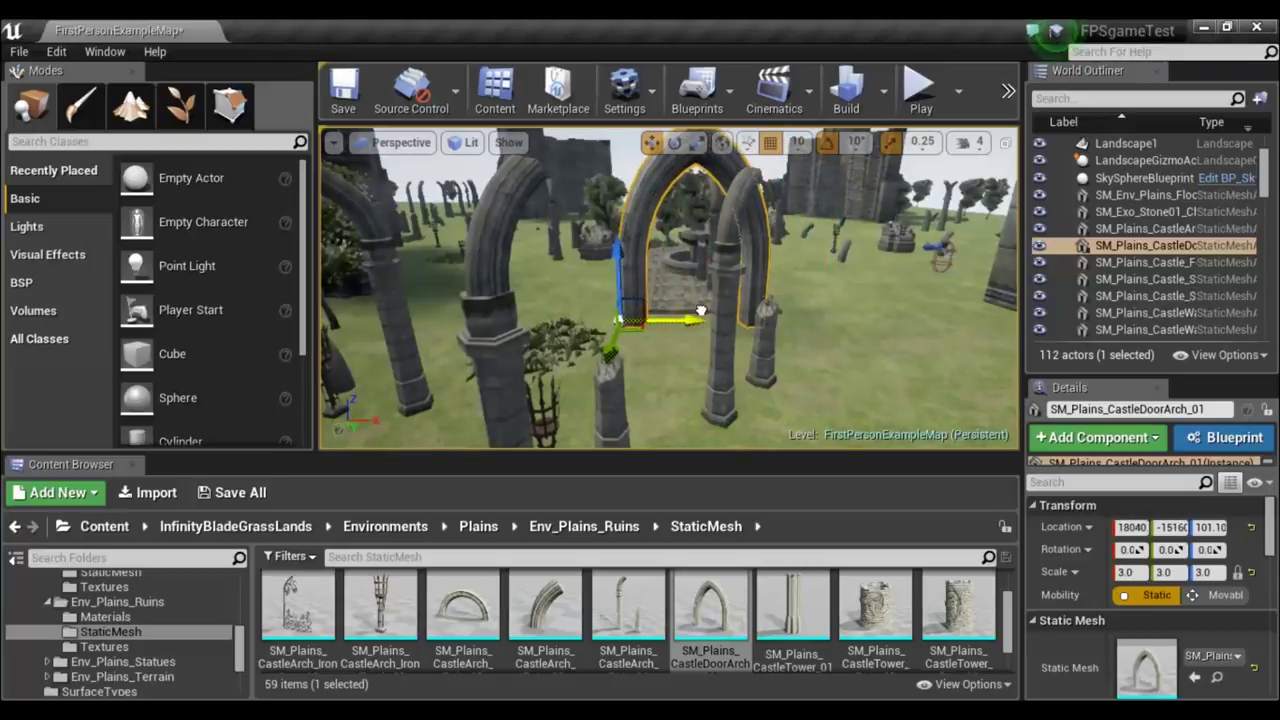
right_click_drag(866, 328, 880, 300)
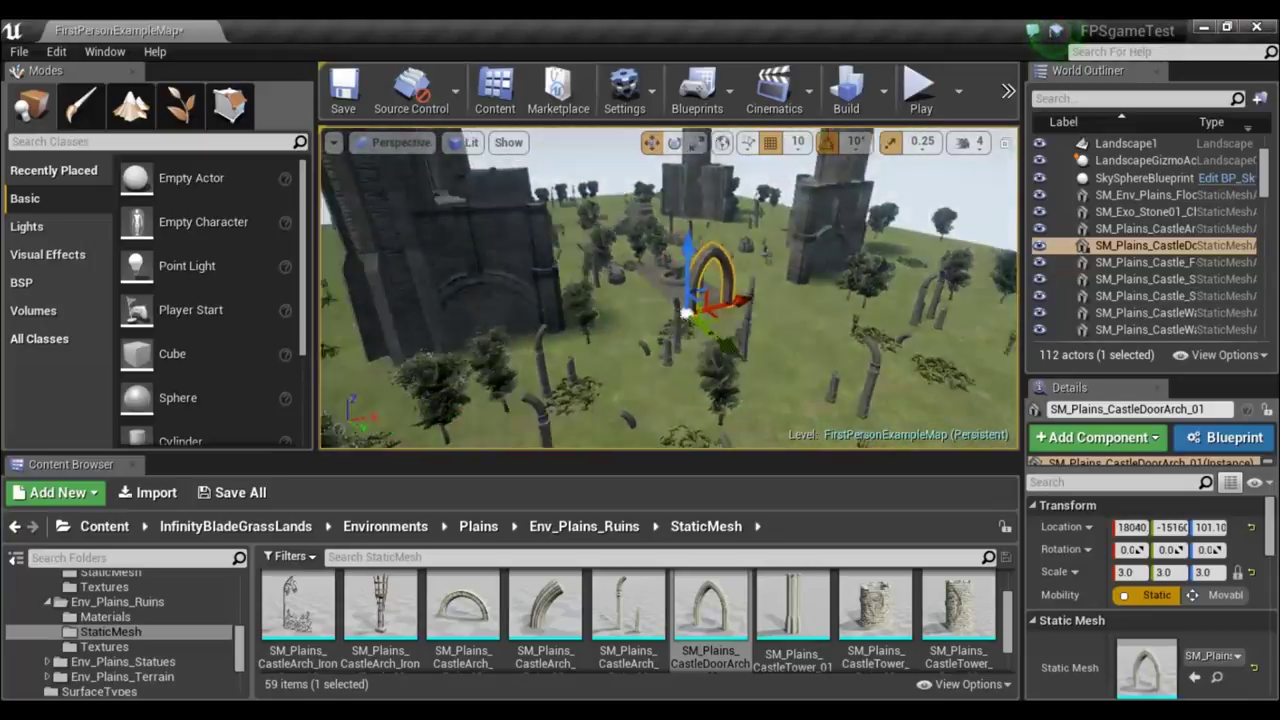
right_click_drag(880, 300, 871, 567)
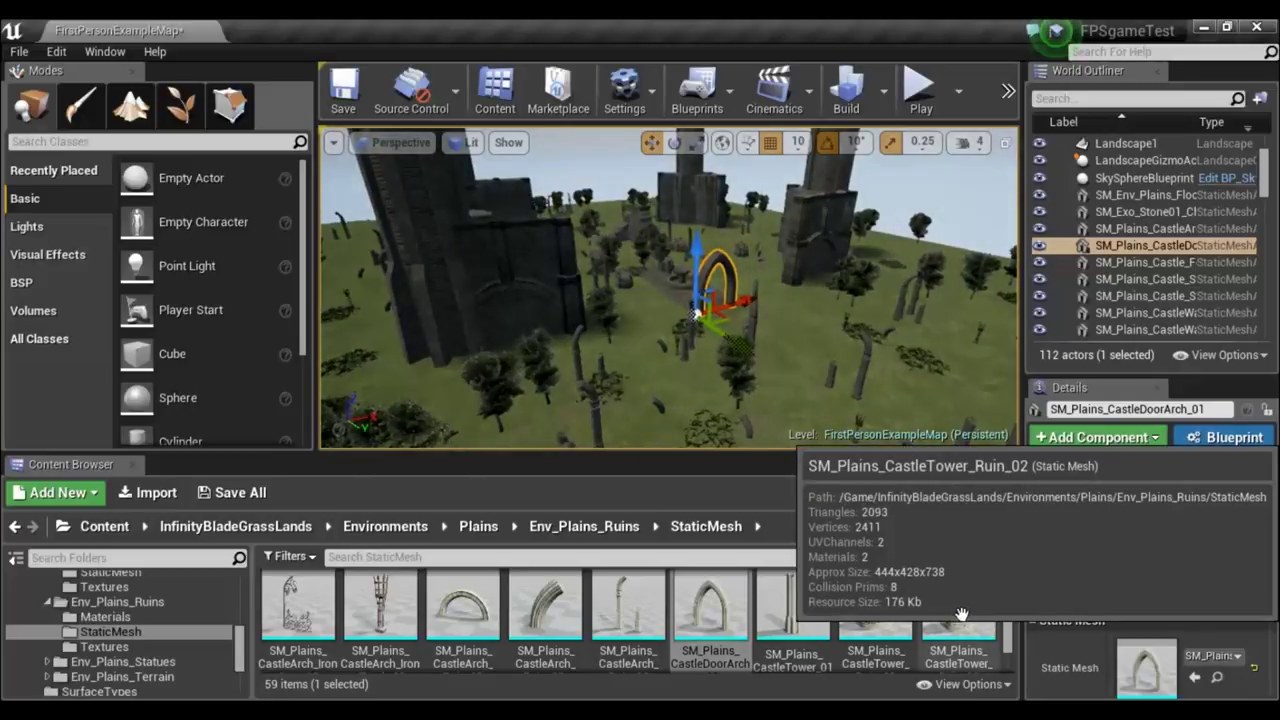
Place a SM_Plains_CastleTower_Ruin_02 tower among the ruins and slide it along Y.
left_click_drag(973, 612, 844, 329)
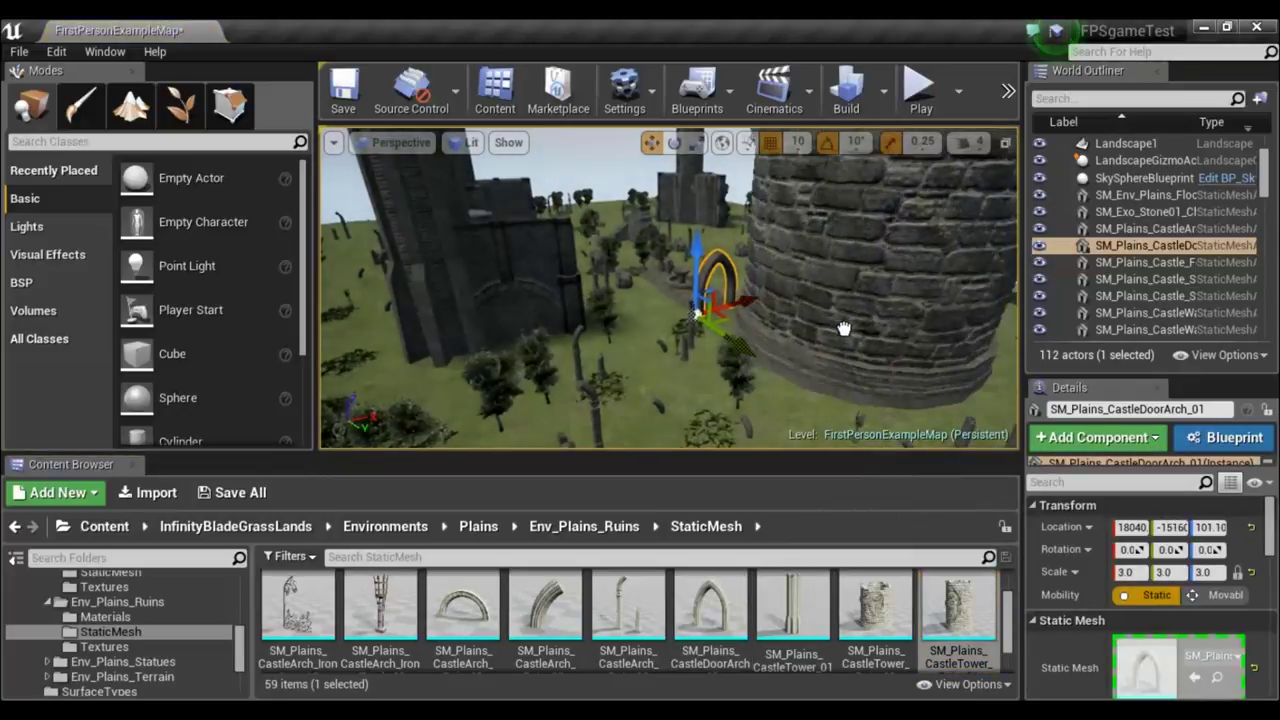
left_click_drag(676, 378, 676, 378)
right_click_drag(676, 378, 660, 420)
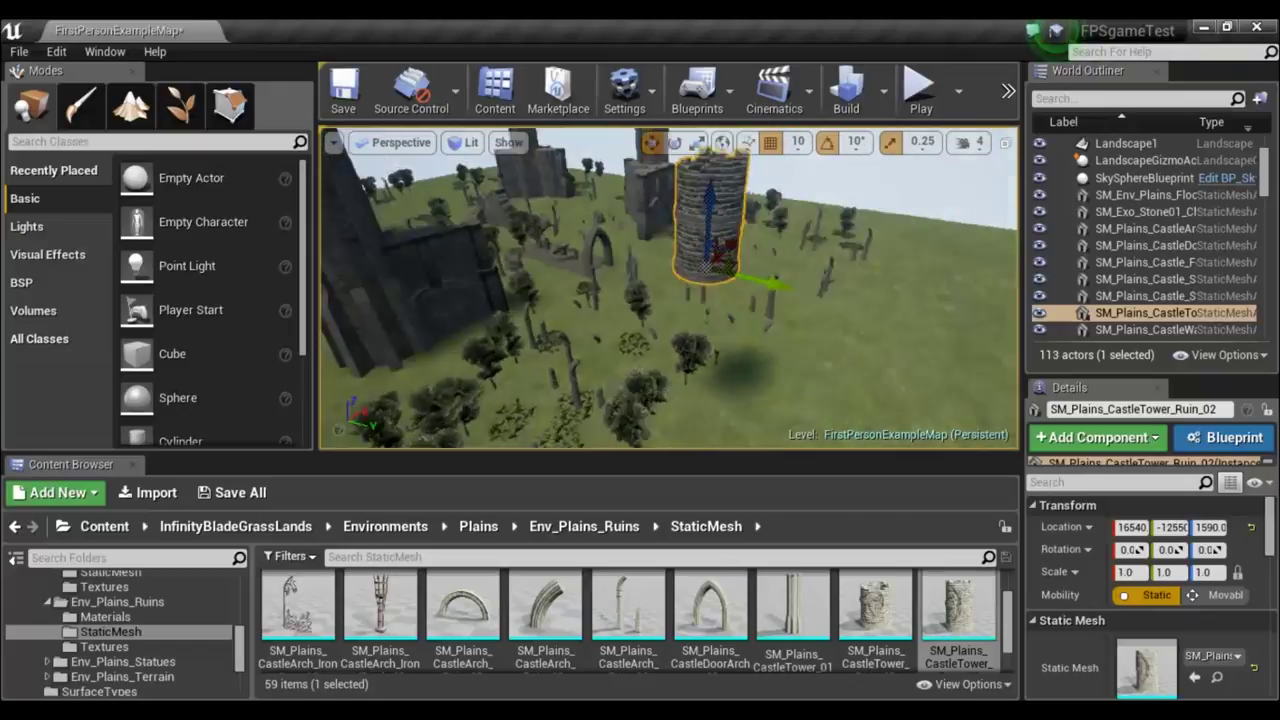
right_click_drag(749, 288, 749, 288)
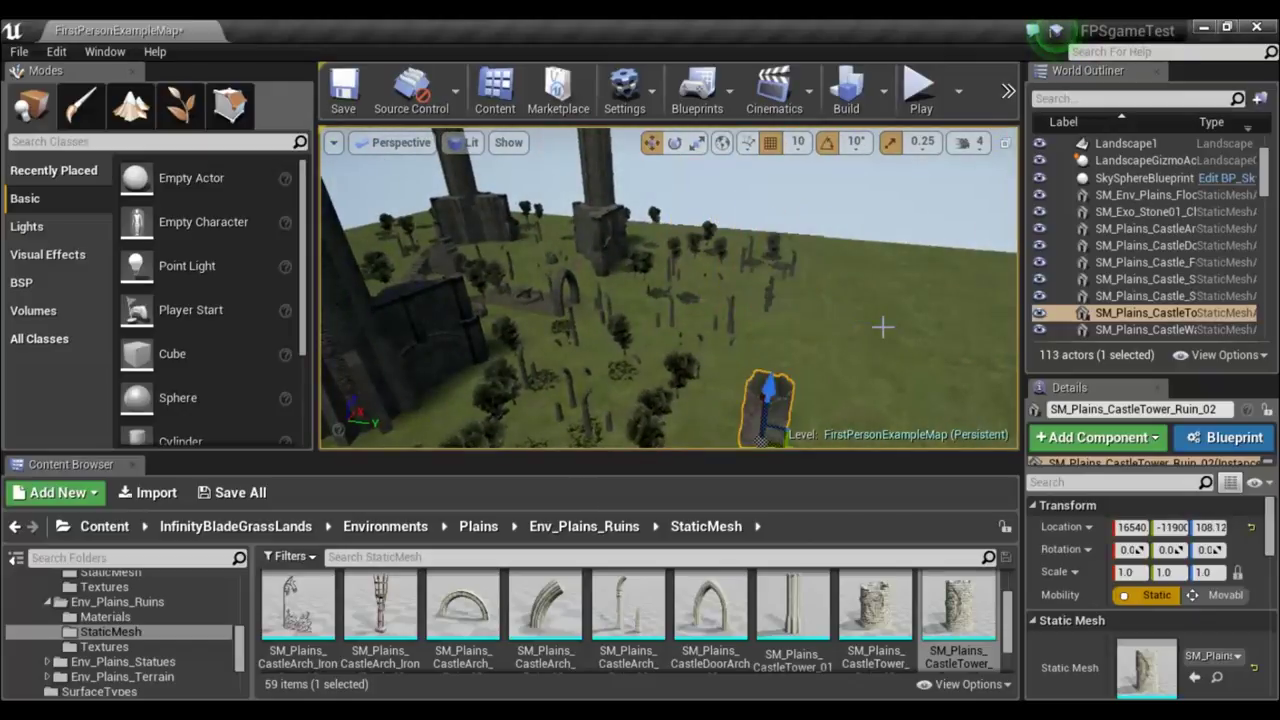
right_click_drag(883, 326, 856, 346)
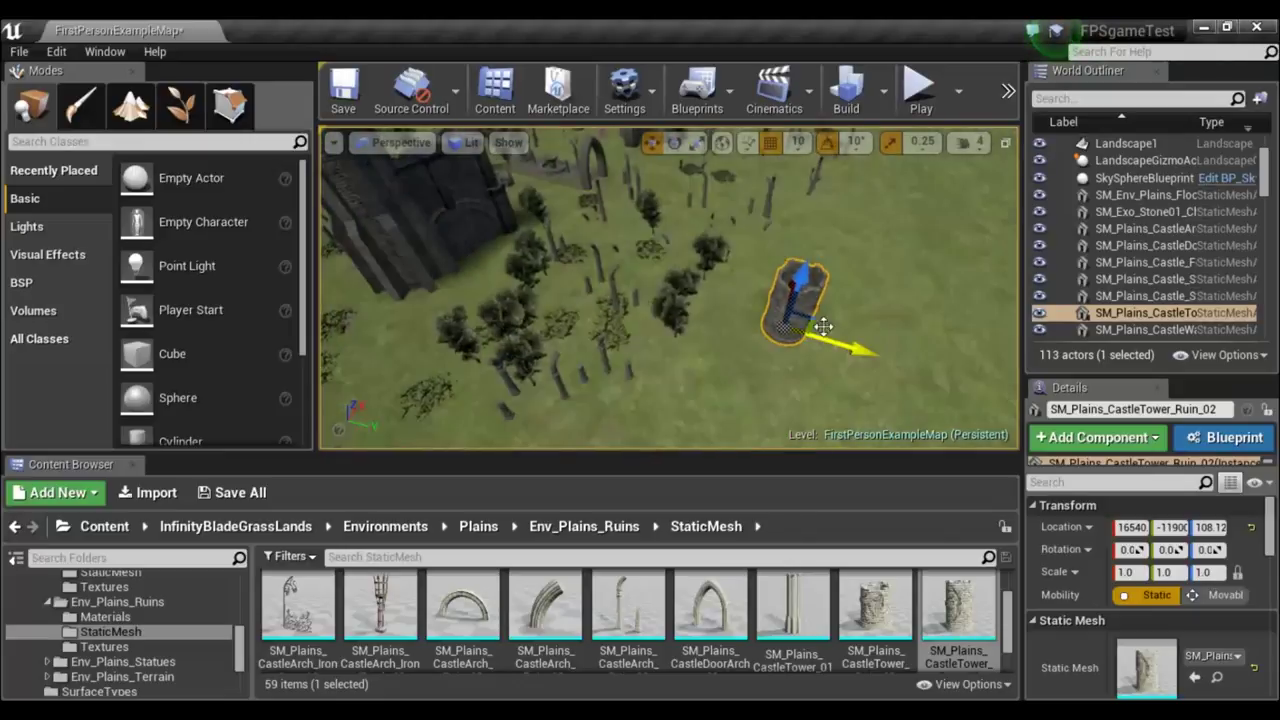
left_click_drag(660, 273, 606, 218)
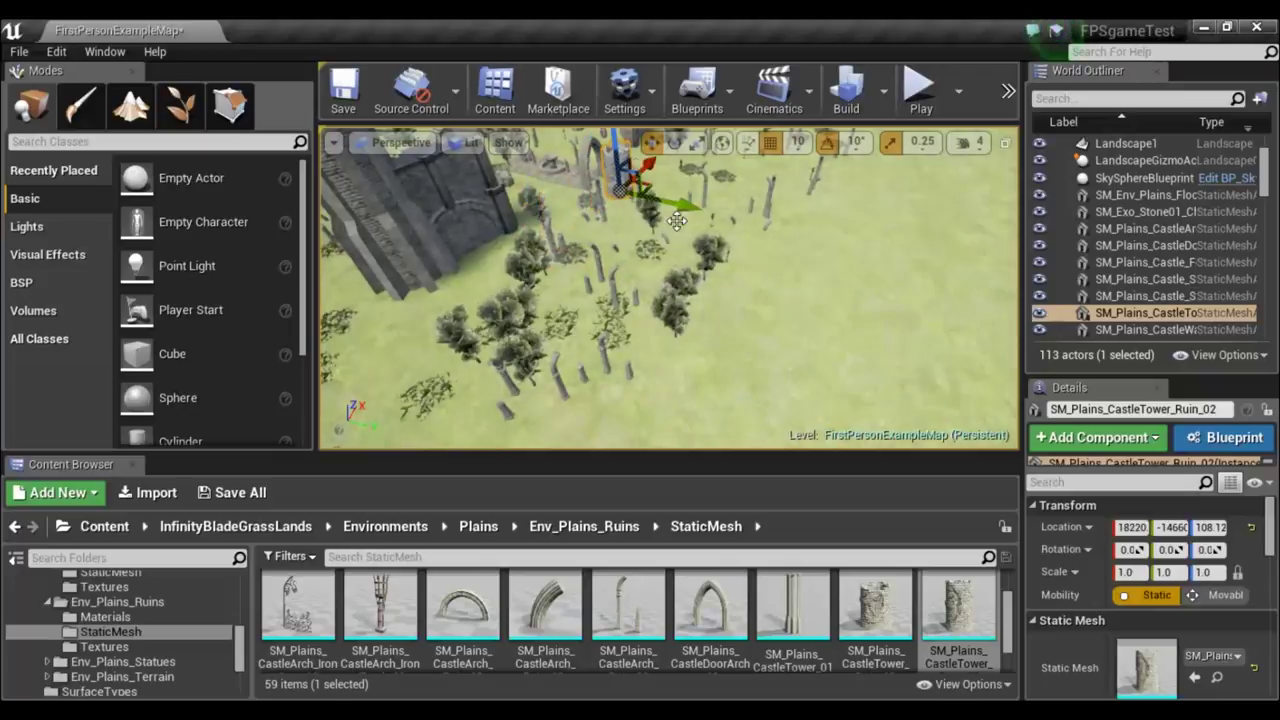
key("f")
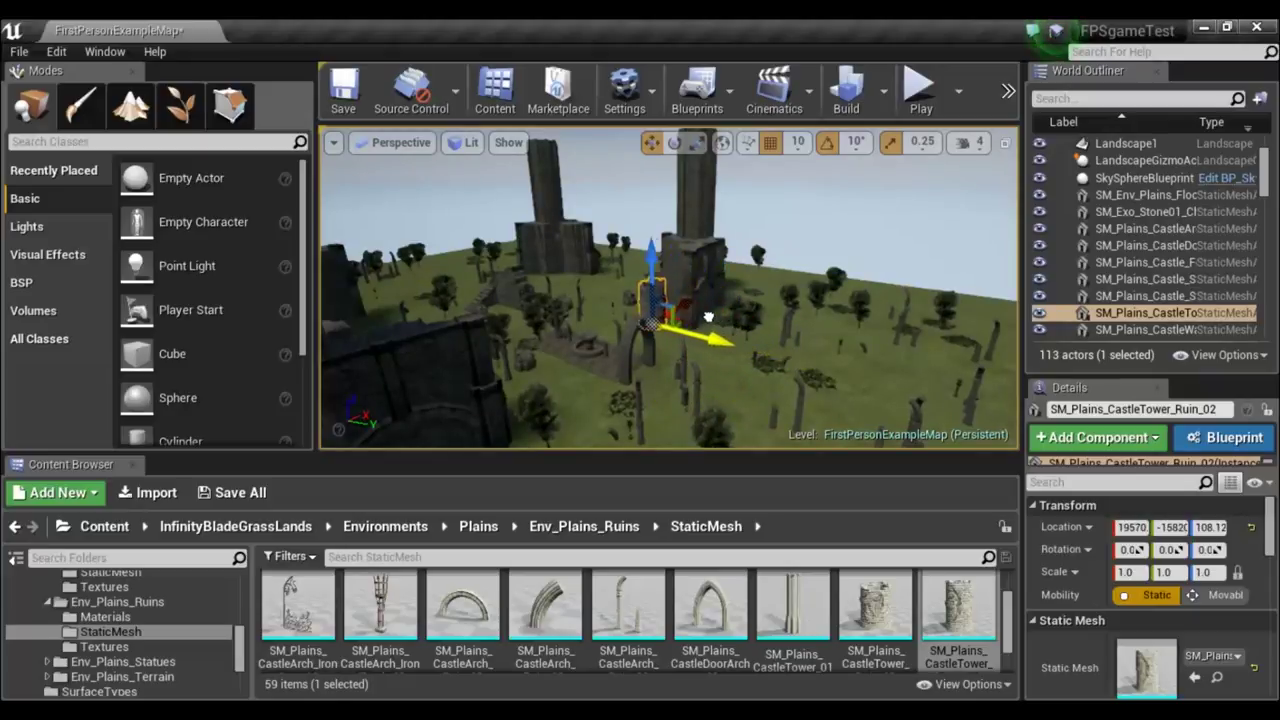
right_click_drag(746, 272, 746, 272)
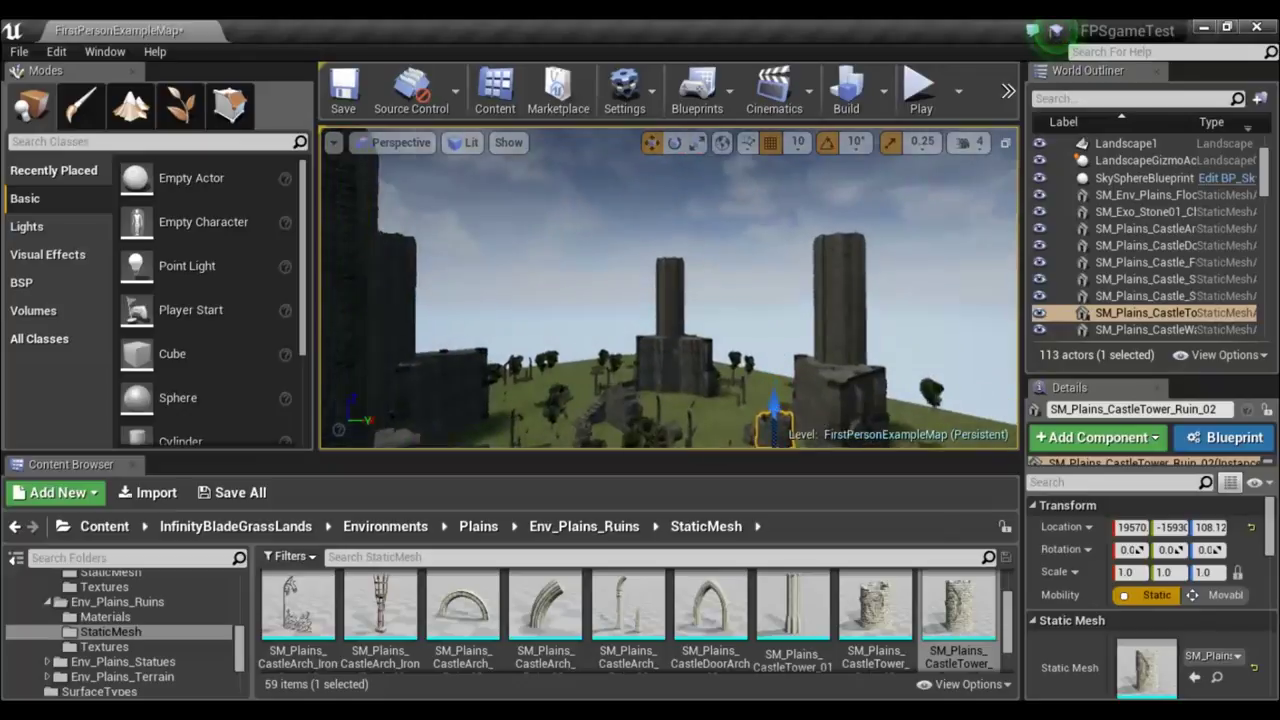
right_click_drag(836, 258, 836, 258)
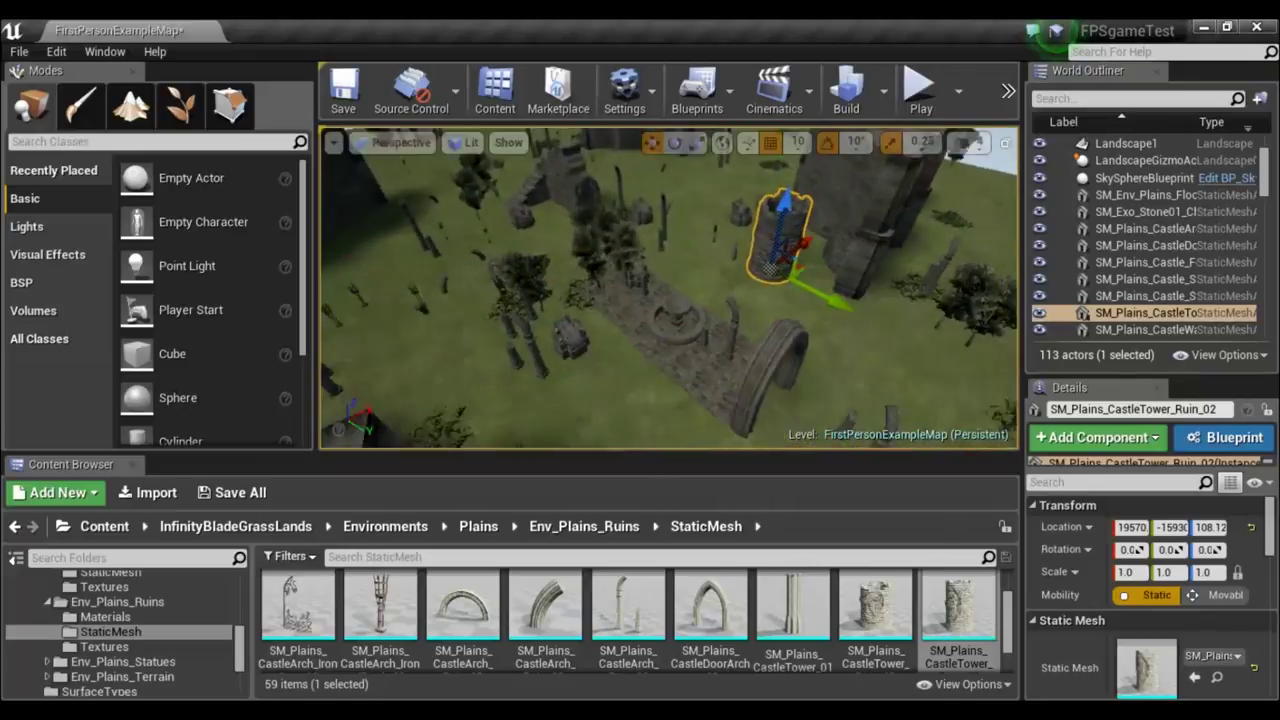
Duplicate the tower into a second ruined tower and shift it along X.
left_click_drag(812, 276, 681, 228, "alt")
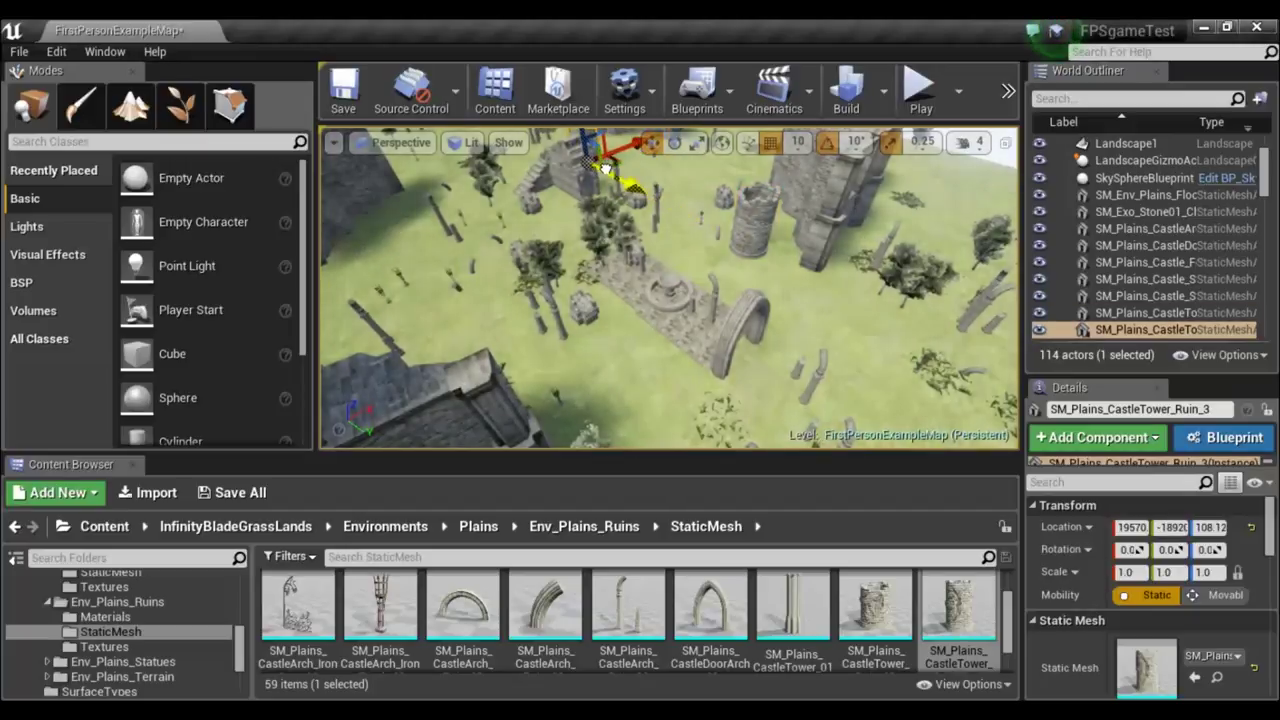
right_click_drag(668, 288, 660, 284)
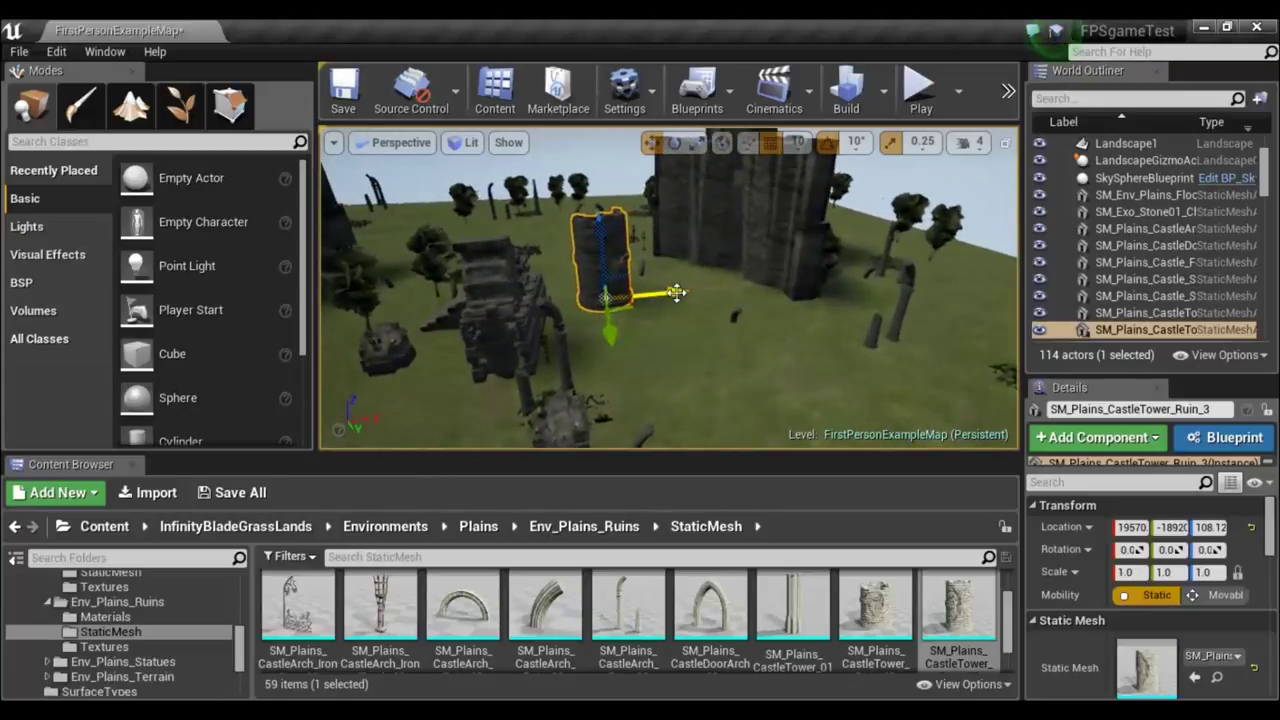
left_click_drag(710, 286, 771, 274)
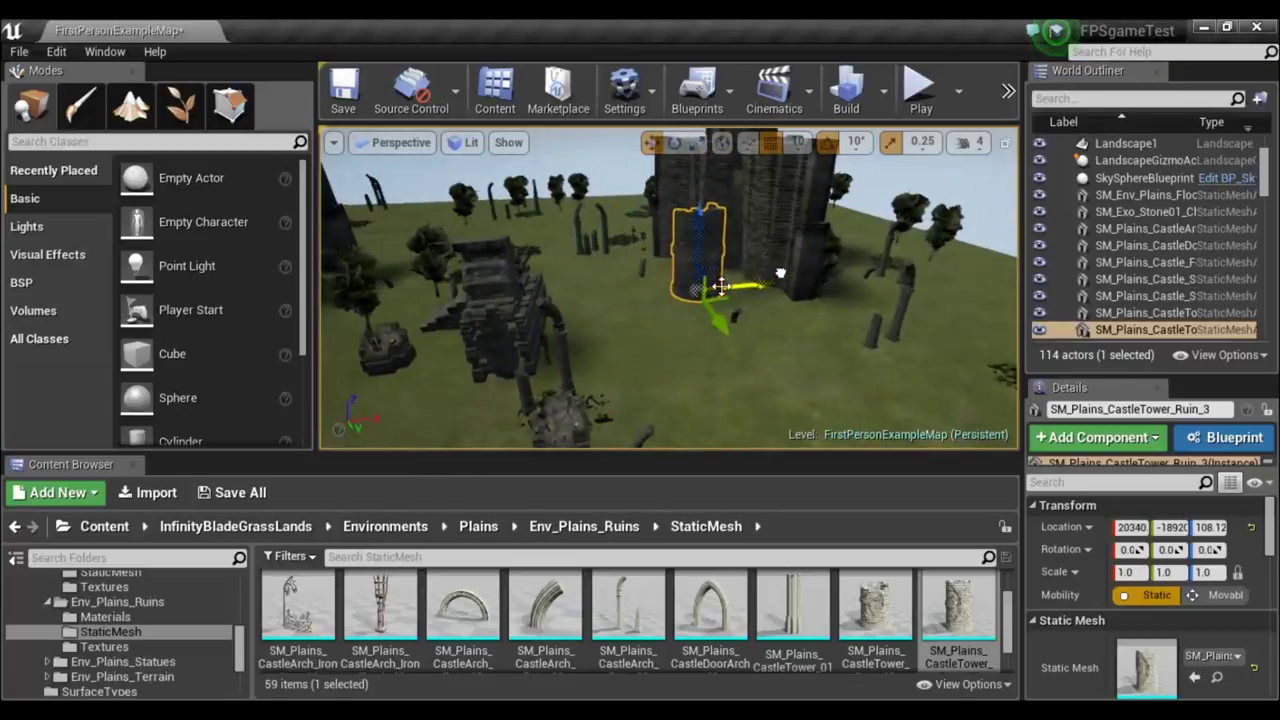
right_click_drag(695, 290, 695, 290)
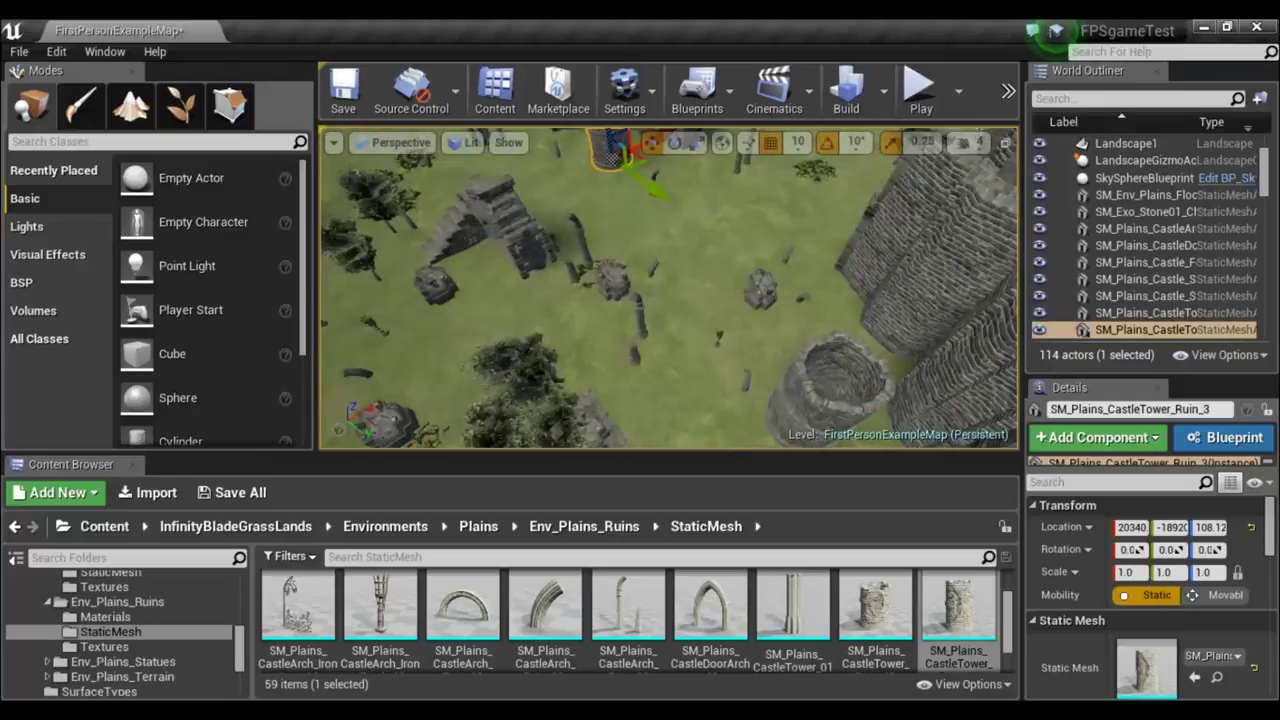
Drop the SM_Plains_CastleArch_Iron_Gate_02_Broken gate arch into the level.
mouse_move(298, 606)
left_mouse_down()
mouse_move(372, 387)
mouse_move(415, 307)
left_mouse_up()
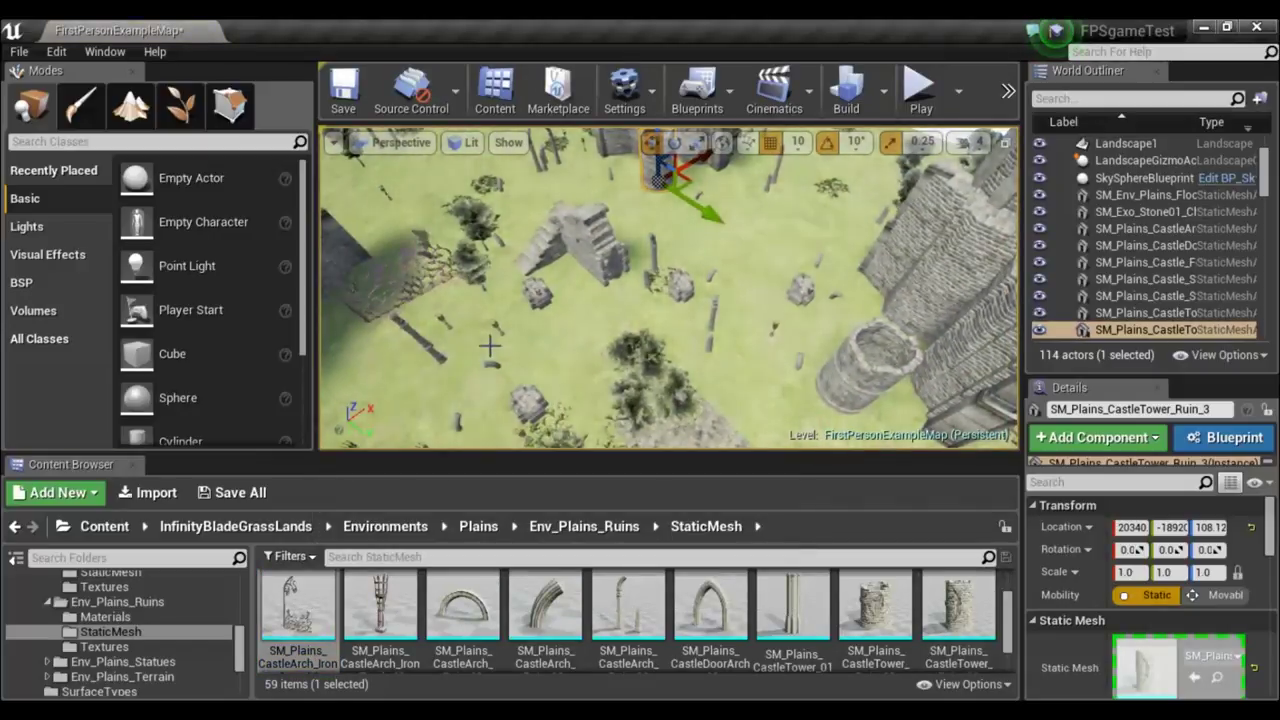
left_click_drag(489, 346, 489, 346)
right_click_drag(489, 346, 489, 346)
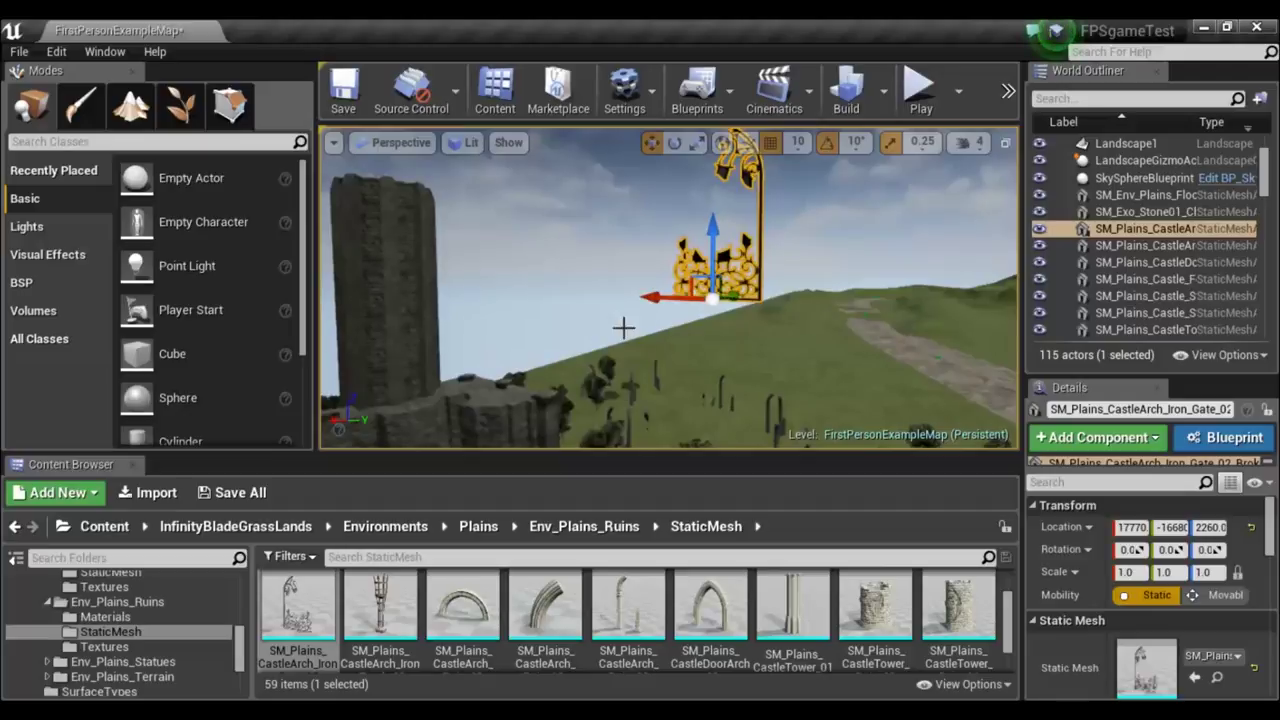
Snap the iron gate arch to the ground at Z 100.08 beside the fountain plaza.
key("End")
right_click_drag(650, 350, 650, 350)
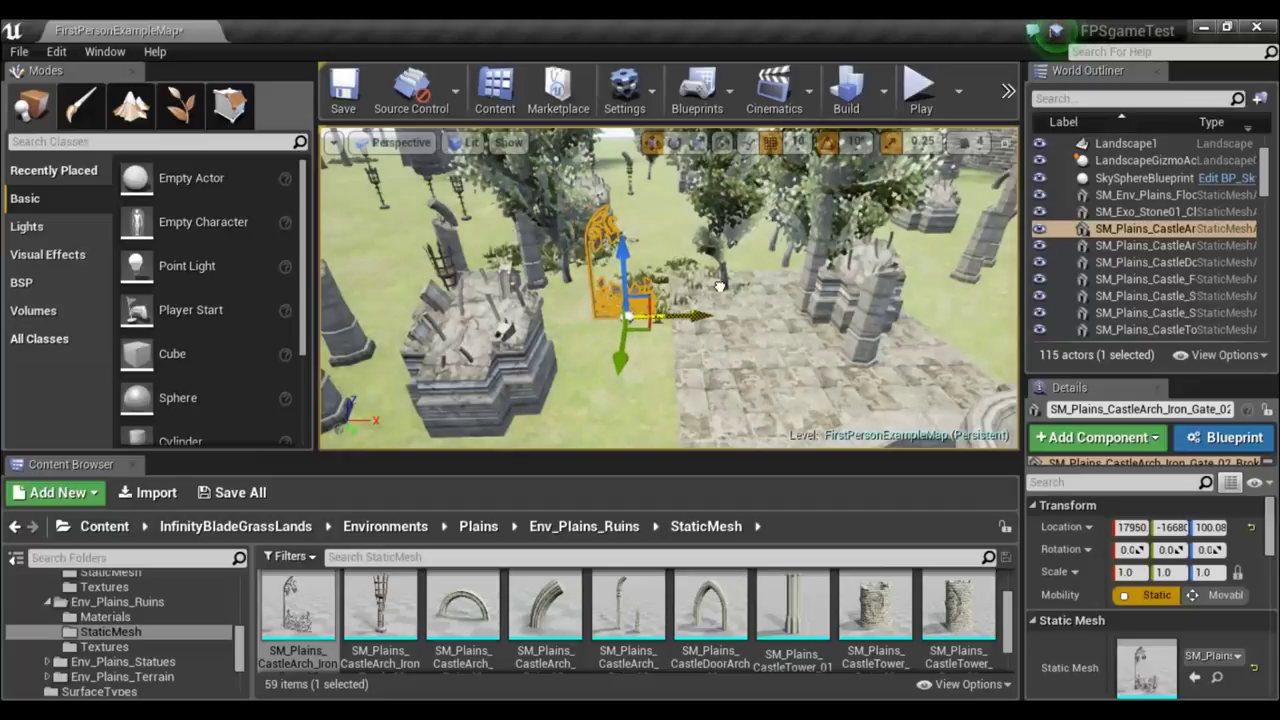
right_click_drag(714, 357, 661, 328)
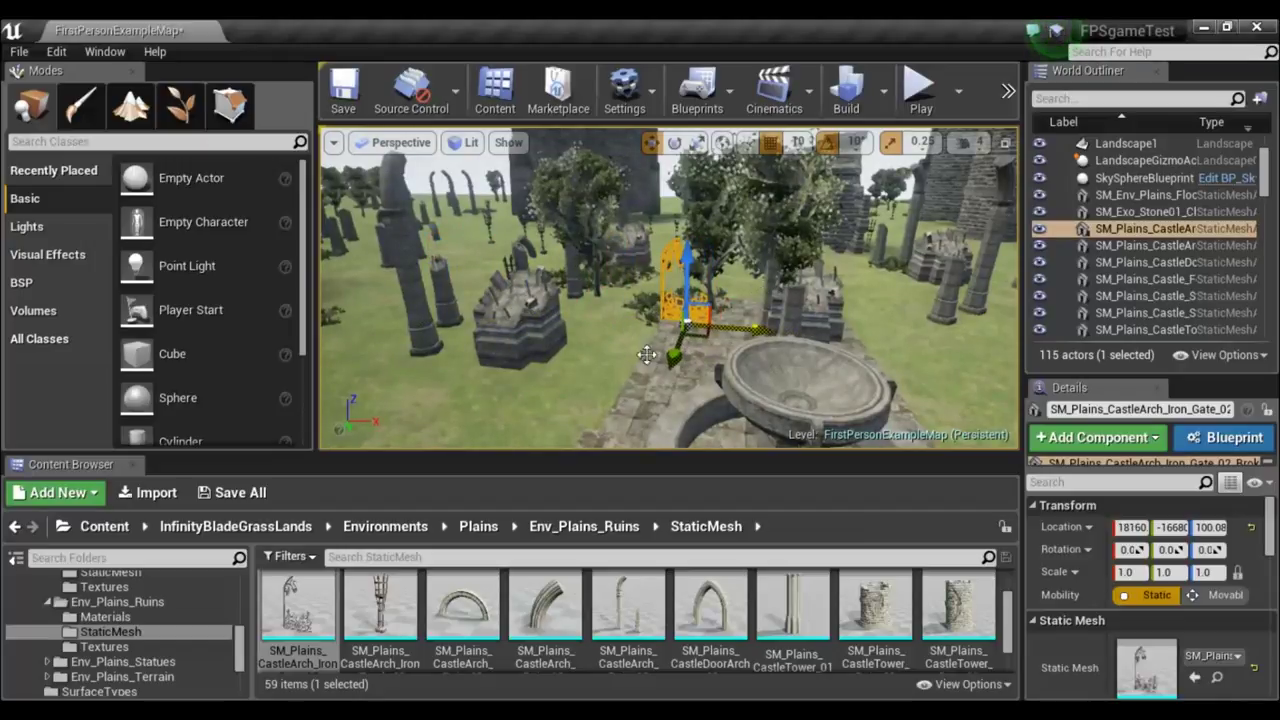
right_click_drag(661, 328, 661, 328)
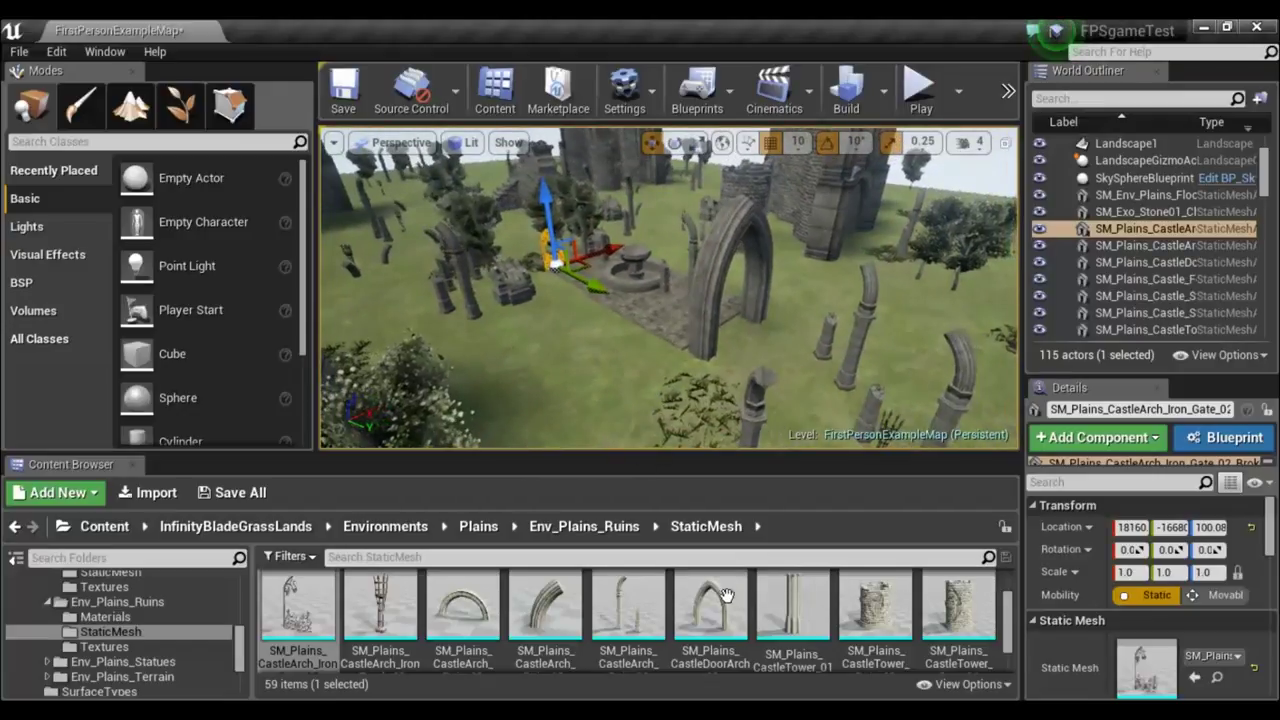
Place SM_Plains_CastleTower_Ruin_02_Supports onto the grass among the ruins.
scroll(715, 600, "down", 3)
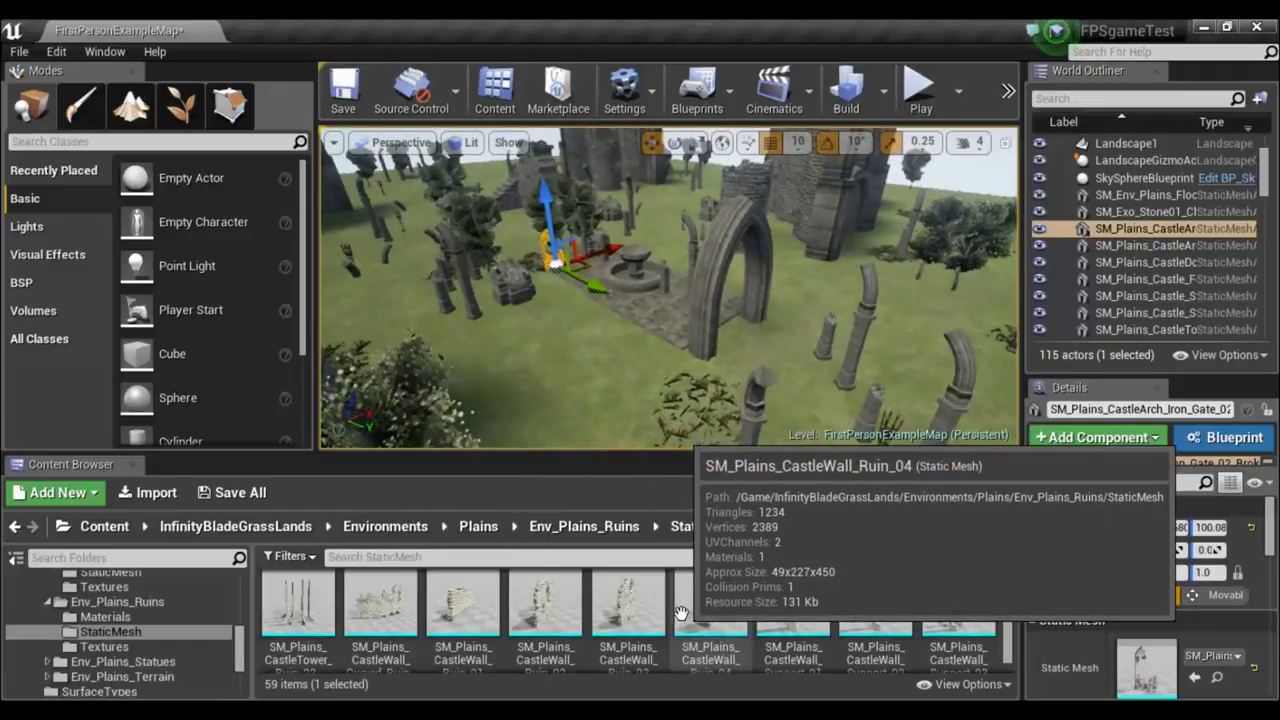
scroll(680, 612, "down", 1)
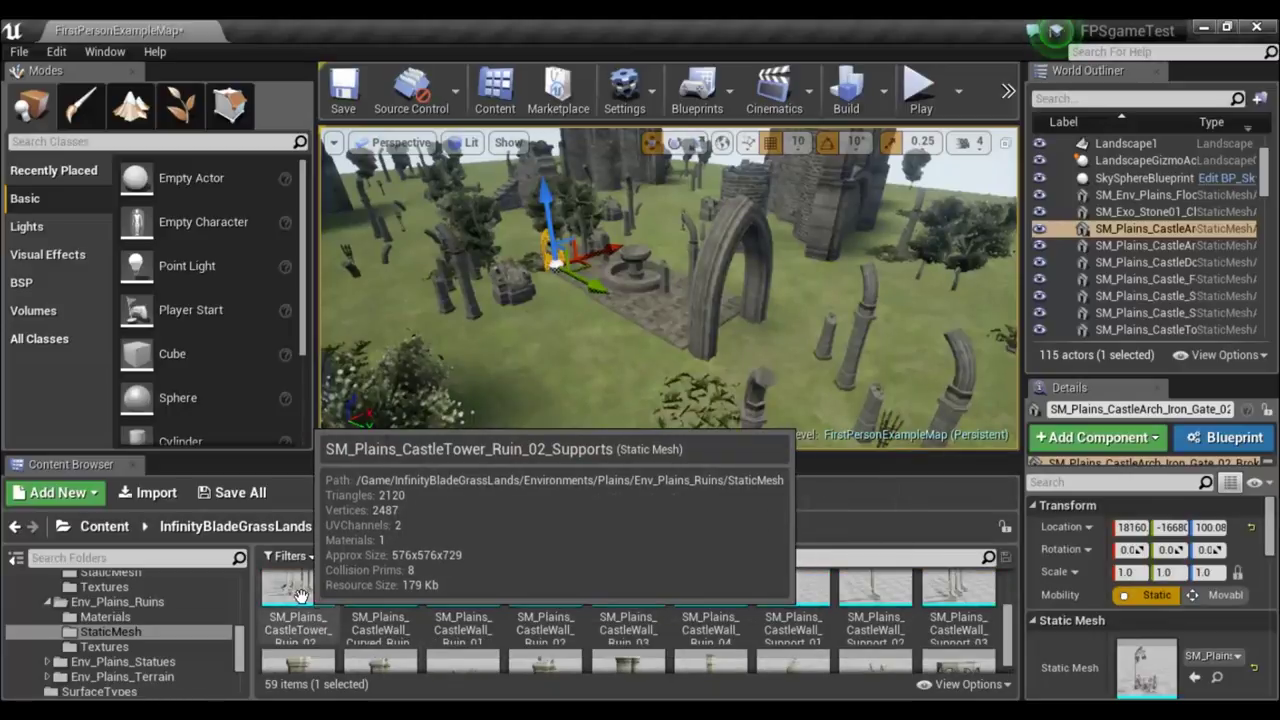
left_click_drag(300, 596, 497, 284)
right_click_drag(497, 284, 497, 284)
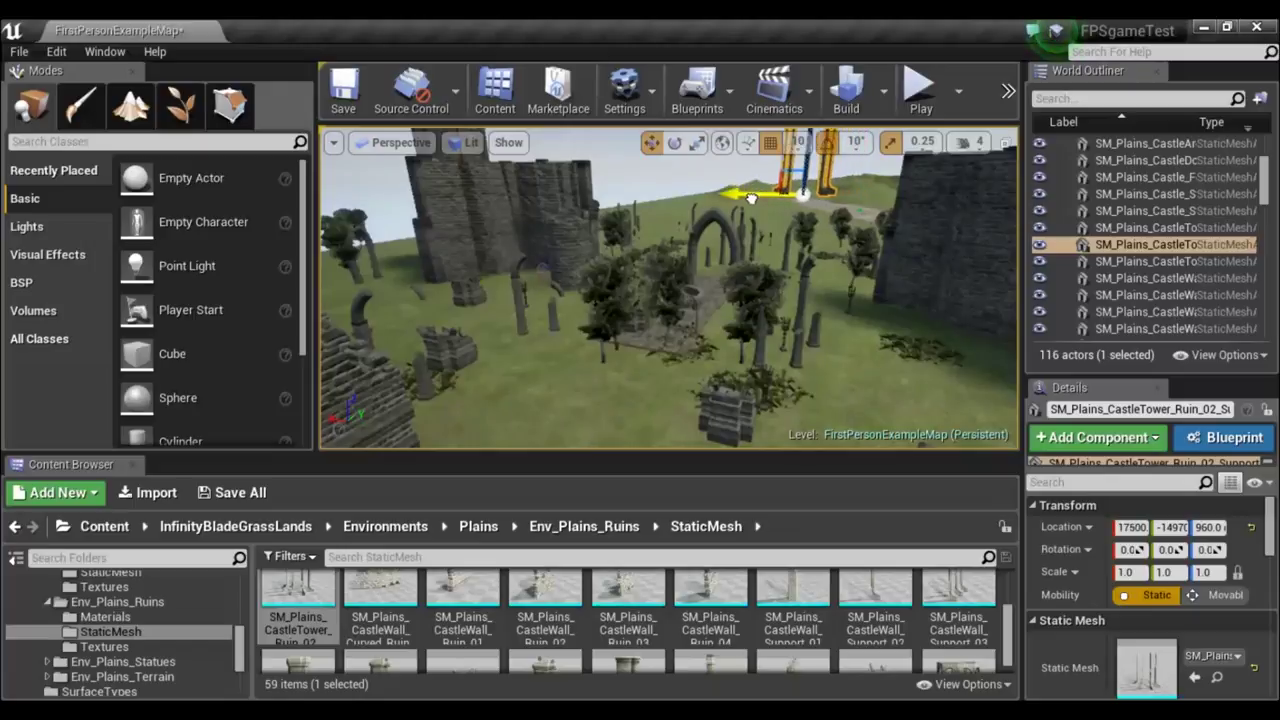
Nudge the support beams along X to X 18360, Y -17560.
right_click_drag(765, 316, 765, 316)
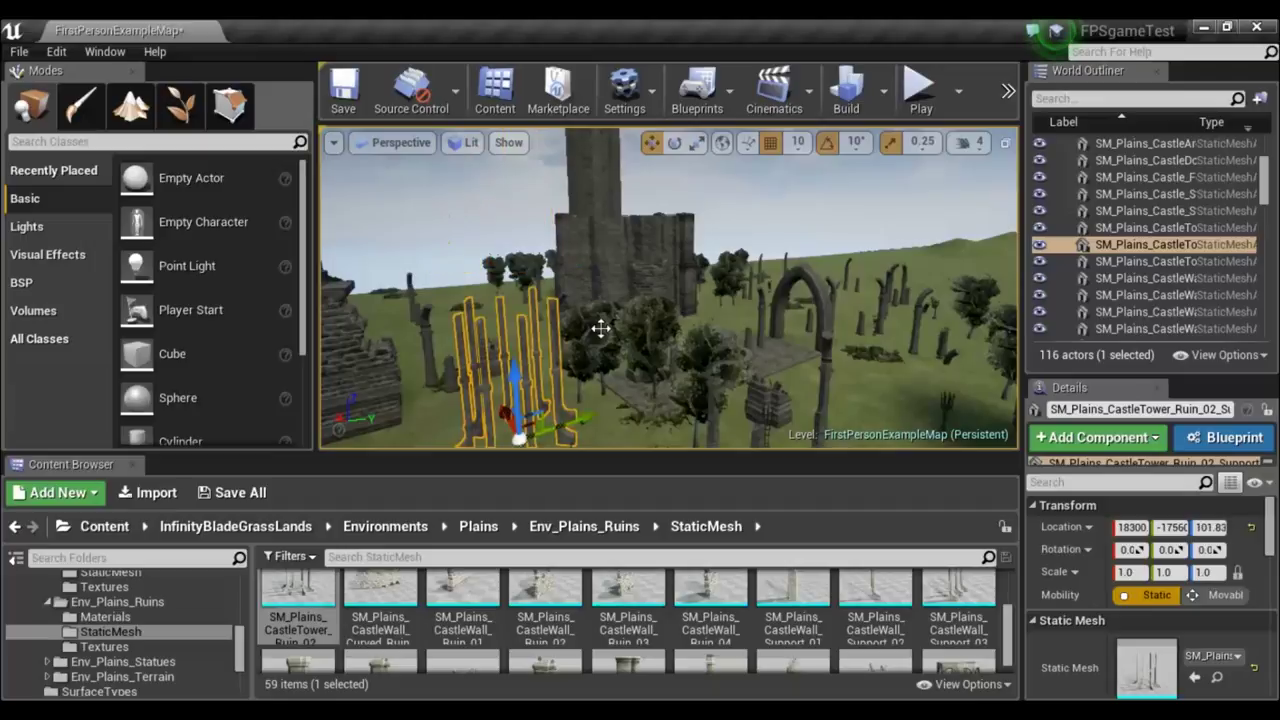
right_click_drag(589, 386, 571, 402)
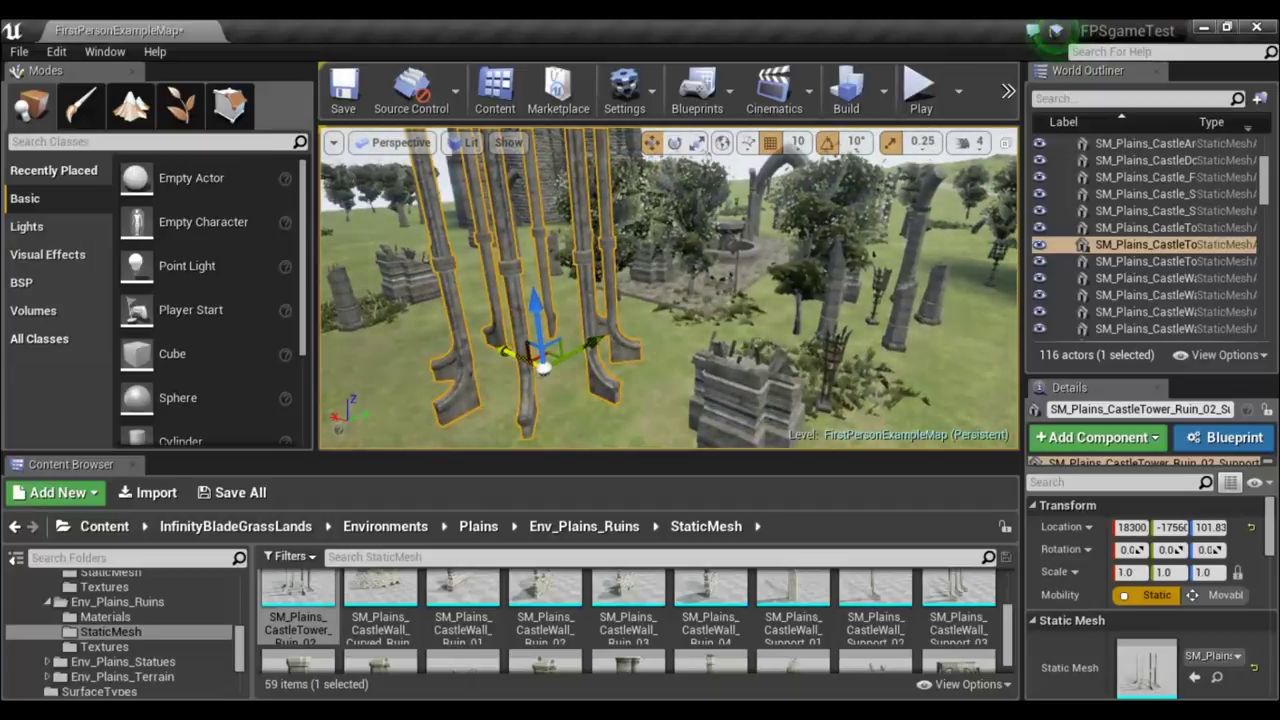
left_click_drag(505, 352, 493, 345)
right_click_drag(649, 386, 648, 385)
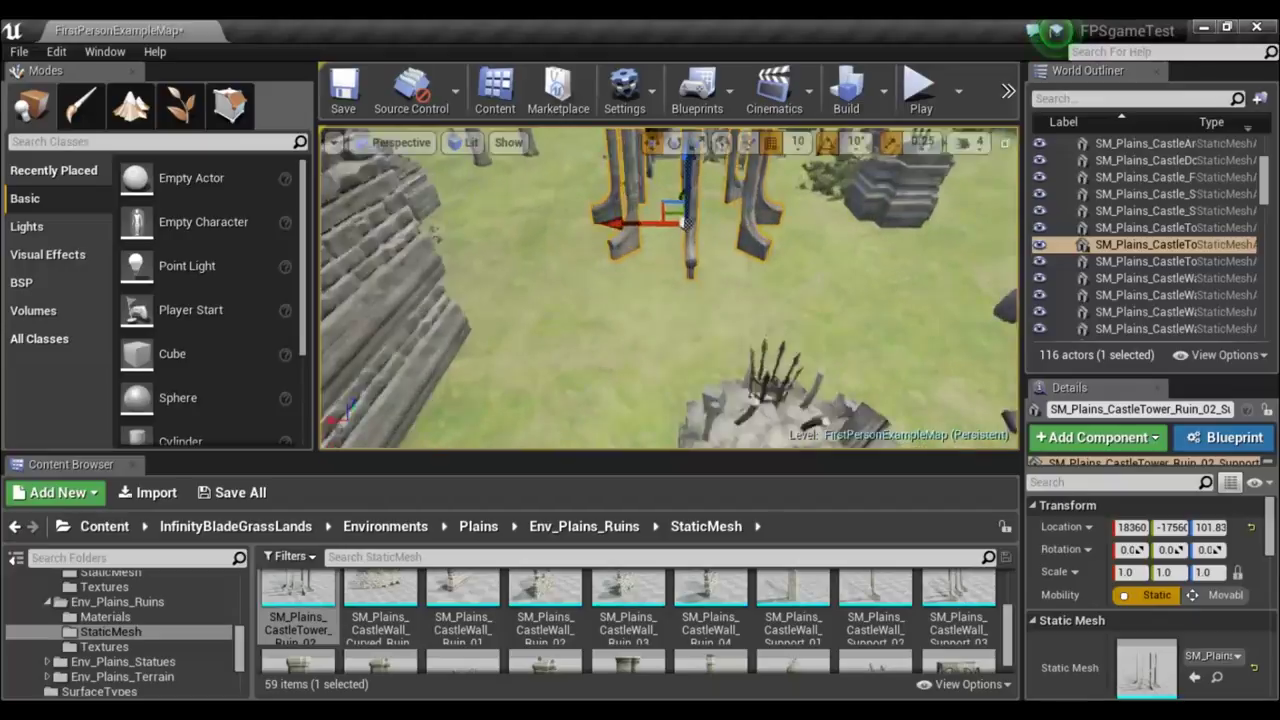
key("f")
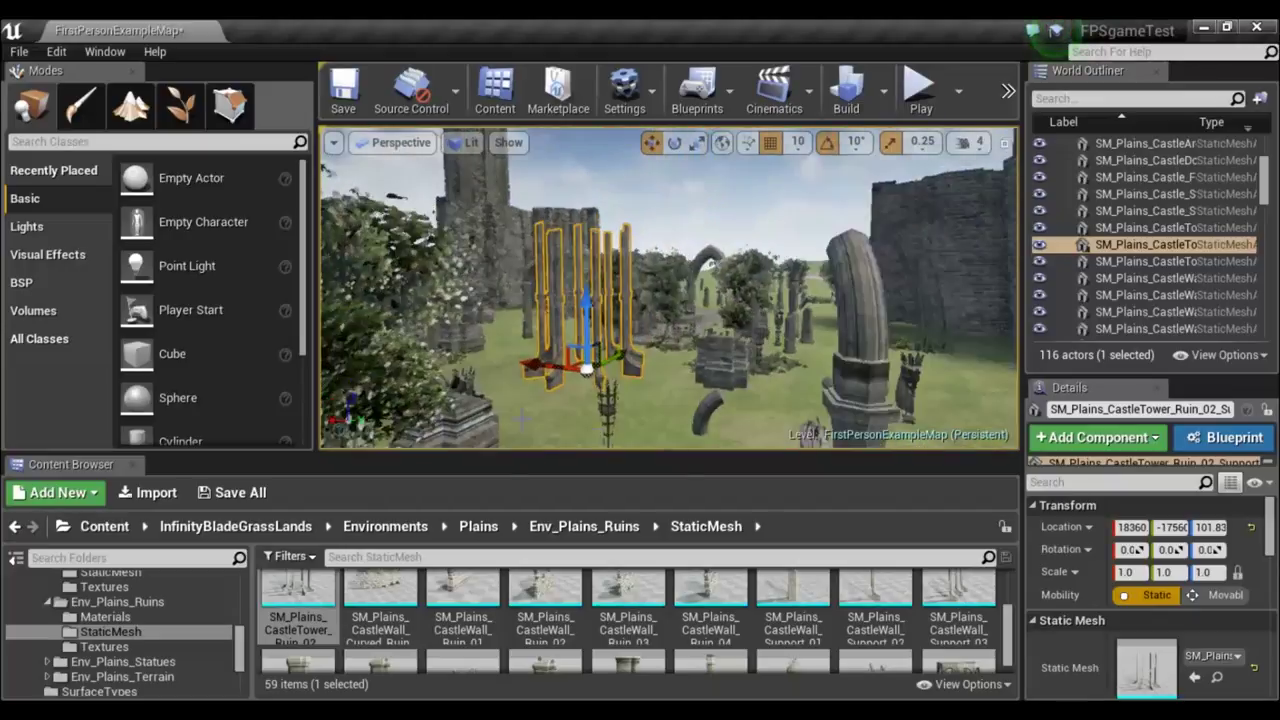
right_click_drag(649, 386, 649, 386)
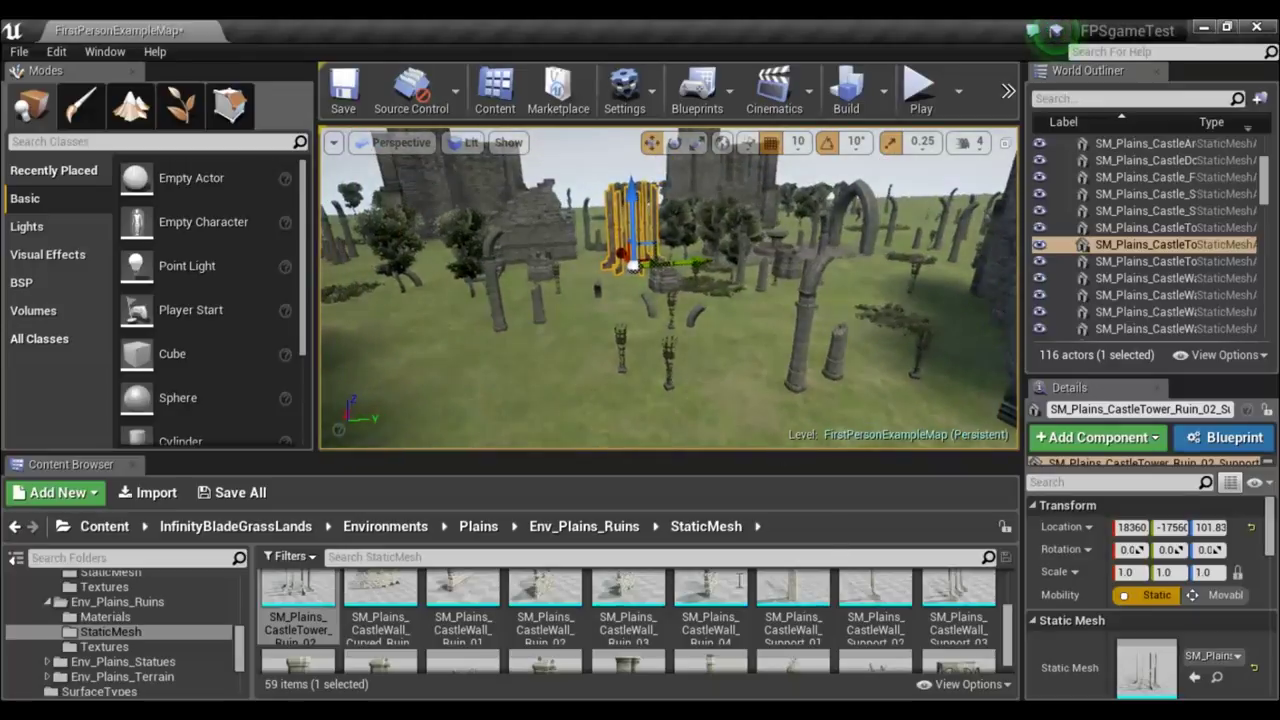
scroll(657, 623, "down", 2)
scroll(680, 630, "down", 2)
Place SM_Plains_ShortColumn_01 on the grass at X 16040, Y -18420 between the walls.
scroll(700, 640, "down", 2)
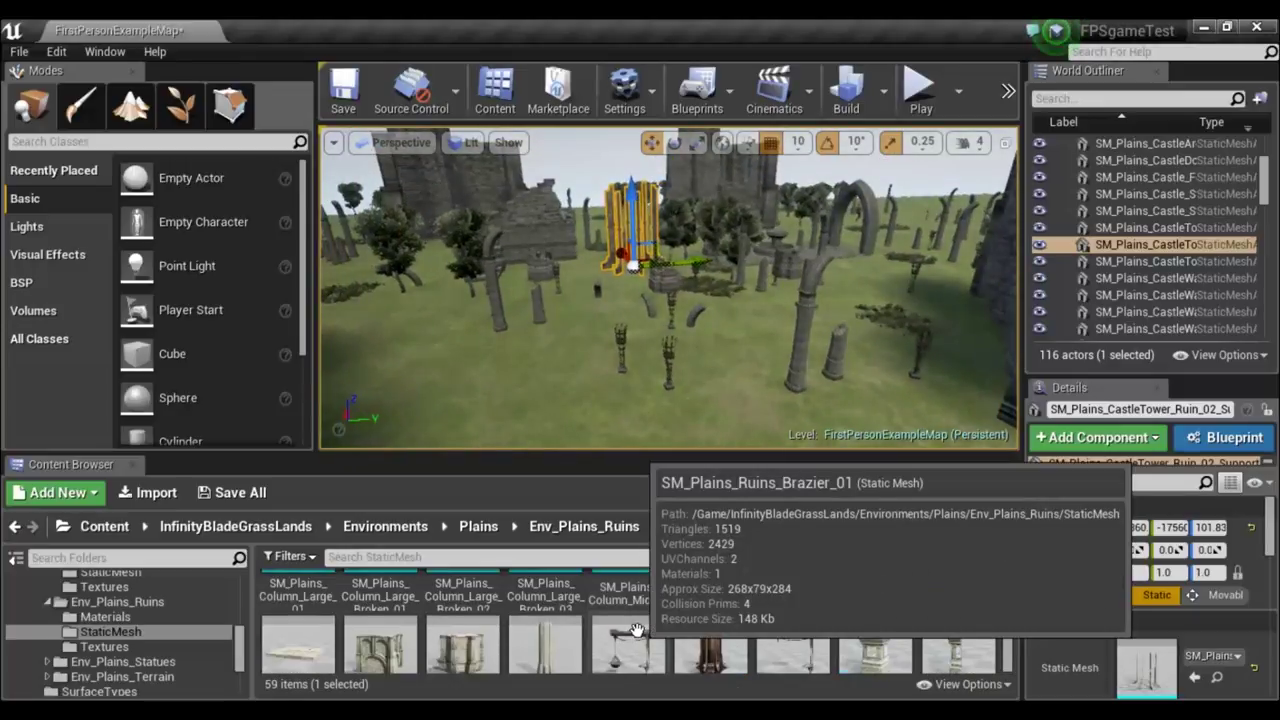
scroll(709, 641, "down", 1)
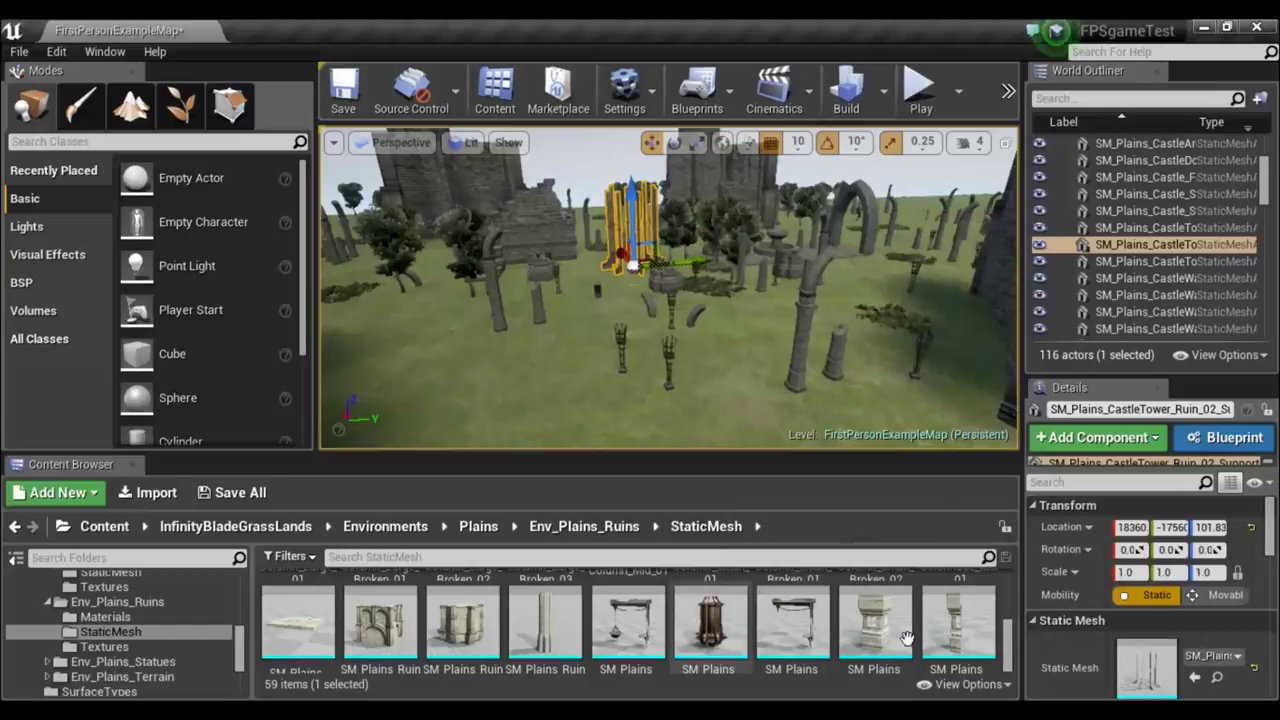
mouse_move(898, 628)
left_mouse_down()
mouse_move(556, 374)
mouse_move(459, 360)
left_mouse_up()
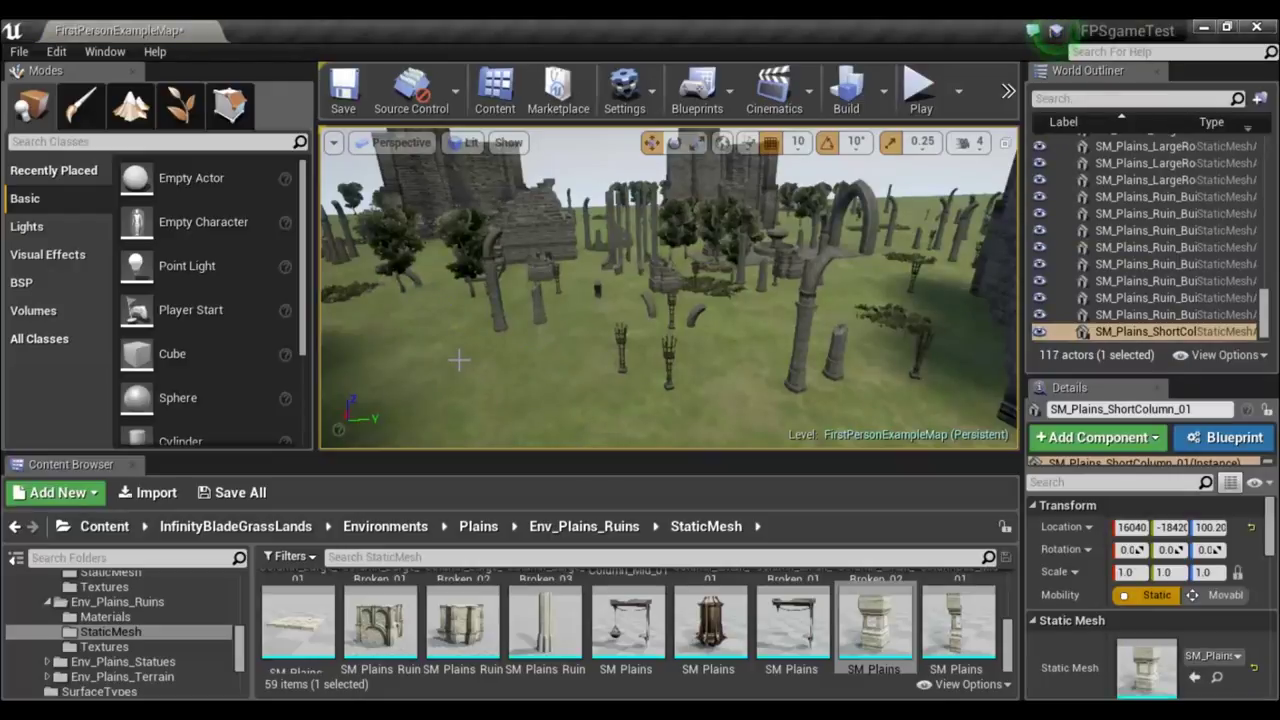
right_click_drag(459, 360, 532, 365)
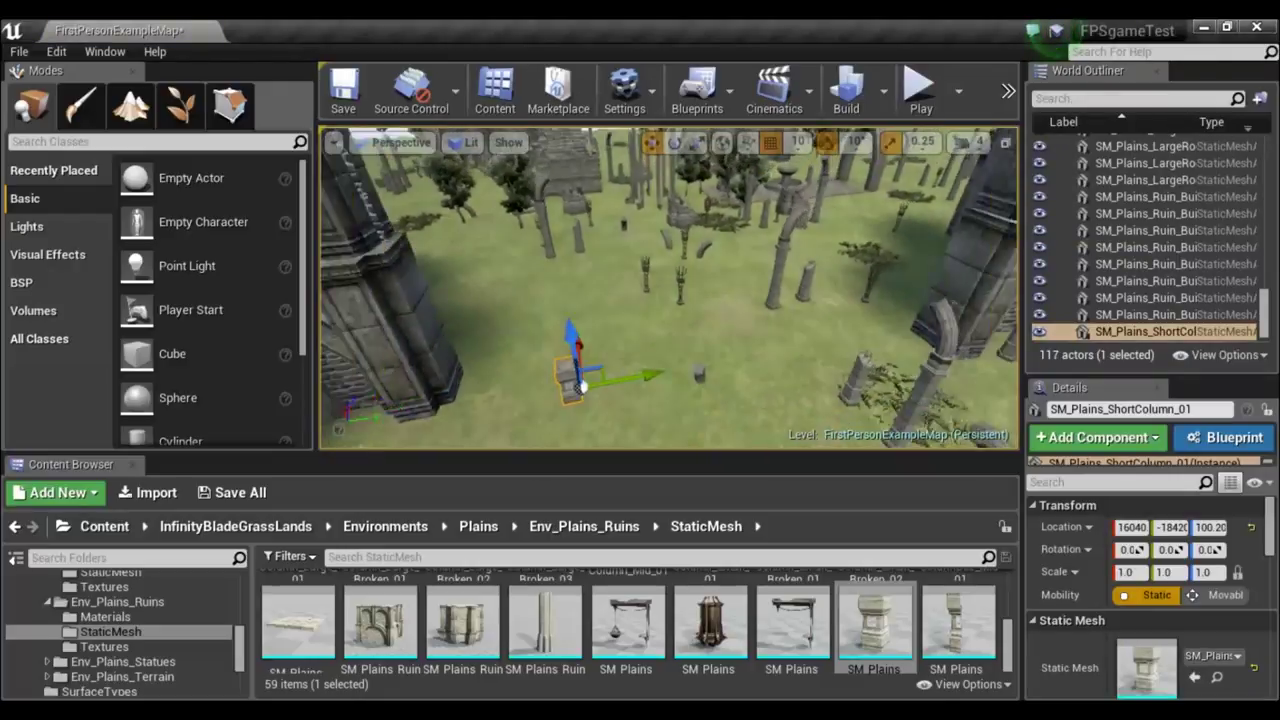
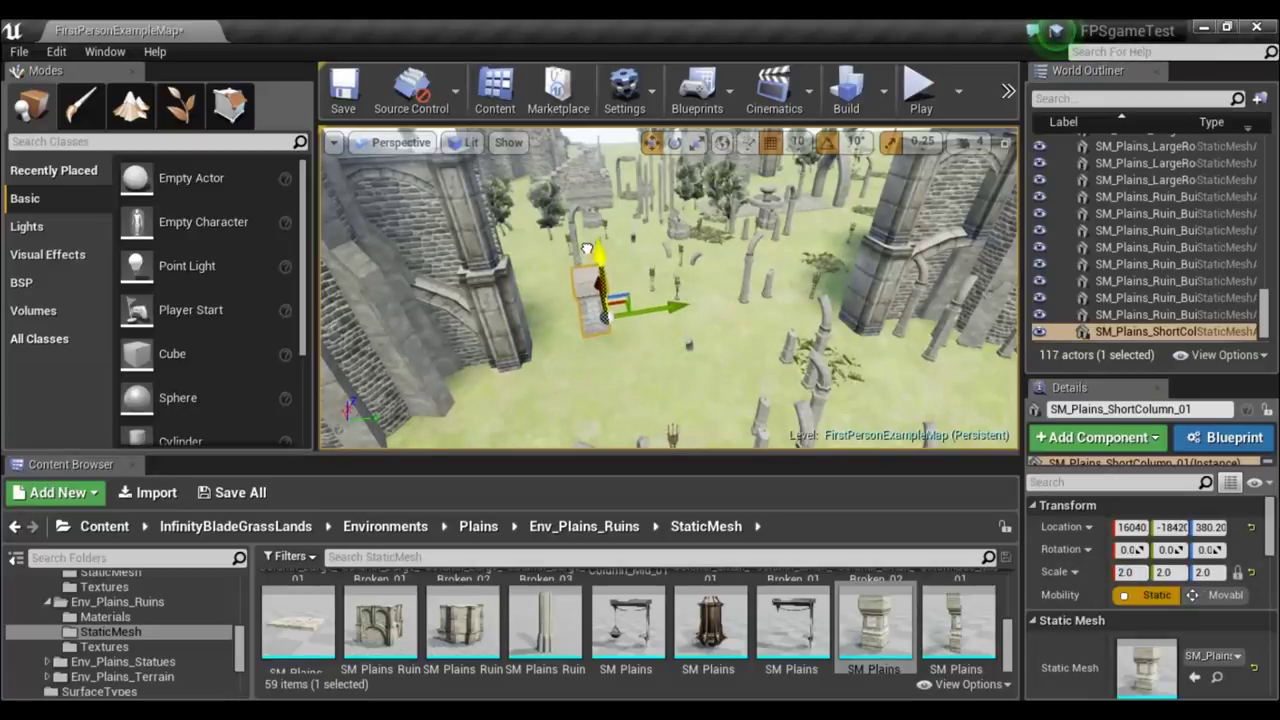
Drop the short column to the floor and stack two duplicated pieces on top of it.
key("End")
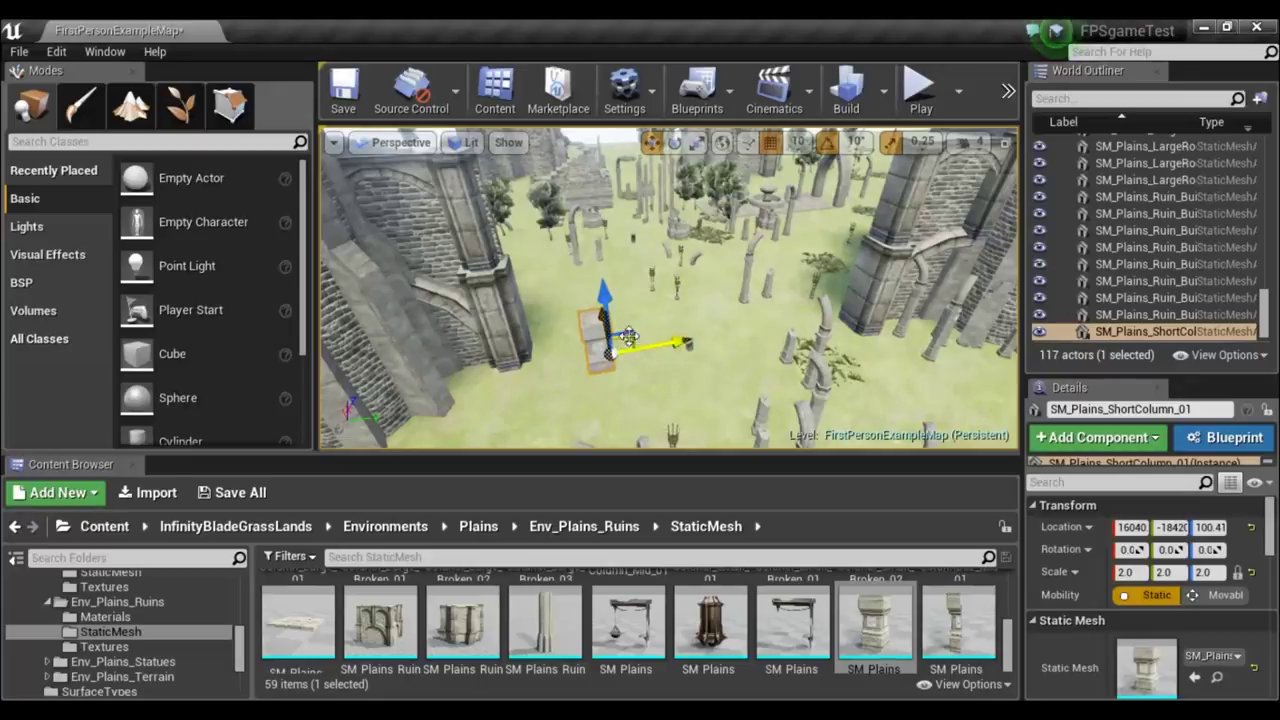
left_click_drag(610, 345, 695, 338, "alt")
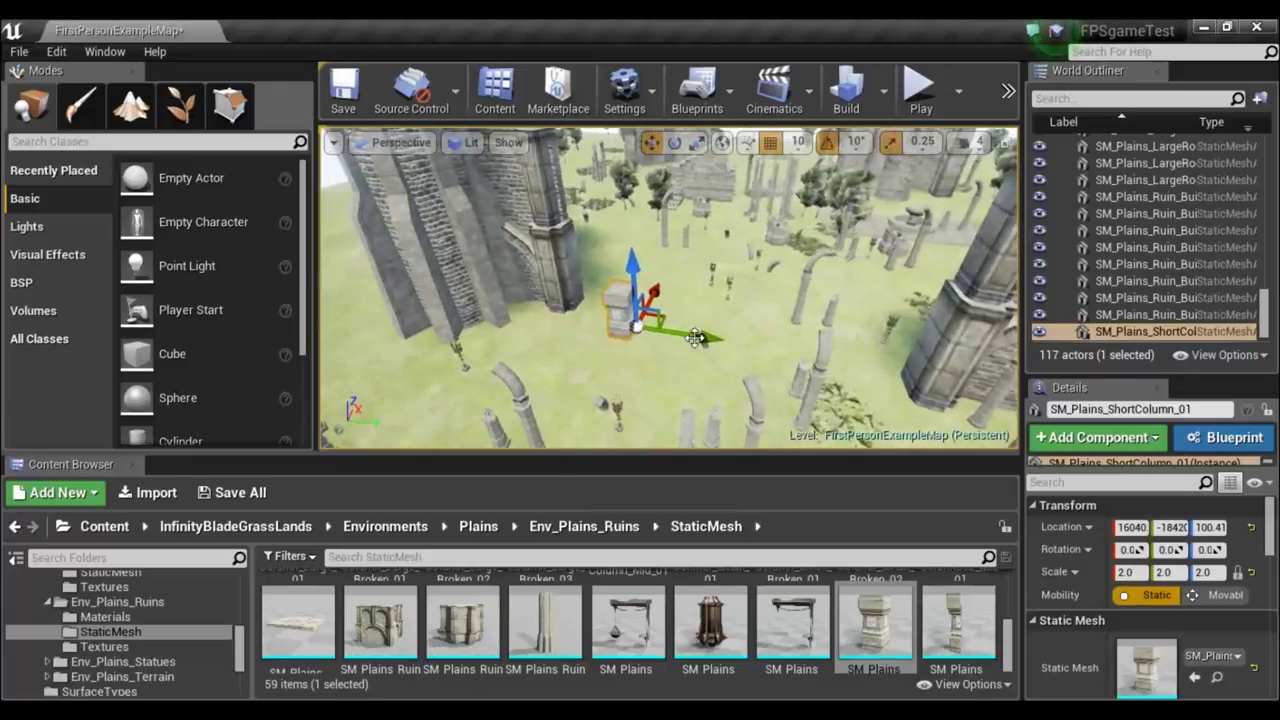
left_click_drag(706, 338, 801, 352, "alt")
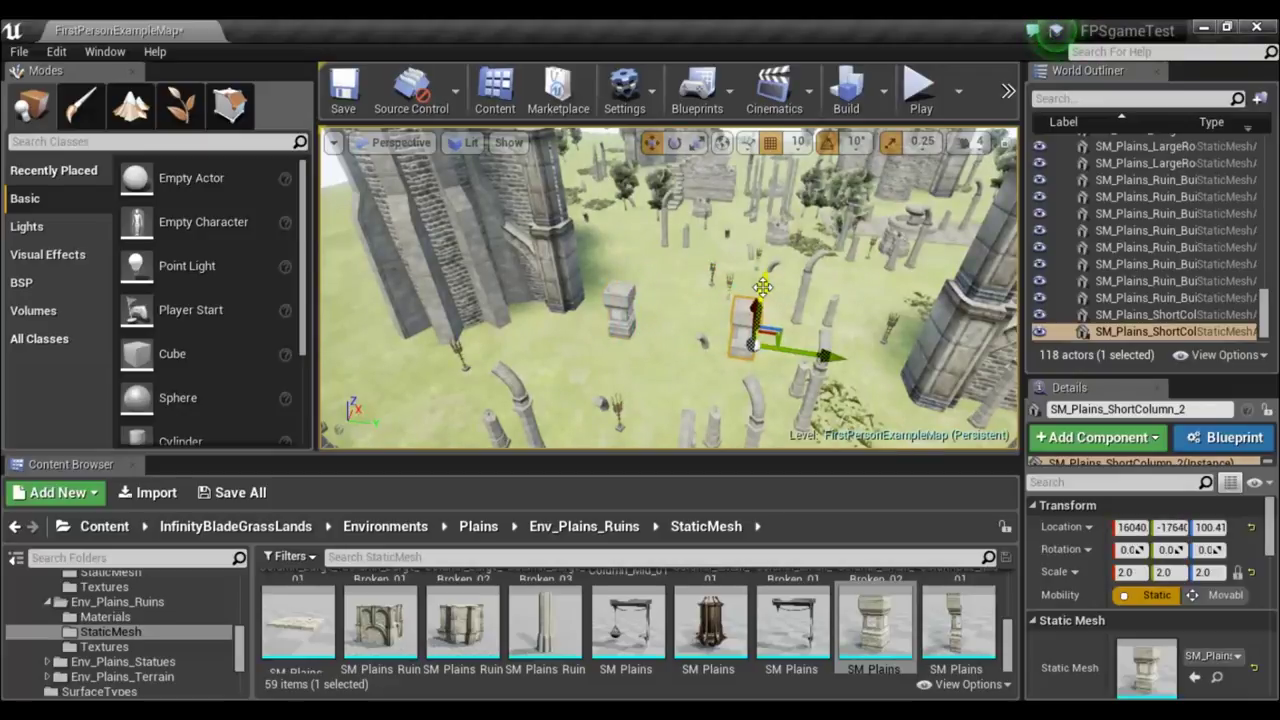
left_click_drag(763, 272, 760, 234)
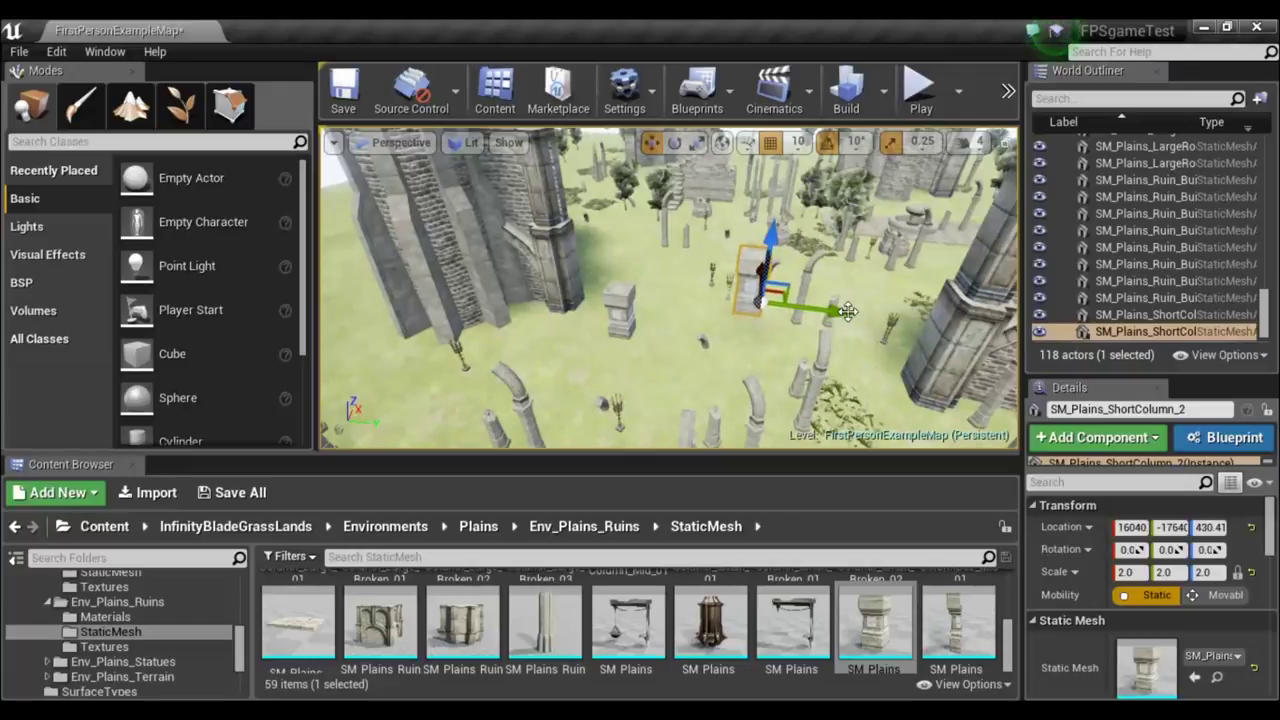
left_click_drag(842, 312, 735, 290)
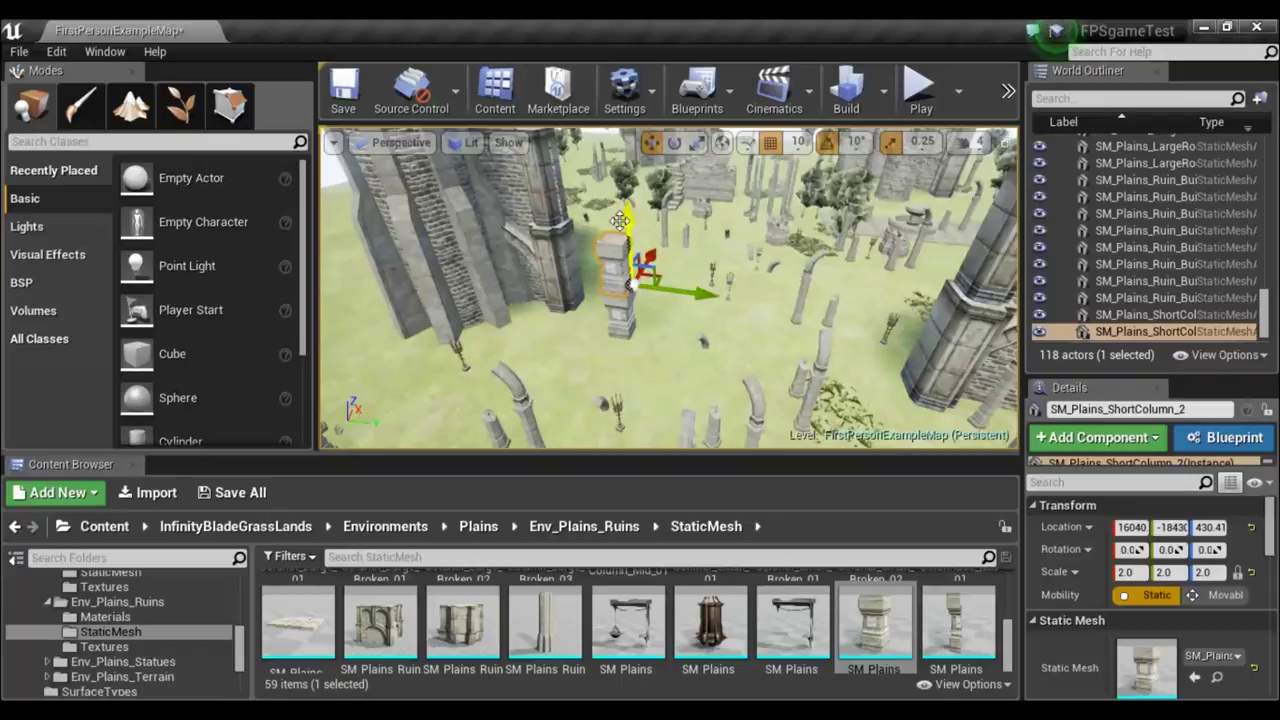
left_click_drag(625, 213, 611, 181, "alt")
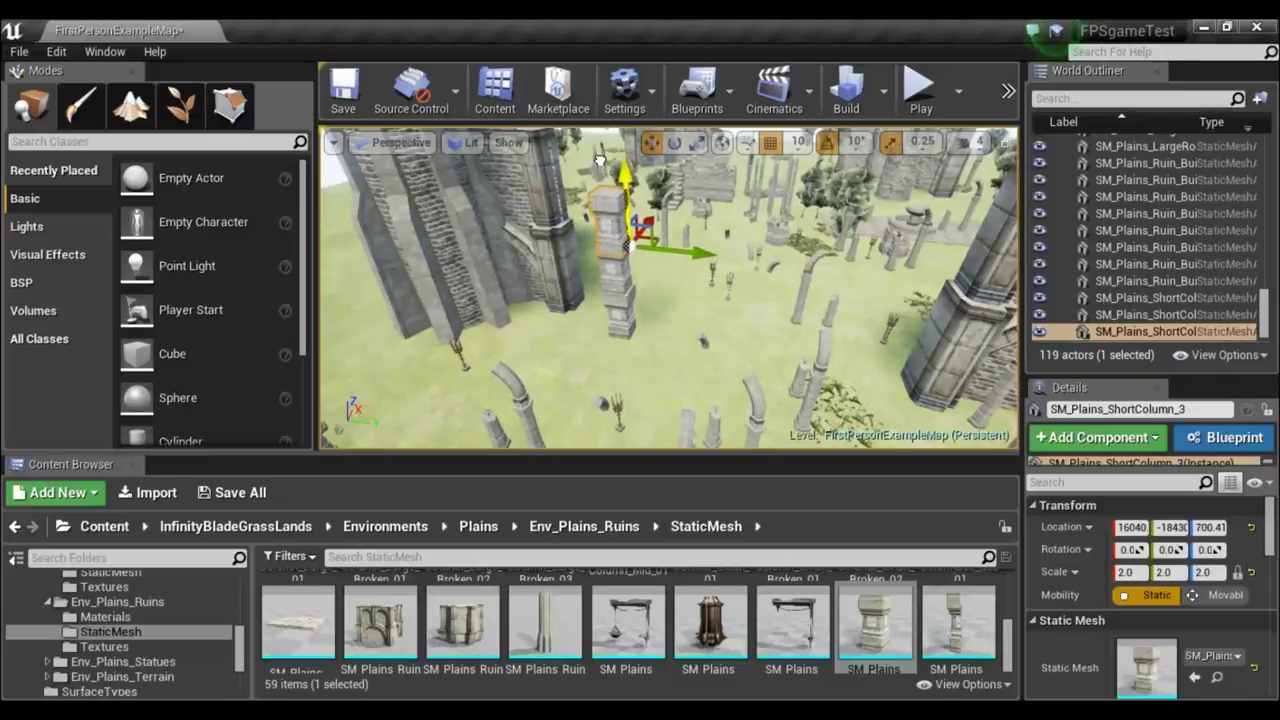
right_click_drag(678, 303, 678, 303)
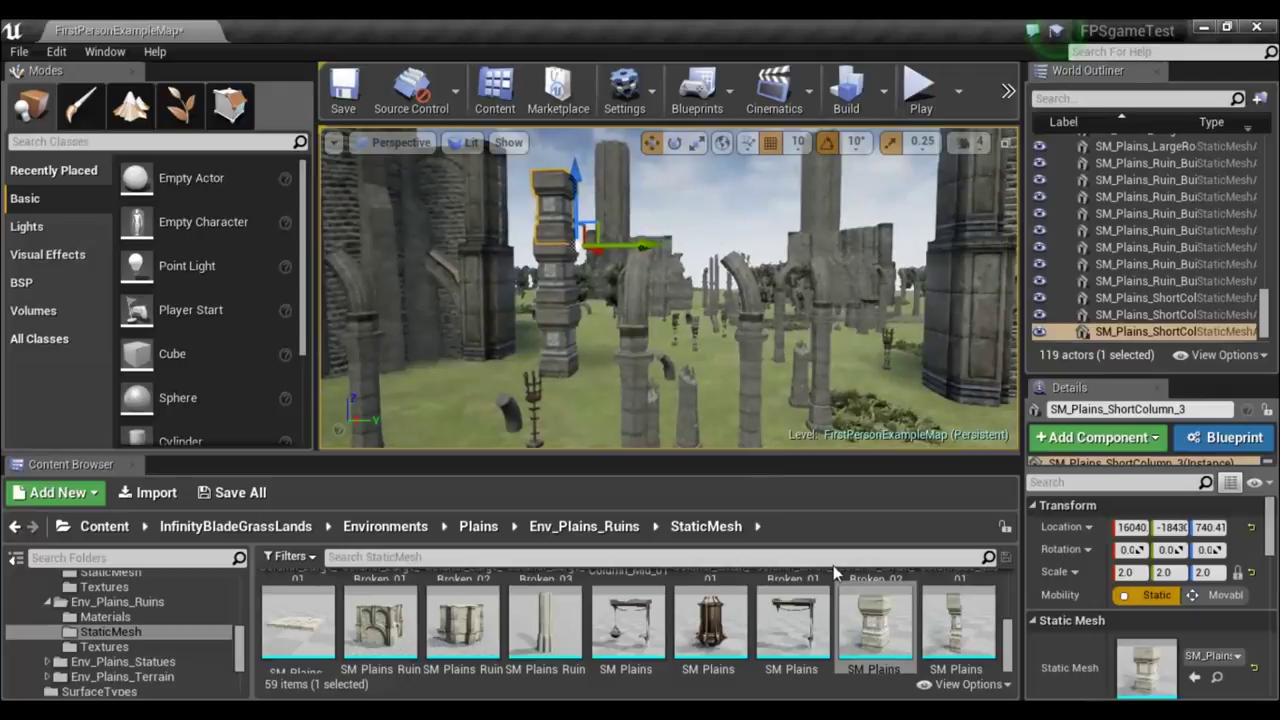
Place another column piece beside the stack, then delete the stray half column.
left_click_drag(956, 620, 675, 340)
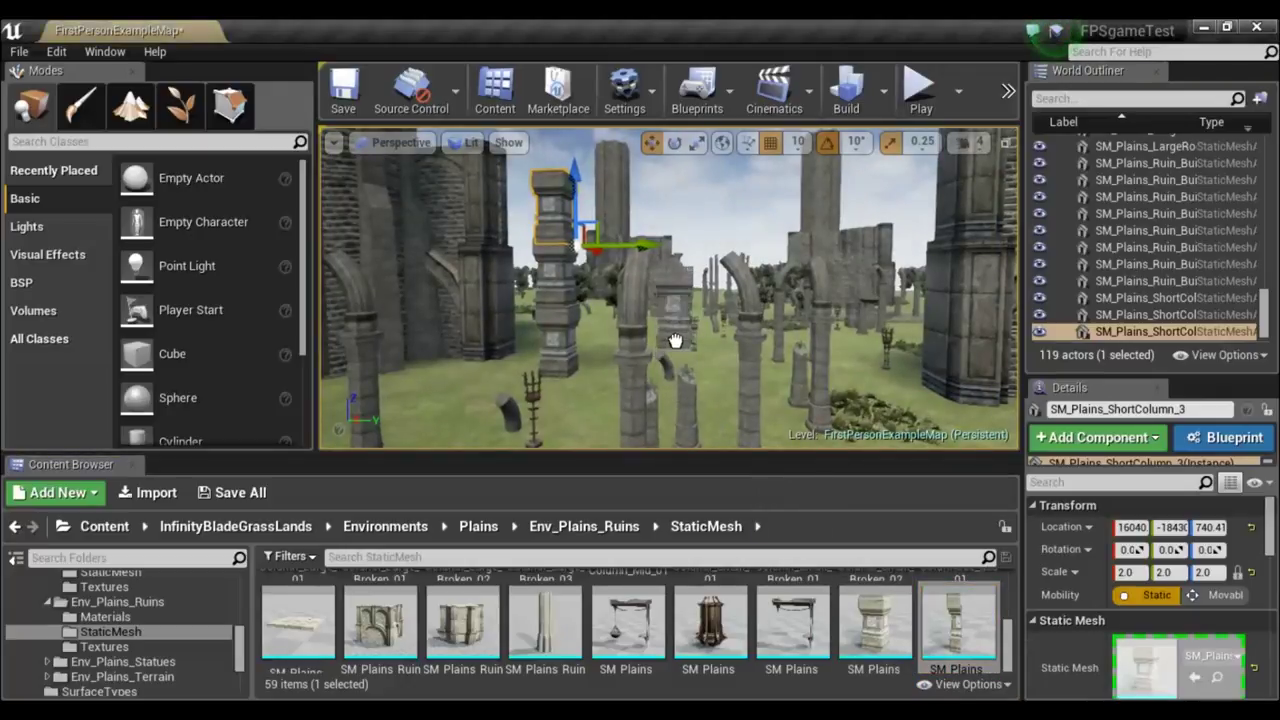
left_click_drag(593, 336, 492, 376)
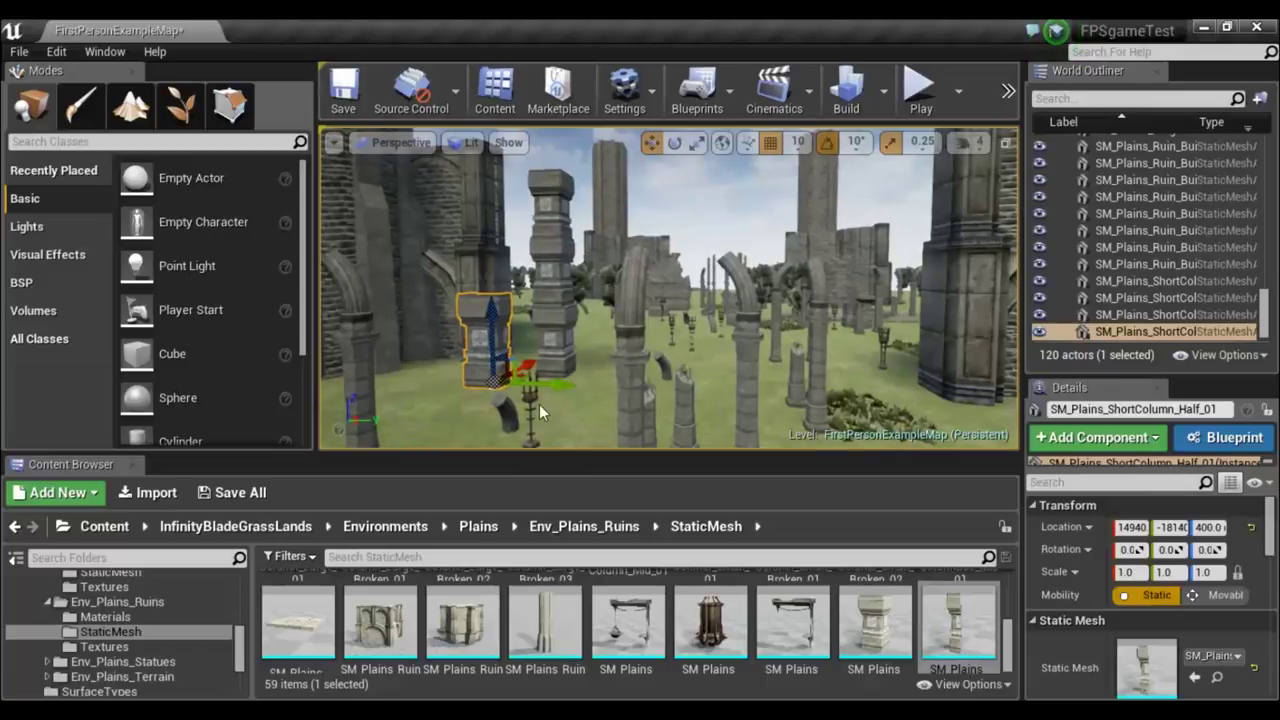
right_click(495, 405)
mouse_move(580, 388)
left_click(540, 371)
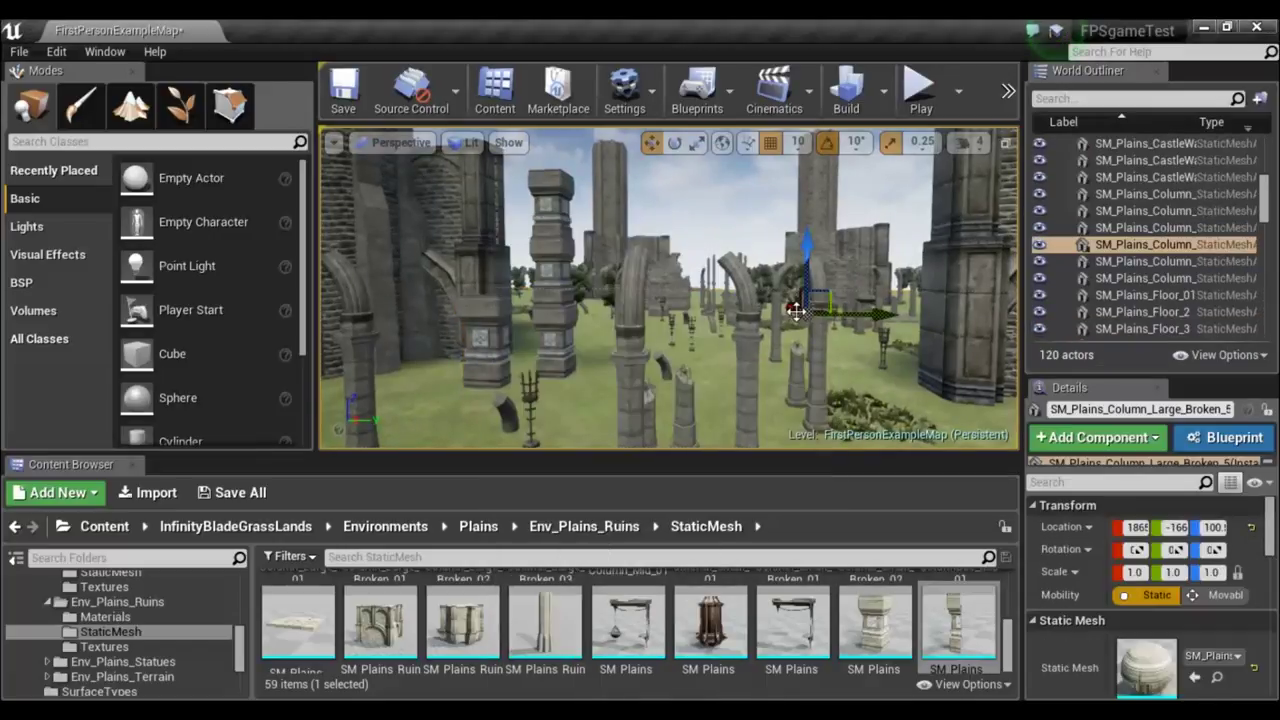
left_click(478, 335)
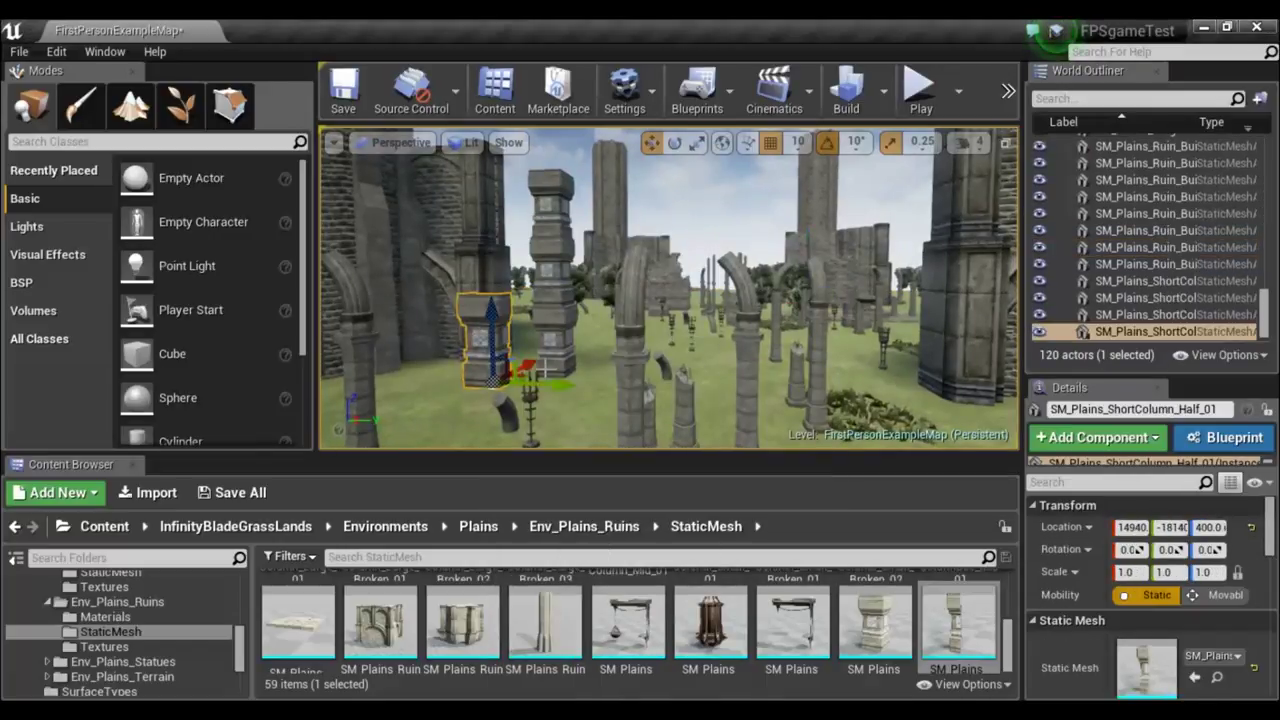
key("Delete")
right_click_drag(573, 362, 663, 473)
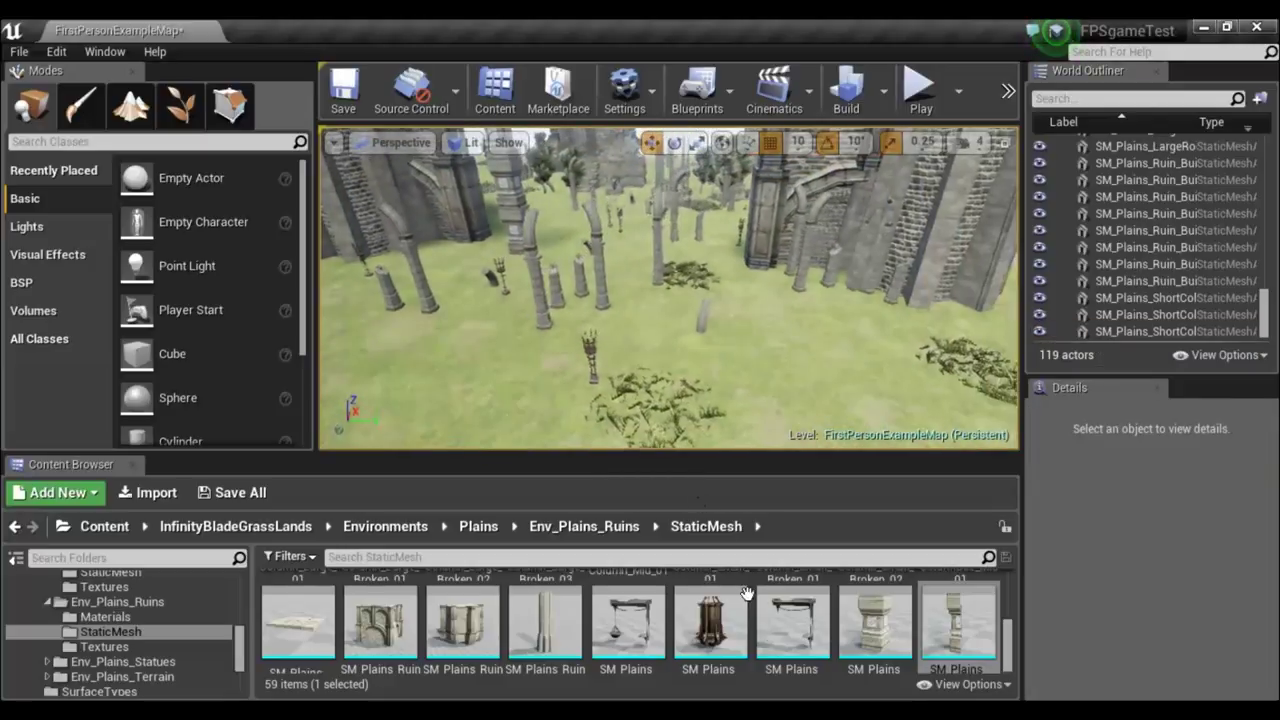
scroll(783, 645, "down", 3)
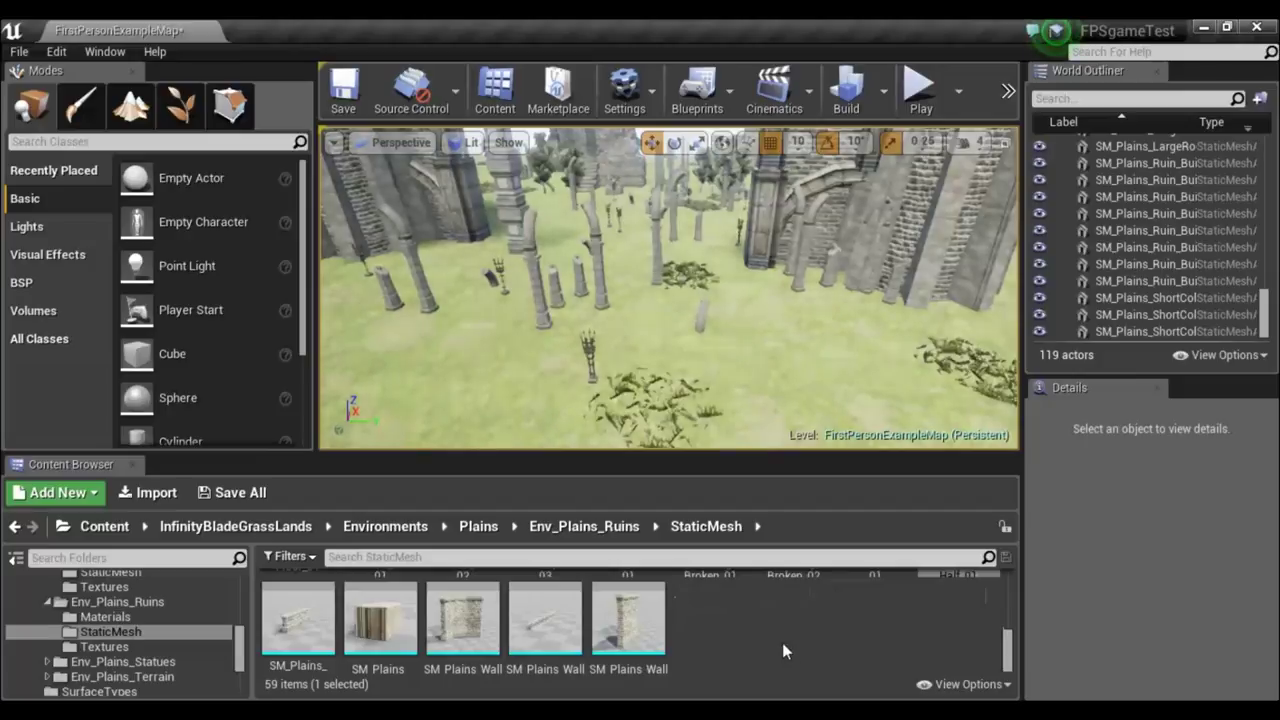
scroll(783, 645, "down", 1)
mouse_move(475, 603)
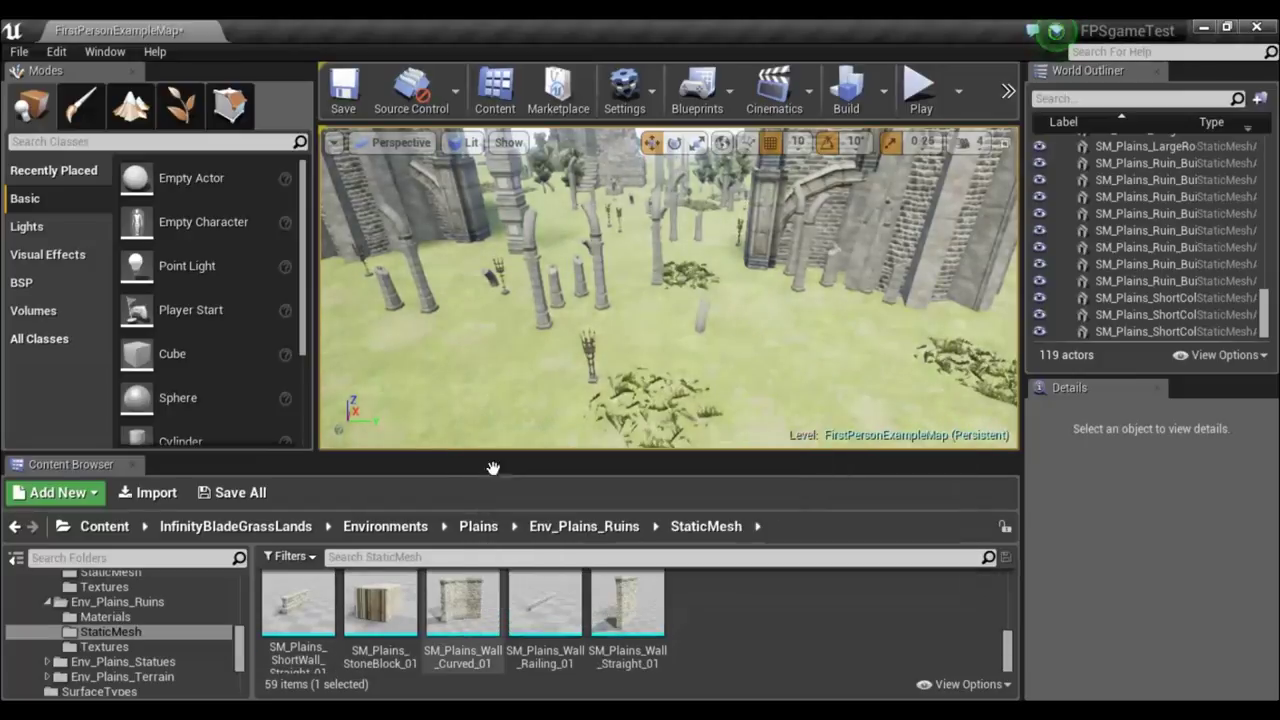
left_click_drag(475, 603, 509, 368)
right_click_drag(672, 397, 672, 397)
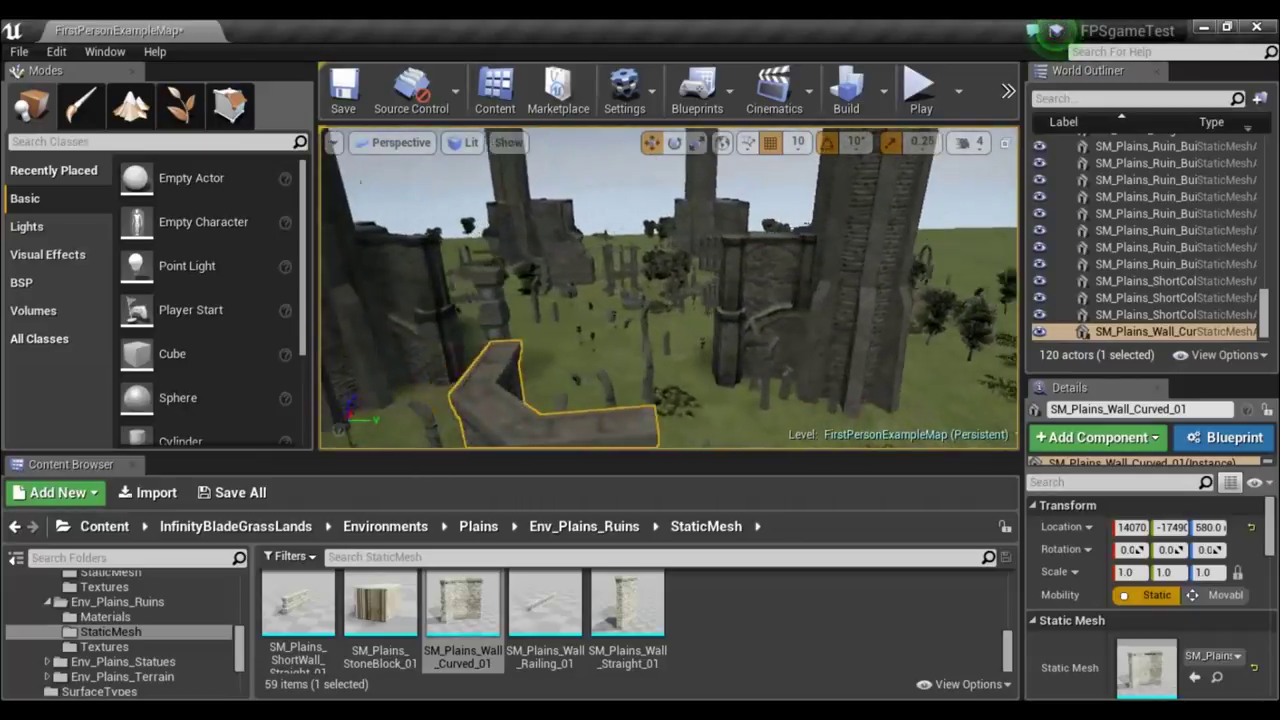
right_click_drag(538, 329, 538, 329)
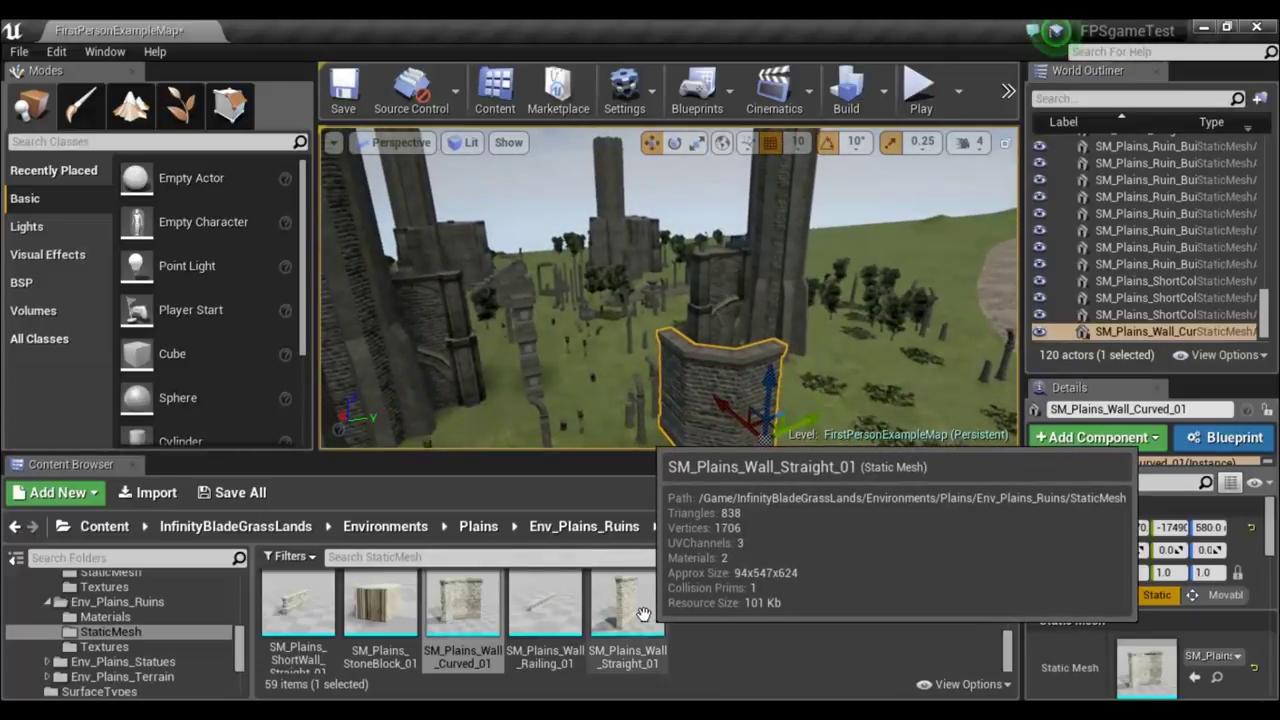
key("Delete")
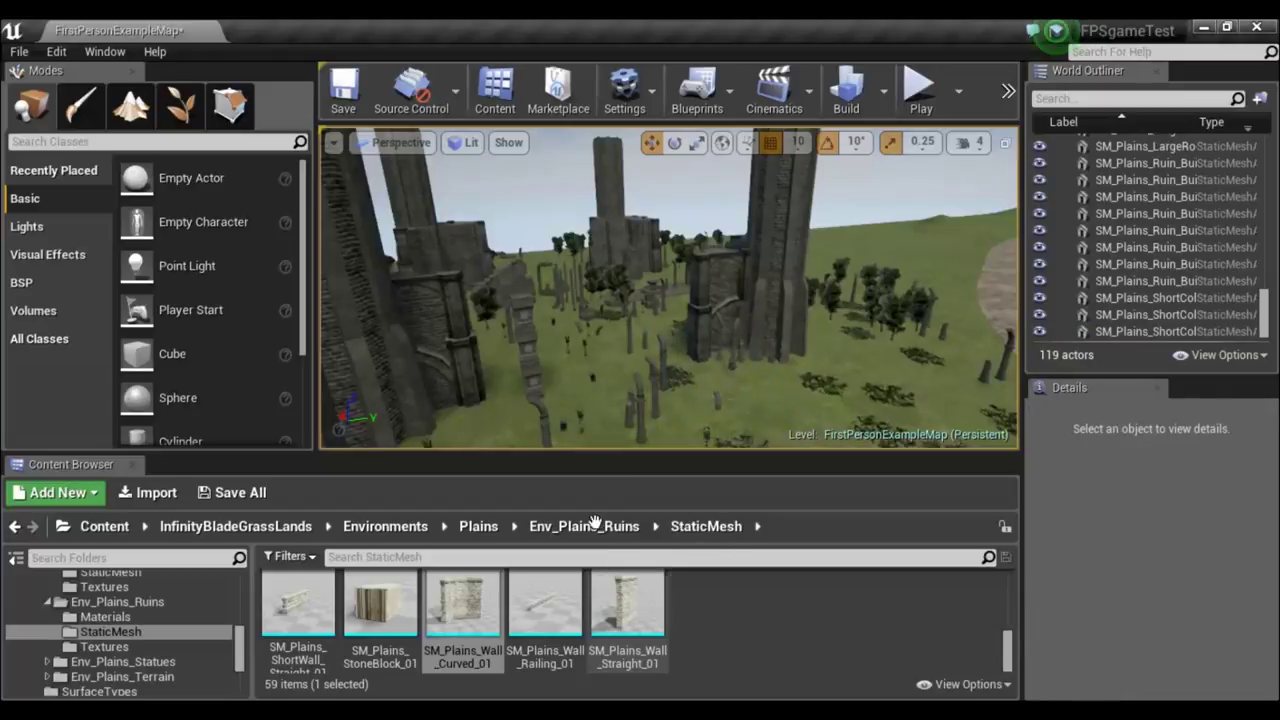
Place an SM_Plains_Wall_Straight_01 piece and slide it toward the cliff base.
left_click(643, 614)
left_click_drag(580, 418, 784, 365)
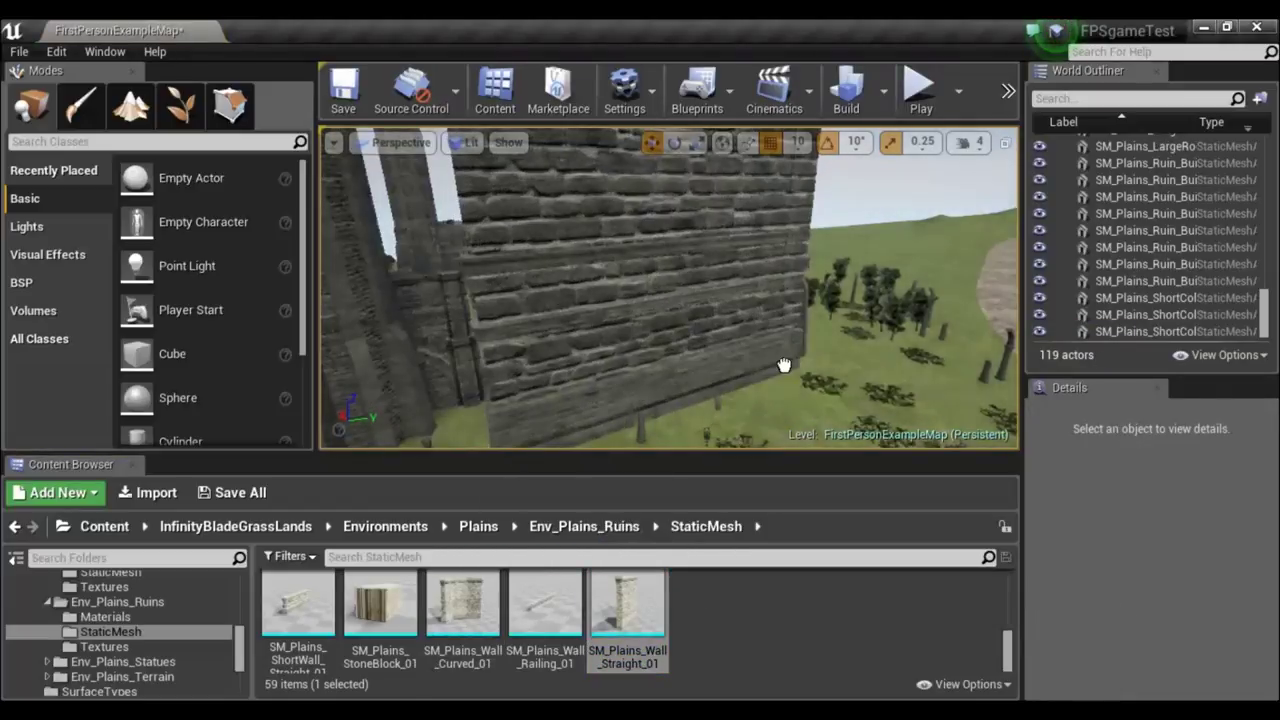
left_click_drag(888, 408, 957, 434)
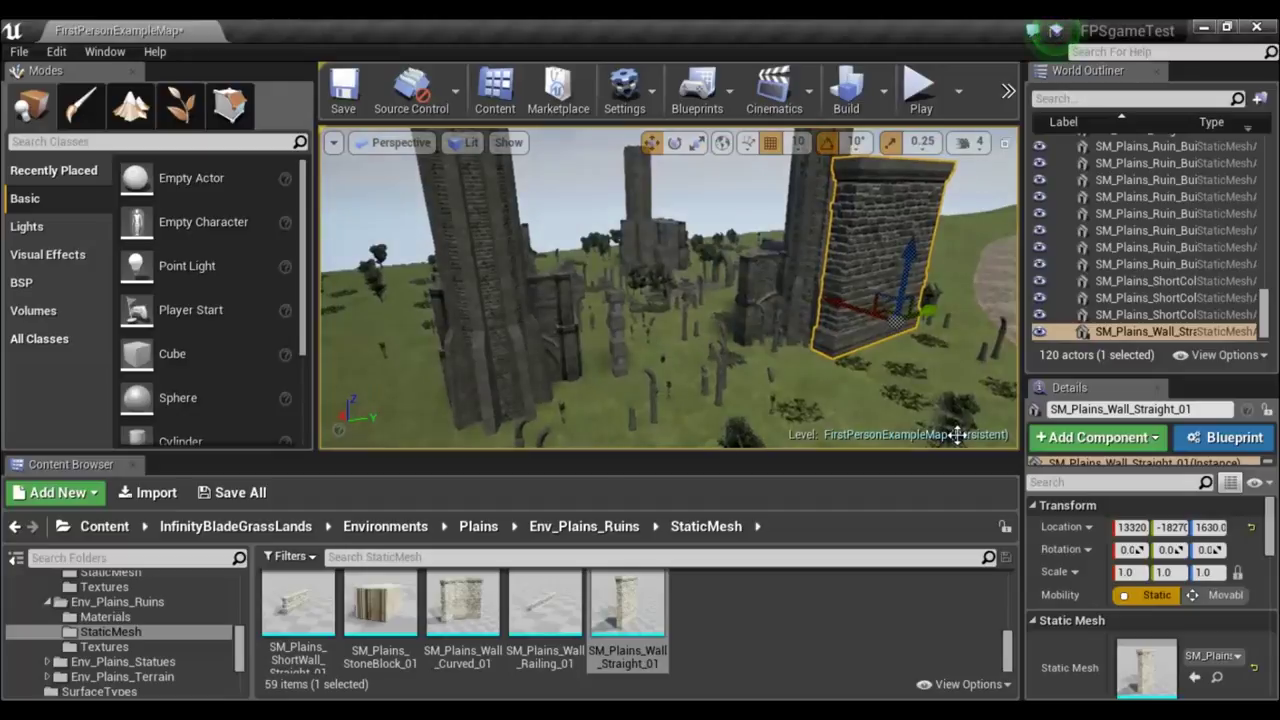
right_click_drag(888, 408, 697, 357)
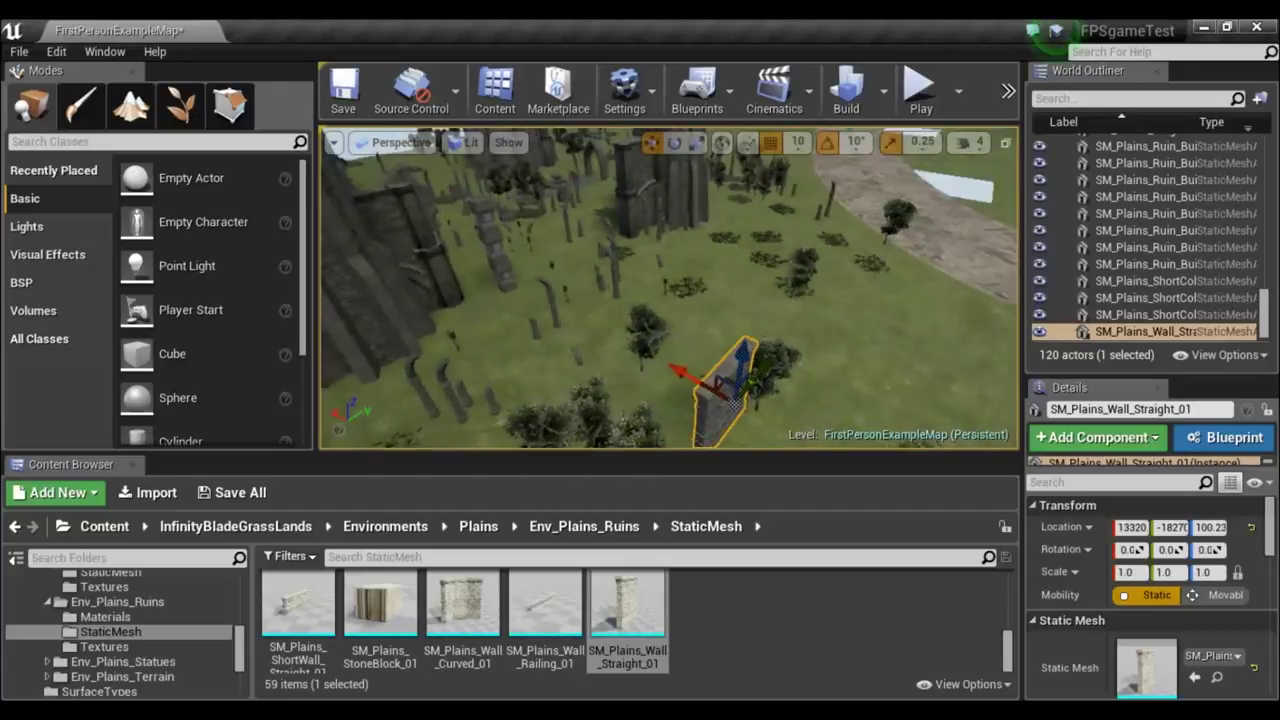
left_click_drag(697, 357, 372, 196)
key("f")
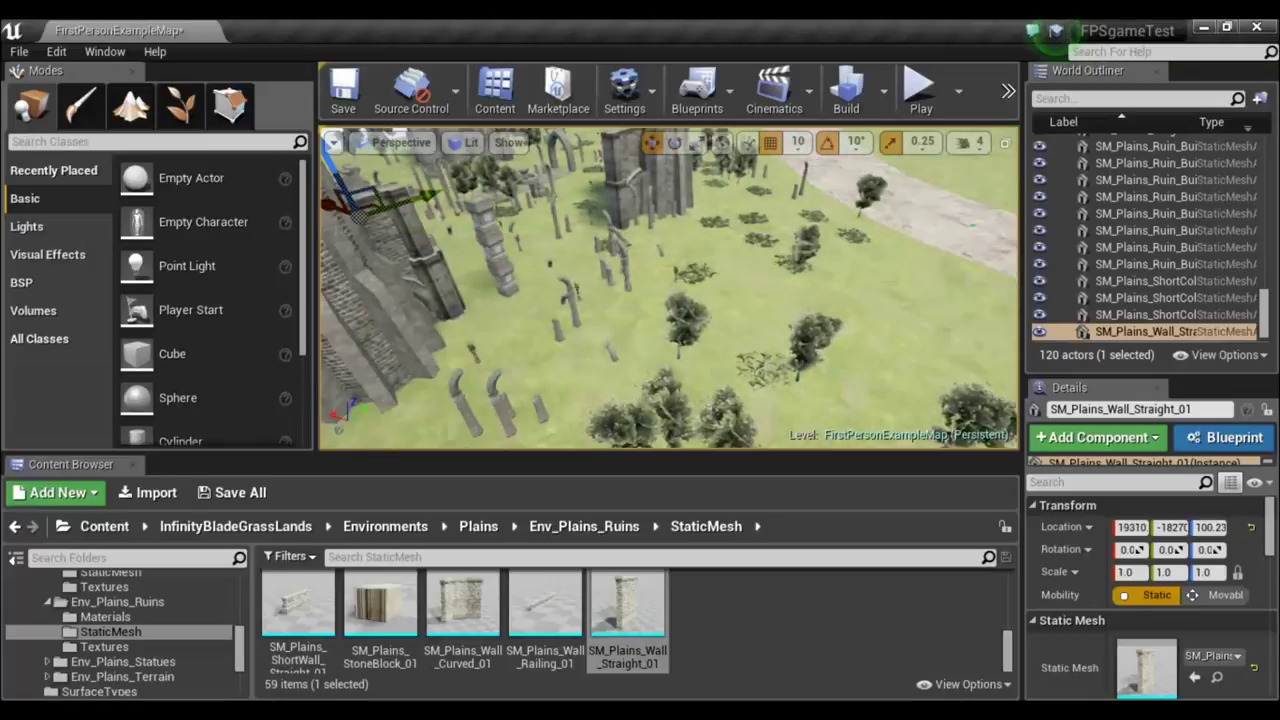
Slide the straight wall up against the round tower.
right_click_drag(372, 196, 450, 230)
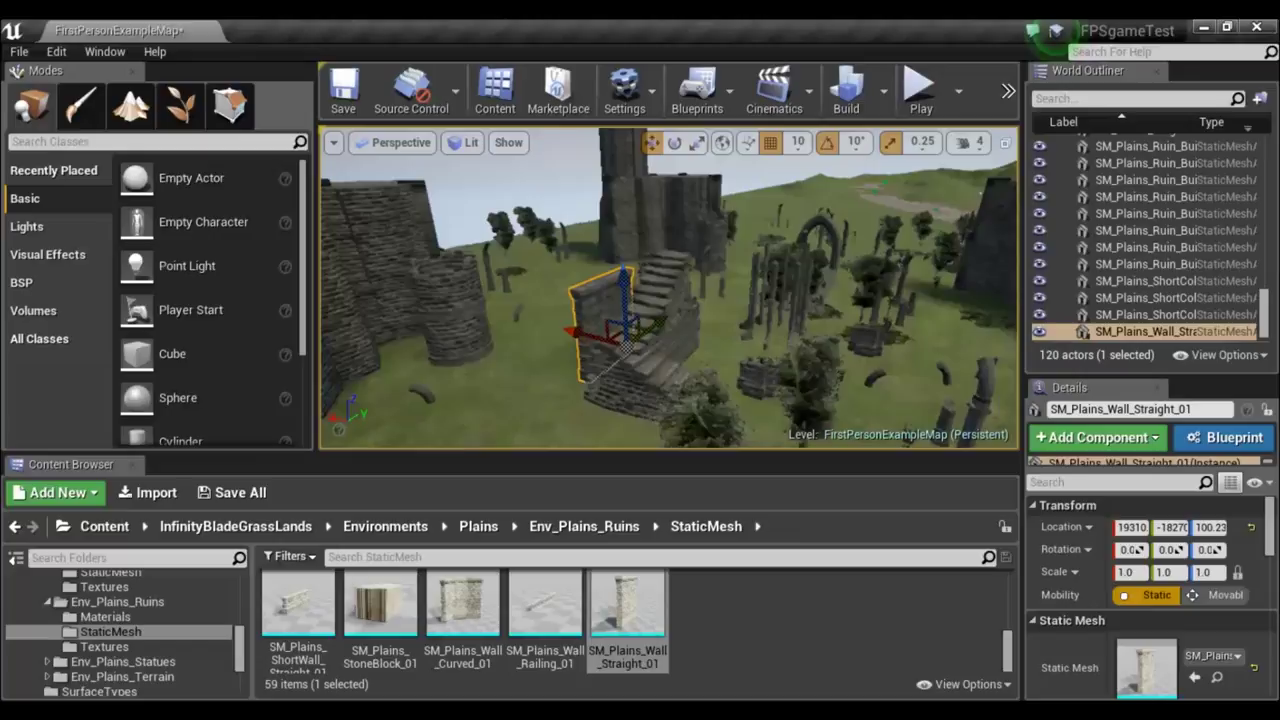
right_click_drag(450, 230, 541, 287)
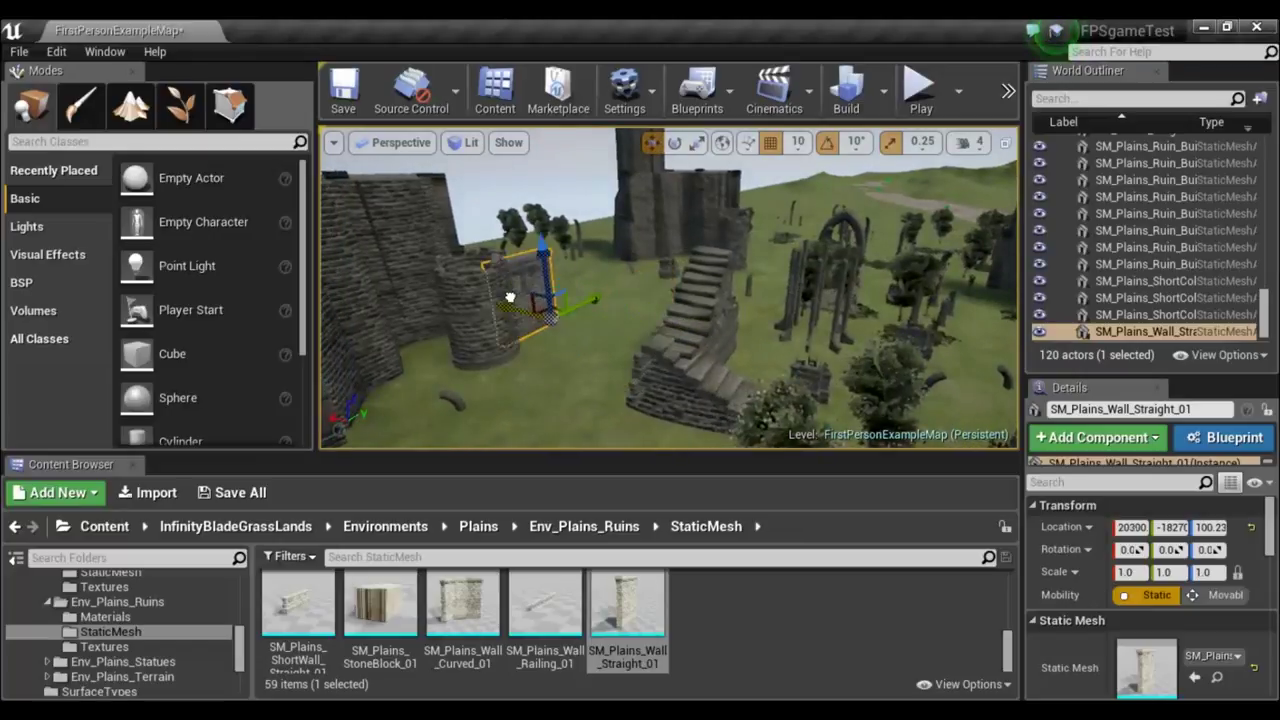
right_click_drag(566, 325, 692, 380)
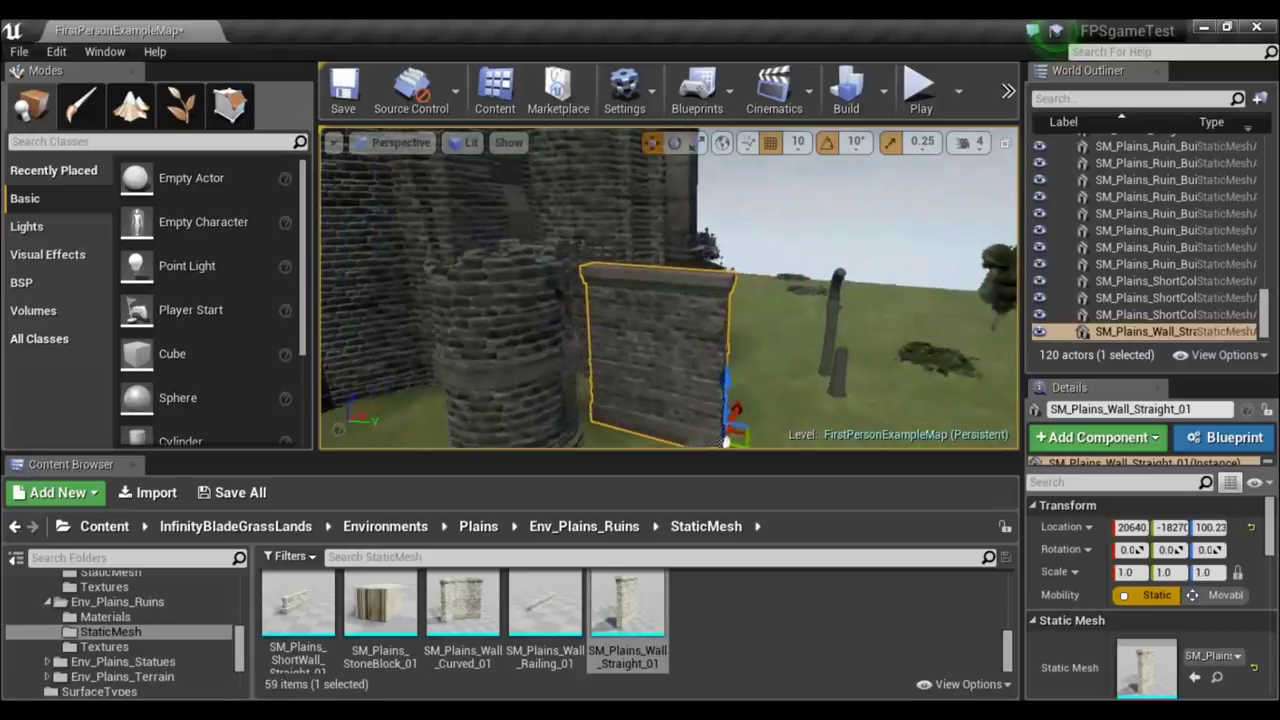
right_click_drag(704, 306, 704, 306)
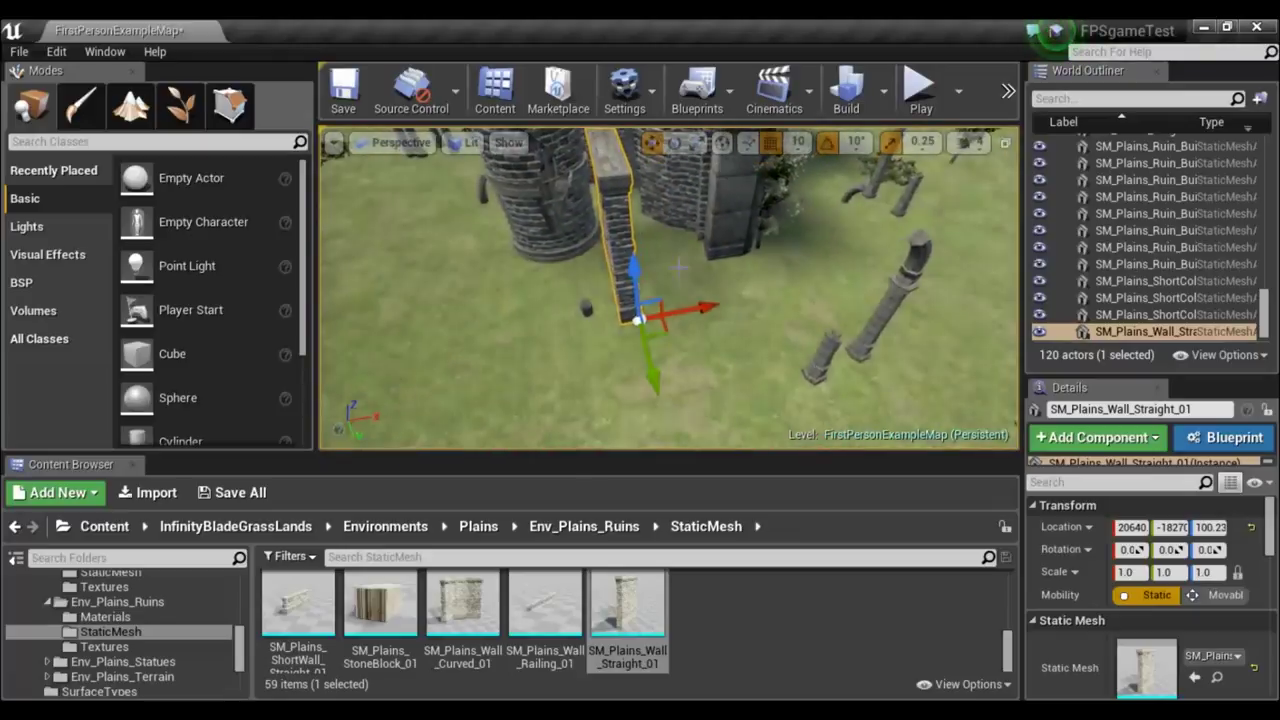
left_click_drag(707, 305, 815, 286)
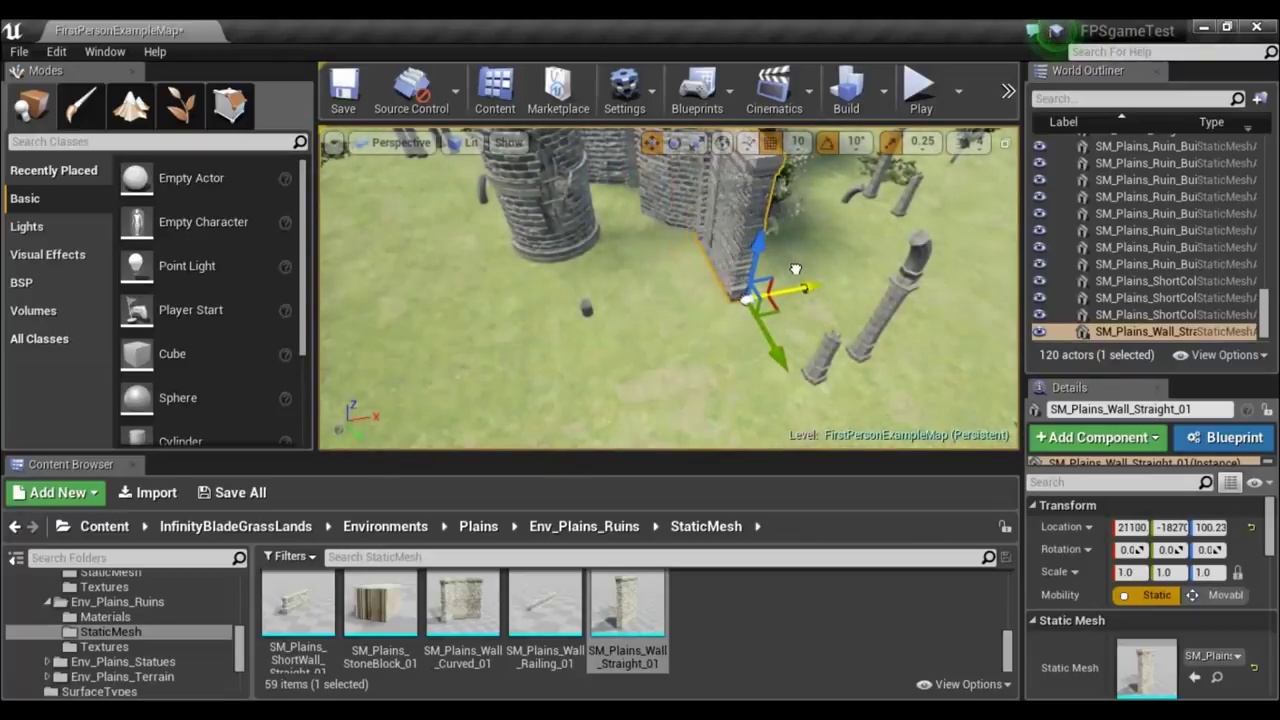
right_click_drag(695, 291, 695, 291)
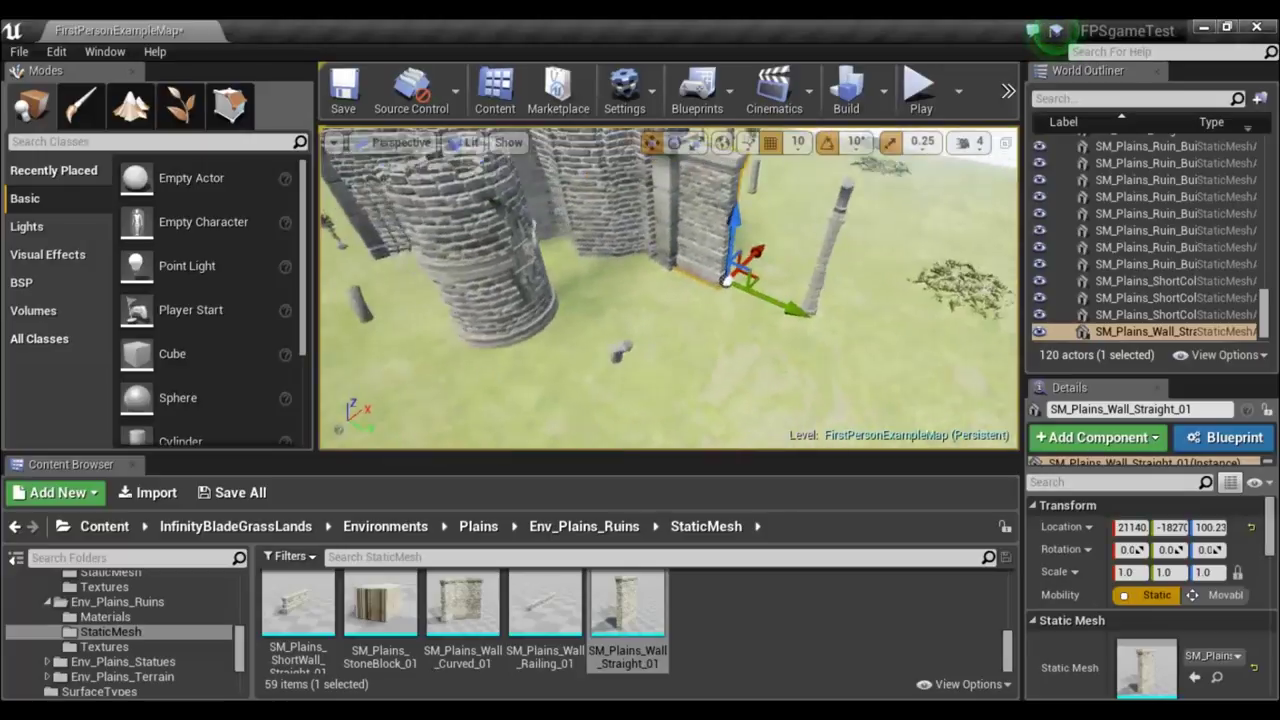
right_click_drag(814, 332, 814, 332)
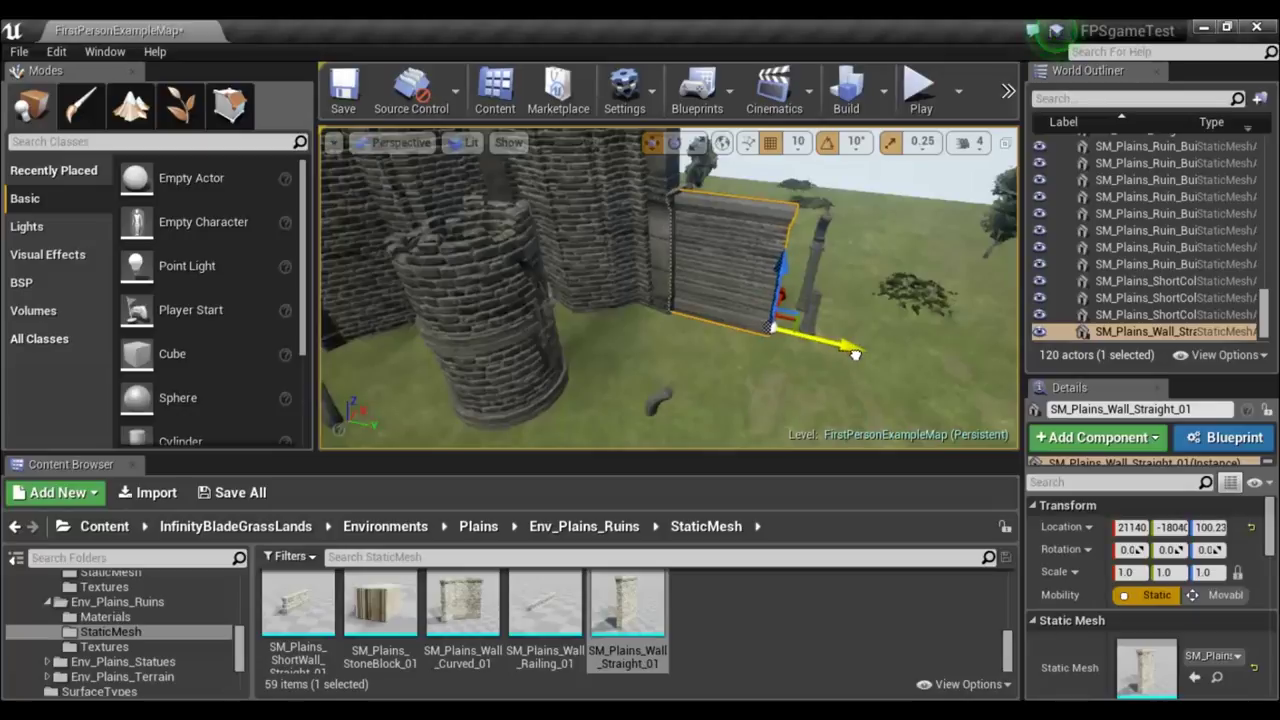
Duplicate the wall to extend the line with a second straight section.
left_click_drag(868, 351, 1015, 385, "alt")
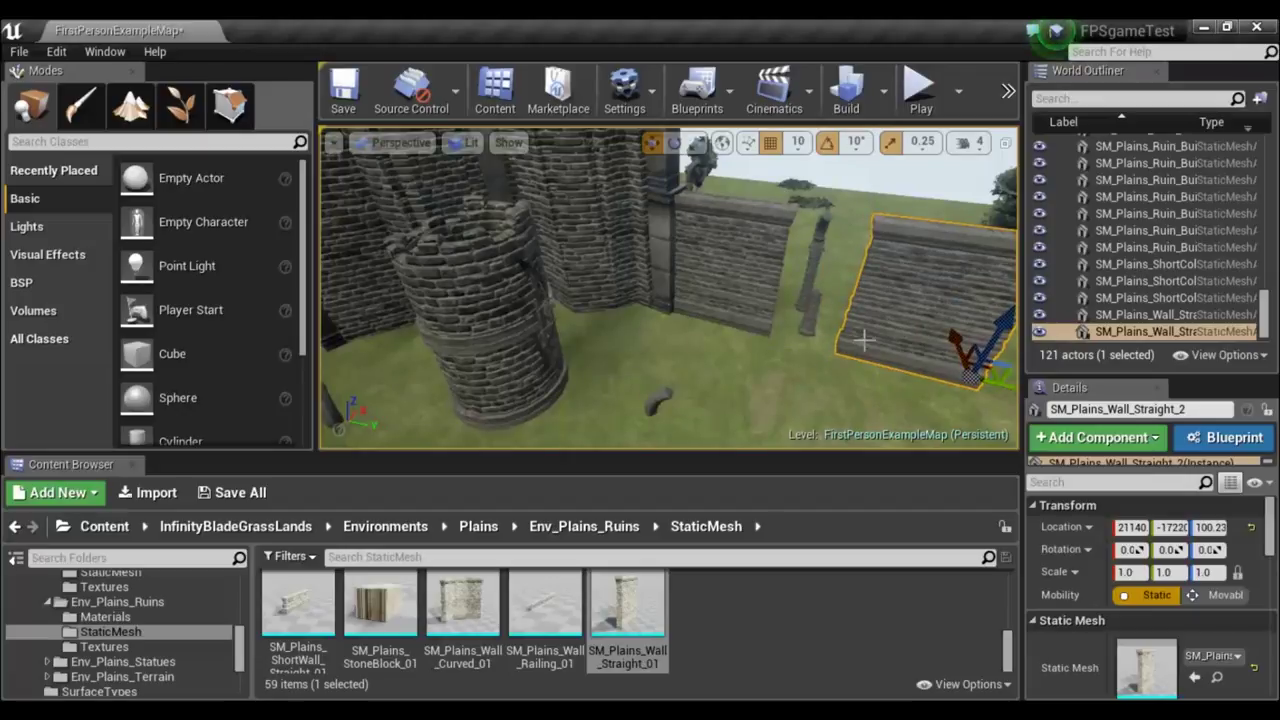
right_click_drag(760, 356, 760, 356)
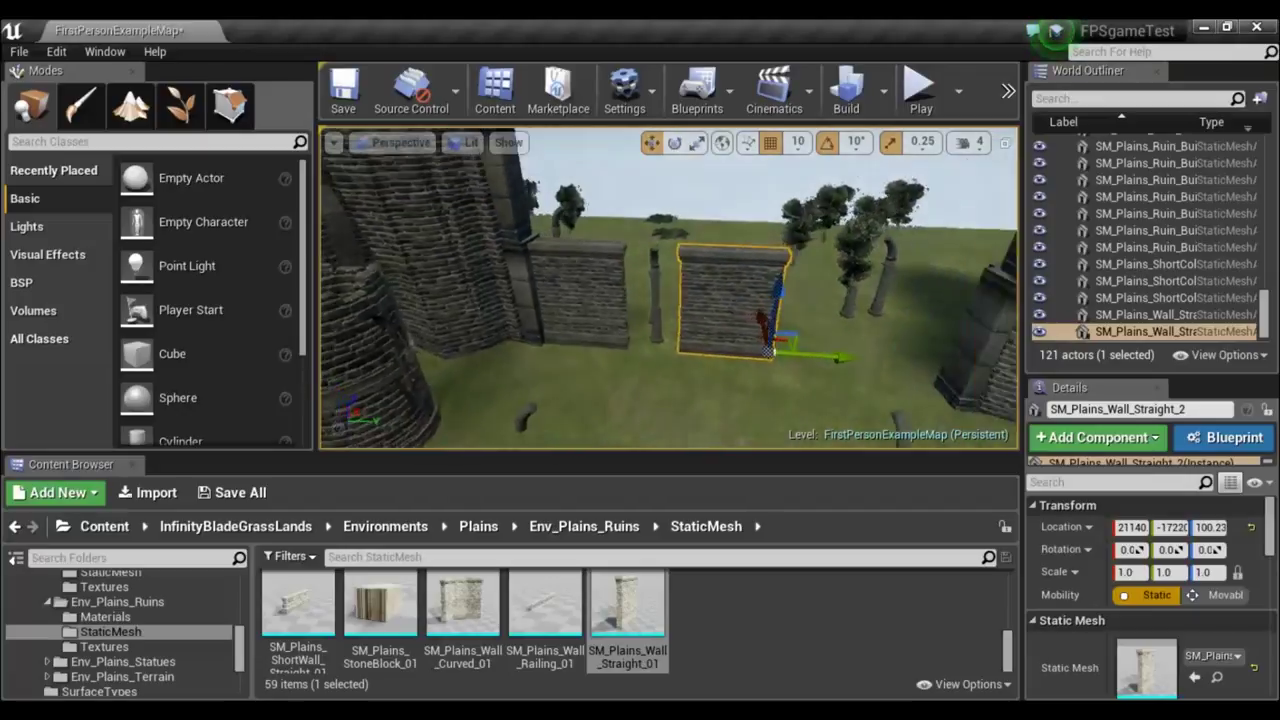
right_click_drag(721, 296, 721, 296)
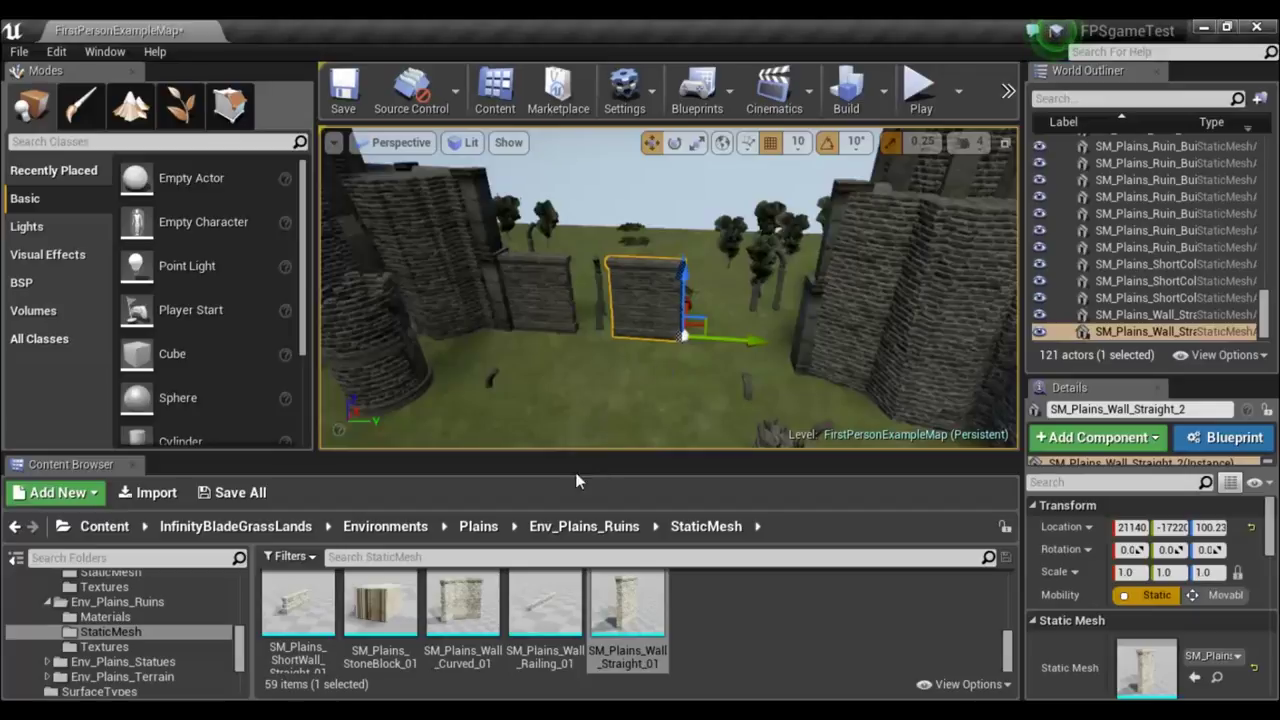
Open the Env_Plains_Statues StaticMesh folder to show the statue meshes.
scroll(677, 610, "up", 1)
scroll(671, 607, "up", 1)
scroll(660, 615, "up", 1)
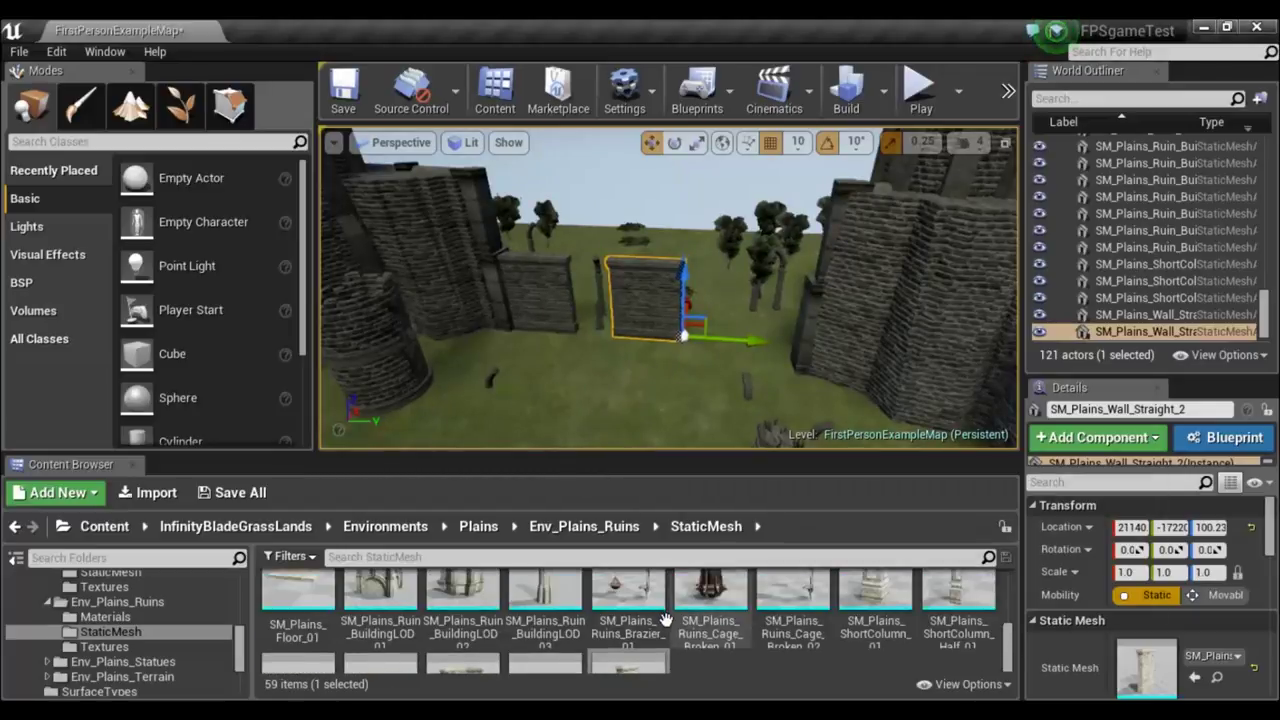
scroll(715, 630, "up", 1)
scroll(750, 642, "up", 1)
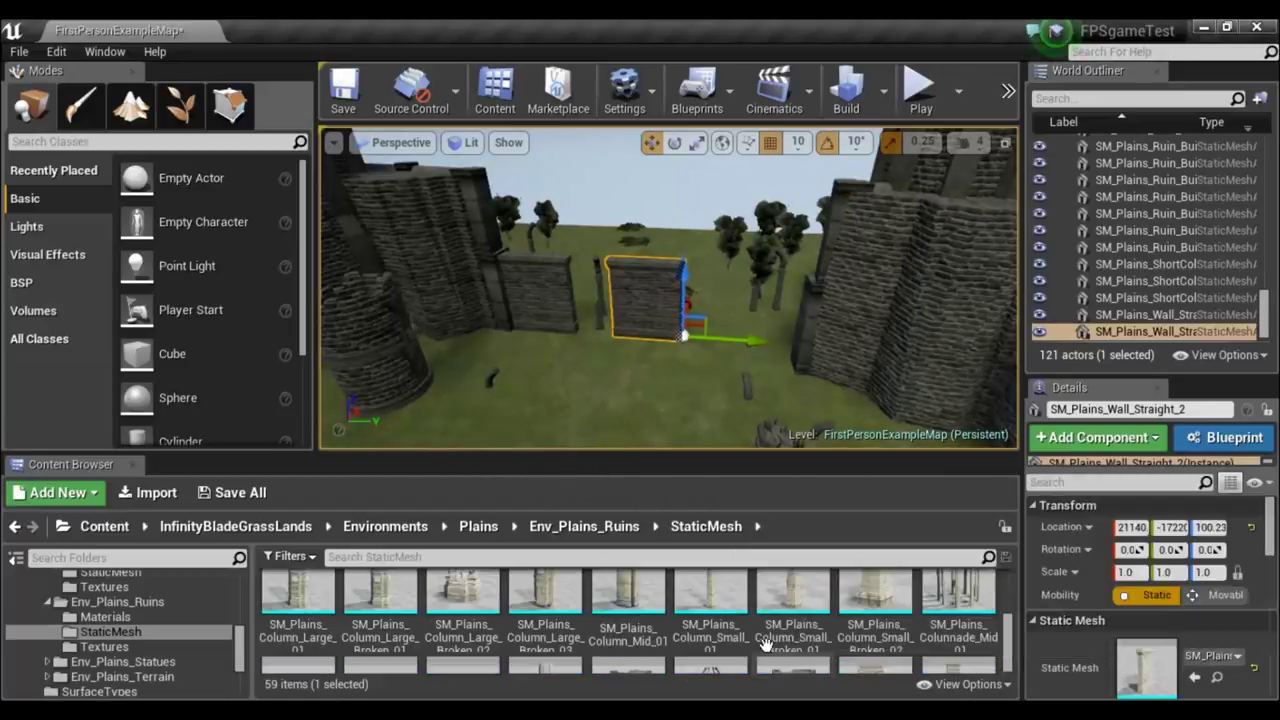
scroll(755, 640, "up", 1)
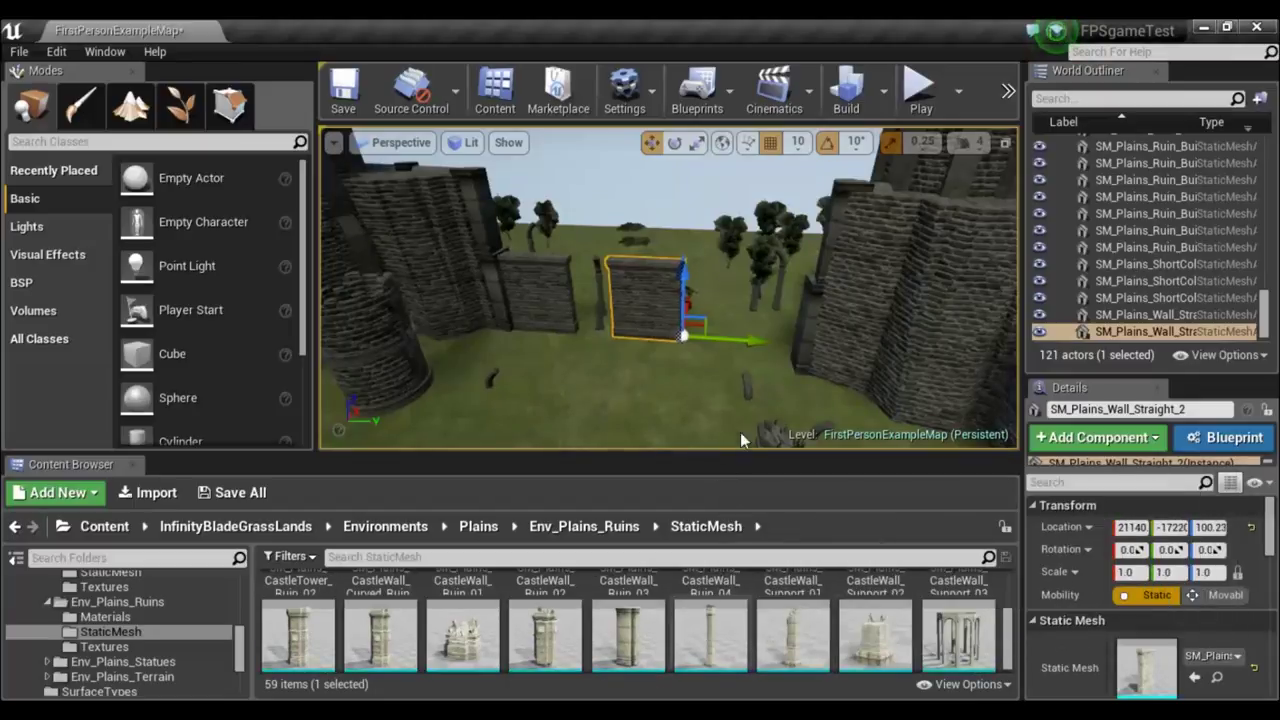
scroll(773, 632, "up", 1)
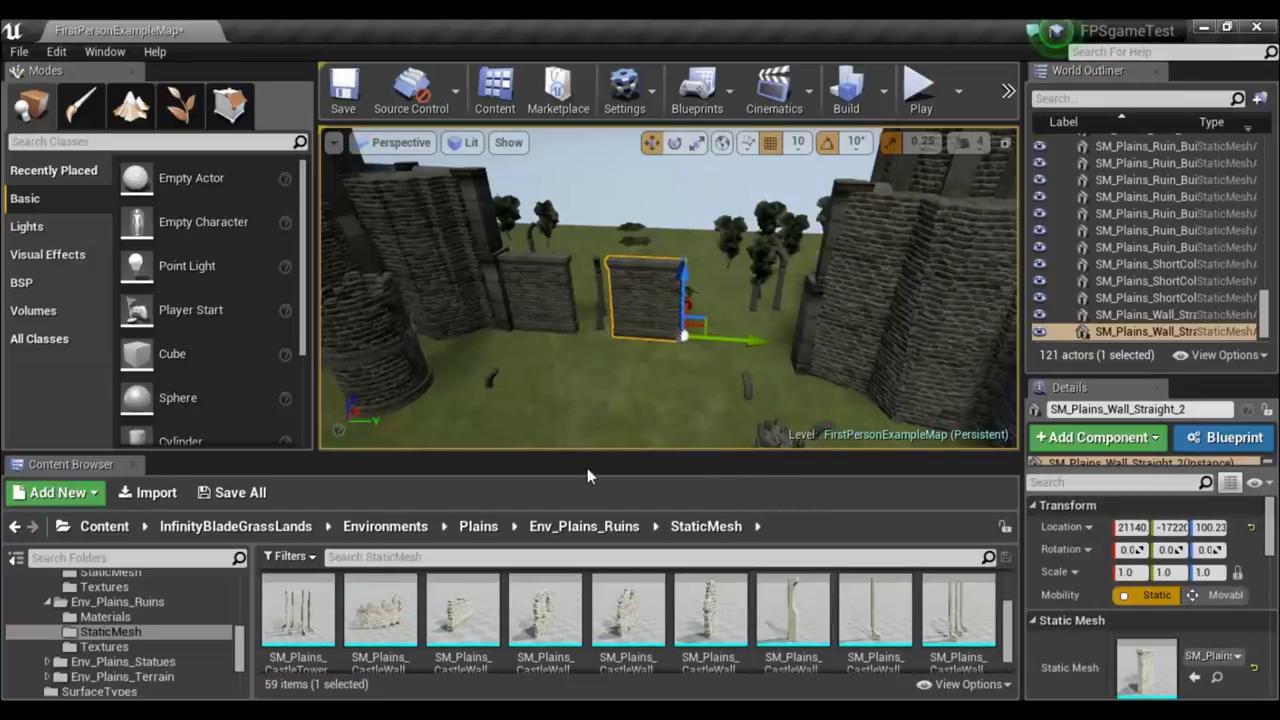
right_click_drag(684, 336, 684, 336)
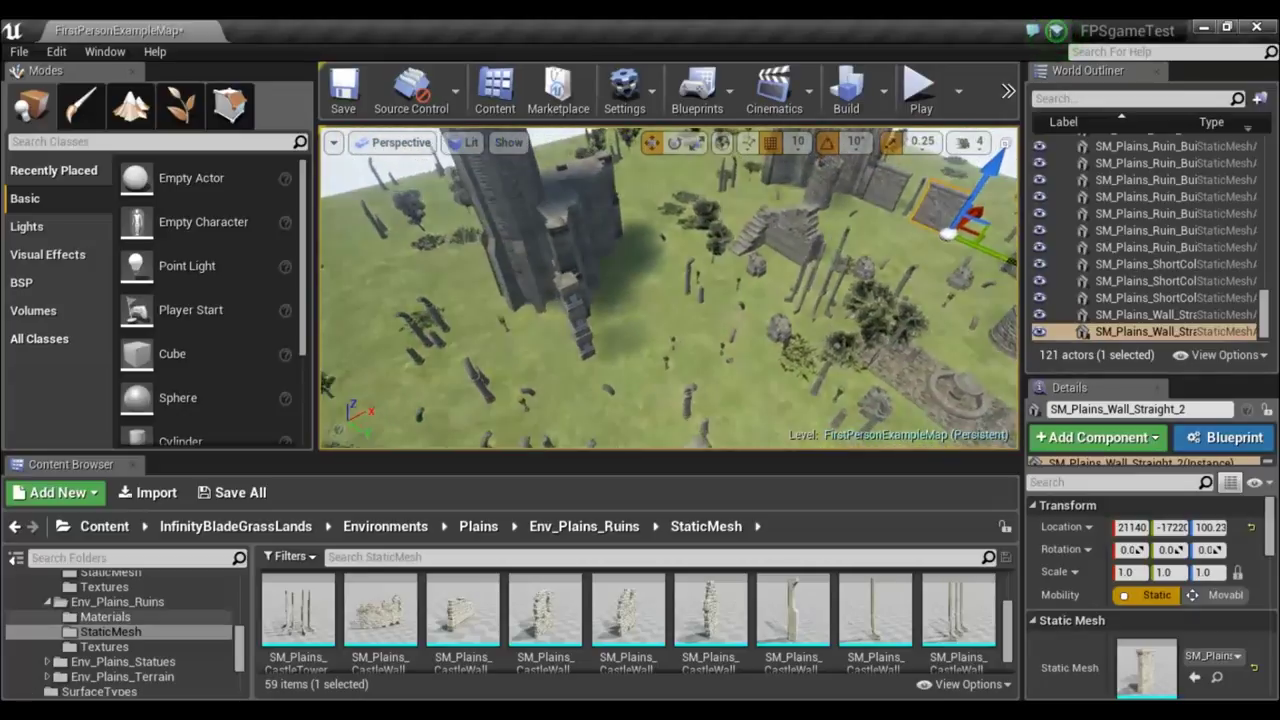
left_click(145, 661)
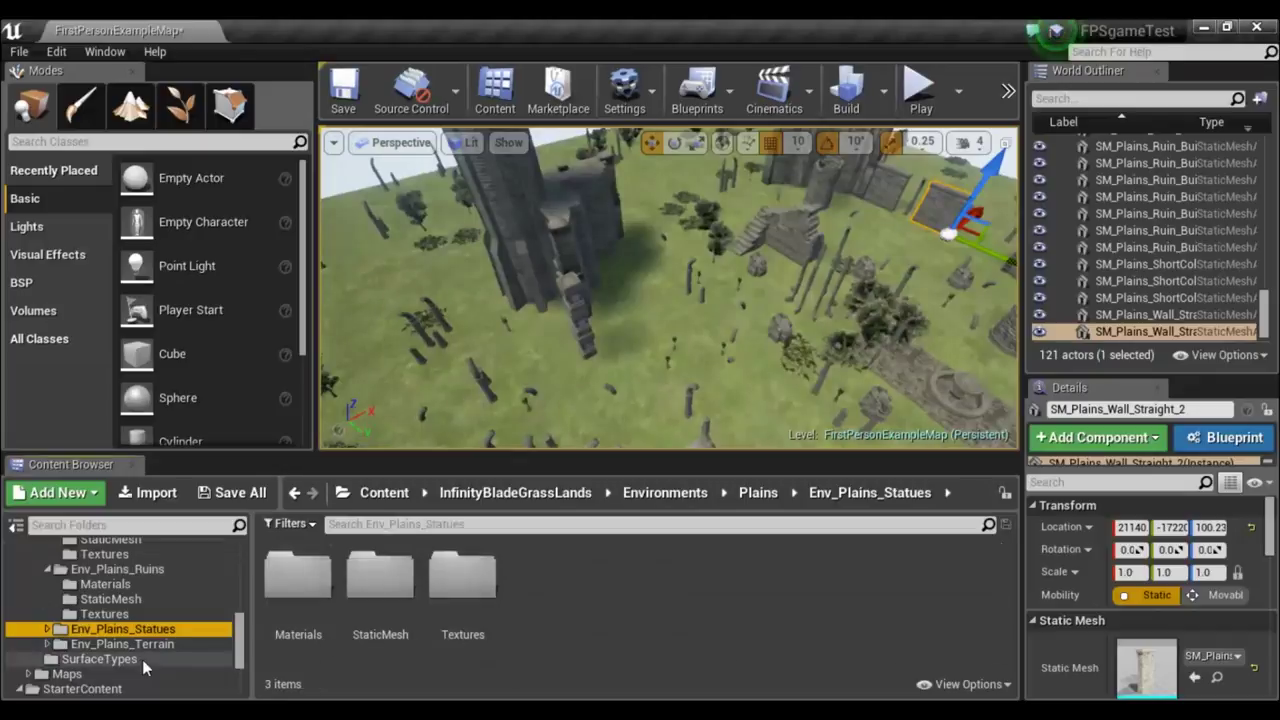
double_click(400, 582)
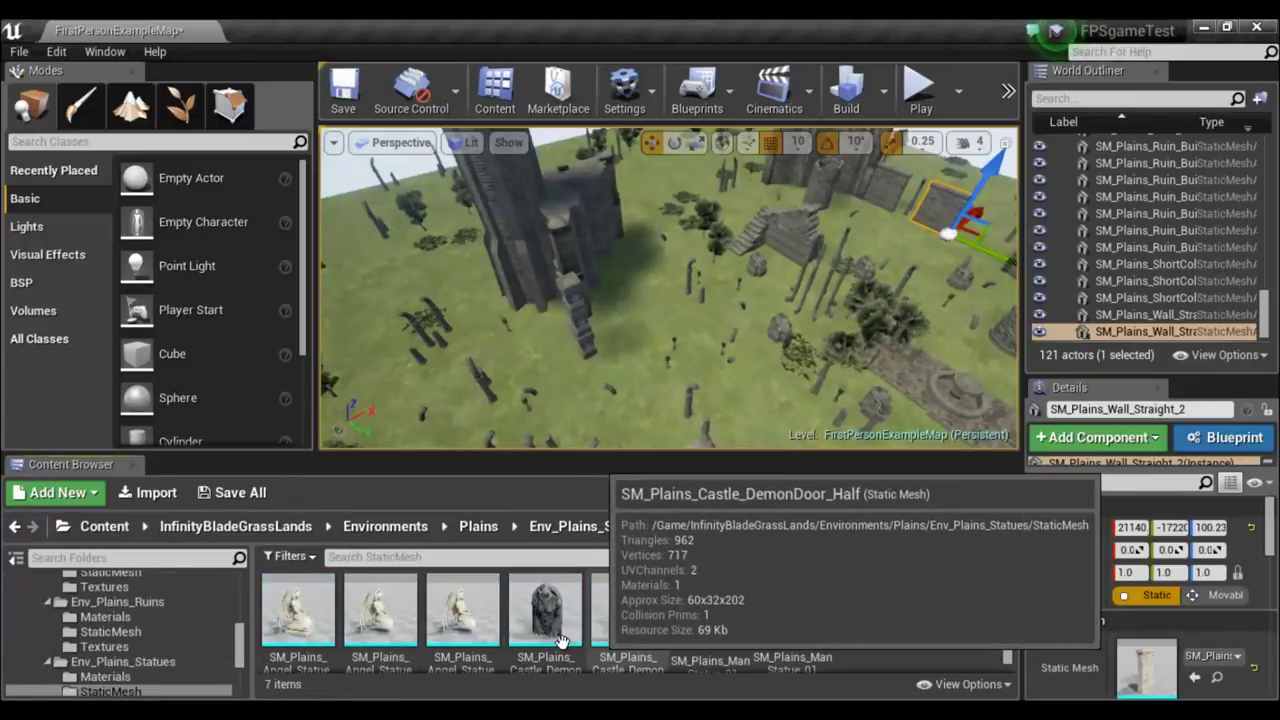
Drag an angel statue into the level near the fountain and drop it onto the ground.
right_click_drag(610, 350, 610, 350)
mouse_move(380, 610)
left_mouse_down()
mouse_move(583, 355)
mouse_move(777, 343)
left_mouse_up()
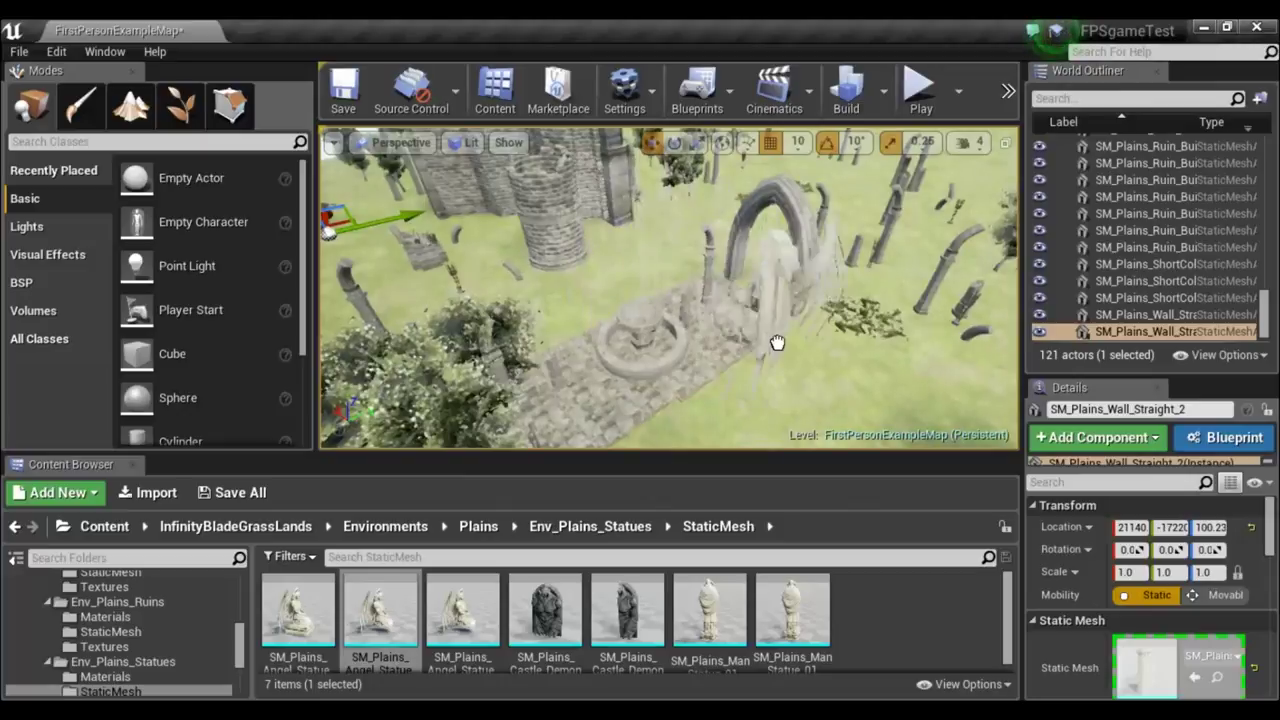
left_click_drag(693, 348, 693, 348)
right_click_drag(693, 348, 652, 345)
key("End")
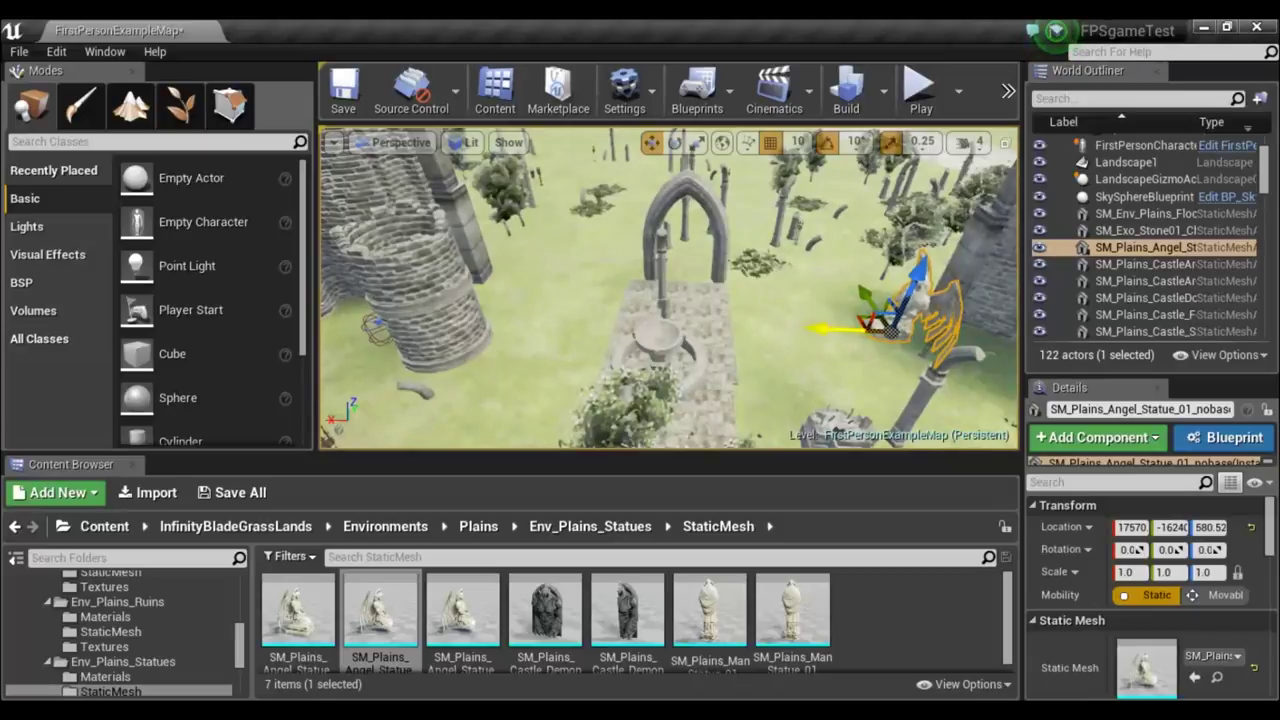
left_click_drag(792, 338, 762, 338)
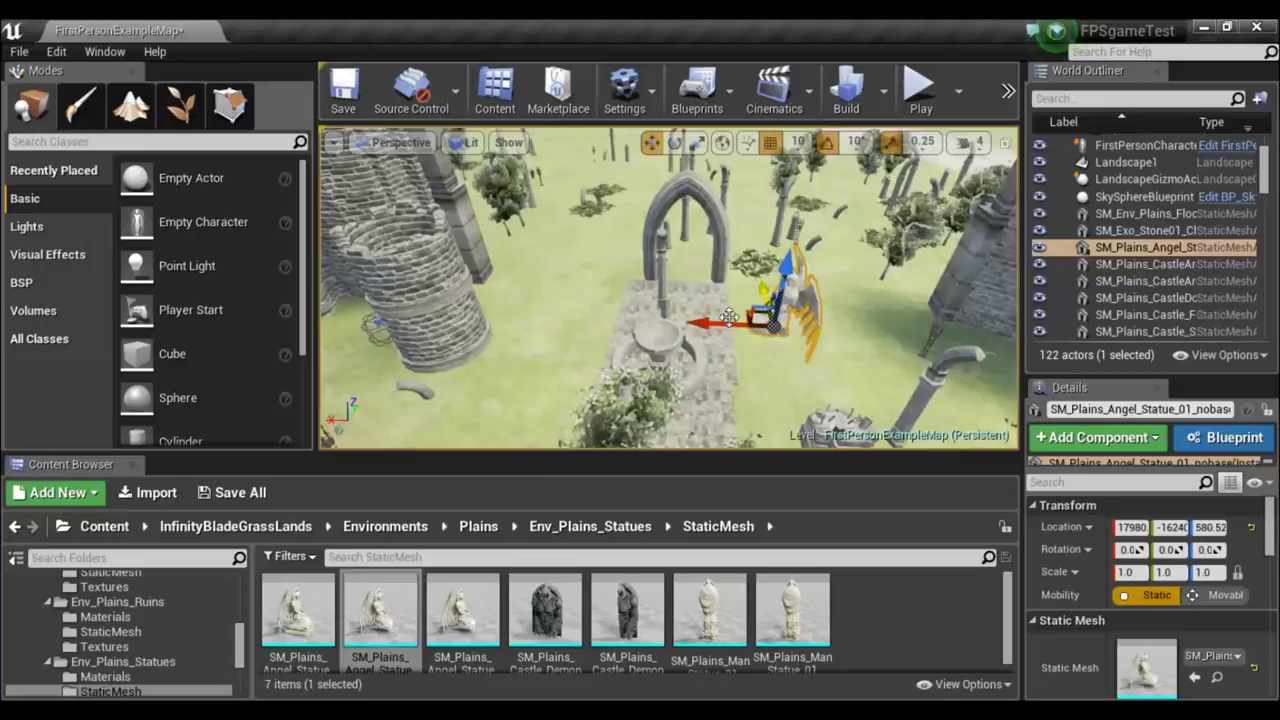
Set the statue on the ground beside the fountain and duplicate it to the other side.
right_click_drag(652, 306, 652, 306)
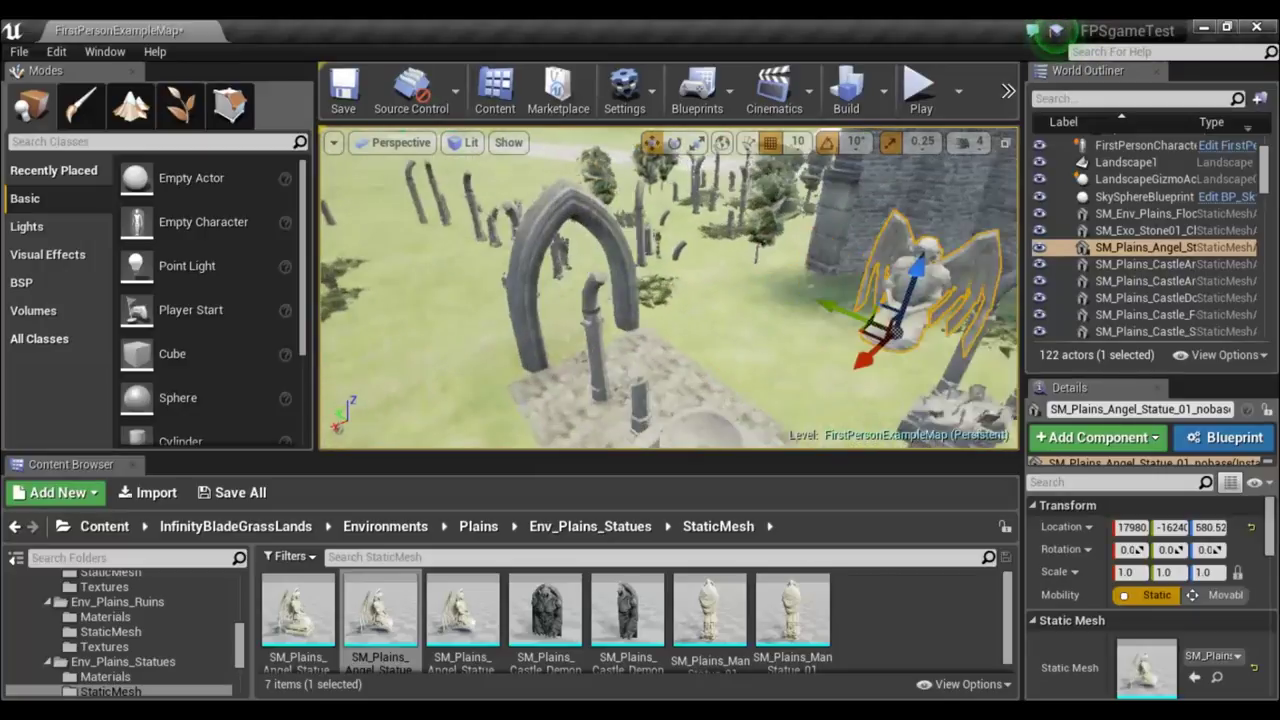
right_click_drag(754, 230, 754, 230)
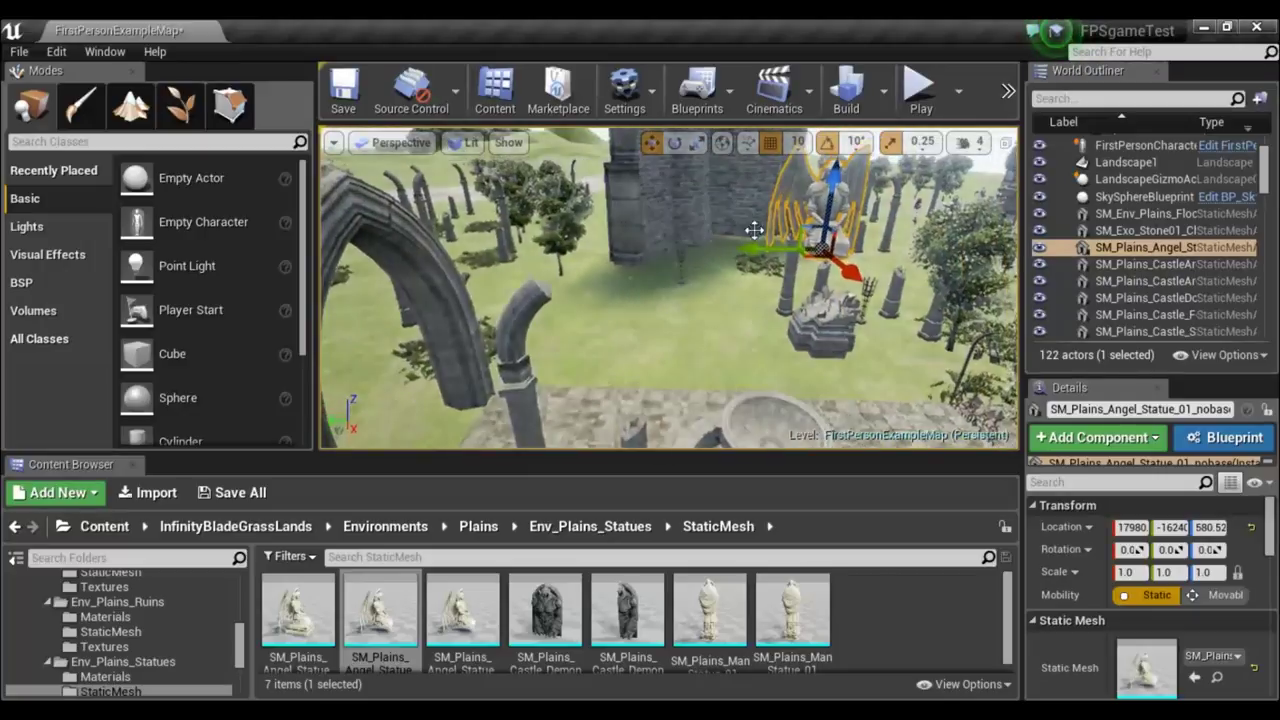
left_click_drag(718, 250, 647, 265)
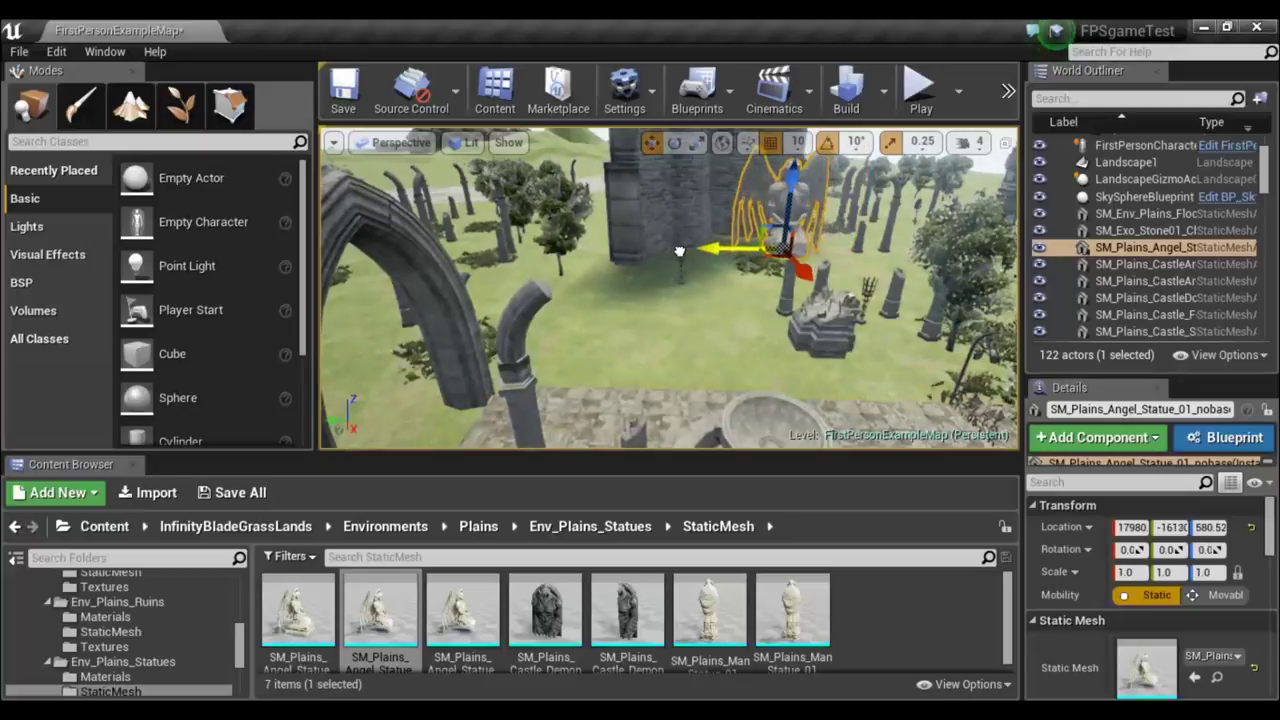
key("End")
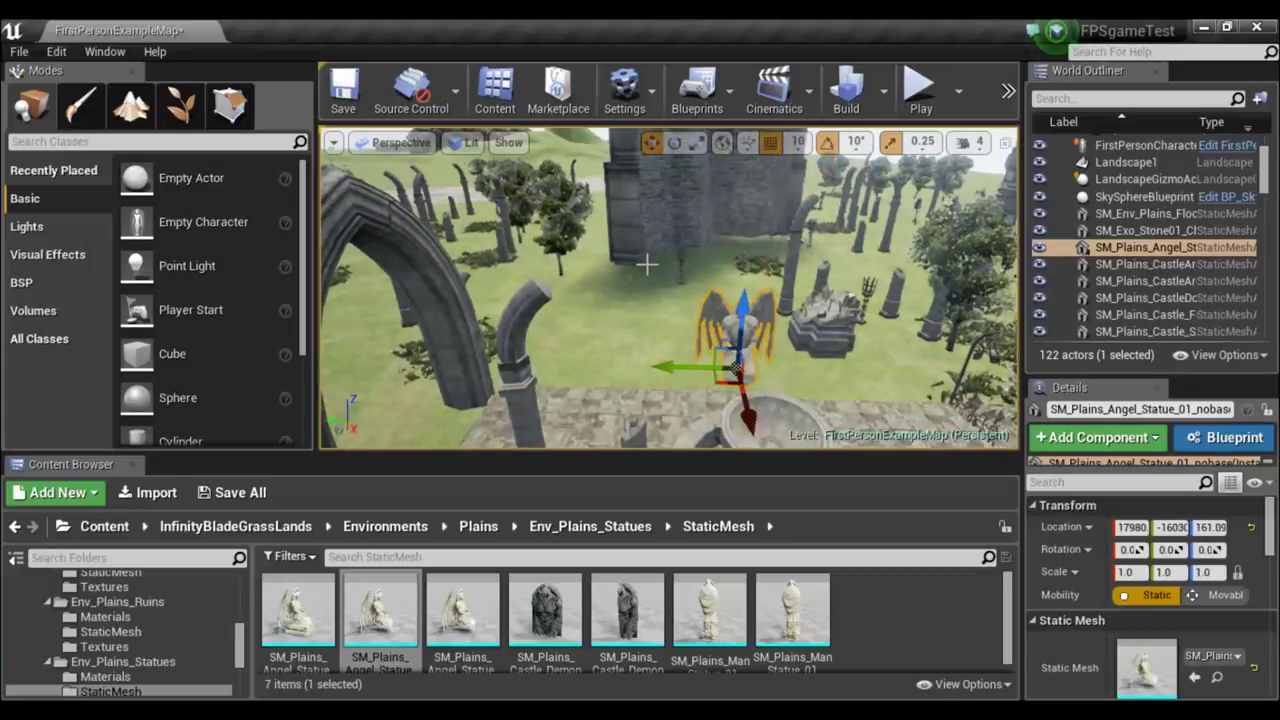
right_click_drag(820, 372, 820, 372)
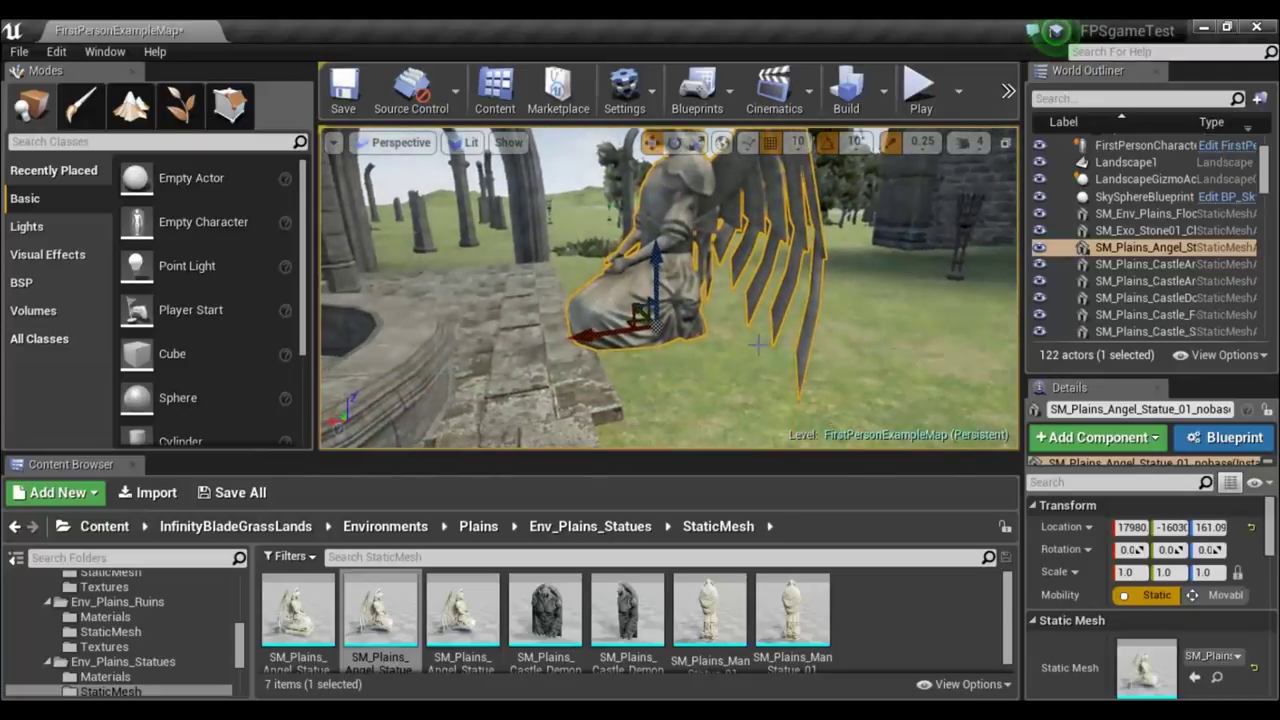
left_click_drag(596, 338, 650, 344)
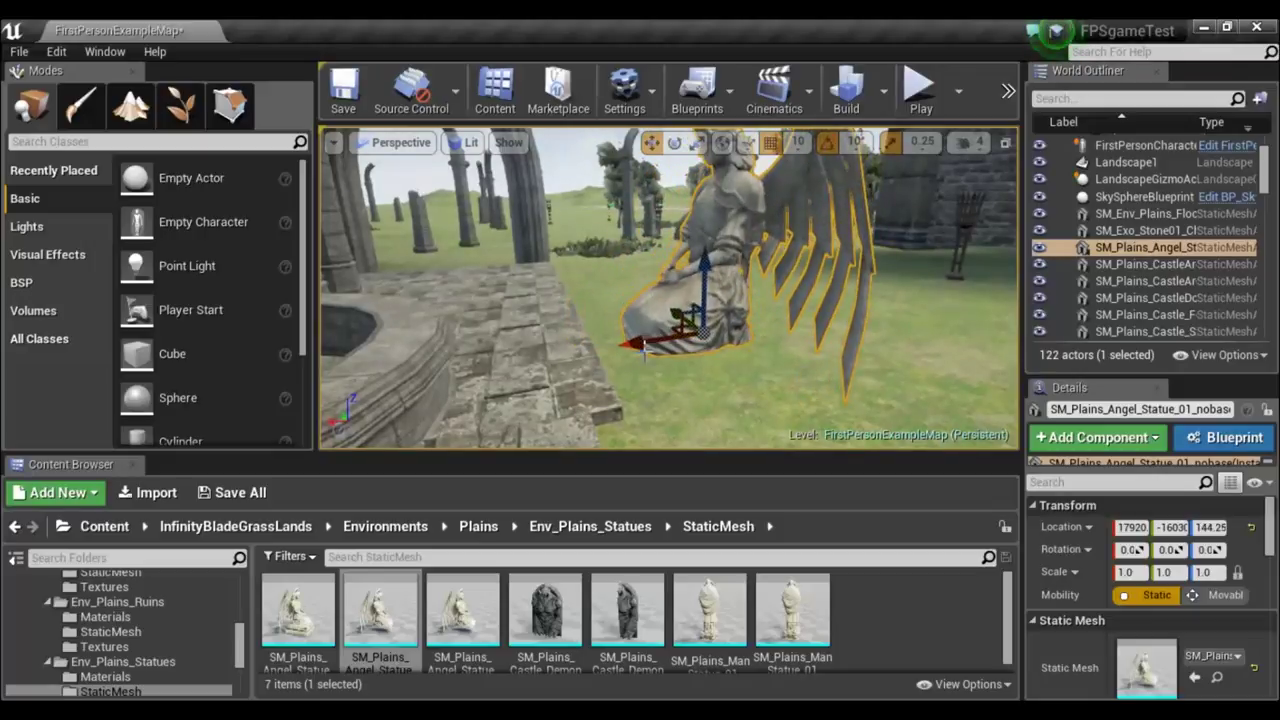
right_click_drag(588, 370, 588, 370)
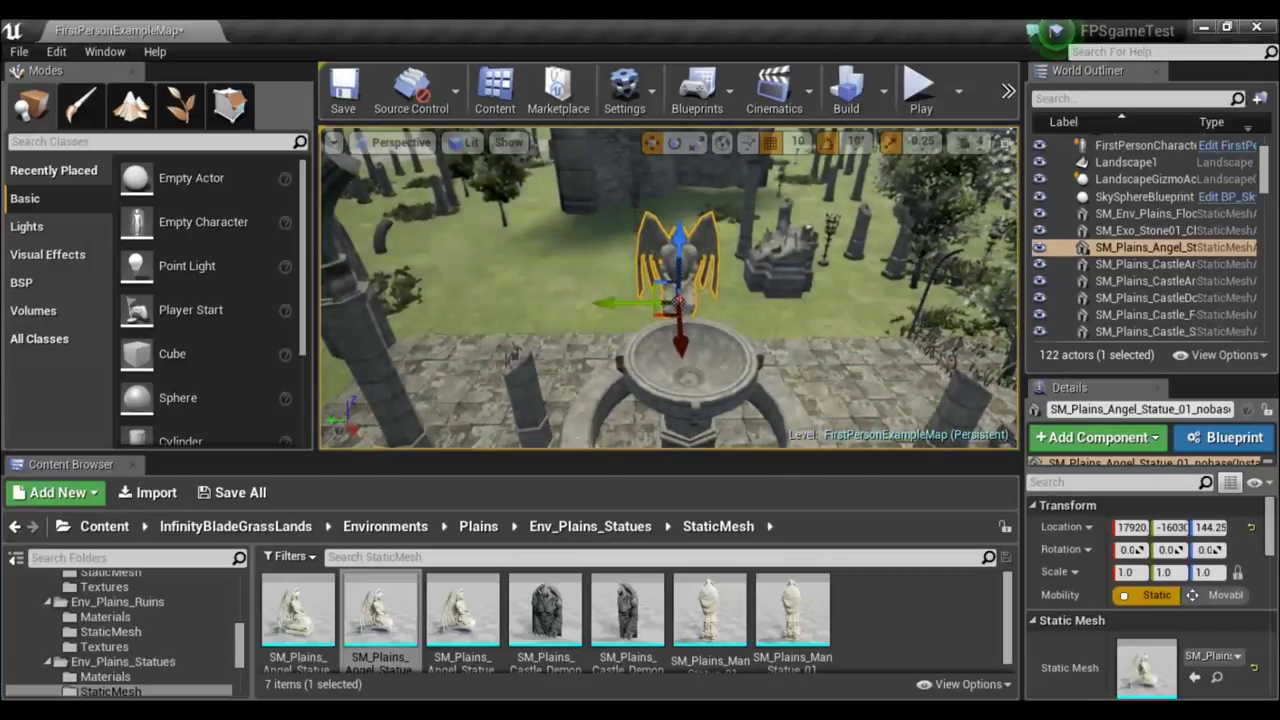
right_click_drag(616, 305, 616, 305)
left_click_drag(616, 305, 478, 287, "alt")
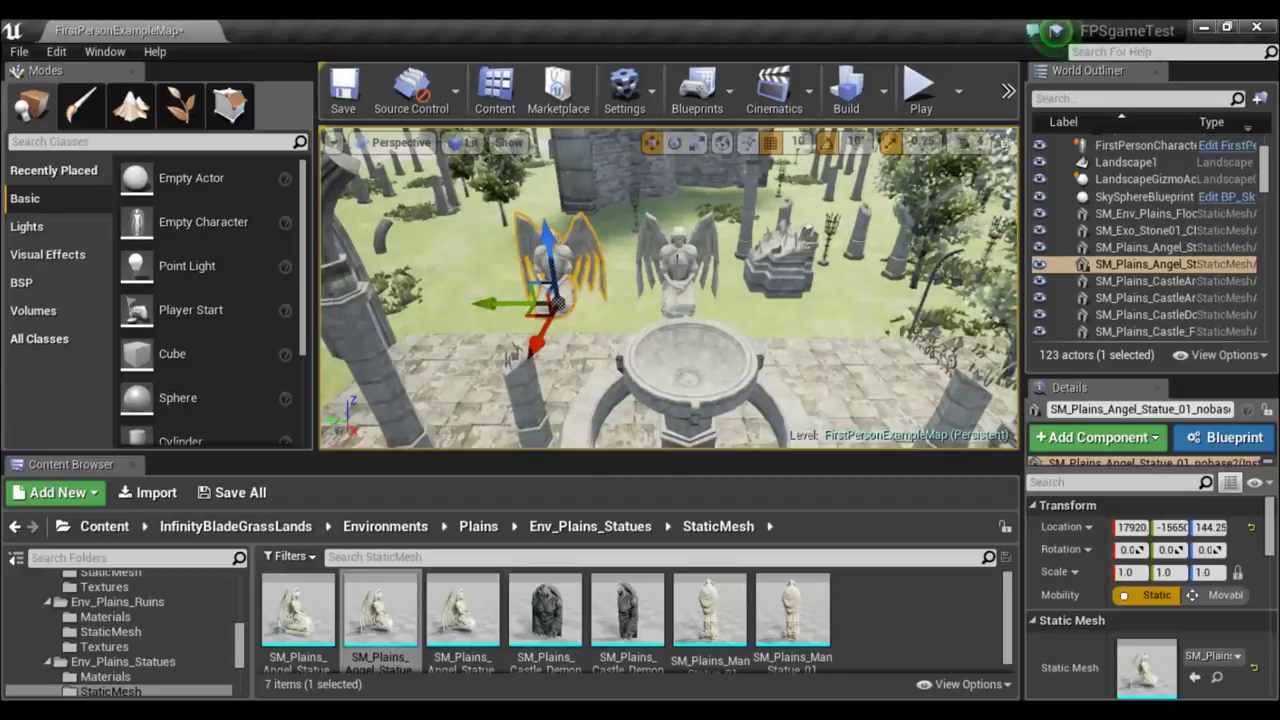
Select both angel statues and duplicate them toward the plaza's front-left.
left_click(690, 265, "ctrl")
right_click_drag(770, 320, 764, 338)
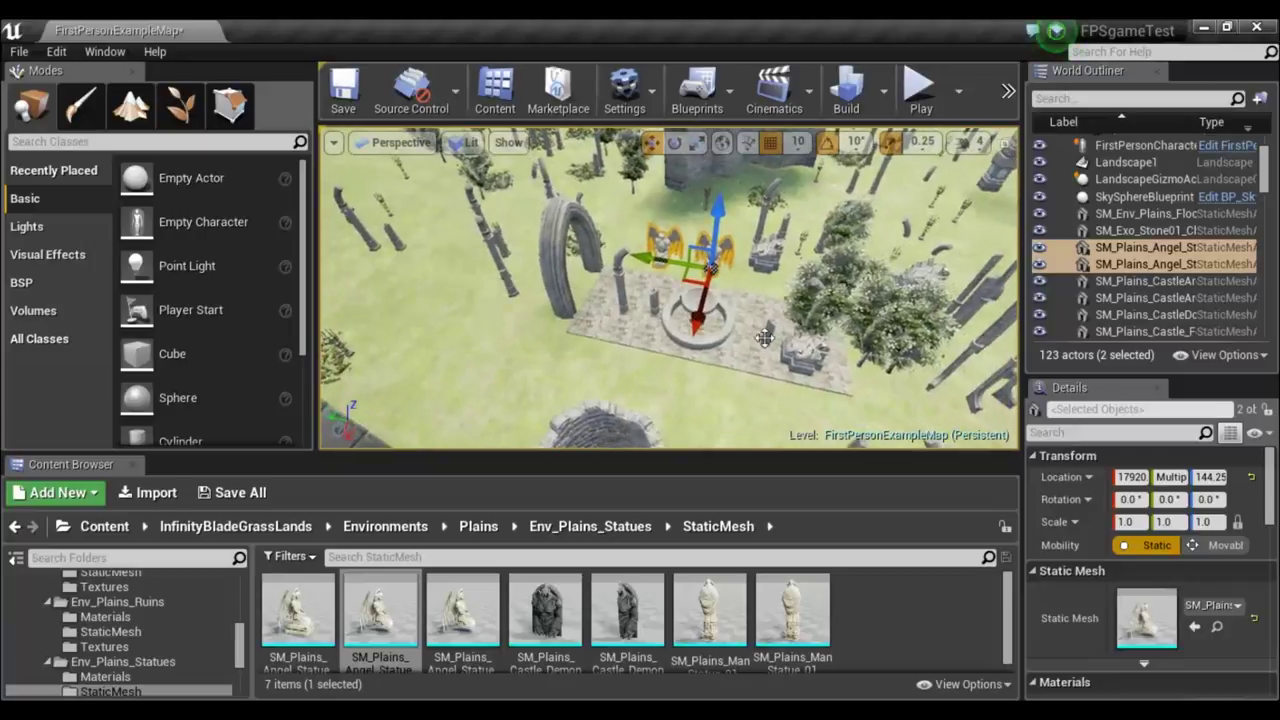
left_click_drag(693, 323, 617, 362, "alt")
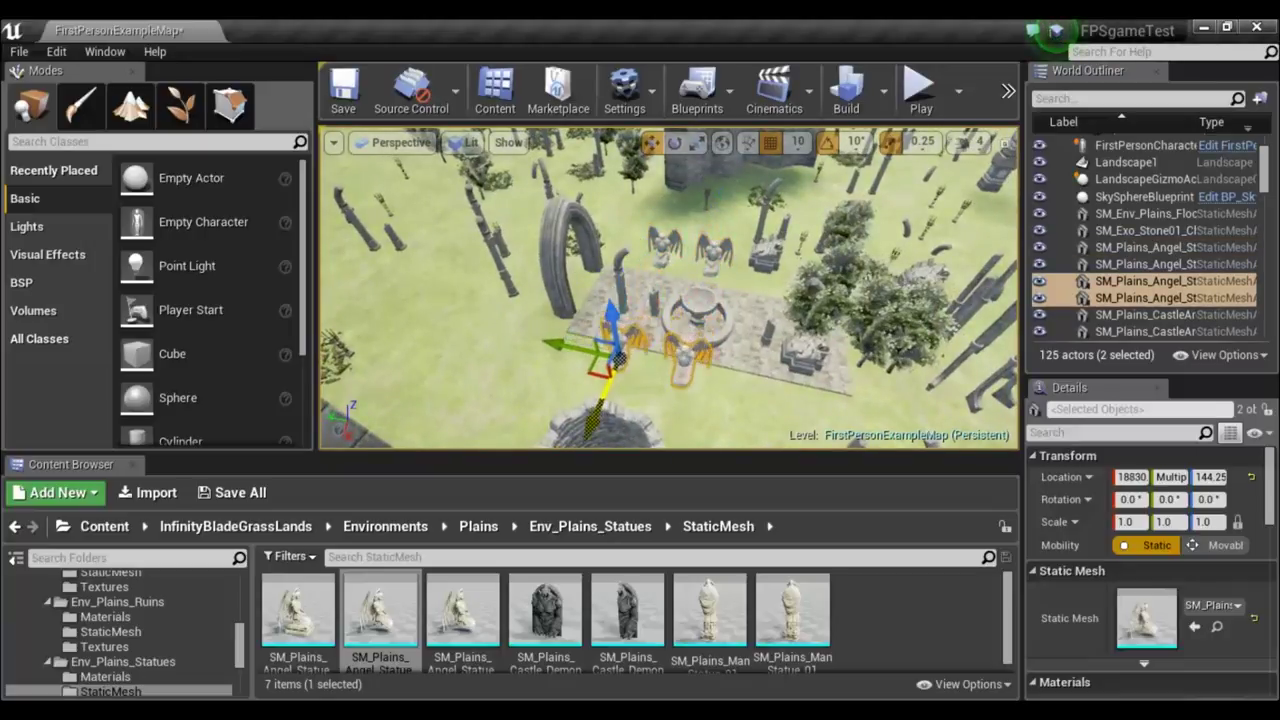
Rotate the copies to -179° yaw, move them to the plaza's edge, and drag in the demon-door statue.
key("e")
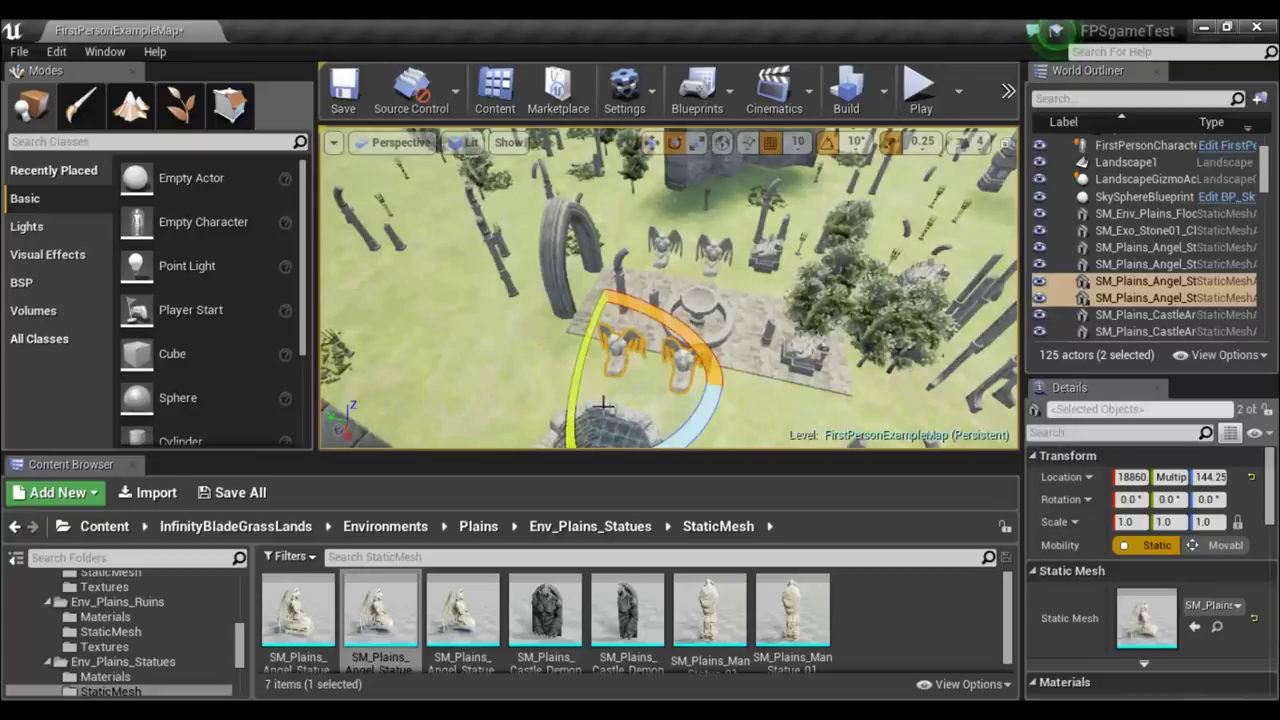
left_click_drag(708, 401, 645, 445)
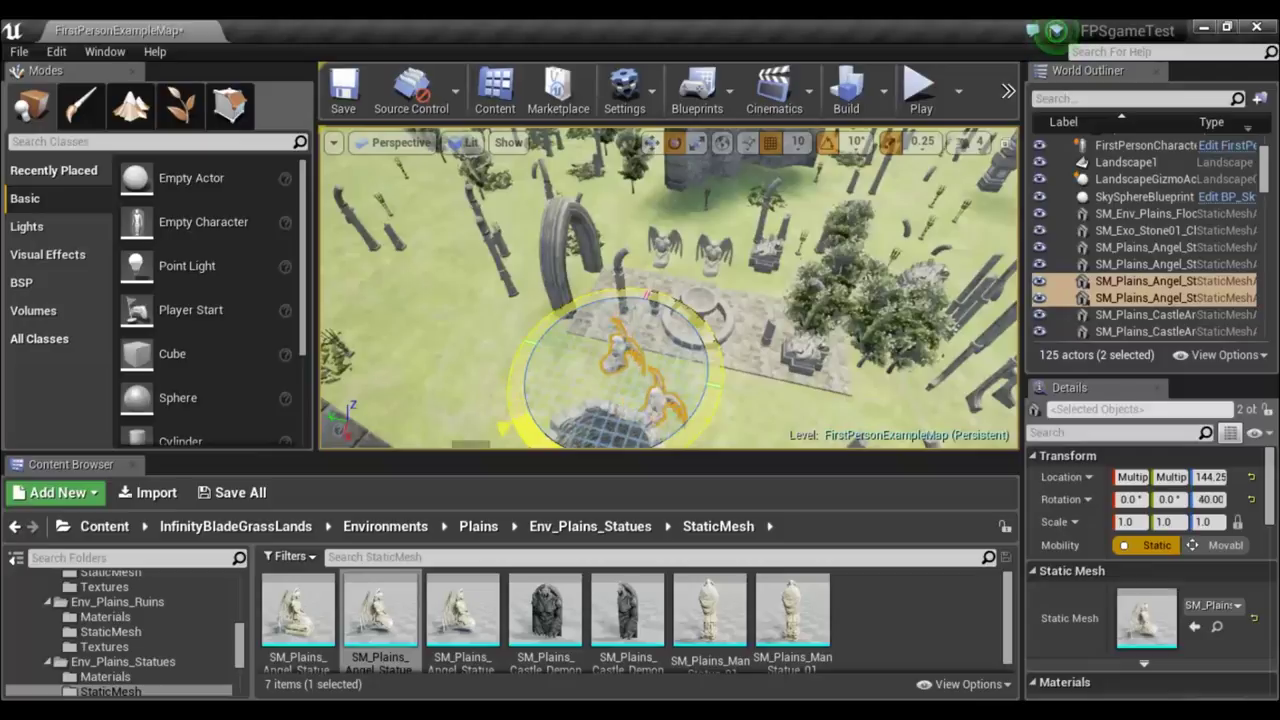
mouse_move(467, 403)
left_mouse_down()
mouse_move(495, 340)
mouse_move(620, 274)
mouse_move(657, 278)
left_mouse_up()
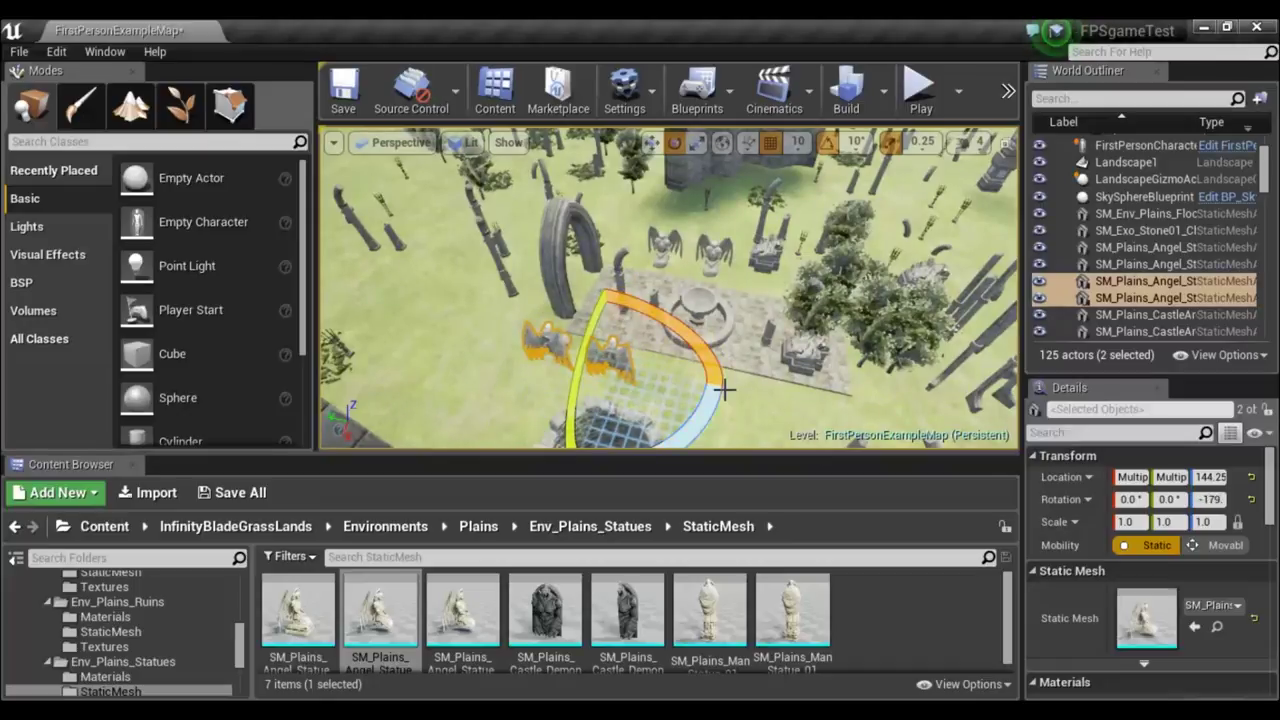
key("r")
key("w")
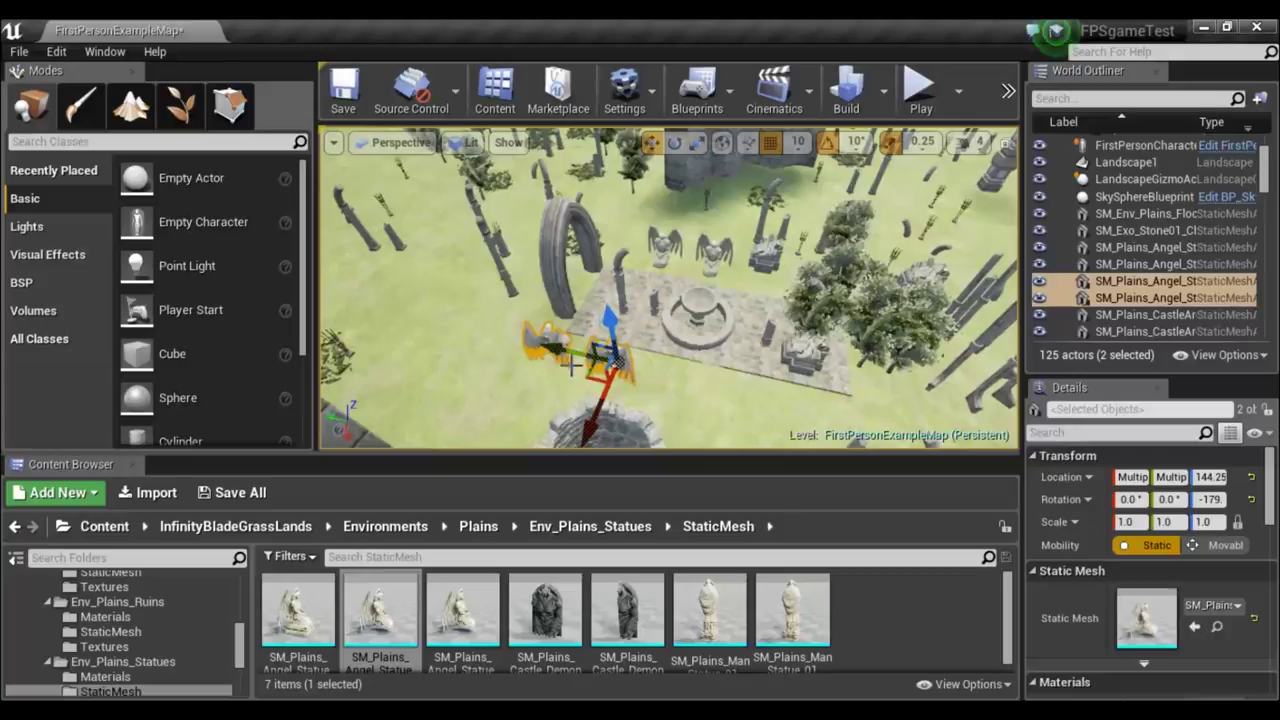
left_click_drag(545, 340, 619, 350)
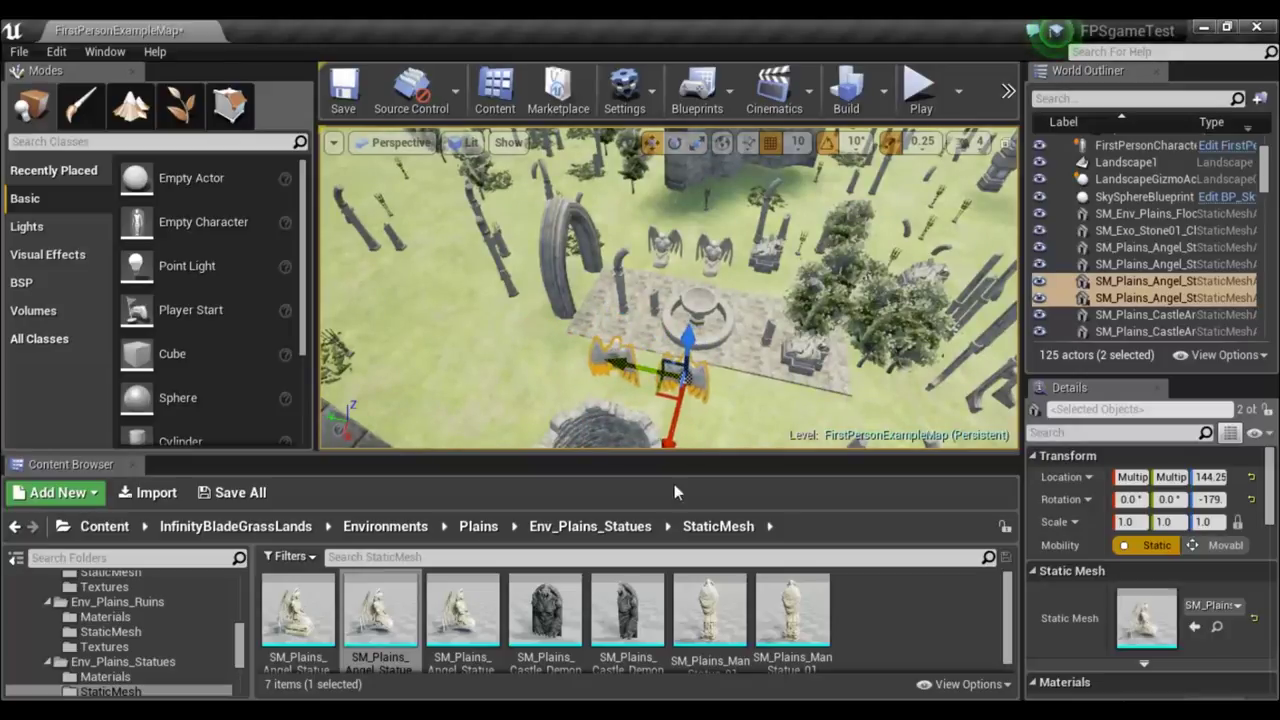
mouse_move(627, 608)
left_mouse_down()
mouse_move(784, 418)
mouse_move(776, 386)
mouse_move(753, 404)
left_mouse_up()
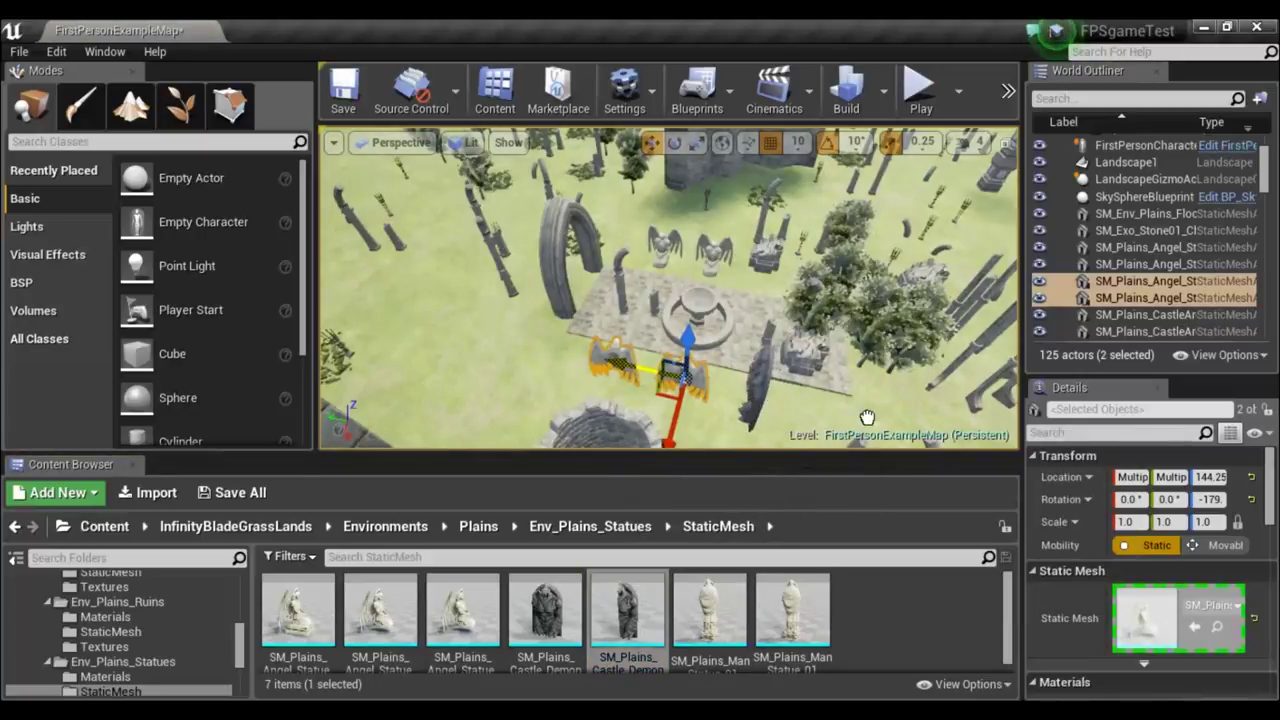
Place the SM_Plains_Castle_DemonDoor_Half statue, drop it to the ground and shift it along X.
left_click_drag(867, 417, 900, 400)
mouse_move(872, 398)
right_mouse_down()
mouse_move(850, 395)
mouse_move(880, 338)
right_mouse_up()
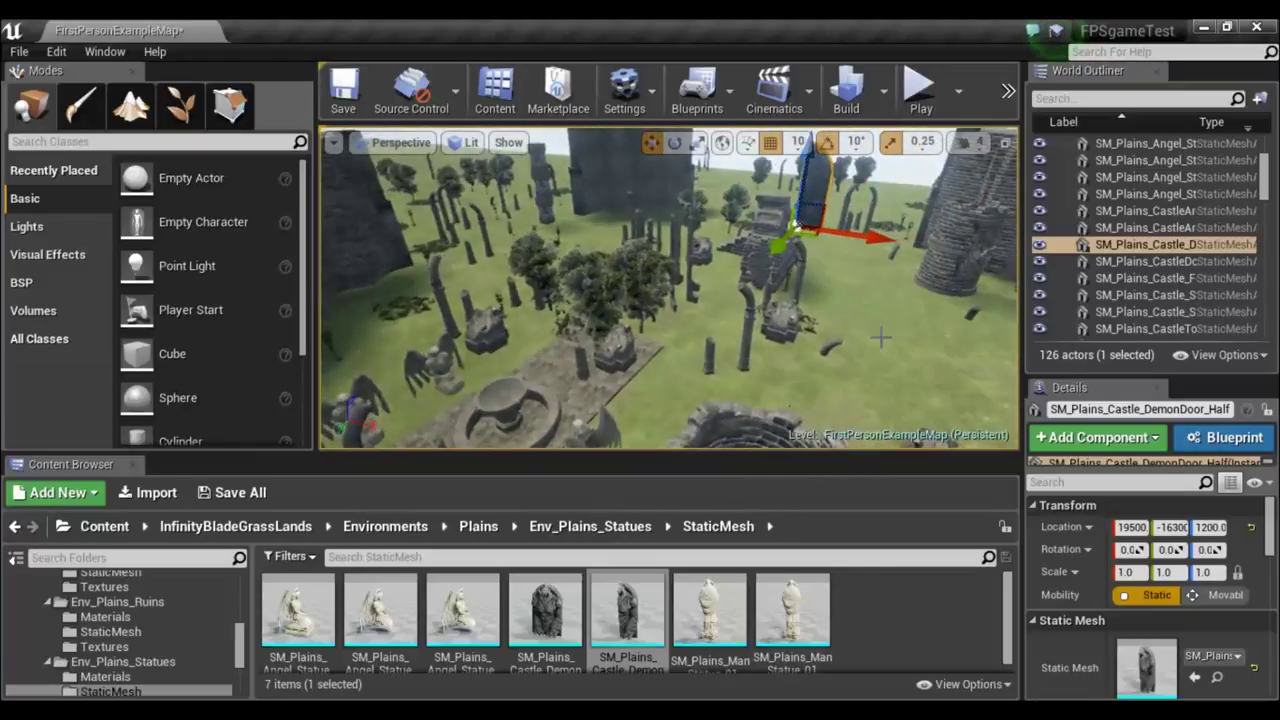
left_click_drag(880, 236, 749, 241)
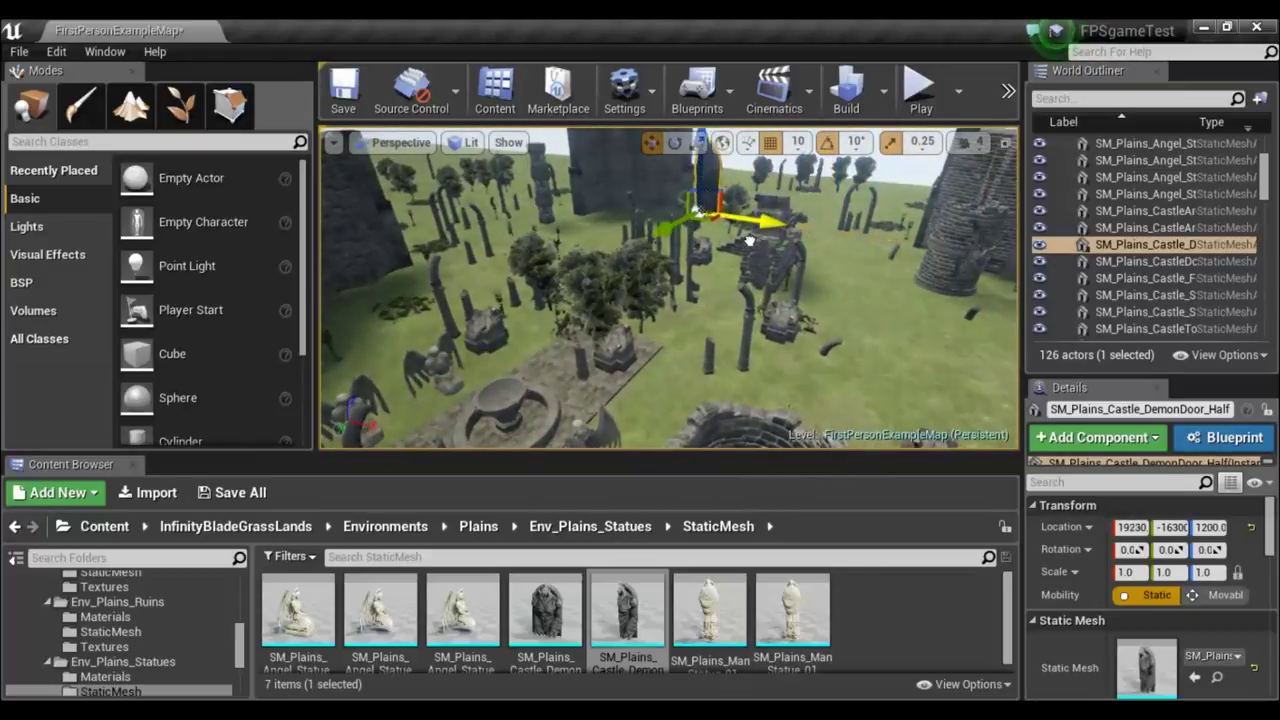
key("End")
key("f")
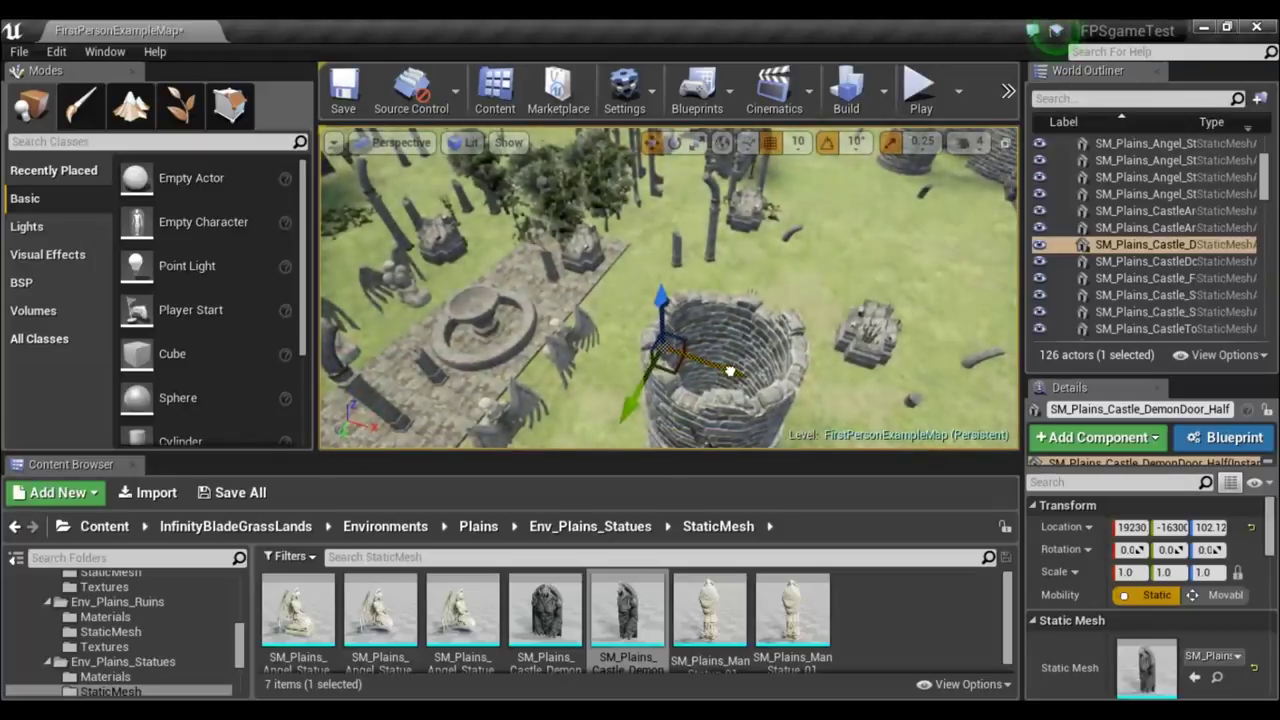
left_click_drag(730, 372, 682, 353)
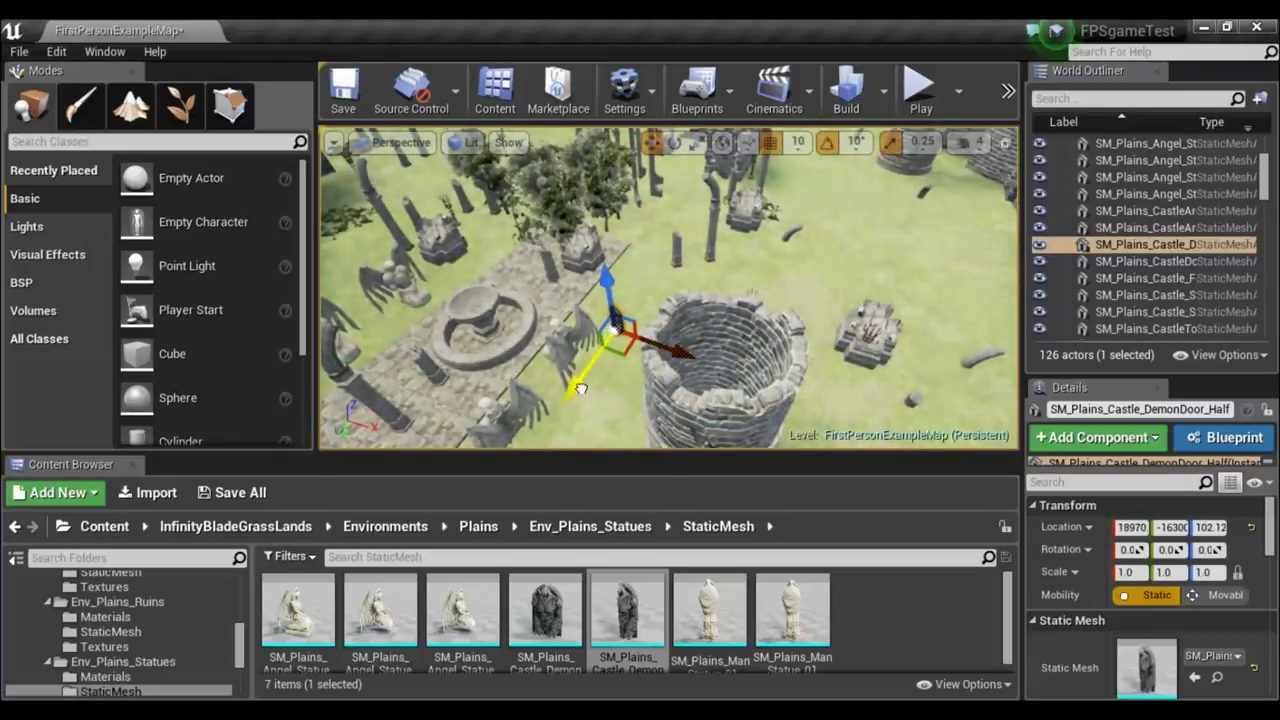
right_click_drag(633, 372, 633, 372)
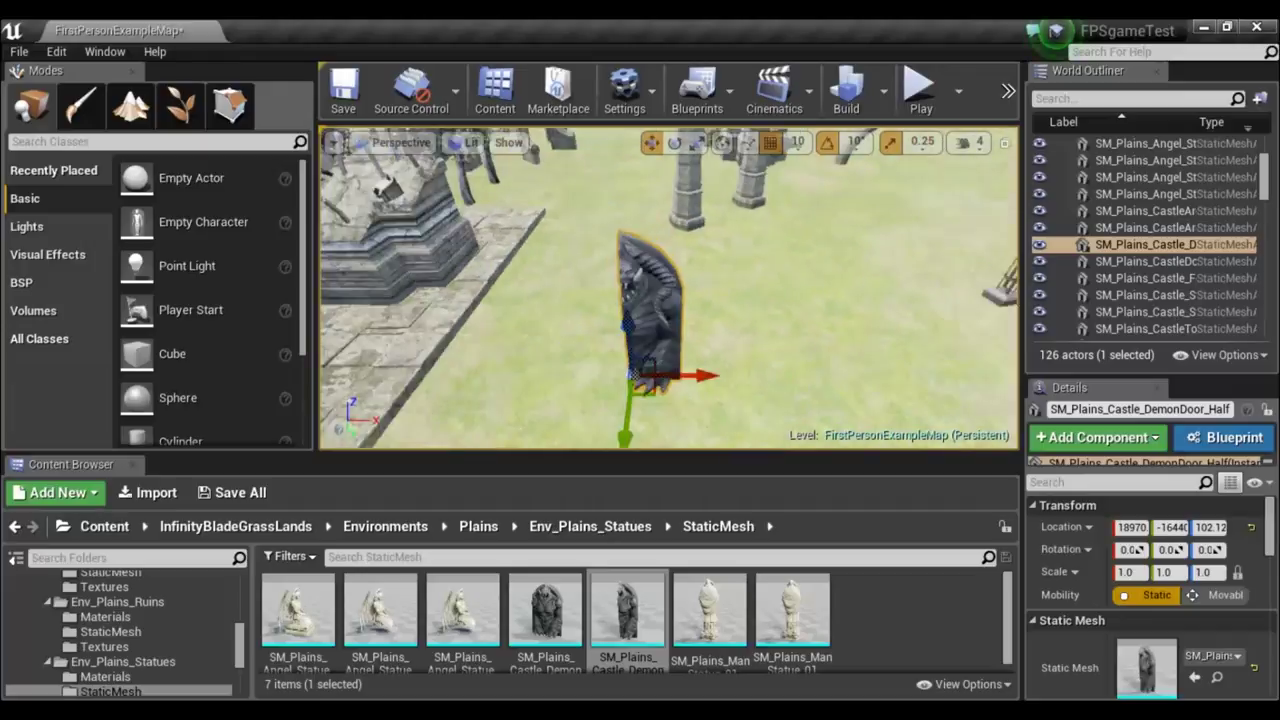
right_click_drag(633, 372, 633, 372)
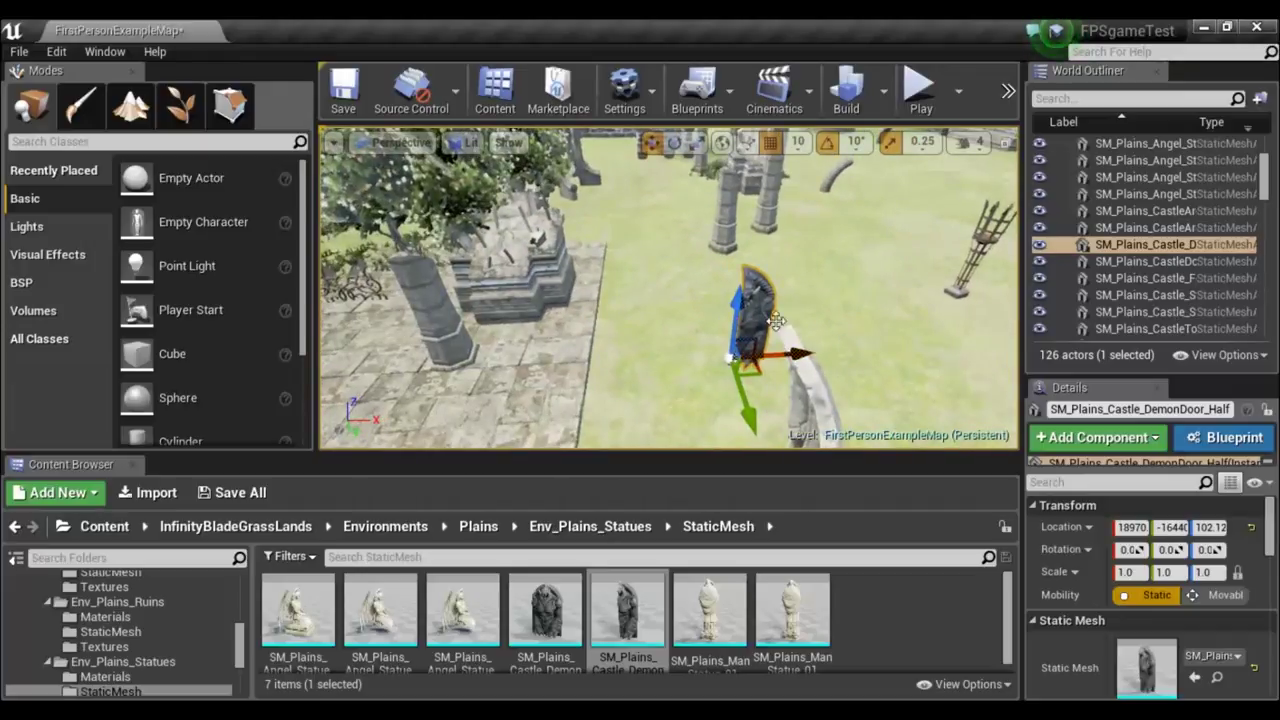
right_click_drag(813, 269, 813, 269)
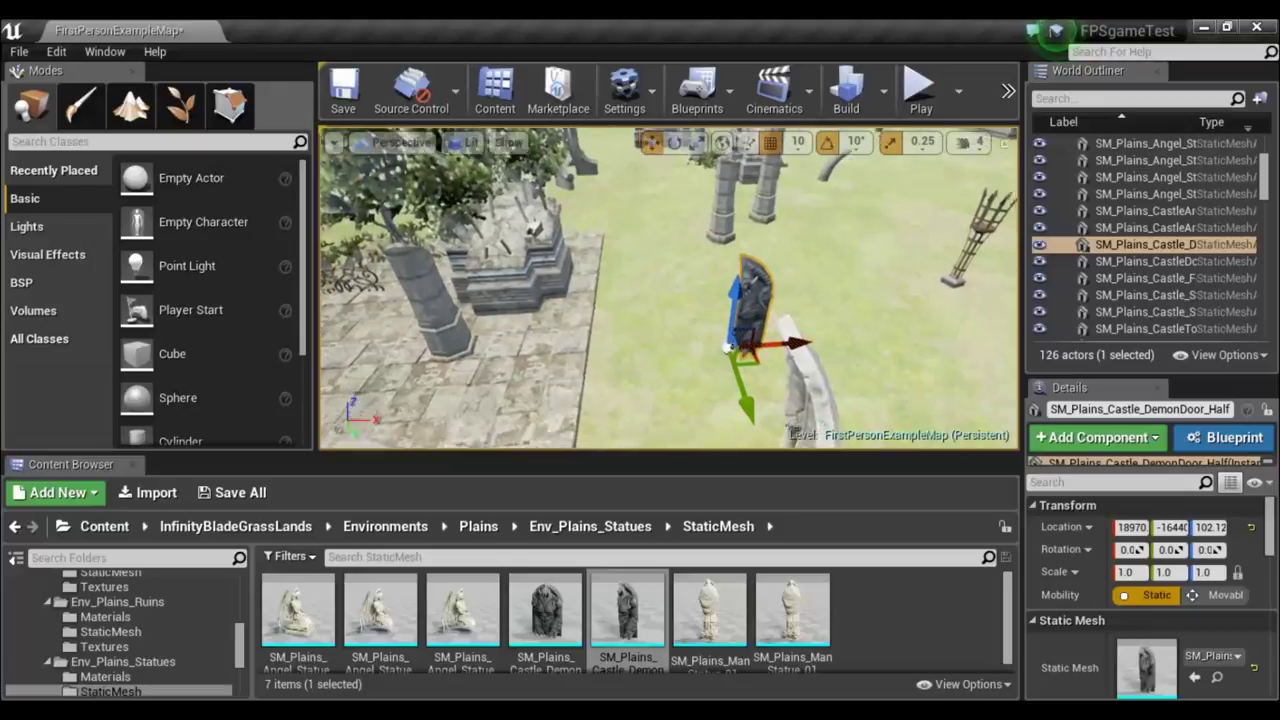
right_click_drag(677, 344, 677, 344)
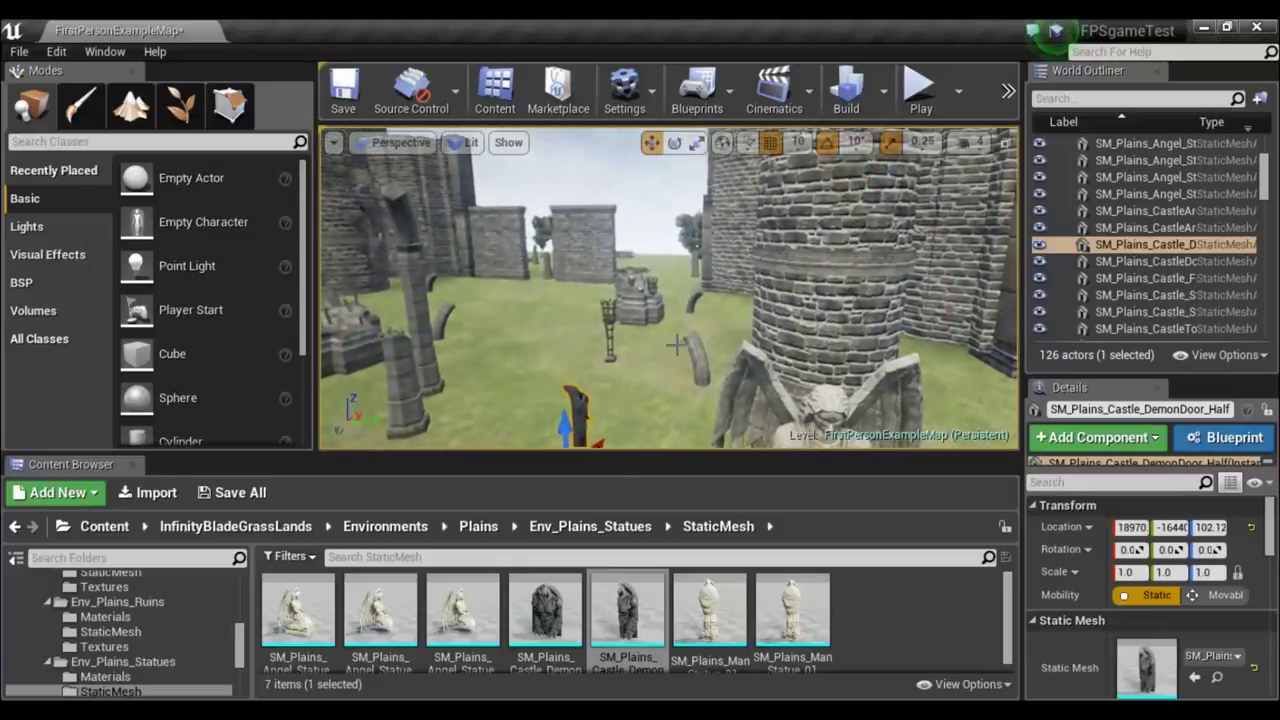
Carry the demon-door statue onto the grass in front of the castle wall.
right_click_drag(605, 276, 605, 276)
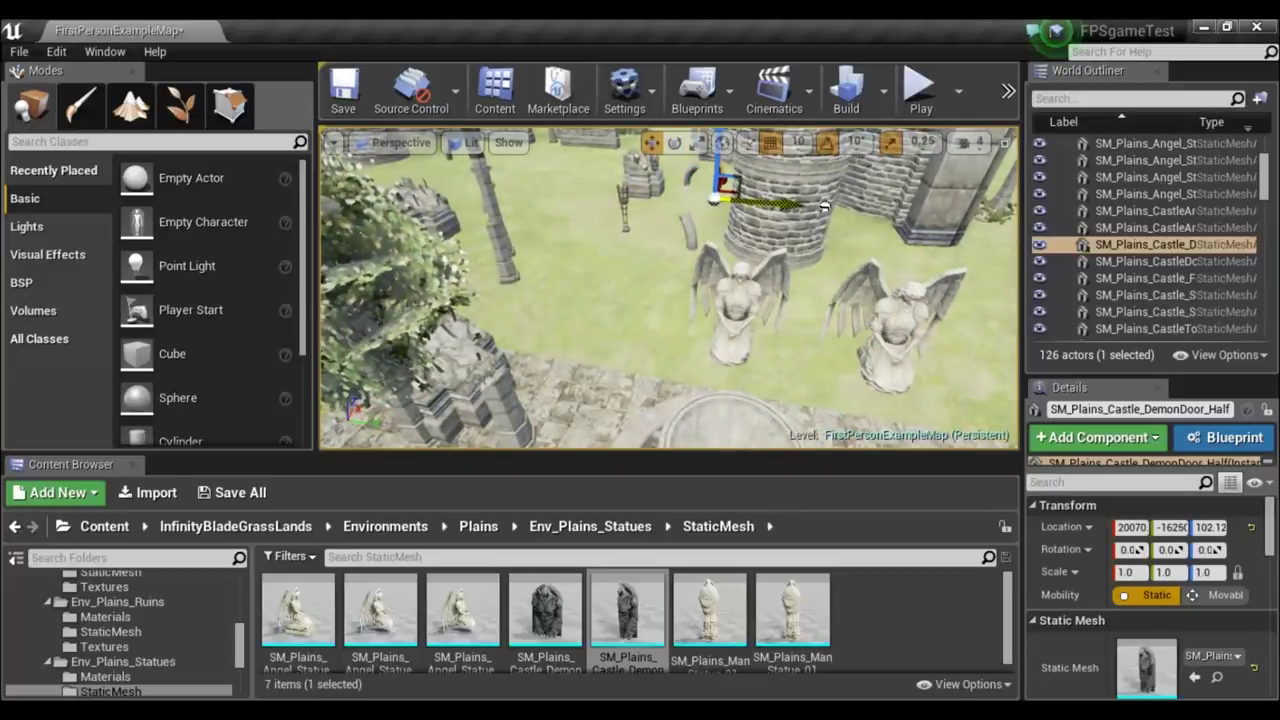
right_click_drag(670, 288, 670, 288)
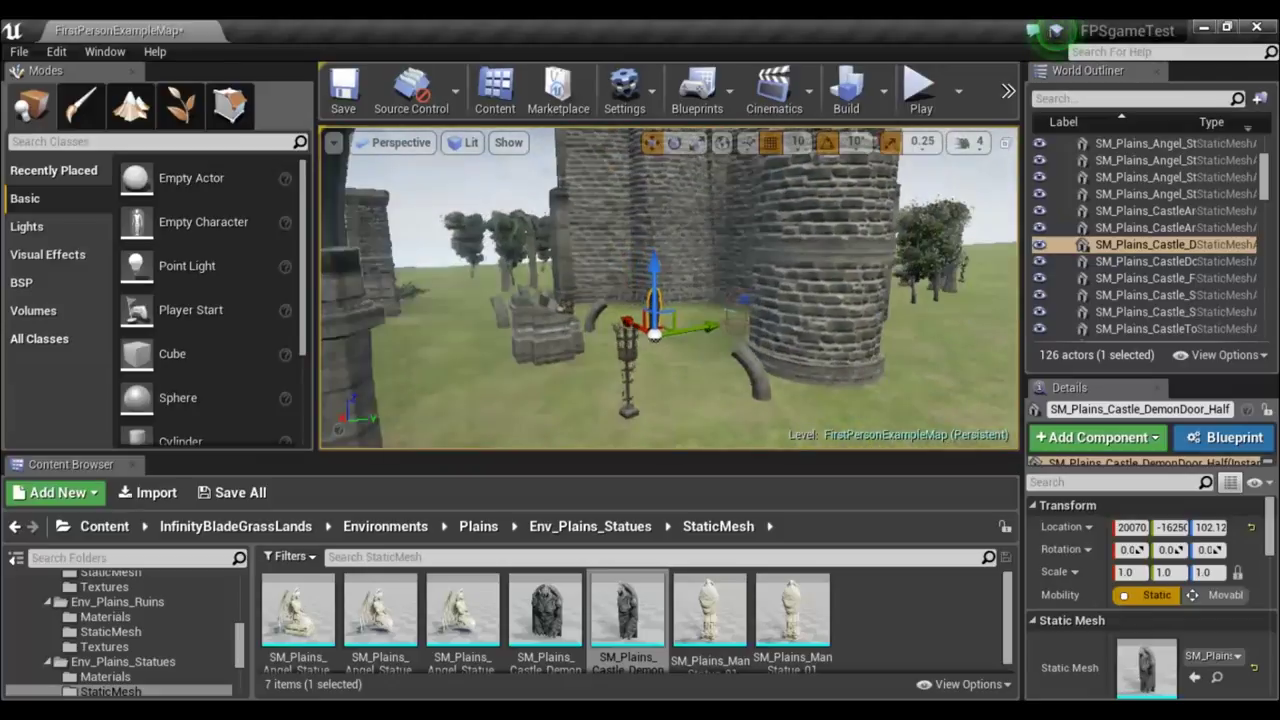
right_click_drag(724, 255, 724, 255)
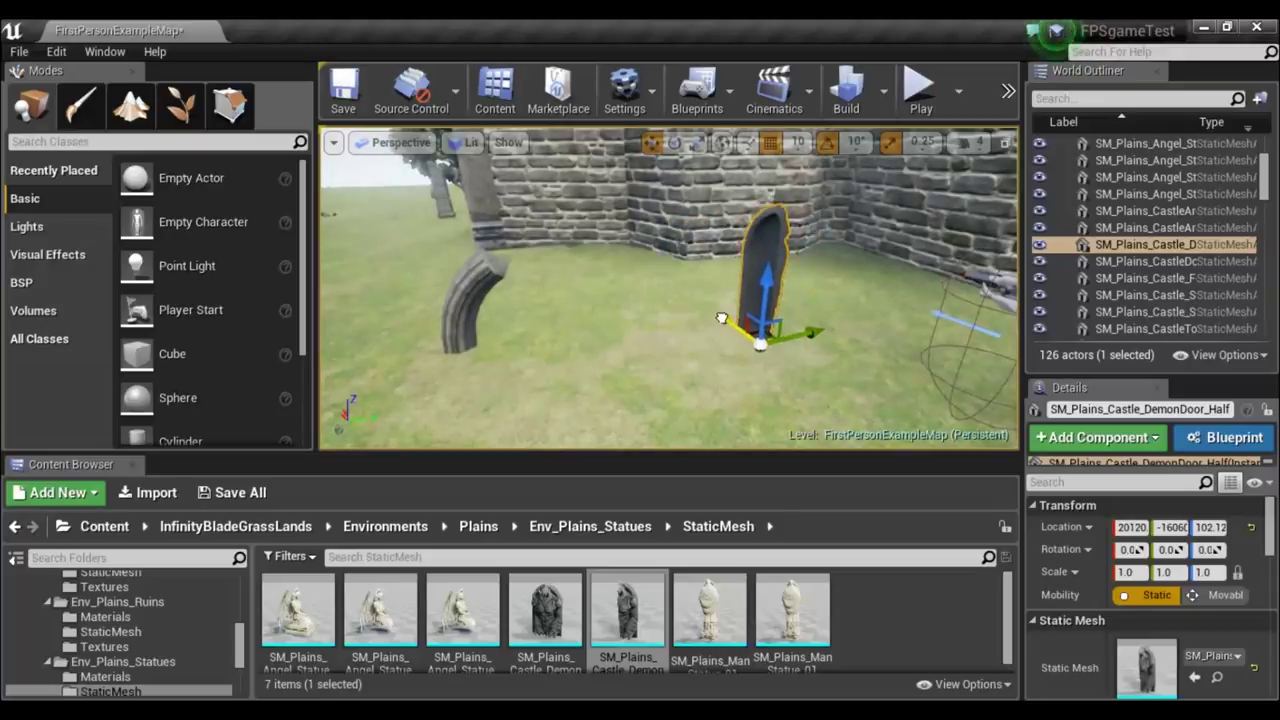
Raise the demon-door statue up the stone tower wall.
right_click_drag(670, 288, 670, 288)
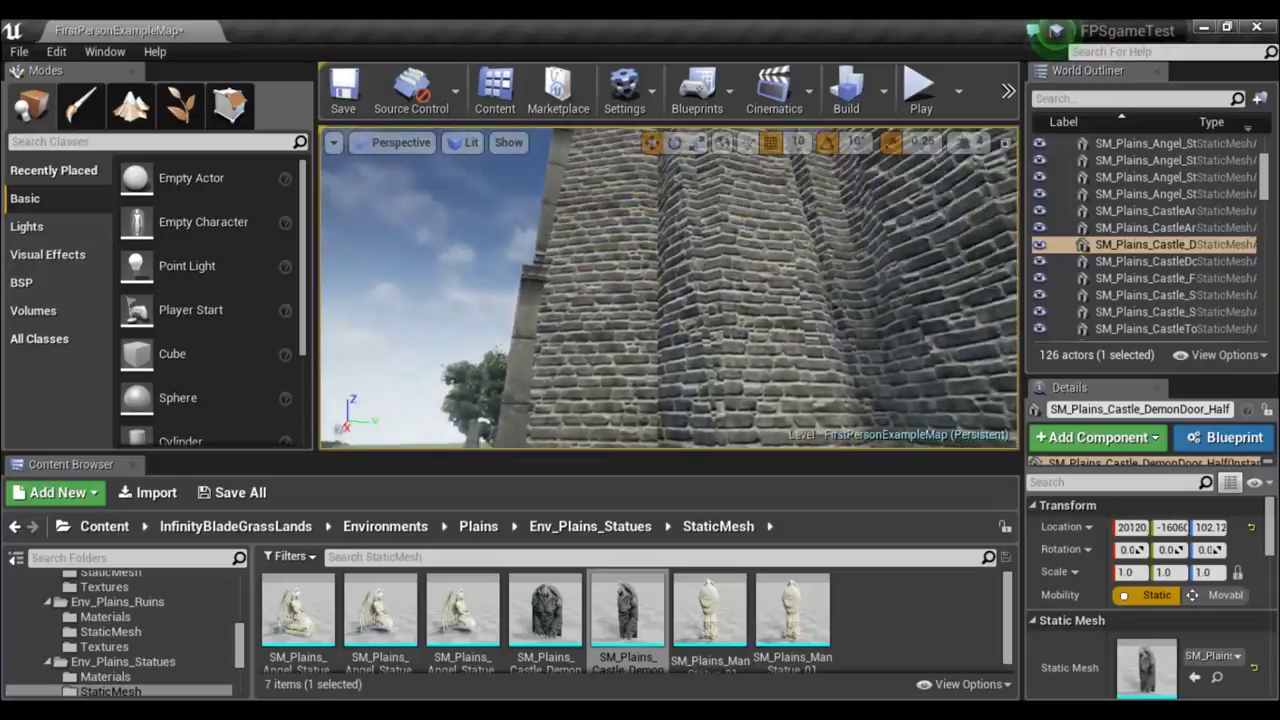
right_click_drag(690, 243, 690, 243)
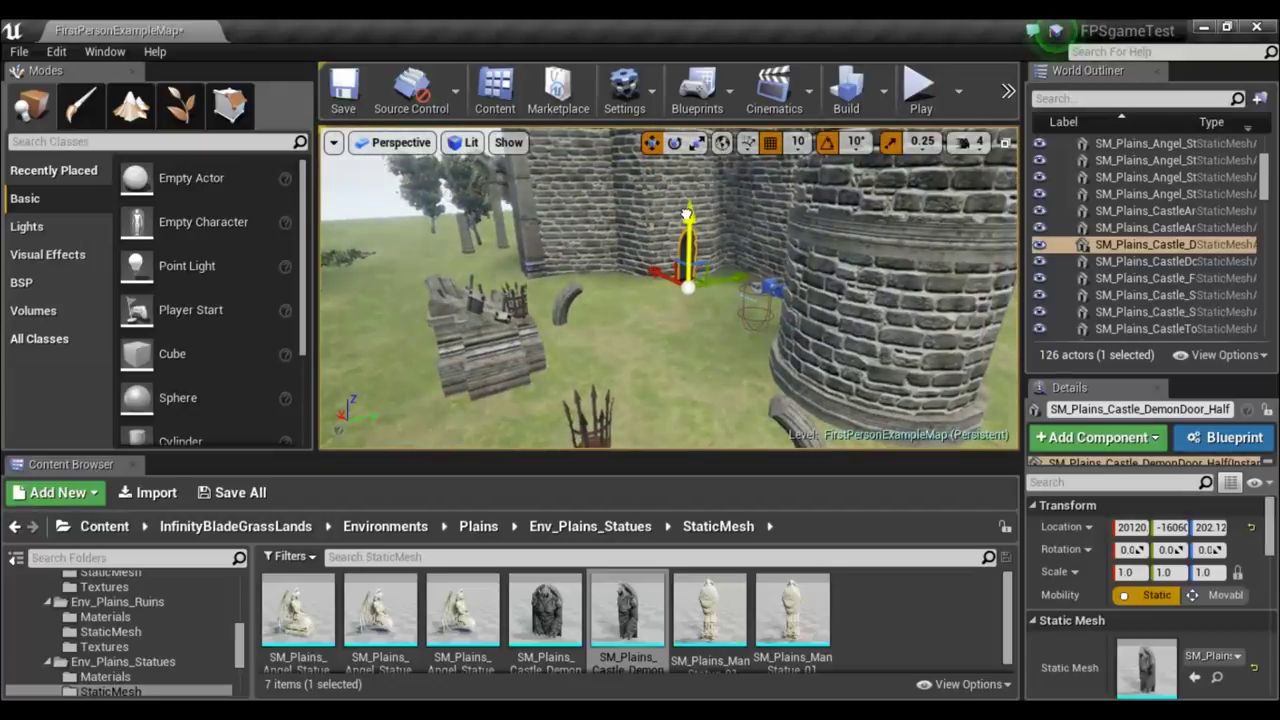
left_click_drag(686, 213, 686, 160, "shift")
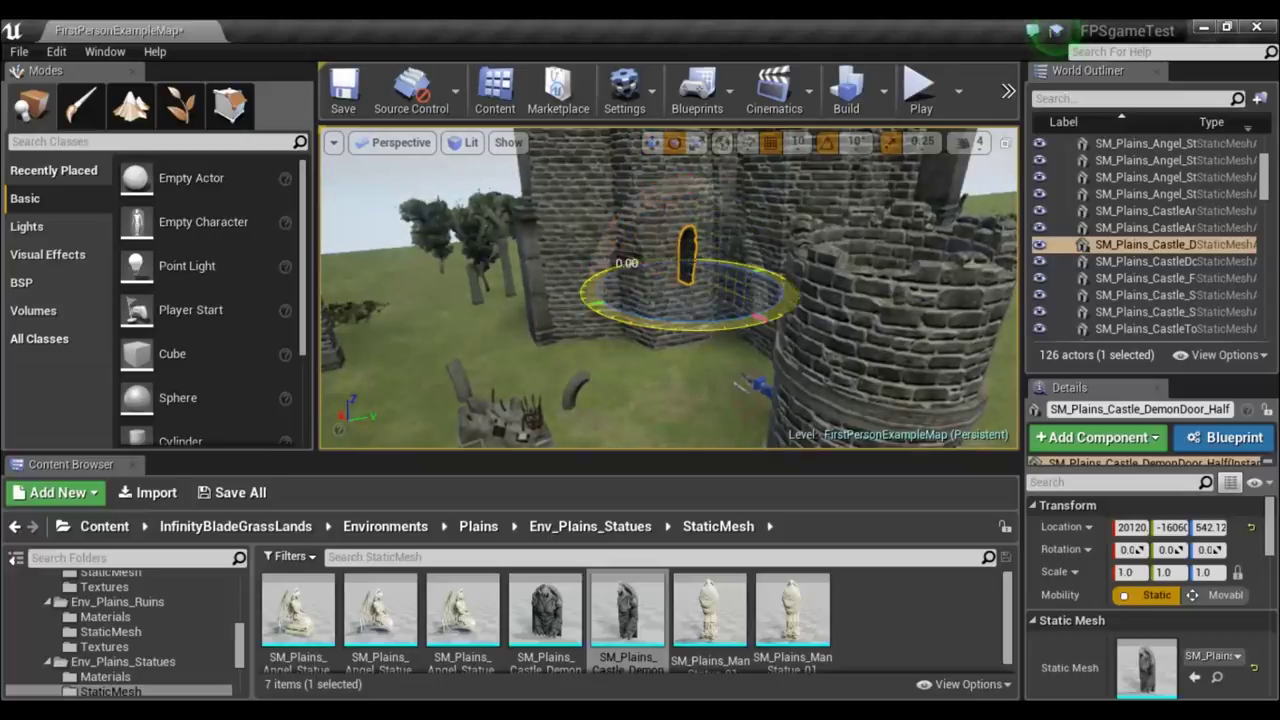
right_click_drag(760, 362, 760, 362)
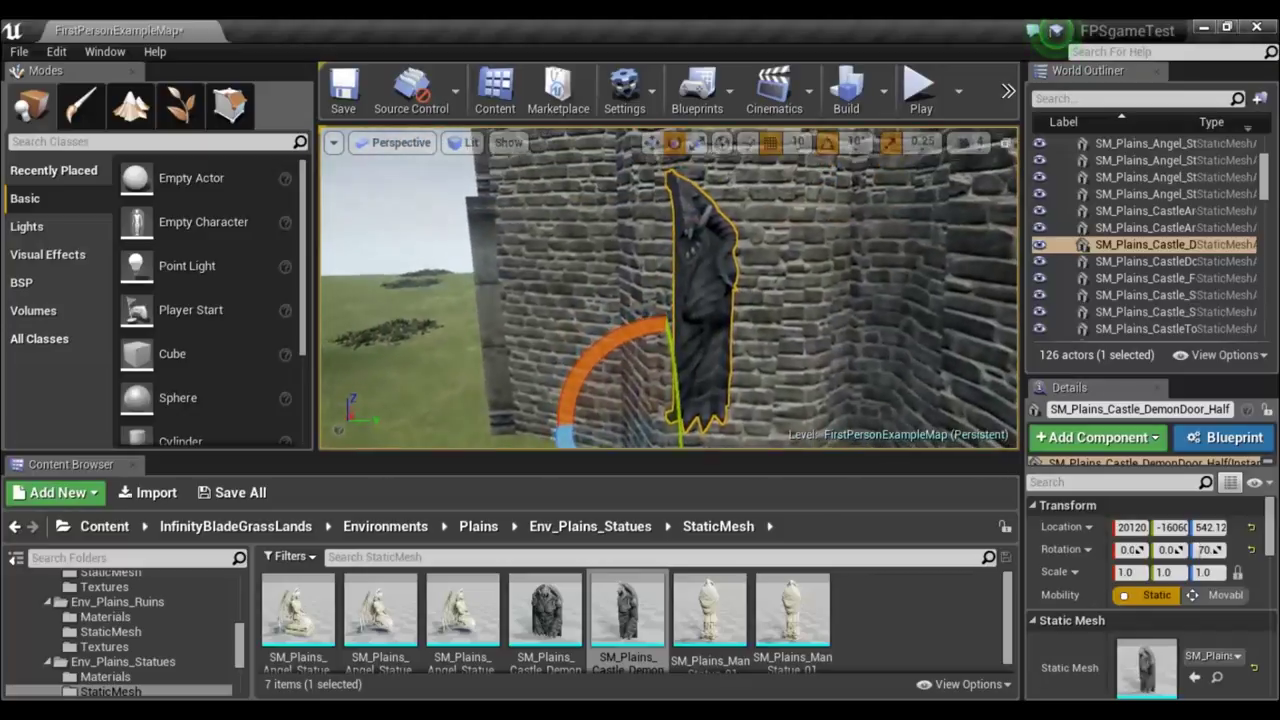
Turn the statue around its vertical axis to line it up with the wall.
right_click_drag(760, 362, 760, 362)
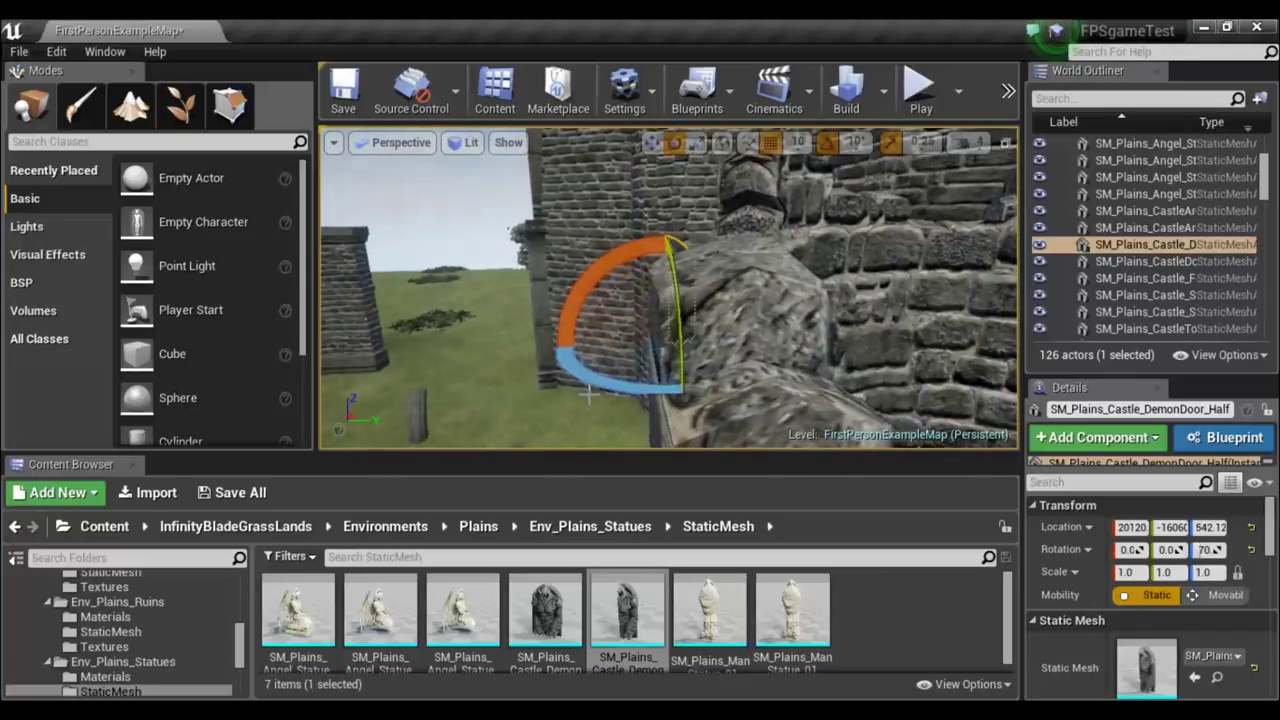
right_click_drag(620, 406, 636, 408)
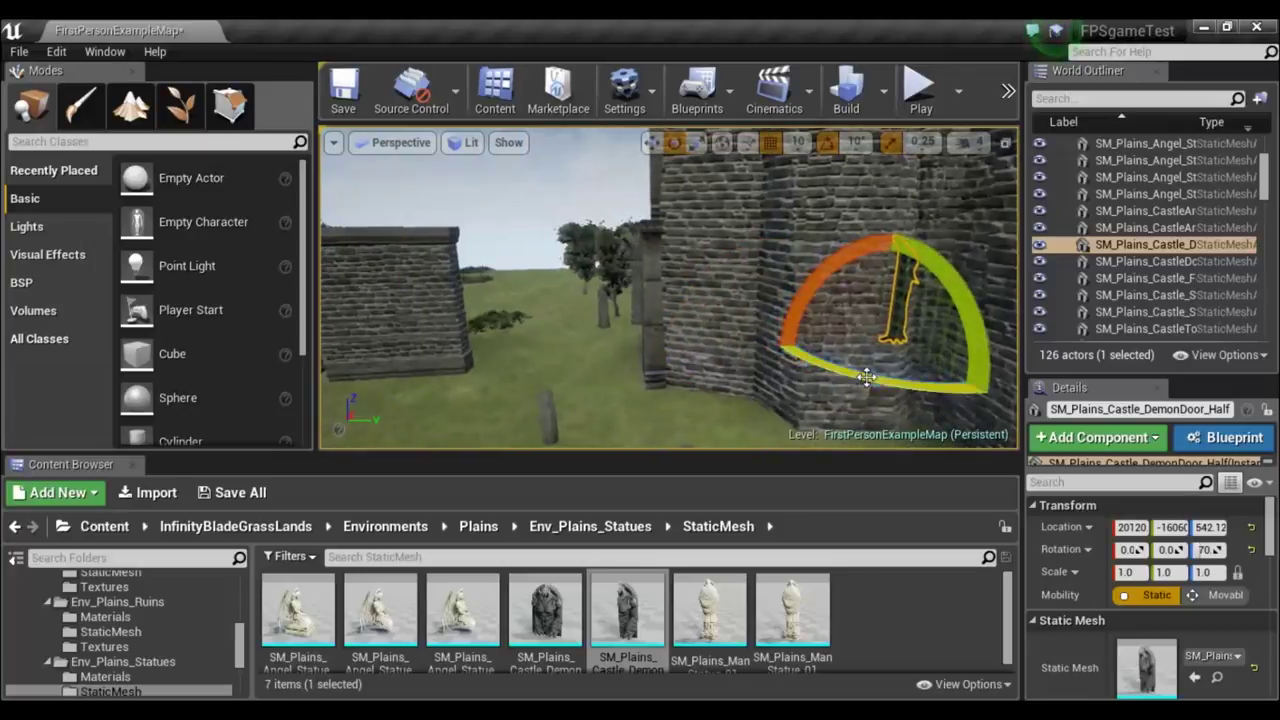
left_click_drag(866, 380, 998, 418)
left_click_drag(925, 385, 910, 380)
Slide the statue sideways along the wall into the narrow recess.
key("w")
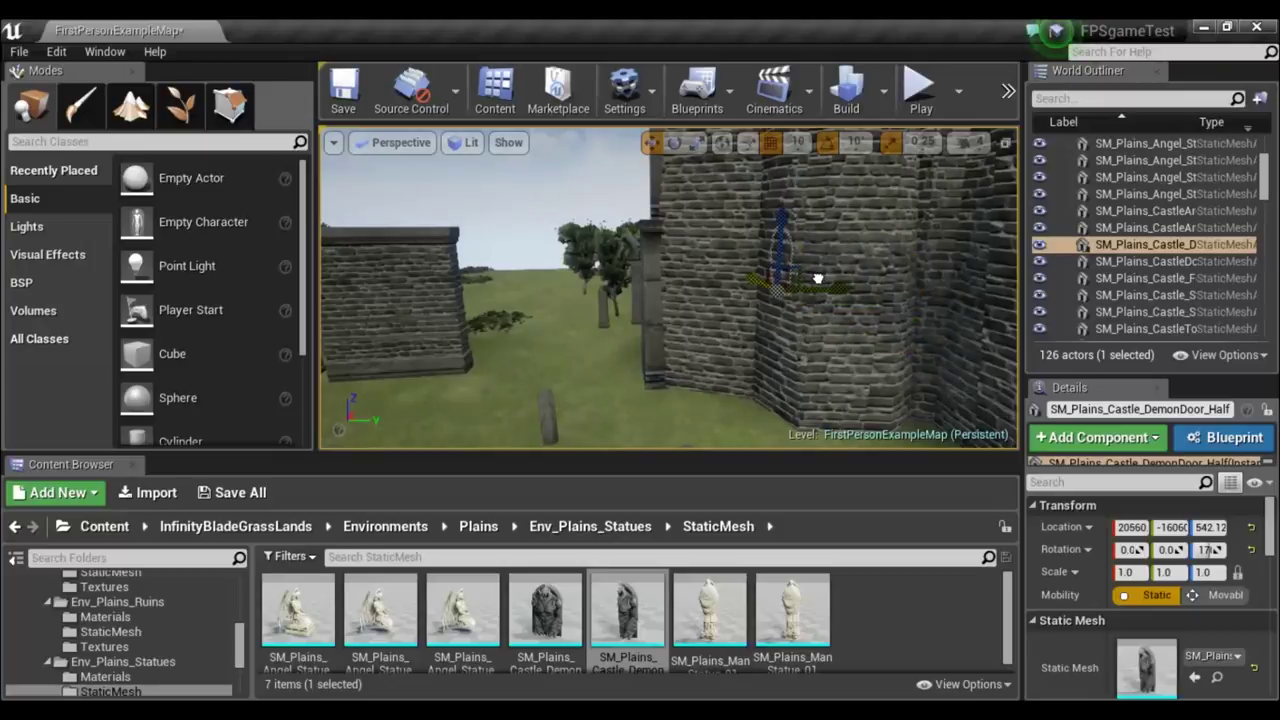
right_click_drag(670, 290, 670, 290)
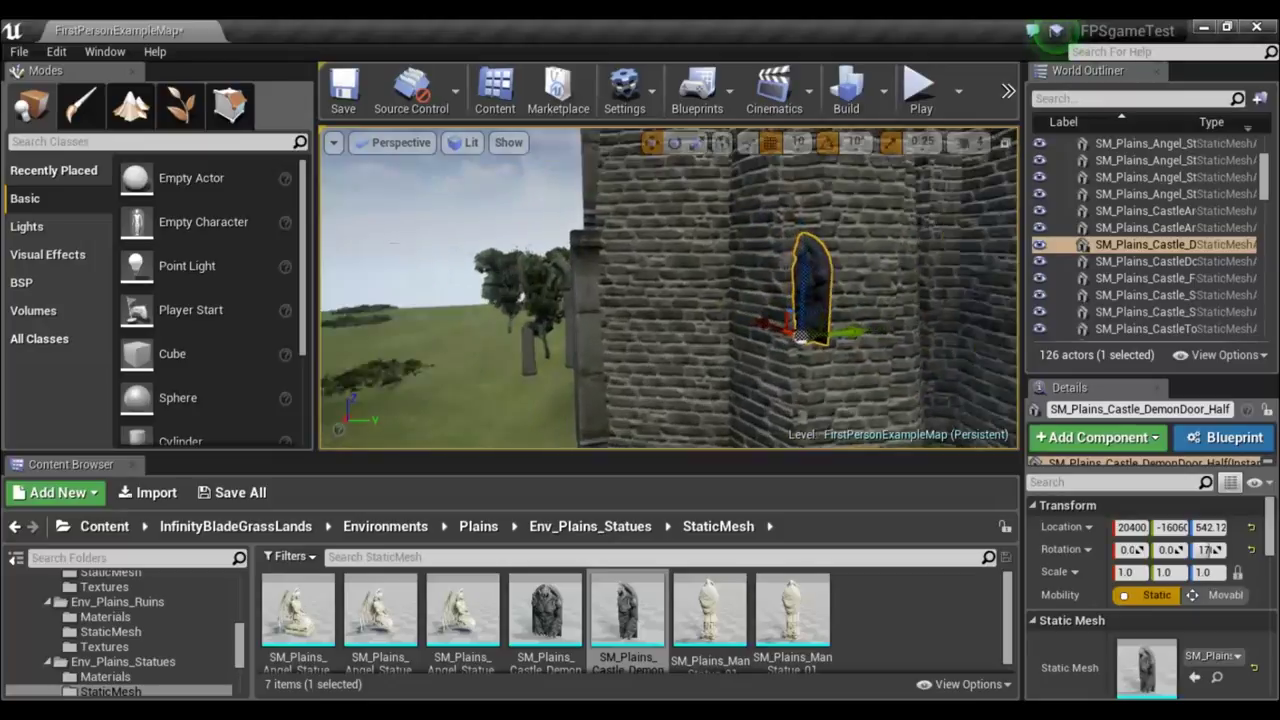
left_click_drag(742, 346, 670, 327)
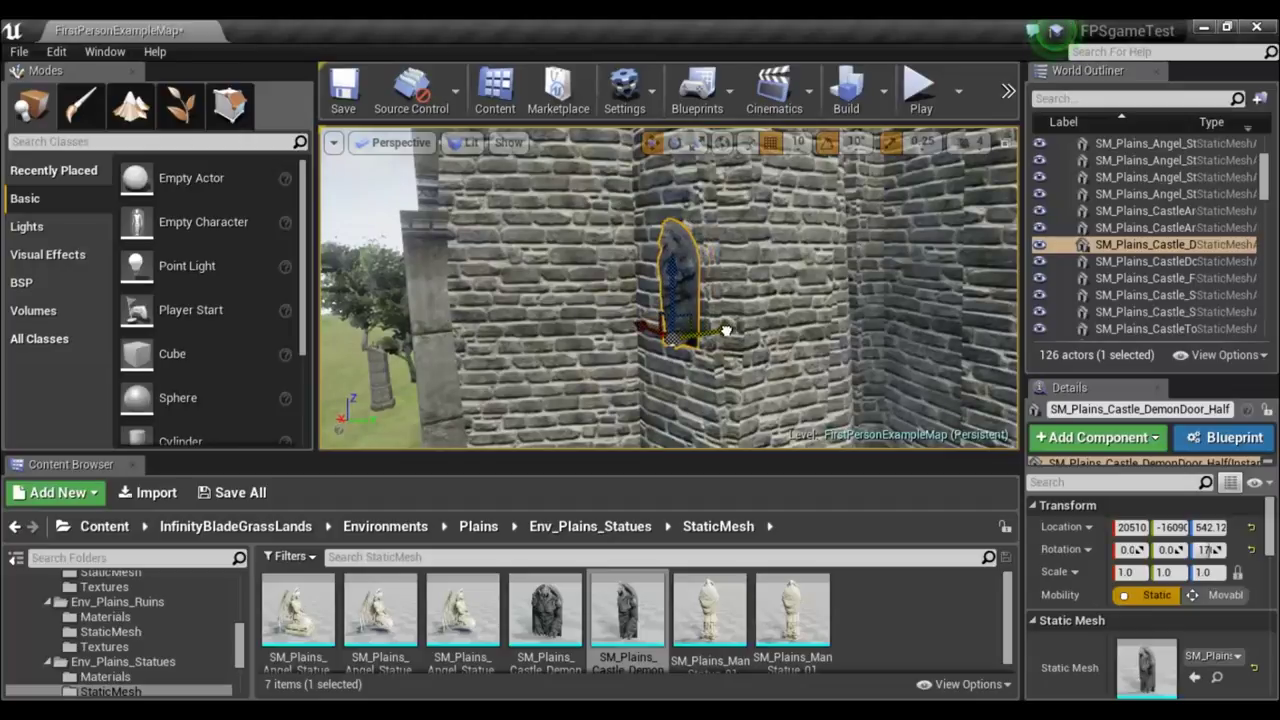
mouse_move(728, 330)
right_mouse_down()
mouse_move(700, 330)
mouse_move(733, 305)
right_mouse_up()
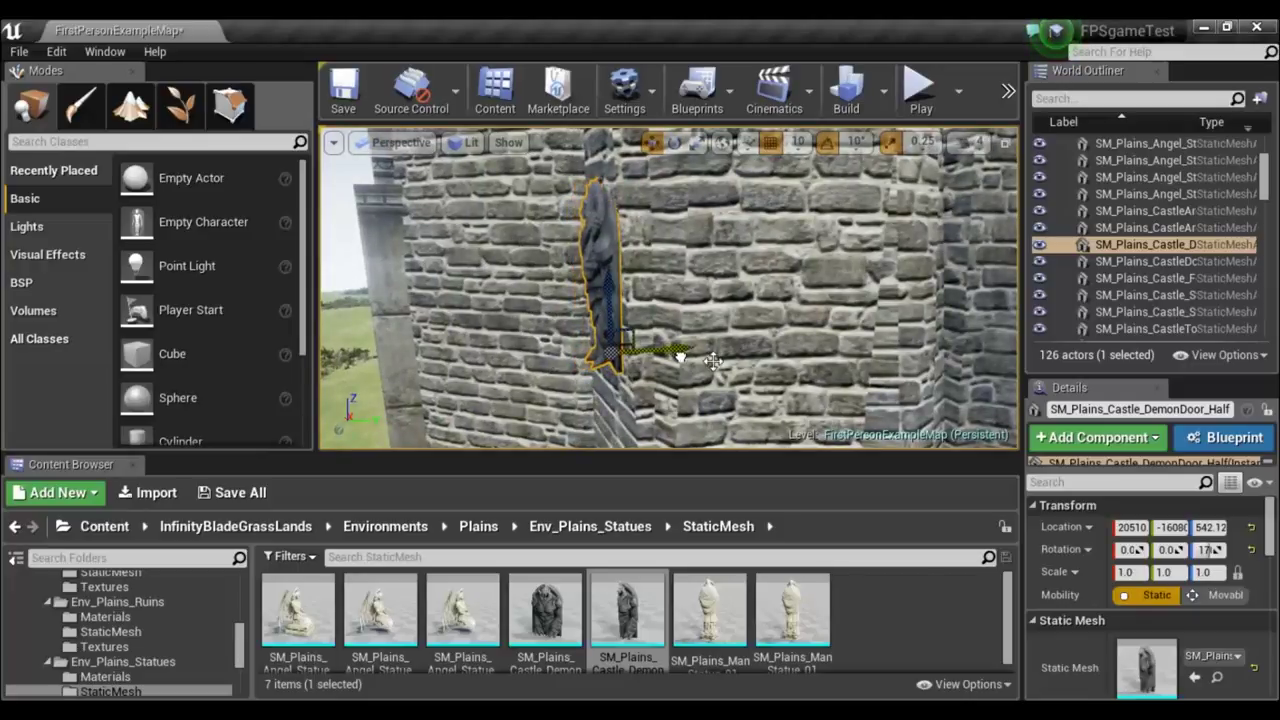
right_click_drag(700, 300, 700, 300)
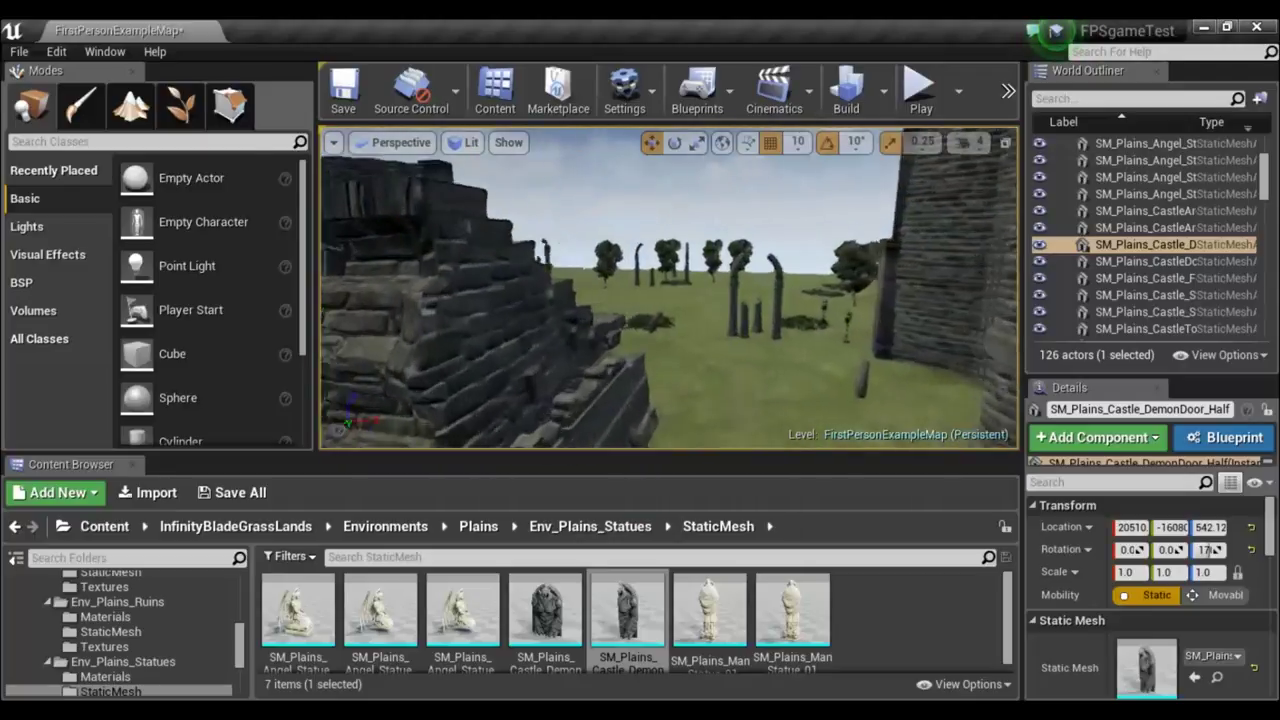
right_click_drag(700, 300, 700, 300)
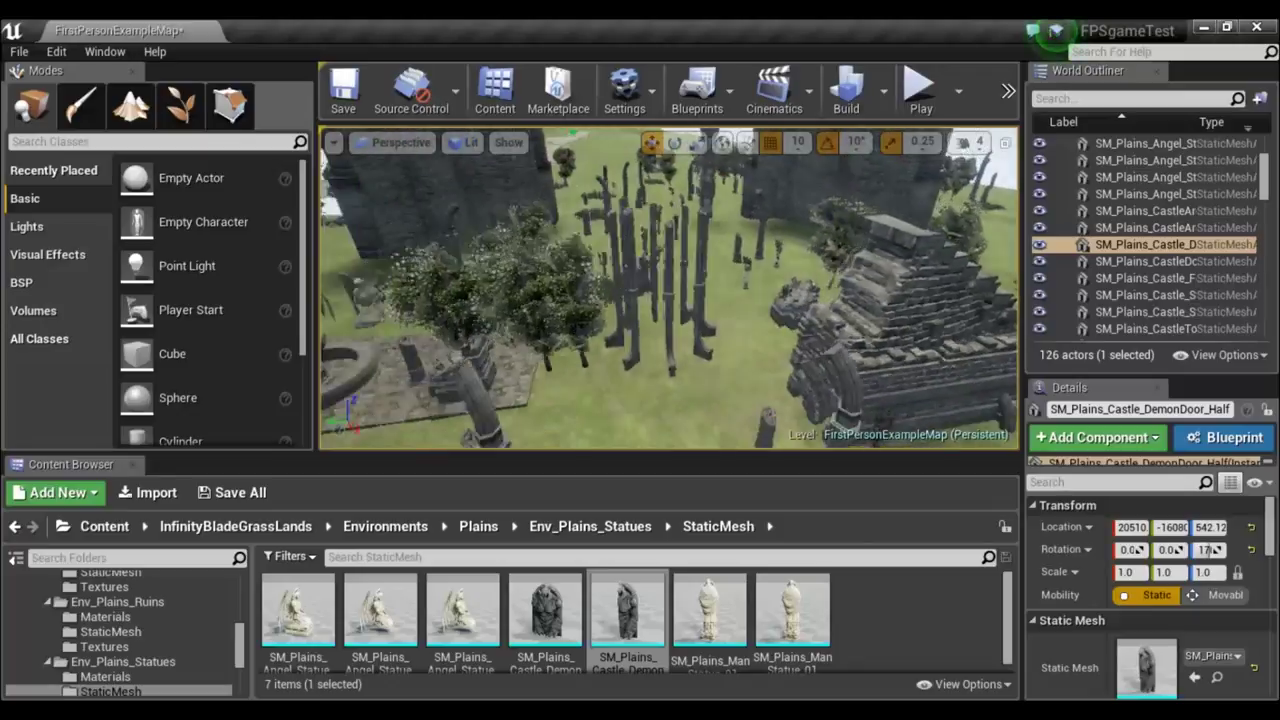
right_click_drag(700, 300, 700, 300)
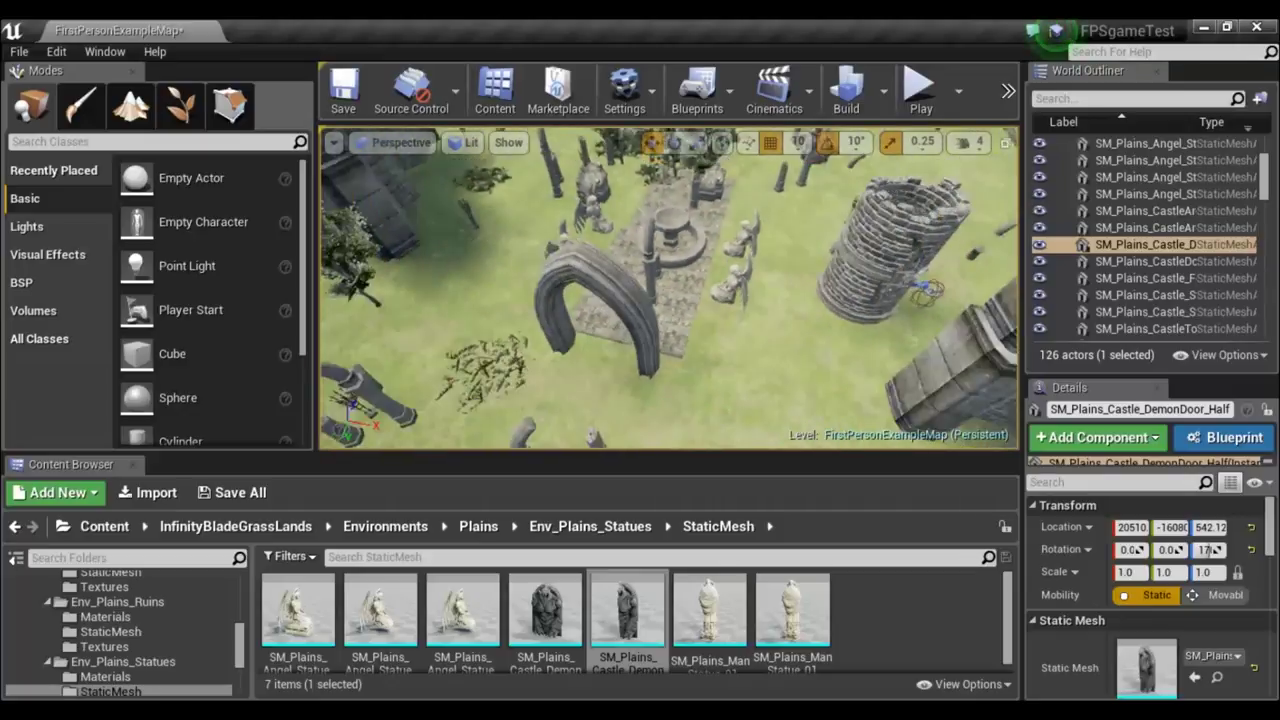
right_click_drag(700, 300, 700, 300)
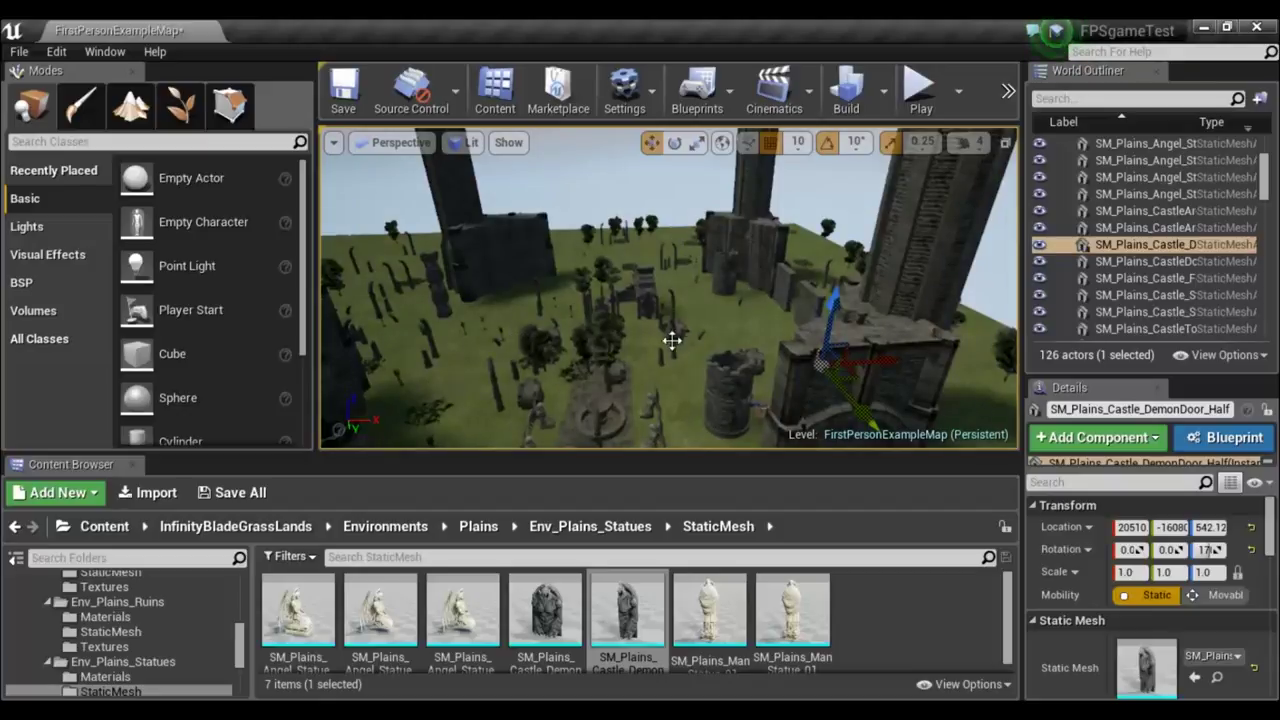
right_click_drag(700, 300, 700, 300)
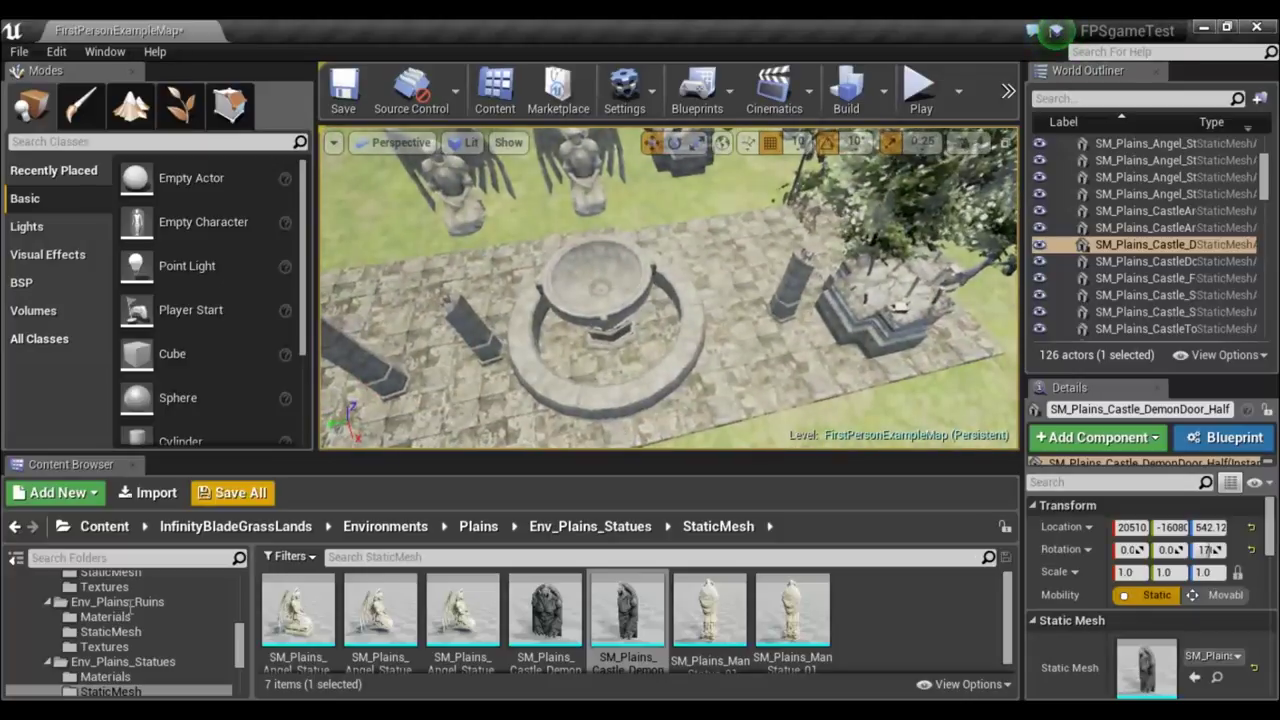
Navigate the Content Browser to Effects > FX_Materials > ICE.
left_click(113, 634)
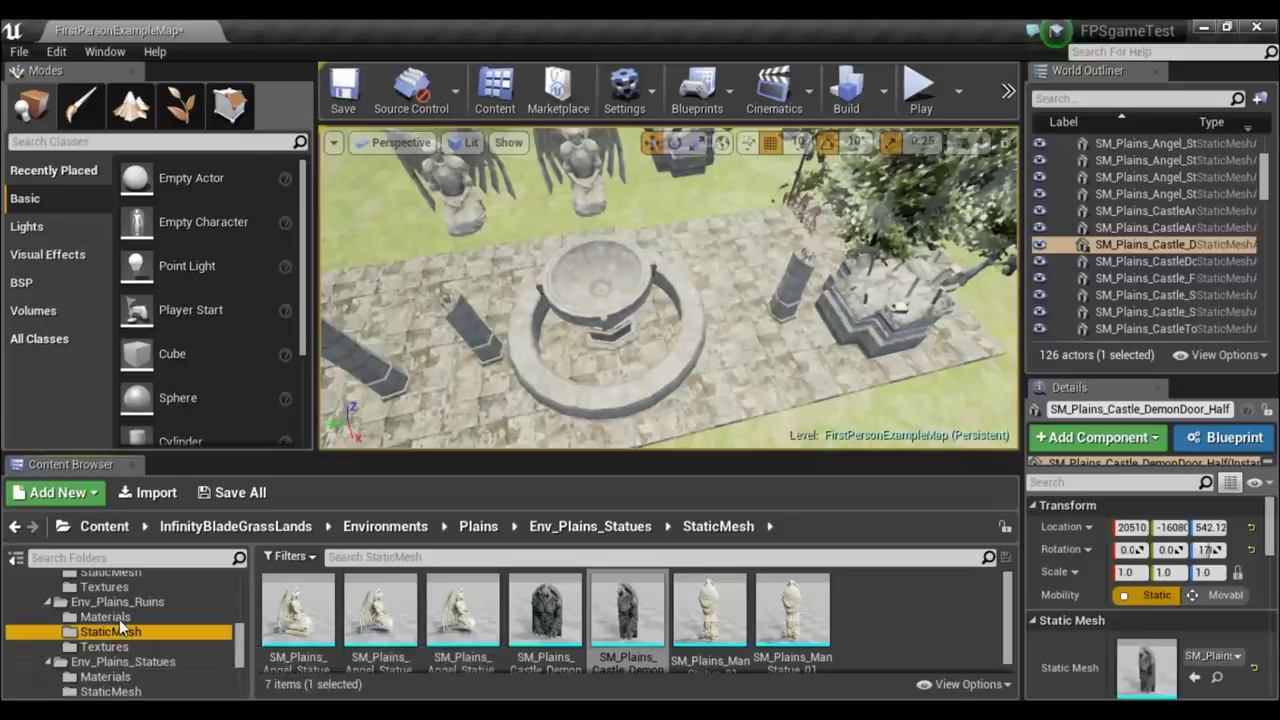
scroll(215, 635, "up", 3)
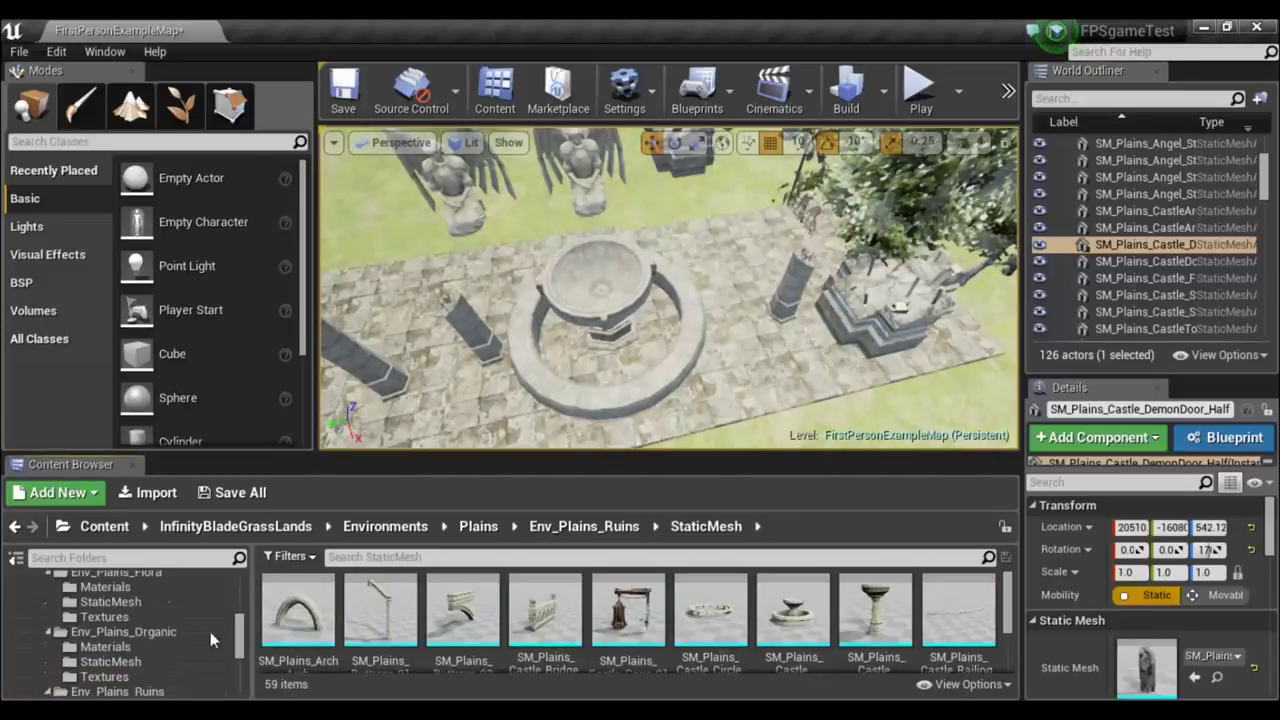
scroll(153, 625, "up", 2)
scroll(153, 625, "up", 2)
scroll(153, 625, "up", 2)
scroll(152, 620, "up", 2)
scroll(152, 620, "up", 2)
scroll(127, 619, "up", 2)
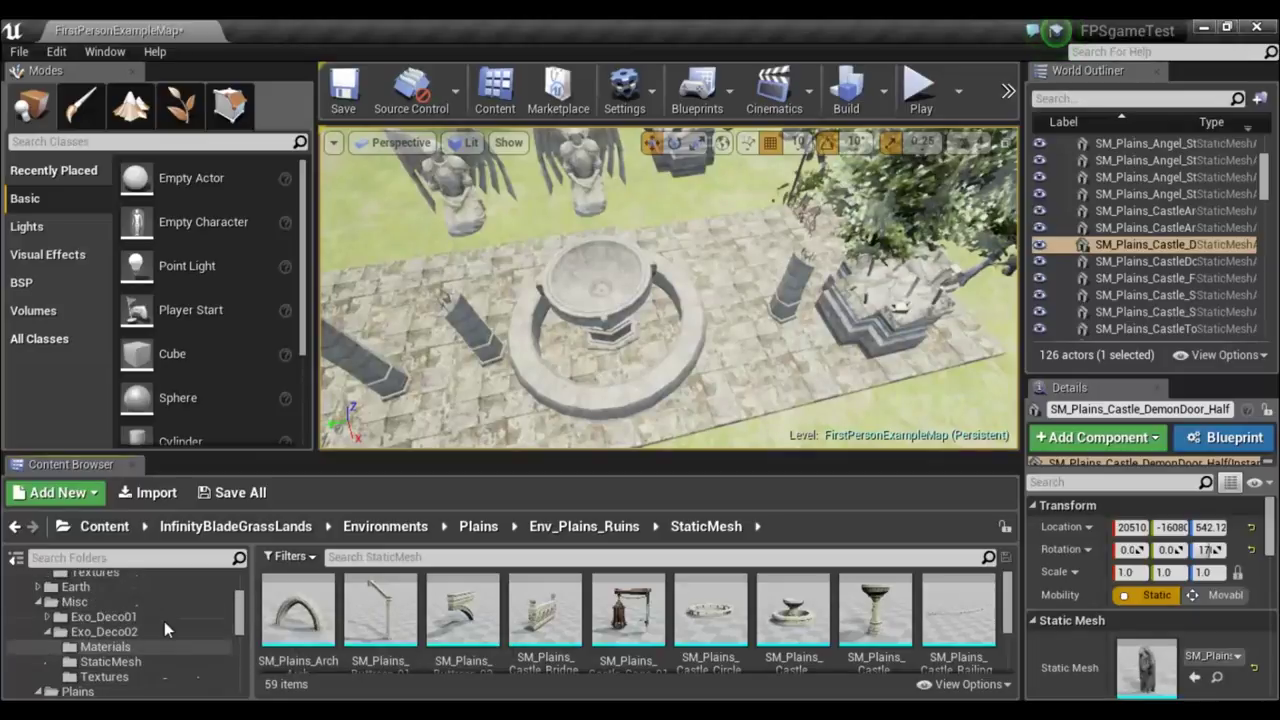
scroll(150, 620, "up", 2)
scroll(142, 619, "up", 2)
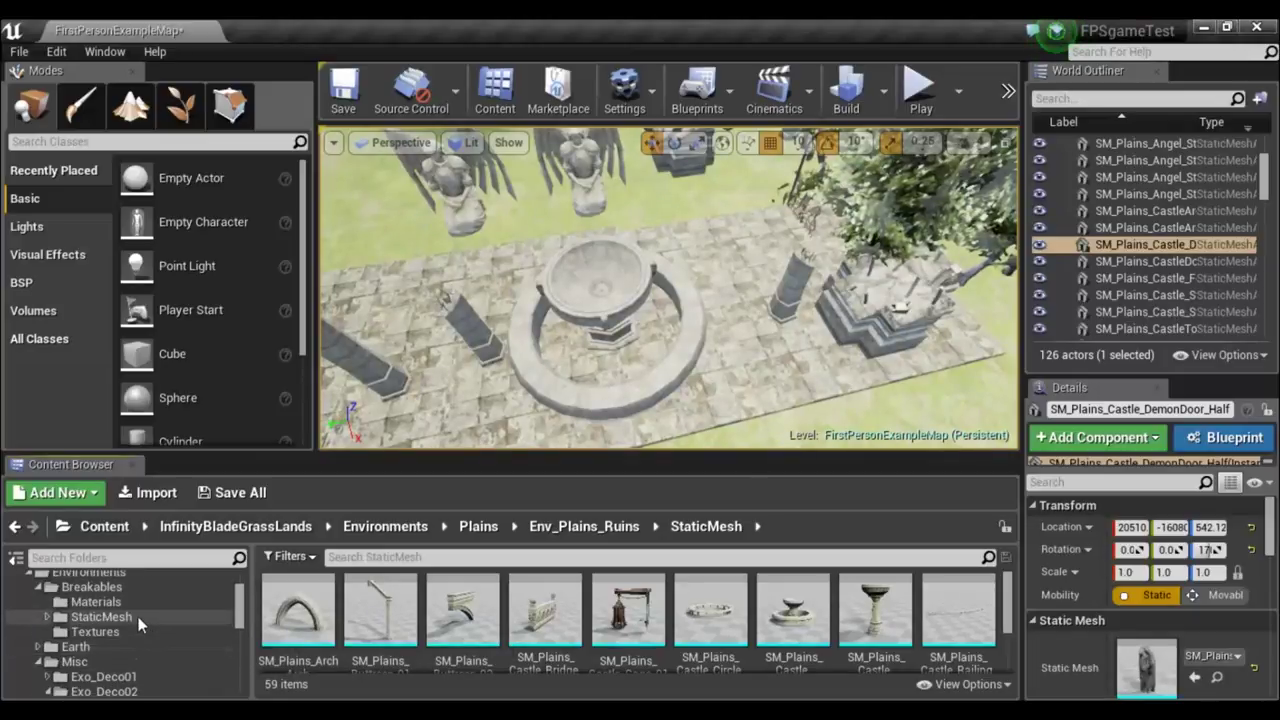
scroll(135, 620, "up", 1)
scroll(128, 614, "up", 1)
scroll(124, 609, "up", 1)
scroll(109, 620, "up", 1)
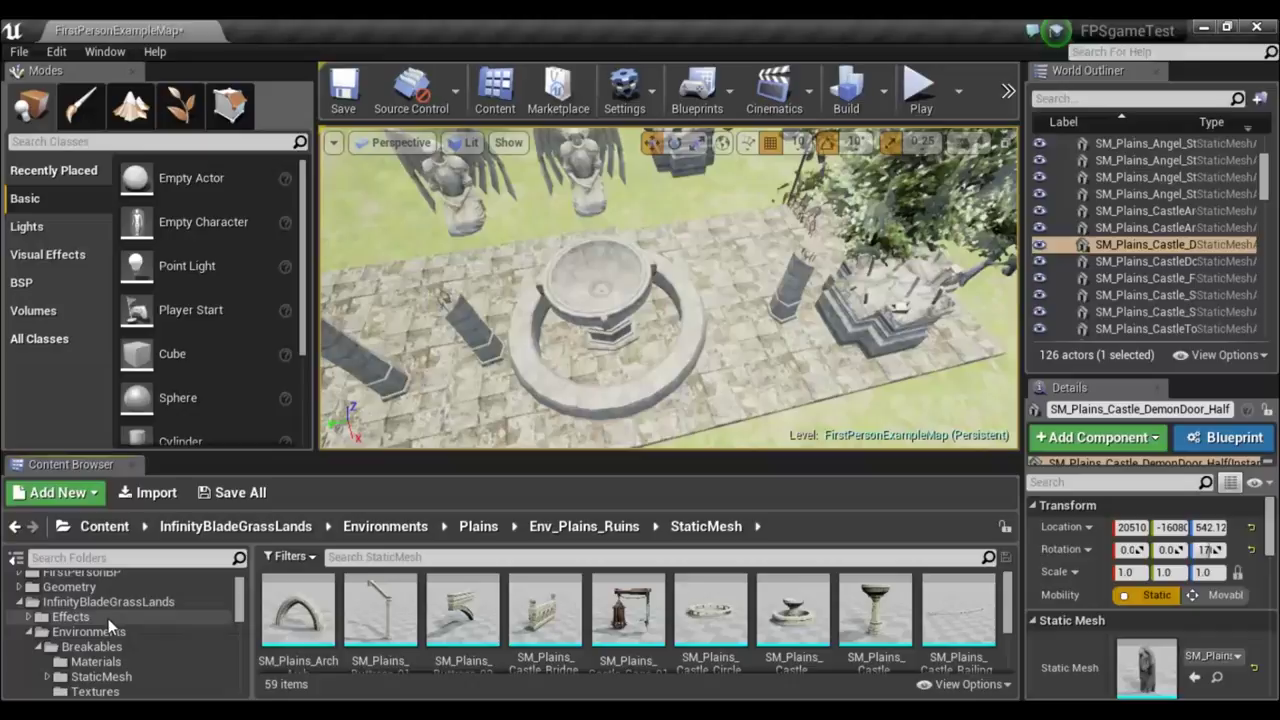
left_click(70, 617)
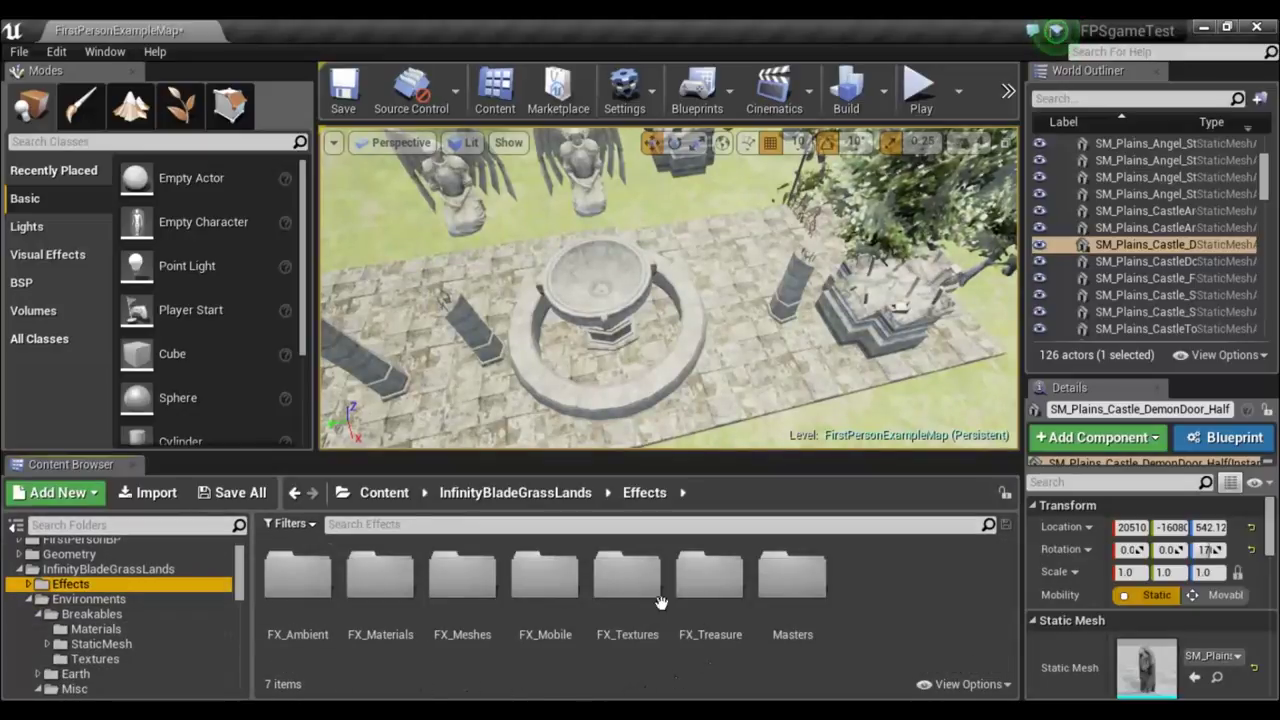
double_click(394, 581)
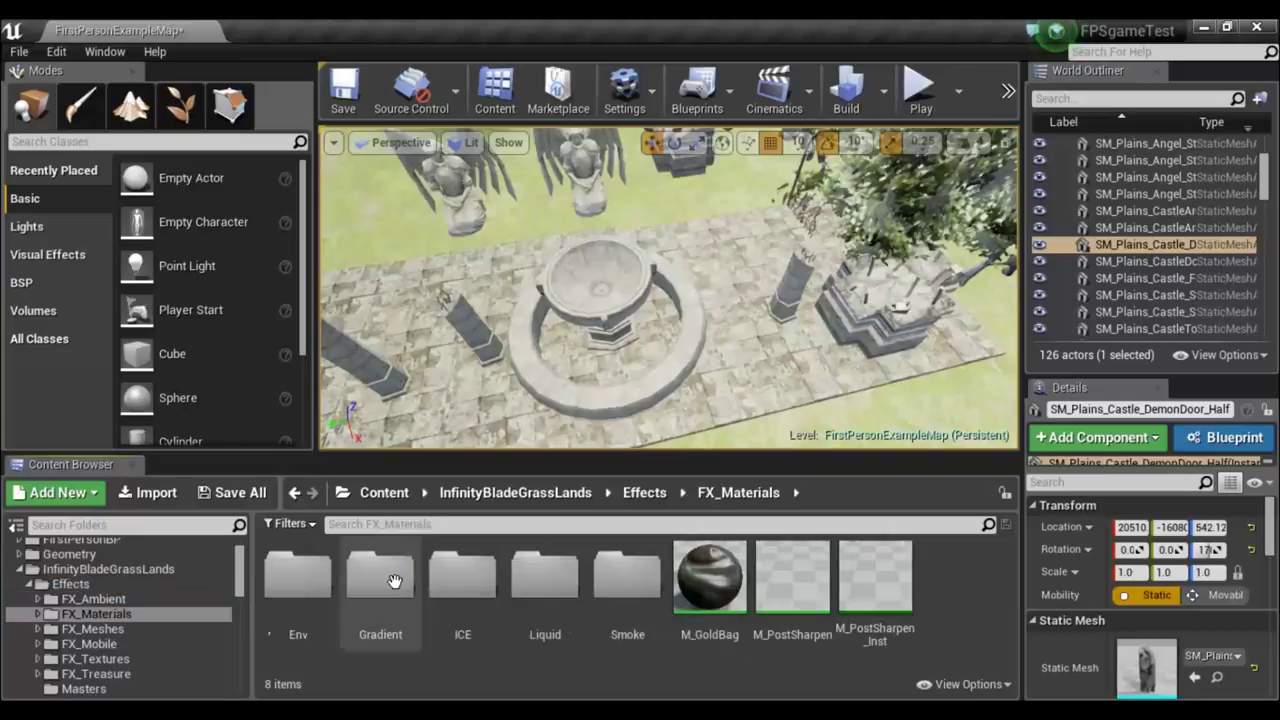
double_click(482, 574)
Try M_Ice_Solid_01_INST and M_Snow_01_INST on the fountain, ending with its ring turned to ice.
mouse_move(303, 633)
left_mouse_down()
mouse_move(622, 336)
mouse_move(621, 273)
left_mouse_up()
right_click_drag(771, 416, 771, 416)
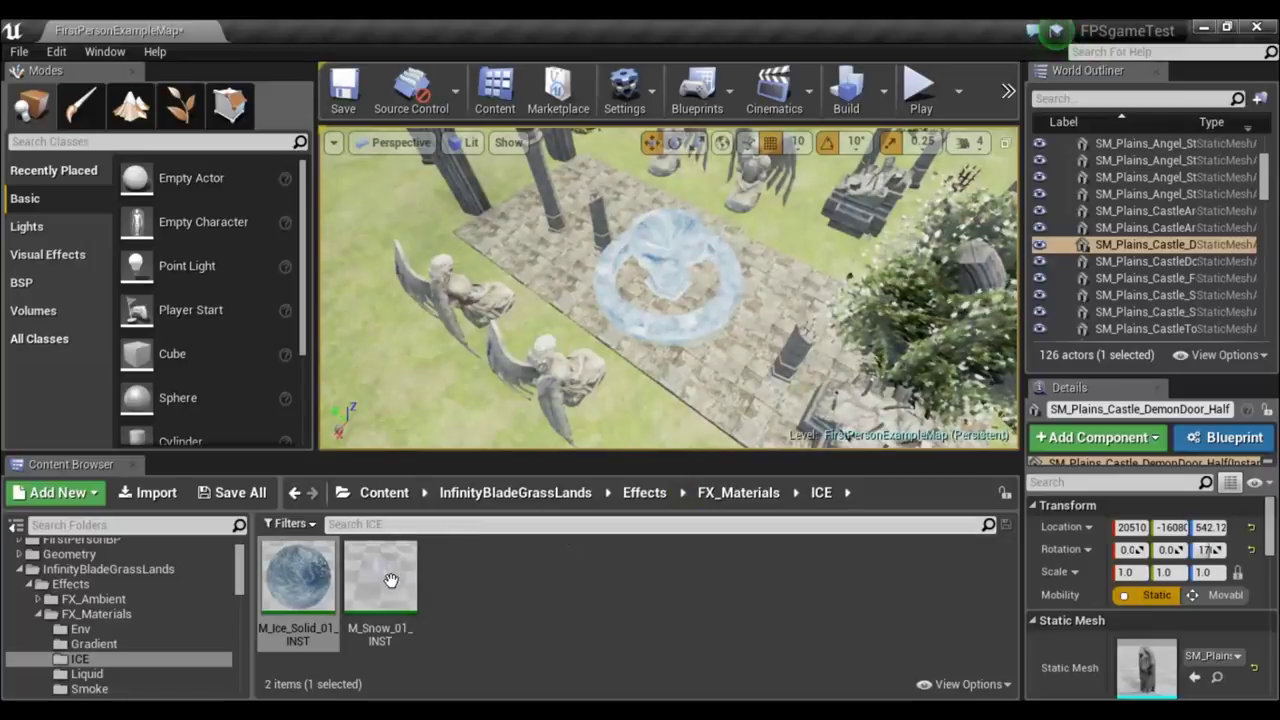
mouse_move(391, 580)
left_mouse_down()
mouse_move(666, 260)
mouse_move(685, 273)
left_mouse_up()
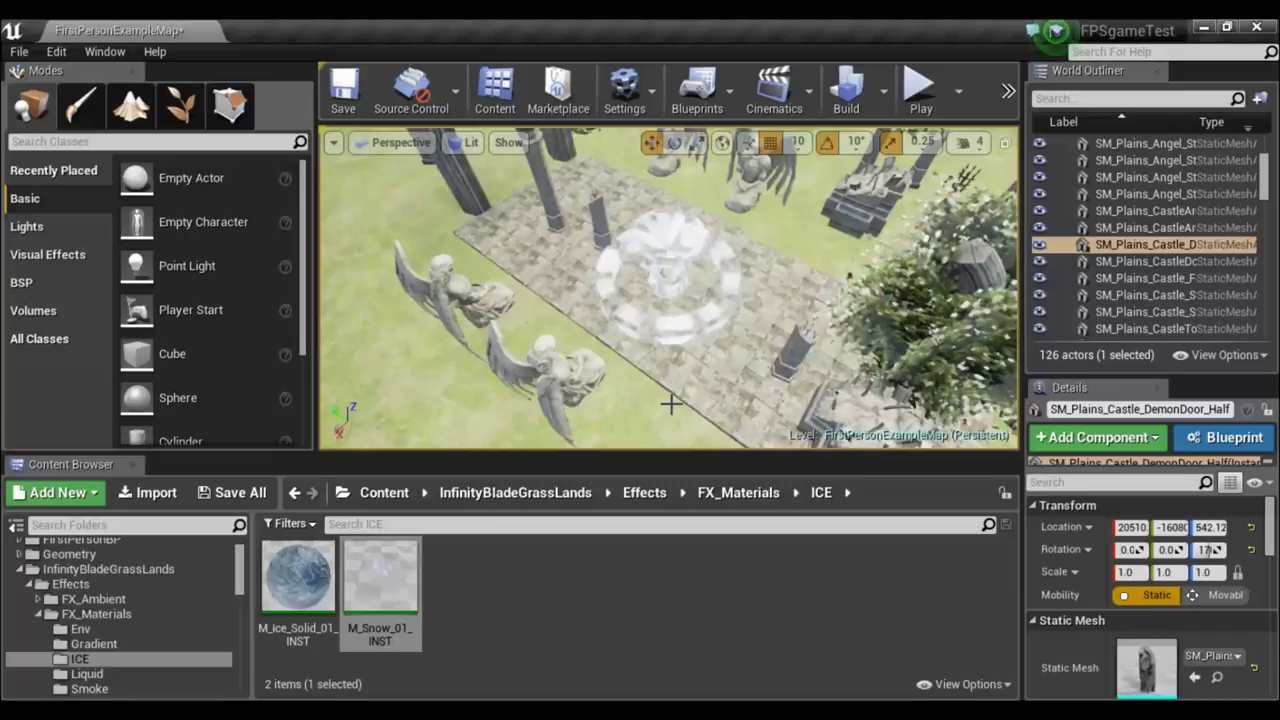
scroll(671, 403, "up", 3)
scroll(671, 403, "up", 3)
scroll(671, 403, "up", 2)
scroll(671, 403, "up", 2)
mouse_move(671, 403)
right_mouse_down()
mouse_move(657, 401)
mouse_move(690, 401)
mouse_move(660, 410)
right_mouse_up()
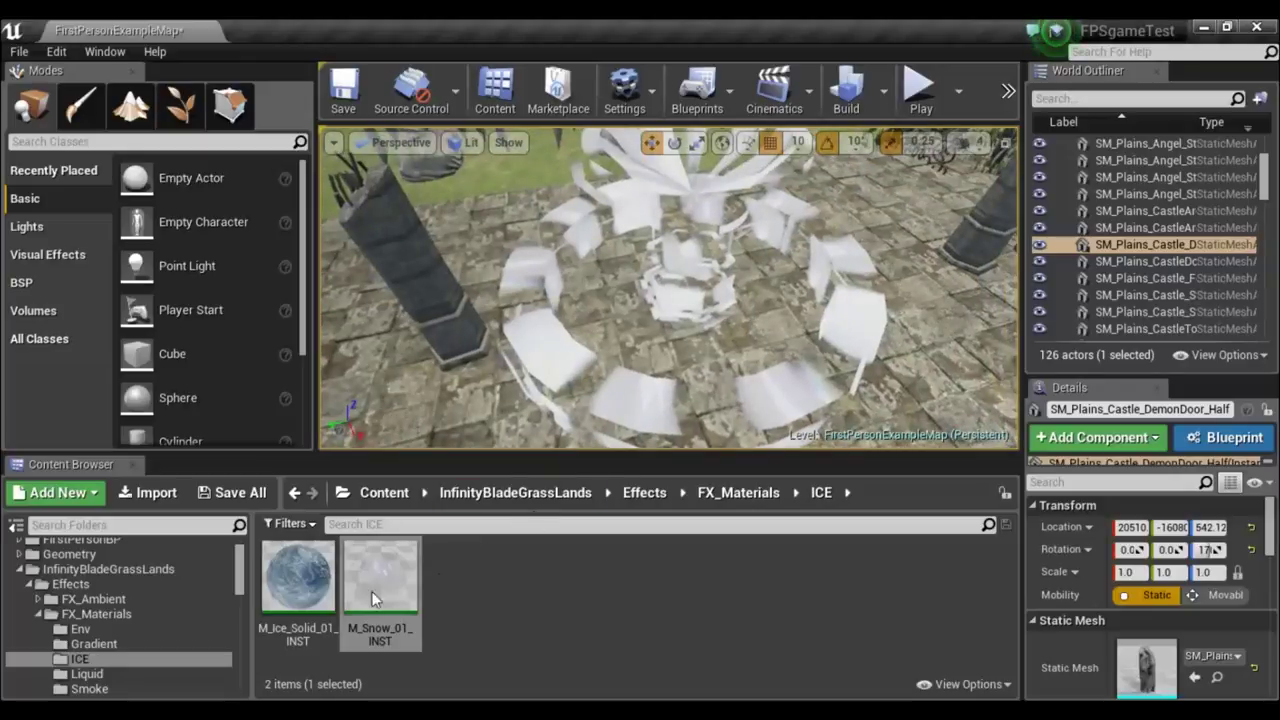
left_click_drag(313, 590, 698, 207)
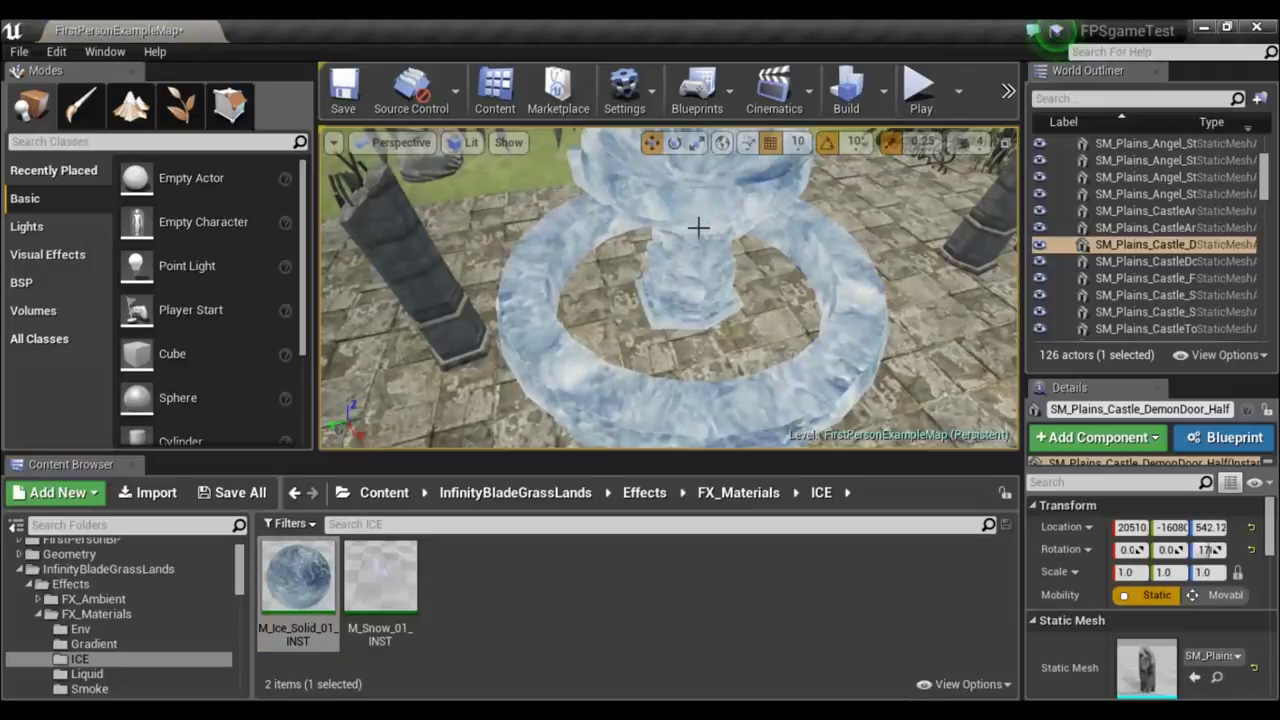
right_click_drag(698, 207, 680, 215)
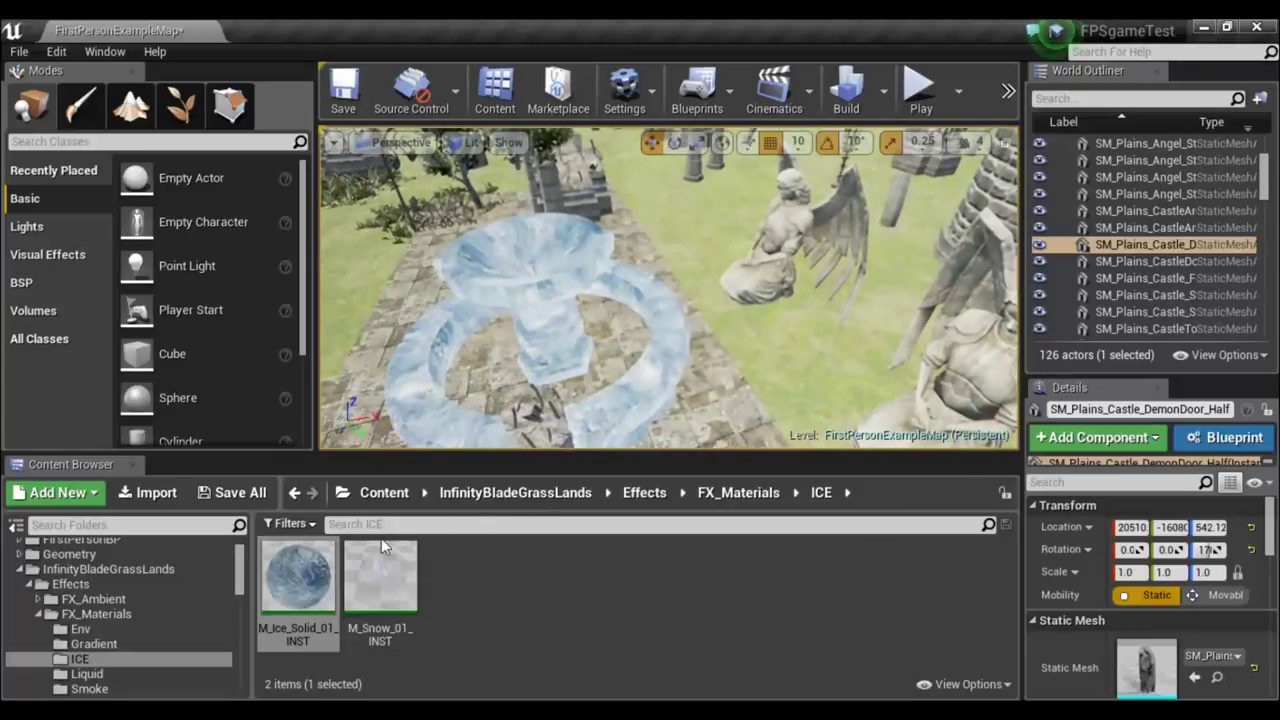
Preview snow on an angel statue, then apply M_Ice_Solid_01_INST to it.
mouse_move(381, 570)
left_mouse_down()
mouse_move(783, 222)
mouse_move(790, 252)
left_mouse_up()
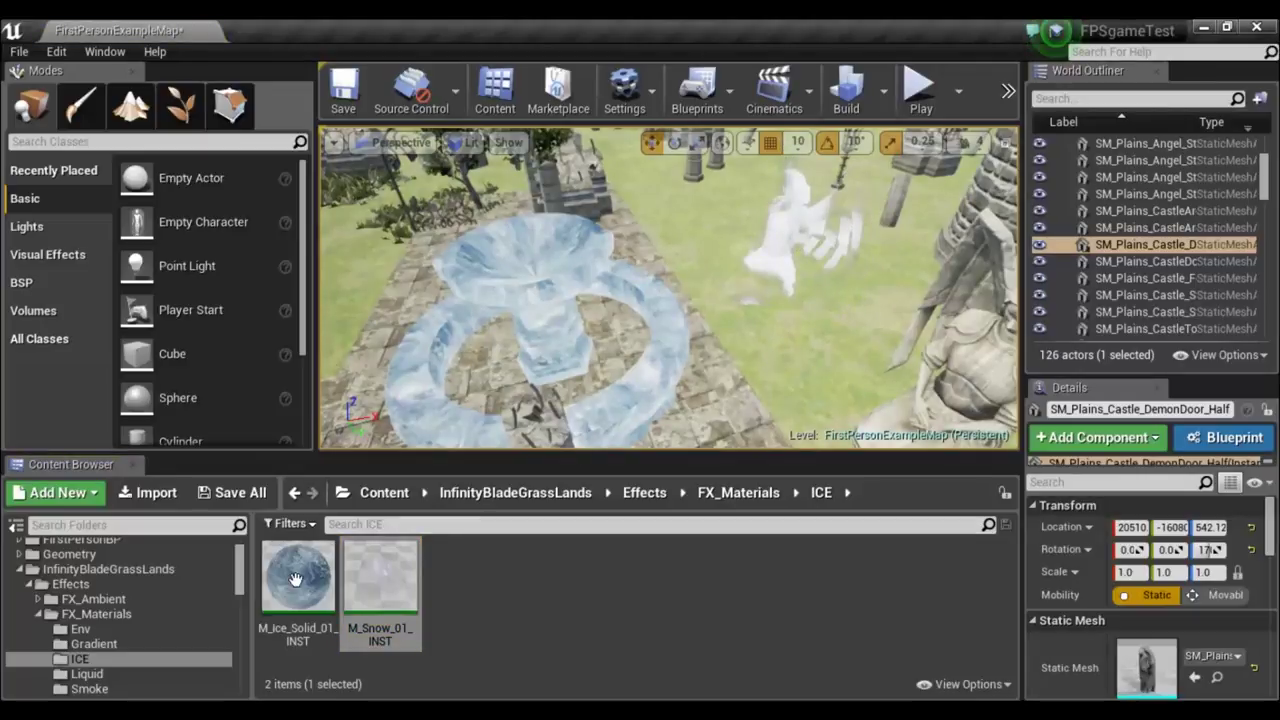
left_click_drag(296, 578, 783, 288)
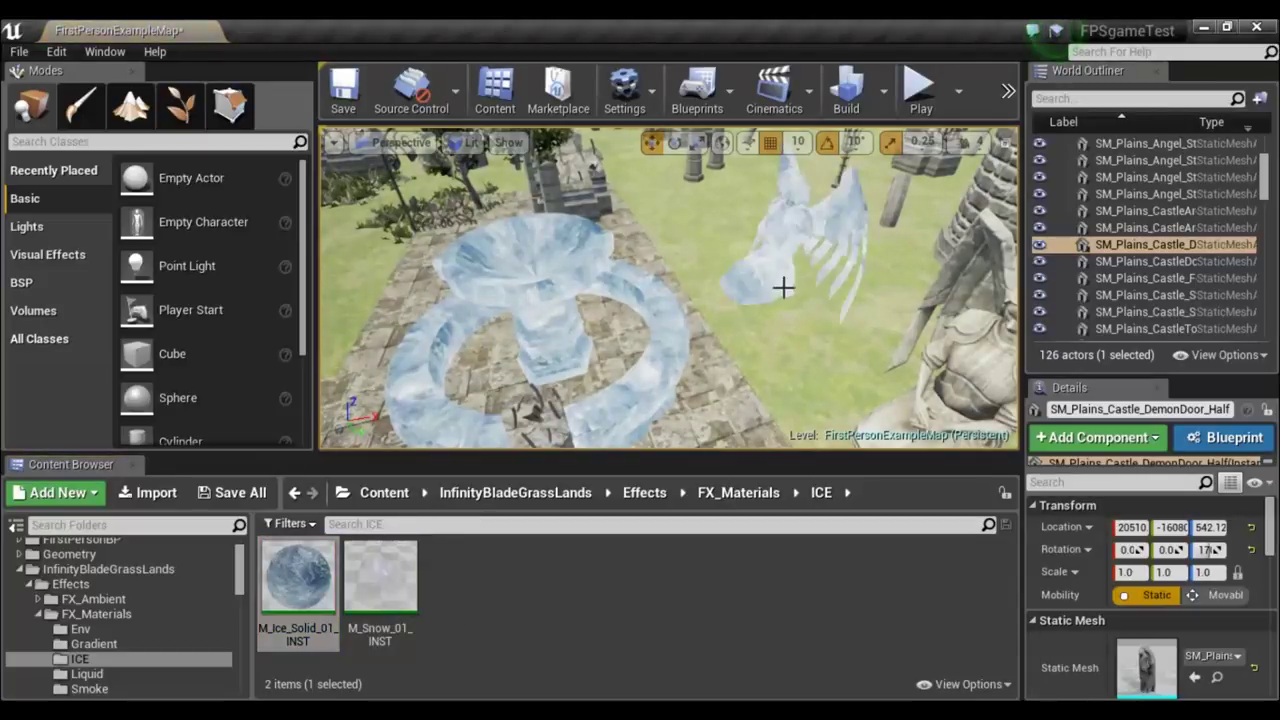
right_click_drag(762, 394, 762, 394)
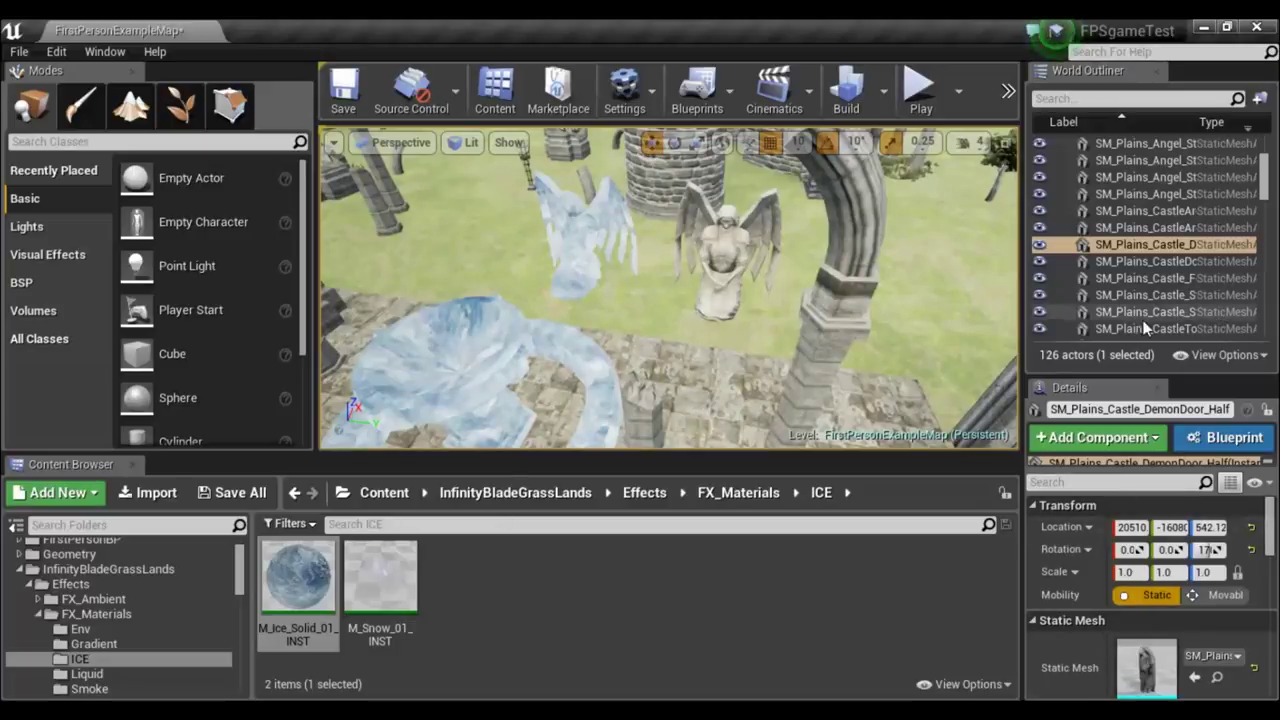
left_click_drag(305, 571, 732, 245)
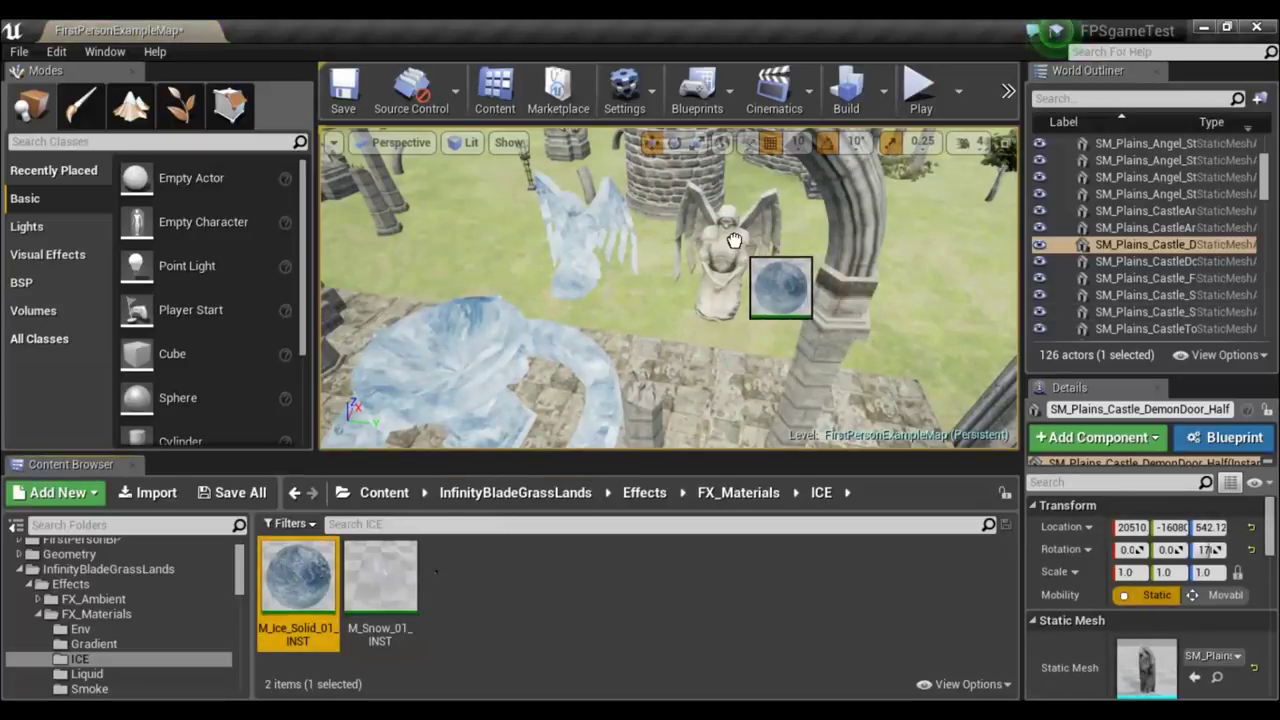
right_click_drag(731, 363, 731, 363)
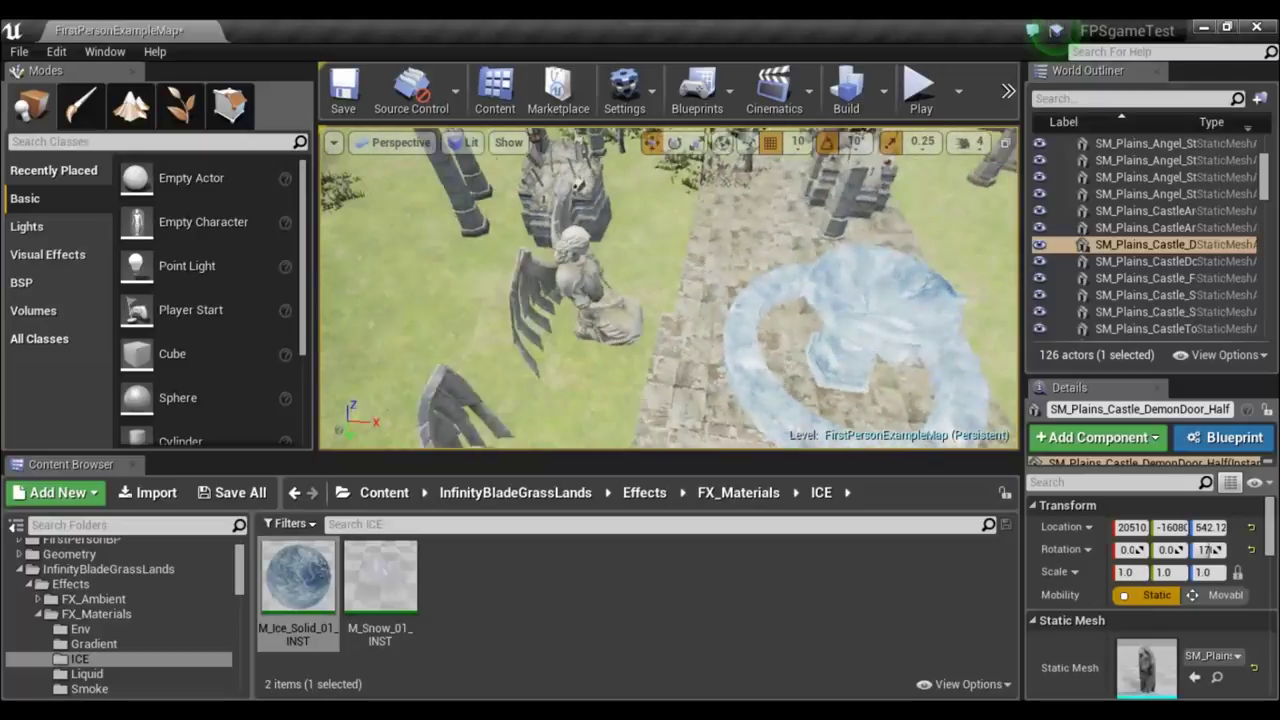
right_click_drag(653, 360, 653, 360)
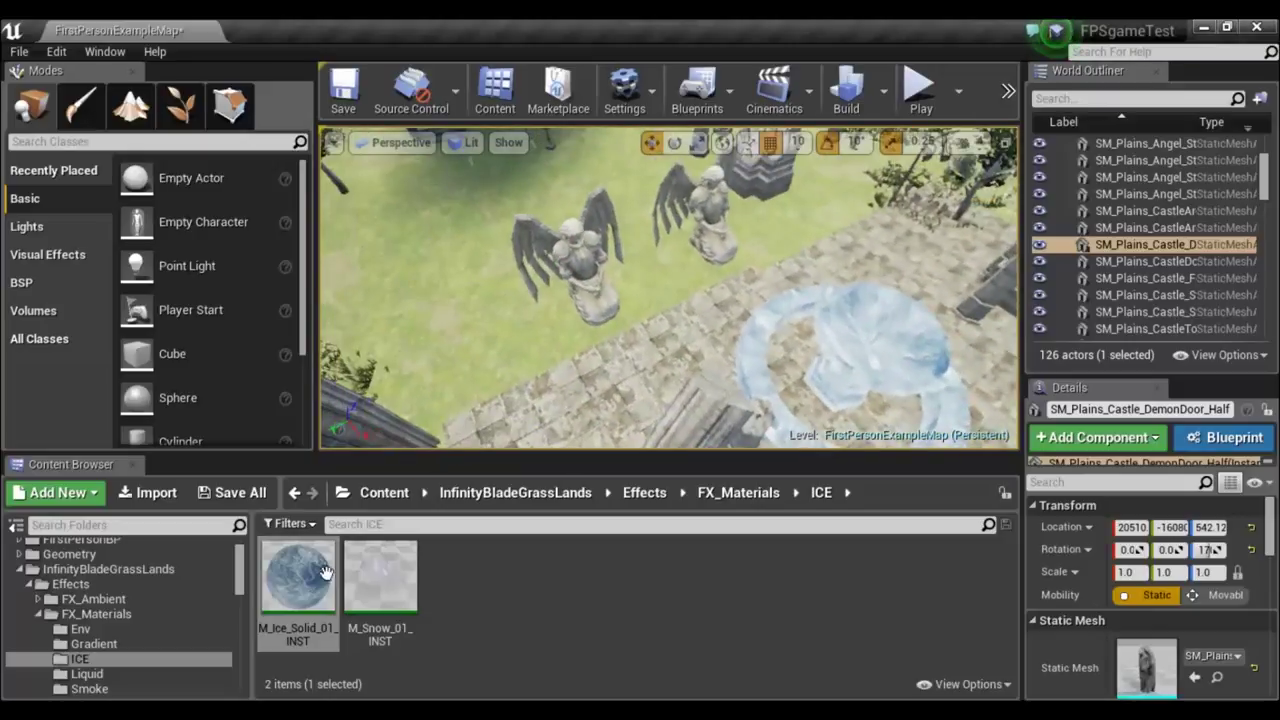
Apply M_Ice_Solid_01_INST to the left angel statue and the remaining statue.
left_click_drag(325, 572, 594, 282)
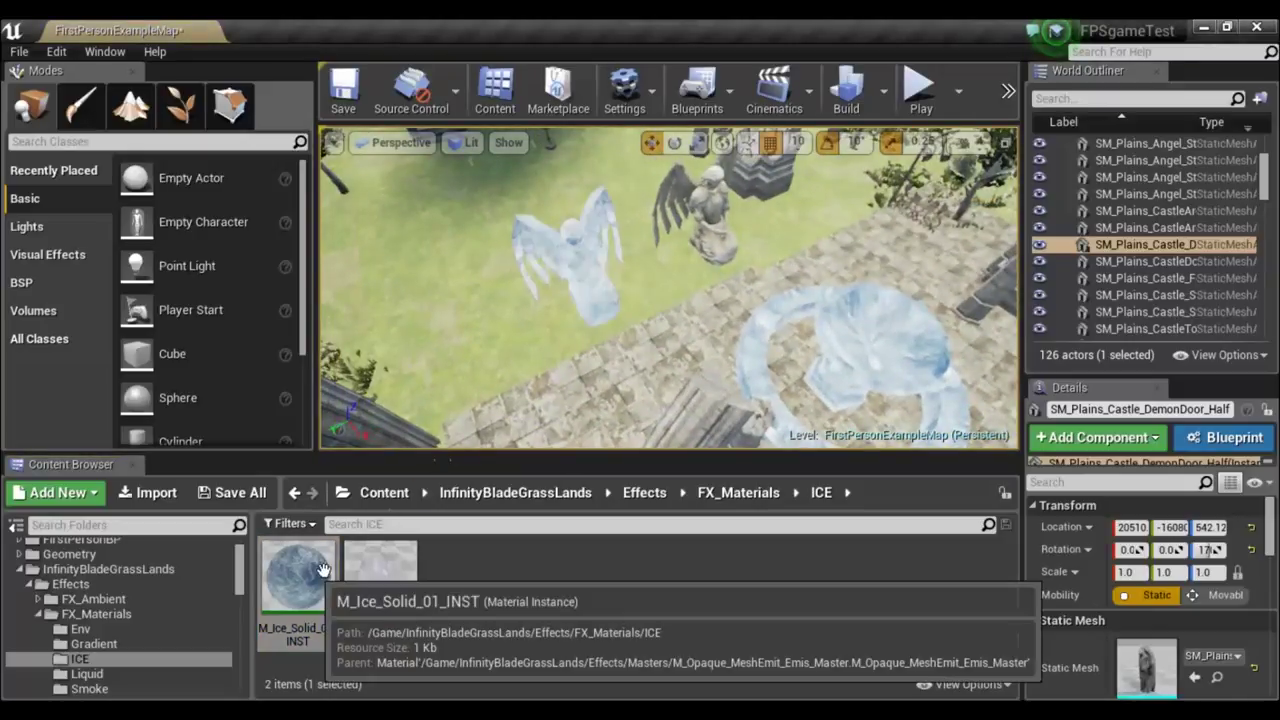
right_click_drag(693, 221, 693, 221)
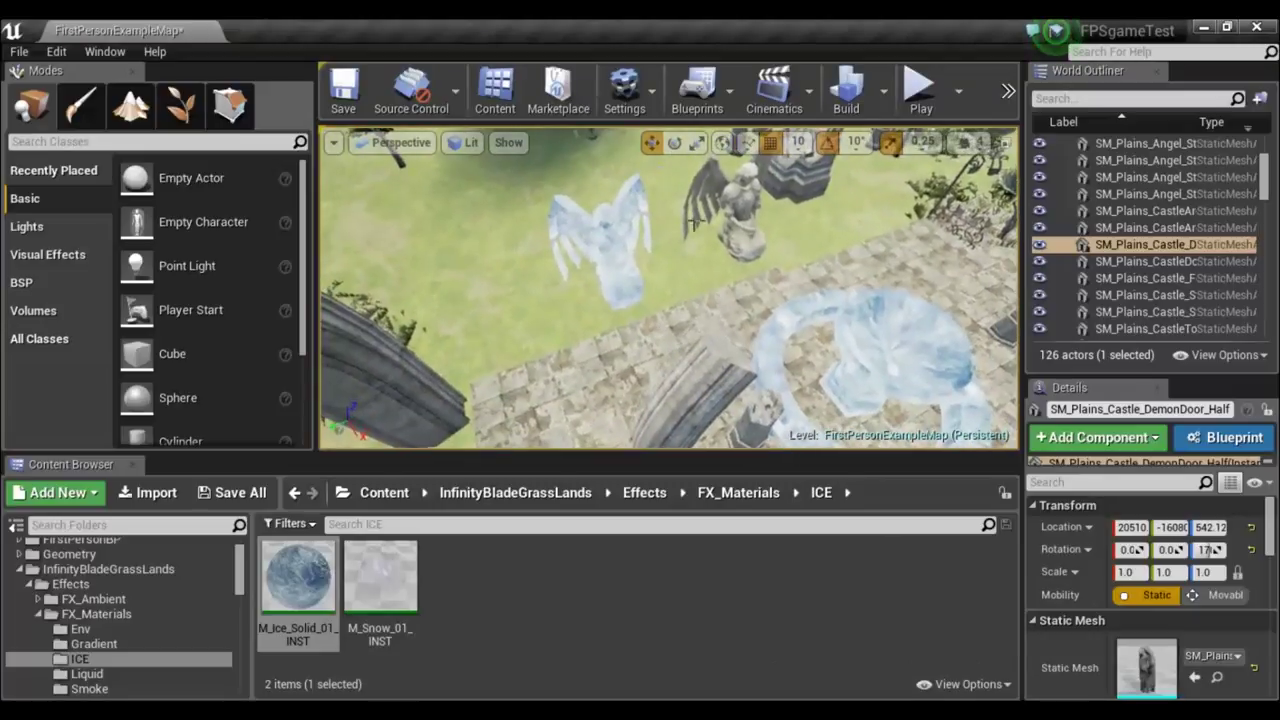
right_click_drag(668, 290, 668, 290)
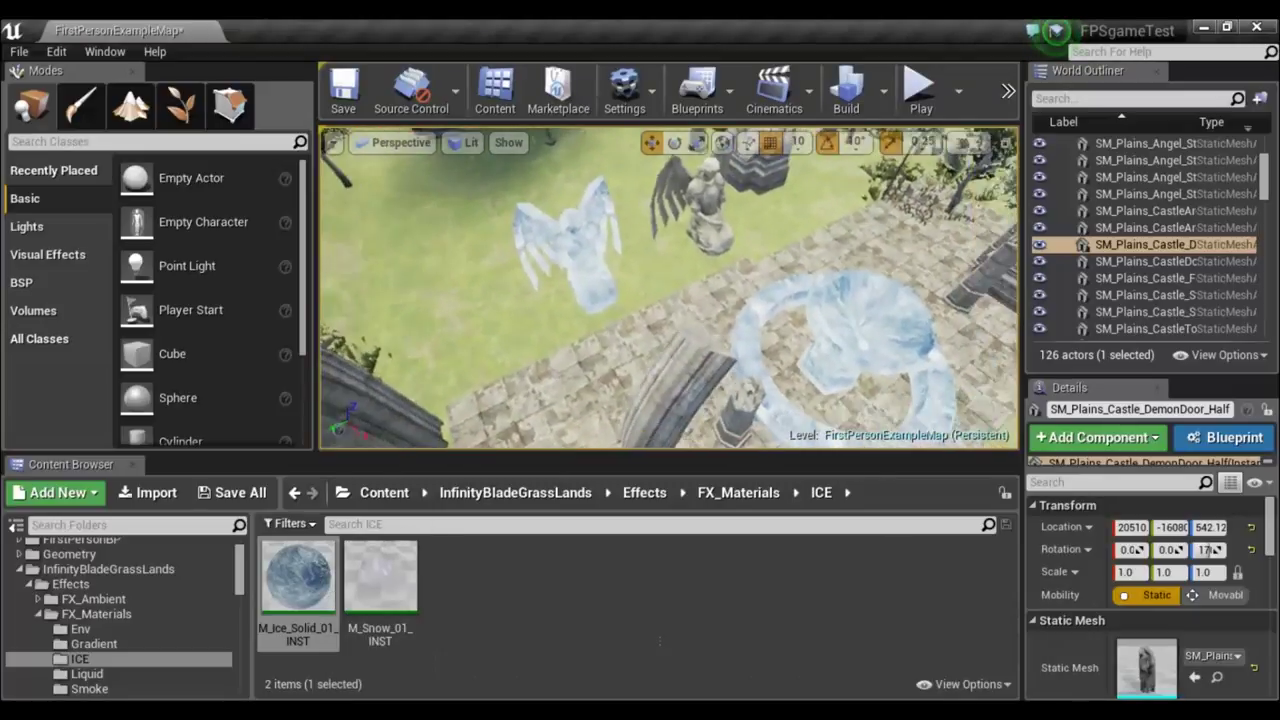
left_click_drag(306, 557, 707, 205)
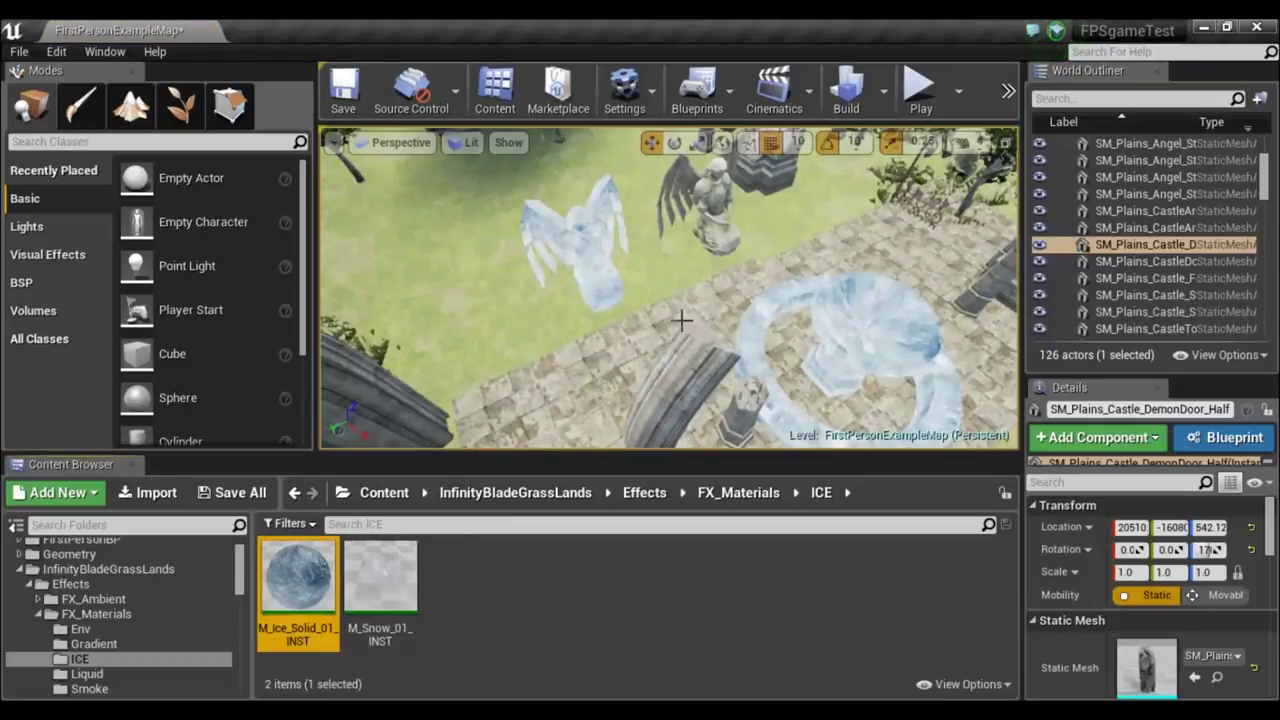
right_click_drag(623, 343, 628, 330)
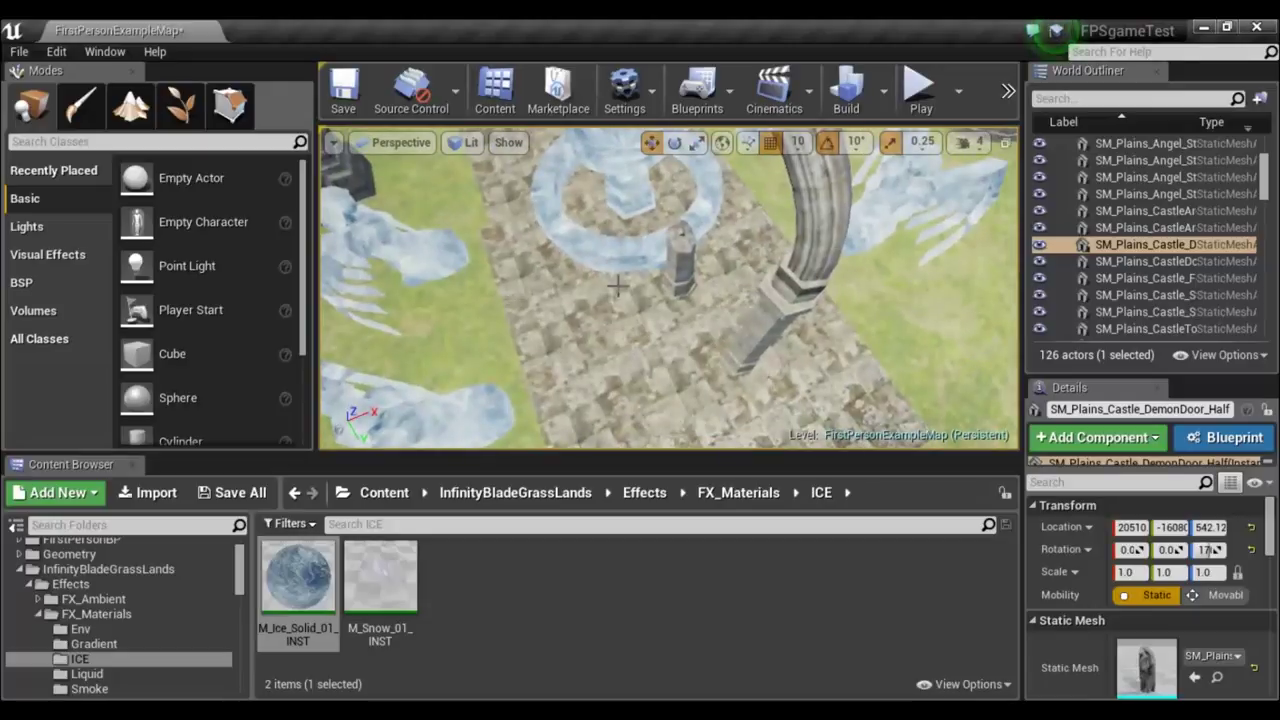
Select the ice-covered fountain and reset Element 0 to its original stone material.
left_click(620, 254)
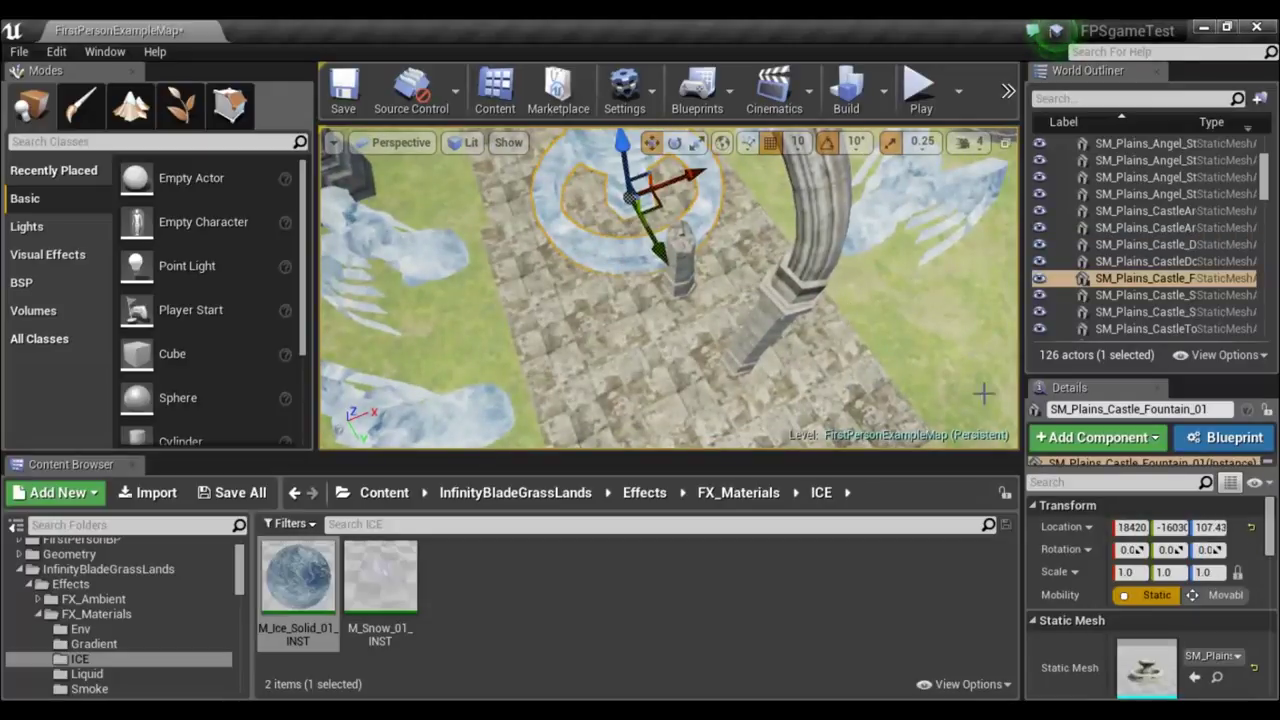
scroll(1068, 640, "down", 1)
scroll(1068, 636, "down", 2)
scroll(1068, 636, "down", 1)
scroll(1068, 636, "down", 1)
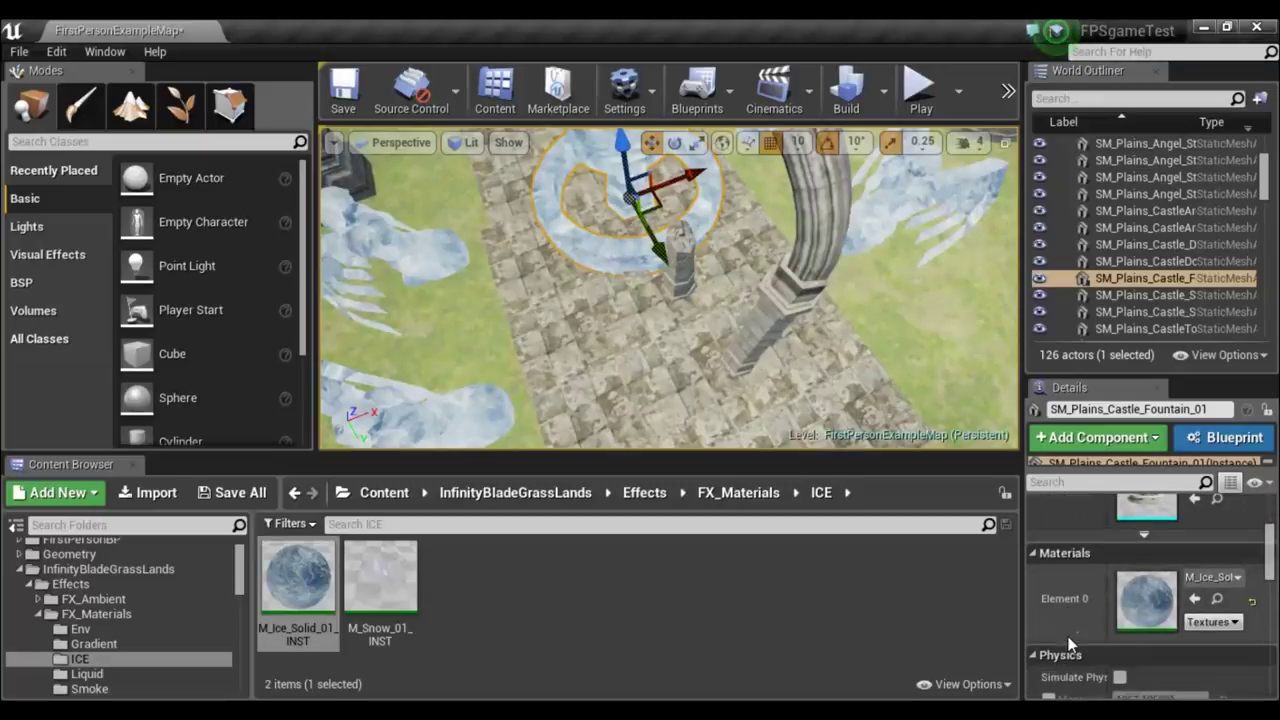
scroll(1055, 600, "down", 3)
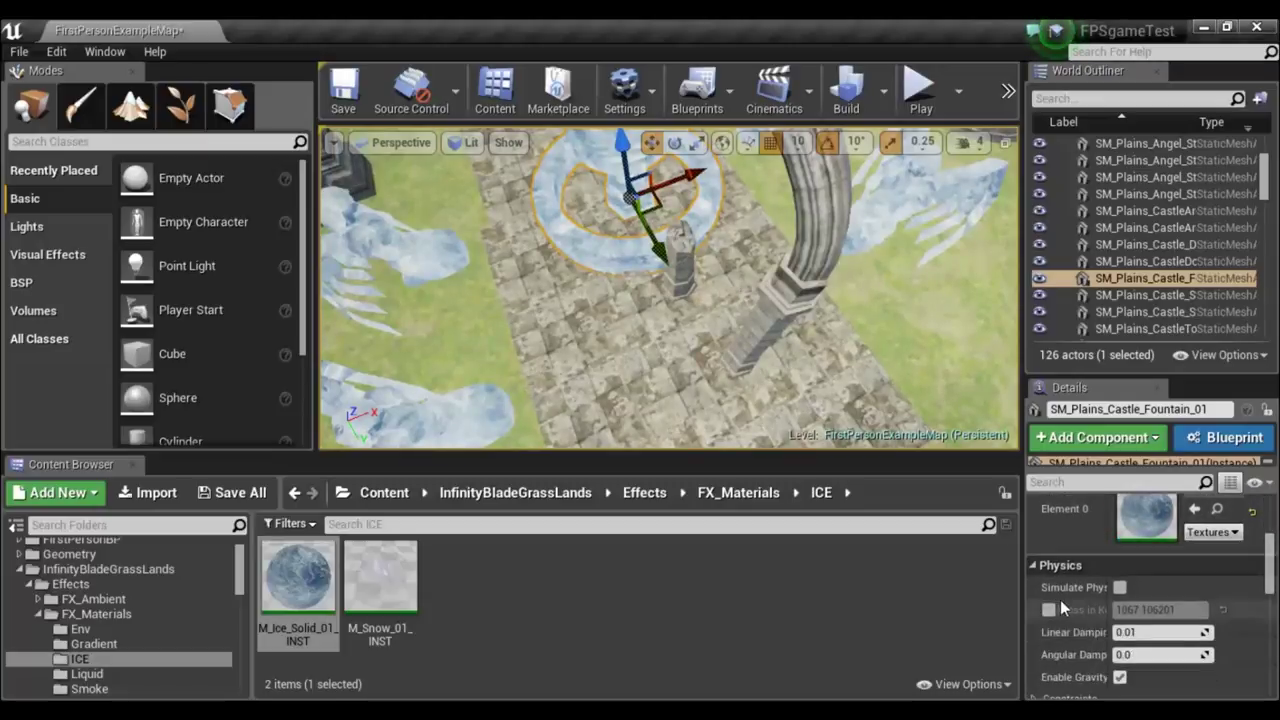
scroll(1086, 550, "up", 1)
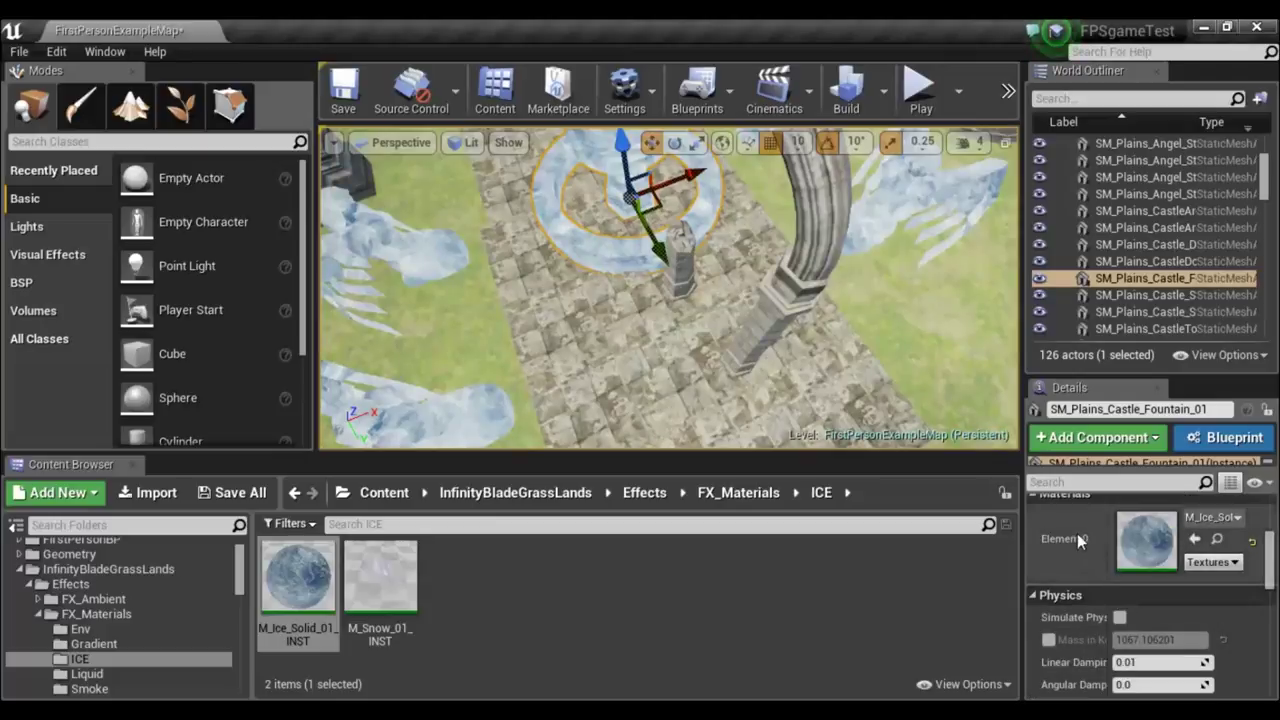
left_click(1254, 543)
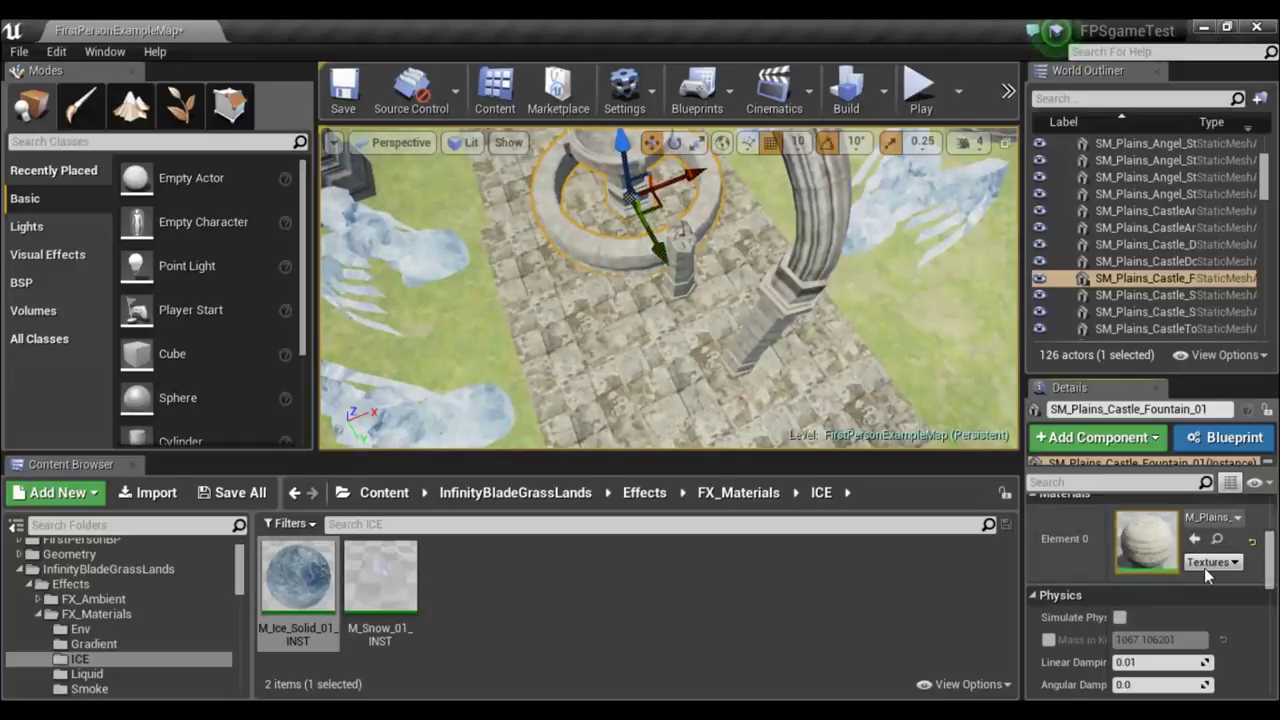
Locate the fountain's T_Plains_Ruins_Pillars_02_D texture in the Env_Plains_Ruins Textures folder.
left_click(1213, 564)
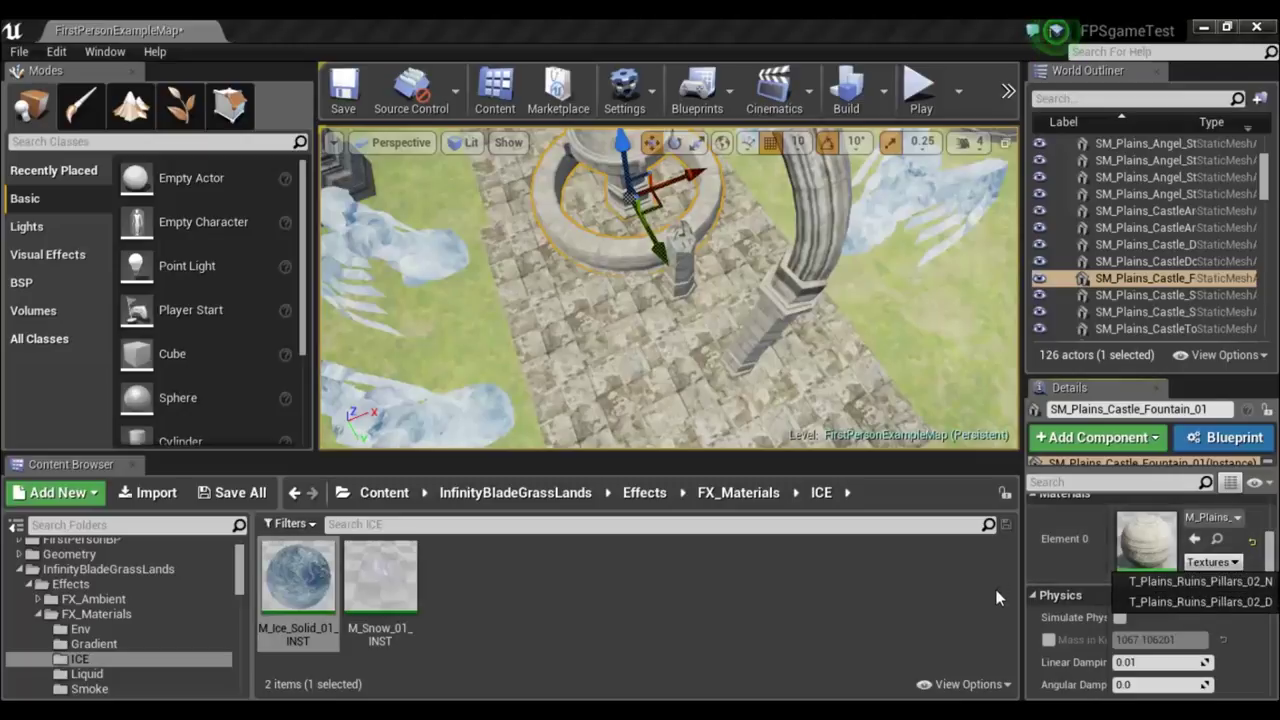
left_click(1145, 602)
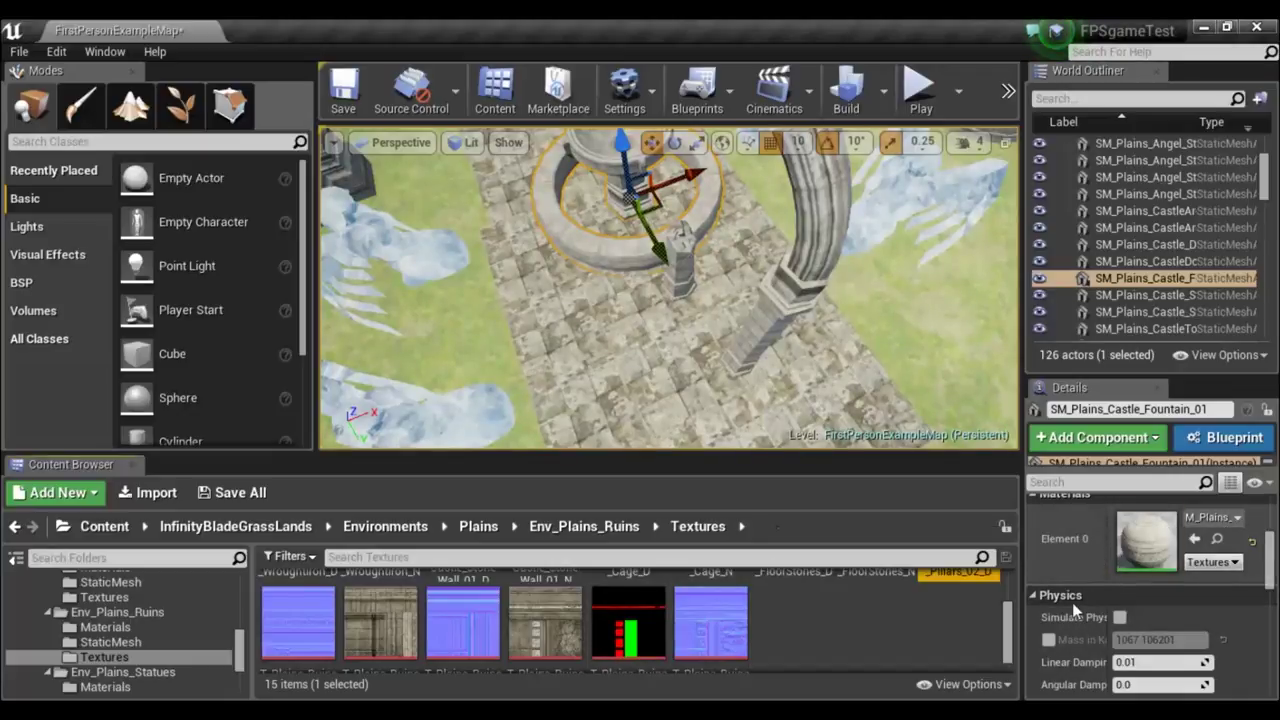
scroll(1073, 606, "down", 1)
scroll(1073, 606, "down", 1)
scroll(1073, 606, "down", 1)
scroll(1073, 606, "down", 1)
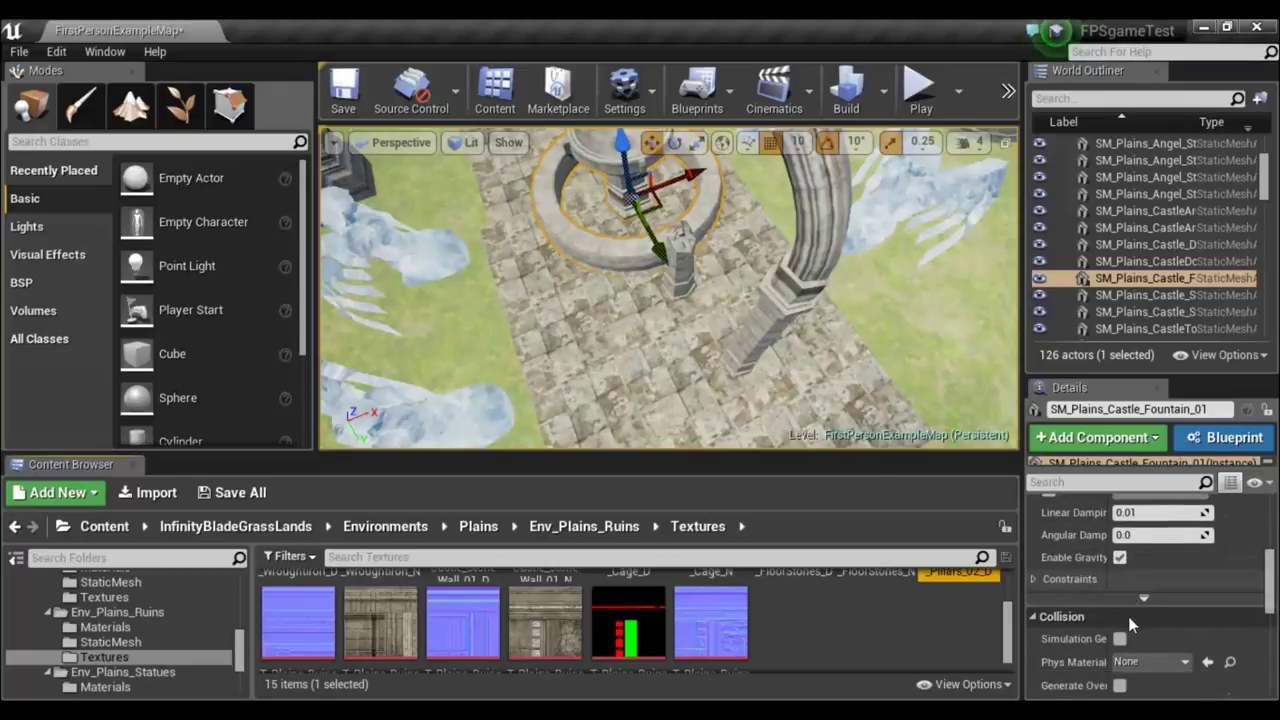
scroll(1128, 616, "down", 3)
Enable hit events on the fountain and the surrounding angel statues.
left_click(1120, 579)
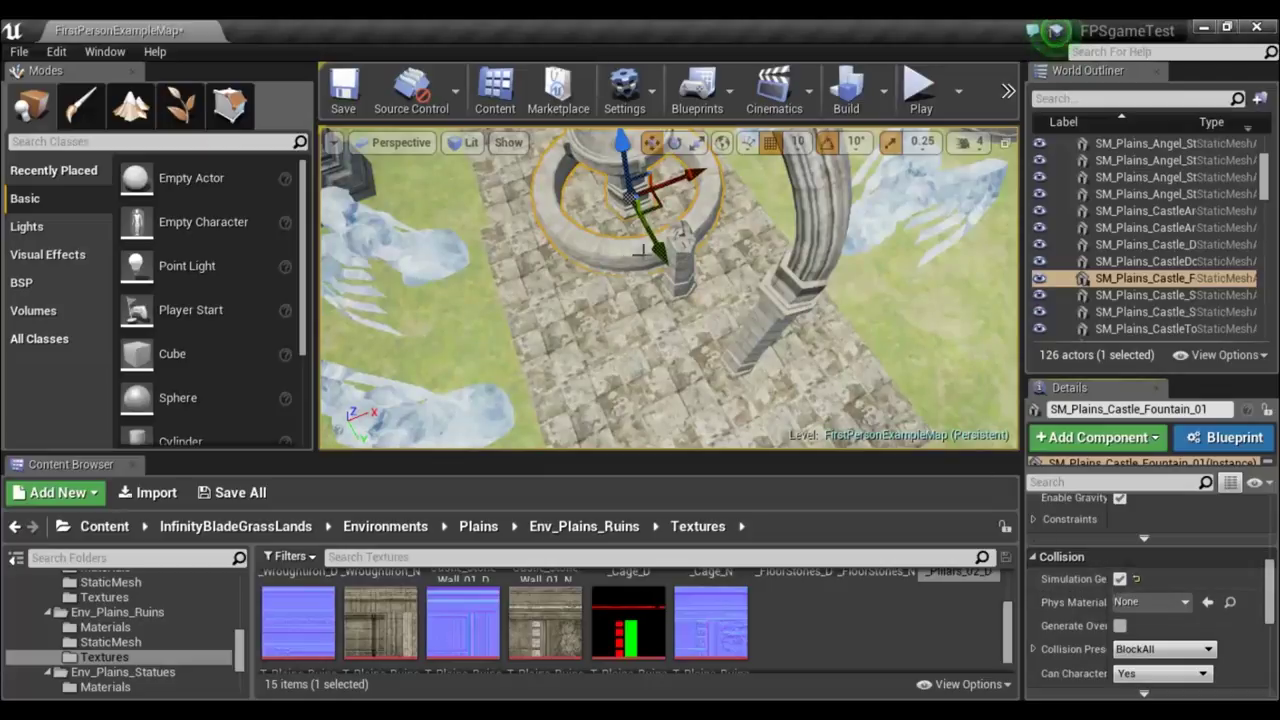
left_click(910, 200)
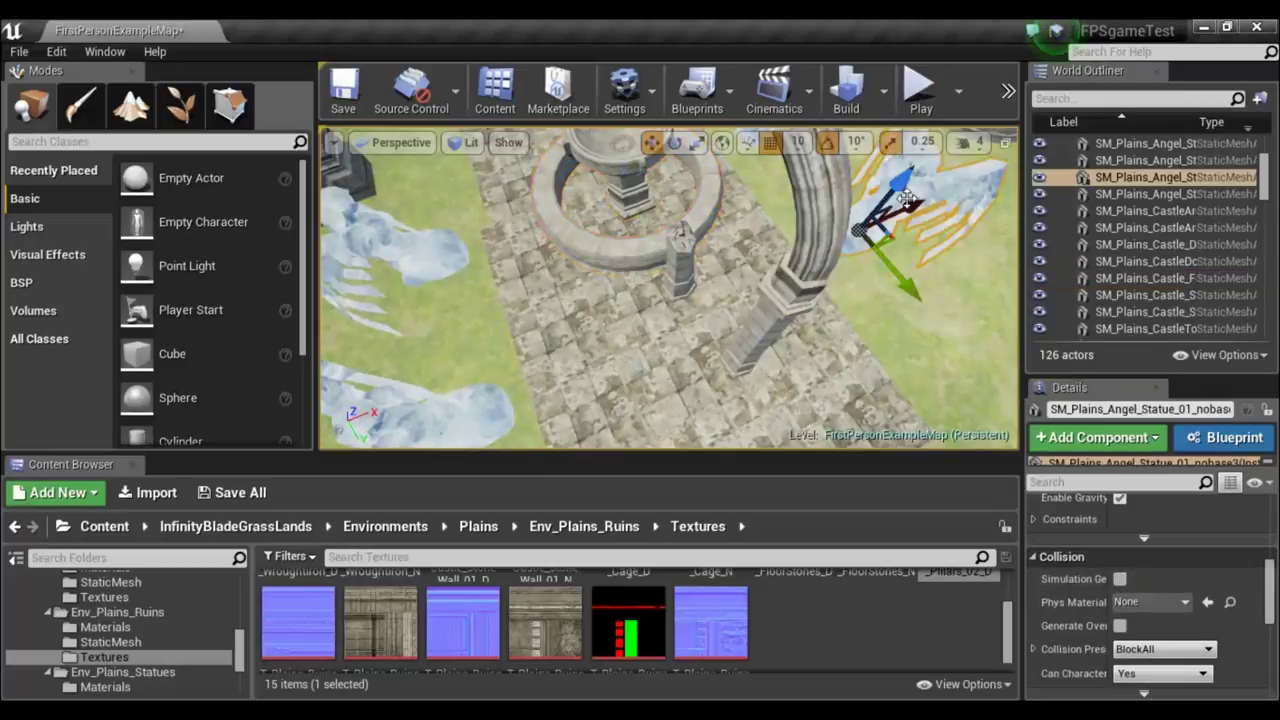
left_click(1119, 579)
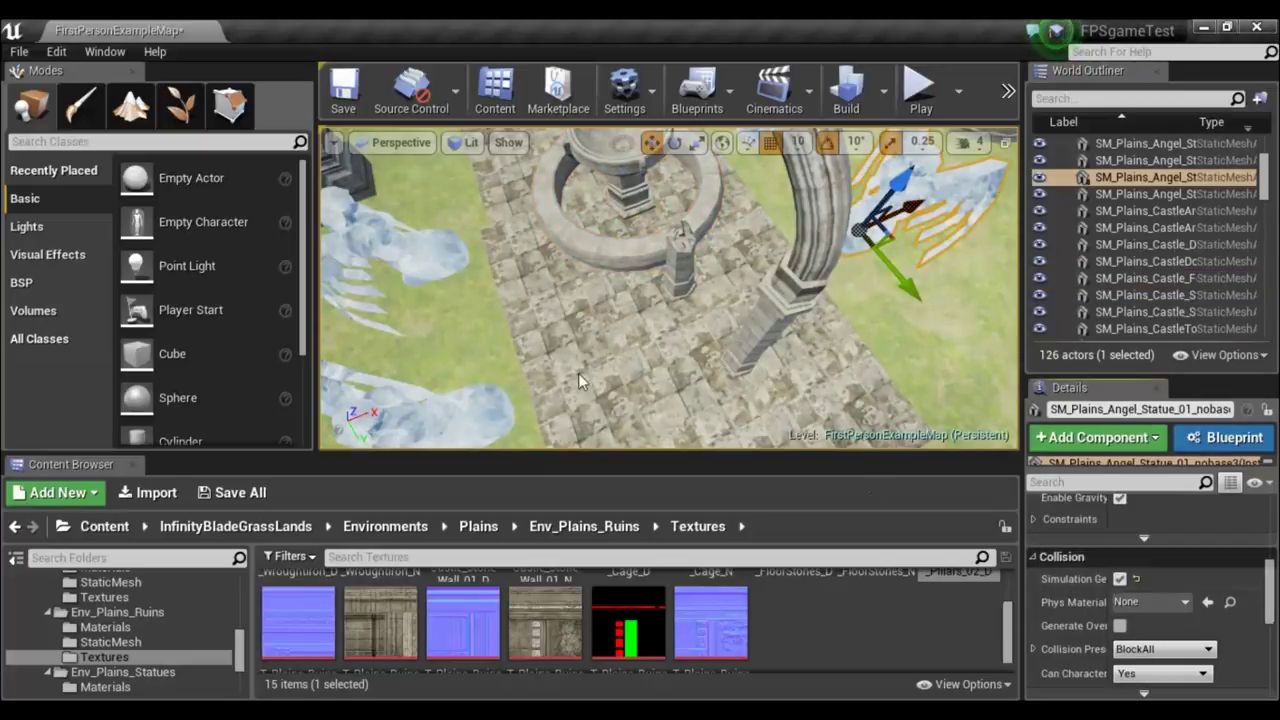
left_click(437, 280)
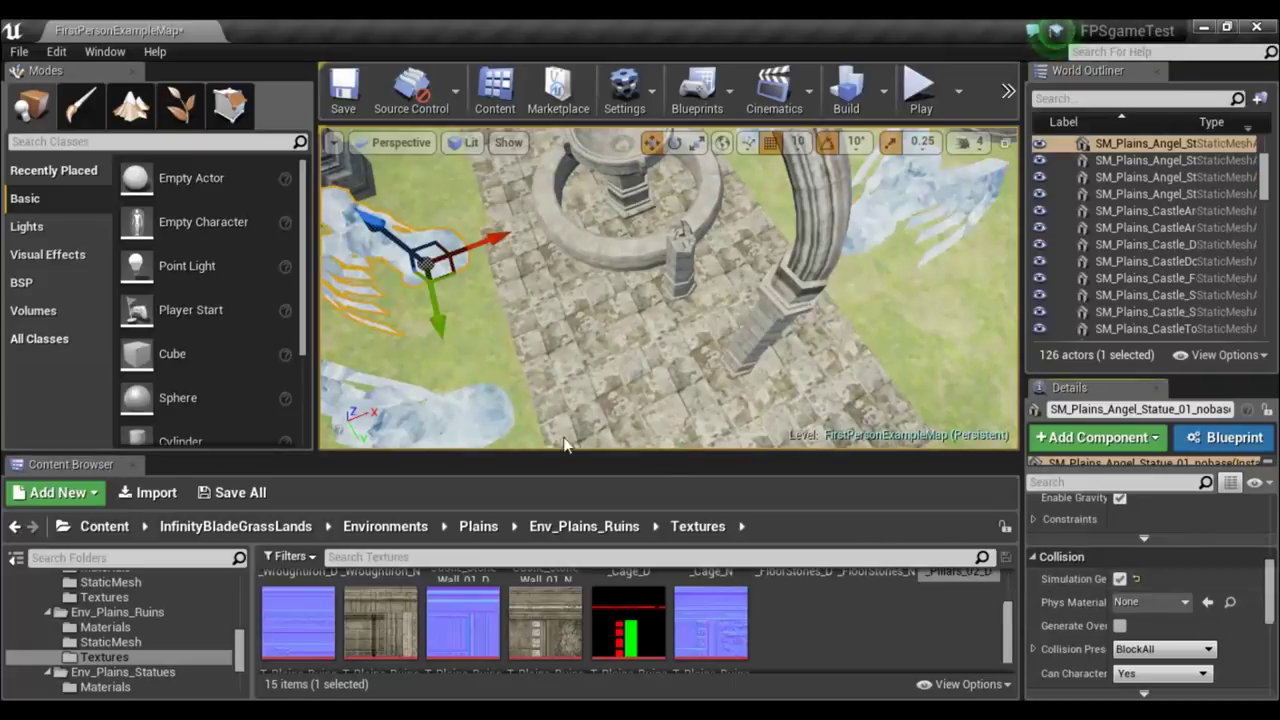
left_click(468, 408)
left_click(1120, 579)
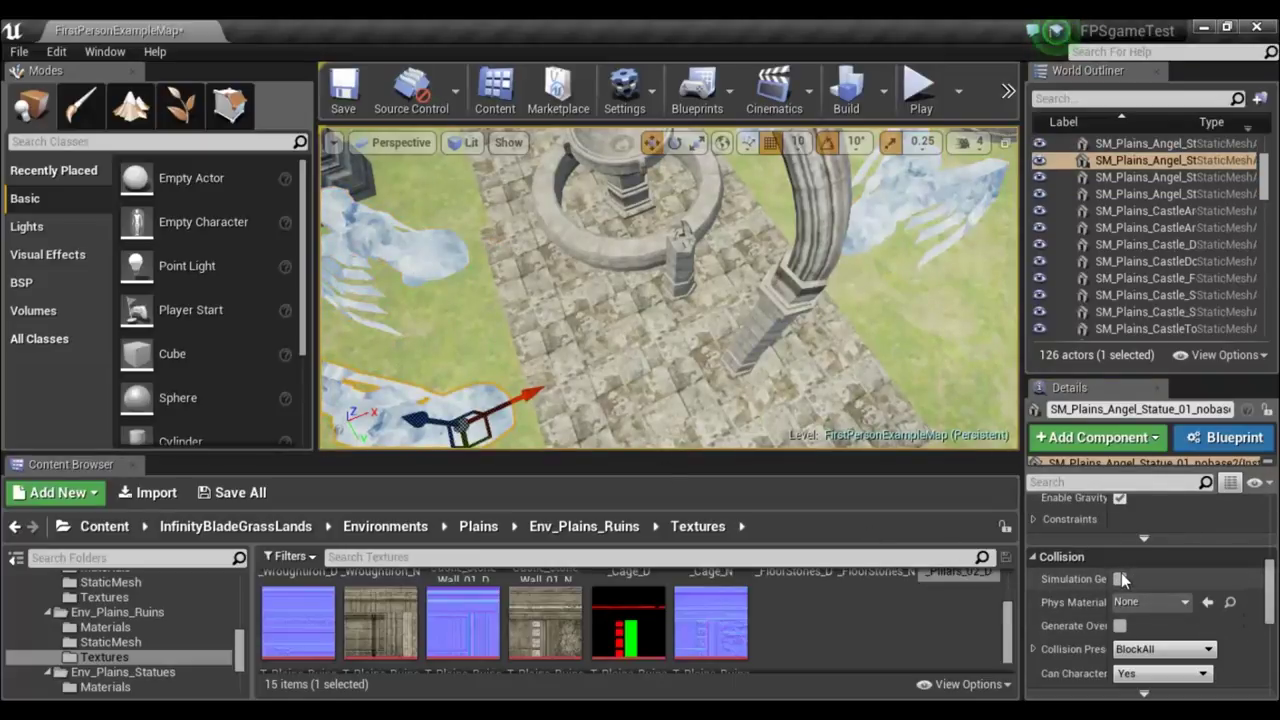
left_click(894, 204)
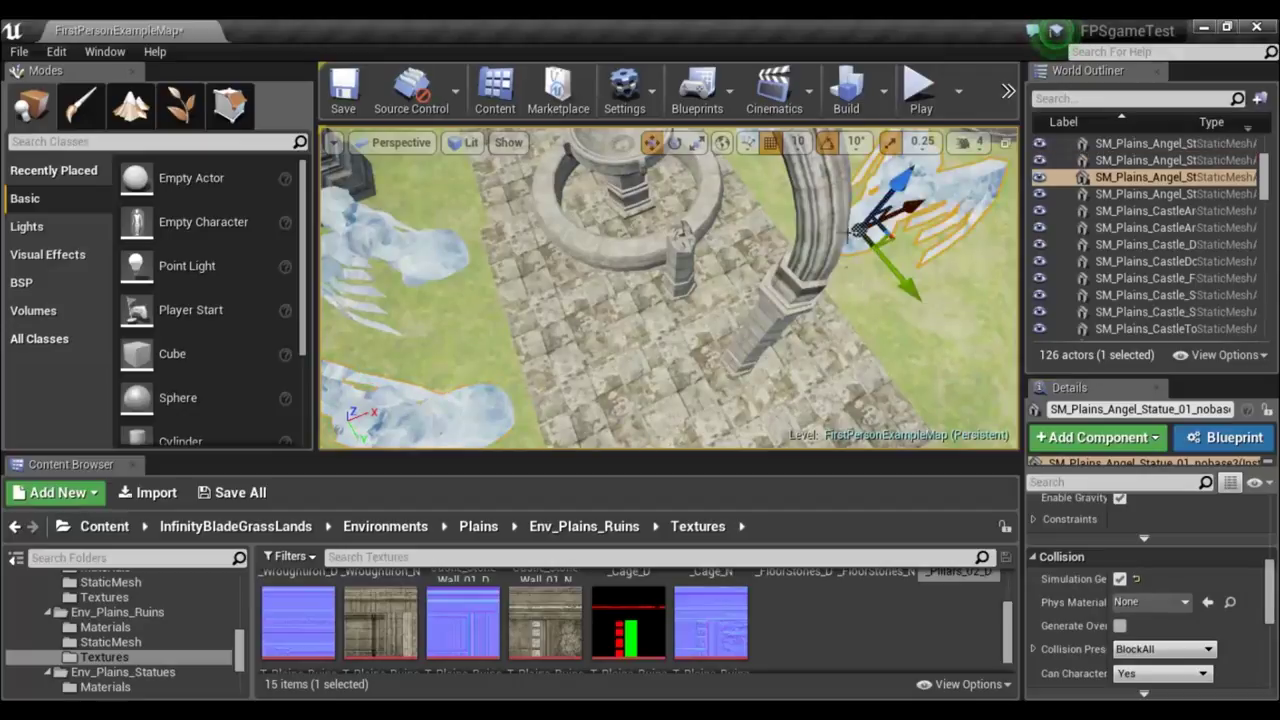
right_click_drag(865, 287, 855, 236)
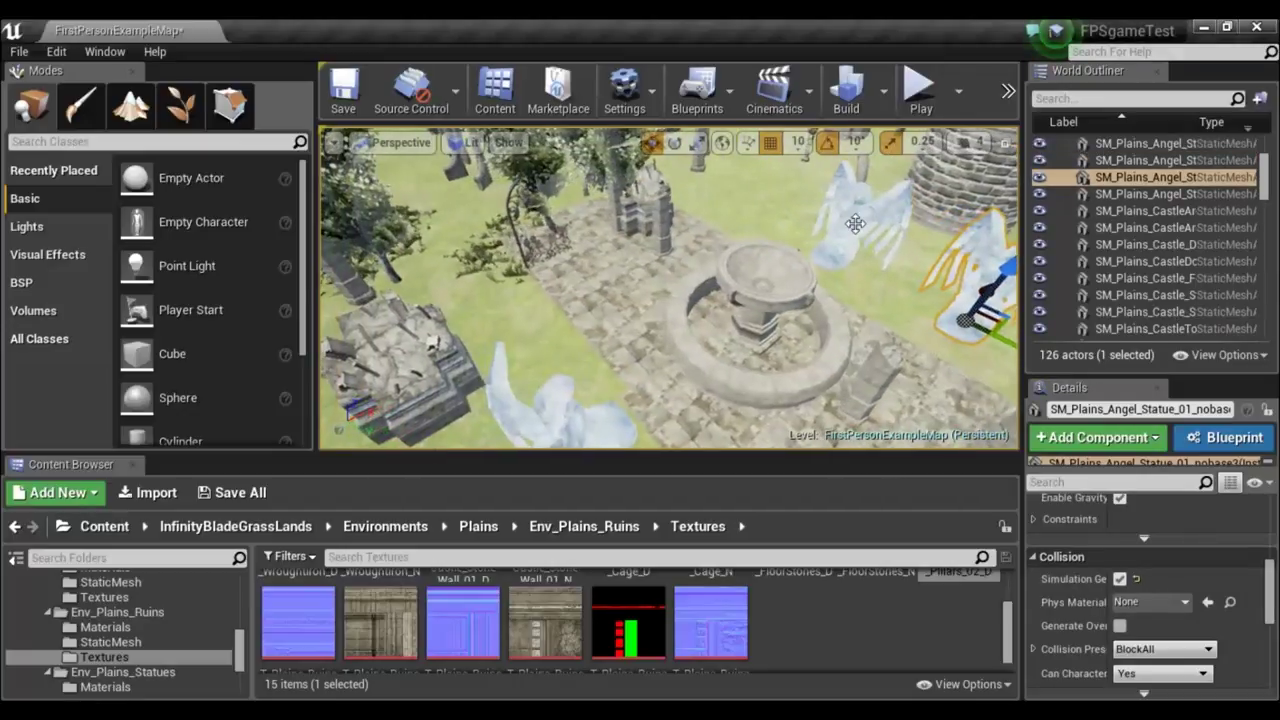
left_click(855, 223)
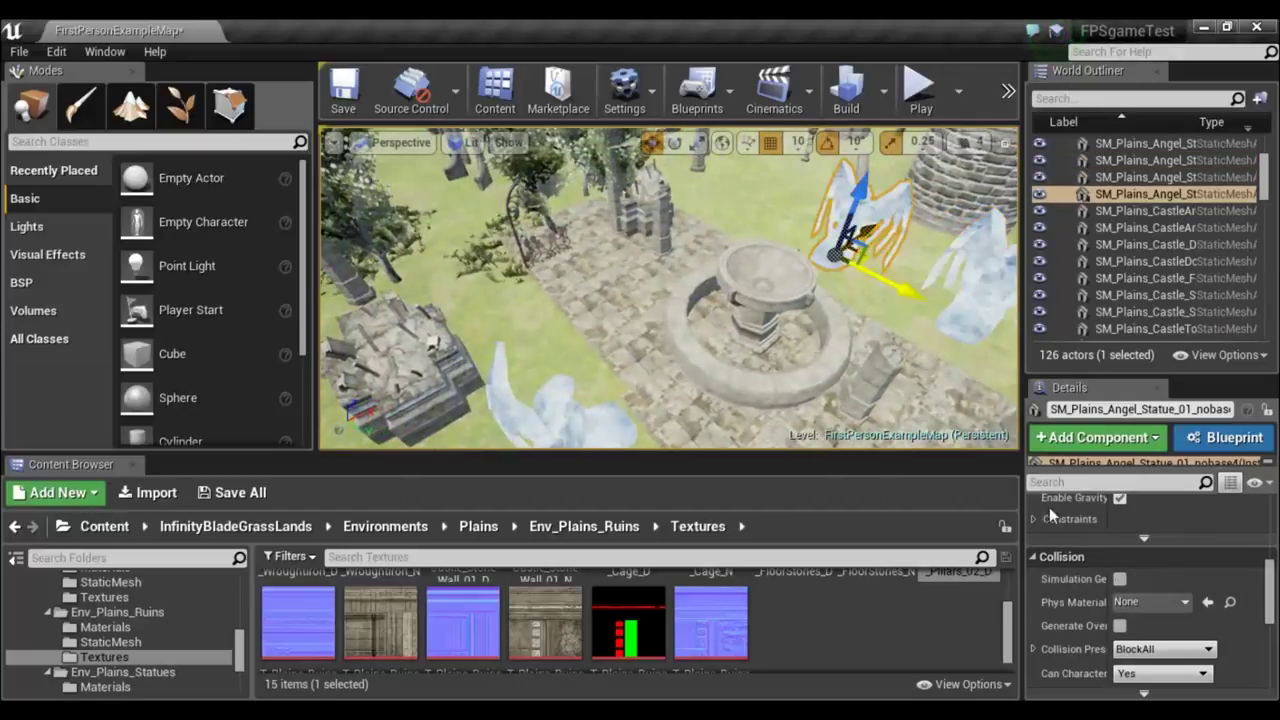
left_click(1120, 579)
Turn on Simulate Physics for SM_Plains_ShortColumn_01 and SM_Plains_ShortColumn_2.
mouse_move(828, 367)
right_mouse_down()
mouse_move(820, 340)
mouse_move(815, 390)
right_mouse_up()
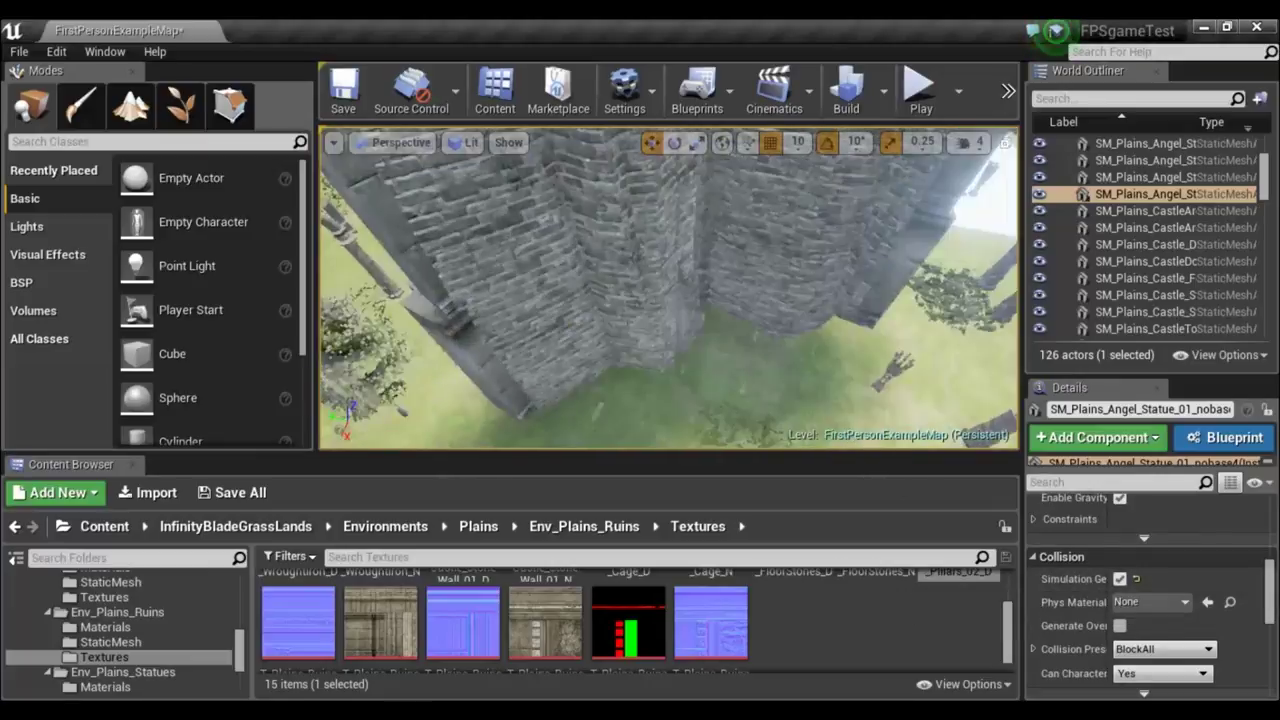
right_click_drag(815, 390, 800, 322)
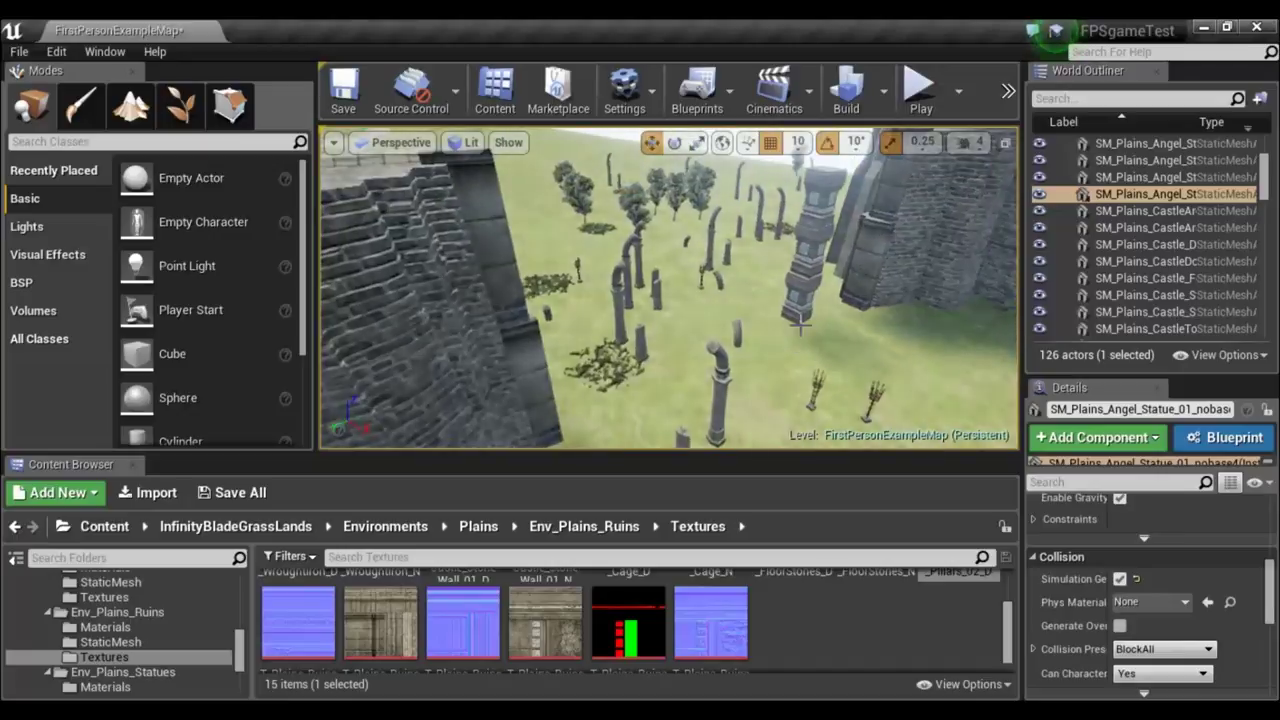
left_click(803, 308)
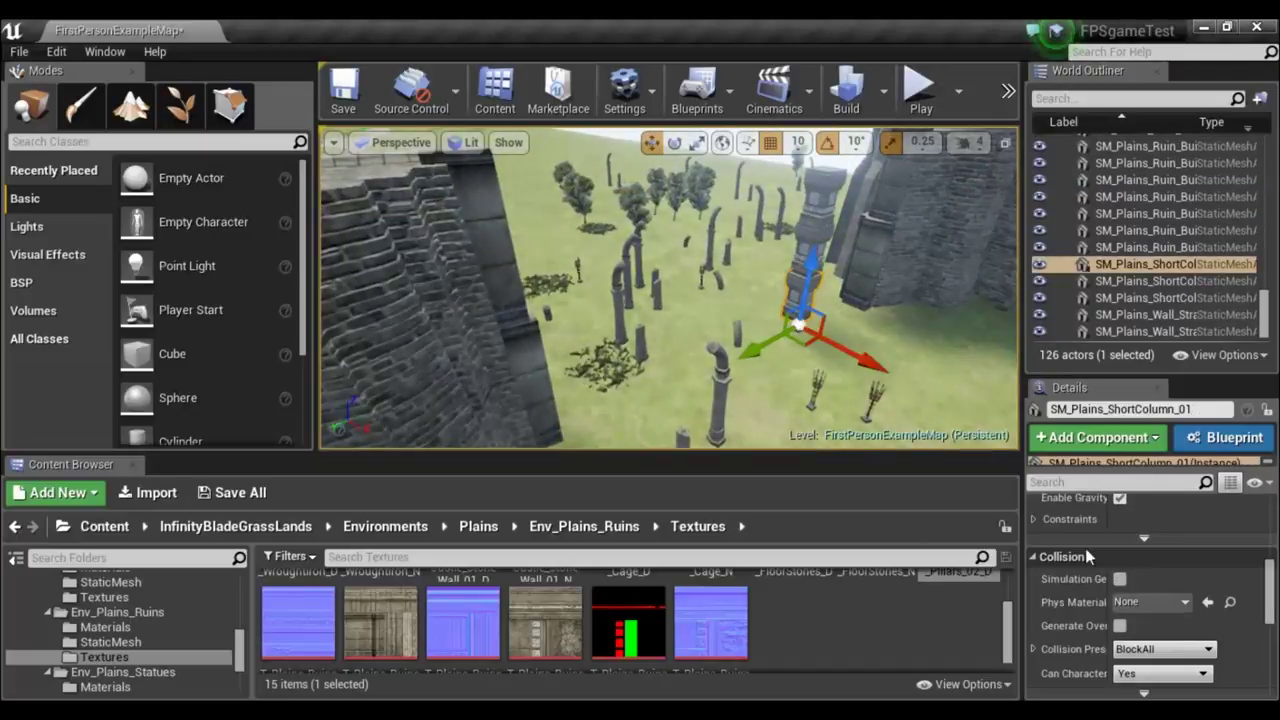
left_click(1119, 579)
left_click(1150, 297)
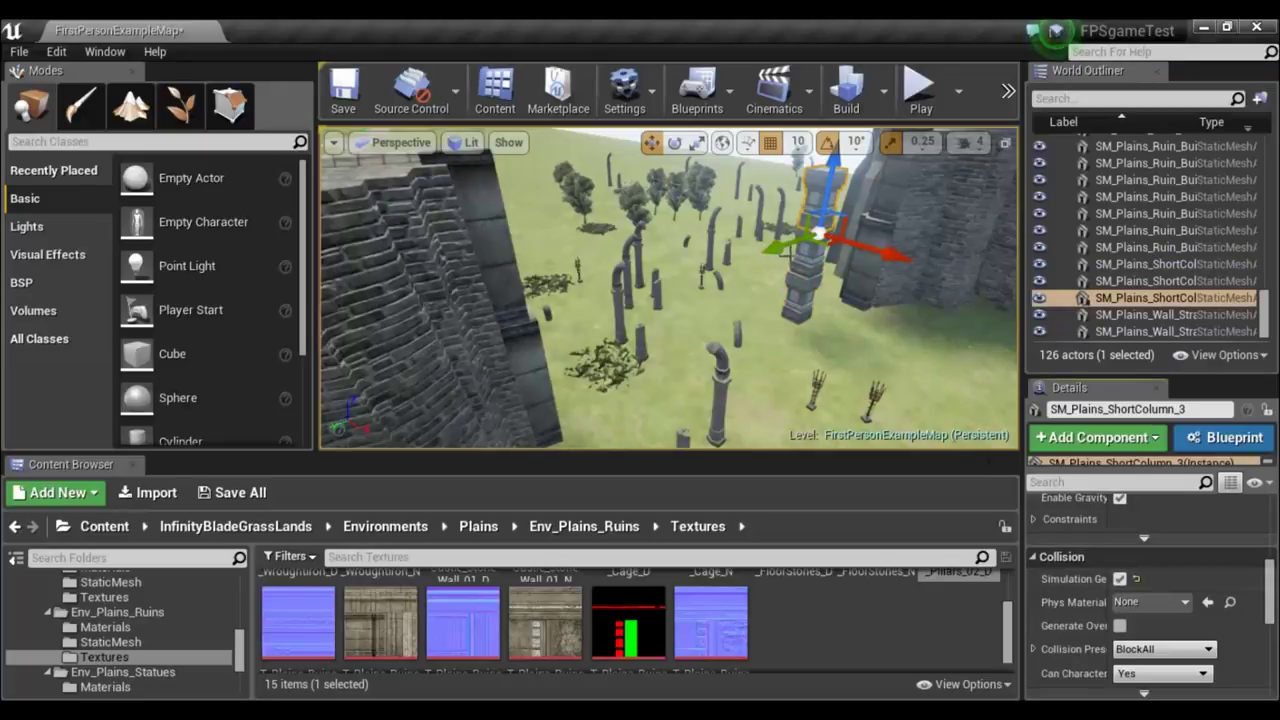
left_click(810, 280)
left_click(1119, 579)
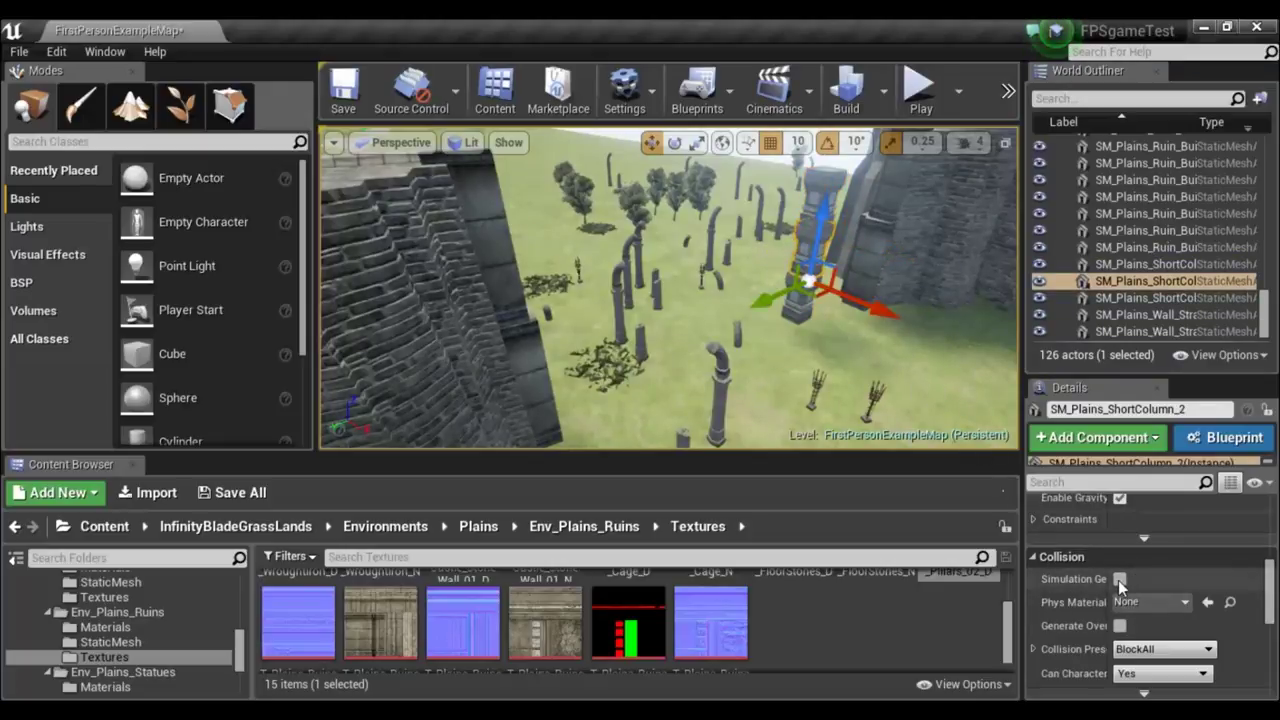
Turn on Simulate Physics for SM_Plains_CastleTower_Ruin_3 and SM_Plains_CastleTower_Ruin_02.
right_click_drag(935, 420, 935, 420)
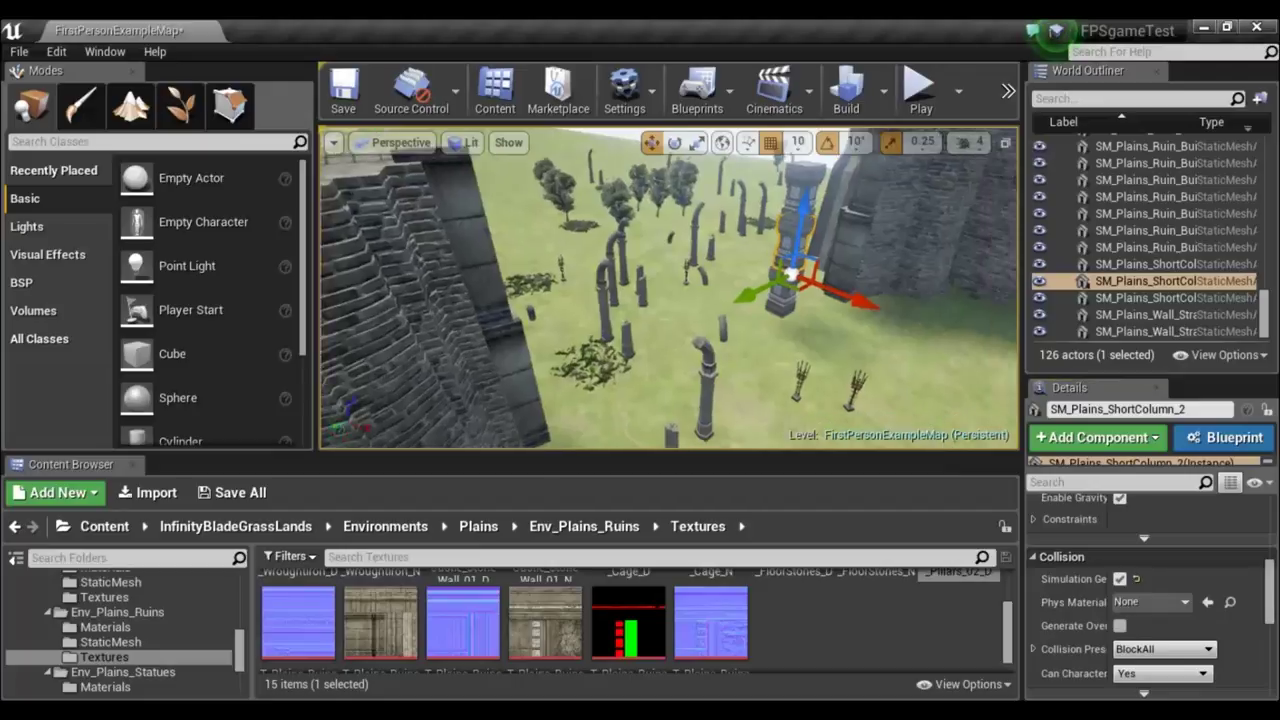
right_click_drag(810, 347, 810, 347)
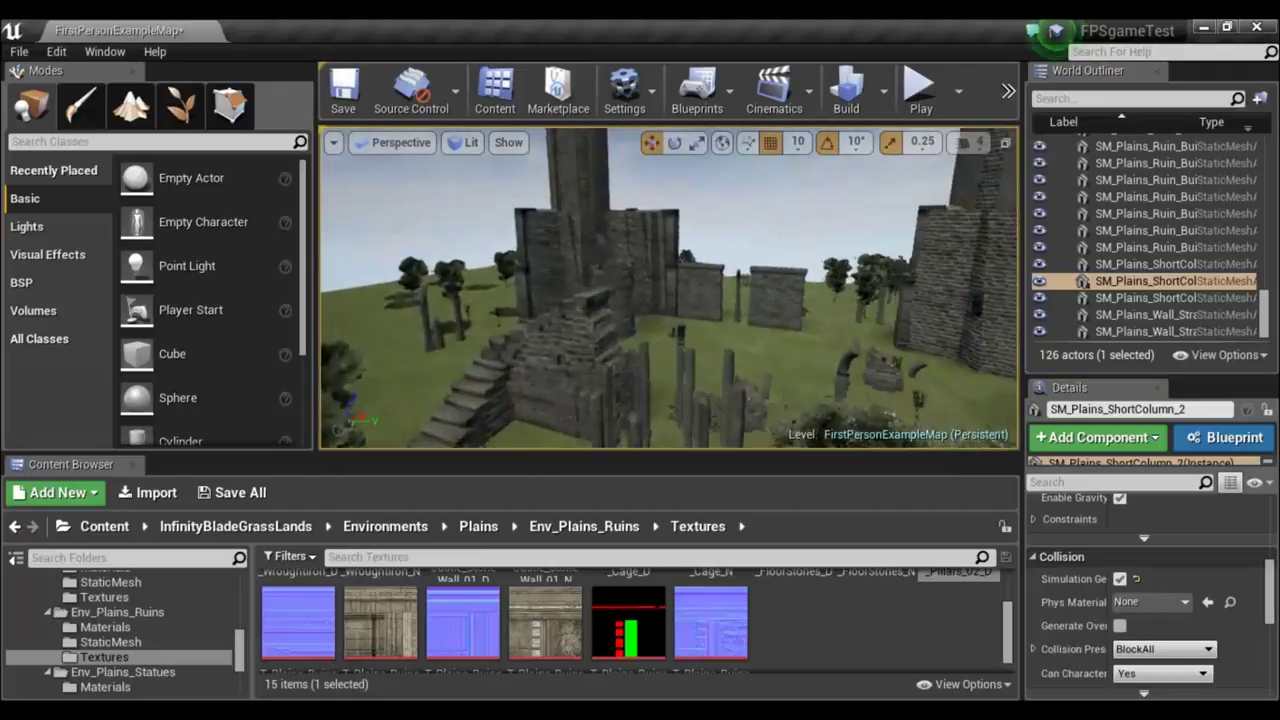
left_click(800, 335)
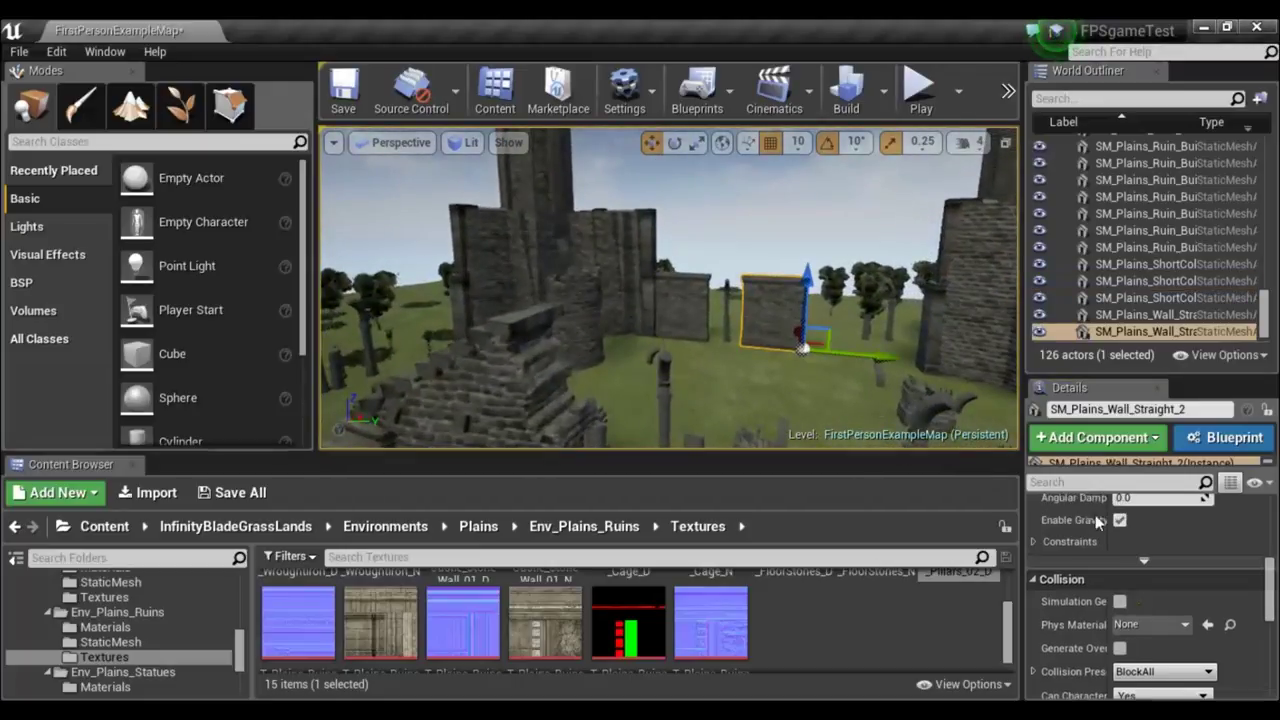
left_click(692, 296)
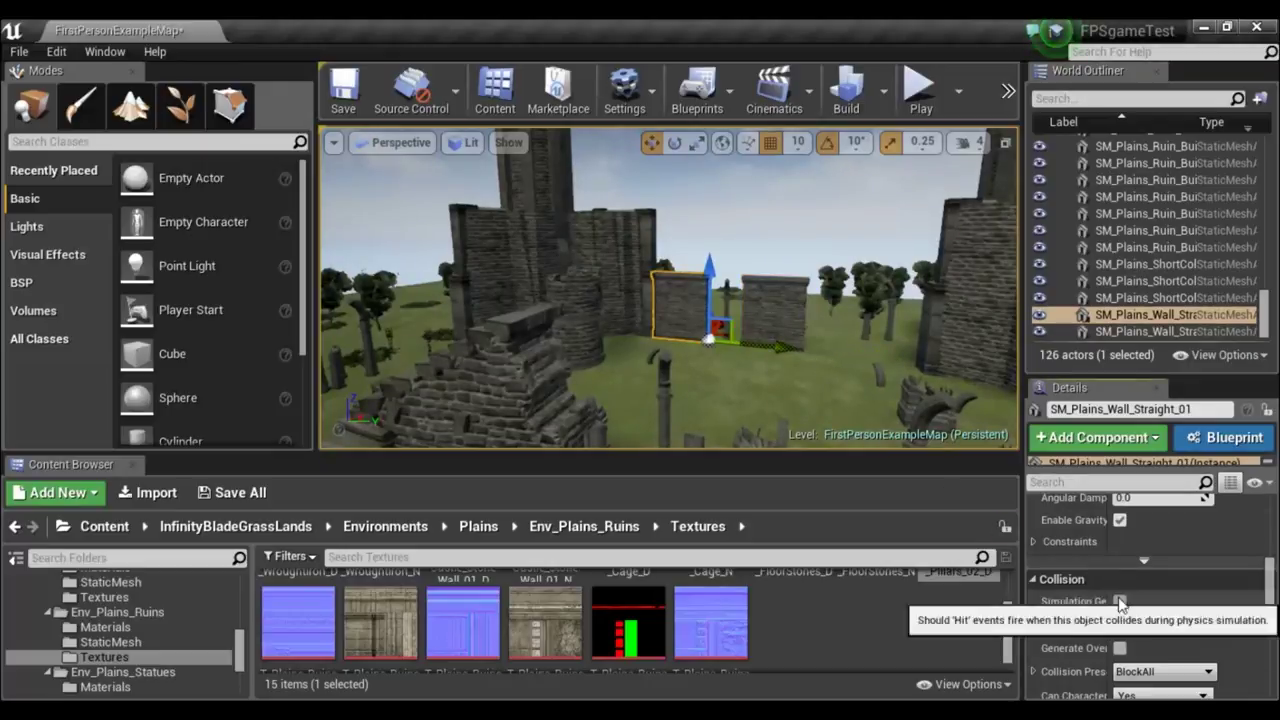
left_click(586, 320)
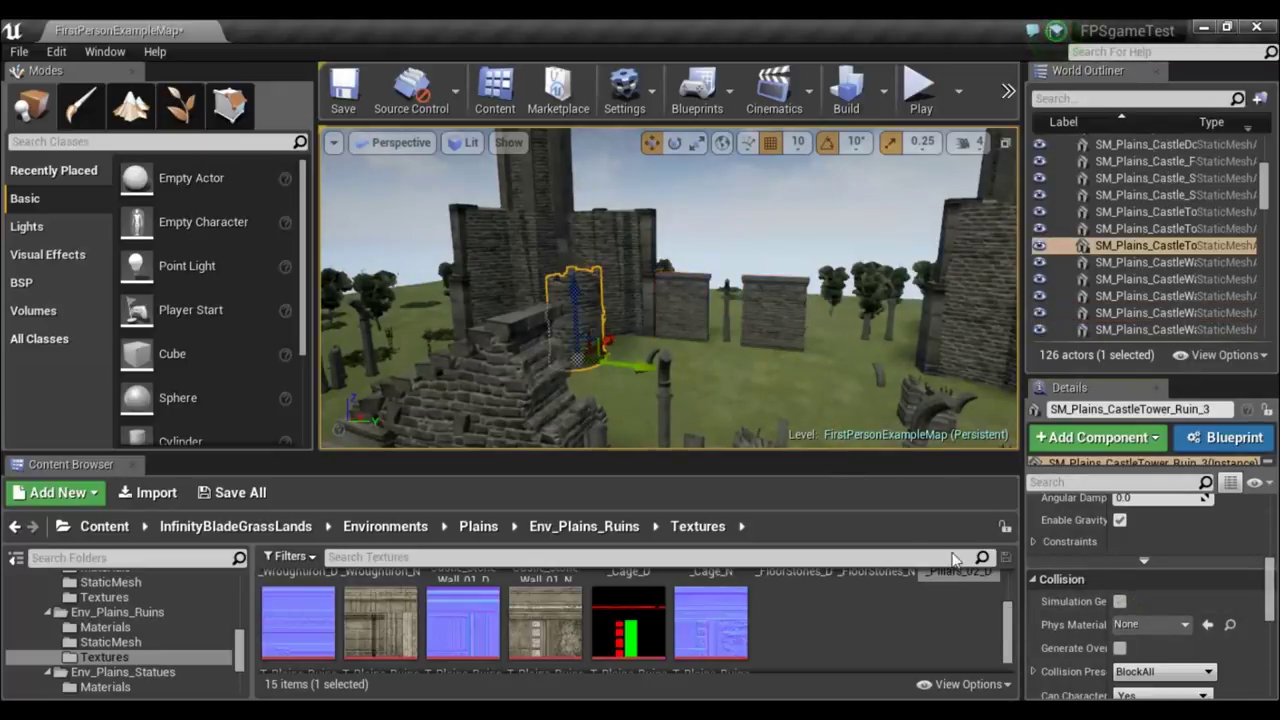
left_click(1120, 601)
right_click_drag(960, 345, 929, 343)
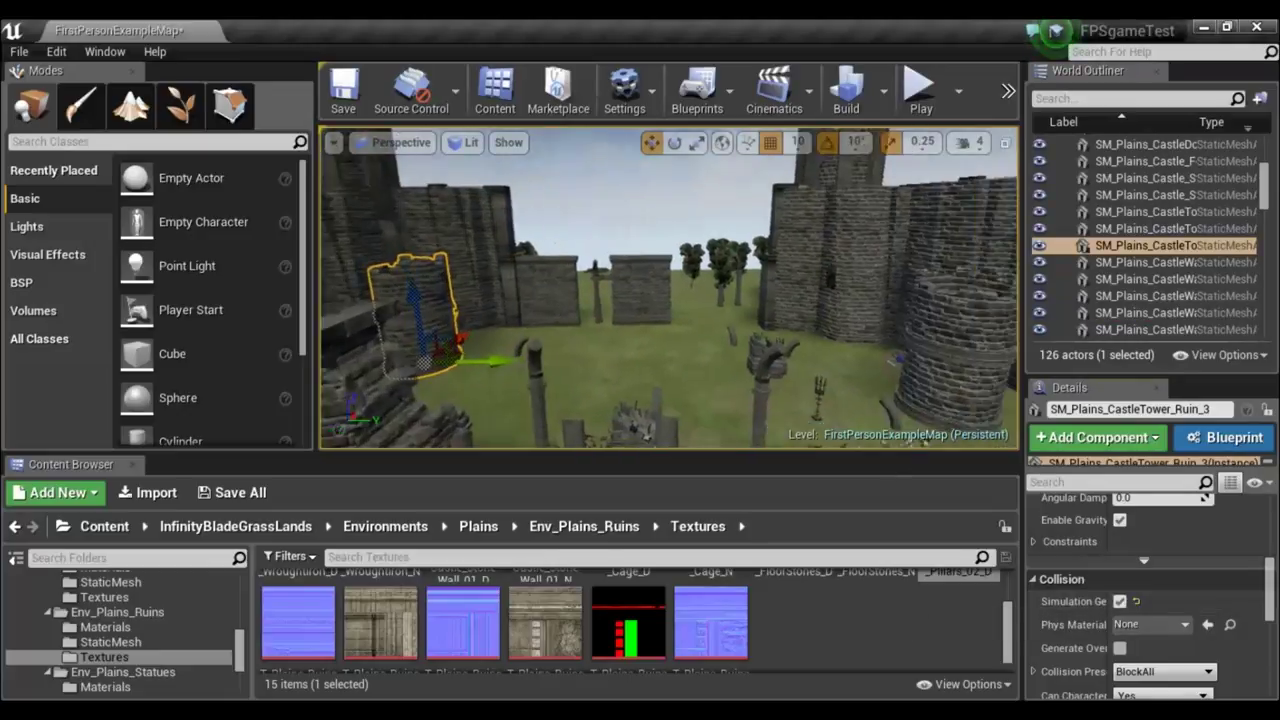
left_click(929, 343)
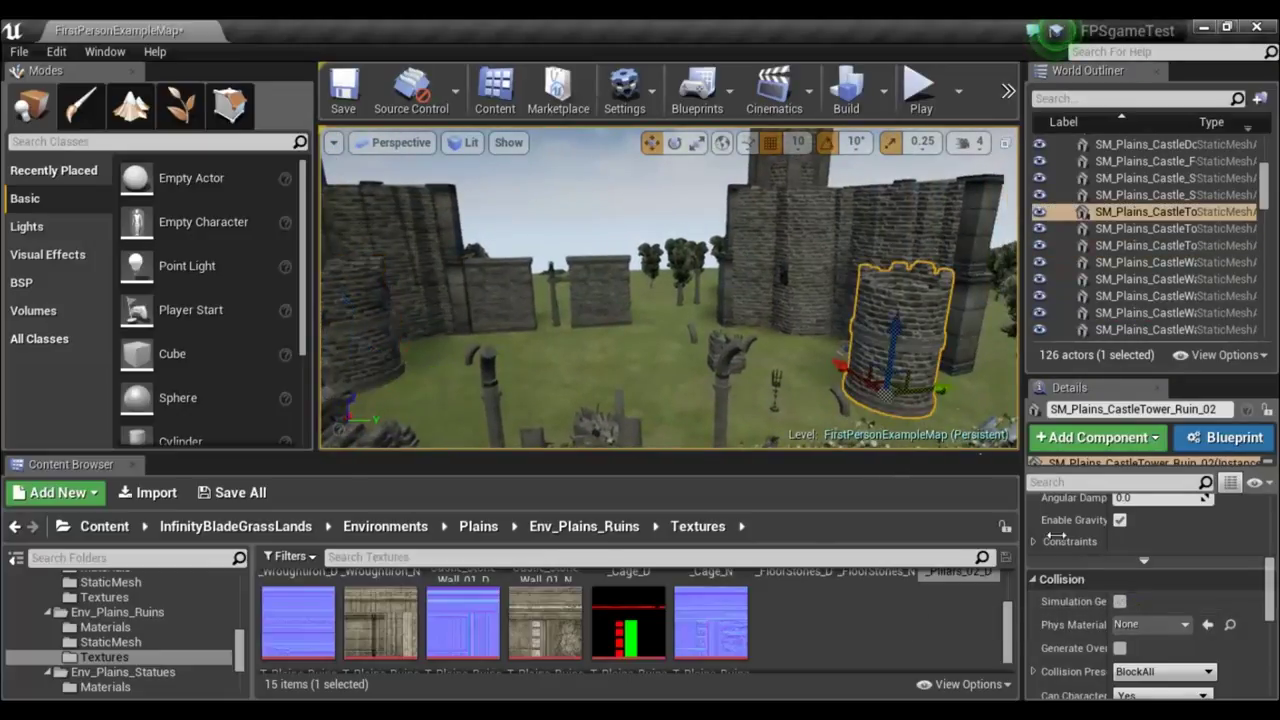
left_click(1122, 601)
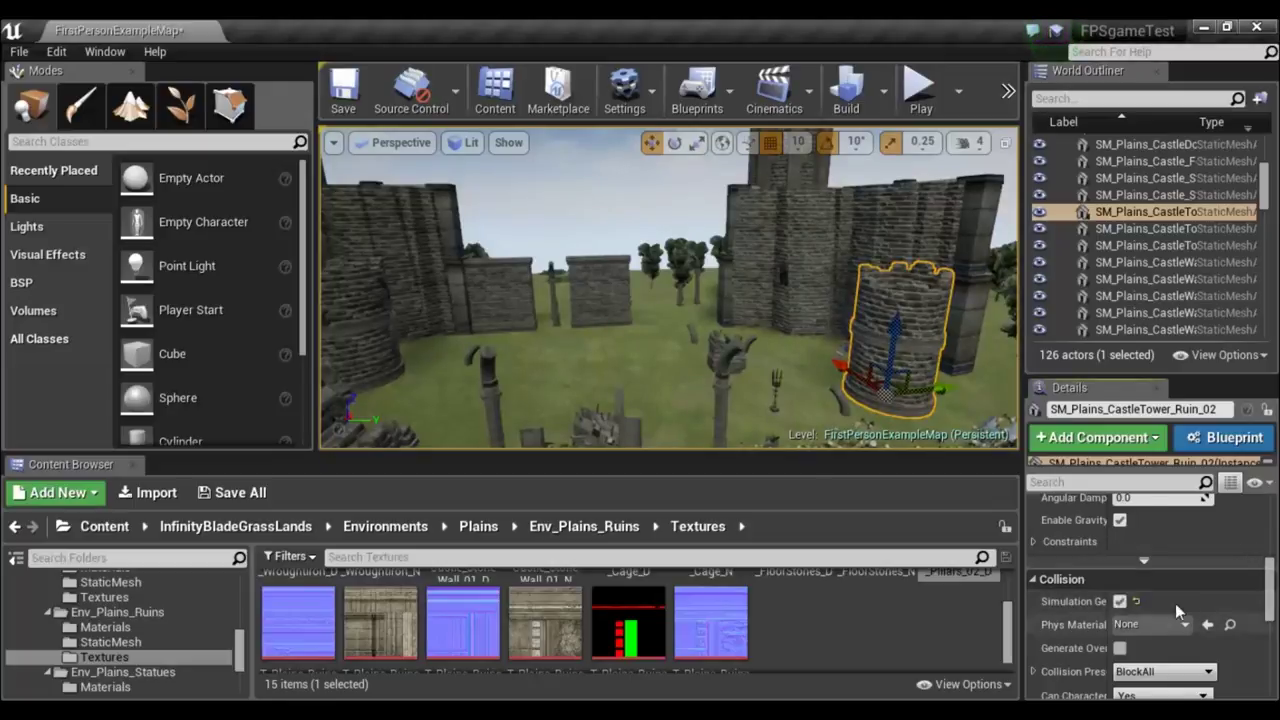
Start Play In Editor and fire six projectiles at the ruins and stone walls.
left_click(915, 92)
left_click(667, 290)
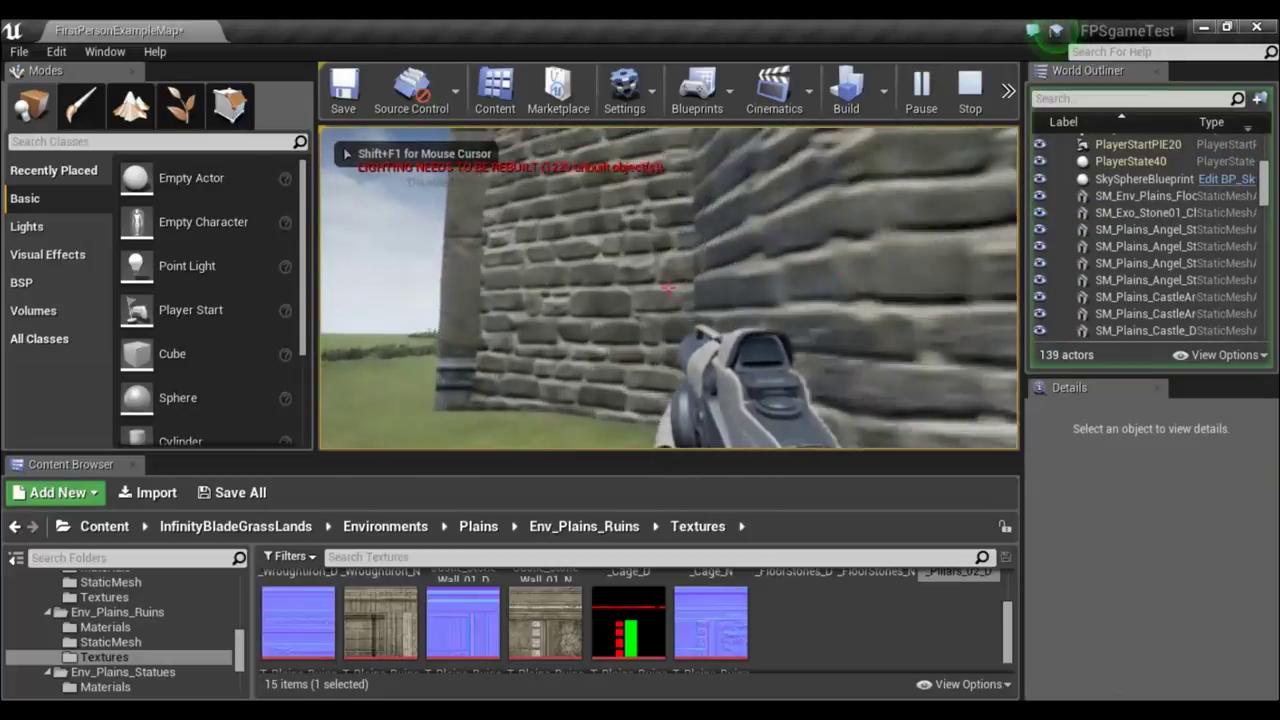
left_click(667, 290)
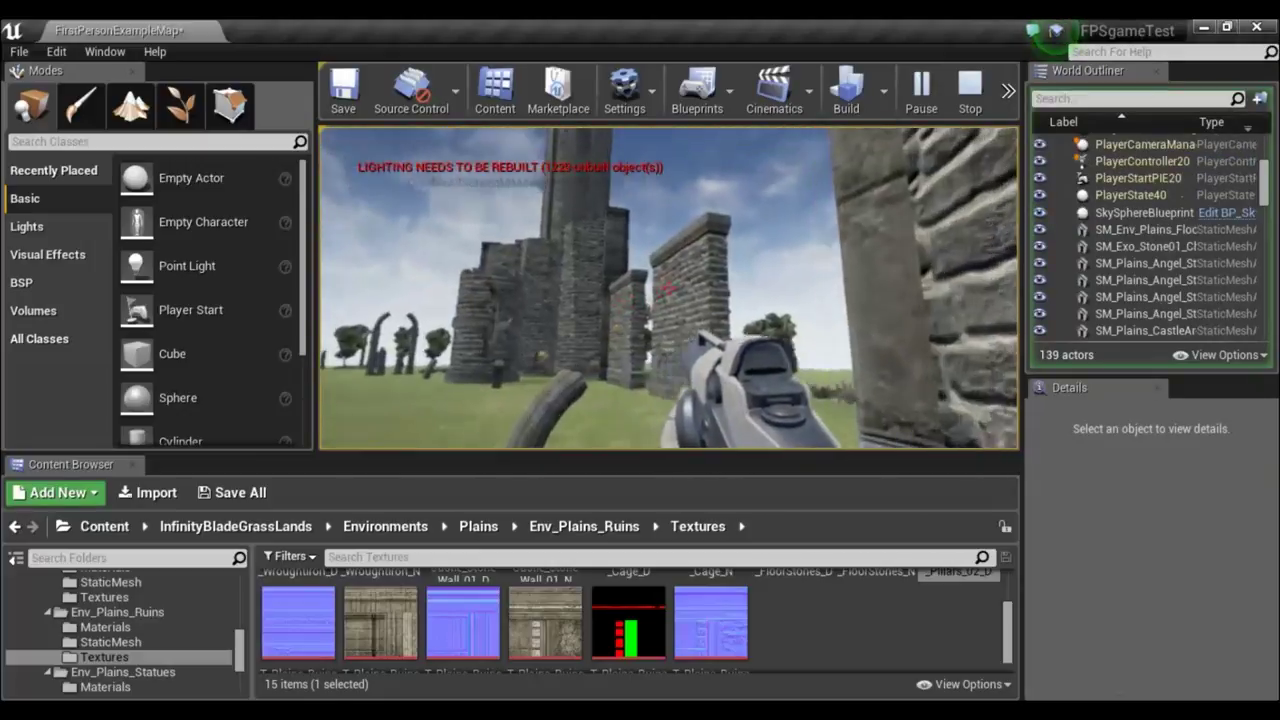
left_click(667, 290)
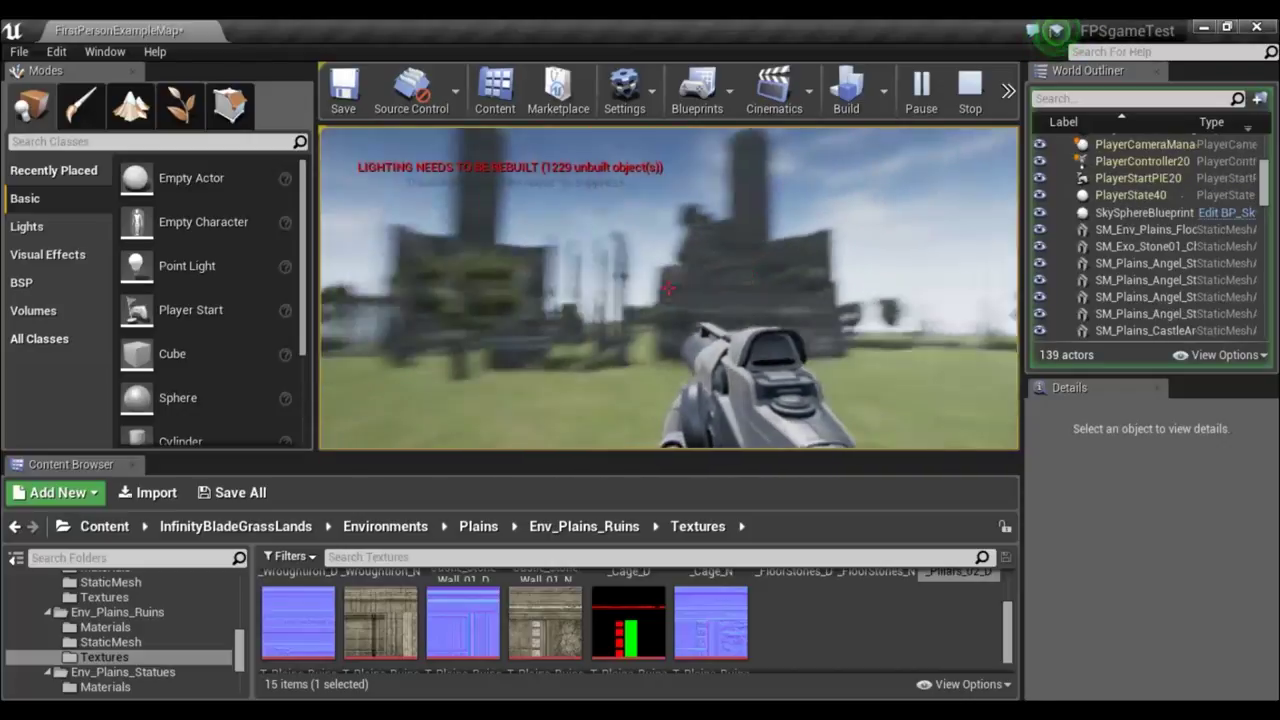
left_click(667, 290)
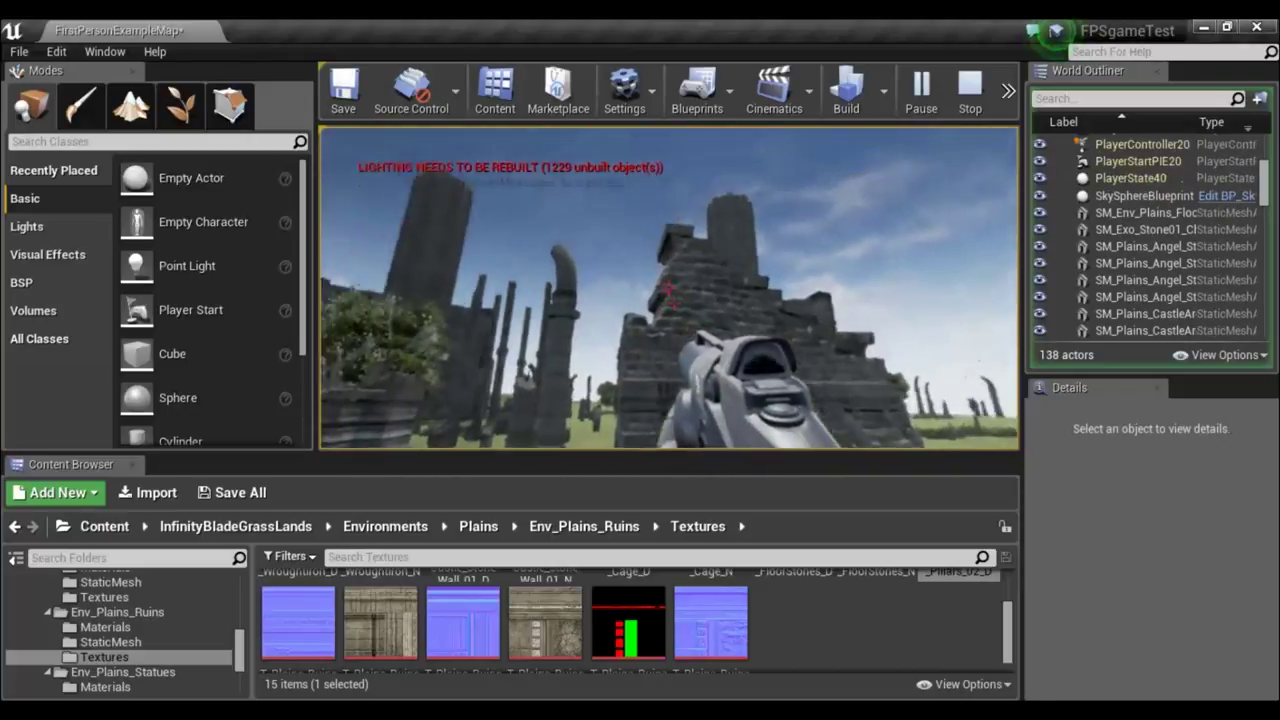
left_click(667, 290)
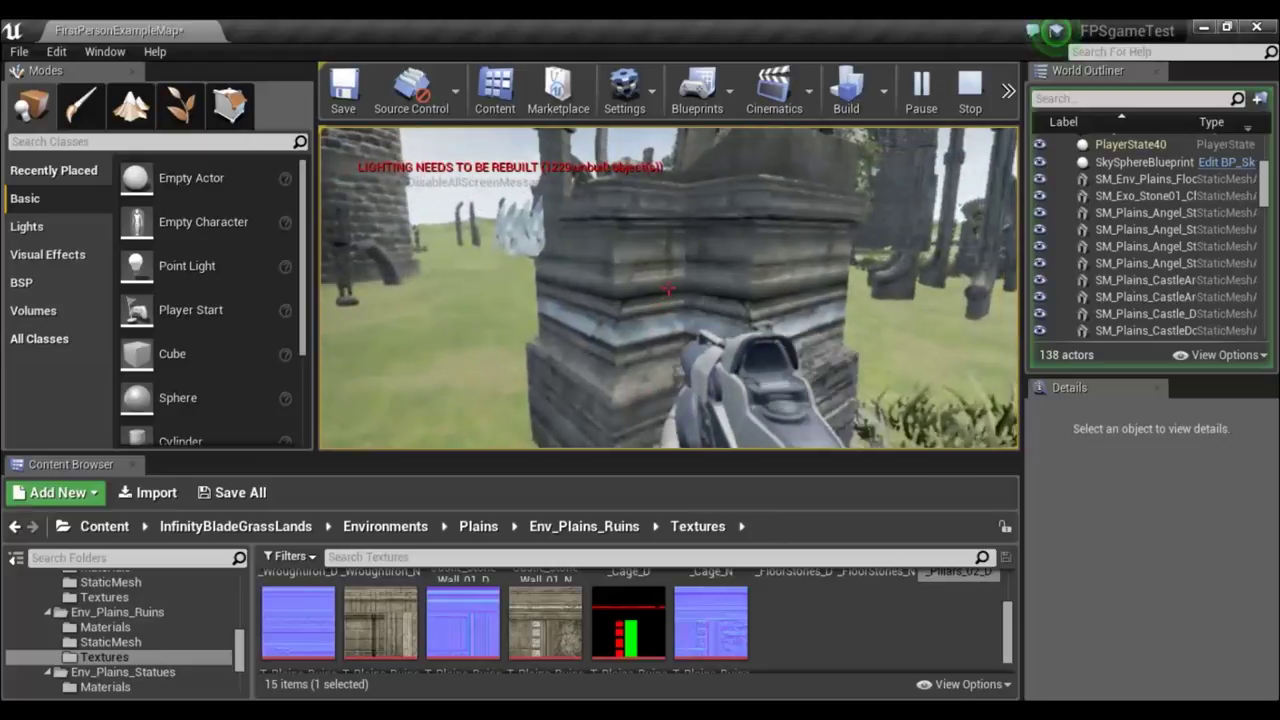
left_click(667, 288)
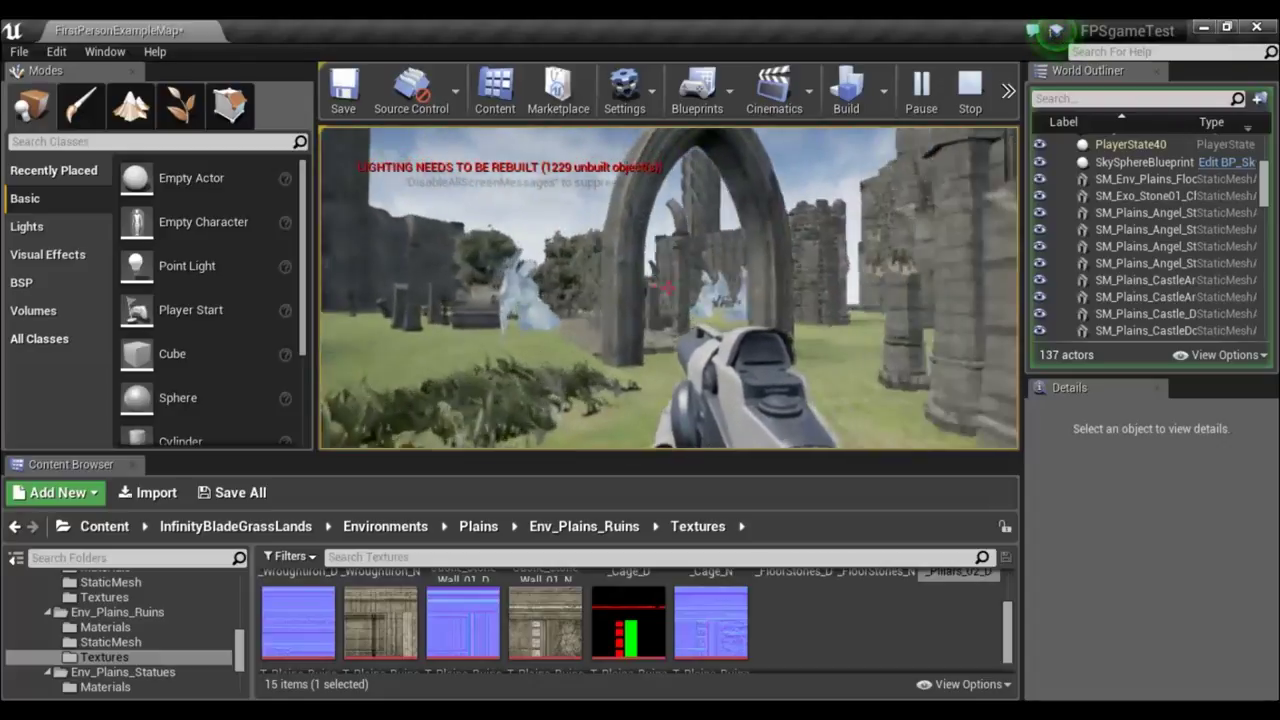
Walk through the stone arch and around the large tower, shooting it once.
key("w")
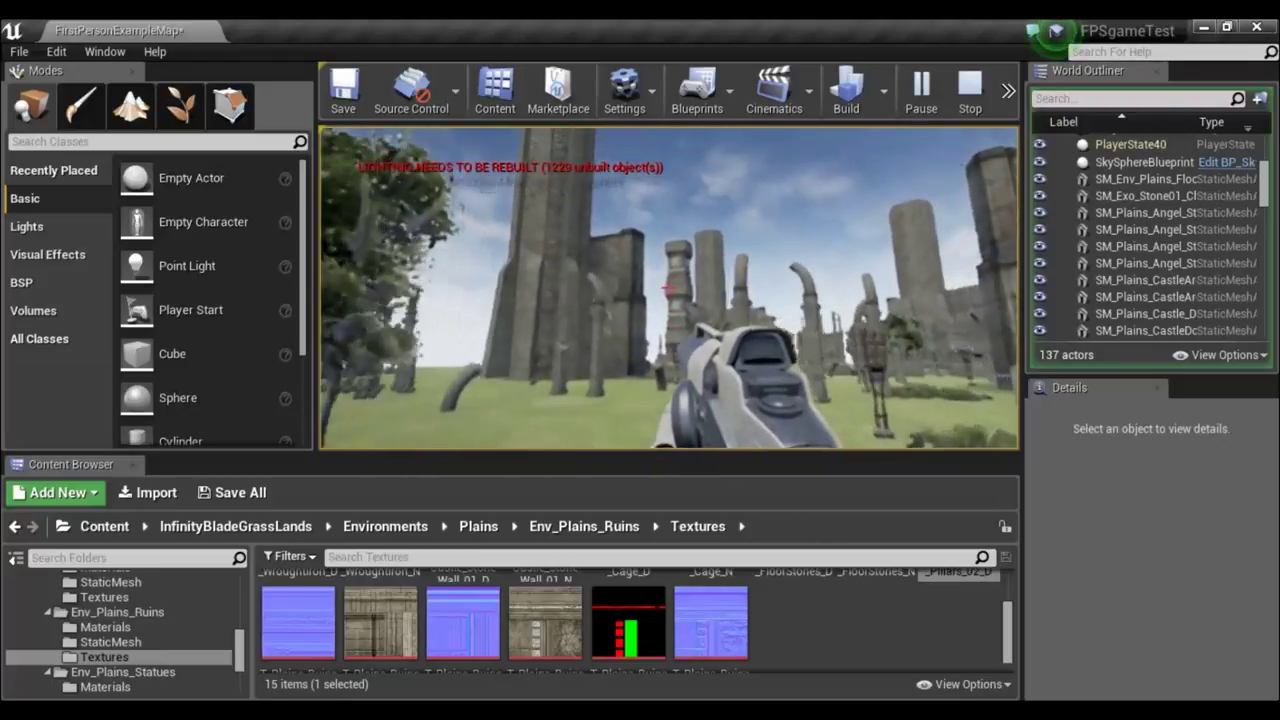
key("w")
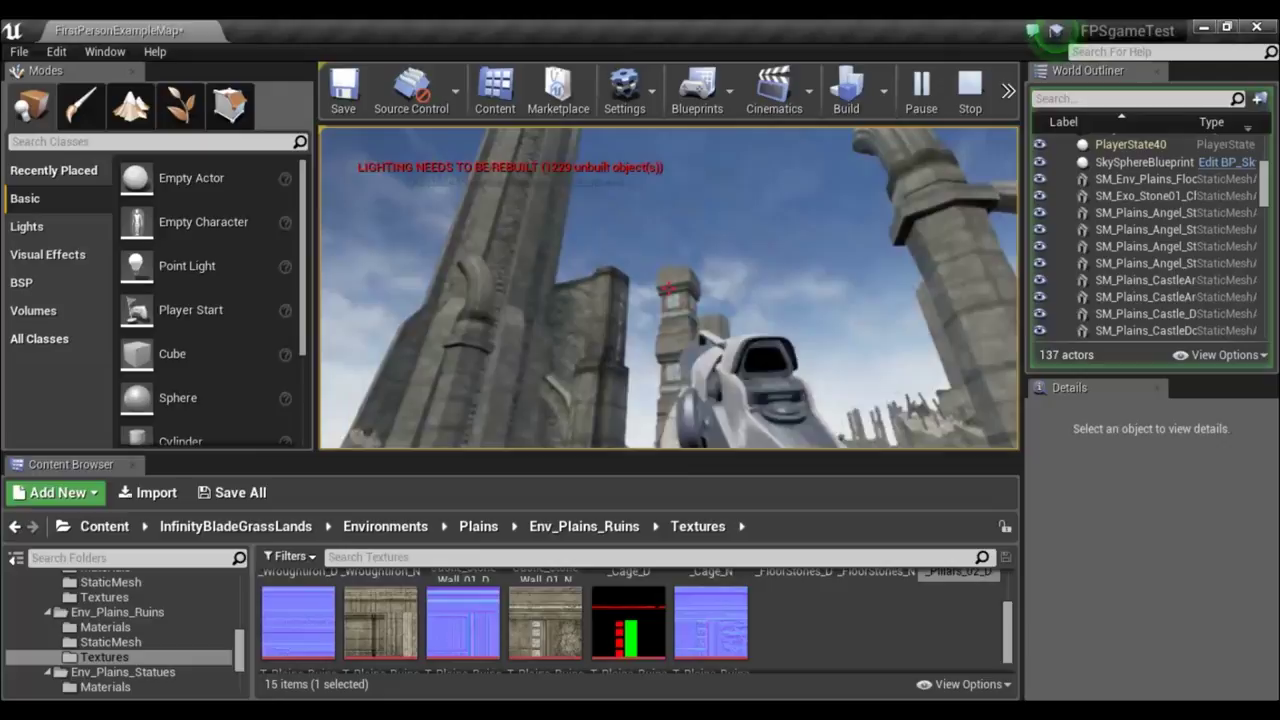
left_click(669, 289)
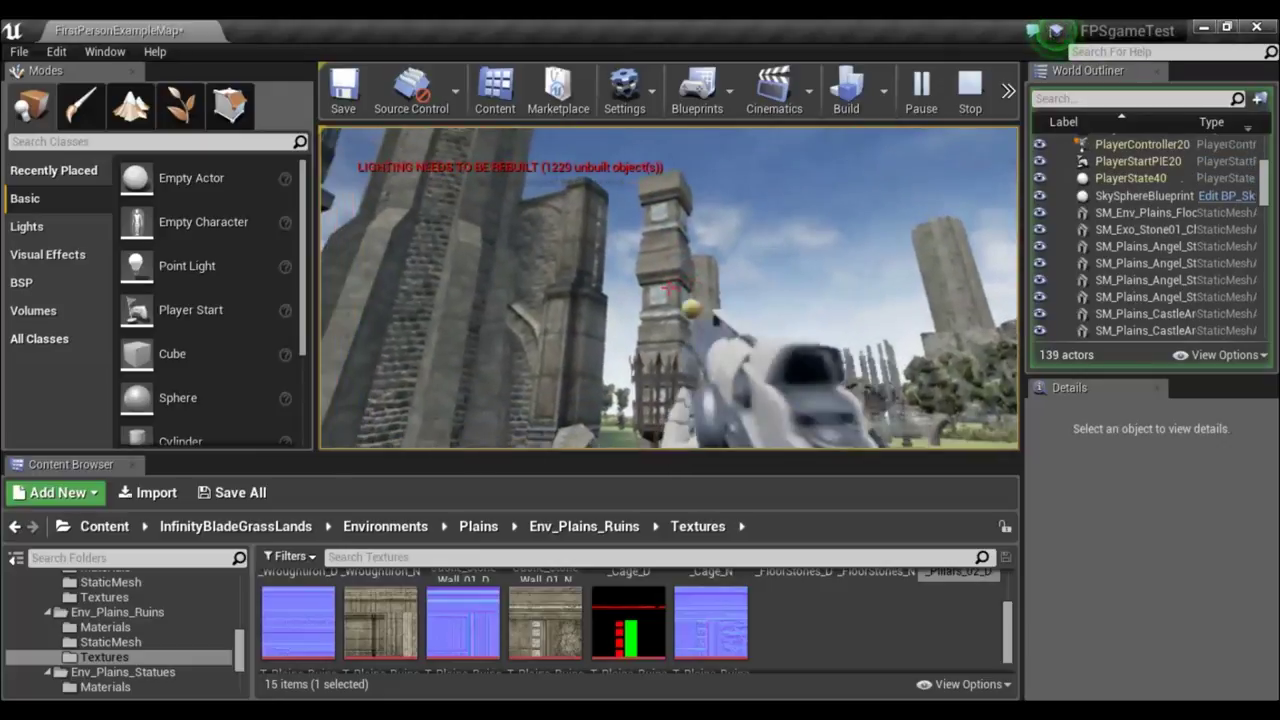
key("w")
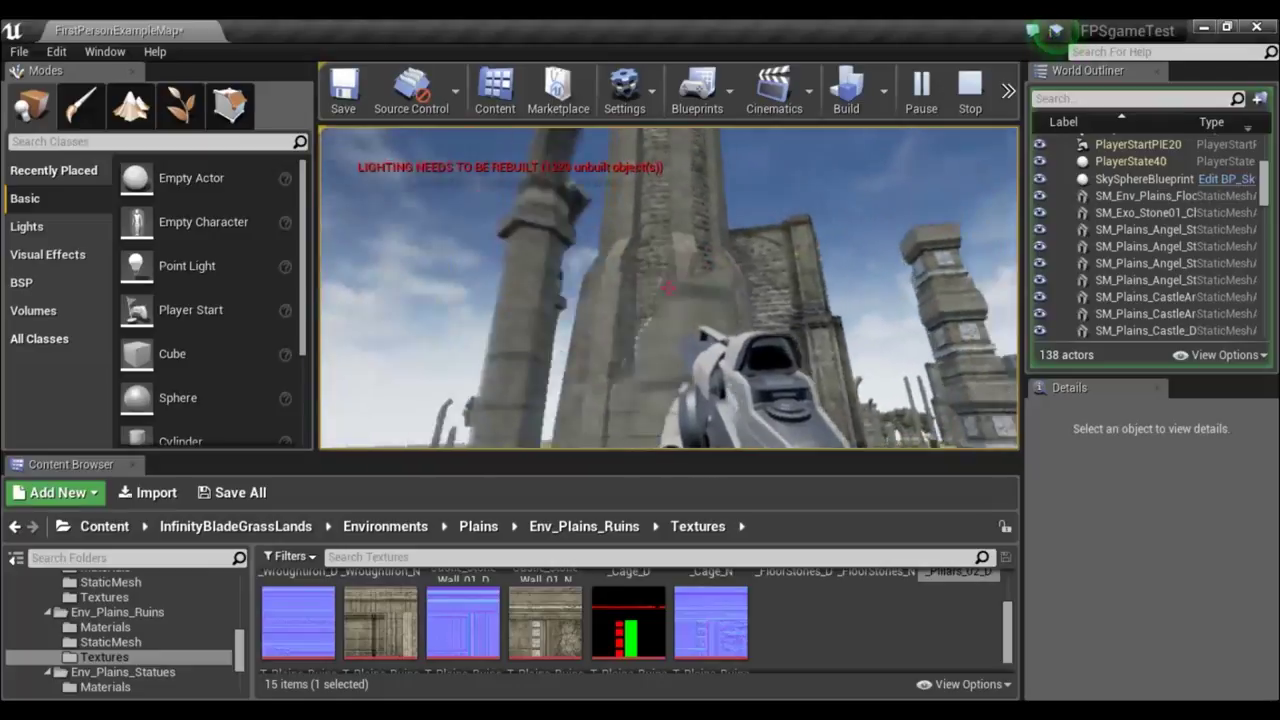
key("w")
key("a")
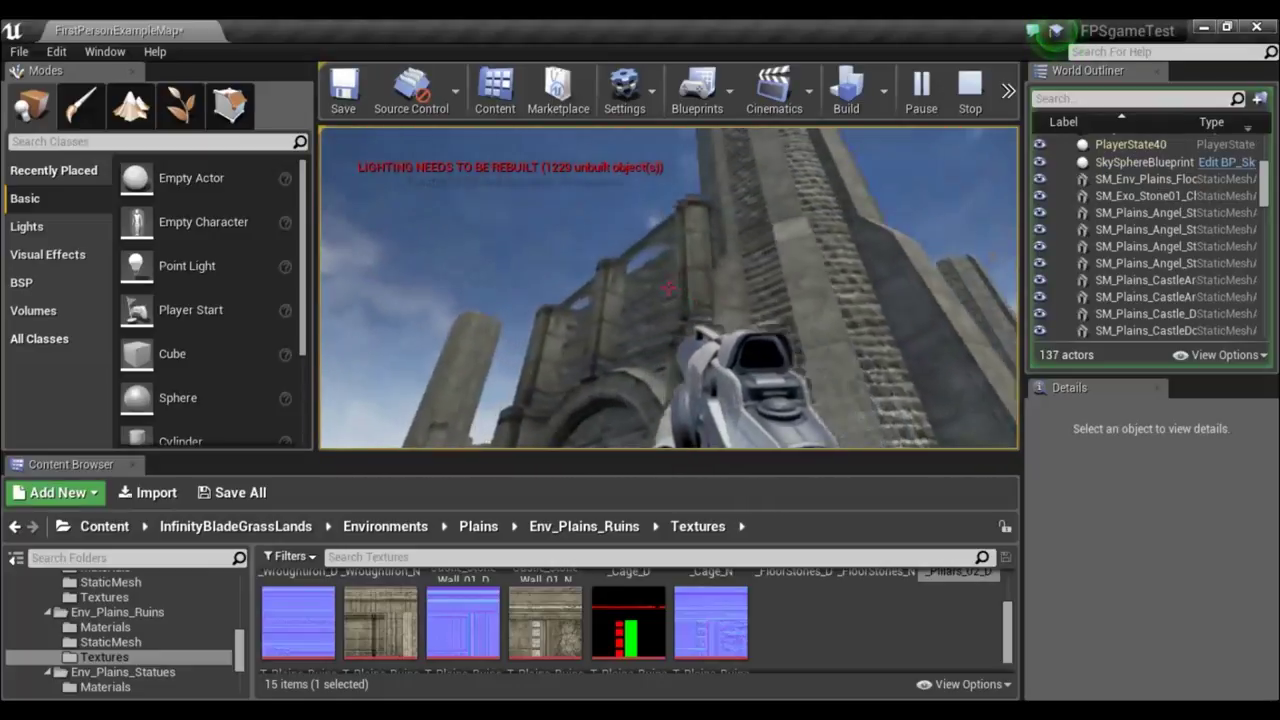
key("w")
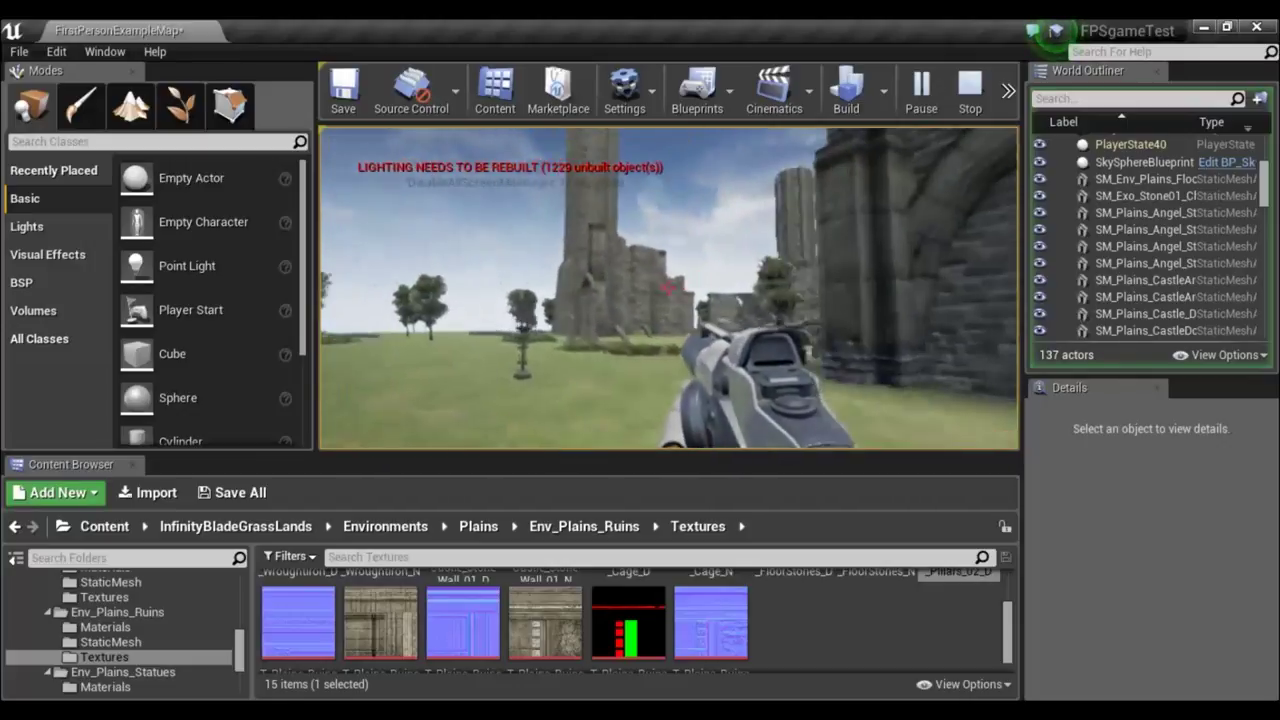
key("a")
key("d")
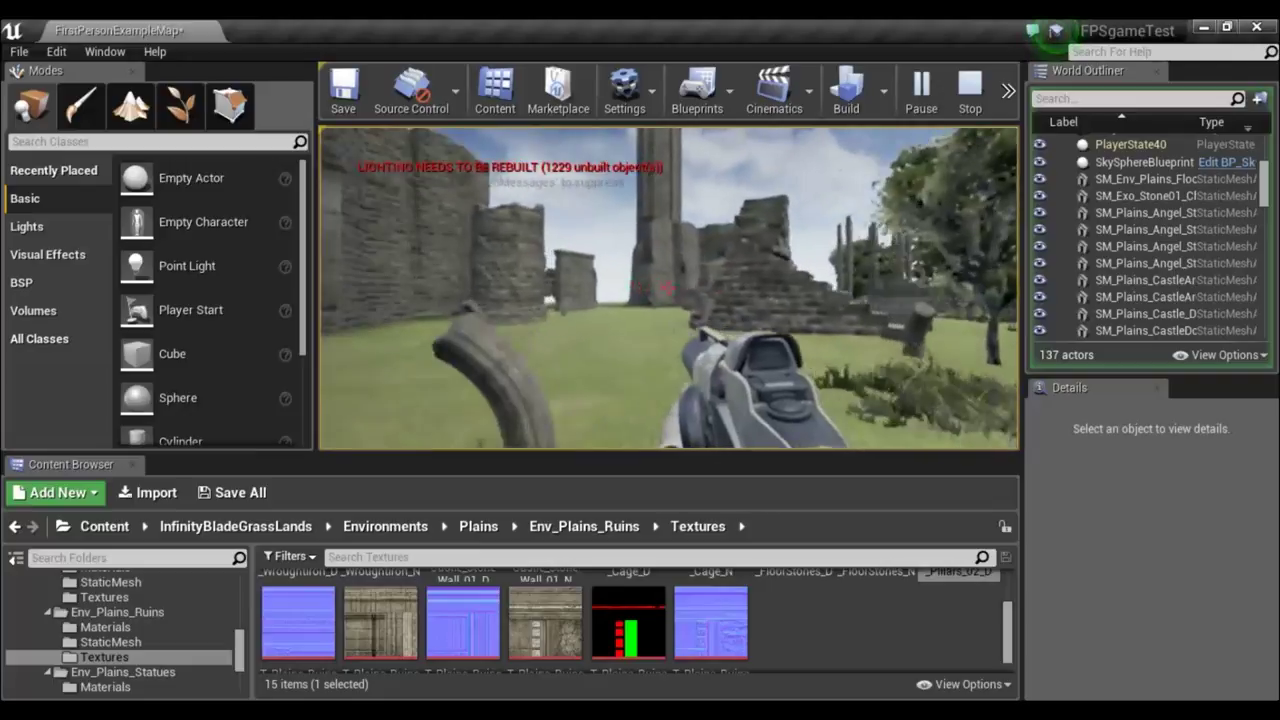
Walk past the tower and barrel onto the grass, up to the ice statue, and fire.
key("s")
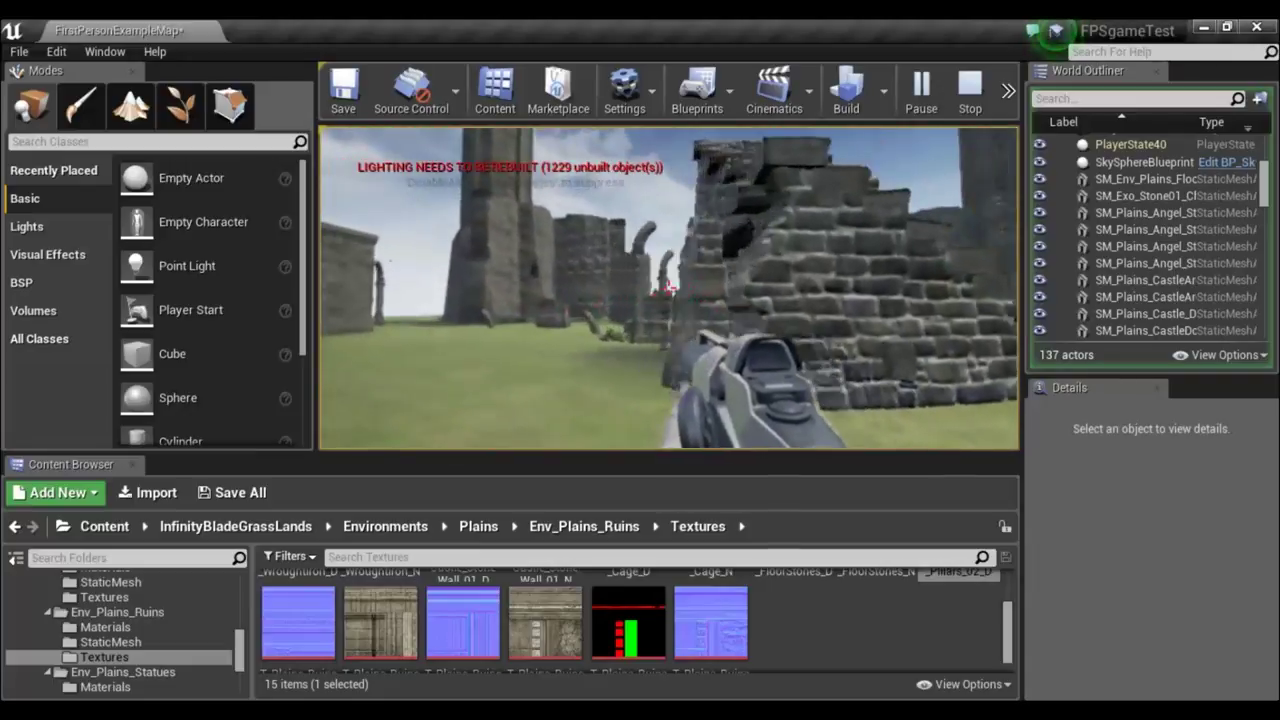
key("w")
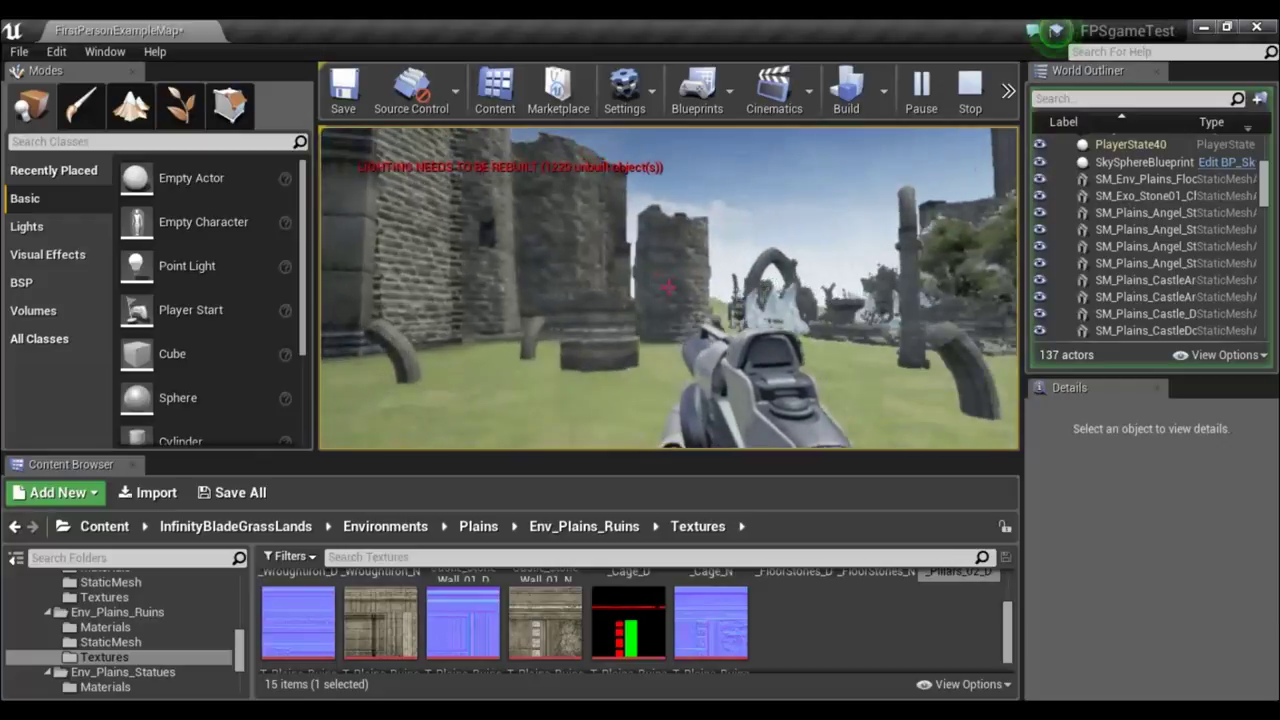
key("w")
key("w")
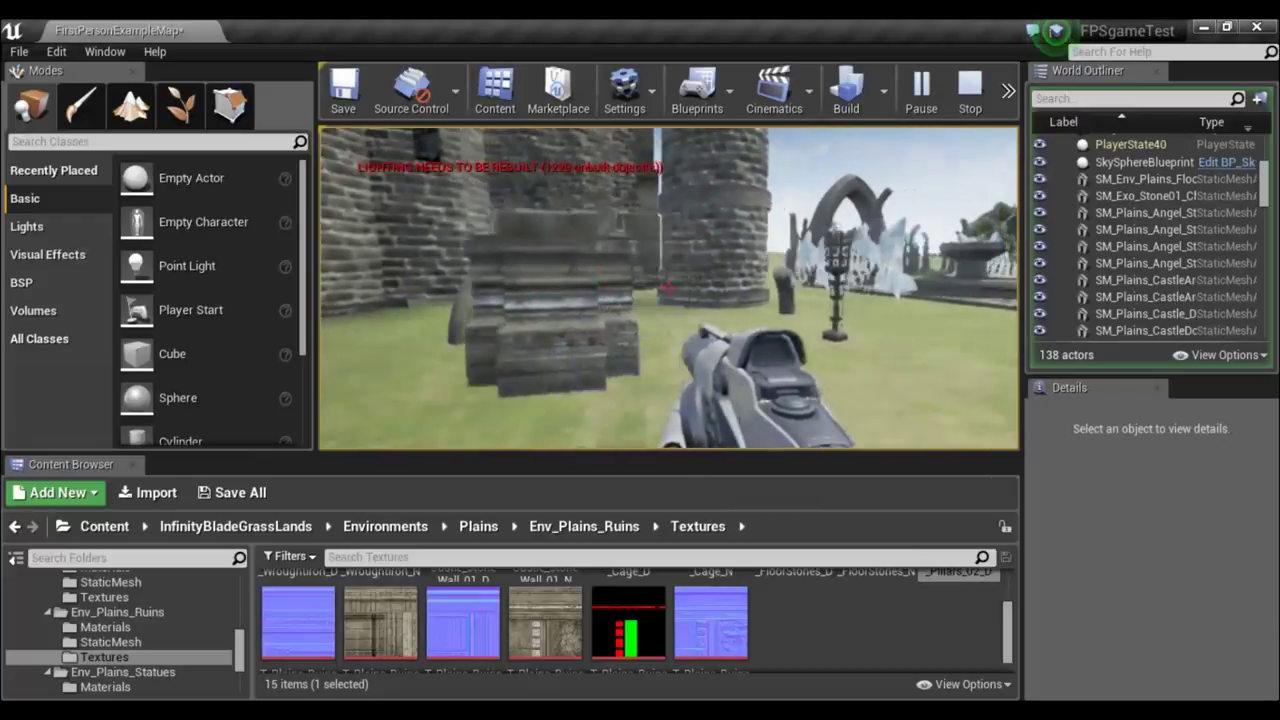
key("w")
key("w")
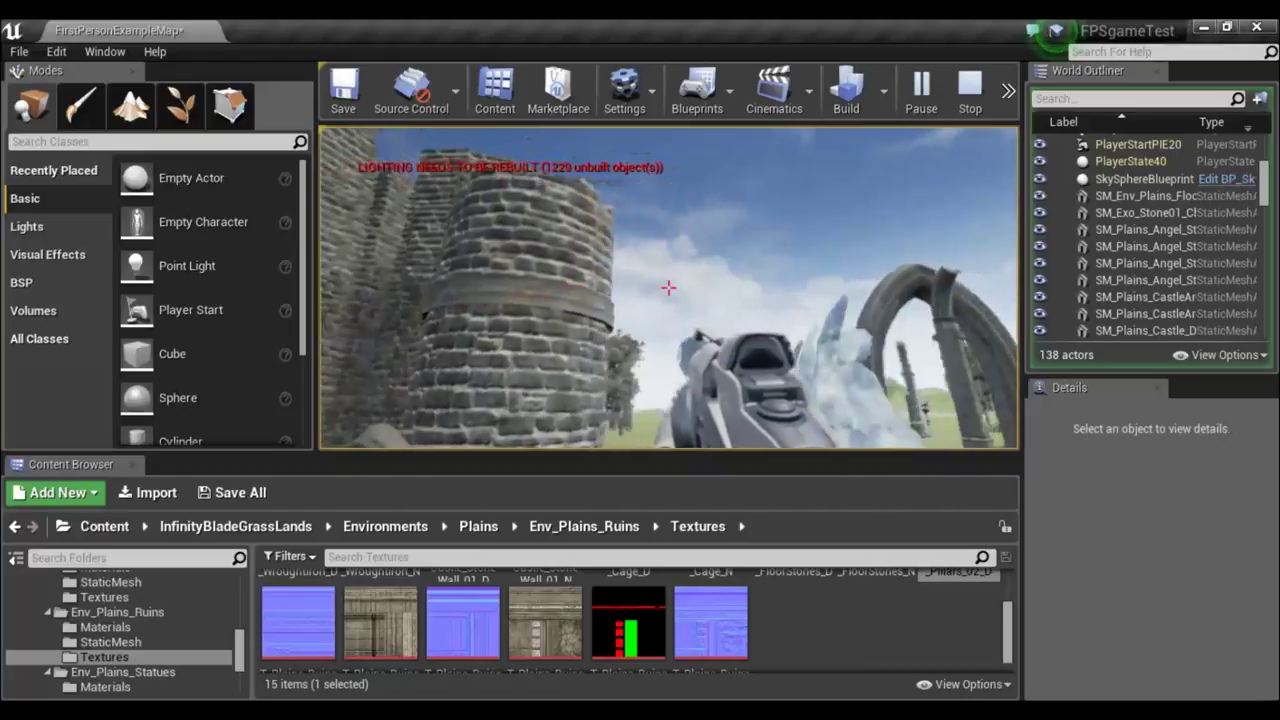
key("w")
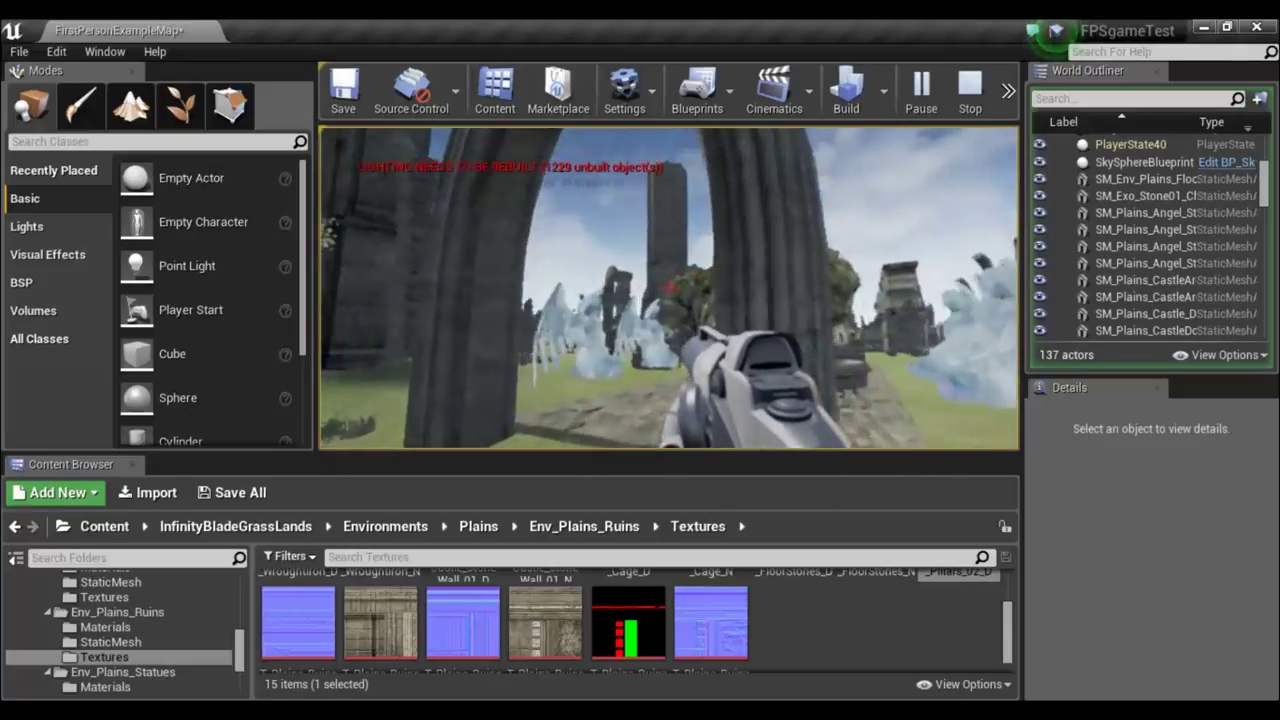
key("w")
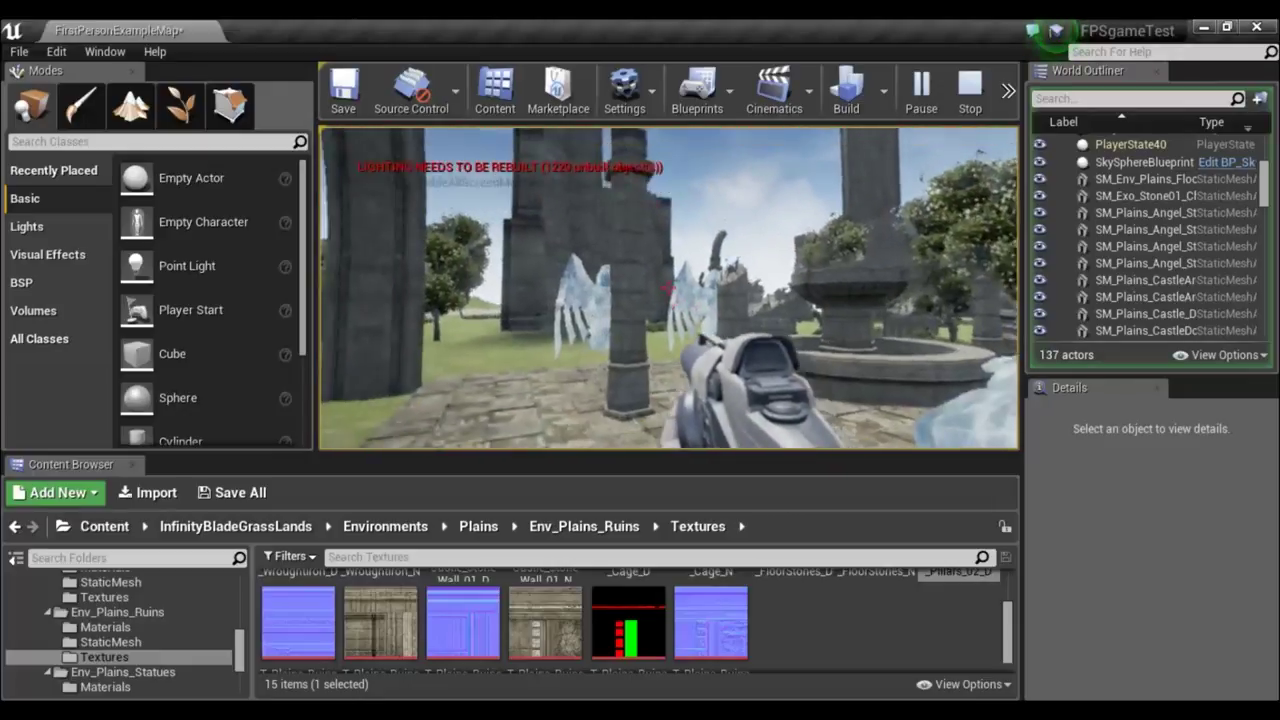
left_click(667, 287)
Walk up to the fountain, then end the playtest with Esc.
key("w")
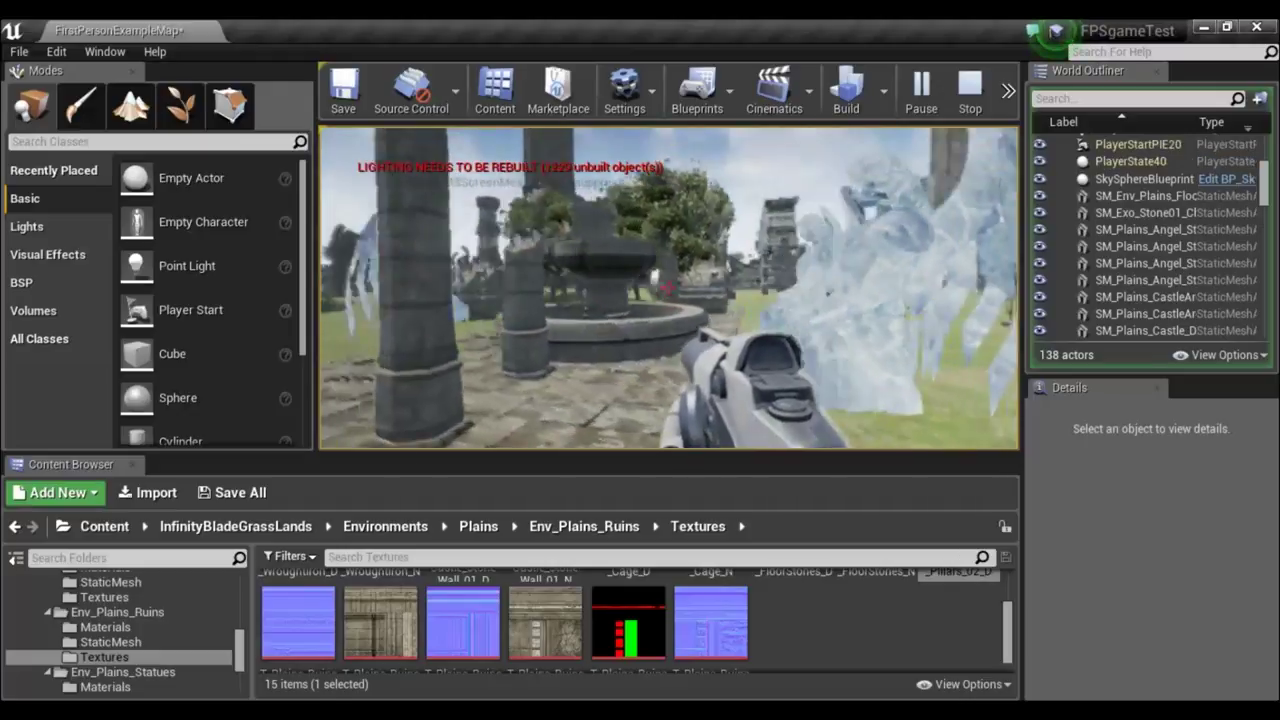
key("w")
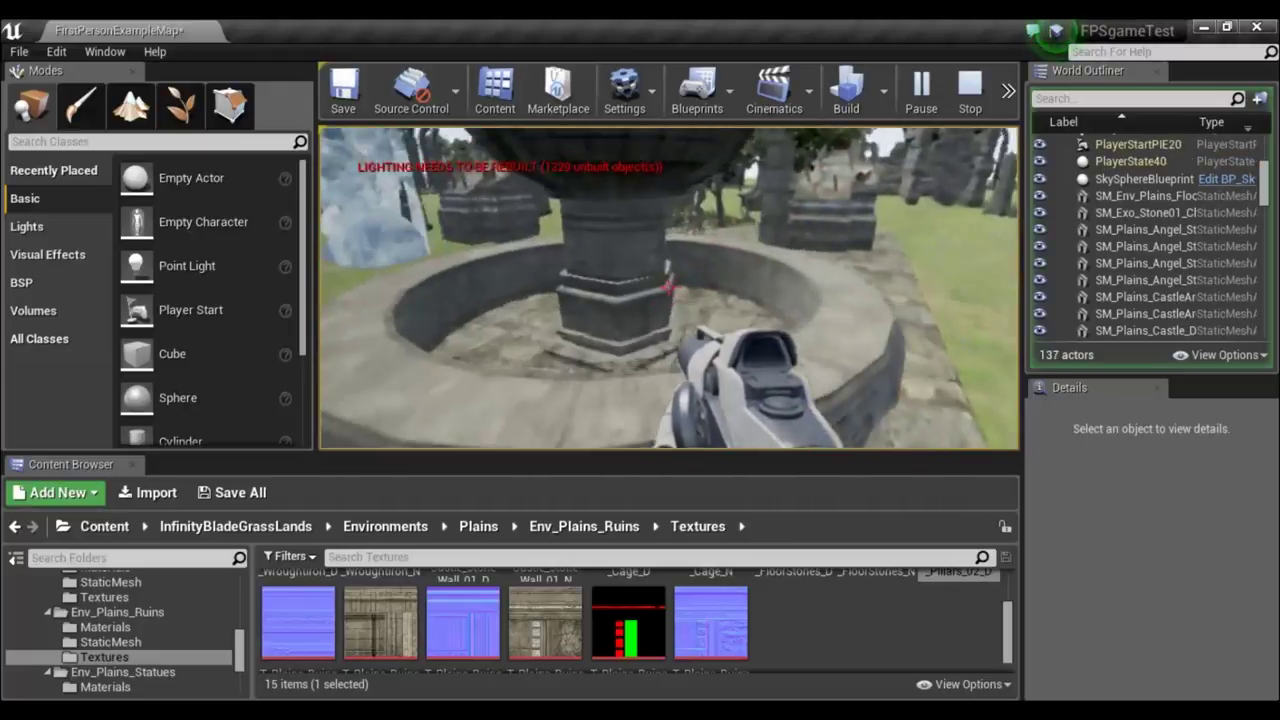
key("s")
key("Escape")
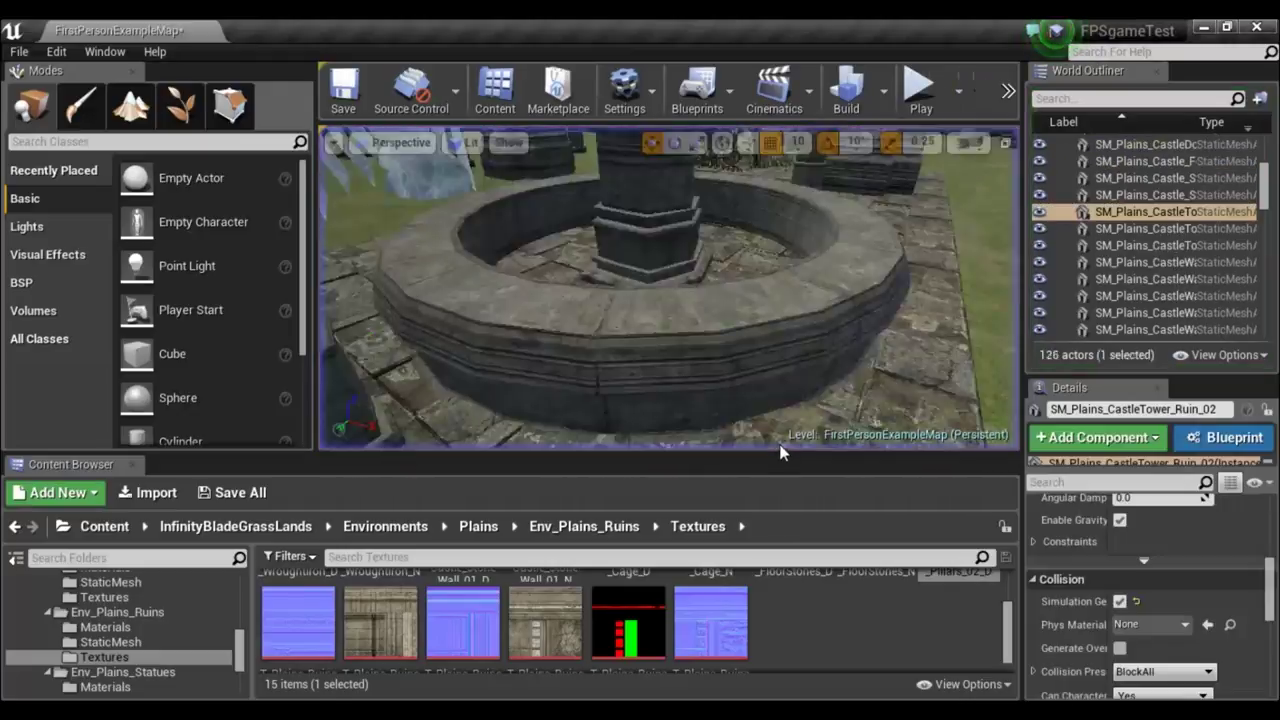
Fly the viewport out to the grassy hillside by the stone path and enter Foliage mode.
right_click_drag(740, 372, 740, 372)
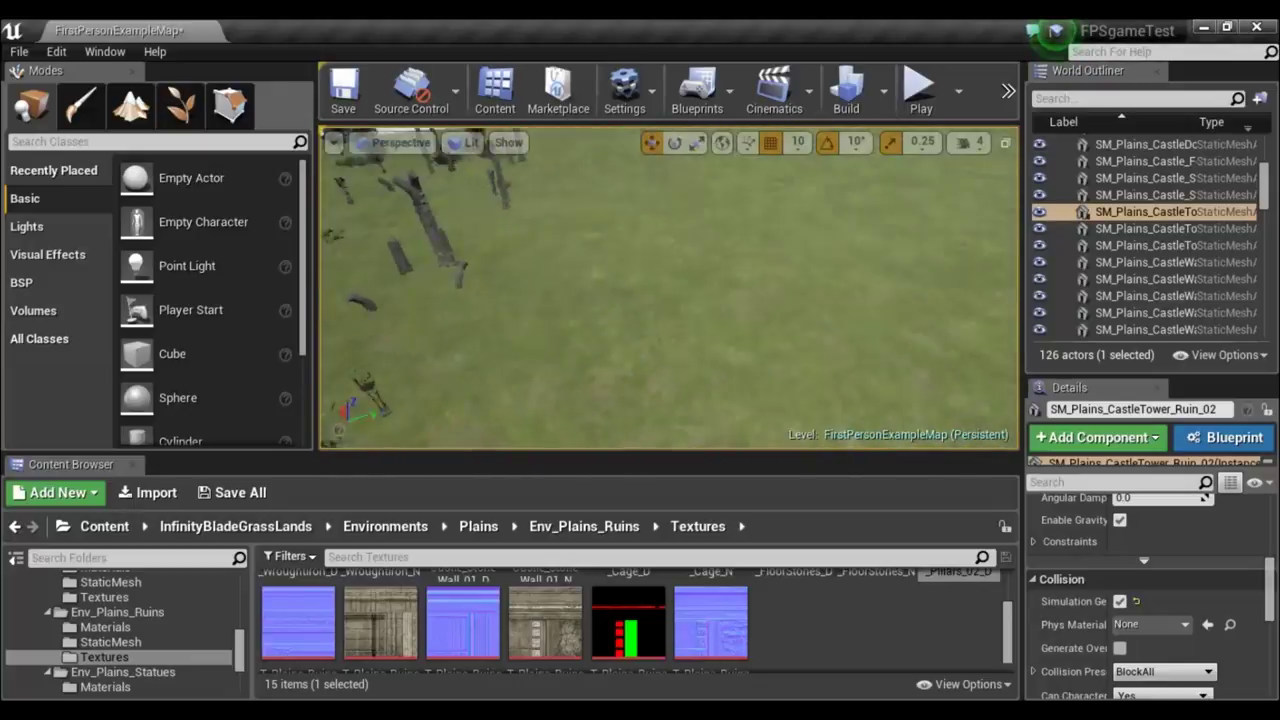
right_click_drag(740, 372, 740, 372)
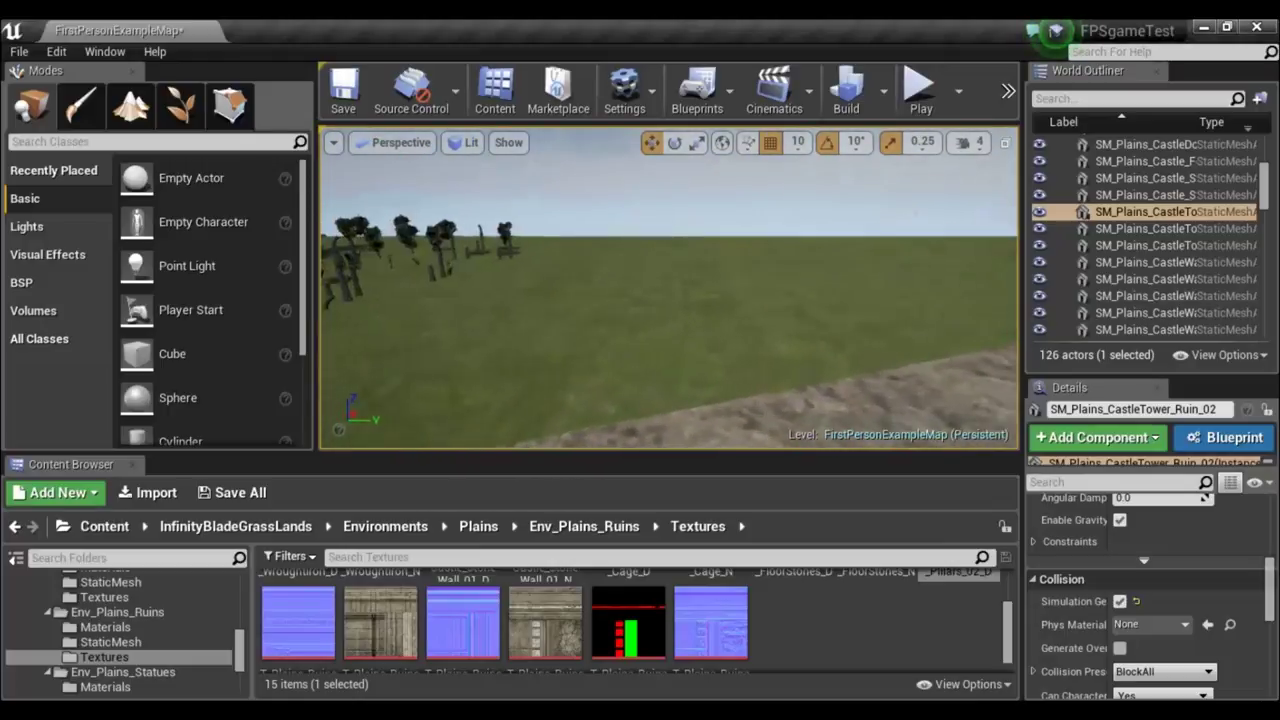
right_click_drag(740, 372, 740, 372)
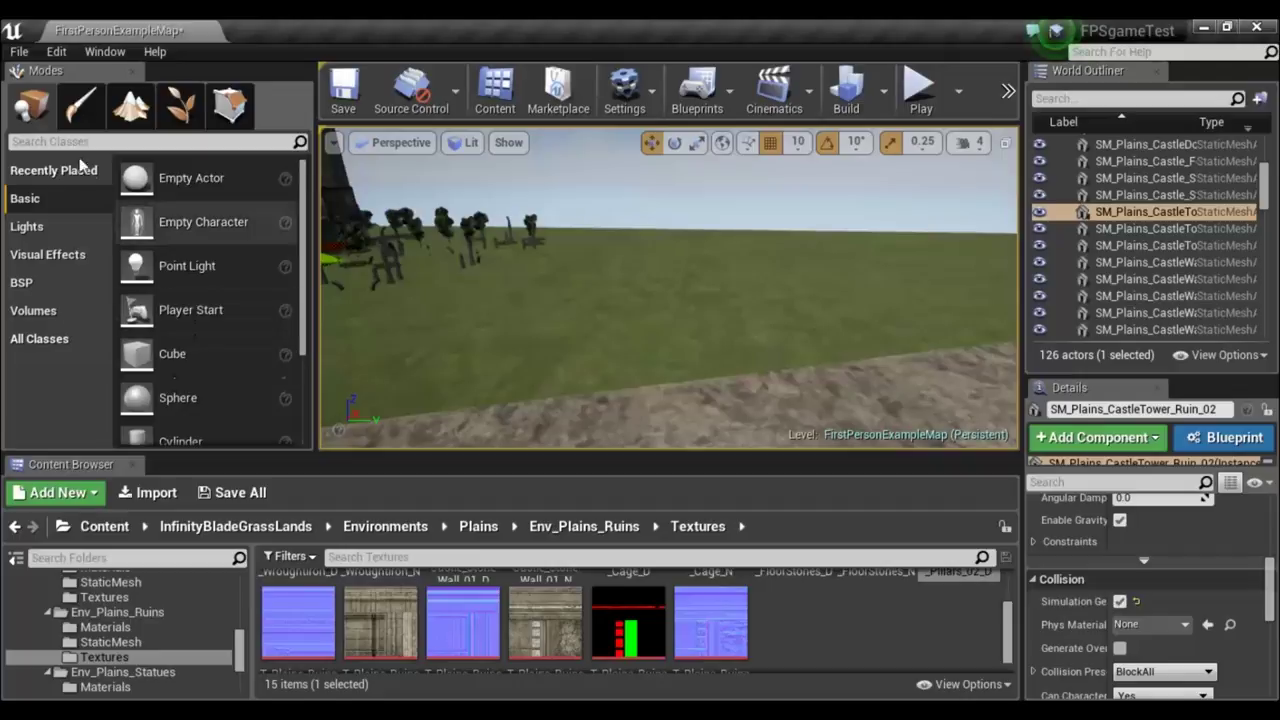
left_click(185, 108)
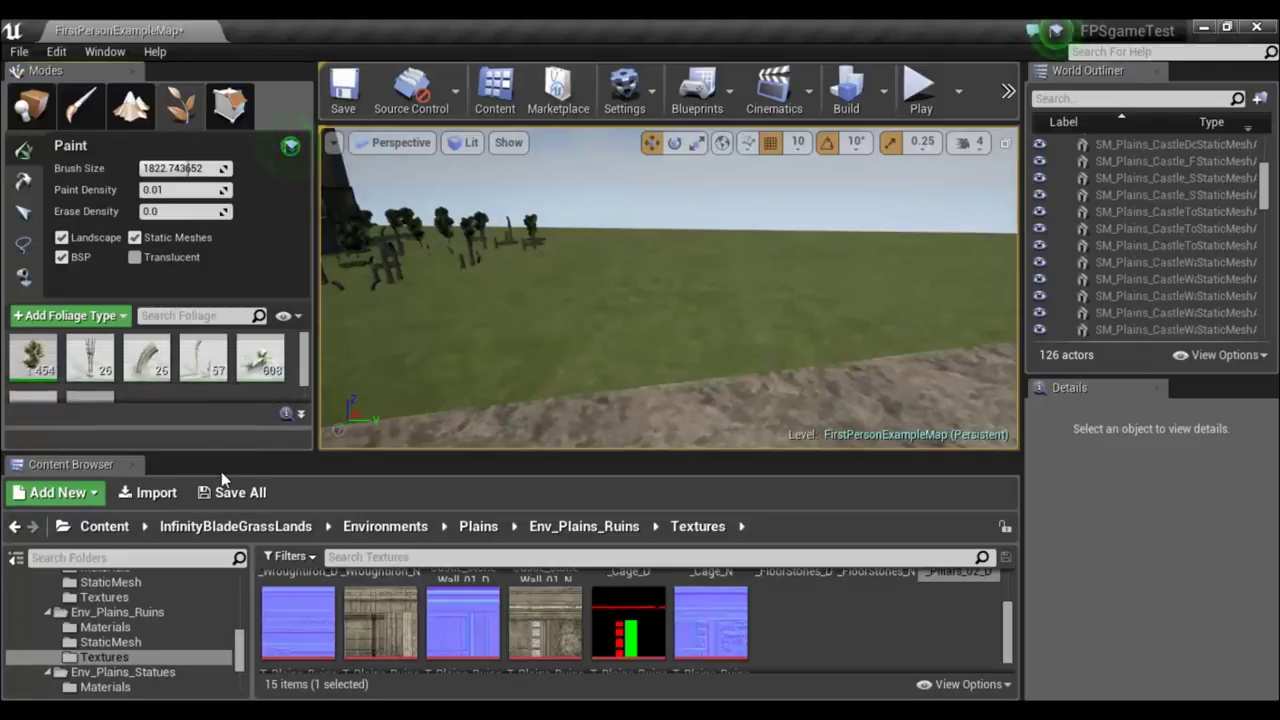
Activate the third, fourth and second-row foliage types for painting.
left_click(136, 346)
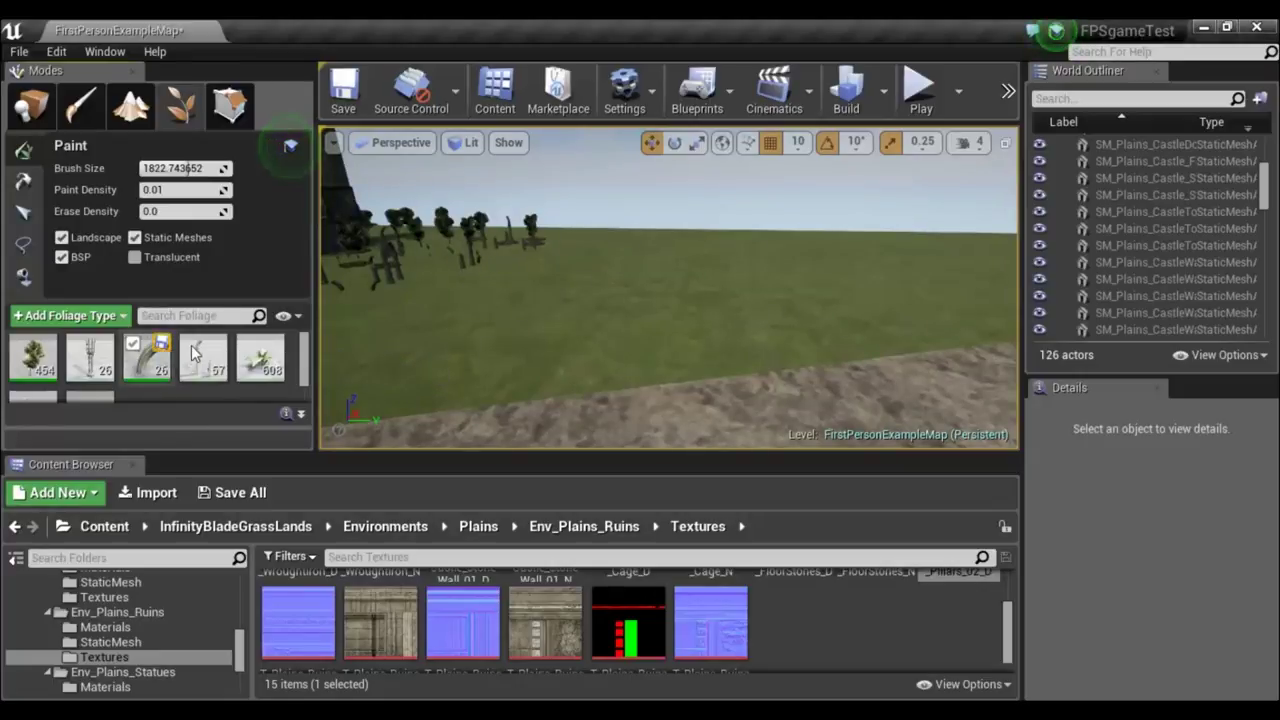
left_click(190, 343)
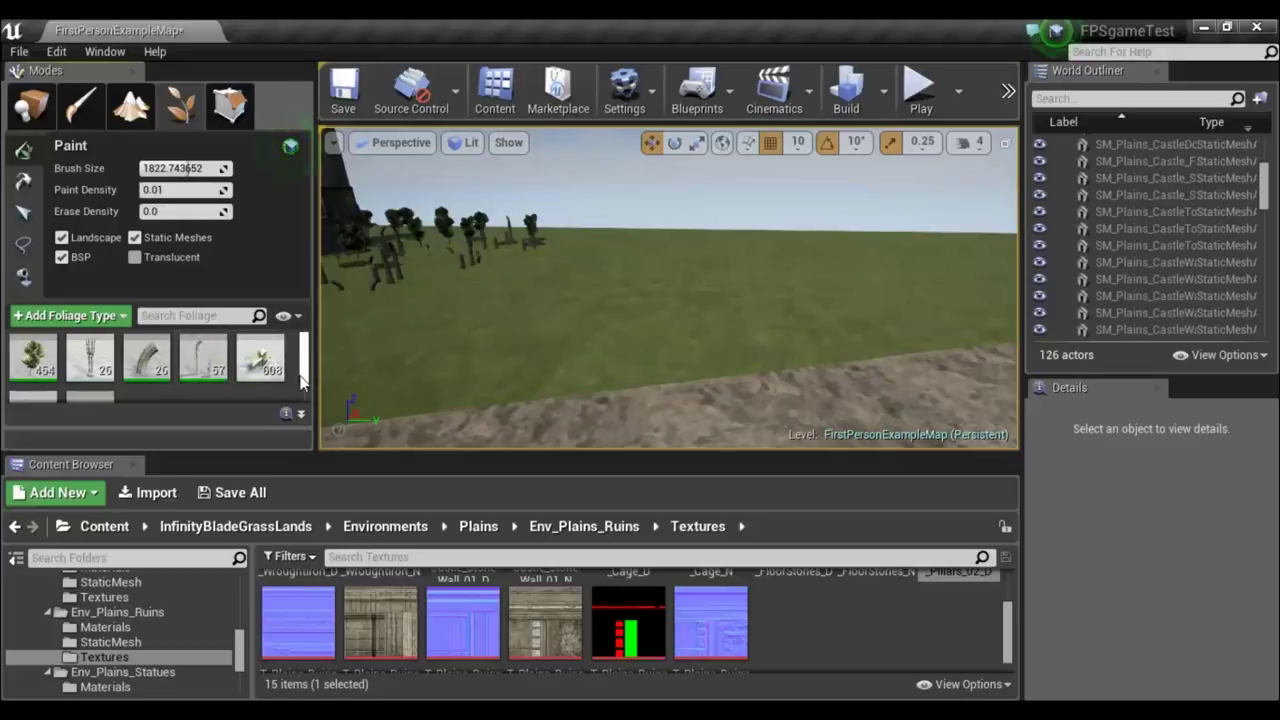
scroll(200, 370, "down", 2)
left_click(80, 372)
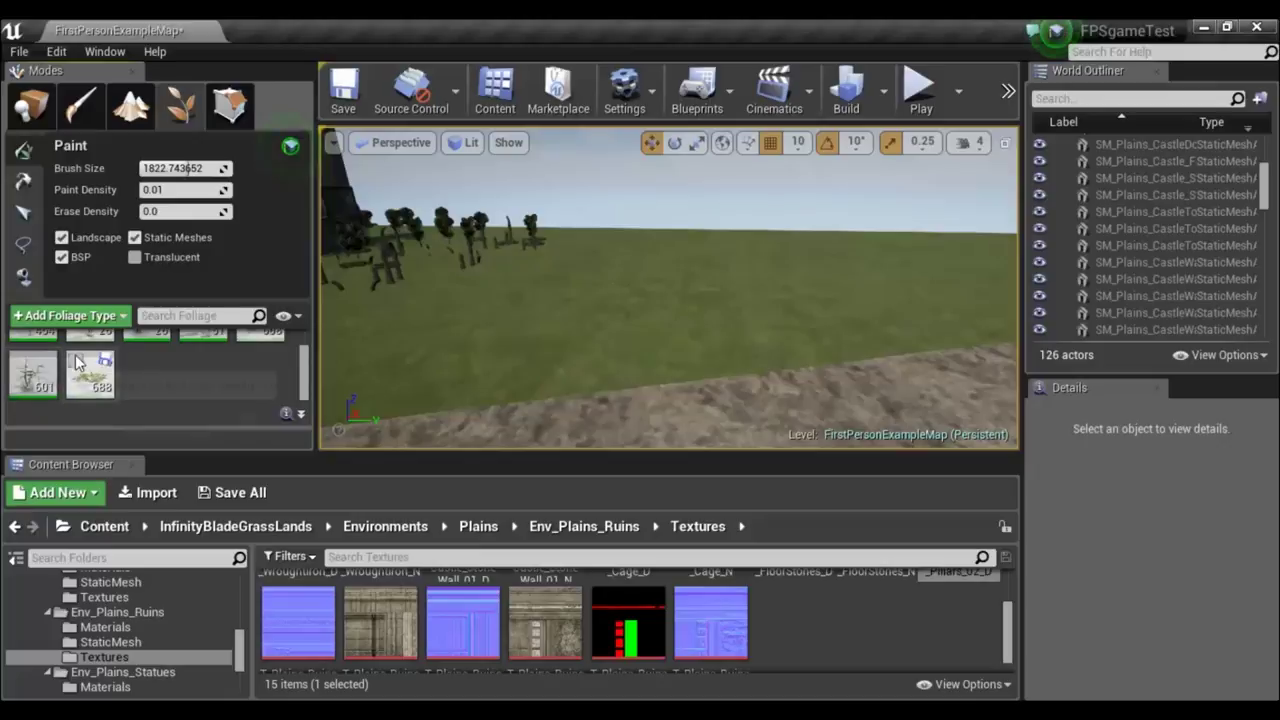
left_click(75, 366)
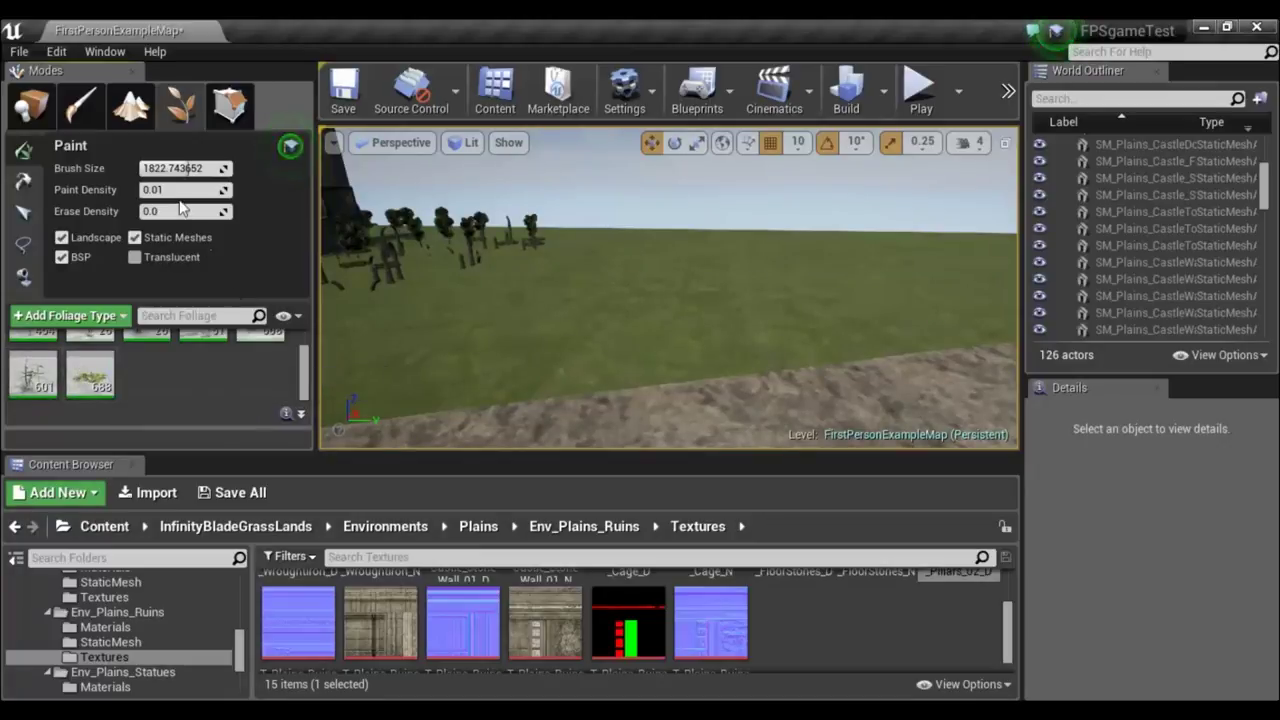
Paint trees and bushes across the grass ahead and to the right.
left_click(663, 257)
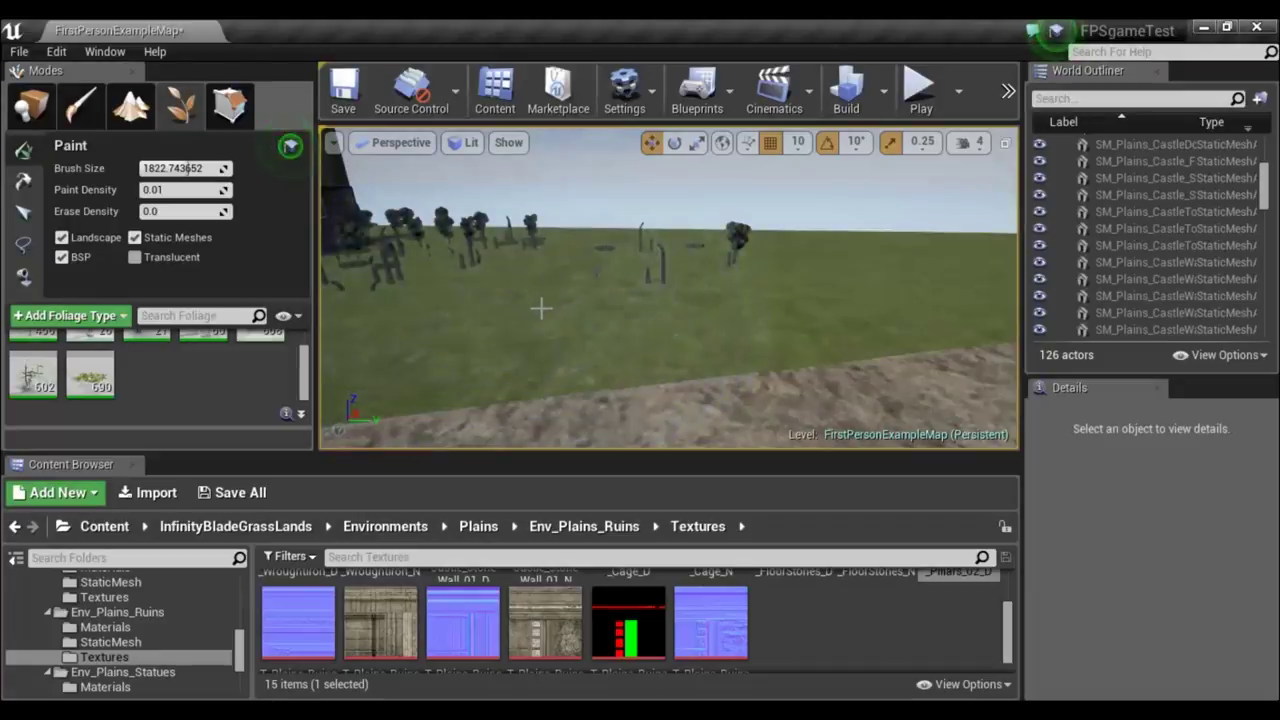
left_click_drag(537, 308, 622, 335)
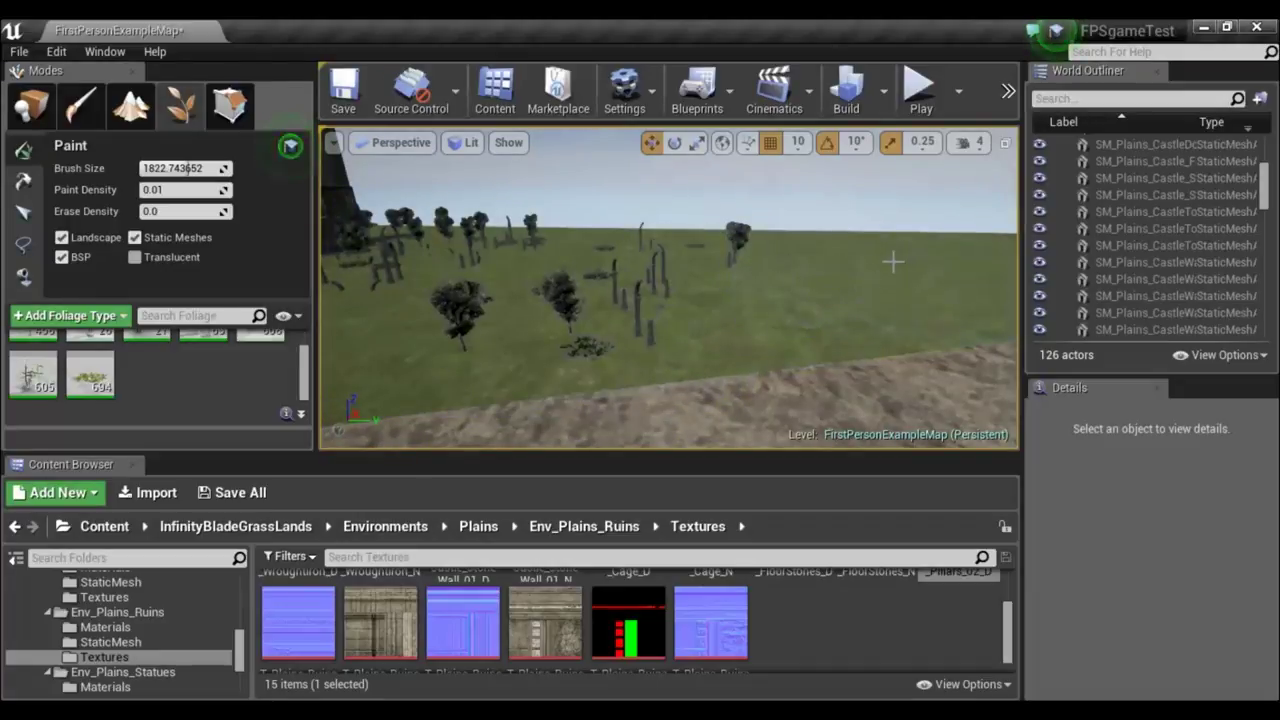
left_click_drag(805, 290, 948, 250)
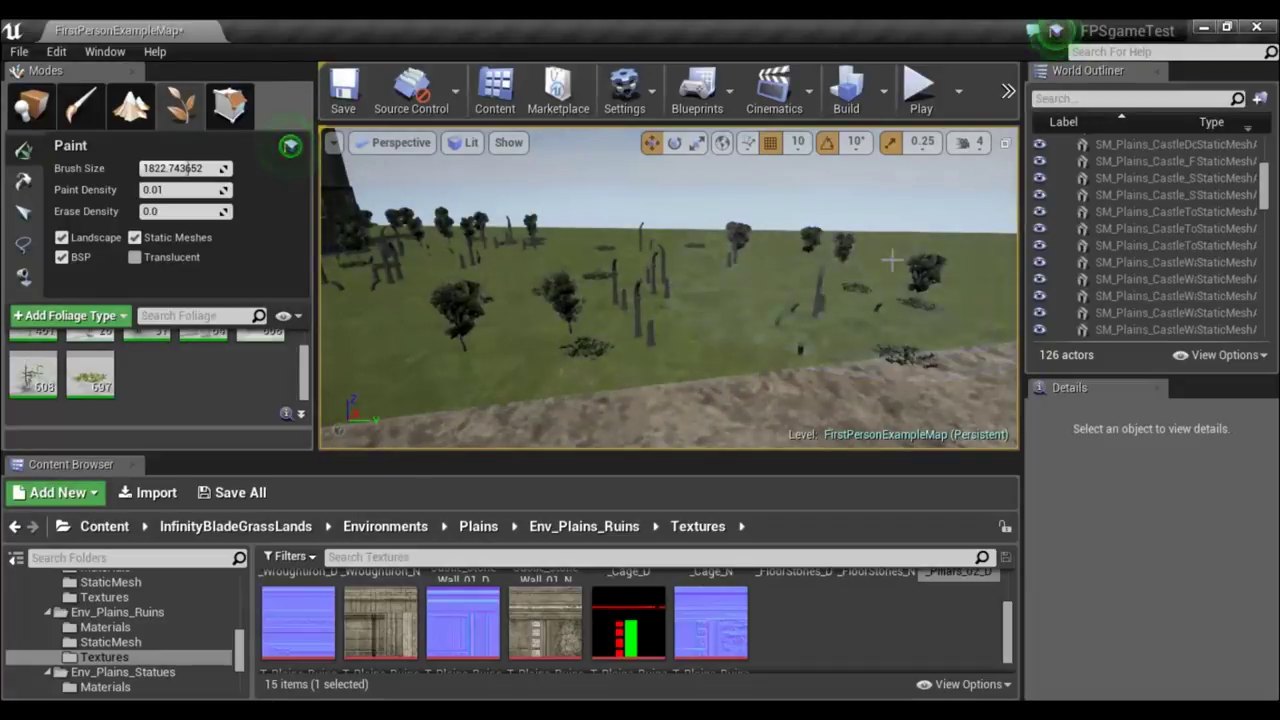
right_click_drag(950, 250, 950, 250)
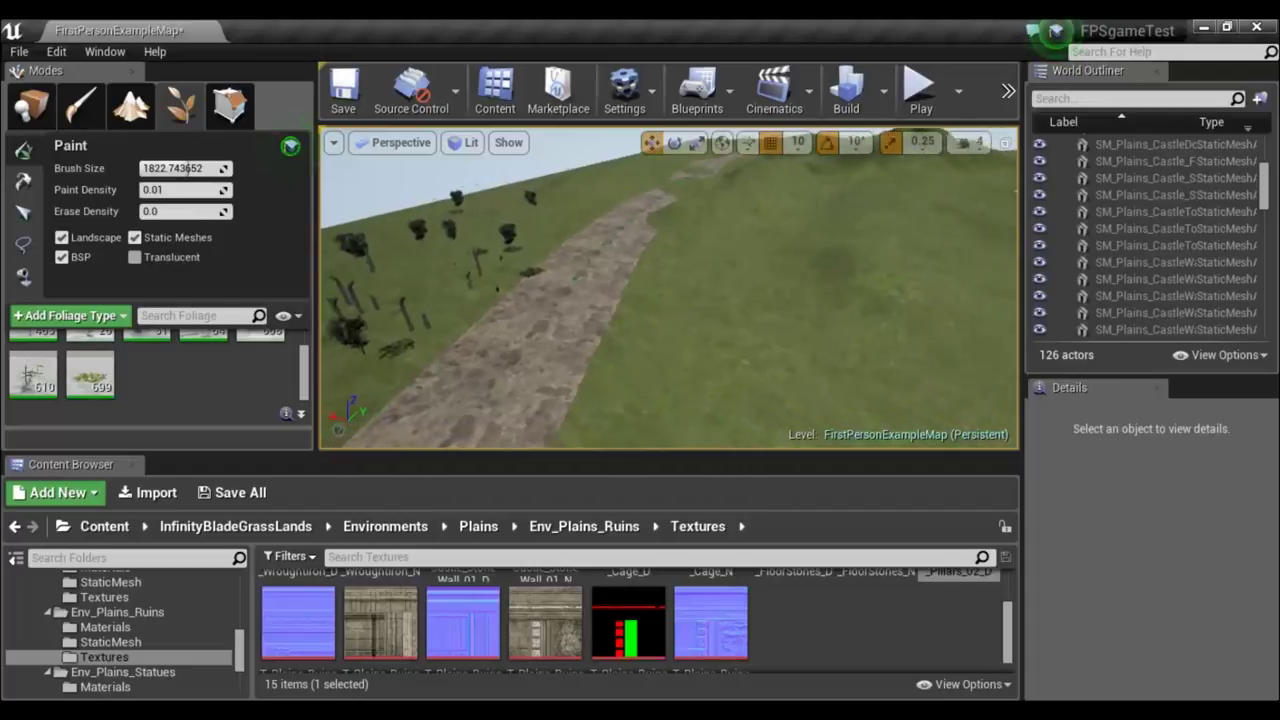
right_click_drag(817, 280, 817, 280)
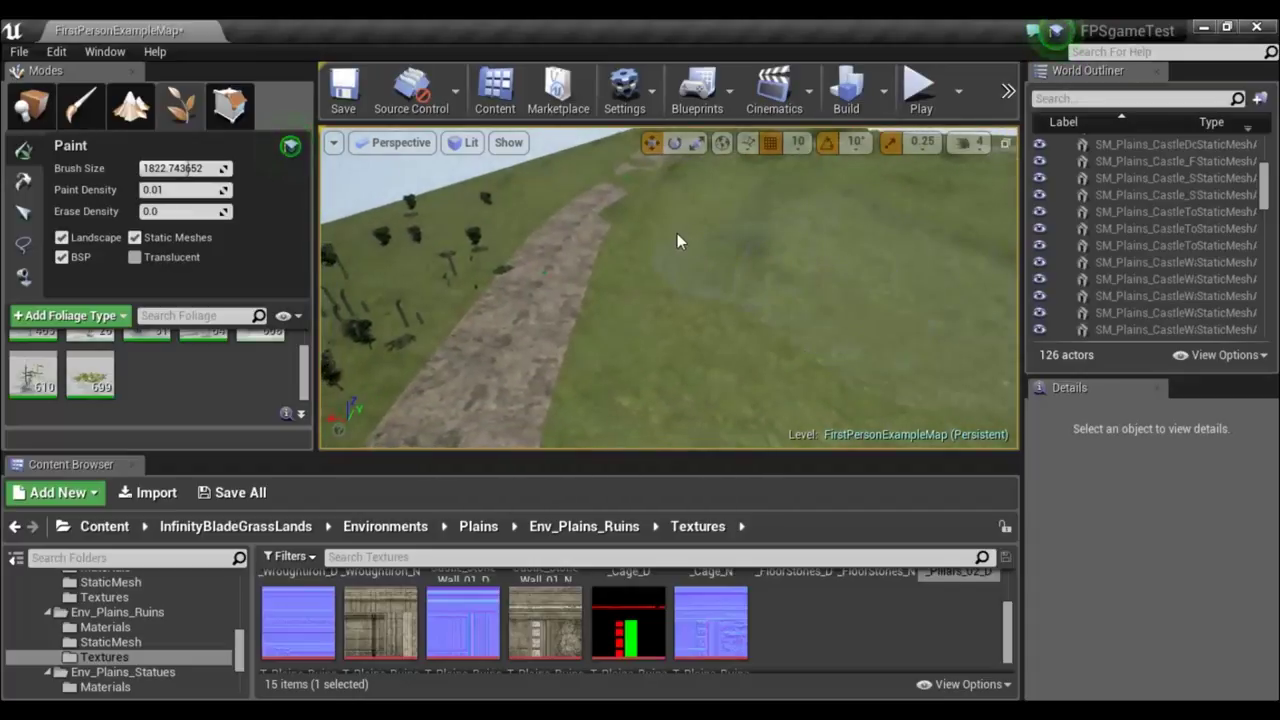
Paint foliage on the grass along both sides of the stone path.
left_click_drag(666, 240, 650, 330)
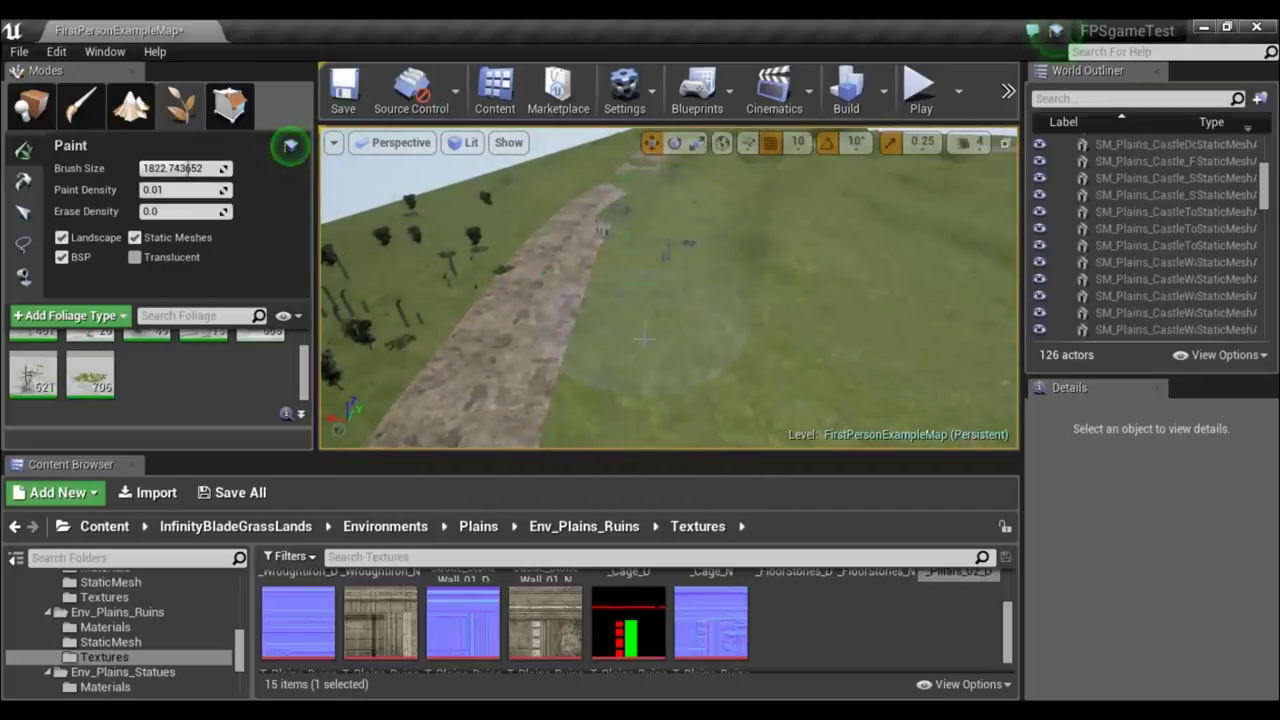
right_click_drag(669, 288, 611, 295)
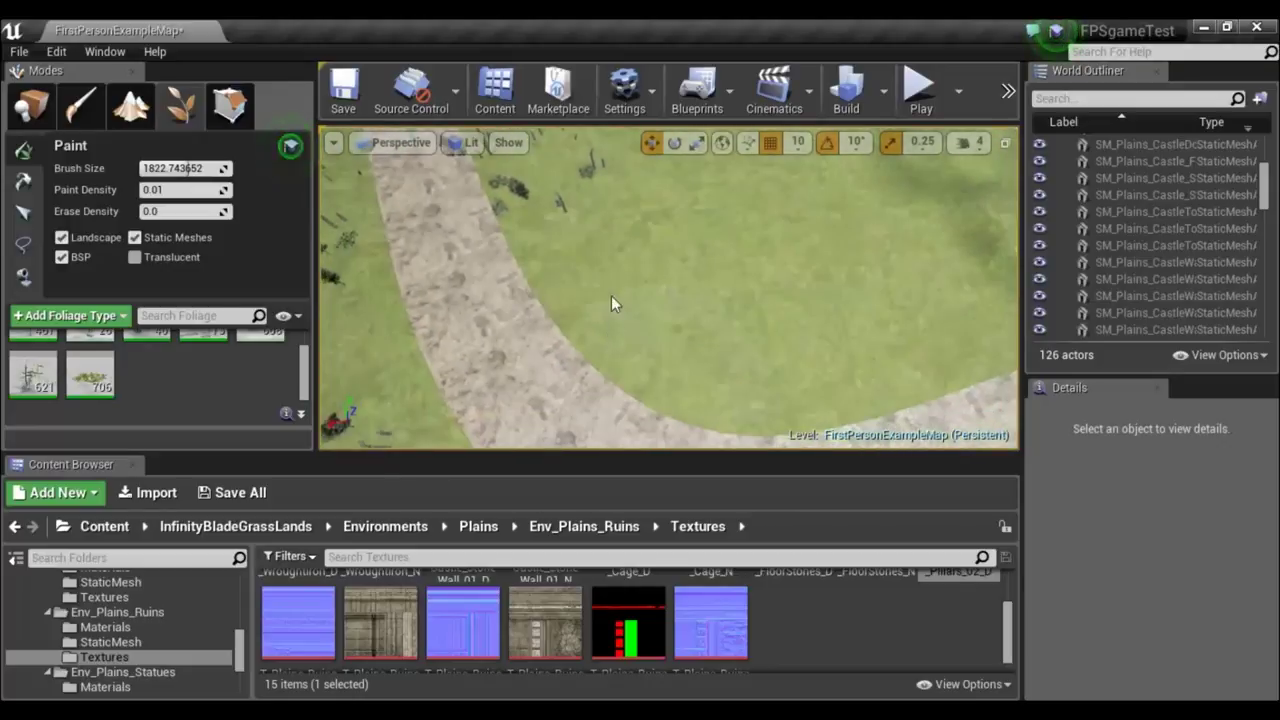
mouse_move(598, 259)
left_mouse_down()
mouse_move(705, 318)
mouse_move(690, 197)
mouse_move(423, 246)
left_mouse_up()
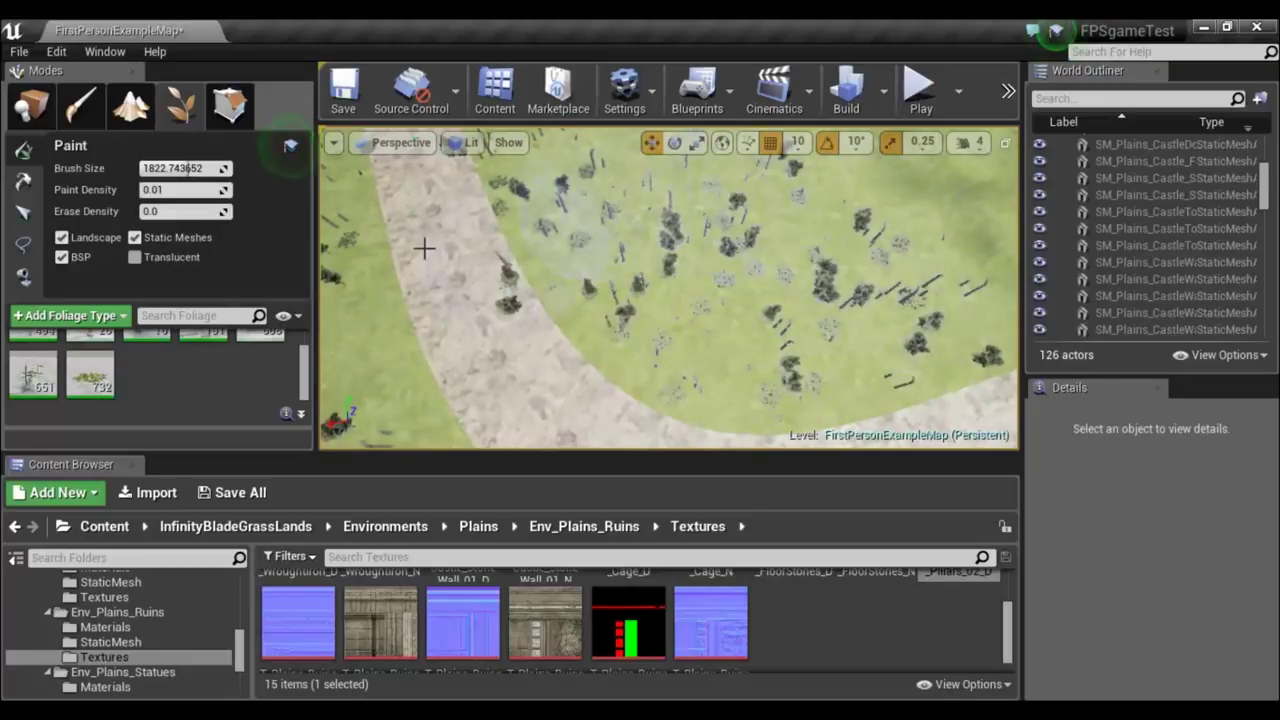
right_click_drag(423, 246, 423, 246)
right_click_drag(669, 287, 669, 287)
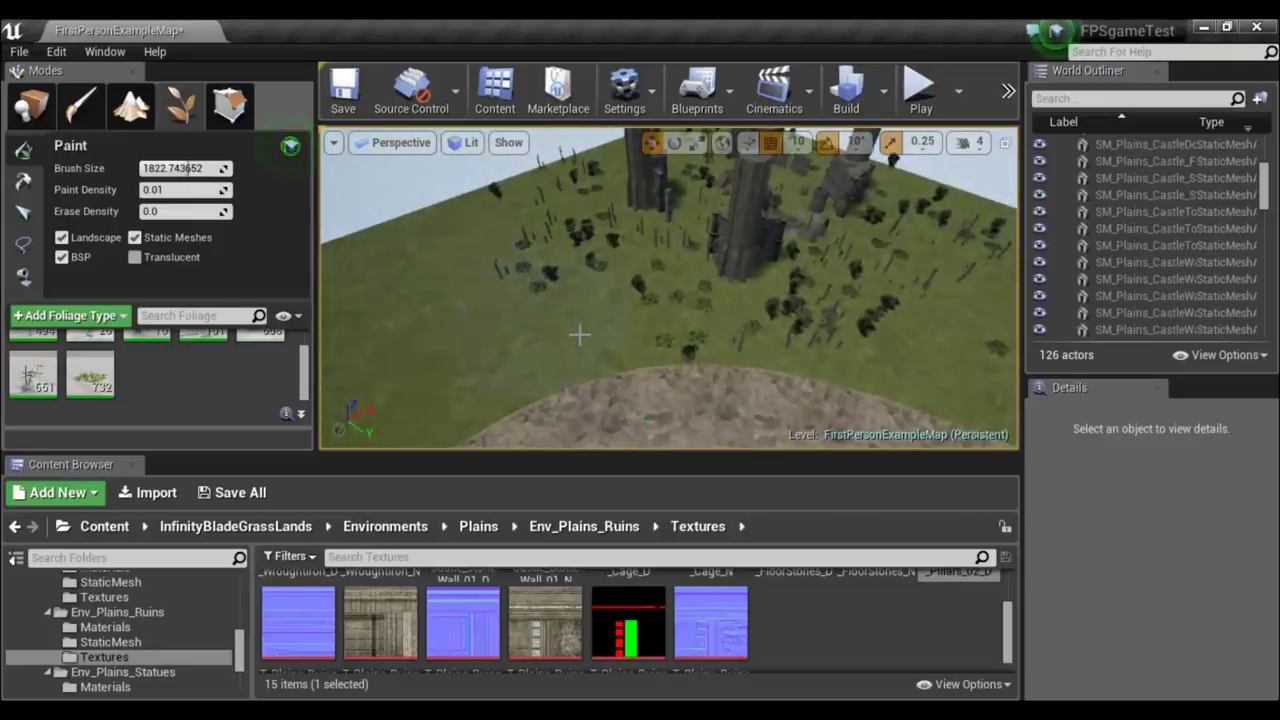
left_click(645, 390)
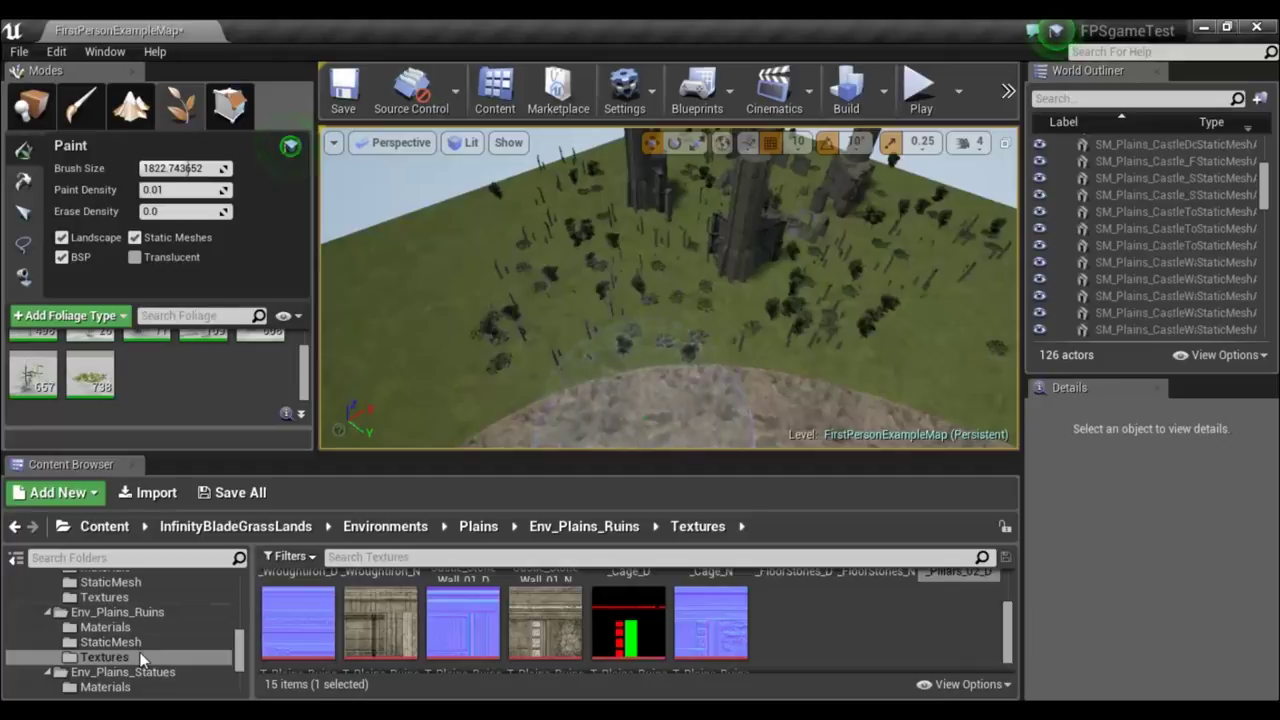
Open the Env_Plains_Organic static meshes folder in the Content Browser.
scroll(139, 654, "down", 3)
scroll(140, 657, "down", 2)
scroll(140, 656, "down", 2)
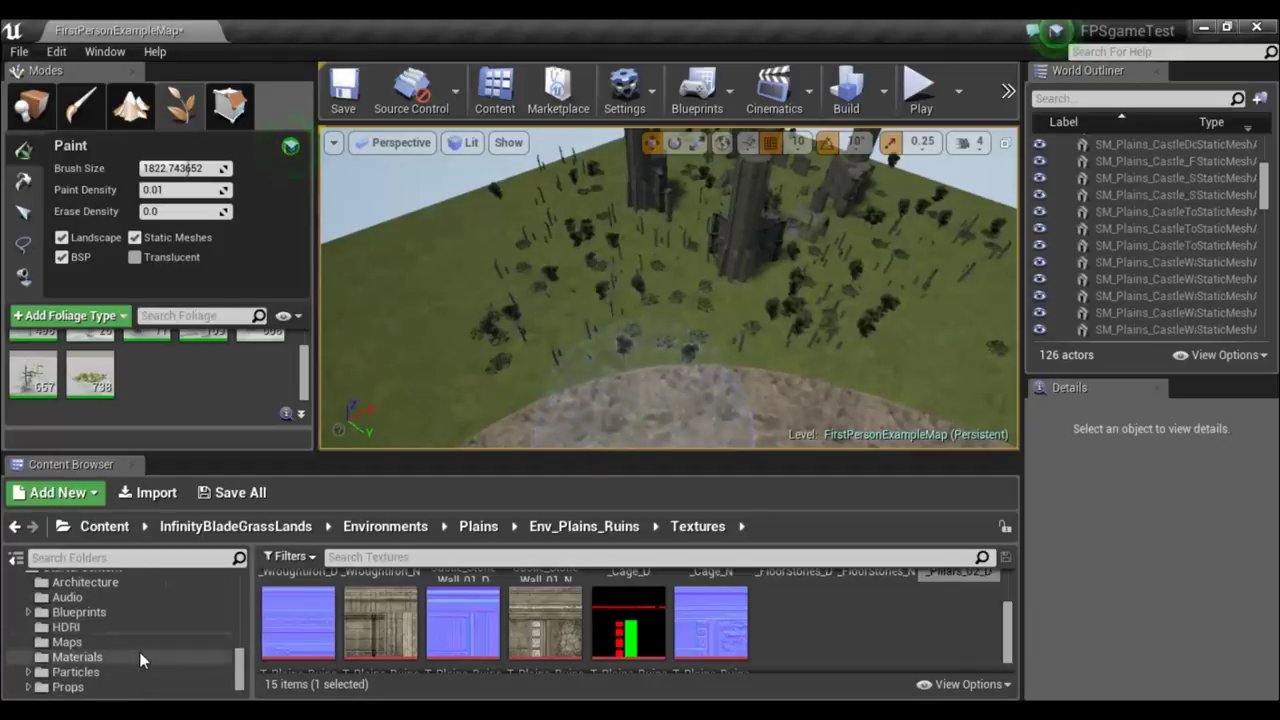
scroll(141, 653, "up", 2)
scroll(141, 653, "up", 2)
scroll(139, 644, "up", 1)
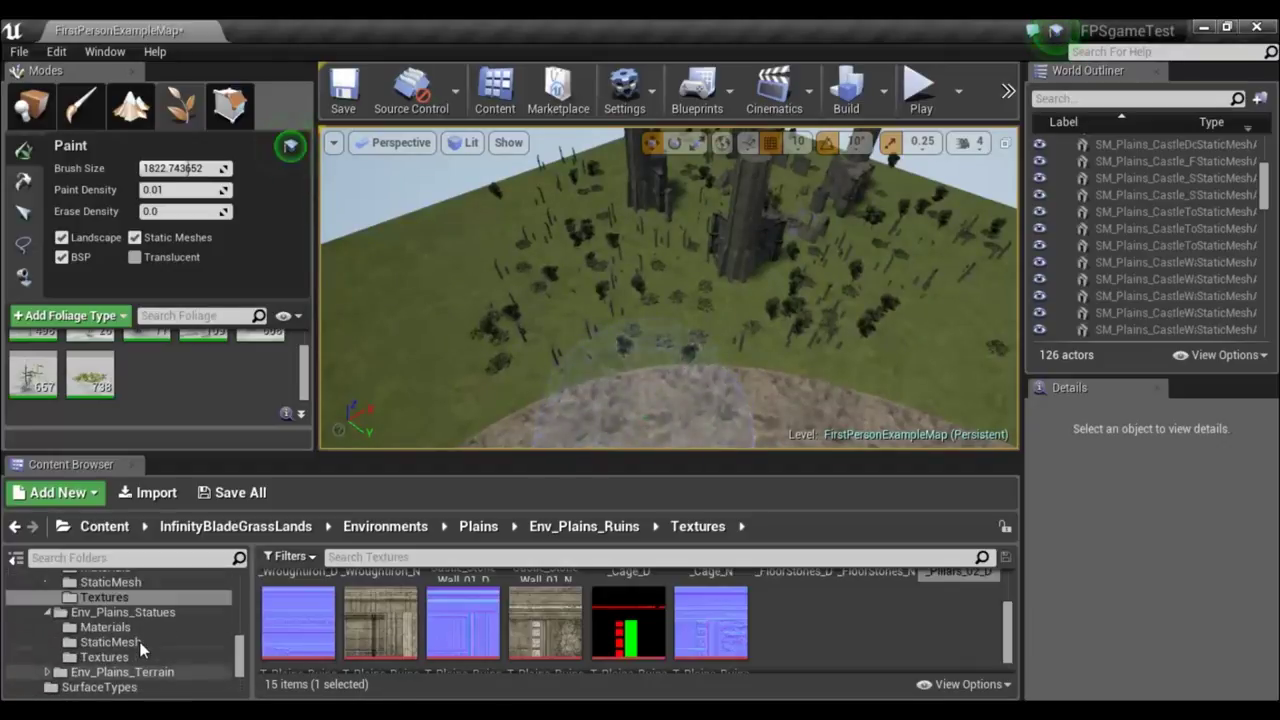
scroll(141, 641, "up", 1)
scroll(144, 637, "up", 1)
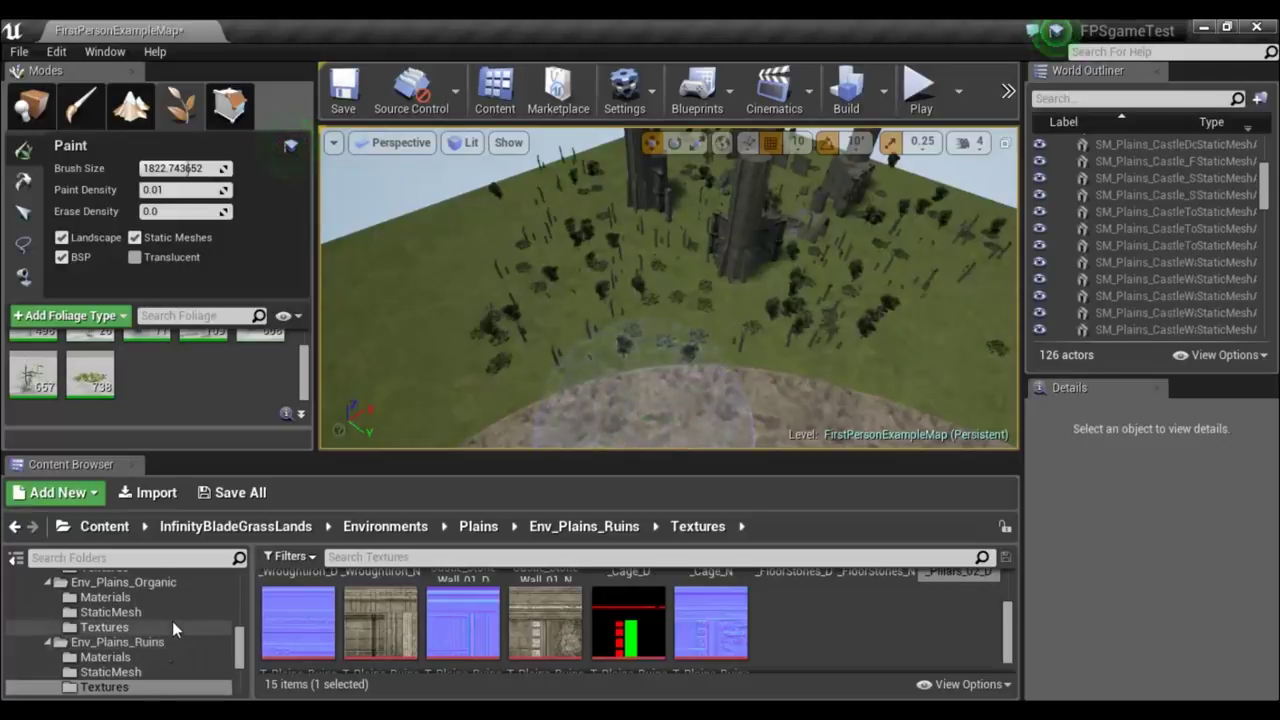
scroll(172, 621, "up", 1)
left_click(155, 641)
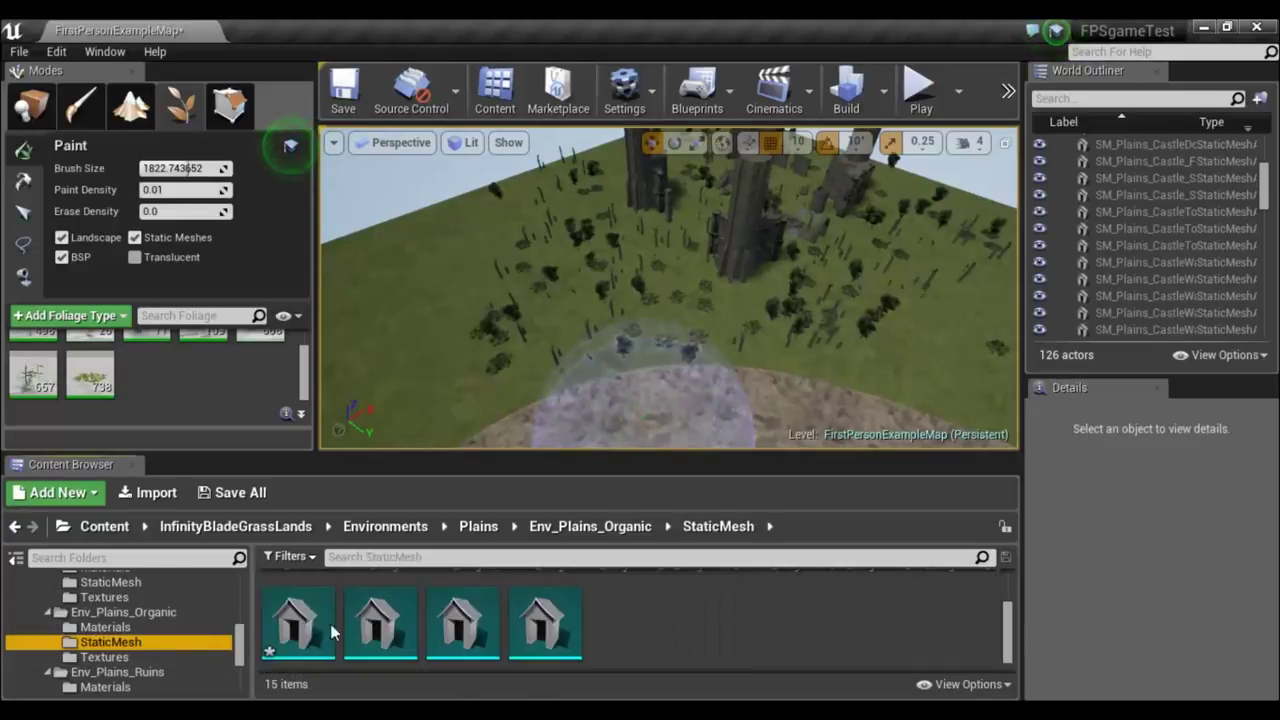
Drop an SM_Plains_LargeRock02 boulder into the level near the path in Place mode.
scroll(746, 641, "up", 1)
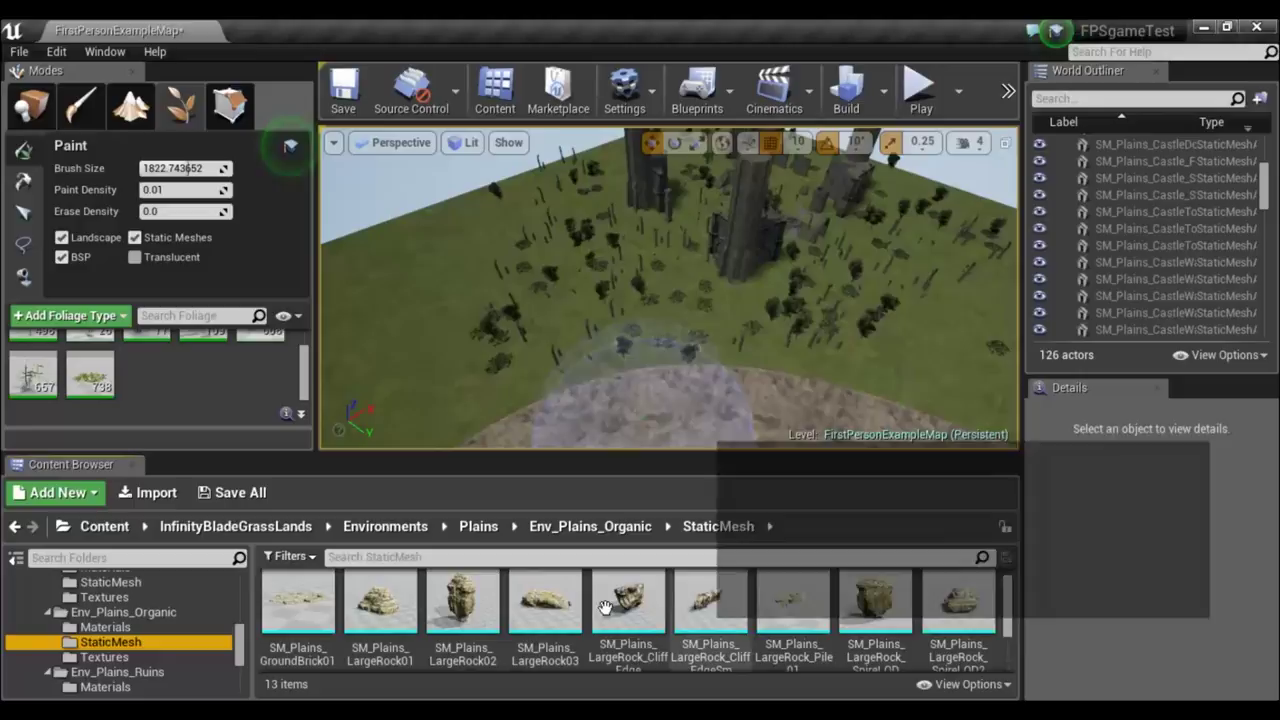
left_click(43, 104)
left_click_drag(462, 600, 432, 210)
right_click_drag(640, 230, 660, 260)
mouse_move(689, 362)
right_mouse_down()
mouse_move(660, 410)
mouse_move(692, 373)
right_mouse_up()
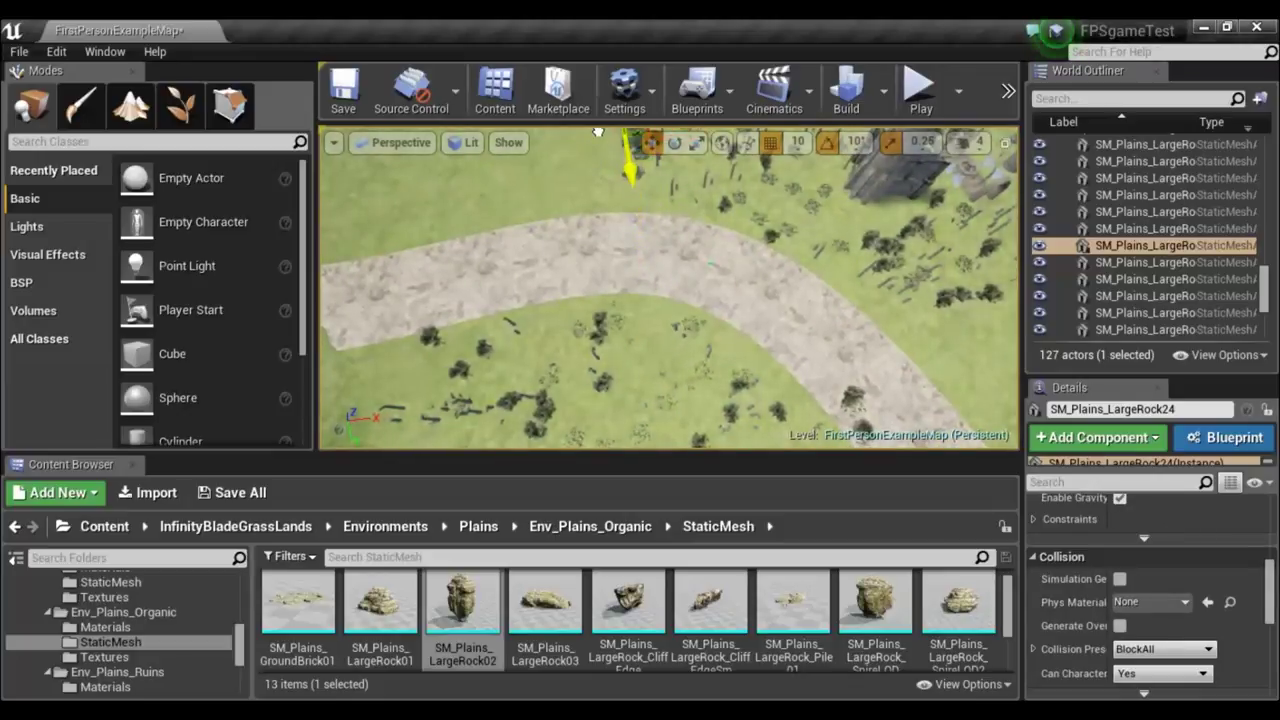
Move the boulder to the grass edge beside the path, then Alt-drag a copy to its right.
mouse_move(634, 249)
right_mouse_down()
mouse_move(634, 190)
mouse_move(634, 250)
right_mouse_up()
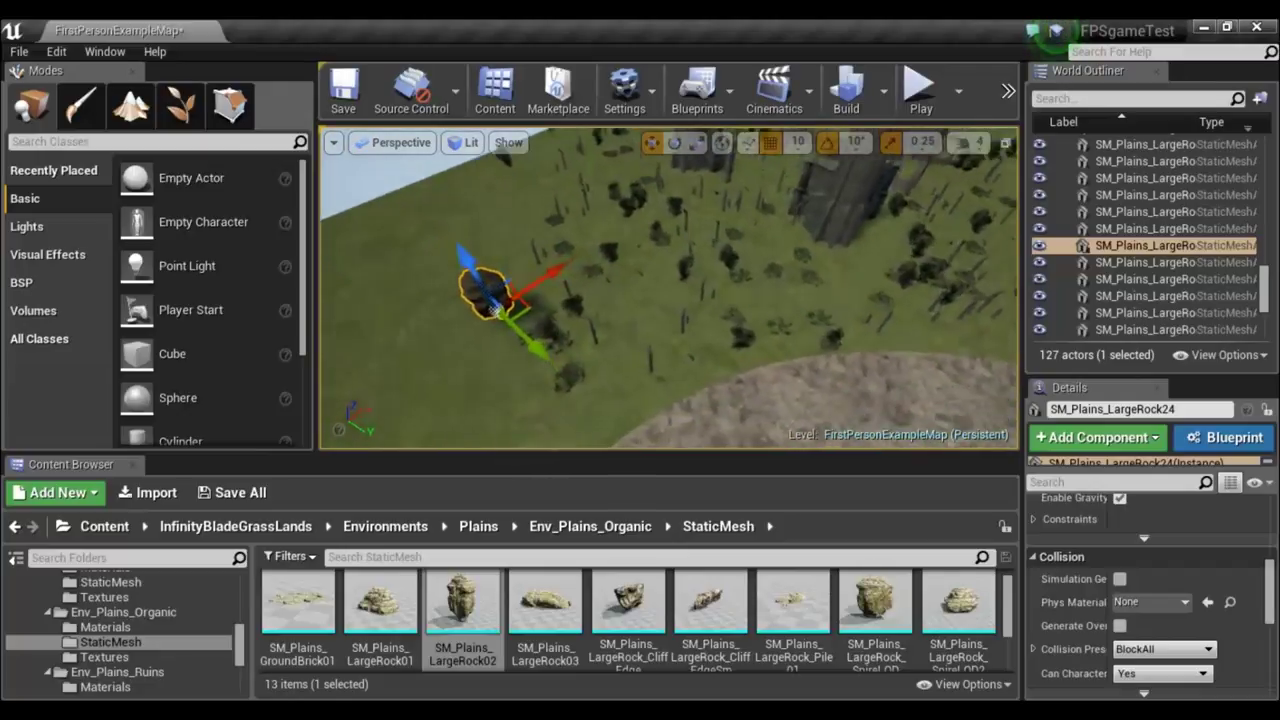
mouse_move(634, 250)
right_mouse_down()
mouse_move(634, 225)
mouse_move(634, 240)
right_mouse_up()
mouse_move(550, 372)
left_mouse_down()
mouse_move(682, 340)
mouse_move(1000, 415)
left_mouse_up()
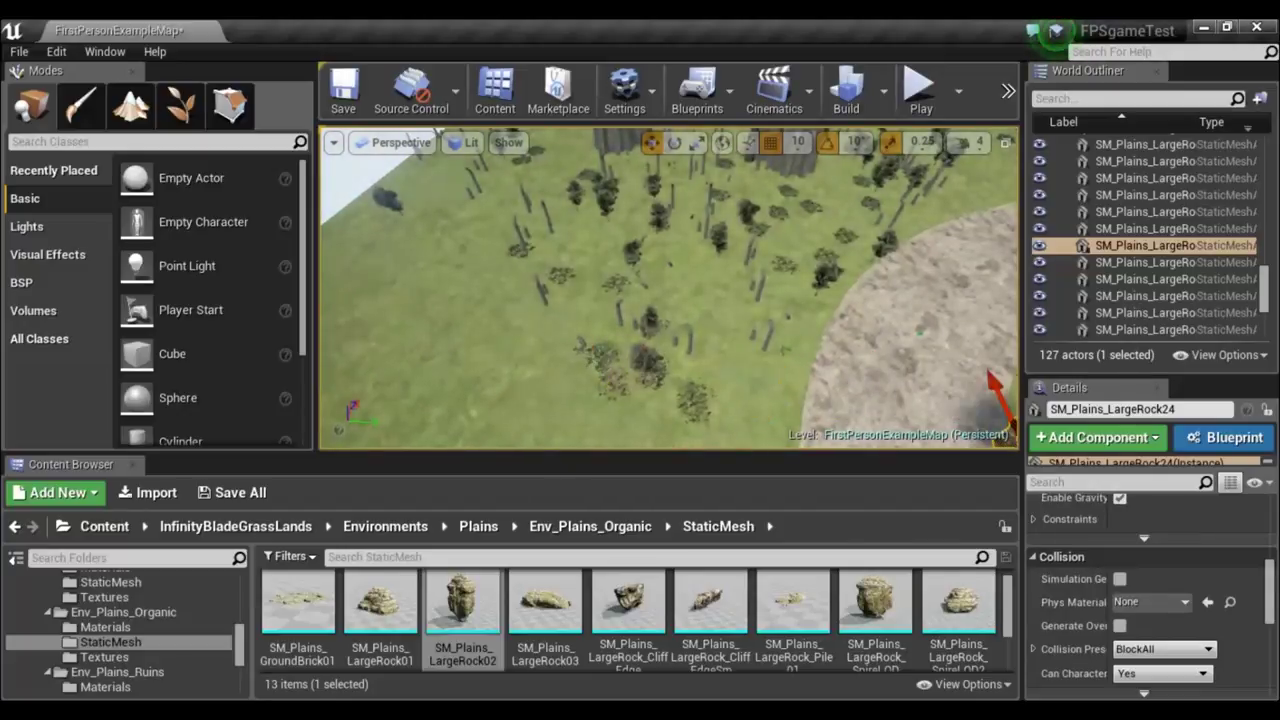
mouse_move(930, 338)
right_mouse_down()
mouse_move(1000, 400)
mouse_move(893, 427)
right_mouse_up()
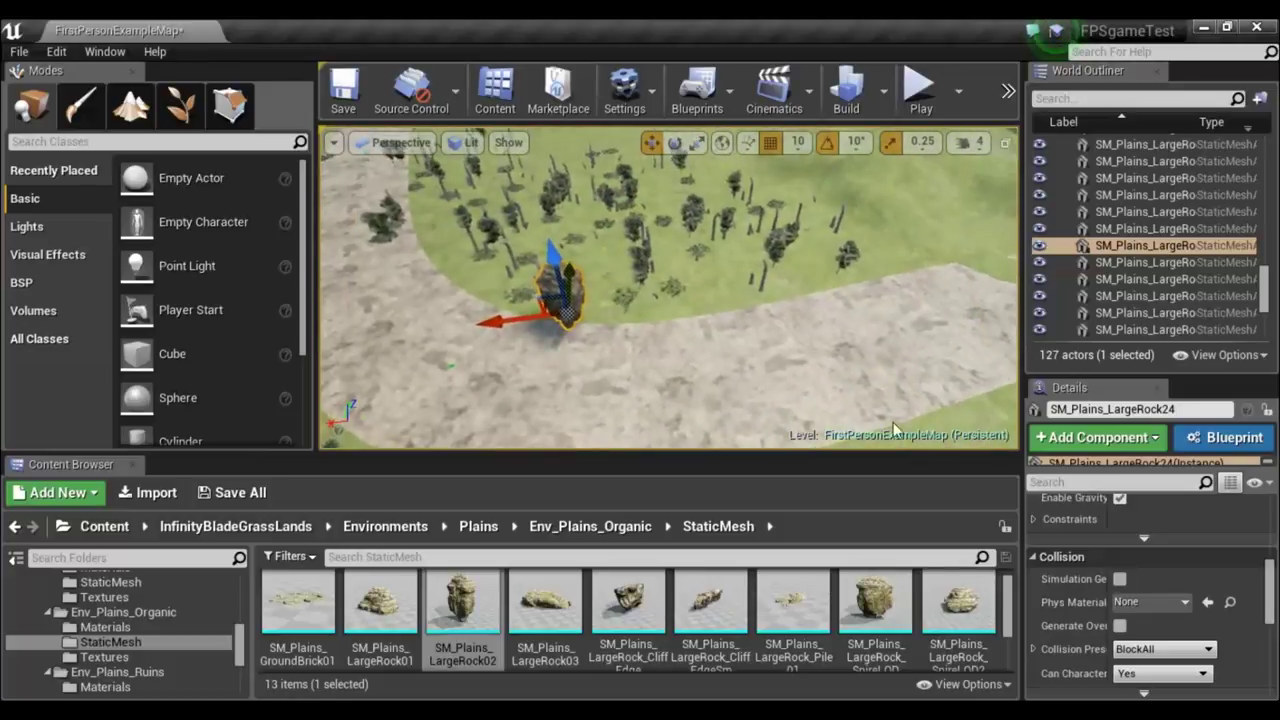
left_click_drag(545, 265, 937, 207)
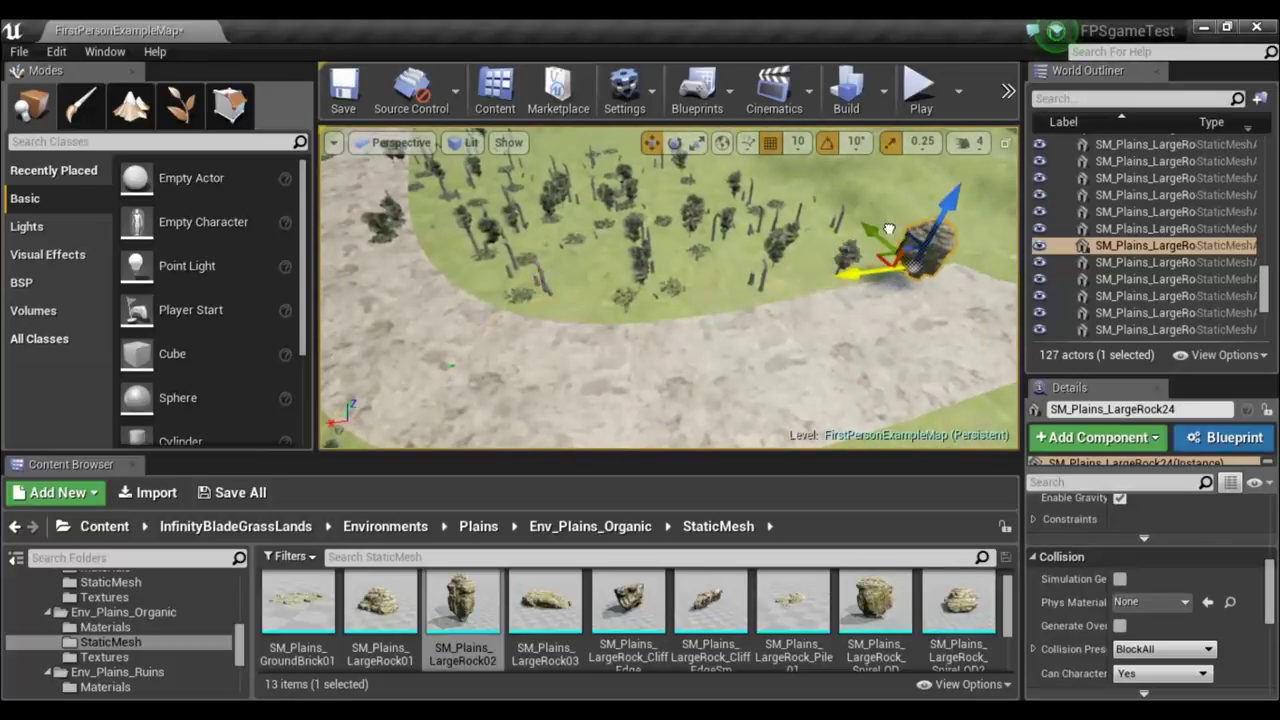
mouse_move(892, 321)
right_mouse_down()
mouse_move(777, 400)
mouse_move(733, 355)
right_mouse_up()
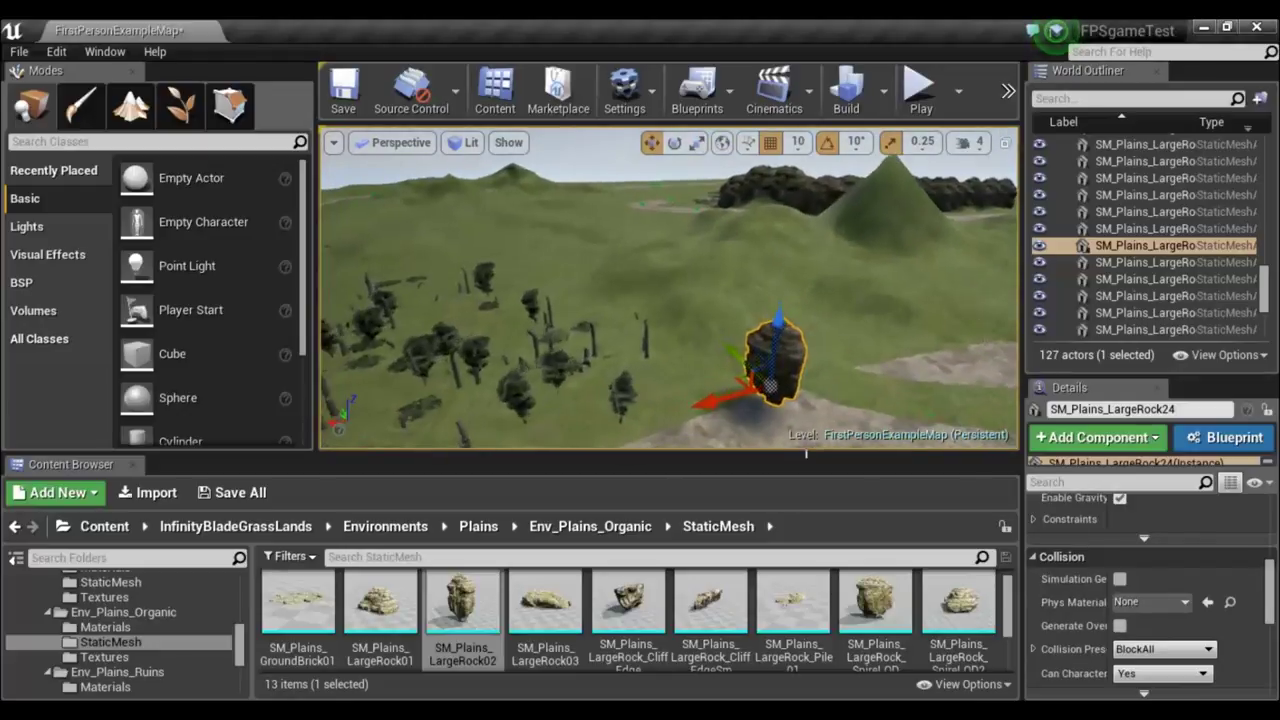
left_click_drag(727, 346, 697, 294)
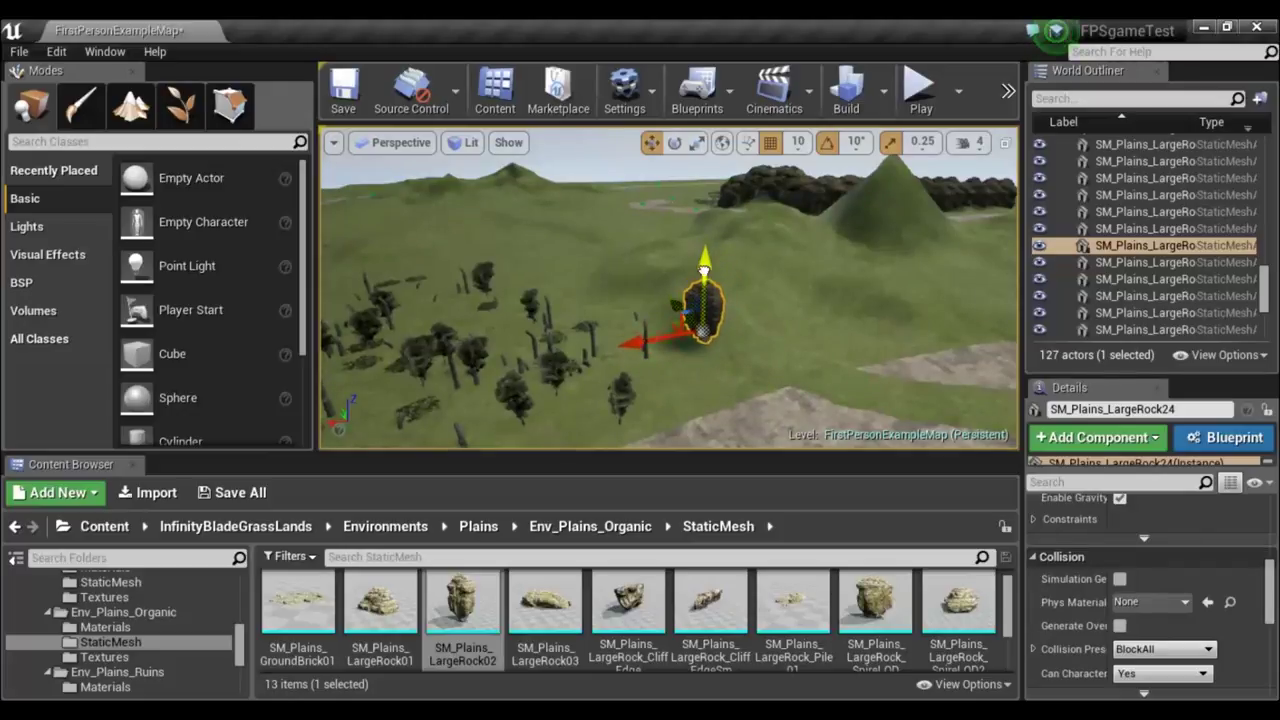
right_click_drag(755, 350, 755, 410)
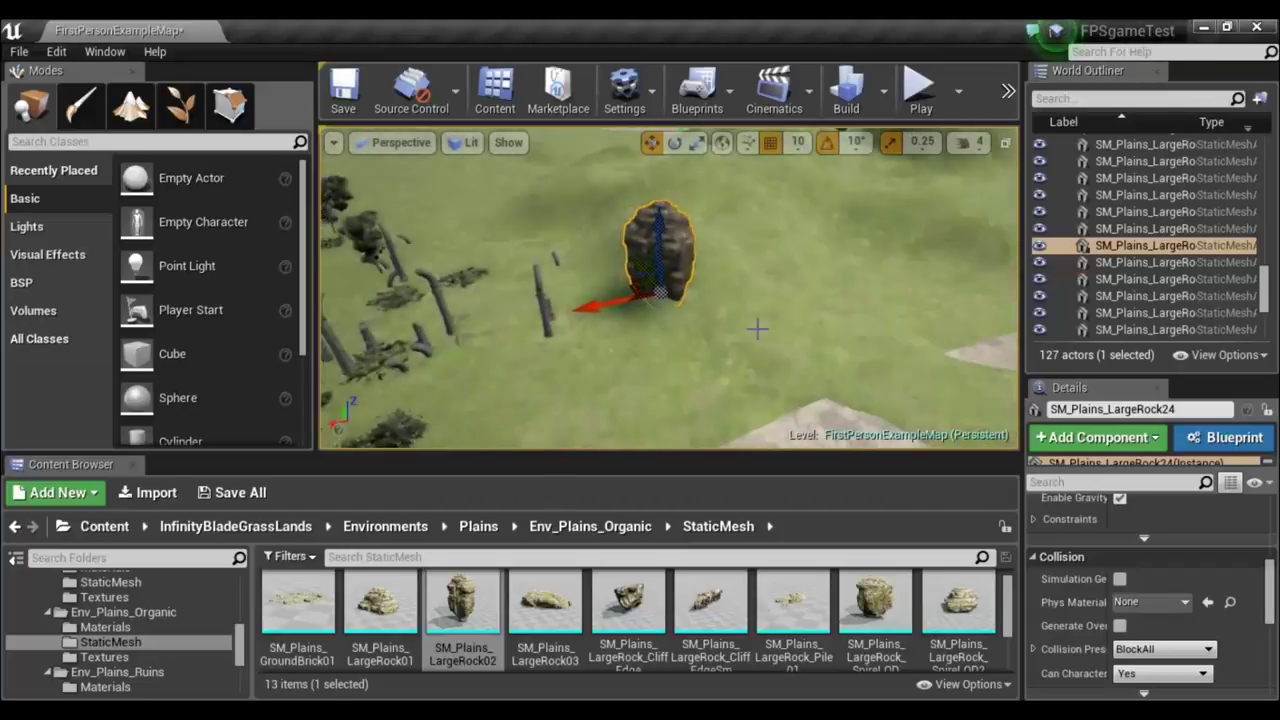
right_click_drag(632, 300, 632, 288)
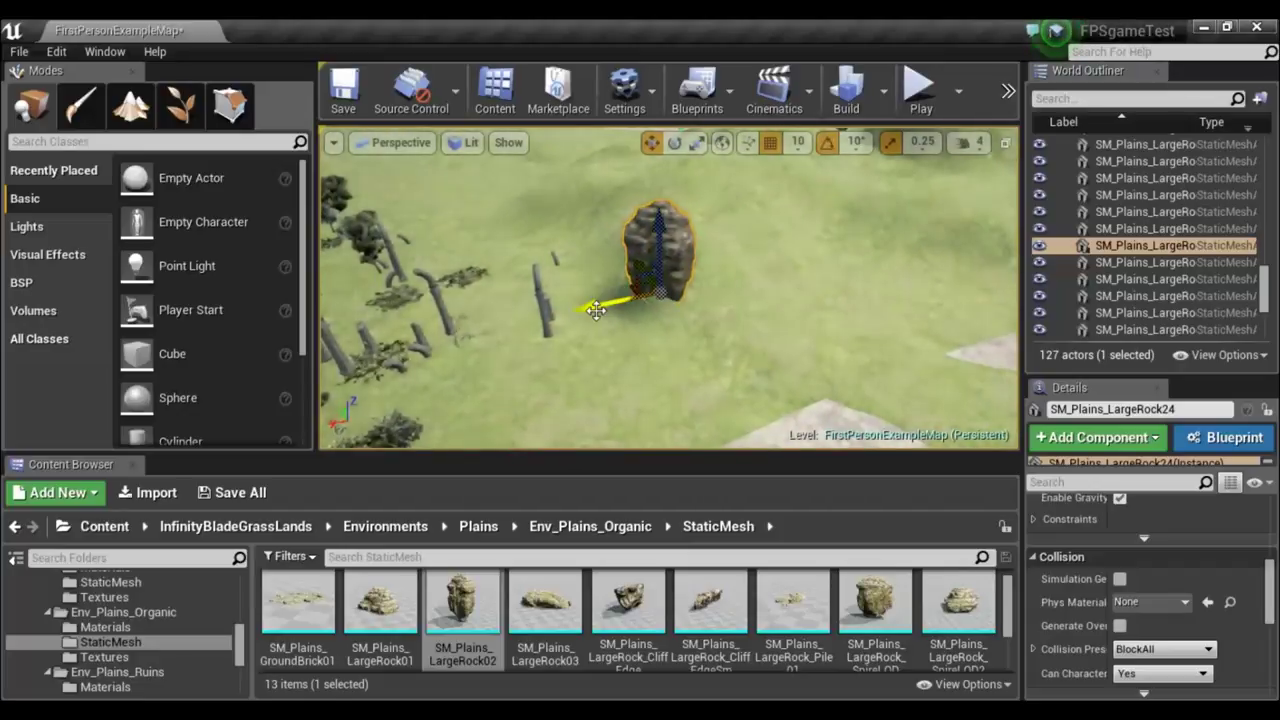
left_click_drag(635, 314, 685, 313, "alt")
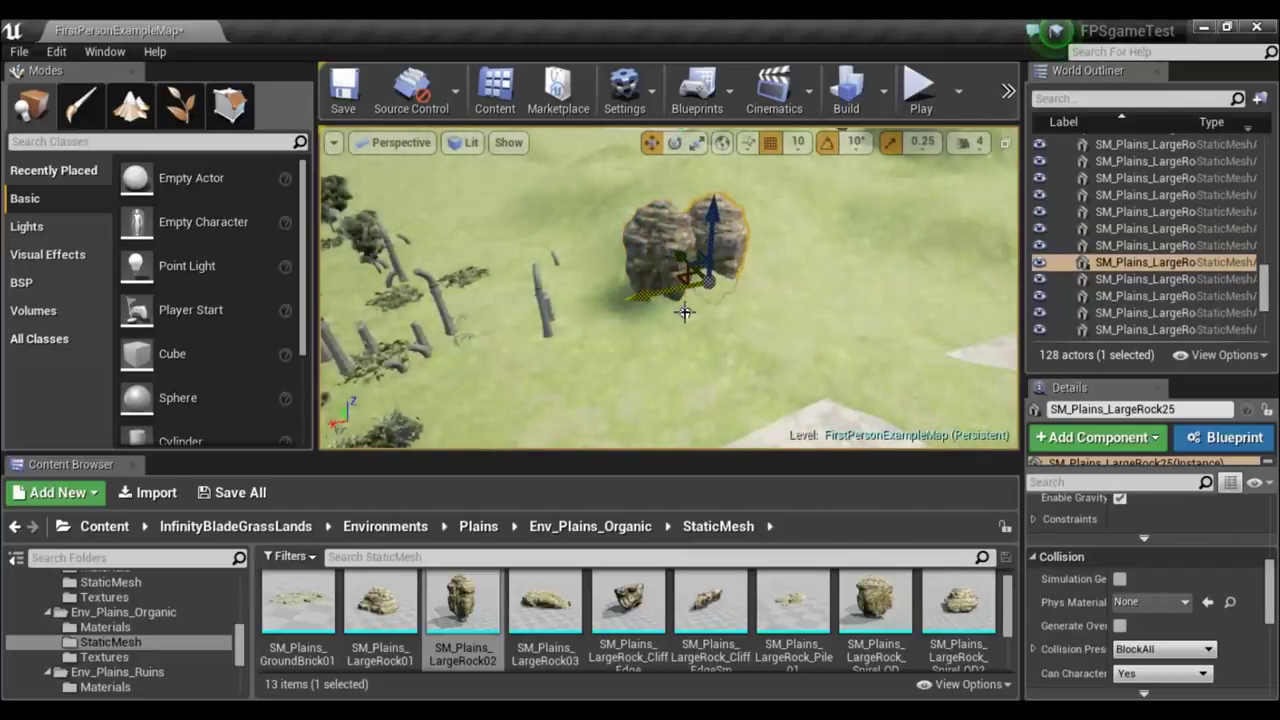
Alt-drag LargeRock02 copies to extend the row, then stack two more on top.
left_click_drag(653, 297, 715, 295, "alt")
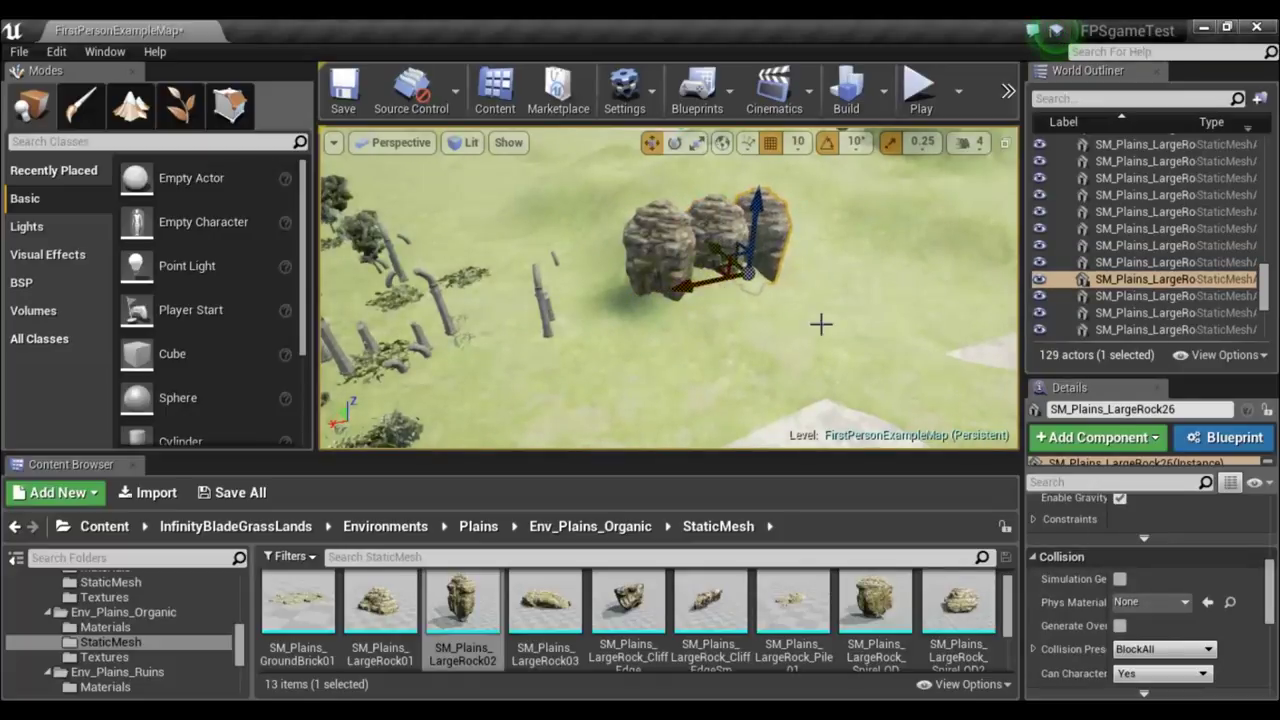
right_click_drag(740, 255, 740, 200)
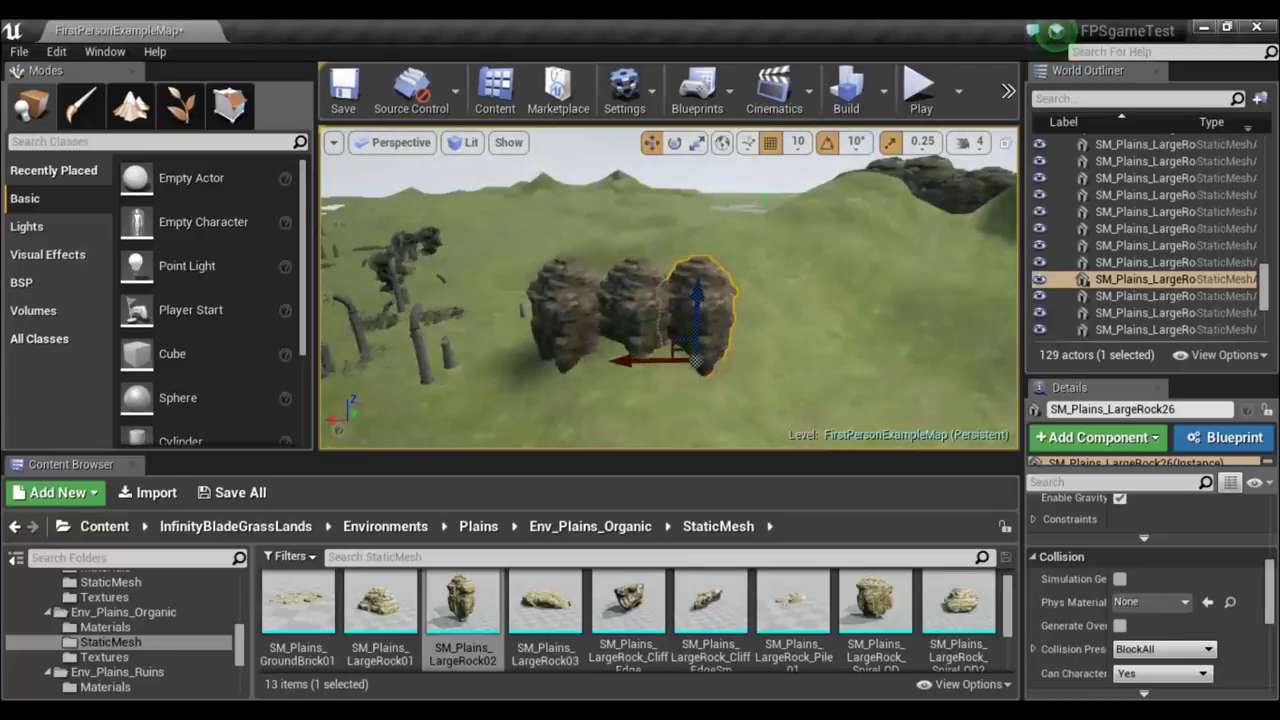
right_click_drag(758, 343, 764, 343)
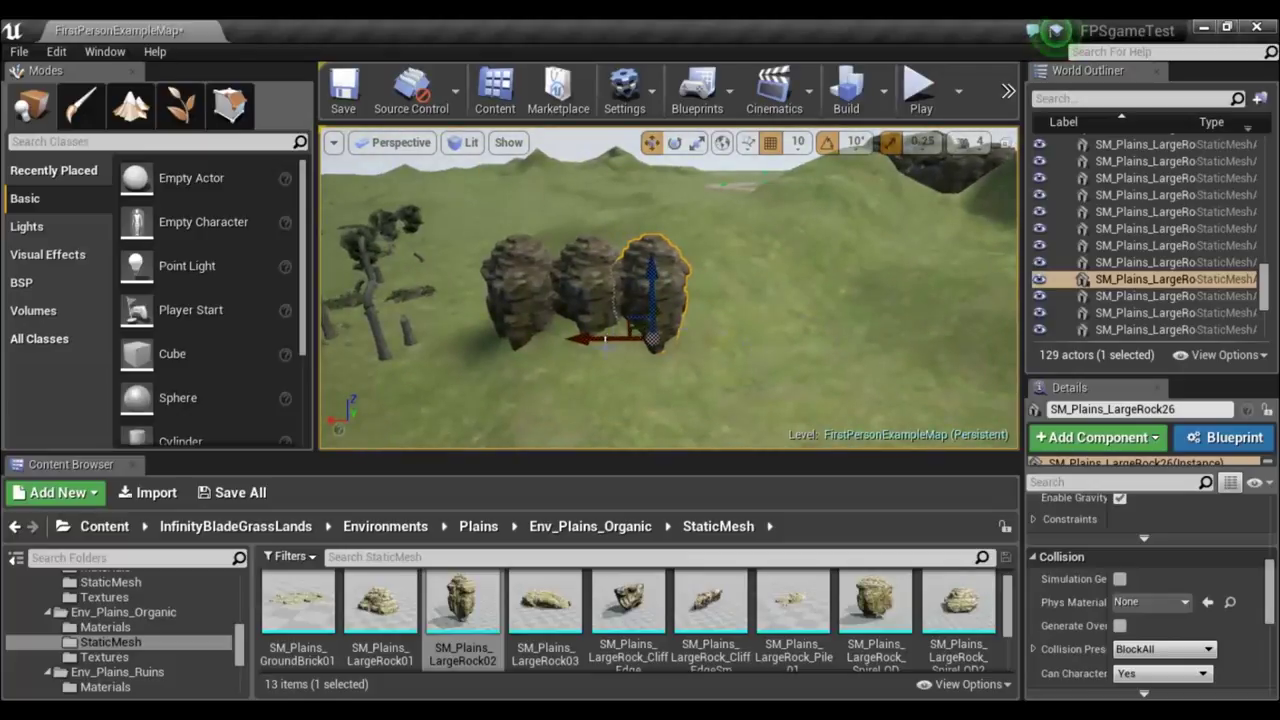
left_click_drag(656, 346, 767, 354, "alt")
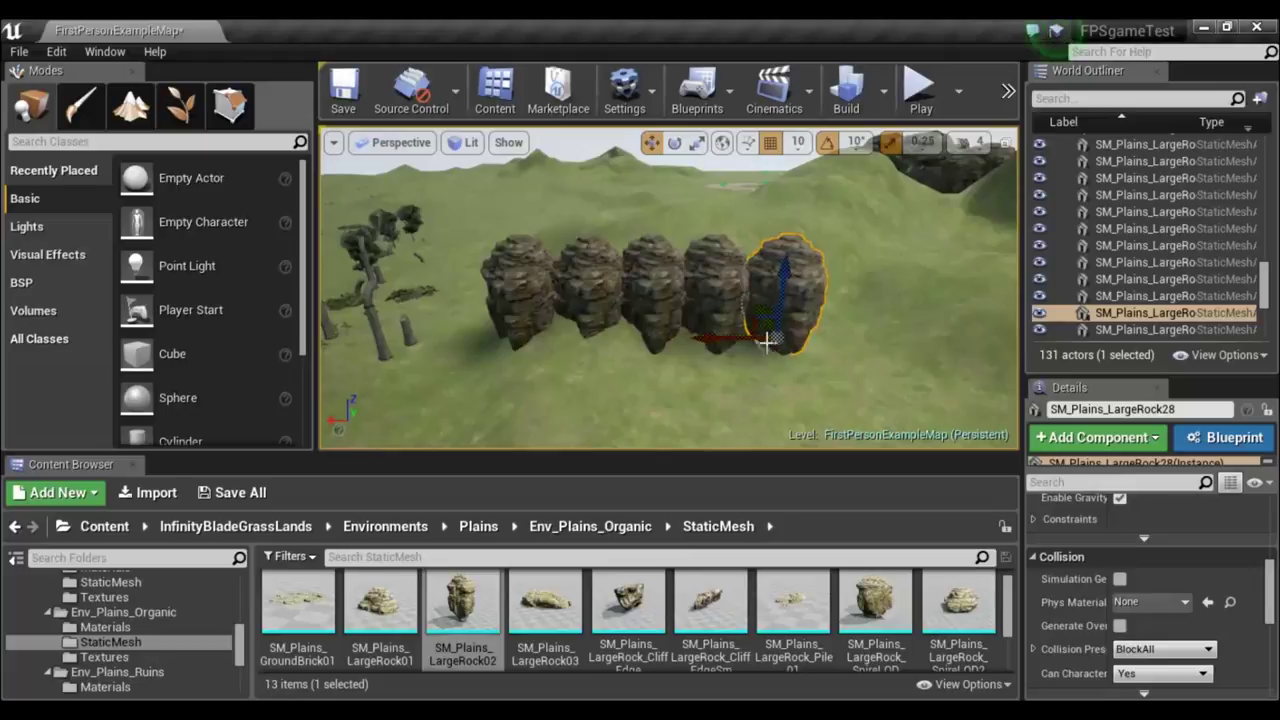
left_click_drag(784, 276, 800, 187, "alt")
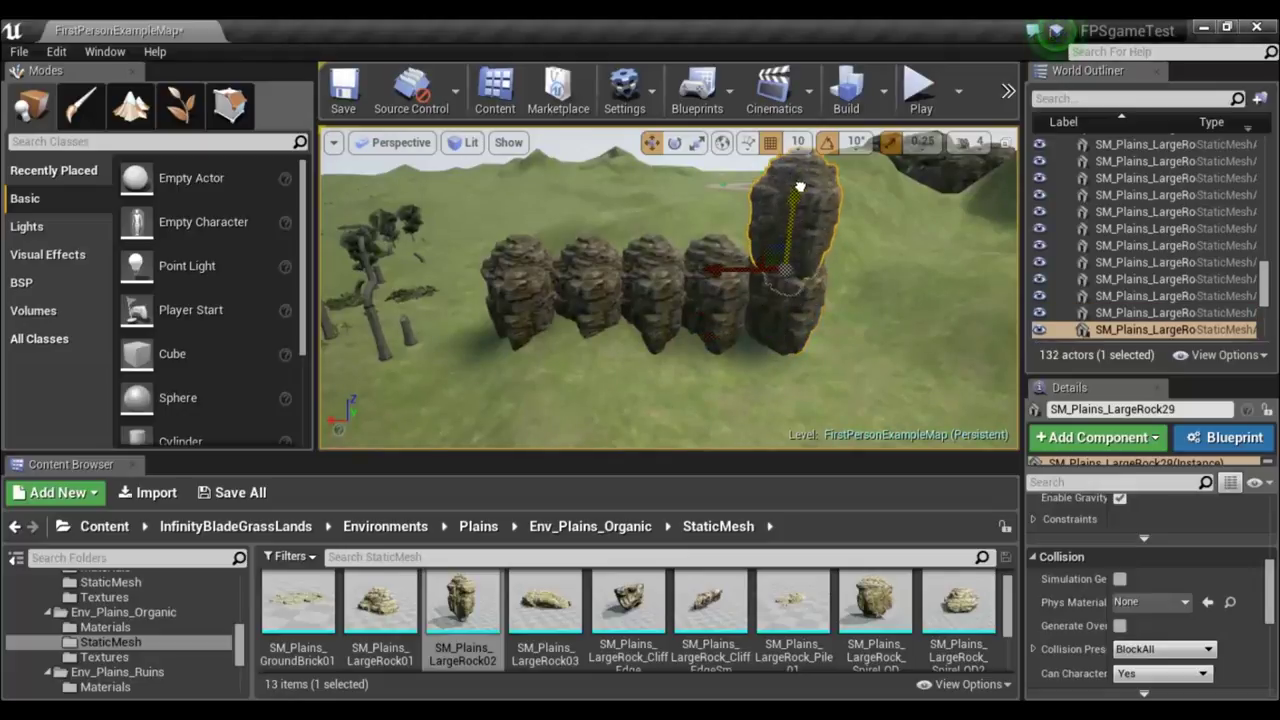
mouse_move(709, 270)
left_mouse_down("alt")
mouse_move(440, 268)
mouse_move(538, 276)
left_mouse_up("alt")
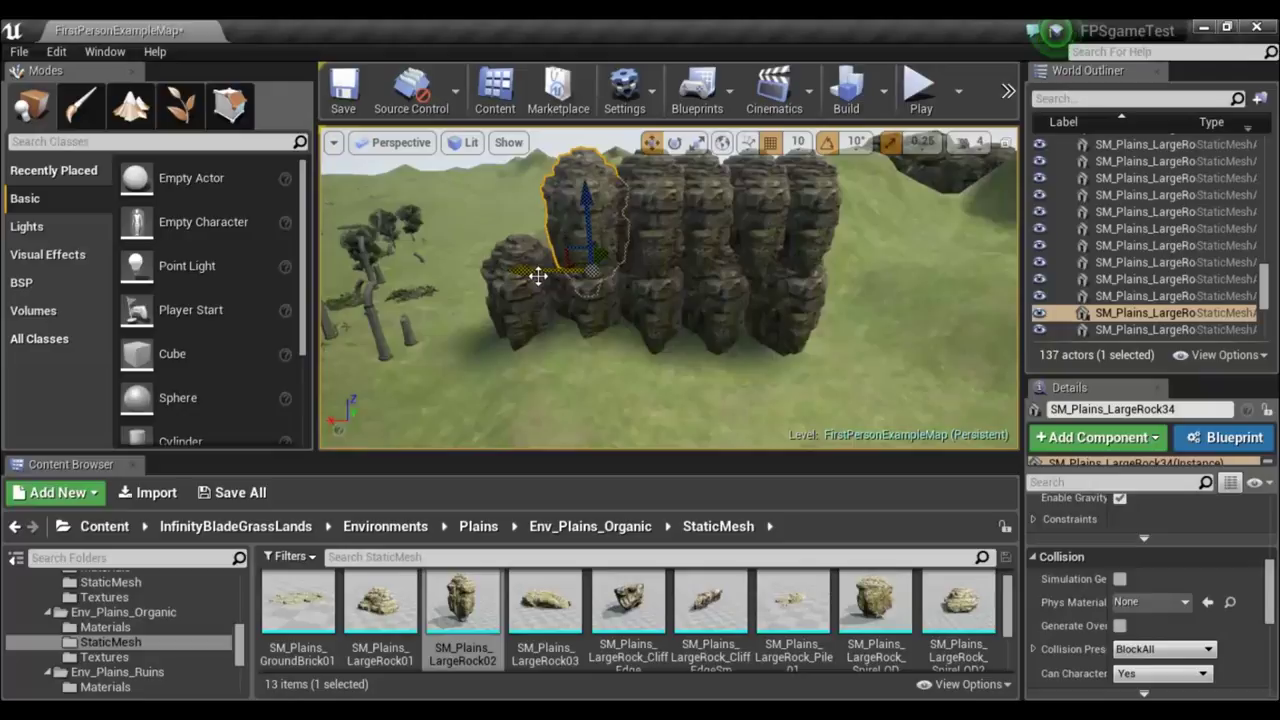
left_click_drag(533, 274, 471, 275)
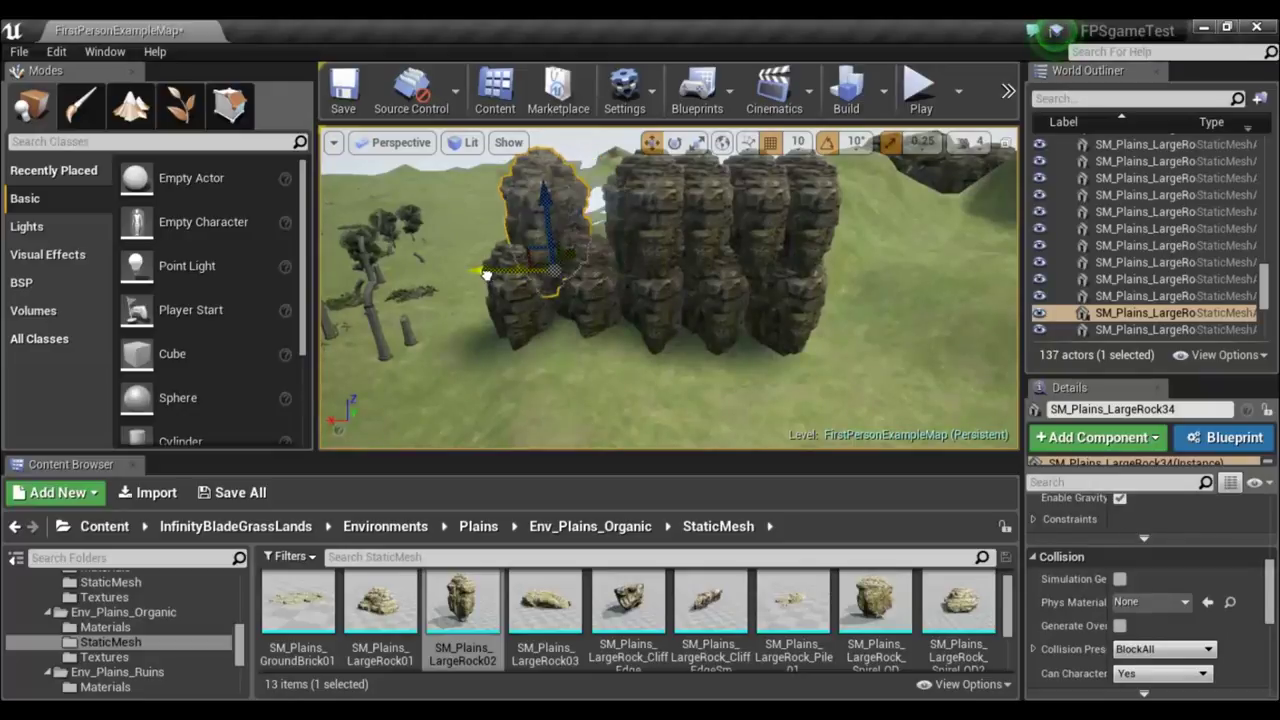
mouse_move(594, 338)
right_mouse_down()
mouse_move(560, 330)
mouse_move(626, 280)
right_mouse_up()
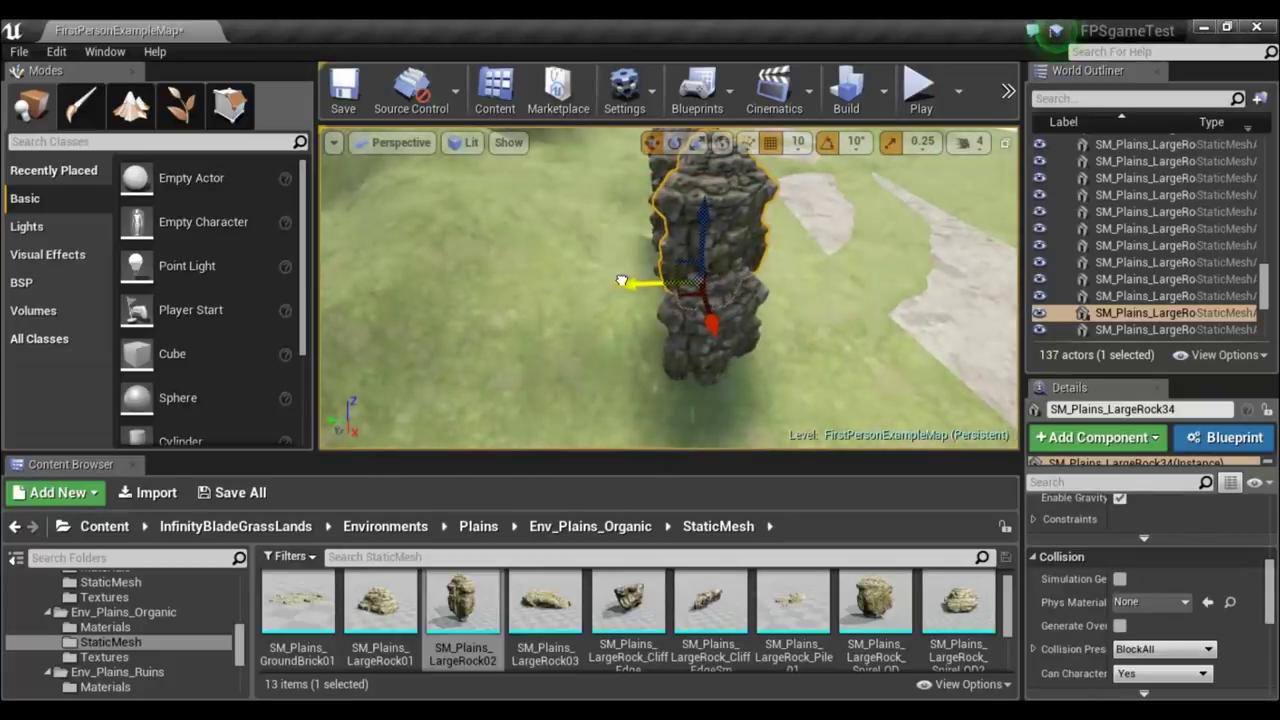
Add rock copies to the wall's left and front, then place an SM_Plains_GroundBrick01 piece.
left_click_drag(622, 281, 547, 284, "alt")
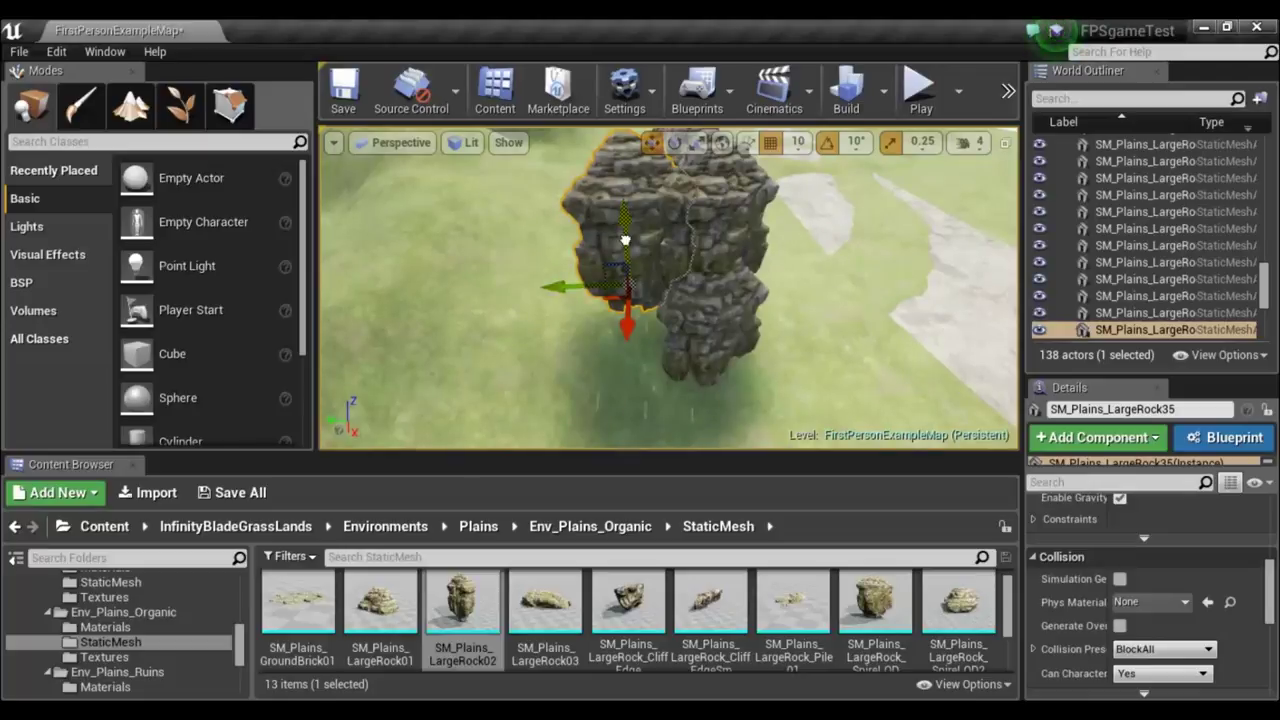
left_click_drag(625, 240, 596, 340, "alt")
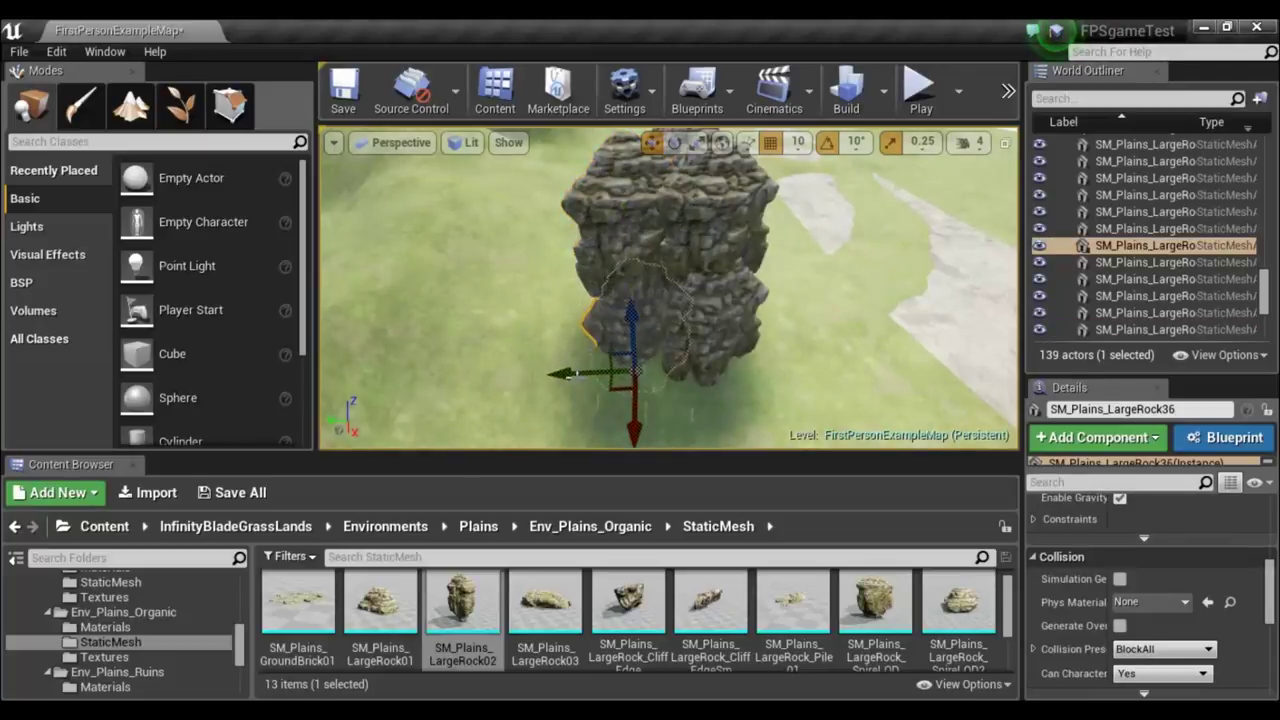
left_click_drag(575, 373, 518, 376)
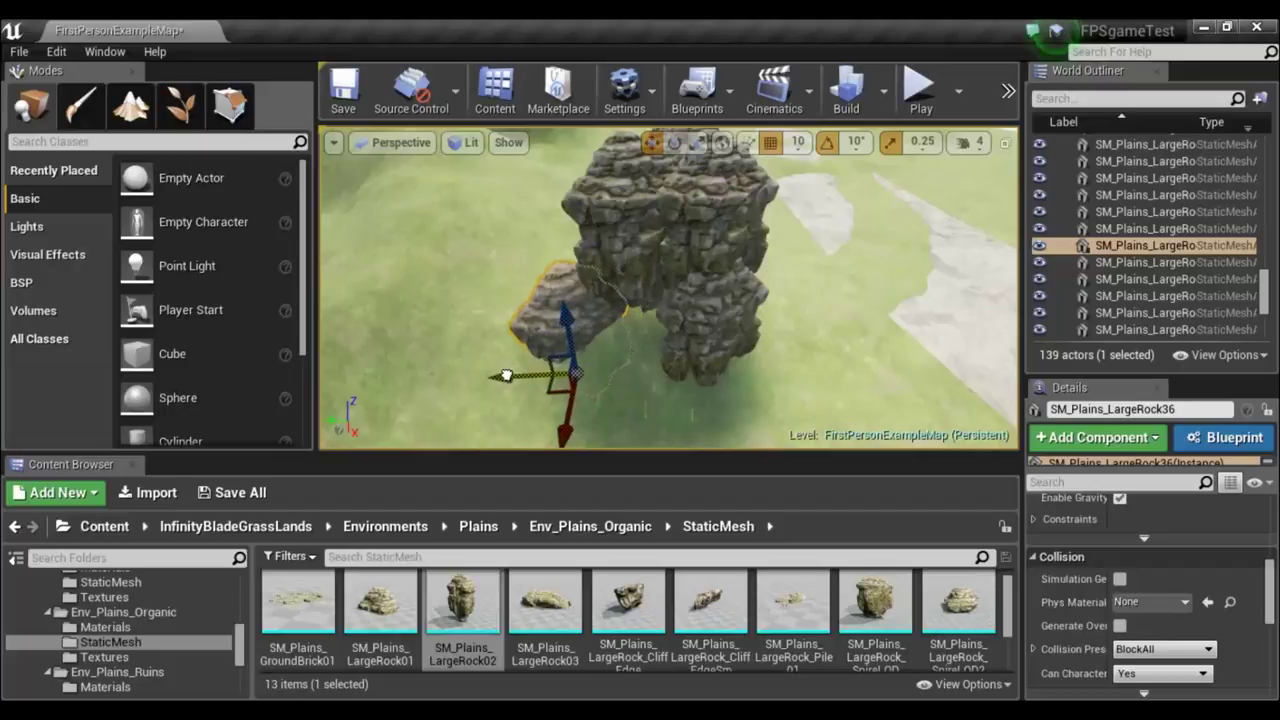
mouse_move(538, 378)
left_mouse_down()
mouse_move(565, 378)
mouse_move(539, 378)
left_mouse_up()
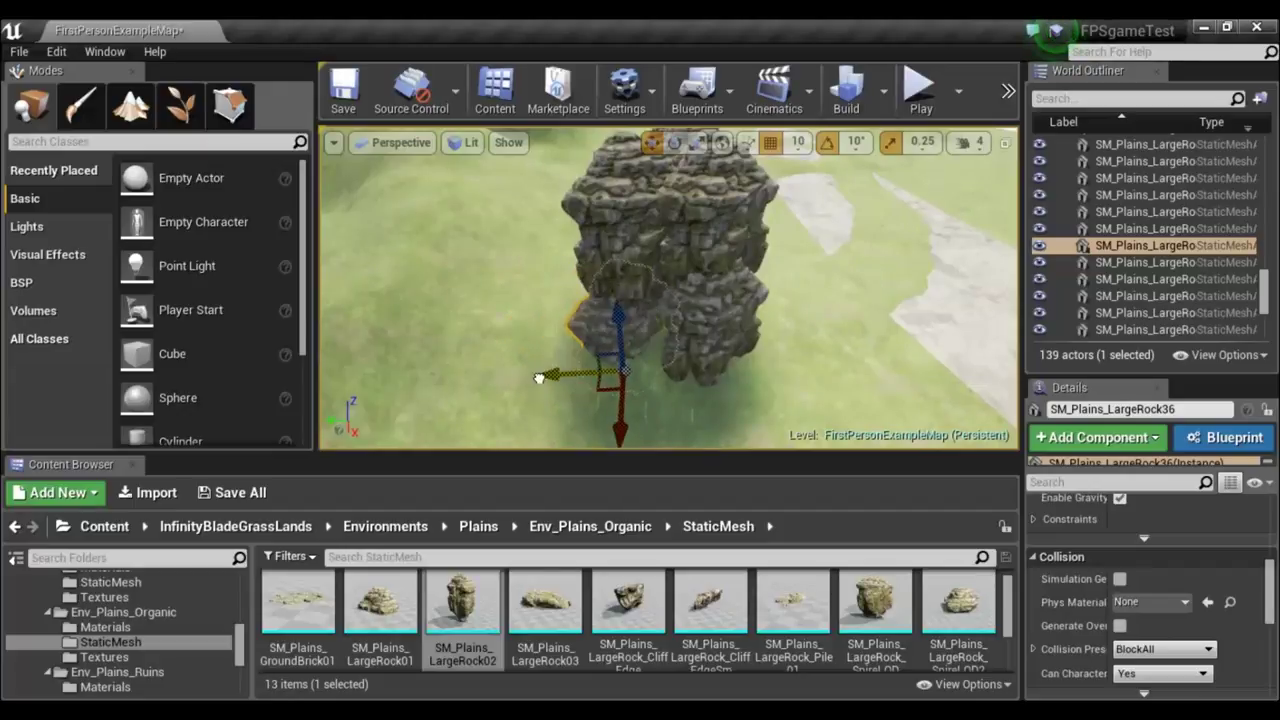
right_click_drag(707, 392, 760, 380)
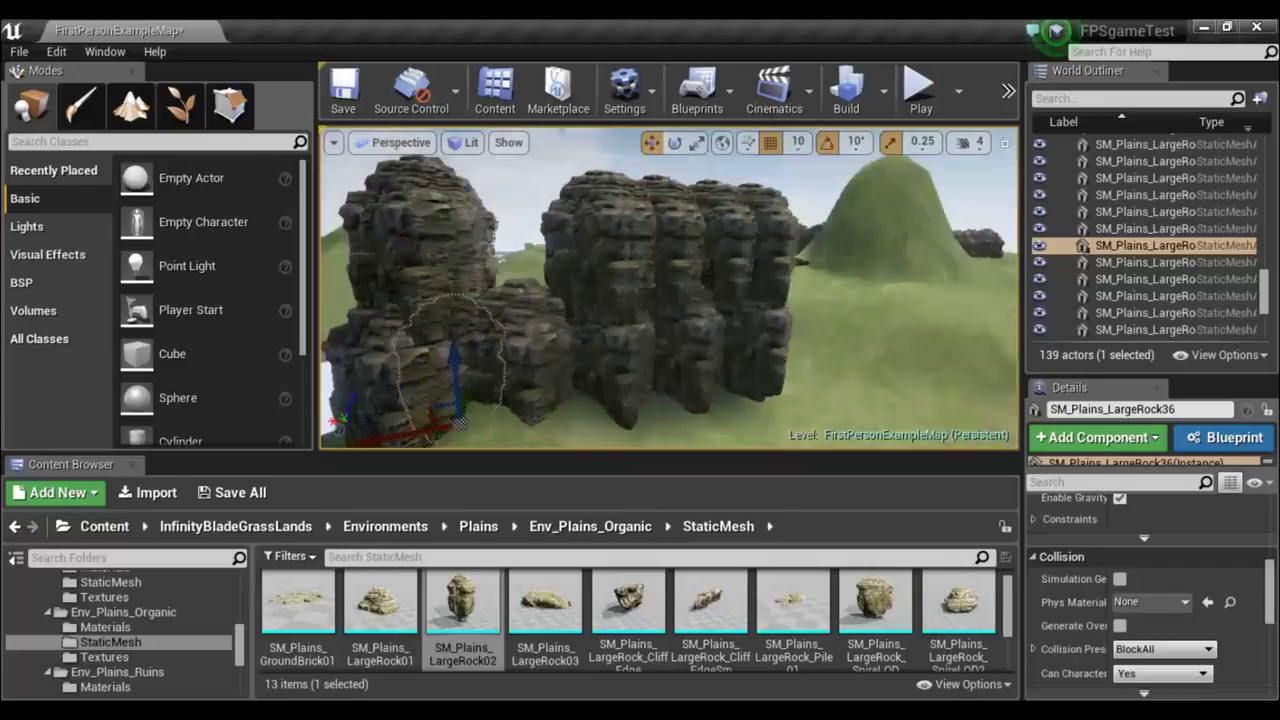
right_click_drag(760, 380, 690, 390)
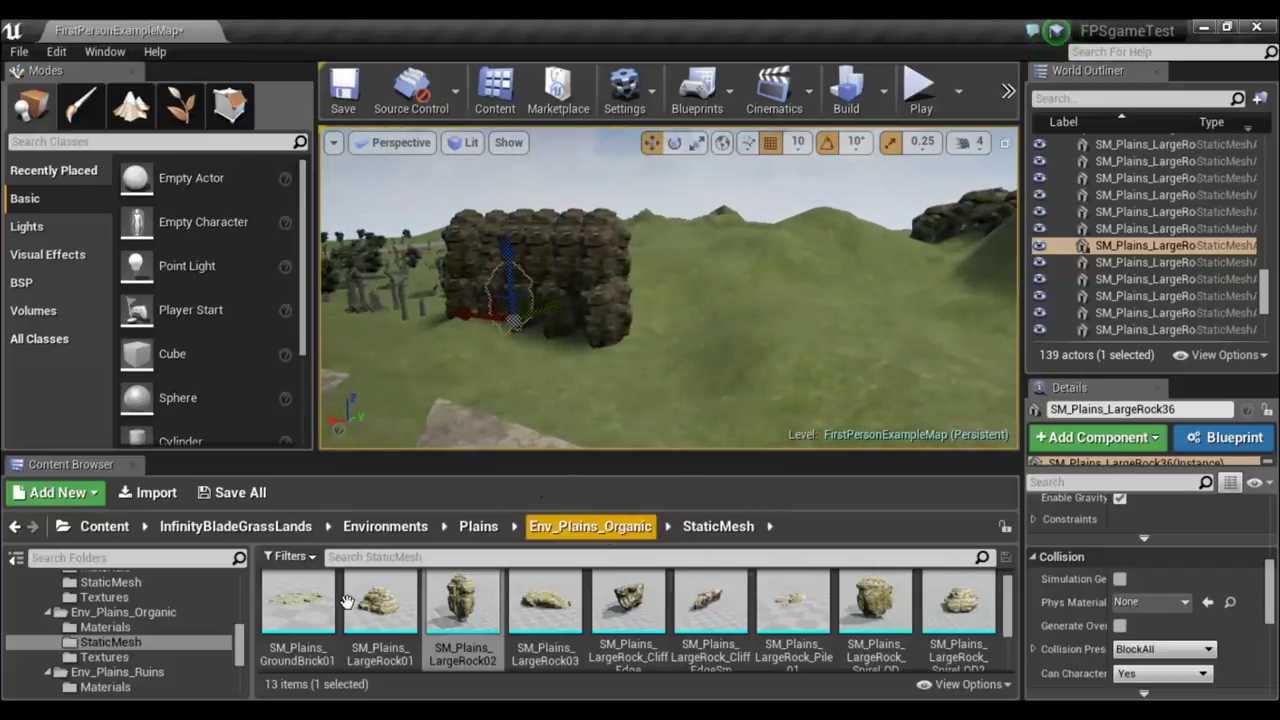
mouse_move(298, 605)
left_mouse_down()
mouse_move(533, 372)
mouse_move(555, 367)
left_mouse_up()
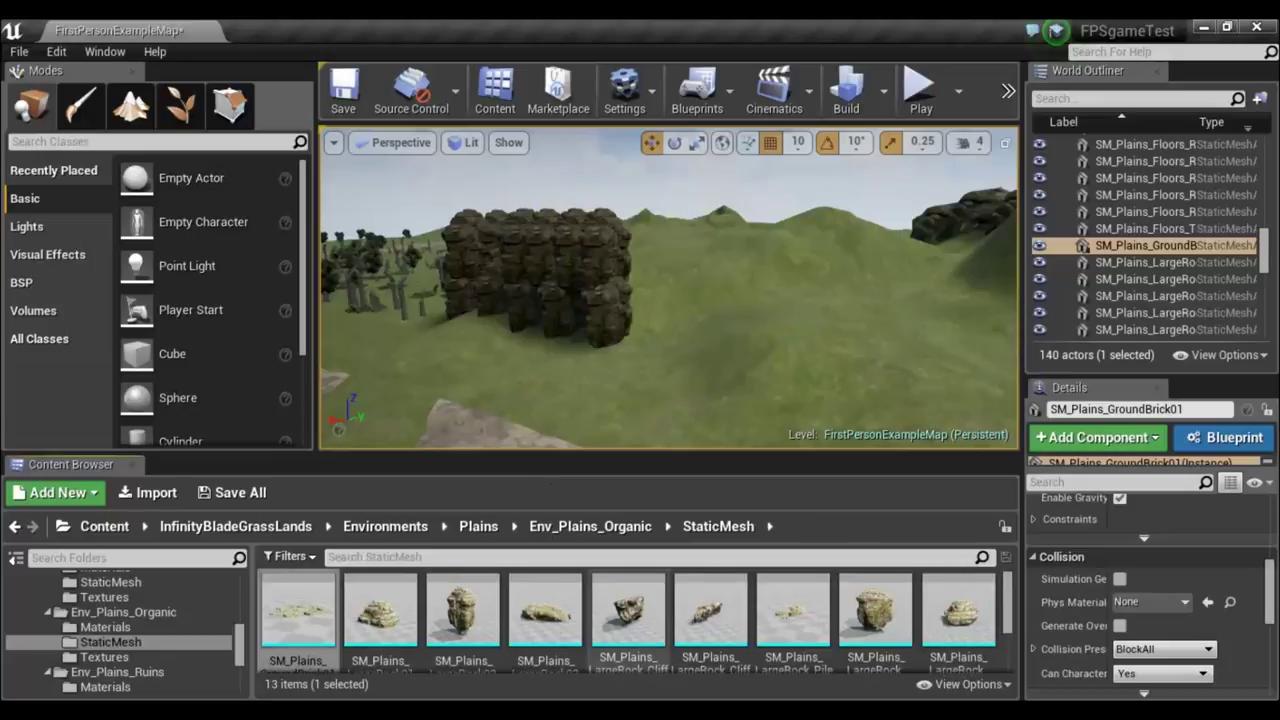
Slide the GroundBrick mesh toward the rock wall and onto the cliff base.
right_click_drag(516, 350, 516, 350)
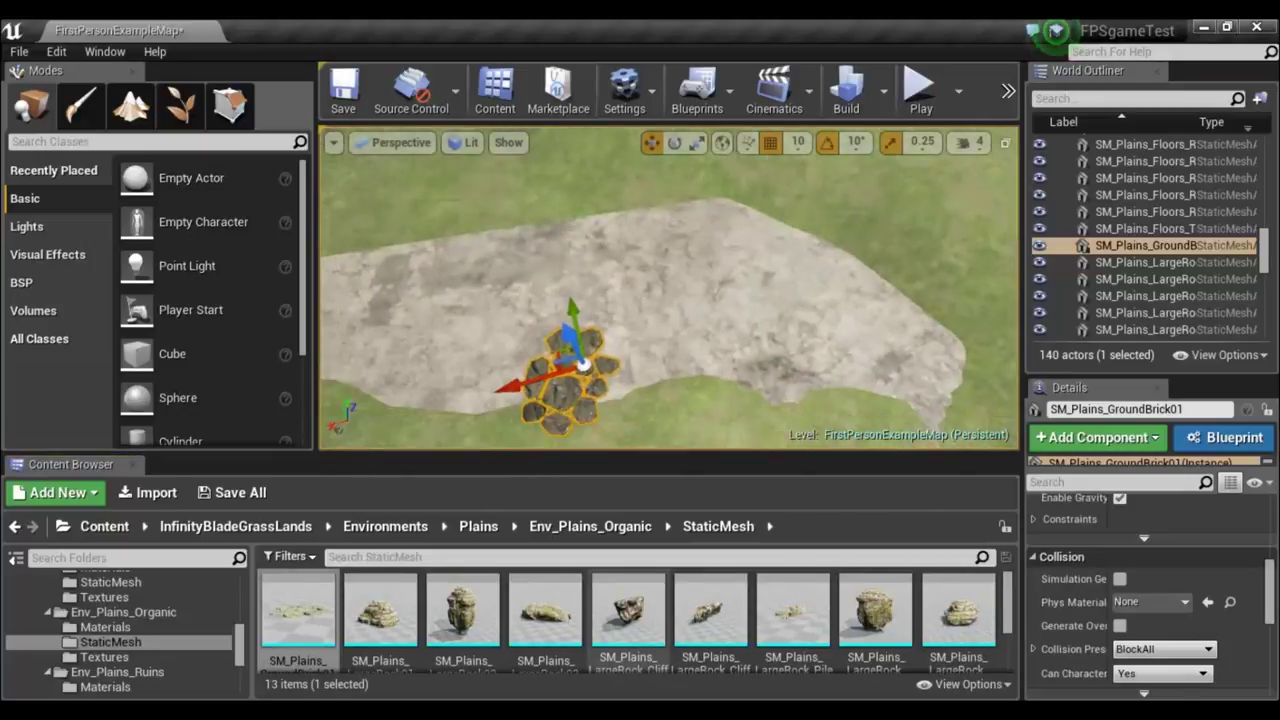
right_click_drag(503, 307, 503, 307)
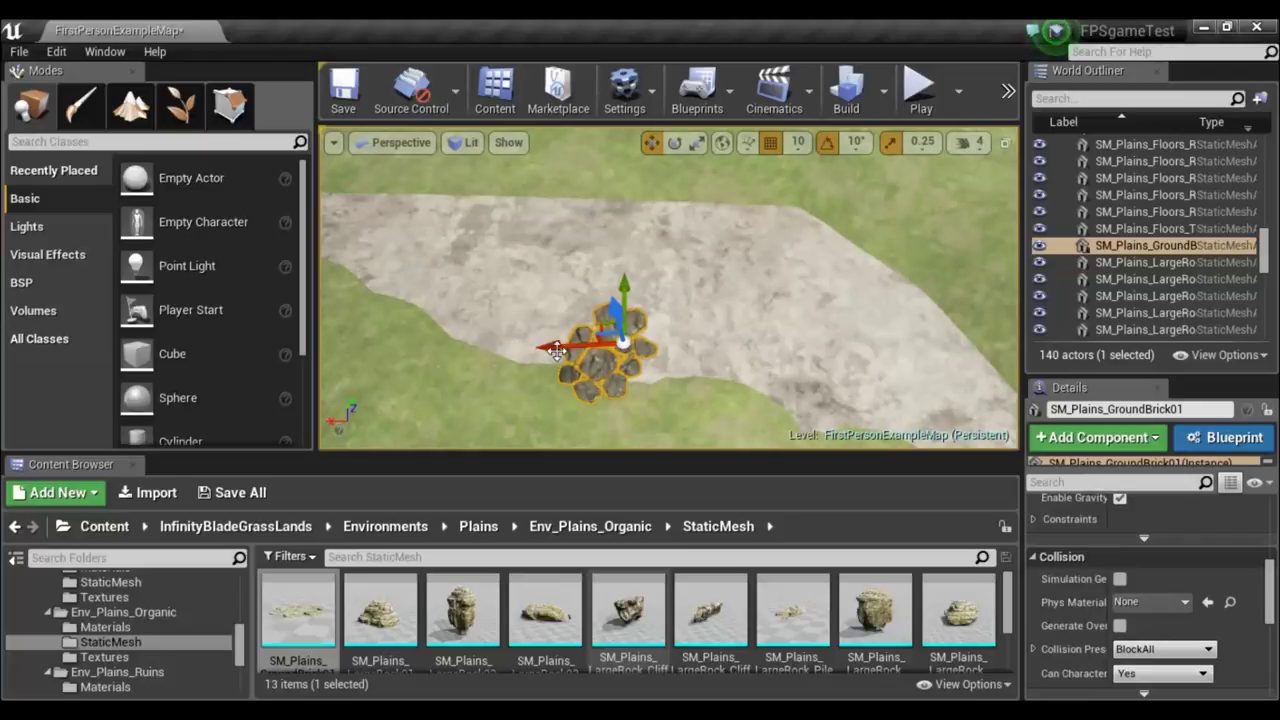
left_click_drag(556, 350, 347, 215)
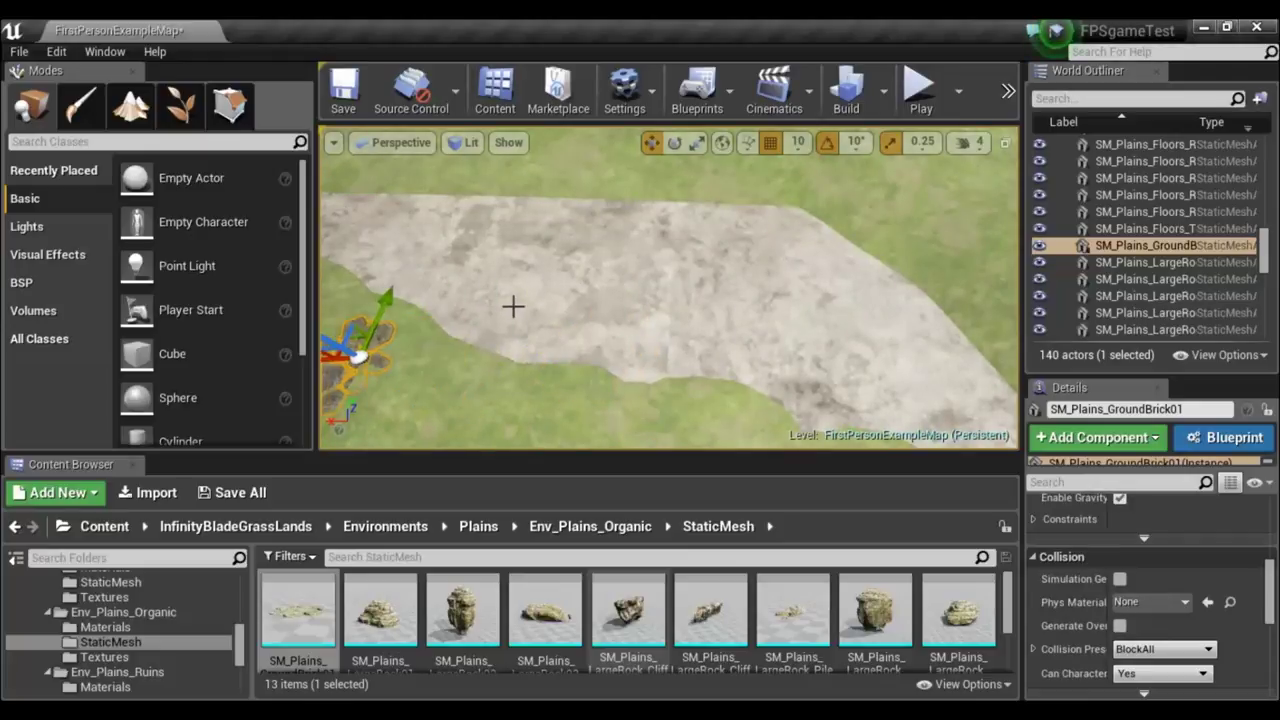
right_click_drag(512, 306, 512, 306)
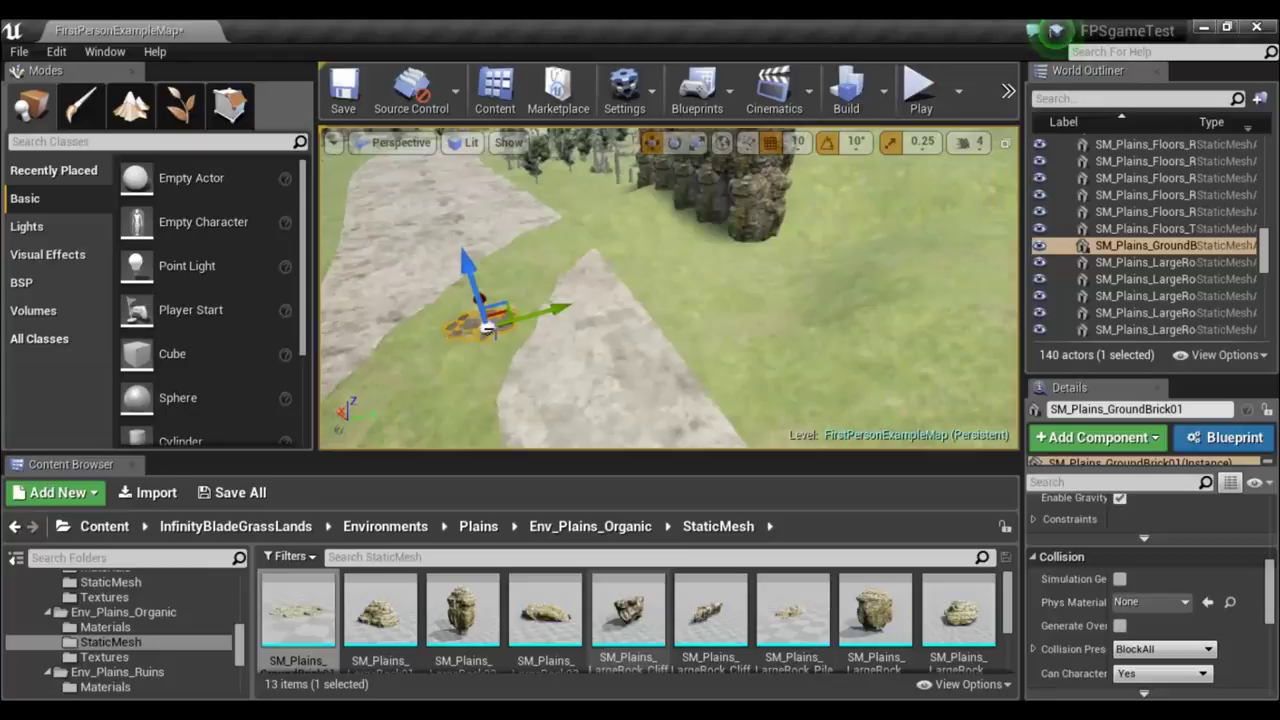
mouse_move(550, 310)
left_mouse_down()
mouse_move(843, 222)
mouse_move(826, 252)
left_mouse_up()
right_click_drag(782, 287, 700, 310)
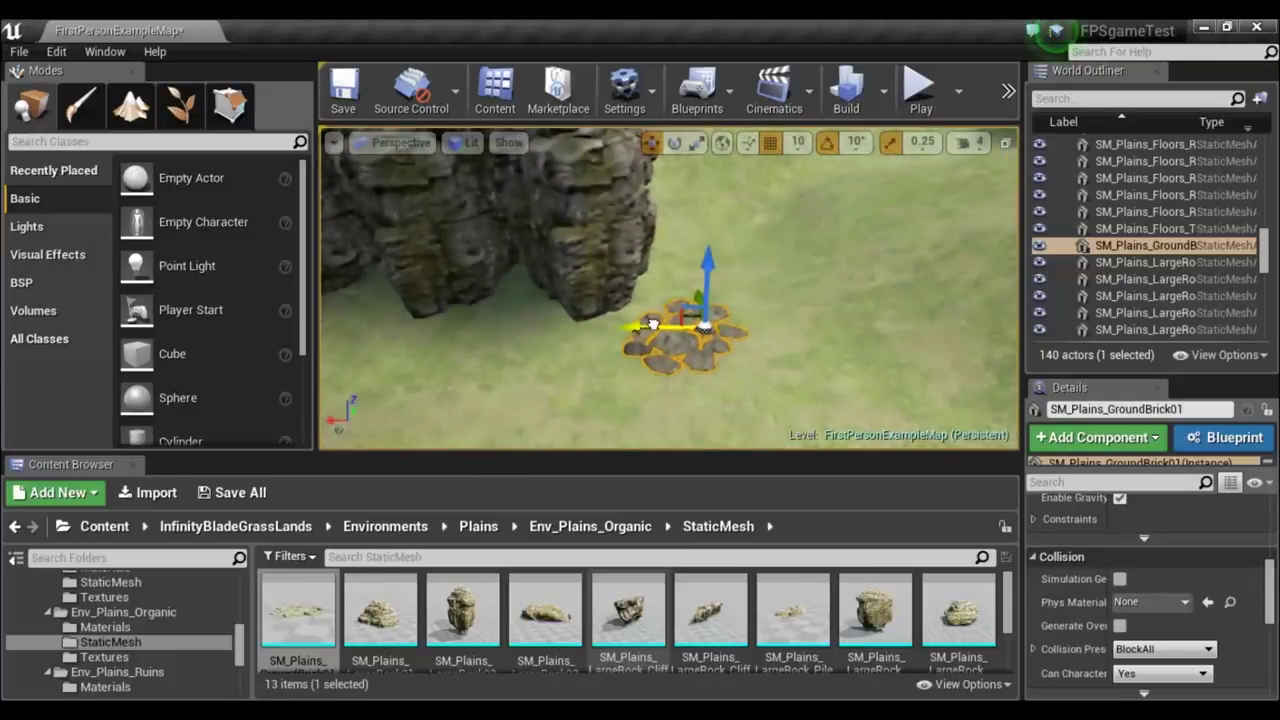
left_click_drag(651, 324, 603, 325)
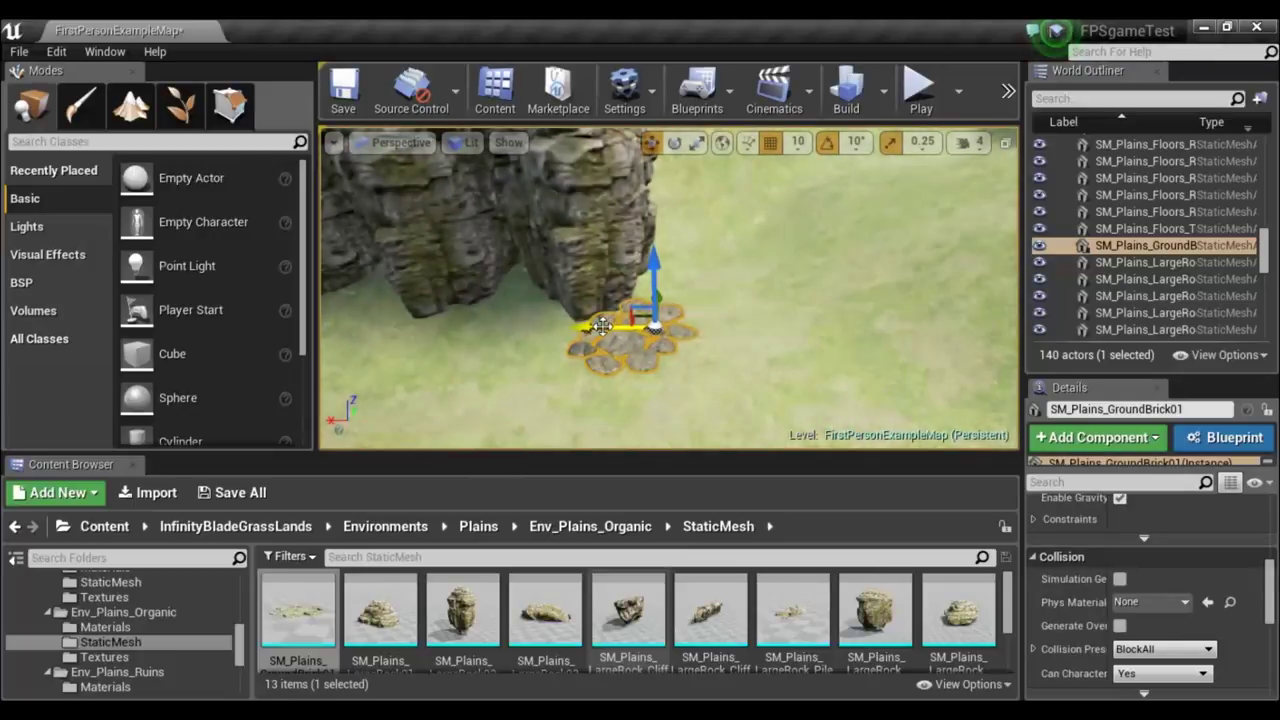
Alt-drag copies of the ground brick to extend a path along the cliff base.
mouse_move(651, 326)
left_mouse_down("alt")
mouse_move(568, 327)
mouse_move(641, 326)
left_mouse_up("alt")
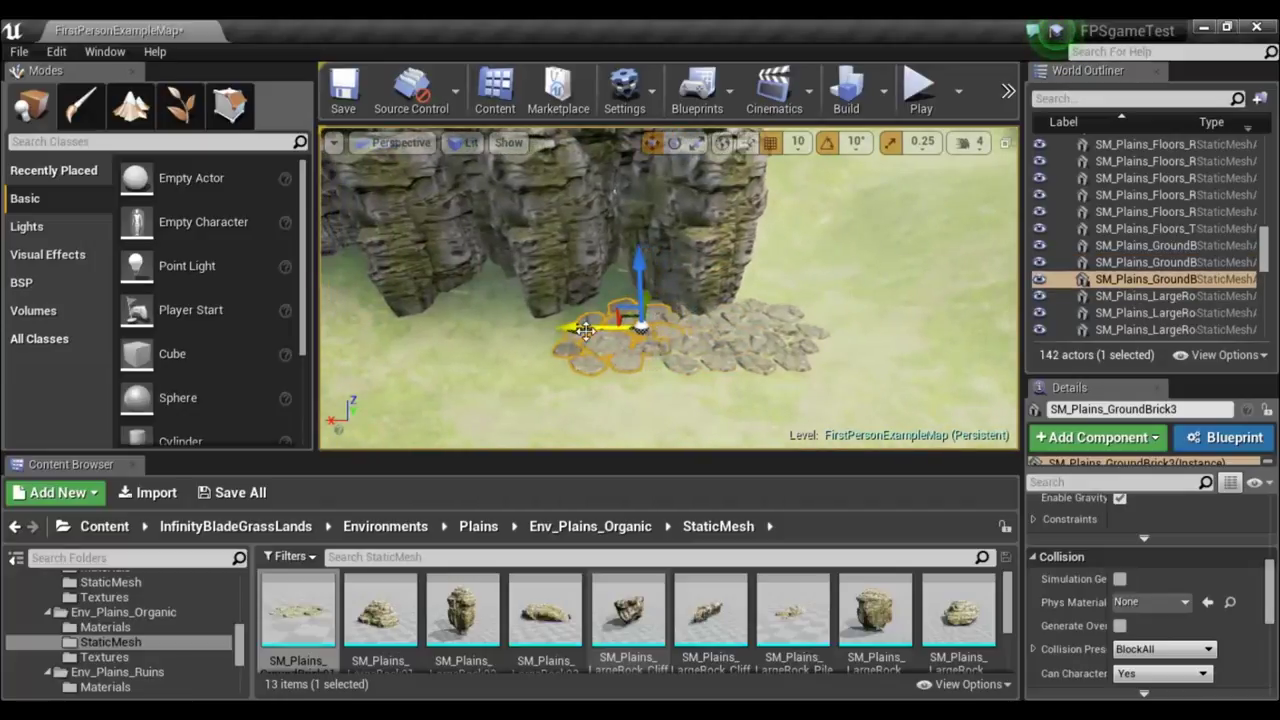
left_click_drag(531, 330, 467, 327, "alt+shift")
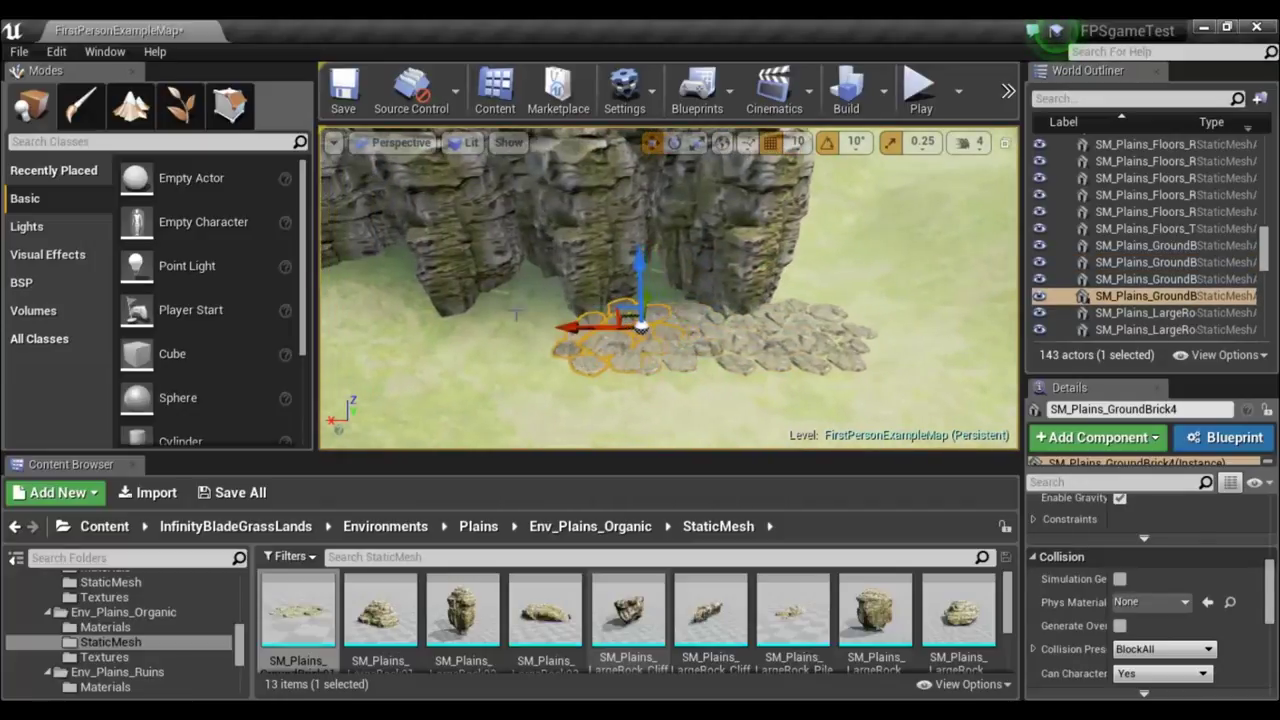
mouse_move(570, 328)
left_mouse_down("alt+shift")
mouse_move(486, 333)
mouse_move(505, 328)
left_mouse_up("alt+shift")
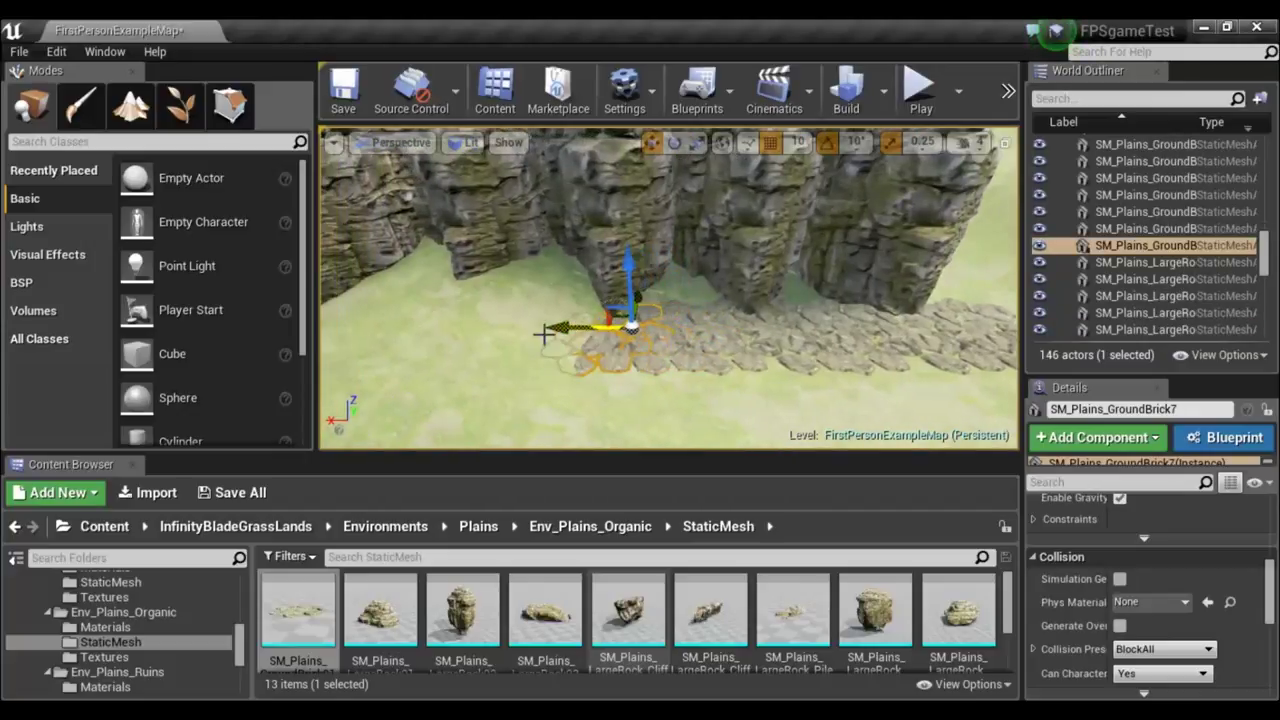
left_click_drag(560, 327, 510, 327, "alt+shift")
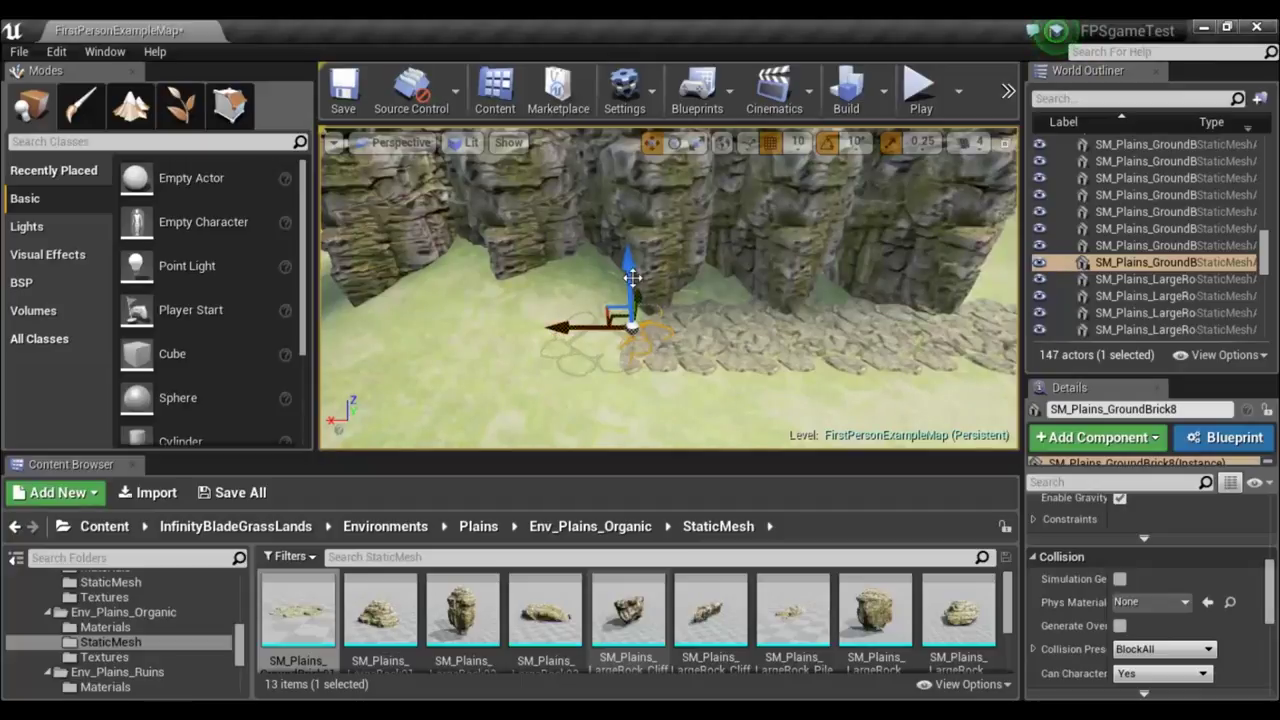
Raise the ground brick slightly, rotate it, then lower it into the grass.
left_click_drag(625, 267, 647, 242)
left_click_drag(647, 242, 650, 237)
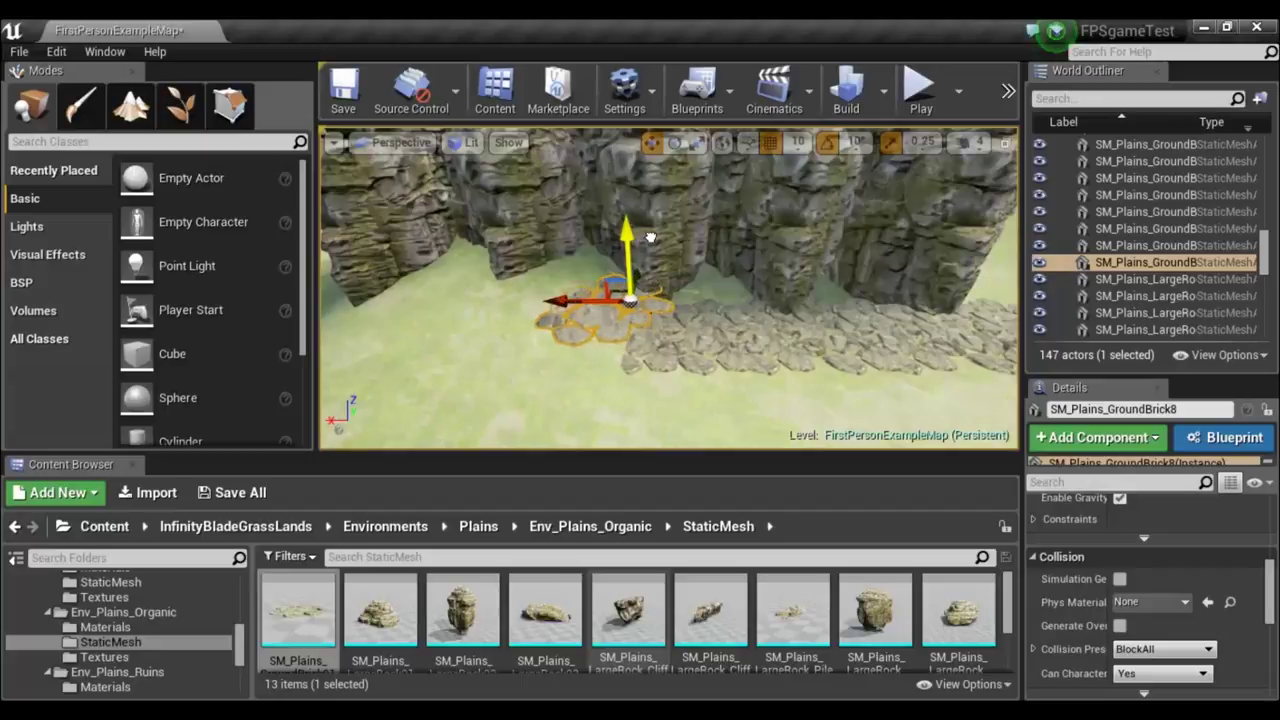
key("e")
left_click_drag(724, 256, 724, 236)
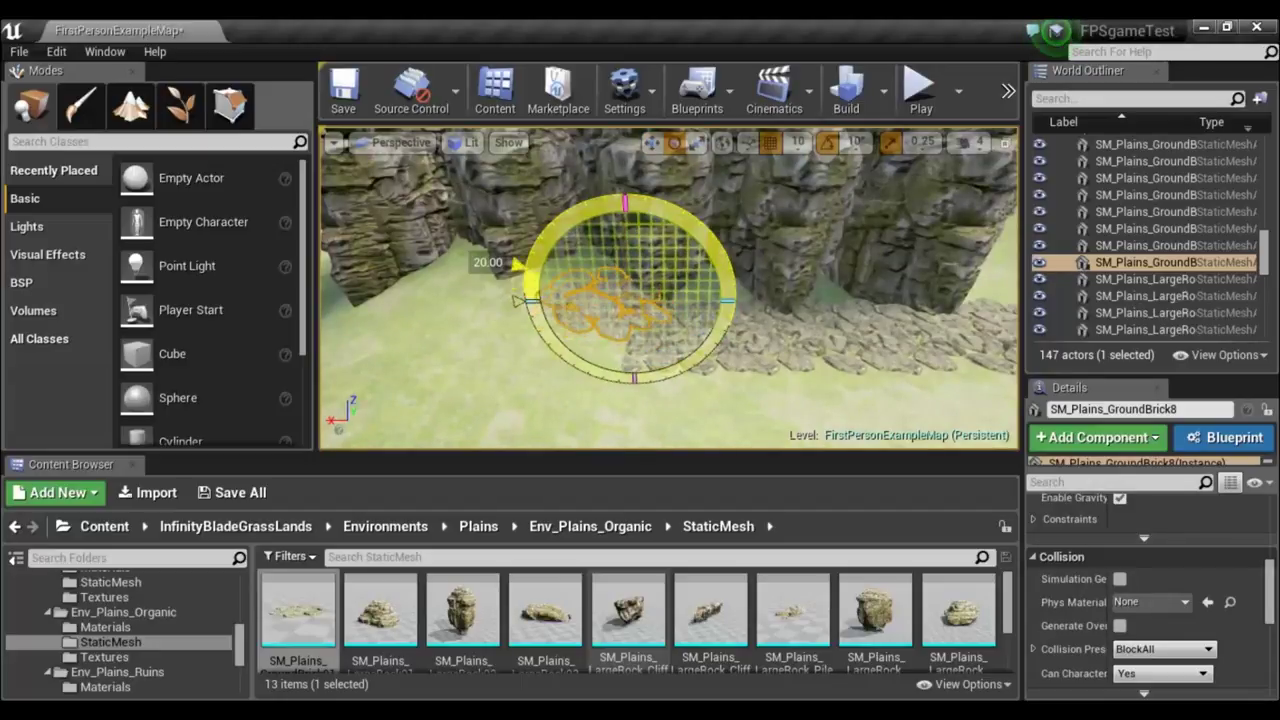
key("w")
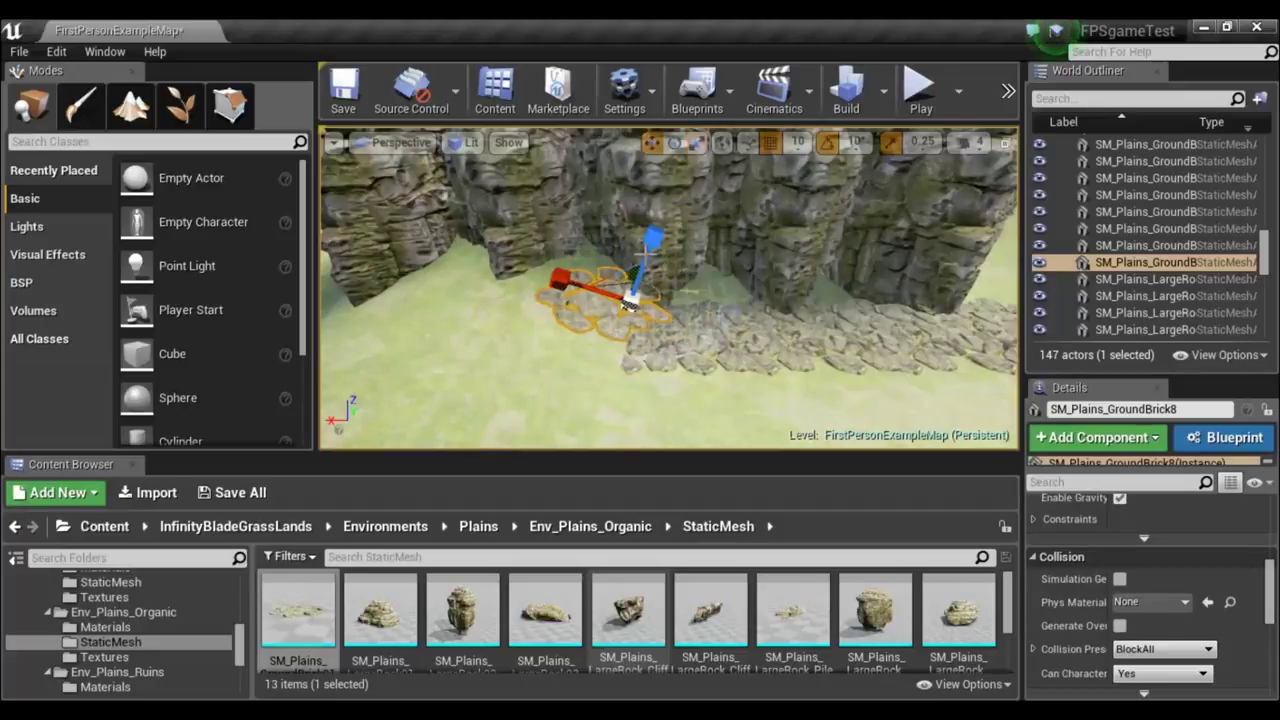
left_click_drag(637, 243, 629, 274)
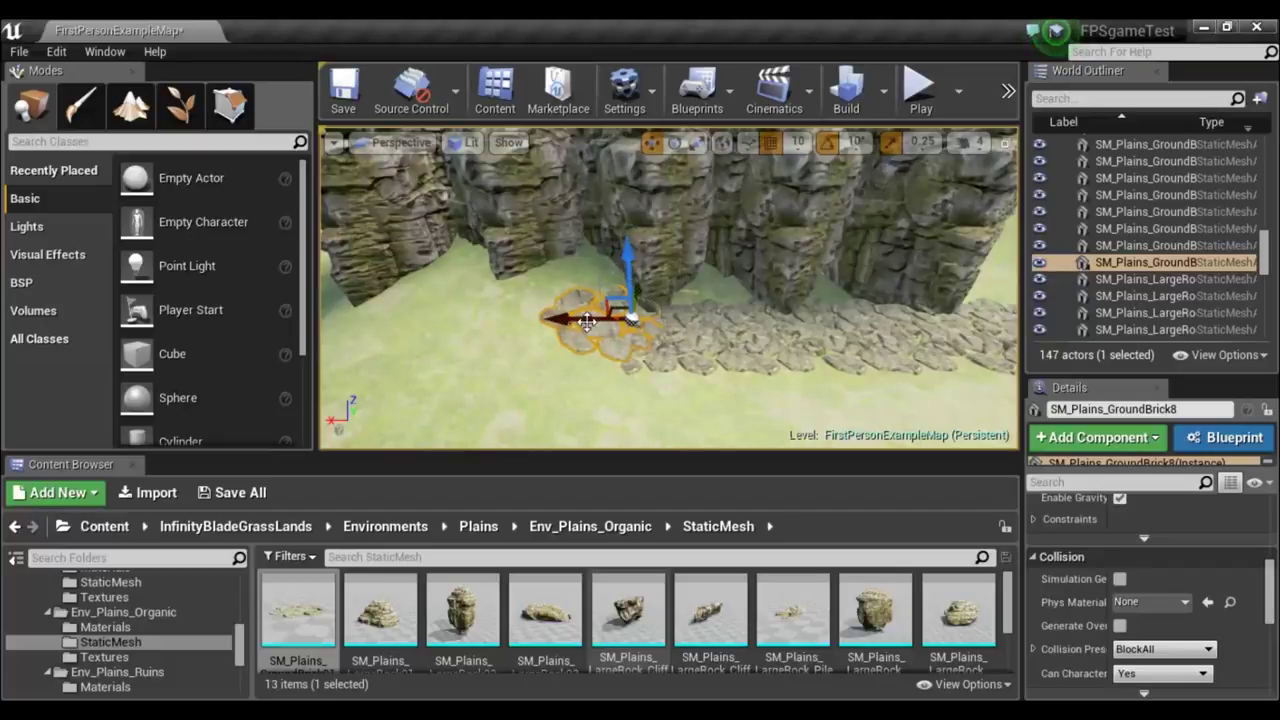
Duplicate the brick sideways, lift it out of the grass and turn it 10 degrees.
left_click_drag(630, 318, 484, 317, "alt")
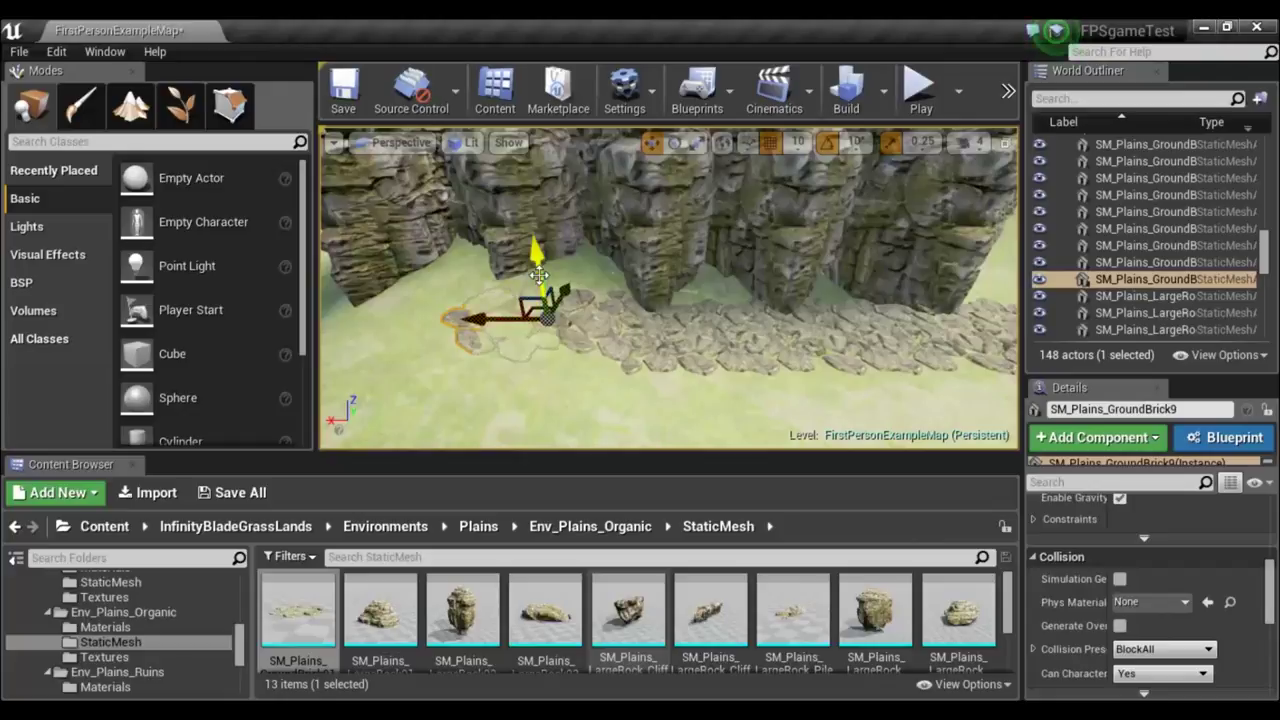
mouse_move(536, 267)
left_mouse_down()
mouse_move(531, 247)
mouse_move(551, 230)
left_mouse_up()
key("e")
left_click_drag(428, 288, 438, 300)
key("w")
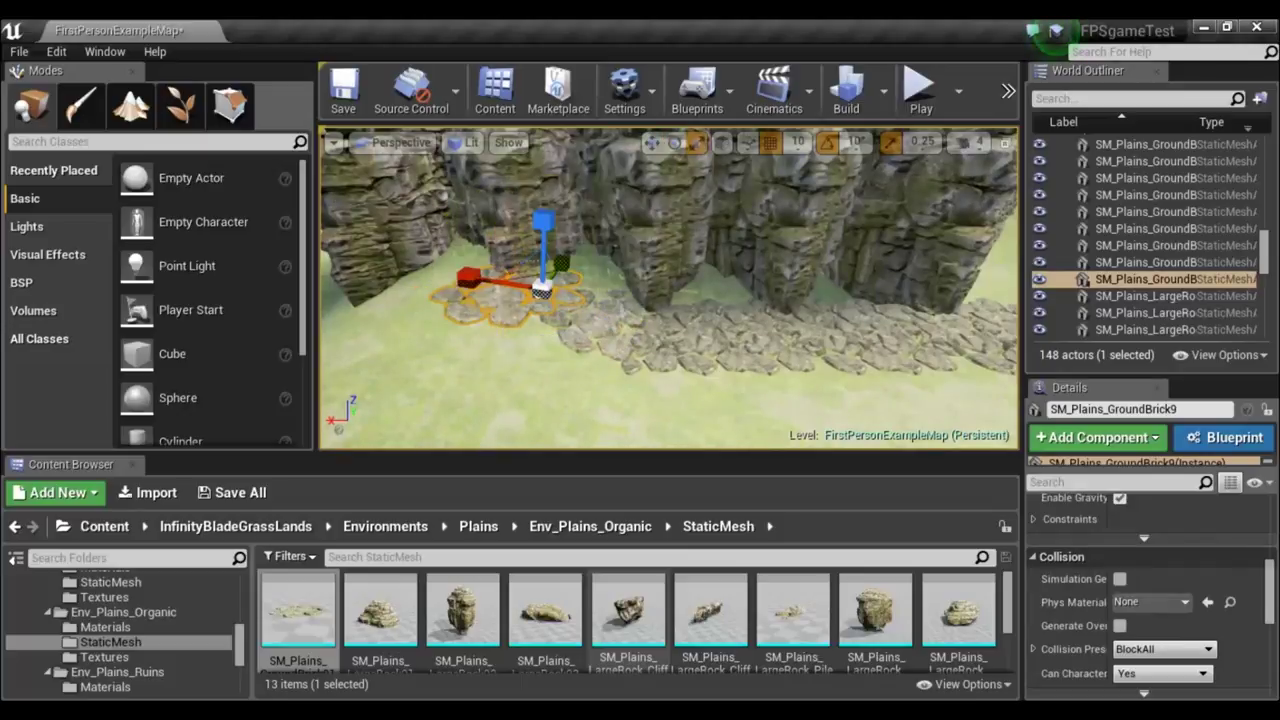
mouse_move(668, 290)
right_mouse_down()
mouse_move(560, 300)
mouse_move(620, 300)
right_mouse_up()
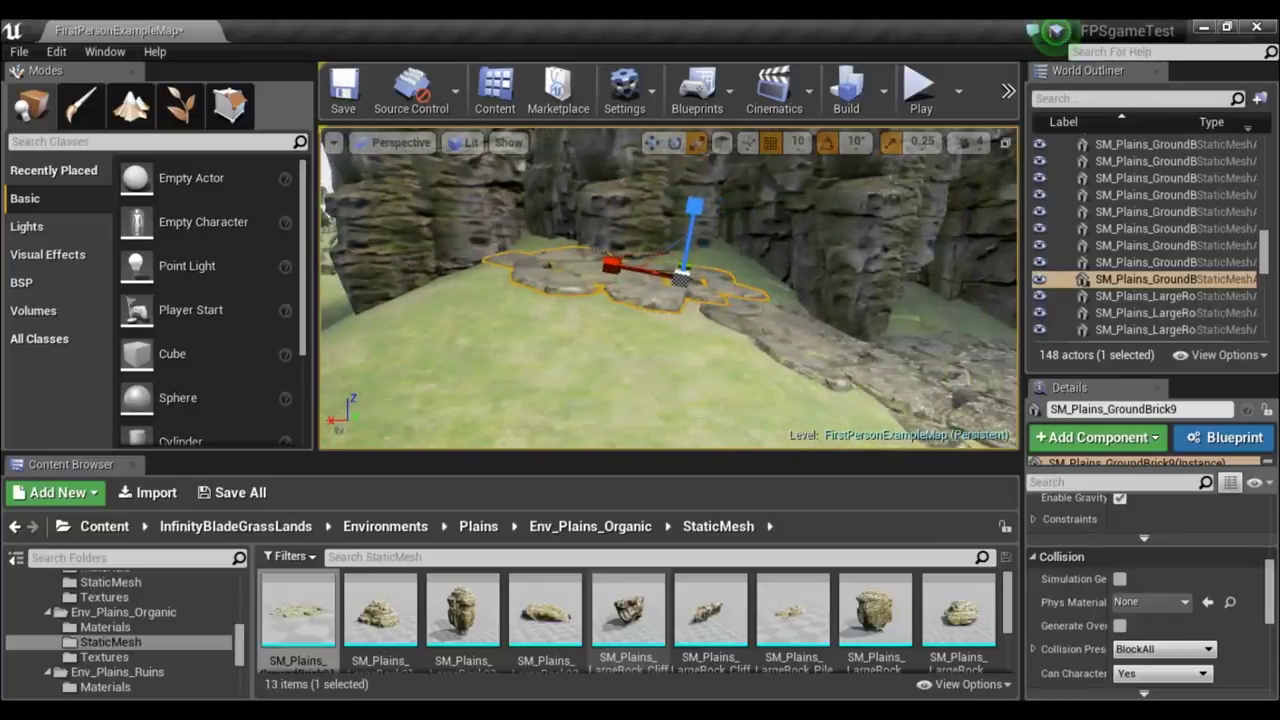
key("w")
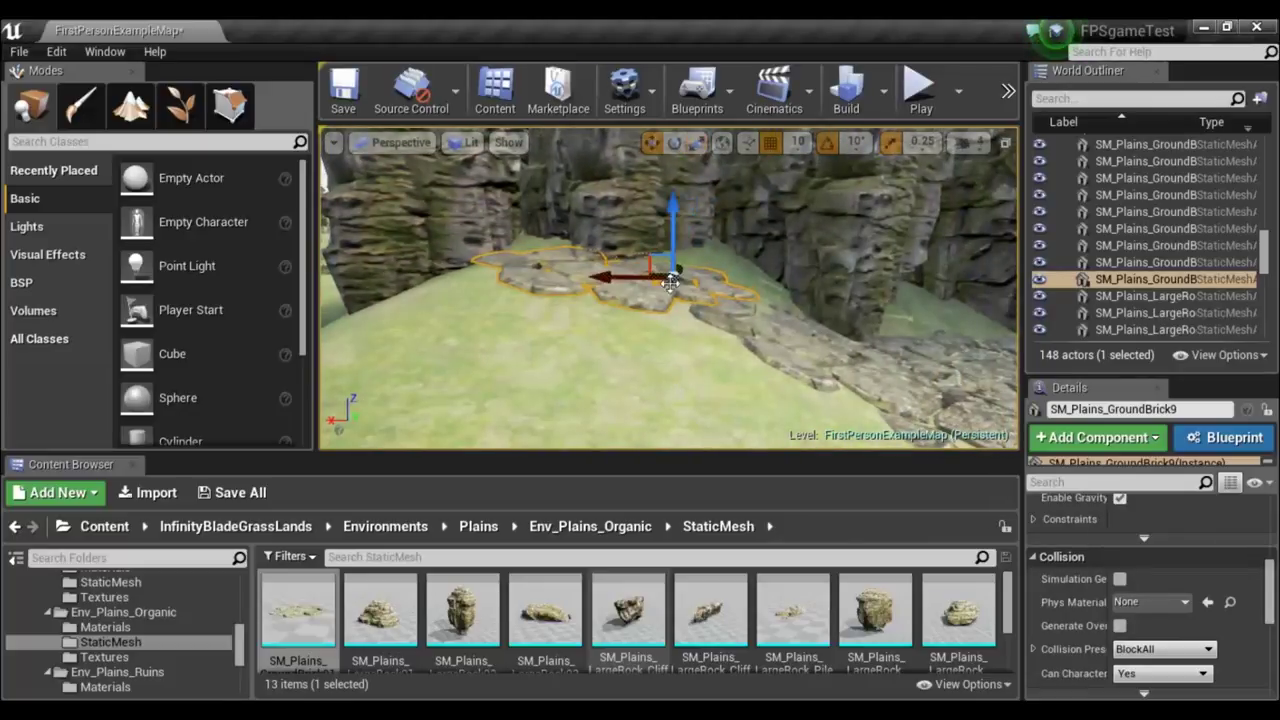
mouse_move(771, 371)
right_mouse_down()
mouse_move(880, 370)
mouse_move(880, 410)
right_mouse_up()
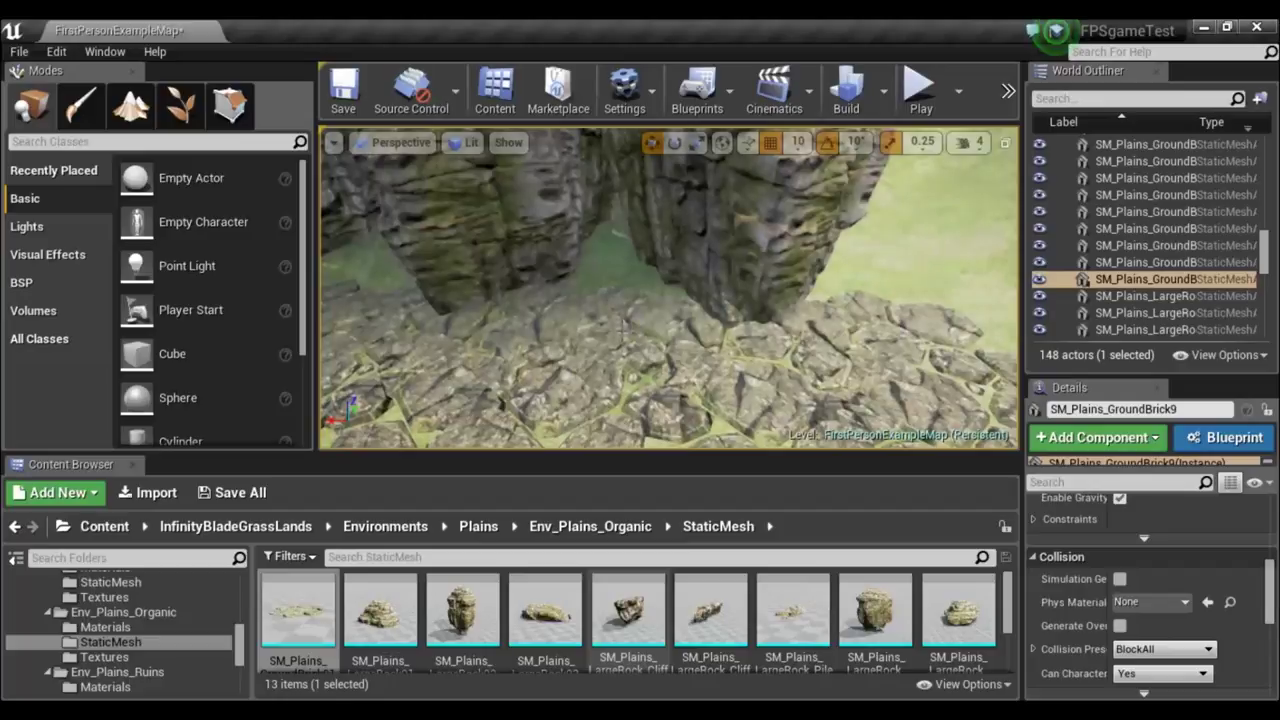
Duplicate a placed ground brick toward the cliff and position it under the cliff base.
left_click(622, 330)
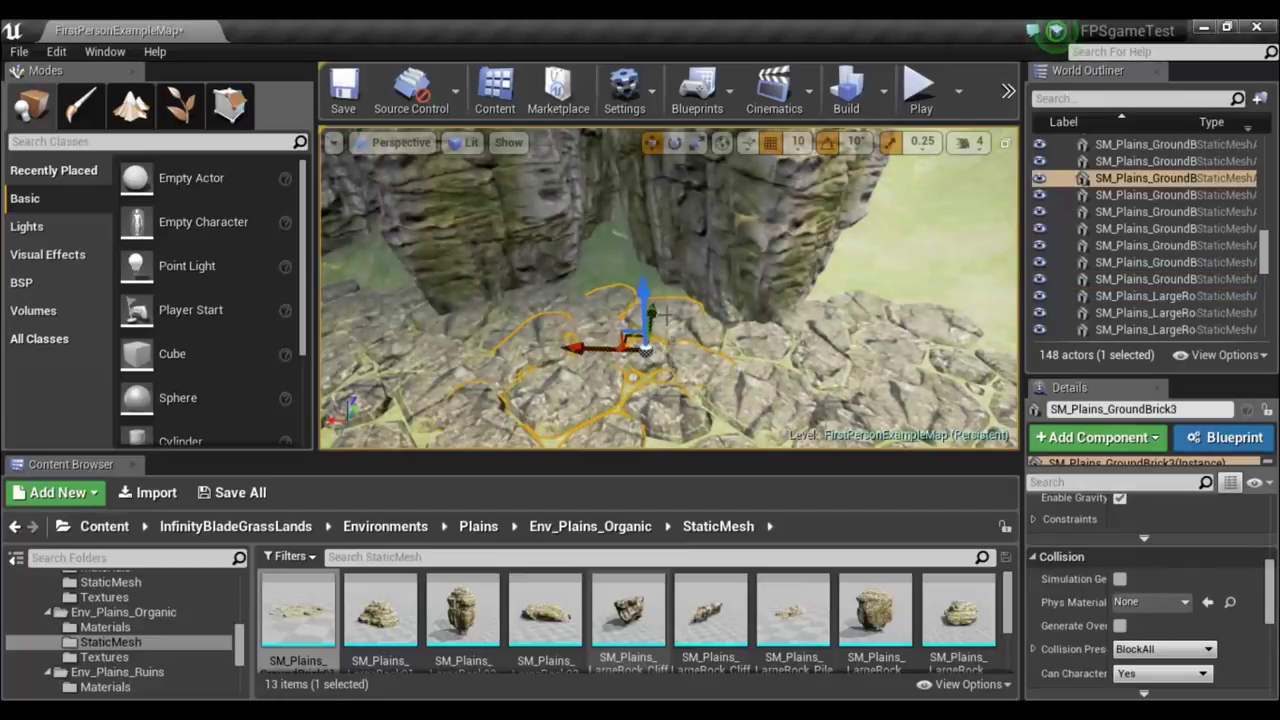
left_click_drag(652, 298, 634, 236, "alt")
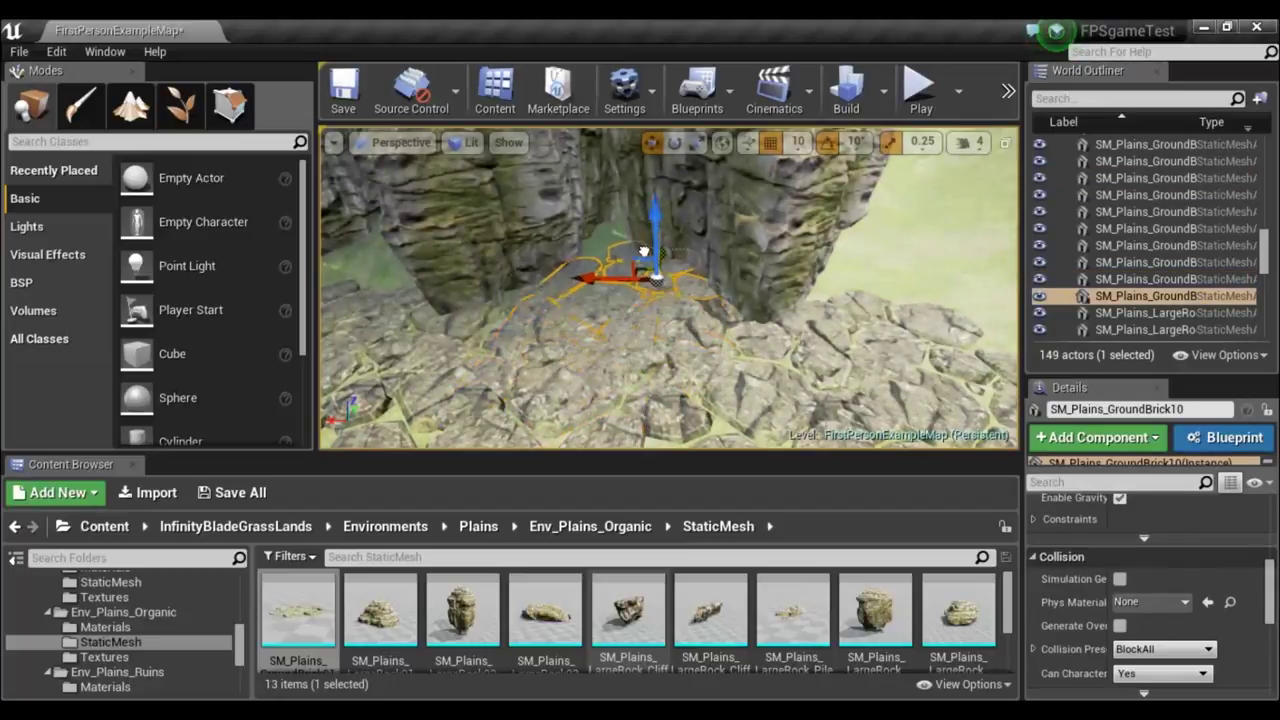
key("e")
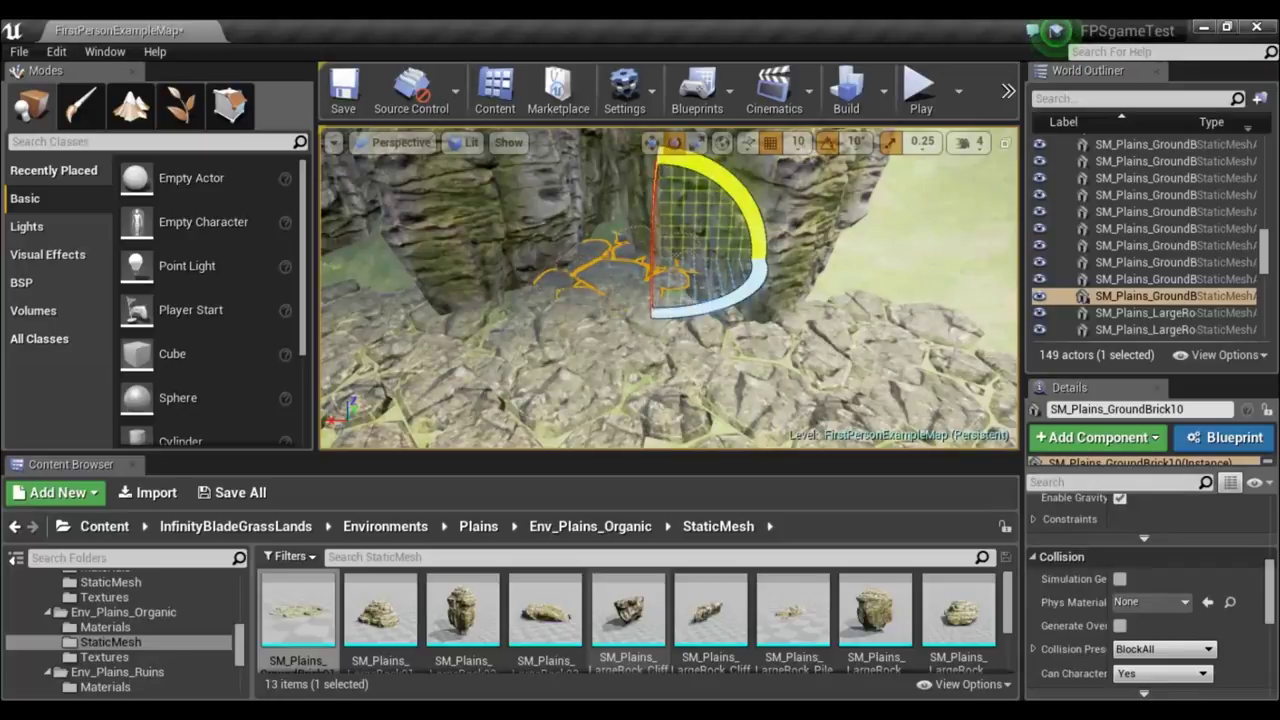
left_click_drag(652, 193, 640, 205)
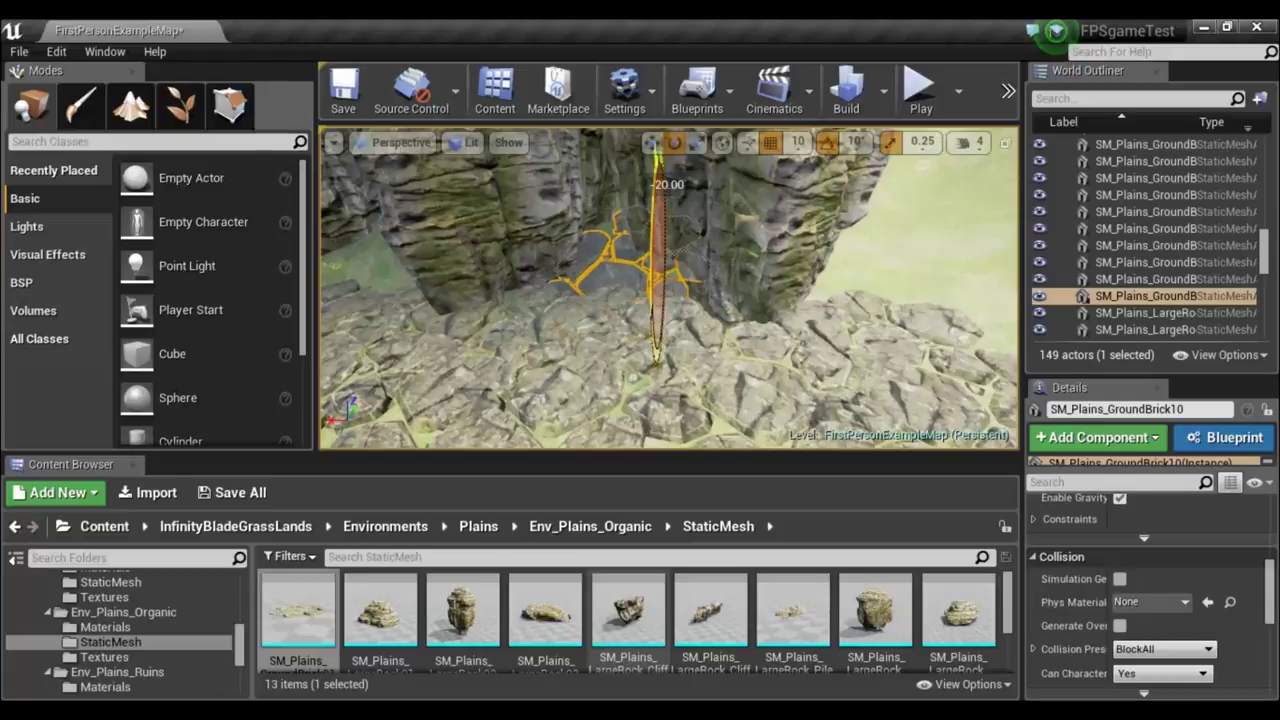
key("r")
key("w")
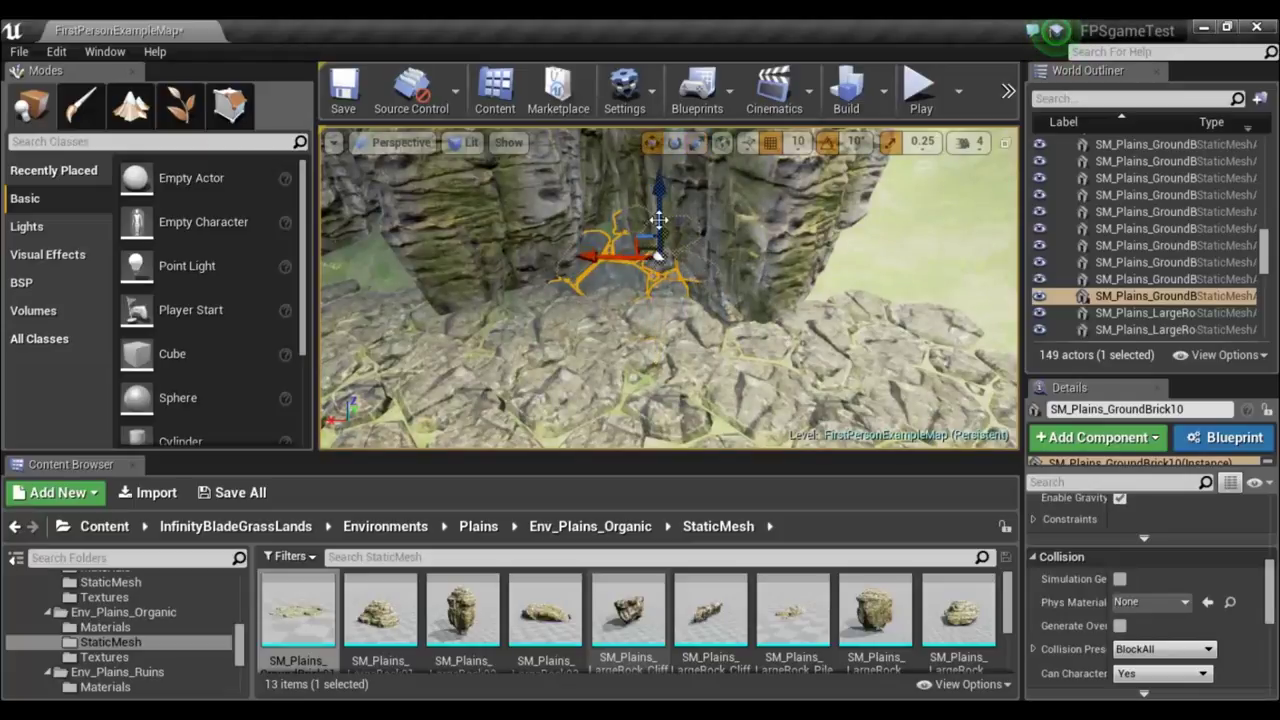
key("ctrl+z")
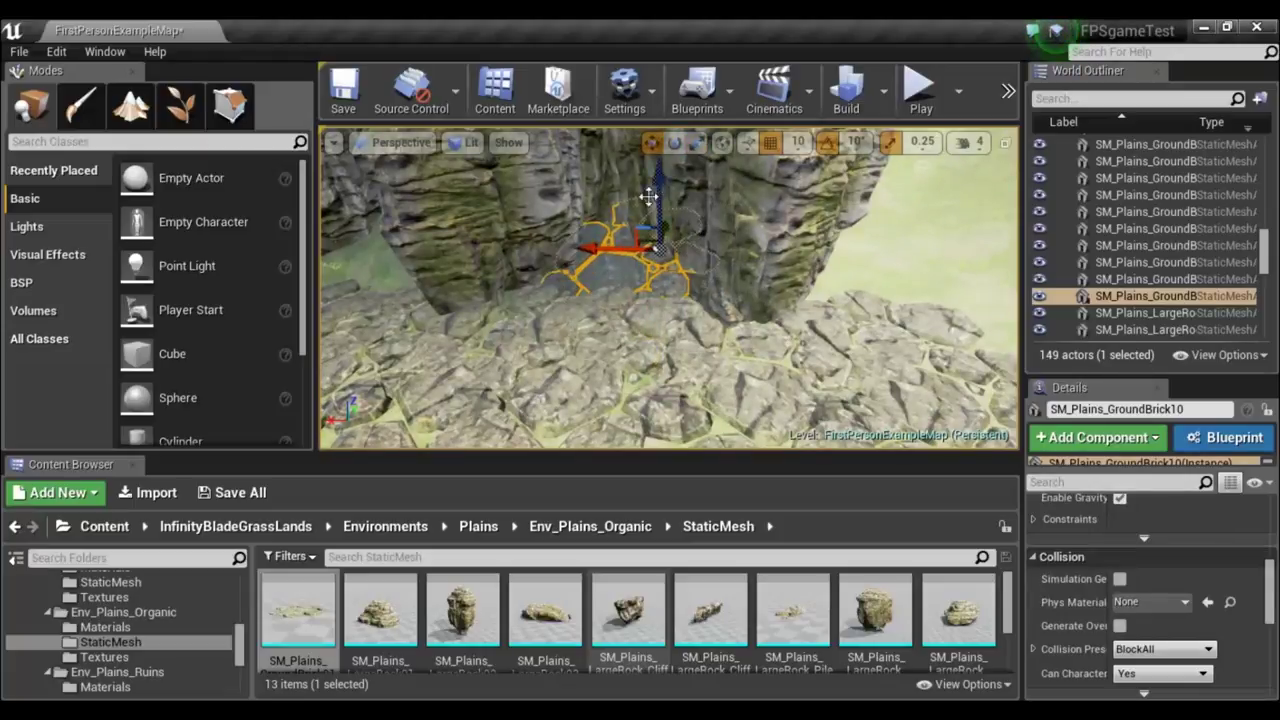
left_click_drag(610, 245, 594, 245)
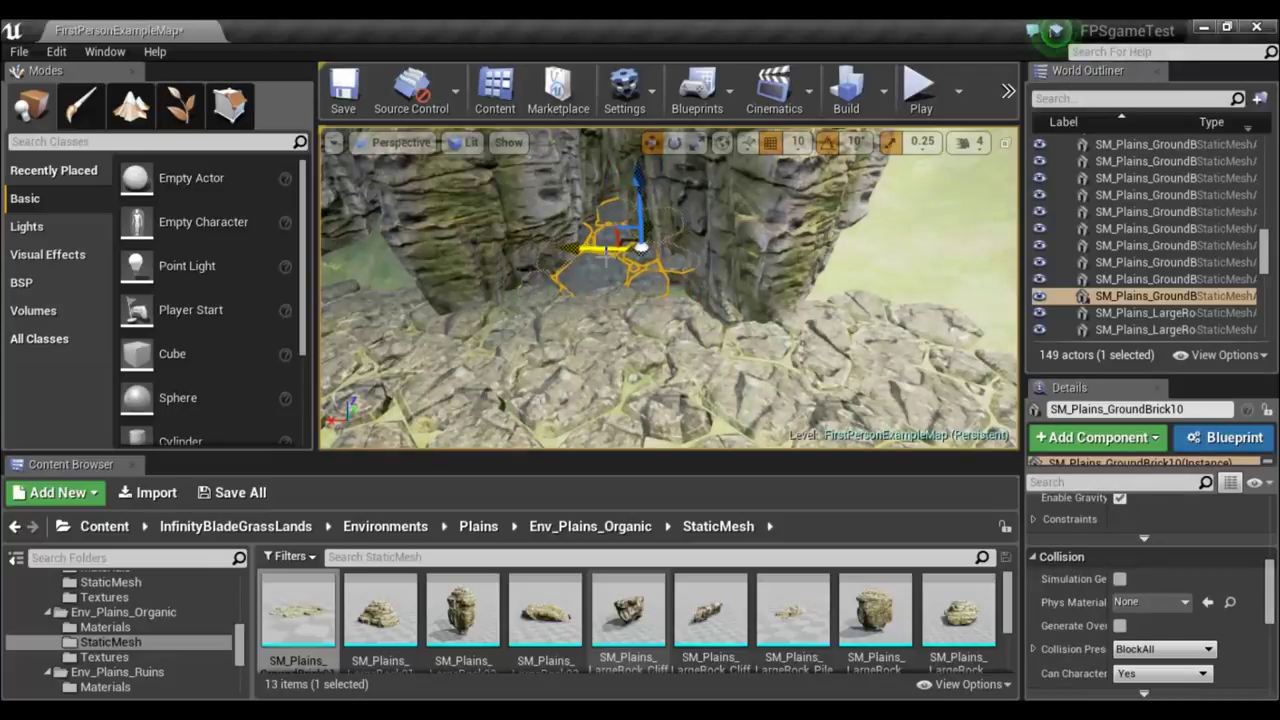
mouse_move(594, 247)
left_mouse_down()
mouse_move(651, 290)
mouse_move(595, 288)
left_mouse_up()
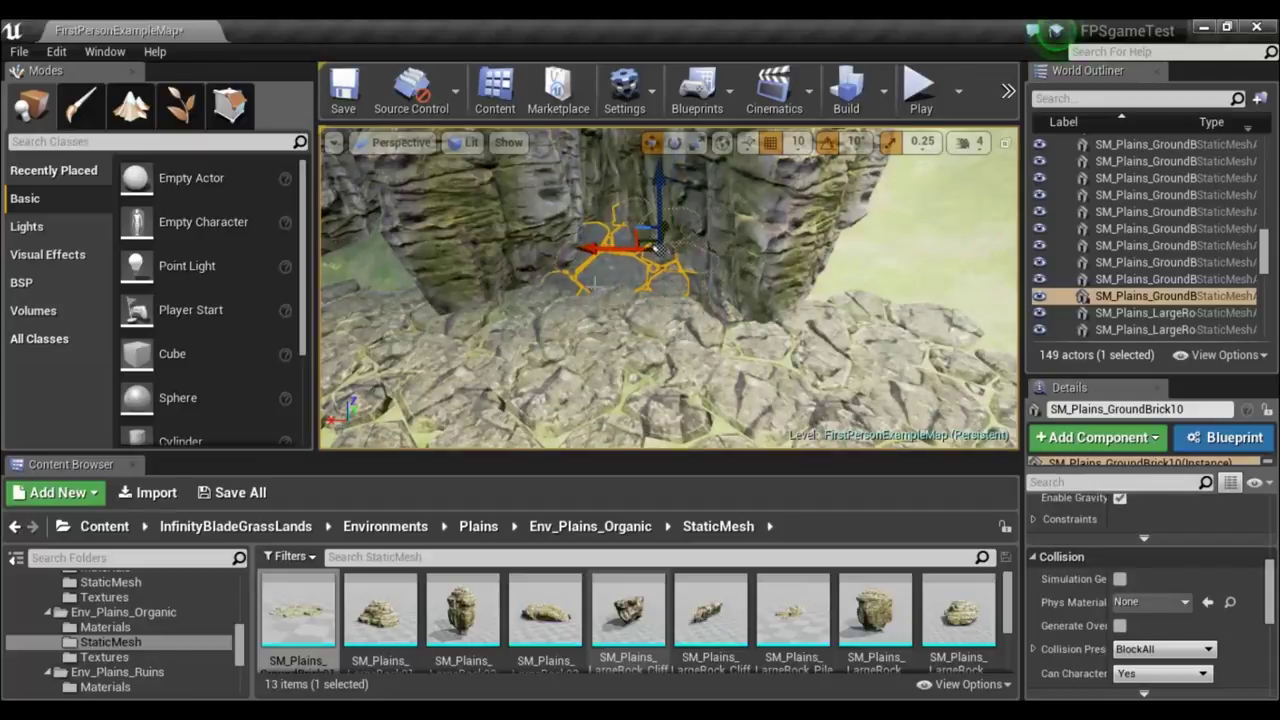
Add two more brick copies along the cliff base, settling each at the cliff foot.
key("ctrl+w")
right_click_drag(610, 248, 474, 250)
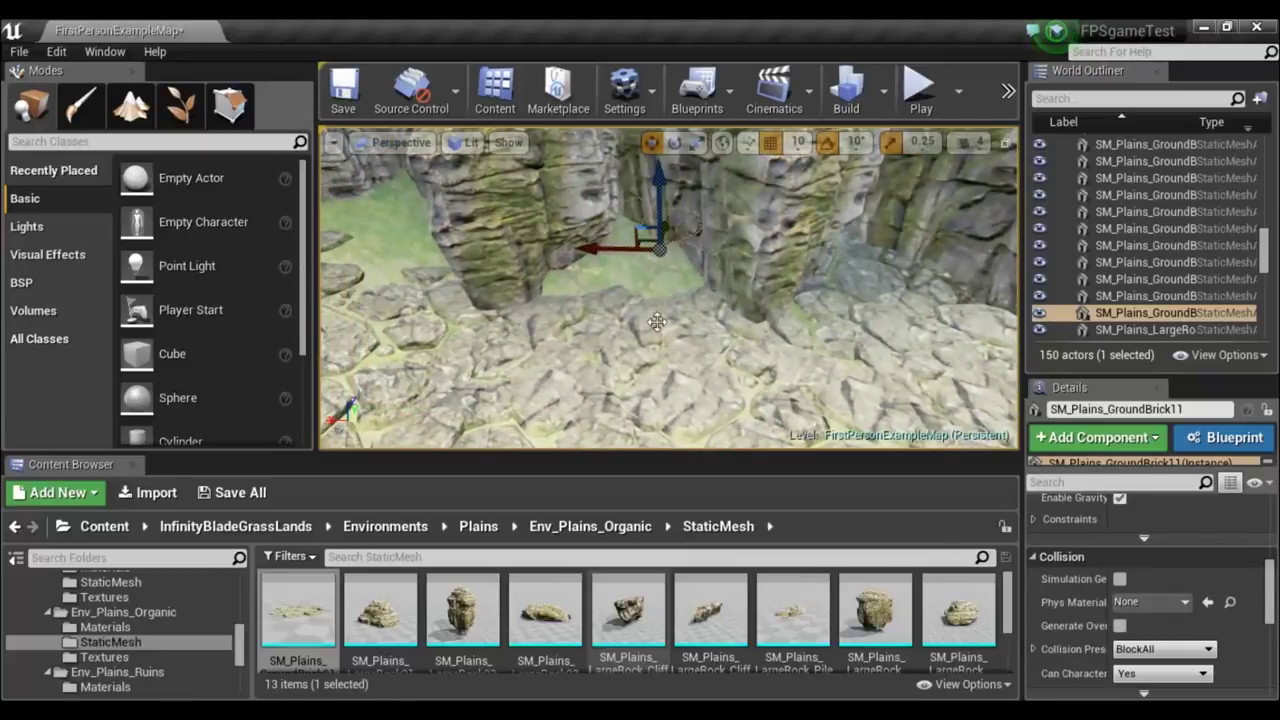
mouse_move(740, 328)
right_mouse_down()
mouse_move(760, 330)
mouse_move(700, 320)
right_mouse_up()
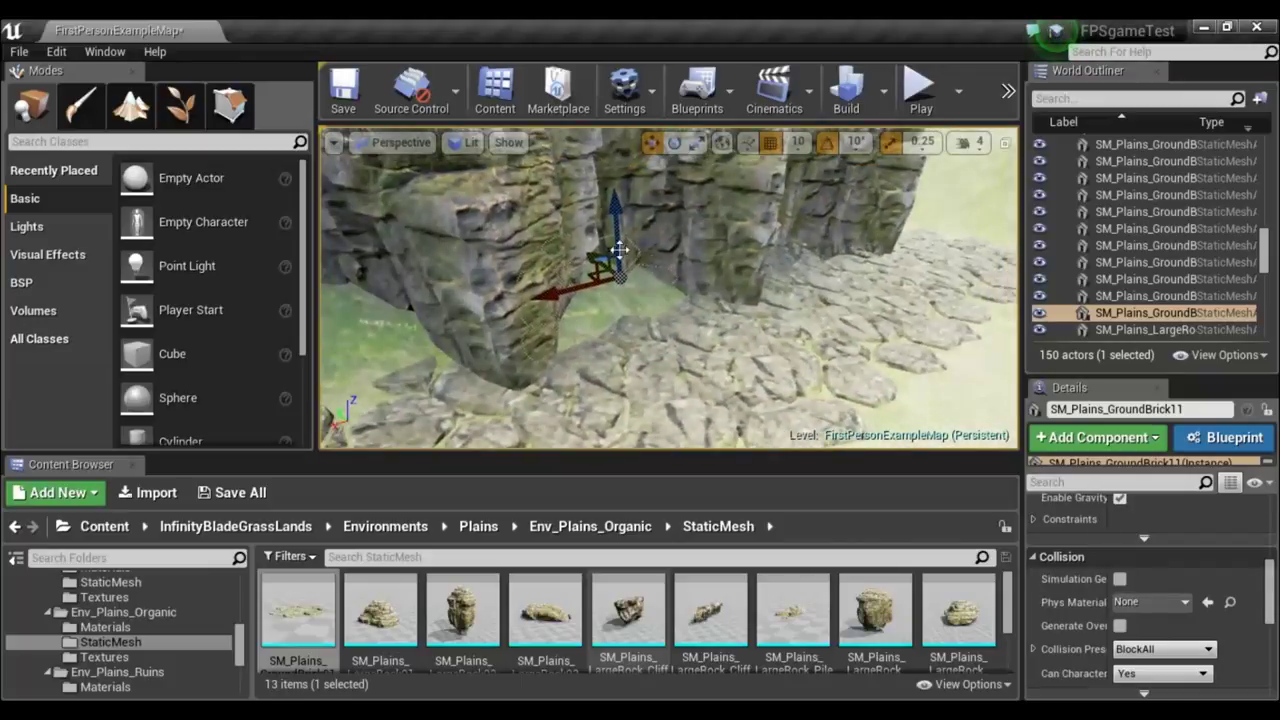
left_click_drag(600, 255, 643, 296)
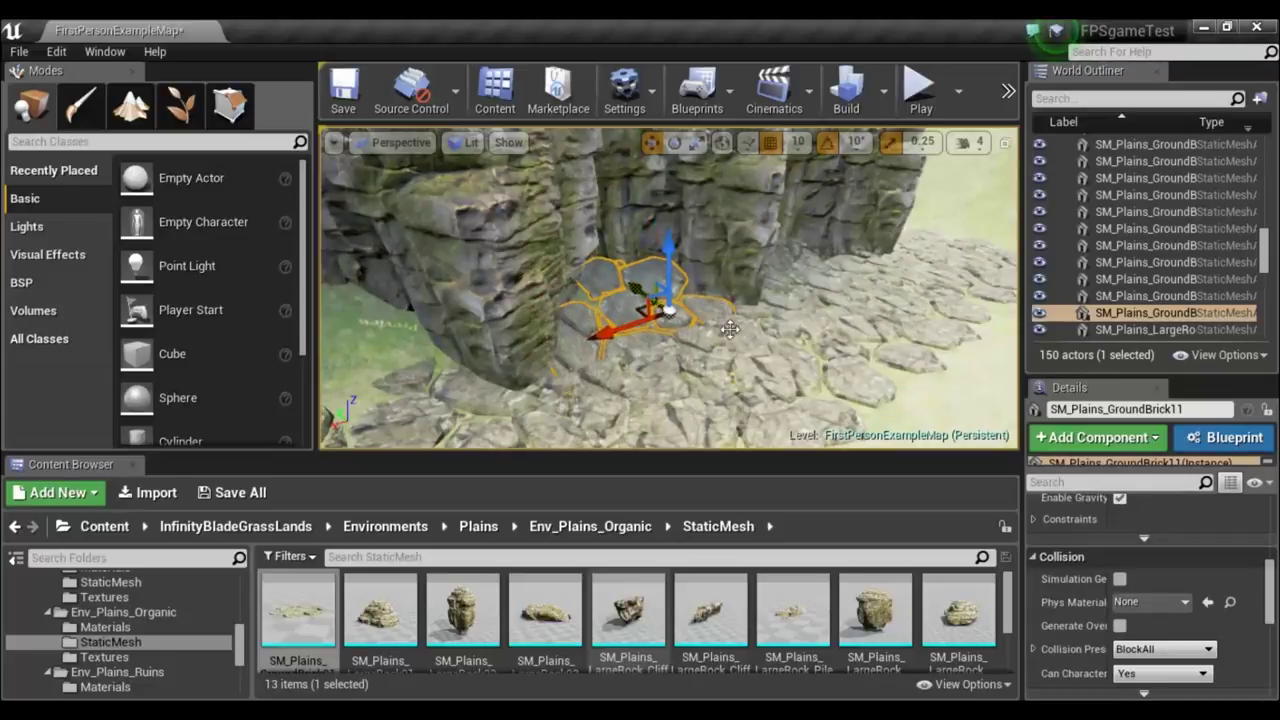
right_click_drag(781, 378, 750, 376)
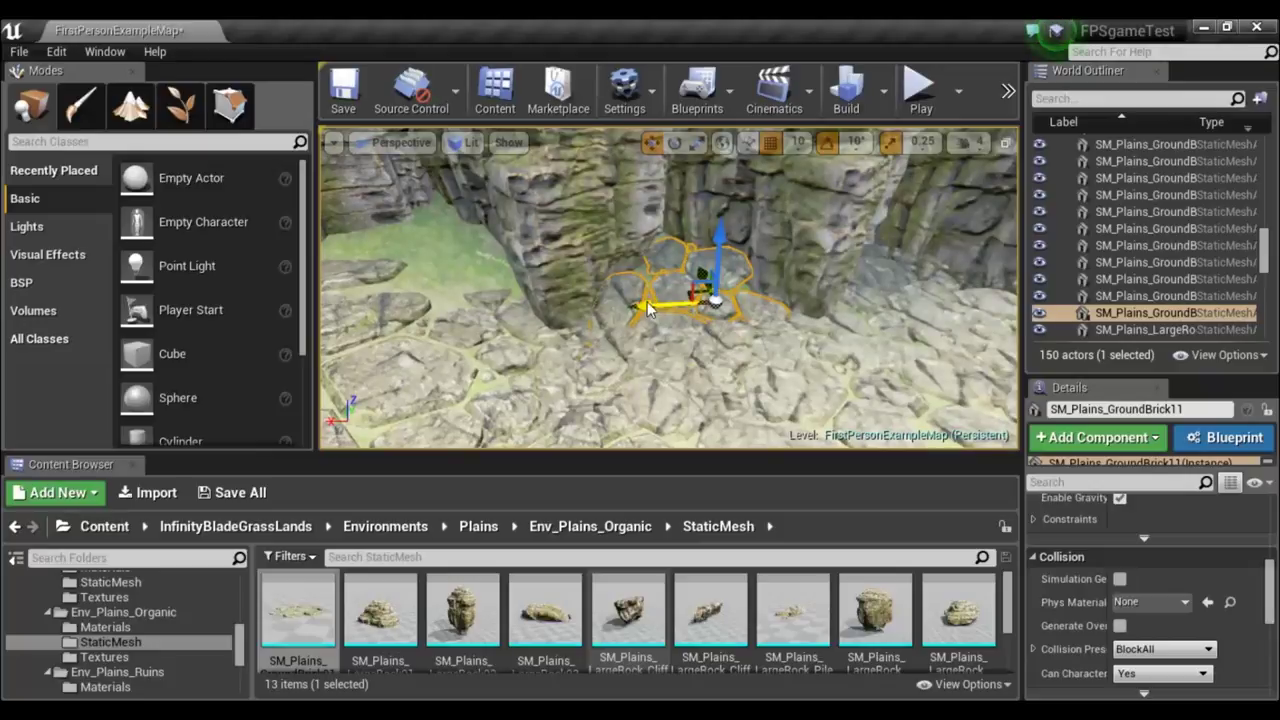
left_click_drag(647, 308, 640, 305, "alt")
right_click_drag(640, 305, 560, 305)
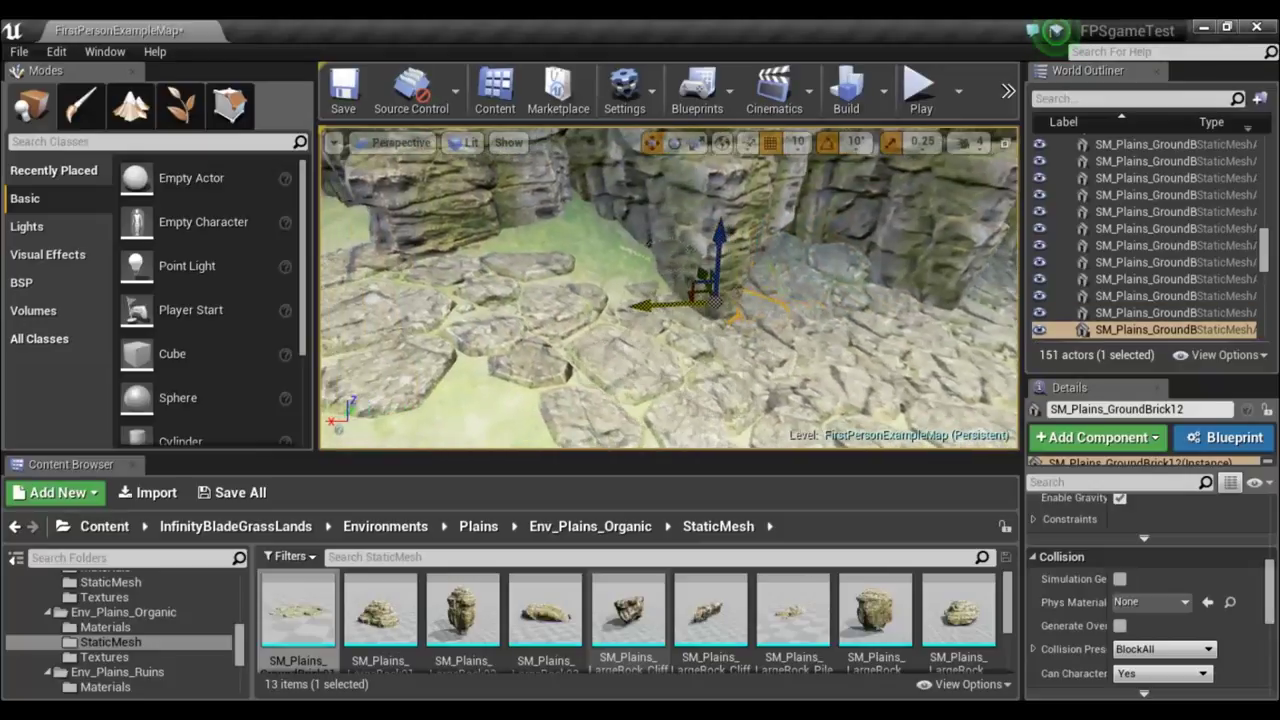
right_click_drag(647, 240, 600, 240)
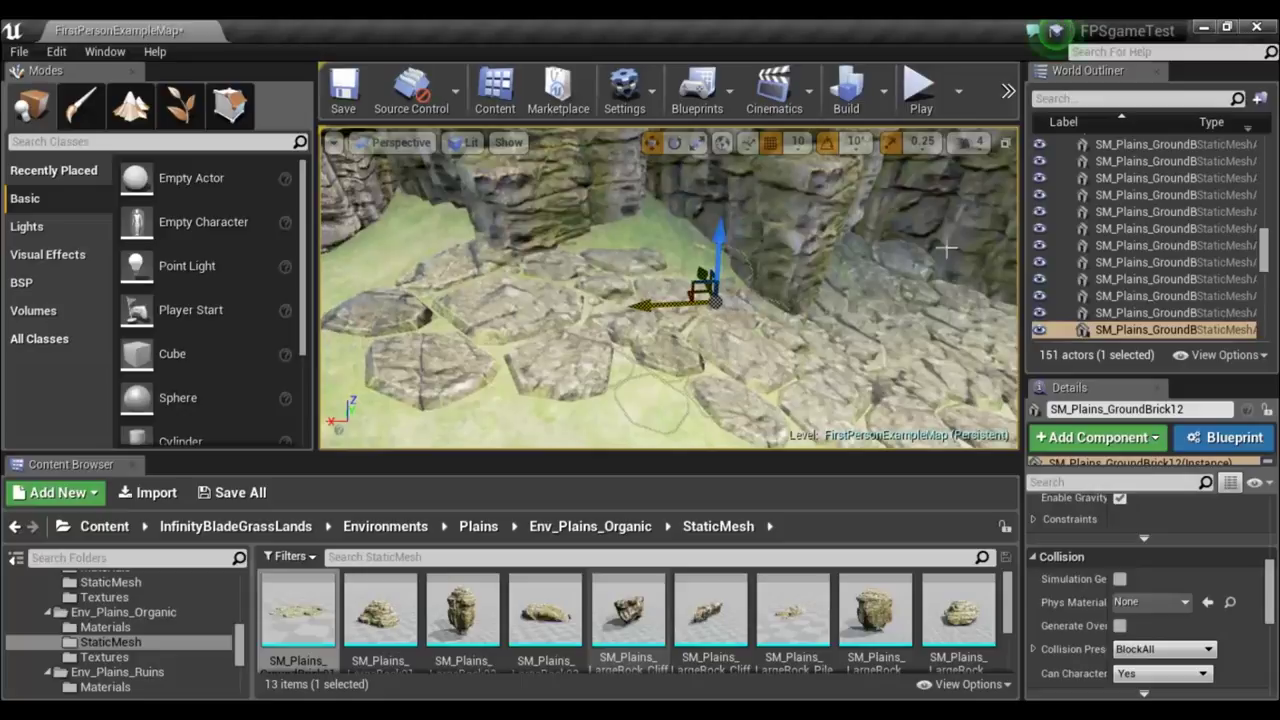
left_click_drag(719, 234, 708, 149)
Rotate SM_Plains_GroundBrick12 to match the cliff and slide it against the rock.
mouse_move(856, 346)
right_mouse_down()
mouse_move(870, 330)
mouse_move(635, 225)
right_mouse_up()
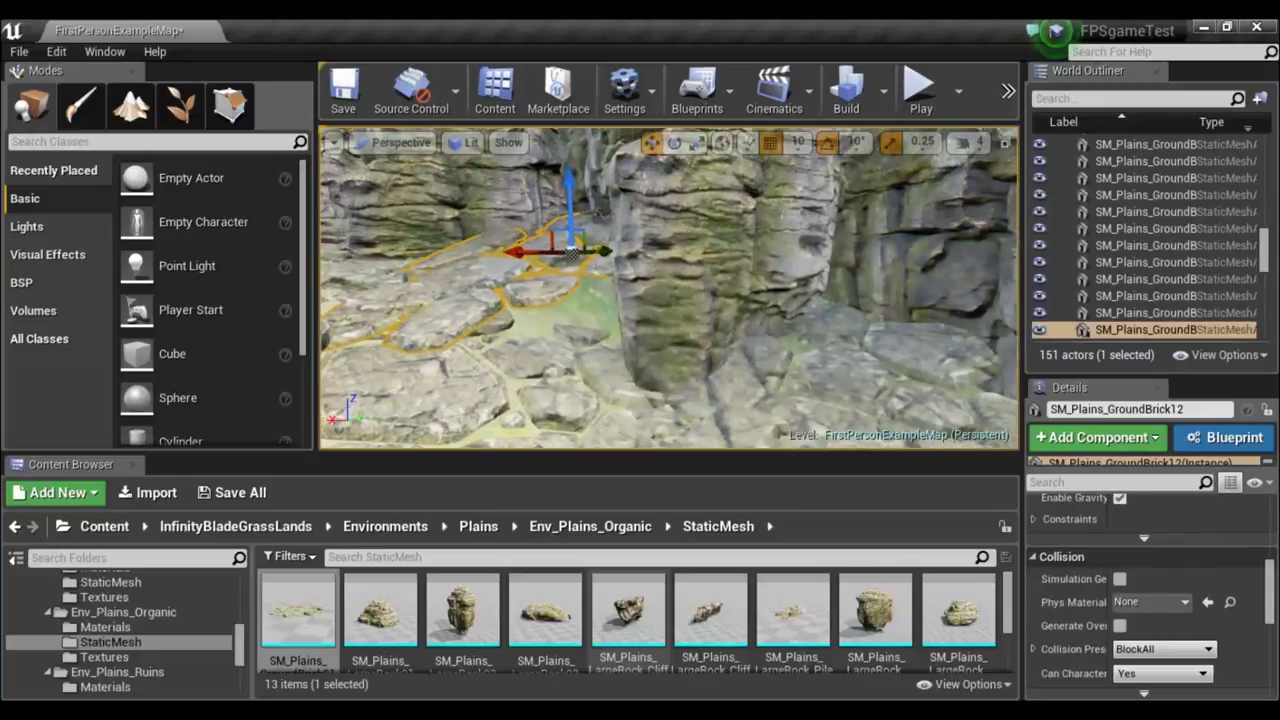
key("e")
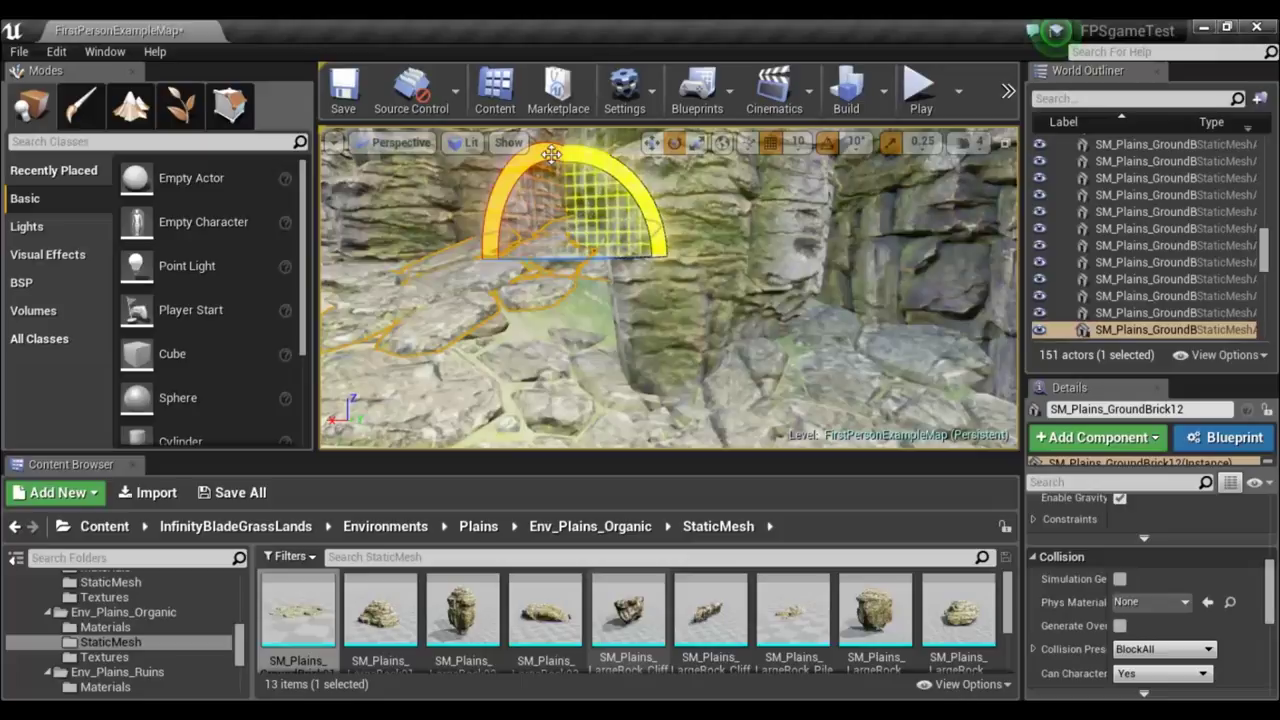
left_click_drag(551, 154, 556, 209)
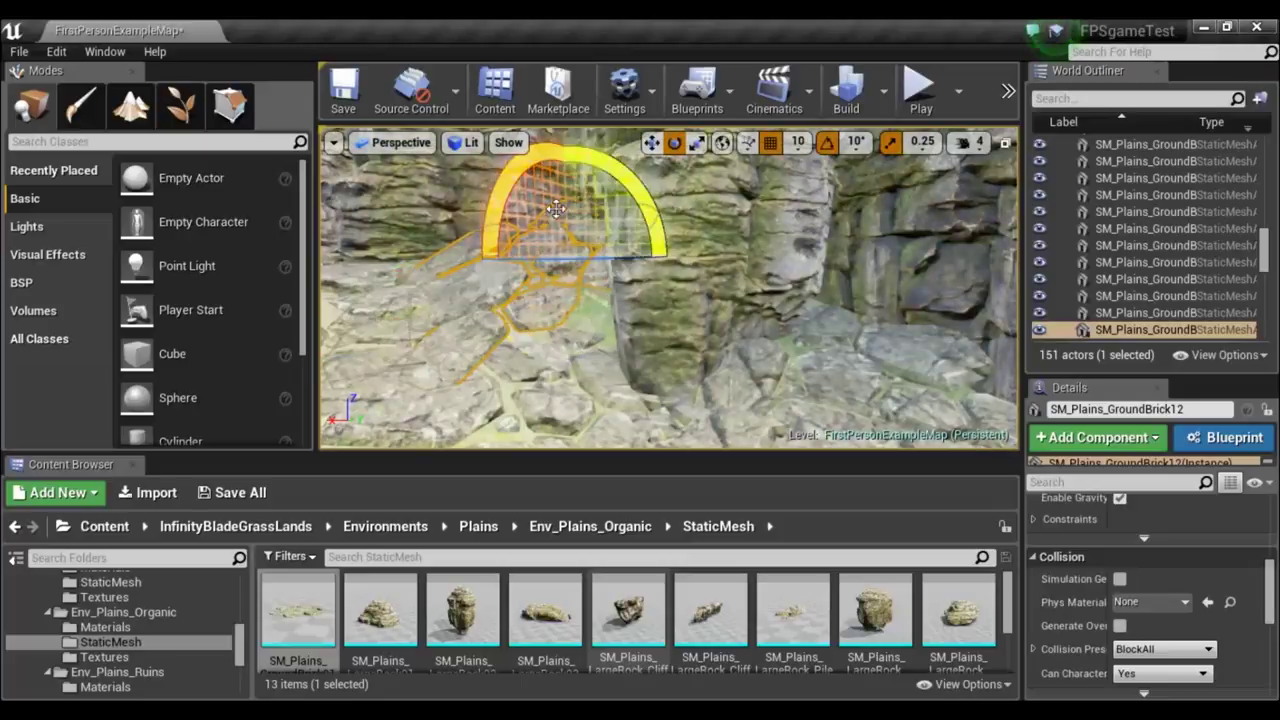
key("w")
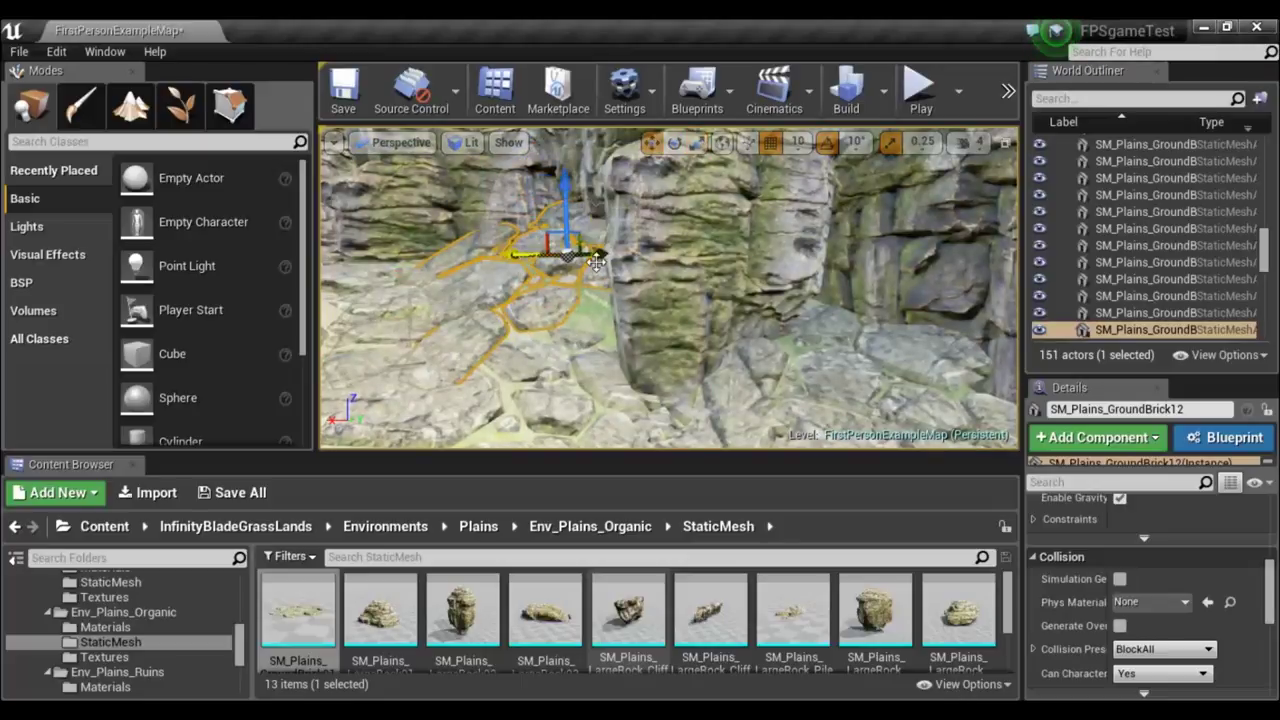
mouse_move(605, 253)
left_mouse_down()
mouse_move(643, 258)
mouse_move(608, 255)
left_mouse_up()
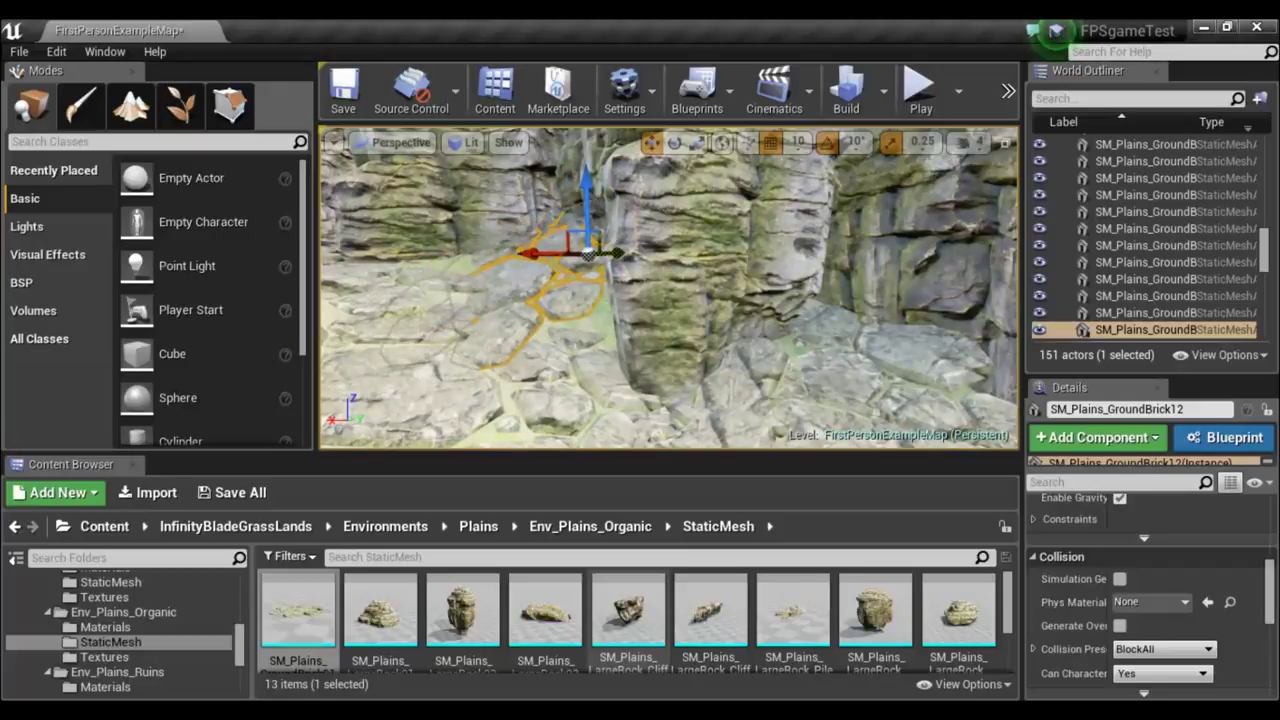
Pull back to view the cliff edge and grass, then start a Play test.
right_click_drag(588, 253, 731, 237)
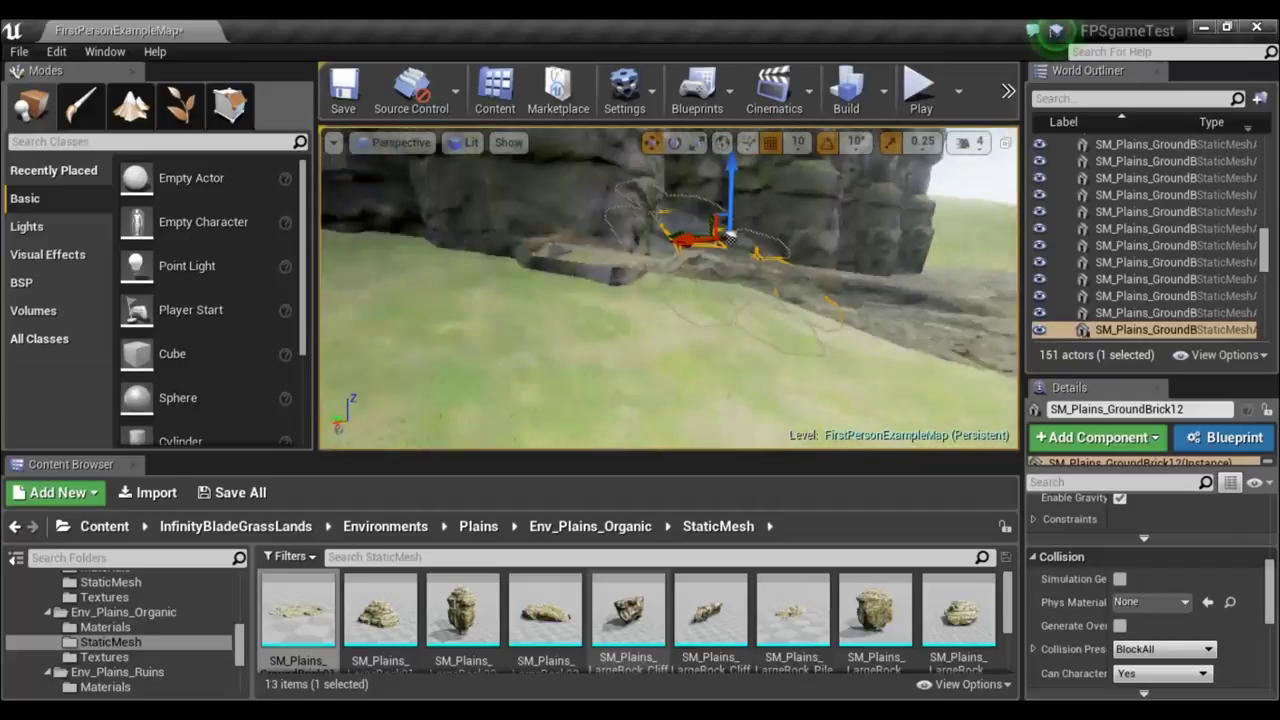
right_click_drag(731, 237, 820, 240)
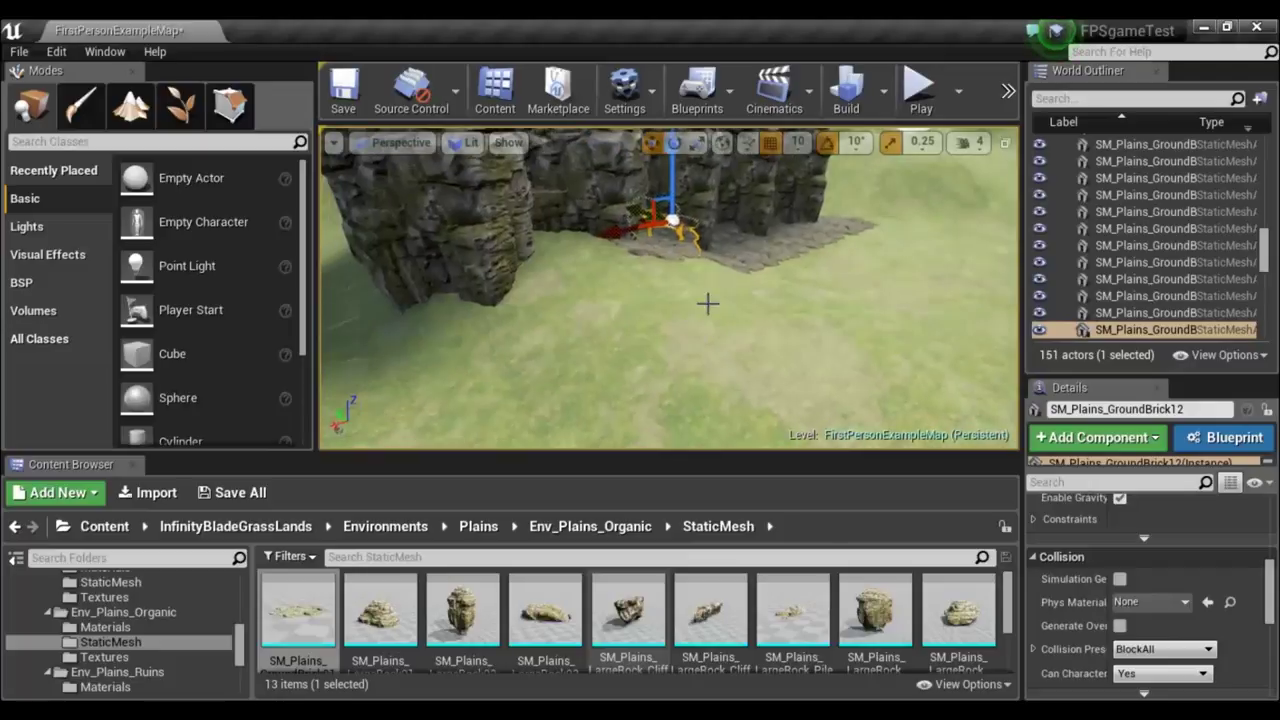
left_click(920, 90)
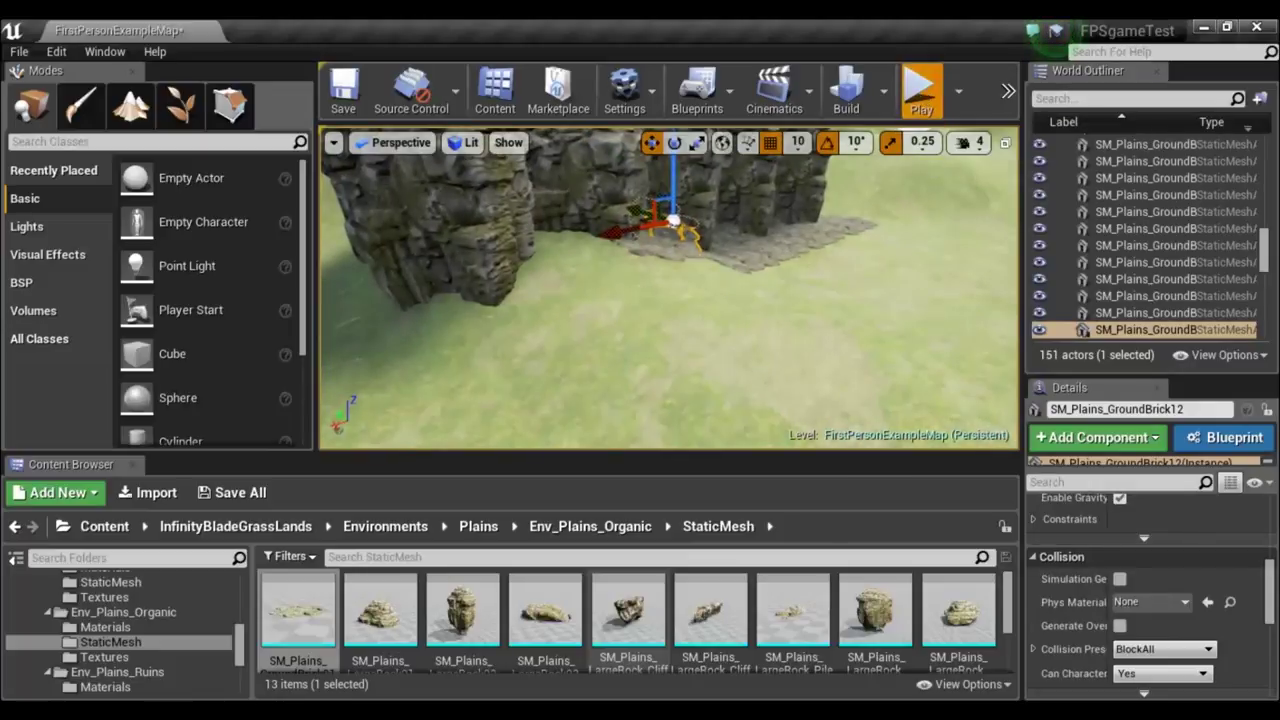
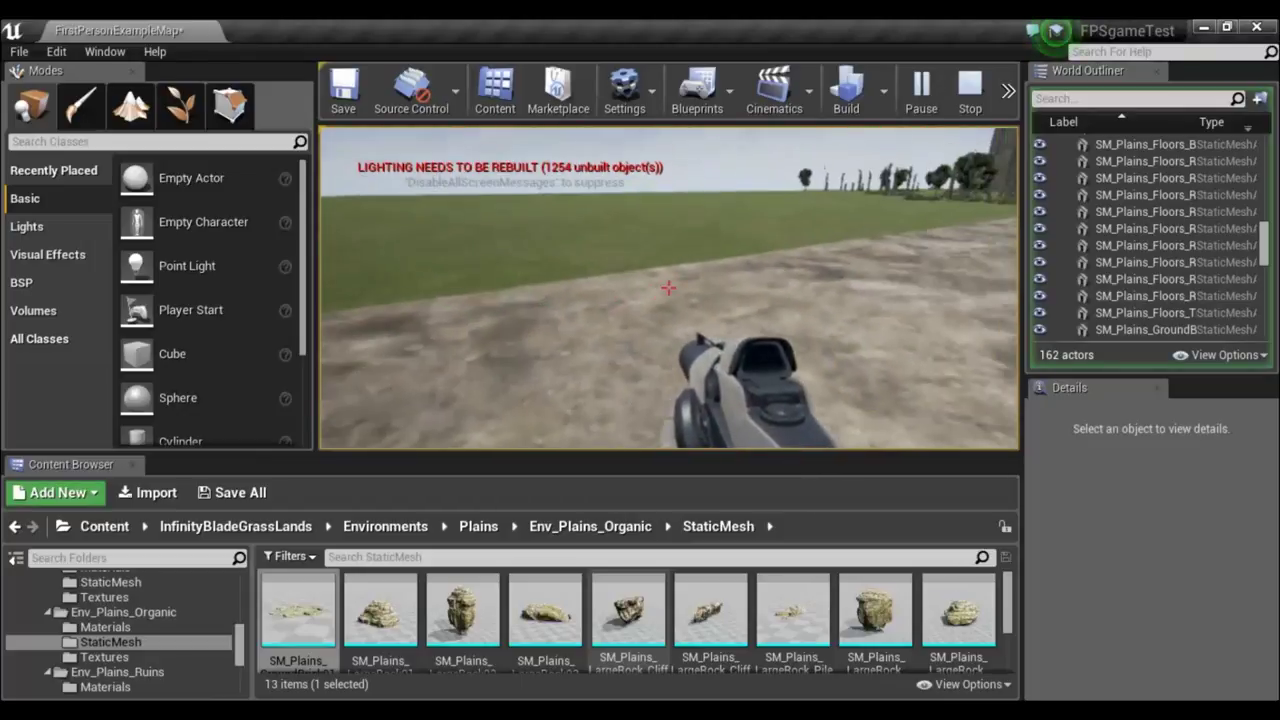
Stop the play session and tilt the view up toward the towers and trees.
key("Escape")
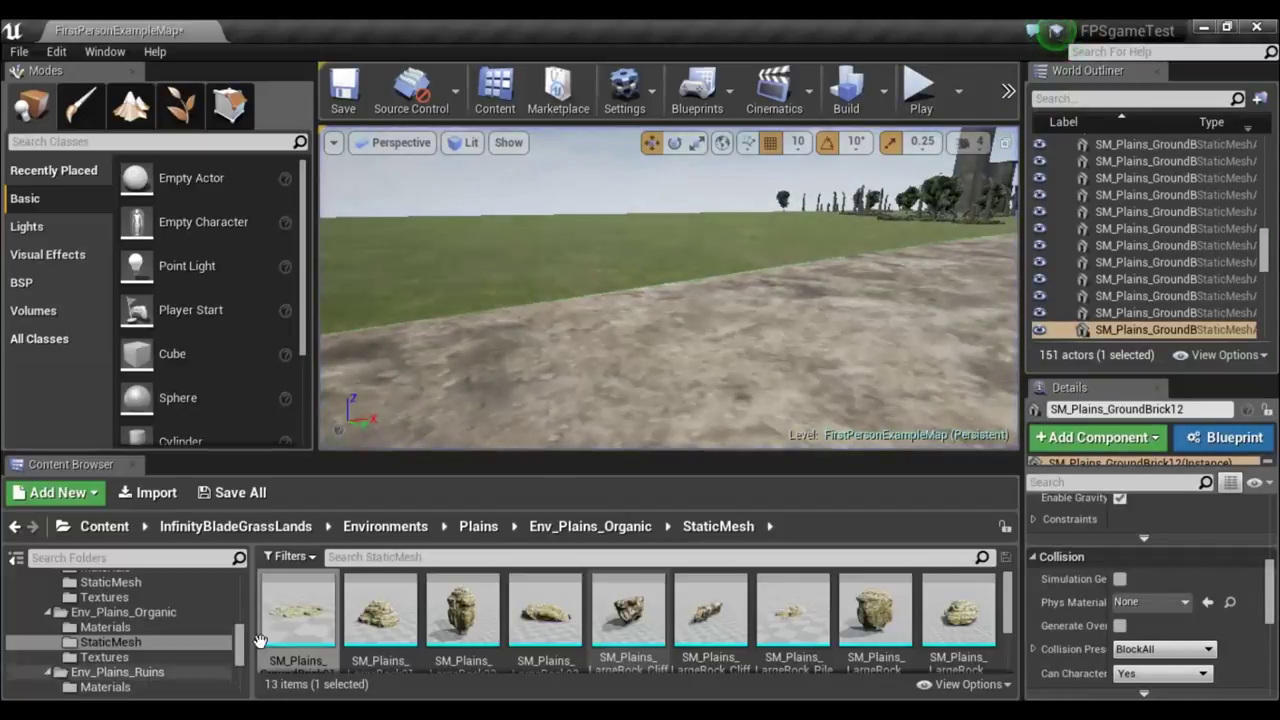
mouse_move(670, 300)
right_mouse_down()
mouse_move(620, 250)
mouse_move(645, 360)
right_mouse_up()
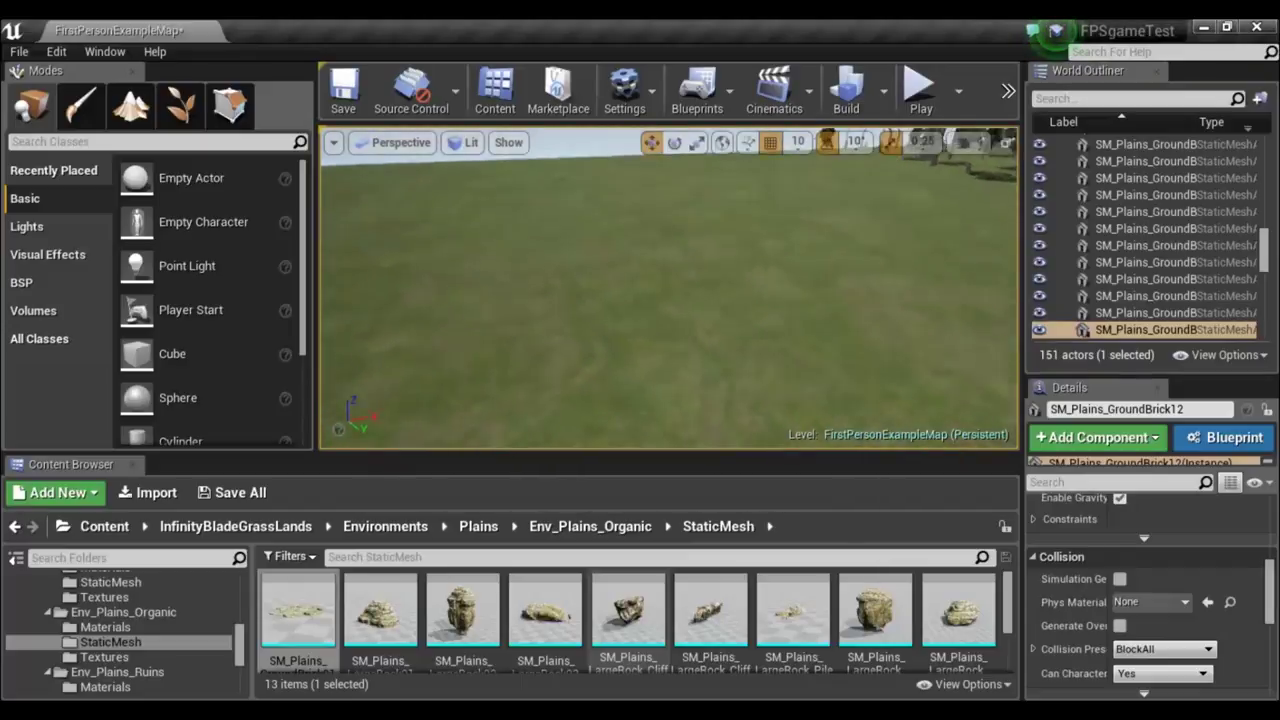
mouse_move(645, 360)
right_mouse_down()
mouse_move(640, 300)
mouse_move(324, 472)
right_mouse_up()
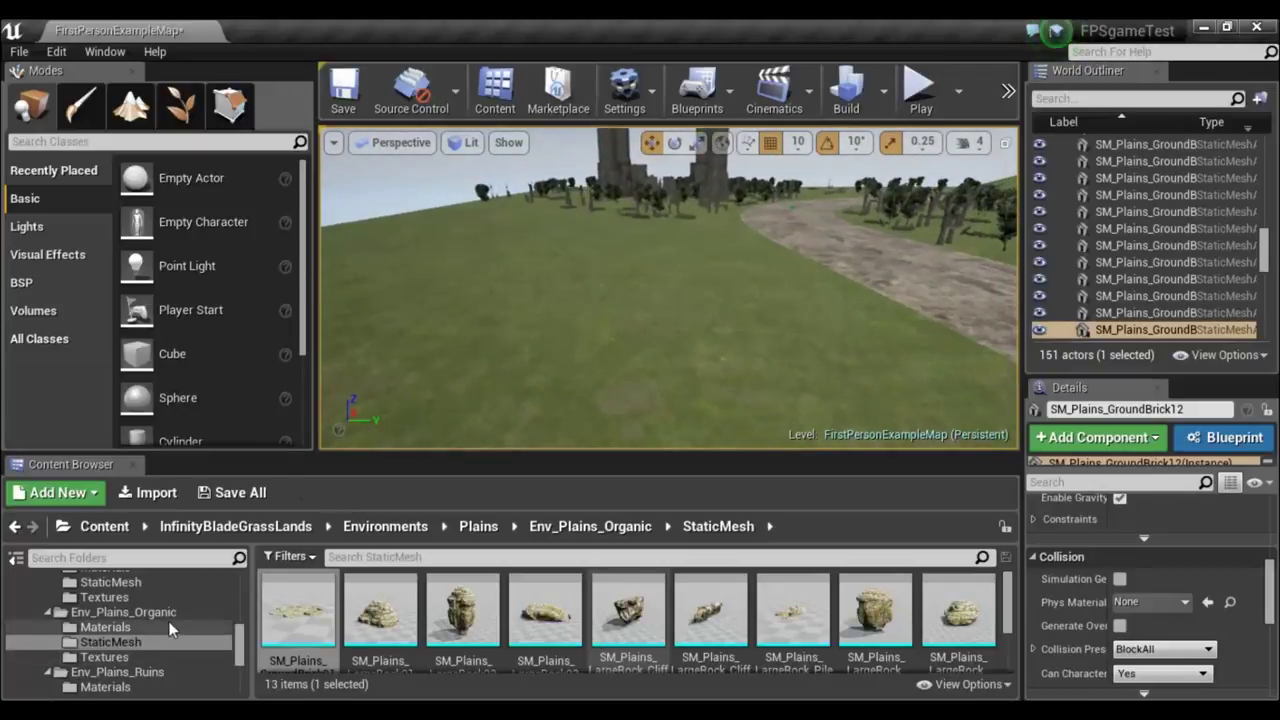
Open the Misc/Exo_Deco02/StaticMesh folder and scroll through its 62 meshes.
scroll(177, 613, "up", 2)
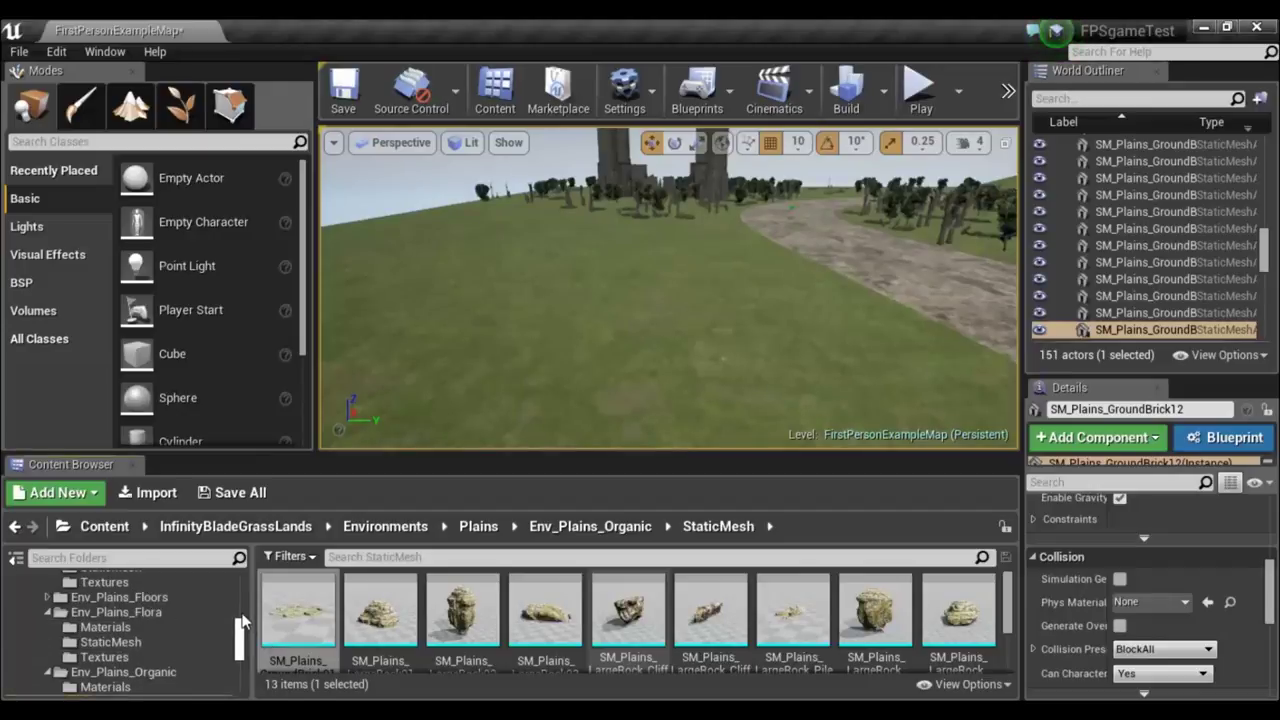
left_click_drag(241, 636, 241, 614)
scroll(192, 663, "down", 2)
scroll(192, 663, "down", 2)
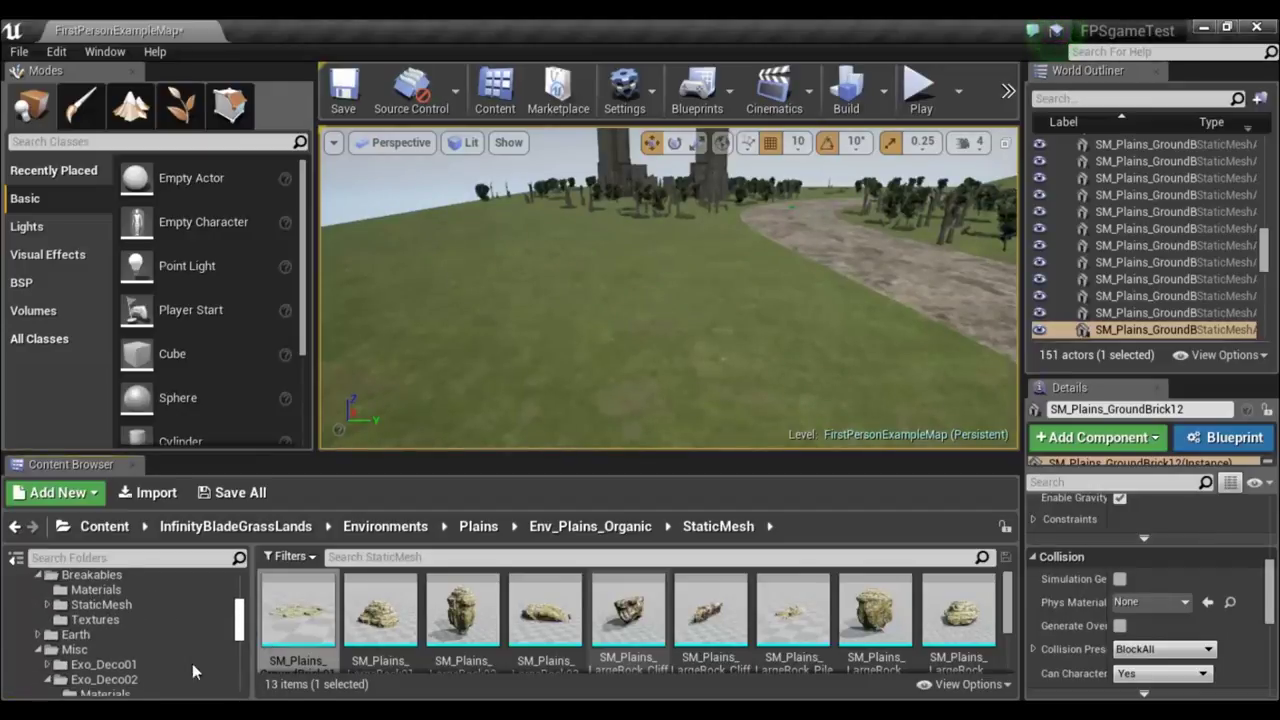
left_click(138, 683)
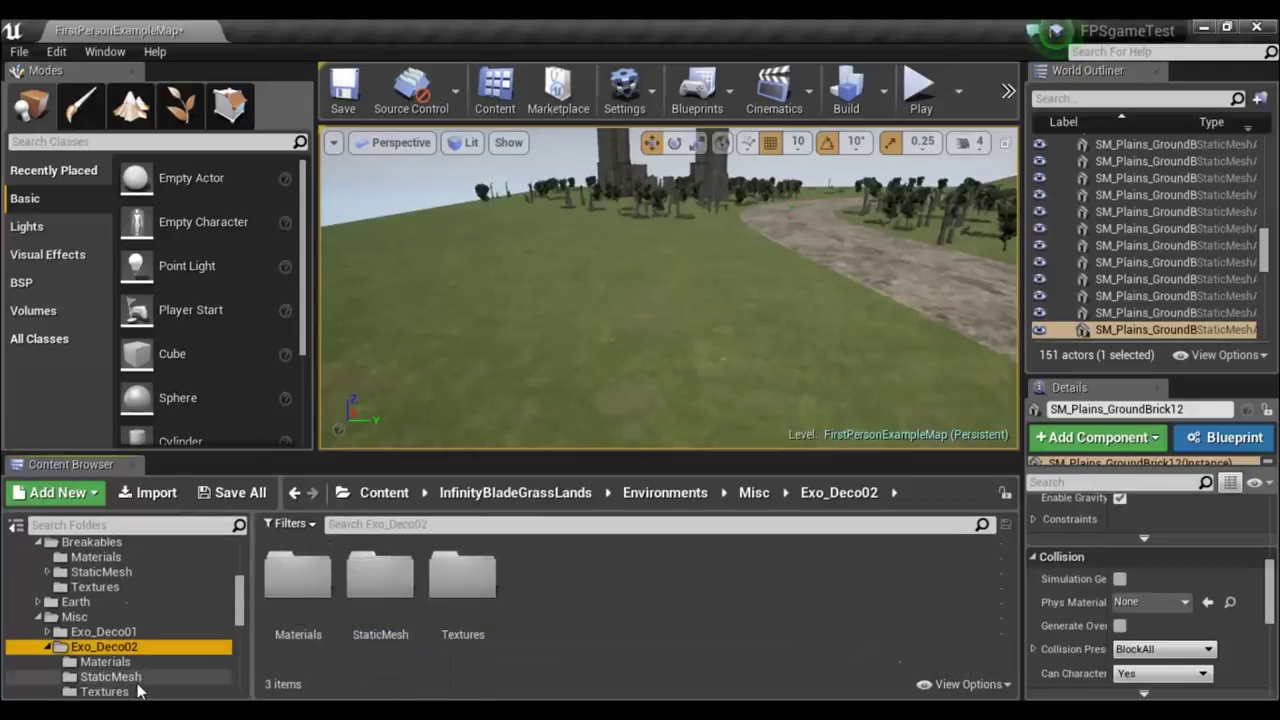
double_click(392, 605)
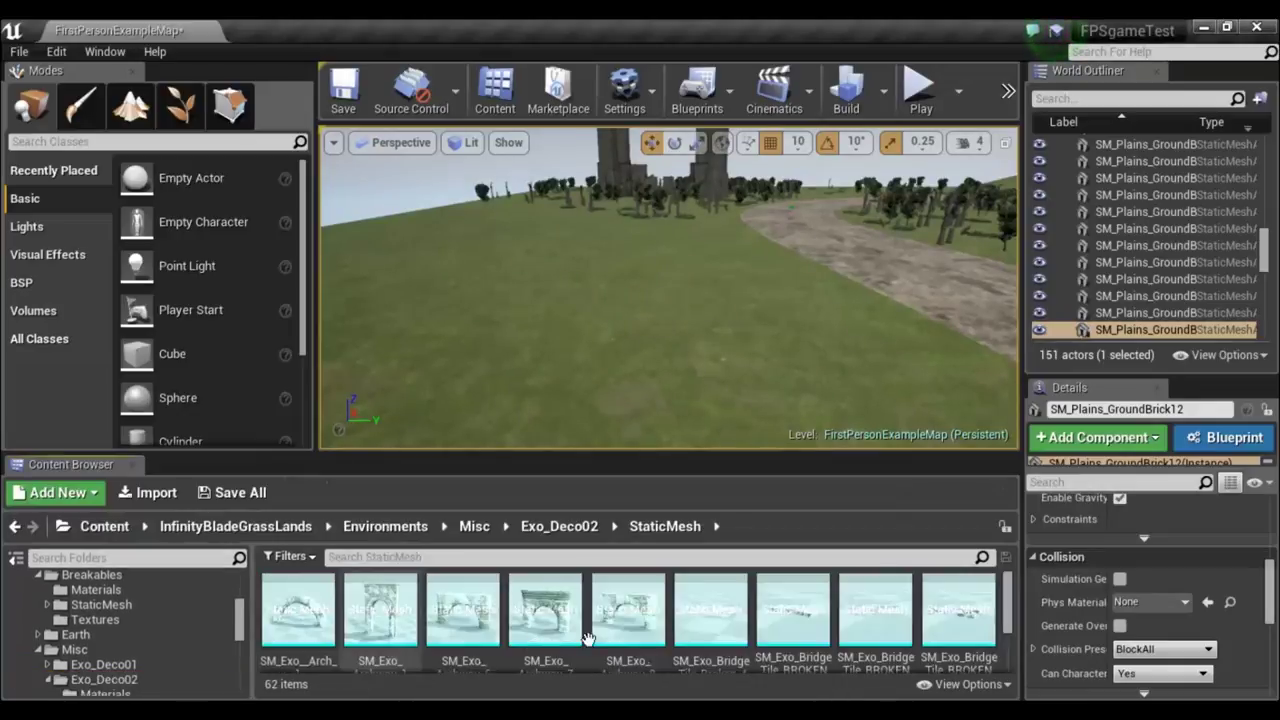
mouse_move(667, 627)
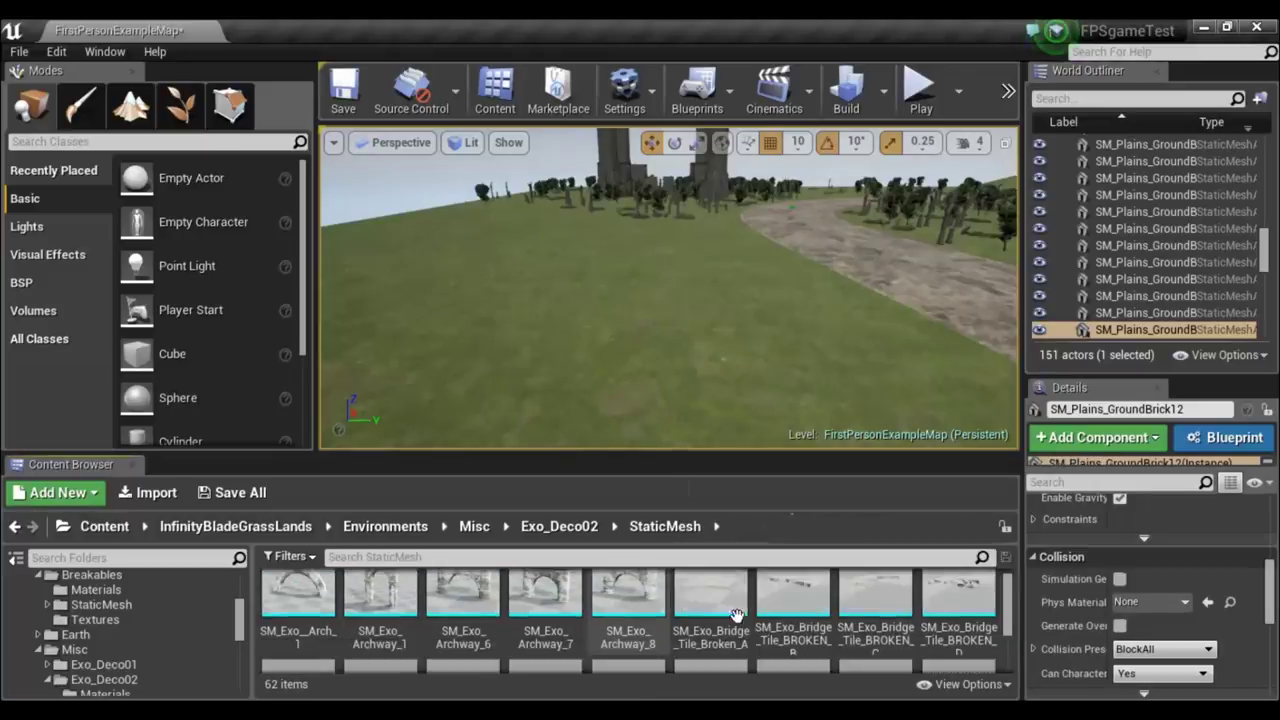
scroll(640, 625, "down", 1)
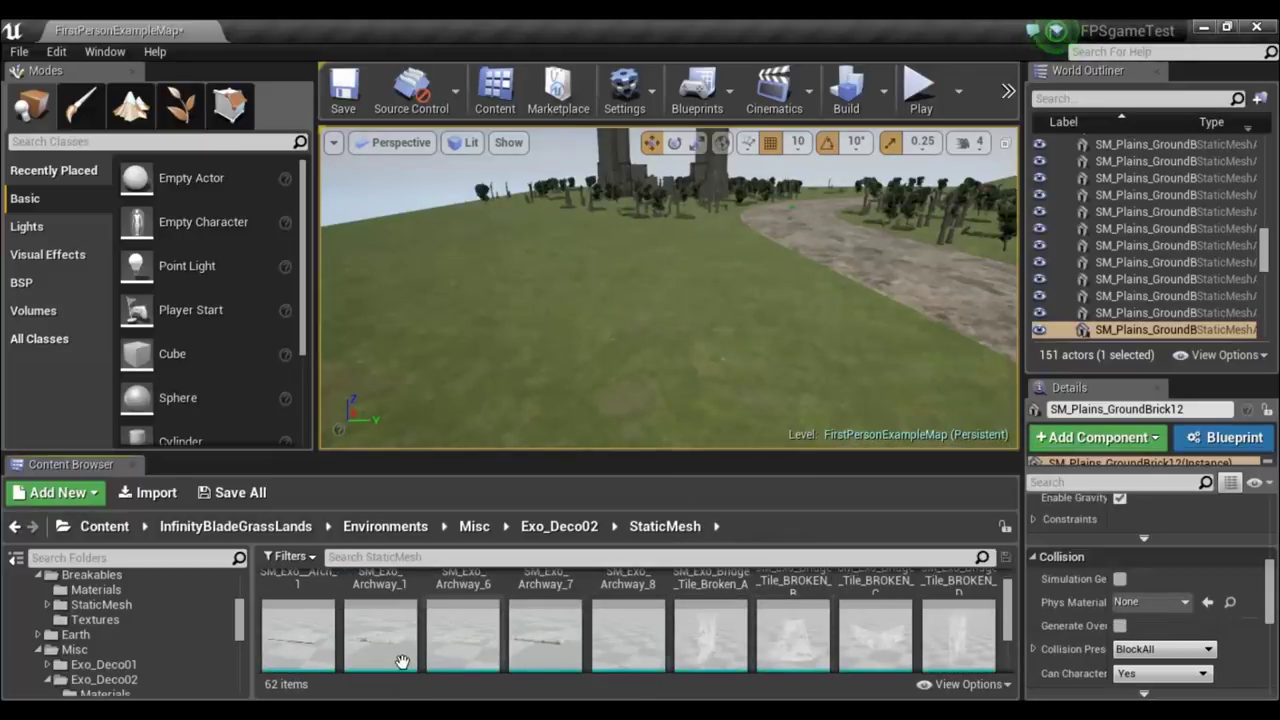
mouse_move(706, 619)
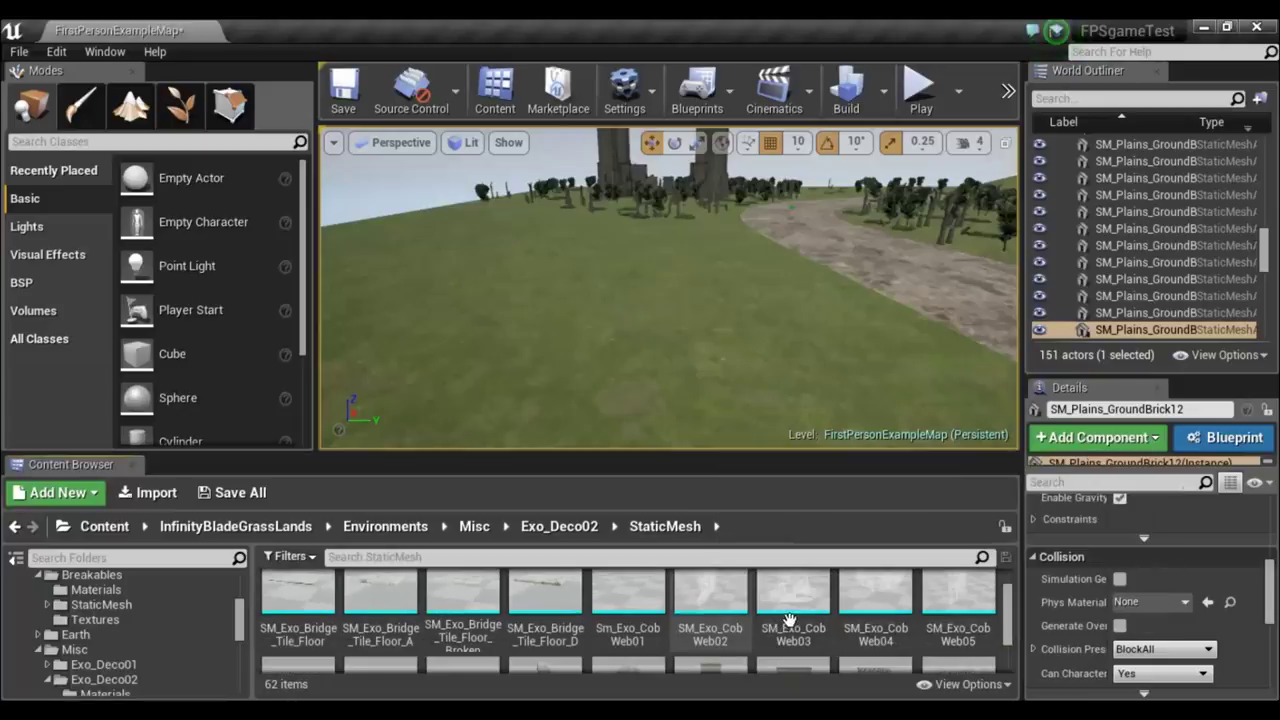
scroll(740, 615, "down", 3)
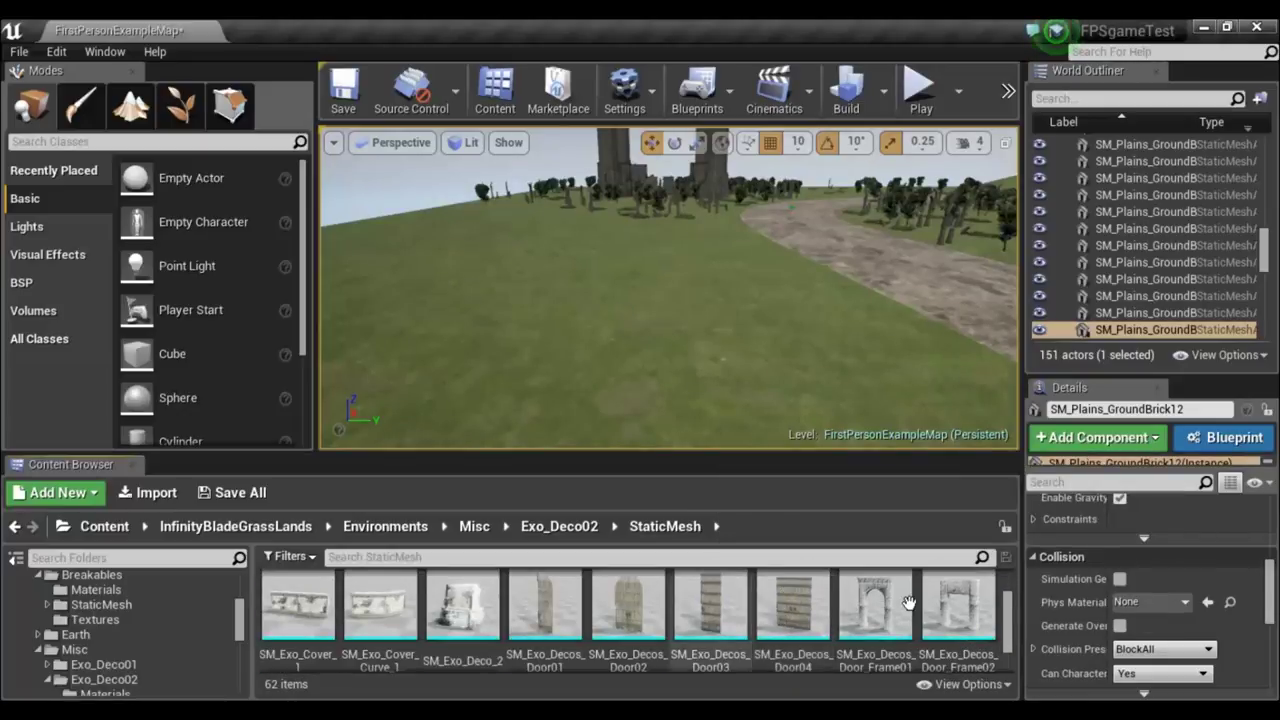
Drop the SM_Exo_Cover_Curve_1 curved wall onto the grass and centre the view on it.
mouse_move(380, 612)
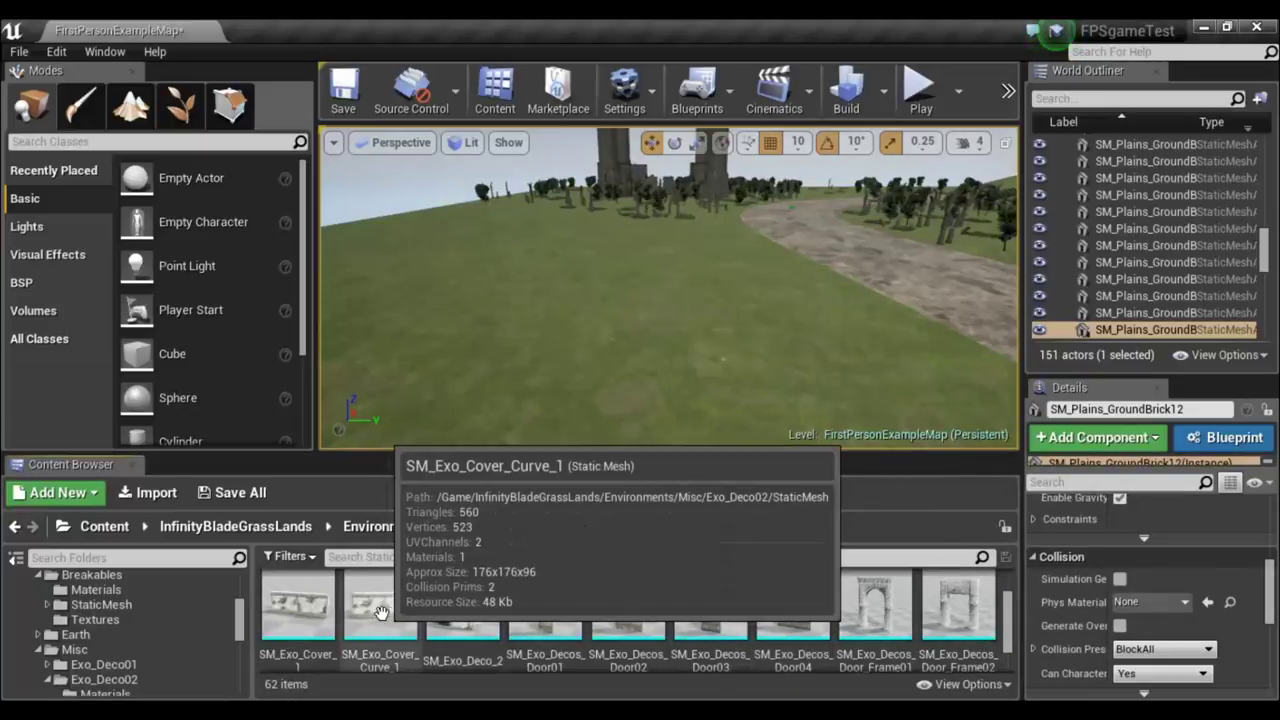
left_click_drag(380, 612, 521, 312)
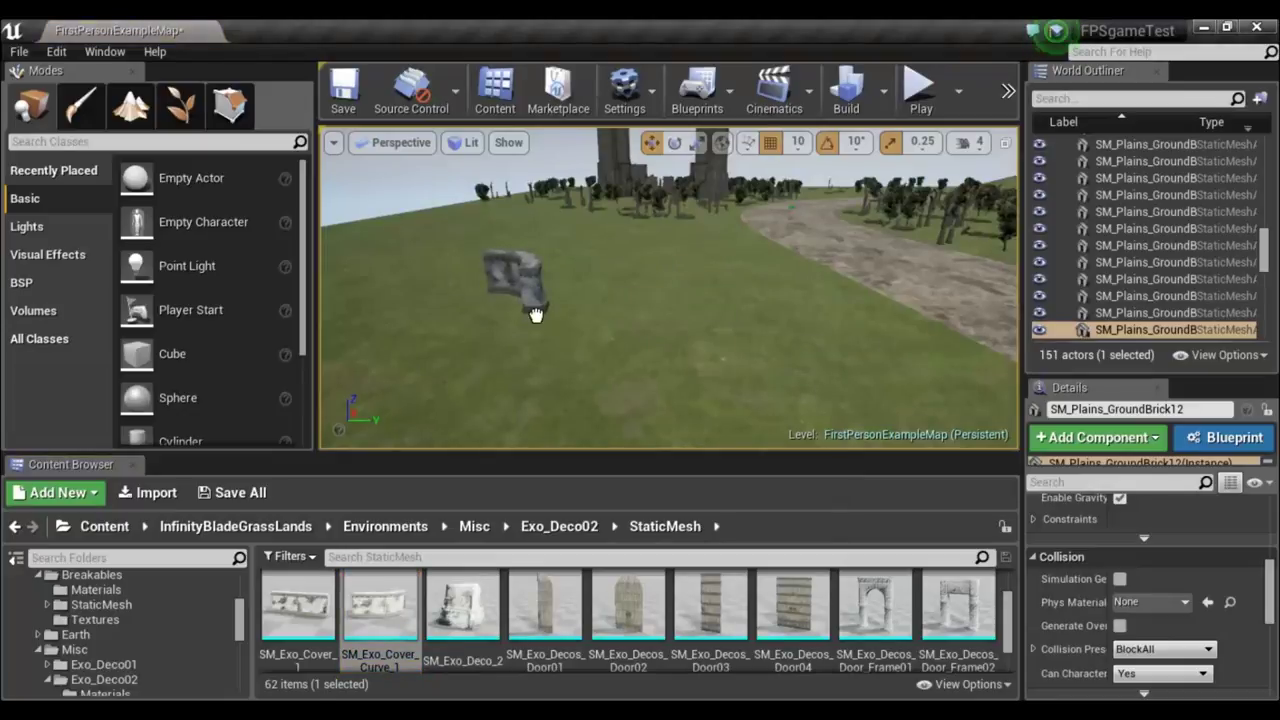
mouse_move(645, 340)
right_mouse_down()
mouse_move(600, 360)
mouse_move(651, 420)
mouse_move(660, 400)
right_mouse_up()
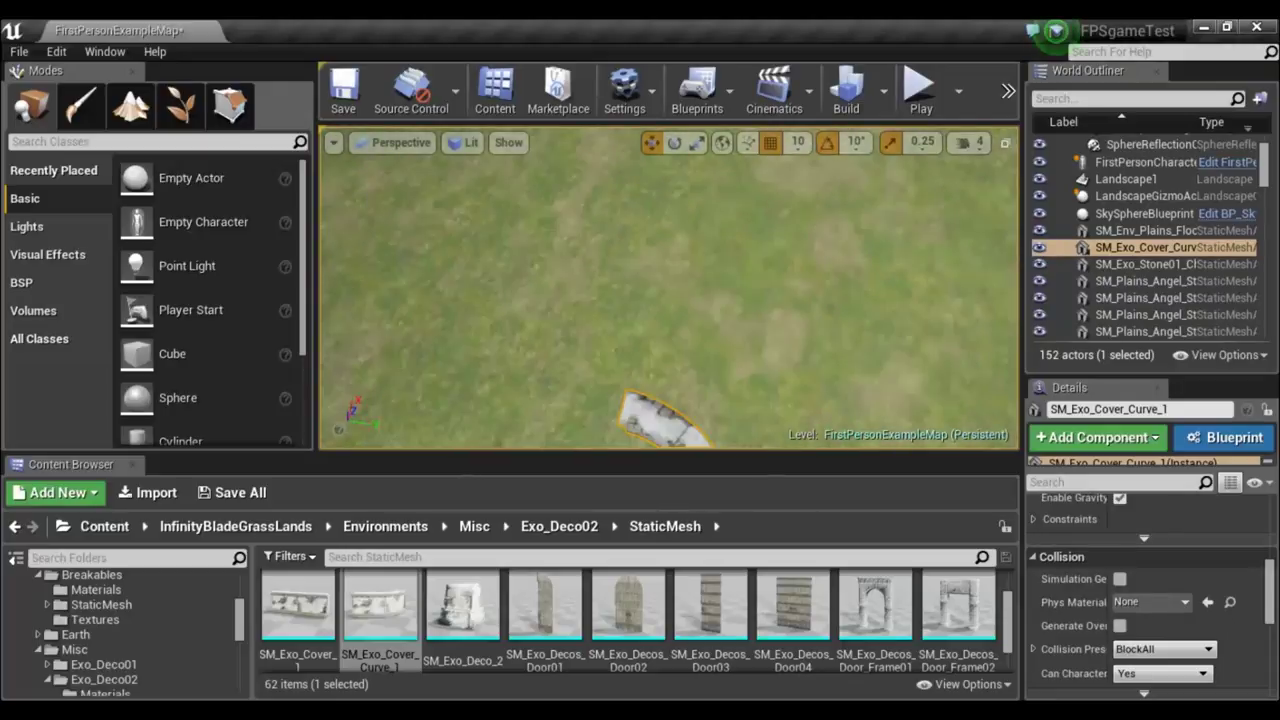
key("f")
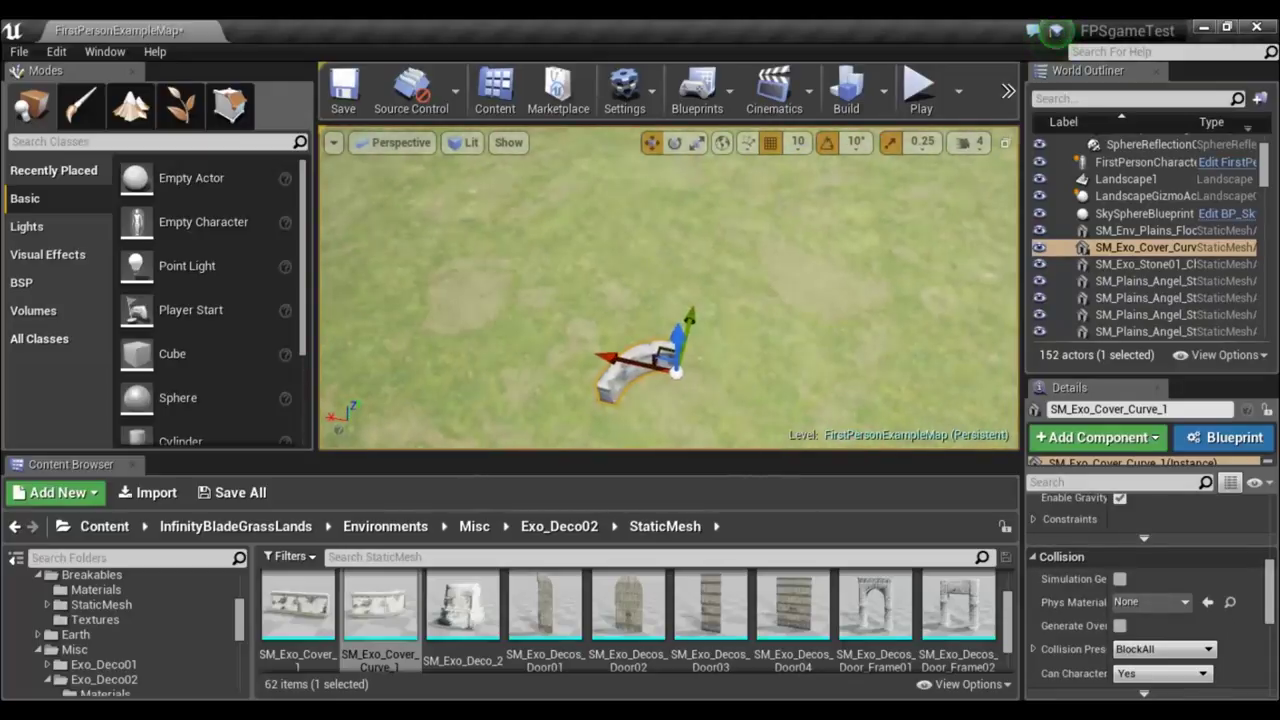
Add a straight SM_Exo_Cover_1 wall and butt it against the curved wall's end.
mouse_move(298, 605)
left_mouse_down()
mouse_move(663, 435)
mouse_move(602, 430)
left_mouse_up()
mouse_move(680, 403)
left_mouse_down()
mouse_move(680, 440)
mouse_move(681, 405)
left_mouse_up()
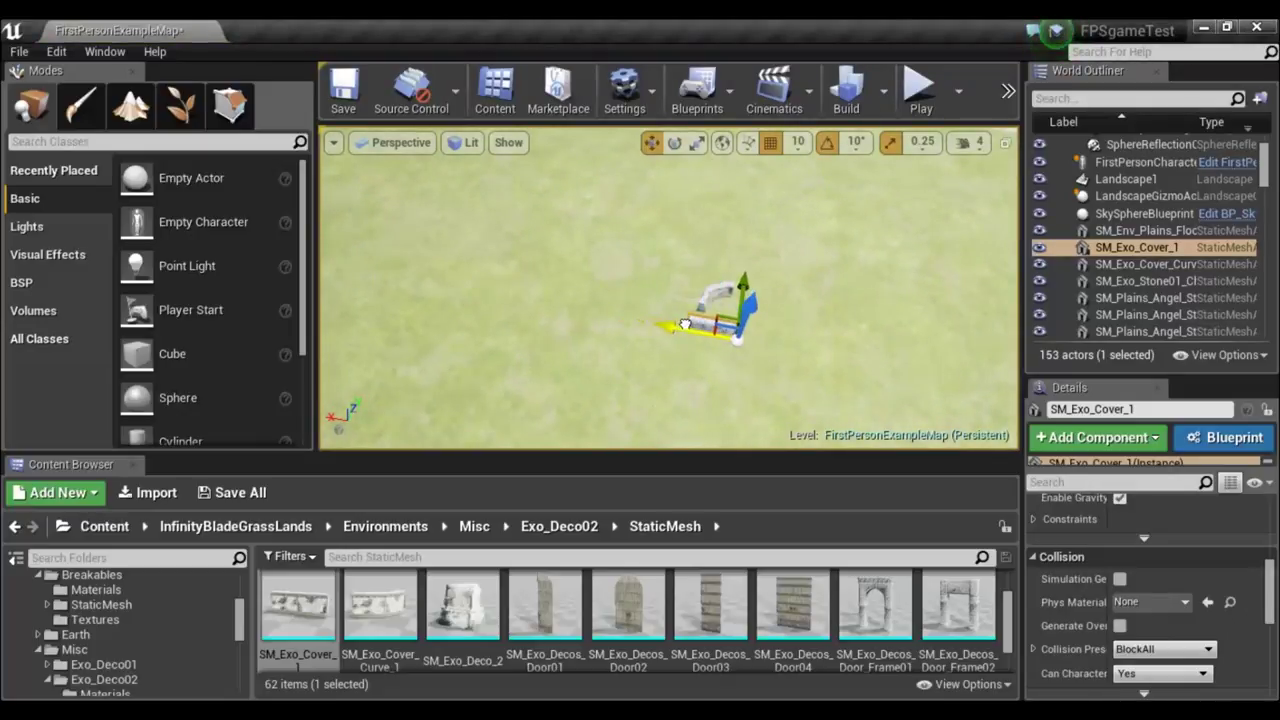
left_click_drag(684, 325, 707, 325)
right_click_drag(716, 362, 730, 200)
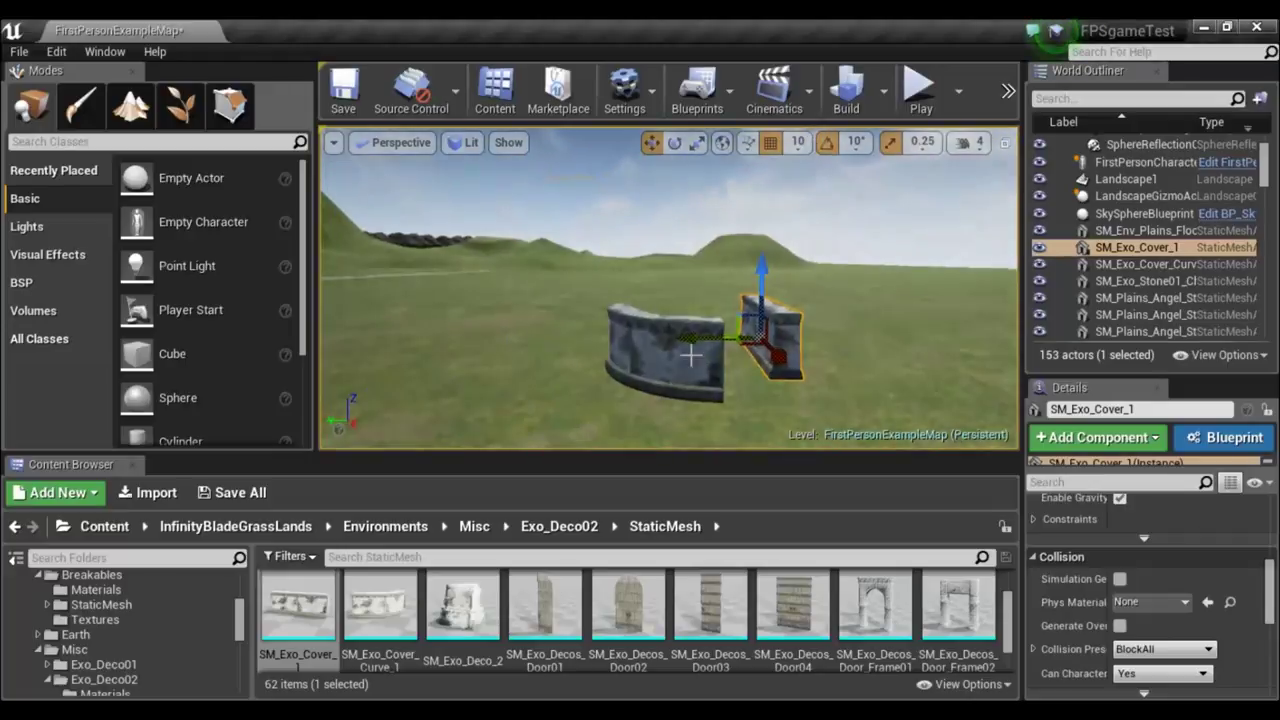
left_click_drag(705, 341, 665, 339)
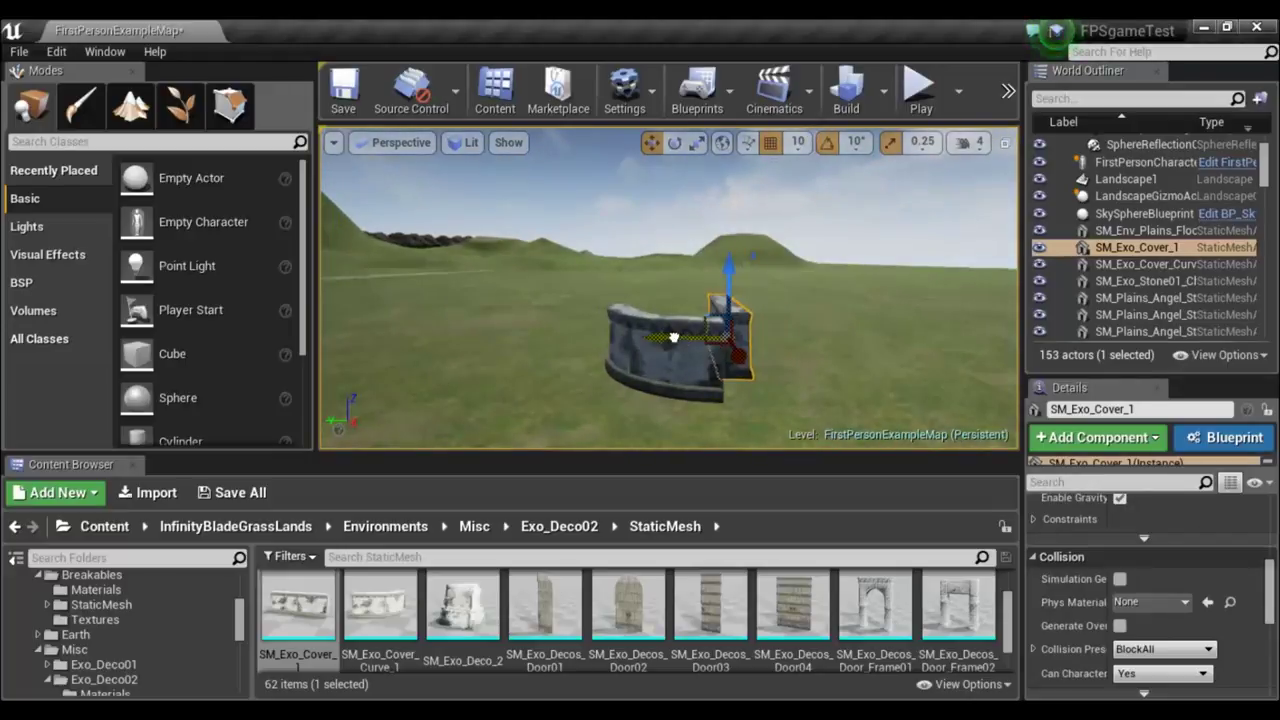
left_click_drag(728, 364, 732, 380)
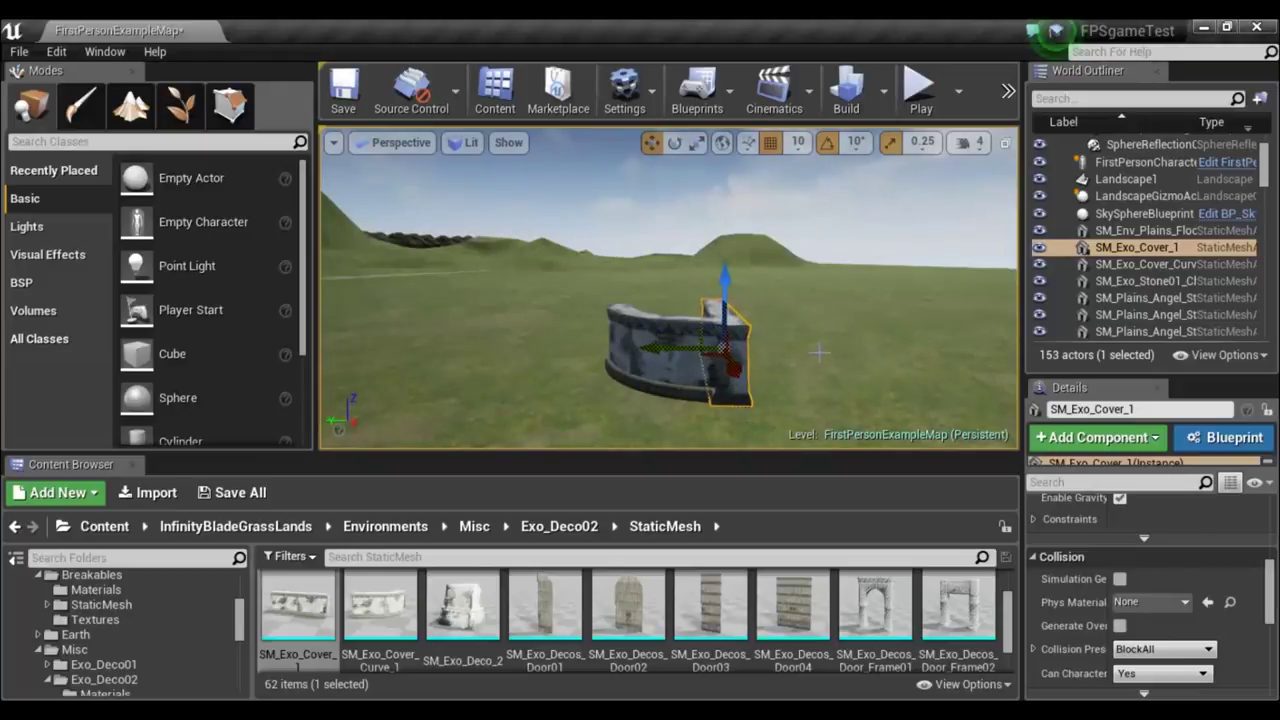
right_click_drag(818, 351, 900, 351)
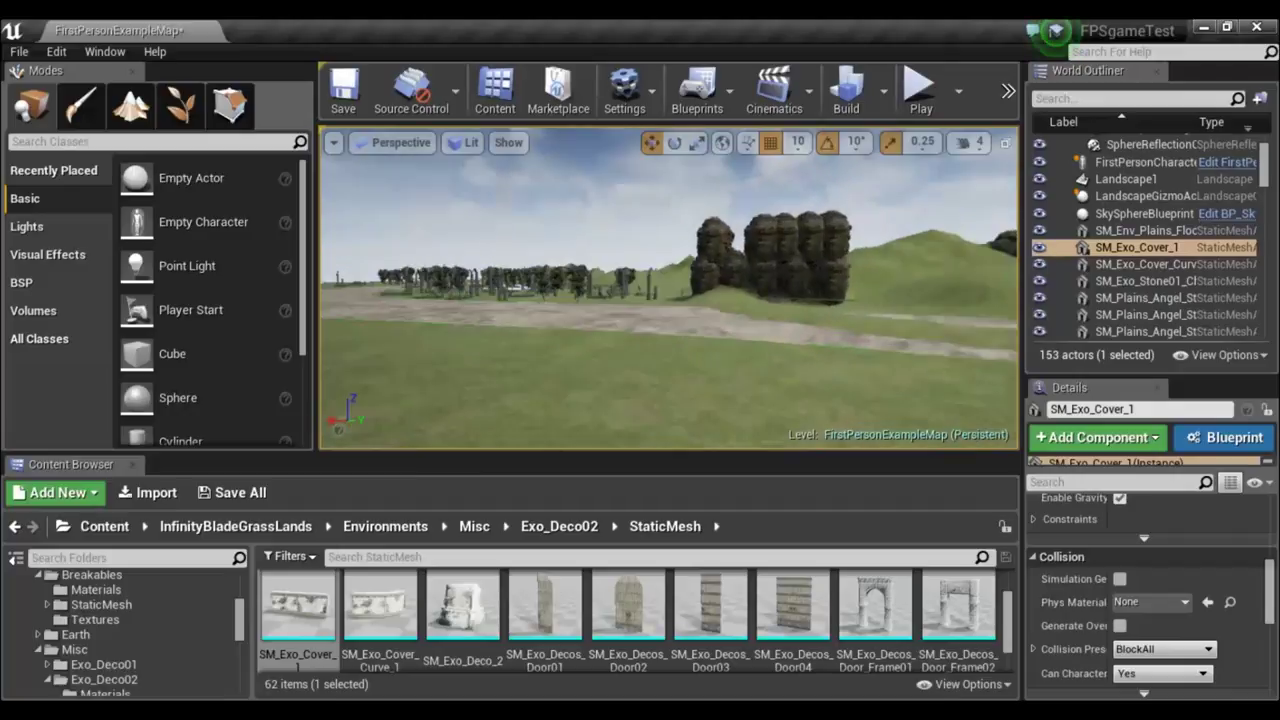
key("f")
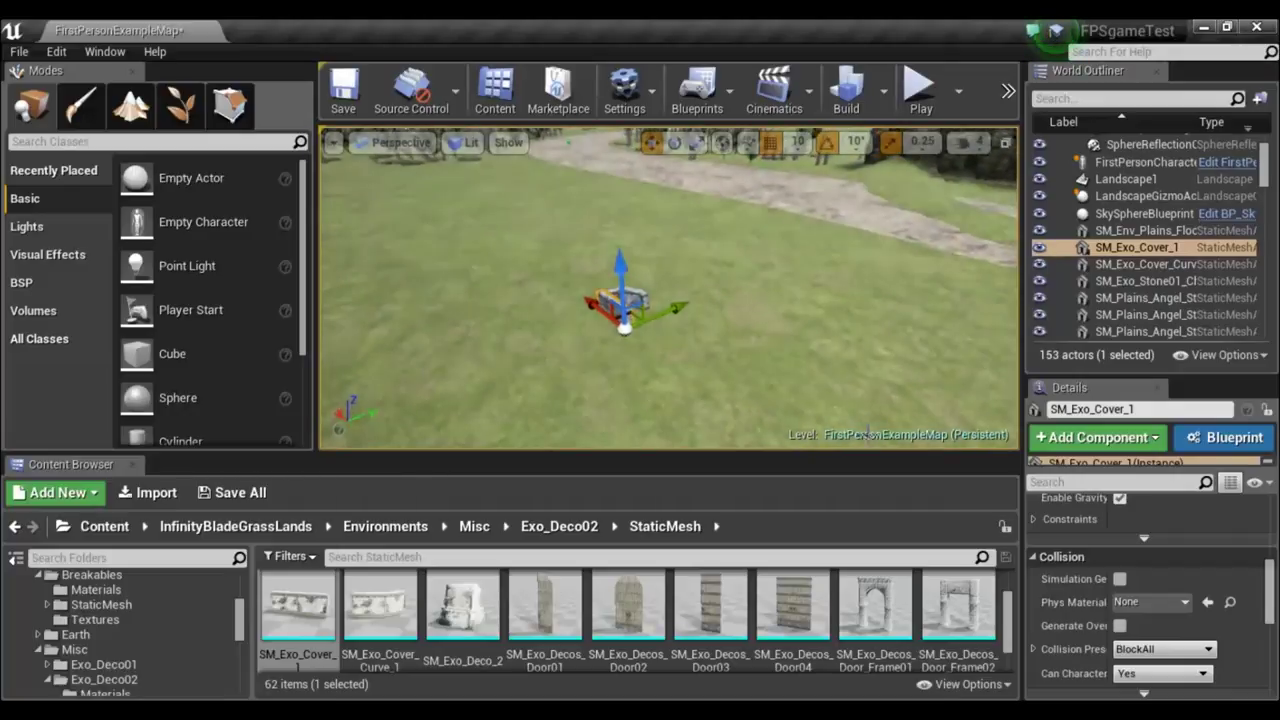
Place the SM_Exo_Decos_Door_Frame01 stone arch on the grass, set farther back and right.
mouse_move(875, 605)
left_mouse_down()
mouse_move(461, 320)
mouse_move(493, 357)
left_mouse_up()
right_click_drag(750, 366, 800, 366)
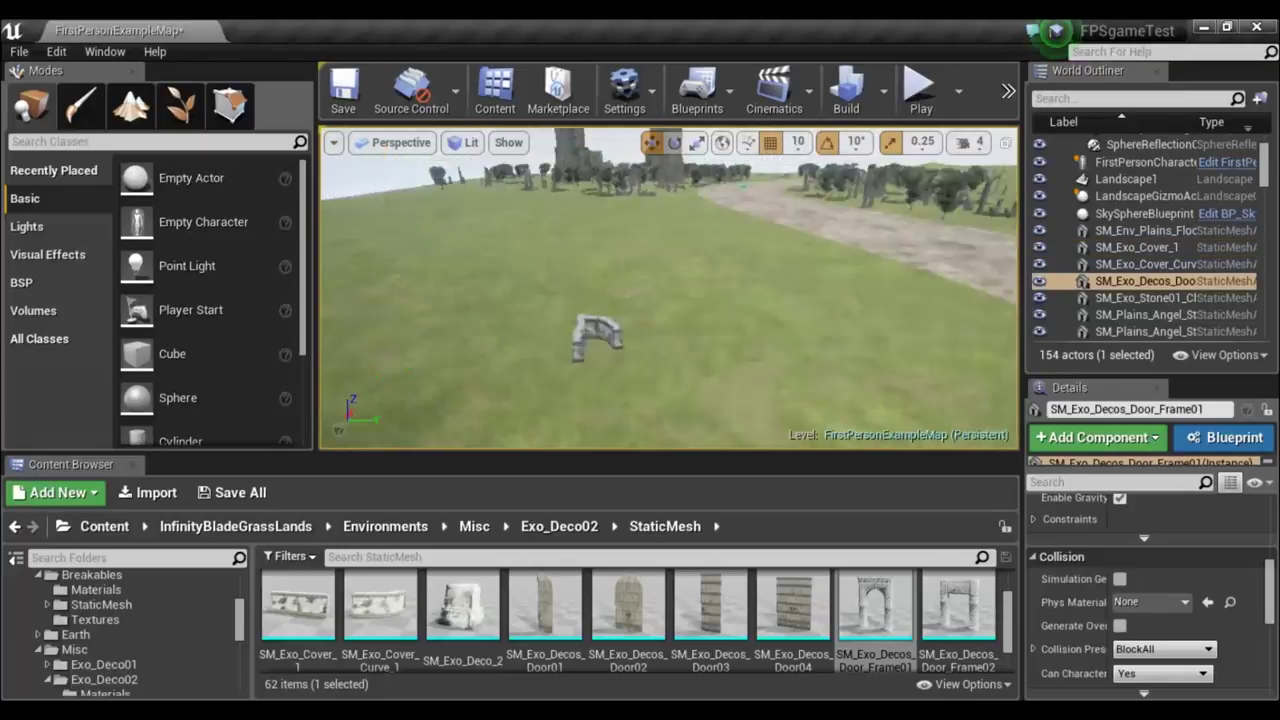
right_click_drag(600, 335, 531, 335)
scroll(531, 335, "down", 3)
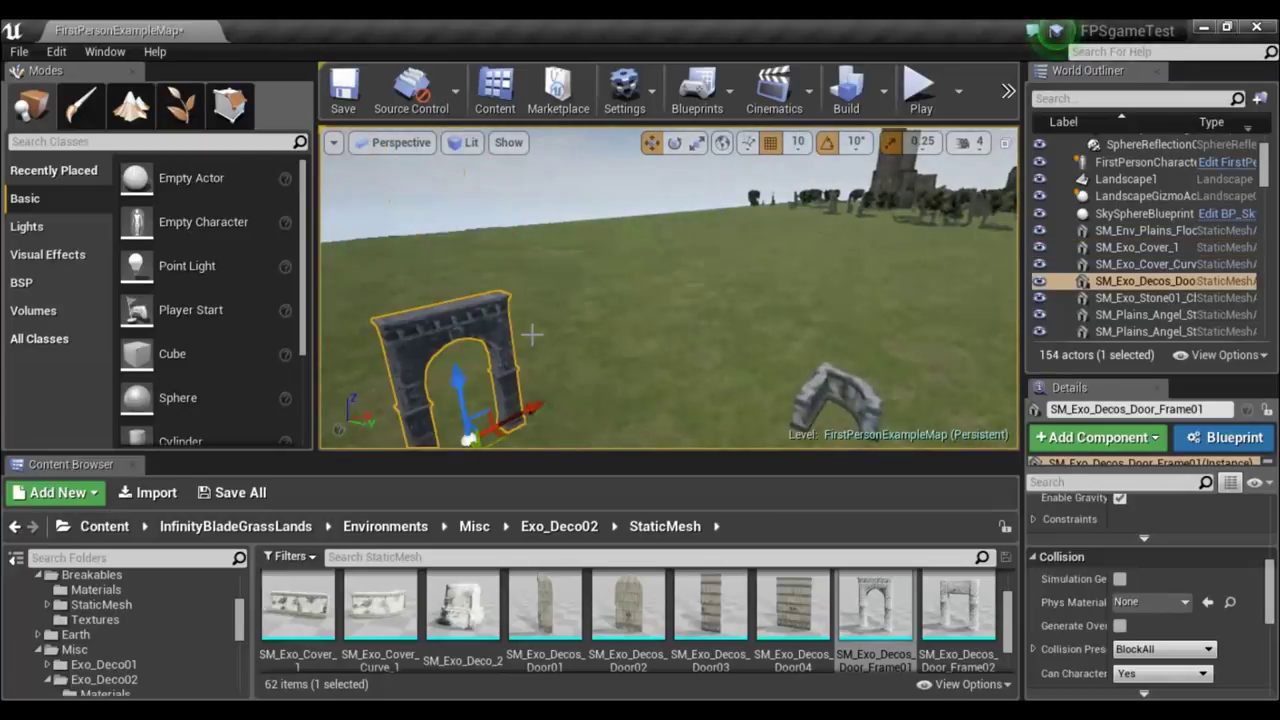
right_click_drag(588, 373, 638, 362)
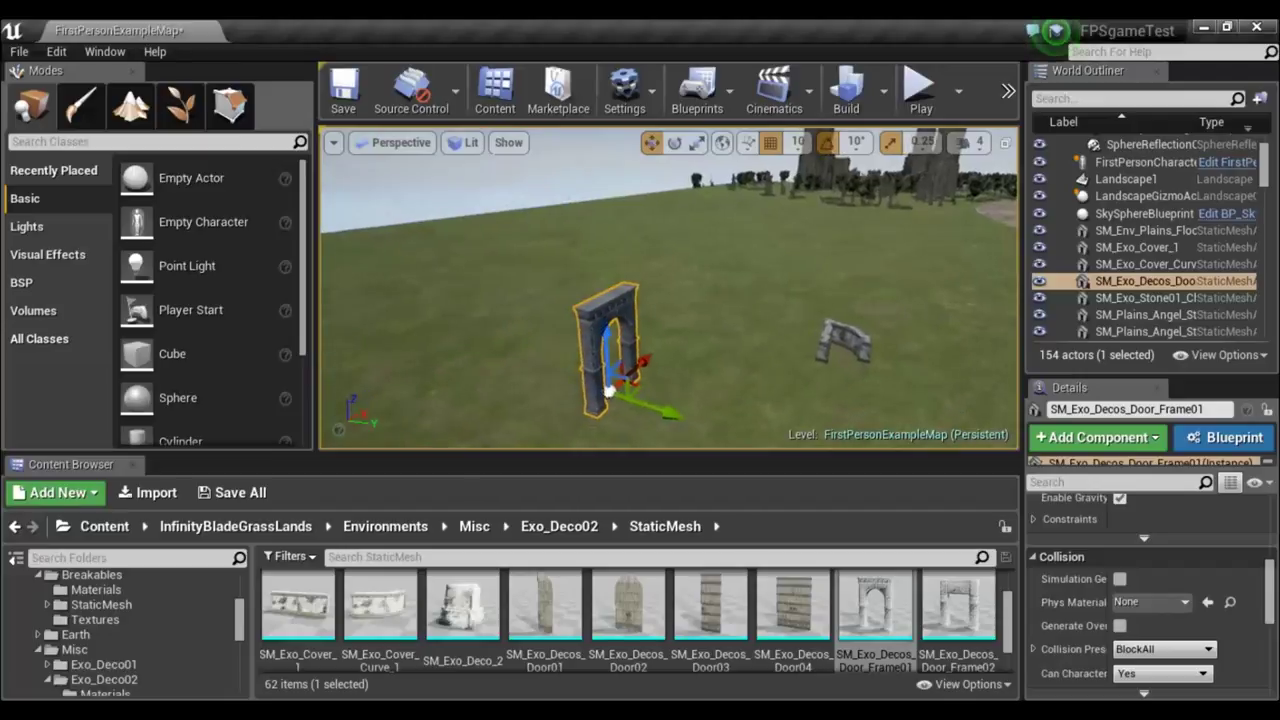
left_click_drag(652, 350, 701, 308)
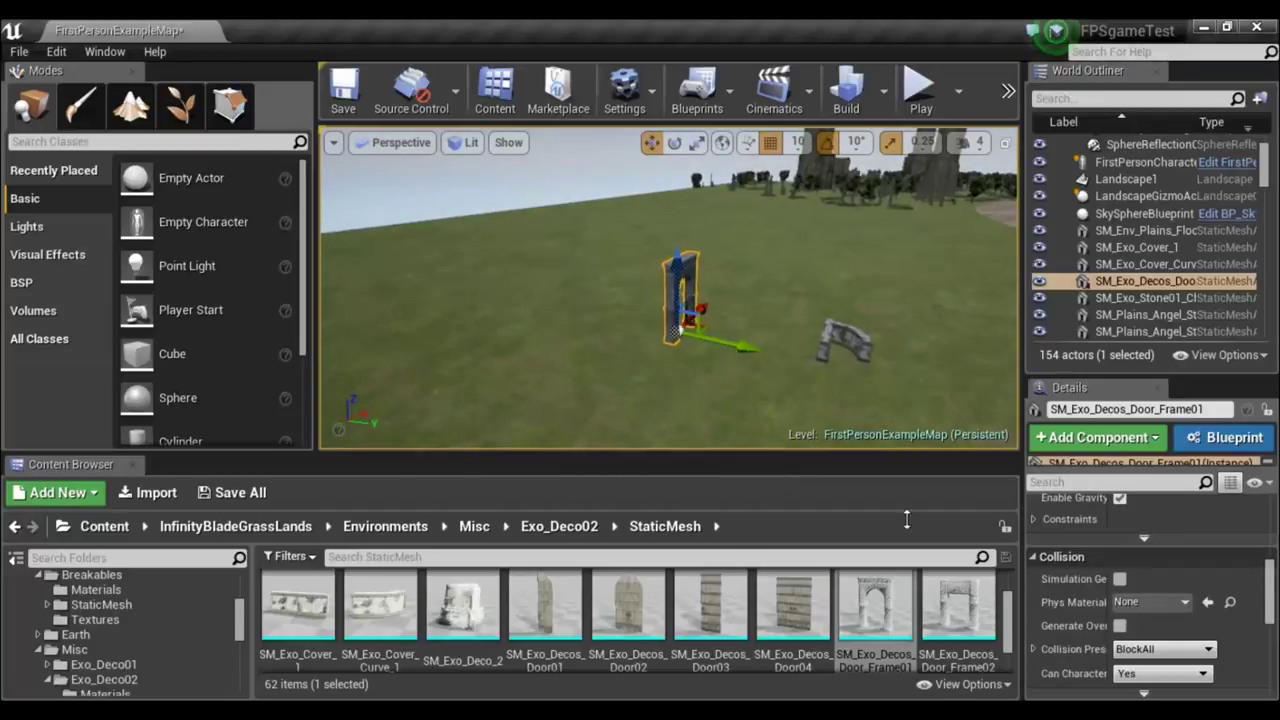
scroll(937, 637, "down", 1)
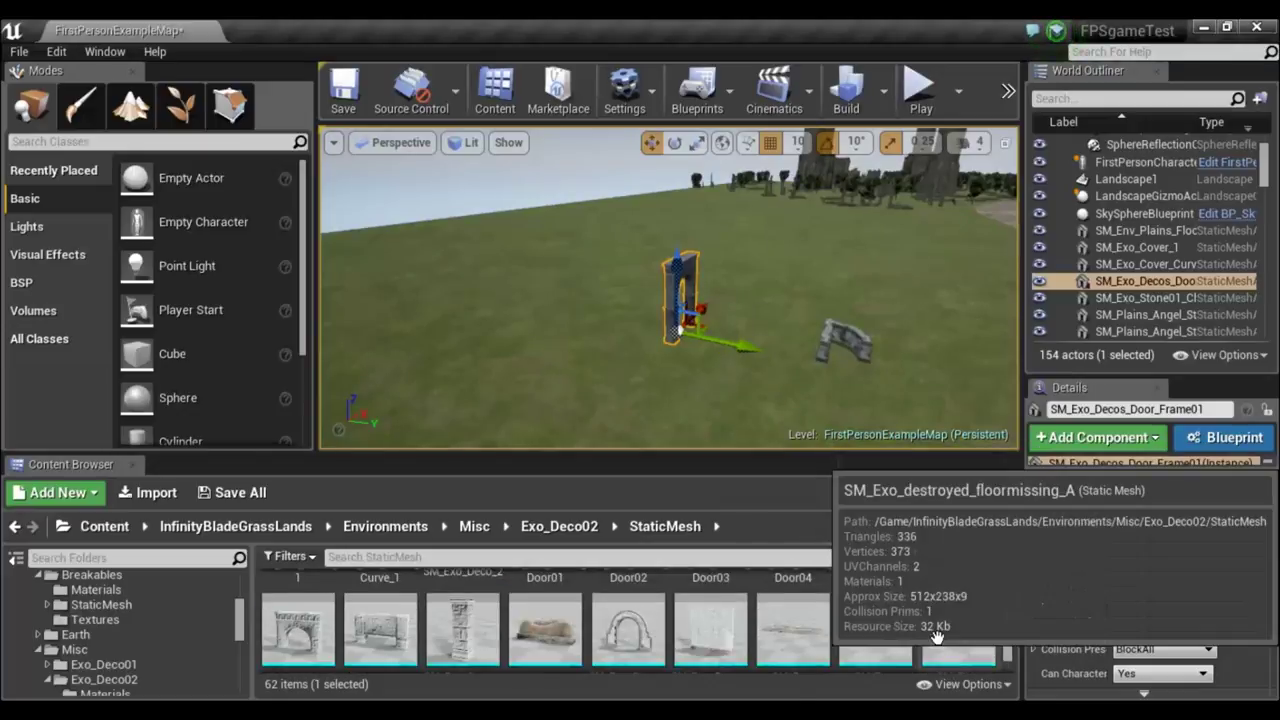
Place an SM_Exo_Deco_2 column, then duplicate it once to the right and once upward.
left_click_drag(462, 628, 568, 334)
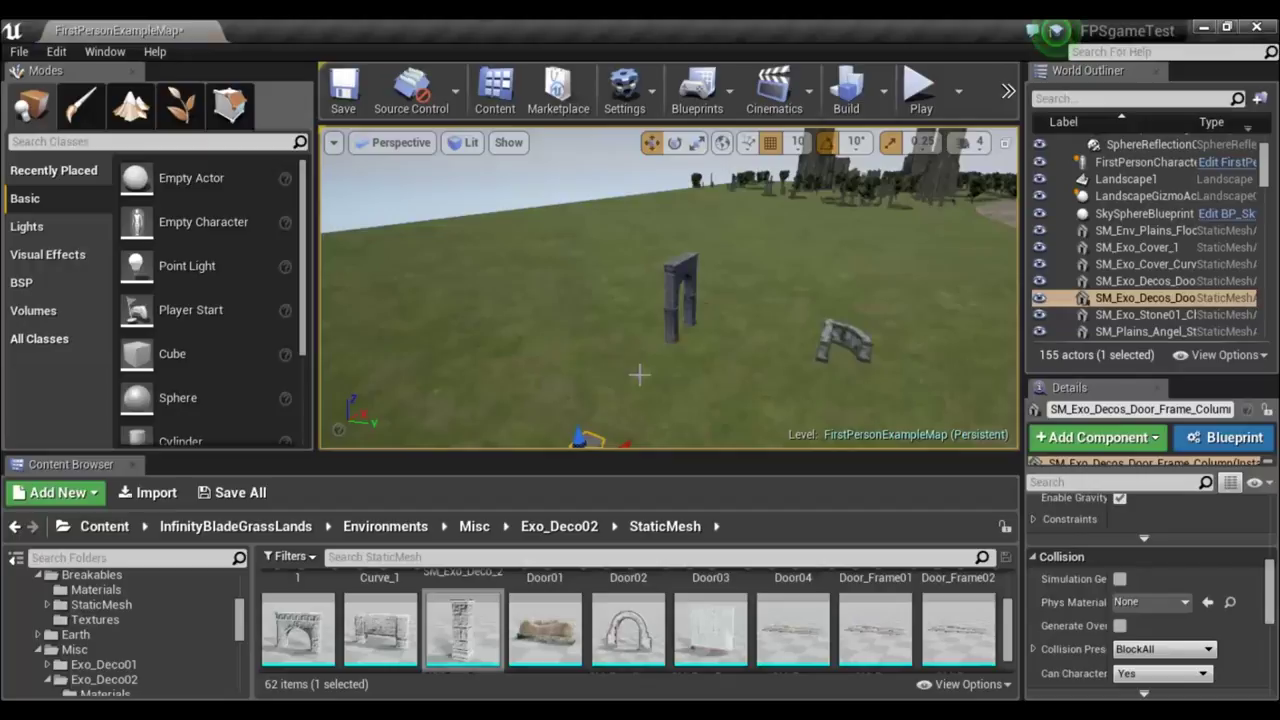
right_click_drag(639, 375, 634, 367)
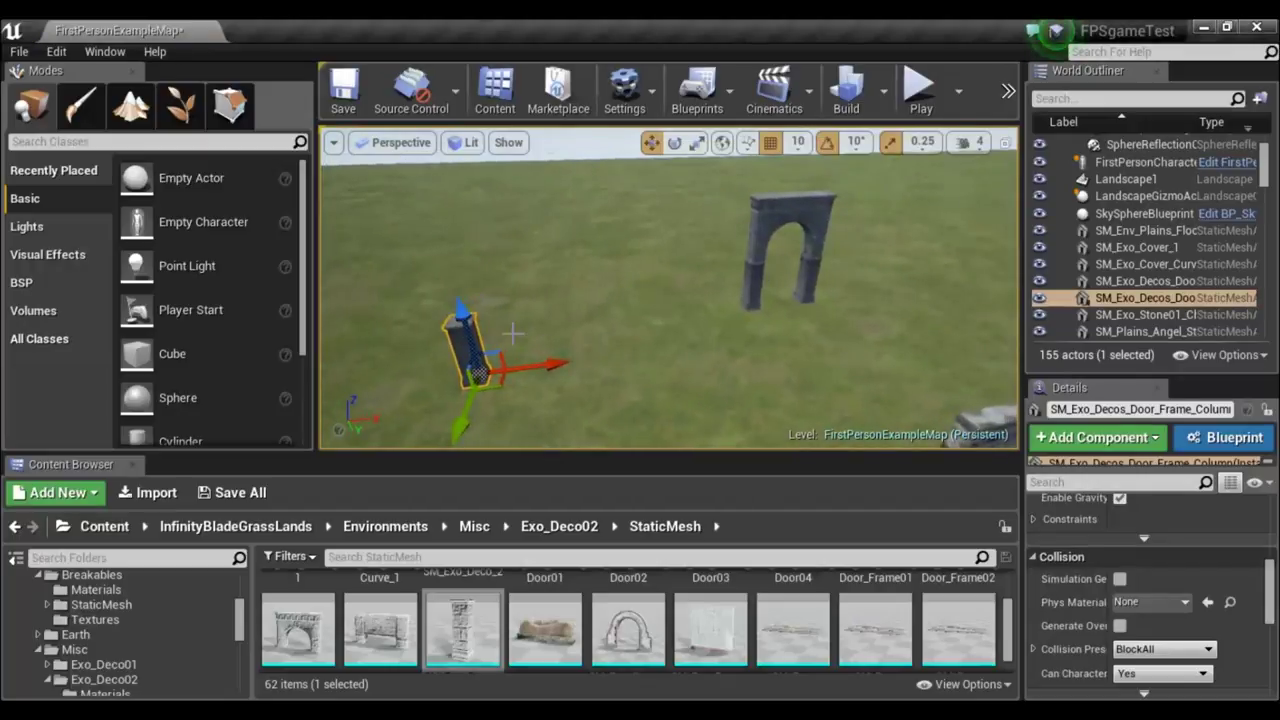
left_click_drag(580, 372, 708, 378, "alt")
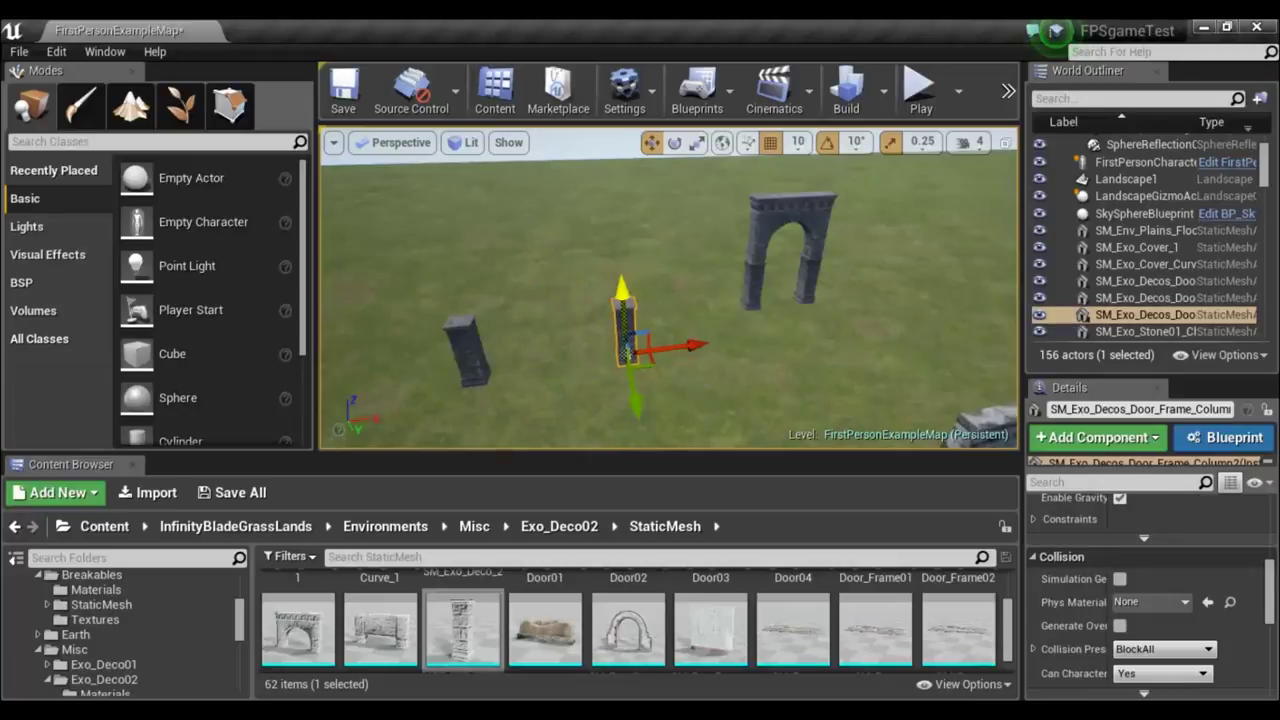
left_click_drag(621, 288, 619, 205, "alt")
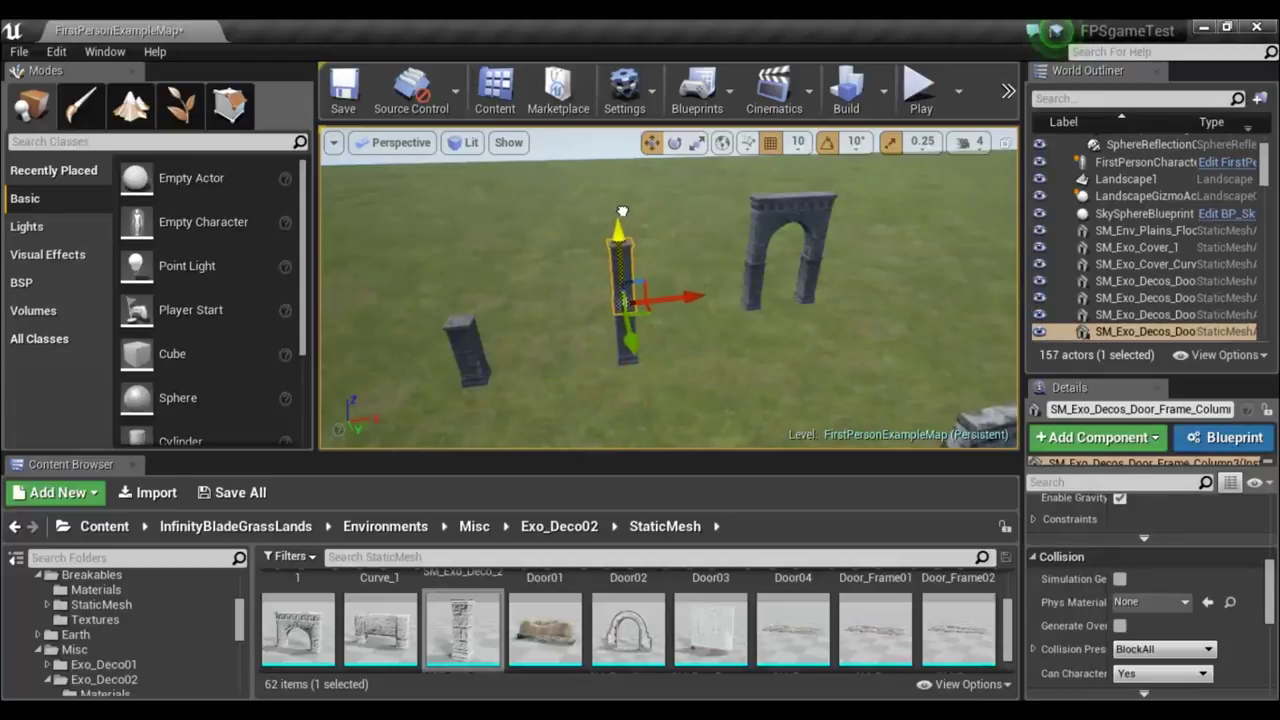
Duplicate a column to the left, then select four columns and copy them.
left_click_drag(655, 302, 498, 293, "alt")
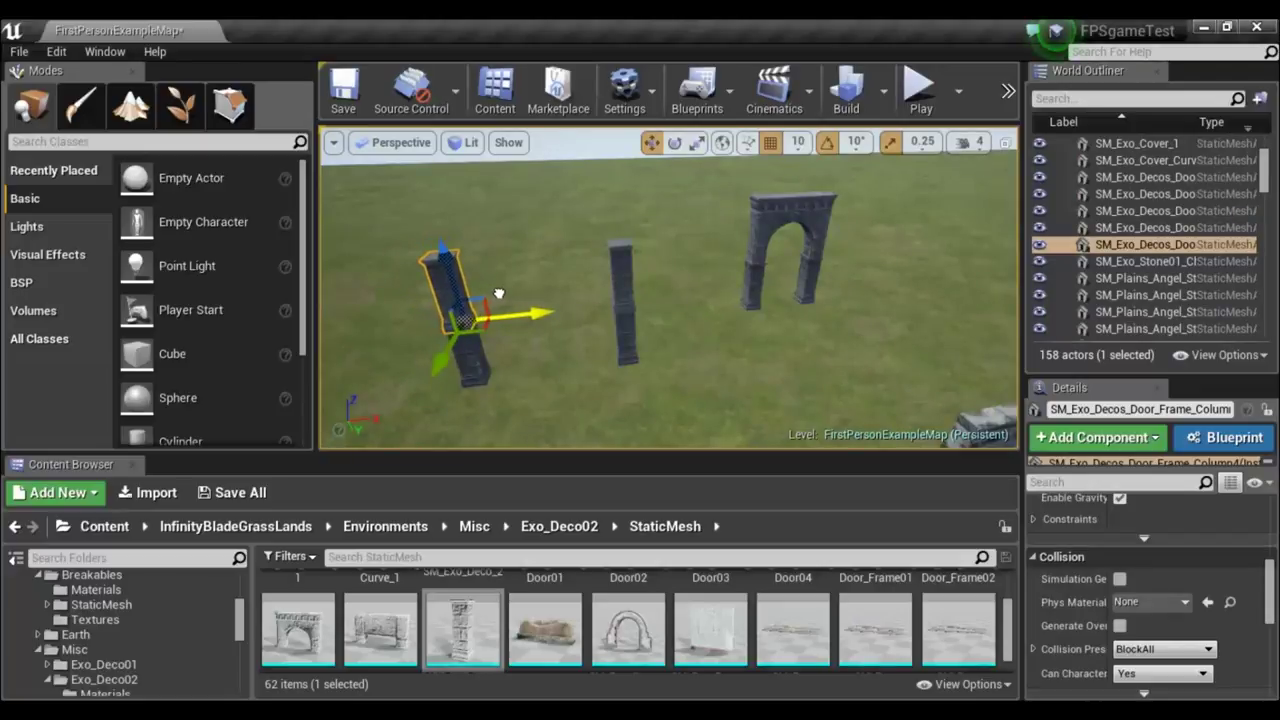
left_click(617, 323)
left_click(620, 300)
left_click(620, 271, "ctrl")
left_click(467, 350, "ctrl")
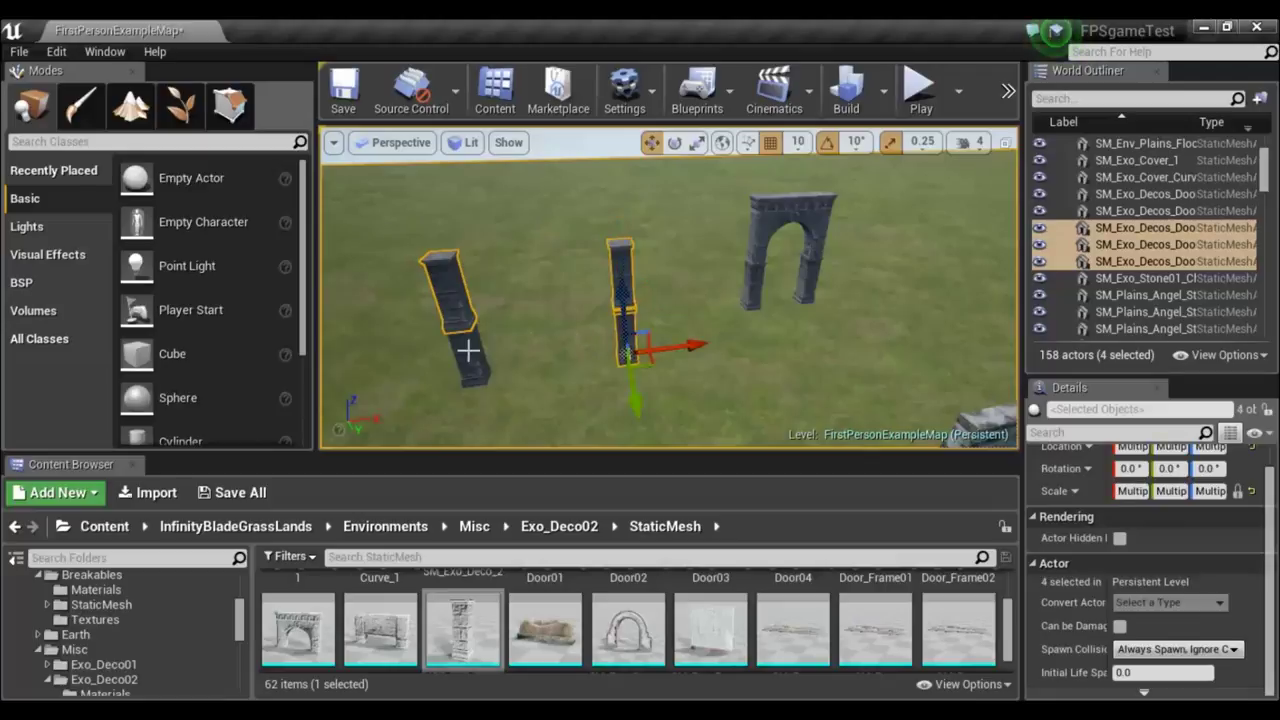
left_click(467, 352, "ctrl")
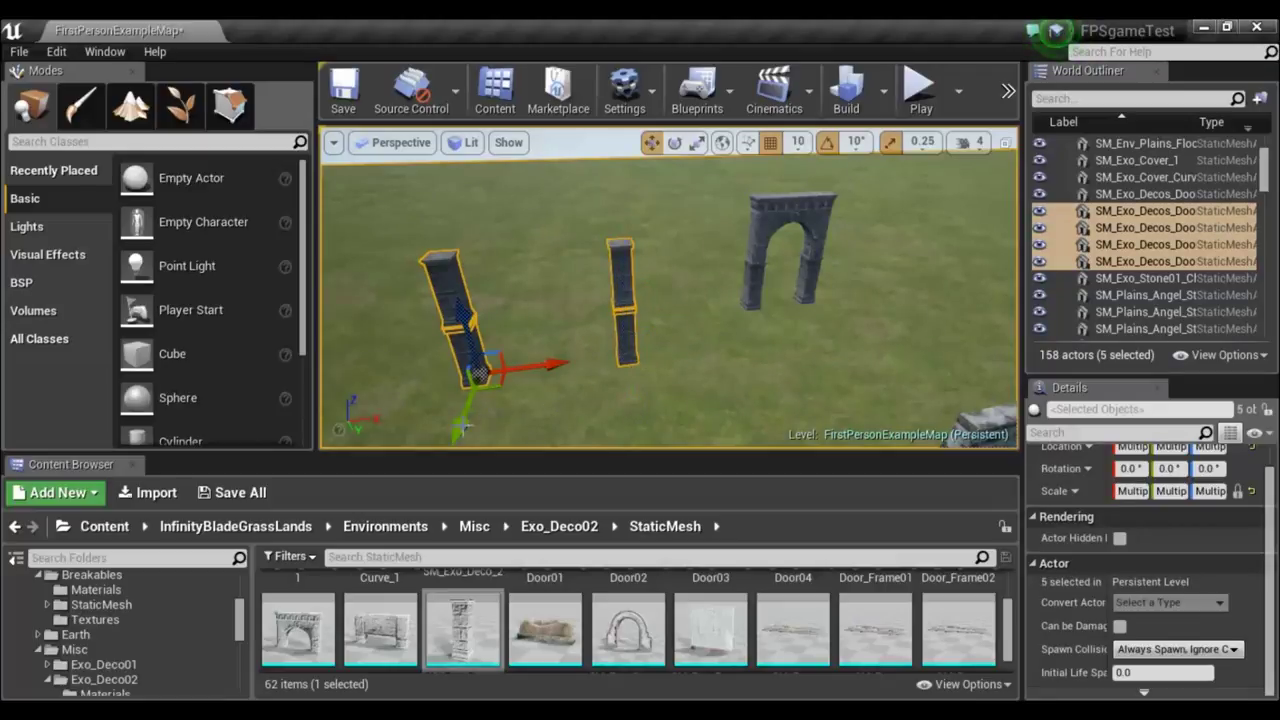
key("ctrl+c")
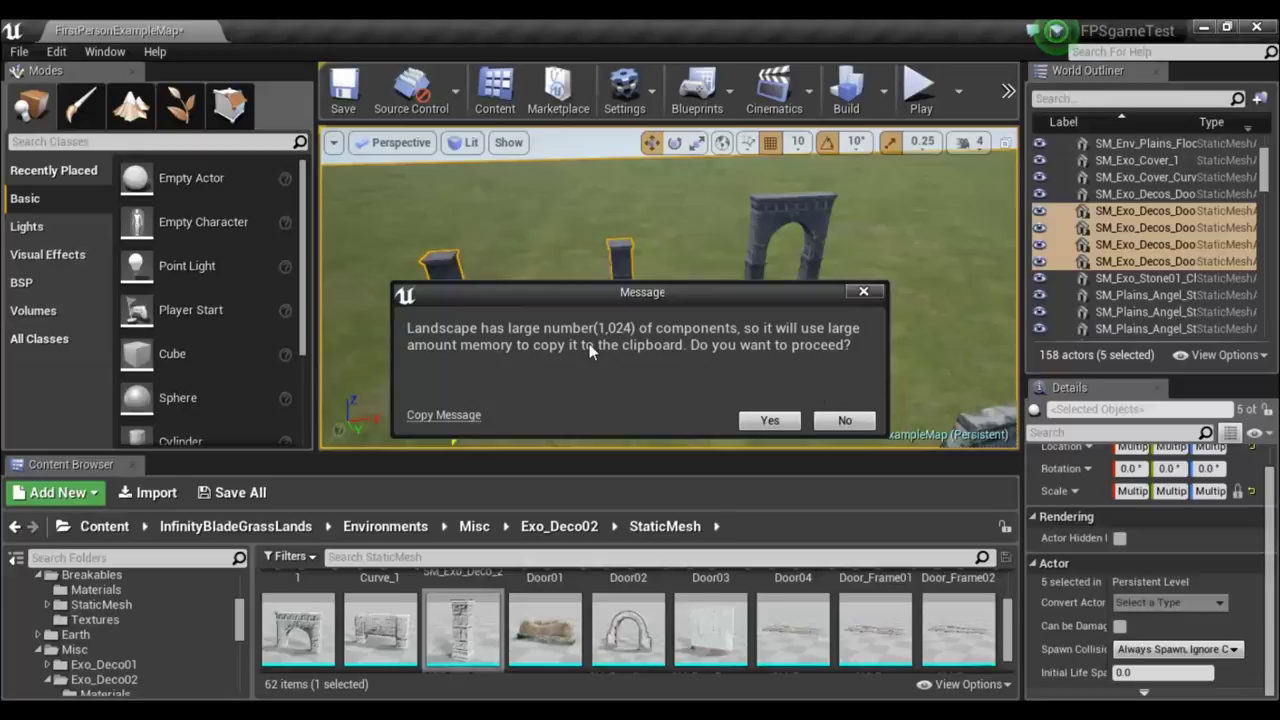
Decline copying the landscape and shift the four copied columns to the left.
left_click(840, 422)
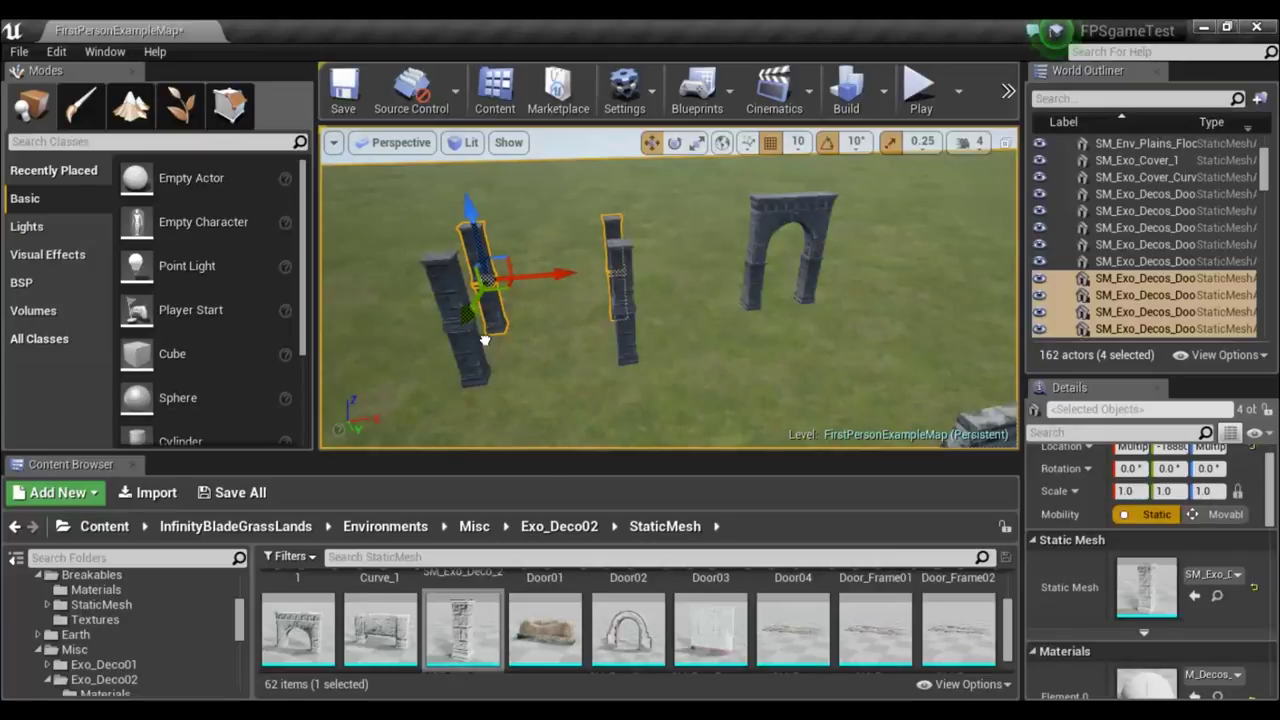
right_click_drag(484, 341, 500, 390)
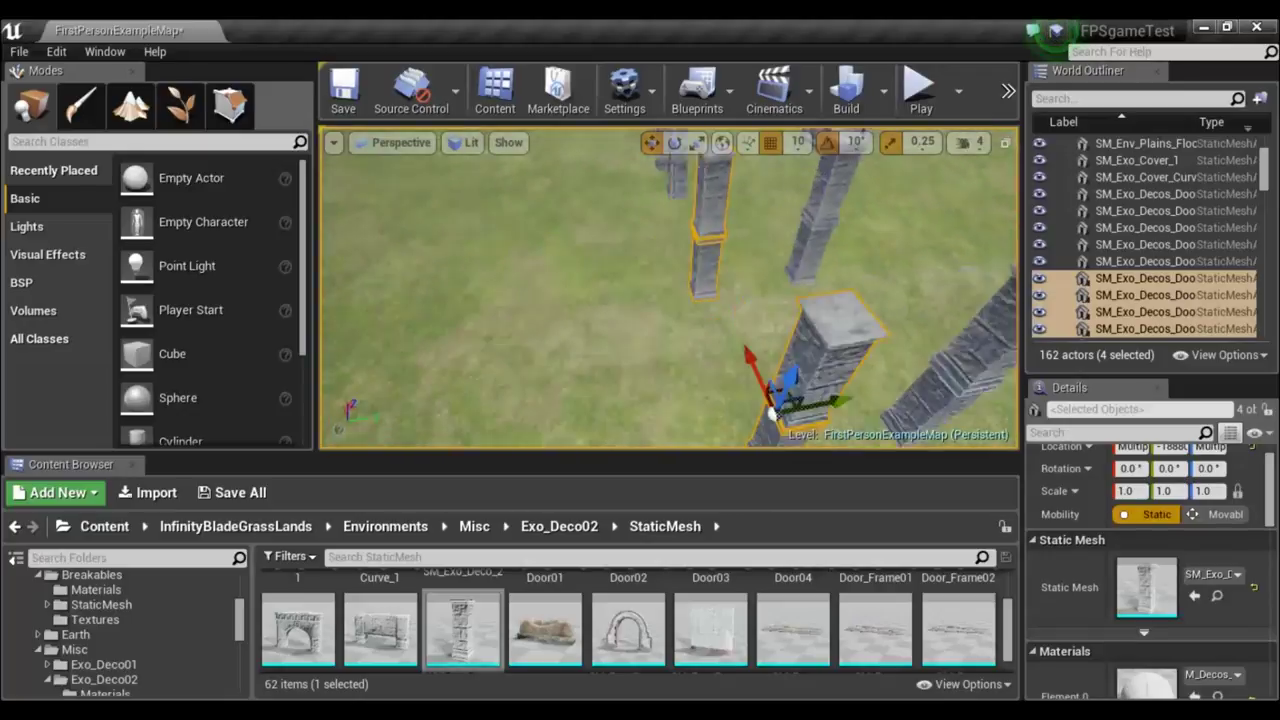
right_click_drag(500, 390, 449, 236)
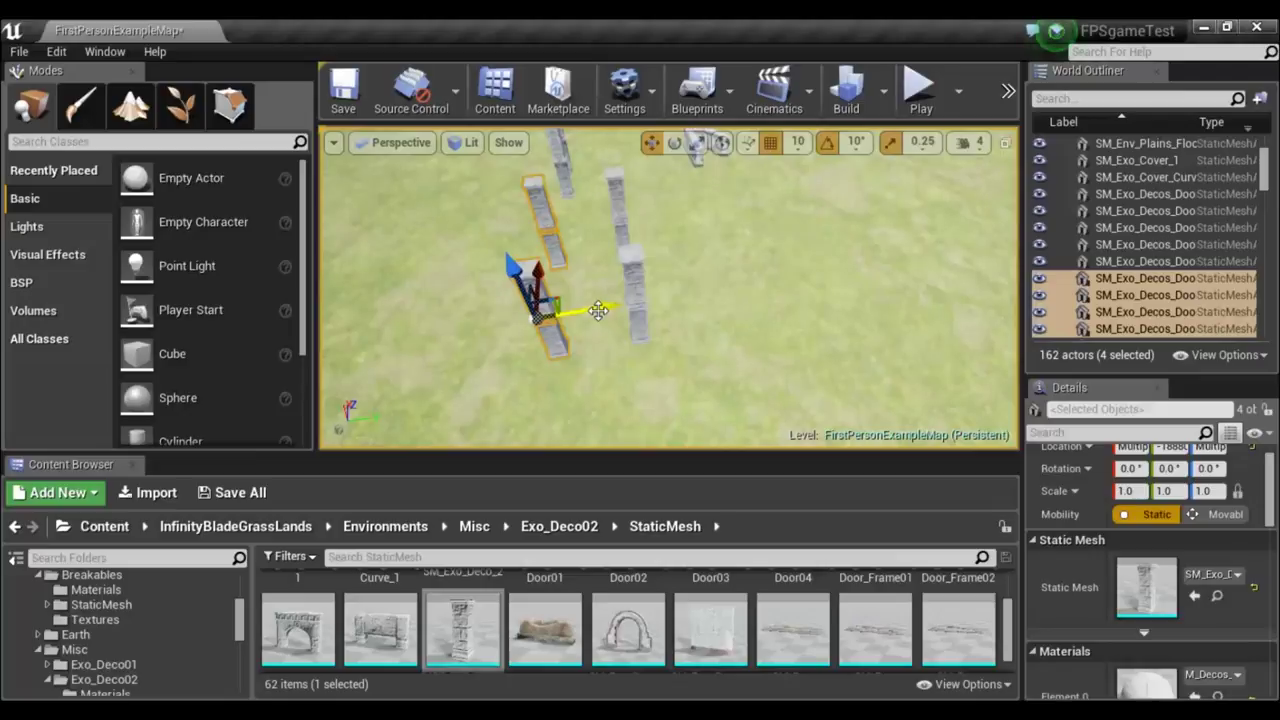
left_click_drag(576, 311, 461, 318)
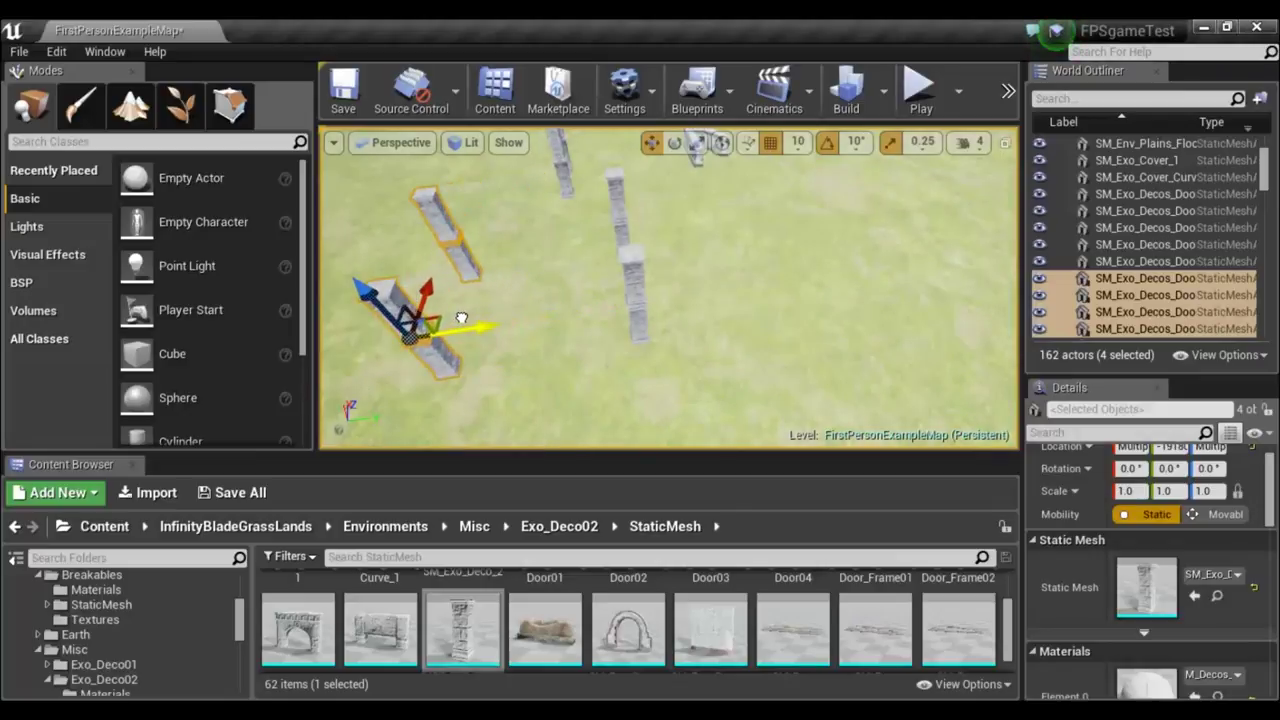
Drop an SM_Exo_Pew bench into the scene beside the curved wall.
mouse_move(697, 148)
right_mouse_down()
mouse_move(660, 300)
mouse_move(640, 320)
right_mouse_up()
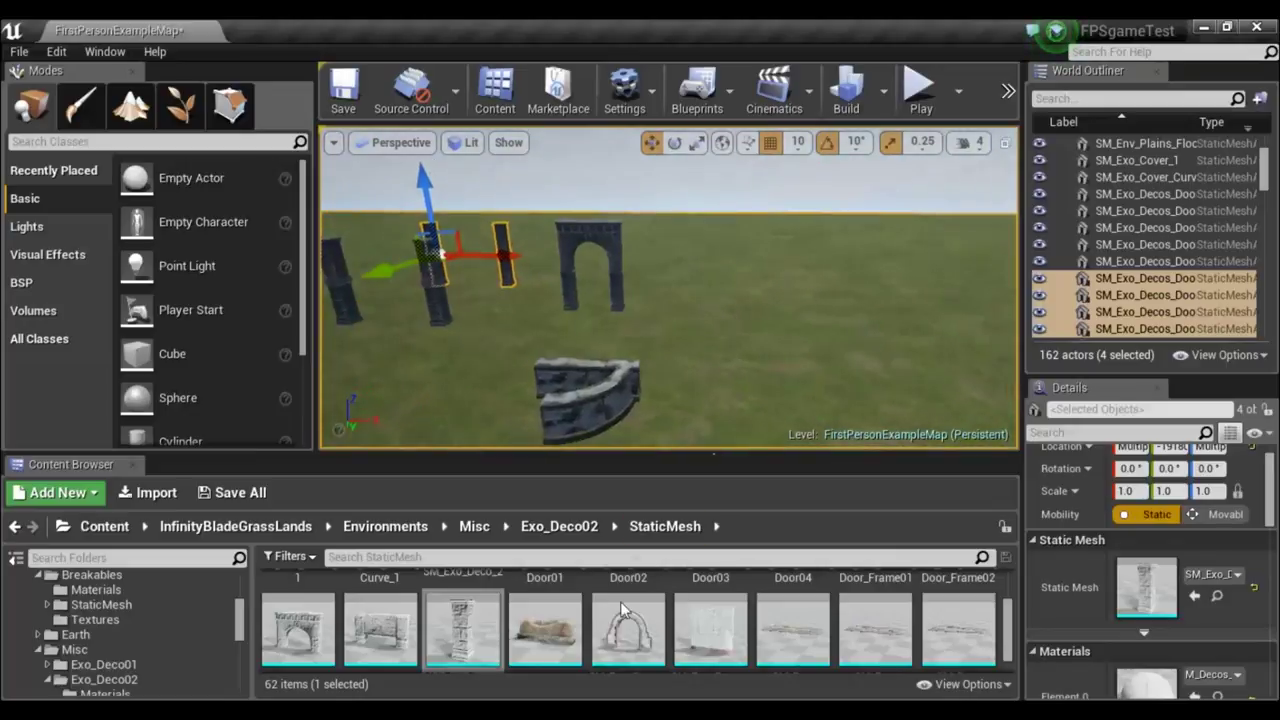
scroll(757, 612, "down", 2)
scroll(760, 612, "down", 2)
scroll(765, 615, "down", 2)
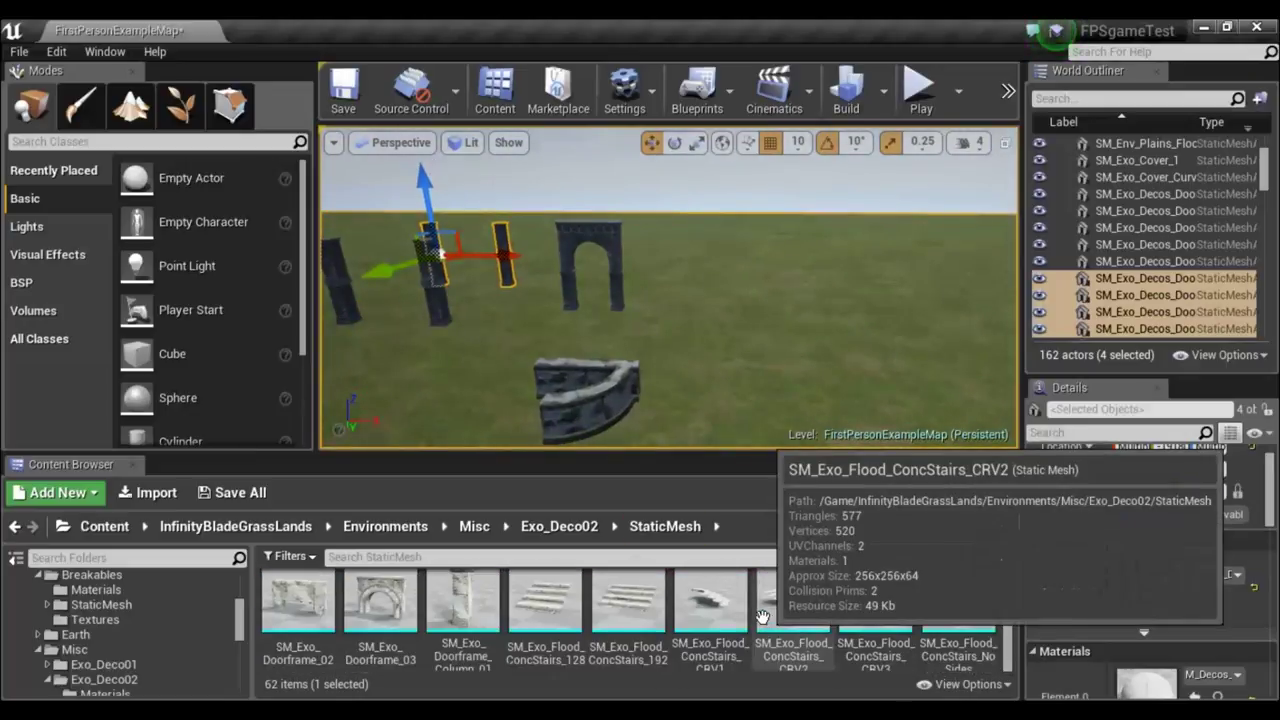
scroll(793, 615, "down", 2)
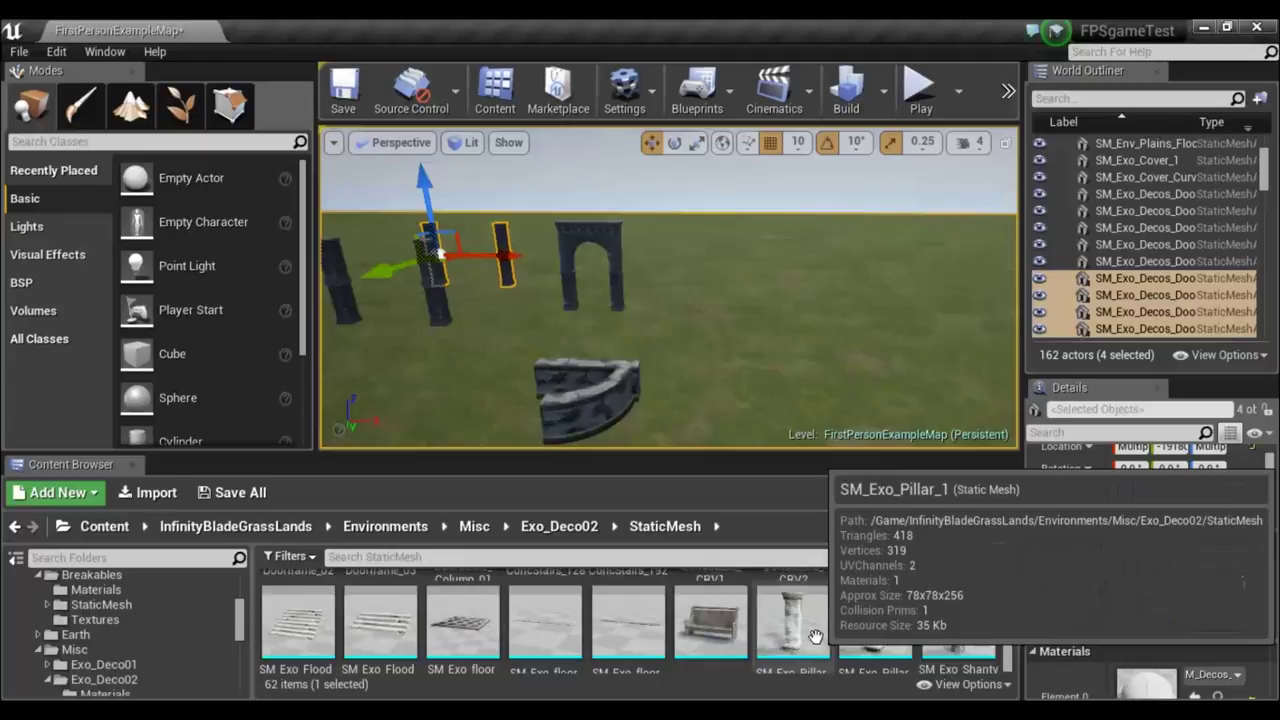
left_click(708, 600)
left_click_drag(701, 377, 691, 333)
Snap the pew down to the ground and slide it toward the curved wall.
key("End")
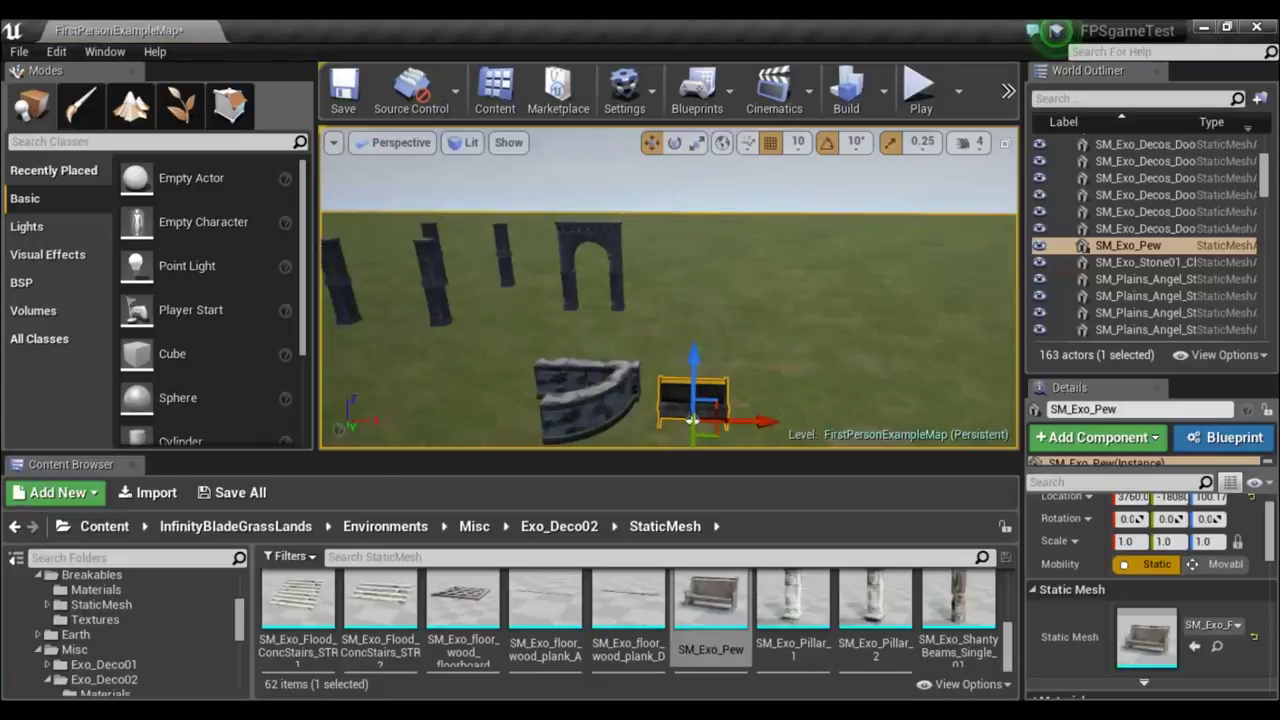
scroll(691, 420, "down", 4)
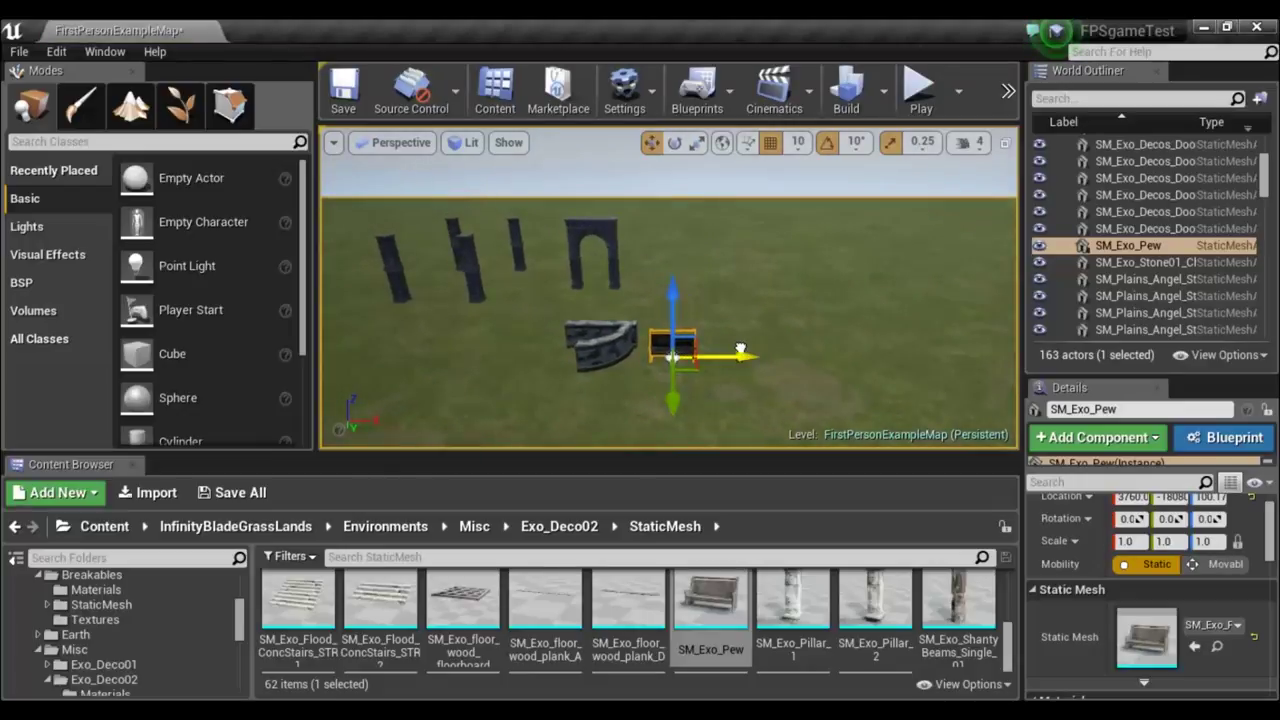
left_click_drag(740, 350, 728, 350)
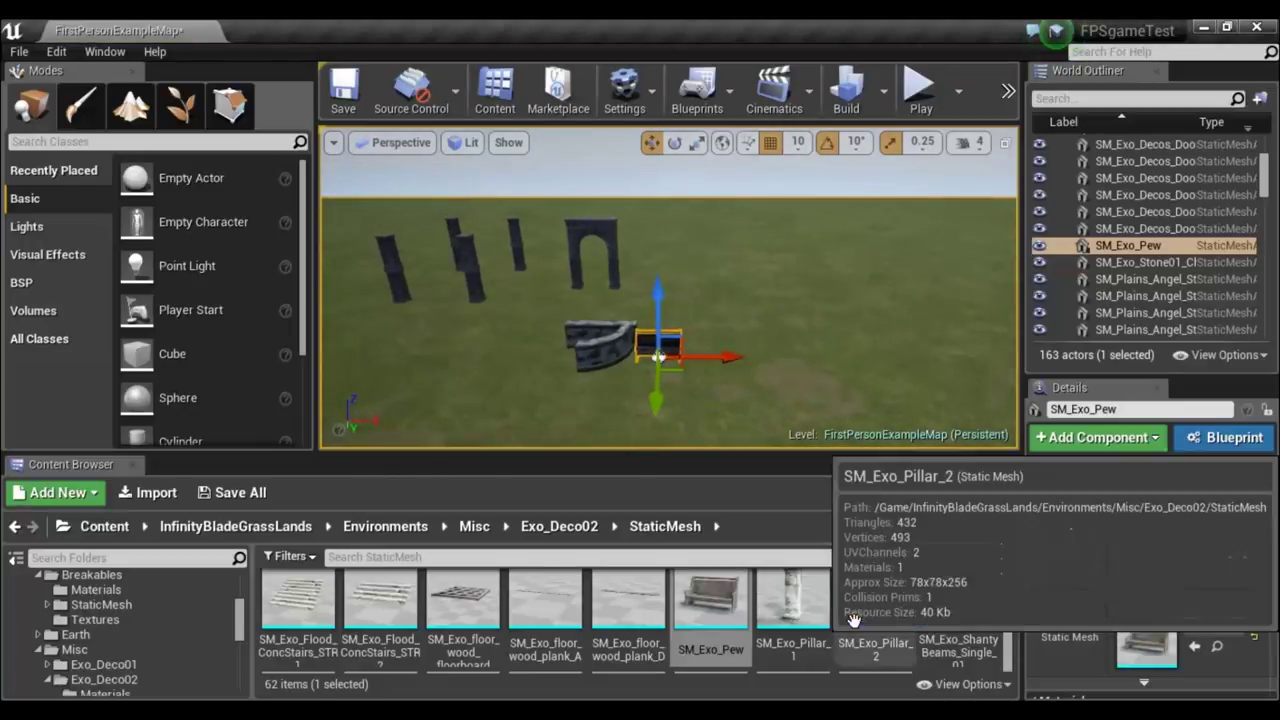
scroll(855, 618, "down", 3)
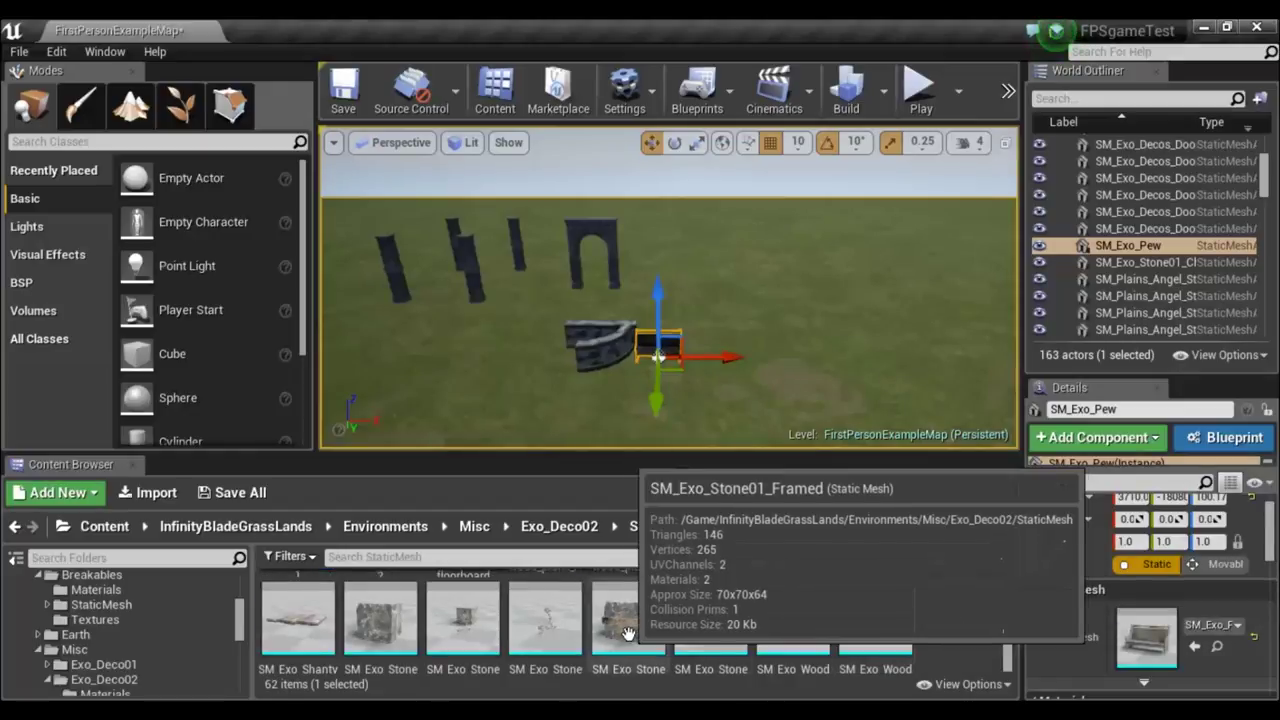
Place an SM_Exo_Stone01_Framed block and scatter several duplicated copies near the ruins.
left_click_drag(648, 652, 474, 343)
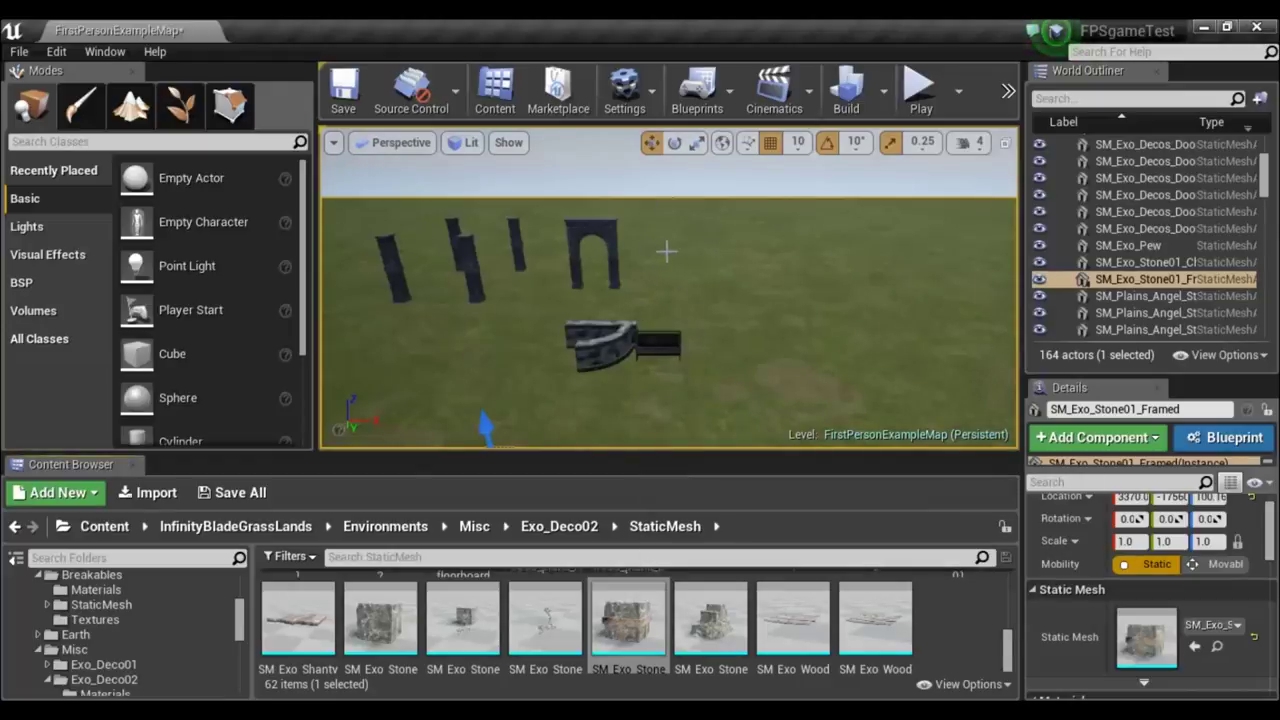
key("f")
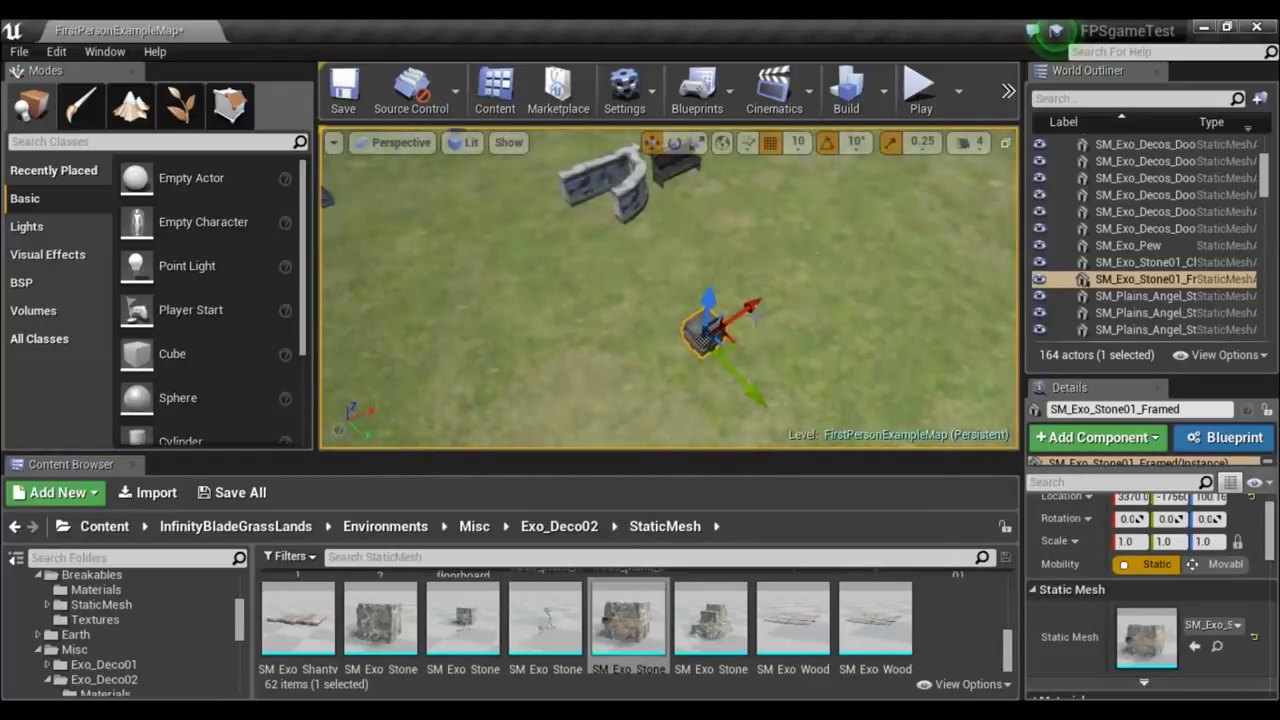
left_click_drag(748, 393, 495, 178, "alt")
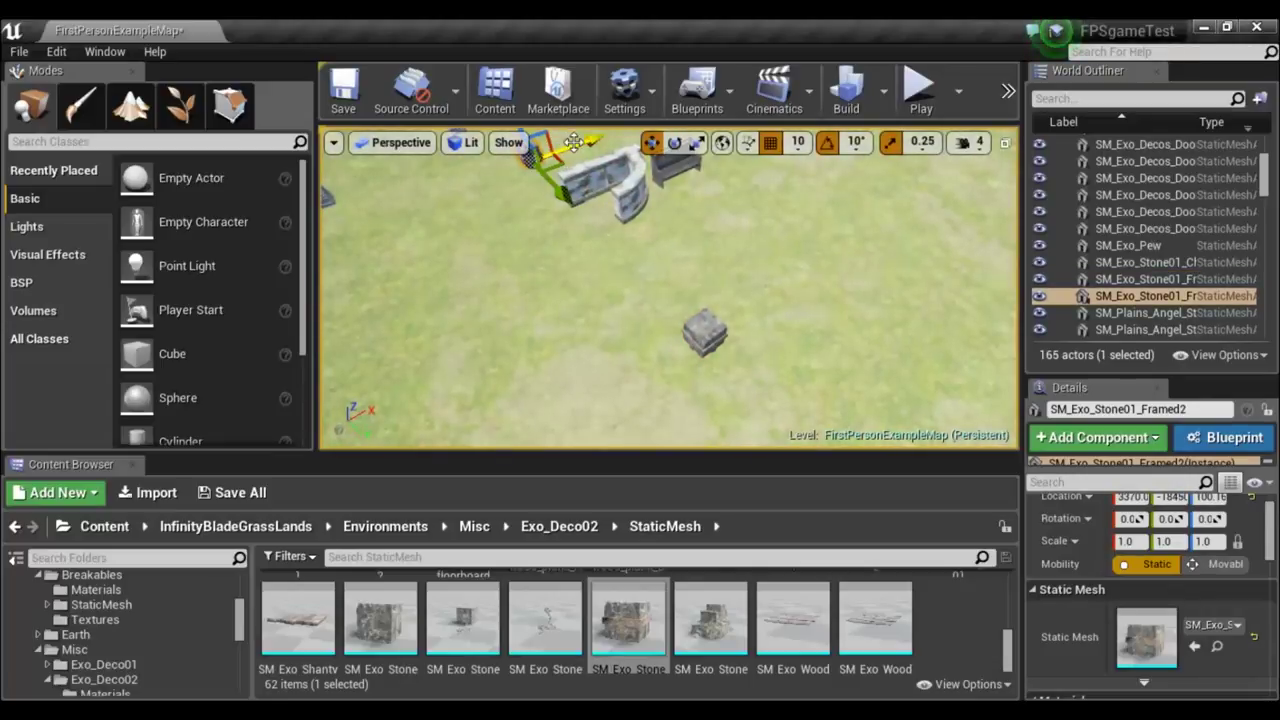
left_click_drag(575, 142, 396, 232, "alt")
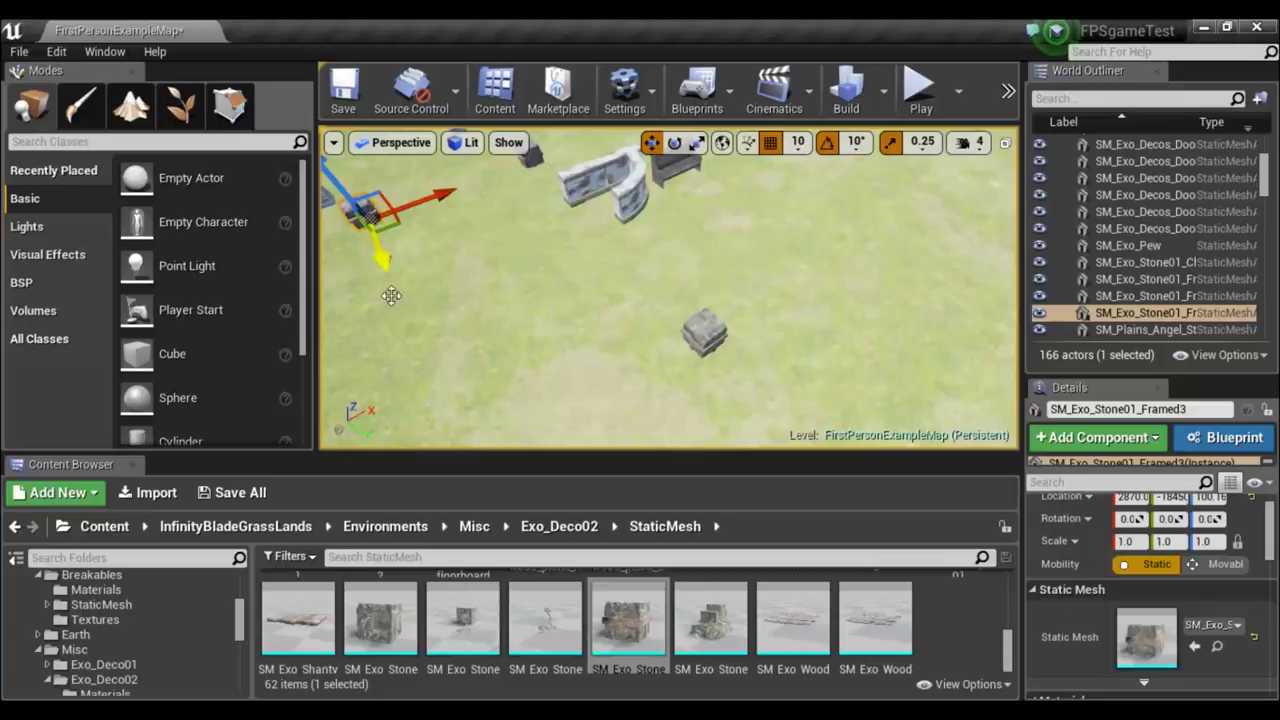
left_click_drag(391, 296, 449, 411, "alt")
mouse_move(463, 250)
left_mouse_down("alt")
mouse_move(614, 229)
mouse_move(572, 266)
mouse_move(628, 323)
left_mouse_up("alt")
left_click_drag(528, 331, 584, 373, "alt")
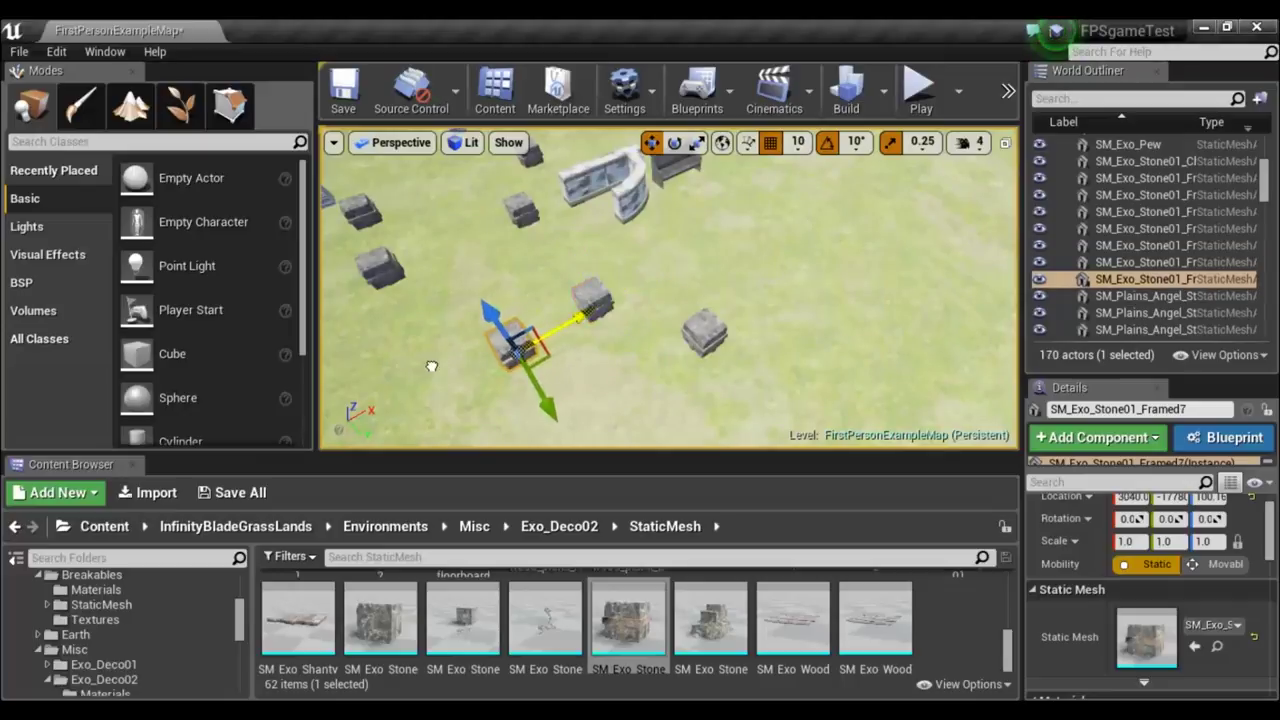
mouse_move(584, 373)
right_mouse_down()
mouse_move(584, 250)
mouse_move(800, 250)
right_mouse_up()
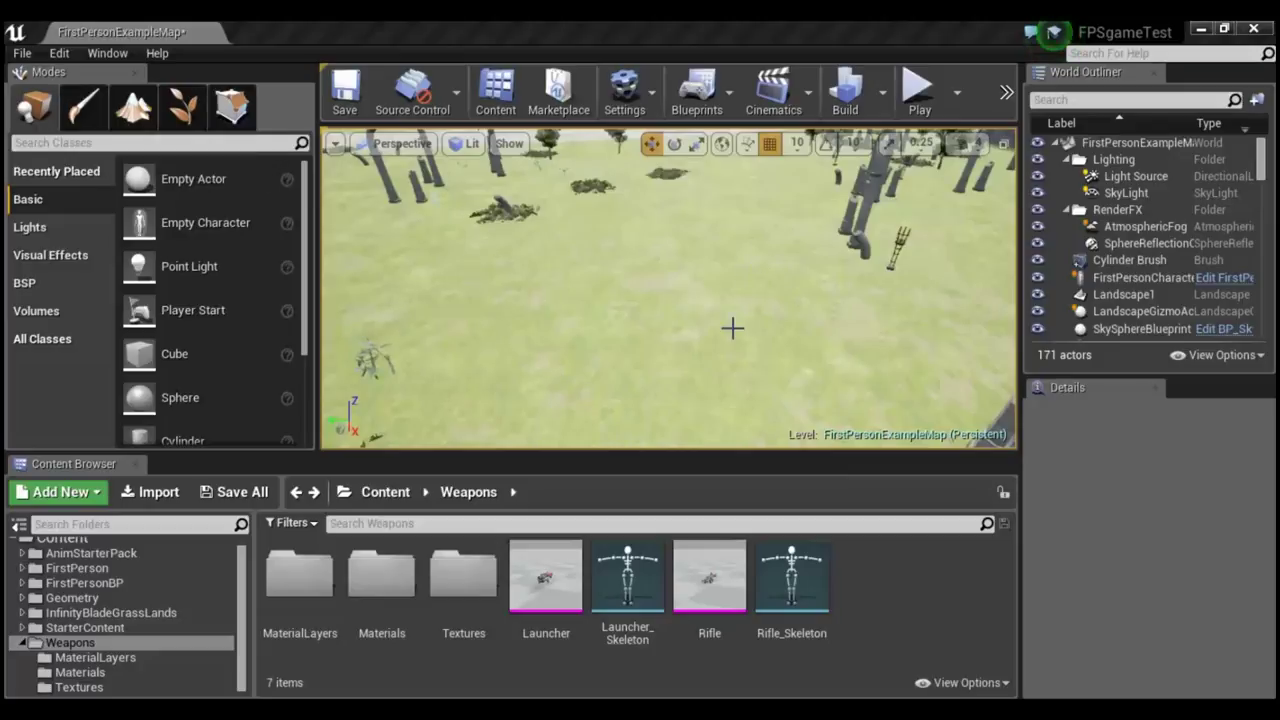
Switch to Landscape mode and change from the Manage tools to Sculpt.
right_click_drag(732, 328, 732, 300)
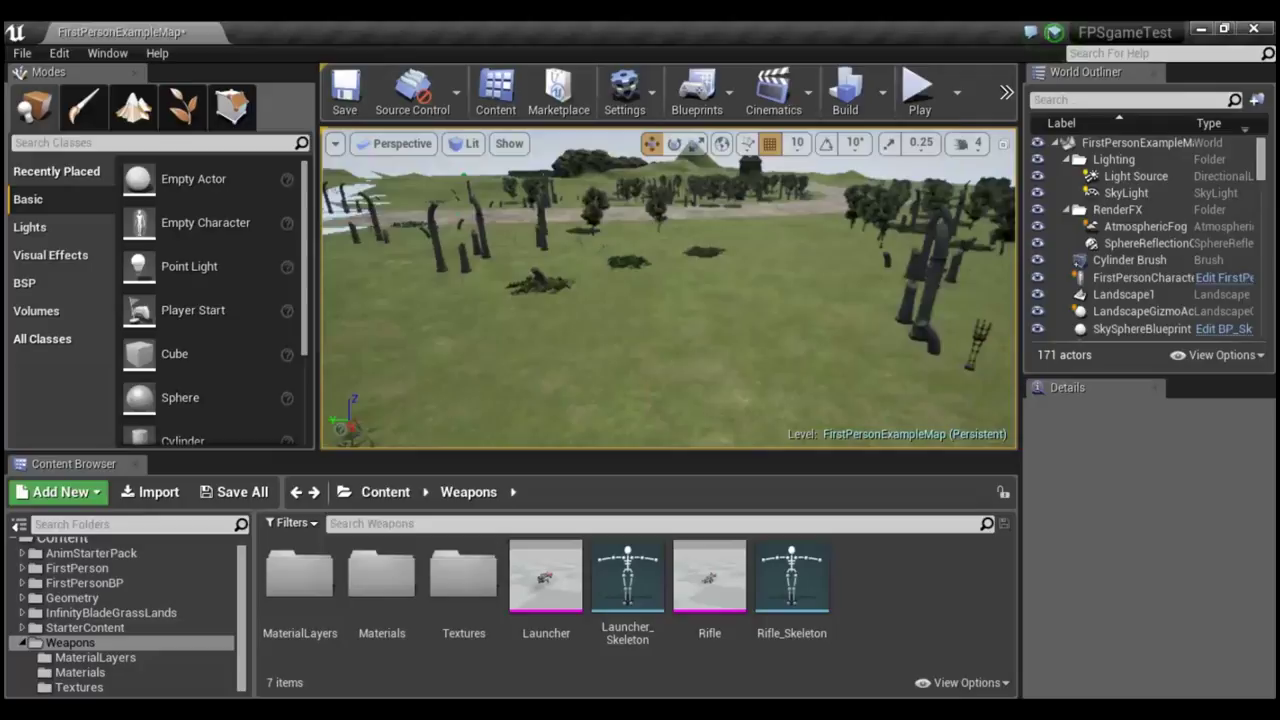
right_click_drag(732, 300, 732, 360)
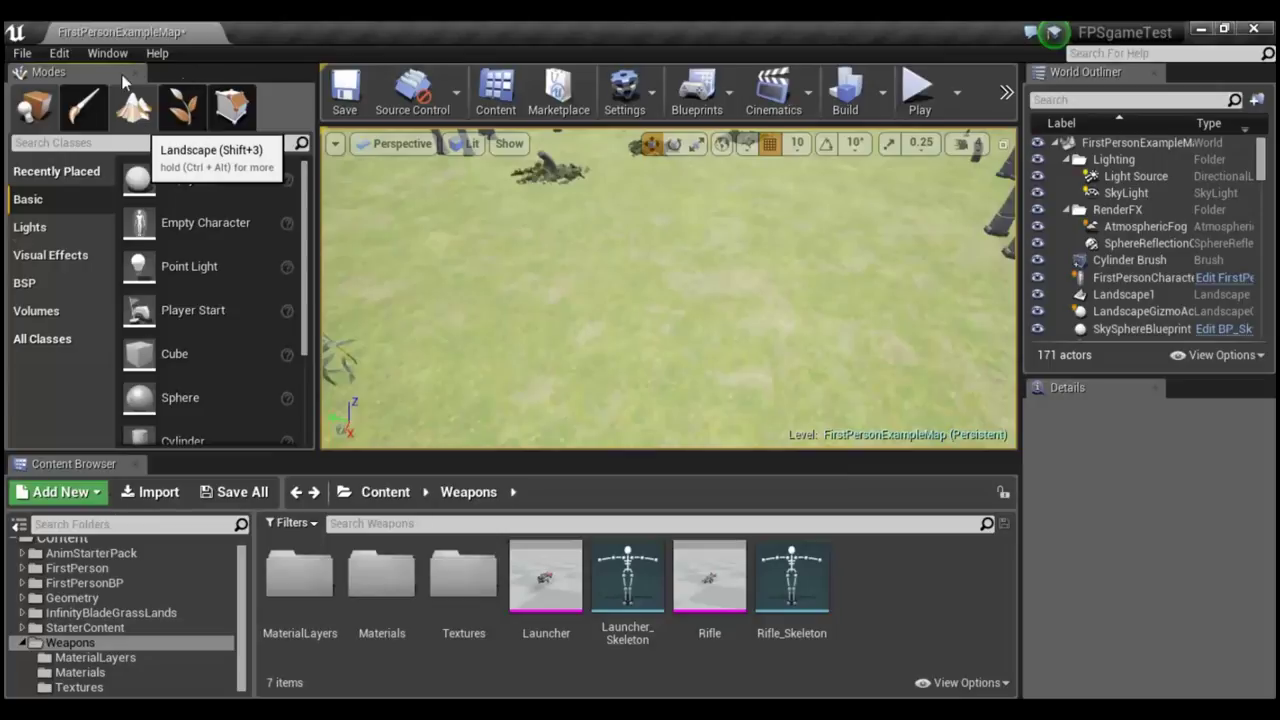
left_click(126, 88)
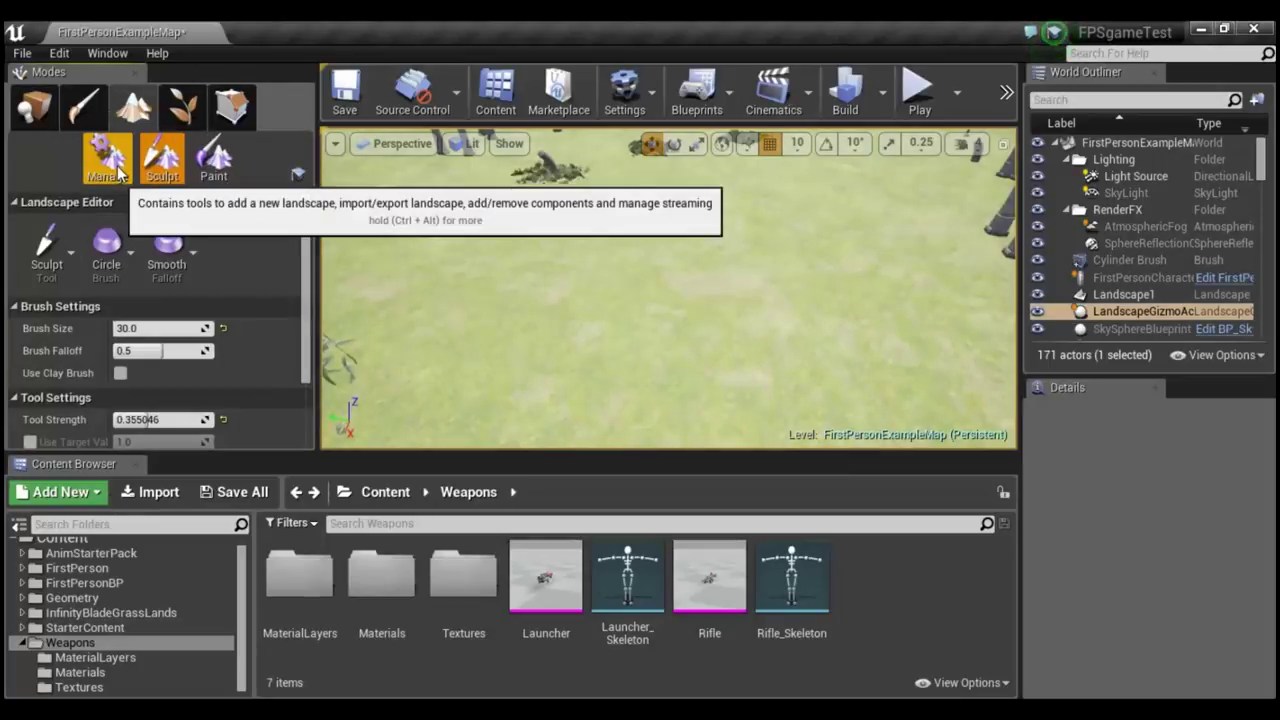
left_click(116, 172)
left_click(75, 263)
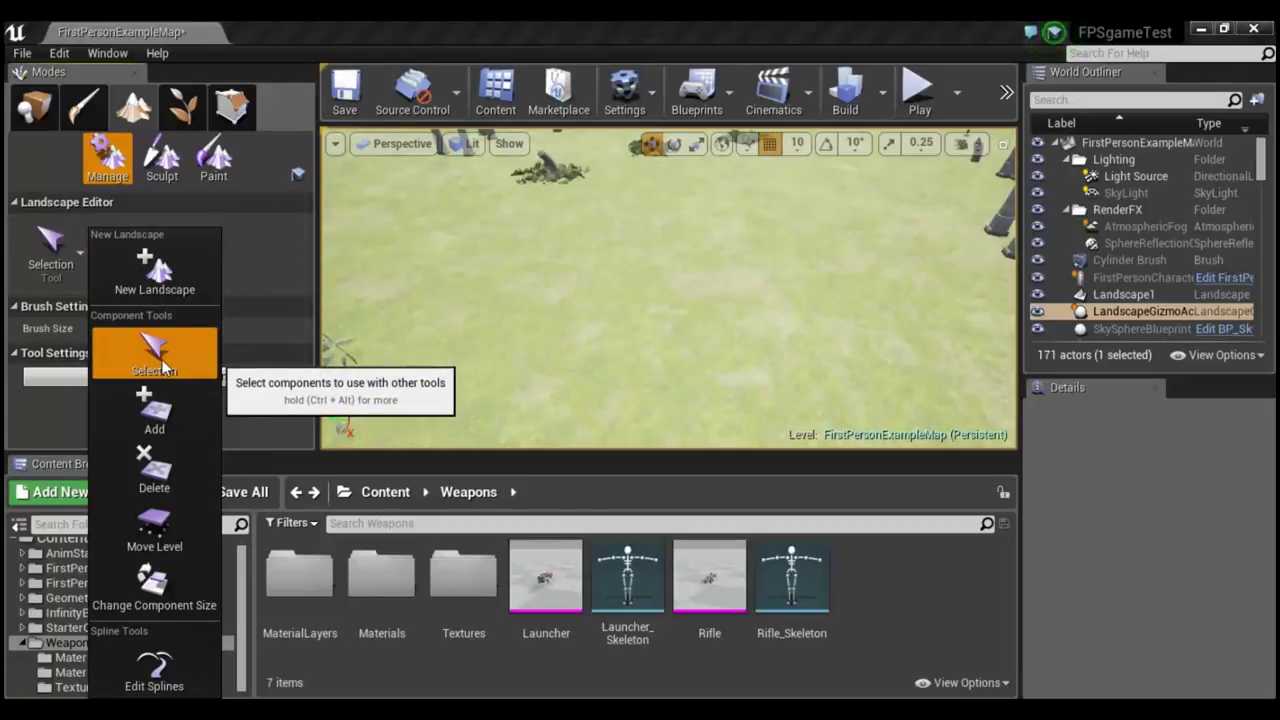
left_click(162, 155)
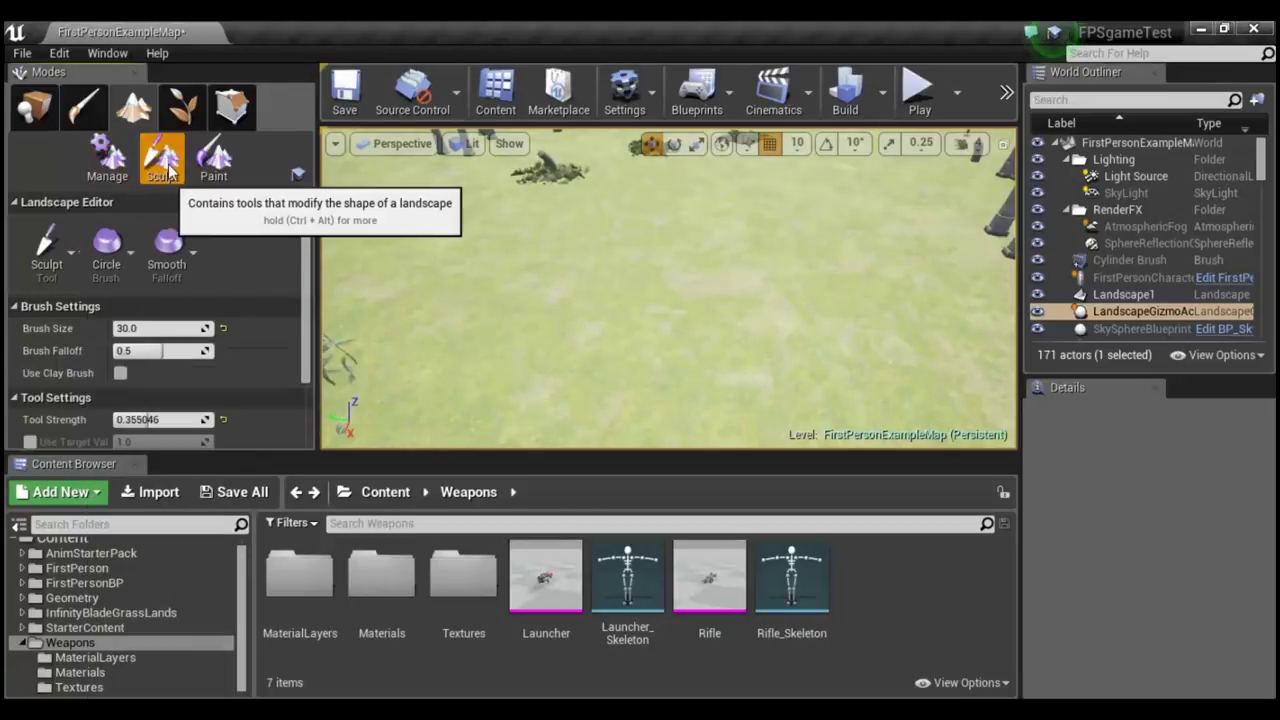
Choose the basic Sculpt tool and start replacing the brush size of 30 with 50.
left_click(55, 265)
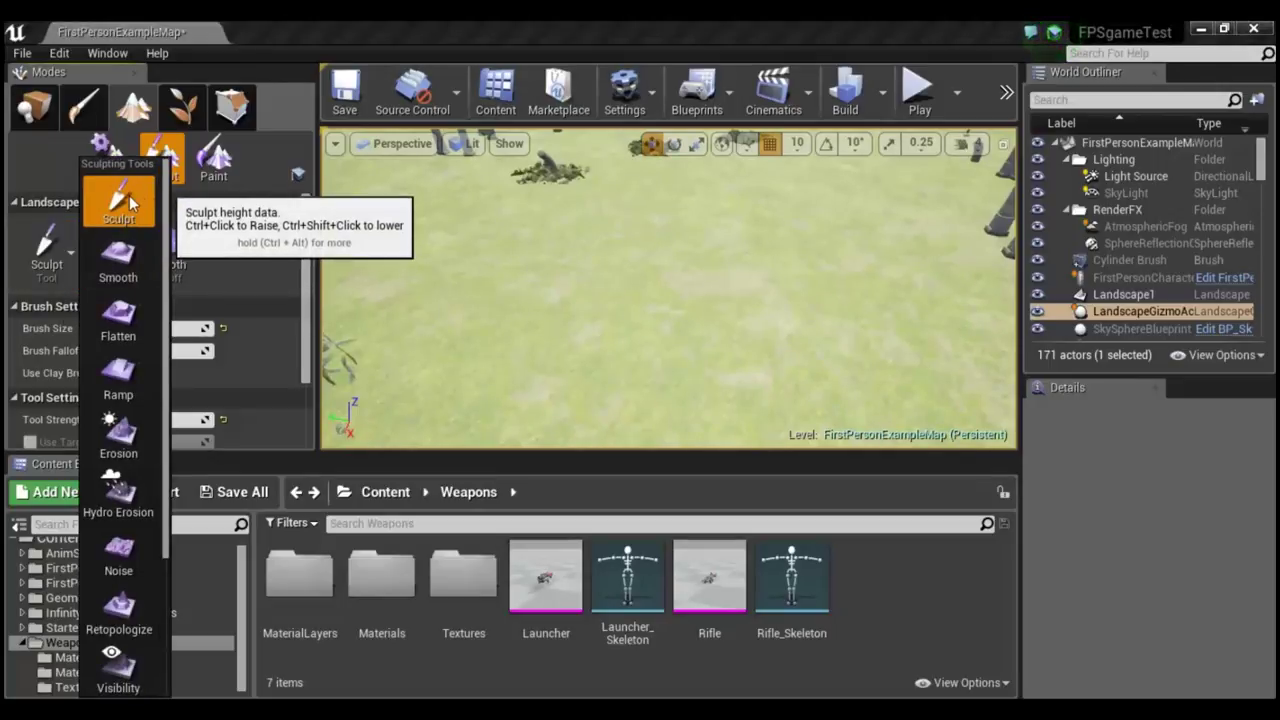
left_click(139, 208)
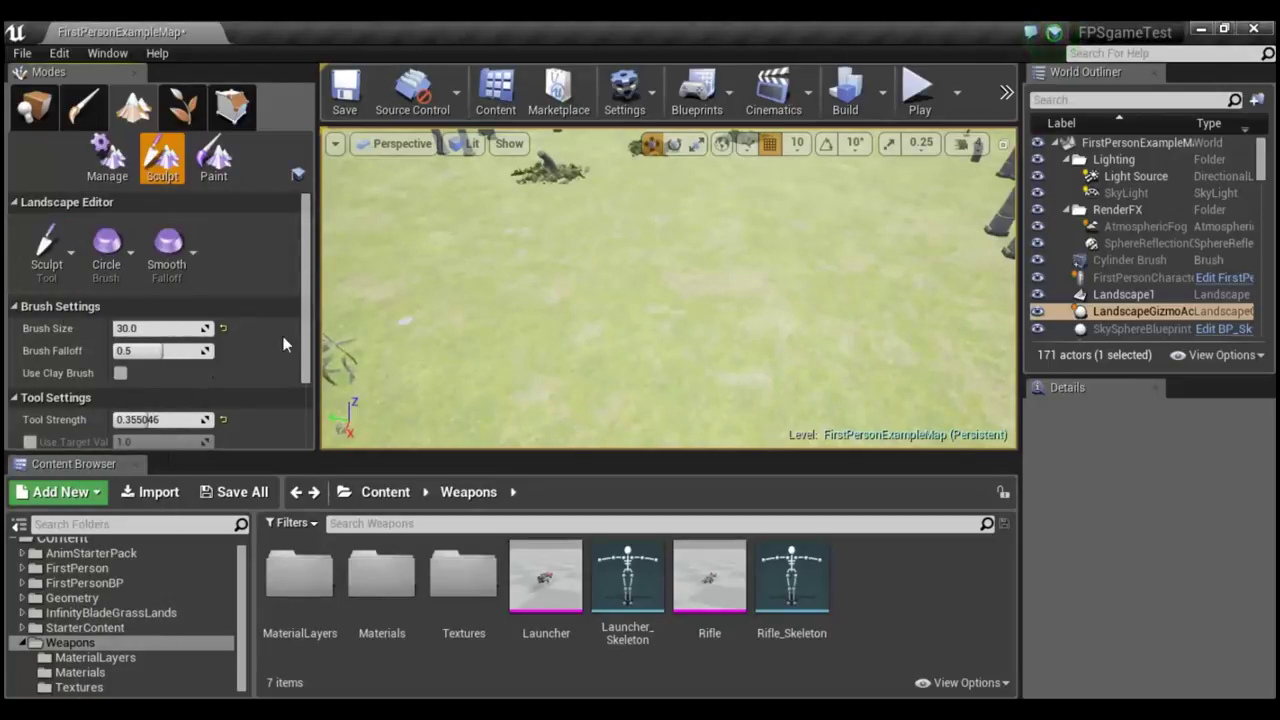
scroll(305, 315, "down", 2)
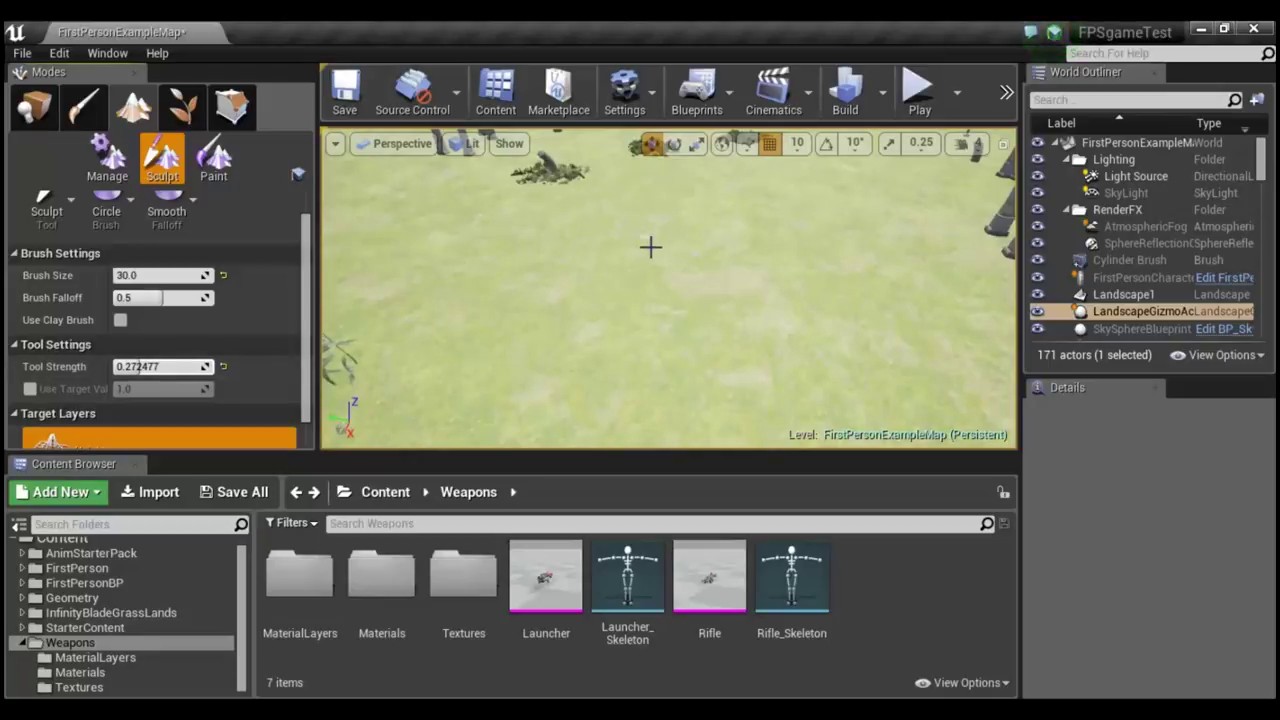
left_click(135, 273)
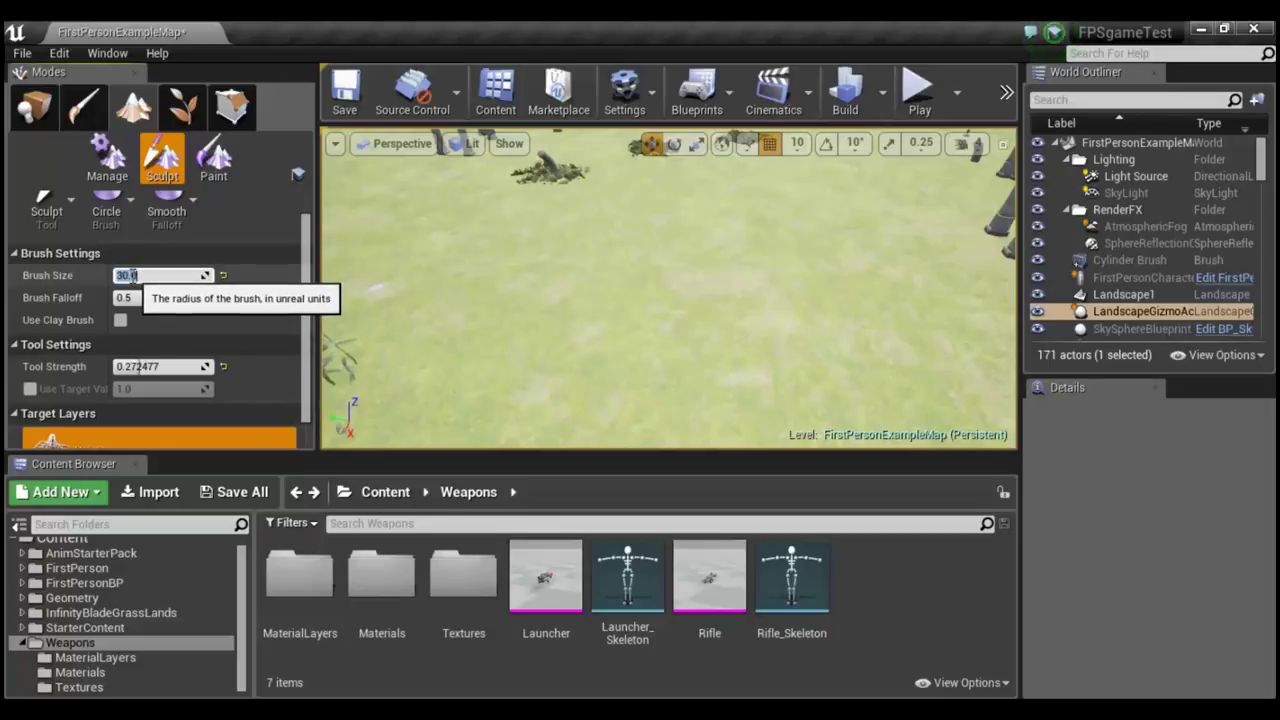
left_click(149, 276)
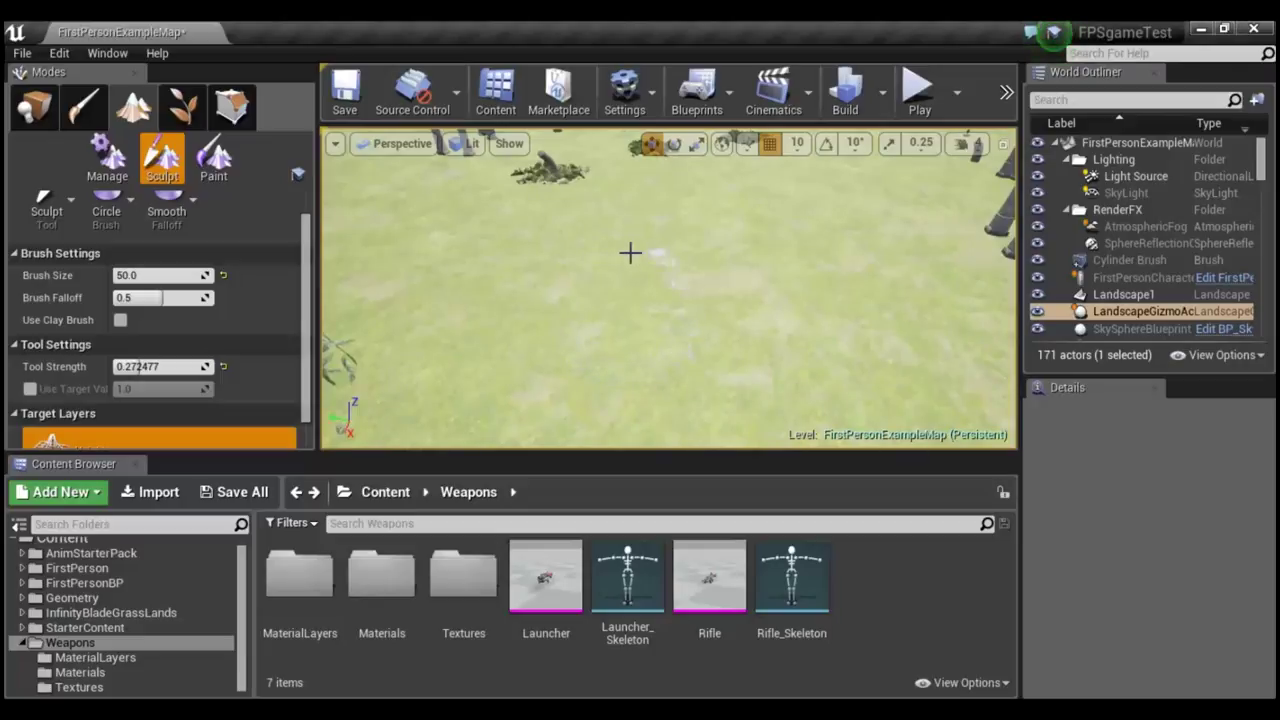
Enlarge the sculpt brush size to about 231.
scroll(592, 275, "up", 2)
scroll(592, 290, "up", 2)
scroll(594, 297, "up", 2)
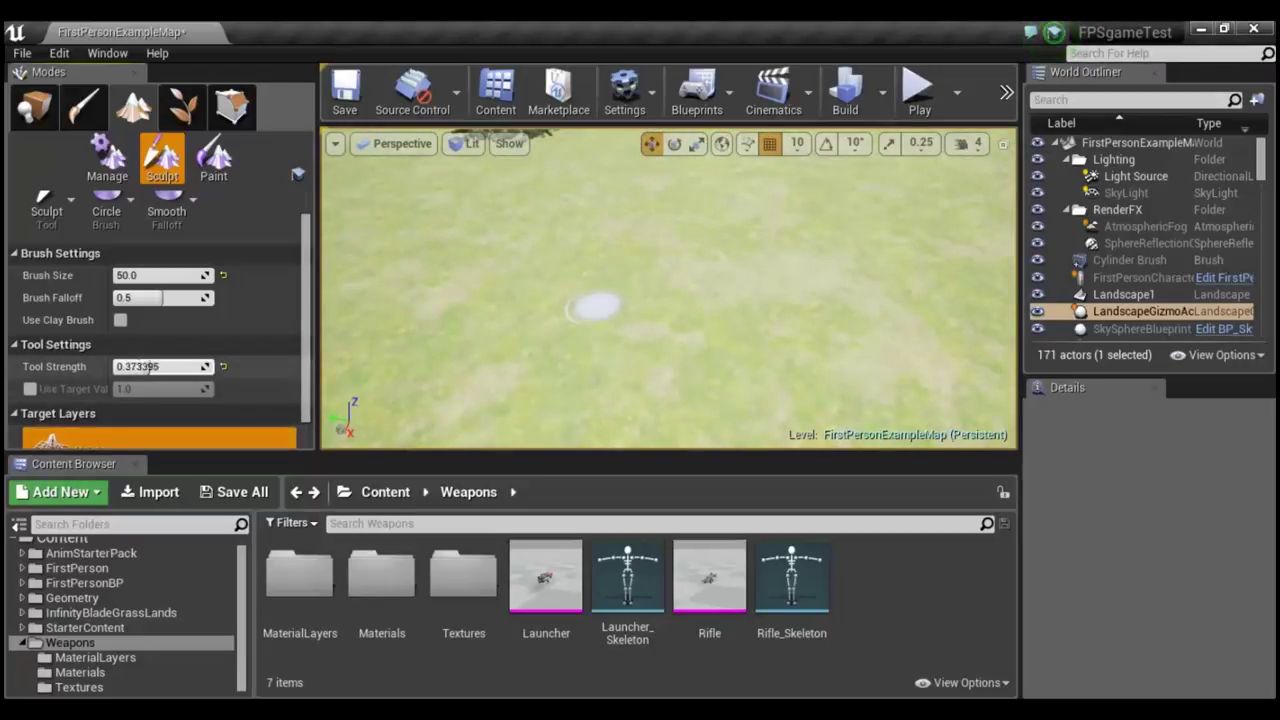
left_click_drag(135, 284, 200, 284)
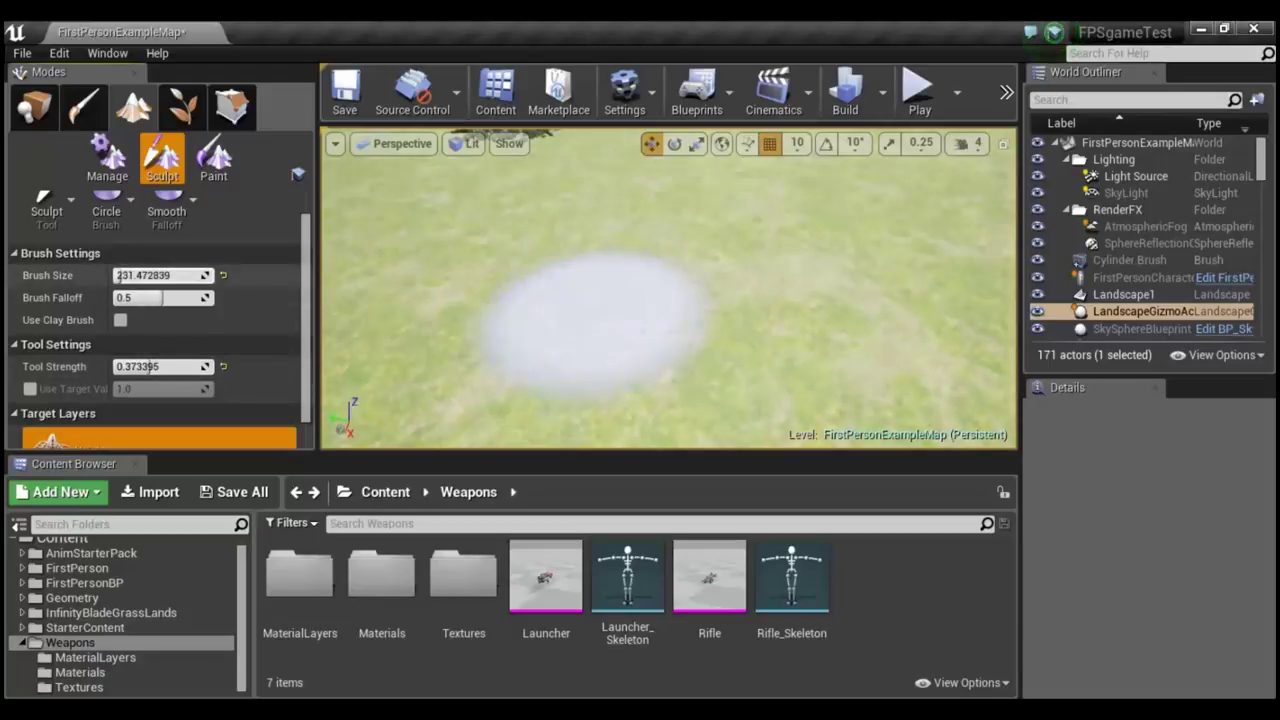
scroll(586, 237, "down", 2)
scroll(589, 243, "down", 2)
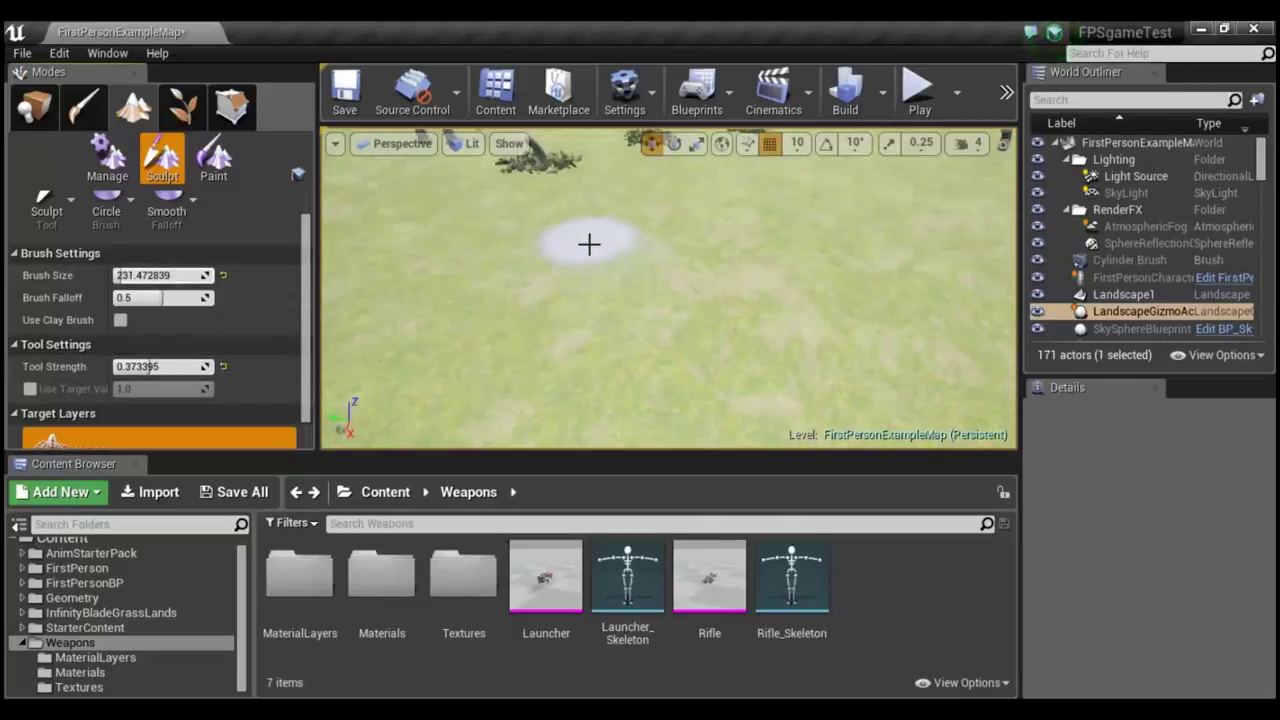
scroll(598, 247, "down", 2)
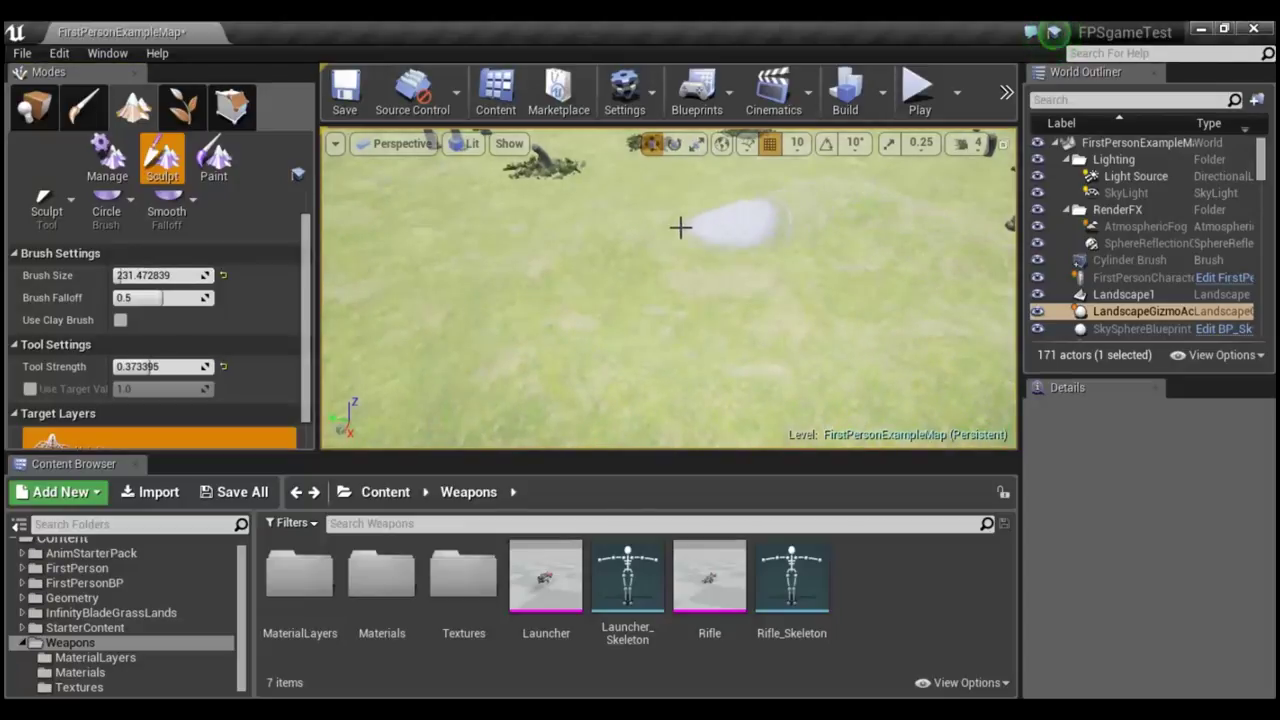
Raise a broad mound in the grass, then select the Landscape1 actor.
left_click_drag(614, 243, 649, 214)
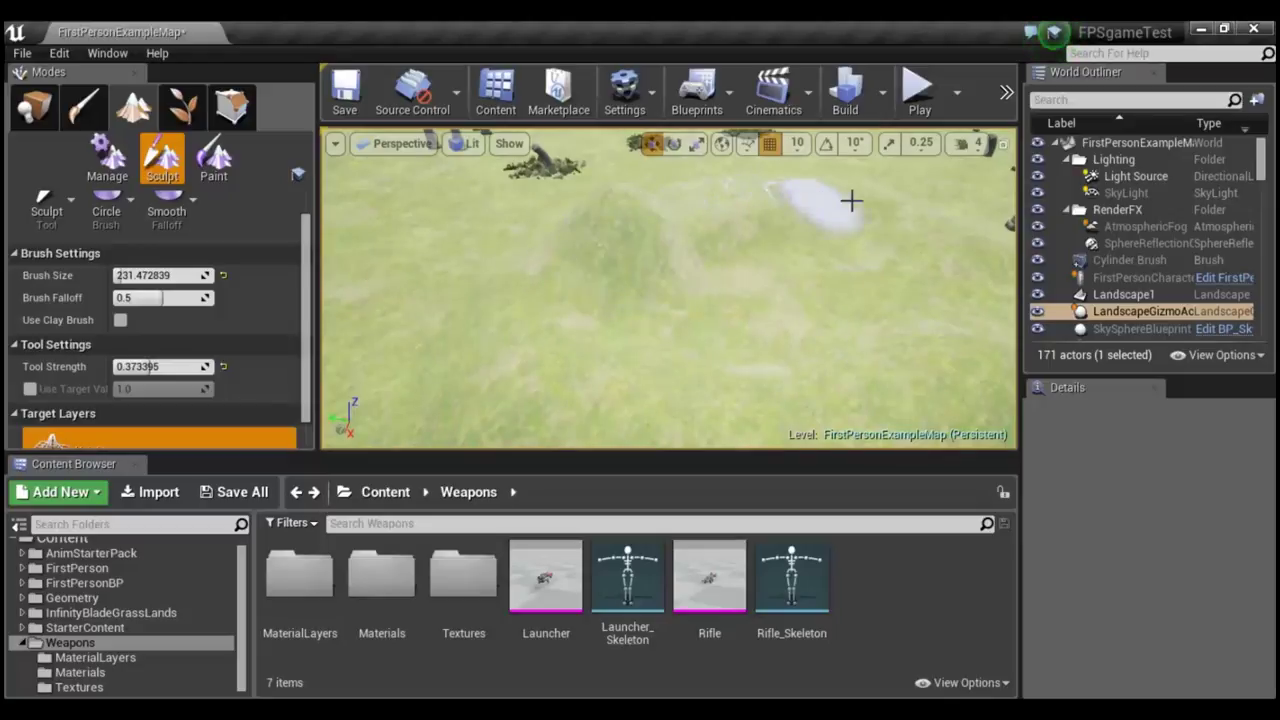
mouse_move(871, 297)
right_mouse_down()
mouse_move(930, 295)
mouse_move(487, 305)
right_mouse_up()
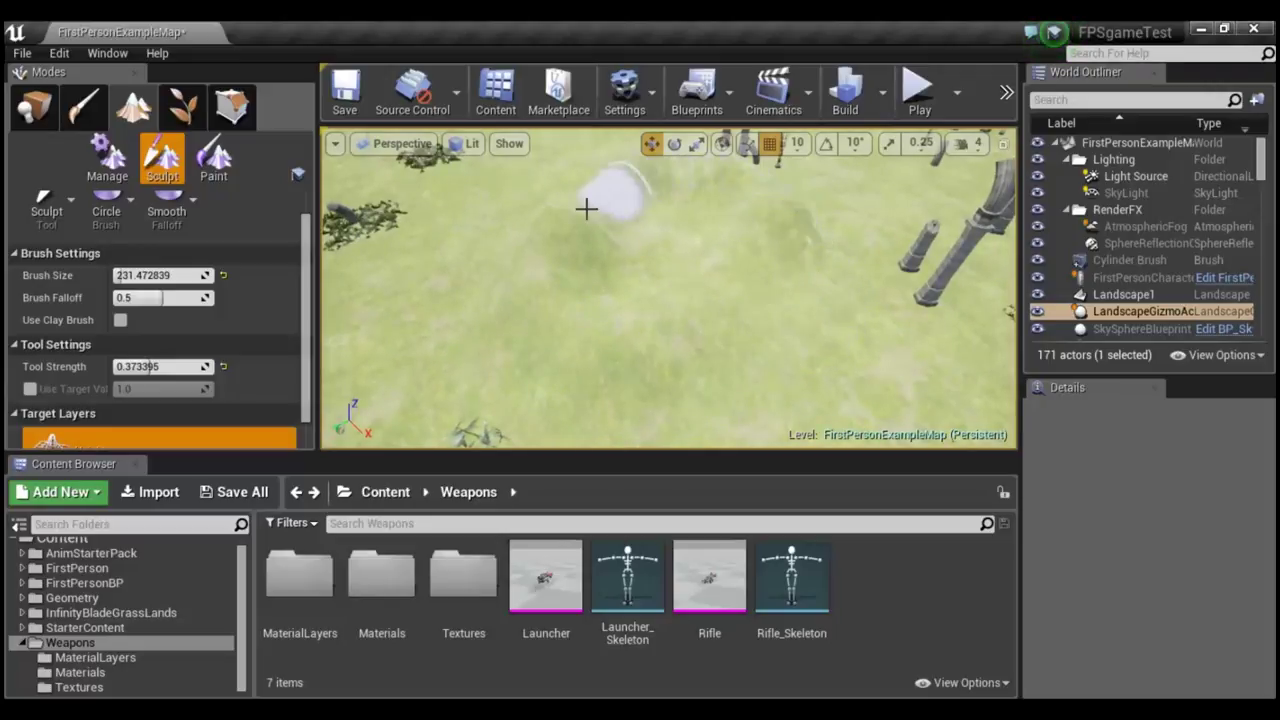
mouse_move(689, 331)
right_mouse_down()
mouse_move(715, 340)
mouse_move(700, 320)
mouse_move(607, 323)
right_mouse_up()
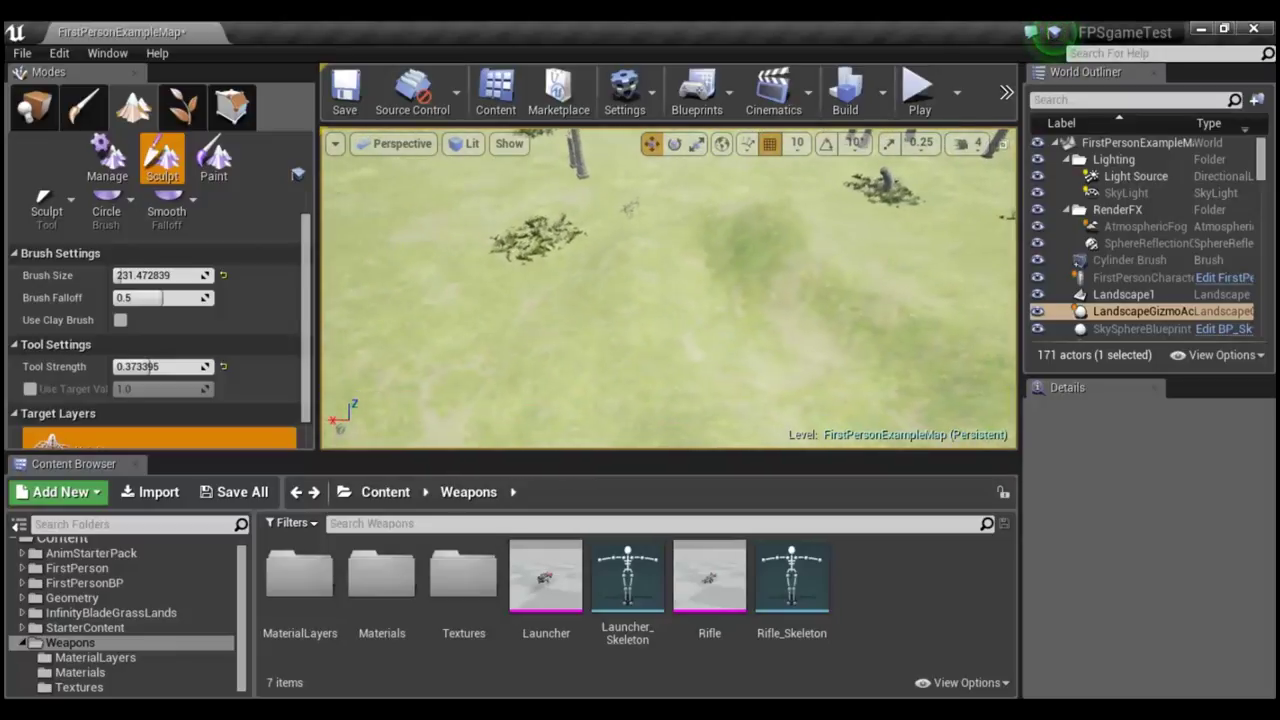
left_click(607, 323)
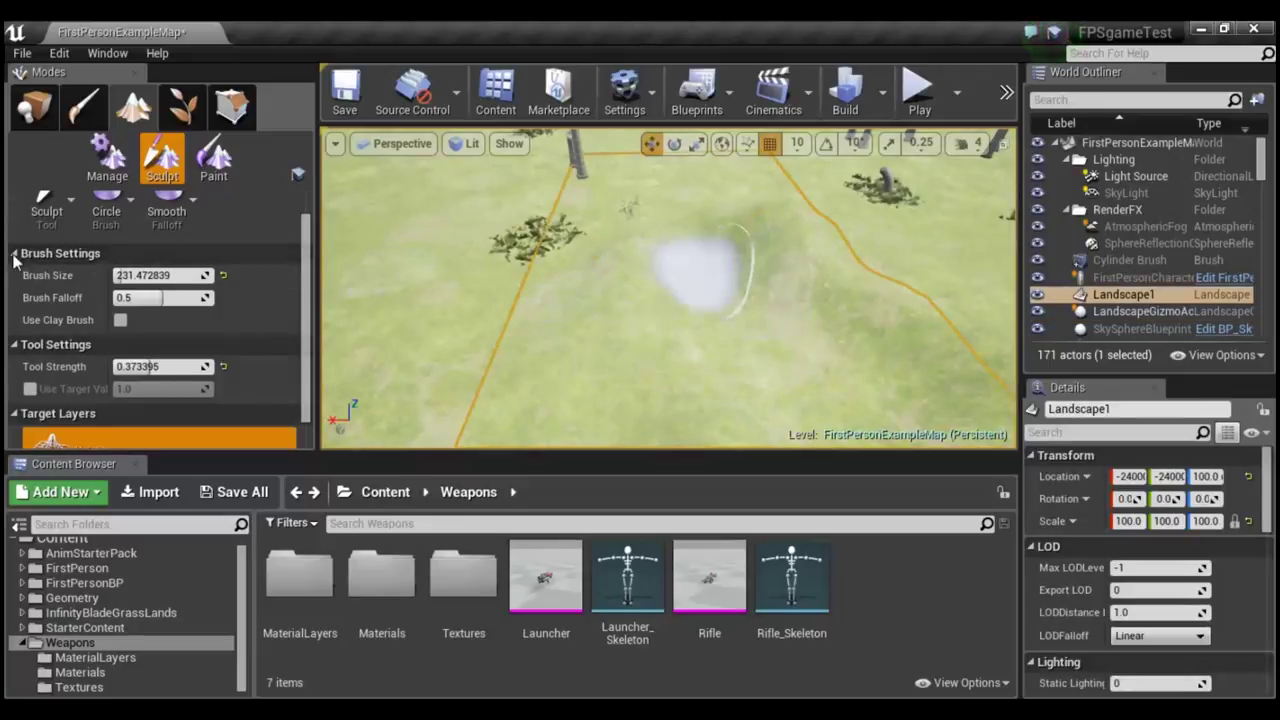
In Place mode, collapse Weapons and open the StarterContent Materials folder.
left_click(38, 117)
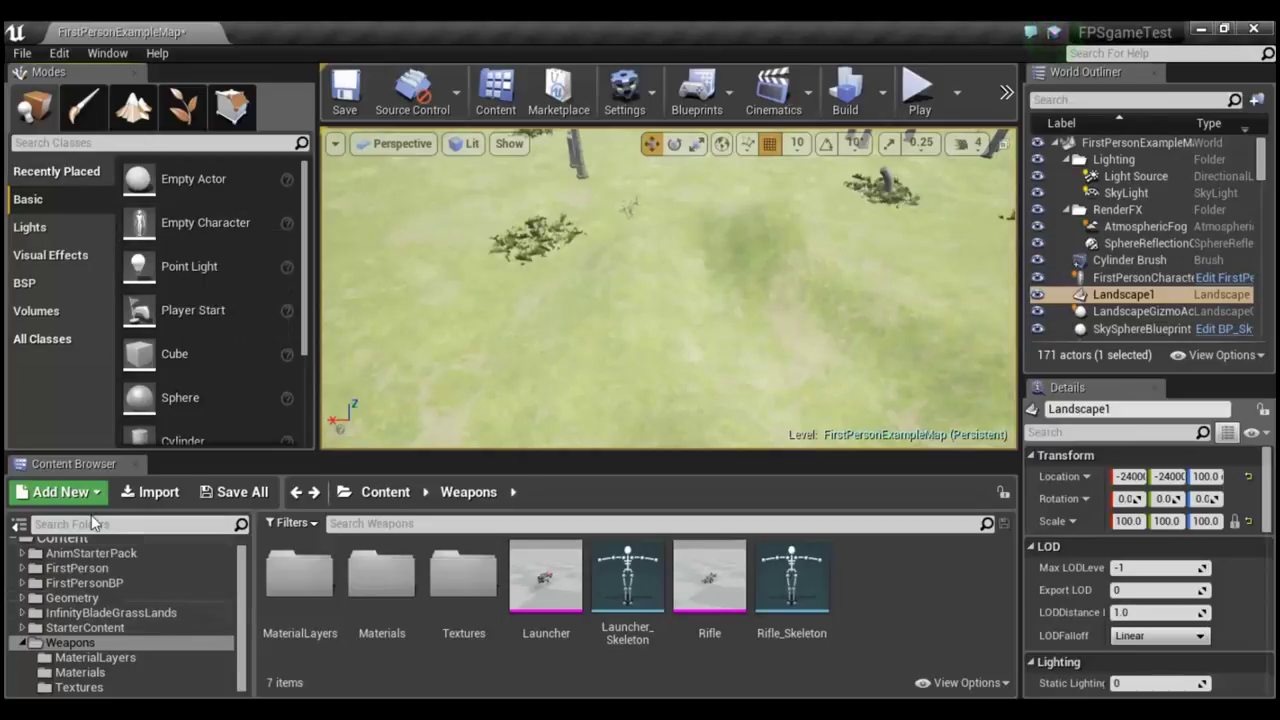
left_click(246, 613)
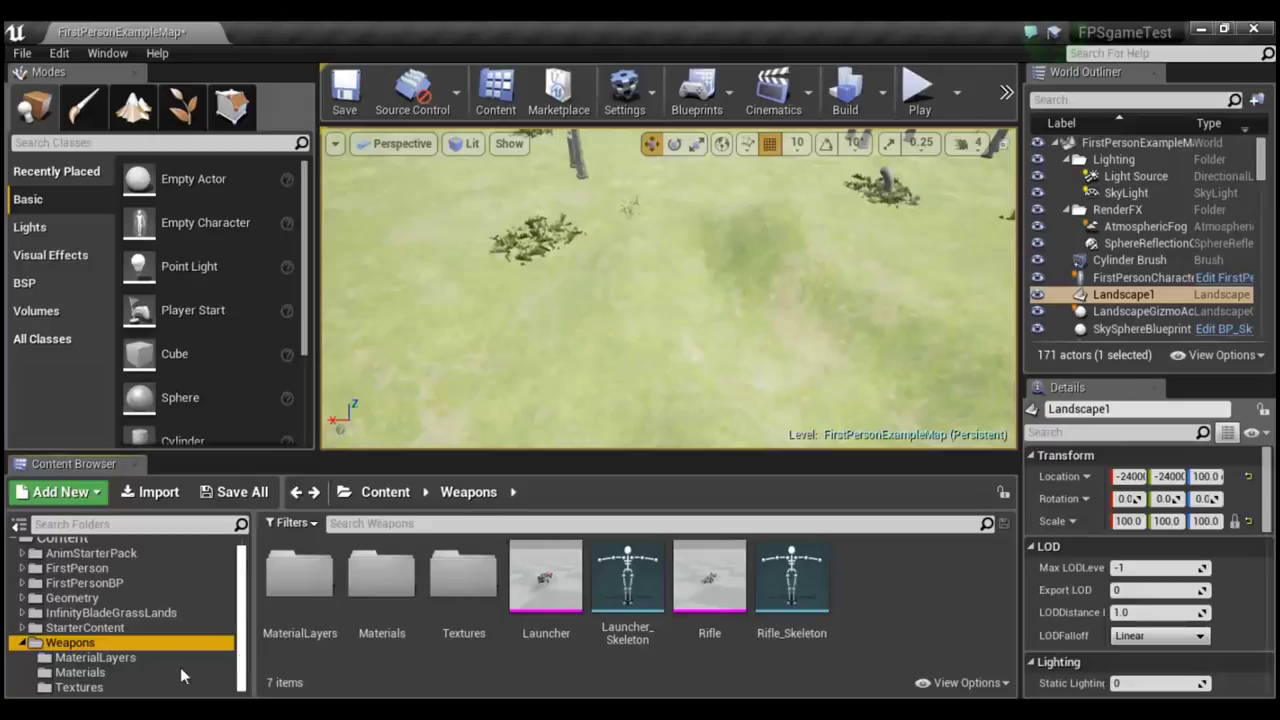
left_click(26, 644)
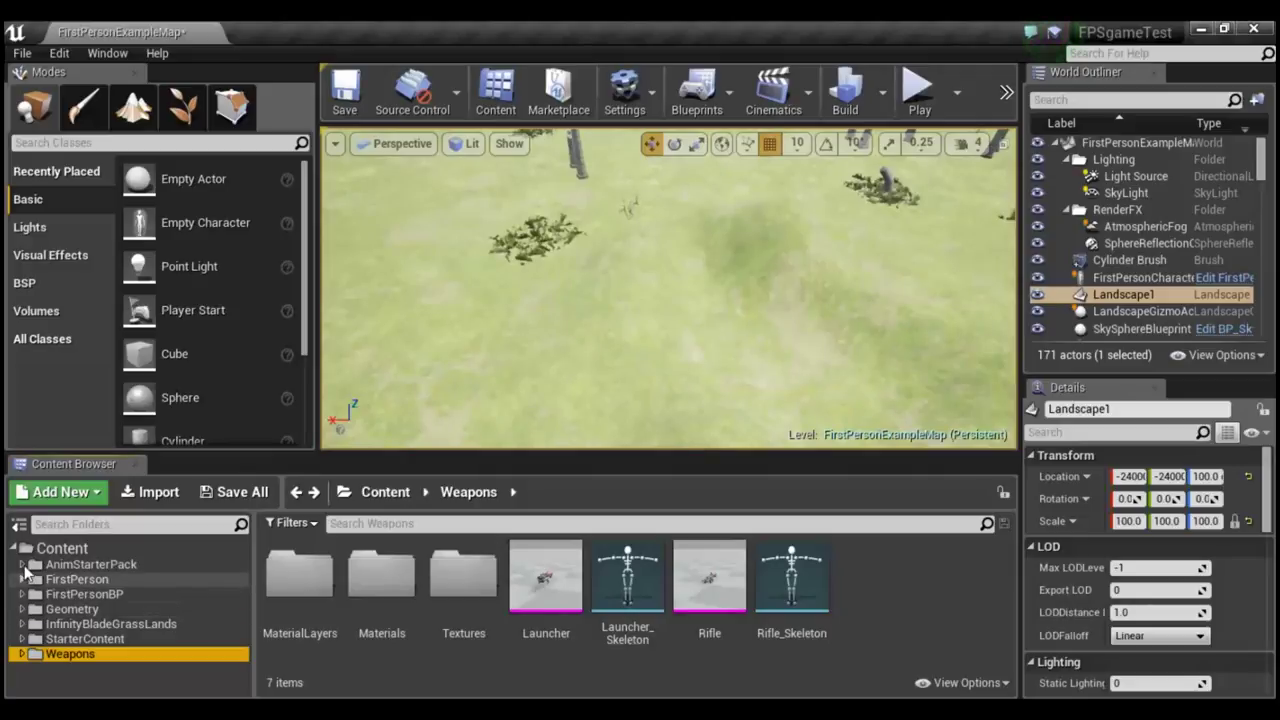
left_click(23, 640)
scroll(69, 654, "down", 3)
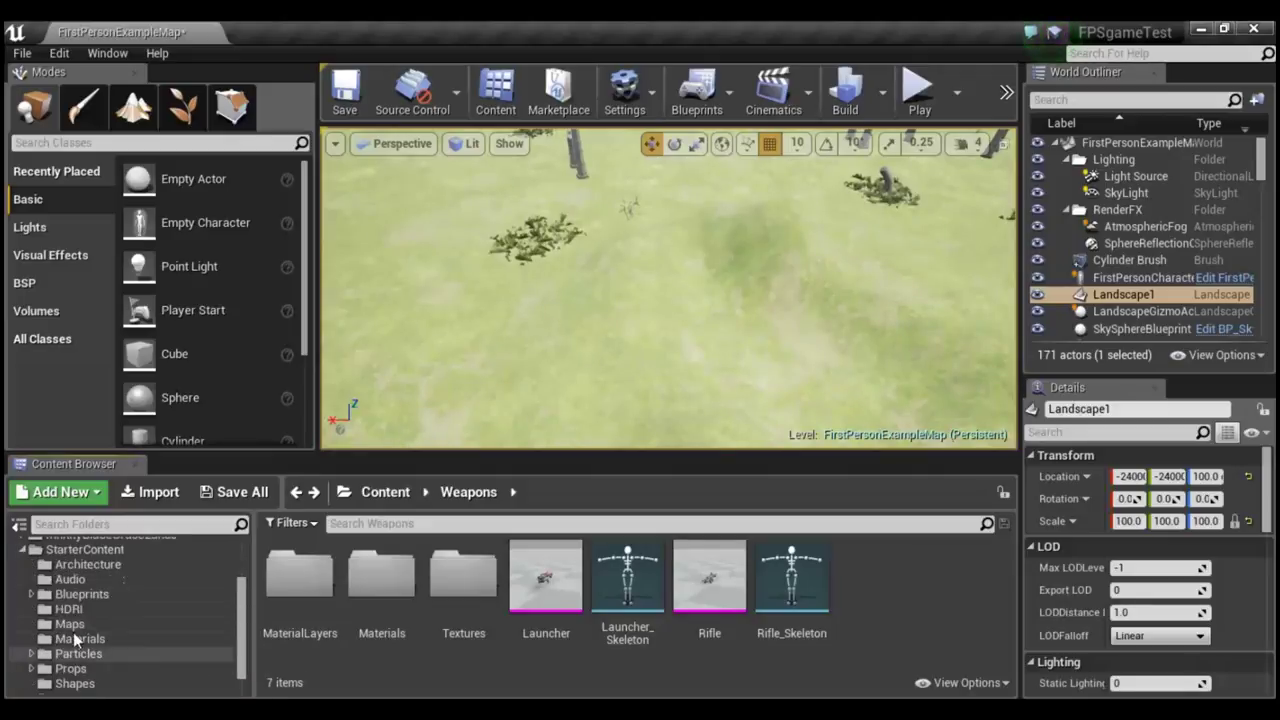
scroll(100, 618, "down", 1)
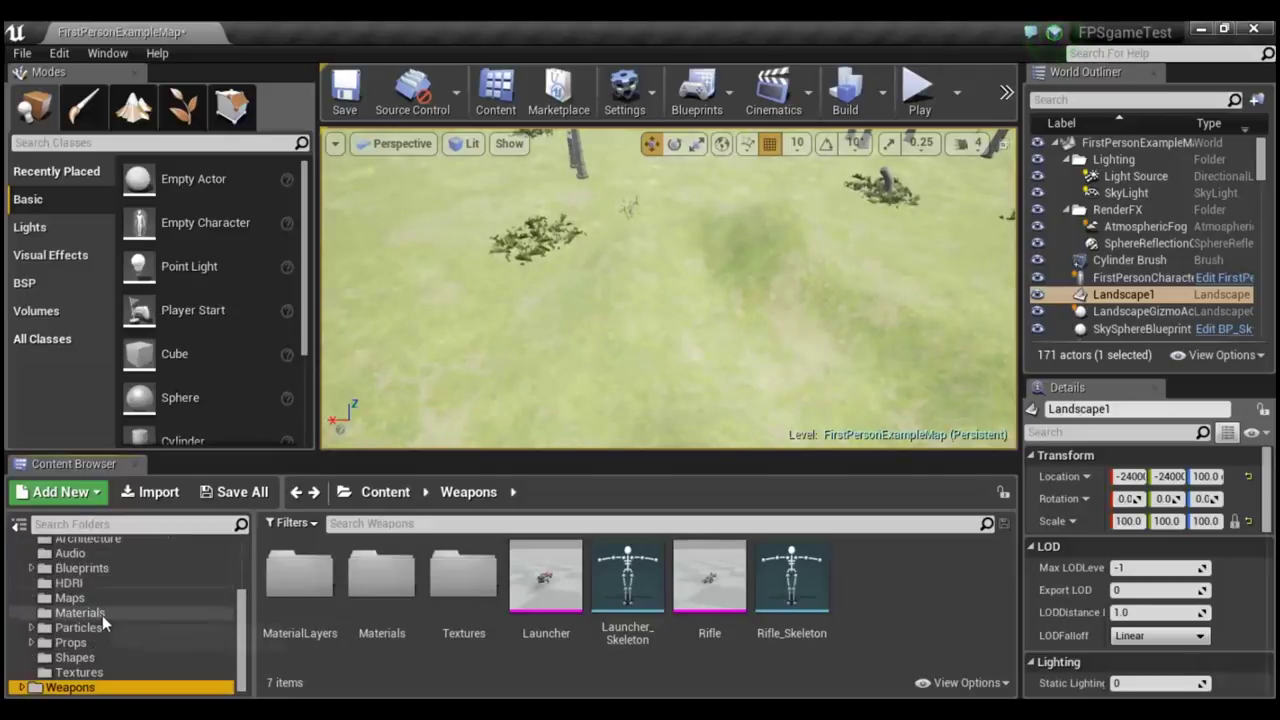
left_click(95, 613)
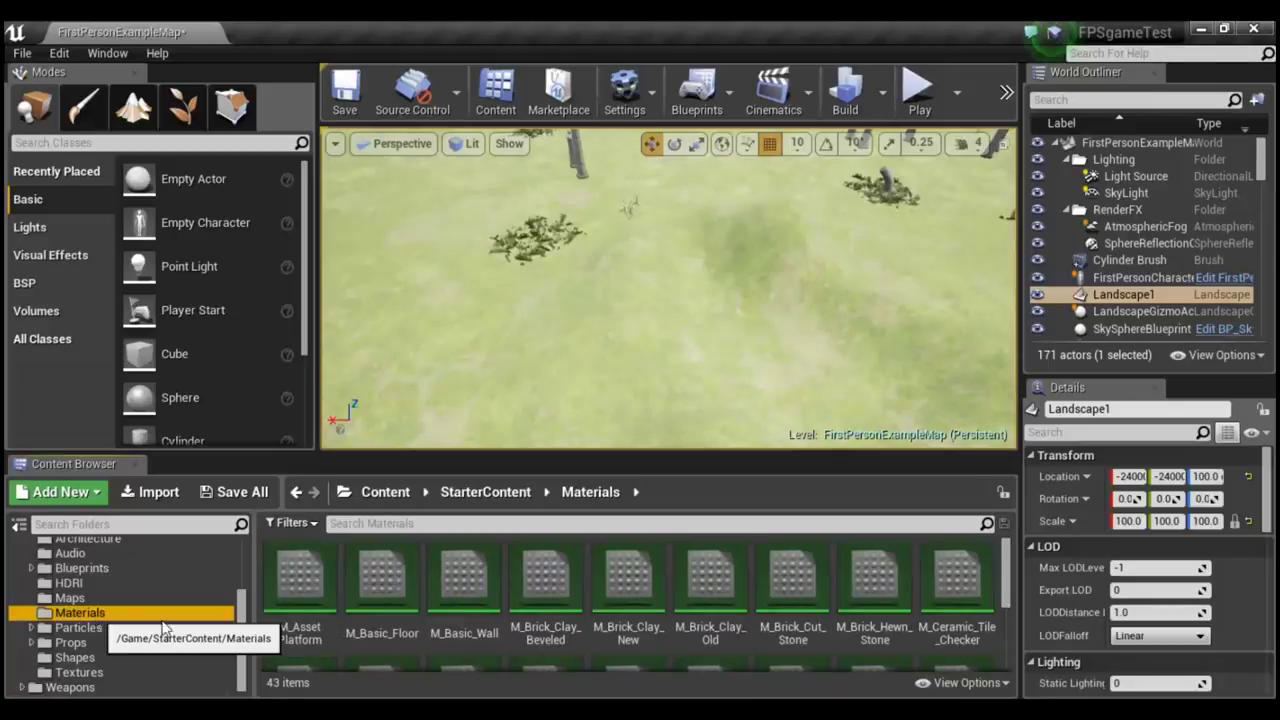
Filter the materials by 'water' and select M_Water_Lake.
left_click(423, 528)
type("wate")
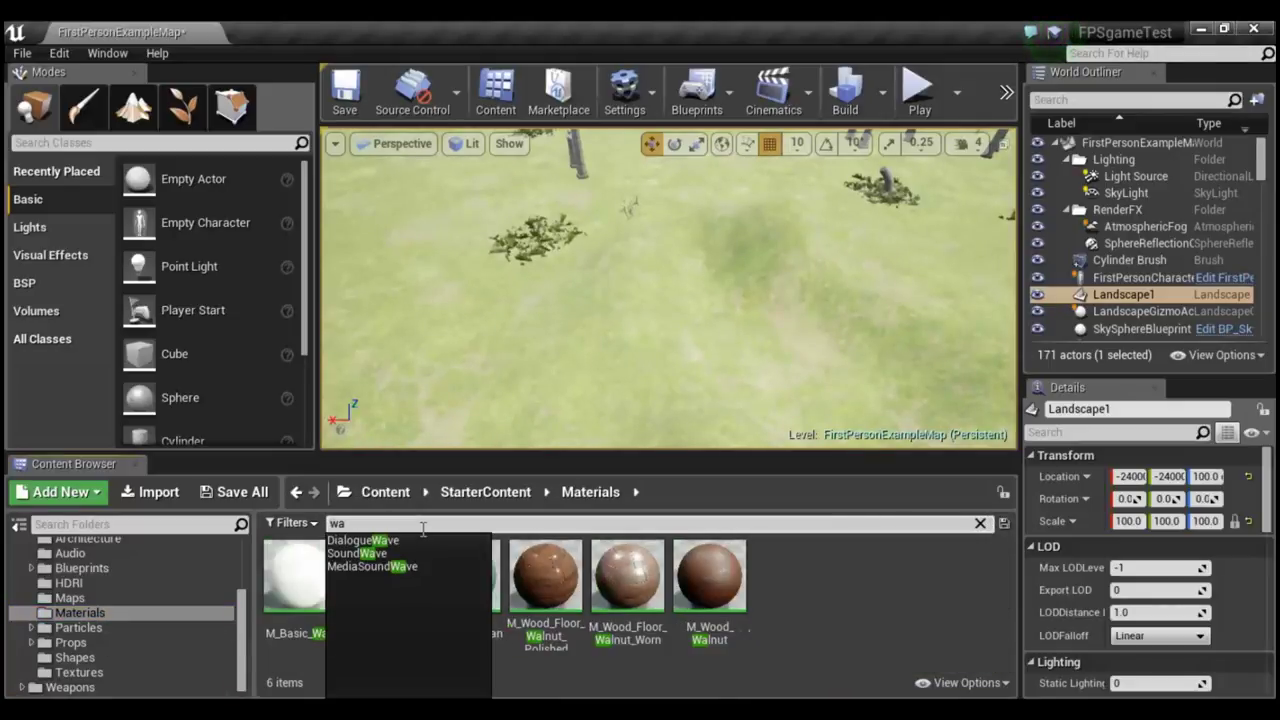
type("r")
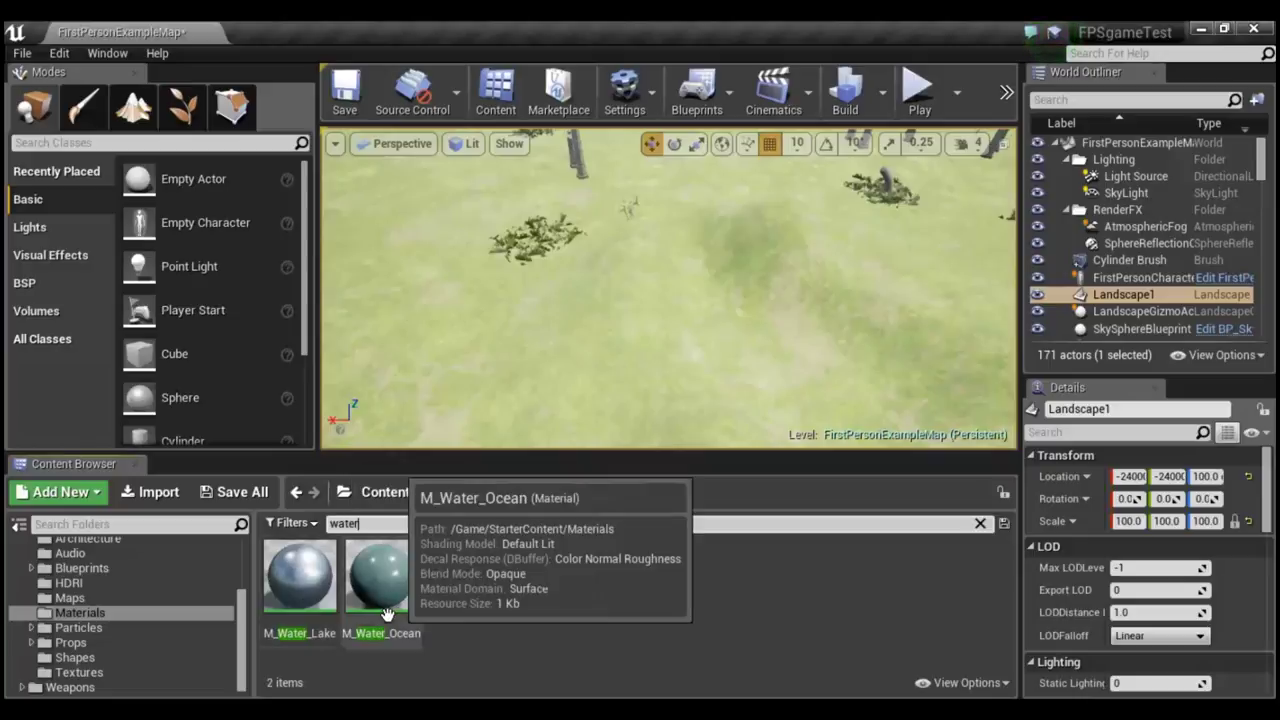
left_click(309, 587)
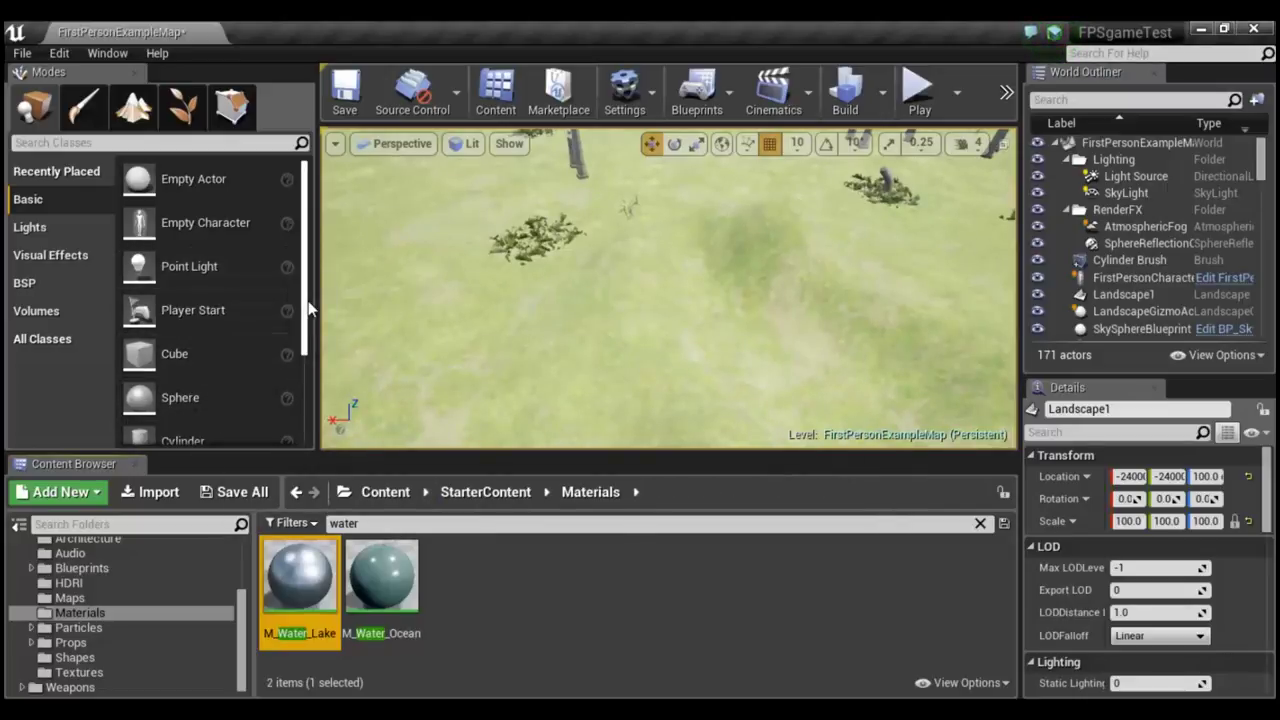
scroll(308, 312, "down", 2)
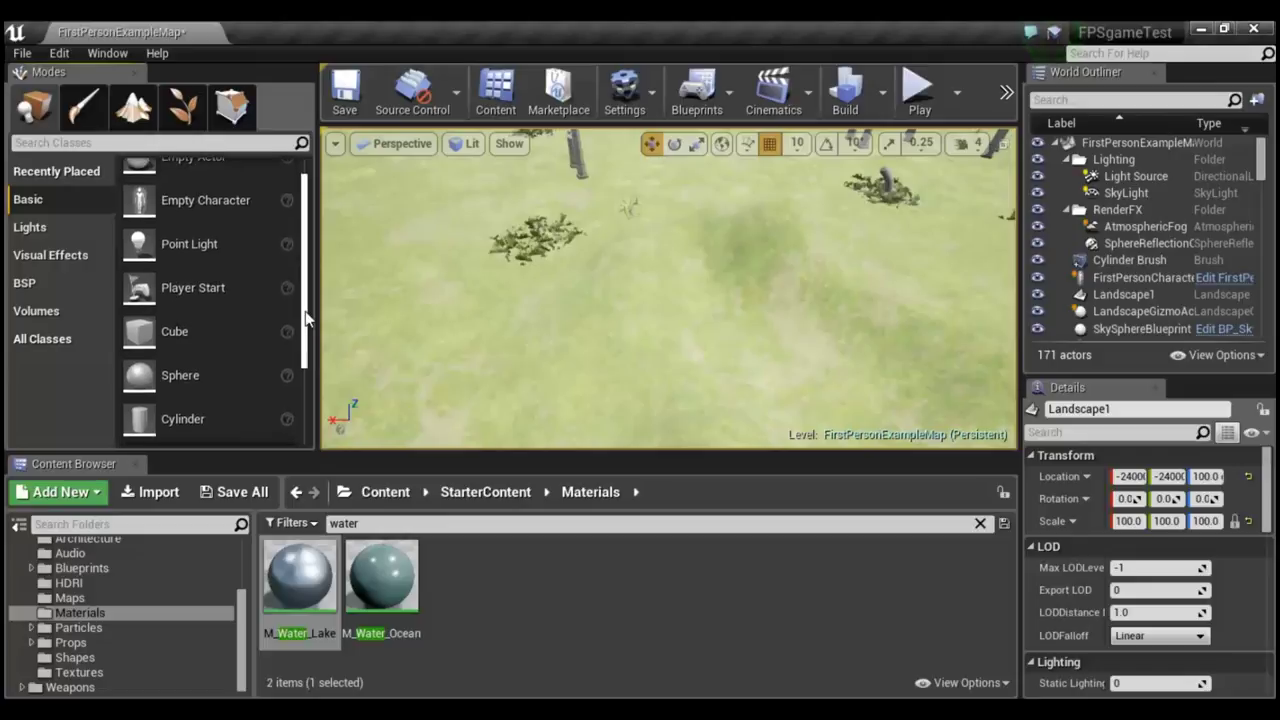
Drag a Cylinder BSP brush onto the grass, creating Cylinder Brush2.
left_click(25, 286)
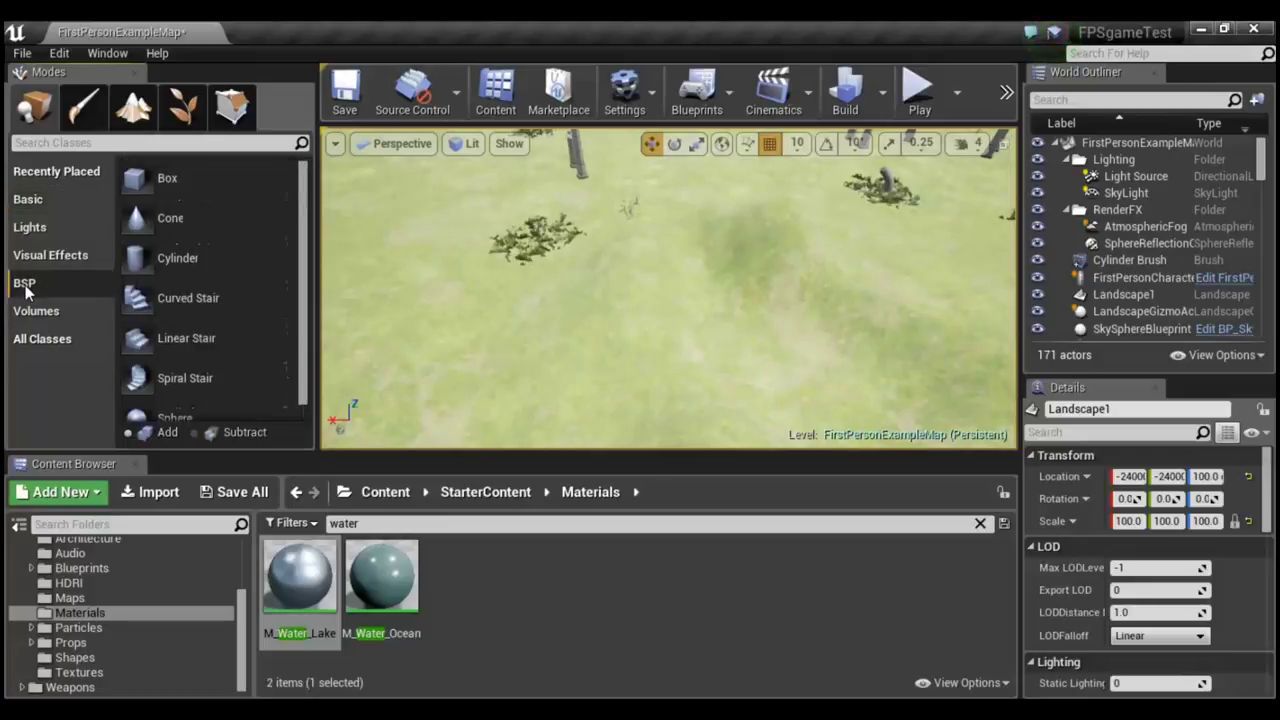
left_click(194, 266)
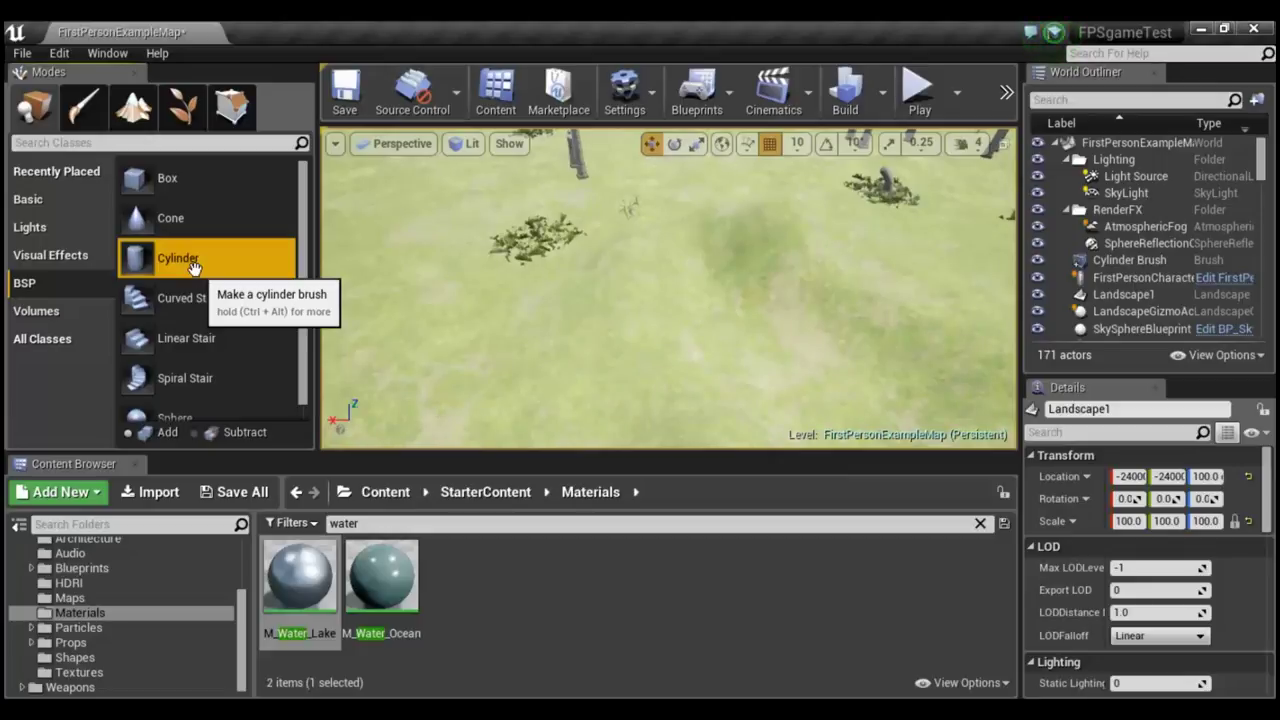
mouse_move(194, 266)
left_mouse_down()
mouse_move(782, 344)
mouse_move(689, 337)
left_mouse_up()
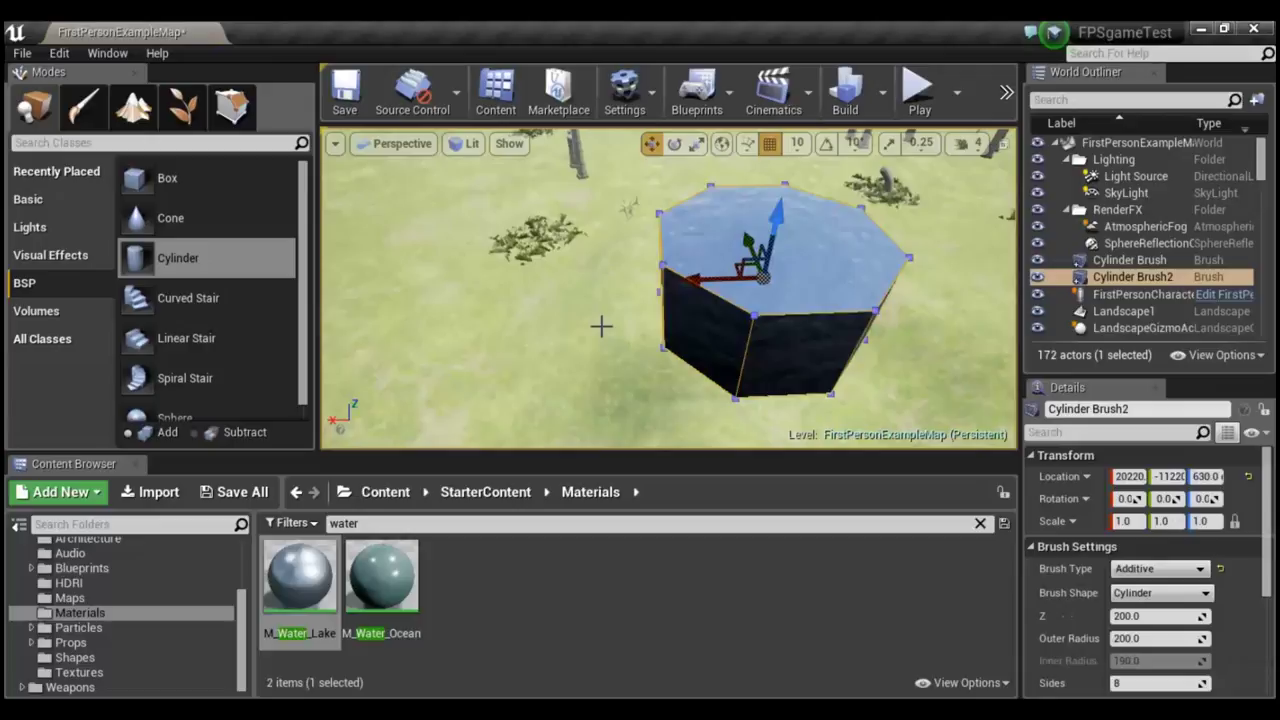
right_click_drag(569, 337, 665, 290)
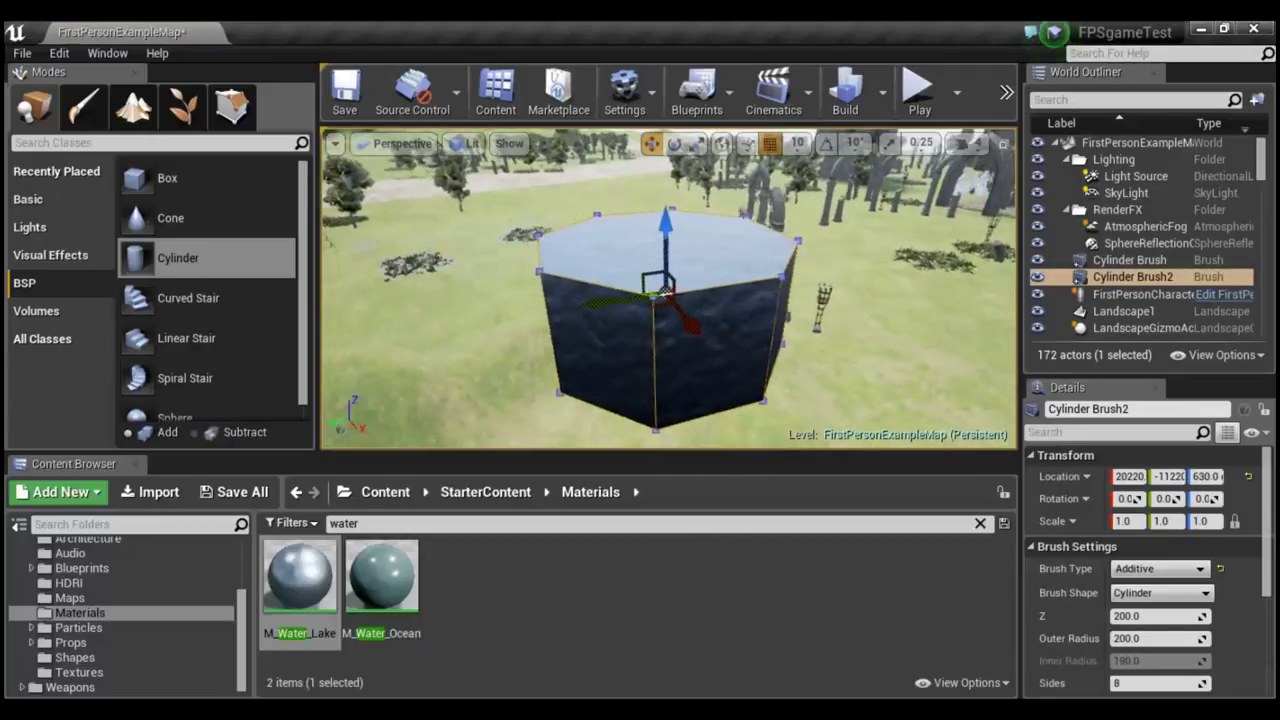
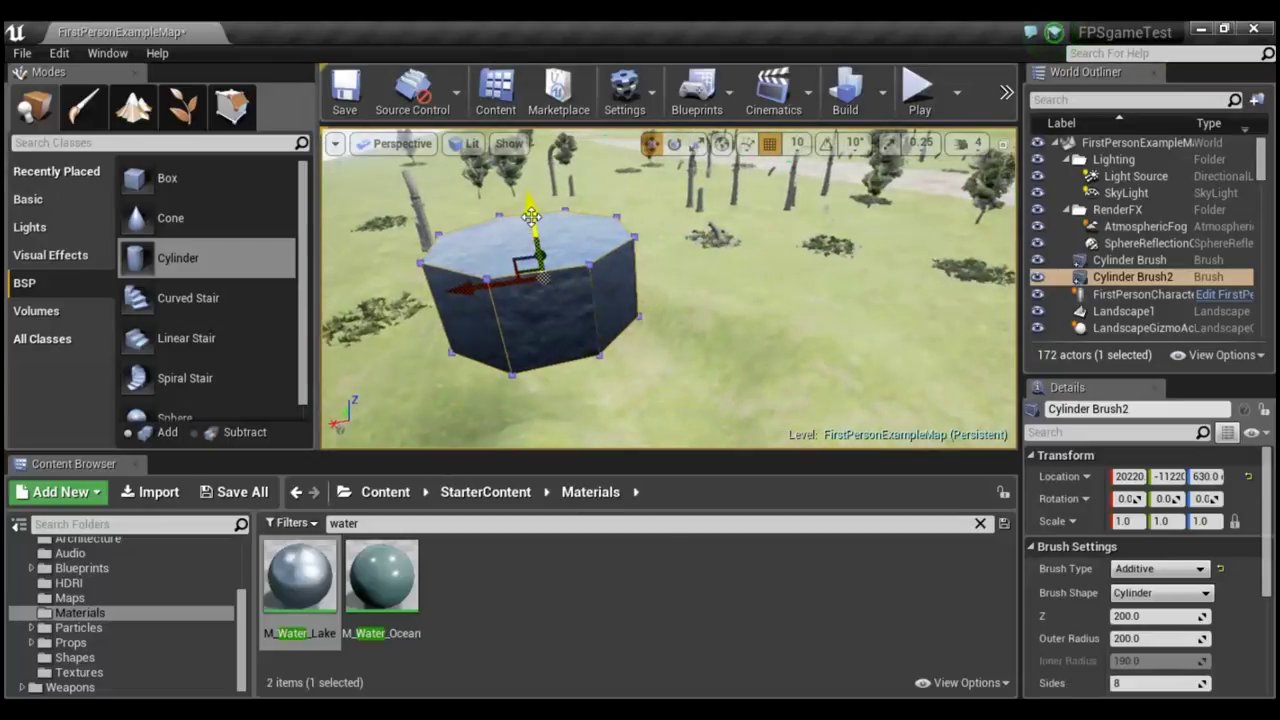
Lower Cylinder Brush2 to Z 200 and slide it sideways along Y across the landscape.
left_click_drag(534, 222, 605, 369)
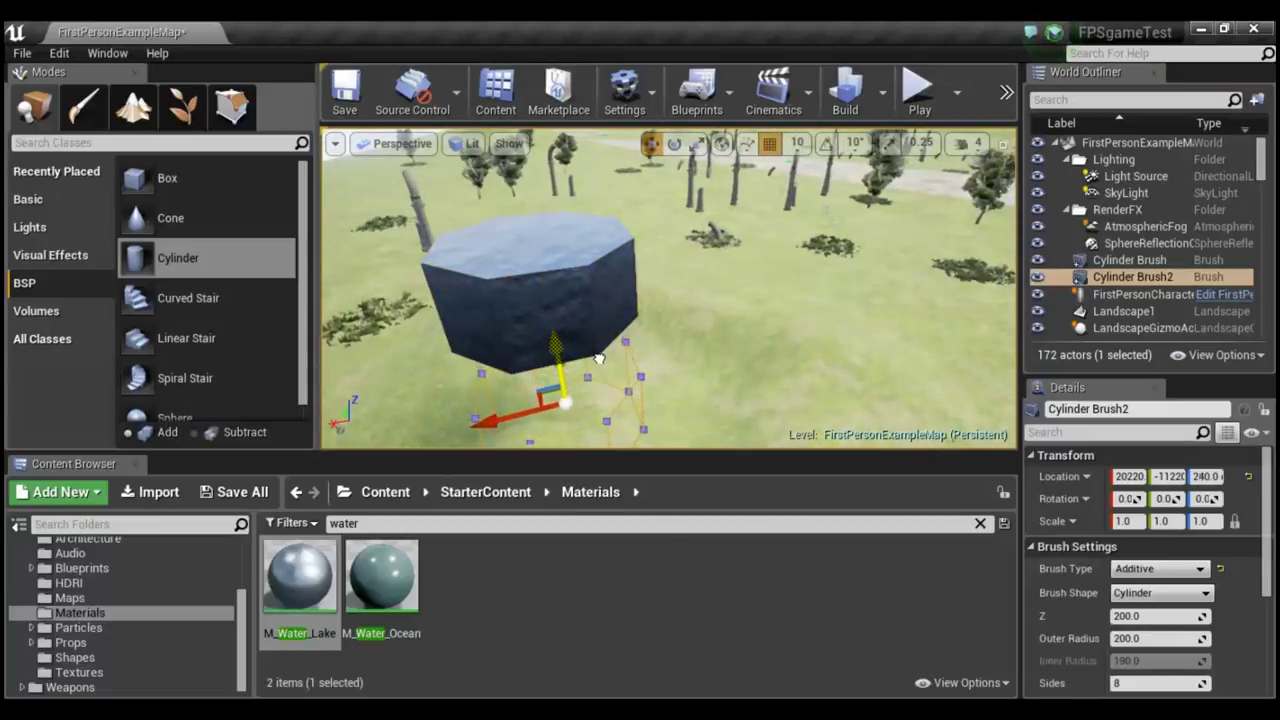
right_click_drag(713, 435, 722, 436)
left_click_drag(569, 334, 427, 356)
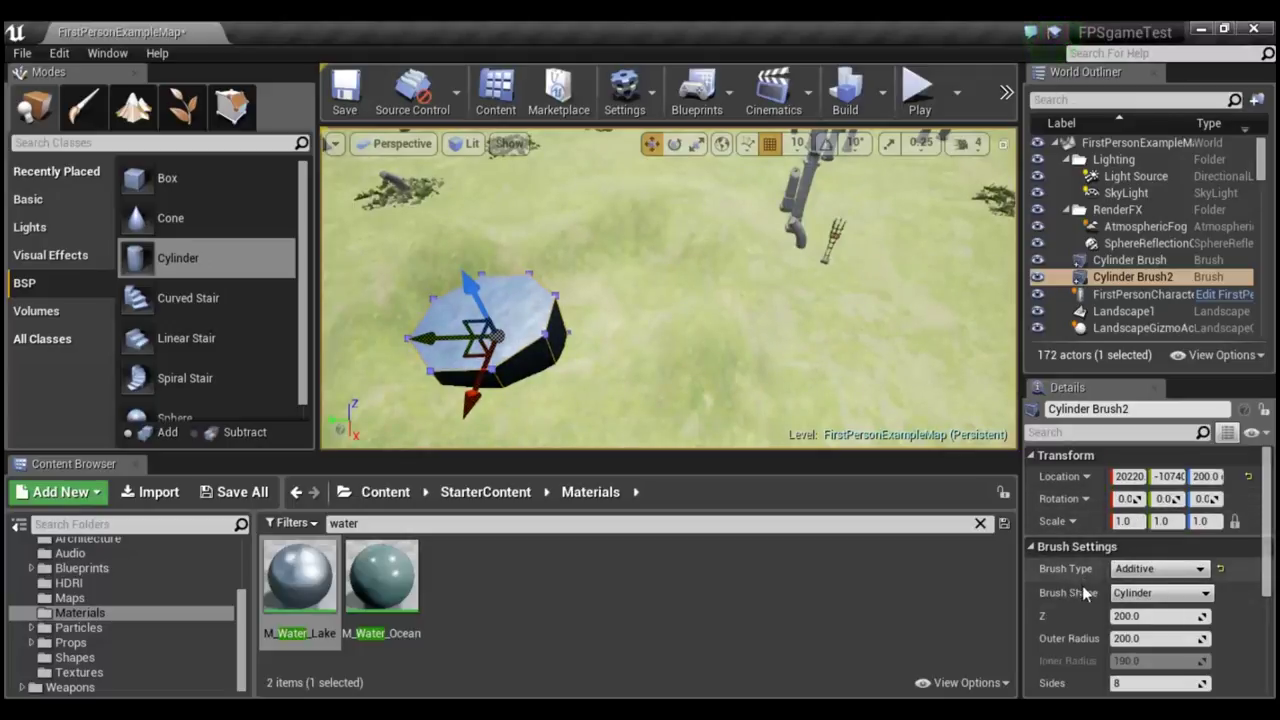
Give Cylinder Brush2 100 sides, Outer Radius 500 and a height (Z) of 10 in Brush Settings.
scroll(1099, 592, "down", 1)
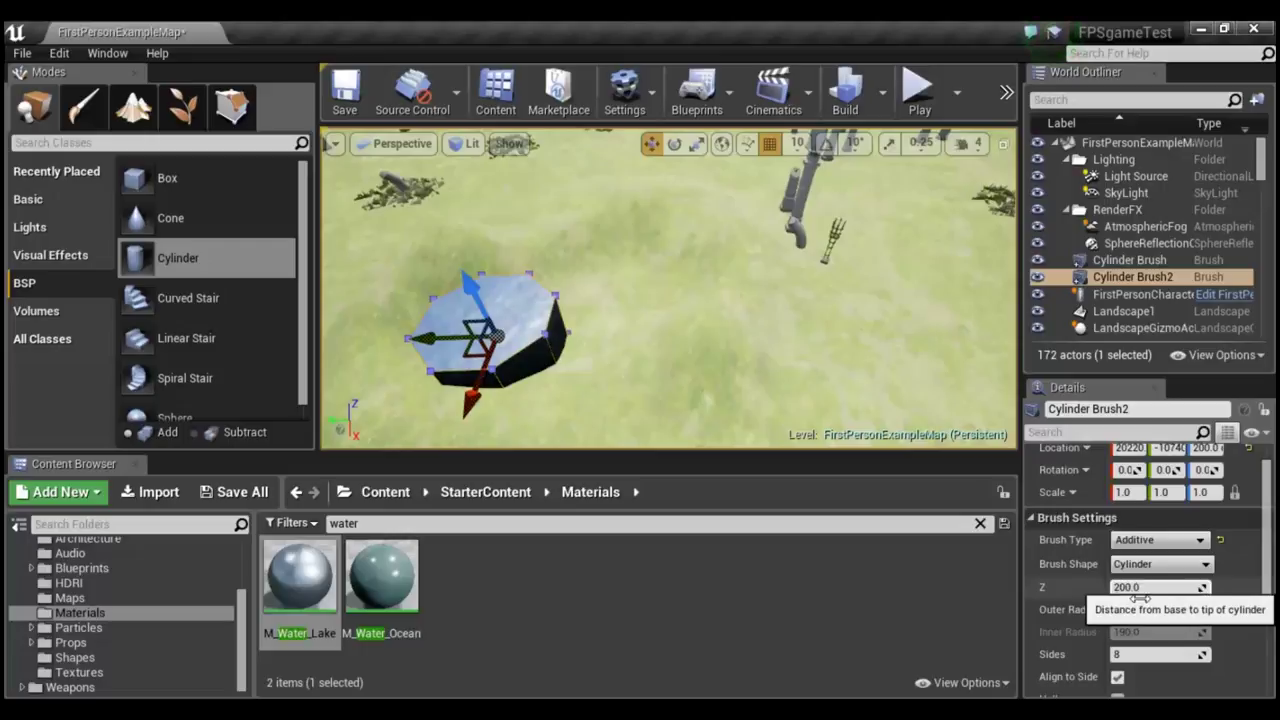
left_click(1158, 612)
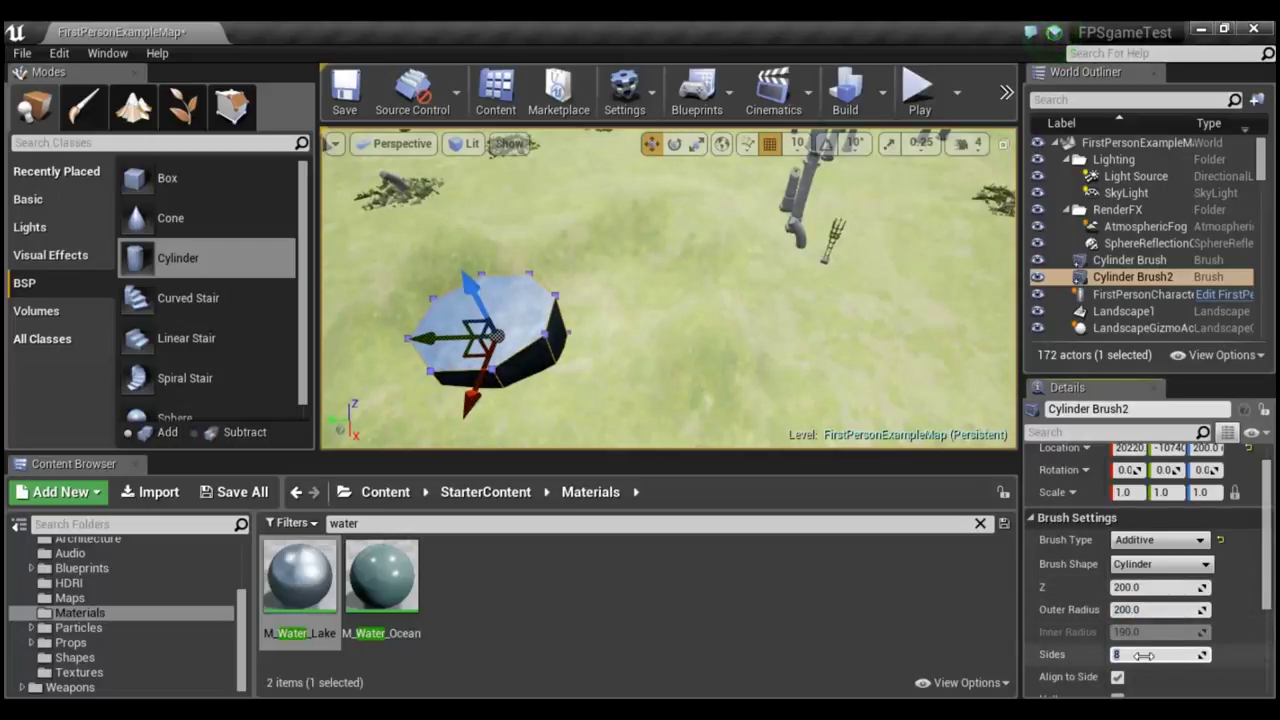
left_click(1161, 654)
type("100")
key("Return")
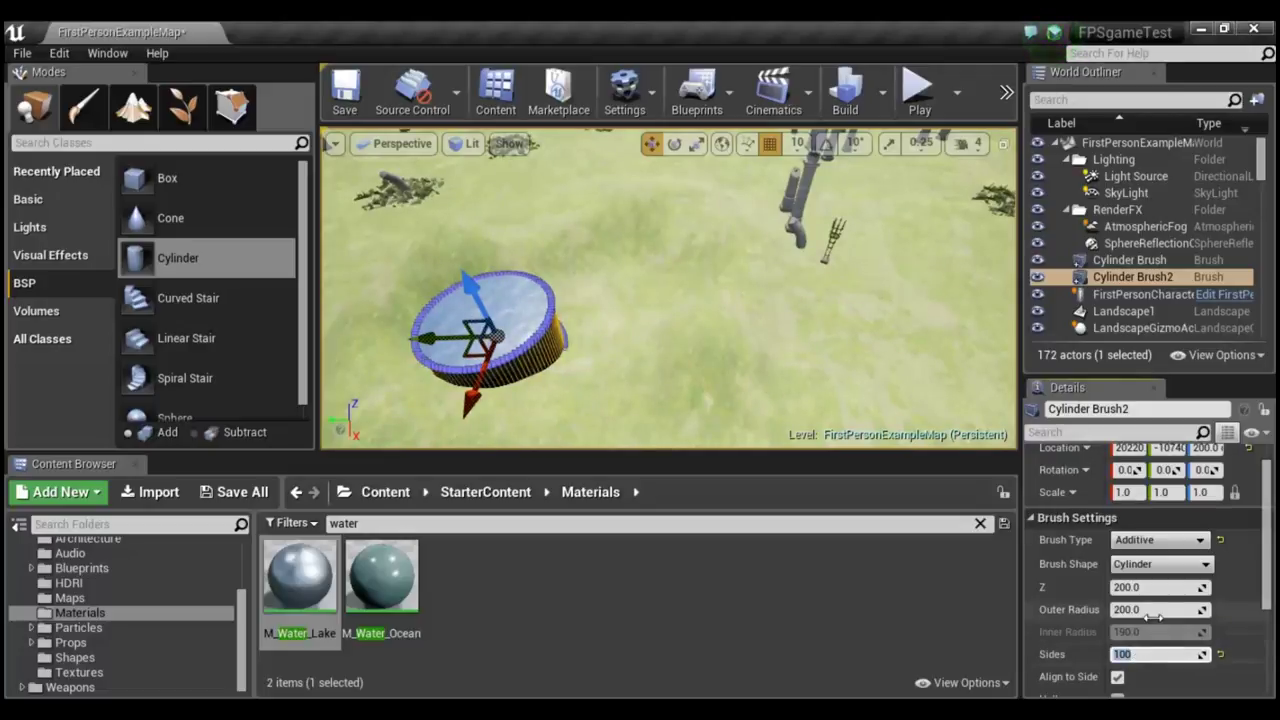
left_click(1159, 609)
type("500")
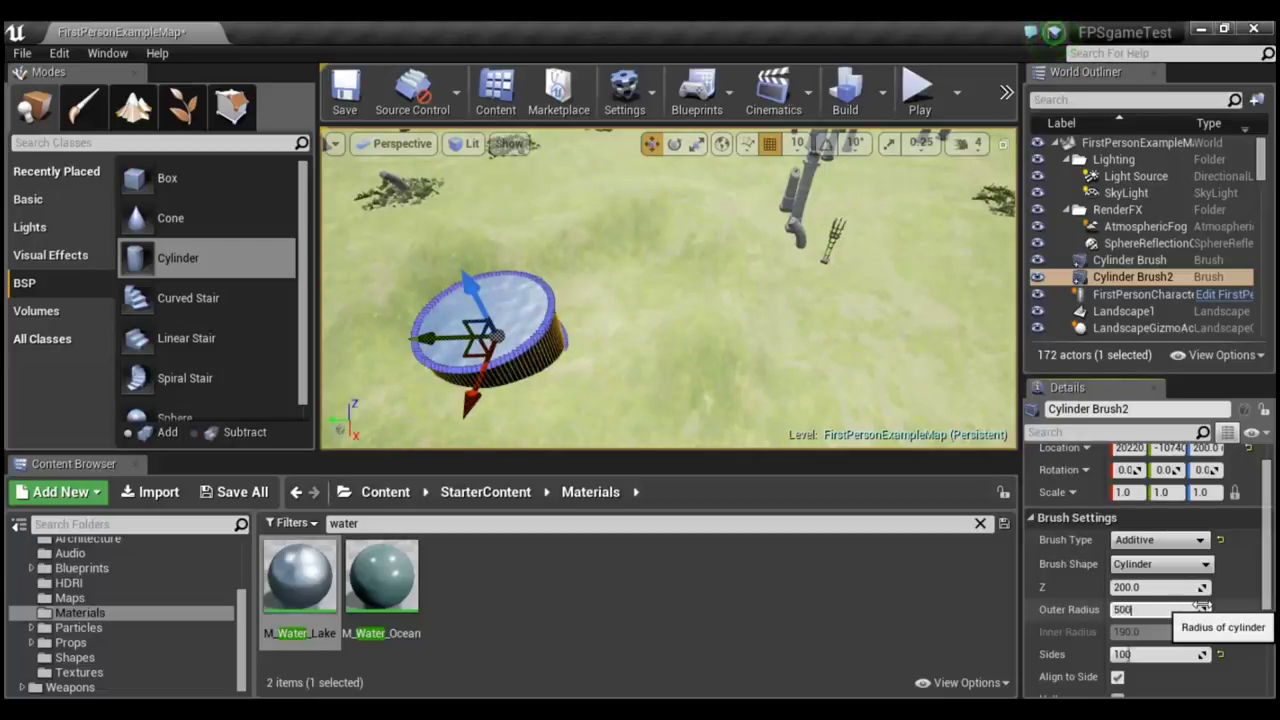
key("Return")
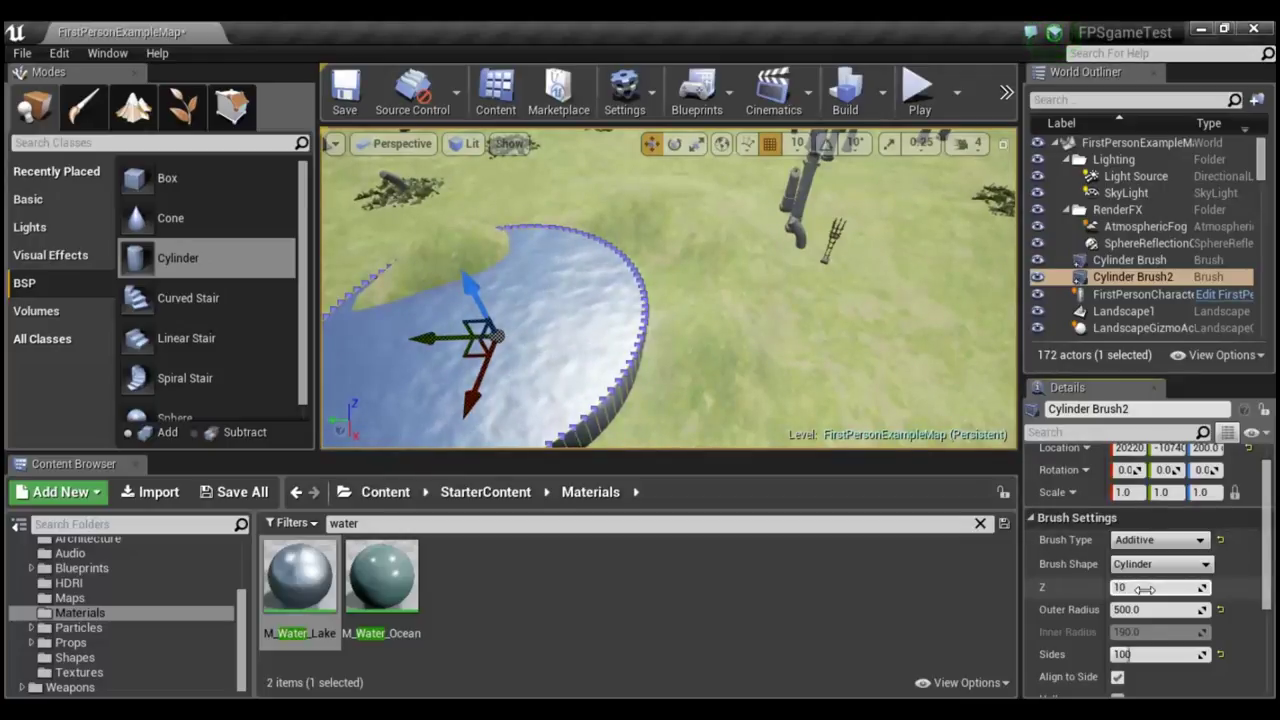
key("Return")
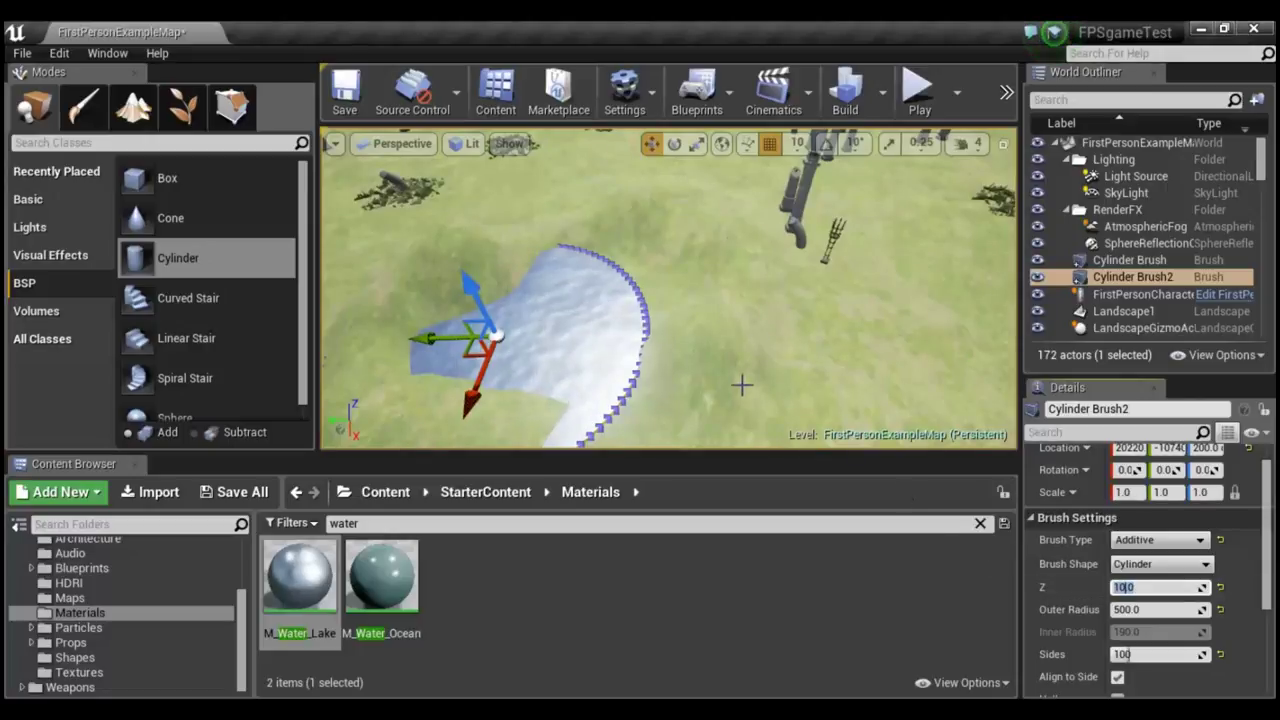
Move the water disc over the hollow, lowering it from 200 to 140 and nudging along X and Y.
right_click_drag(741, 385, 640, 330)
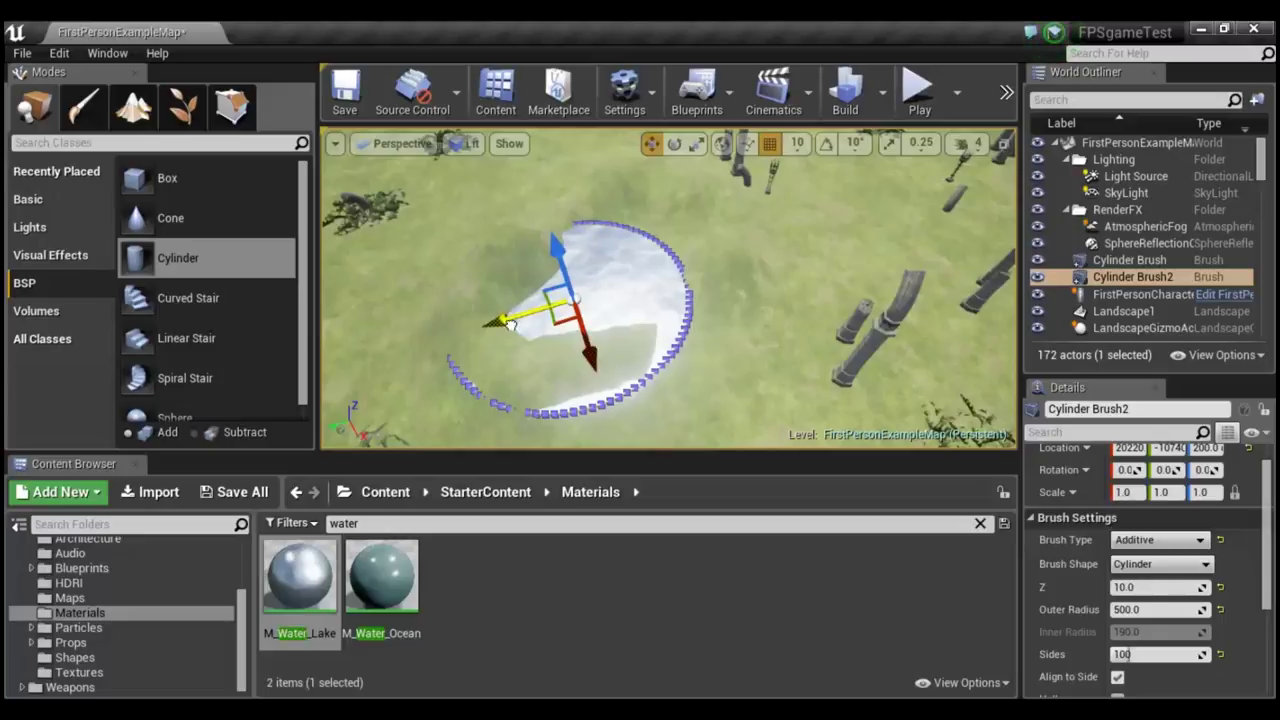
left_click_drag(508, 323, 563, 342)
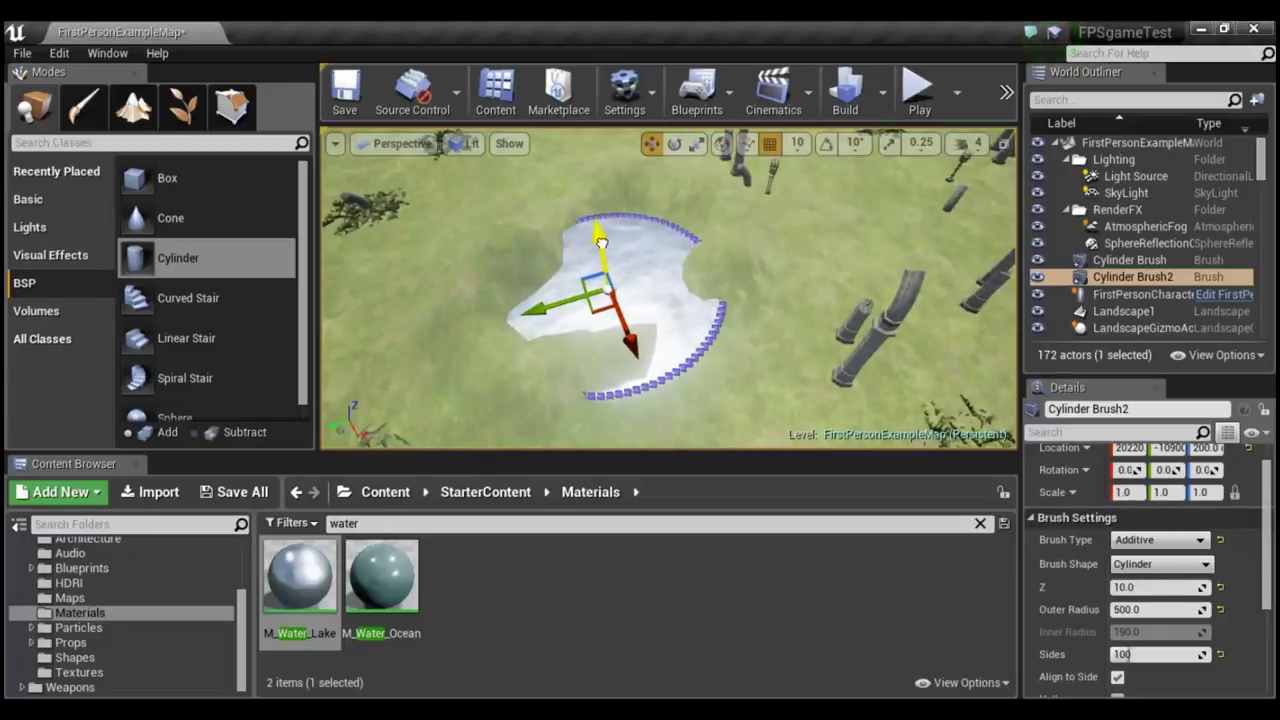
left_click_drag(601, 241, 606, 256)
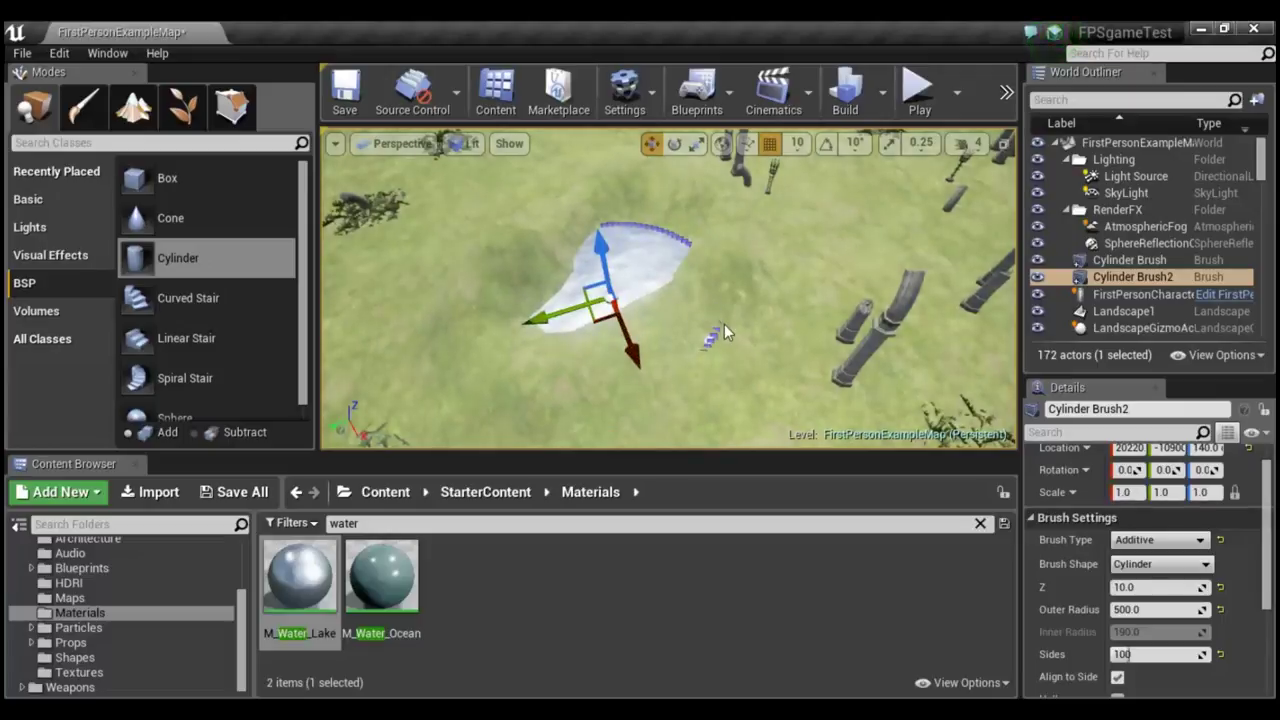
mouse_move(761, 350)
right_mouse_down()
mouse_move(761, 300)
mouse_move(700, 300)
right_mouse_up()
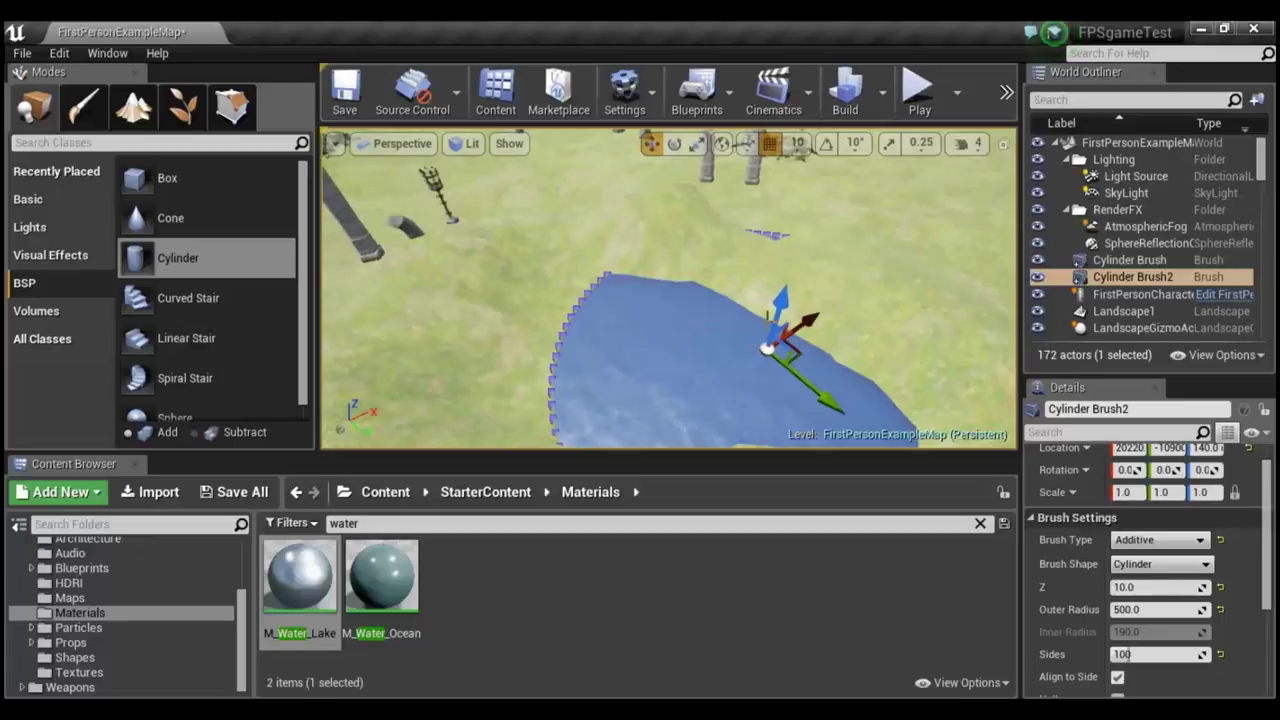
left_click_drag(807, 320, 752, 352)
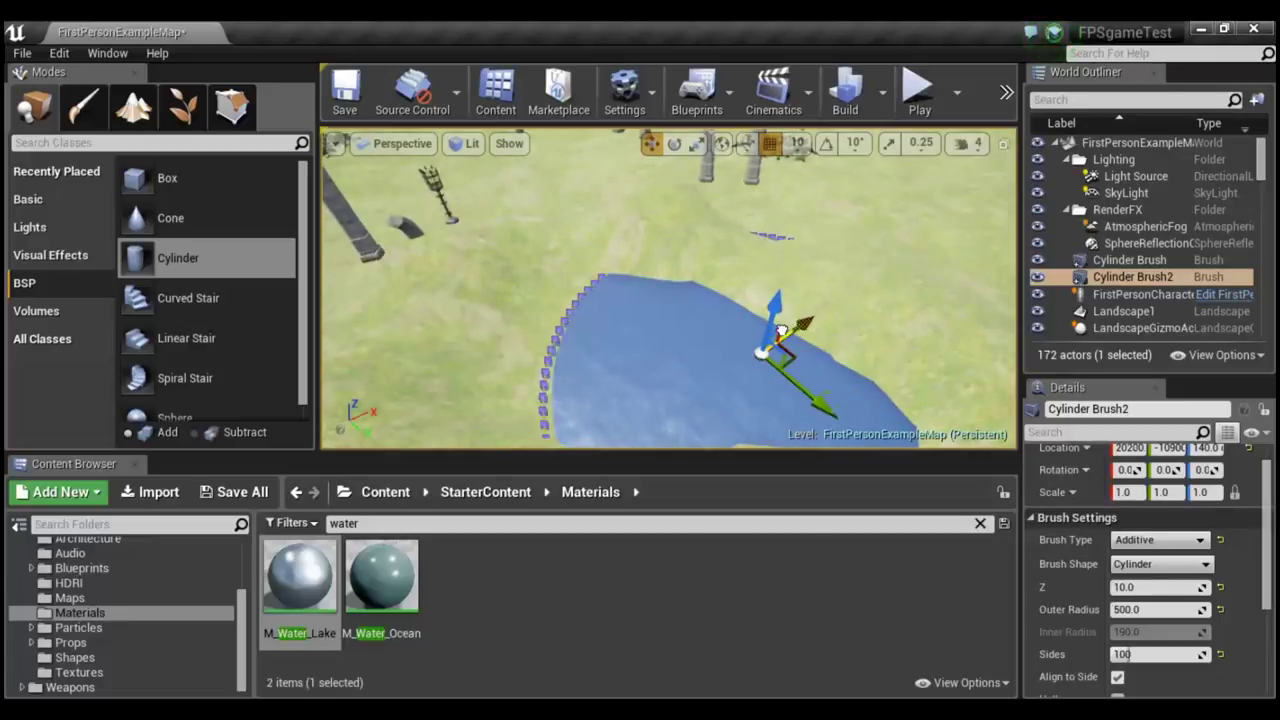
left_click_drag(783, 421, 767, 393)
mouse_move(865, 340)
right_mouse_down()
mouse_move(840, 360)
mouse_move(840, 310)
right_mouse_up()
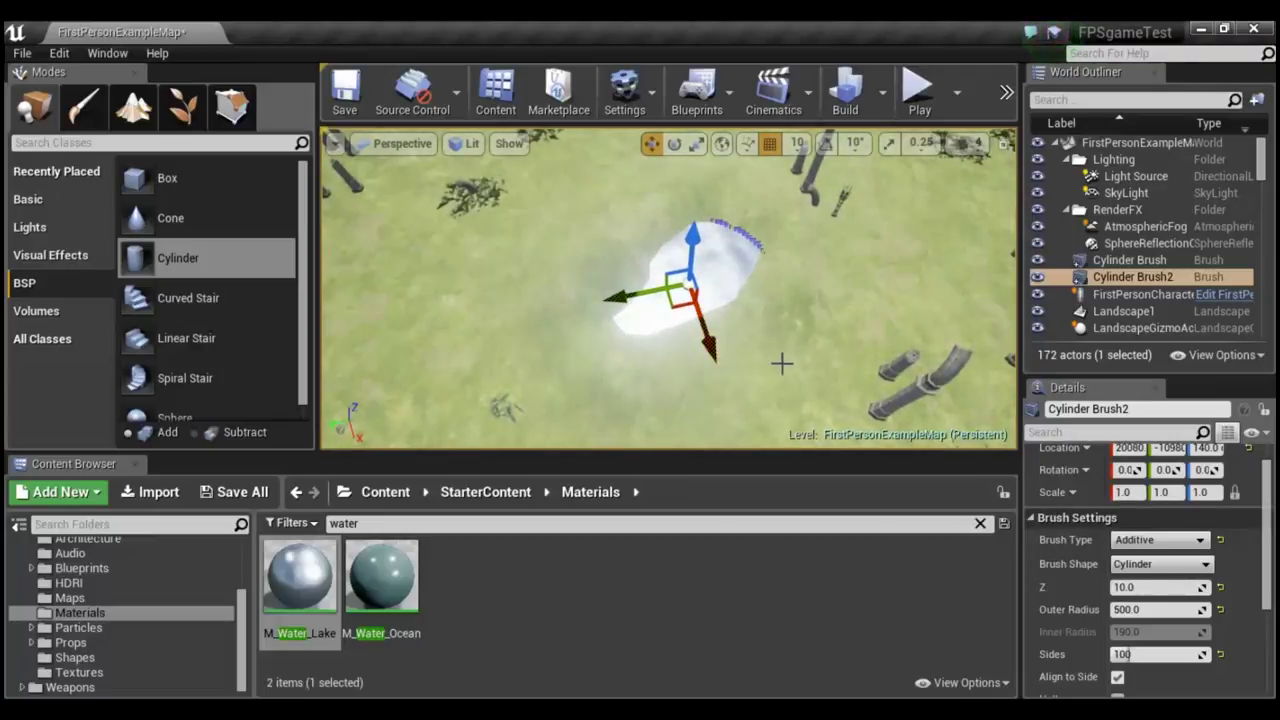
right_click_drag(782, 364, 782, 350)
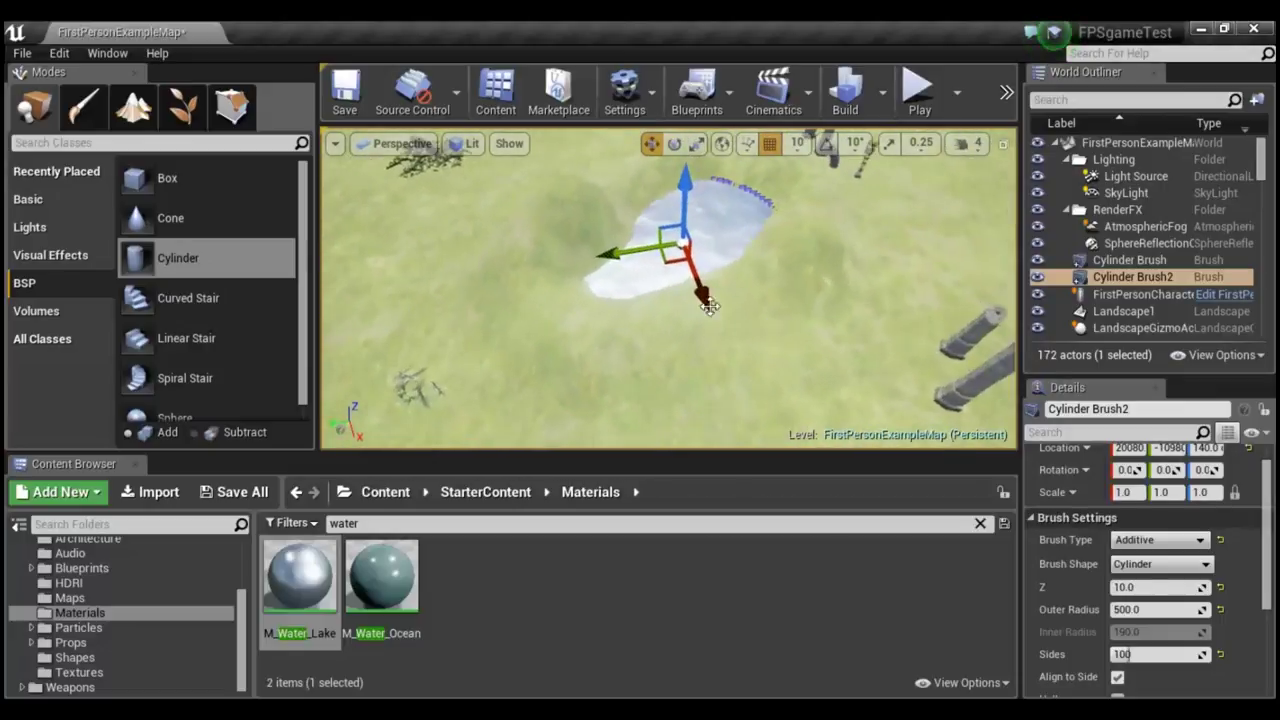
Reselect Cylinder Brush2 and lower the water surface to Z 130.
left_click(848, 363)
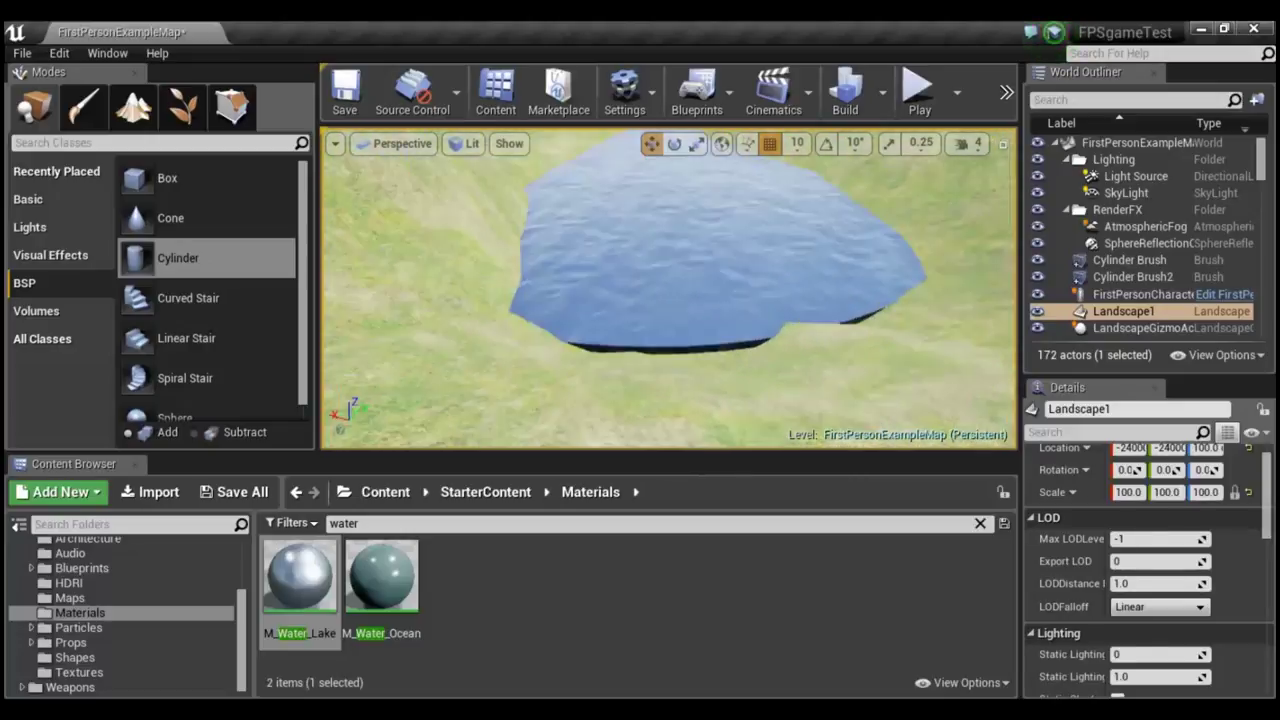
left_click(691, 243)
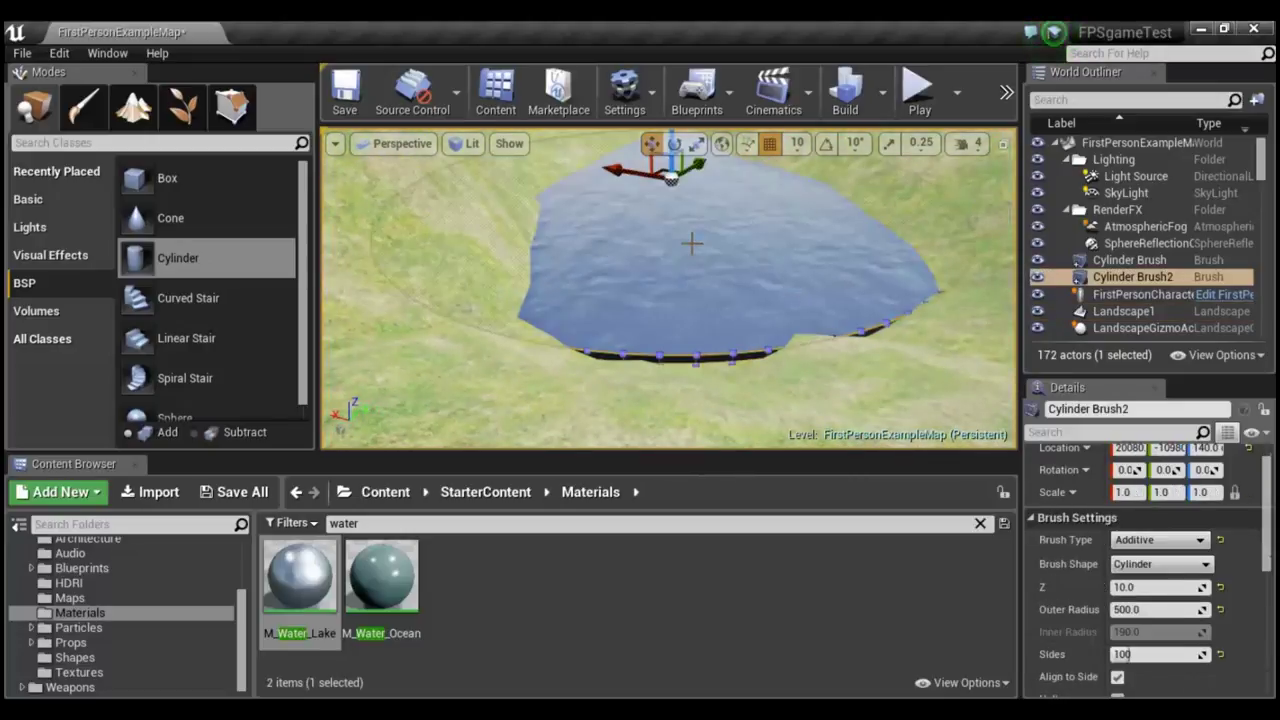
right_click_drag(838, 374, 730, 179)
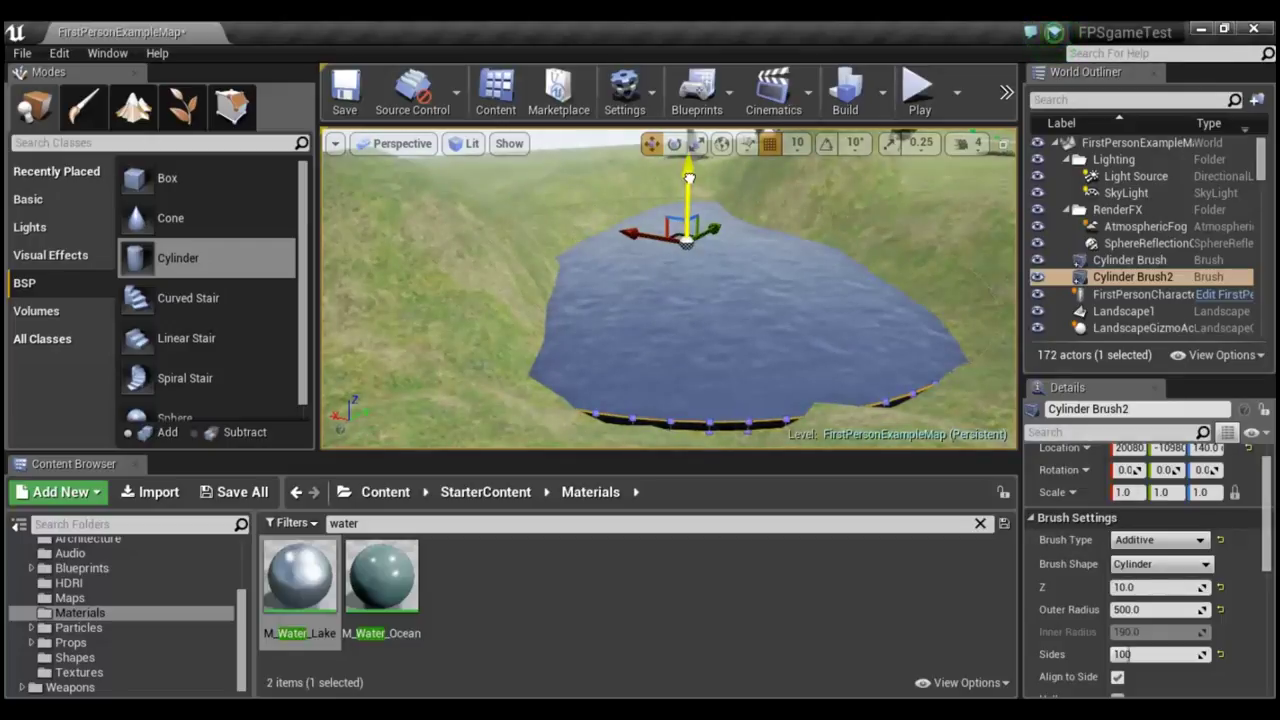
left_click_drag(688, 177, 714, 210)
mouse_move(822, 360)
right_mouse_down()
mouse_move(900, 400)
mouse_move(960, 405)
right_mouse_up()
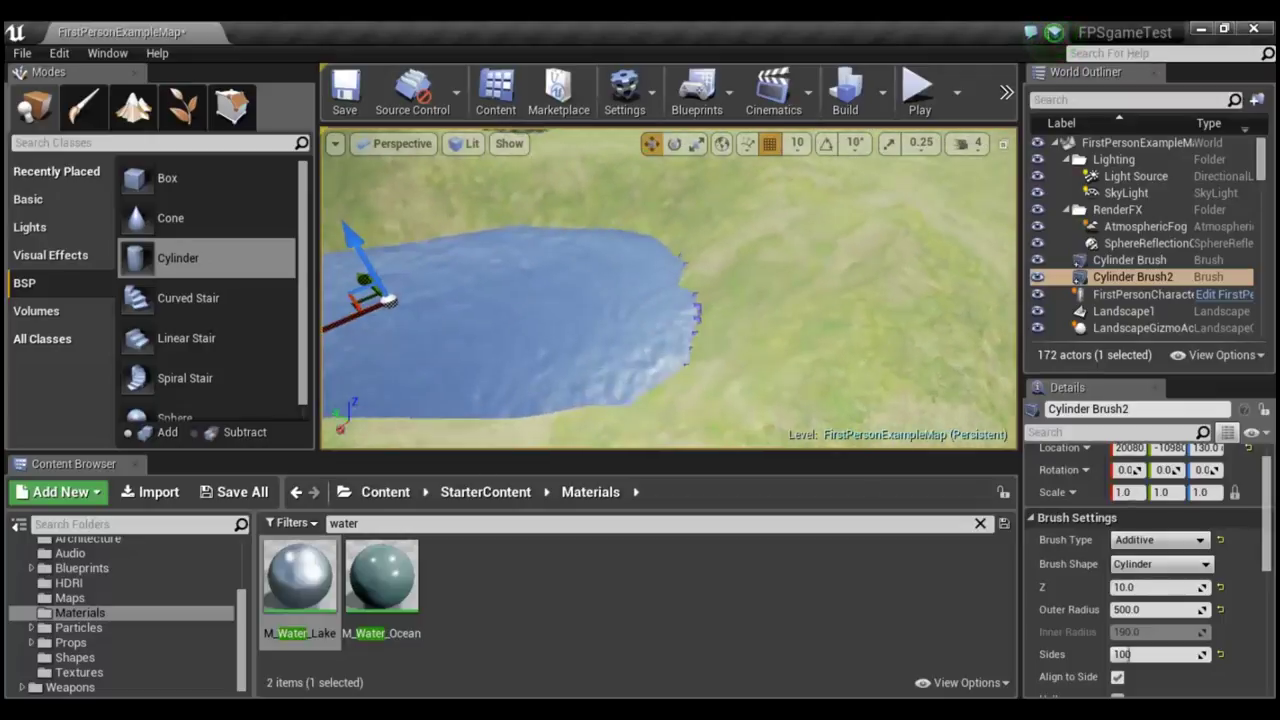
Switch to Landscape sculpting with a brush size of about 25, framing the lake.
left_click(128, 116)
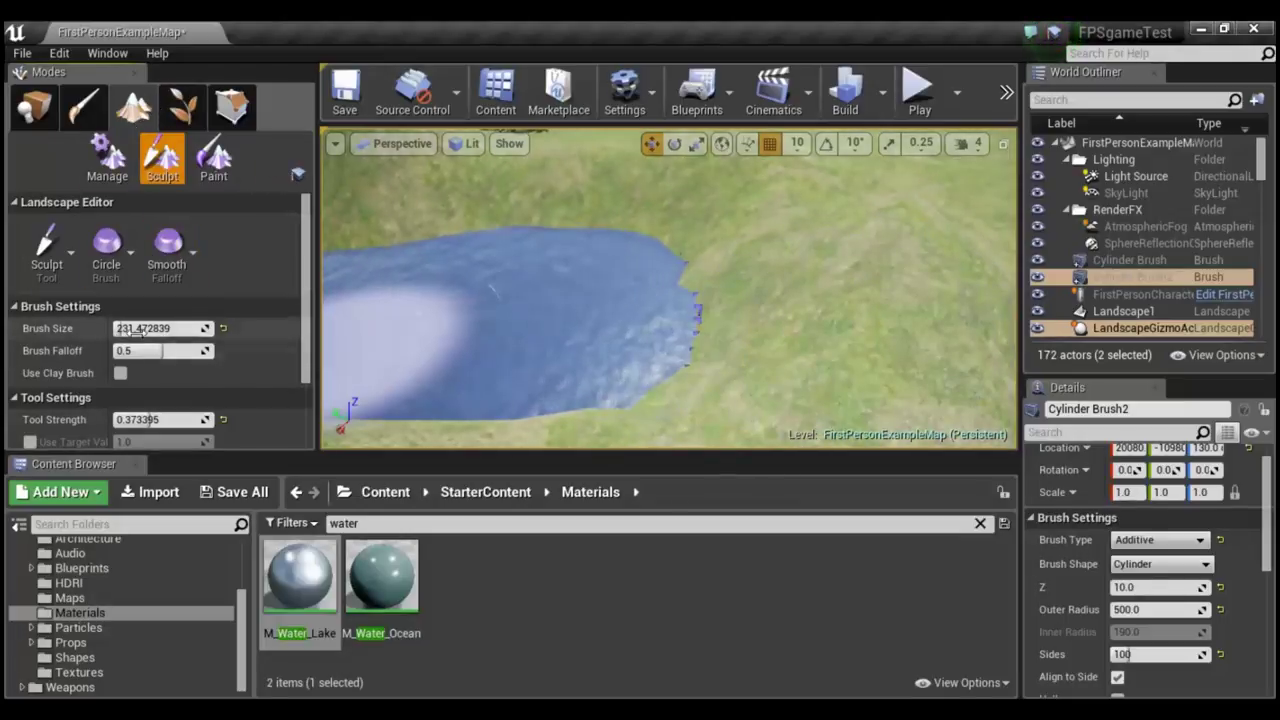
left_click_drag(140, 333, 120, 333)
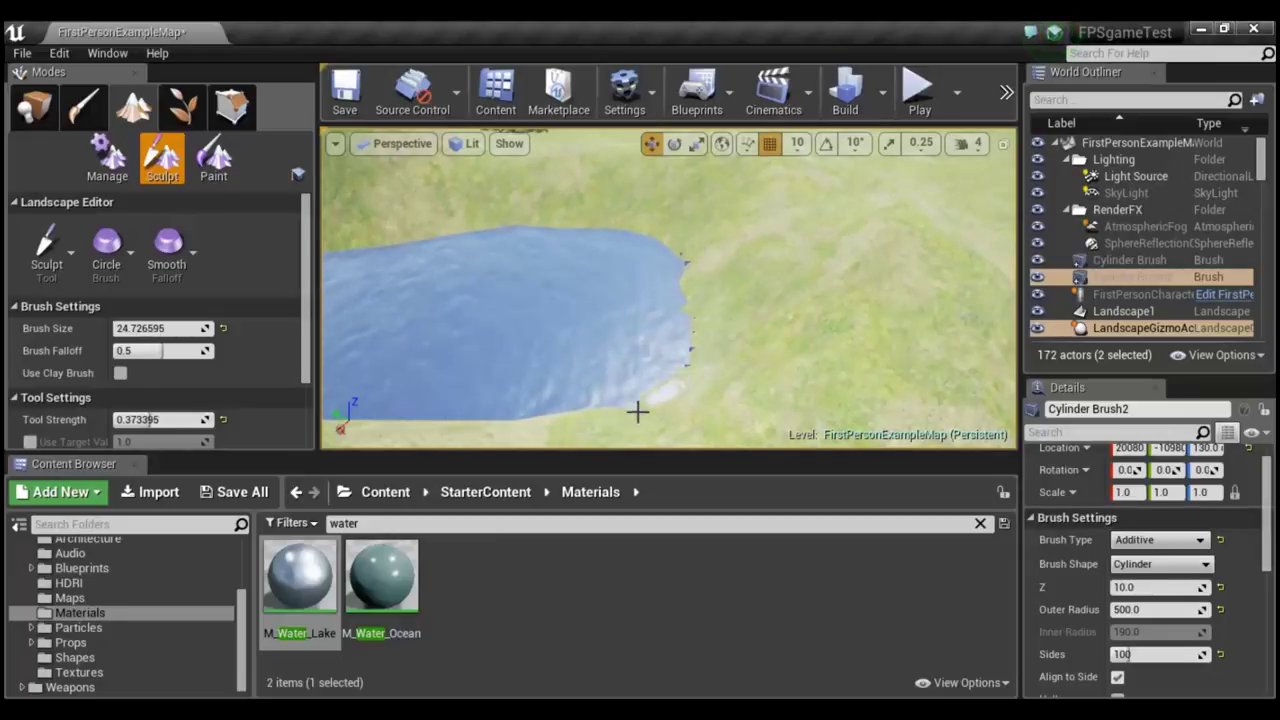
mouse_move(723, 362)
right_mouse_down()
mouse_move(690, 280)
mouse_move(660, 300)
mouse_move(684, 351)
right_mouse_up()
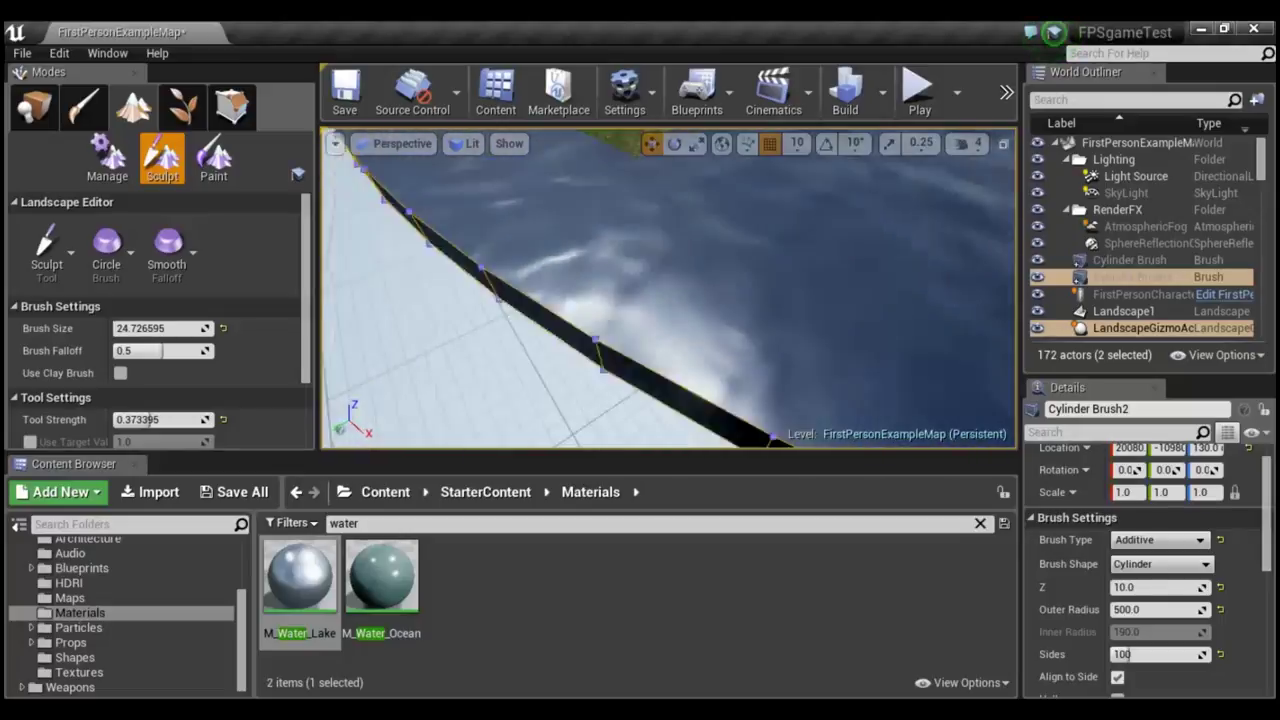
mouse_move(668, 288)
right_mouse_down()
mouse_move(668, 300)
mouse_move(868, 280)
right_mouse_up()
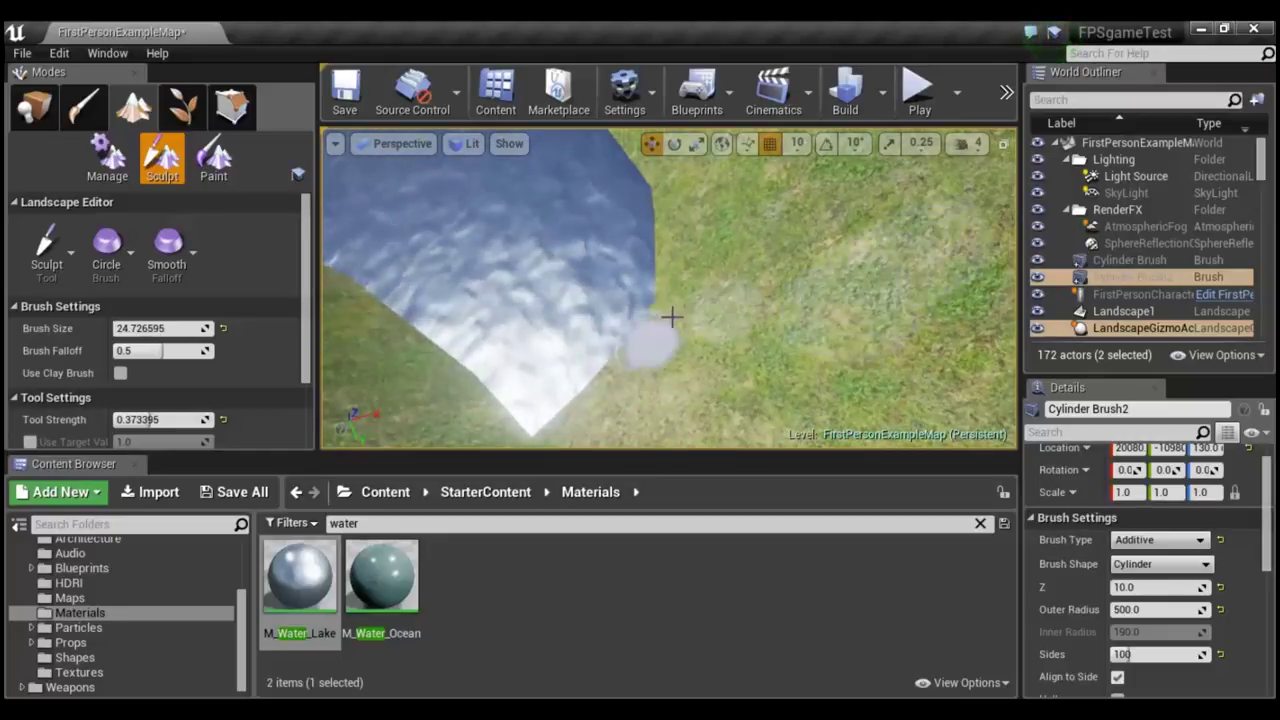
Raise the terrain along the shoreline to meet the water, then return to Place mode.
left_click_drag(660, 302, 660, 314)
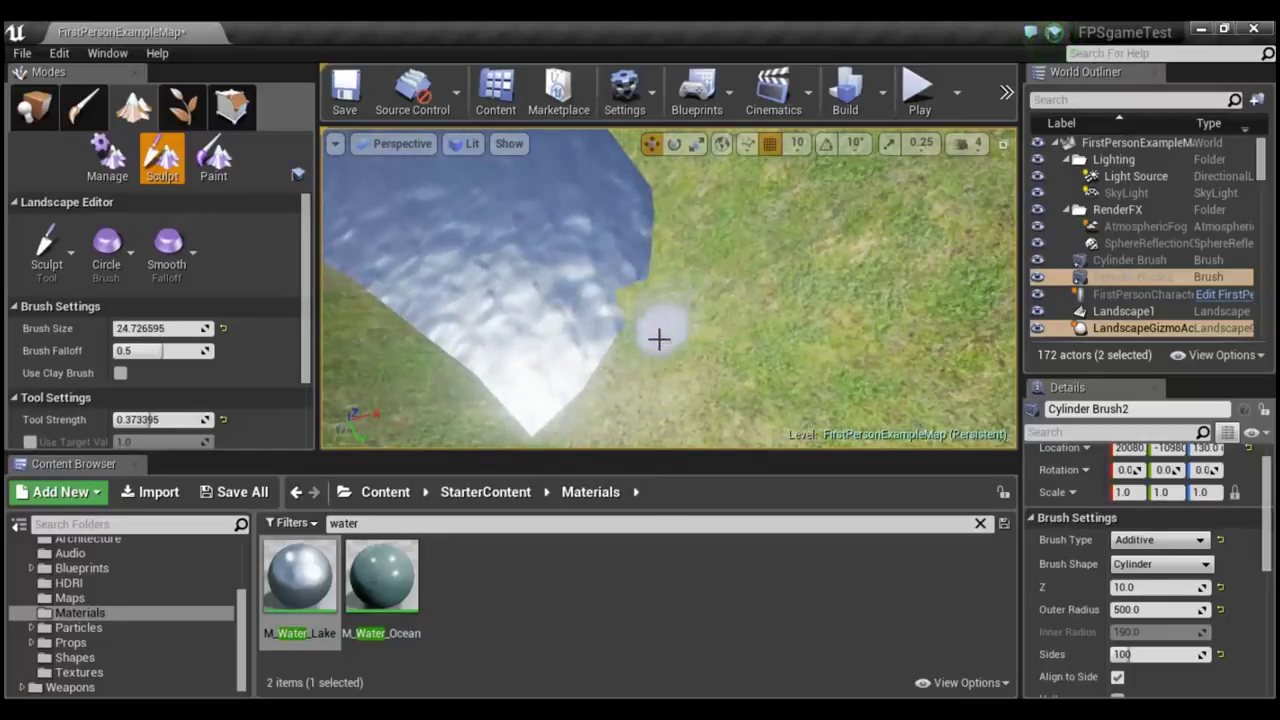
mouse_move(706, 376)
right_mouse_down()
mouse_move(806, 366)
mouse_move(760, 390)
right_mouse_up()
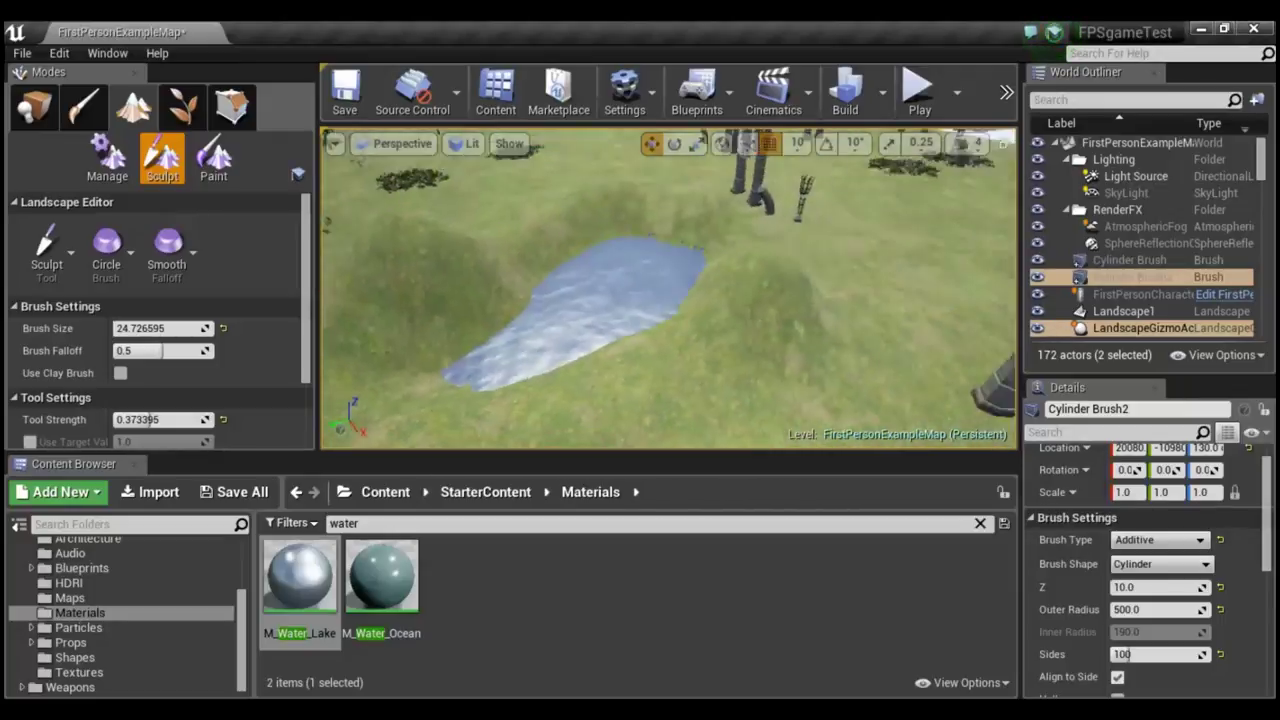
right_click_drag(760, 390, 706, 374)
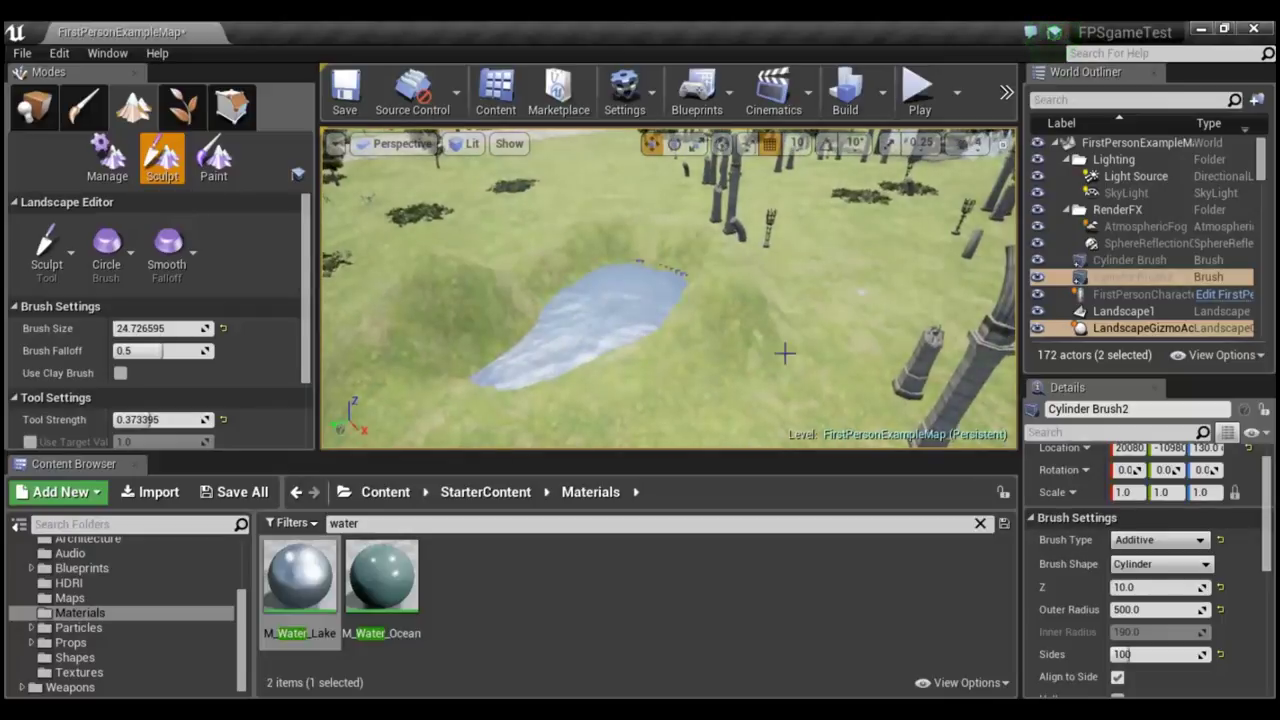
left_click(40, 112)
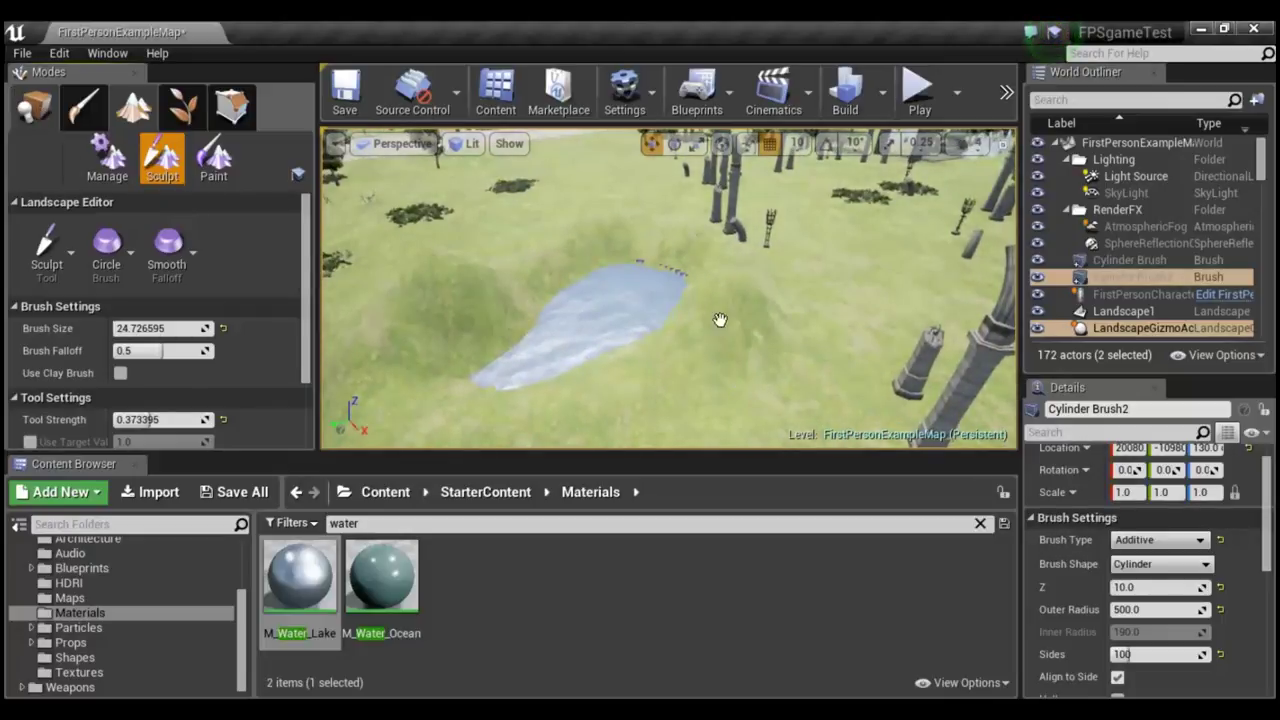
left_click(771, 354)
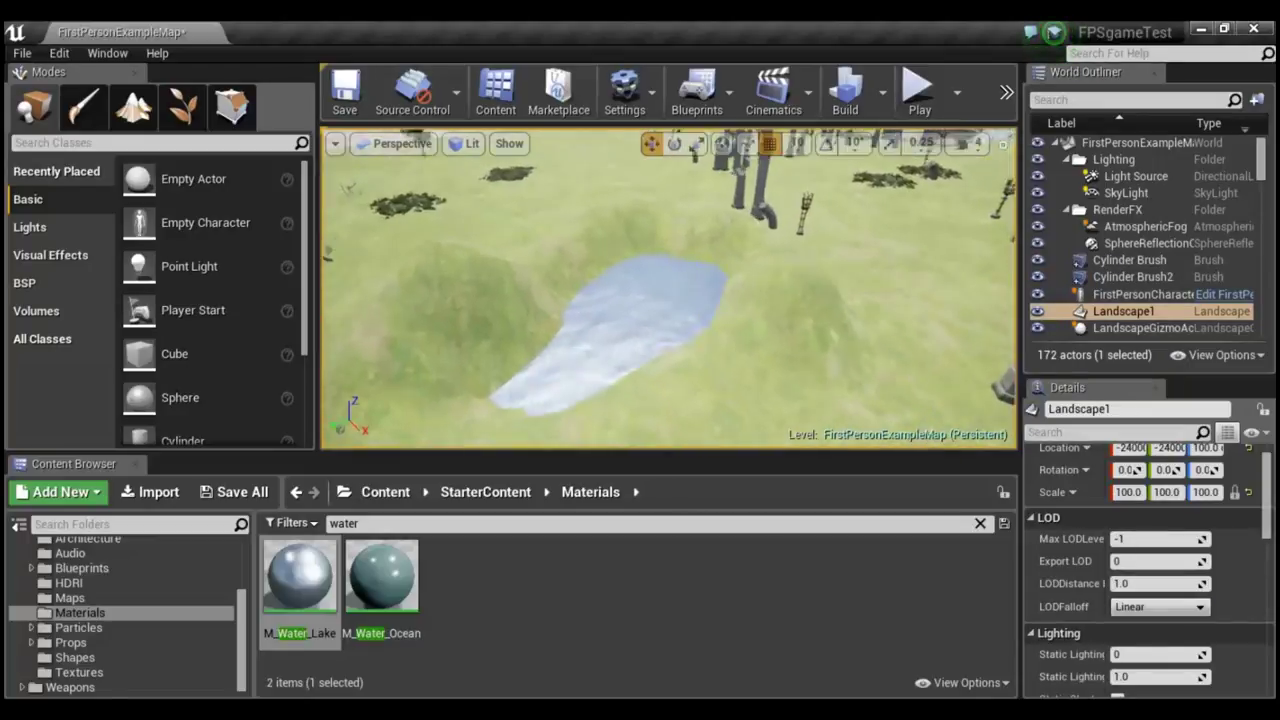
Play the level to view the lake in first person, then stop the session with Esc.
scroll(418, 160, "up", 5)
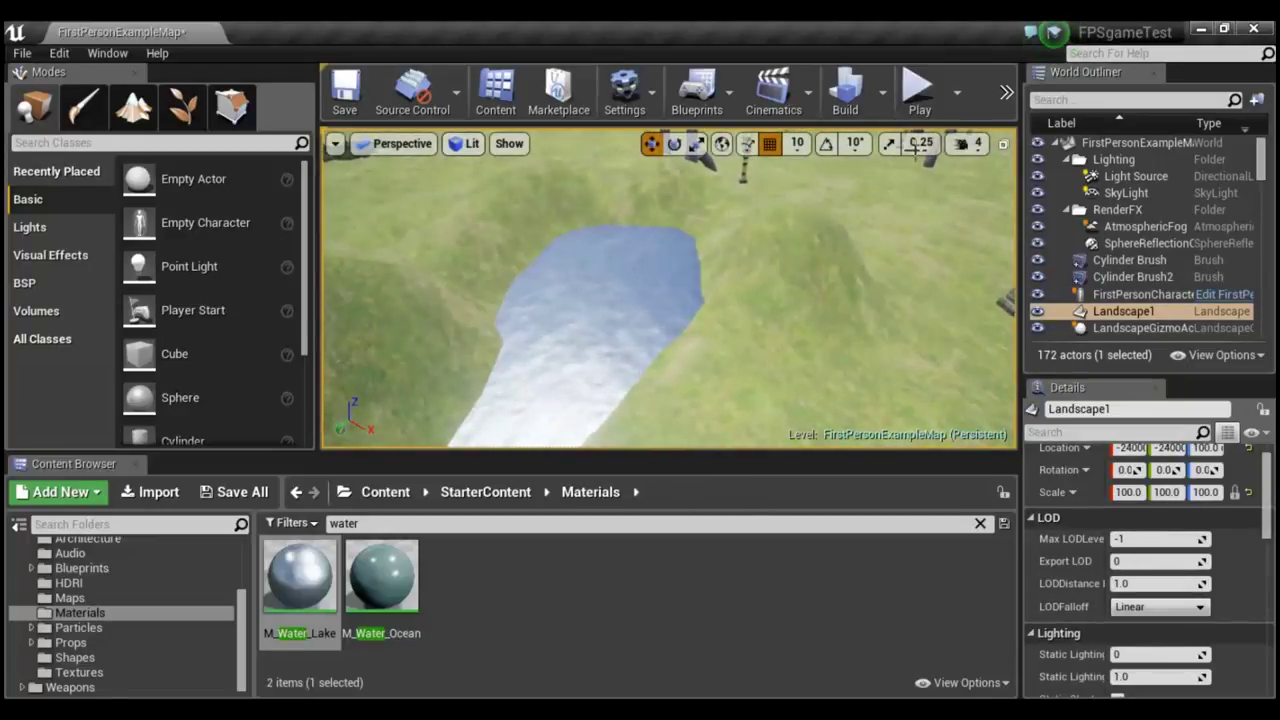
left_click(922, 95)
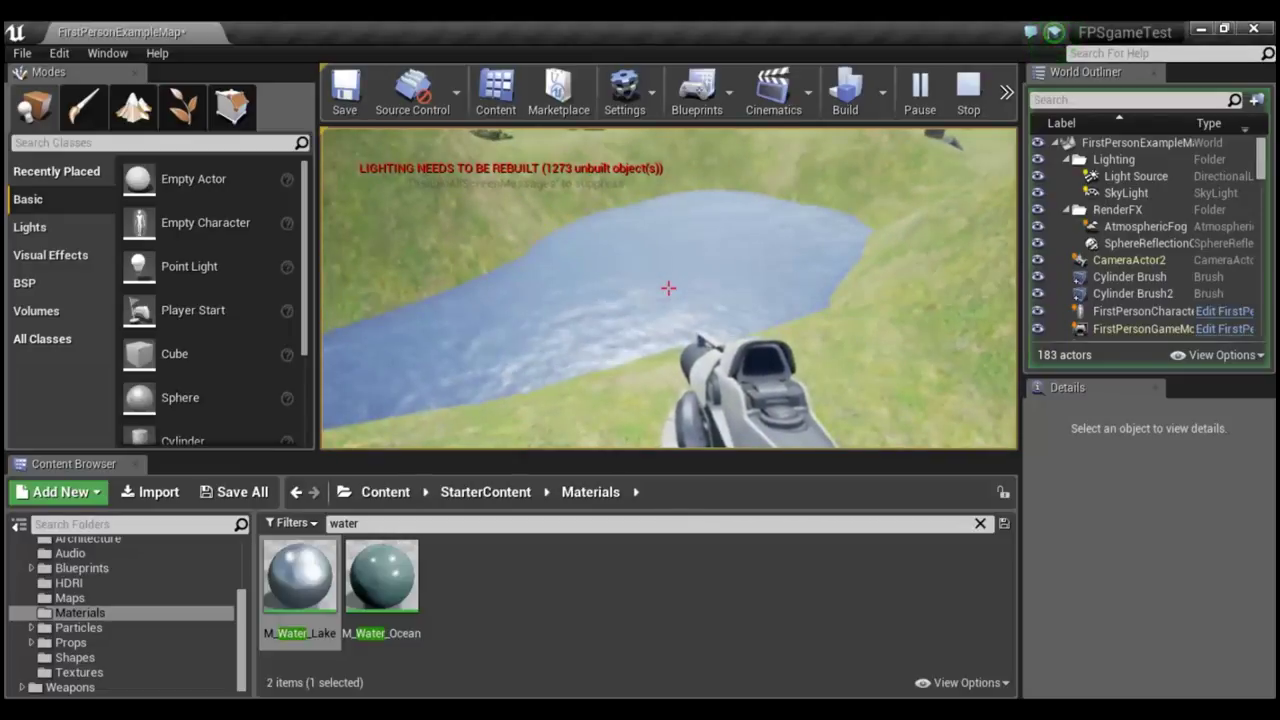
key("Escape")
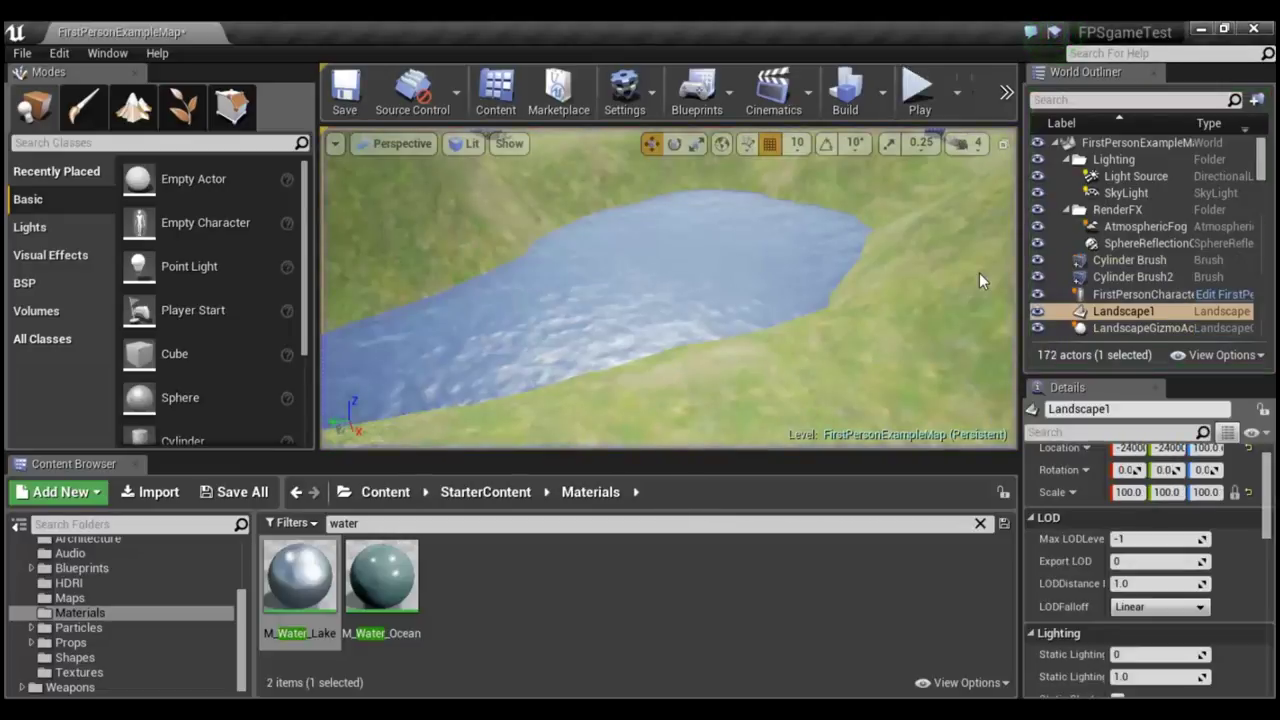
Select the lake's Cylinder Brush2 and review its Surface Materials and Surface Properties in Details.
left_click(728, 267)
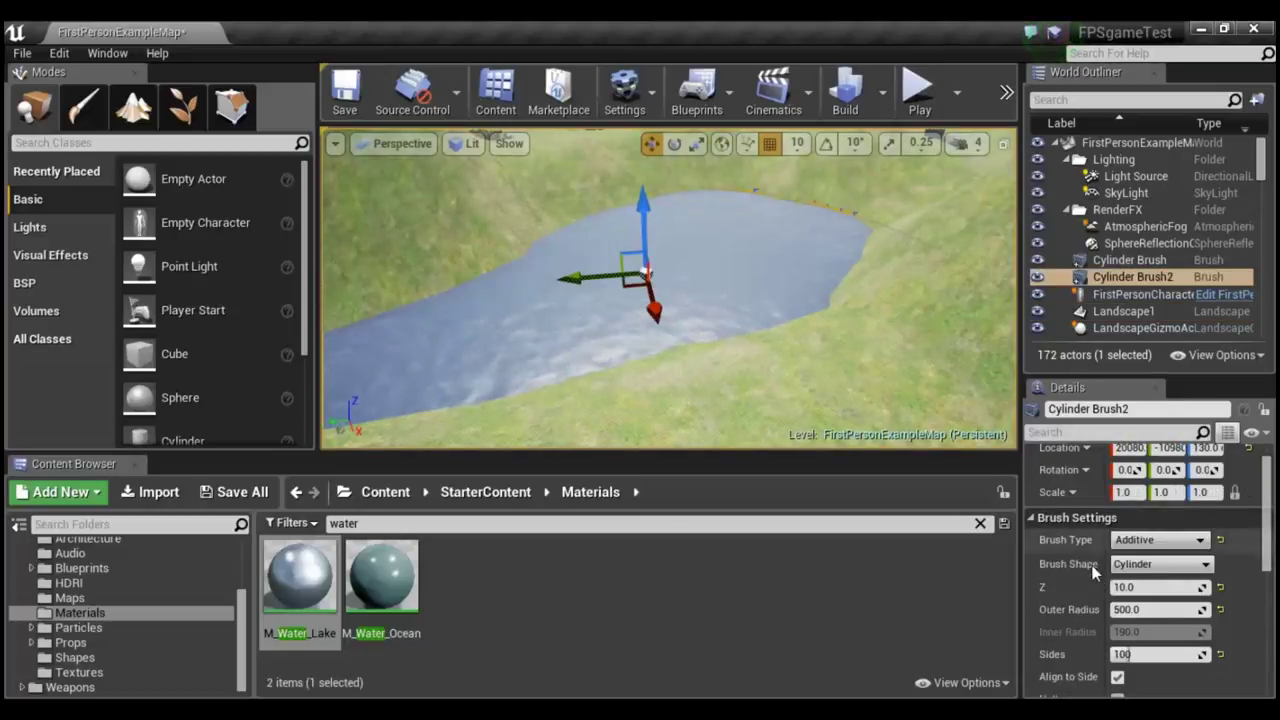
scroll(1092, 572, "down", 3)
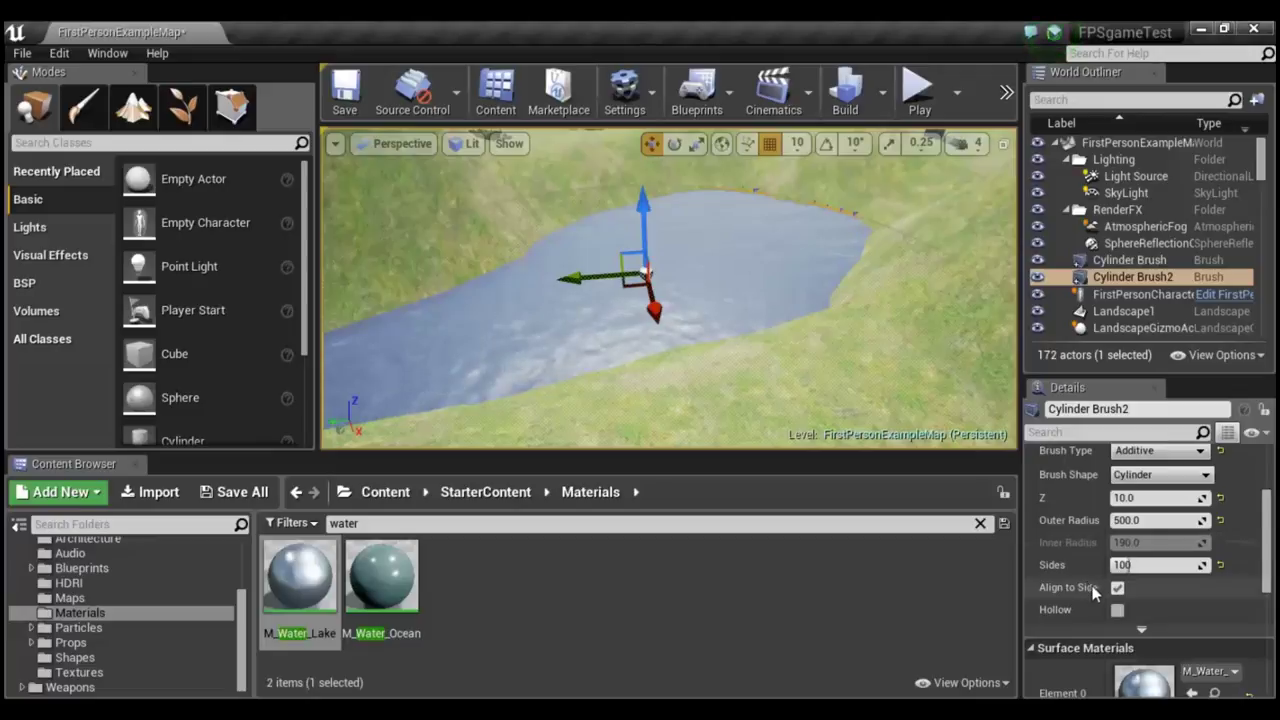
scroll(1094, 600, "down", 1)
scroll(1095, 599, "down", 3)
scroll(1095, 599, "down", 2)
scroll(1095, 599, "down", 3)
scroll(1095, 599, "down", 2)
scroll(1095, 599, "down", 2)
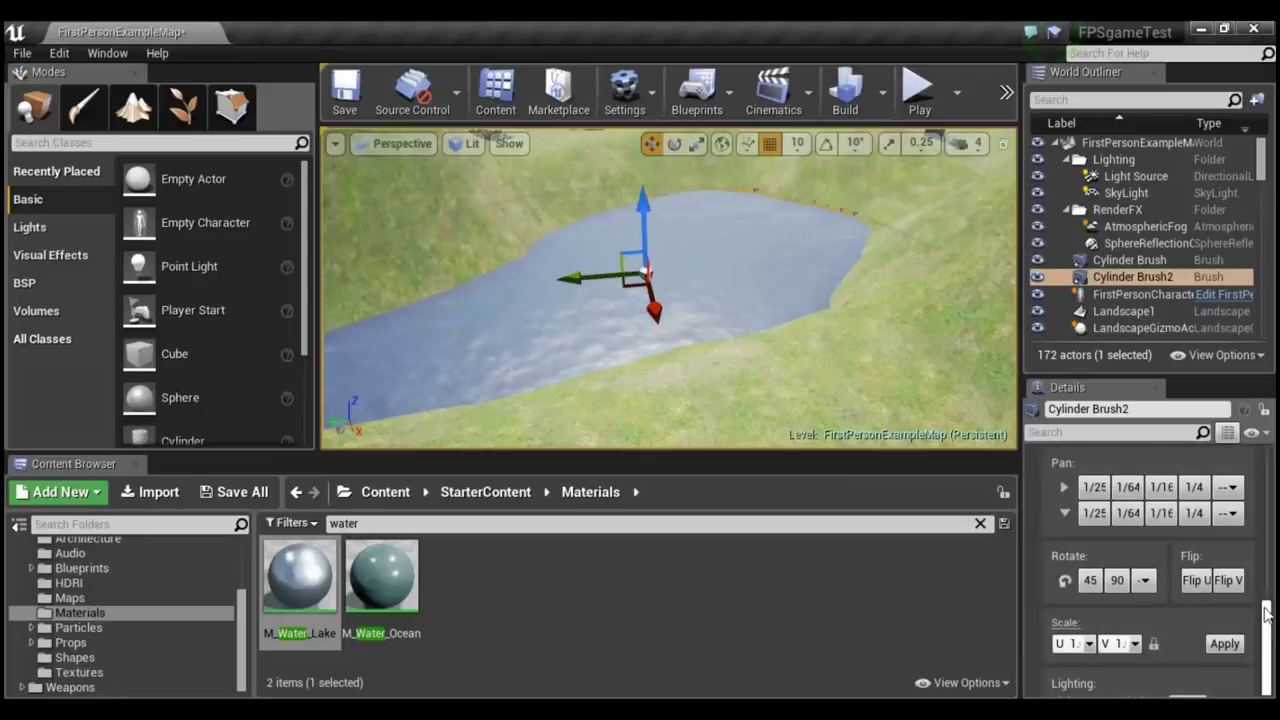
scroll(1265, 615, "up", 5)
scroll(1250, 610, "down", 1)
scroll(1230, 607, "down", 1)
scroll(1217, 605, "down", 1)
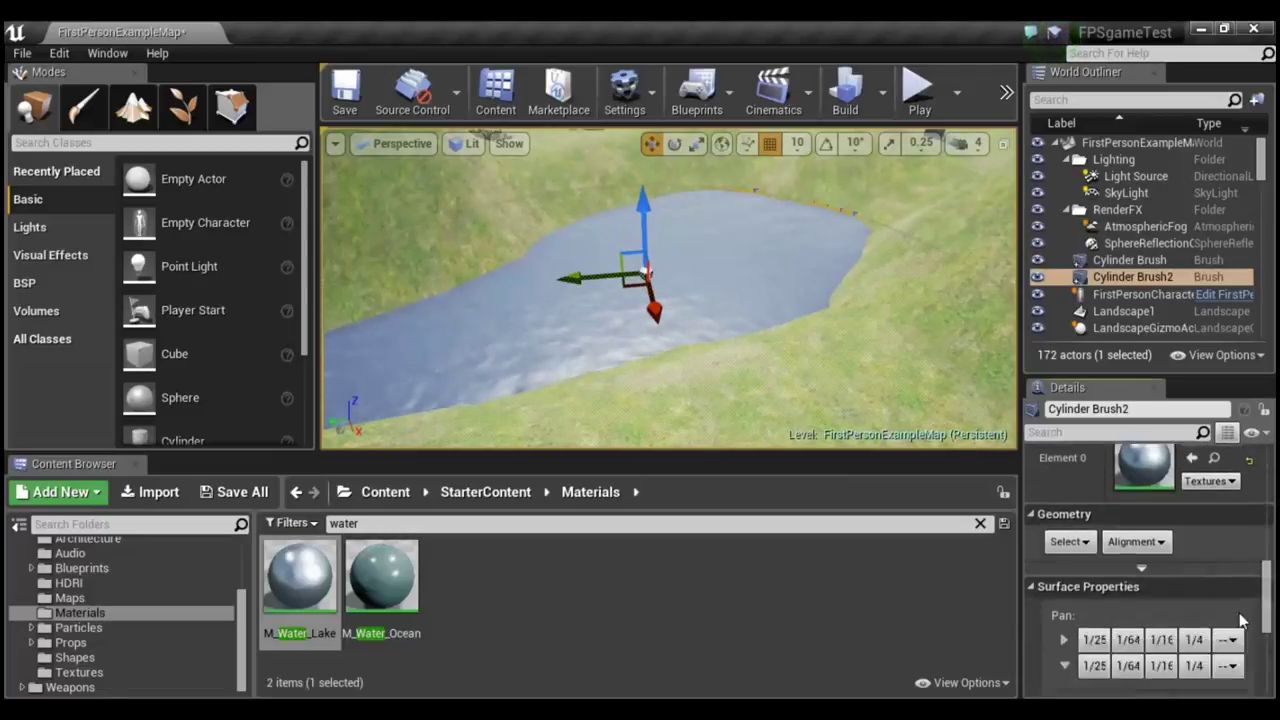
scroll(1240, 620, "down", 3)
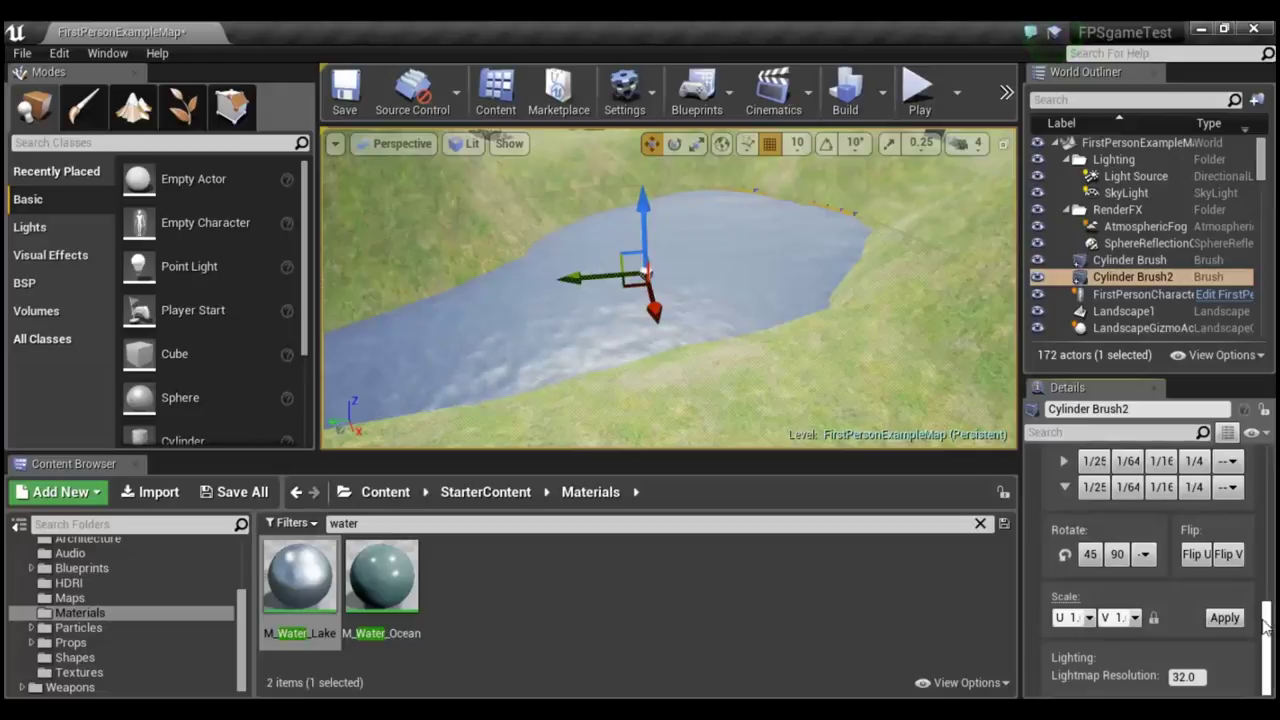
left_click_drag(1267, 625, 1272, 452)
left_click(1130, 568)
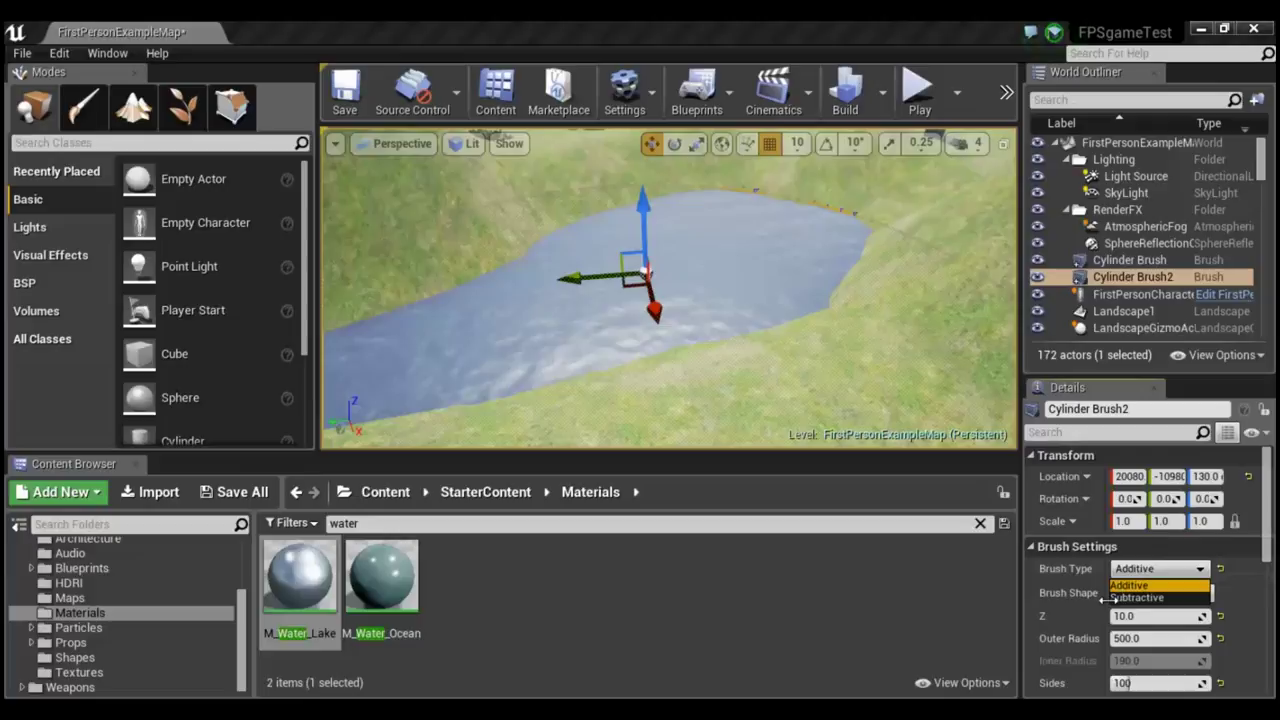
left_click(1130, 585)
left_click(1140, 567)
left_click(1148, 596)
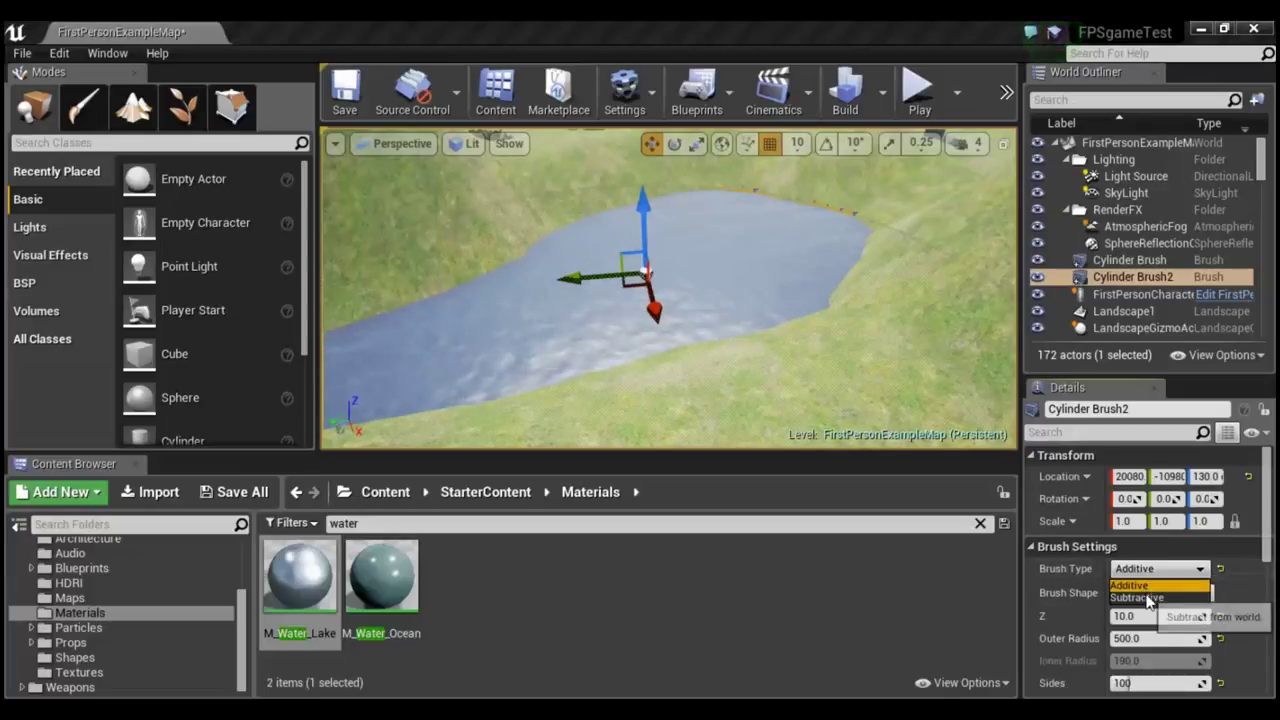
left_click(1127, 568)
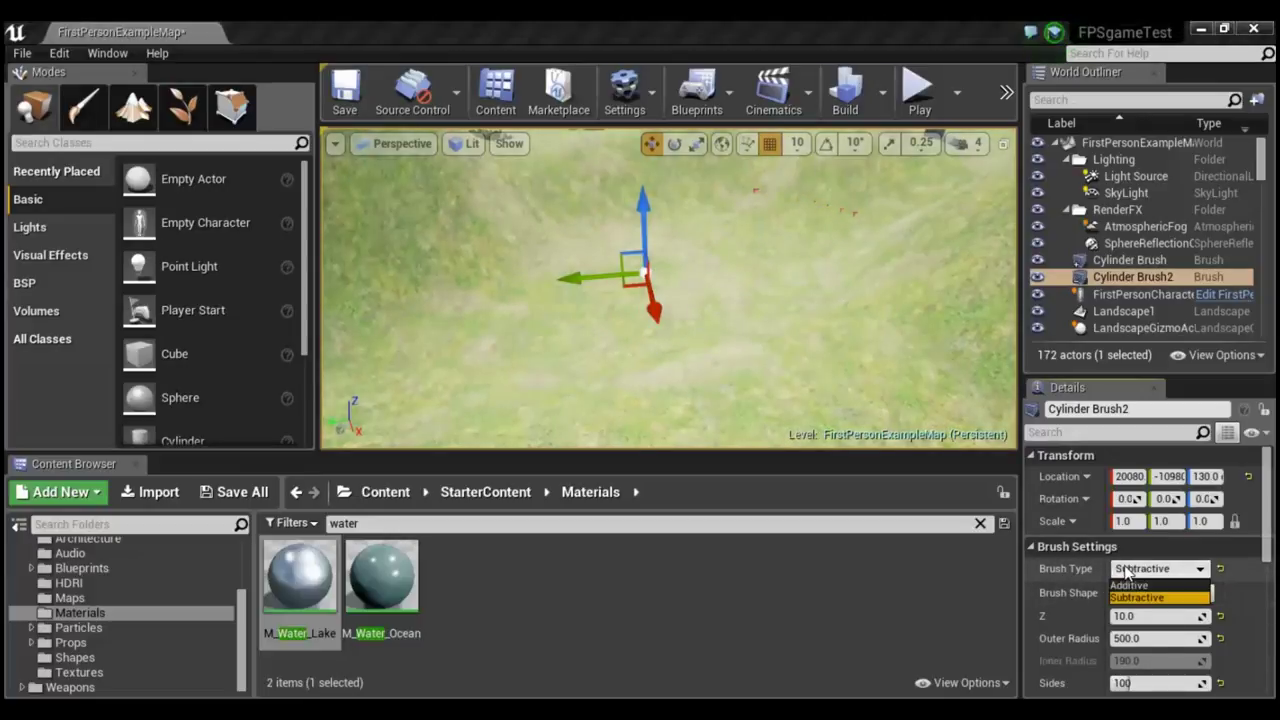
left_click(1120, 586)
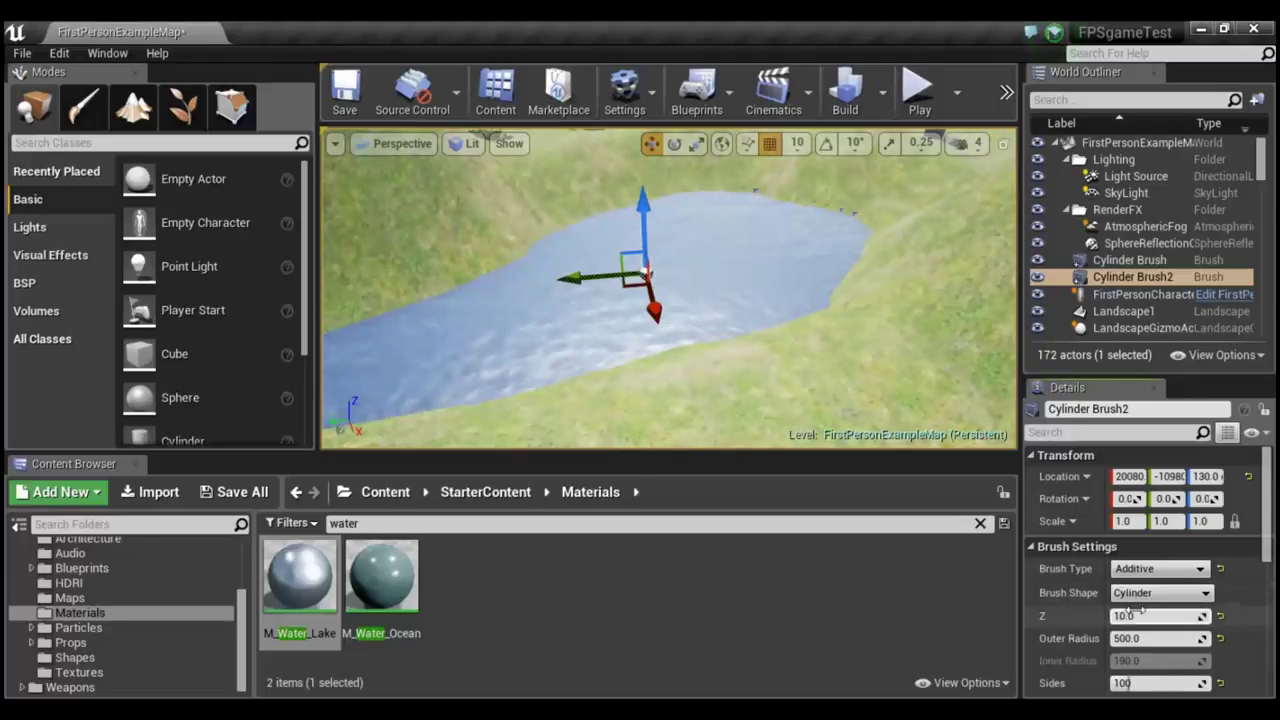
left_click(1146, 594)
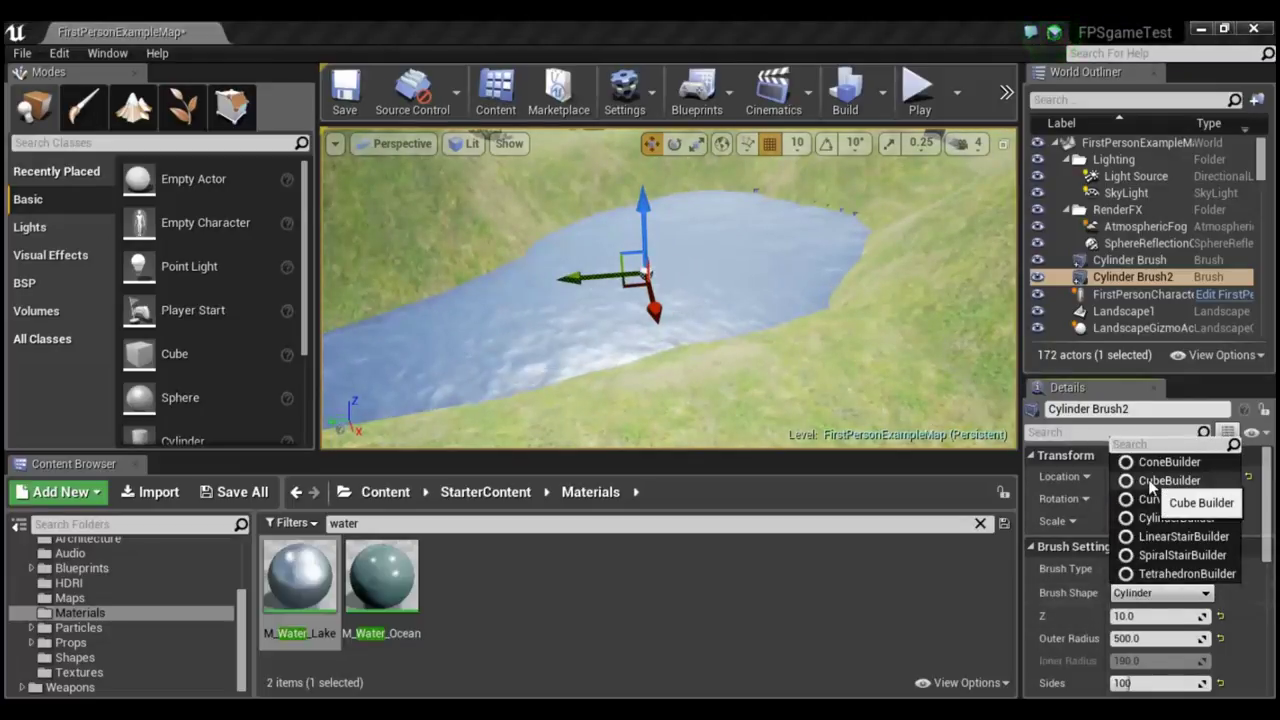
left_click(1193, 558)
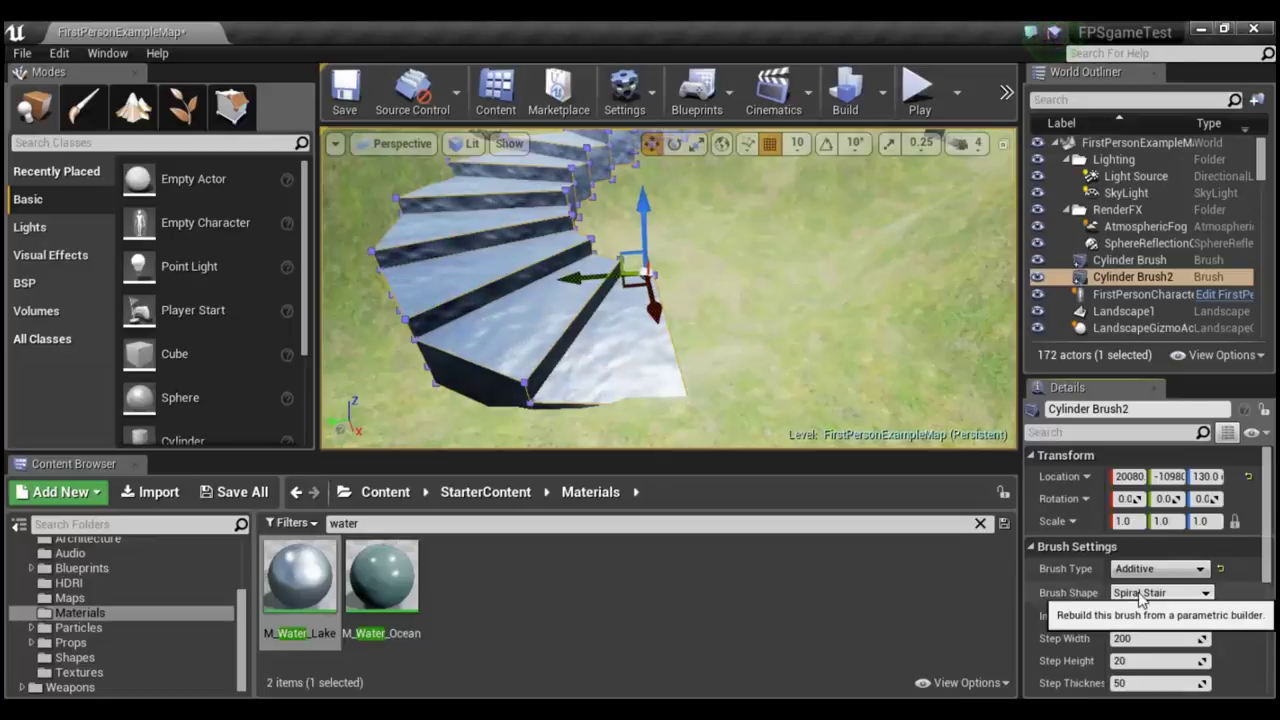
left_click(1160, 593)
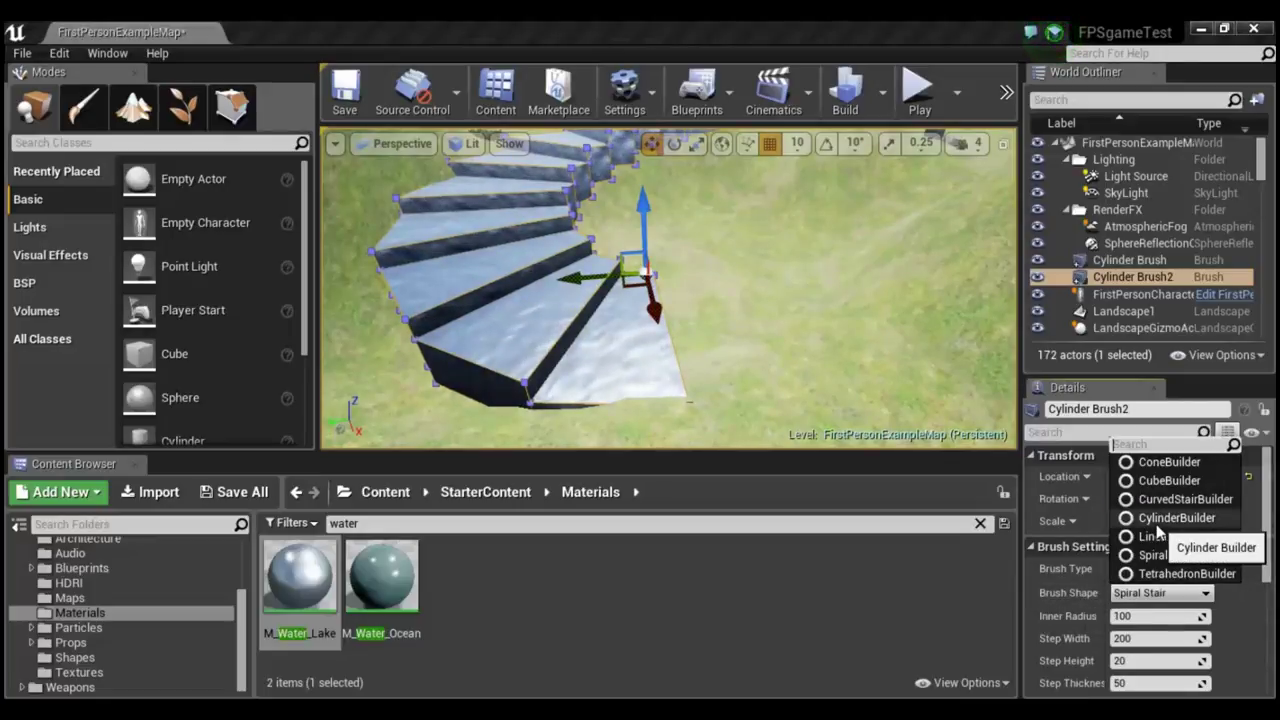
key("ctrl+z")
mouse_move(814, 377)
right_mouse_down()
mouse_move(830, 385)
mouse_move(800, 380)
mouse_move(800, 400)
mouse_move(743, 330)
mouse_move(788, 270)
right_mouse_up()
Select the landscape, fly the camera toward the trees, and scroll the folder tree to the top.
left_click(860, 265)
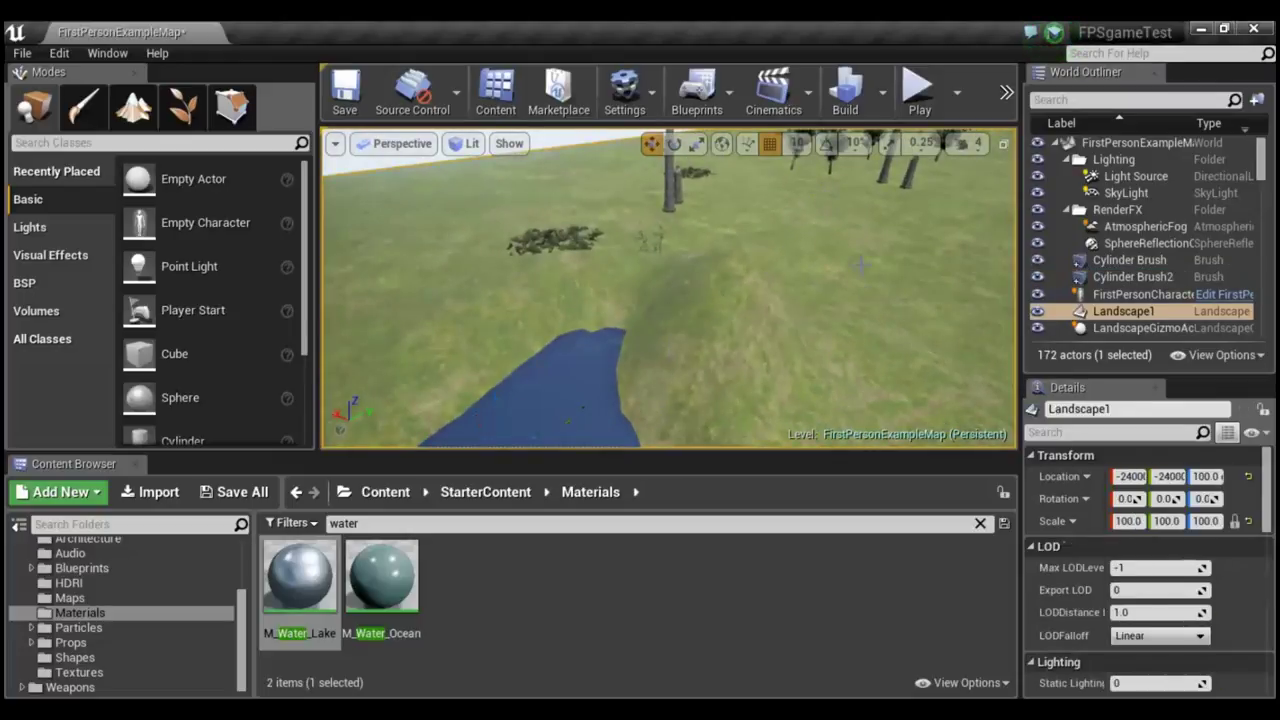
mouse_move(750, 340)
right_mouse_down()
mouse_move(760, 330)
mouse_move(748, 300)
right_mouse_up()
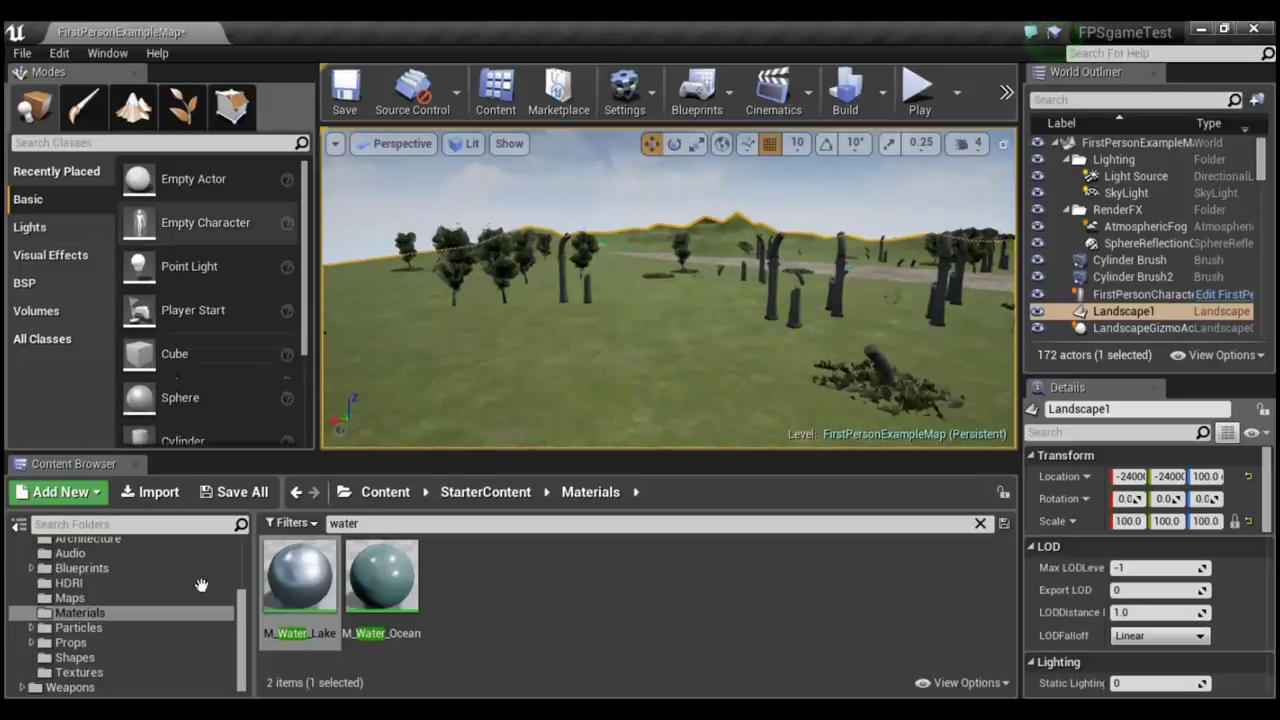
left_click_drag(245, 640, 238, 535)
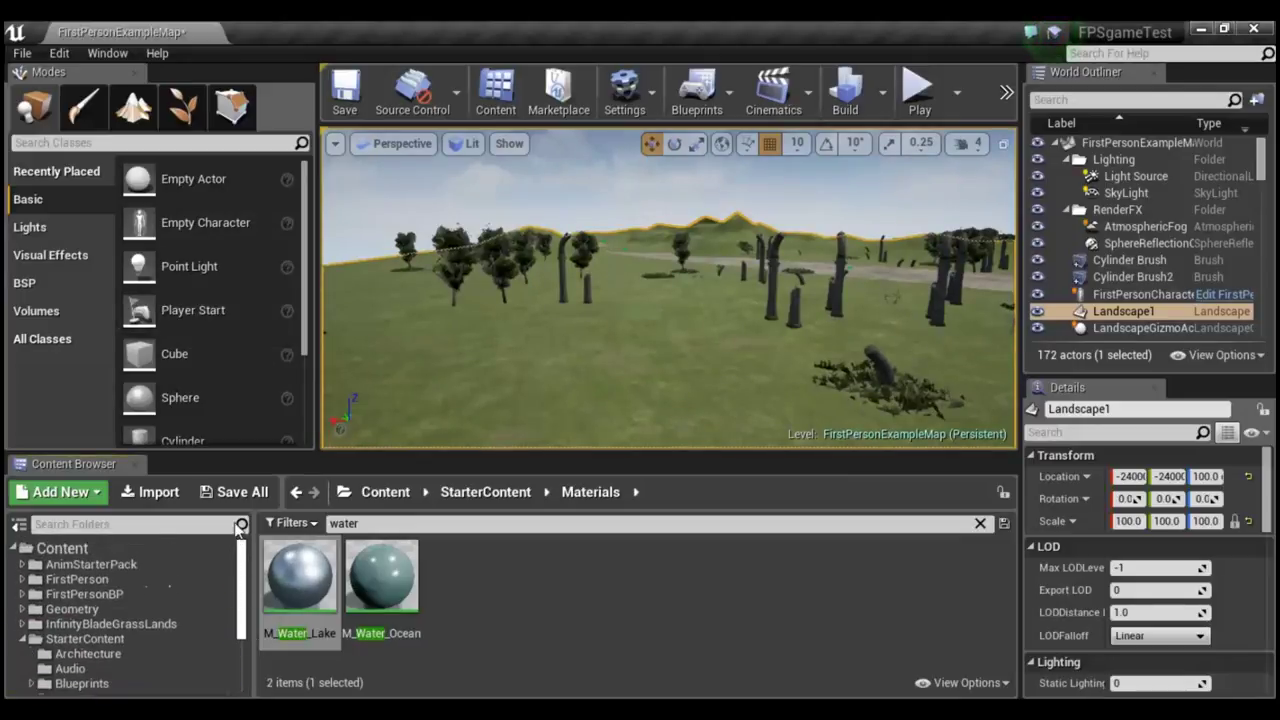
Browse the FirstPersonBP, StarterContent and FirstPerson folders in the Content Browser.
left_click(85, 594)
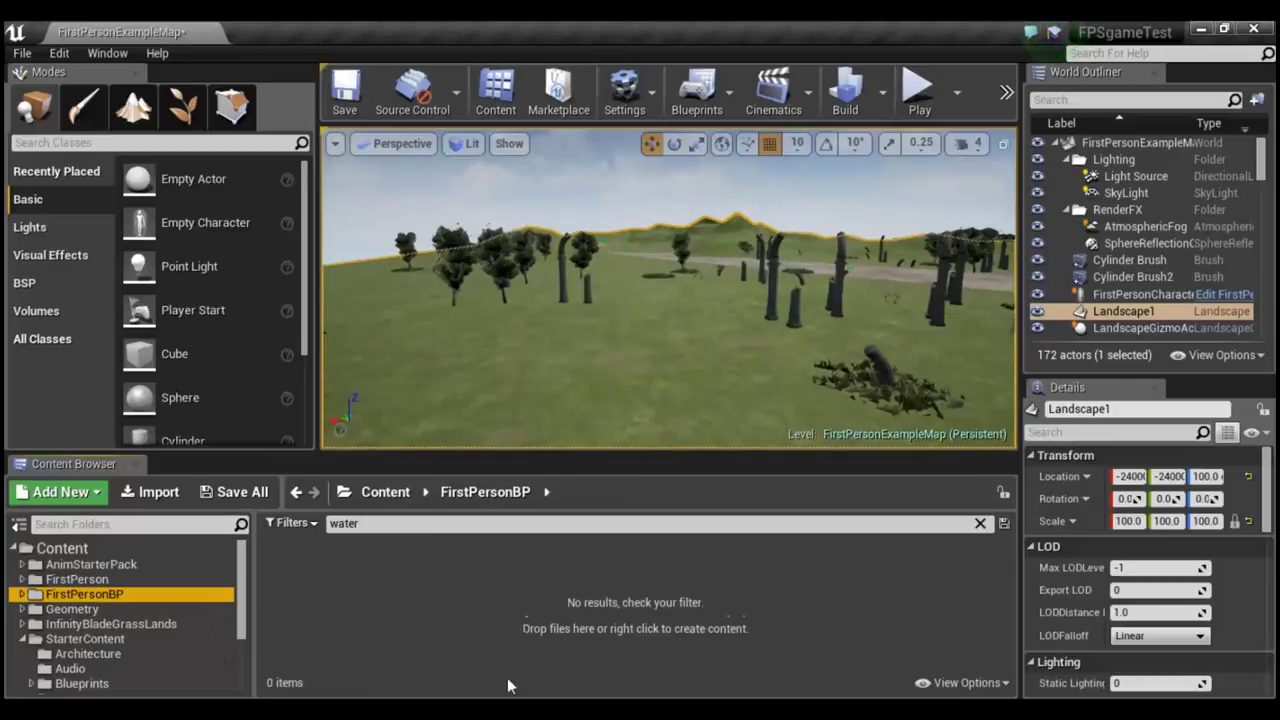
left_click(78, 638)
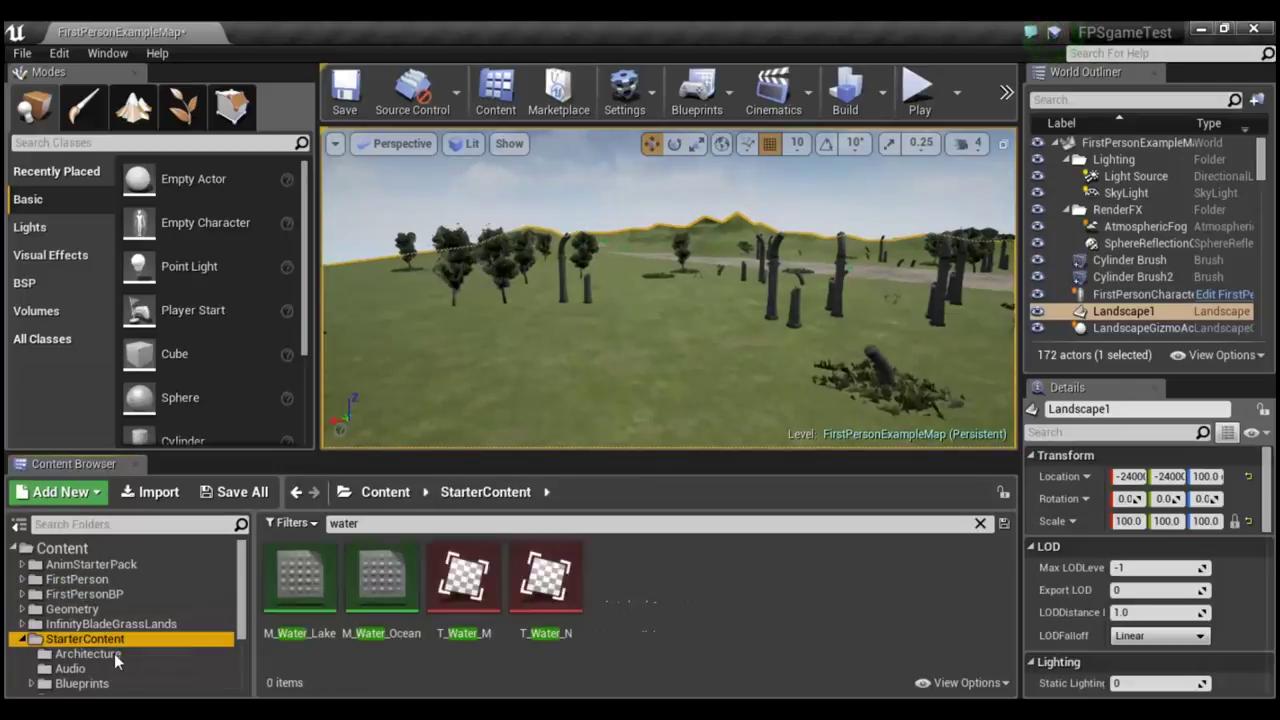
left_click(68, 564)
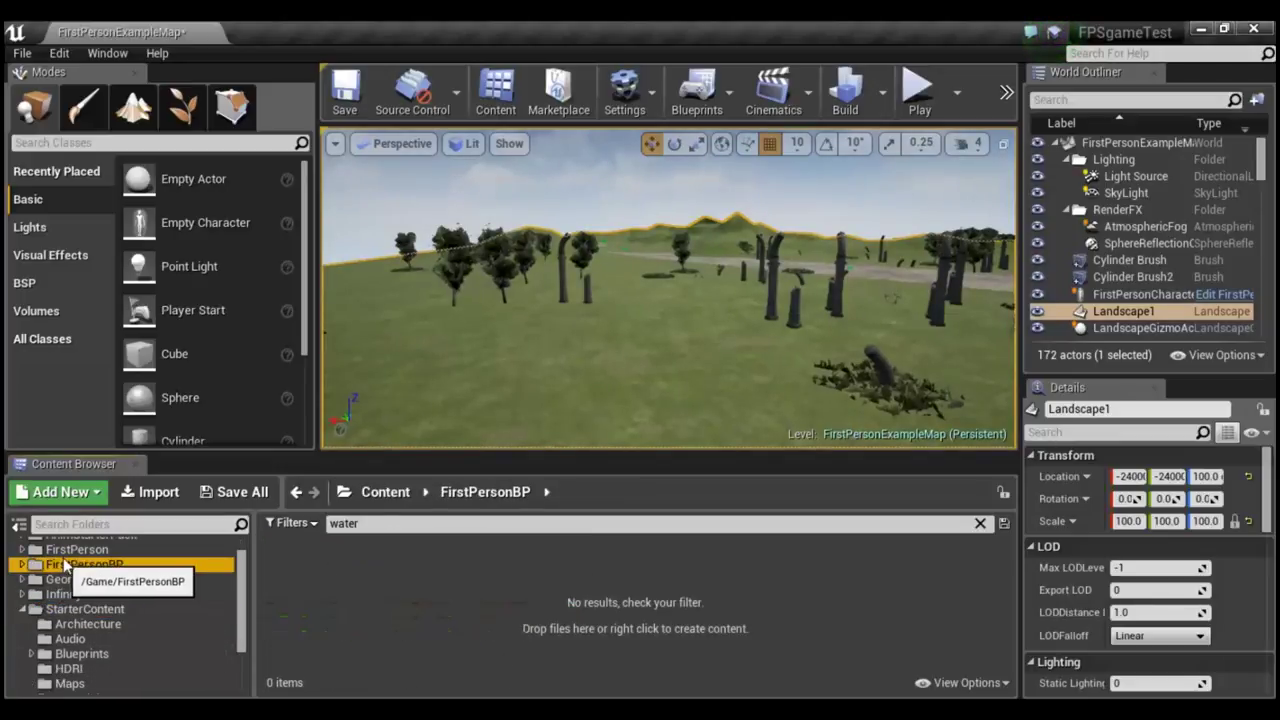
left_click(65, 556)
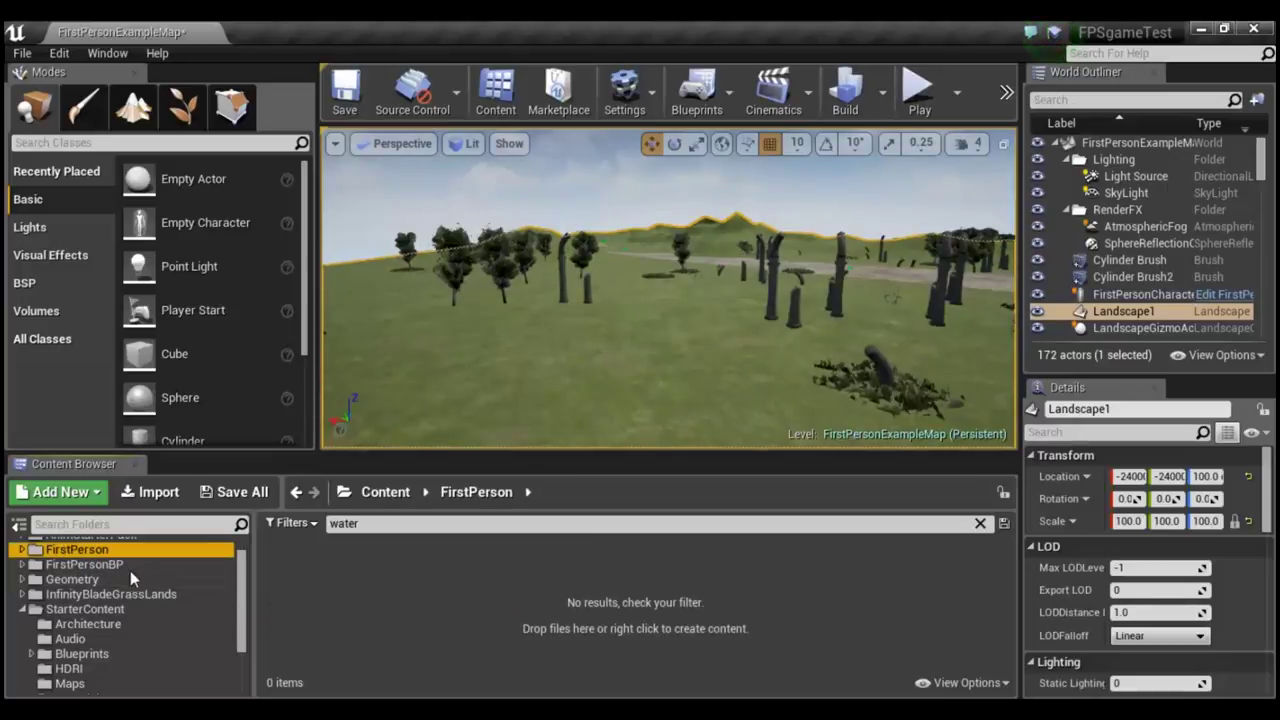
left_click_drag(246, 588, 245, 556)
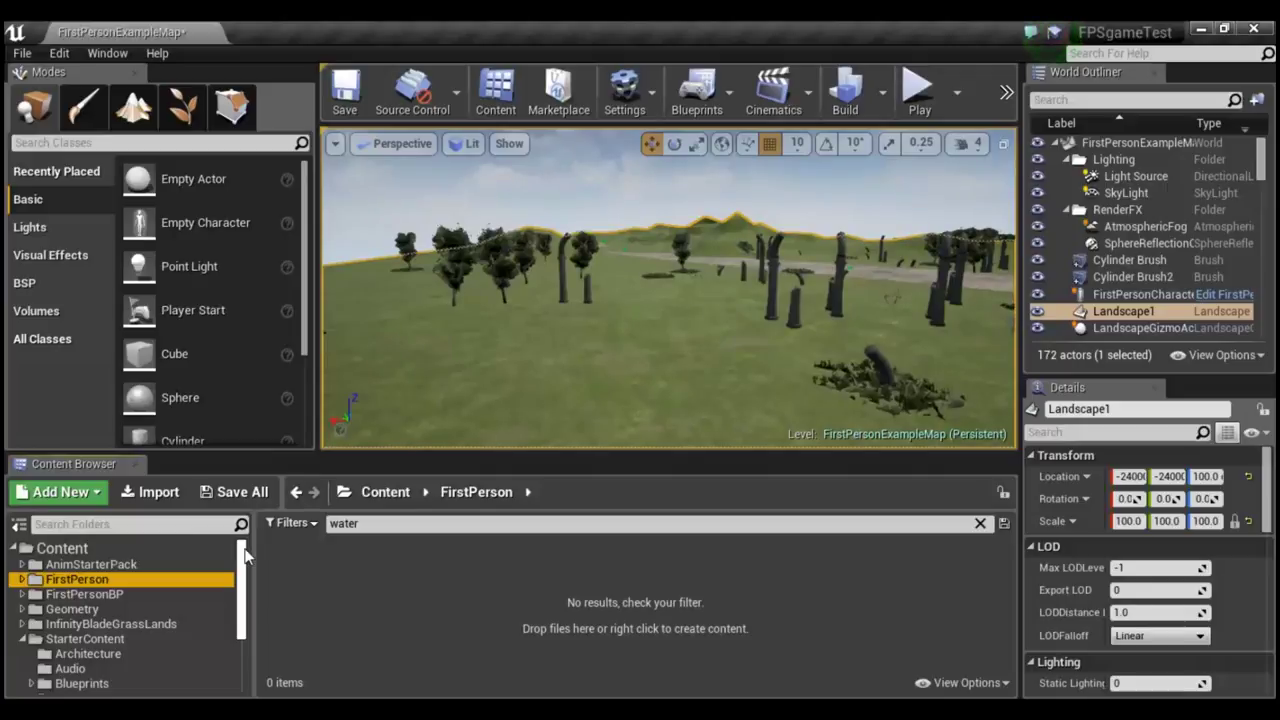
Turn the camera toward the towers and fly forward past the hill.
mouse_move(785, 383)
right_mouse_down()
mouse_move(785, 330)
mouse_move(785, 380)
mouse_move(720, 380)
right_mouse_up()
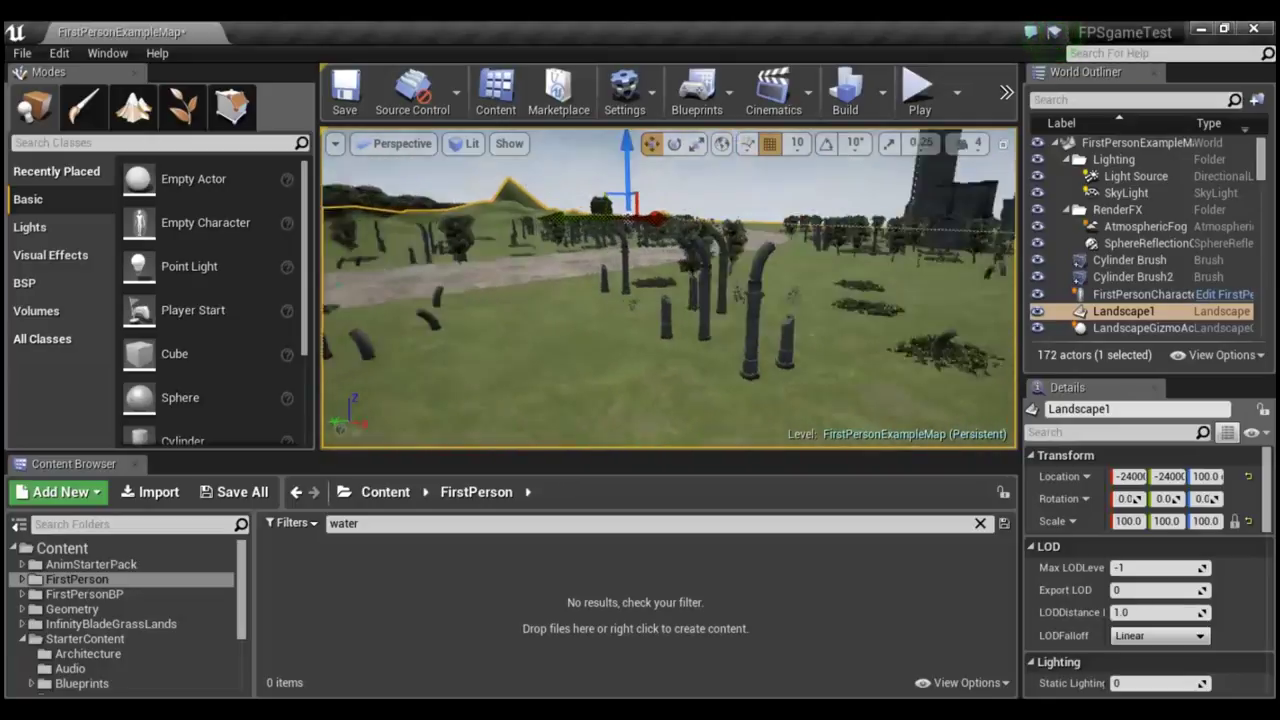
right_click_drag(720, 380, 774, 375)
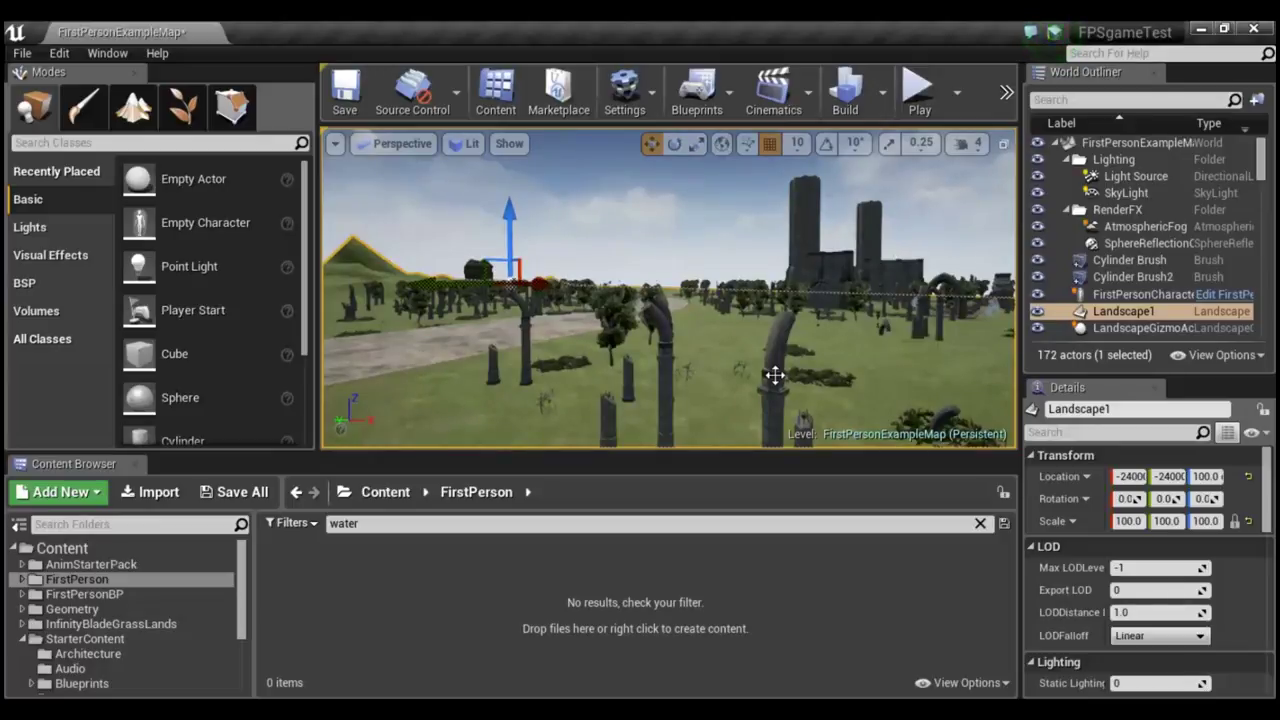
mouse_move(775, 375)
right_mouse_down()
mouse_move(775, 340)
mouse_move(715, 335)
right_mouse_up()
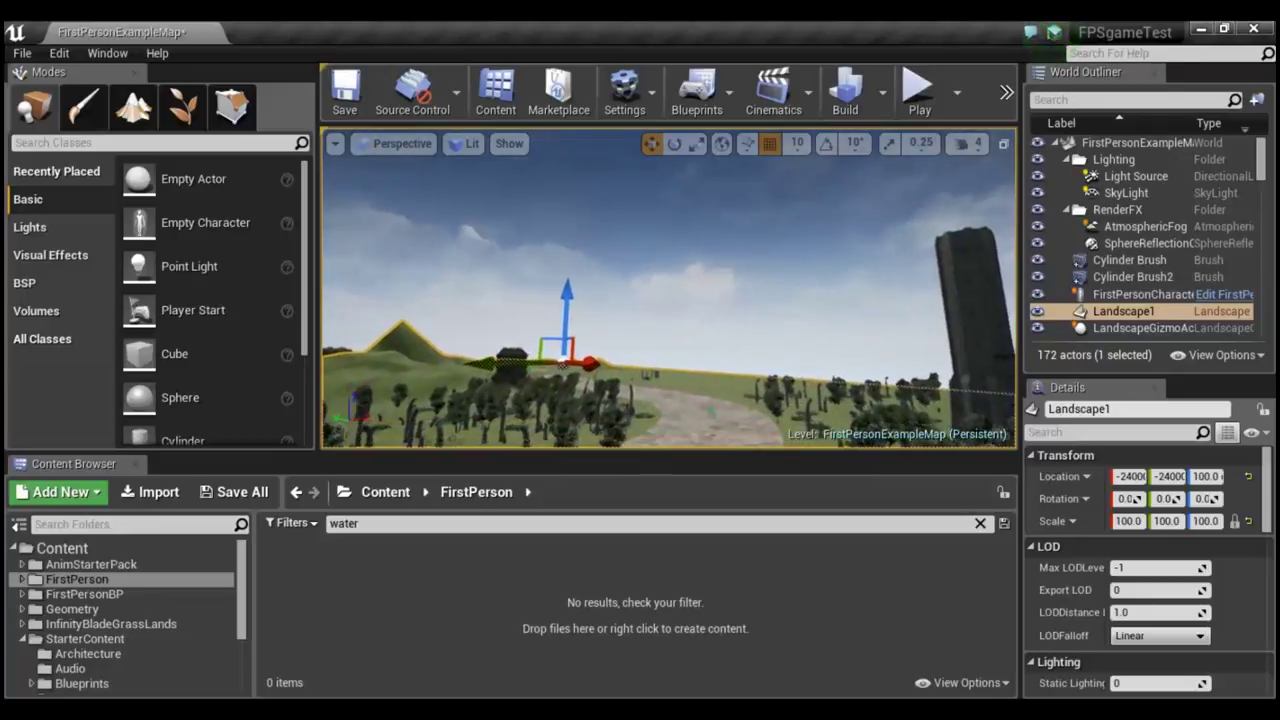
right_click_drag(715, 335, 727, 357)
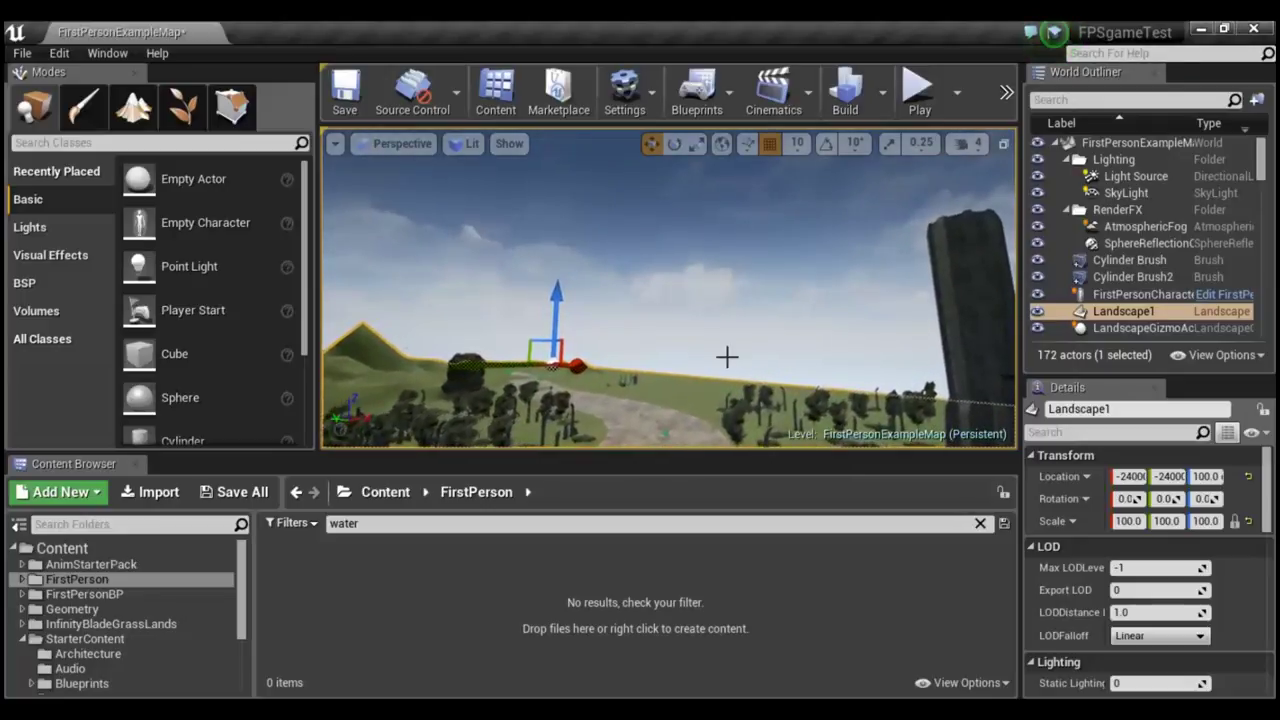